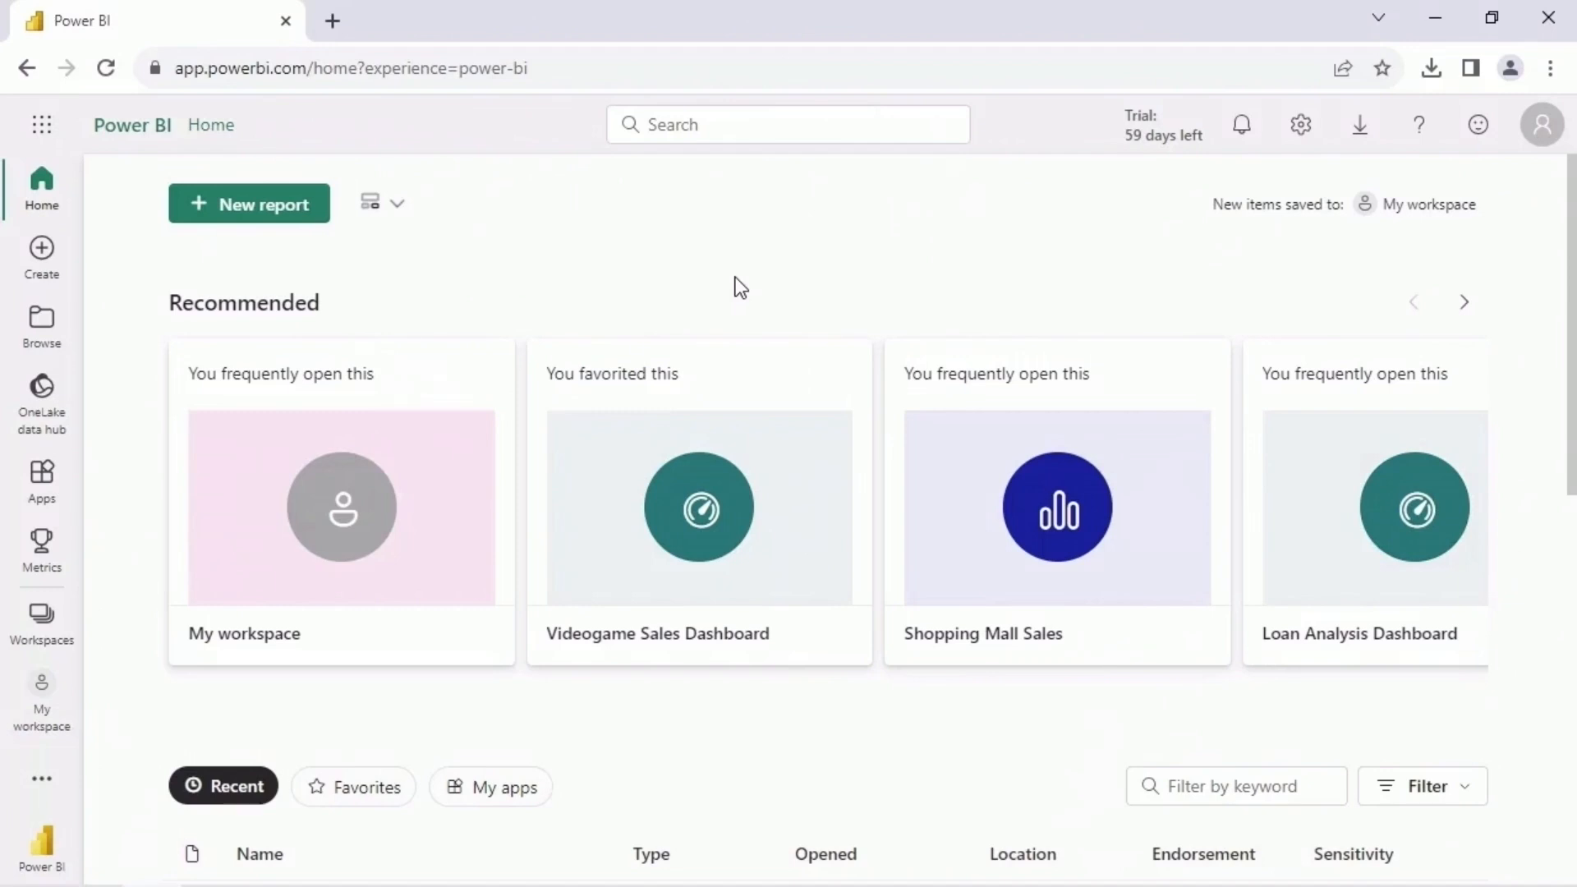
- Create a new workspace named AI Analysis Workspace
{"action": "left_click", "coordinate": [60, 620]}
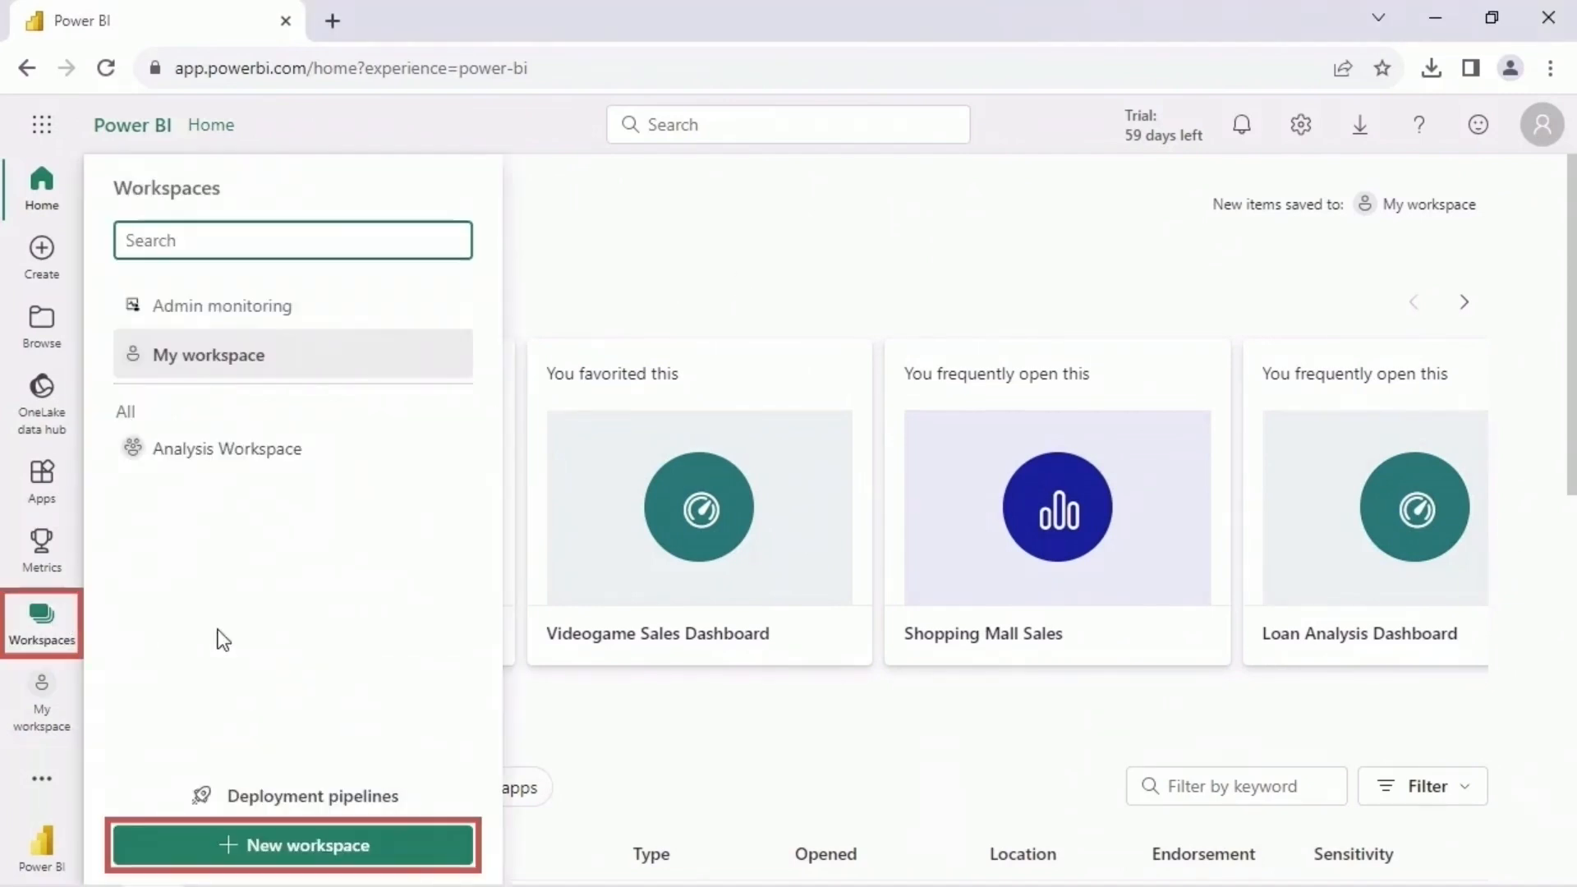
{"action": "left_click", "coordinate": [421, 846]}
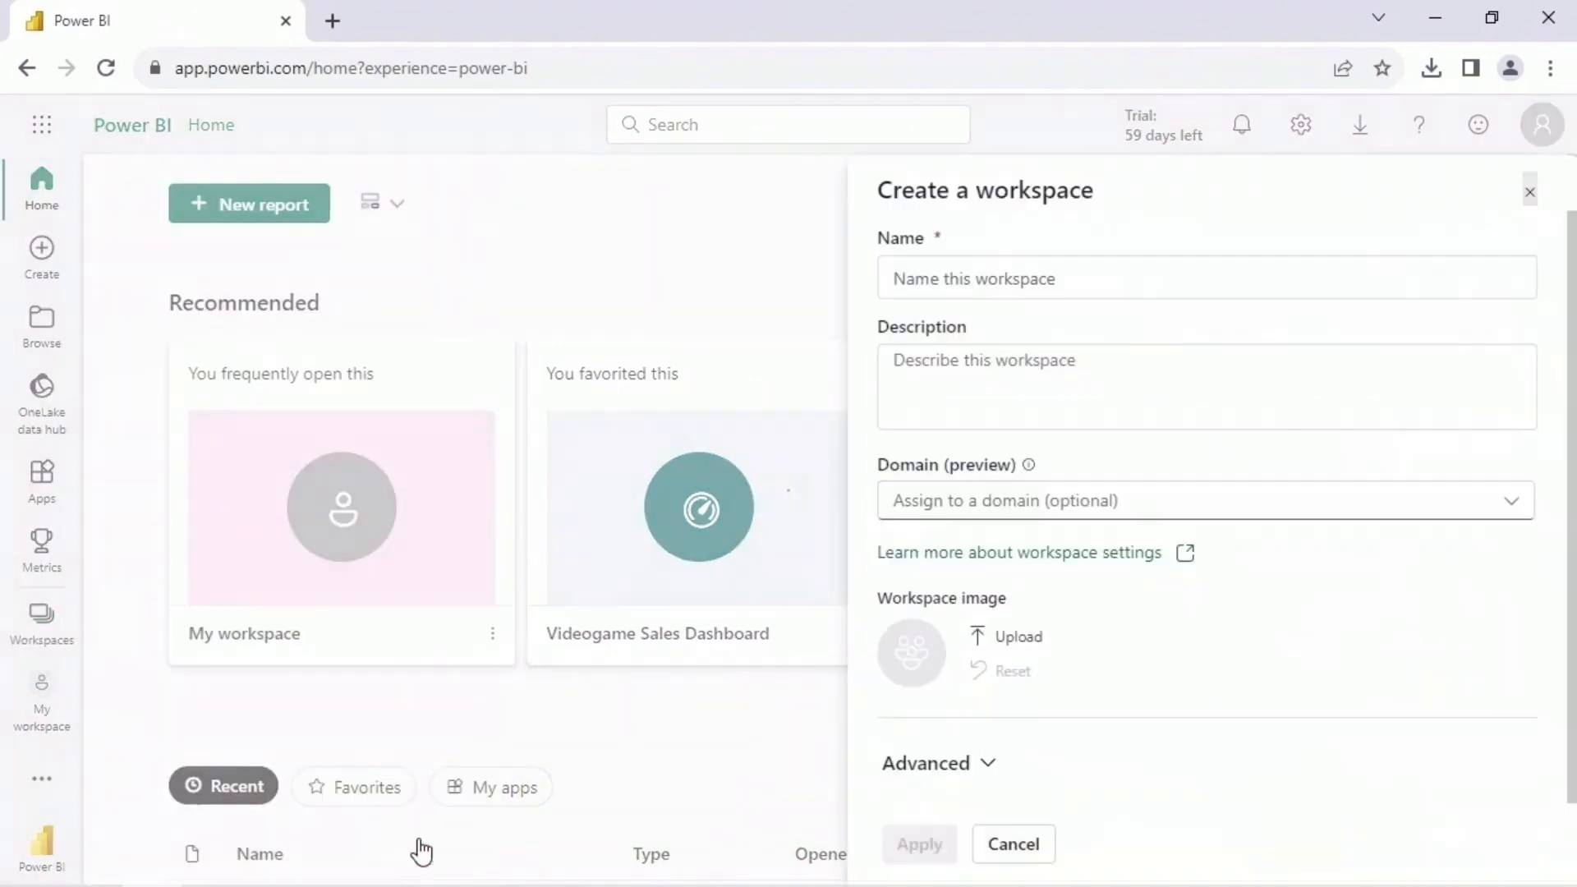
{"action": "left_click", "coordinate": [1088, 287]}
{"action": "type", "text": "AI Analysis Workspace"}
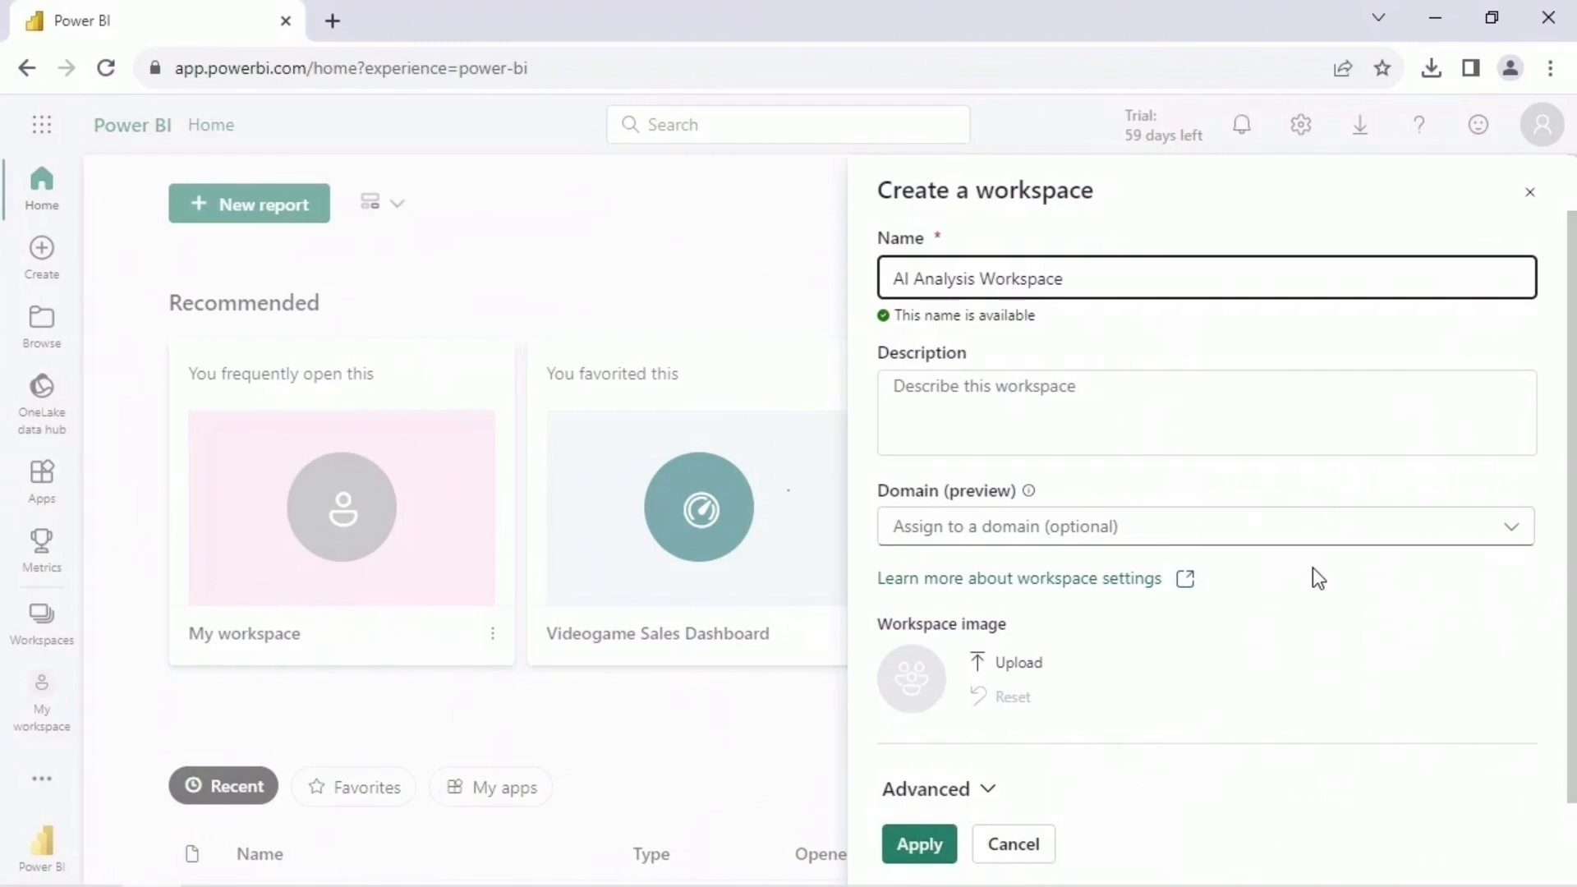
{"action": "scroll", "coordinate": [1383, 626], "scroll_direction": "down", "scroll_amount": 1}
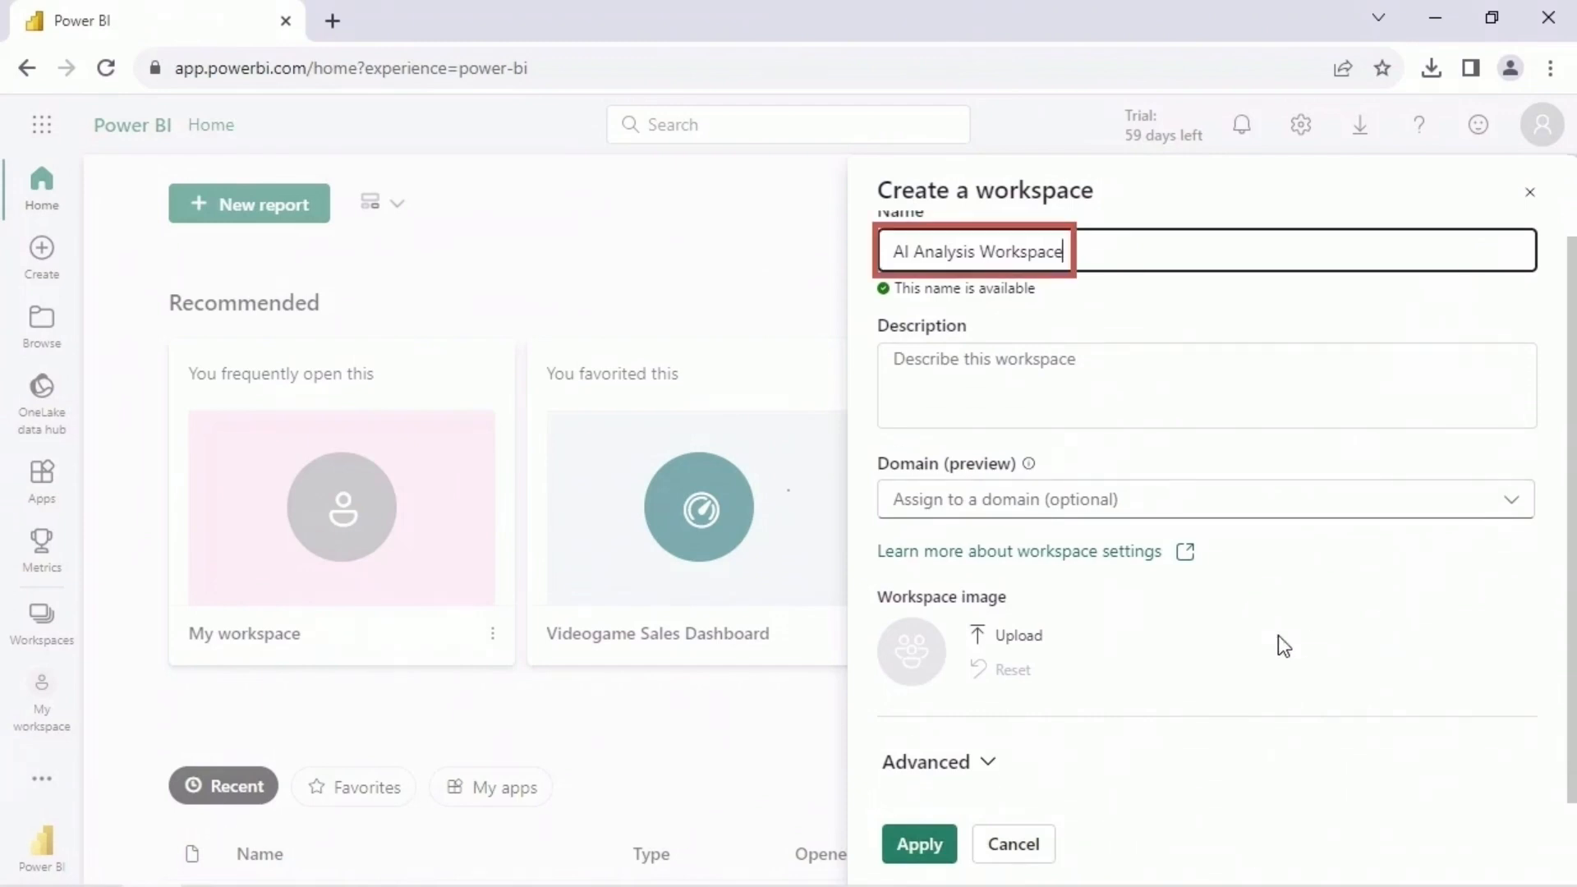
{"action": "left_click", "coordinate": [948, 851]}
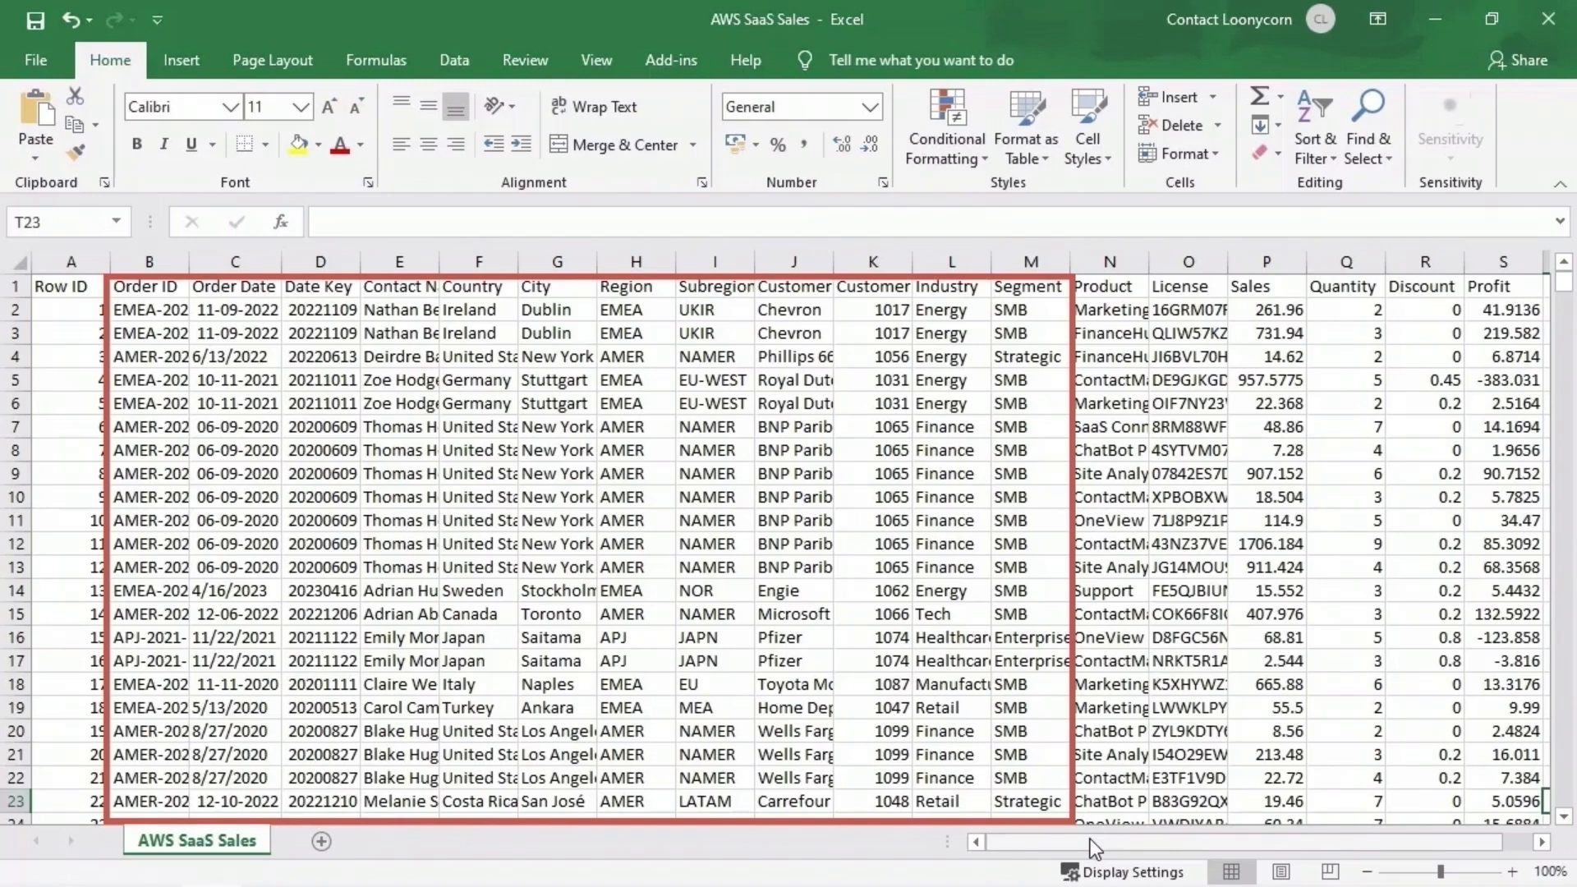
- Switch to Excel and review the columns of the AWS SaaS Sales worksheet through to Profit
{"action": "left_click_drag", "start_coordinate": [1090, 840], "coordinate": [1169, 845]}
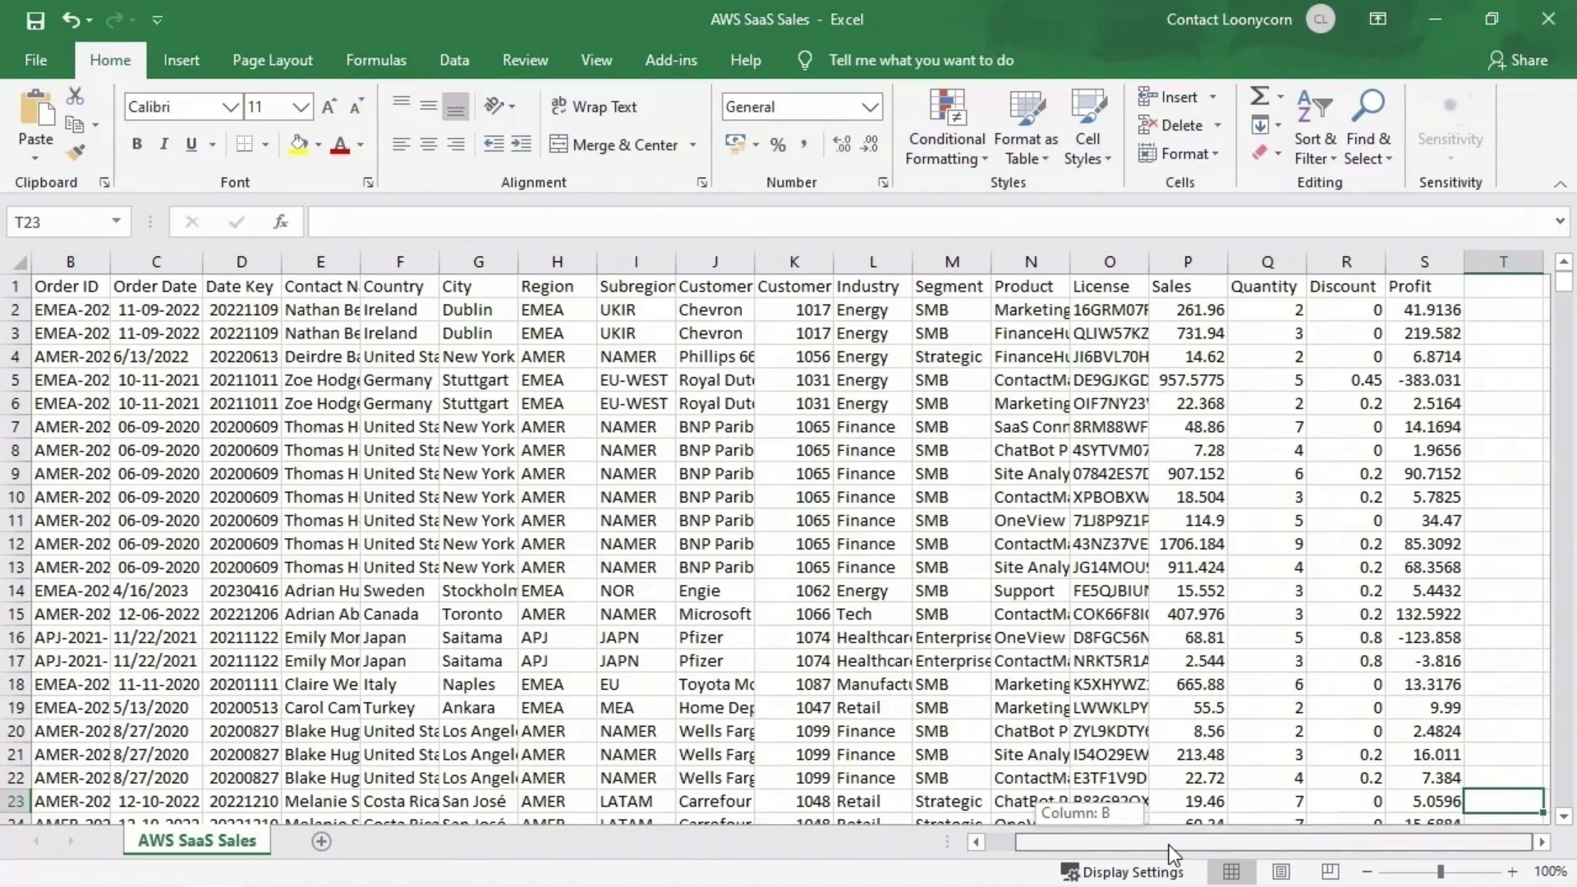
{"action": "left_click_drag", "start_coordinate": [1172, 854], "coordinate": [1159, 854]}
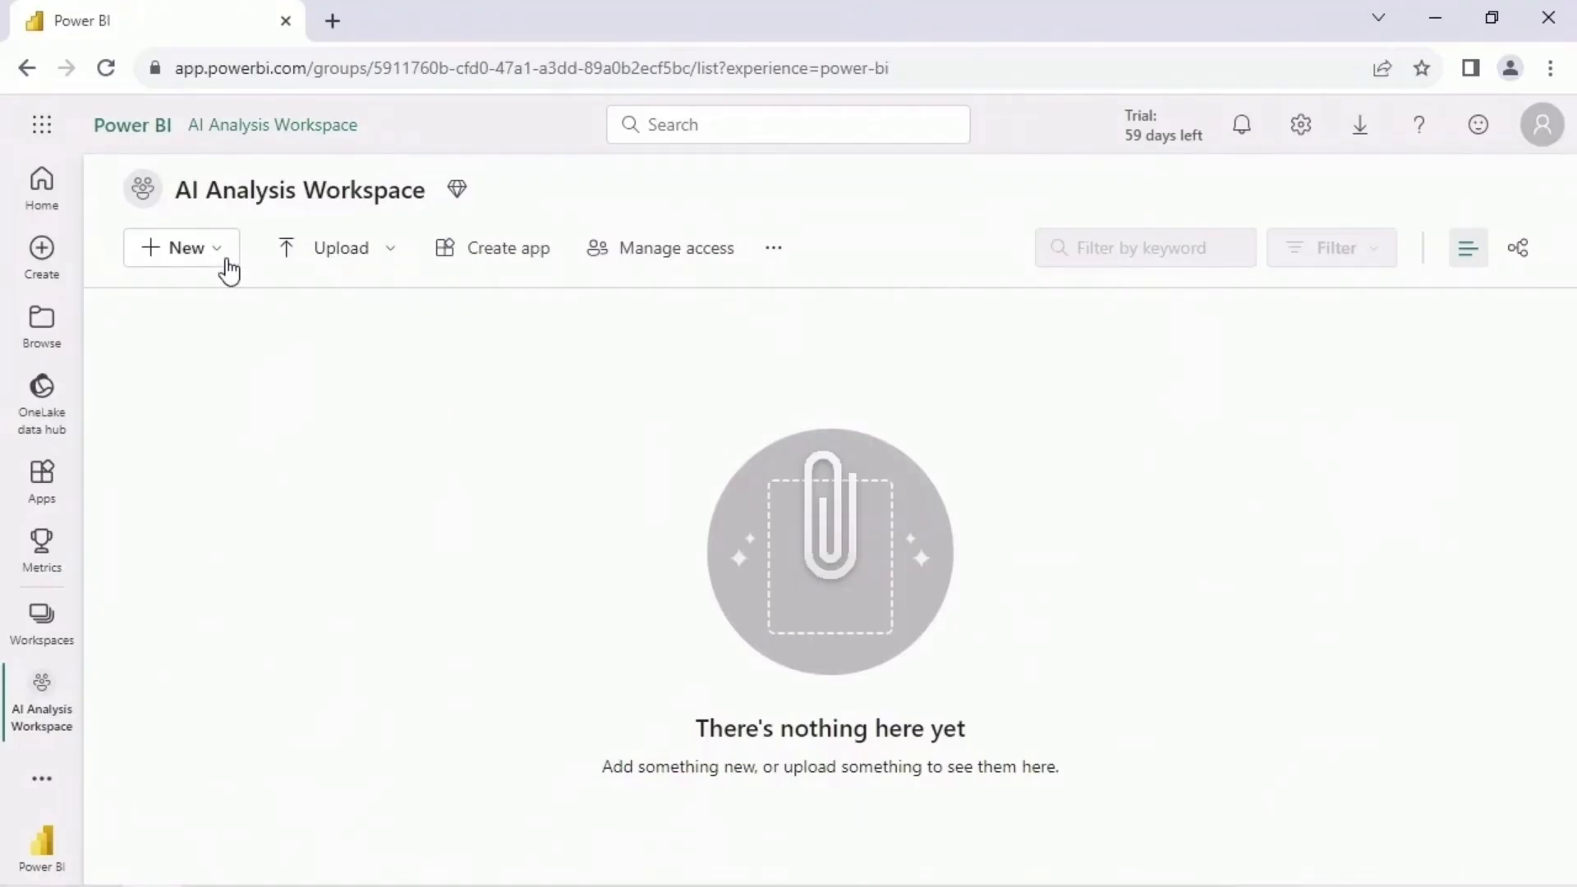
- In Power BI, create a dataset in AI Analysis Workspace from the local CSV file AWS SaaS Sales
{"action": "left_click", "coordinate": [223, 260]}
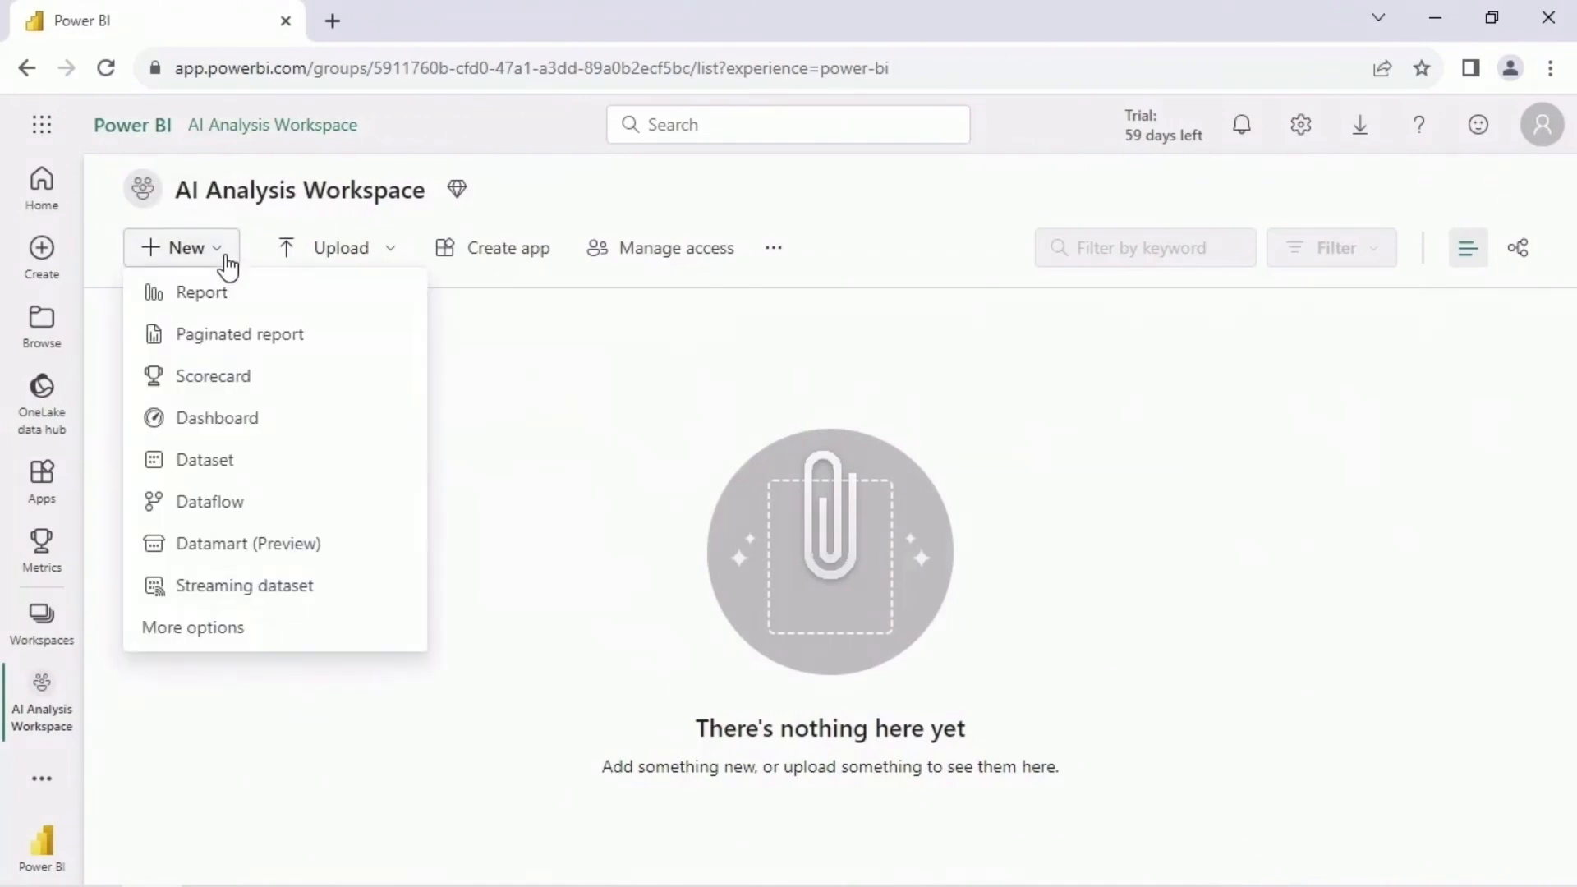
{"action": "left_click", "coordinate": [264, 468]}
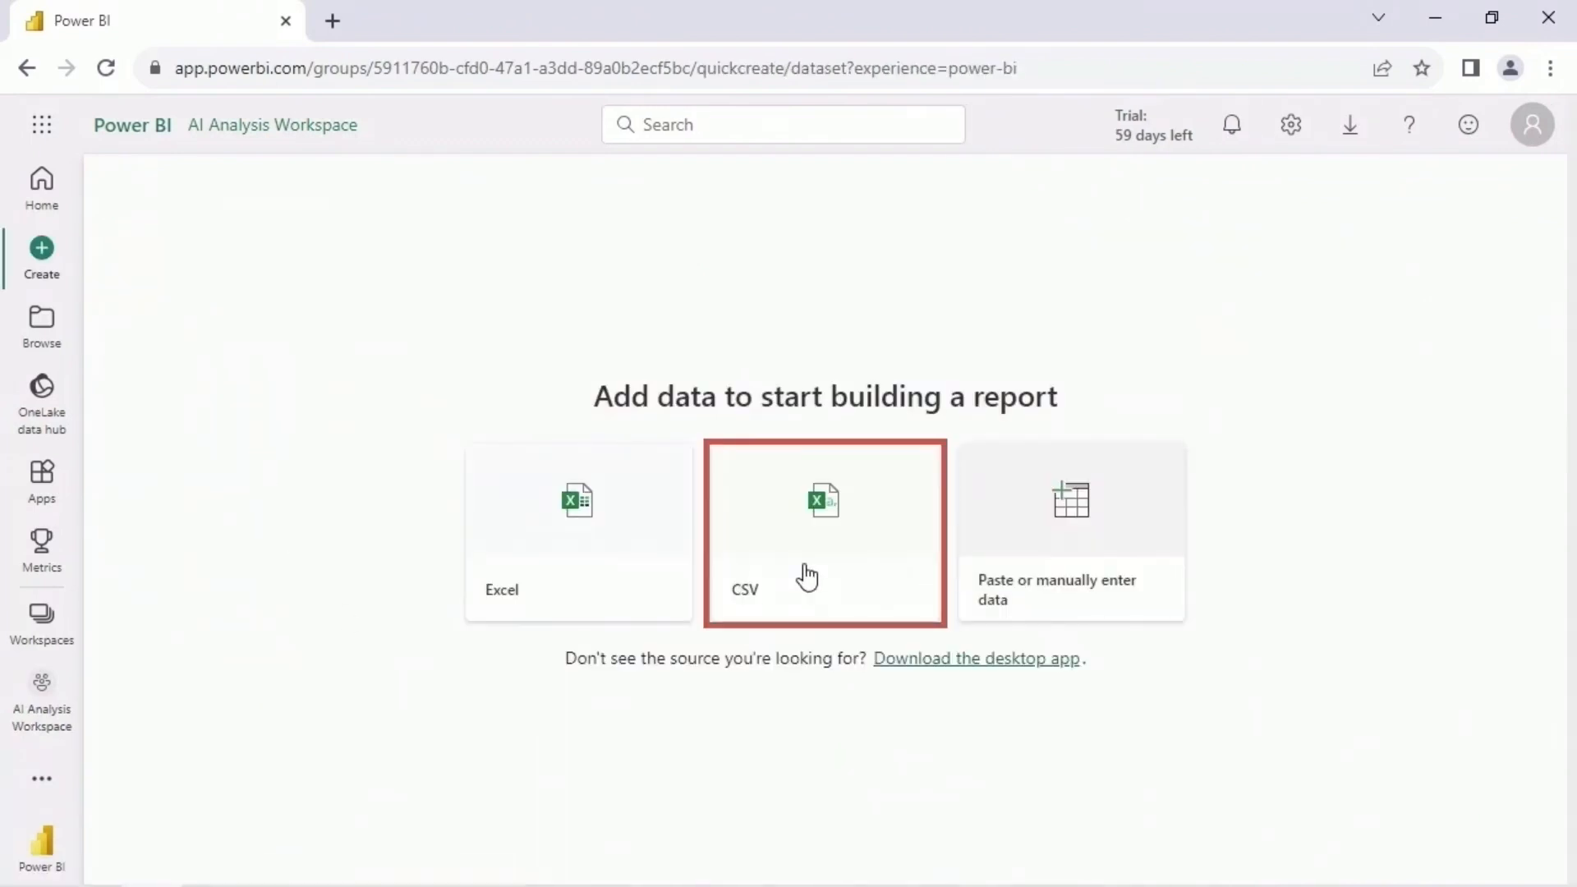
{"action": "left_click", "coordinate": [807, 578]}
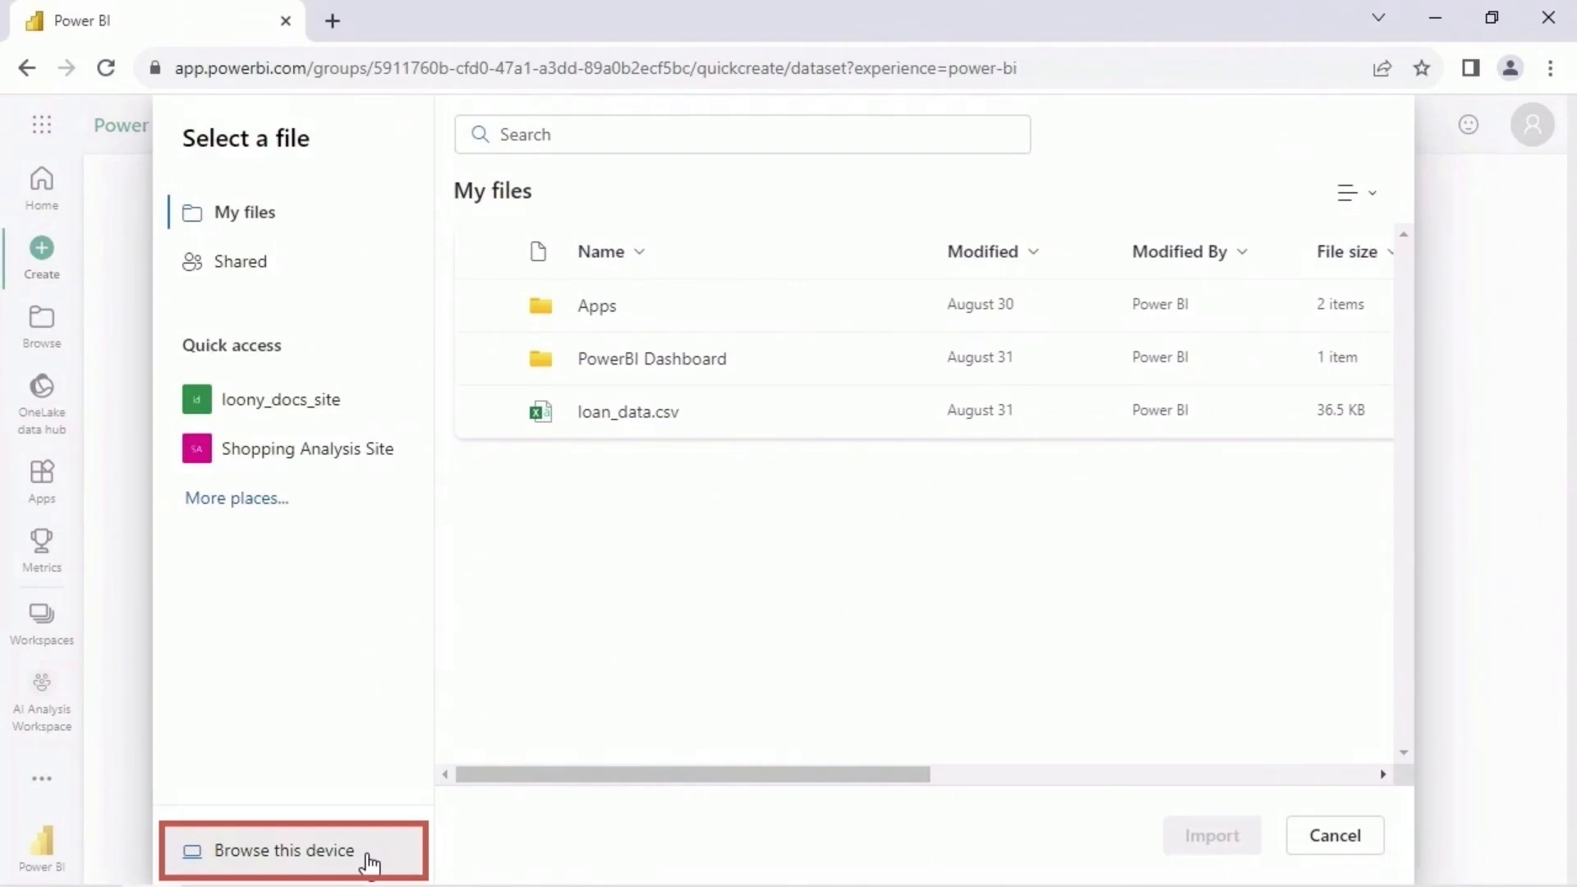
{"action": "left_click", "coordinate": [369, 859]}
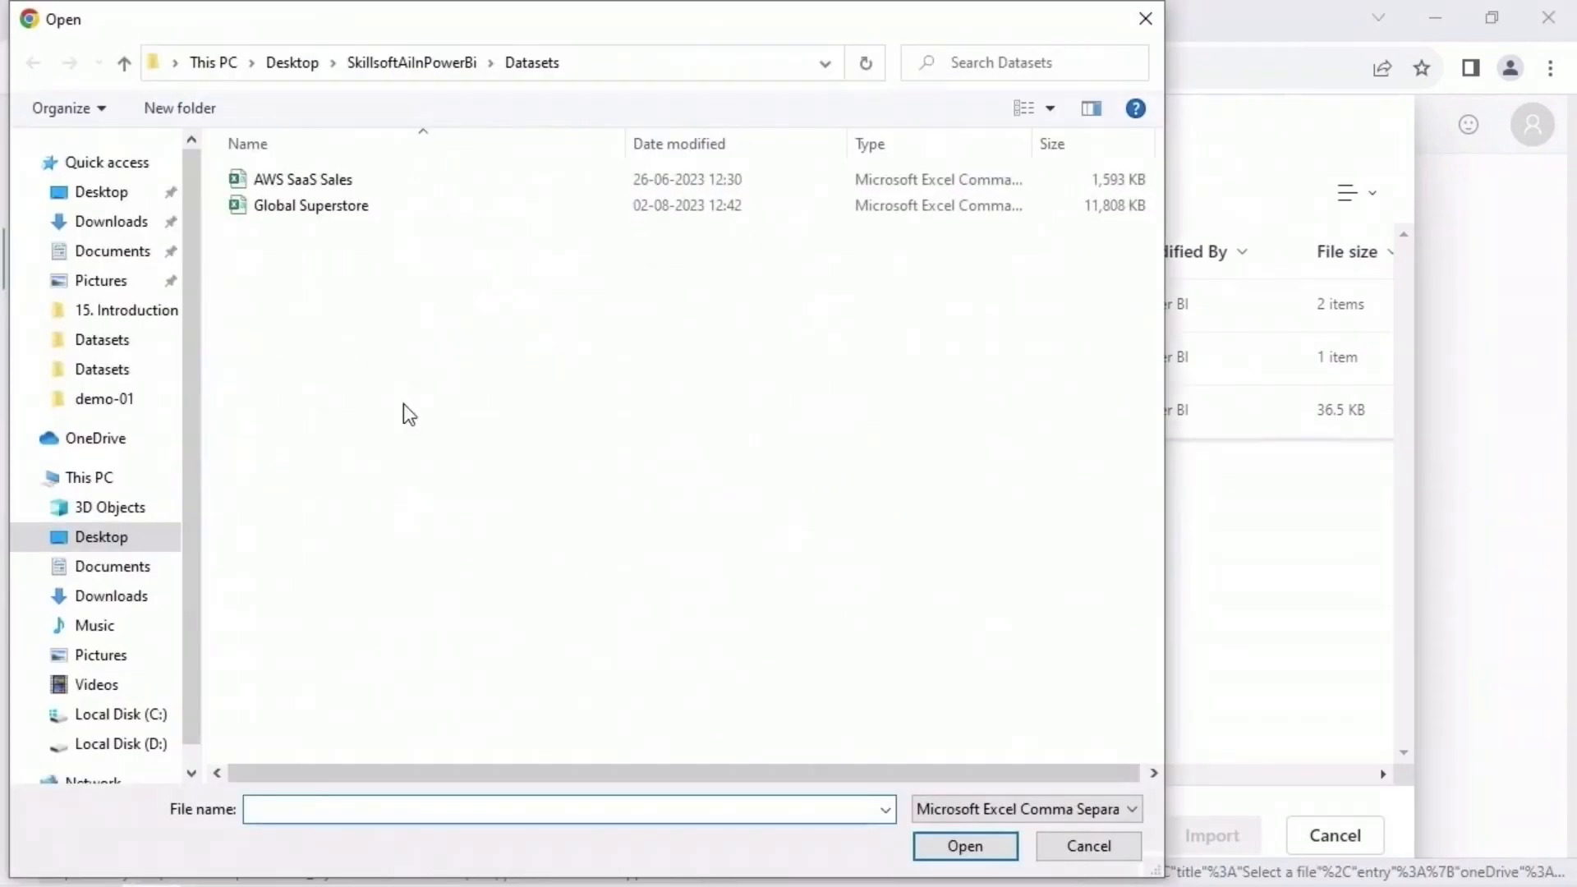
{"action": "left_click", "coordinate": [417, 187]}
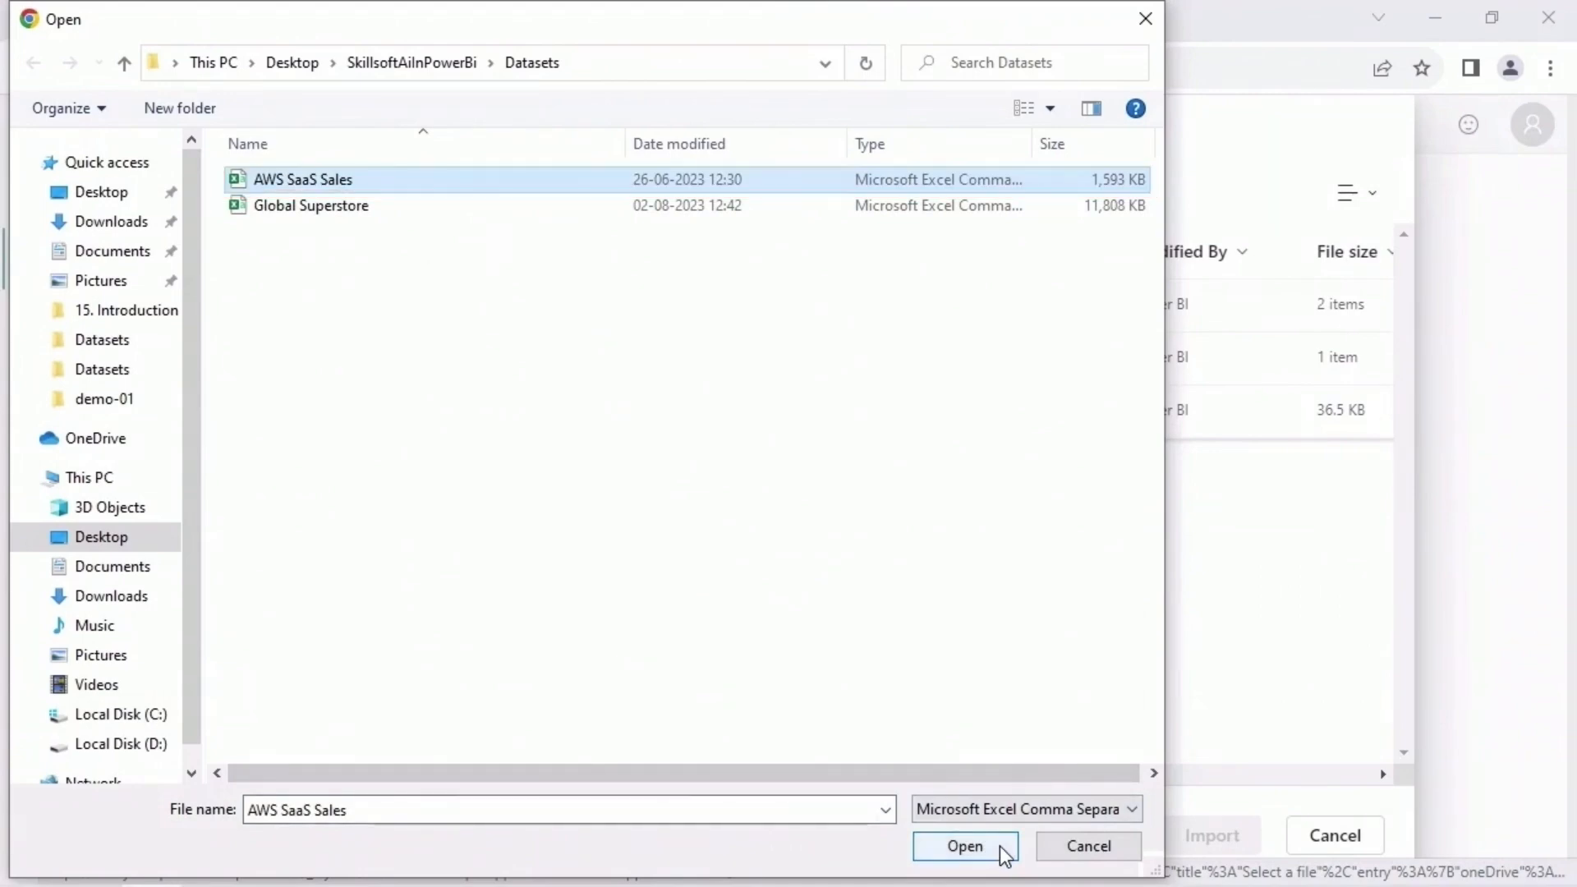
{"action": "left_click", "coordinate": [965, 845]}
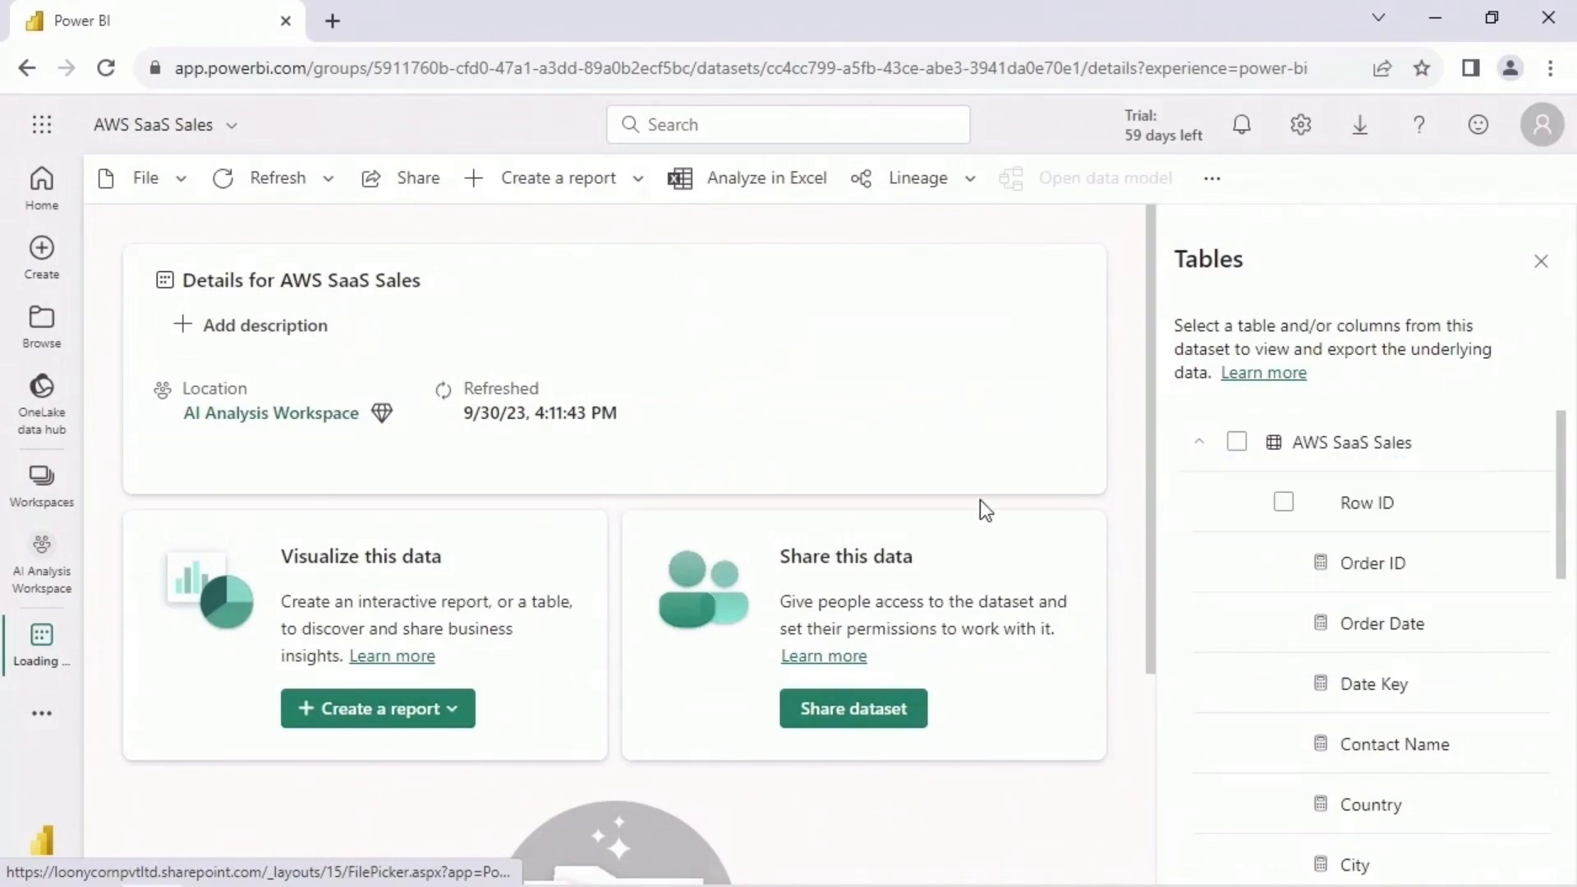
- Return to the workspace contents, generate quick insights for the AWS SaaS Sales dataset and view them
{"action": "left_click", "coordinate": [27, 69]}
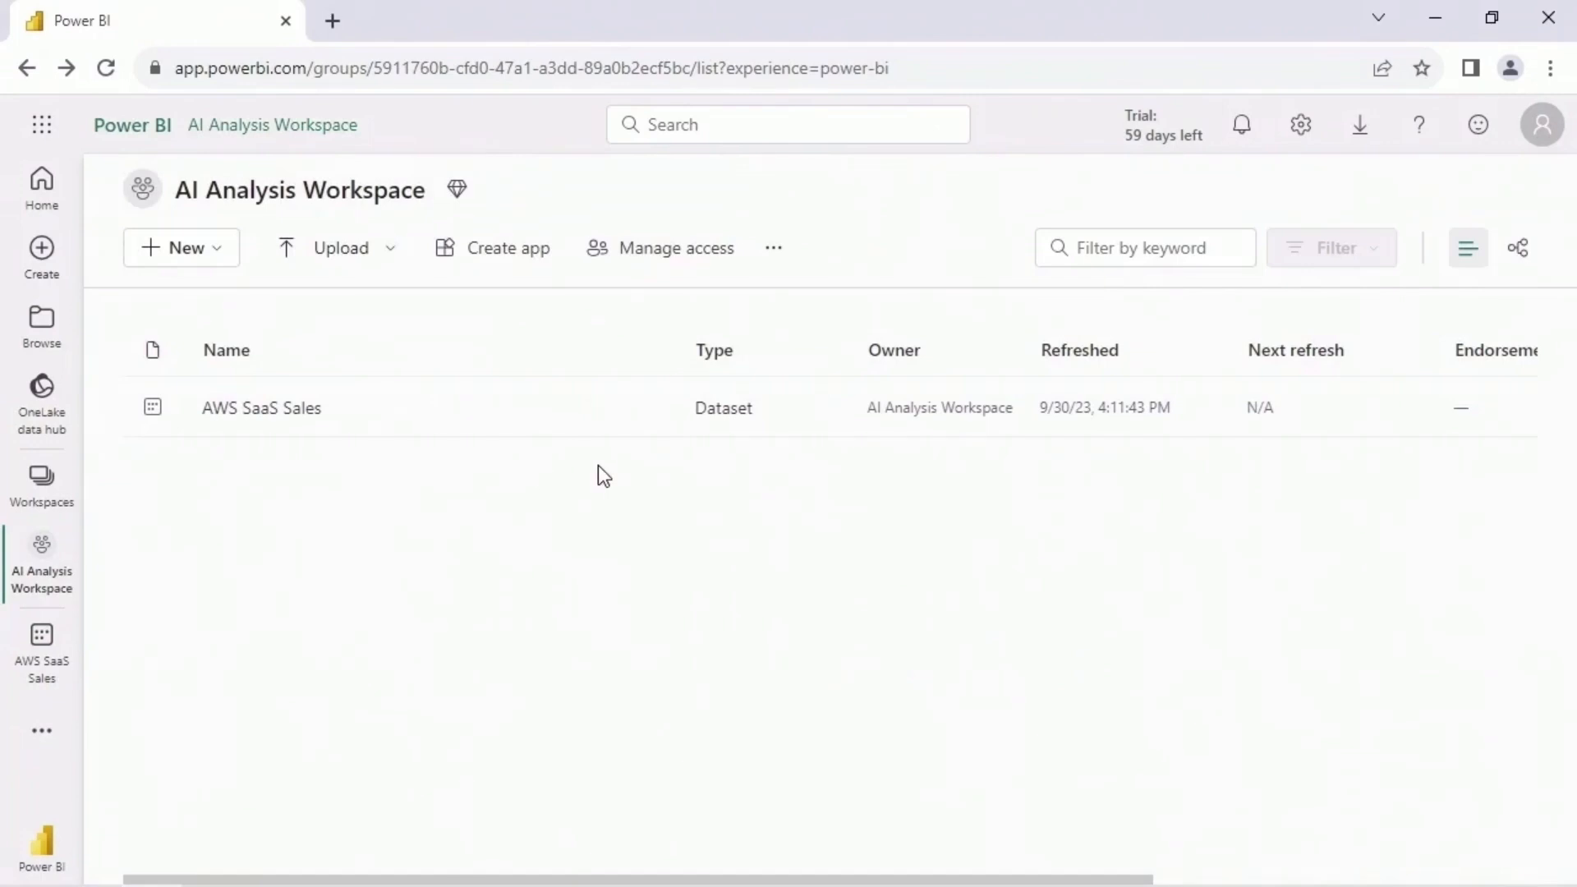
{"action": "left_click", "coordinate": [653, 408]}
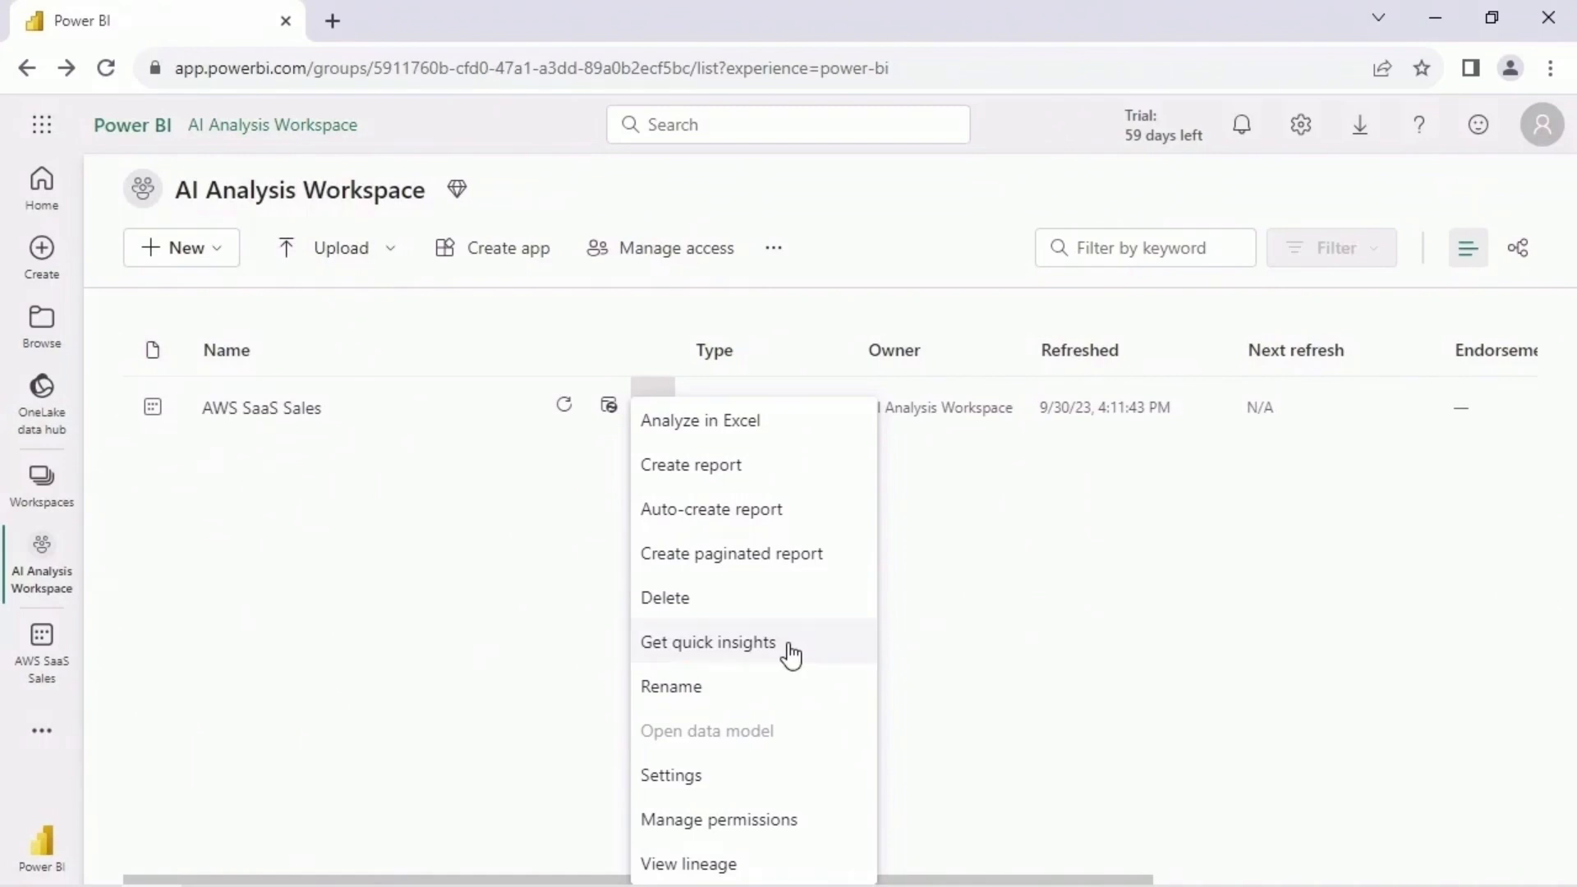
{"action": "left_click", "coordinate": [791, 645]}
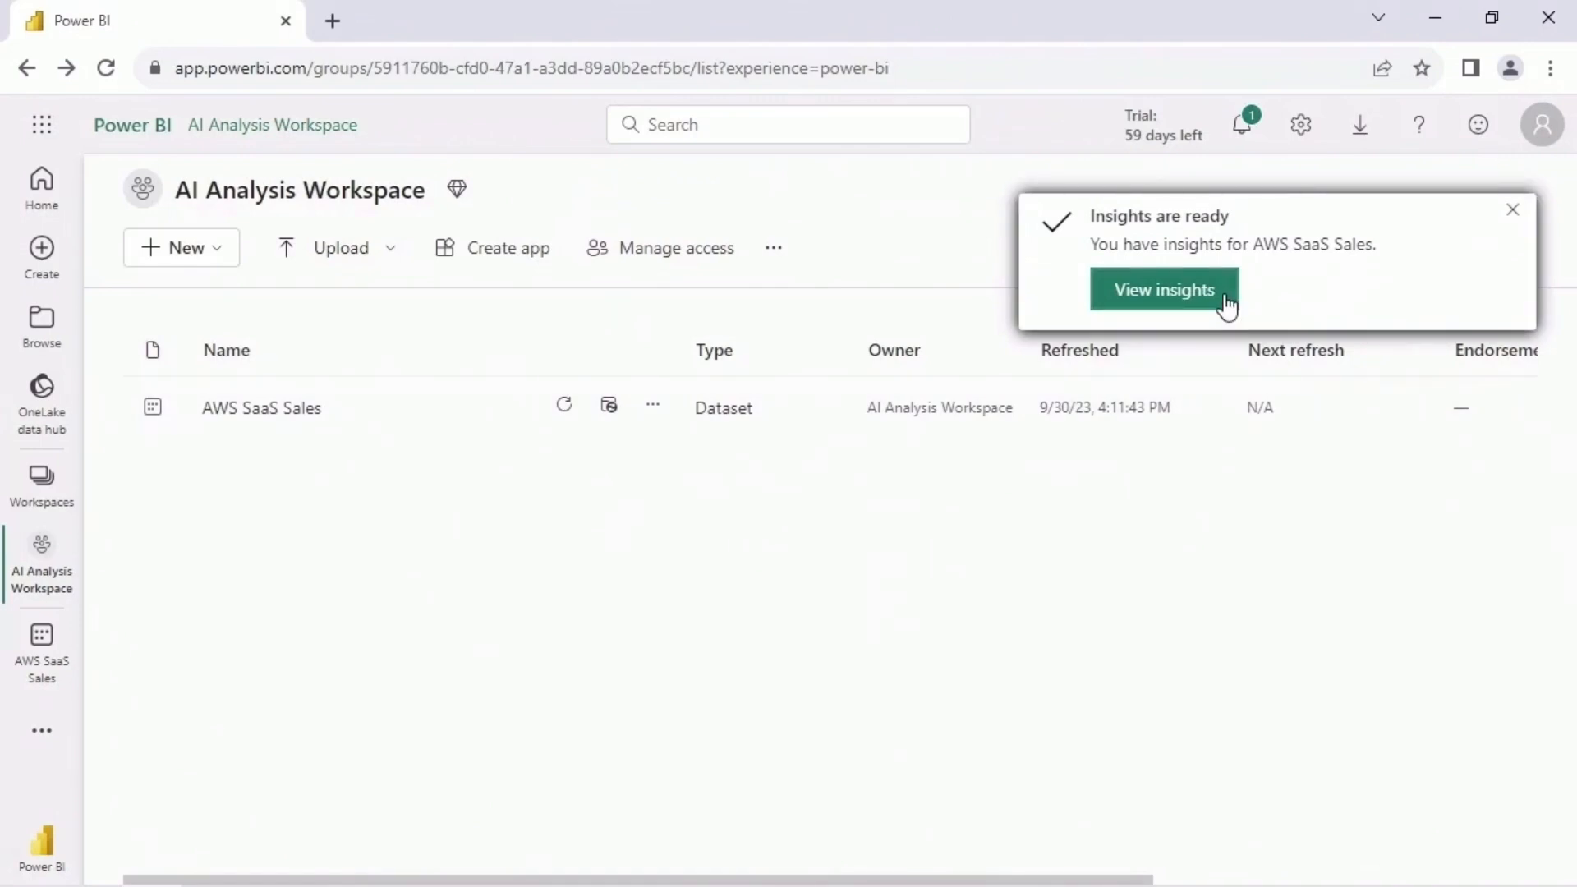
{"action": "left_click", "coordinate": [1223, 301]}
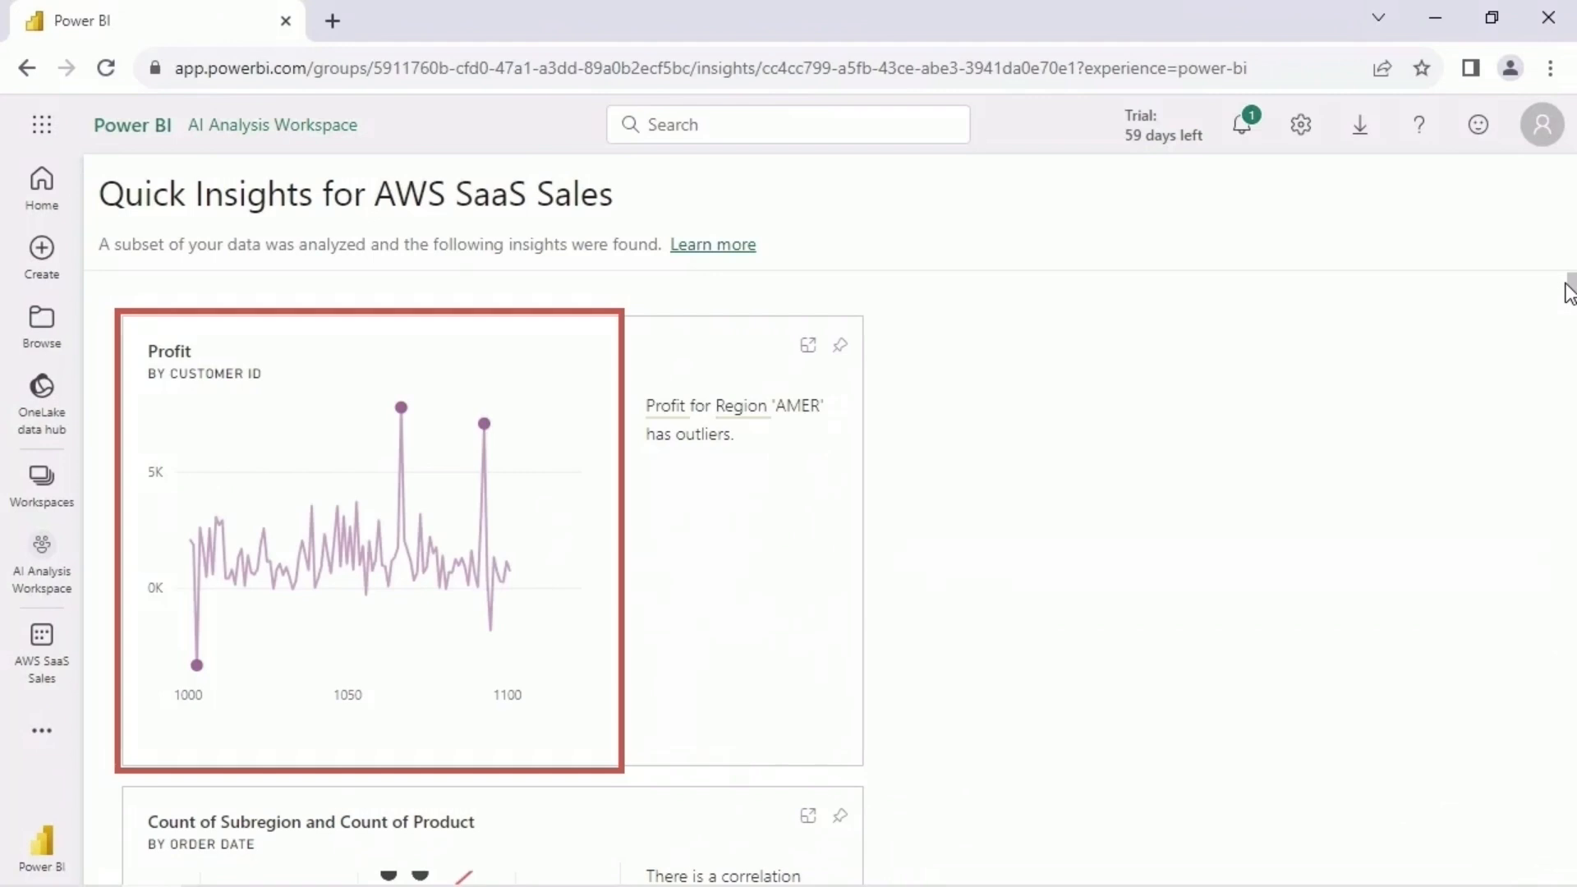
{"action": "left_click_drag", "start_coordinate": [1569, 292], "coordinate": [1570, 337]}
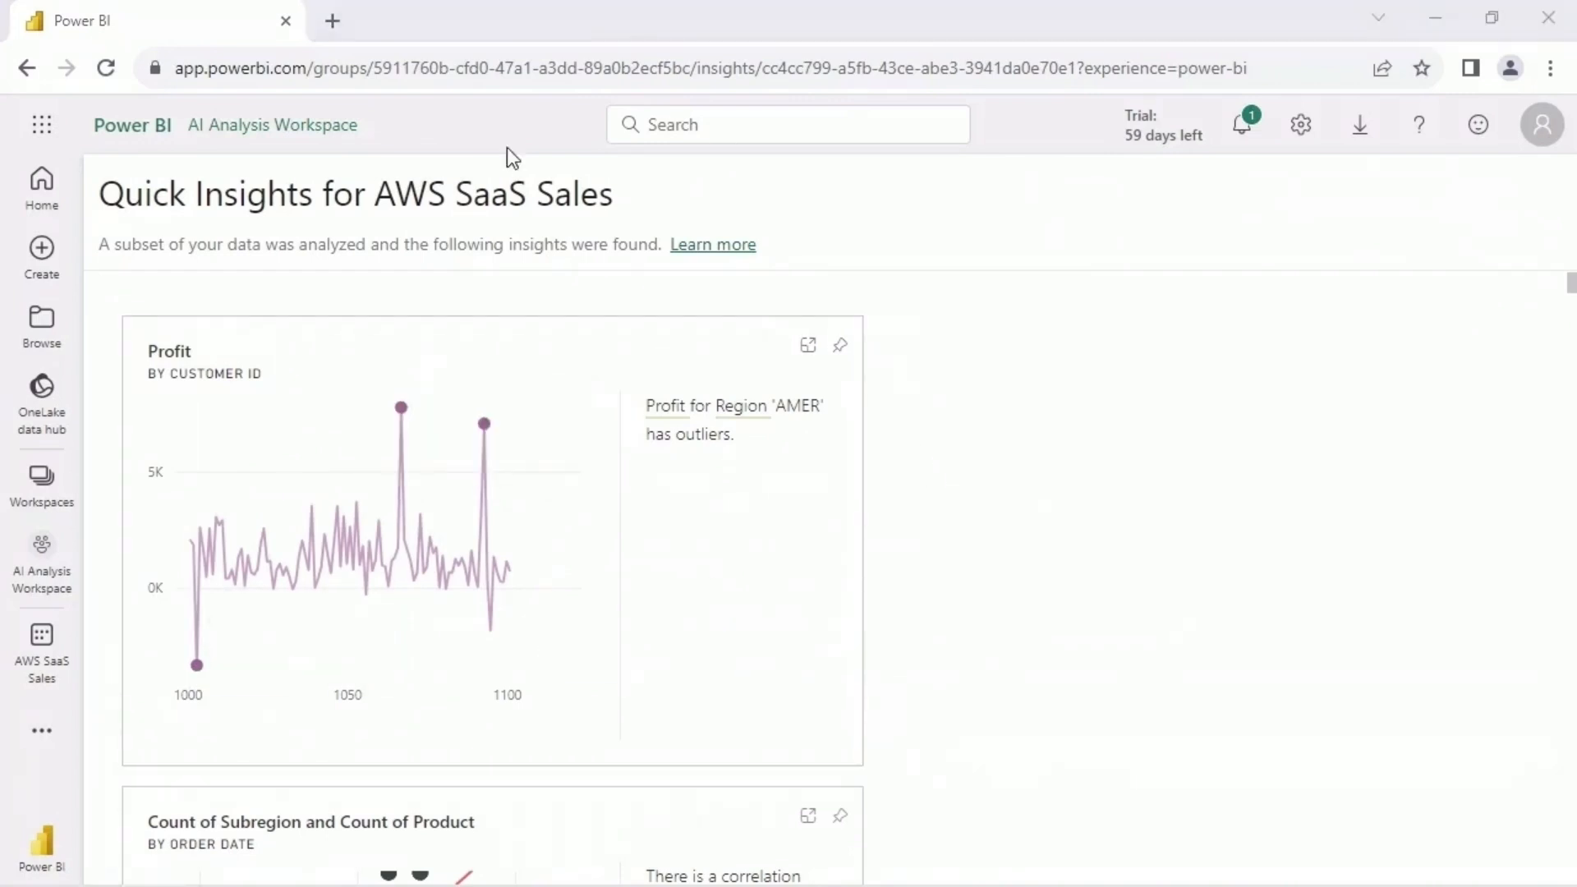
- Open app.powerbi.com in a new browser tab and create a report from the AWS SaaS Sales dataset in AI Analysis Workspace
{"action": "key", "text": "ctrl+t"}
{"action": "type", "text": "app.powerbi.com"}
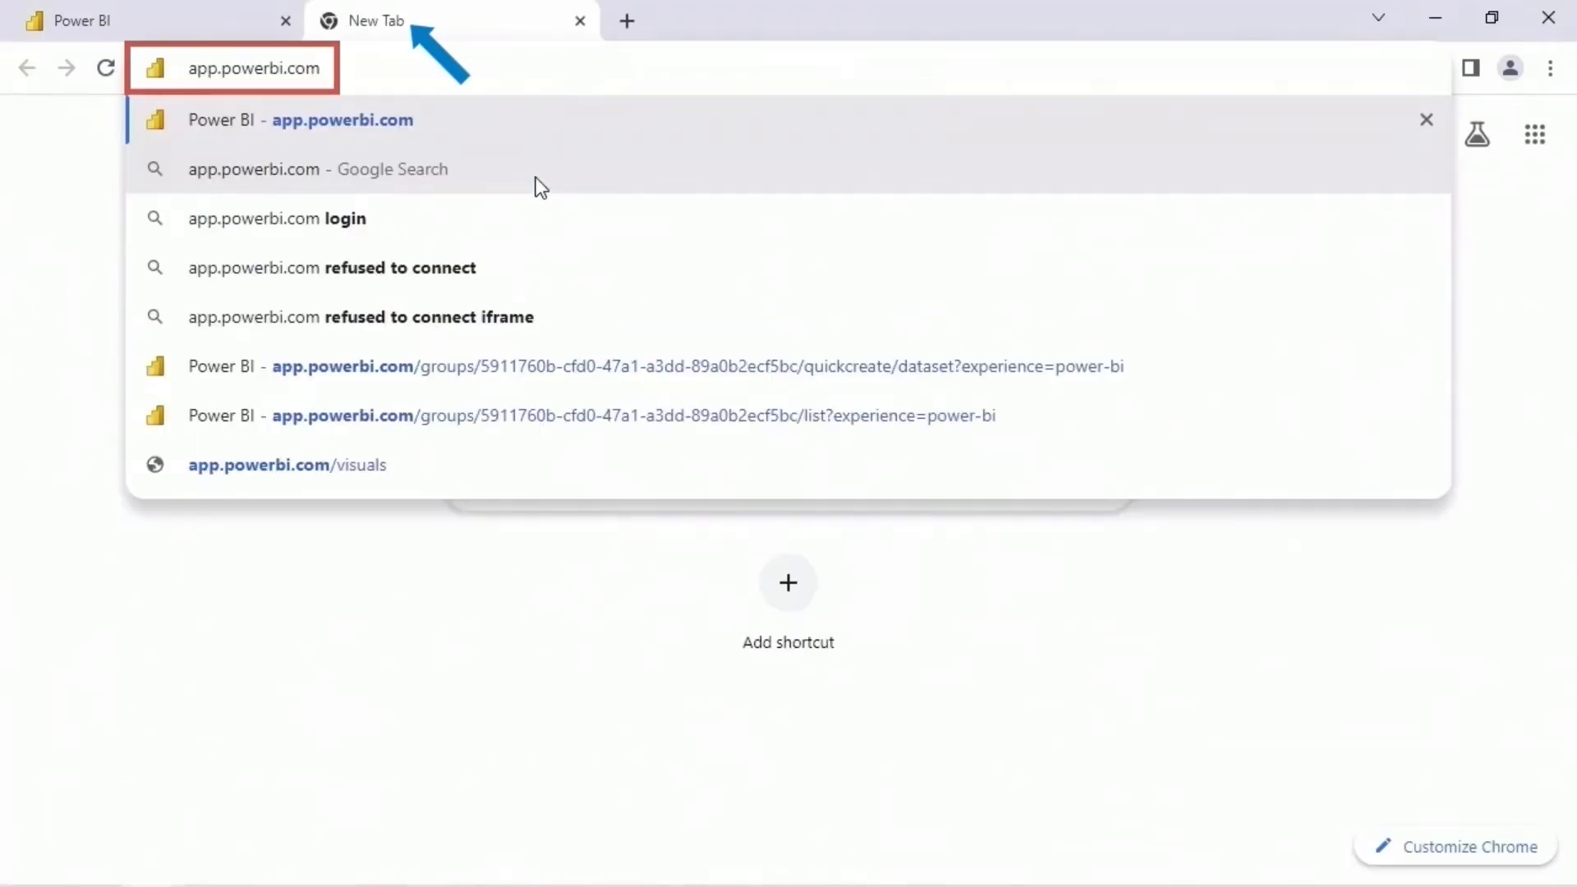
{"action": "key", "text": "Return"}
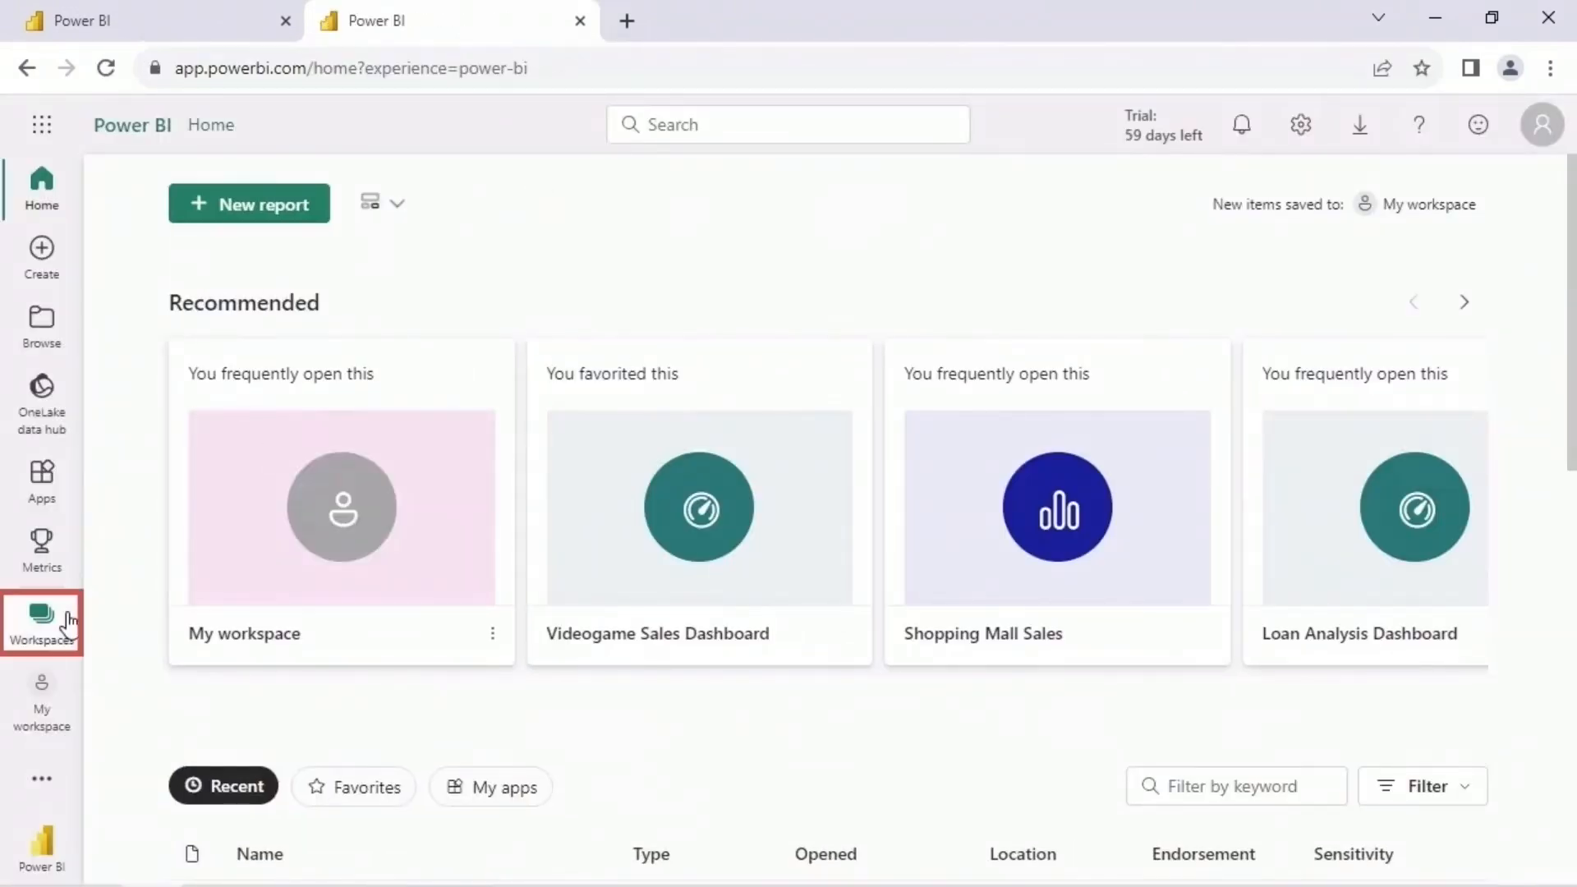
{"action": "left_click", "coordinate": [69, 622]}
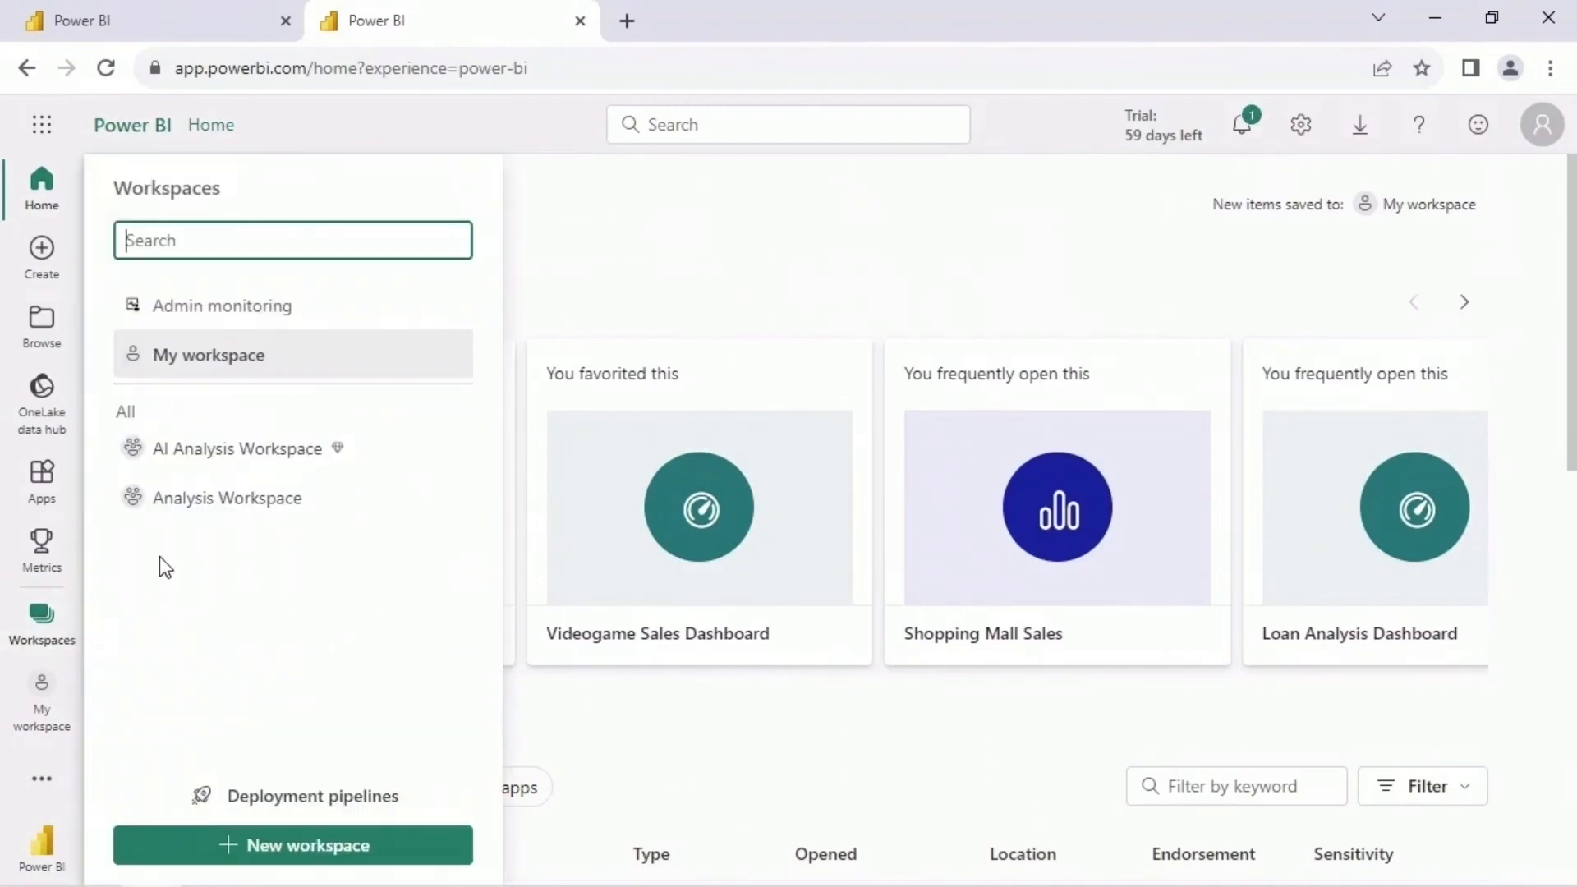
{"action": "left_click", "coordinate": [246, 449]}
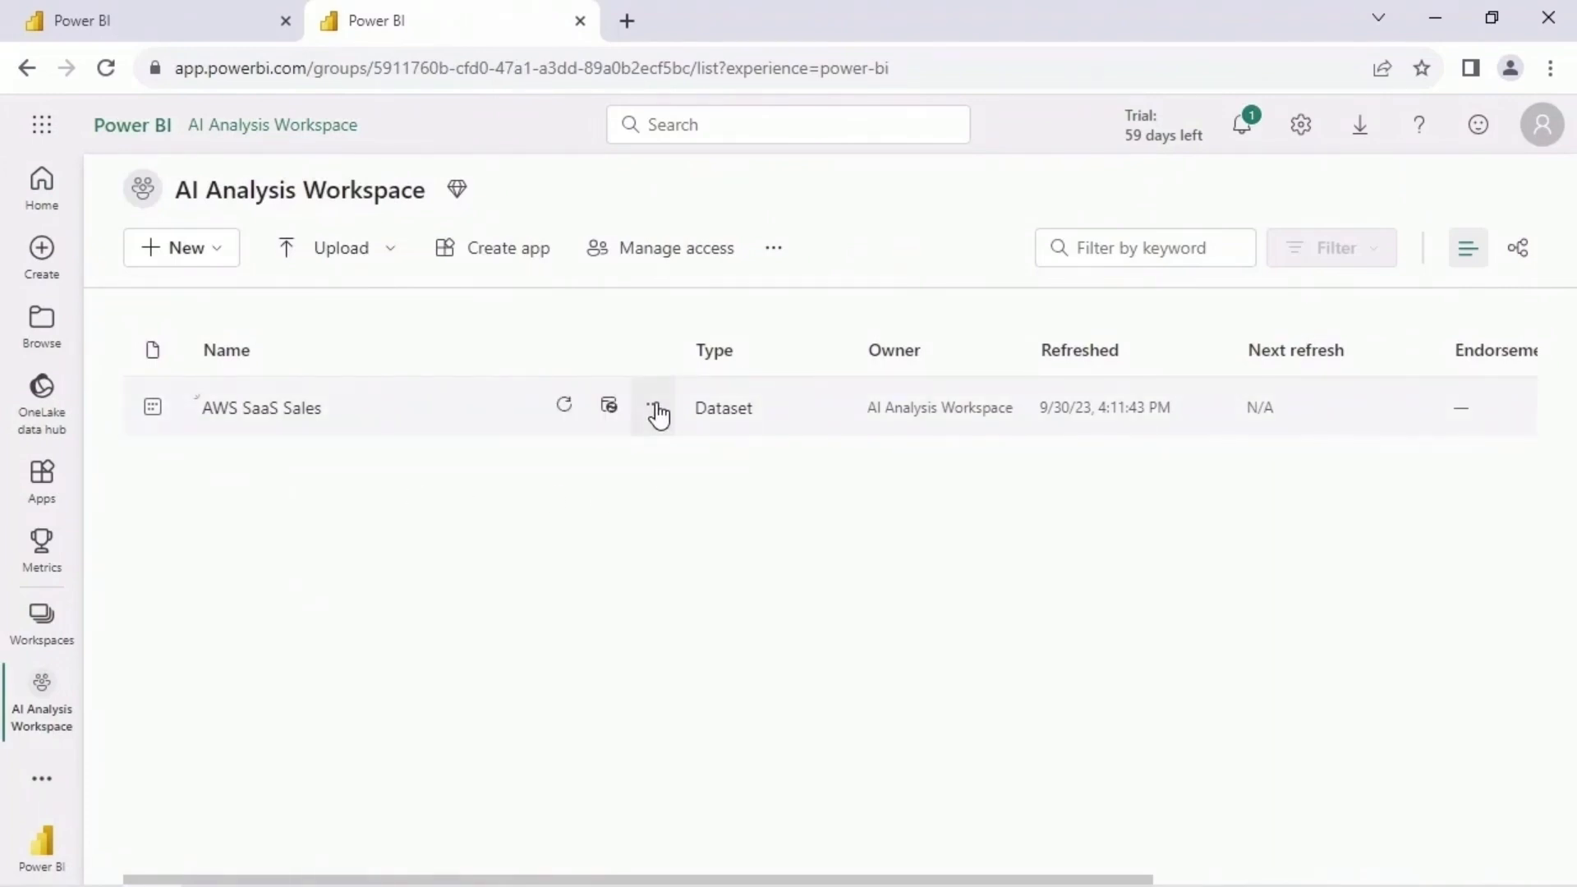
{"action": "left_click", "coordinate": [654, 408]}
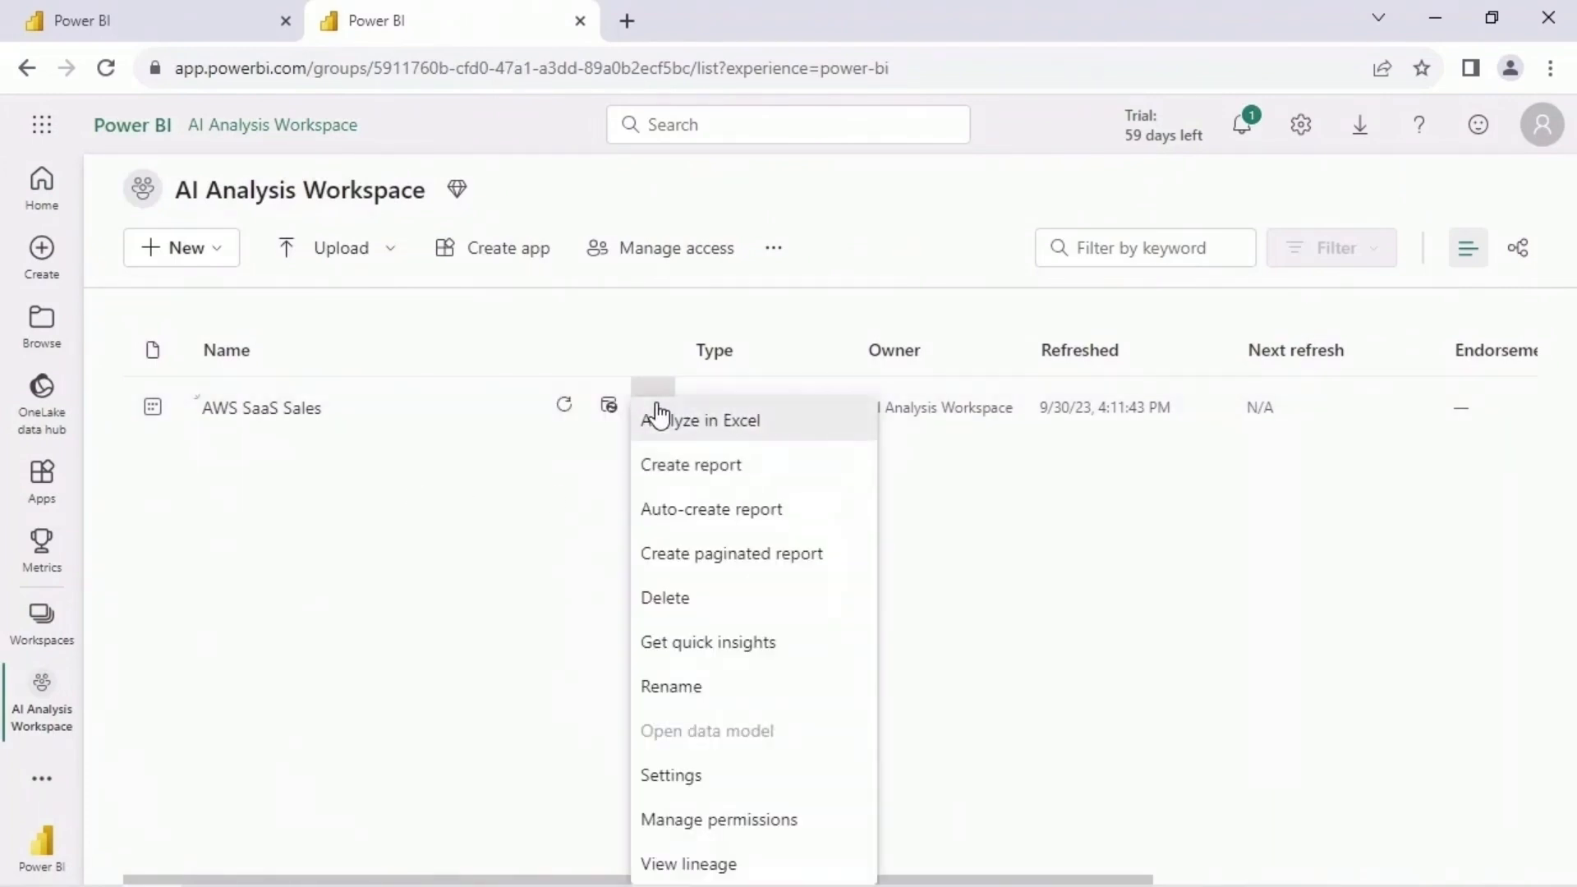
{"action": "left_click", "coordinate": [781, 472]}
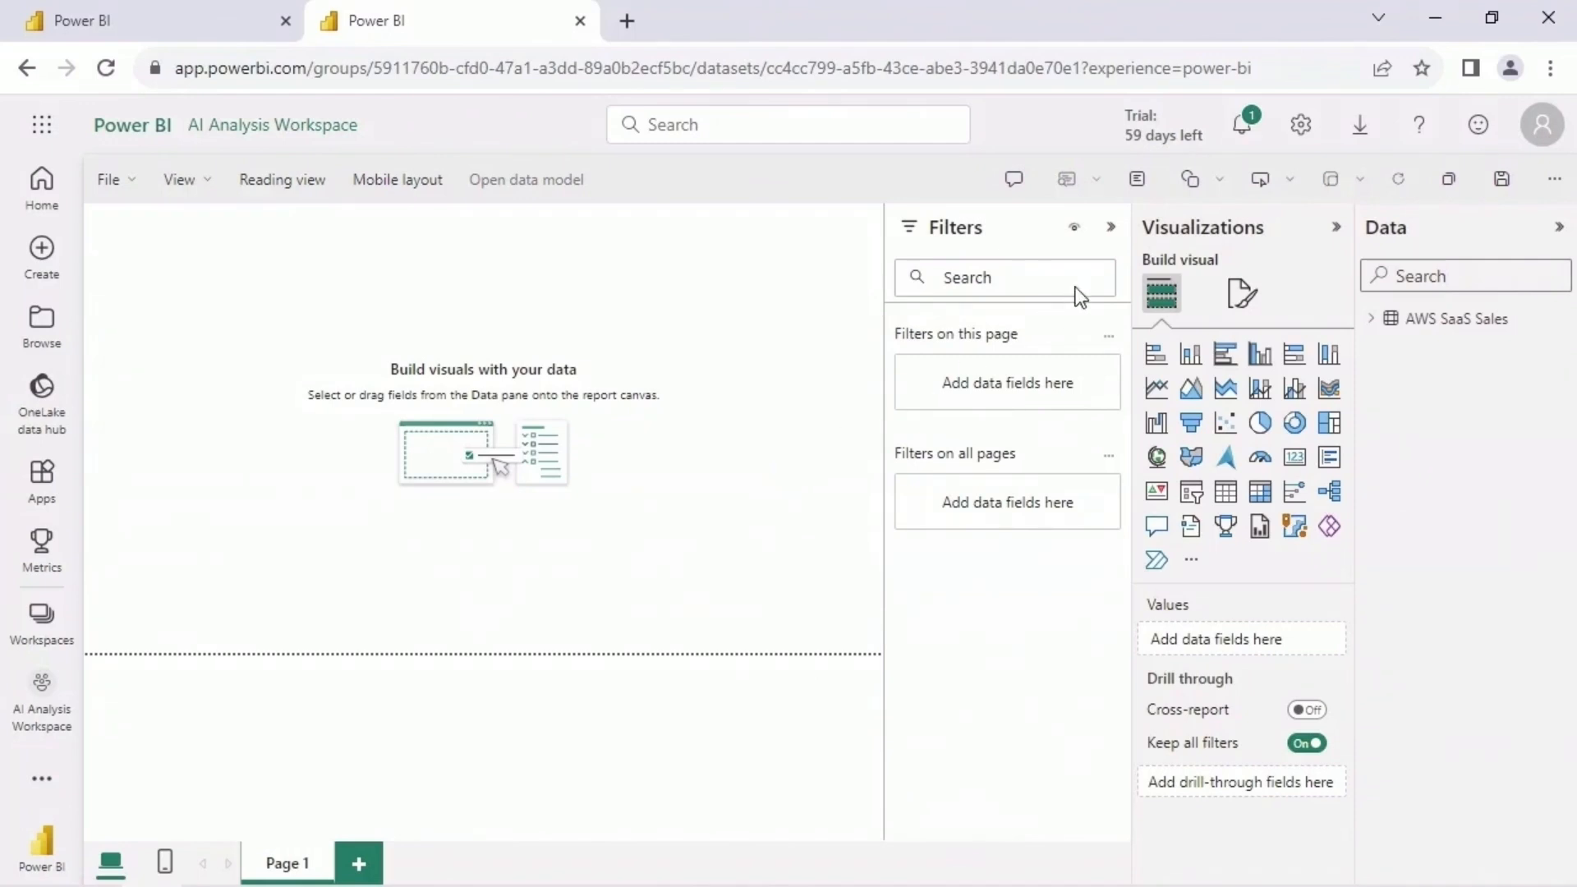
- Add an enlarged line chart to the report page with Customer ID on the X-axis and Profit on the Y-axis
{"action": "left_click", "coordinate": [1110, 226]}
{"action": "left_click", "coordinate": [1371, 320]}
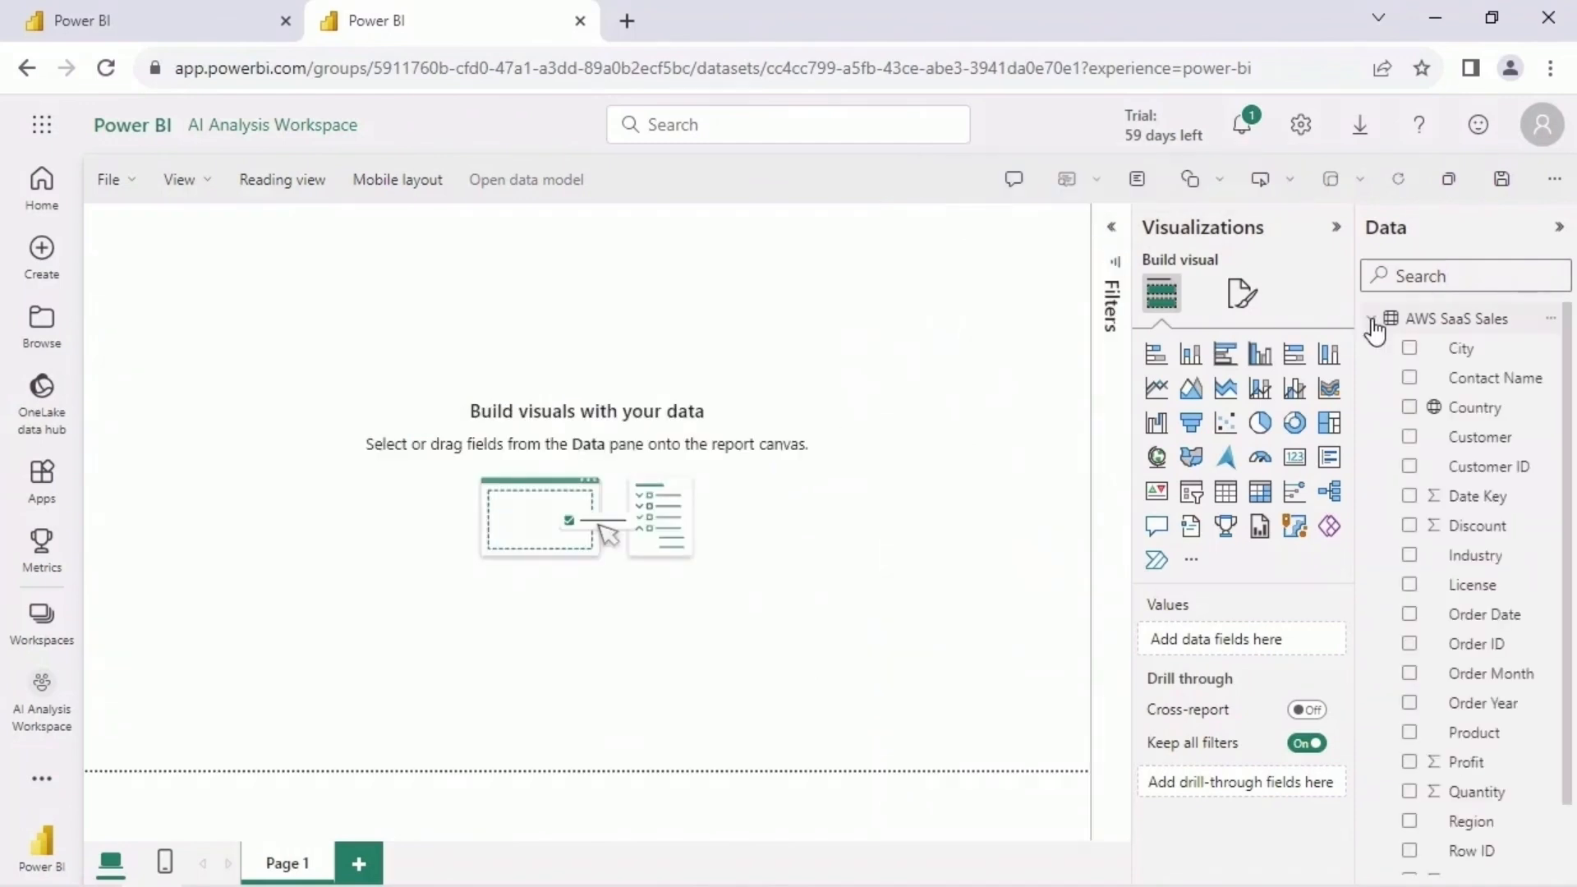
{"action": "left_click", "coordinate": [1164, 396]}
{"action": "left_click_drag", "start_coordinate": [397, 454], "coordinate": [686, 573]}
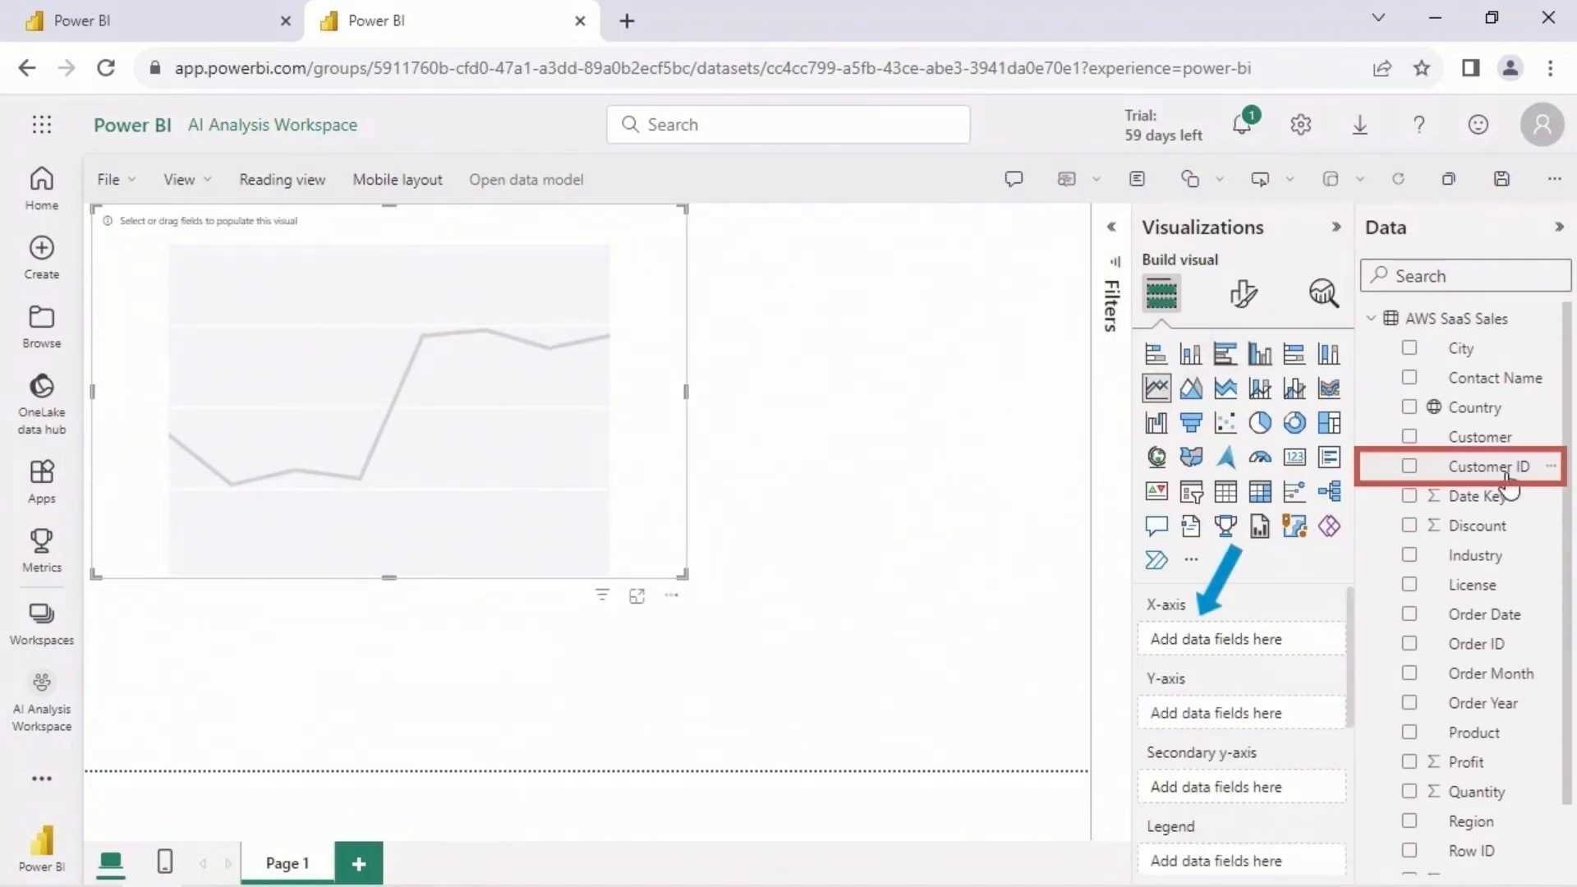
{"action": "left_click_drag", "start_coordinate": [1507, 485], "coordinate": [1260, 641]}
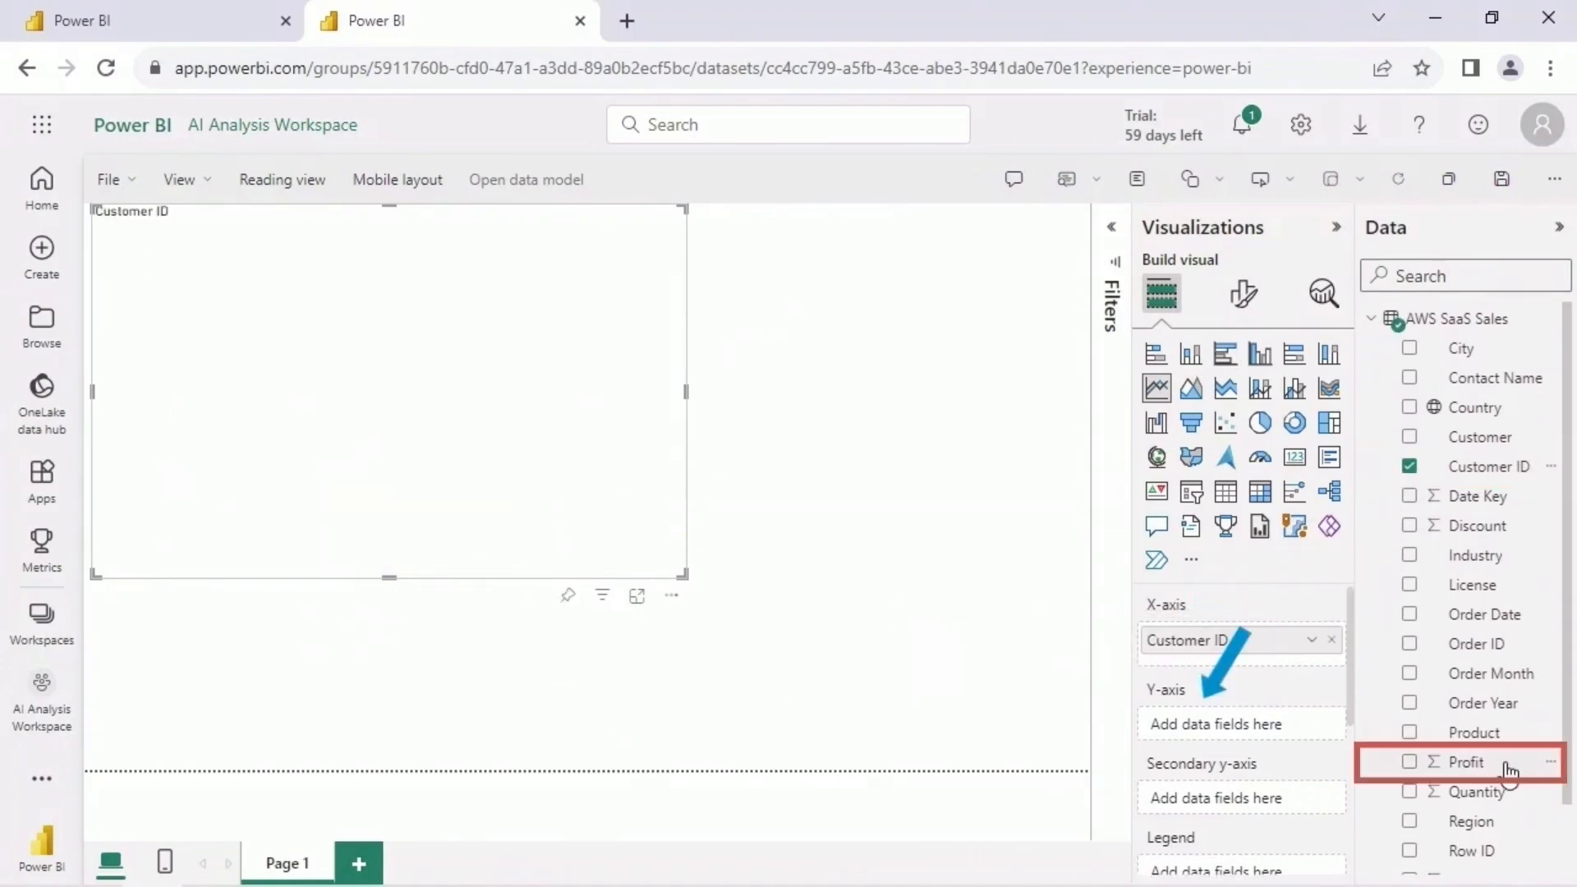
{"action": "left_click_drag", "start_coordinate": [1506, 765], "coordinate": [1289, 726]}
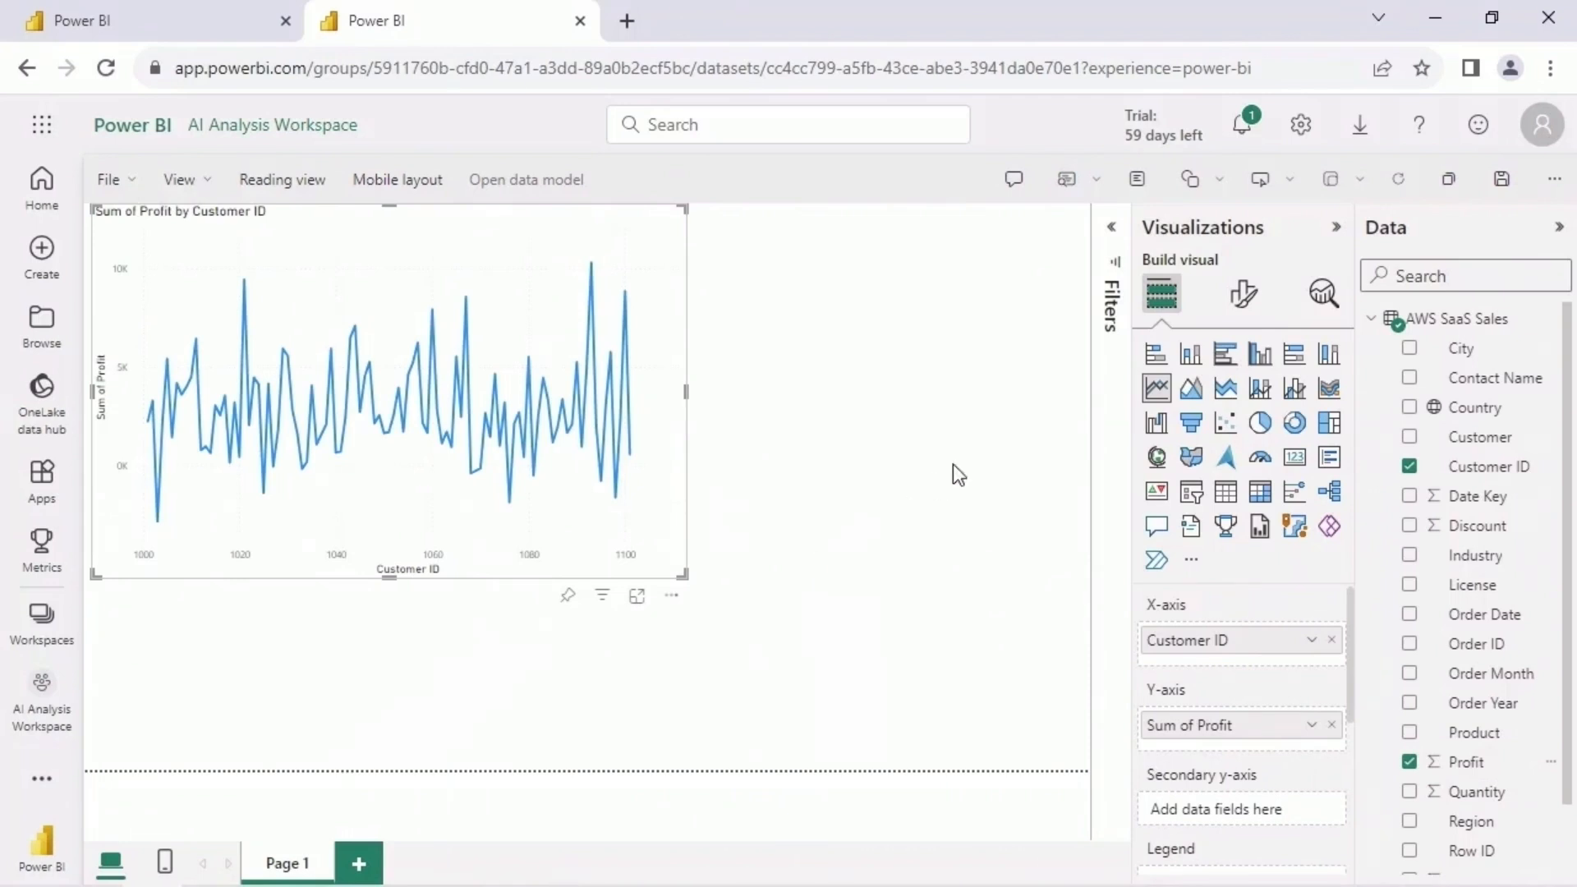
- Filter the line chart by Region to include only AMER, using a filter on this visual
{"action": "left_click", "coordinate": [1114, 246]}
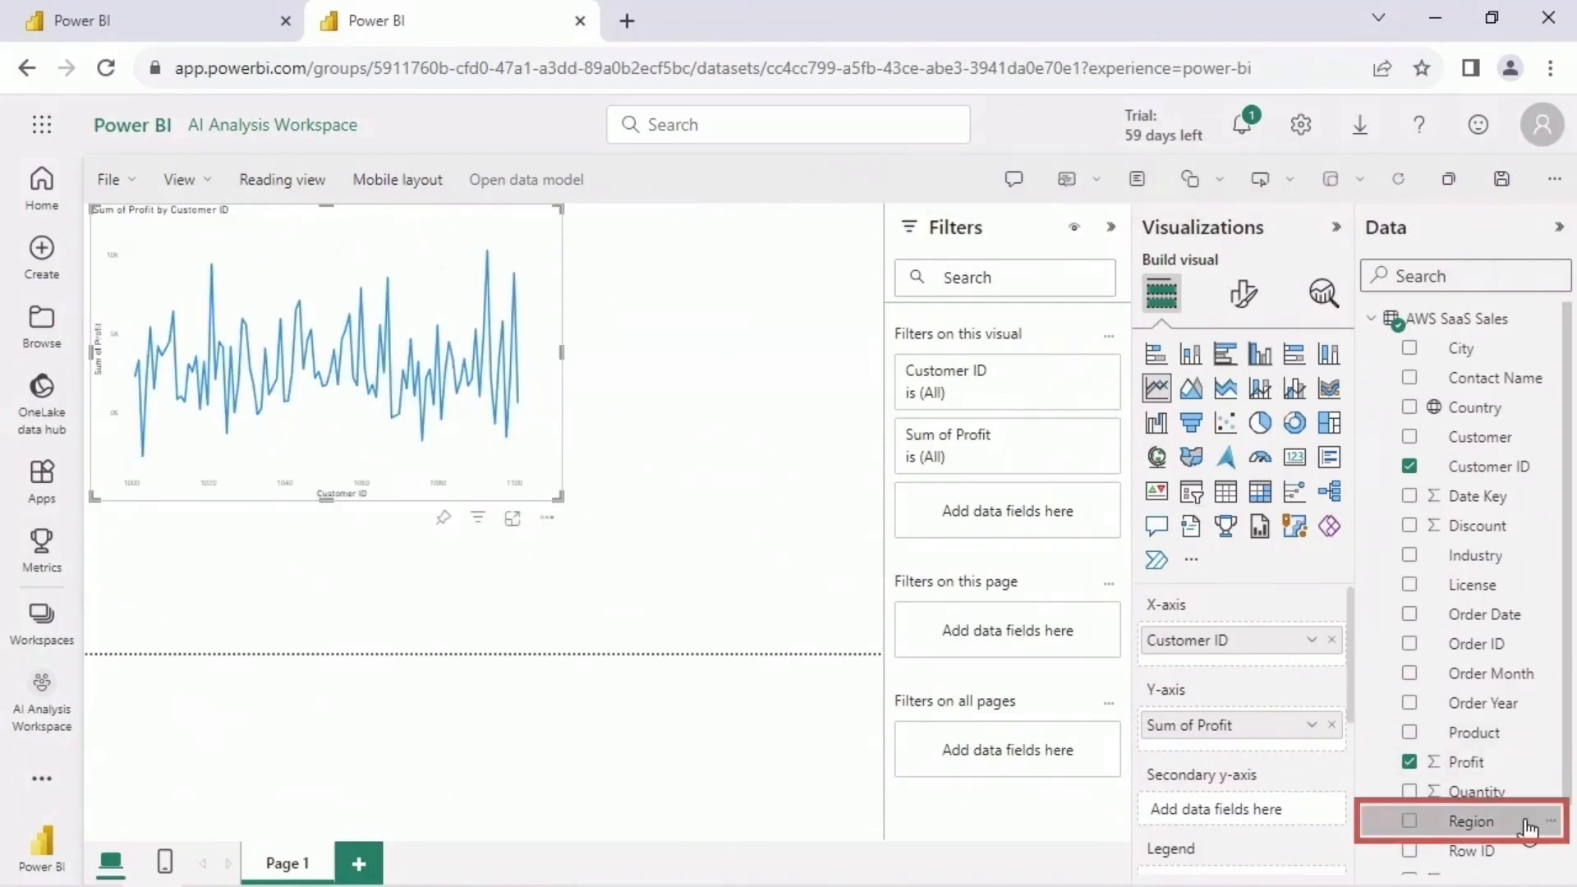
{"action": "left_click_drag", "start_coordinate": [1527, 828], "coordinate": [1053, 501]}
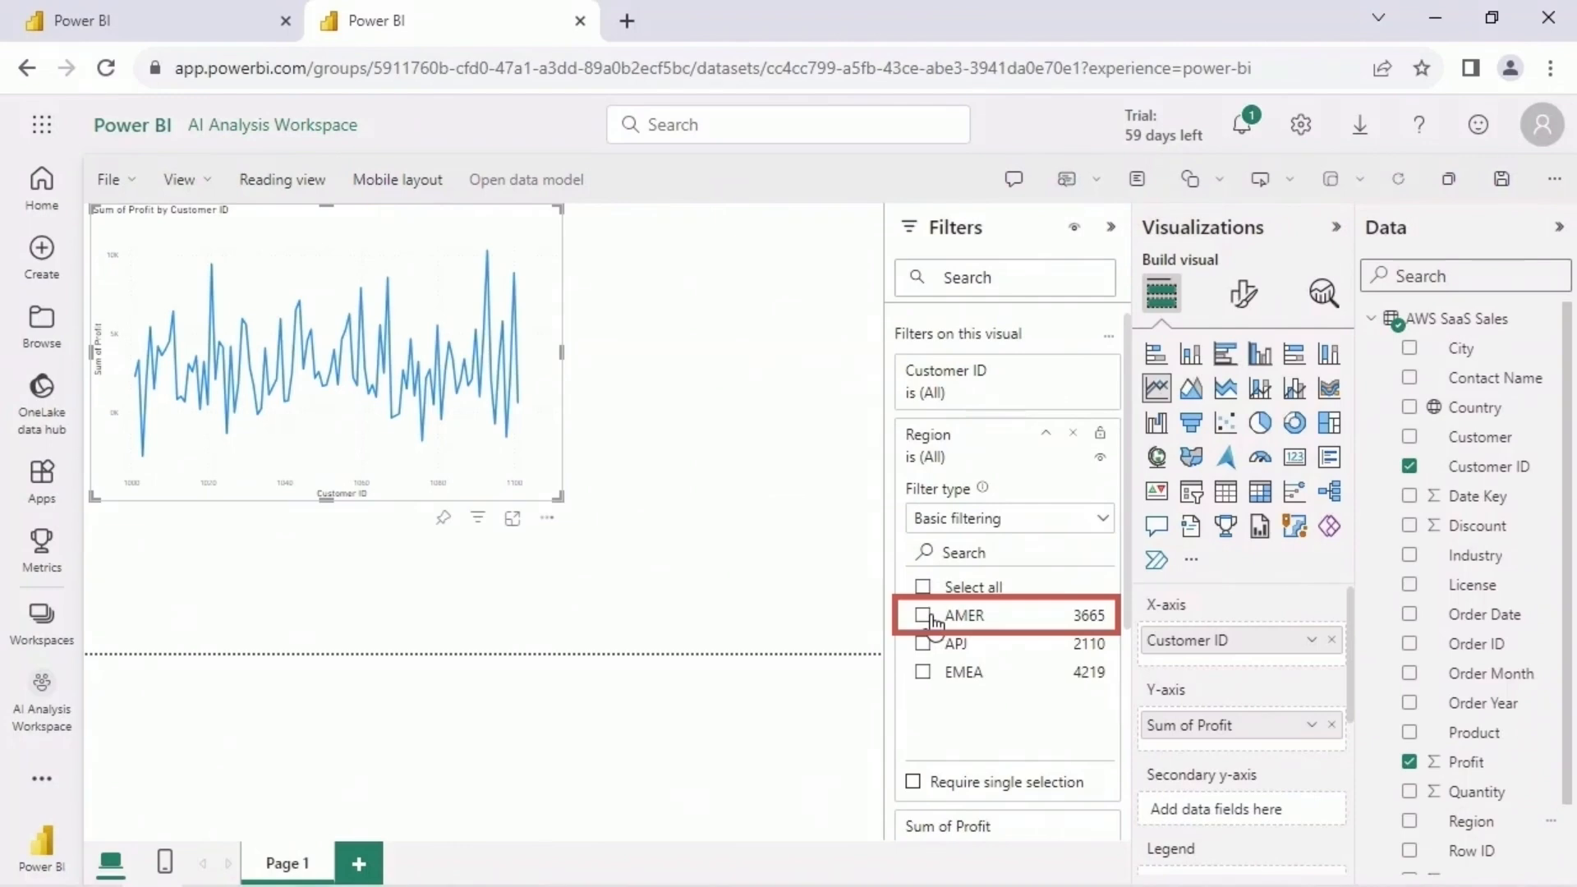
{"action": "left_click", "coordinate": [931, 618]}
{"action": "left_click", "coordinate": [1110, 227]}
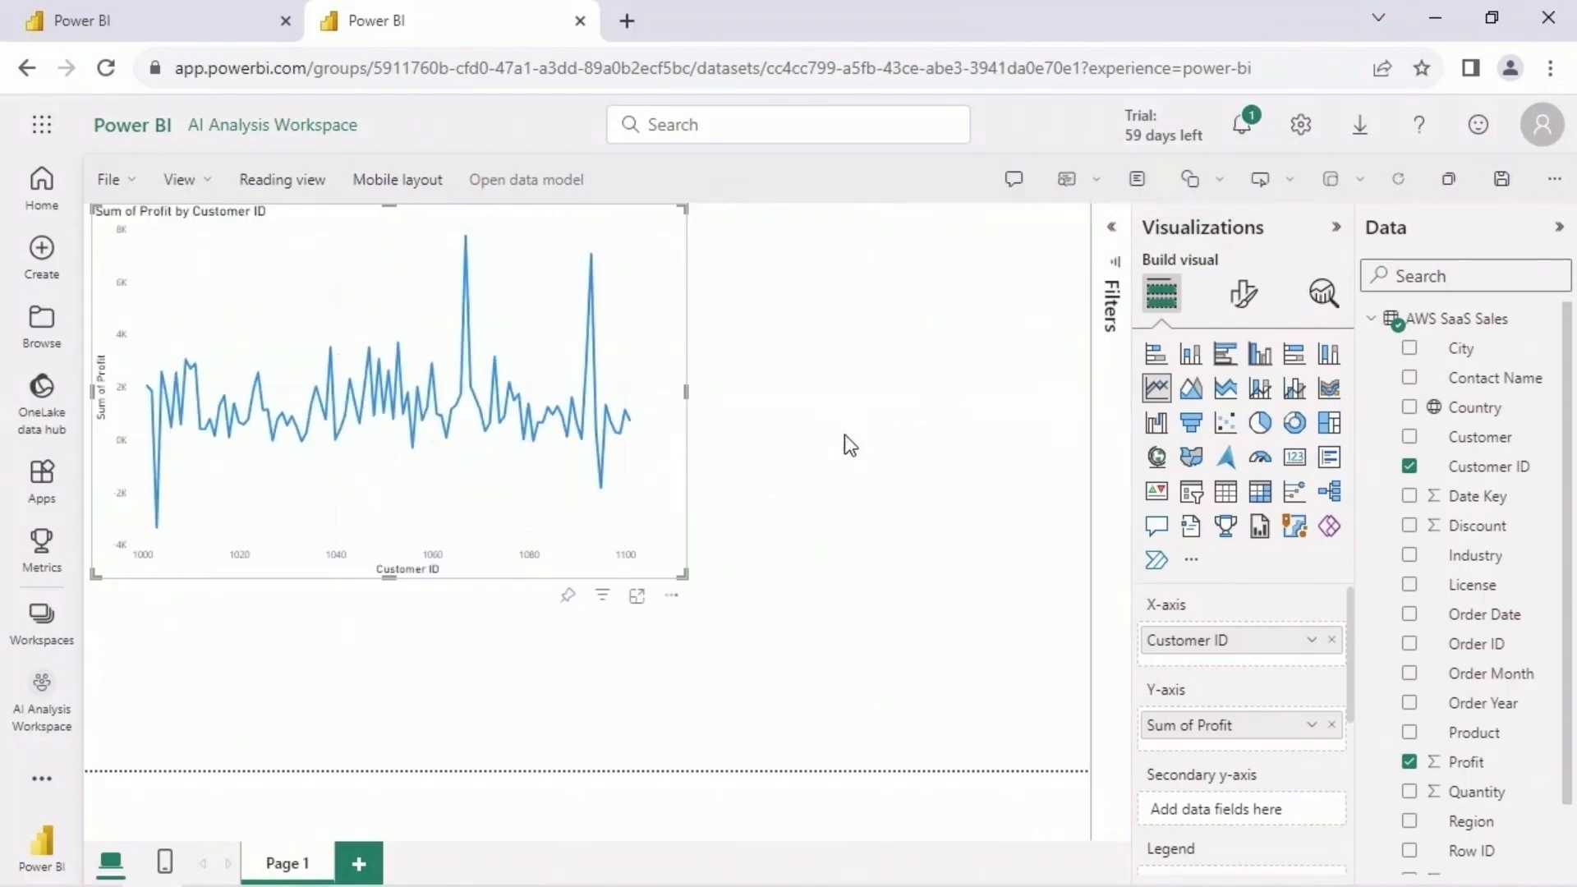
- Inspect the line chart's two highest profit peaks and its lowest point, and return to the Quick Insights page for comparison
{"action": "mouse_move", "coordinate": [592, 258]}
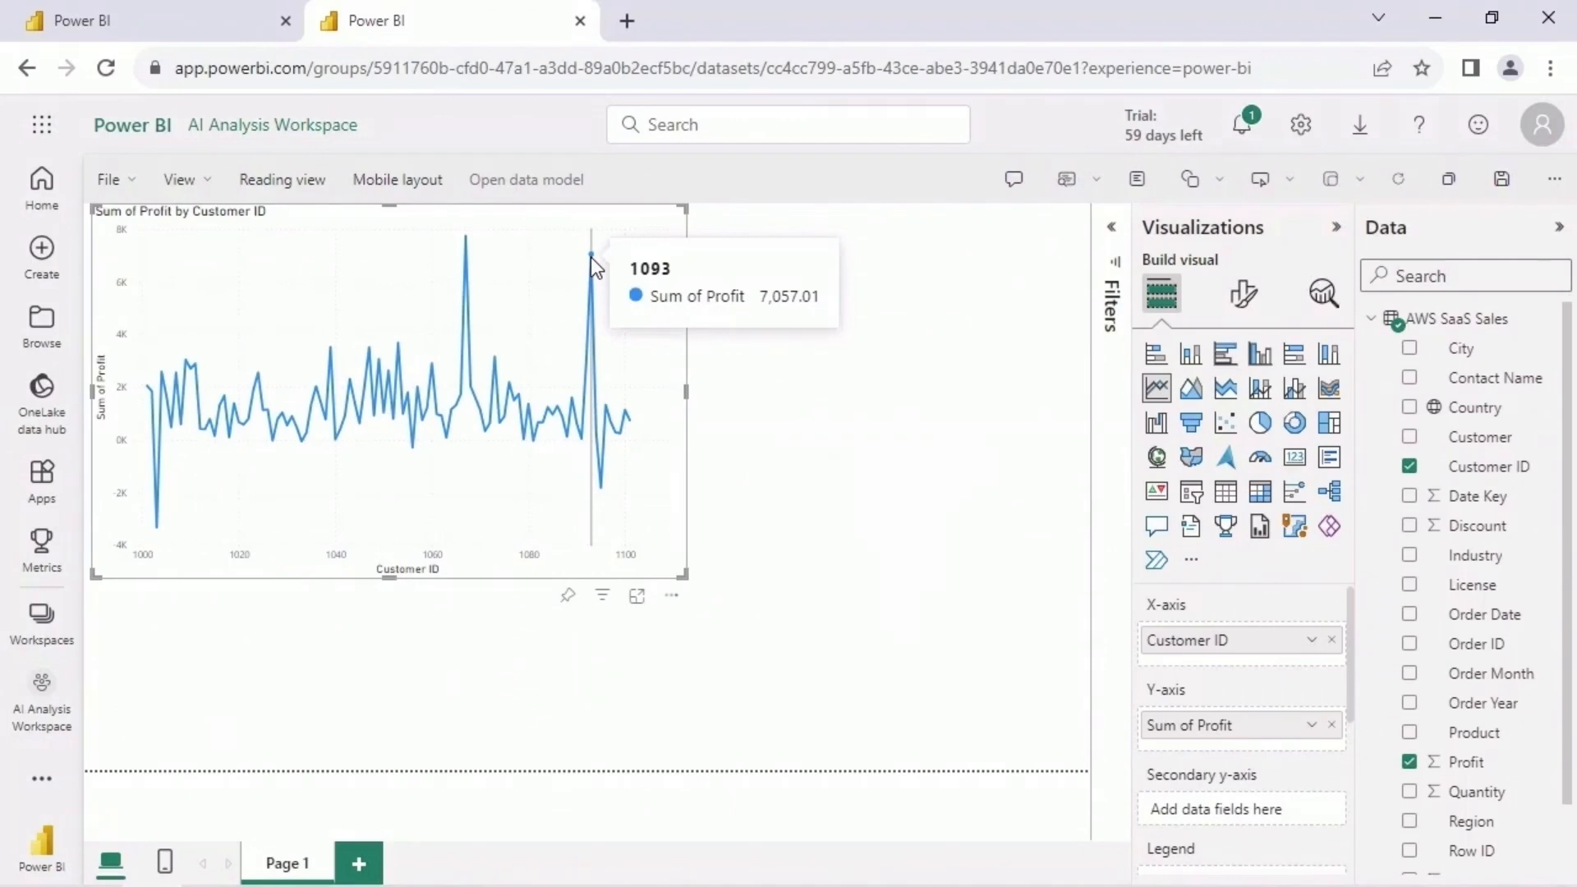
{"action": "mouse_move", "coordinate": [466, 235]}
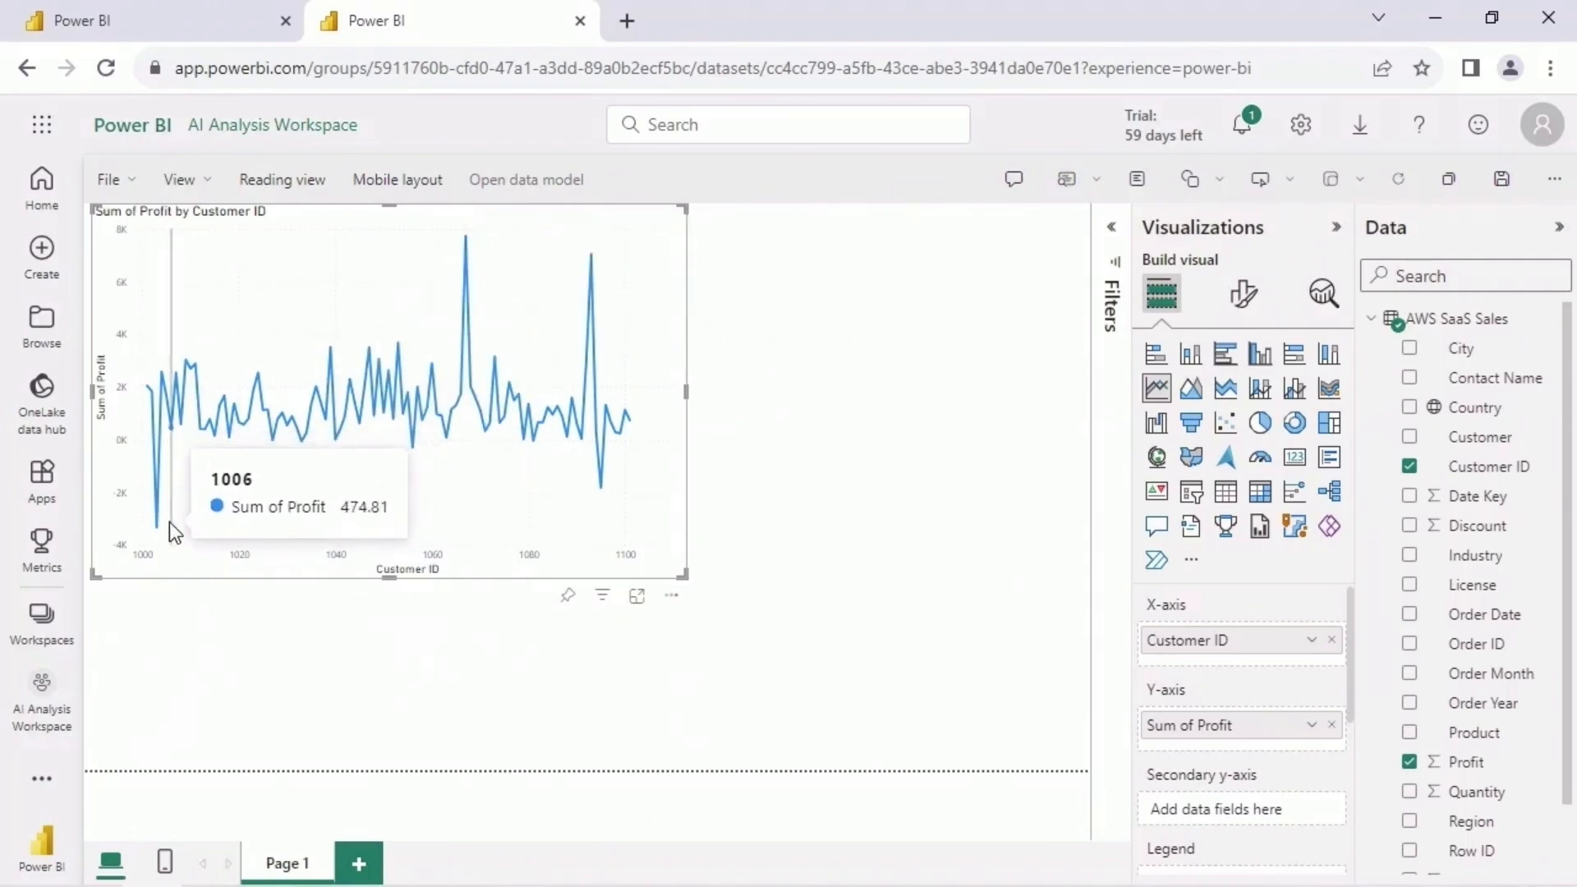
{"action": "mouse_move", "coordinate": [156, 525]}
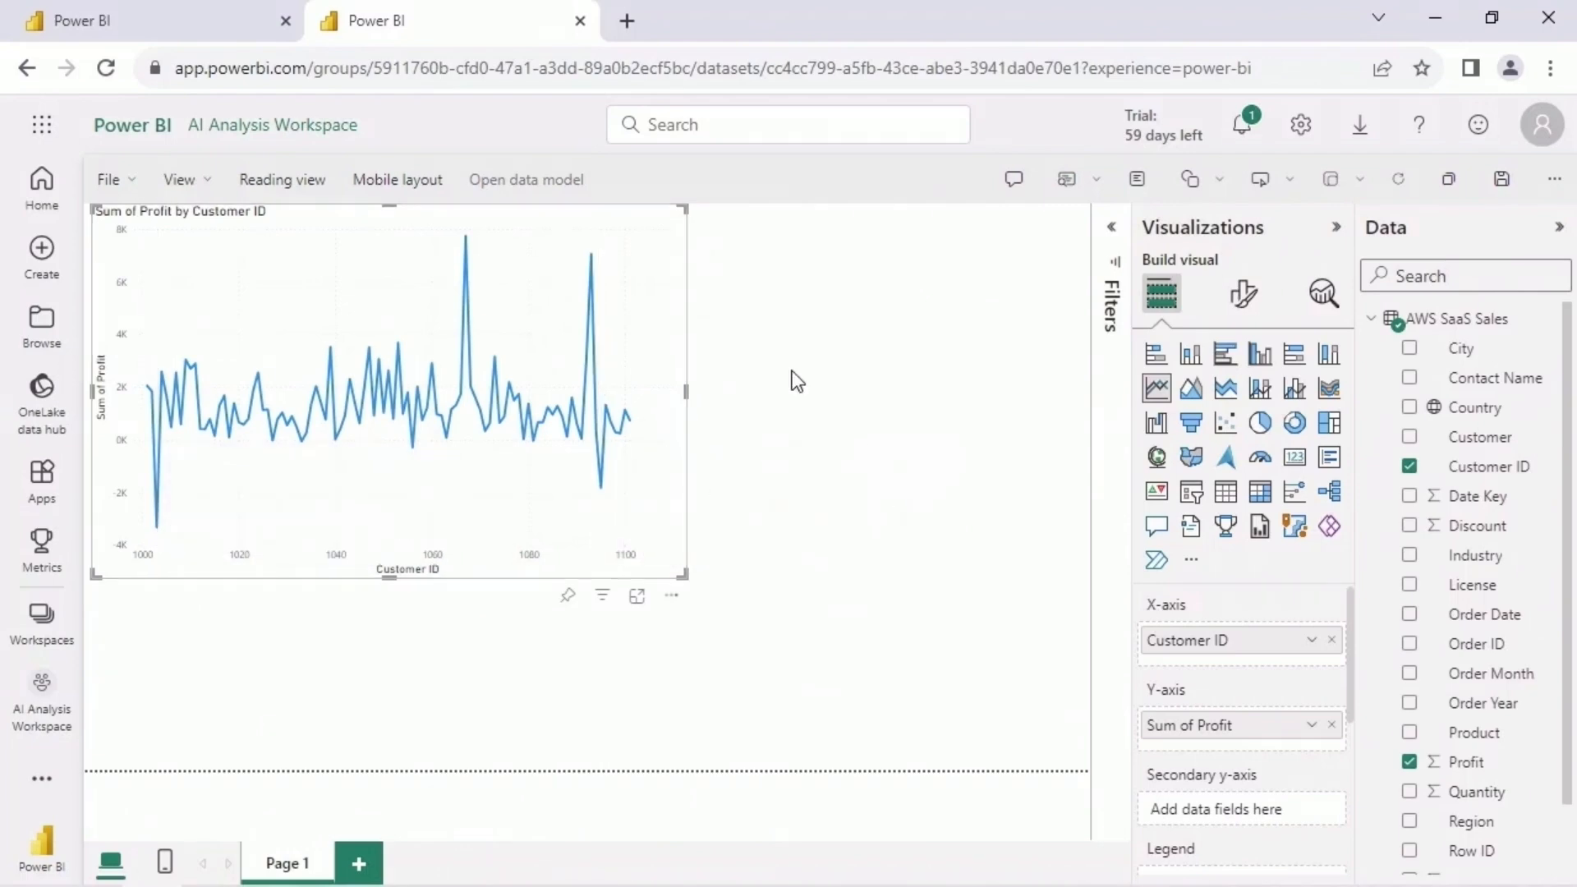
{"action": "left_click", "coordinate": [177, 24]}
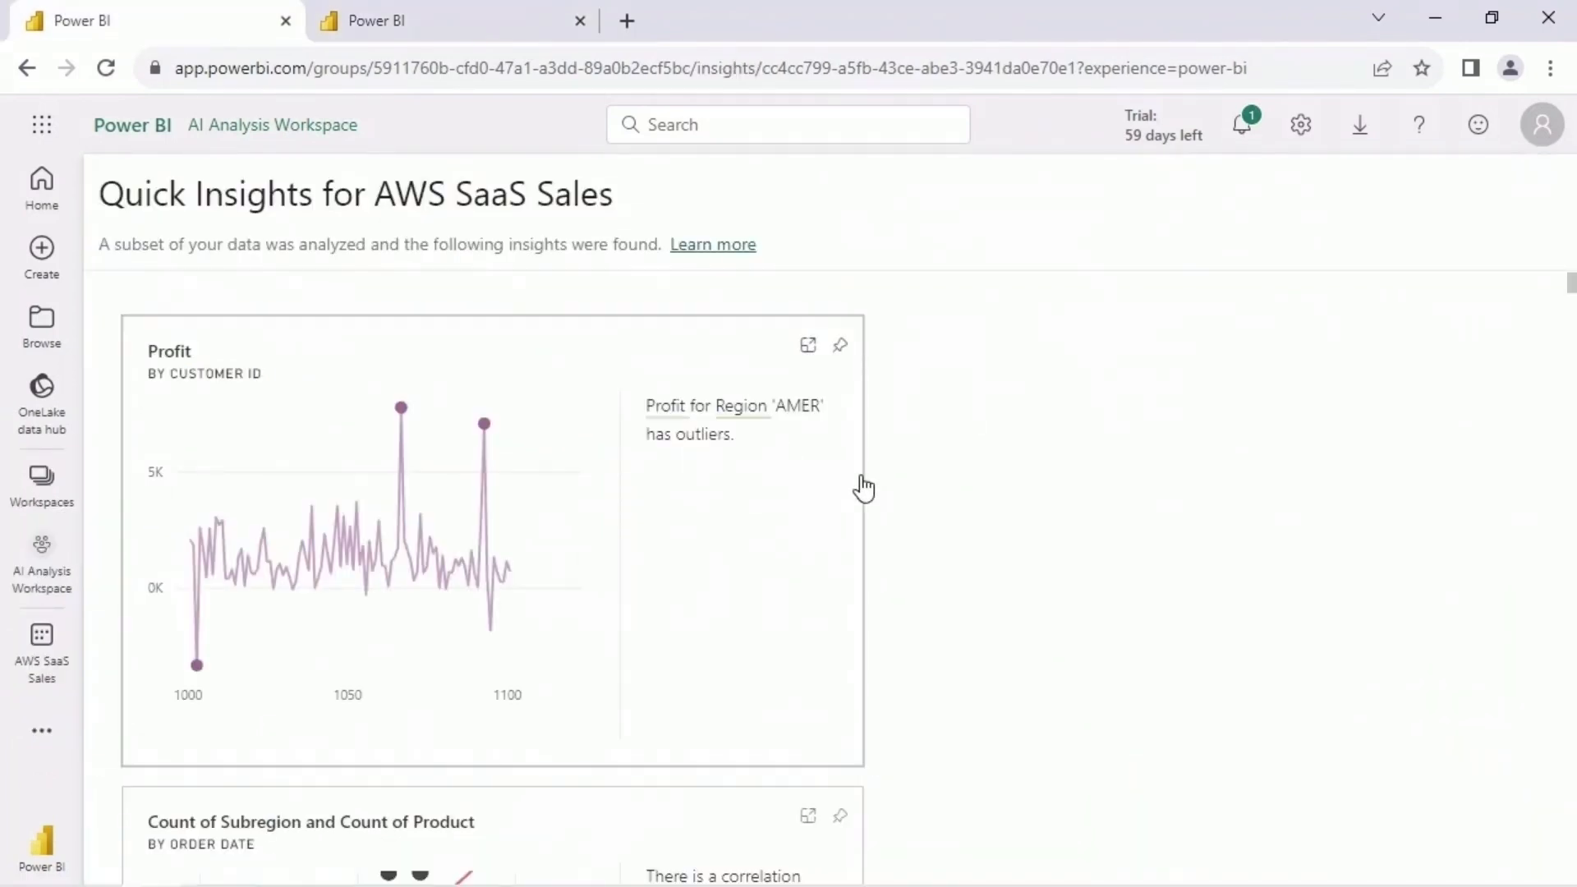
- Examine the Count of Country by Order Year insight and the highest and lowest bars of the Count of Customer by City insight
{"action": "left_click_drag", "start_coordinate": [1569, 284], "coordinate": [1570, 324]}
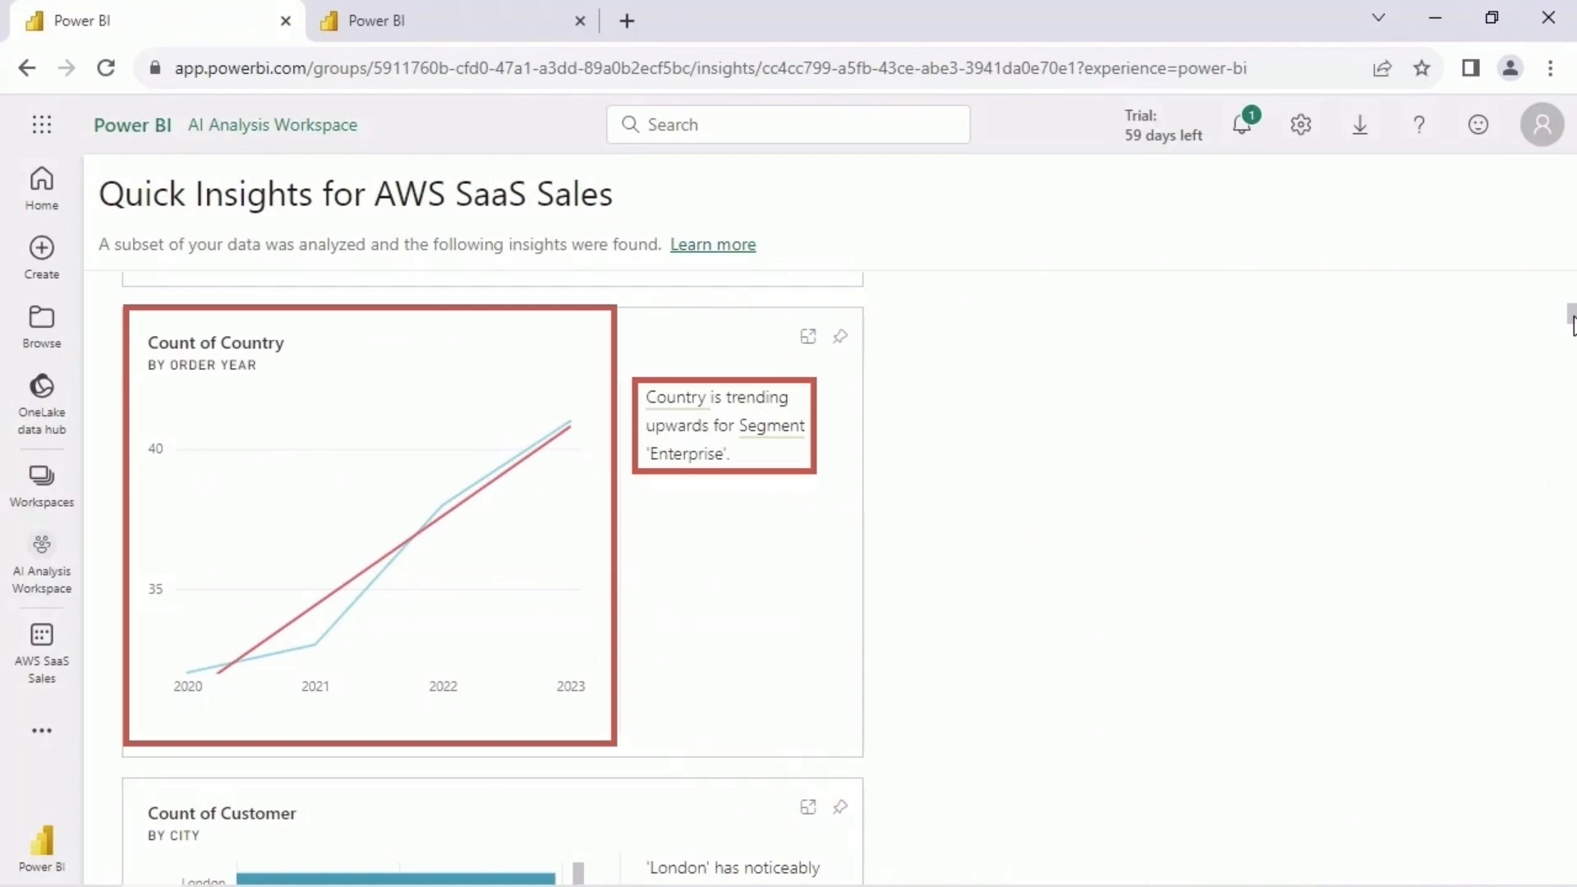
{"action": "scroll", "coordinate": [1571, 321], "scroll_direction": "down", "scroll_amount": 5}
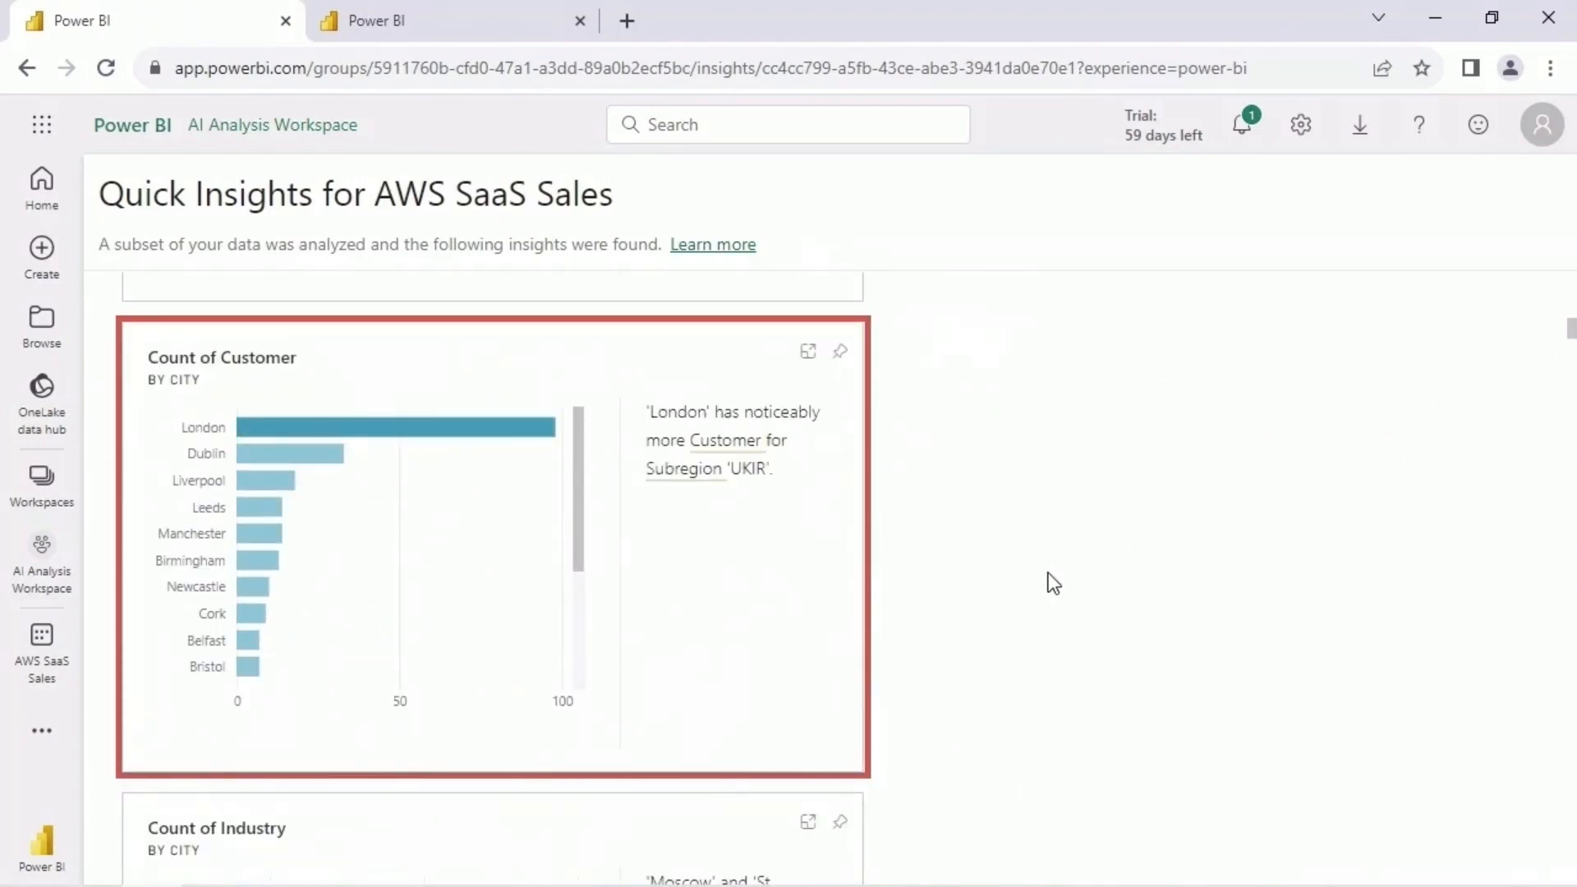
{"action": "mouse_move", "coordinate": [448, 434]}
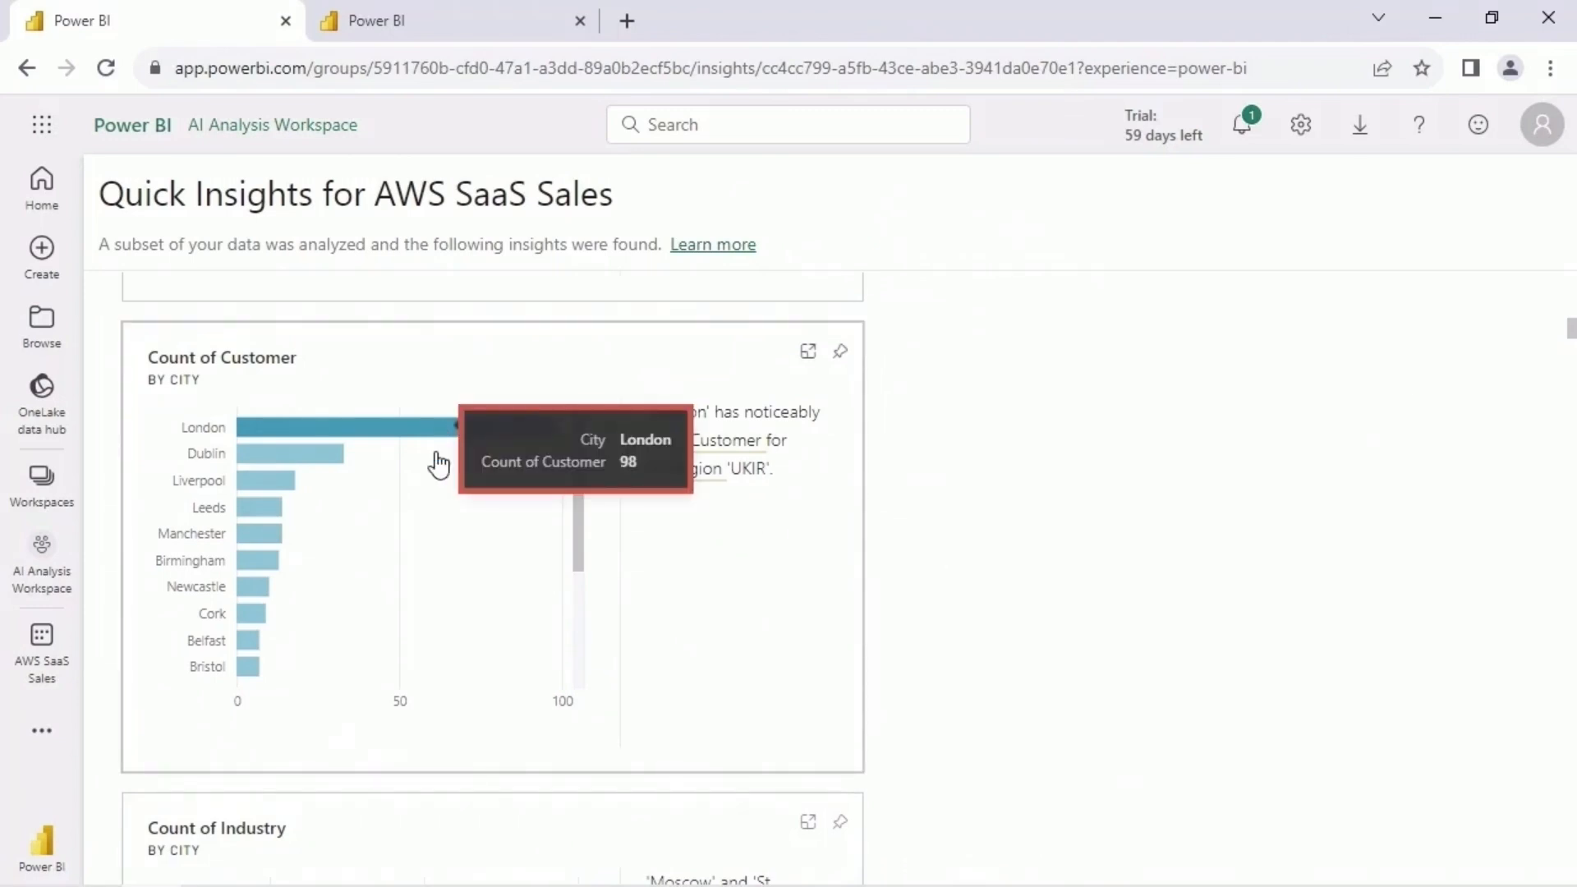
{"action": "left_click_drag", "start_coordinate": [577, 468], "coordinate": [577, 627]}
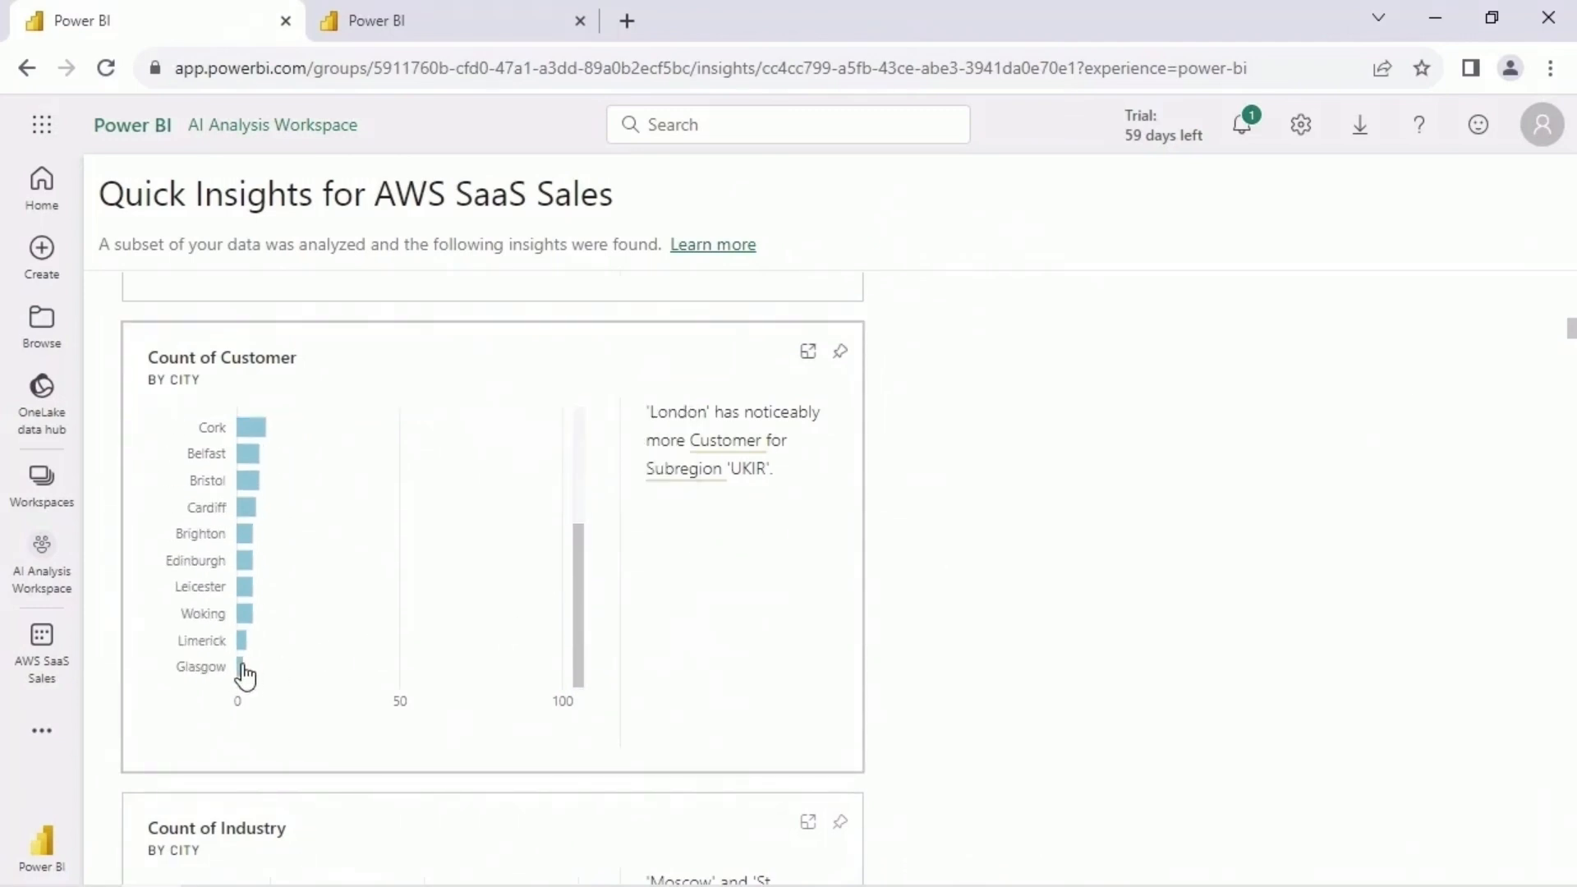
{"action": "mouse_move", "coordinate": [241, 676]}
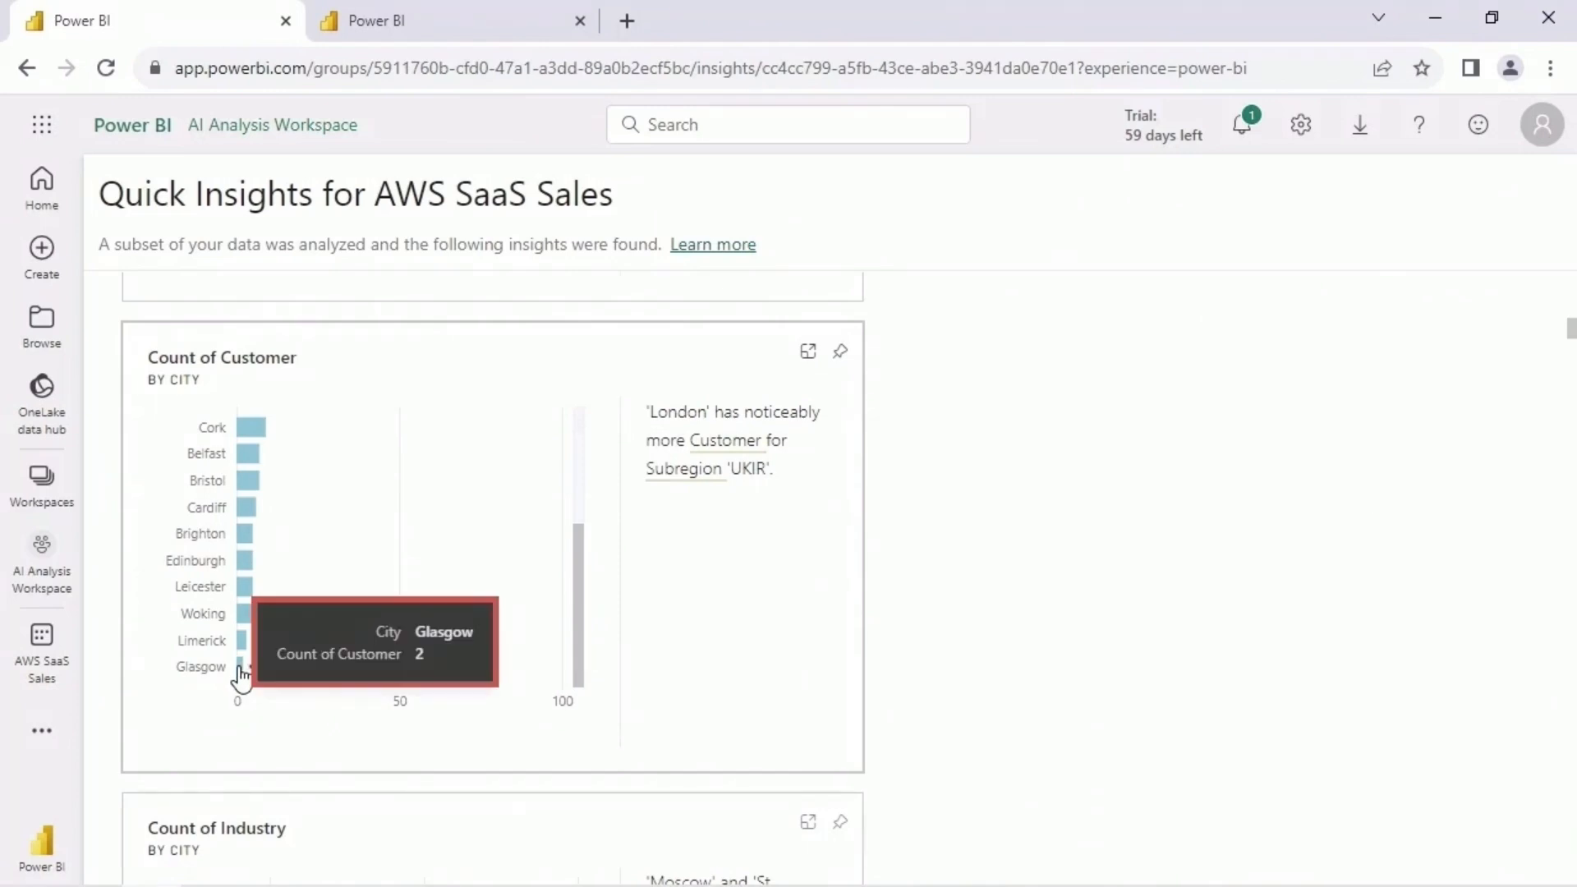
{"action": "left_click_drag", "start_coordinate": [577, 599], "coordinate": [604, 480]}
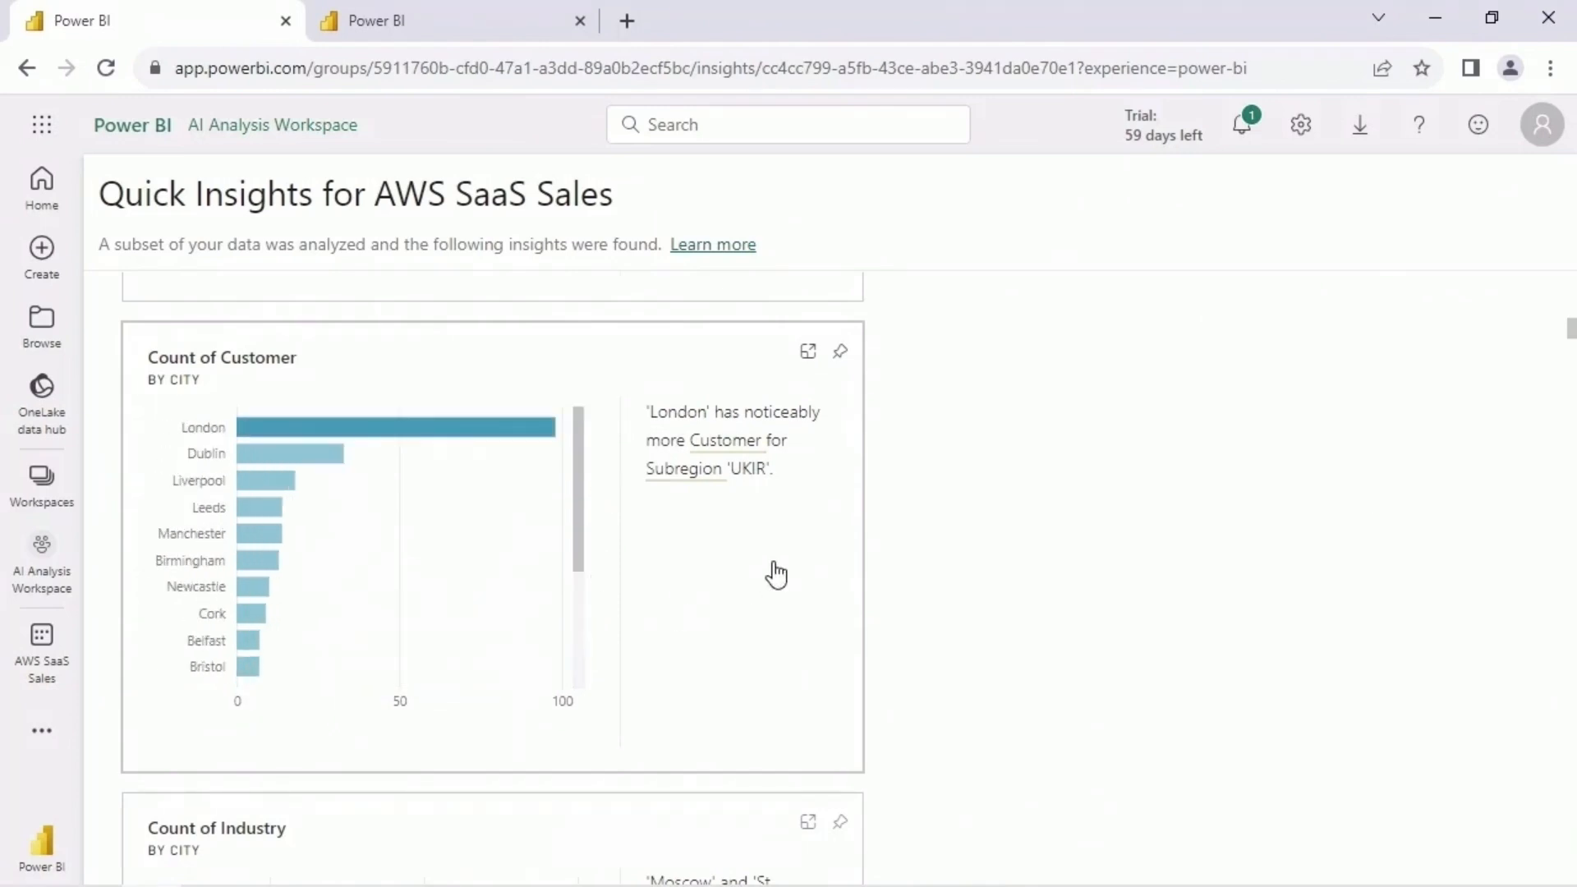
- Return to the report, shrink the Profit by Customer ID line chart, and add an empty clustered bar chart to the page
{"action": "left_click", "coordinate": [486, 26]}
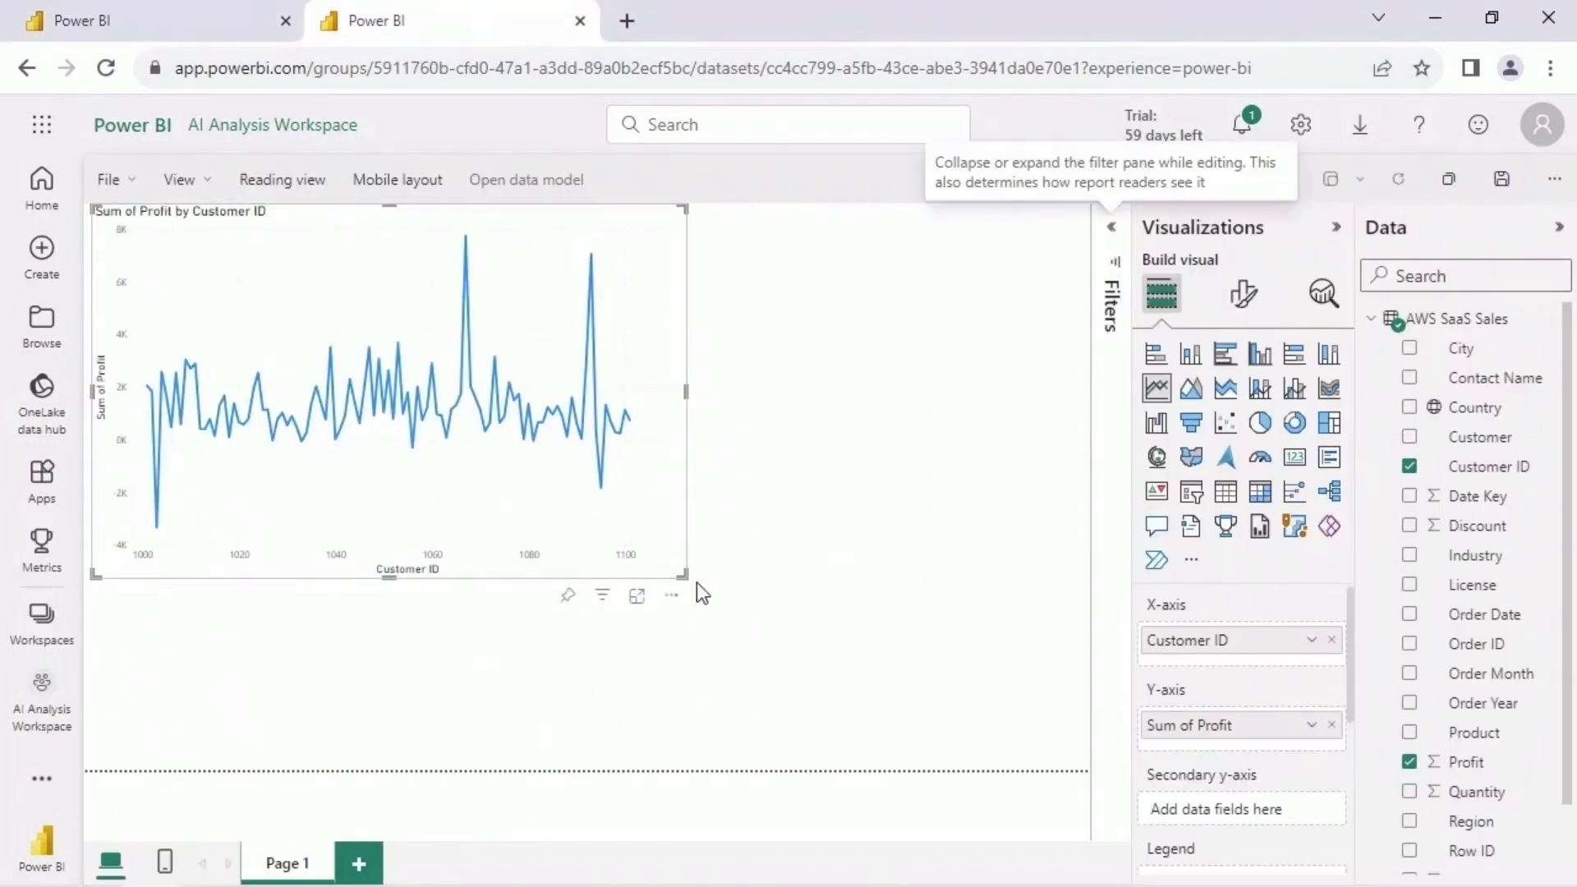
{"action": "left_click_drag", "start_coordinate": [686, 577], "coordinate": [588, 363]}
{"action": "left_click", "coordinate": [941, 512]}
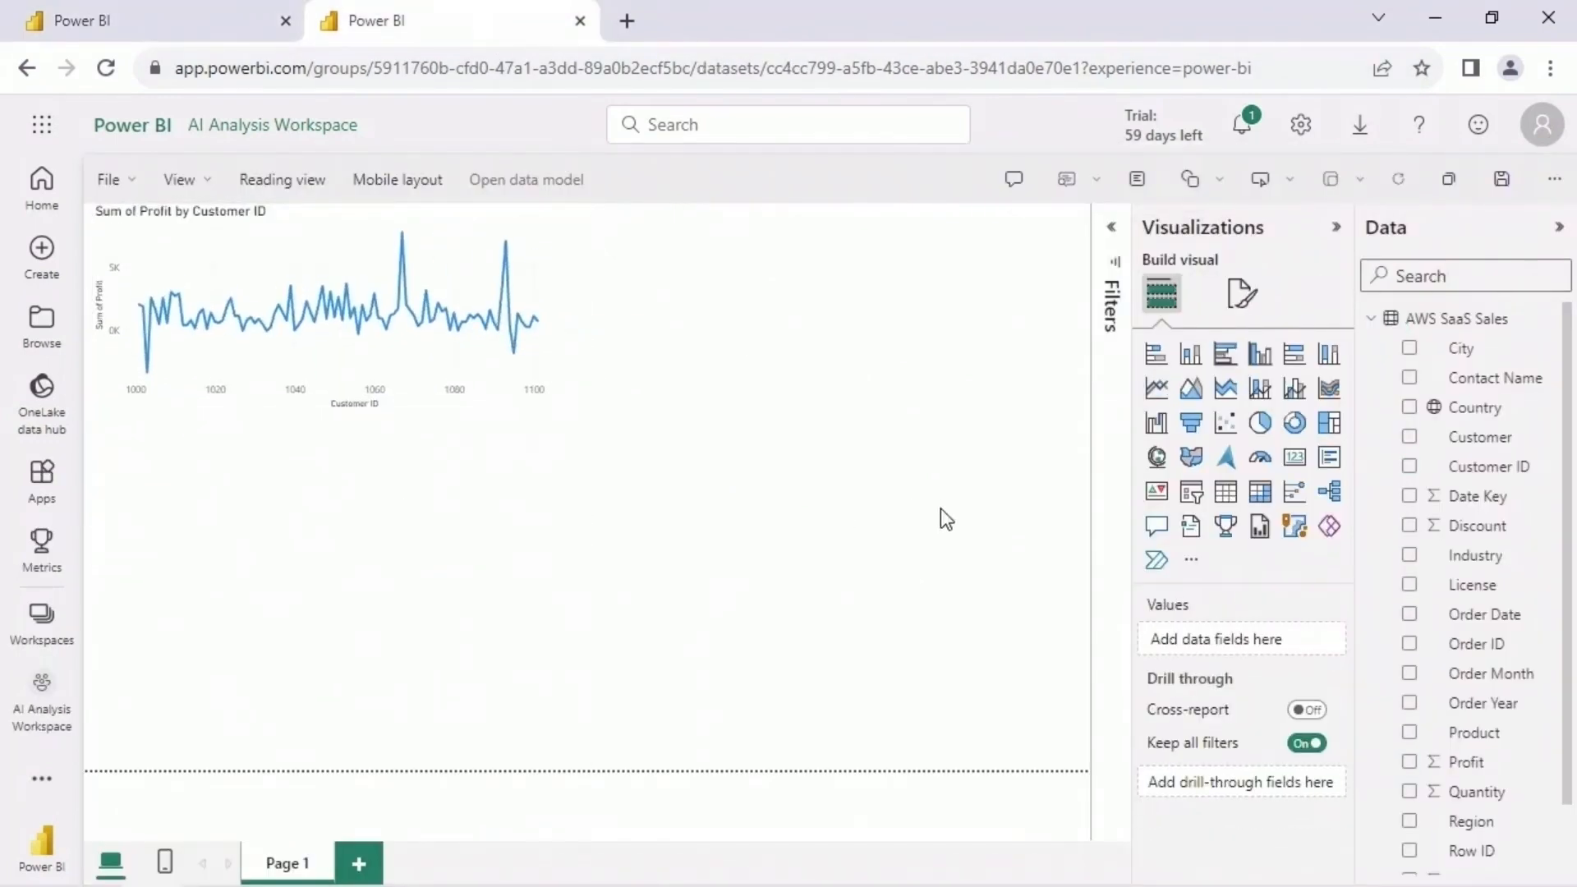
{"action": "left_click", "coordinate": [1226, 356]}
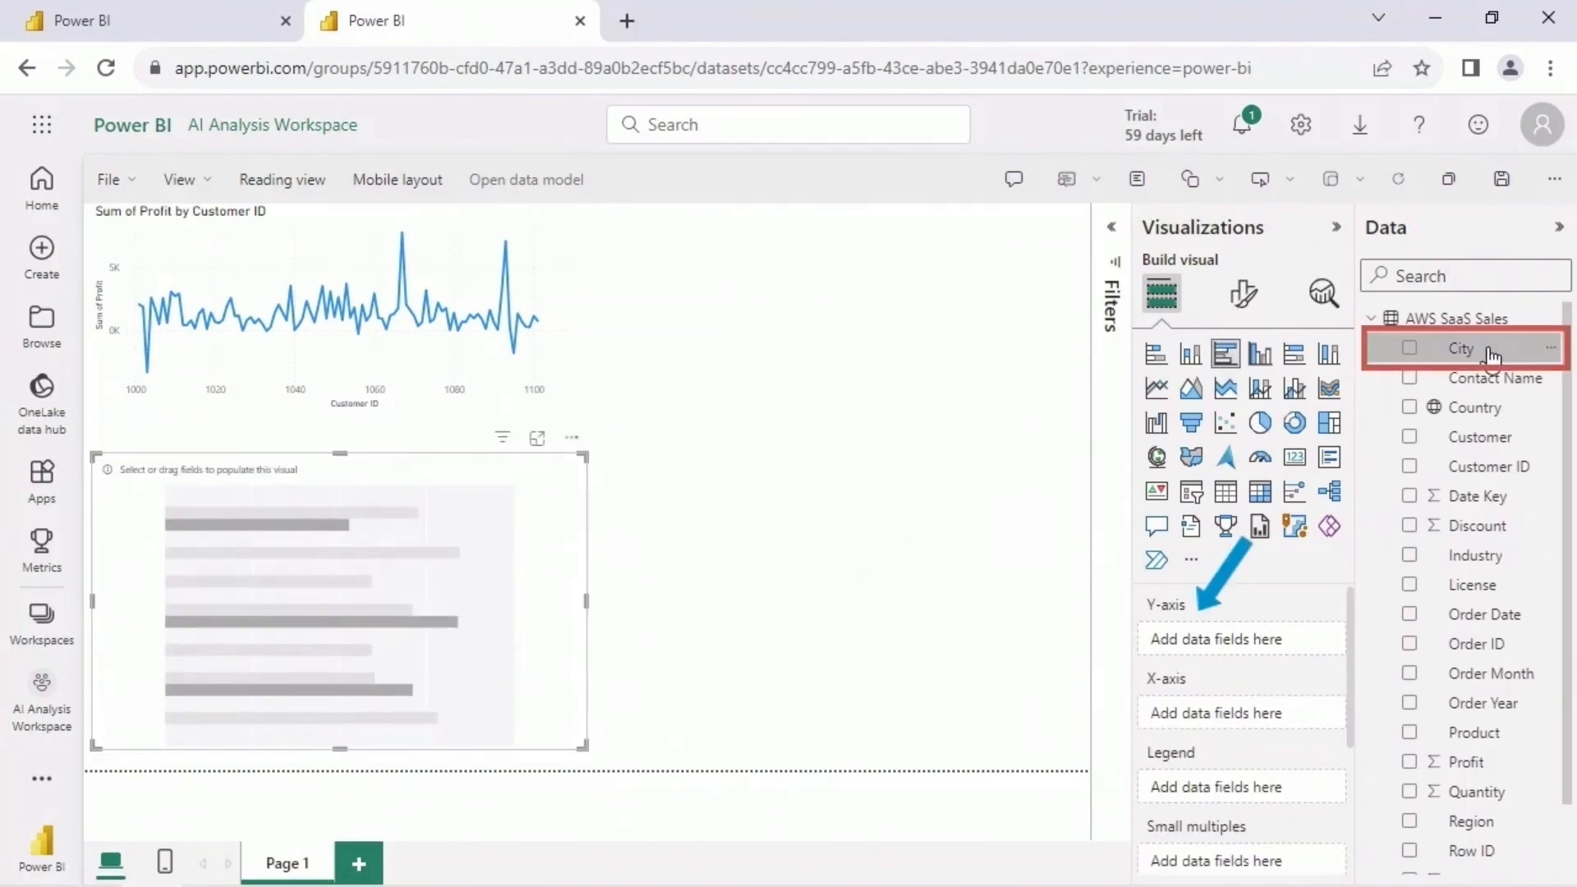
- Put City on the bar chart's Y-axis and Customer on its X-axis, aggregated as Count (Distinct)
{"action": "mouse_move", "coordinate": [1490, 355]}
{"action": "left_mouse_down"}
{"action": "mouse_move", "coordinate": [1486, 379]}
{"action": "mouse_move", "coordinate": [1330, 533]}
{"action": "mouse_move", "coordinate": [1264, 639]}
{"action": "left_mouse_up"}
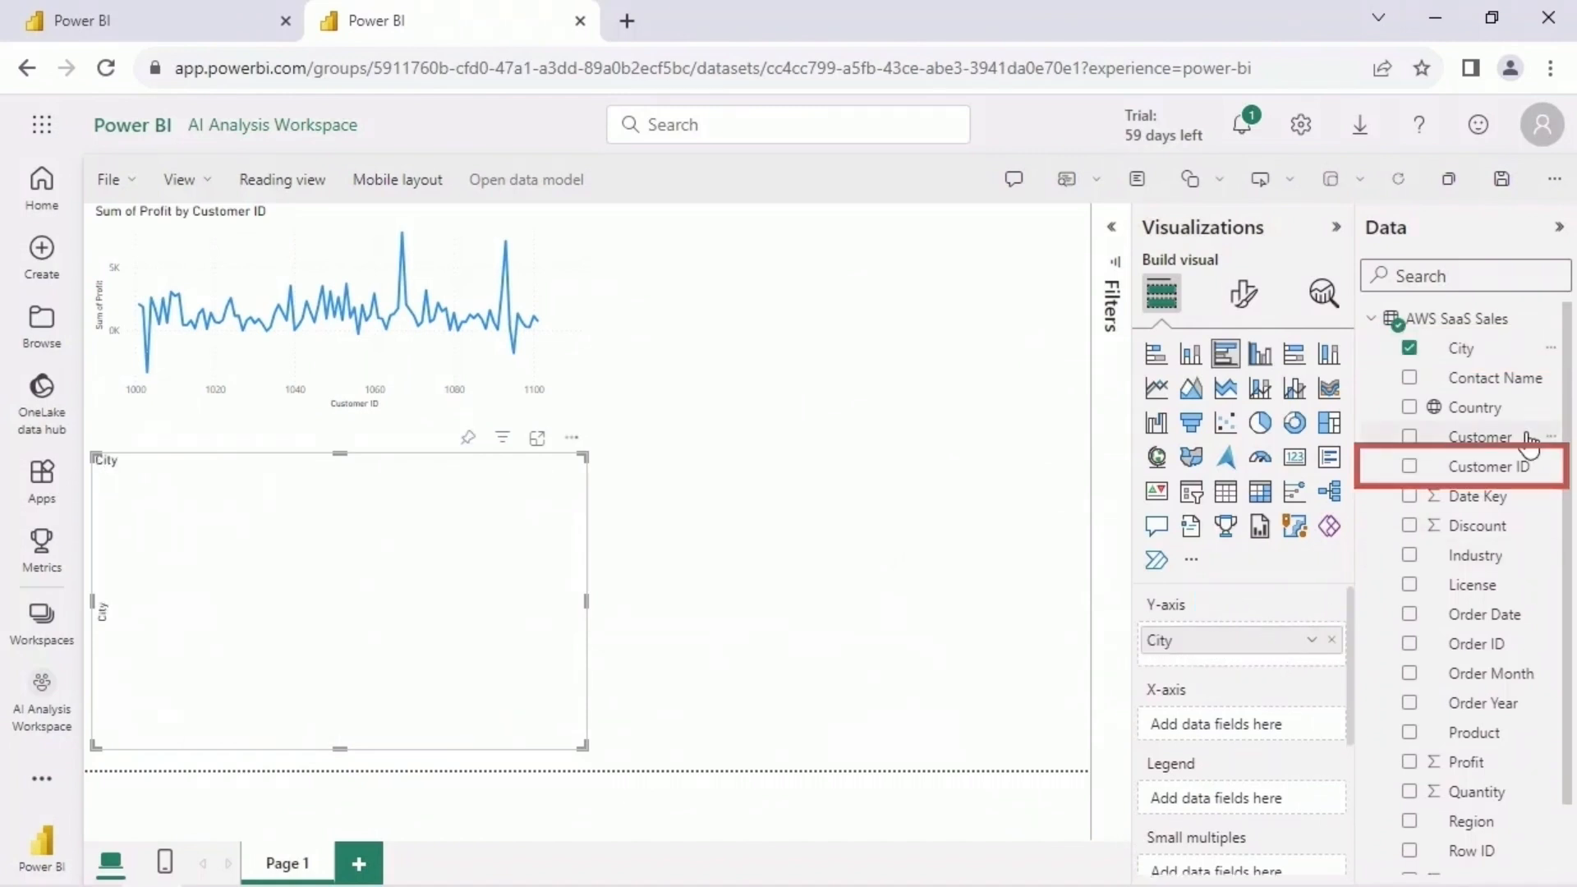
{"action": "left_click_drag", "start_coordinate": [1529, 444], "coordinate": [1309, 729]}
{"action": "left_click", "coordinate": [1311, 726]}
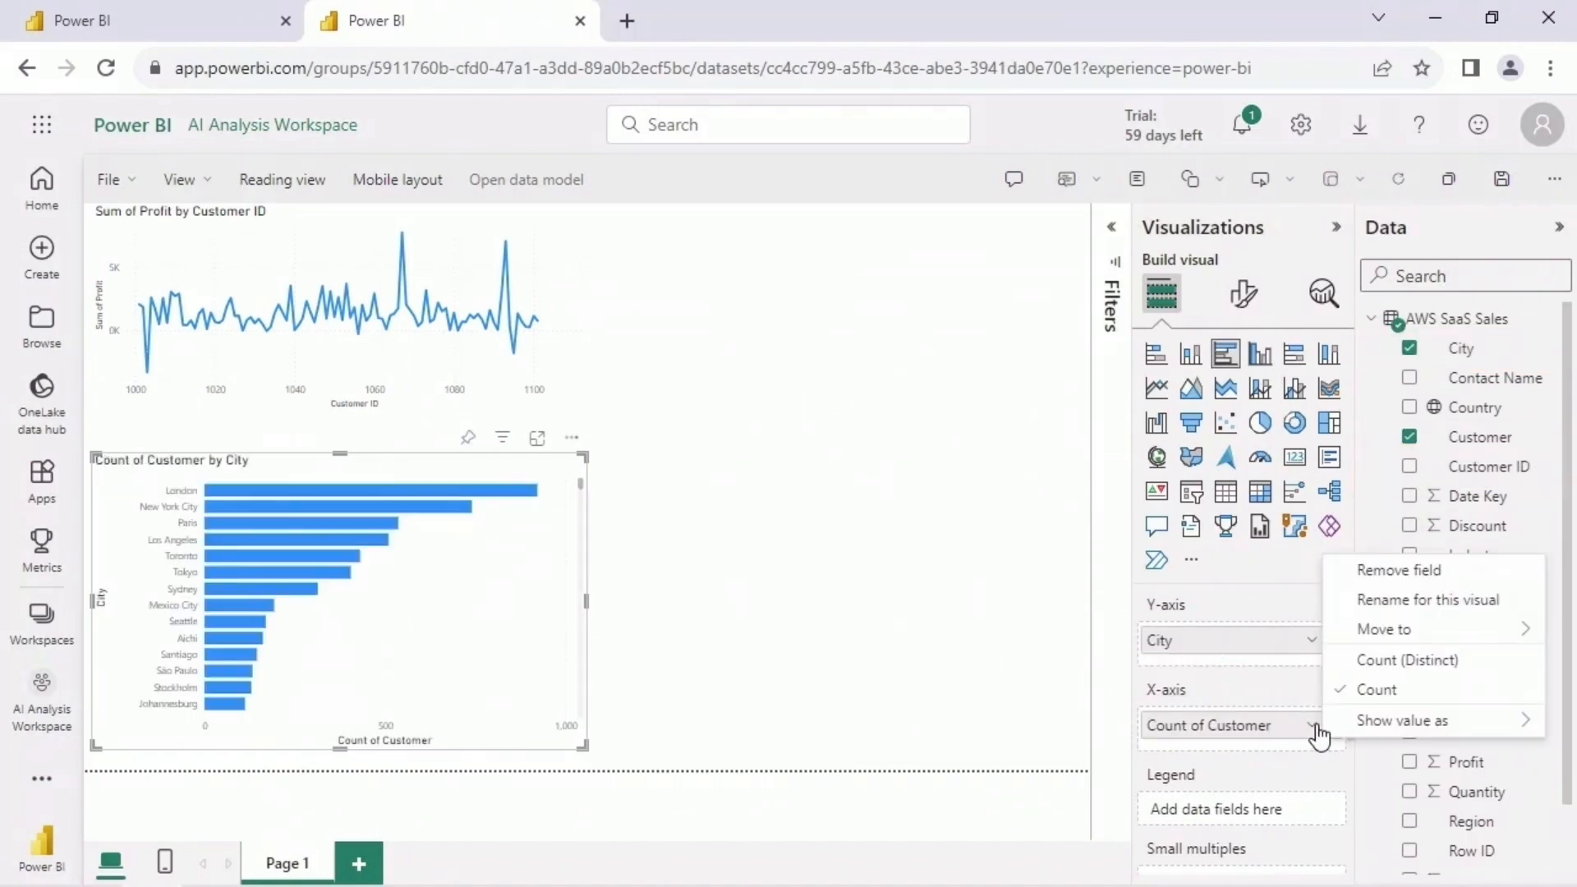
{"action": "left_click", "coordinate": [1466, 663]}
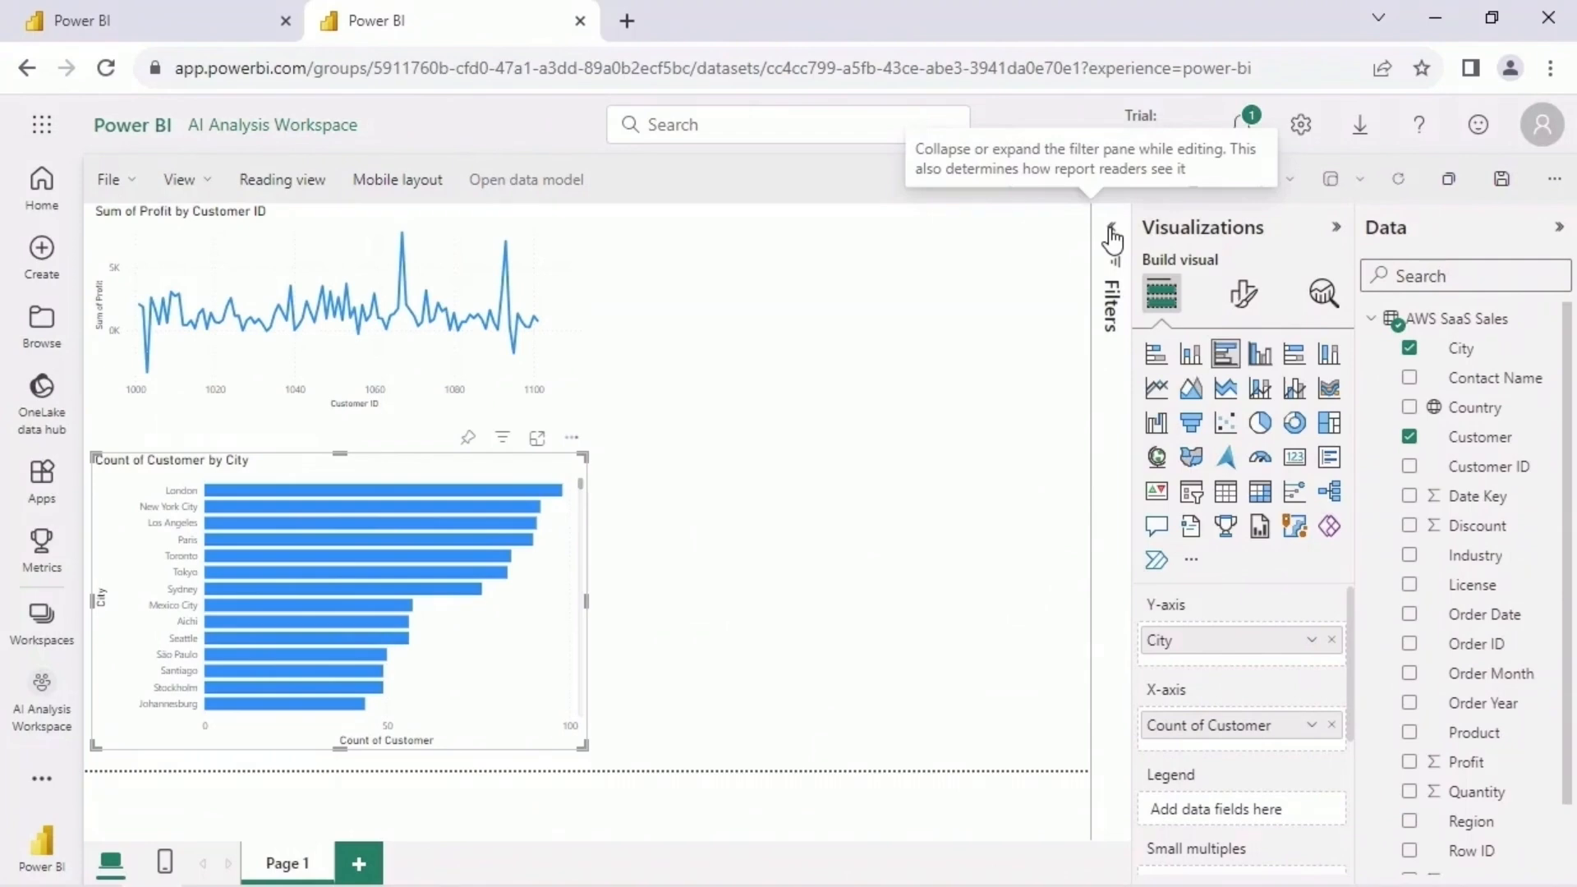
- Filter the bar chart by Subregion to include only UKIR, using a filter on this visual
{"action": "left_click", "coordinate": [1111, 234]}
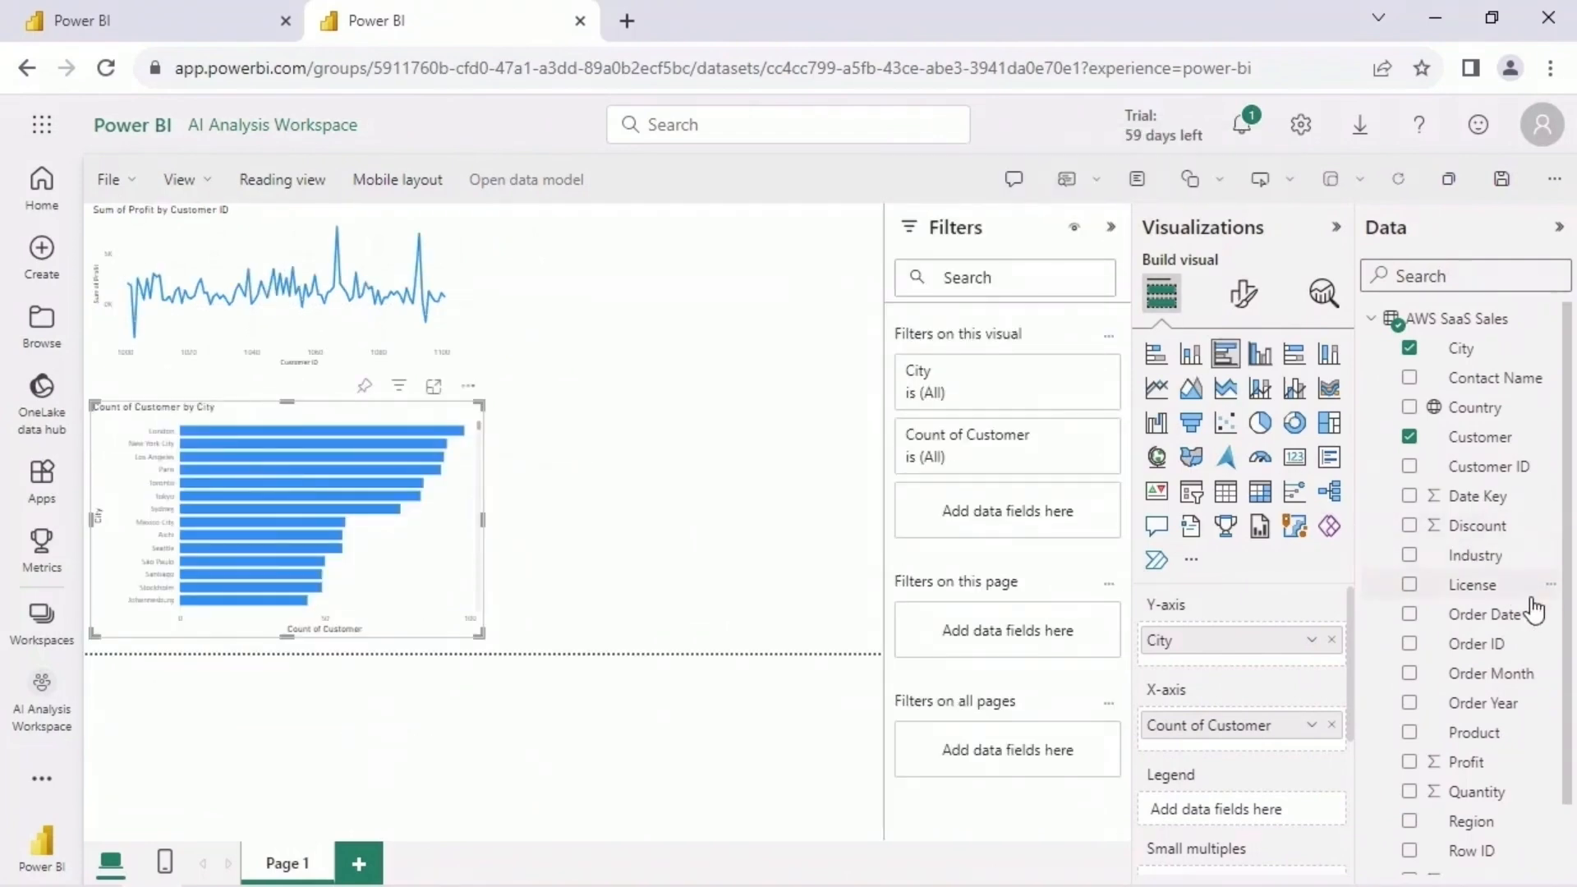
{"action": "scroll", "coordinate": [1554, 657], "scroll_direction": "down", "scroll_amount": 2}
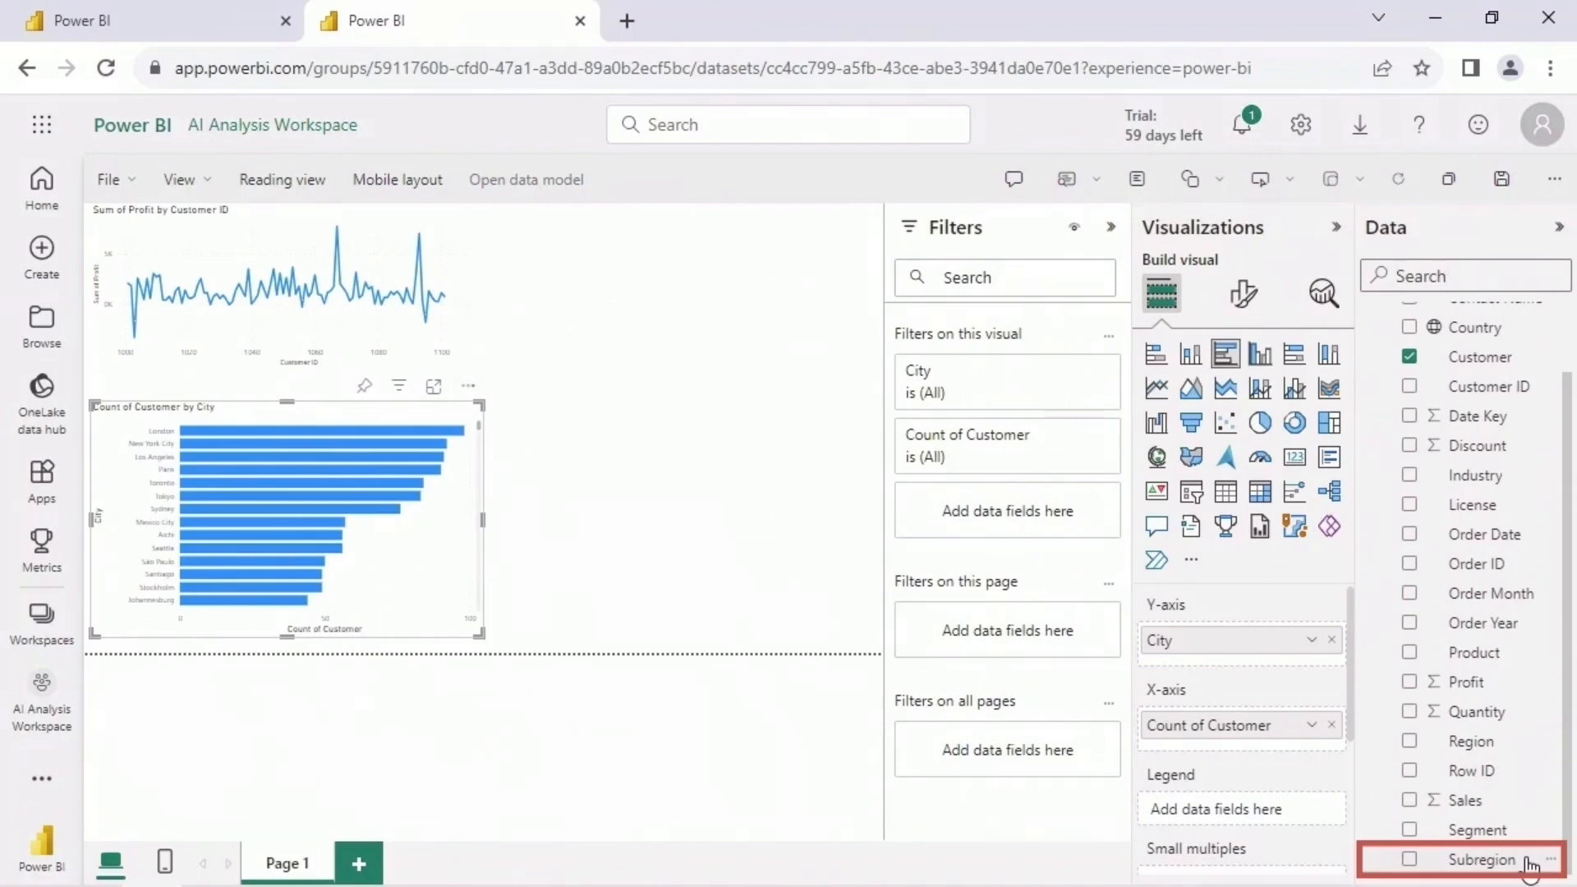
{"action": "left_click_drag", "start_coordinate": [1528, 864], "coordinate": [1068, 565]}
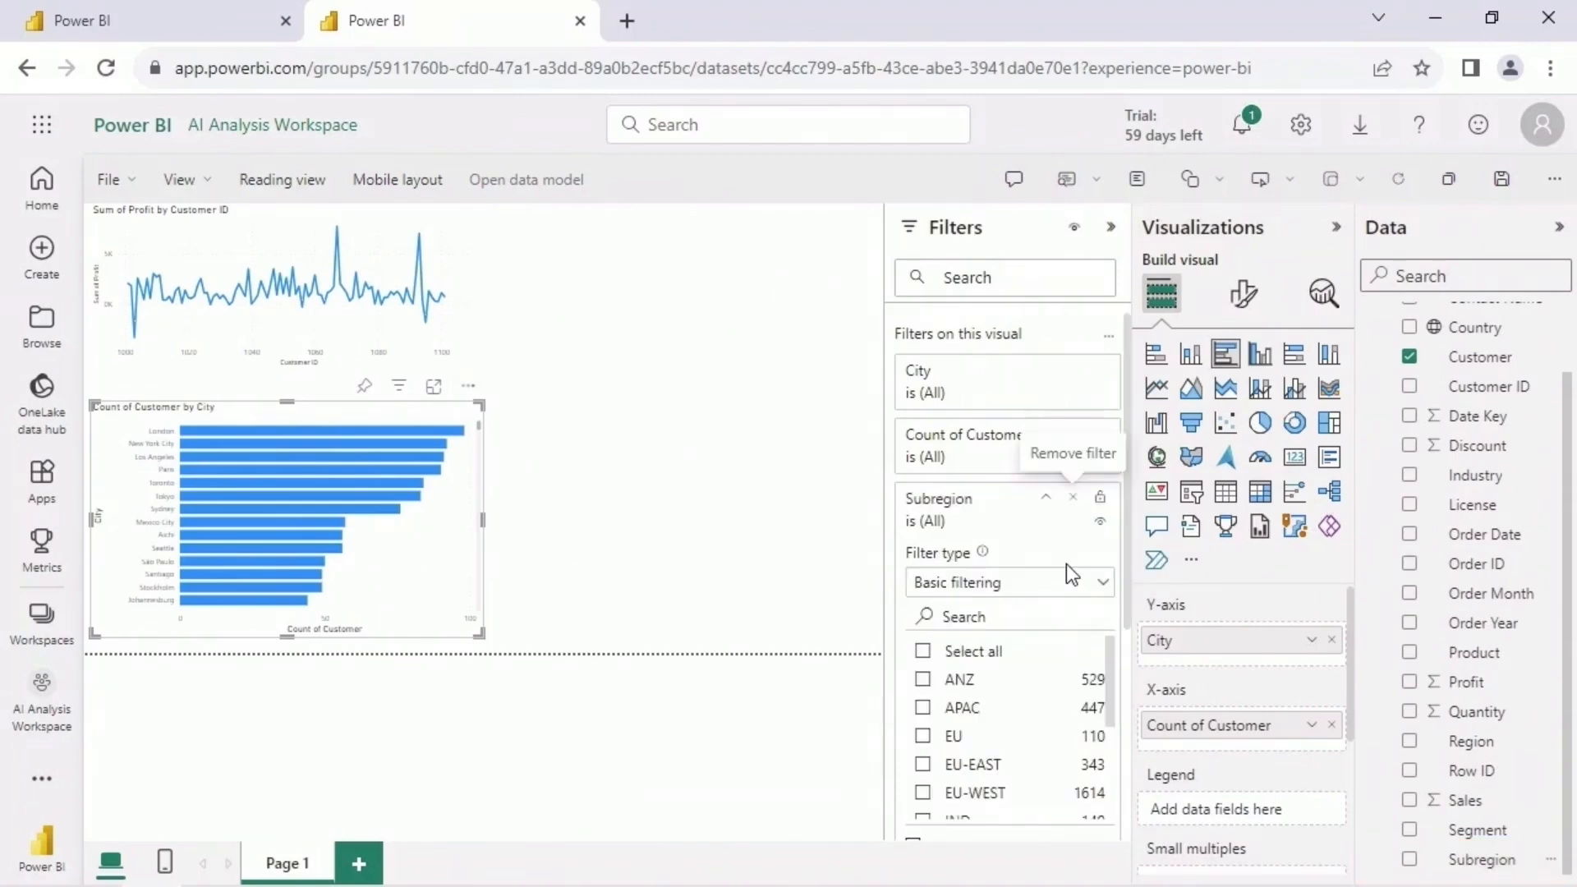
{"action": "left_click_drag", "start_coordinate": [1109, 683], "coordinate": [1107, 772]}
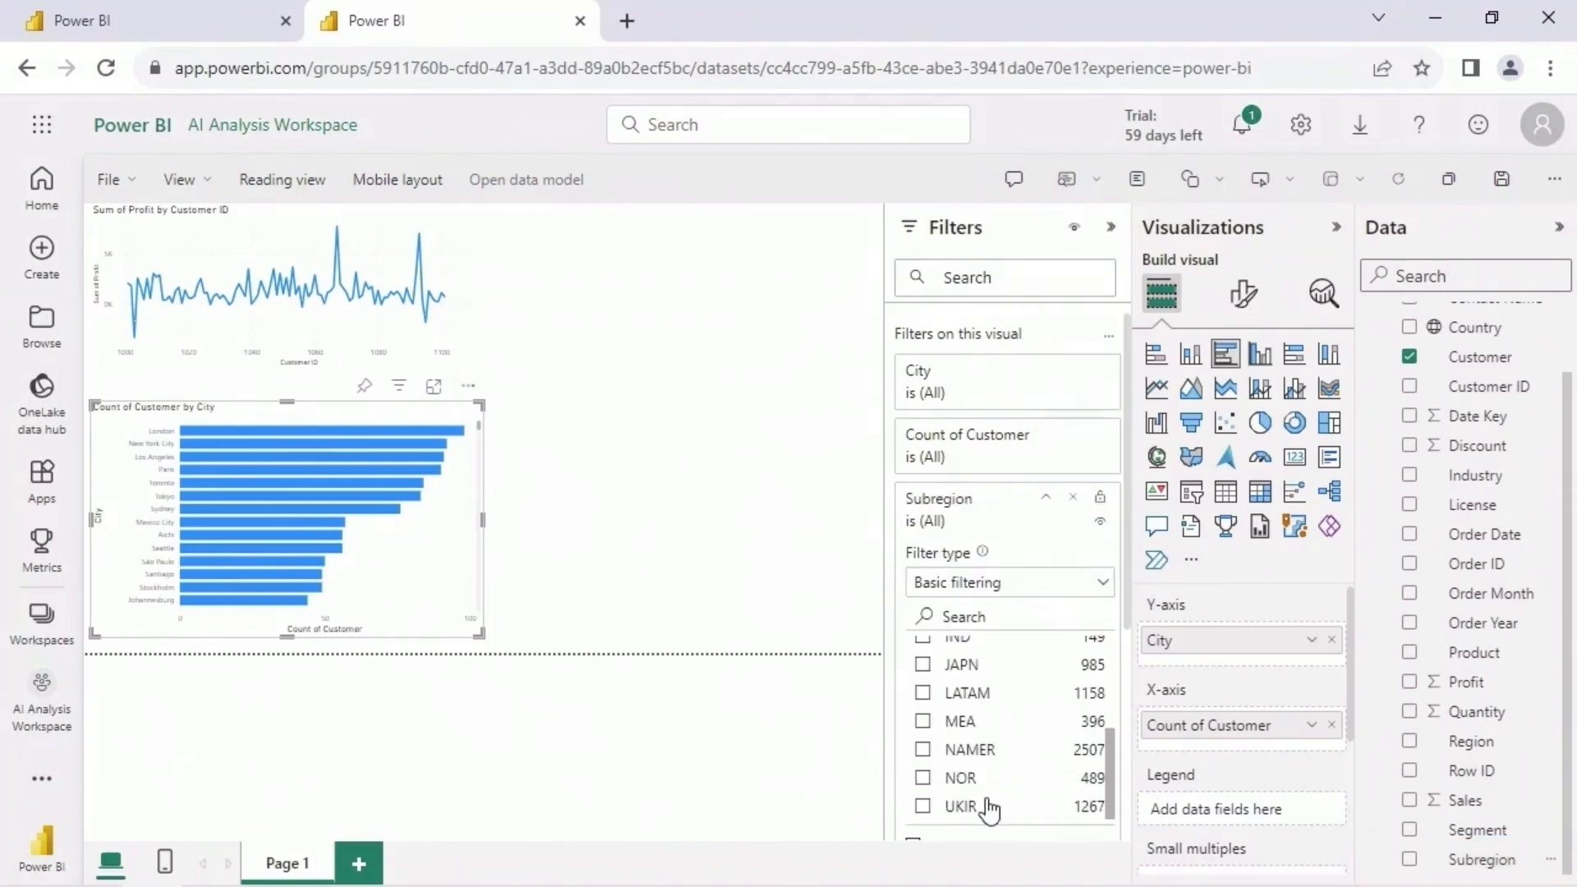
{"action": "left_click", "coordinate": [923, 807]}
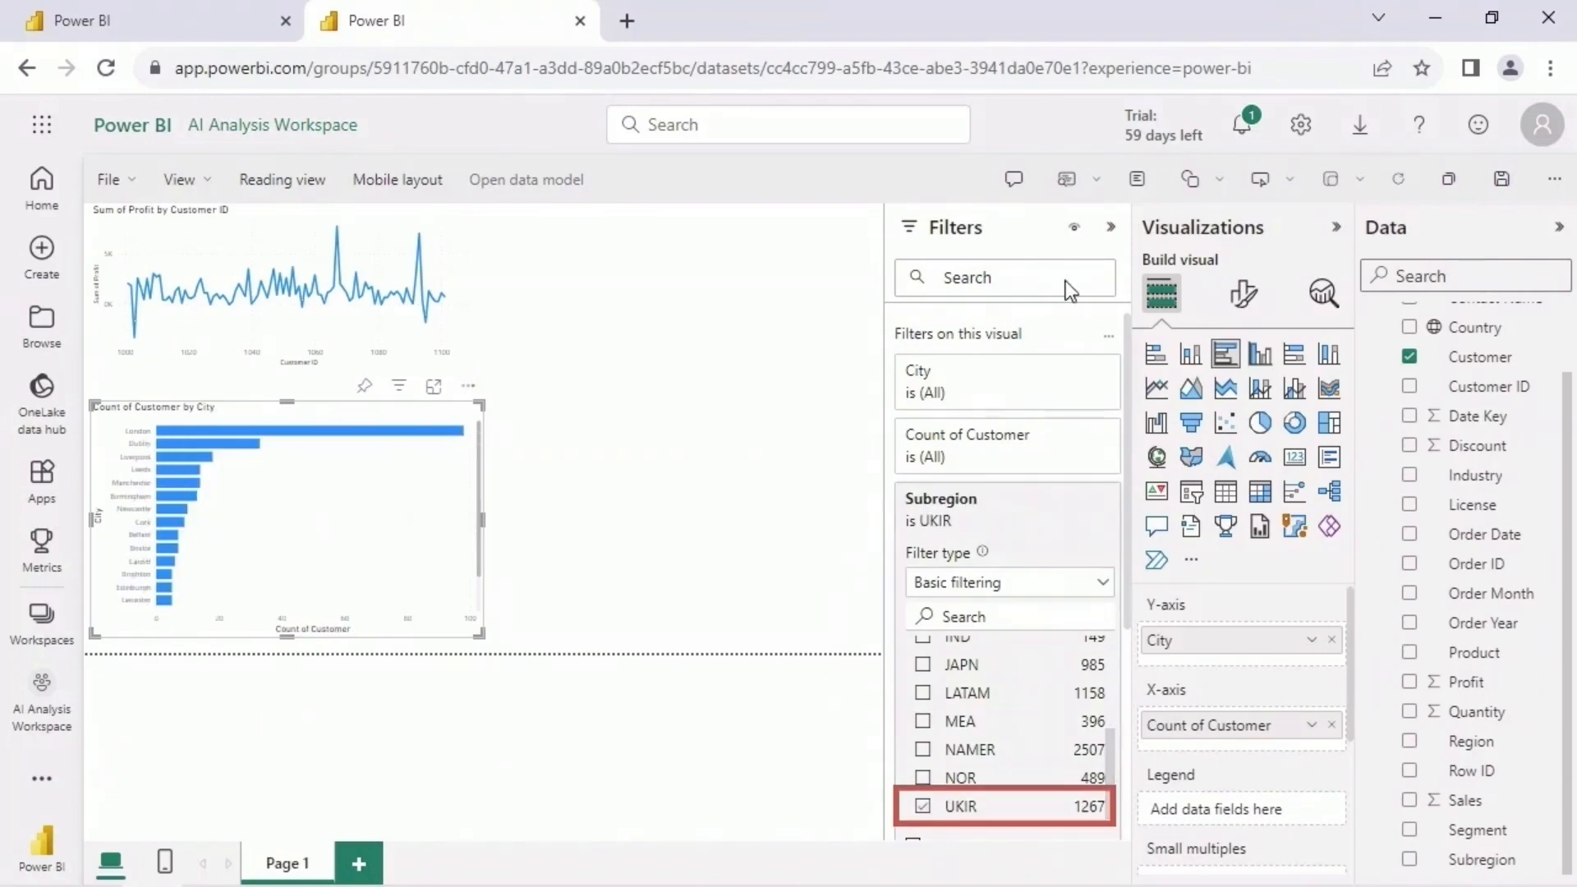
{"action": "left_click", "coordinate": [1110, 226]}
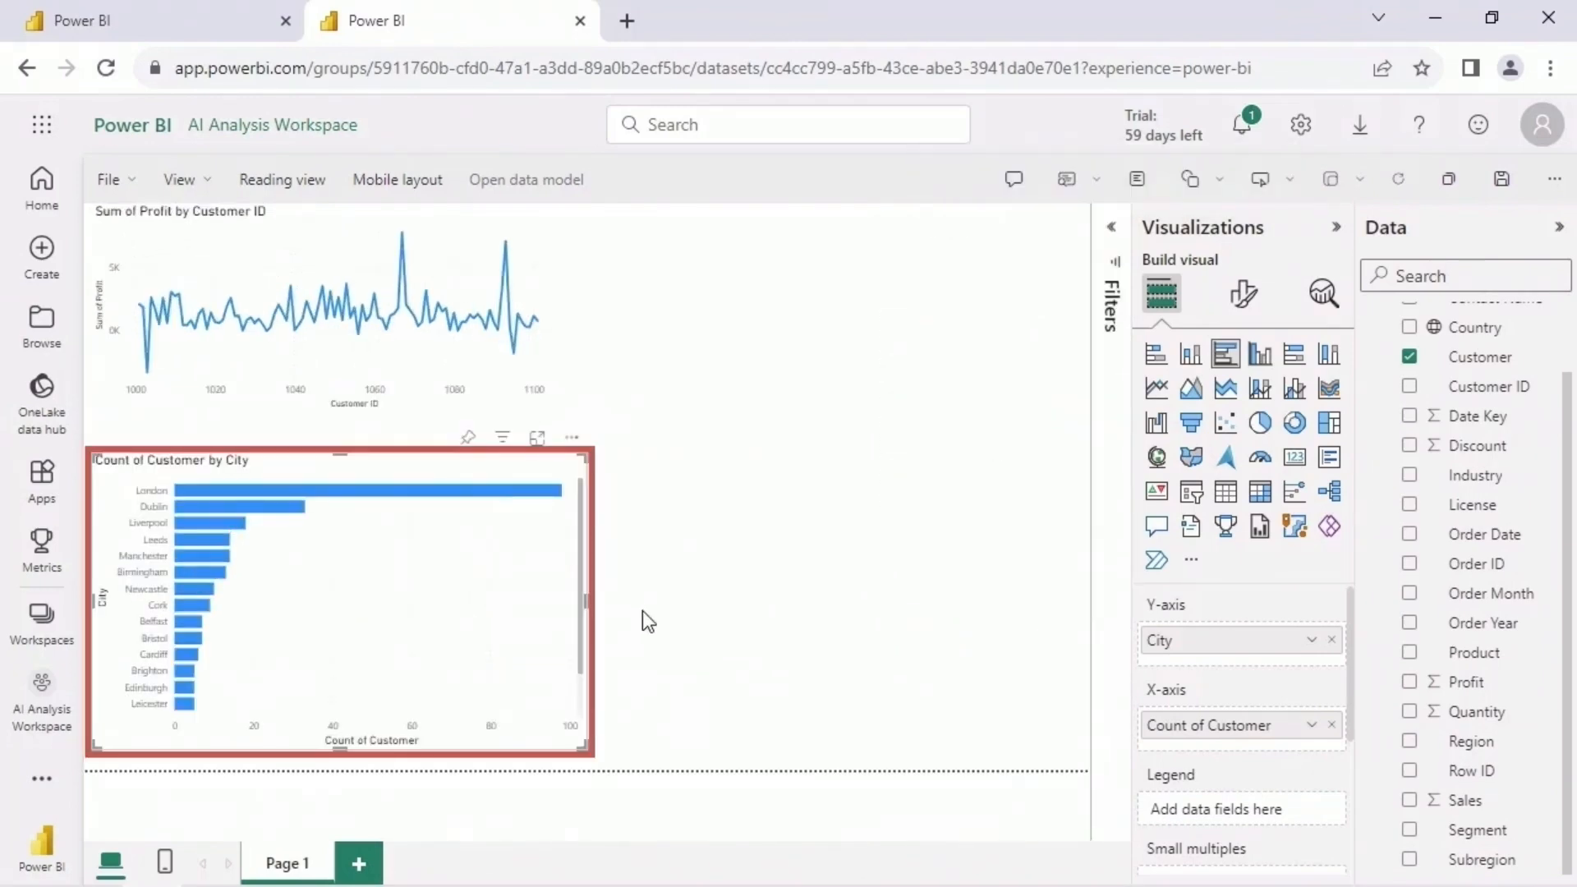
- Turn on data labels for the Count of Customer by City bar chart and return to its build options
{"action": "left_click", "coordinate": [1248, 308]}
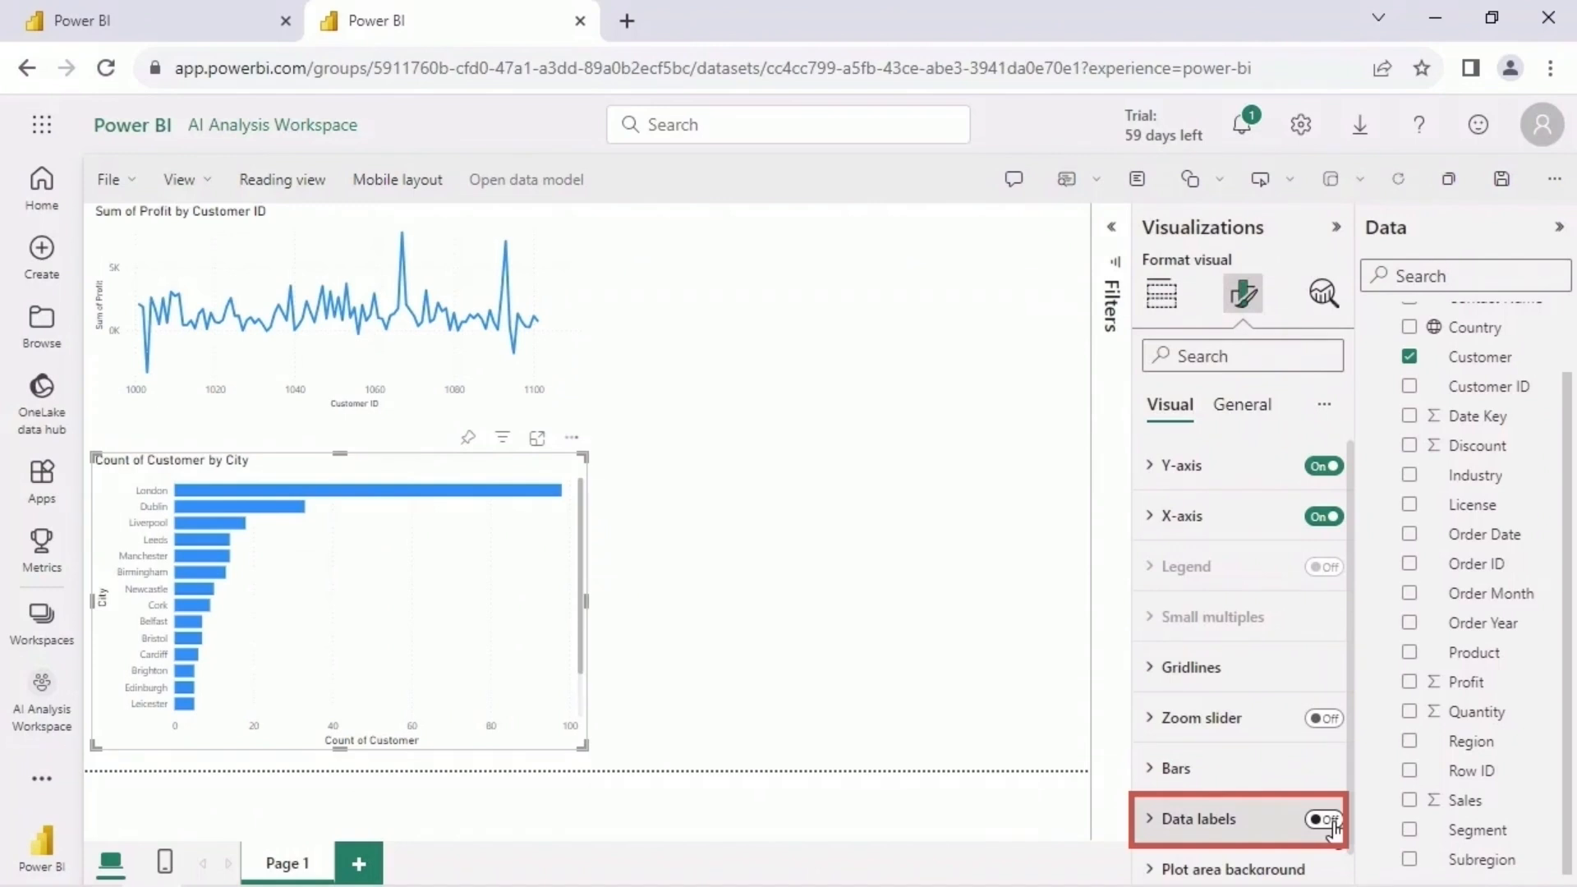
{"action": "left_click", "coordinate": [1332, 821]}
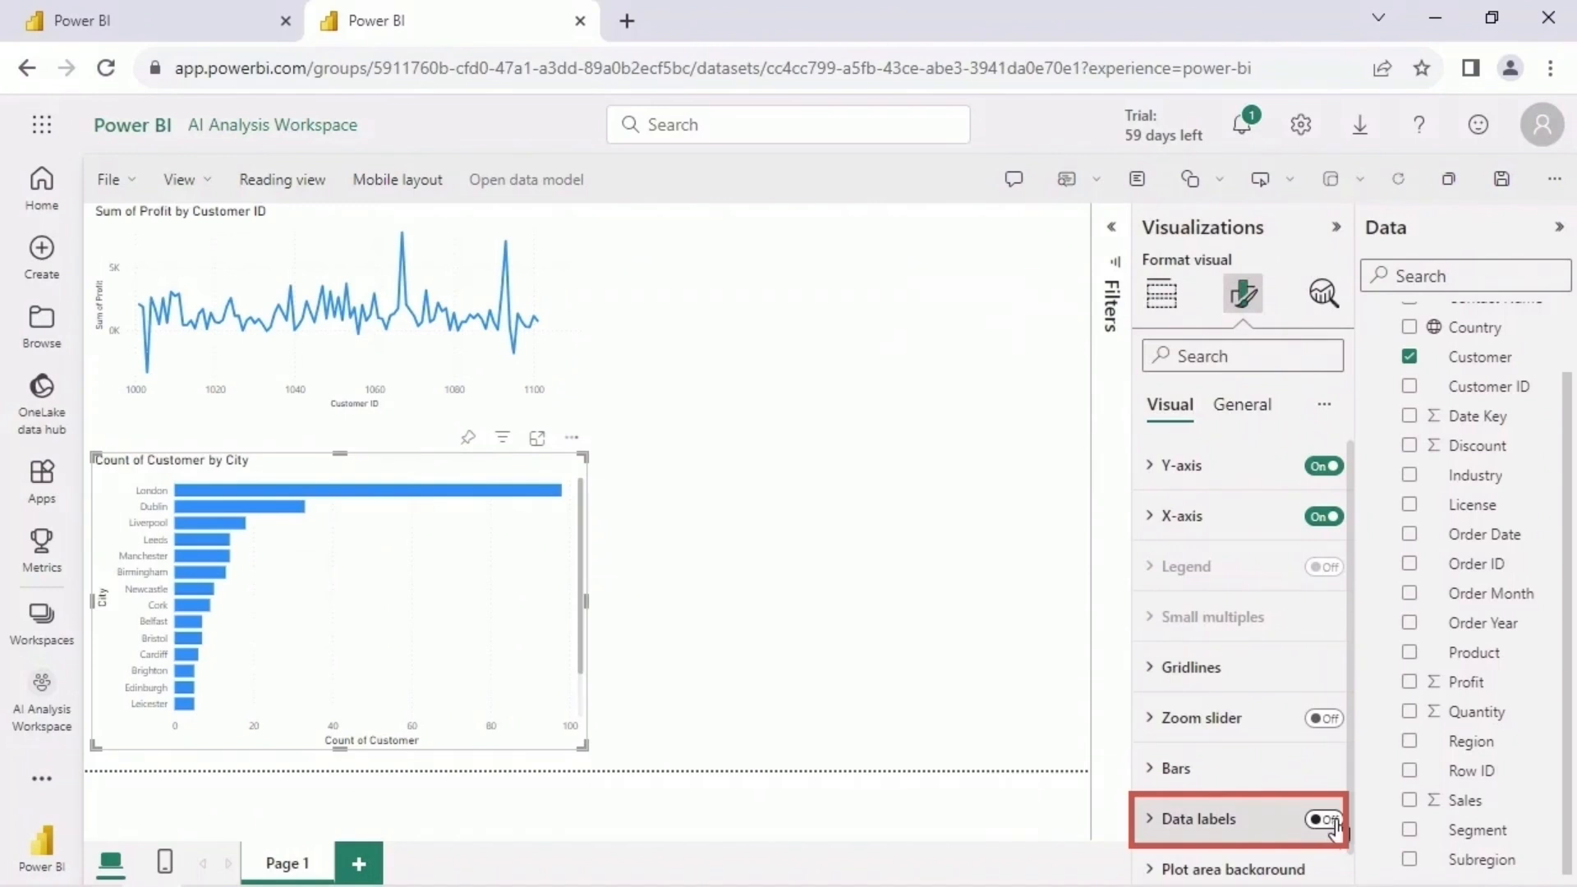
{"action": "left_click", "coordinate": [1166, 300]}
- Pin the Count of Customer by City quick insight to a new dashboard named AWS SaaS Sales Insights
{"action": "left_click", "coordinate": [212, 31]}
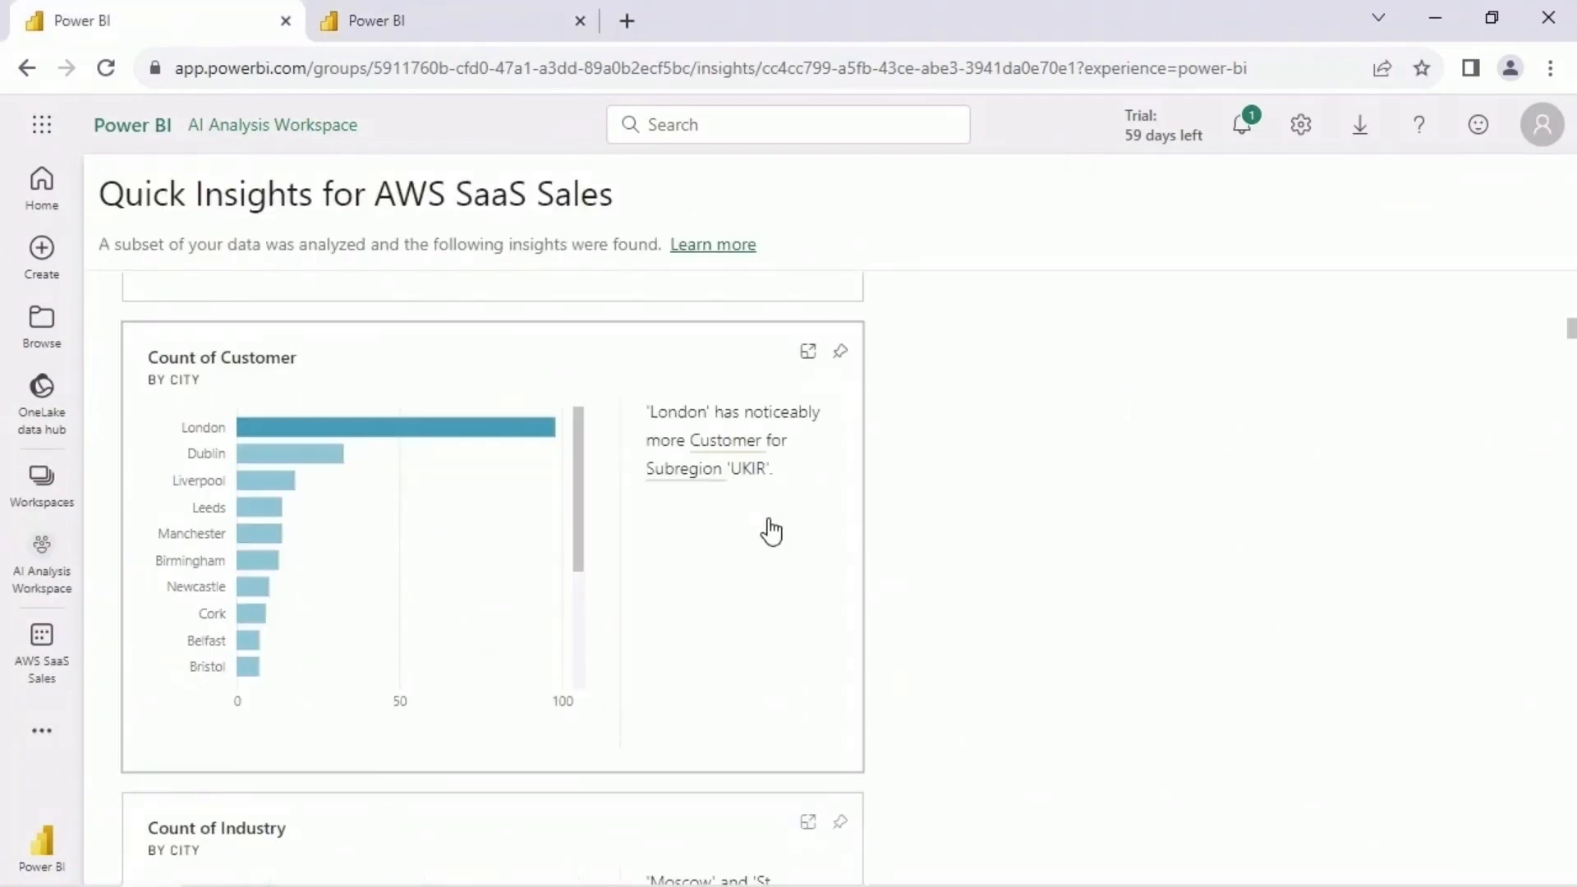
{"action": "left_click", "coordinate": [843, 361]}
{"action": "left_click", "coordinate": [964, 556]}
{"action": "type", "text": "AWS SaaS Sales Insights"}
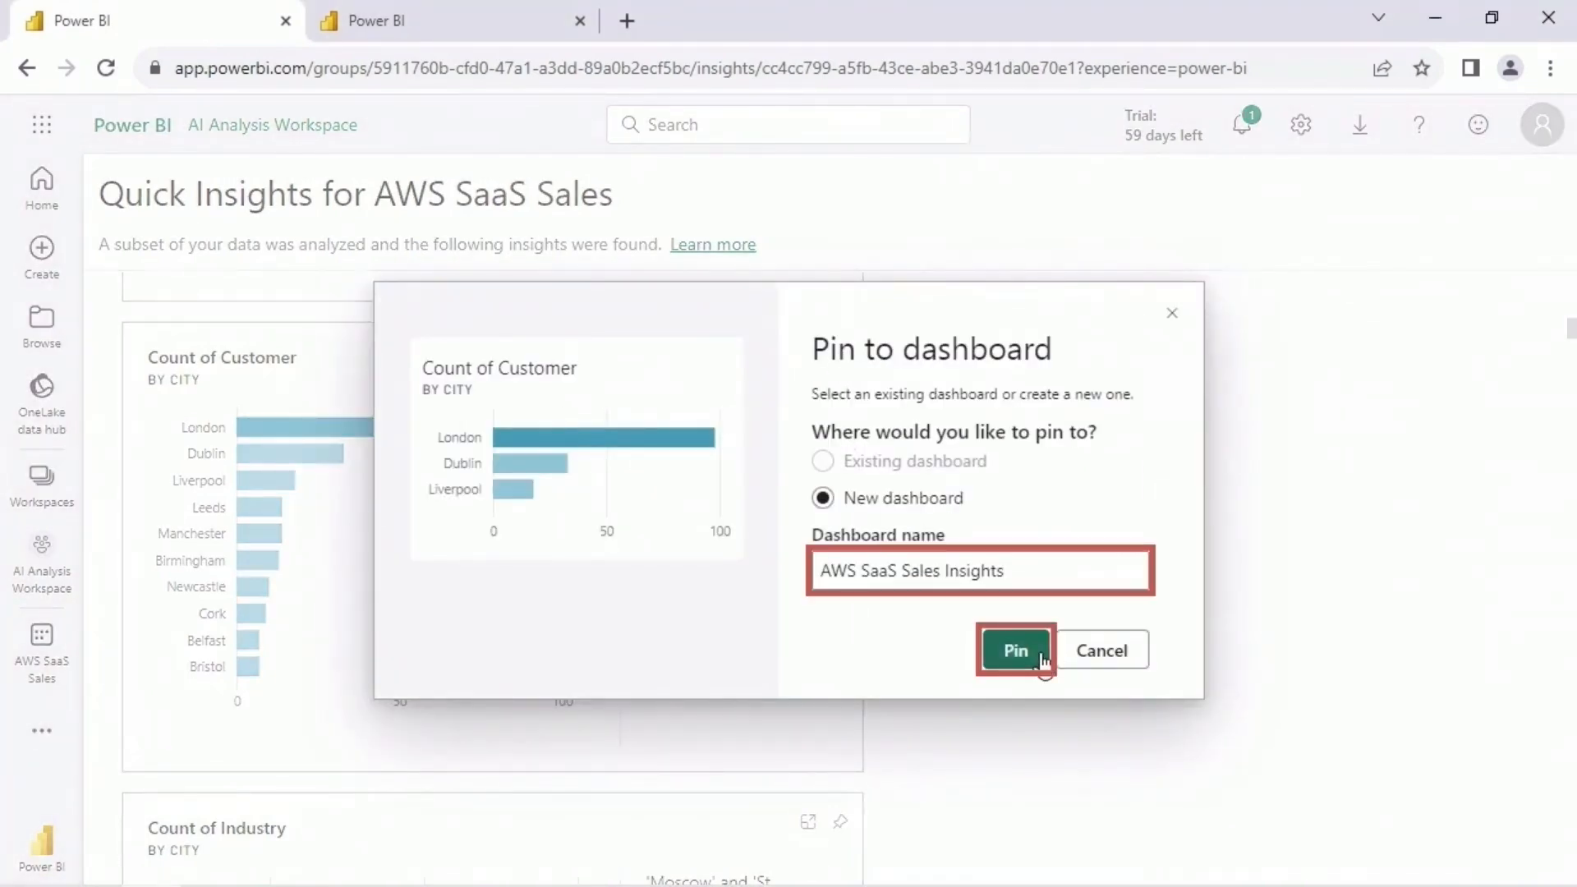
{"action": "left_click", "coordinate": [1016, 650]}
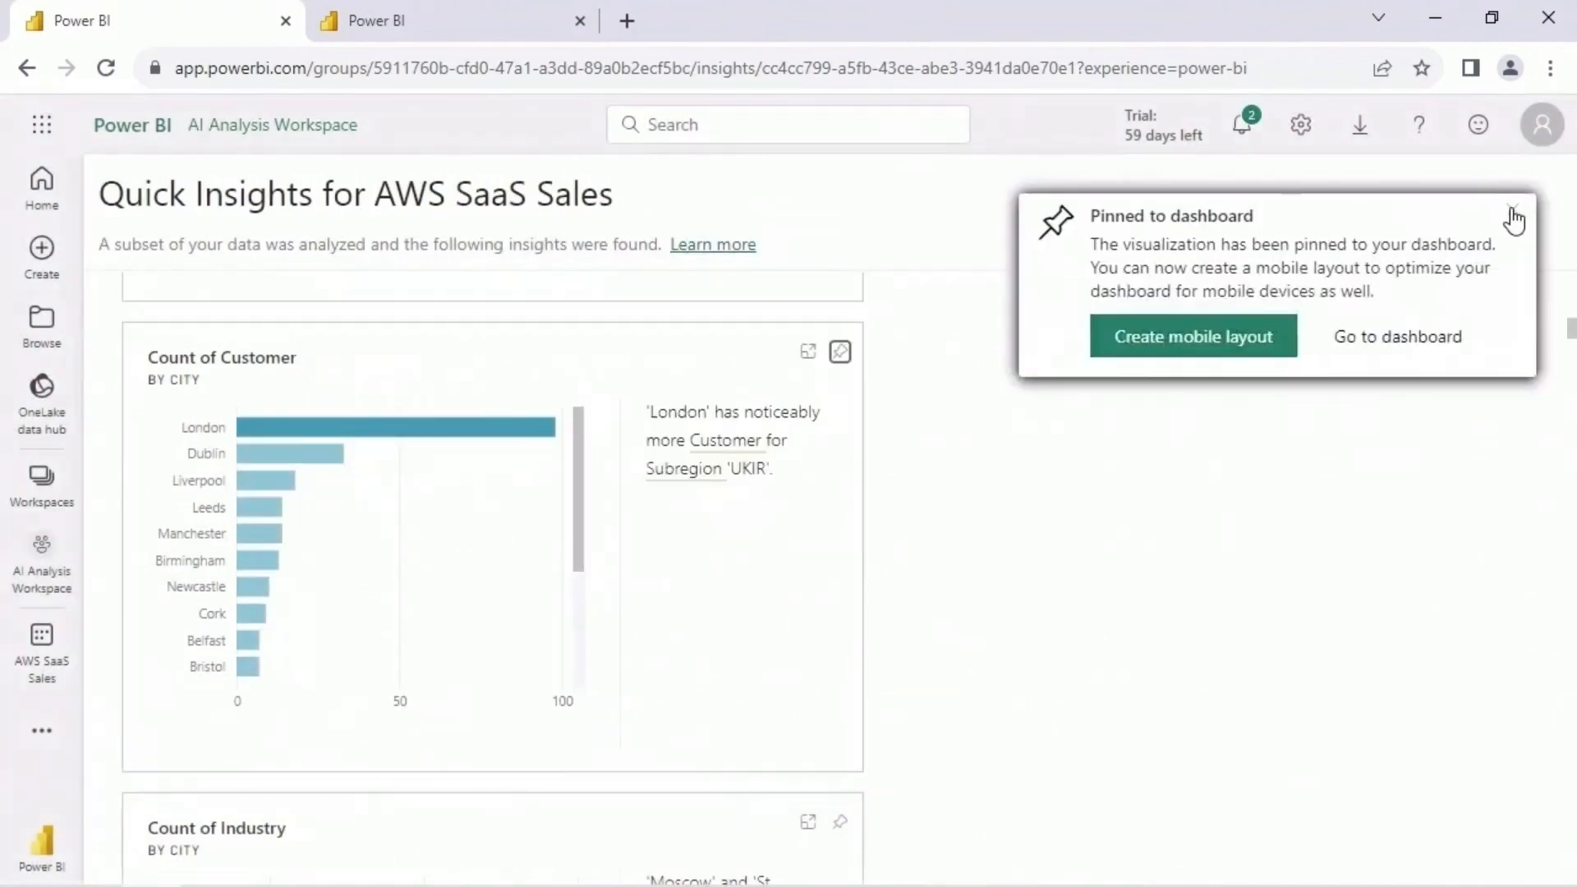
{"action": "left_click", "coordinate": [1513, 215]}
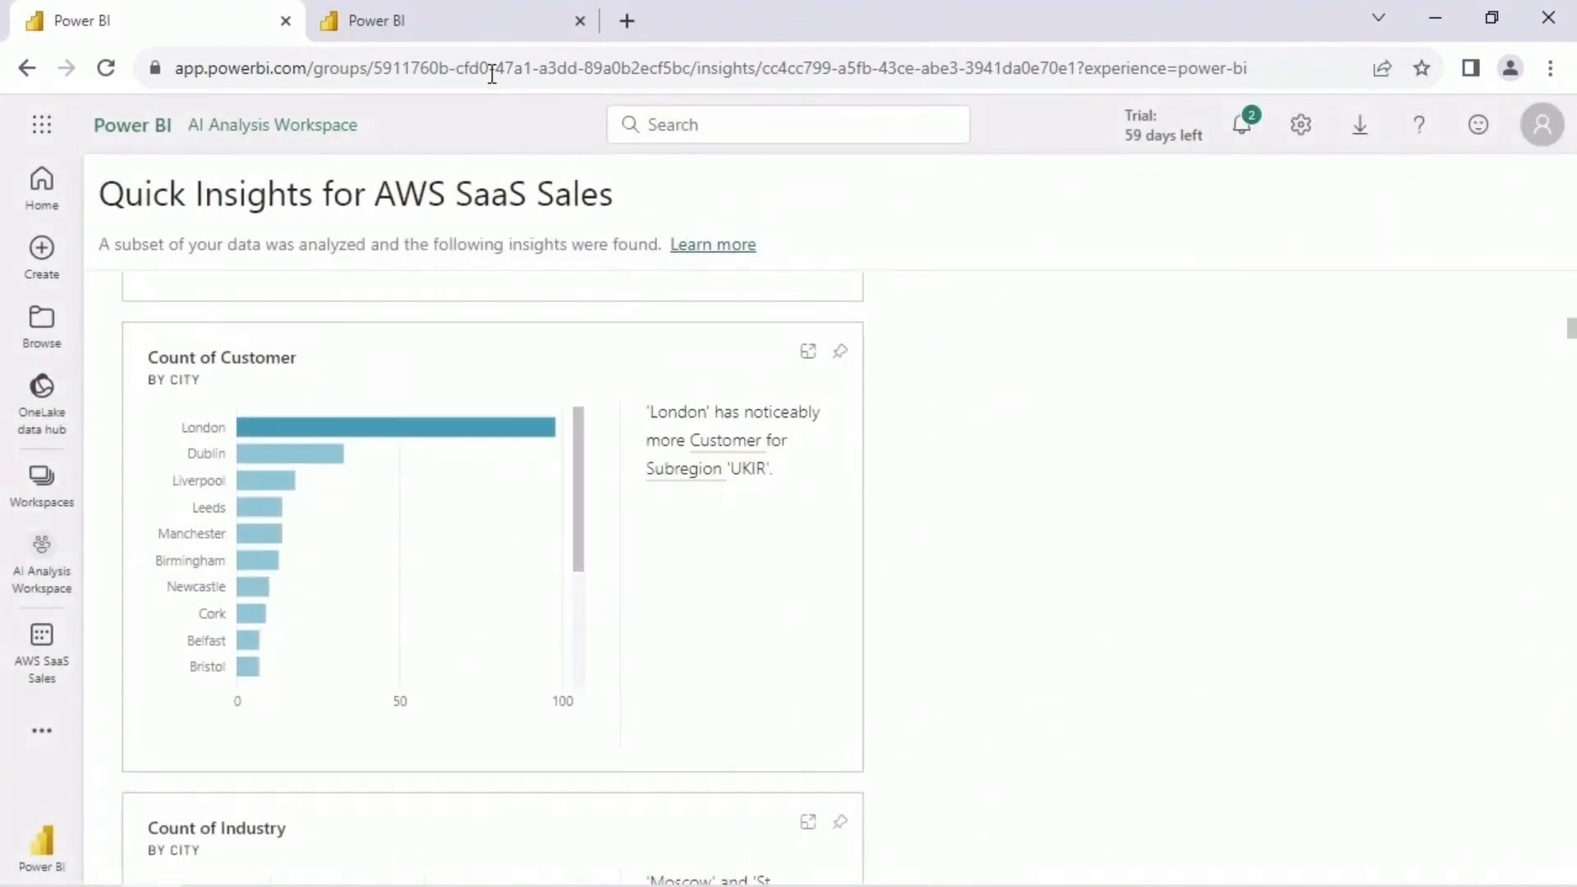
- Save the report as AWS SaaS Sales Report in AI Analysis Workspace
{"action": "left_click", "coordinate": [480, 31]}
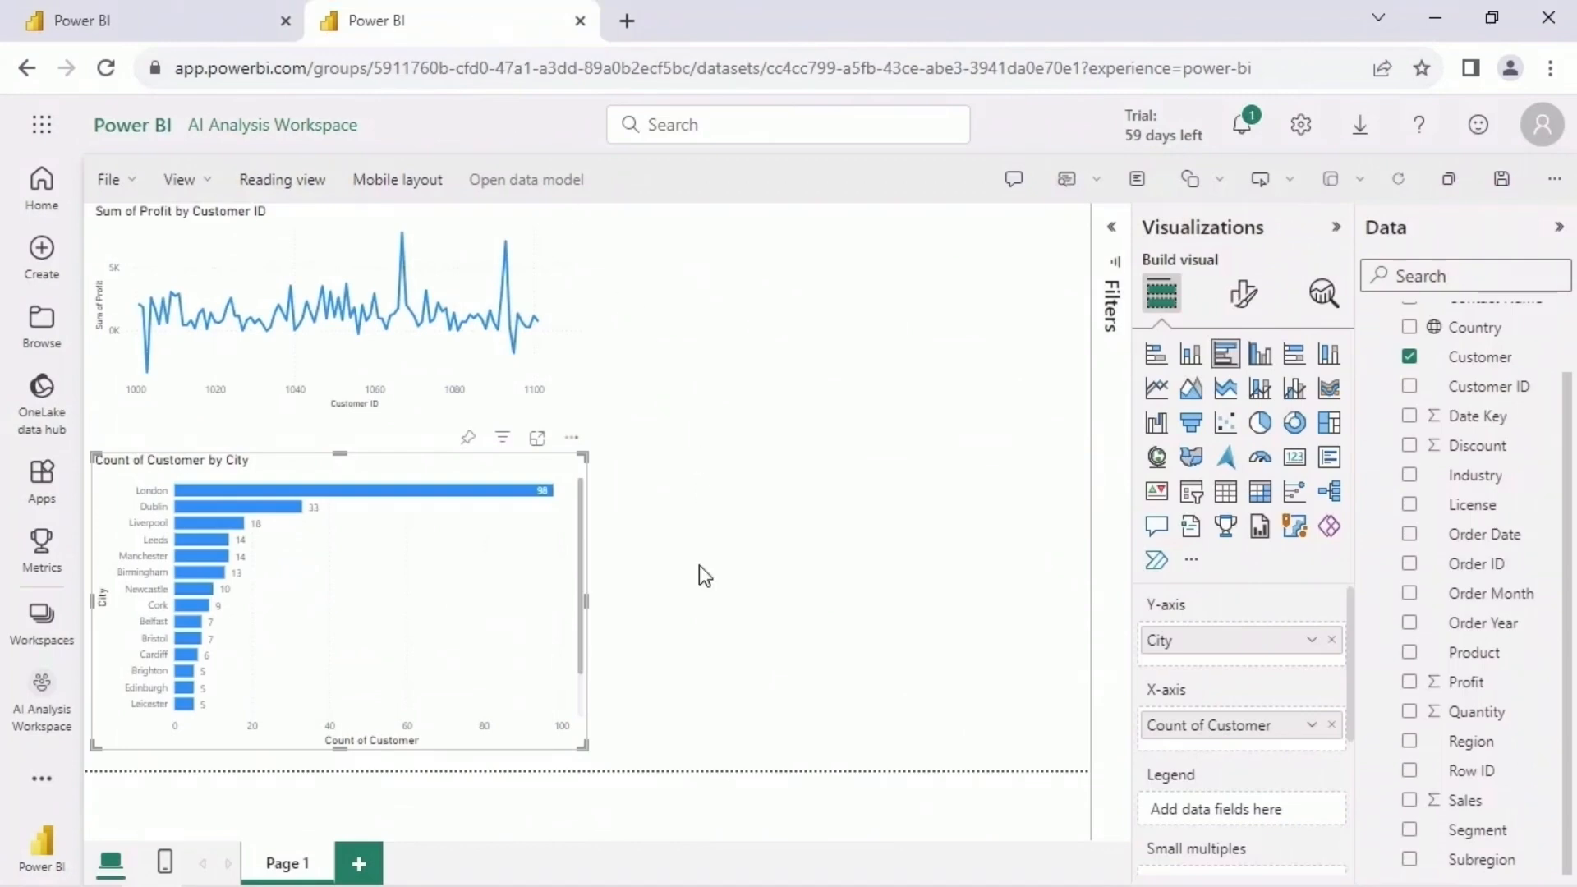
{"action": "left_click", "coordinate": [130, 184]}
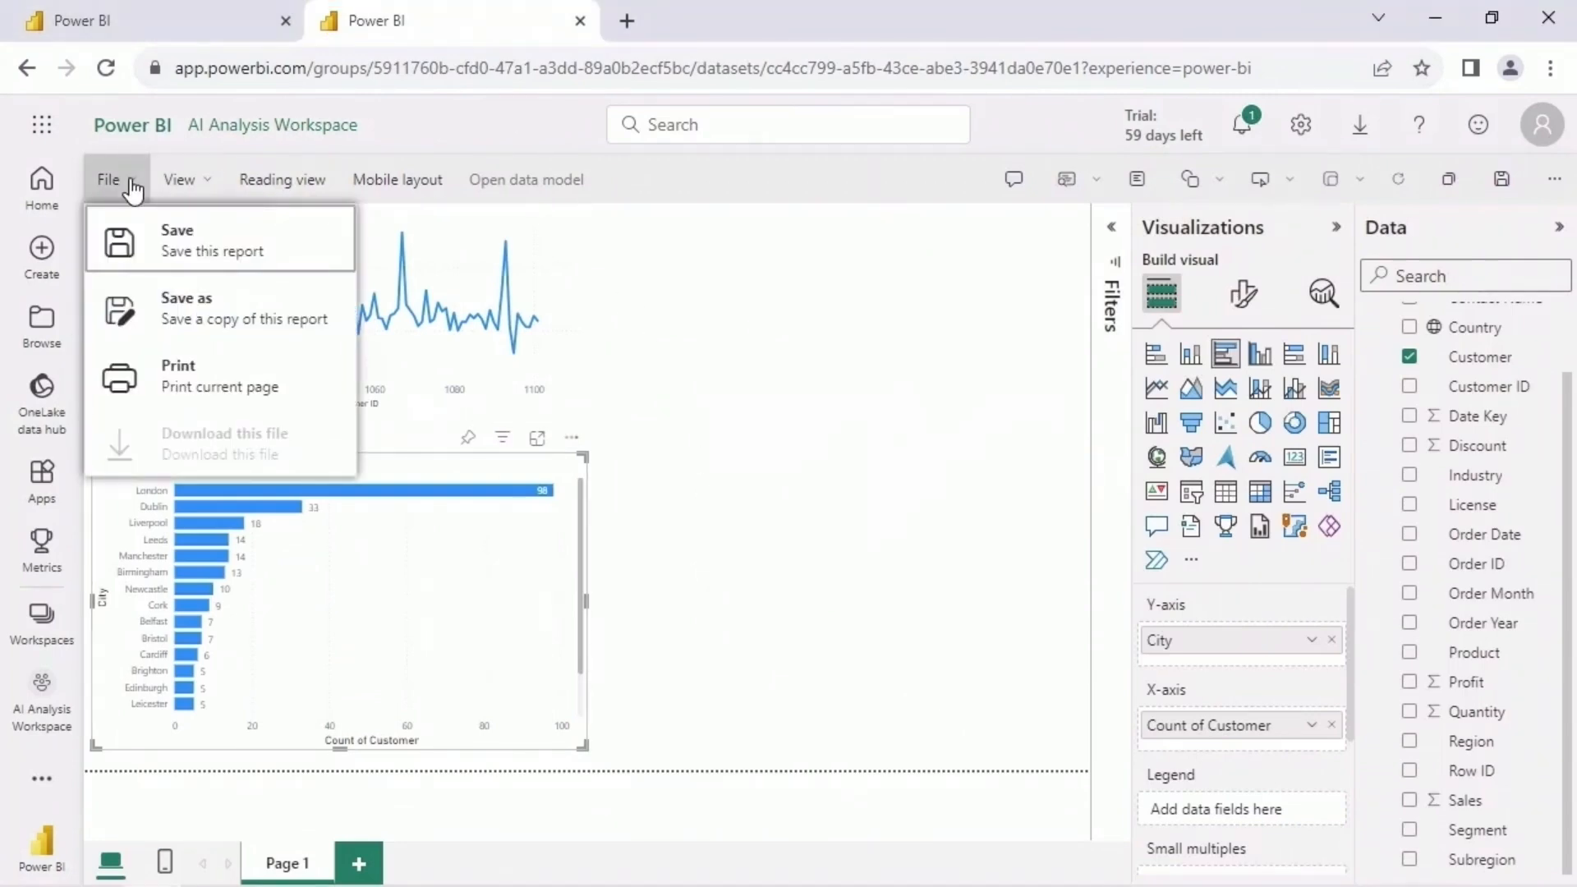
{"action": "left_click", "coordinate": [298, 249]}
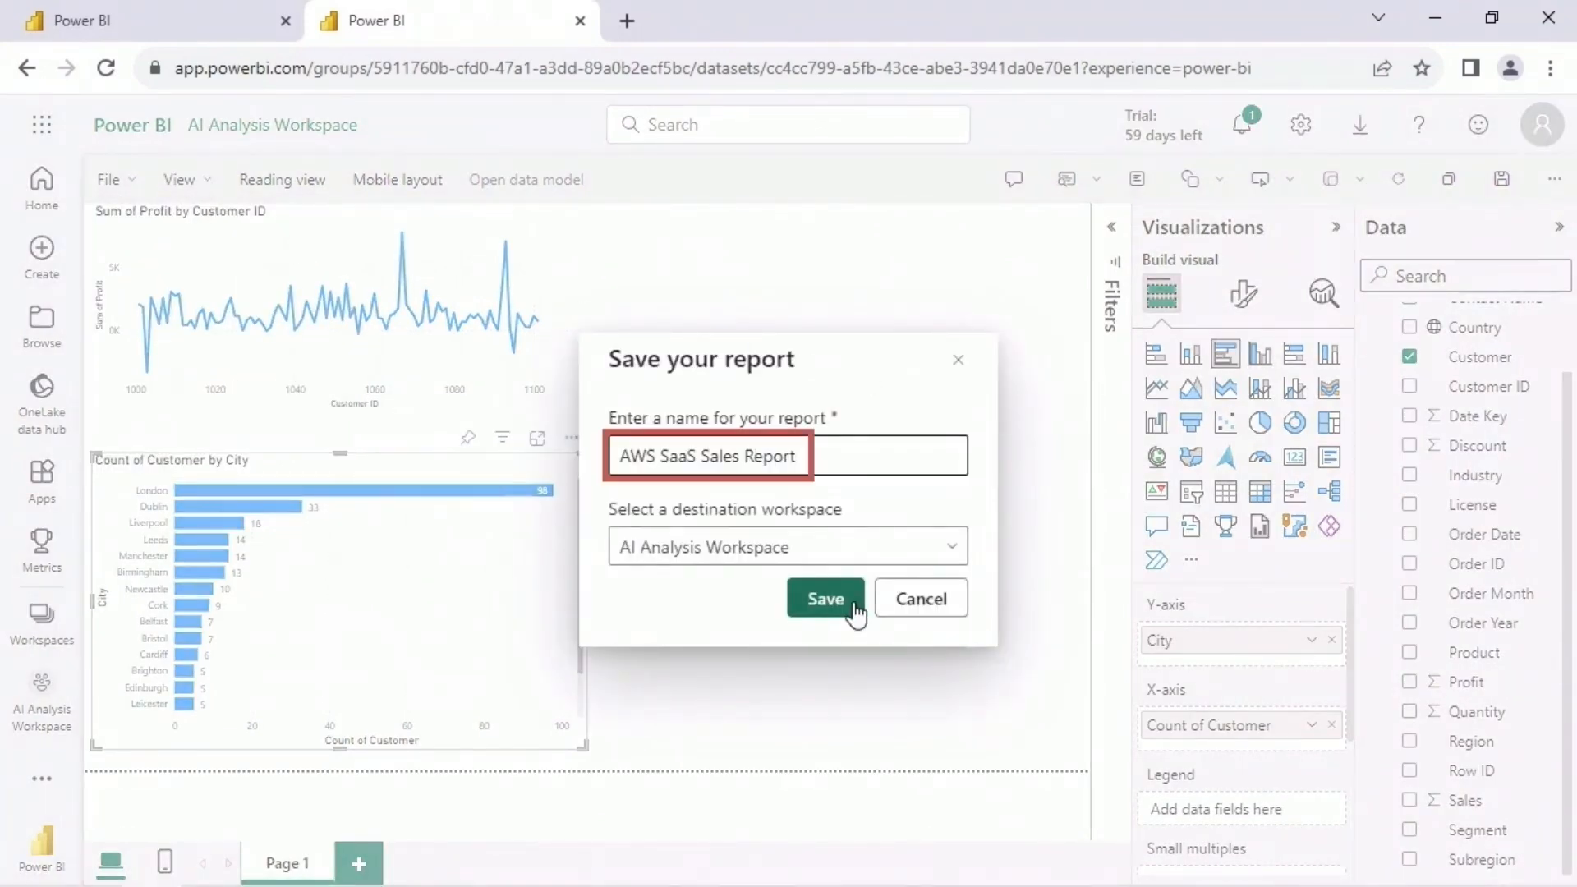
{"action": "left_click", "coordinate": [854, 611]}
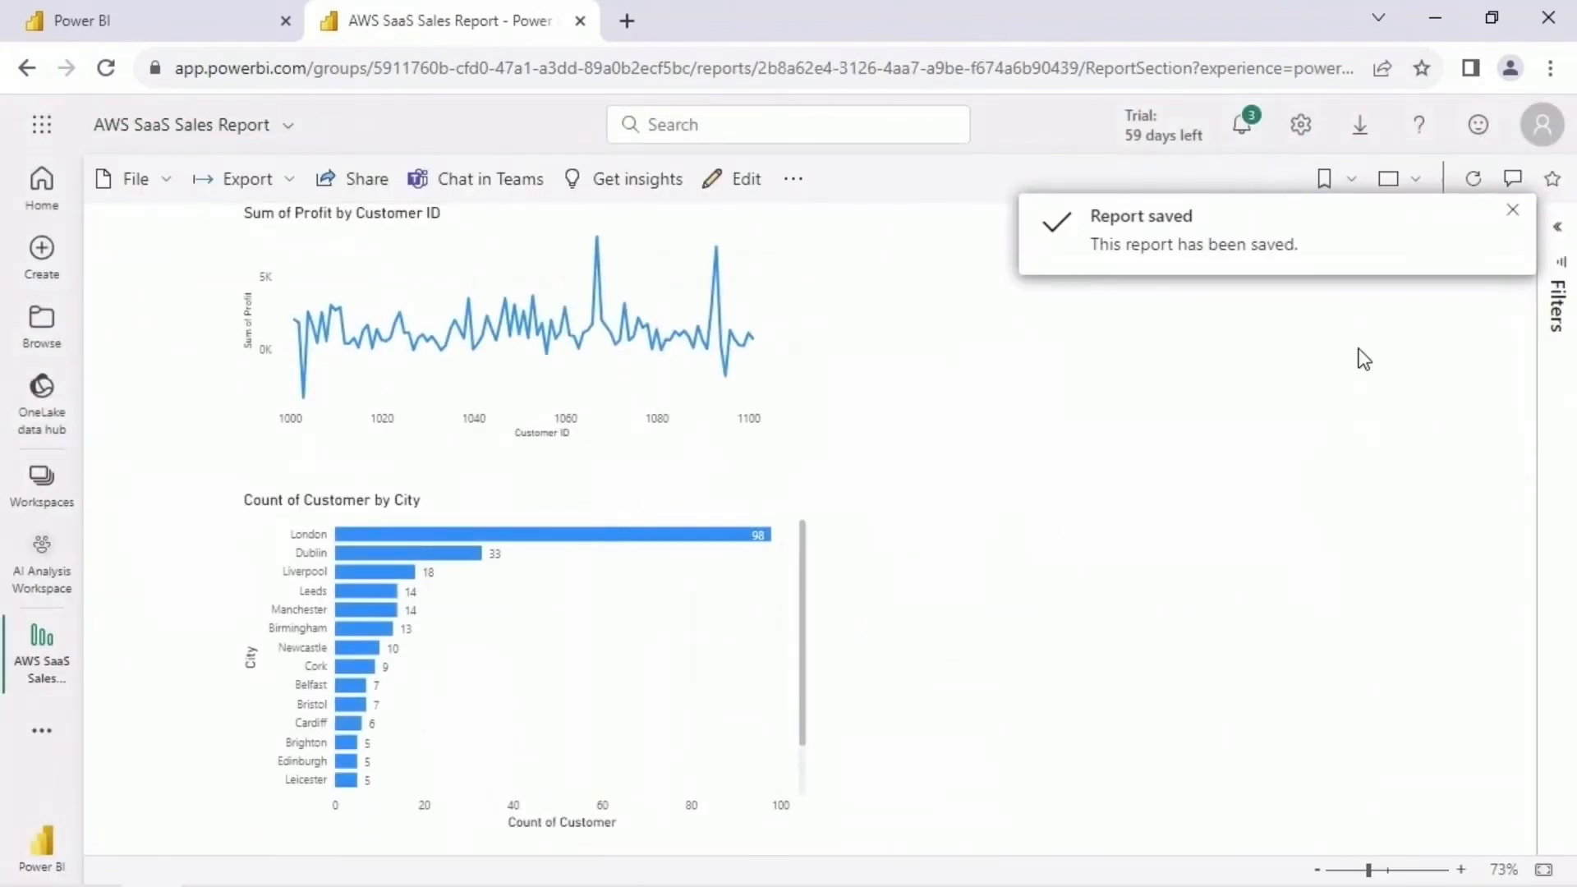
{"action": "left_click", "coordinate": [1513, 214]}
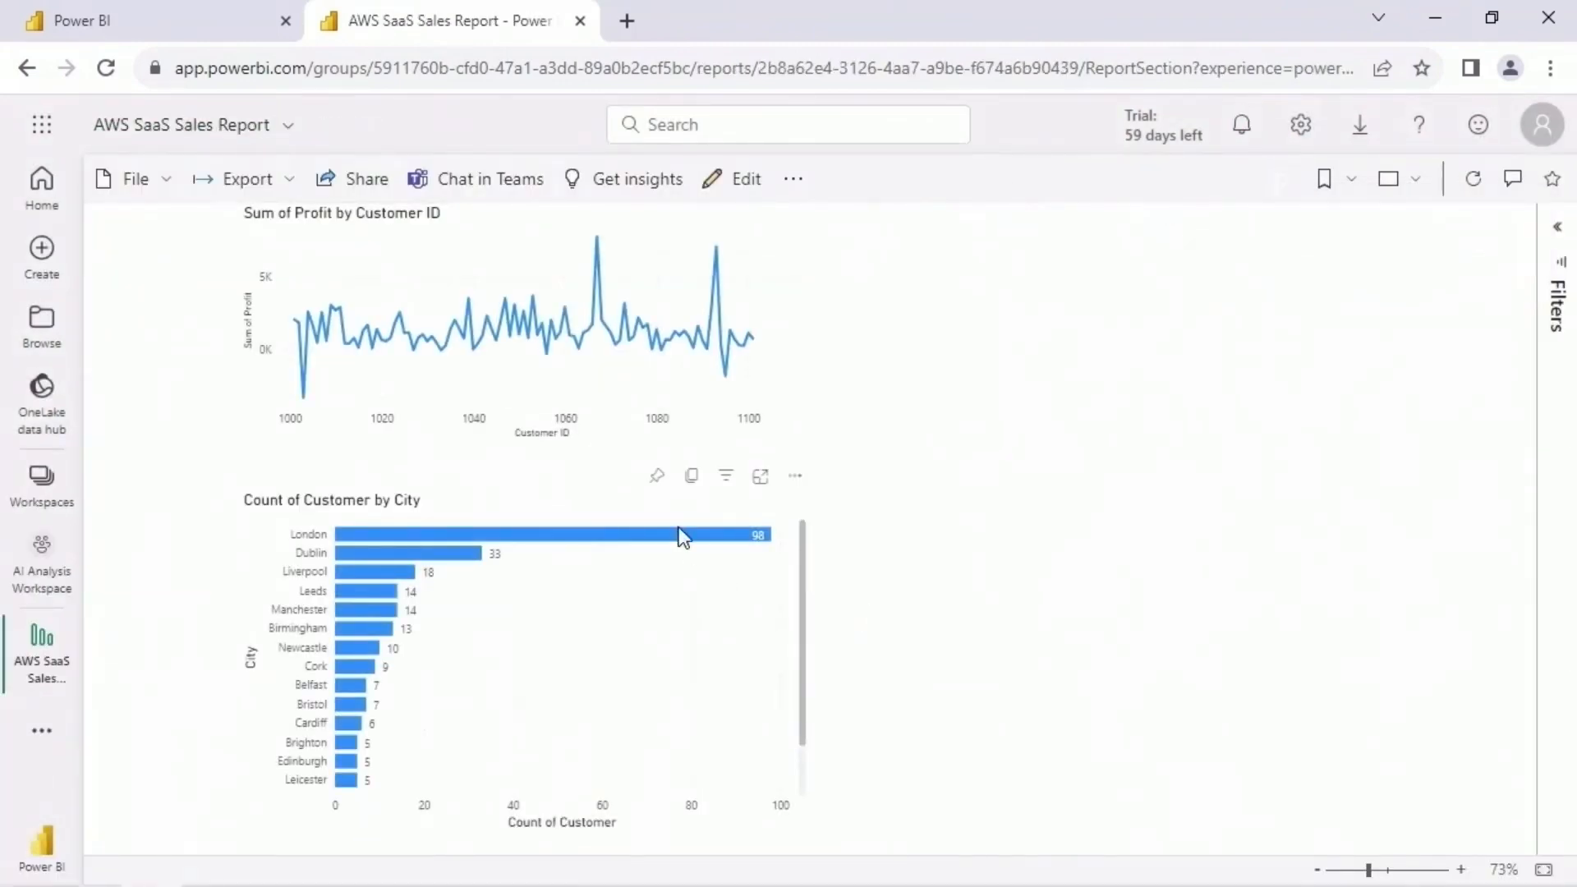
- Pin the report's Count of Customer by City chart to the existing AWS SaaS Sales Insights dashboard and open that dashboard
{"action": "left_click", "coordinate": [658, 478]}
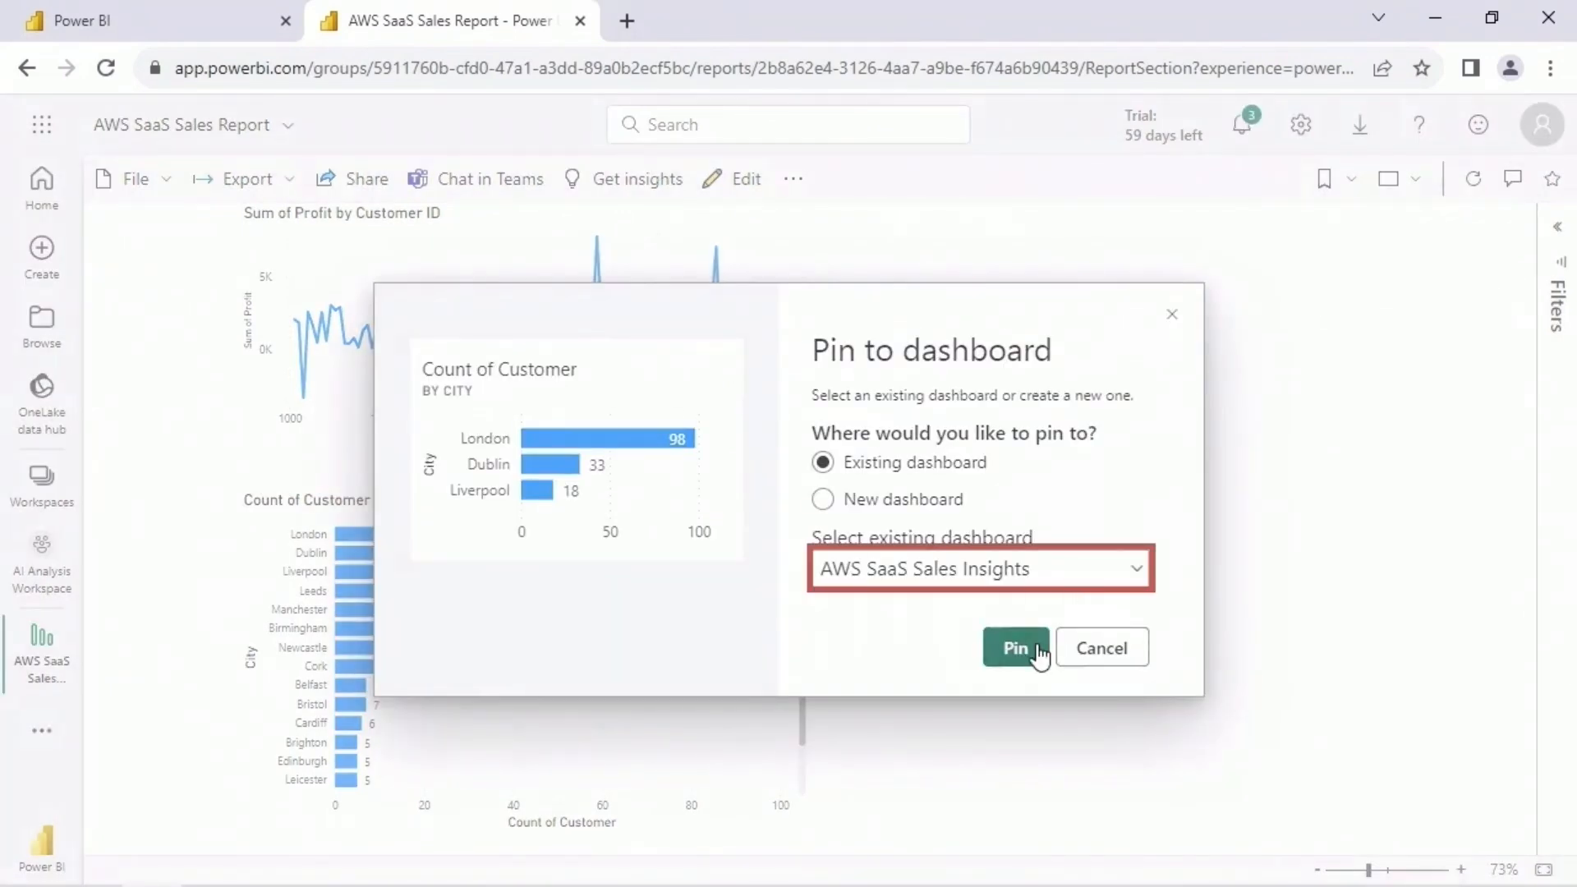
{"action": "left_click", "coordinate": [1016, 648]}
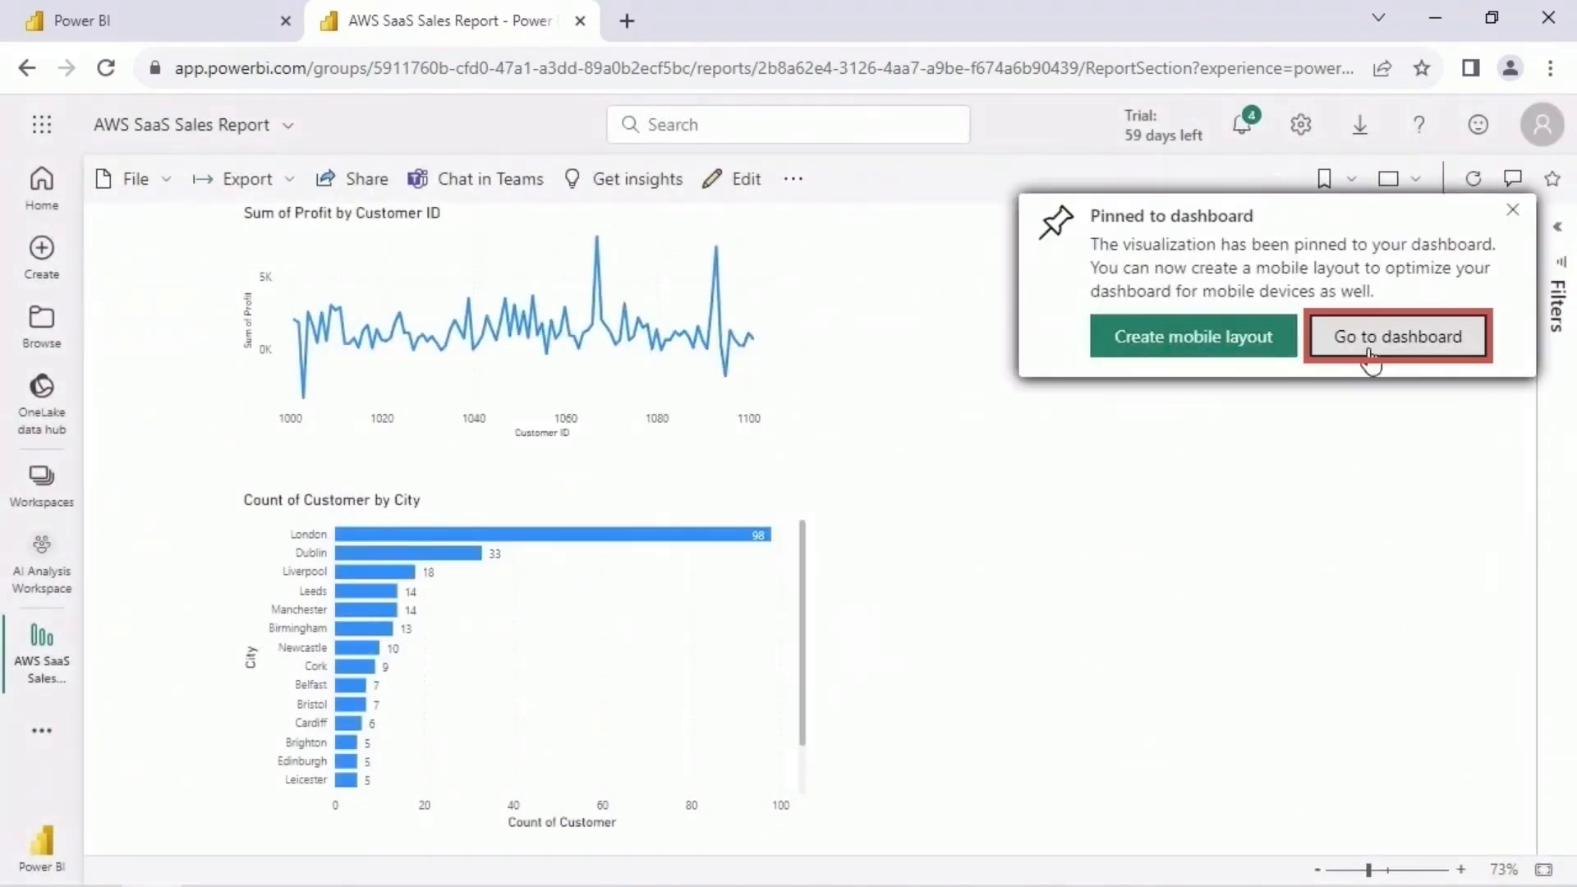
{"action": "left_click", "coordinate": [1370, 359]}
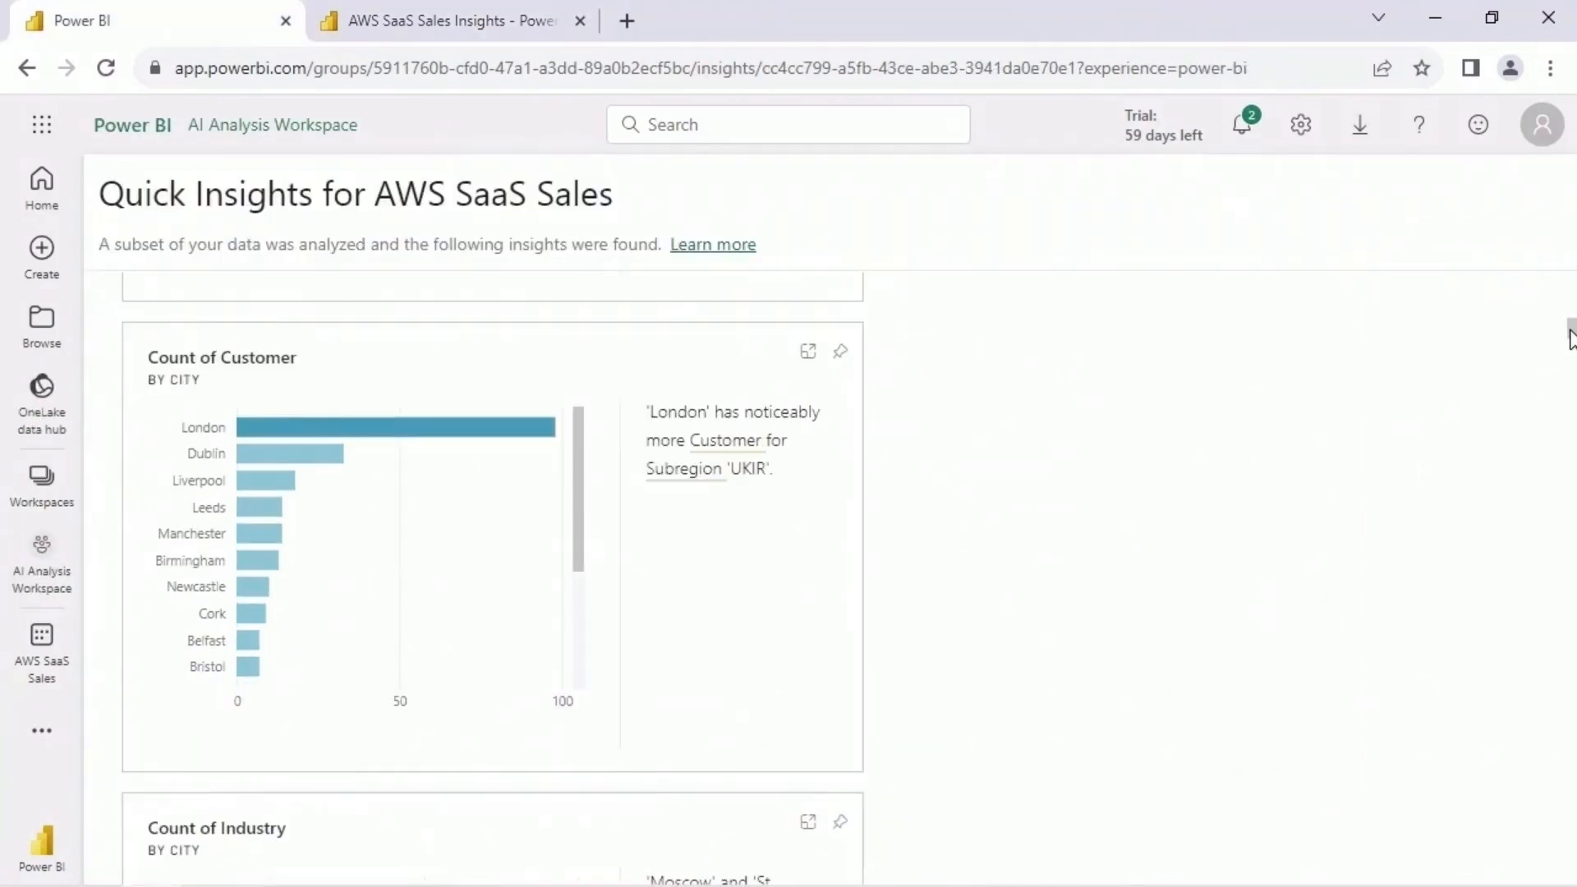
- Examine the Moscow and St Petersburg bars of the Count of Industry by City insight on the Quick Insights page
{"action": "scroll", "coordinate": [1569, 337], "scroll_direction": "down", "scroll_amount": 5}
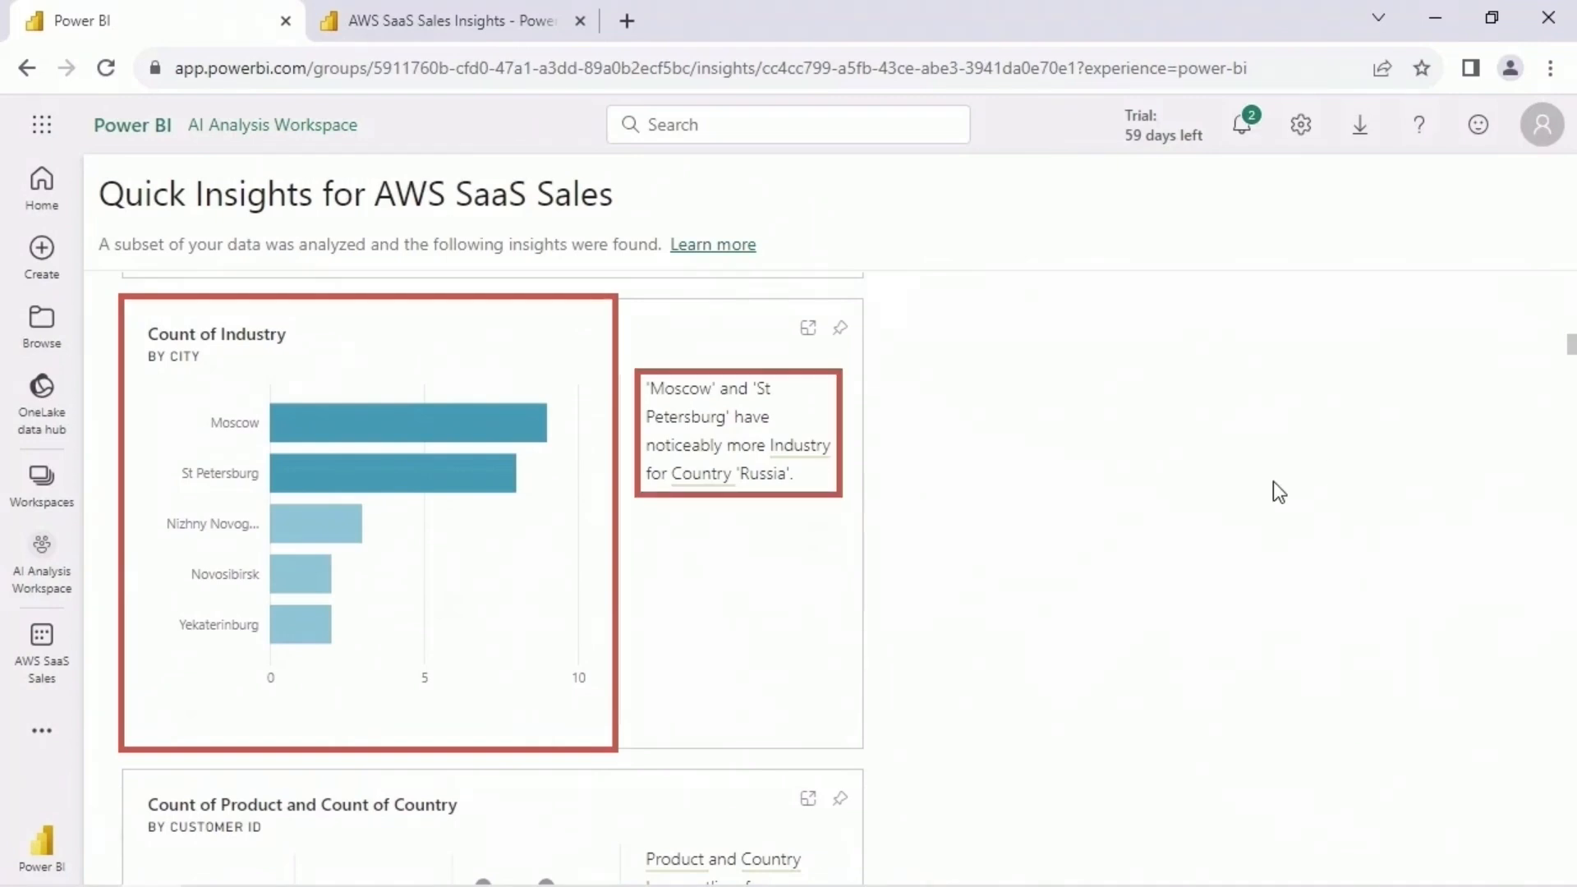
{"action": "mouse_move", "coordinate": [480, 435]}
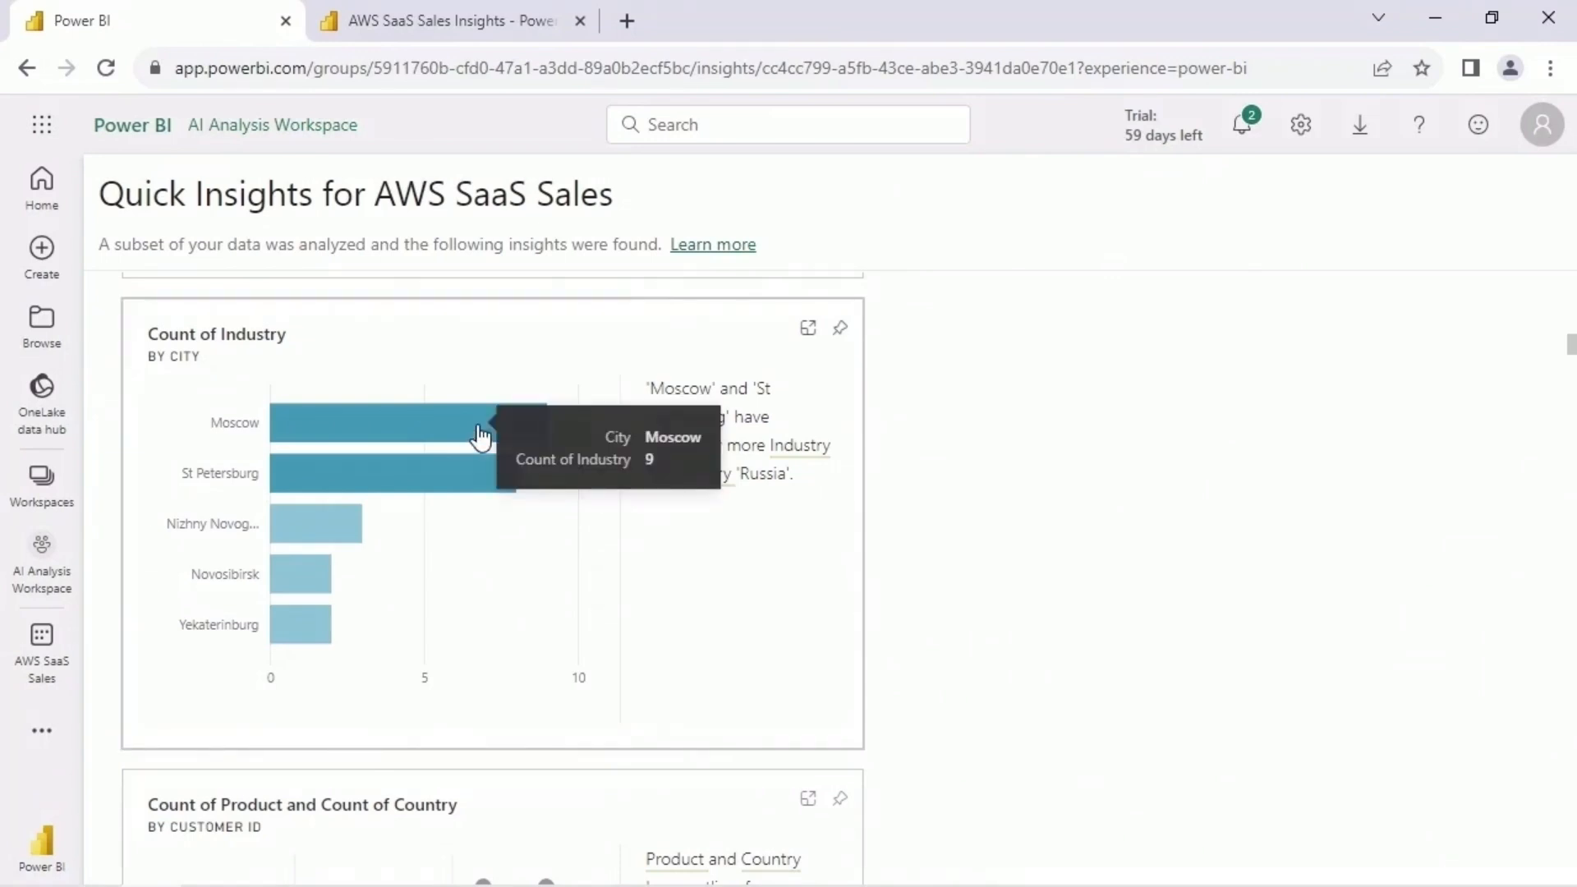
{"action": "mouse_move", "coordinate": [456, 480]}
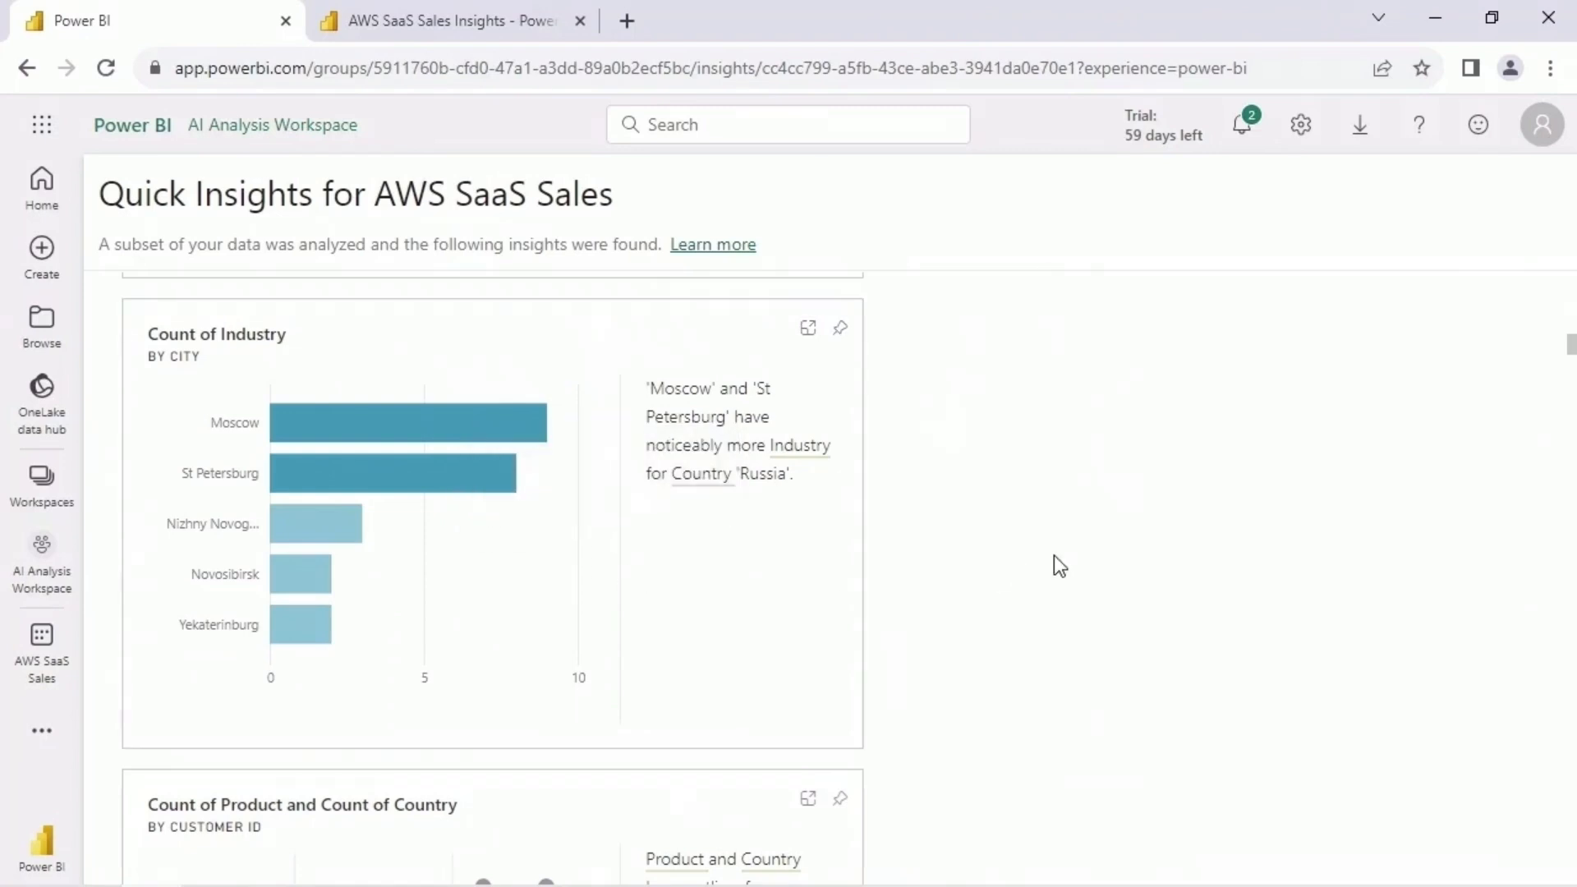
- Examine the EMEA share of profit in the Profit by Region insight
{"action": "scroll", "coordinate": [1356, 519], "scroll_direction": "down", "scroll_amount": 10}
{"action": "scroll", "coordinate": [1018, 562], "scroll_direction": "down", "scroll_amount": 2}
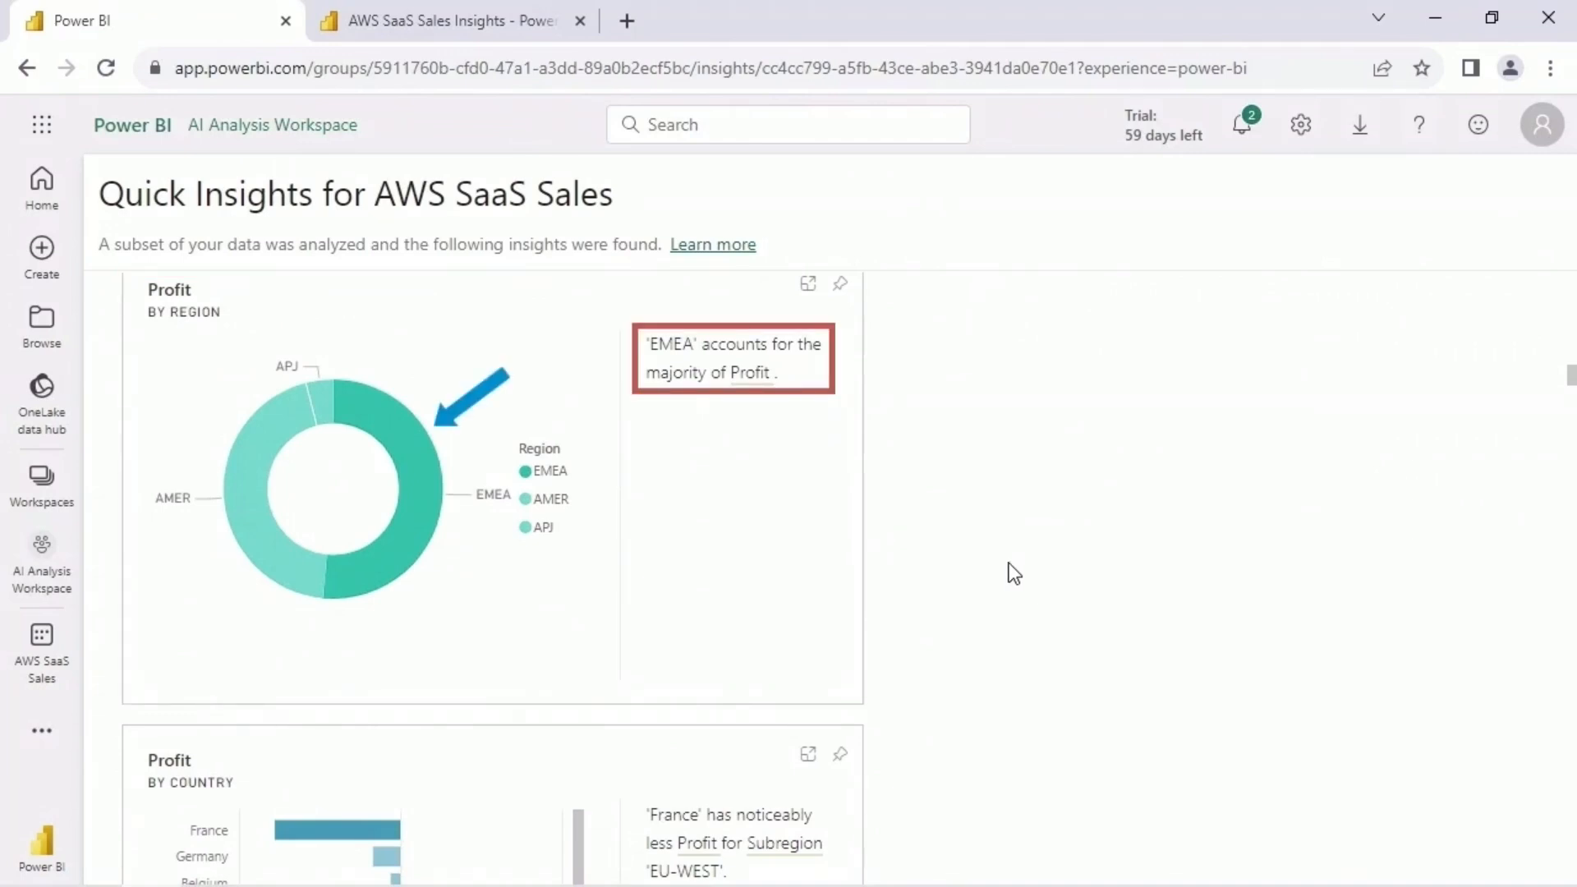
{"action": "mouse_move", "coordinate": [402, 557]}
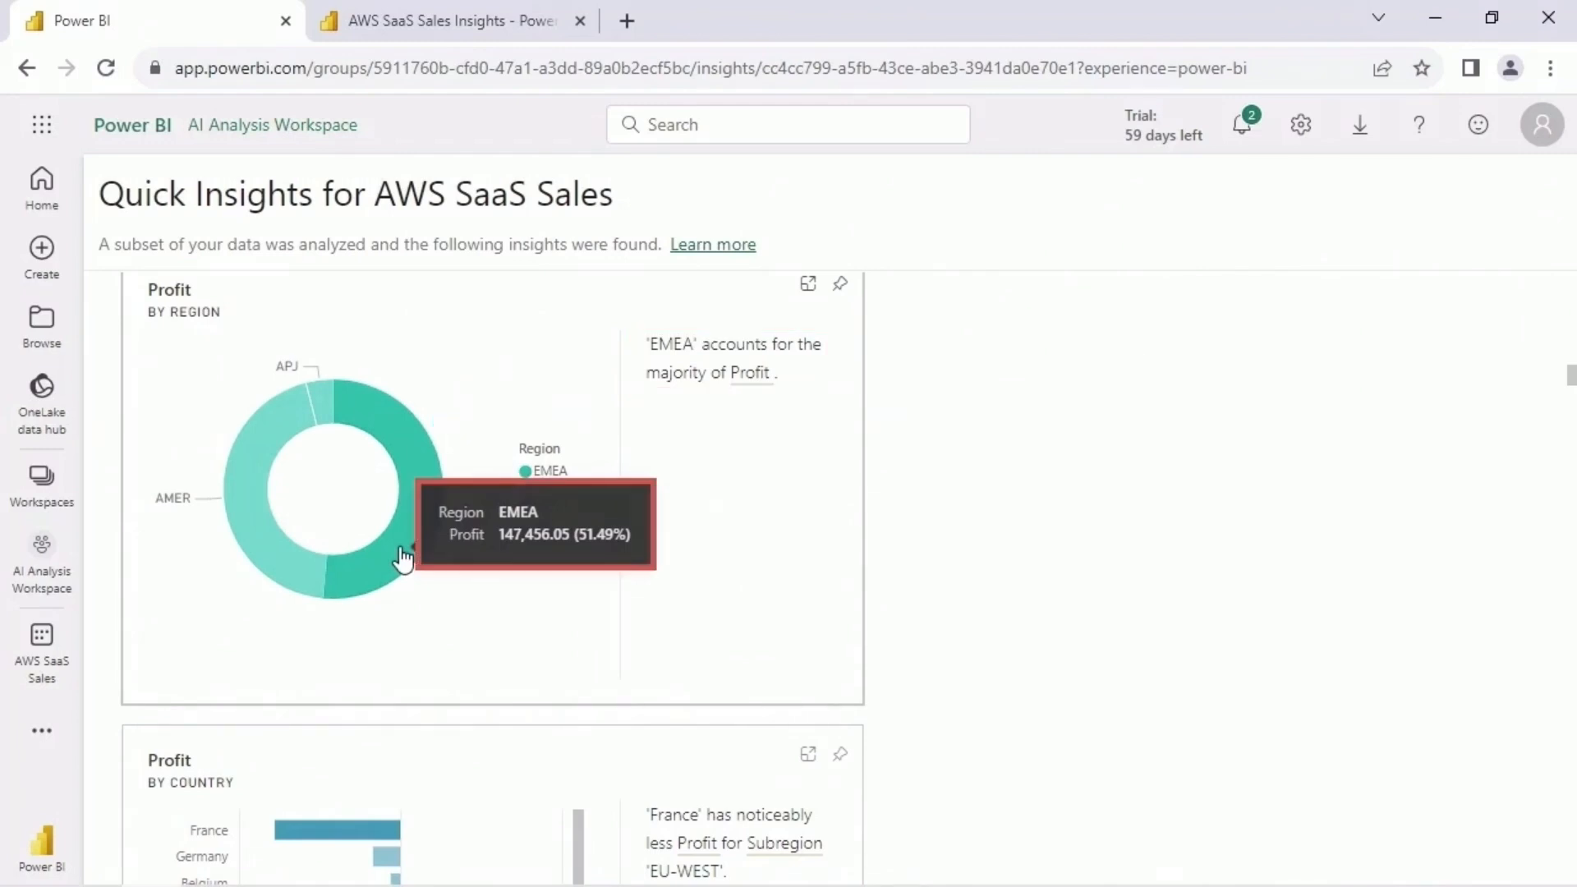
- Examine the France and Spain bars in the Profit by Country insight for subregion EU-WEST
{"action": "scroll", "coordinate": [912, 498], "scroll_direction": "down", "scroll_amount": 5}
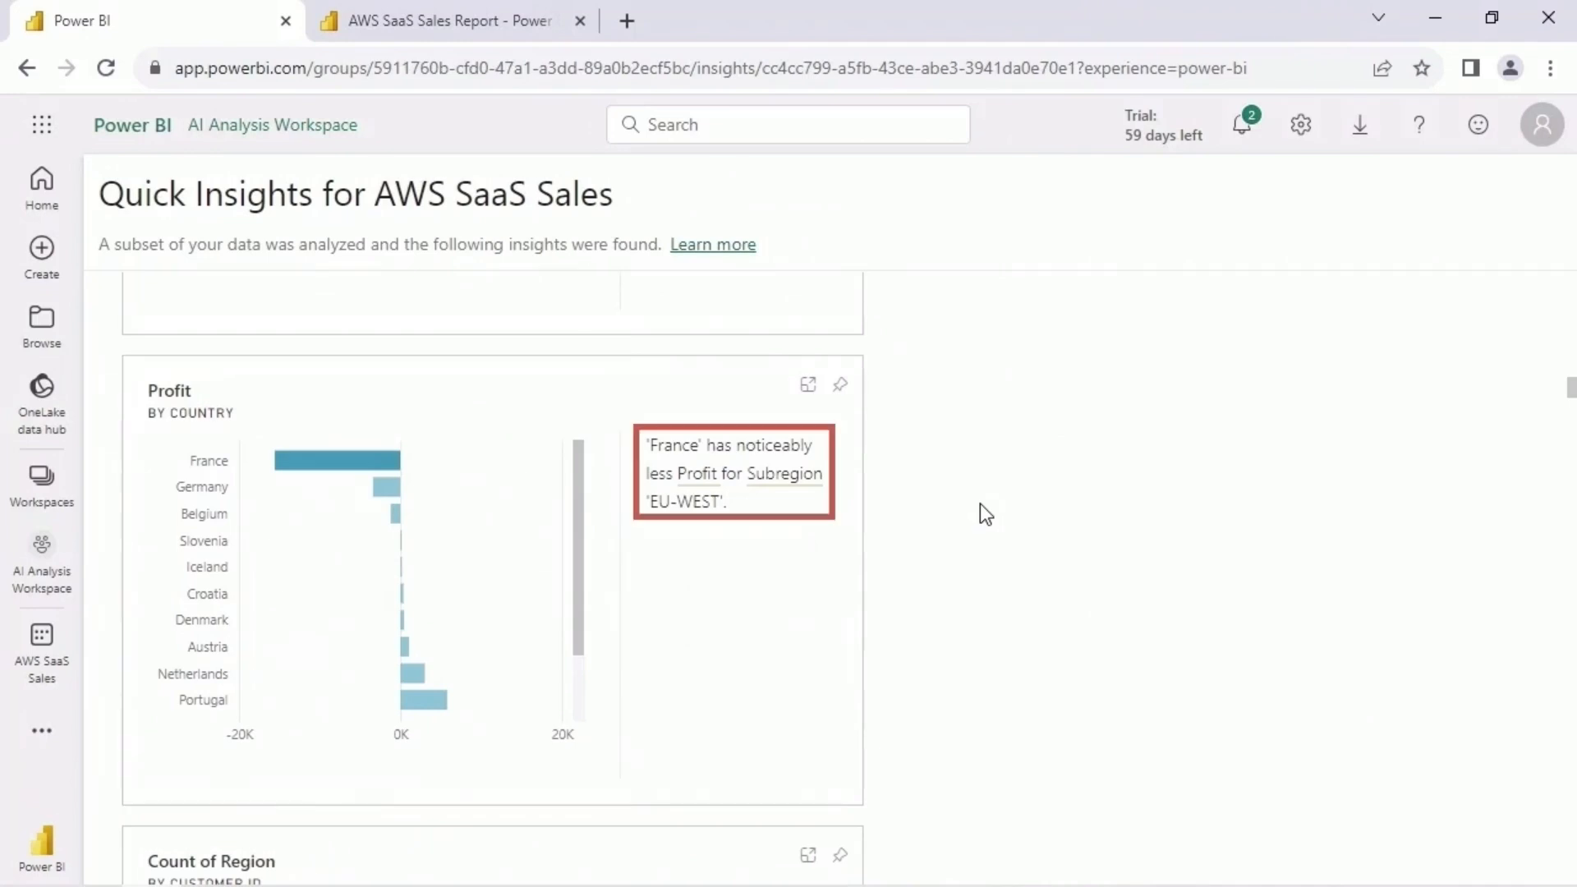
{"action": "mouse_move", "coordinate": [350, 465]}
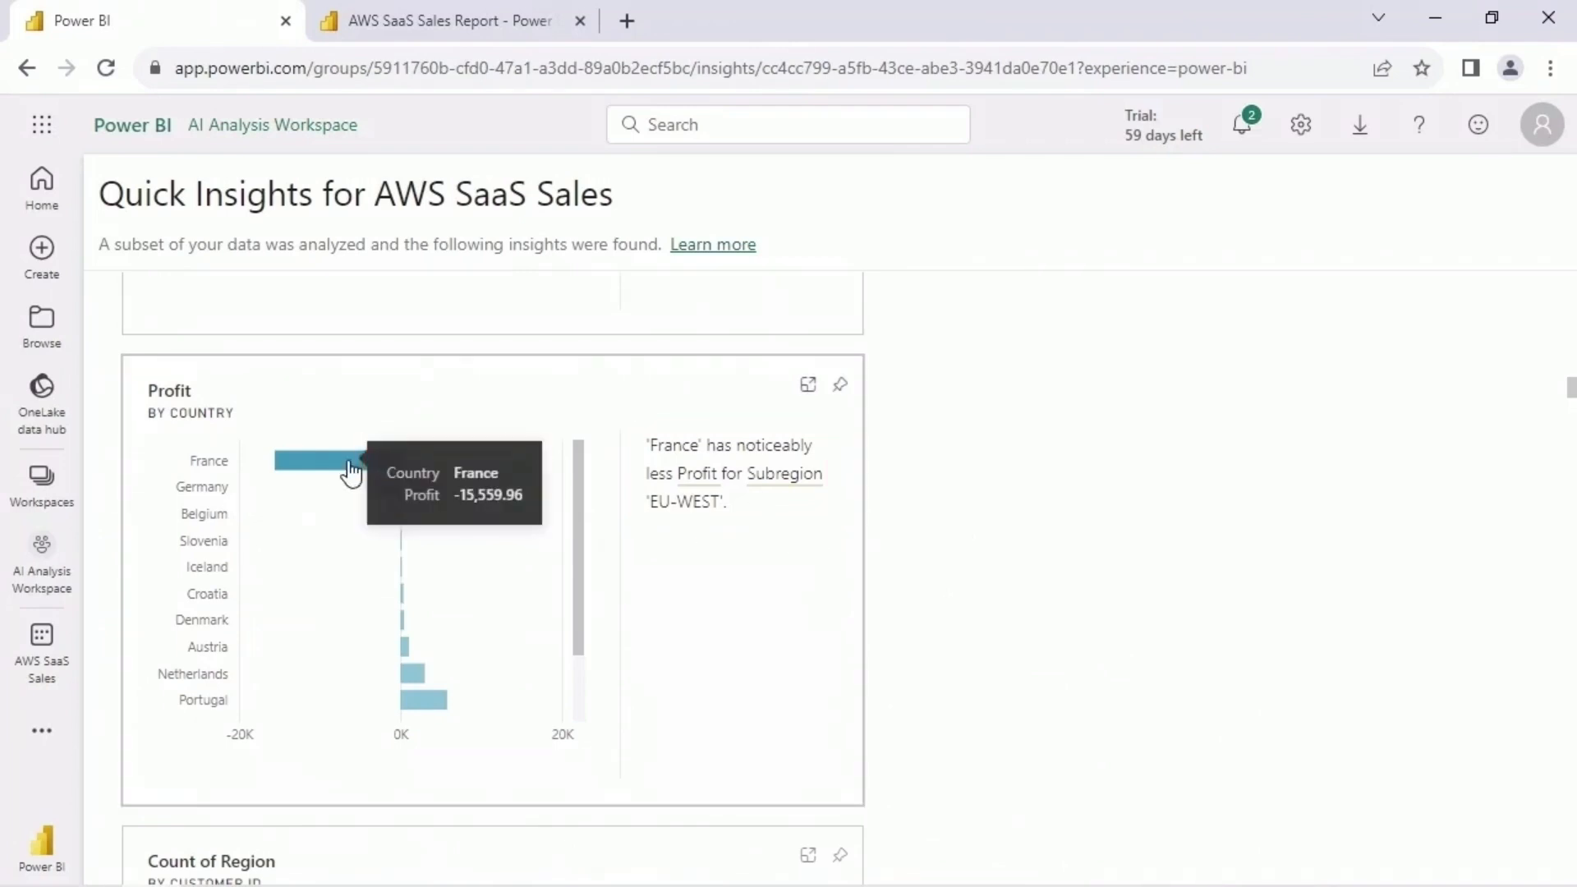
{"action": "left_click_drag", "start_coordinate": [578, 573], "coordinate": [576, 639]}
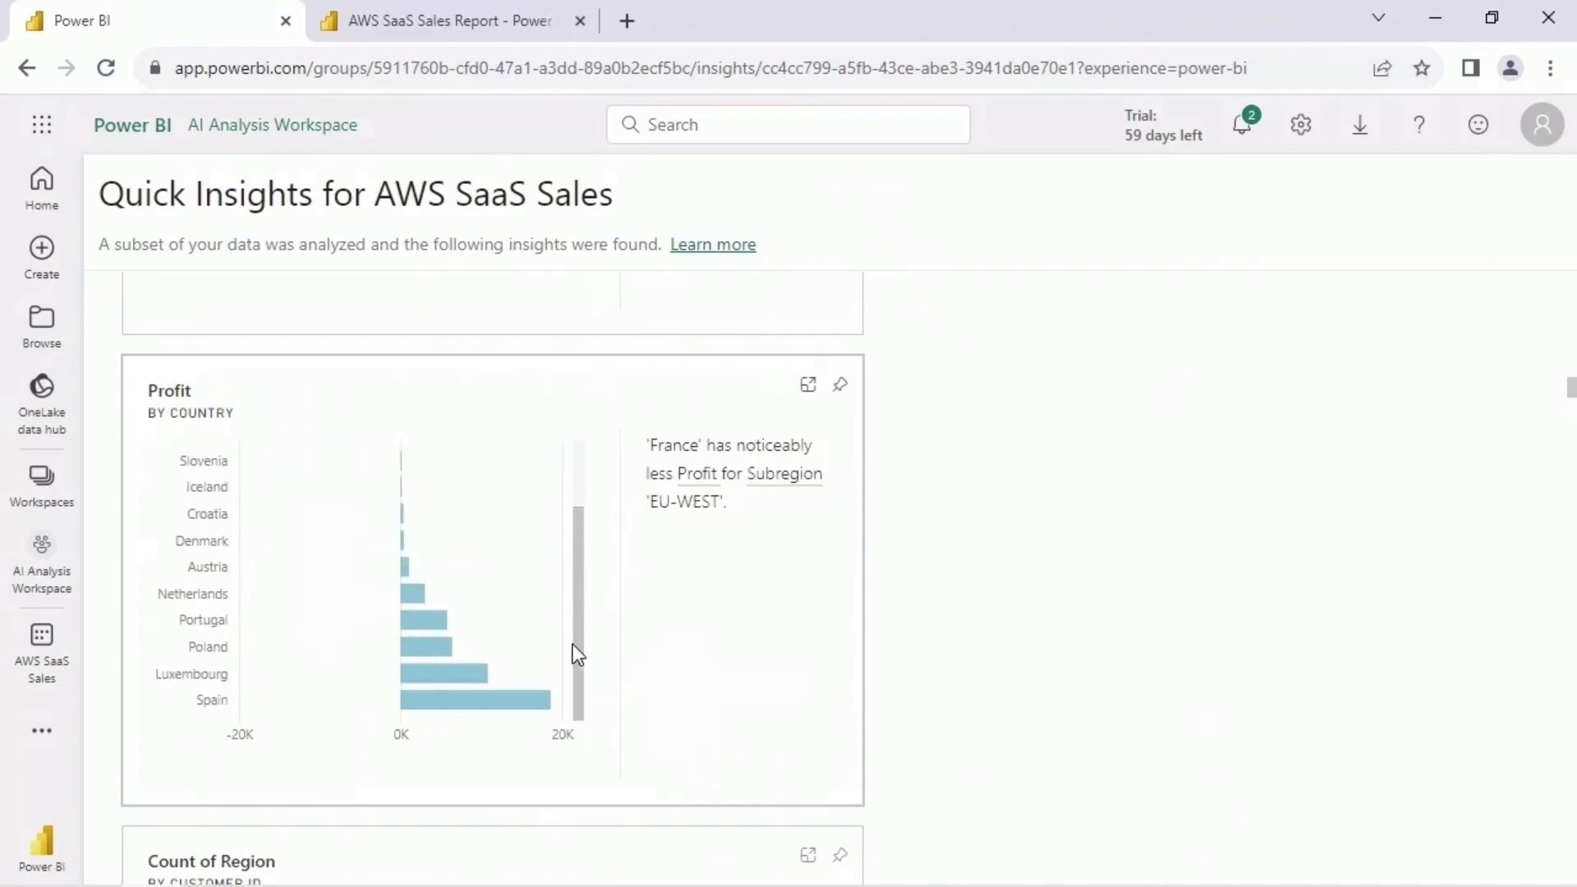
{"action": "mouse_move", "coordinate": [497, 704]}
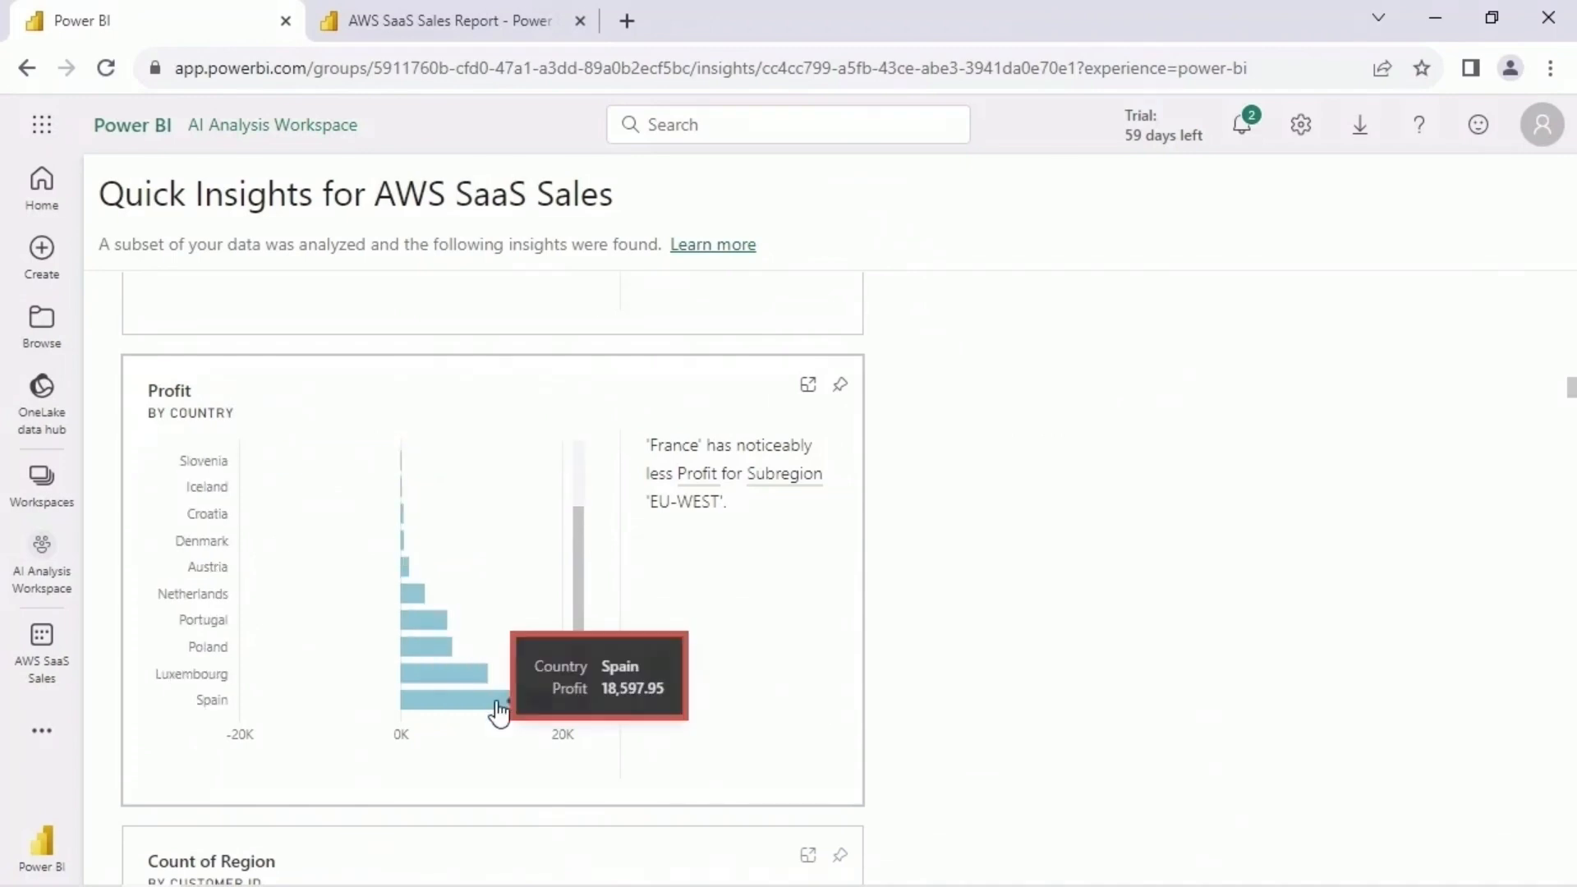
{"action": "scroll", "coordinate": [581, 528], "scroll_direction": "up", "scroll_amount": 3}
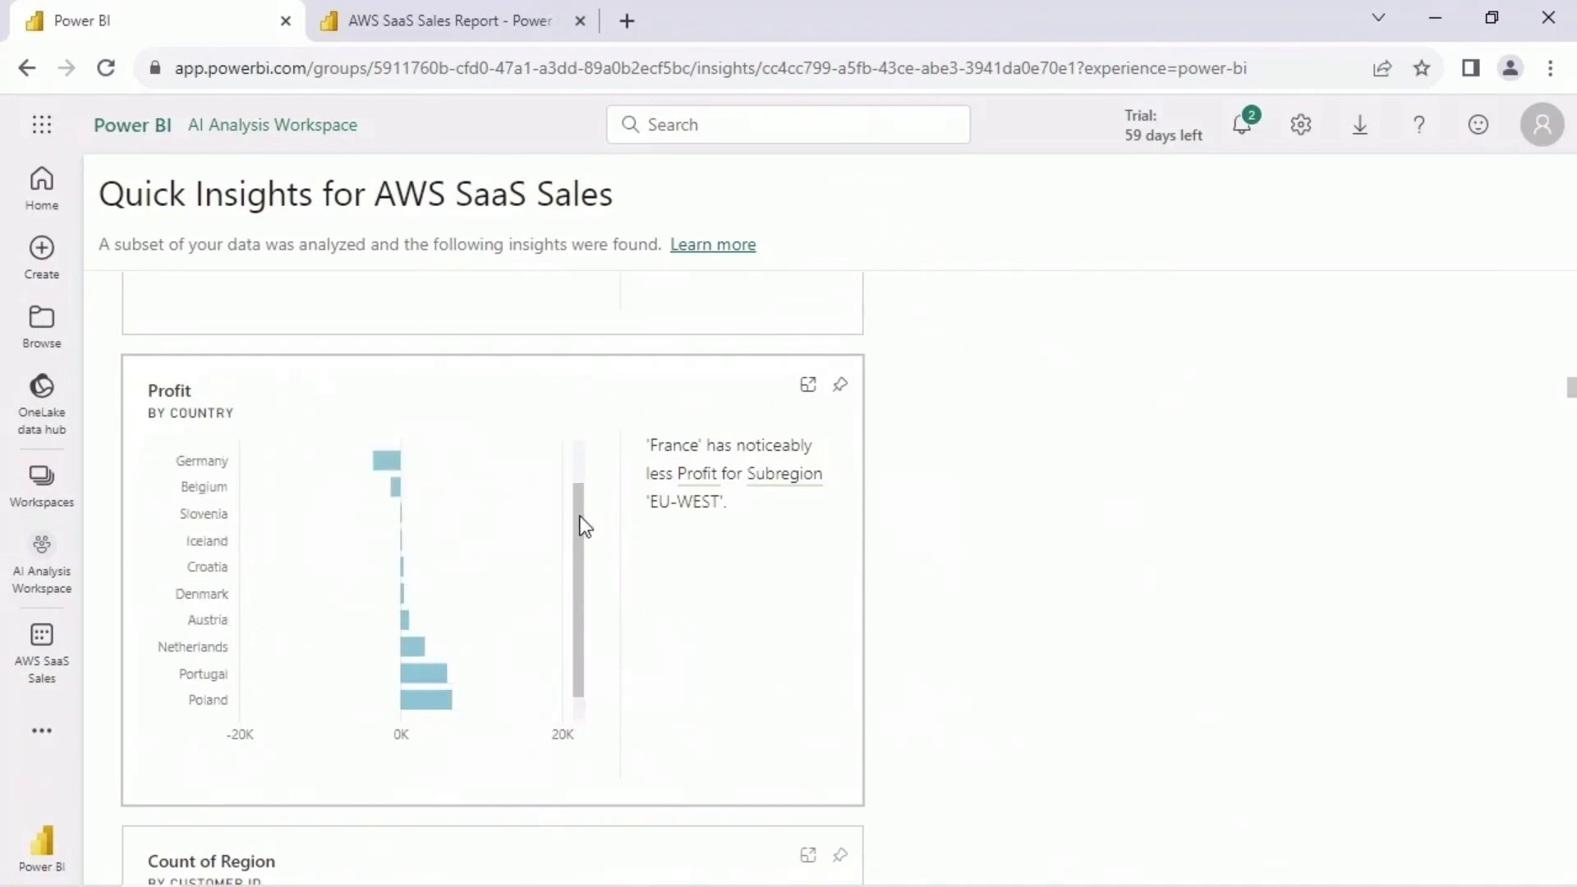
- Review the City and Order ID correlation insight and compare the regions in the Count of Country by Region insight
{"action": "scroll", "coordinate": [933, 608], "scroll_direction": "down", "scroll_amount": 6}
{"action": "scroll", "coordinate": [931, 607], "scroll_direction": "up", "scroll_amount": 1}
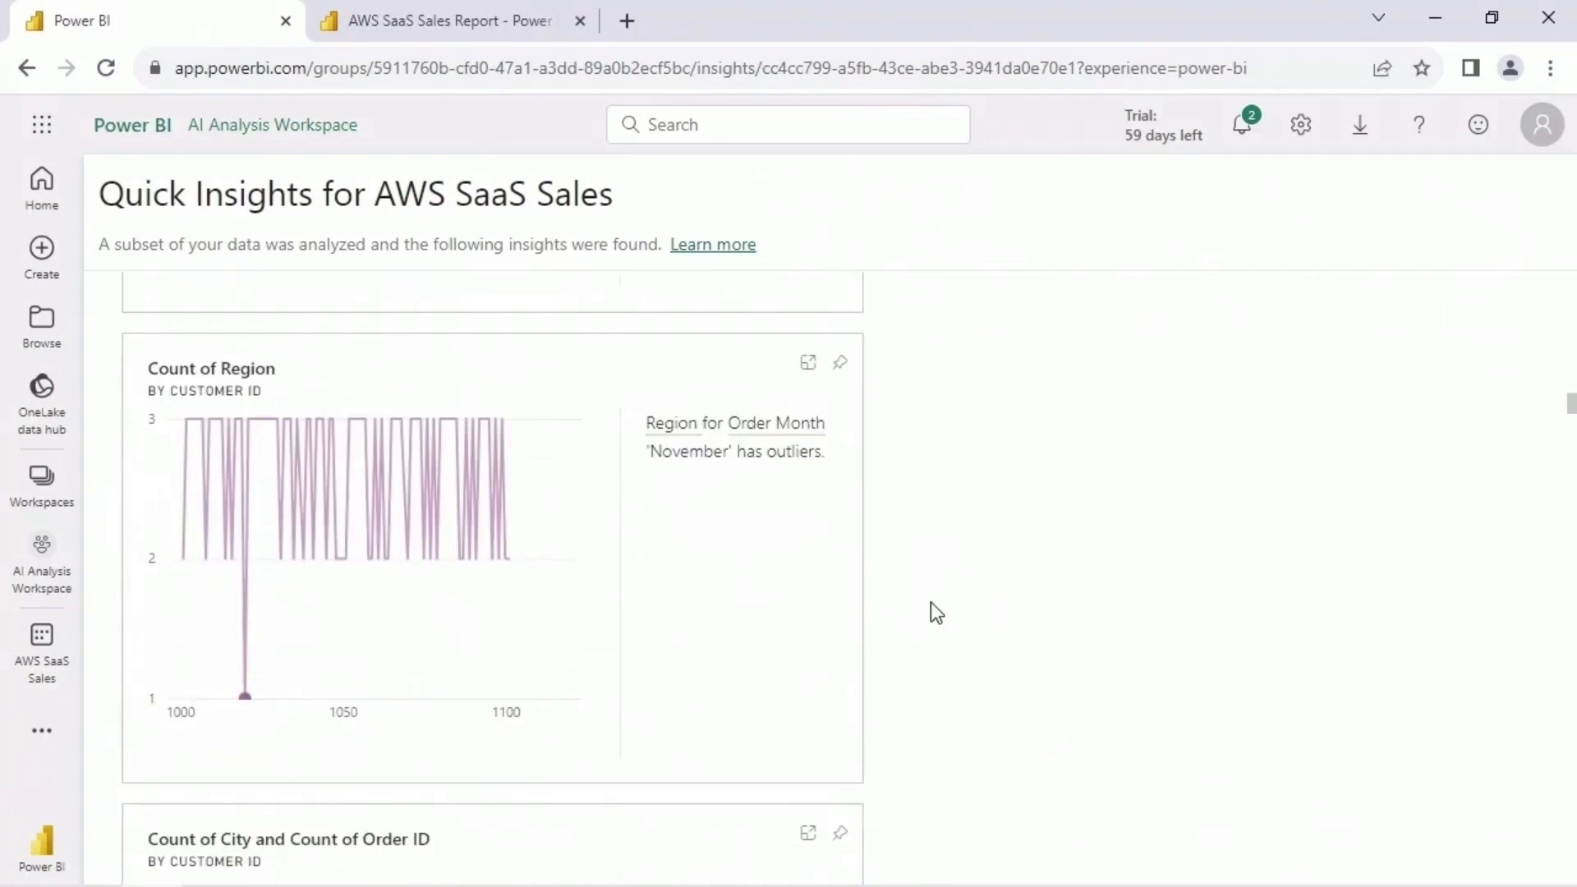
{"action": "scroll", "coordinate": [898, 567], "scroll_direction": "down", "scroll_amount": 5}
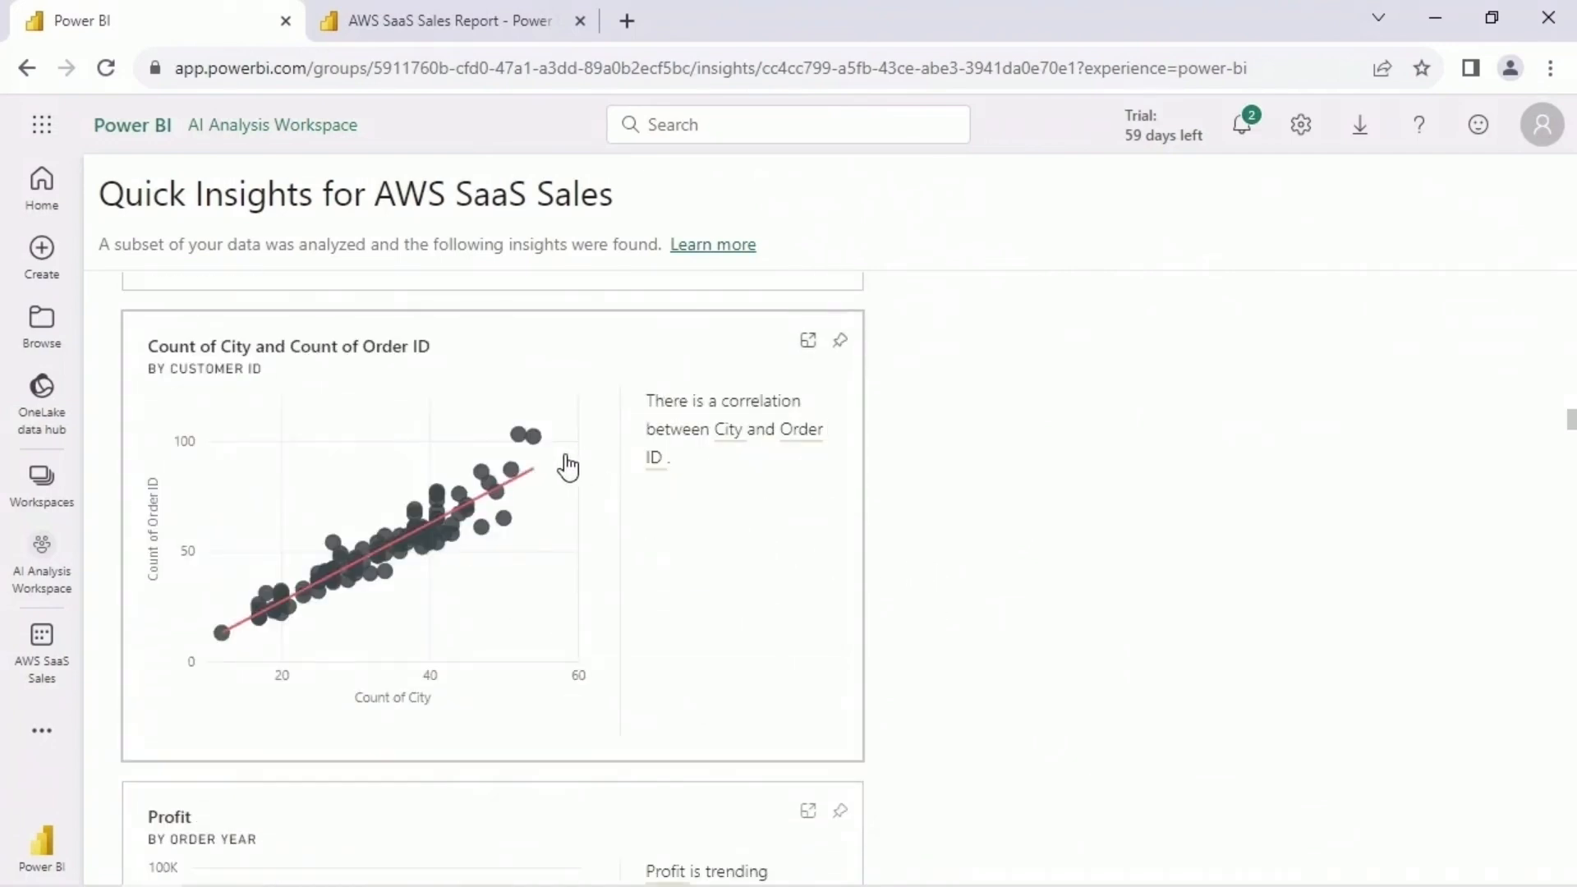
{"action": "scroll", "coordinate": [1063, 599], "scroll_direction": "down", "scroll_amount": 5}
{"action": "scroll", "coordinate": [928, 535], "scroll_direction": "down", "scroll_amount": 5}
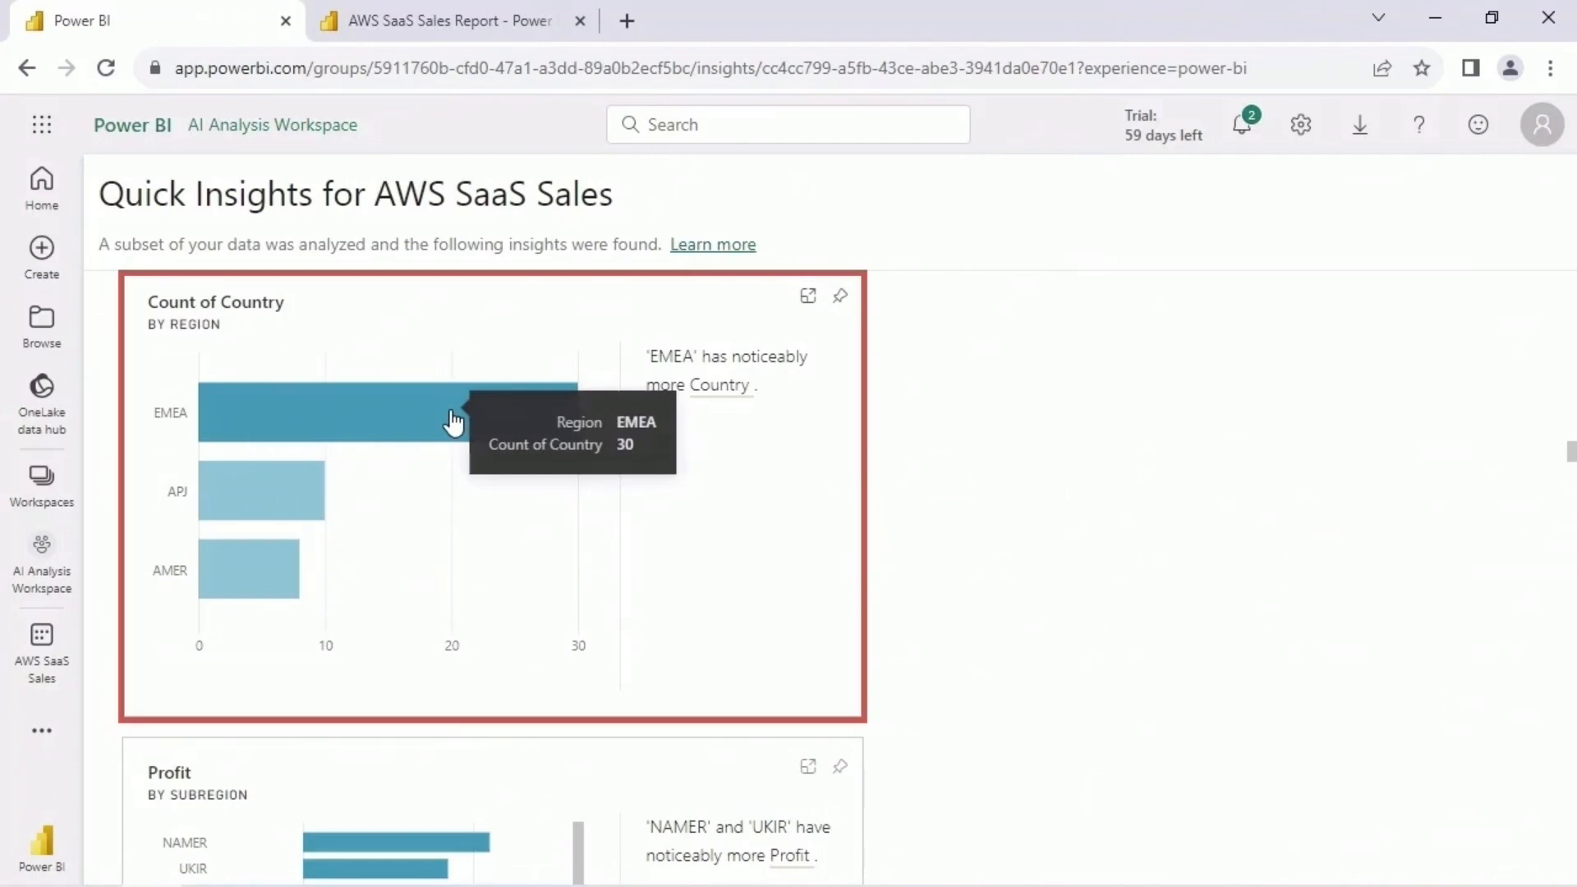
{"action": "mouse_move", "coordinate": [271, 564]}
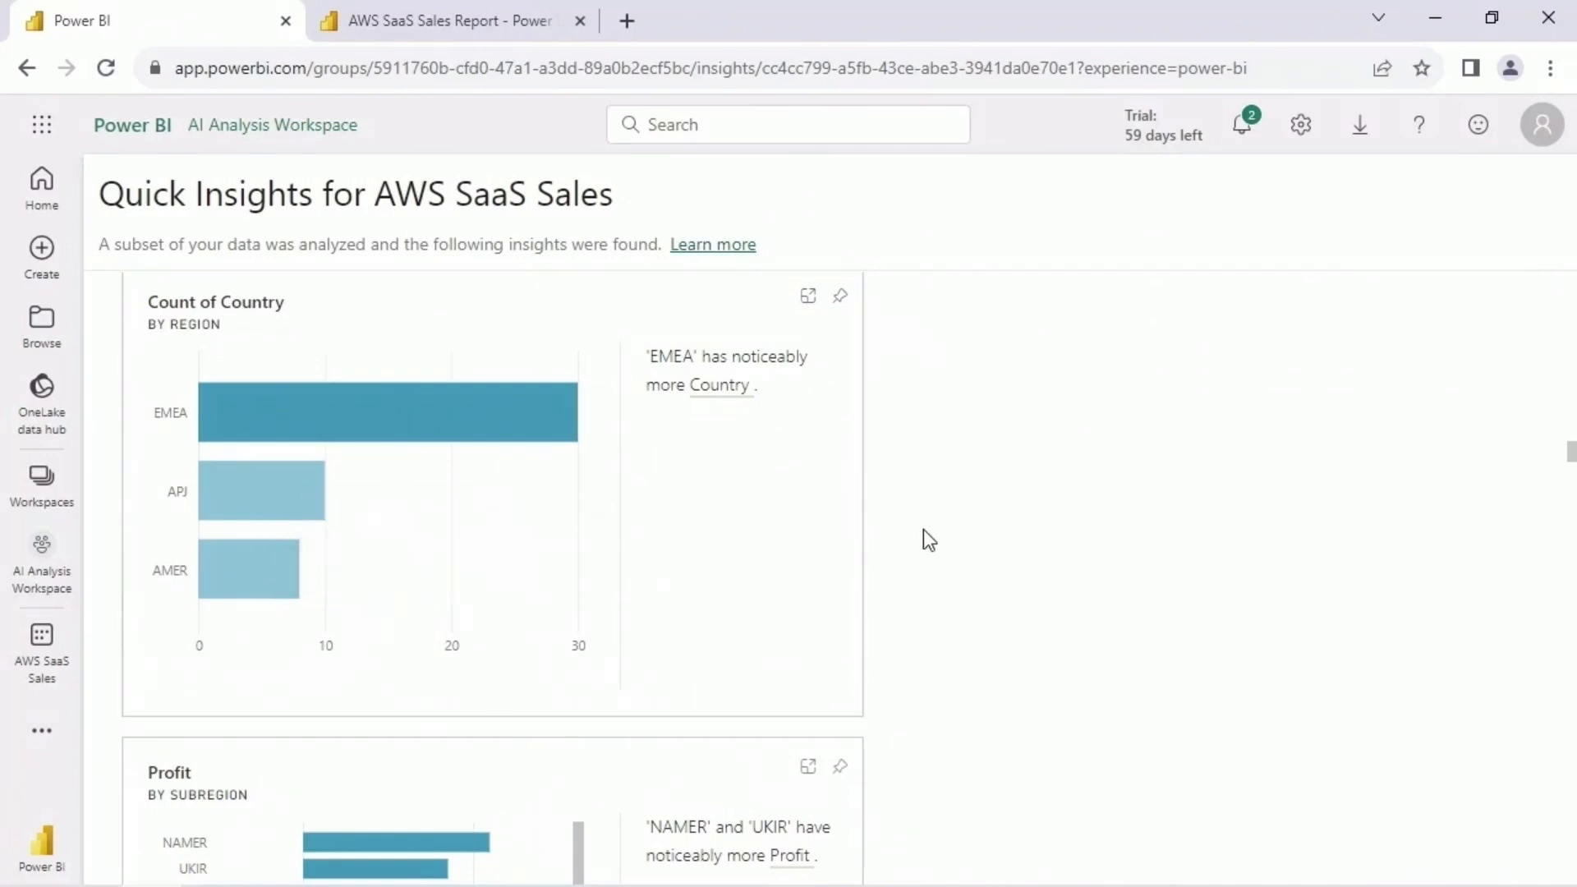
- Examine the Profit by Subregion bar chart insight from NAMER down to JAPN
{"action": "scroll", "coordinate": [928, 538], "scroll_direction": "down", "scroll_amount": 5}
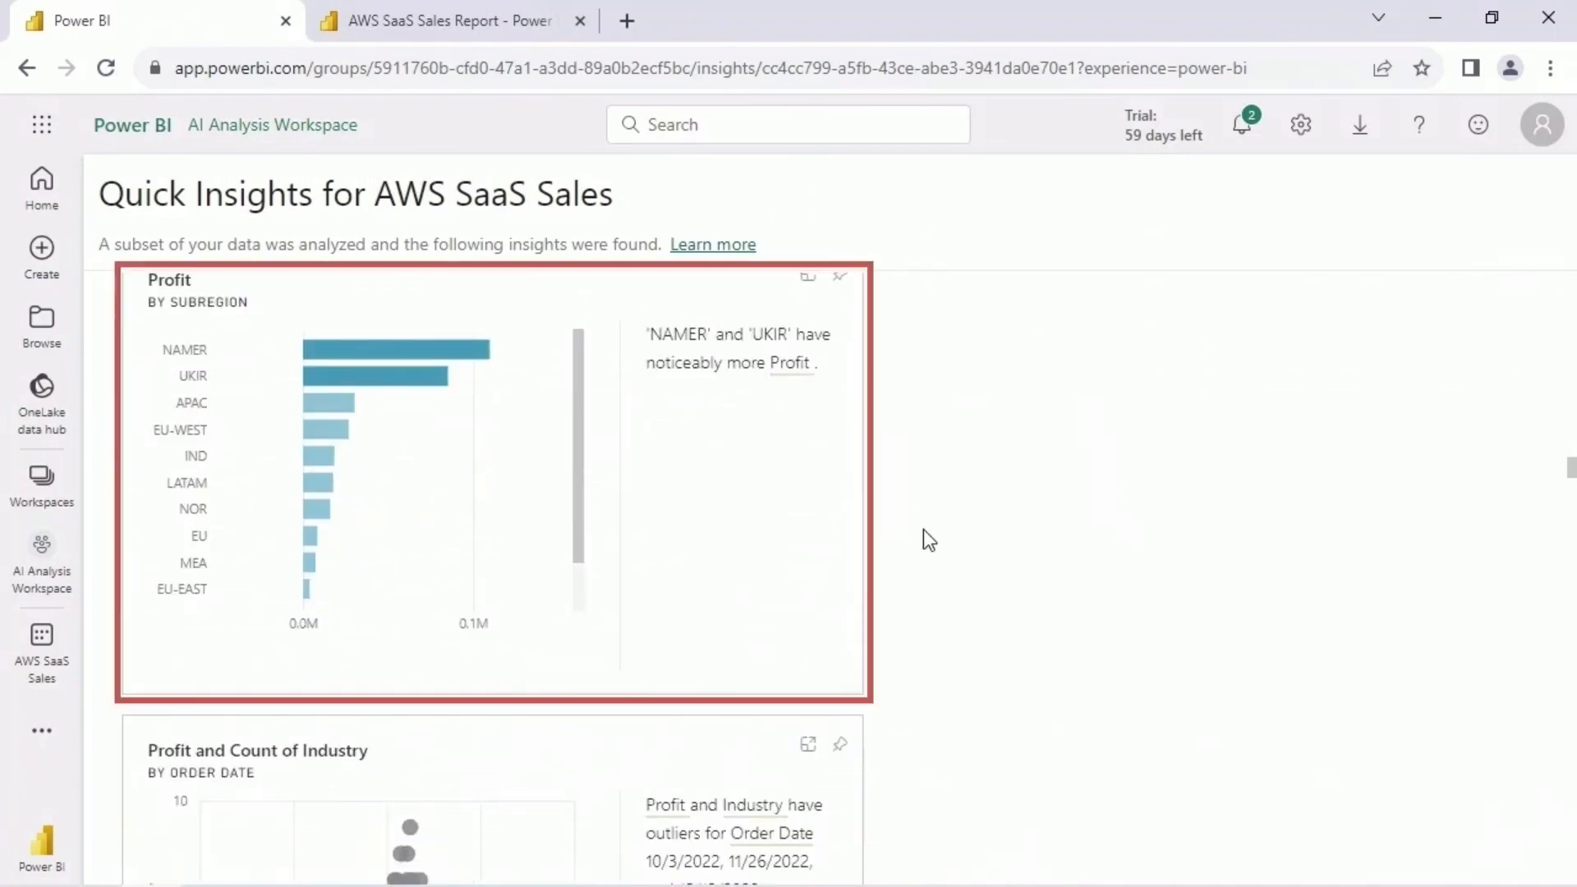
{"action": "mouse_move", "coordinate": [457, 357]}
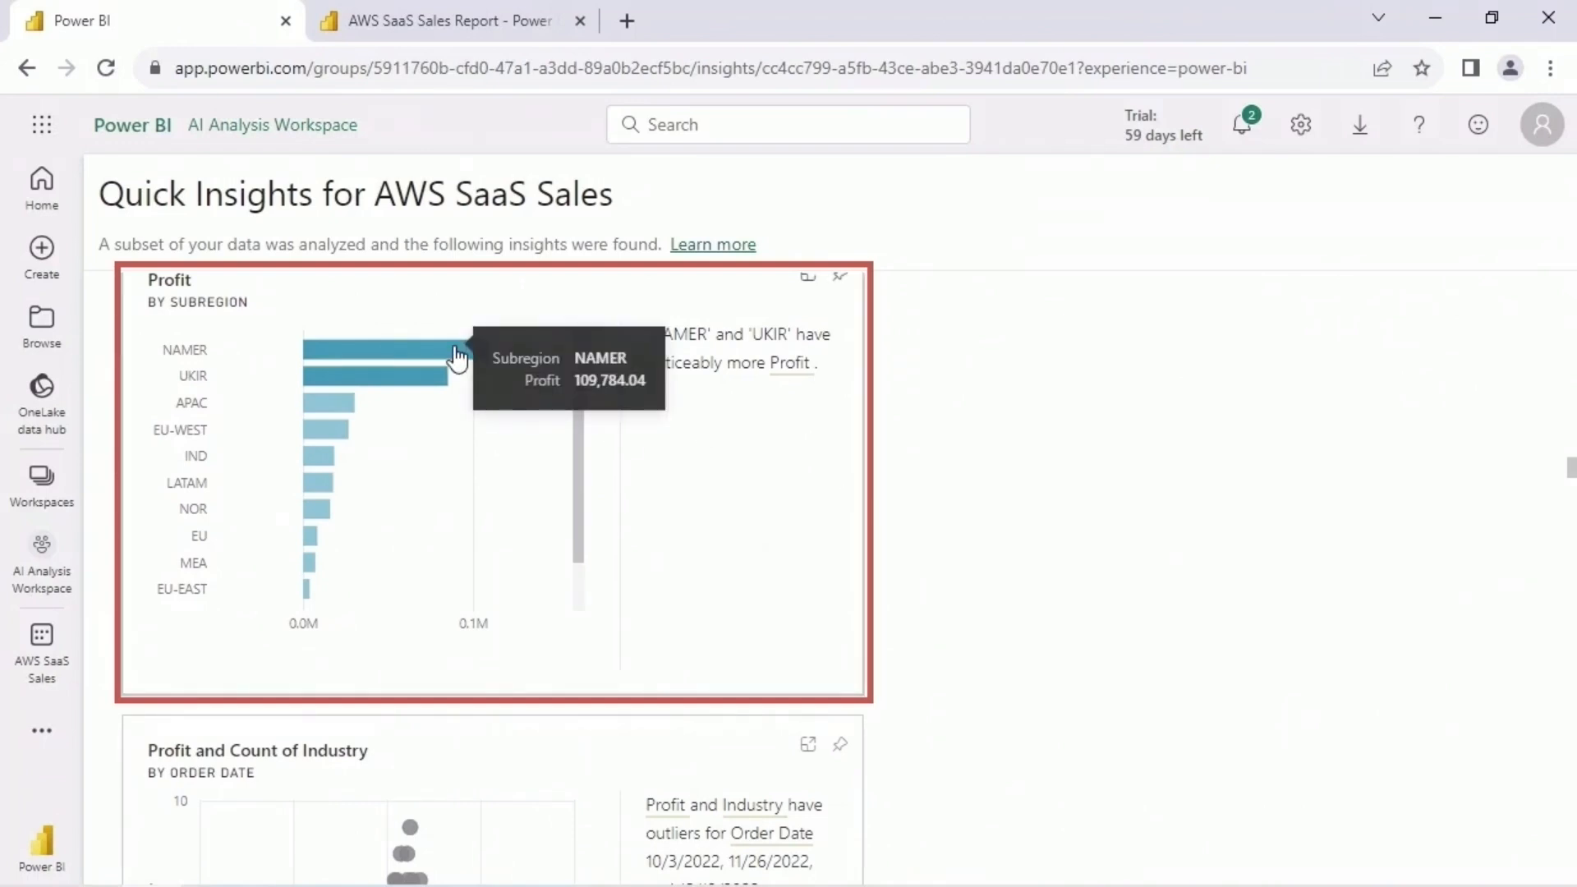
{"action": "scroll", "coordinate": [577, 426], "scroll_direction": "down", "scroll_amount": 2}
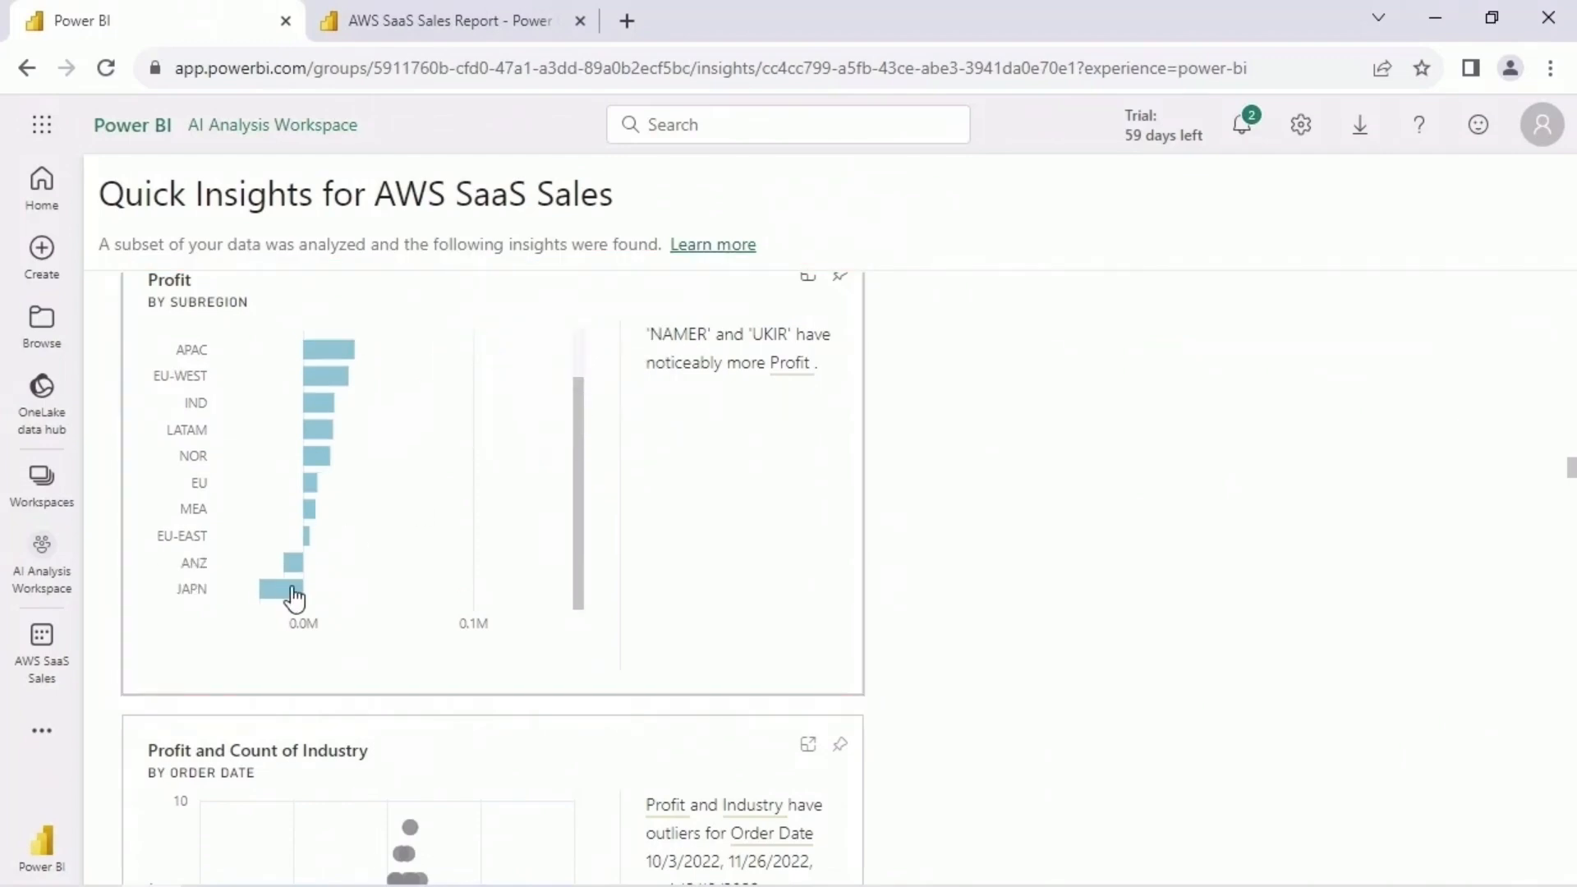
{"action": "scroll", "coordinate": [612, 447], "scroll_direction": "up", "scroll_amount": 2}
- Review the Profit and Count of Industry outliers, and compare NAMER and LATAM in the Profit by Subregion insight for region AMER
{"action": "scroll", "coordinate": [946, 451], "scroll_direction": "down", "scroll_amount": 6}
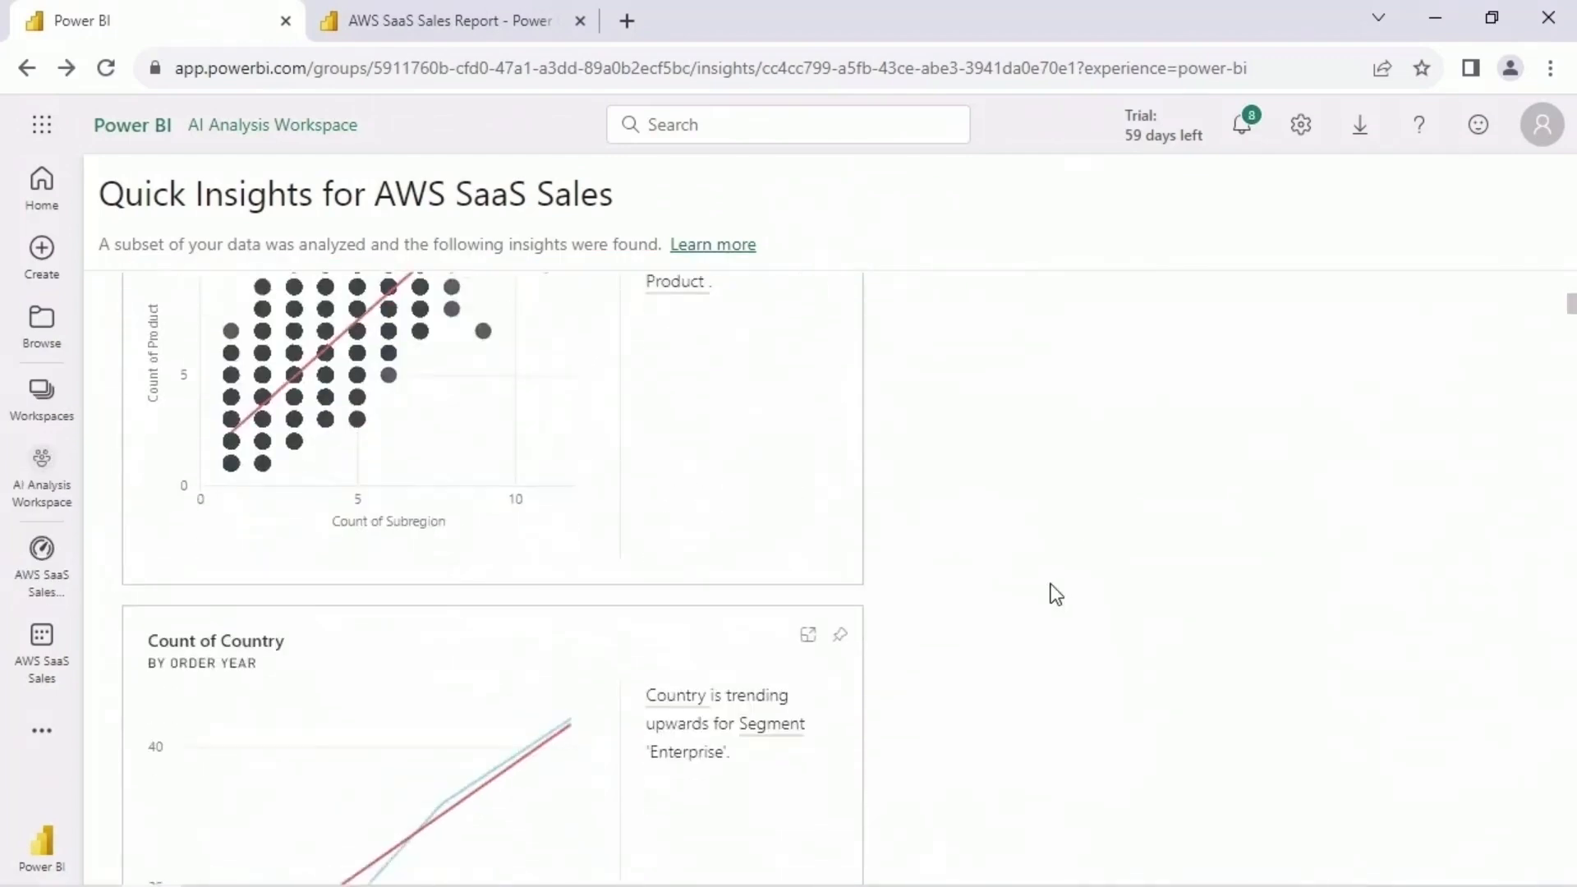
{"action": "scroll", "coordinate": [1053, 592], "scroll_direction": "down", "scroll_amount": 15}
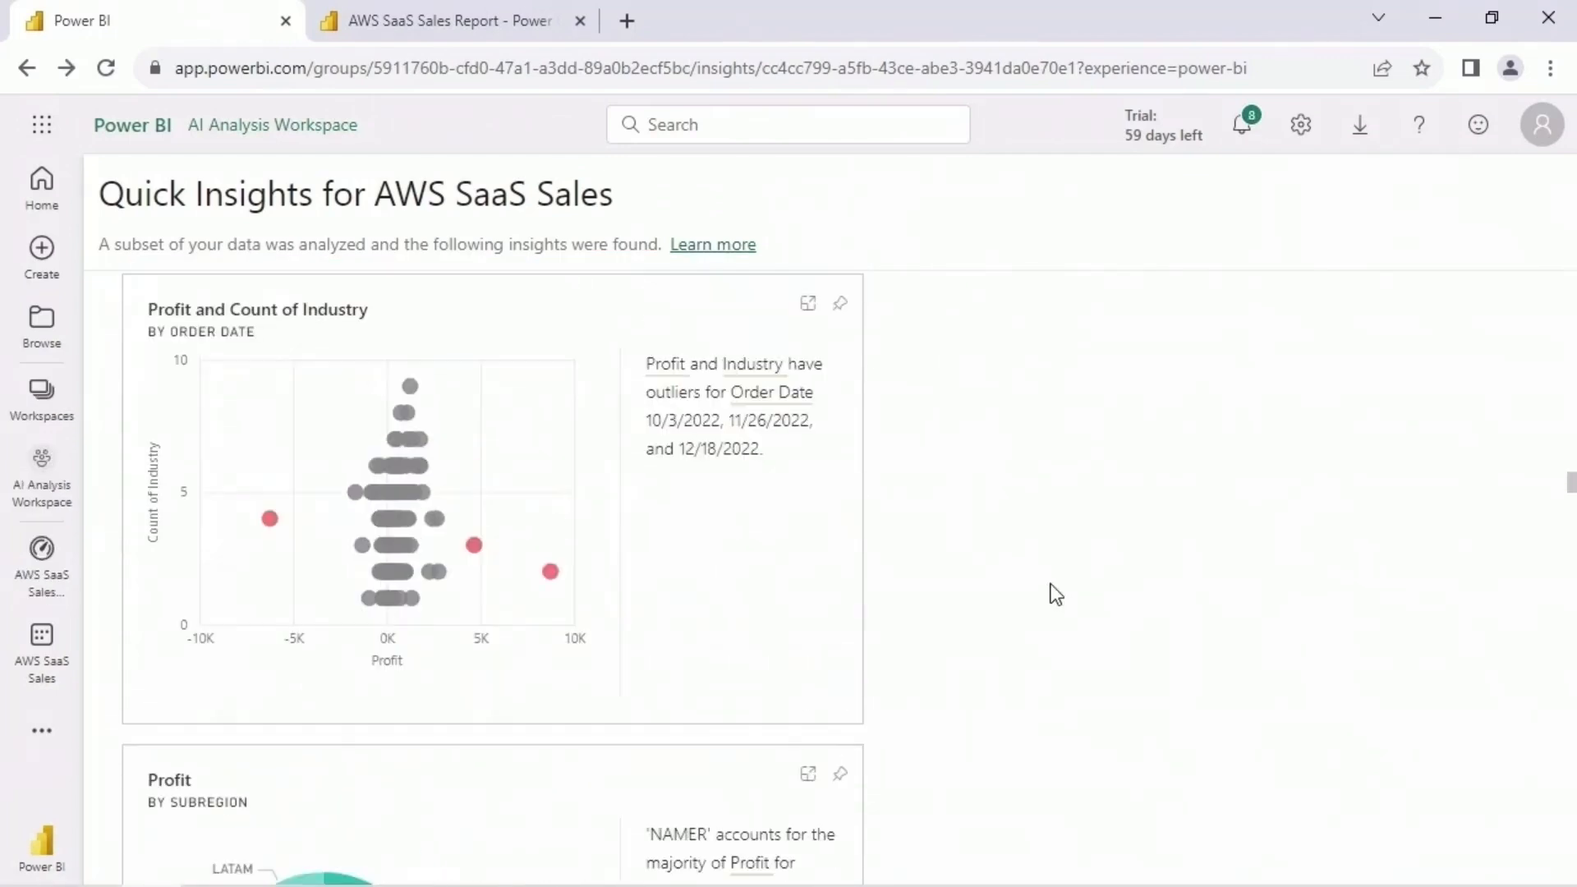
{"action": "scroll", "coordinate": [1011, 667], "scroll_direction": "down", "scroll_amount": 5}
{"action": "mouse_move", "coordinate": [415, 505]}
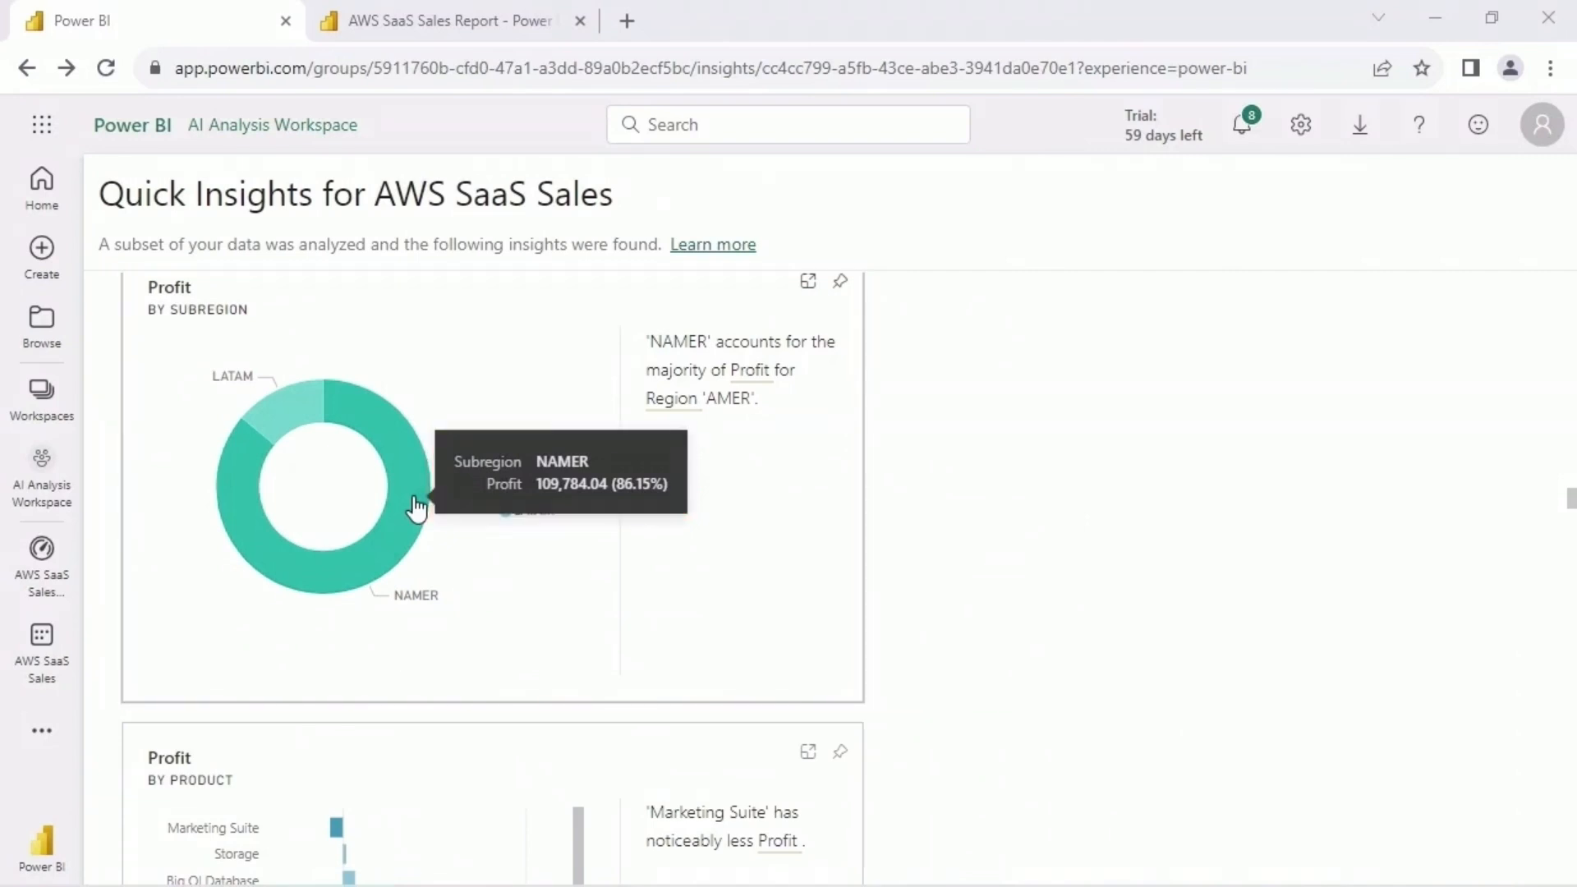
{"action": "mouse_move", "coordinate": [303, 418]}
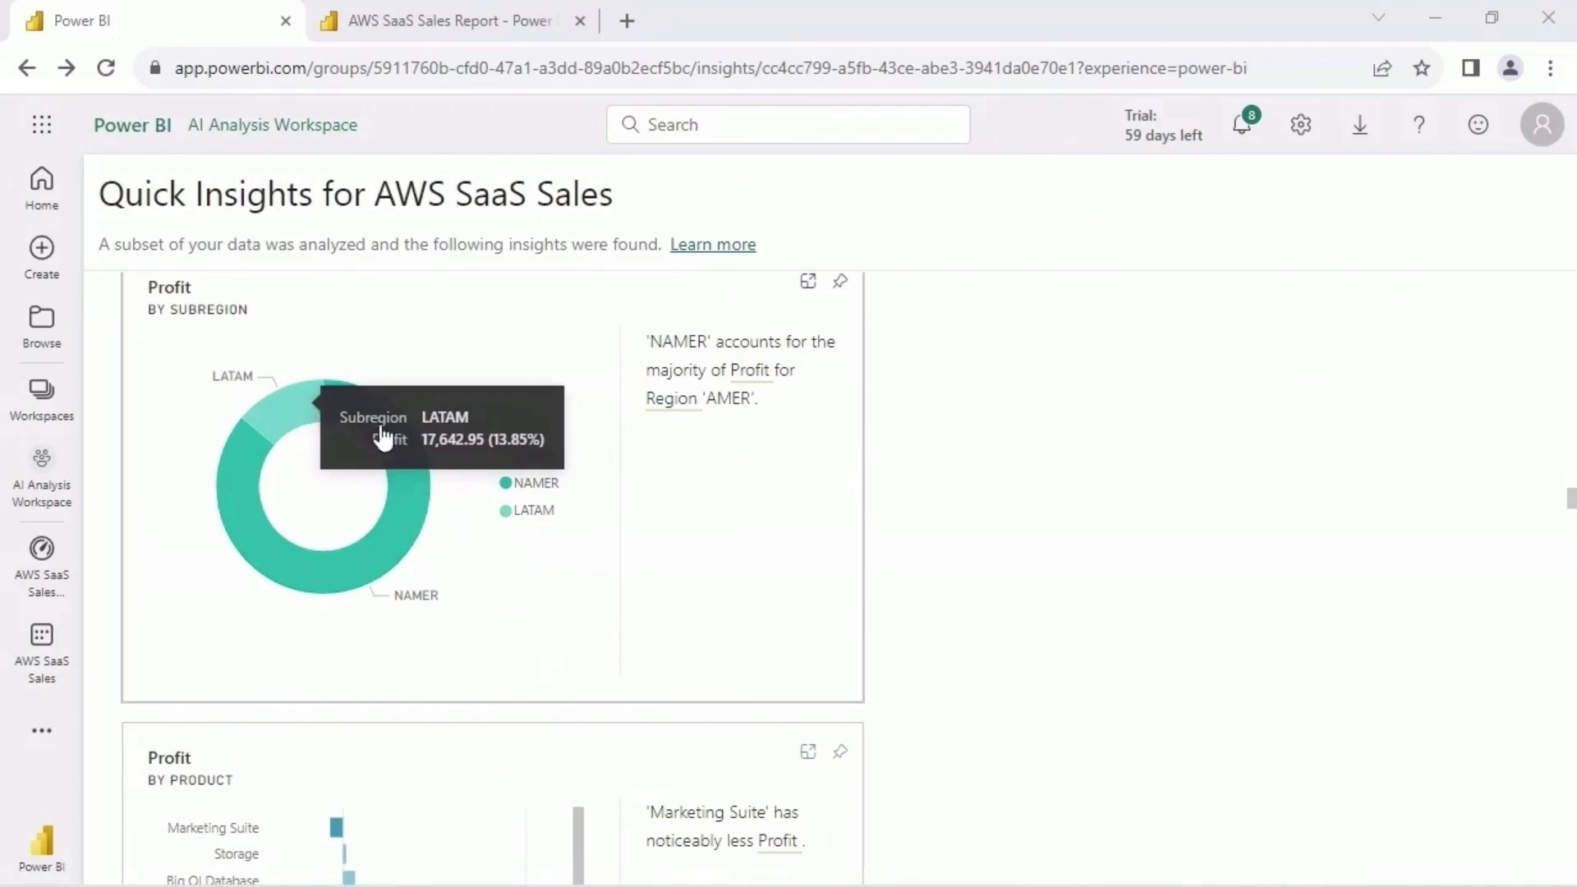
- Examine the Profit by Product insight from Marketing Suite down to Alchemy
{"action": "scroll", "coordinate": [946, 491], "scroll_direction": "down", "scroll_amount": 4}
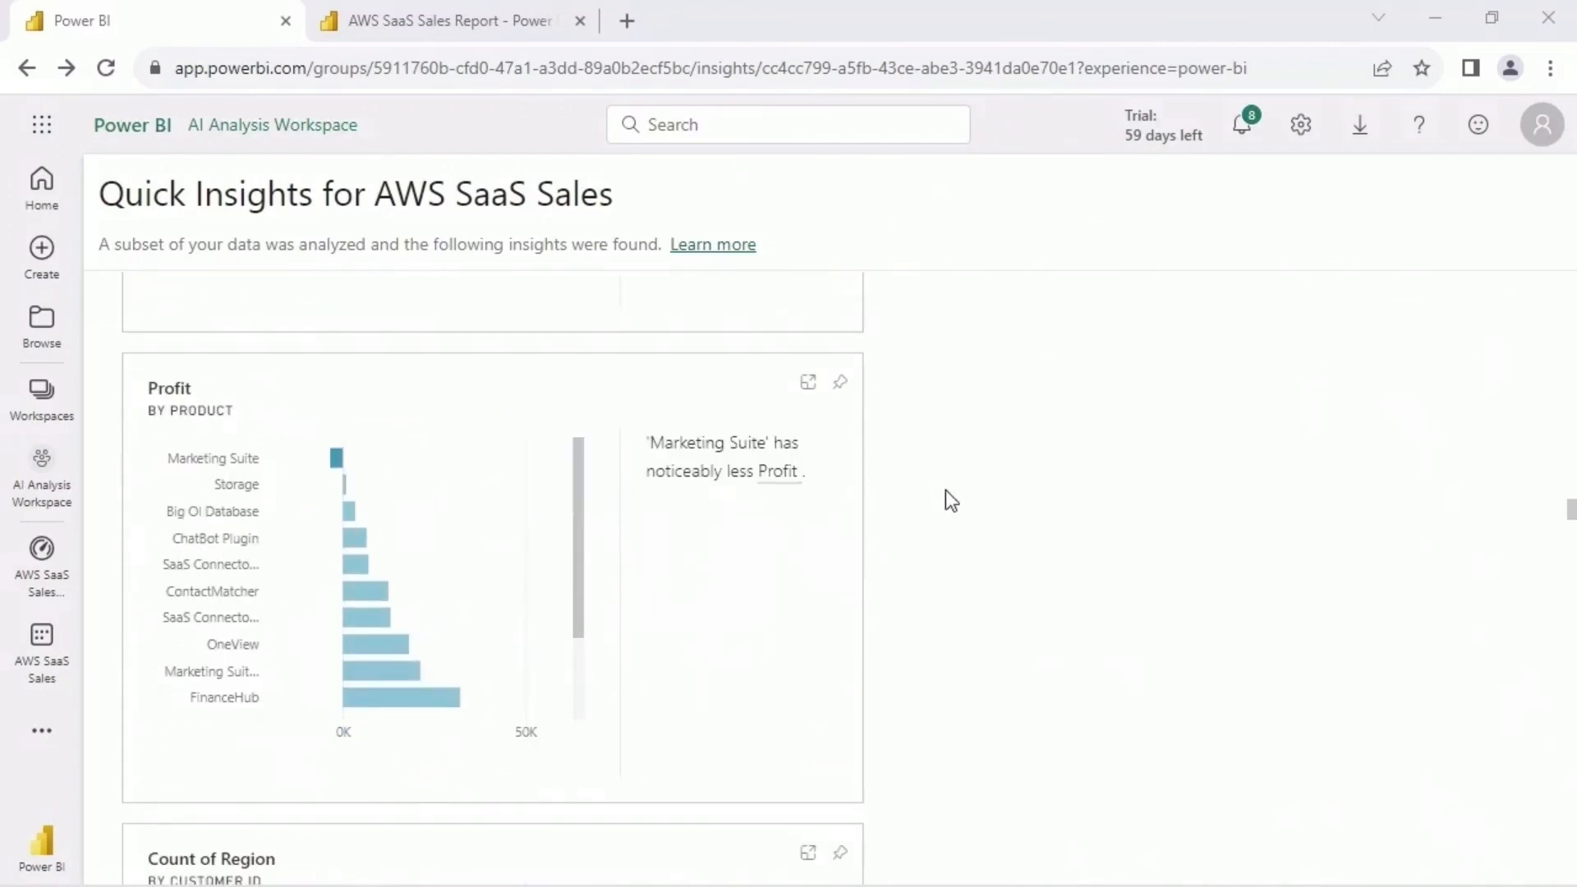
{"action": "mouse_move", "coordinate": [337, 461]}
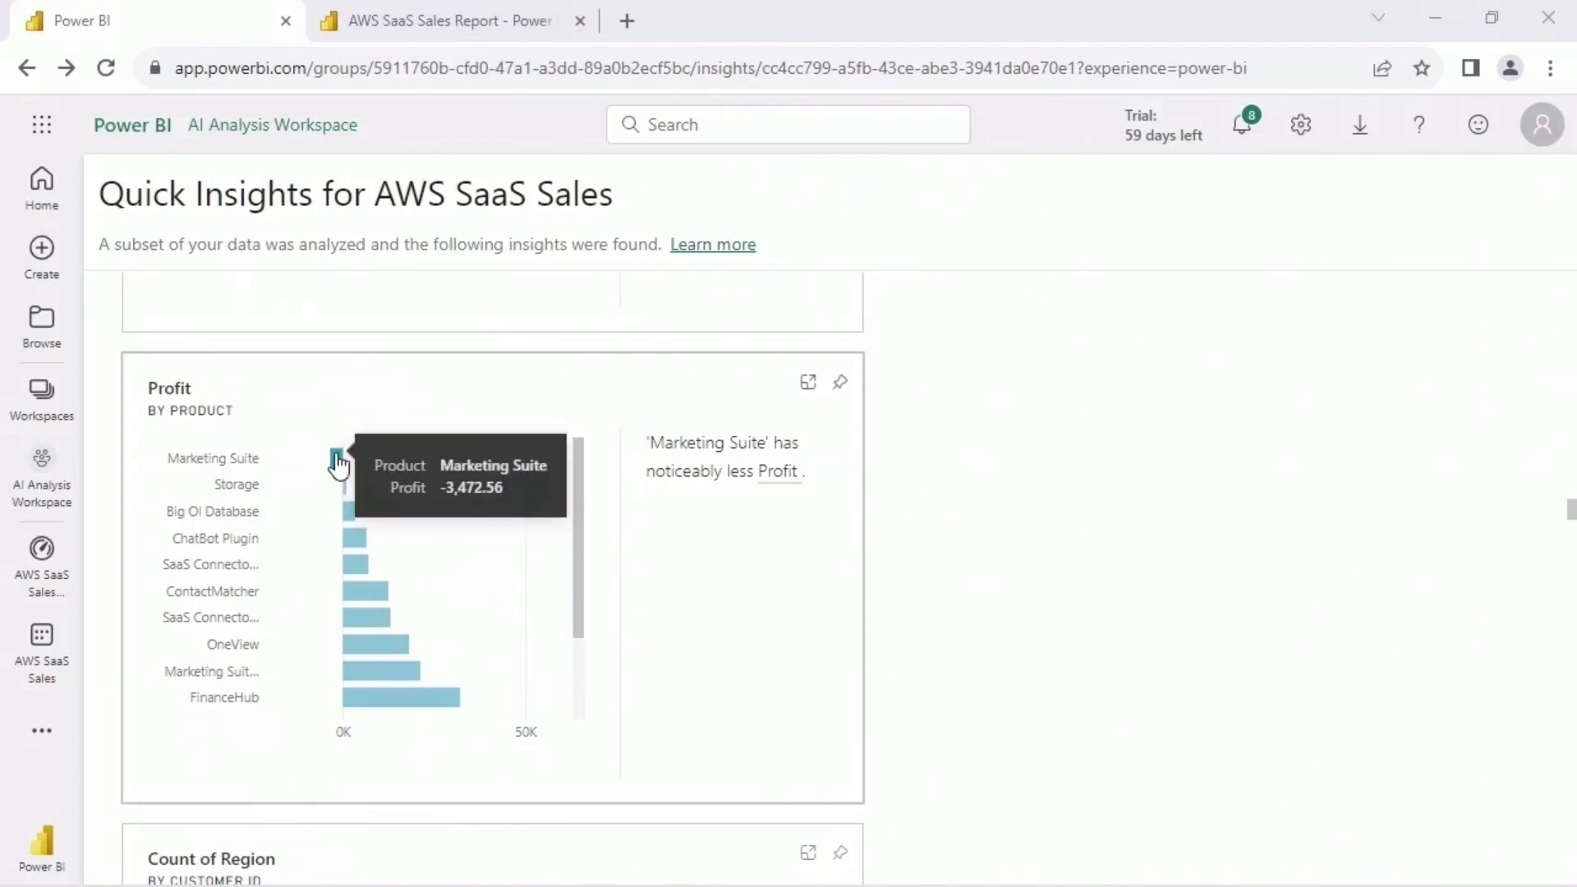
{"action": "left_click_drag", "start_coordinate": [577, 563], "coordinate": [566, 704]}
{"action": "mouse_move", "coordinate": [521, 708]}
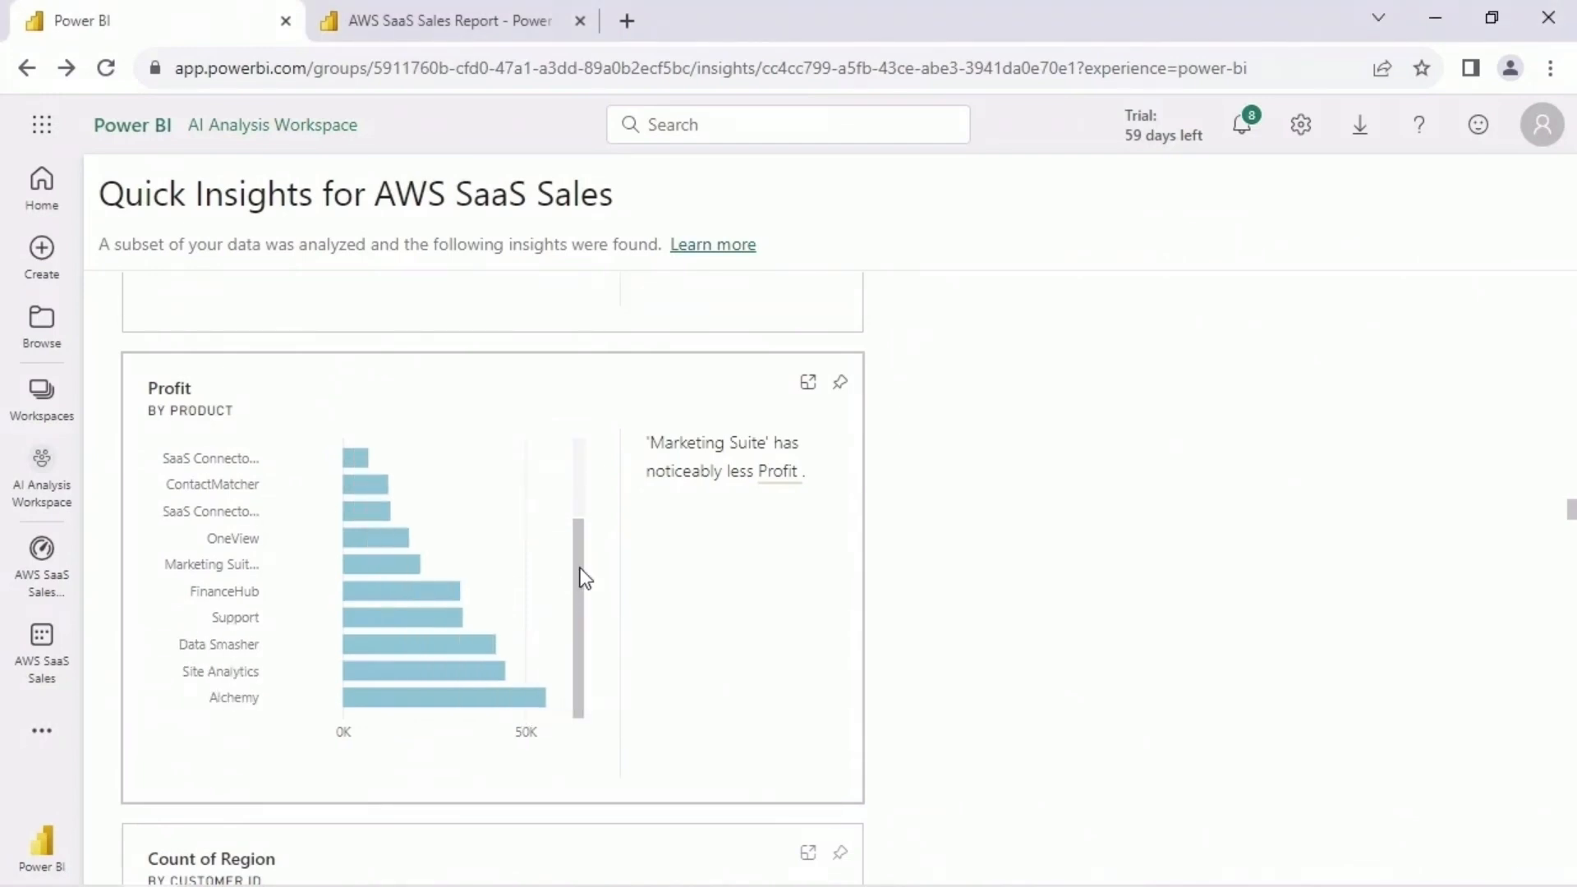
{"action": "scroll", "coordinate": [581, 581], "scroll_direction": "up", "scroll_amount": 2}
- Review the Count of Region insight for ChatBot Plugin and the Count of Industry by Order Year trend for subregion IND
{"action": "scroll", "coordinate": [942, 589], "scroll_direction": "down", "scroll_amount": 5}
{"action": "scroll", "coordinate": [942, 589], "scroll_direction": "down", "scroll_amount": 10}
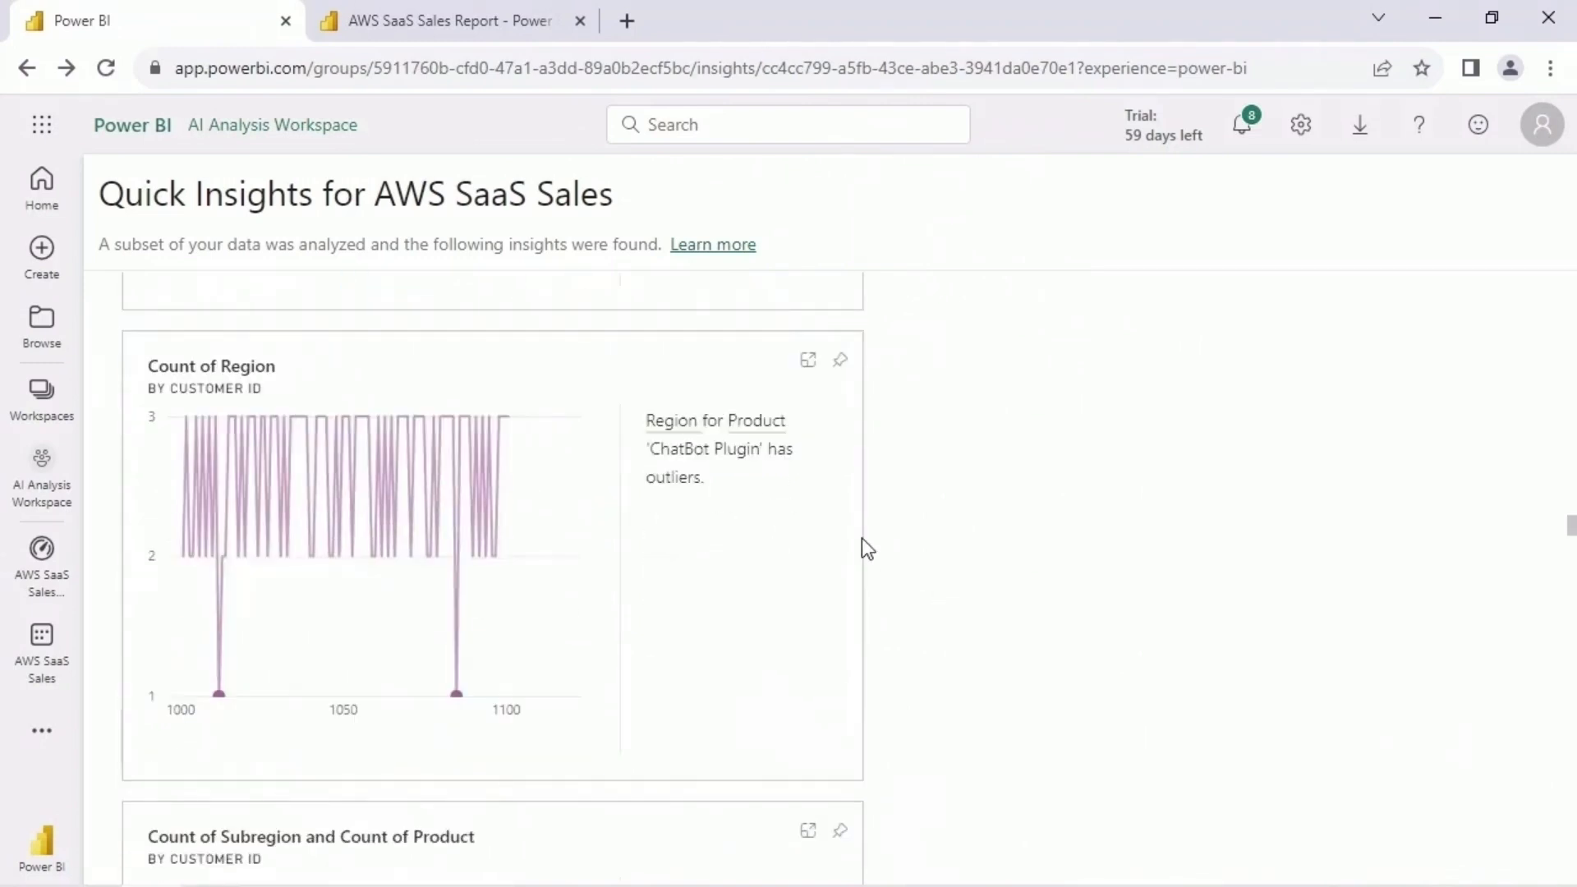
{"action": "mouse_move", "coordinate": [566, 462]}
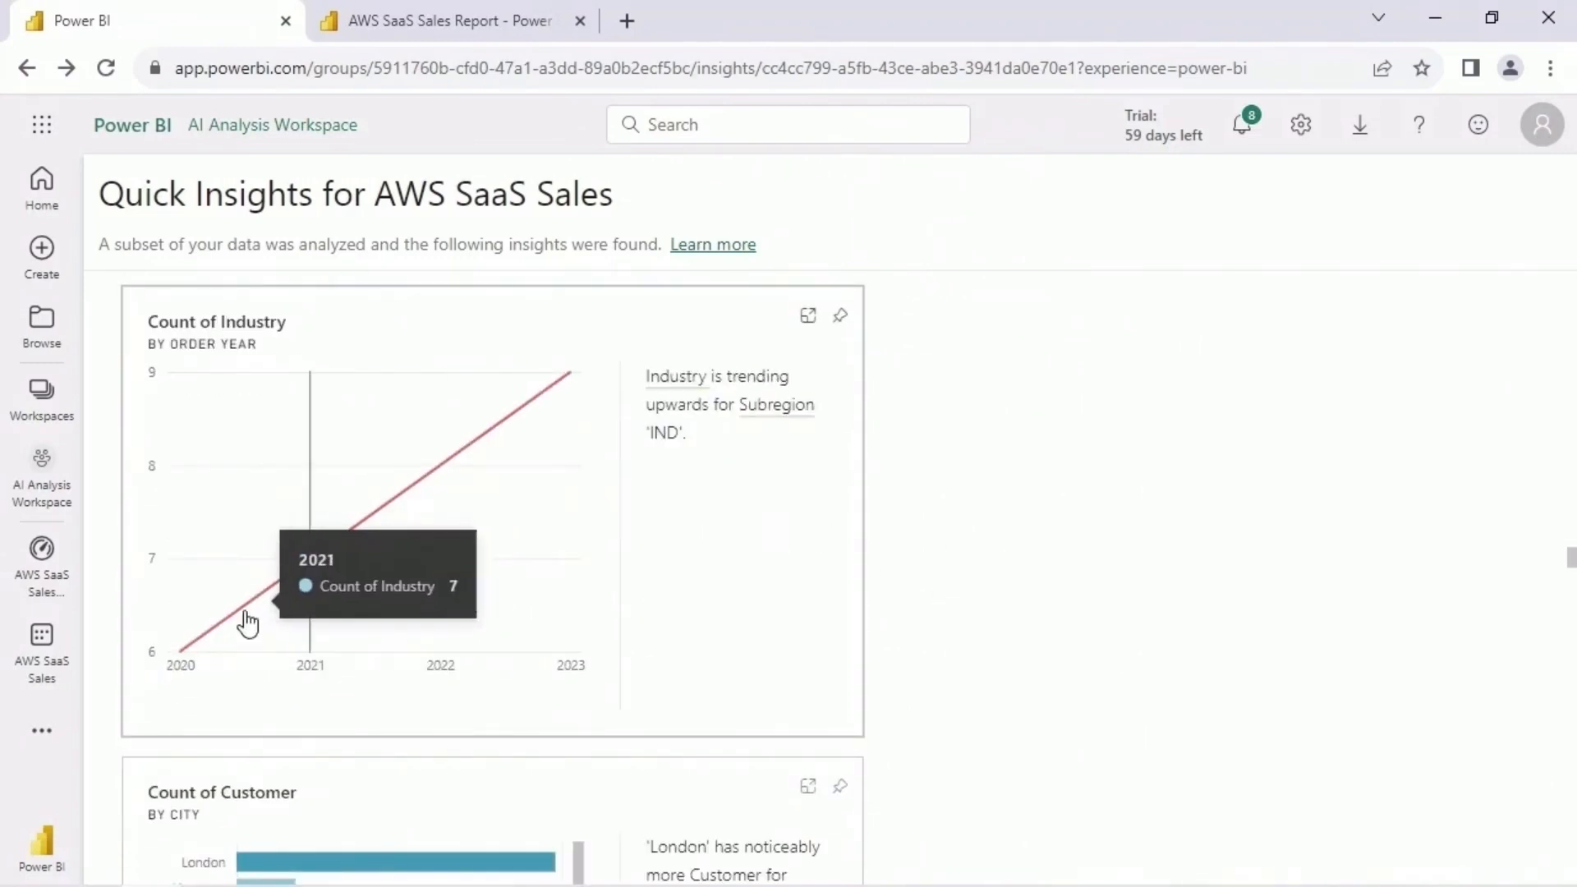
- Examine the Count of Customer by City insight for the United Kingdom and the United States and United Kingdom Profit by Country insight
{"action": "scroll", "coordinate": [1018, 547], "scroll_direction": "down", "scroll_amount": 5}
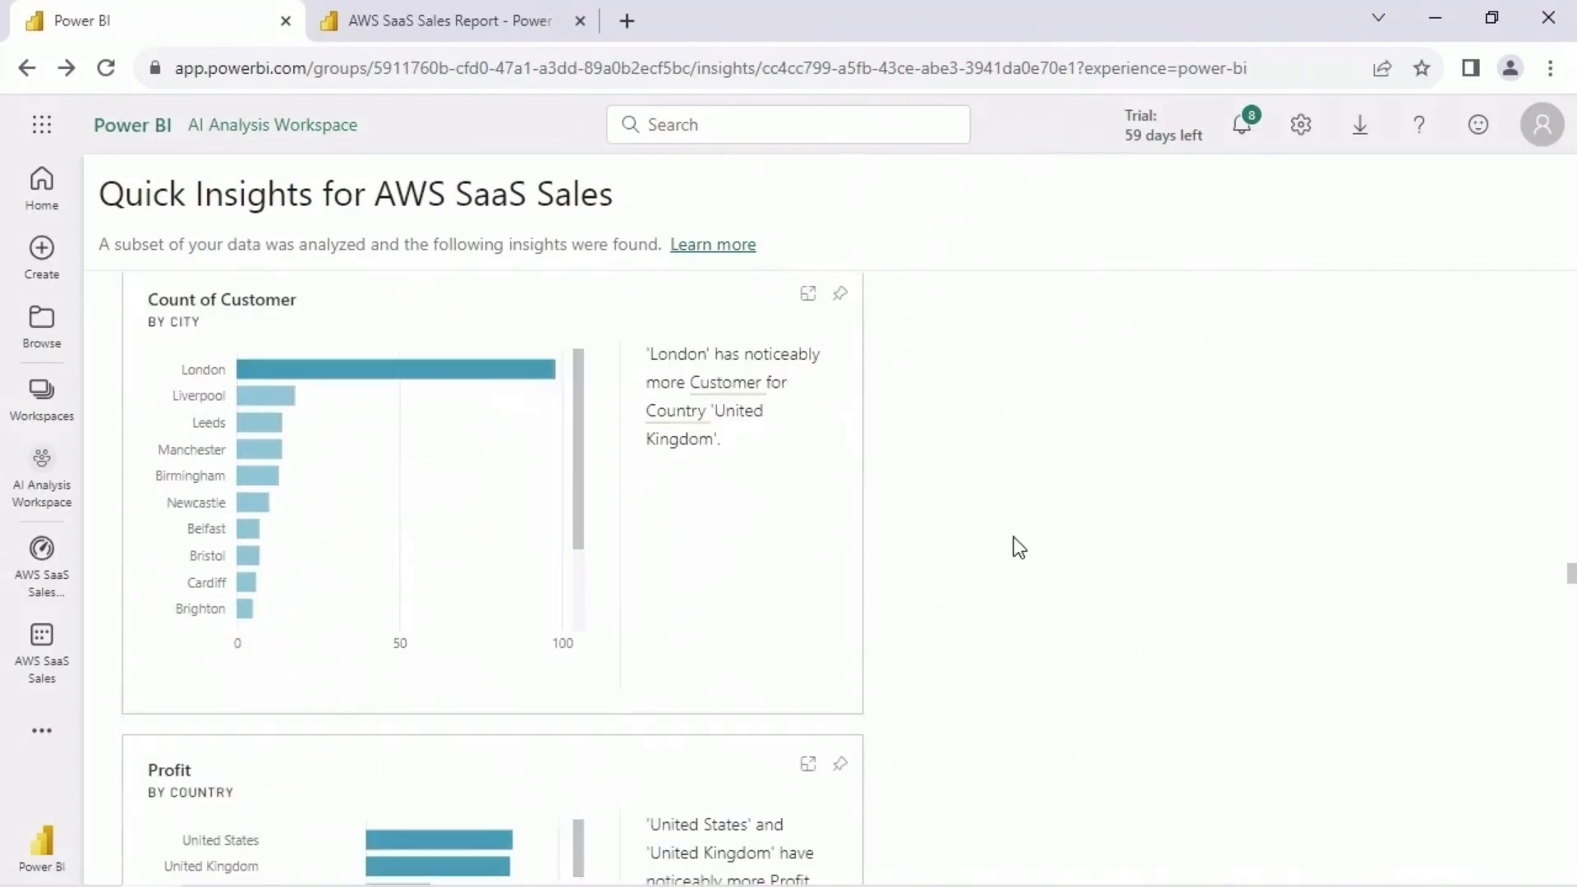
{"action": "mouse_move", "coordinate": [468, 391]}
{"action": "left_click_drag", "start_coordinate": [578, 465], "coordinate": [578, 426]}
{"action": "scroll", "coordinate": [1087, 533], "scroll_direction": "down", "scroll_amount": 4}
{"action": "mouse_move", "coordinate": [503, 478]}
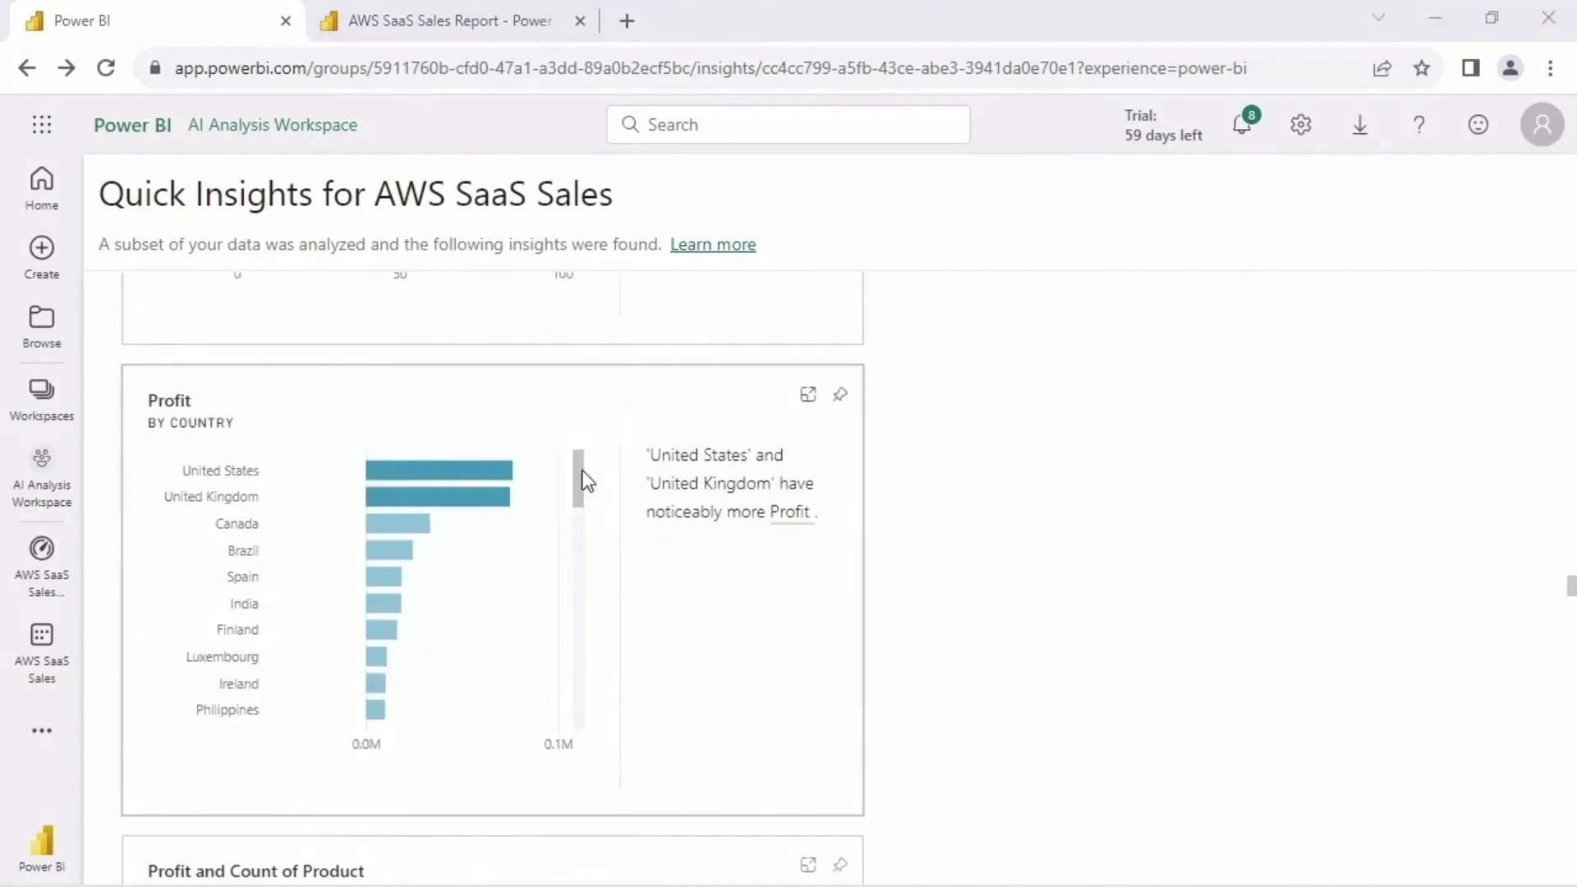
{"action": "left_click_drag", "start_coordinate": [584, 482], "coordinate": [595, 730]}
- Review the Profit by Customer ID outliers for order year 2023 and the Count of Customer by Order Year trend for July
{"action": "scroll", "coordinate": [410, 665], "scroll_direction": "down", "scroll_amount": 5}
{"action": "mouse_move", "coordinate": [470, 618]}
{"action": "scroll", "coordinate": [747, 468], "scroll_direction": "down", "scroll_amount": 5}
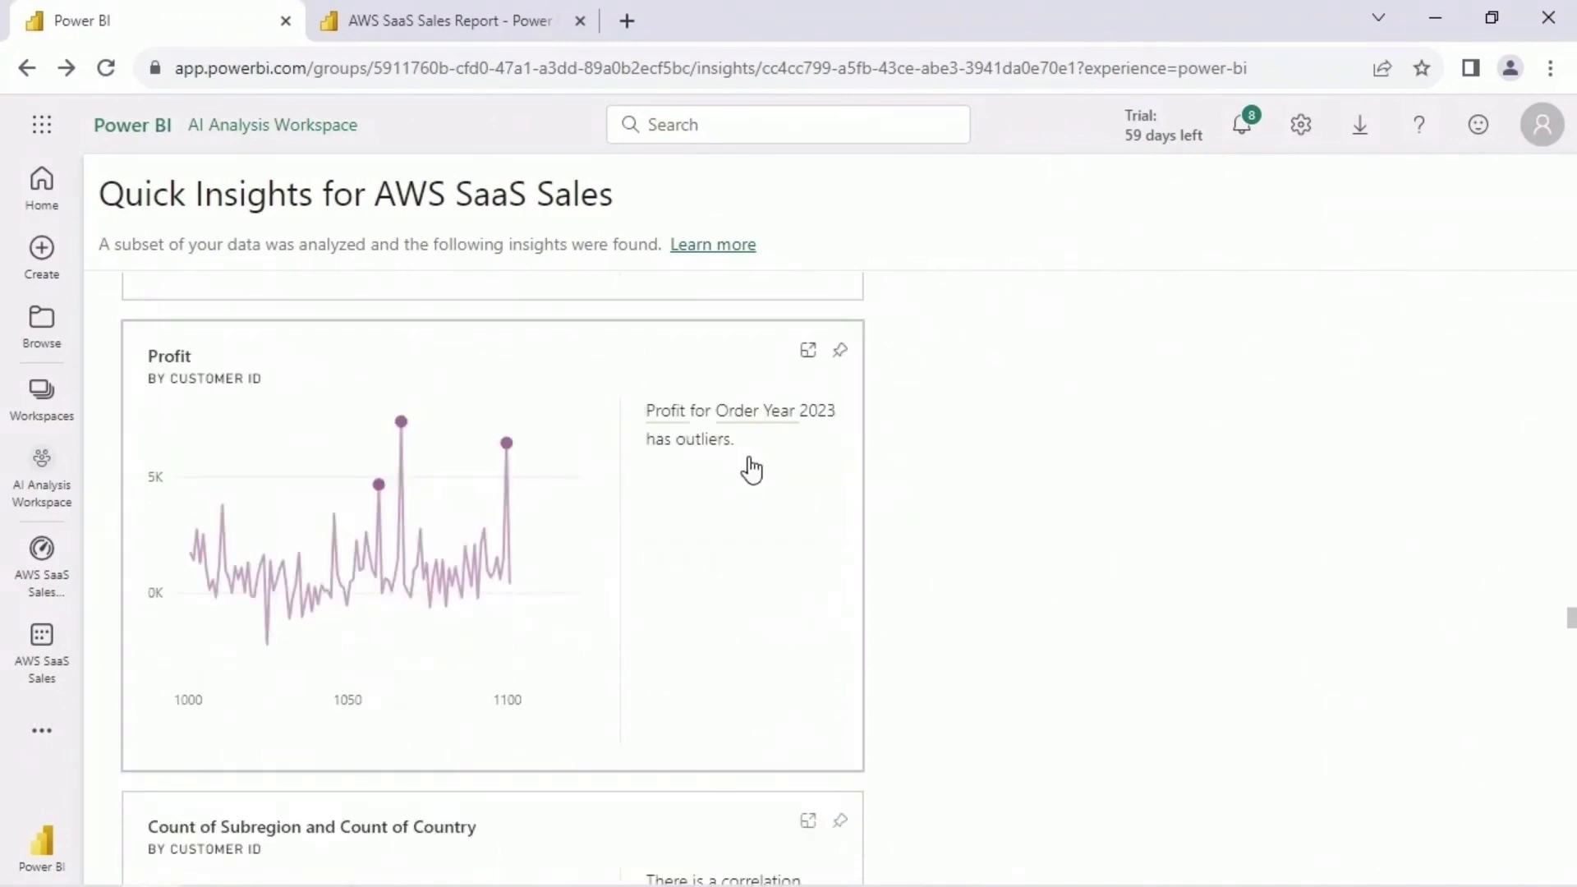
{"action": "scroll", "coordinate": [873, 492], "scroll_direction": "down", "scroll_amount": 10}
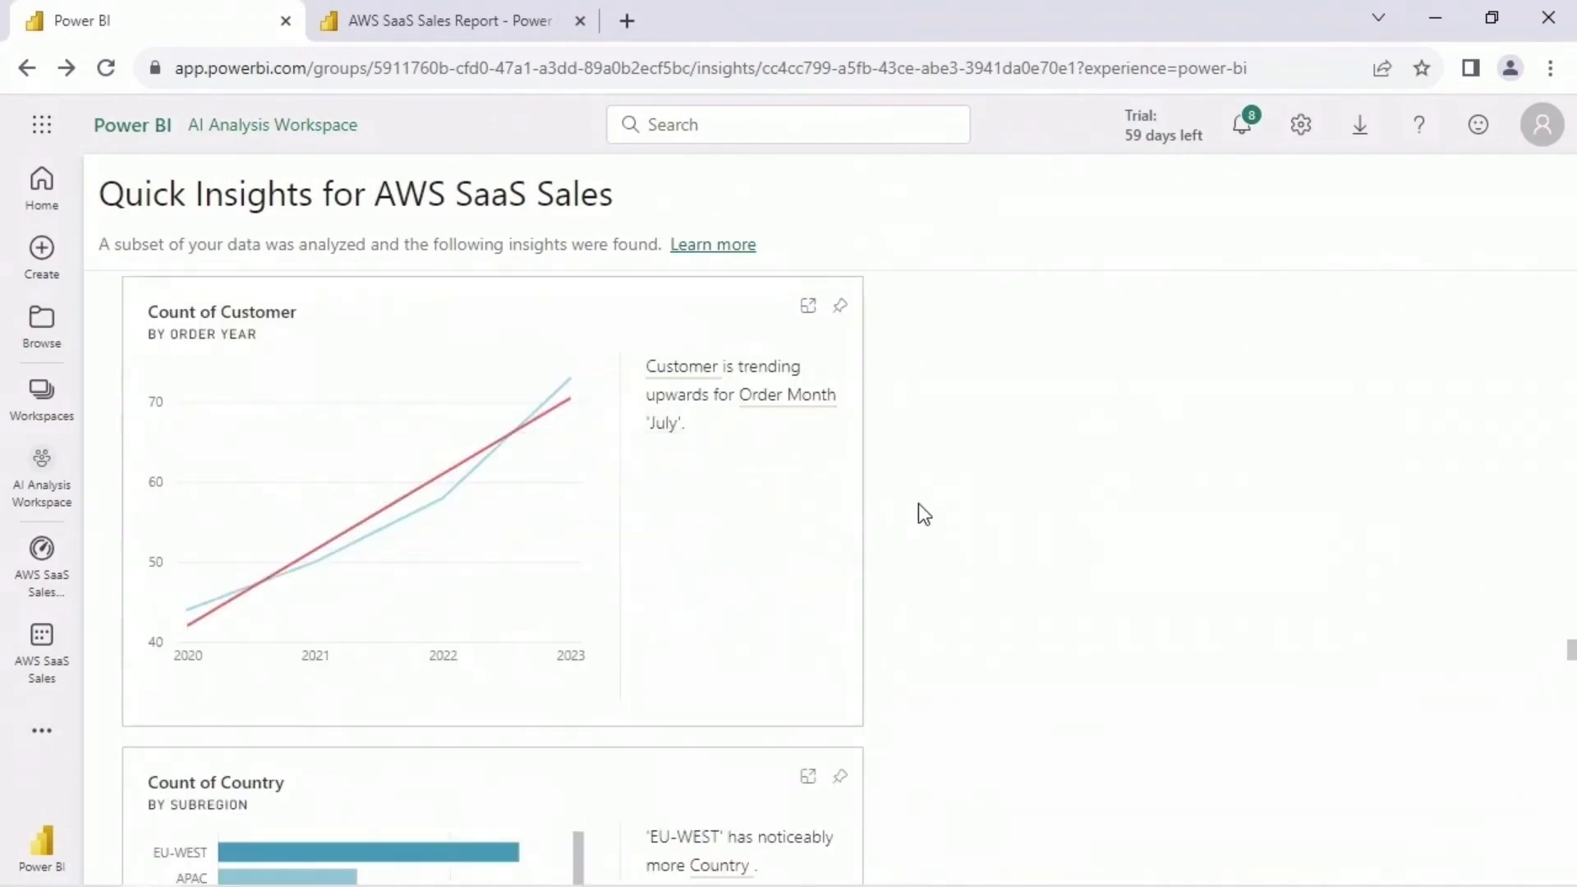
- Examine the Profit by Customer ID outliers for the ContactMatcher product and the insights that follow it
{"action": "scroll", "coordinate": [581, 658], "scroll_direction": "down", "scroll_amount": 5}
{"action": "scroll", "coordinate": [826, 599], "scroll_direction": "down", "scroll_amount": 6}
{"action": "scroll", "coordinate": [918, 620], "scroll_direction": "down", "scroll_amount": 5}
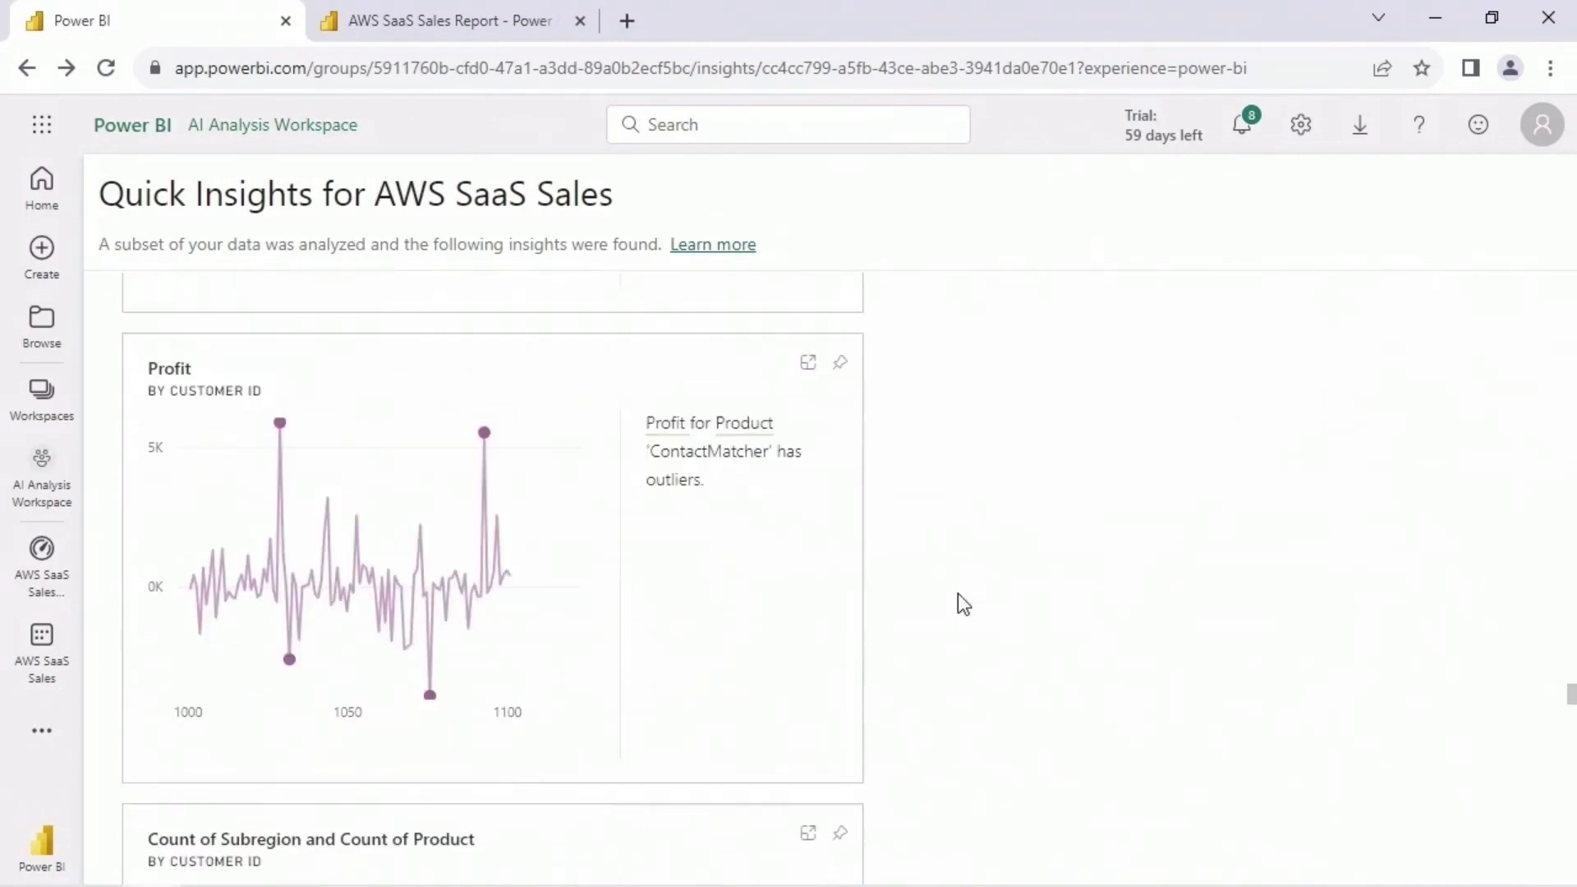
{"action": "mouse_move", "coordinate": [430, 698]}
{"action": "scroll", "coordinate": [988, 458], "scroll_direction": "down", "scroll_amount": 10}
{"action": "mouse_move", "coordinate": [279, 551]}
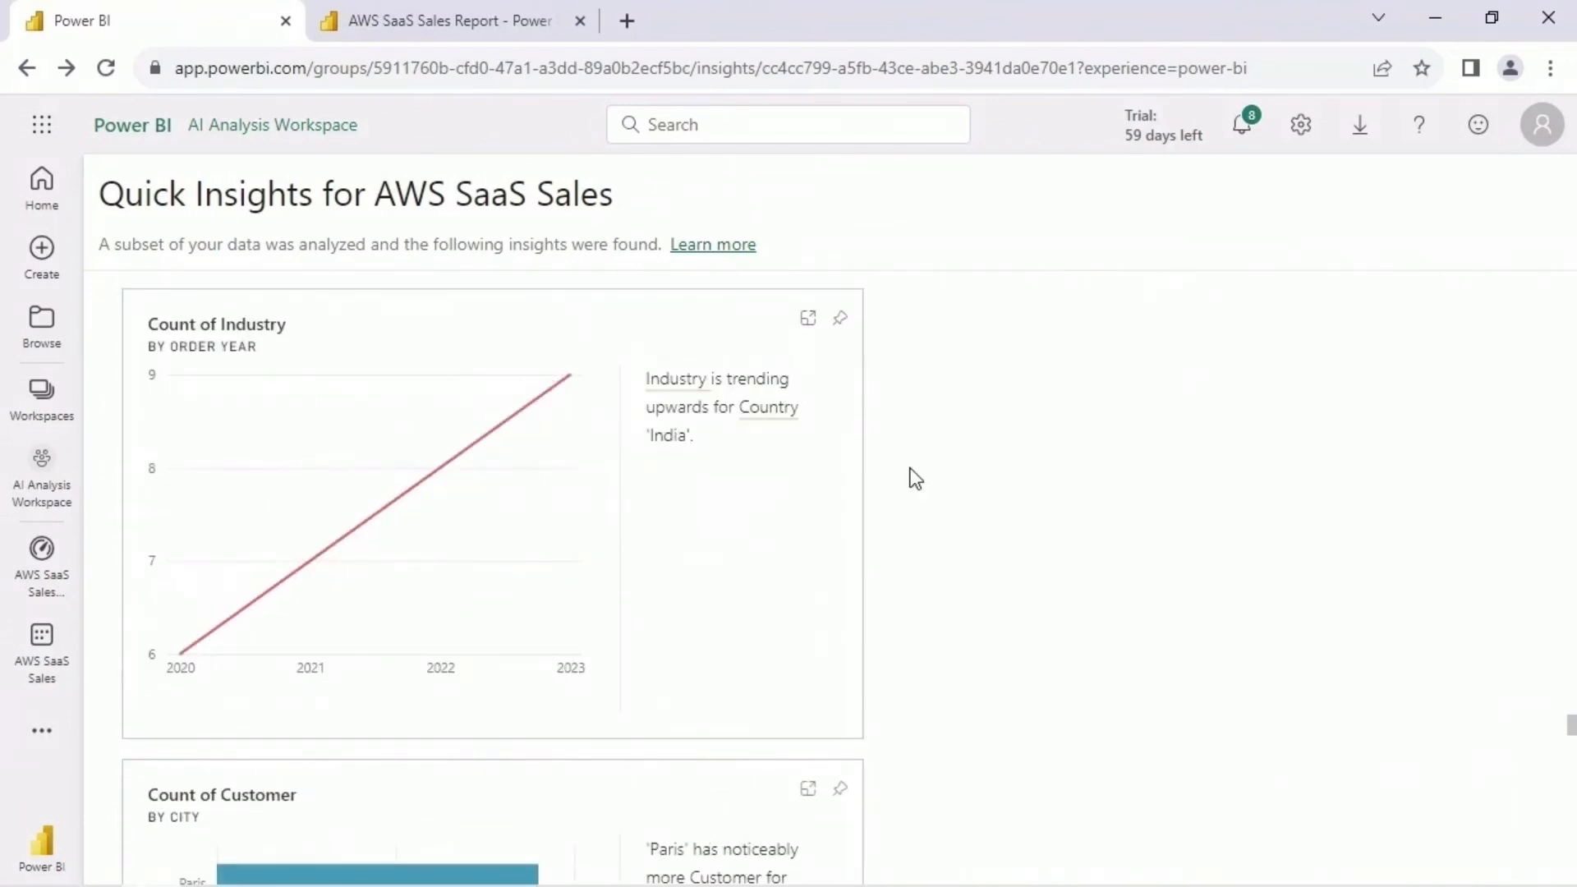
- Examine the Profit by Customer ID outliers for subregion NAMER and region APJ, and the Subregion and Product correlation for Enterprise
{"action": "scroll", "coordinate": [908, 475], "scroll_direction": "down", "scroll_amount": 10}
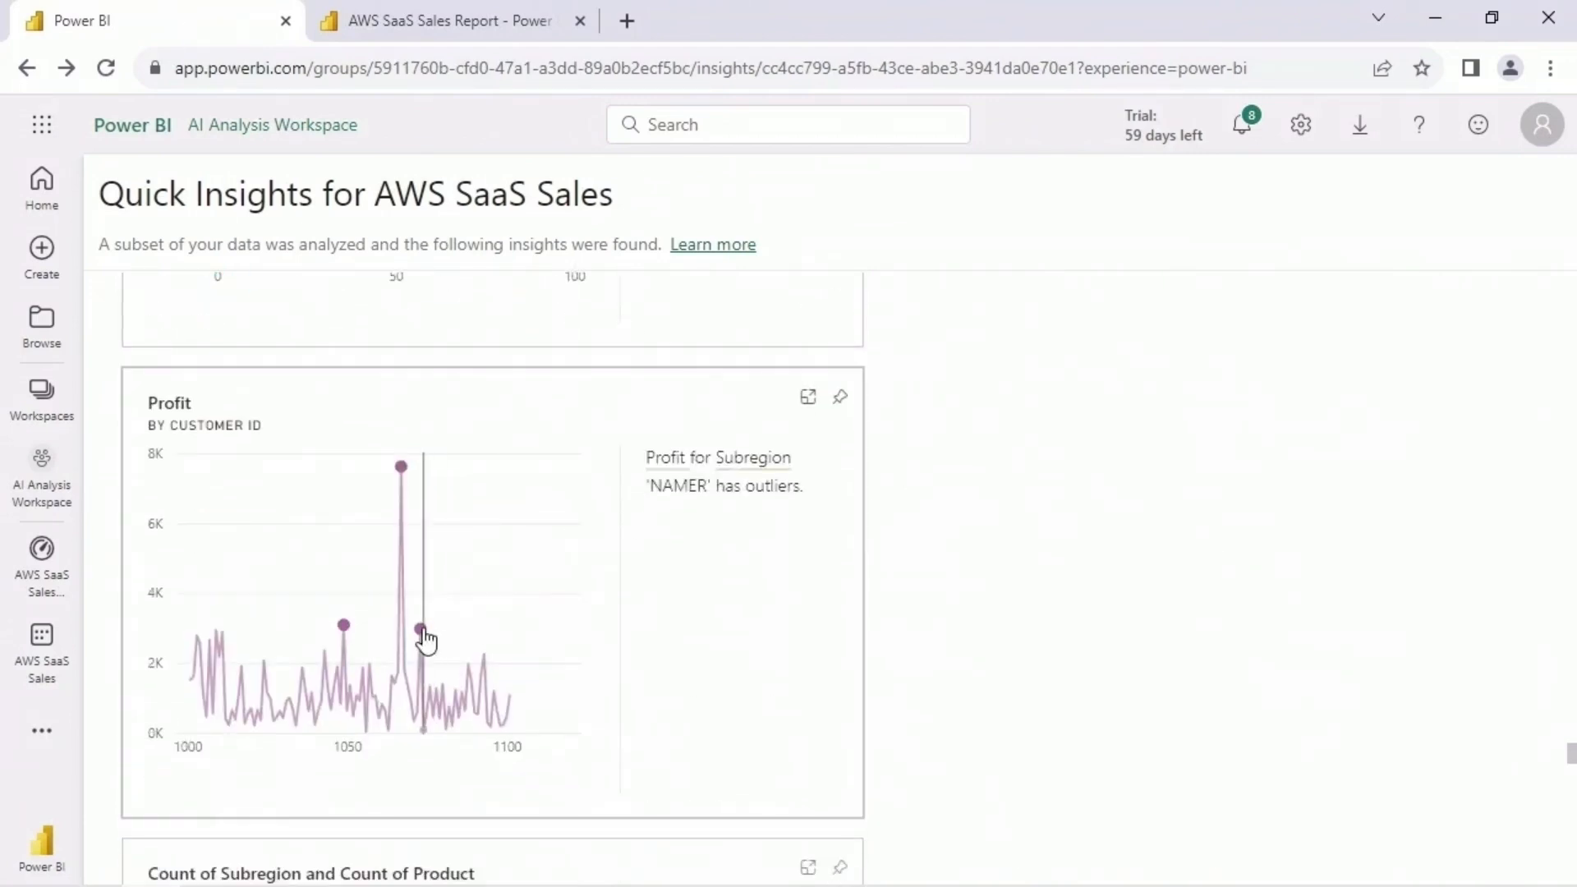
{"action": "scroll", "coordinate": [918, 552], "scroll_direction": "down", "scroll_amount": 3}
{"action": "scroll", "coordinate": [918, 552], "scroll_direction": "down", "scroll_amount": 3}
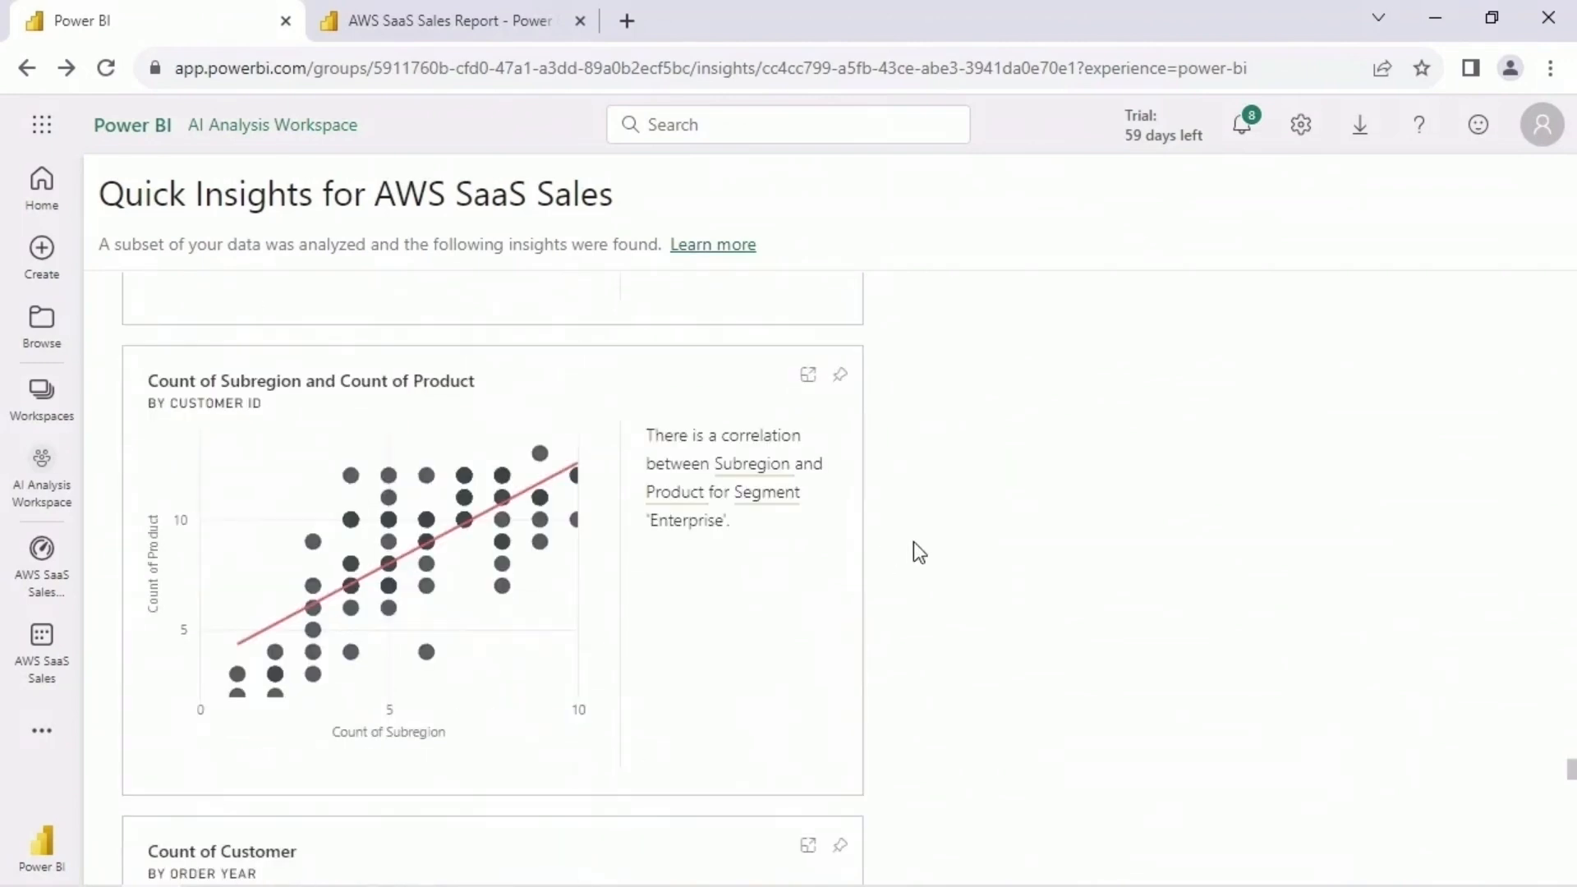
{"action": "scroll", "coordinate": [214, 649], "scroll_direction": "down", "scroll_amount": 12}
{"action": "mouse_move", "coordinate": [435, 669]}
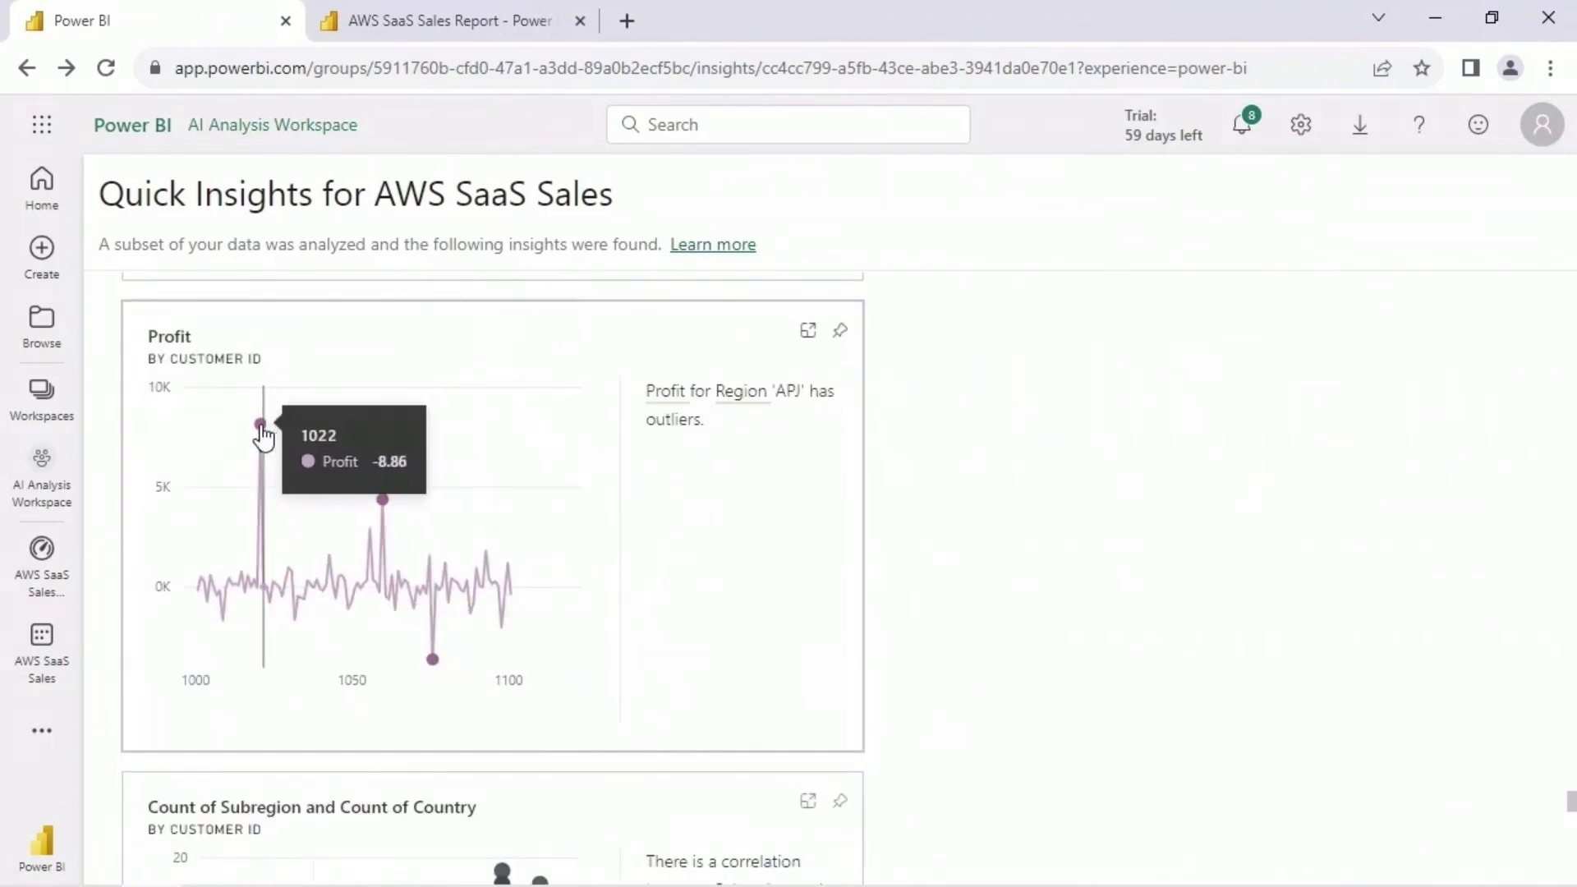
- Review the Count of Customer by Region insight for SMB and the Count of Country by Segment insights for Energy and ContactMatcher
{"action": "scroll", "coordinate": [978, 422], "scroll_direction": "down", "scroll_amount": 15}
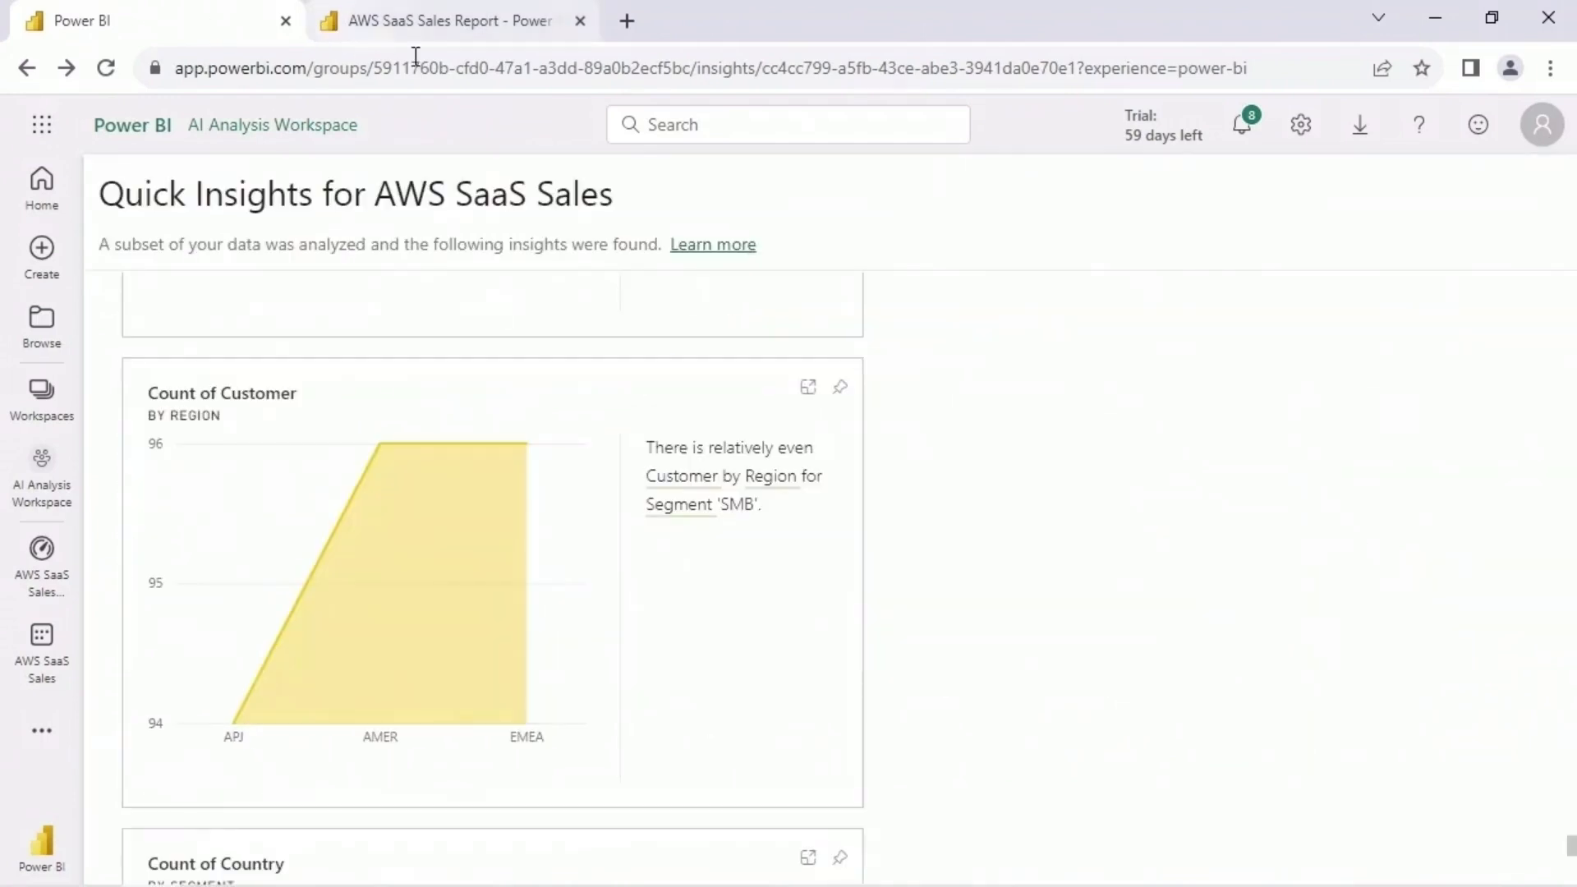
{"action": "scroll", "coordinate": [947, 486], "scroll_direction": "down", "scroll_amount": 5}
{"action": "mouse_move", "coordinate": [368, 590]}
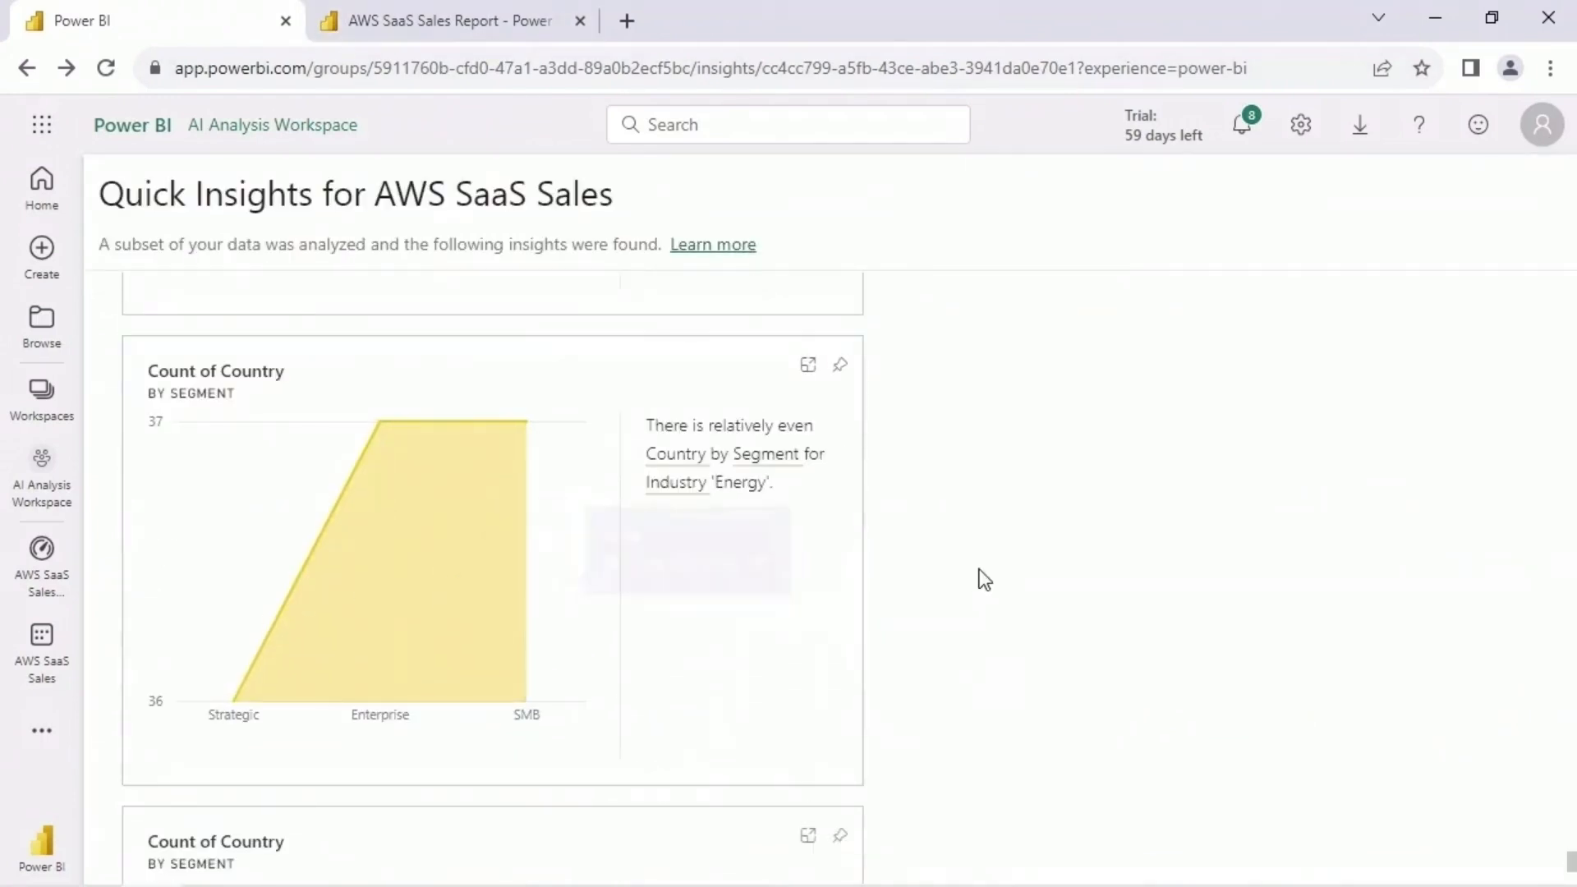
{"action": "scroll", "coordinate": [978, 577], "scroll_direction": "down", "scroll_amount": 4}
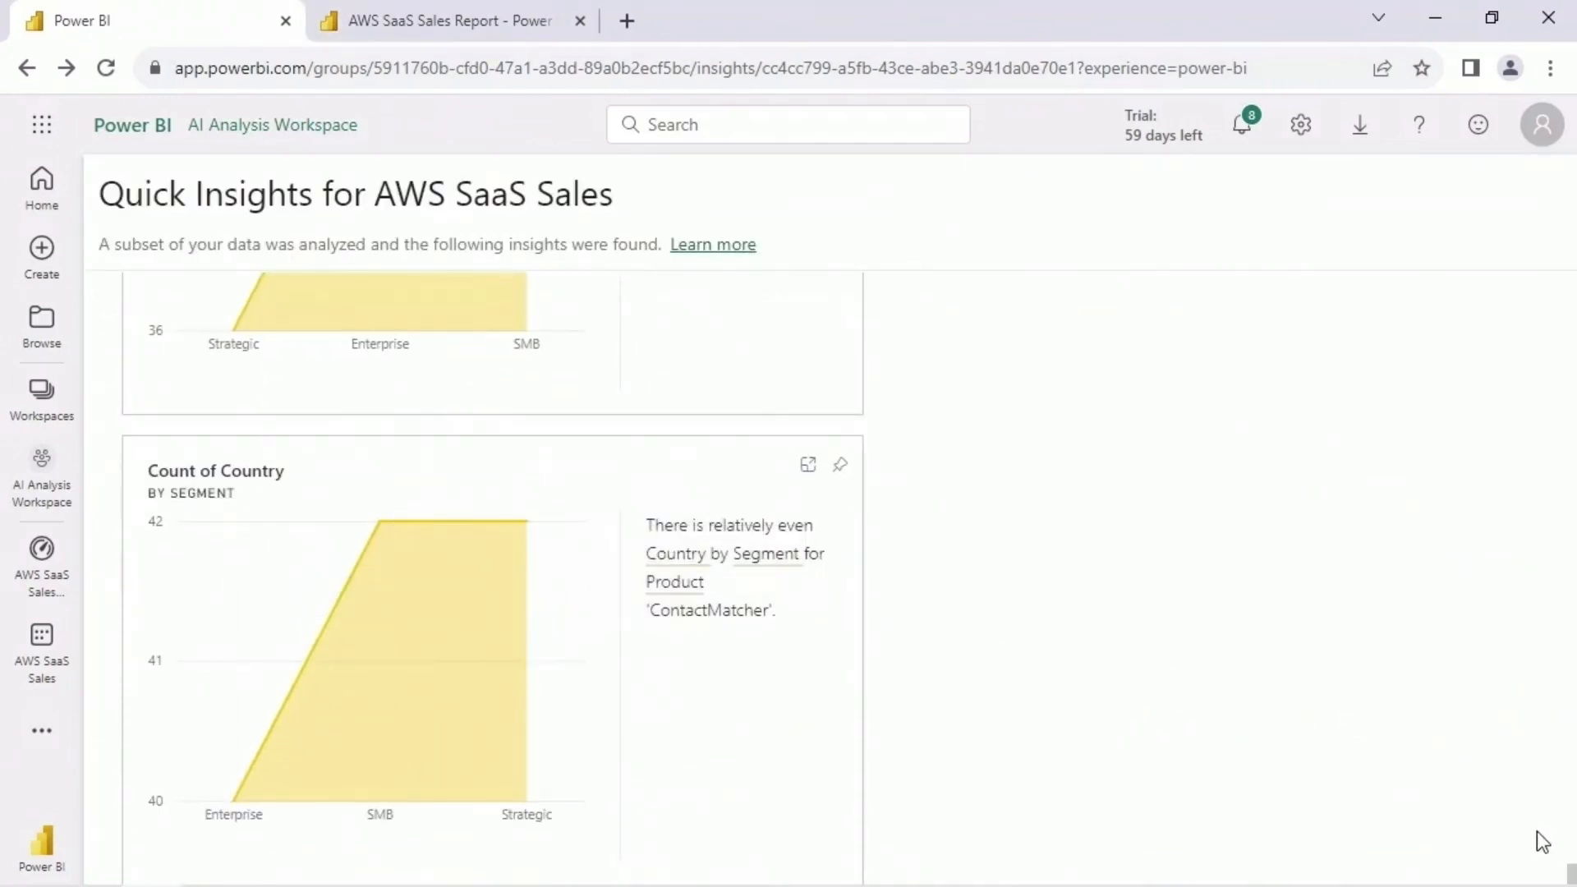
- Return to AI Analysis Workspace and open the additional options of the AWS SaaS Sales dataset
{"action": "left_click_drag", "start_coordinate": [1571, 873], "coordinate": [1570, 260]}
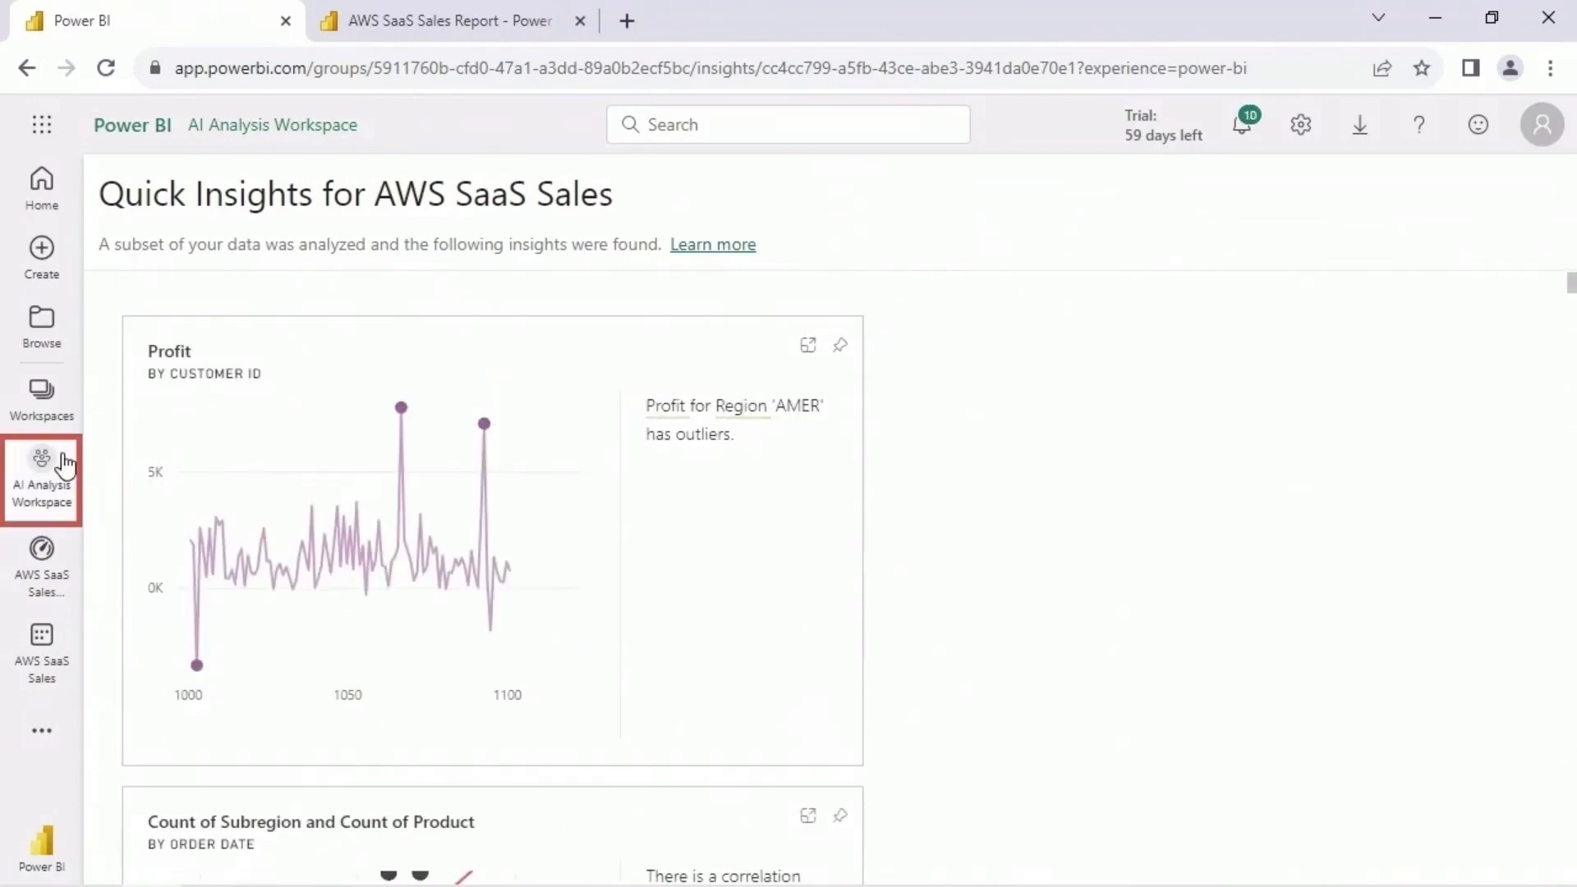
{"action": "left_click", "coordinate": [65, 465]}
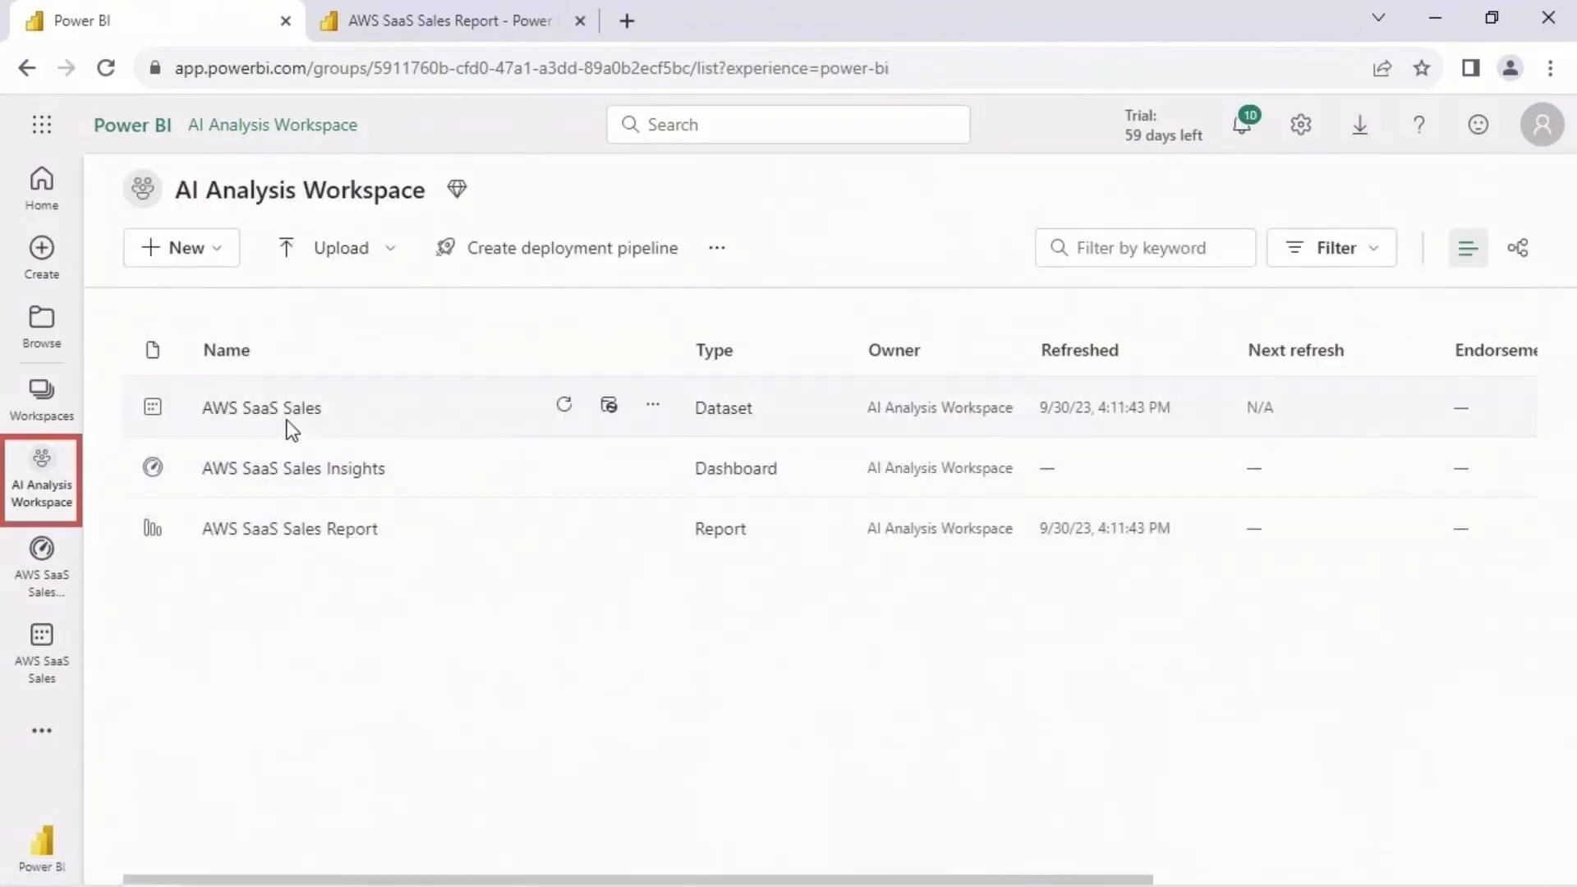
{"action": "left_click", "coordinate": [654, 411]}
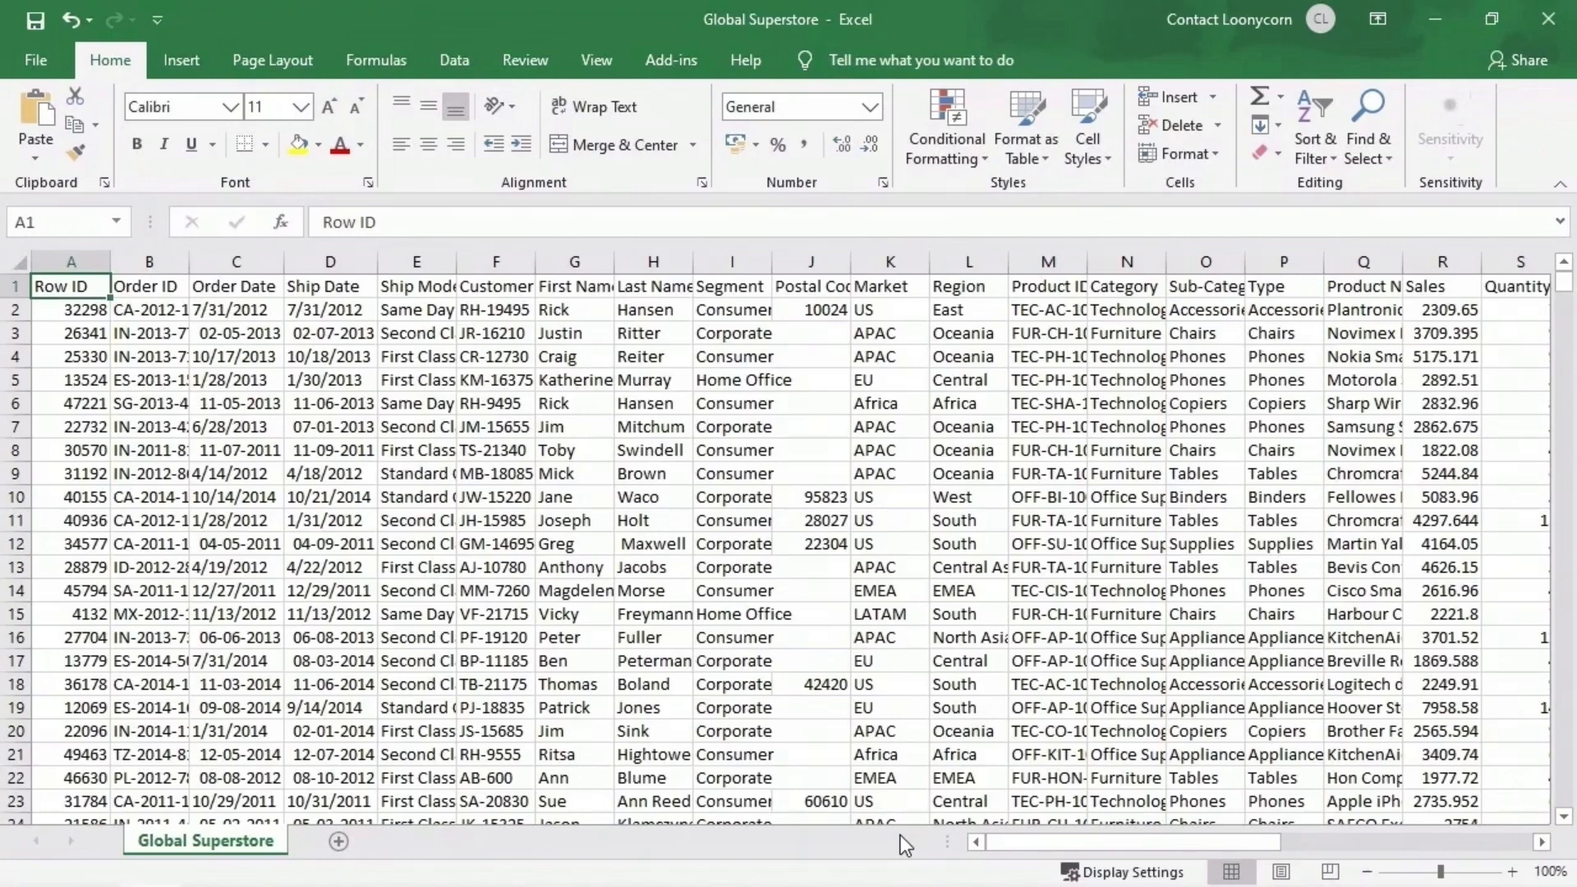
- Switch to Excel and review the remaining columns of the Global Superstore sheet
{"action": "left_click_drag", "start_coordinate": [986, 843], "coordinate": [1238, 843]}
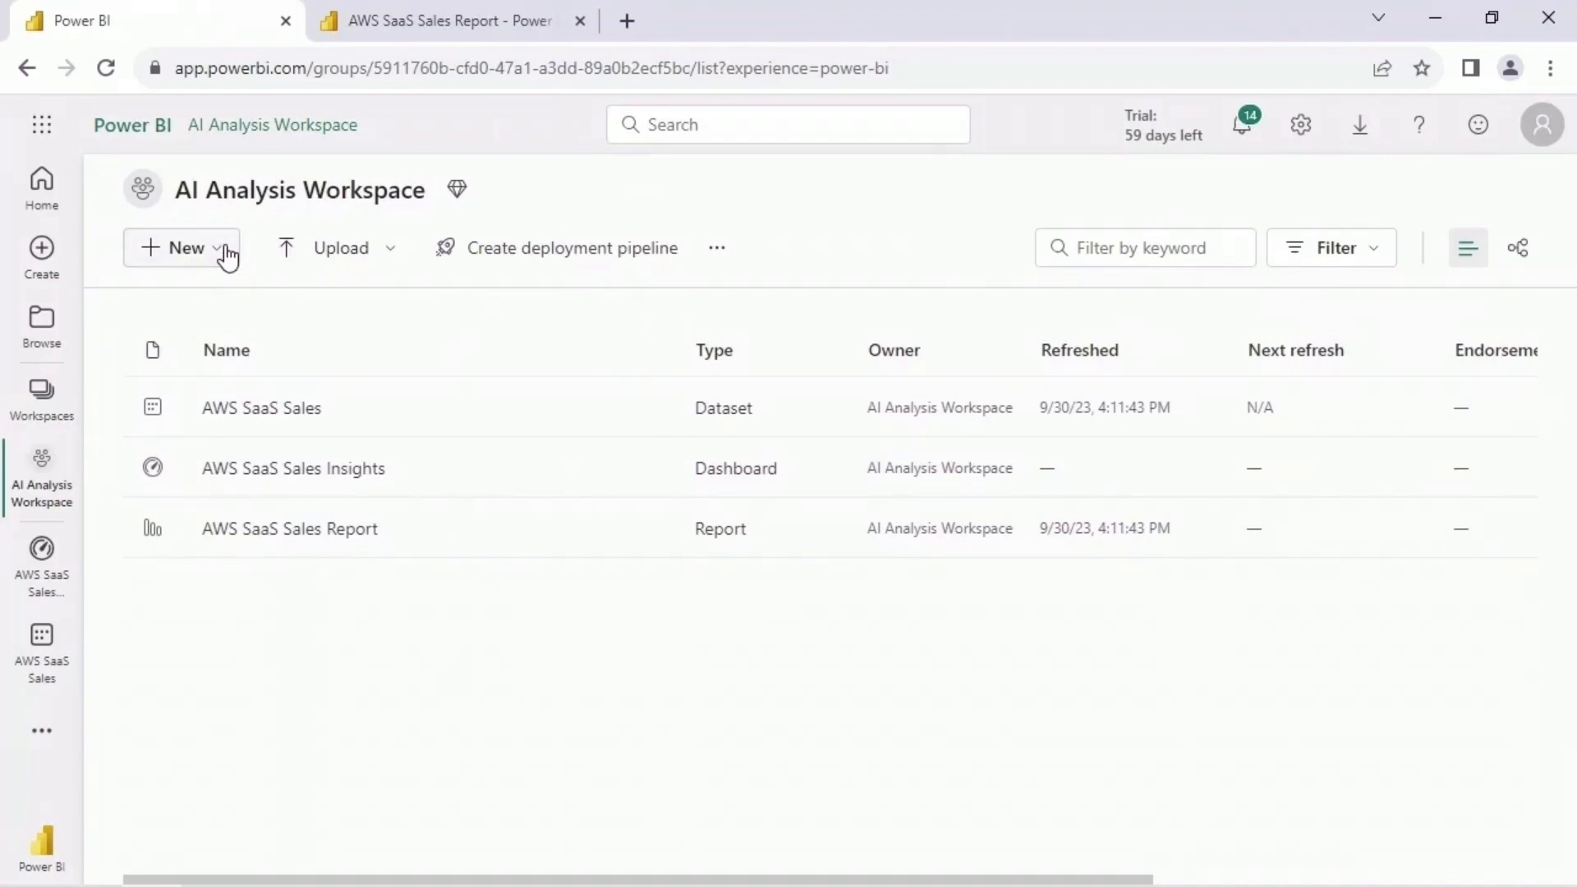
- In Power BI, create a new dataset in AI Analysis Workspace by importing the Global Superstore CSV file from this device
{"action": "left_click", "coordinate": [224, 251]}
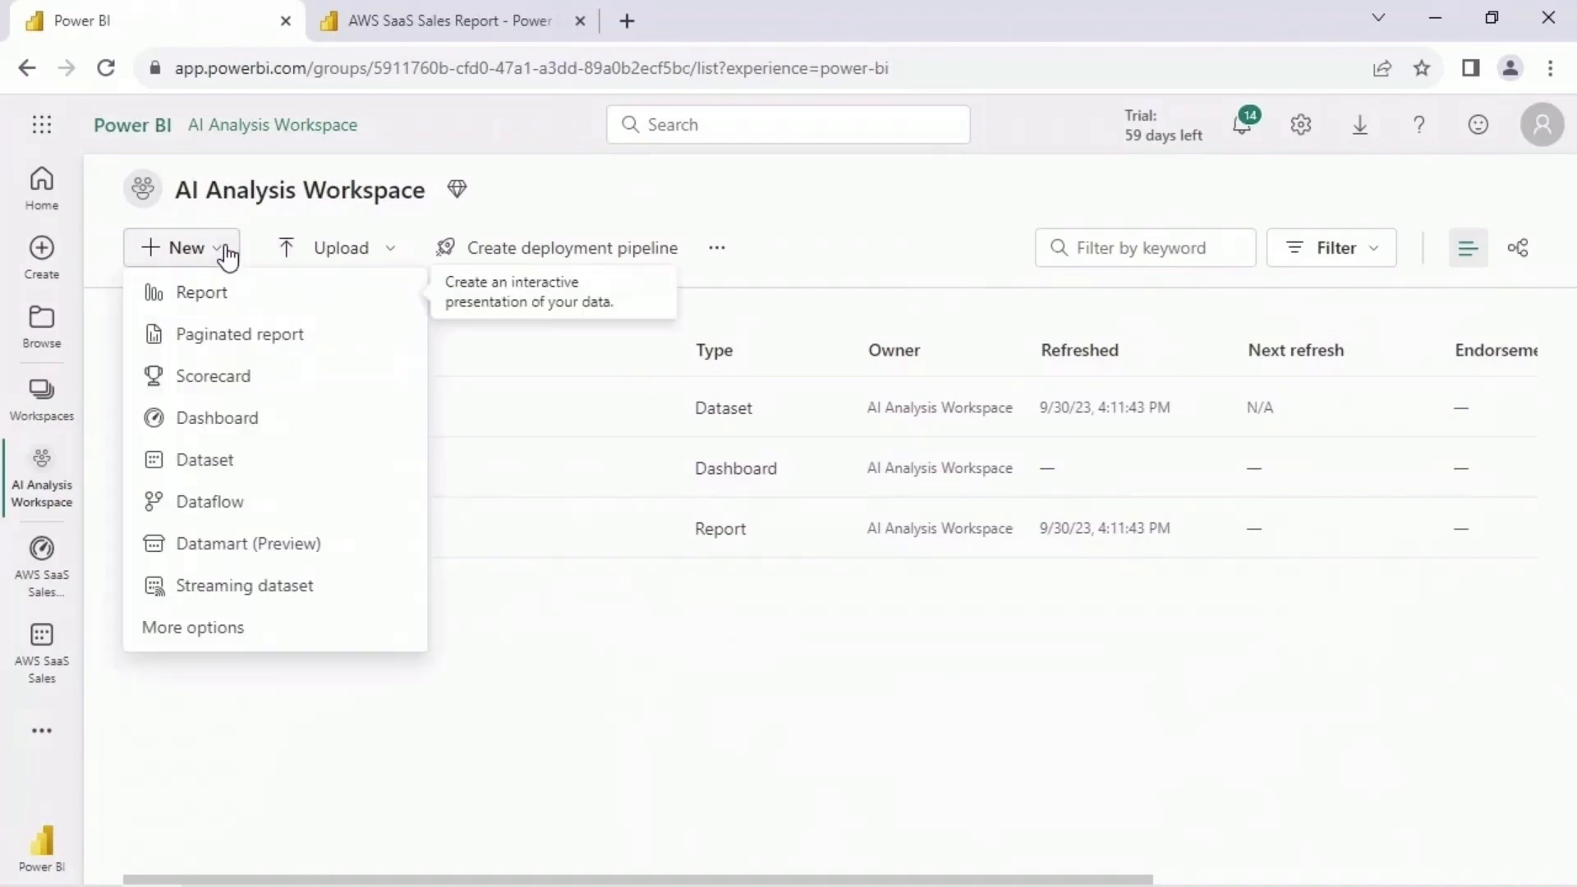
{"action": "left_click", "coordinate": [297, 469]}
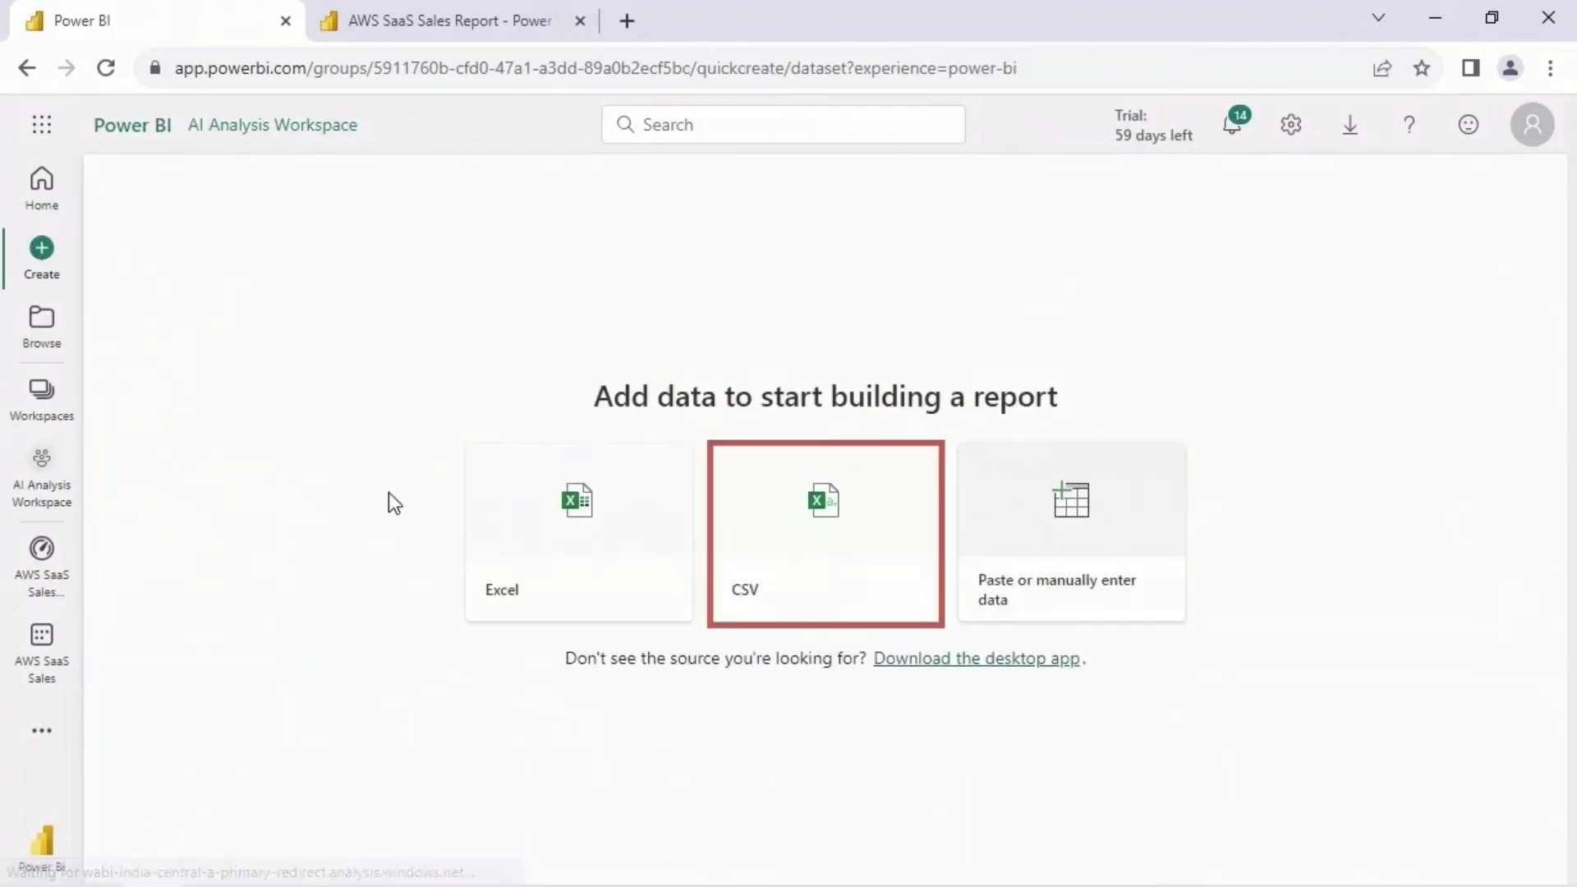
{"action": "left_click", "coordinate": [817, 558]}
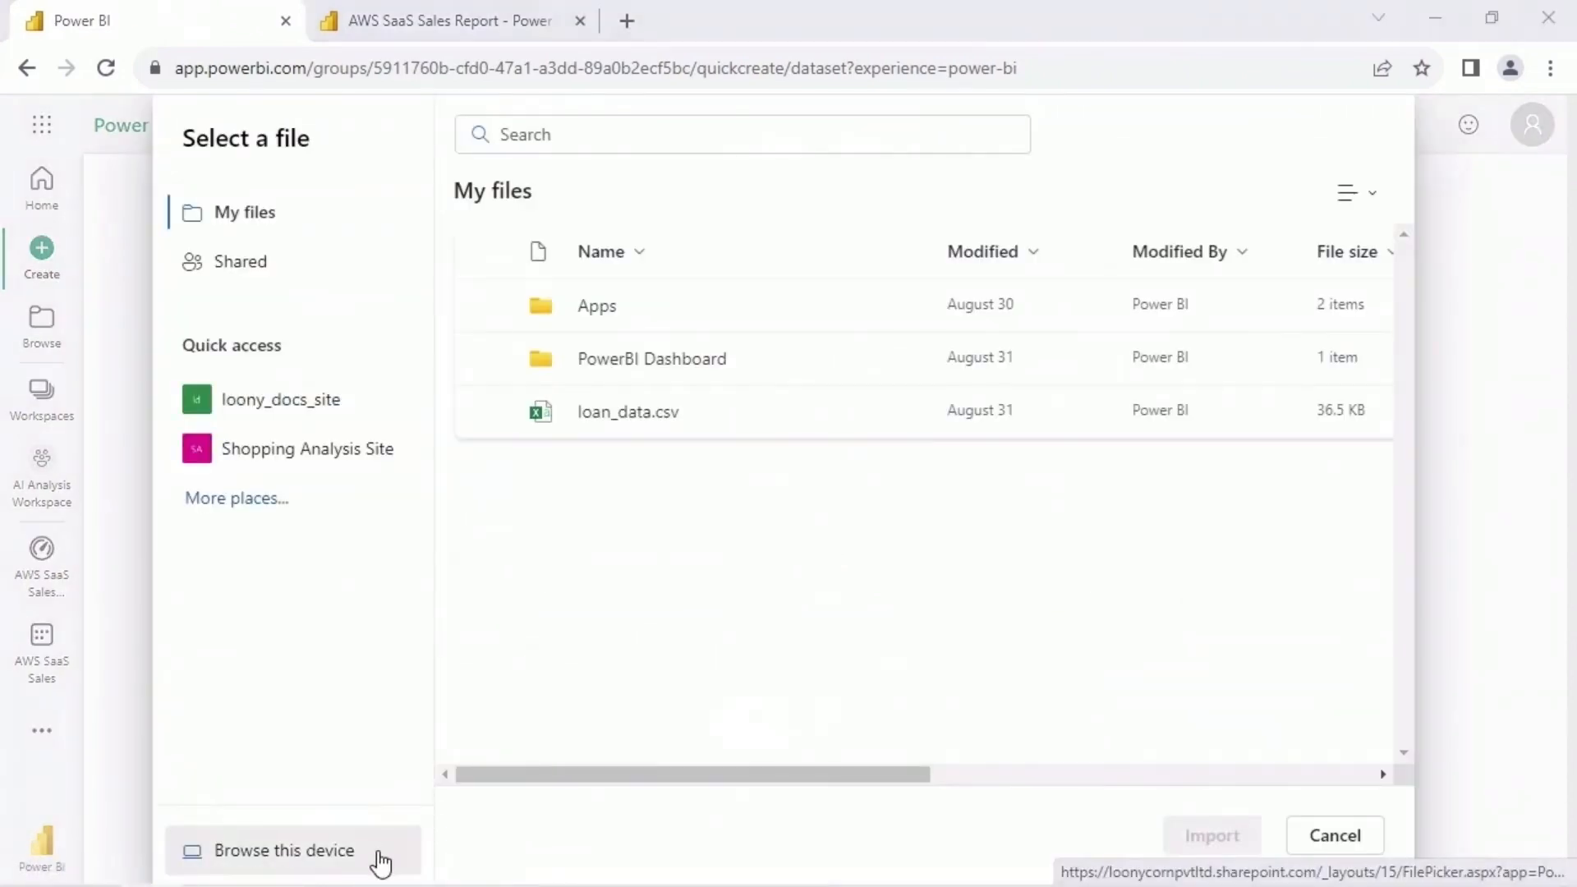
{"action": "left_click", "coordinate": [380, 860]}
{"action": "left_click", "coordinate": [386, 206]}
{"action": "left_click", "coordinate": [1000, 850]}
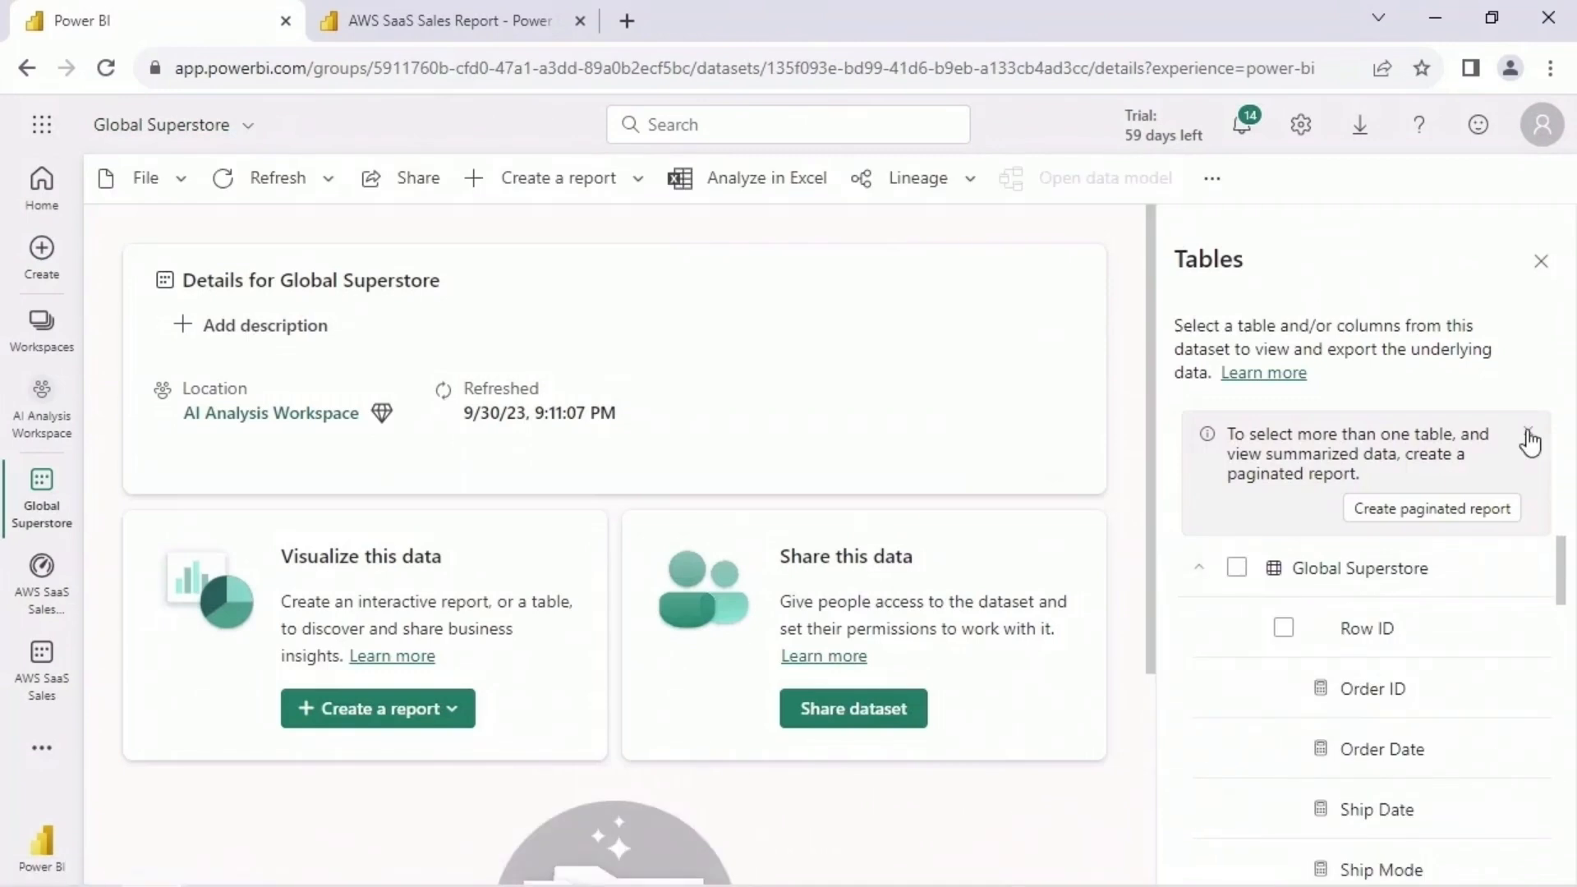
- Close the AWS SaaS Sales Report page, and generate and view quick insights for the Global Superstore dataset in AI Analysis Workspace
{"action": "left_click", "coordinate": [66, 396]}
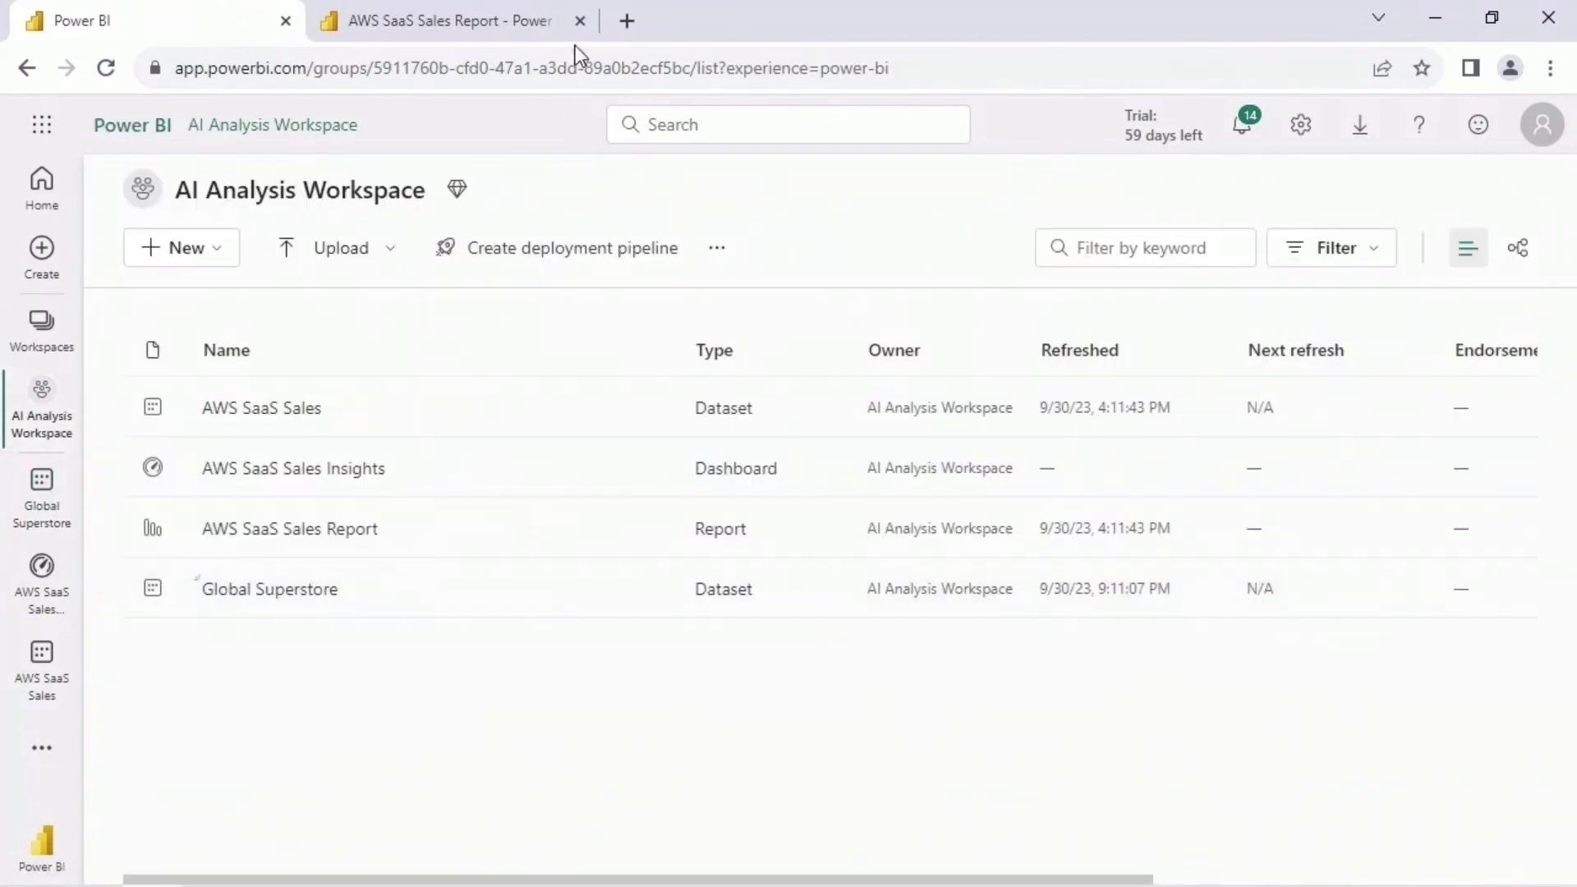
{"action": "left_click", "coordinate": [579, 20]}
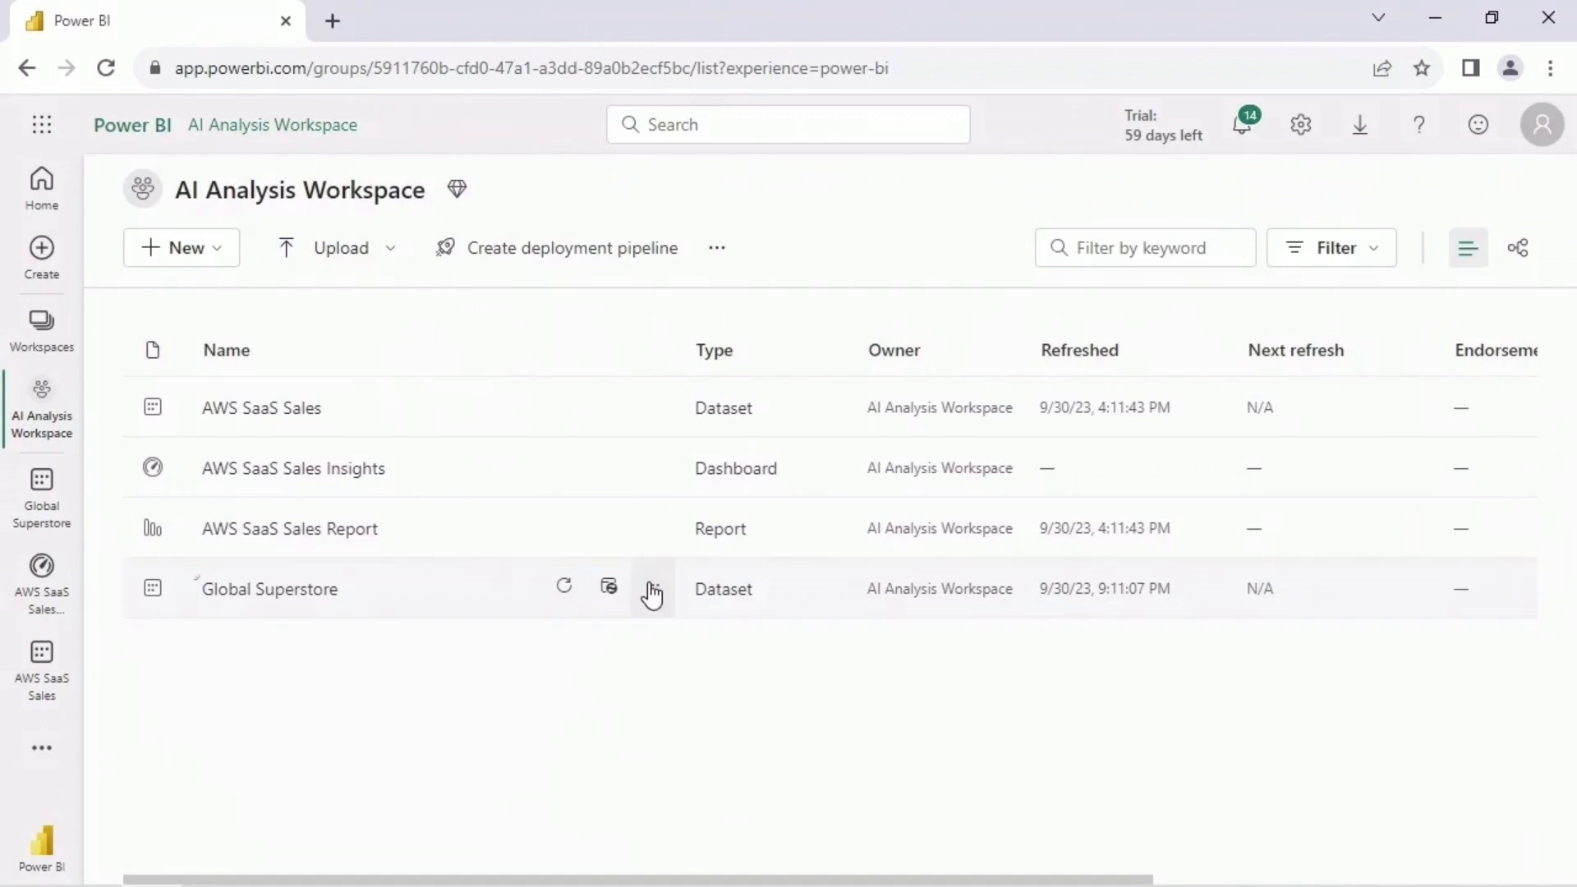
{"action": "left_click", "coordinate": [653, 592]}
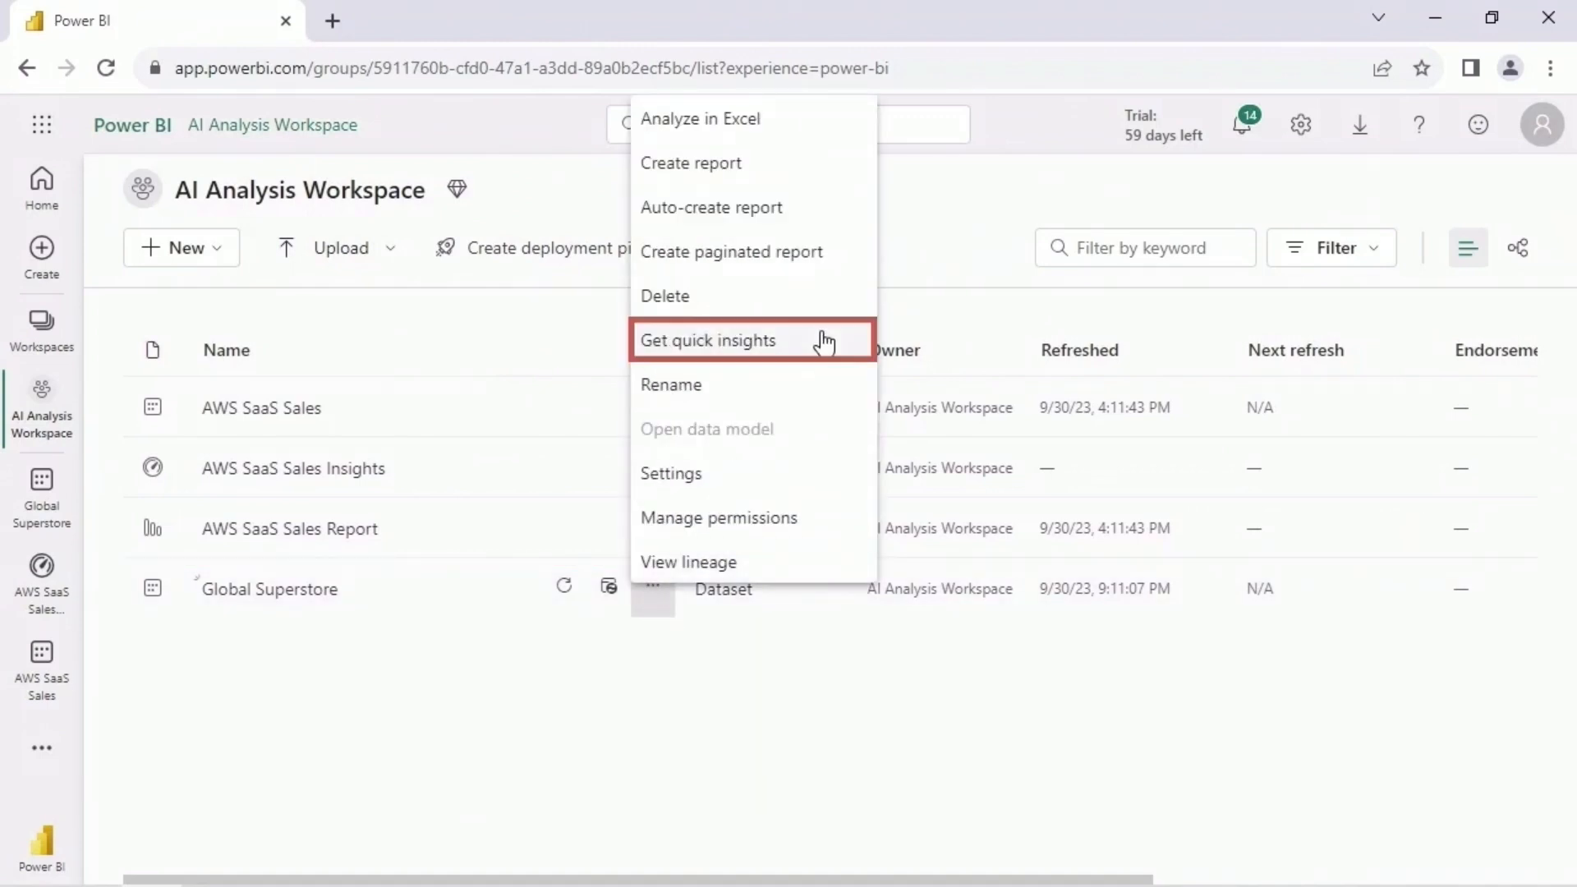
{"action": "left_click", "coordinate": [823, 343]}
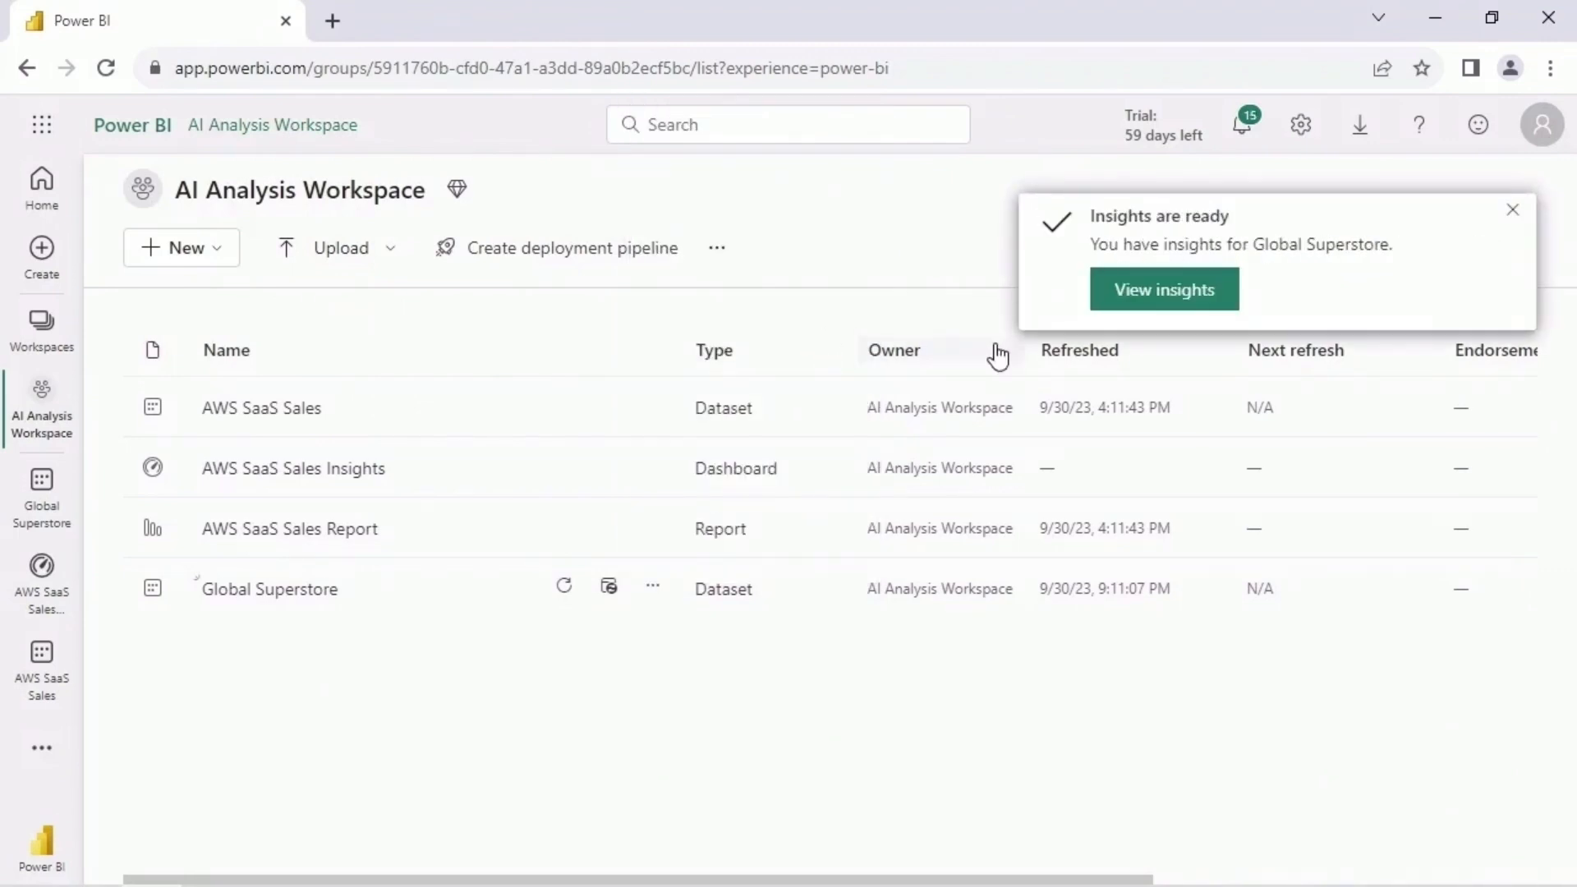
{"action": "left_click", "coordinate": [1223, 301]}
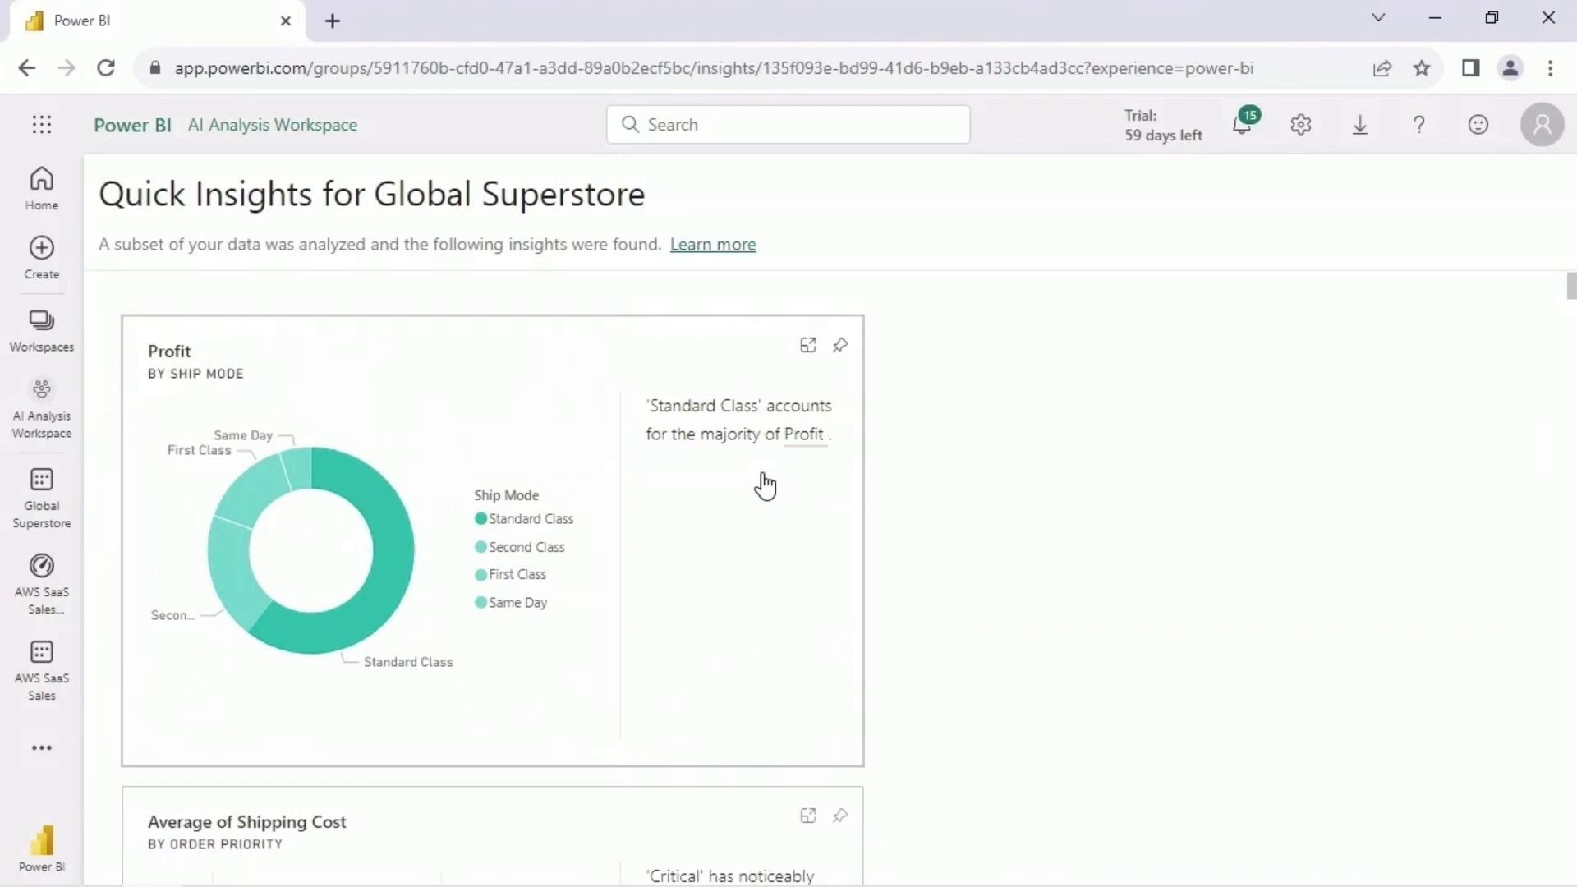
- Examine Average of Shipping Cost by Order Priority and Profit by First Name, checking the lowest and highest profit bars
{"action": "scroll", "coordinate": [764, 484], "scroll_direction": "down", "scroll_amount": 5}
{"action": "scroll", "coordinate": [888, 502], "scroll_direction": "down", "scroll_amount": 2}
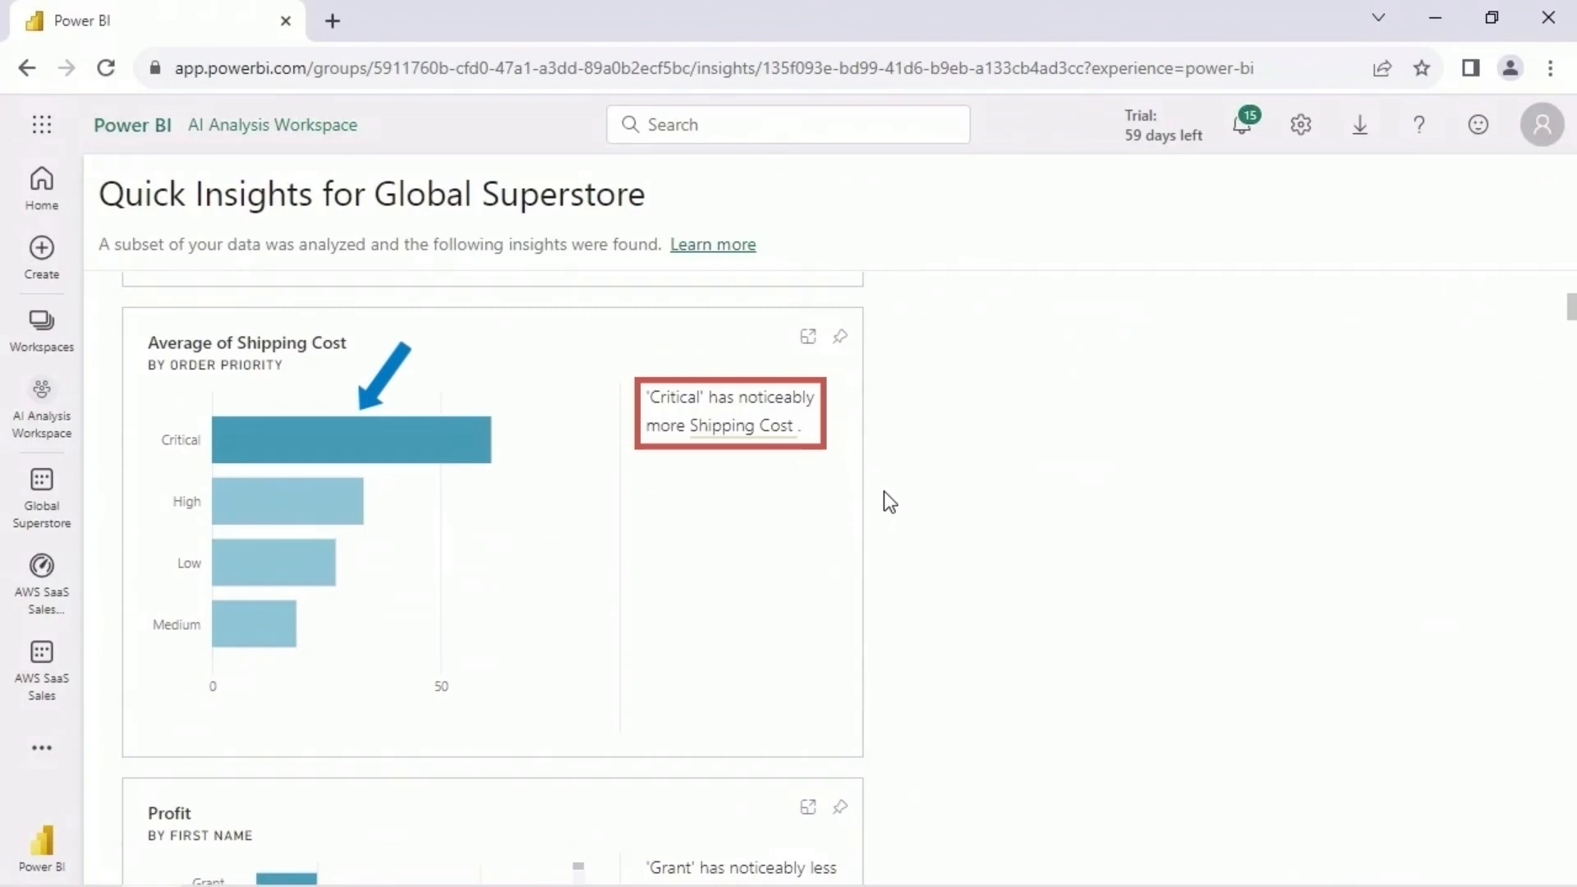
{"action": "scroll", "coordinate": [889, 501], "scroll_direction": "down", "scroll_amount": 6}
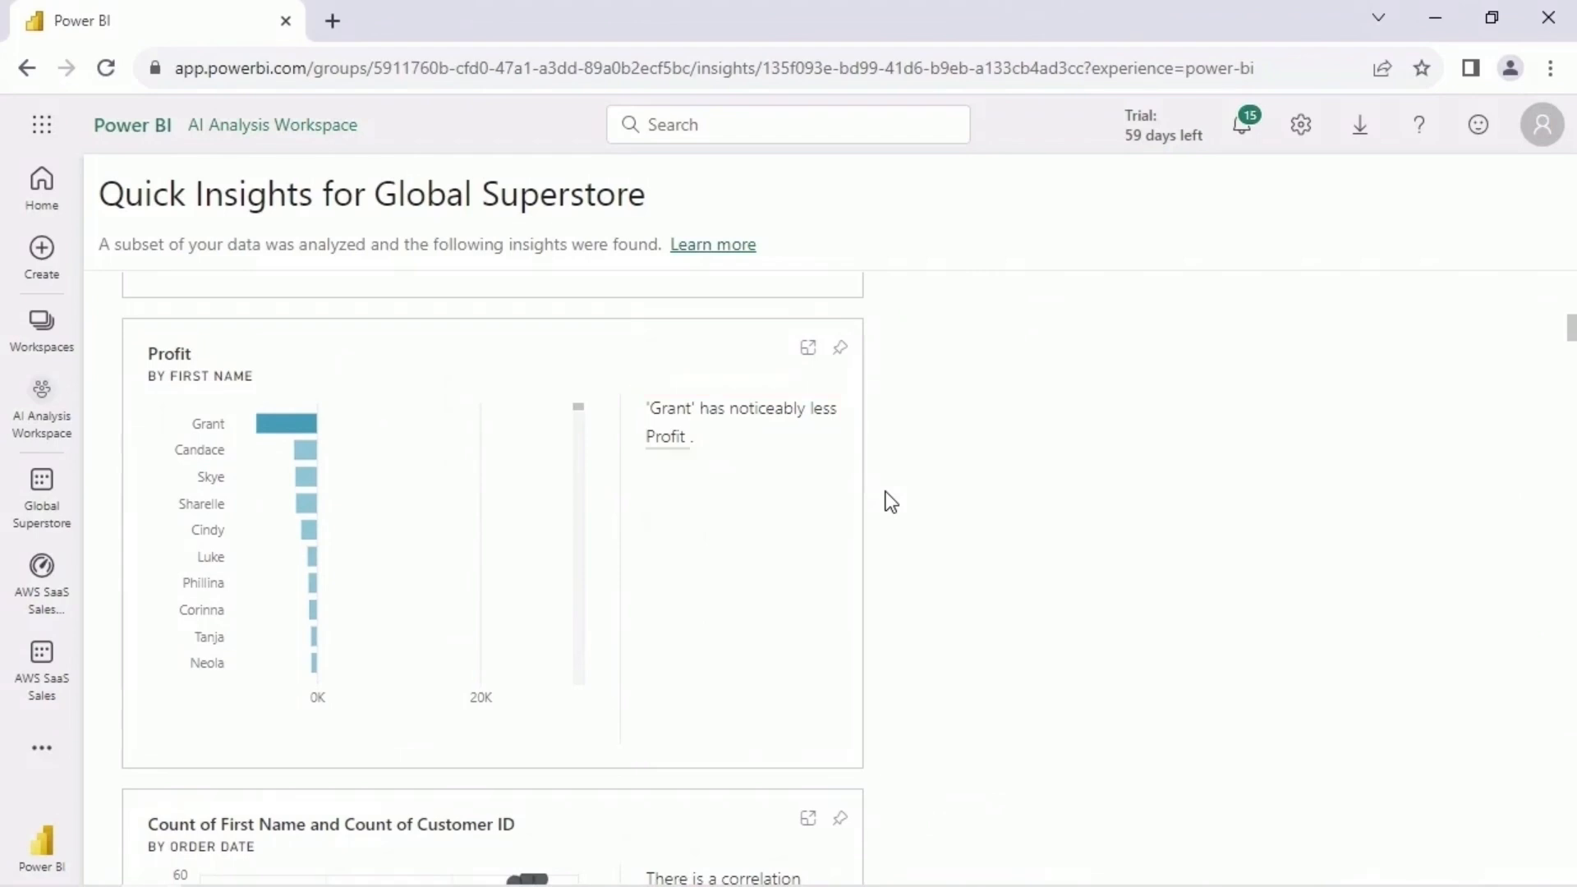
{"action": "mouse_move", "coordinate": [283, 431]}
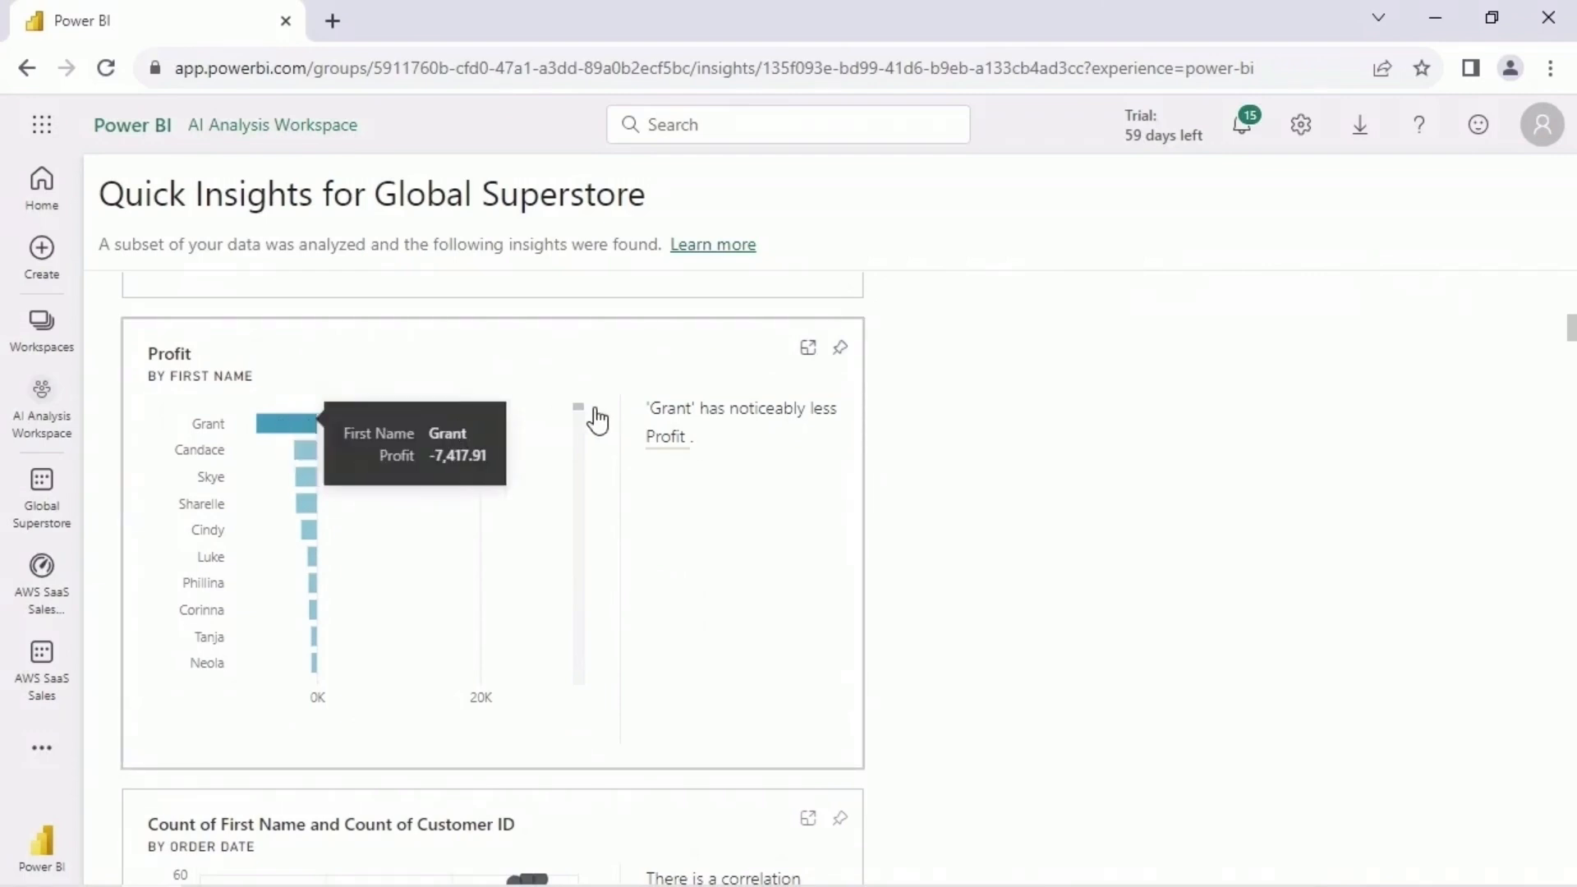
{"action": "left_click_drag", "start_coordinate": [580, 415], "coordinate": [584, 707]}
{"action": "mouse_move", "coordinate": [457, 678]}
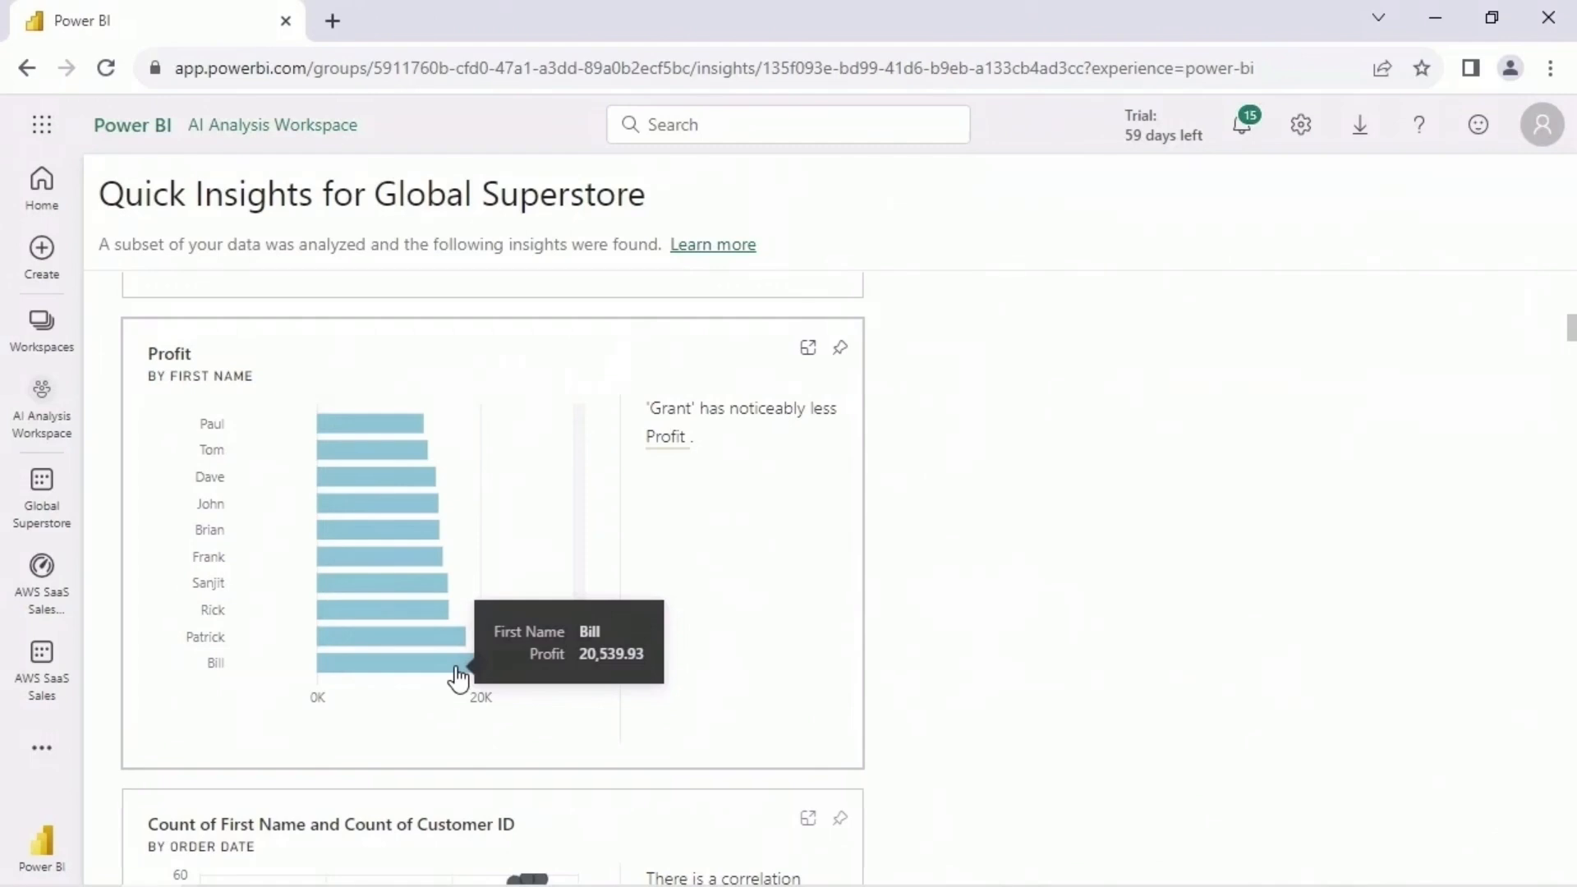
{"action": "scroll", "coordinate": [594, 499], "scroll_direction": "up", "scroll_amount": 5}
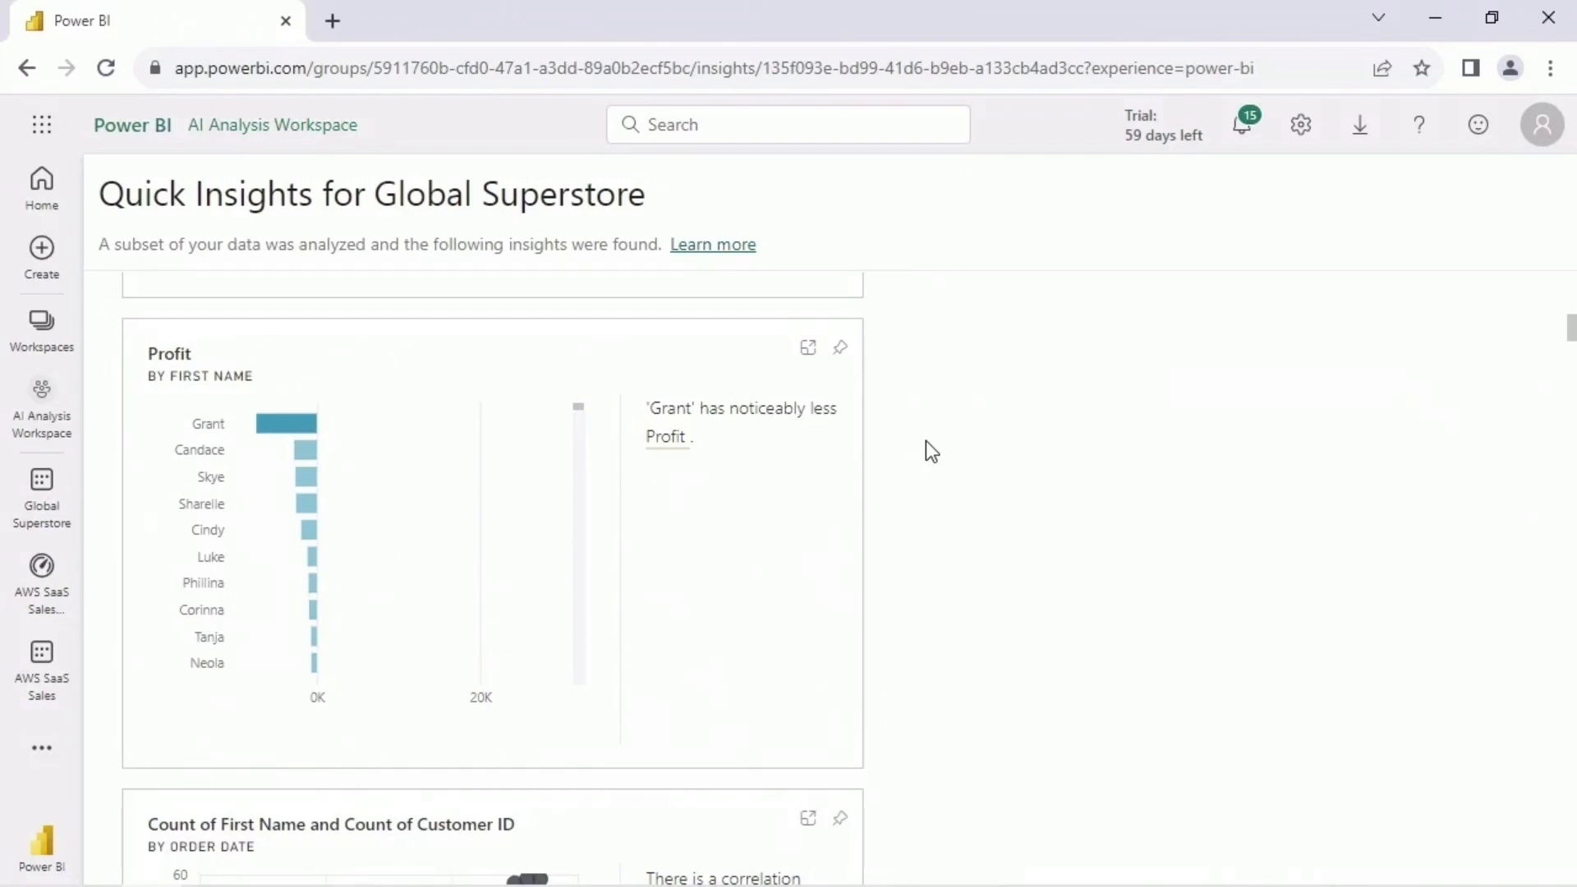
- Review the insights from the First Name and Customer ID correlation through the Count of Last Name outliers by Ship Date
{"action": "scroll", "coordinate": [924, 440], "scroll_direction": "down", "scroll_amount": 6}
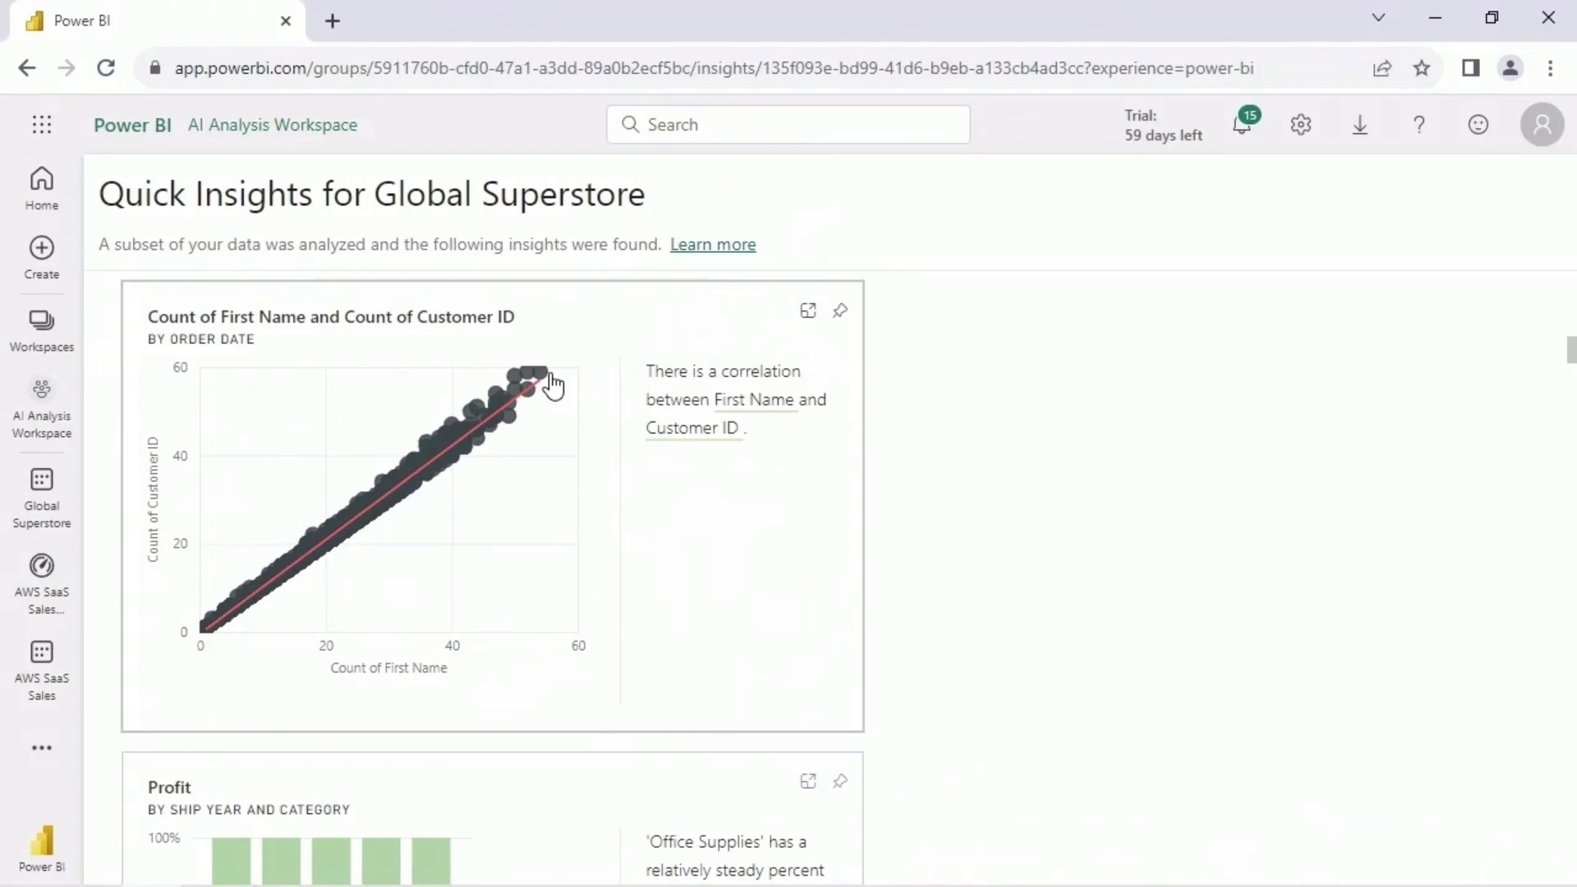
{"action": "scroll", "coordinate": [893, 444], "scroll_direction": "down", "scroll_amount": 5}
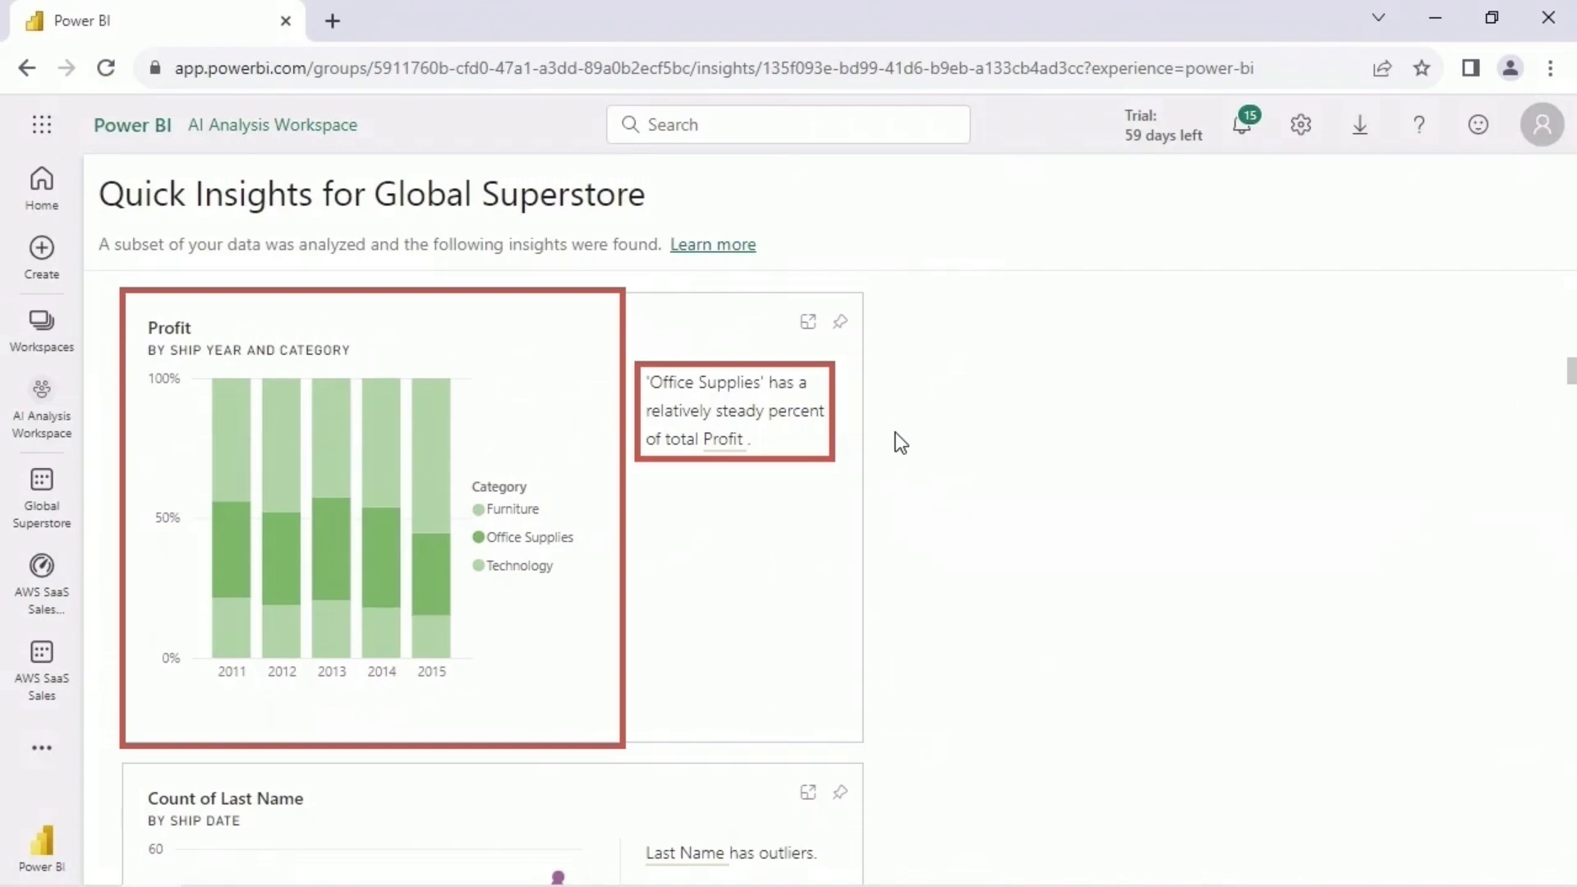
{"action": "scroll", "coordinate": [900, 443], "scroll_direction": "down", "scroll_amount": 5}
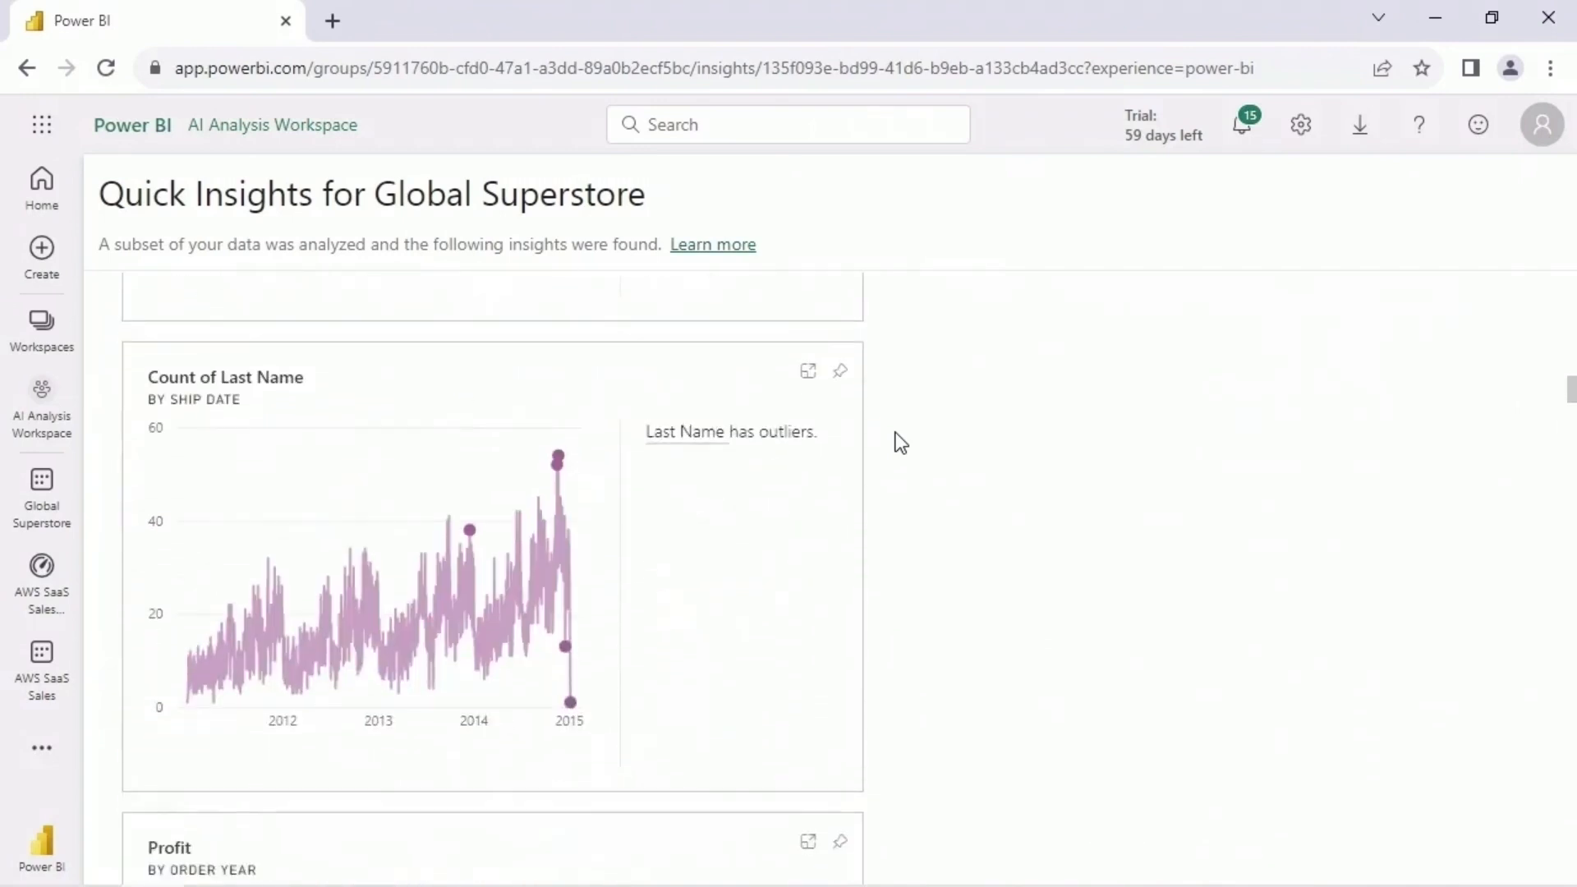
{"action": "mouse_move", "coordinate": [570, 654]}
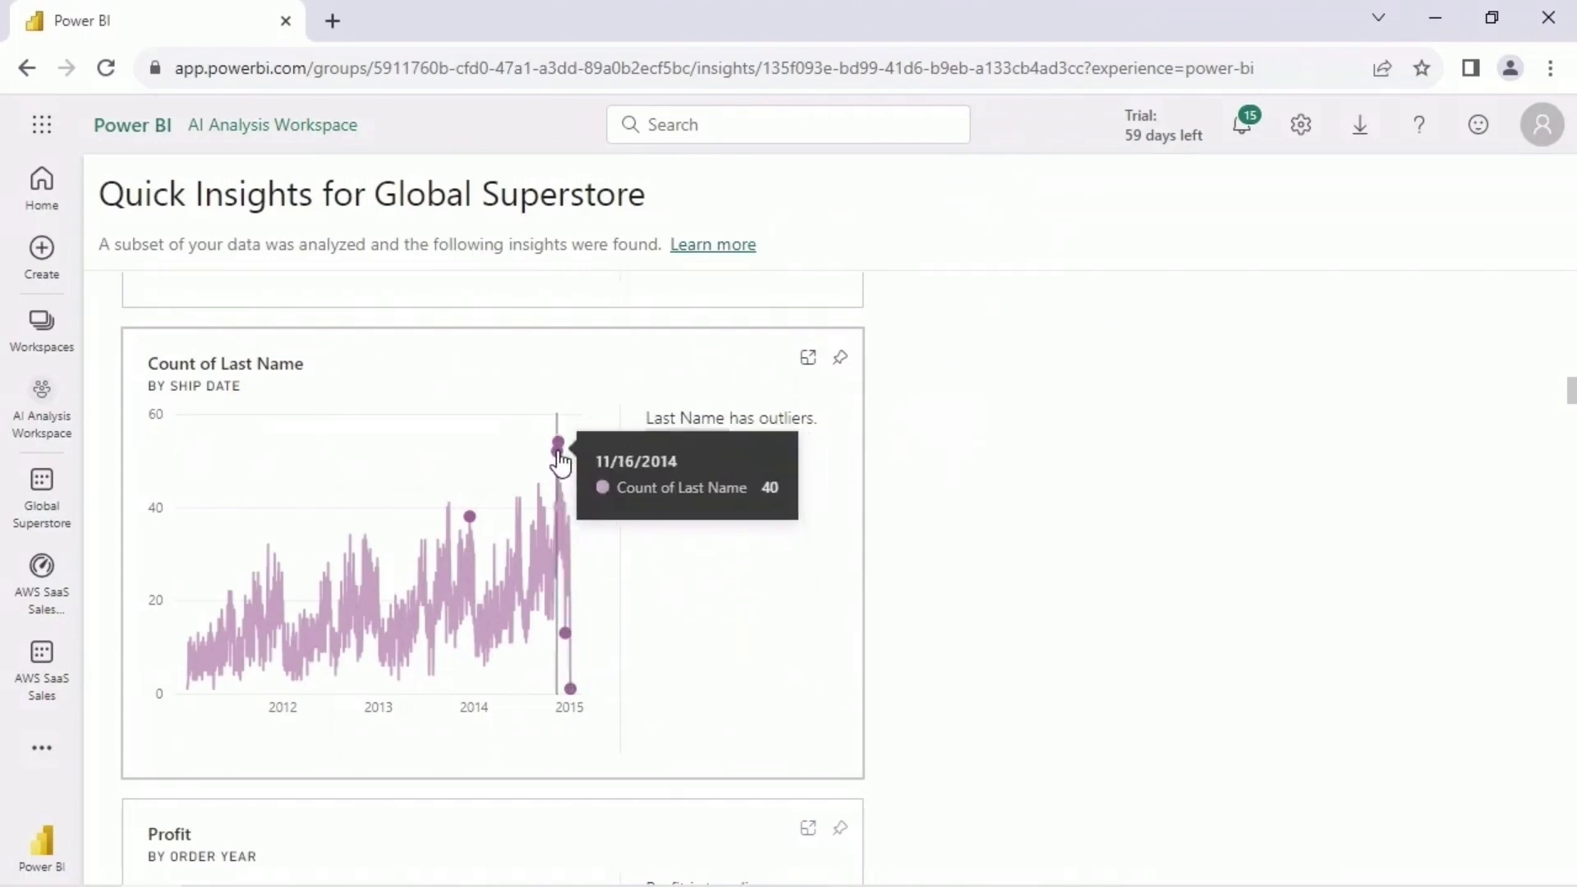
- Inspect the two outliers in Profit and Average of Shipping Cost by Postal Code, and check the visual's filters in Focus mode
{"action": "scroll", "coordinate": [778, 451], "scroll_direction": "down", "scroll_amount": 10}
{"action": "scroll", "coordinate": [830, 450], "scroll_direction": "down", "scroll_amount": 2}
{"action": "mouse_move", "coordinate": [333, 430]}
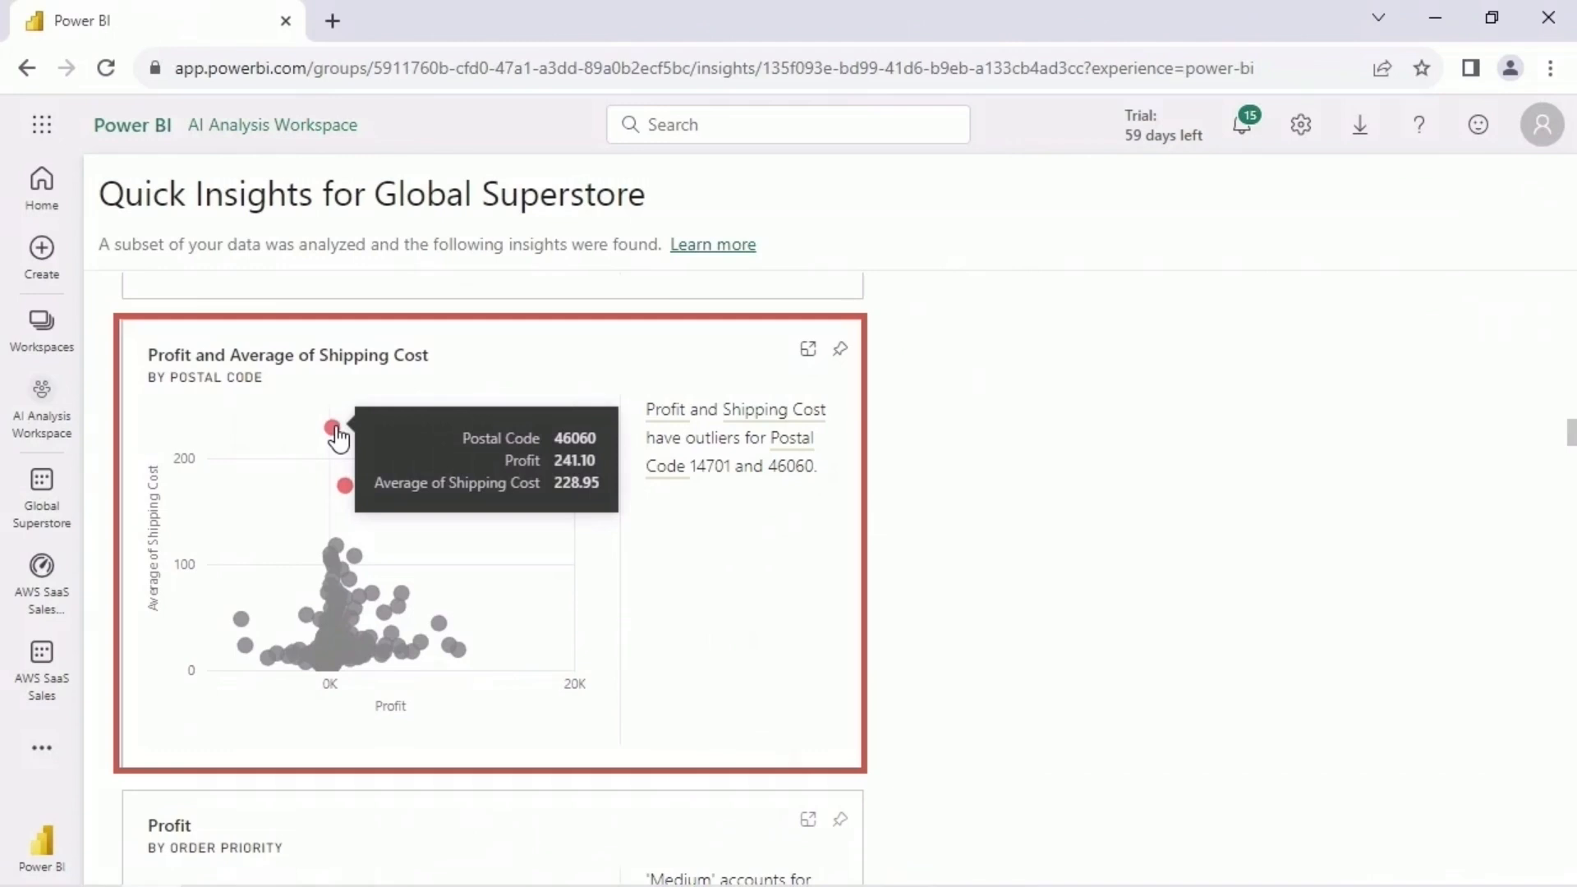
{"action": "mouse_move", "coordinate": [348, 486]}
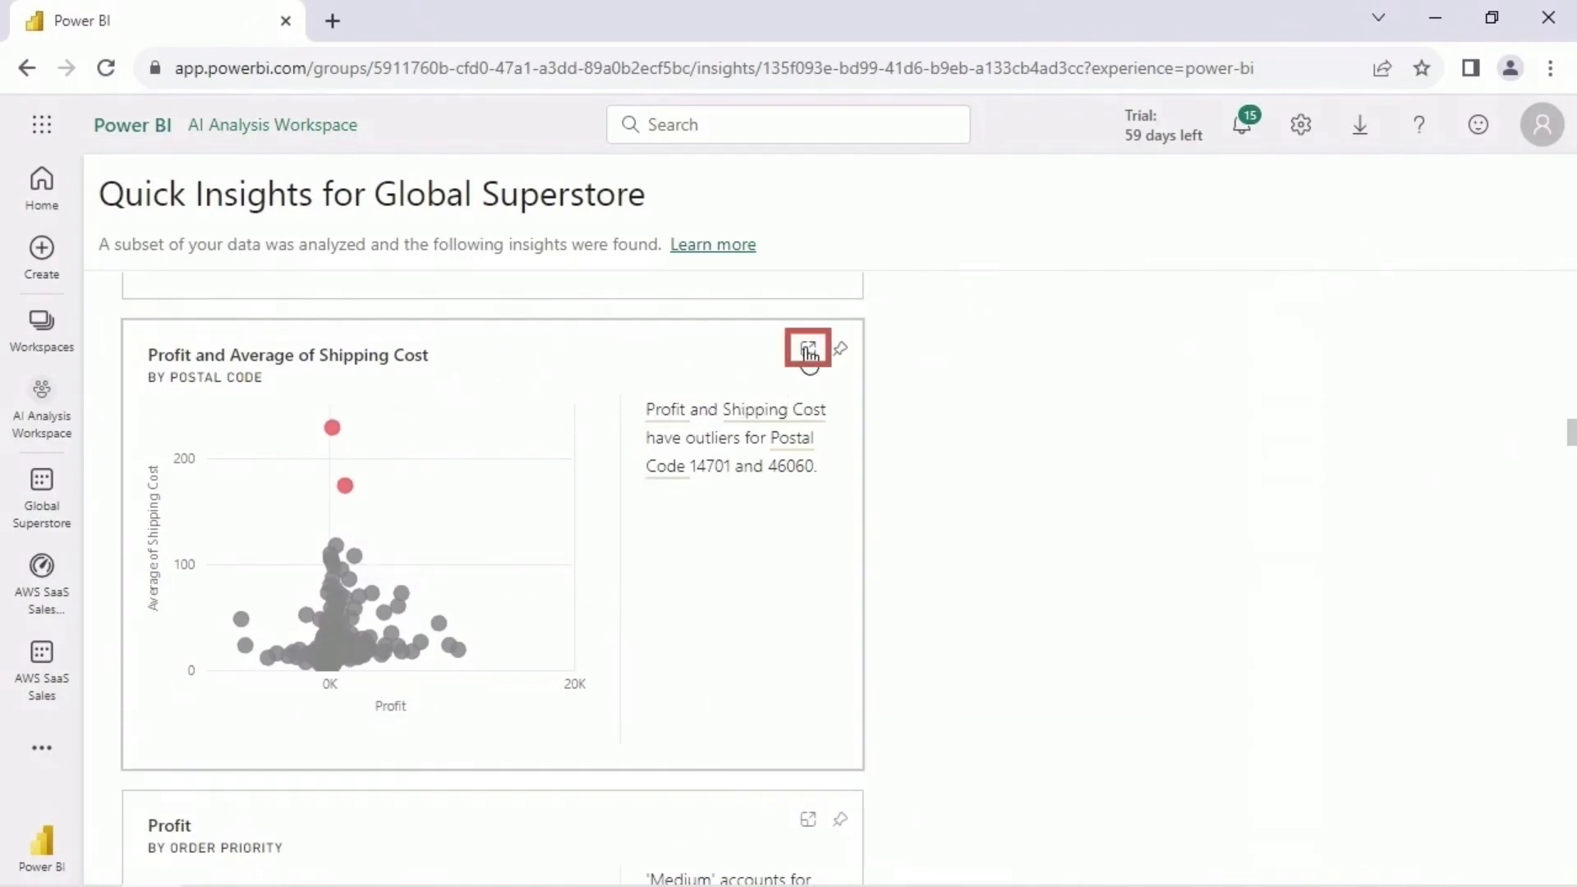
{"action": "left_click", "coordinate": [808, 351]}
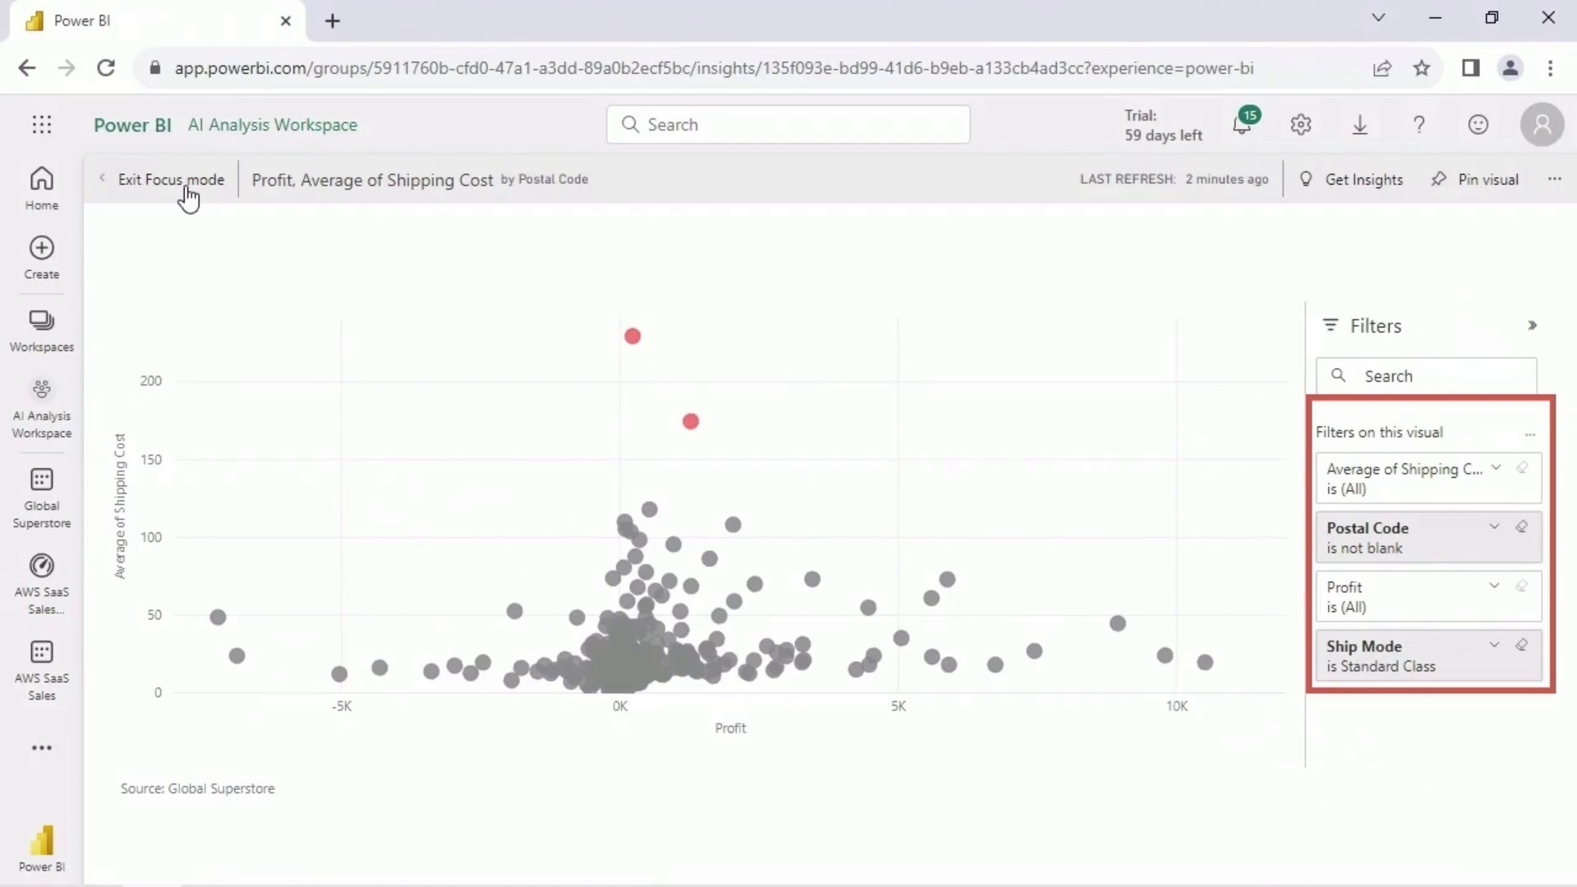
{"action": "left_click", "coordinate": [187, 197]}
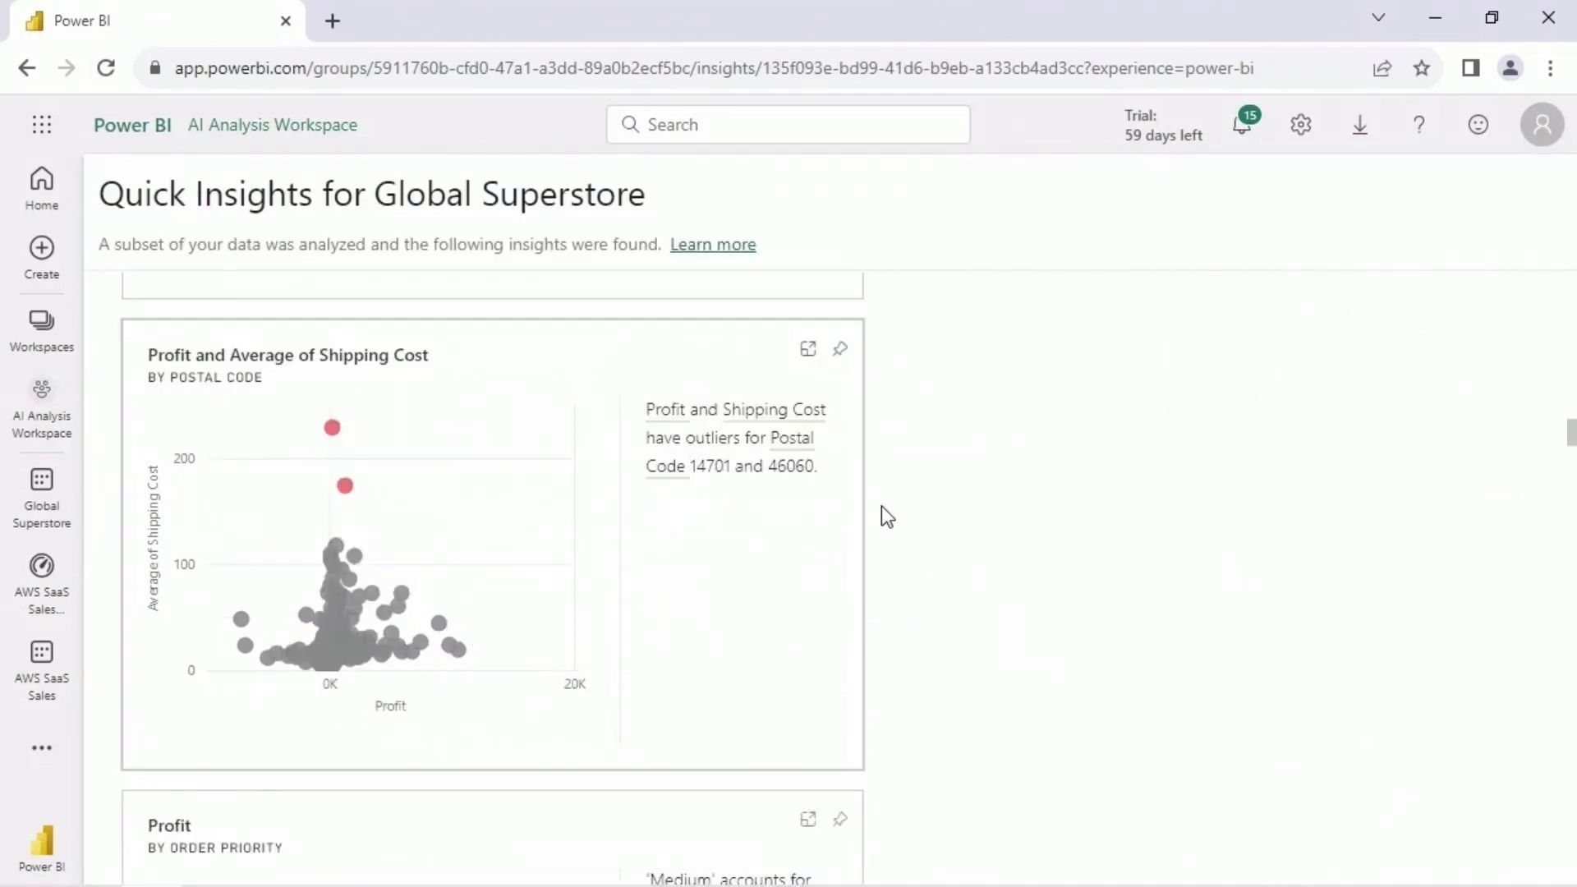
- Review the insights from Profit by Order Priority through the Count of First Name outliers by Ship Date
{"action": "scroll", "coordinate": [881, 514], "scroll_direction": "down", "scroll_amount": 5}
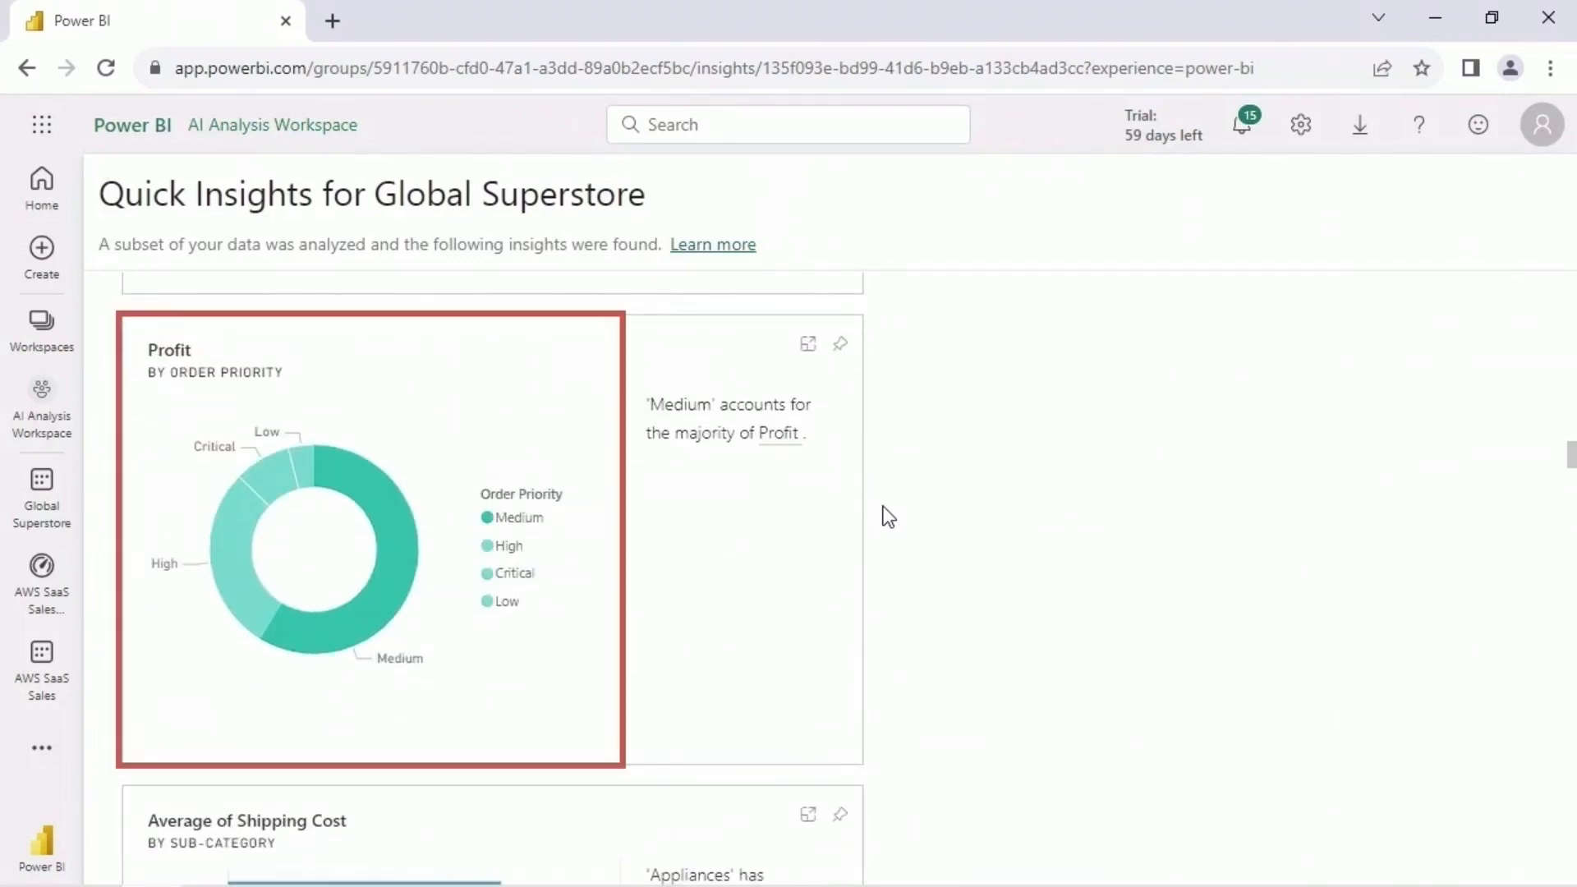
{"action": "scroll", "coordinate": [887, 515], "scroll_direction": "down", "scroll_amount": 15}
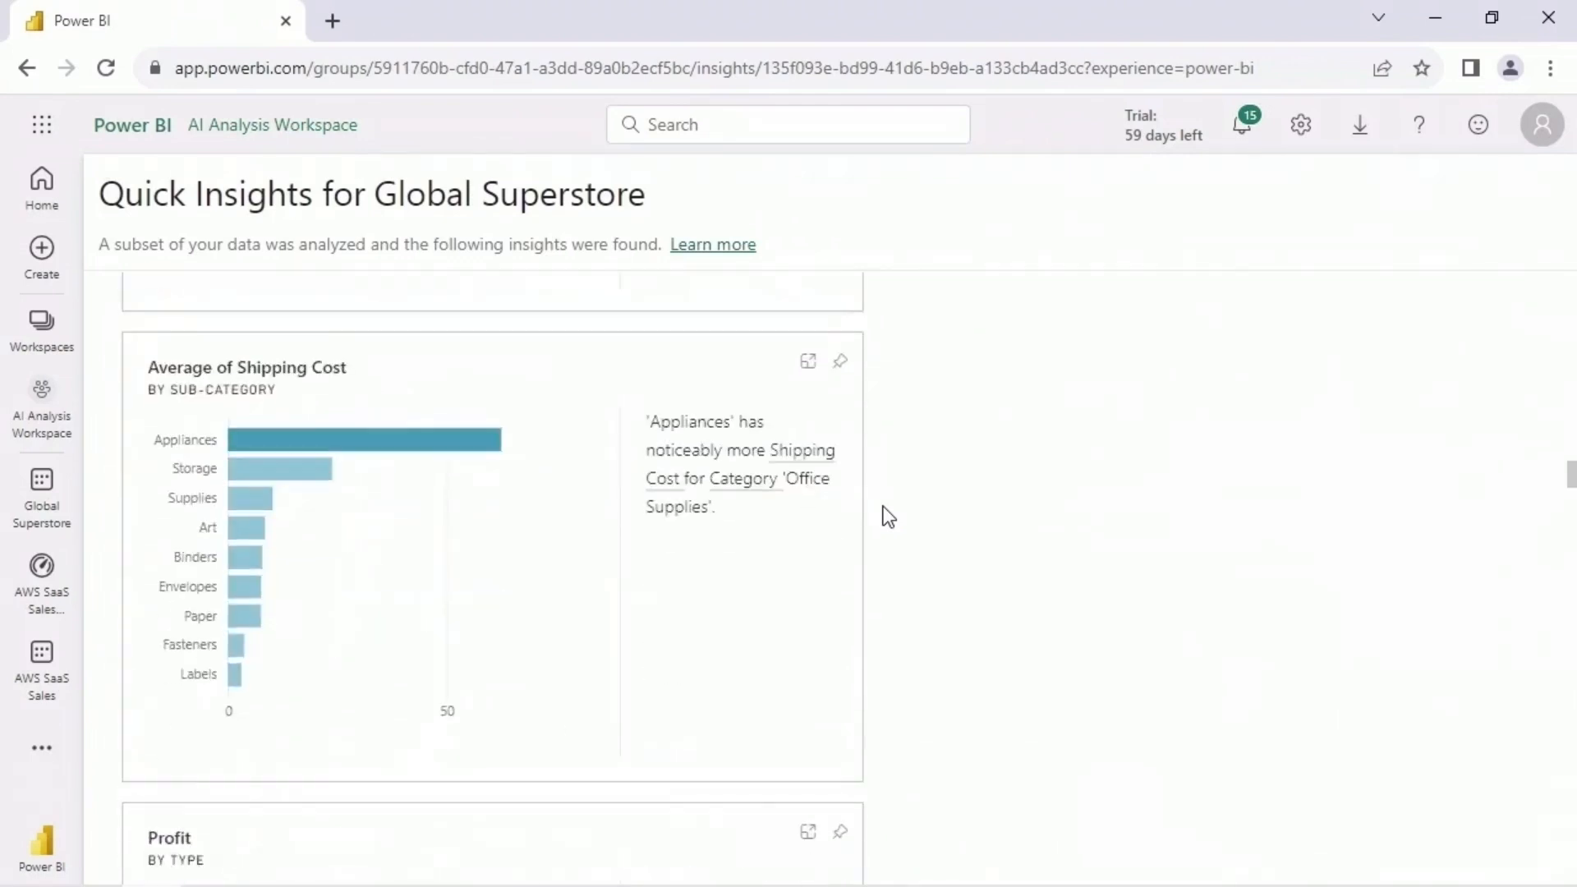
{"action": "mouse_move", "coordinate": [541, 465]}
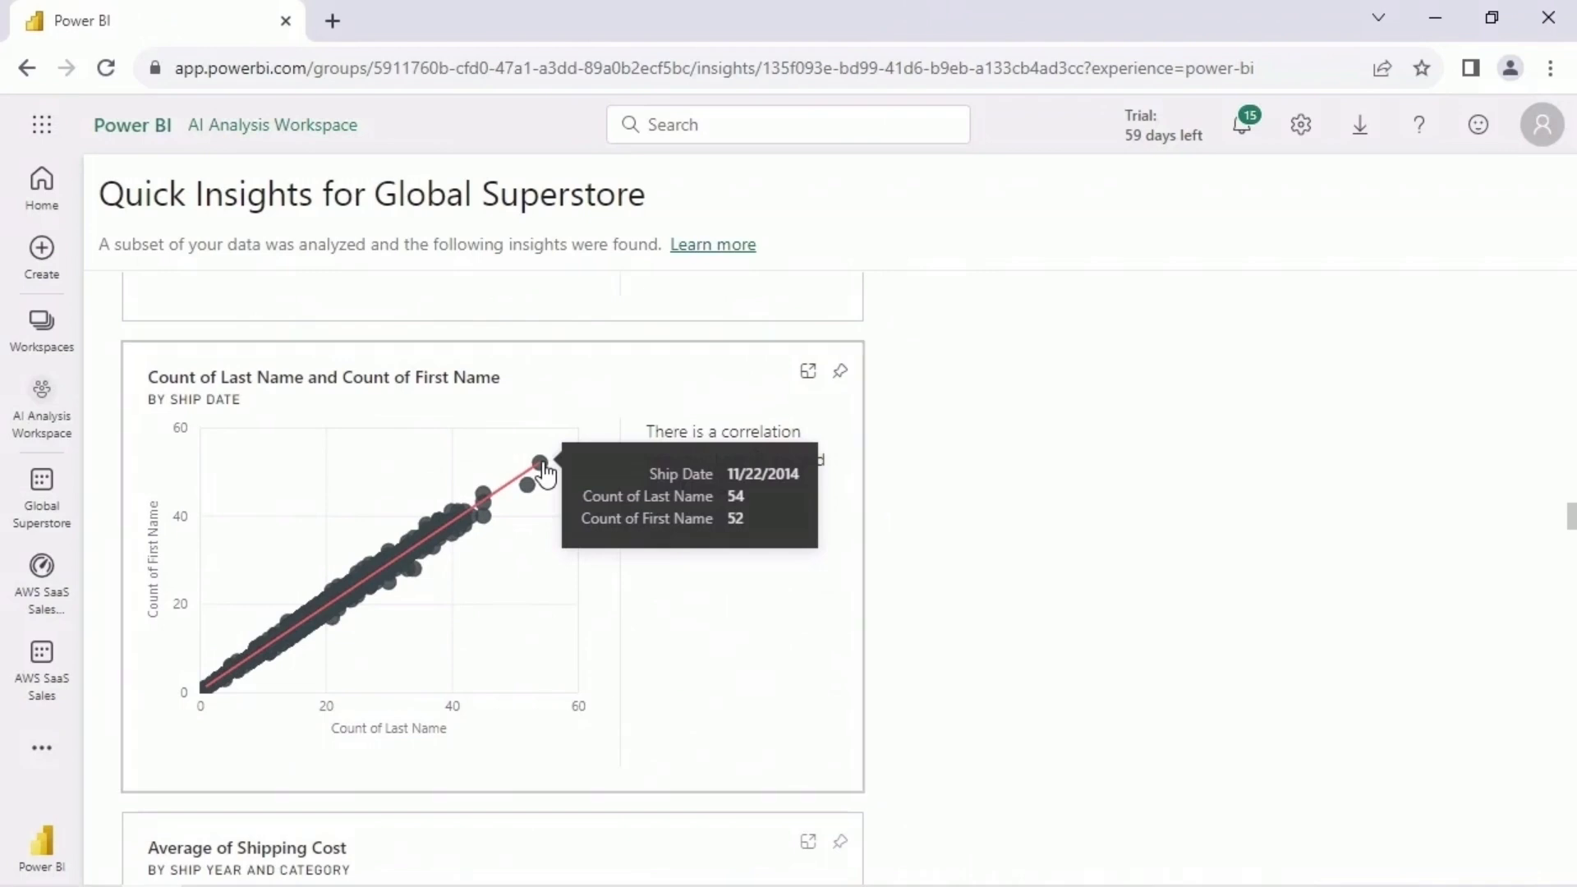
{"action": "scroll", "coordinate": [911, 495], "scroll_direction": "down", "scroll_amount": 10}
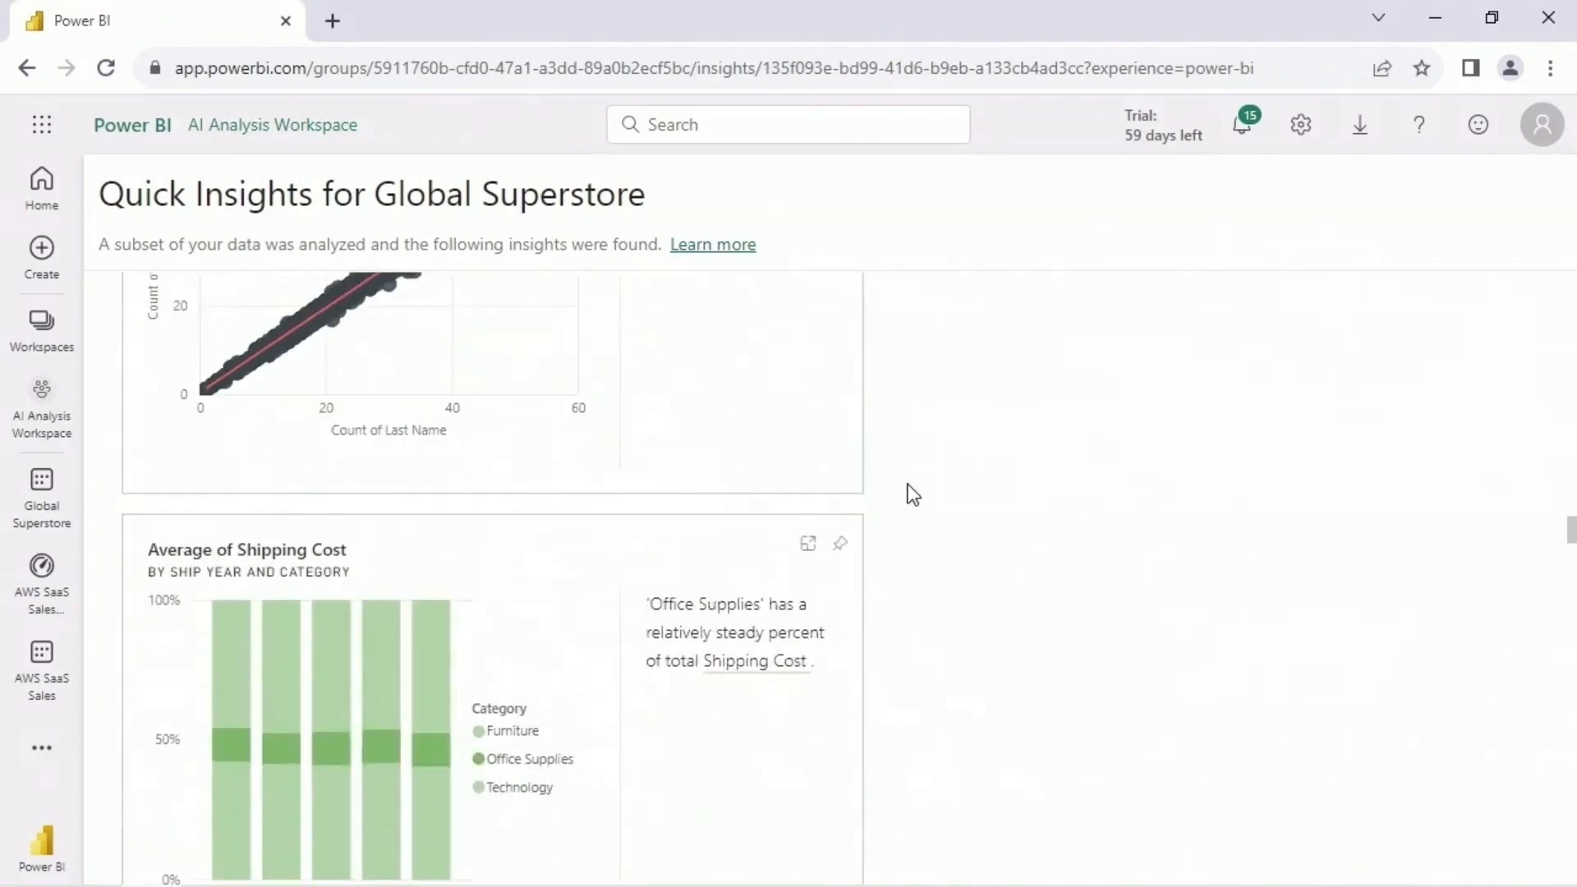
{"action": "scroll", "coordinate": [911, 494], "scroll_direction": "down", "scroll_amount": 3}
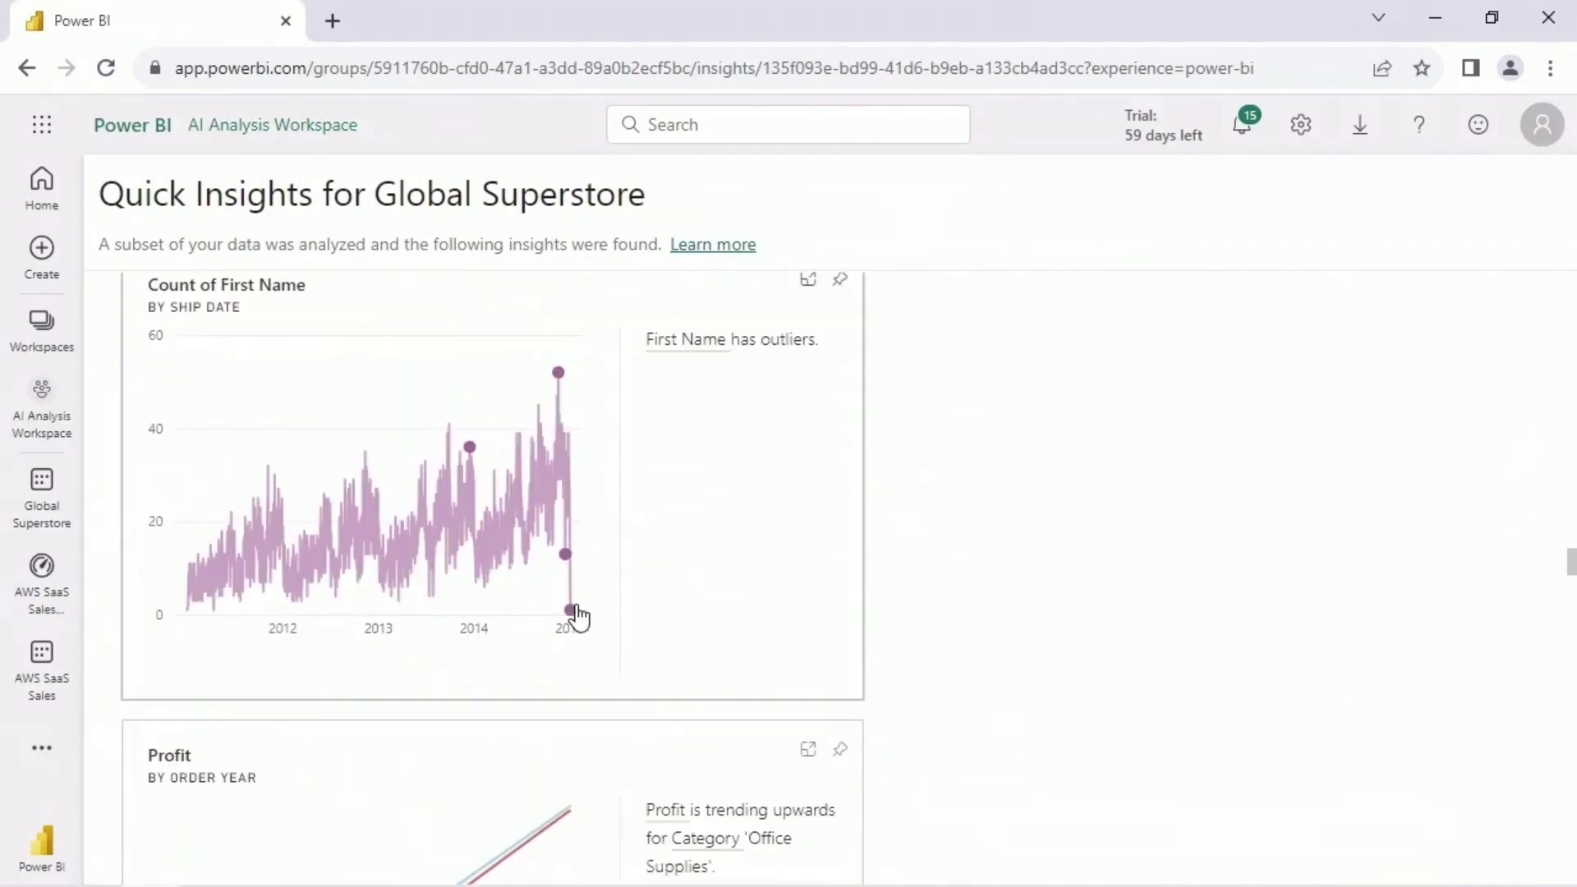
{"action": "mouse_move", "coordinate": [571, 597]}
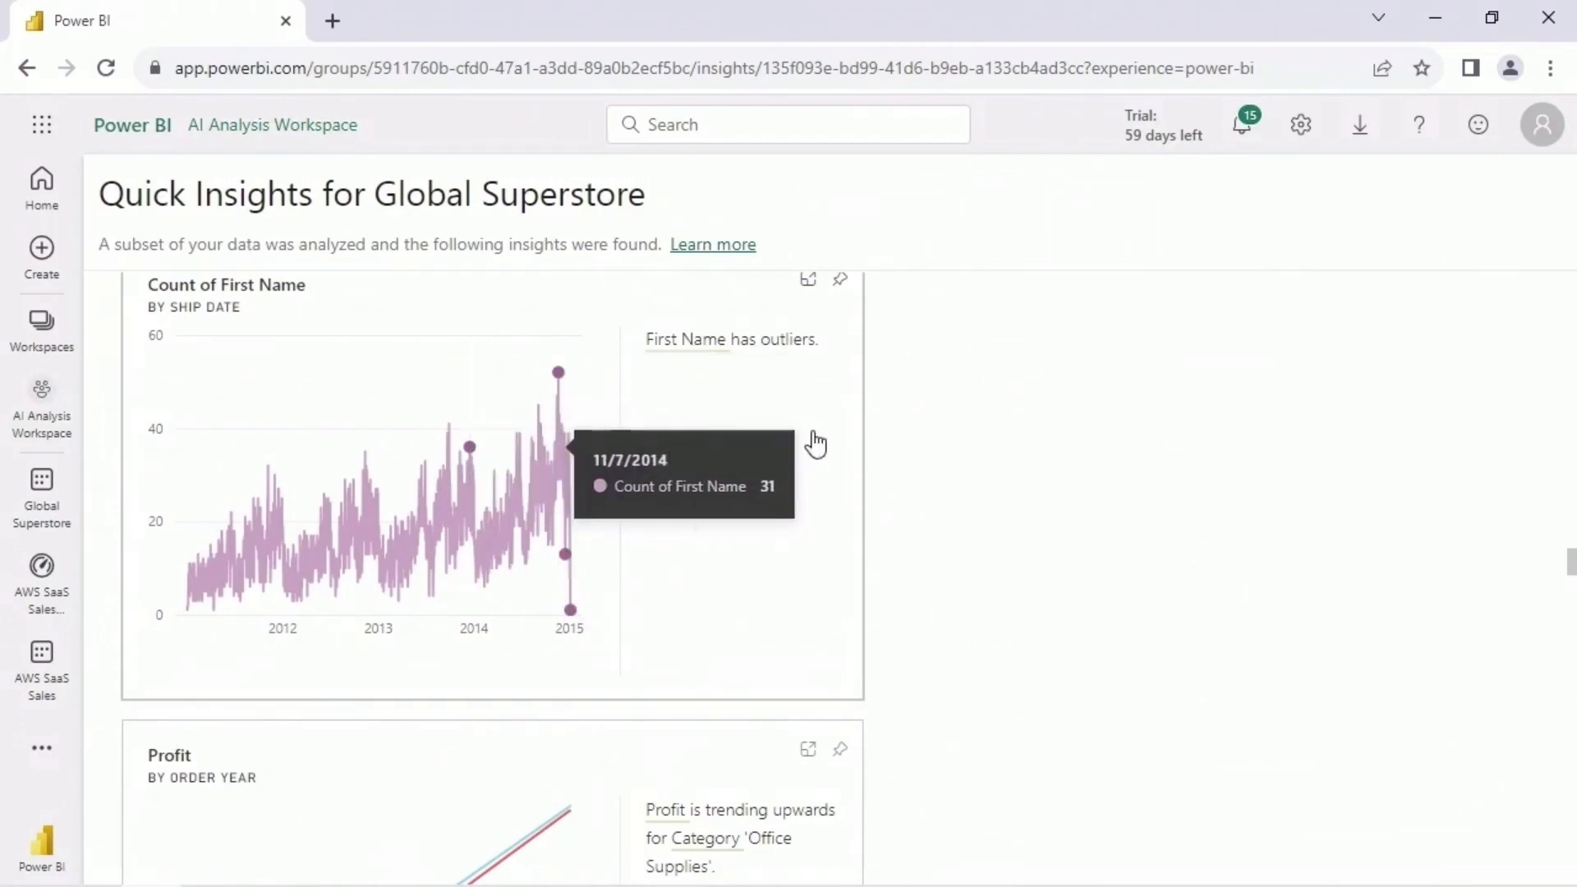
- Examine Profit by First Name and the Profit and Last Name correlation for the Standard Class ship mode
{"action": "scroll", "coordinate": [851, 436], "scroll_direction": "down", "scroll_amount": 6}
{"action": "scroll", "coordinate": [854, 439], "scroll_direction": "down", "scroll_amount": 10}
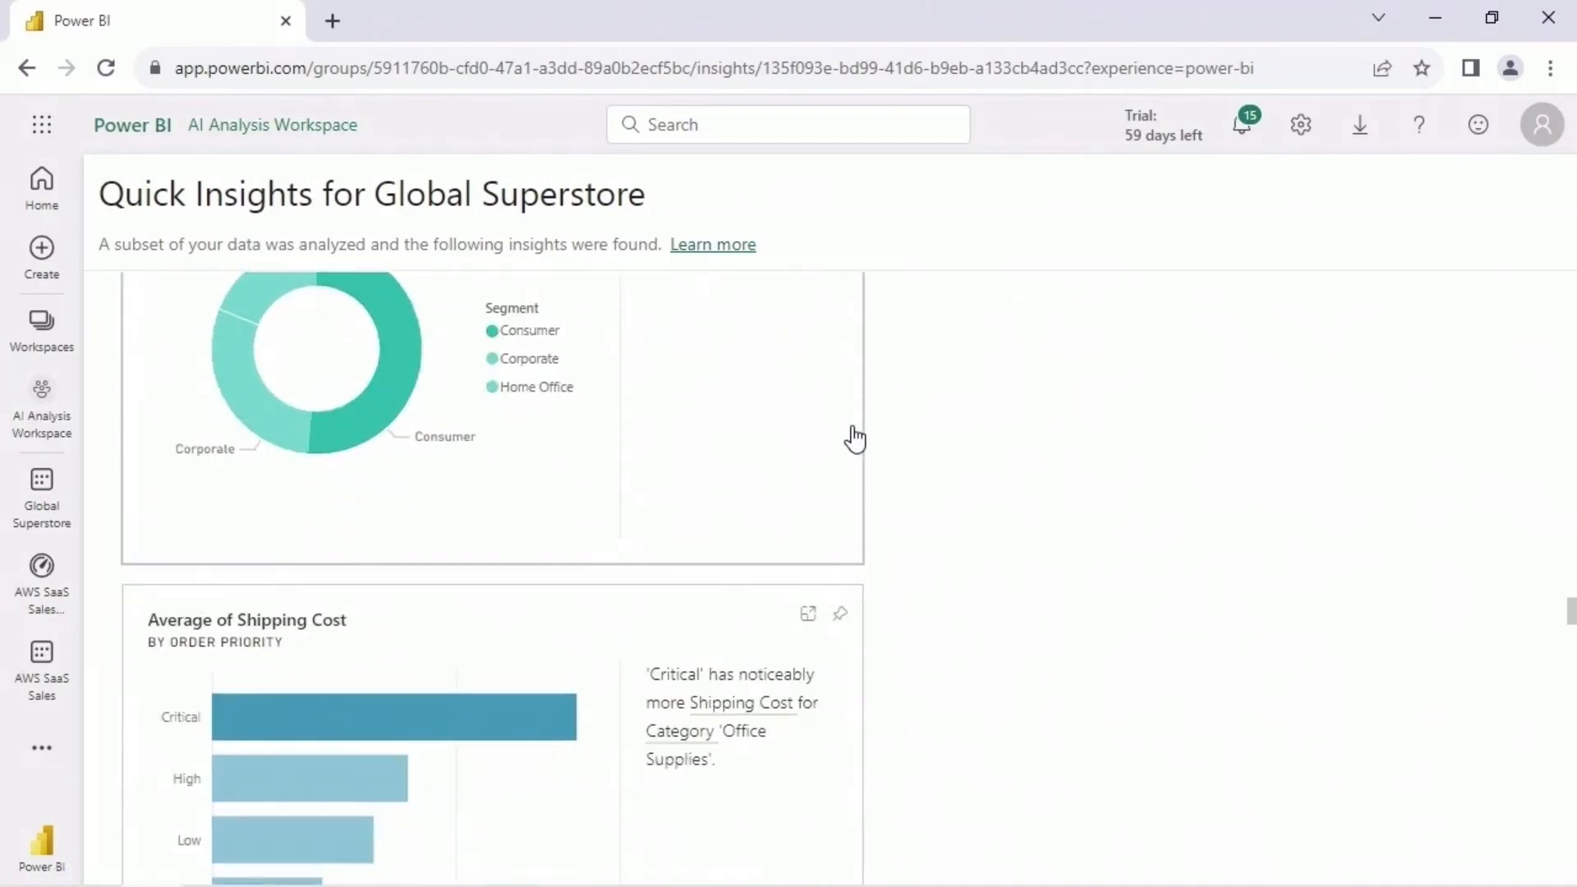
{"action": "scroll", "coordinate": [854, 439], "scroll_direction": "down", "scroll_amount": 6}
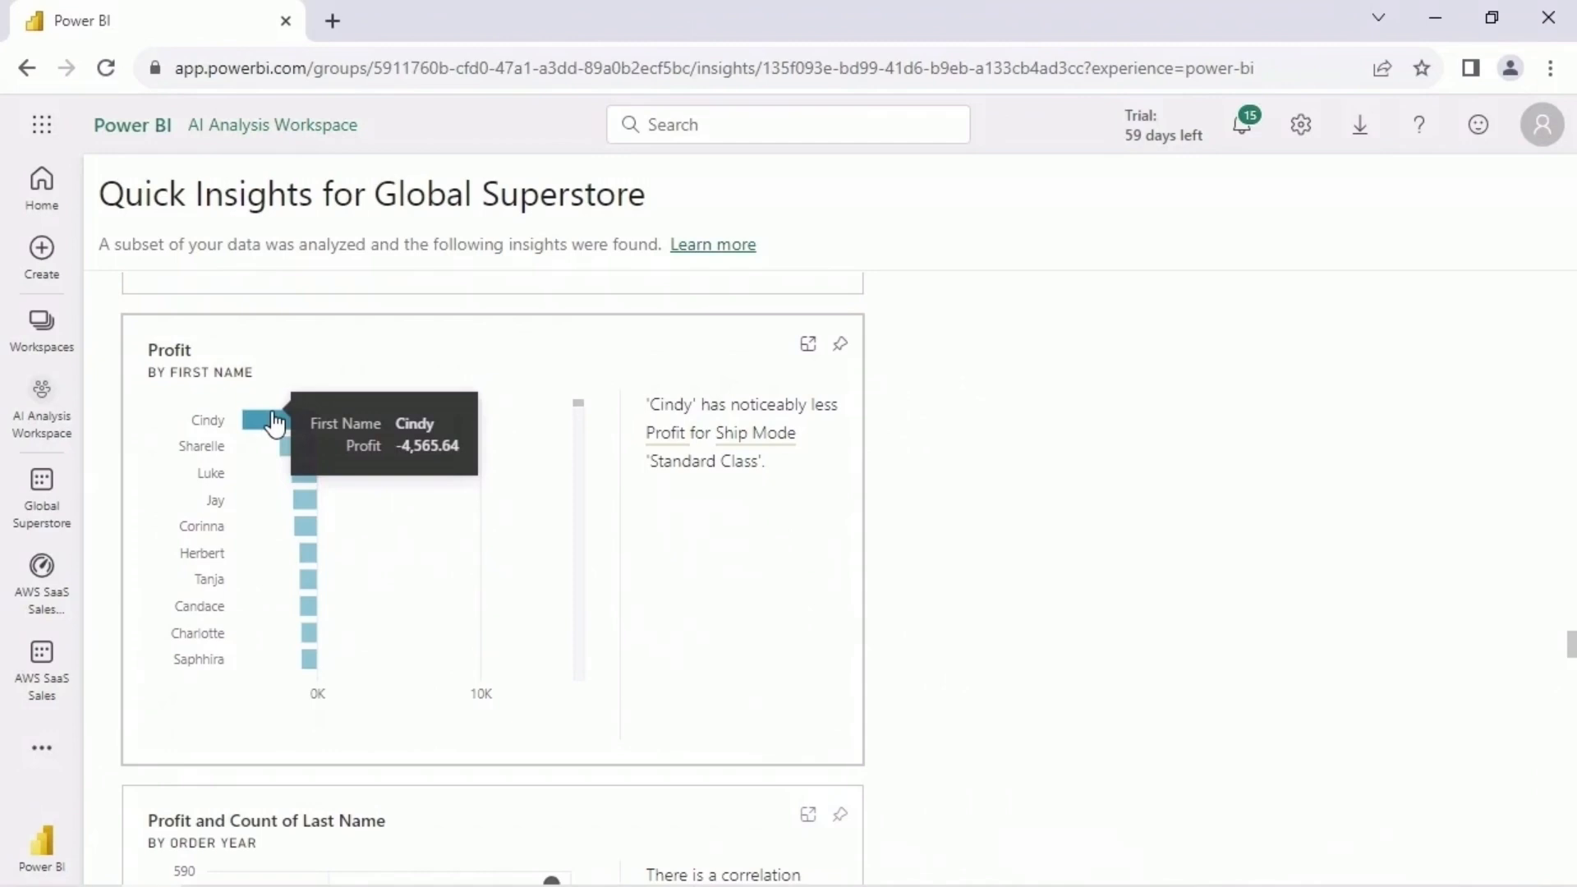
{"action": "mouse_move", "coordinate": [578, 403]}
{"action": "left_mouse_down"}
{"action": "mouse_move", "coordinate": [578, 677]}
{"action": "mouse_move", "coordinate": [599, 389]}
{"action": "left_mouse_up"}
{"action": "scroll", "coordinate": [873, 507], "scroll_direction": "down", "scroll_amount": 4}
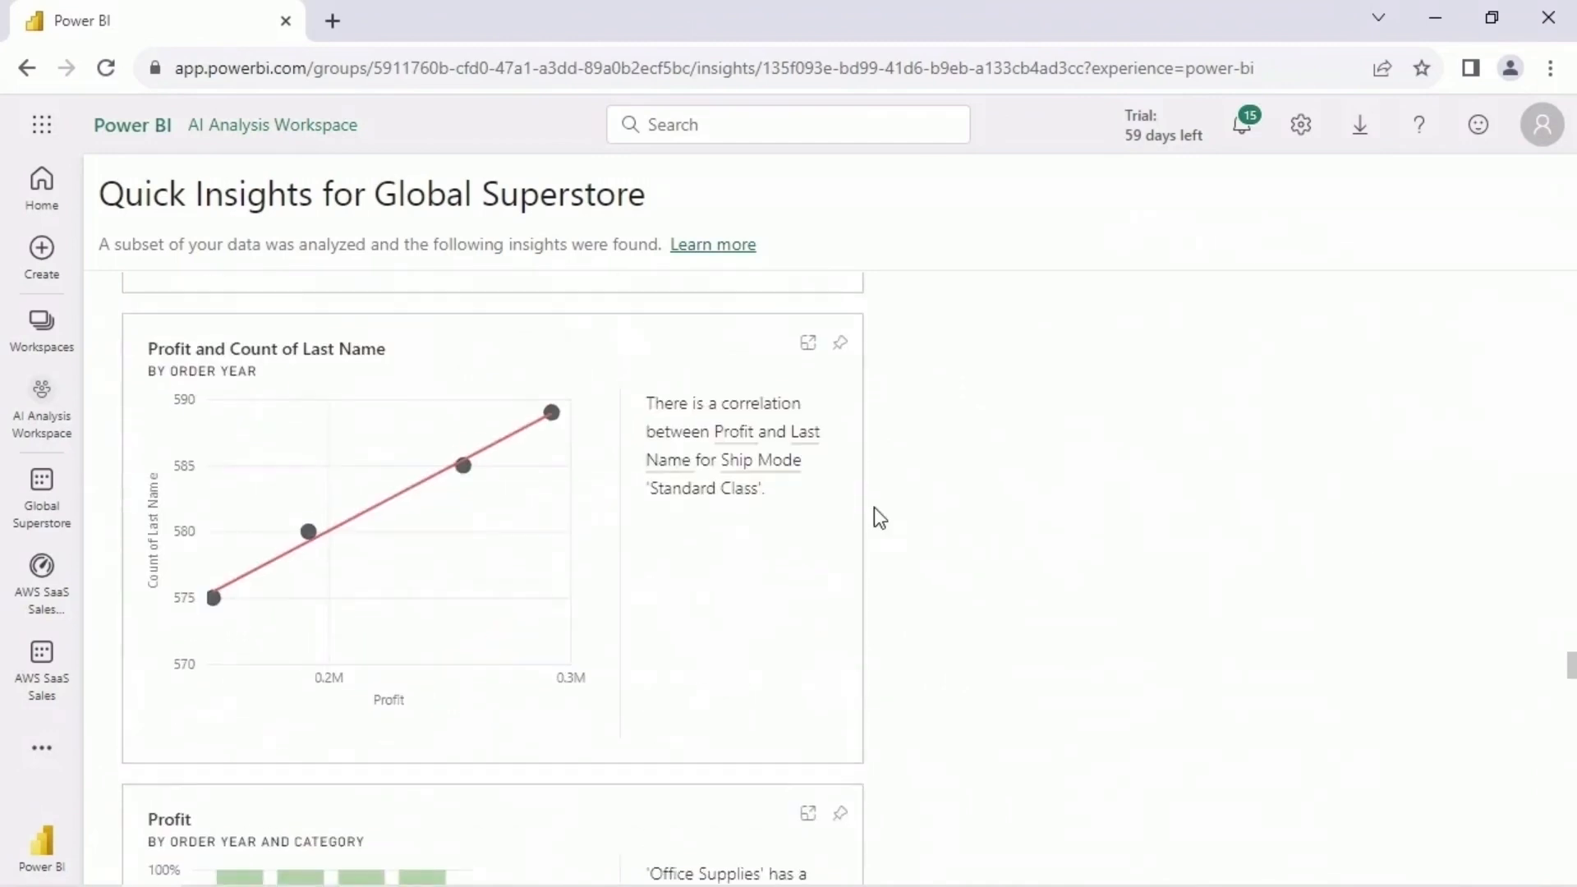
- Review the insights from Profit by Order Year and Category through Profit by Ship Mode for the Office Supplies category
{"action": "scroll", "coordinate": [868, 525], "scroll_direction": "down", "scroll_amount": 5}
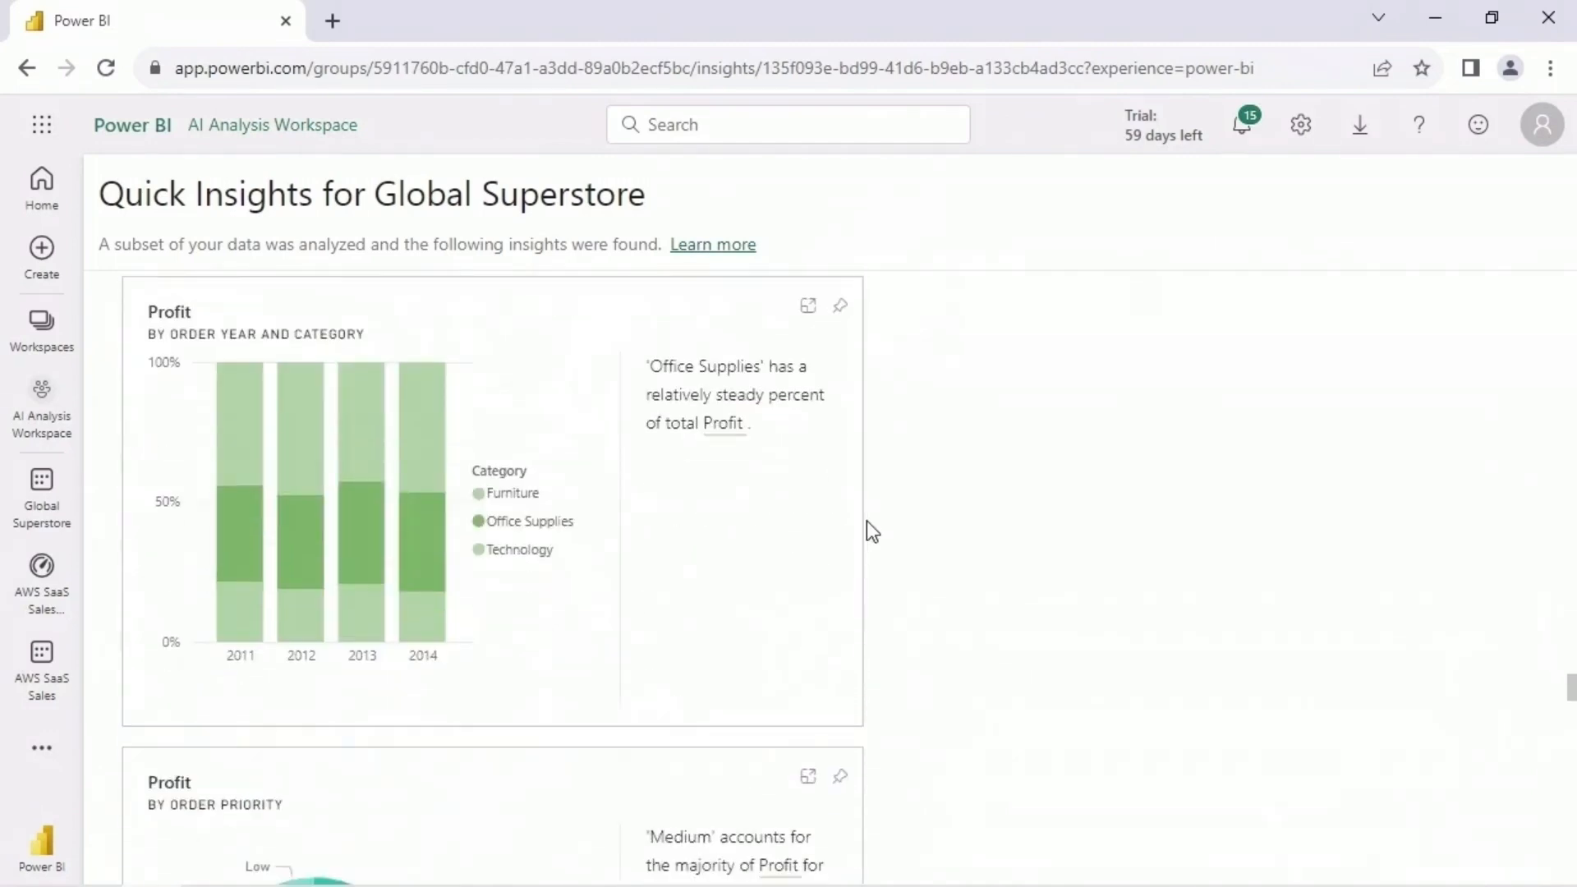
{"action": "scroll", "coordinate": [872, 532], "scroll_direction": "down", "scroll_amount": 10}
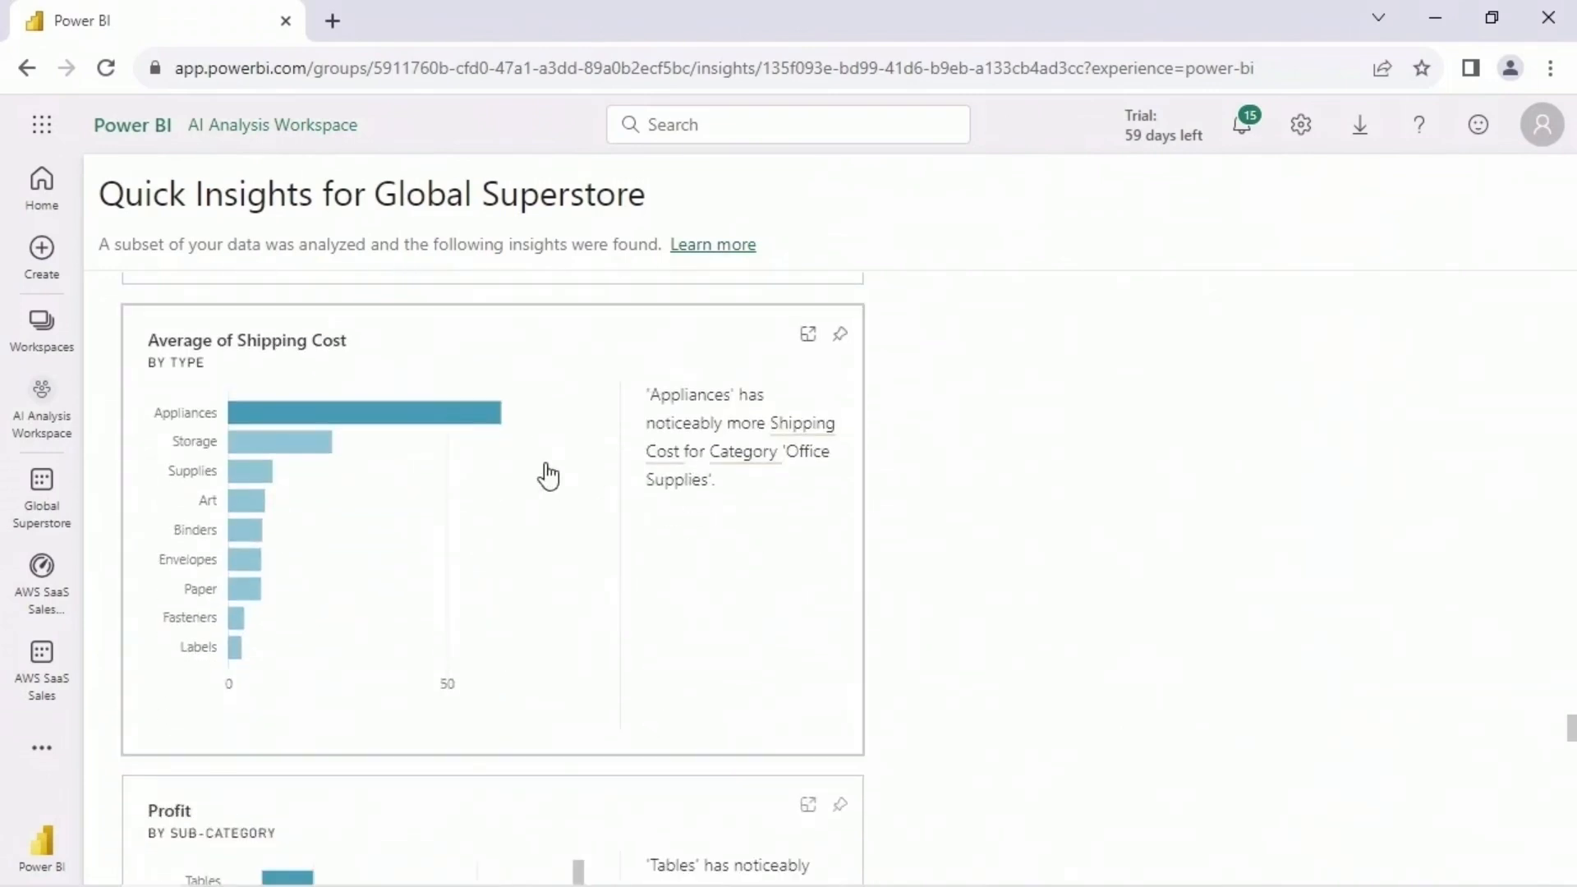
{"action": "mouse_move", "coordinate": [445, 428]}
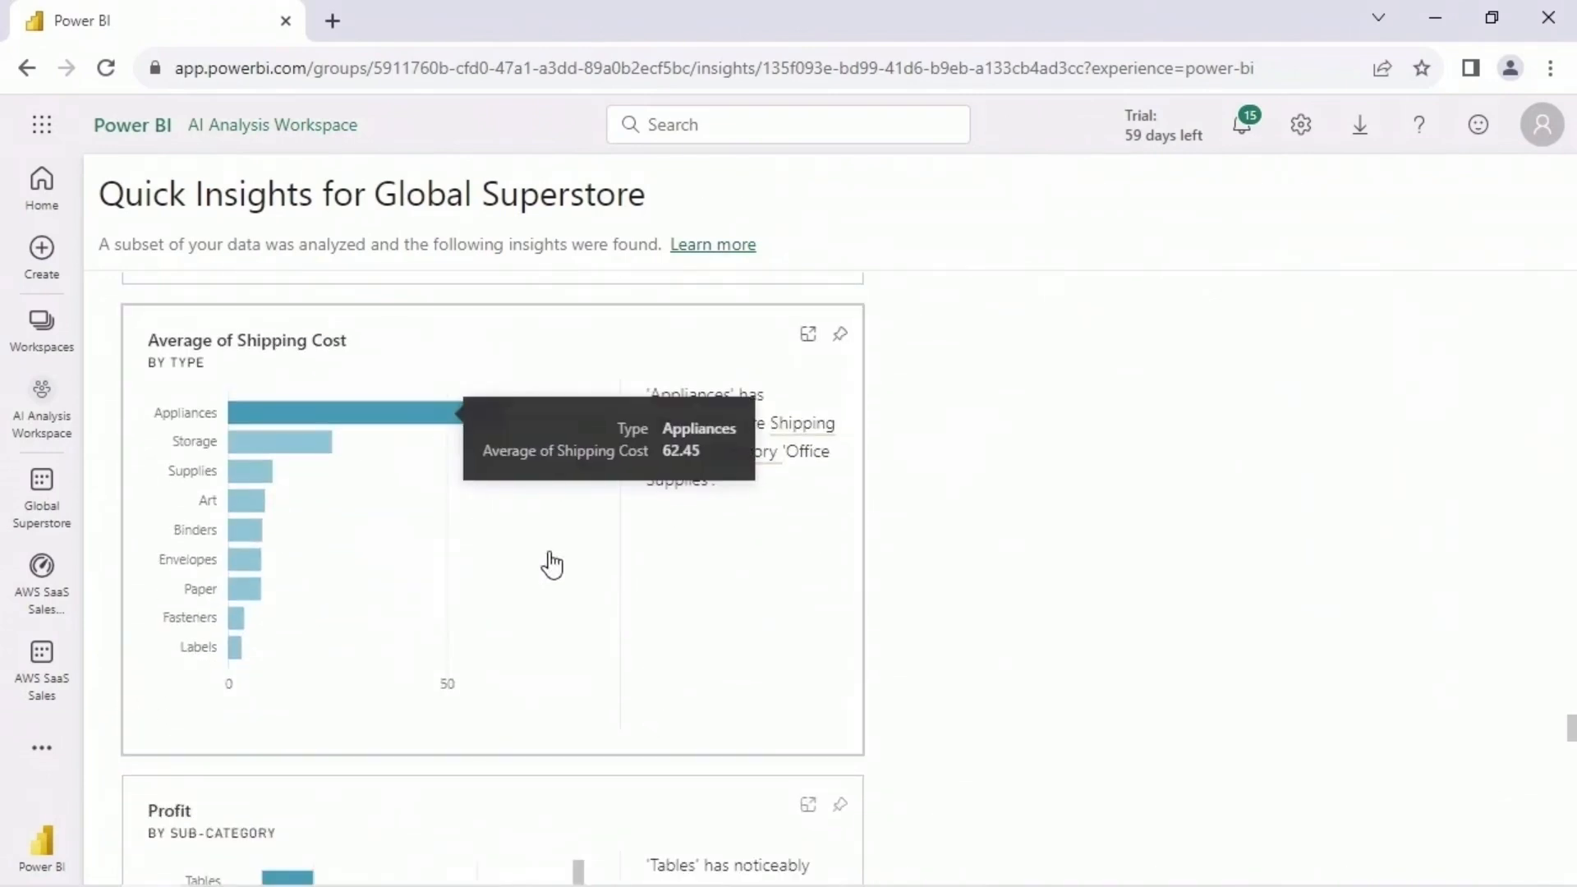
{"action": "scroll", "coordinate": [801, 548], "scroll_direction": "down", "scroll_amount": 4}
{"action": "scroll", "coordinate": [801, 549], "scroll_direction": "down", "scroll_amount": 5}
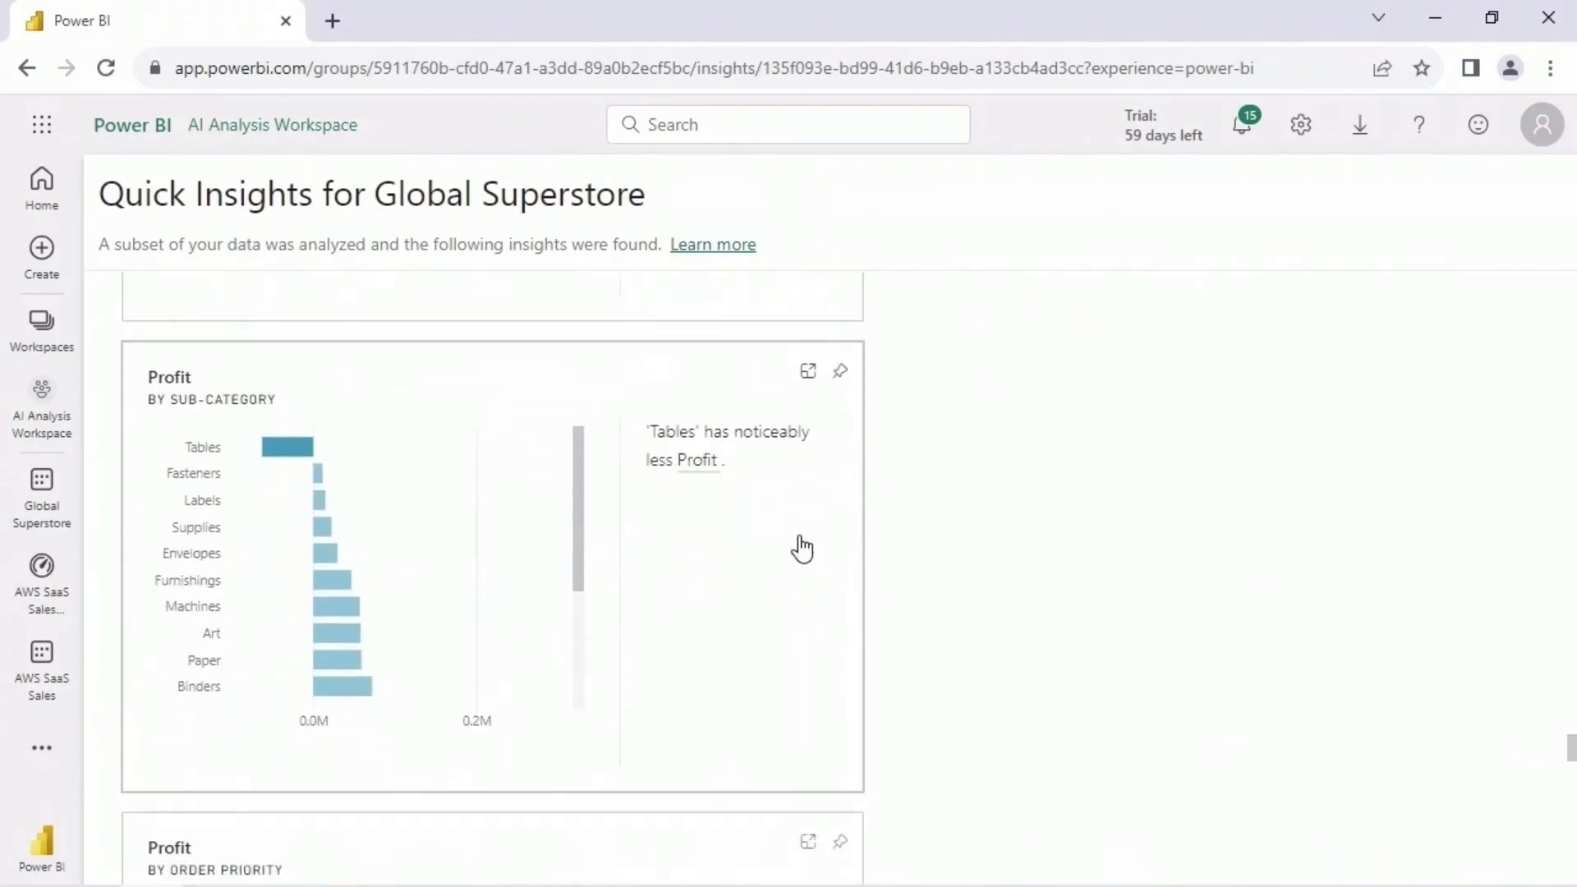
{"action": "scroll", "coordinate": [802, 547], "scroll_direction": "down", "scroll_amount": 3}
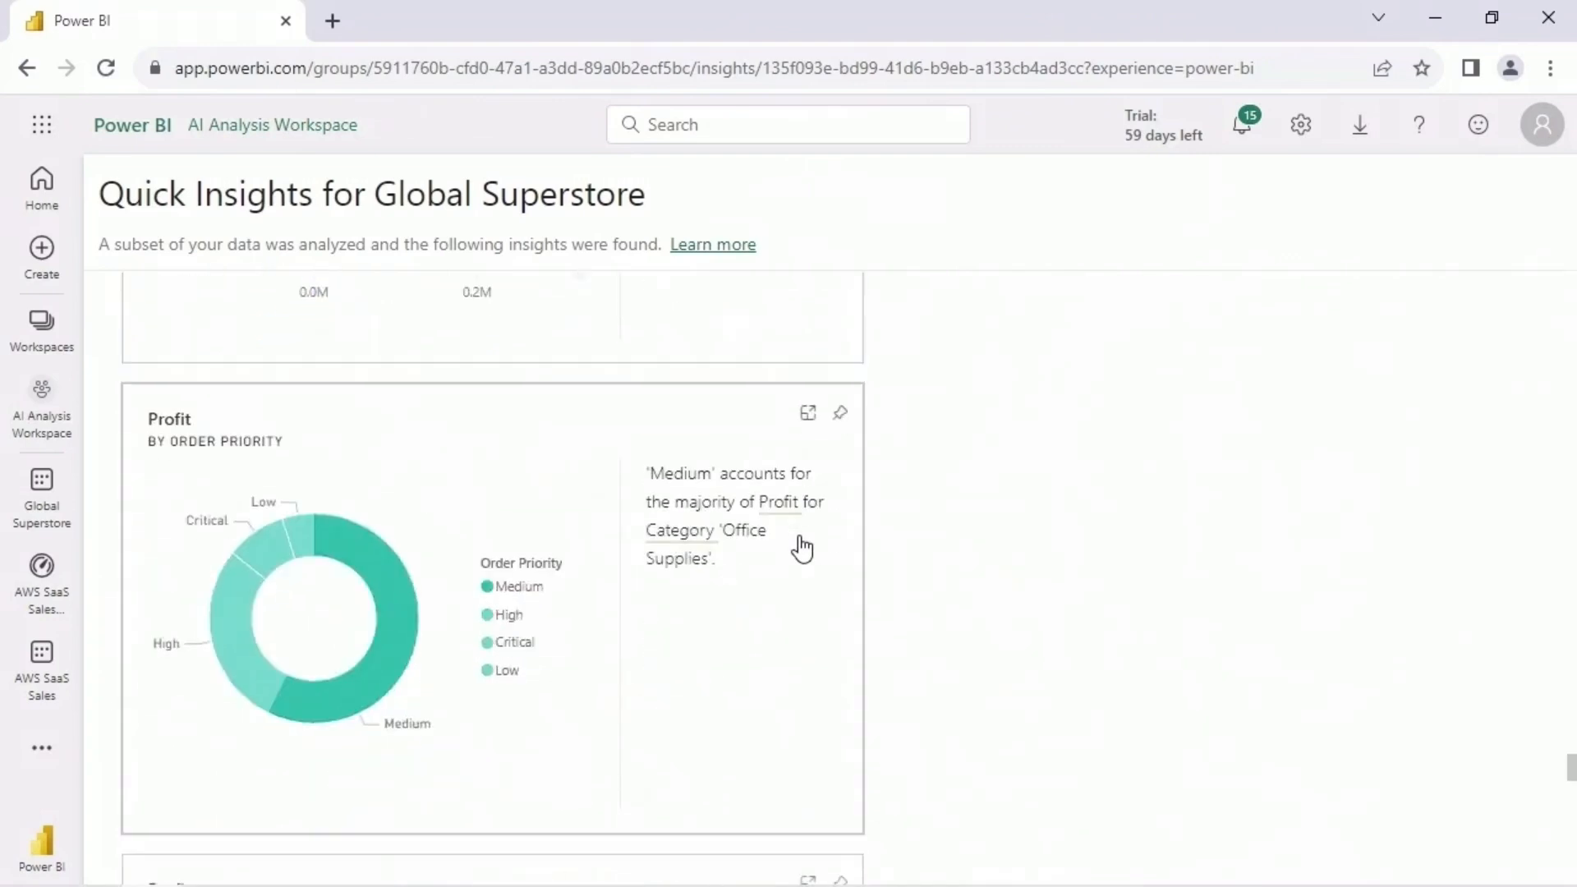
{"action": "scroll", "coordinate": [802, 548], "scroll_direction": "down", "scroll_amount": 6}
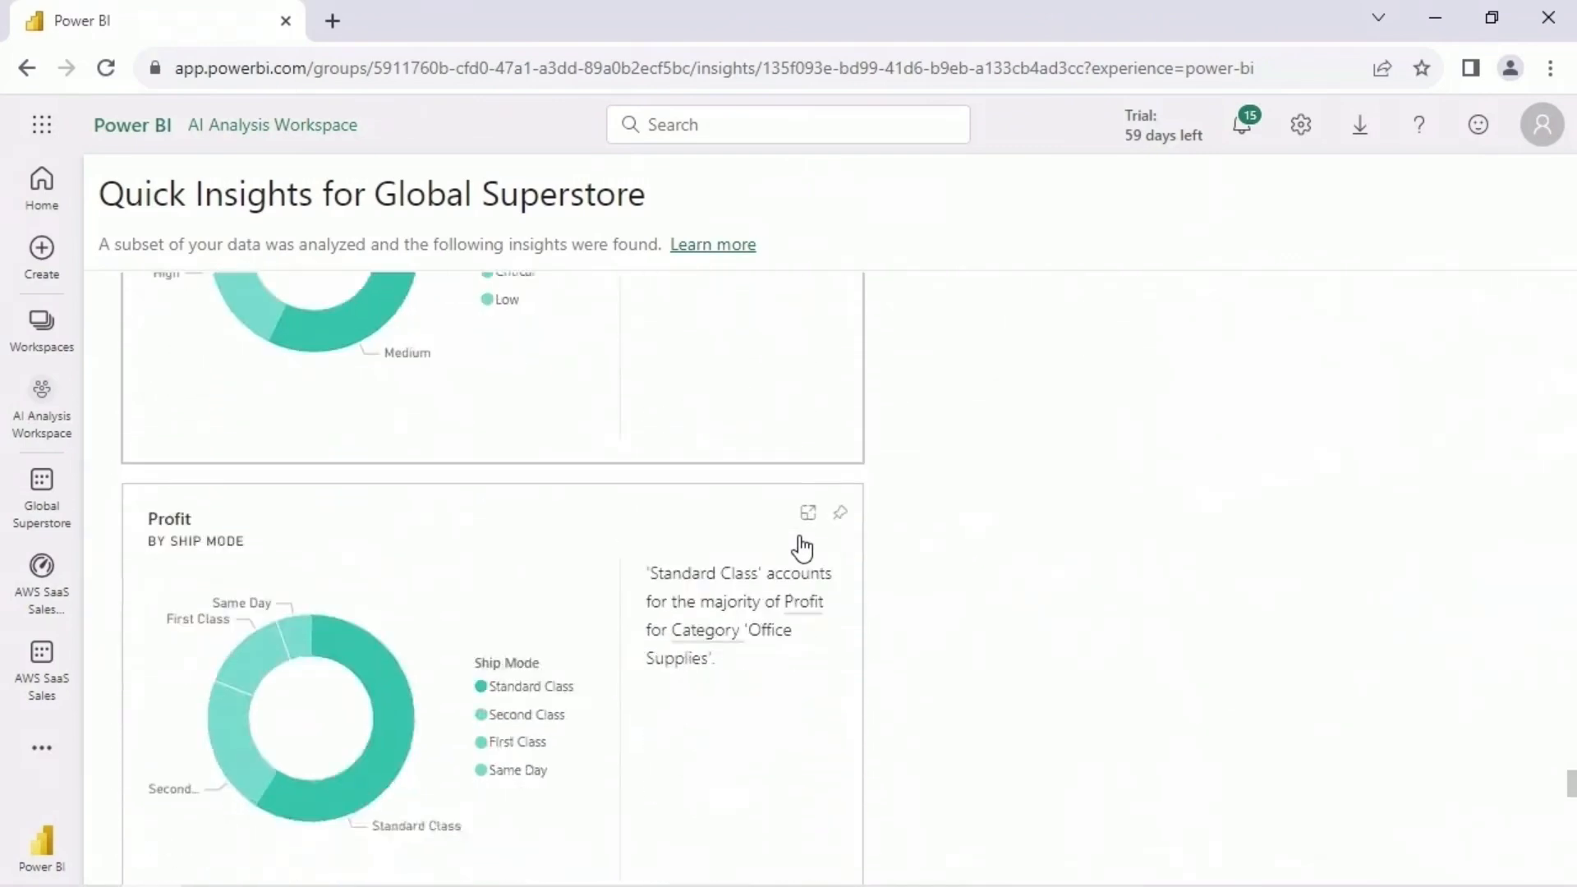
- Review the insights from Profit by Segment for Standard Class through Average of Shipping Cost by Segment for Office Supplies
{"action": "scroll", "coordinate": [803, 549], "scroll_direction": "down", "scroll_amount": 5}
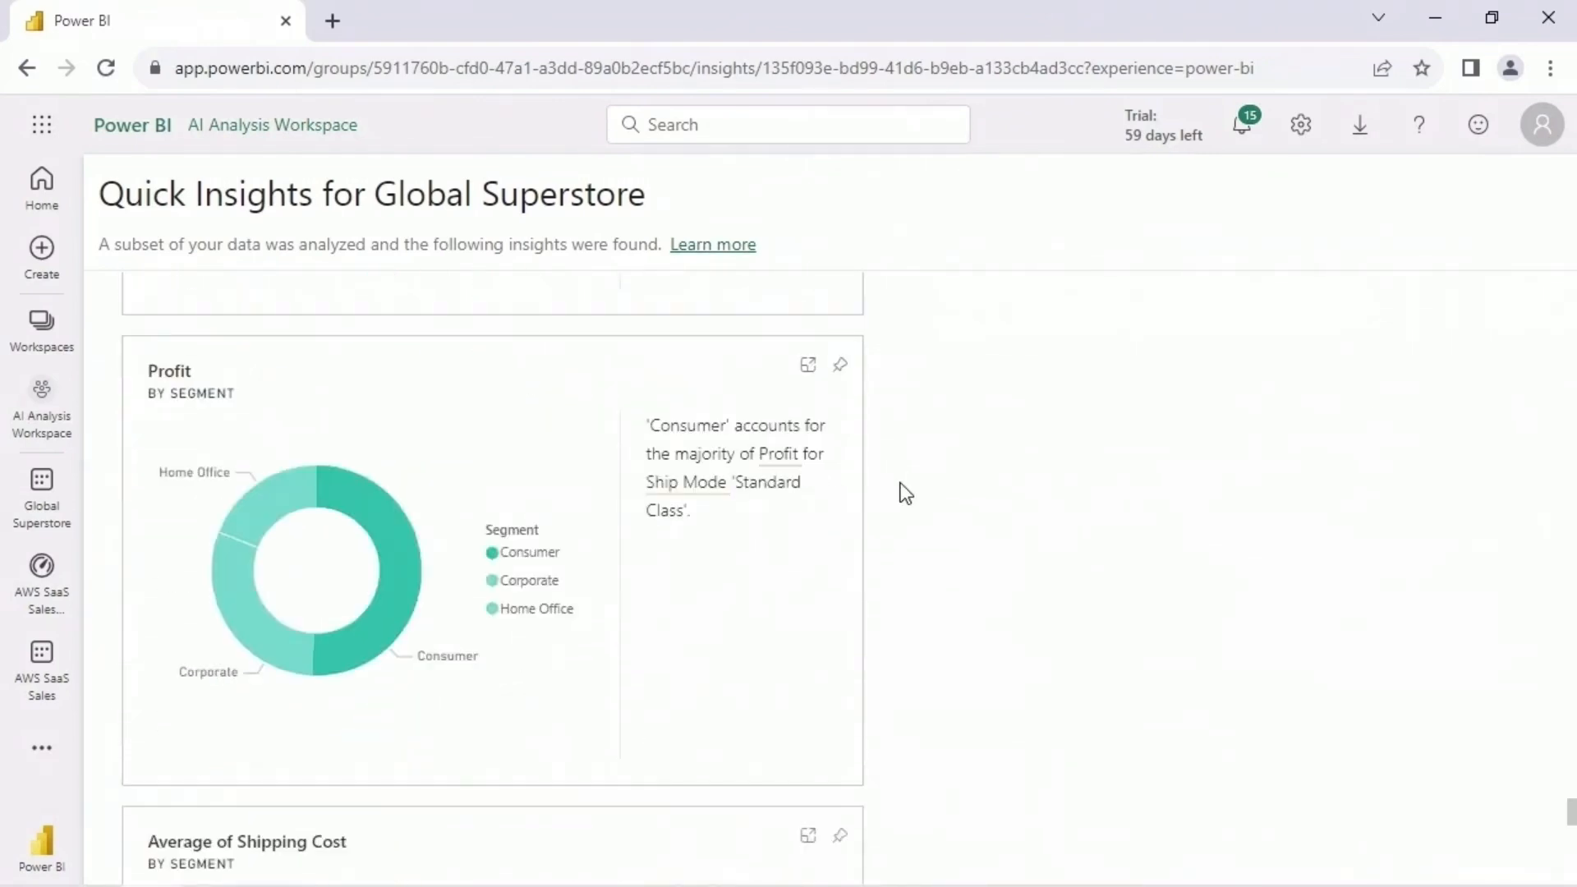
{"action": "scroll", "coordinate": [895, 492], "scroll_direction": "down", "scroll_amount": 4}
{"action": "scroll", "coordinate": [898, 500], "scroll_direction": "down", "scroll_amount": 1}
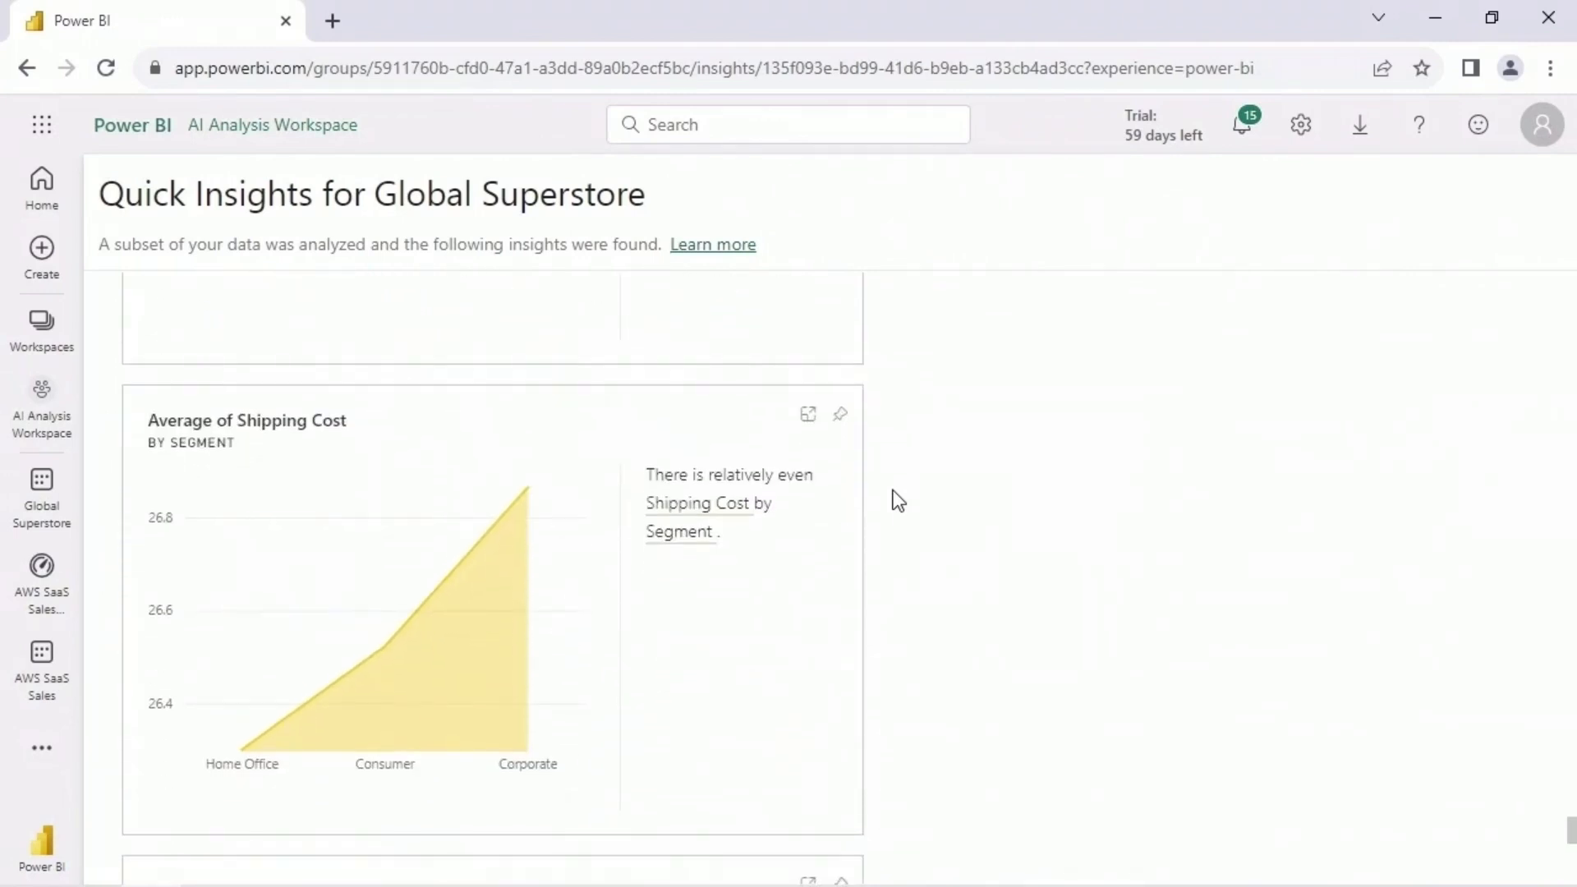
{"action": "scroll", "coordinate": [898, 500], "scroll_direction": "down", "scroll_amount": 5}
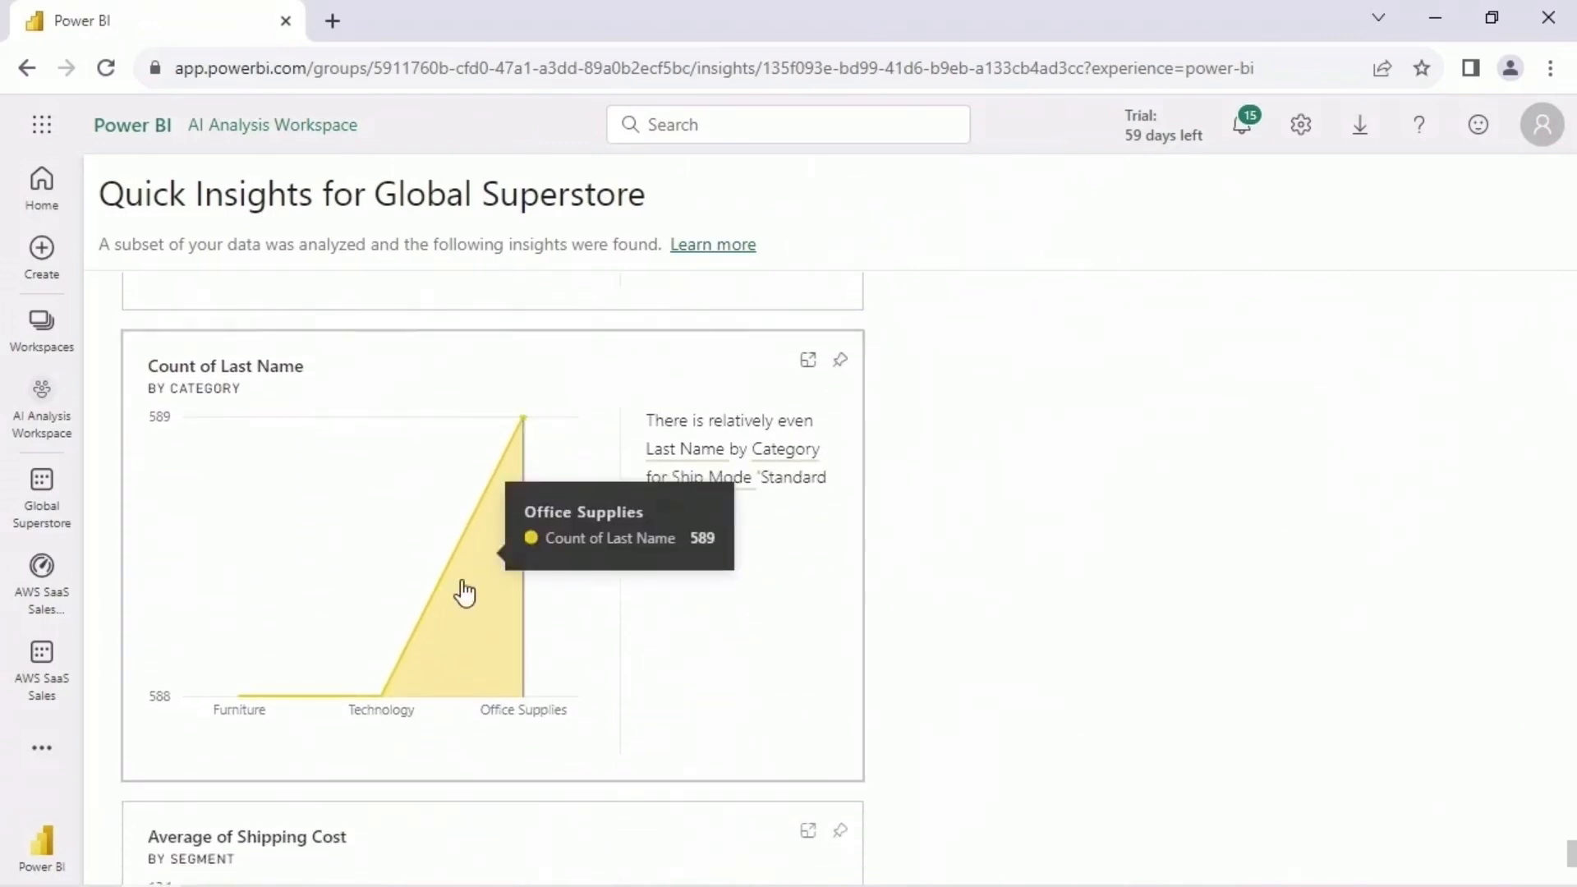
{"action": "scroll", "coordinate": [936, 575], "scroll_direction": "down", "scroll_amount": 3}
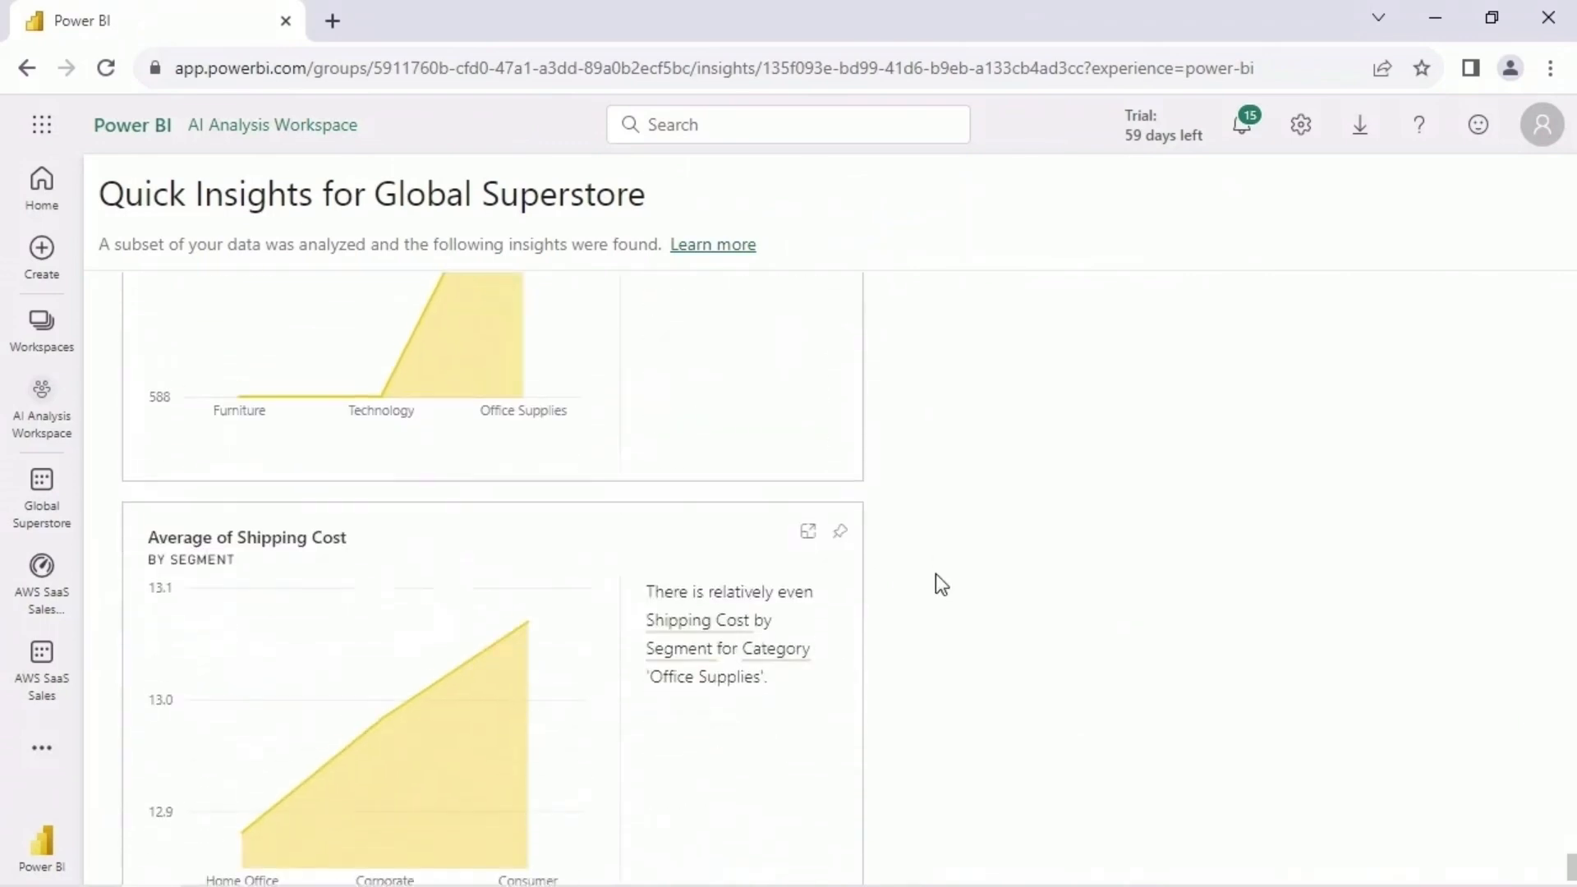
{"action": "scroll", "coordinate": [979, 585], "scroll_direction": "up", "scroll_amount": 15}
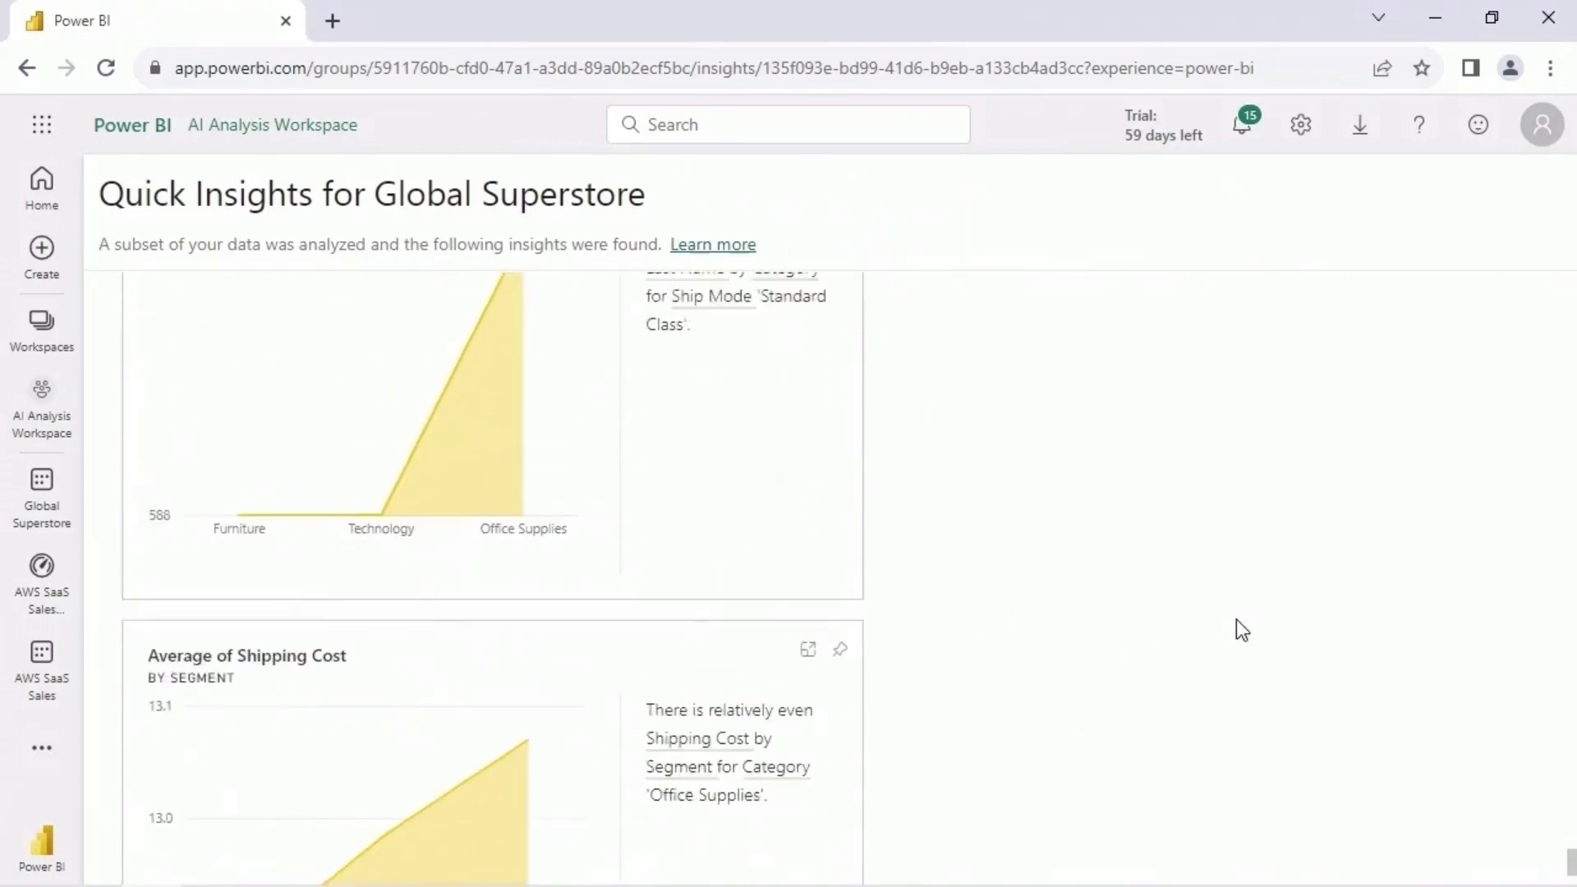
- Permanently delete the Global Superstore dataset from the AI Analysis Workspace
{"action": "left_click", "coordinate": [67, 393]}
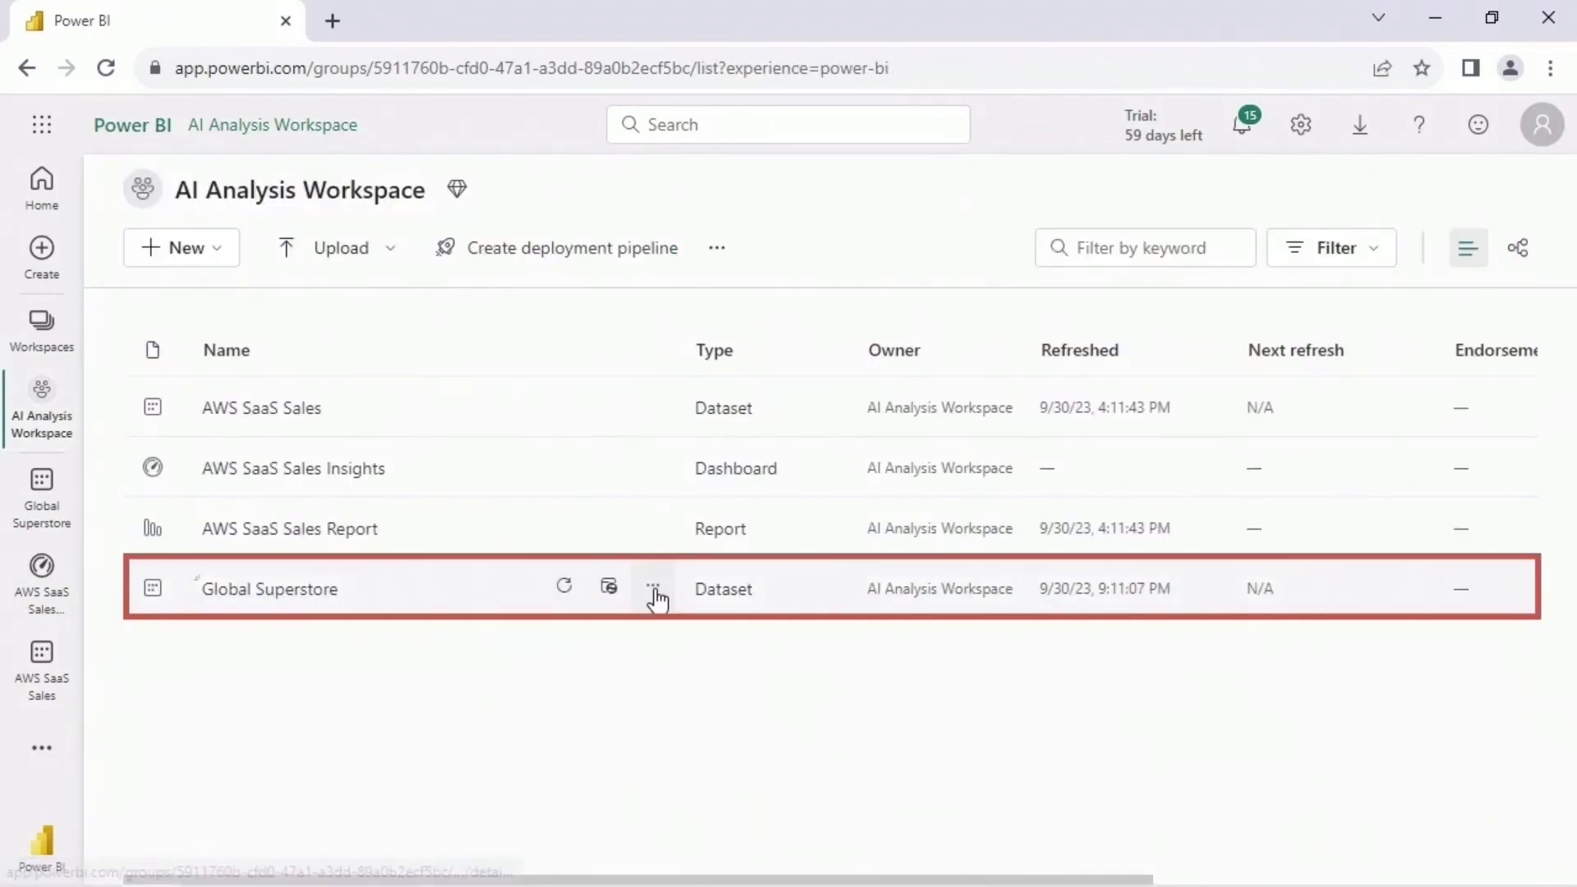
{"action": "left_click", "coordinate": [654, 591]}
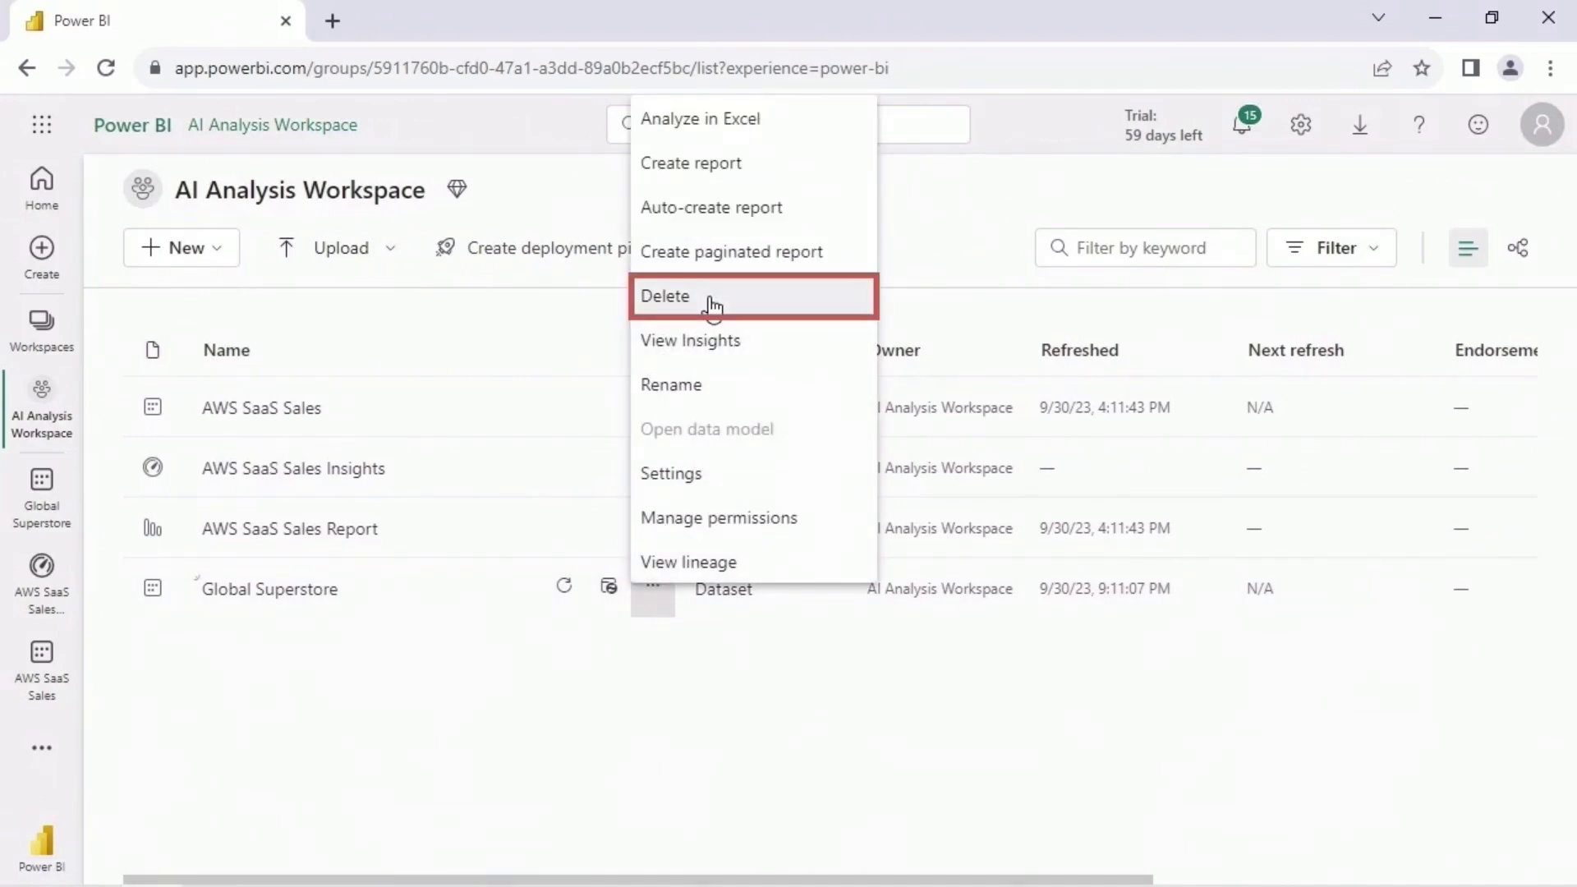
{"action": "left_click", "coordinate": [711, 304]}
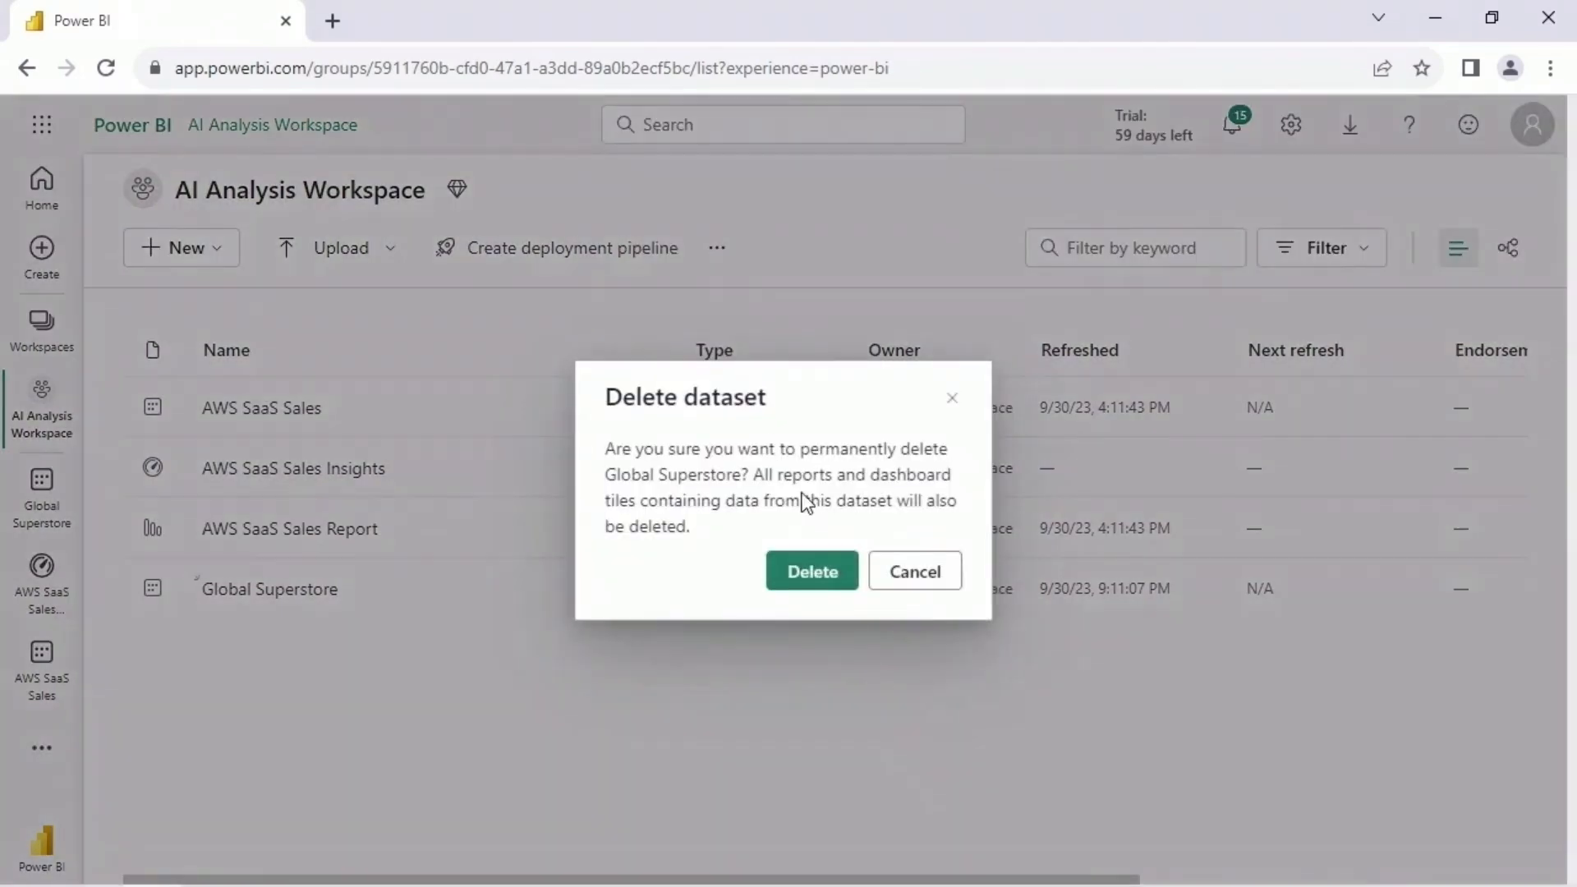
{"action": "left_click", "coordinate": [846, 579]}
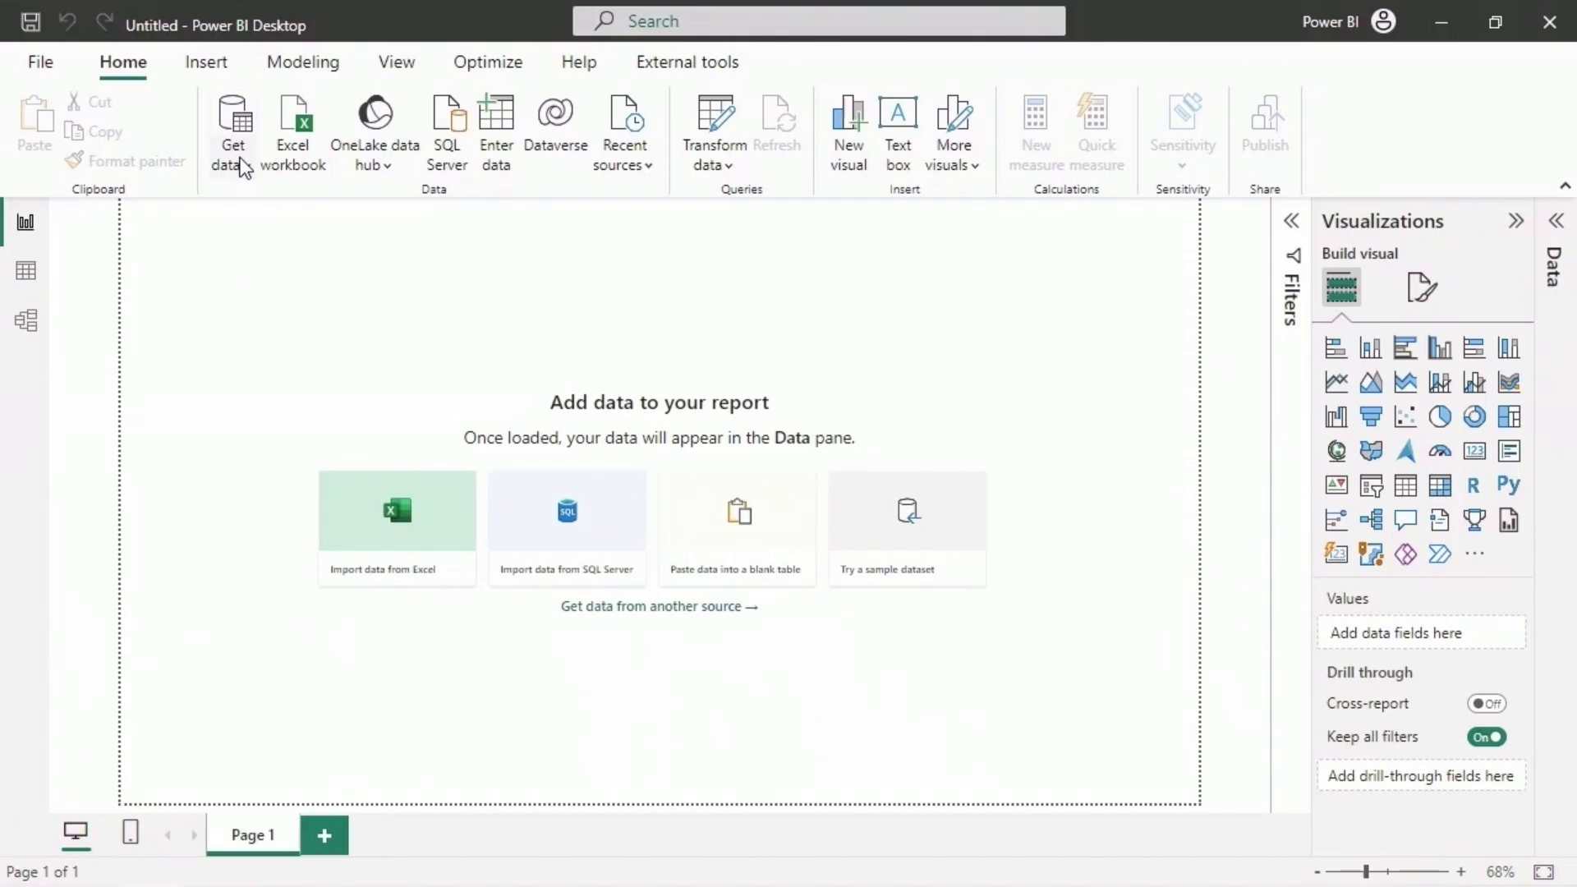
- In Power BI Desktop, connect to Global Superstore.csv as a Text/CSV source and open it for transformation in Power Query Editor
{"action": "left_click", "coordinate": [241, 165]}
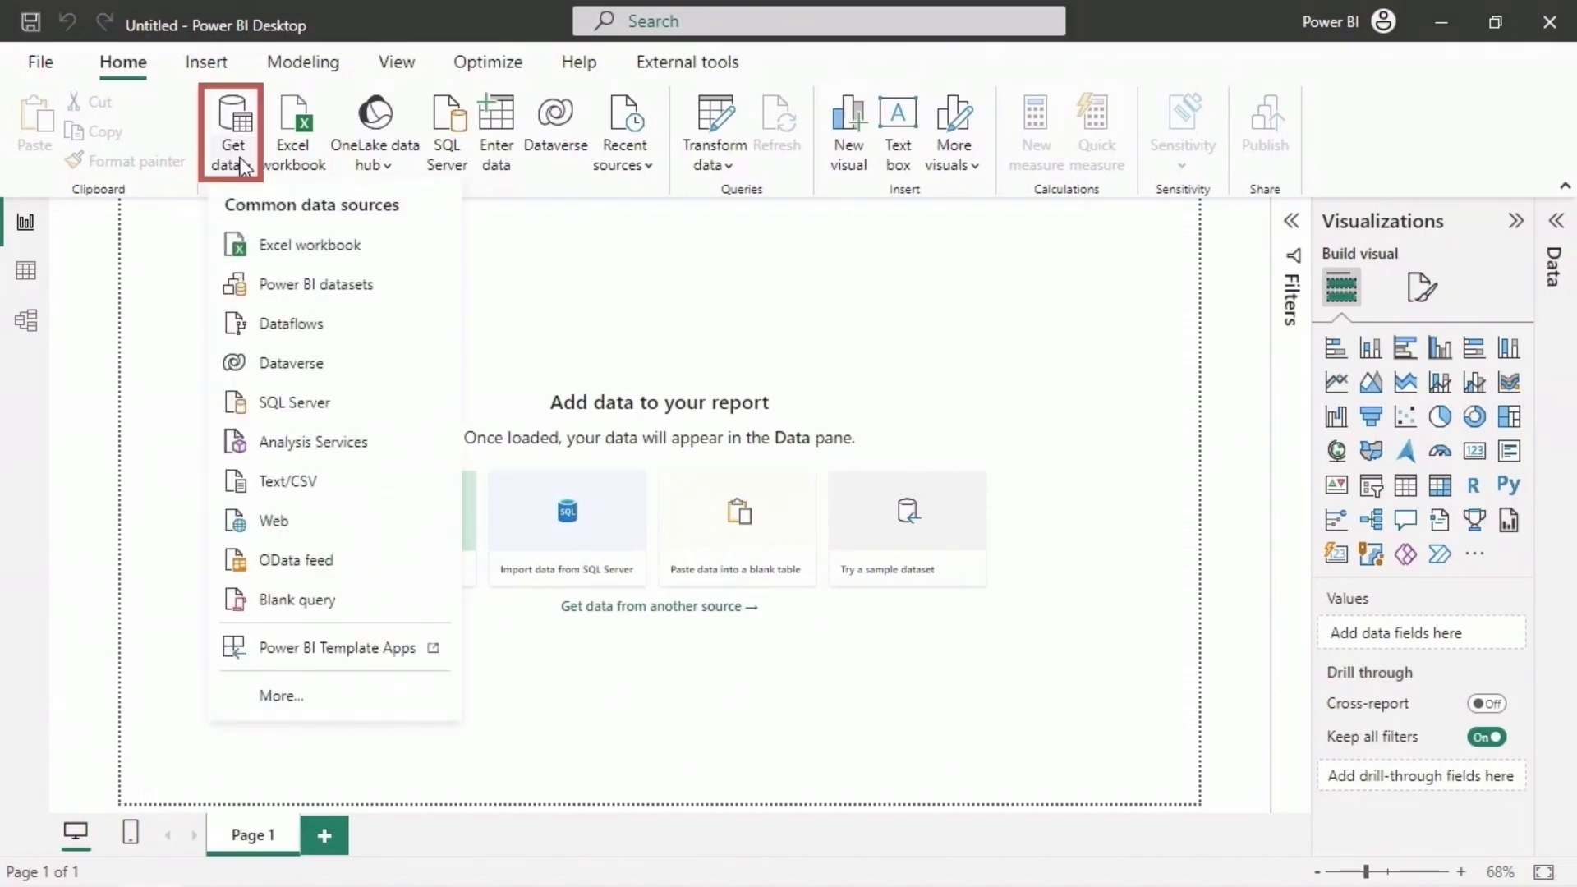
{"action": "left_click", "coordinate": [353, 491]}
{"action": "left_click", "coordinate": [376, 209]}
{"action": "left_click", "coordinate": [764, 804]}
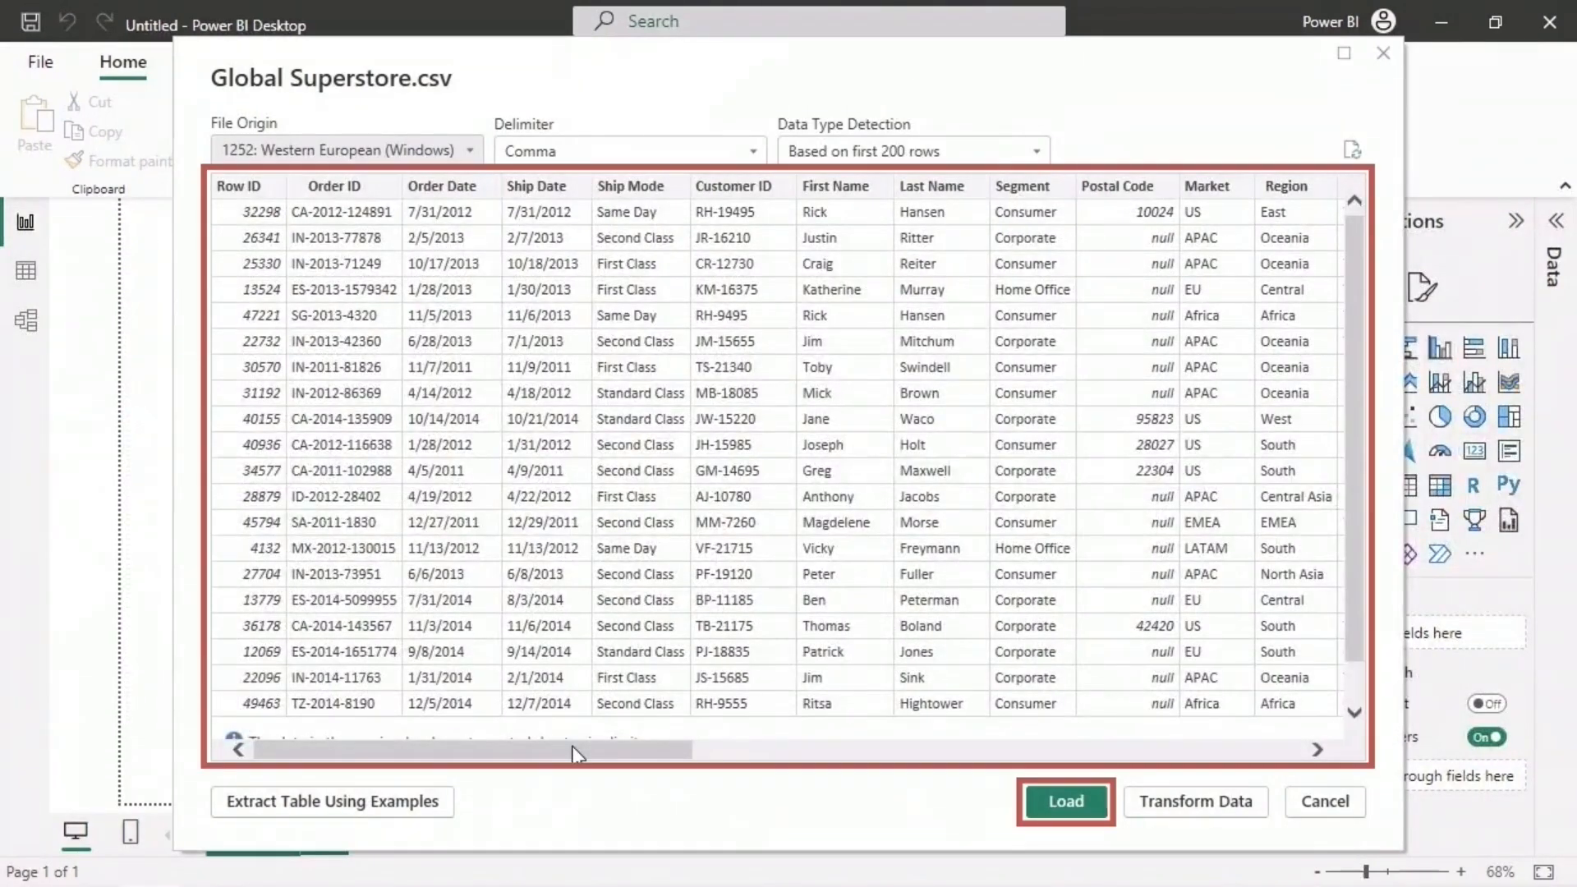
{"action": "left_click", "coordinate": [1262, 806]}
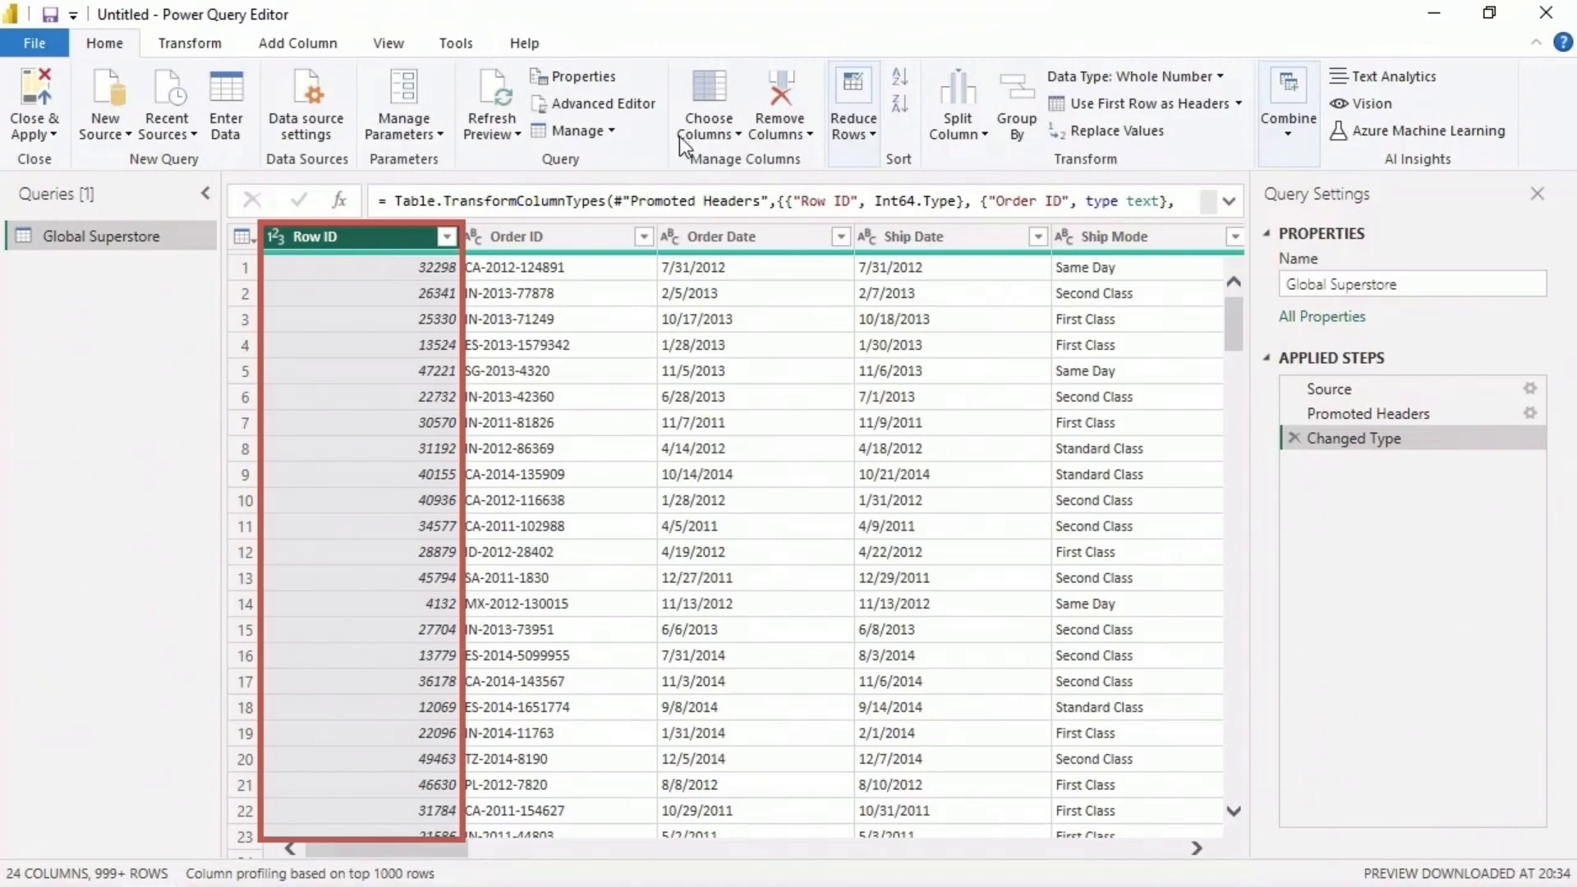
- Remove the Row ID, First Name and Last Name columns from the Global Superstore query
{"action": "left_click", "coordinate": [767, 81]}
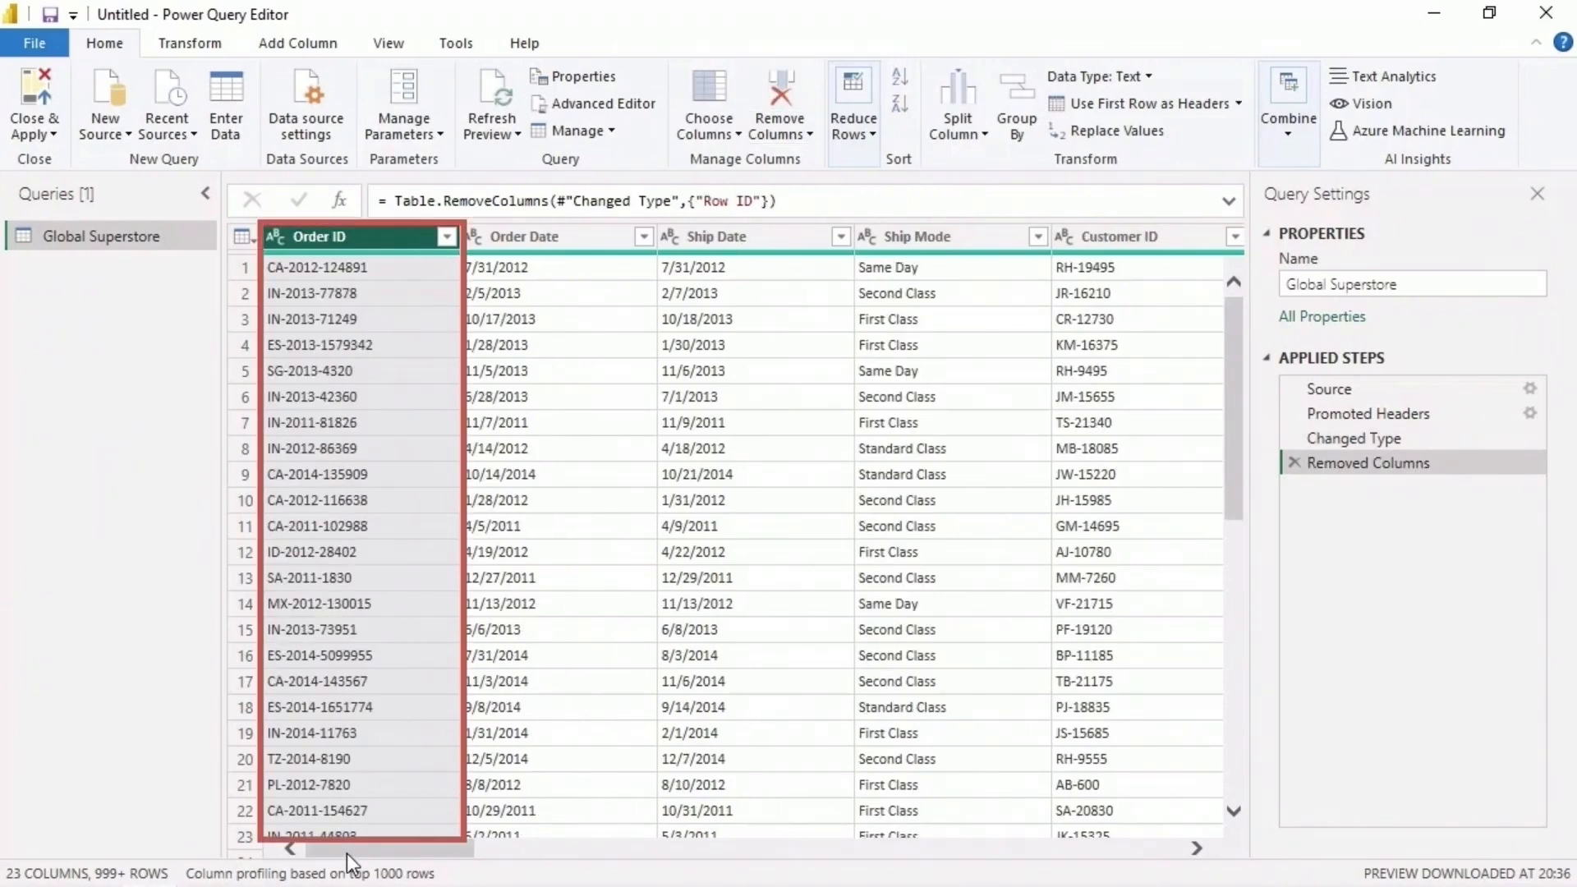
{"action": "left_click_drag", "start_coordinate": [347, 854], "coordinate": [520, 849]}
{"action": "left_click", "coordinate": [435, 236]}
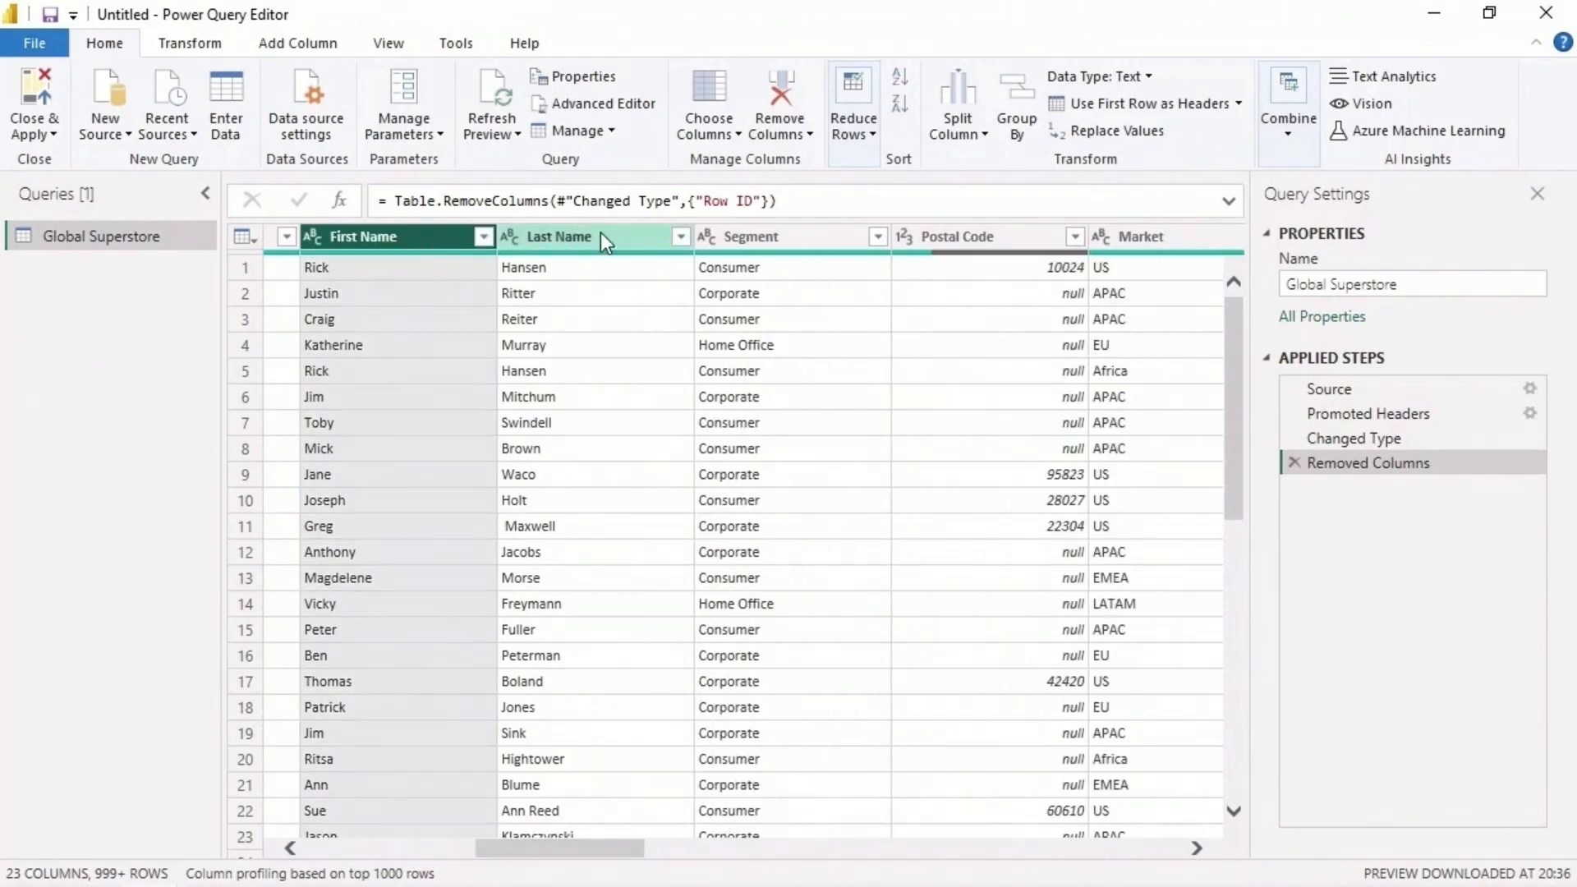
{"action": "left_click", "coordinate": [624, 231], "text": "ctrl"}
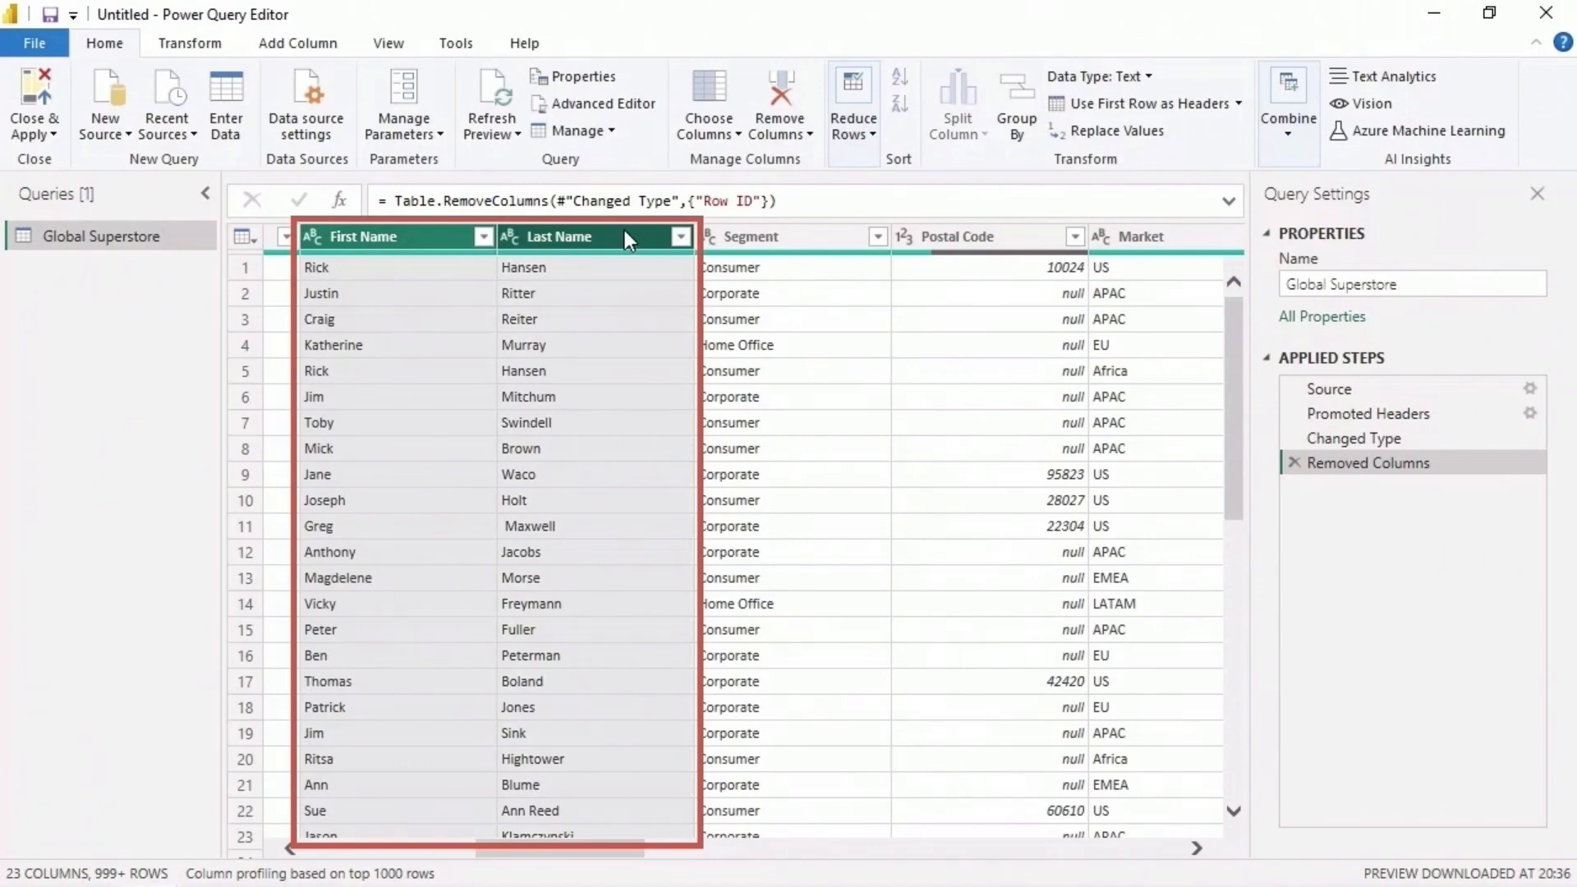
{"action": "left_click", "coordinate": [766, 85]}
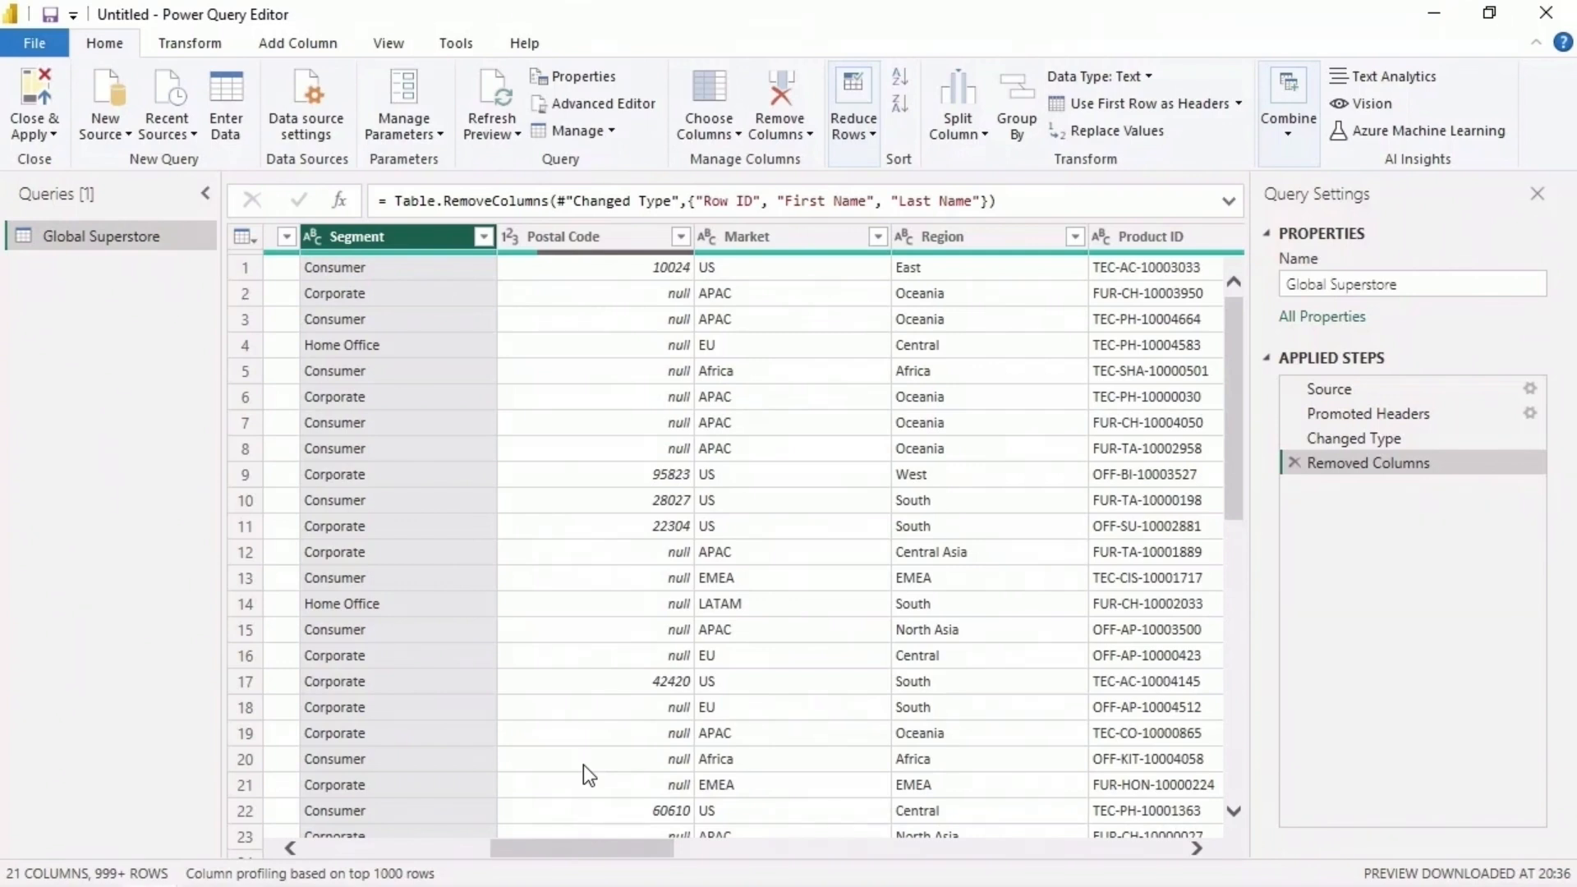
- Show column quality in the data preview and examine the valid, error and empty shares of the Postal Code column
{"action": "left_click", "coordinate": [398, 48]}
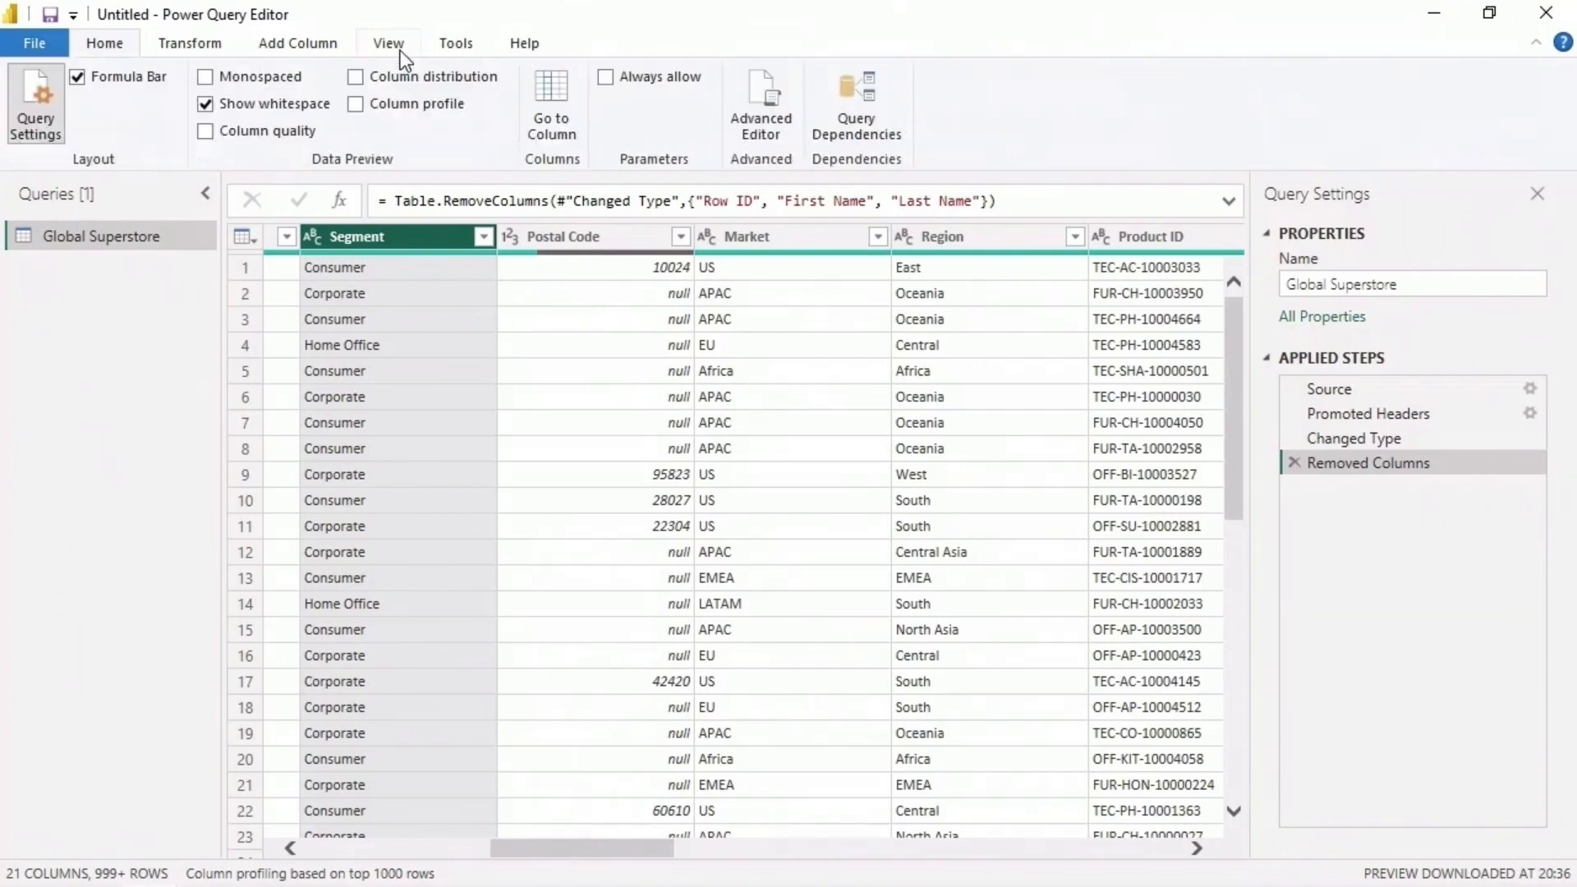
{"action": "left_click", "coordinate": [206, 132]}
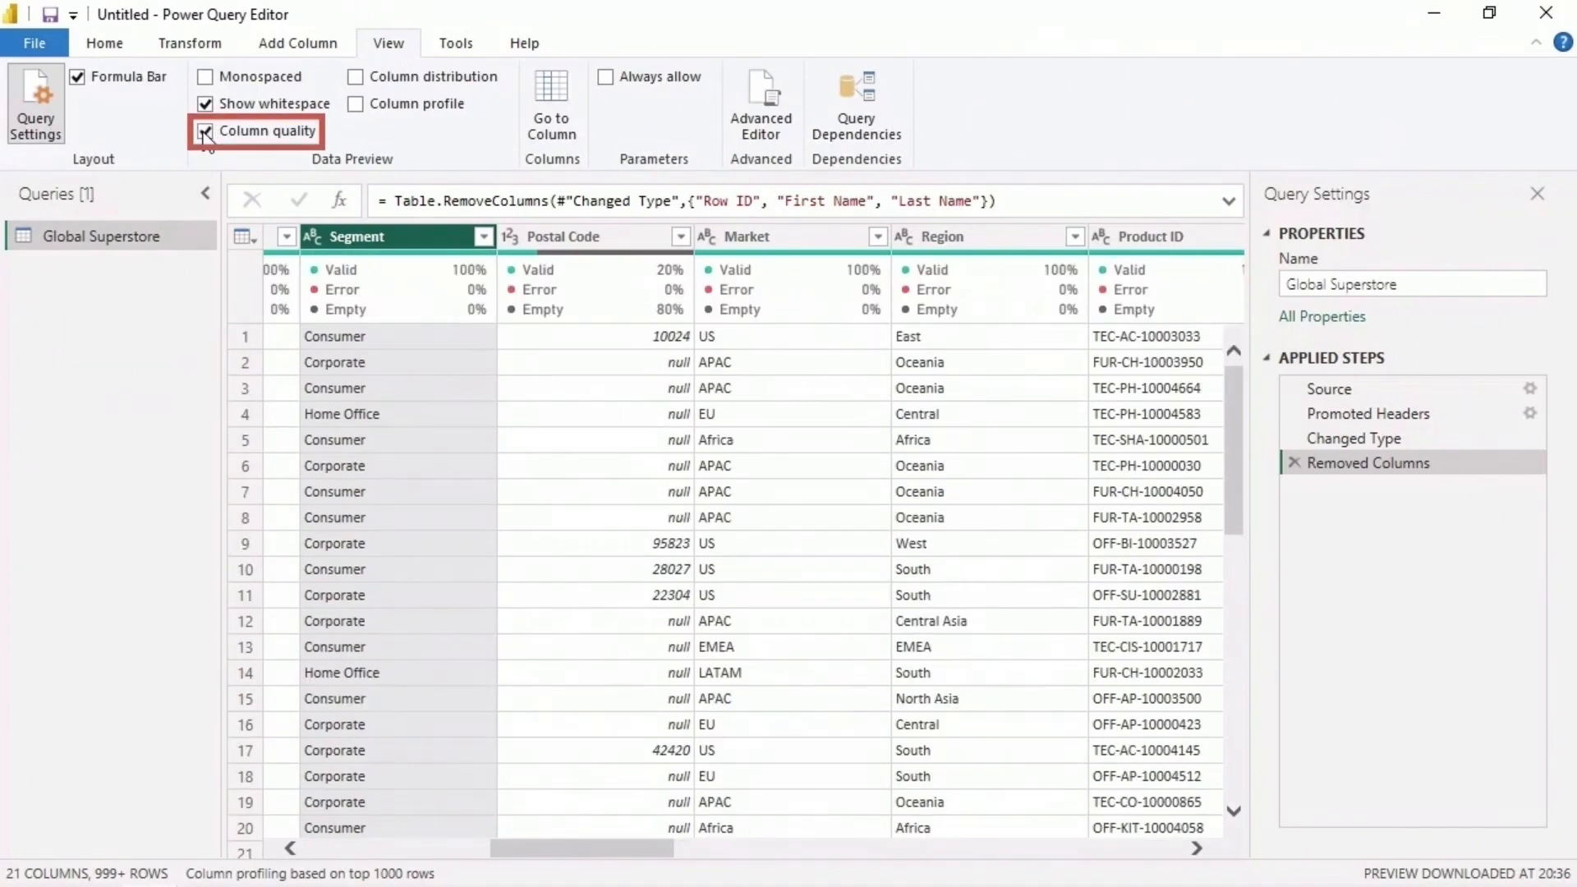
{"action": "left_click", "coordinate": [609, 235]}
{"action": "mouse_move", "coordinate": [598, 307]}
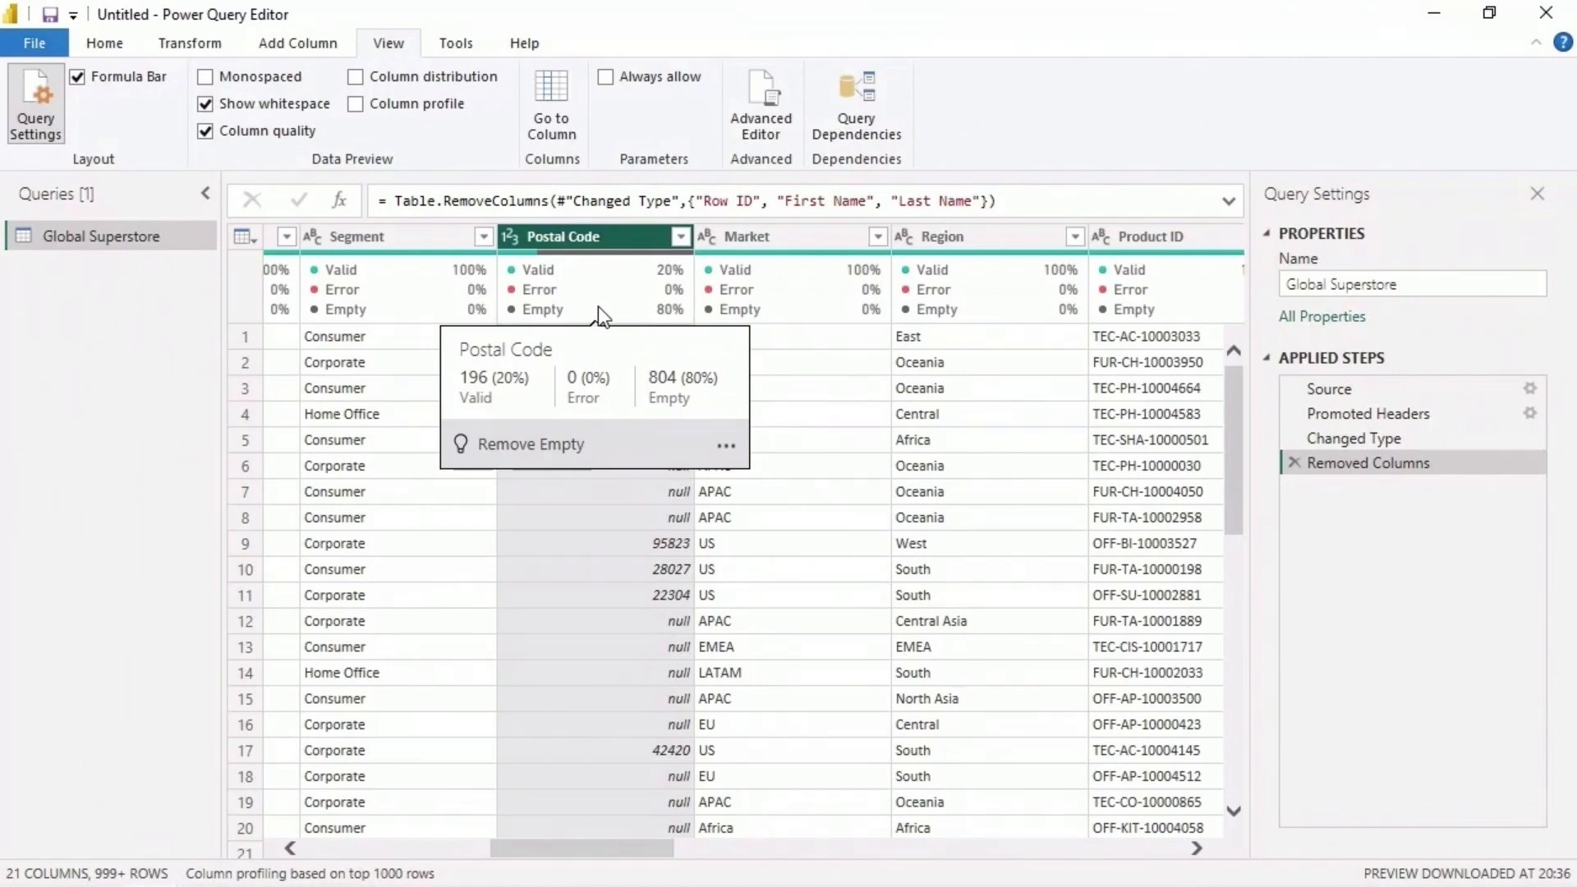
- Remove the Postal Code column and hide the column quality details
{"action": "left_click", "coordinate": [104, 42]}
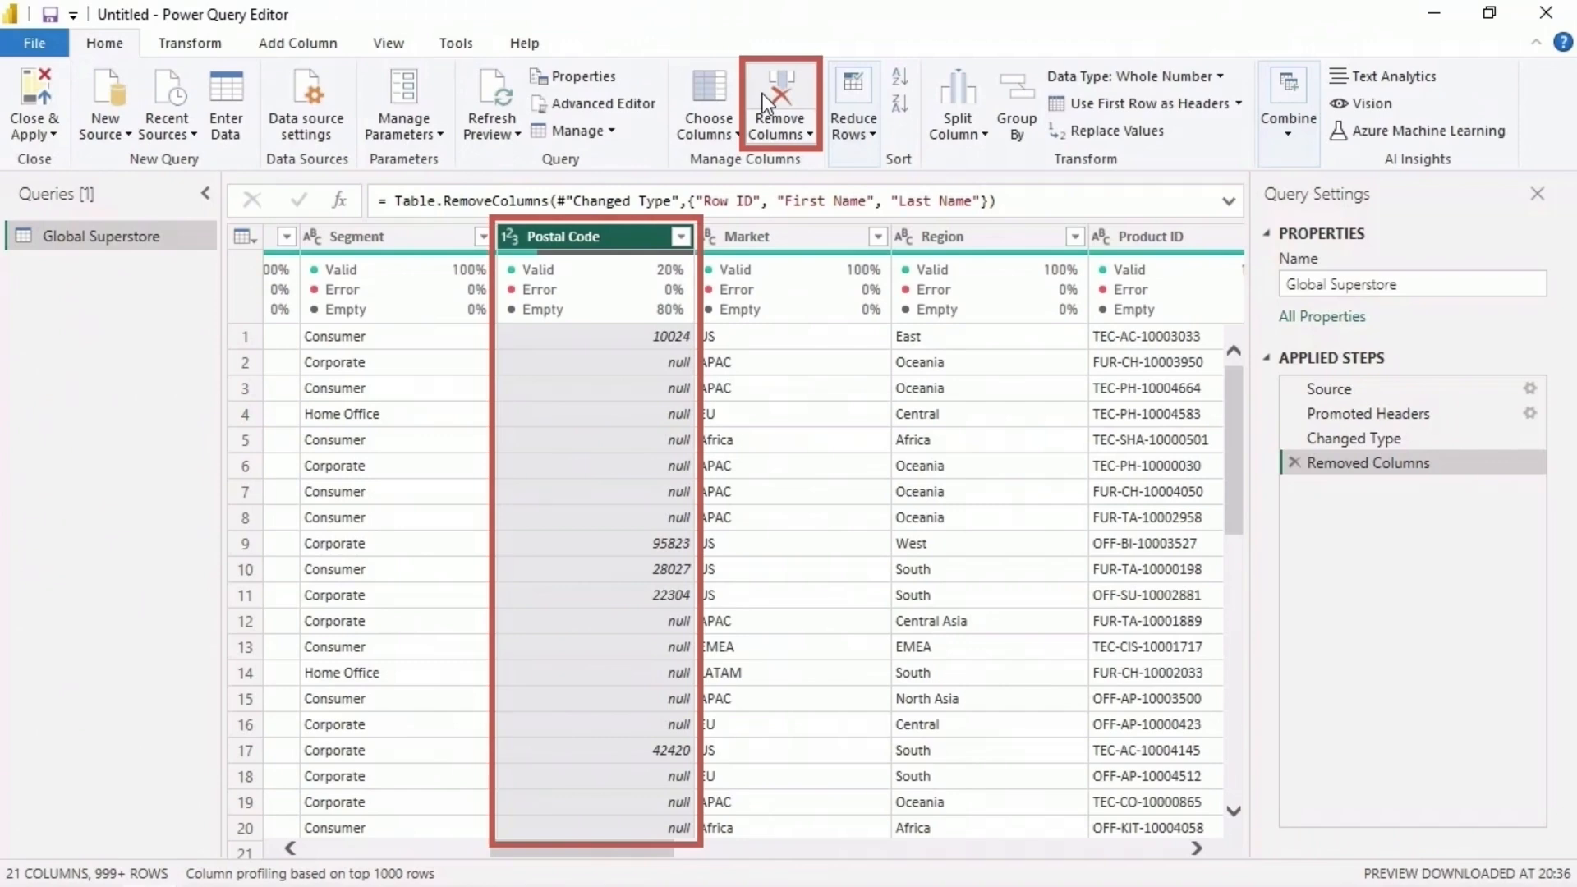
{"action": "left_click", "coordinate": [762, 94]}
{"action": "left_click", "coordinate": [388, 43]}
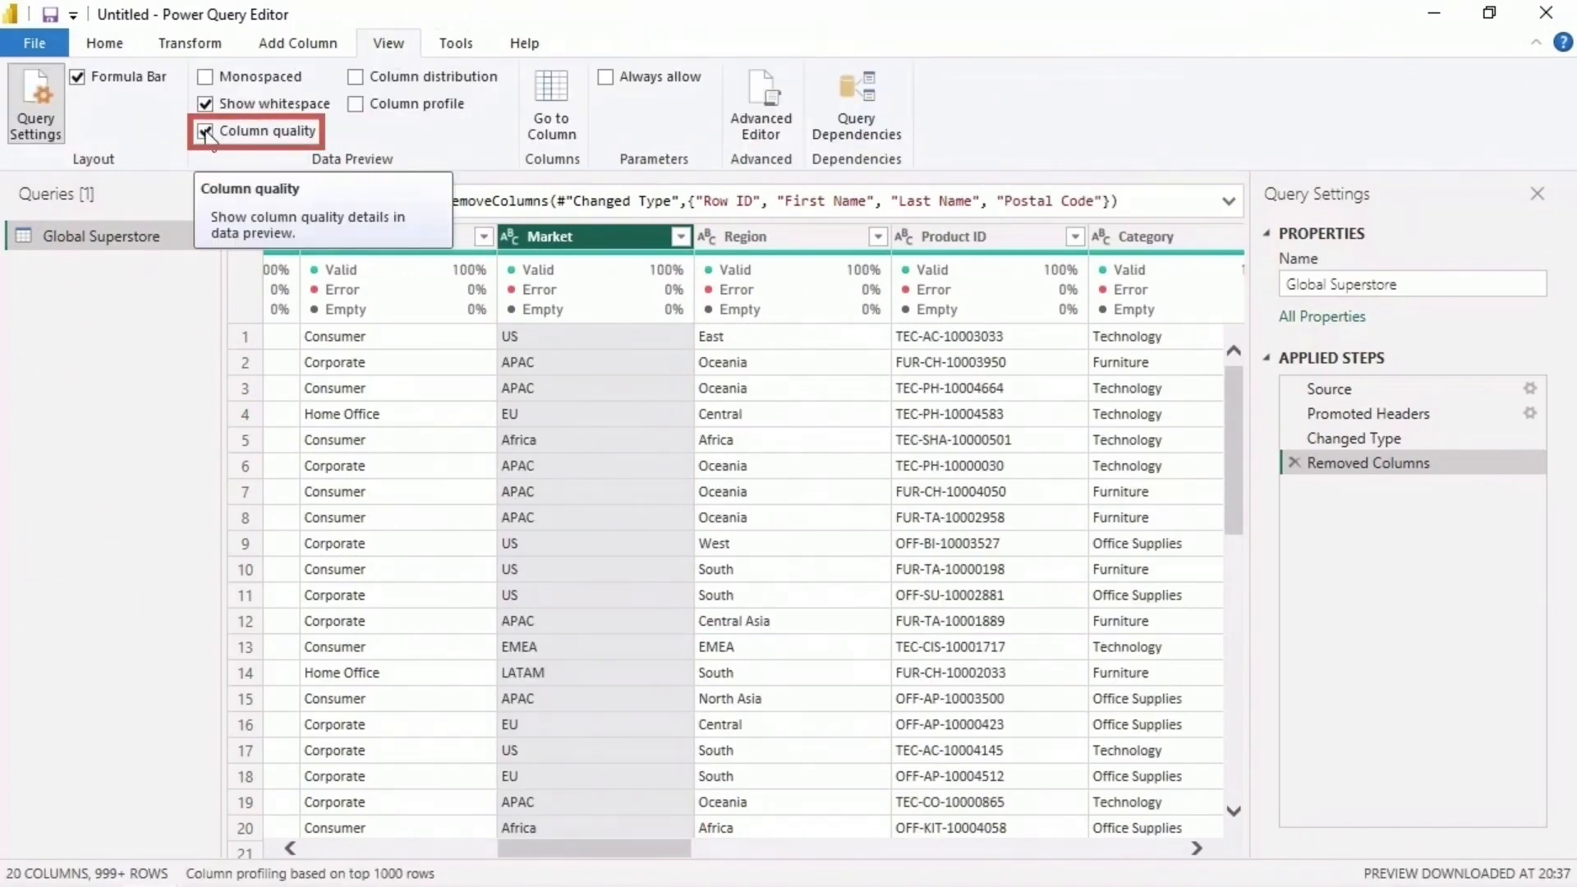
{"action": "left_click", "coordinate": [206, 132]}
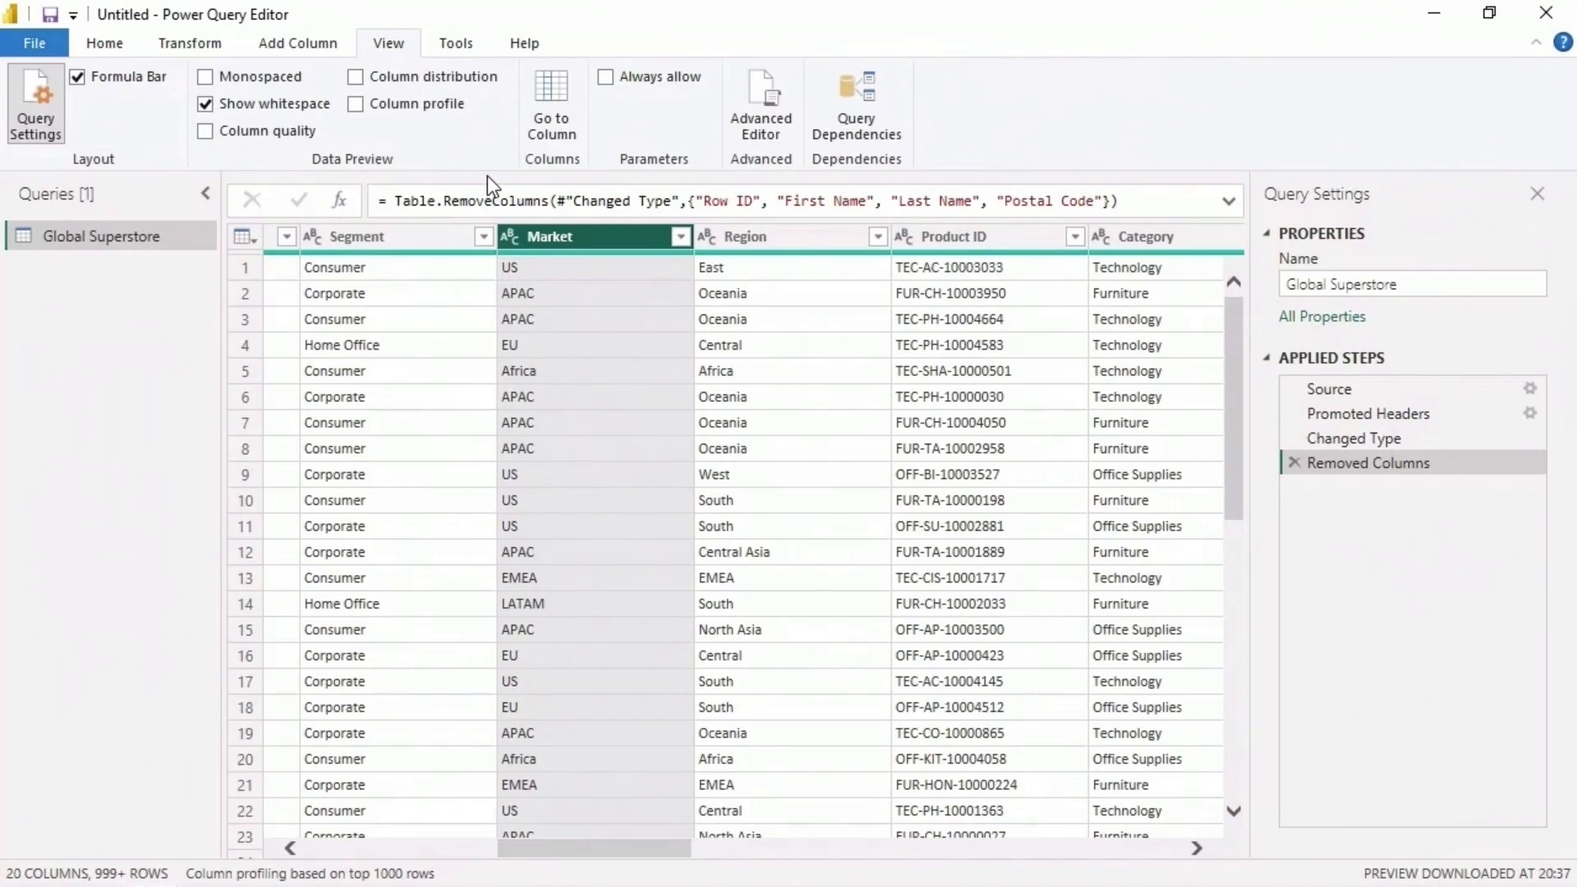
- Show column distribution in the data preview and compare the distinct and unique counts of Sub-Category and Type
{"action": "left_click", "coordinate": [355, 77]}
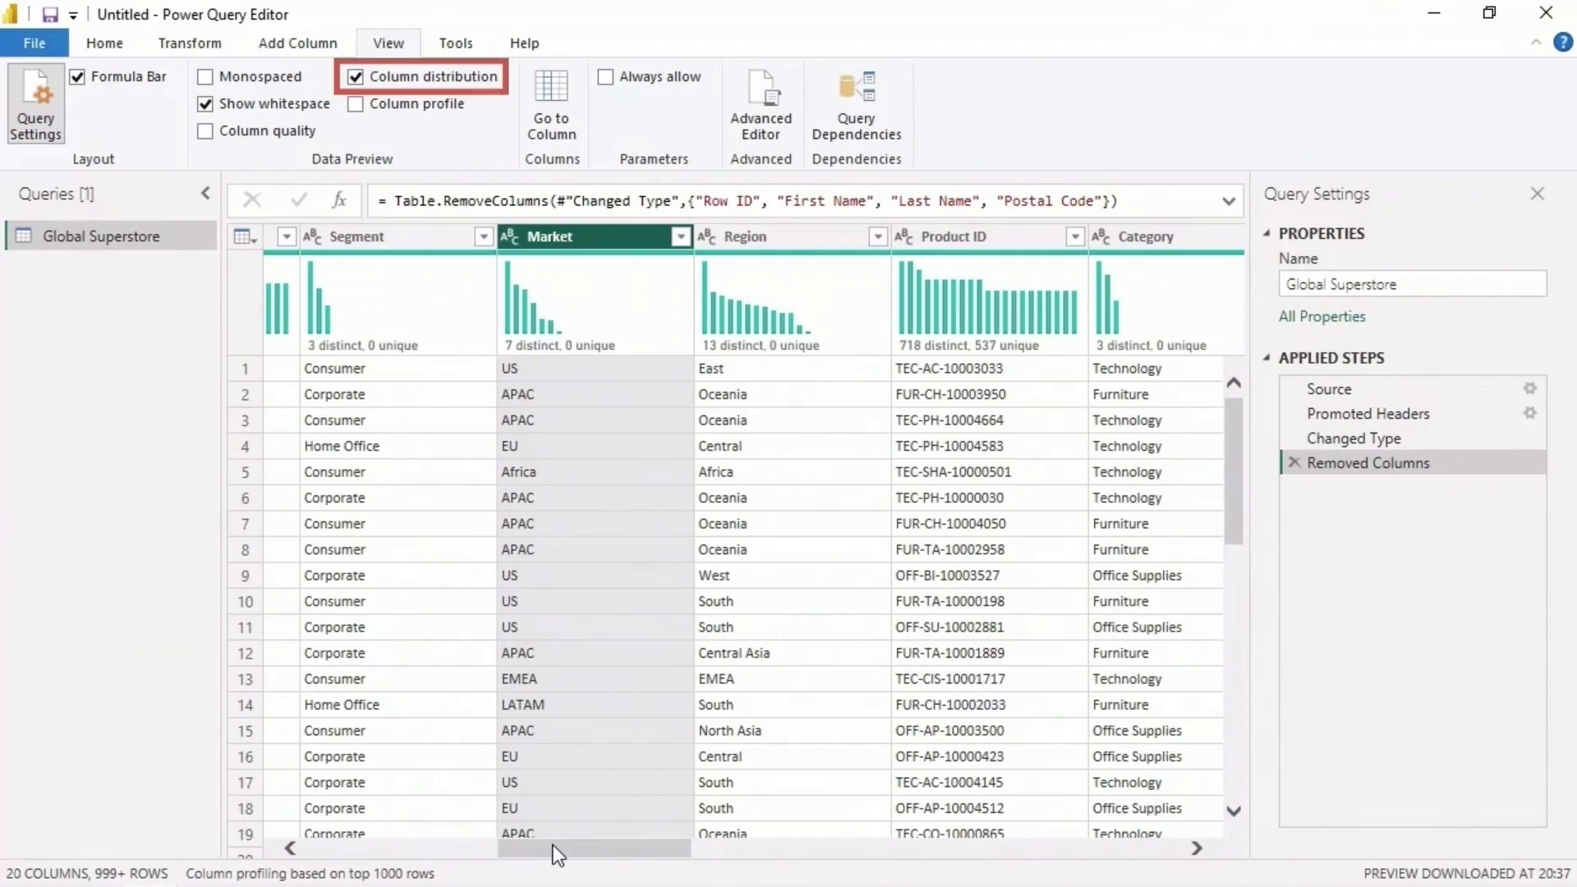
{"action": "left_click_drag", "start_coordinate": [553, 849], "coordinate": [726, 874]}
{"action": "mouse_move", "coordinate": [542, 321]}
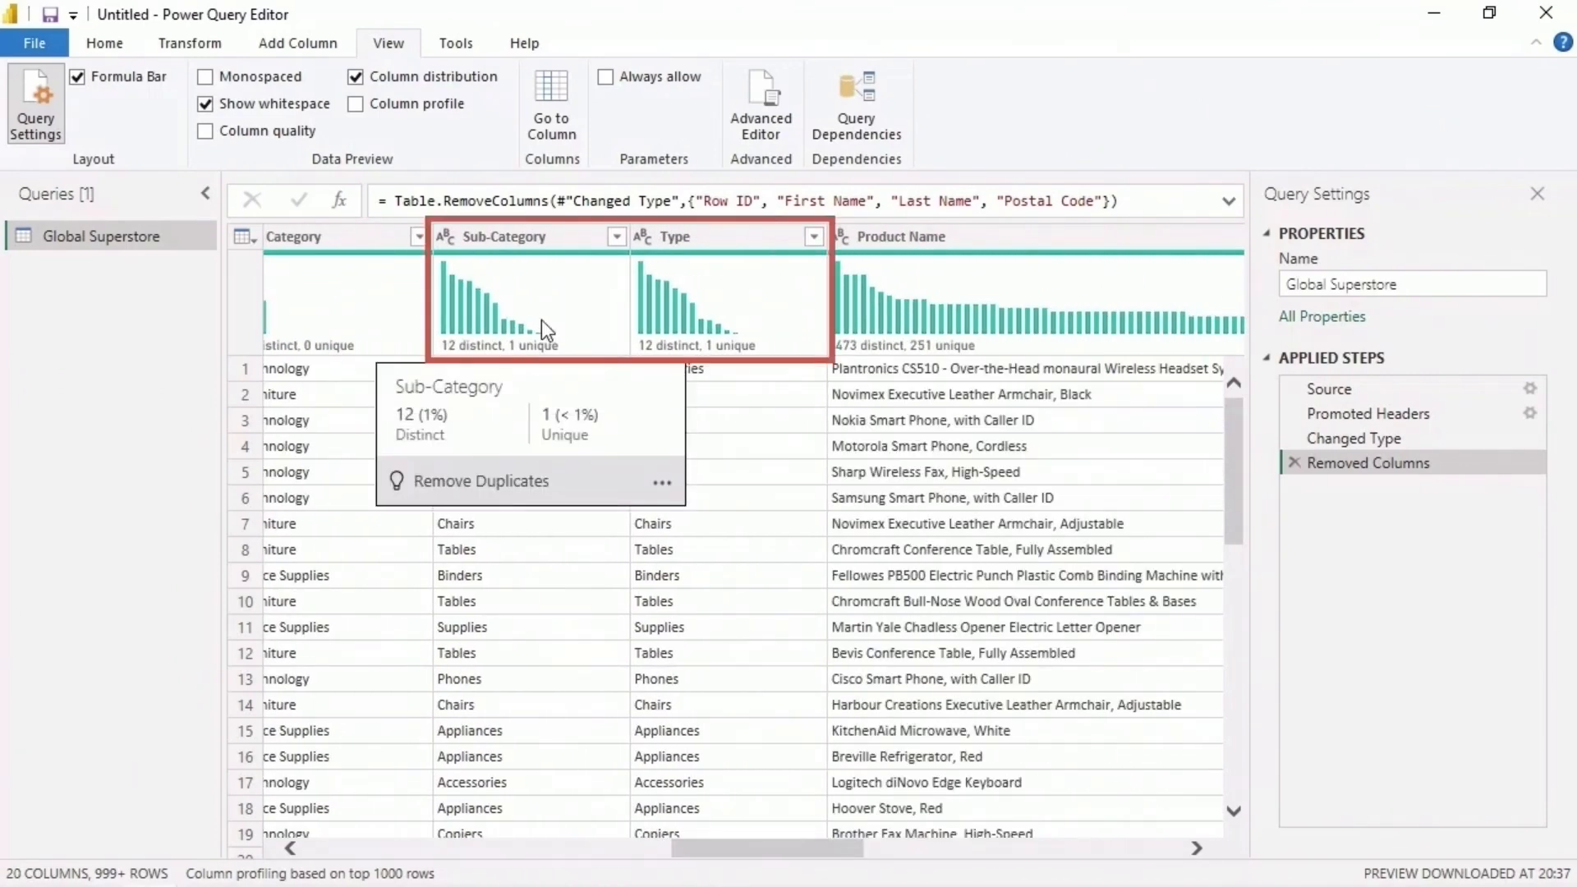
{"action": "mouse_move", "coordinate": [714, 322]}
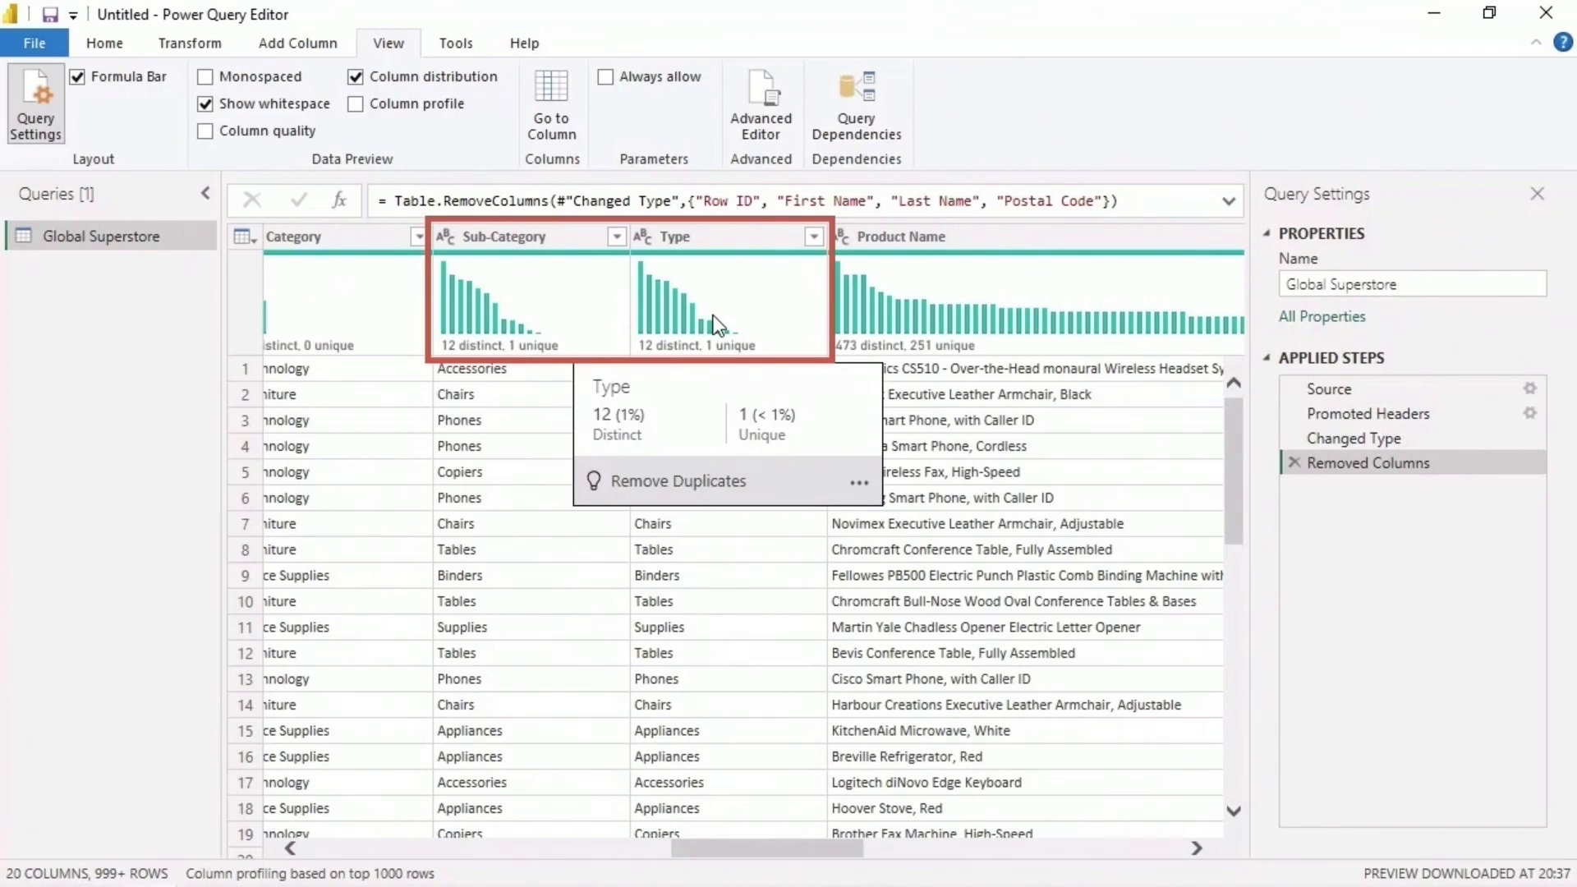
- Remove the Type column and hide the column distribution charts
{"action": "left_click", "coordinate": [722, 240]}
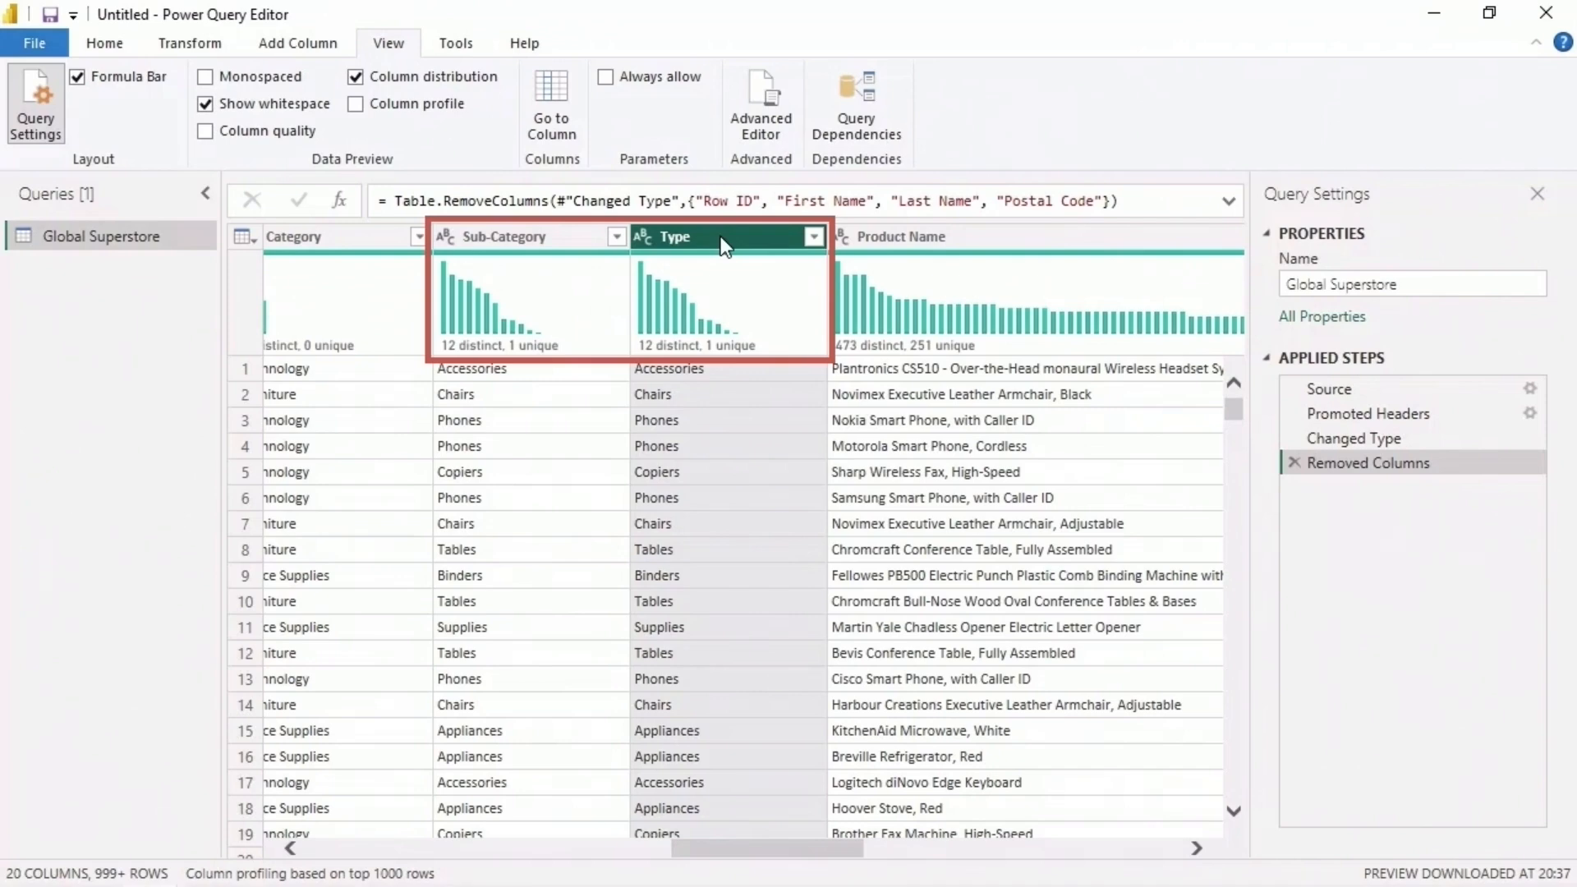
{"action": "left_click", "coordinate": [104, 42]}
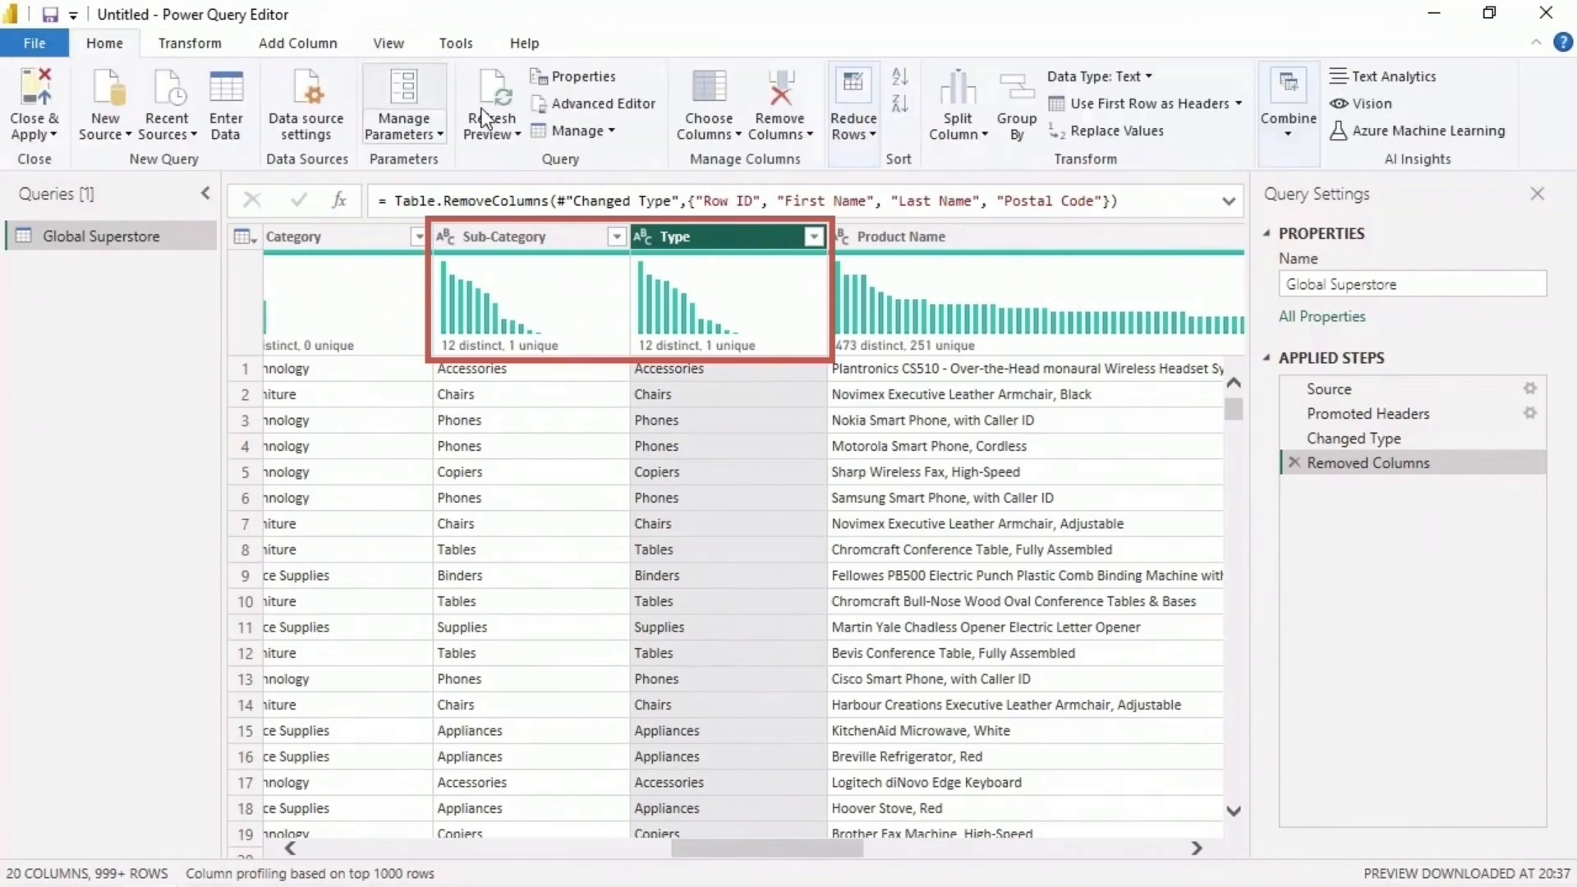
{"action": "left_click", "coordinate": [771, 81]}
{"action": "left_click", "coordinate": [383, 51]}
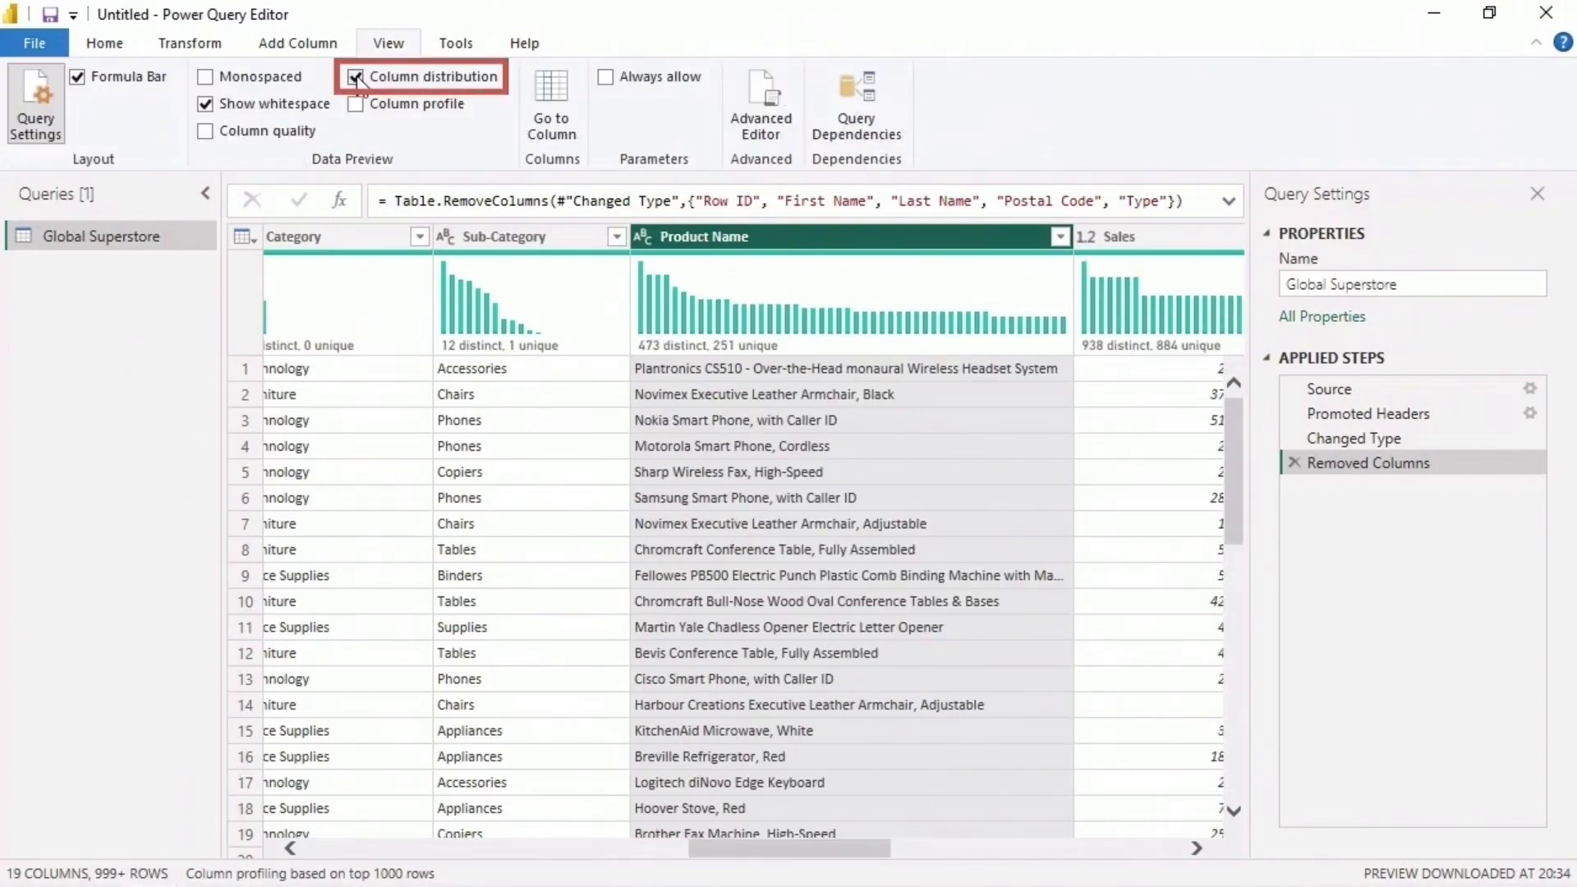
{"action": "left_click", "coordinate": [355, 76]}
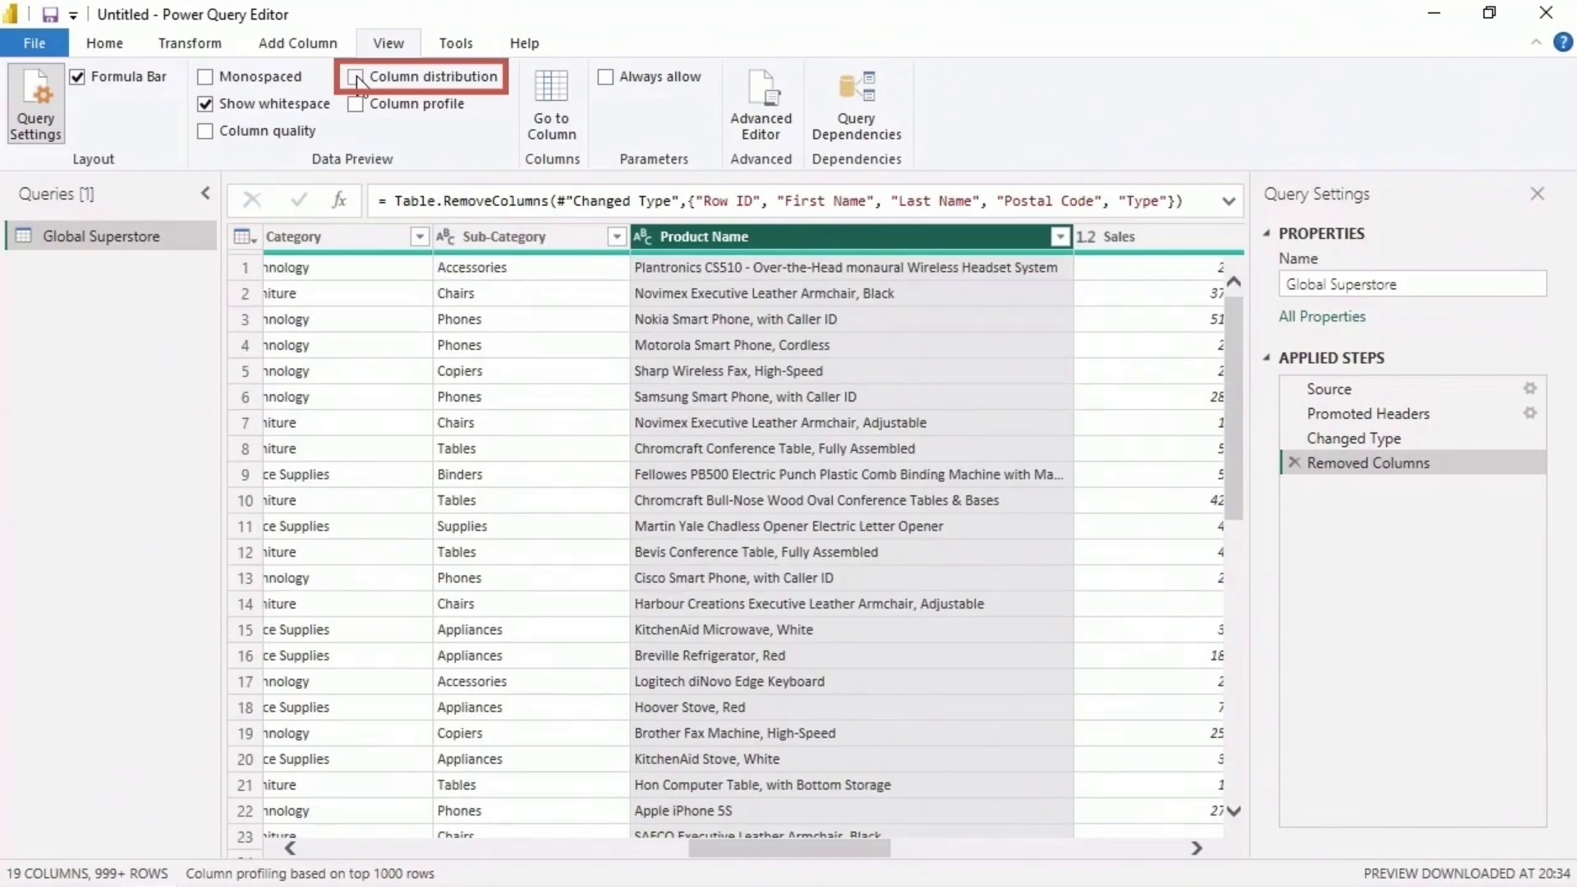
- Split the Address column by delimiter, using a comma at each occurrence of the delimiter
{"action": "left_click", "coordinate": [119, 46]}
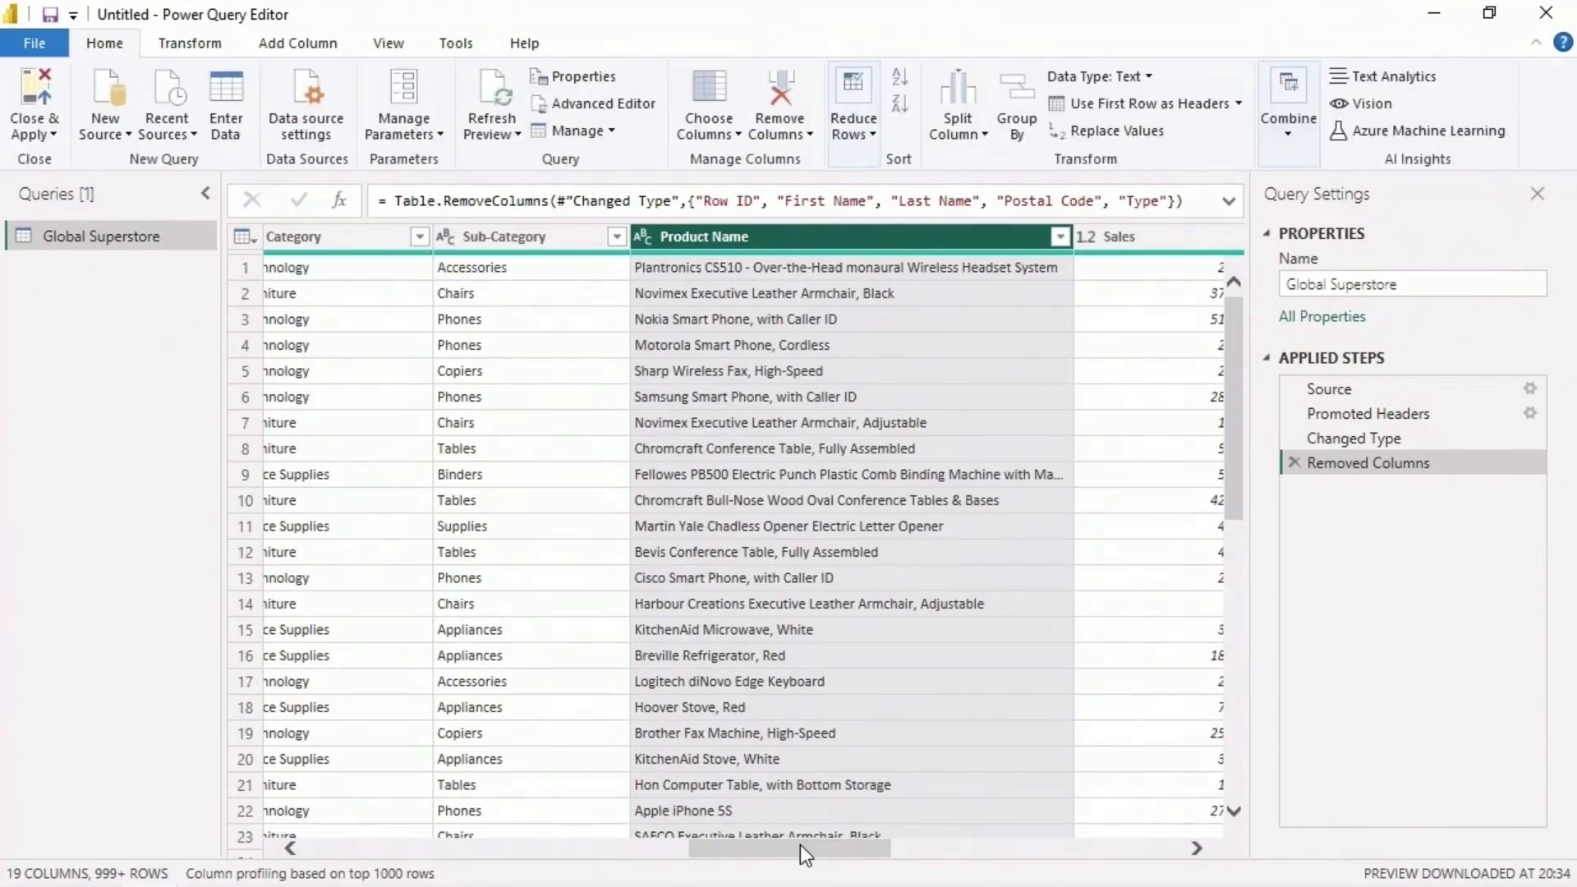
{"action": "left_click_drag", "start_coordinate": [805, 854], "coordinate": [1131, 854]}
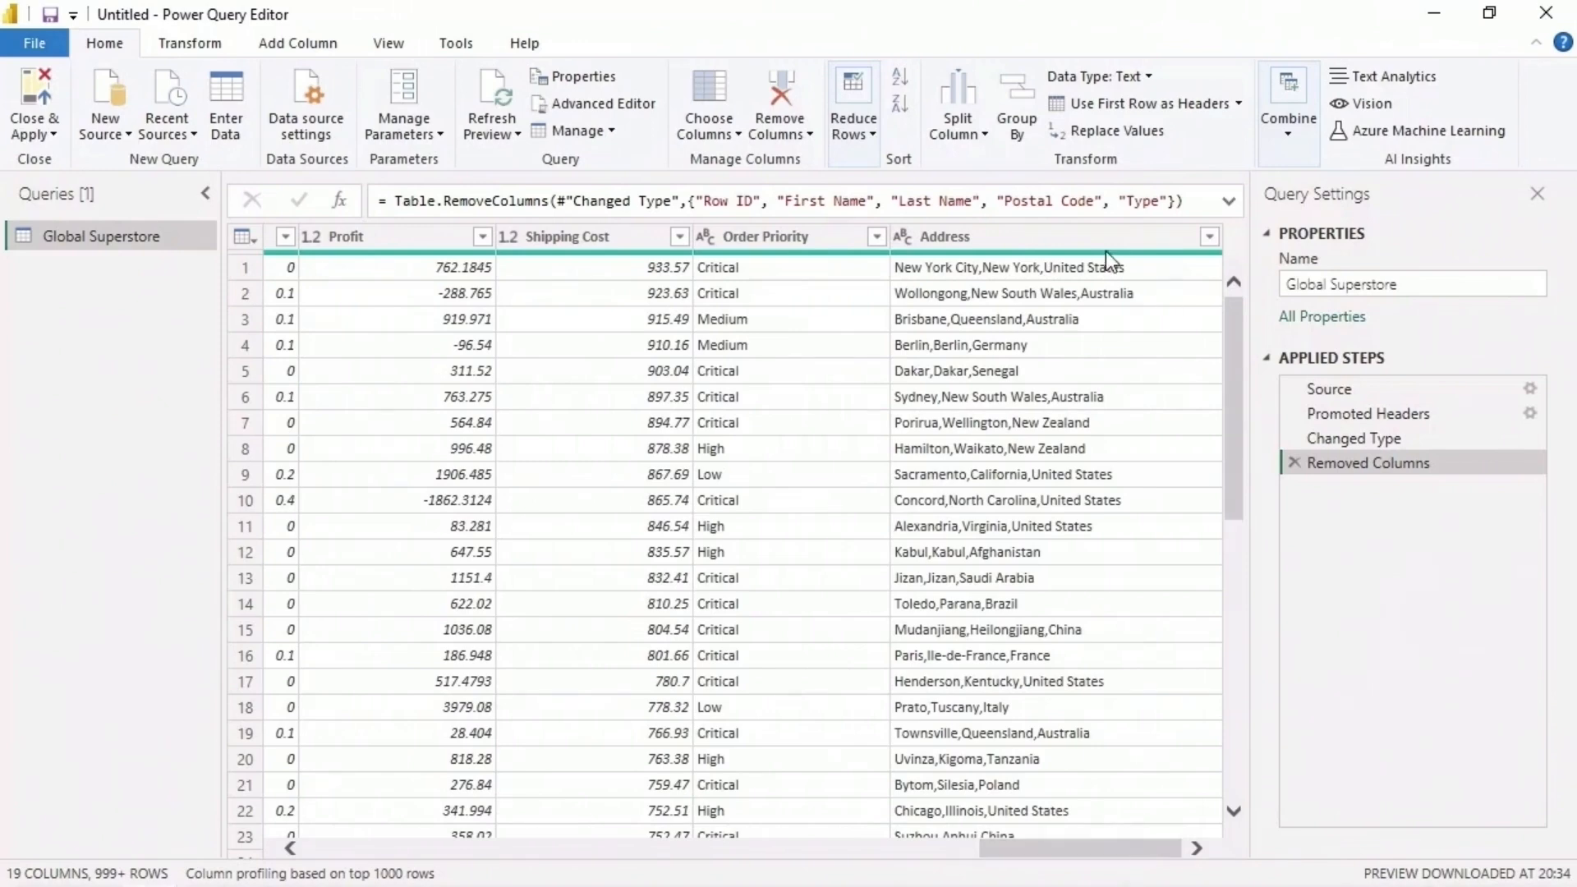
{"action": "left_click", "coordinate": [1081, 238]}
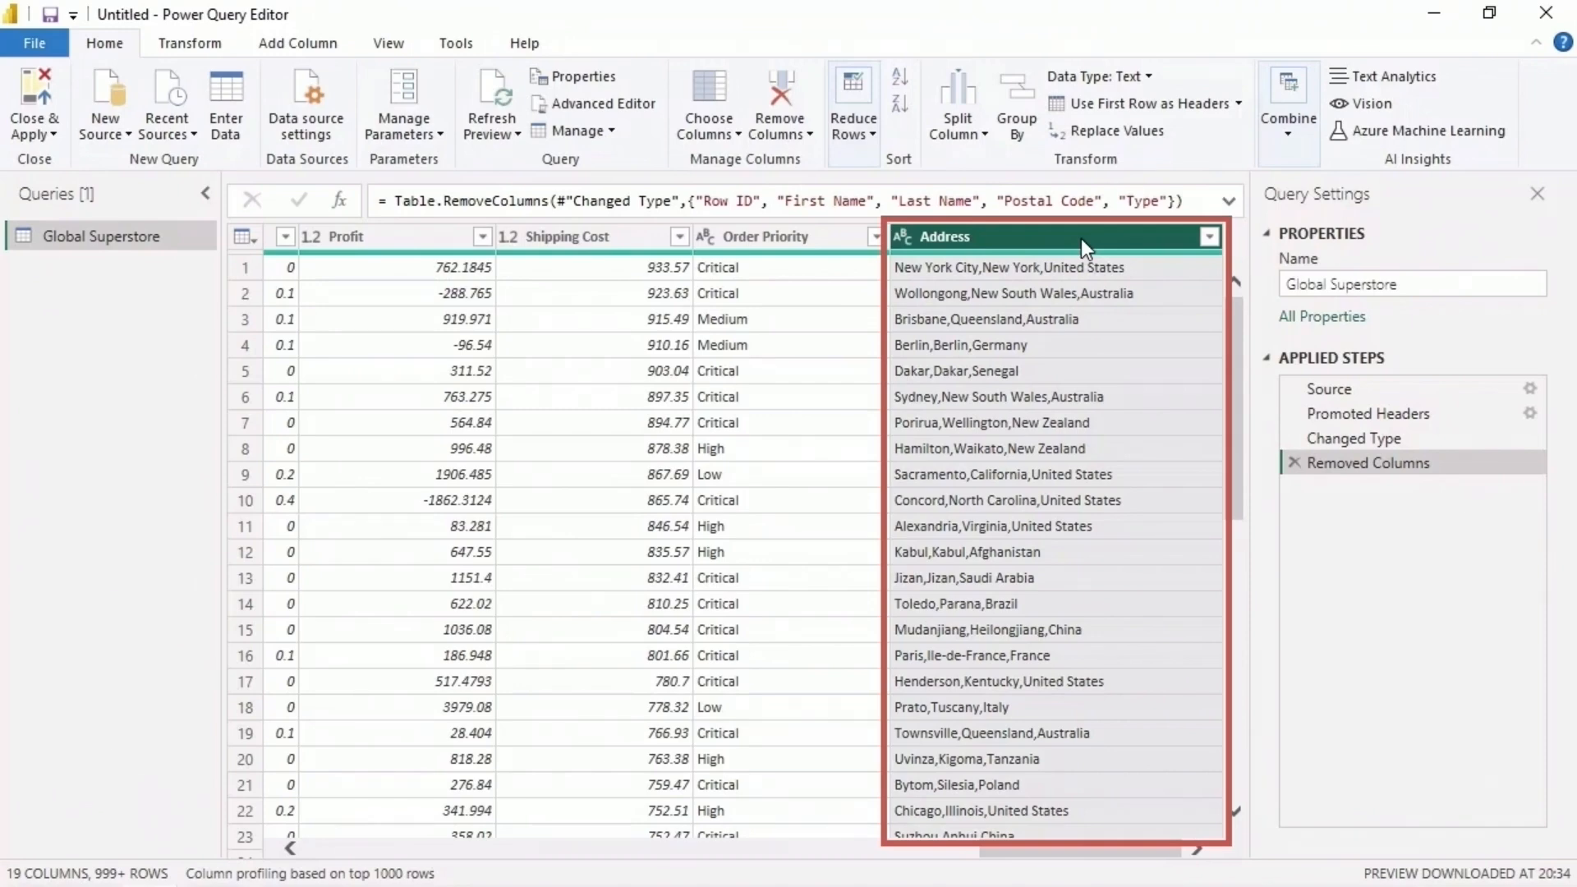
{"action": "left_click", "coordinate": [980, 133]}
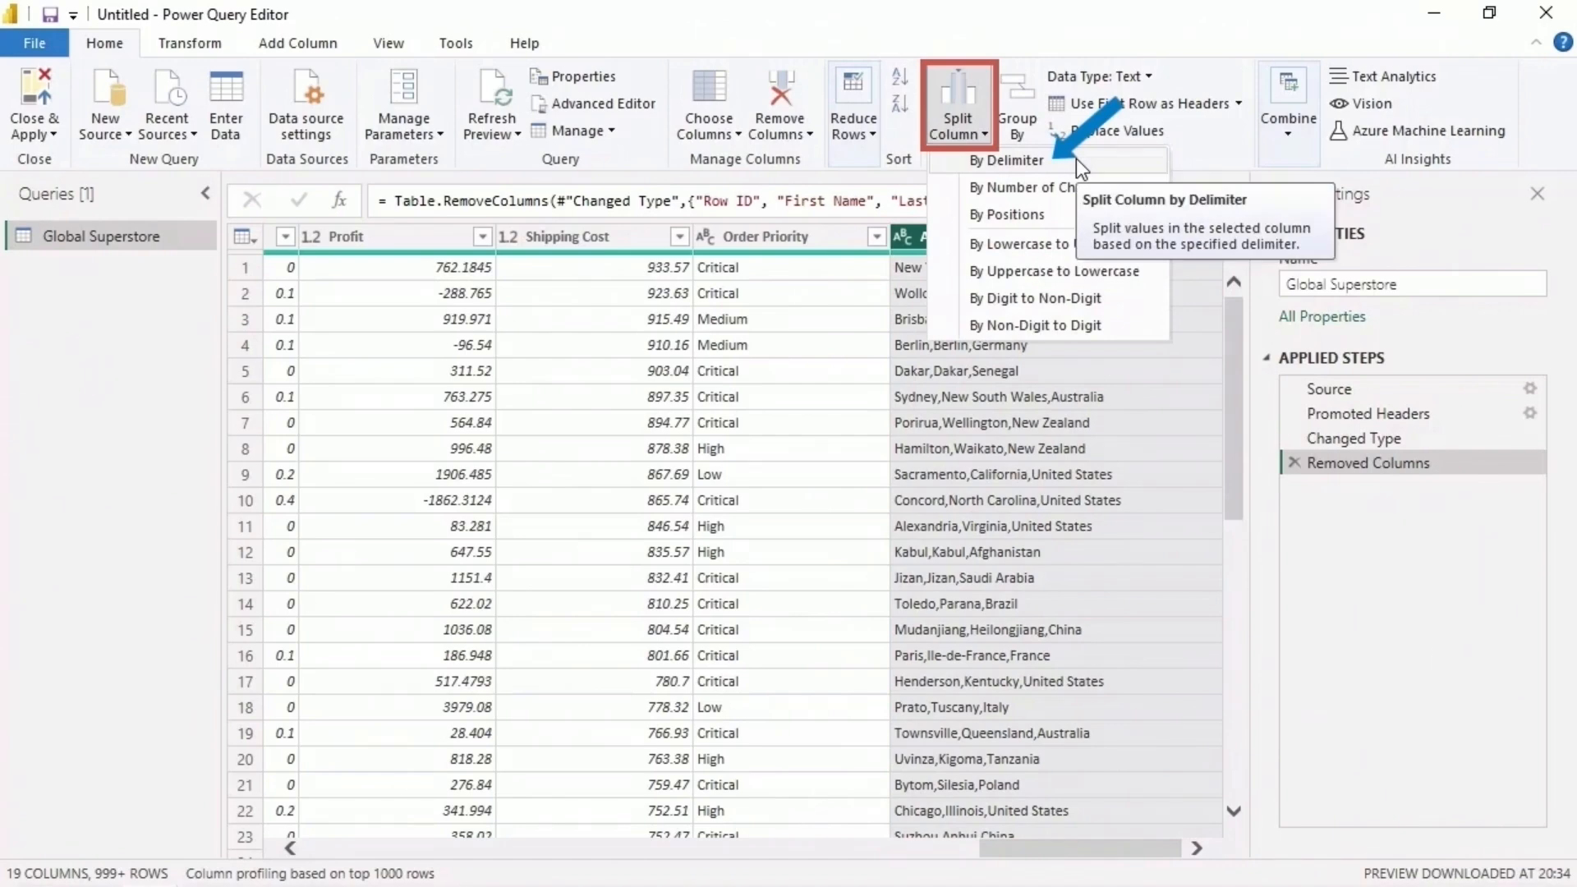
{"action": "left_click", "coordinate": [1075, 159]}
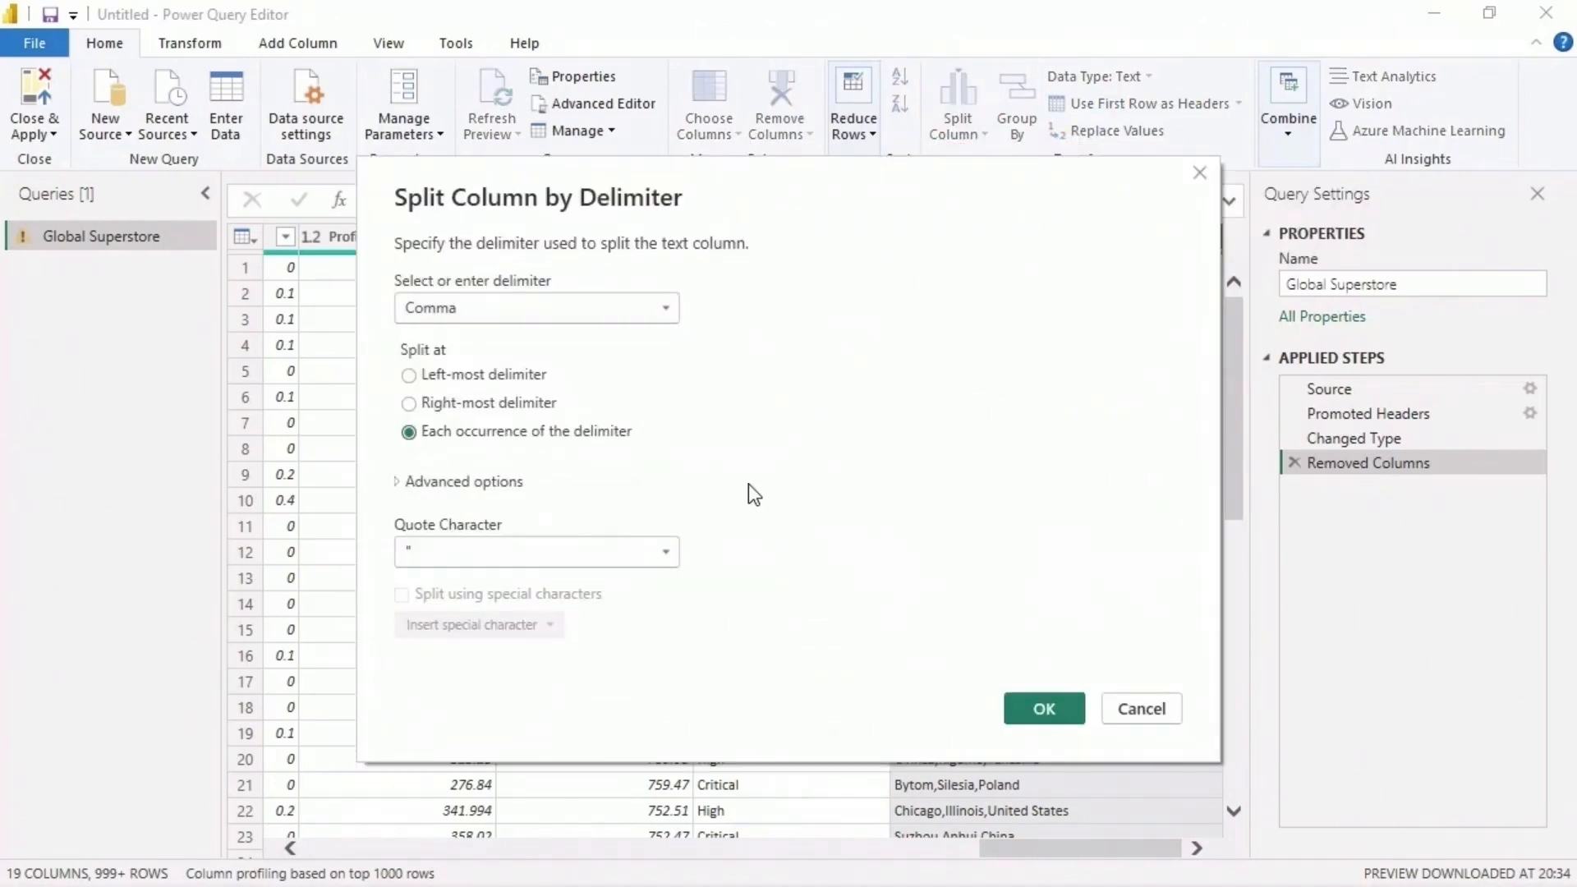
{"action": "left_click", "coordinate": [667, 308]}
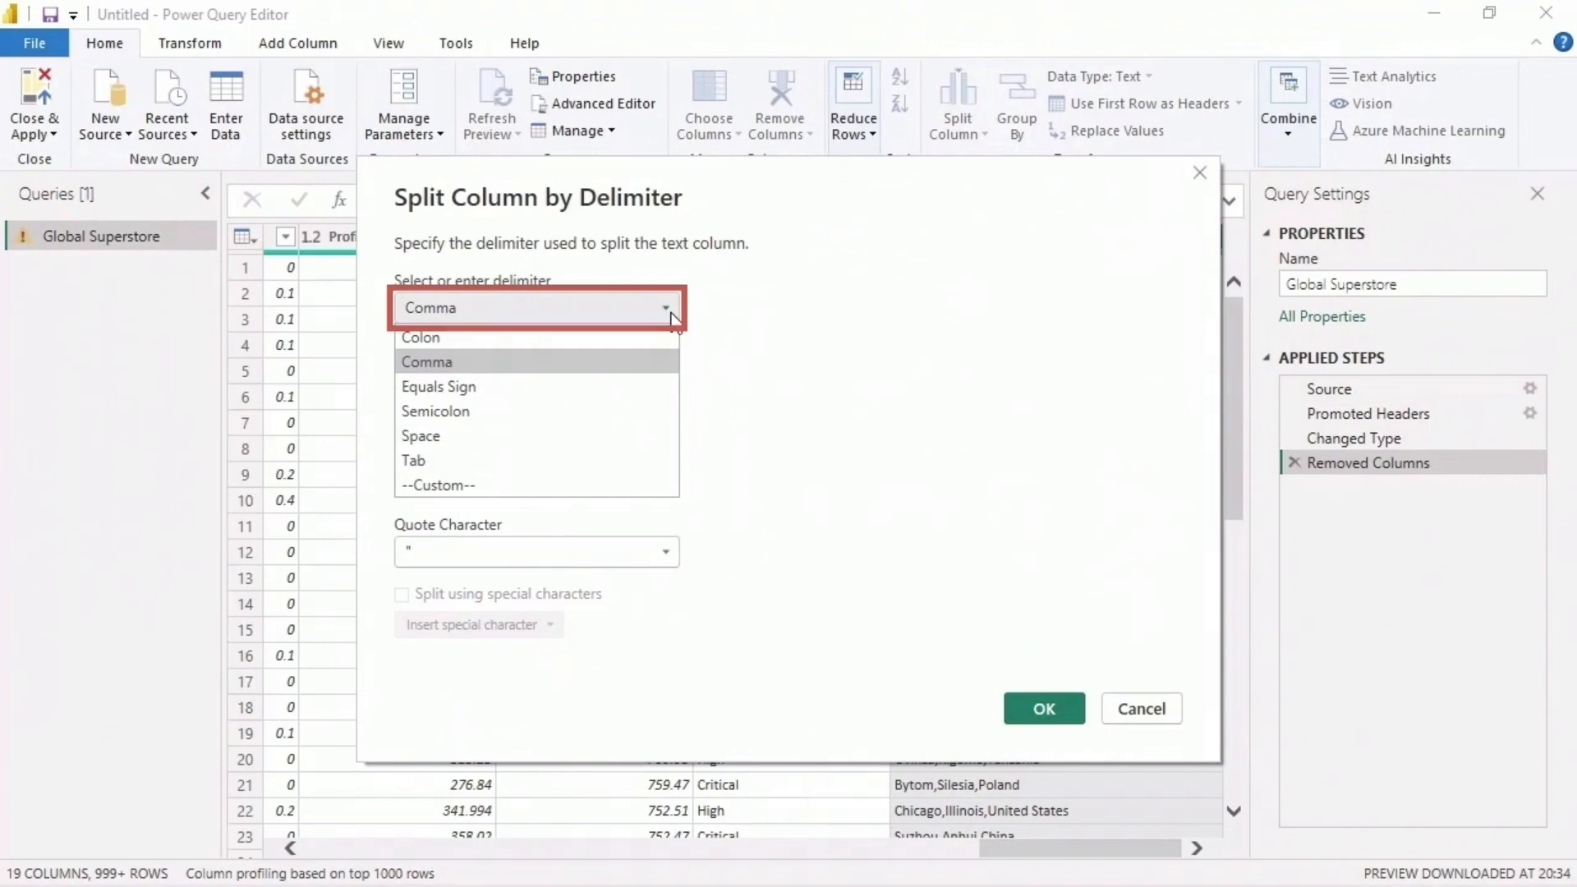
{"action": "left_click", "coordinate": [755, 349]}
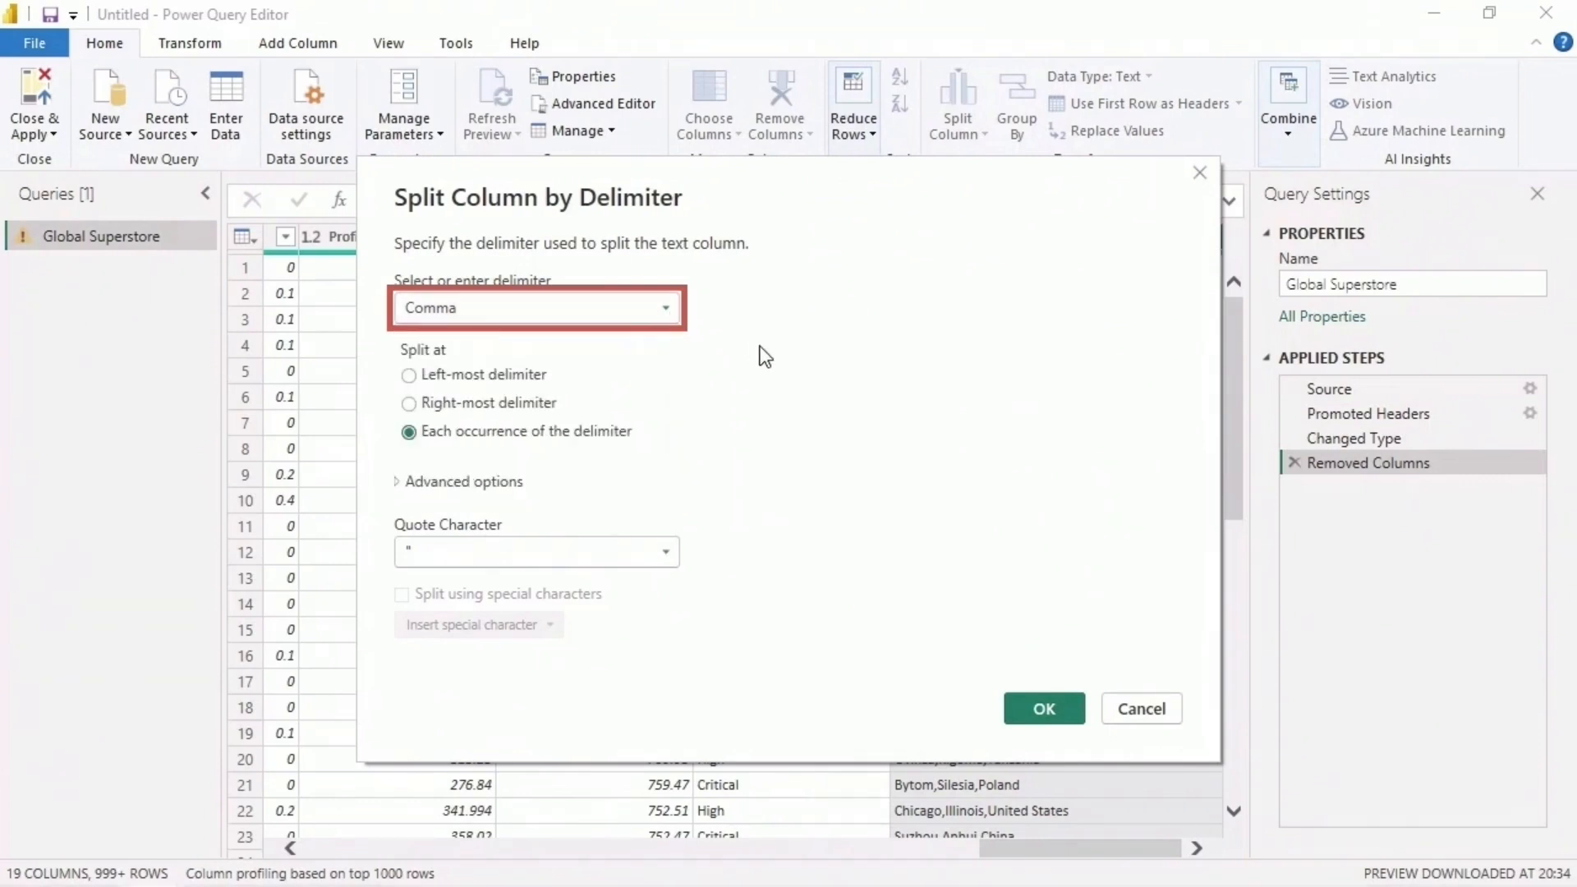
{"action": "left_click", "coordinate": [1072, 702]}
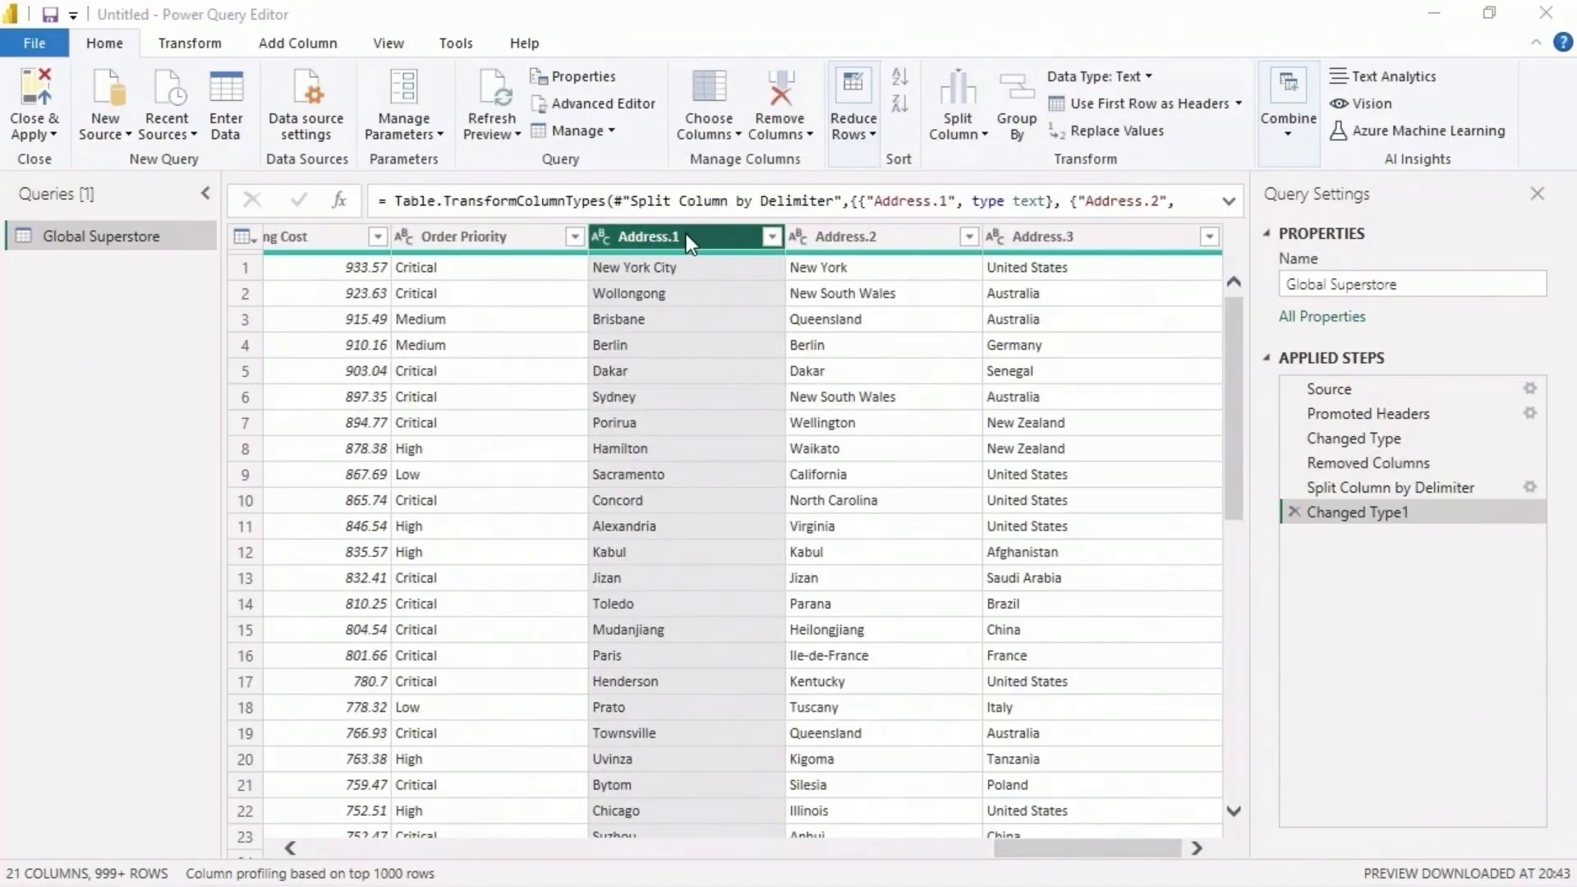
- Rename the Address.1 column as City
{"action": "right_click", "coordinate": [686, 238]}
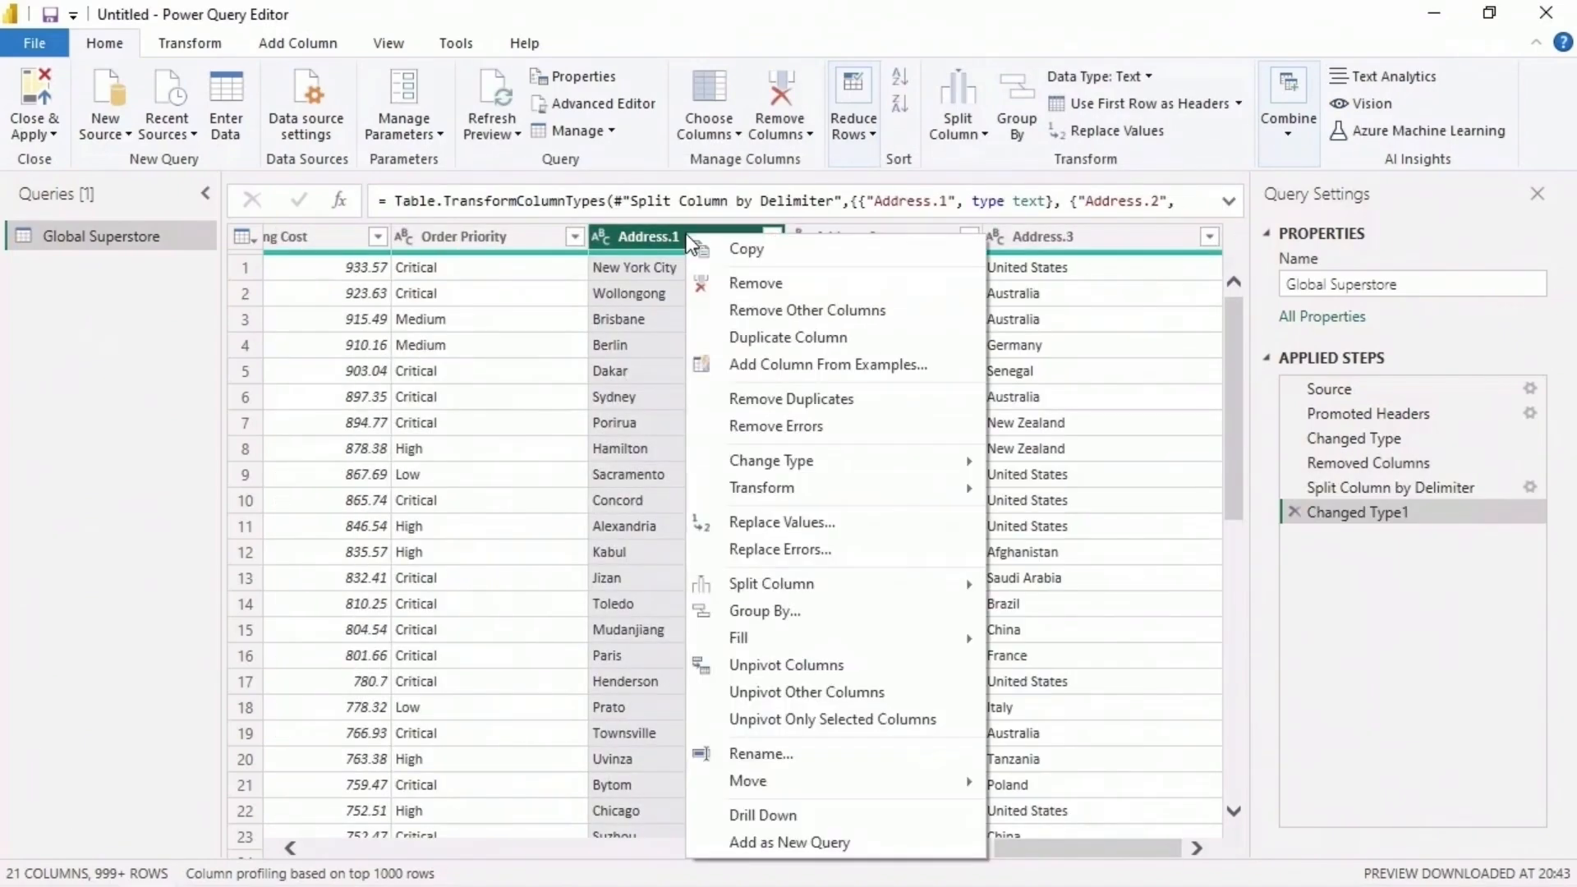
{"action": "left_click", "coordinate": [810, 753]}
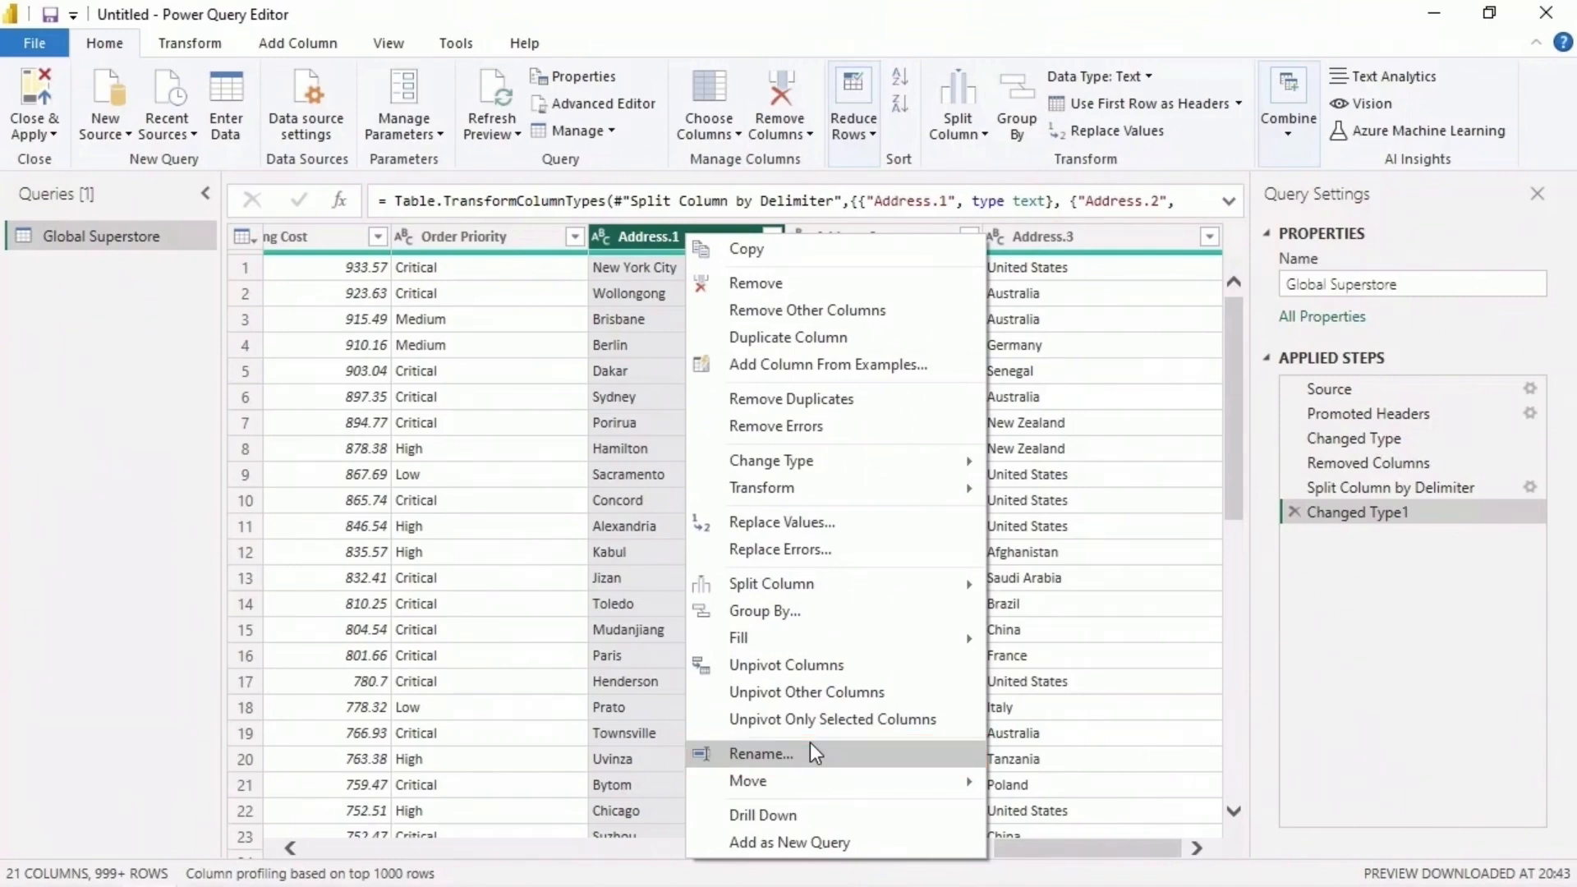
{"action": "type", "text": "City"}
{"action": "key", "text": "Return"}
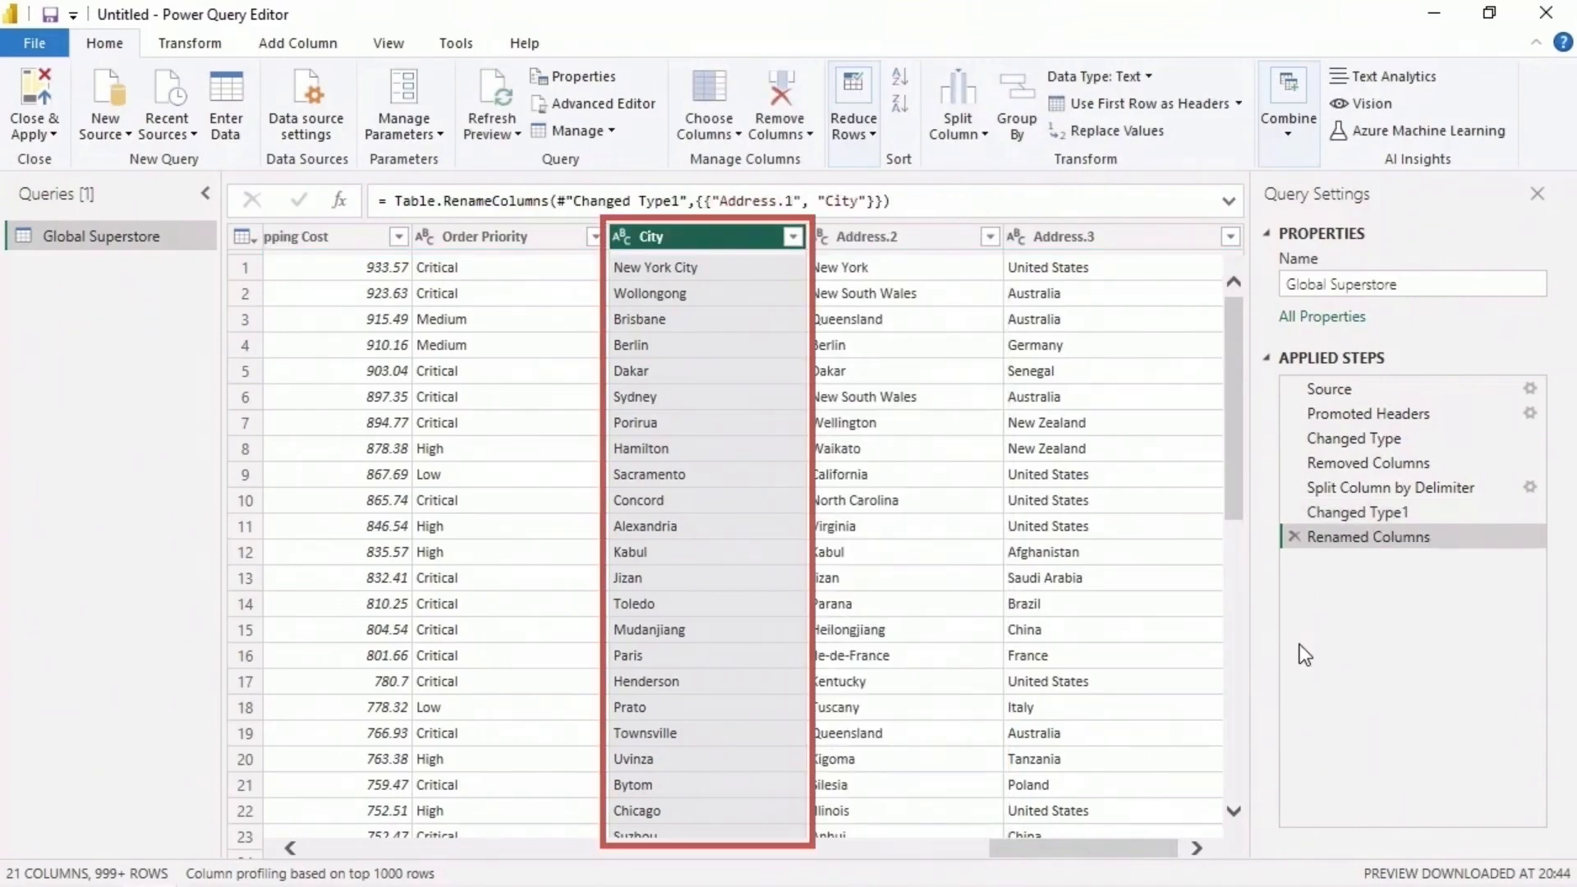
- Rename the Address.2 column as State
{"action": "right_click", "coordinate": [941, 242]}
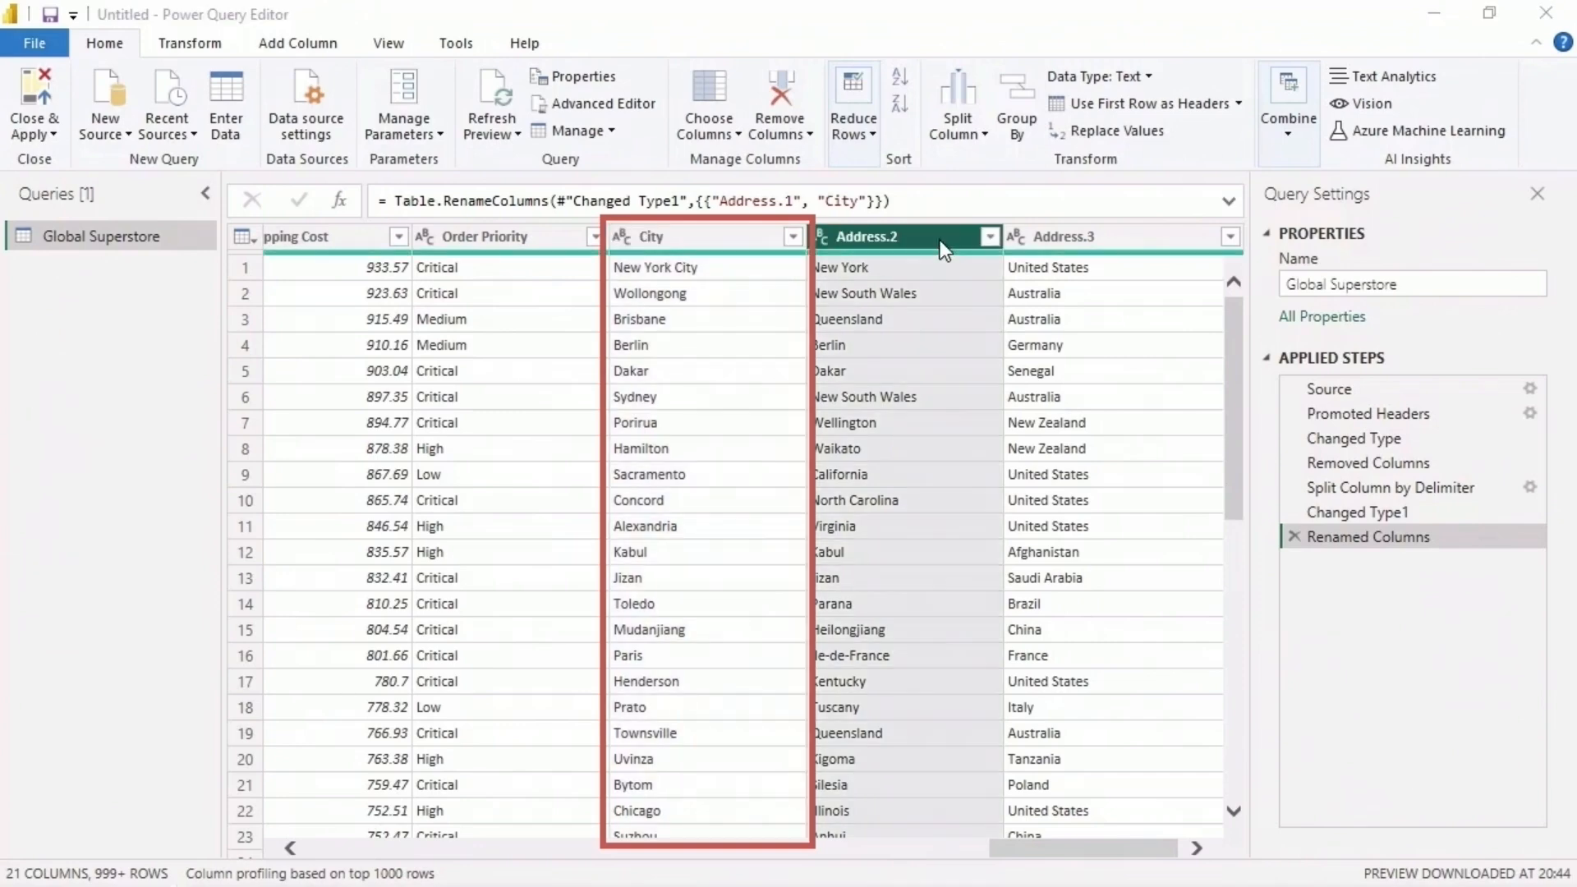
{"action": "right_click", "coordinate": [915, 245]}
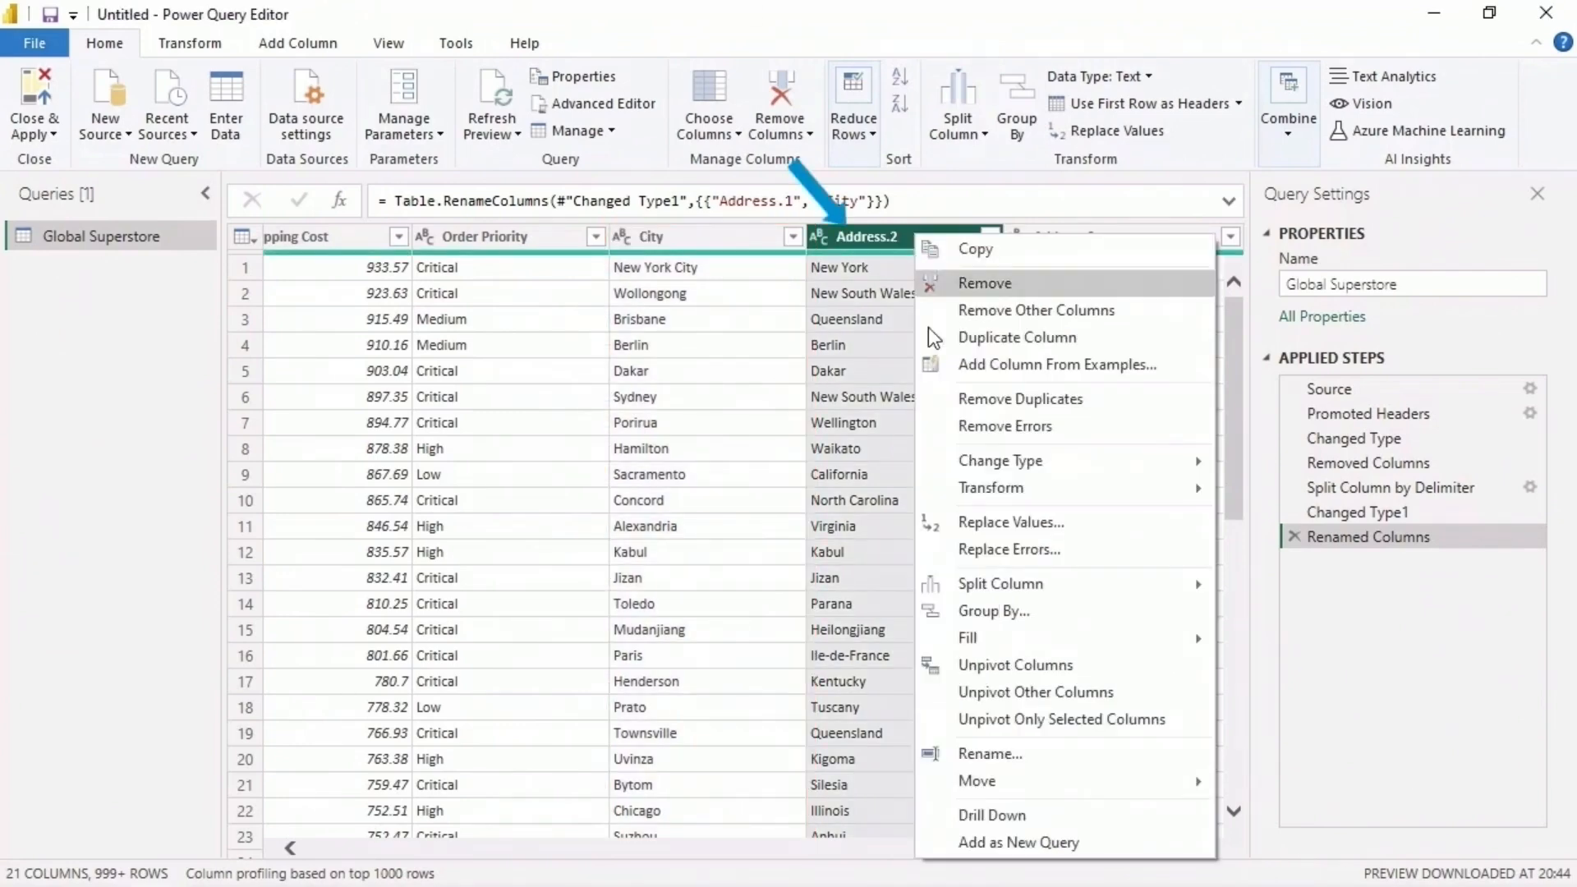
{"action": "left_click", "coordinate": [1023, 755]}
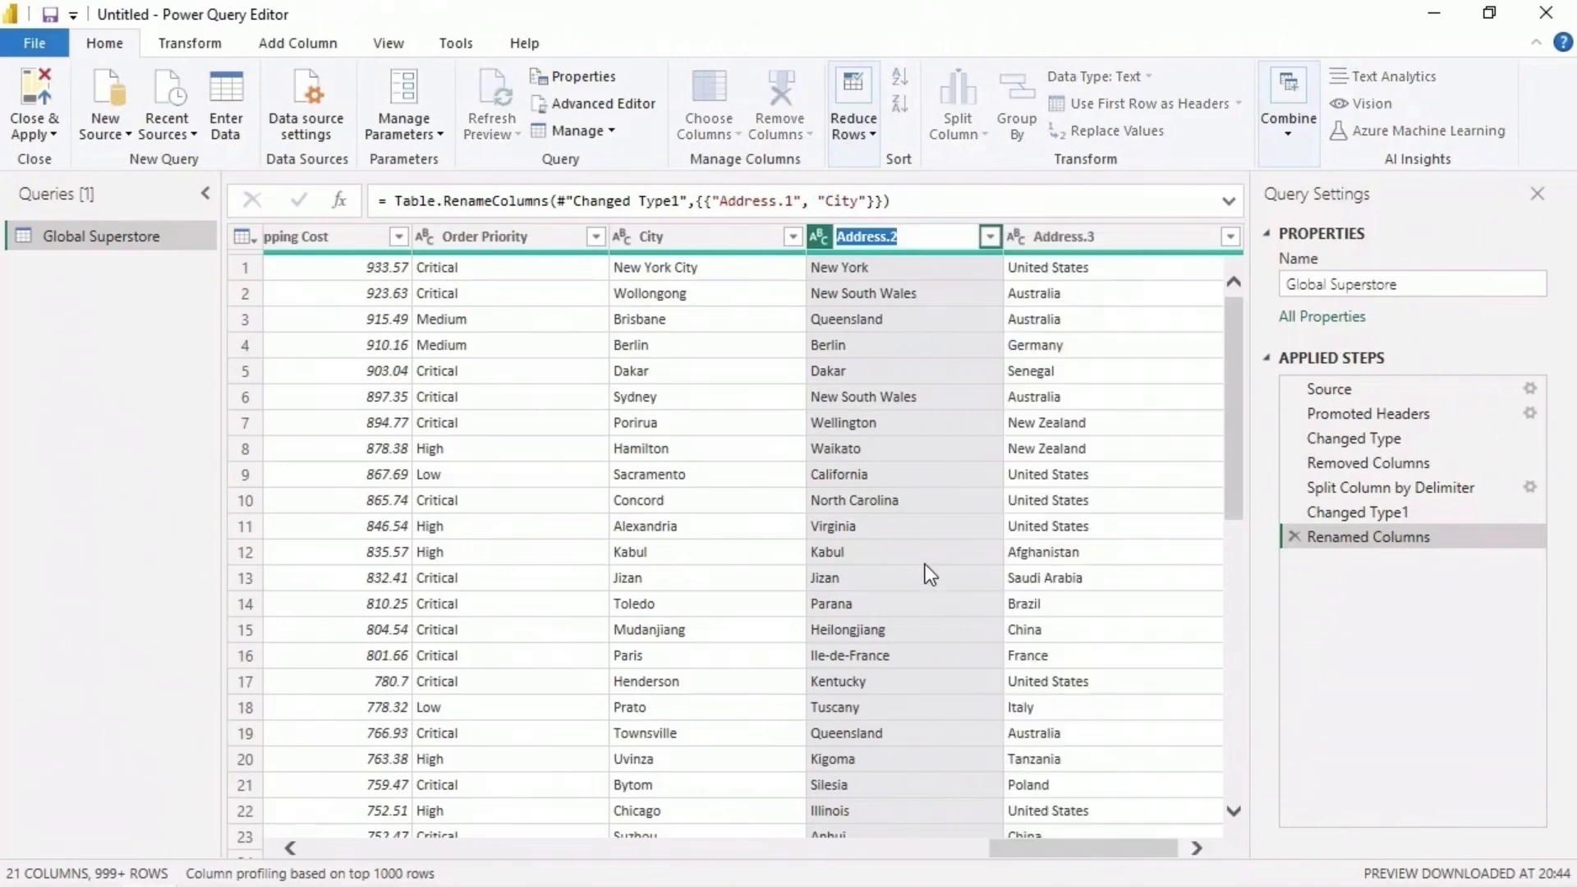
{"action": "type", "text": "State"}
{"action": "key", "text": "Return"}
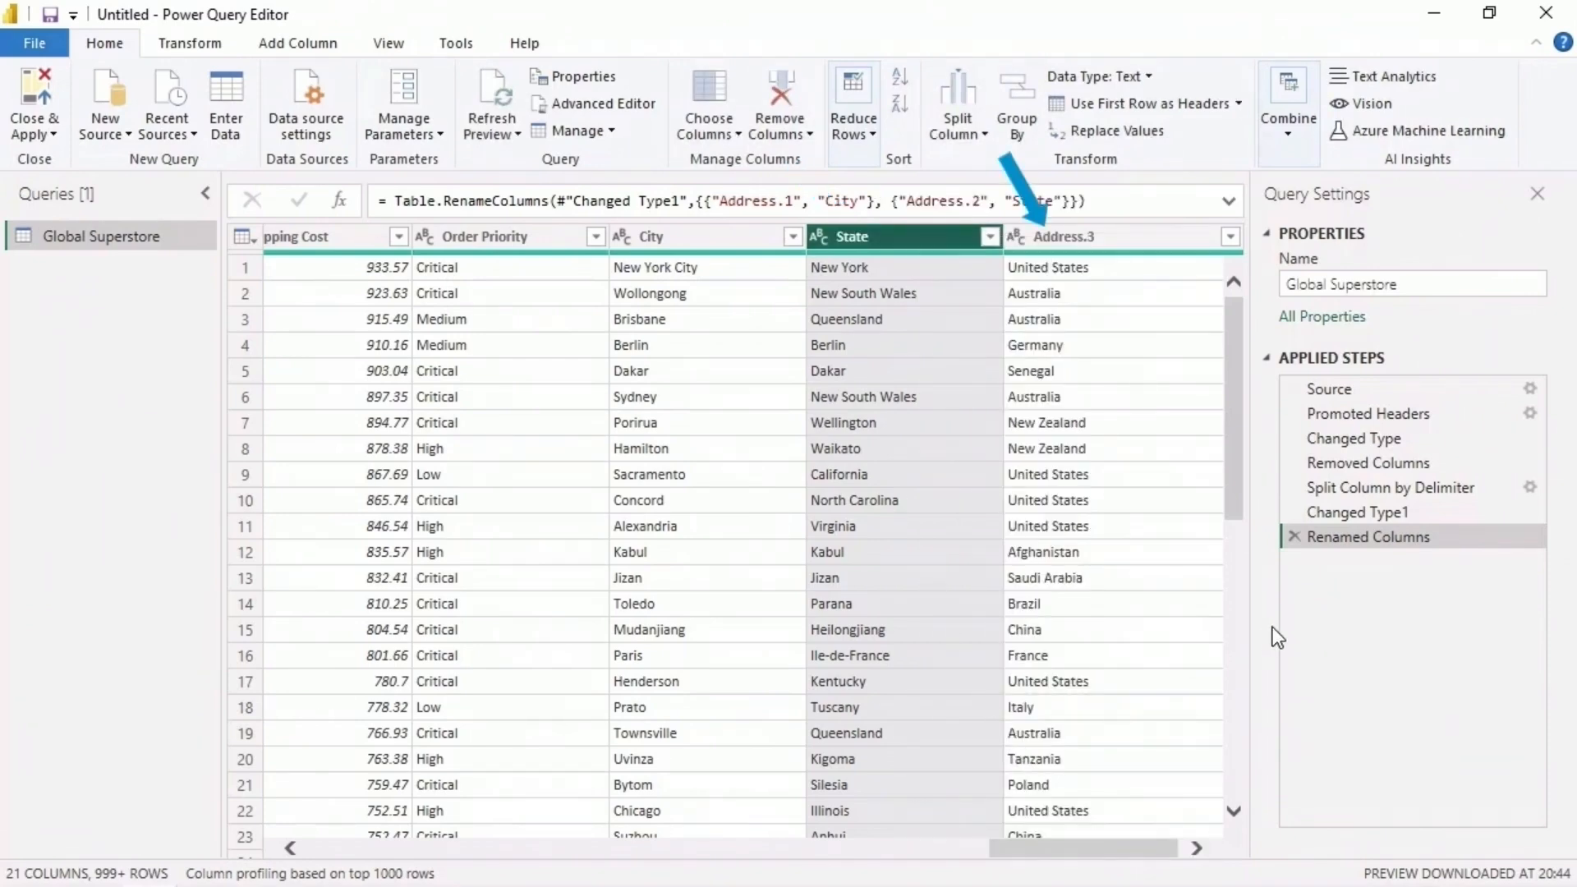
- Rename the Address.3 column as Country
{"action": "left_click", "coordinate": [1123, 238]}
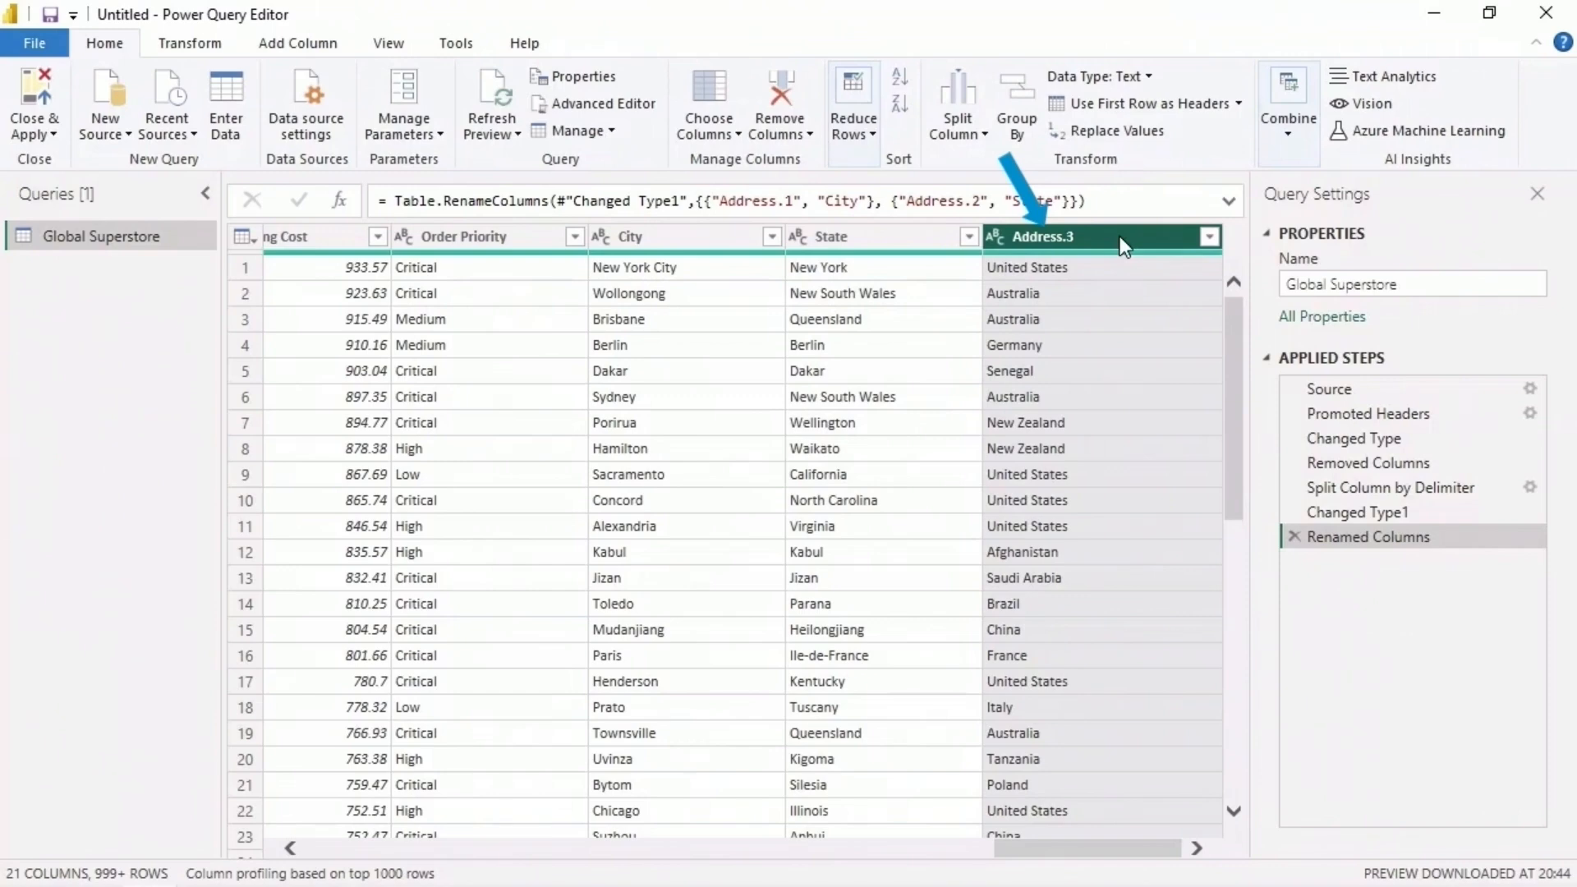
{"action": "right_click", "coordinate": [1124, 244]}
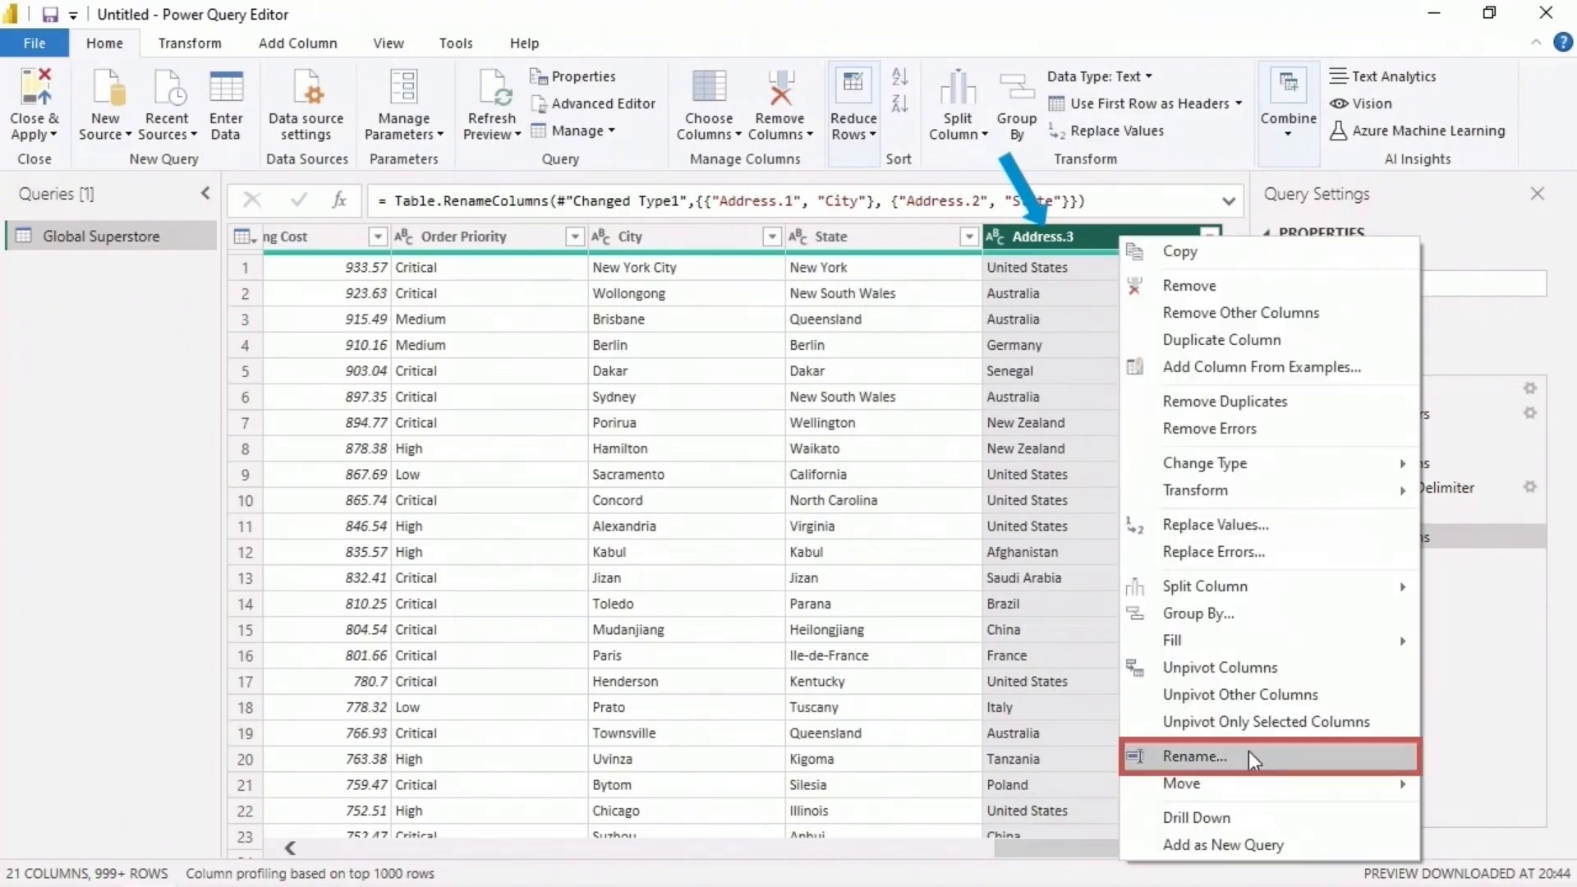
{"action": "left_click", "coordinate": [1195, 756]}
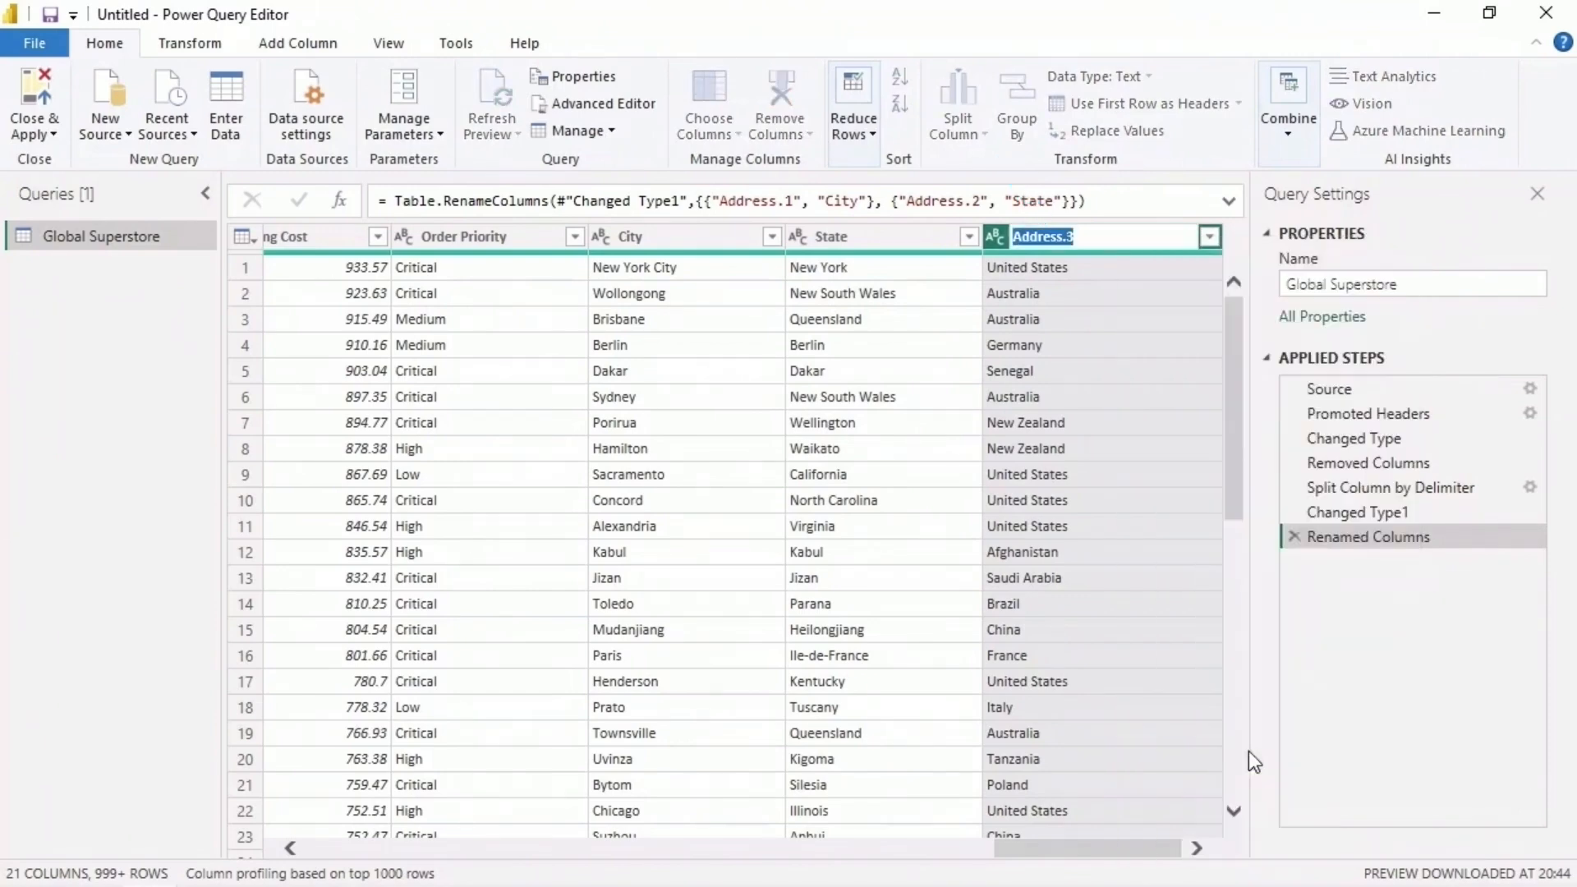
{"action": "type", "text": "Country"}
{"action": "key", "text": "Return"}
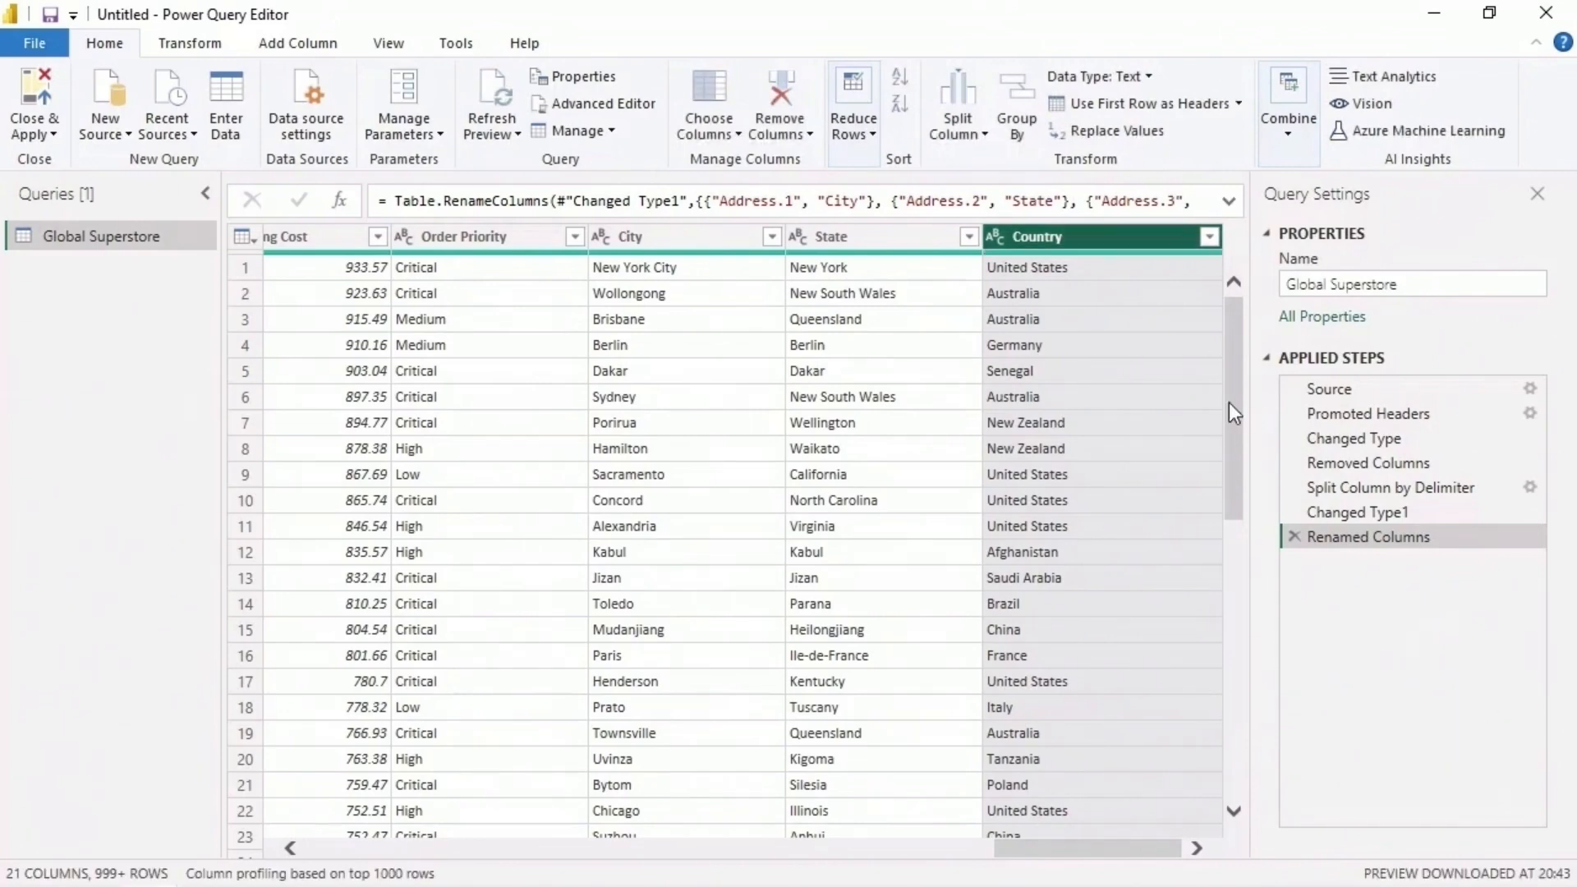
- Count the table's rows with all columns from Order ID through Country selected, and delete the Counted Rows step
{"action": "left_click_drag", "start_coordinate": [1229, 402], "coordinate": [1238, 746]}
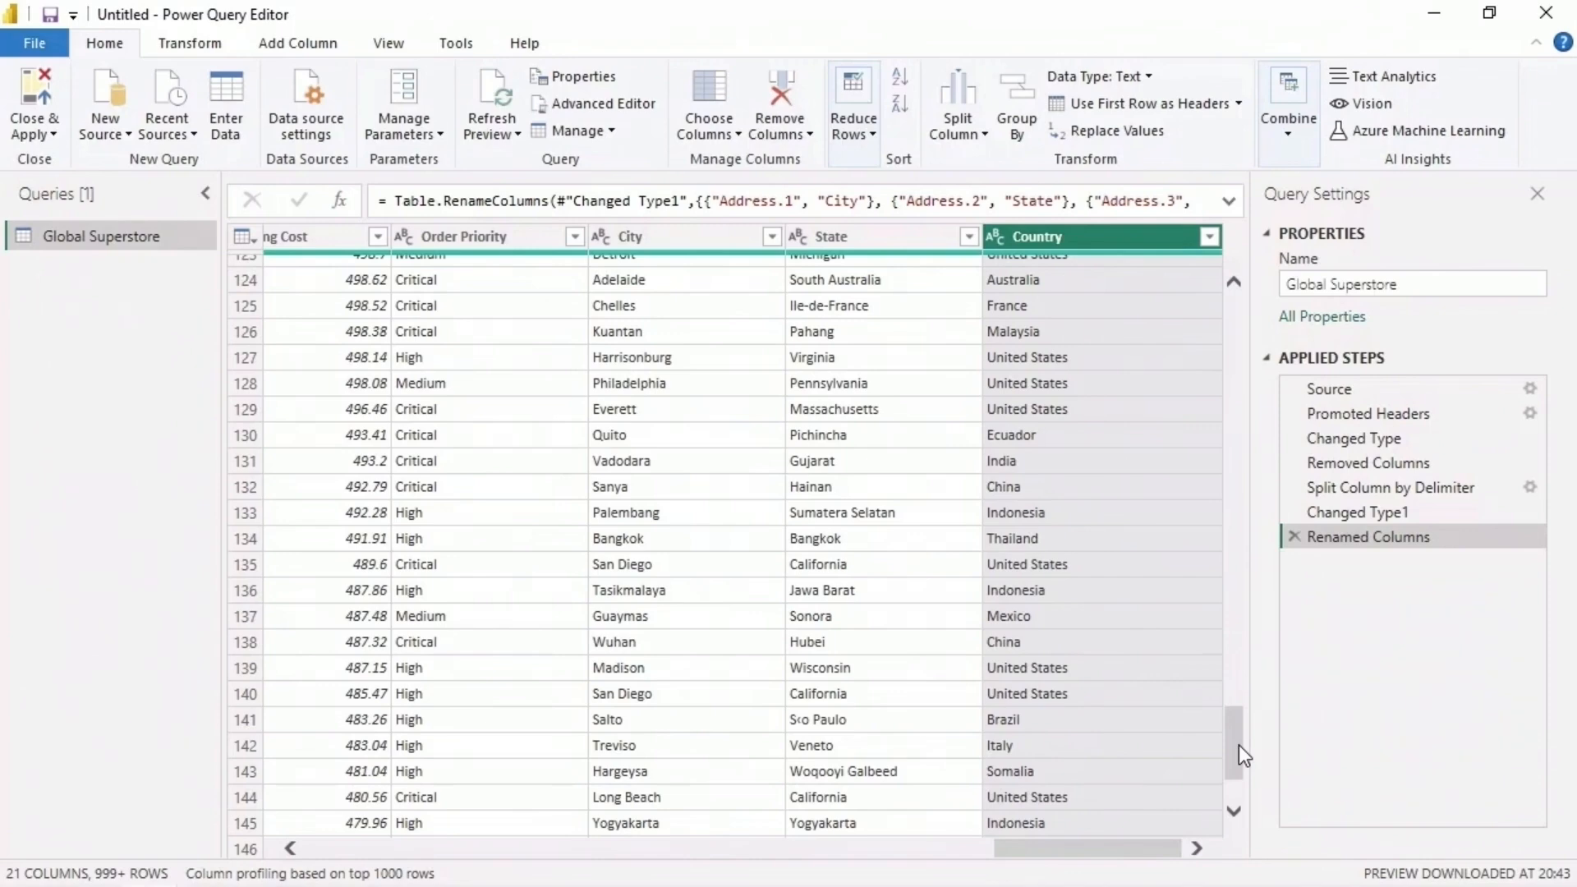
{"action": "left_click_drag", "start_coordinate": [1238, 745], "coordinate": [1239, 328]}
{"action": "left_click_drag", "start_coordinate": [1092, 848], "coordinate": [398, 848]}
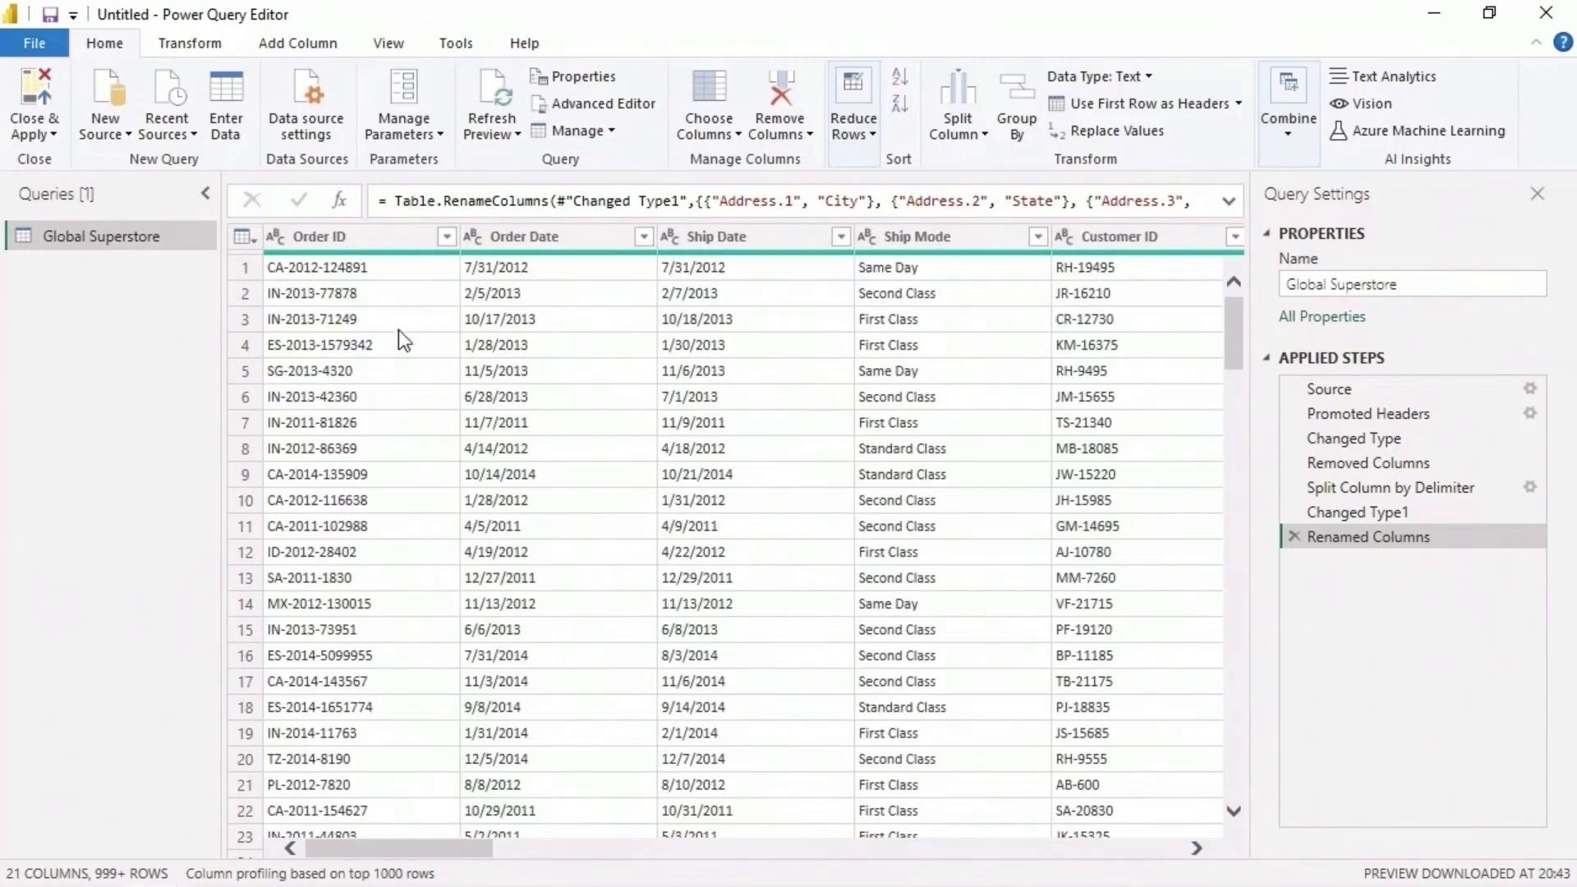
{"action": "left_click", "coordinate": [366, 238]}
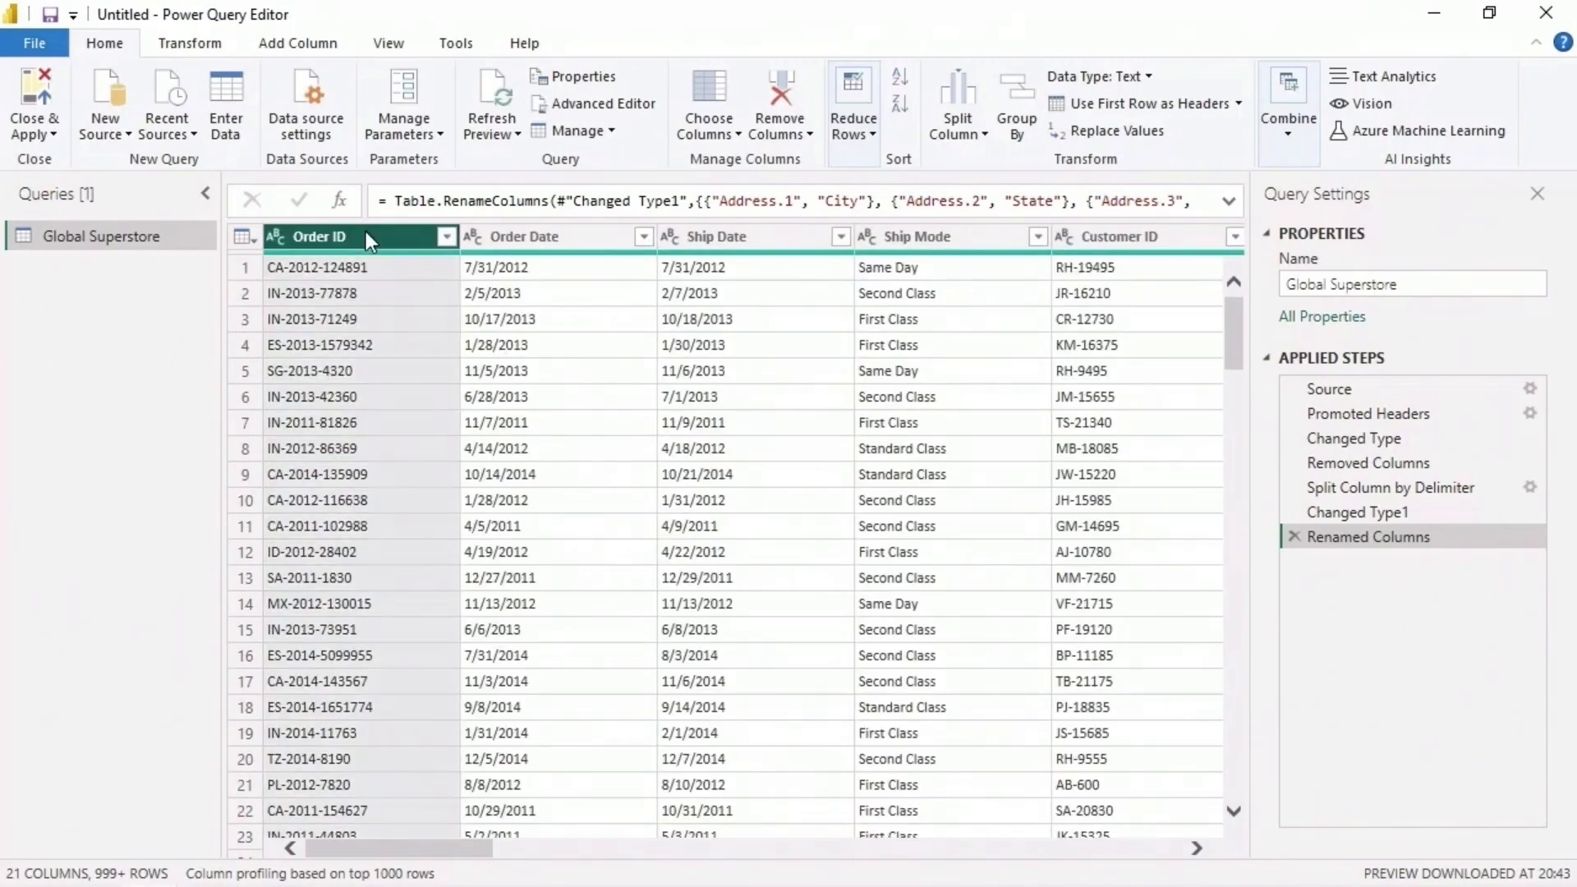
{"action": "left_click_drag", "start_coordinate": [466, 848], "coordinate": [1186, 850]}
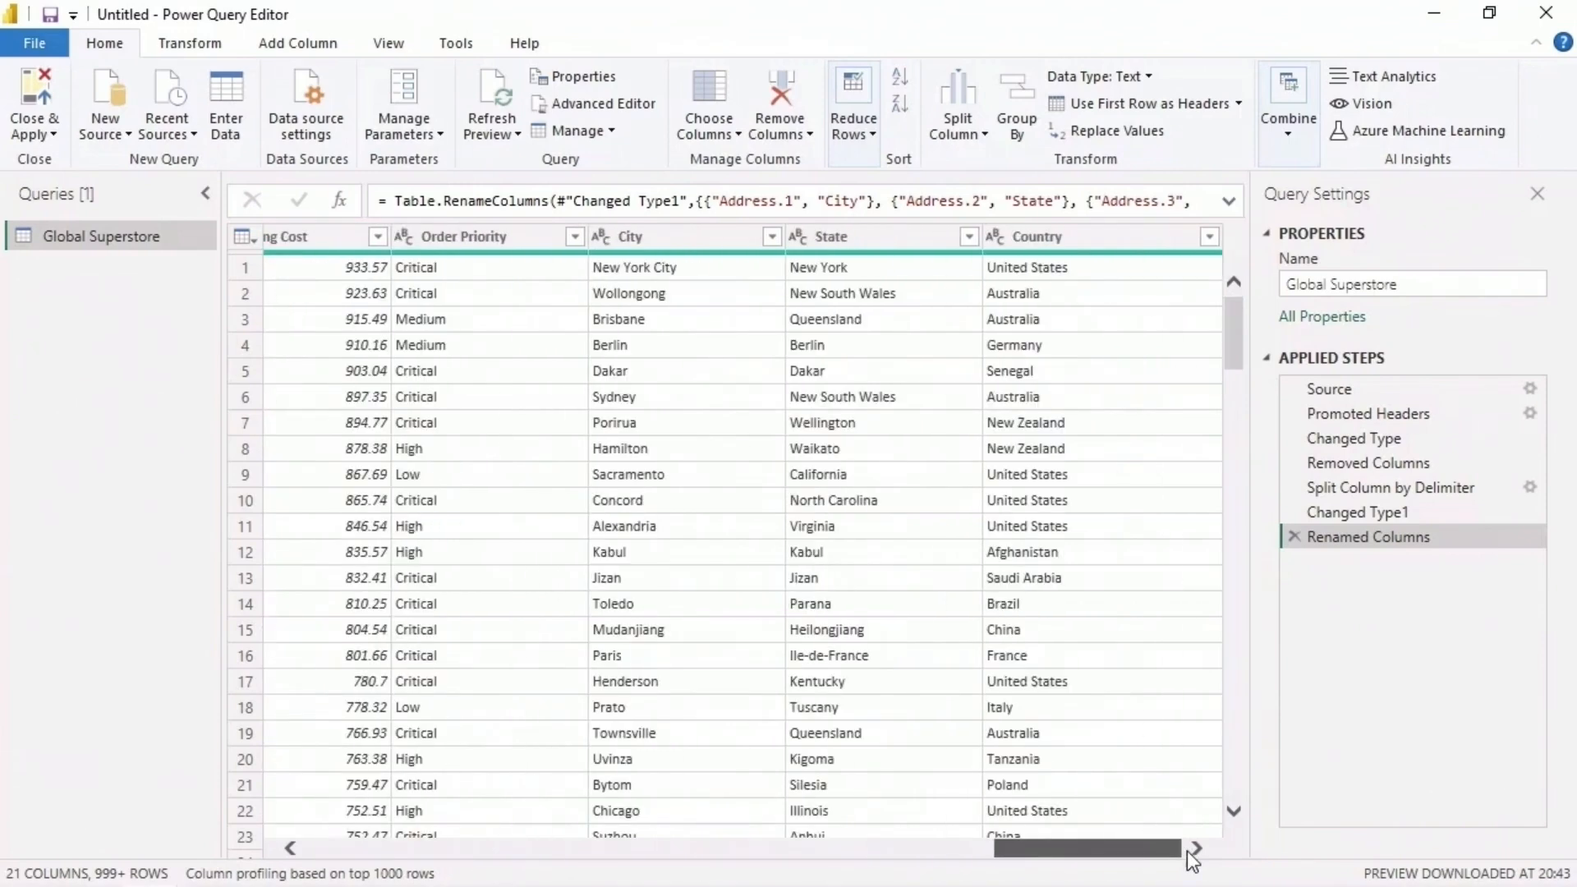
{"action": "left_click", "coordinate": [1120, 240], "text": "shift"}
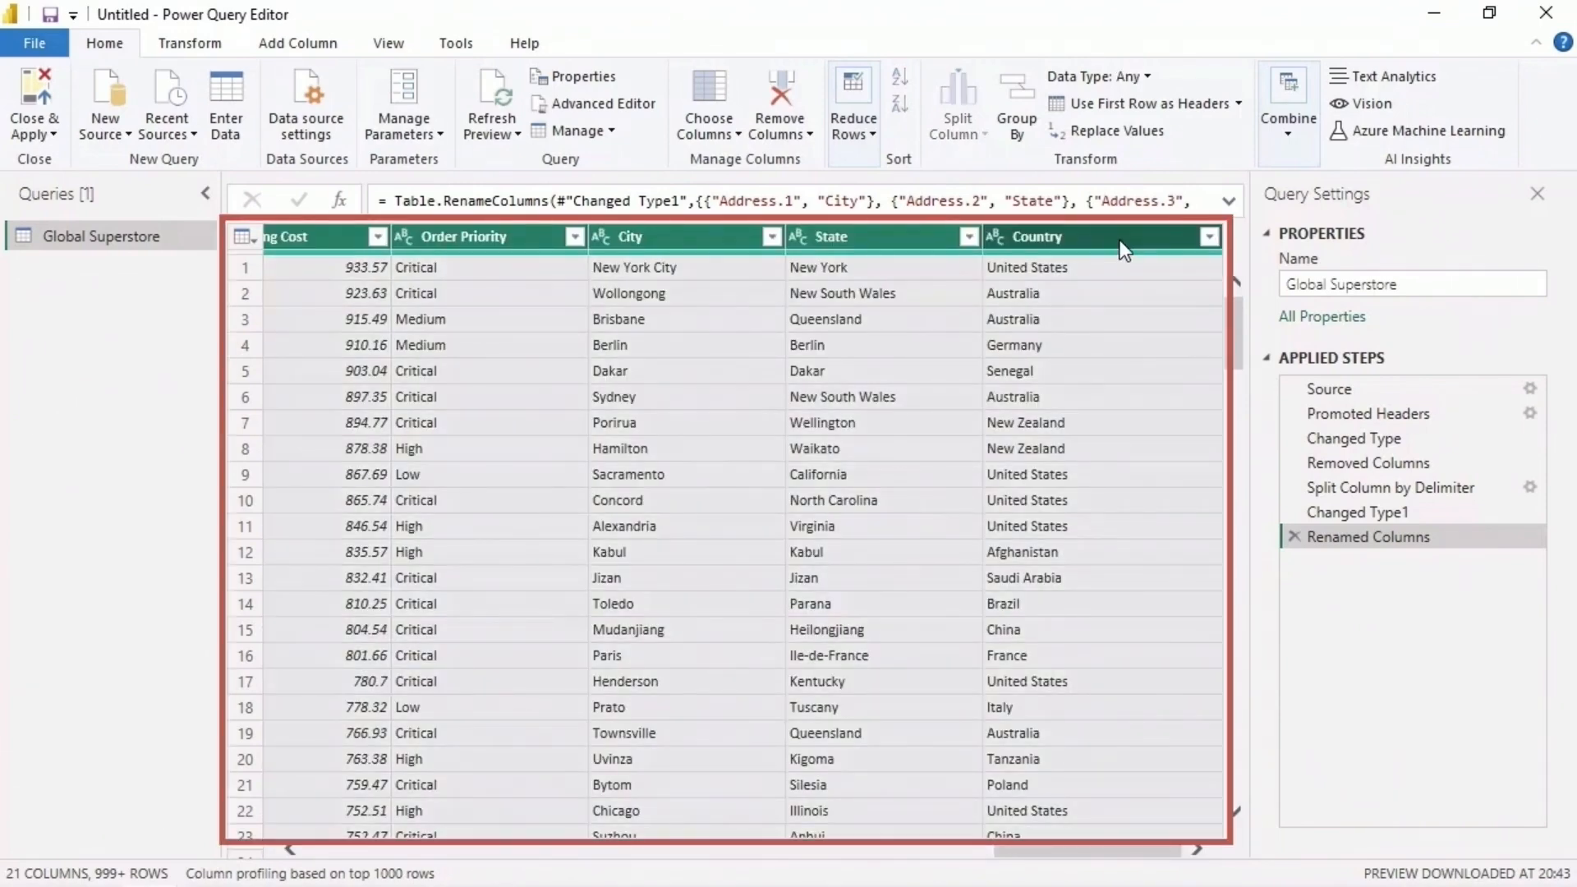
{"action": "left_click", "coordinate": [190, 45]}
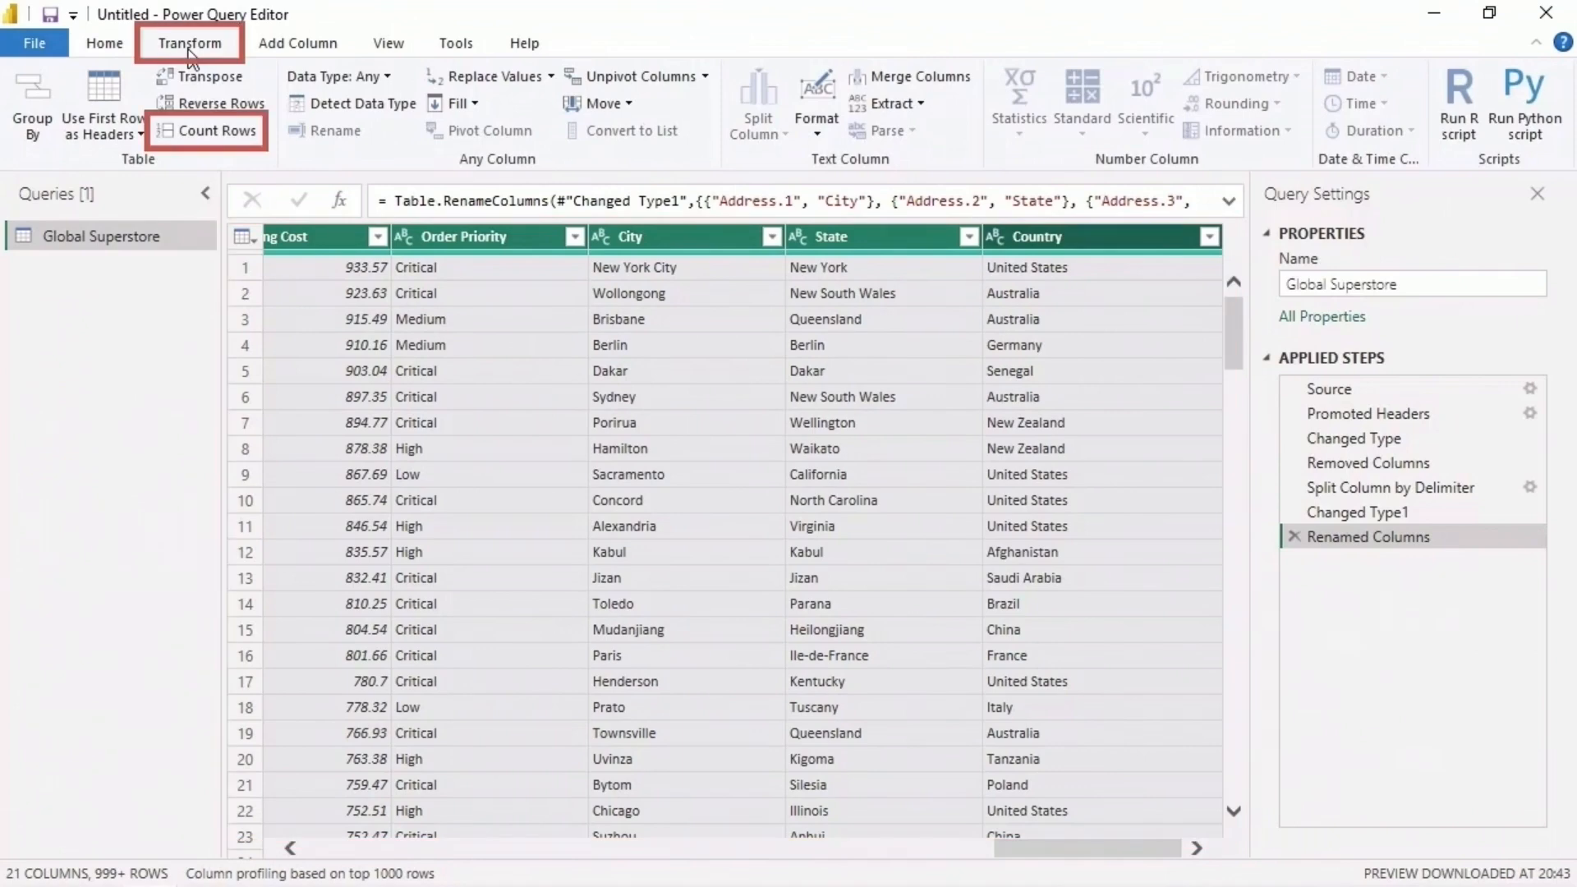
{"action": "left_click", "coordinate": [212, 131]}
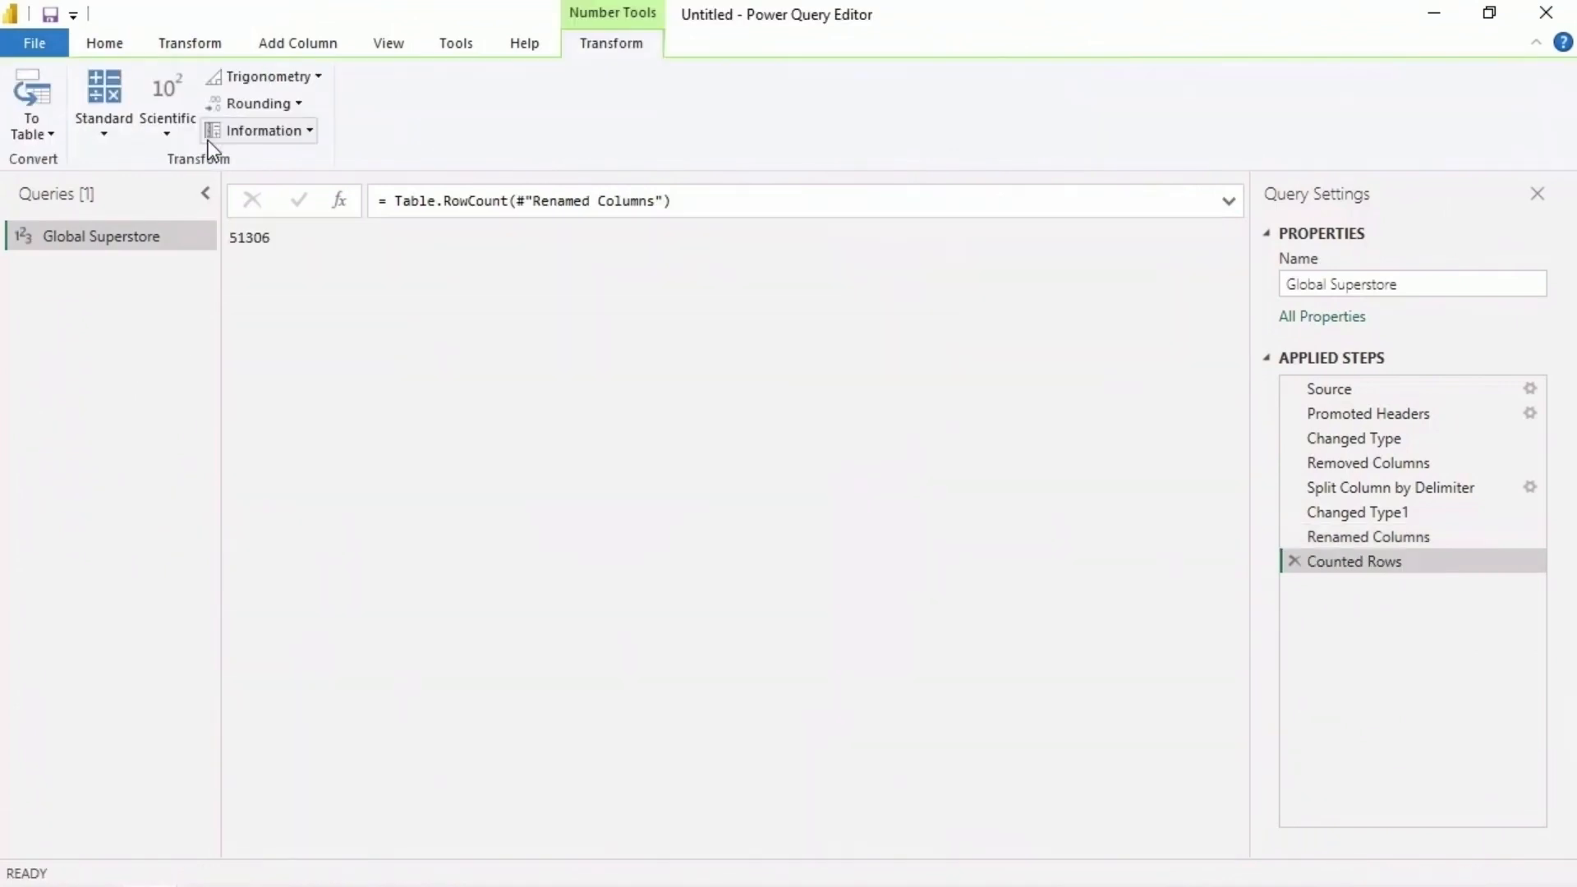
{"action": "left_click", "coordinate": [1294, 560]}
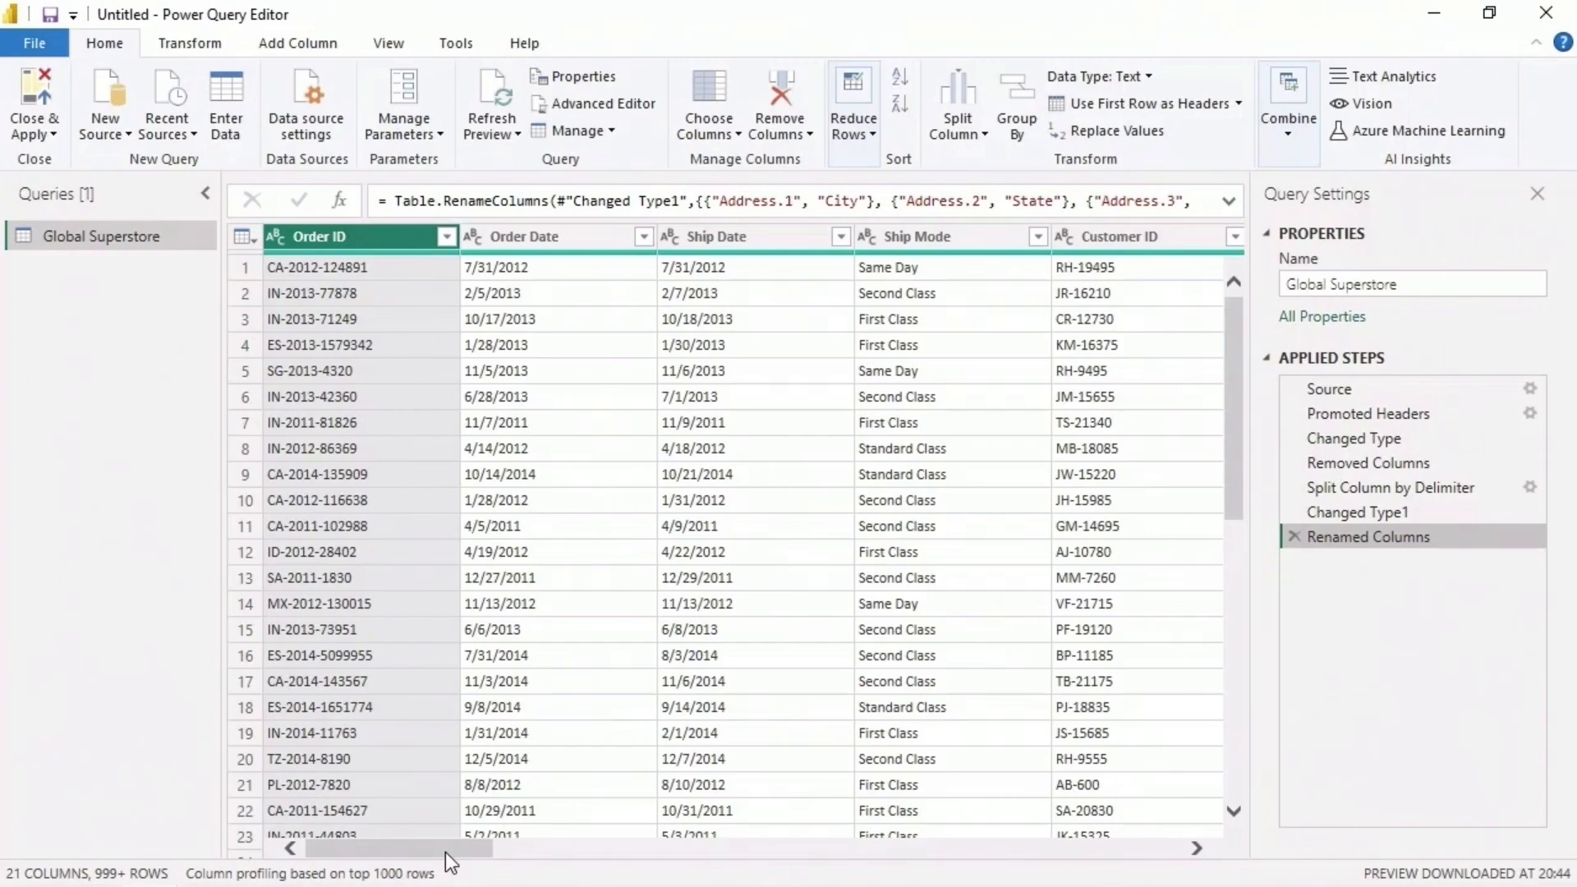
- Remove duplicate rows from the Global Superstore query, based on all of its columns
{"action": "left_click_drag", "start_coordinate": [445, 851], "coordinate": [1156, 846]}
{"action": "left_click", "coordinate": [1106, 246]}
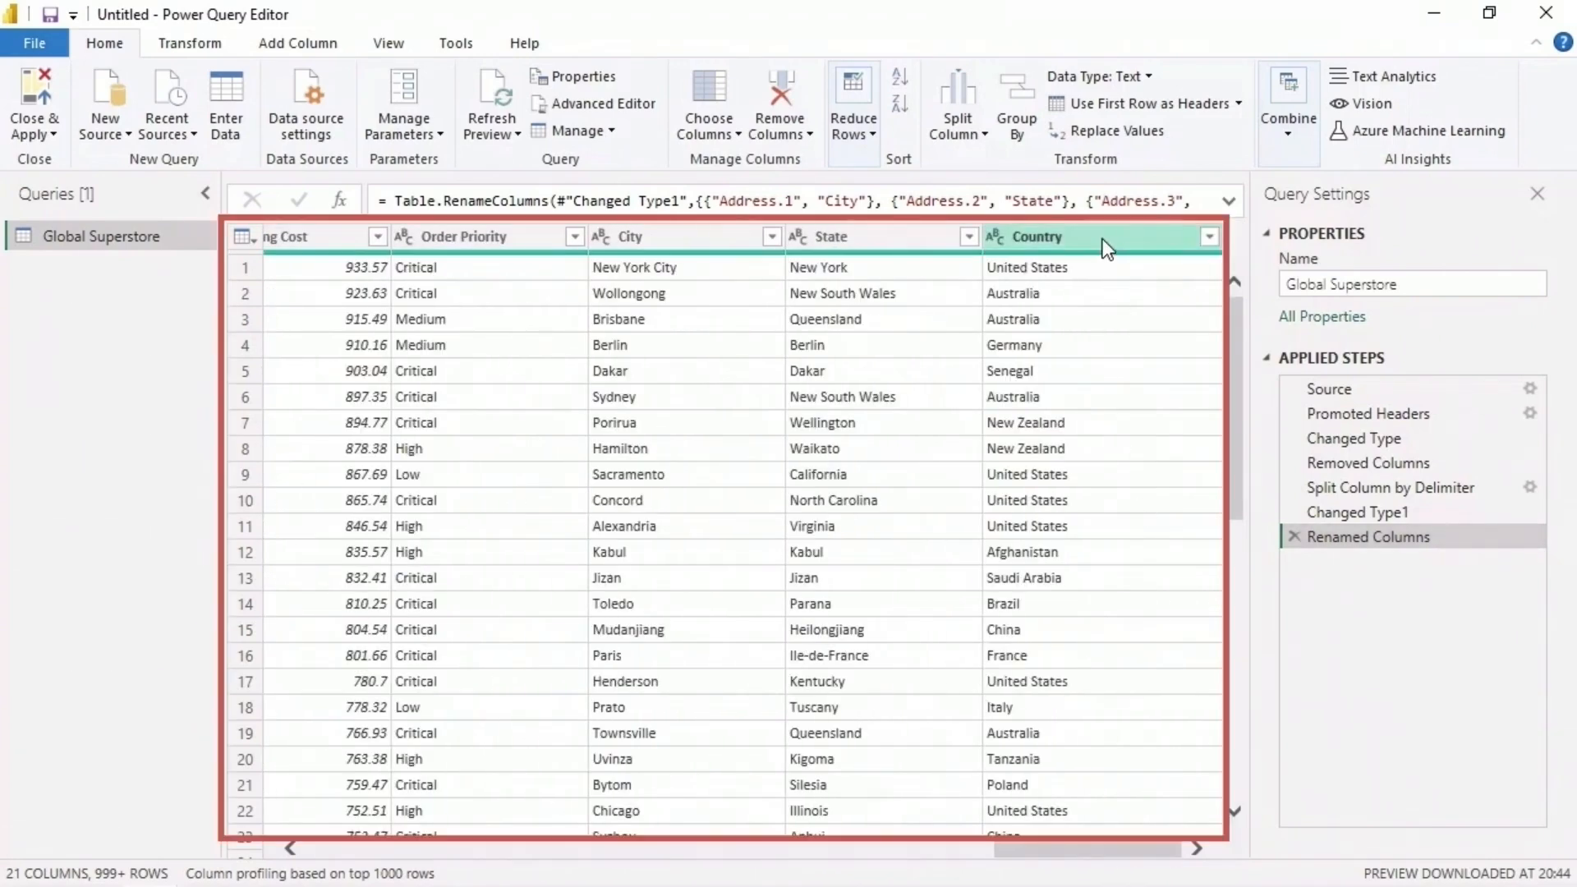
{"action": "key", "text": "ctrl+a"}
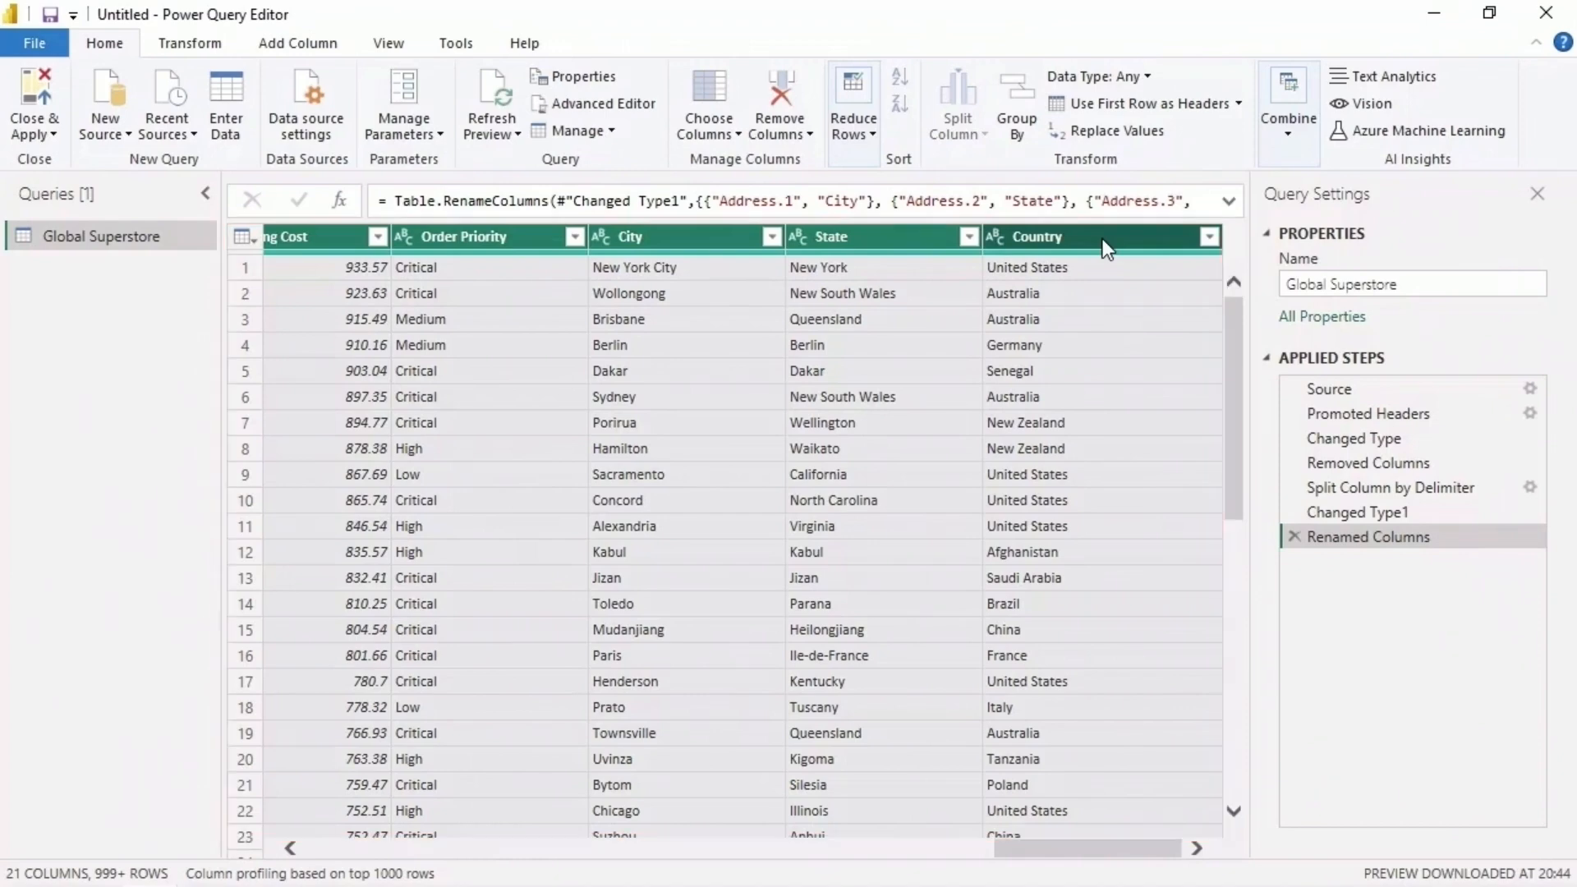
{"action": "right_click", "coordinate": [1106, 246]}
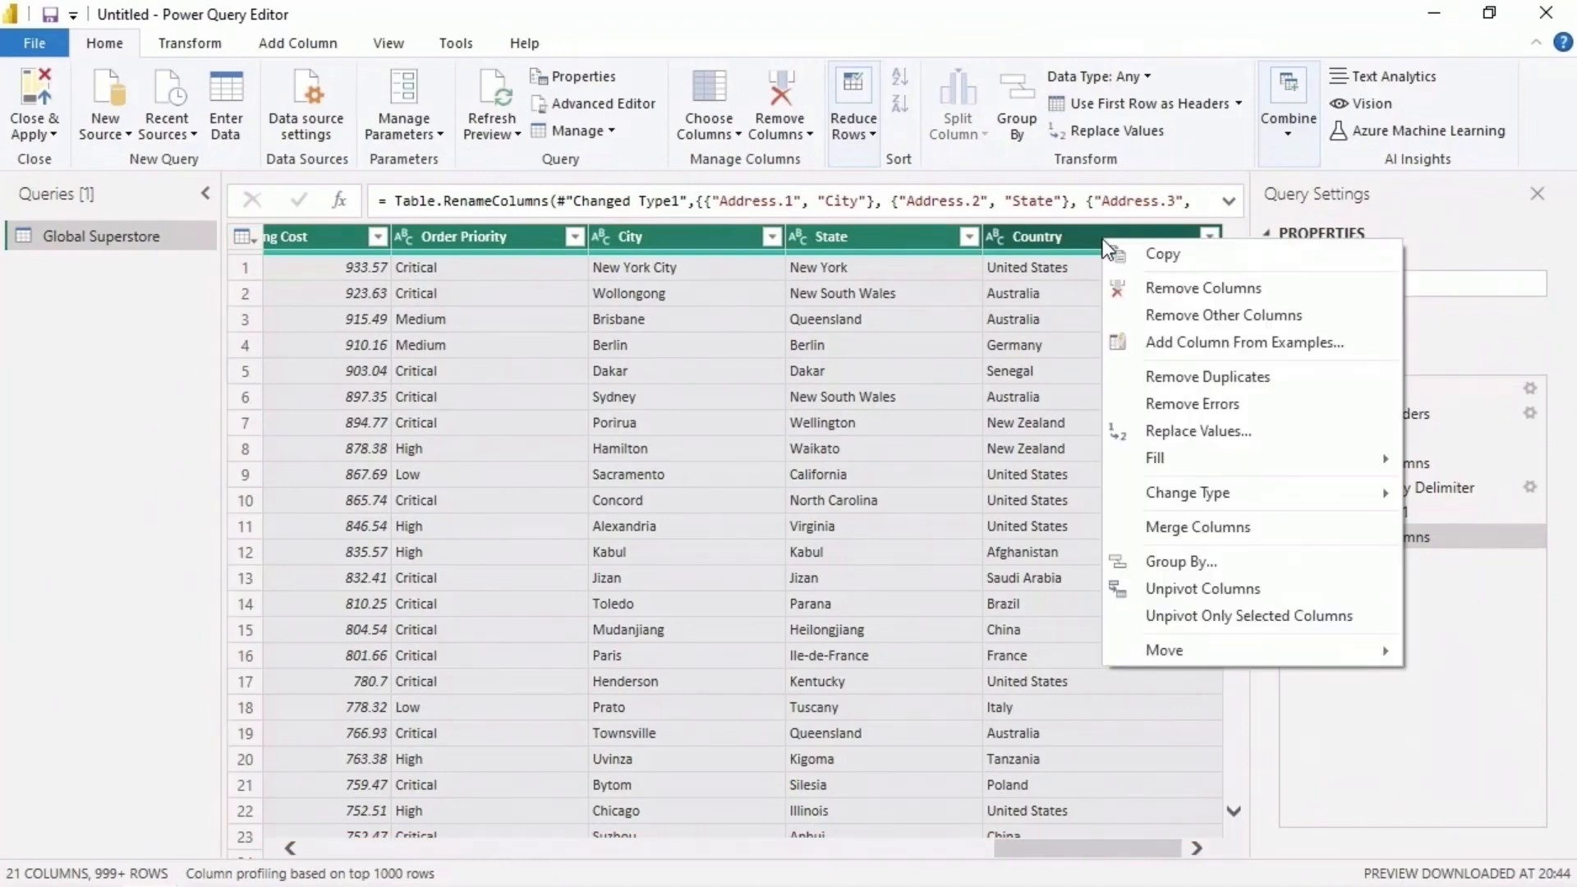
{"action": "left_click", "coordinate": [1283, 373]}
- Count the rows of the deduplicated table and delete the Counted Rows step that follows Removed Duplicates
{"action": "left_click", "coordinate": [220, 48]}
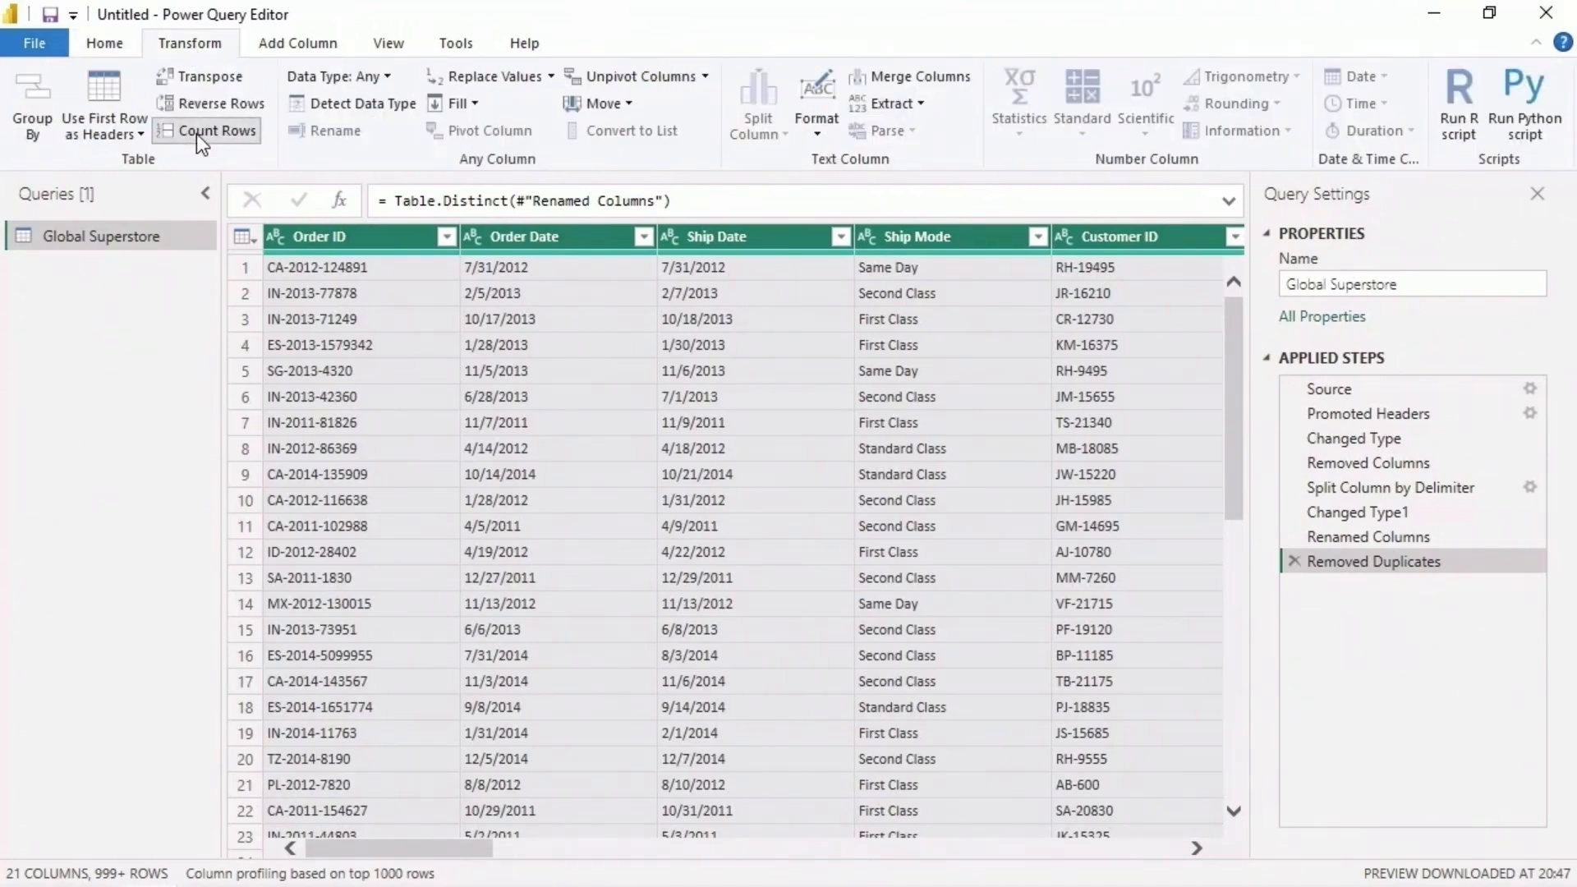
{"action": "left_click", "coordinate": [200, 131]}
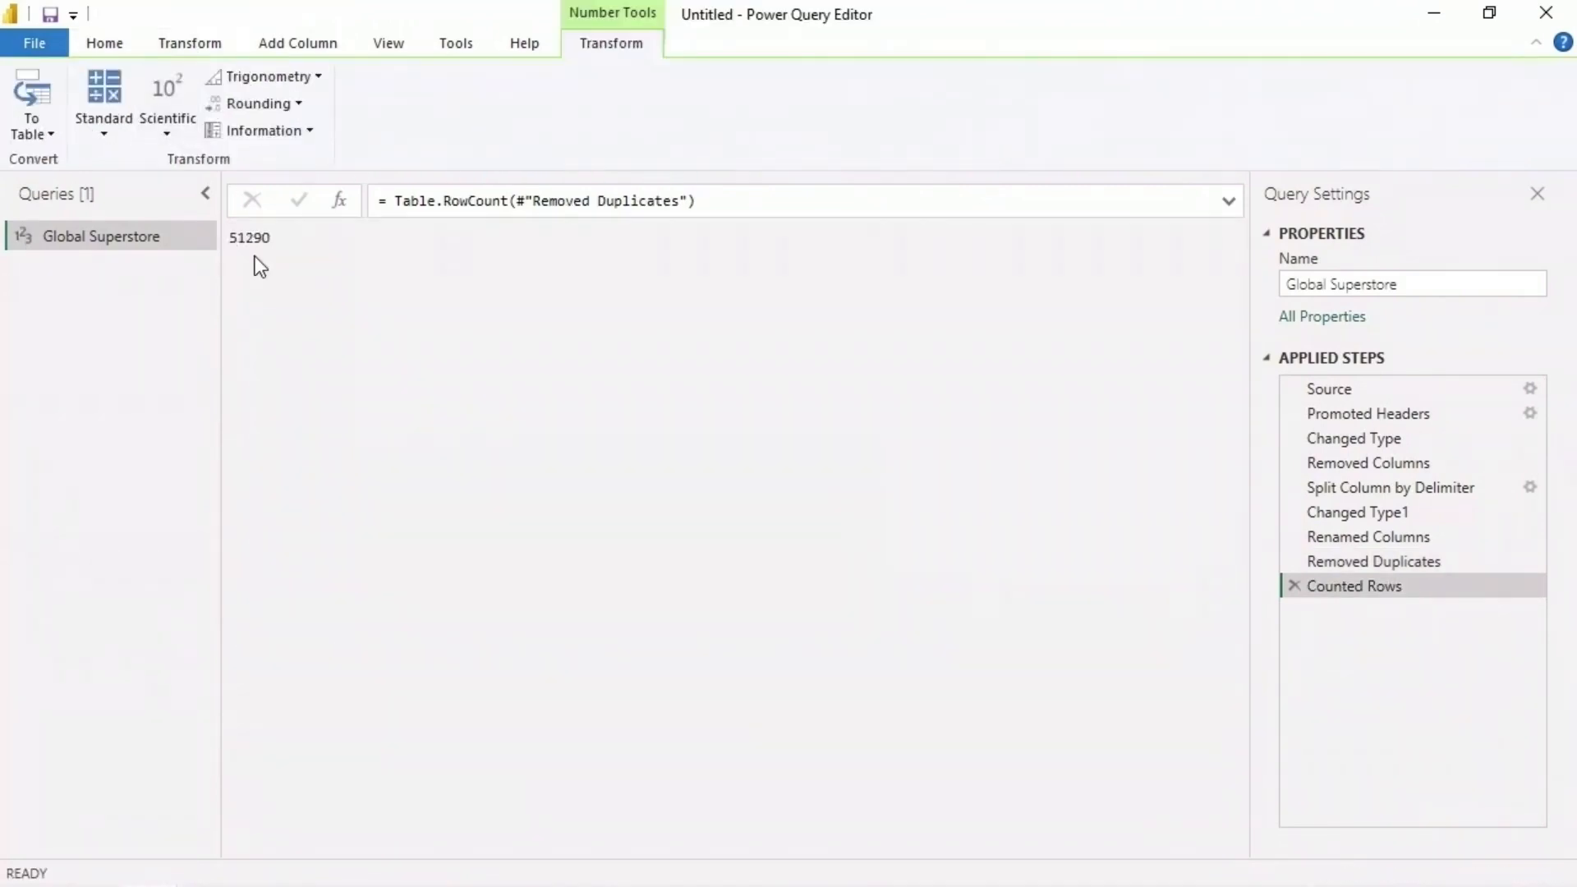
{"action": "left_click", "coordinate": [1296, 585]}
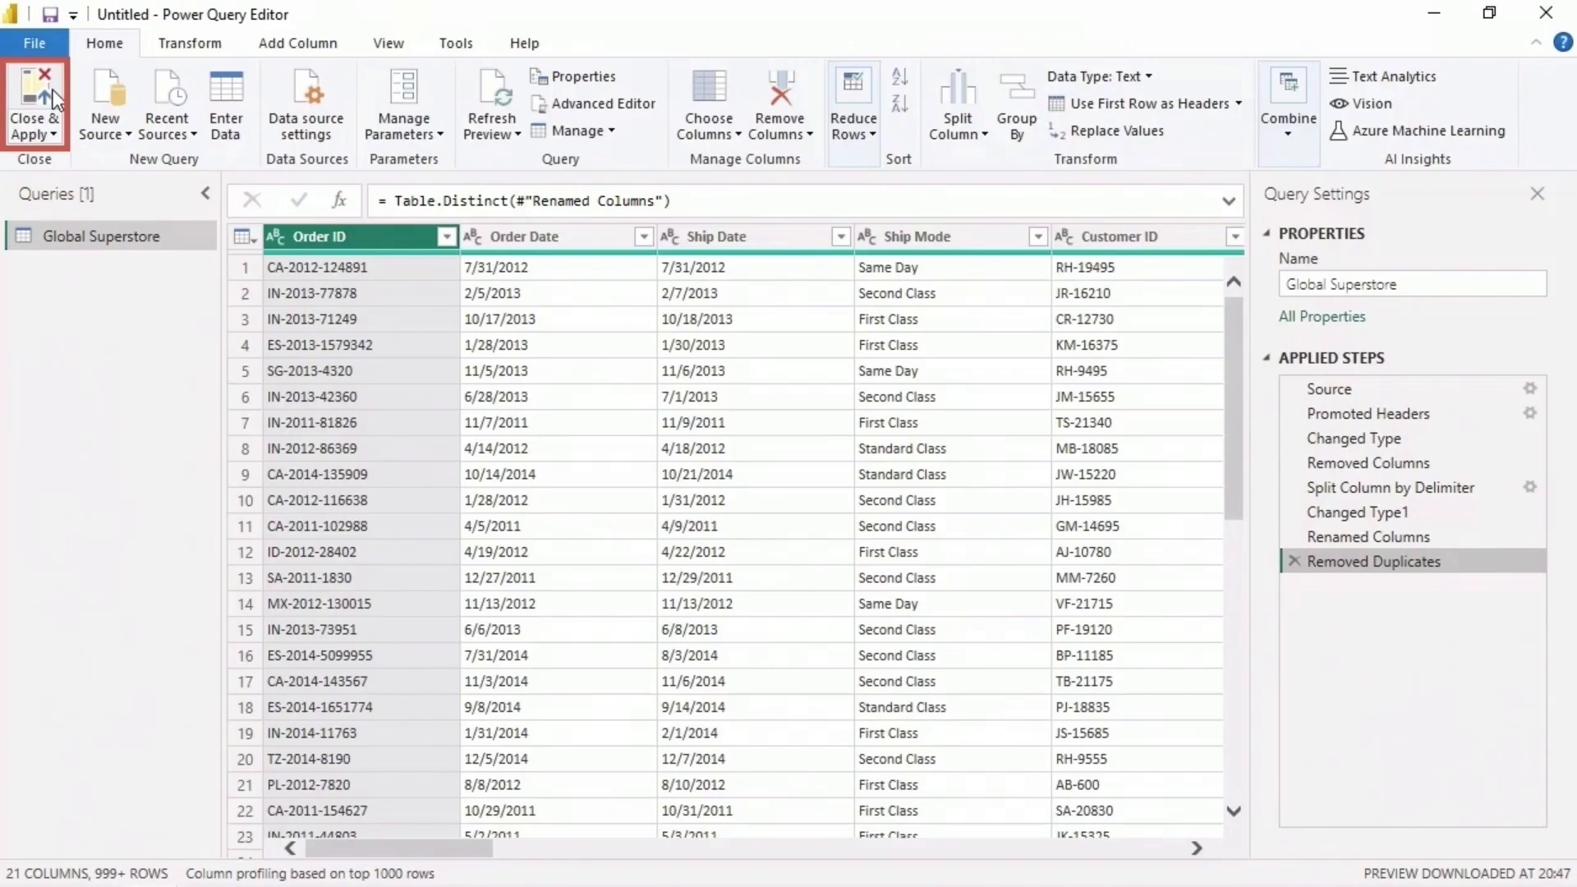
- Apply the query changes, return to the Power BI Desktop report, and list the fields of the Global Superstore table
{"action": "left_click", "coordinate": [34, 102]}
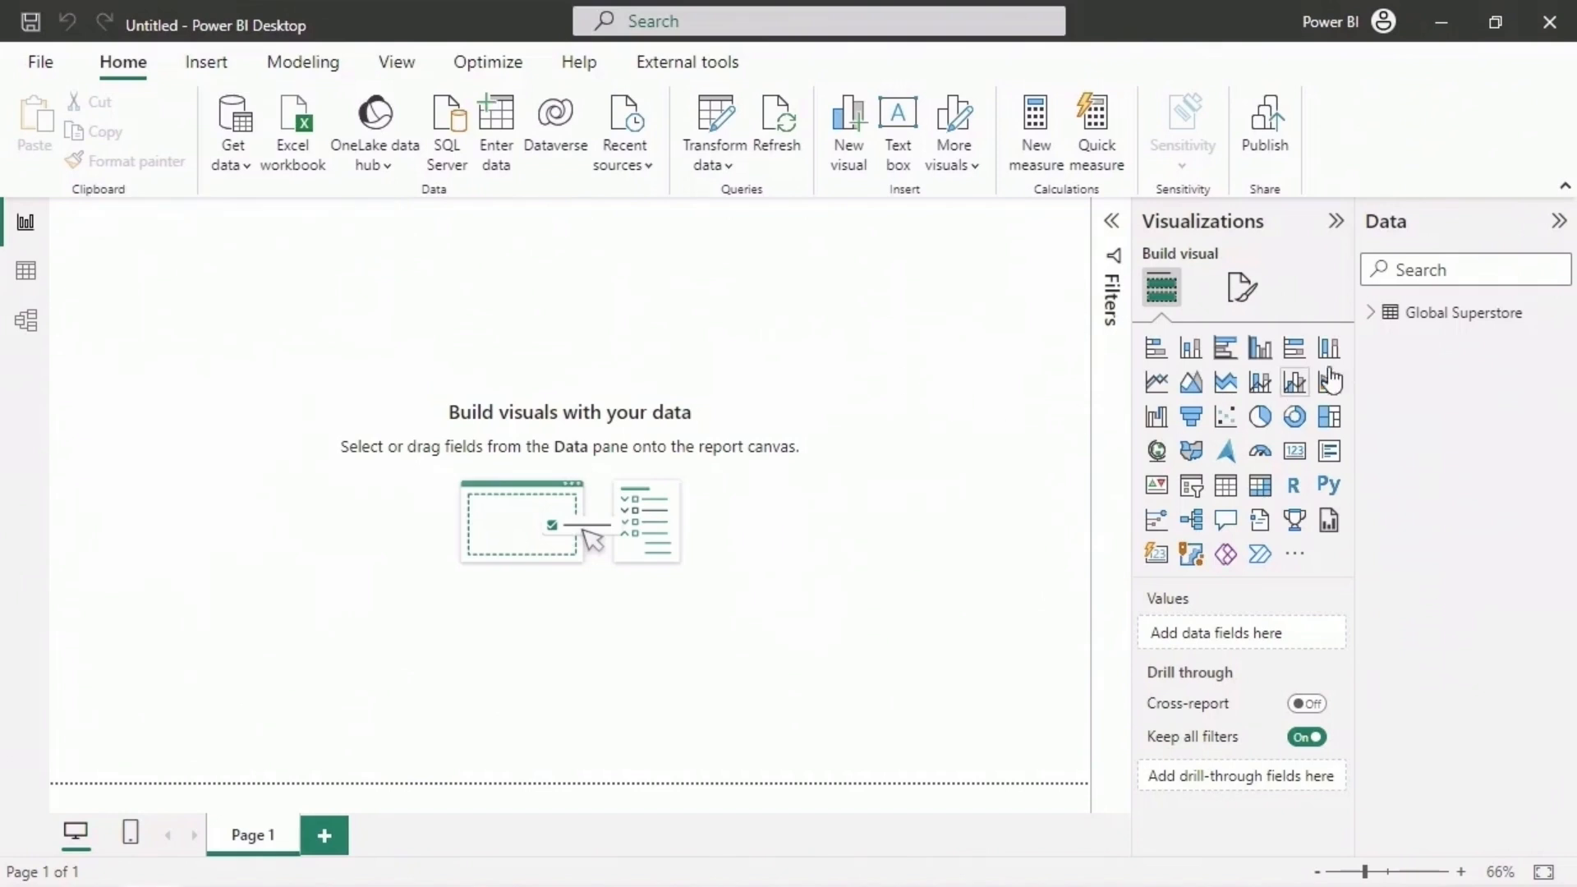
{"action": "left_click", "coordinate": [1372, 315]}
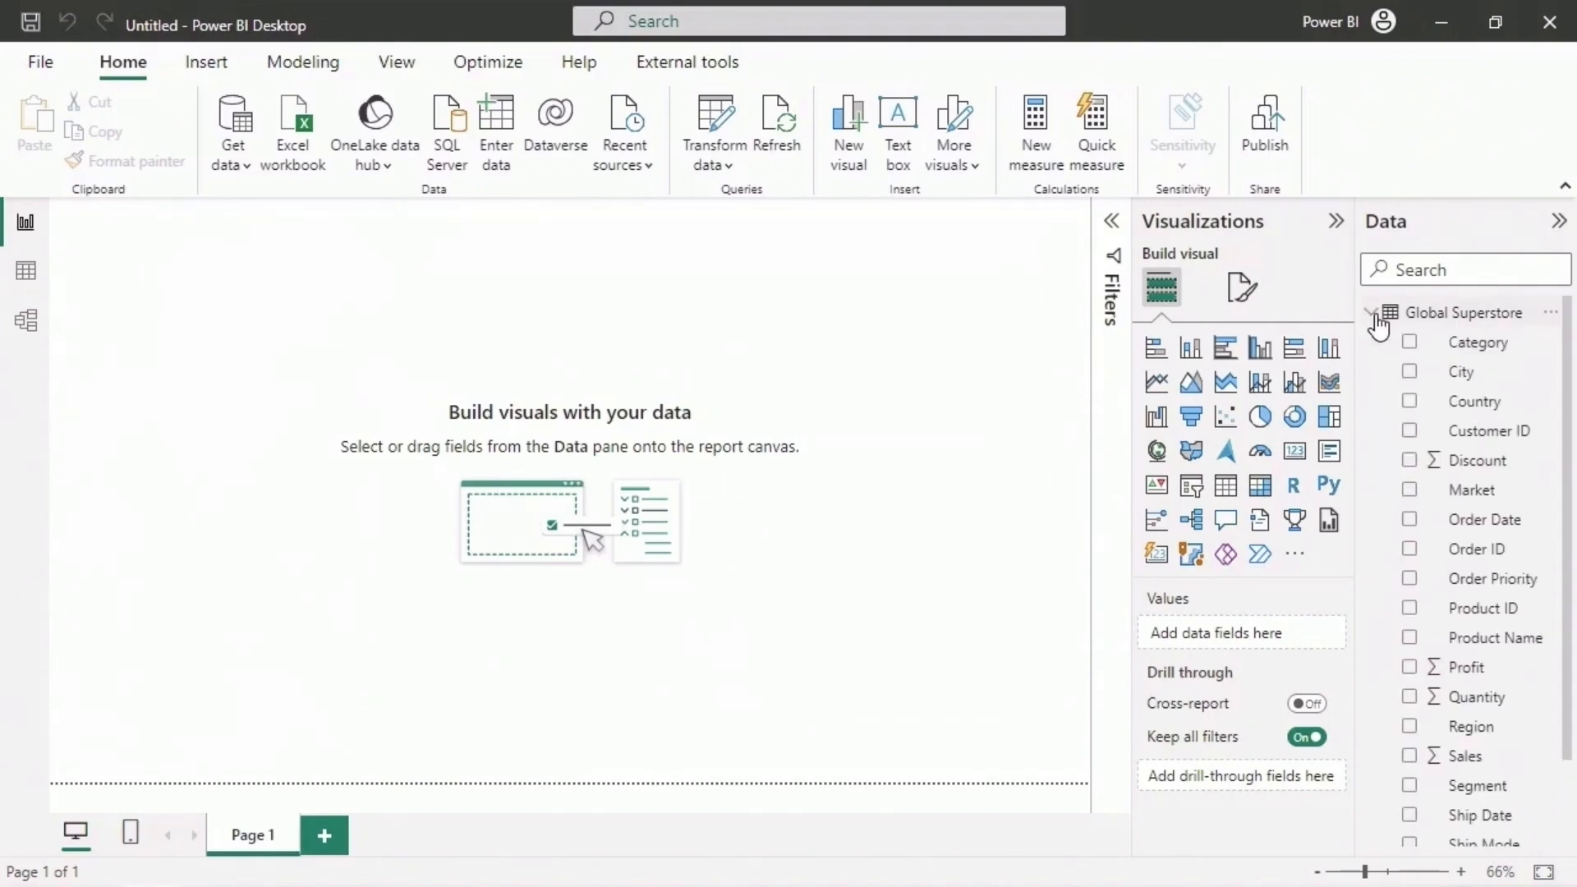
- Save the untitled report under the file name Global Superstore Simple Report
{"action": "left_click", "coordinate": [45, 69]}
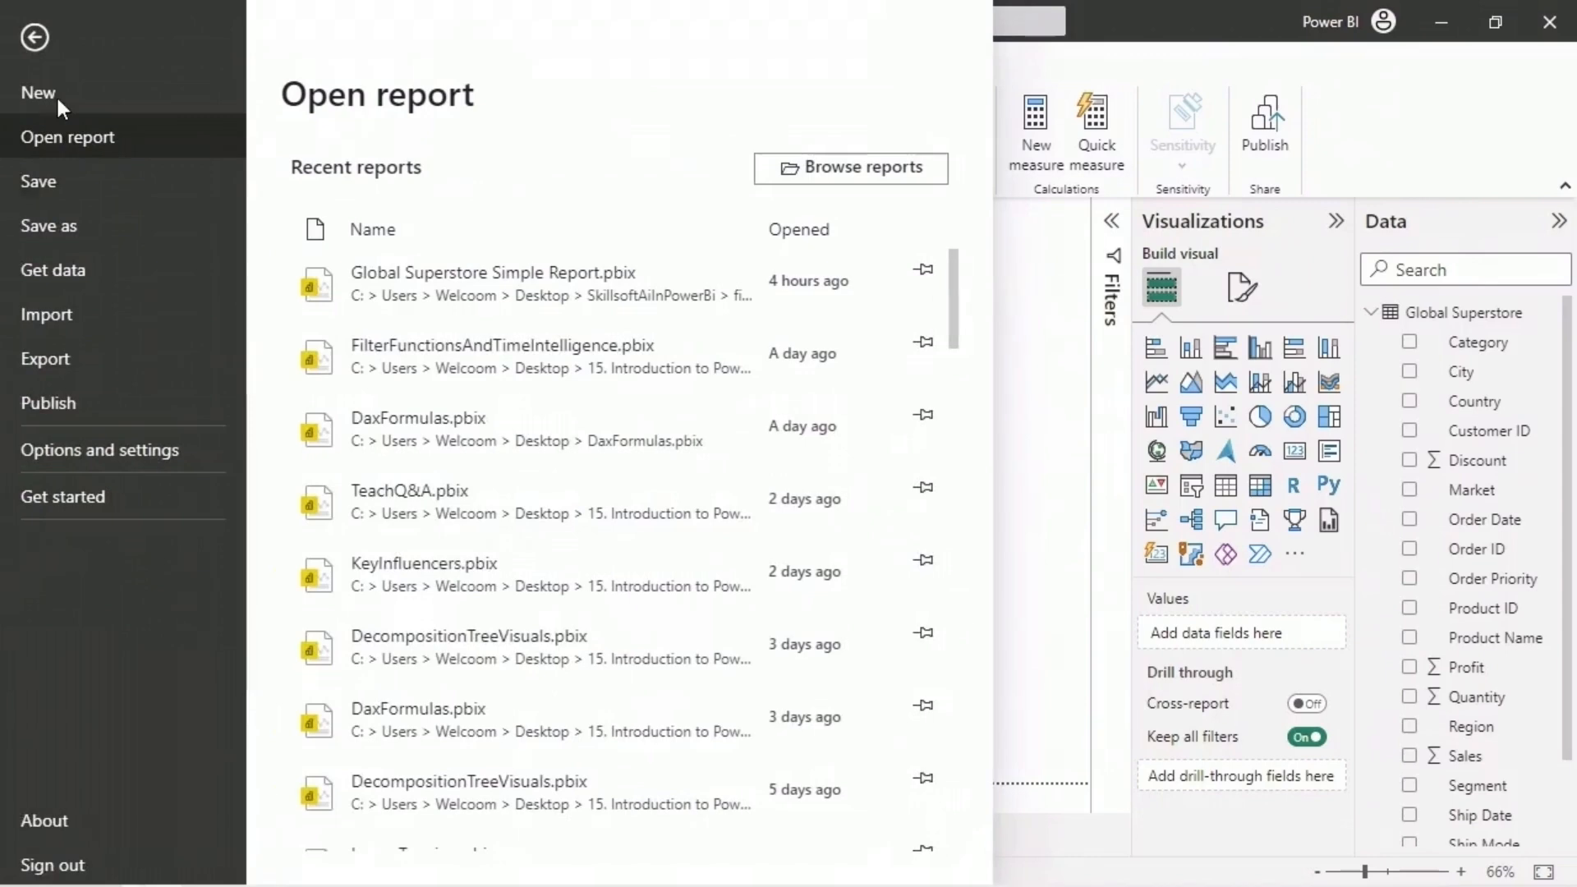
{"action": "left_click", "coordinate": [76, 186]}
{"action": "left_click", "coordinate": [345, 61]}
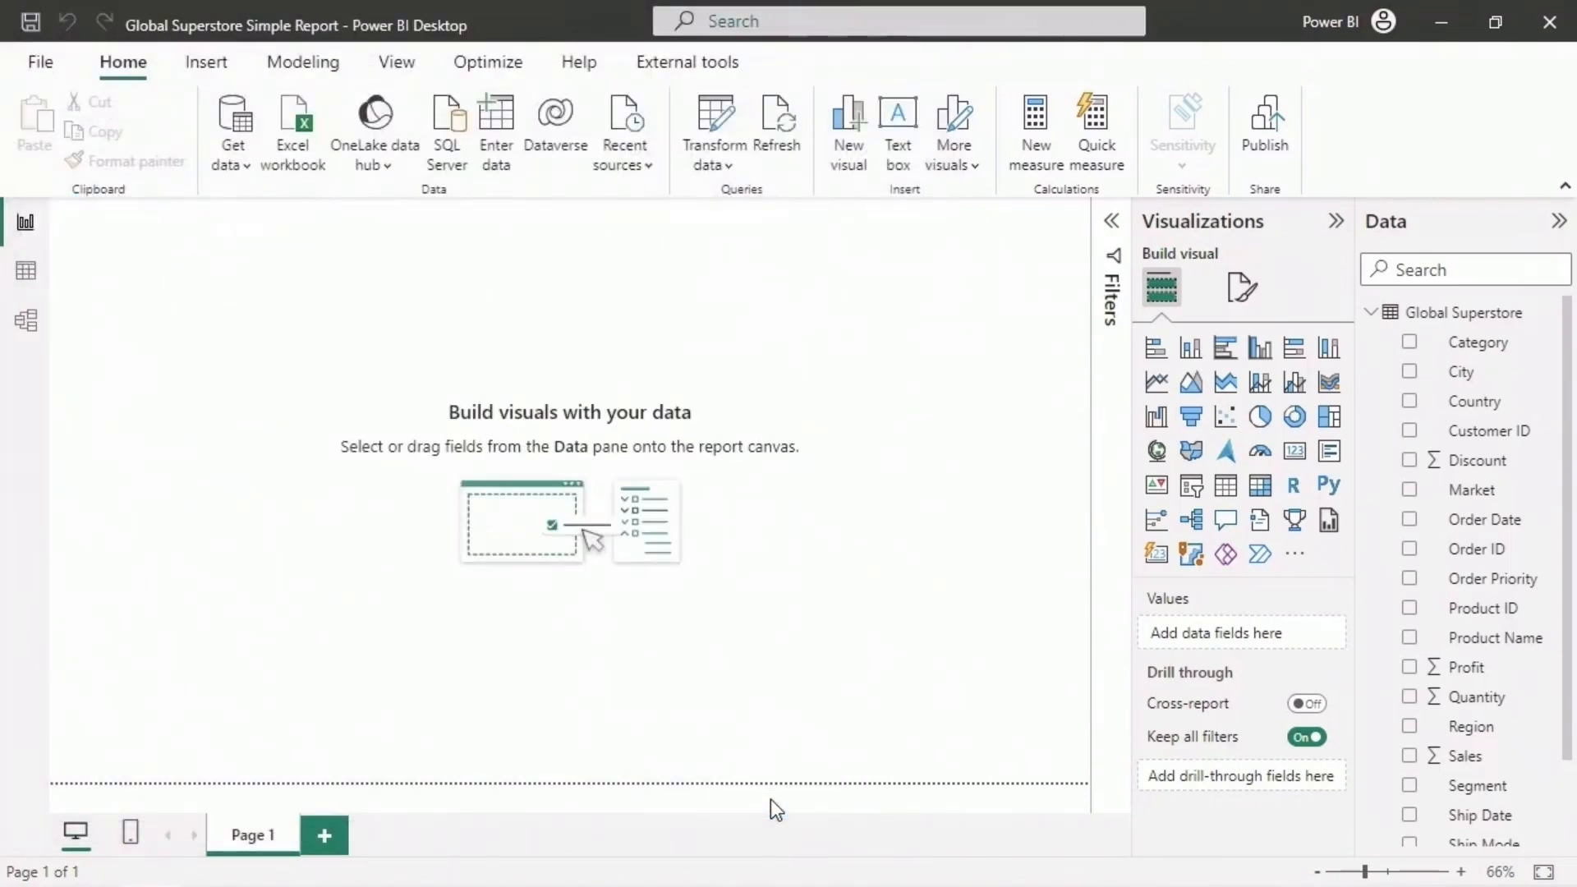
- Publish the Global Superstore Simple Report to the AI Analysis Workspace and dismiss the publishing dialog
{"action": "left_click", "coordinate": [1262, 157]}
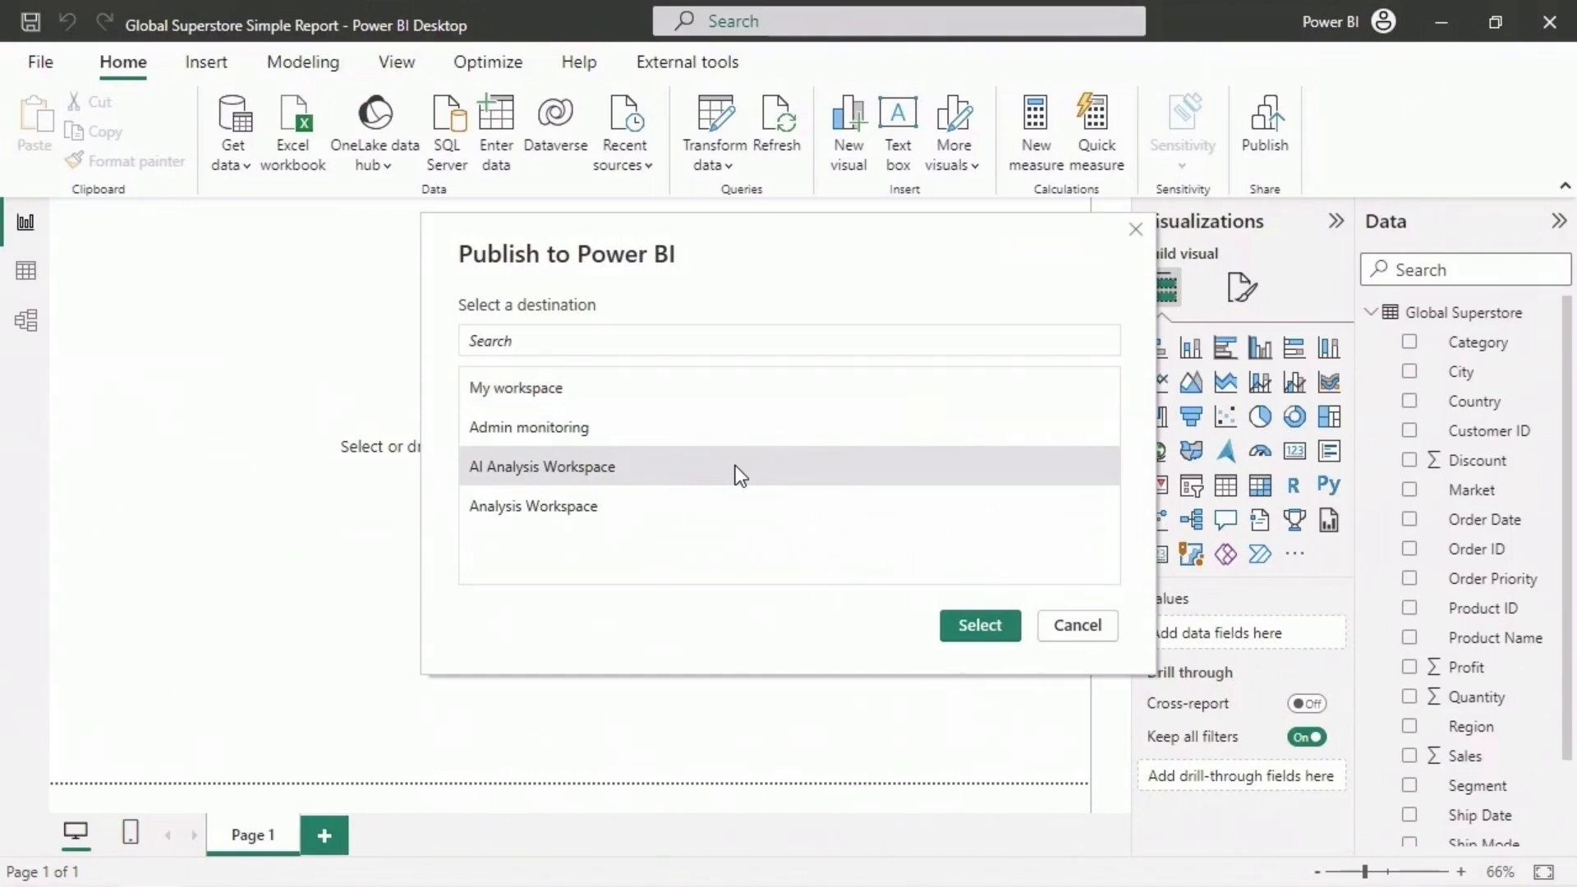
{"action": "left_click", "coordinate": [956, 637]}
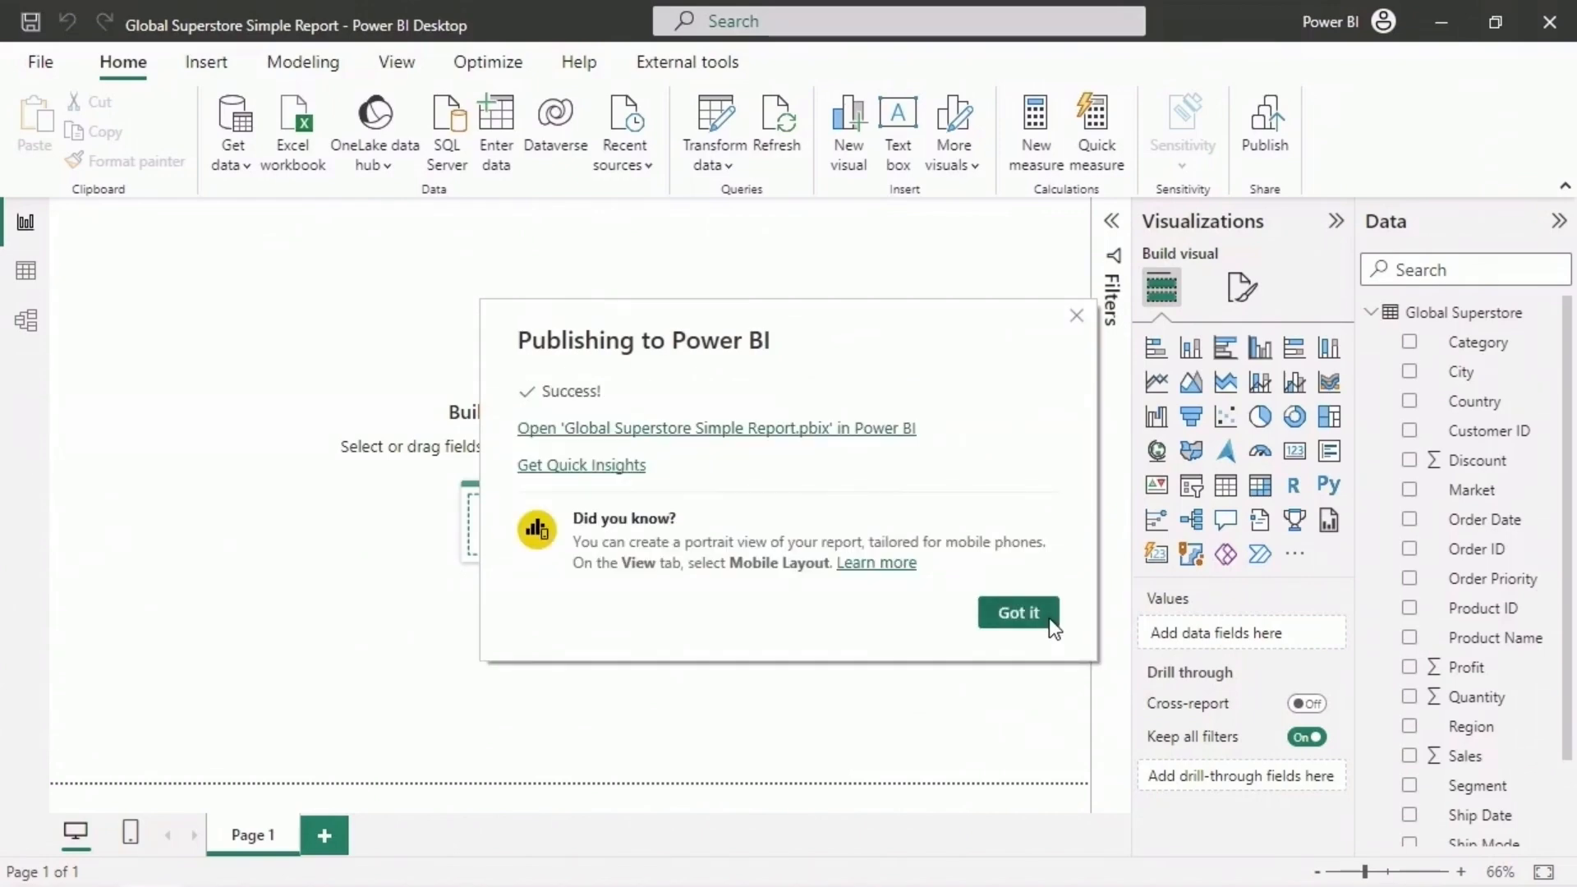
{"action": "left_click", "coordinate": [1048, 617]}
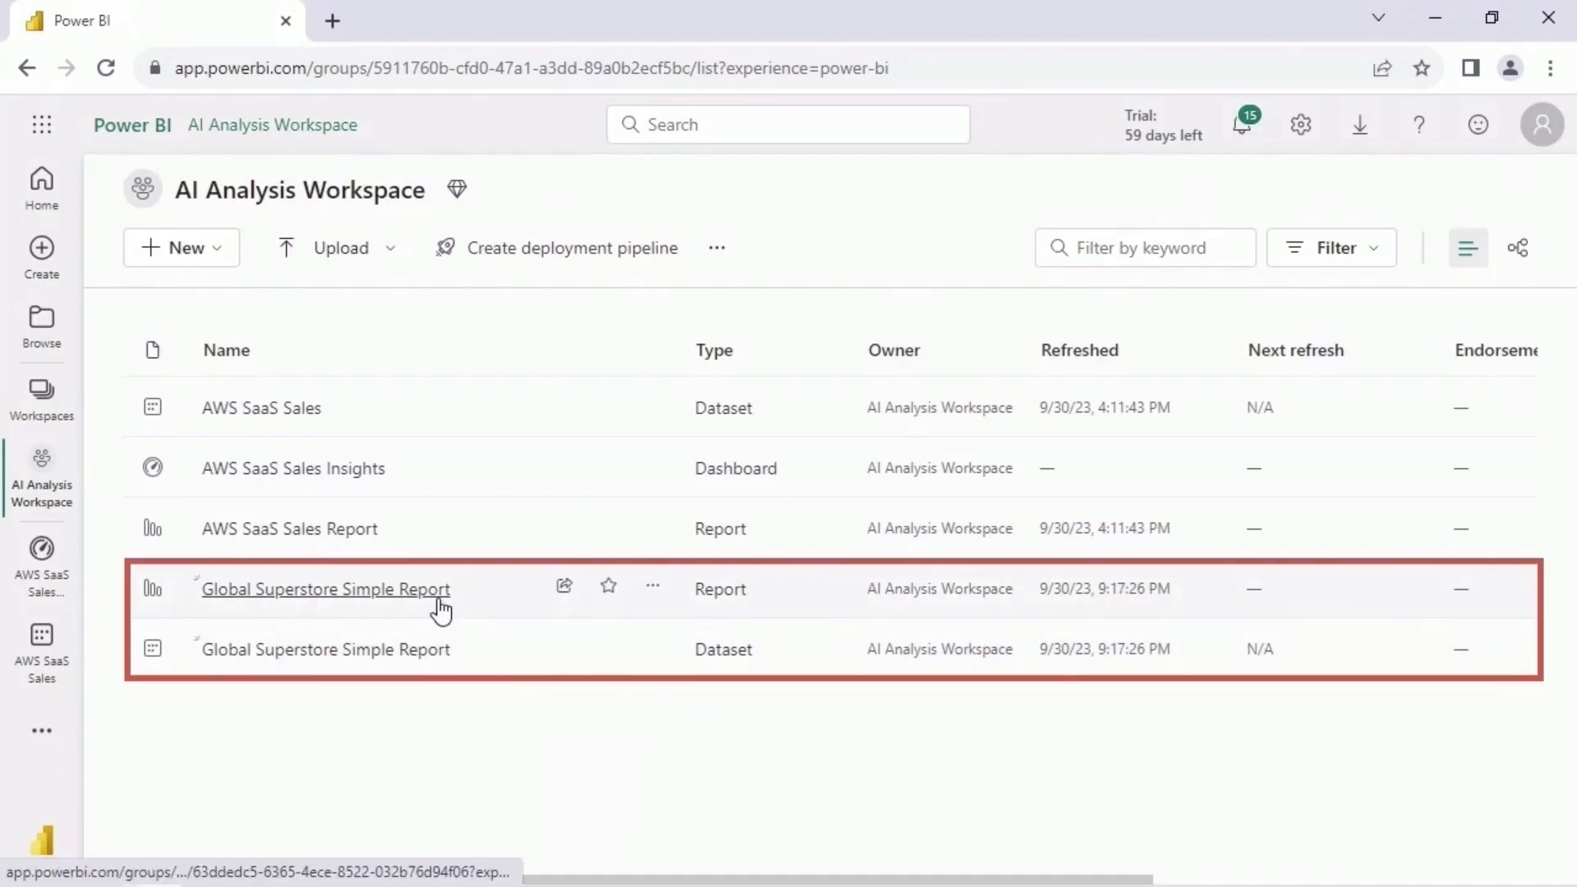
- In the Power BI service, permanently delete the Global Superstore Simple Report report from the AI Analysis Workspace, leaving its dataset in place
{"action": "left_click", "coordinate": [651, 591]}
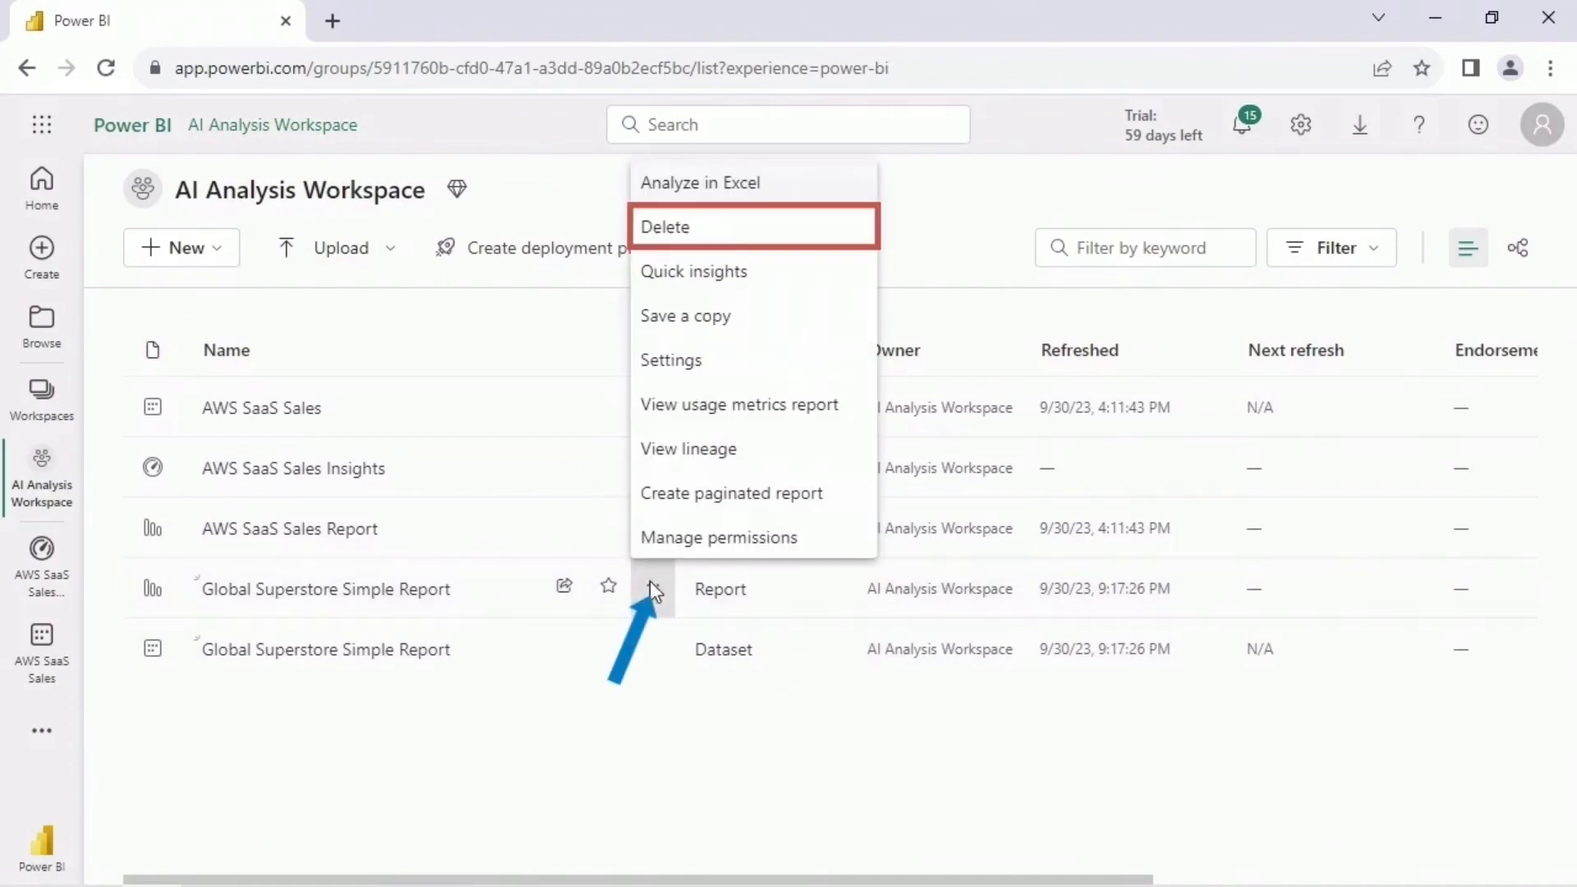
{"action": "left_click", "coordinate": [717, 228]}
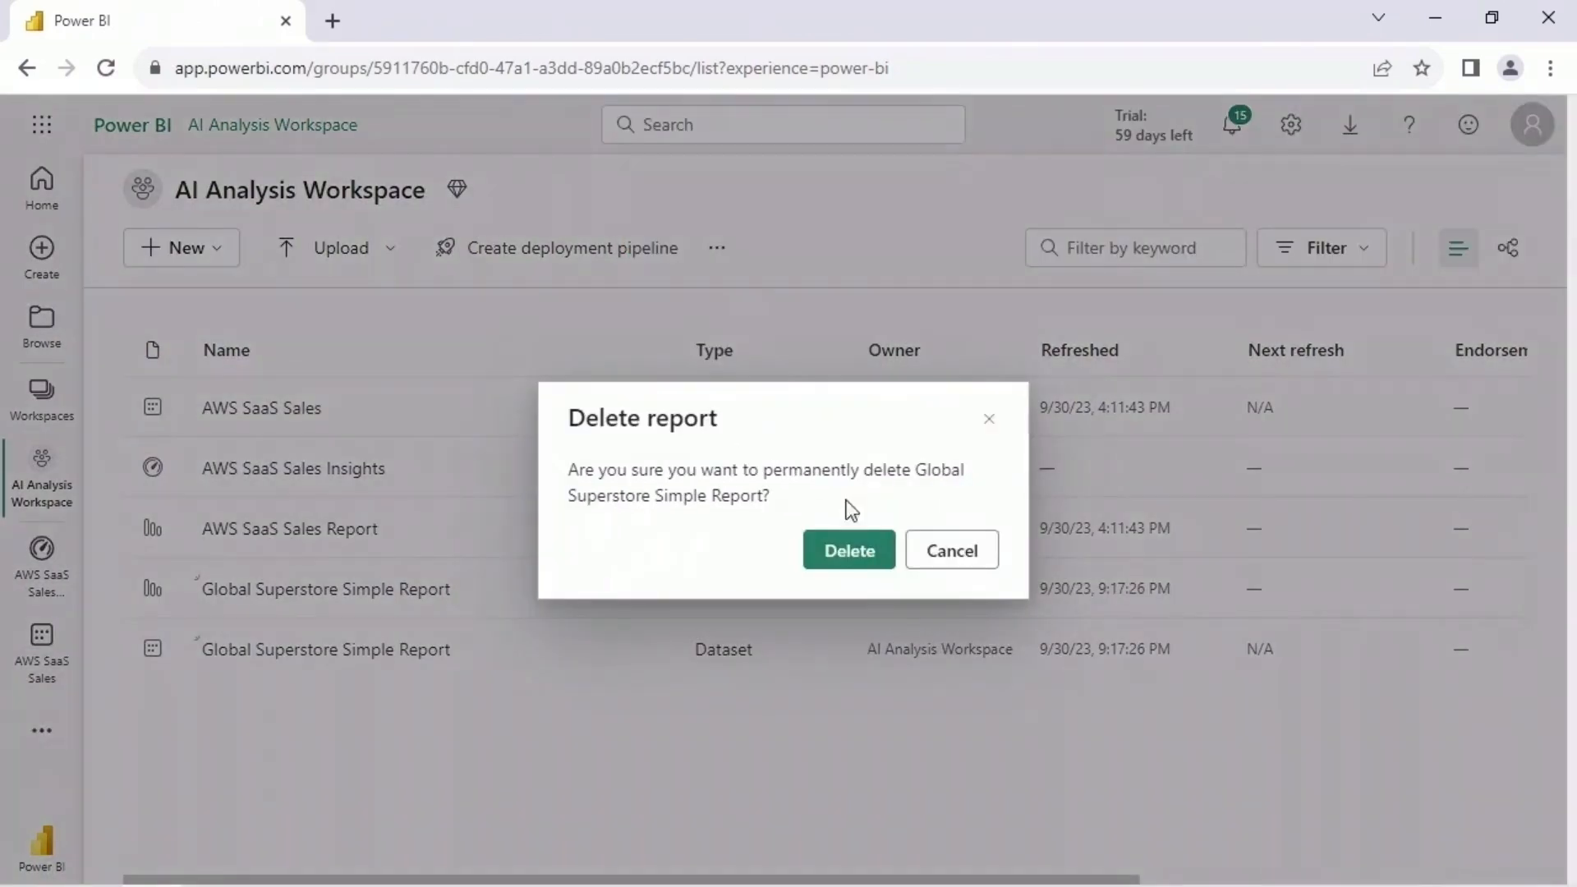
{"action": "left_click", "coordinate": [881, 565]}
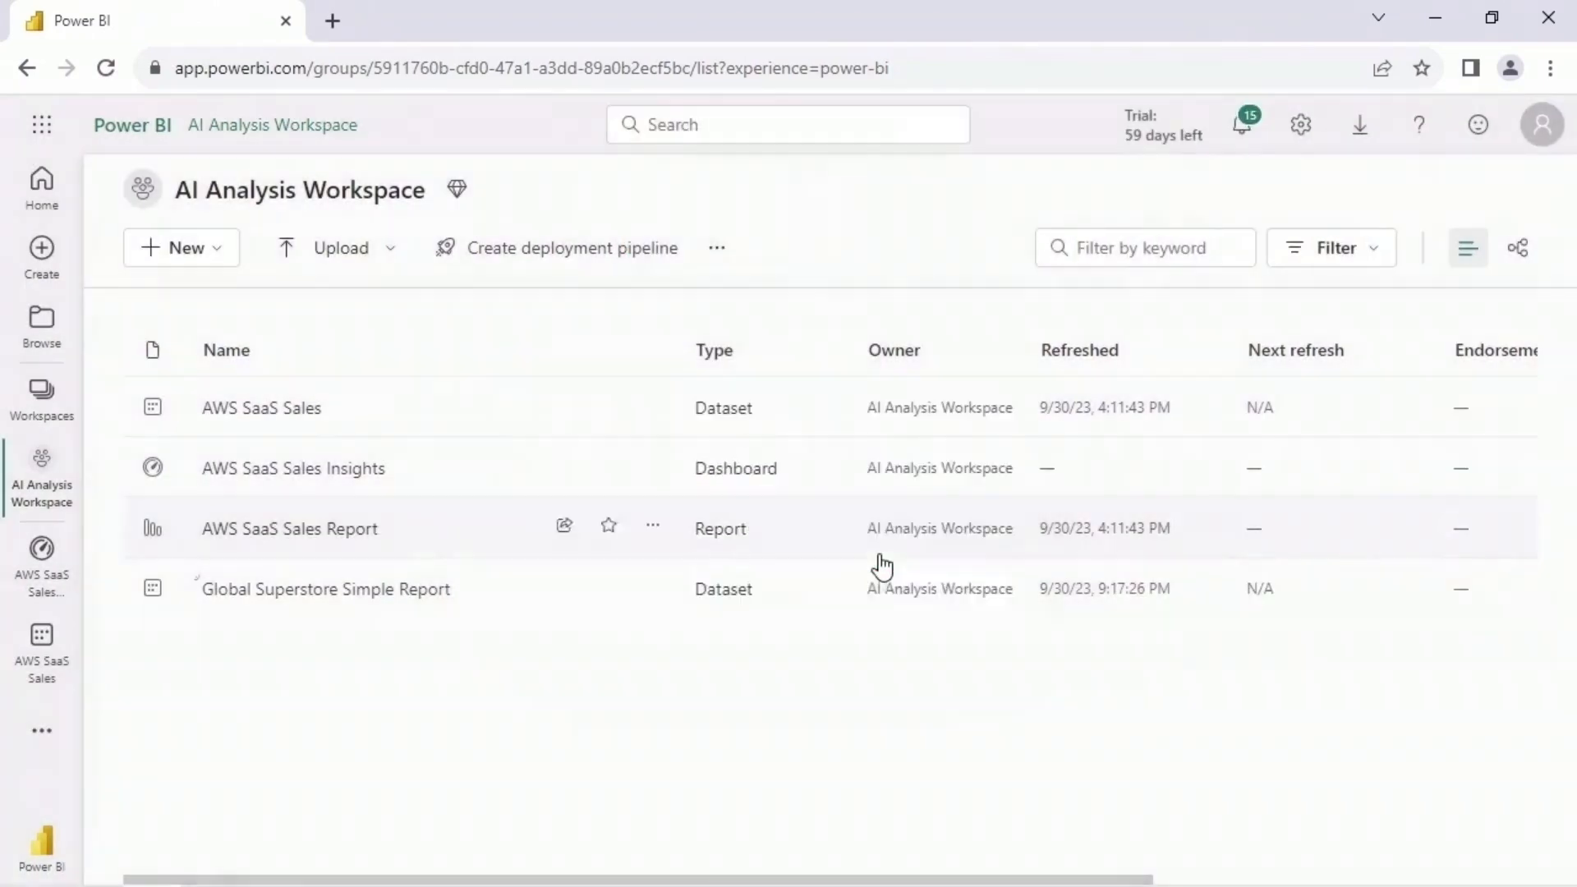
- Rename the Global Superstore Simple Report dataset to Global Superstore
{"action": "left_click", "coordinate": [657, 589]}
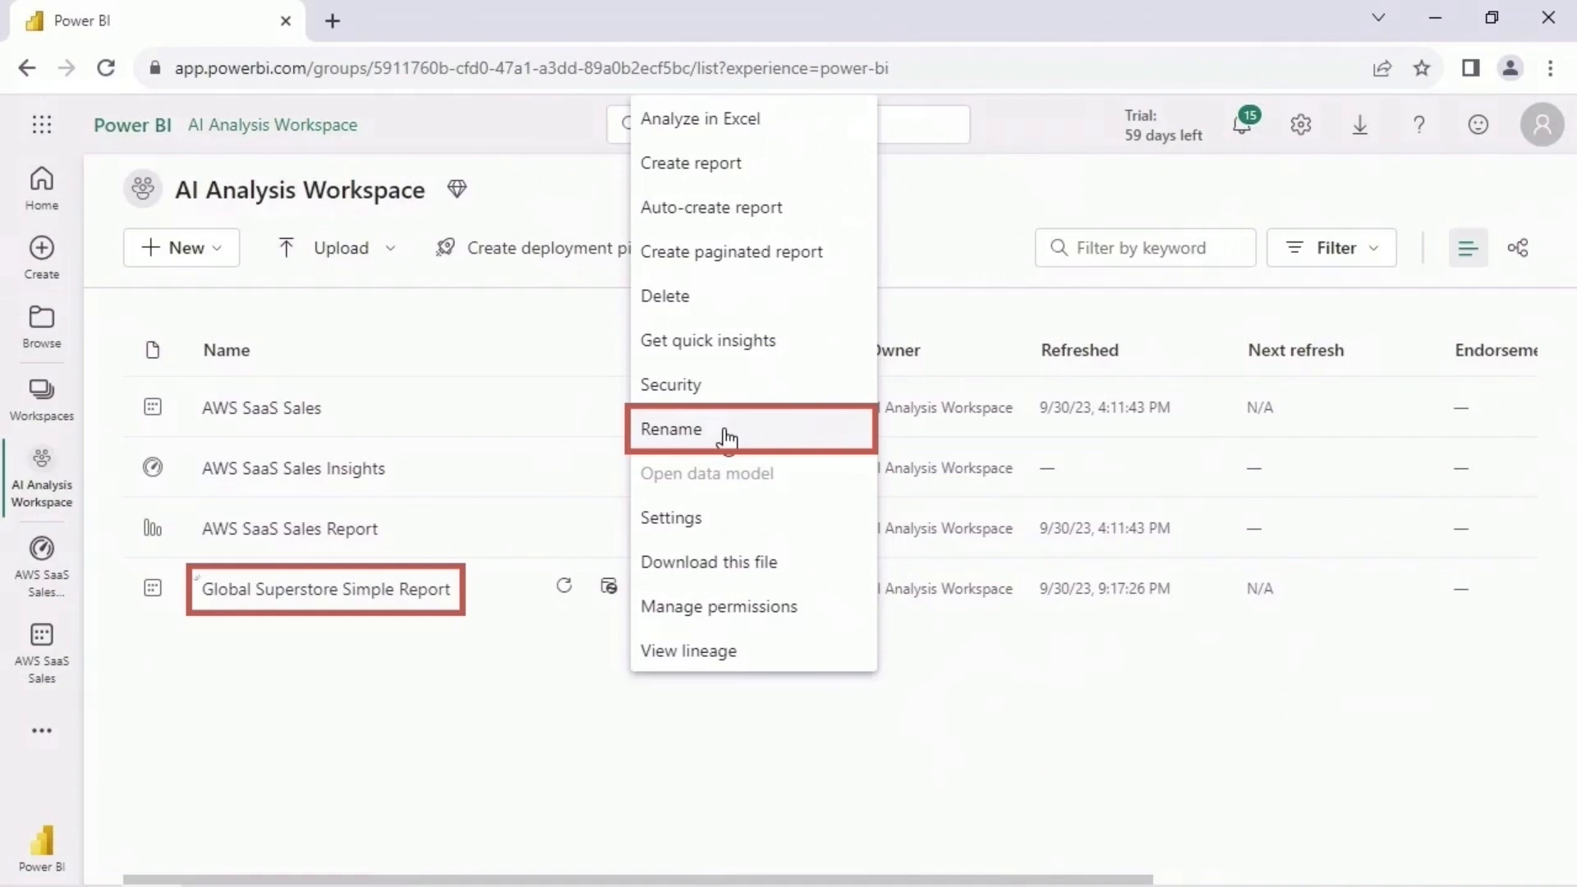
{"action": "left_click", "coordinate": [725, 440]}
{"action": "key", "text": "ctrl+a"}
{"action": "type", "text": "Global Superstore"}
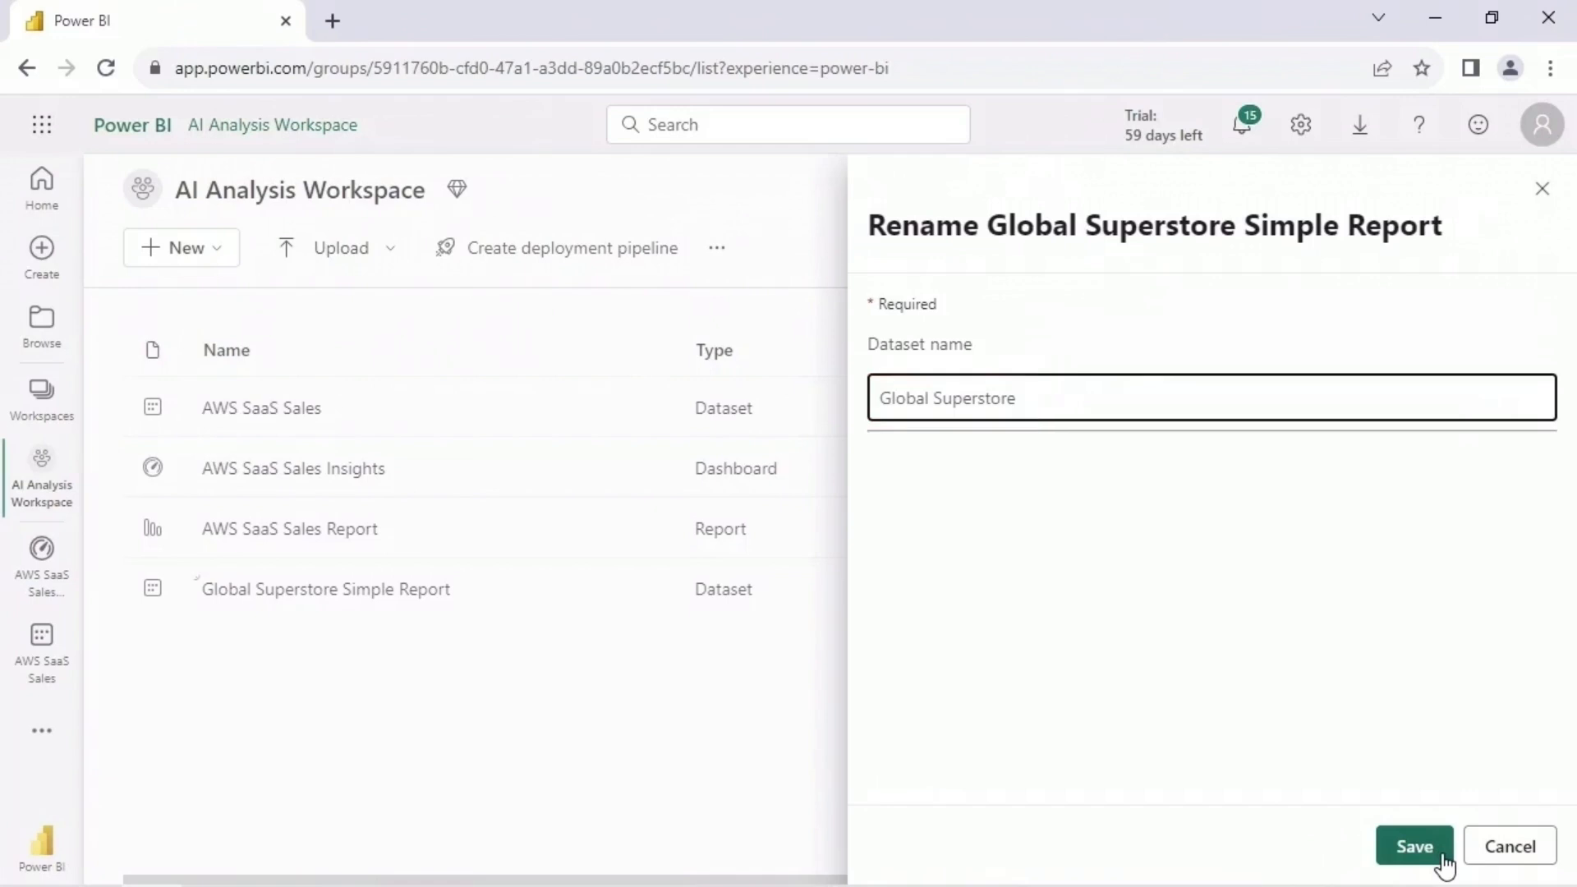
{"action": "left_click", "coordinate": [1413, 847]}
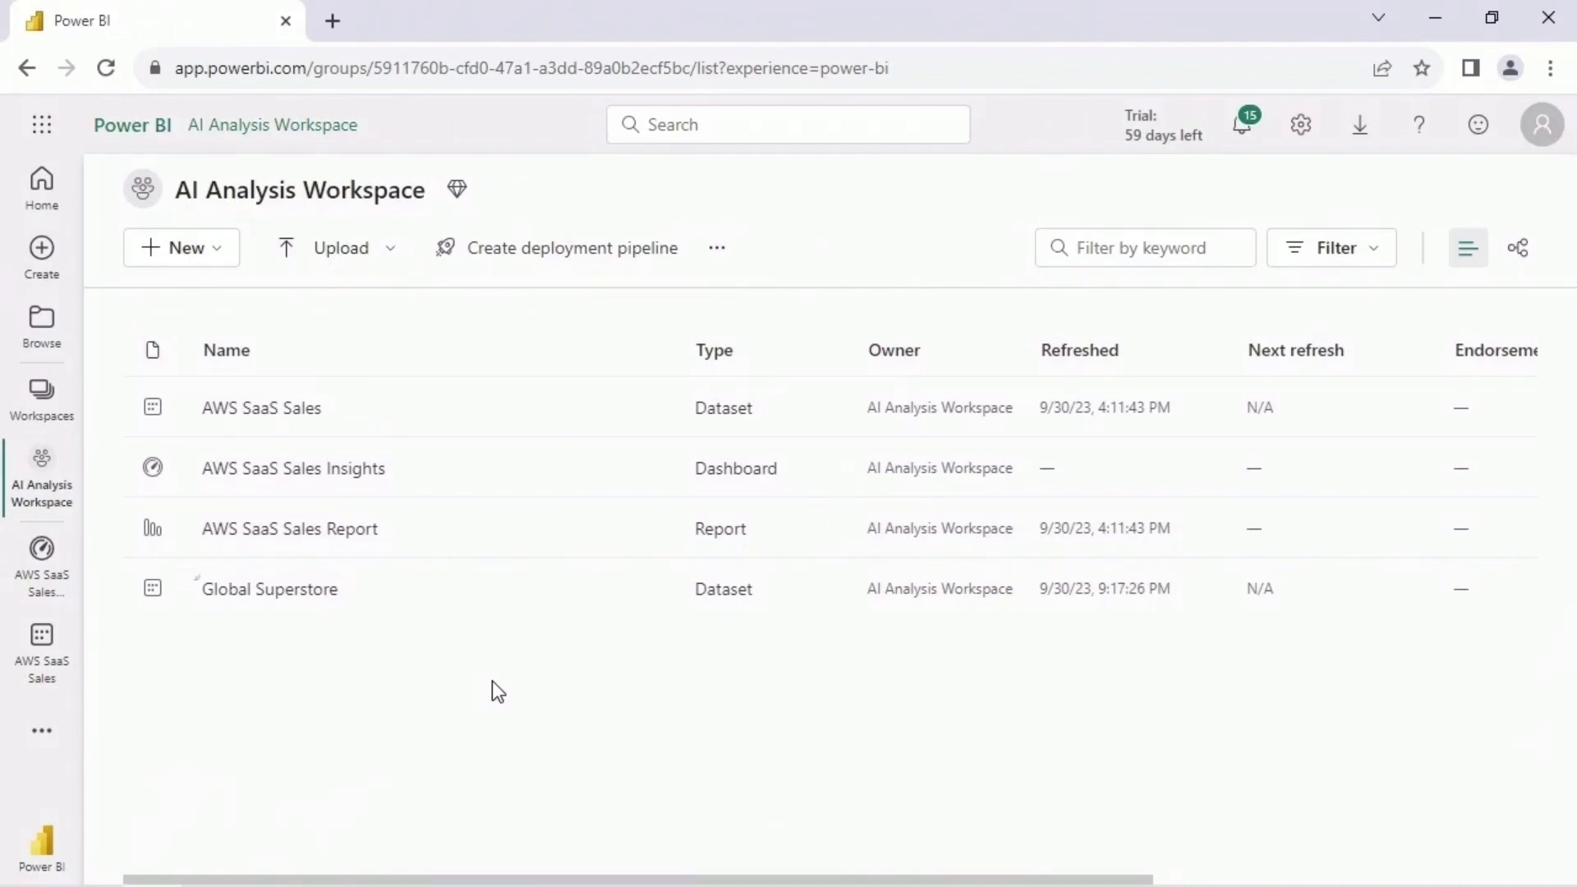
- Generate quick insights for the Global Superstore dataset and open them for viewing
{"action": "mouse_move", "coordinate": [657, 590]}
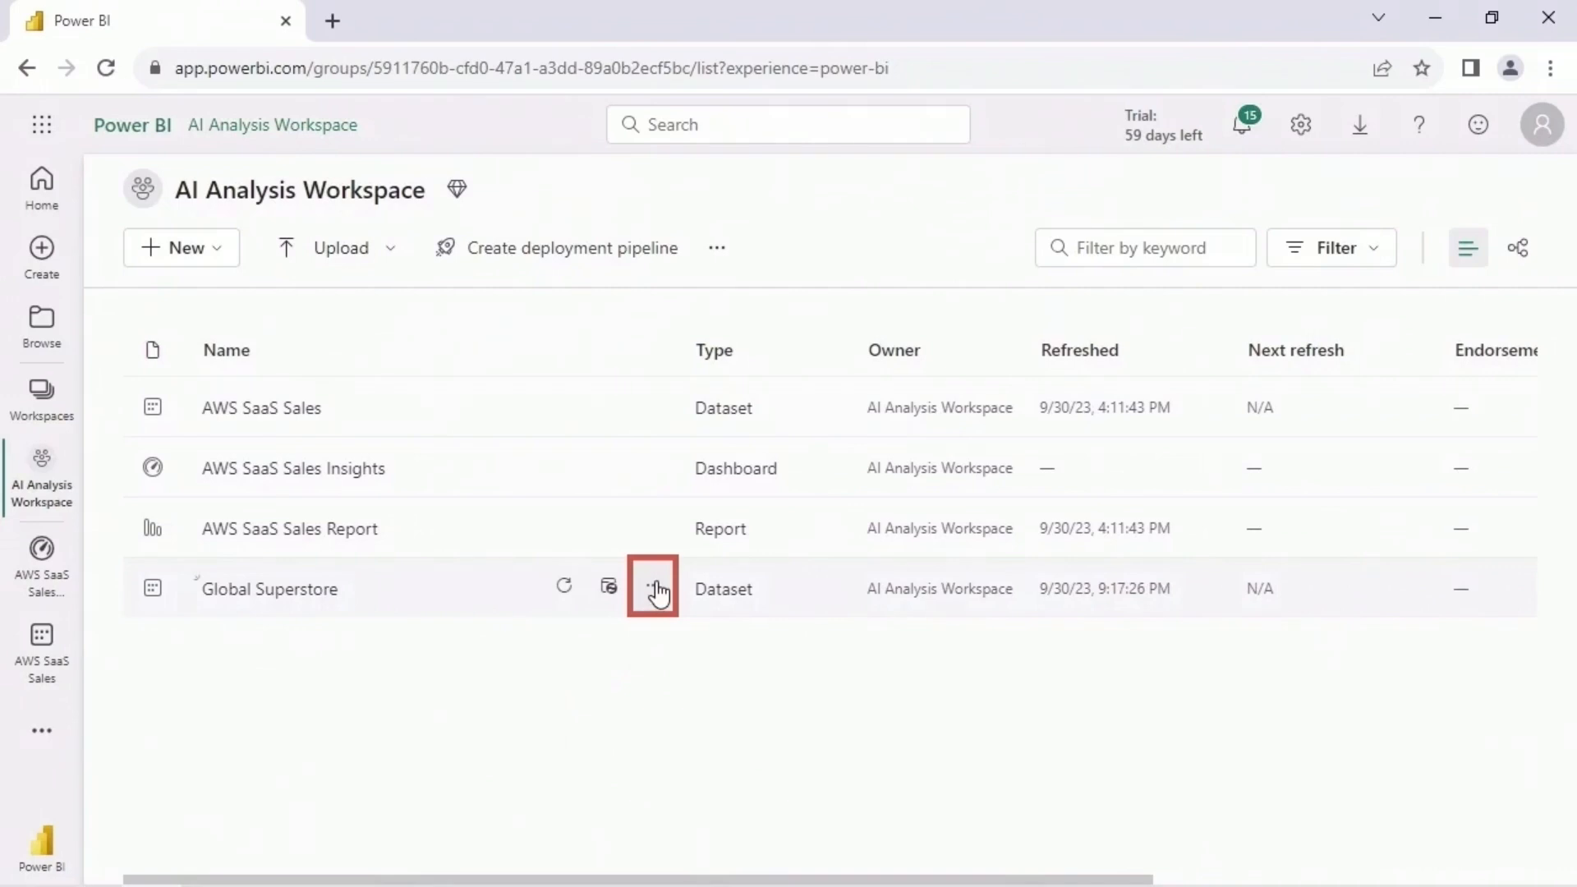
{"action": "left_click", "coordinate": [657, 590]}
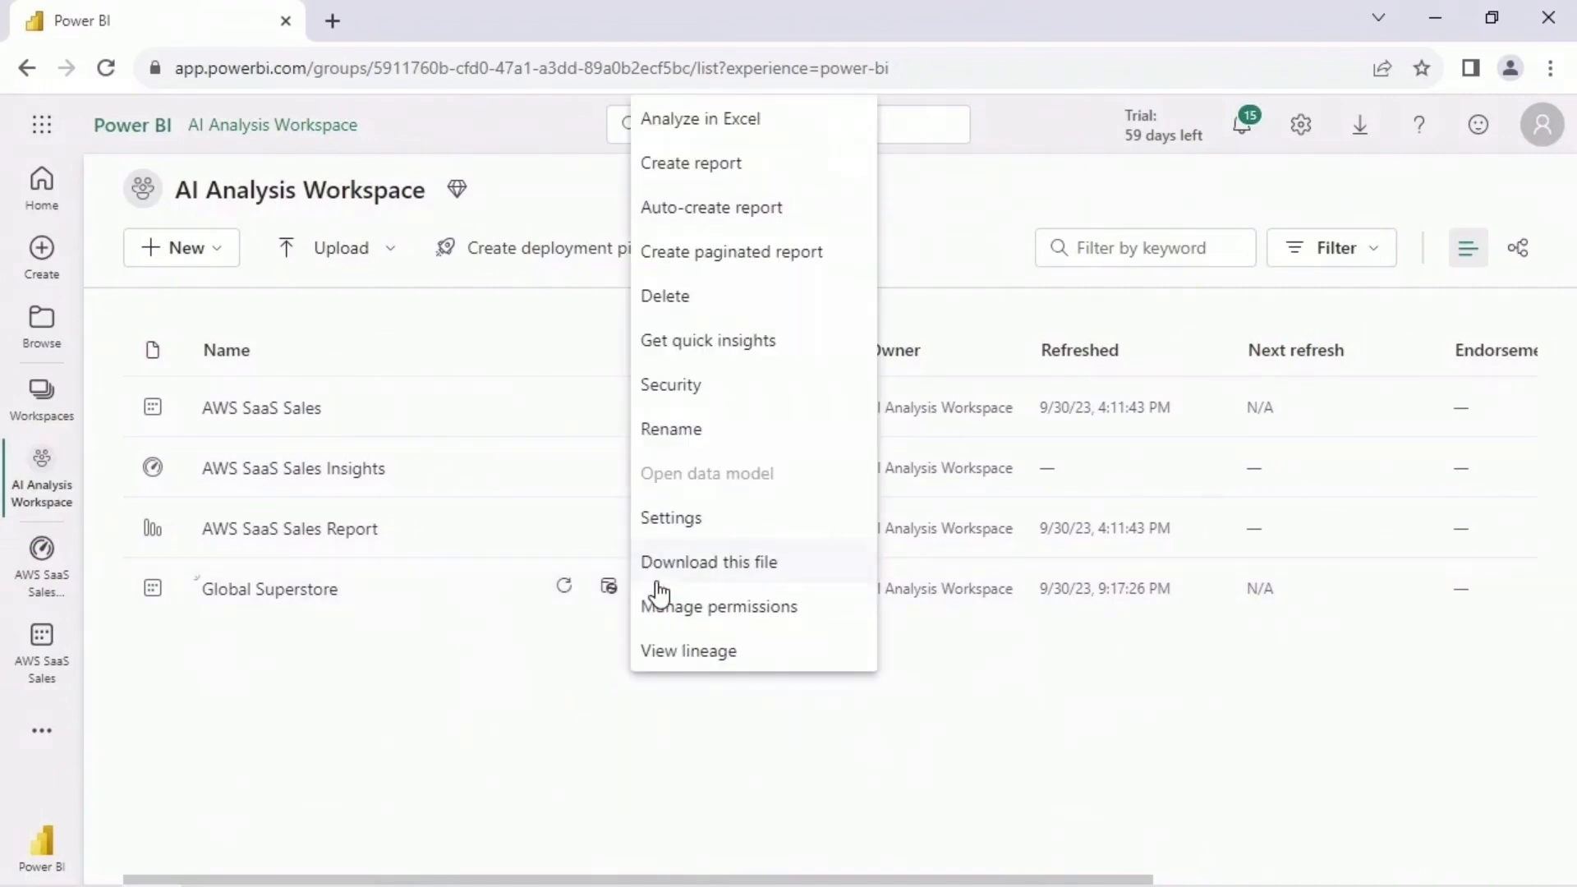
{"action": "left_click", "coordinate": [797, 348]}
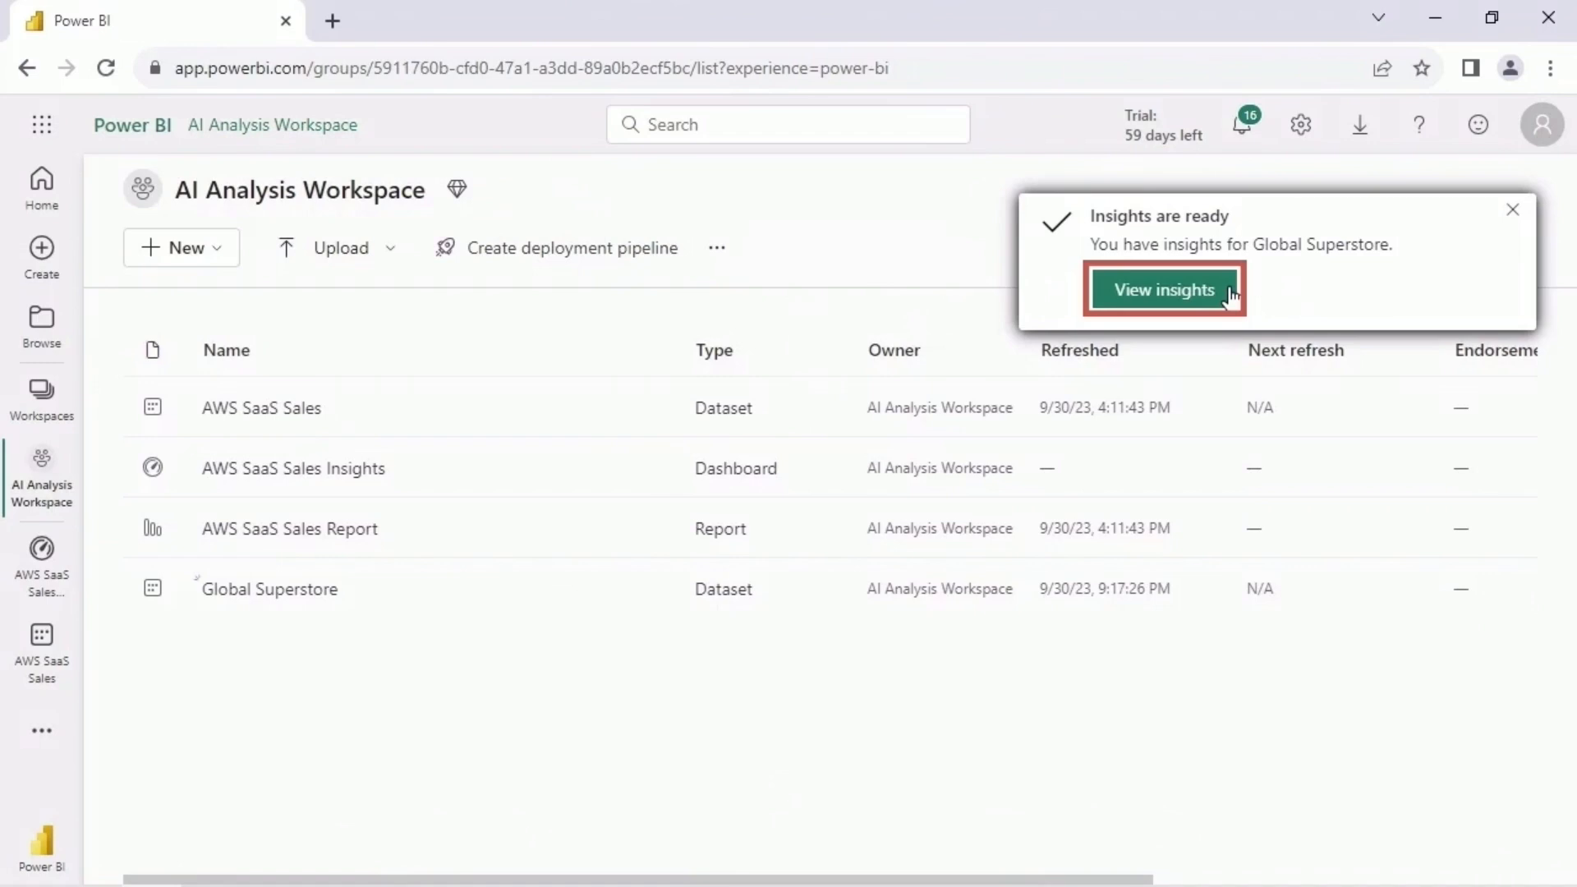
{"action": "left_click", "coordinate": [1229, 294]}
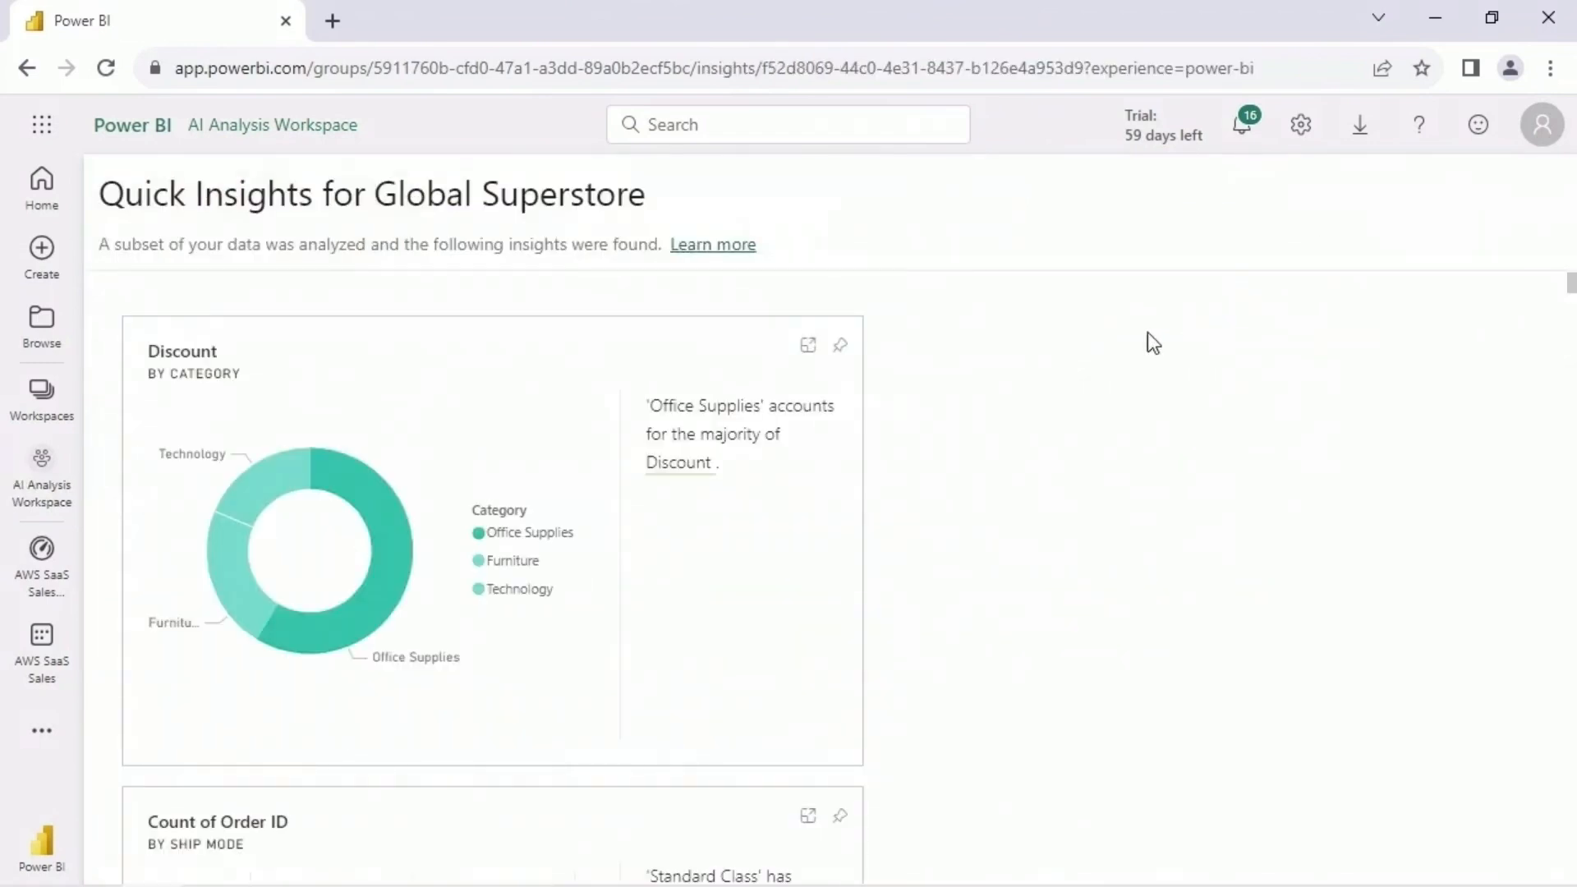
- Examine the quick insights on Discount by Category, Count of Order ID by Ship Mode, and Profit by Sub-Category through its last sub-categories
{"action": "mouse_move", "coordinate": [392, 579]}
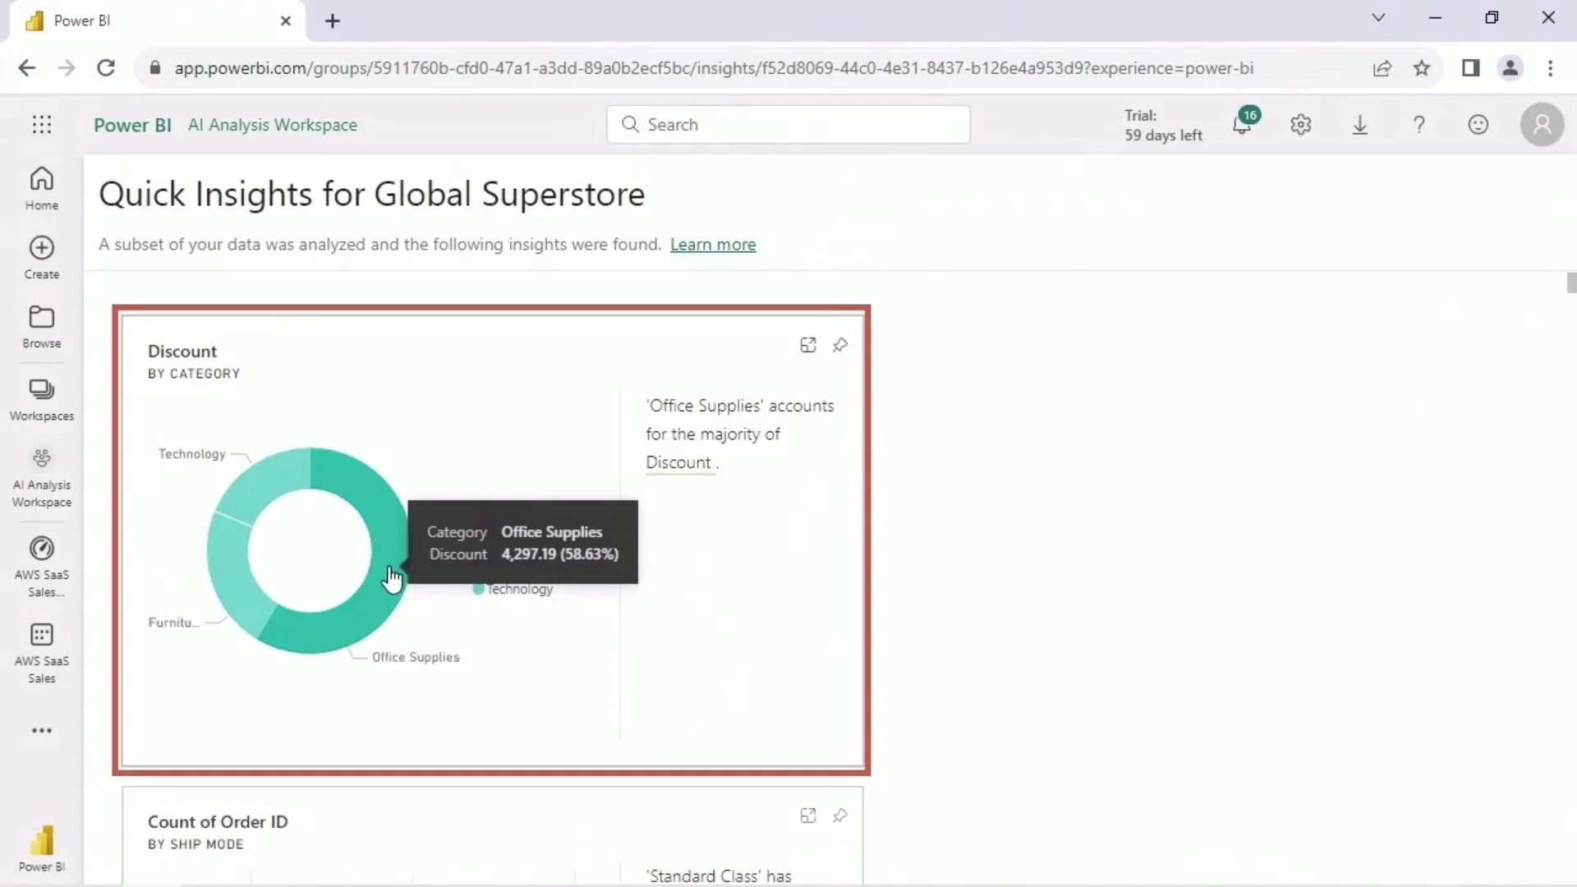
{"action": "mouse_move", "coordinate": [267, 532]}
{"action": "mouse_move", "coordinate": [279, 490]}
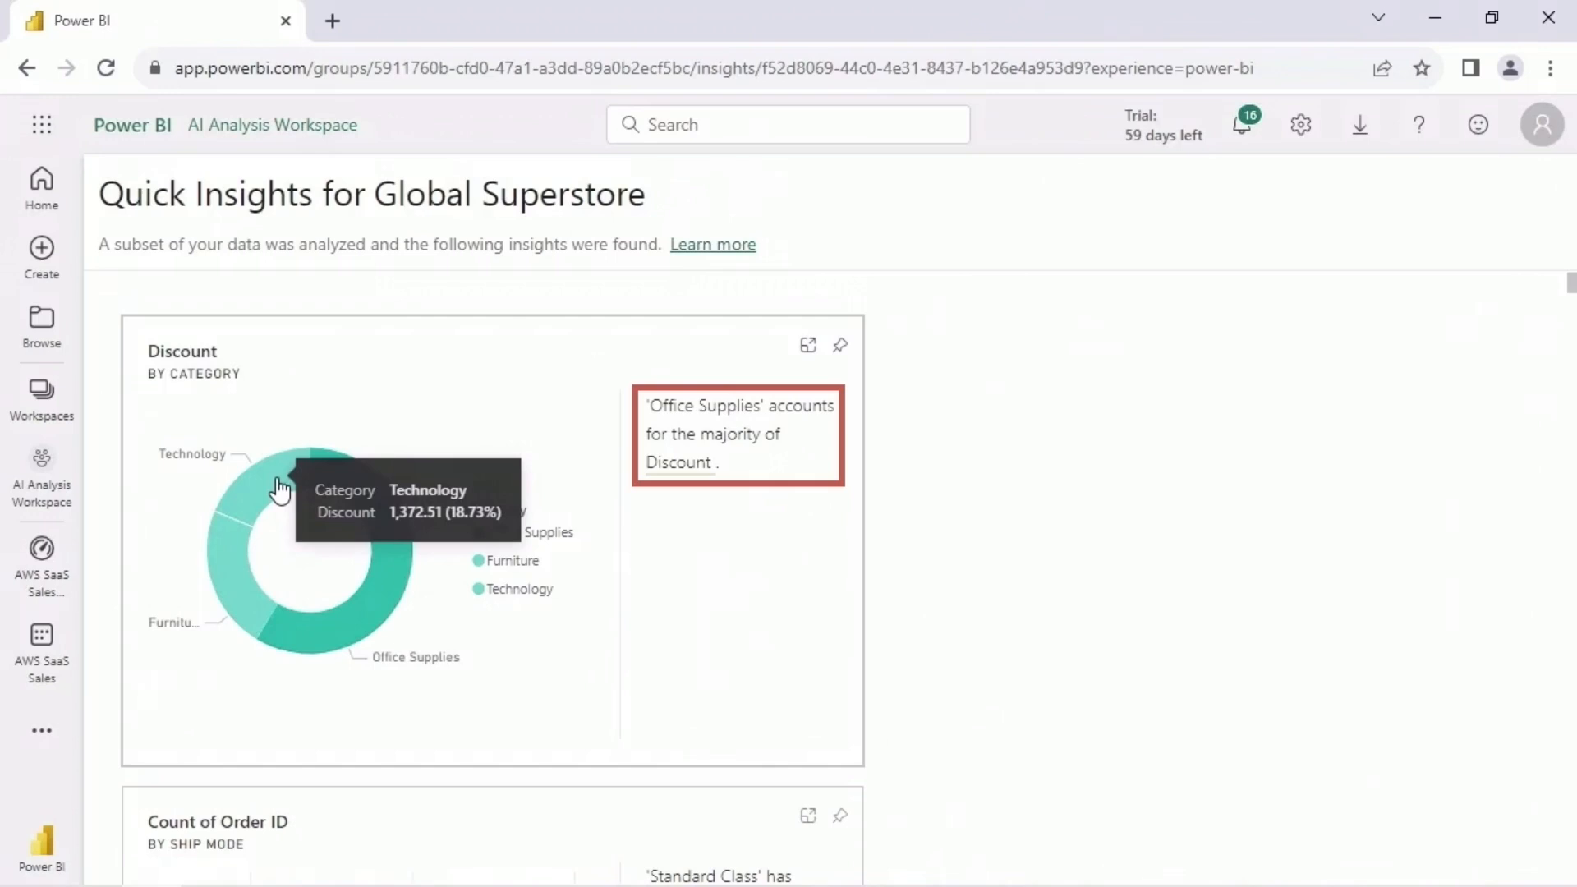
{"action": "scroll", "coordinate": [1005, 485], "scroll_direction": "down", "scroll_amount": 5}
{"action": "mouse_move", "coordinate": [343, 480]}
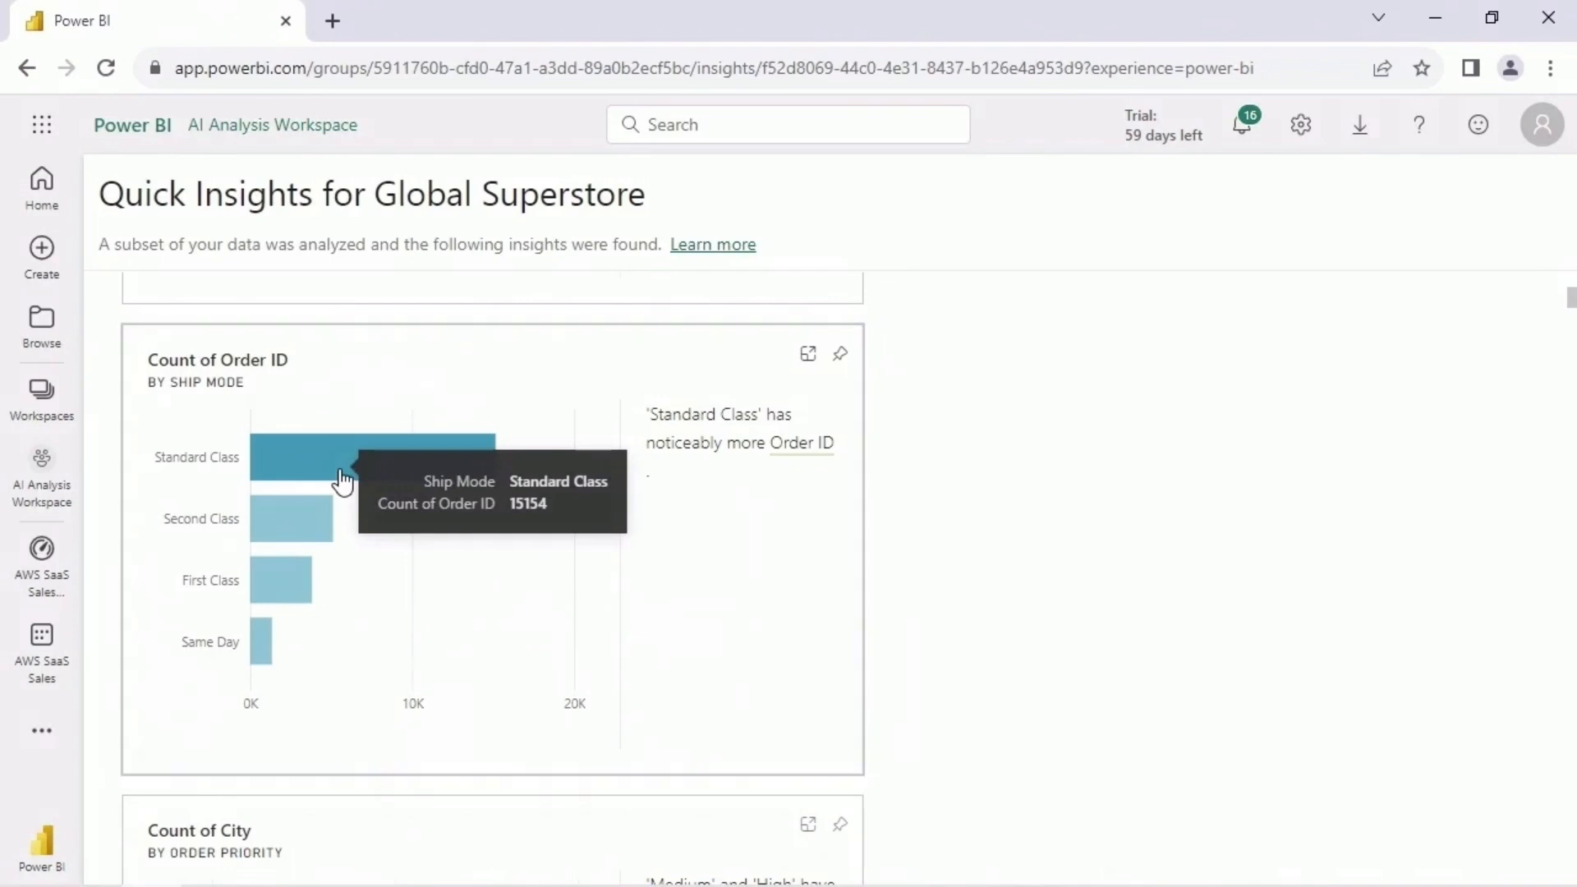
{"action": "scroll", "coordinate": [971, 563], "scroll_direction": "down", "scroll_amount": 10}
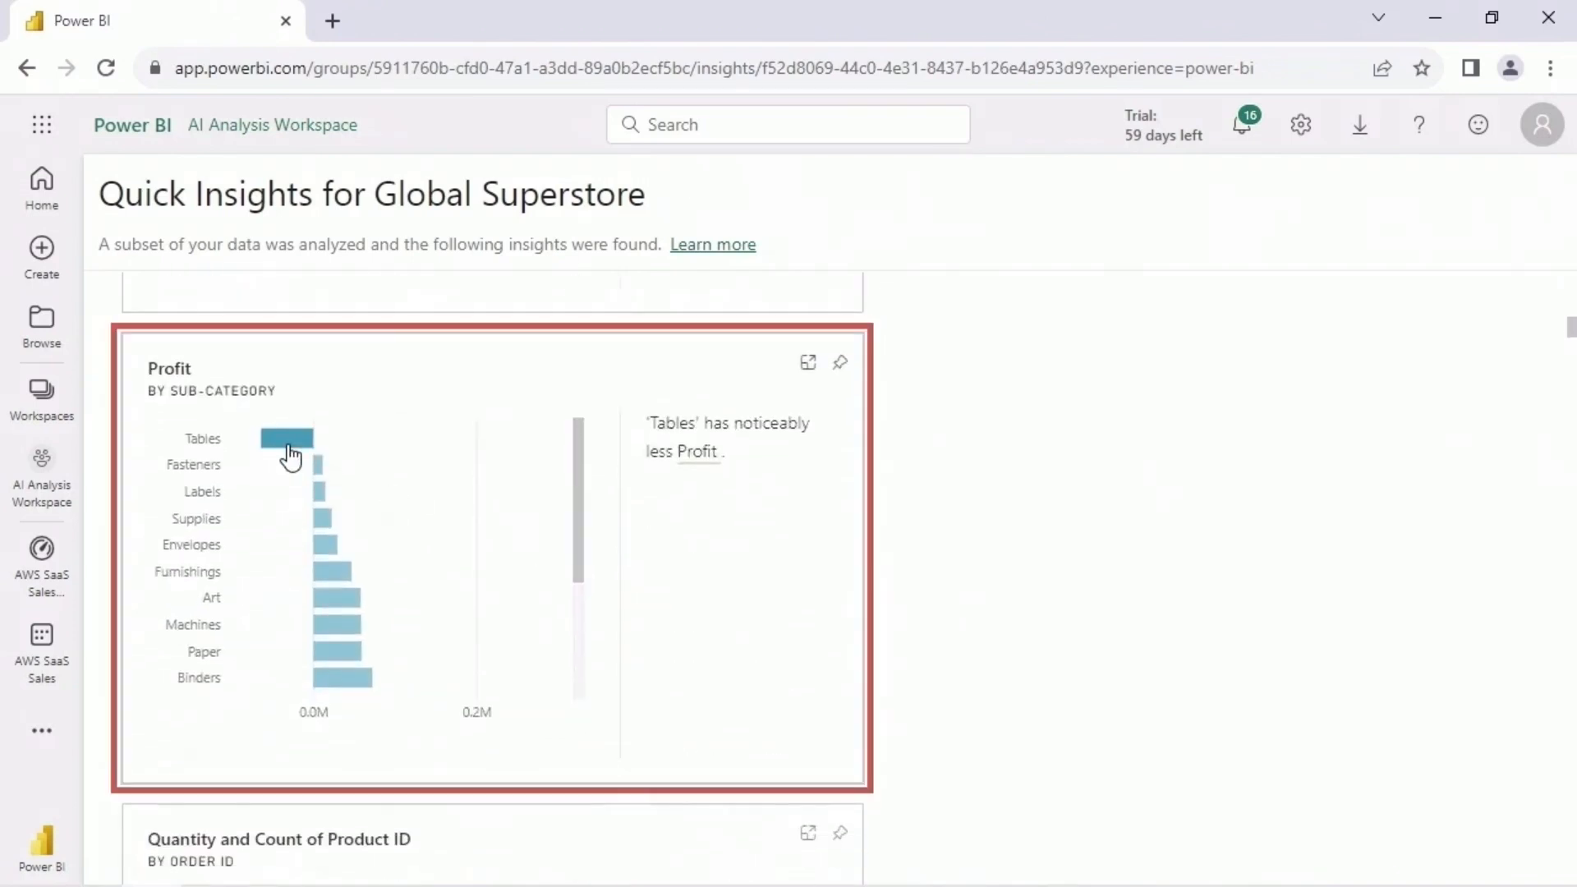
{"action": "mouse_move", "coordinate": [290, 456]}
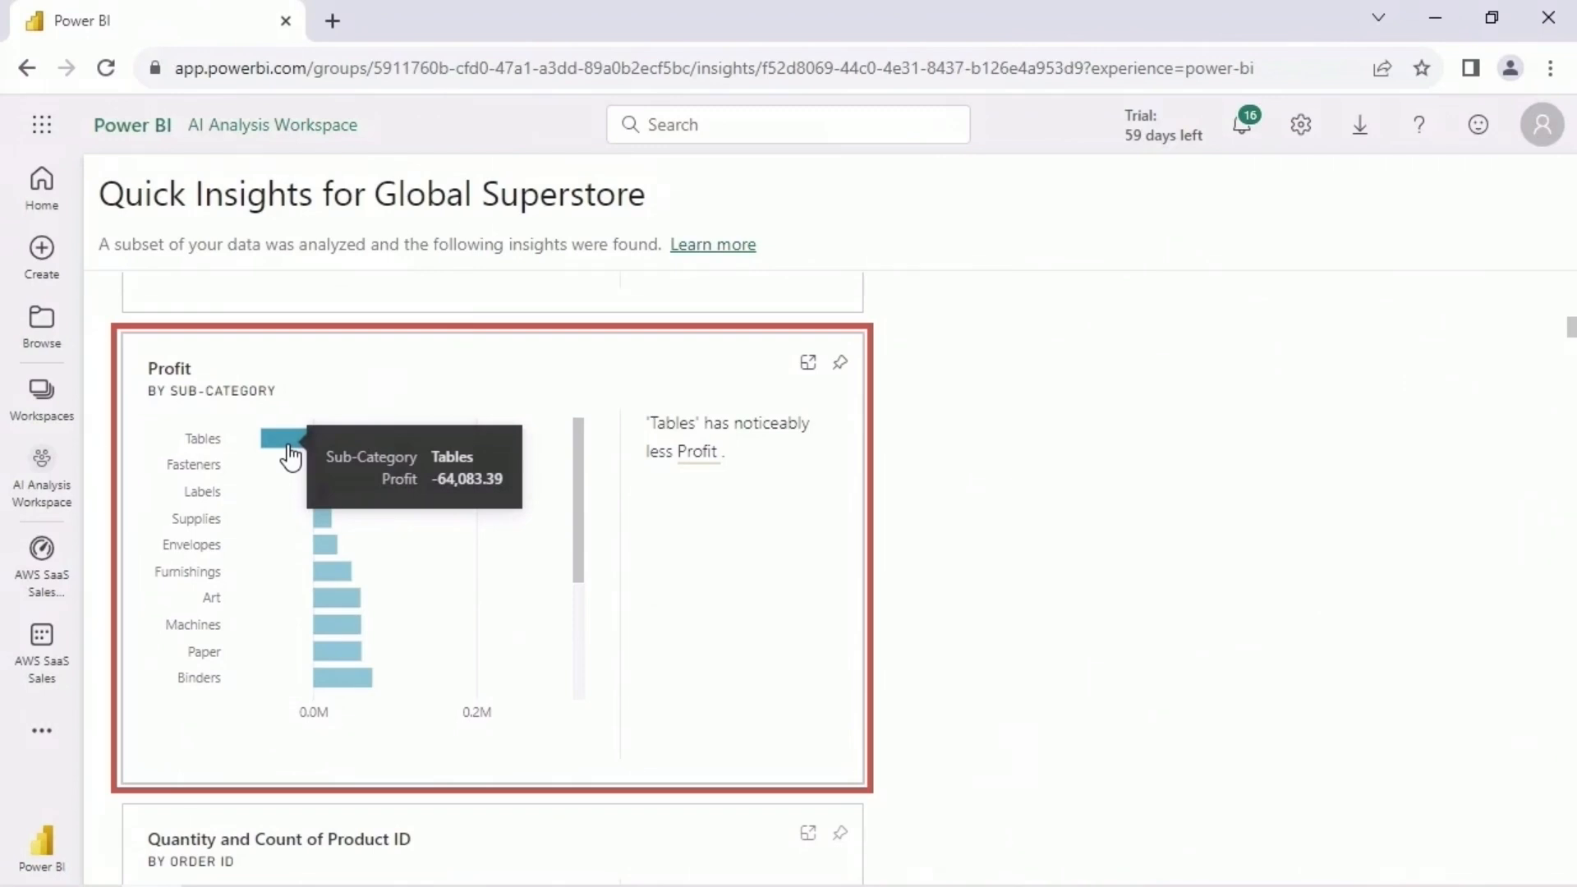
{"action": "left_click_drag", "start_coordinate": [578, 471], "coordinate": [575, 615]}
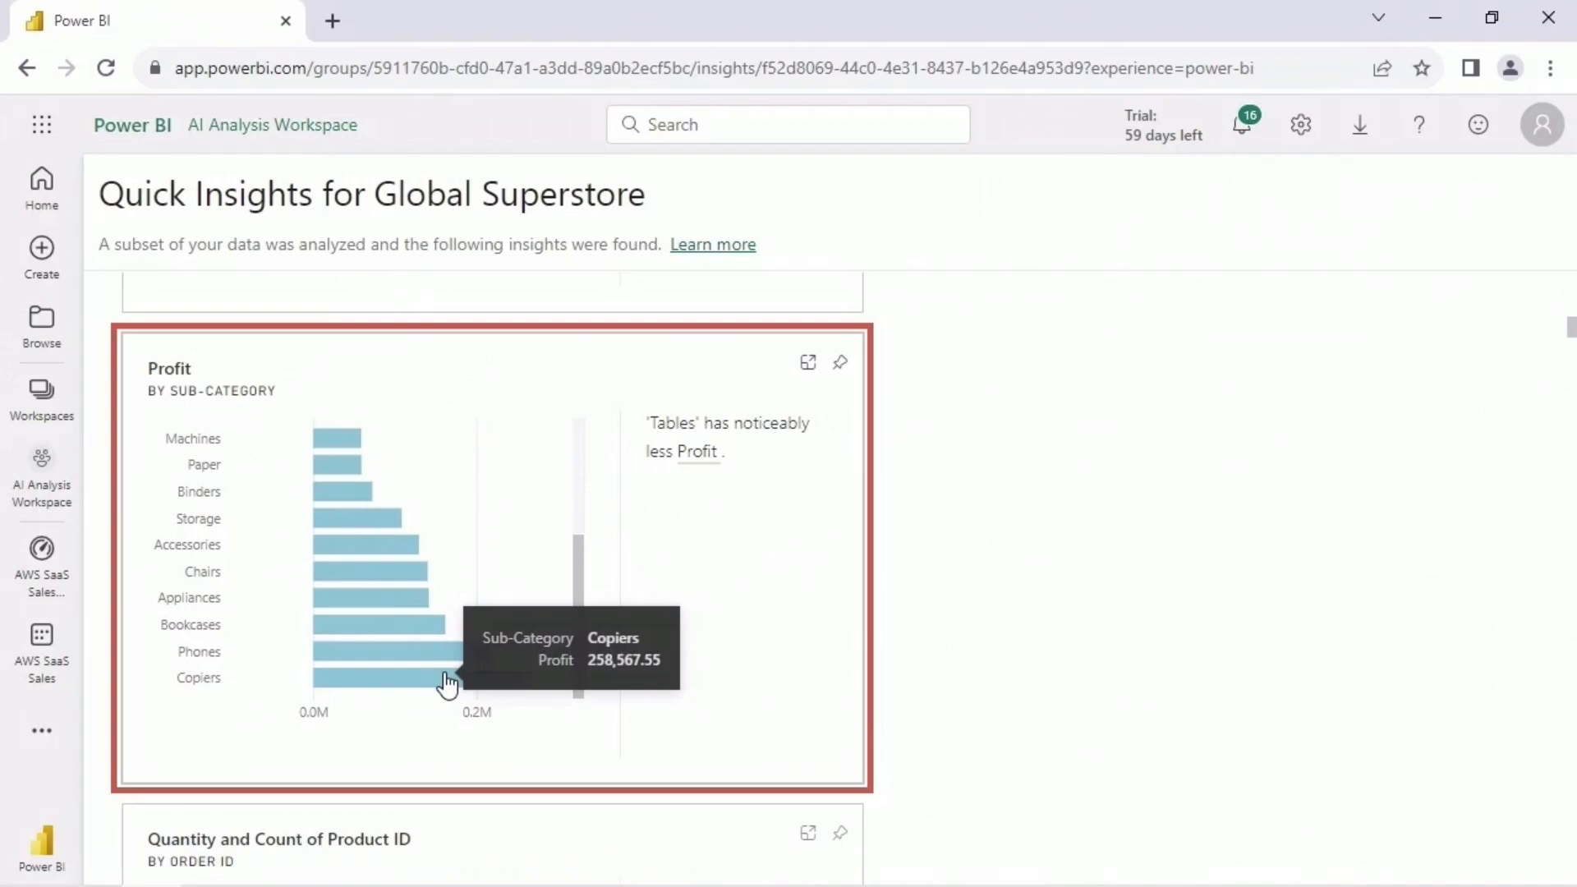
- Examine the insights on Profit by Ship Mode, Sales by Country and Sub-Category, and Profit by State, including the ends of the long lists
{"action": "scroll", "coordinate": [605, 425], "scroll_direction": "down", "scroll_amount": 14}
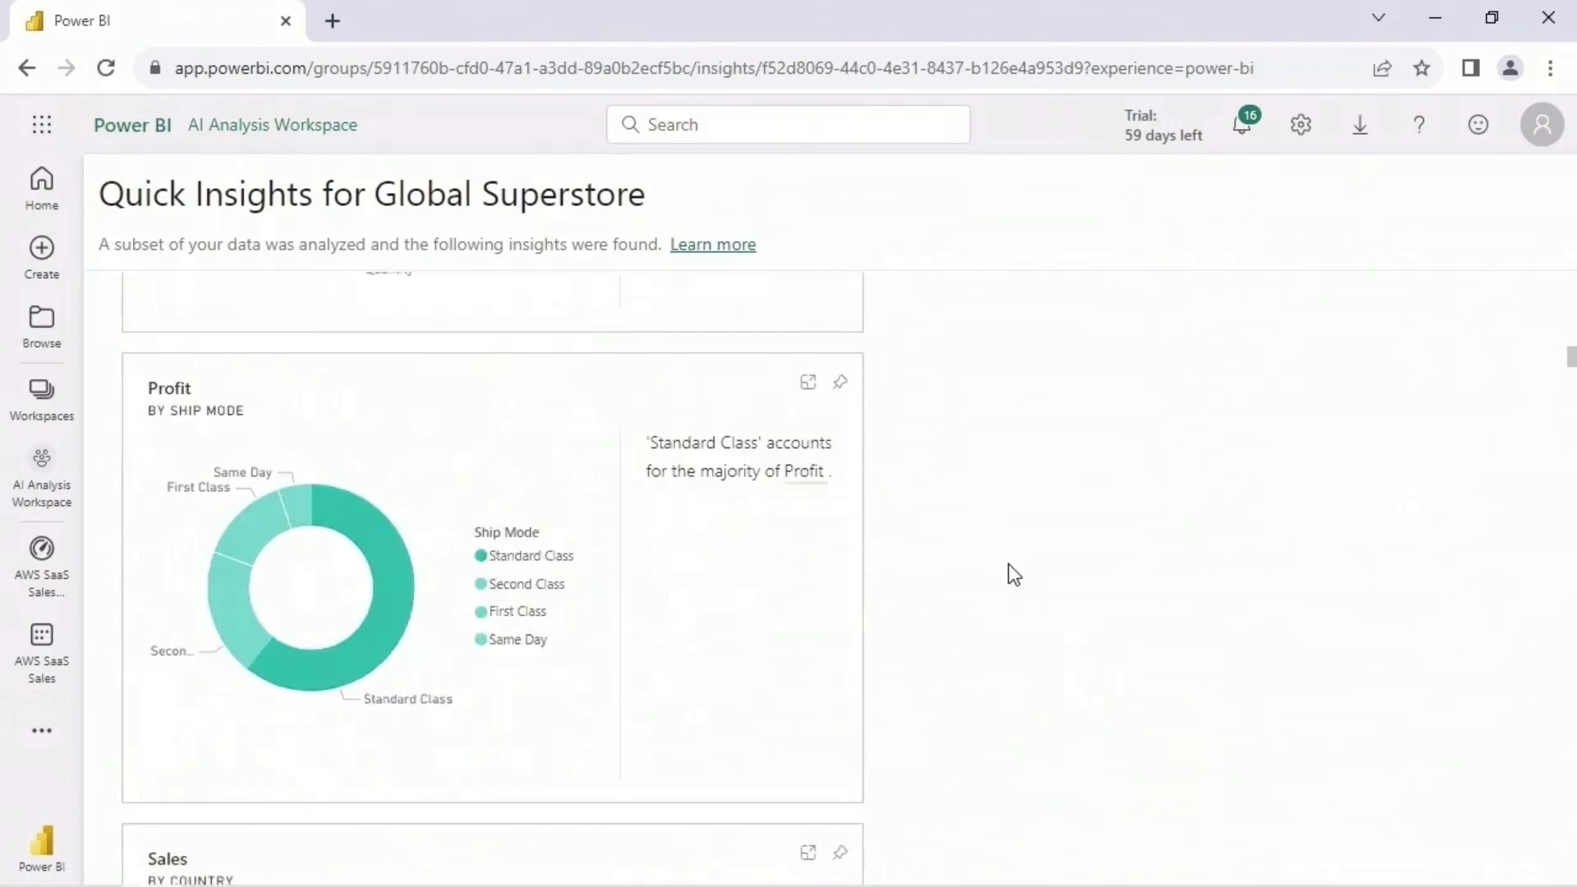
{"action": "scroll", "coordinate": [420, 393], "scroll_direction": "down", "scroll_amount": 5}
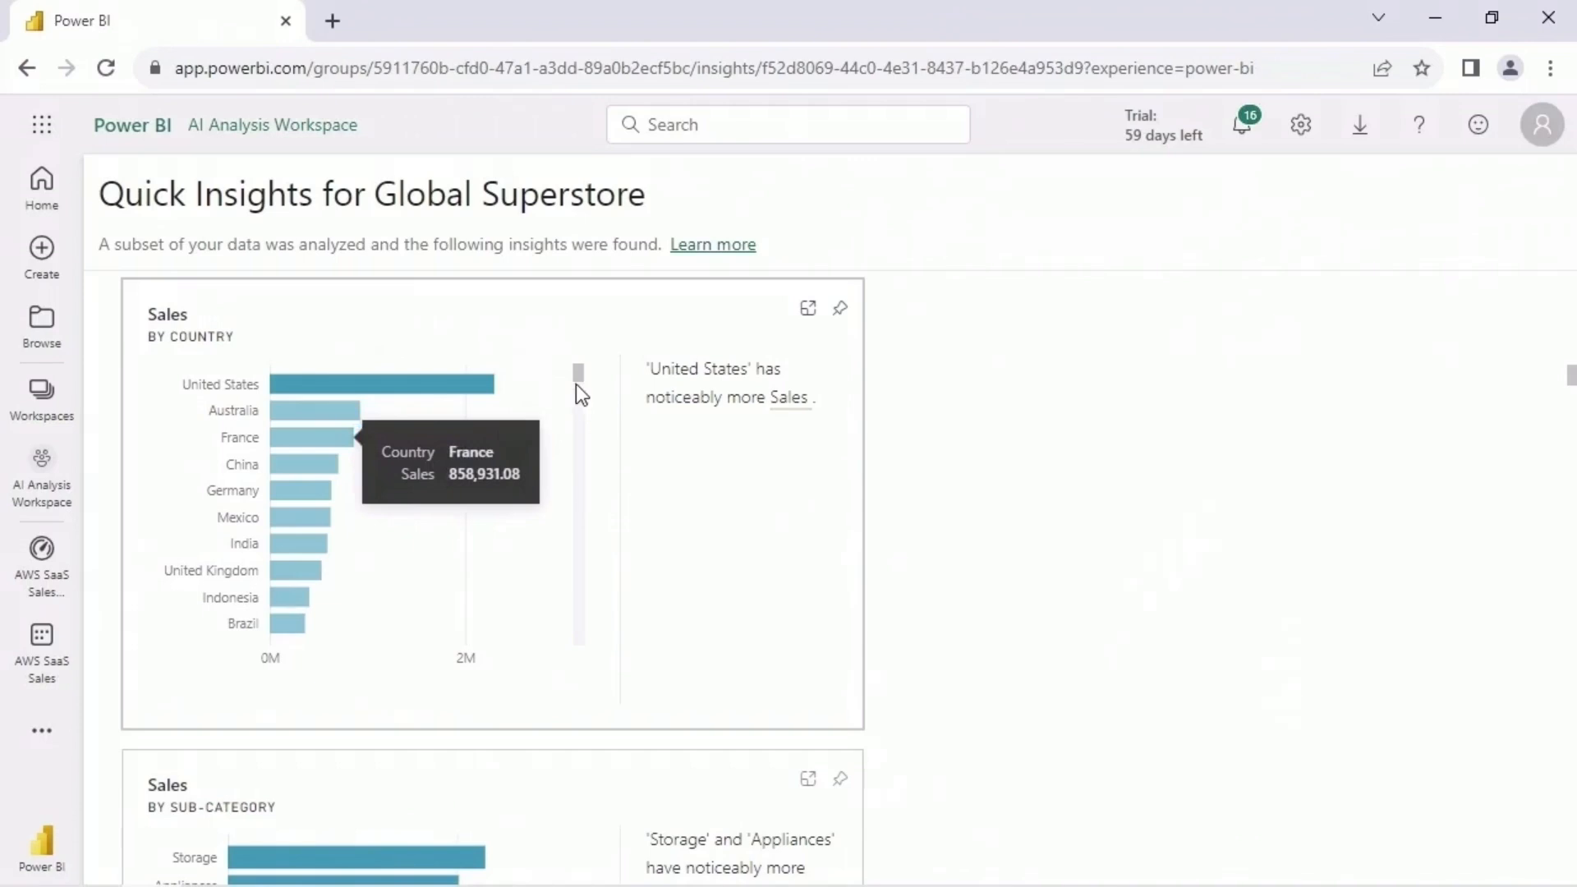
{"action": "left_click_drag", "start_coordinate": [577, 385], "coordinate": [575, 655]}
{"action": "mouse_move", "coordinate": [293, 632]}
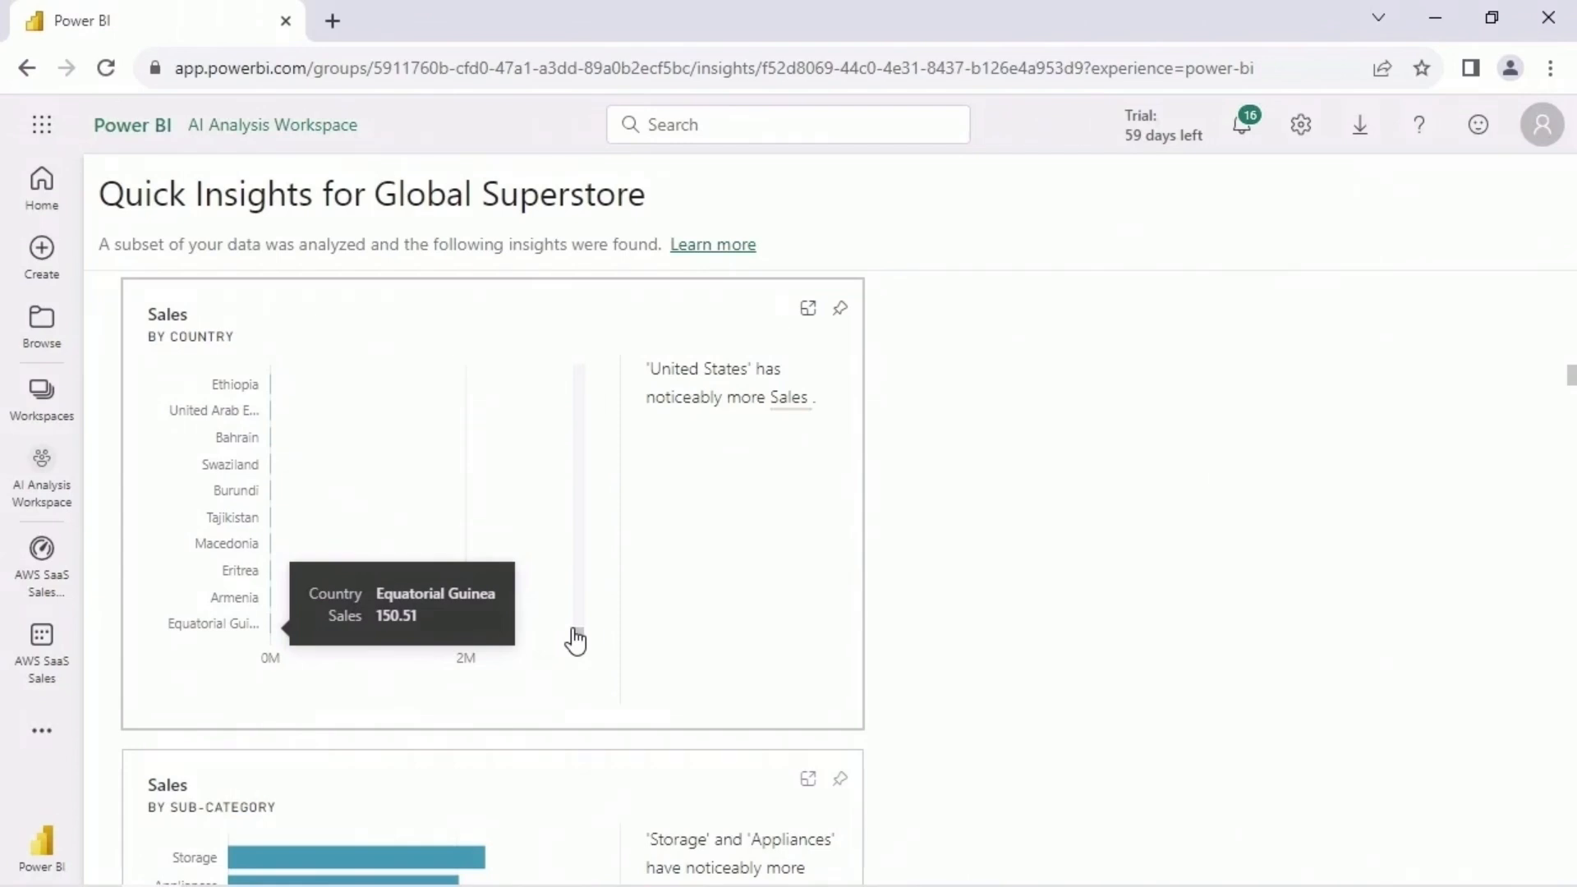
{"action": "scroll", "coordinate": [936, 496], "scroll_direction": "down", "scroll_amount": 5}
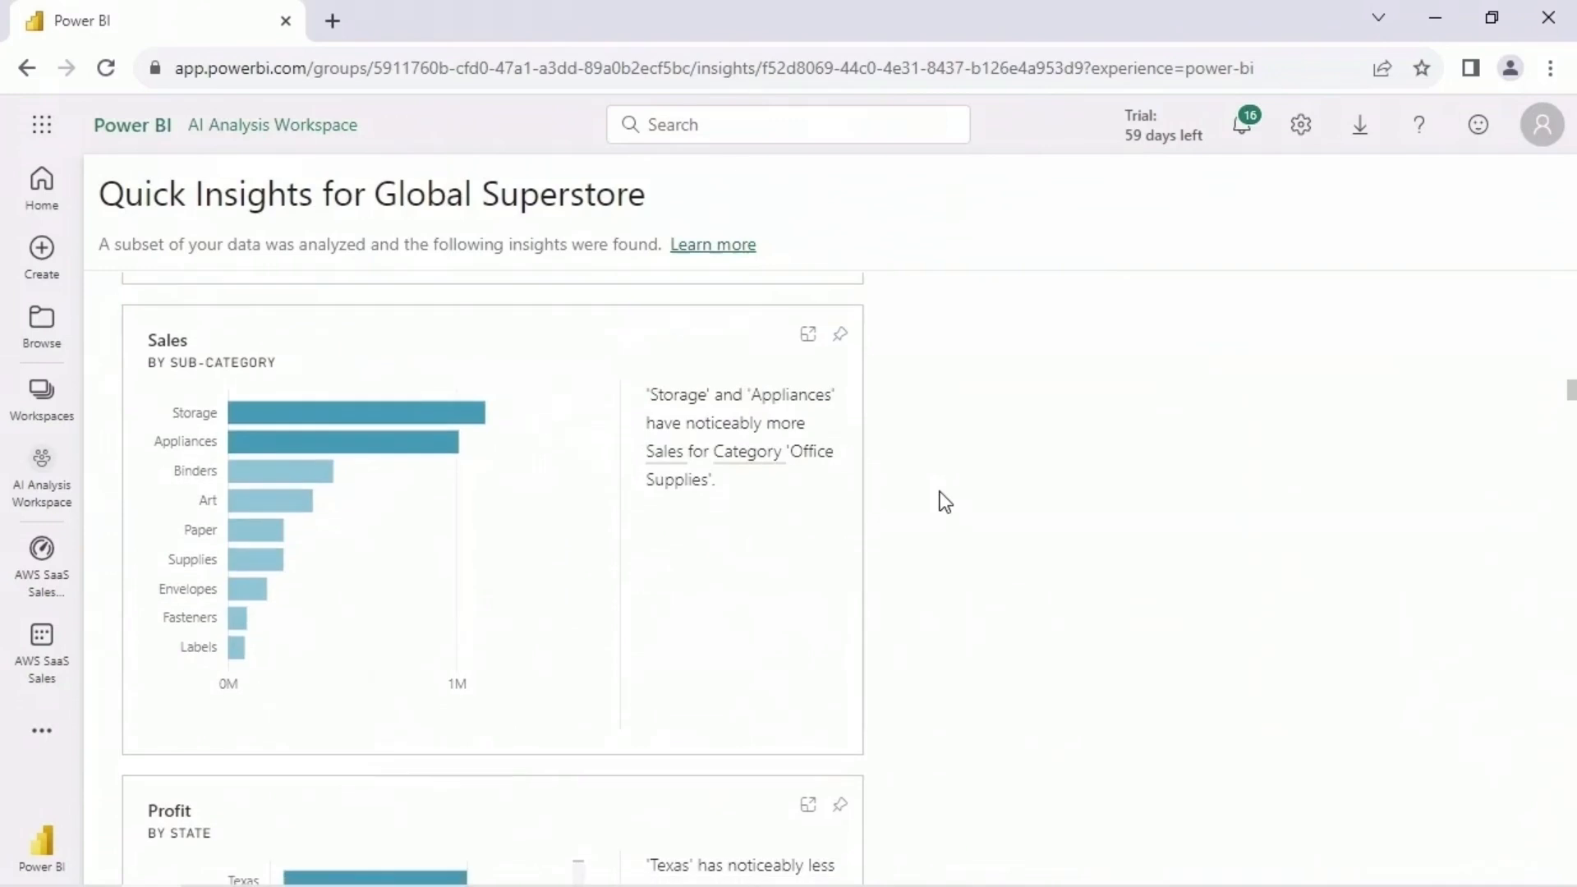
{"action": "mouse_move", "coordinate": [505, 497]}
{"action": "scroll", "coordinate": [964, 566], "scroll_direction": "down", "scroll_amount": 5}
{"action": "mouse_move", "coordinate": [332, 386]}
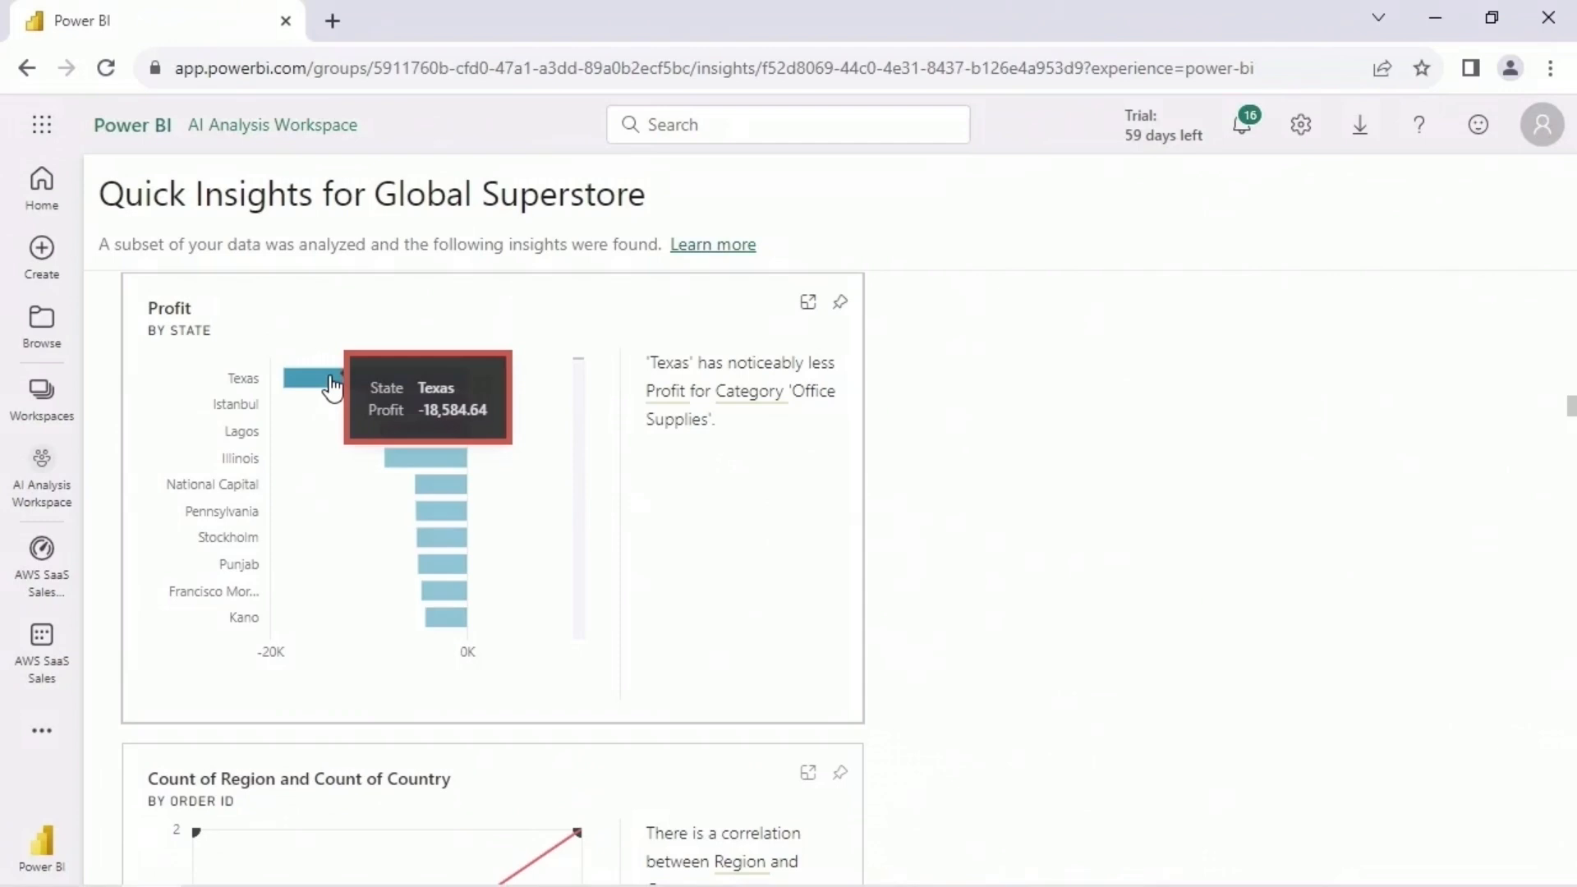
{"action": "left_click_drag", "start_coordinate": [579, 361], "coordinate": [580, 662]}
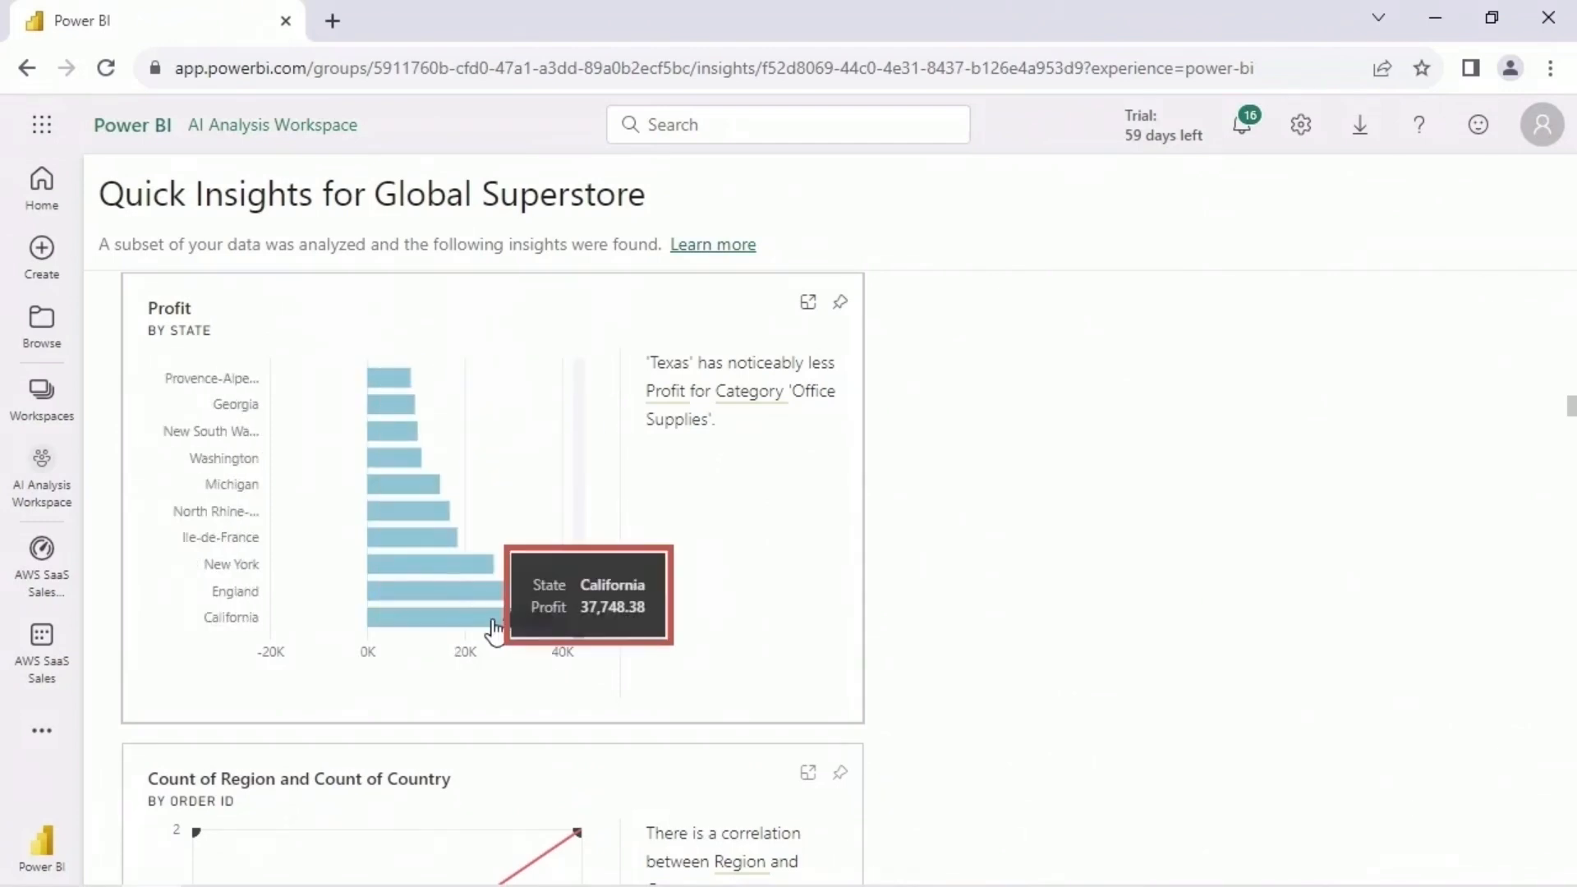
{"action": "scroll", "coordinate": [580, 623], "scroll_direction": "up", "scroll_amount": 10}
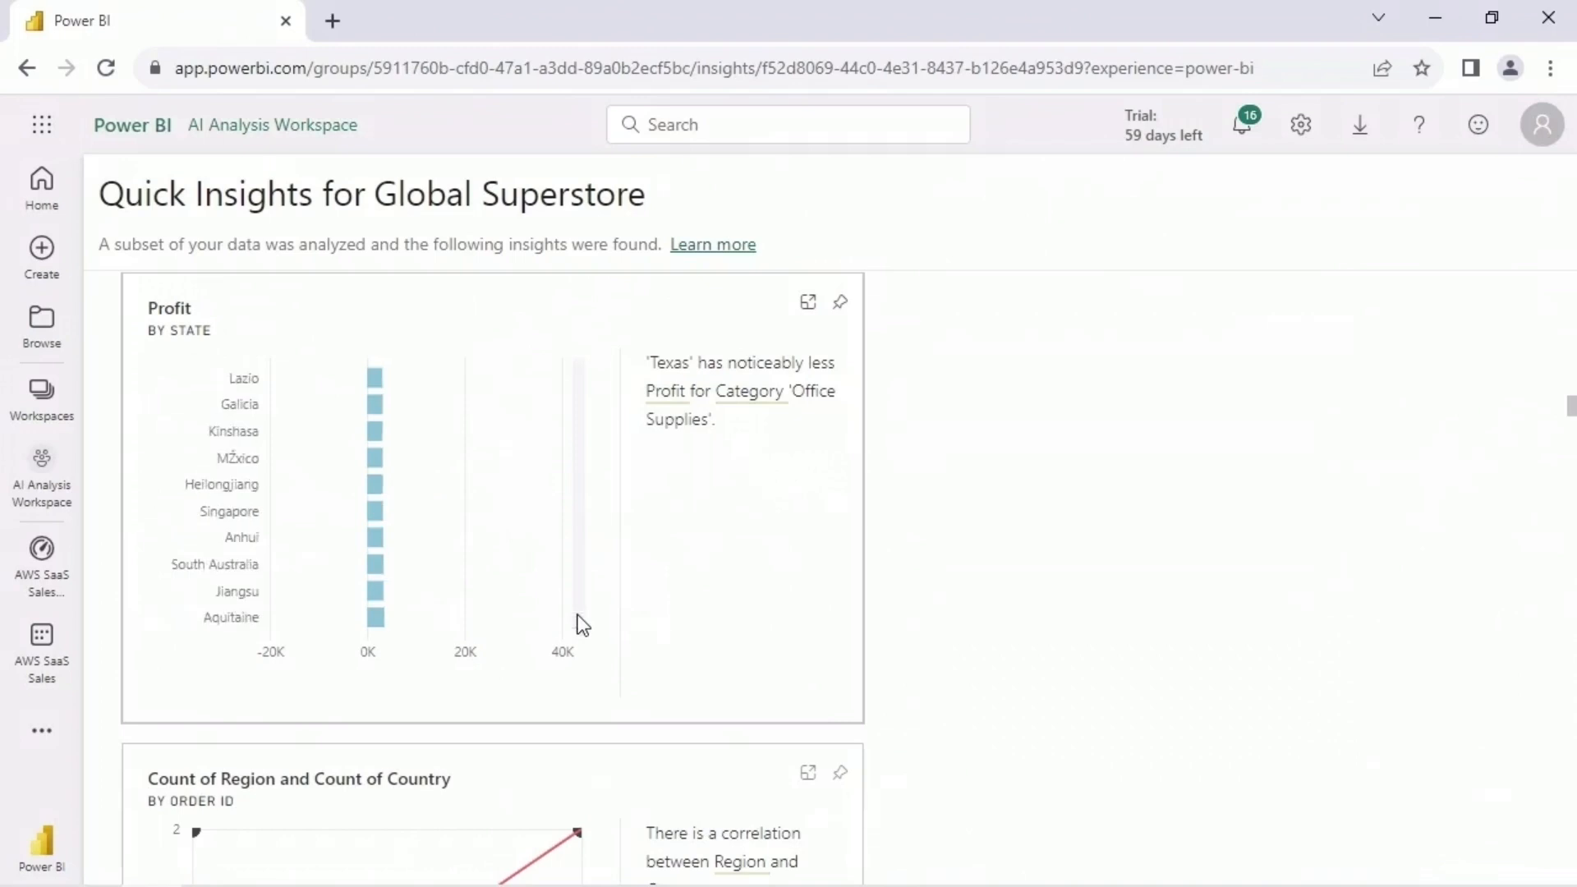
- Review the further insights from Count of Region and Count of Country by Order ID through Quantity by Country
{"action": "scroll", "coordinate": [977, 535], "scroll_direction": "down", "scroll_amount": 3}
{"action": "scroll", "coordinate": [972, 526], "scroll_direction": "down", "scroll_amount": 3}
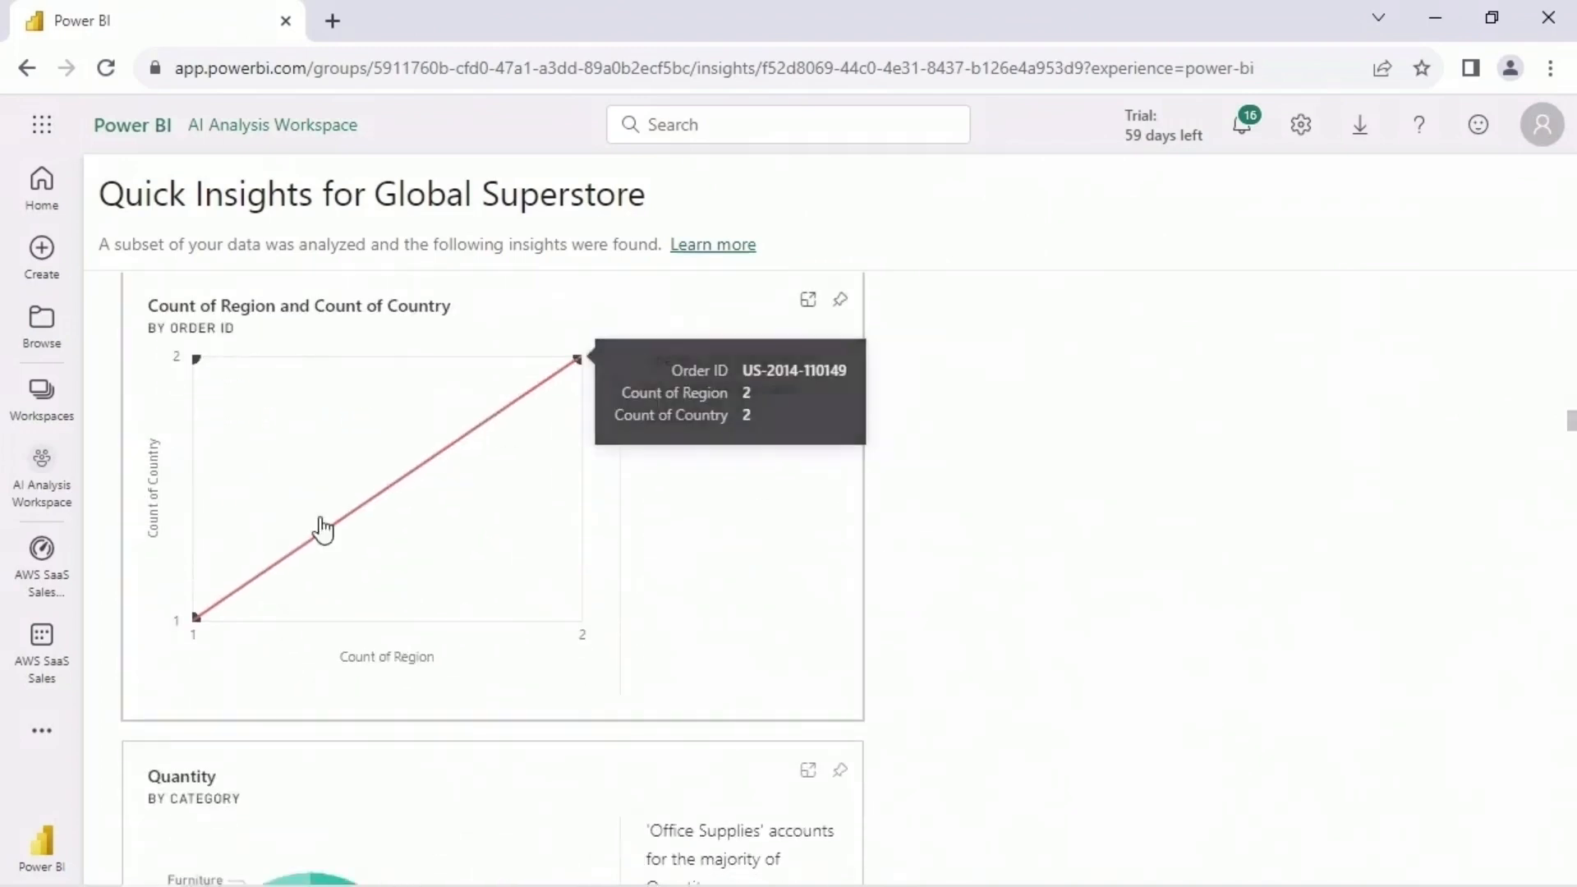
{"action": "scroll", "coordinate": [935, 595], "scroll_direction": "down", "scroll_amount": 3}
{"action": "scroll", "coordinate": [925, 592], "scroll_direction": "down", "scroll_amount": 5}
{"action": "scroll", "coordinate": [398, 528], "scroll_direction": "up", "scroll_amount": 1}
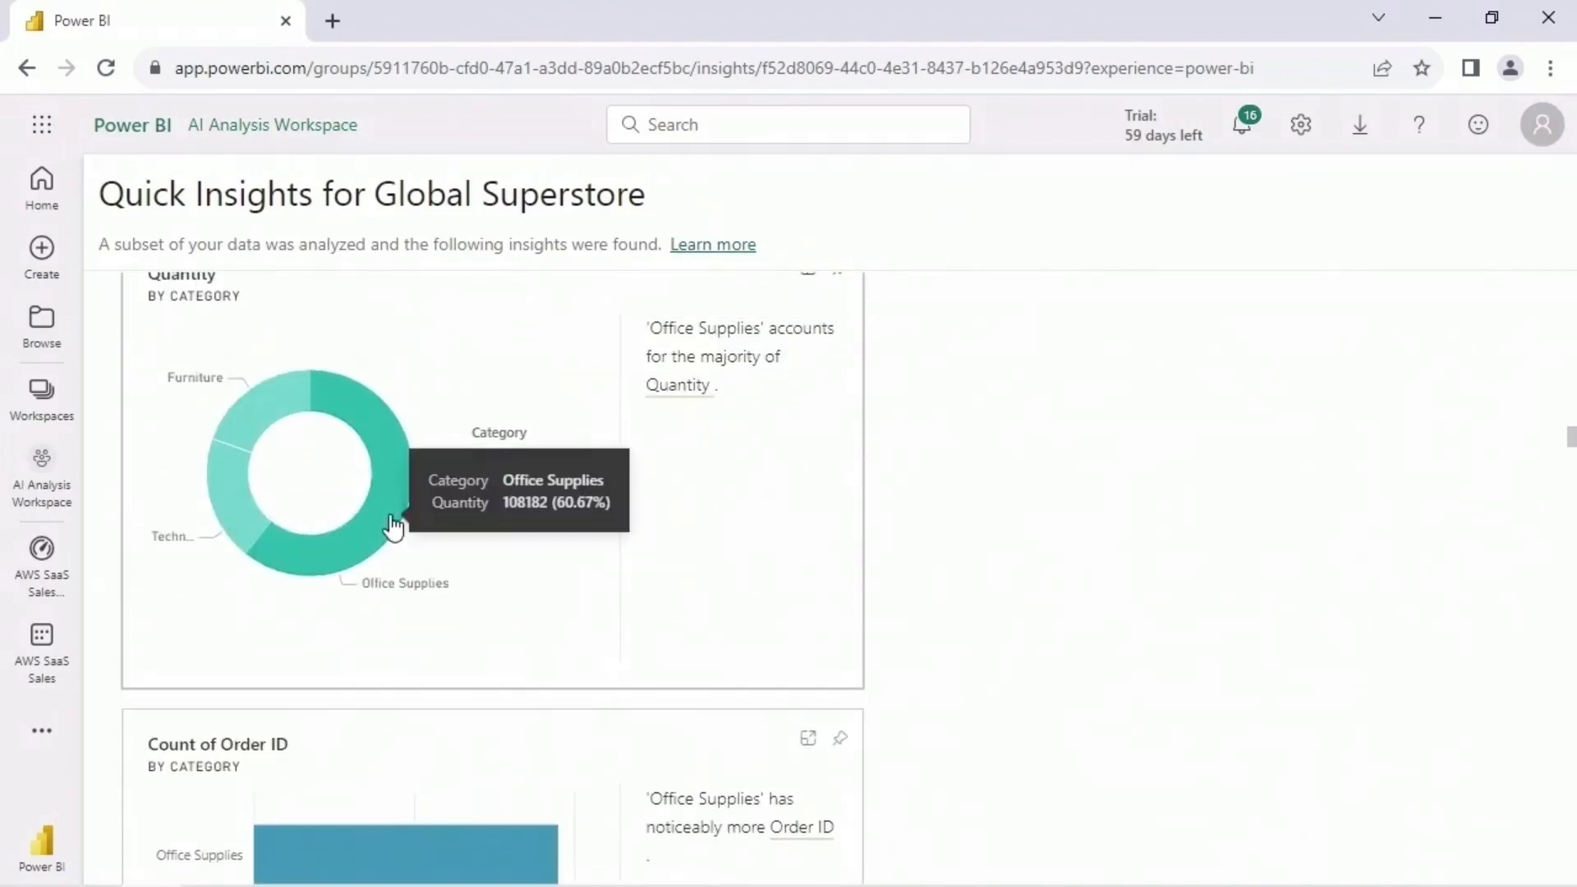
{"action": "scroll", "coordinate": [943, 500], "scroll_direction": "down", "scroll_amount": 5}
{"action": "scroll", "coordinate": [482, 475], "scroll_direction": "down", "scroll_amount": 5}
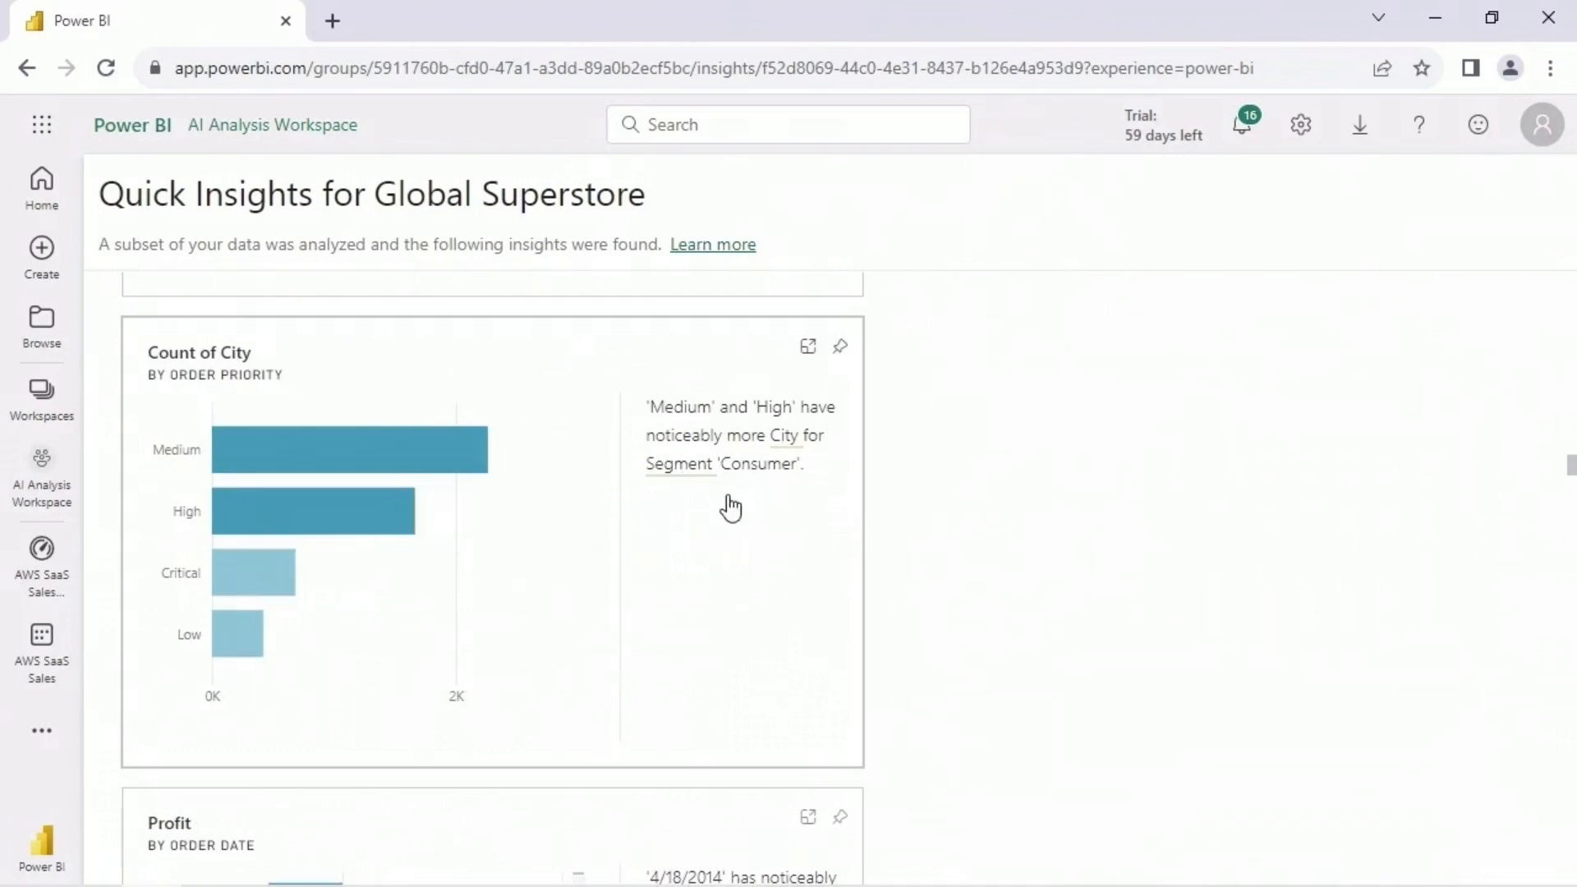
{"action": "scroll", "coordinate": [748, 518], "scroll_direction": "down", "scroll_amount": 5}
{"action": "scroll", "coordinate": [1016, 464], "scroll_direction": "down", "scroll_amount": 3}
{"action": "scroll", "coordinate": [1015, 463], "scroll_direction": "down", "scroll_amount": 5}
{"action": "scroll", "coordinate": [1013, 461], "scroll_direction": "up", "scroll_amount": 3}
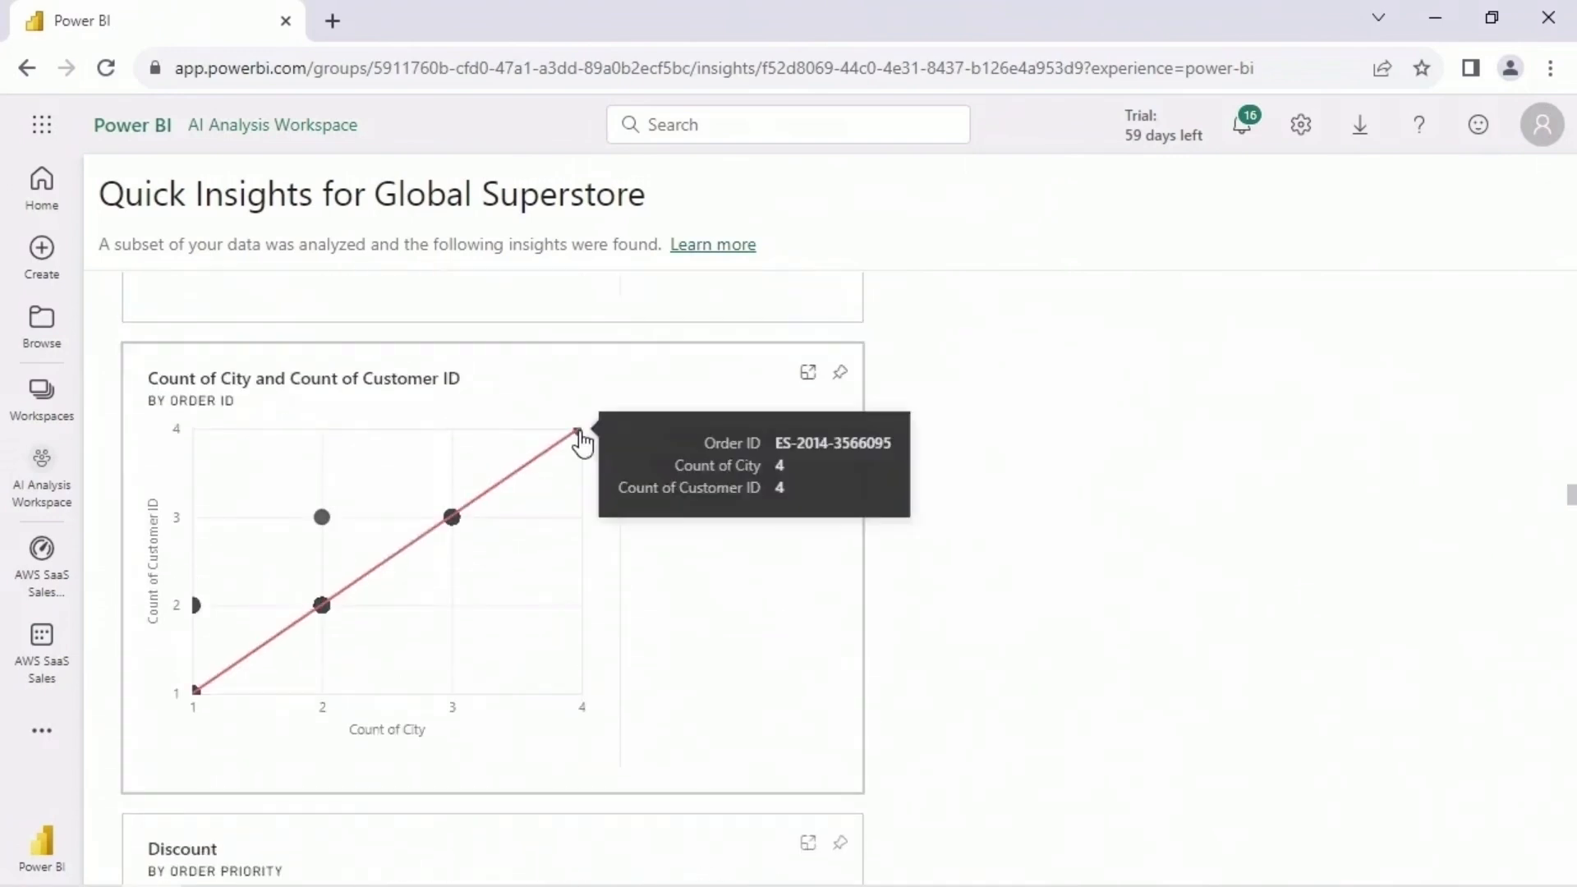
{"action": "scroll", "coordinate": [1010, 490], "scroll_direction": "down", "scroll_amount": 3}
{"action": "scroll", "coordinate": [1003, 484], "scroll_direction": "down", "scroll_amount": 3}
{"action": "scroll", "coordinate": [898, 567], "scroll_direction": "down", "scroll_amount": 5}
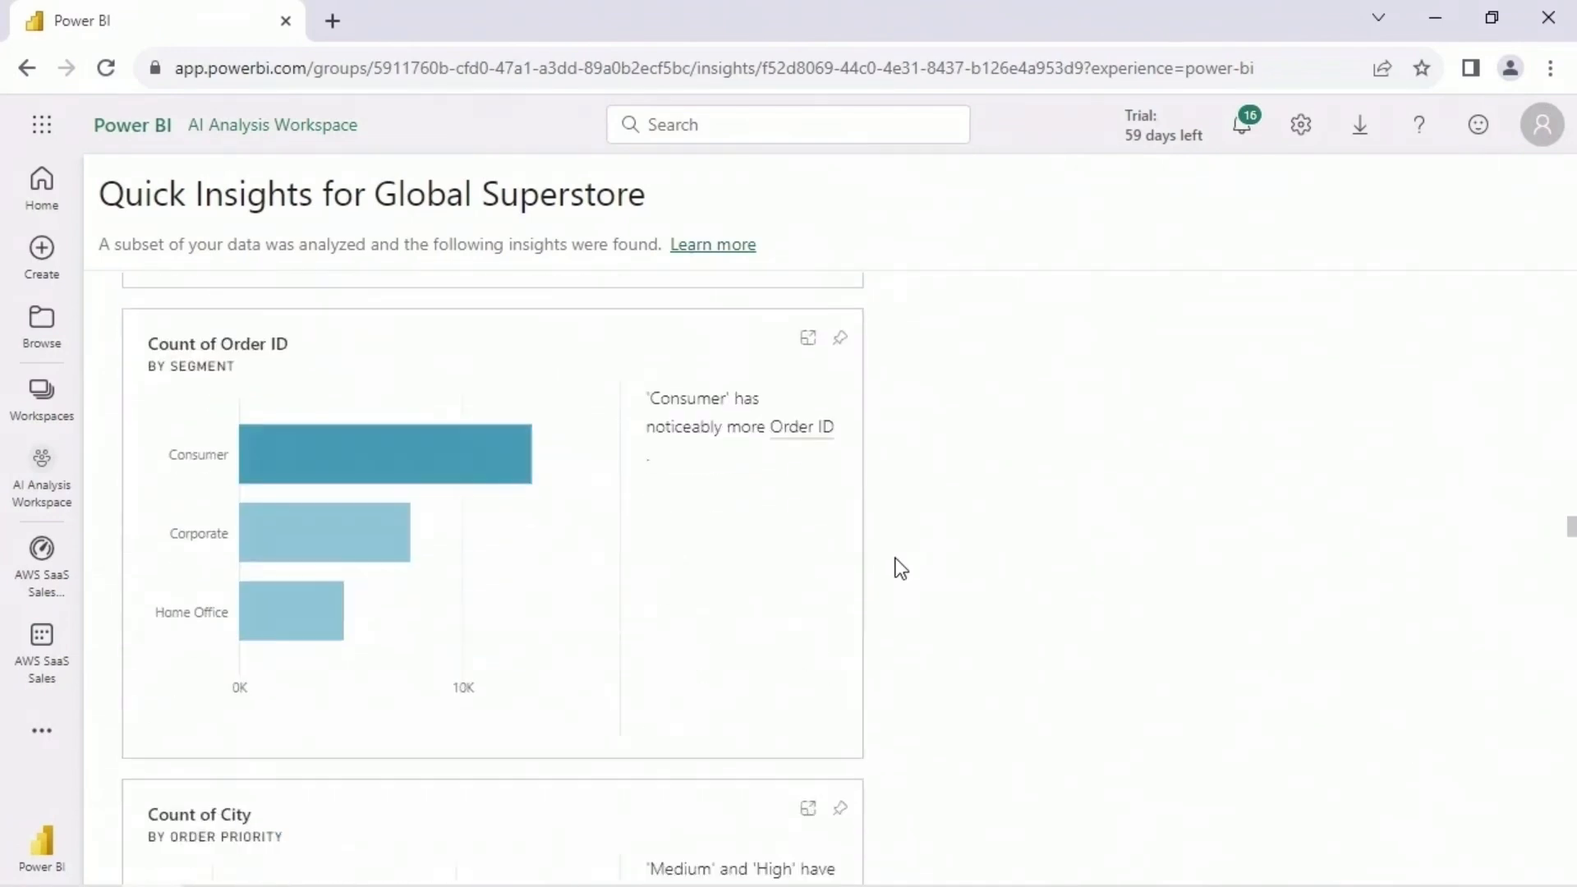
{"action": "scroll", "coordinate": [405, 483], "scroll_direction": "down", "scroll_amount": 5}
{"action": "scroll", "coordinate": [353, 416], "scroll_direction": "down", "scroll_amount": 5}
{"action": "scroll", "coordinate": [949, 476], "scroll_direction": "down", "scroll_amount": 5}
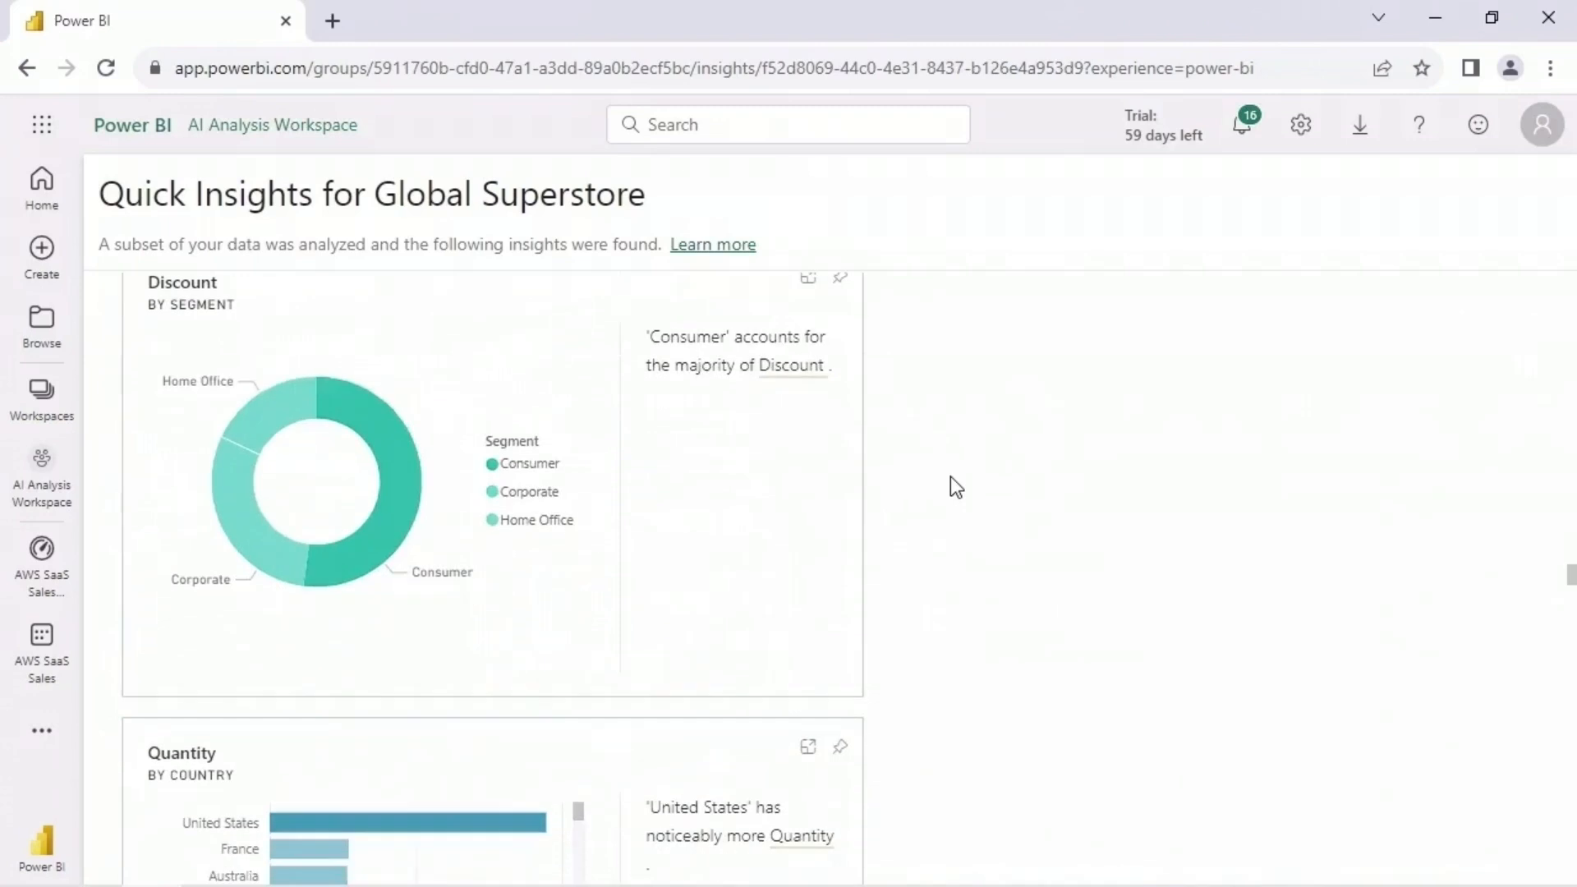
{"action": "scroll", "coordinate": [1017, 457], "scroll_direction": "down", "scroll_amount": 5}
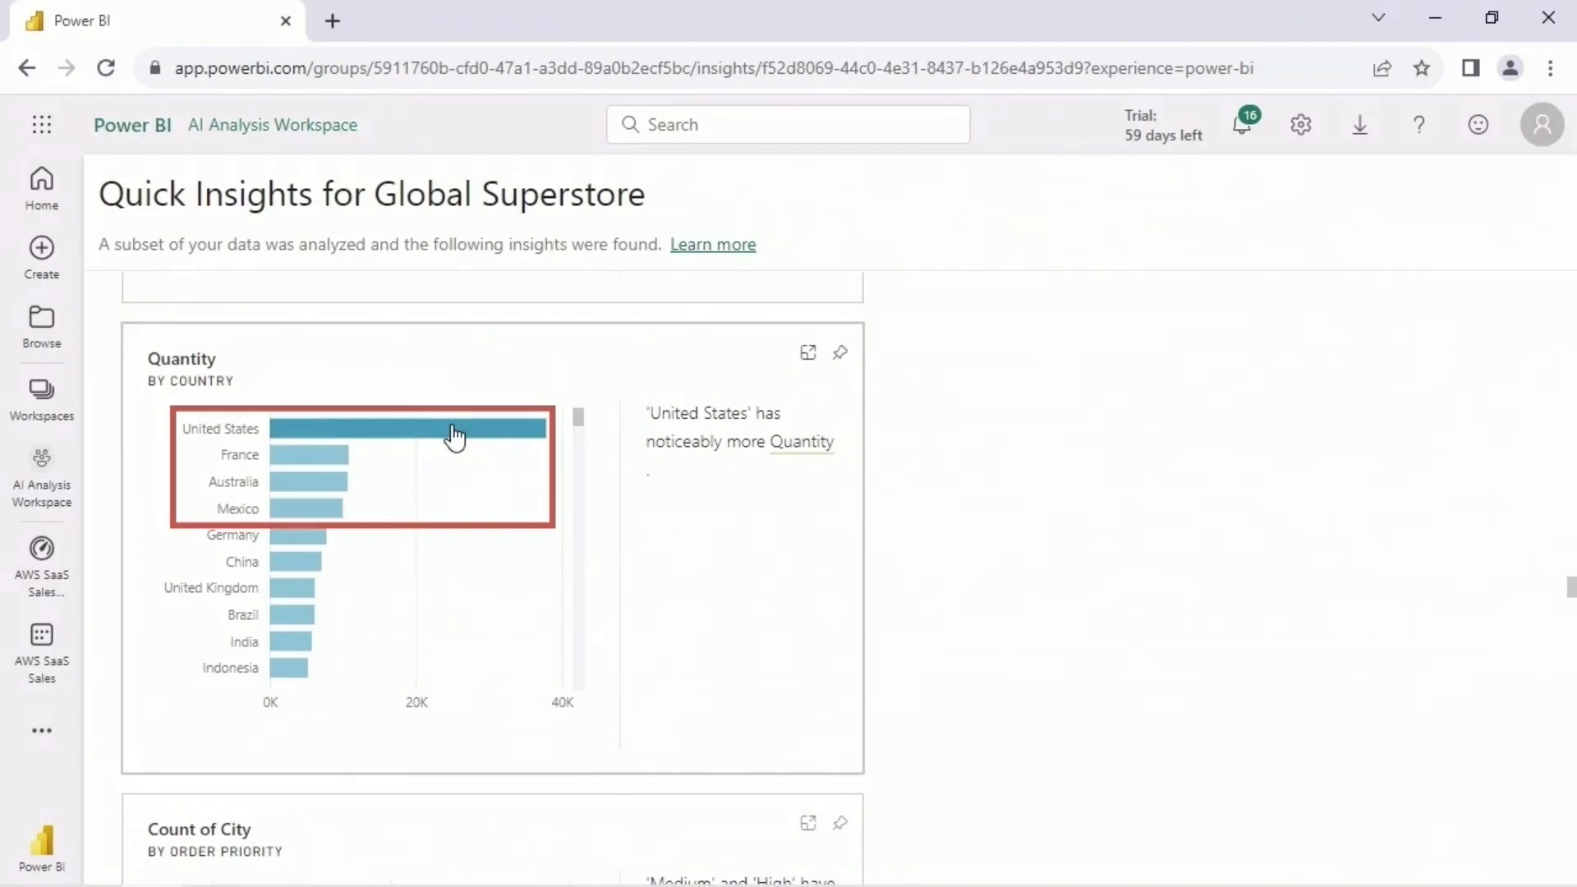
- Examine the Quantity by Country insight in focus mode through its last countries, and review Count of Order ID by Order Priority
{"action": "left_click", "coordinate": [808, 358]}
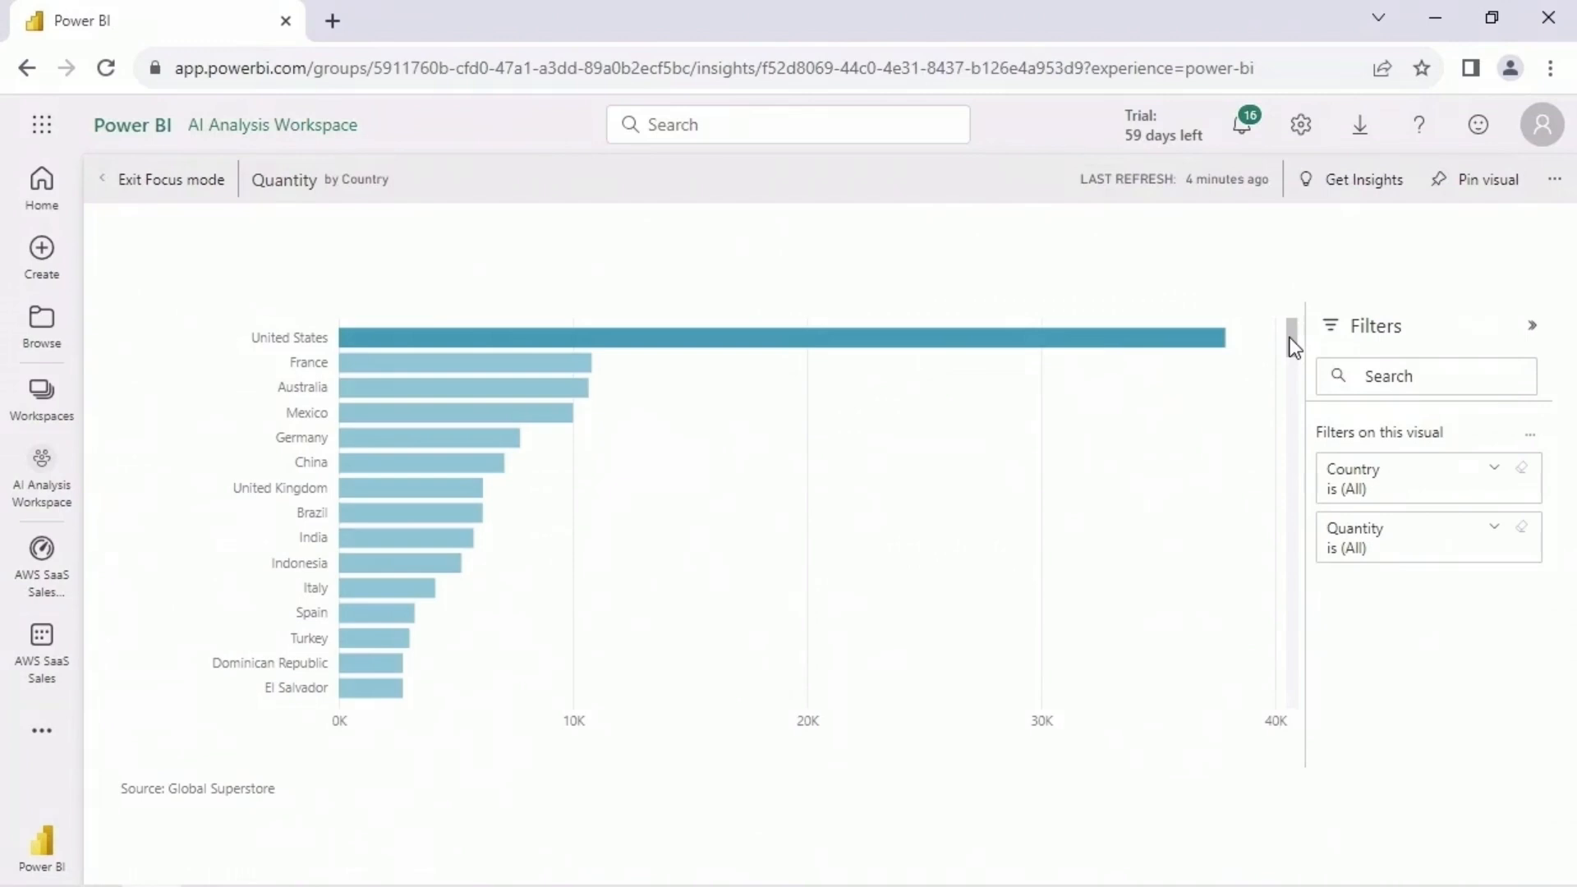
{"action": "left_click_drag", "start_coordinate": [1289, 334], "coordinate": [1283, 701]}
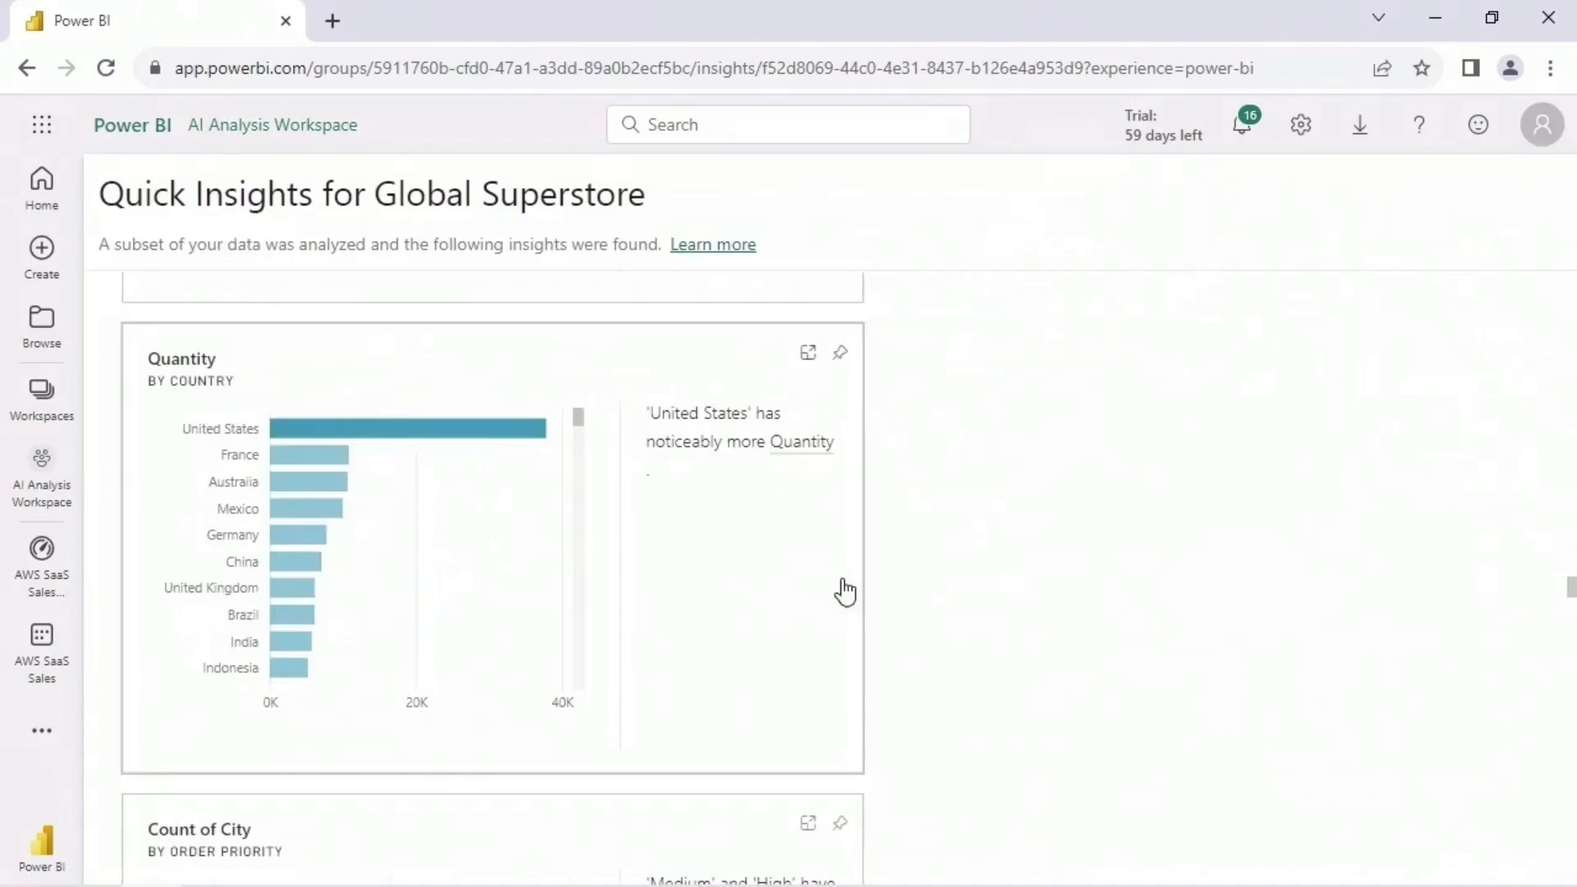
{"action": "scroll", "coordinate": [862, 534], "scroll_direction": "down", "scroll_amount": 10}
{"action": "scroll", "coordinate": [928, 501], "scroll_direction": "down", "scroll_amount": 20}
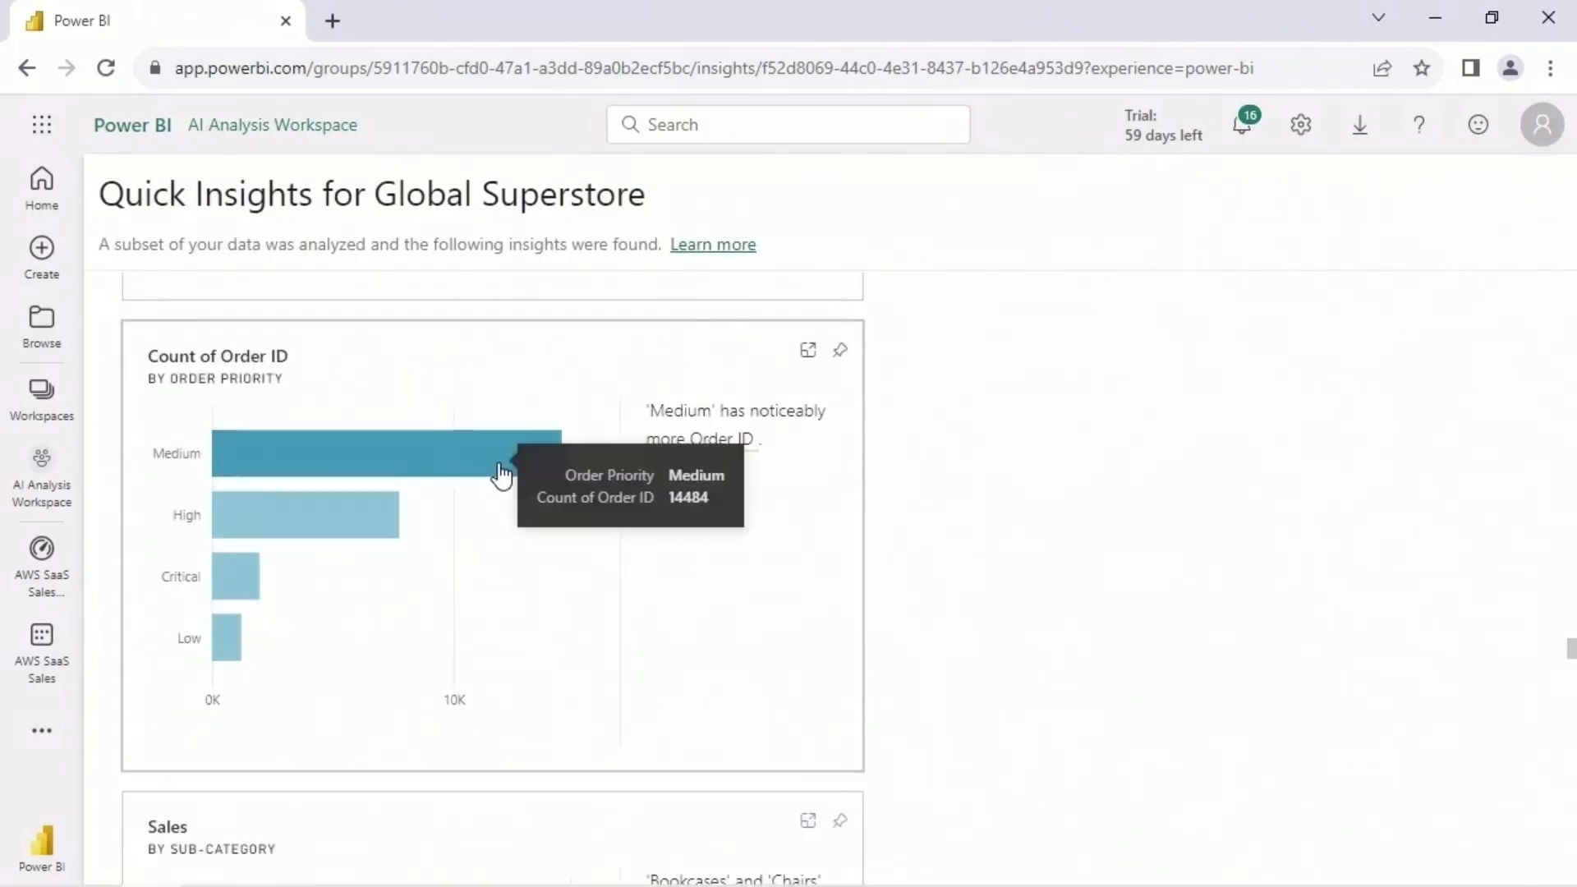
- Examine the Discount by Country insight through its last countries, and look through Count of Order ID by Country
{"action": "scroll", "coordinate": [978, 558], "scroll_direction": "down", "scroll_amount": 7}
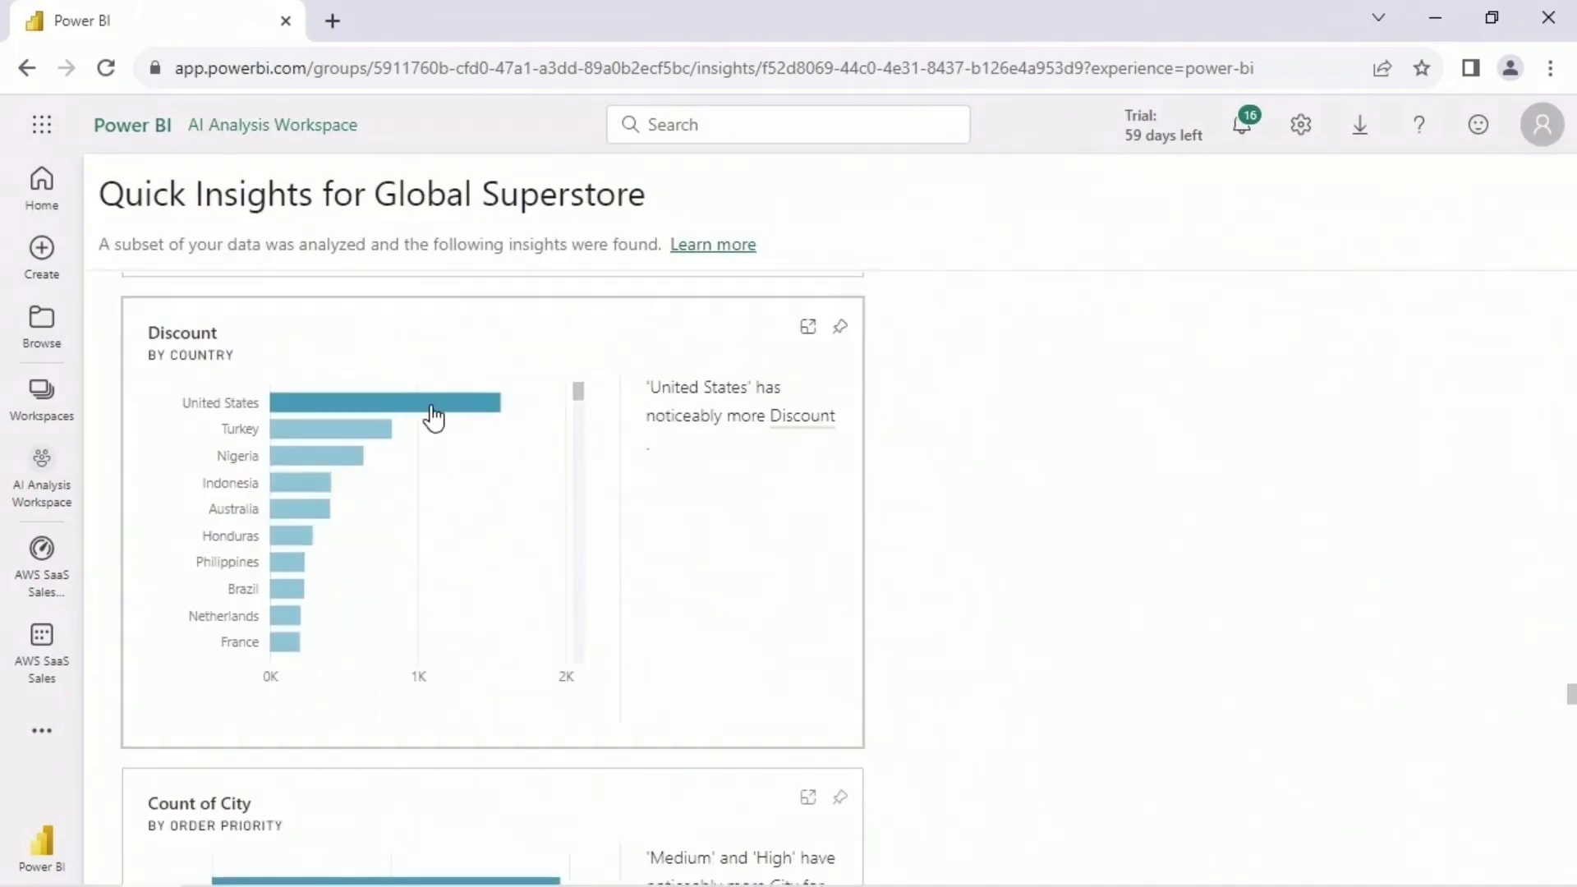
{"action": "mouse_move", "coordinate": [433, 416]}
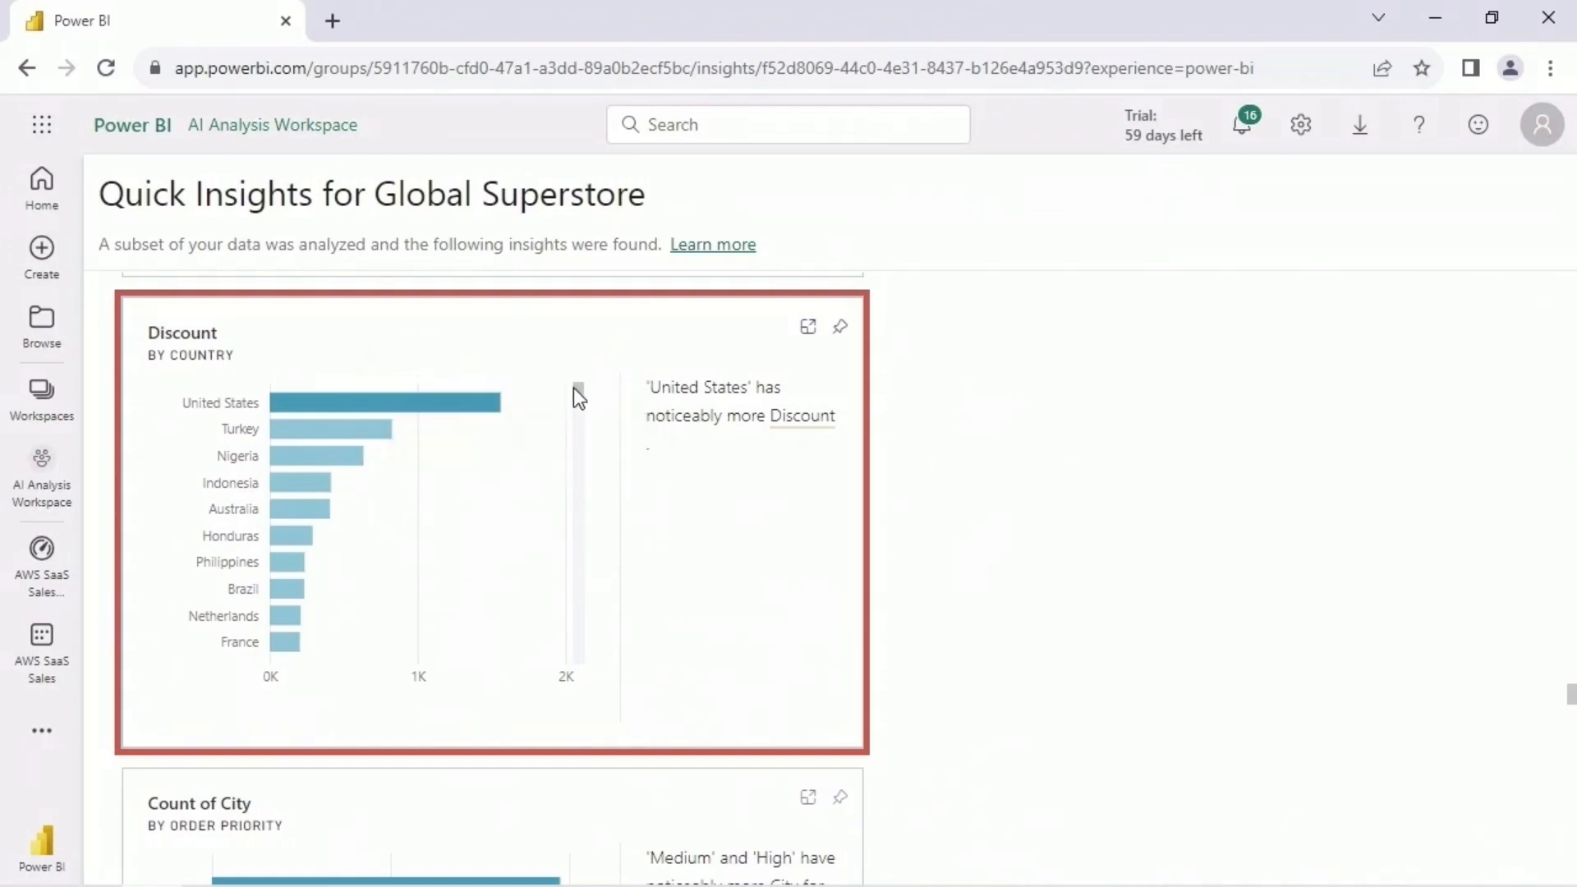
{"action": "left_click_drag", "start_coordinate": [573, 387], "coordinate": [578, 665]}
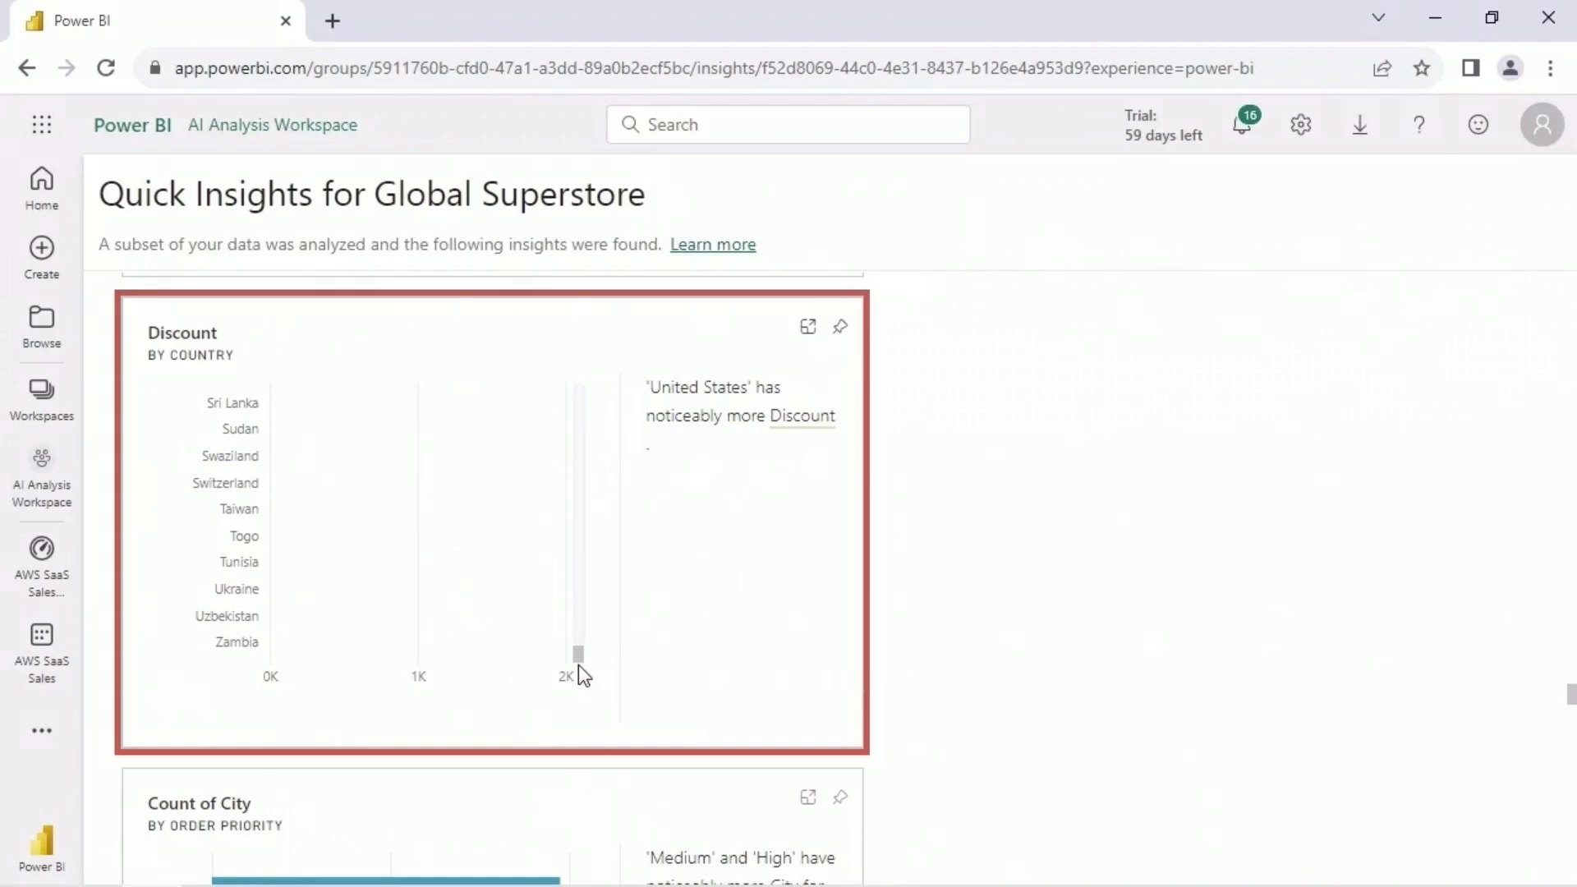
{"action": "scroll", "coordinate": [957, 549], "scroll_direction": "down", "scroll_amount": 20}
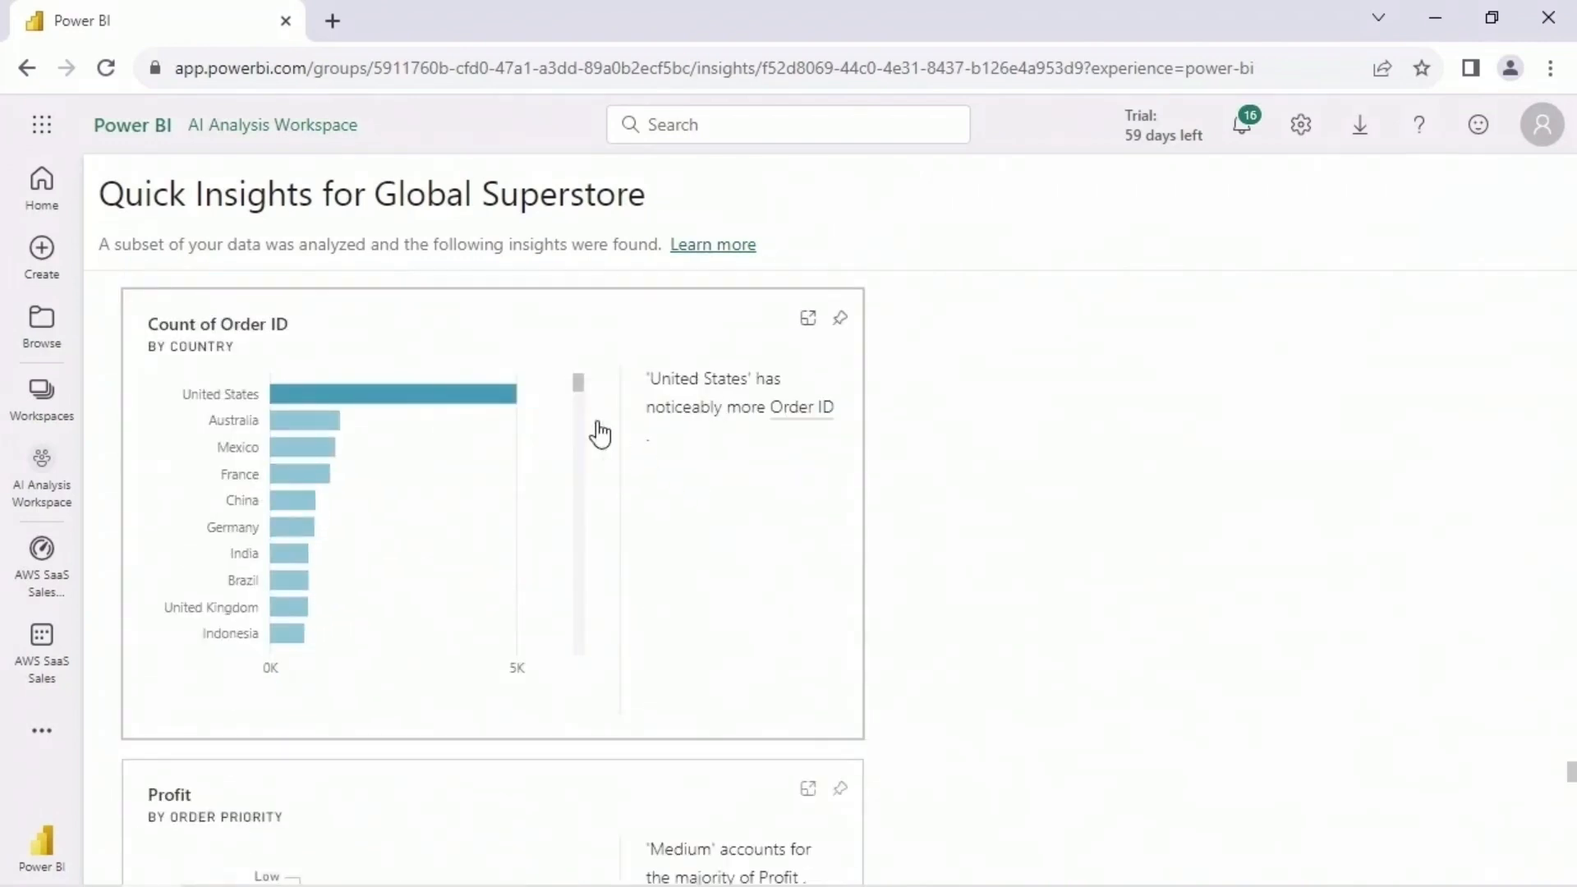
{"action": "mouse_move", "coordinate": [578, 384]}
{"action": "left_mouse_down"}
{"action": "mouse_move", "coordinate": [583, 658]}
{"action": "mouse_move", "coordinate": [589, 379]}
{"action": "left_mouse_up"}
- Examine the Profit by Order Priority and Profit by Country insights, including the United States profit and the country list
{"action": "scroll", "coordinate": [922, 502], "scroll_direction": "down", "scroll_amount": 5}
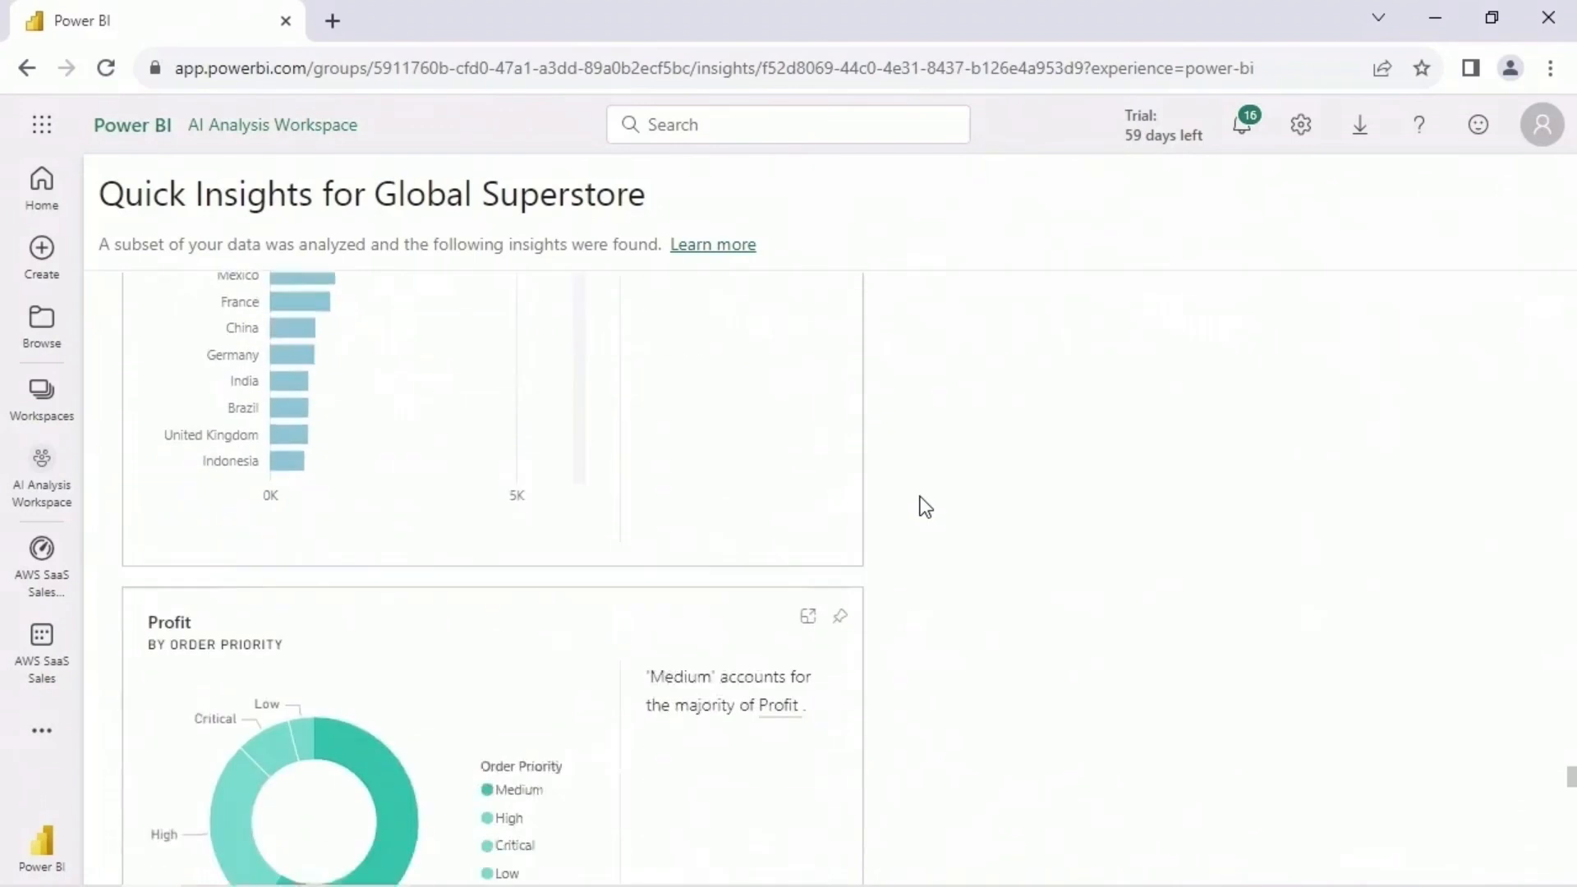
{"action": "mouse_move", "coordinate": [397, 528]}
{"action": "scroll", "coordinate": [766, 574], "scroll_direction": "down", "scroll_amount": 5}
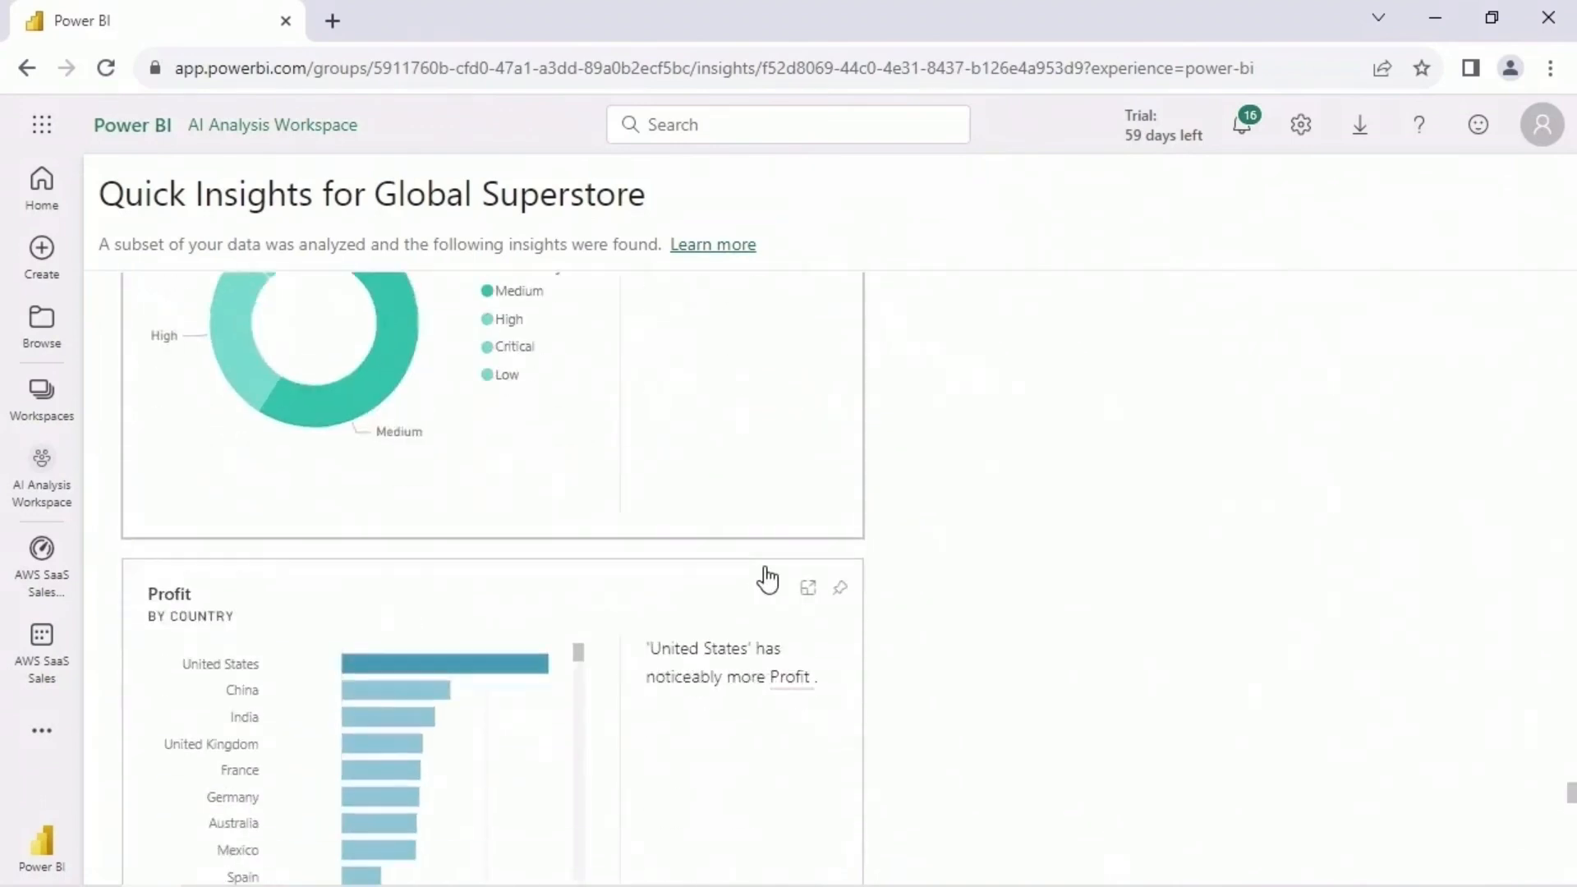
{"action": "mouse_move", "coordinate": [470, 441]}
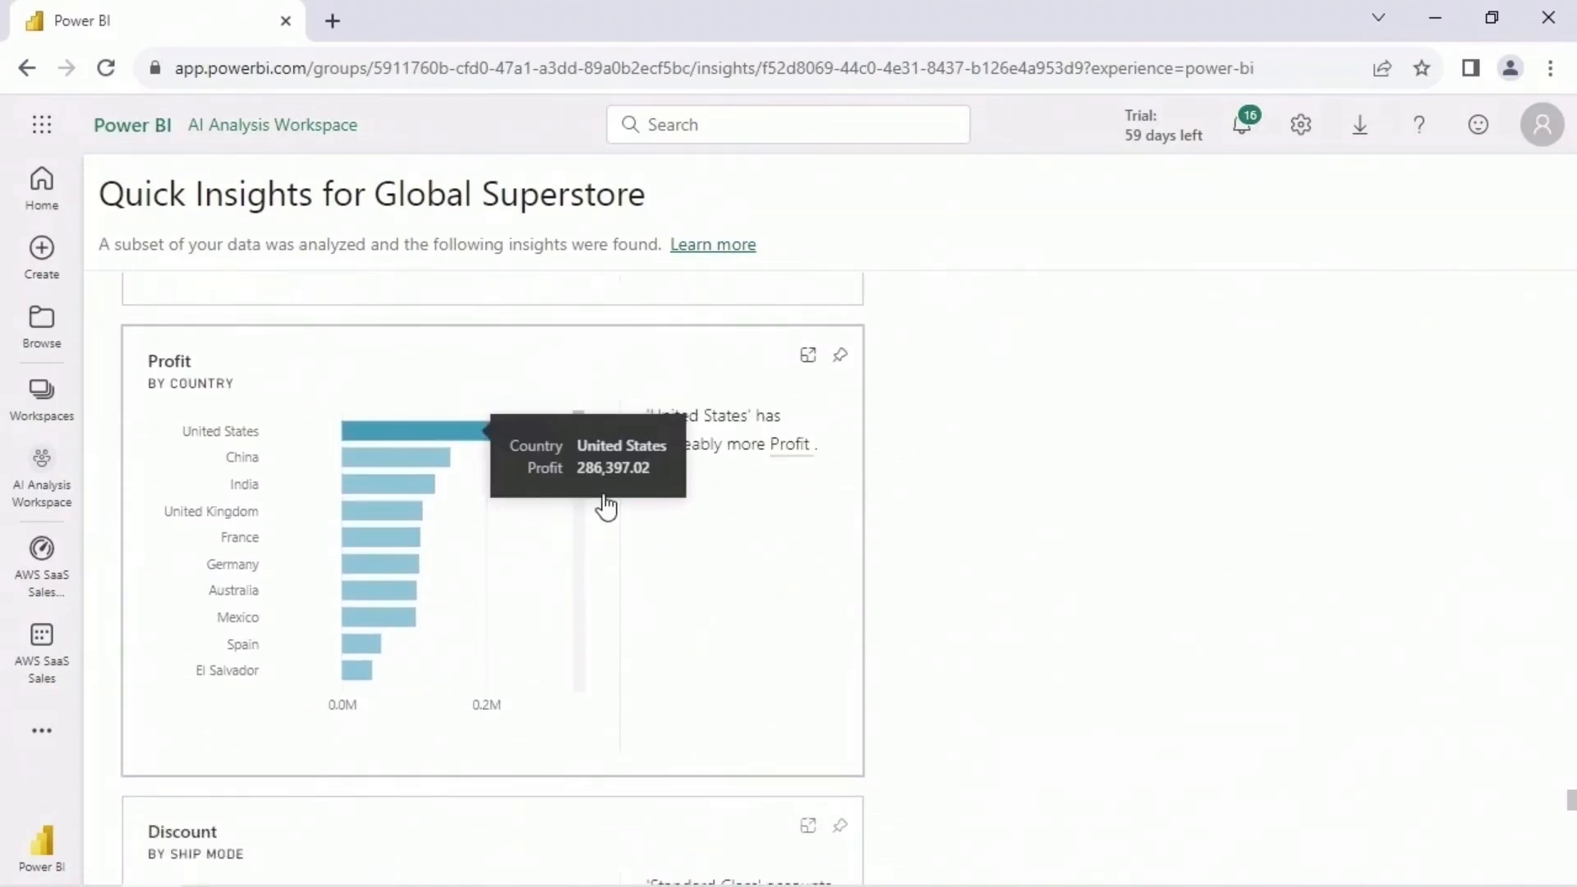
{"action": "mouse_move", "coordinate": [580, 422]}
{"action": "left_mouse_down"}
{"action": "mouse_move", "coordinate": [581, 627]}
{"action": "mouse_move", "coordinate": [520, 684]}
{"action": "mouse_move", "coordinate": [599, 526]}
{"action": "mouse_move", "coordinate": [599, 410]}
{"action": "left_mouse_up"}
- Review the insights on Discount by Ship Mode and on Quantity, Count of City and Average of Shipping Cost by Segment
{"action": "scroll", "coordinate": [713, 565], "scroll_direction": "down", "scroll_amount": 6}
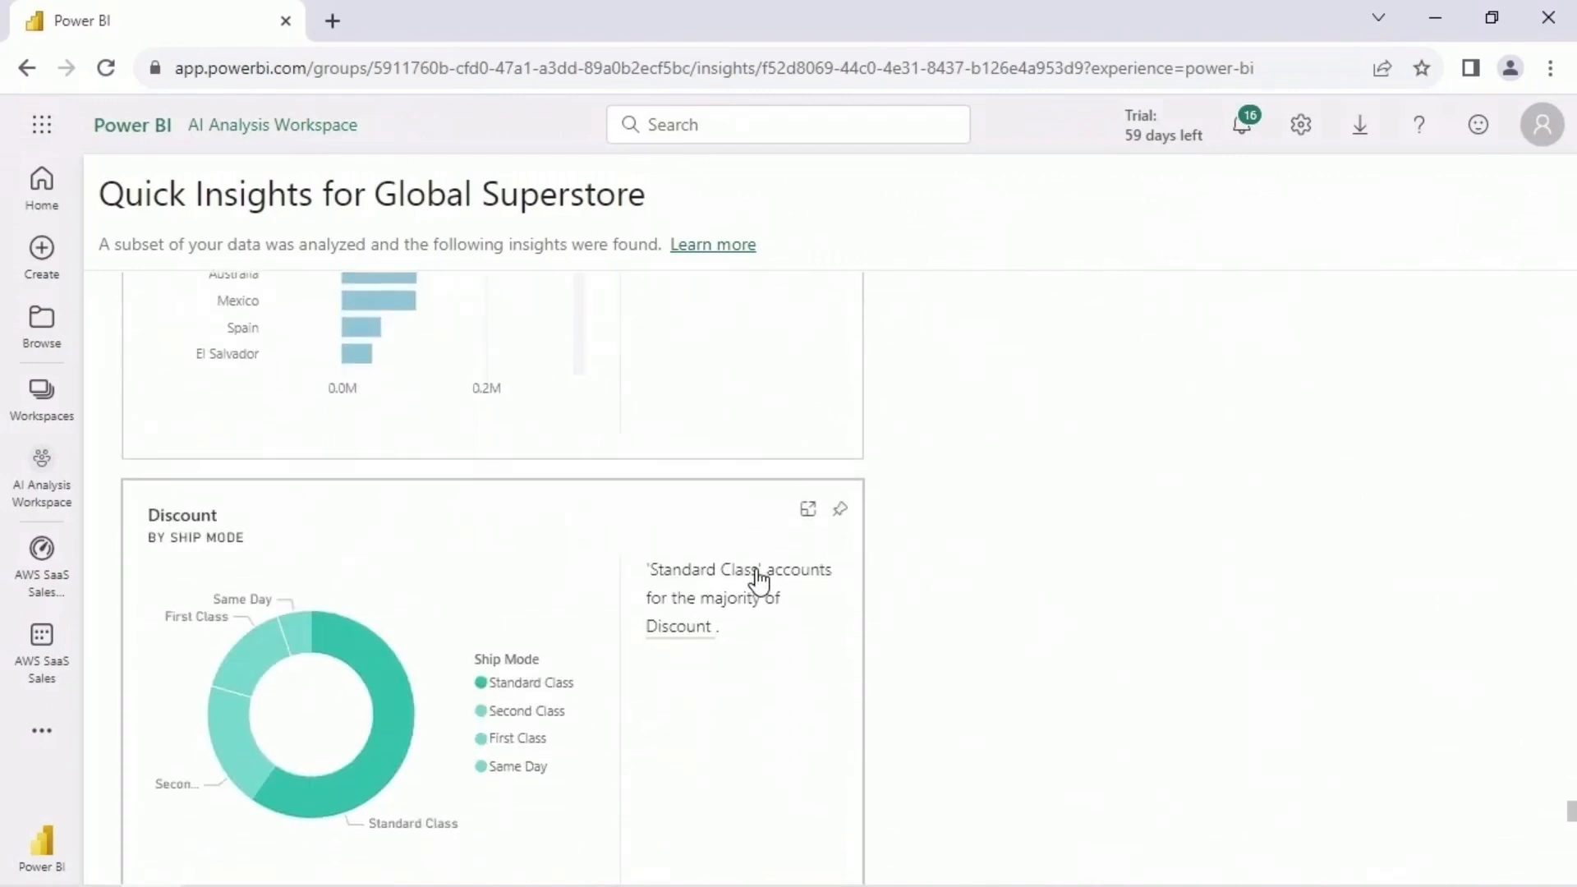
{"action": "mouse_move", "coordinate": [401, 588]}
{"action": "scroll", "coordinate": [731, 610], "scroll_direction": "down", "scroll_amount": 6}
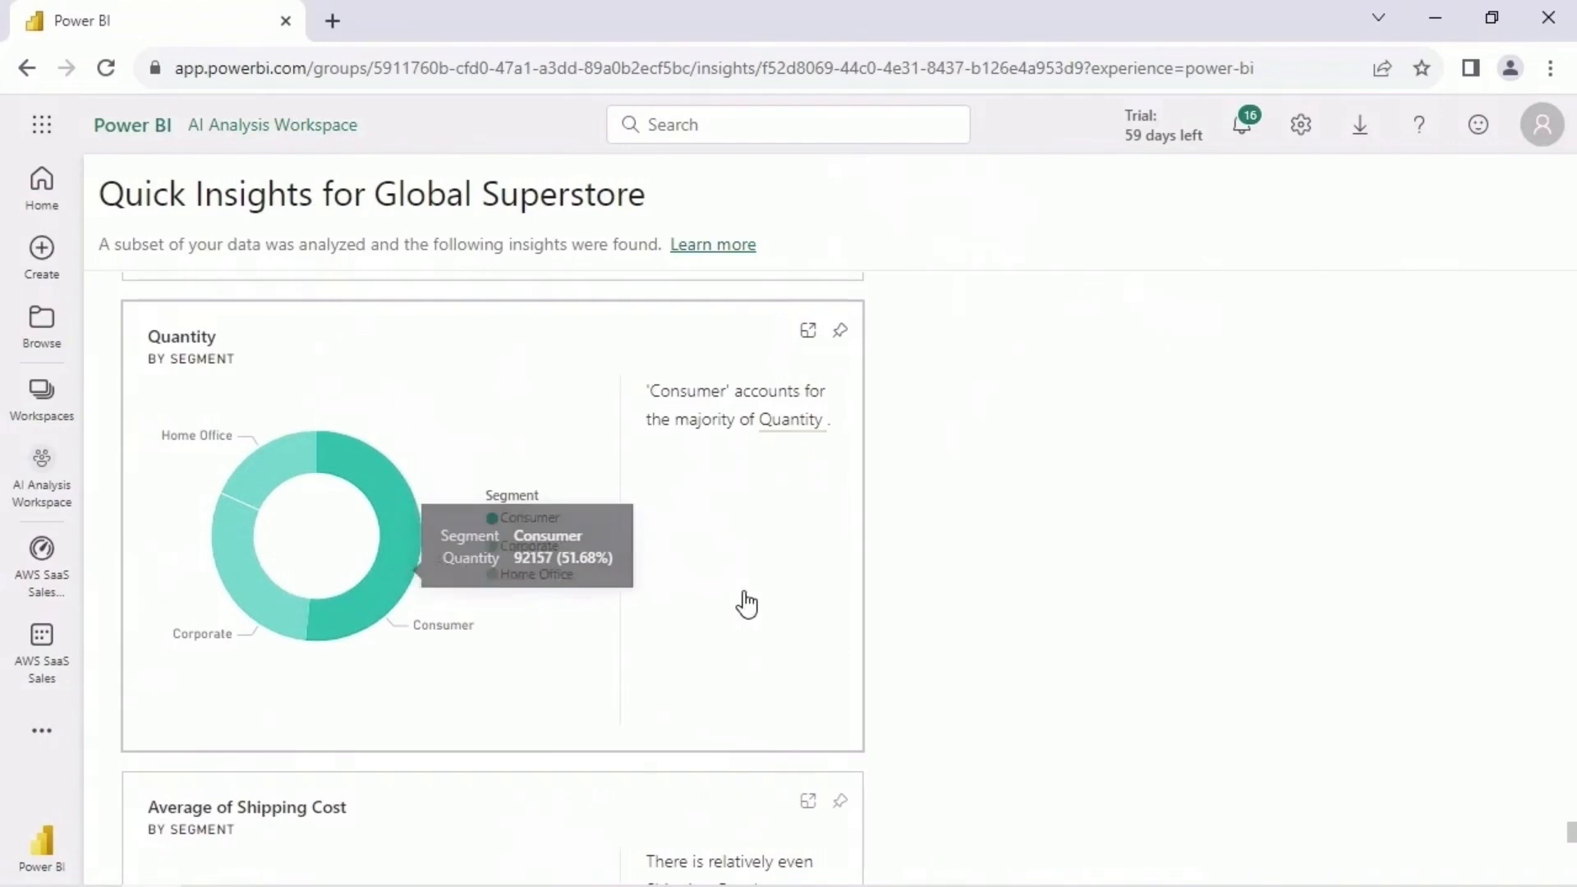
{"action": "scroll", "coordinate": [742, 602], "scroll_direction": "down", "scroll_amount": 12}
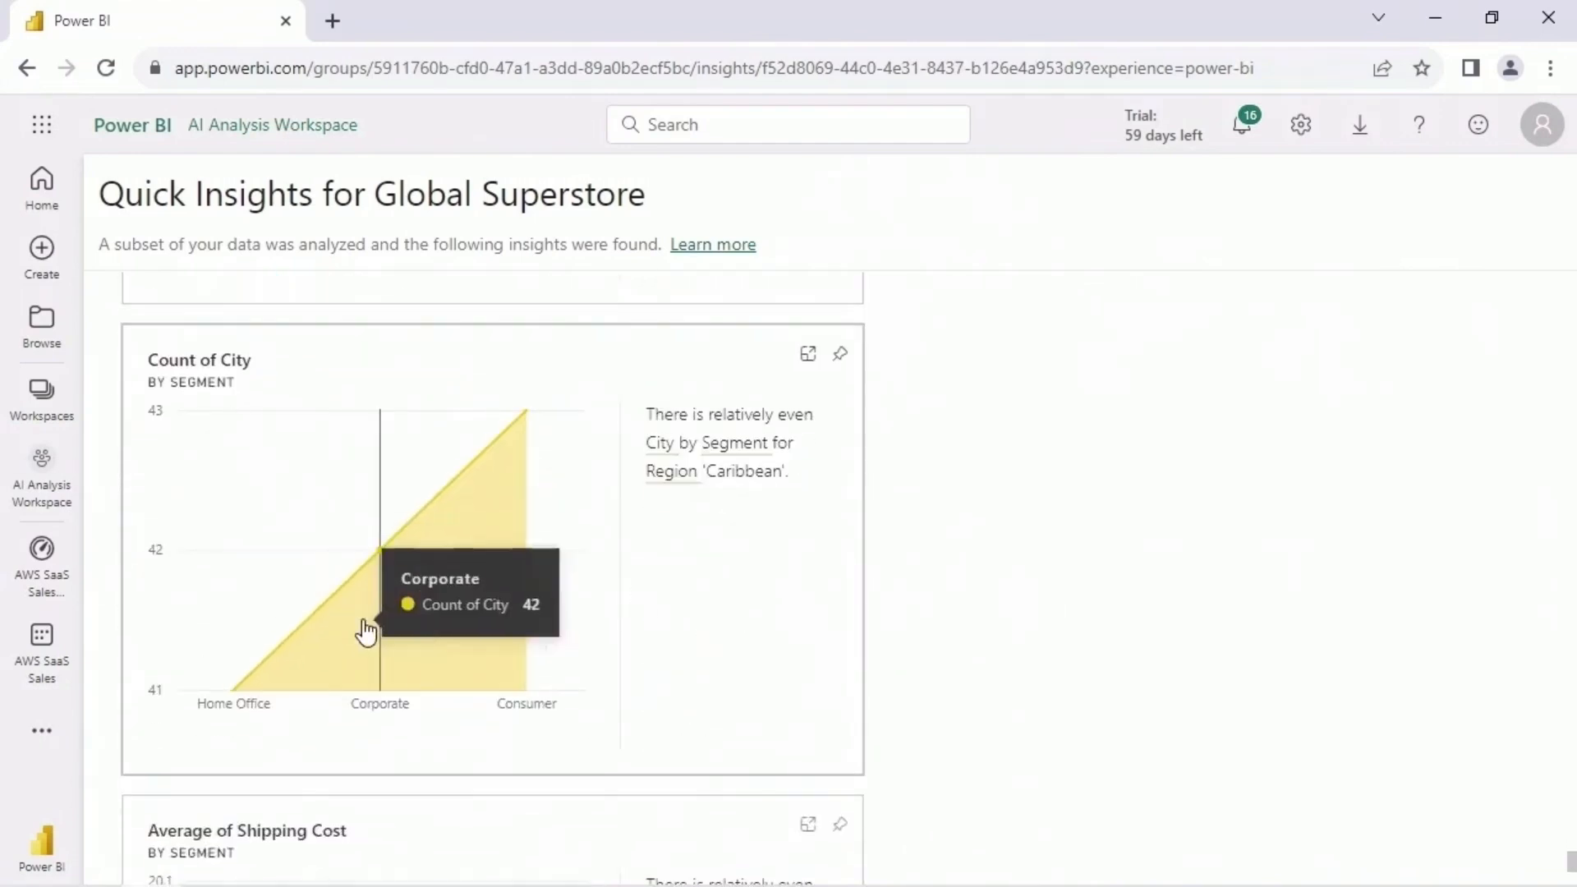
{"action": "scroll", "coordinate": [816, 626], "scroll_direction": "down", "scroll_amount": 4}
{"action": "mouse_move", "coordinate": [277, 662]}
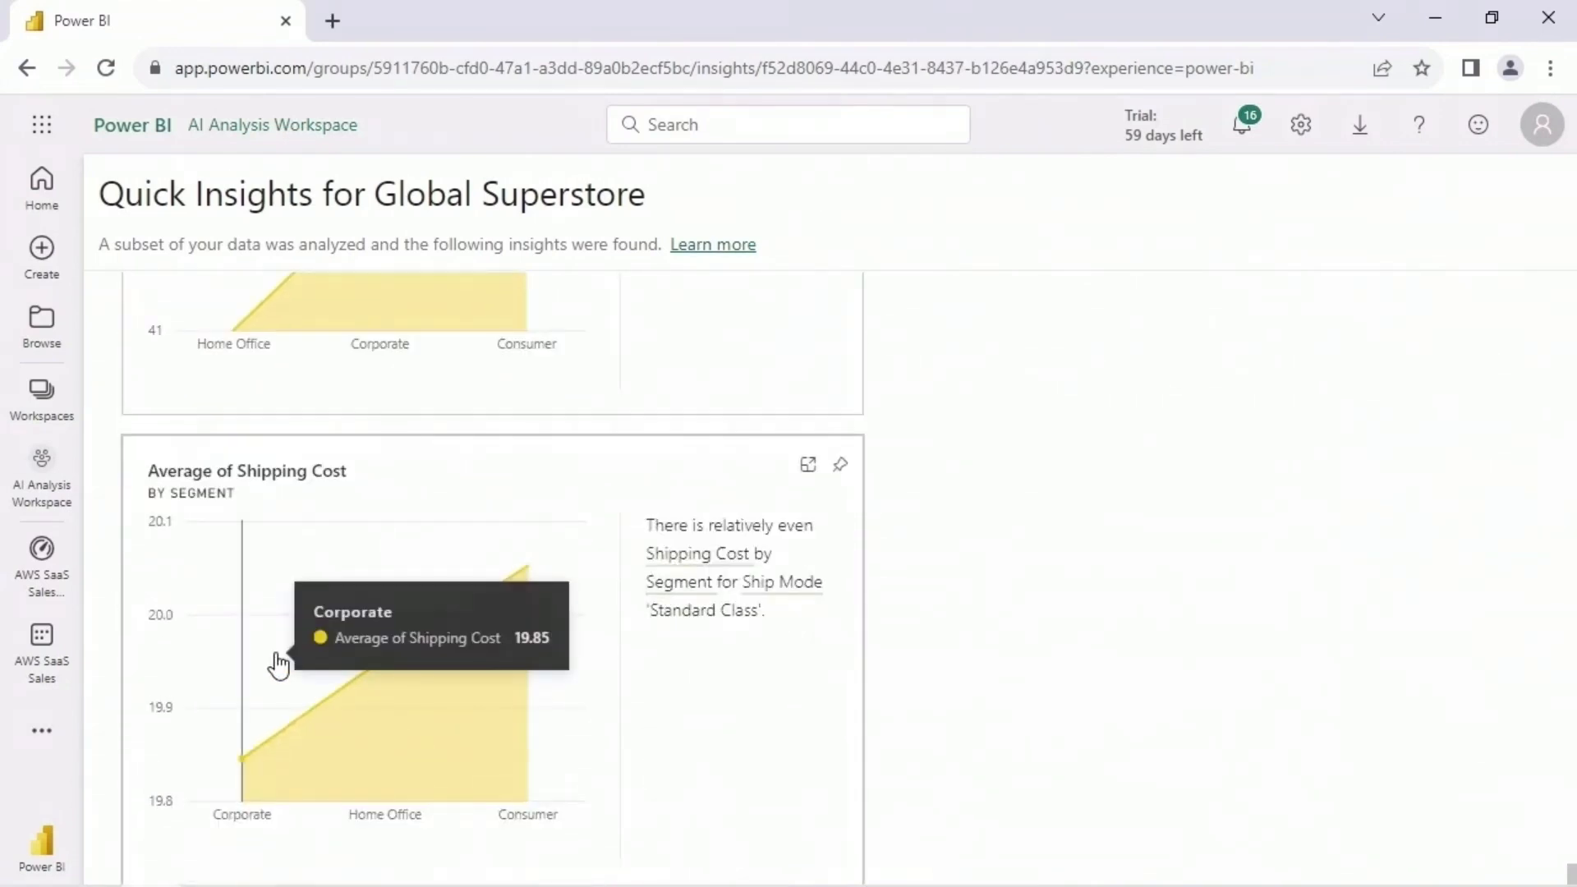
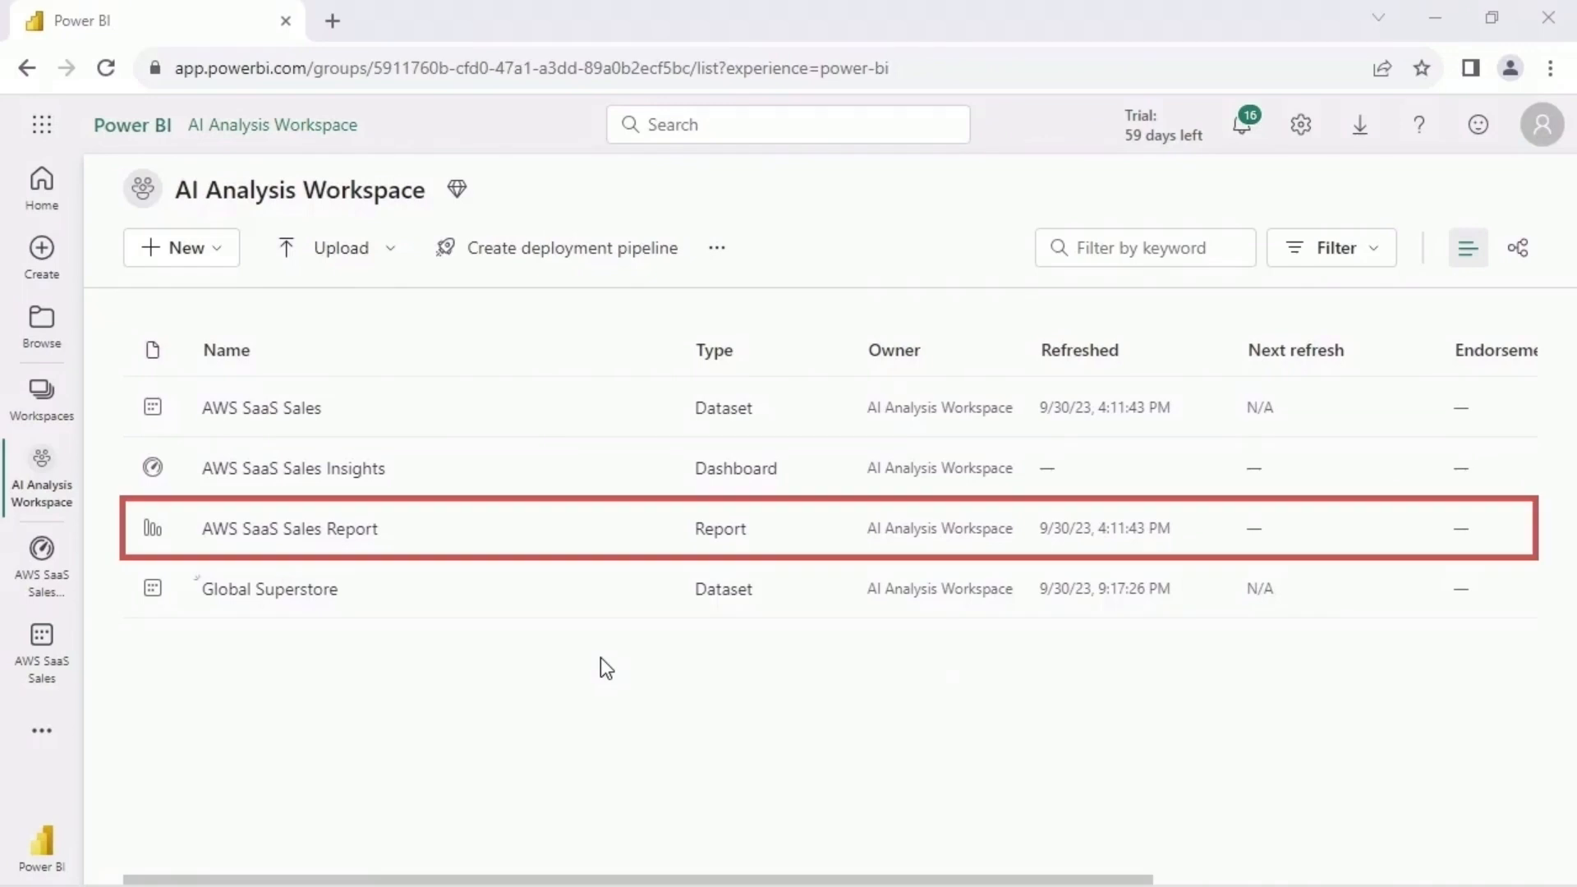
- Permanently delete the AWS SaaS Sales Report from the AI Analysis Workspace
{"action": "mouse_move", "coordinate": [494, 534]}
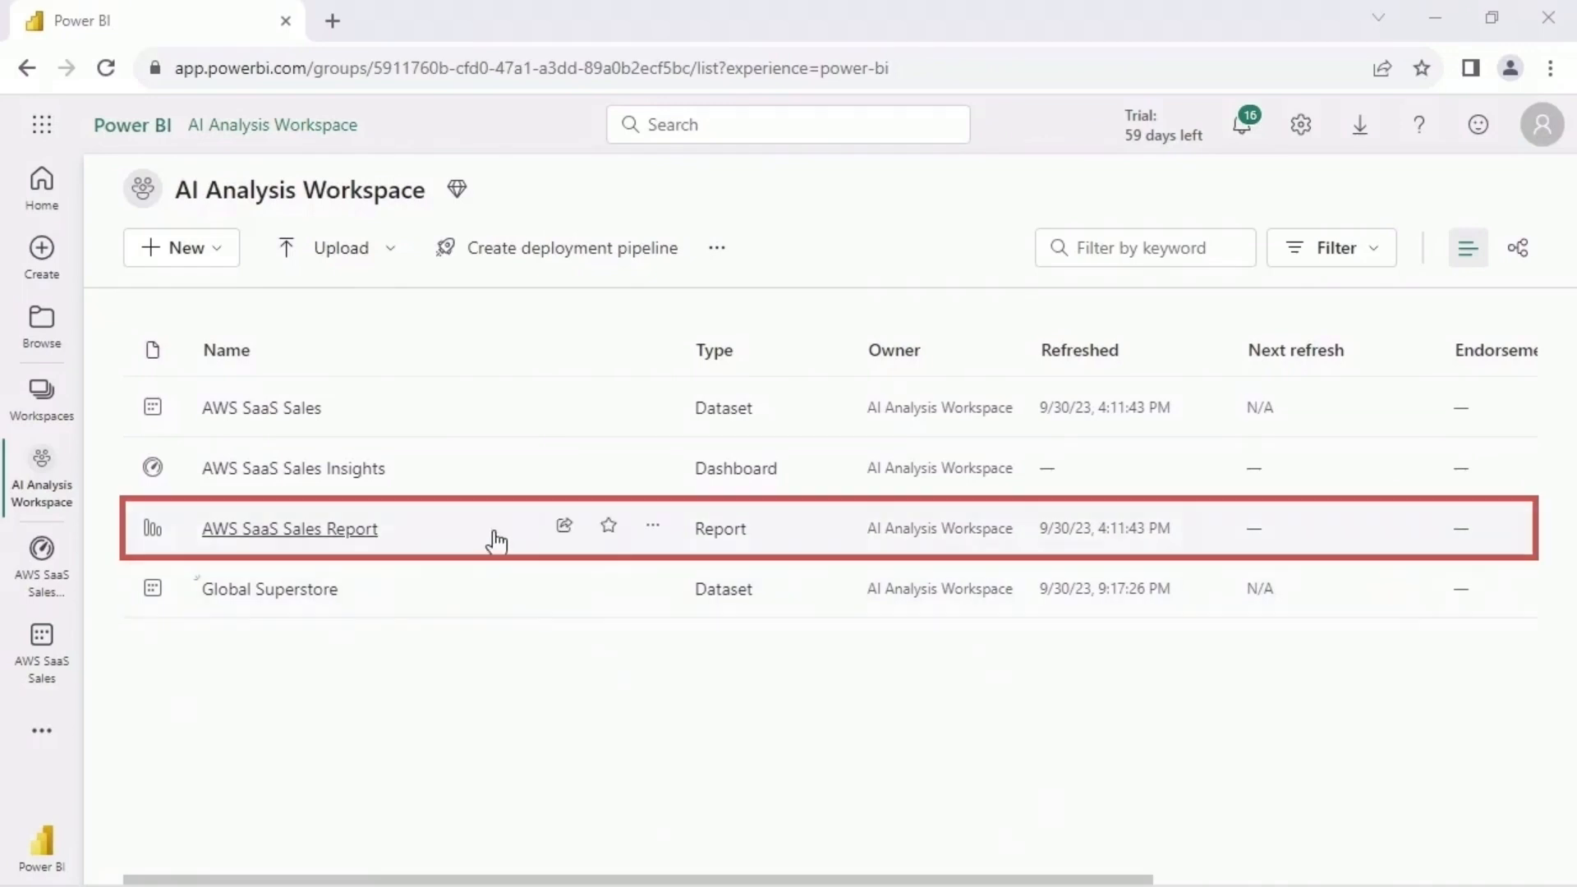
{"action": "left_click", "coordinate": [652, 530]}
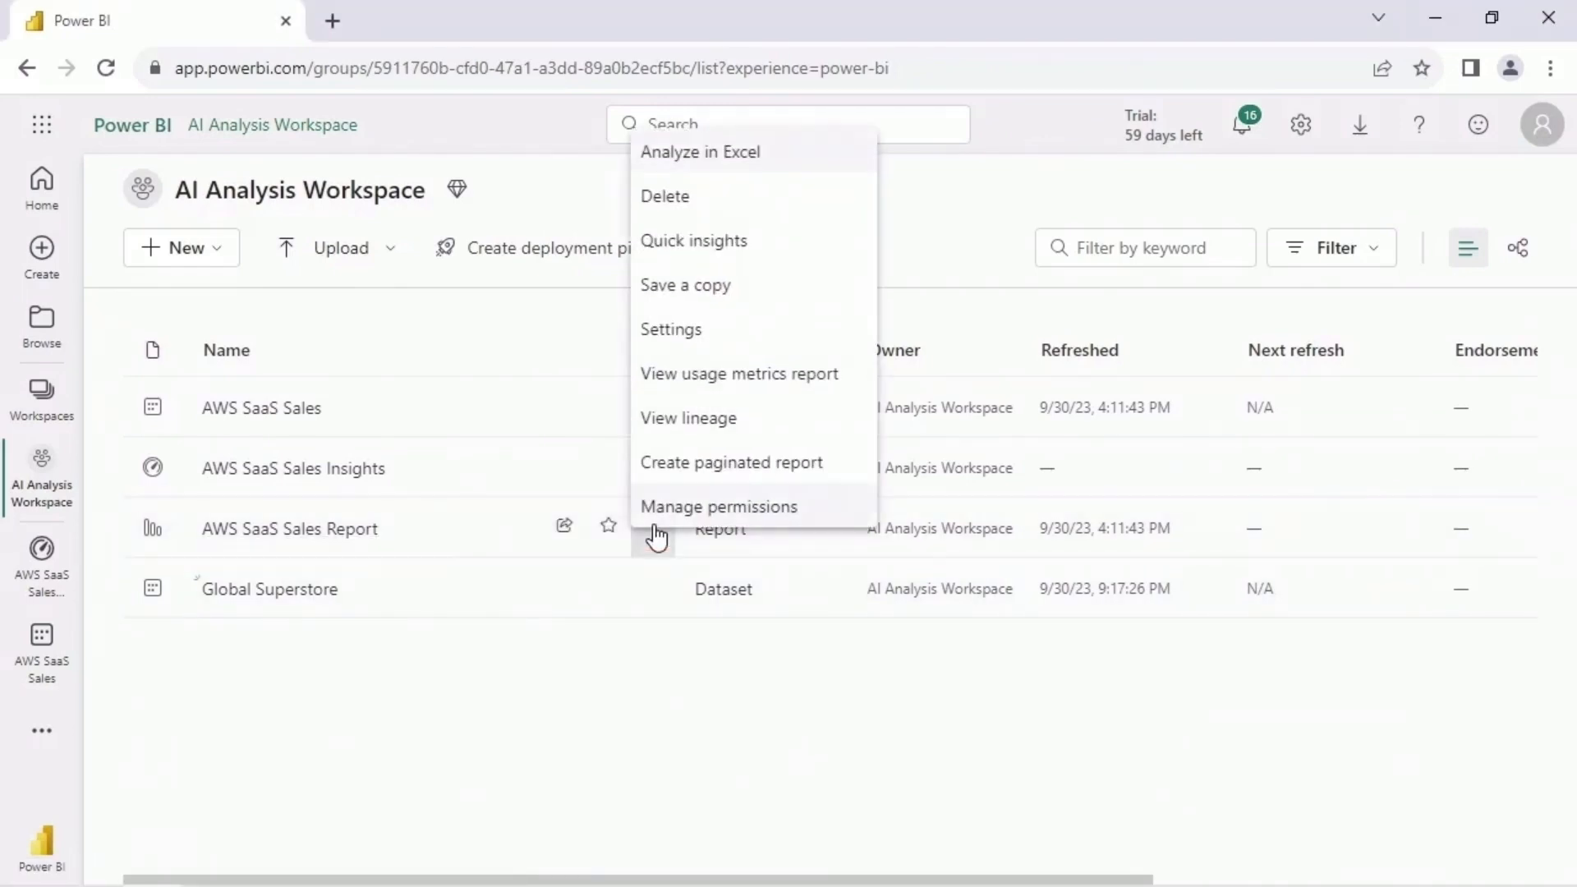
{"action": "left_click", "coordinate": [704, 197]}
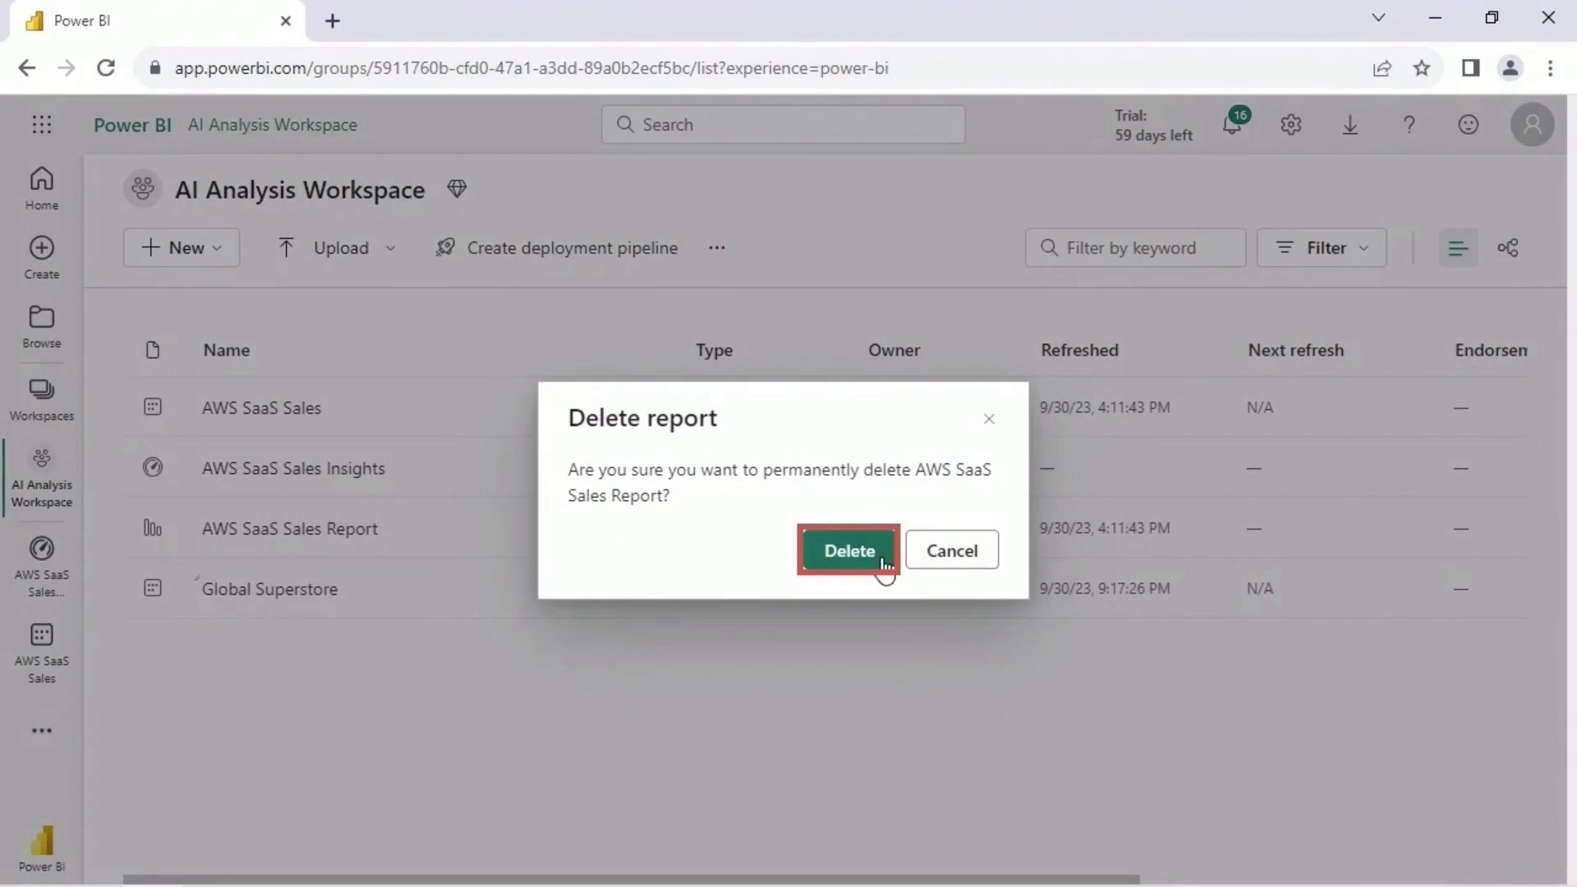
{"action": "left_click", "coordinate": [849, 550]}
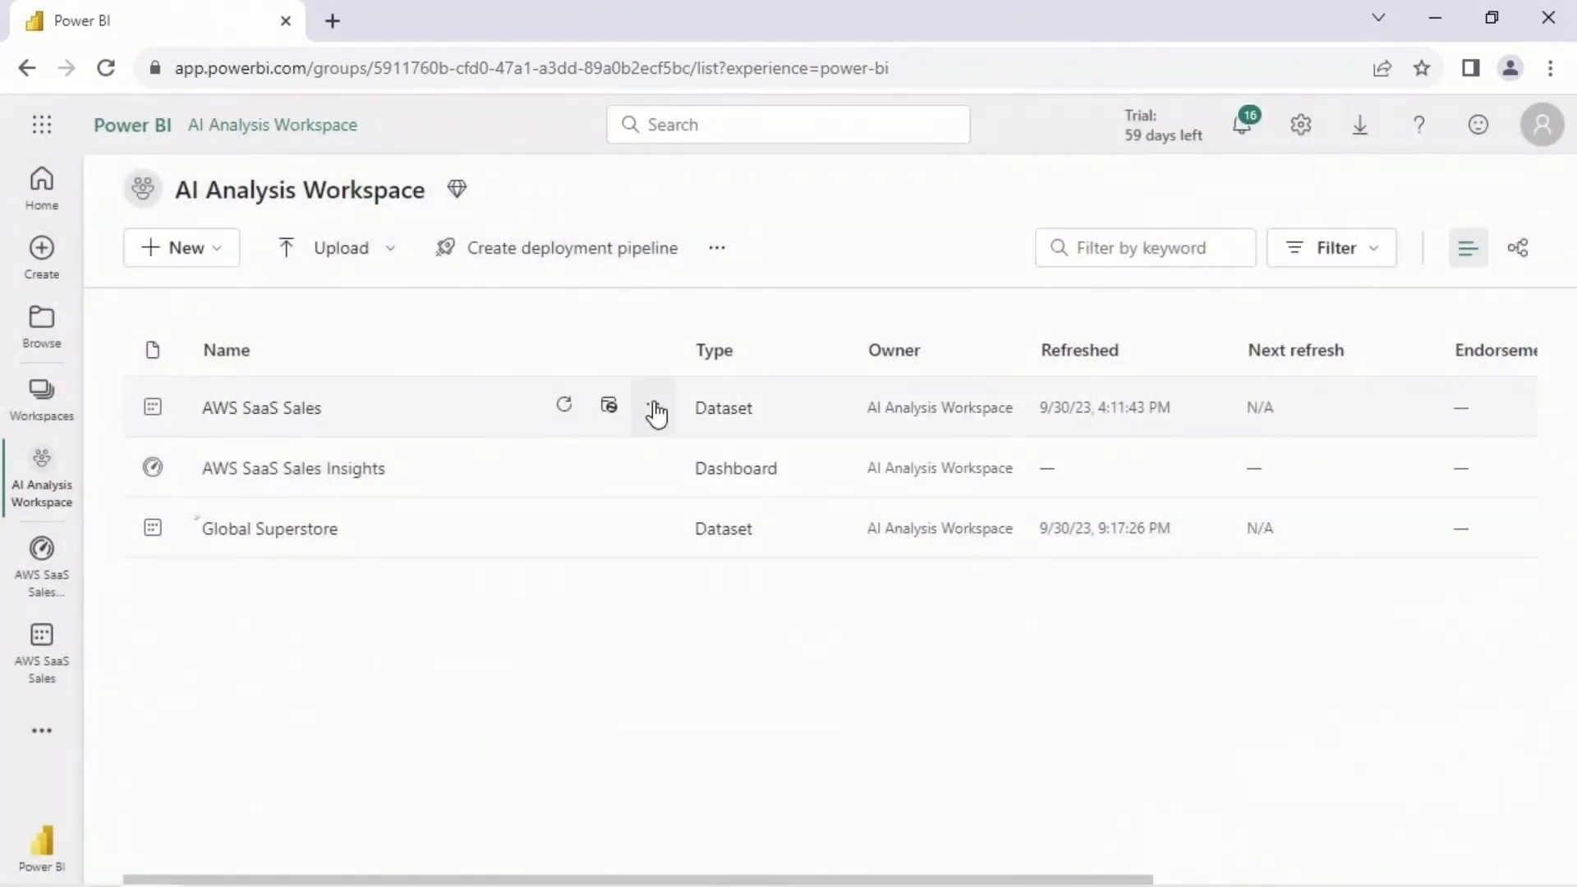
- Create a new report from the AWS SaaS Sales dataset, collapse the filters, and expand the dataset's field list
{"action": "left_click", "coordinate": [655, 410]}
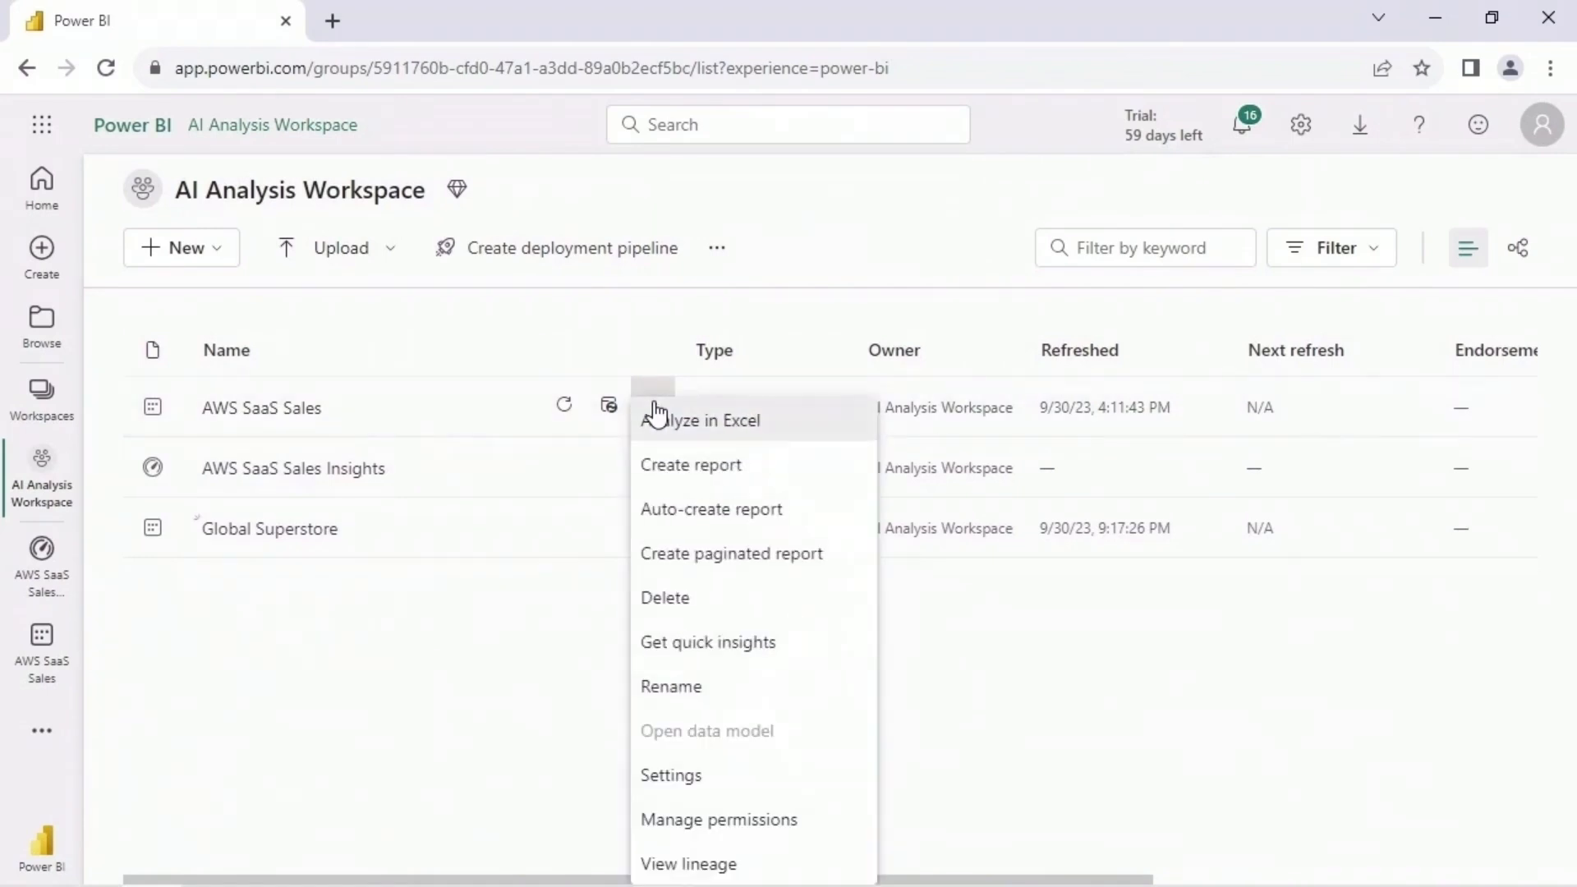
{"action": "left_click", "coordinate": [768, 474]}
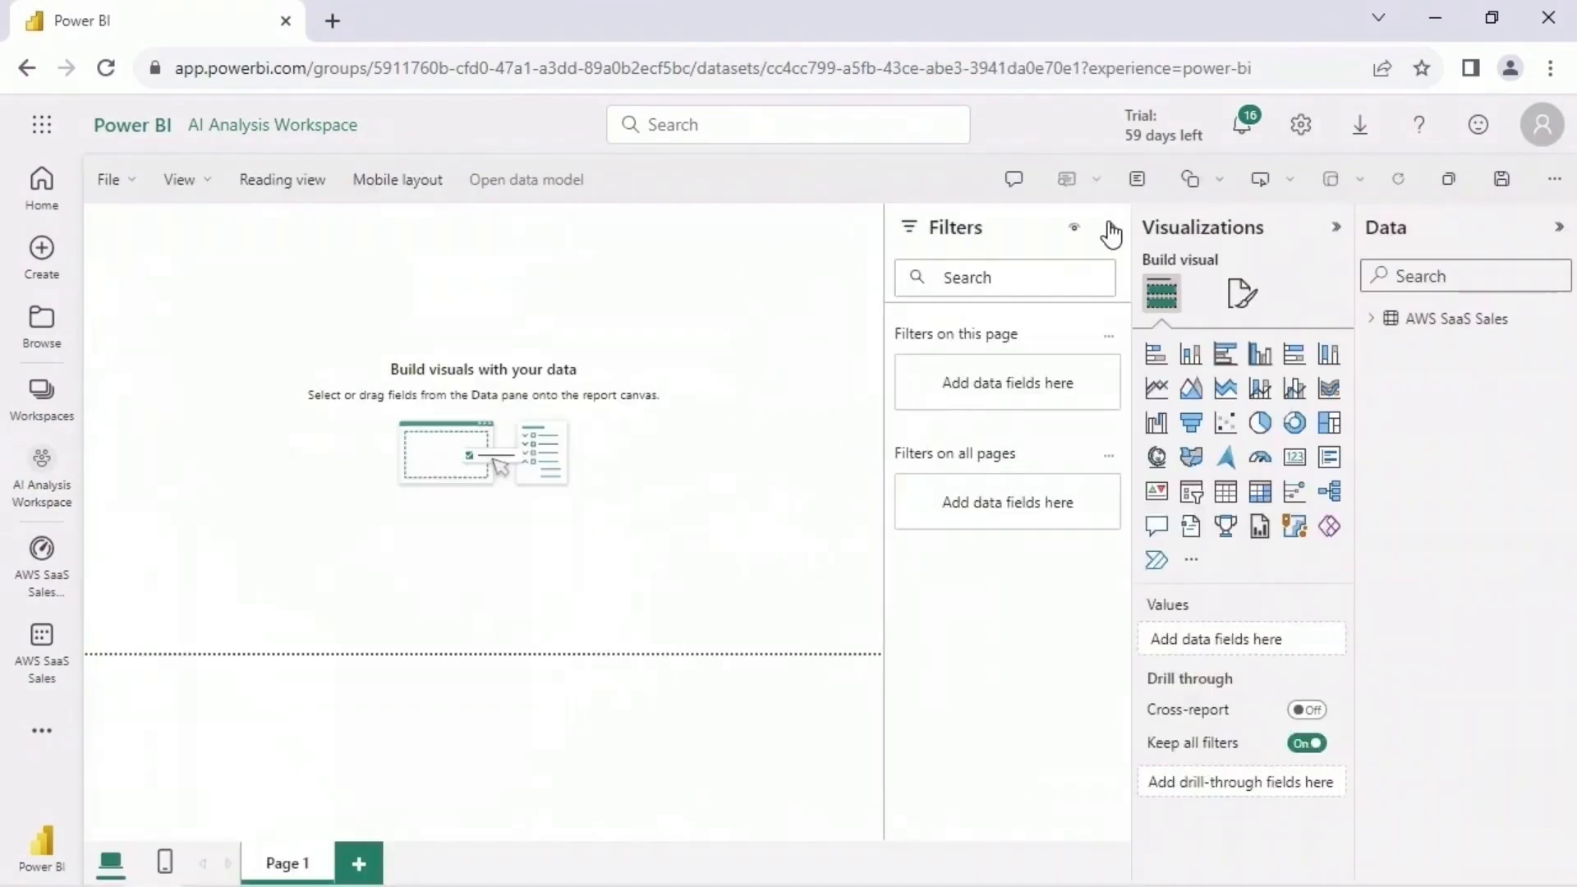
{"action": "left_click", "coordinate": [1112, 233]}
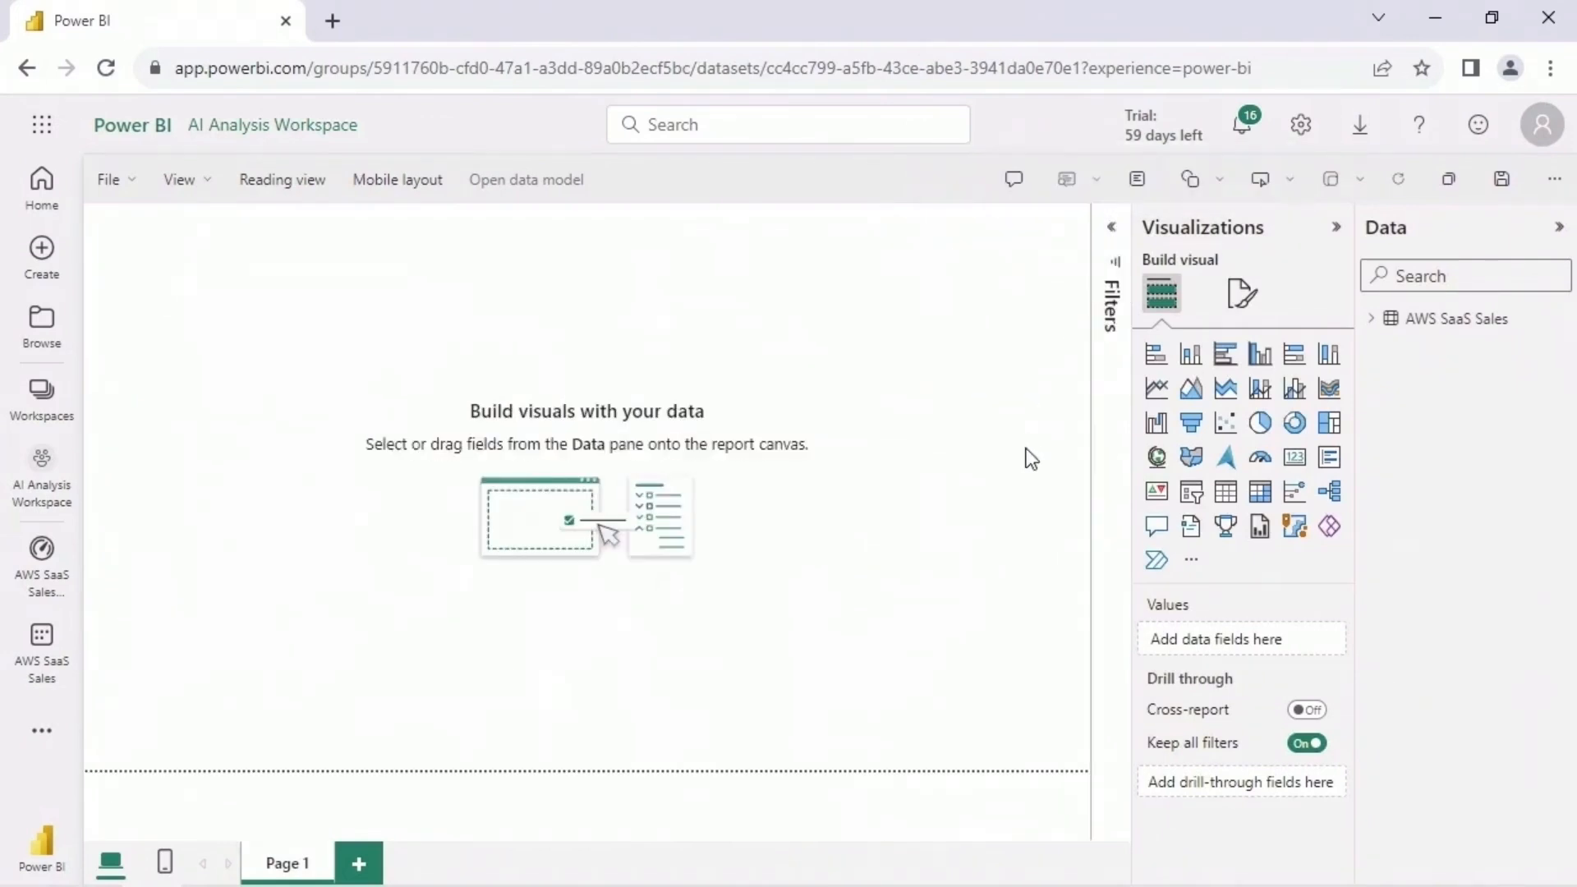
{"action": "left_click", "coordinate": [1393, 326]}
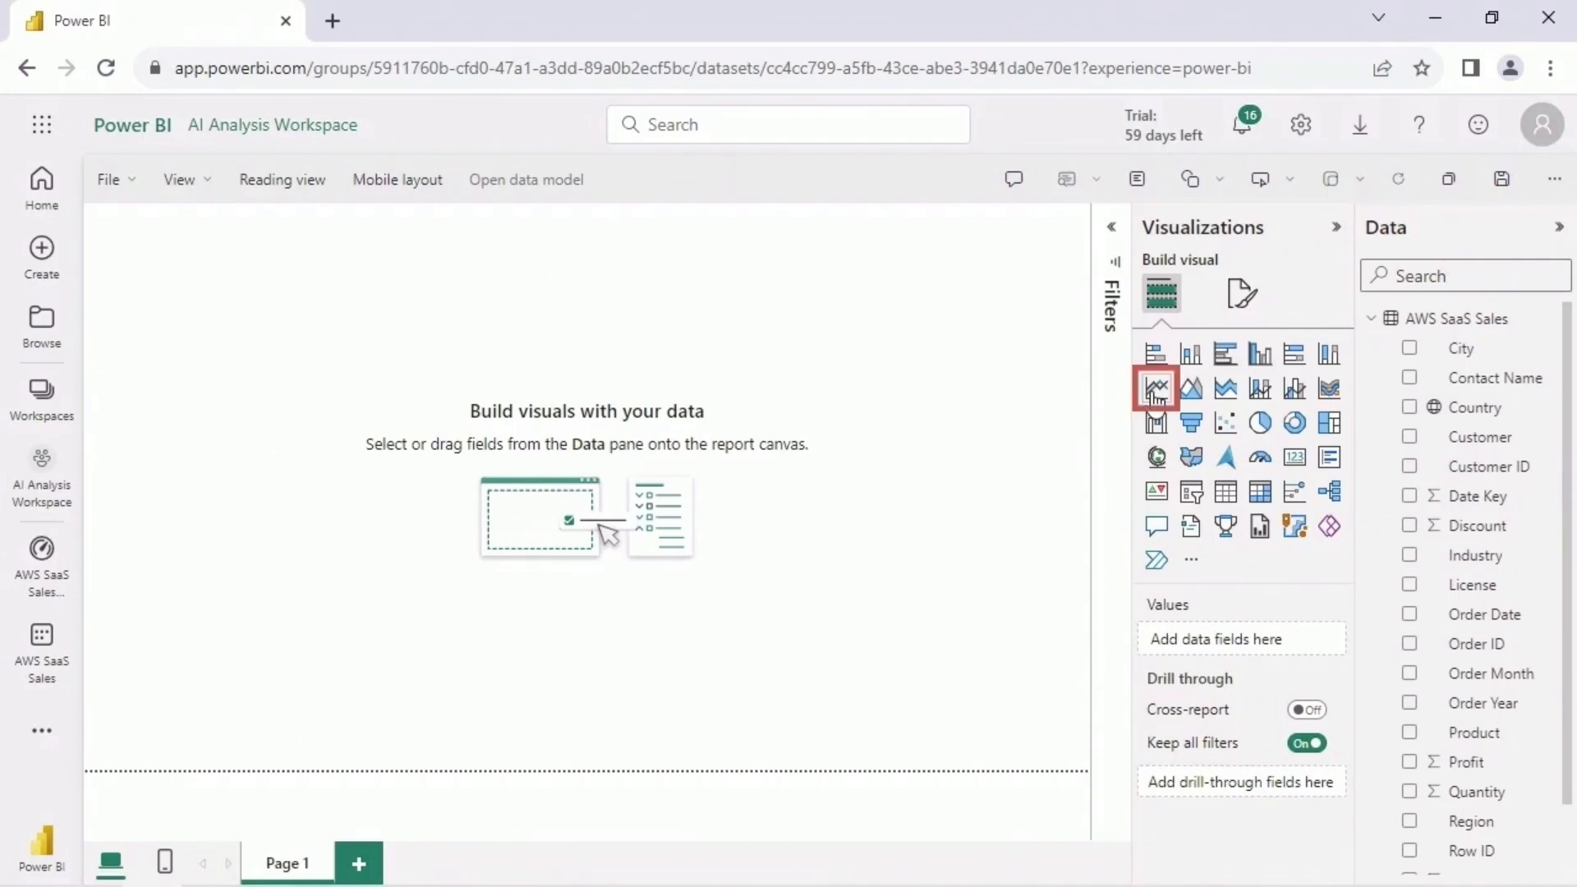
- Add an enlarged line chart in the upper part of the page, with Order Date on the X-axis and Sales on the Y-axis
{"action": "left_click", "coordinate": [1156, 390]}
{"action": "left_click_drag", "start_coordinate": [317, 422], "coordinate": [661, 558]}
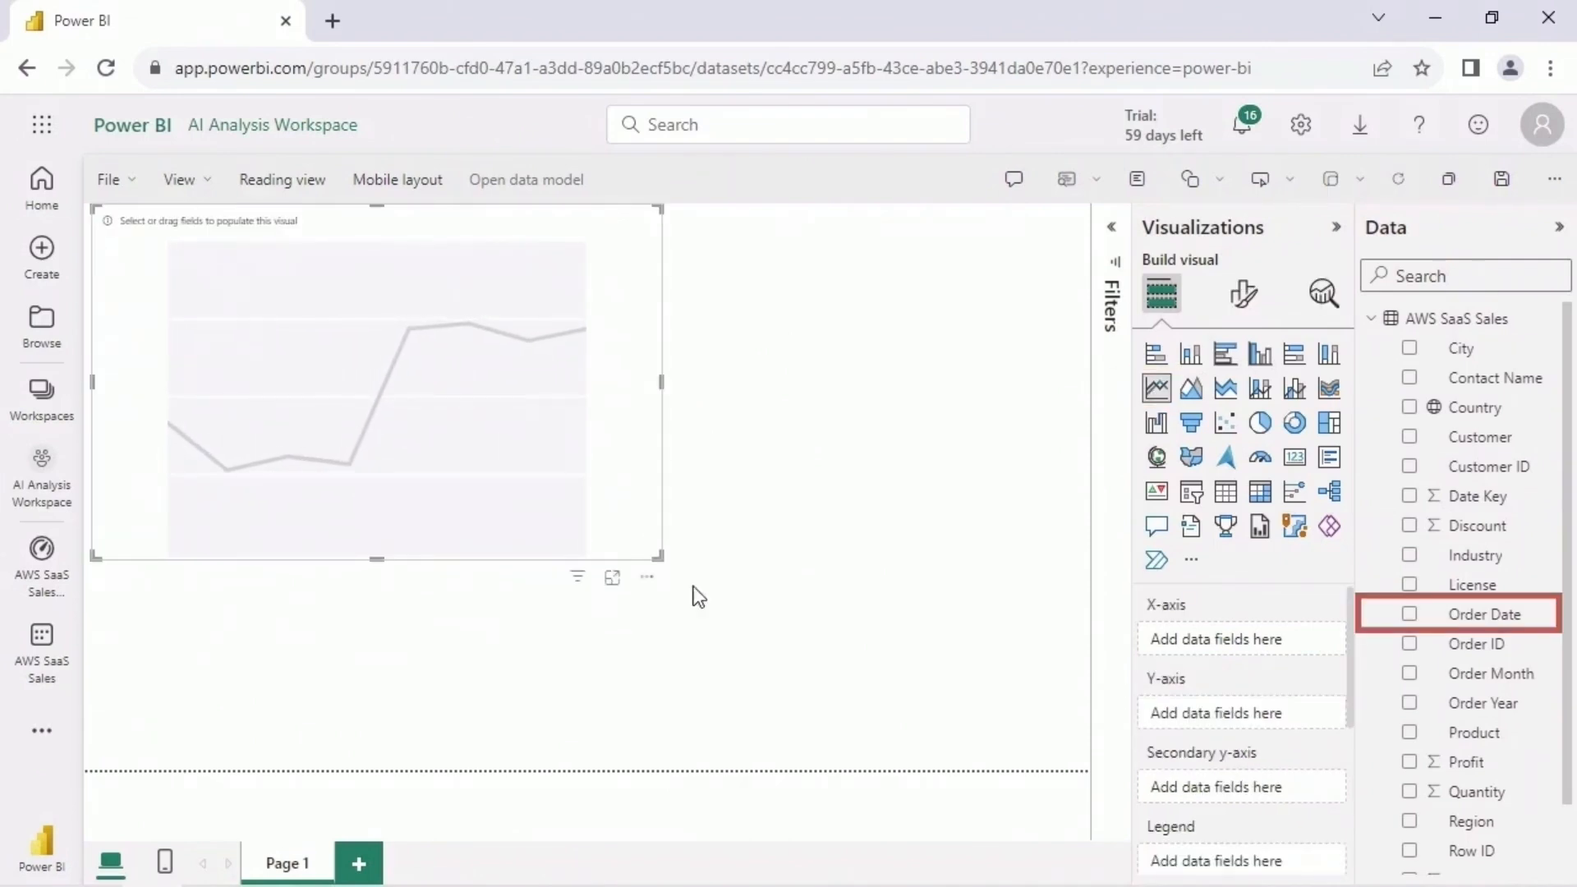
{"action": "left_click_drag", "start_coordinate": [1499, 624], "coordinate": [1265, 654]}
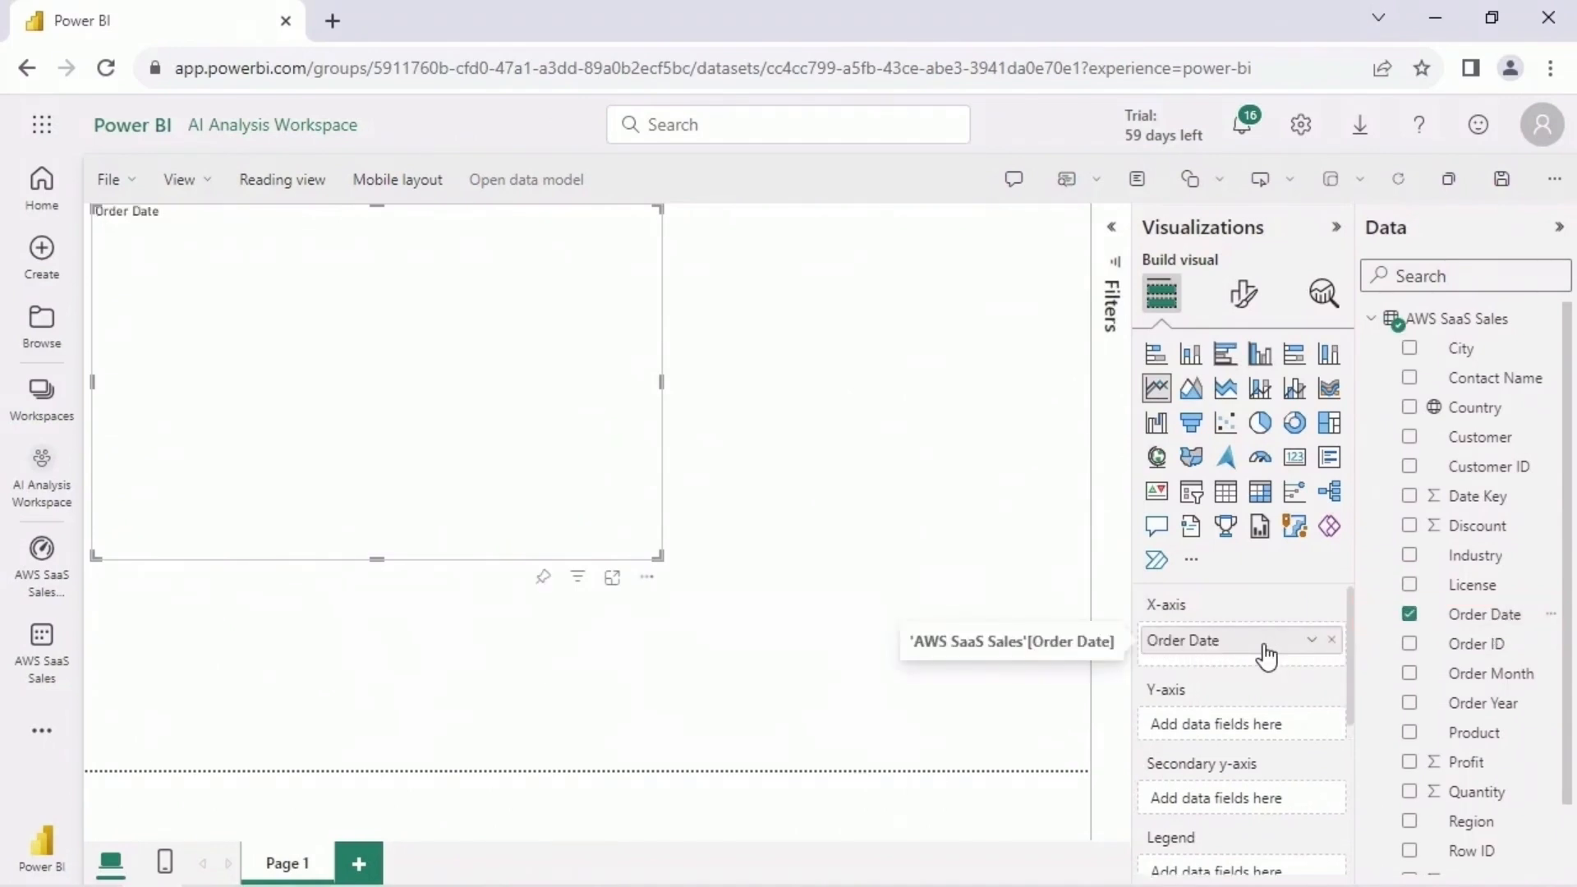
{"action": "scroll", "coordinate": [1513, 704], "scroll_direction": "down", "scroll_amount": 1}
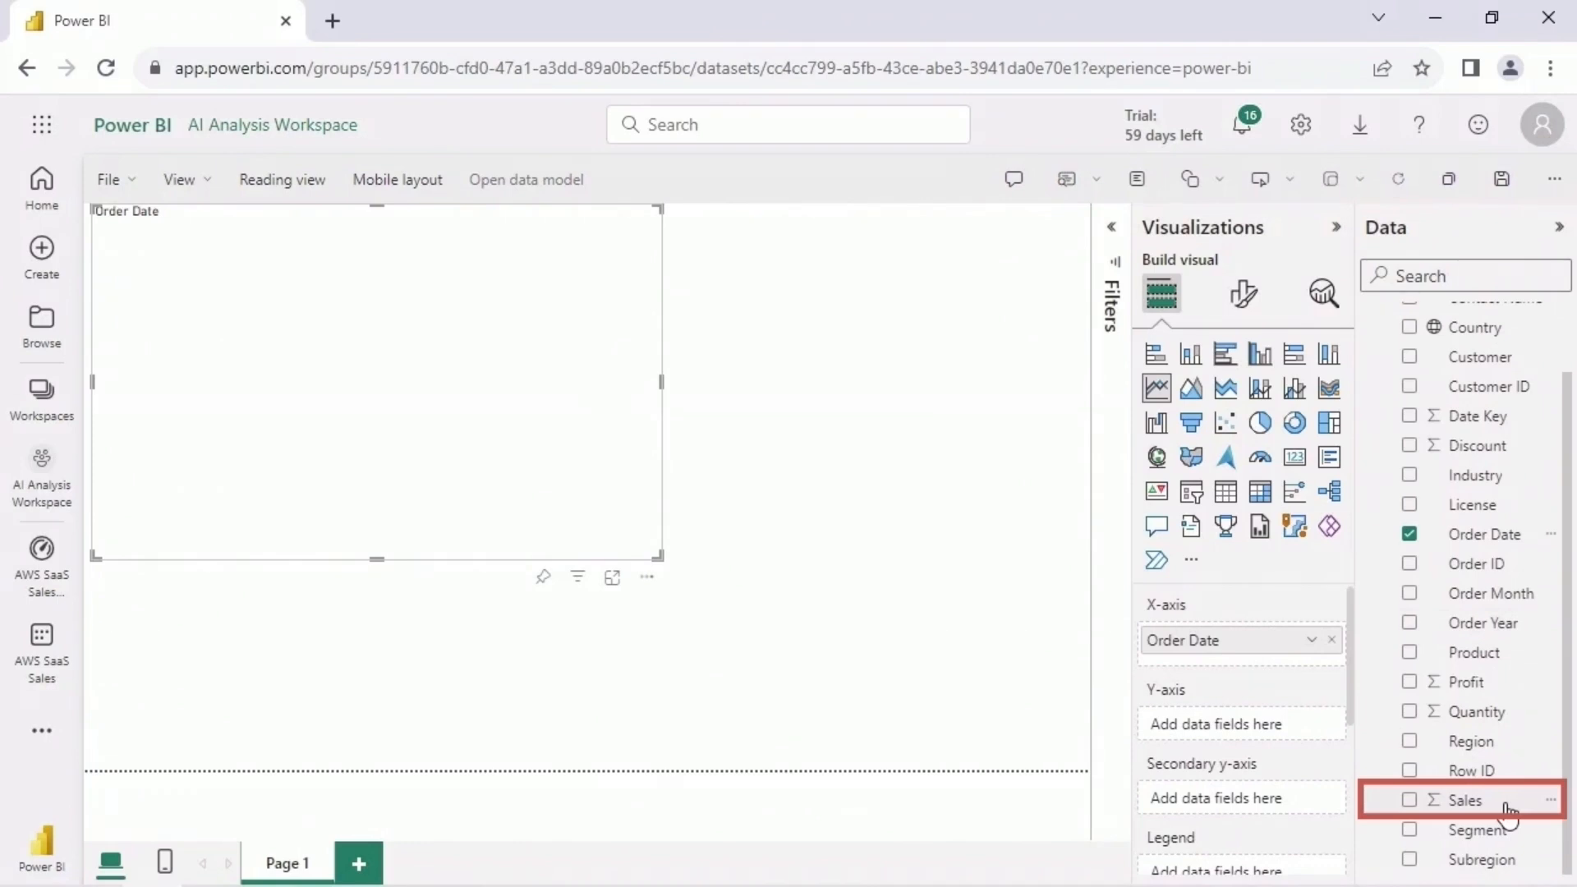
{"action": "left_click_drag", "start_coordinate": [1508, 809], "coordinate": [1252, 735]}
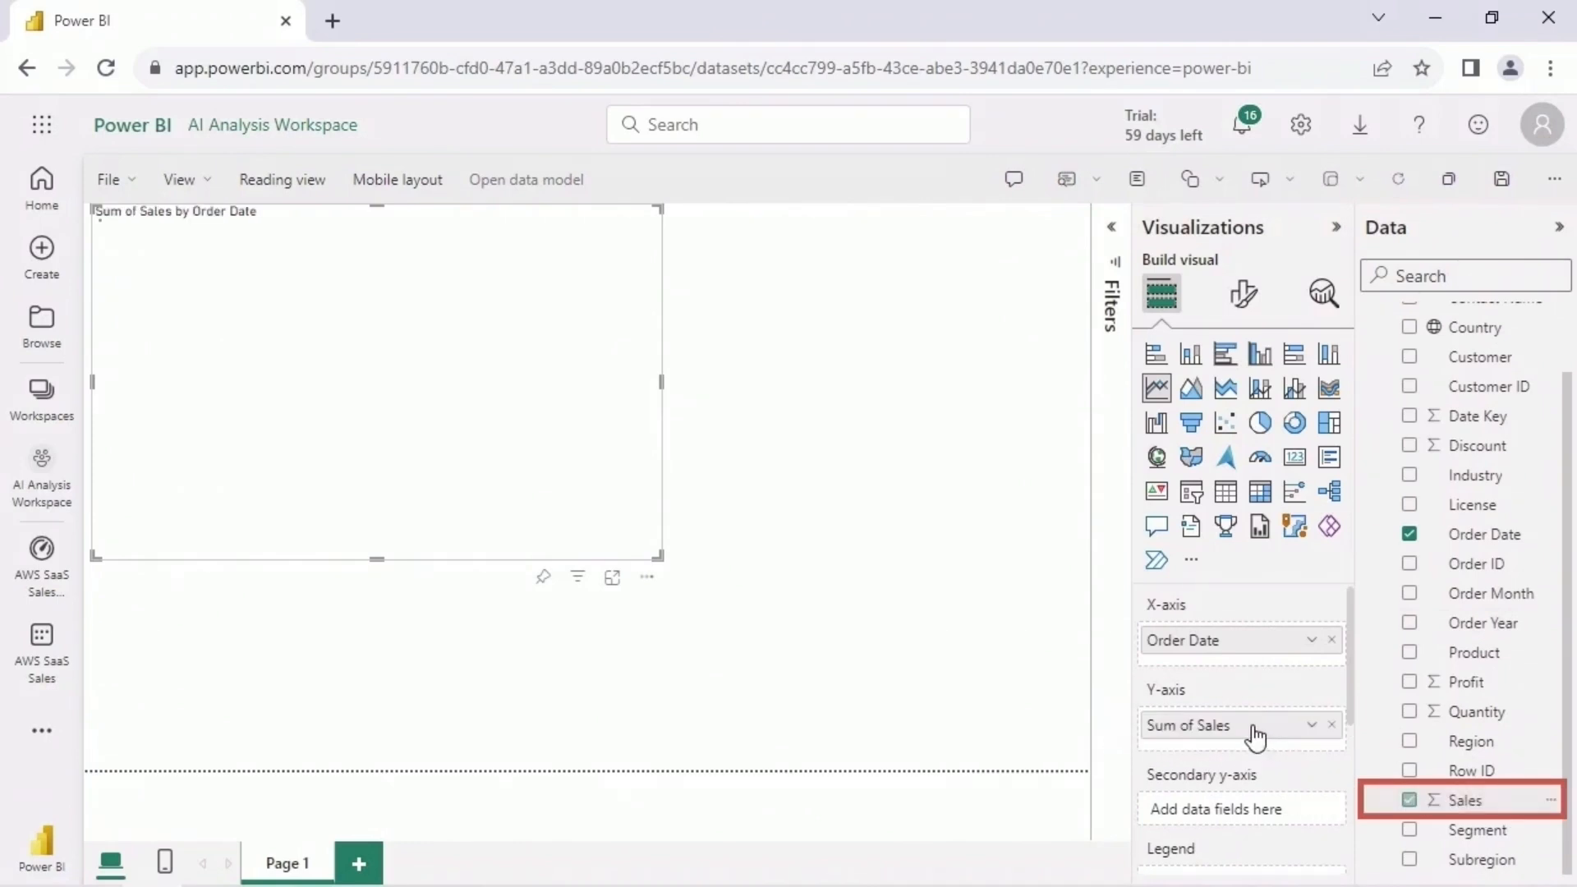
{"action": "mouse_move", "coordinate": [169, 383]}
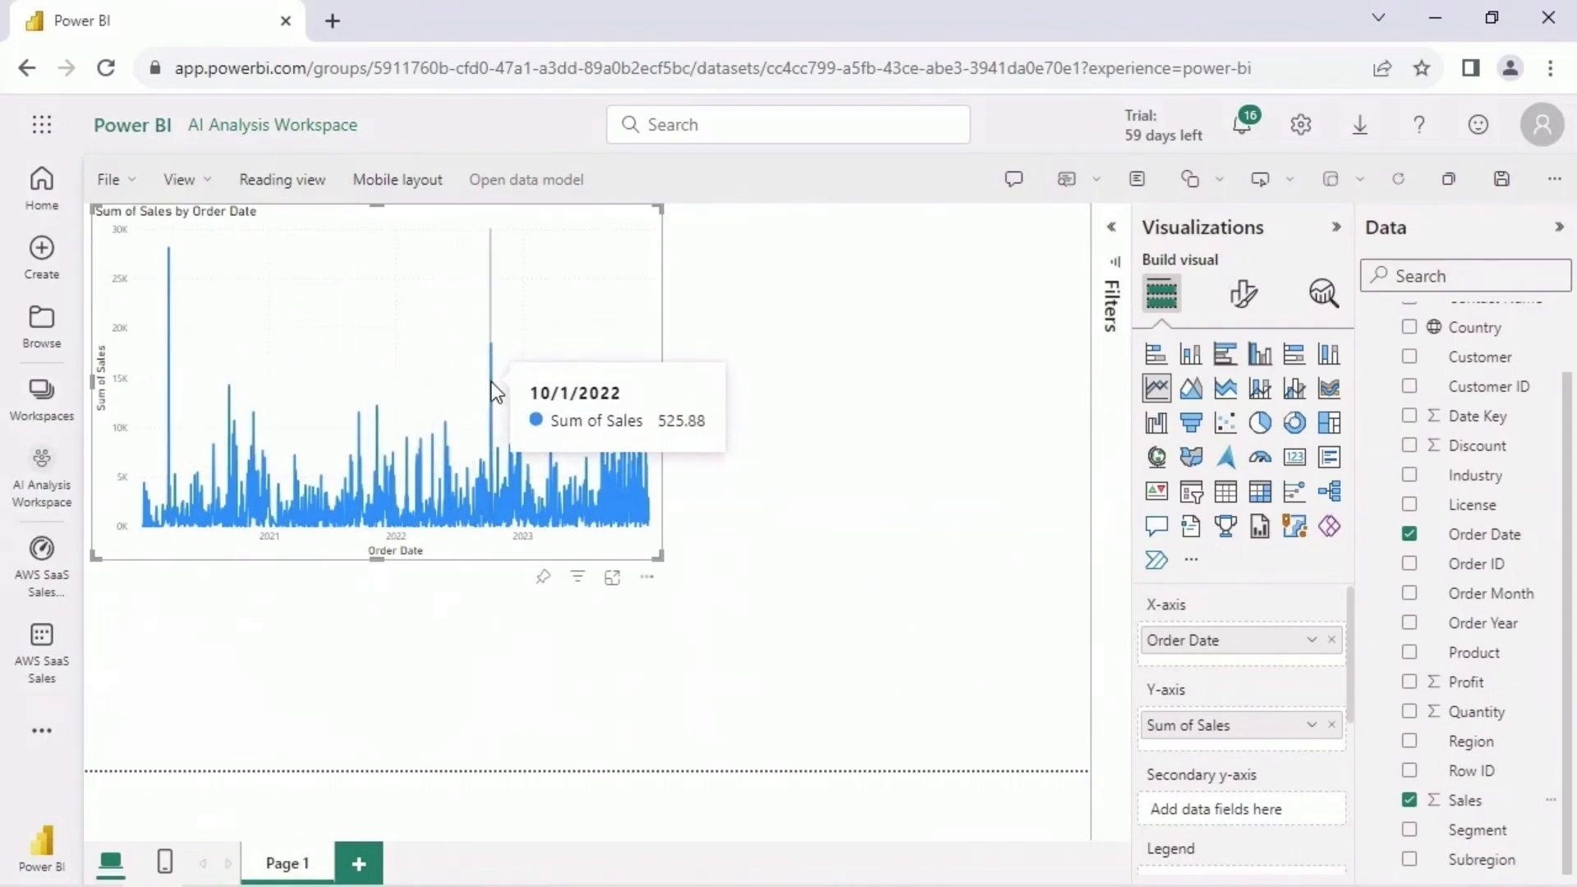
{"action": "left_click", "coordinate": [825, 498]}
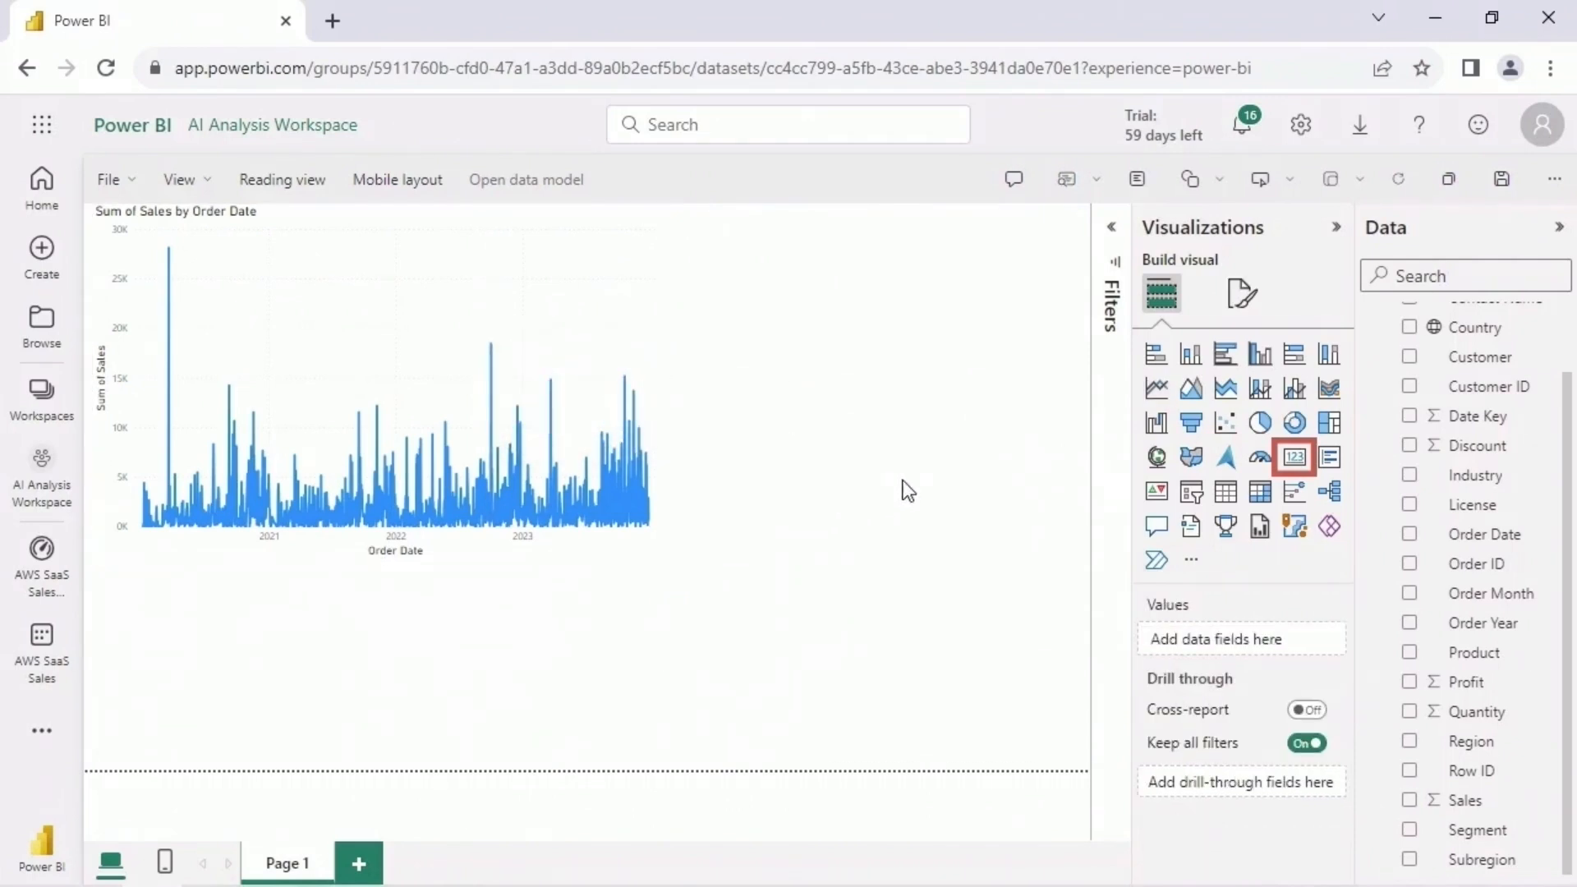
- Add a small card showing Sum of Sales below the line chart's left end
{"action": "left_click", "coordinate": [1295, 464]}
{"action": "left_click_drag", "start_coordinate": [679, 654], "coordinate": [276, 657]}
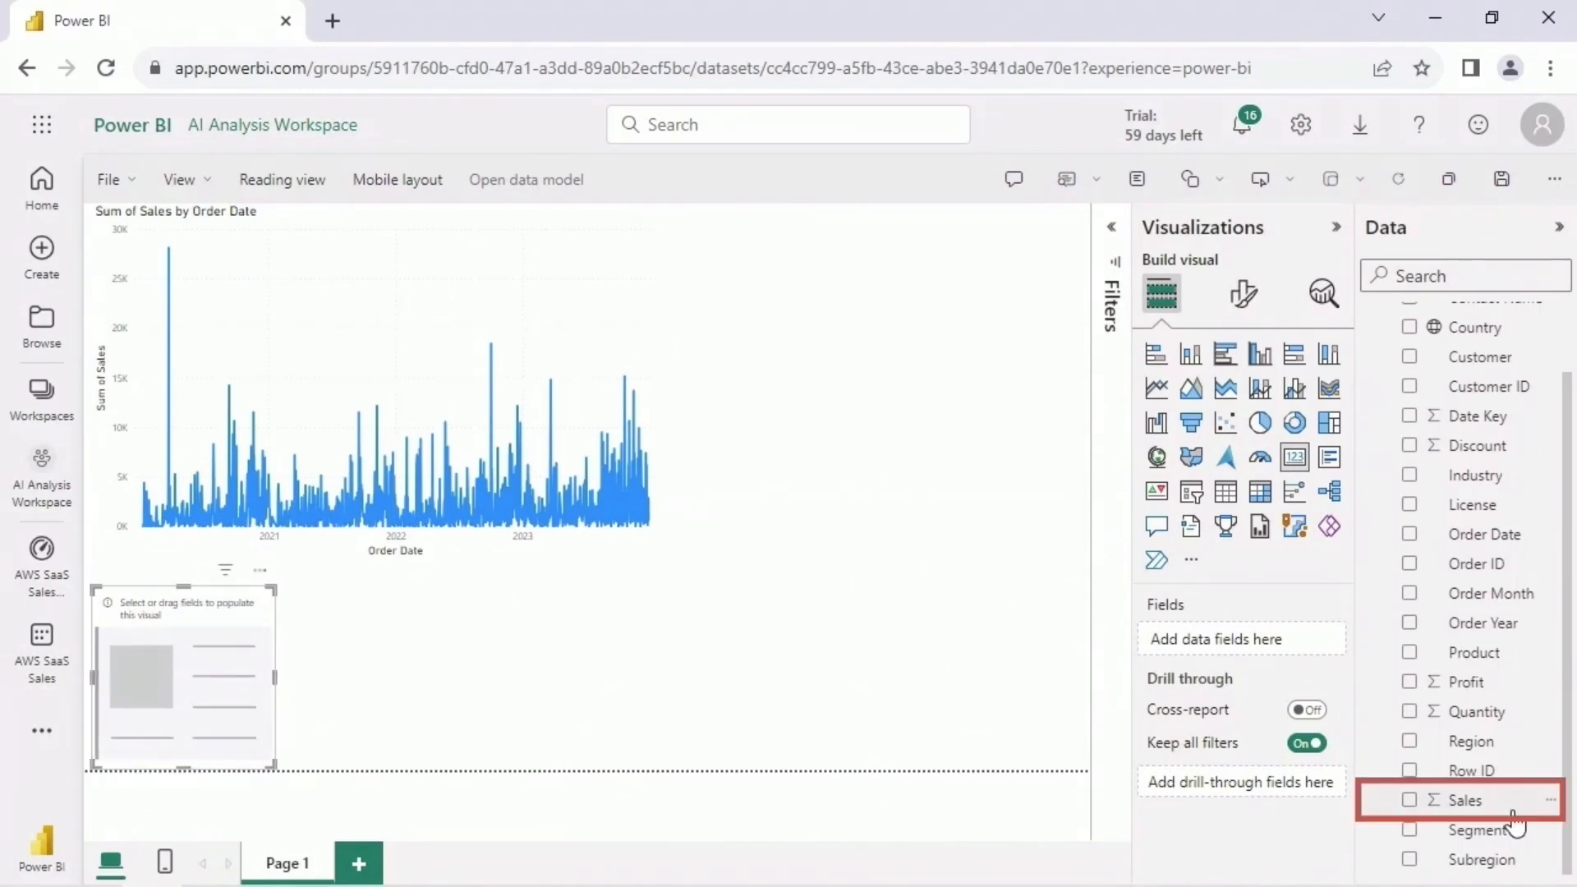
{"action": "left_click_drag", "start_coordinate": [1508, 803], "coordinate": [1232, 640]}
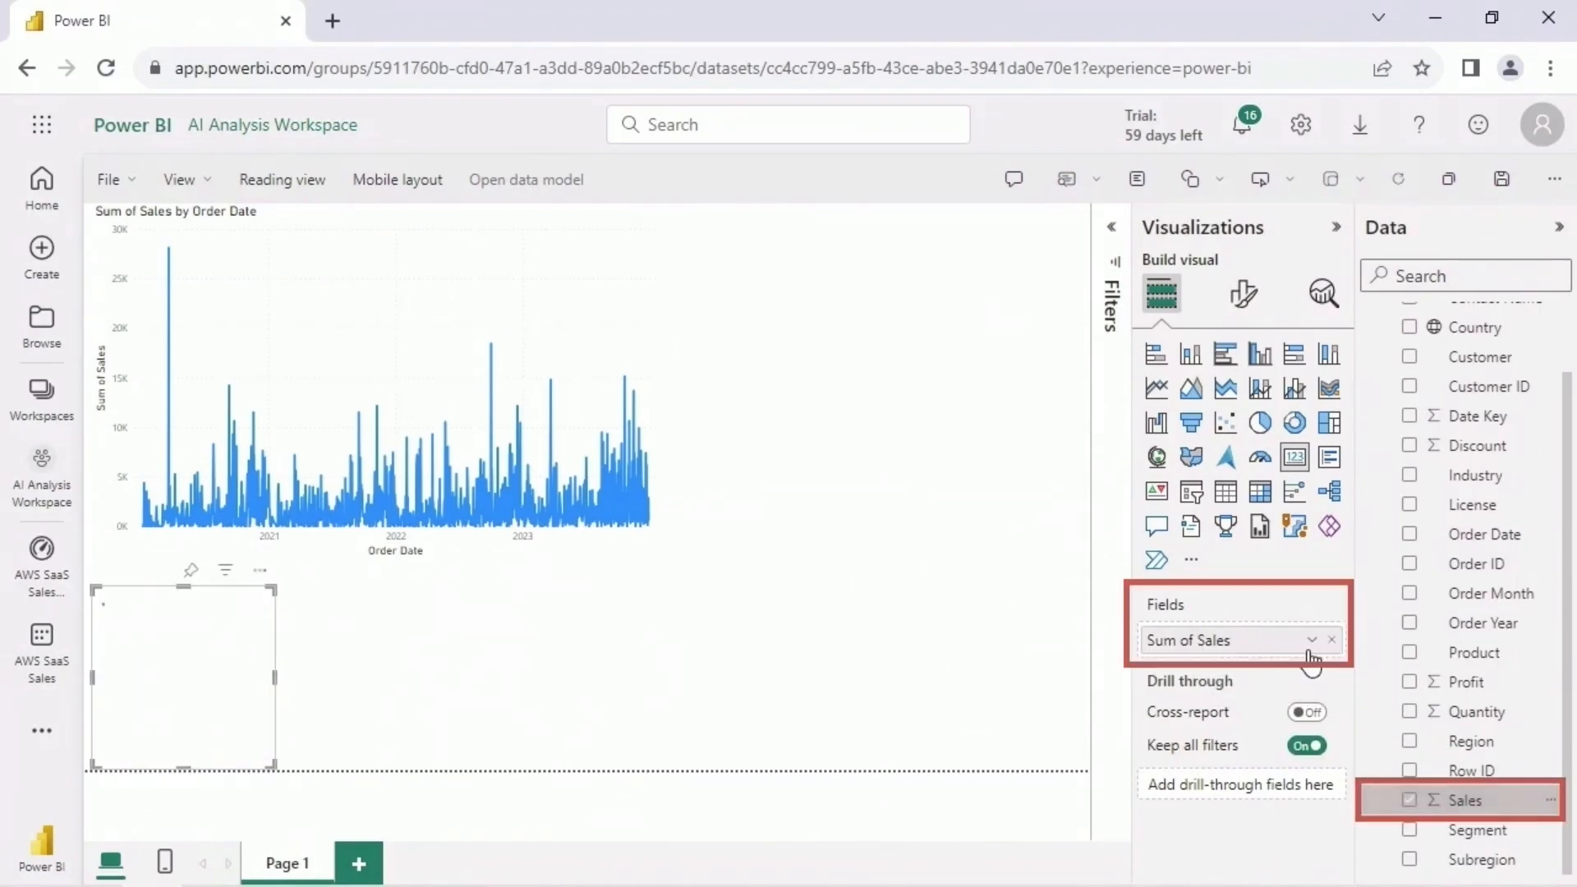
{"action": "left_click", "coordinate": [454, 655]}
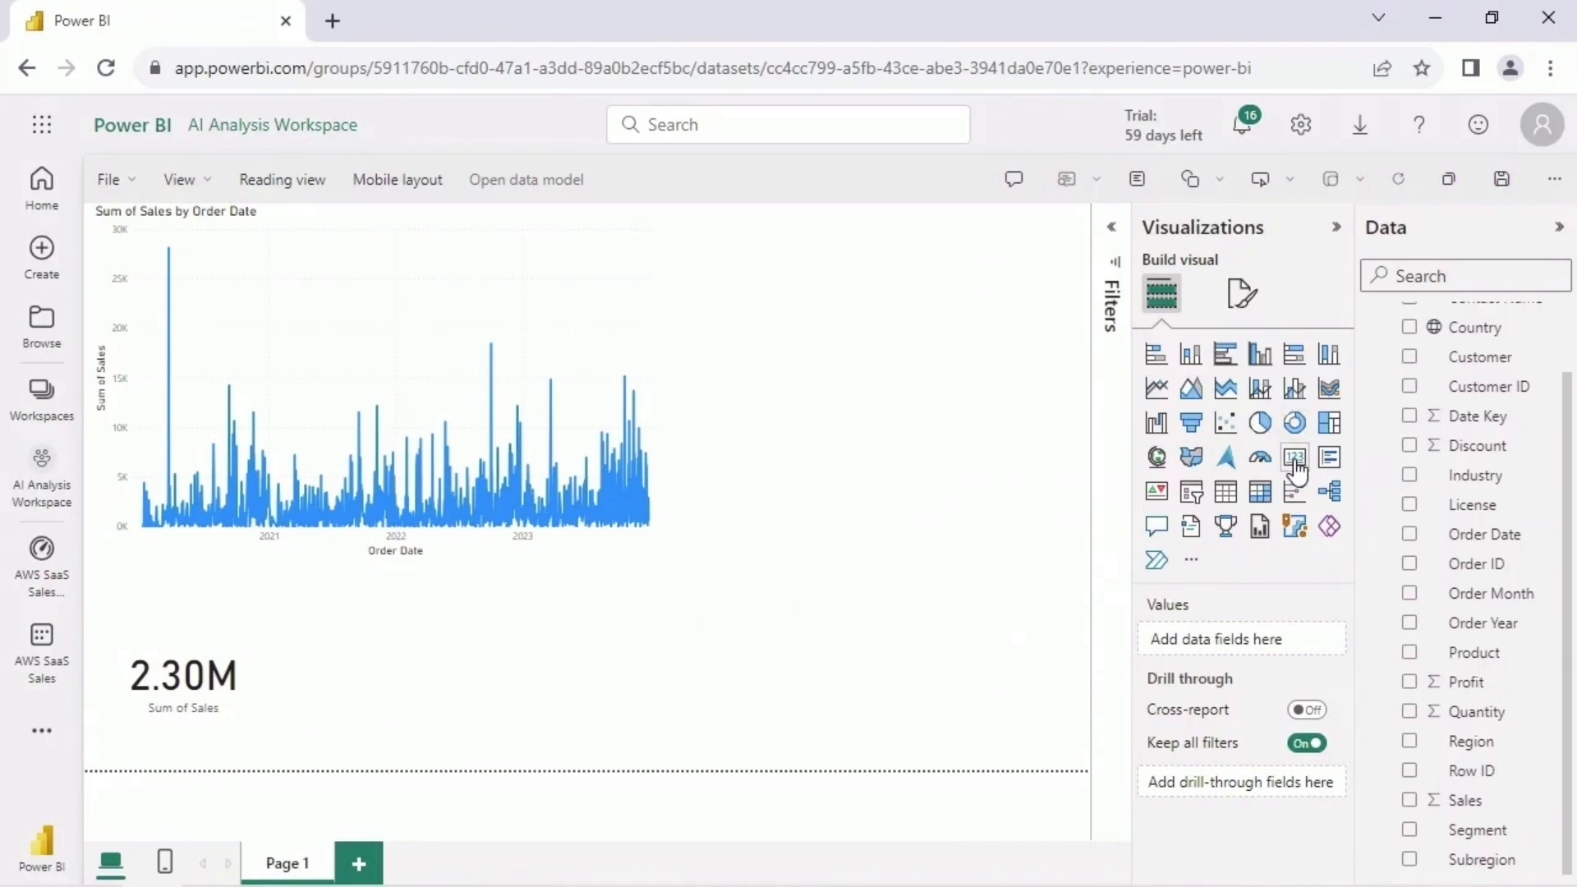
- Add a second card showing Sum of Profit directly beside the Sum of Sales card
{"action": "left_click", "coordinate": [1296, 470]}
{"action": "left_click_drag", "start_coordinate": [667, 672], "coordinate": [477, 667]}
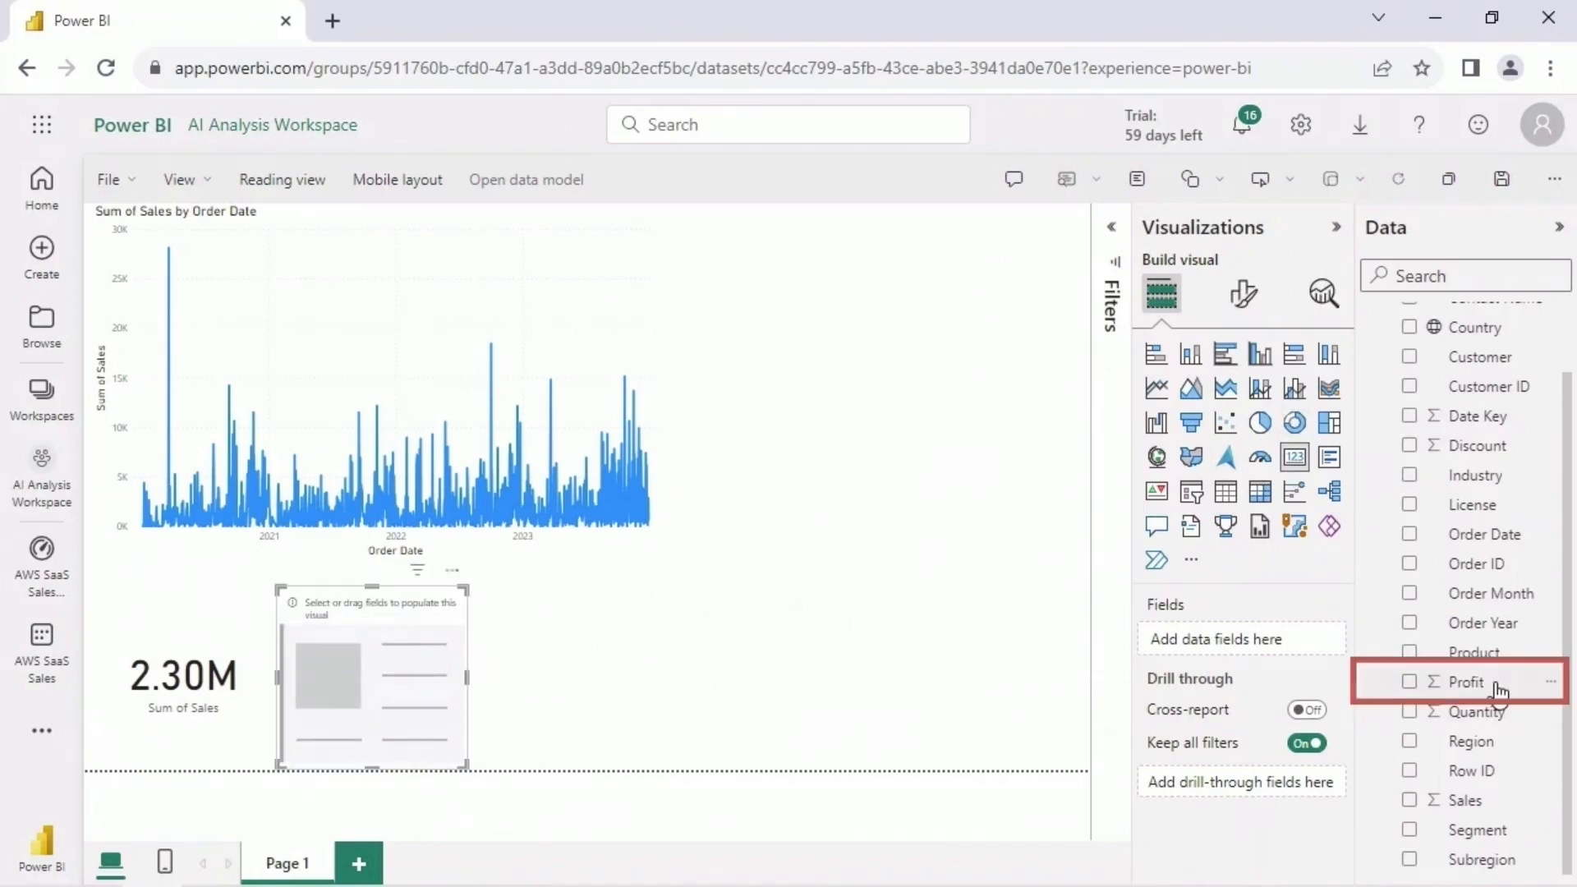
{"action": "left_click_drag", "start_coordinate": [1496, 692], "coordinate": [1215, 640]}
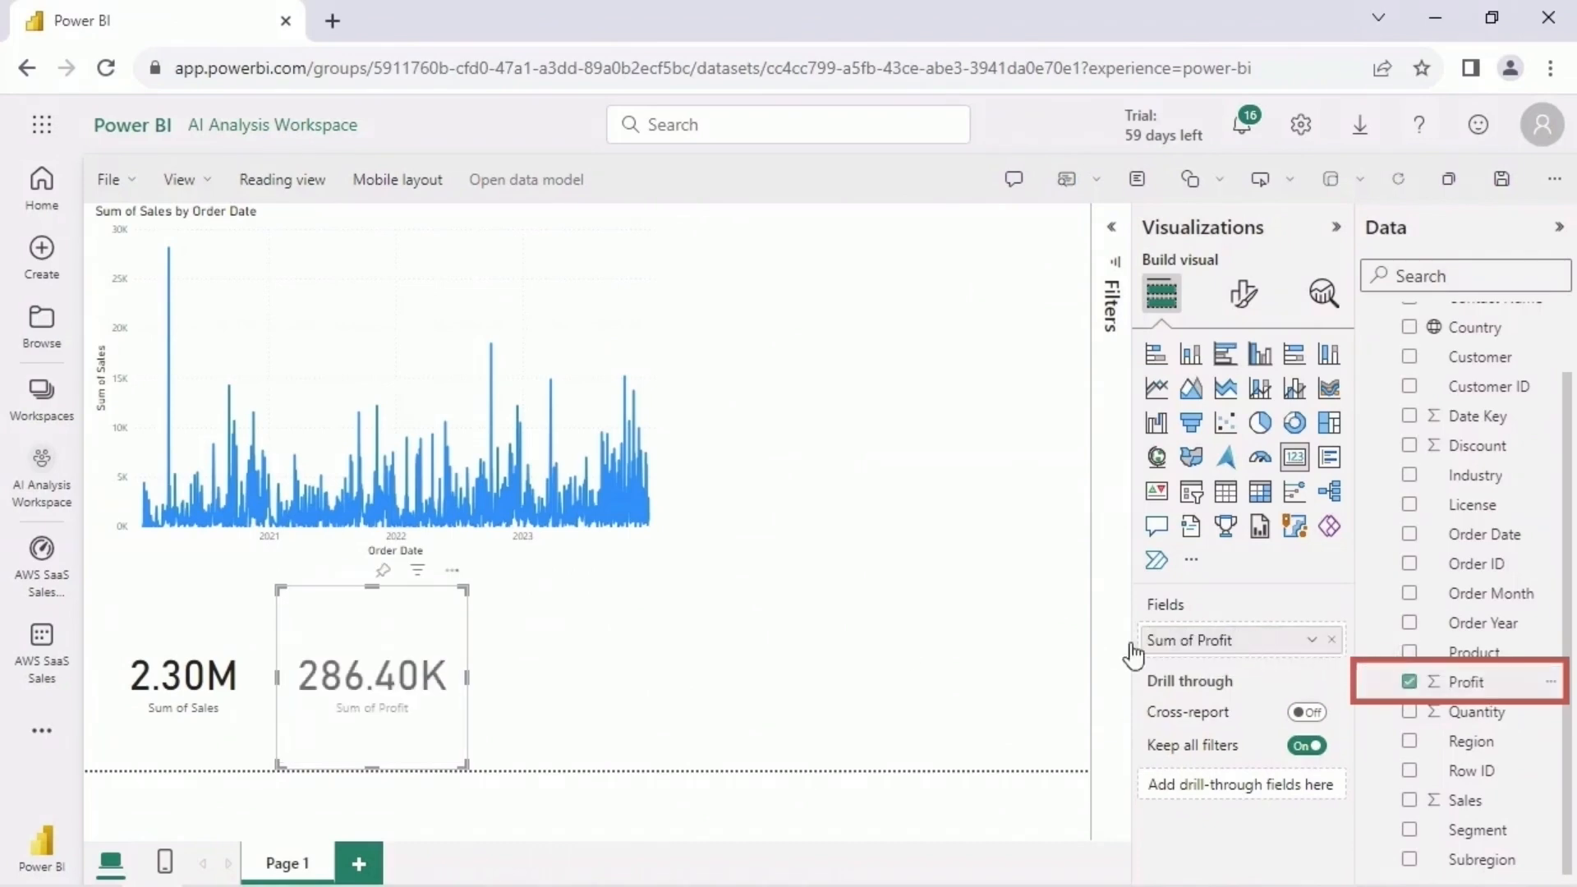
{"action": "left_click", "coordinate": [695, 688]}
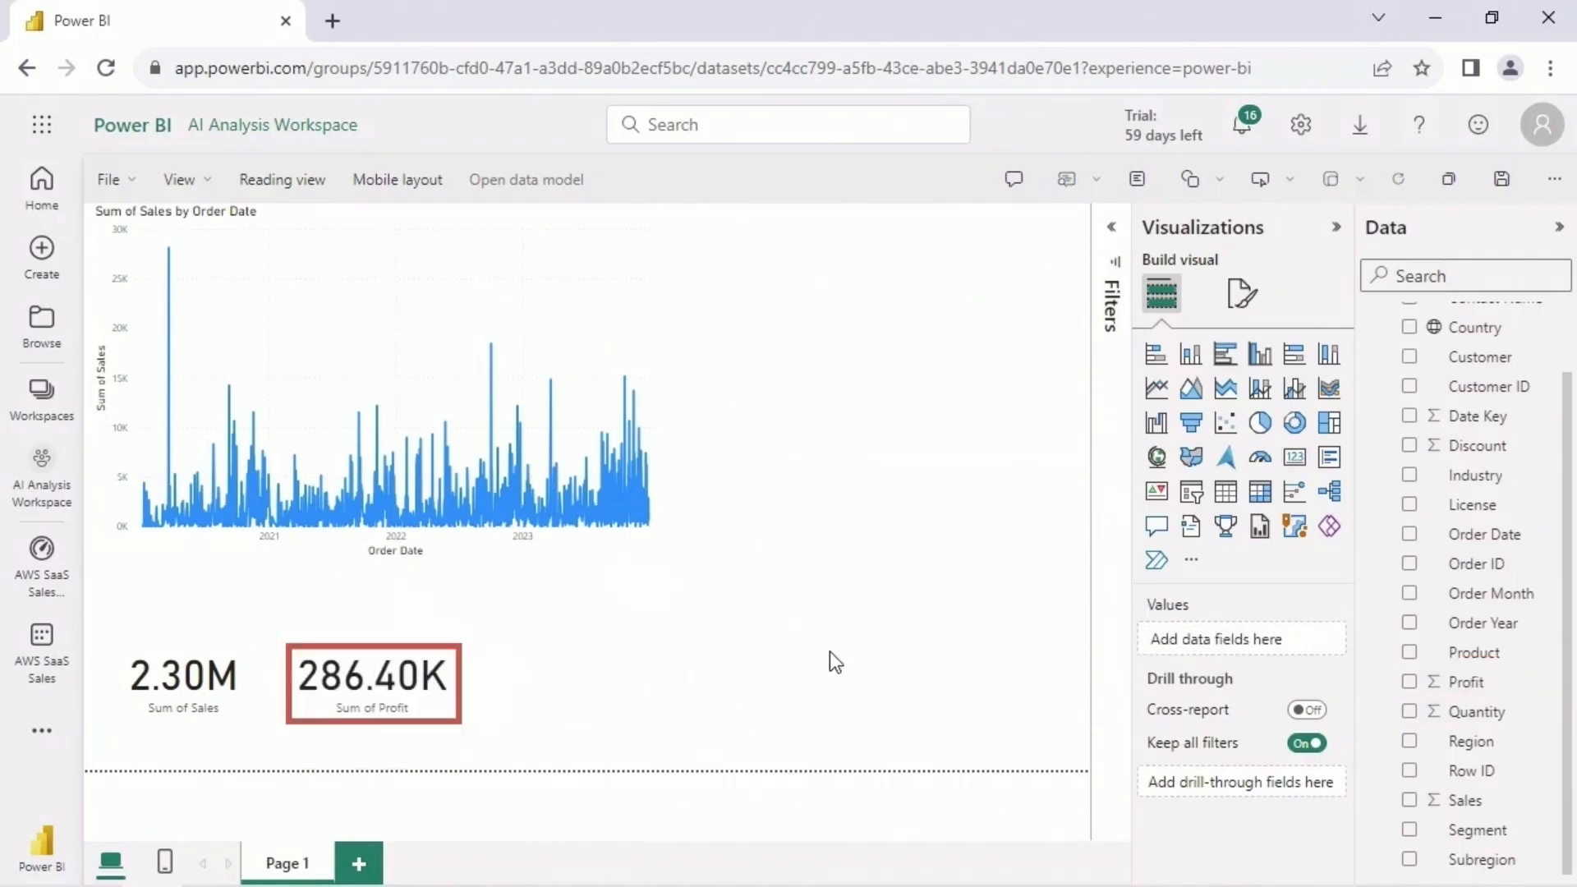
- Add a third card showing Sum of Quantity beside the Sum of Profit card
{"action": "left_click", "coordinate": [1294, 458]}
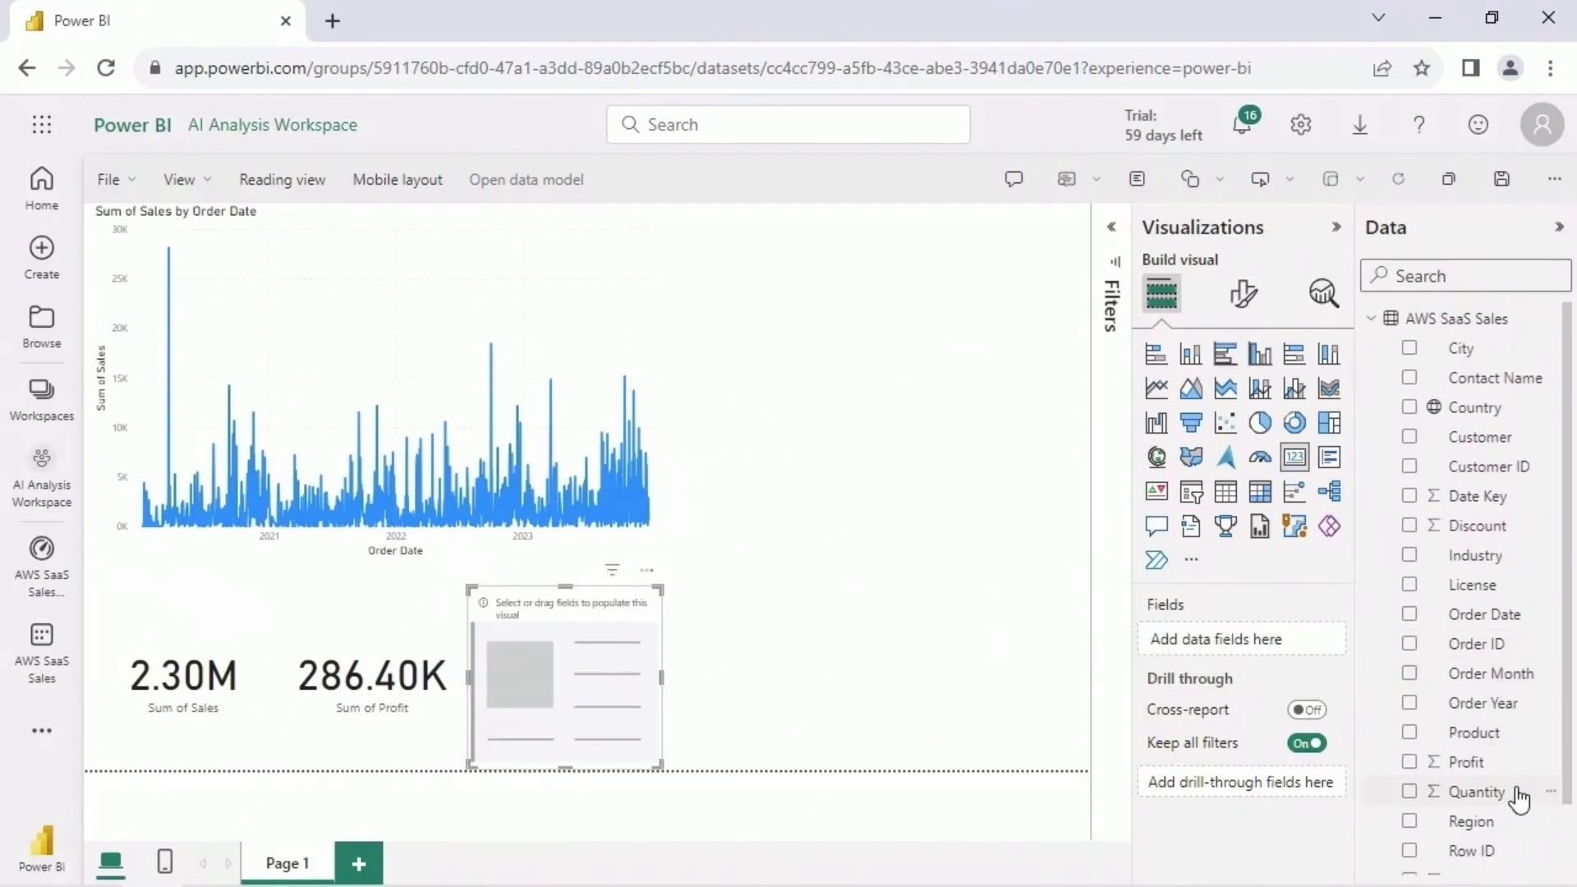
{"action": "left_click_drag", "start_coordinate": [1519, 798], "coordinate": [1210, 651]}
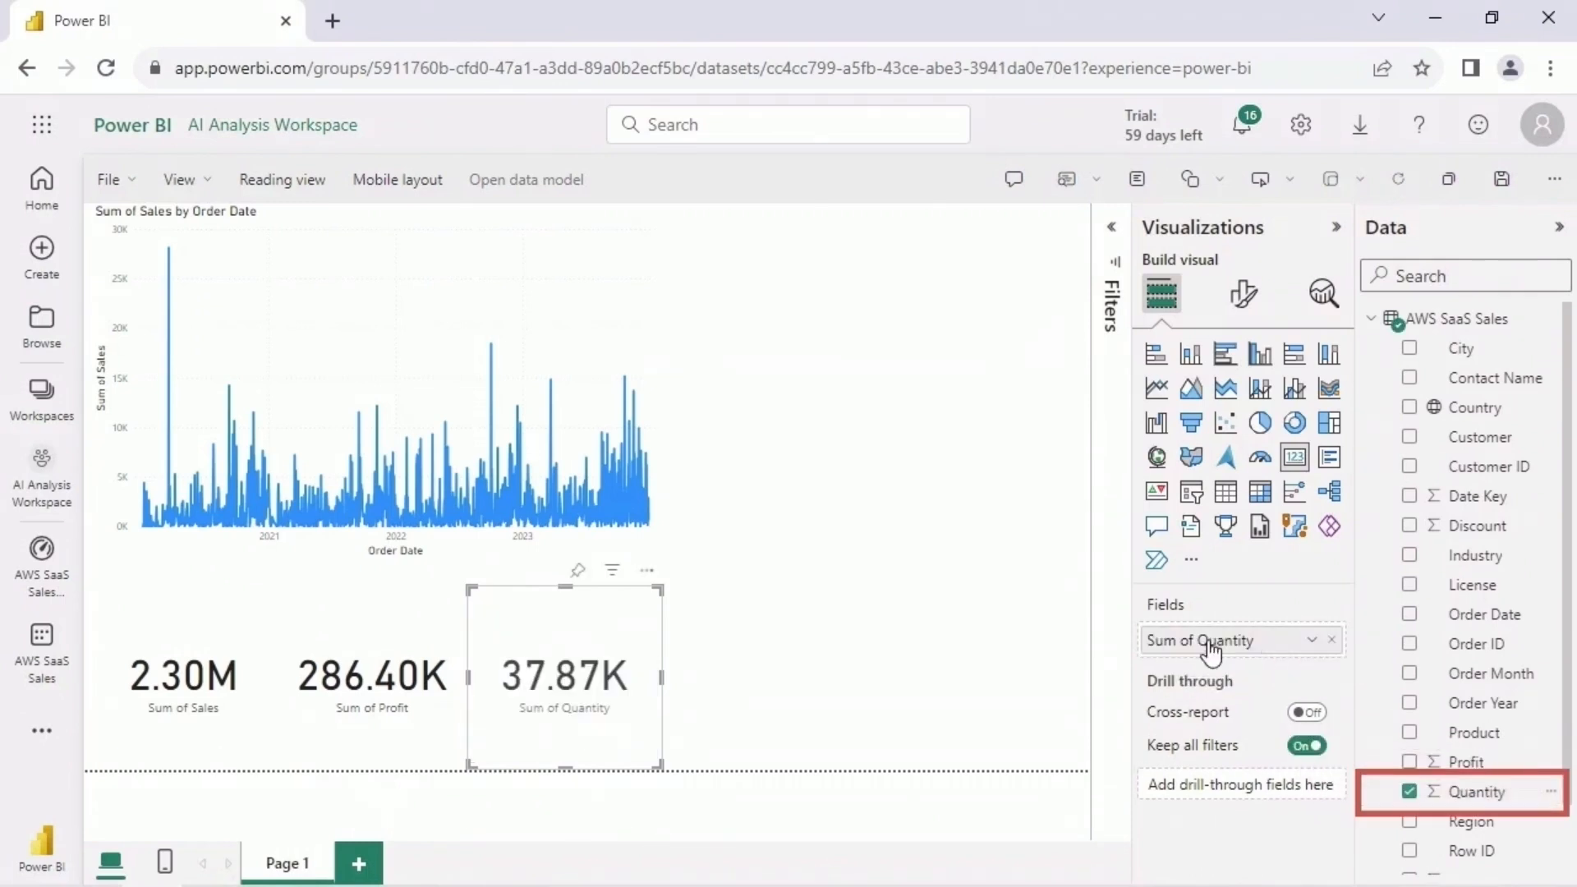
{"action": "left_click", "coordinate": [734, 651]}
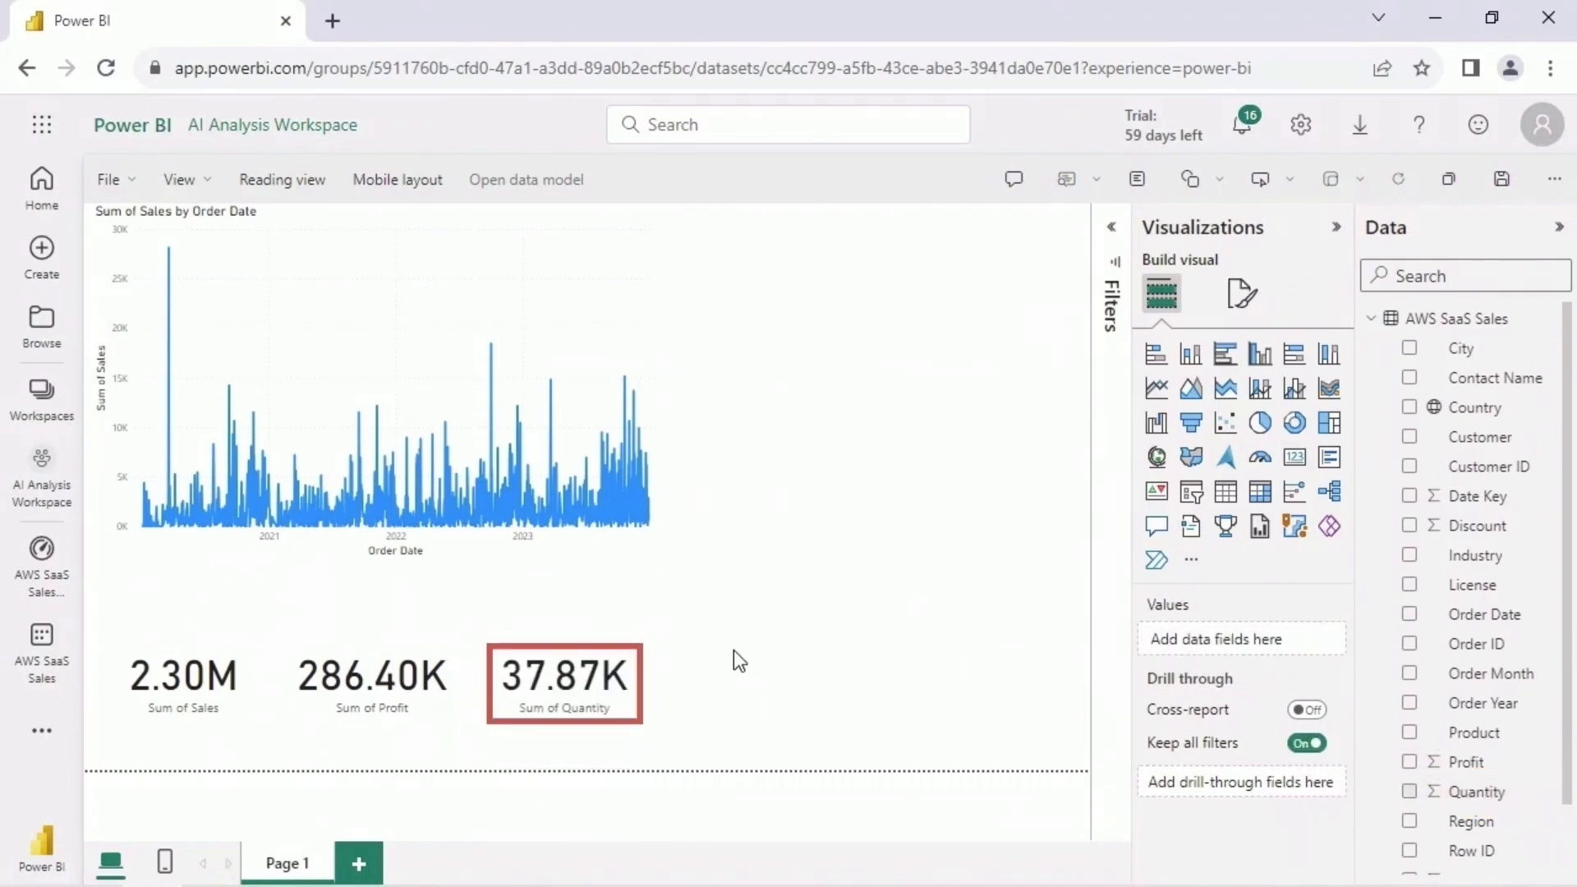
- Add a clustered column chart of Sum of Profit by Country beside the cards, and view it through its last countries
{"action": "left_click", "coordinate": [1261, 357]}
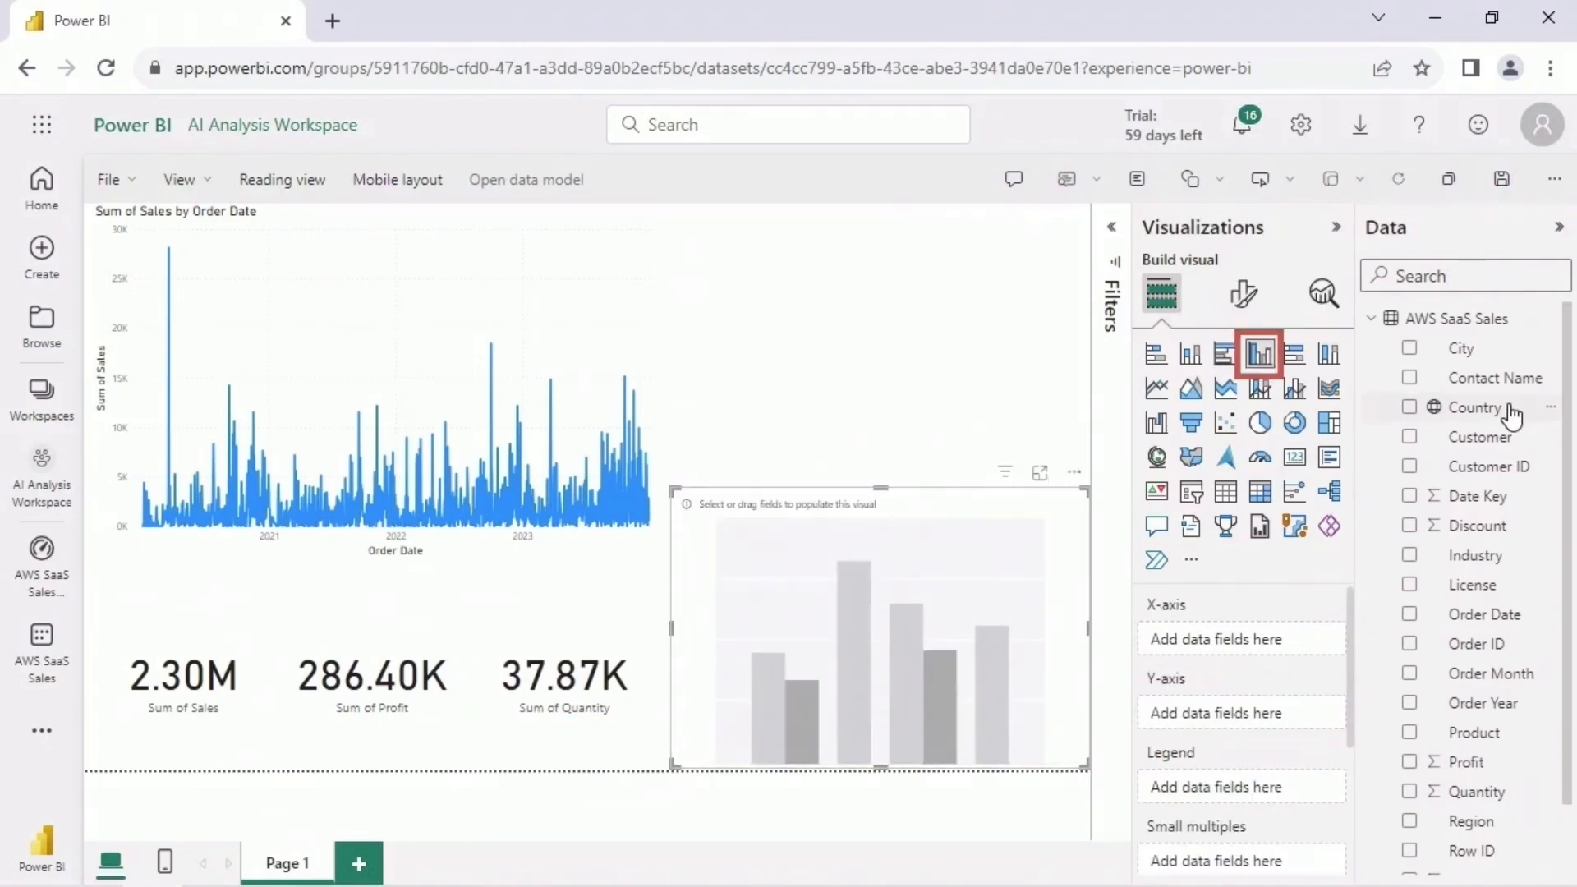
{"action": "left_click_drag", "start_coordinate": [1511, 414], "coordinate": [1277, 637]}
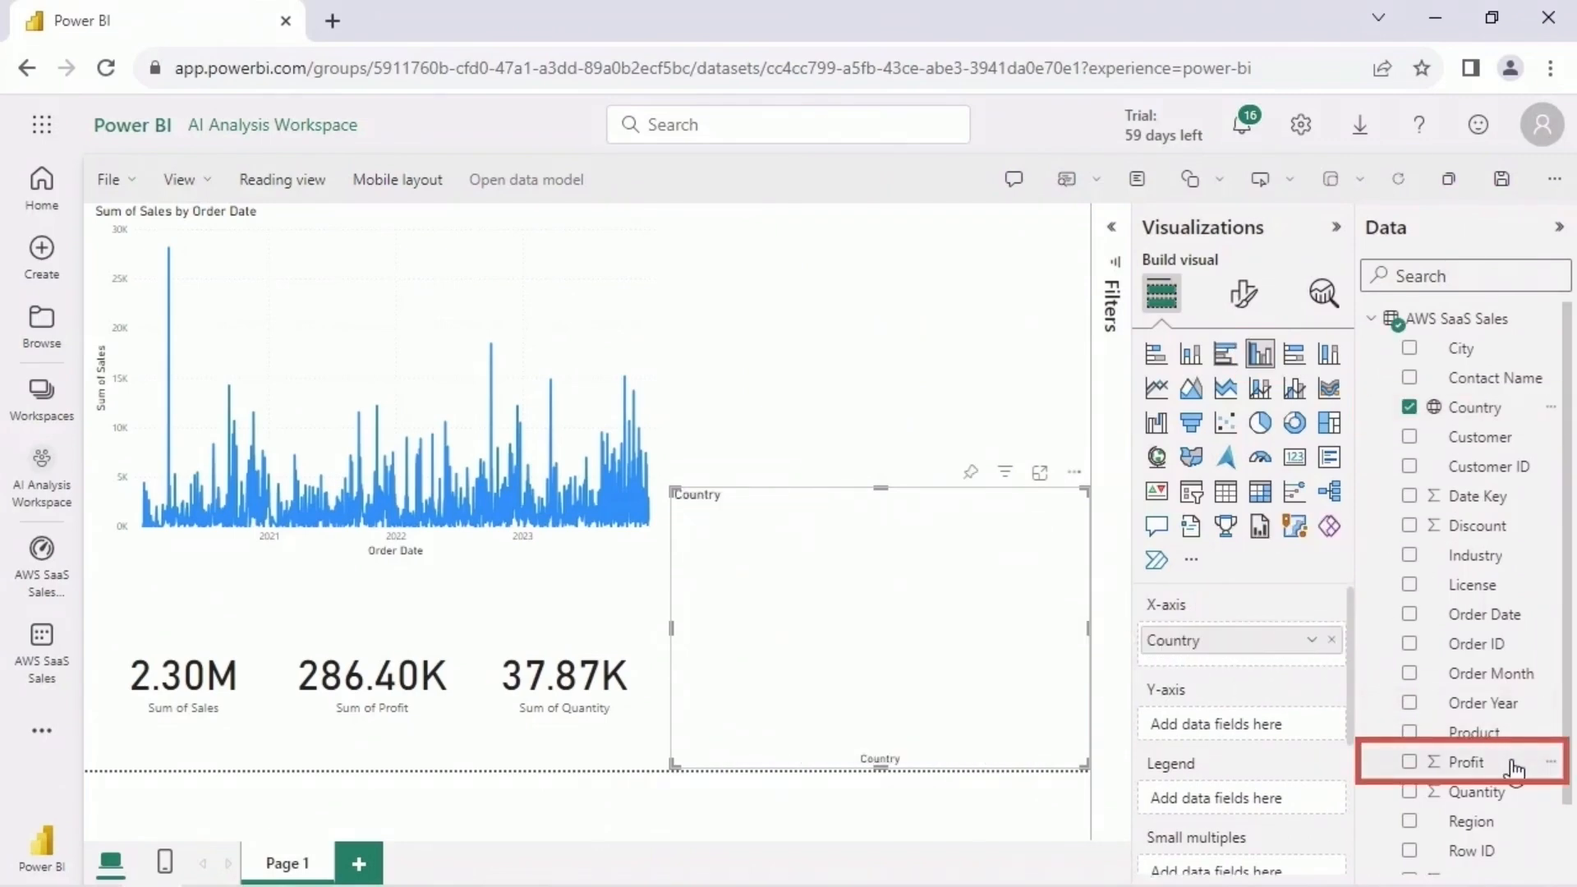
{"action": "left_click_drag", "start_coordinate": [1513, 769], "coordinate": [1324, 717]}
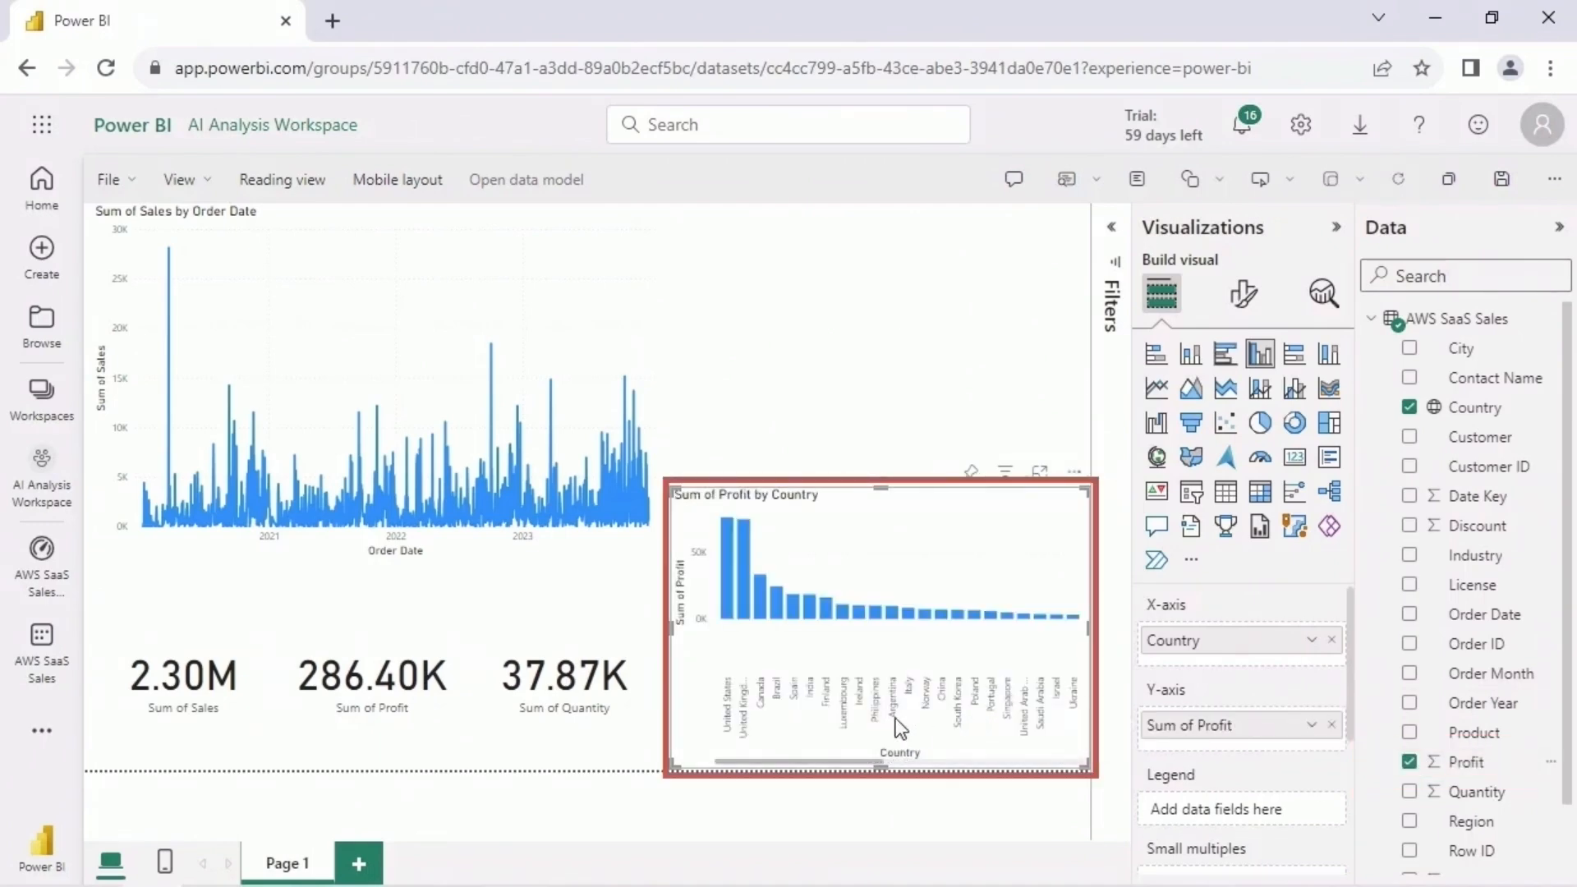
{"action": "left_click_drag", "start_coordinate": [809, 765], "coordinate": [1023, 762]}
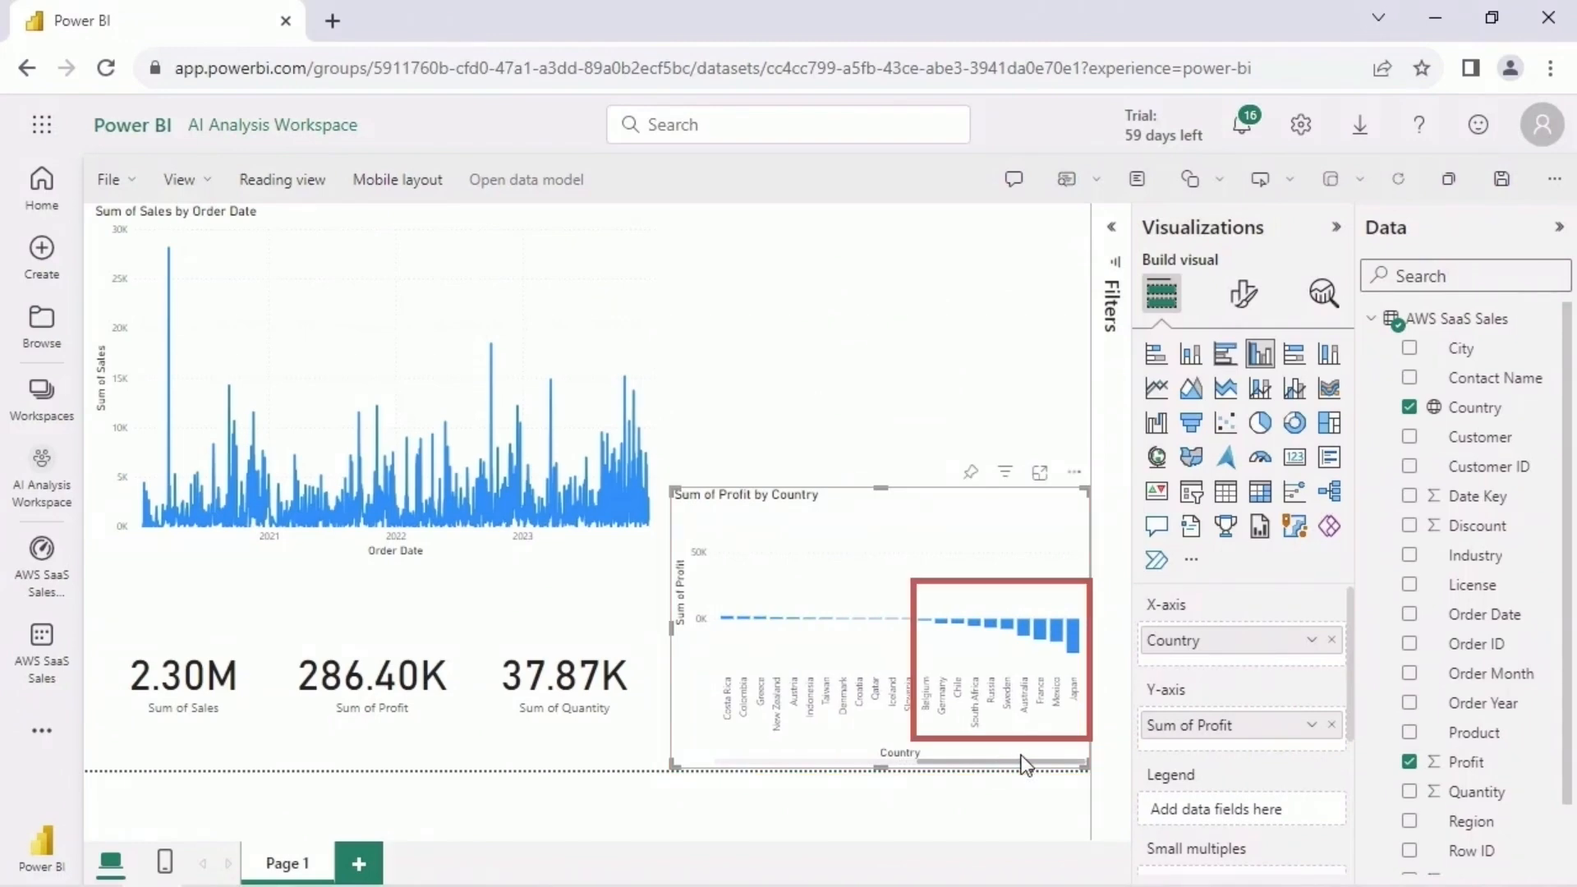
{"action": "left_click", "coordinate": [901, 356]}
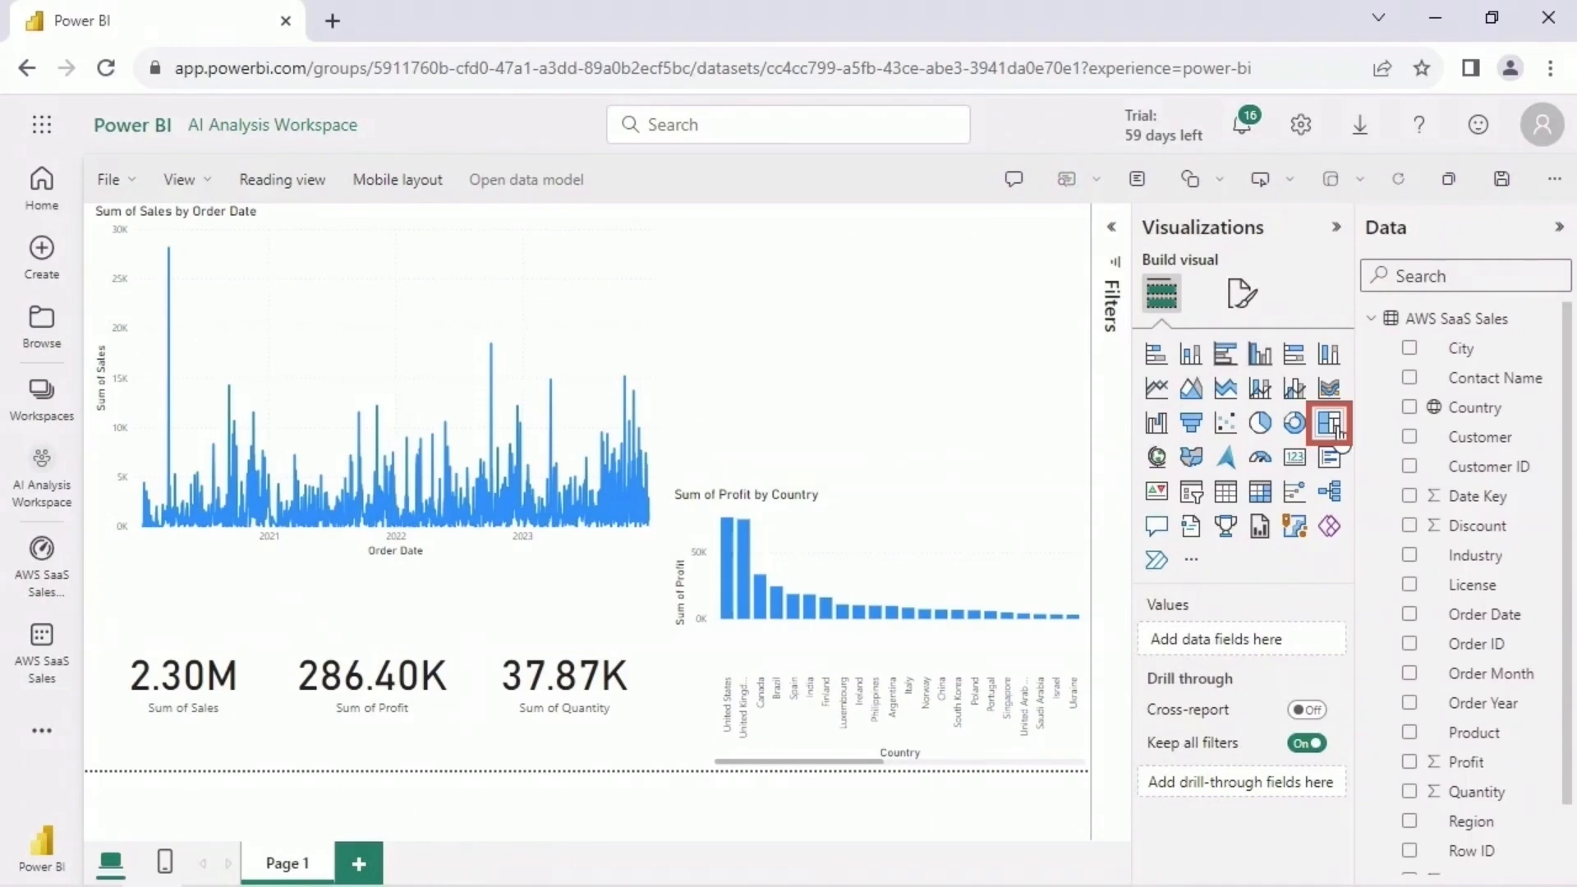
- Add a treemap above the column chart, with Product as the category and Sales as the values
{"action": "left_click", "coordinate": [1335, 430]}
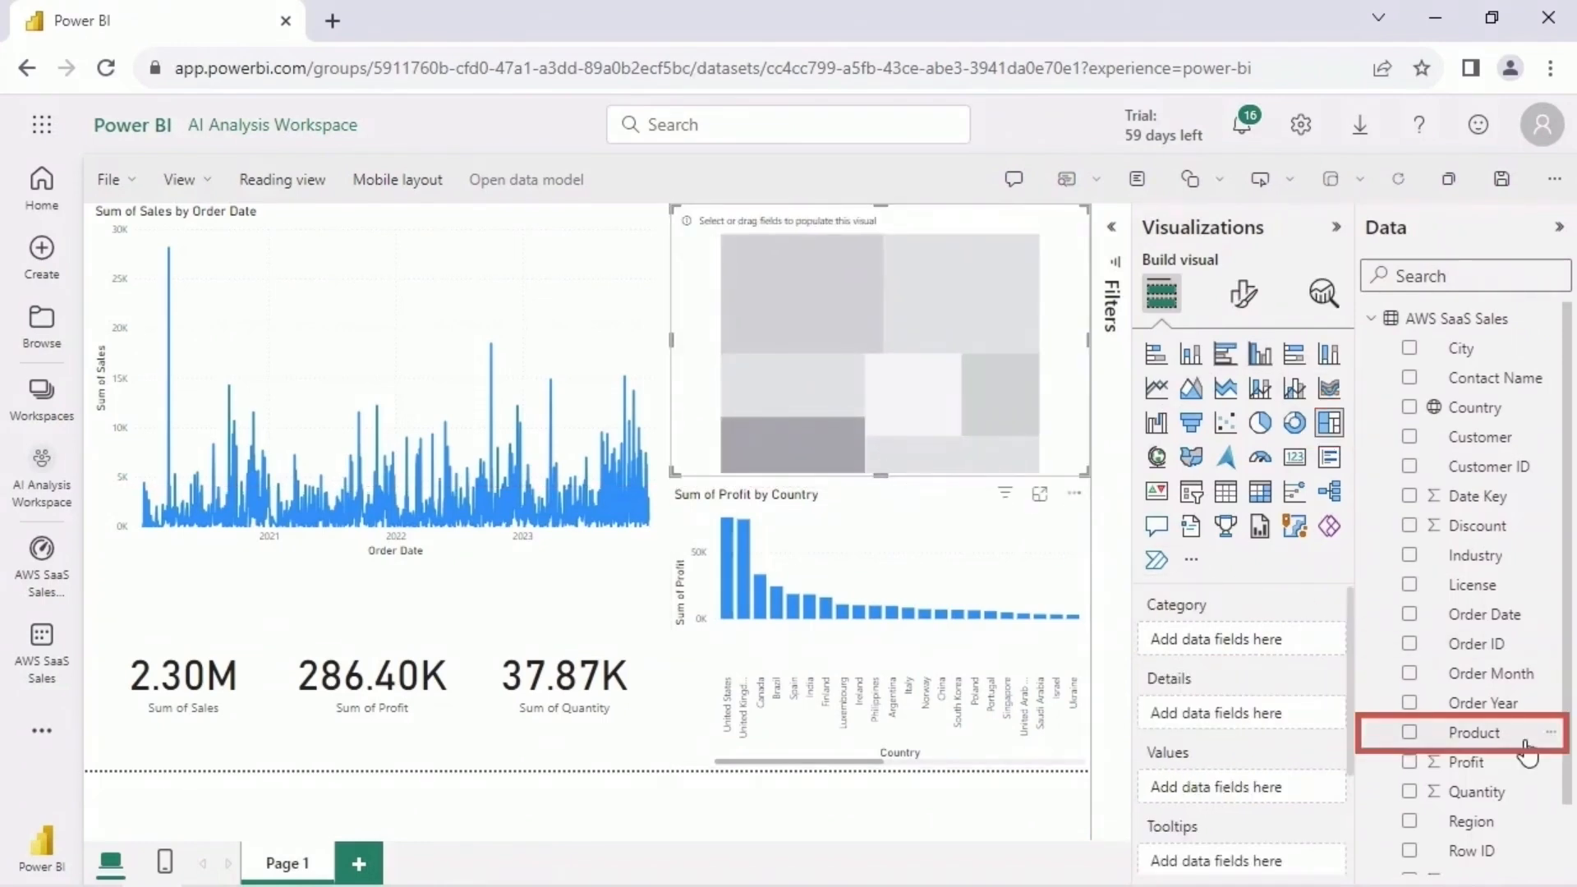
{"action": "left_click_drag", "start_coordinate": [1528, 751], "coordinate": [1304, 645]}
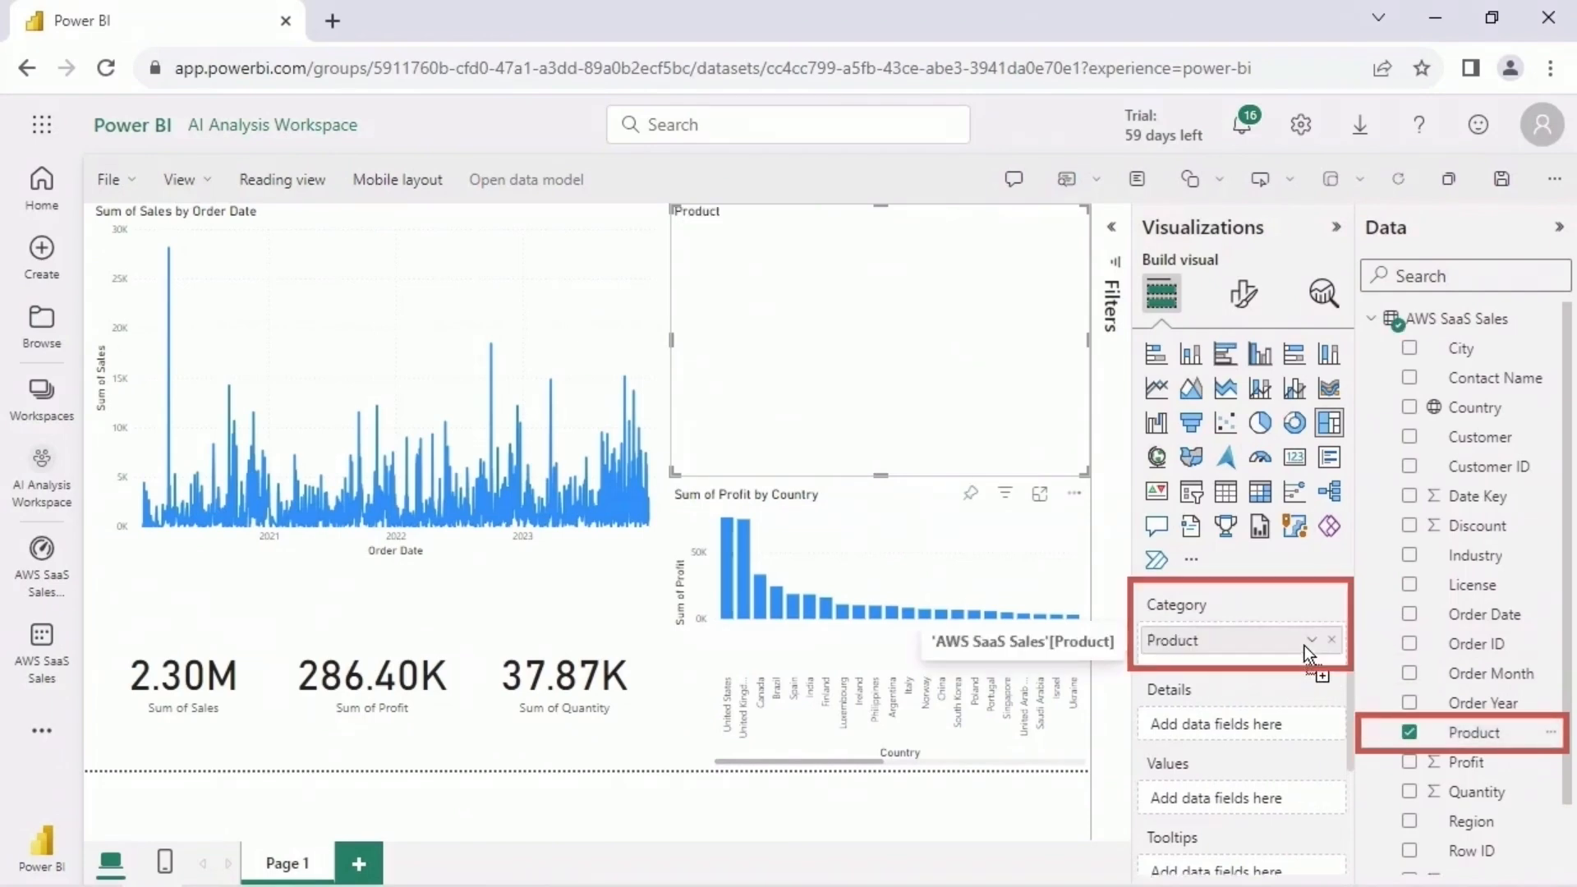
{"action": "scroll", "coordinate": [1528, 731], "scroll_direction": "down", "scroll_amount": 1}
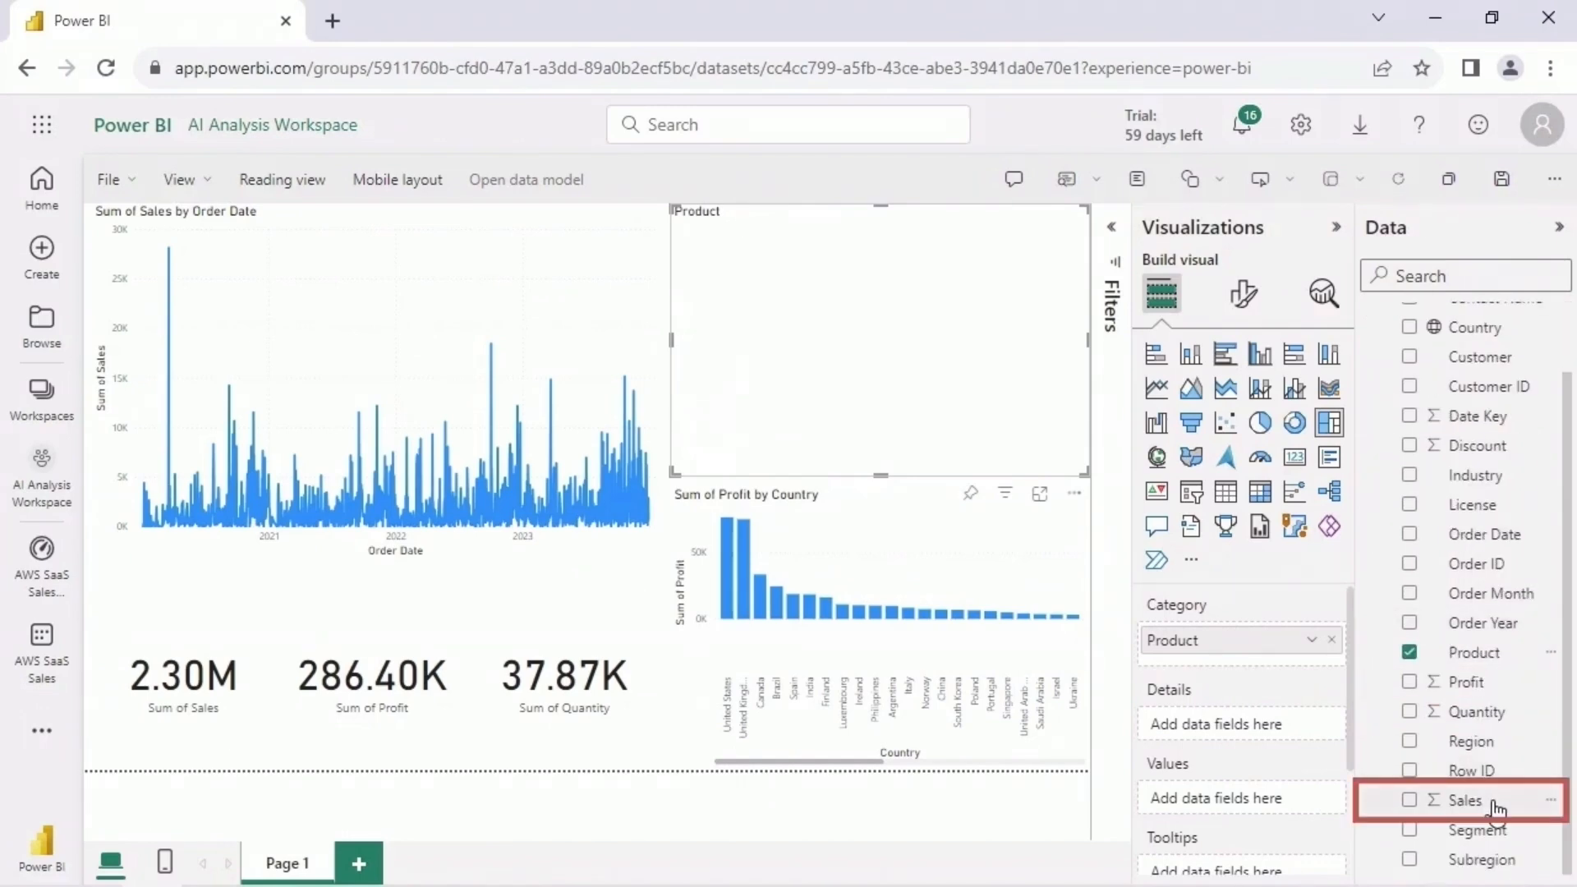
{"action": "left_click_drag", "start_coordinate": [1496, 811], "coordinate": [1278, 807]}
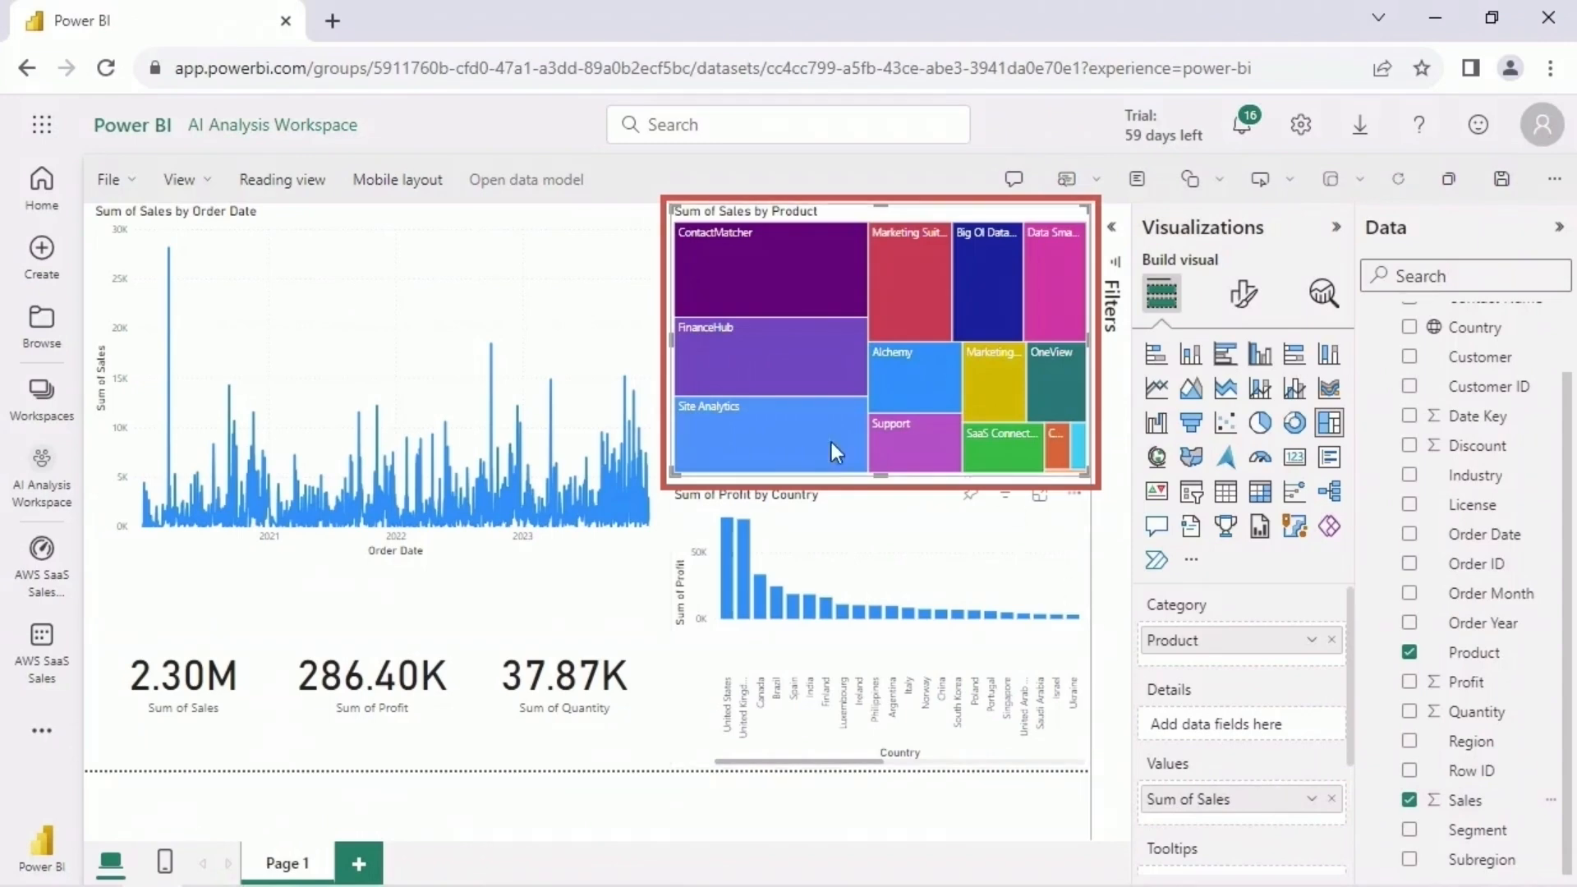
{"action": "mouse_move", "coordinate": [781, 438]}
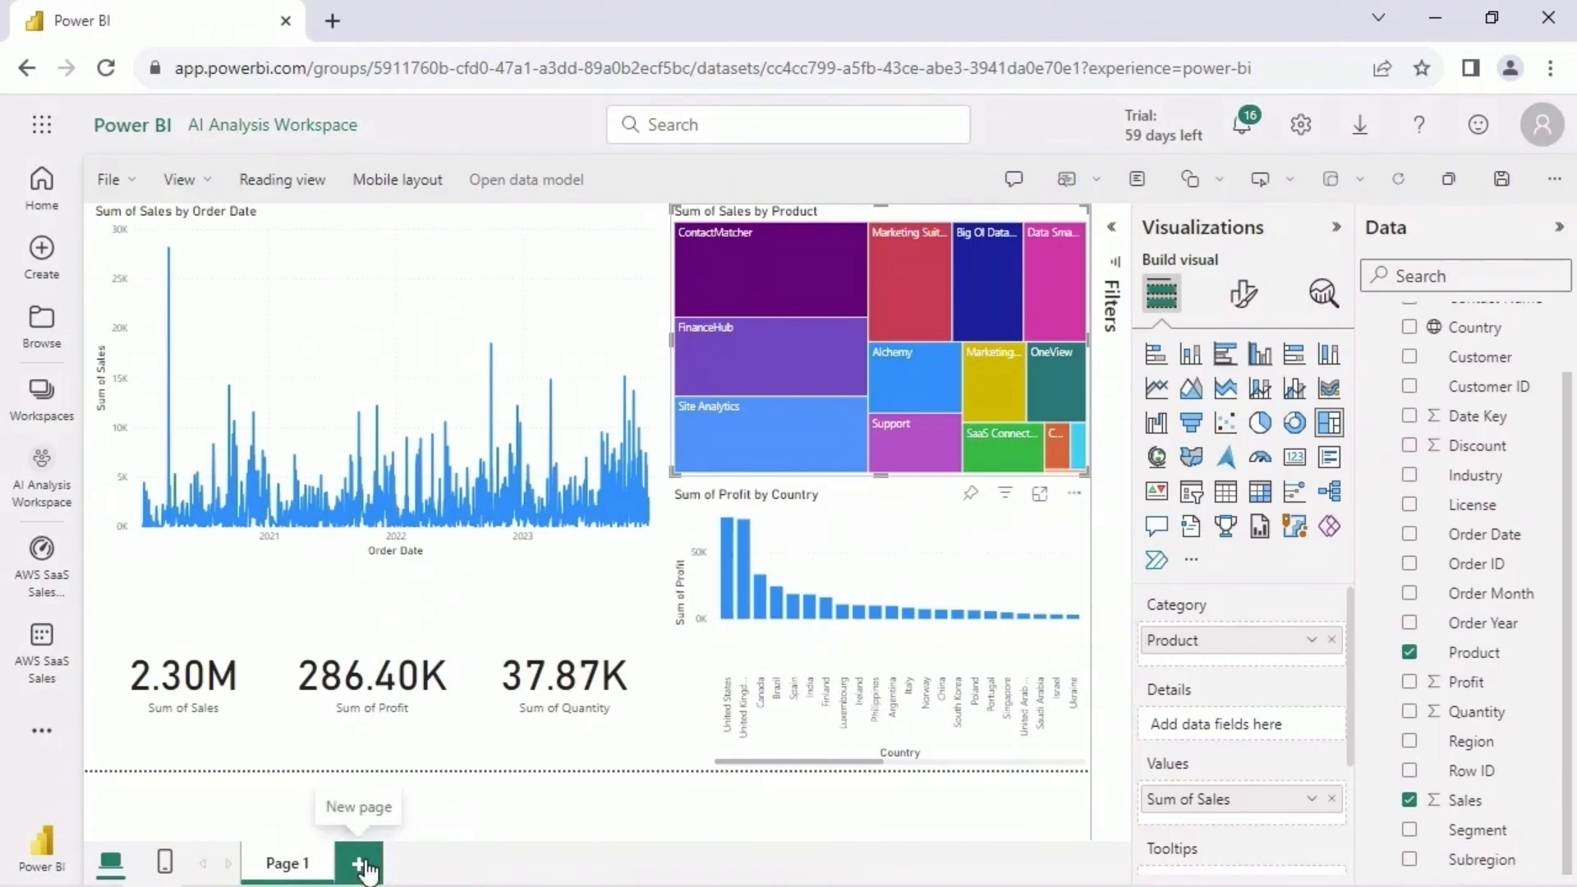
- Add a second report page with a large line chart of Profit by Order Date
{"action": "left_click", "coordinate": [364, 866]}
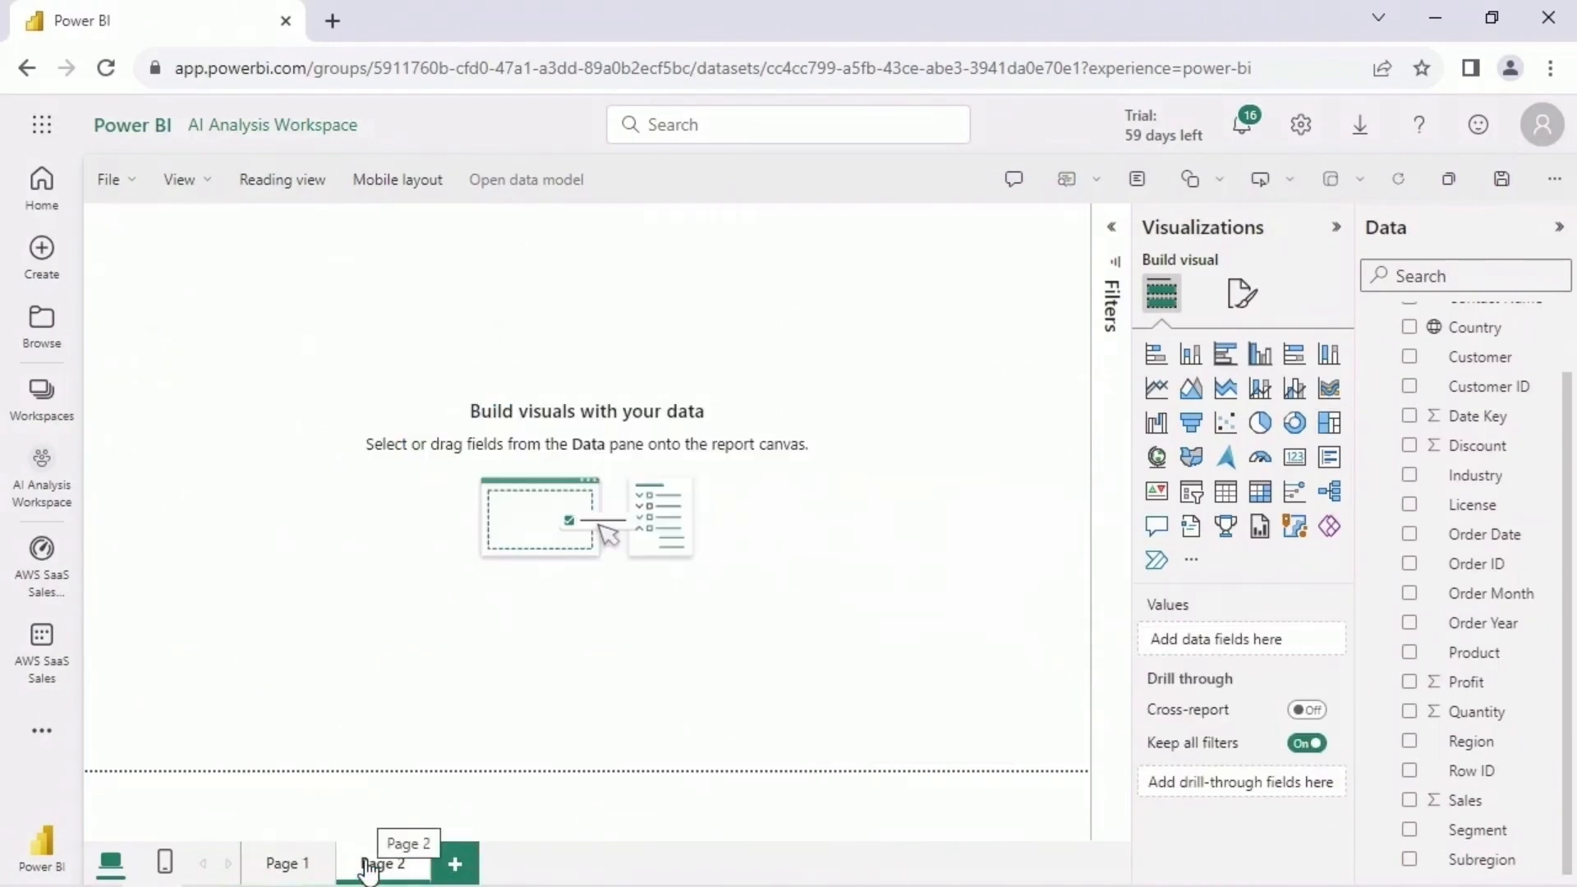
{"action": "left_click", "coordinate": [1153, 393]}
{"action": "left_click_drag", "start_coordinate": [308, 419], "coordinate": [829, 701]}
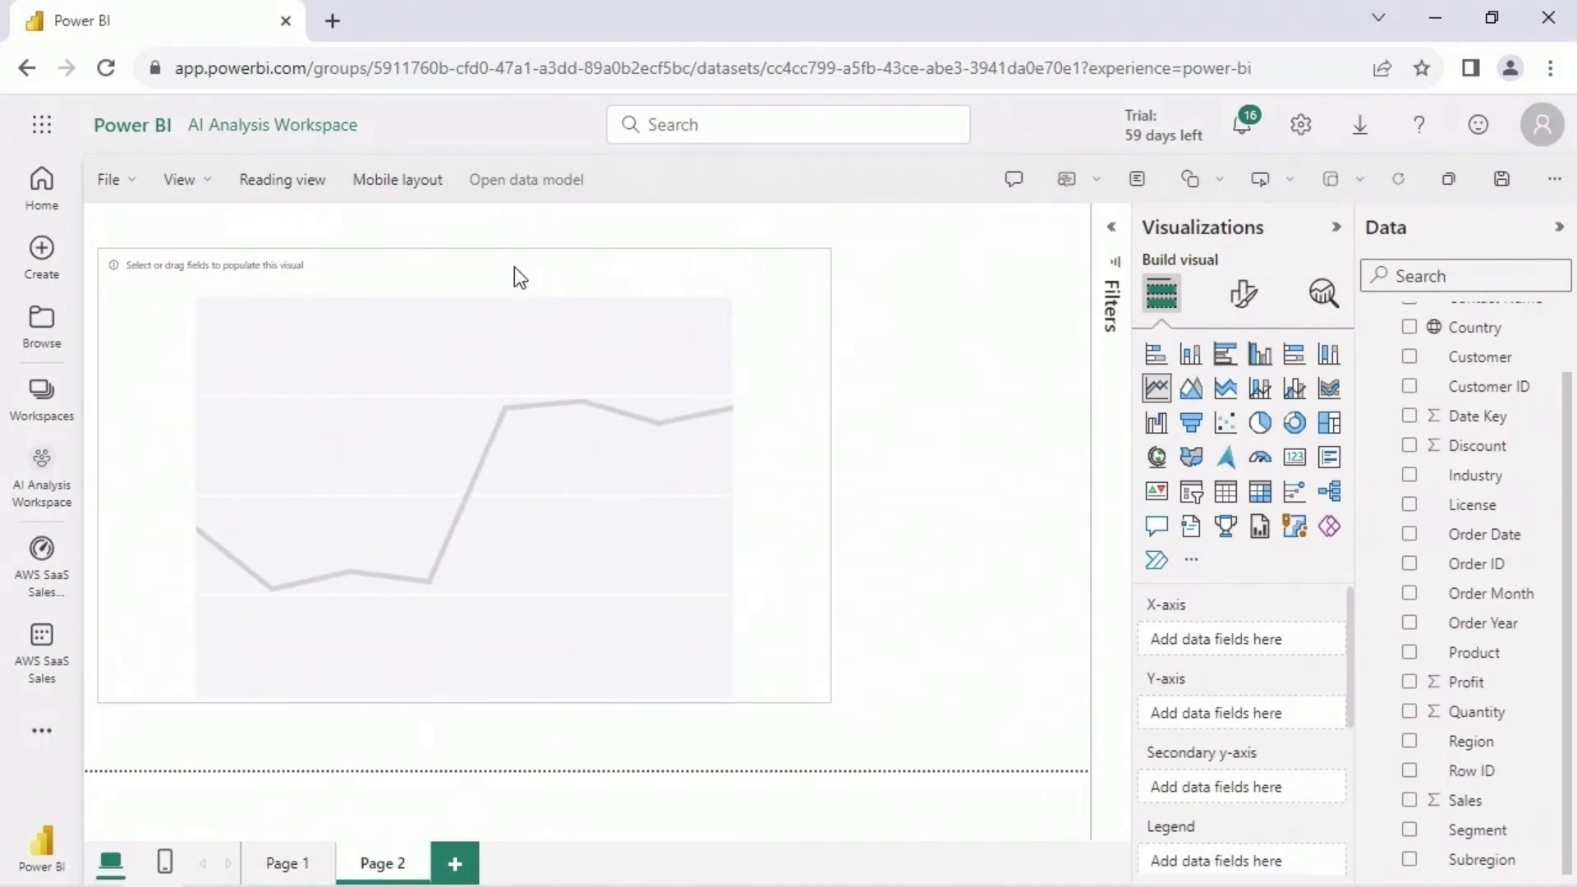
{"action": "left_click_drag", "start_coordinate": [514, 267], "coordinate": [559, 283]}
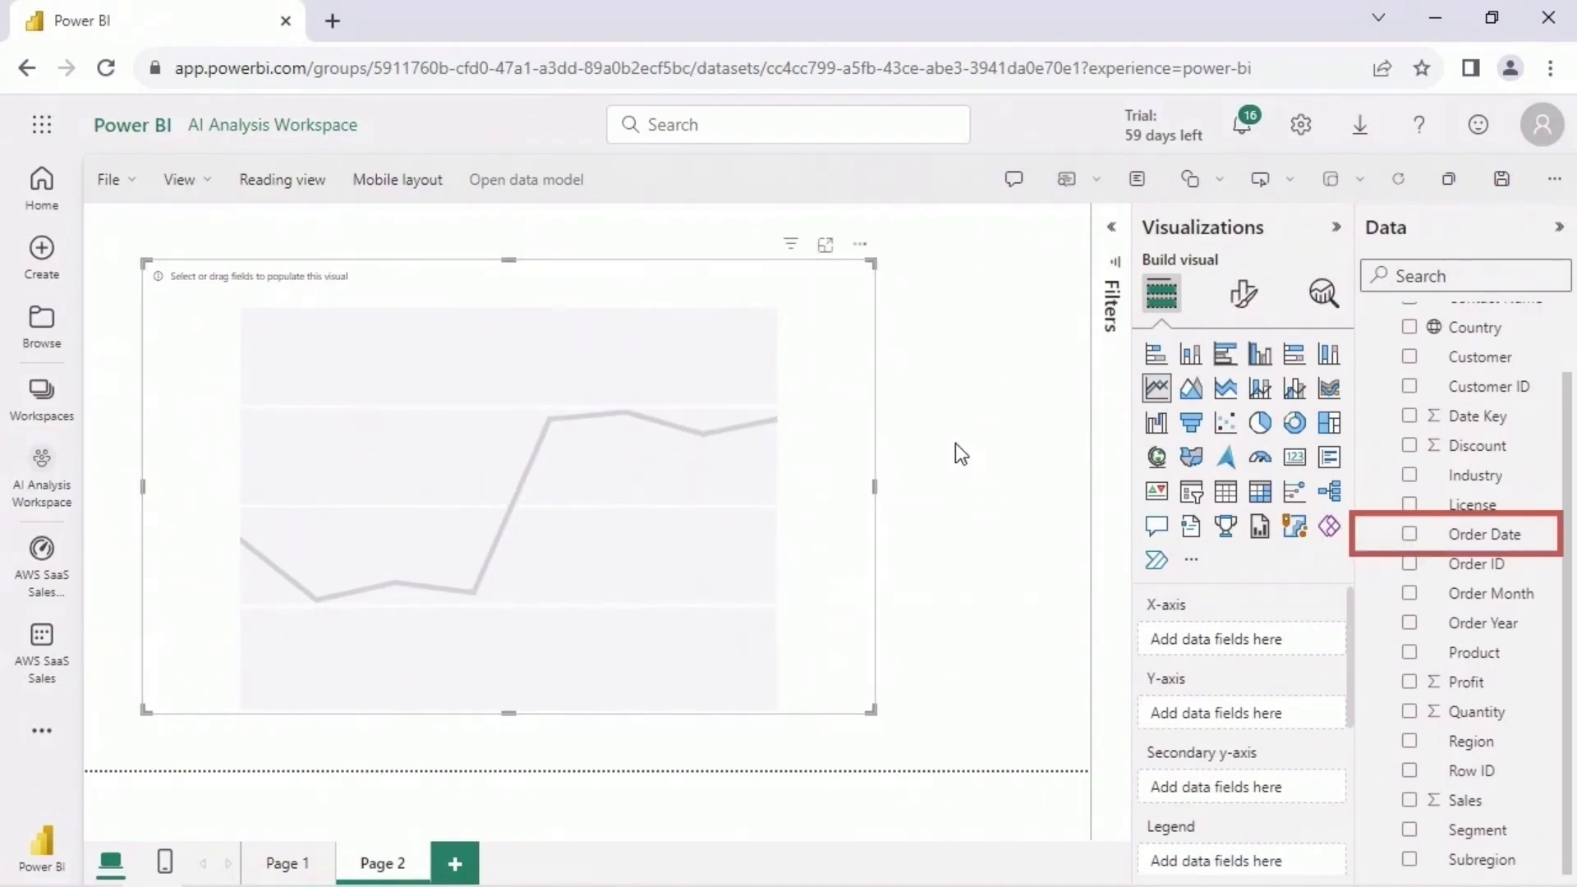
{"action": "left_click_drag", "start_coordinate": [1478, 534], "coordinate": [1278, 637]}
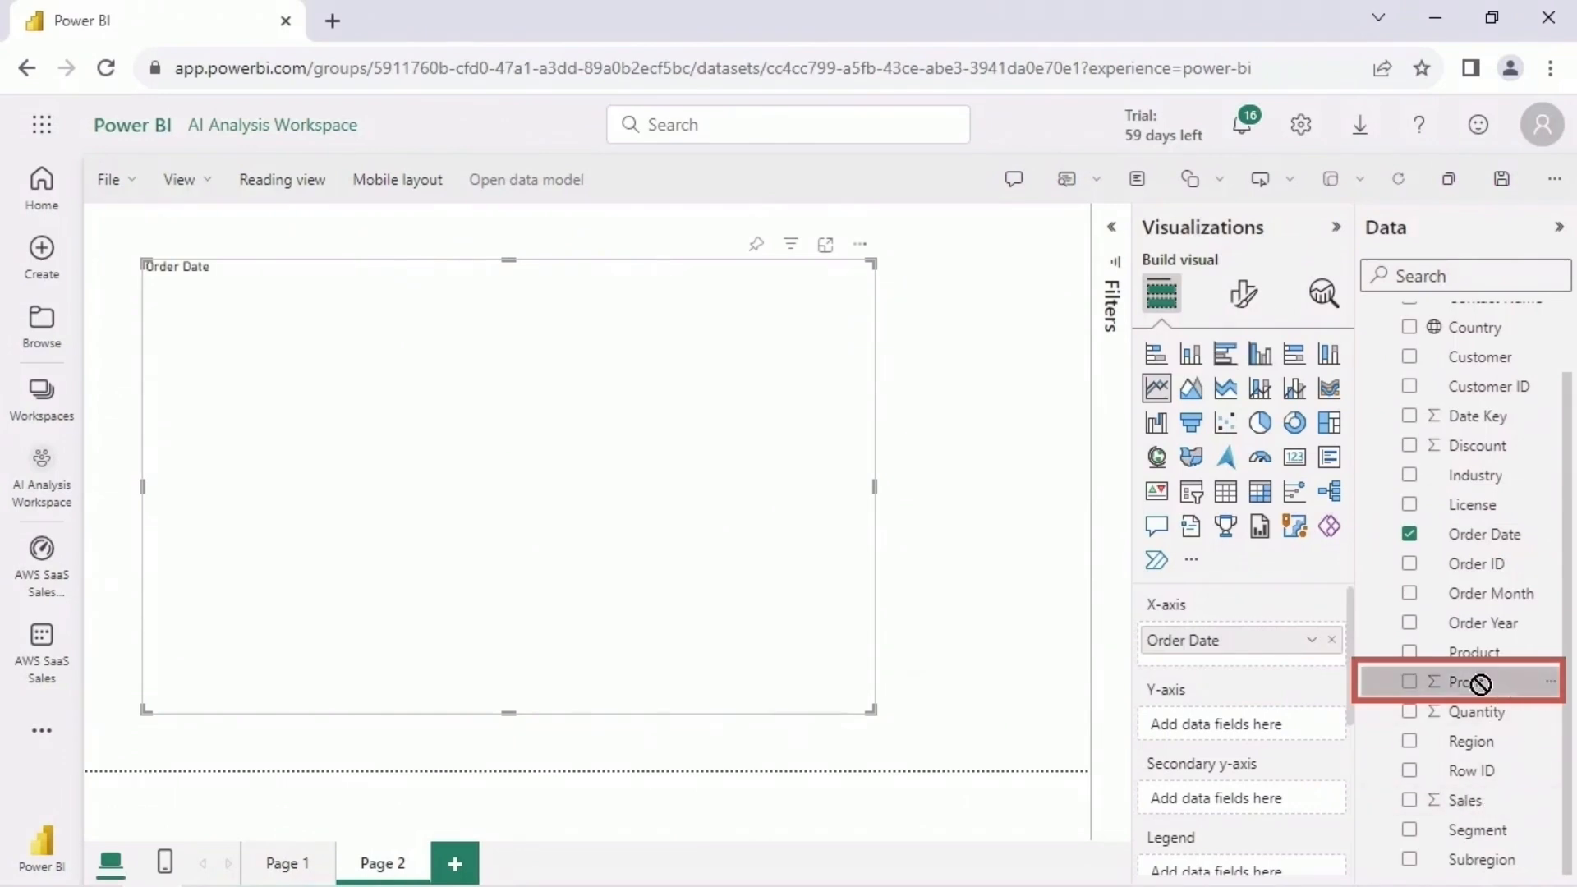
{"action": "left_click_drag", "start_coordinate": [1387, 682], "coordinate": [1285, 714]}
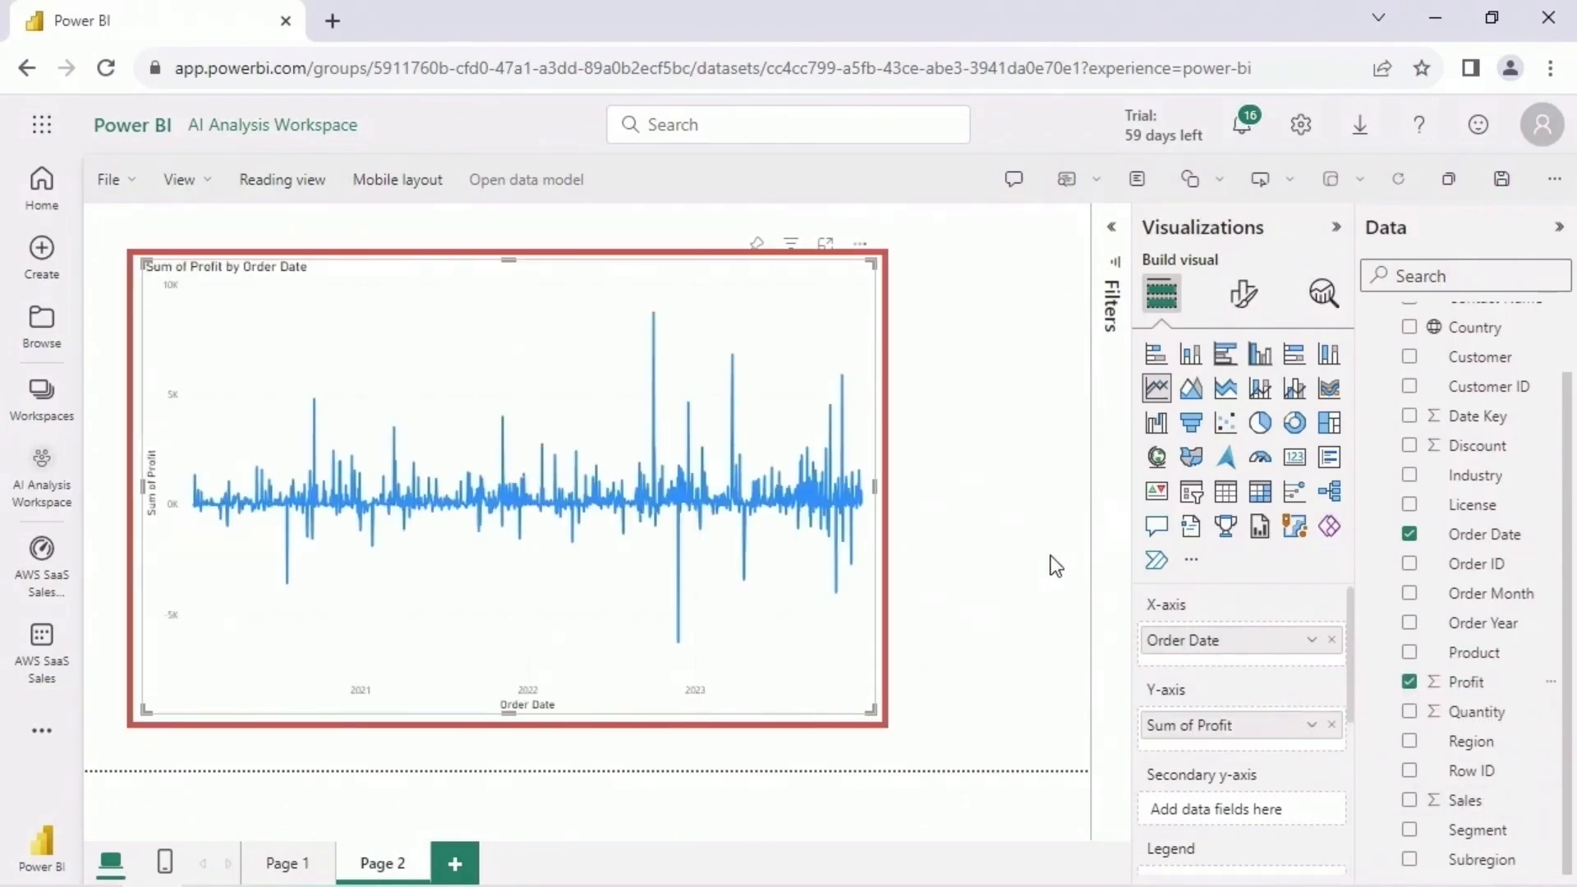
- Filter the profit line chart to Order Year 2022 with basic filtering, and widen the chart across the page
{"action": "left_click", "coordinate": [1114, 233]}
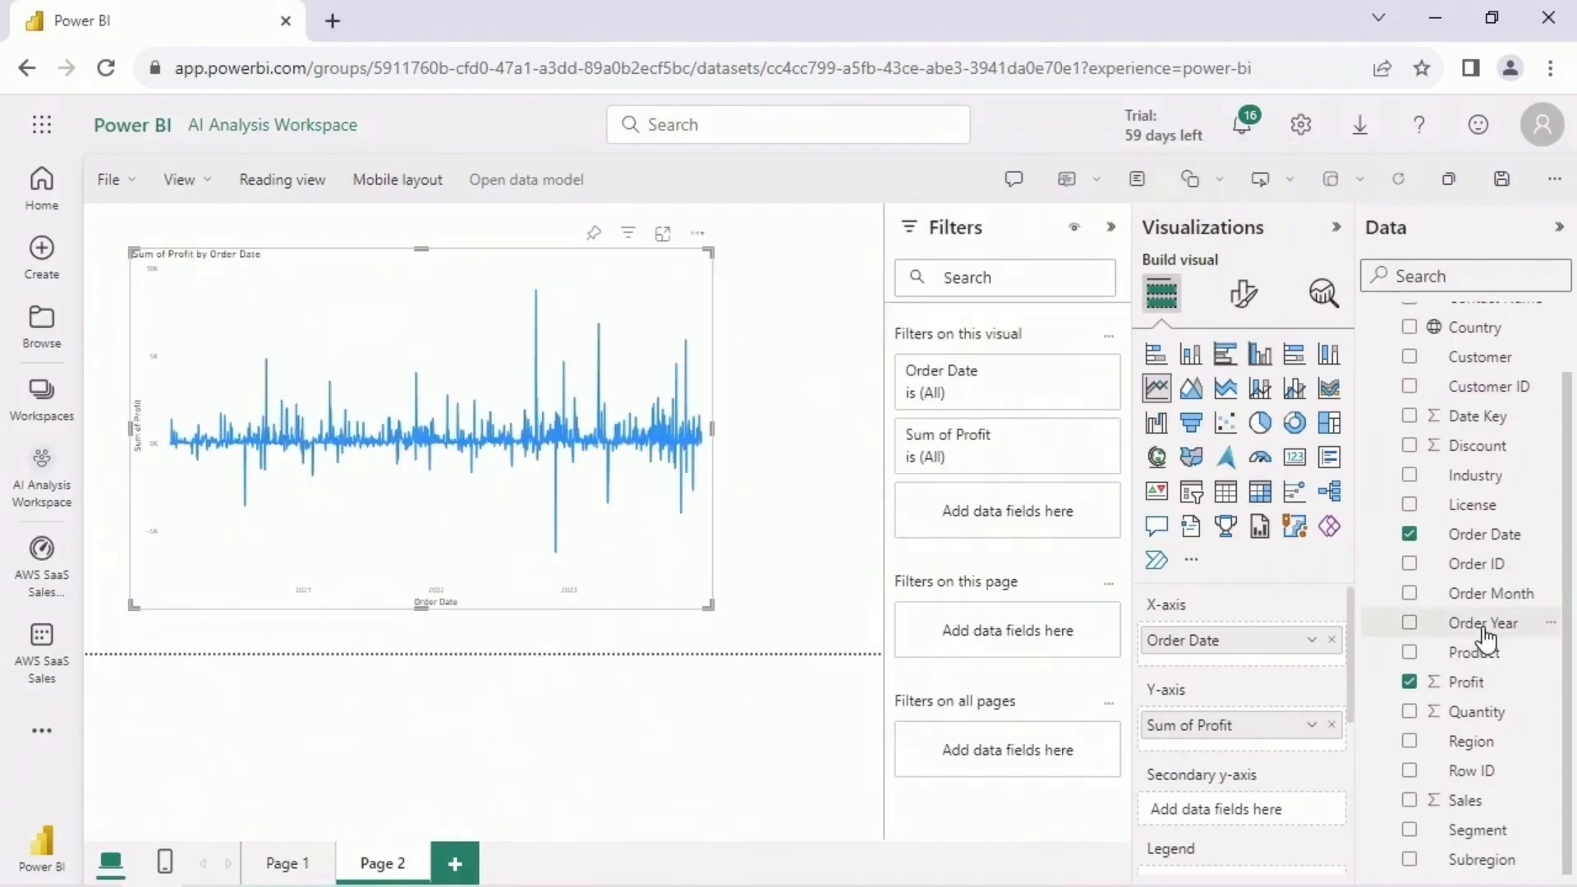
{"action": "left_click_drag", "start_coordinate": [1483, 624], "coordinate": [1043, 511]}
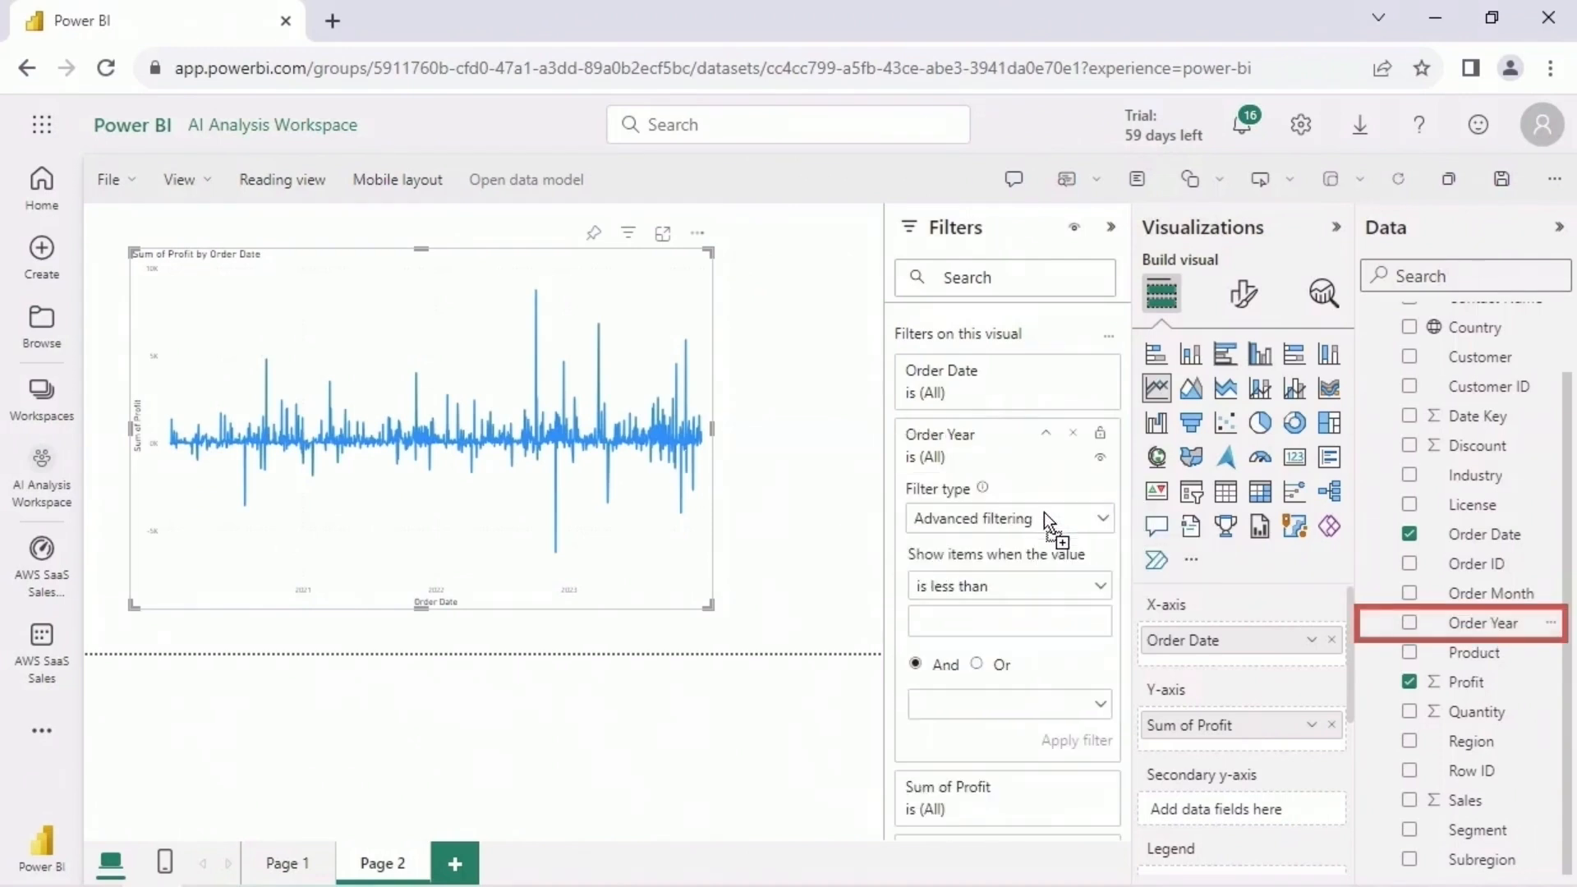
{"action": "left_click", "coordinate": [1043, 514]}
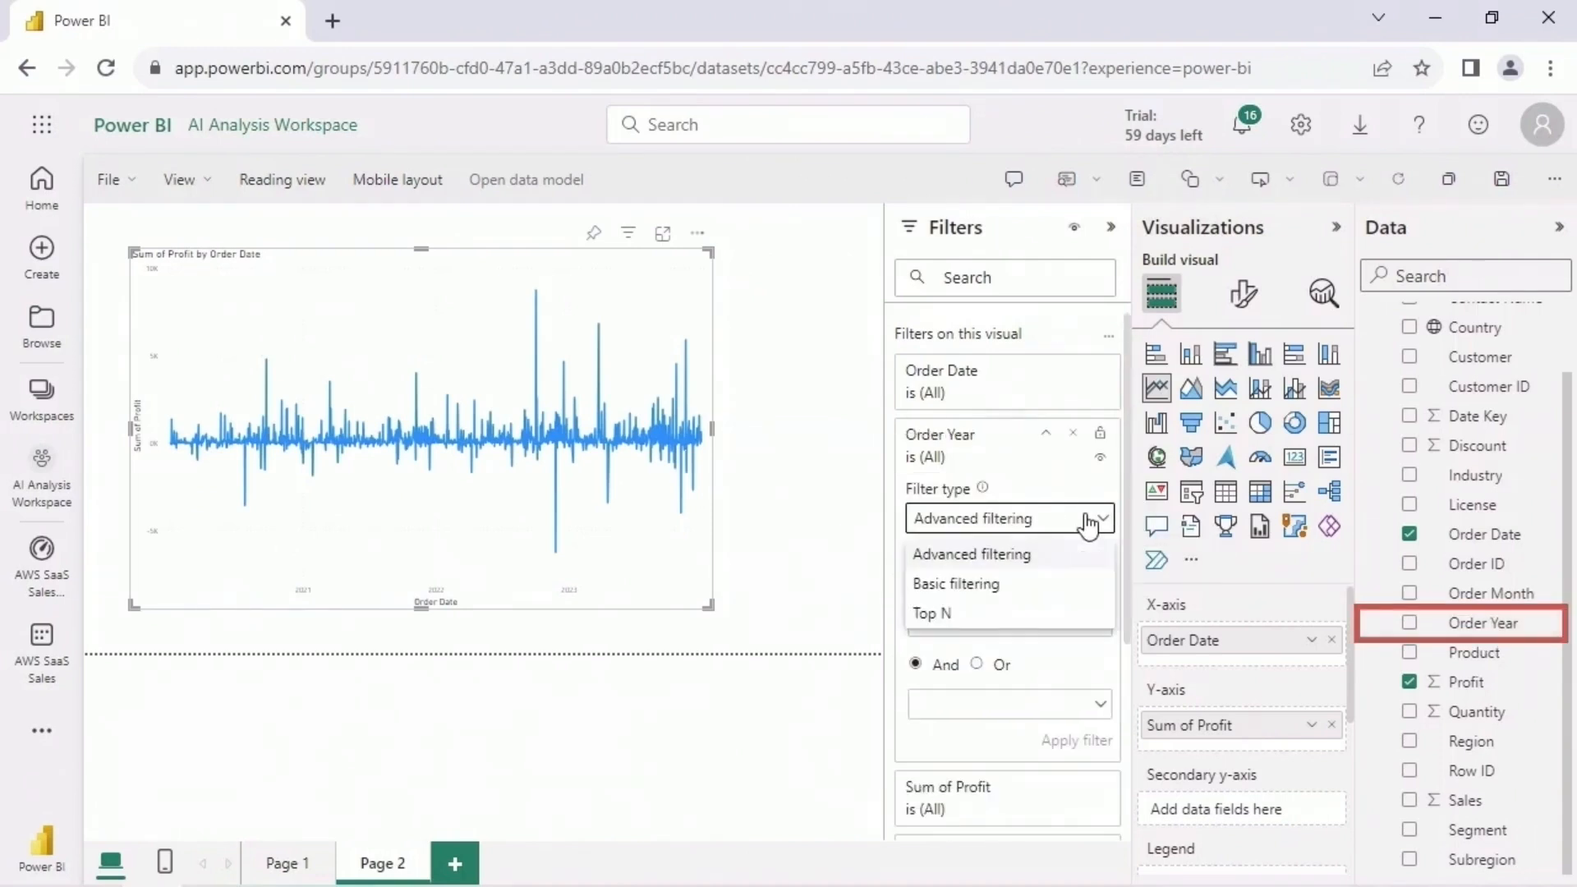
{"action": "left_click", "coordinate": [1026, 586]}
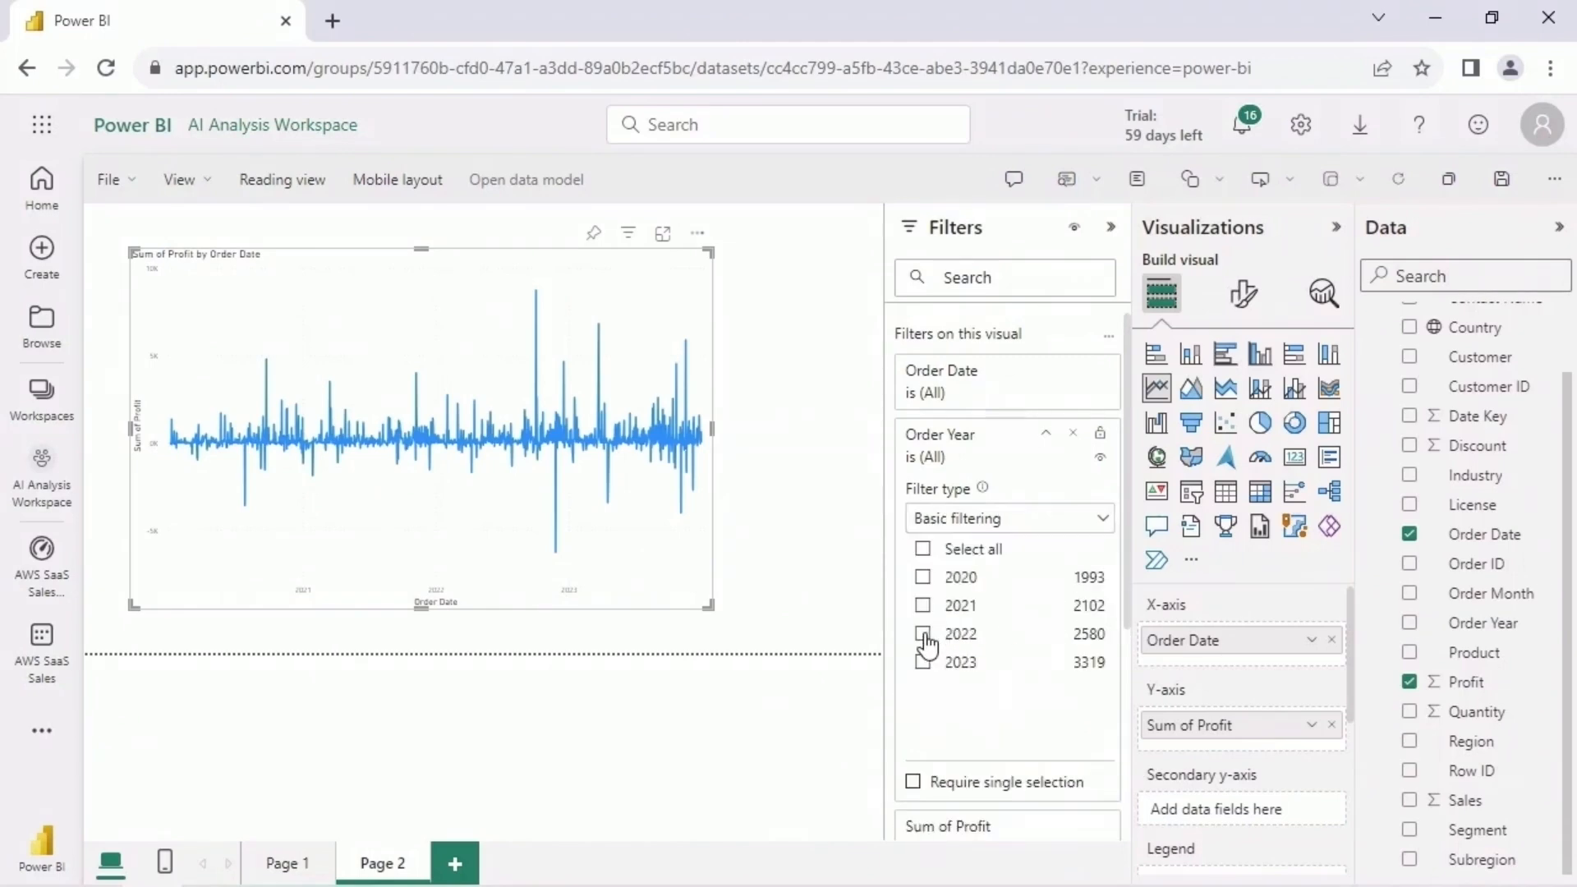
{"action": "left_click", "coordinate": [923, 634]}
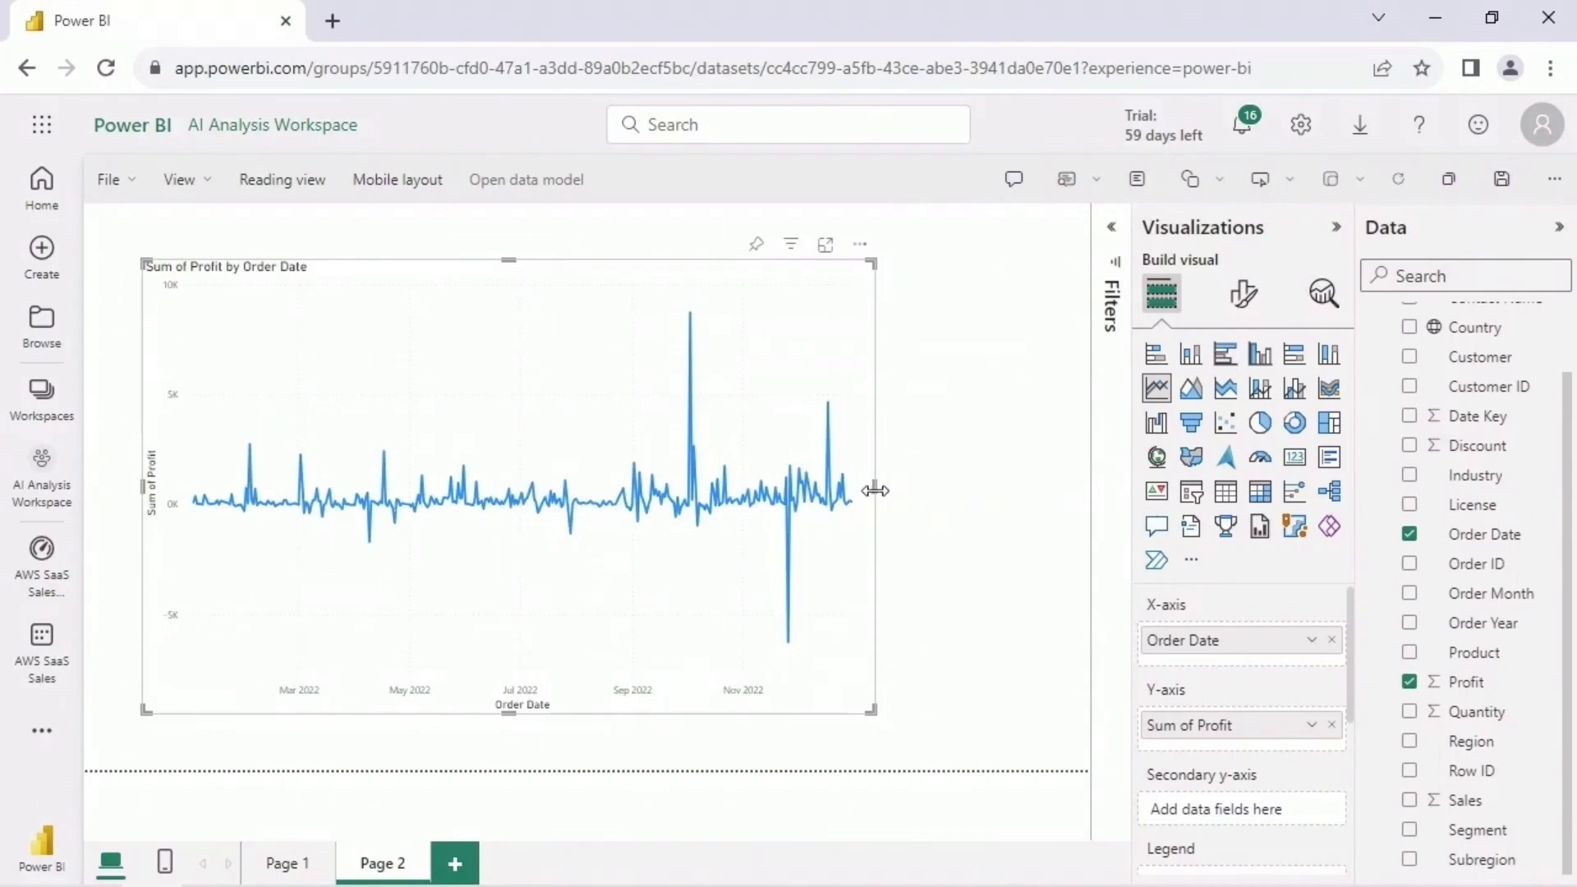
{"action": "left_click_drag", "start_coordinate": [875, 488], "coordinate": [1016, 485]}
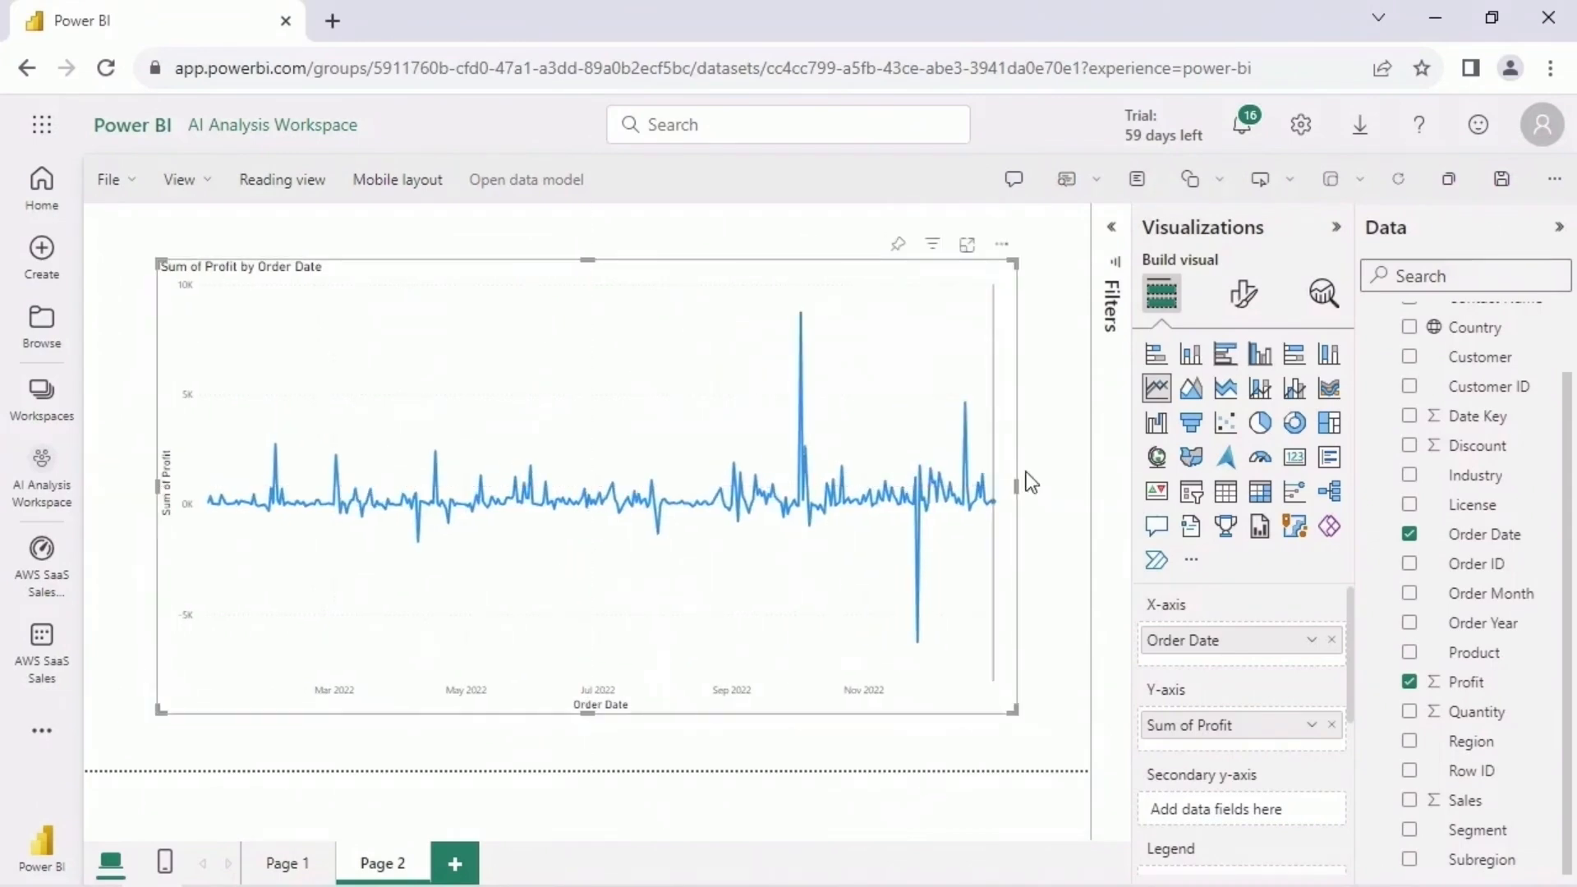
- Add a third report page with a page-filling line chart of Profit and Sales by Order Date
{"action": "left_click", "coordinate": [455, 863]}
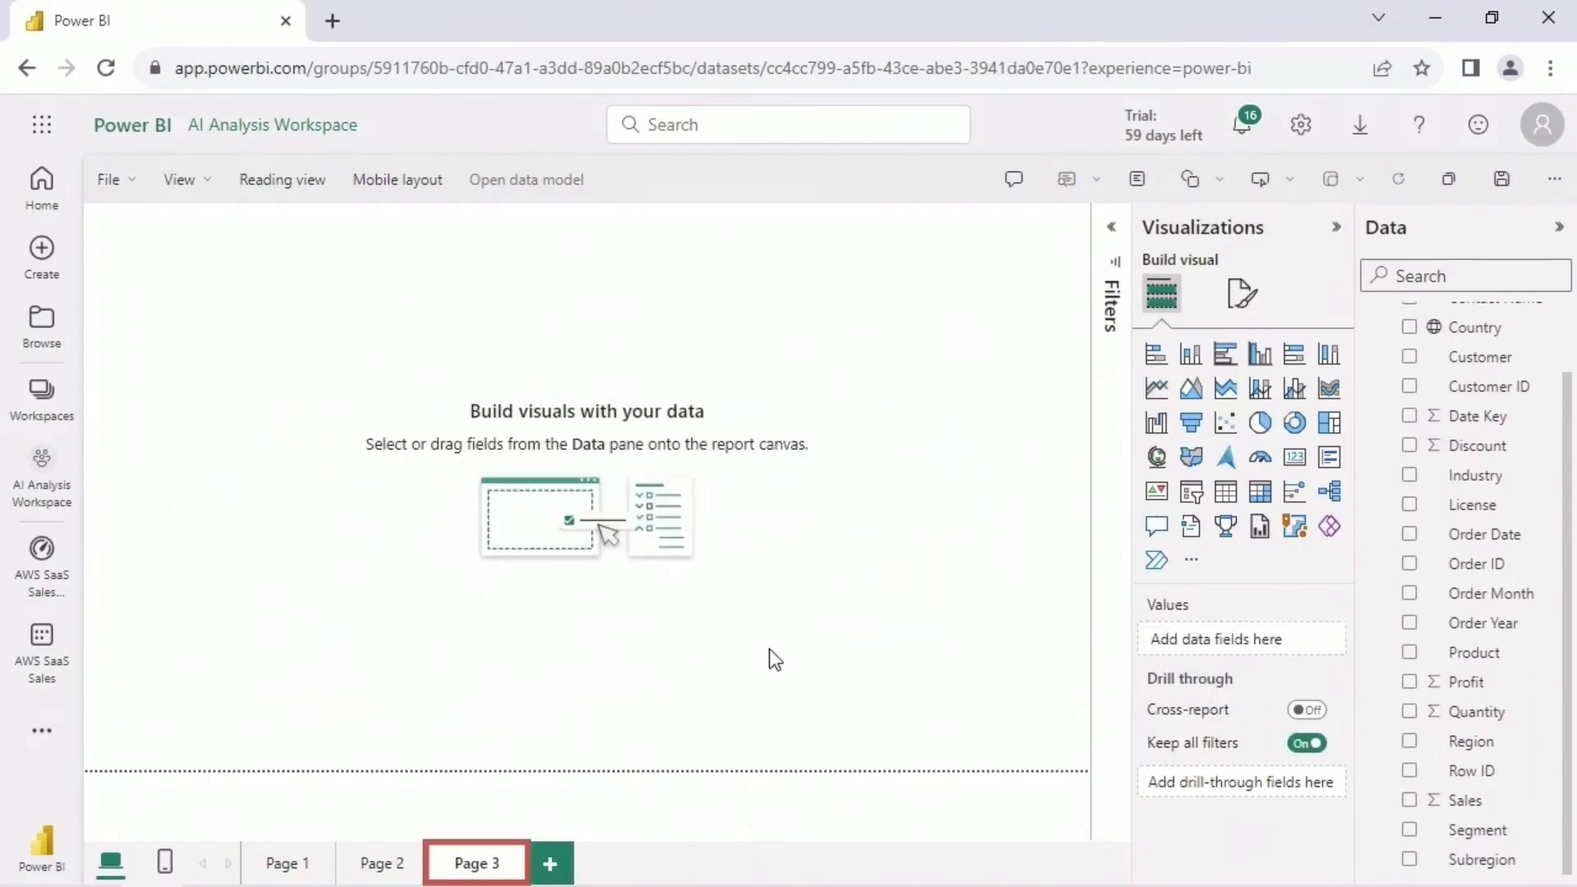
{"action": "left_click", "coordinate": [1157, 390]}
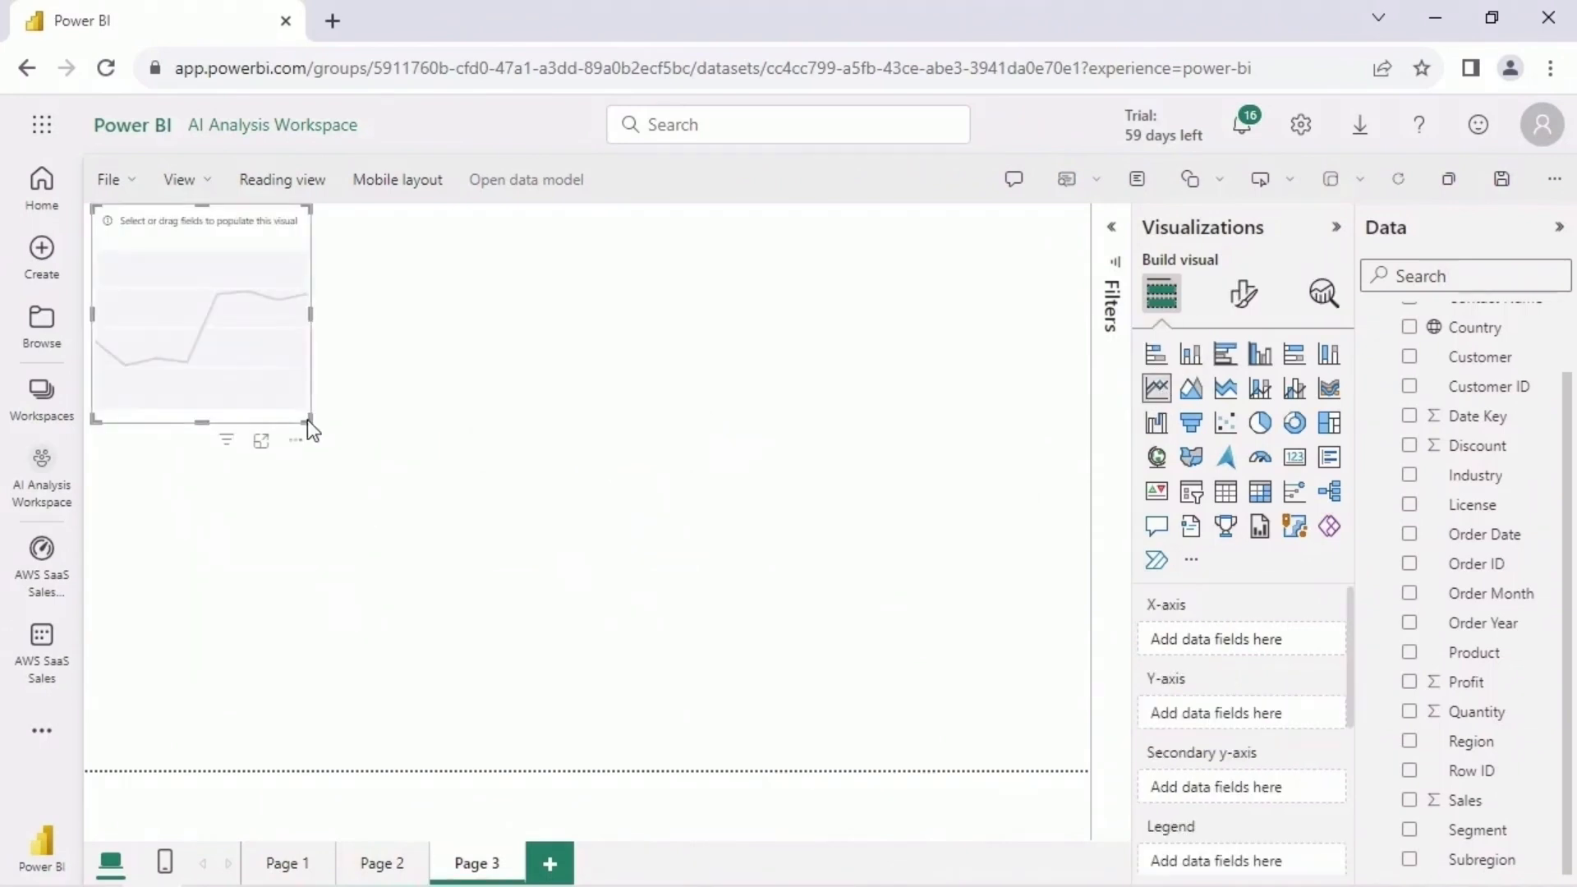
{"action": "left_click_drag", "start_coordinate": [309, 429], "coordinate": [1051, 759]}
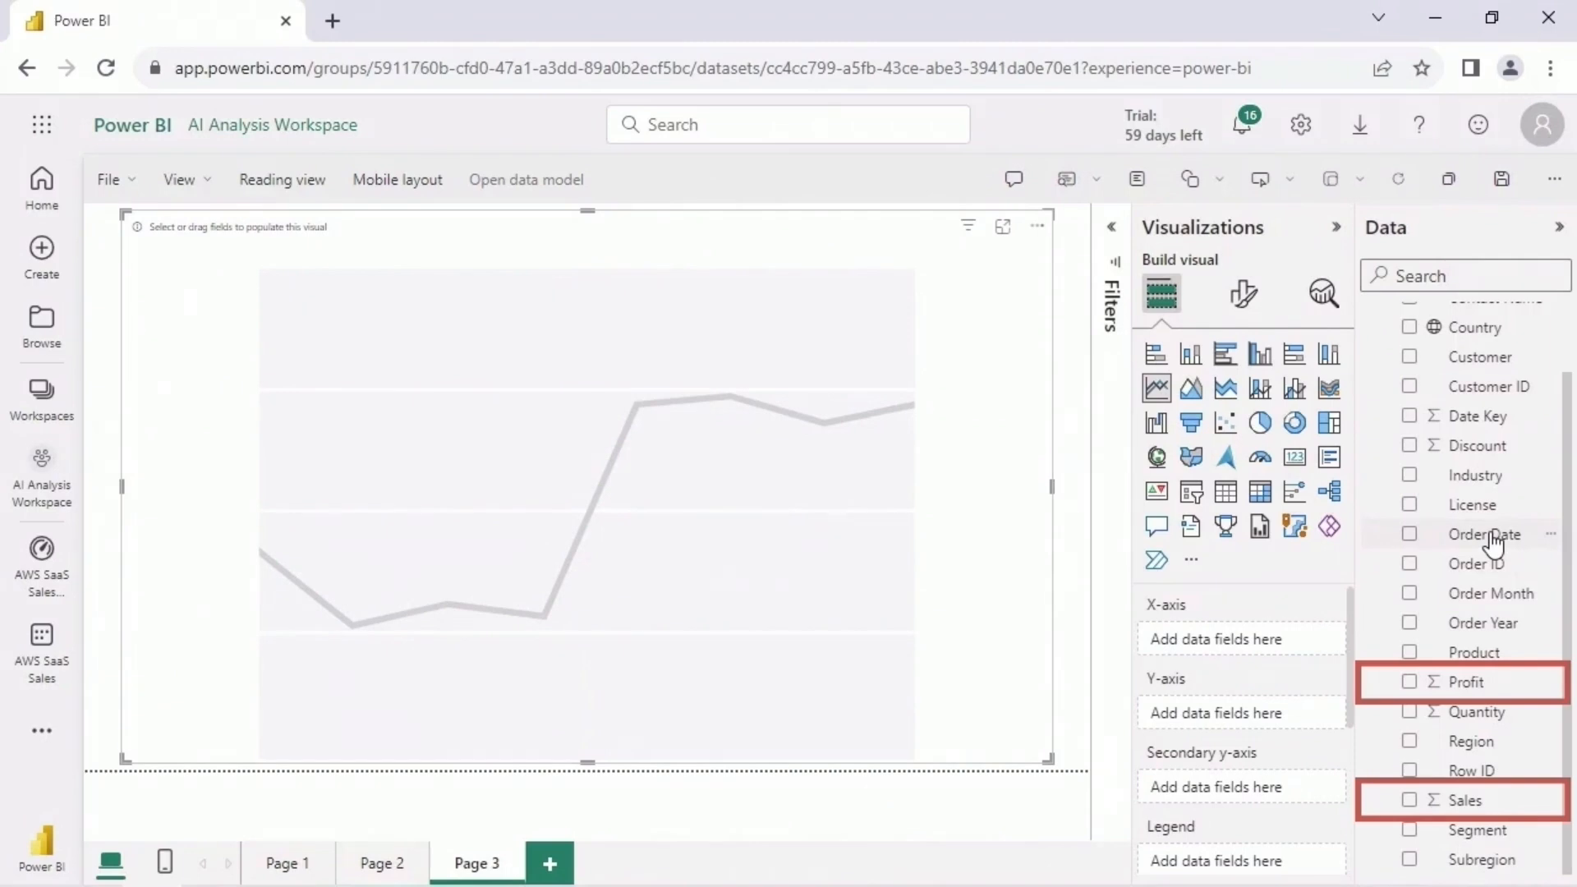
{"action": "left_click_drag", "start_coordinate": [1492, 542], "coordinate": [1281, 640]}
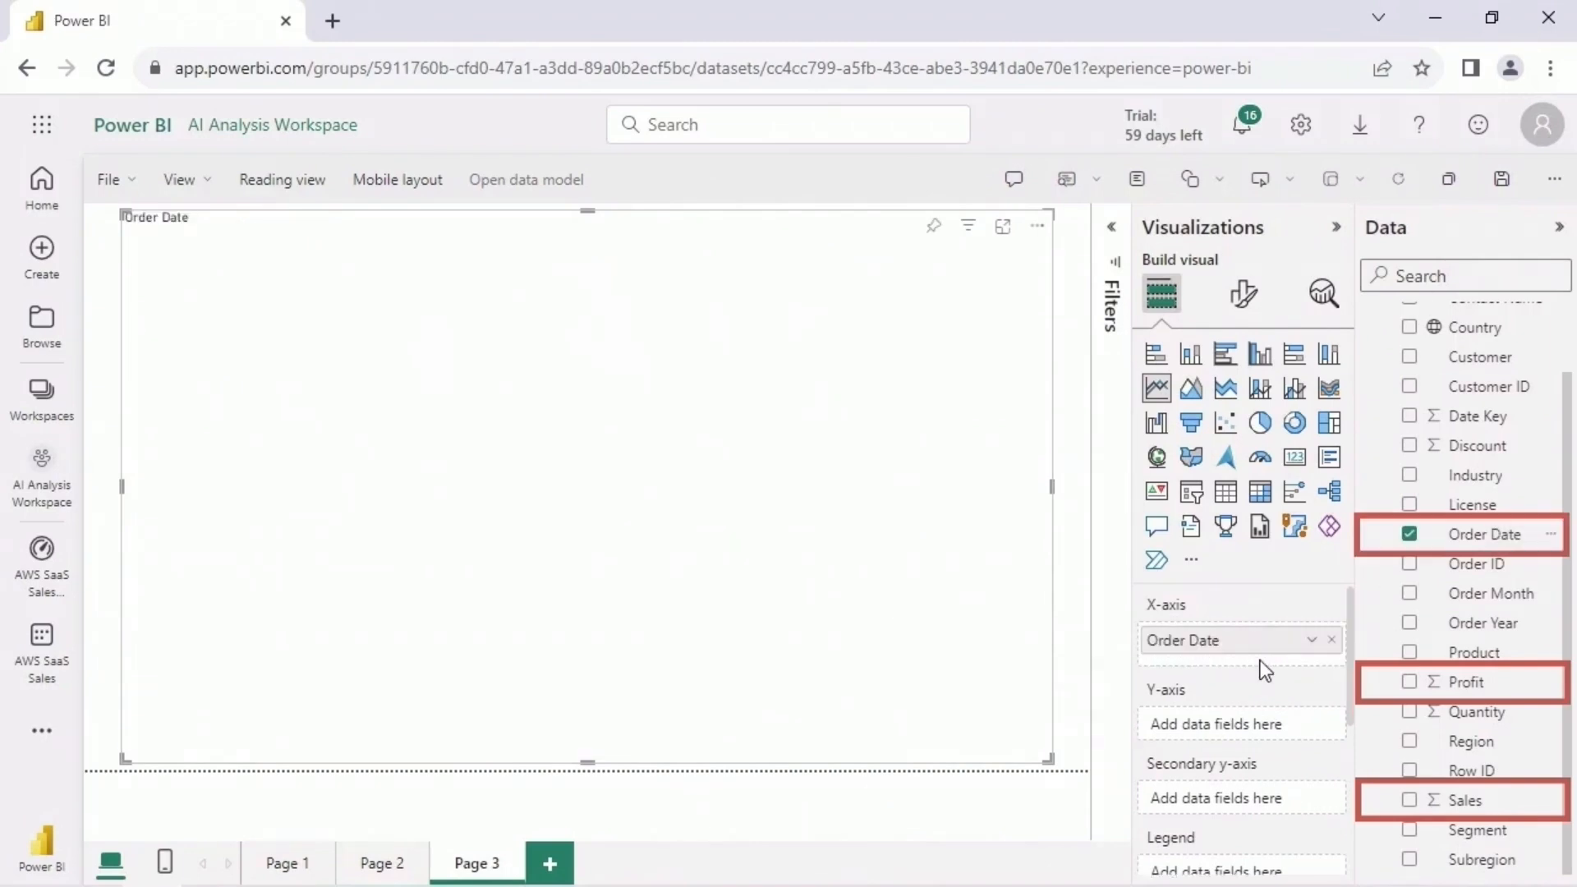
{"action": "left_click_drag", "start_coordinate": [1465, 681], "coordinate": [1269, 722]}
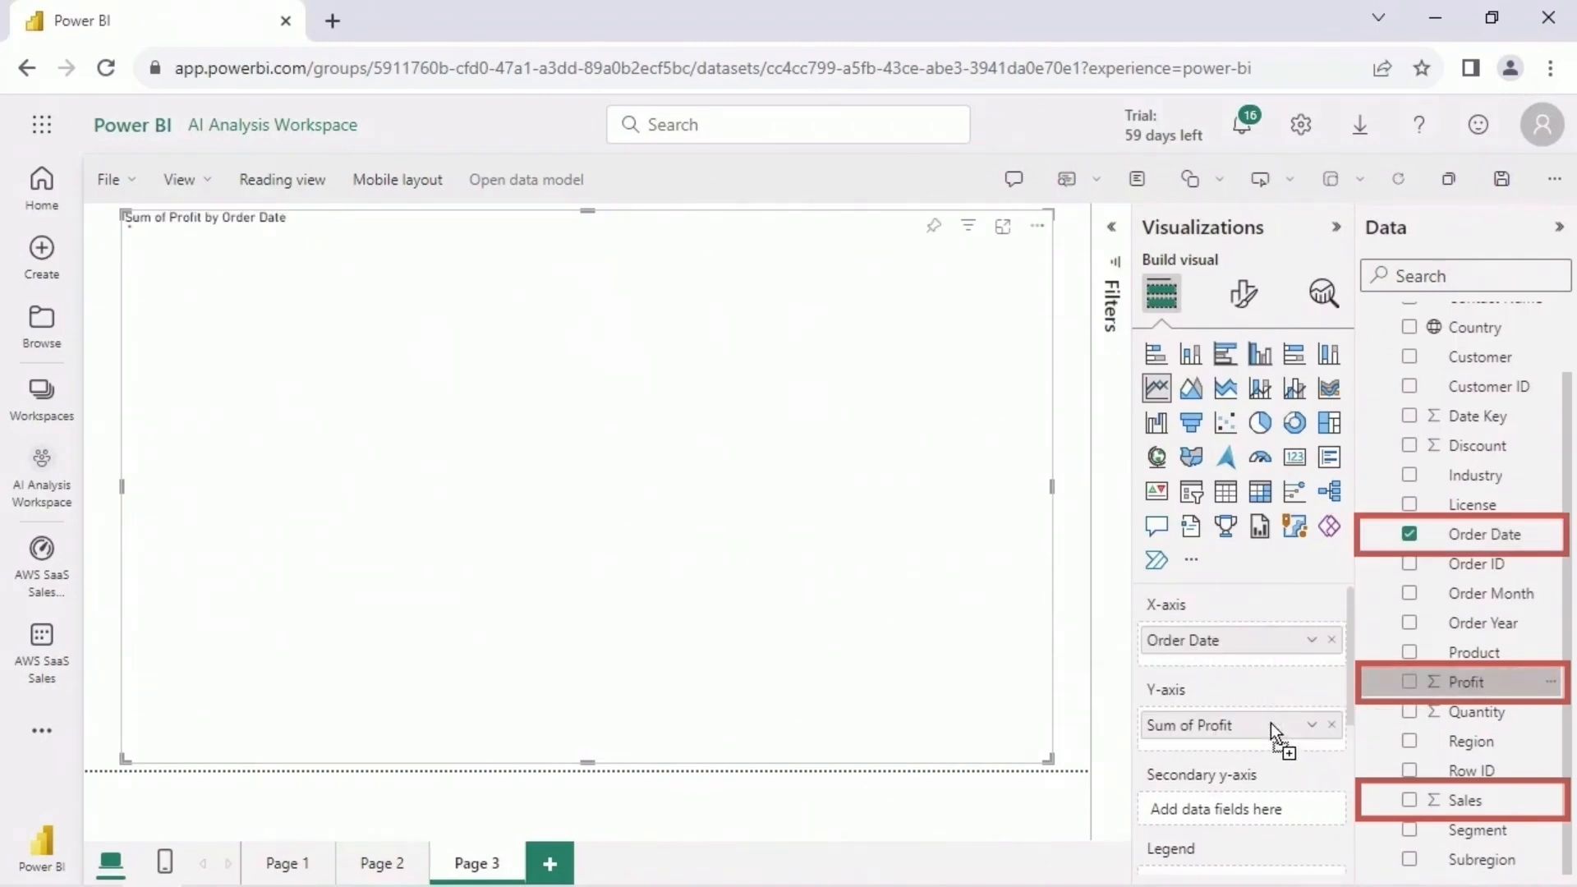
{"action": "left_click_drag", "start_coordinate": [1501, 809], "coordinate": [1274, 735]}
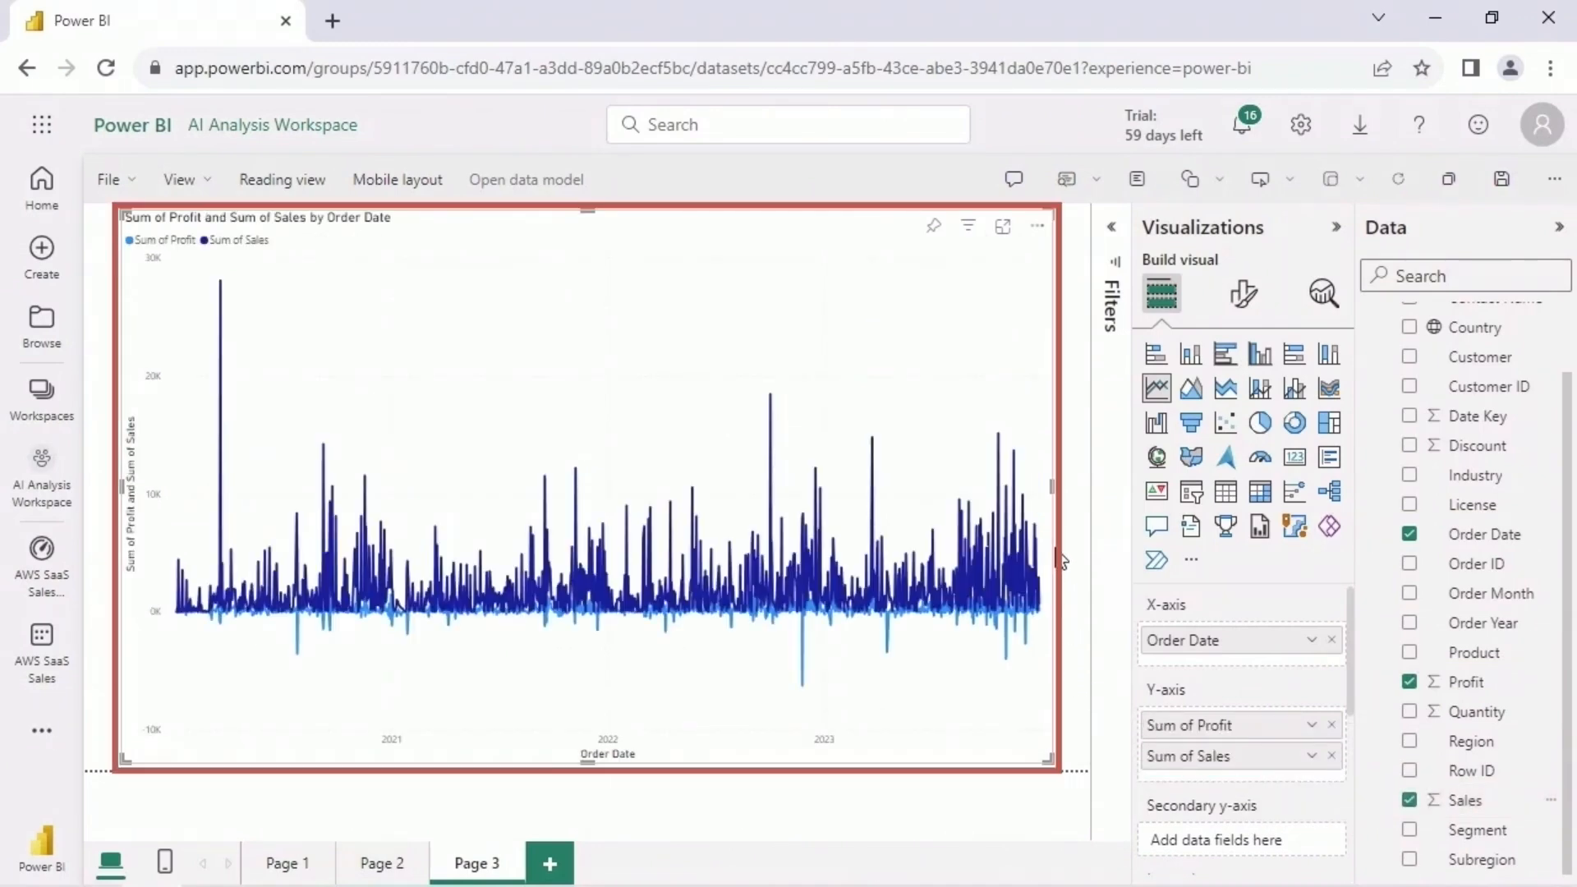
- Set the line chart's Order Date filter to advanced filtering with the condition "is on or after"
{"action": "left_click", "coordinate": [1112, 239]}
{"action": "left_click", "coordinate": [1072, 370]}
{"action": "left_click", "coordinate": [1084, 460]}
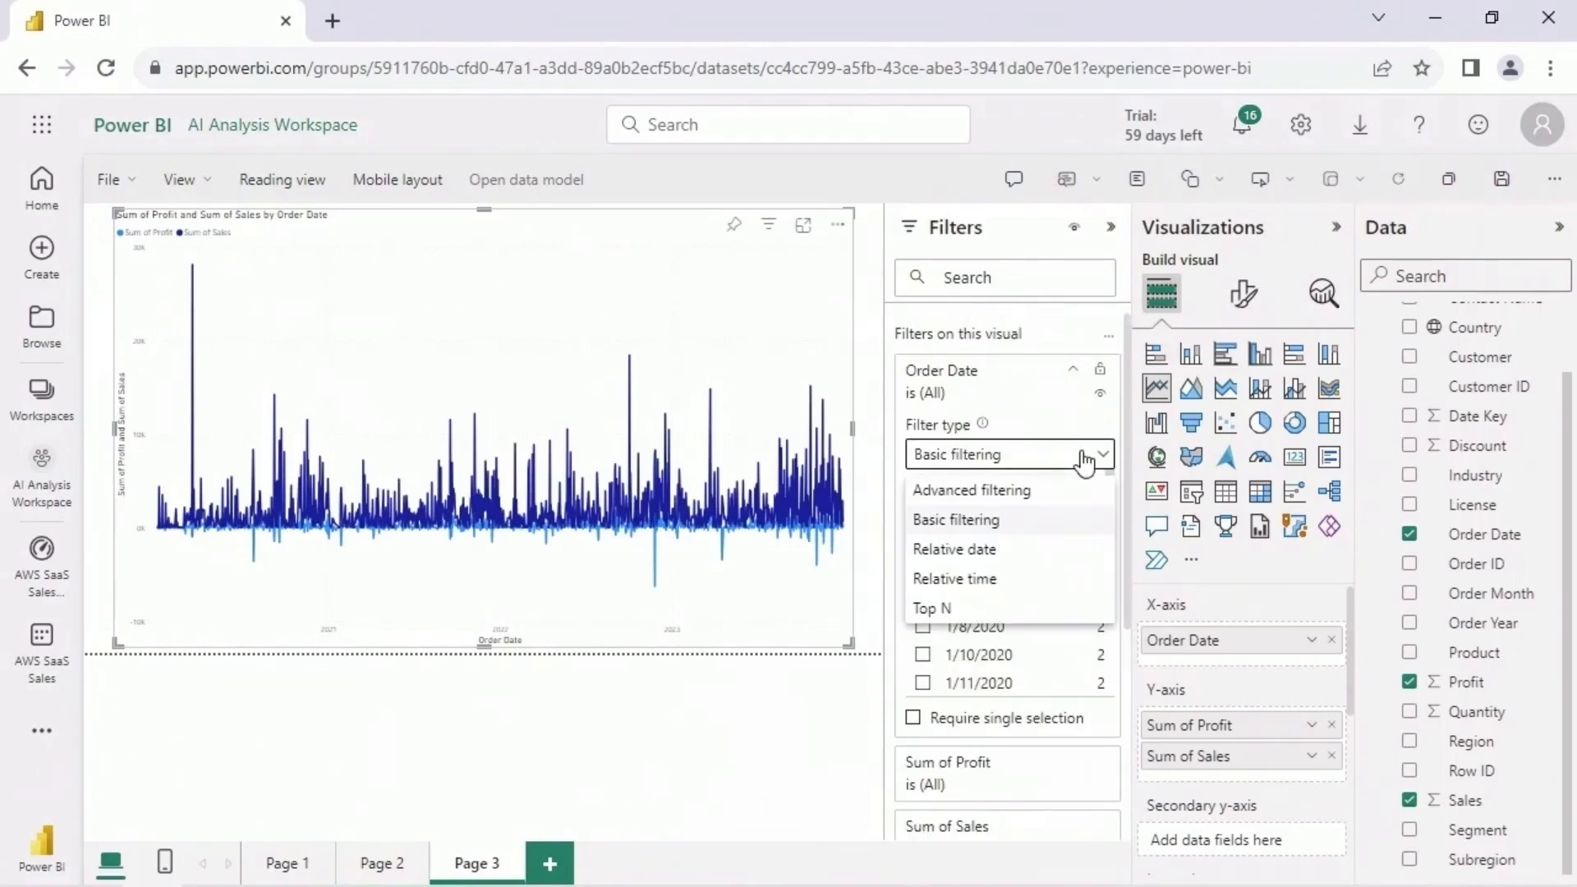
{"action": "left_click", "coordinate": [1055, 492]}
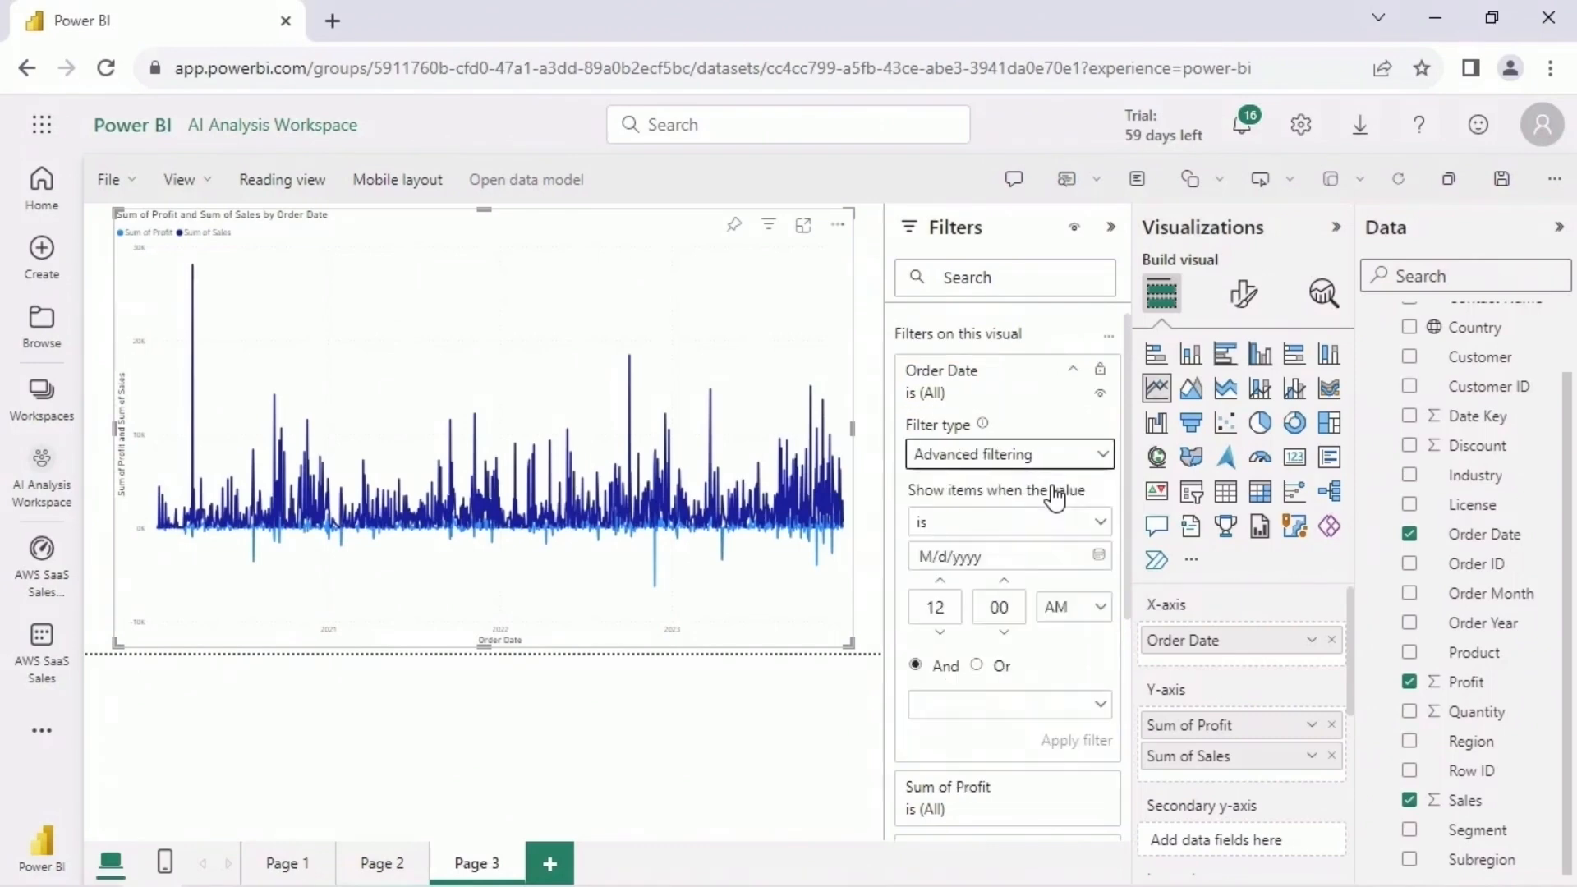
{"action": "left_click", "coordinate": [1096, 522]}
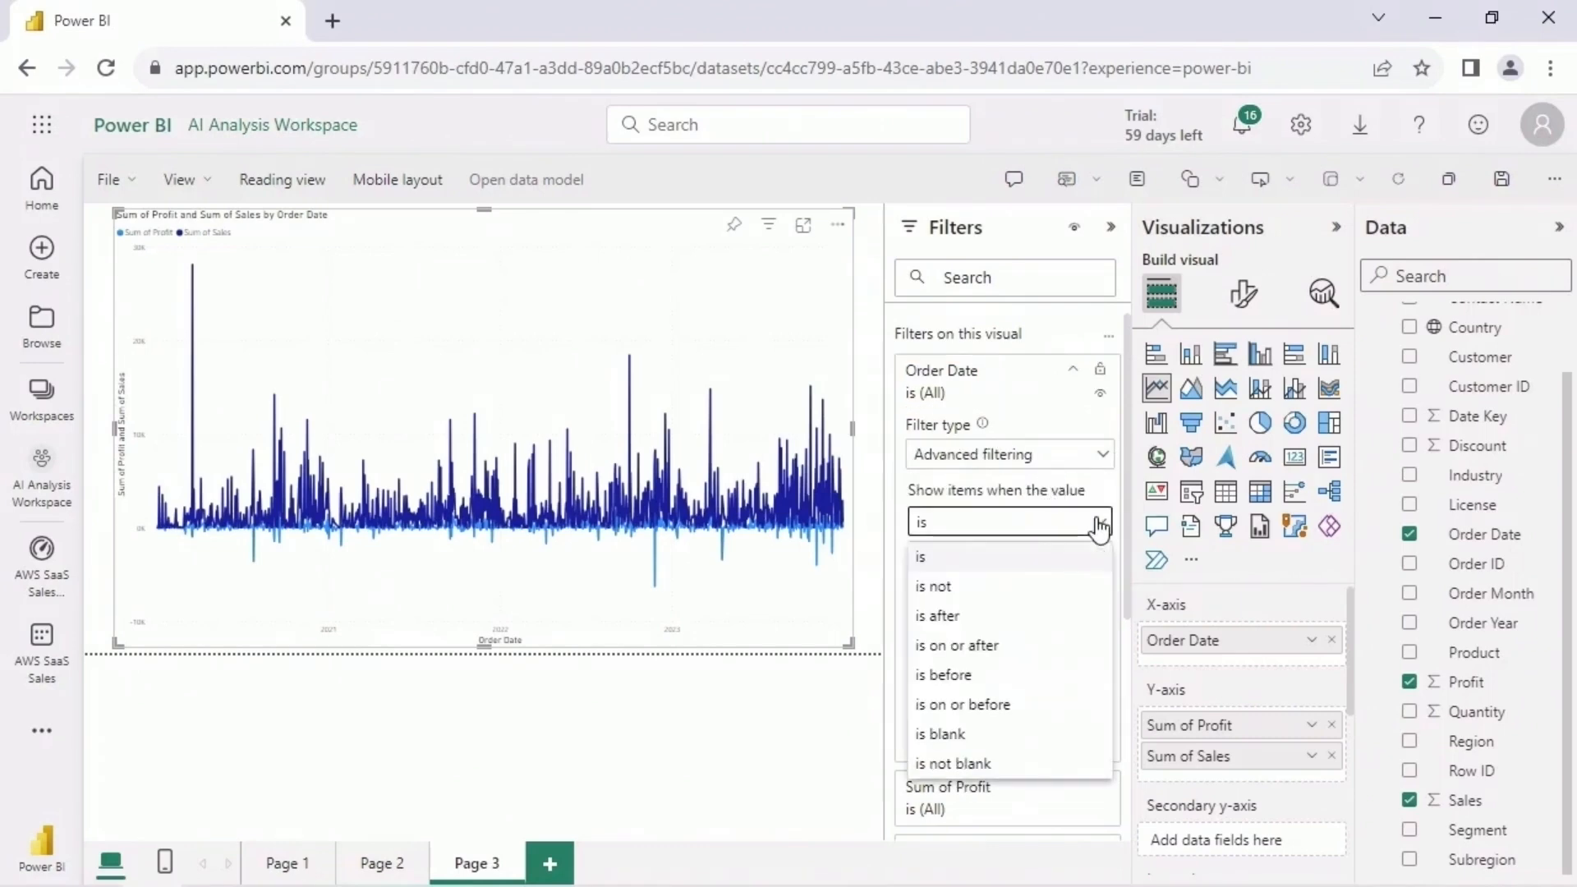
{"action": "left_click", "coordinate": [998, 646]}
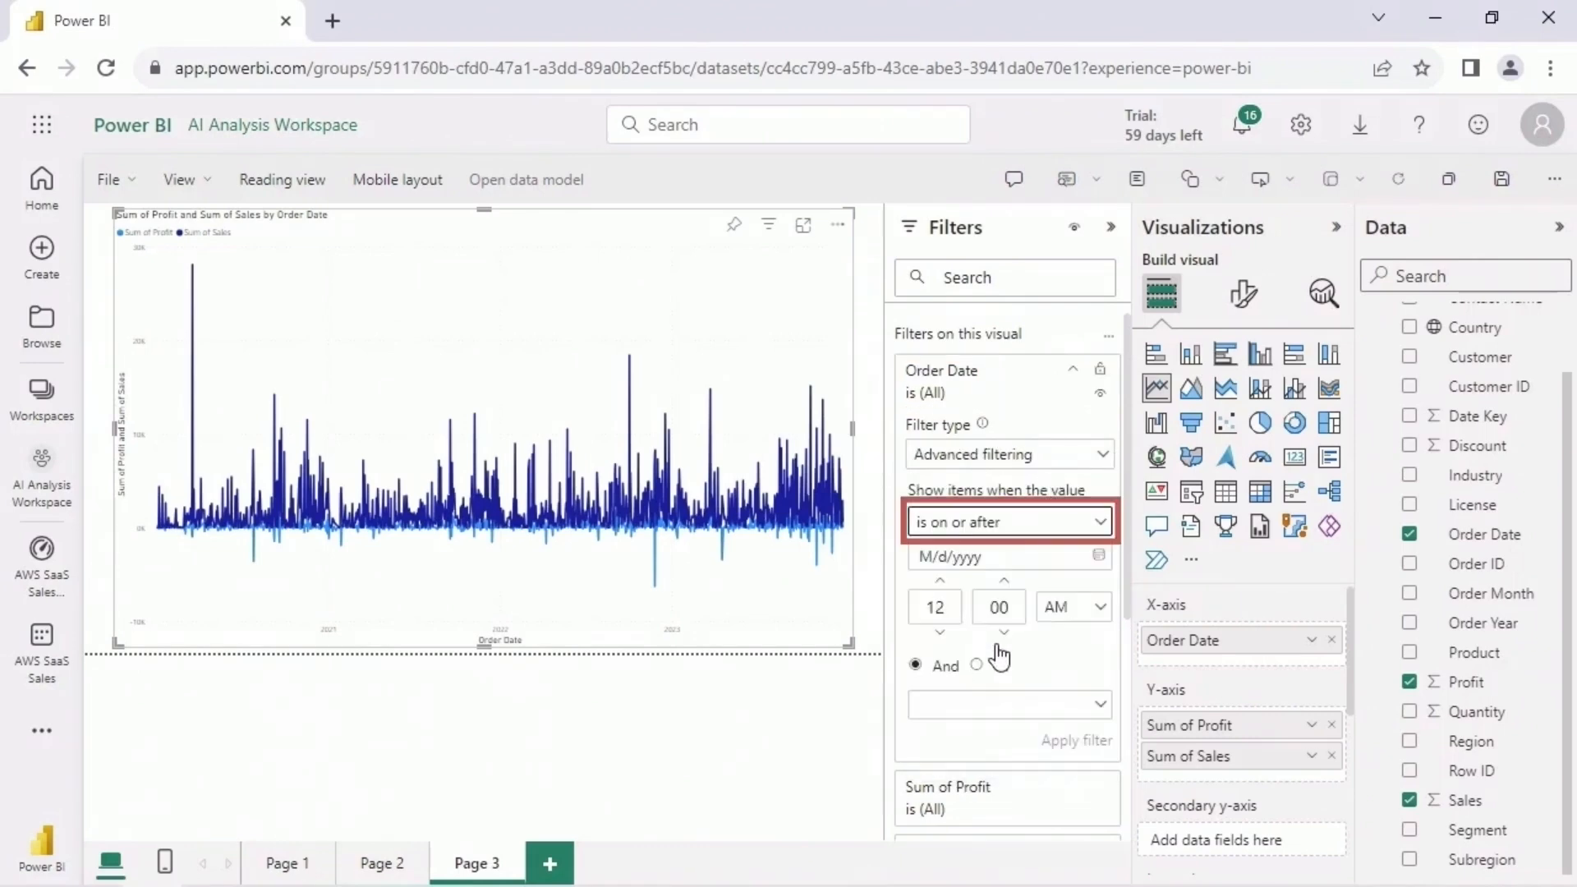
- Set the Order Date filter's date to 6/1/2022, apply the filter and collapse the filter settings
{"action": "left_click", "coordinate": [1099, 558]}
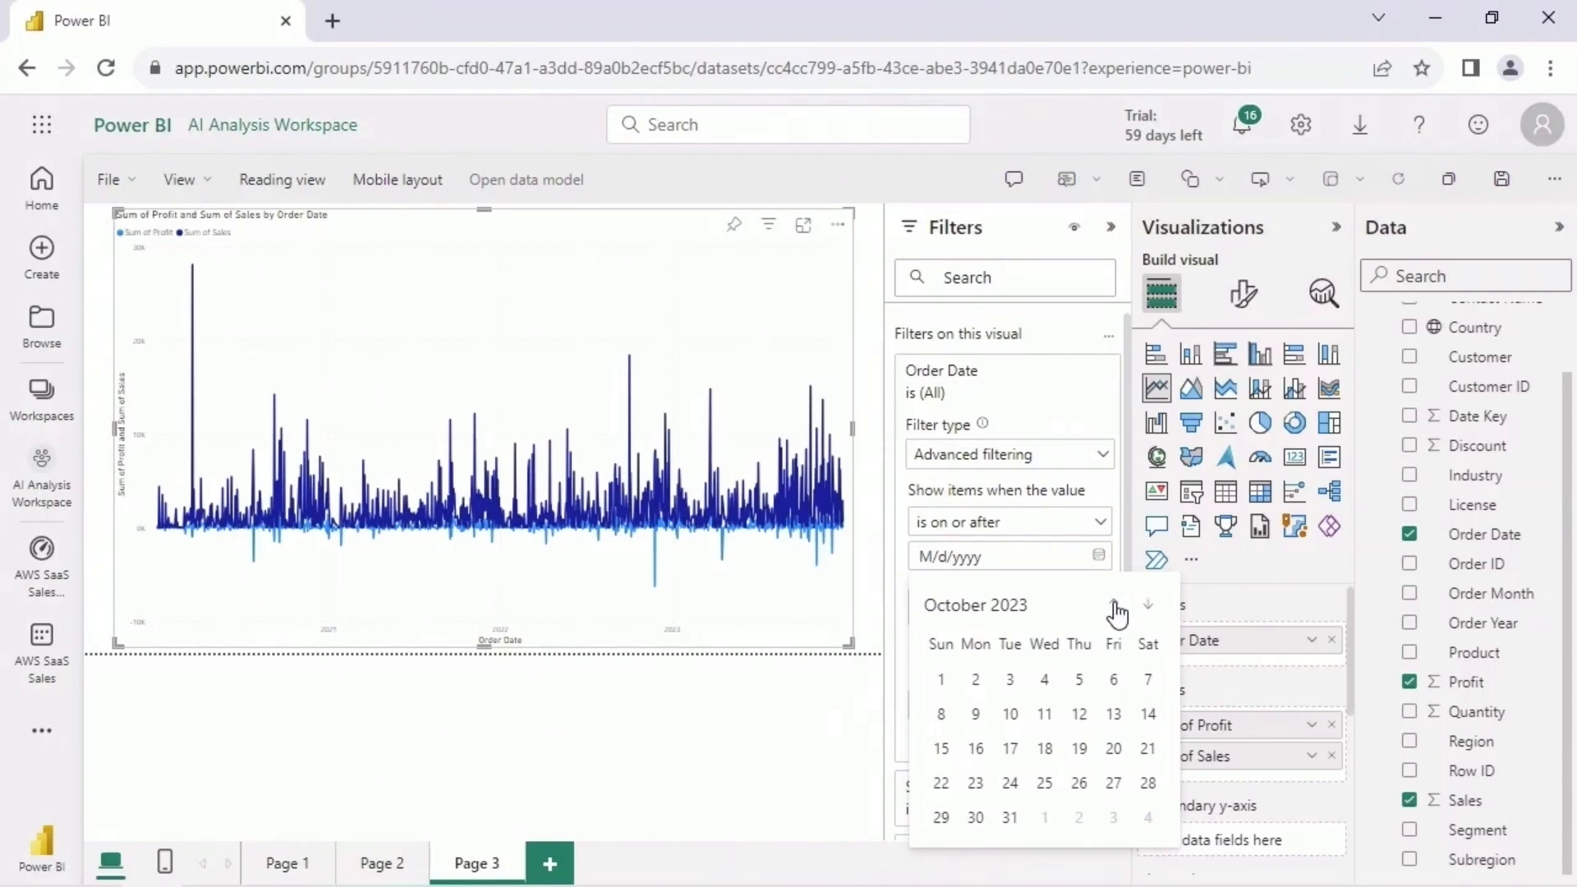
{"action": "left_click", "coordinate": [1114, 608]}
{"action": "left_click", "coordinate": [1114, 608]}
{"action": "left_click", "coordinate": [1114, 608]}
{"action": "left_click", "coordinate": [1114, 607]}
{"action": "left_click", "coordinate": [1114, 608]}
{"action": "left_click", "coordinate": [1114, 607]}
{"action": "left_click", "coordinate": [1114, 607]}
{"action": "left_click", "coordinate": [1114, 608]}
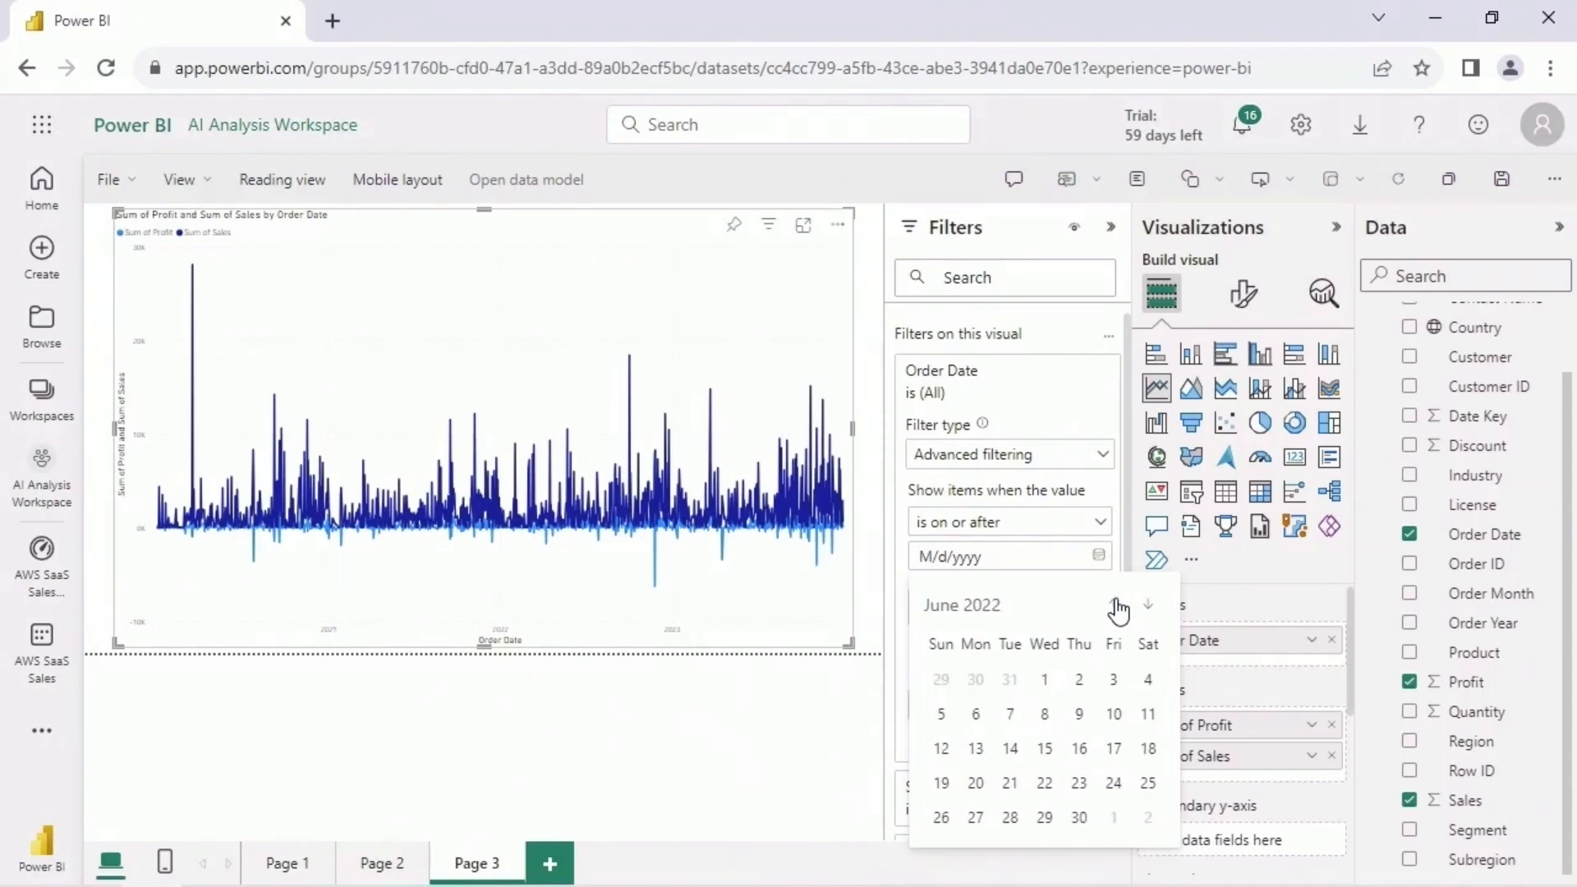
{"action": "left_click", "coordinate": [1044, 681]}
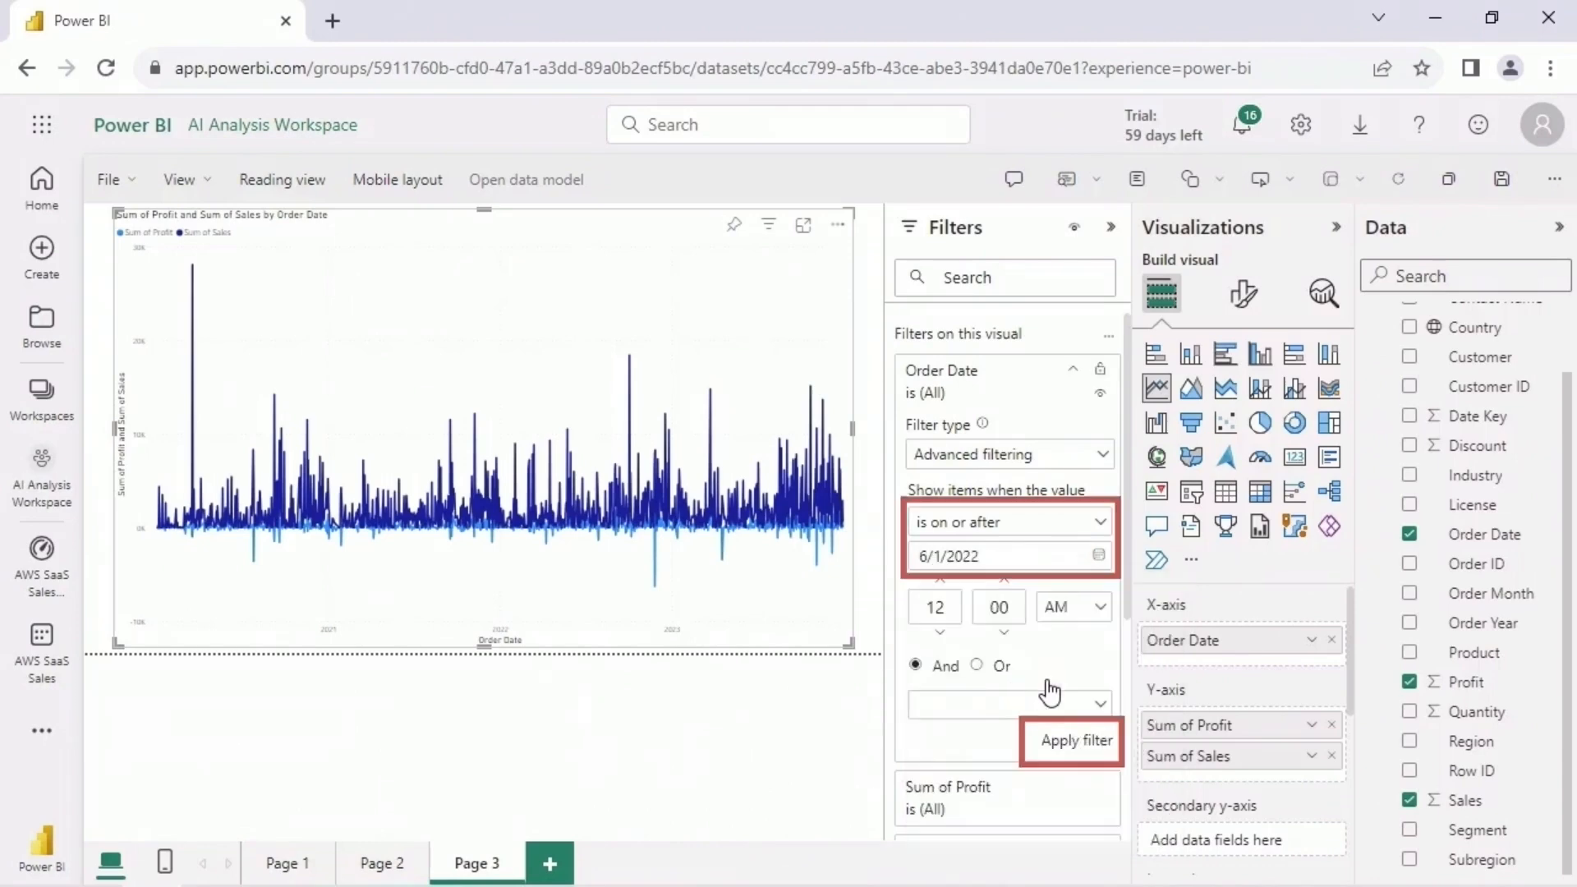
{"action": "left_click", "coordinate": [1100, 742]}
{"action": "left_click", "coordinate": [1110, 227]}
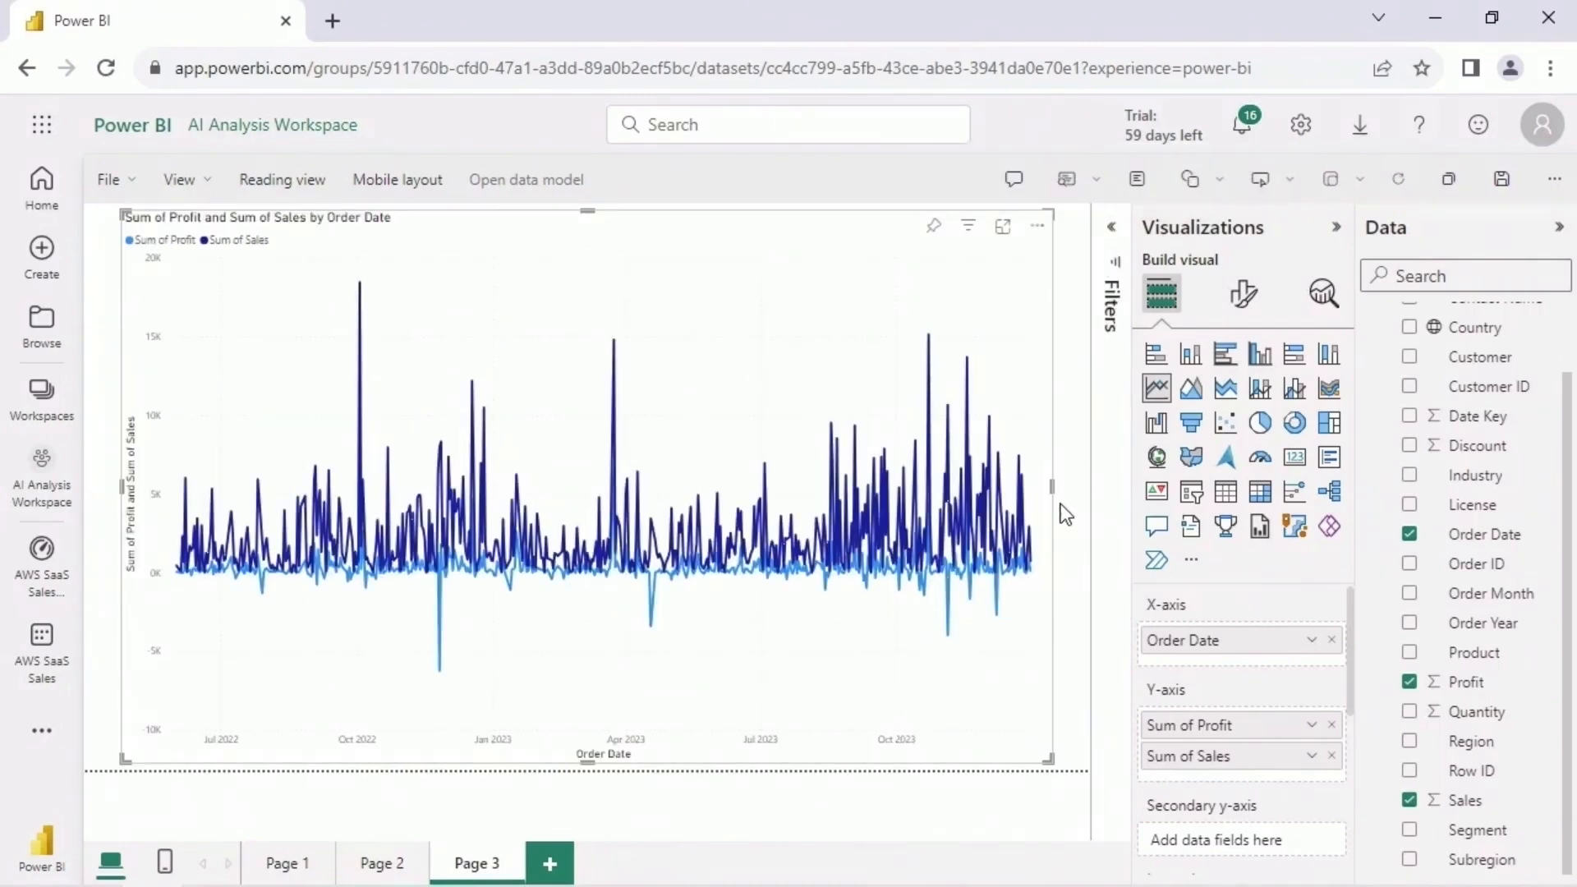
- Add a fourth report page with a page-filling scatter chart: Customer ID as values, Sales on the X axis, Profit on the Y axis
{"action": "left_click", "coordinate": [550, 864]}
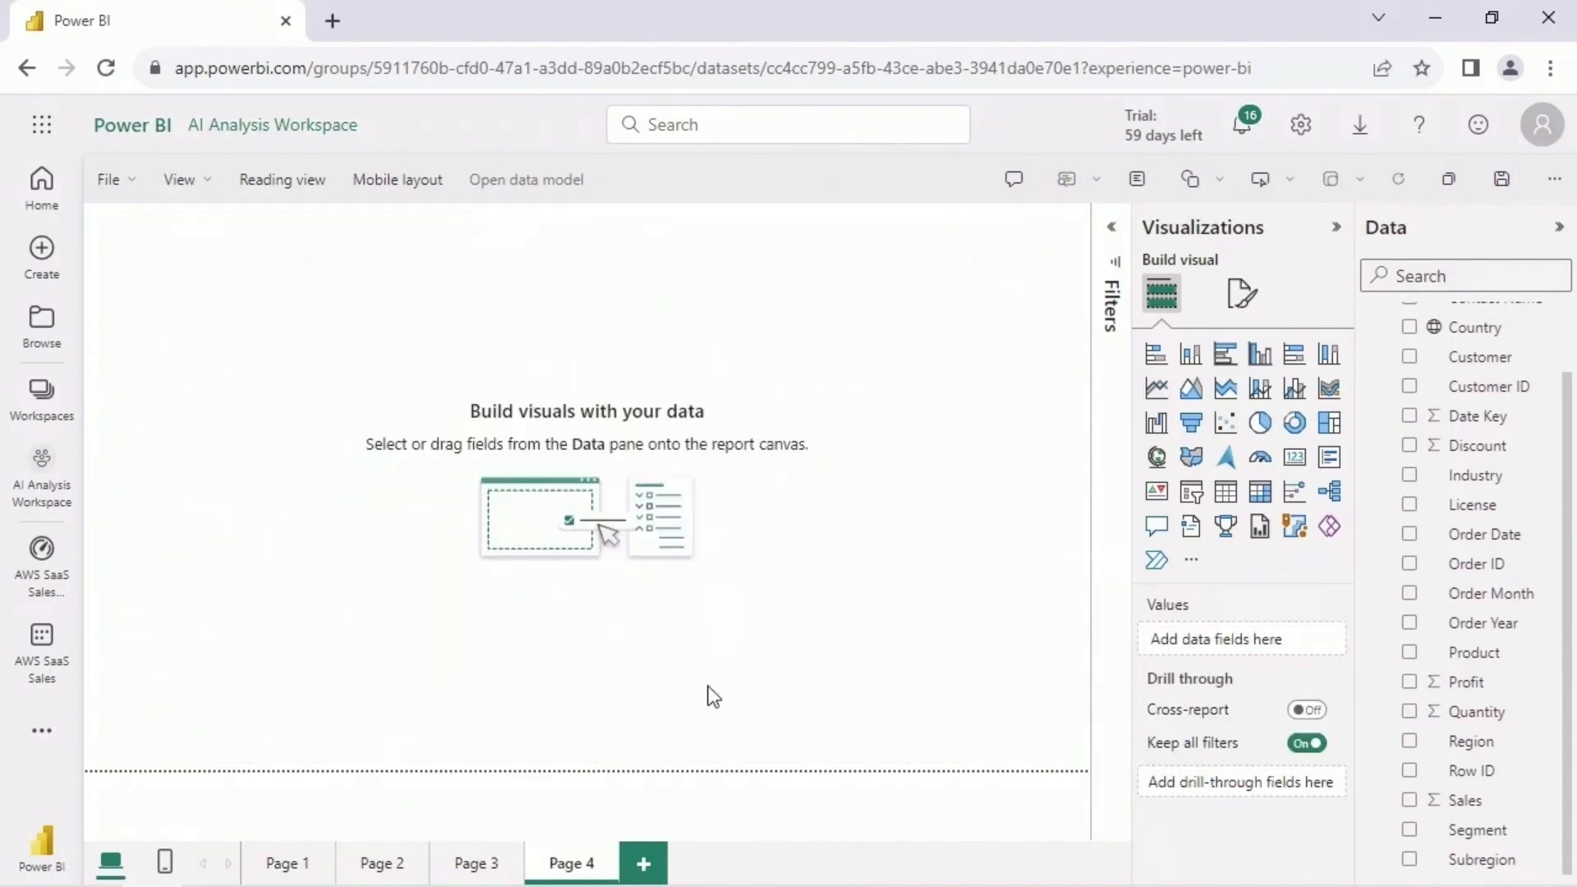
{"action": "left_click", "coordinate": [1226, 427]}
{"action": "left_click_drag", "start_coordinate": [691, 608], "coordinate": [1059, 754]}
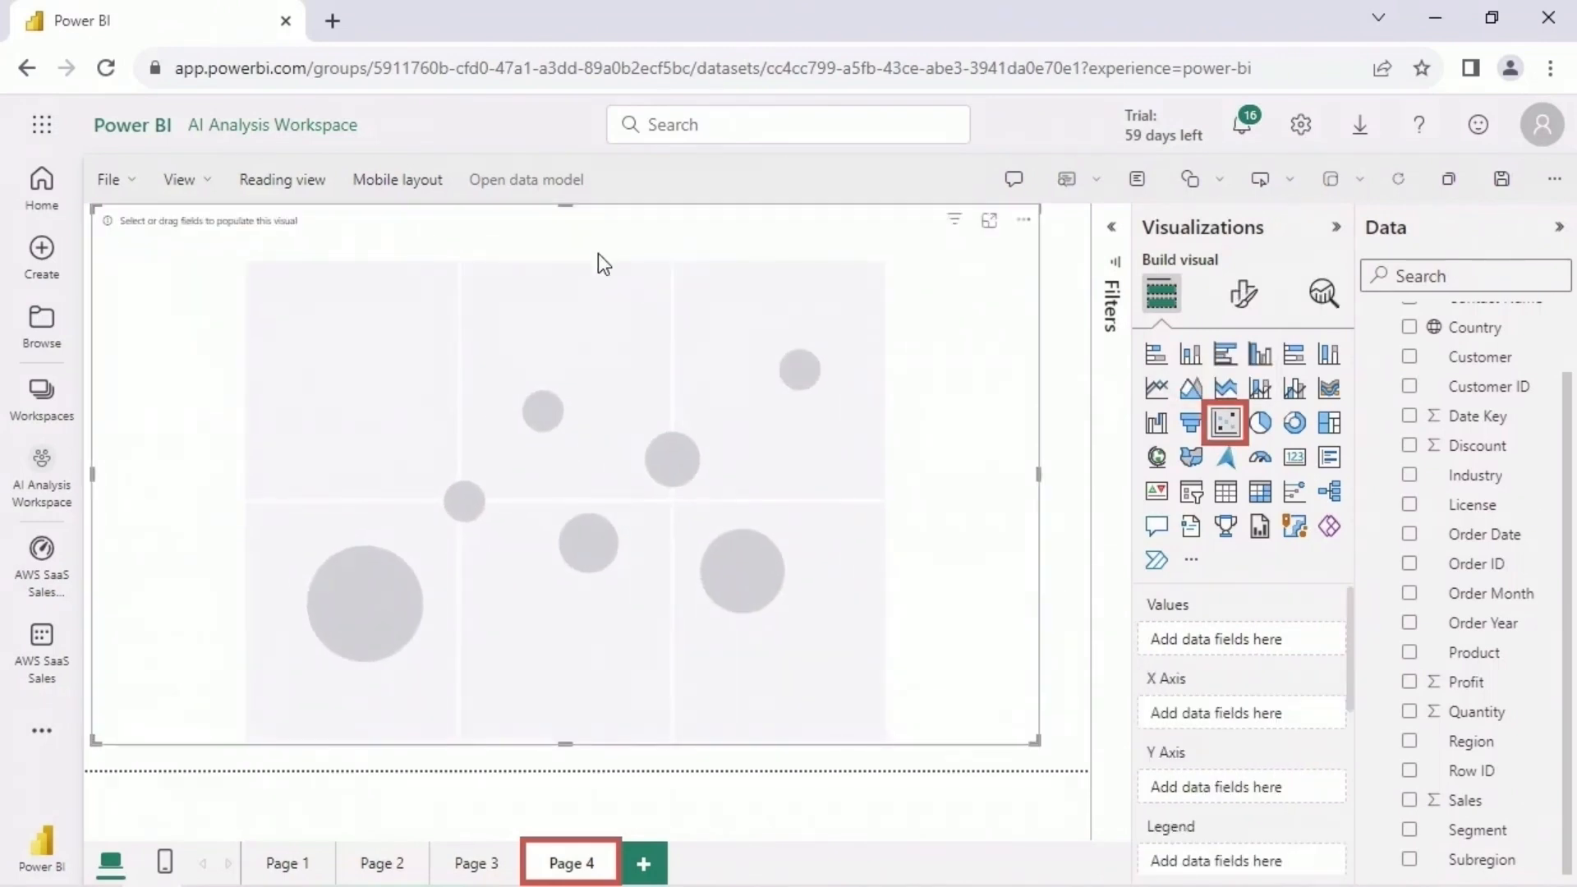
{"action": "left_click_drag", "start_coordinate": [1445, 386], "coordinate": [1271, 643]}
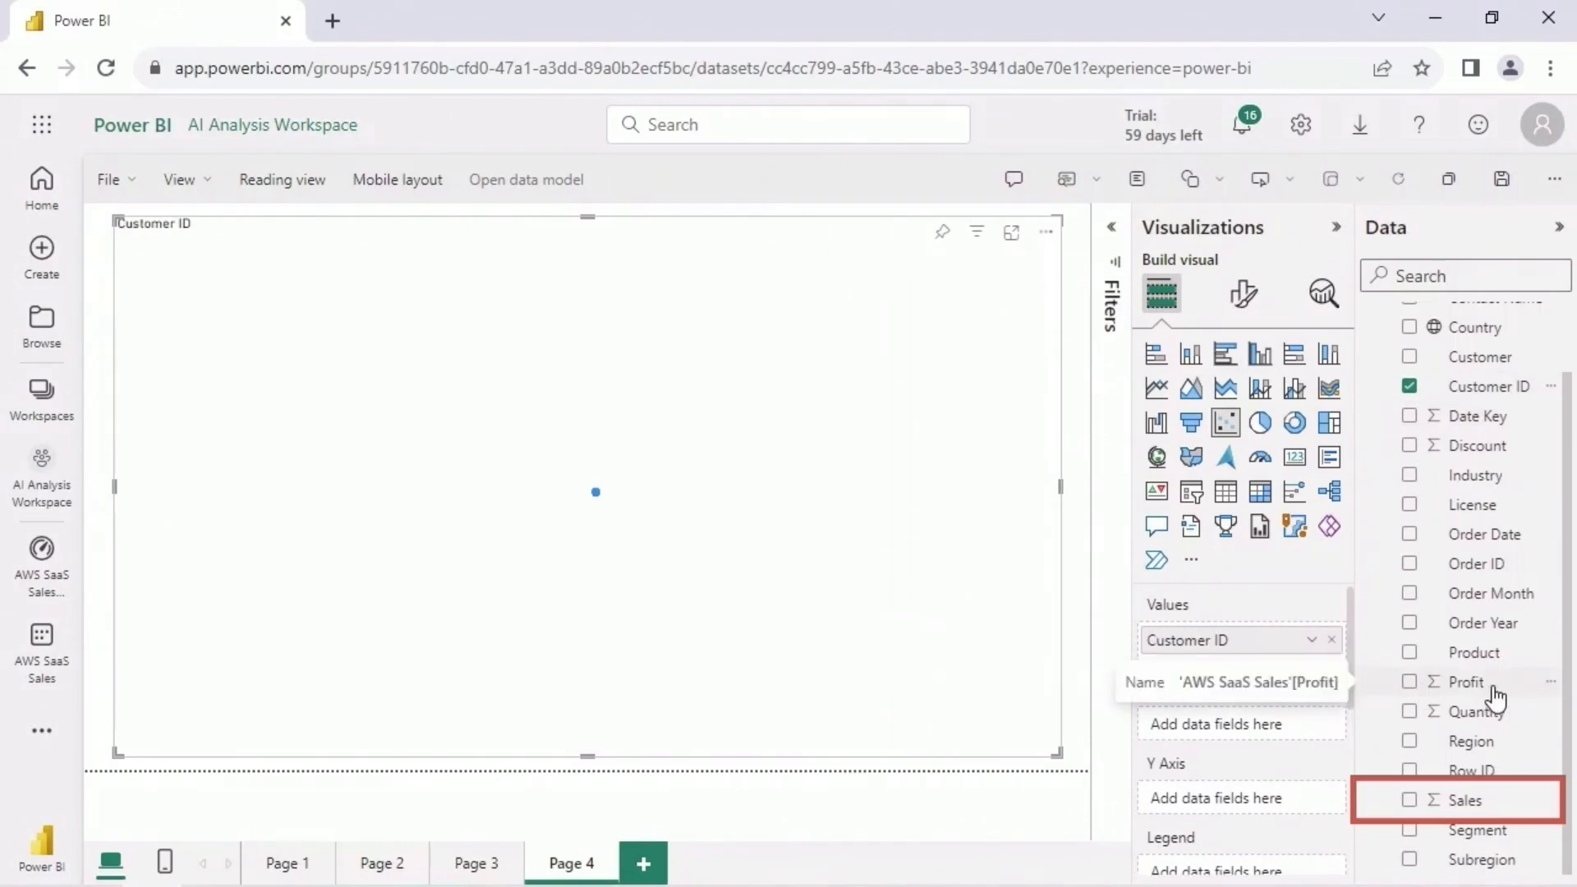
{"action": "left_click_drag", "start_coordinate": [1464, 800], "coordinate": [1293, 726]}
{"action": "left_click_drag", "start_coordinate": [1470, 682], "coordinate": [1262, 813]}
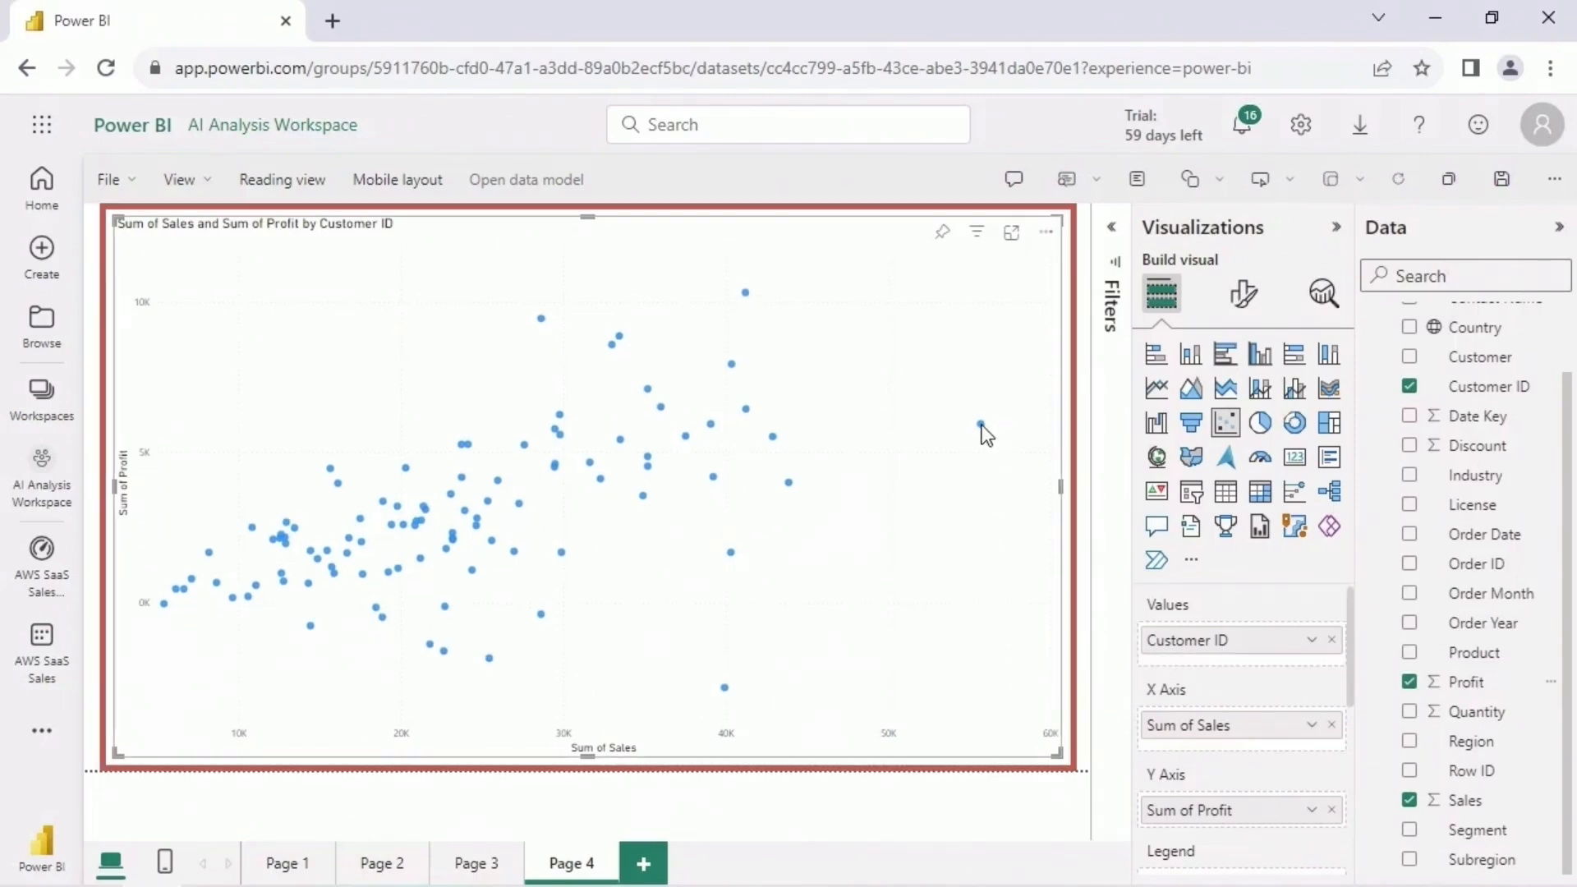
{"action": "mouse_move", "coordinate": [981, 425]}
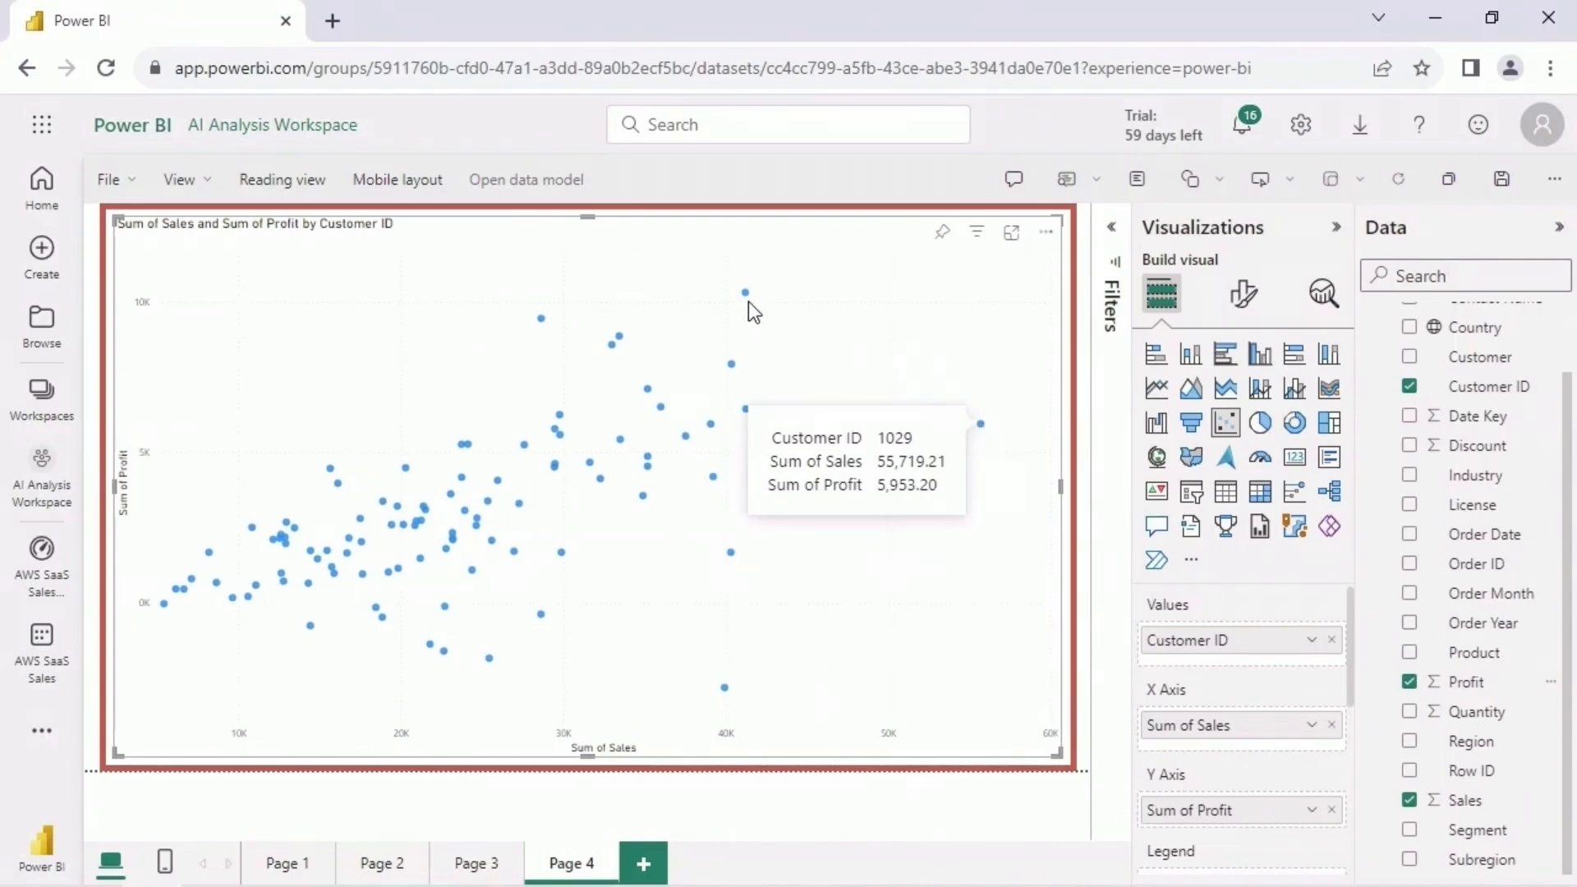
{"action": "mouse_move", "coordinate": [745, 297]}
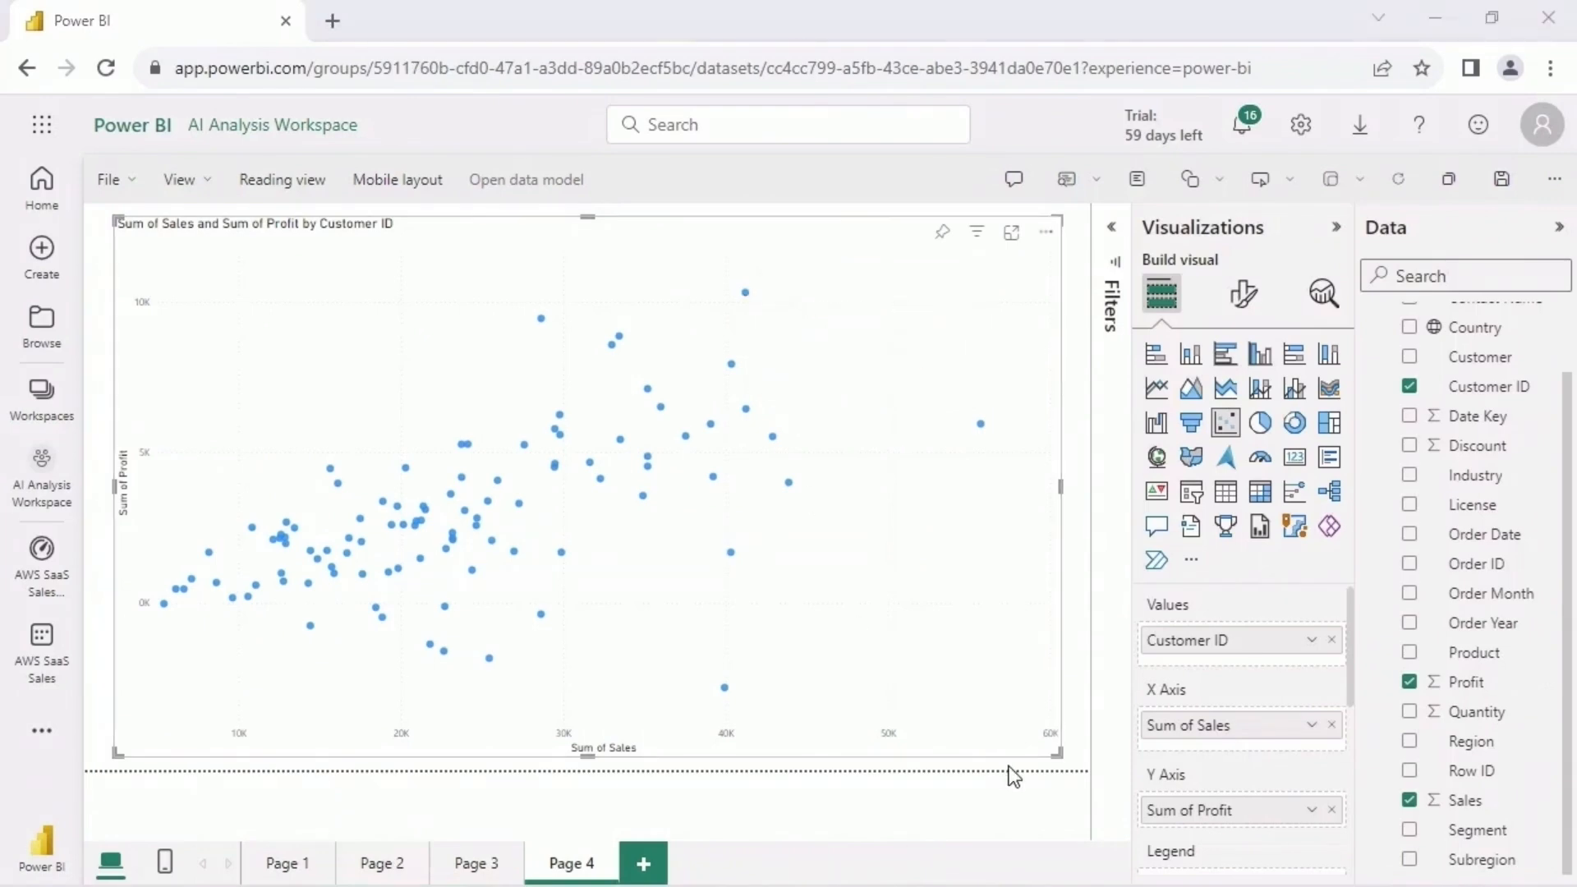
- Save the report as "AWS SaaS Sales Report" in the AI Analysis Workspace and open its Page 1
{"action": "left_click", "coordinate": [125, 186]}
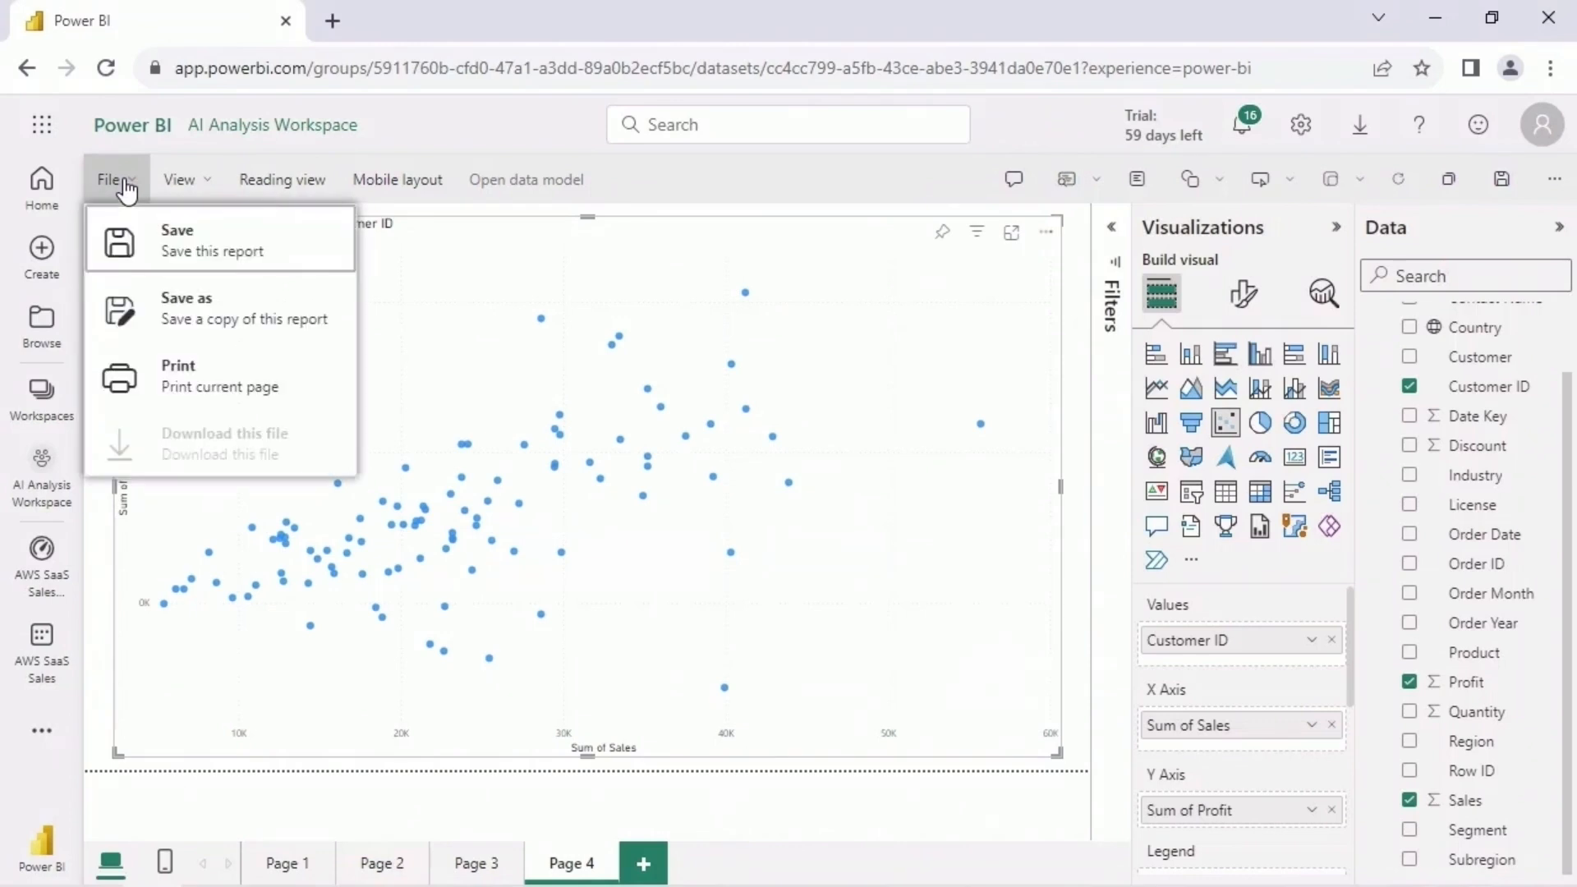
{"action": "left_click", "coordinate": [287, 230]}
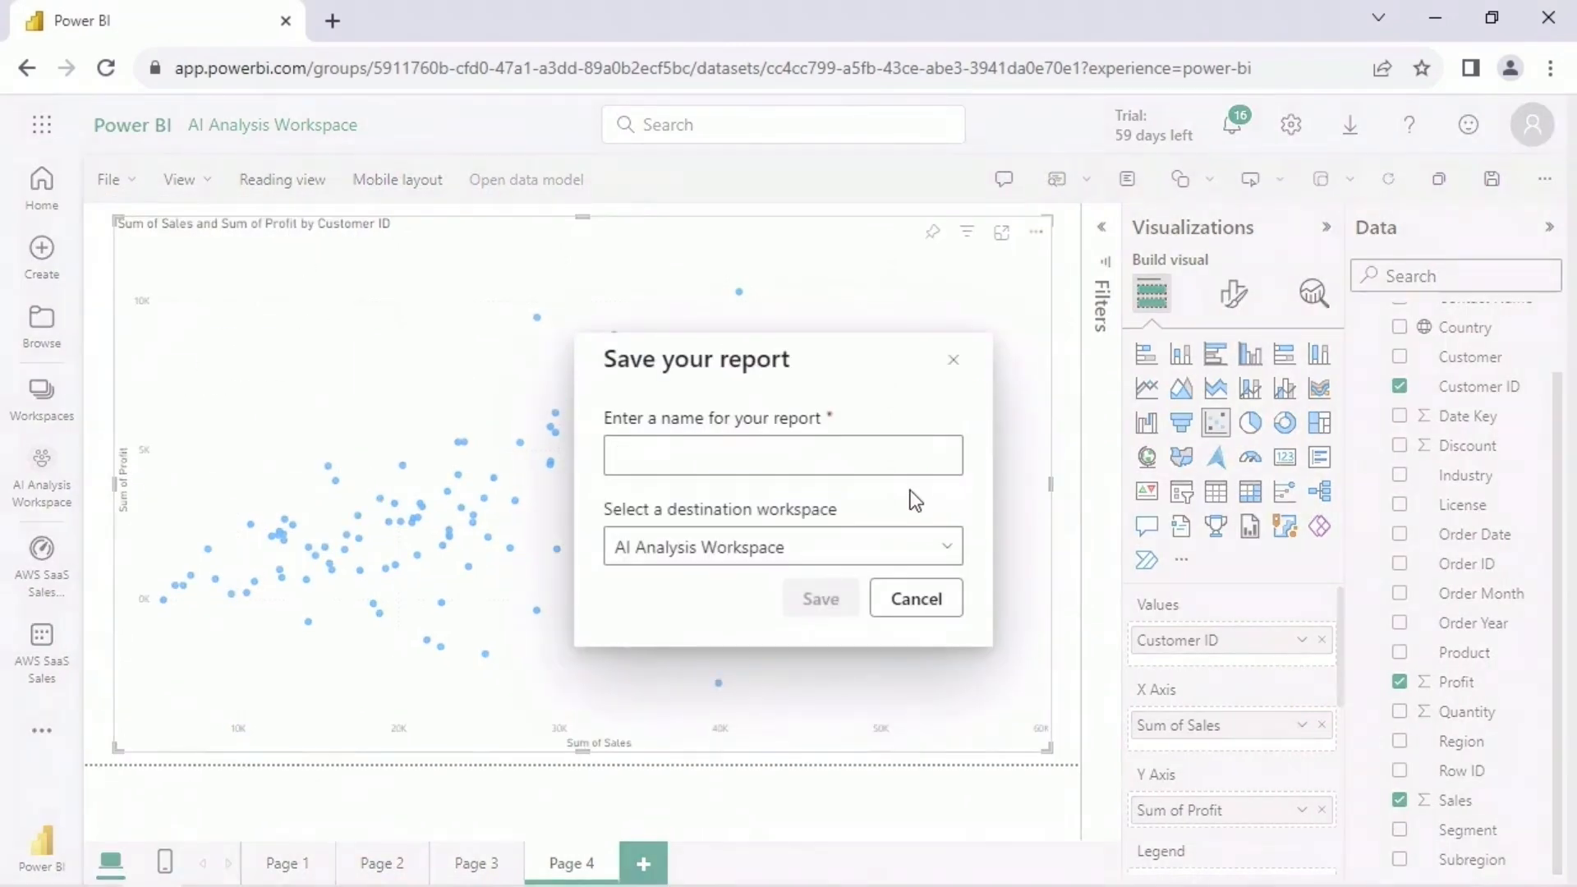
{"action": "type", "text": "AWS SaaS Sales Report"}
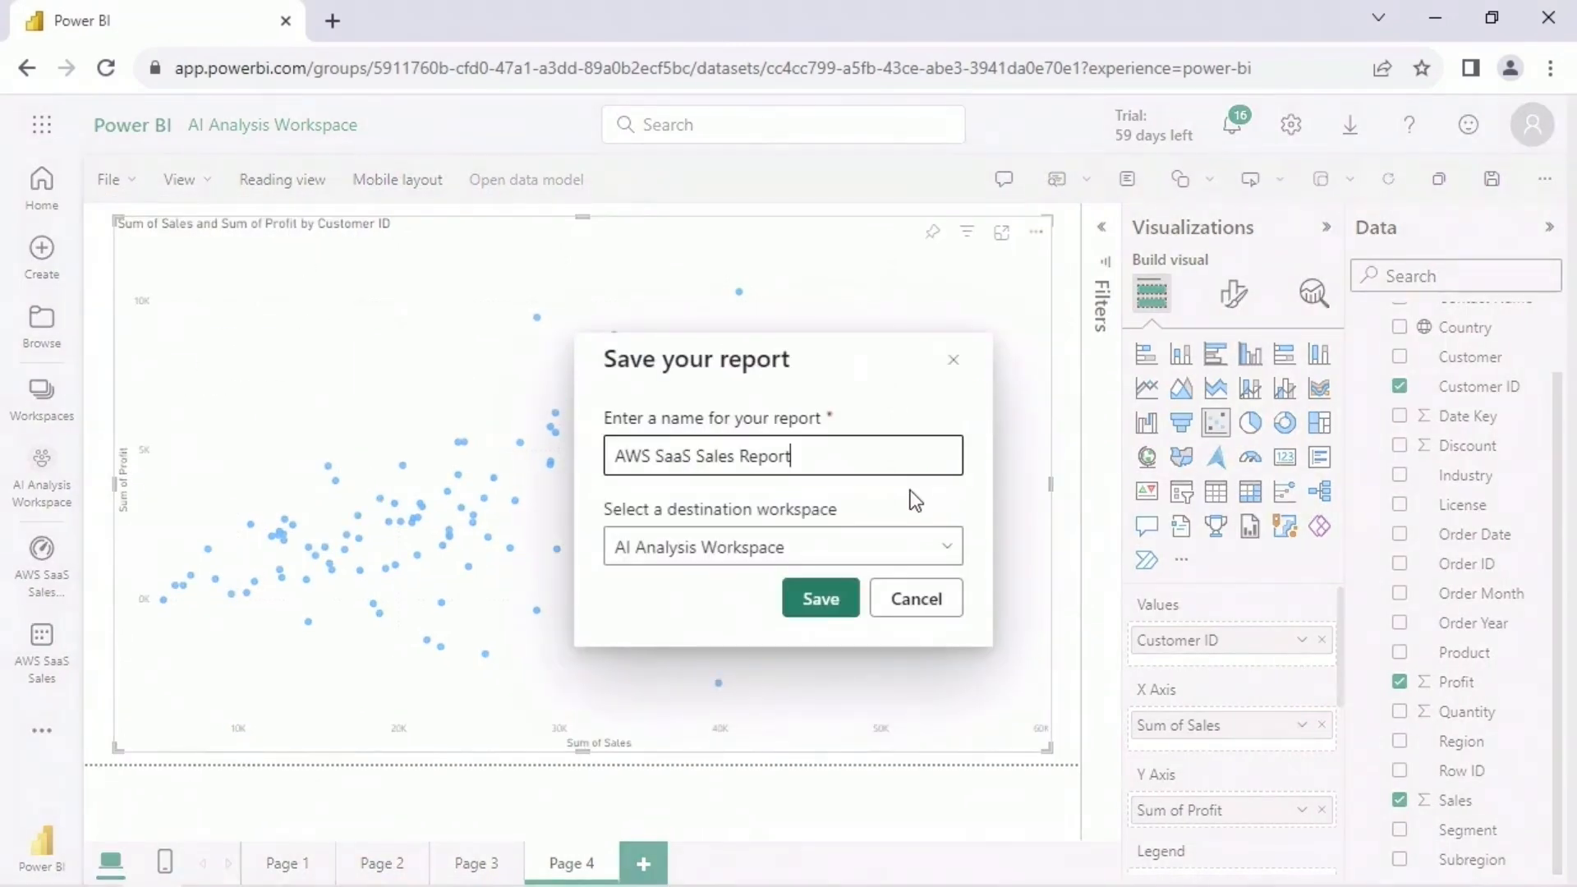
{"action": "left_click", "coordinate": [846, 605]}
{"action": "left_click", "coordinate": [1517, 216]}
{"action": "left_click", "coordinate": [210, 250]}
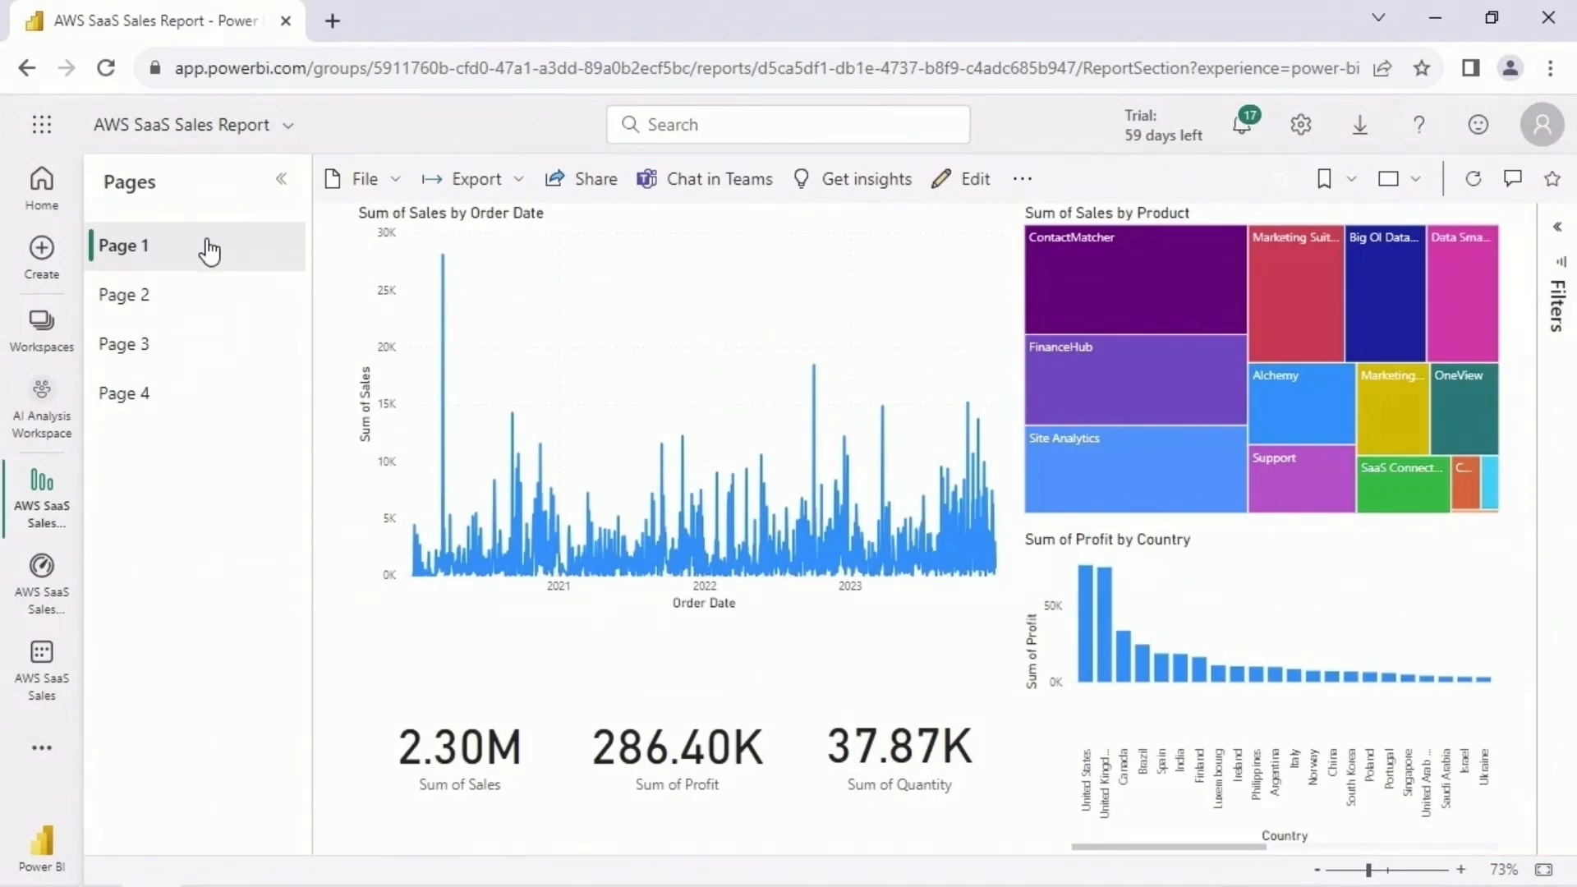
- Get AI insights for Page 1 and compare the Top and All views, collapsing the Anomalies, Trends and KPI analysis categories
{"action": "left_click", "coordinate": [864, 192]}
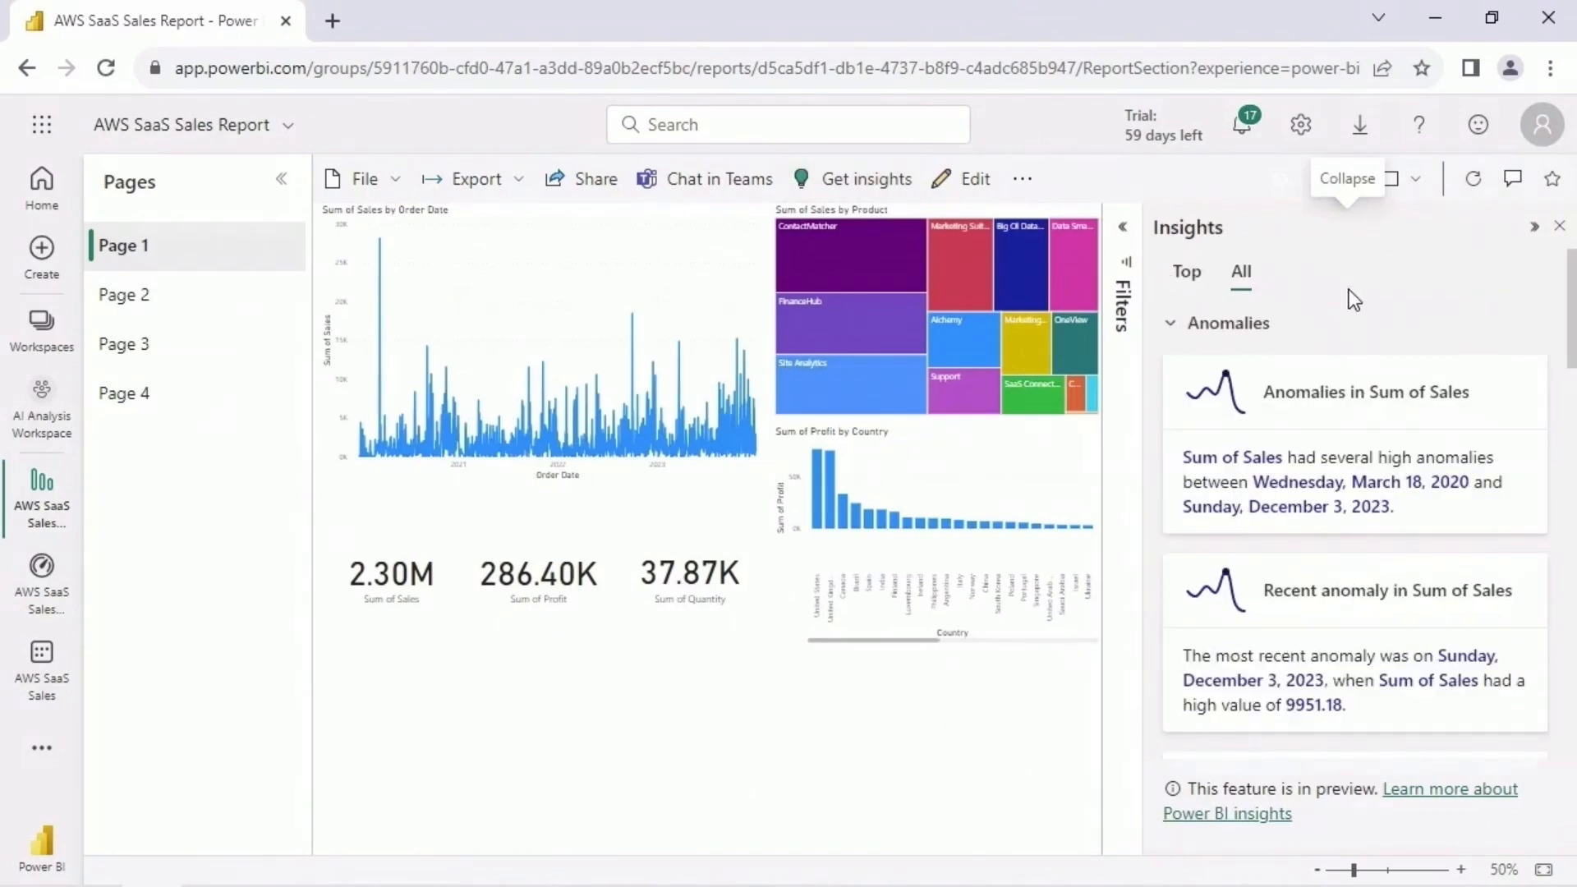
{"action": "left_click", "coordinate": [1171, 327]}
{"action": "left_click", "coordinate": [1172, 368]}
{"action": "left_click", "coordinate": [1171, 412]}
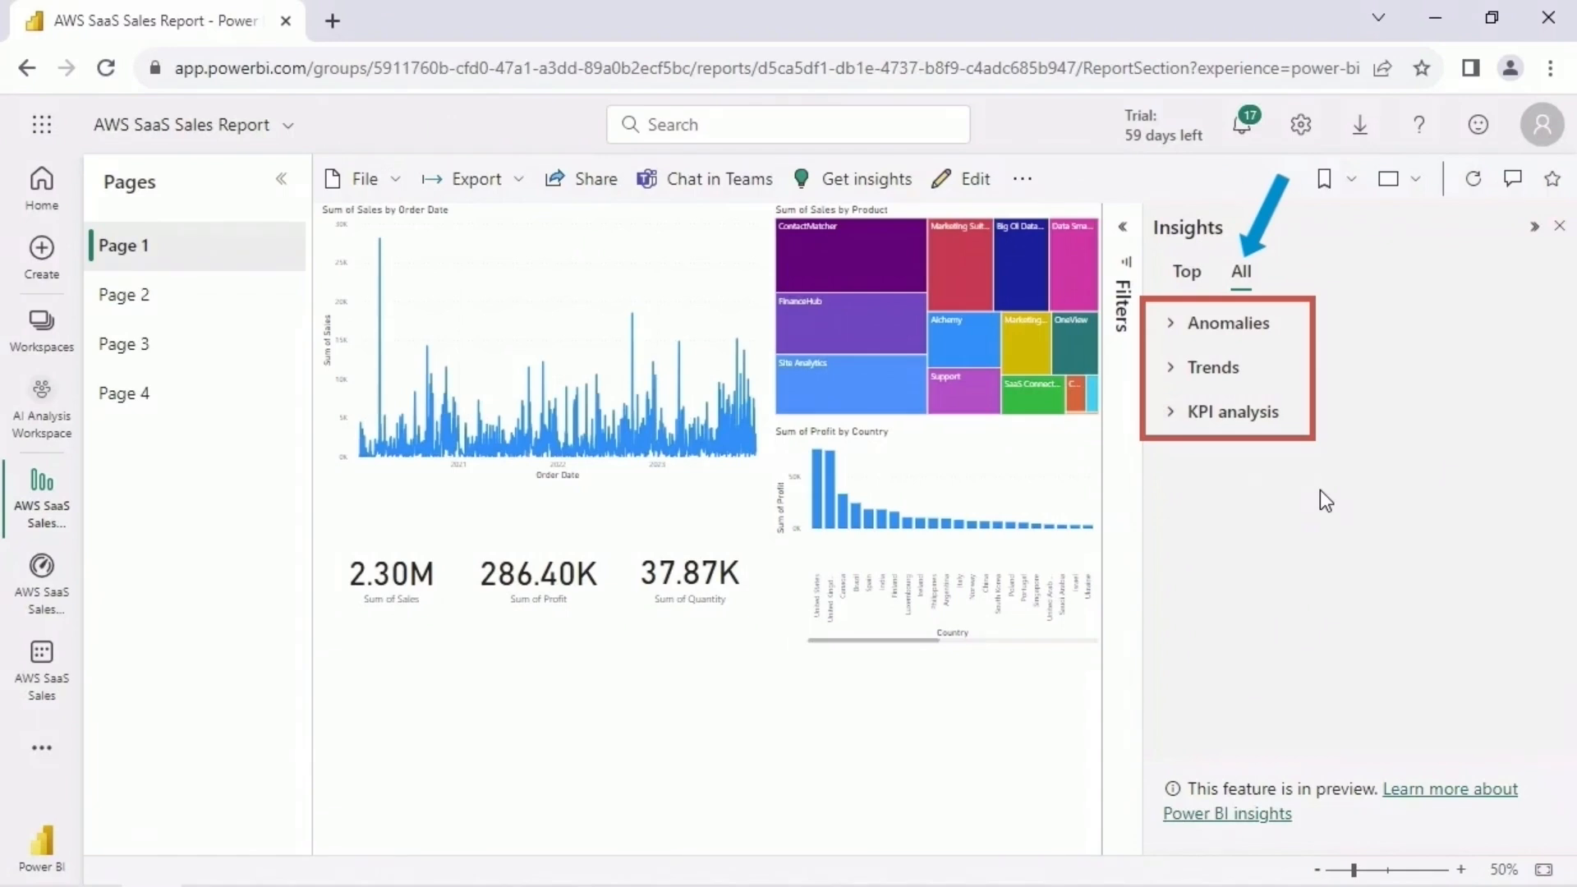
{"action": "left_click", "coordinate": [1191, 276]}
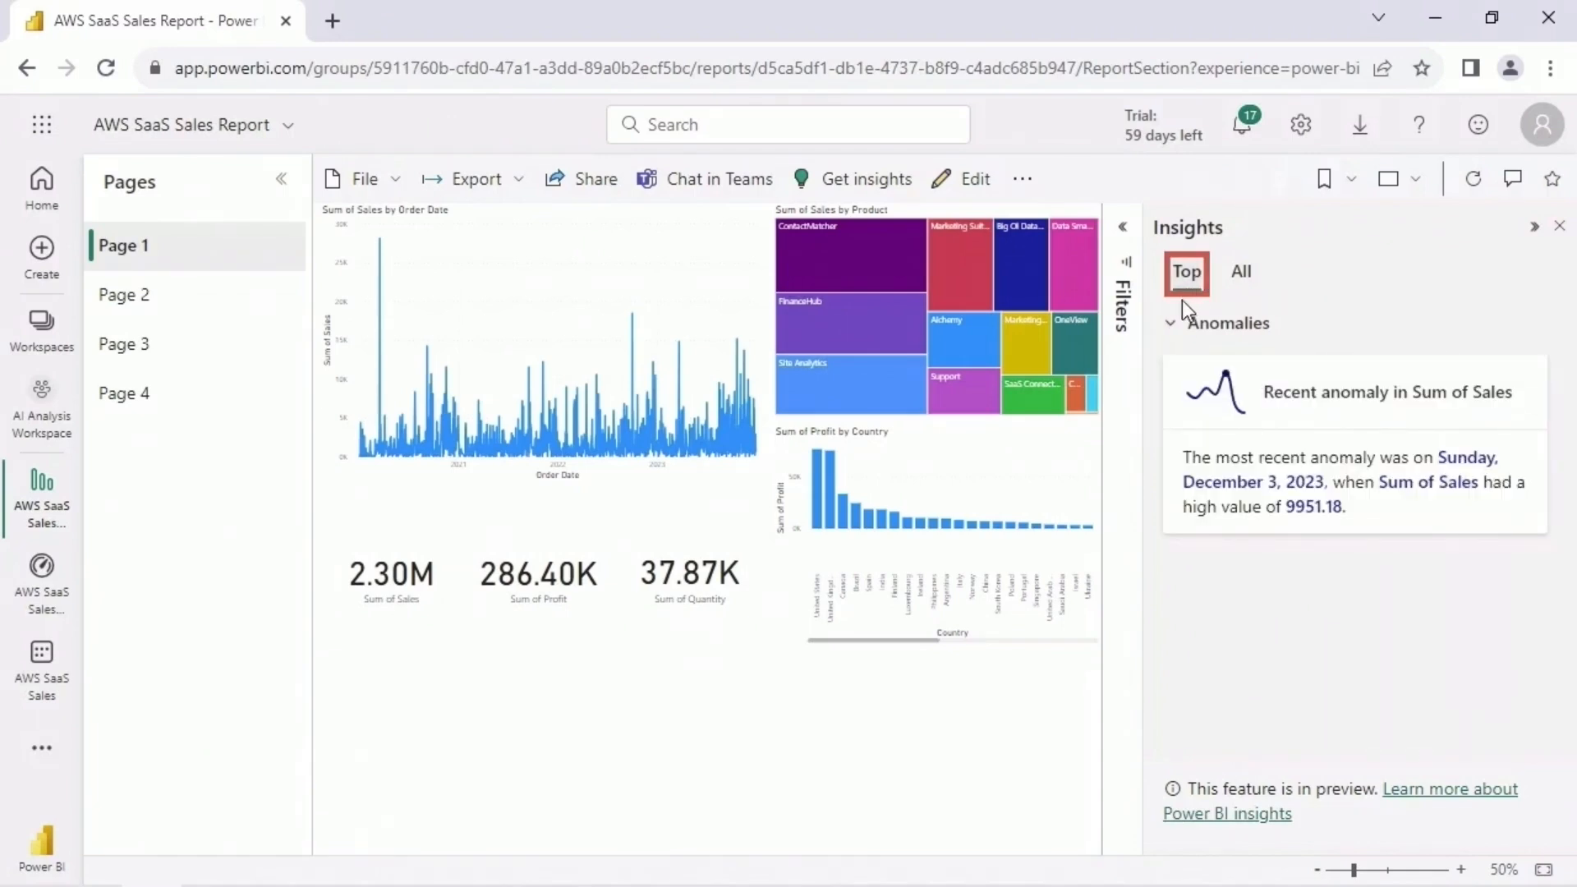
{"action": "left_click", "coordinate": [1242, 273]}
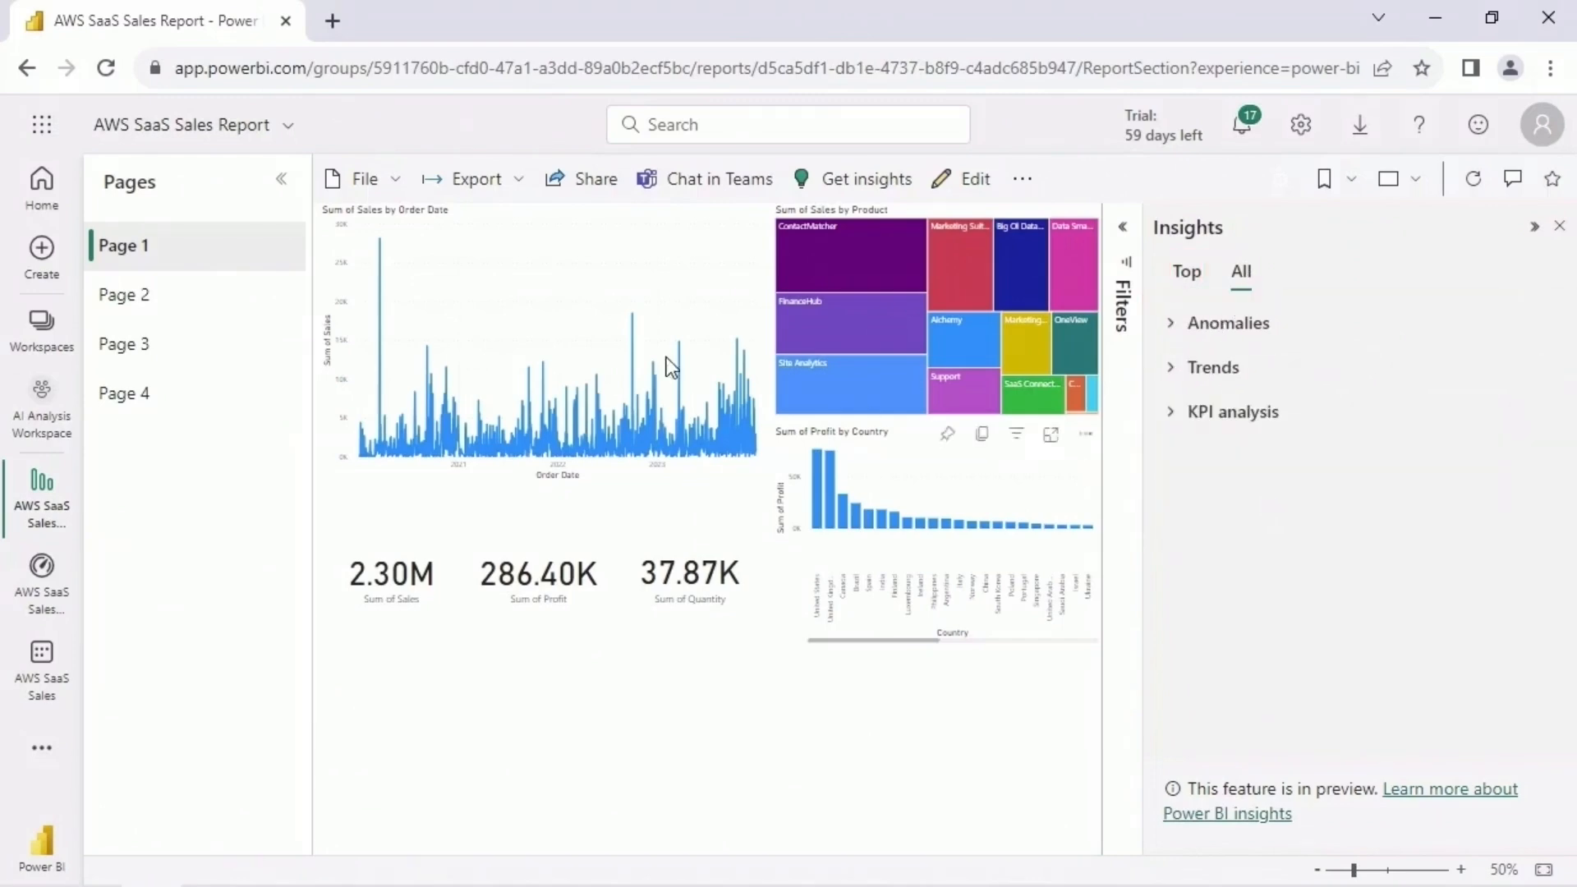
- Open Page 2 and collapse its Anomalies and Trends insight categories
{"action": "left_click", "coordinate": [189, 304]}
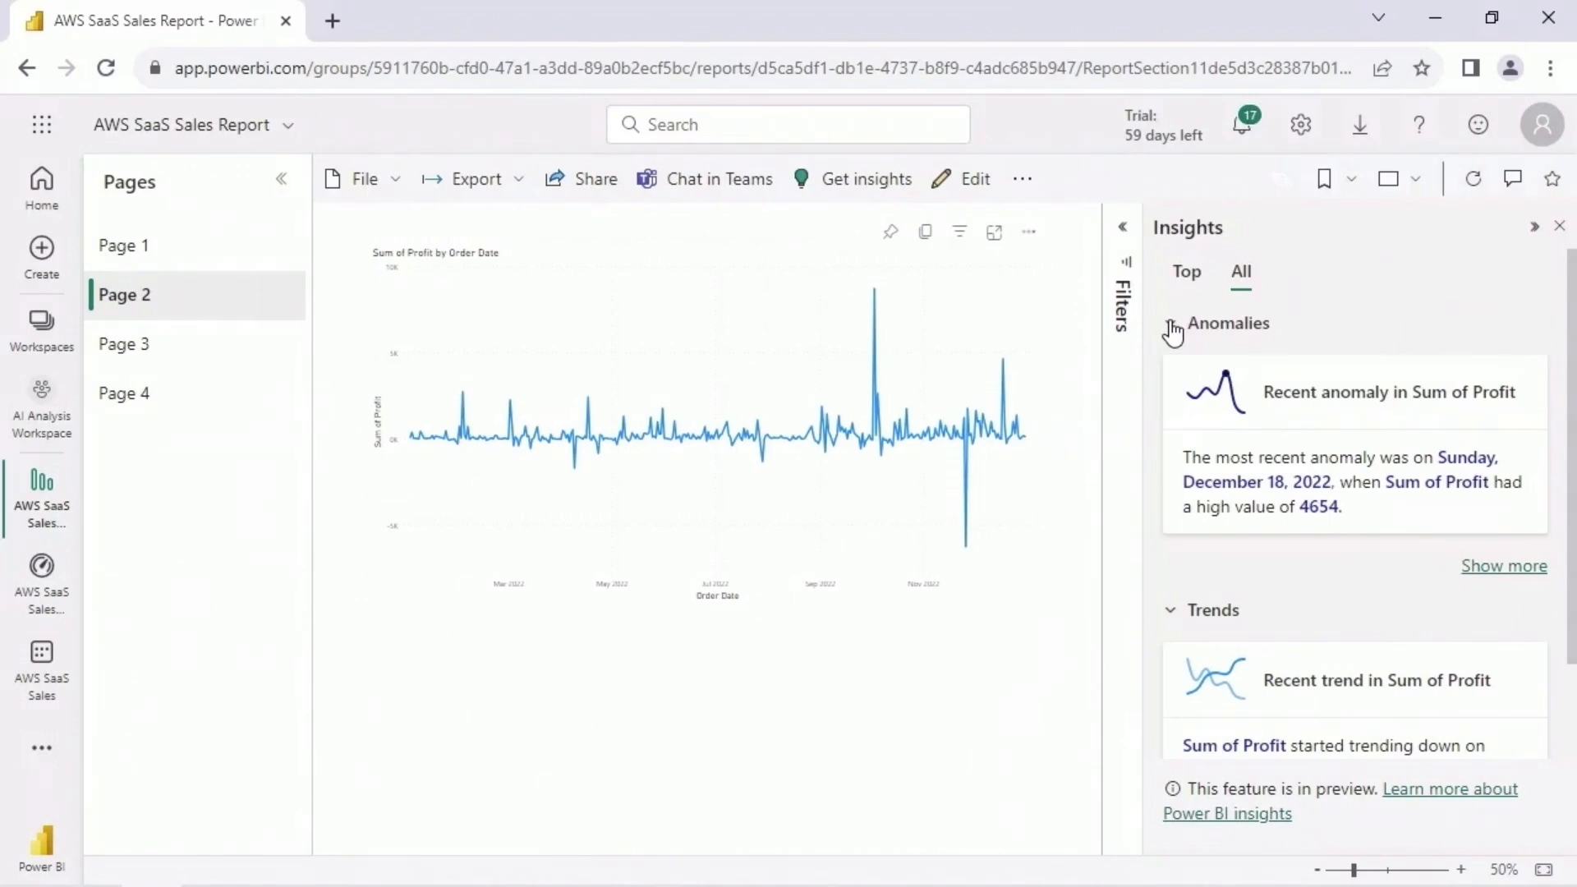
{"action": "left_click", "coordinate": [1170, 323]}
{"action": "left_click", "coordinate": [1171, 368]}
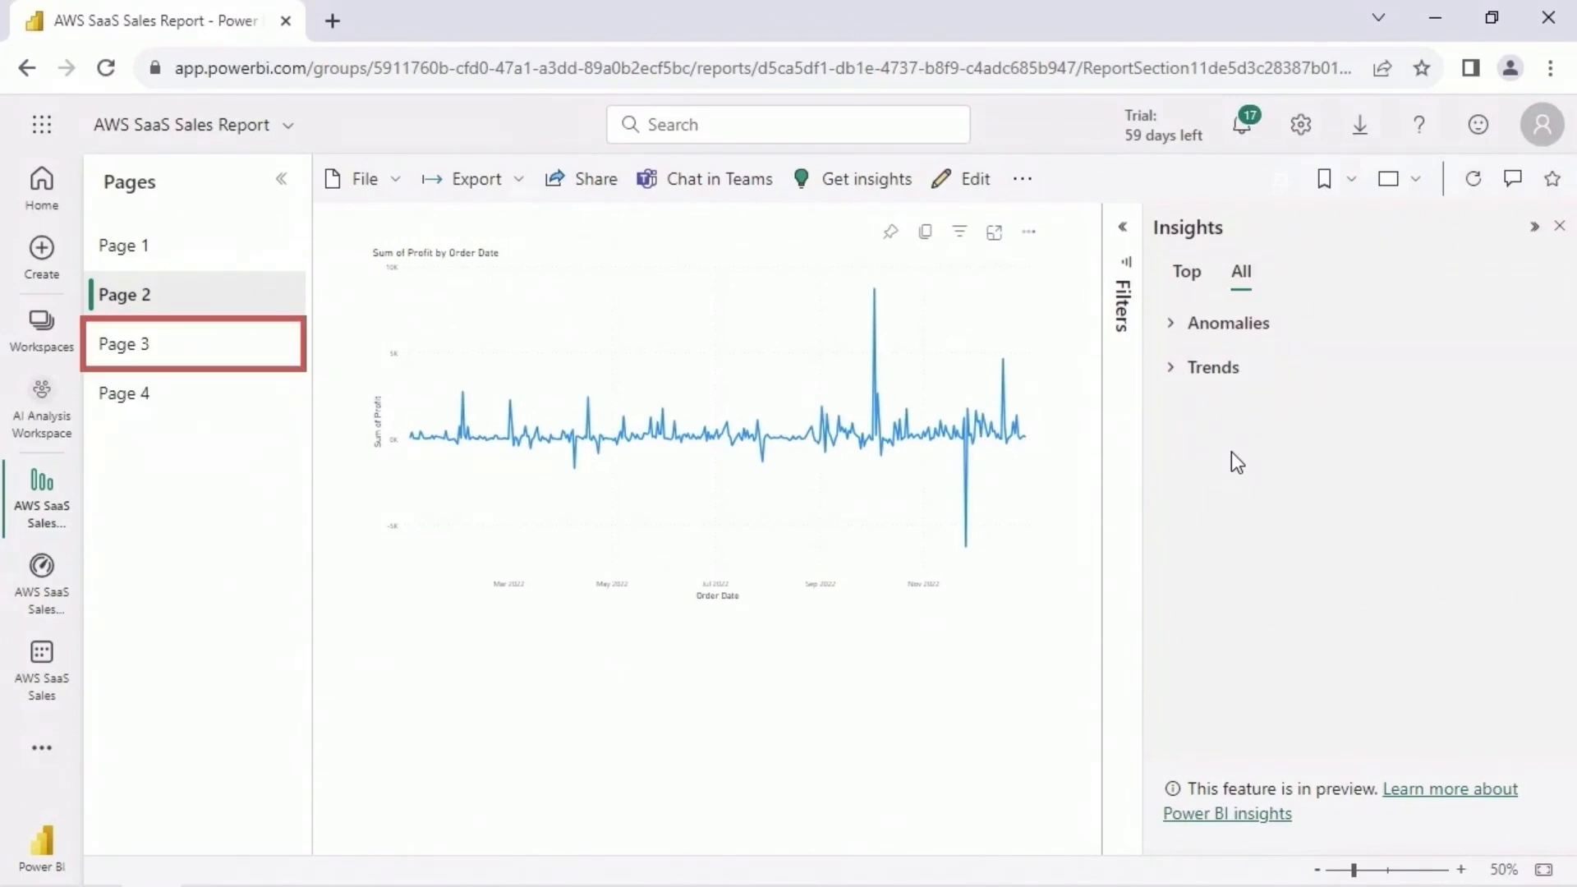
- Review and collapse the Anomalies and Trends insight categories on Page 3, and check Page 4 for insights
{"action": "left_click", "coordinate": [160, 345]}
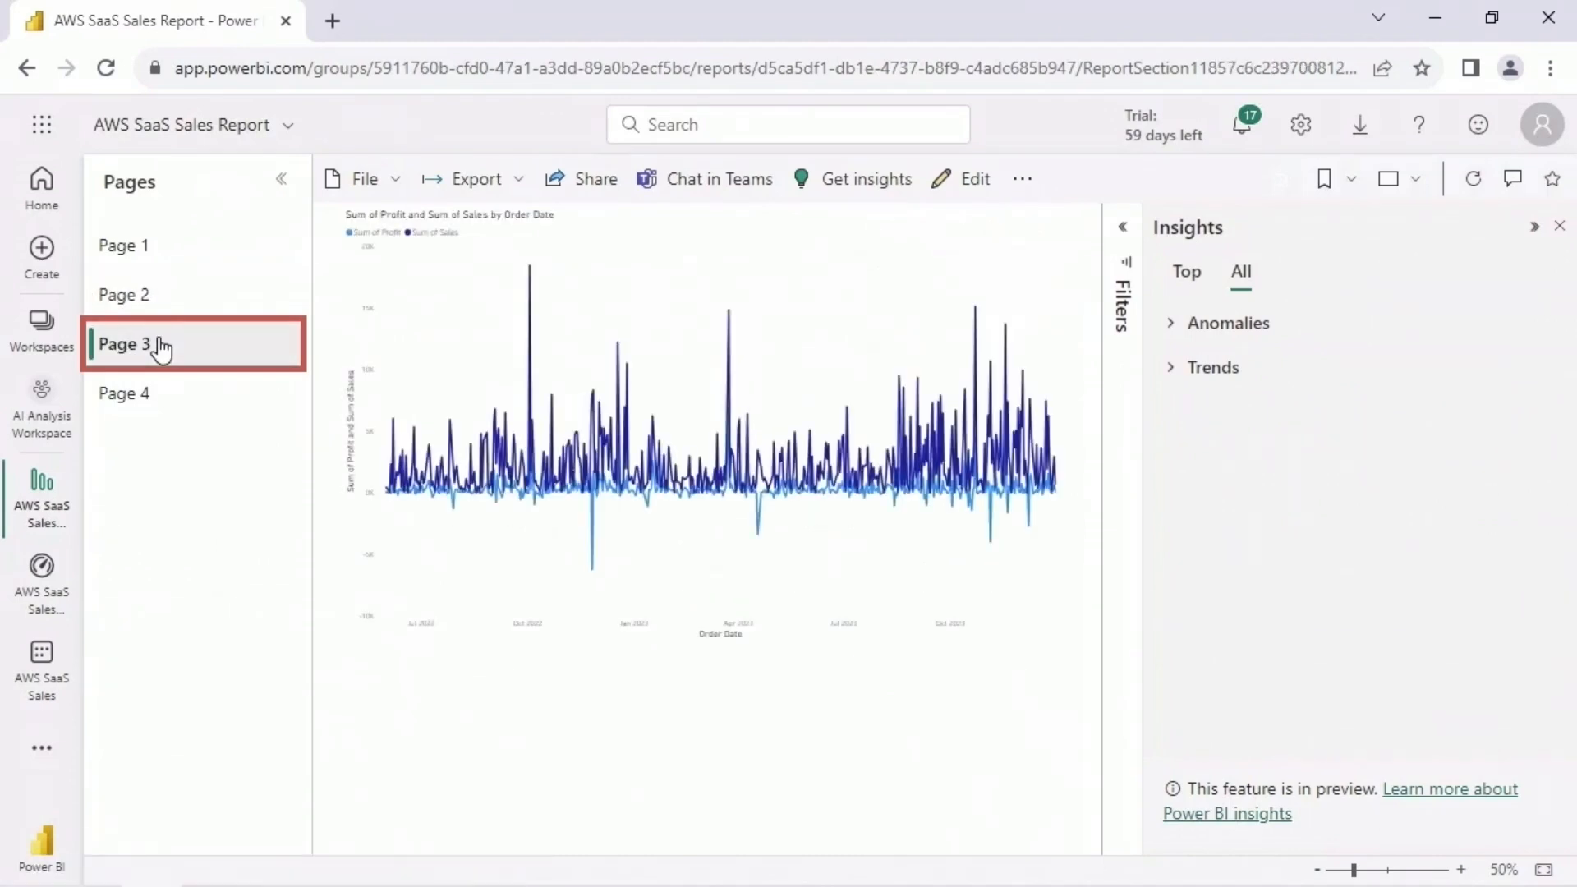
{"action": "left_click", "coordinate": [1171, 325]}
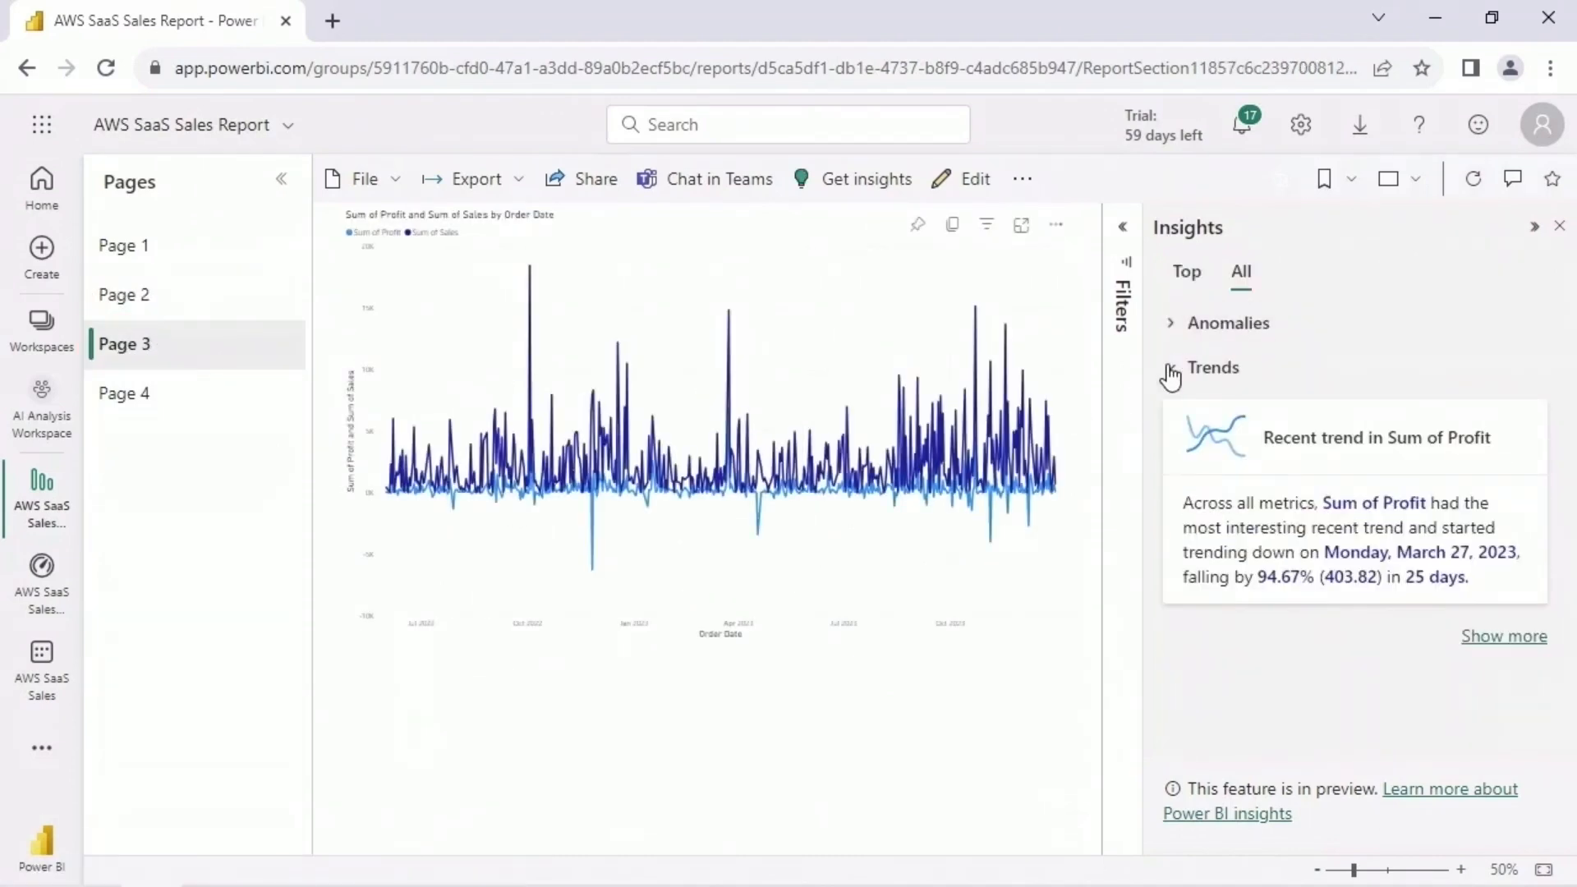
{"action": "left_click", "coordinate": [1170, 369]}
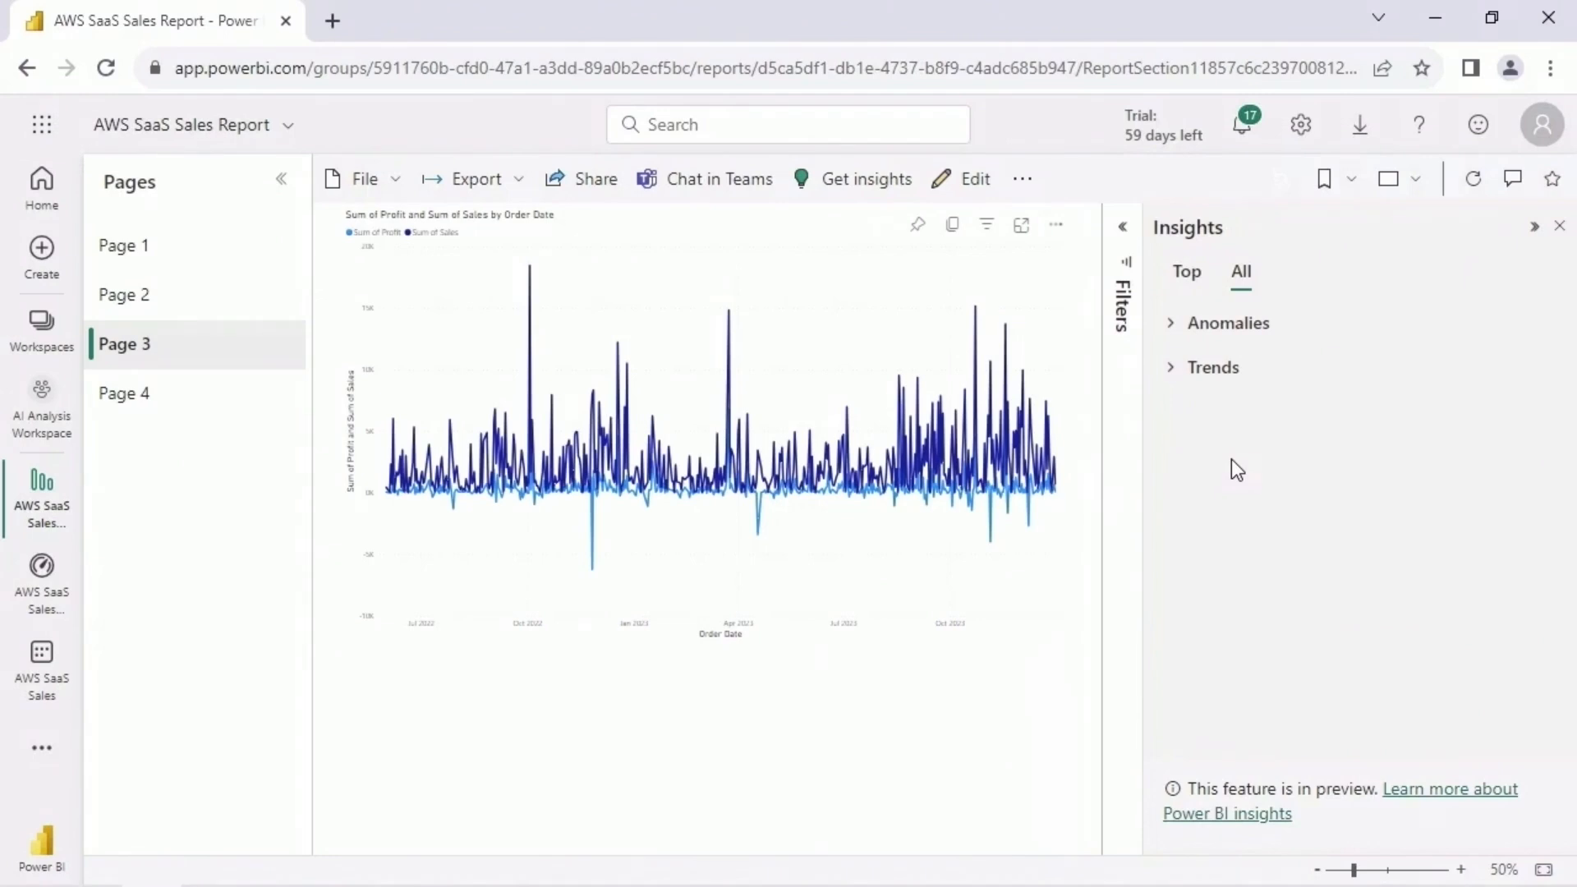
{"action": "left_click", "coordinate": [197, 389]}
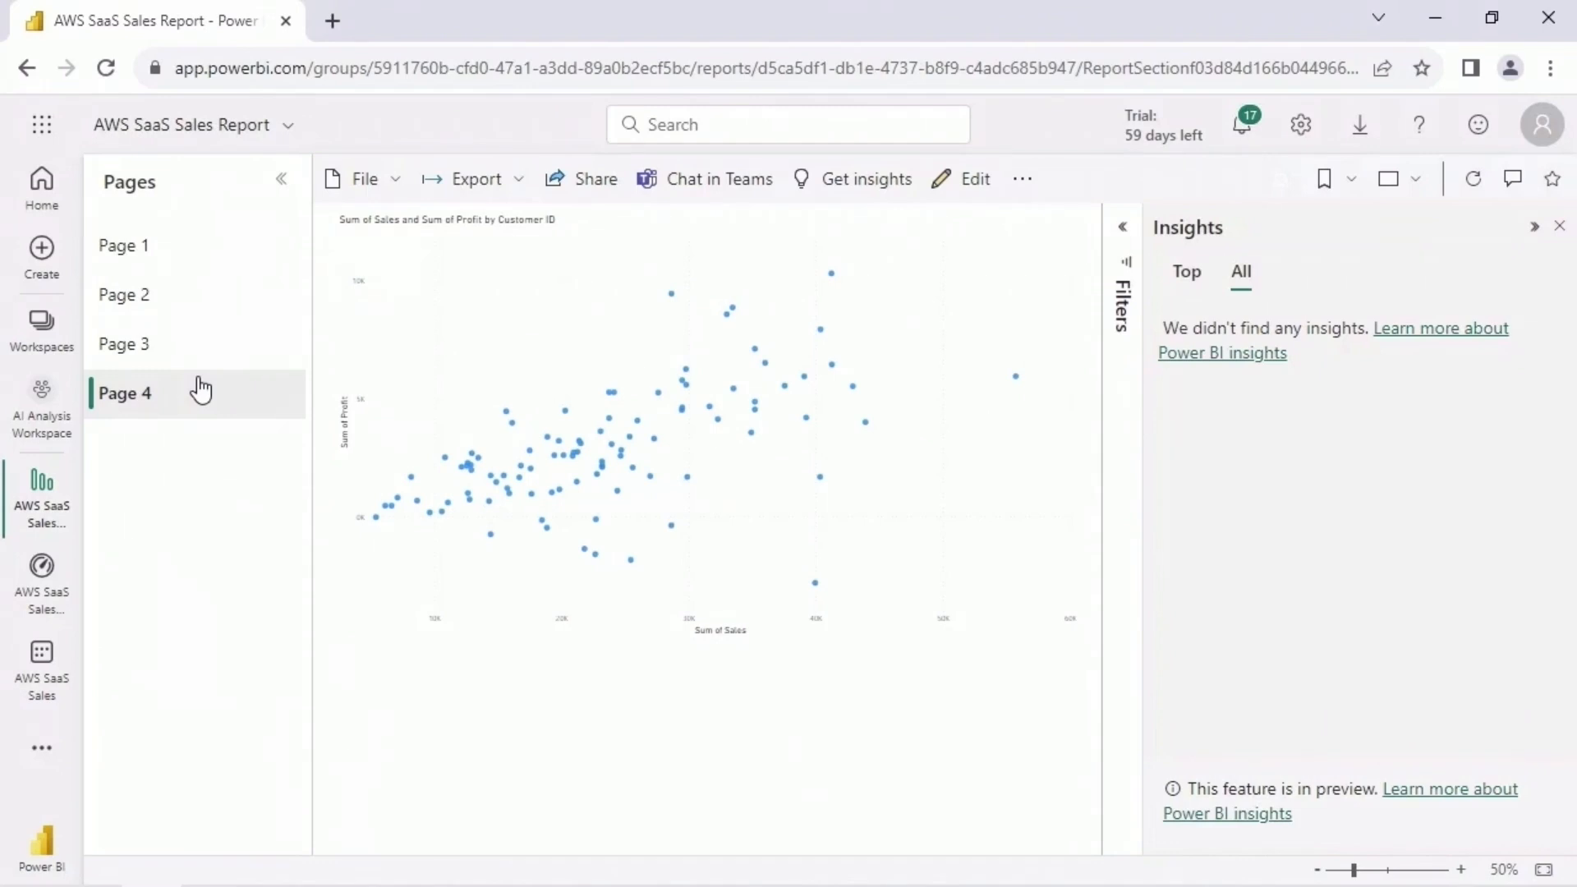
- Return to Page 1 and expand the full list of anomaly insights to read them
{"action": "left_click", "coordinate": [202, 257]}
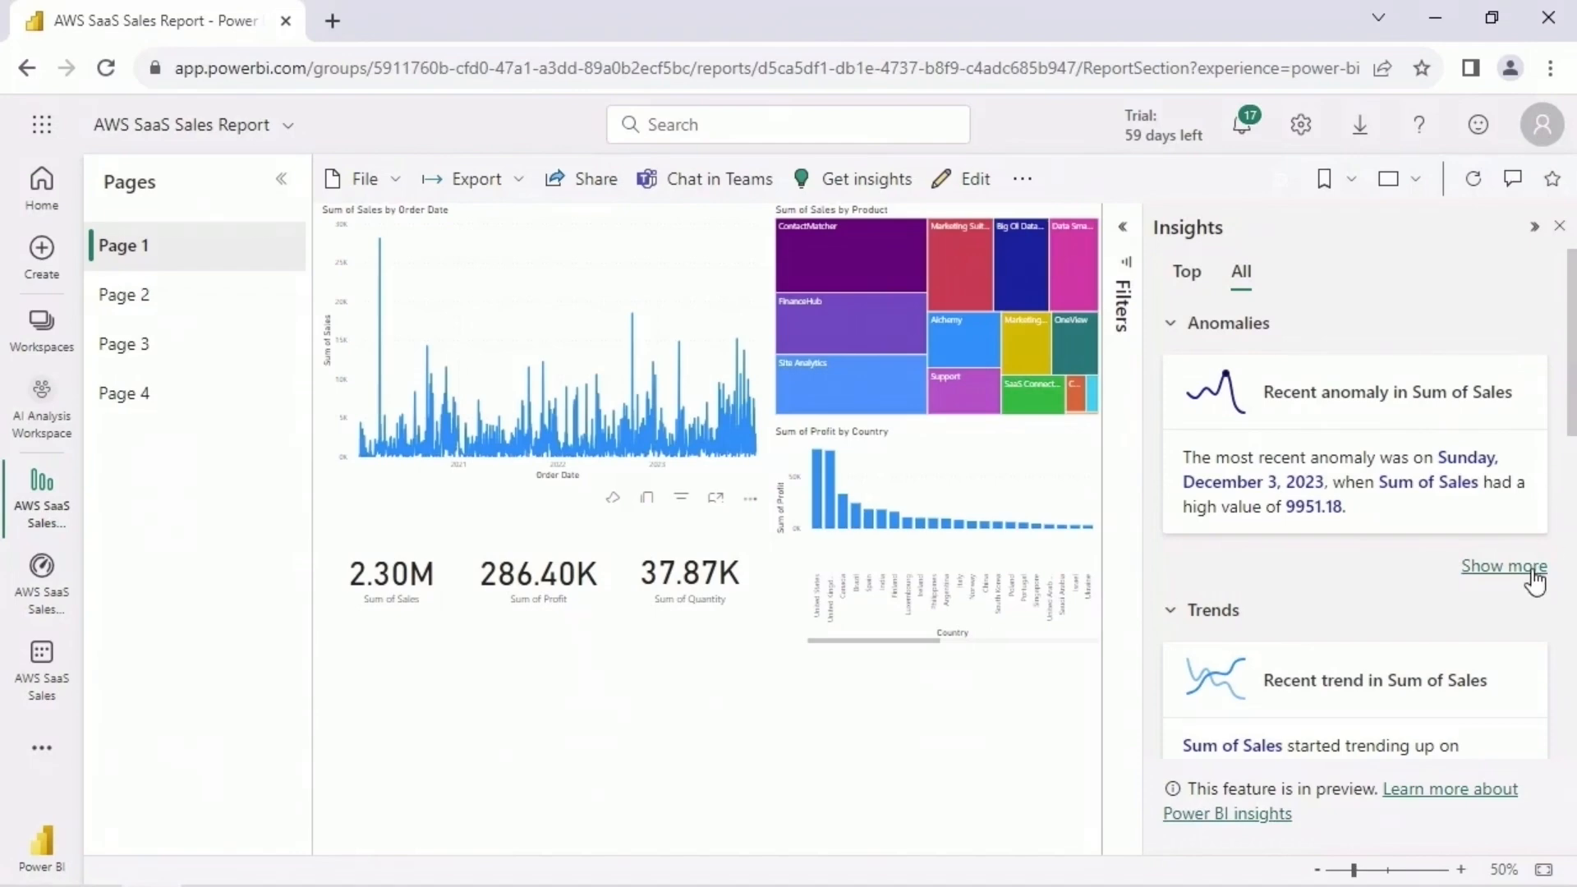
{"action": "left_click", "coordinate": [1532, 568]}
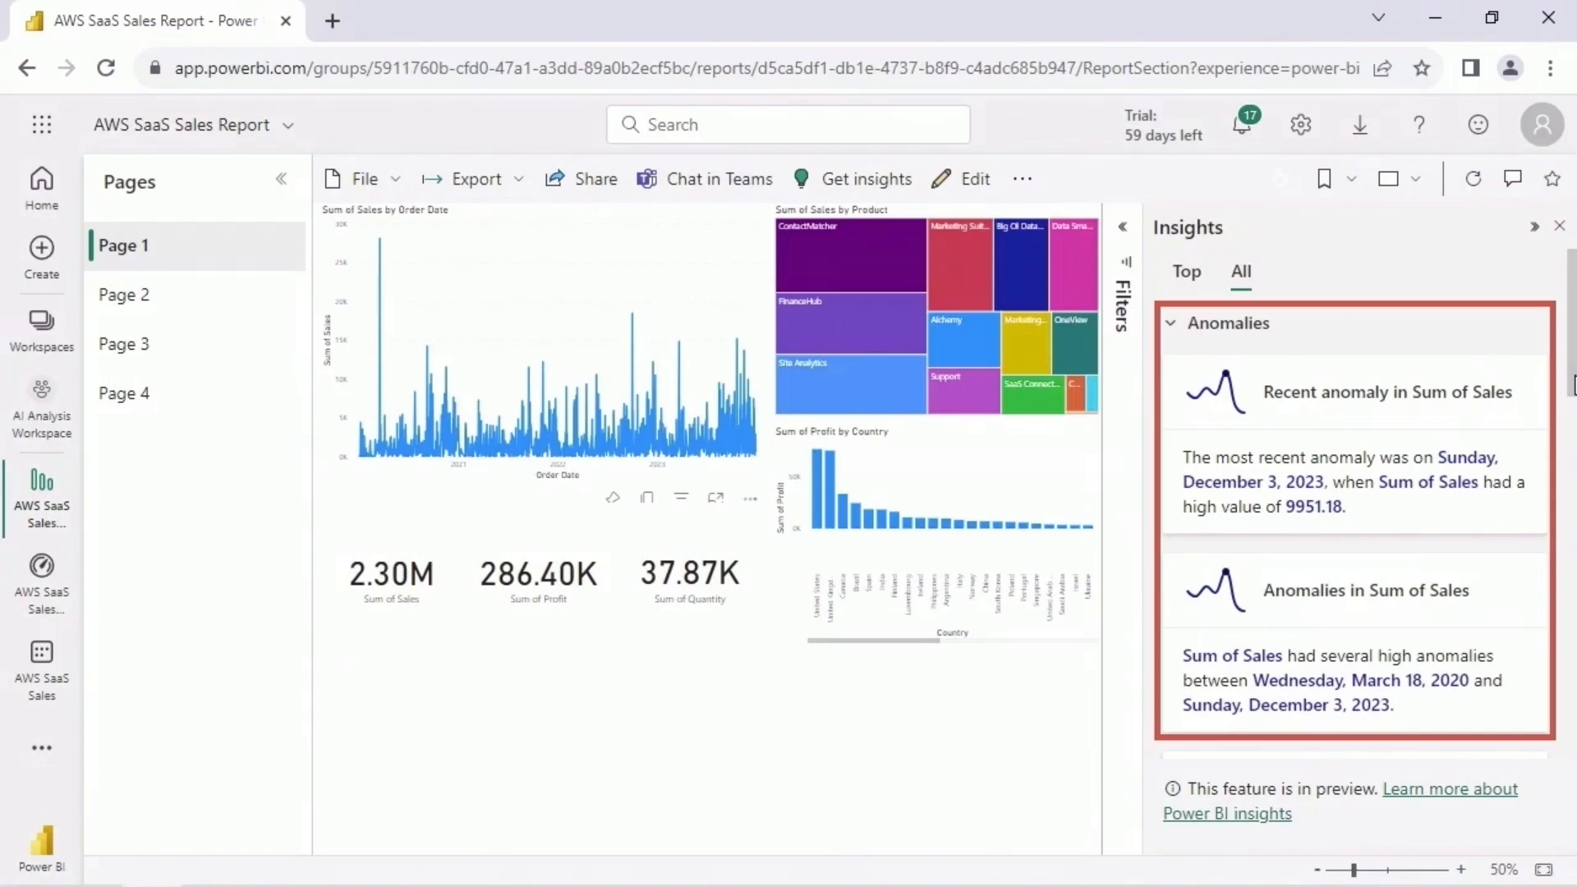
{"action": "scroll", "coordinate": [1478, 345], "scroll_direction": "down", "scroll_amount": 2}
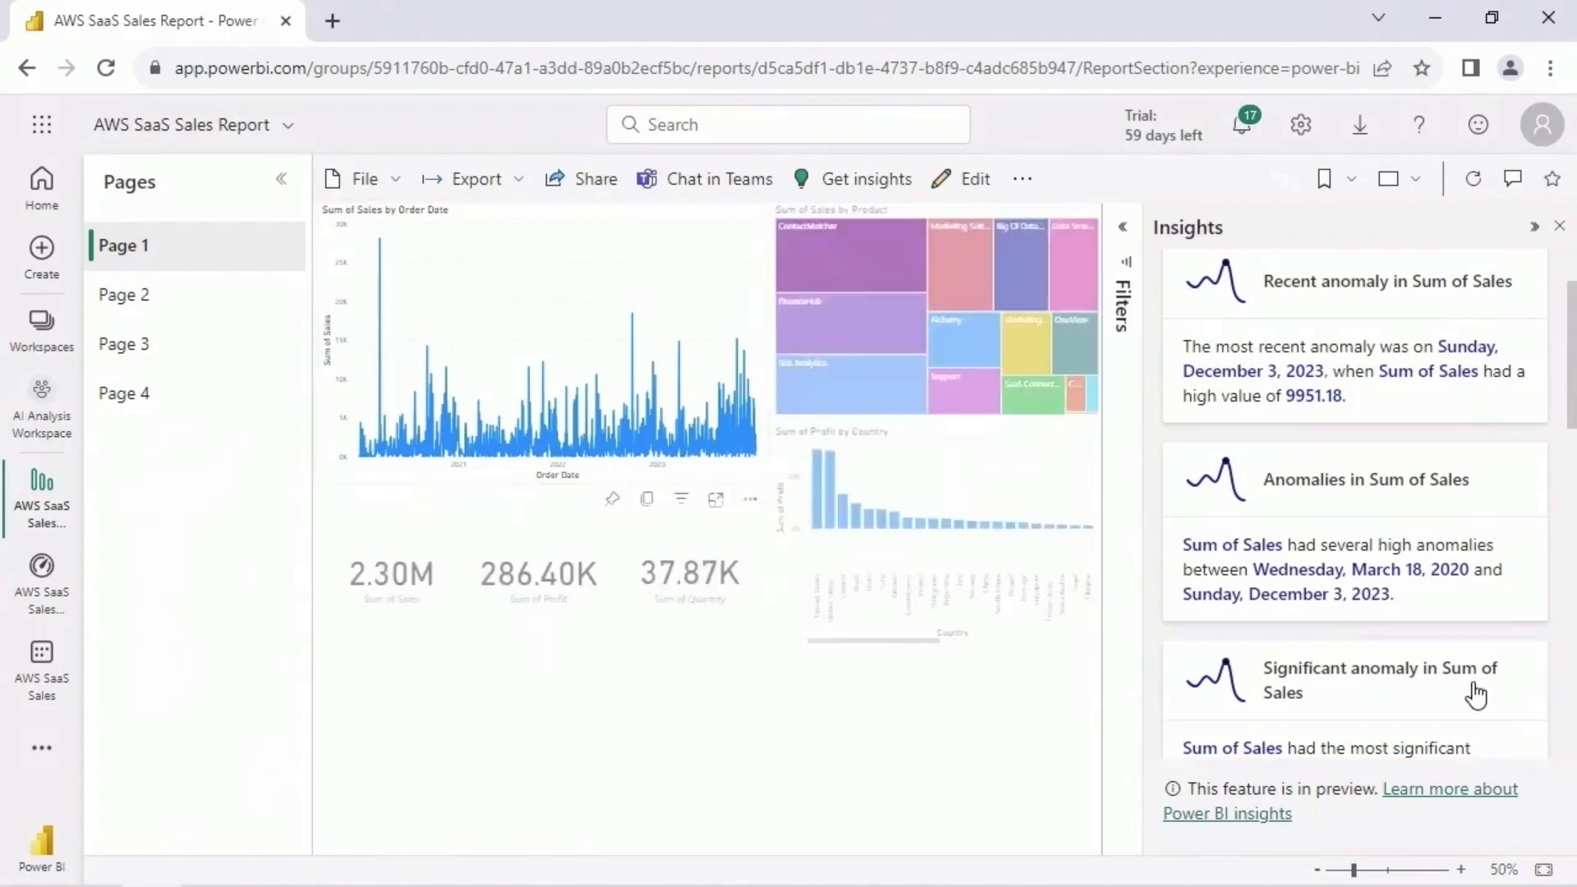
- Show all trend insights on Page 1 and examine them together with the KPI analysis insights
{"action": "left_click_drag", "start_coordinate": [1572, 353], "coordinate": [1575, 521]}
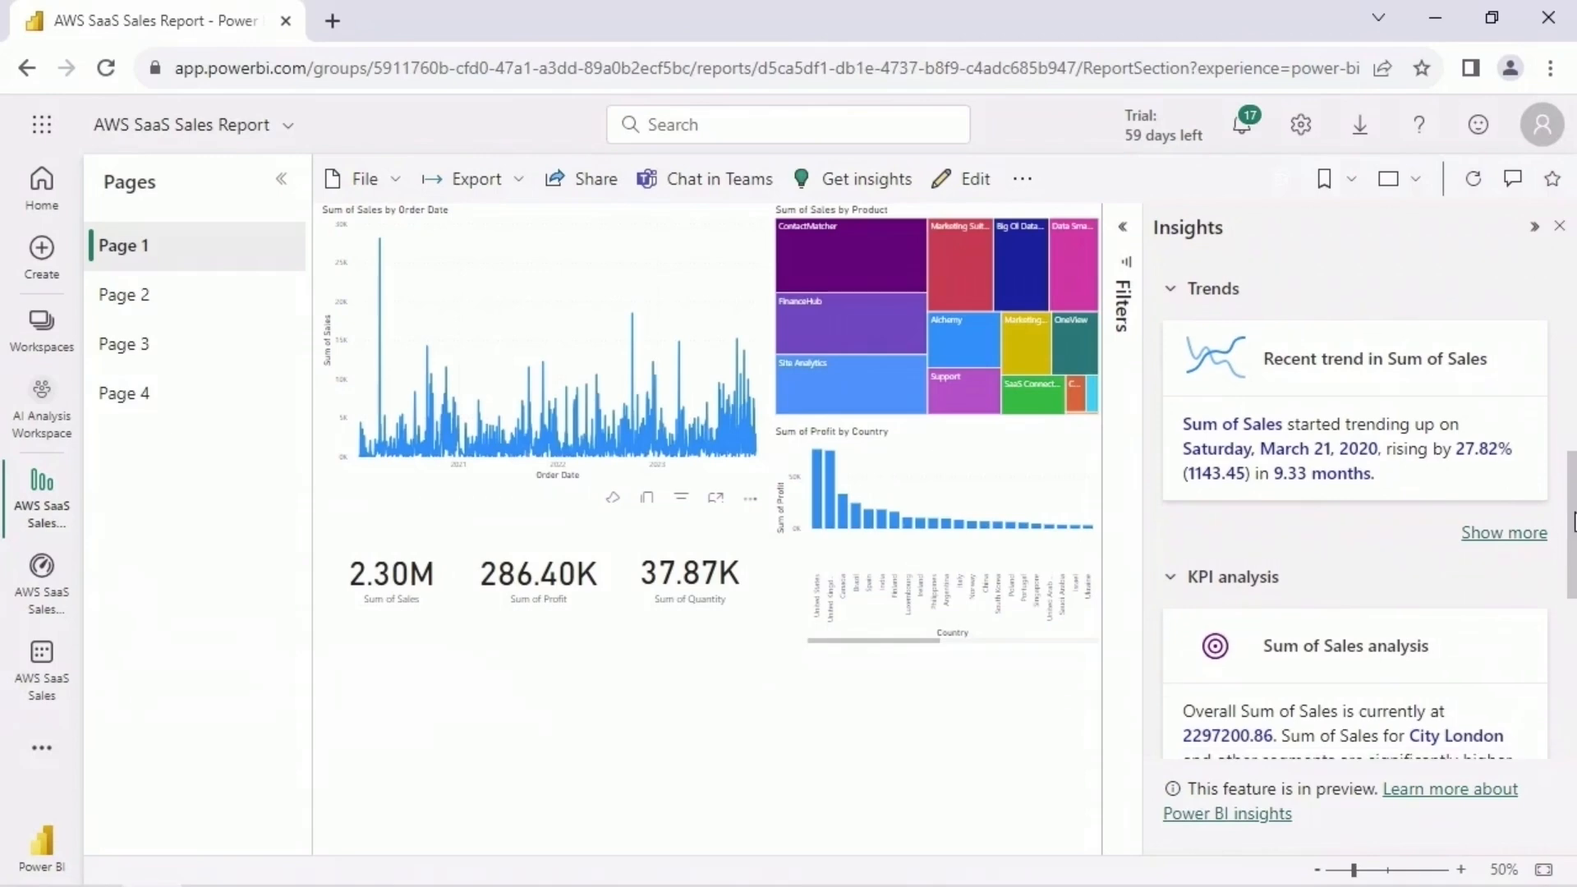
{"action": "left_click", "coordinate": [1520, 535]}
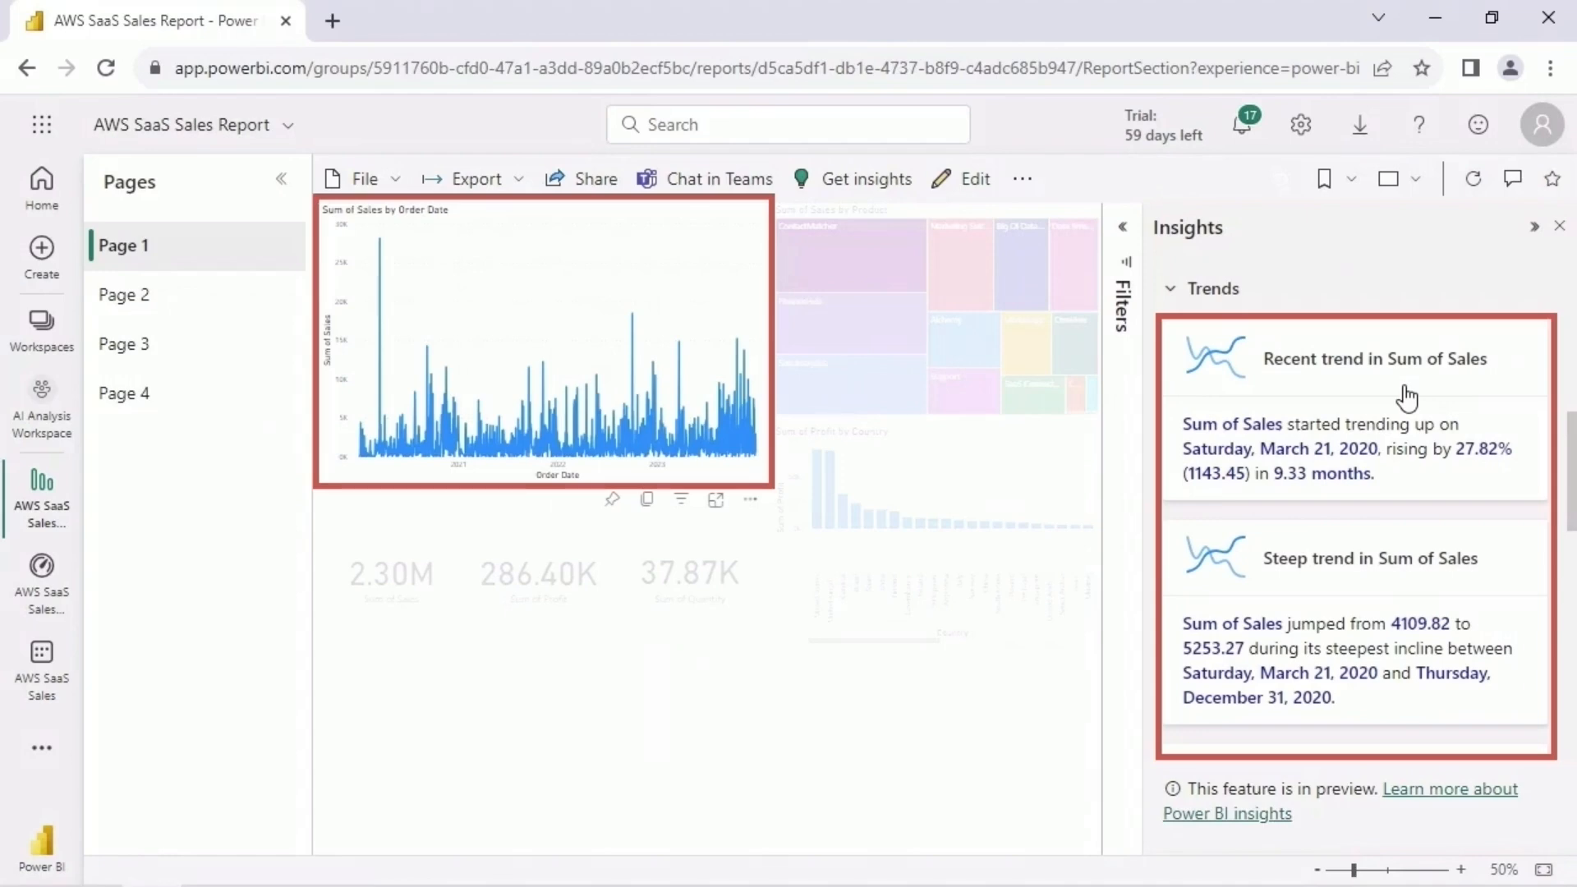
{"action": "scroll", "coordinate": [1406, 397], "scroll_direction": "down", "scroll_amount": 8}
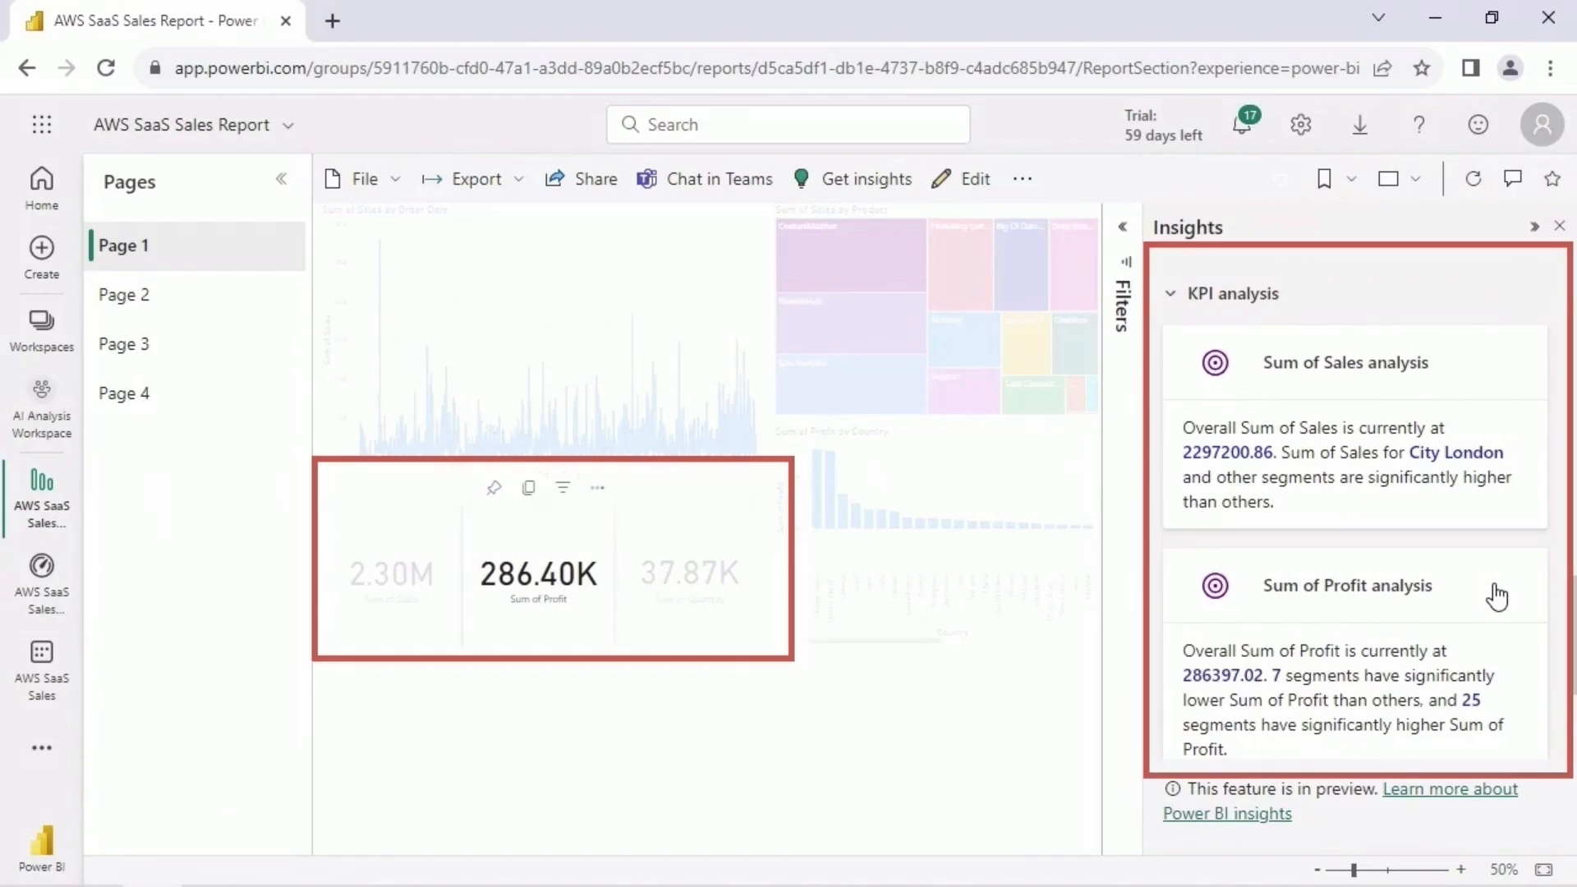
{"action": "scroll", "coordinate": [1499, 595], "scroll_direction": "down", "scroll_amount": 3}
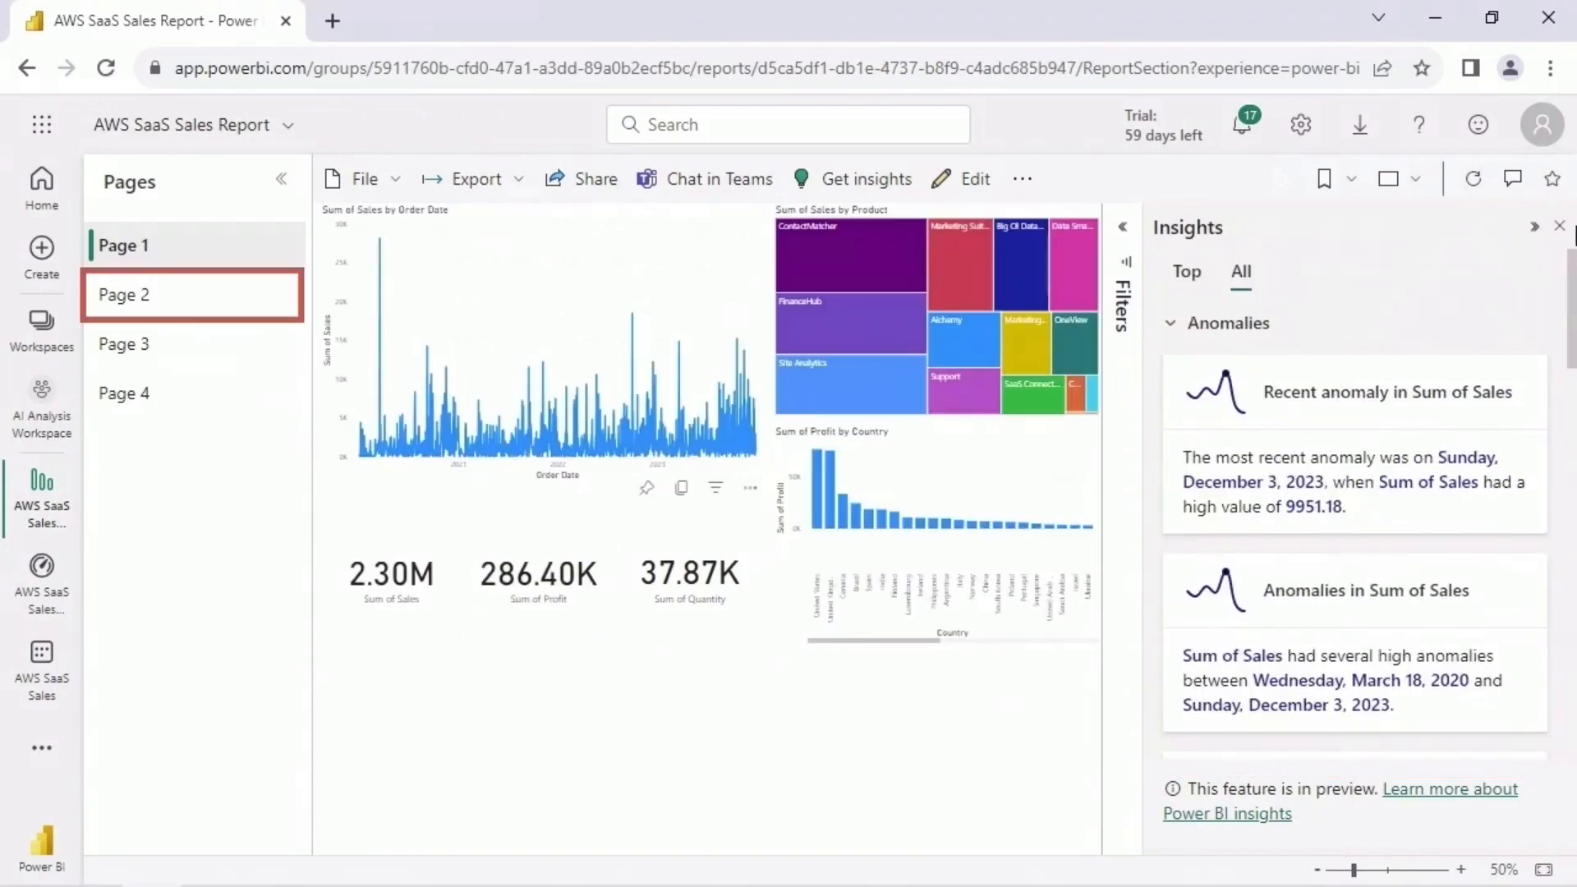
- Open Page 2, show all of its anomaly insights and read through the anomalies and trends in Sum of Profit
{"action": "left_click", "coordinate": [200, 300]}
{"action": "left_click", "coordinate": [1504, 567]}
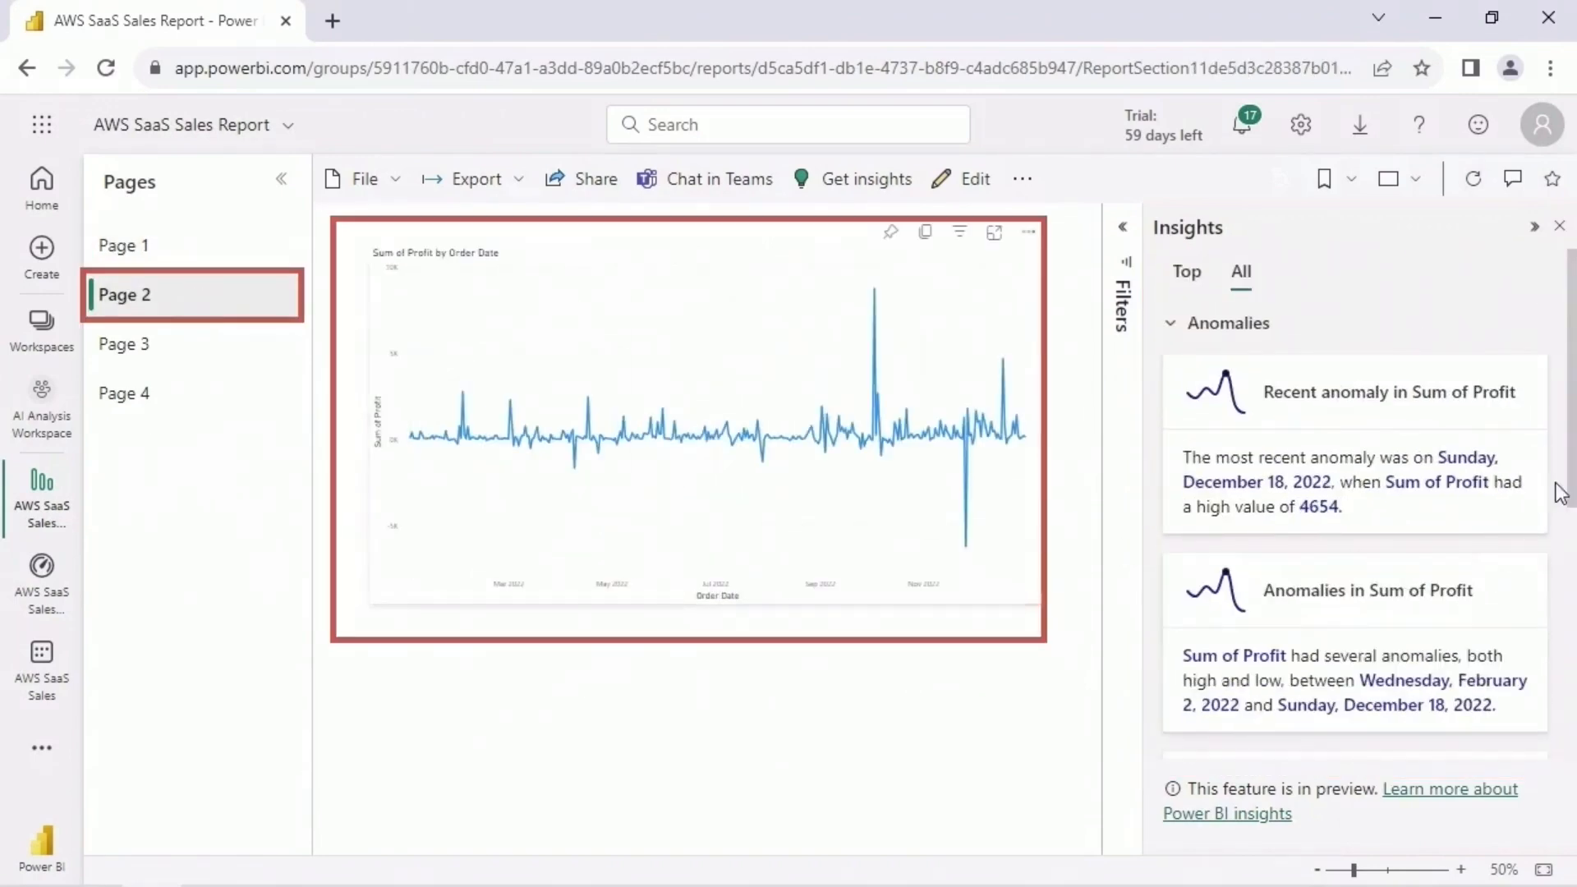
{"action": "scroll", "coordinate": [1558, 492], "scroll_direction": "down", "scroll_amount": 3}
{"action": "scroll", "coordinate": [1556, 420], "scroll_direction": "down", "scroll_amount": 1}
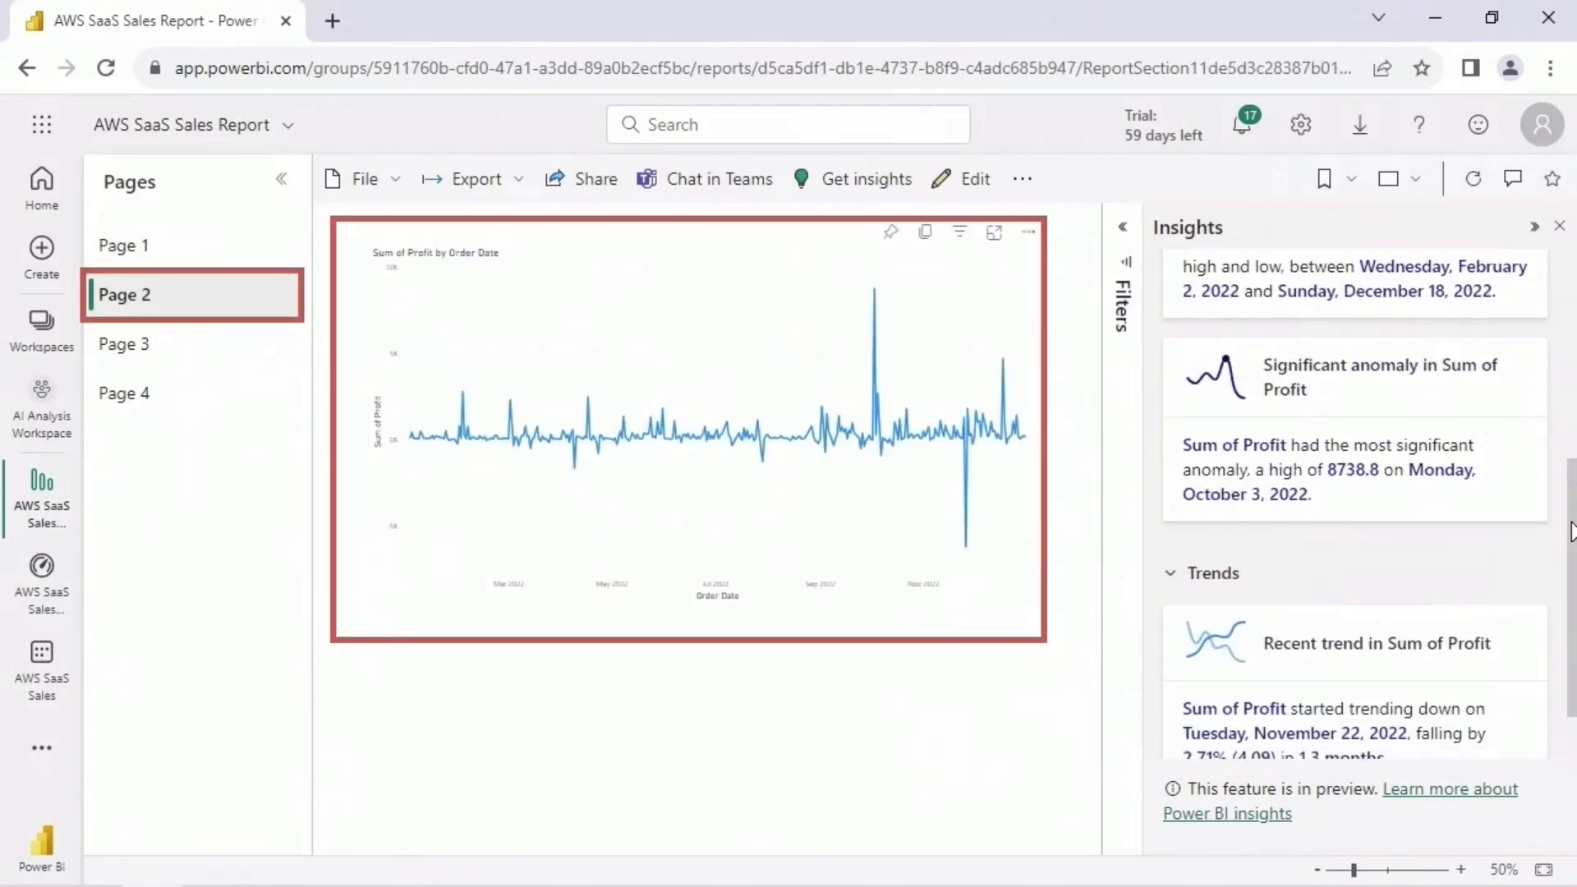
{"action": "scroll", "coordinate": [1570, 574], "scroll_direction": "down", "scroll_amount": 2}
{"action": "scroll", "coordinate": [1573, 554], "scroll_direction": "down", "scroll_amount": 3}
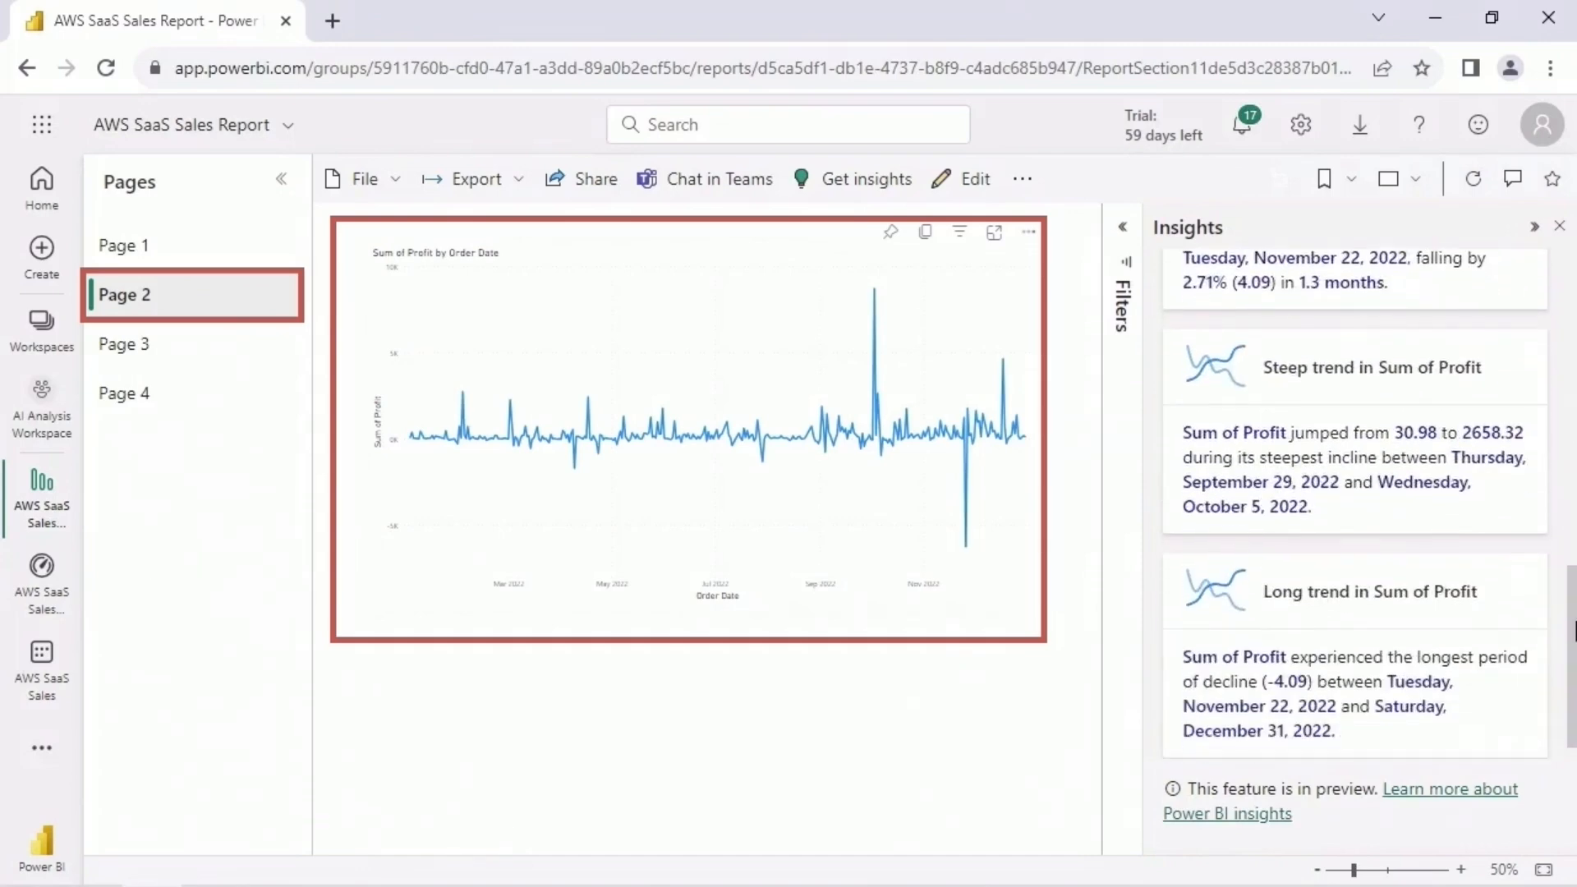
{"action": "scroll", "coordinate": [1355, 493], "scroll_direction": "up", "scroll_amount": 6}
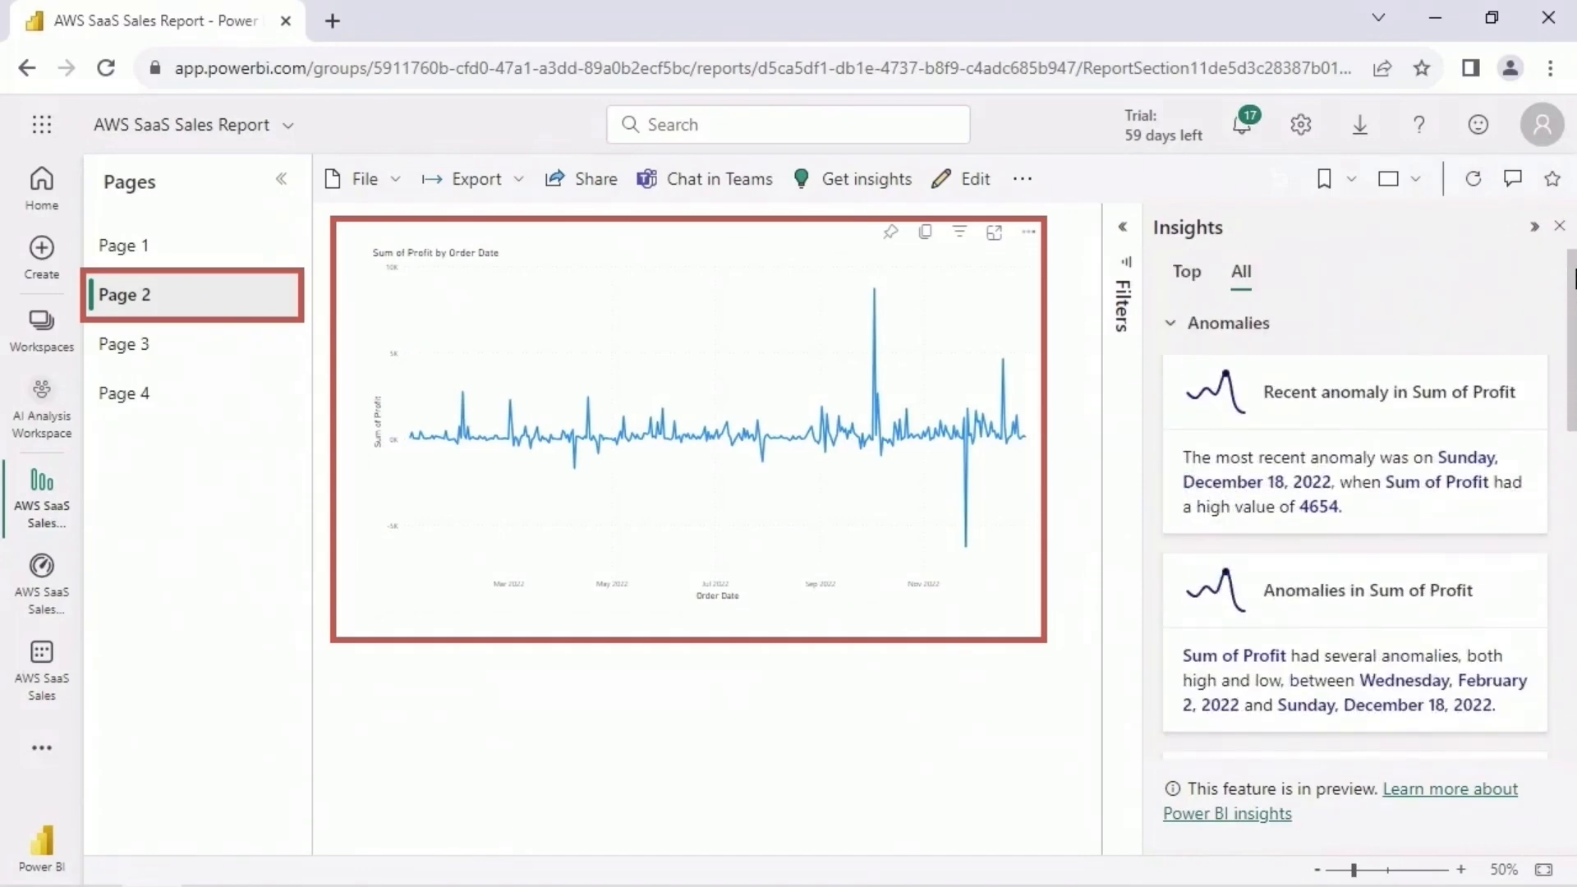
- Open Page 3 and show the full lists of anomaly and trend insights for Sum of Sales and Sum of Profit
{"action": "left_click", "coordinate": [197, 346]}
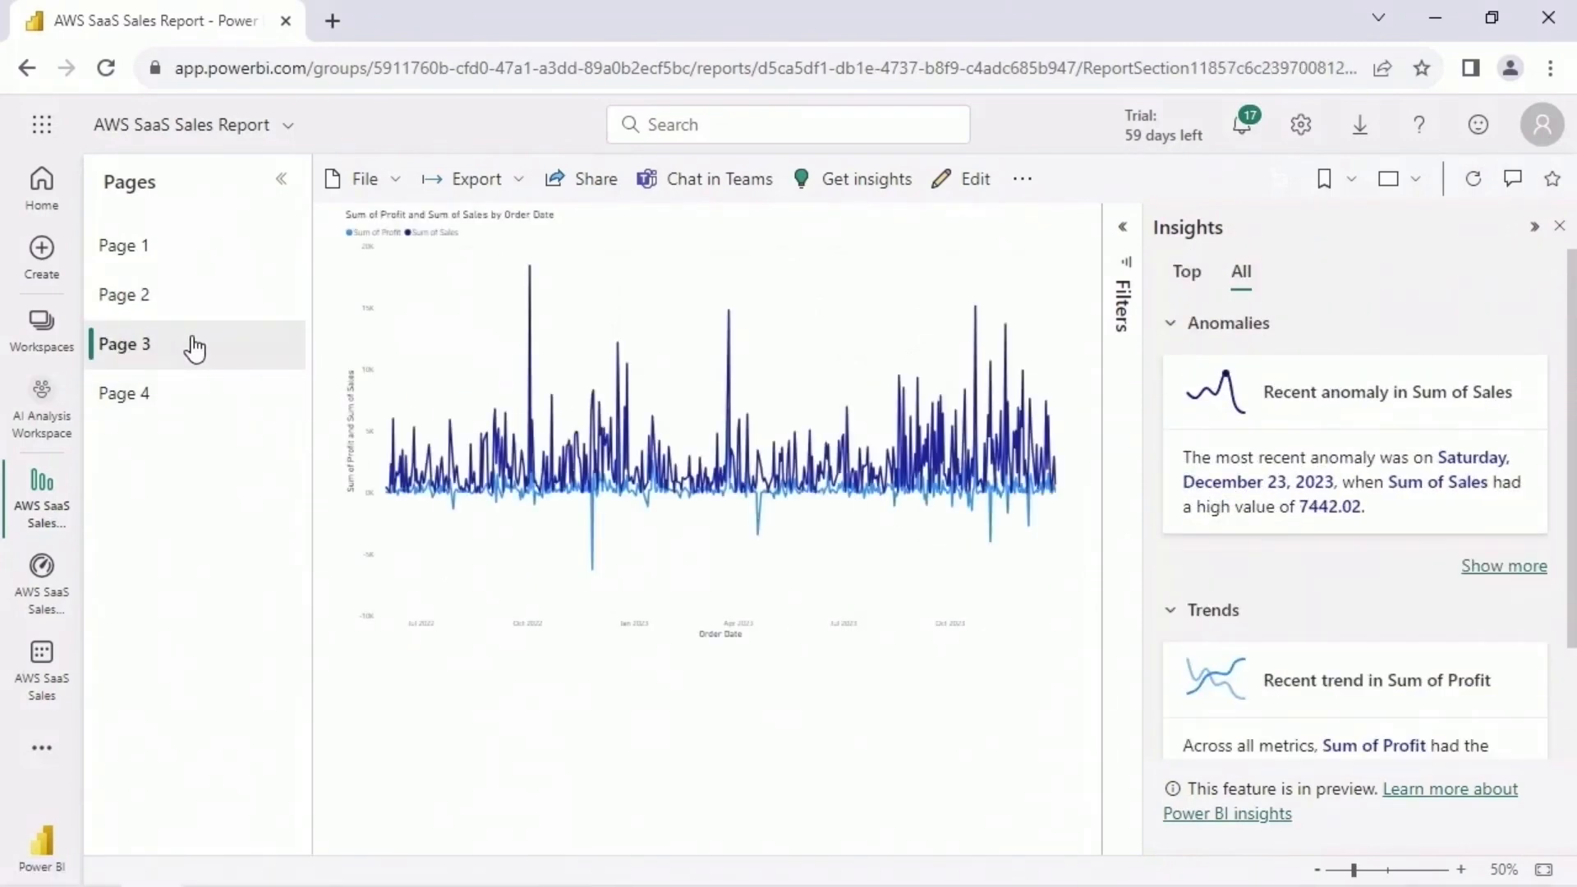
{"action": "left_click", "coordinate": [1487, 569]}
{"action": "left_click_drag", "start_coordinate": [1572, 394], "coordinate": [1574, 657]}
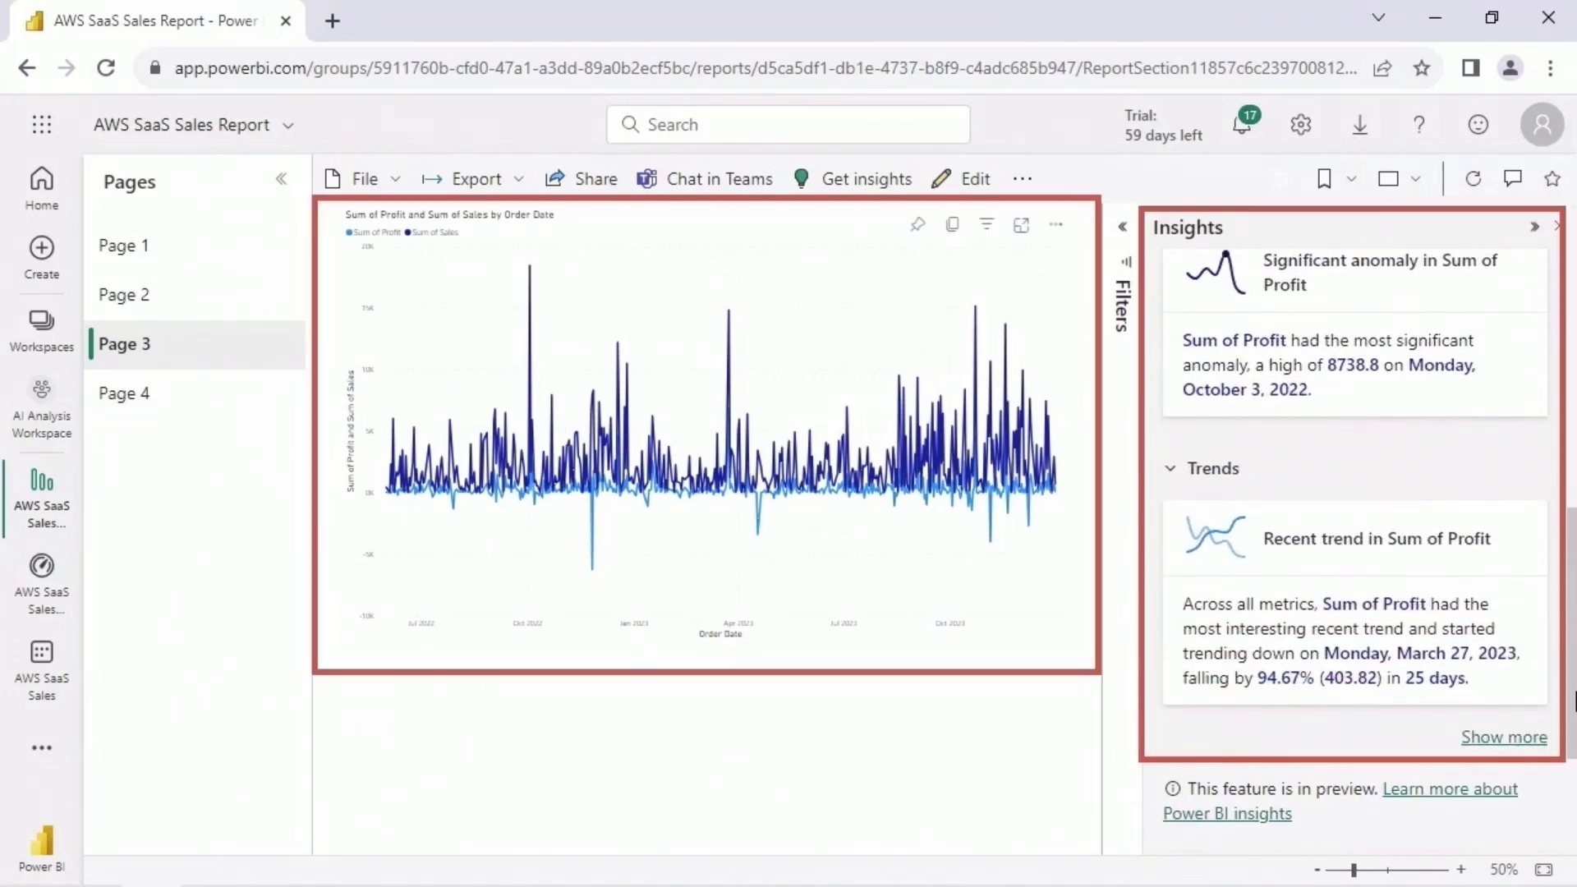
{"action": "left_click", "coordinate": [1517, 750]}
{"action": "left_click", "coordinate": [1571, 665]}
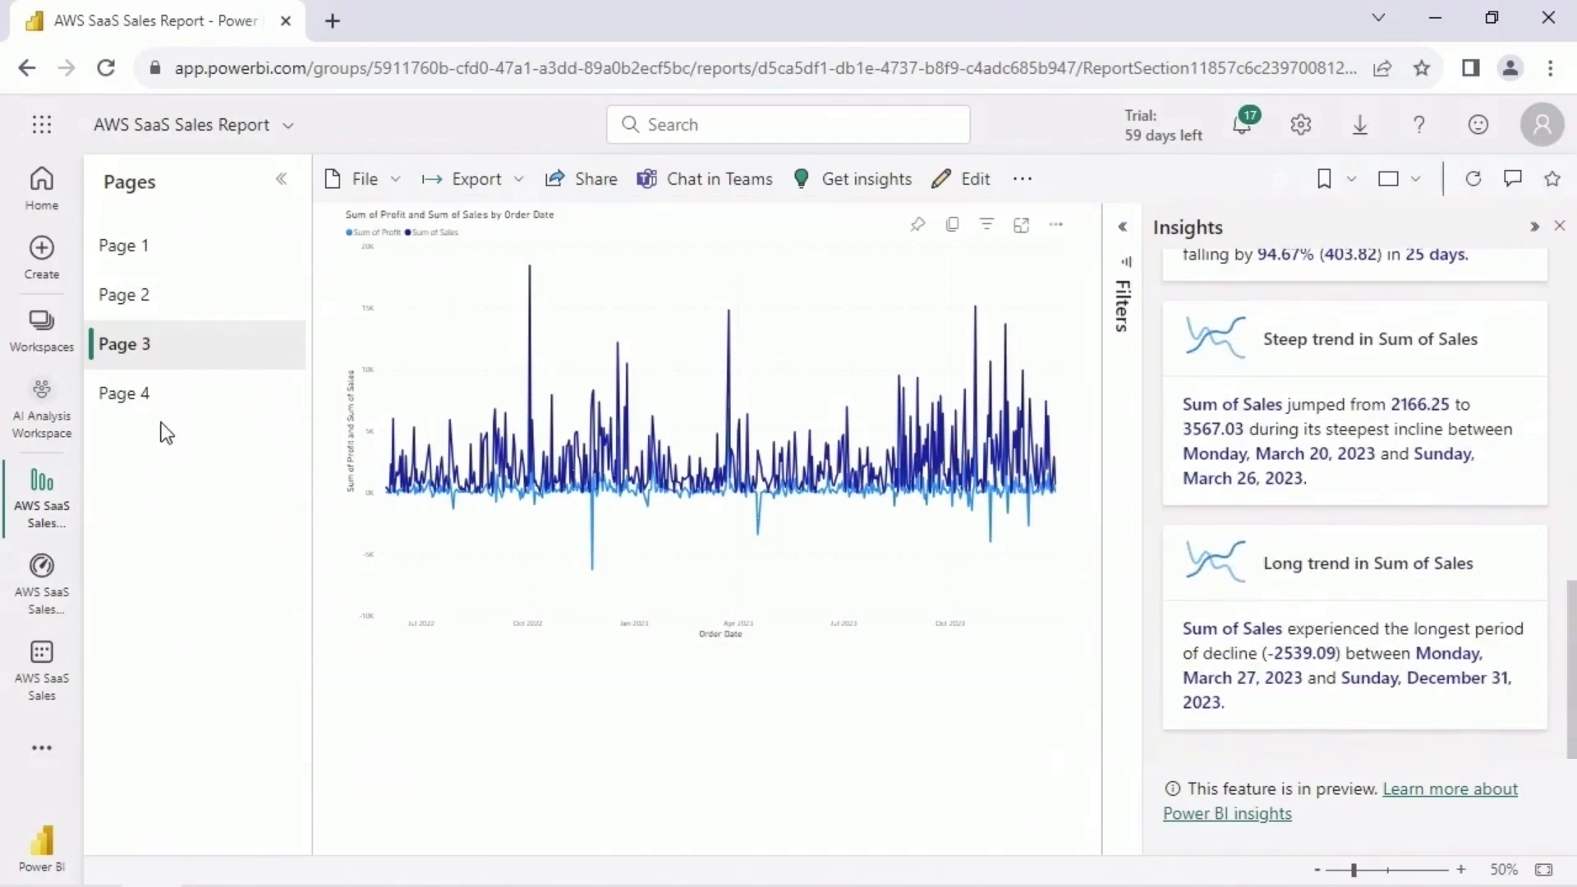
- Check Page 4 for insights and return to Page 1 to review its full list of anomaly insights
{"action": "left_click", "coordinate": [183, 407]}
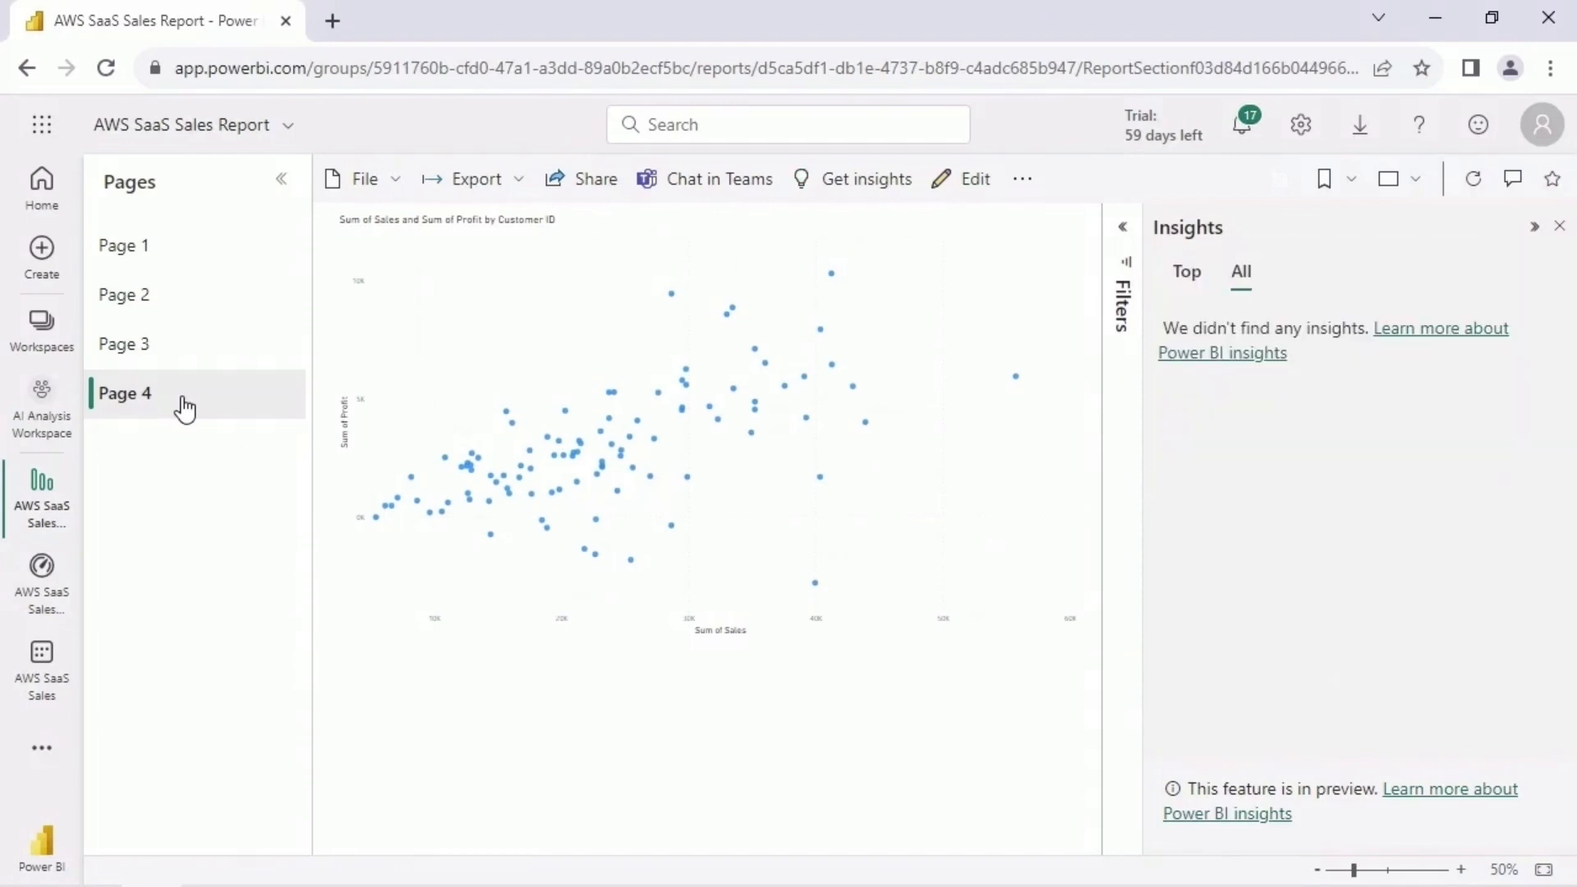
{"action": "left_click", "coordinate": [168, 250]}
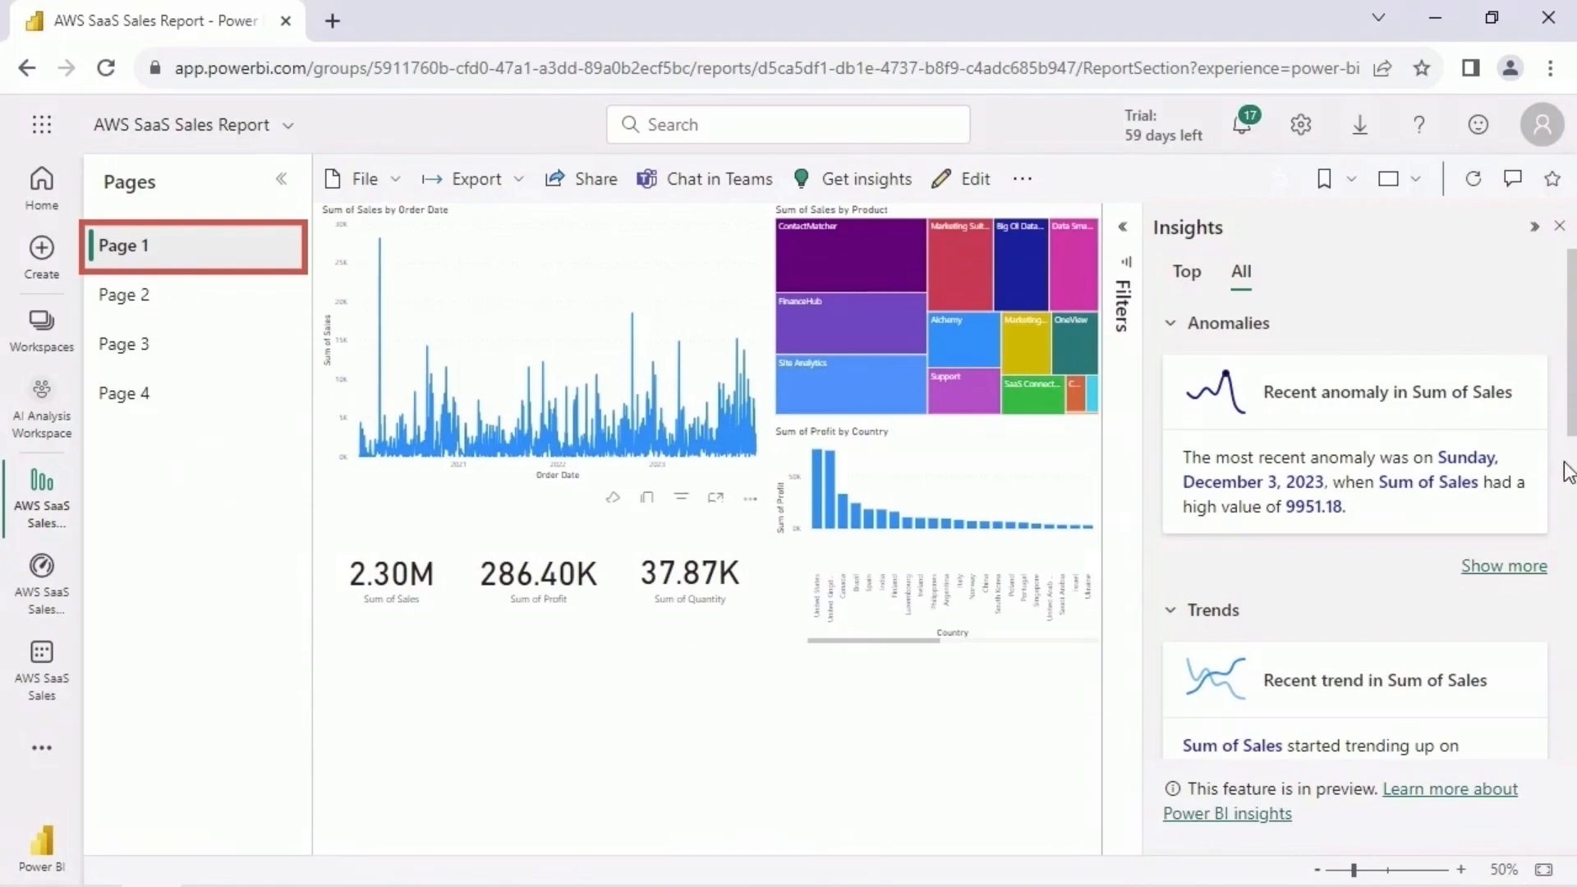
{"action": "left_click", "coordinate": [1532, 566]}
{"action": "scroll", "coordinate": [1539, 526], "scroll_direction": "down", "scroll_amount": 3}
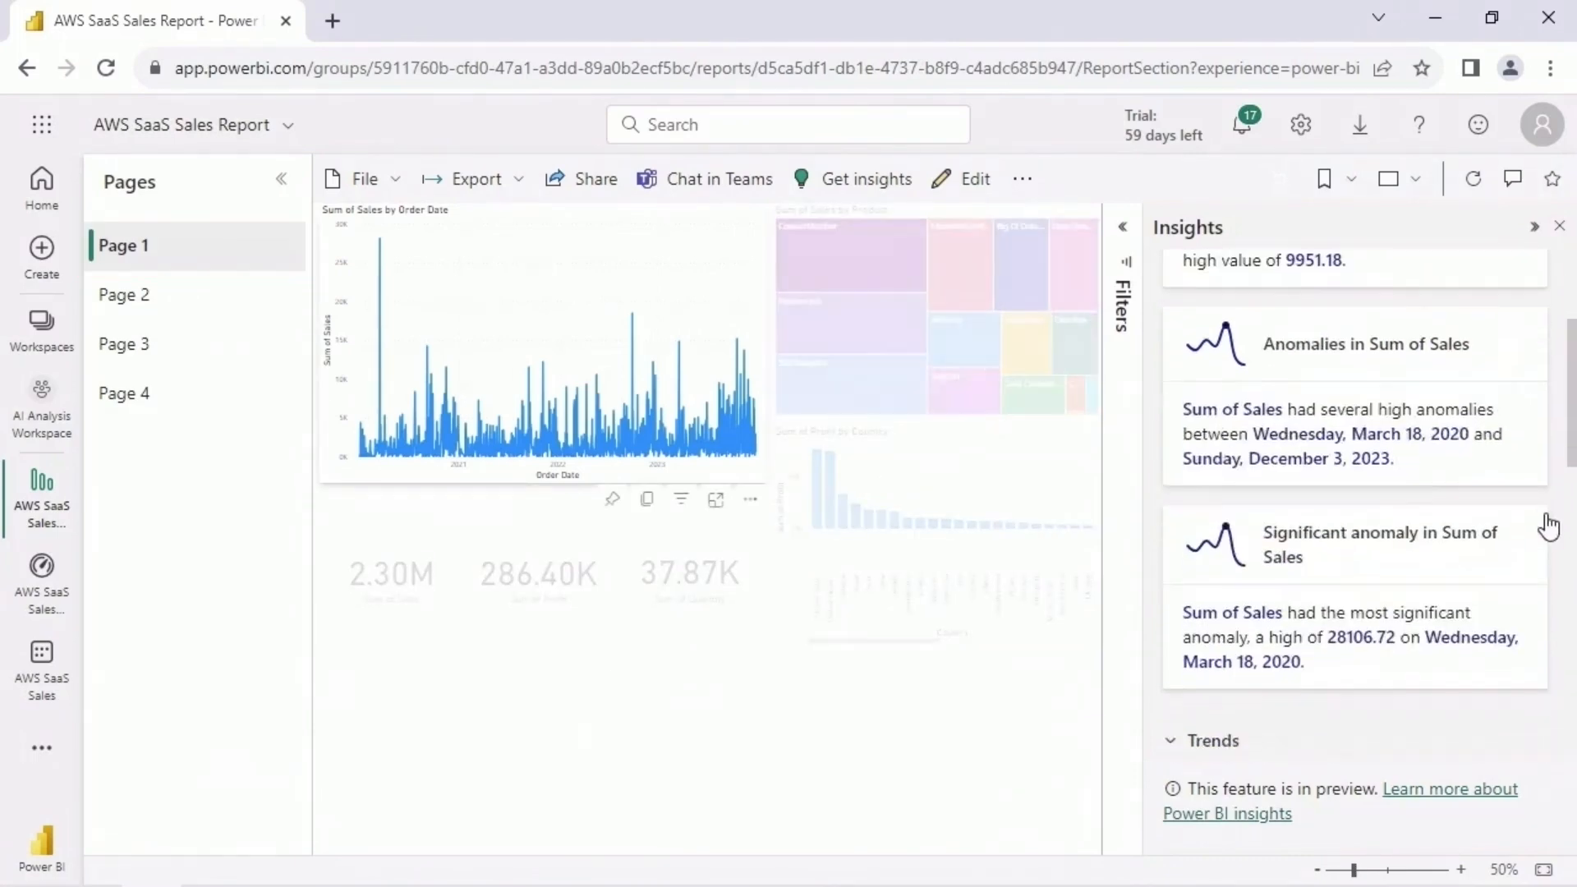
{"action": "scroll", "coordinate": [1545, 521], "scroll_direction": "up", "scroll_amount": 3}
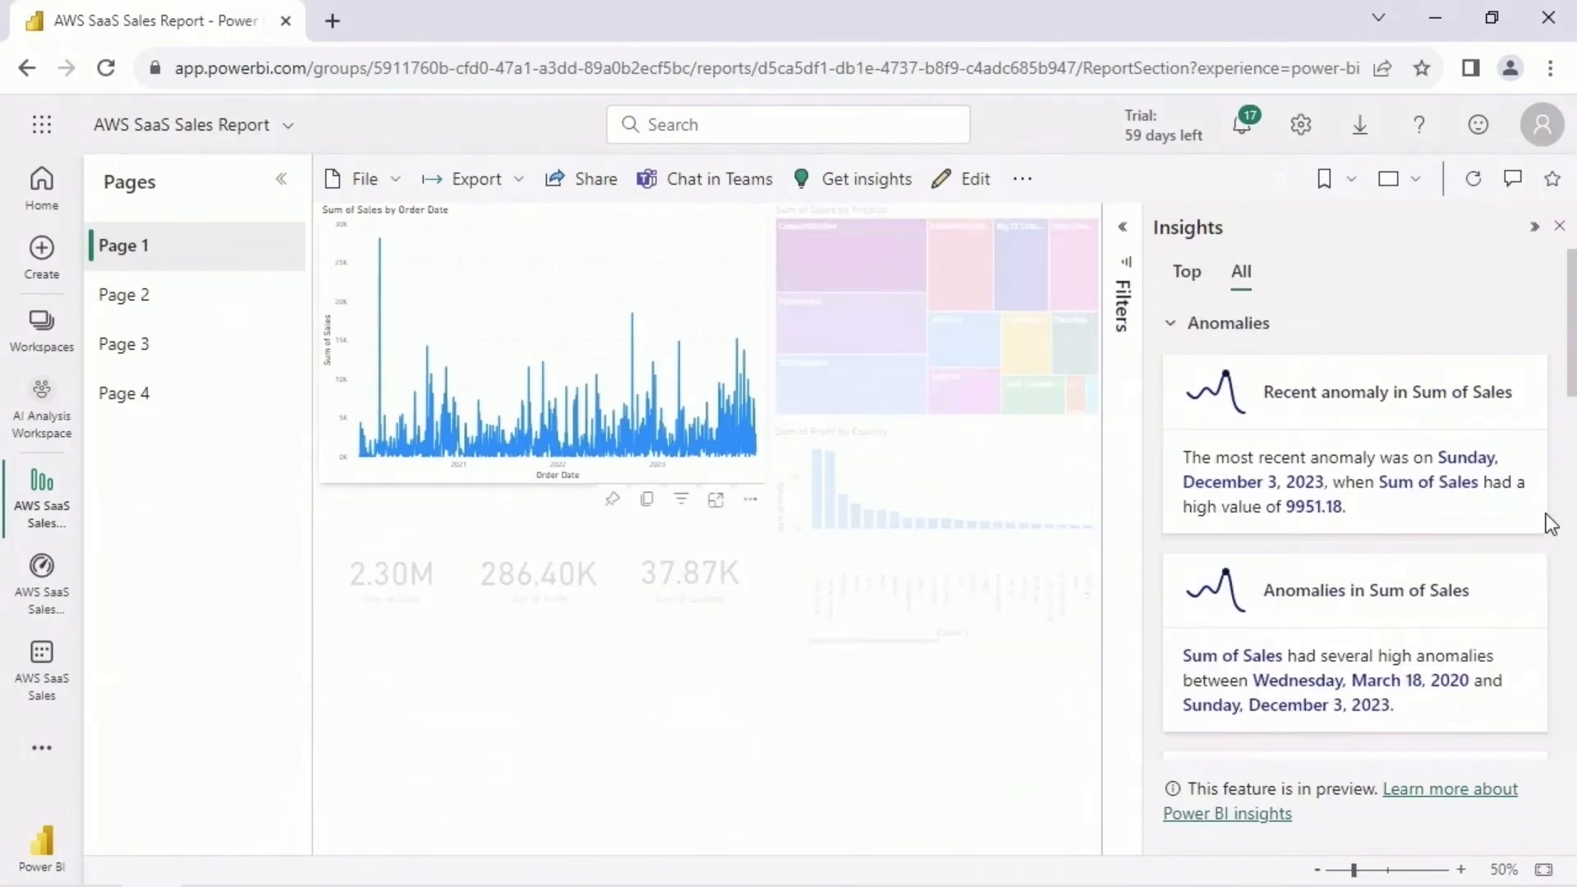
- Open the details of the recent anomaly in Sum of Sales and examine its chart and the 'Industry' is Tech explanation
{"action": "left_click", "coordinate": [1392, 417]}
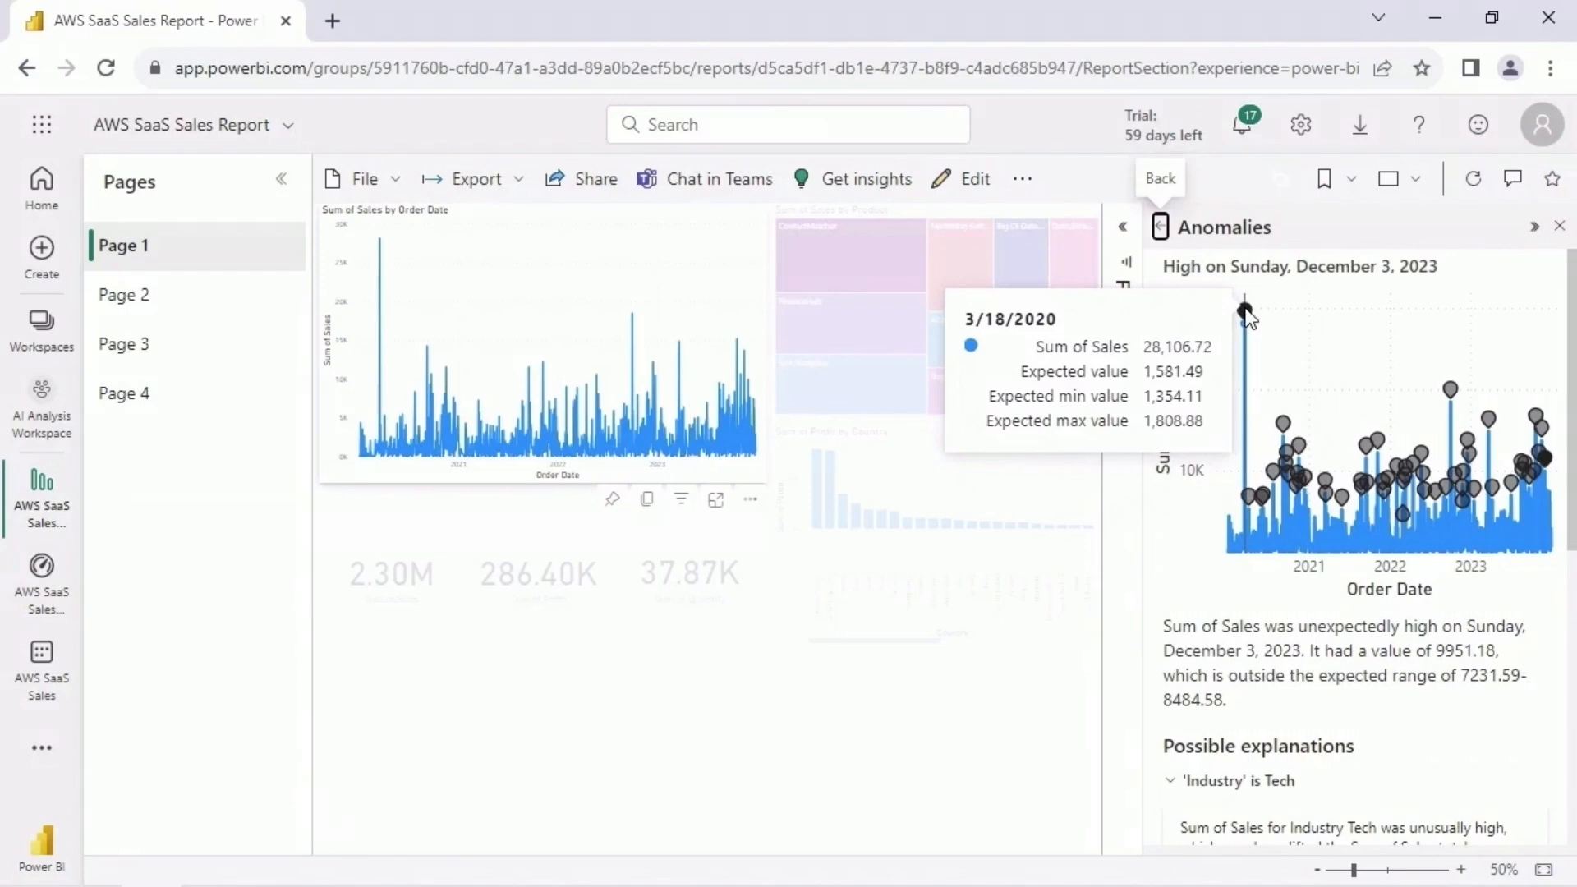
{"action": "mouse_move", "coordinate": [1545, 457]}
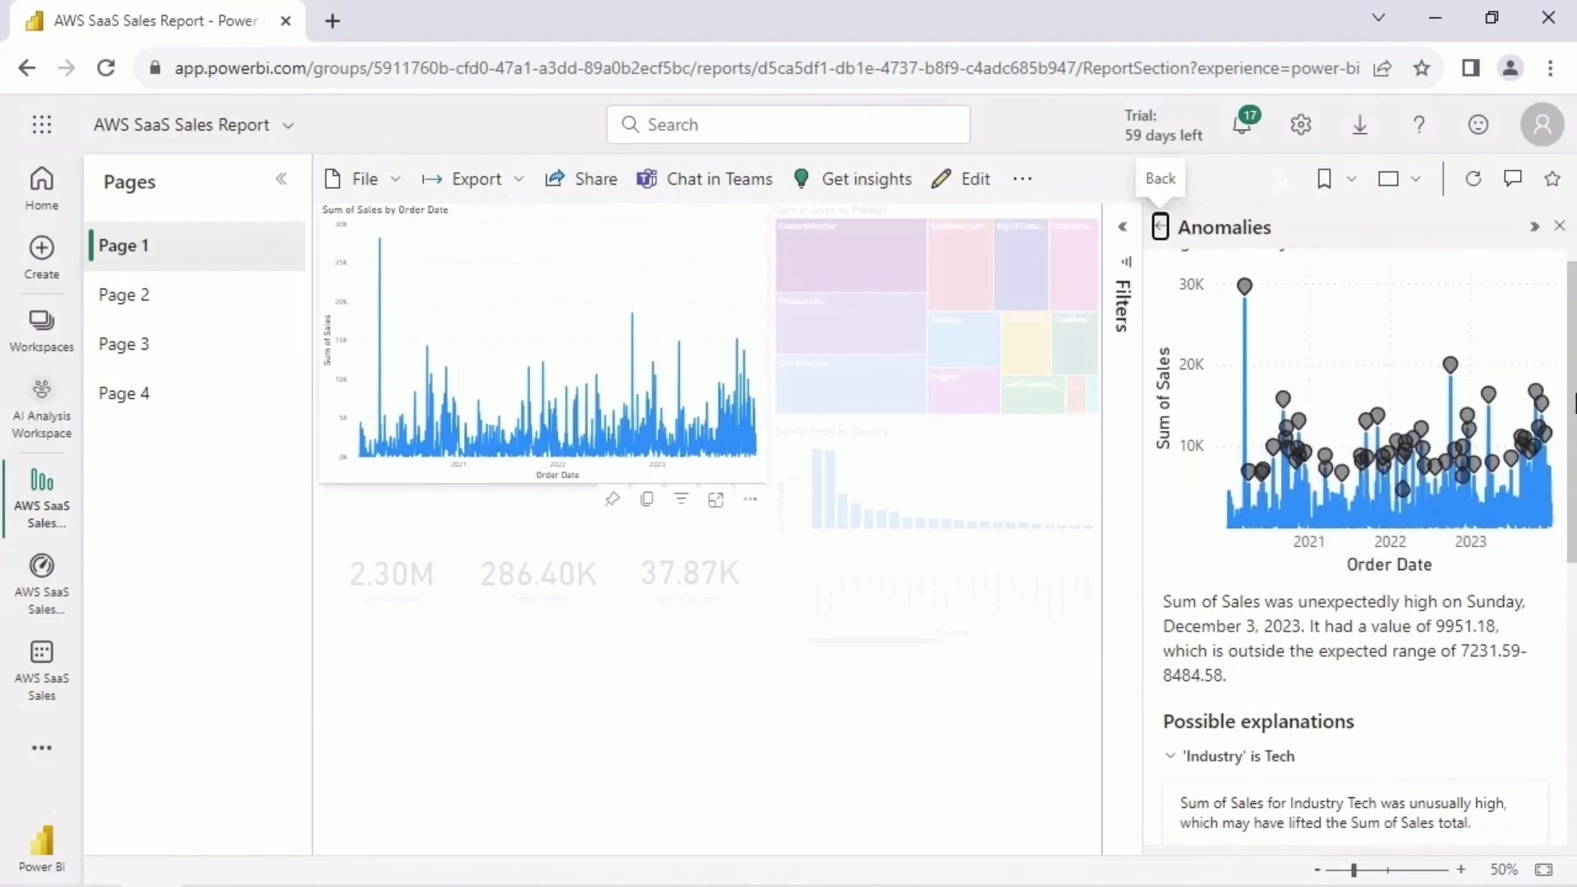
{"action": "scroll", "coordinate": [1570, 472], "scroll_direction": "down", "scroll_amount": 3}
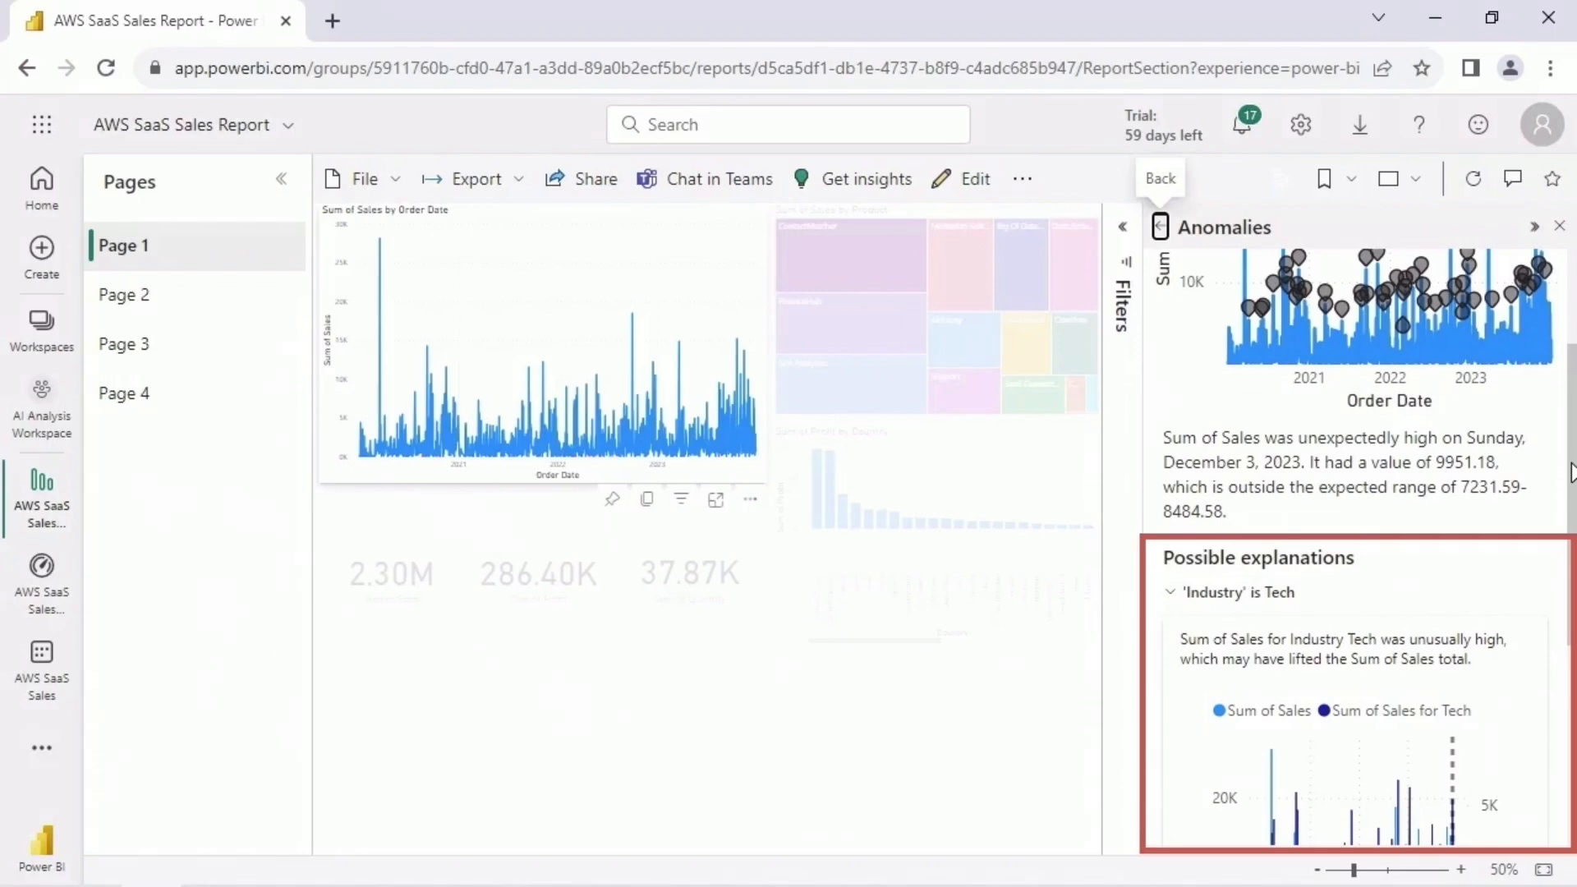
{"action": "left_click_drag", "start_coordinate": [1570, 472], "coordinate": [1570, 542]}
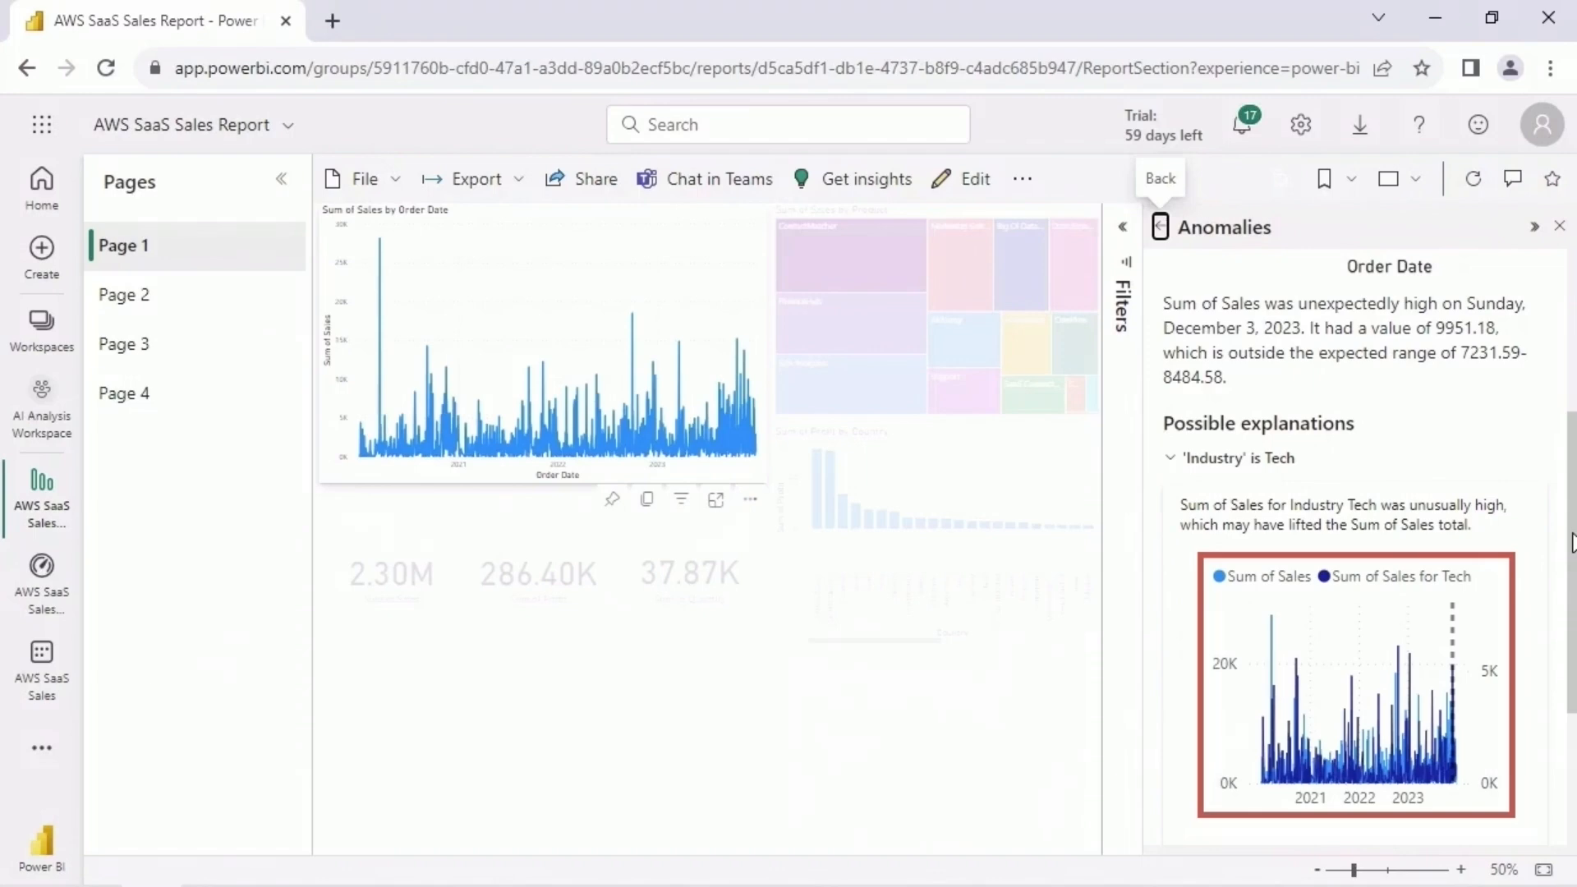
- Expand the 'Region' is AMER explanation of the anomaly, examine its chart and collapse it again
{"action": "left_click_drag", "start_coordinate": [1572, 542], "coordinate": [1572, 686]}
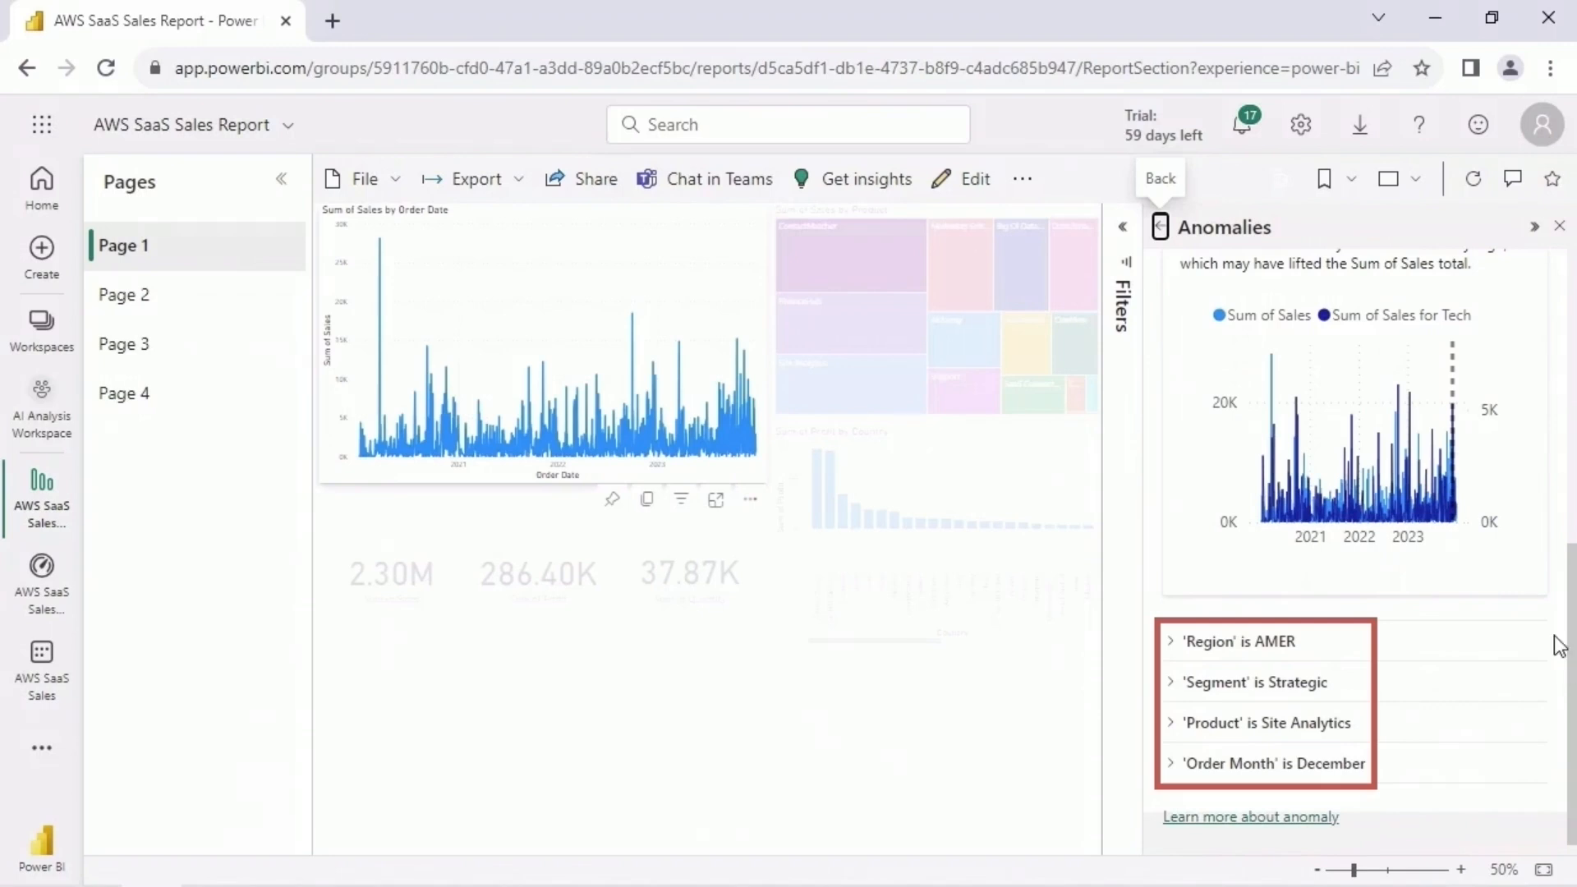
{"action": "left_click", "coordinate": [1170, 651]}
{"action": "scroll", "coordinate": [1537, 654], "scroll_direction": "down", "scroll_amount": 4}
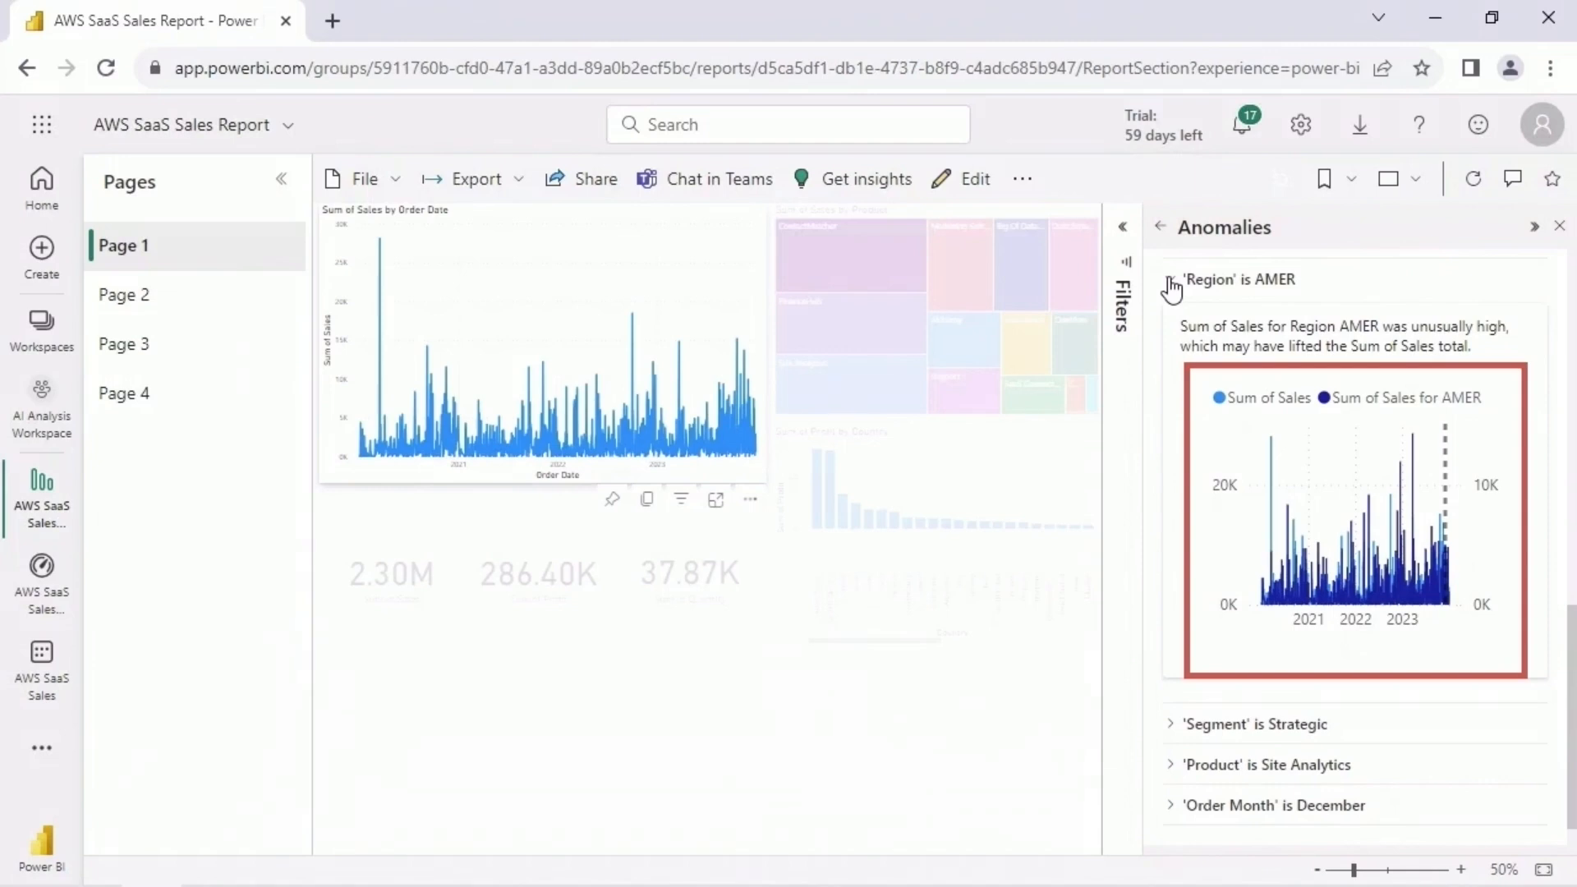
{"action": "left_click", "coordinate": [1172, 283]}
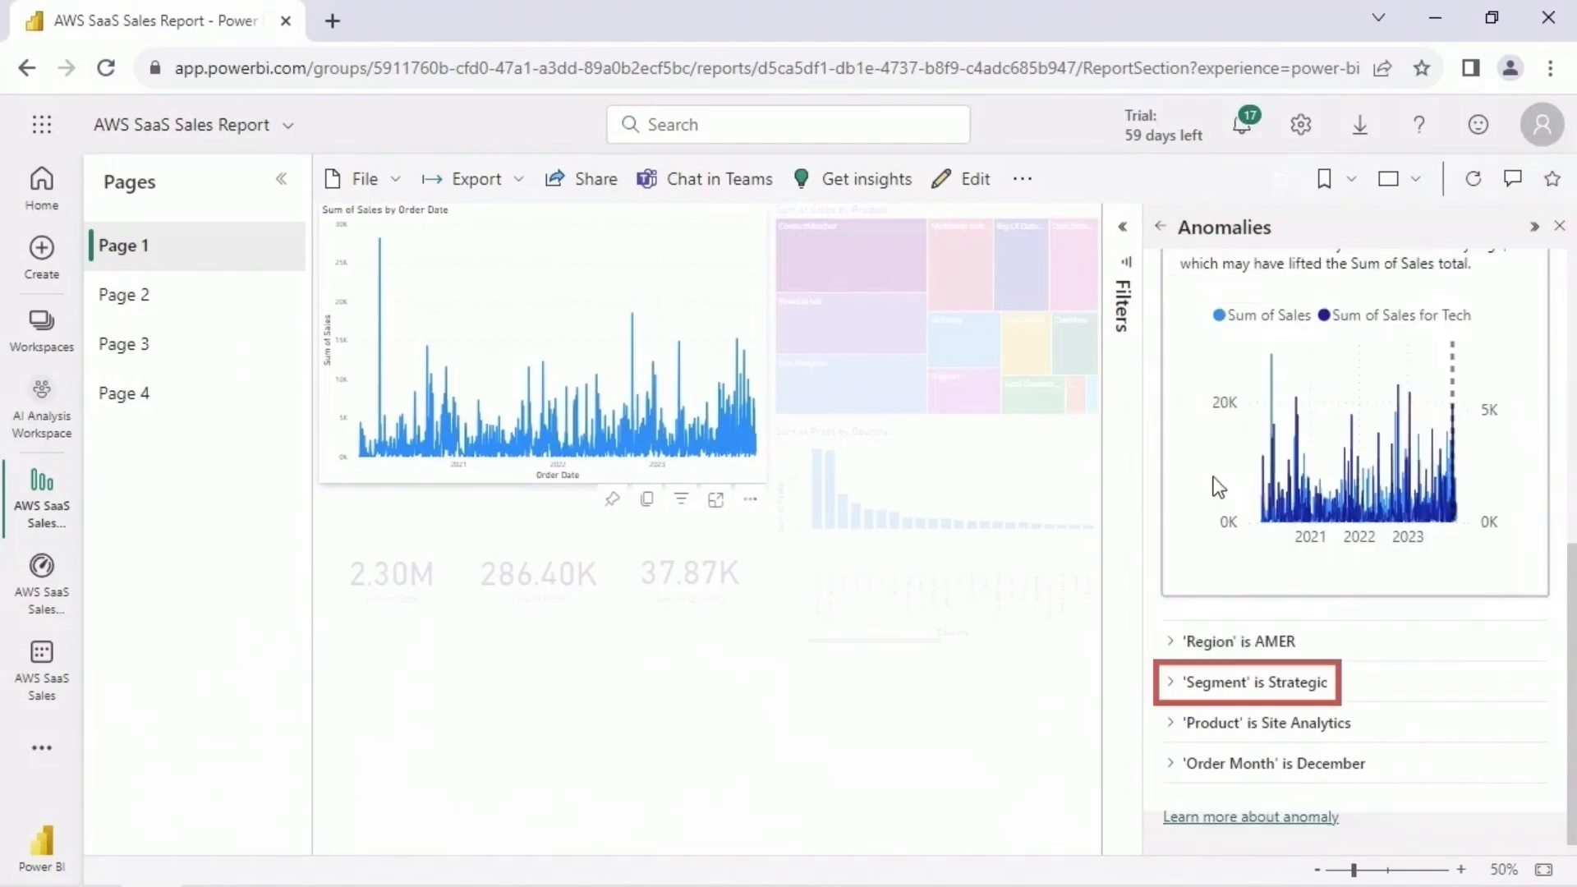
- Expand the 'Segment' is Strategic explanation of the recent Sum of Sales anomaly, examine its chart and collapse it again
{"action": "left_click", "coordinate": [1169, 685]}
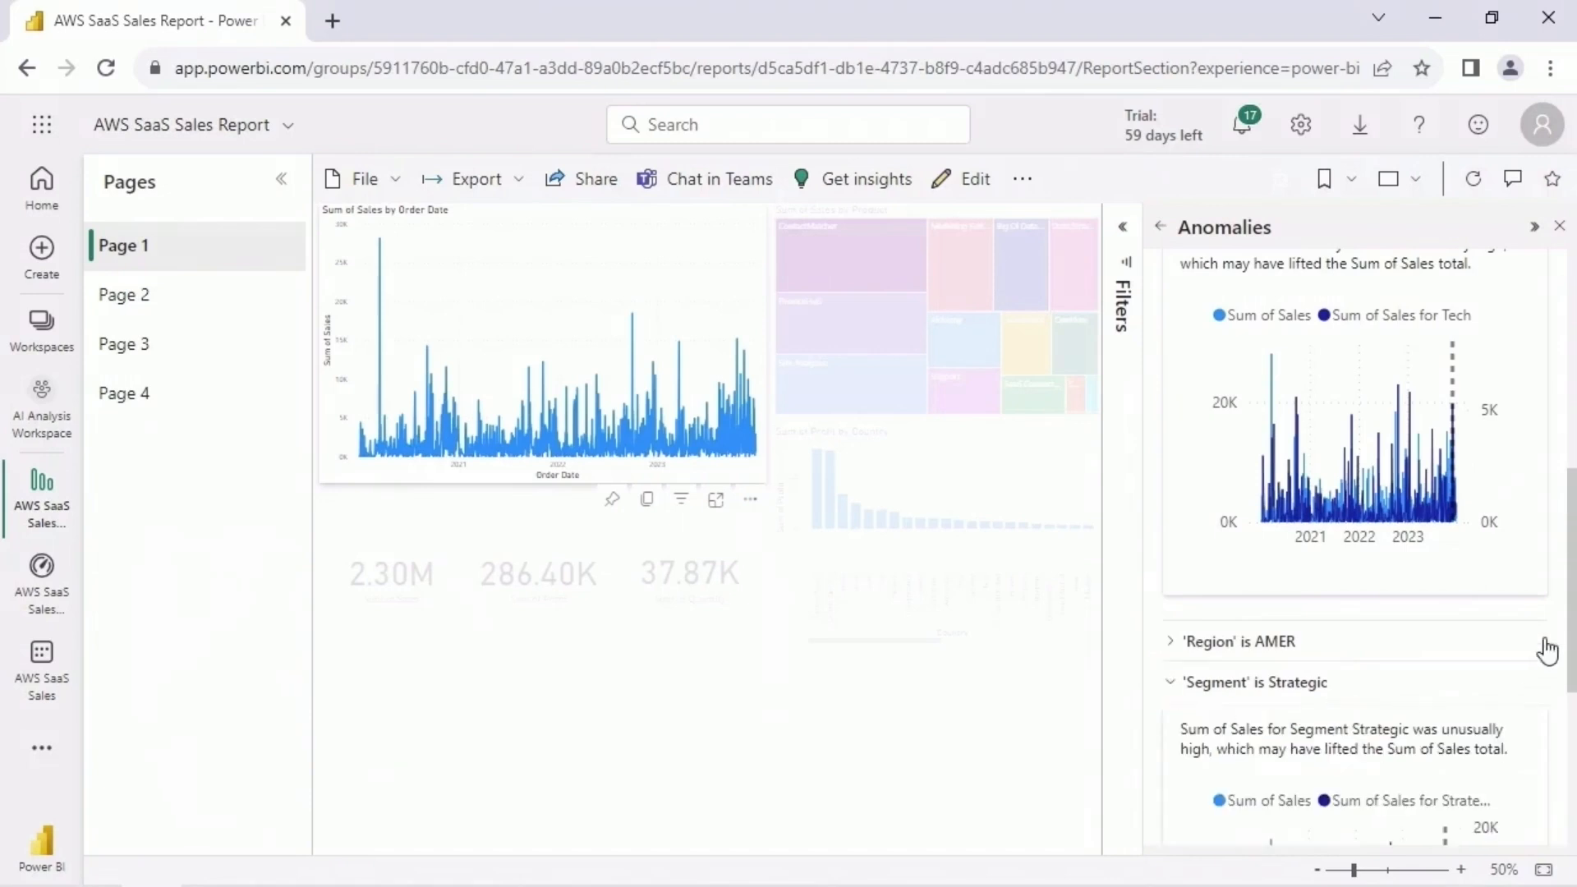
{"action": "left_click_drag", "start_coordinate": [1569, 600], "coordinate": [1570, 731]}
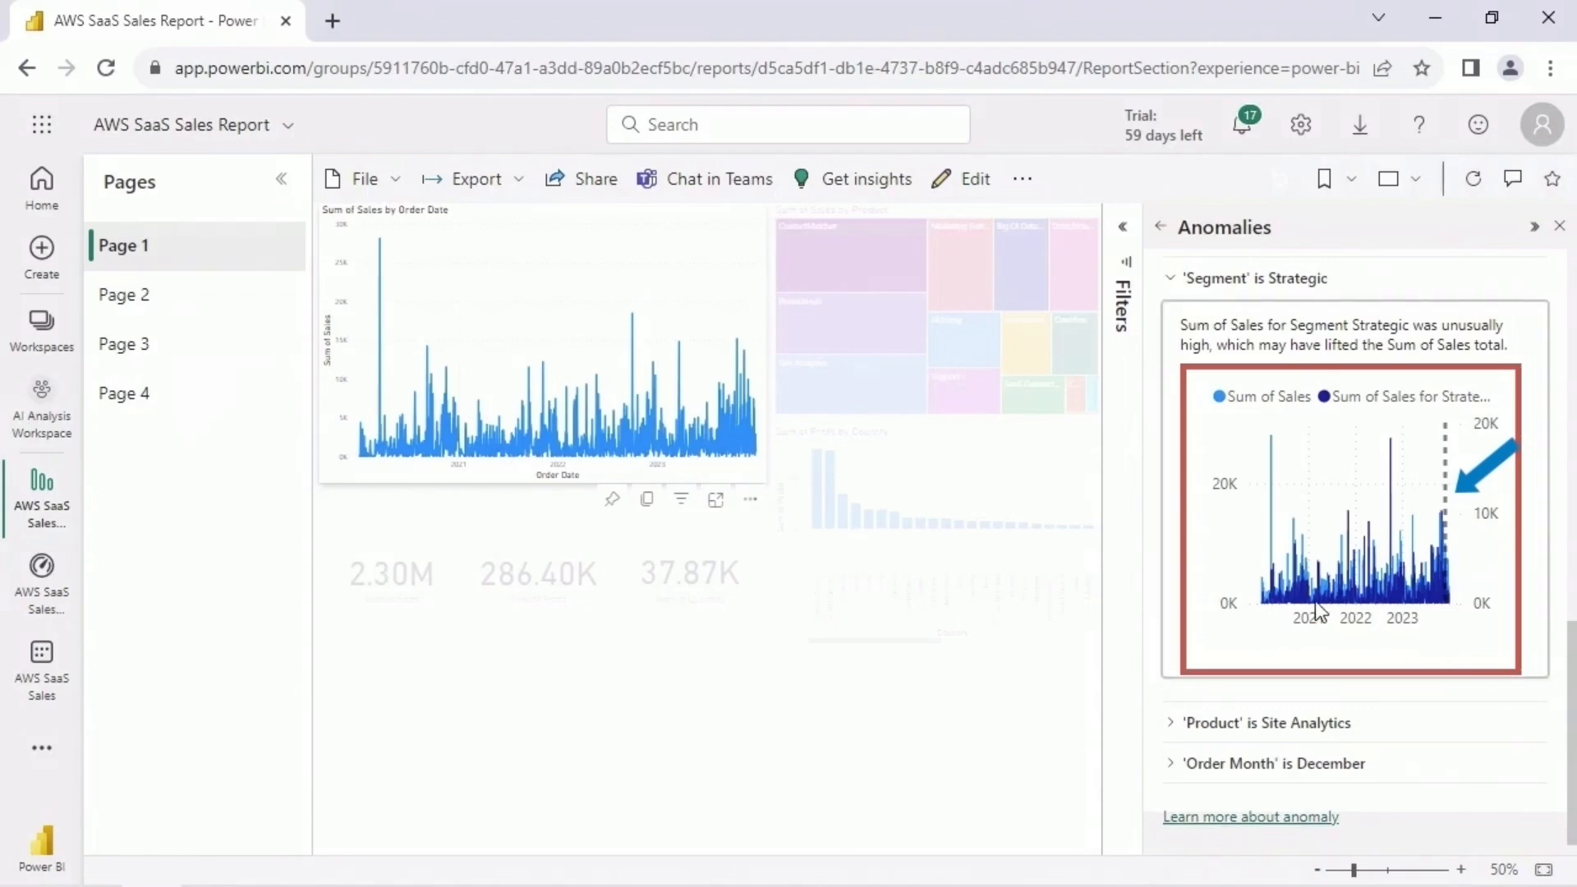
{"action": "left_click", "coordinate": [1171, 279]}
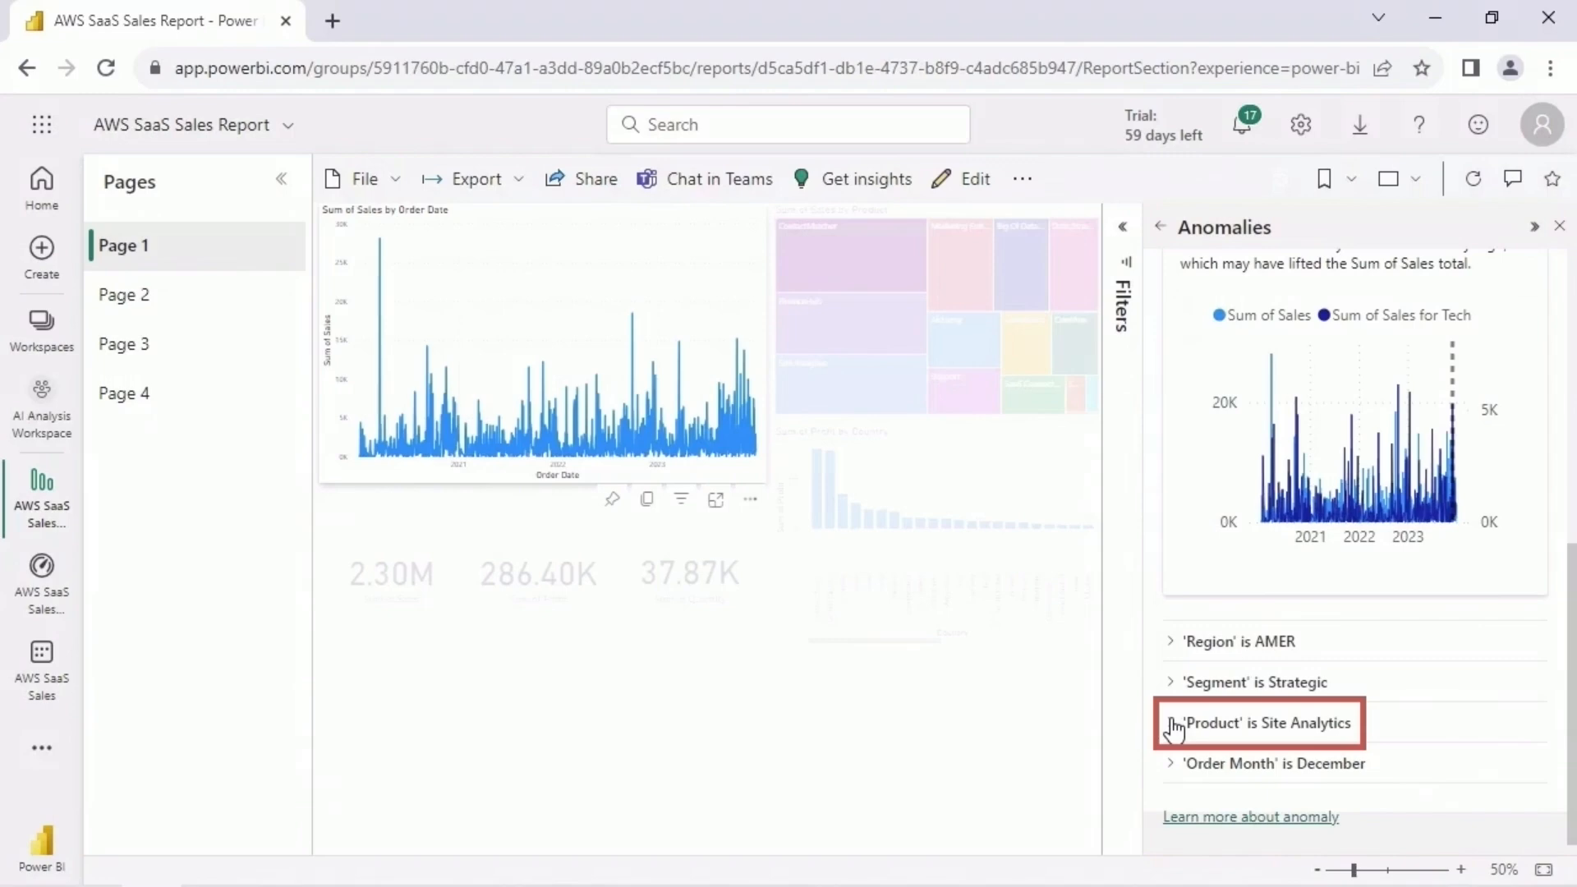
- Review the 'Product' is Site Analytics explanation and its chart, and expand the 'Order Month' is December explanation
{"action": "left_click", "coordinate": [1173, 727]}
{"action": "scroll", "coordinate": [1485, 693], "scroll_direction": "down", "scroll_amount": 5}
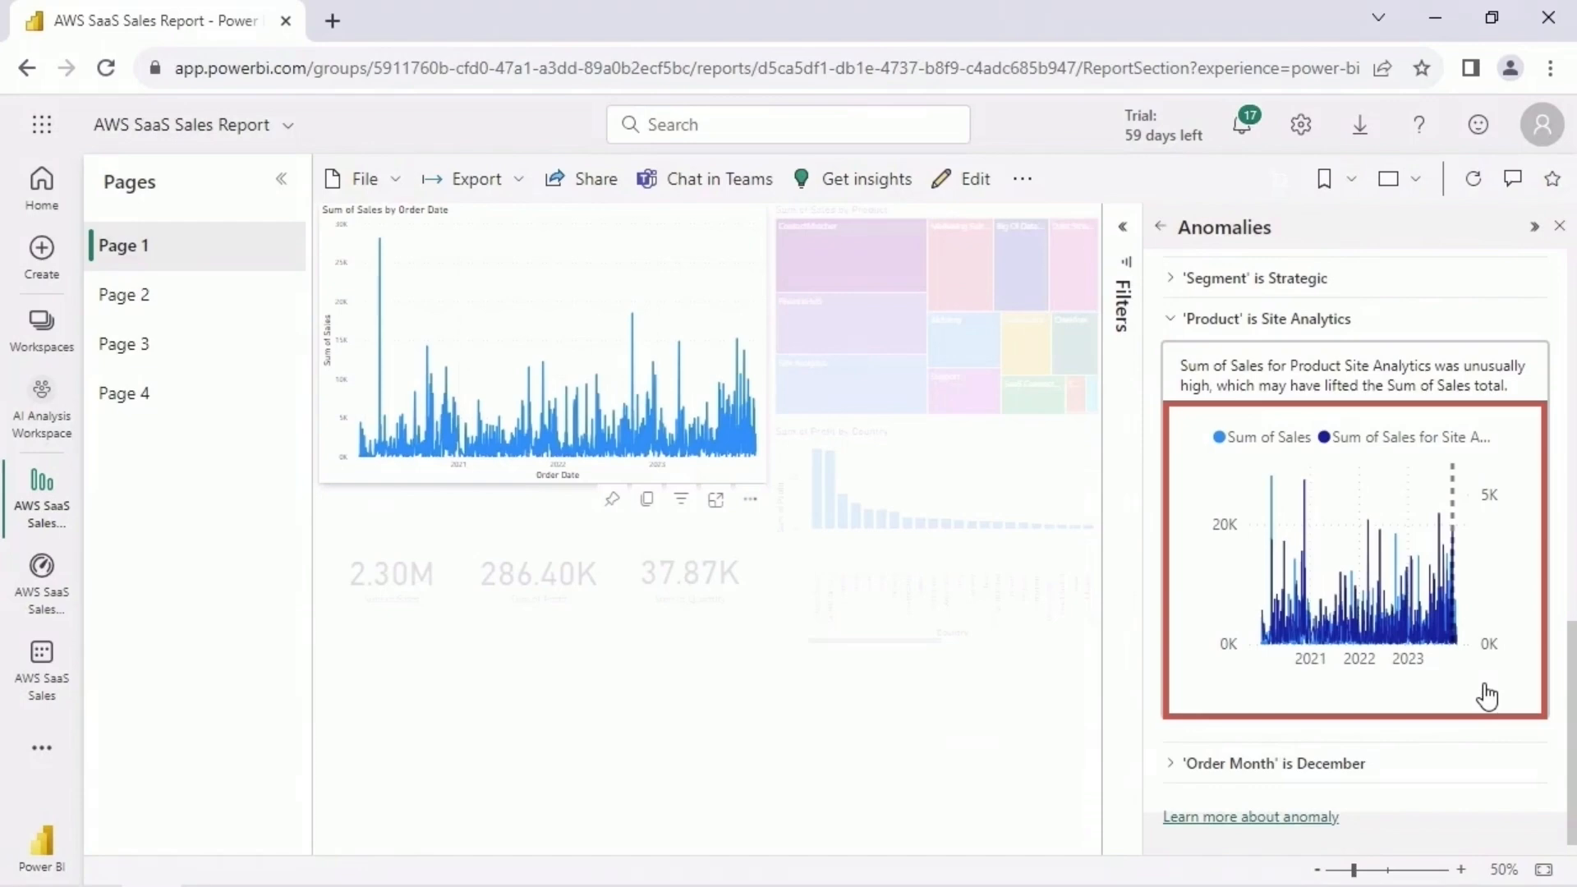
{"action": "left_click", "coordinate": [1188, 323]}
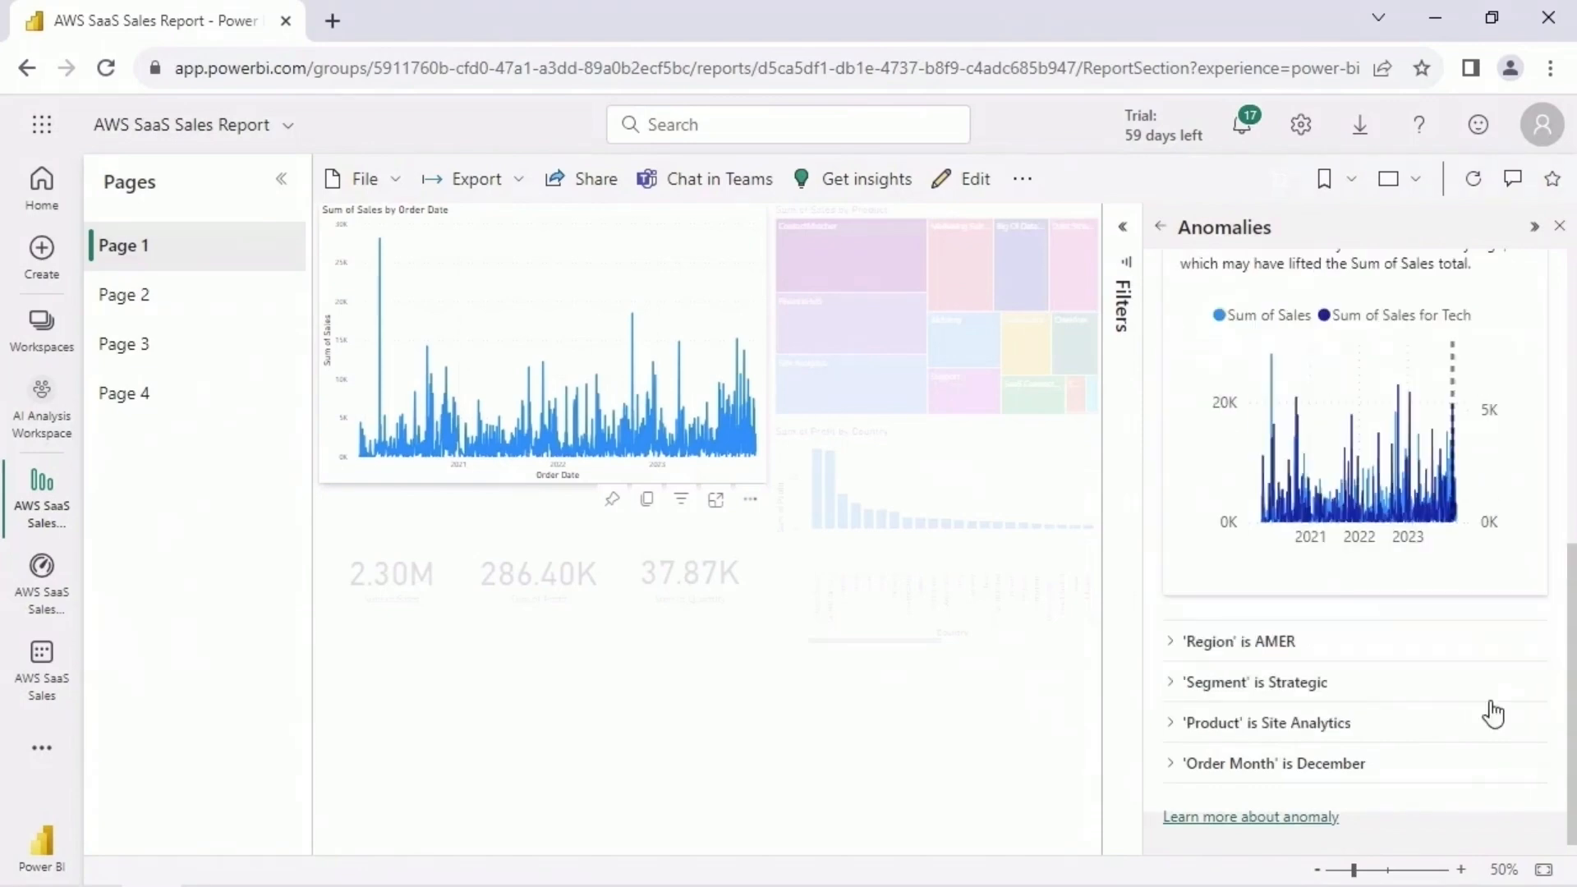
{"action": "left_click", "coordinate": [1171, 768]}
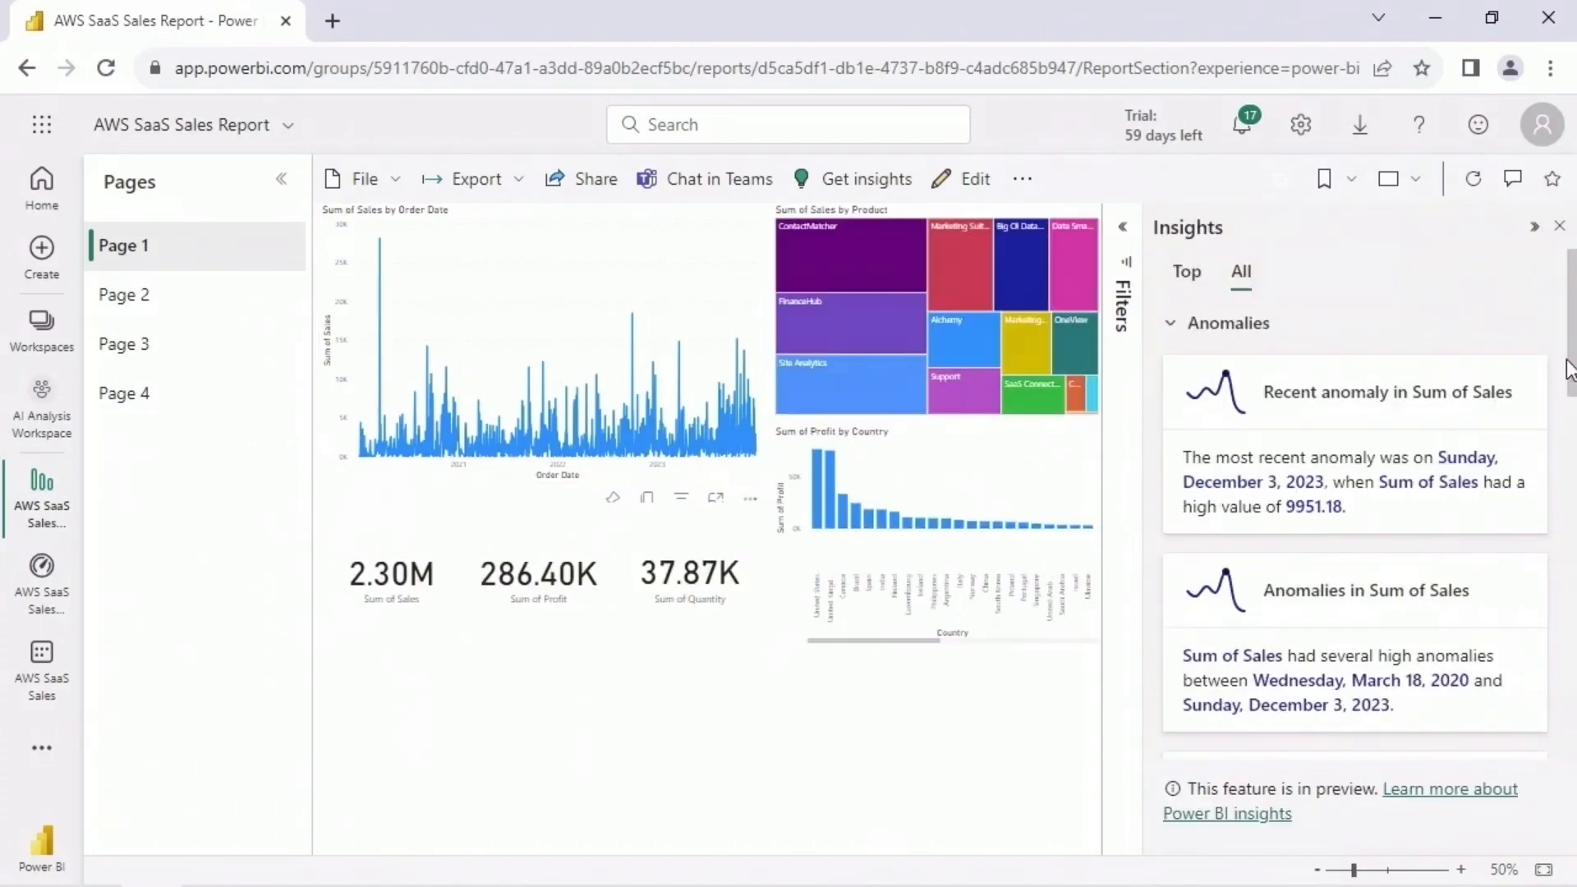
- Open the significant anomaly in Sum of Sales from the insights list and examine its chart, data point details and 'Segment' is Enterprise explanation
{"action": "scroll", "coordinate": [1394, 451], "scroll_direction": "down", "scroll_amount": 4}
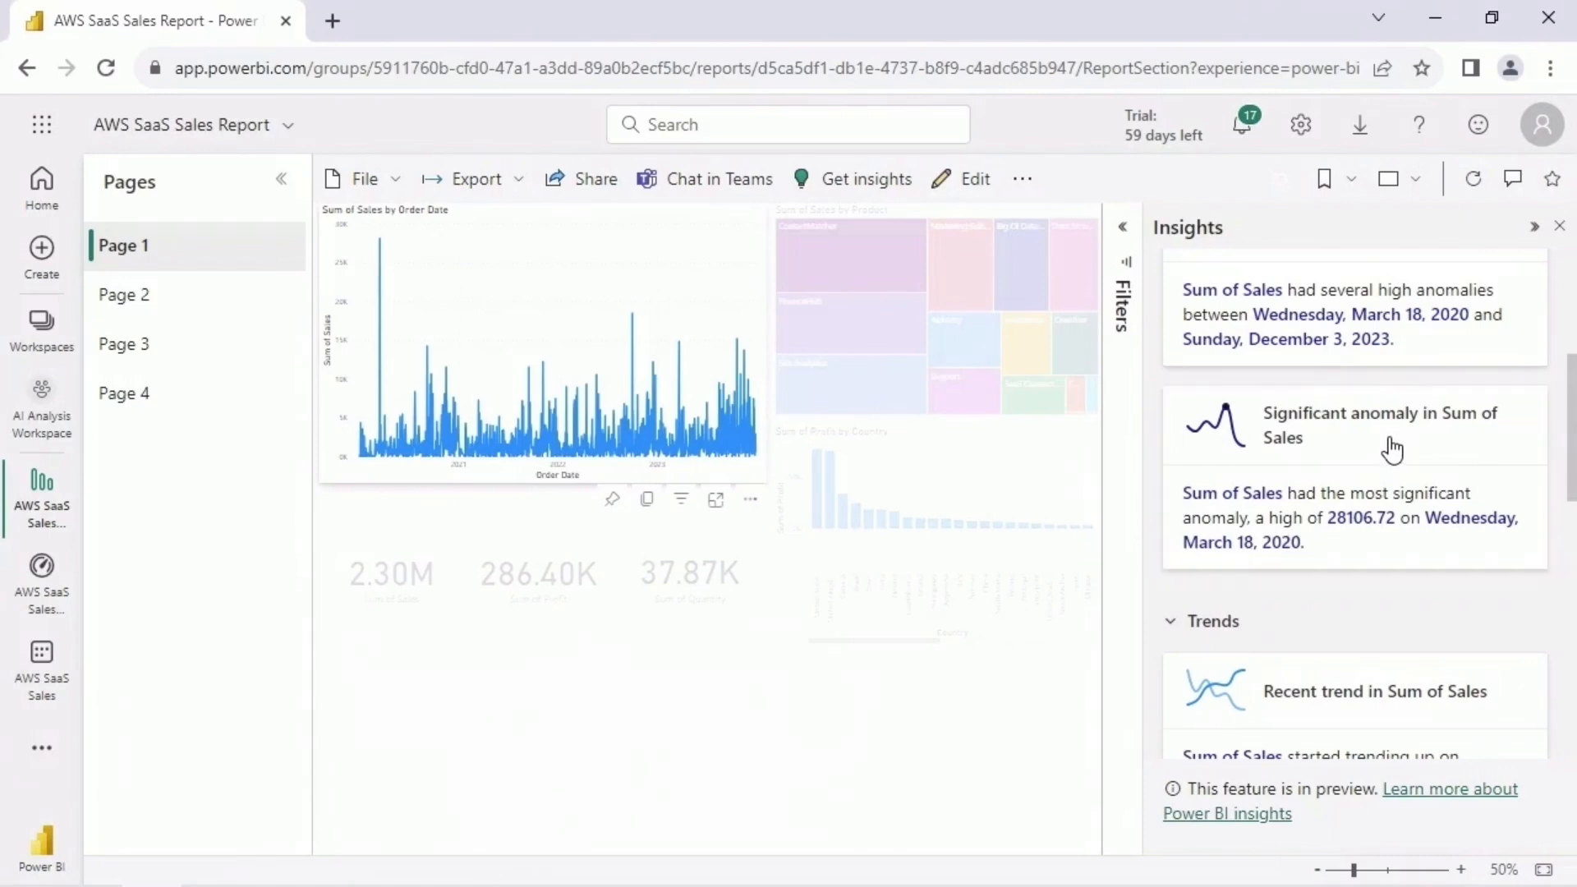
{"action": "left_click", "coordinate": [1394, 451]}
{"action": "mouse_move", "coordinate": [1246, 312]}
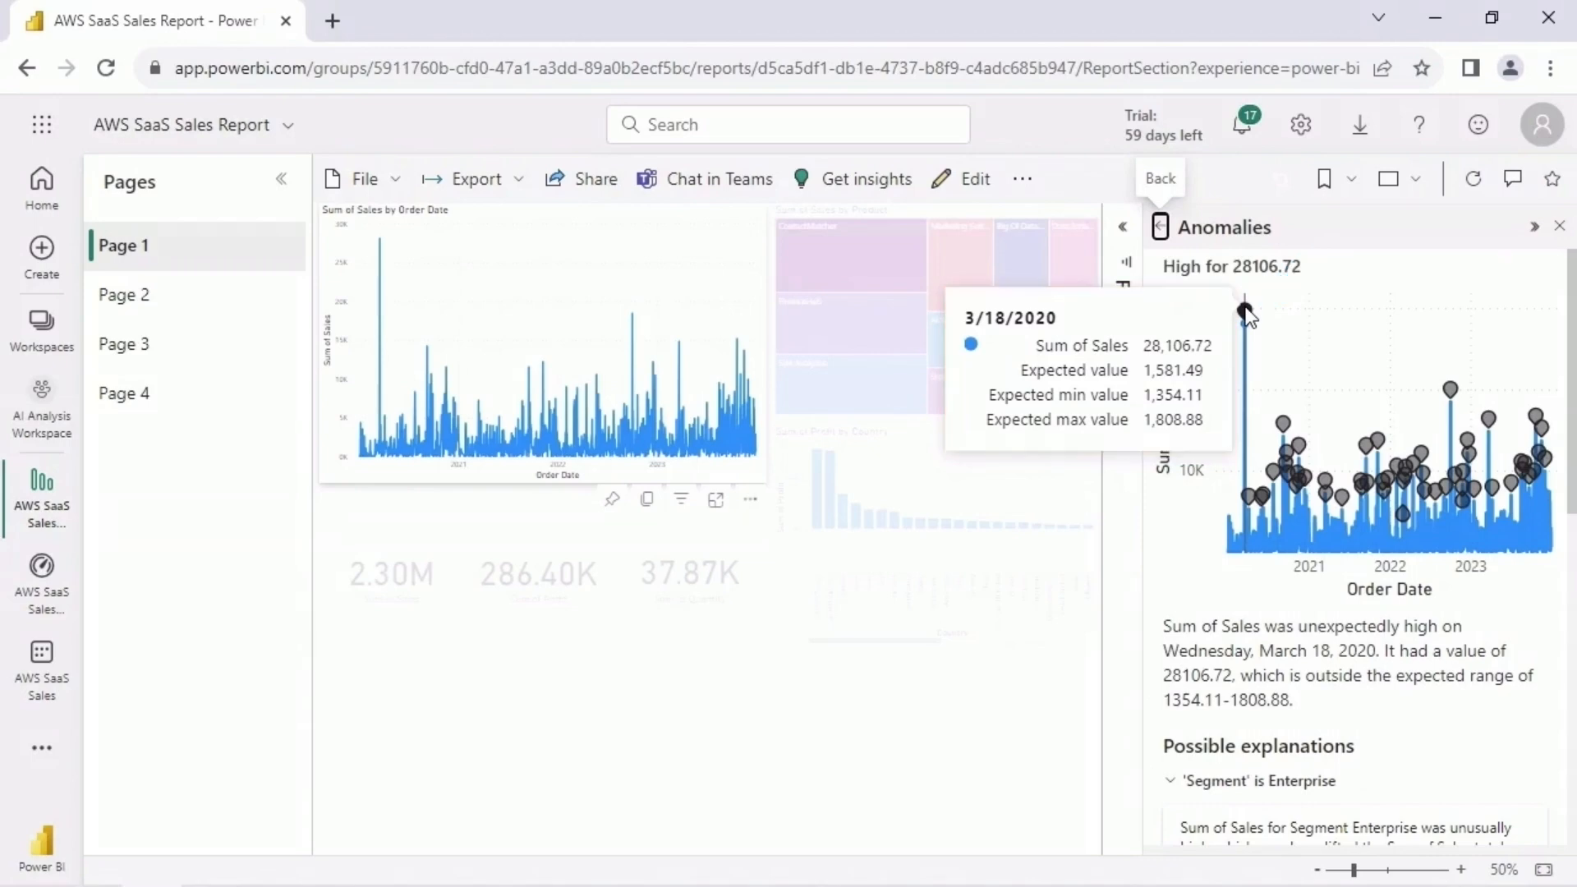
{"action": "scroll", "coordinate": [1246, 314], "scroll_direction": "down", "scroll_amount": 5}
{"action": "left_click_drag", "start_coordinate": [1570, 616], "coordinate": [1570, 633]}
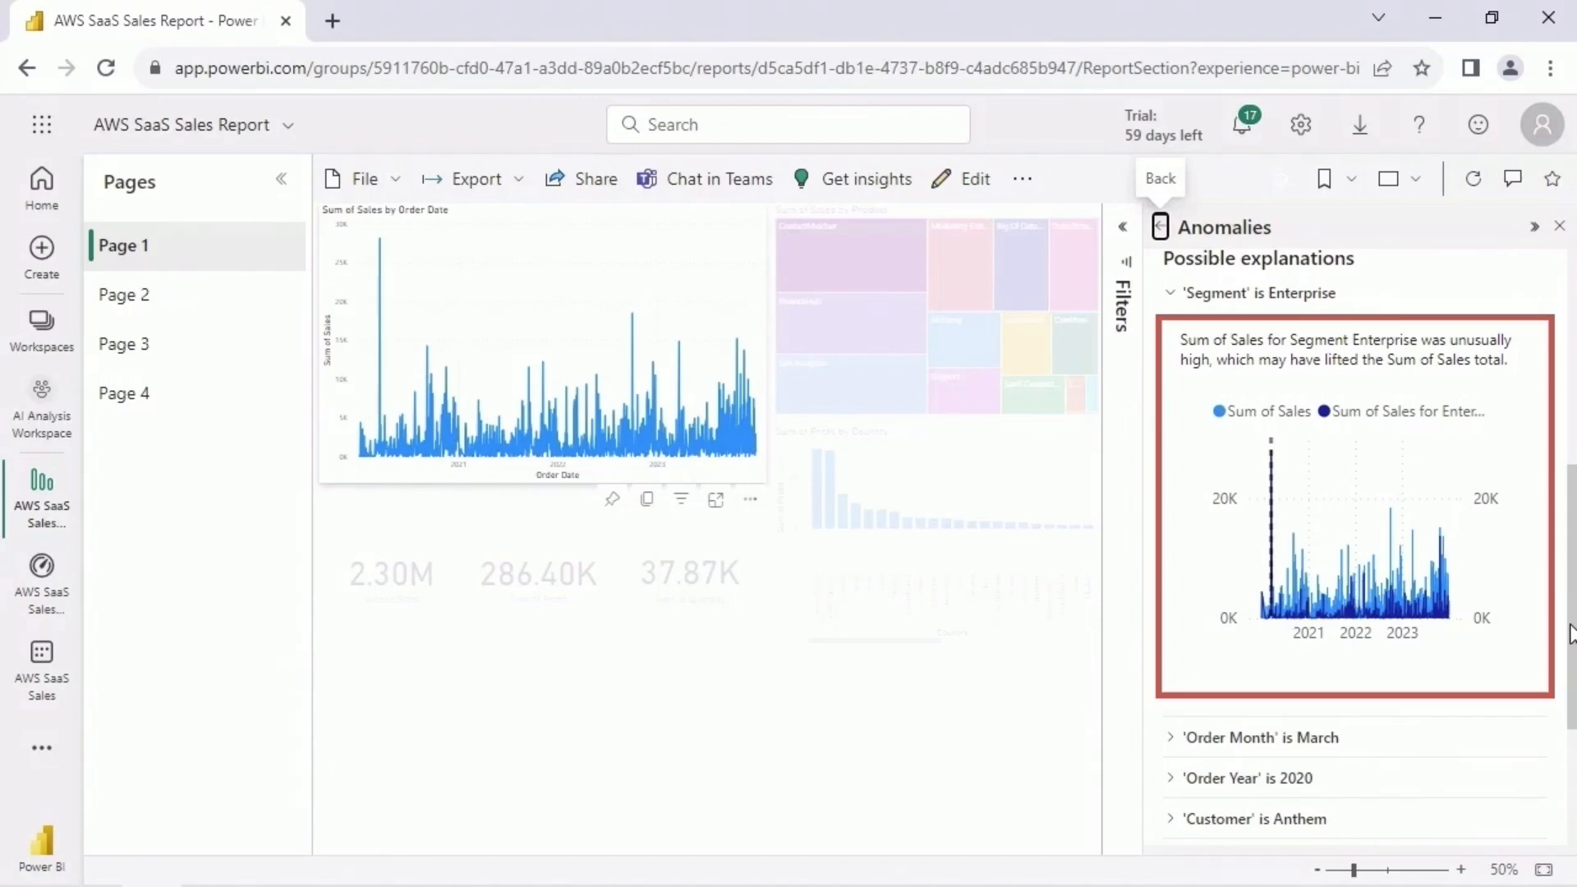
- Expand the 'Order Month' is March and 'Order Year' is 2020 explanations in turn, examining each chart and collapsing it again
{"action": "scroll", "coordinate": [1570, 633], "scroll_direction": "down", "scroll_amount": 3}
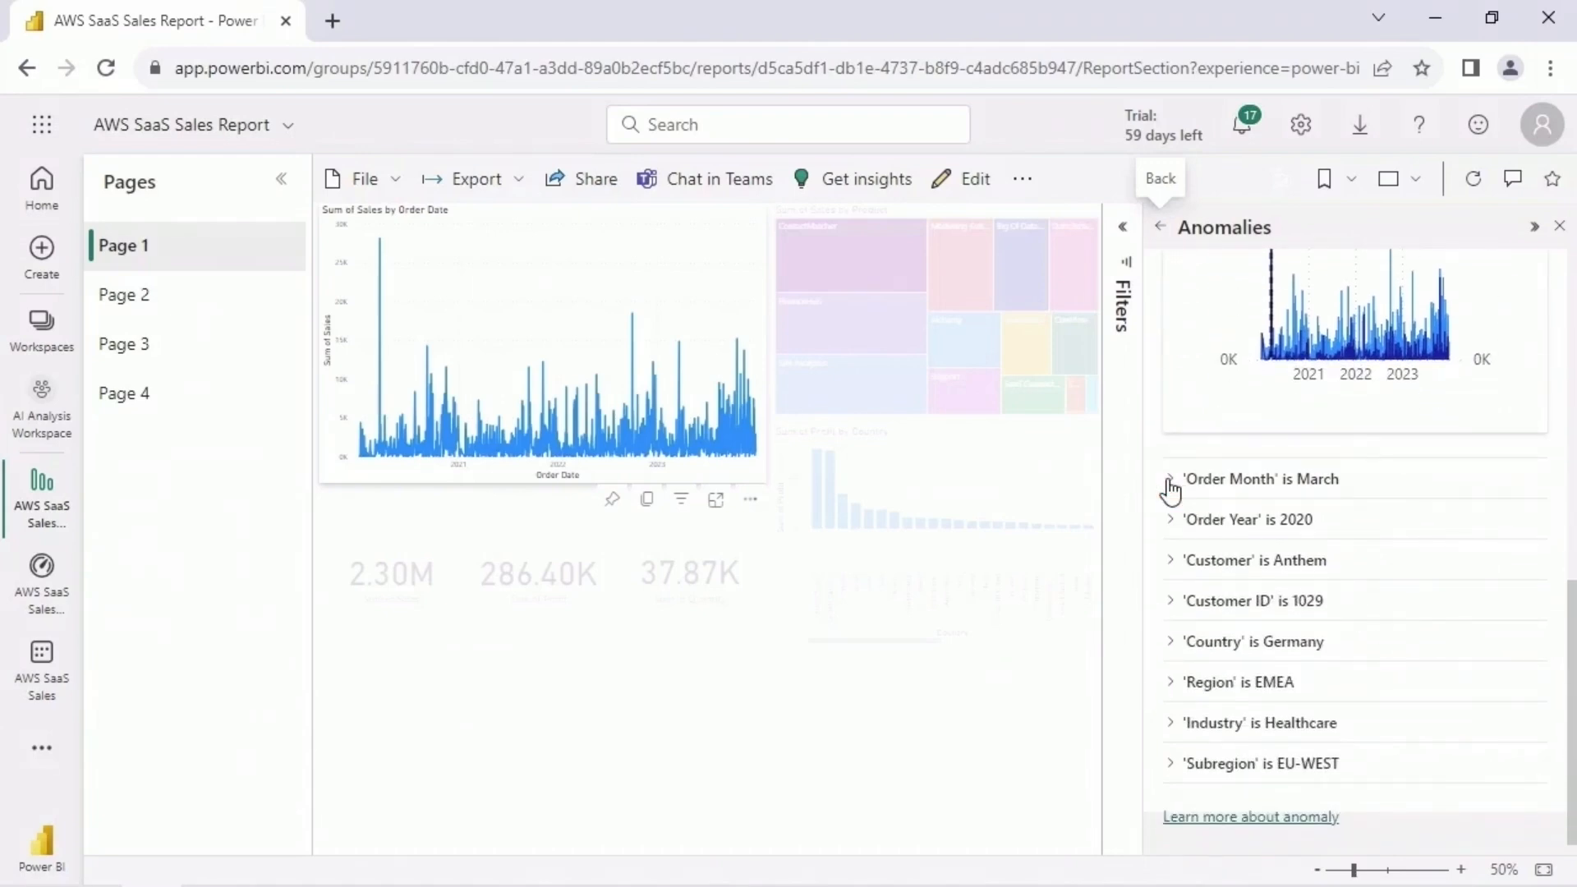
{"action": "left_click", "coordinate": [1170, 485]}
{"action": "scroll", "coordinate": [1573, 612], "scroll_direction": "down", "scroll_amount": 1}
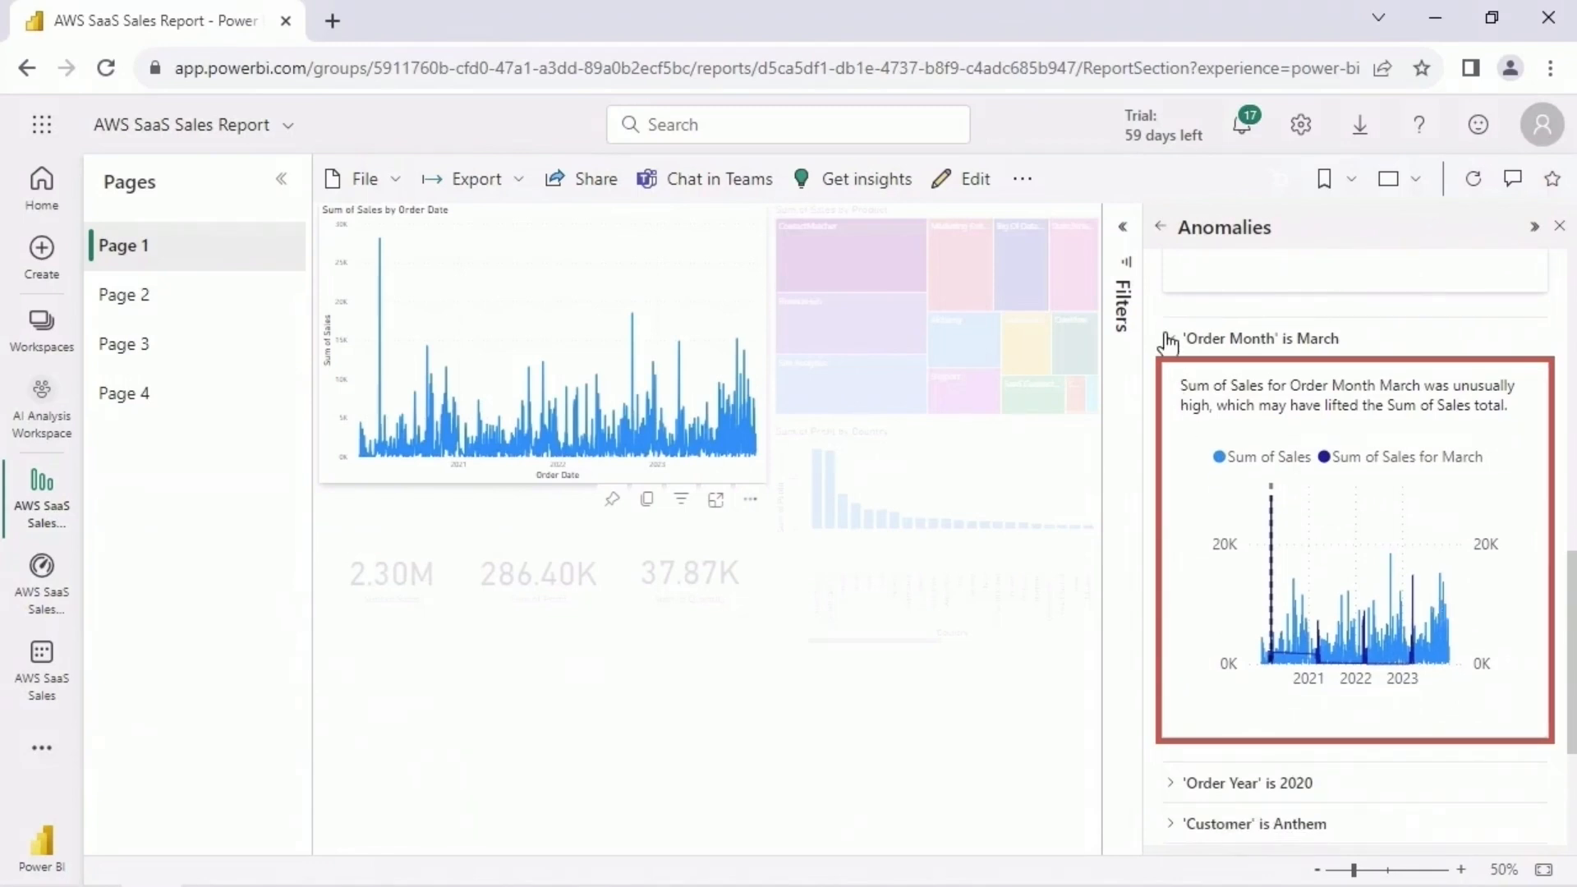
{"action": "left_click", "coordinate": [1168, 339]}
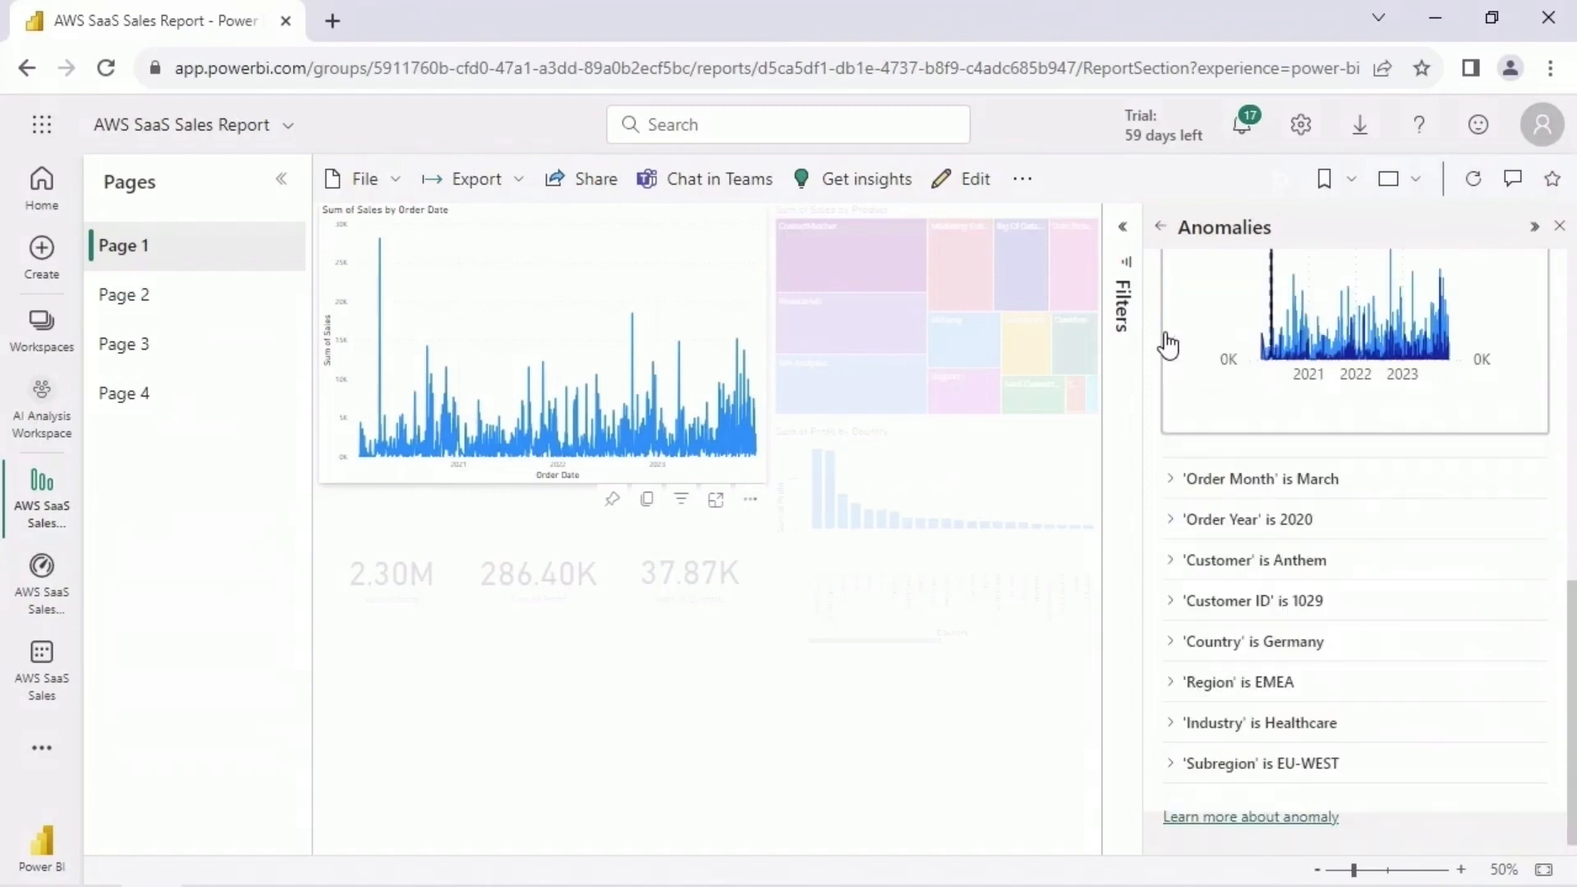
{"action": "left_click", "coordinate": [1170, 520]}
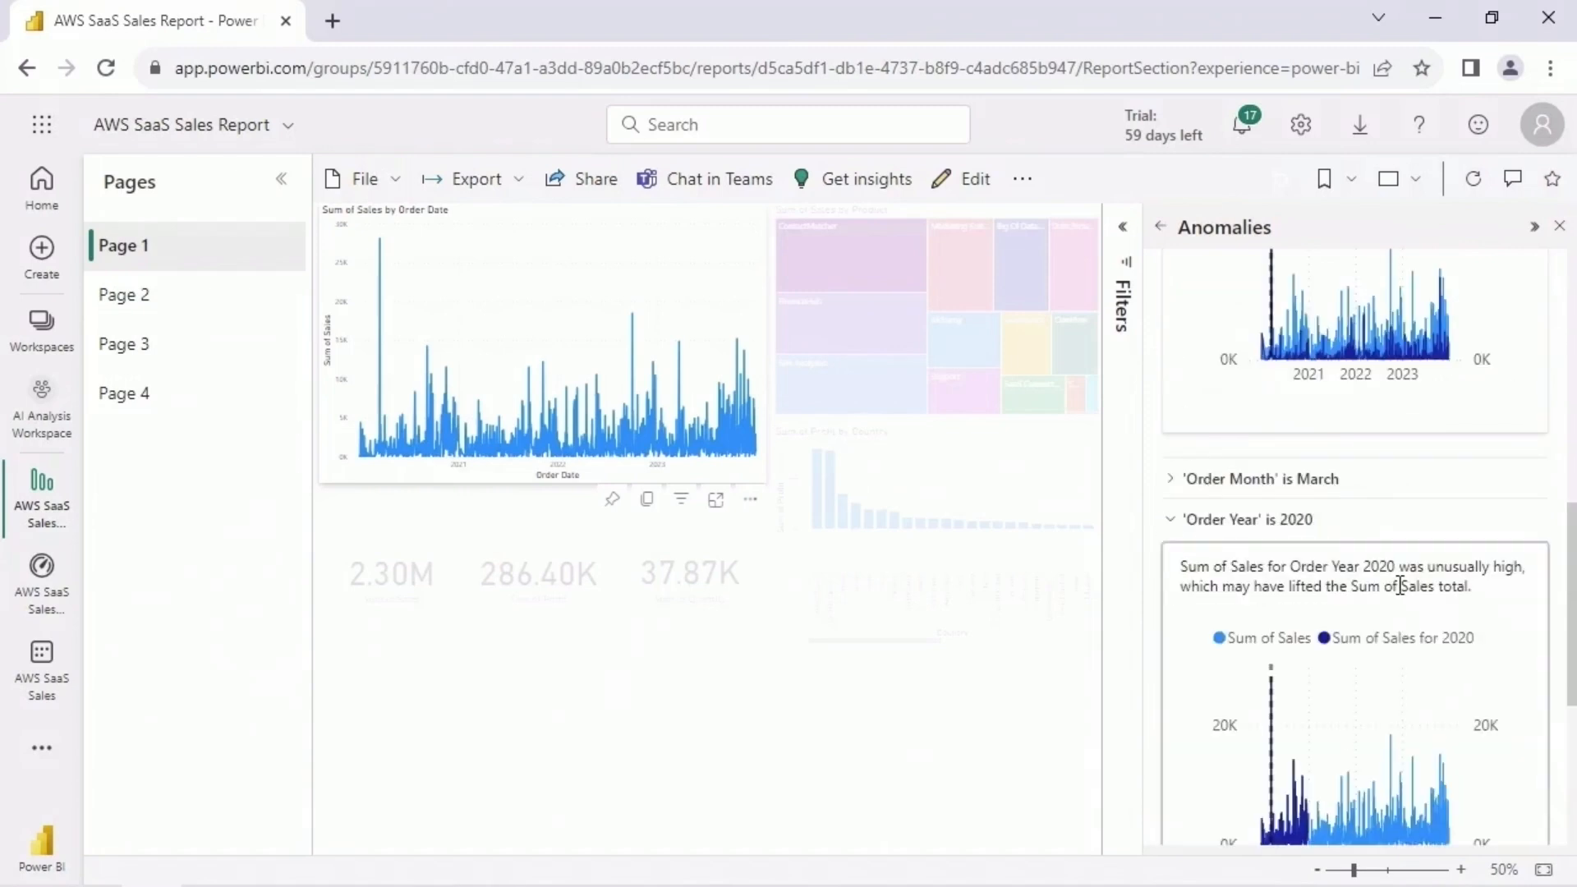
{"action": "left_click_drag", "start_coordinate": [1572, 567], "coordinate": [1573, 609]}
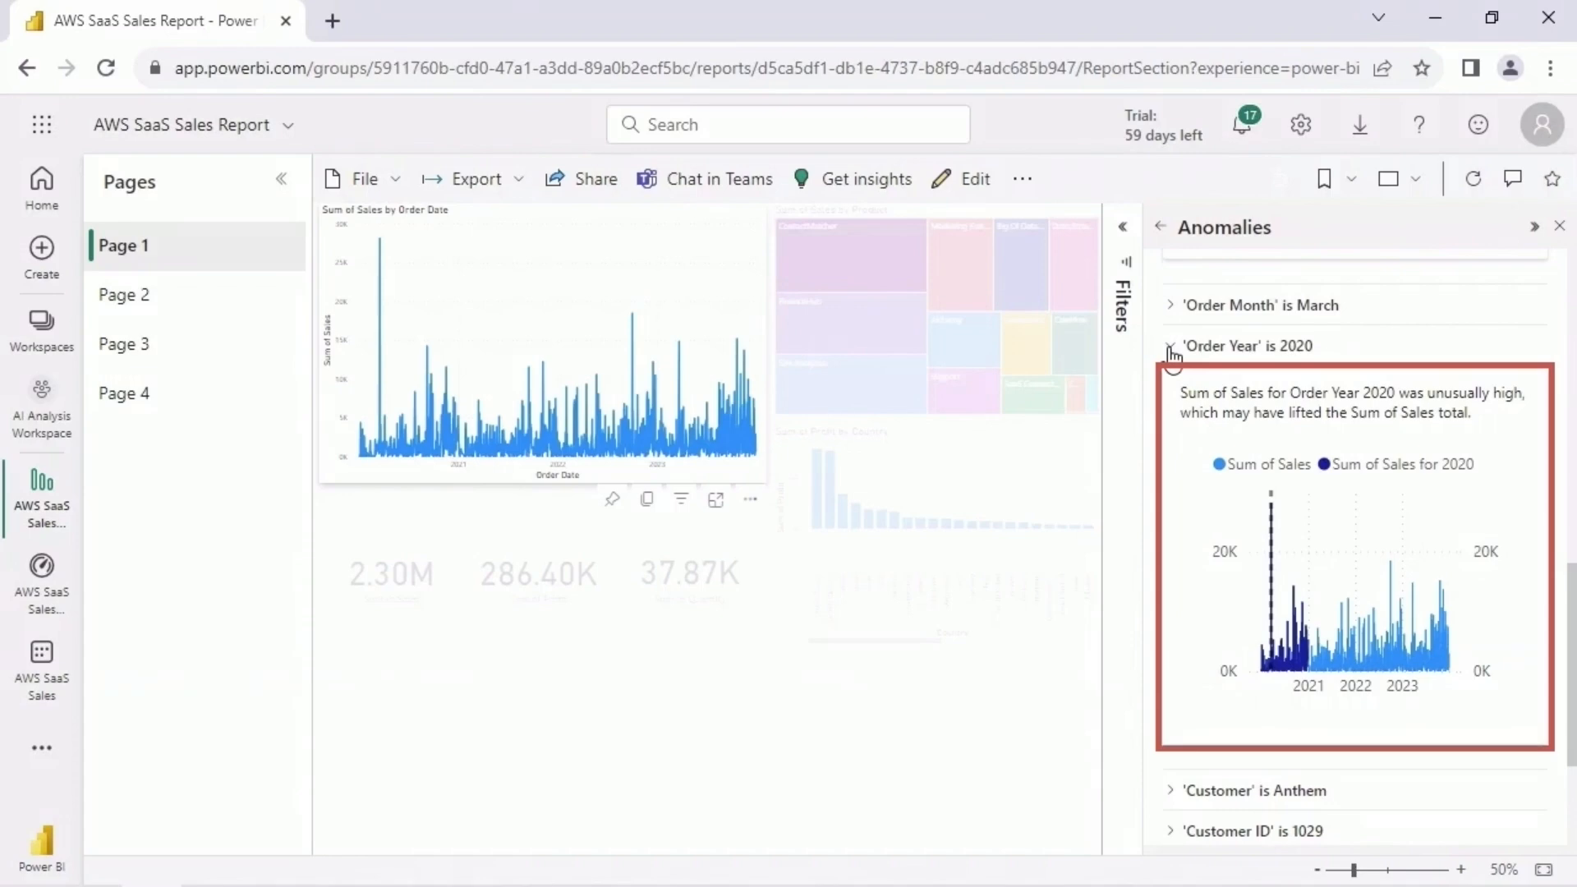
{"action": "left_click", "coordinate": [1172, 351]}
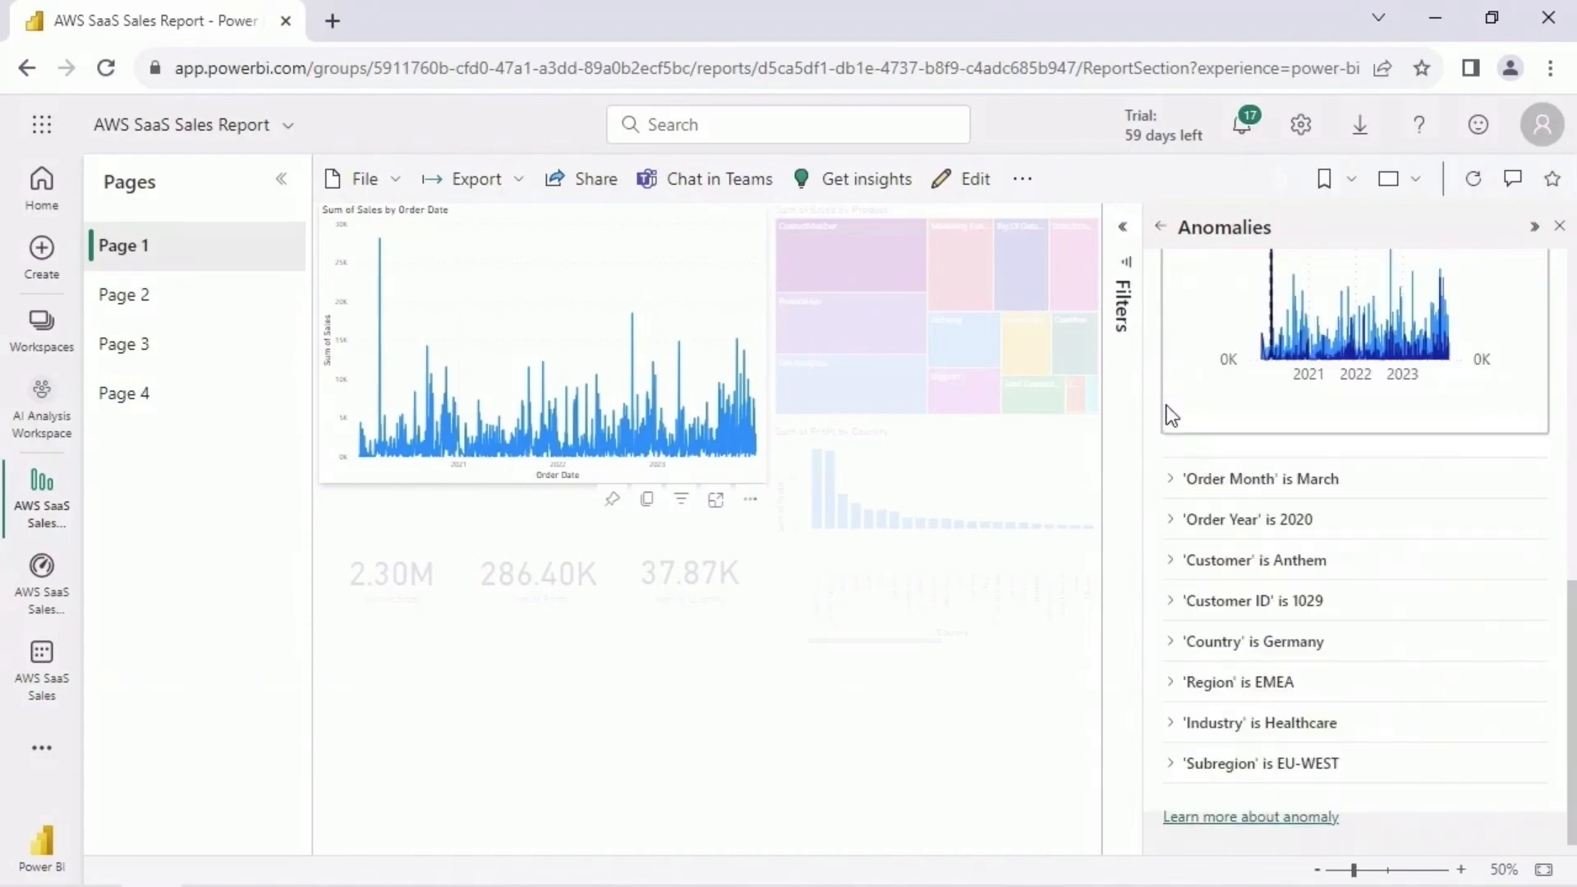
- Expand the 'Customer' is Anthem explanation, examine its chart and return to the insights list
{"action": "left_click", "coordinate": [1172, 561]}
{"action": "scroll", "coordinate": [1499, 574], "scroll_direction": "down", "scroll_amount": 3}
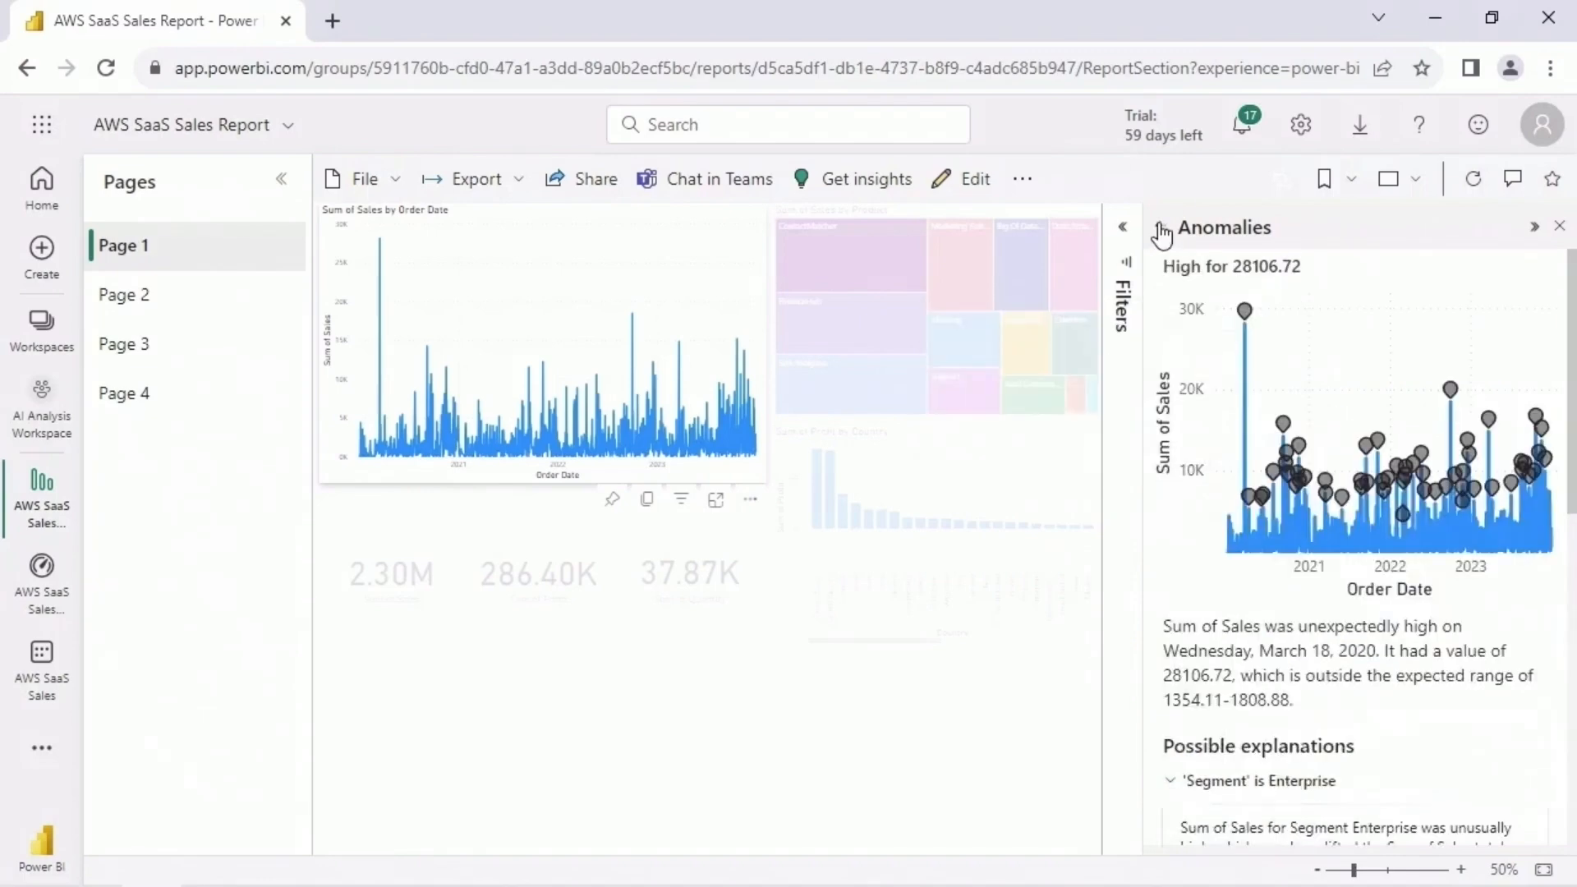
{"action": "left_click", "coordinate": [1159, 227]}
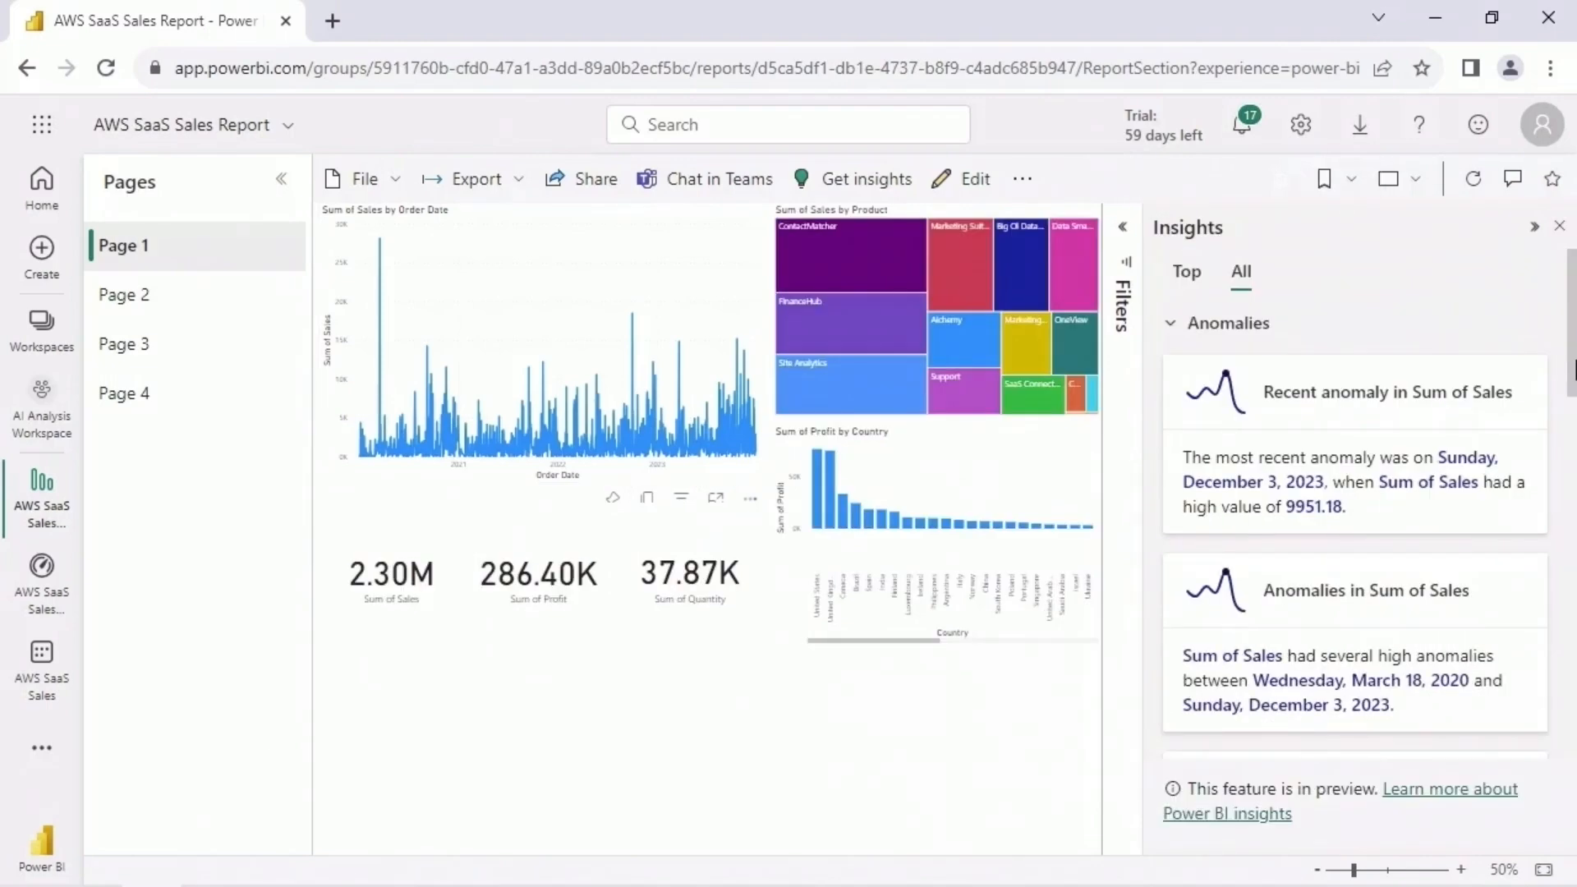
- Show the full list of trend insights and open the recent trend in Sum of Sales to examine its chart and Segment explanation
{"action": "left_click_drag", "start_coordinate": [1574, 369], "coordinate": [1575, 575]}
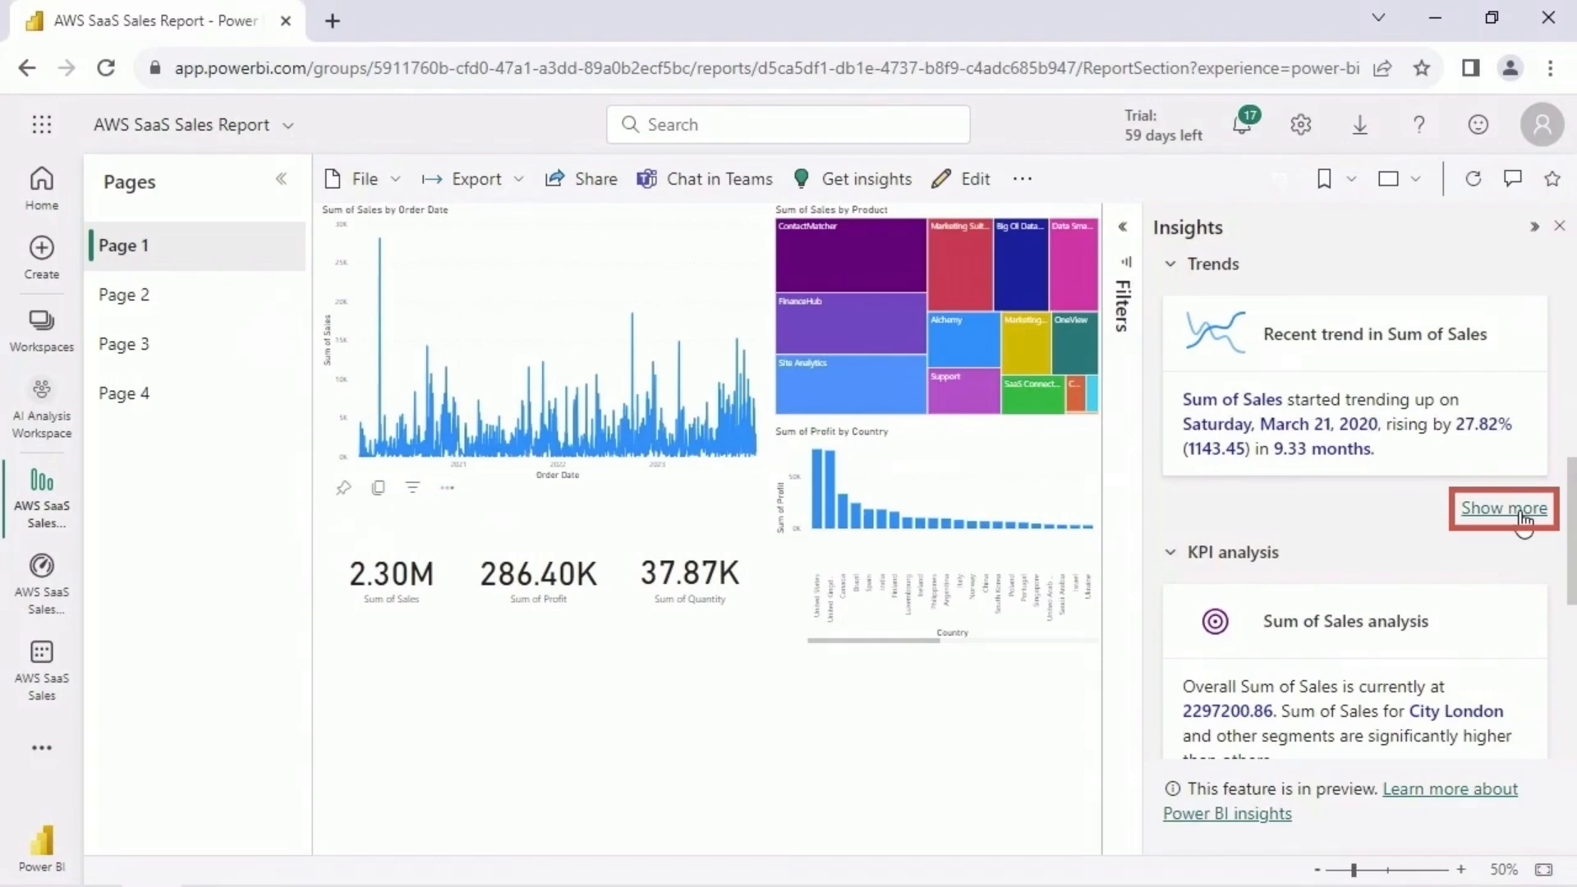
{"action": "left_click", "coordinate": [1522, 513]}
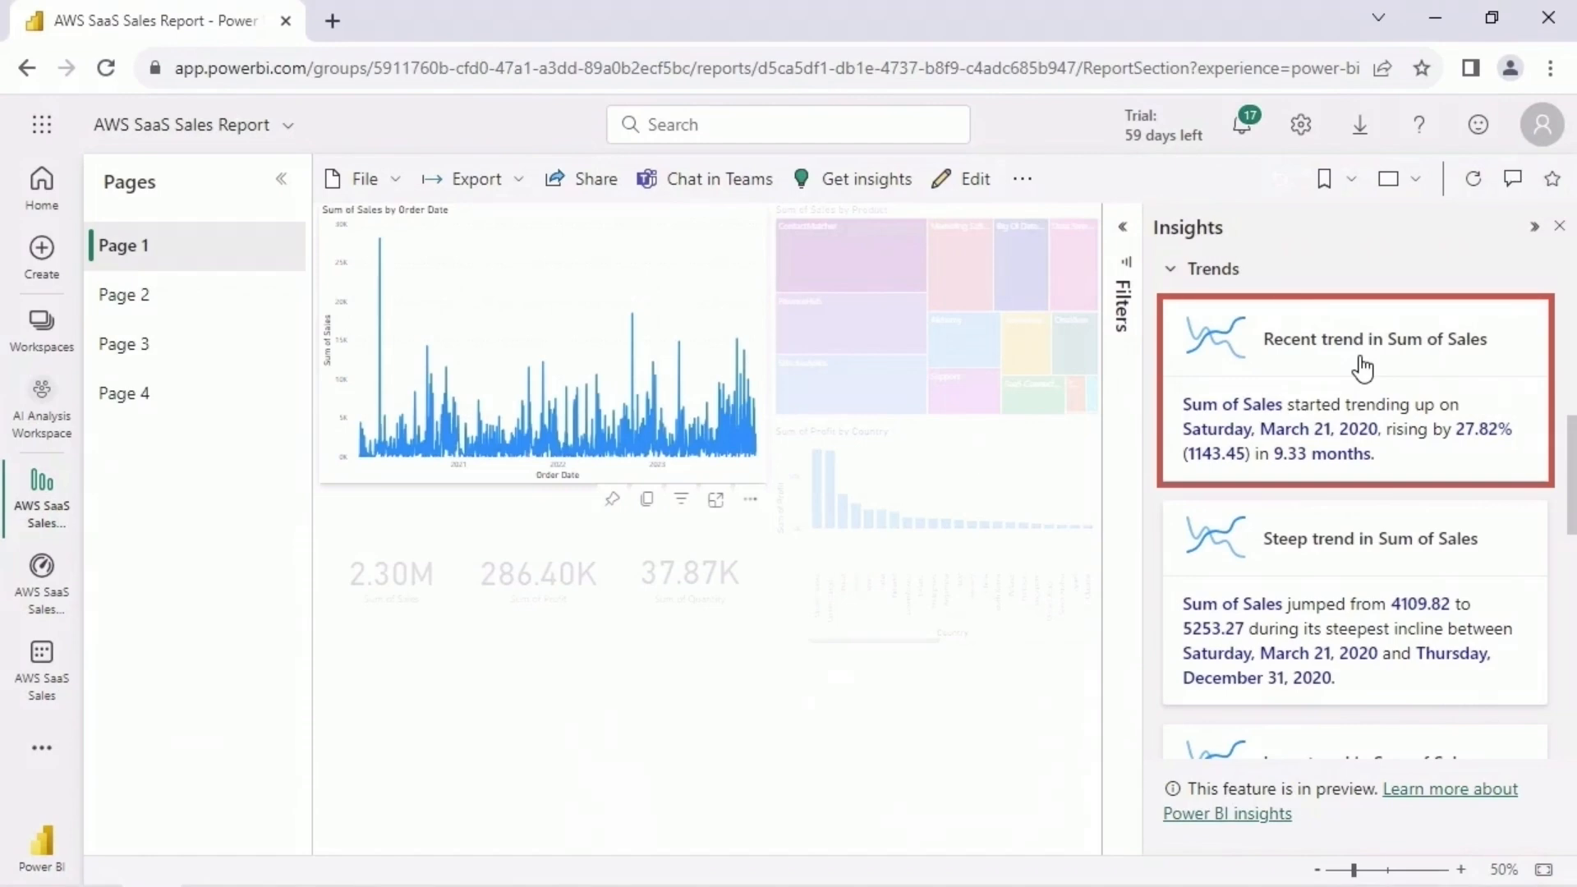
{"action": "left_click", "coordinate": [1361, 367]}
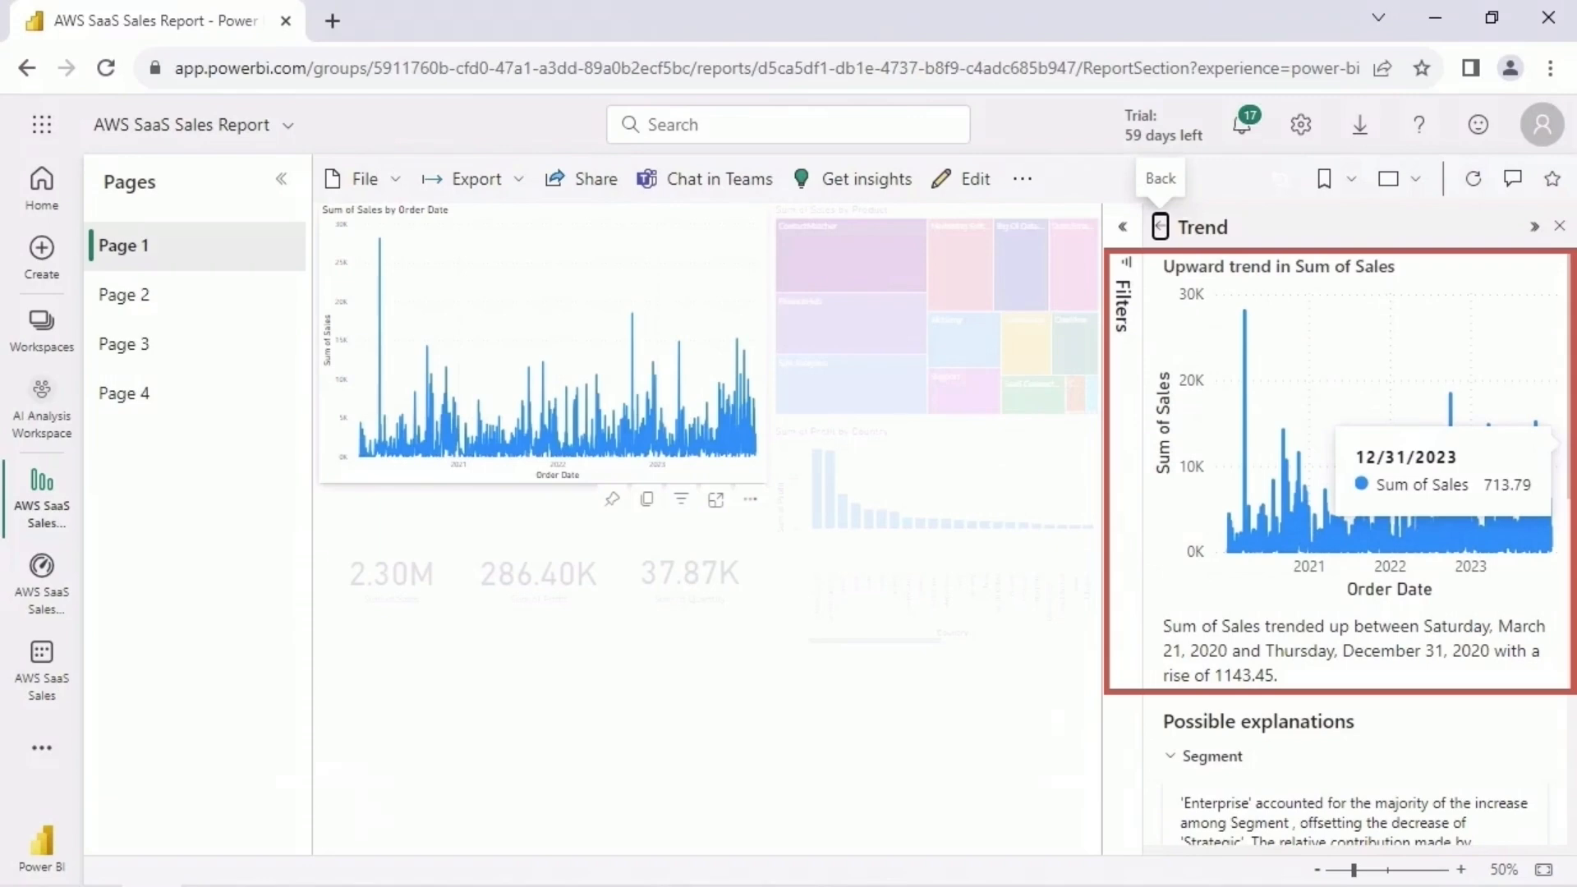
{"action": "scroll", "coordinate": [1560, 534], "scroll_direction": "down", "scroll_amount": 5}
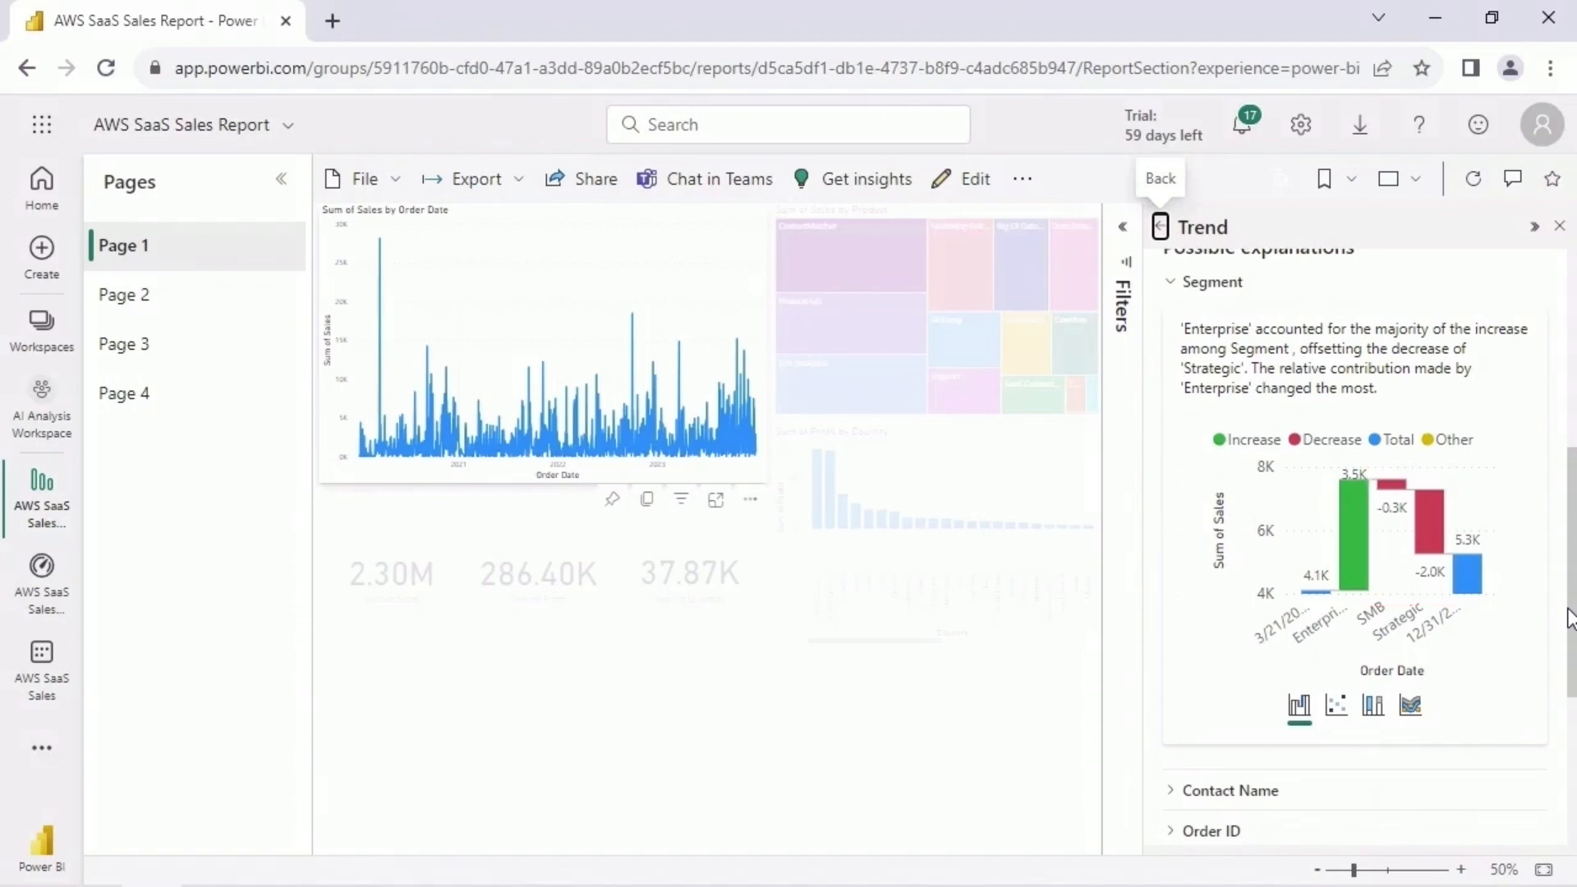
- View the Segment explanation as scatter, 100% stacked column and ribbon charts, then restore the waterfall chart and collapse the explanation
{"action": "left_click", "coordinate": [1338, 713]}
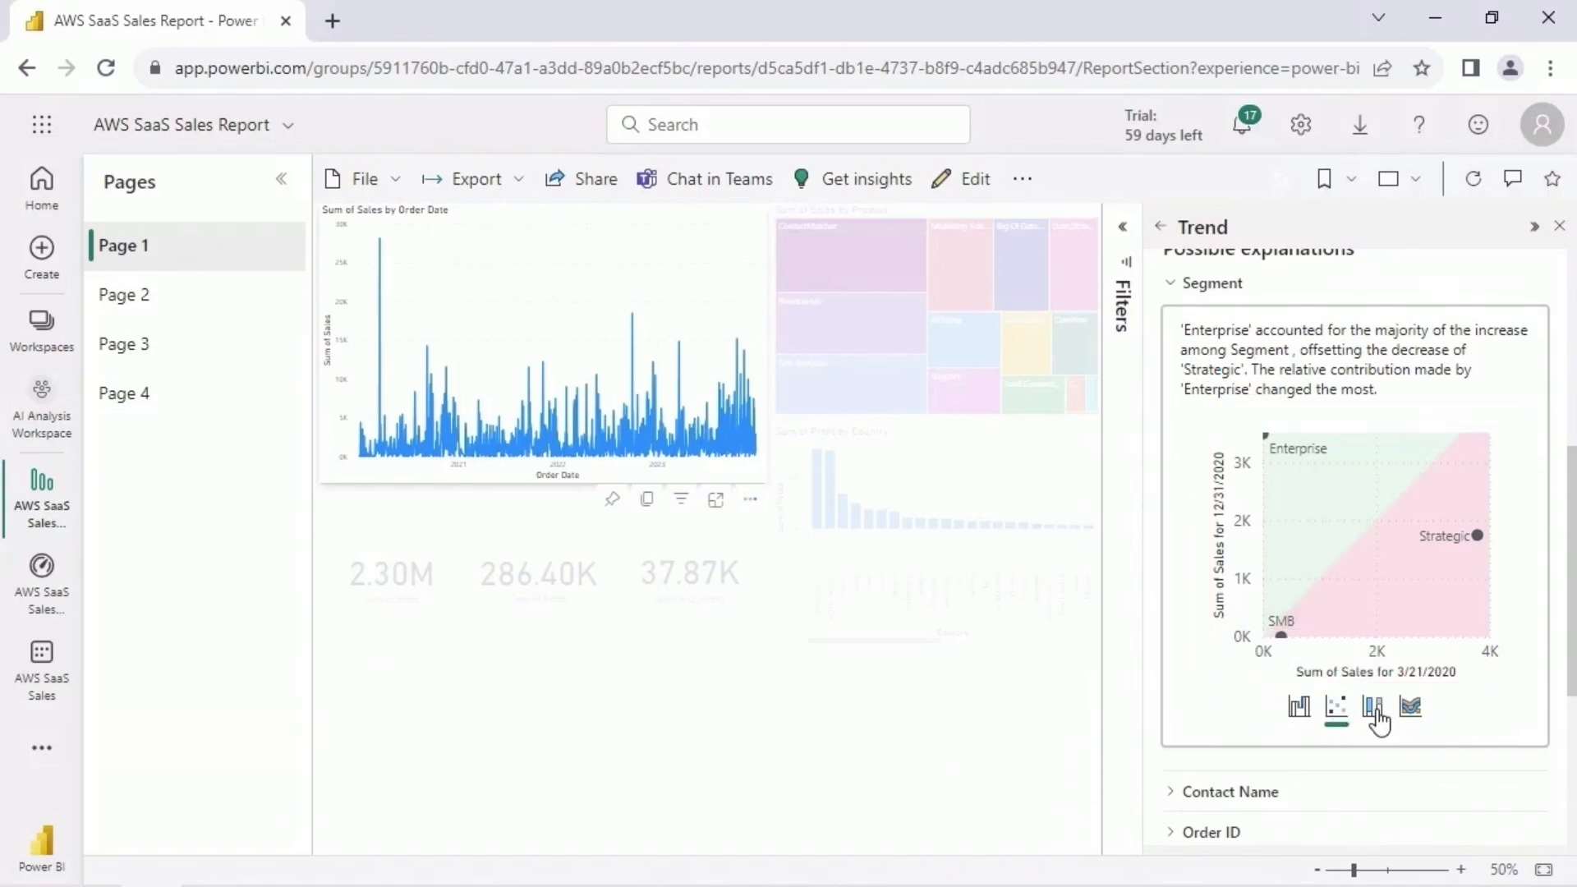
{"action": "left_click", "coordinate": [1373, 711]}
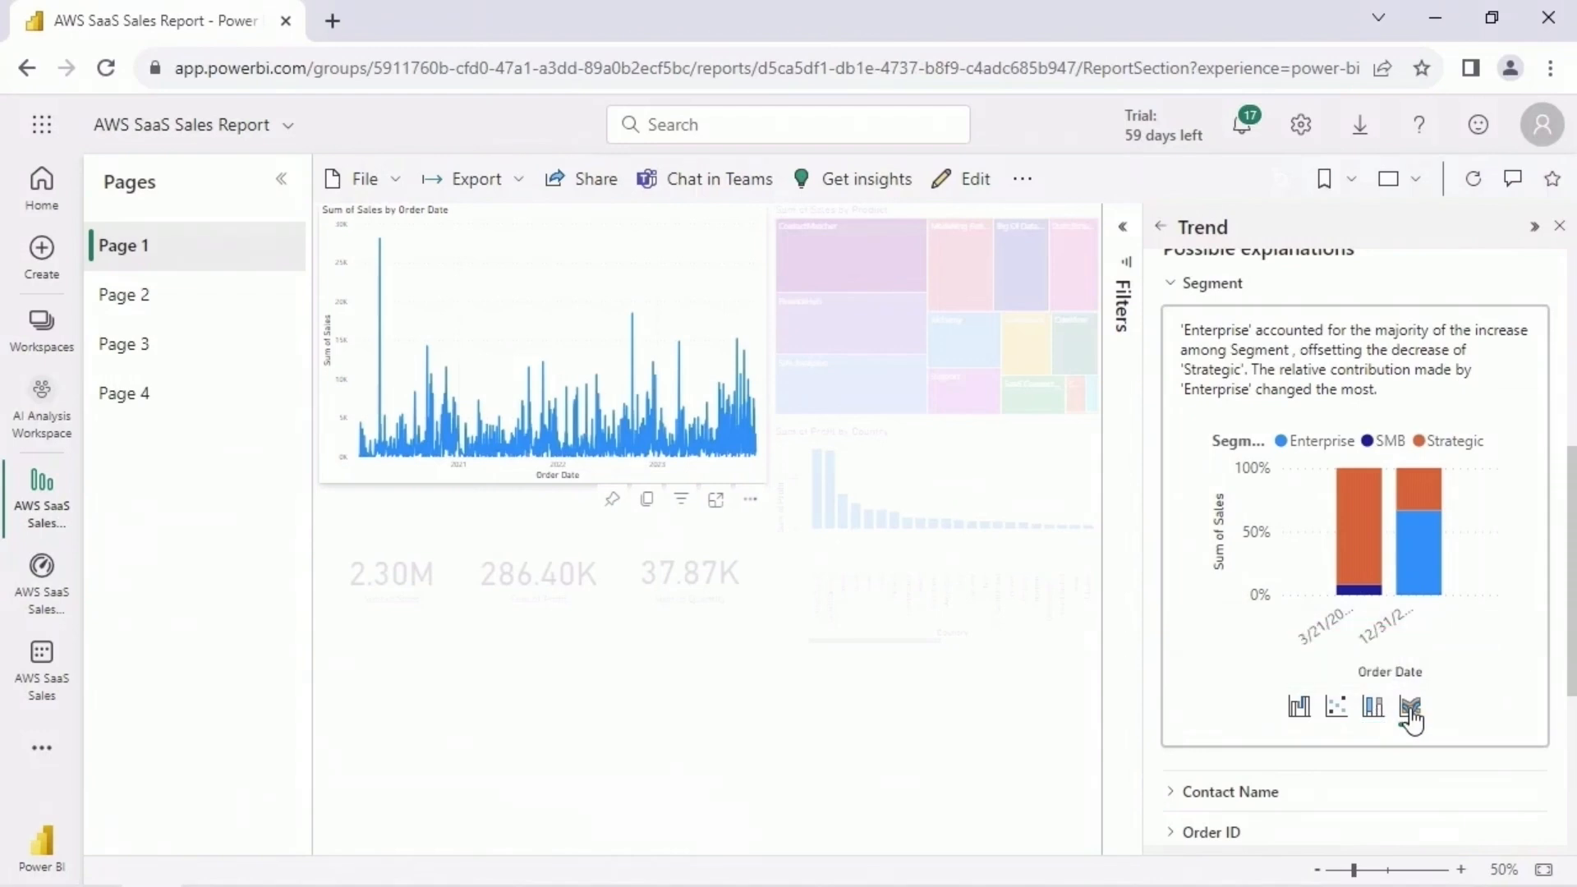
{"action": "left_click", "coordinate": [1410, 709]}
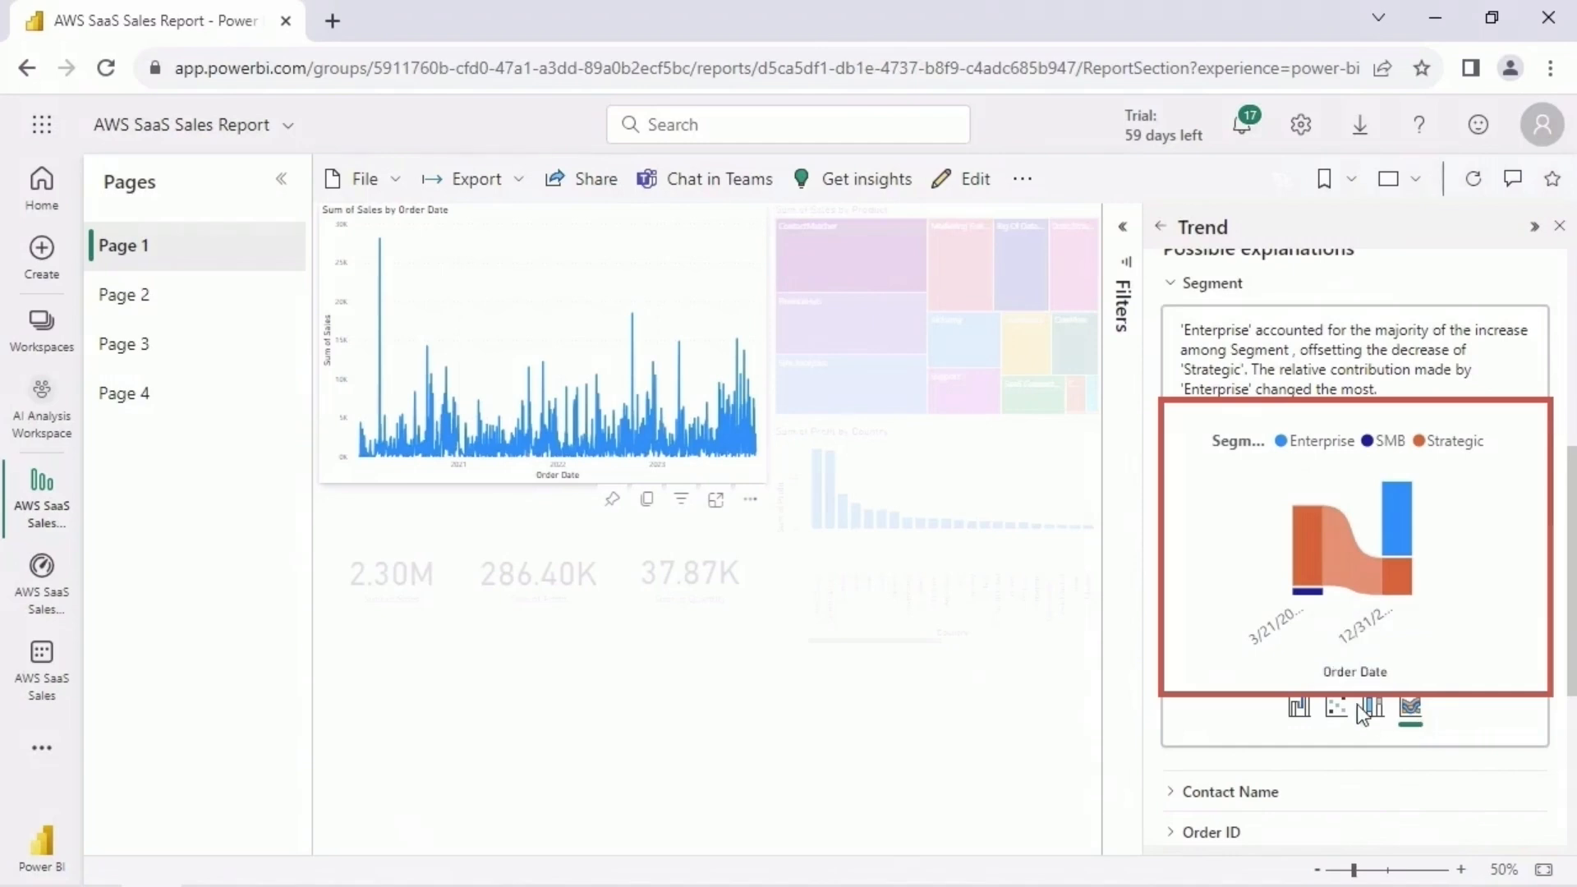
{"action": "left_click", "coordinate": [1298, 710]}
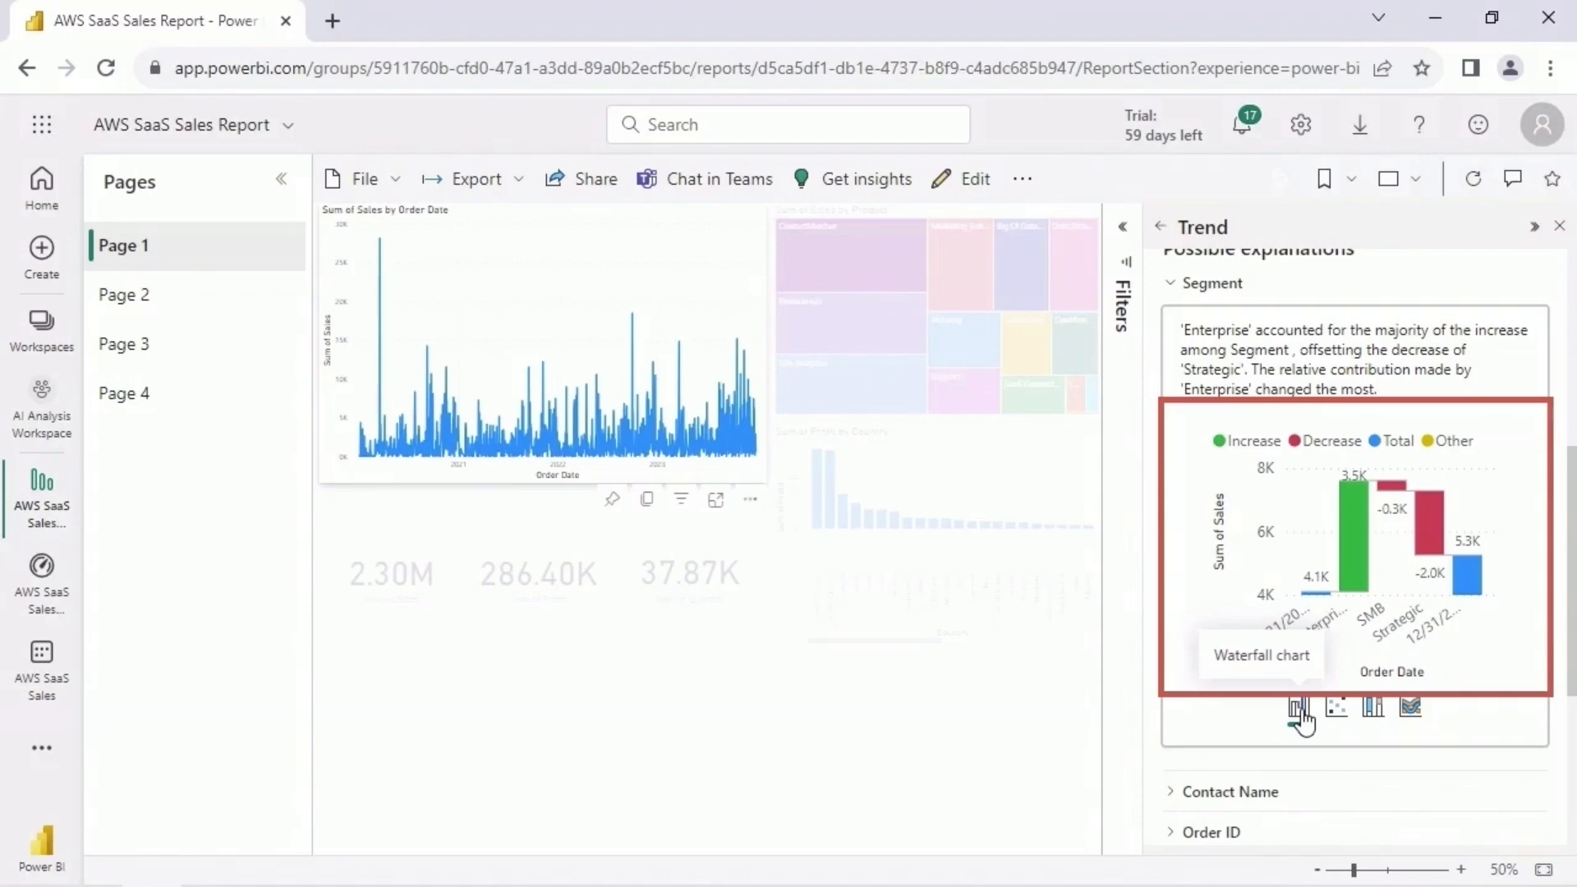
{"action": "left_click", "coordinate": [1171, 283]}
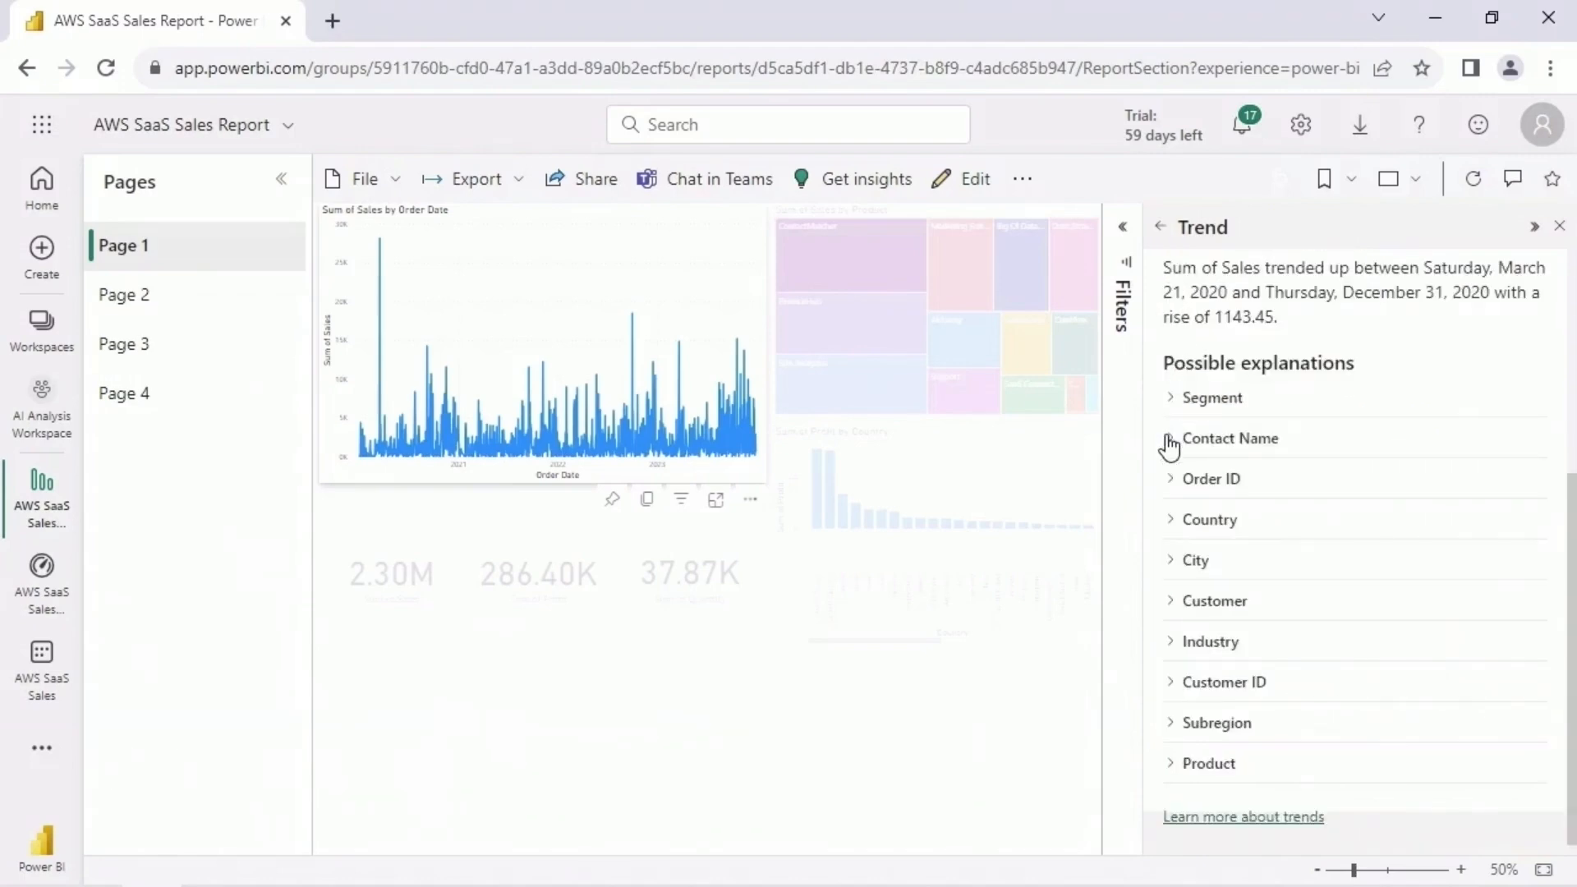
- Expand the City and Customer explanations of the trend in turn, examining each waterfall chart and collapsing it again
{"action": "left_click", "coordinate": [1170, 559]}
{"action": "scroll", "coordinate": [1559, 588], "scroll_direction": "down", "scroll_amount": 3}
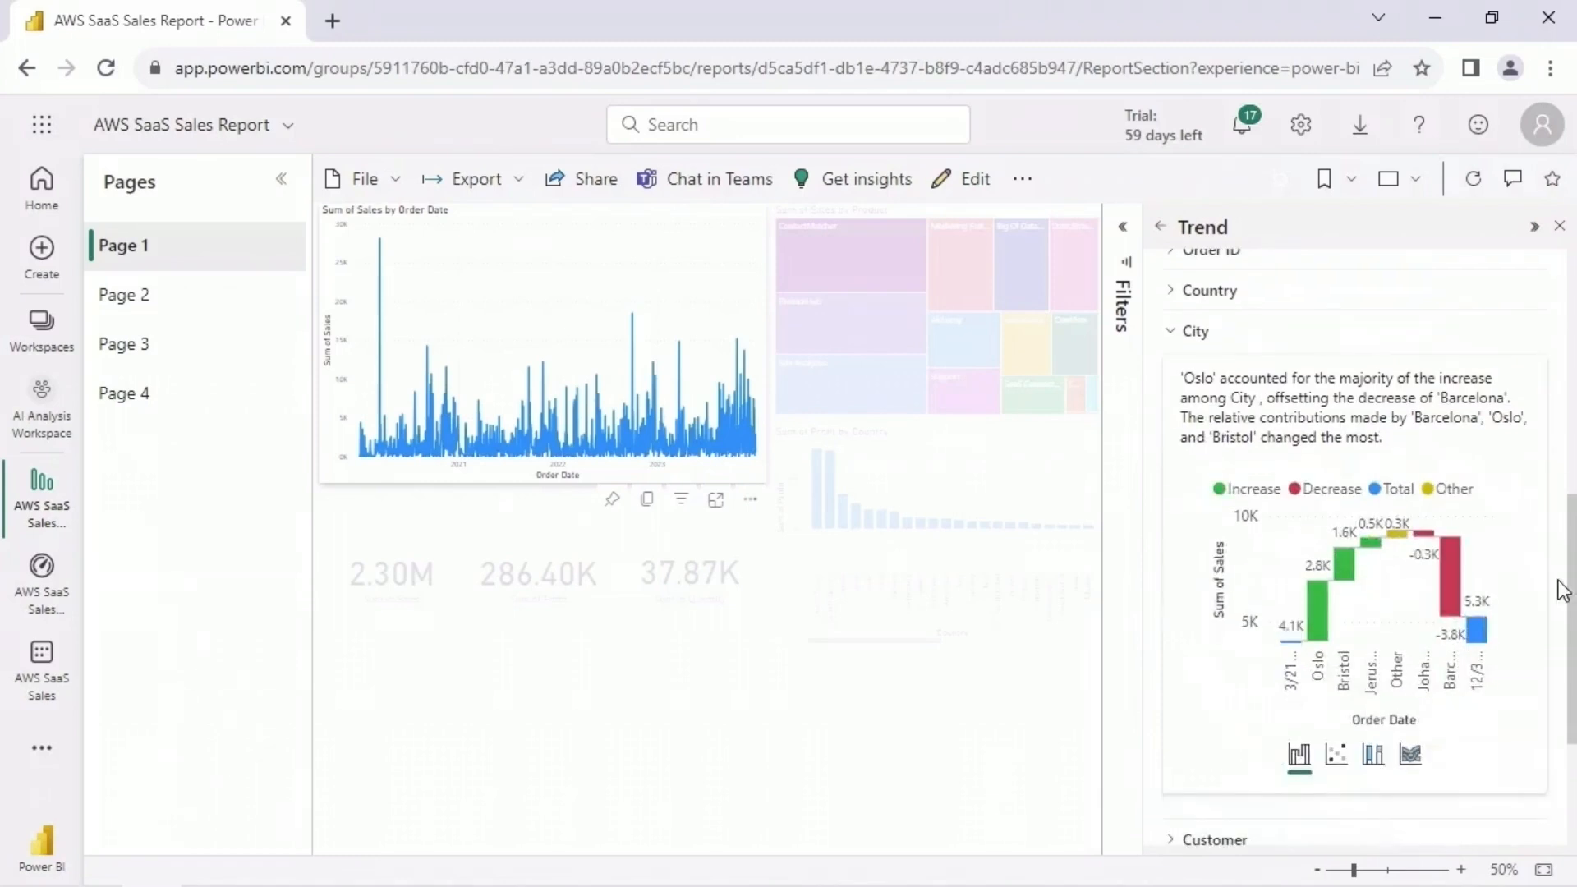
{"action": "left_click", "coordinate": [1171, 335]}
{"action": "left_click", "coordinate": [1170, 599]}
{"action": "scroll", "coordinate": [1177, 493], "scroll_direction": "down", "scroll_amount": 4}
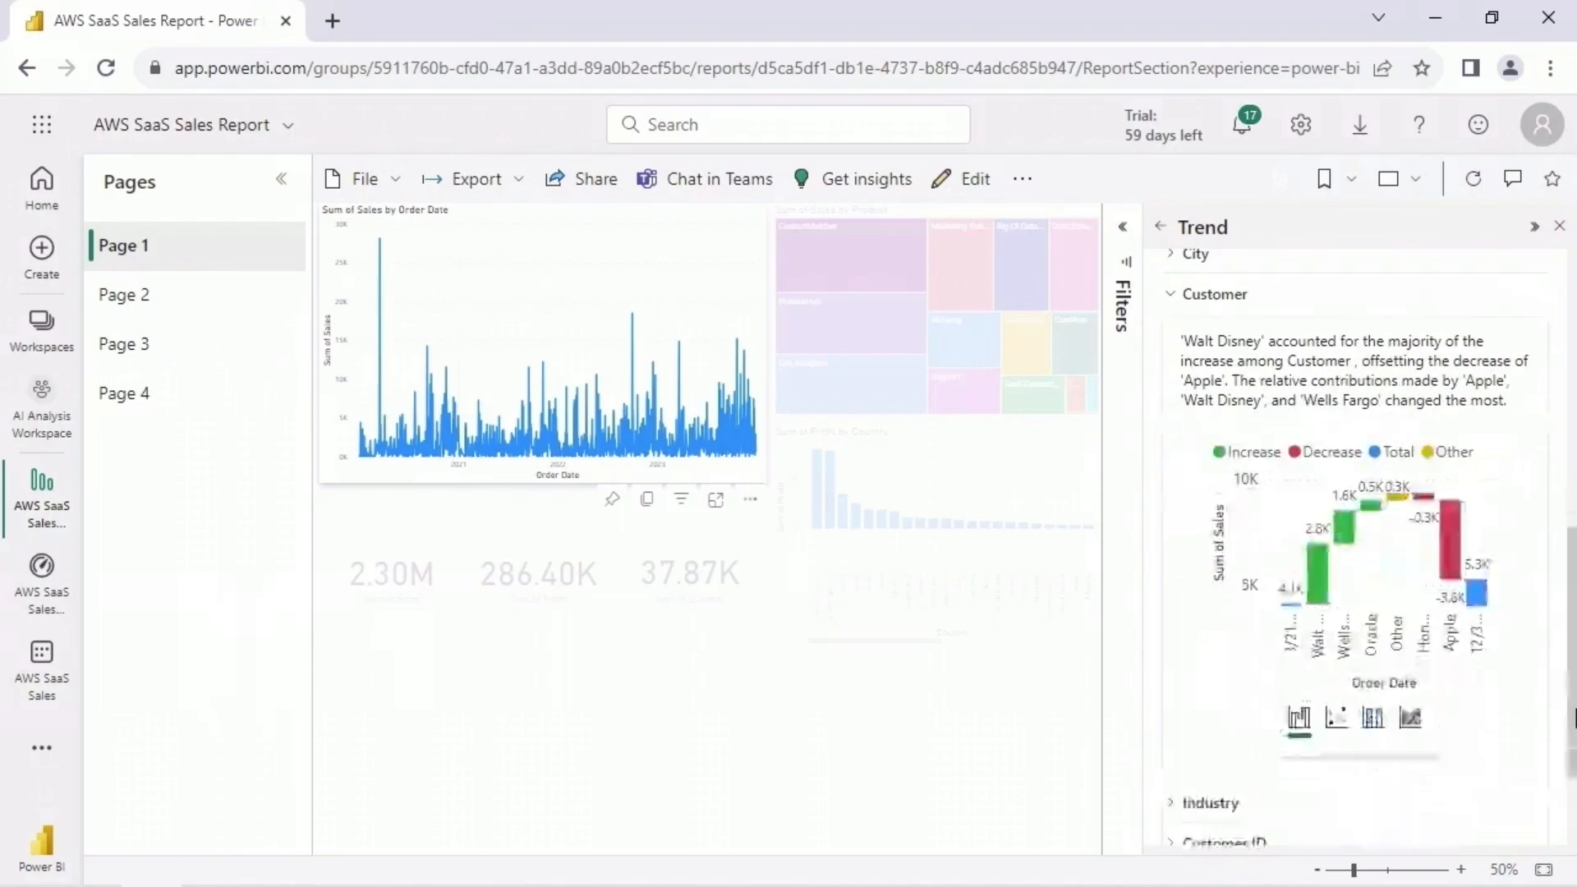
{"action": "left_click", "coordinate": [1176, 302]}
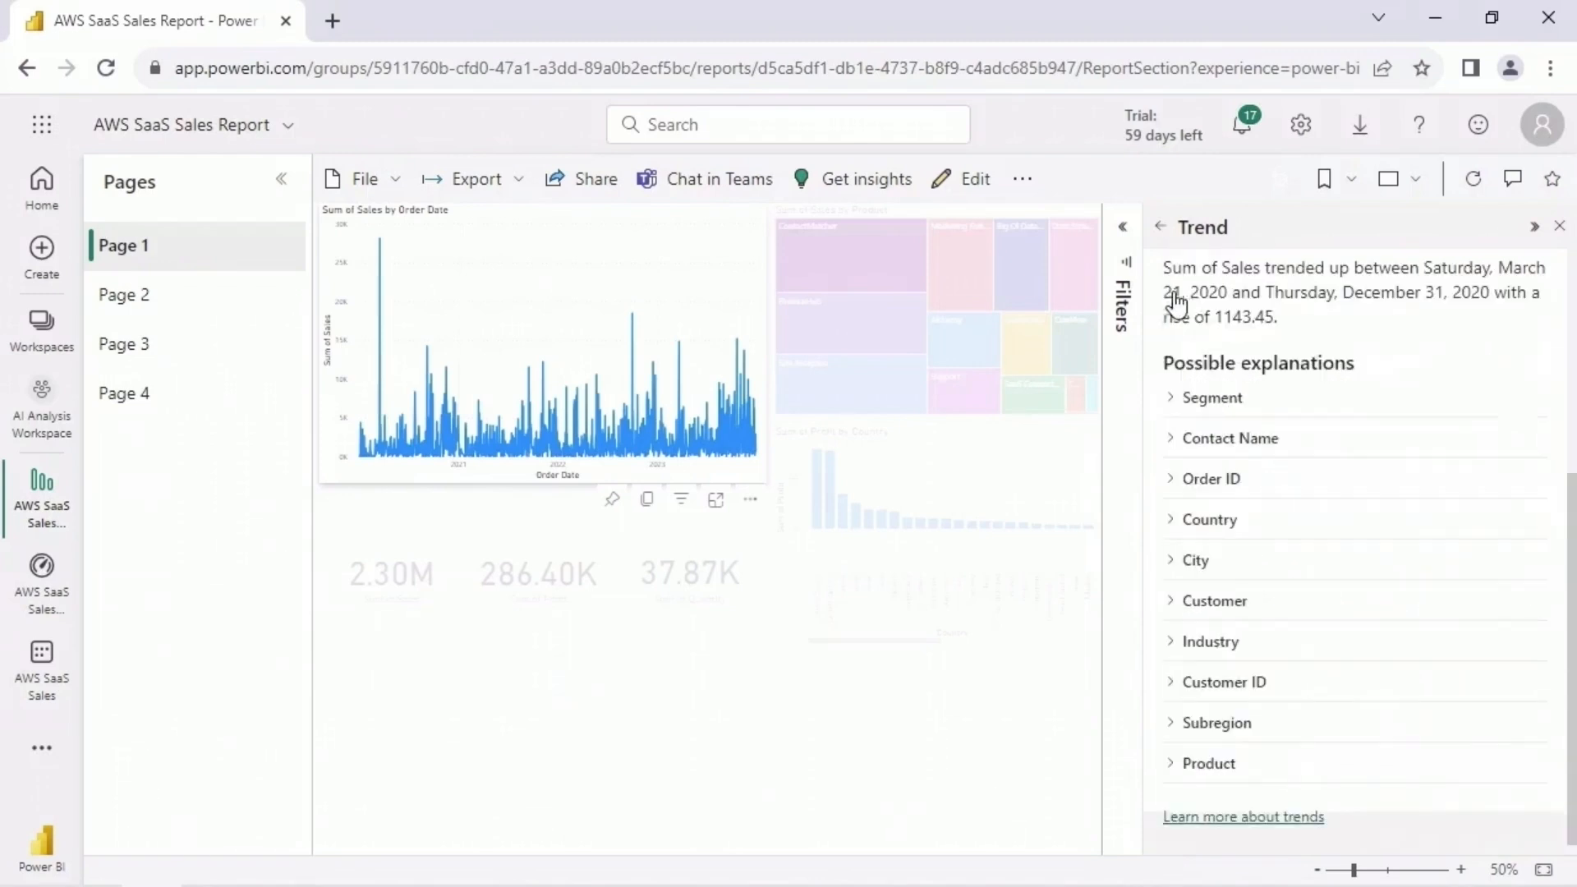
- Expand the Industry explanation of the trend, examine its waterfall chart and collapse it again
{"action": "left_click", "coordinate": [1309, 648]}
{"action": "scroll", "coordinate": [1309, 649], "scroll_direction": "down", "scroll_amount": 5}
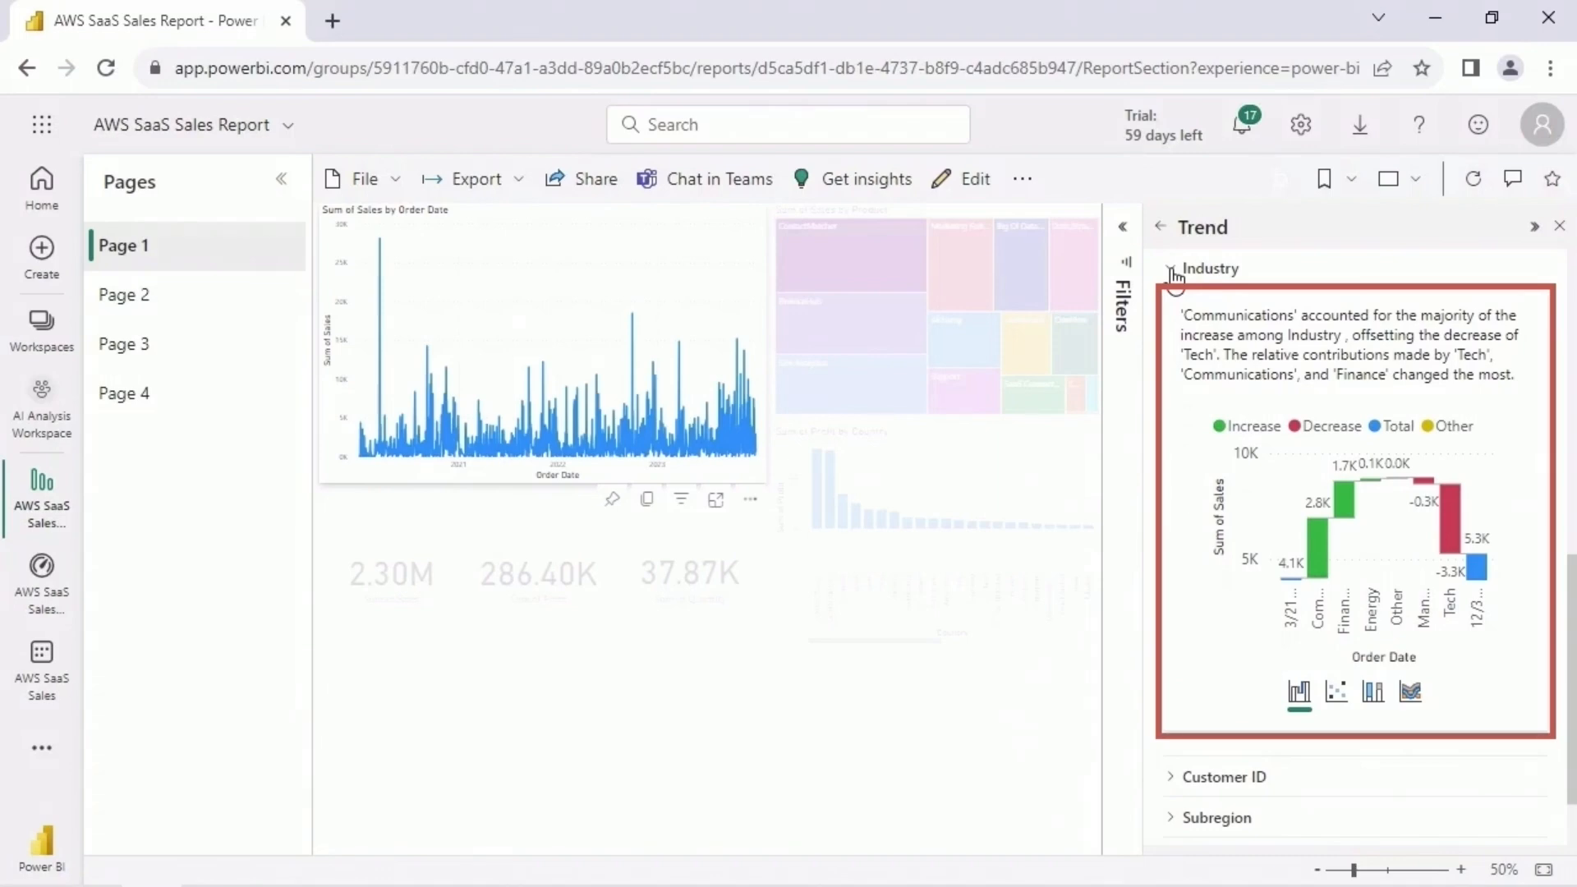
{"action": "left_click", "coordinate": [1174, 279]}
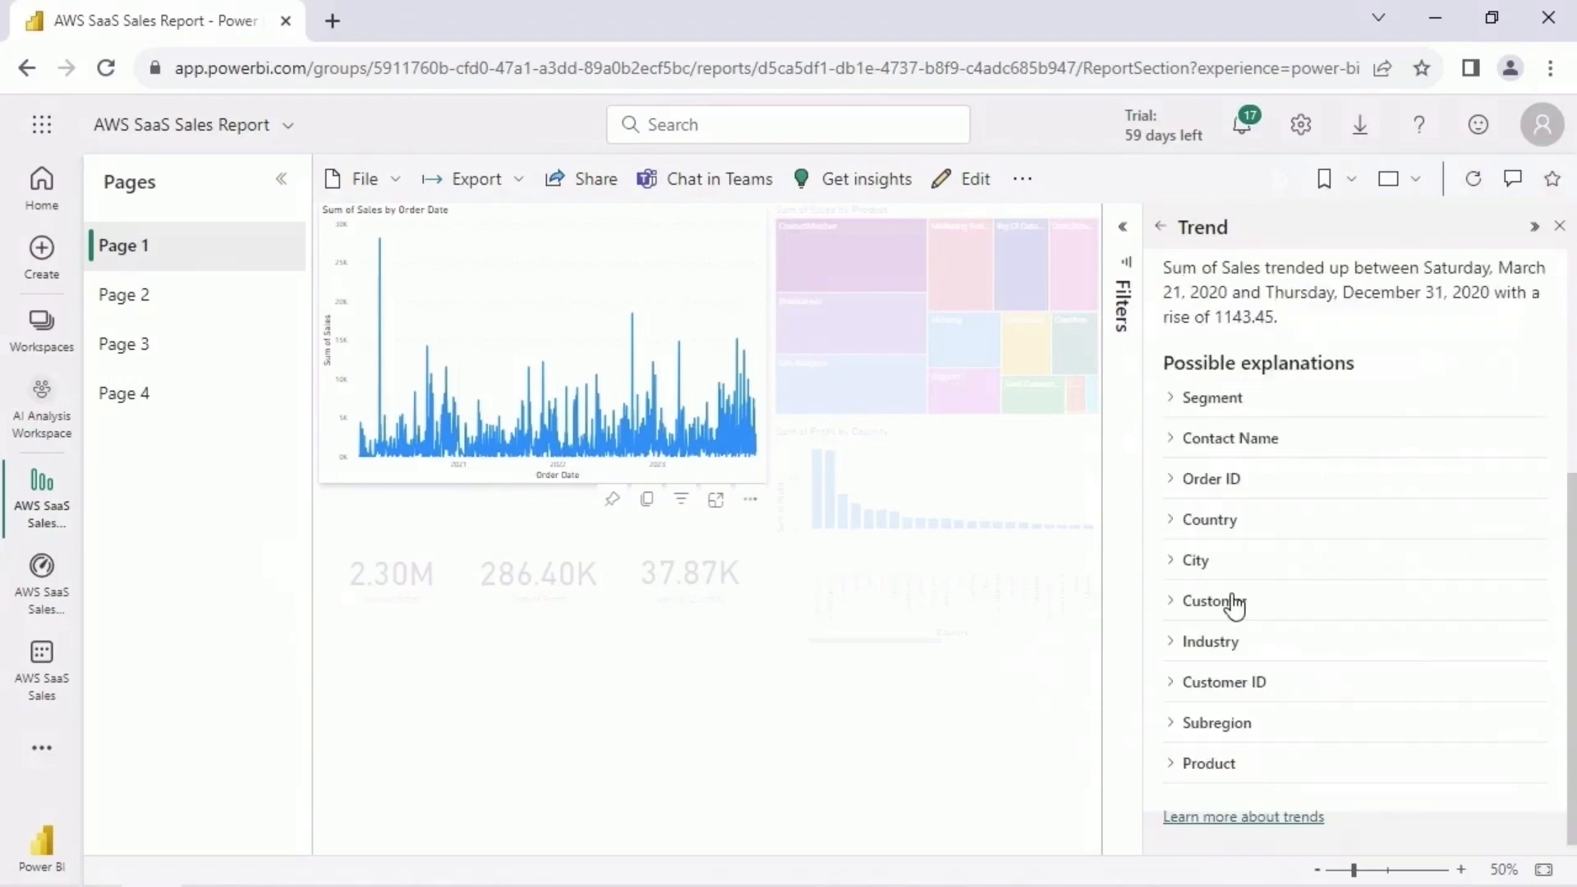
- Return to the full insights list and review the KPI analysis insights for Sum of Sales and Sum of Profit
{"action": "scroll", "coordinate": [1323, 254], "scroll_direction": "up", "scroll_amount": 3}
{"action": "left_click", "coordinate": [1159, 226]}
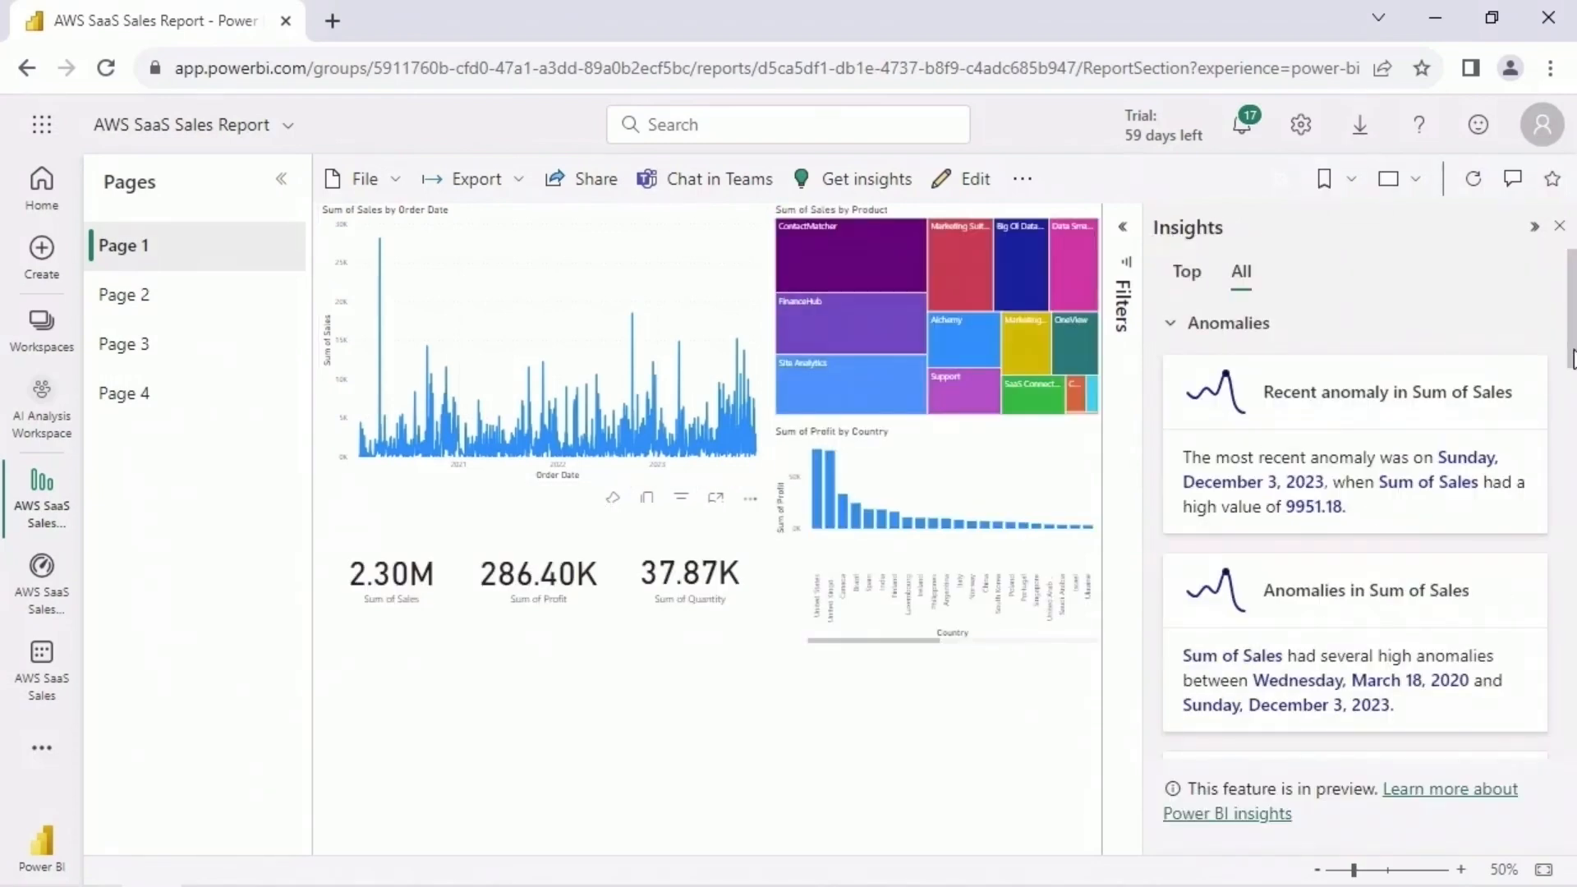
{"action": "left_click_drag", "start_coordinate": [1573, 359], "coordinate": [1570, 550]}
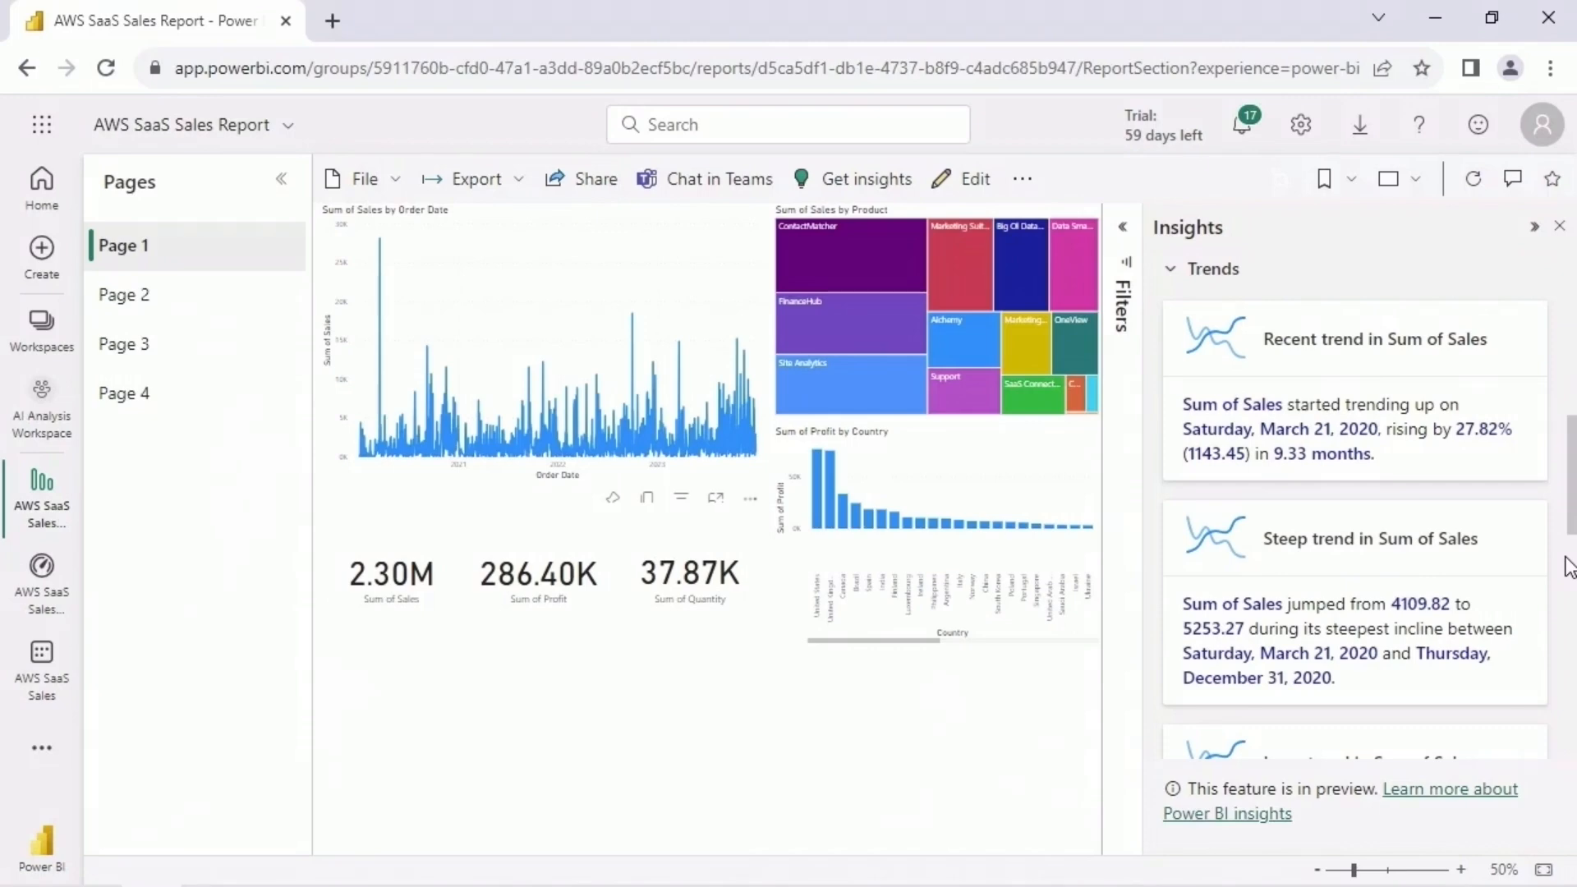
{"action": "scroll", "coordinate": [1568, 565], "scroll_direction": "down", "scroll_amount": 7}
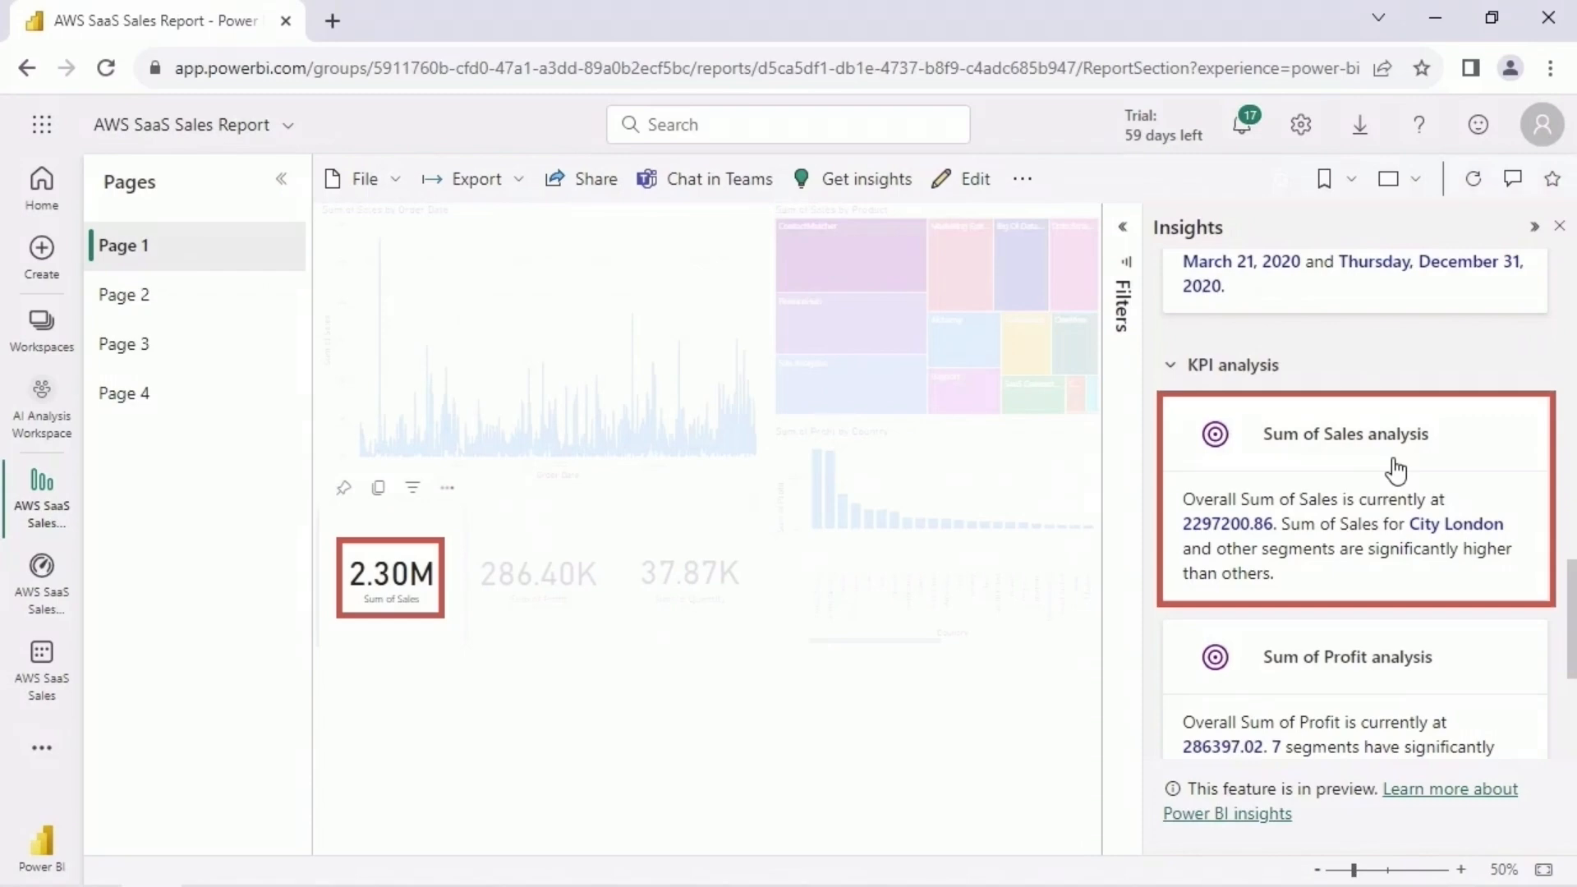
{"action": "scroll", "coordinate": [1519, 513], "scroll_direction": "down", "scroll_amount": 3}
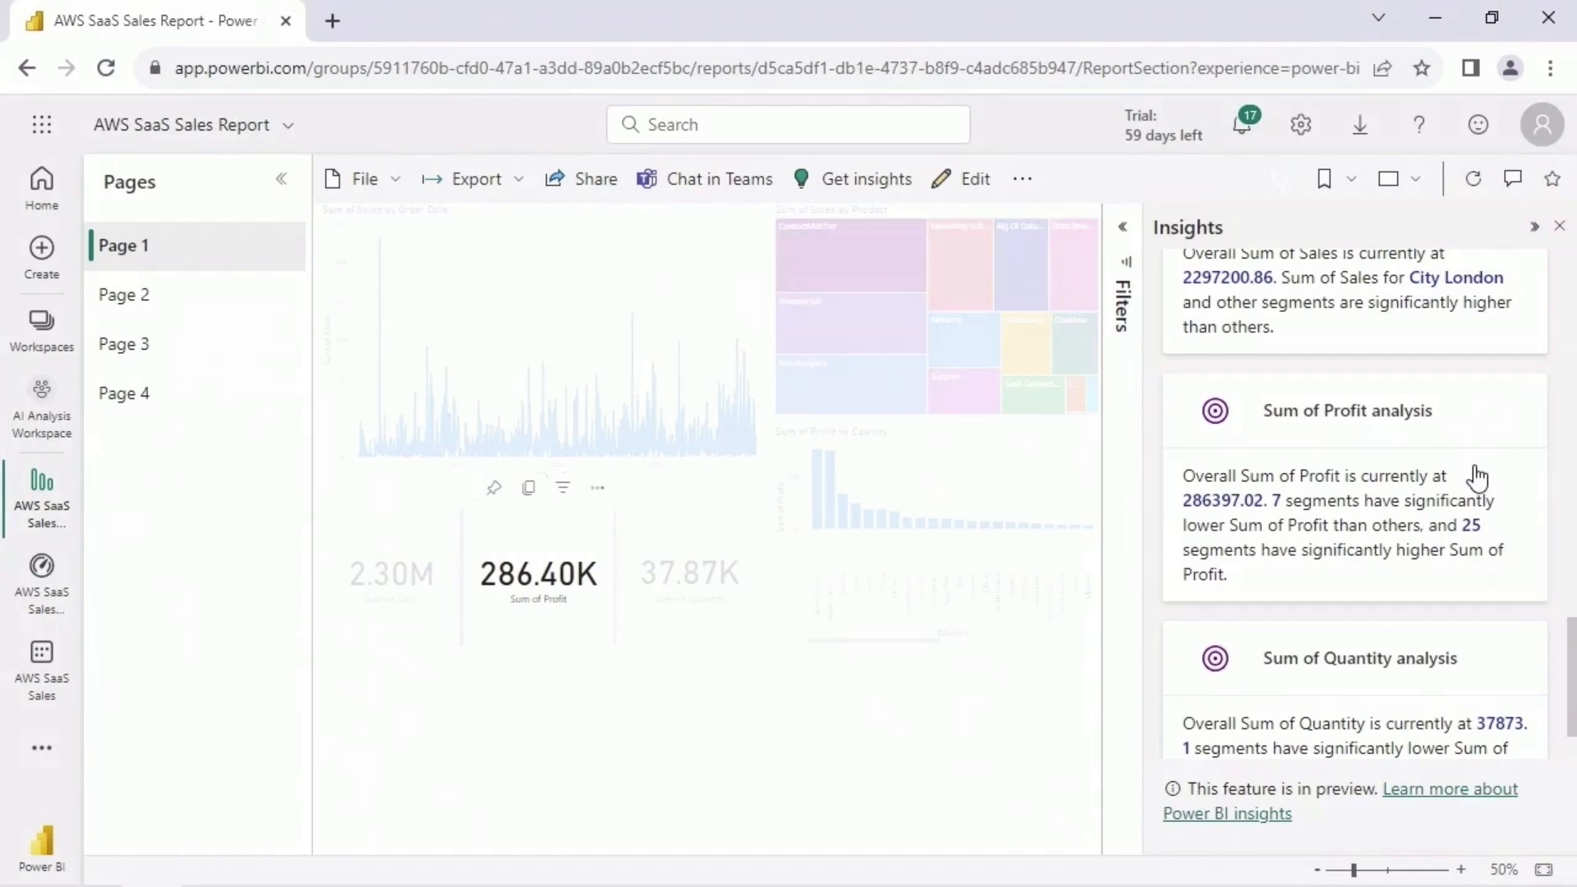
- Review the Sum of Quantity analysis at the end of the Page 1 insights and return to the start of the list
{"action": "scroll", "coordinate": [1558, 521], "scroll_direction": "down", "scroll_amount": 2}
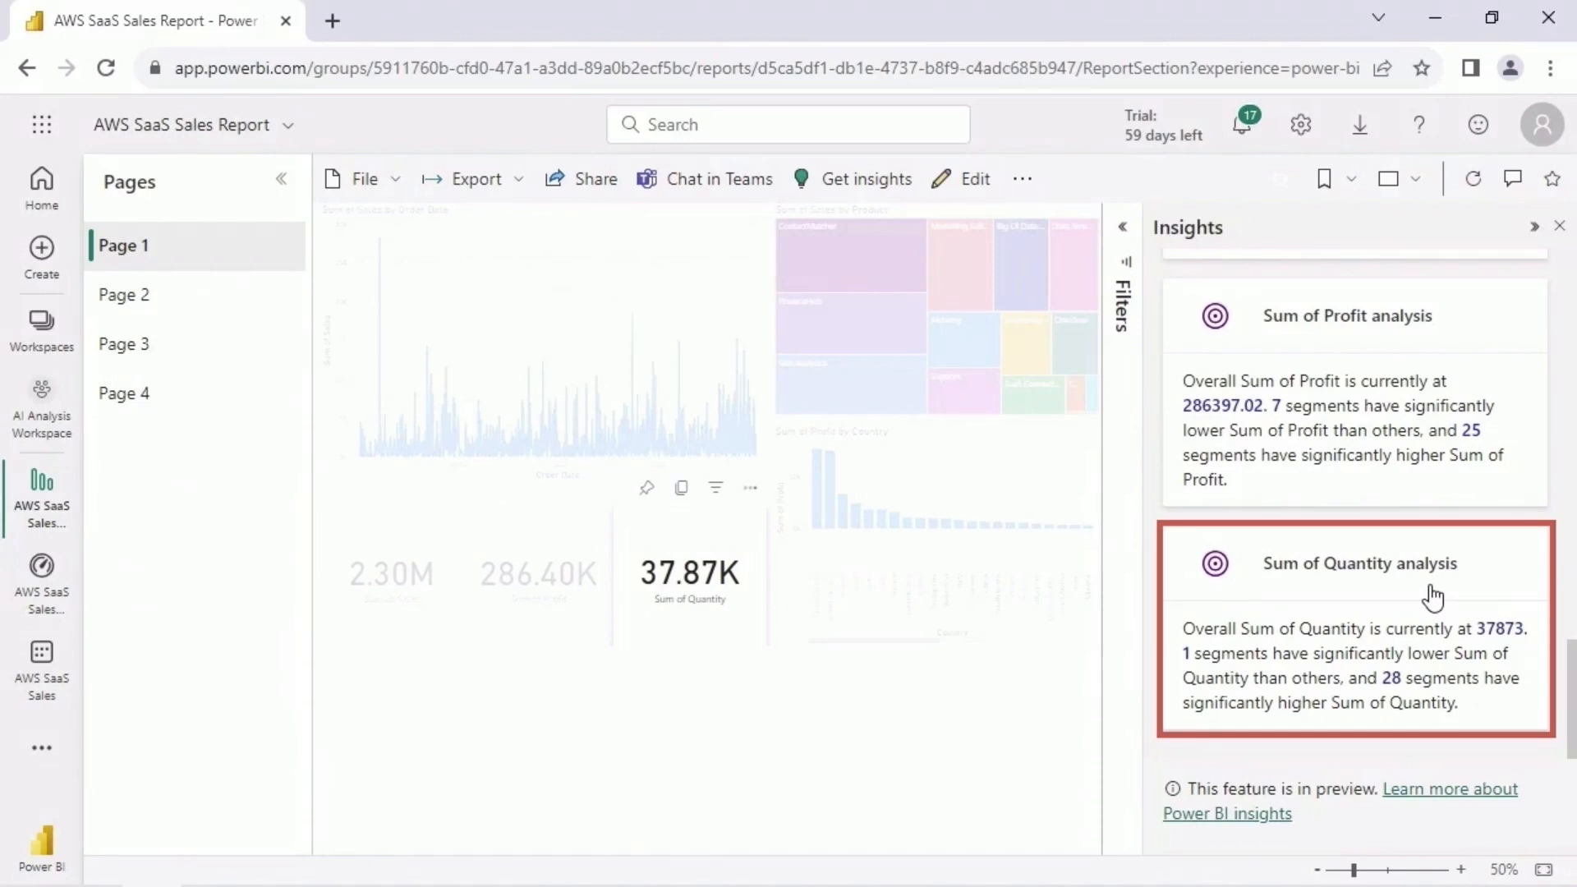
{"action": "scroll", "coordinate": [1459, 605], "scroll_direction": "up", "scroll_amount": 10}
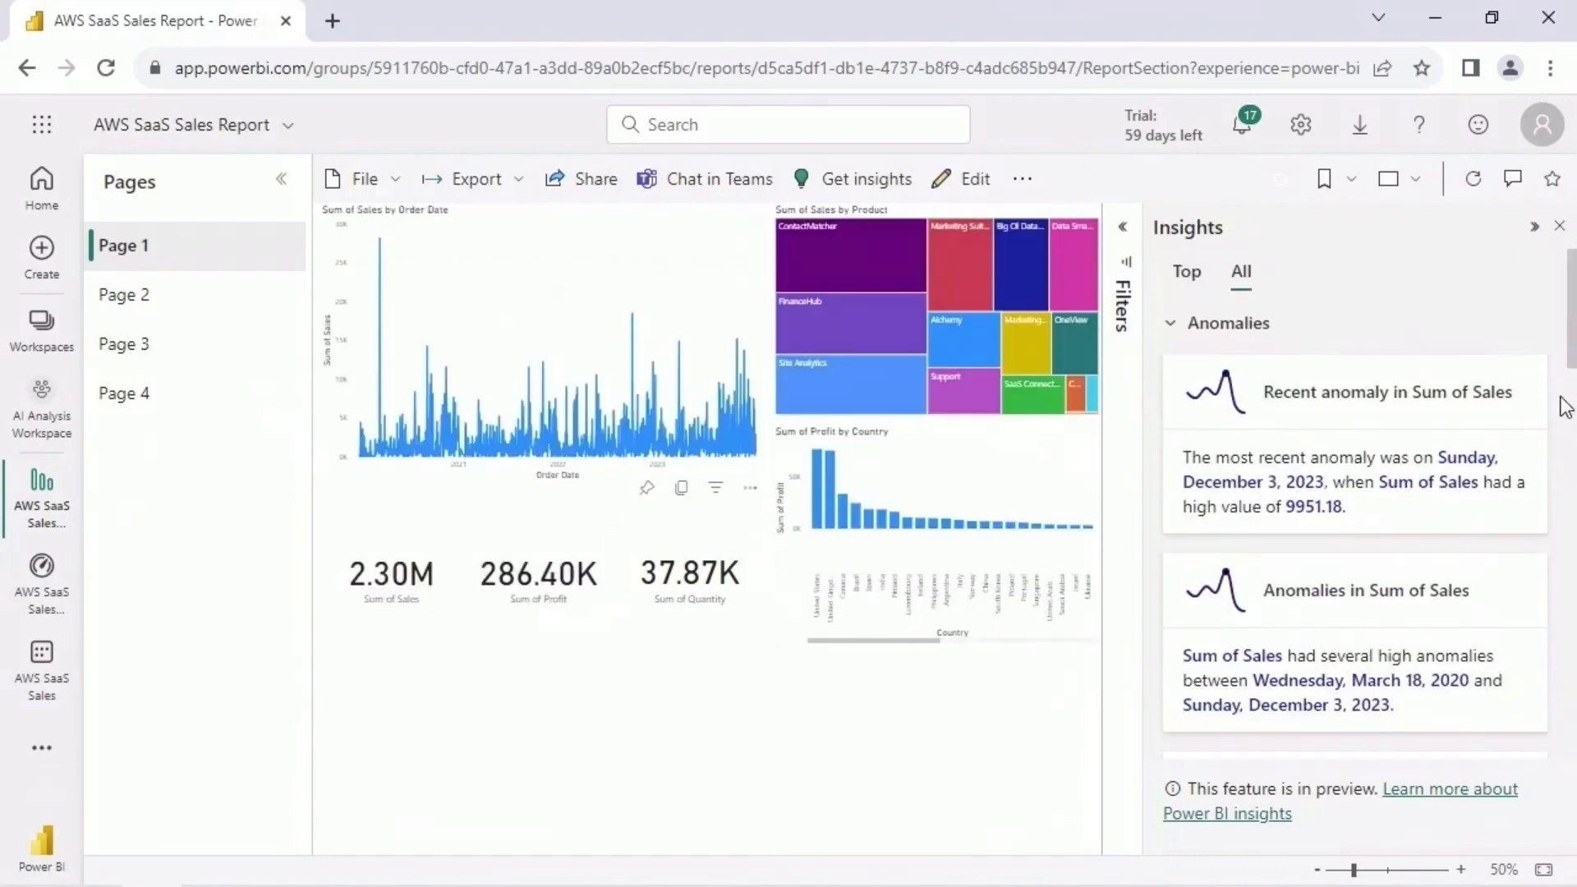
- Switch to Page 3, show all of its anomaly and trend insights, and review the full list
{"action": "left_click", "coordinate": [177, 358]}
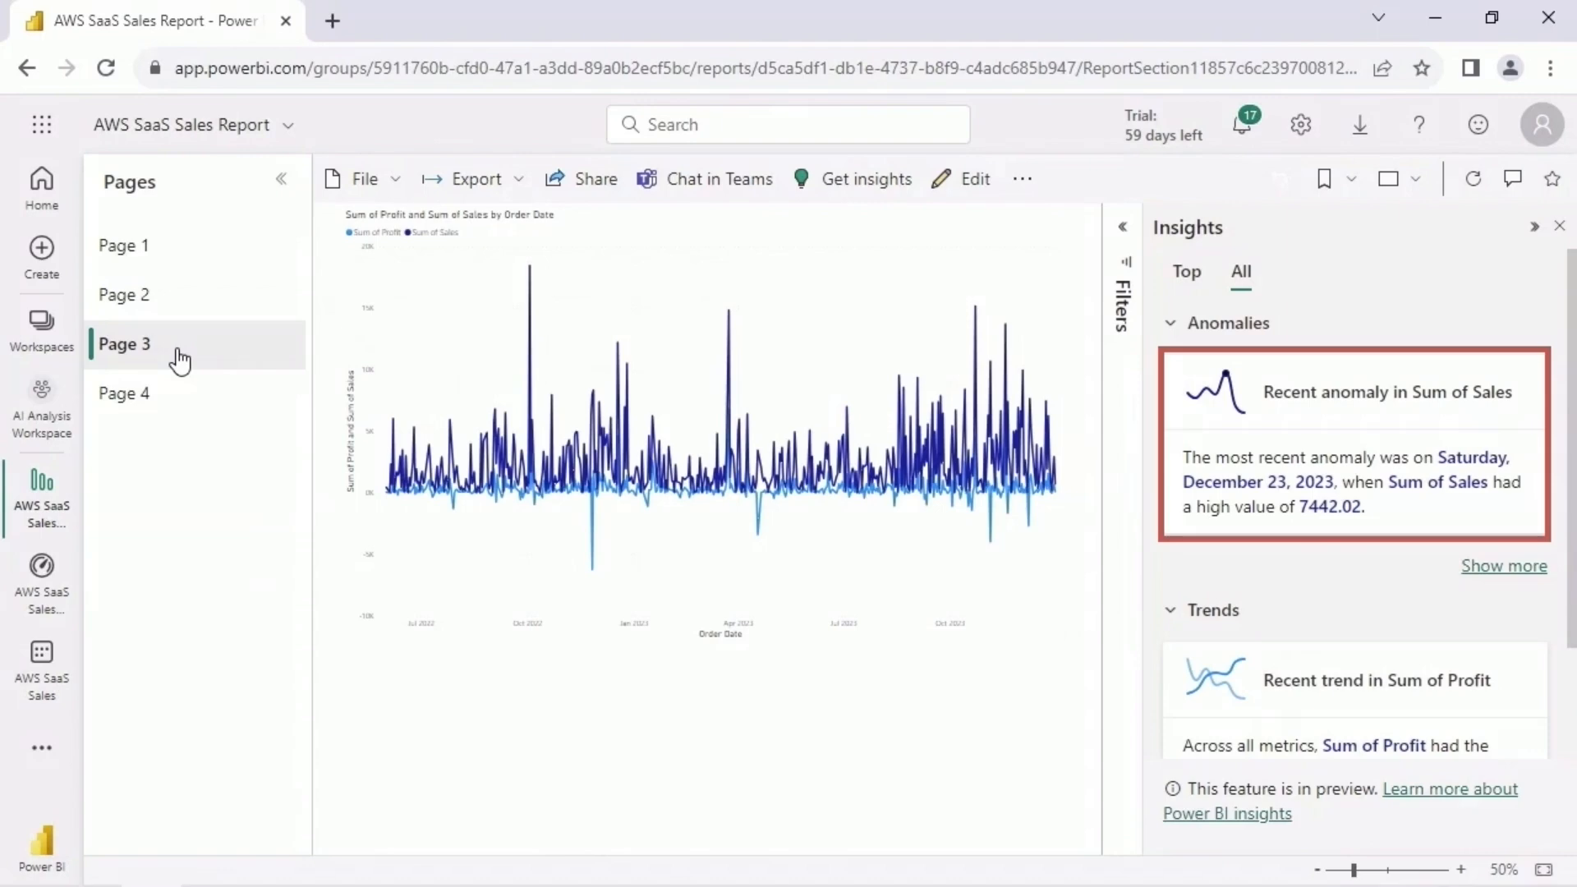
{"action": "left_click", "coordinate": [1502, 566]}
{"action": "scroll", "coordinate": [1504, 586], "scroll_direction": "down", "scroll_amount": 5}
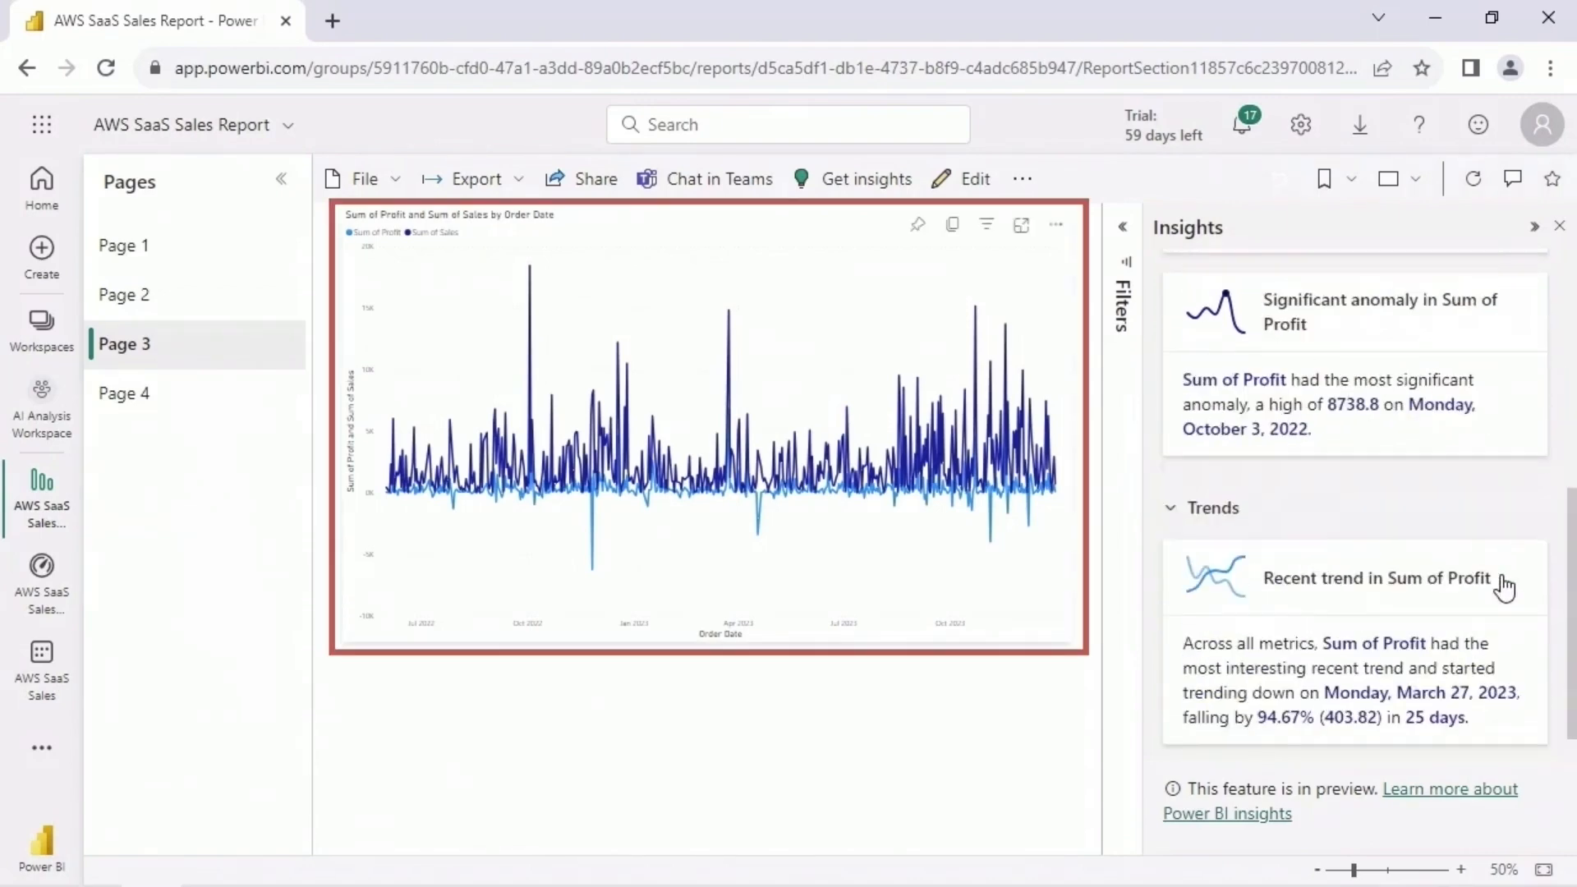
{"action": "scroll", "coordinate": [1501, 579], "scroll_direction": "down", "scroll_amount": 1}
{"action": "left_click", "coordinate": [1522, 742]}
{"action": "scroll", "coordinate": [1552, 700], "scroll_direction": "down", "scroll_amount": 4}
{"action": "scroll", "coordinate": [1553, 700], "scroll_direction": "up", "scroll_amount": 4}
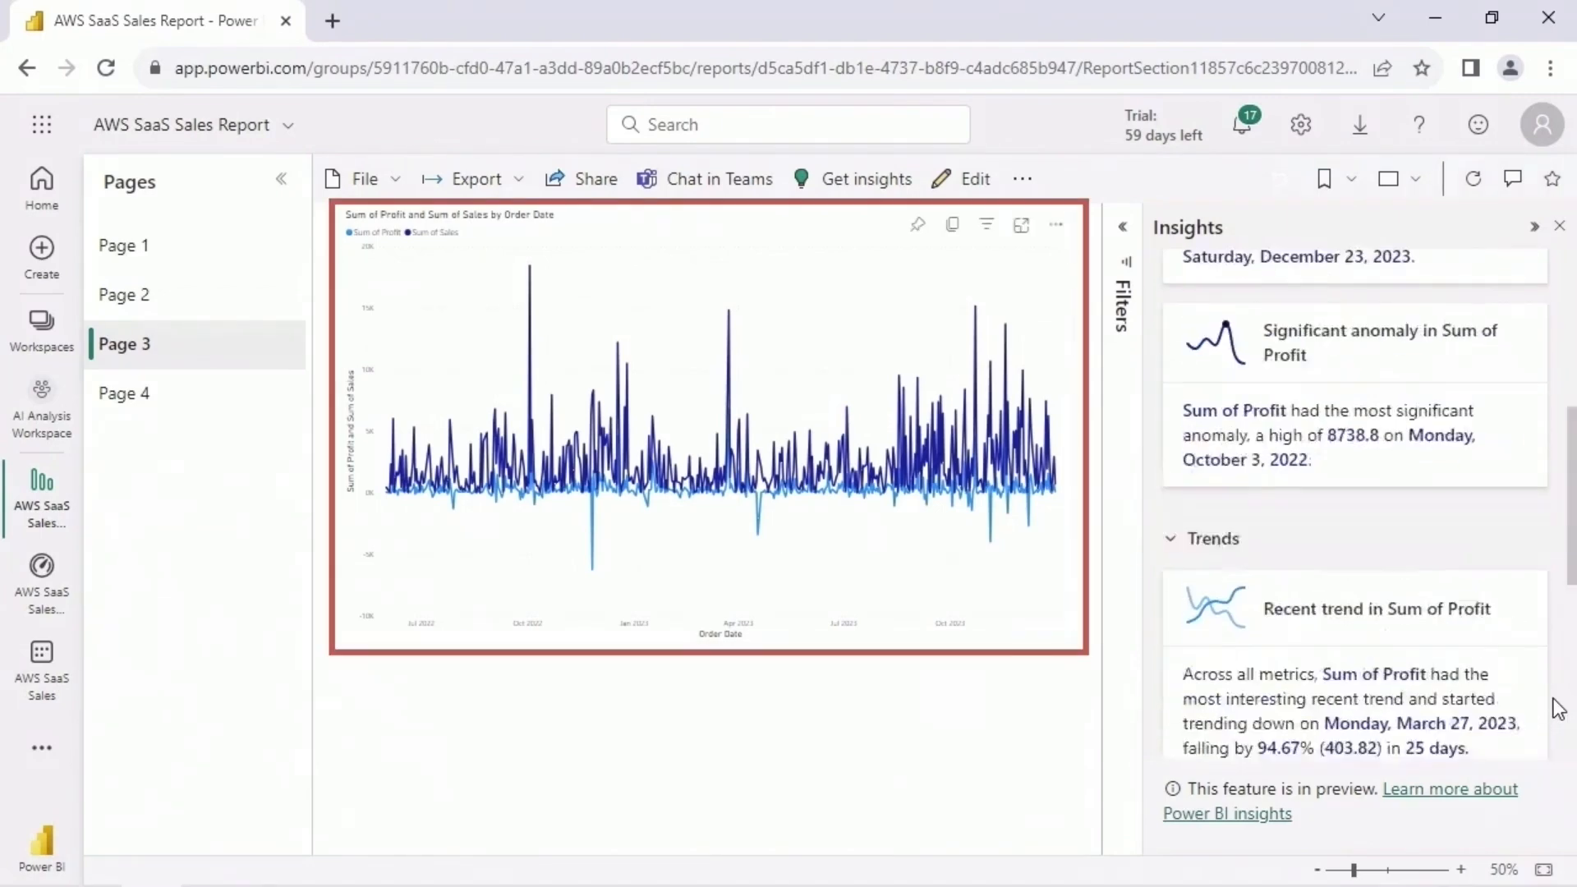
{"action": "scroll", "coordinate": [1558, 708], "scroll_direction": "up", "scroll_amount": 5}
{"action": "scroll", "coordinate": [1558, 707], "scroll_direction": "down", "scroll_amount": 3}
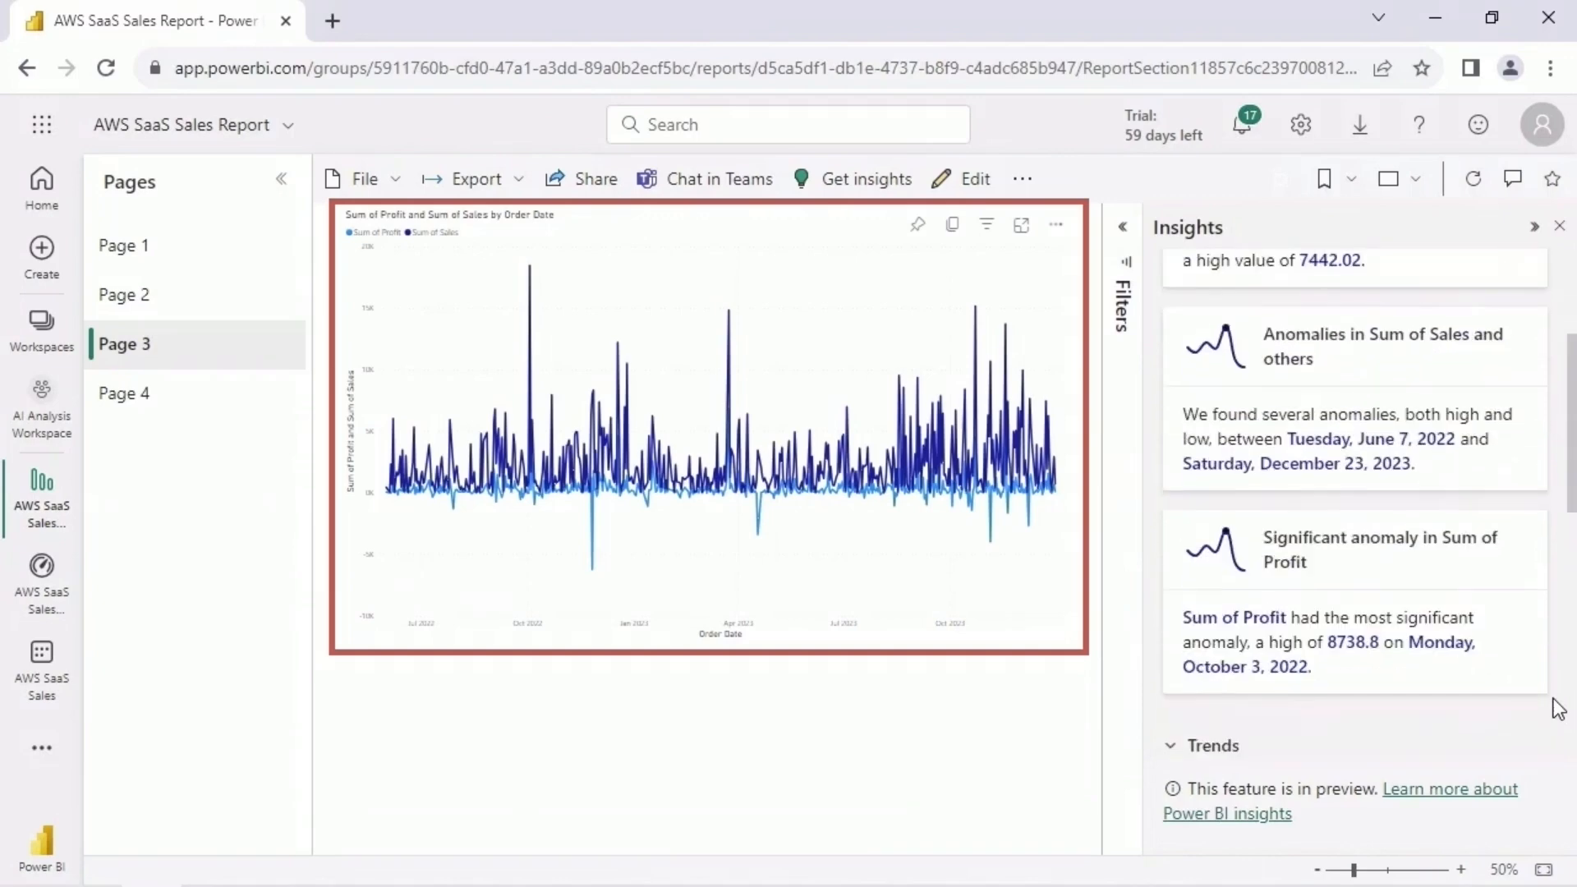
- Open the significant anomaly in Sum of Profit and examine its chart and list of possible explanations
{"action": "left_click", "coordinate": [1423, 578]}
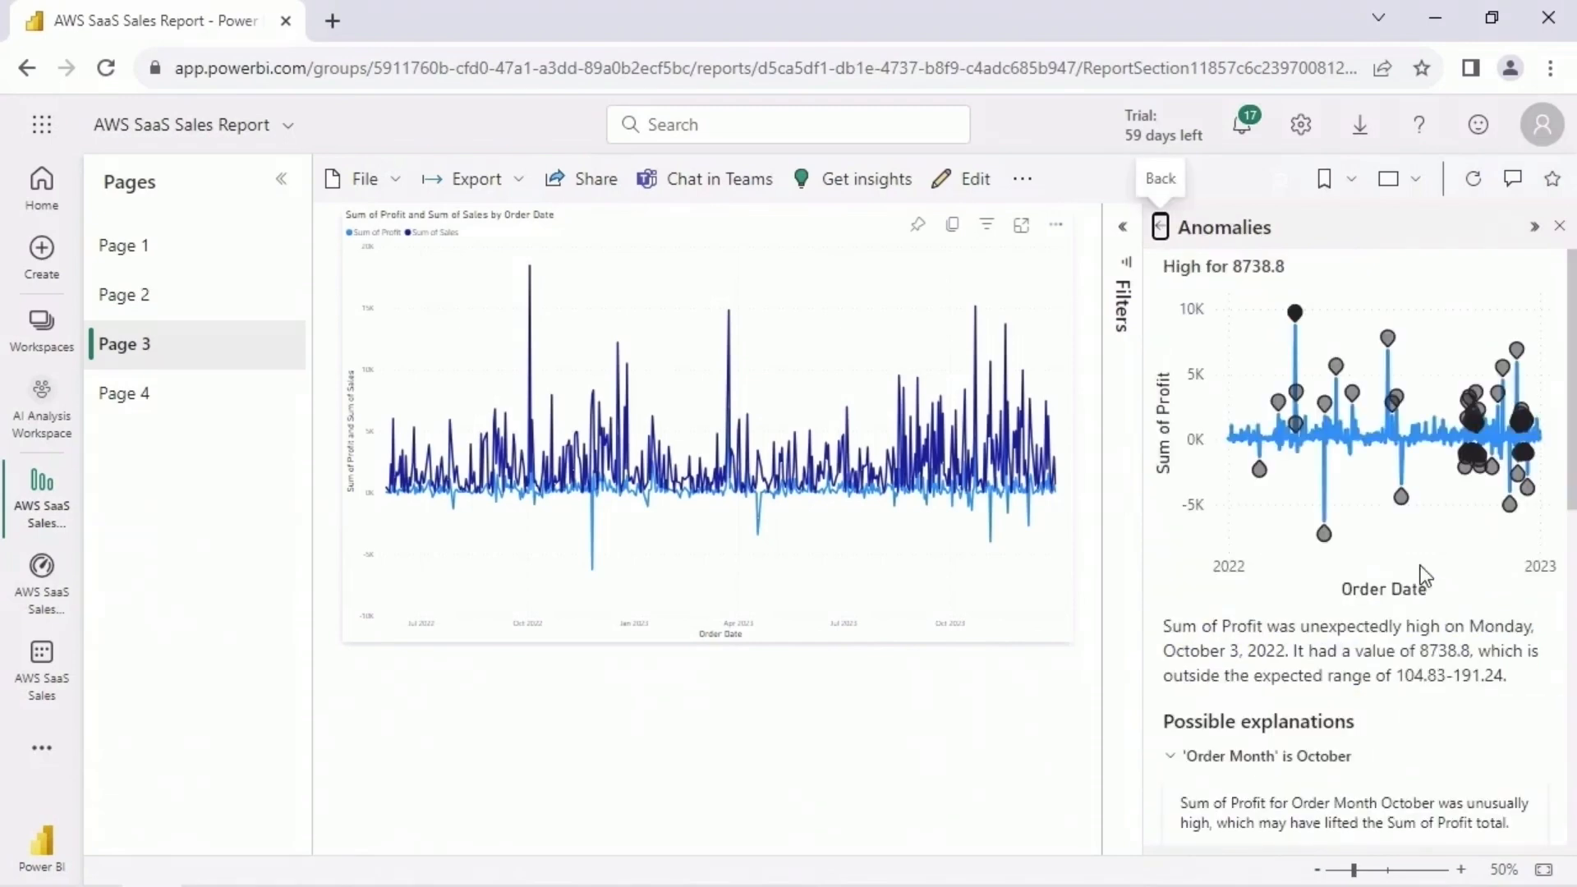
{"action": "mouse_move", "coordinate": [1297, 316]}
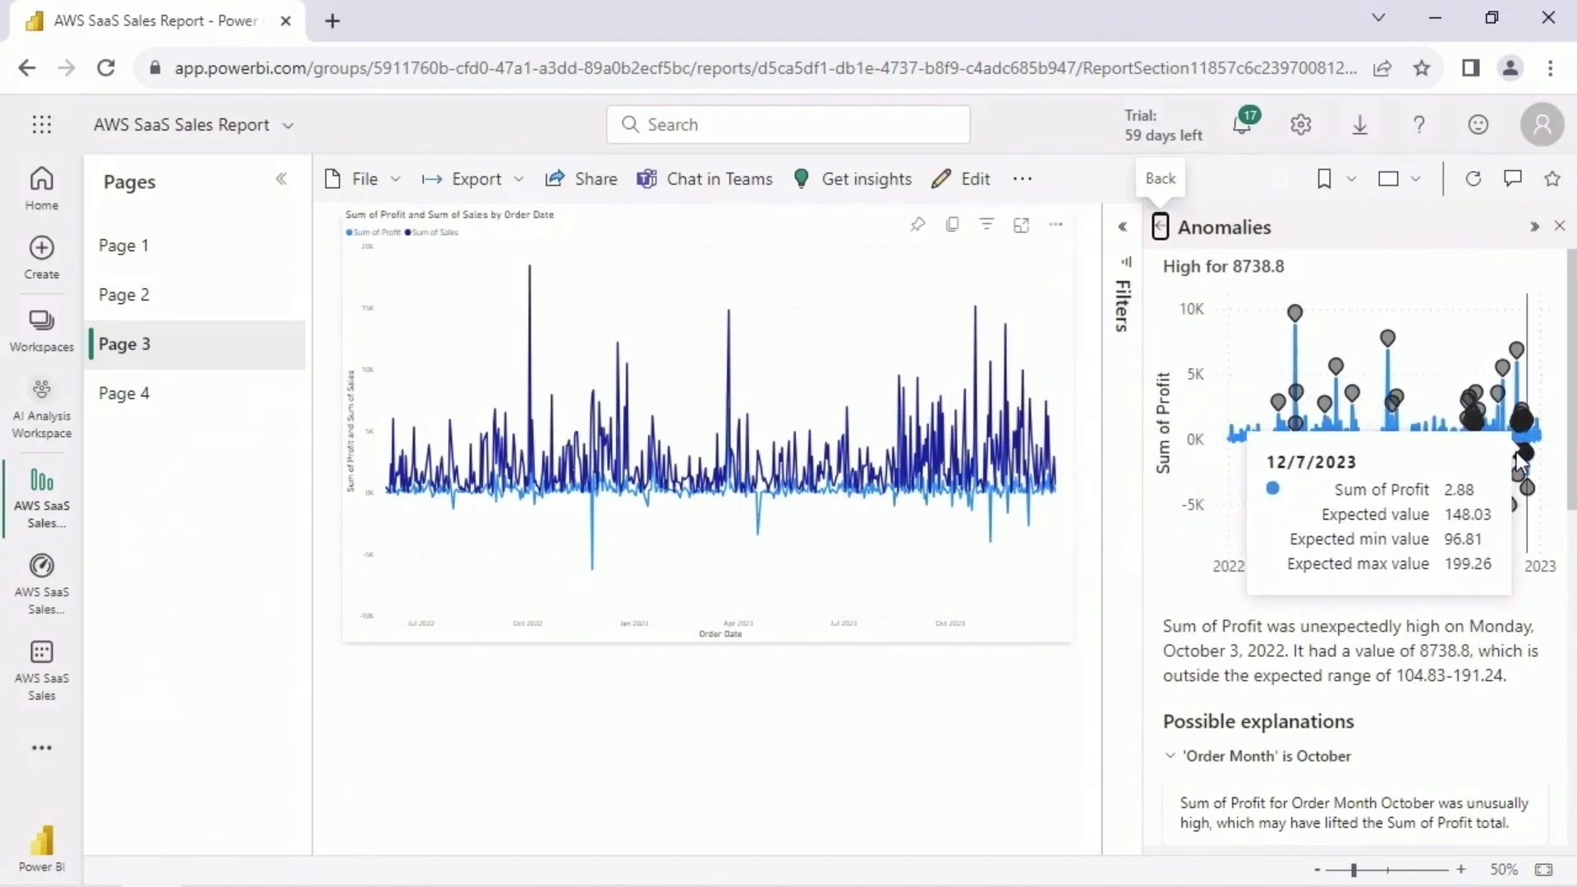
{"action": "left_click_drag", "start_coordinate": [1572, 387], "coordinate": [1567, 631]}
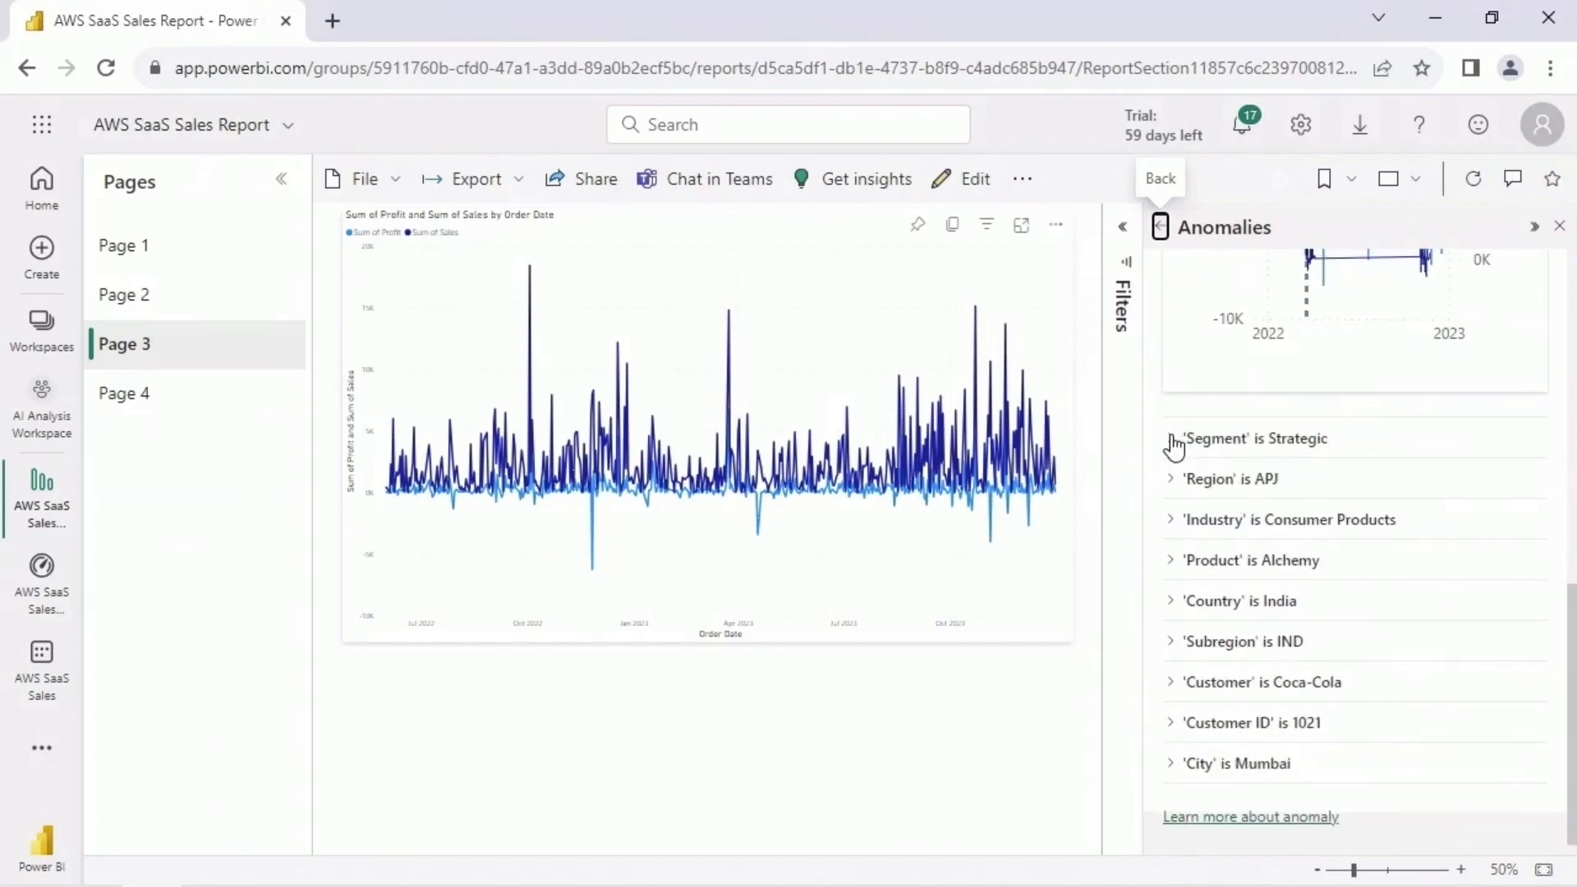
- Examine the Product, Country, Subregion and Customer explanations of the Sum of Profit anomaly in turn, then return to the insights list
{"action": "left_click", "coordinate": [1170, 560]}
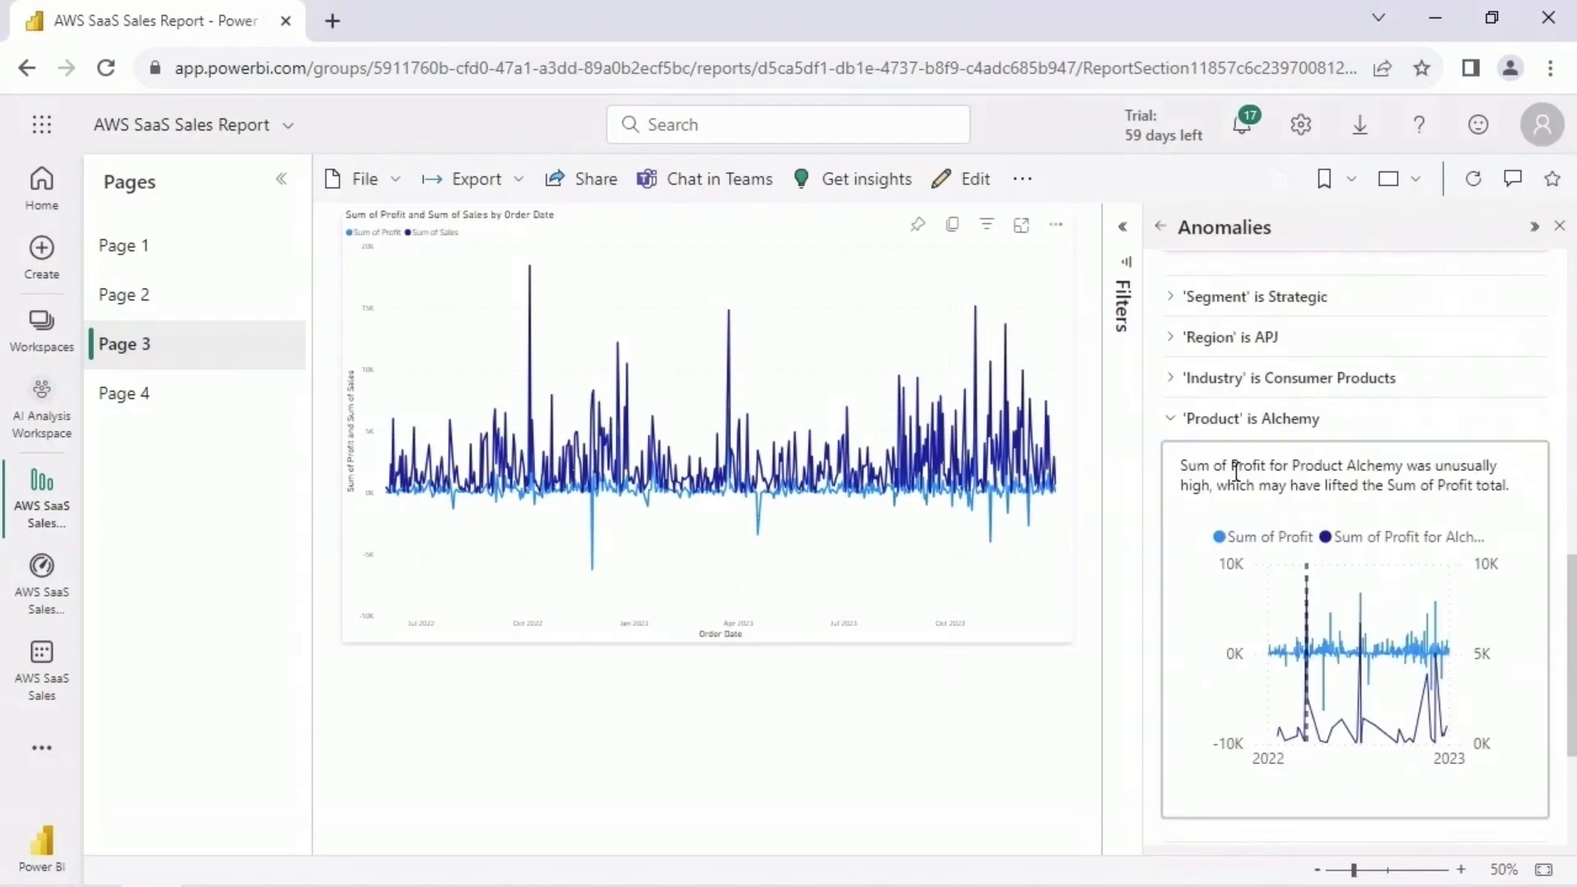
{"action": "left_click", "coordinate": [1171, 422]}
{"action": "left_click", "coordinate": [1170, 601]}
{"action": "left_click_drag", "start_coordinate": [1571, 579], "coordinate": [1575, 711]}
{"action": "left_click", "coordinate": [1172, 339]}
{"action": "left_click", "coordinate": [1170, 642]}
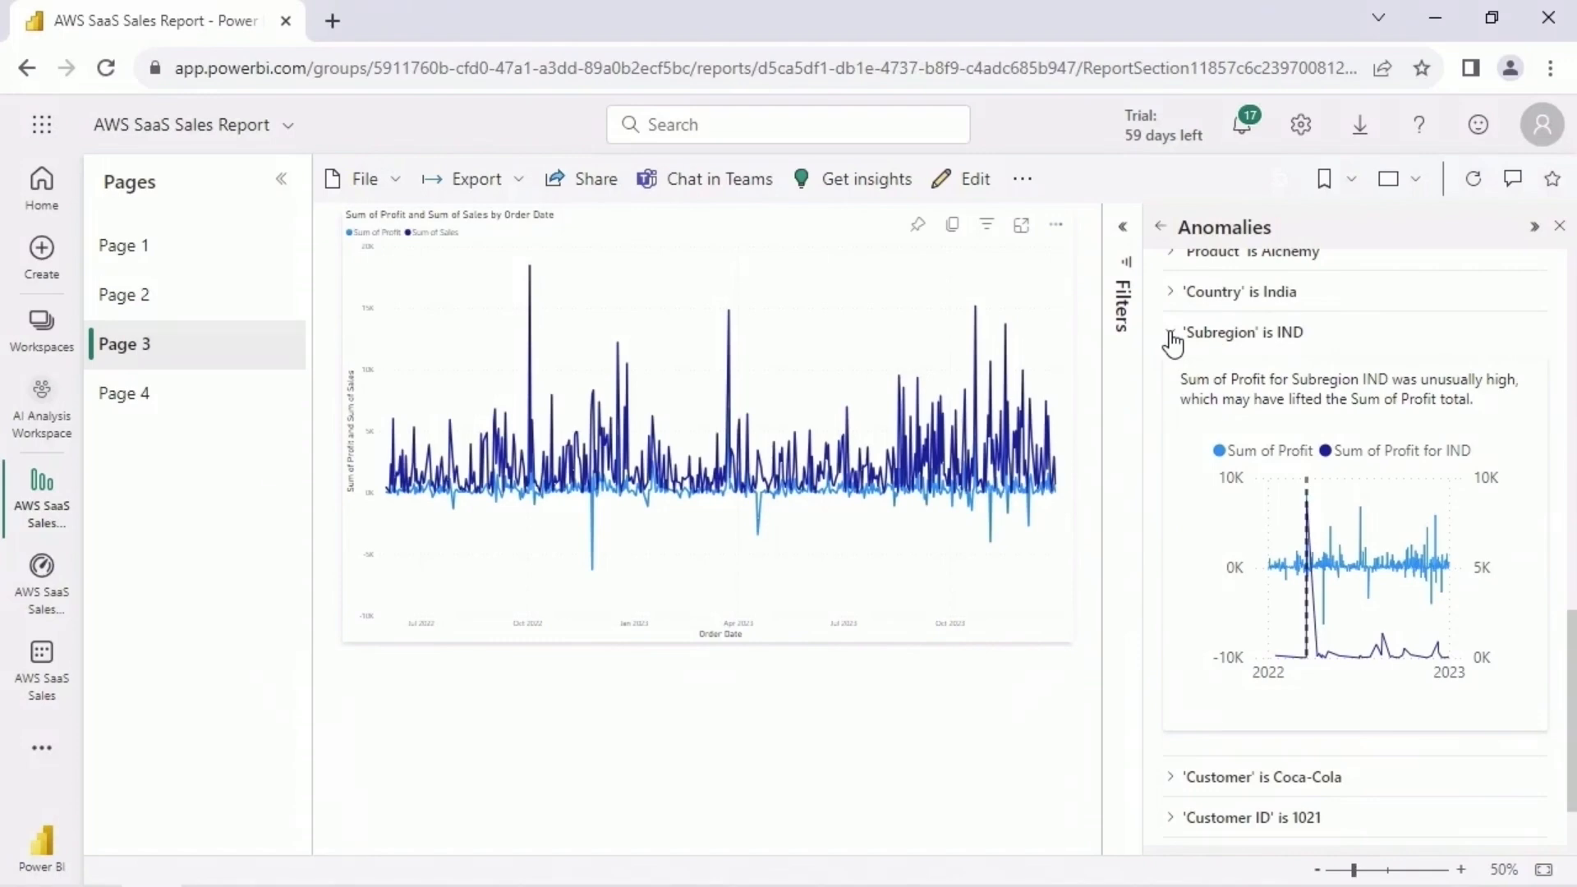
{"action": "left_click", "coordinate": [1171, 339]}
{"action": "left_click", "coordinate": [1215, 679]}
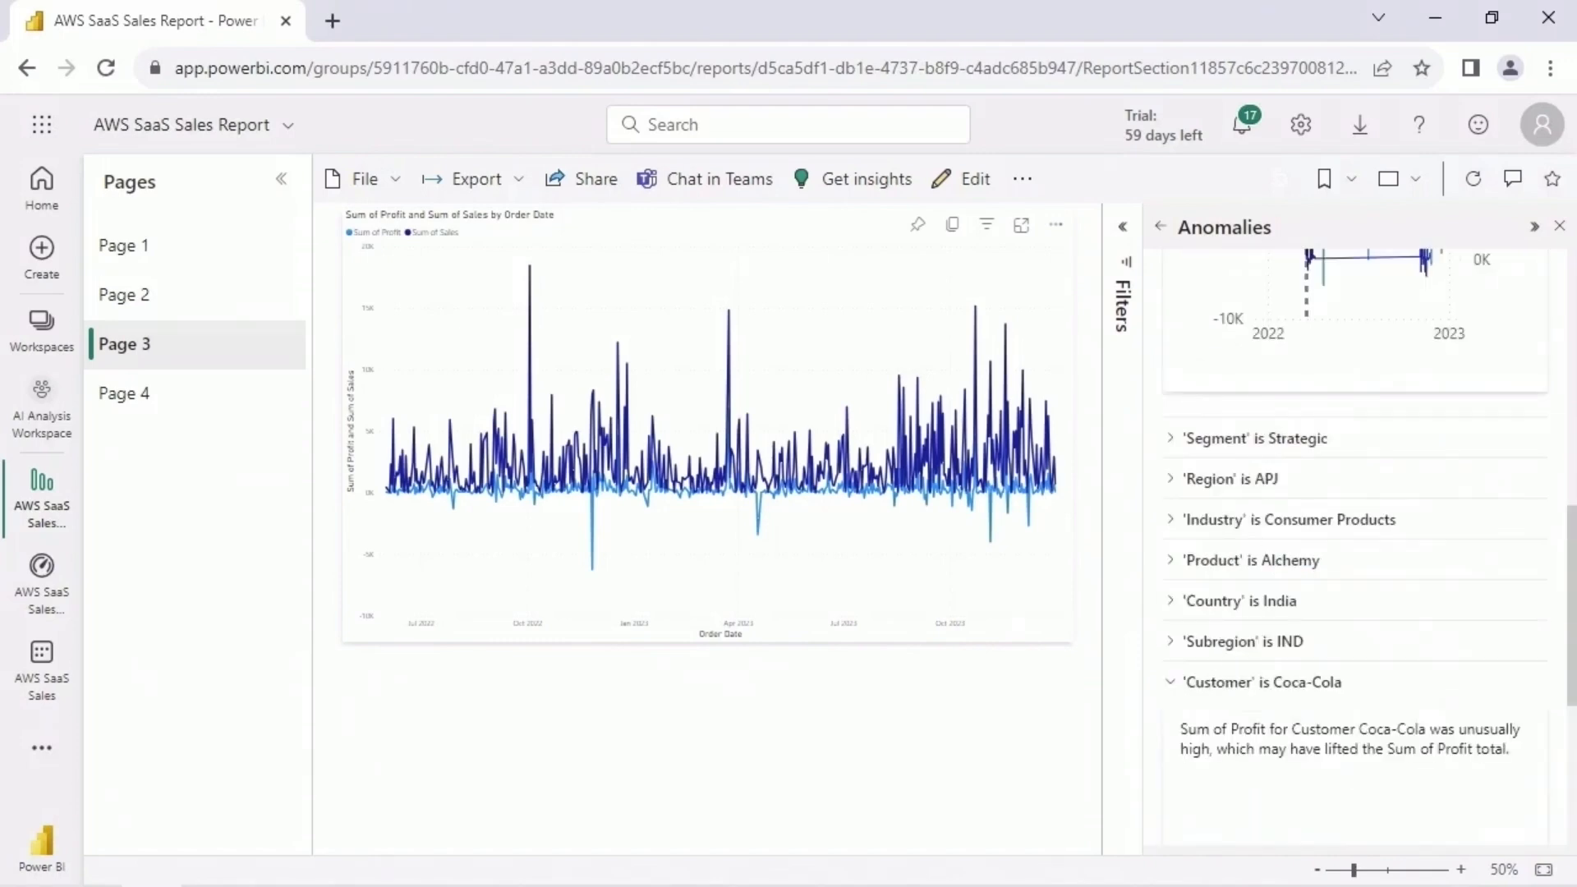
{"action": "left_click", "coordinate": [1160, 227]}
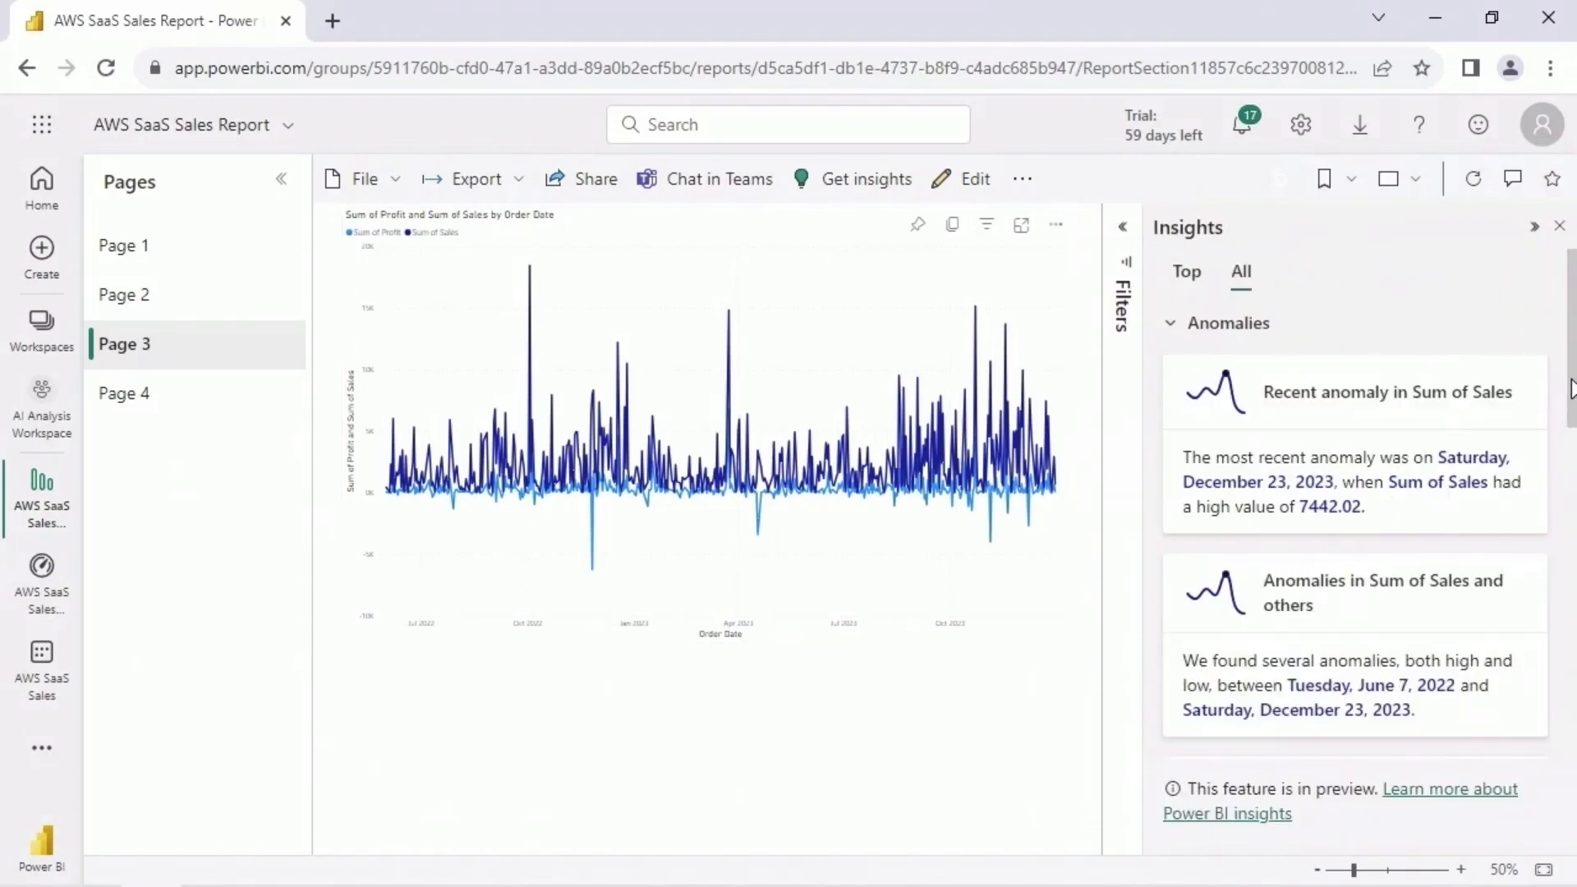
- Open the long trend in Sum of Sales and examine its chart and the Industry explanation
{"action": "left_click_drag", "start_coordinate": [1571, 387], "coordinate": [1571, 714]}
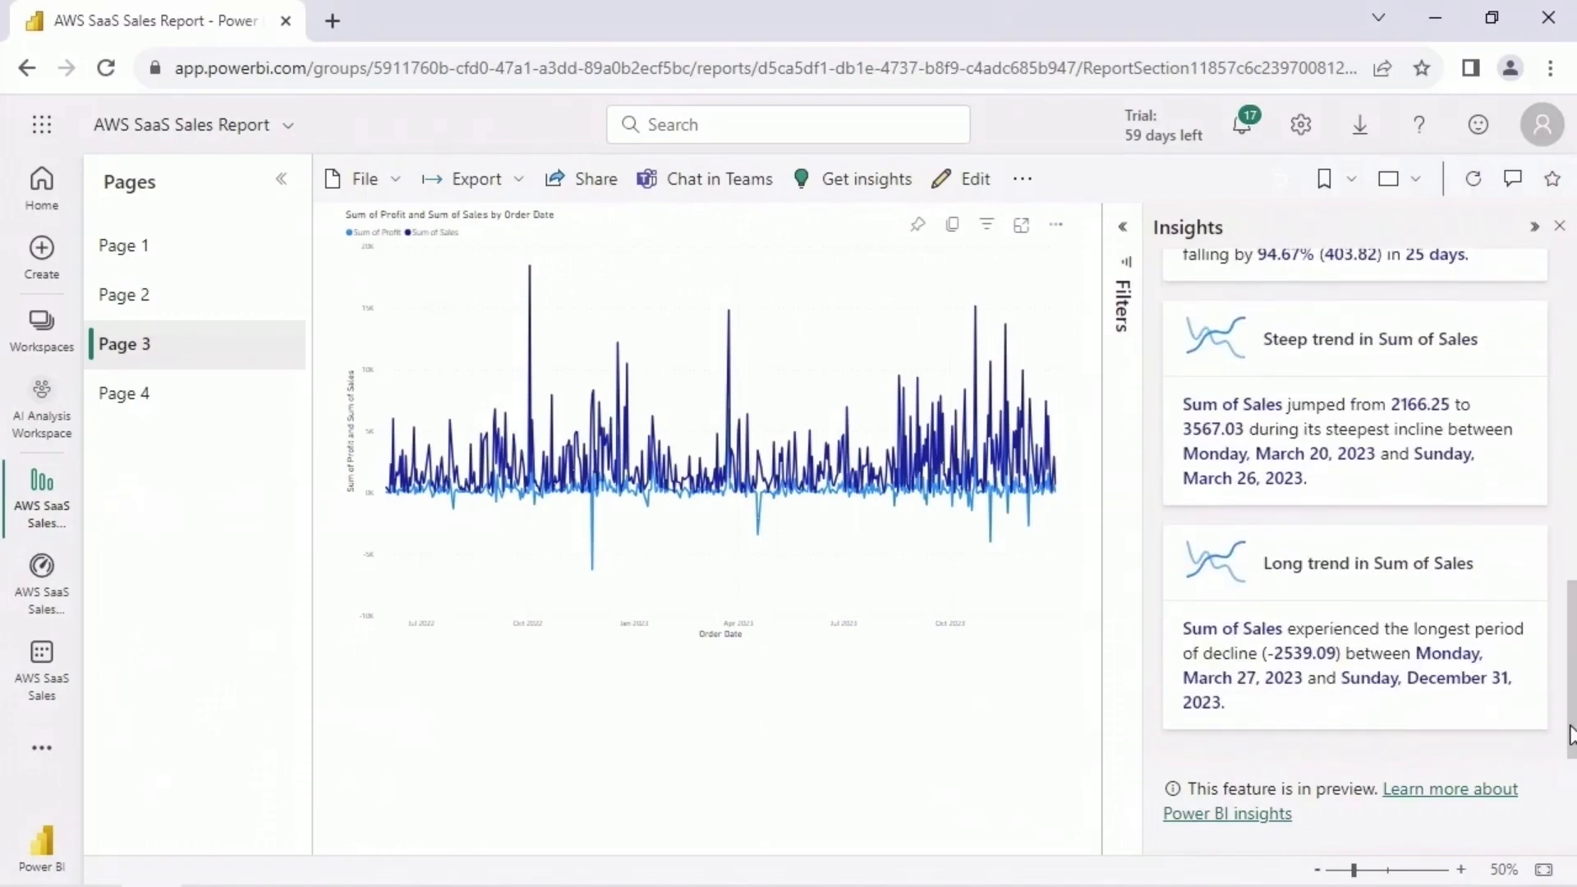
{"action": "left_click", "coordinate": [1394, 597]}
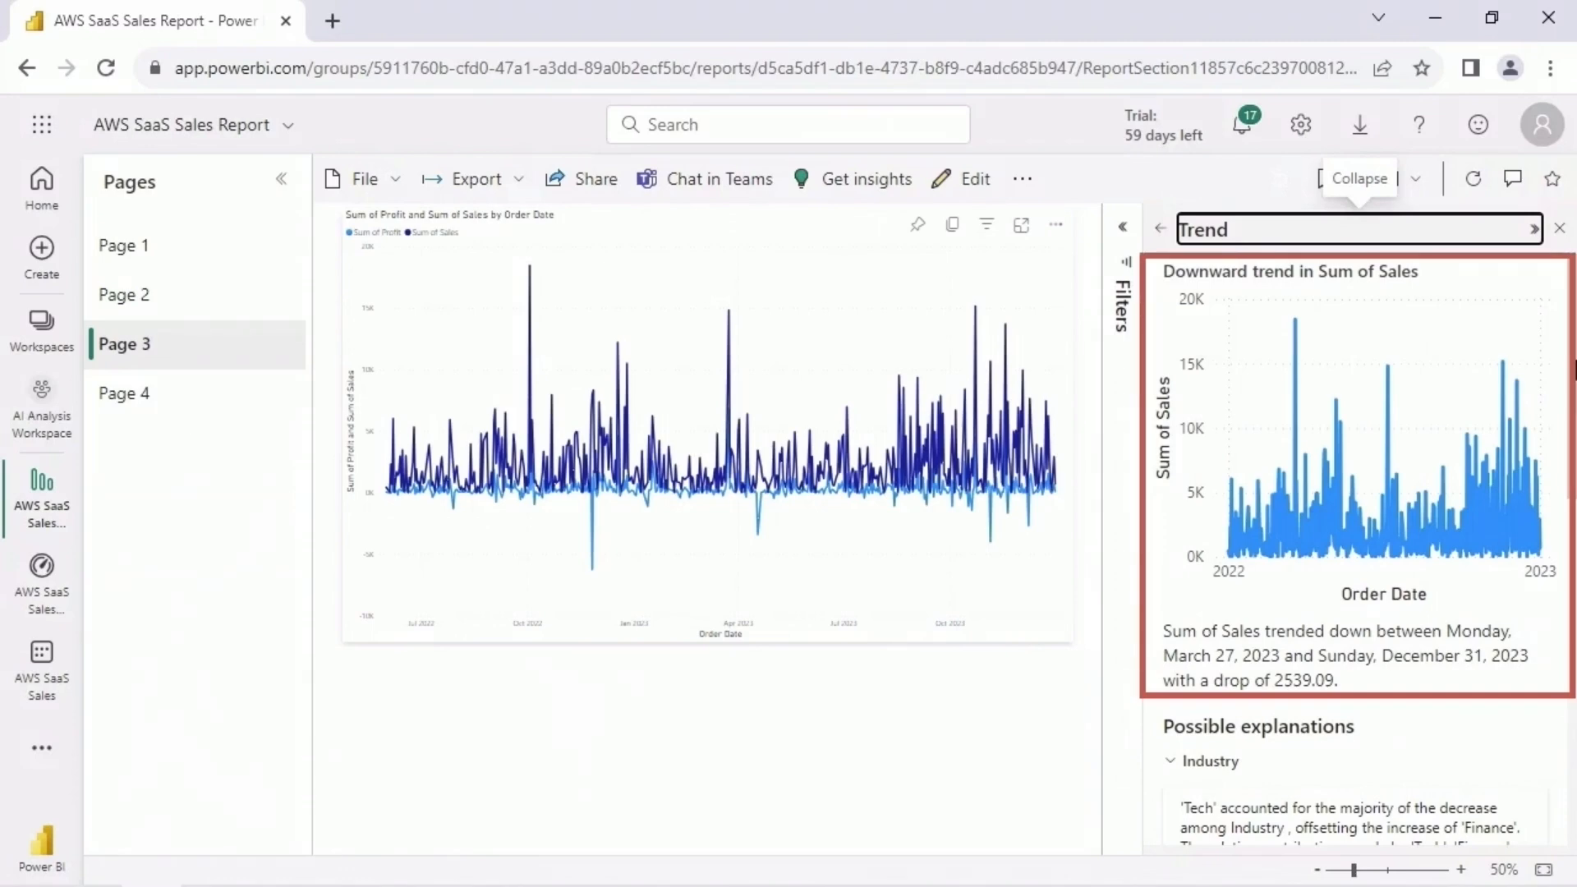
{"action": "left_click_drag", "start_coordinate": [1572, 370], "coordinate": [1568, 565]}
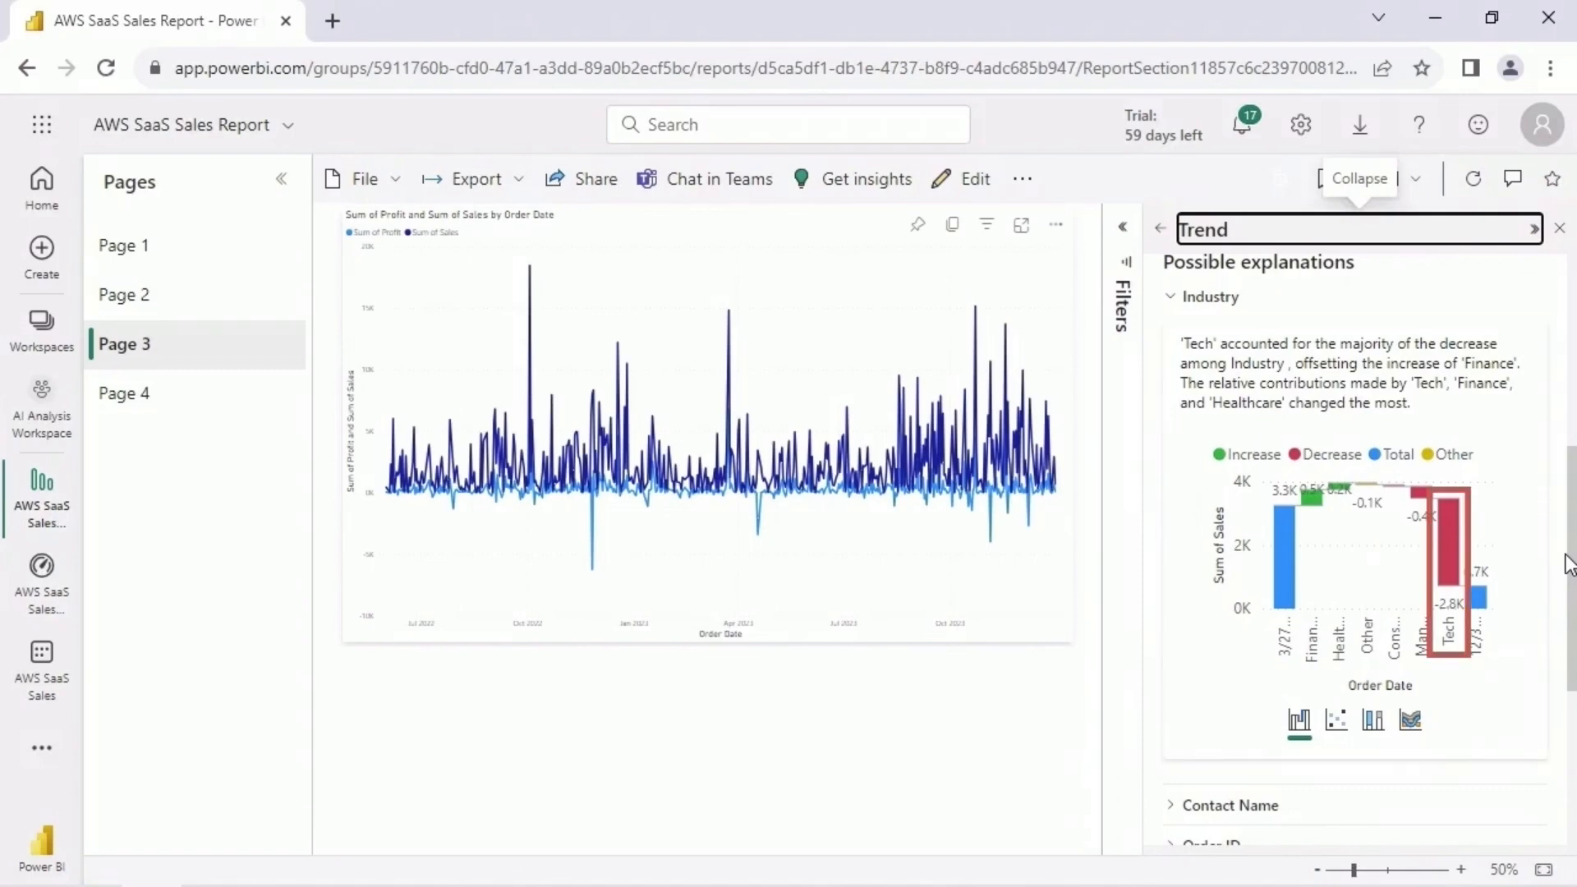
- View the Industry explanation as a scatter chart, a 100% stacked column chart and a ribbon chart in turn
{"action": "left_click", "coordinate": [1336, 721]}
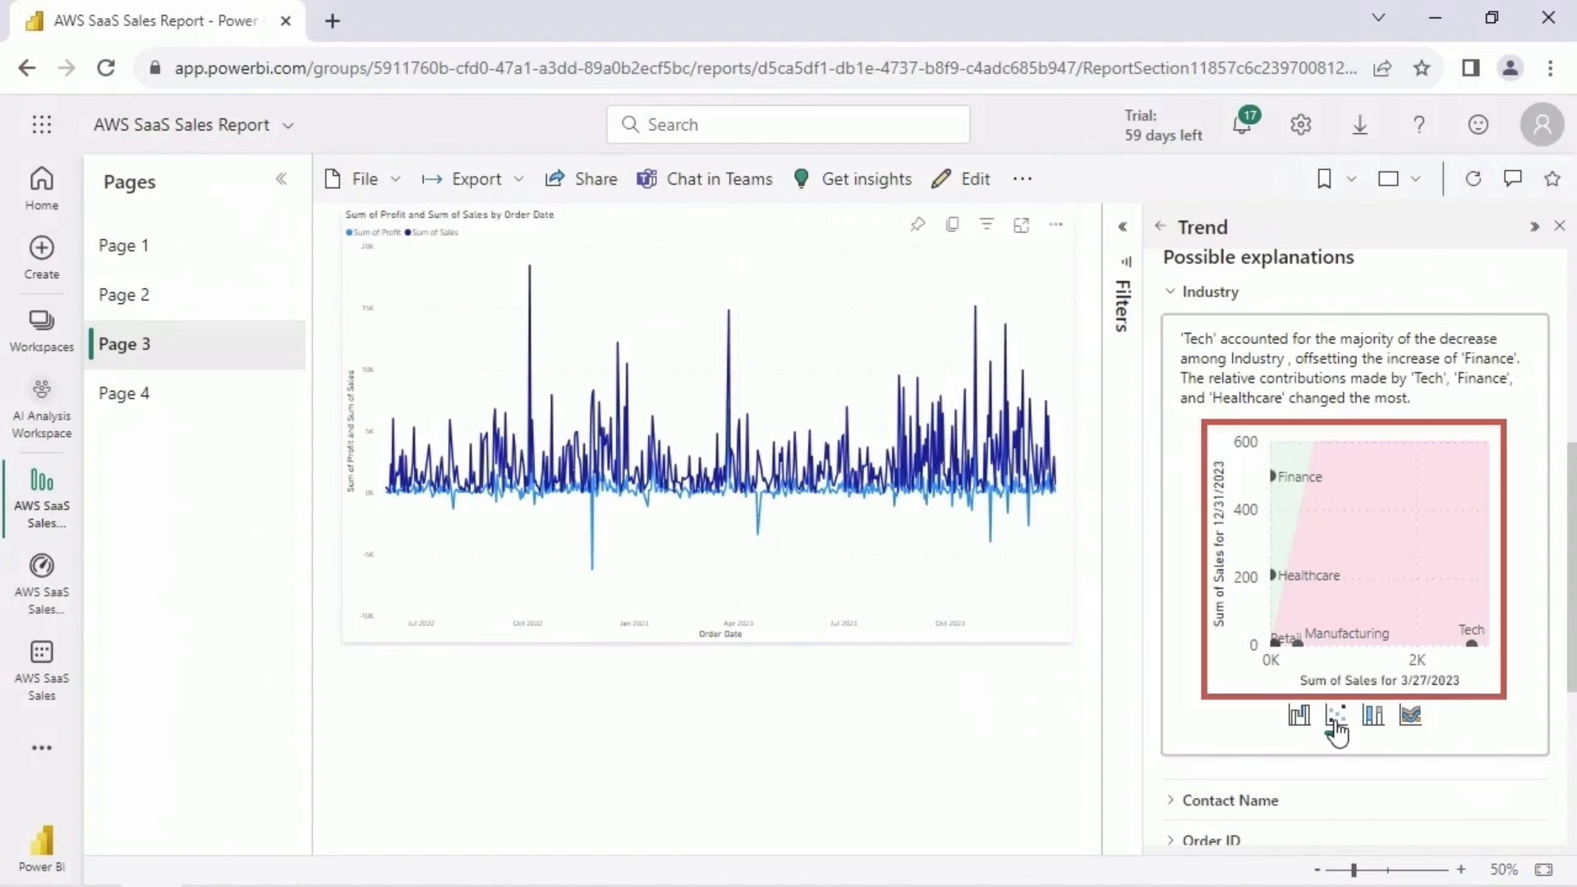
{"action": "left_click", "coordinate": [1373, 718]}
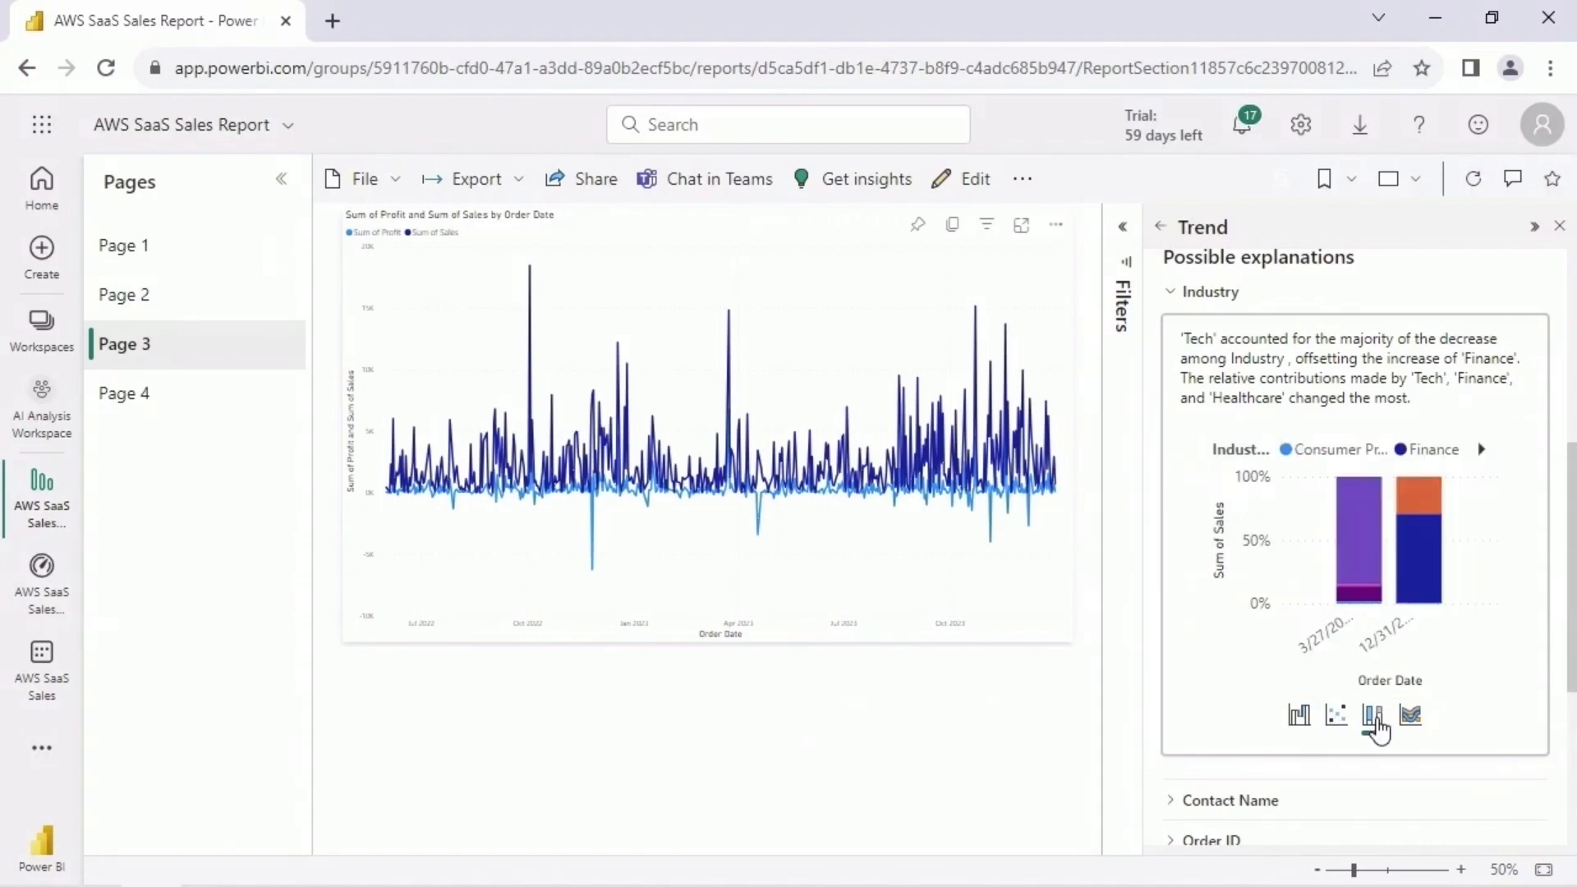
{"action": "left_click", "coordinate": [1410, 717]}
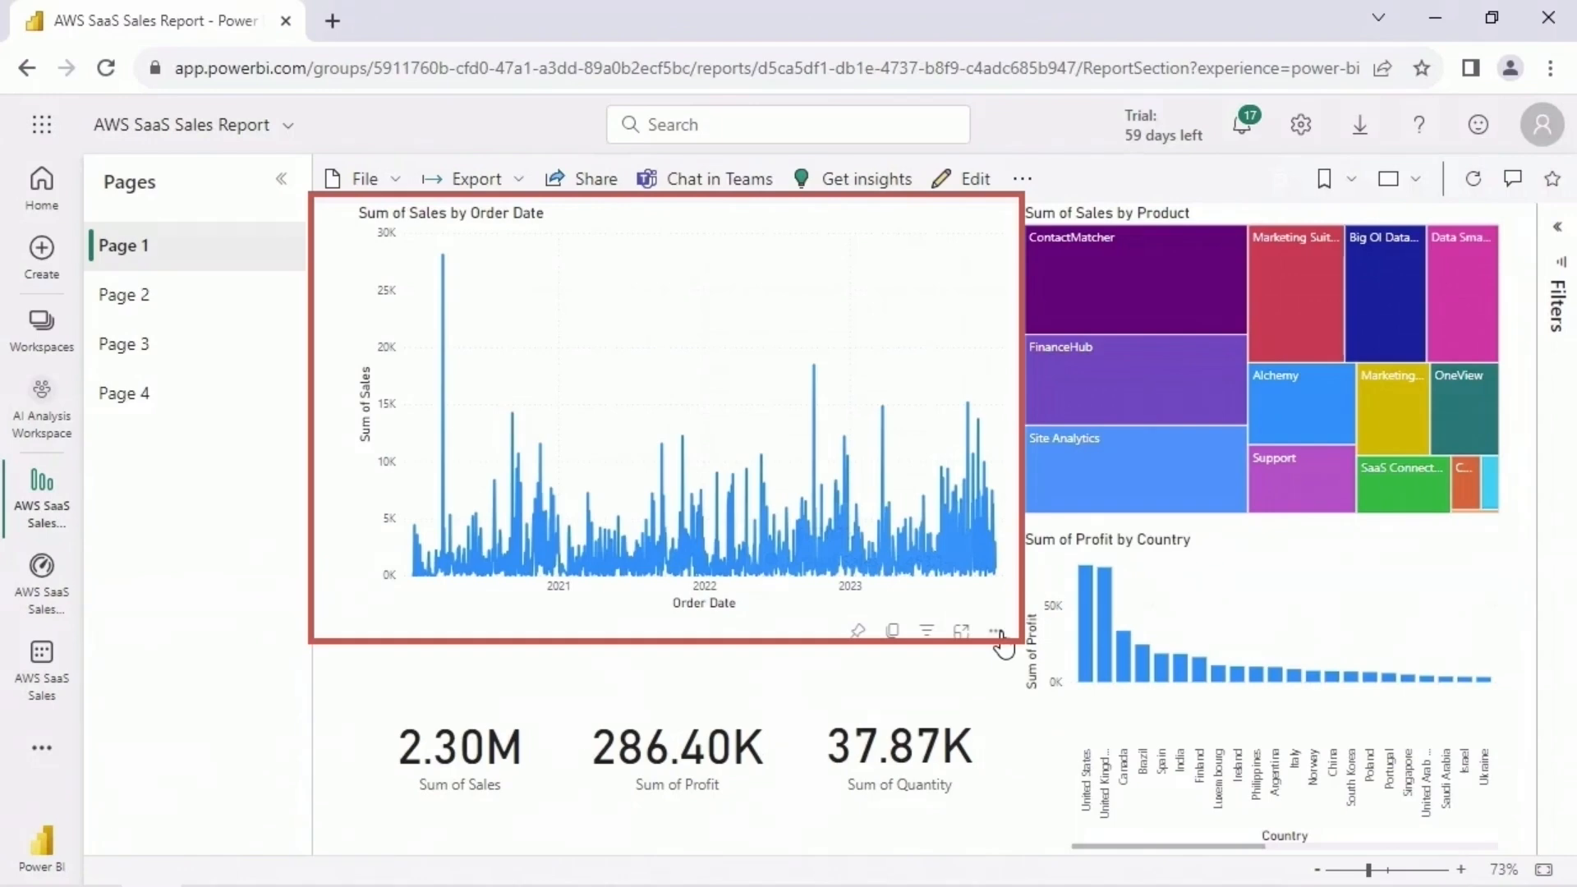
- Get insights for the Sum of Sales by Order Date chart on Page 1, collapsing Anomalies and Trends and expanding Anomalies again
{"action": "left_click", "coordinate": [995, 630]}
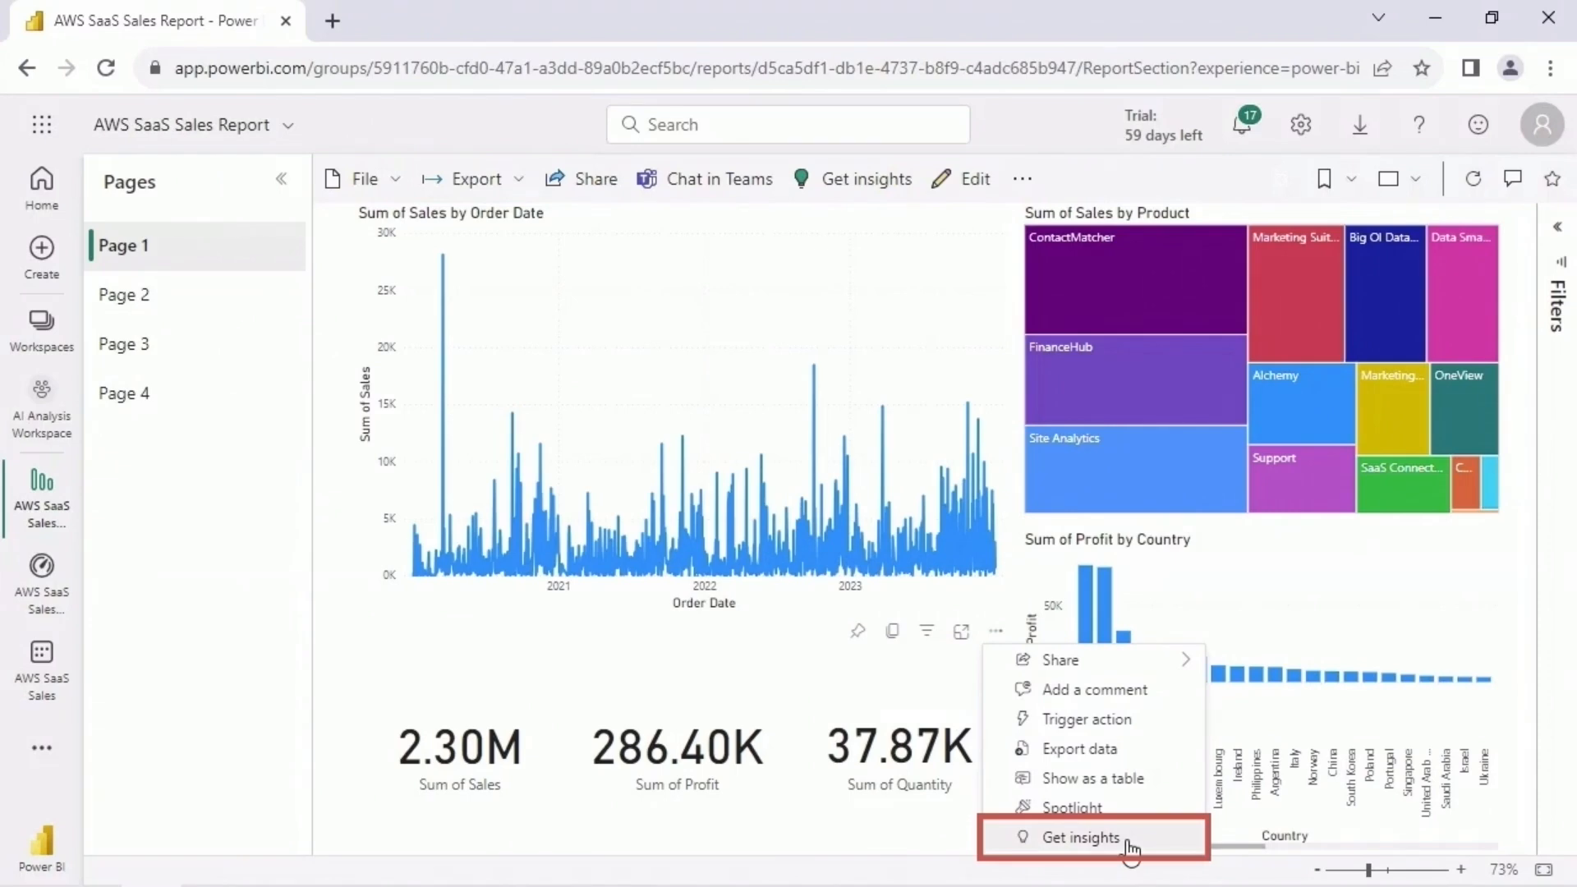
{"action": "left_click", "coordinate": [1080, 837]}
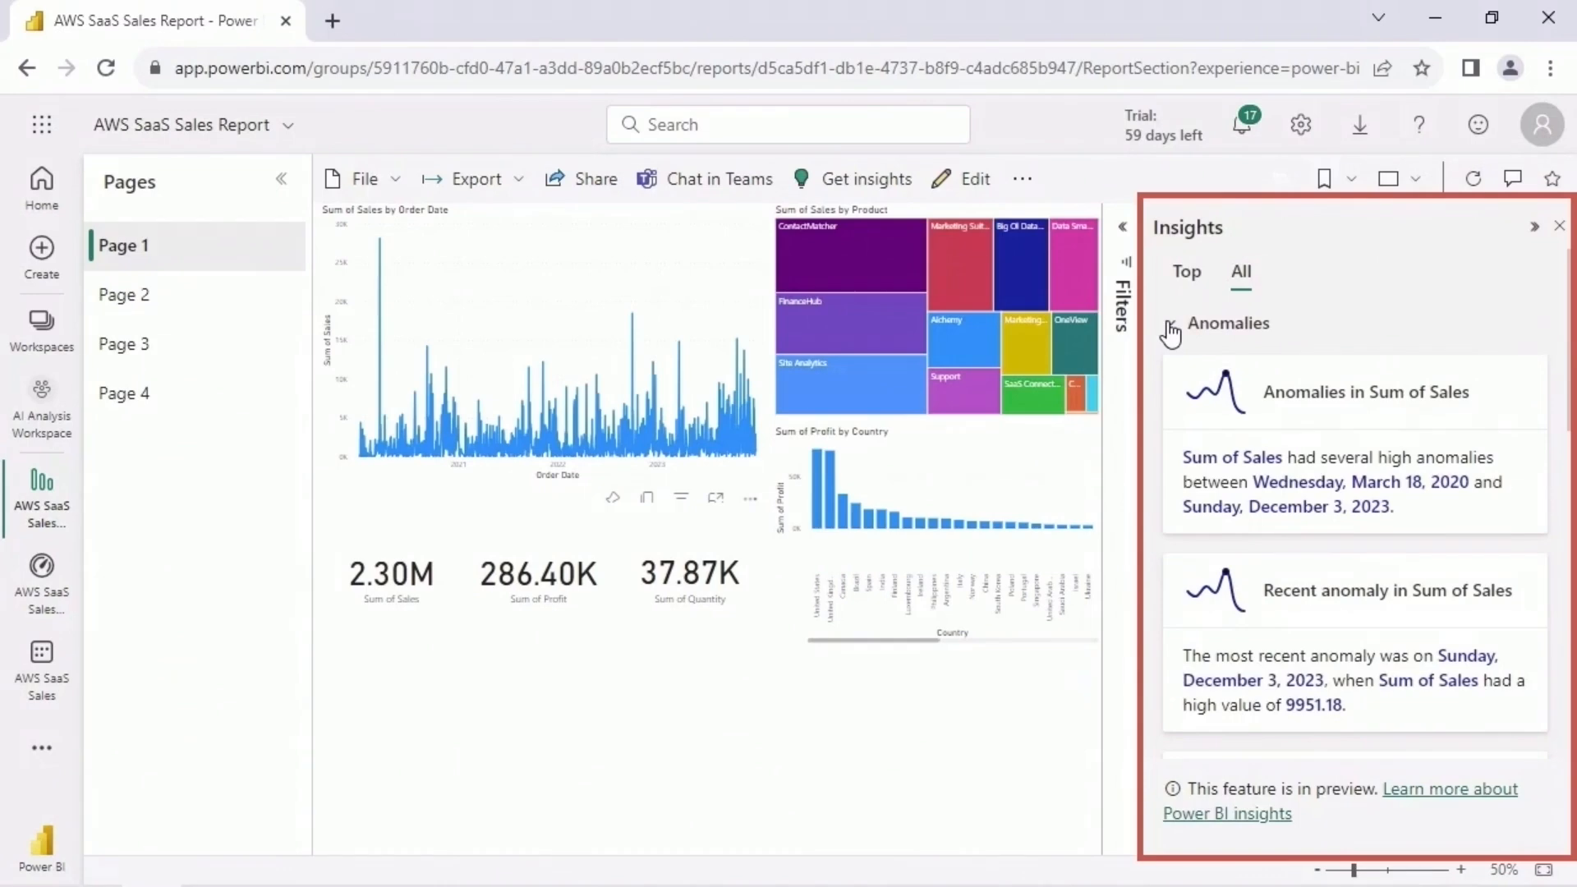
{"action": "left_click", "coordinate": [1170, 326]}
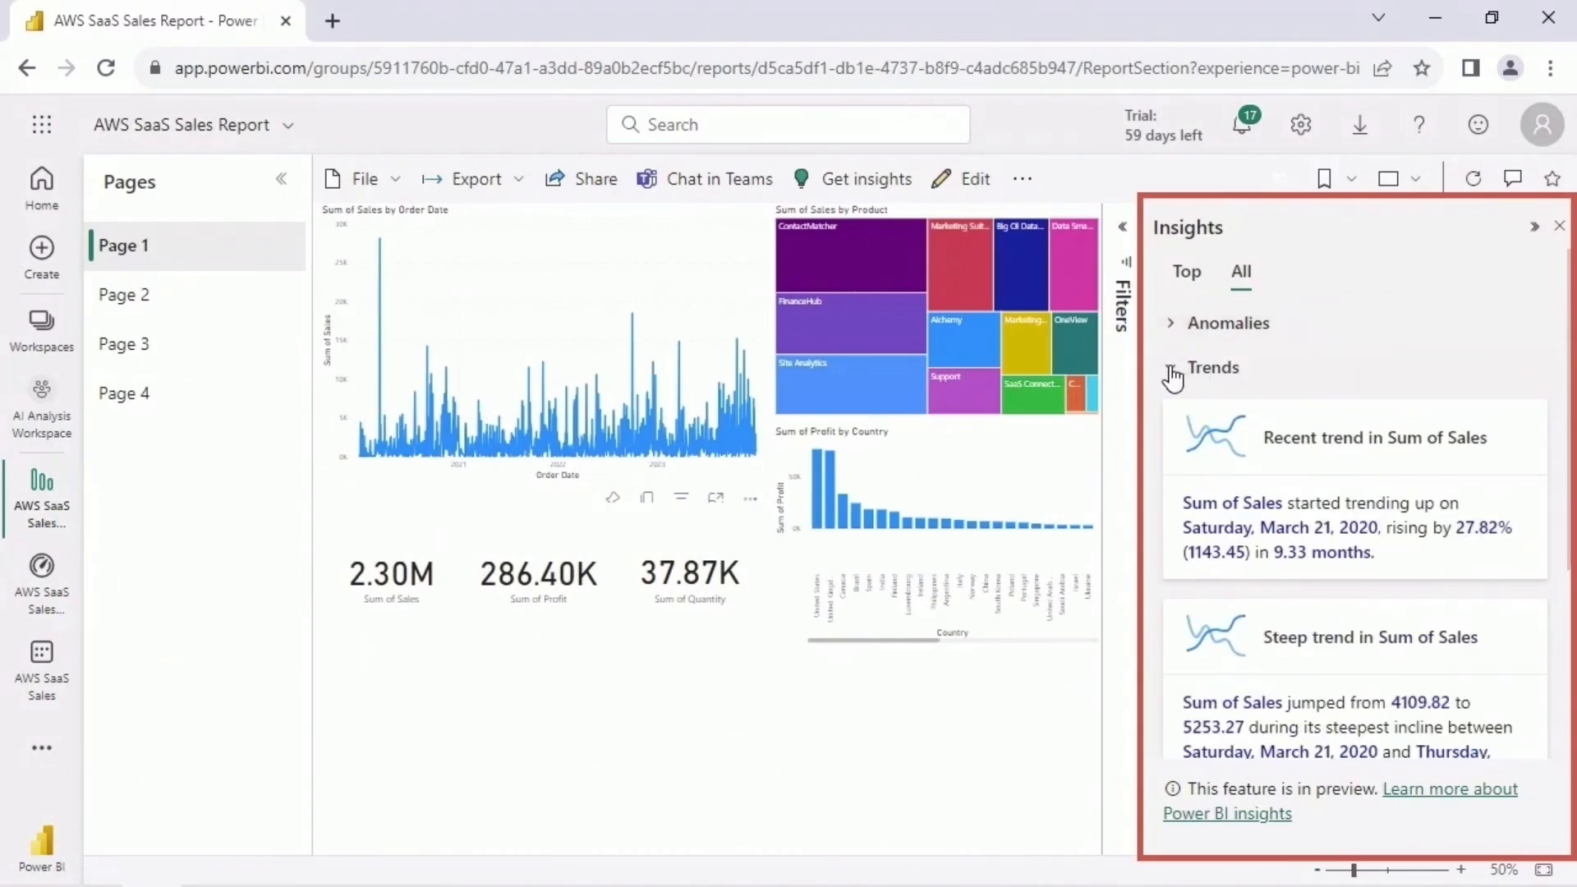
{"action": "left_click", "coordinate": [1171, 371]}
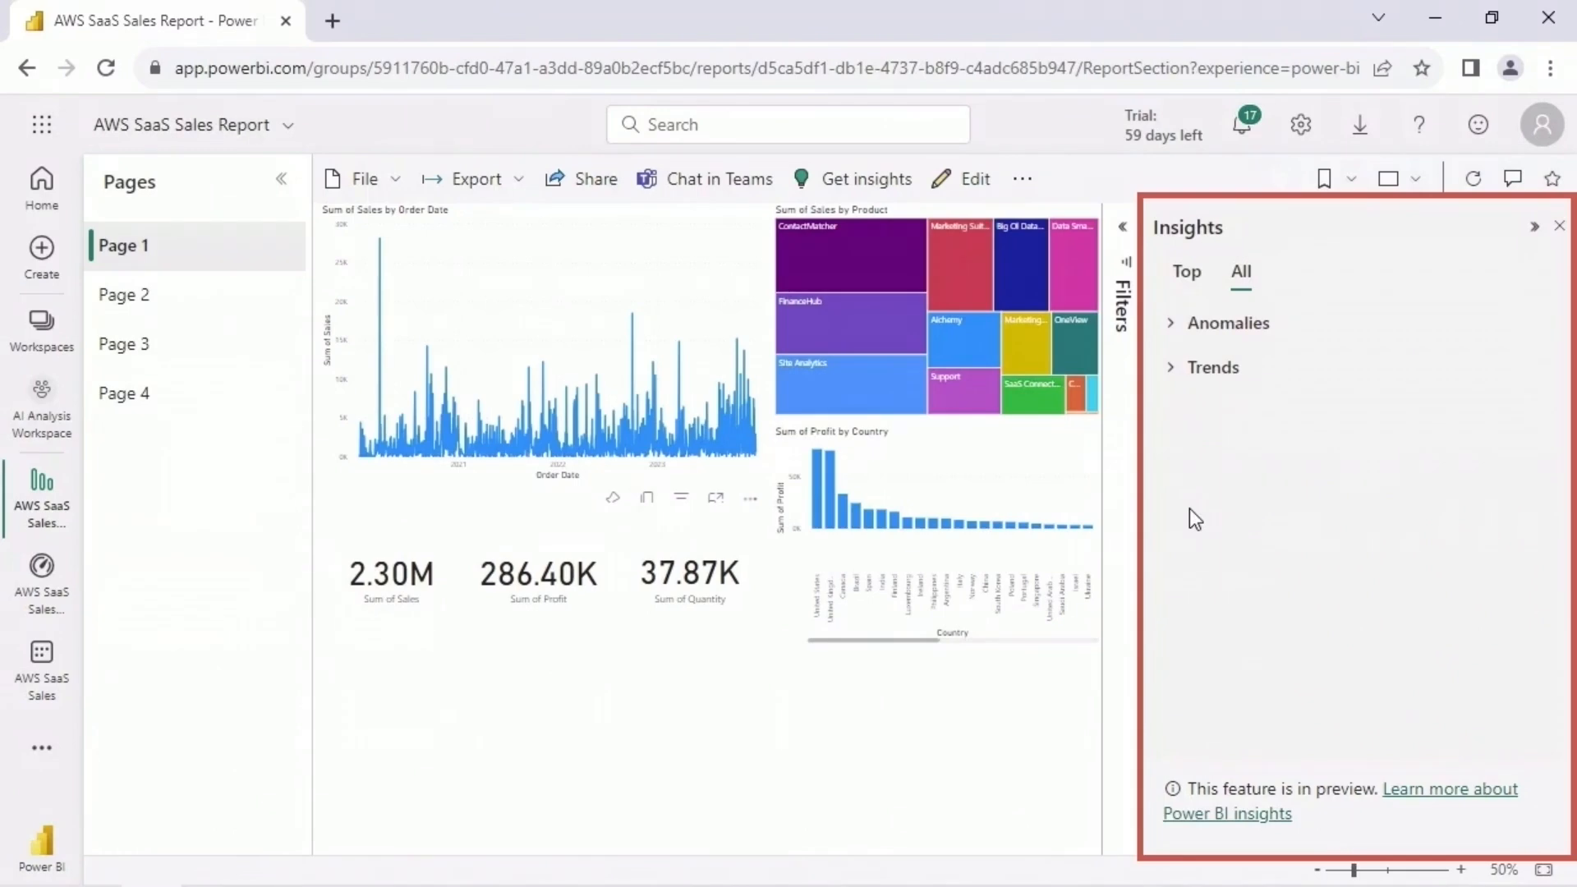
{"action": "left_click", "coordinate": [1170, 323]}
- Open the significant anomaly in Sum of Sales, review its possible explanations, and close the insights
{"action": "scroll", "coordinate": [1396, 569], "scroll_direction": "down", "scroll_amount": 3}
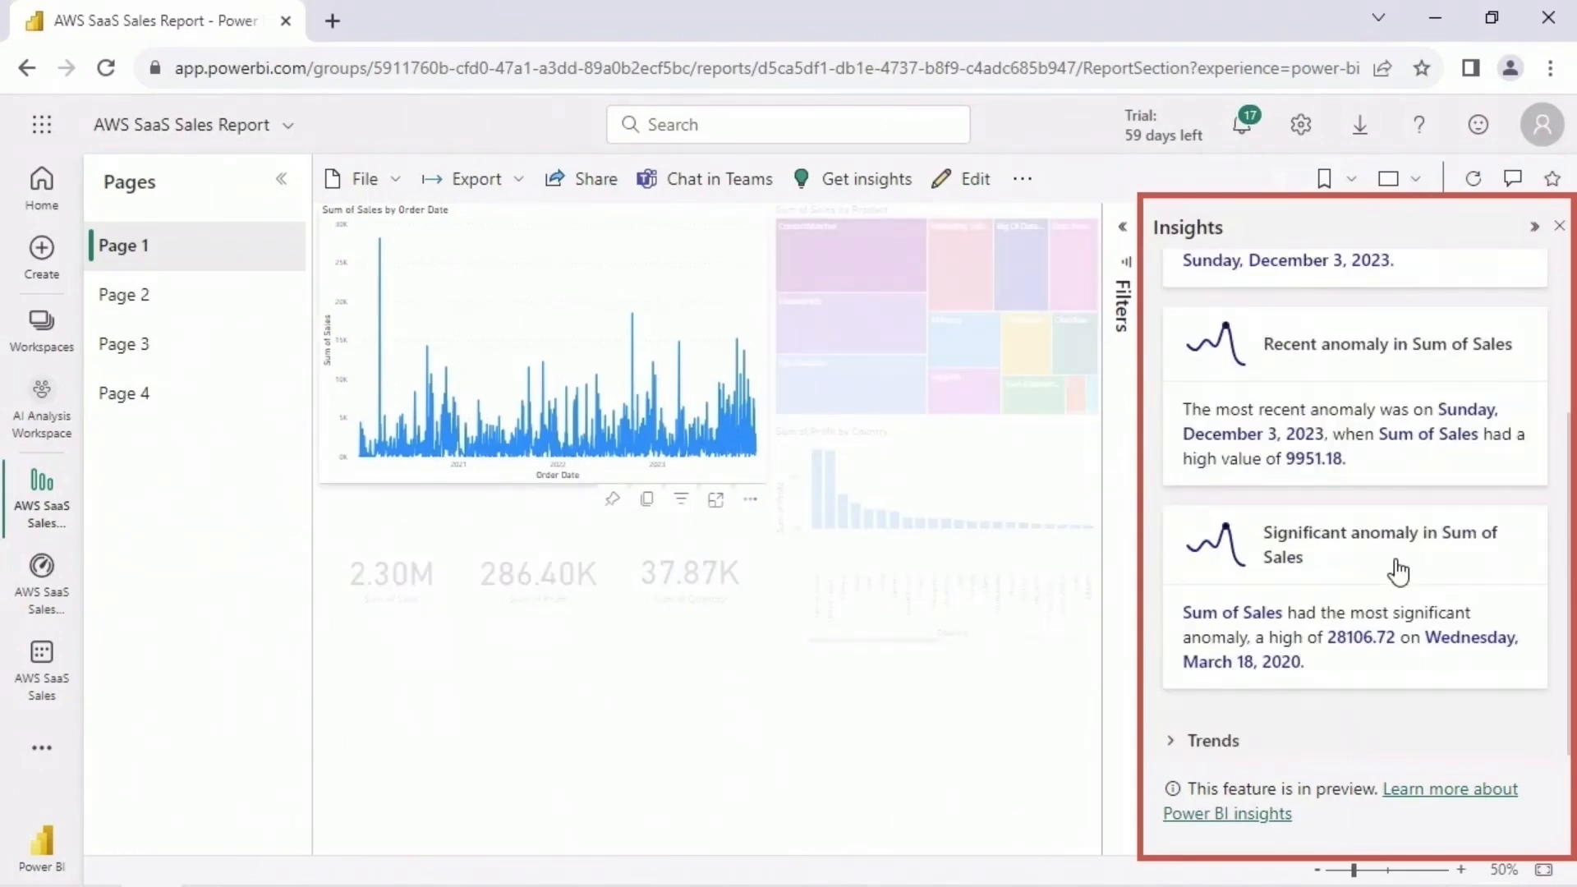
{"action": "left_click", "coordinate": [1398, 569]}
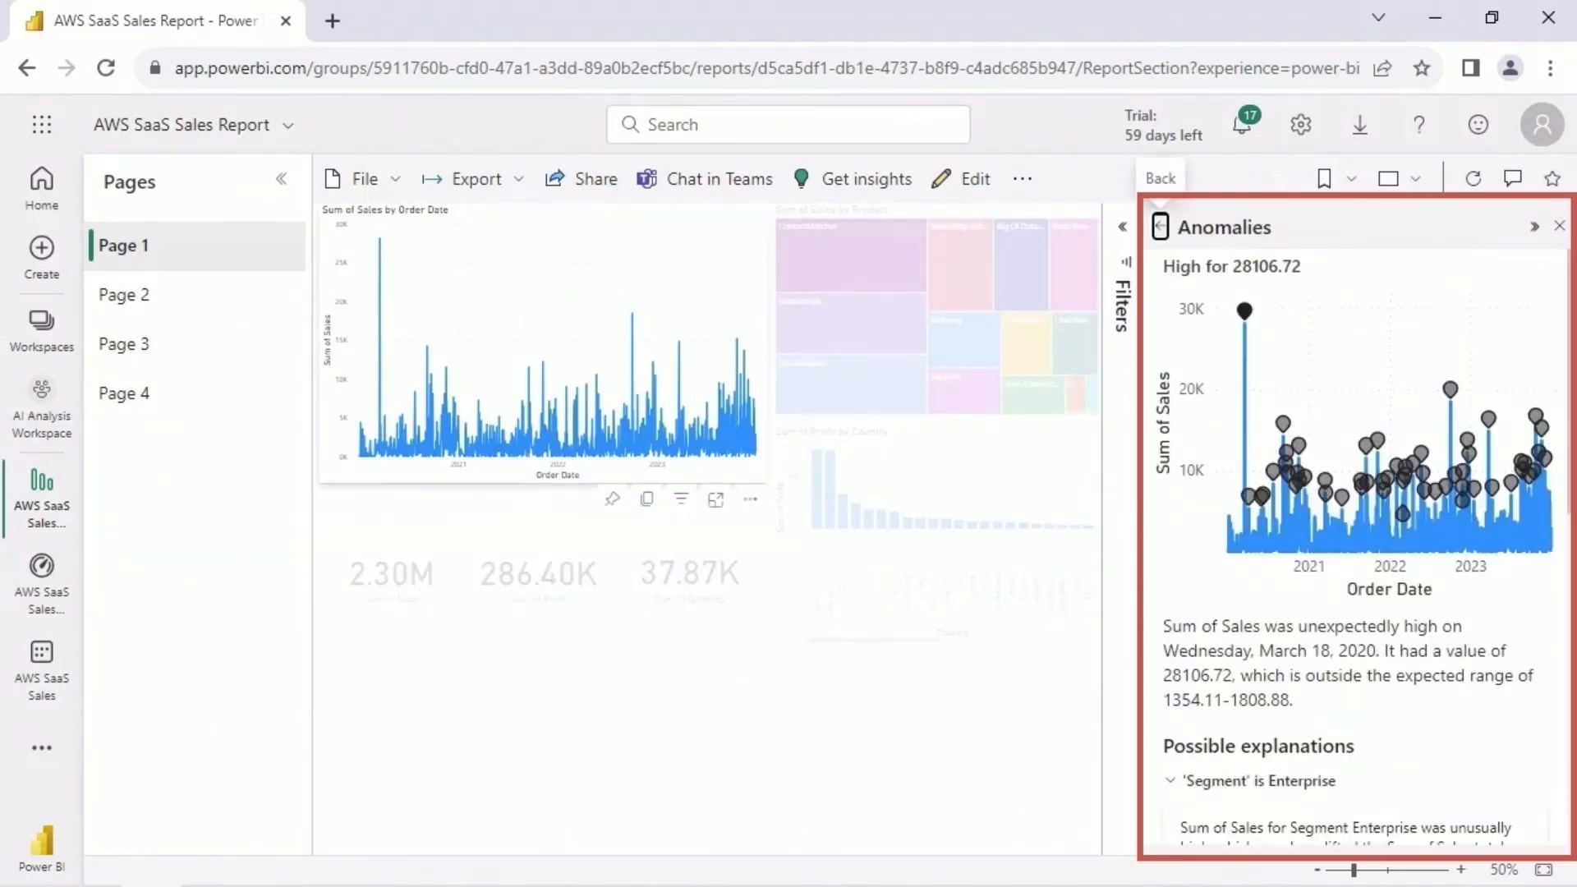
{"action": "left_click_drag", "start_coordinate": [1572, 470], "coordinate": [1574, 780]}
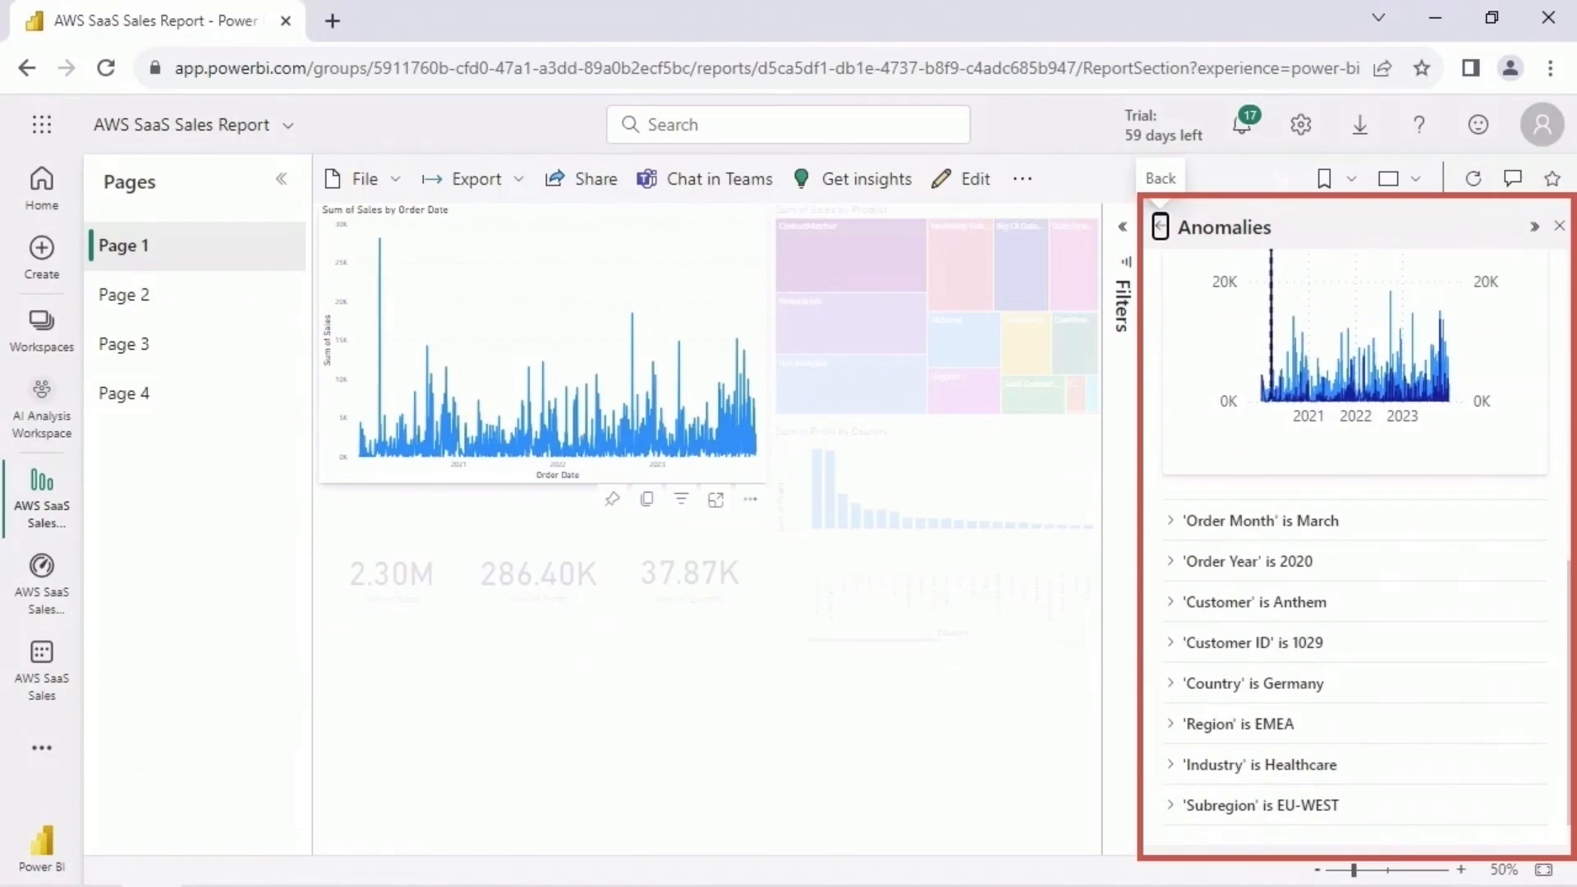
{"action": "left_click", "coordinate": [1159, 227]}
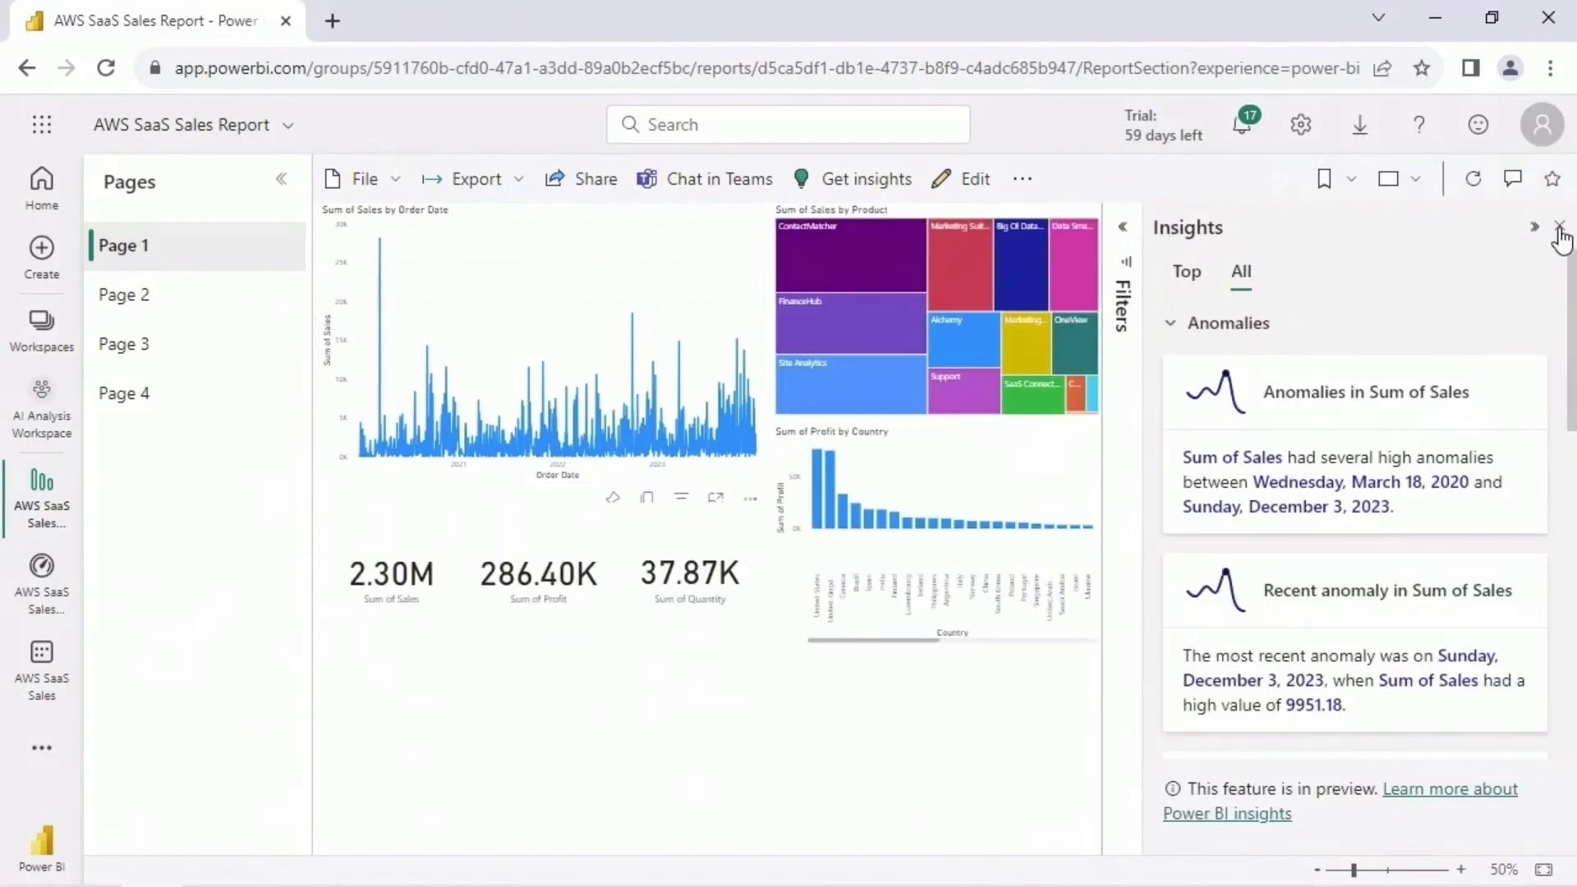
{"action": "left_click", "coordinate": [1559, 228]}
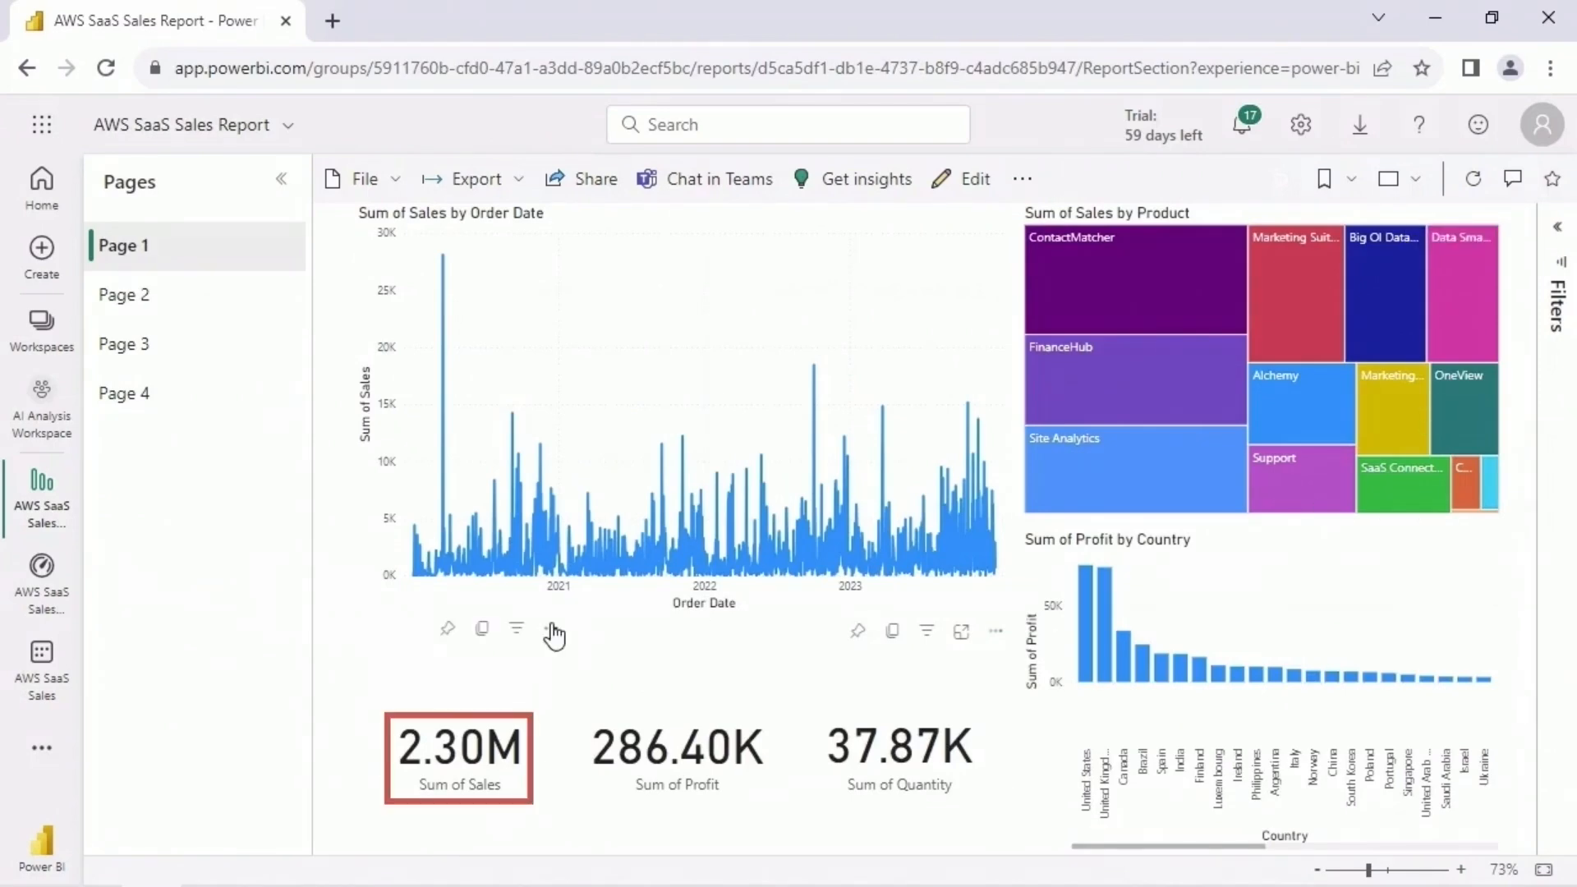
- Get insights for the Sum of Sales card alone, review its KPI analysis, and close the insights
{"action": "left_click", "coordinate": [551, 630]}
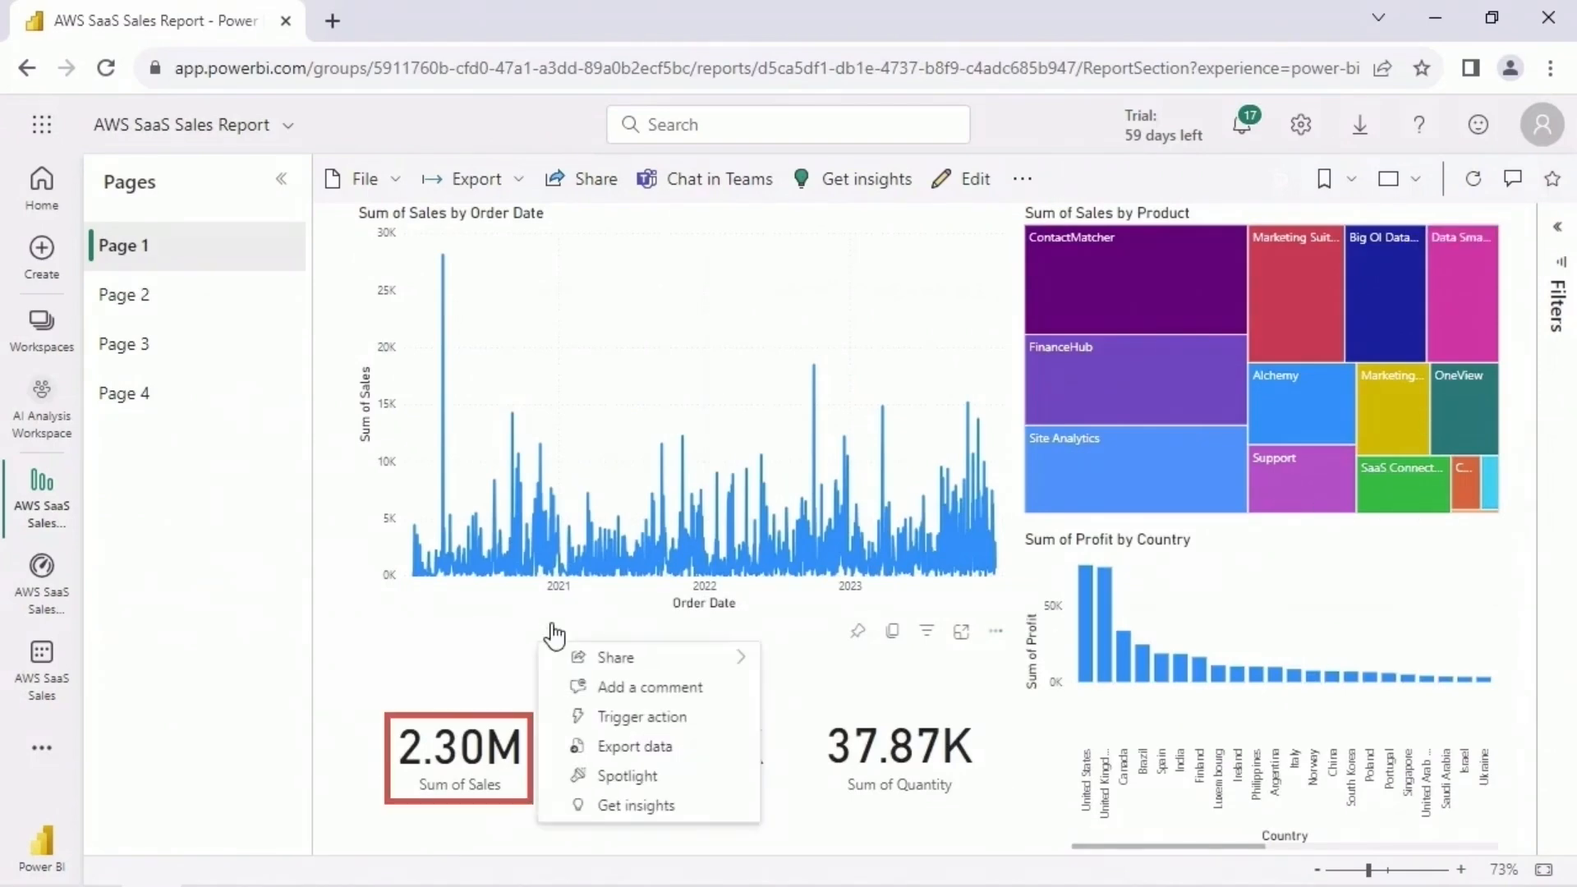
{"action": "left_click", "coordinate": [704, 813]}
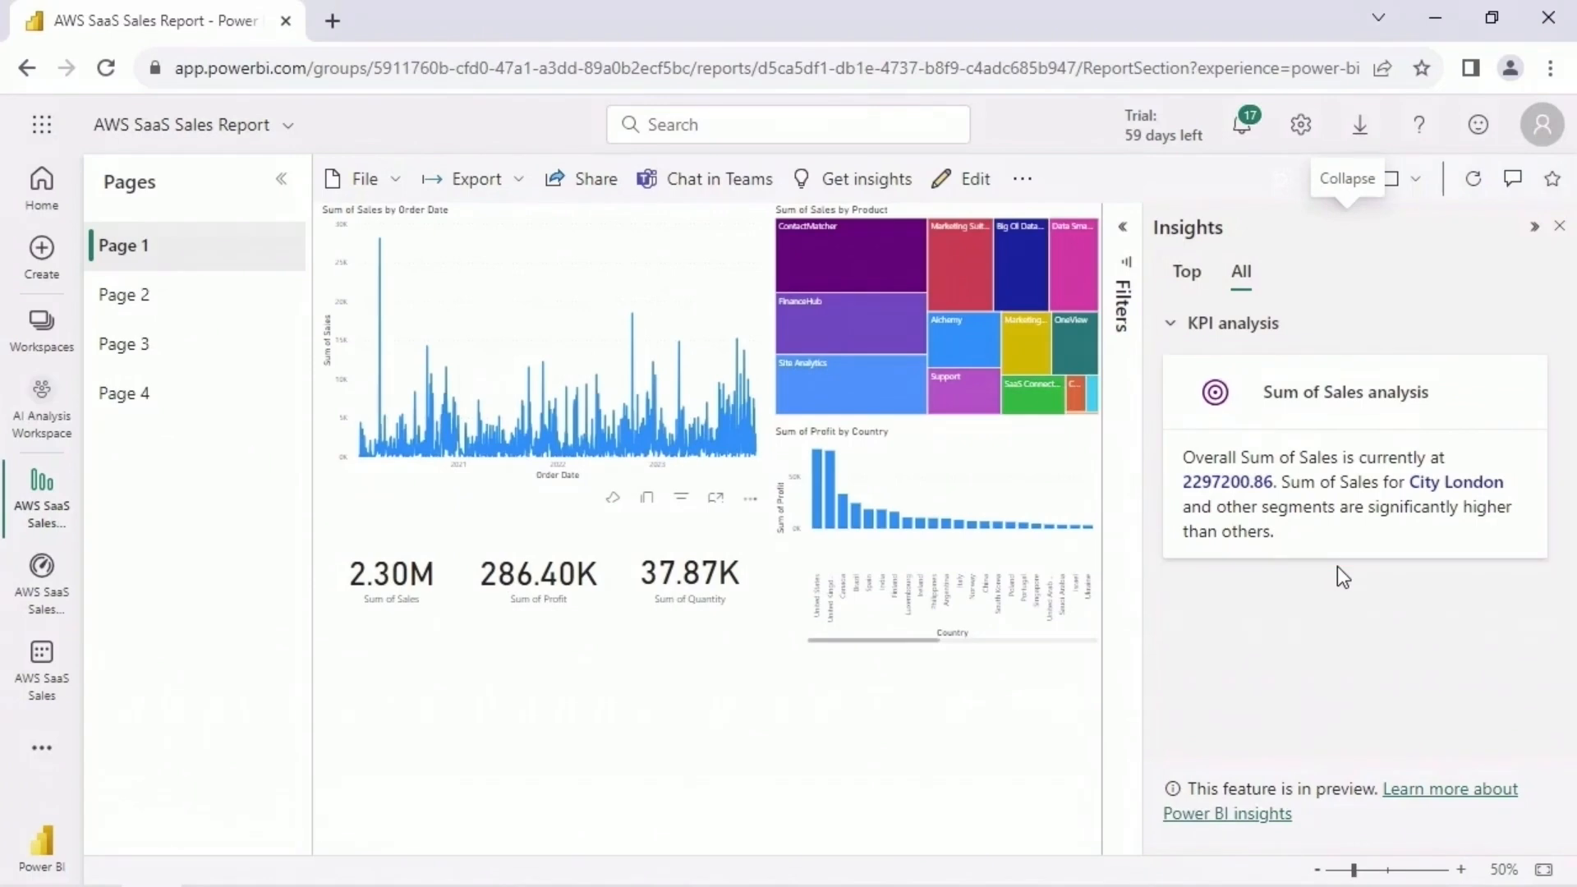
{"action": "left_click", "coordinate": [1560, 226]}
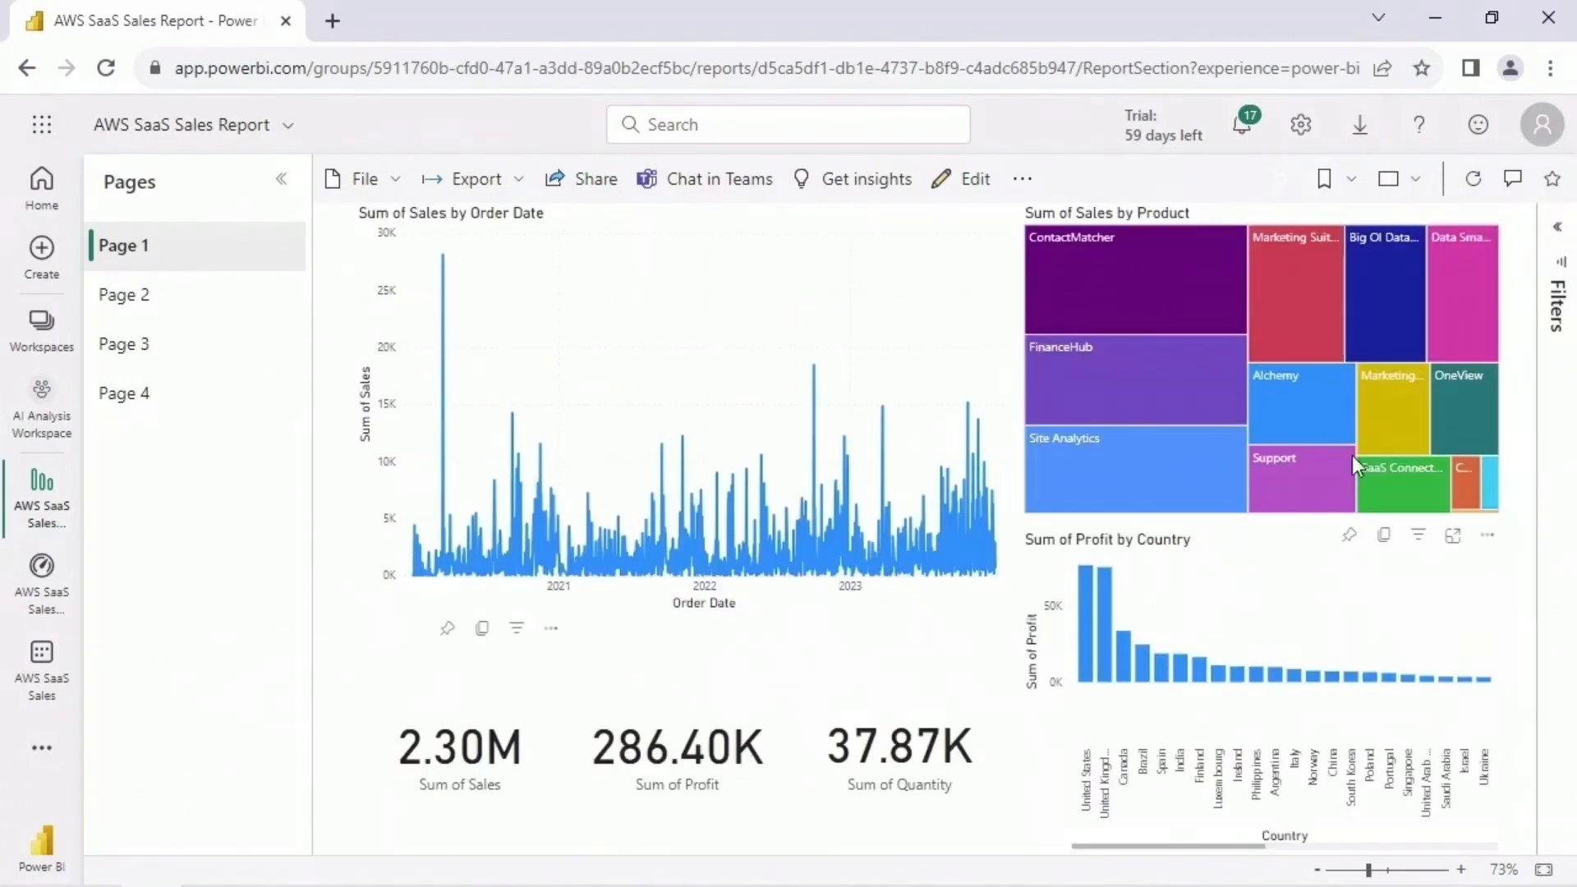
- Check the Sum of Sales by Product treemap for insights and close the insights
{"action": "left_click", "coordinate": [1488, 538]}
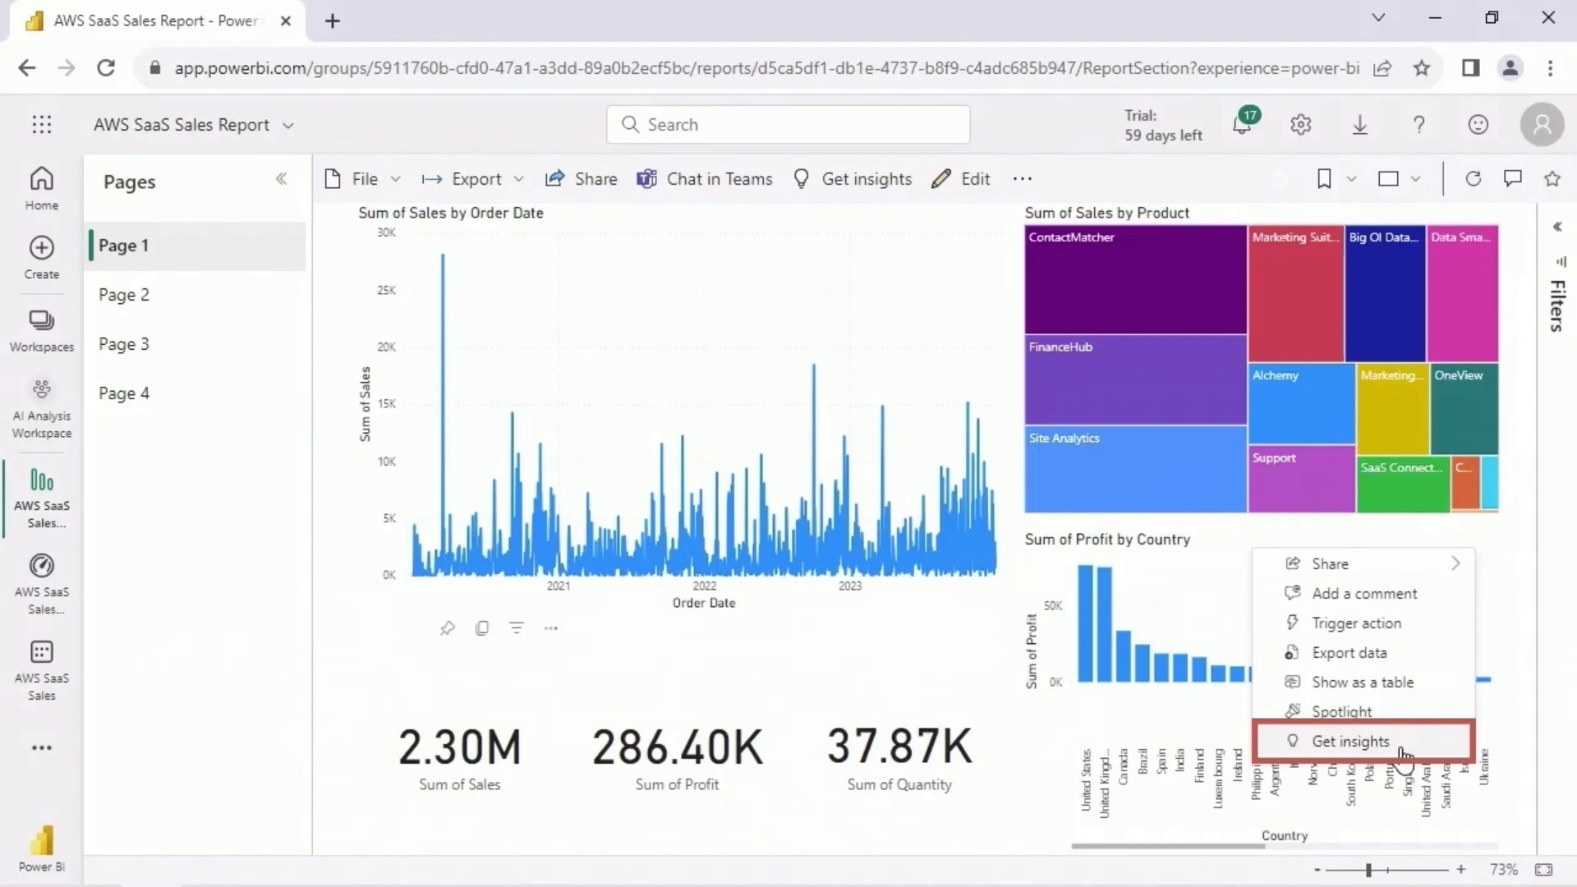
{"action": "left_click", "coordinate": [1350, 740]}
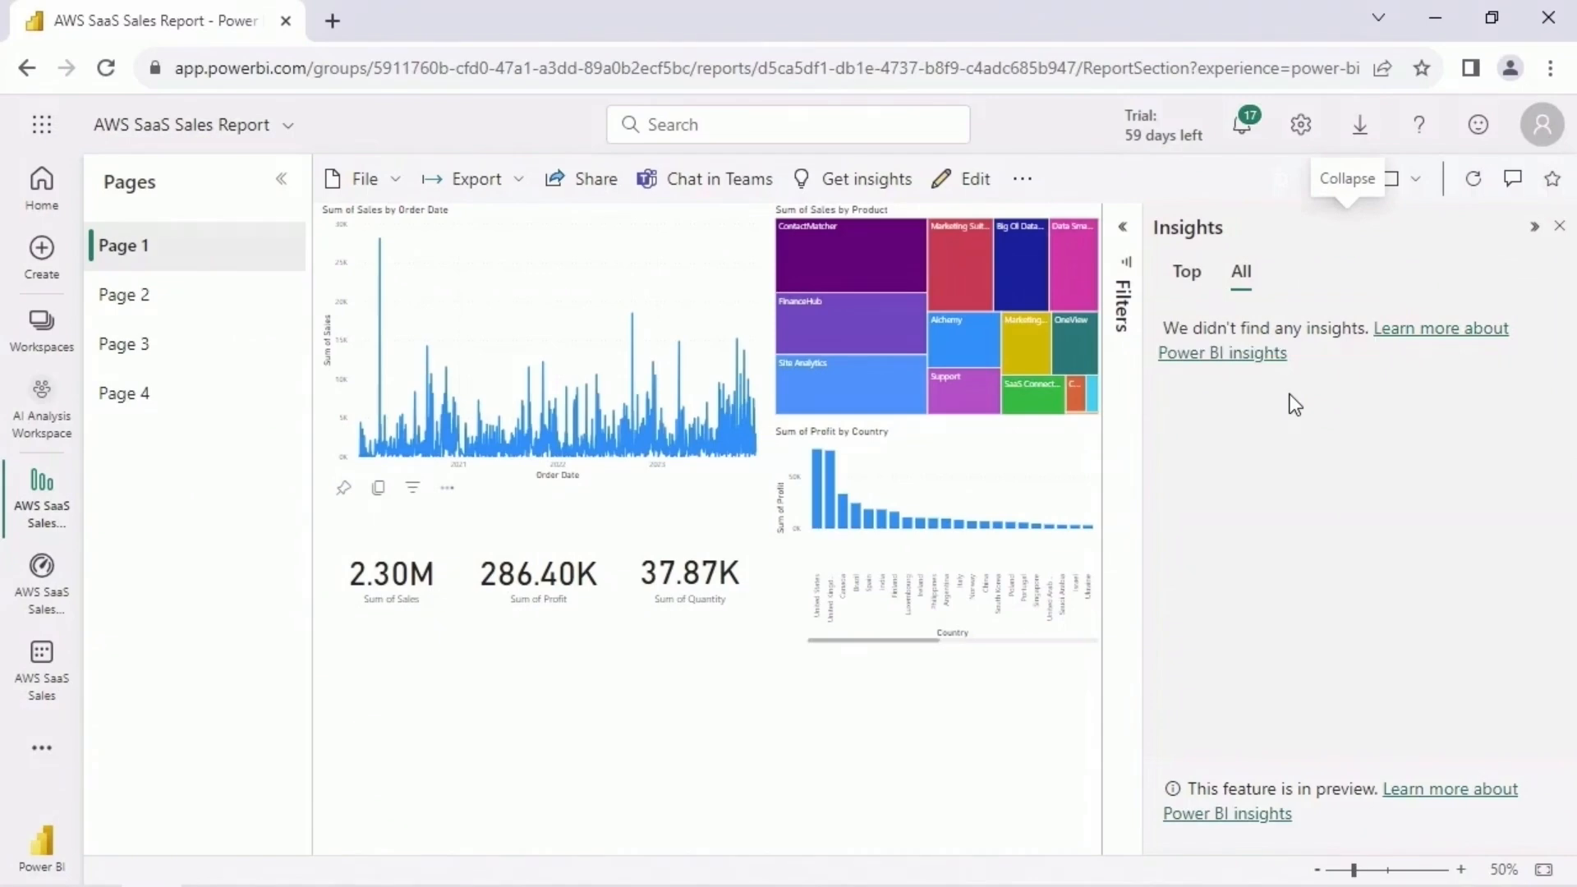
{"action": "left_click", "coordinate": [1559, 226]}
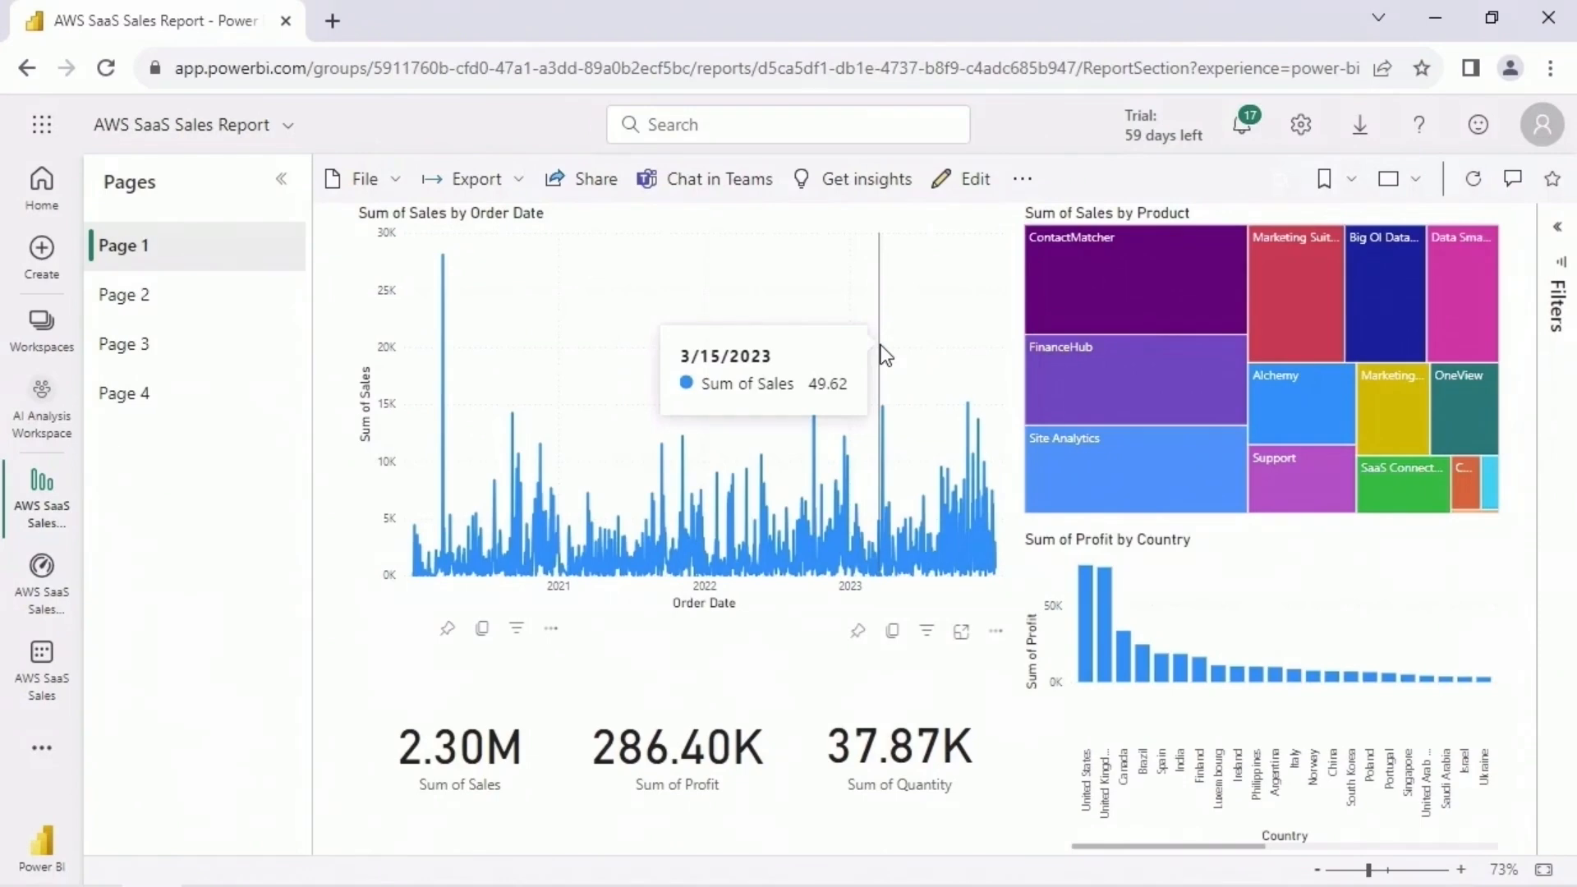
- Pin the Sum of Sales by Order Date chart to the existing AWS SaaS Sales Insights dashboard, open it and reduce the tile's height
{"action": "left_click", "coordinate": [859, 632]}
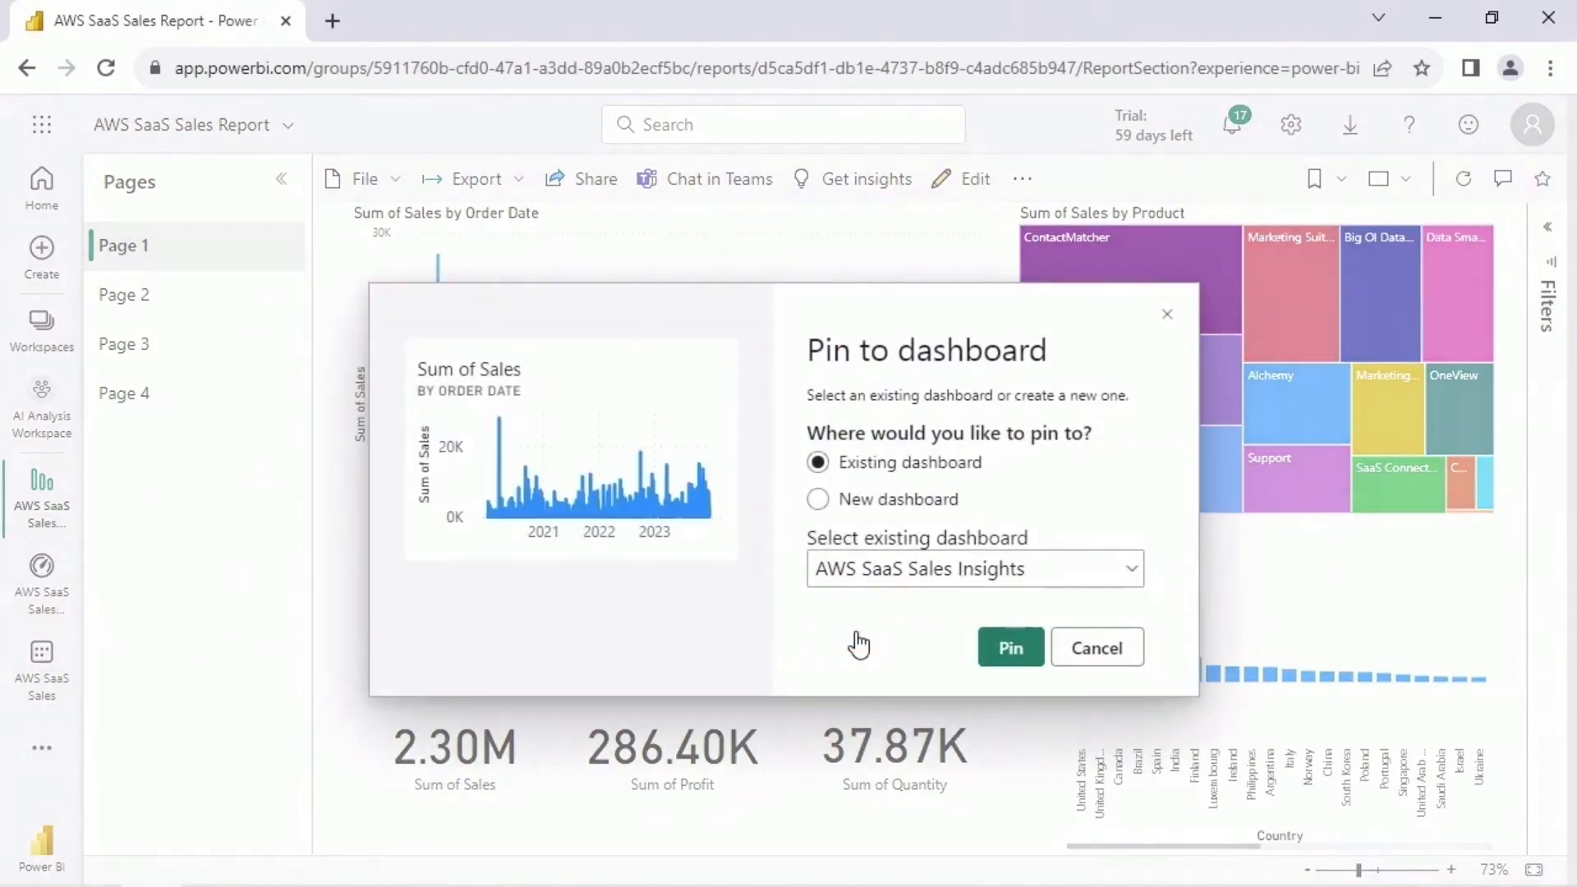
{"action": "left_click", "coordinate": [1033, 657]}
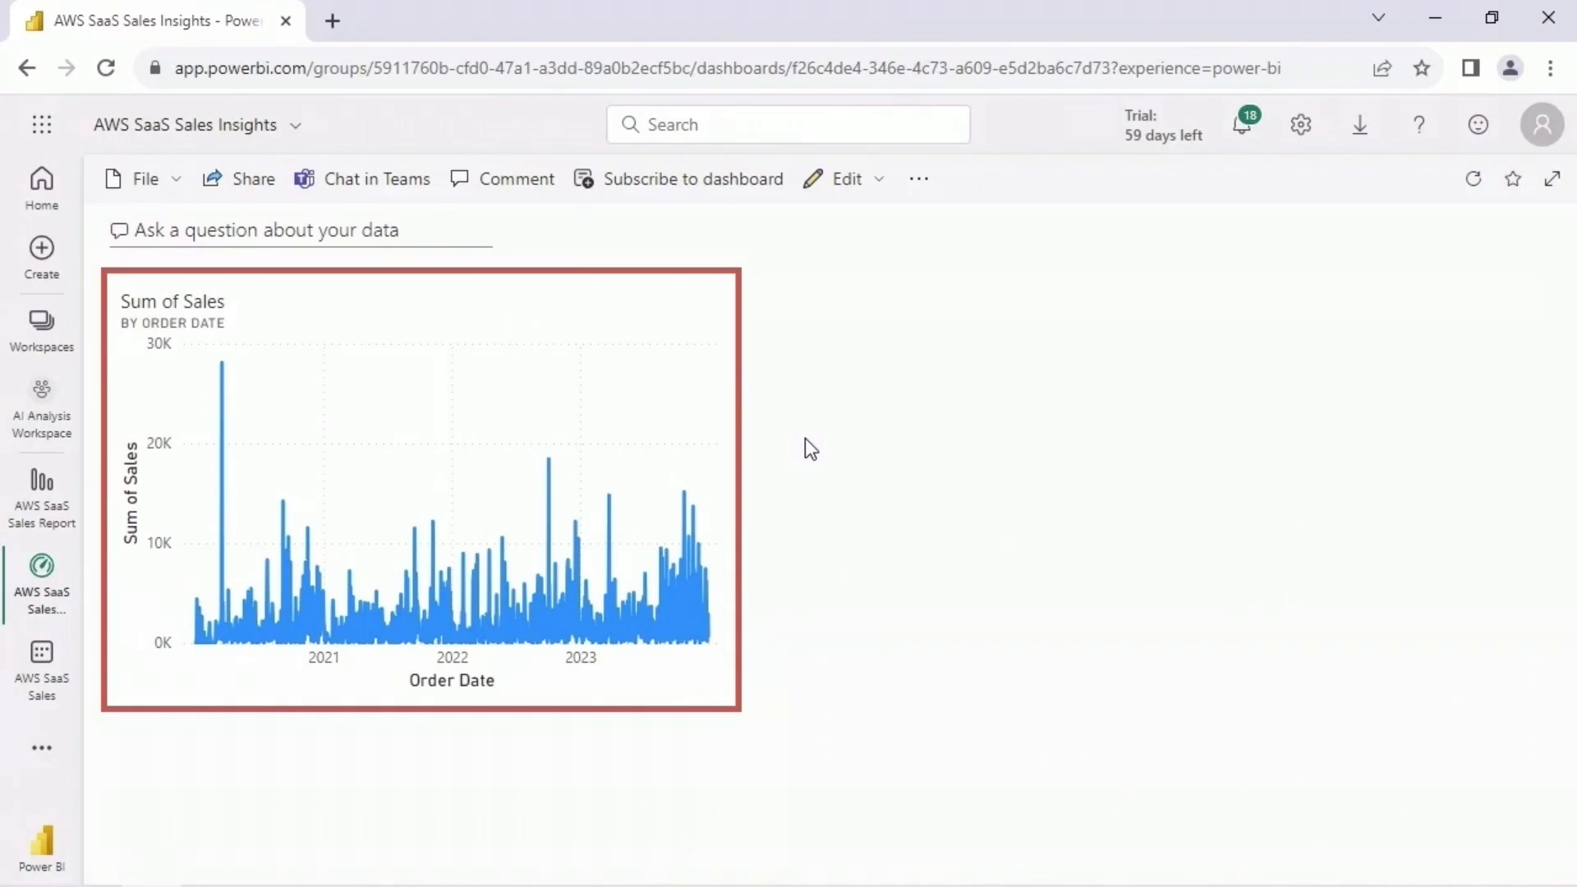
{"action": "left_click_drag", "start_coordinate": [719, 688], "coordinate": [716, 475]}
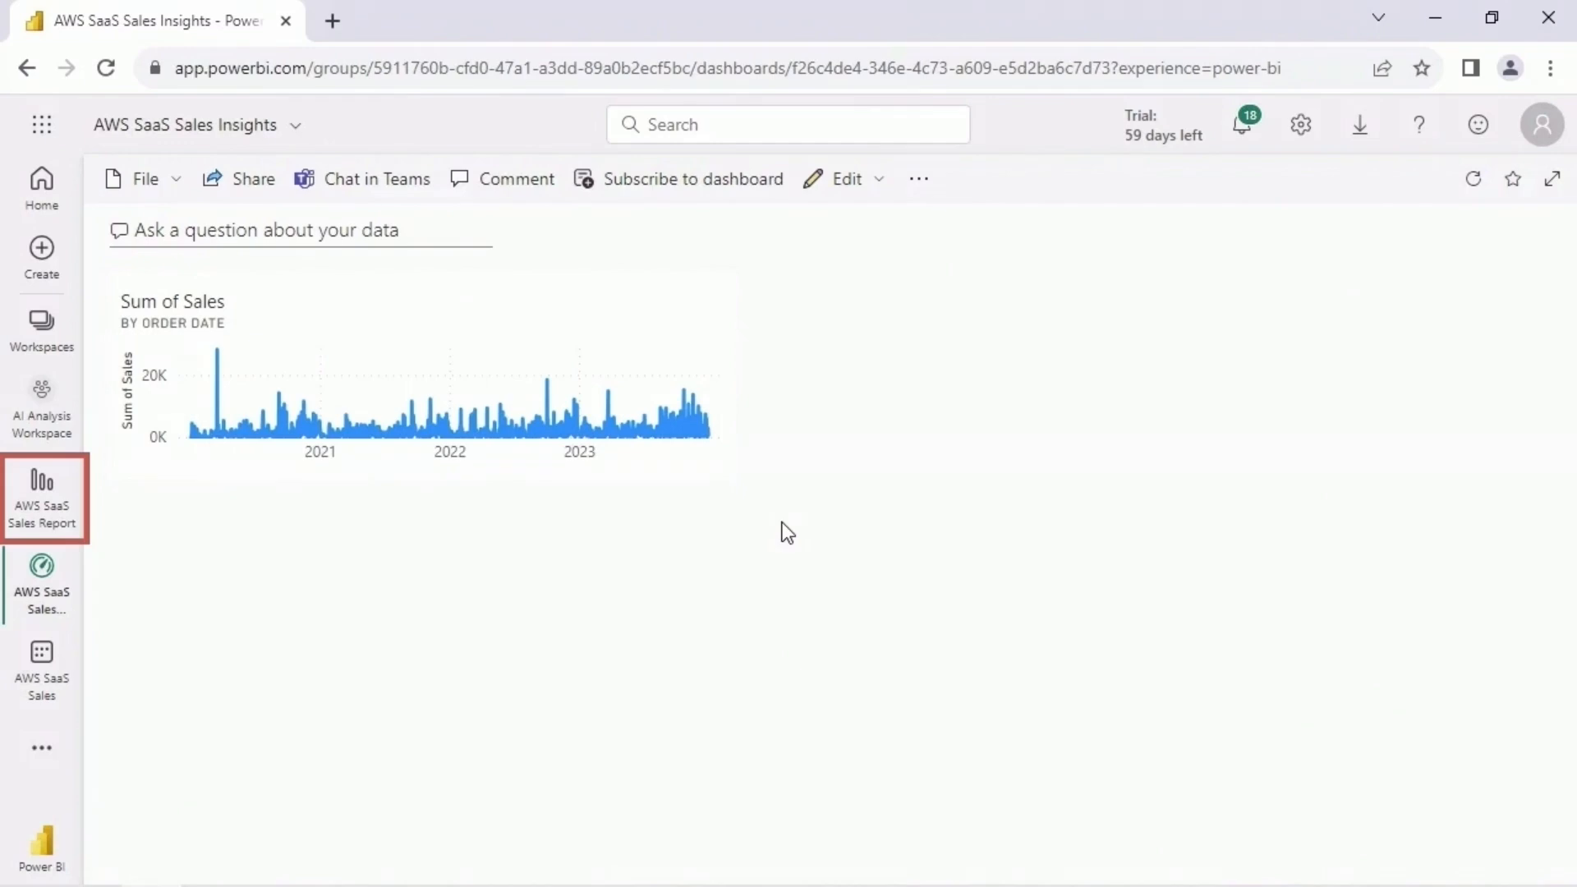
- Return to the AWS SaaS Sales Report and pin the Sum of Profit by Country chart and Sum of Sales by Product treemap to AWS SaaS Sales Insights
{"action": "left_click", "coordinate": [67, 493]}
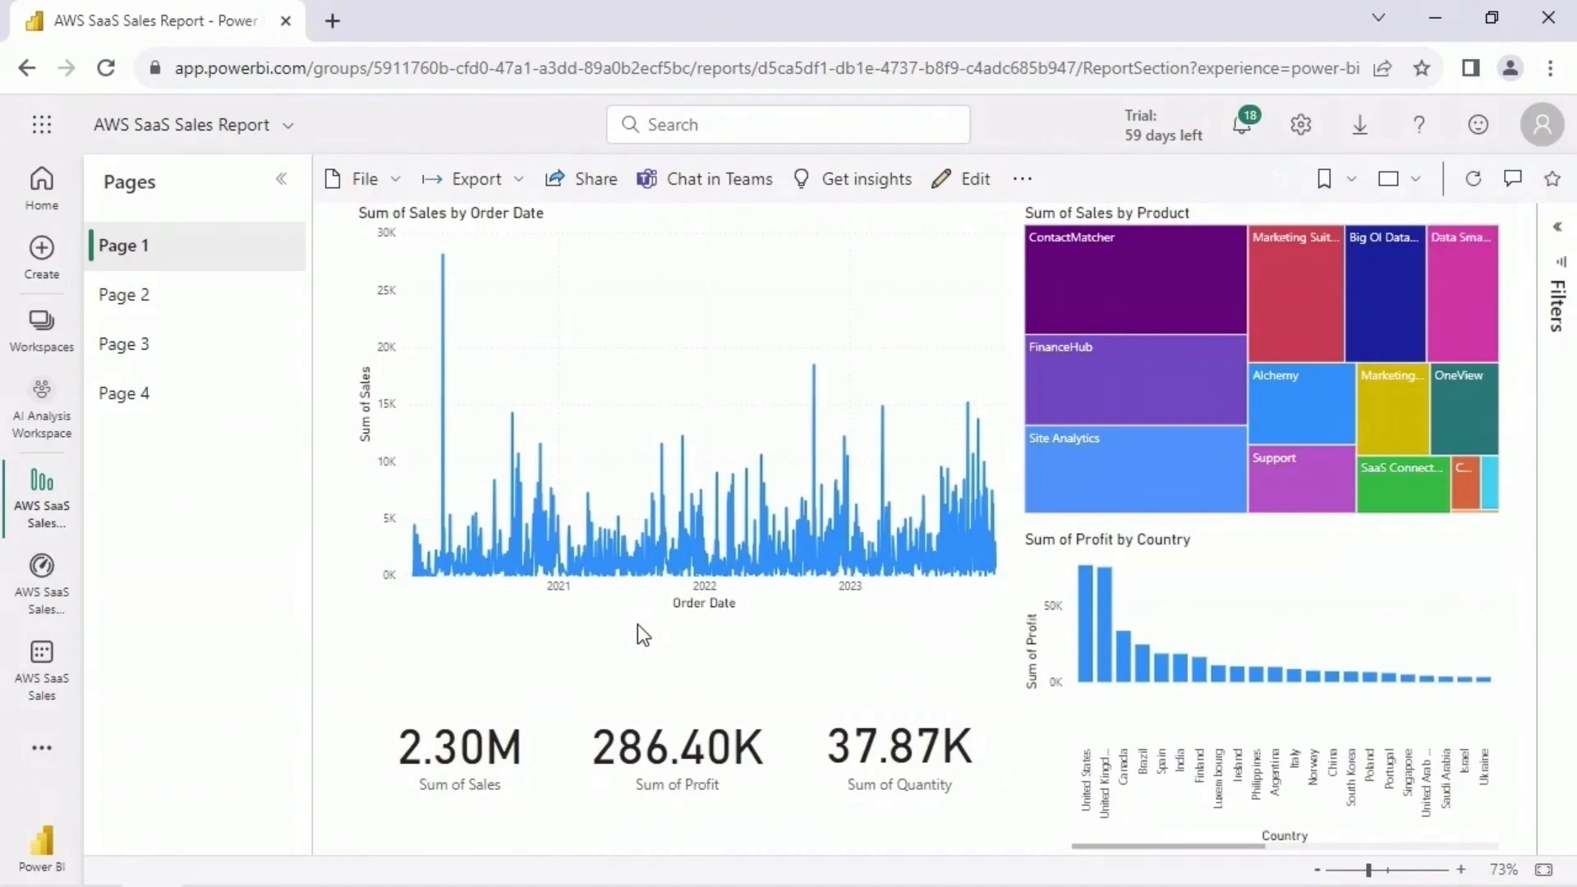
{"action": "left_click", "coordinate": [1347, 530]}
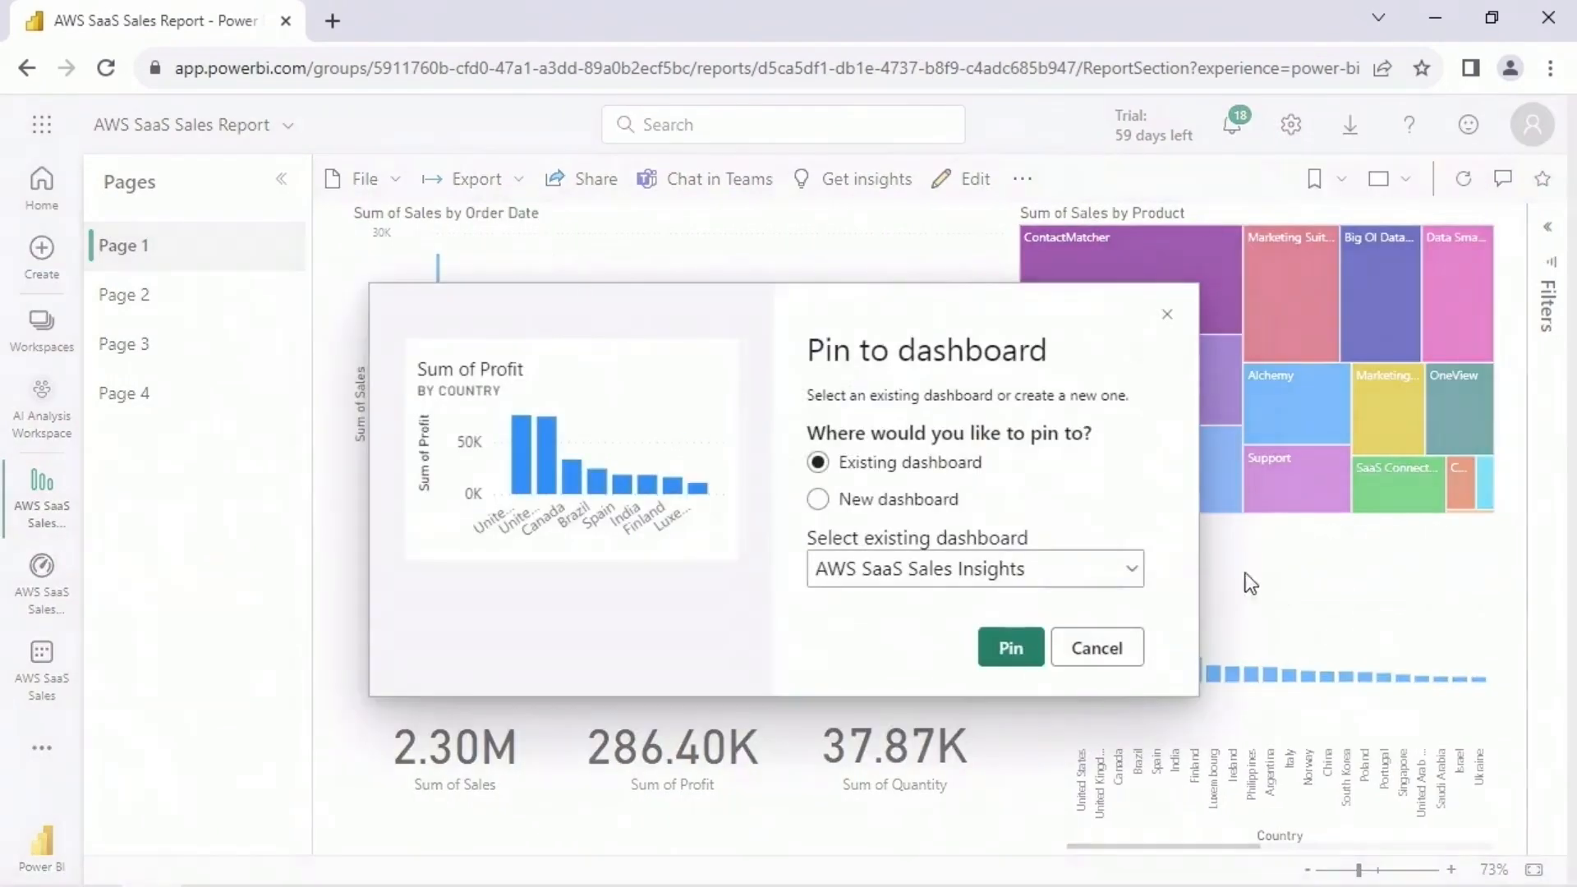
{"action": "left_click", "coordinate": [1028, 649]}
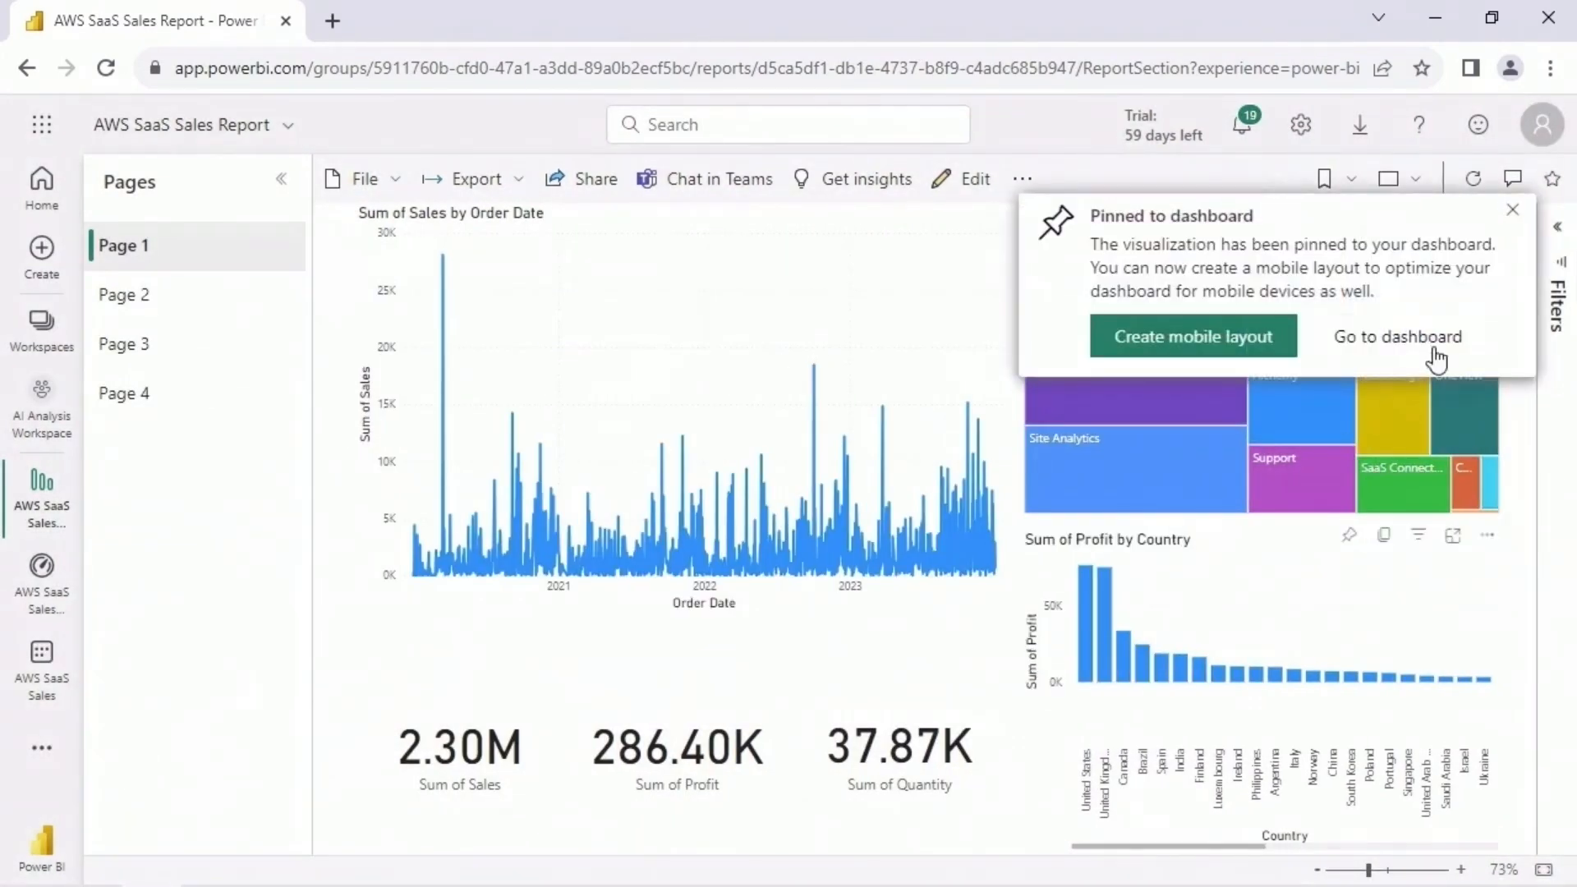
{"action": "left_click", "coordinate": [1511, 210]}
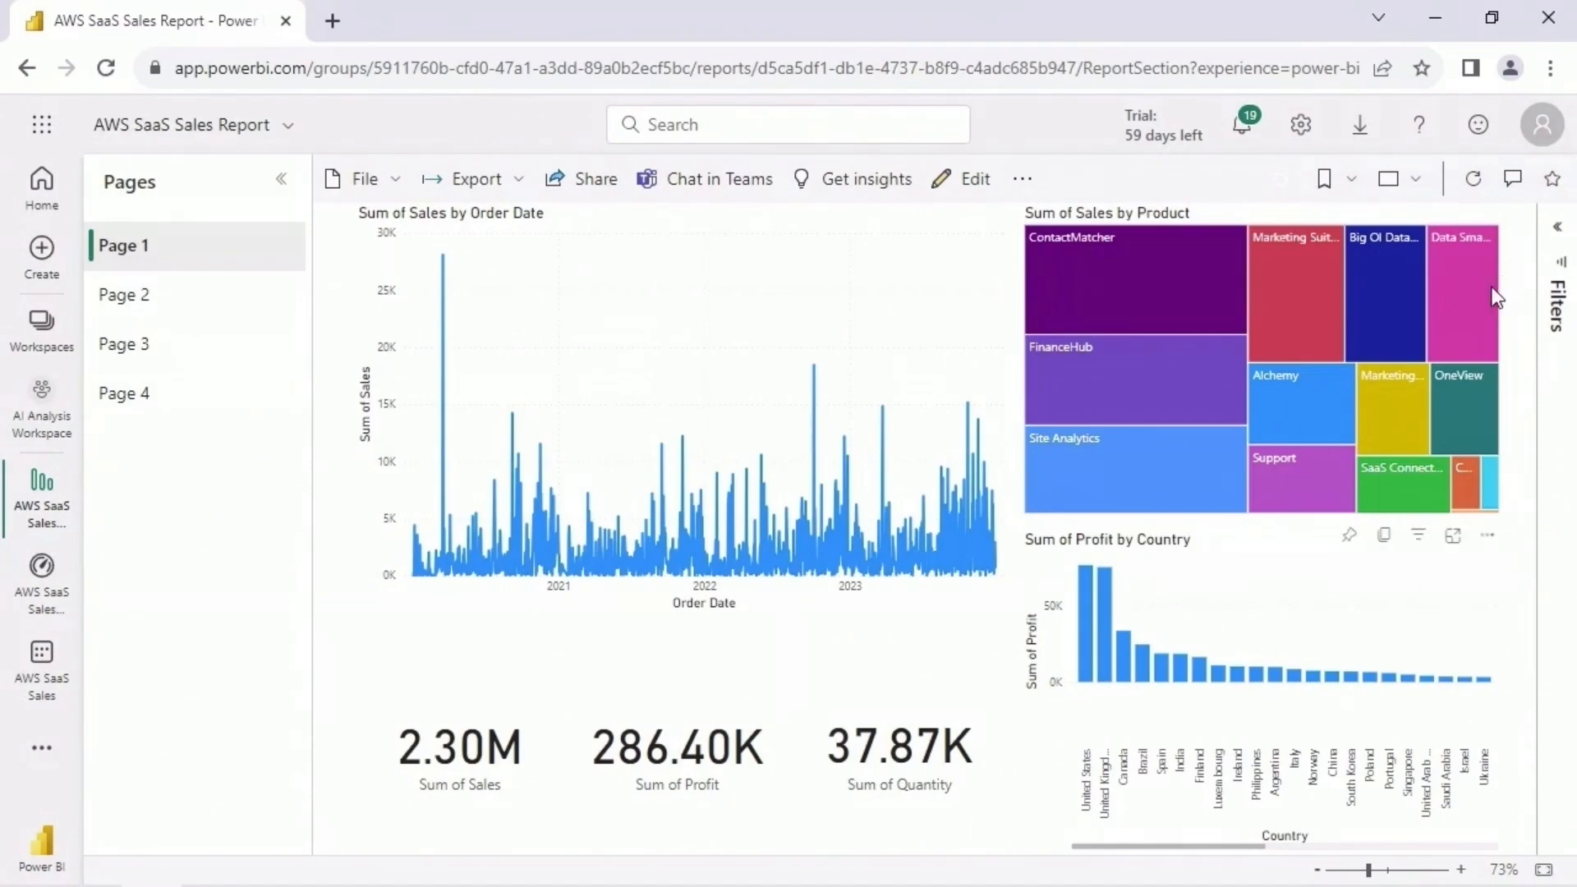
{"action": "left_click", "coordinate": [1351, 538]}
{"action": "left_click", "coordinate": [1037, 661]}
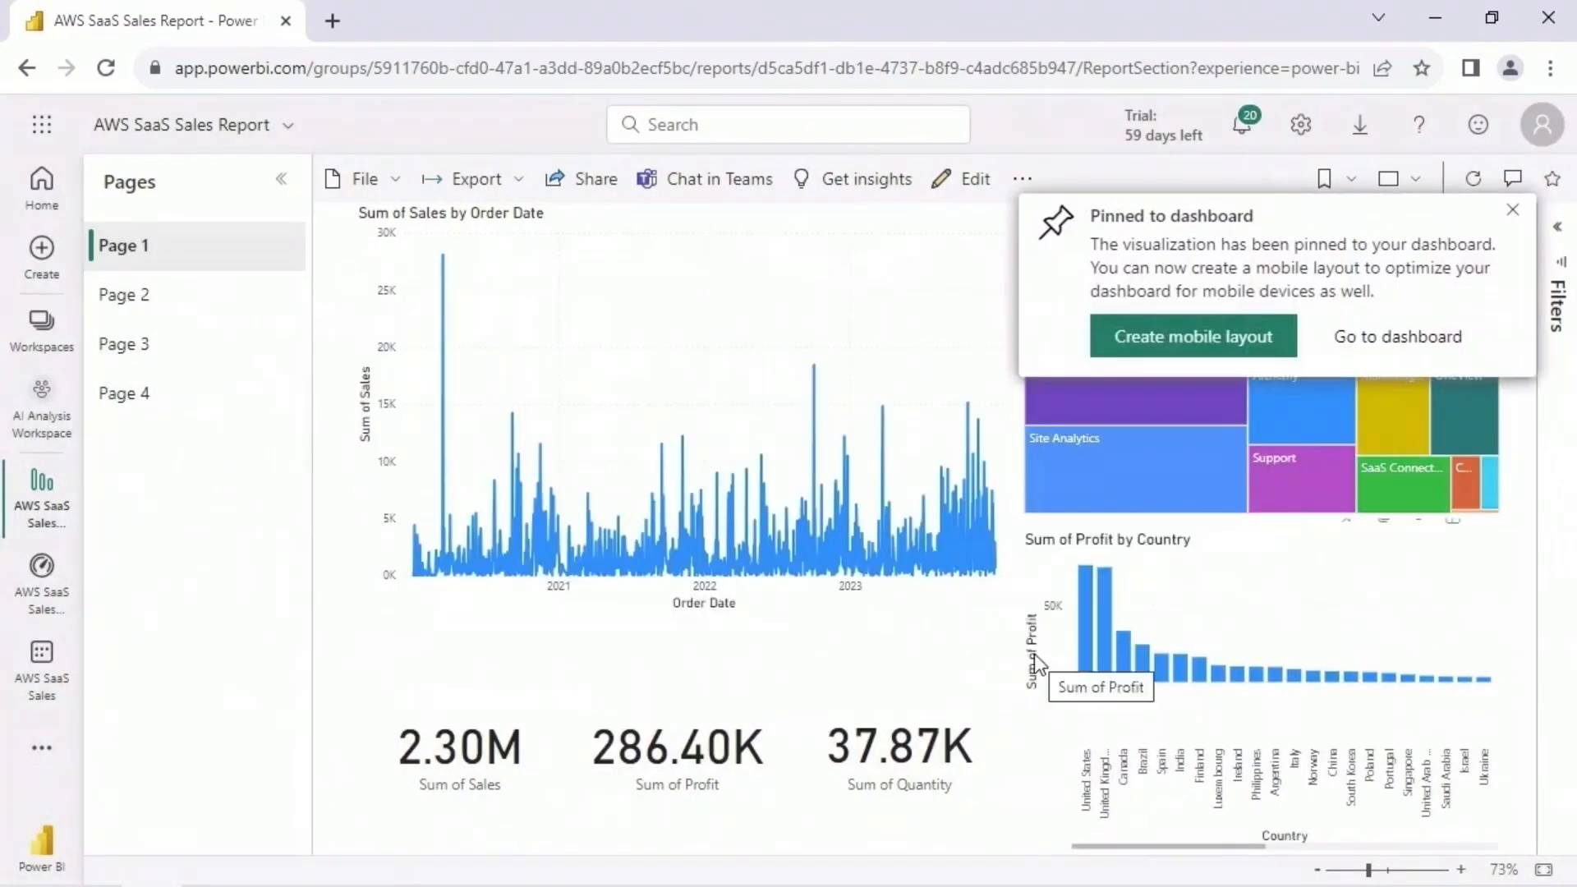
- Pin the Sum of Sales and Sum of Profit cards to the AWS SaaS Sales Insights dashboard and open the dashboard
{"action": "left_click", "coordinate": [450, 631]}
{"action": "left_click", "coordinate": [1025, 670]}
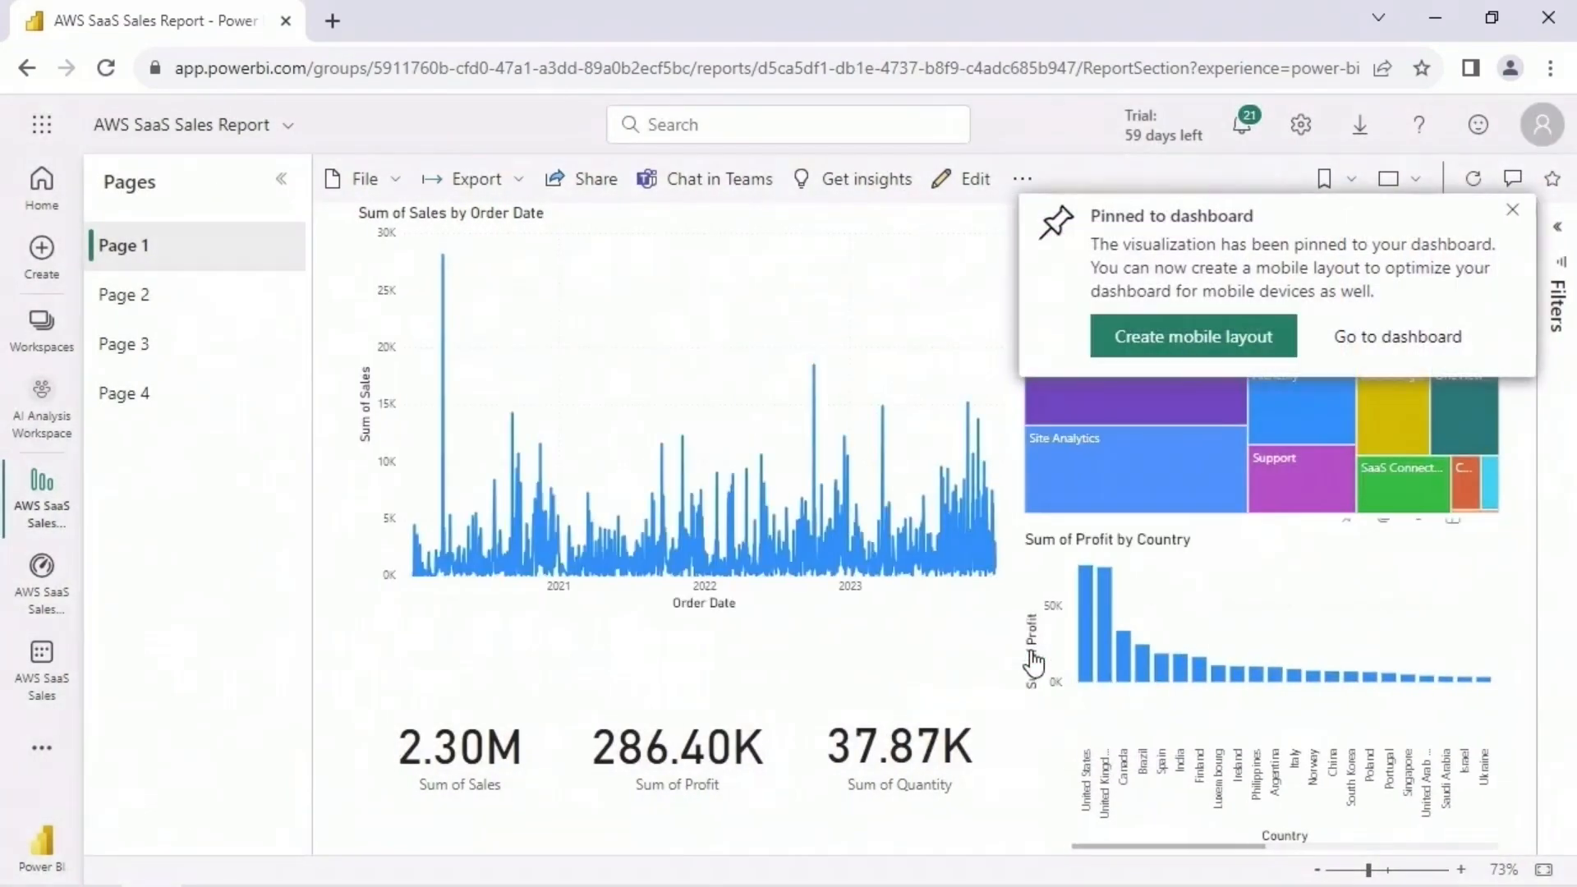
{"action": "left_click", "coordinate": [669, 632]}
{"action": "left_click", "coordinate": [1045, 657]}
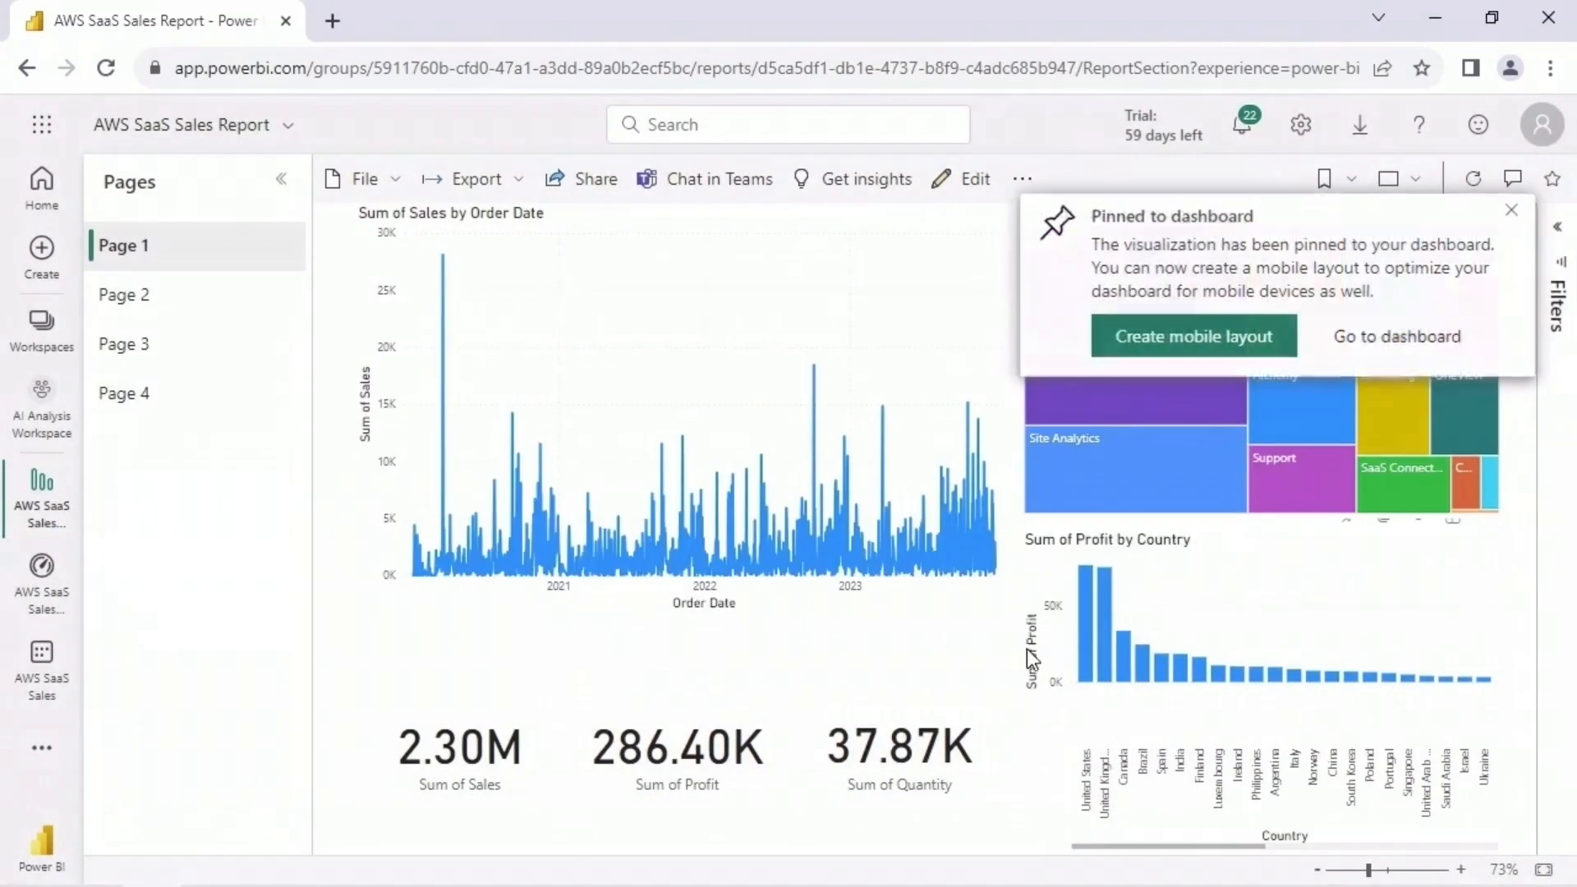
{"action": "left_click", "coordinate": [1386, 339]}
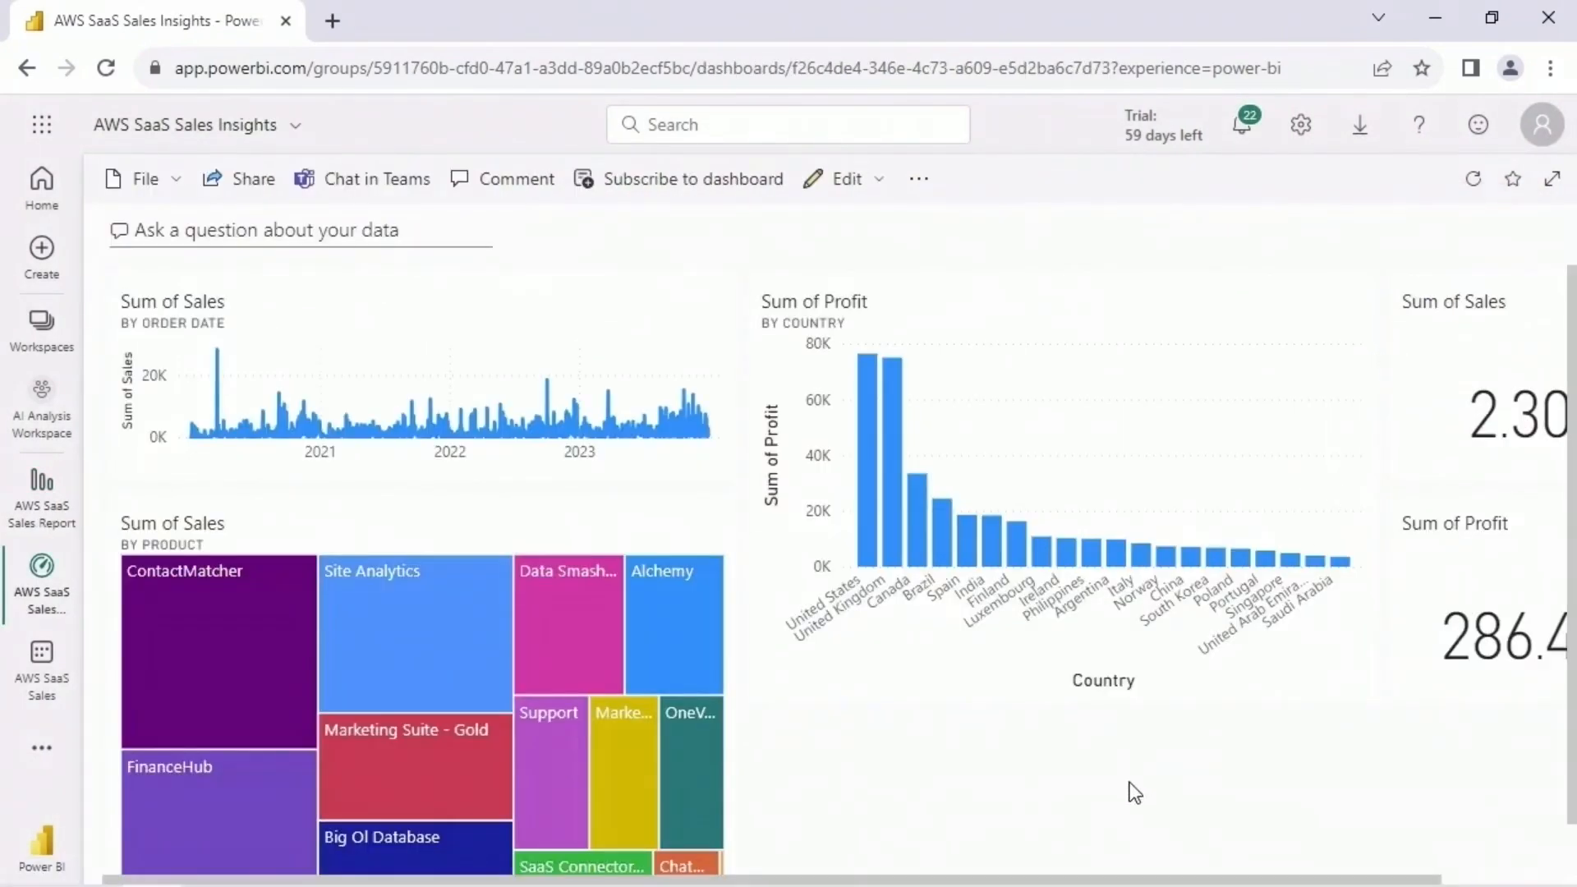
- Rearrange the dashboard with Sum of Profit by Country below Sum of Sales by Order Date, the treemap beside it, and both cards above the treemap
{"action": "left_click_drag", "start_coordinate": [573, 539], "coordinate": [1088, 763]}
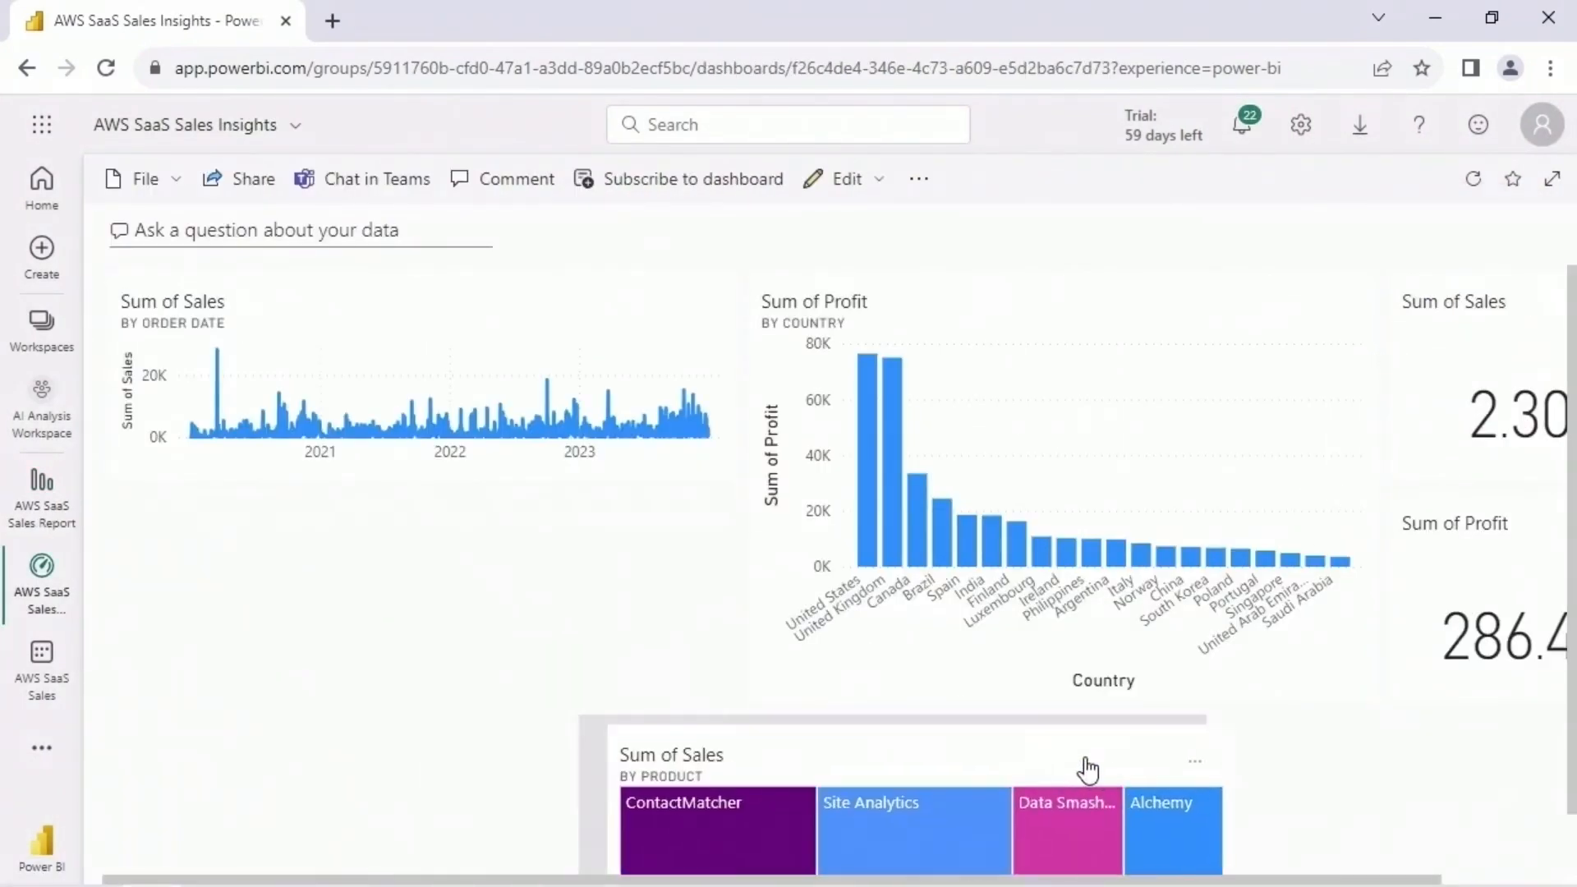
{"action": "left_click_drag", "start_coordinate": [1069, 307], "coordinate": [436, 535]}
{"action": "left_click_drag", "start_coordinate": [991, 741], "coordinate": [1004, 533]}
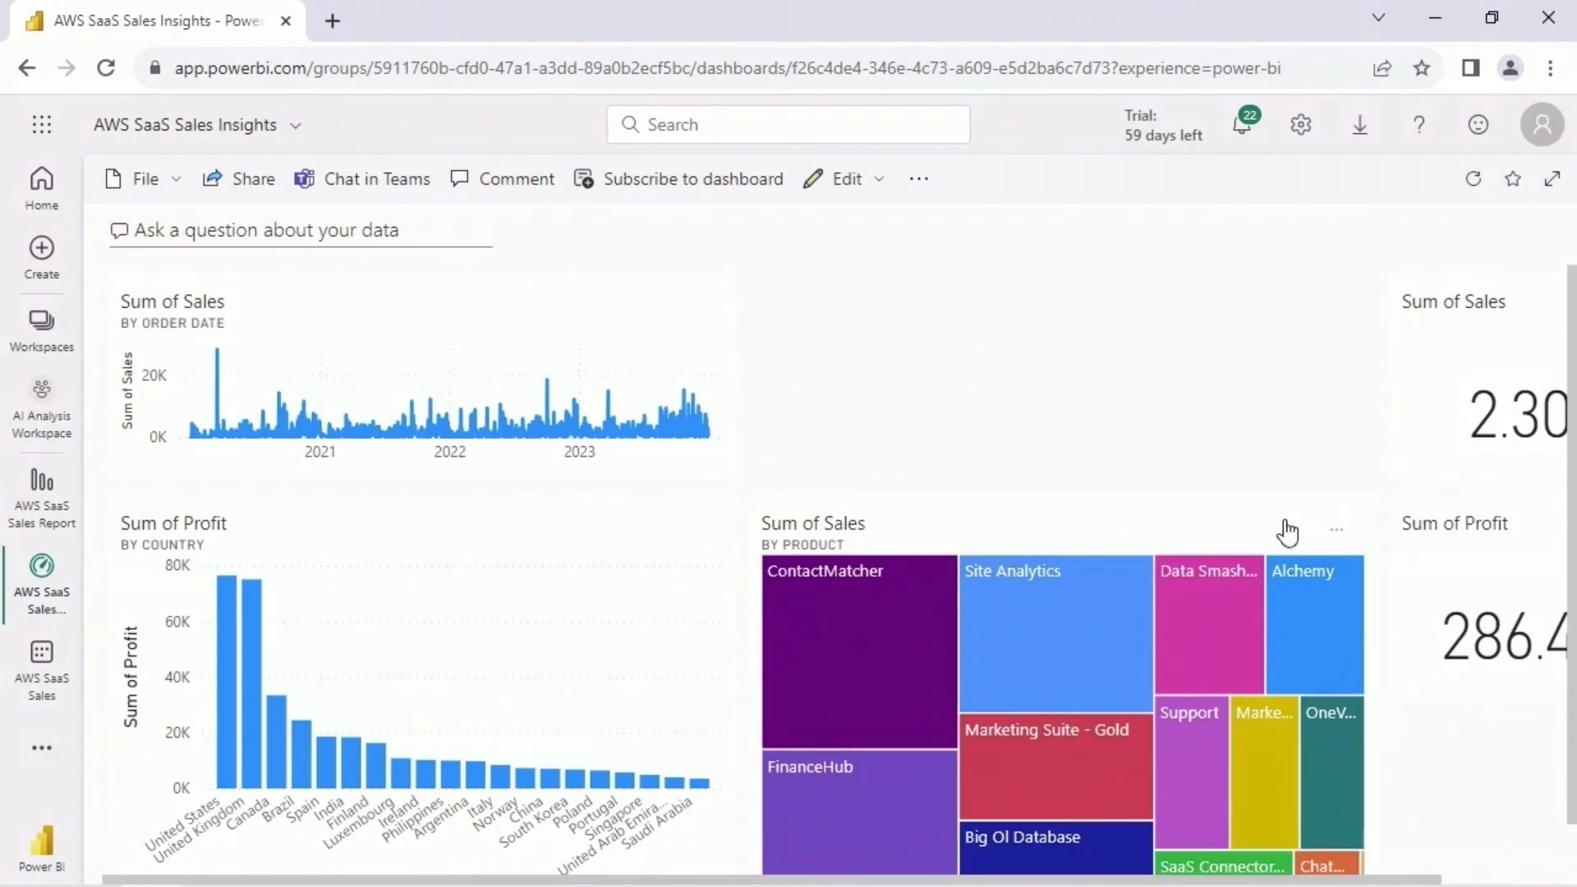
{"action": "left_click_drag", "start_coordinate": [1498, 288], "coordinate": [891, 286]}
{"action": "left_click_drag", "start_coordinate": [1502, 518], "coordinate": [1228, 342]}
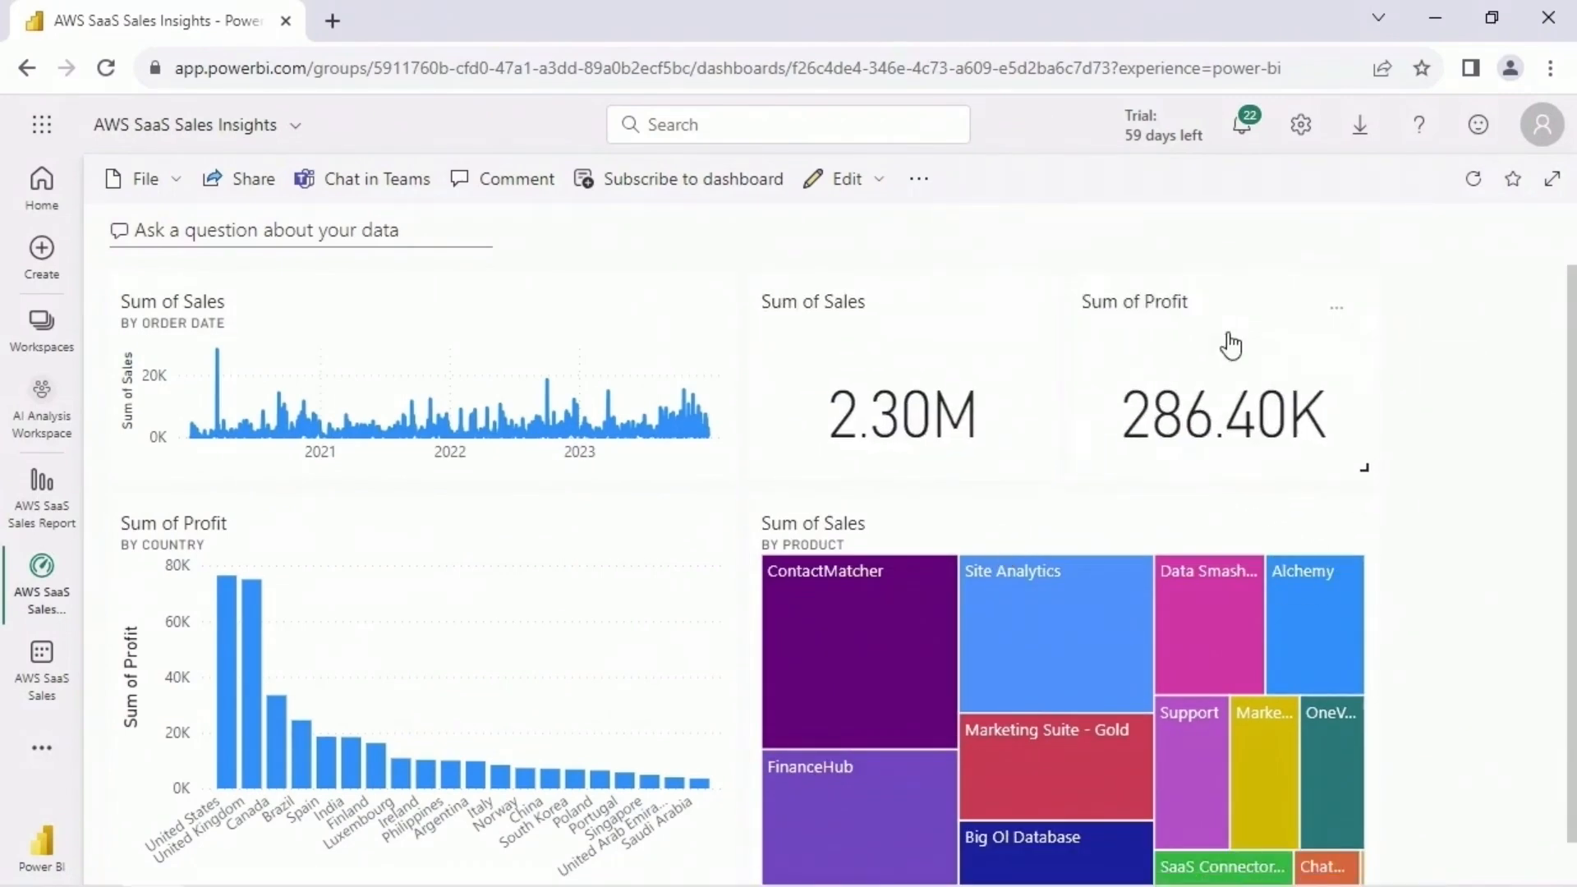
{"action": "scroll", "coordinate": [1566, 510], "scroll_direction": "down", "scroll_amount": 1}
{"action": "scroll", "coordinate": [1573, 372], "scroll_direction": "up", "scroll_amount": 1}
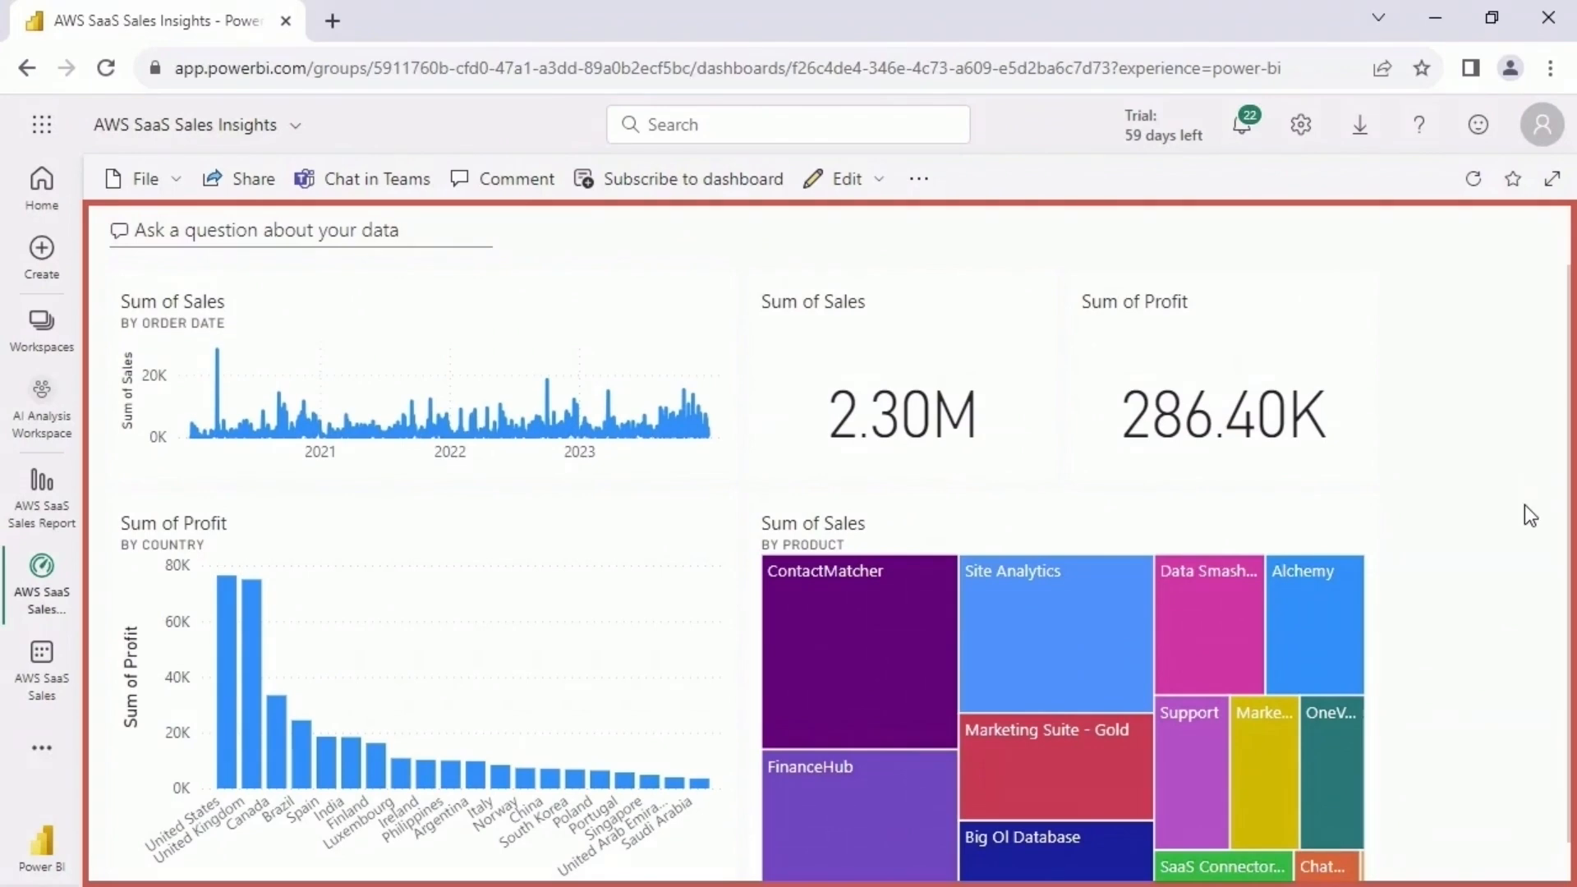
{"action": "scroll", "coordinate": [1524, 505], "scroll_direction": "down", "scroll_amount": 1}
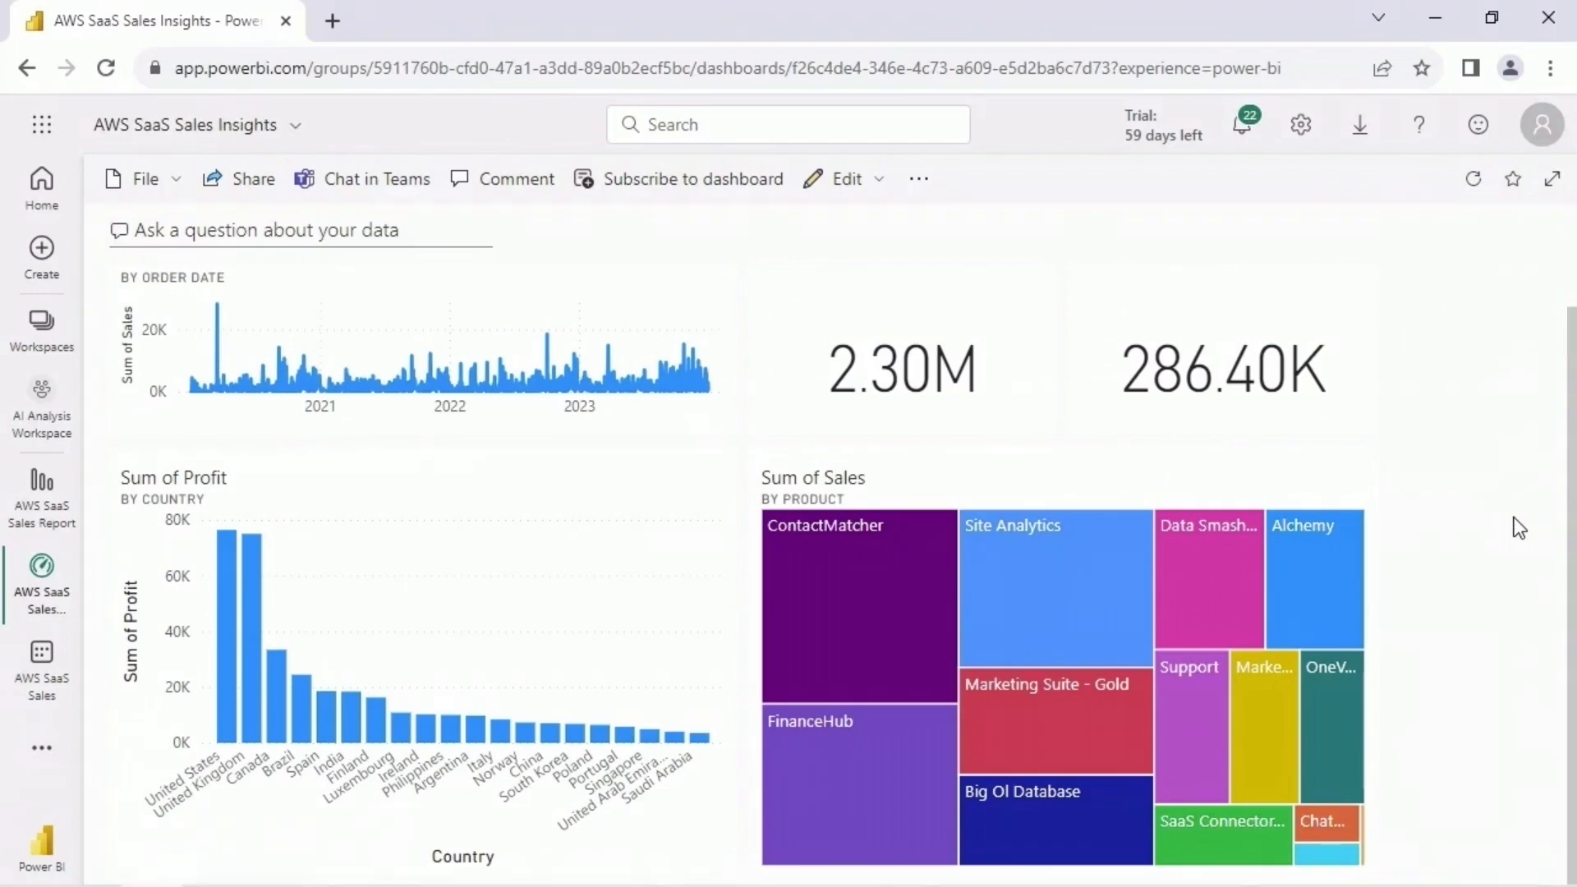
{"action": "scroll", "coordinate": [654, 324], "scroll_direction": "up", "scroll_amount": 1}
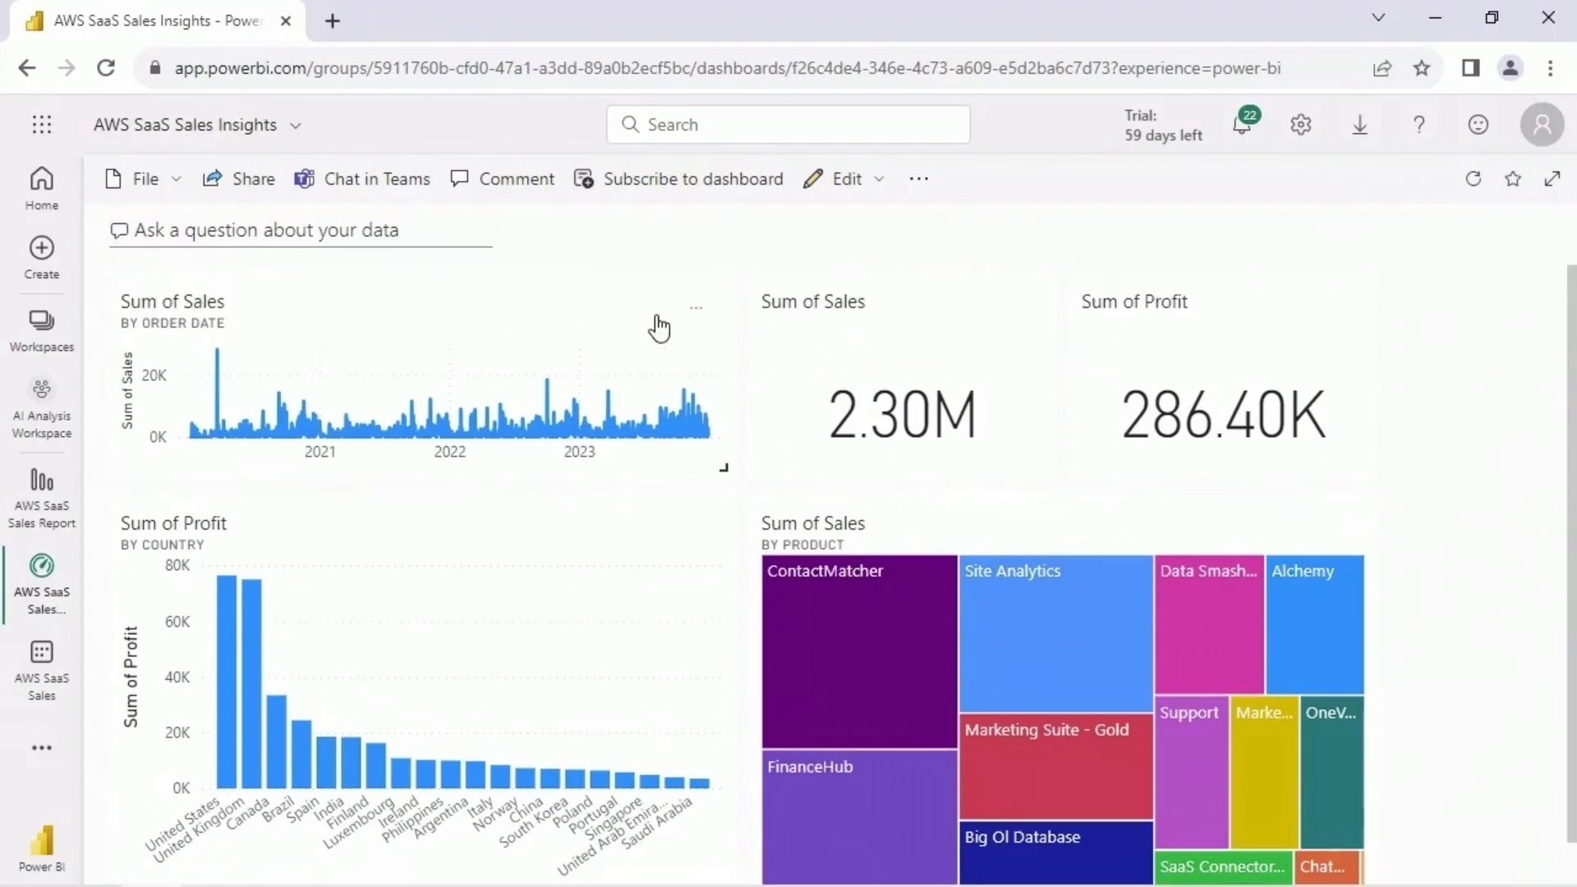
- View insights for the Sum of Sales by Order Date tile and examine those comparing Sales with Profit, Quantity and Discount
{"action": "left_click", "coordinate": [697, 312]}
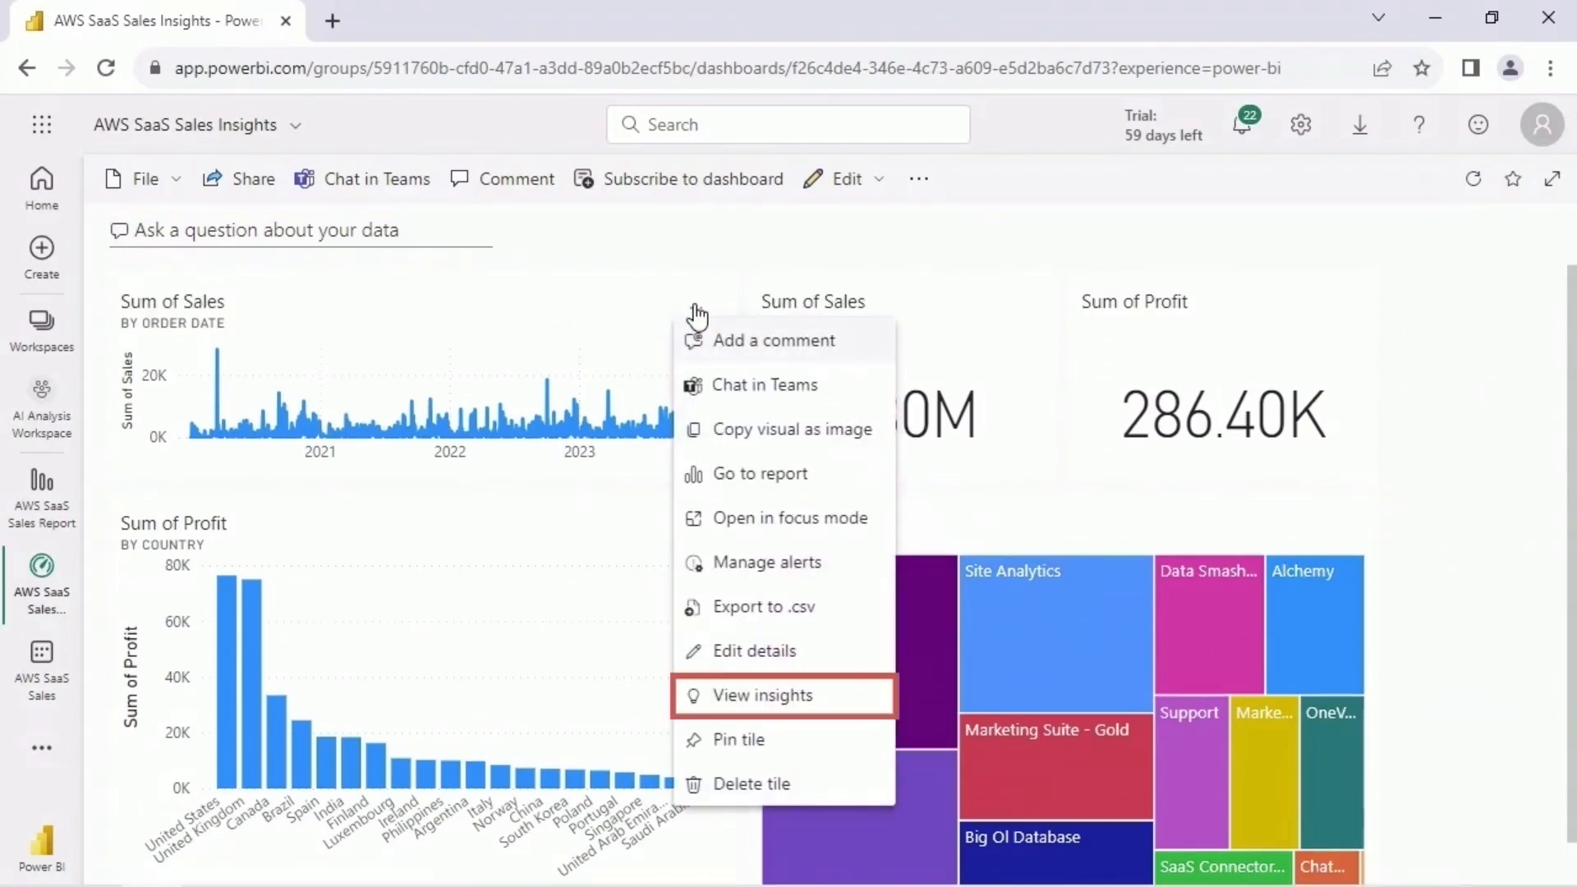
{"action": "left_click", "coordinate": [831, 707]}
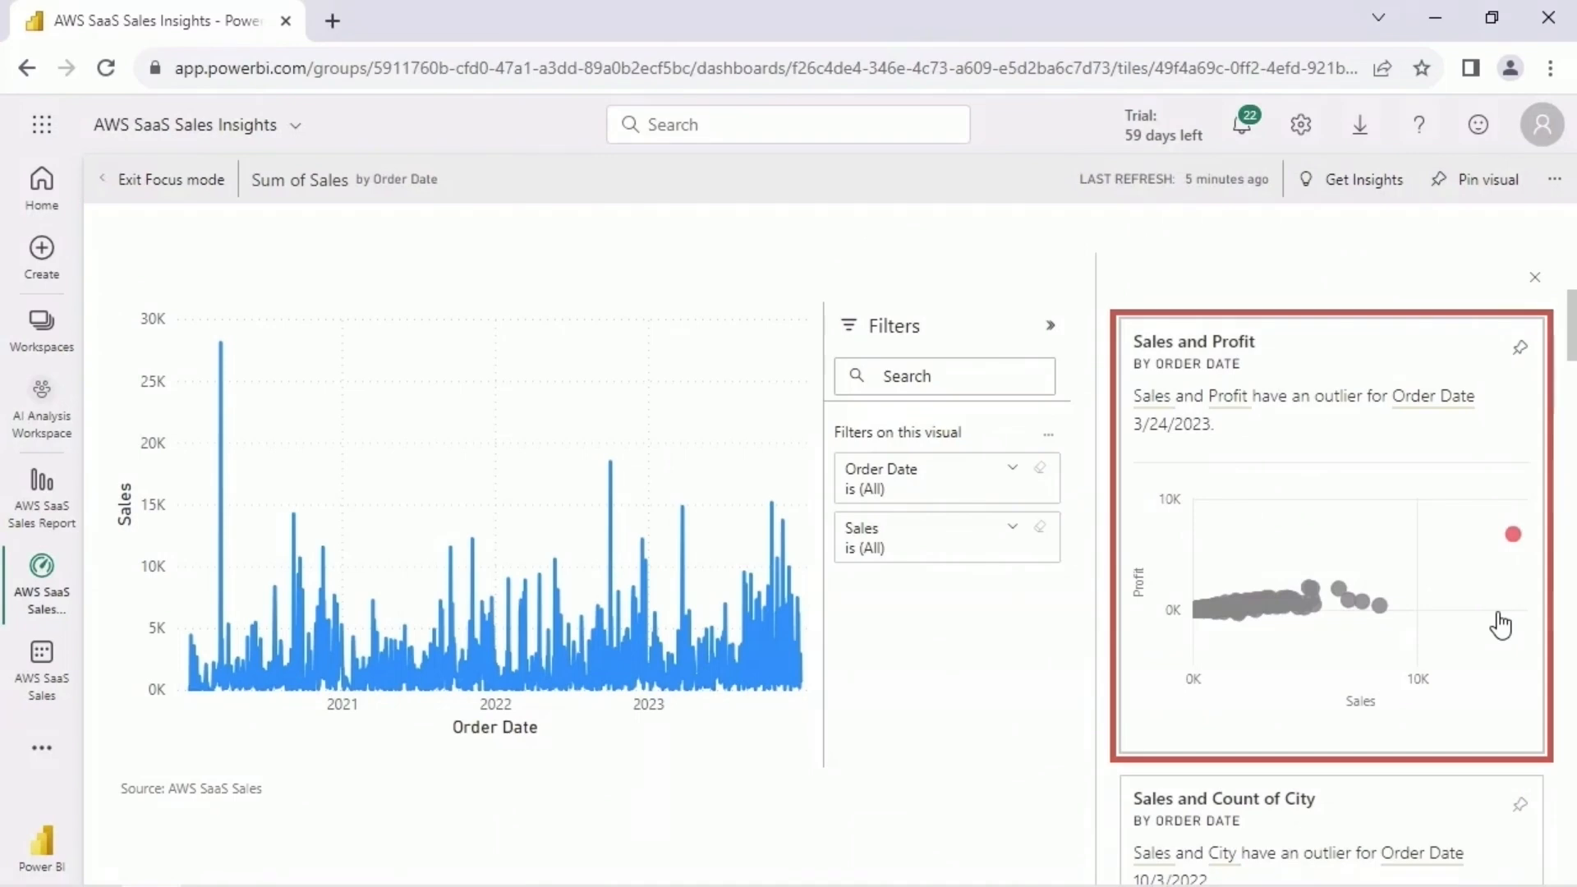
{"action": "mouse_move", "coordinate": [1513, 536]}
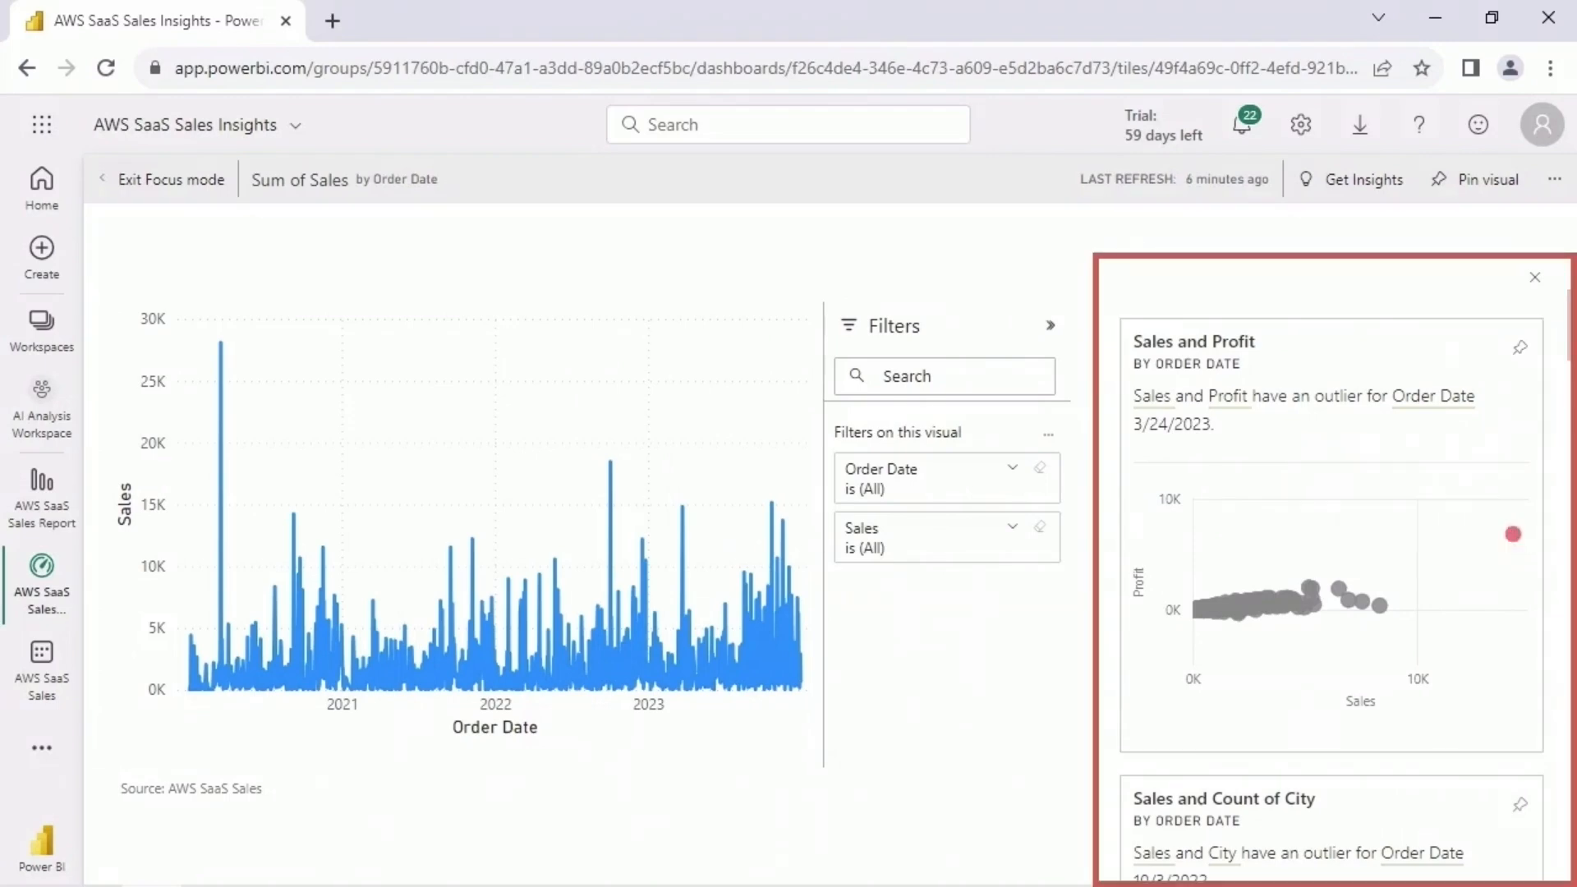
{"action": "scroll", "coordinate": [1514, 541], "scroll_direction": "down", "scroll_amount": 5}
{"action": "scroll", "coordinate": [1503, 640], "scroll_direction": "down", "scroll_amount": 5}
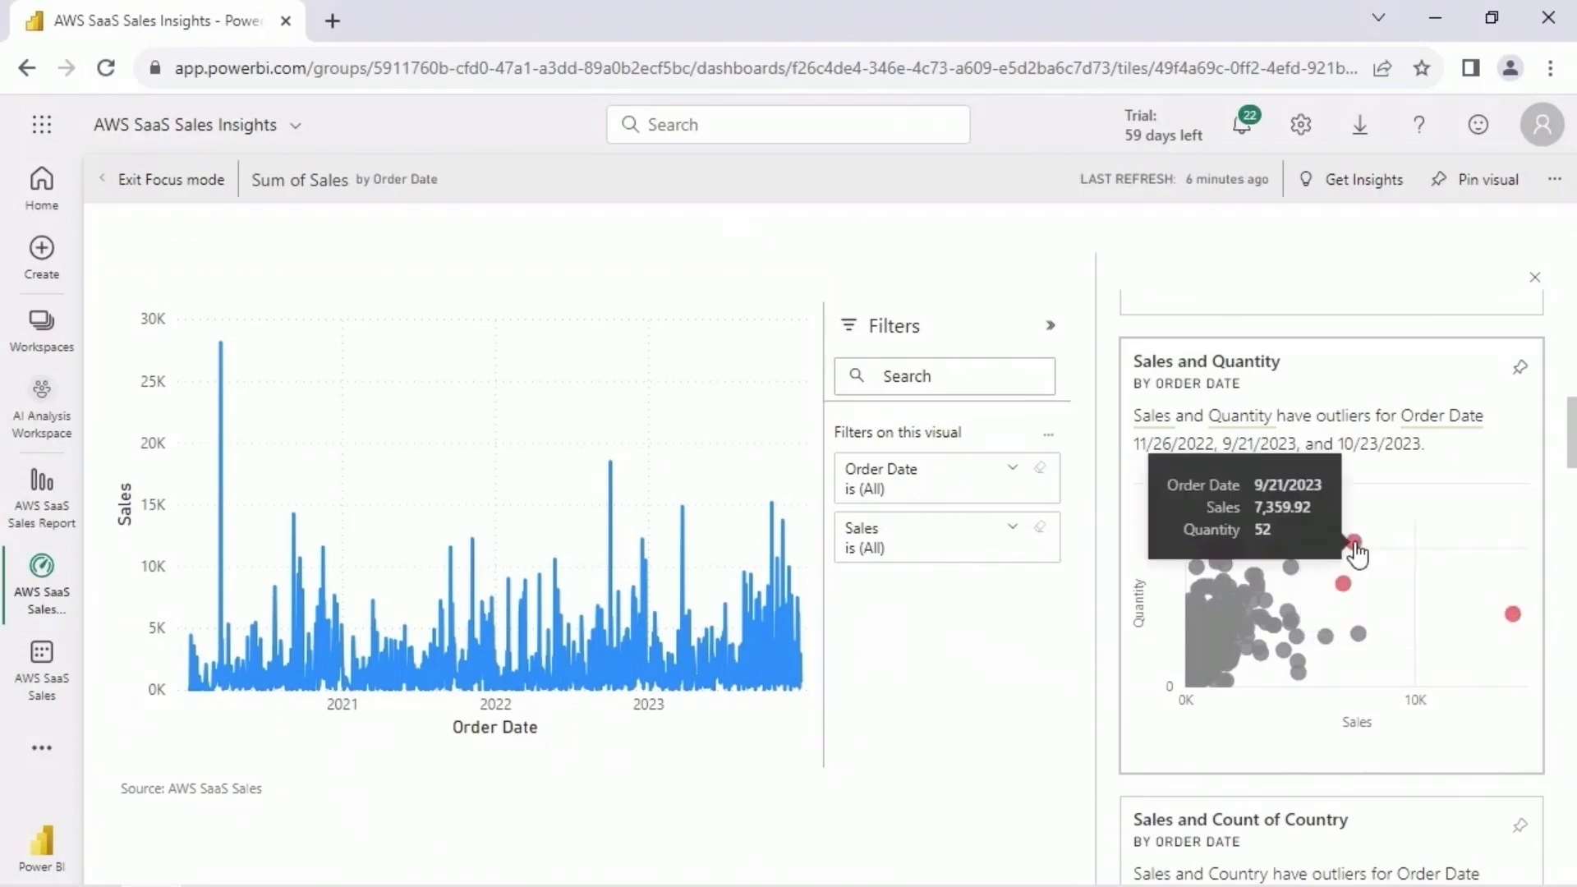
{"action": "scroll", "coordinate": [1564, 528], "scroll_direction": "down", "scroll_amount": 6}
{"action": "scroll", "coordinate": [1478, 530], "scroll_direction": "down", "scroll_amount": 4}
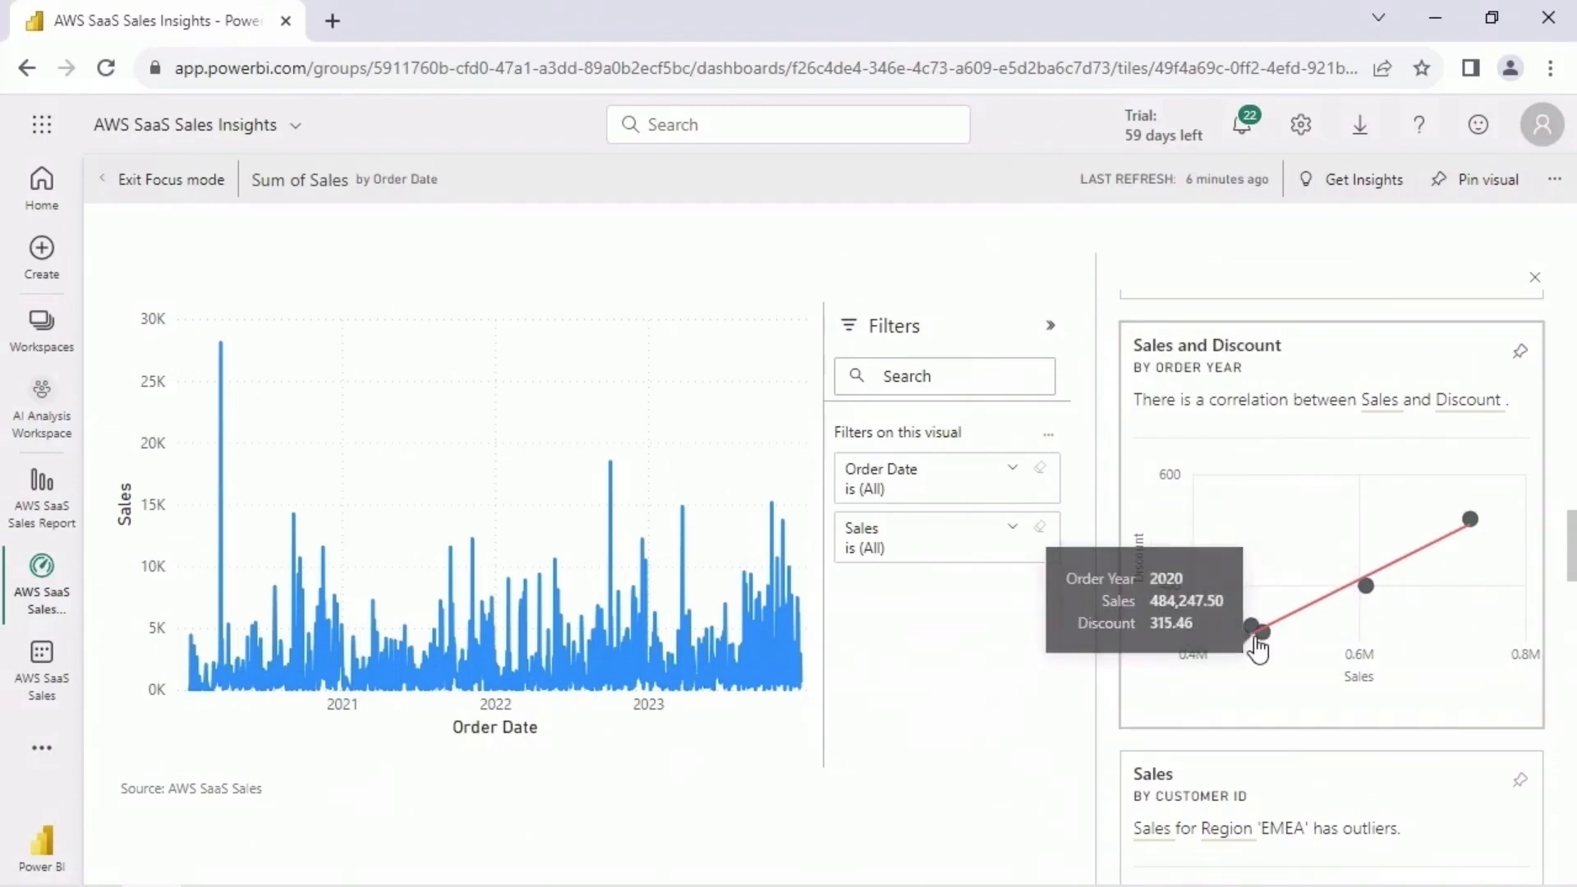
- Examine the Sales insights by Customer ID for Region EMEA, by Order Year for Segment Strategic, and by Segment
{"action": "scroll", "coordinate": [1560, 620], "scroll_direction": "down", "scroll_amount": 3}
{"action": "scroll", "coordinate": [1560, 620], "scroll_direction": "down", "scroll_amount": 3}
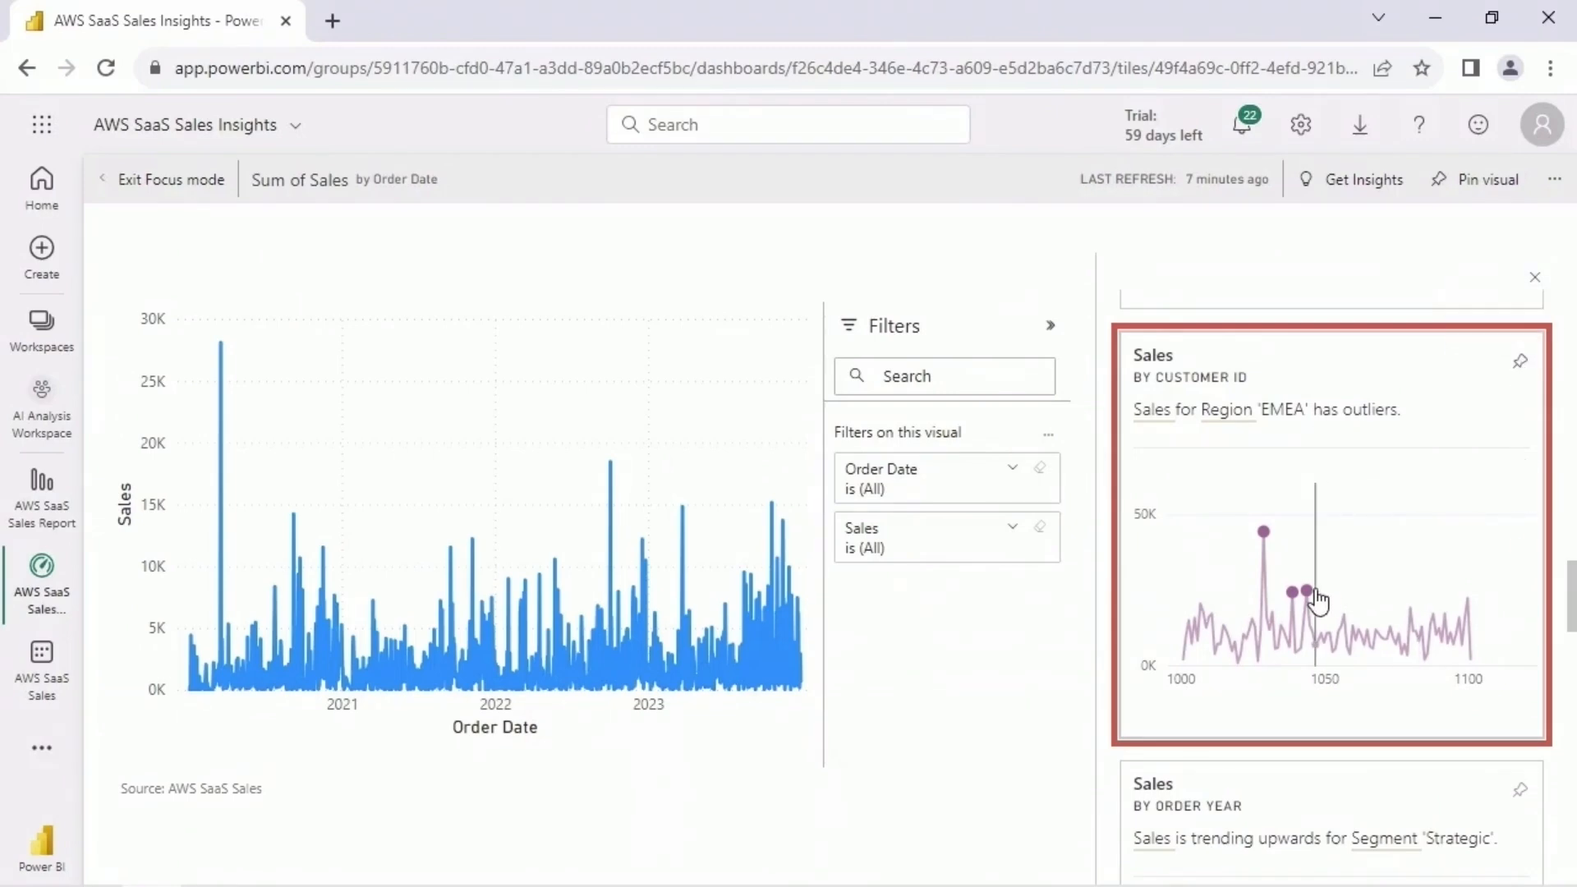
{"action": "mouse_move", "coordinate": [1308, 598]}
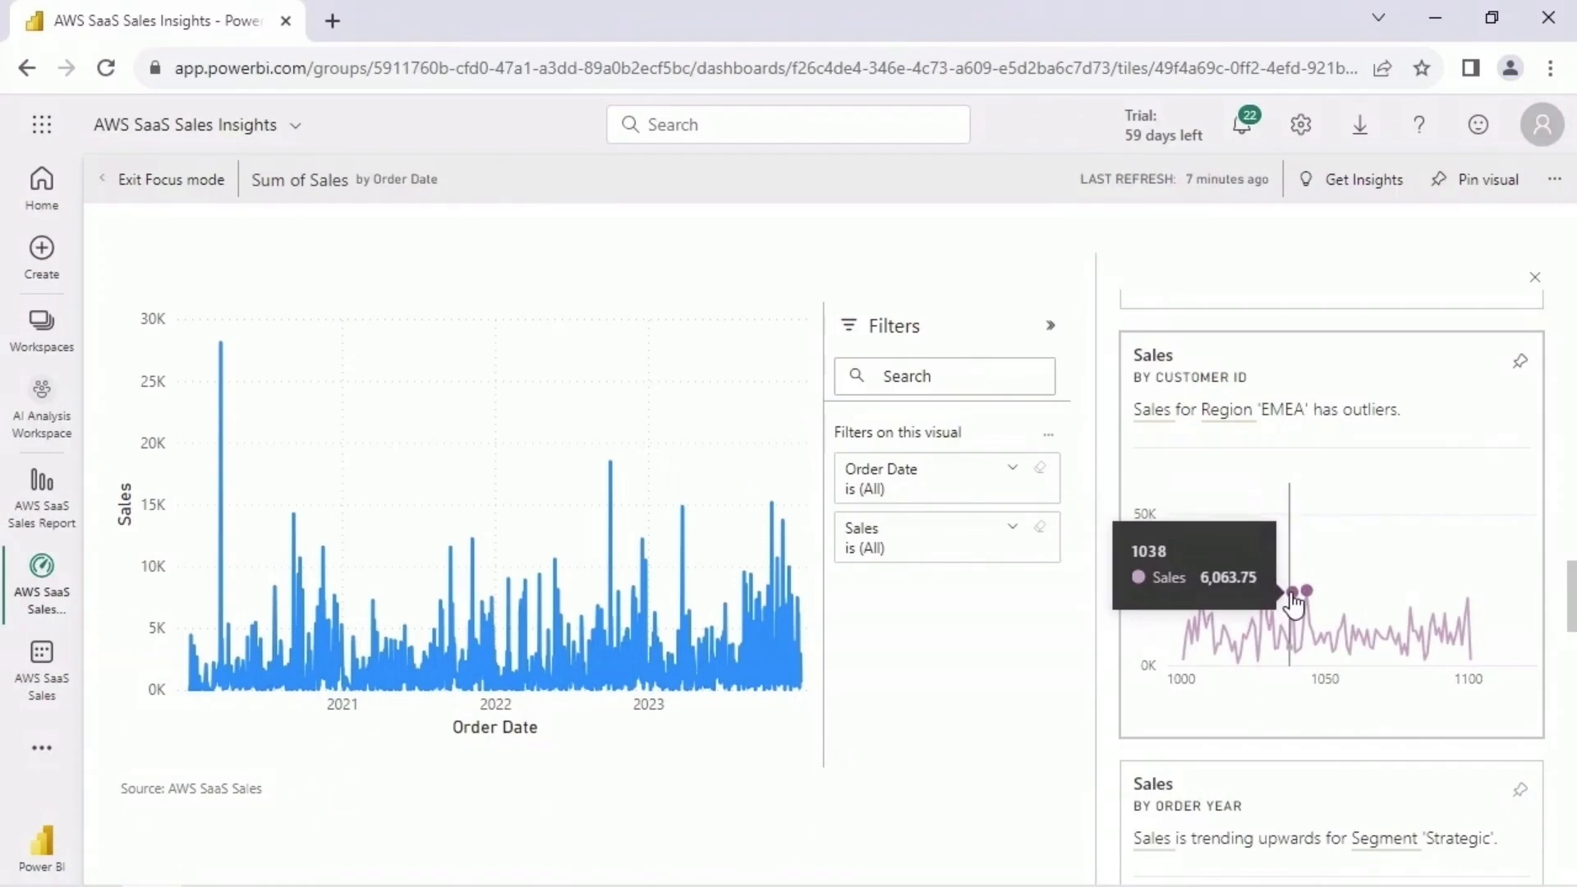
{"action": "scroll", "coordinate": [1529, 640], "scroll_direction": "down", "scroll_amount": 5}
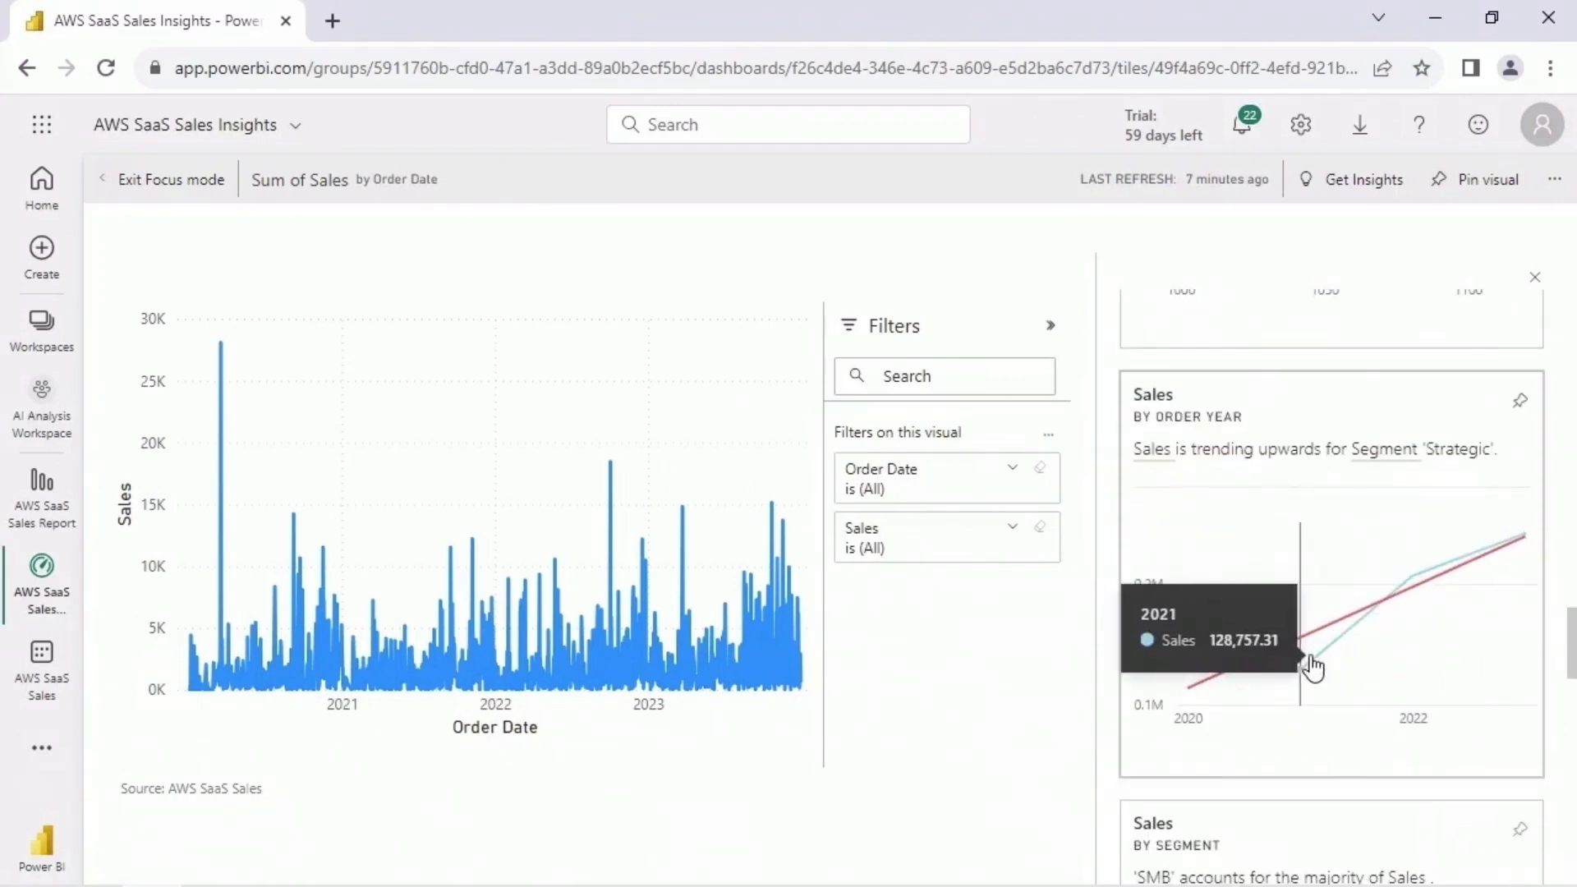
{"action": "scroll", "coordinate": [1527, 649], "scroll_direction": "down", "scroll_amount": 5}
{"action": "mouse_move", "coordinate": [1355, 636]}
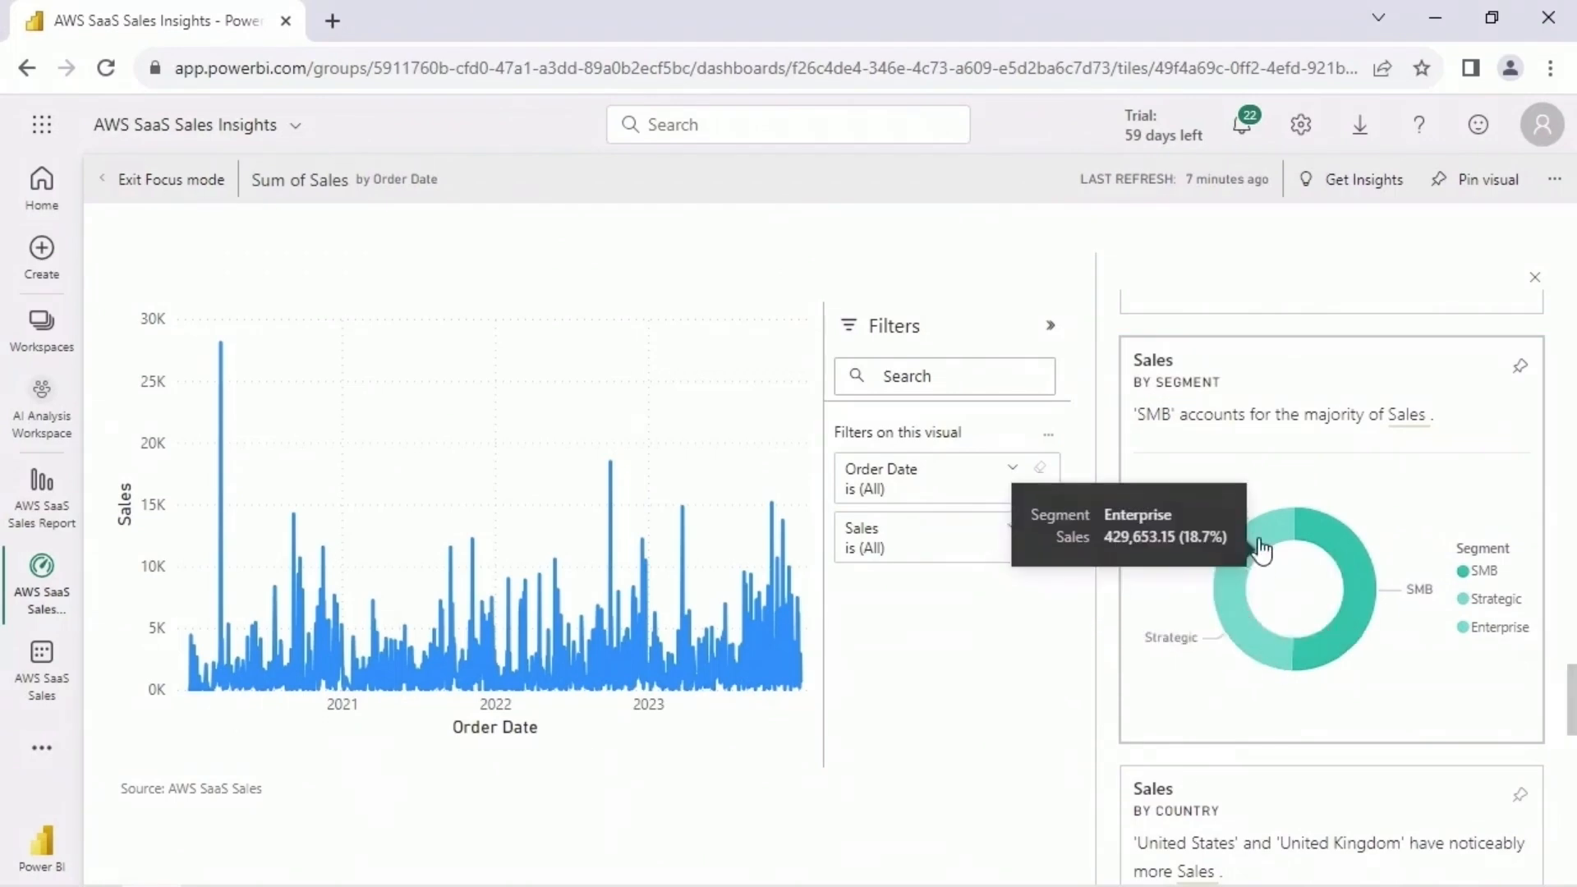
- Examine the Sales by Country insight, close the insights and exit focus mode
{"action": "scroll", "coordinate": [1551, 542], "scroll_direction": "down", "scroll_amount": 4}
{"action": "scroll", "coordinate": [1556, 546], "scroll_direction": "down", "scroll_amount": 1}
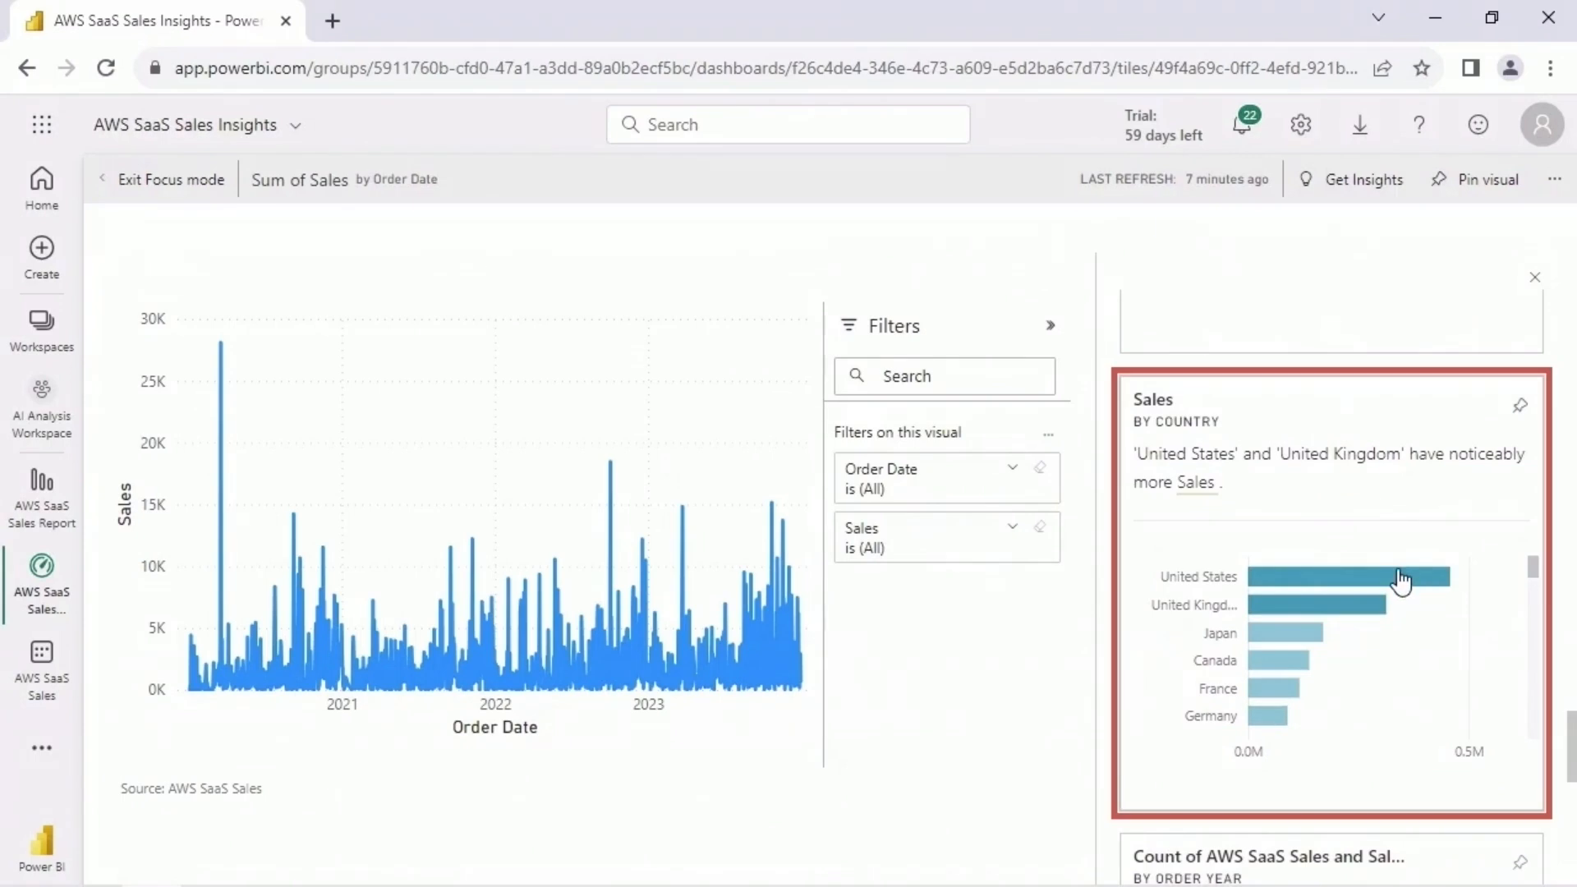
{"action": "mouse_move", "coordinate": [1396, 583]}
{"action": "mouse_move", "coordinate": [1534, 570]}
{"action": "left_mouse_down"}
{"action": "mouse_move", "coordinate": [1544, 748]}
{"action": "mouse_move", "coordinate": [1541, 567]}
{"action": "left_mouse_up"}
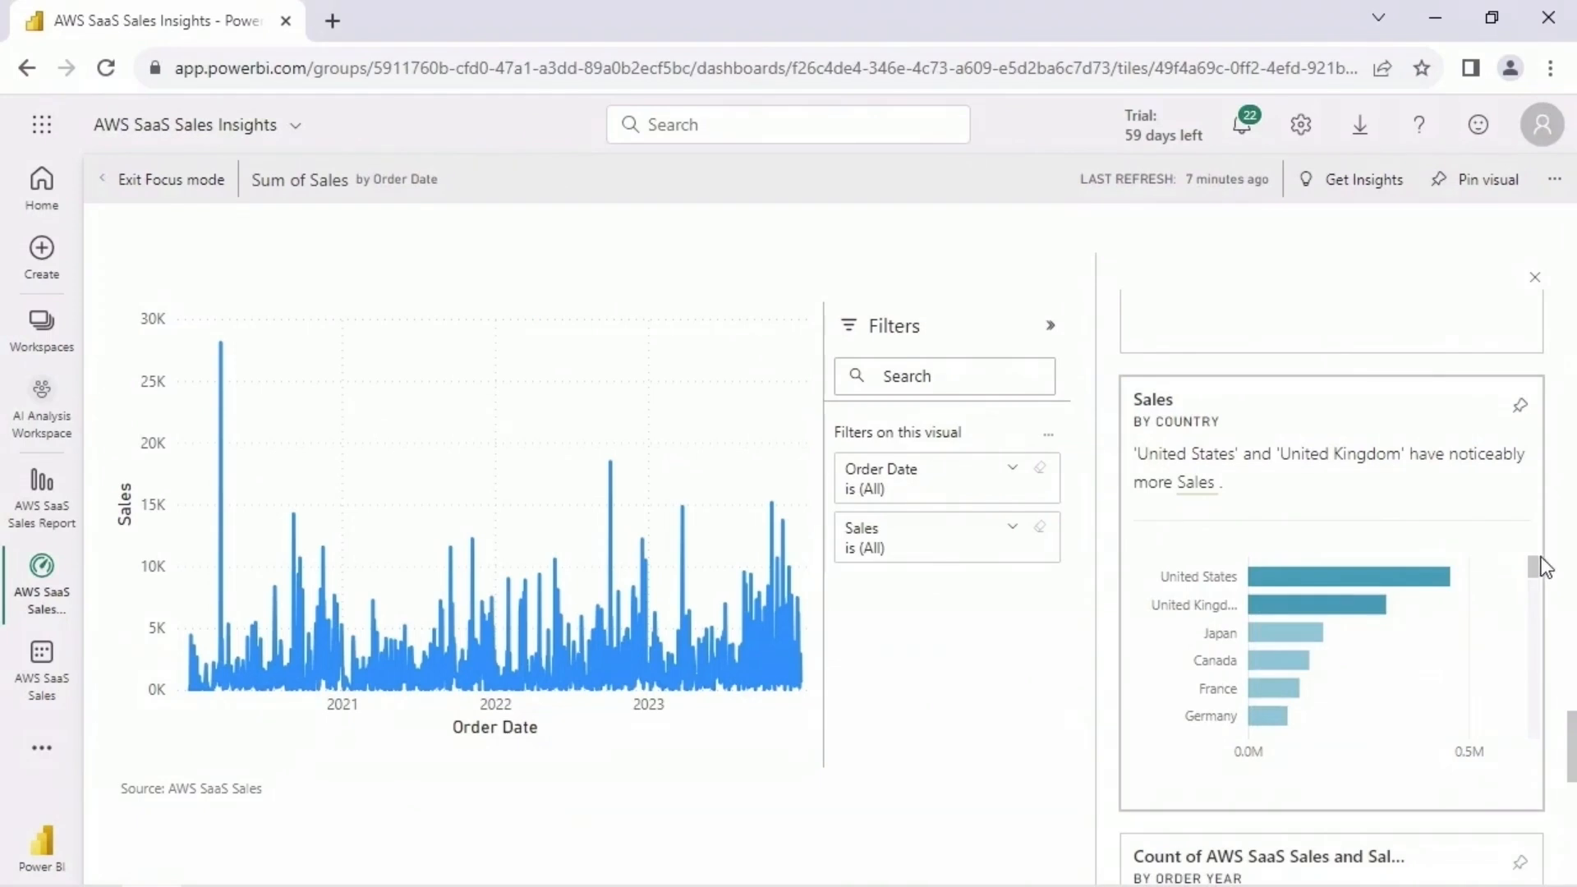
{"action": "left_click_drag", "start_coordinate": [1572, 731], "coordinate": [1575, 236]}
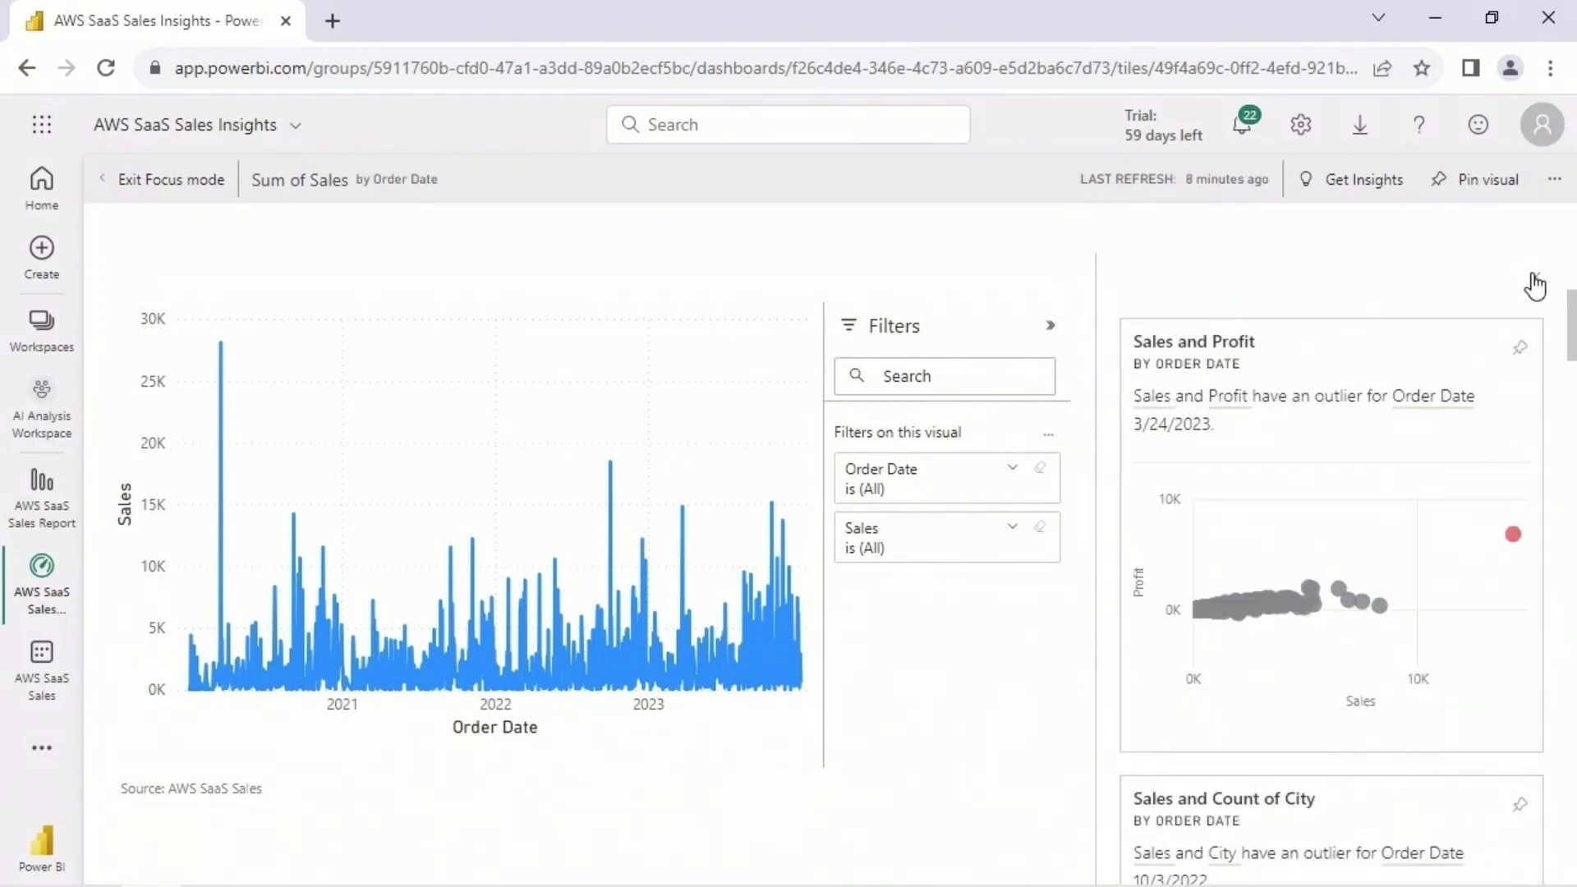
{"action": "left_click", "coordinate": [1532, 278]}
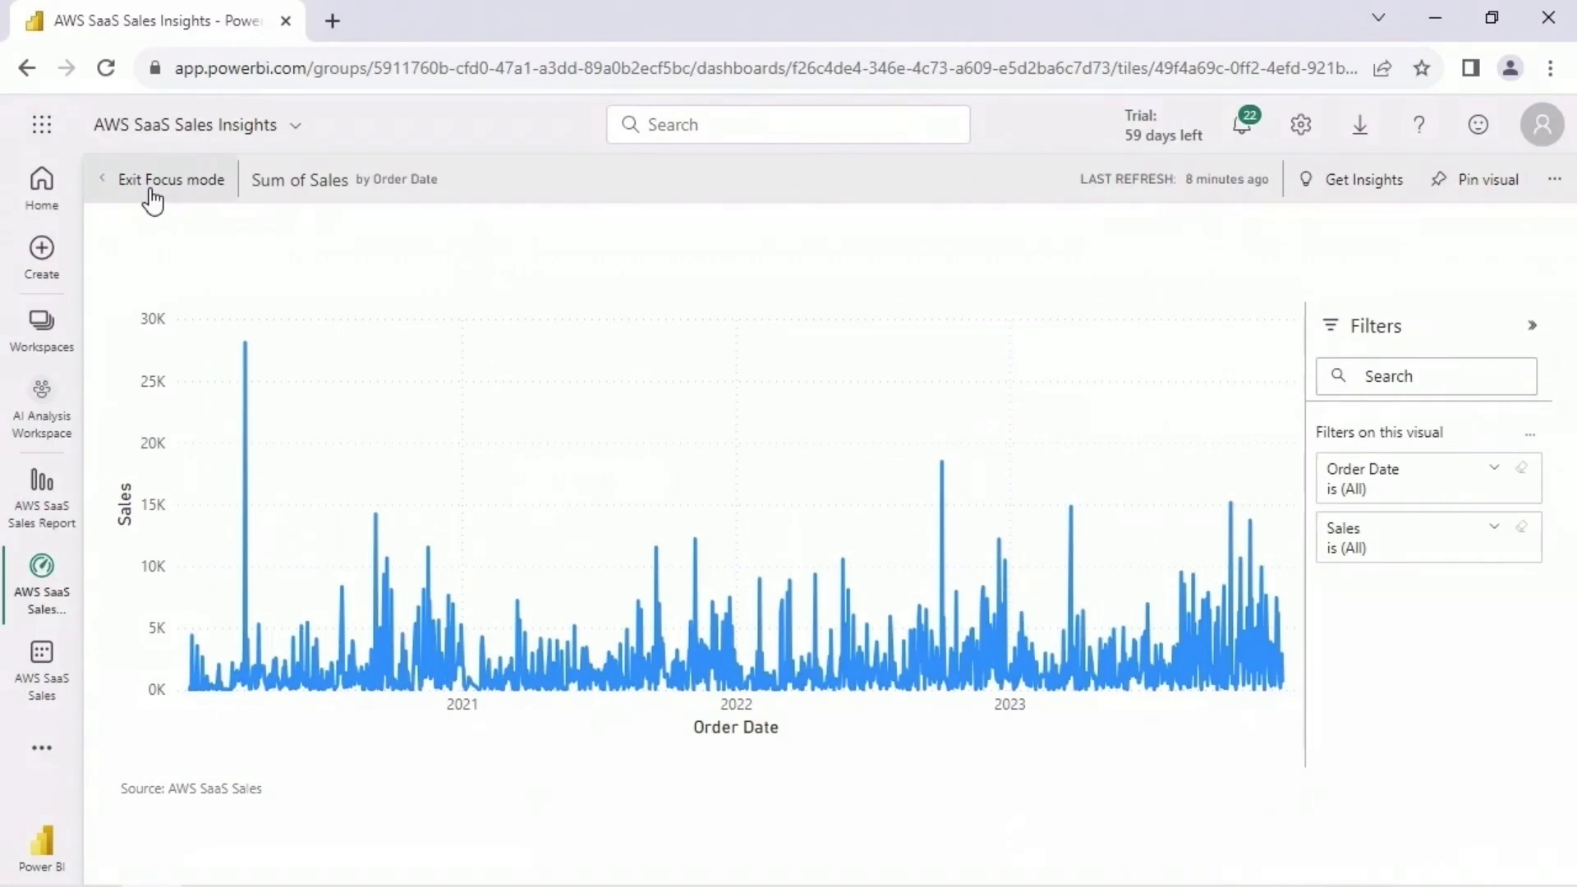
{"action": "left_click", "coordinate": [152, 181]}
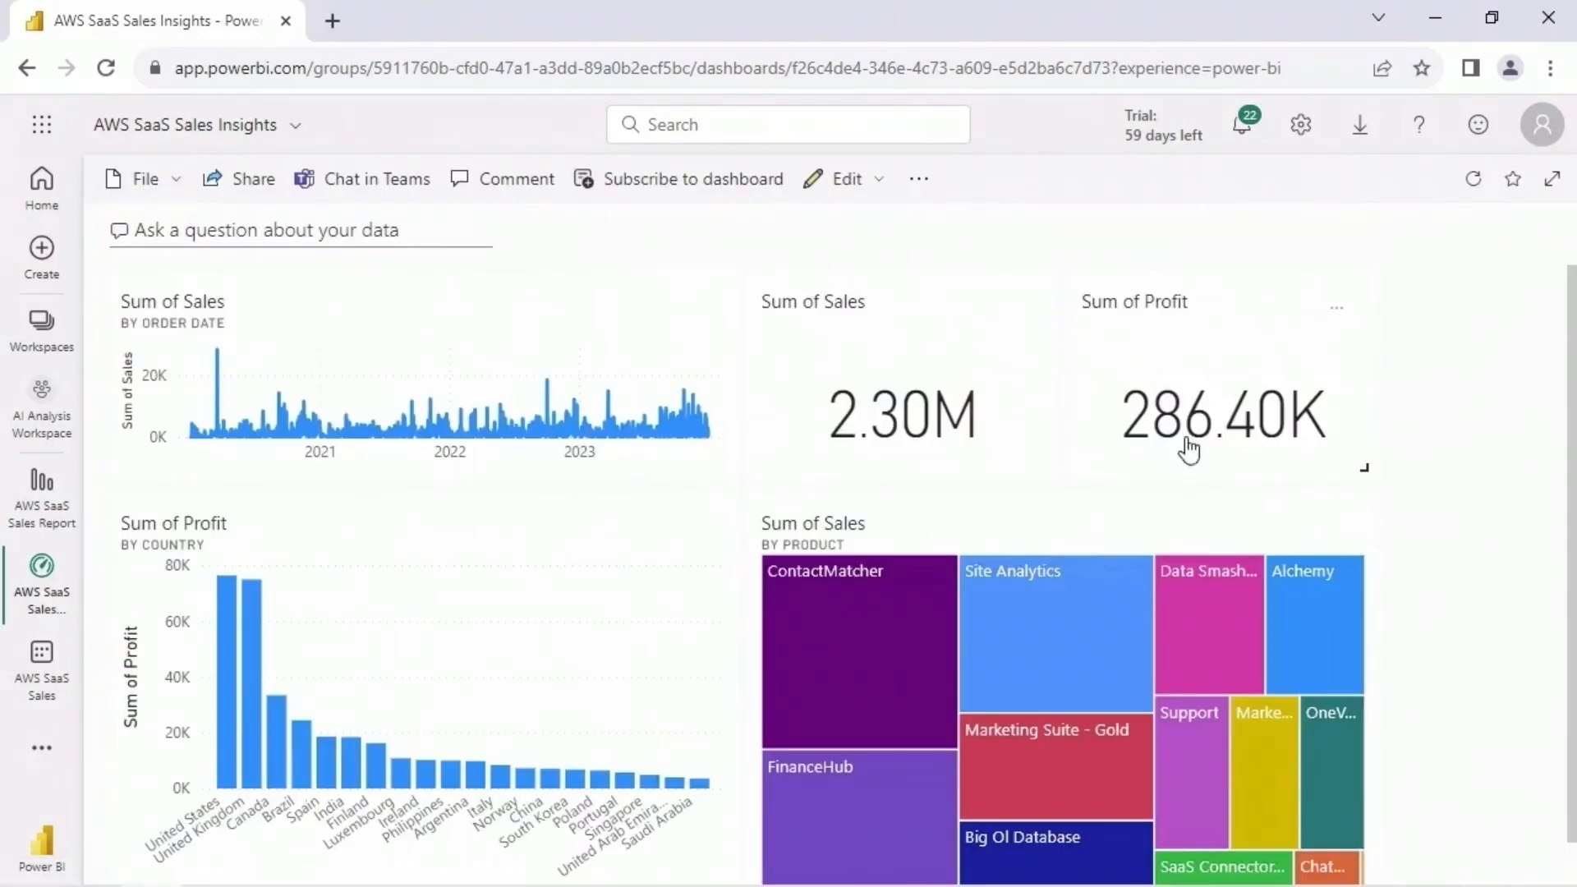
- View insights for the Sum of Profit card and examine those by Order Year, Customer ID and Region, plus the Quantity and Profit correlation
{"action": "left_click", "coordinate": [1337, 309]}
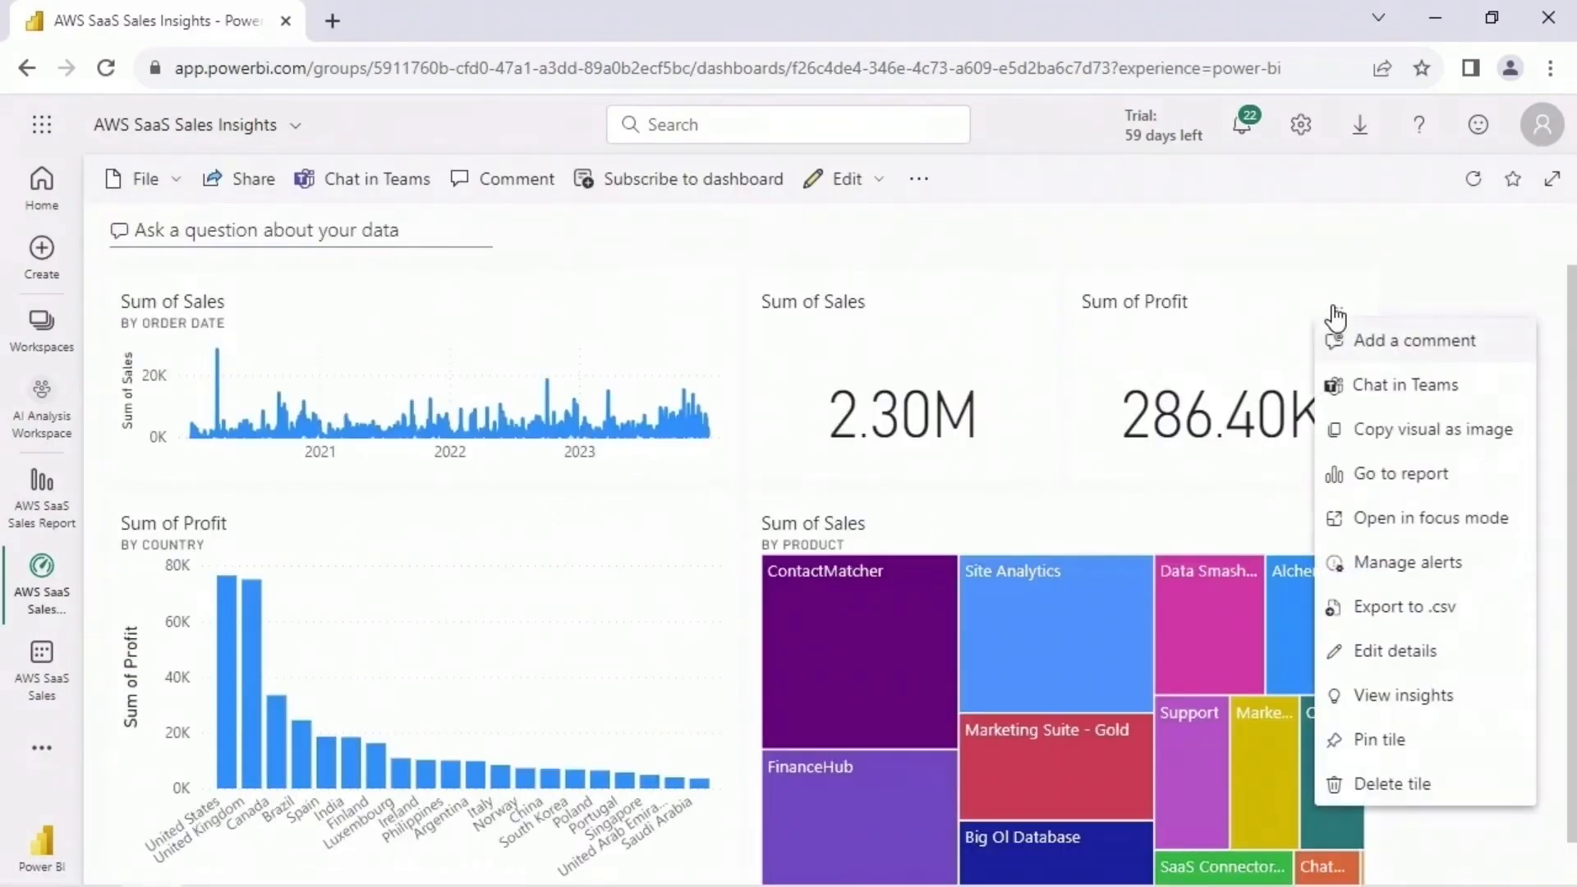
{"action": "left_click", "coordinate": [1468, 707]}
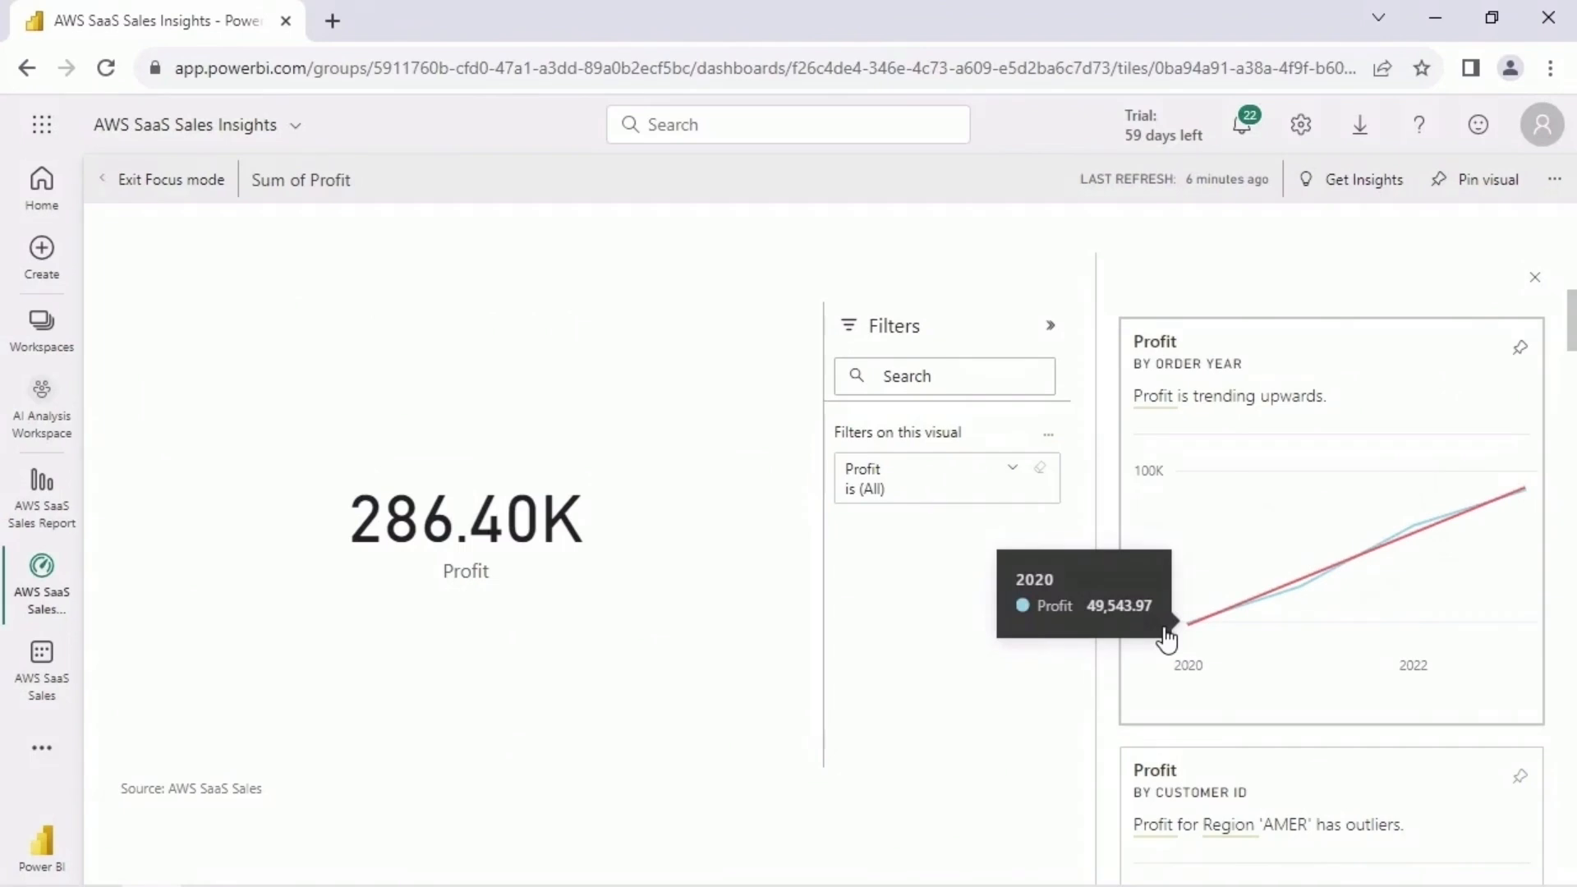
{"action": "left_click_drag", "start_coordinate": [1569, 329], "coordinate": [1571, 389]}
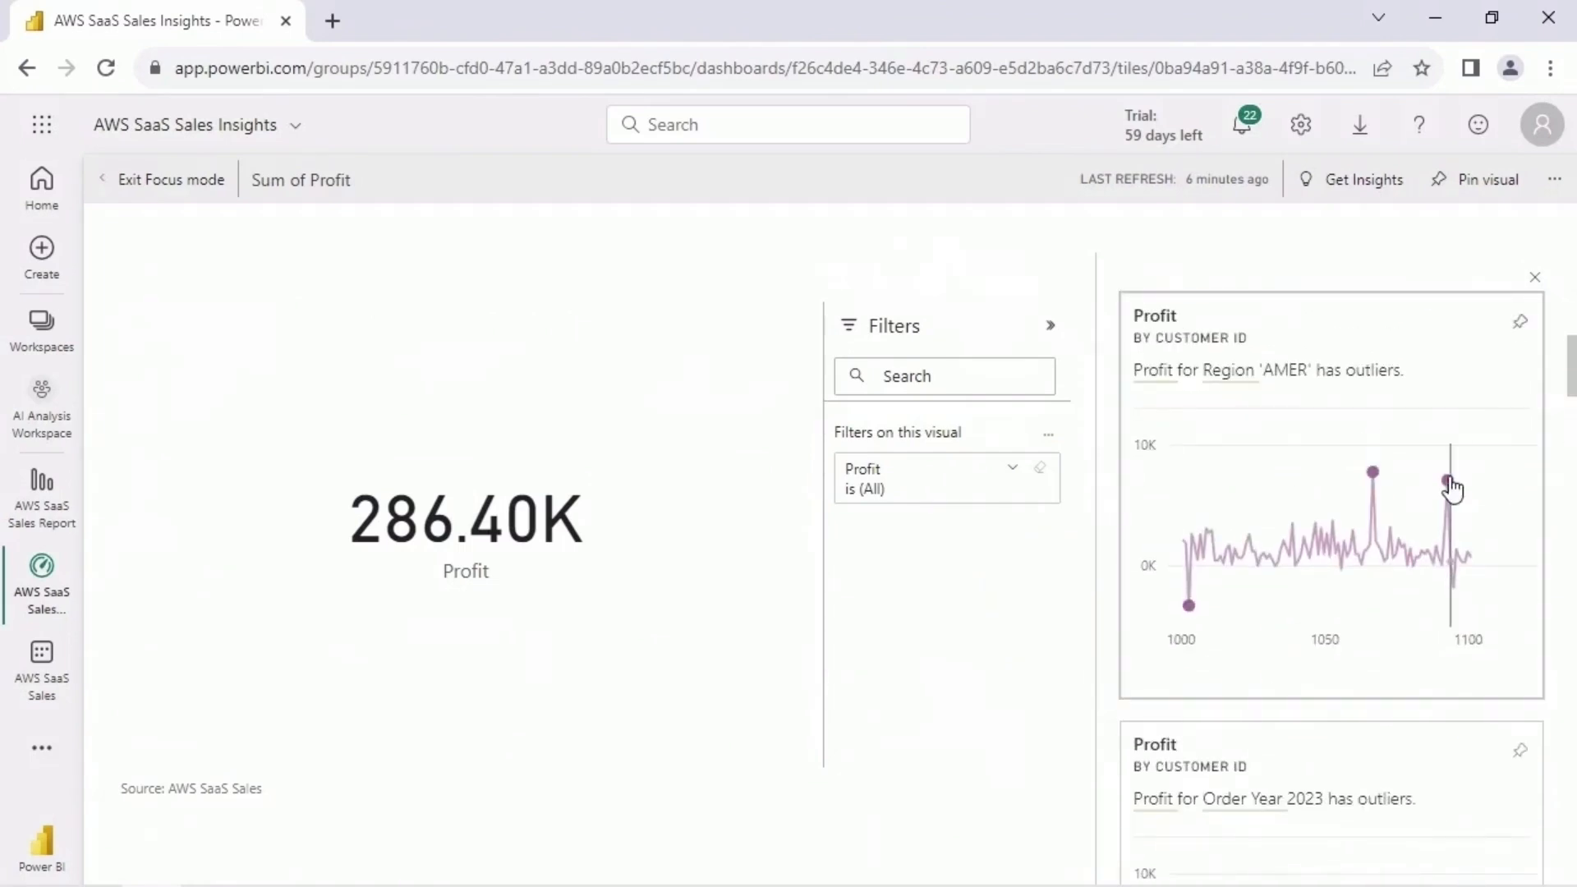
{"action": "scroll", "coordinate": [1474, 530], "scroll_direction": "down", "scroll_amount": 5}
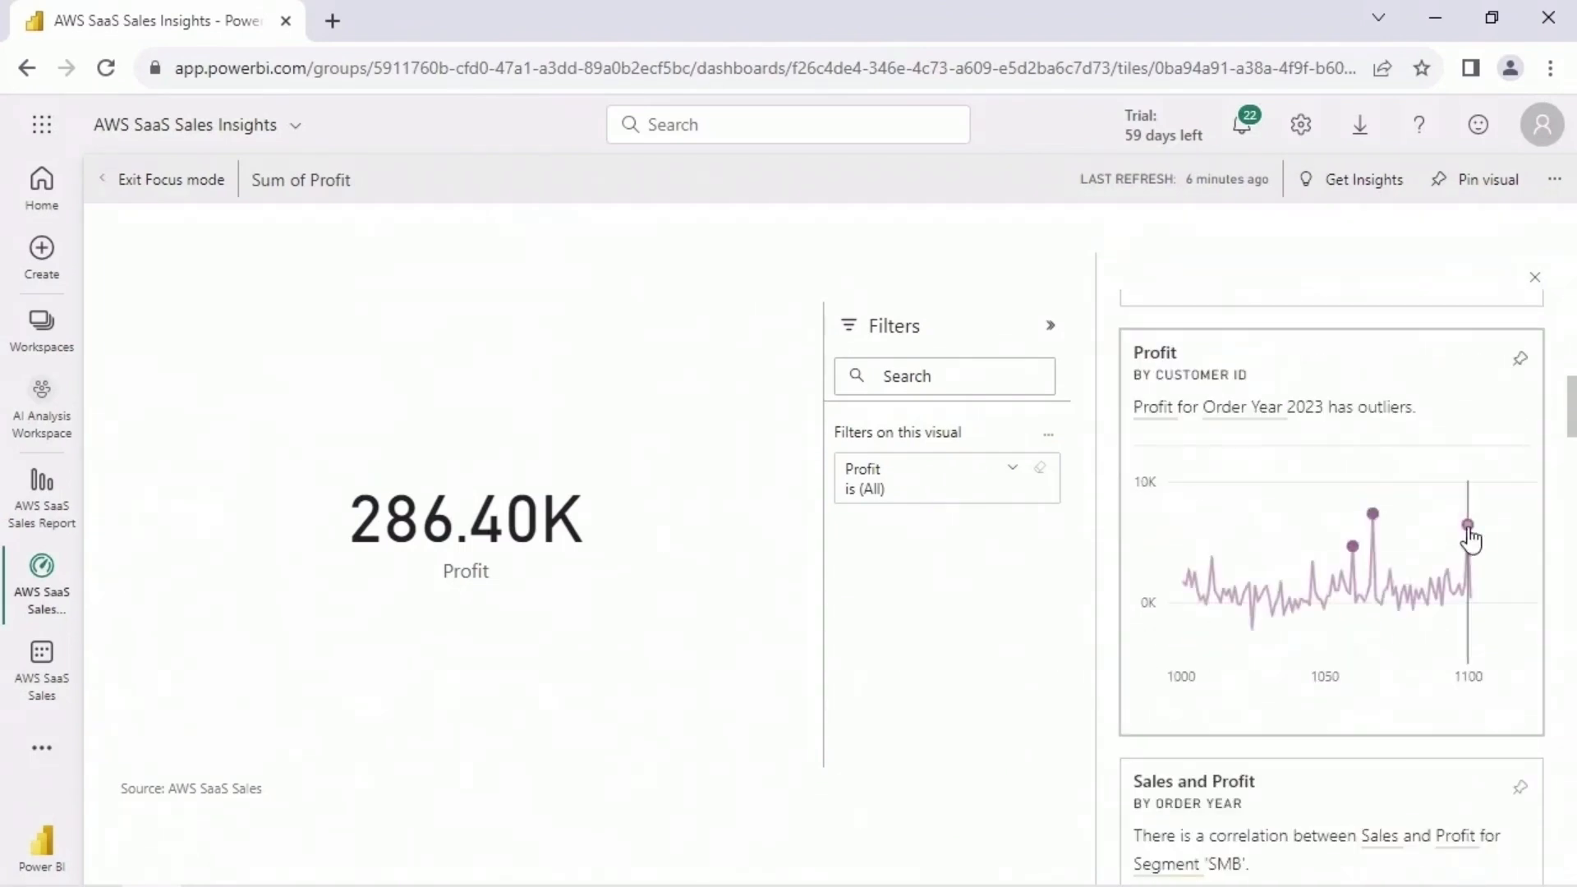
{"action": "scroll", "coordinate": [1396, 574], "scroll_direction": "down", "scroll_amount": 5}
{"action": "scroll", "coordinate": [1559, 545], "scroll_direction": "down", "scroll_amount": 5}
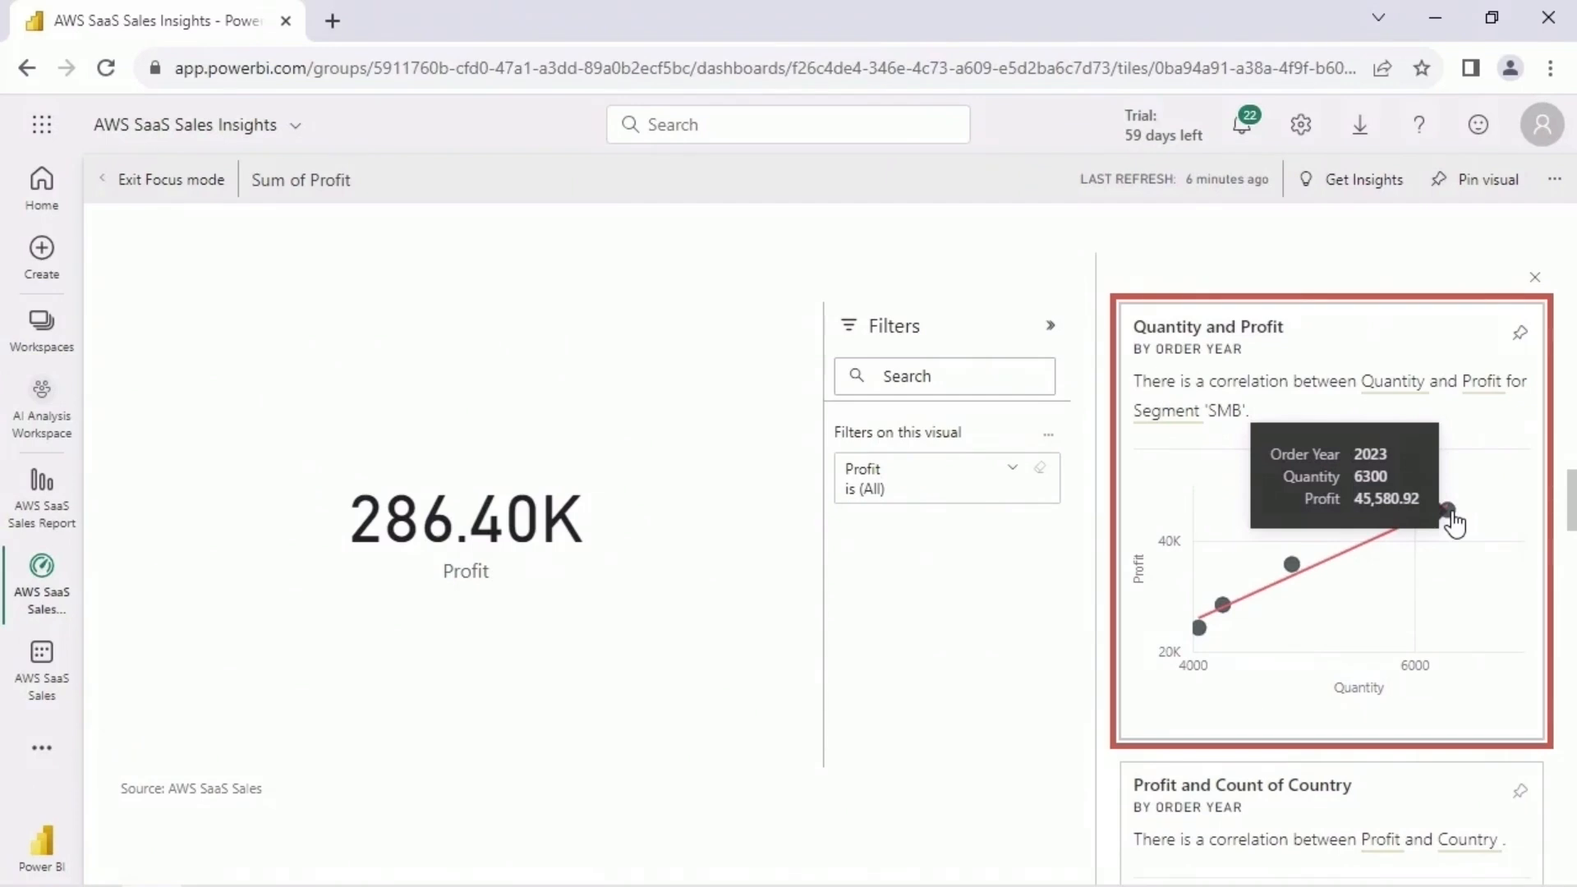
{"action": "scroll", "coordinate": [1559, 572], "scroll_direction": "down", "scroll_amount": 10}
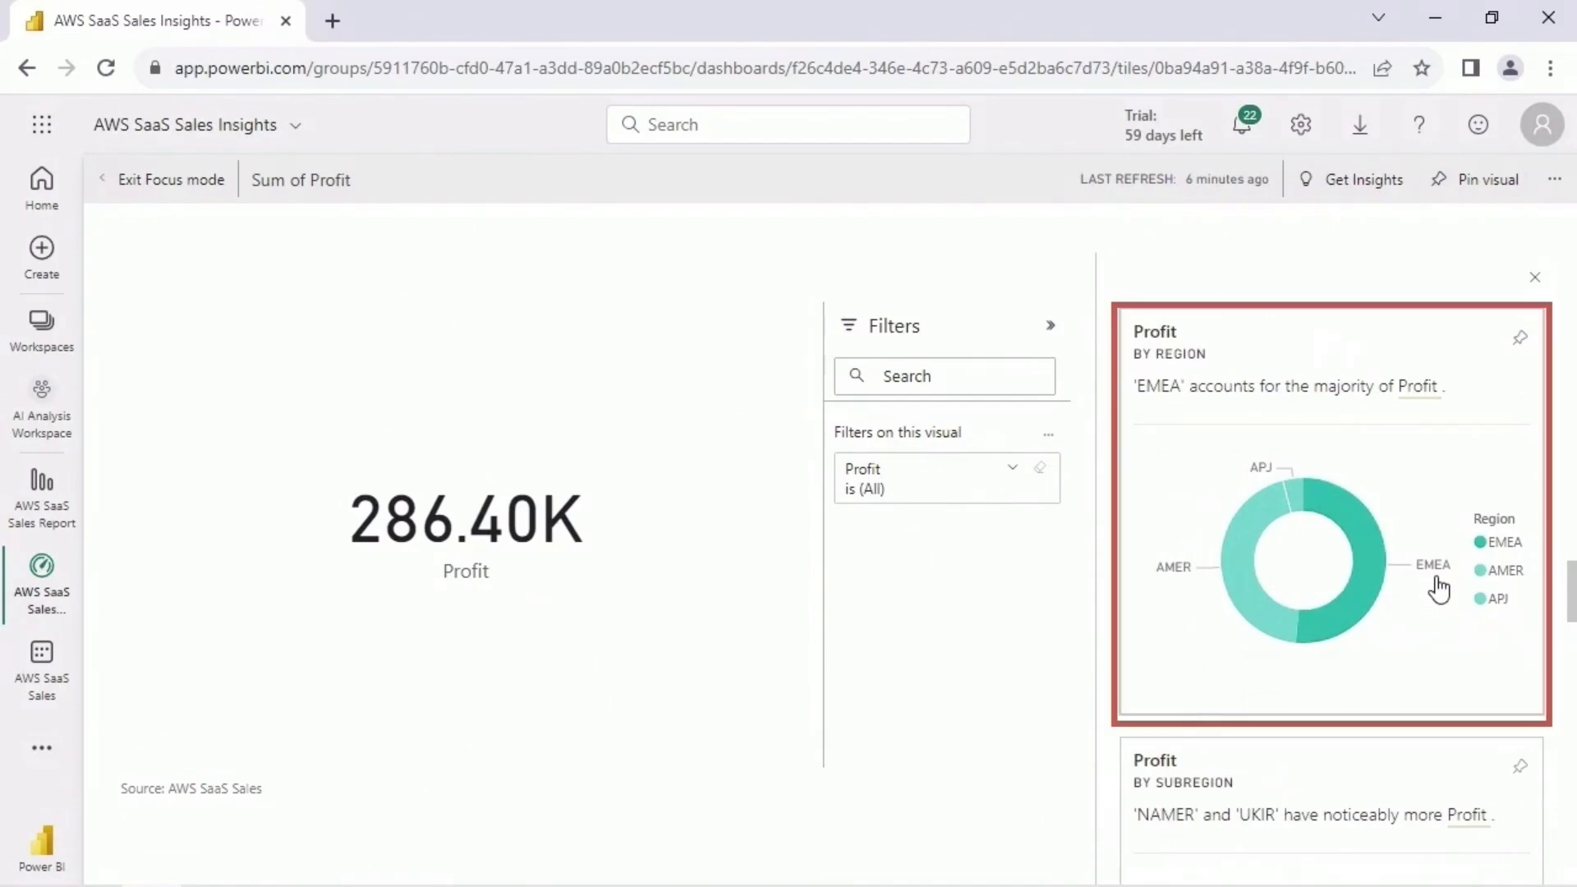
{"action": "mouse_move", "coordinate": [1376, 583]}
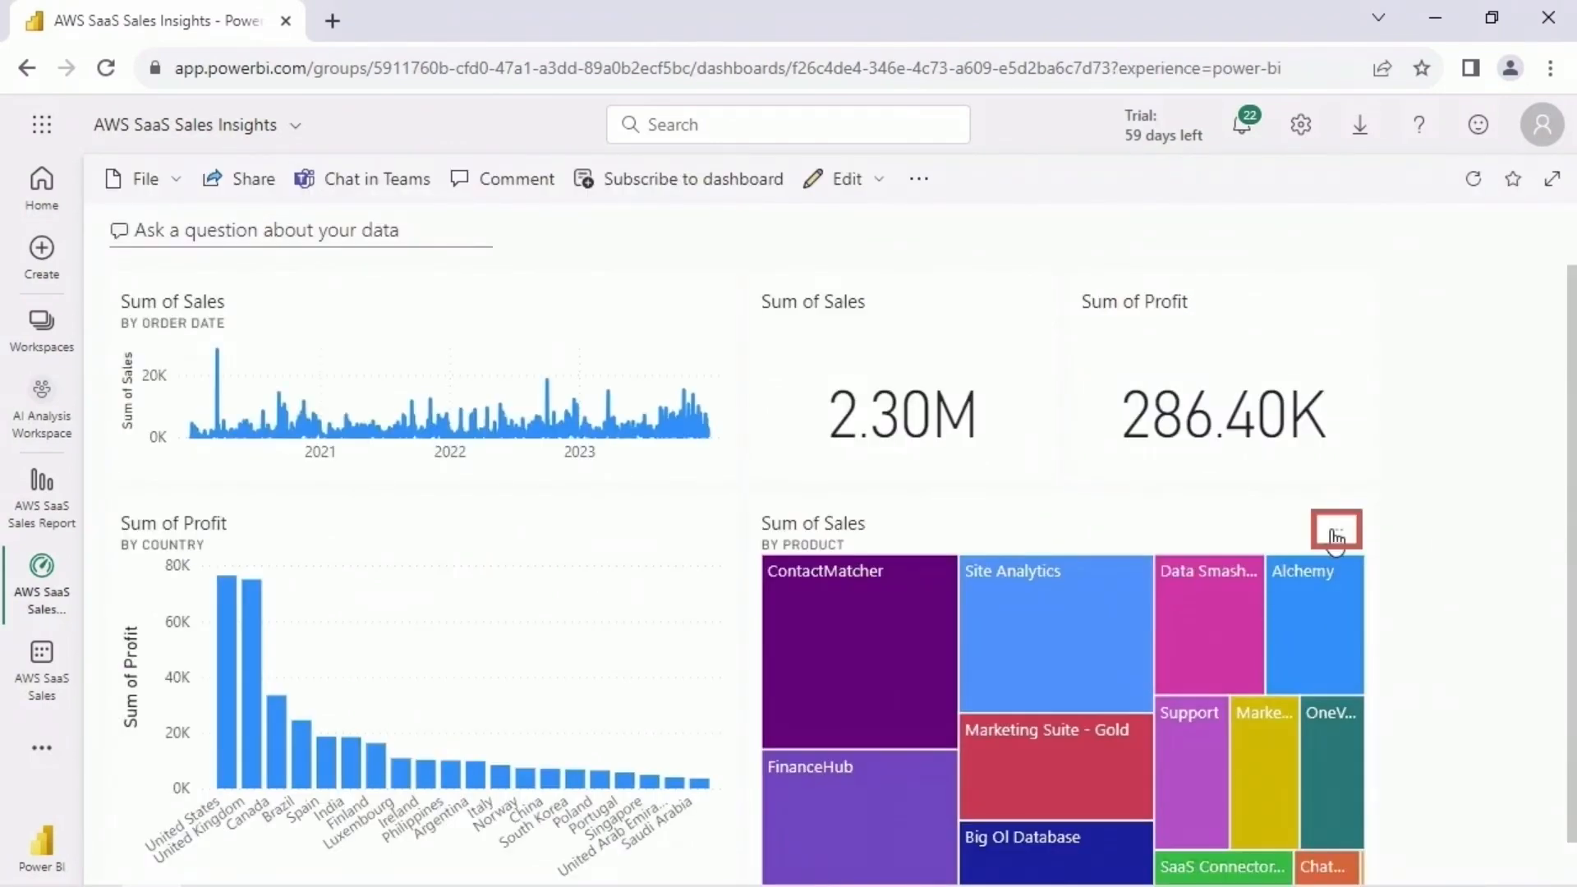
- View insights for the Sum of Sales by Product treemap and examine those on Discount, Customer ID for Region EMEA, and Count of City
{"action": "left_click", "coordinate": [1336, 534]}
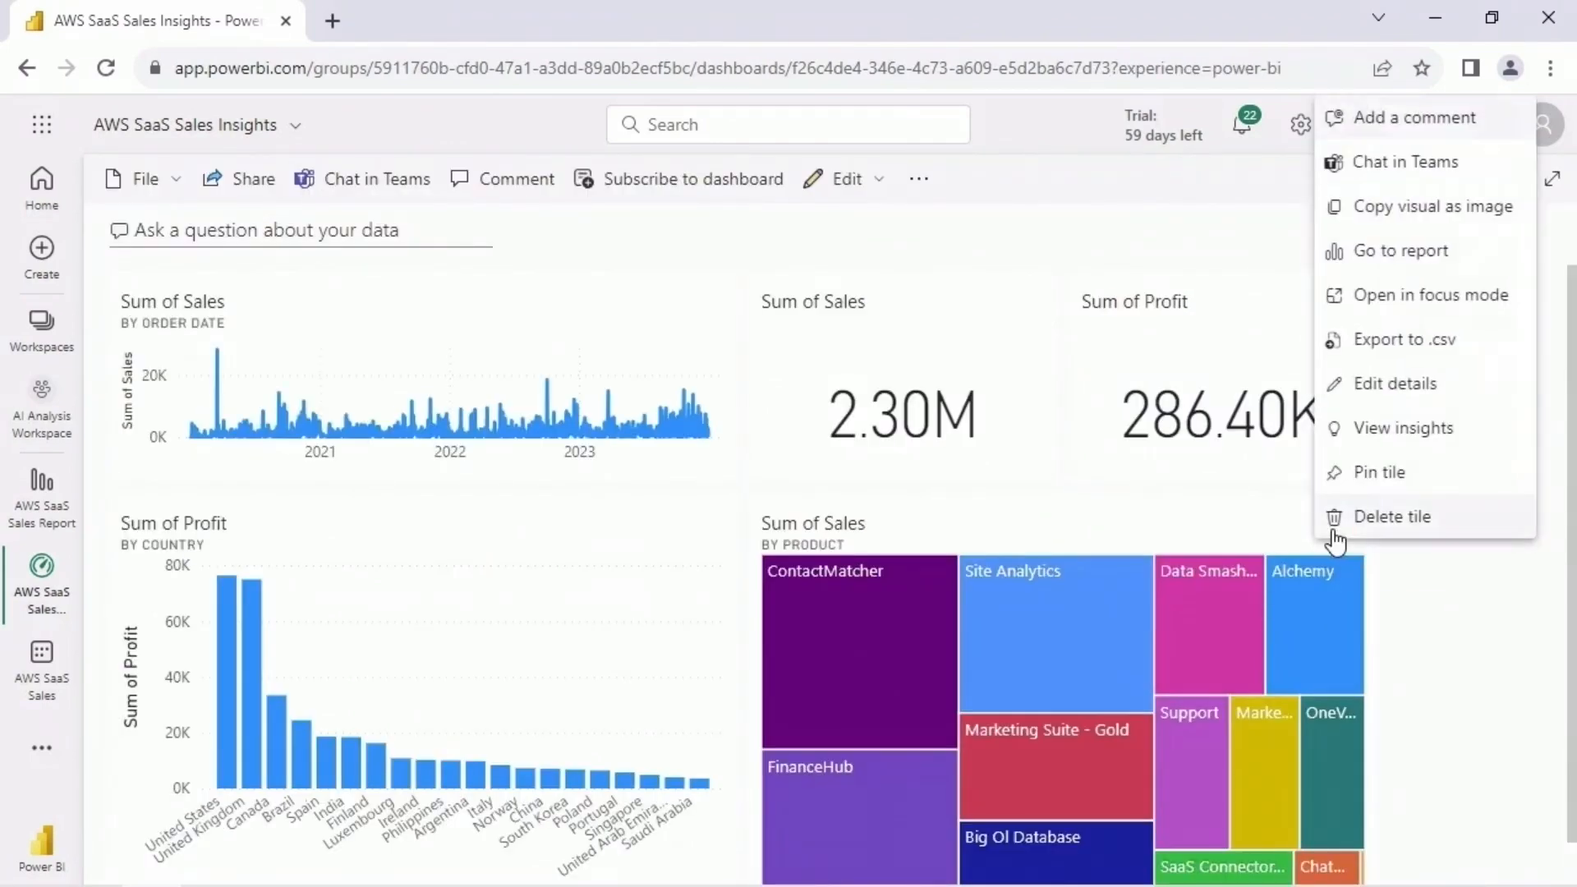
{"action": "left_click", "coordinate": [1465, 436]}
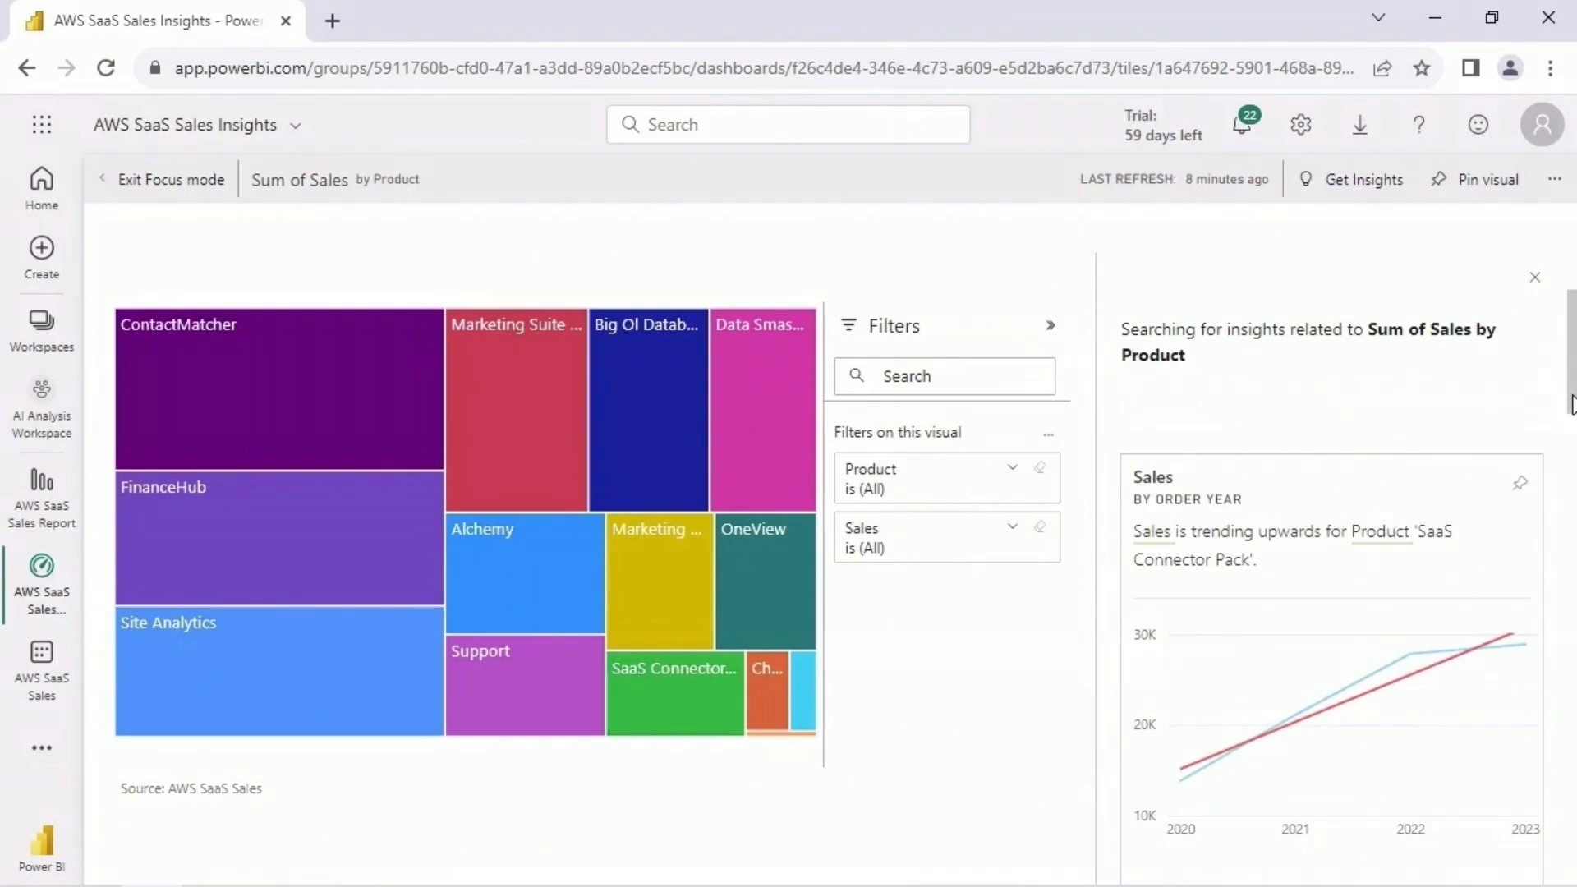
{"action": "mouse_move", "coordinate": [1472, 522]}
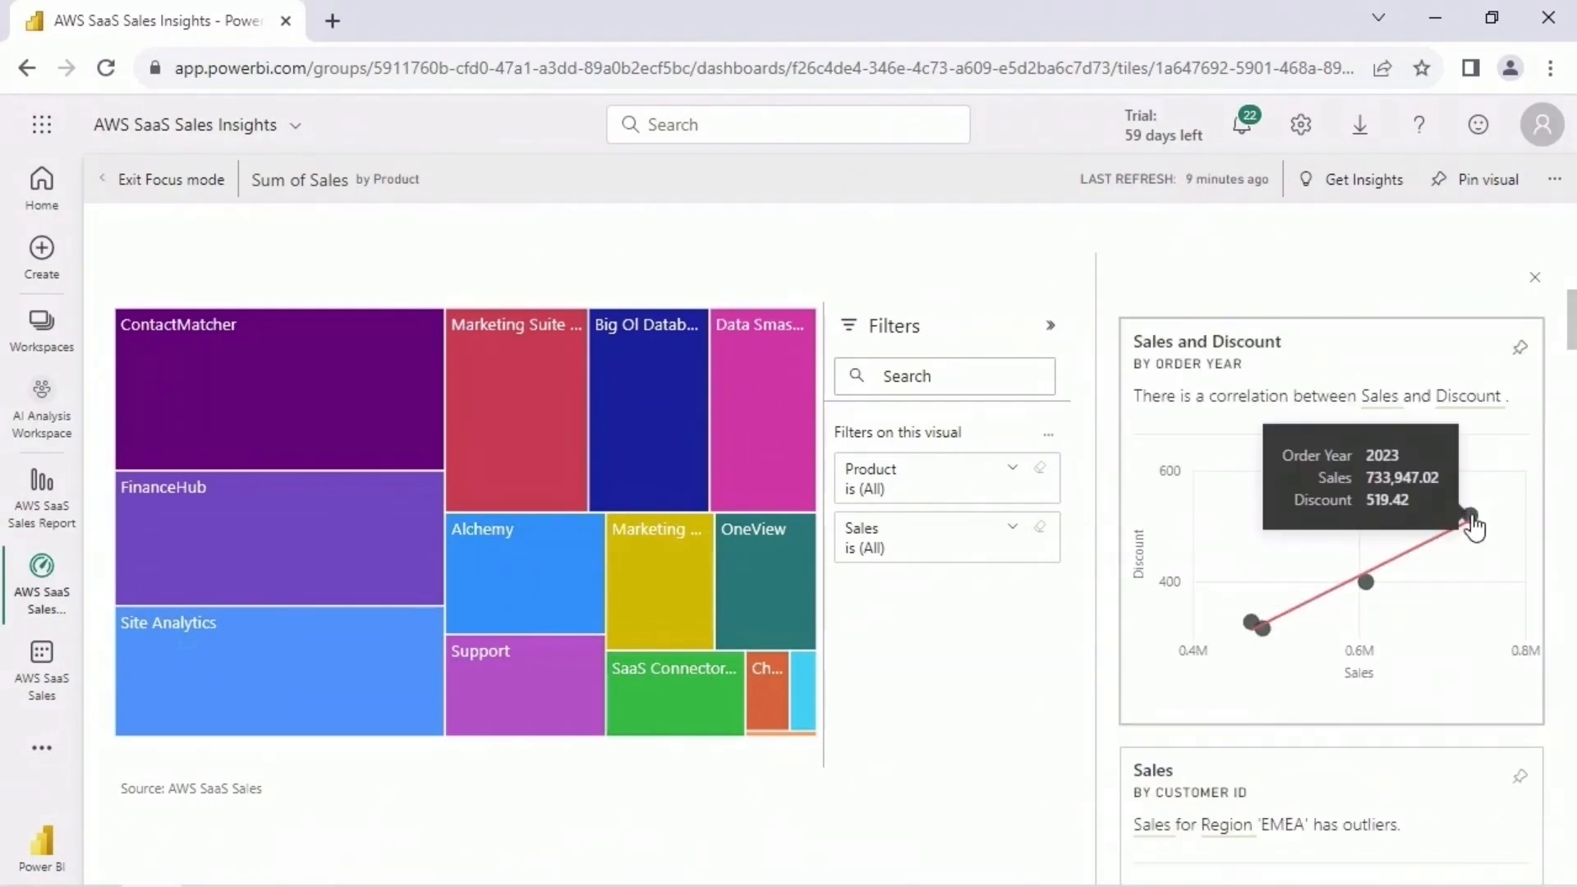
{"action": "scroll", "coordinate": [1363, 583], "scroll_direction": "down", "scroll_amount": 5}
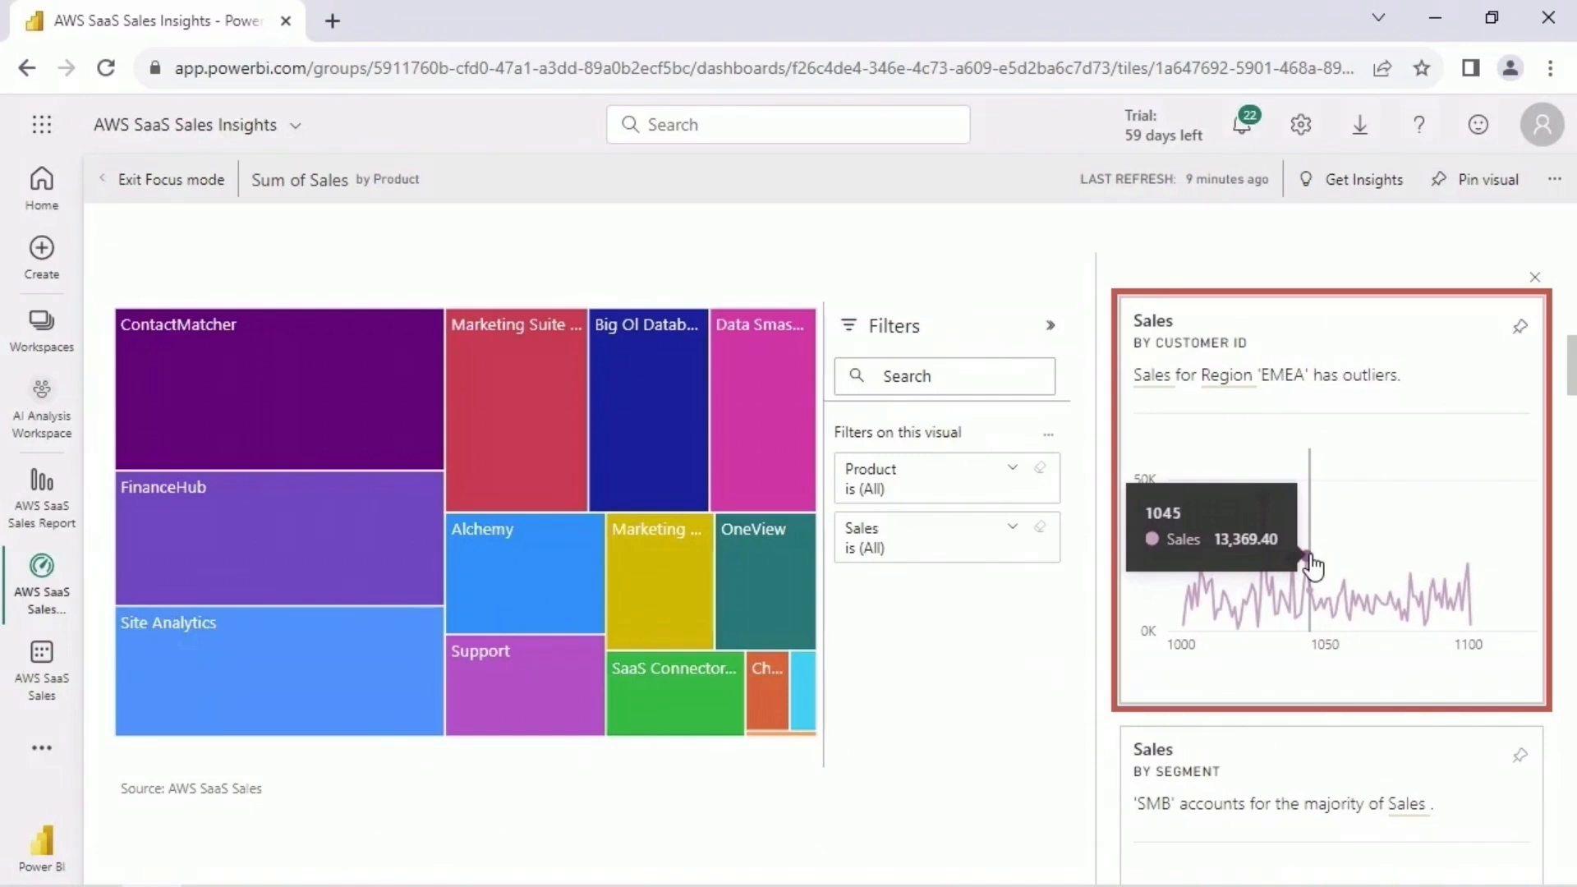
{"action": "scroll", "coordinate": [1314, 567], "scroll_direction": "down", "scroll_amount": 5}
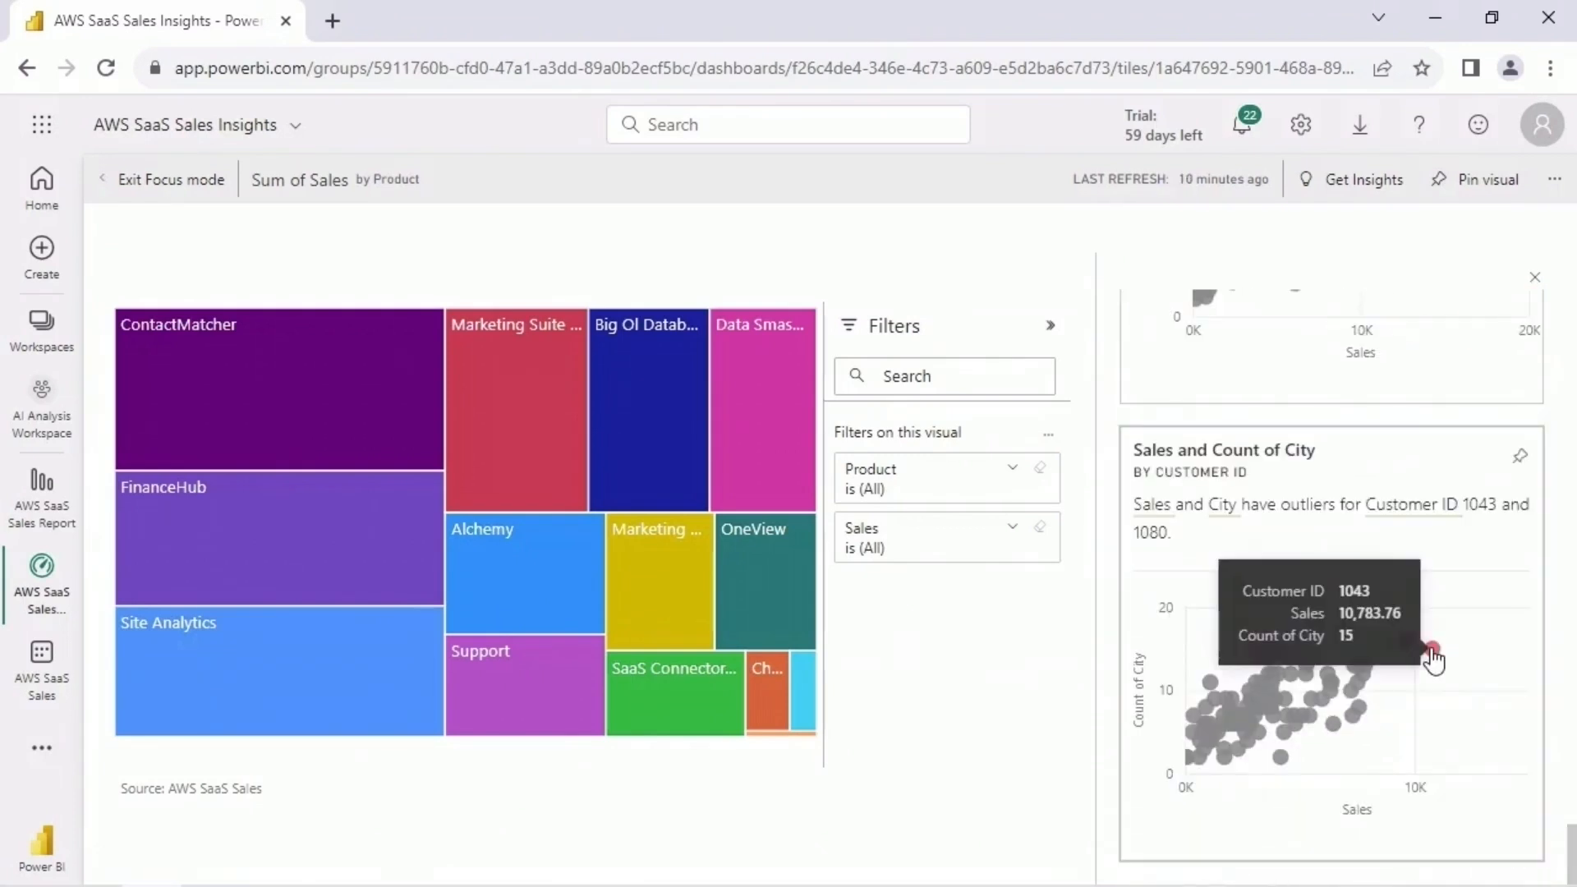
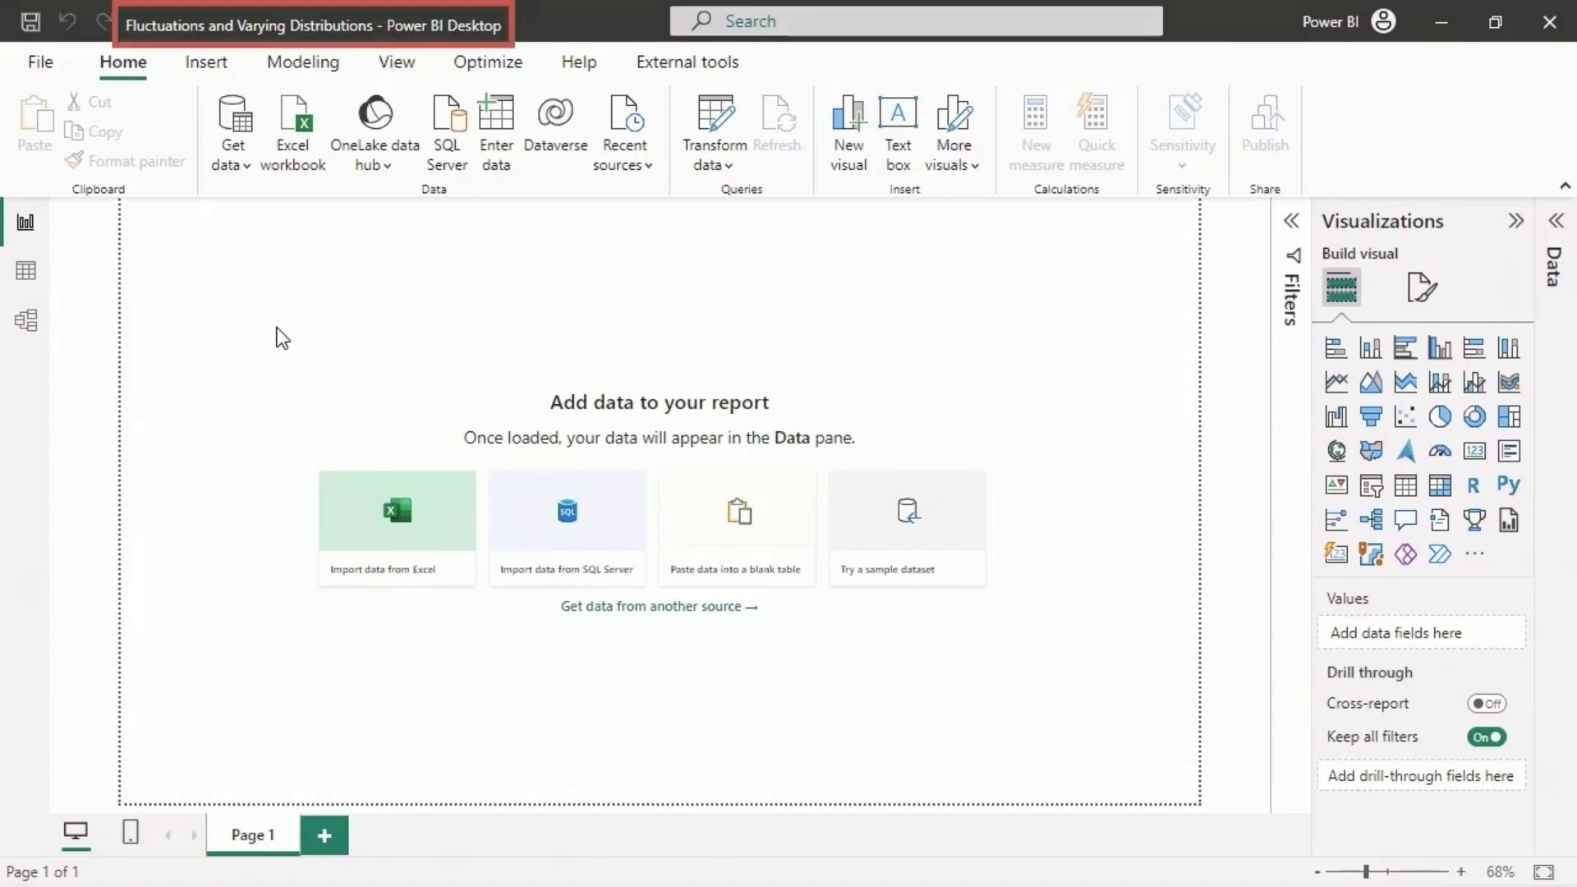
- Import the Global Superstore Cleaned CSV file from the Datasets folder and load it into the report
{"action": "left_click", "coordinate": [238, 165]}
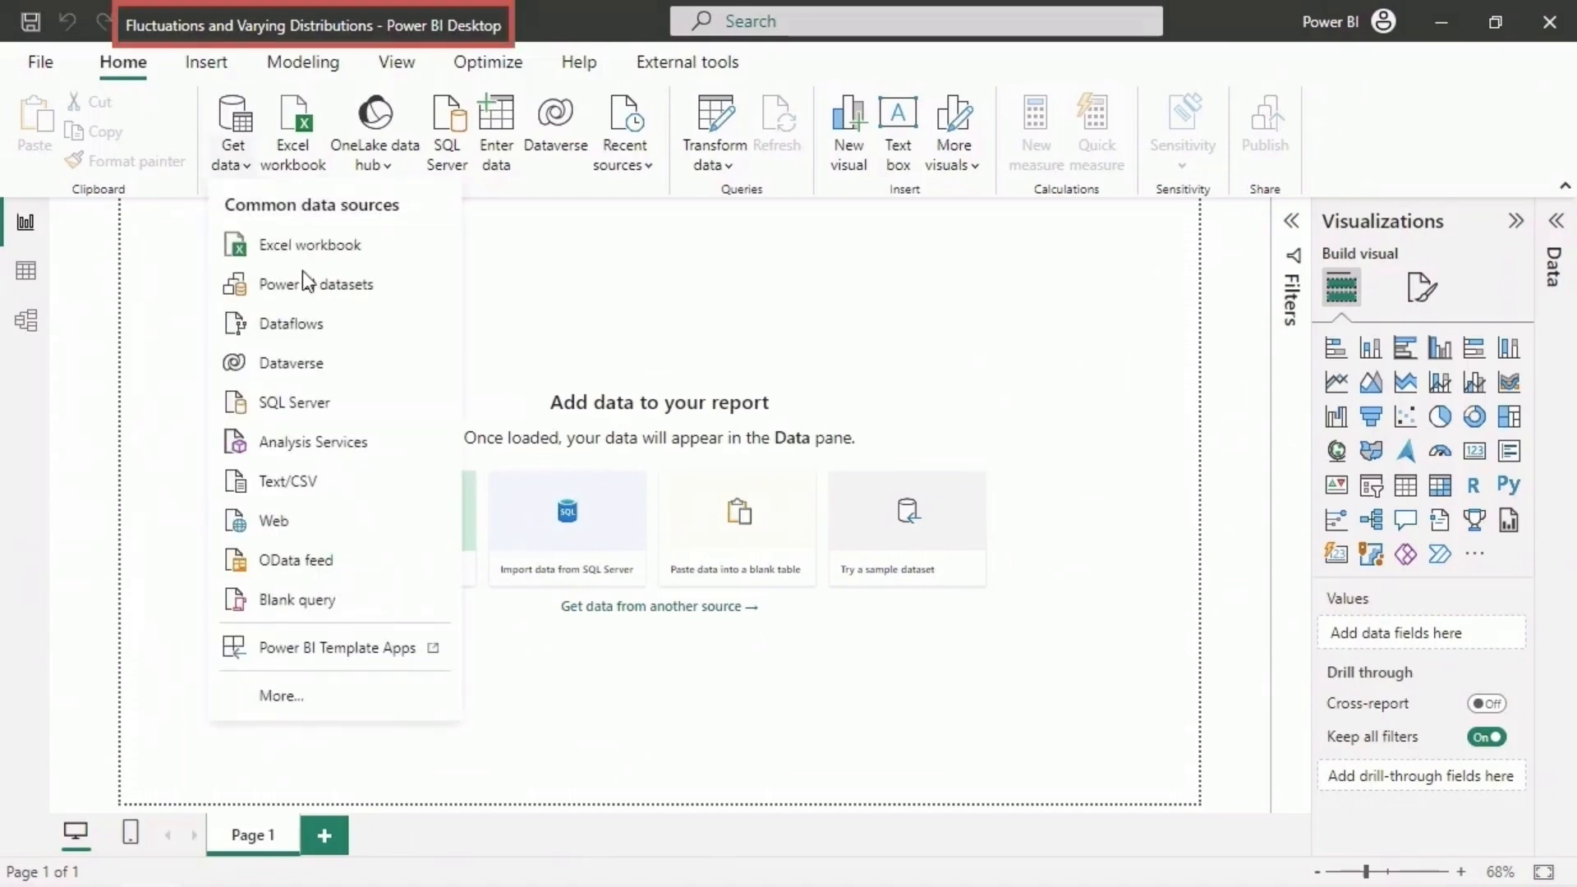
{"action": "left_click", "coordinate": [369, 490]}
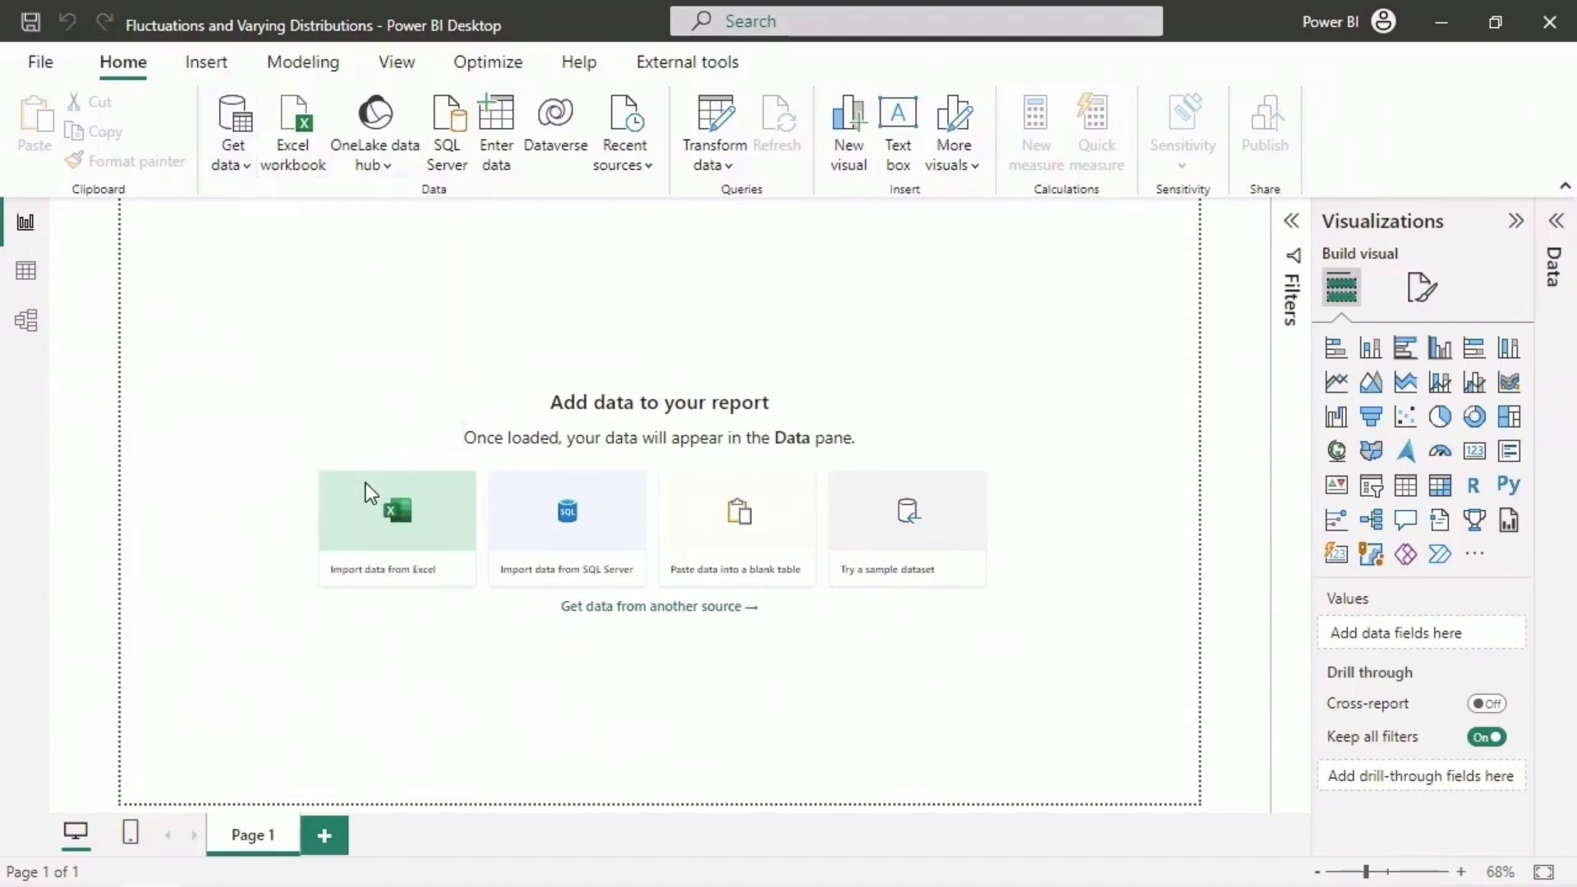
{"action": "left_click", "coordinate": [440, 334]}
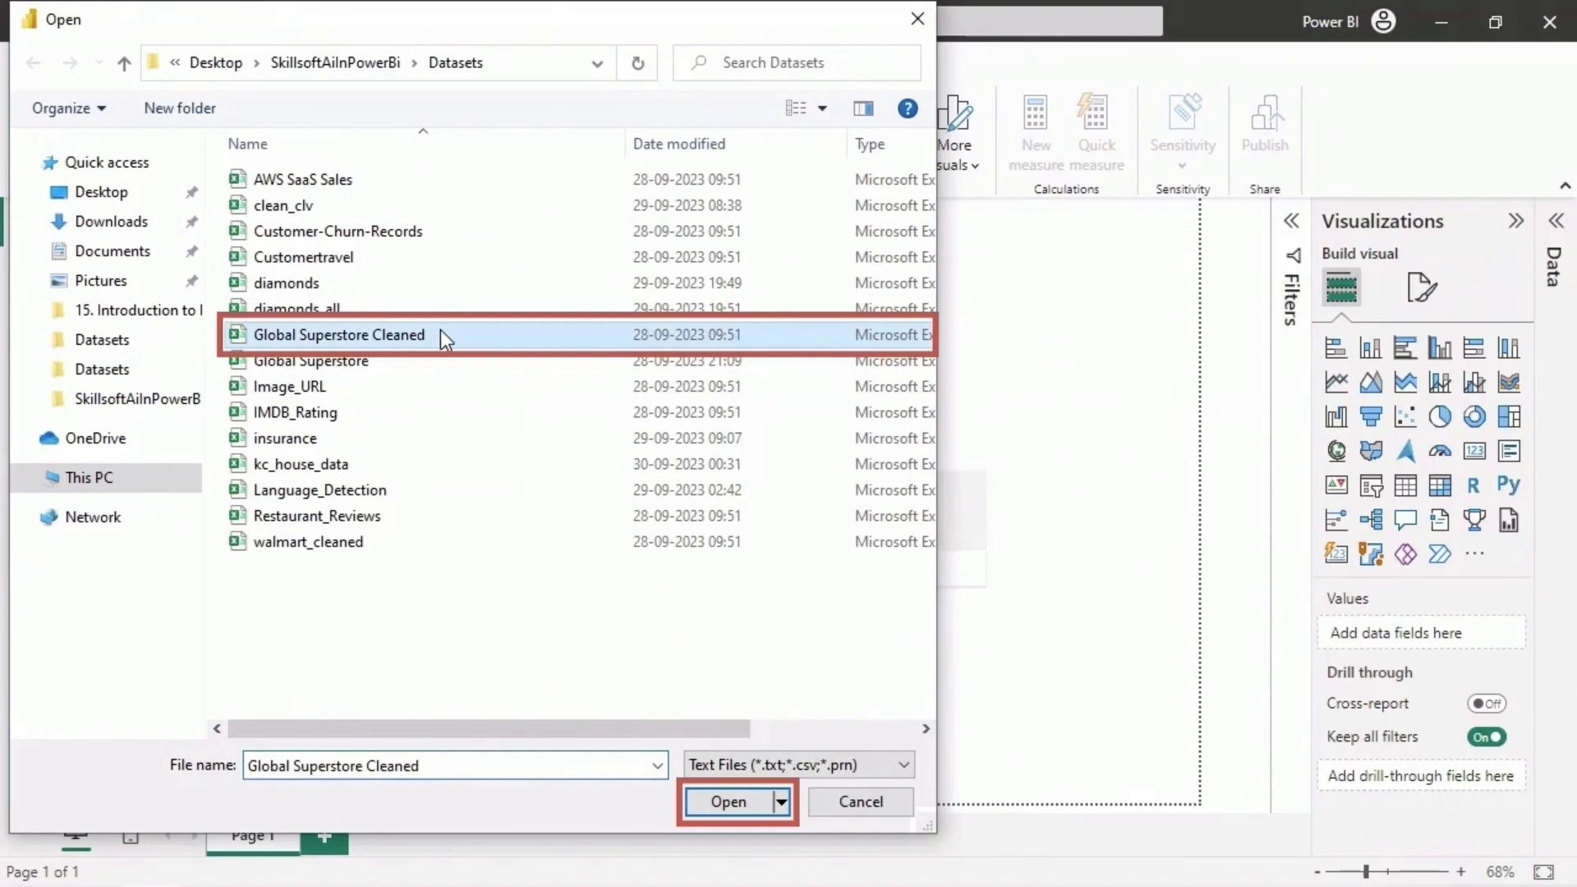
{"action": "left_click", "coordinate": [697, 800]}
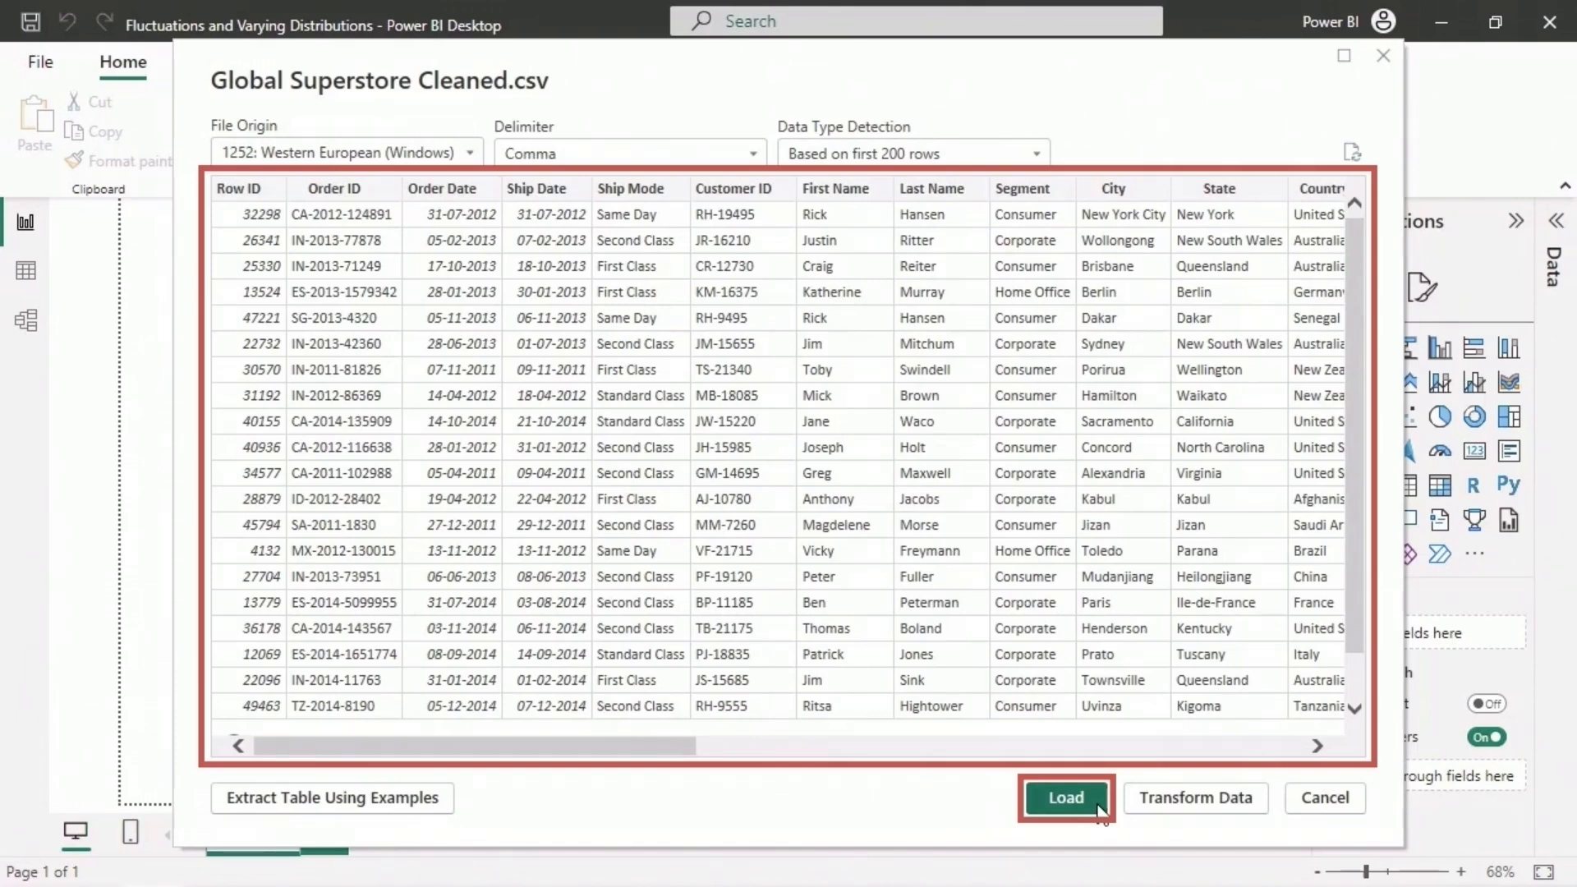
{"action": "left_click", "coordinate": [1065, 797]}
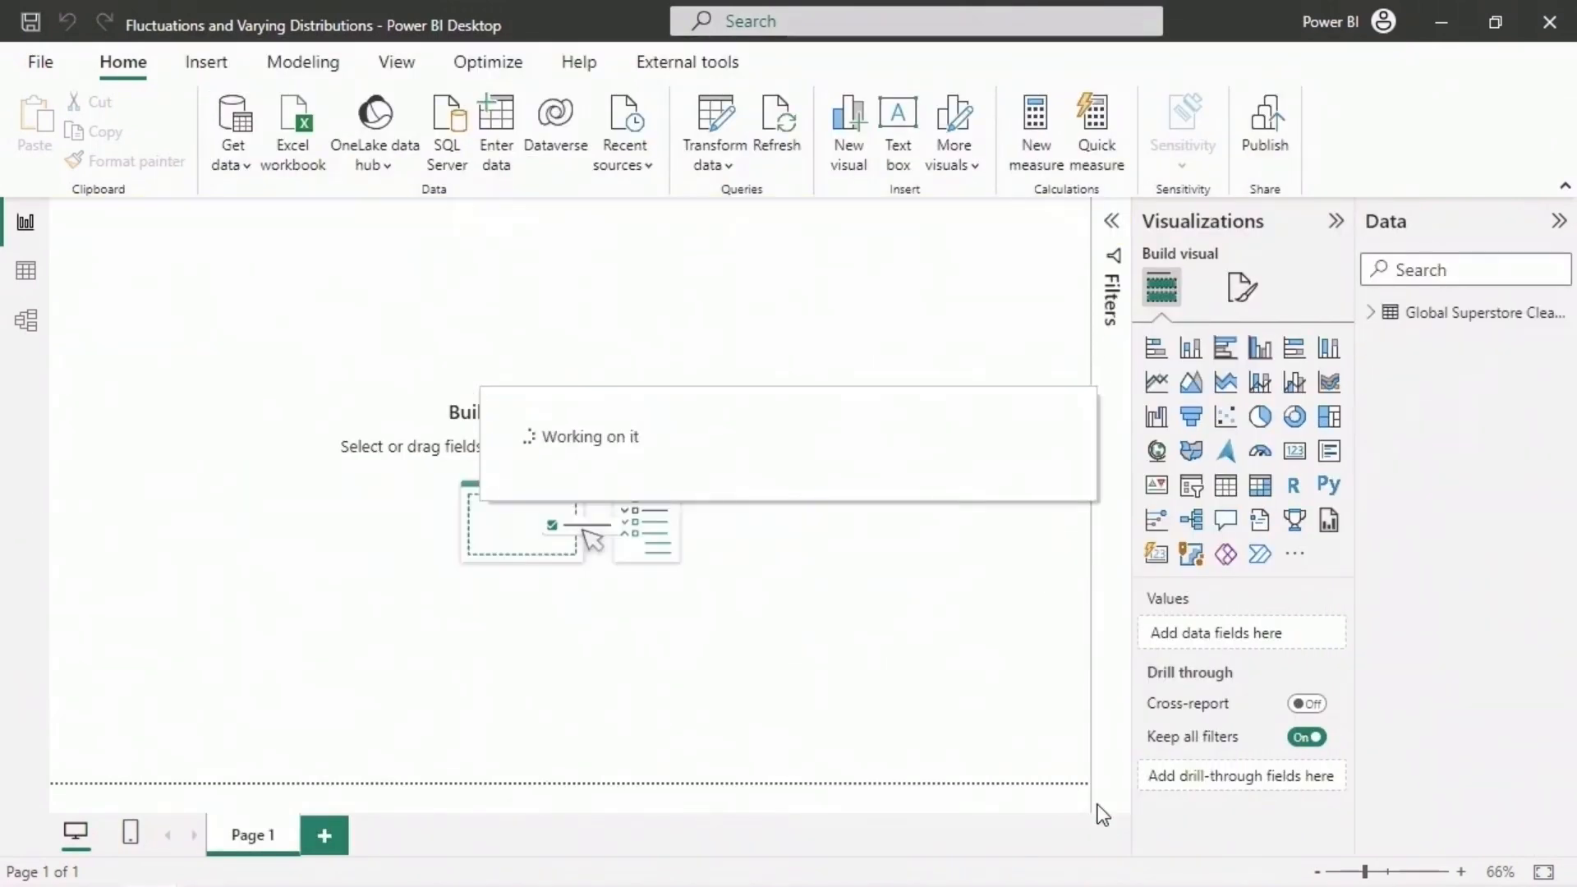
- Expand the Global Superstore Cleaned table's fields, add a stacked column chart and enlarge it to fill most of the canvas
{"action": "left_click", "coordinate": [1370, 313]}
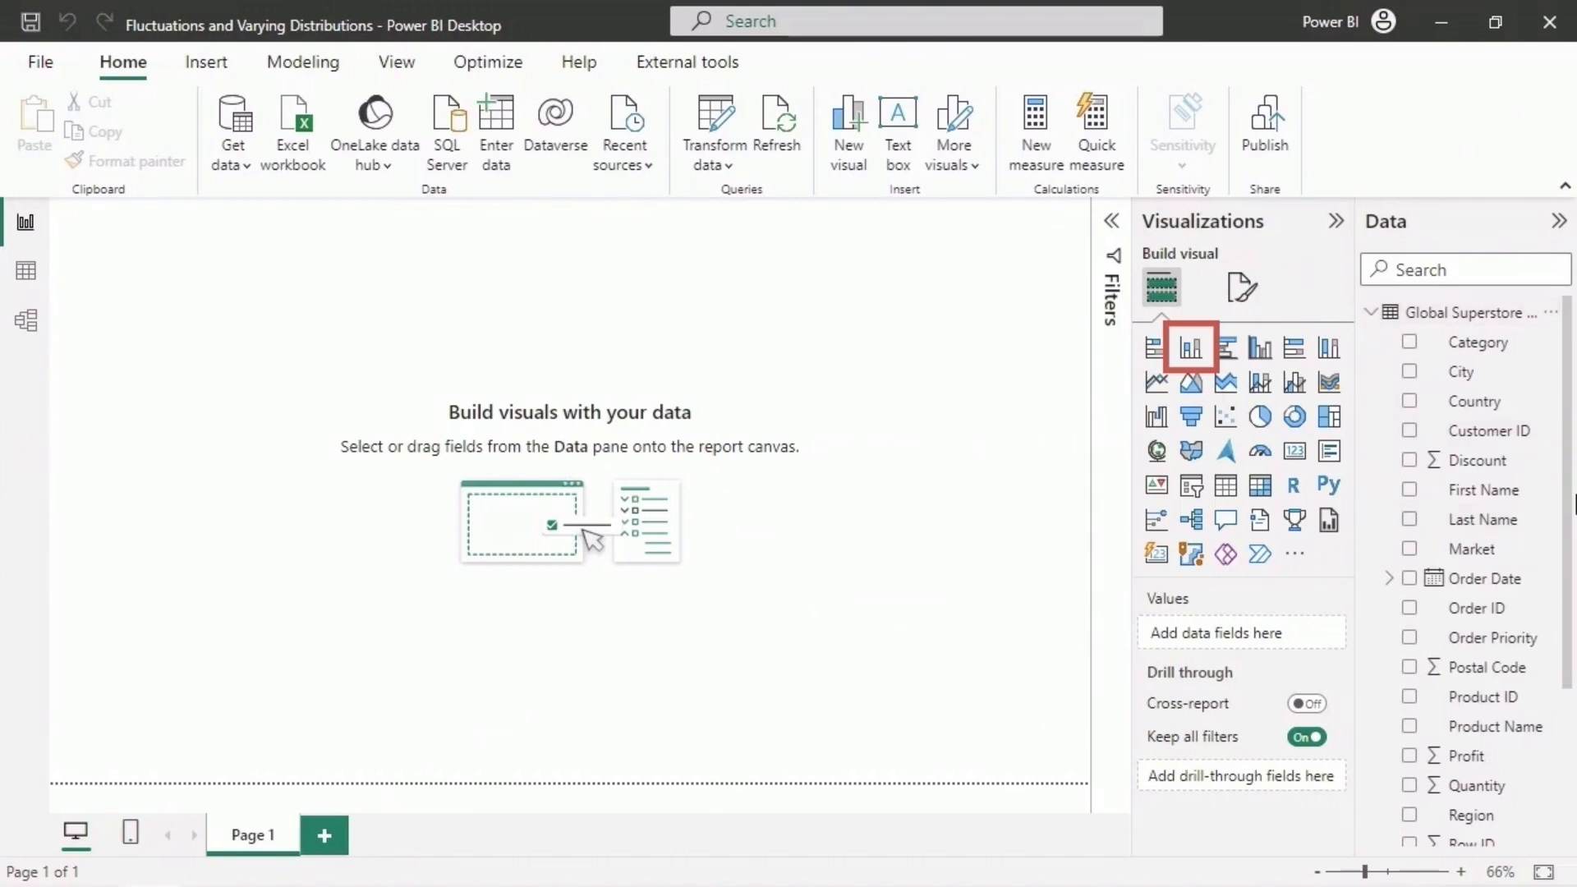
{"action": "left_click", "coordinate": [1190, 349]}
{"action": "left_click_drag", "start_coordinate": [282, 429], "coordinate": [1030, 760]}
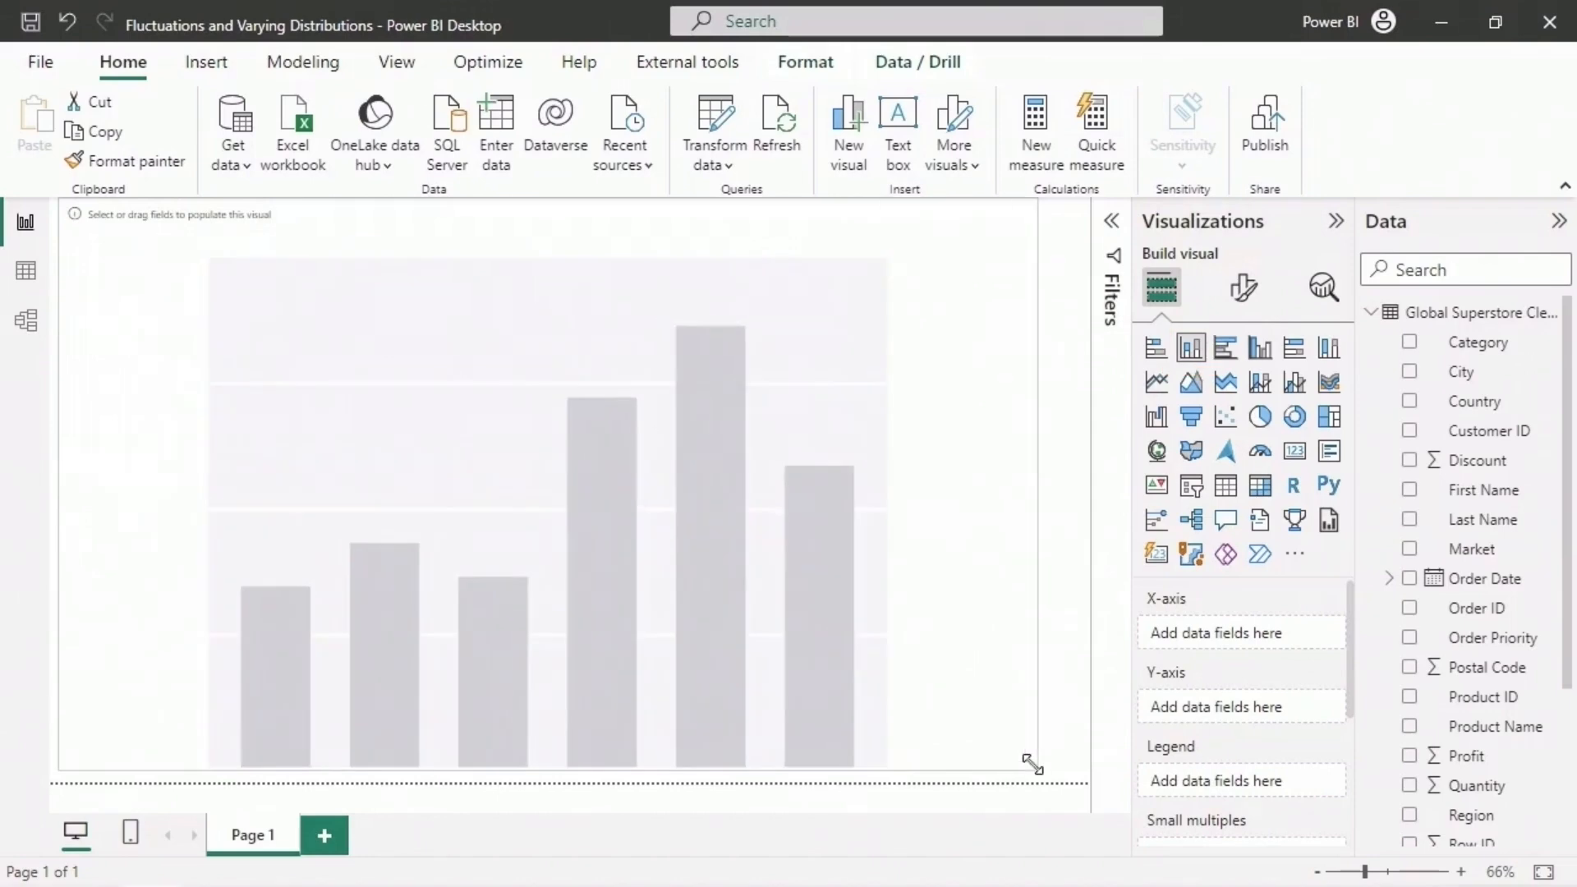
{"action": "left_click_drag", "start_coordinate": [592, 227], "coordinate": [600, 236]}
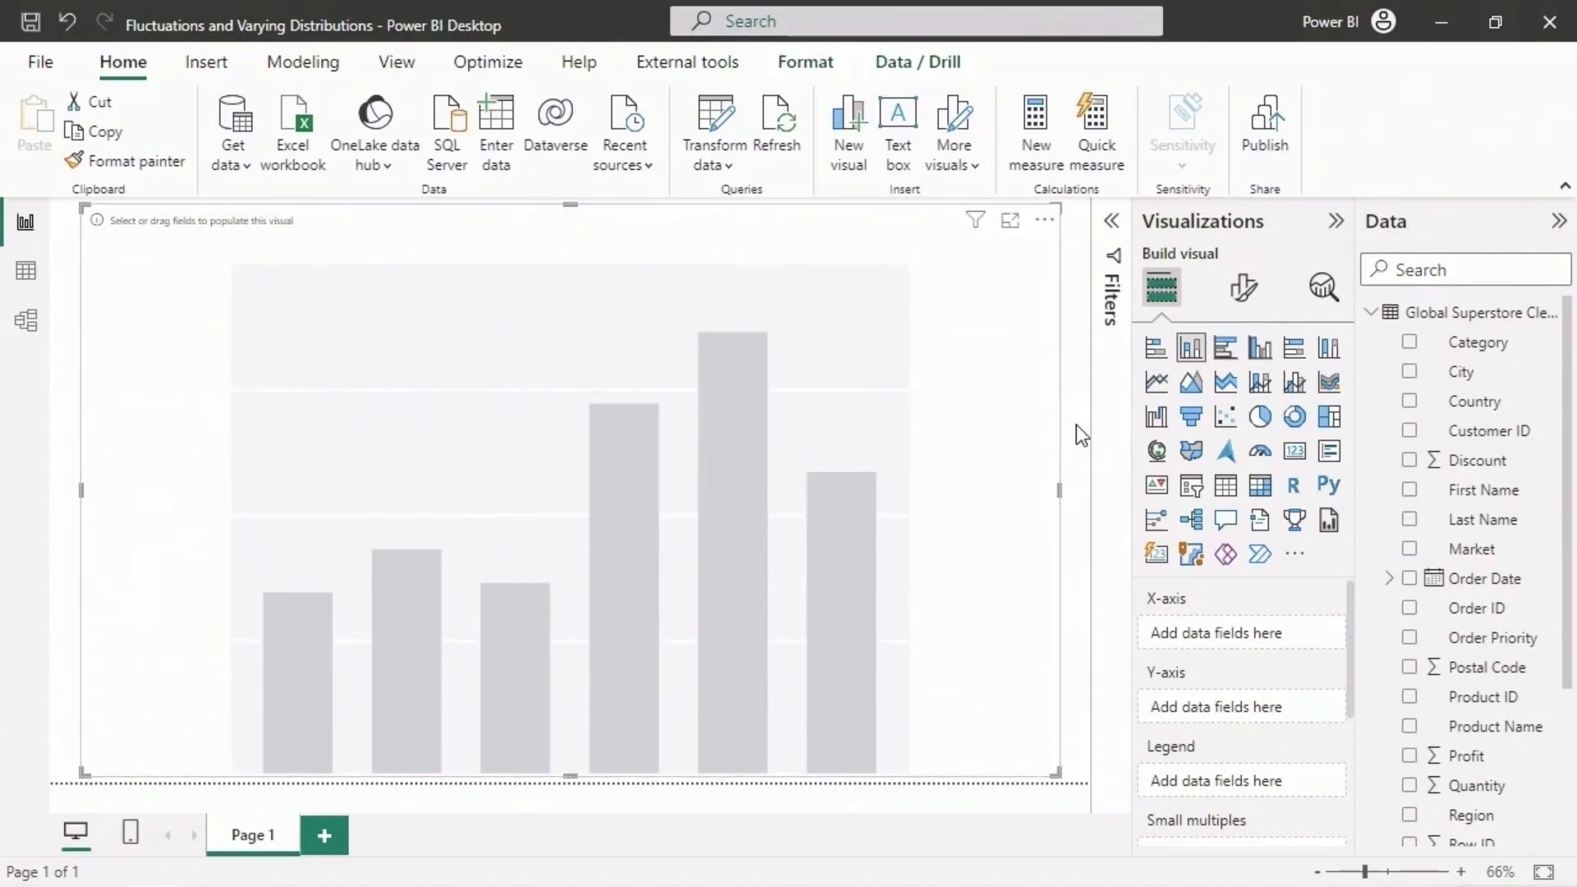
- Assign the Sales field to the stacked column chart's Y-axis
{"action": "scroll", "coordinate": [1527, 723], "scroll_direction": "down", "scroll_amount": 3}
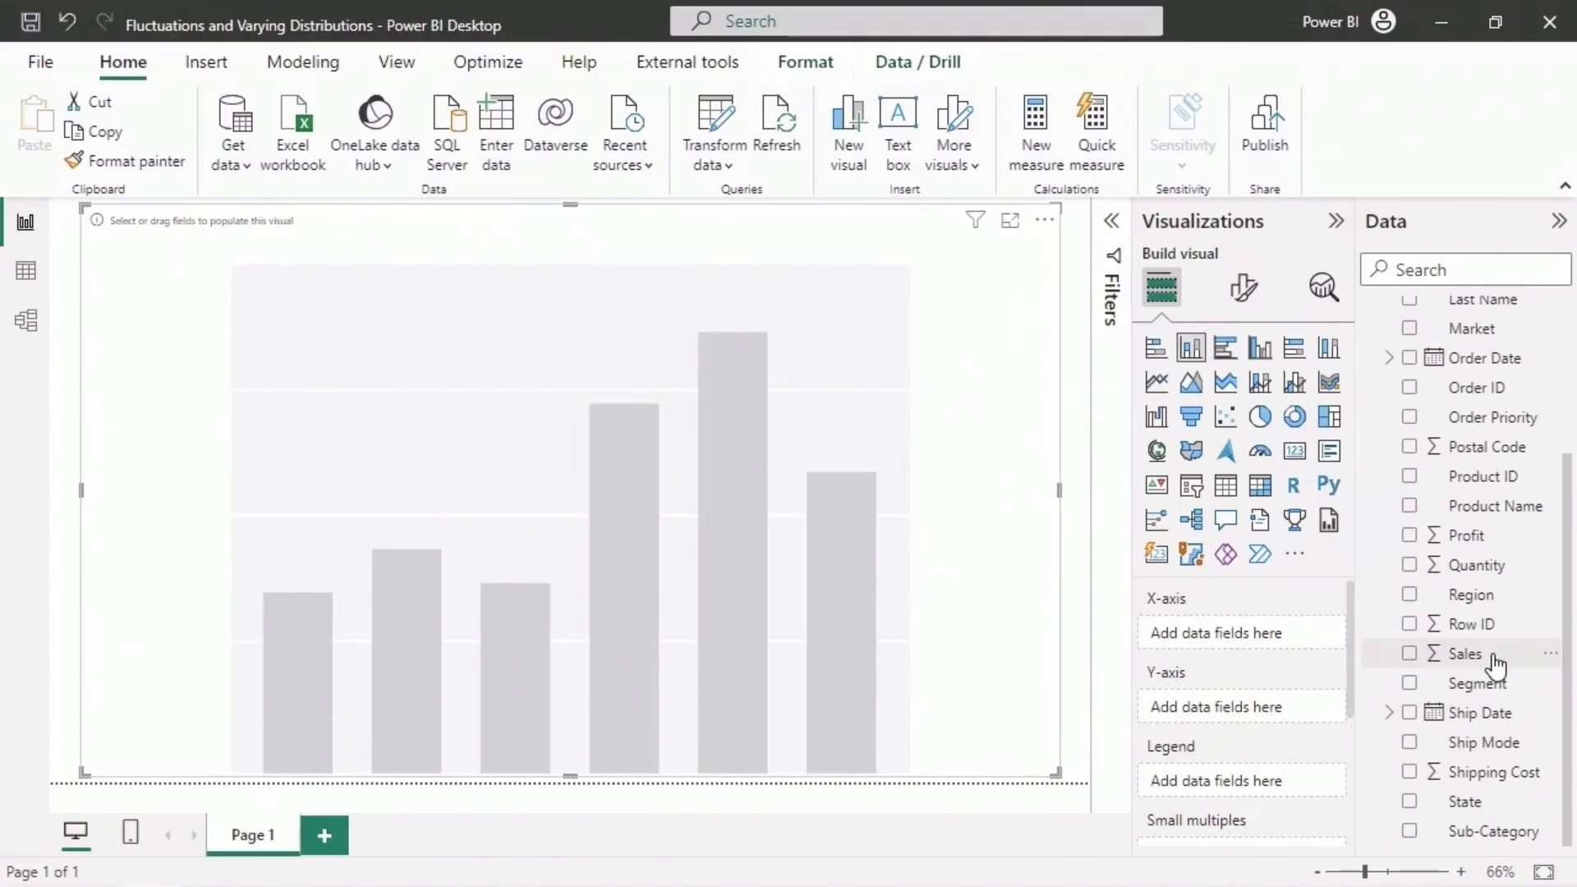
{"action": "left_click_drag", "start_coordinate": [1493, 657], "coordinate": [1275, 711]}
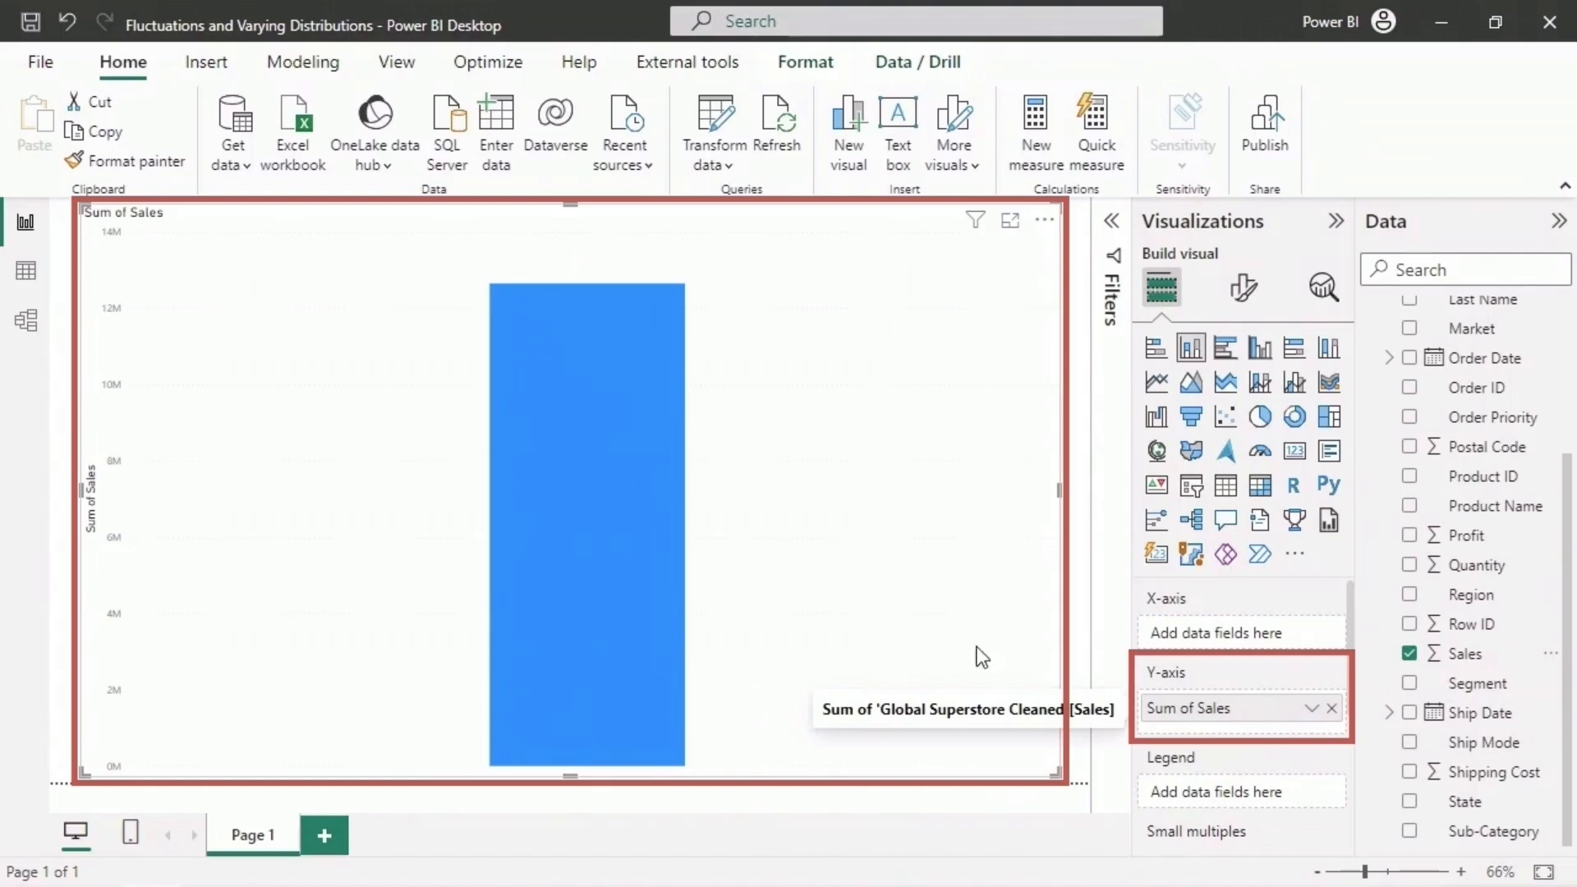
{"action": "mouse_move", "coordinate": [622, 574]}
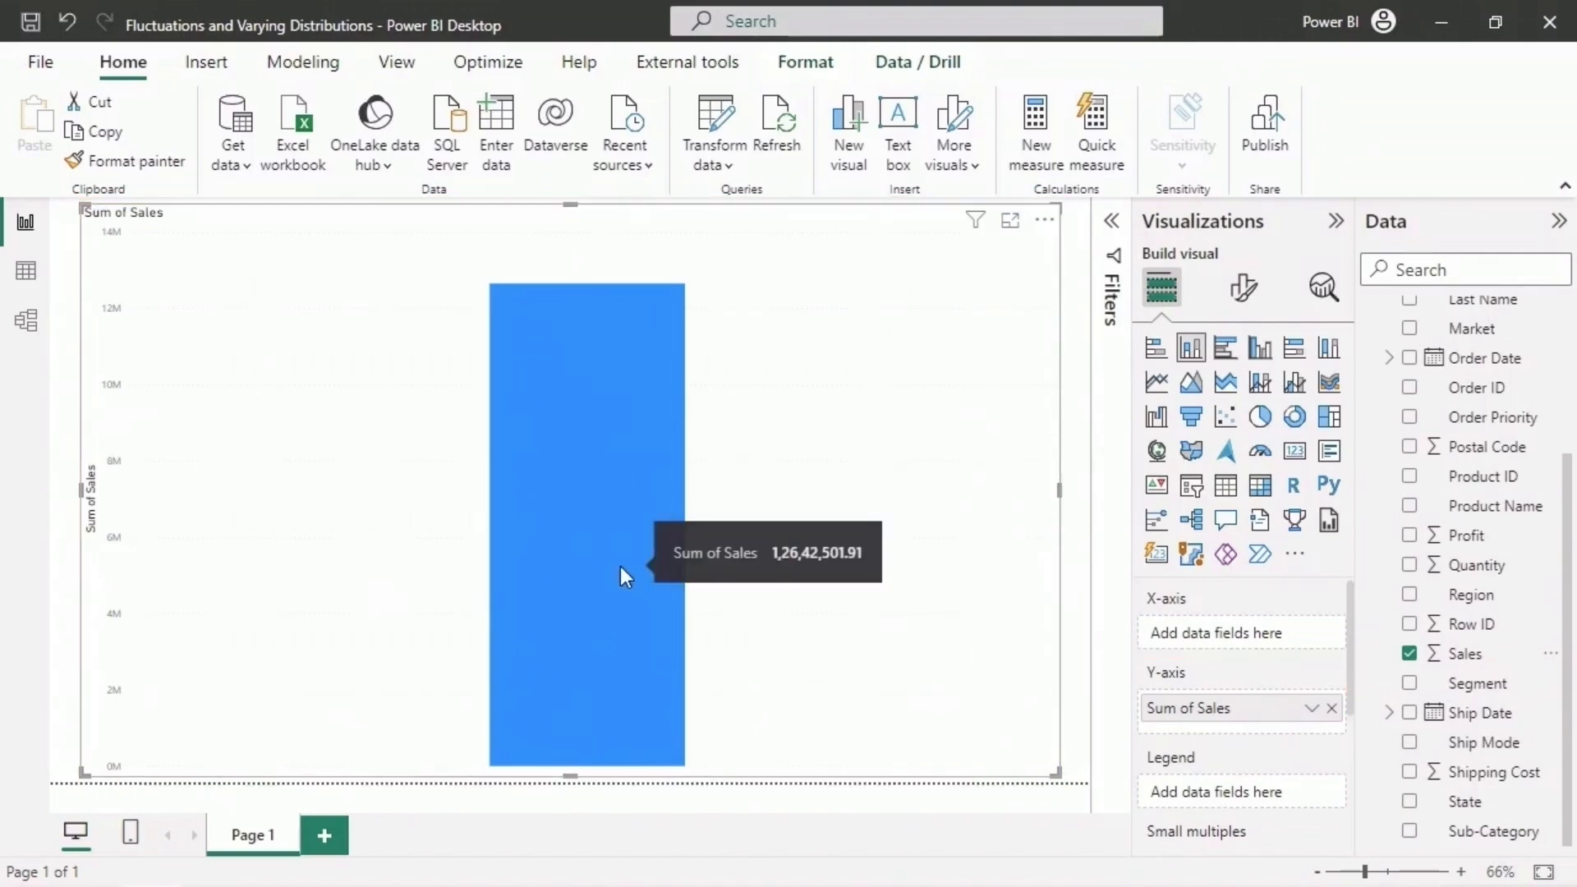
- Add Year and Quarter from the Order Date hierarchy to the chart's X-axis, then collapse the Order Date field
{"action": "scroll", "coordinate": [1482, 542], "scroll_direction": "up", "scroll_amount": 3}
{"action": "left_click", "coordinate": [1389, 579]}
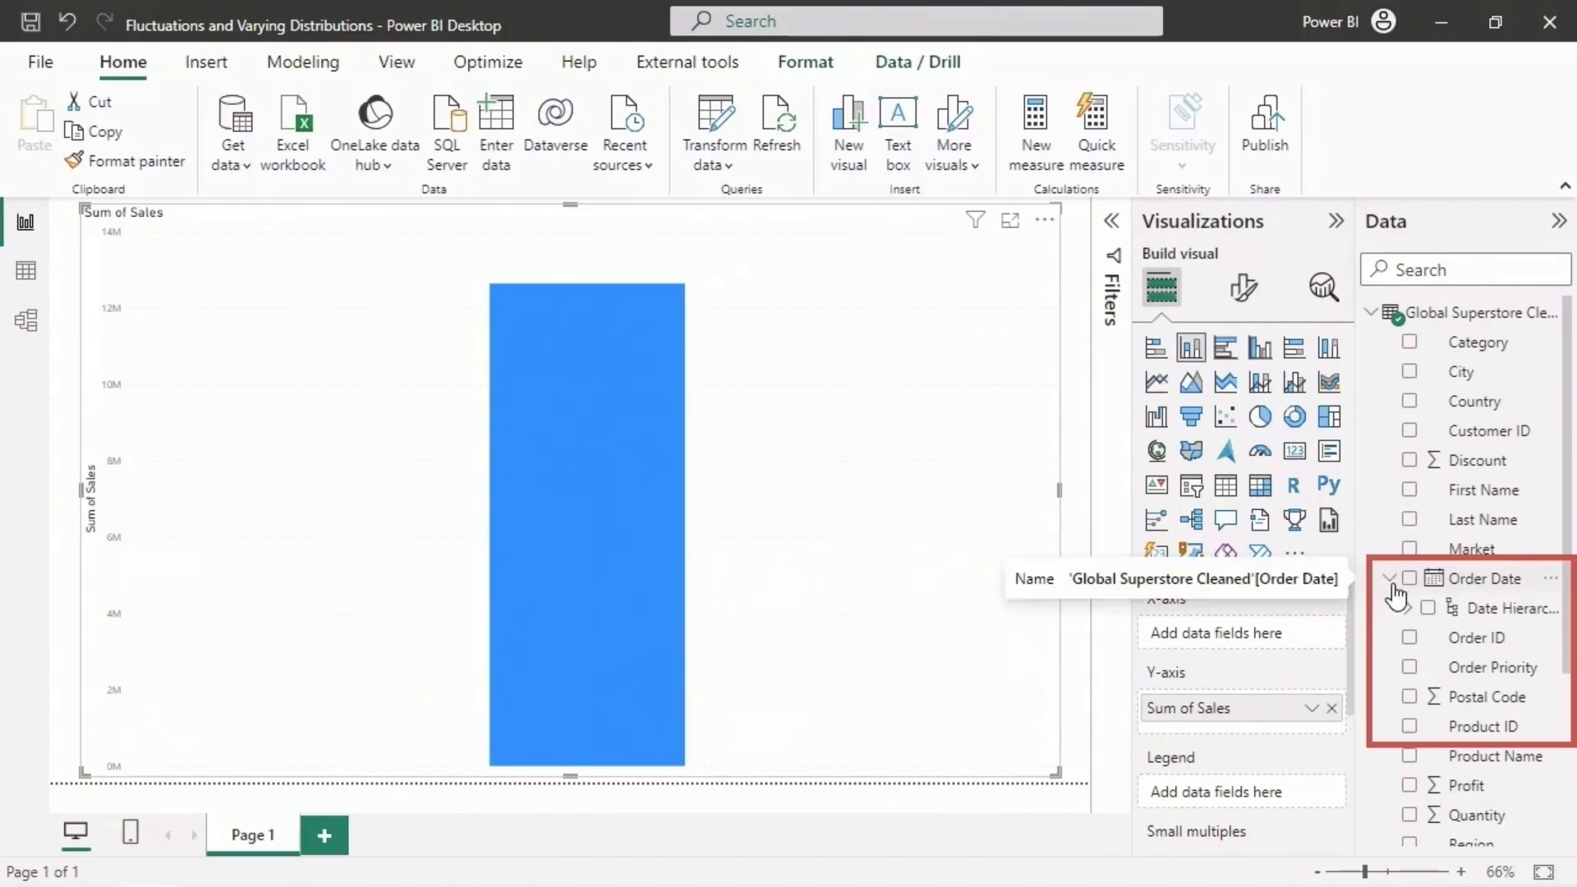
{"action": "left_click", "coordinate": [1408, 608]}
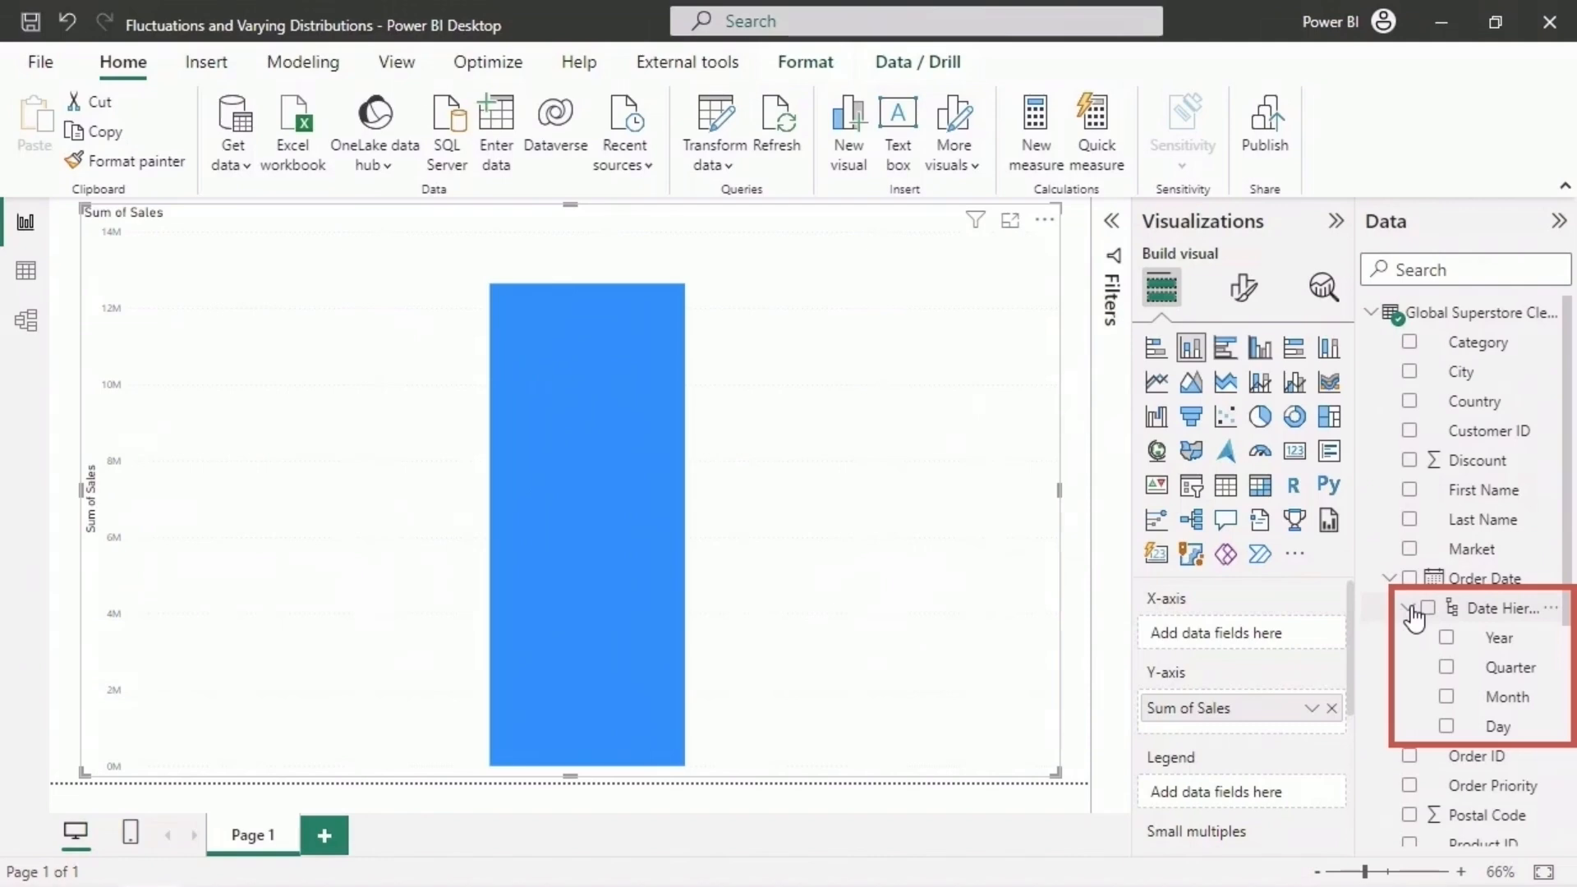
{"action": "left_click", "coordinate": [1446, 637]}
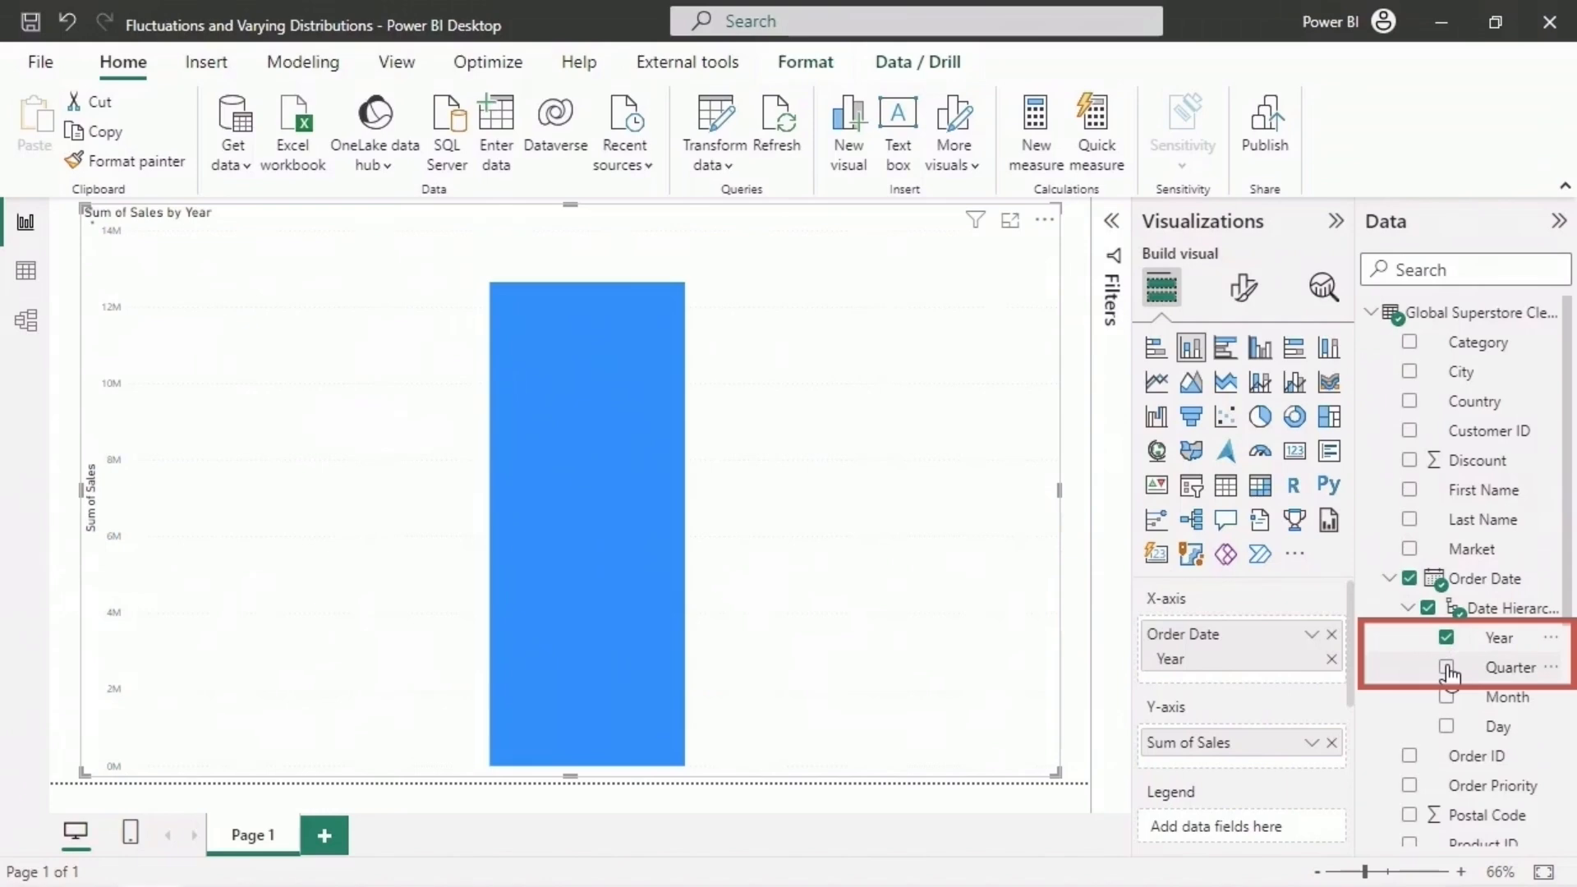
{"action": "left_click", "coordinate": [1447, 667]}
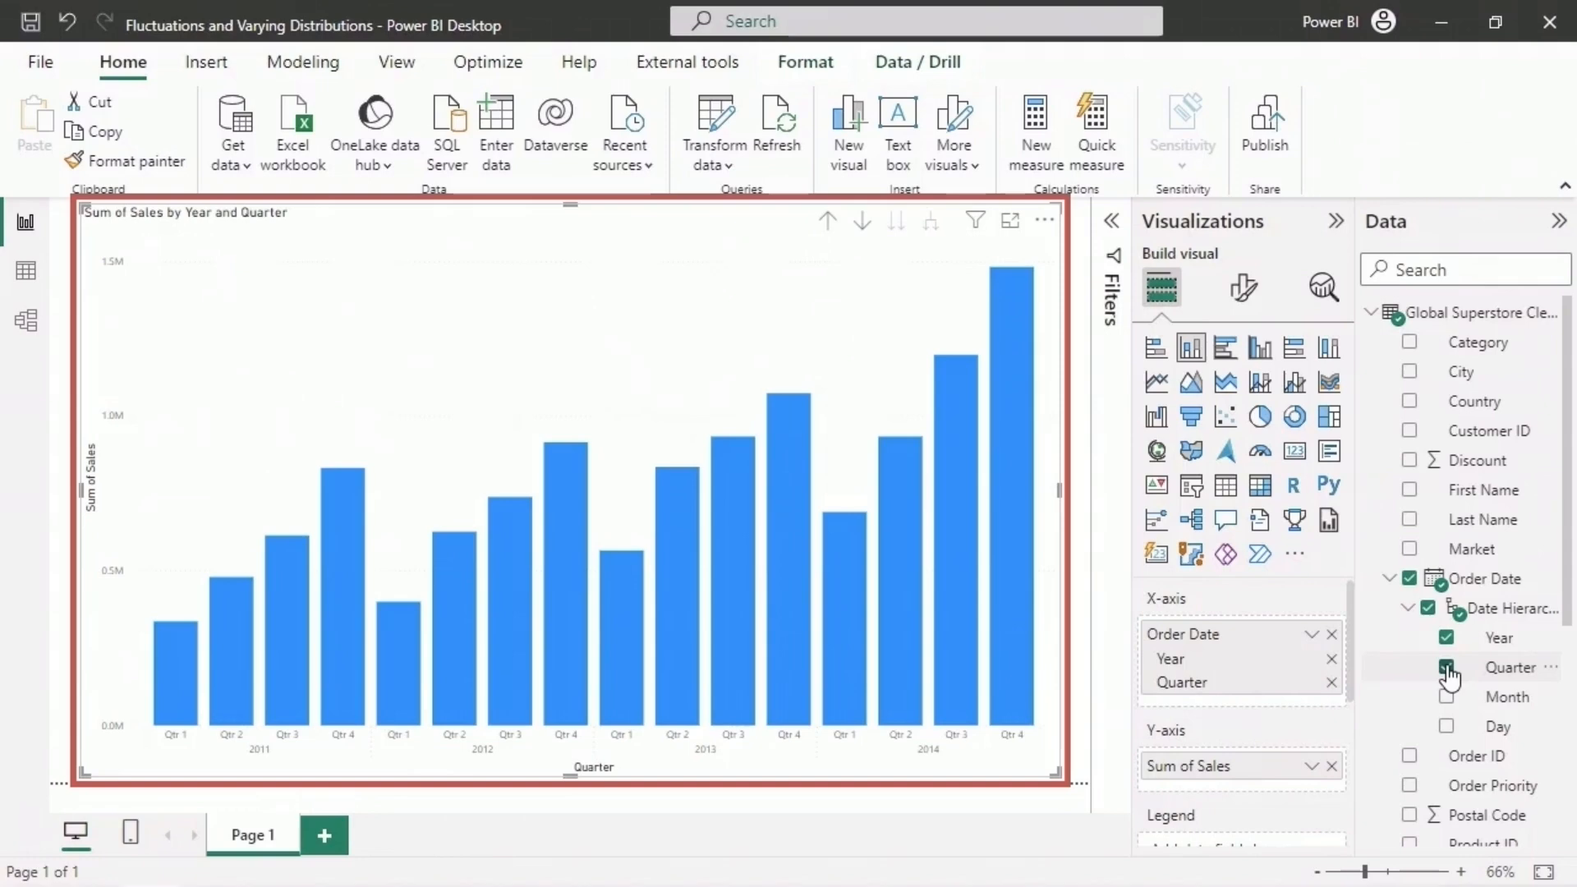
{"action": "left_click", "coordinate": [1389, 578]}
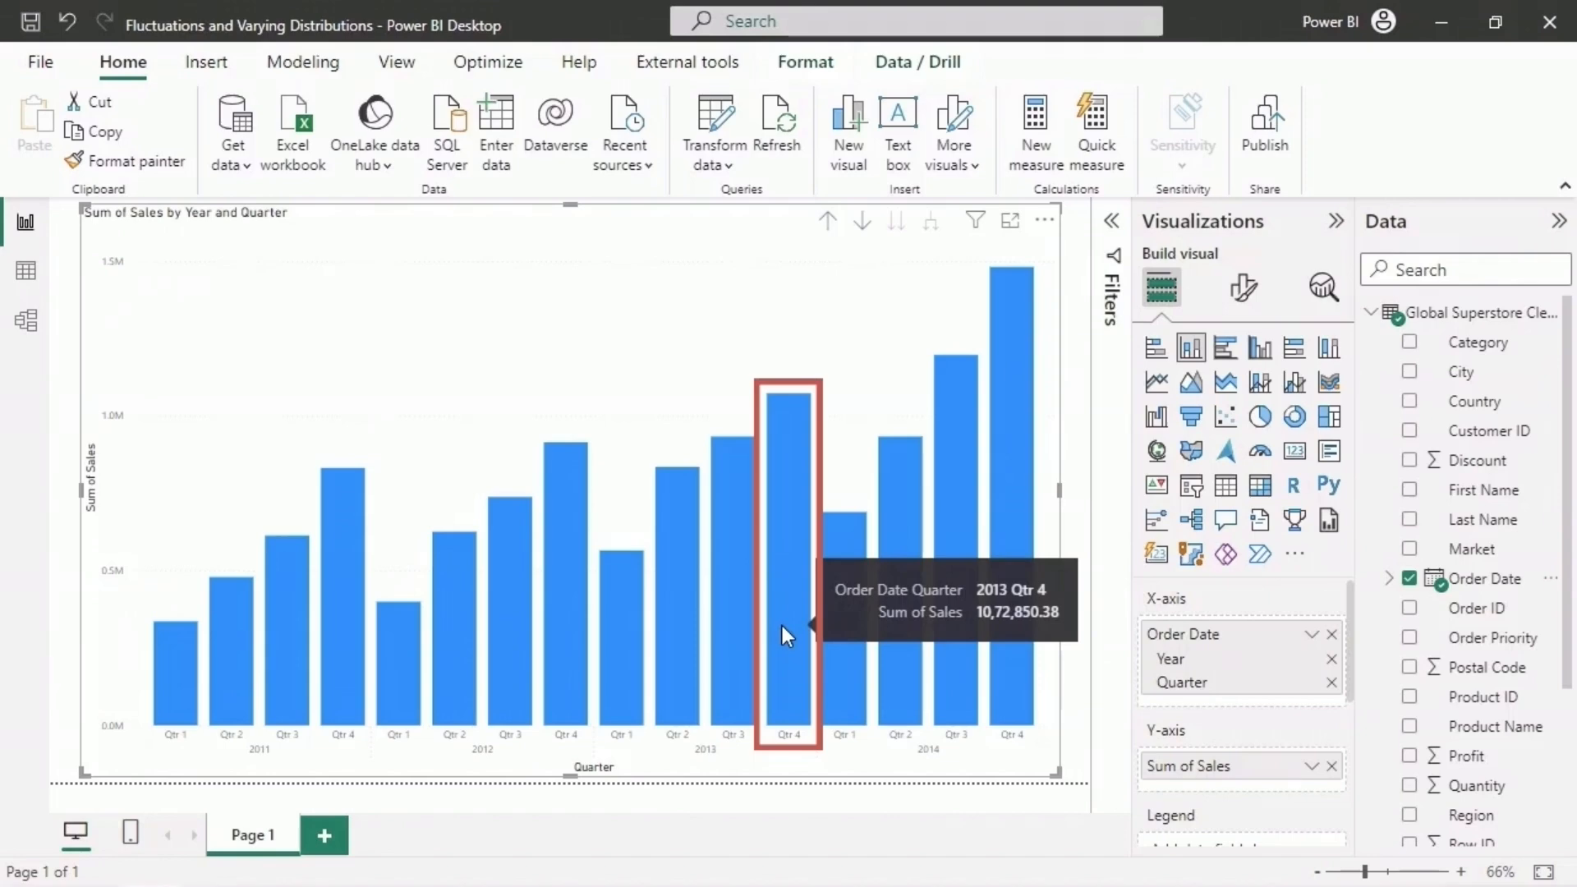
- Have the increase in Sum of Sales explained for the 2013 Qtr 4 column
{"action": "right_click", "coordinate": [782, 626]}
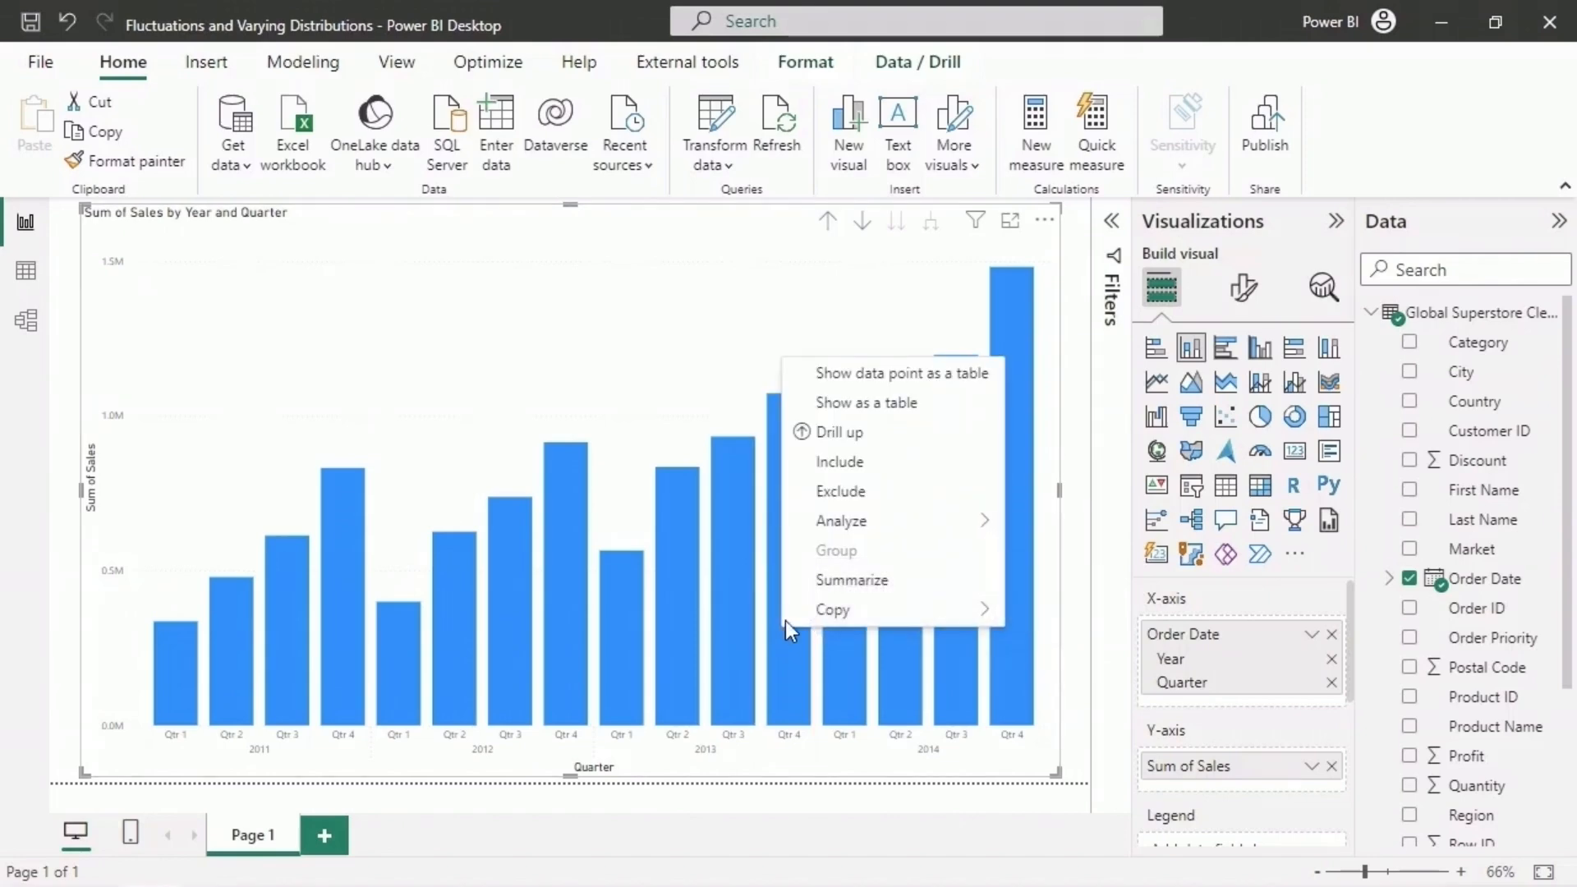
{"action": "mouse_move", "coordinate": [864, 528]}
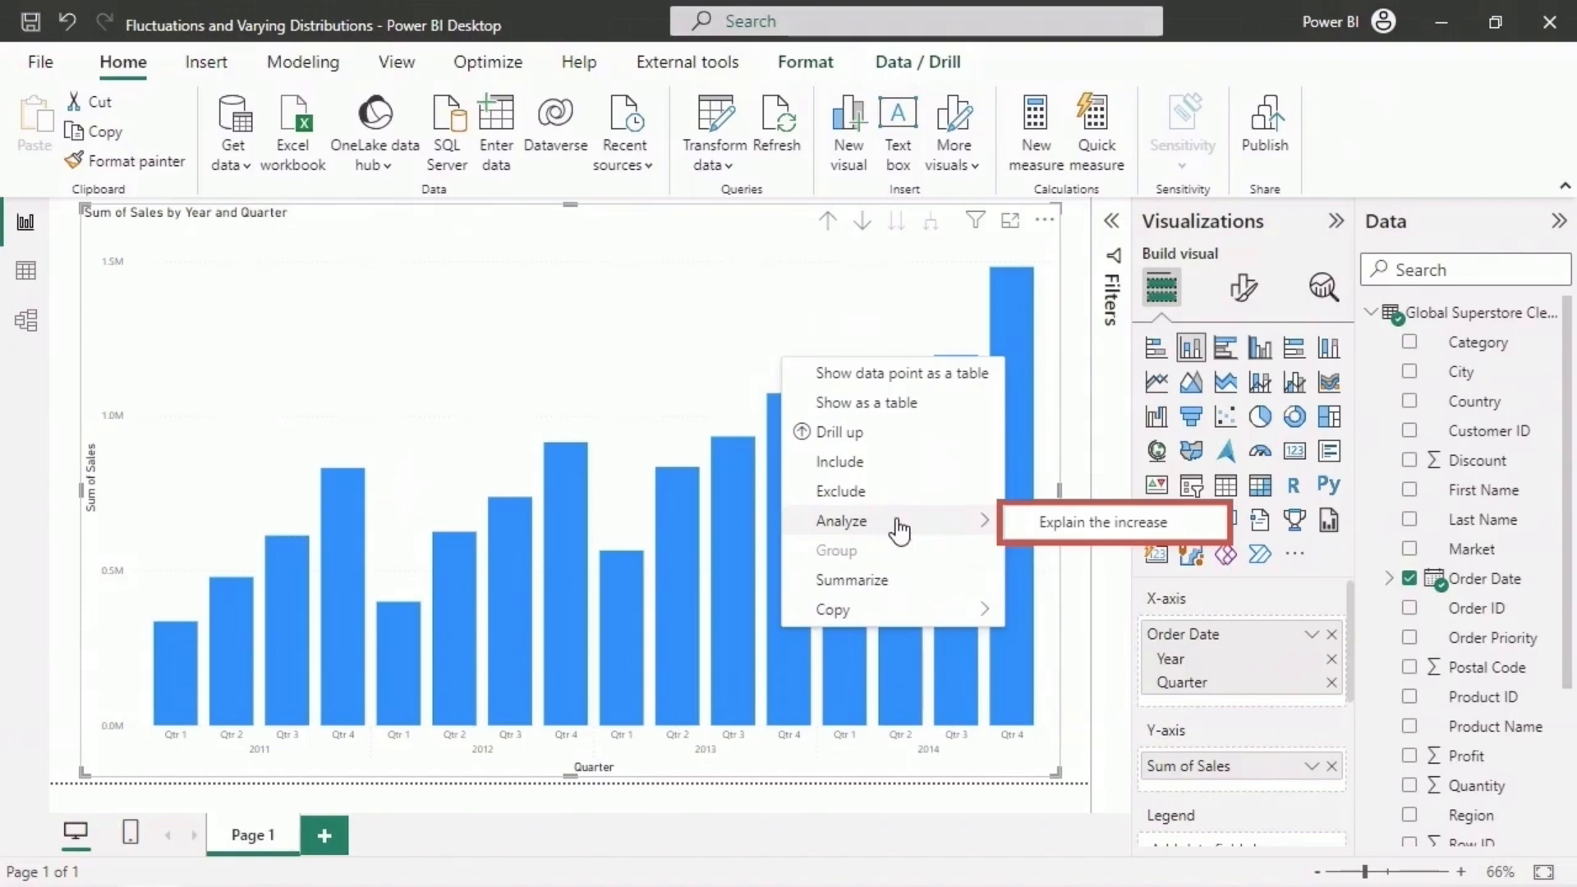
{"action": "left_click", "coordinate": [1186, 525]}
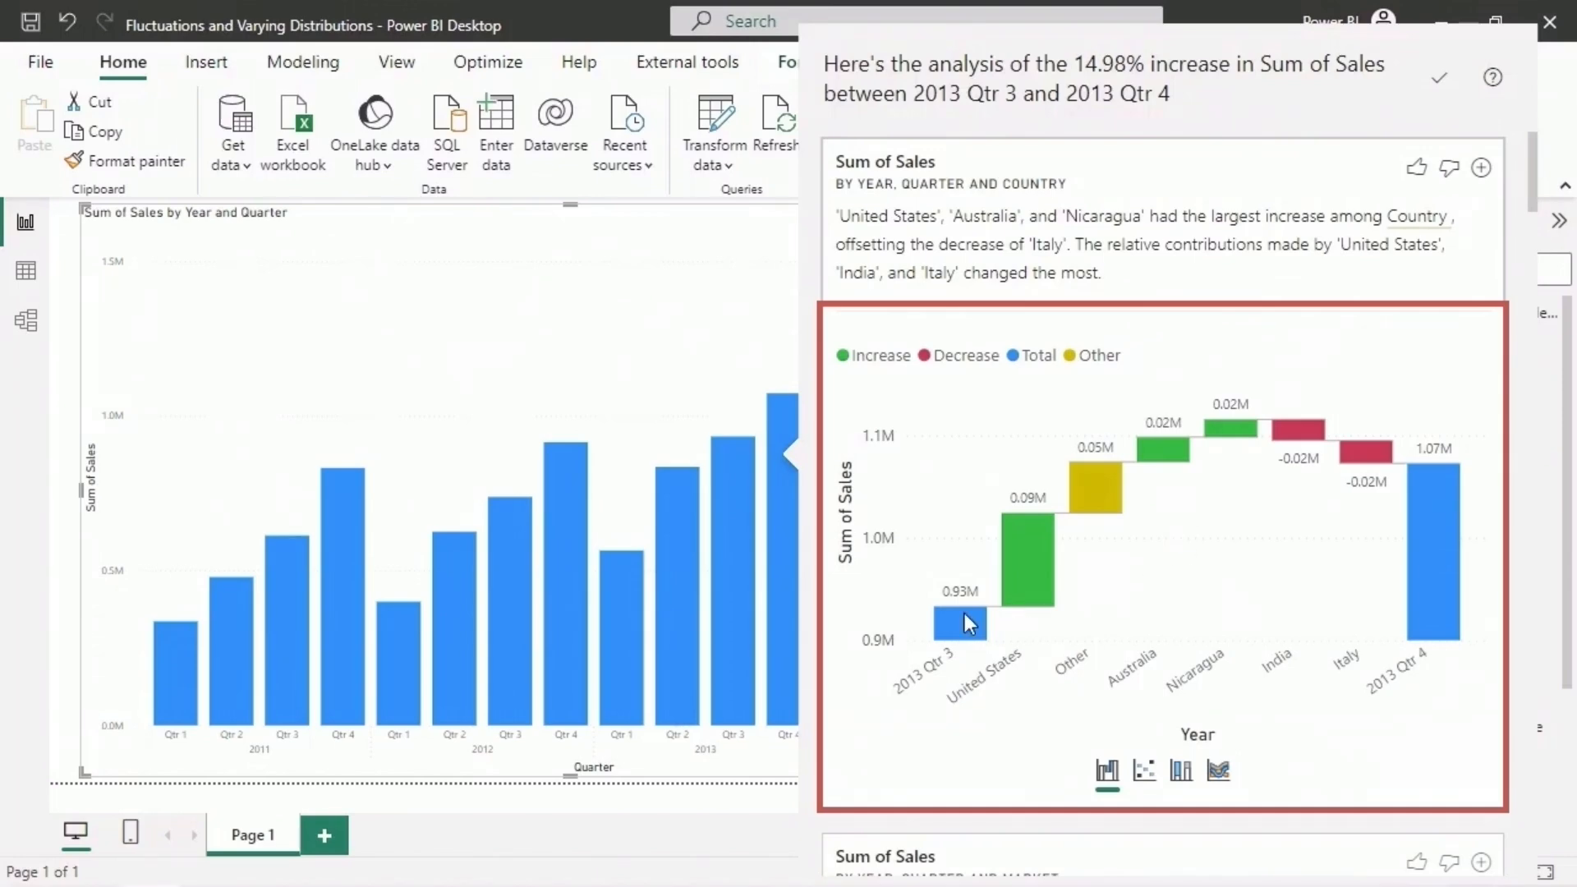
- Examine the waterfall chart of the sales increase by country, checking the 2013 Qtr 3 and Qtr 4 totals and each country's contribution
{"action": "mouse_move", "coordinate": [966, 620]}
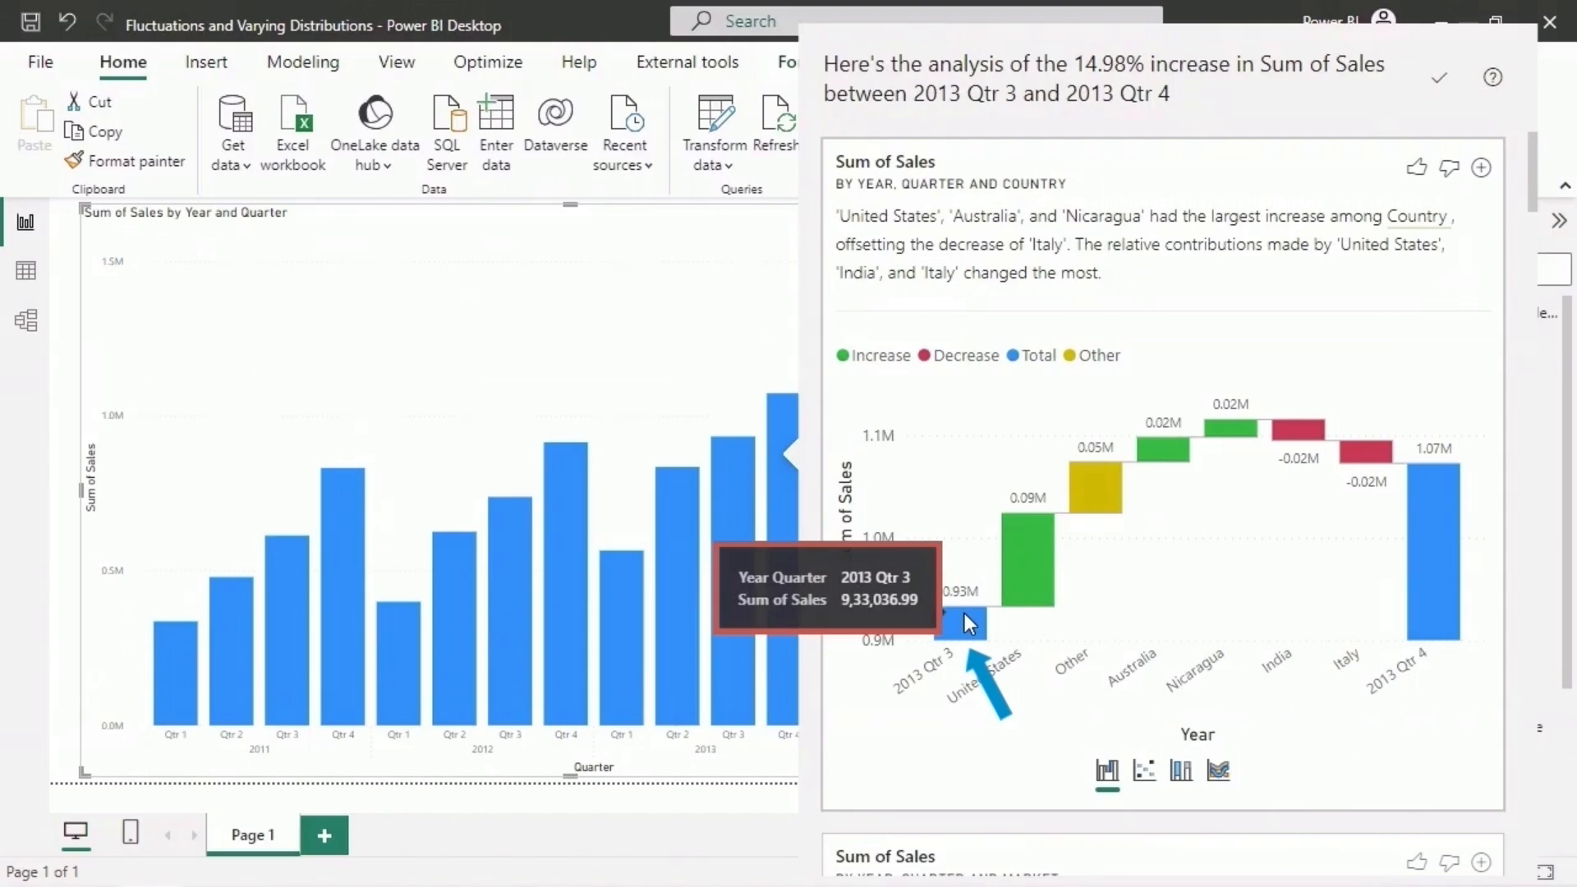
{"action": "mouse_move", "coordinate": [1423, 548]}
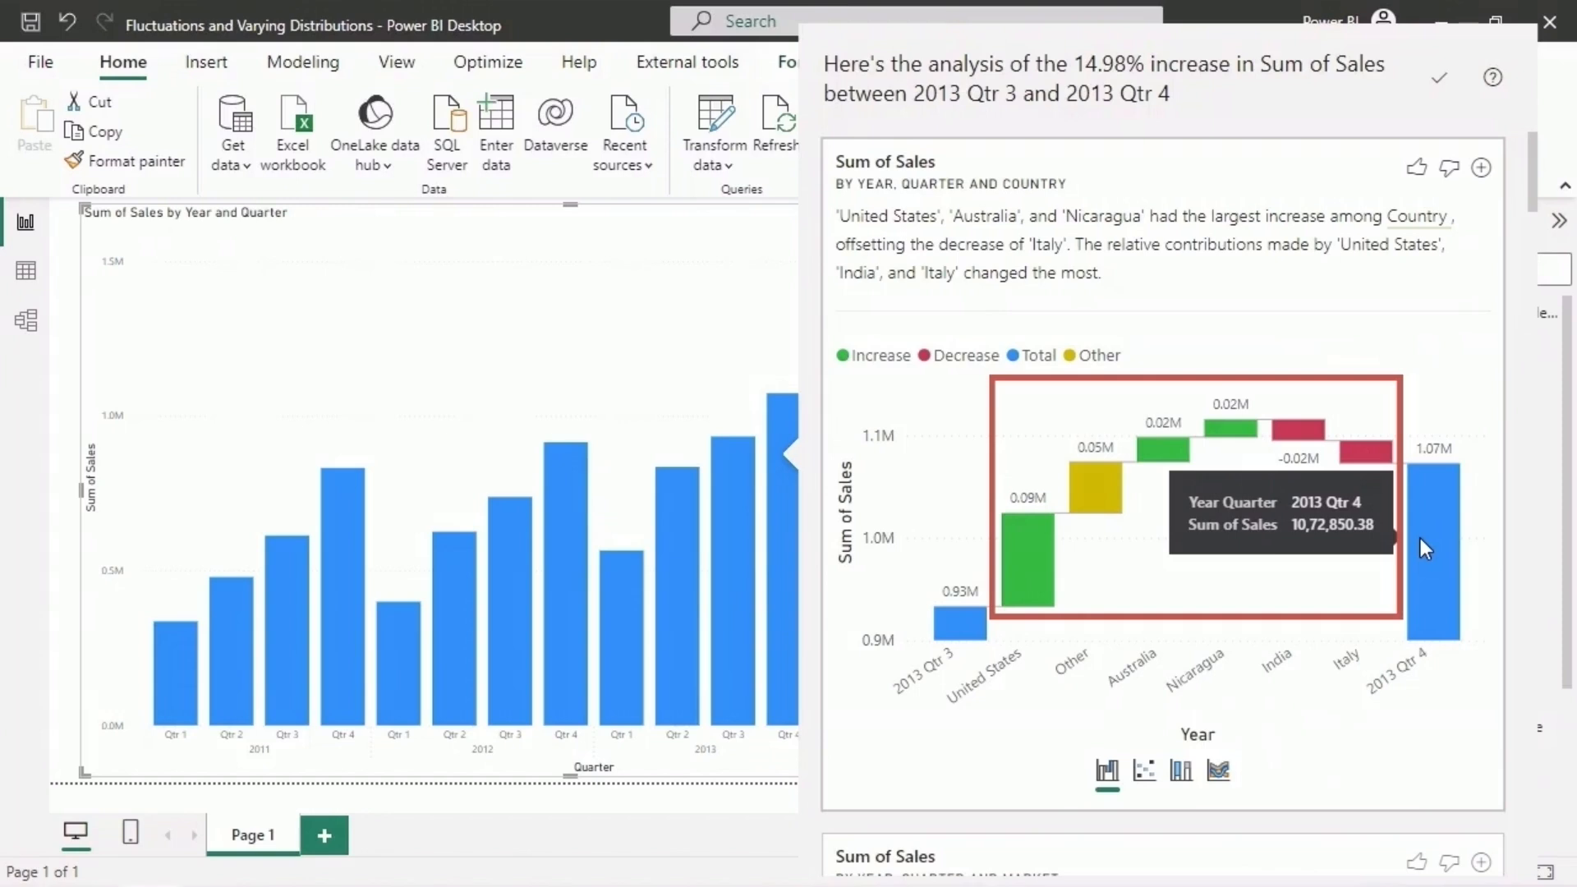
{"action": "mouse_move", "coordinate": [1013, 563]}
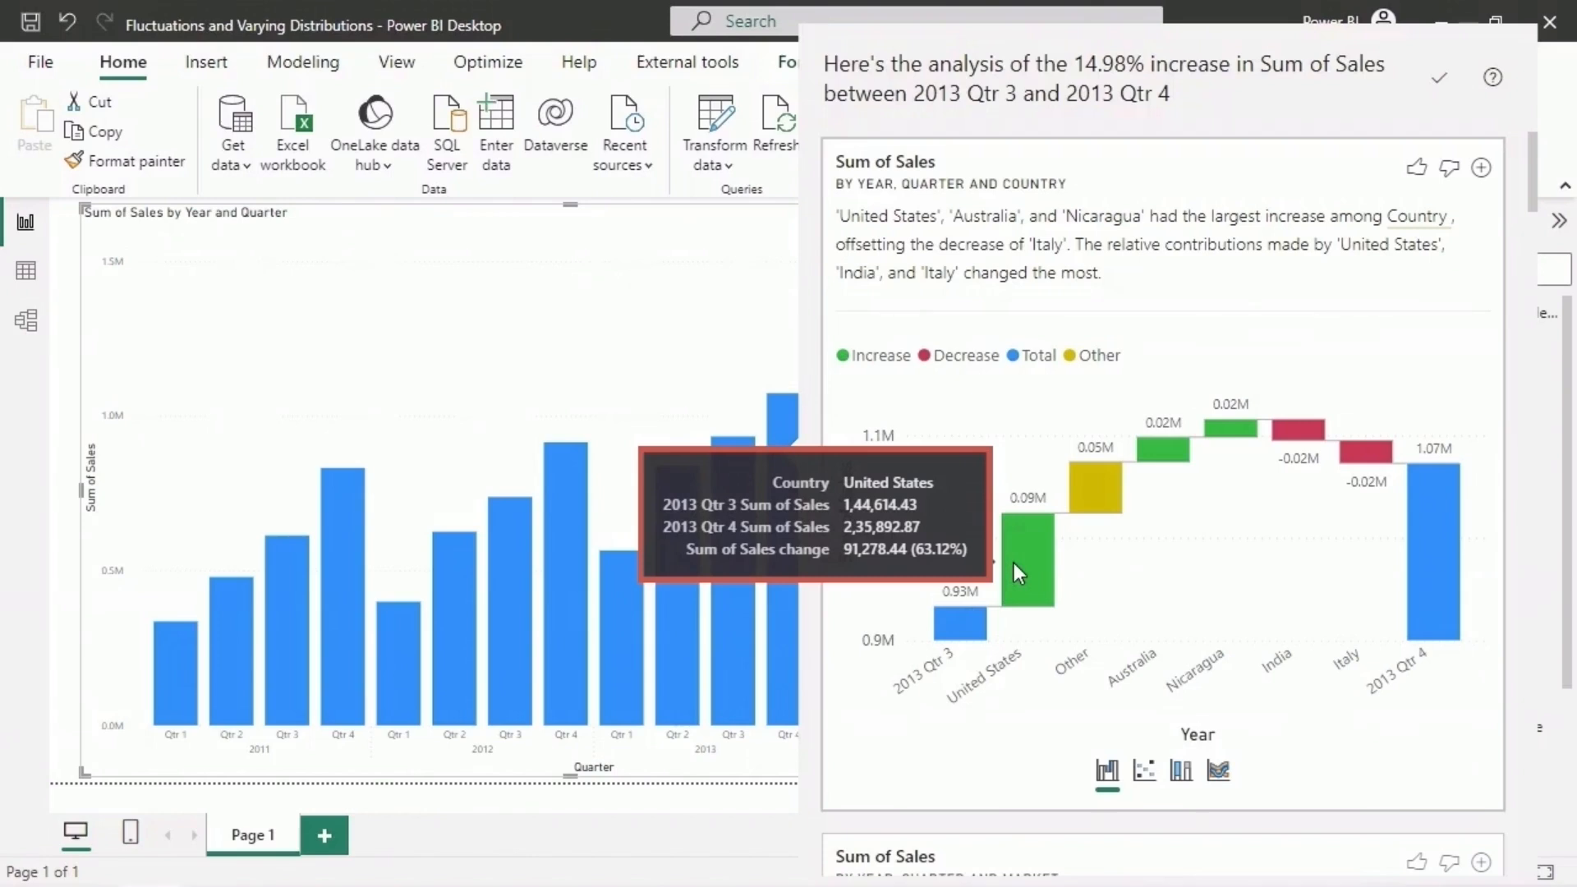
{"action": "mouse_move", "coordinate": [1088, 469]}
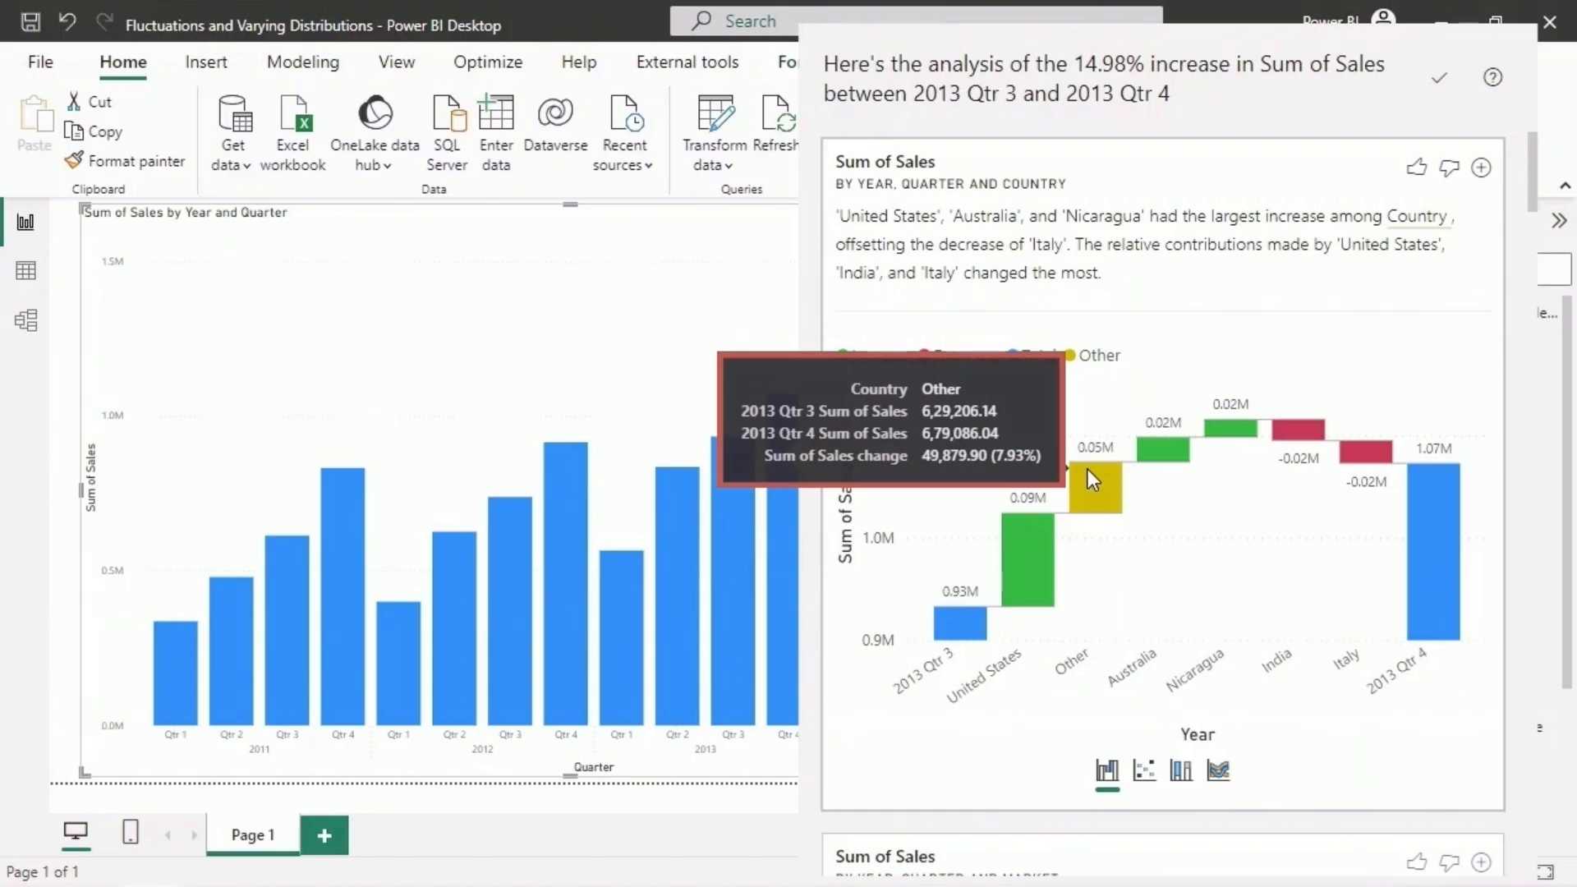
{"action": "mouse_move", "coordinate": [1154, 454]}
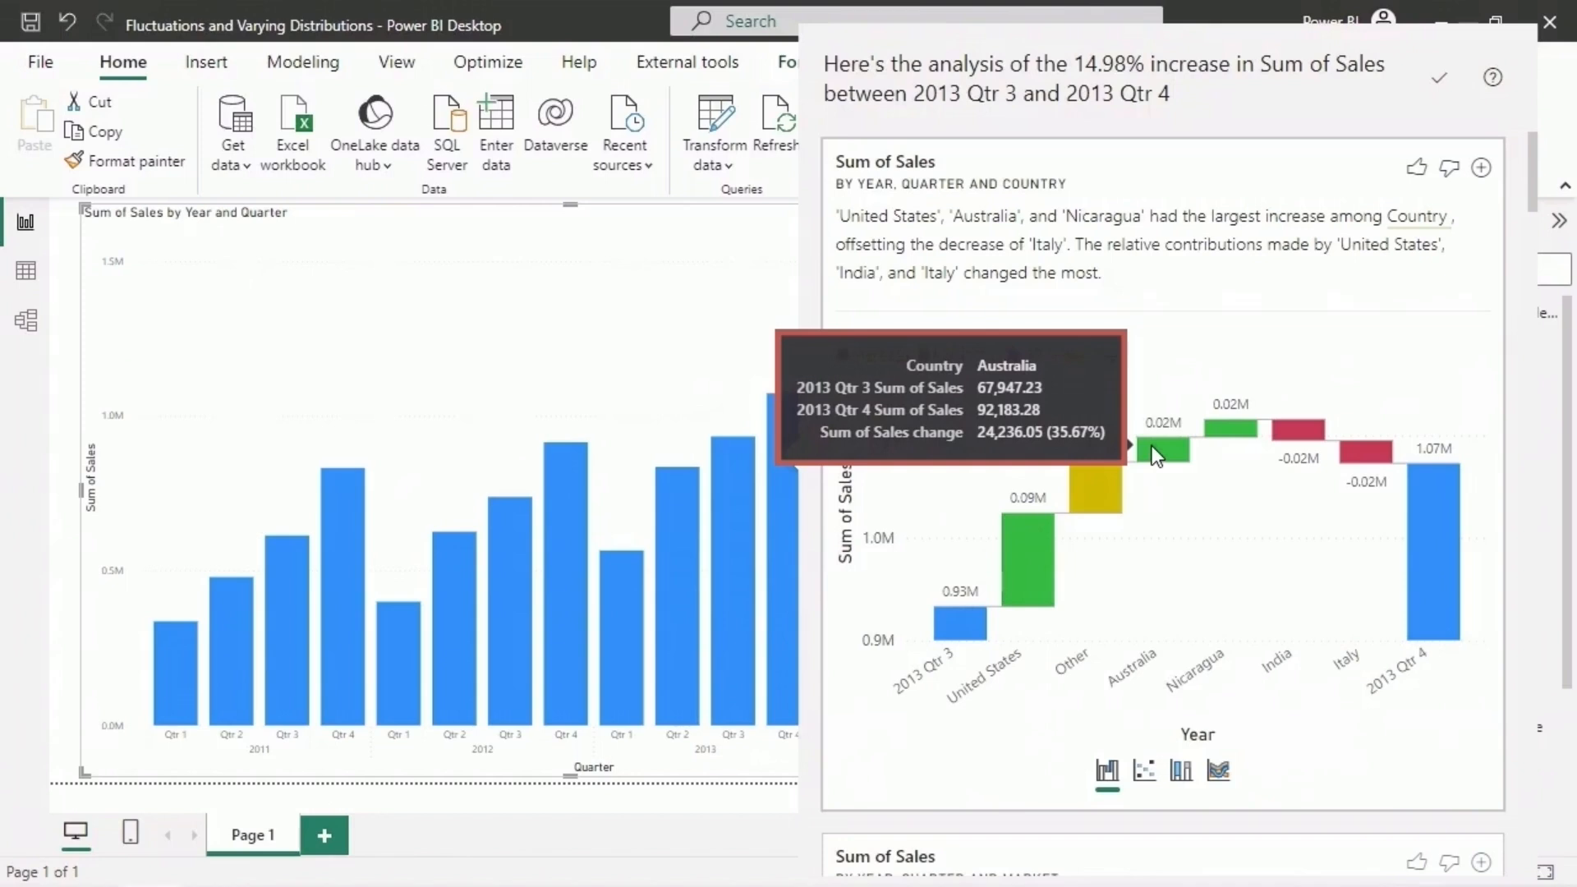
{"action": "mouse_move", "coordinate": [1215, 431]}
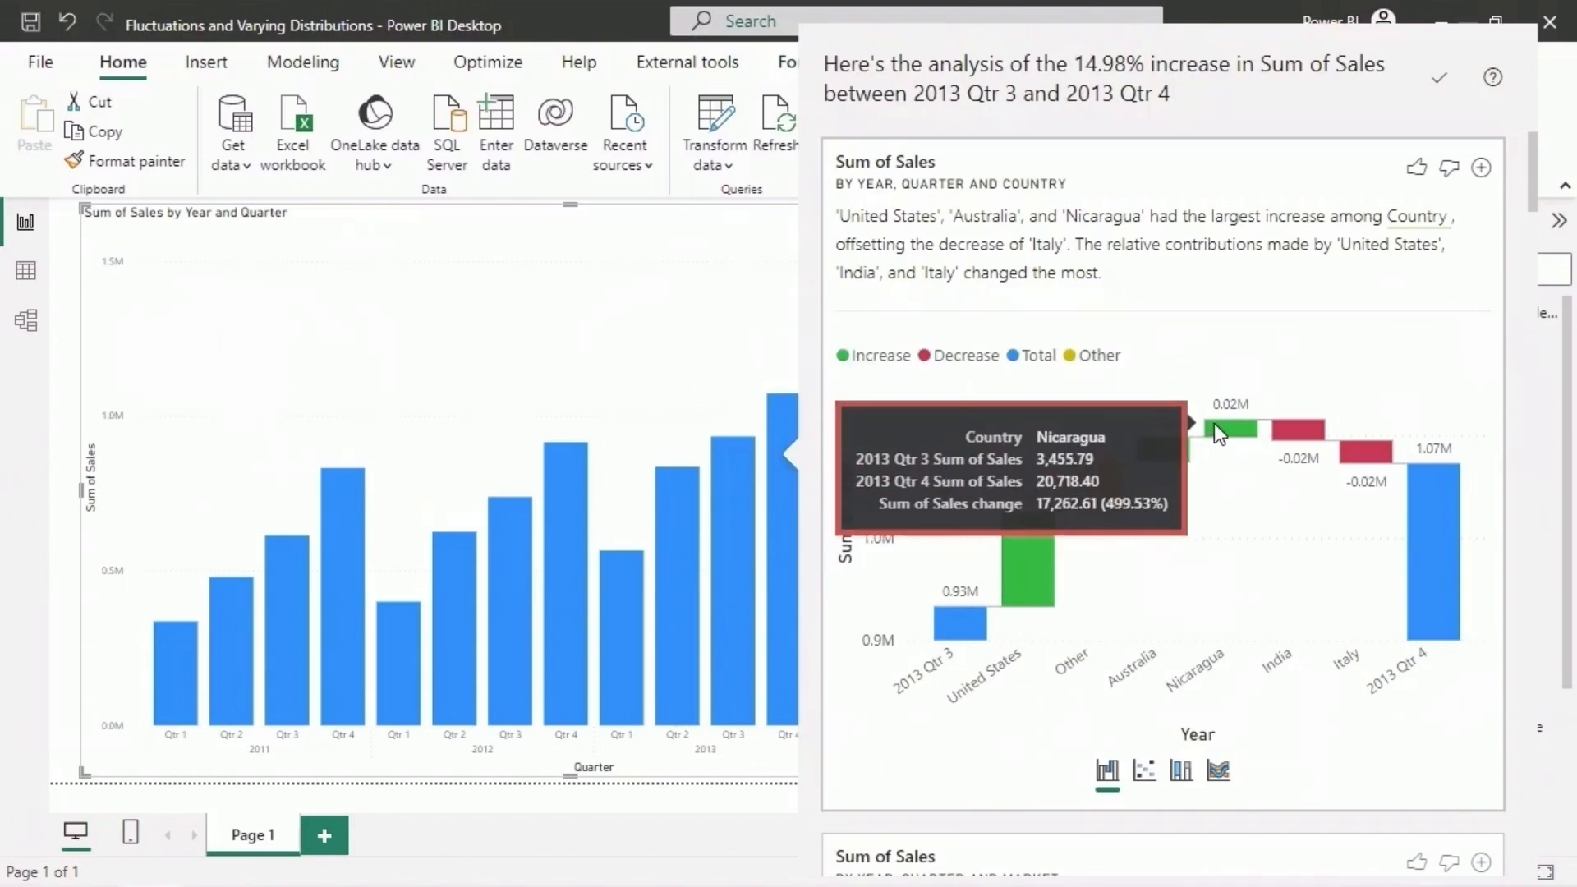
{"action": "mouse_move", "coordinate": [1295, 433]}
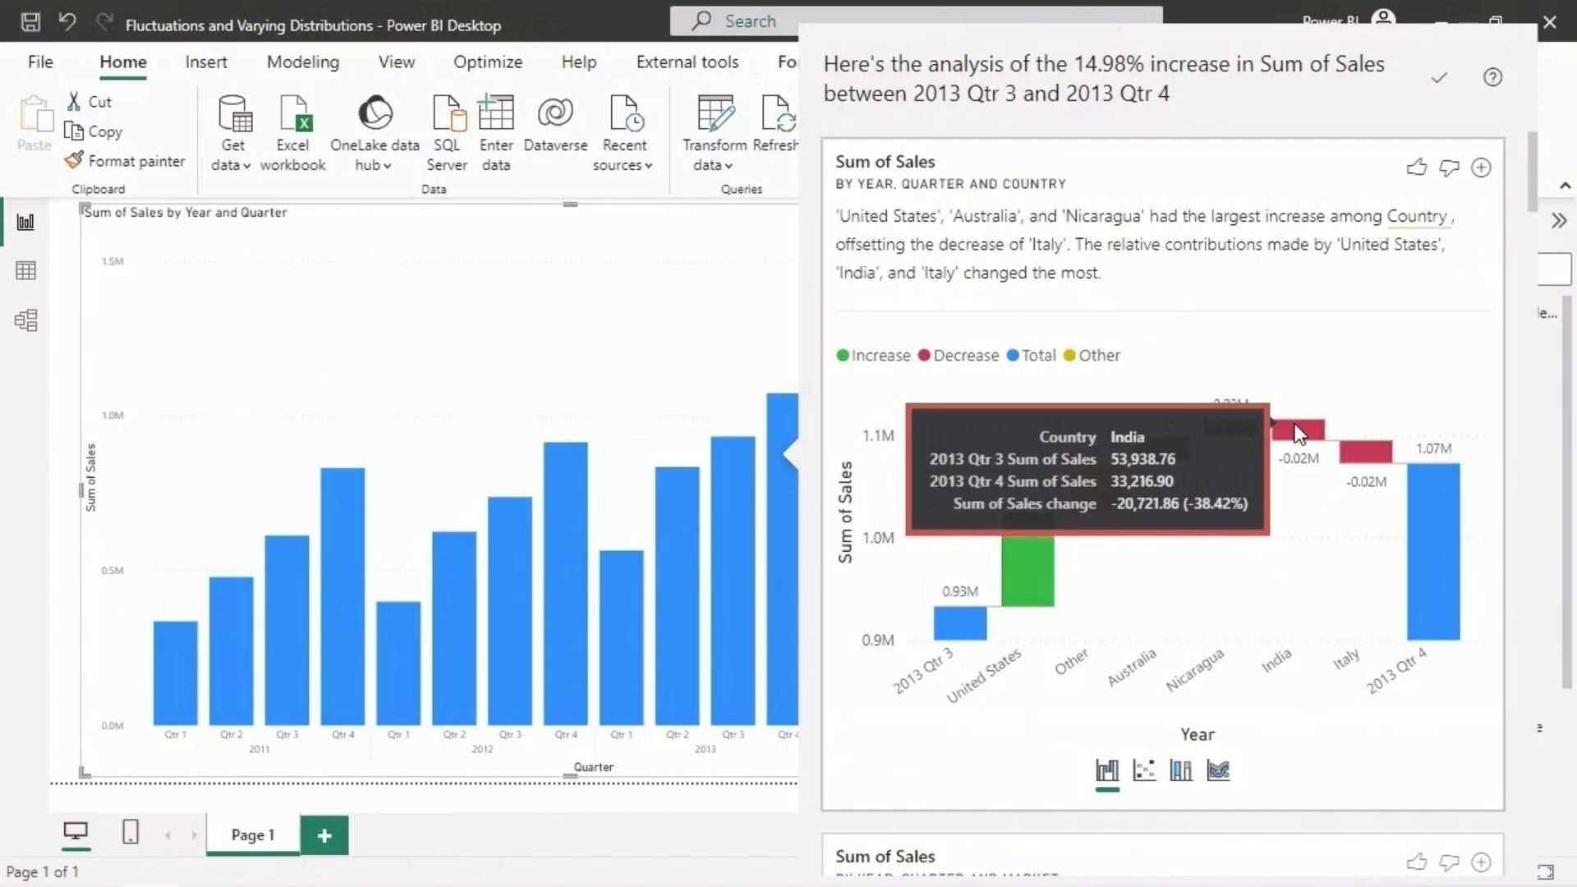
{"action": "mouse_move", "coordinate": [1367, 456]}
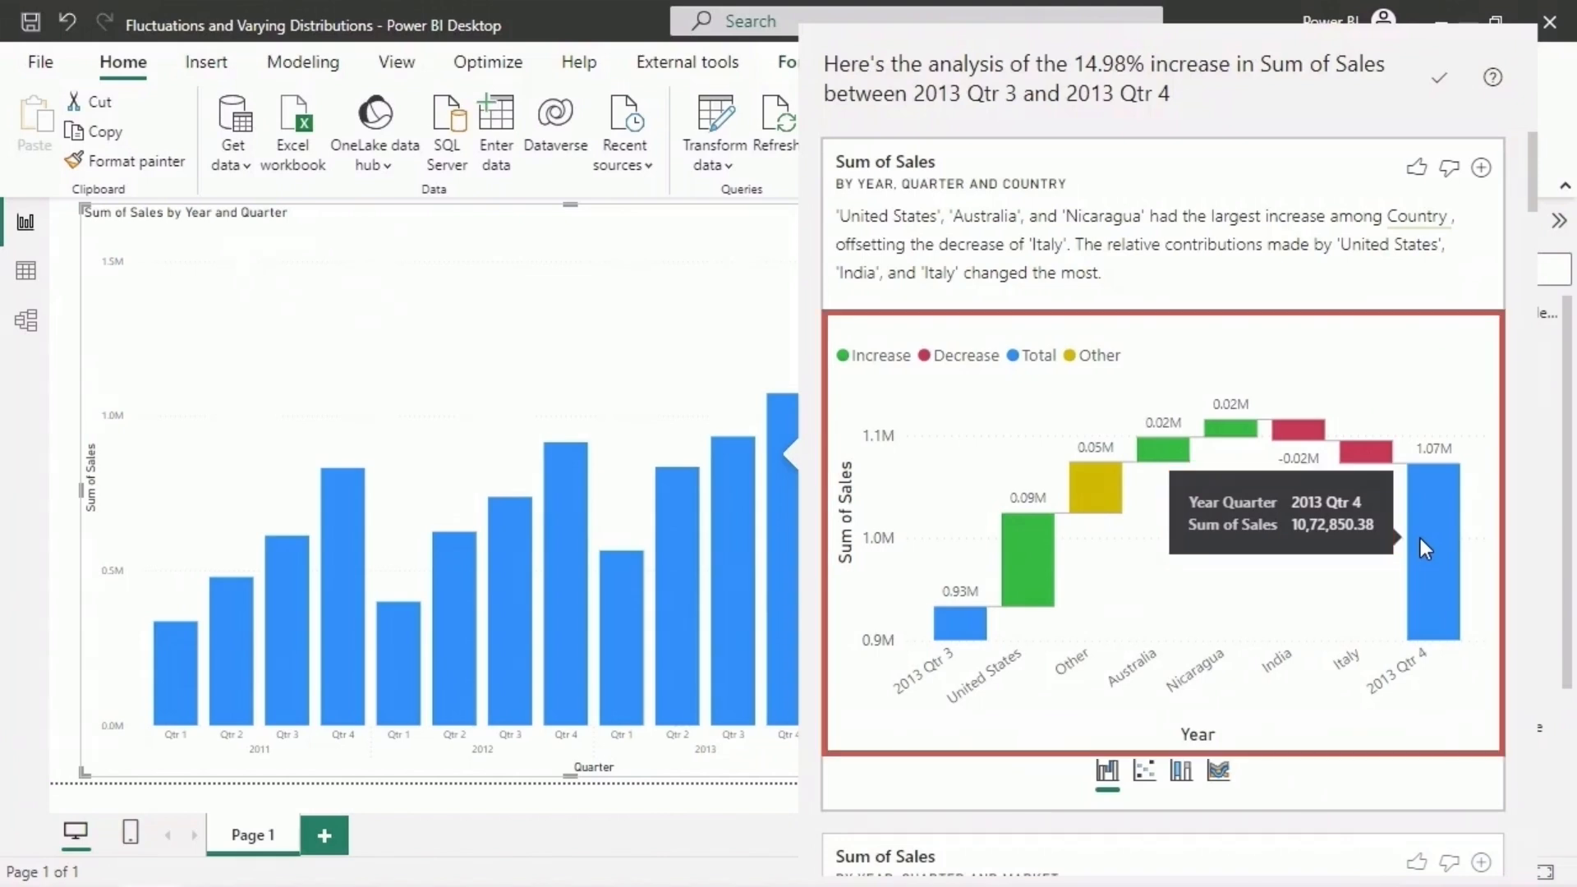
- View the country analysis as a scatter chart and examine the Qtr 3 and Qtr 4 sales of individual countries
{"action": "left_click", "coordinate": [1144, 772]}
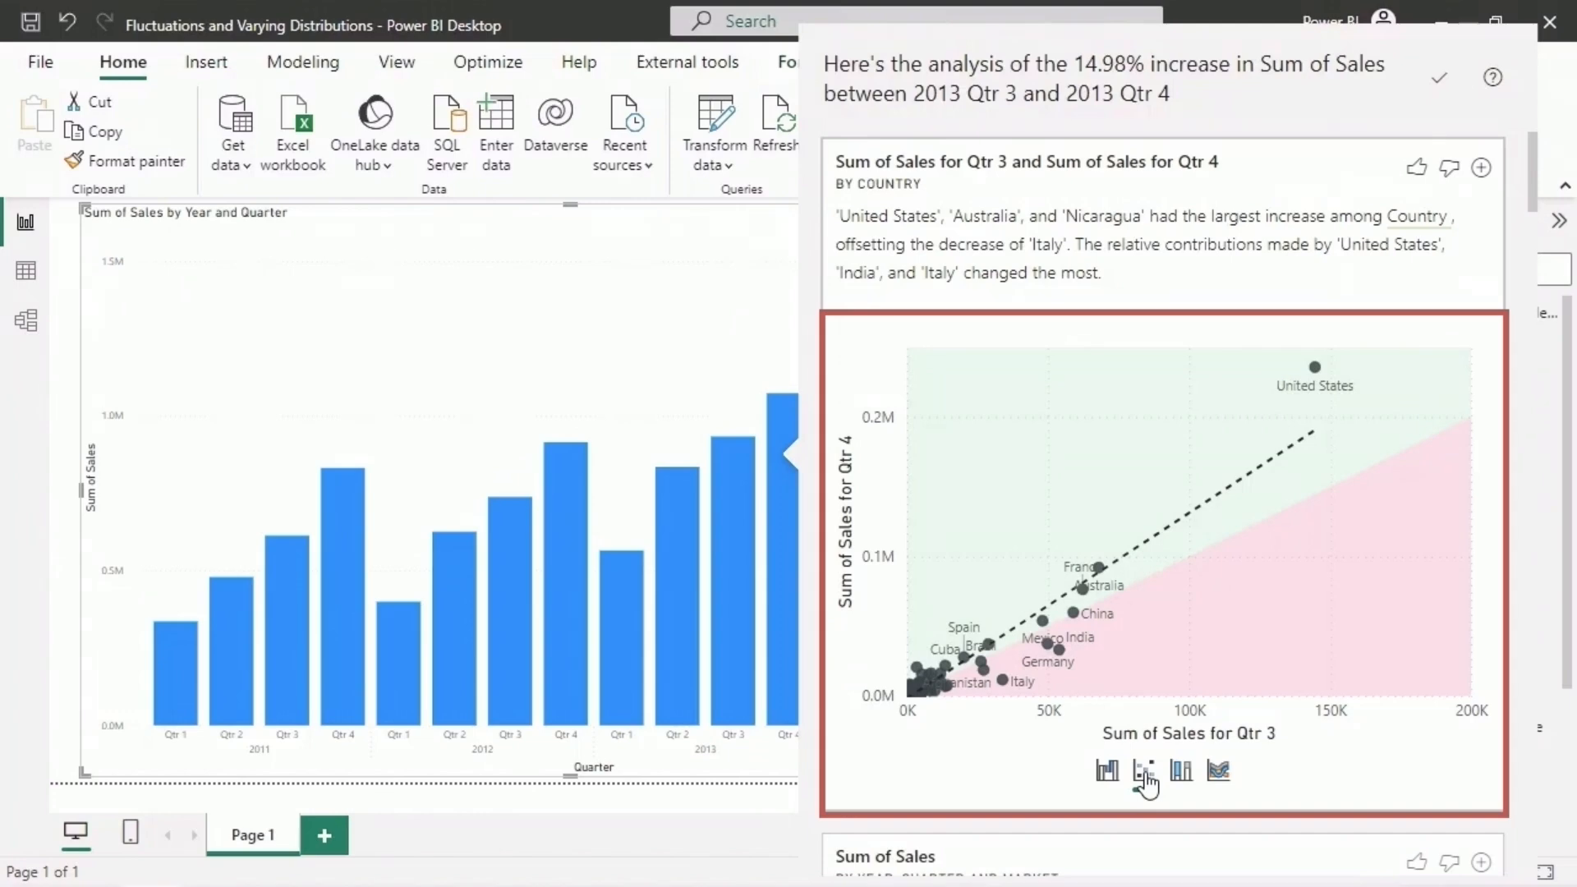
{"action": "mouse_move", "coordinate": [1314, 369]}
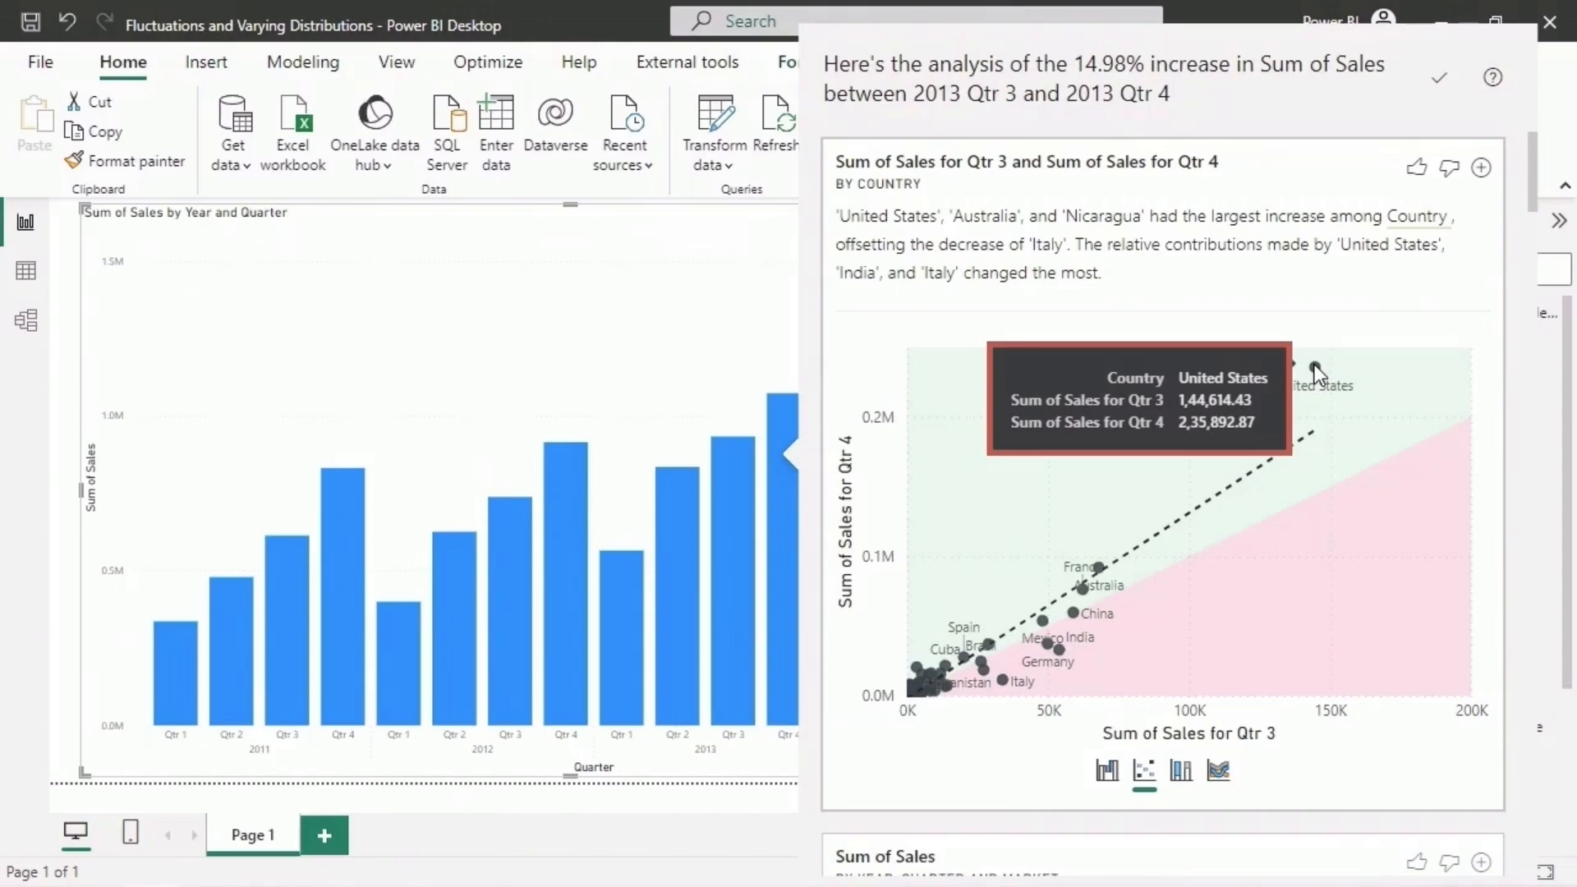
{"action": "mouse_move", "coordinate": [1100, 565]}
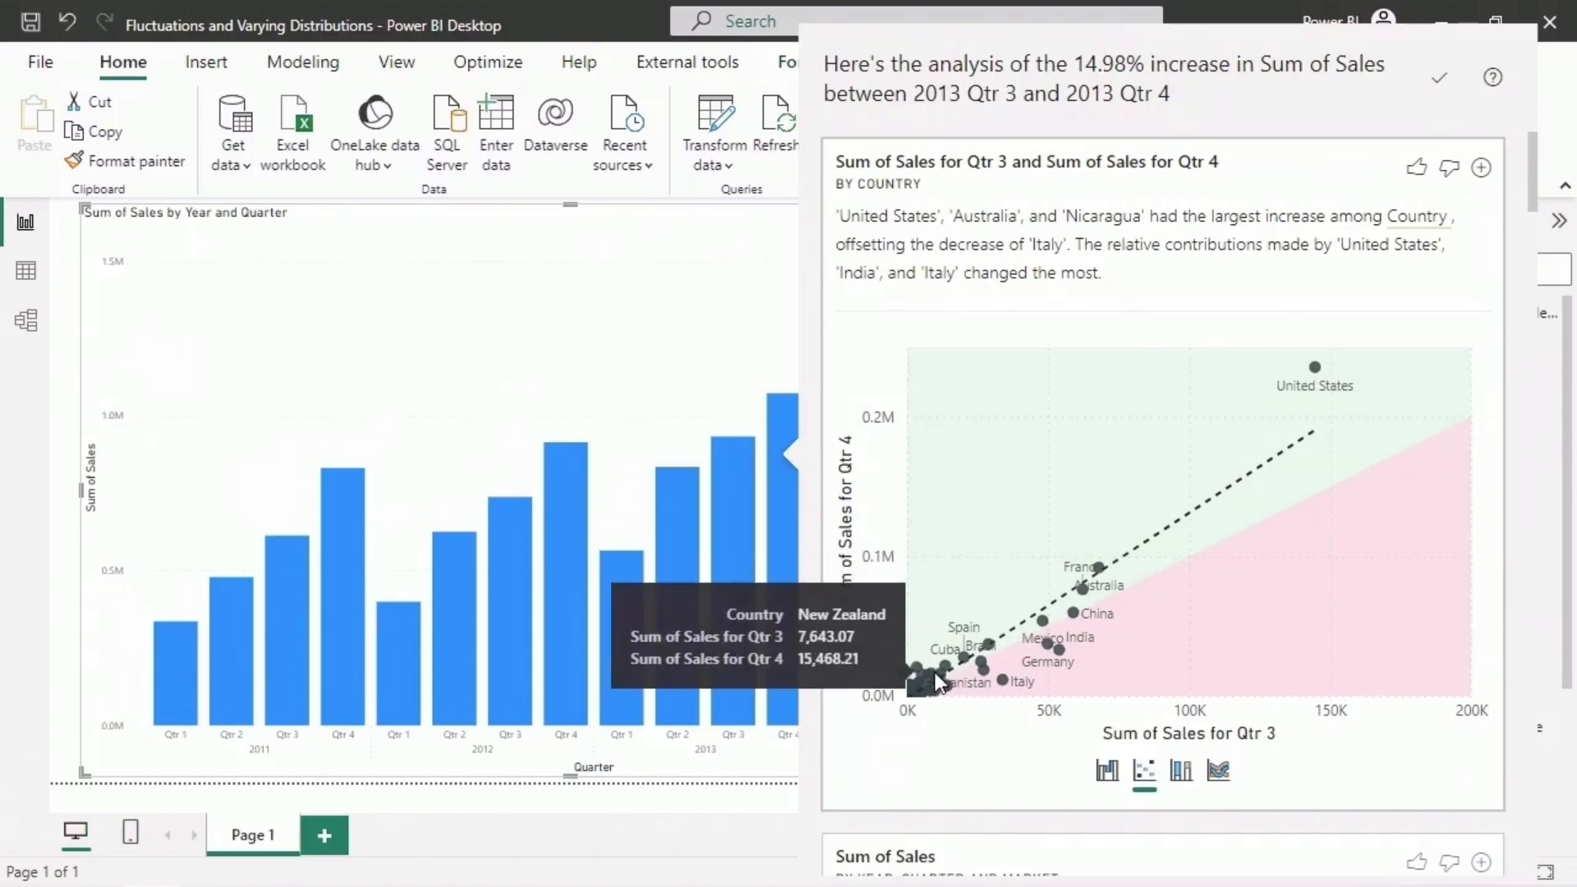
{"action": "mouse_move", "coordinate": [1074, 615]}
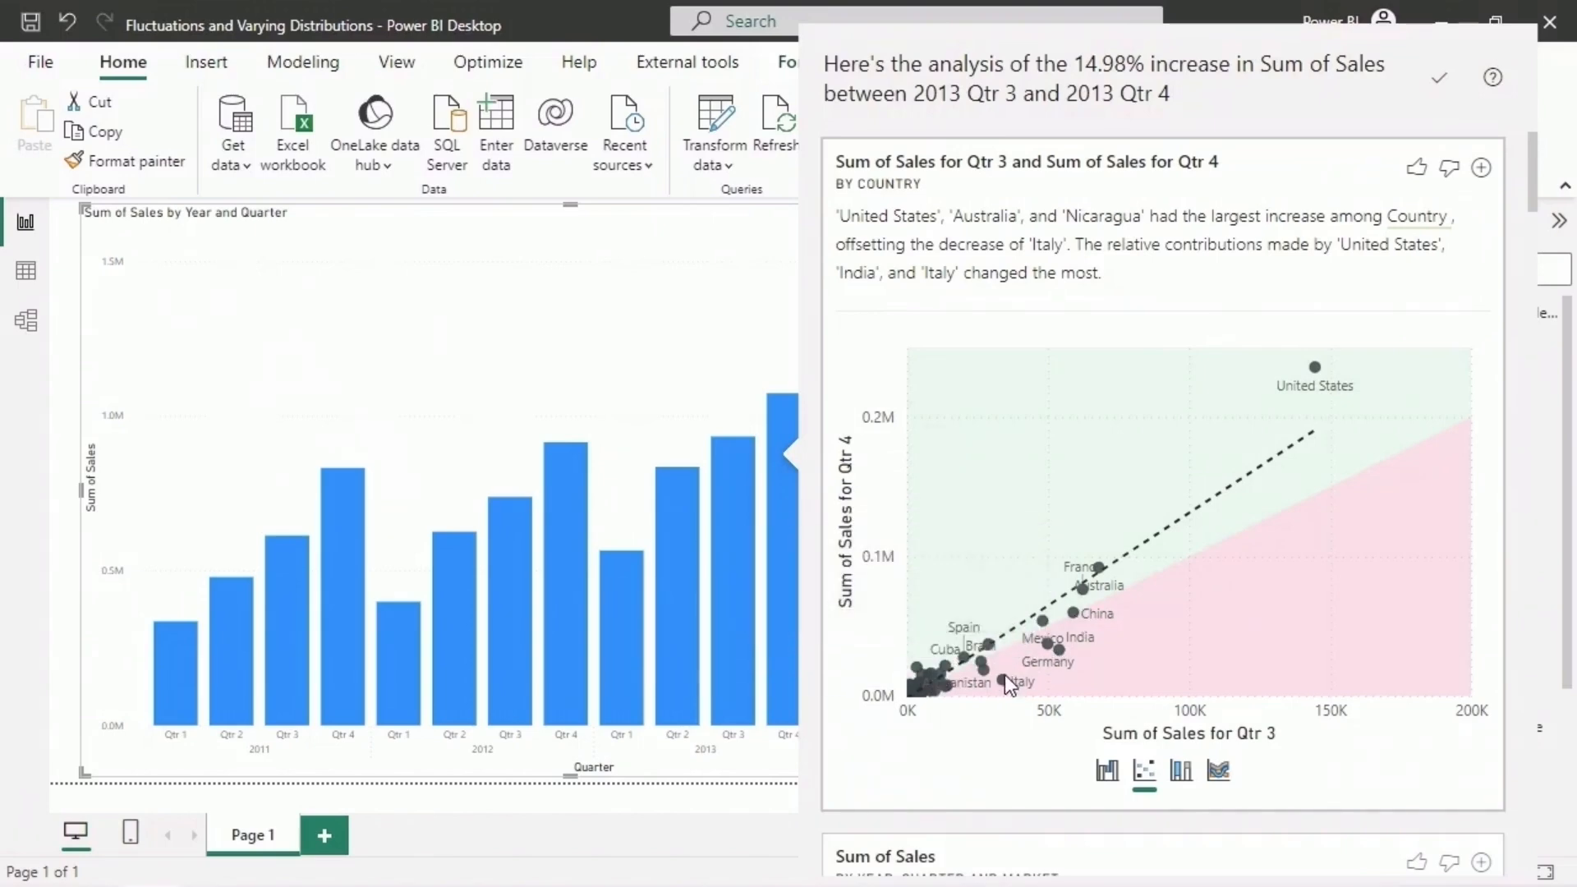
{"action": "mouse_move", "coordinate": [986, 667]}
- View the country analysis as a 100% stacked column chart and compare countries' sales shares, including China's, between 2013 Qtr 3 and Qtr 4
{"action": "left_click", "coordinate": [1181, 772]}
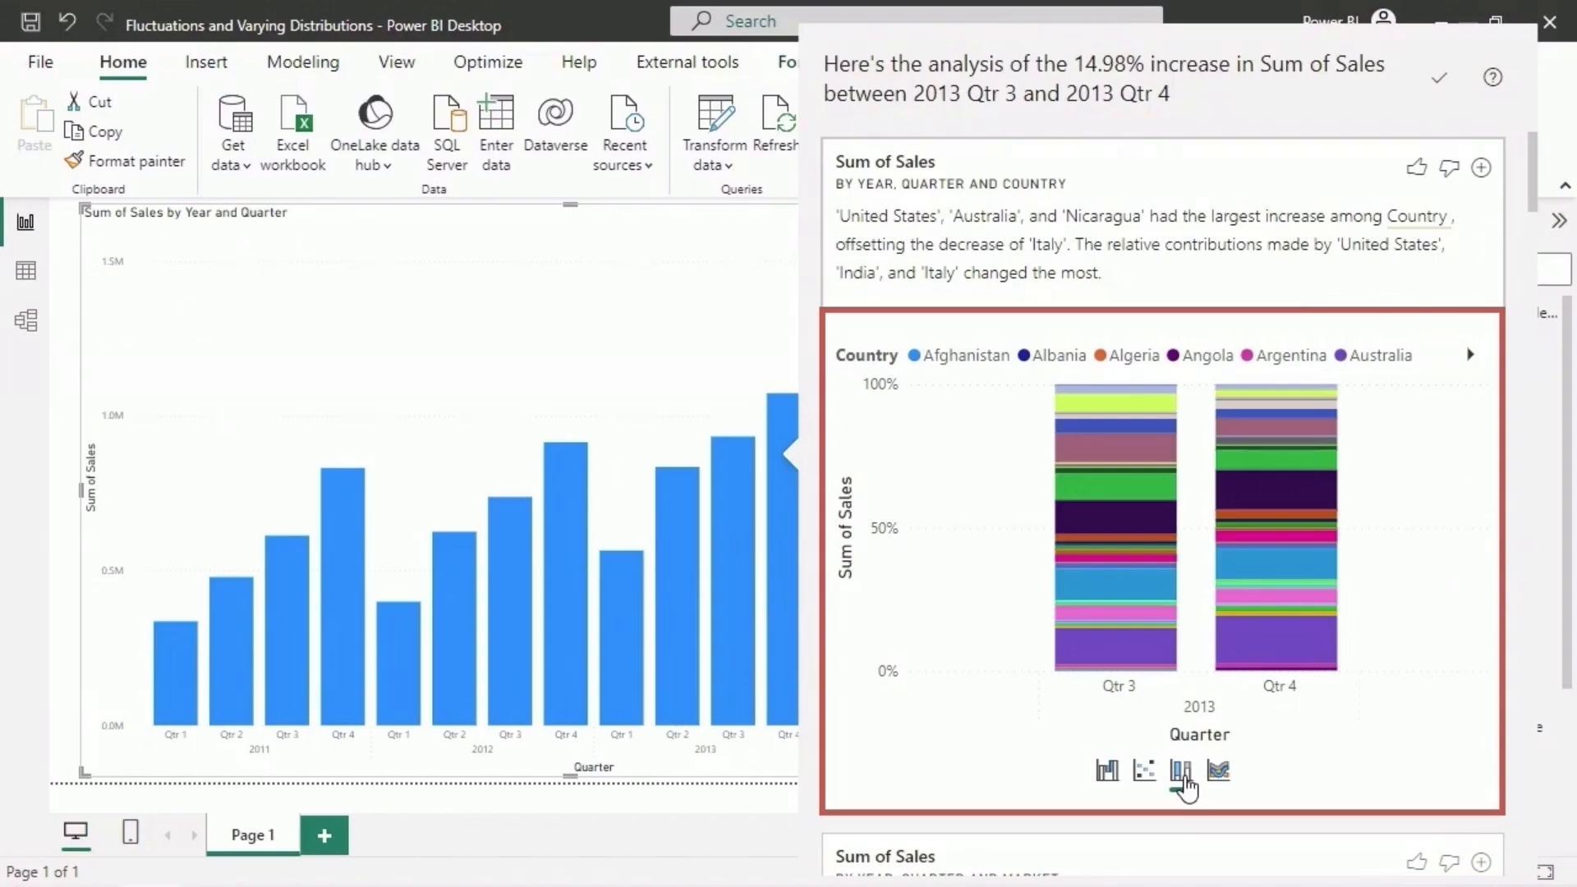
{"action": "mouse_move", "coordinate": [1110, 401]}
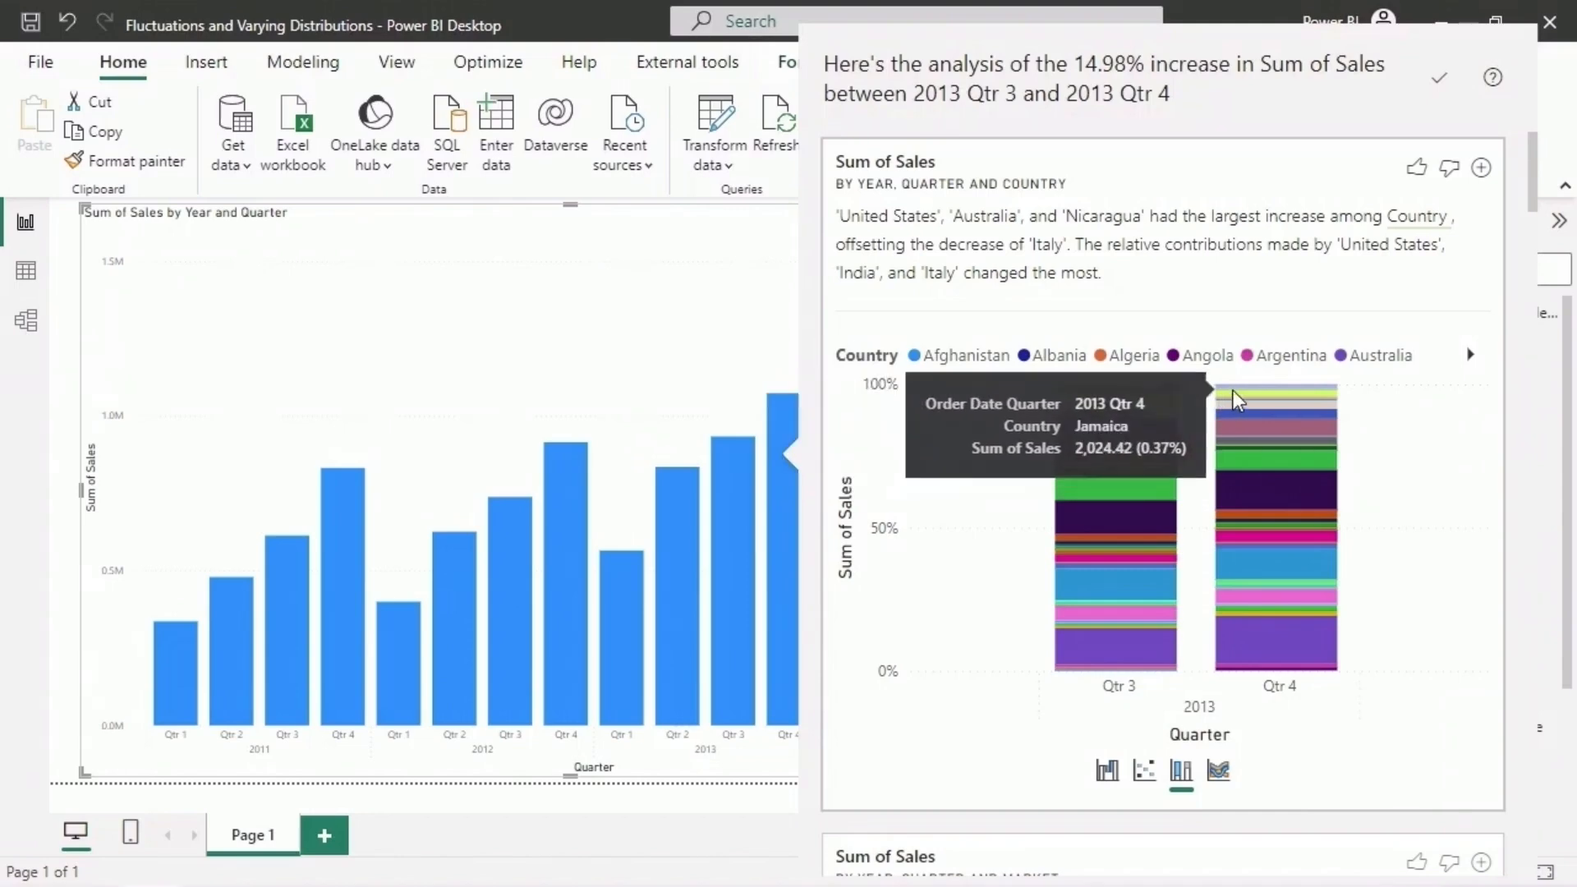
{"action": "mouse_move", "coordinate": [1240, 393]}
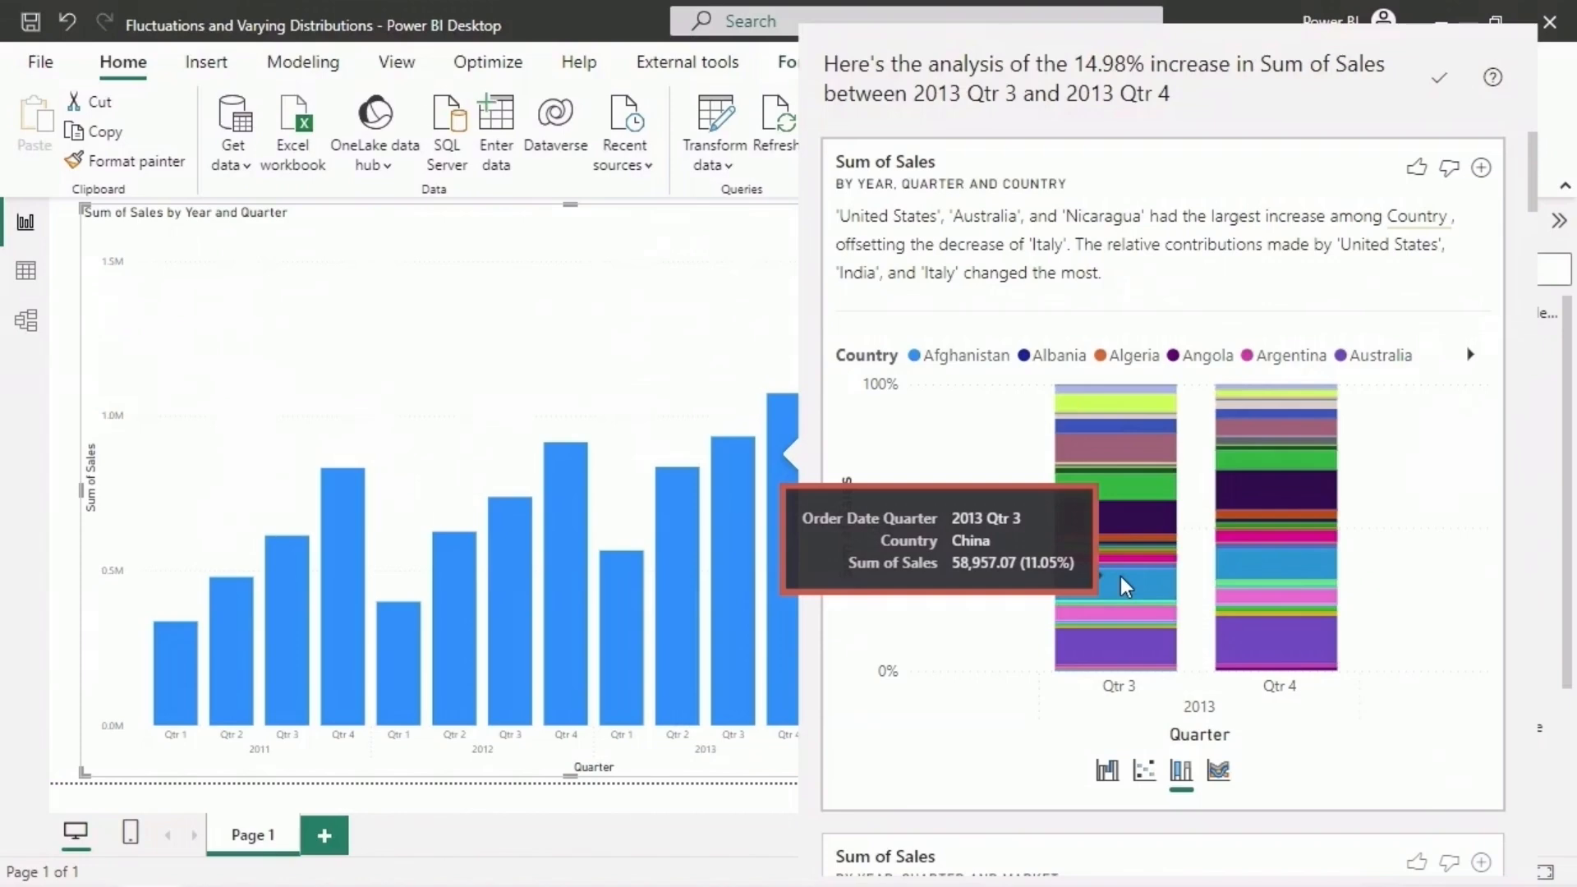
{"action": "mouse_move", "coordinate": [1245, 555]}
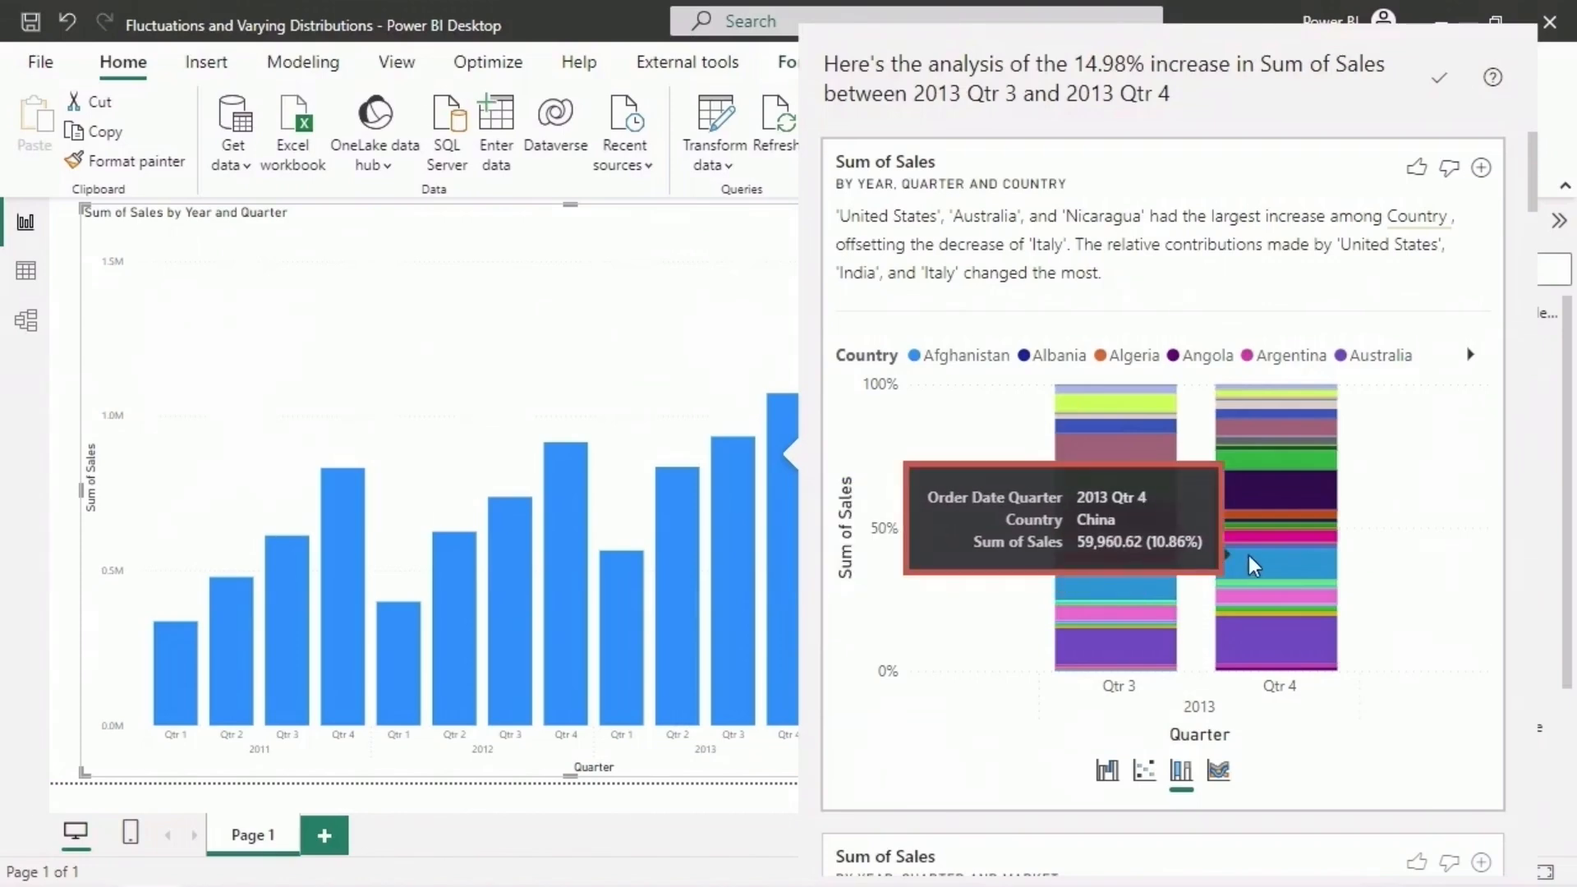
- View the country analysis as a ribbon chart, compare China's and India's sales across 2013 Qtr 3 and Qtr 4, and return to the waterfall chart
{"action": "left_click", "coordinate": [1218, 772]}
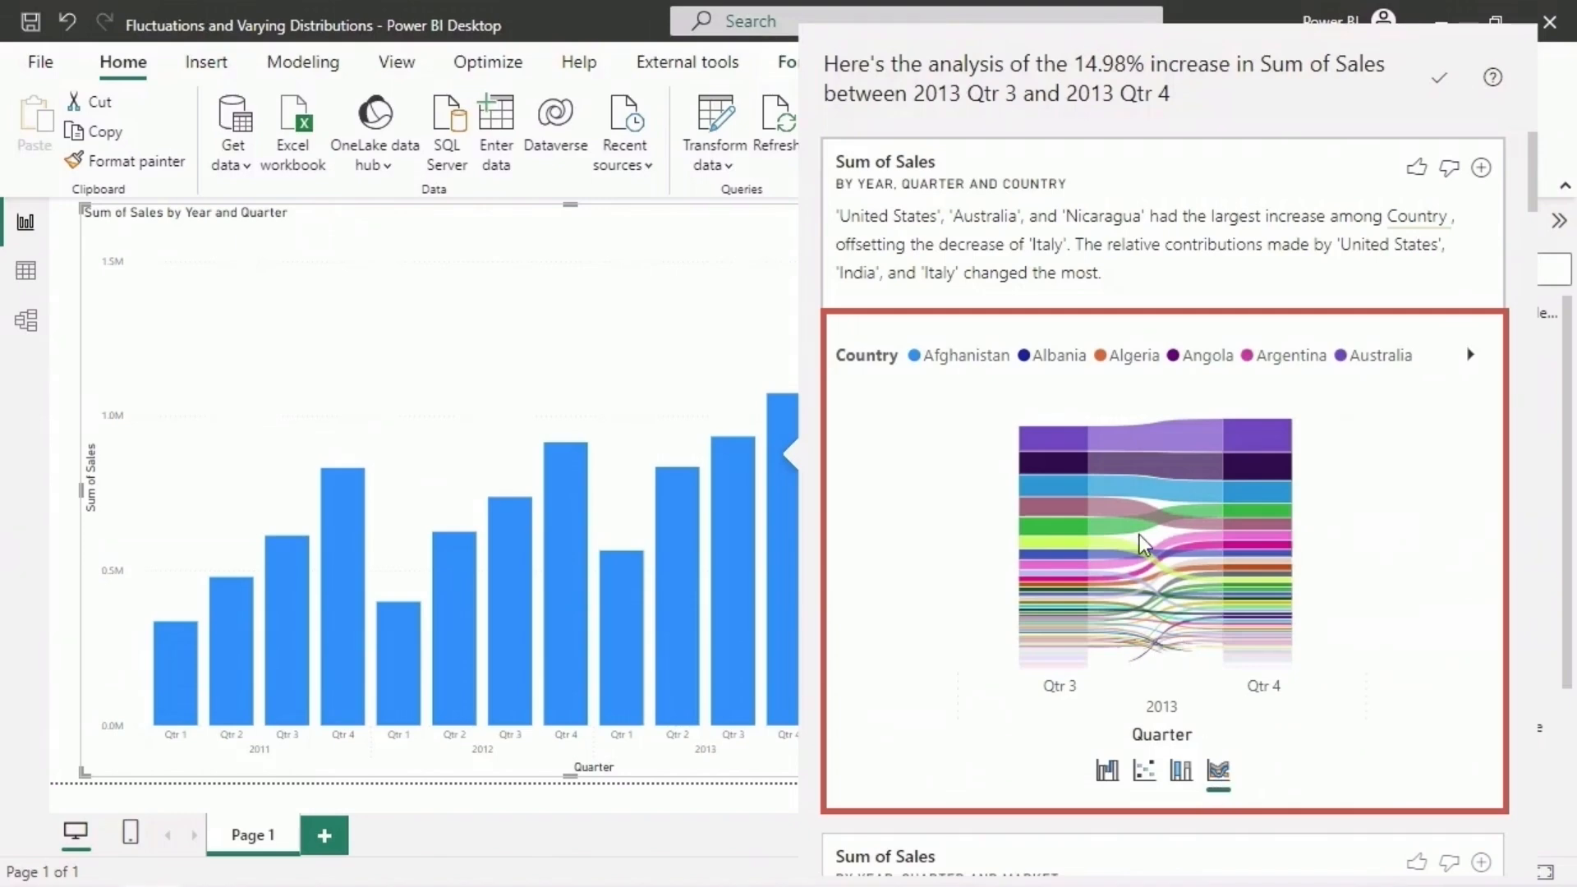
{"action": "mouse_move", "coordinate": [1056, 481]}
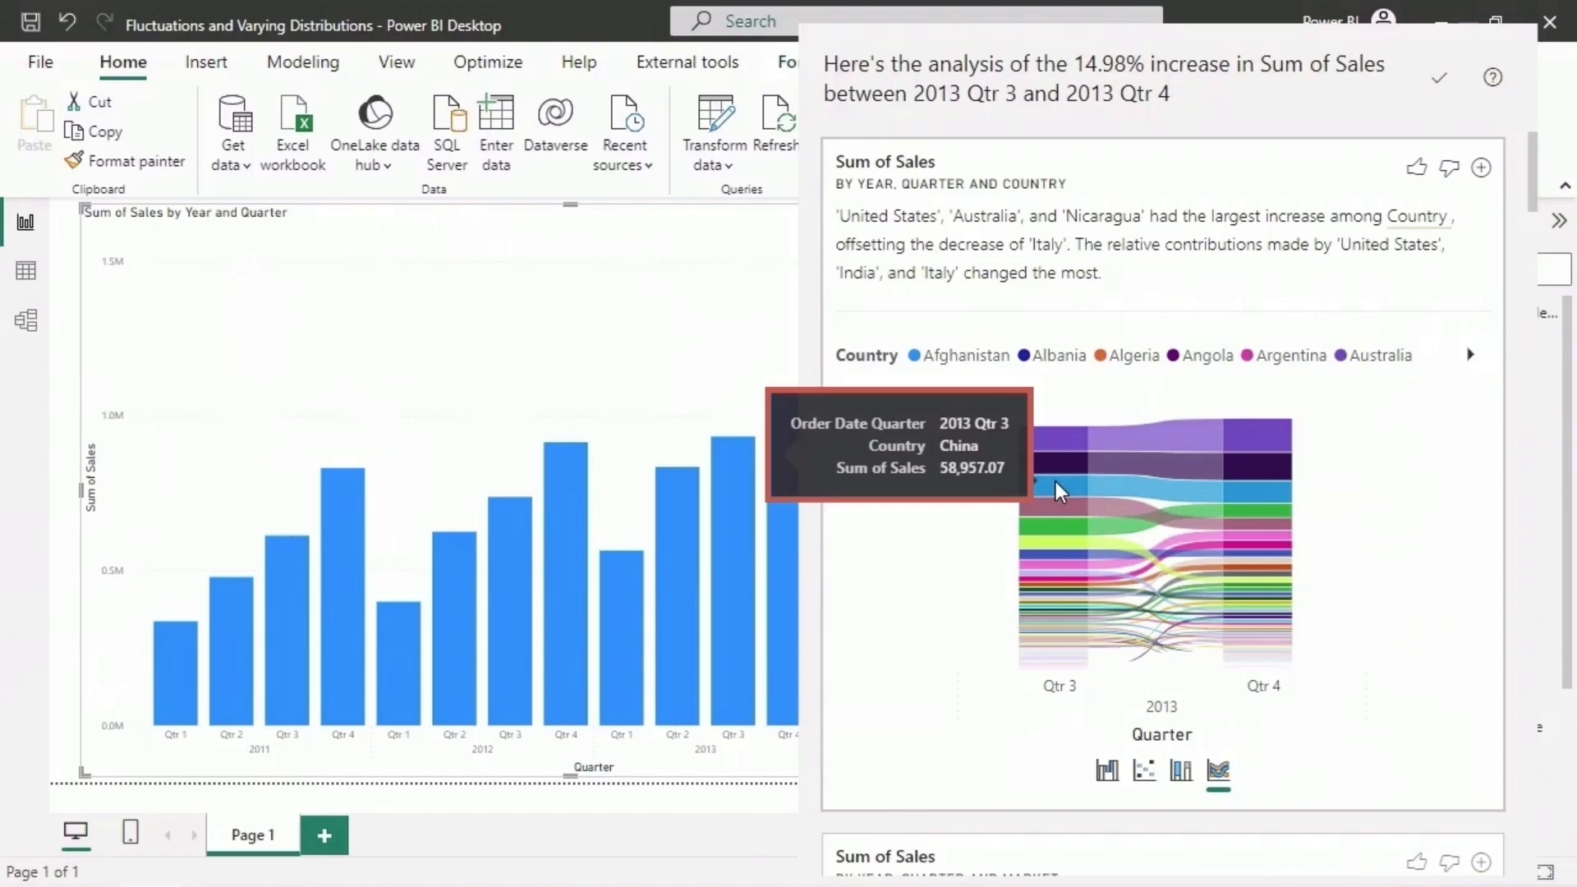
{"action": "mouse_move", "coordinate": [1279, 489]}
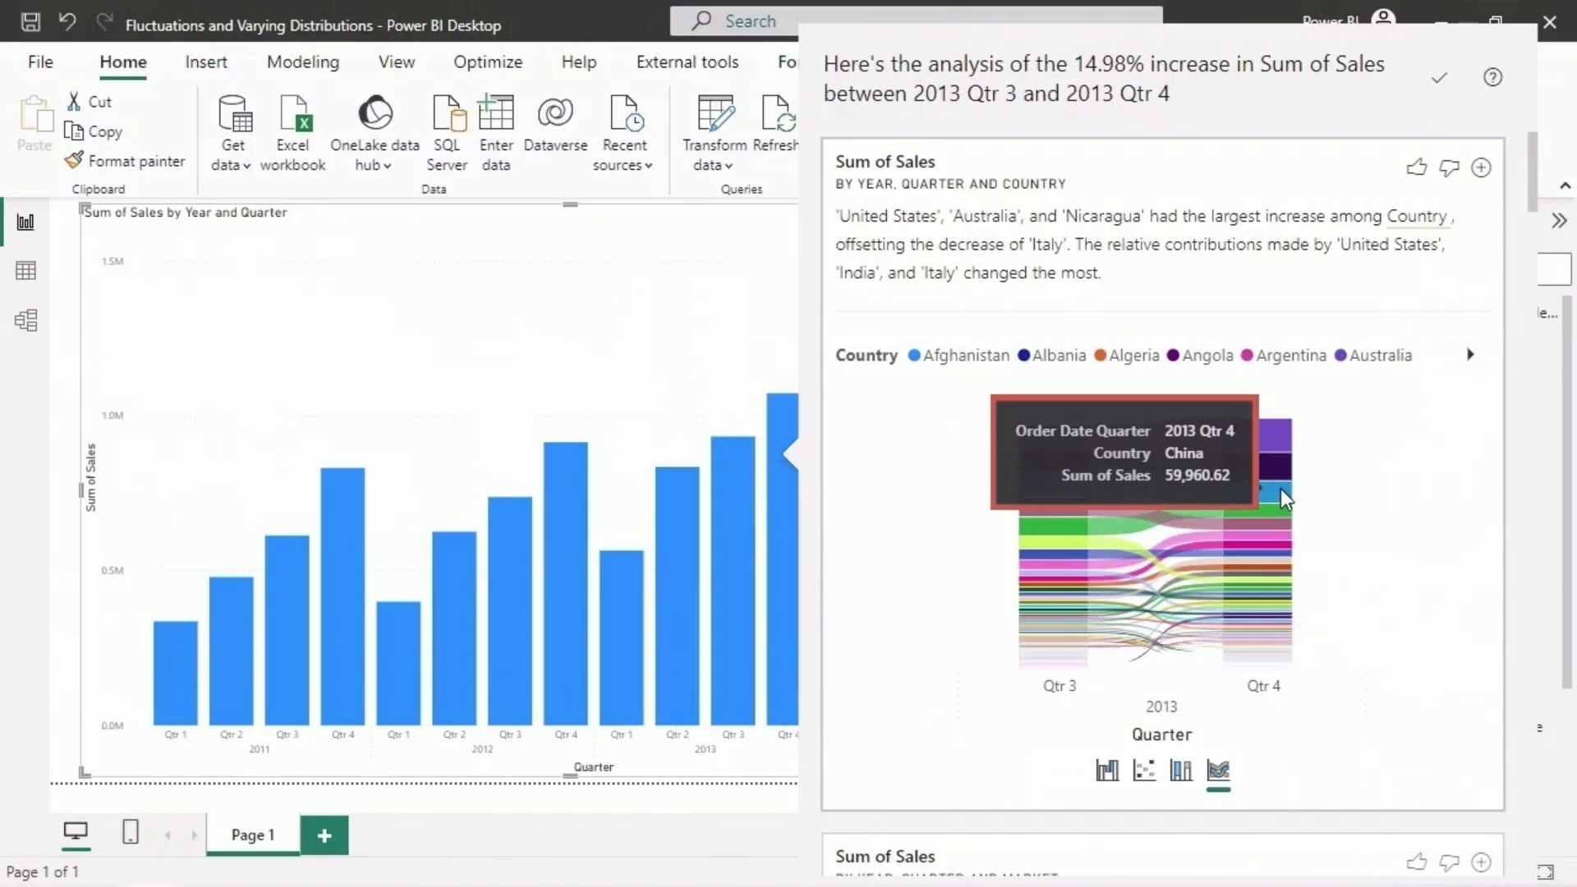
{"action": "mouse_move", "coordinate": [1052, 515]}
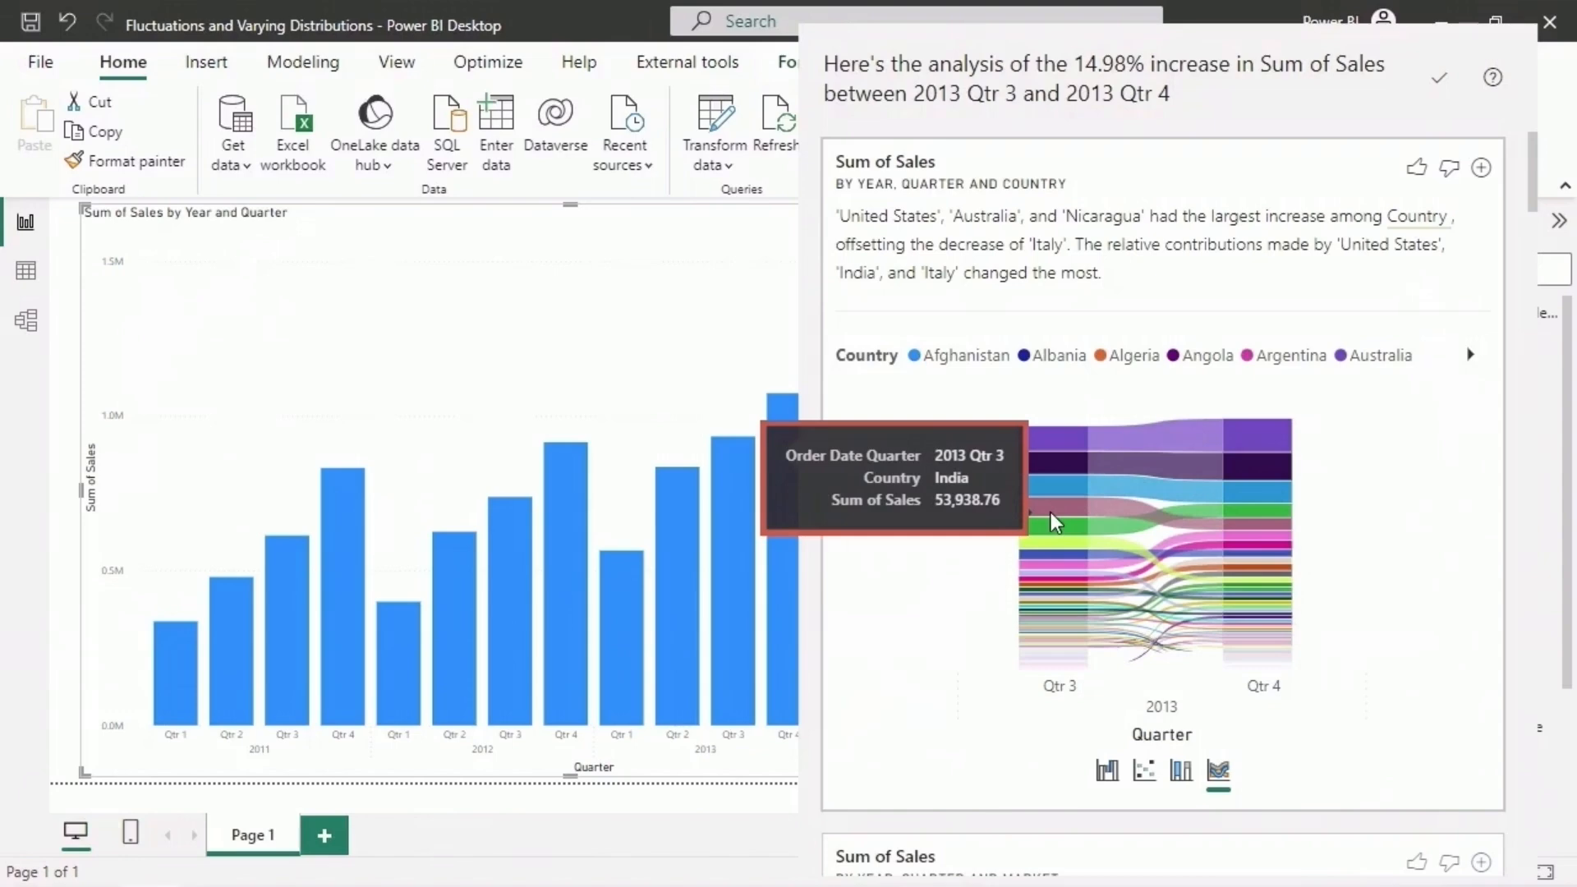
{"action": "mouse_move", "coordinate": [1261, 529]}
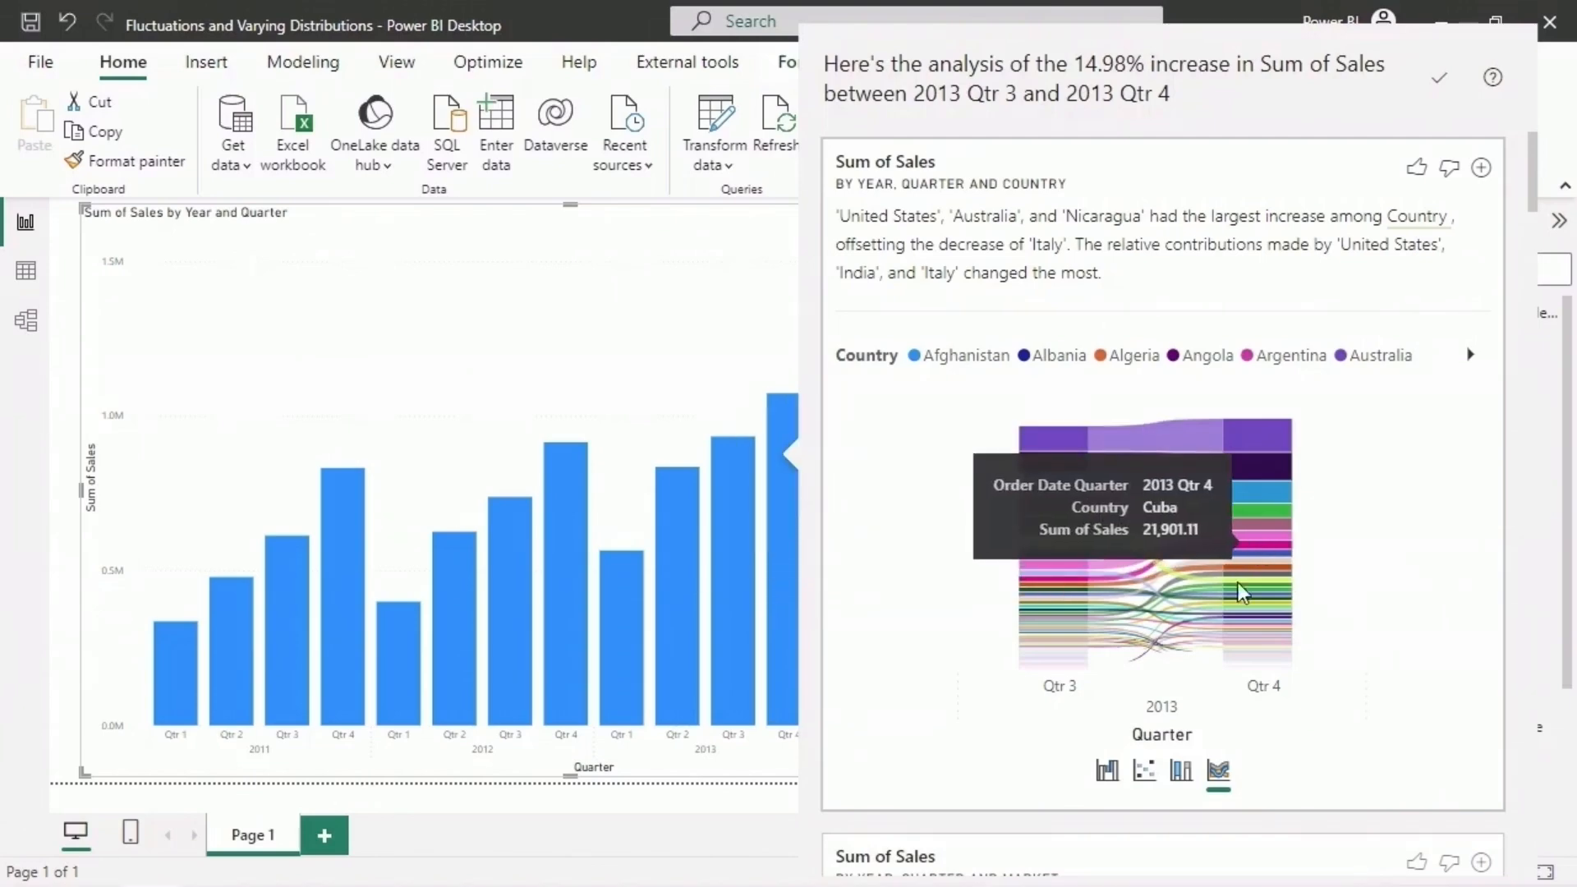
{"action": "left_click", "coordinate": [1107, 771]}
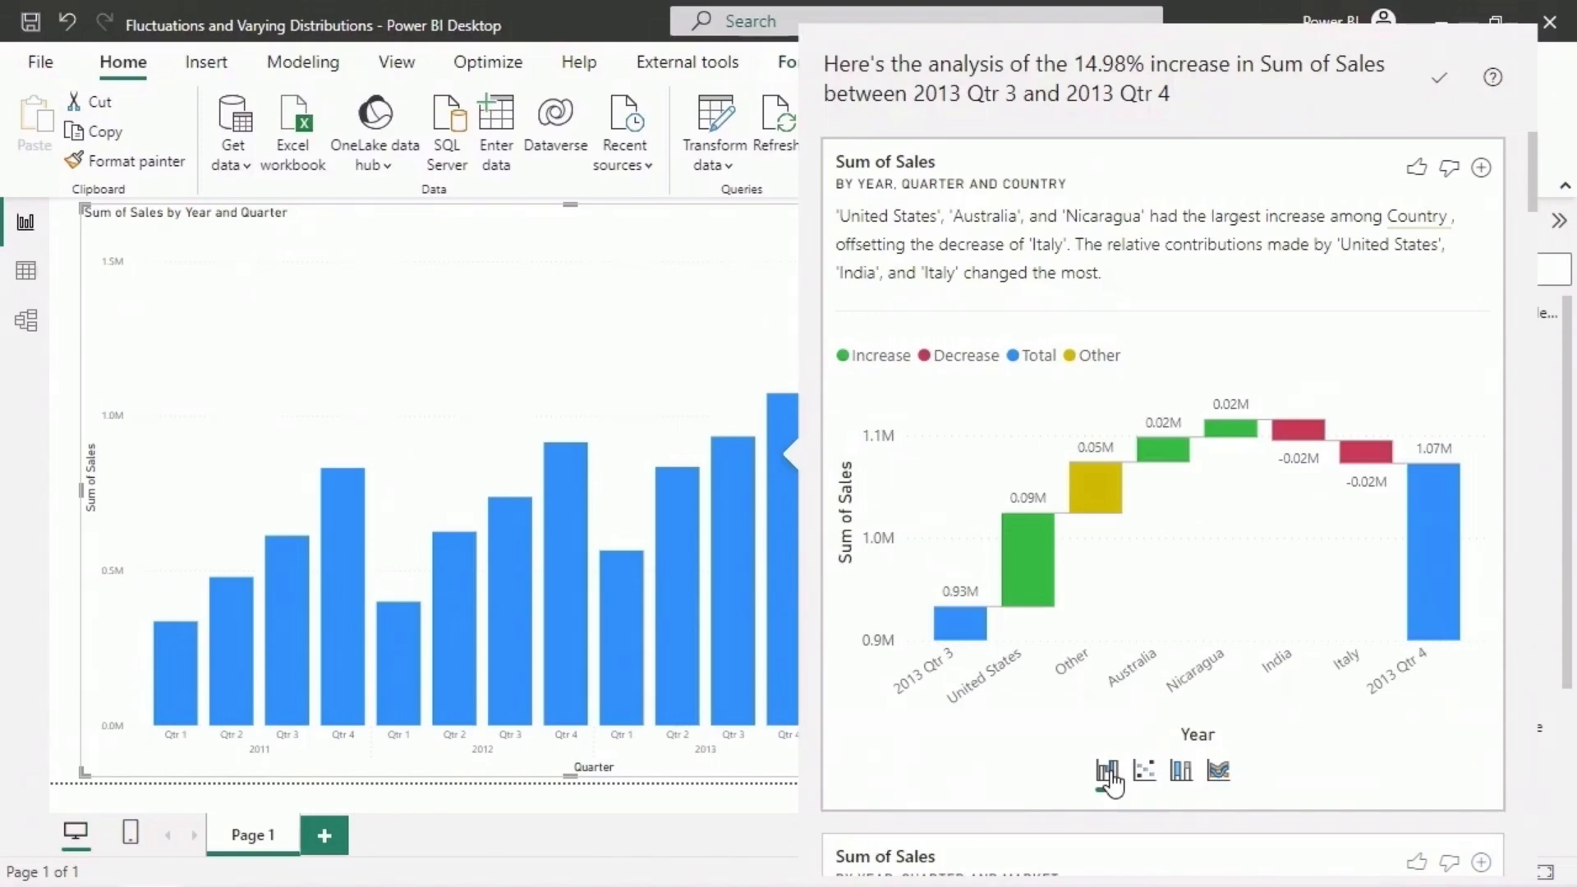
- Examine the waterfall chart of the sales increase by market, checking the US, LATAM and Africa contributions and the quarter totals
{"action": "scroll", "coordinate": [1406, 732], "scroll_direction": "down", "scroll_amount": 8}
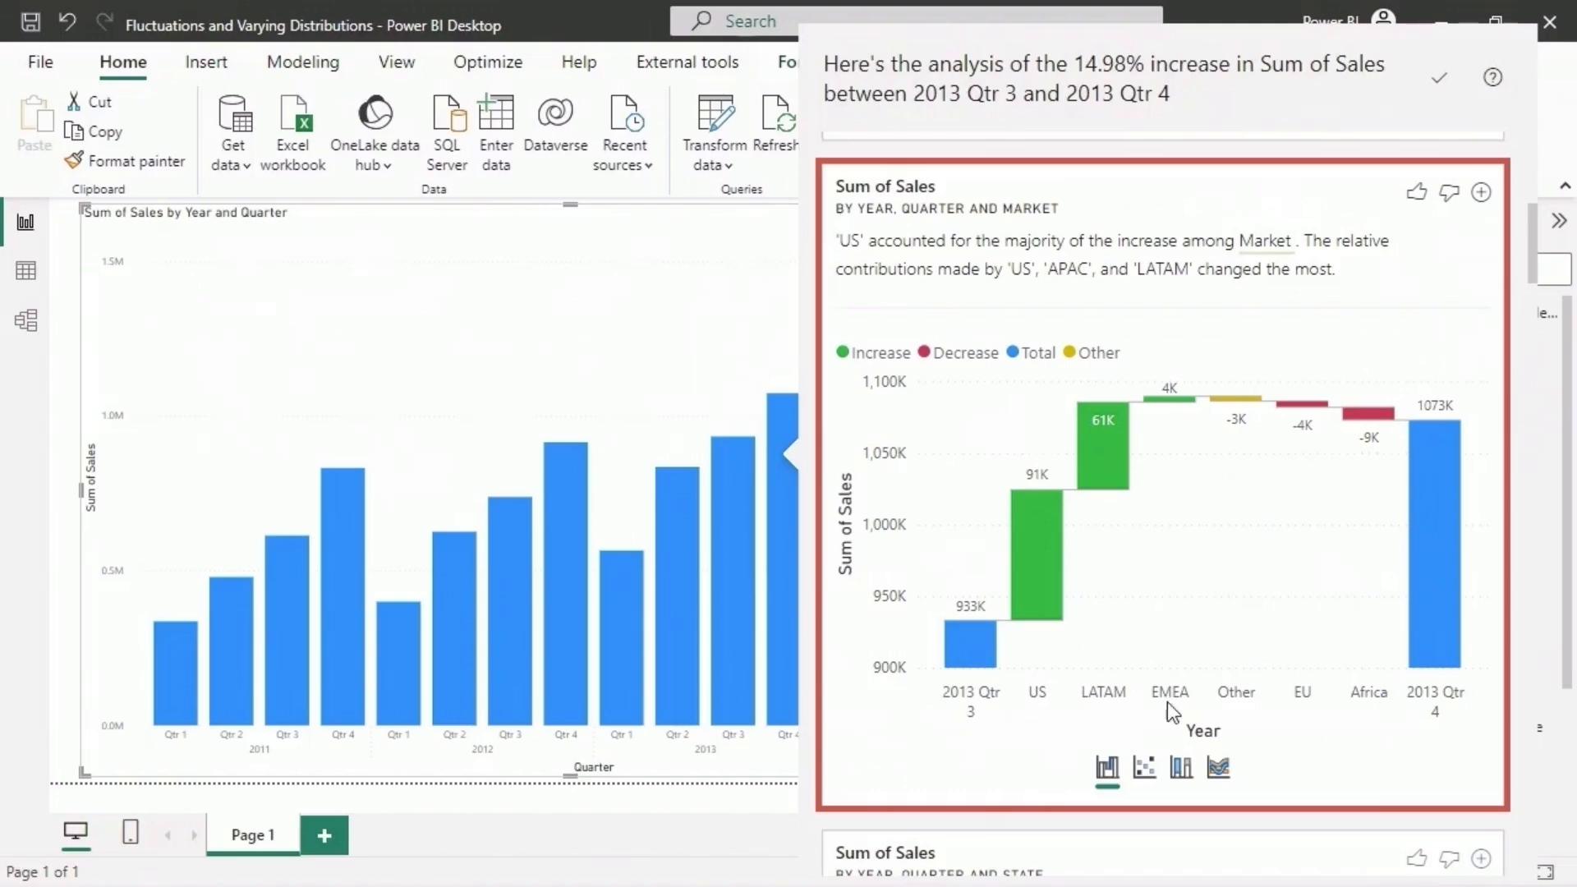
{"action": "mouse_move", "coordinate": [982, 652]}
{"action": "mouse_move", "coordinate": [1045, 559]}
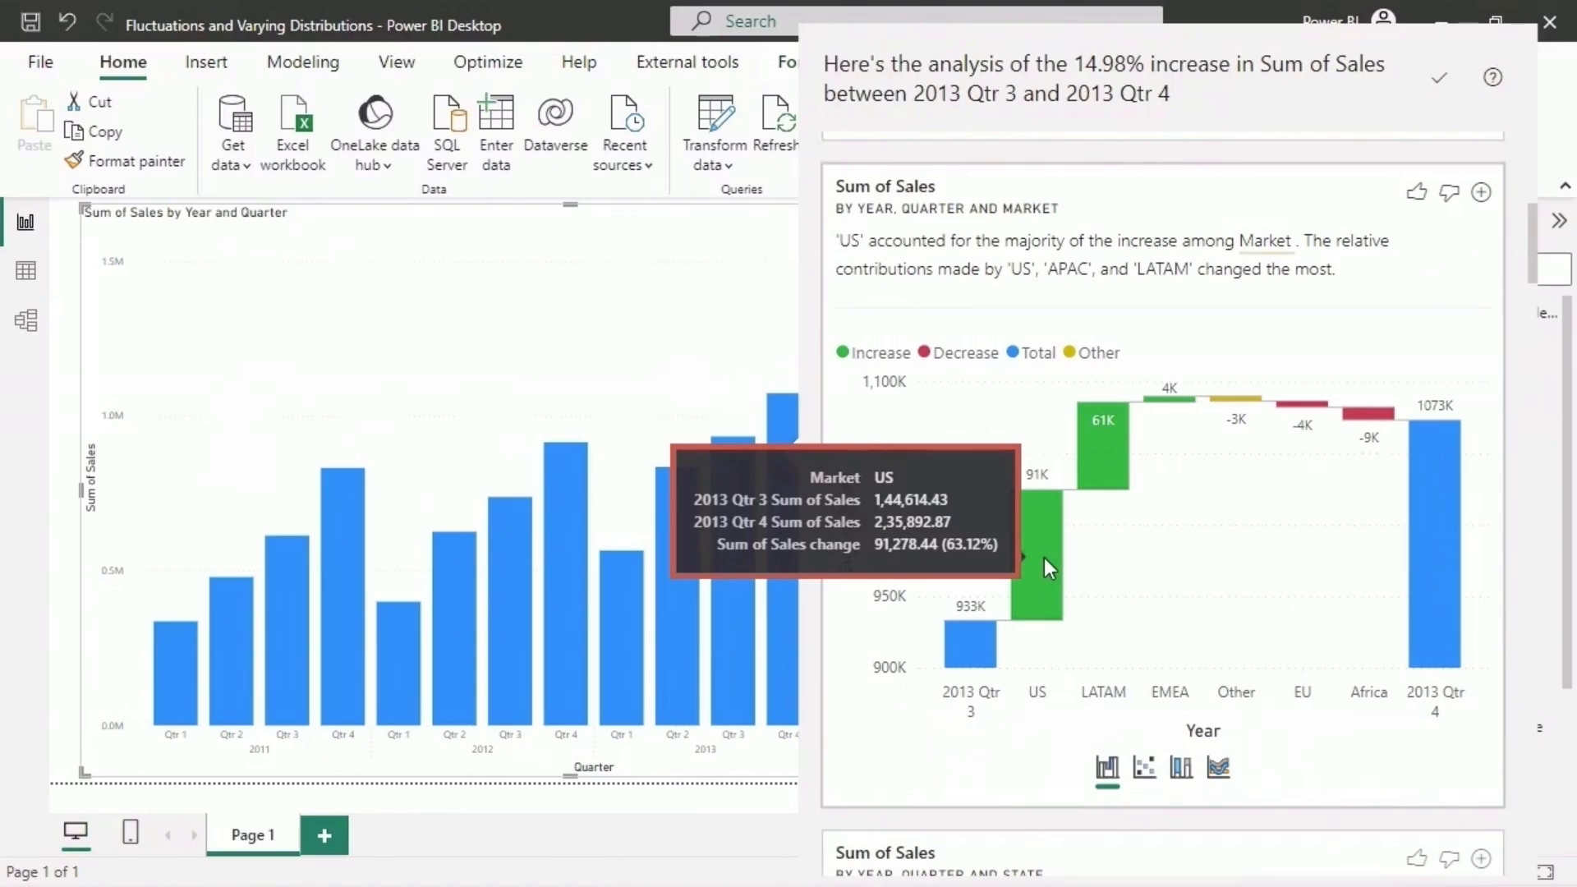
{"action": "mouse_move", "coordinate": [1107, 451]}
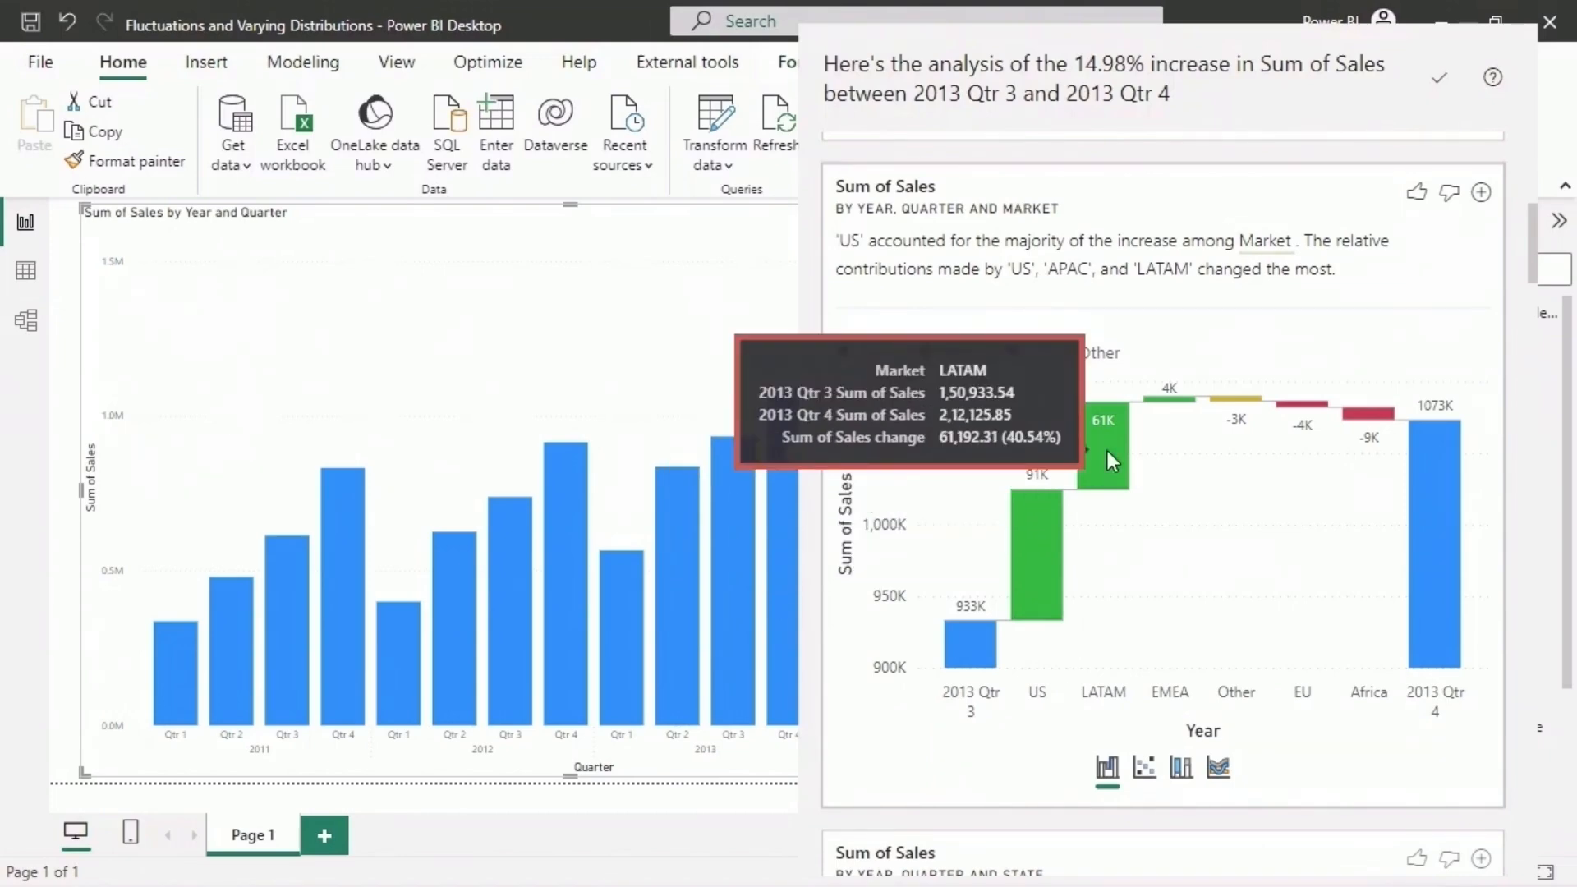
{"action": "mouse_move", "coordinate": [1359, 412]}
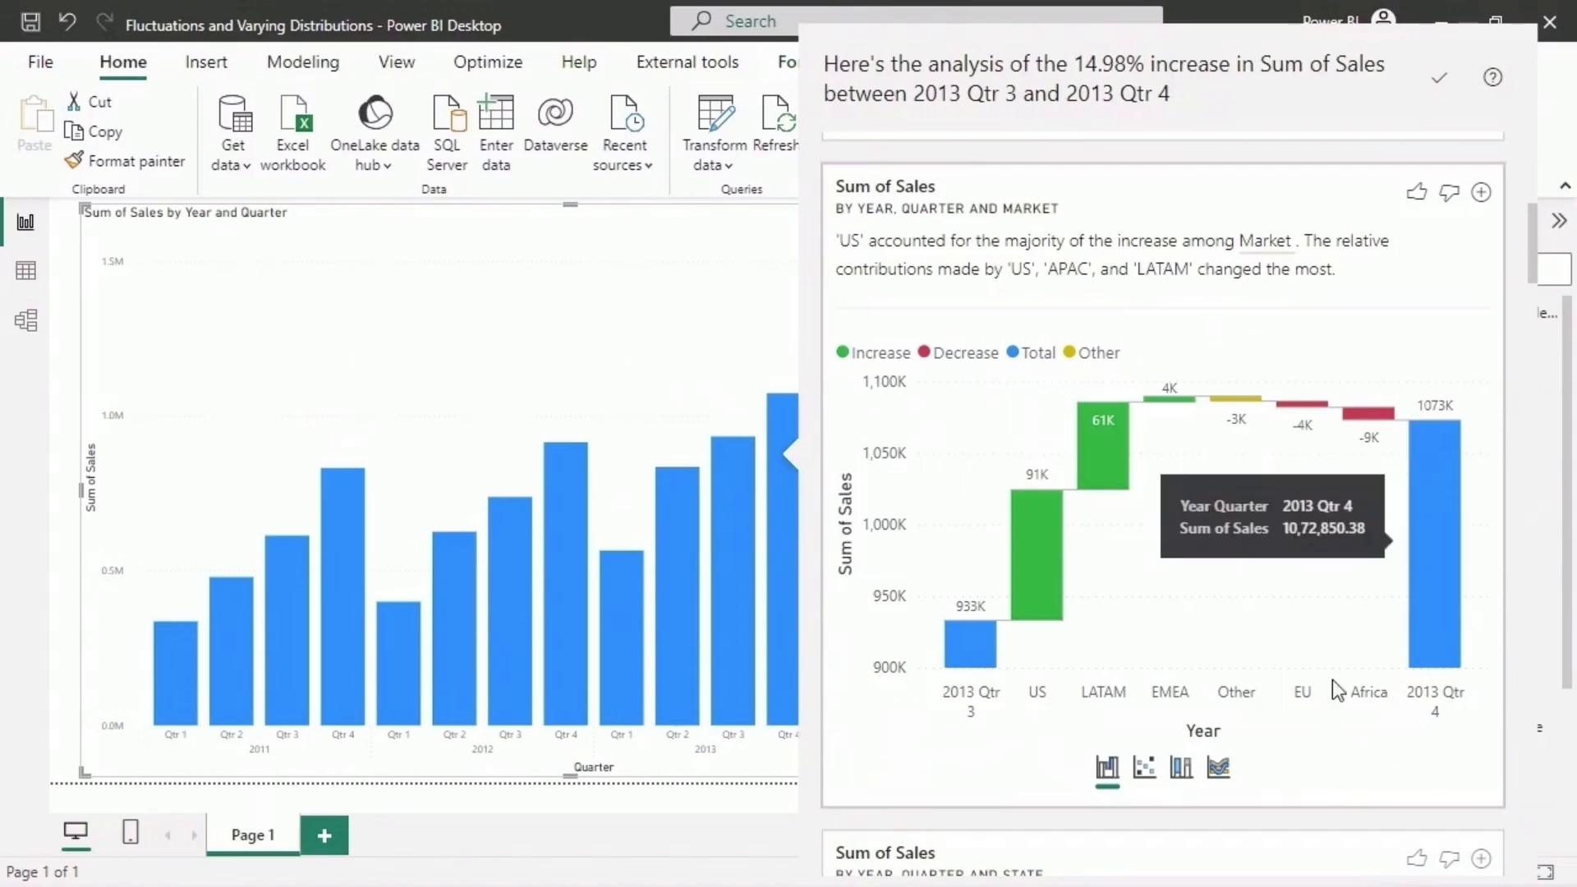
- View the market analysis as a scatter chart and as a 100% stacked column chart, comparing the US share between 2013 Qtr 3 and Qtr 4
{"action": "left_click", "coordinate": [1144, 769]}
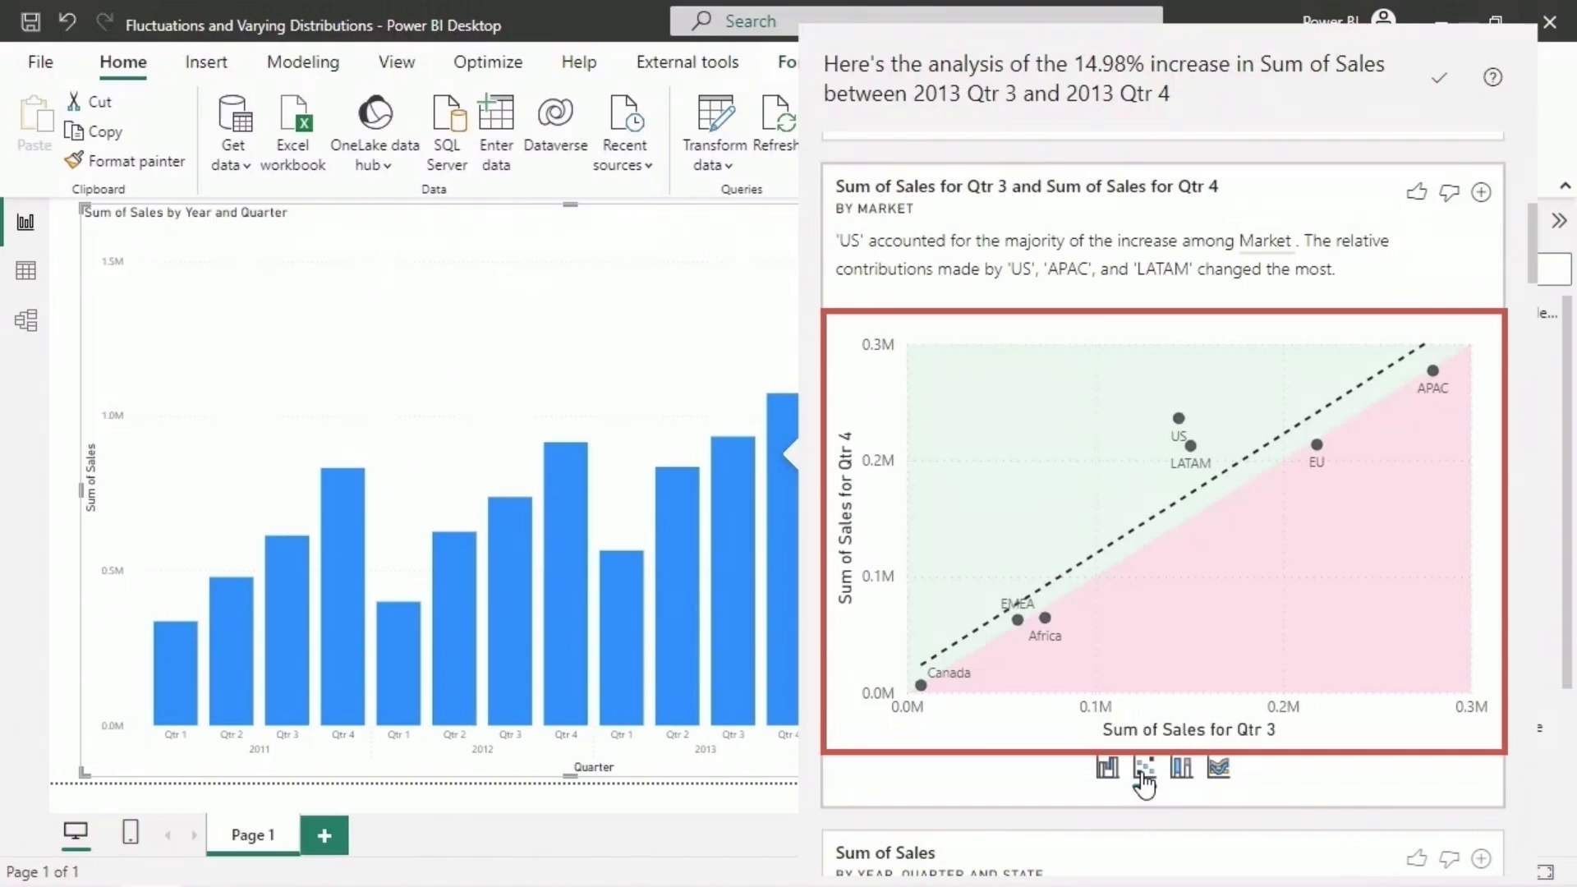
{"action": "left_click", "coordinate": [1181, 769]}
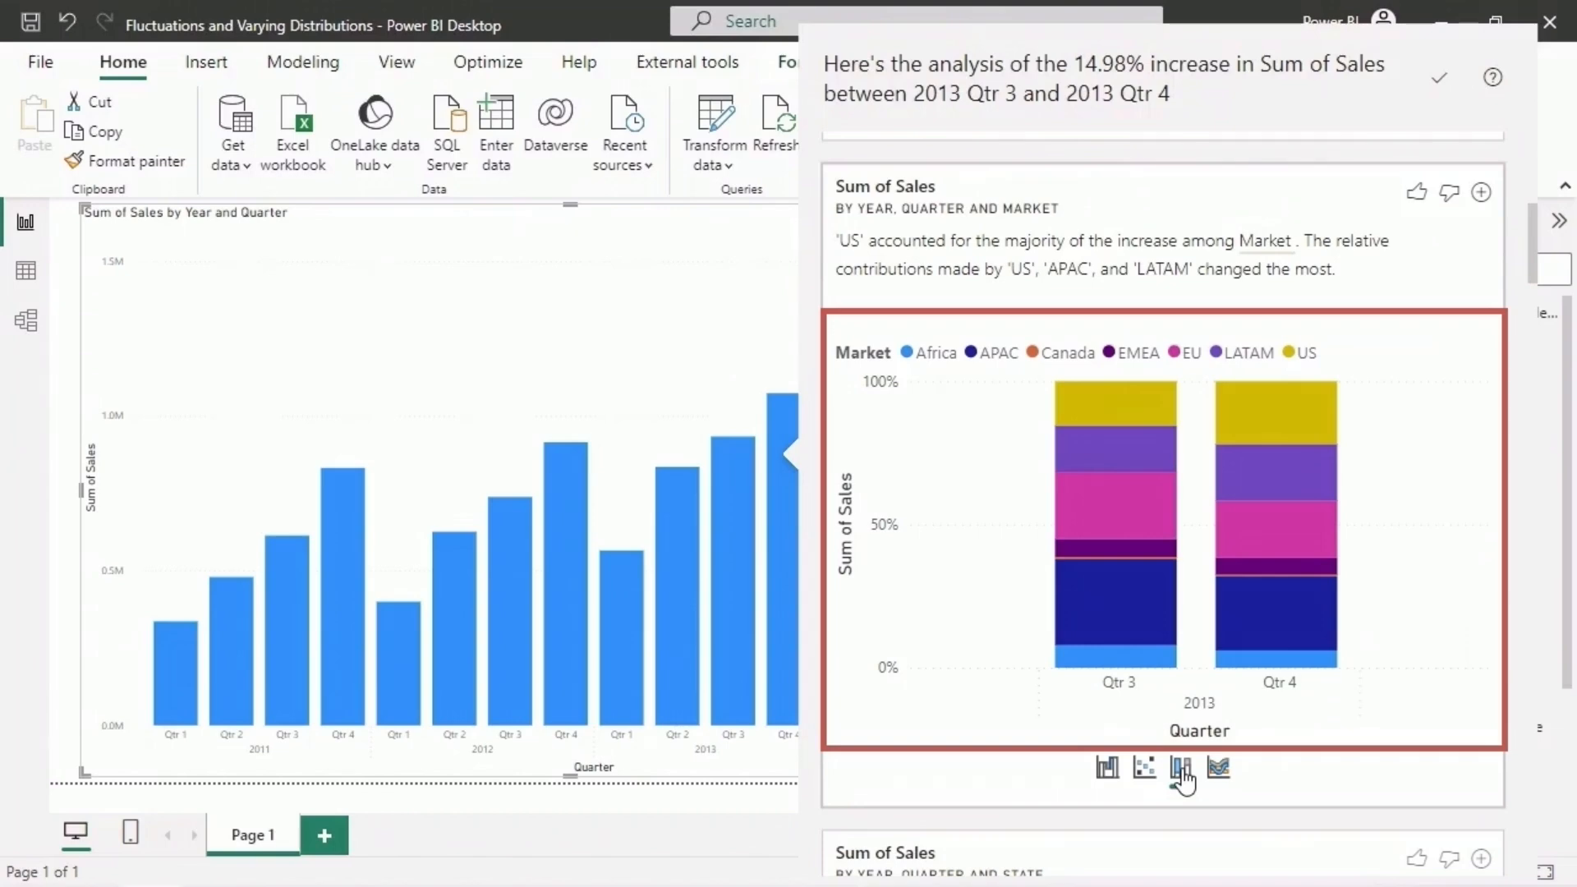
{"action": "mouse_move", "coordinate": [1105, 402]}
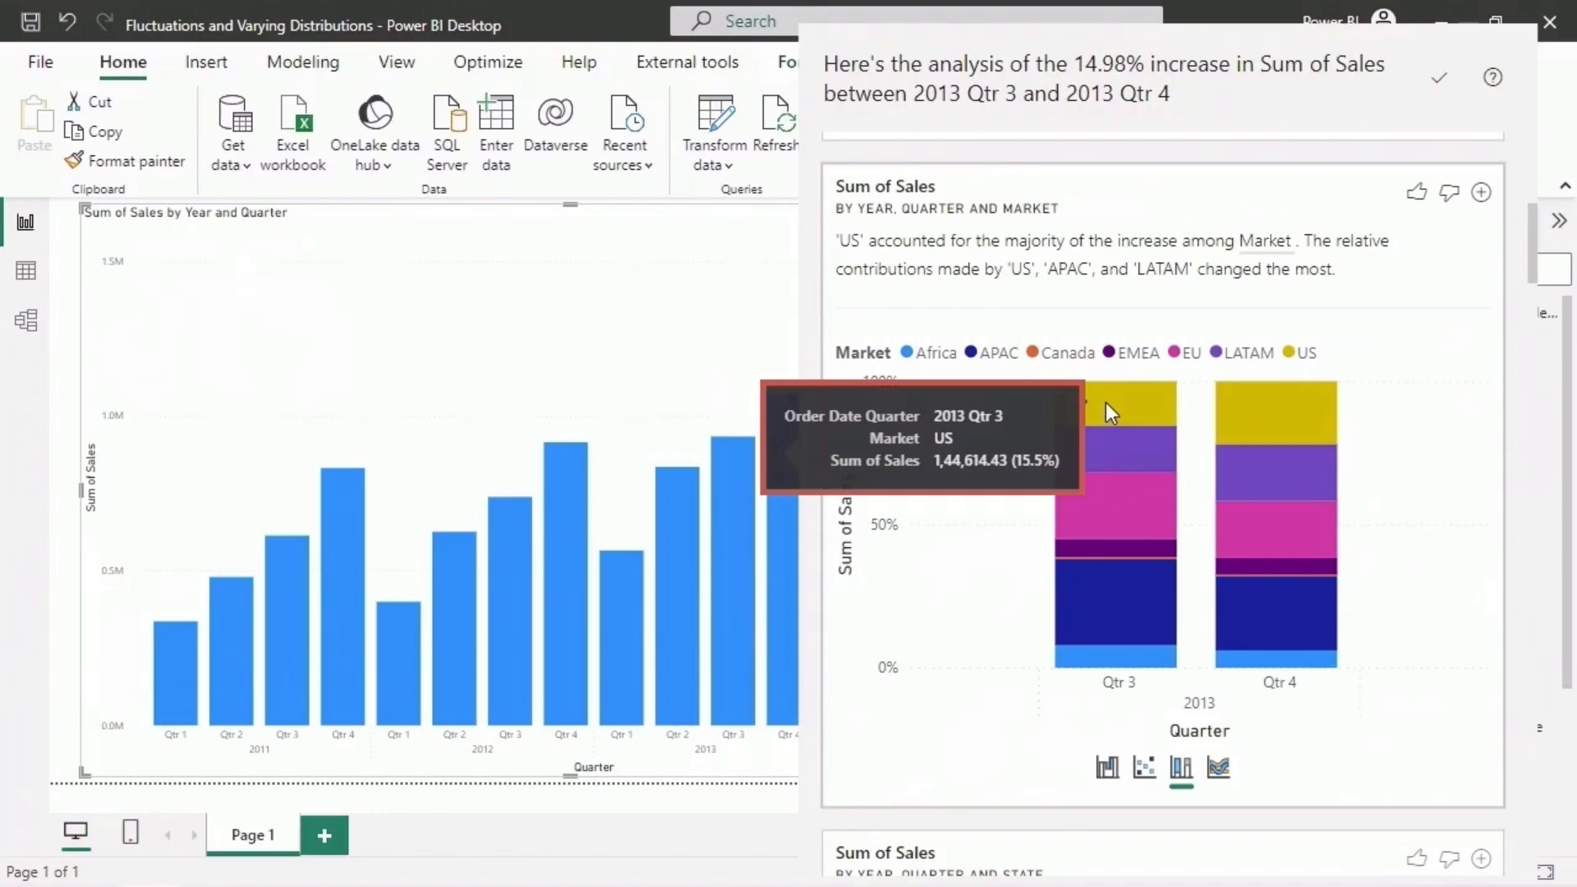
{"action": "mouse_move", "coordinate": [1274, 406]}
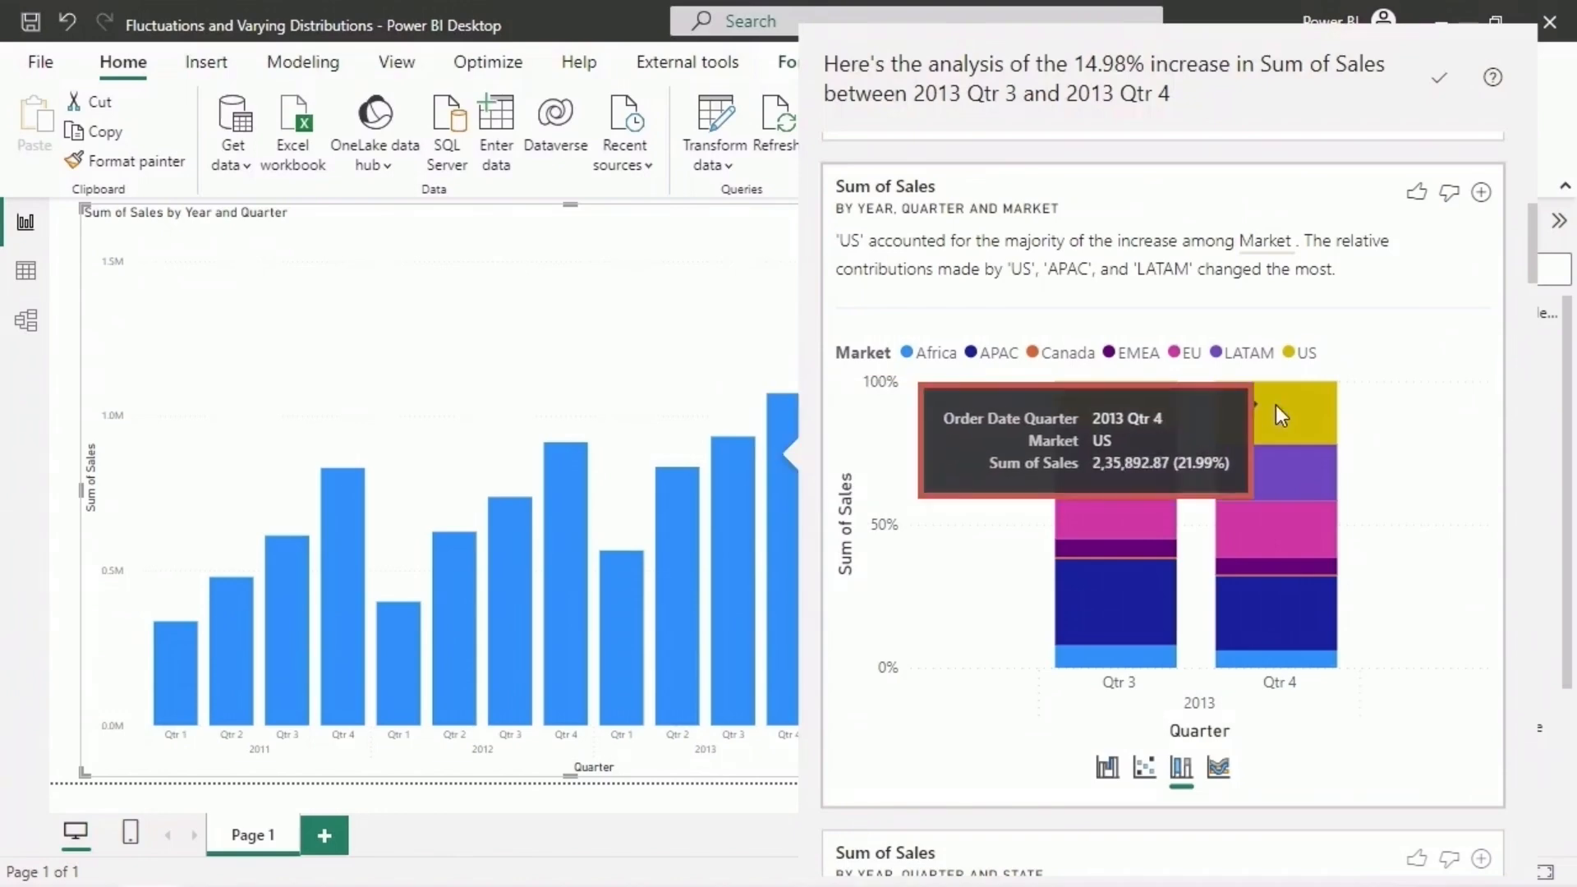
- View the market analysis as a ribbon chart and compare the EU's sales between 2013 Qtr 3 and Qtr 4
{"action": "left_click", "coordinate": [1219, 769]}
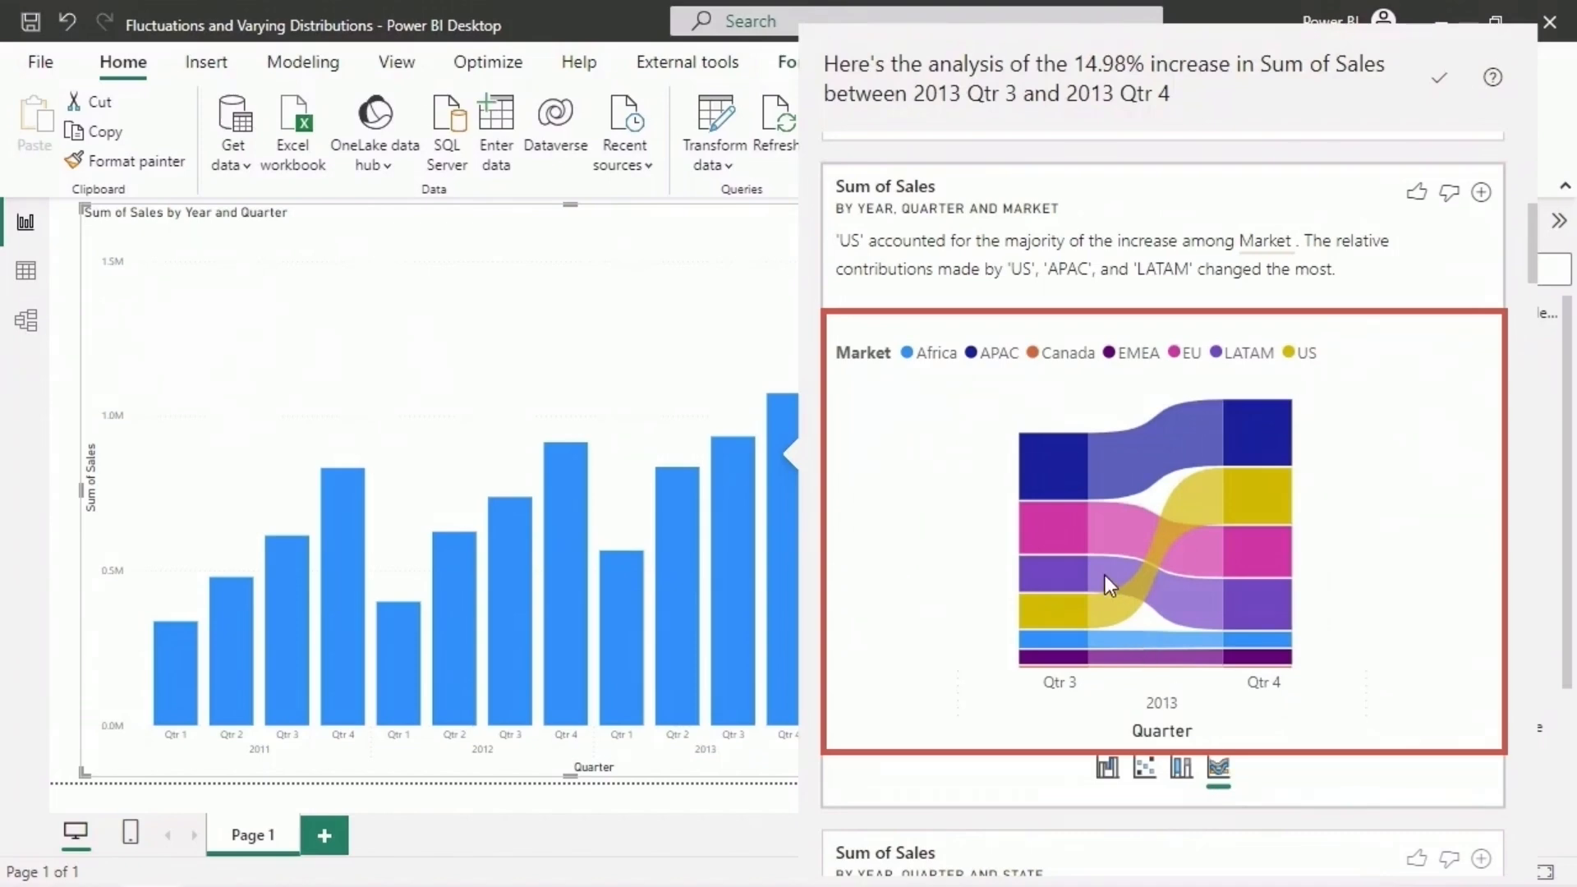
{"action": "mouse_move", "coordinate": [1053, 519]}
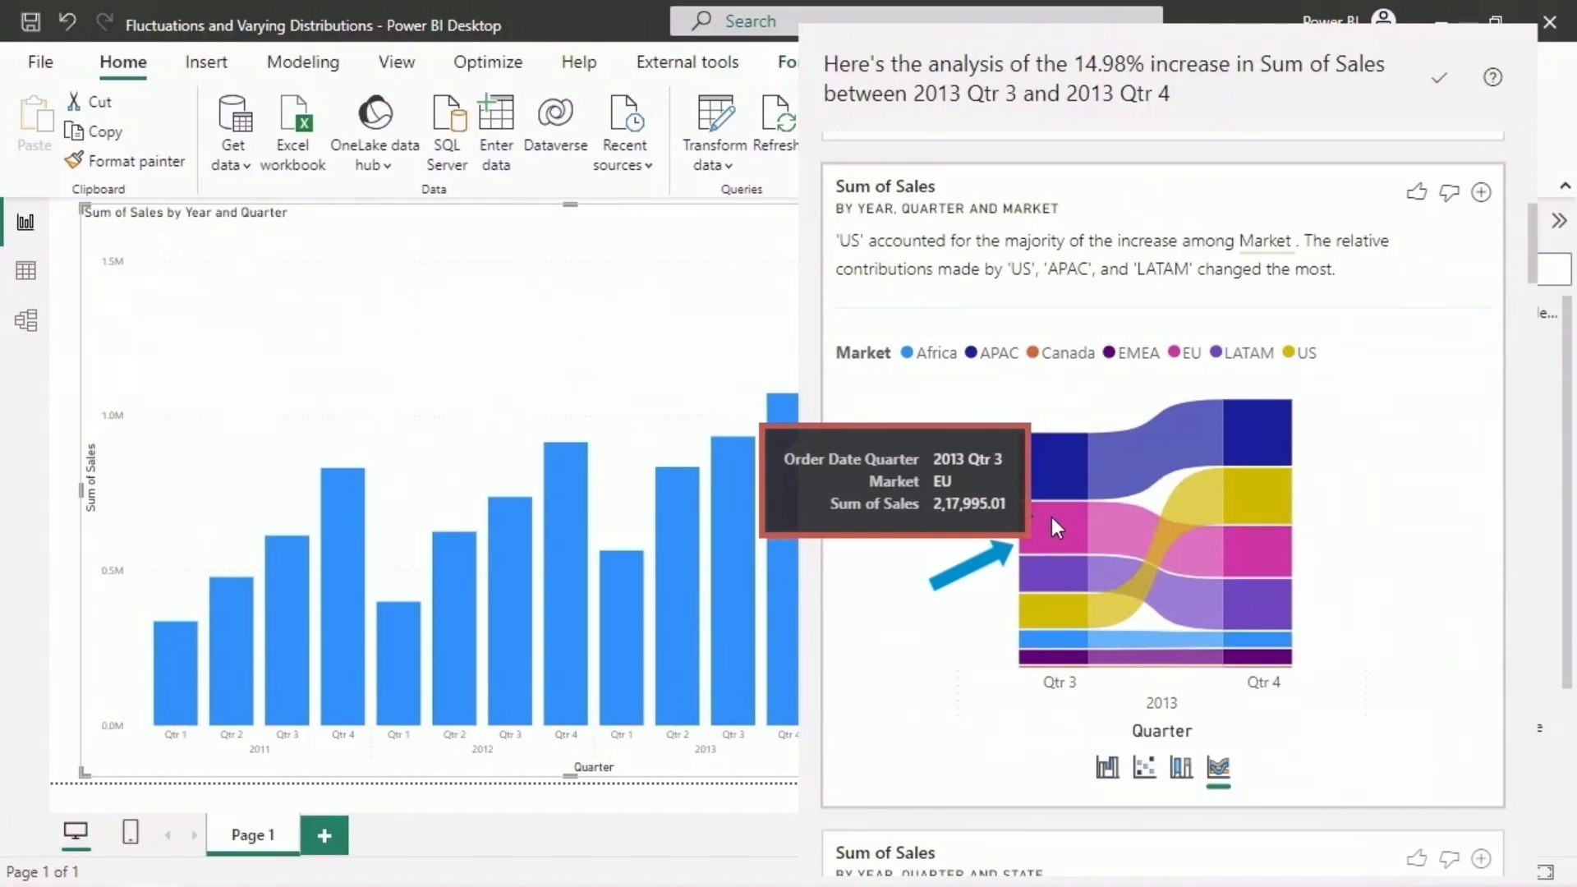
{"action": "mouse_move", "coordinate": [1252, 555]}
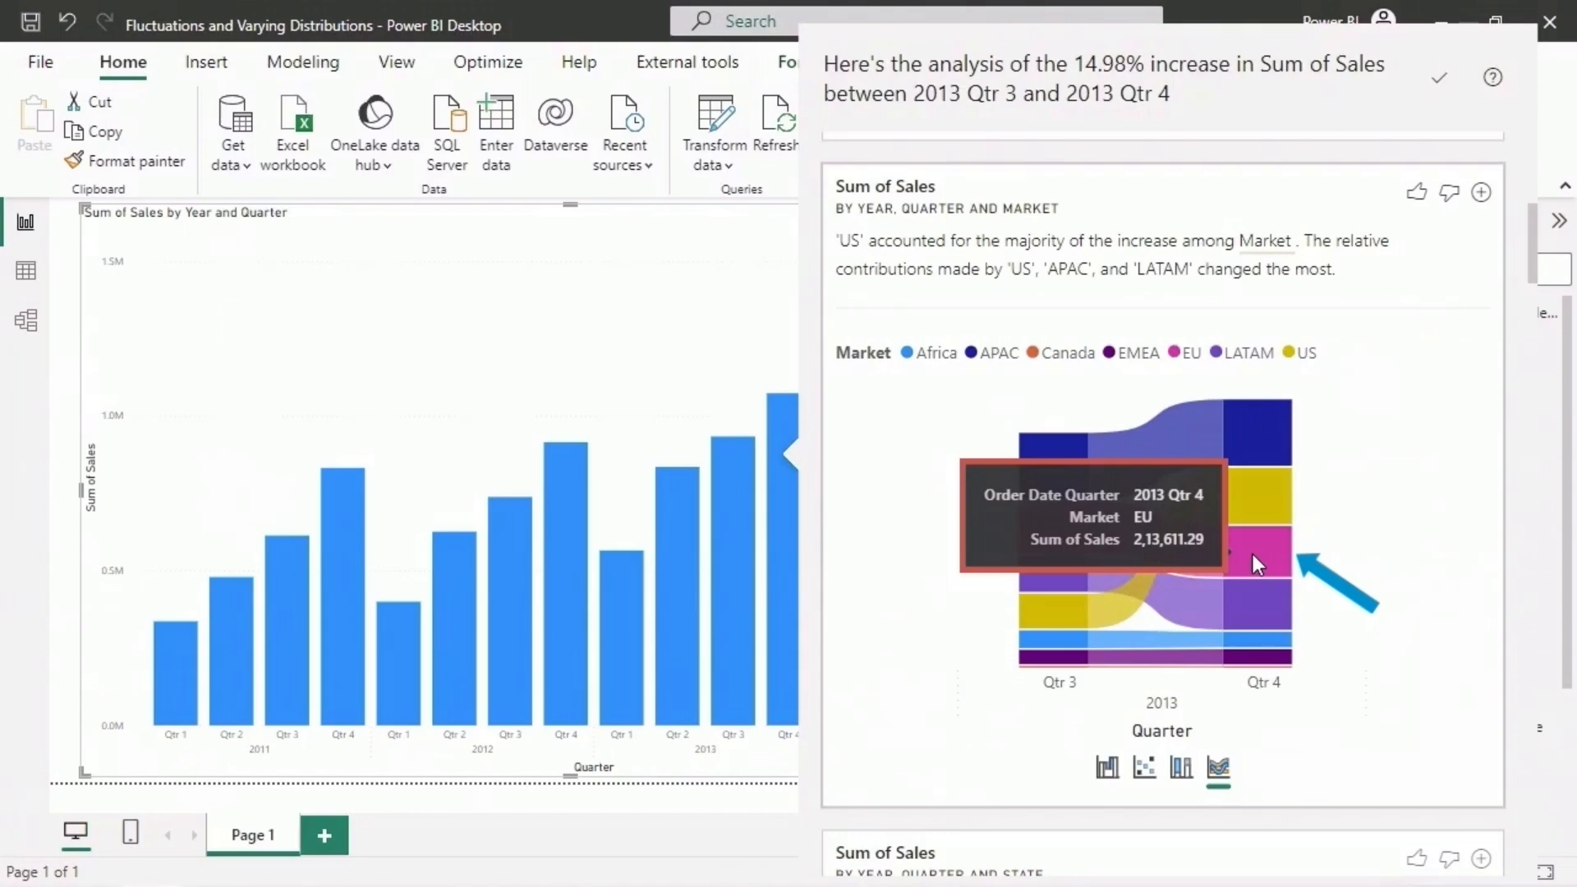
- Review the remaining analyses of the increase, including those by state, customer ID and region, and close the explanation
{"action": "scroll", "coordinate": [1249, 550], "scroll_direction": "down", "scroll_amount": 8}
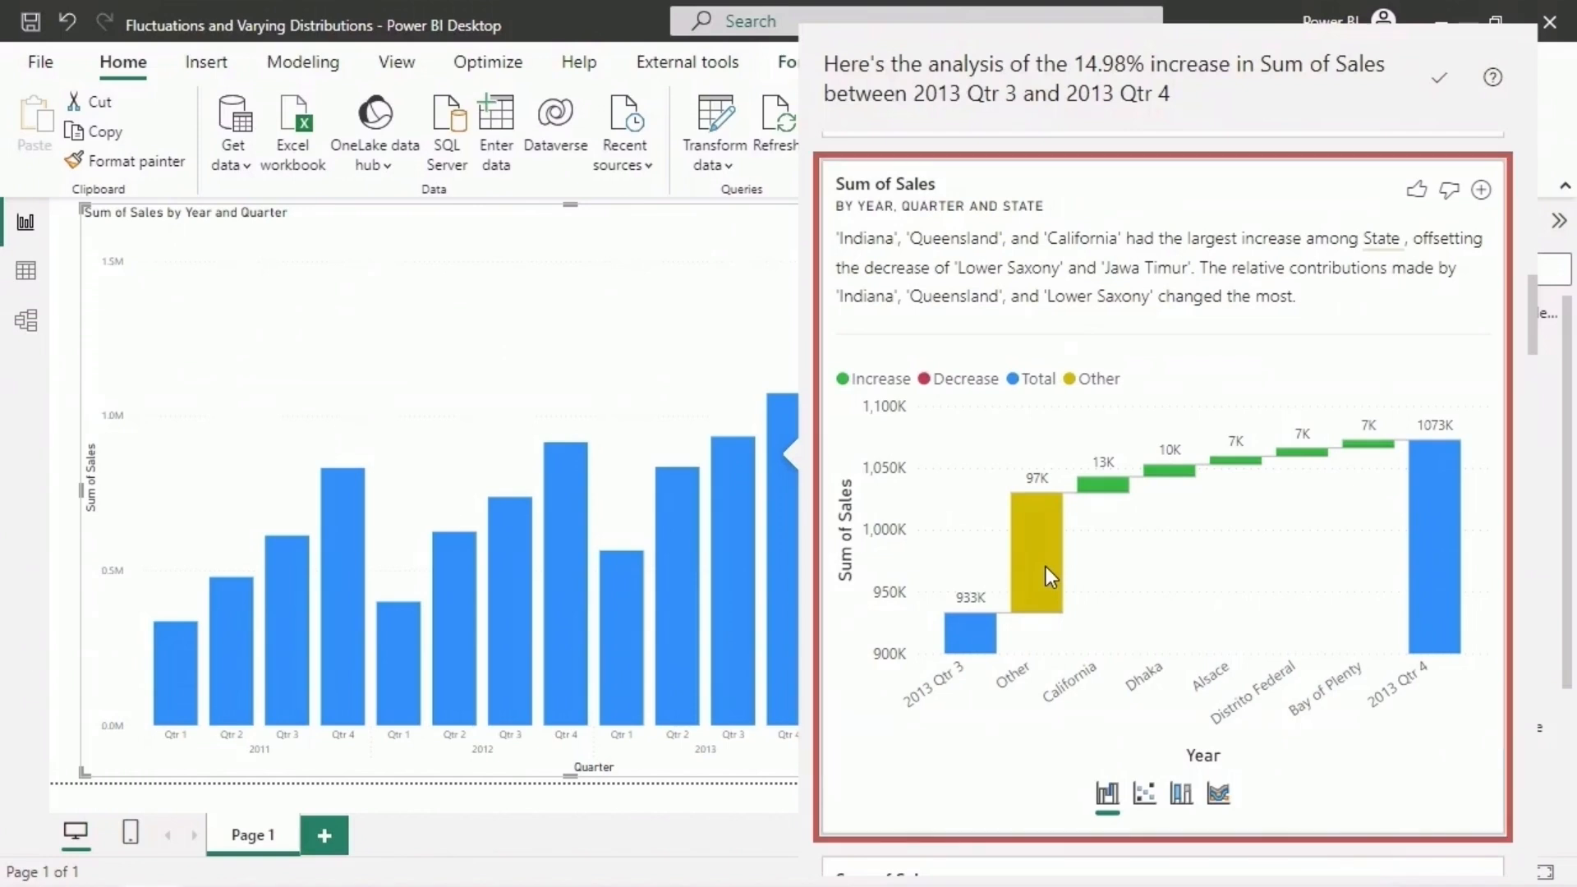
{"action": "scroll", "coordinate": [1524, 505], "scroll_direction": "down", "scroll_amount": 8}
{"action": "scroll", "coordinate": [1524, 506], "scroll_direction": "down", "scroll_amount": 15}
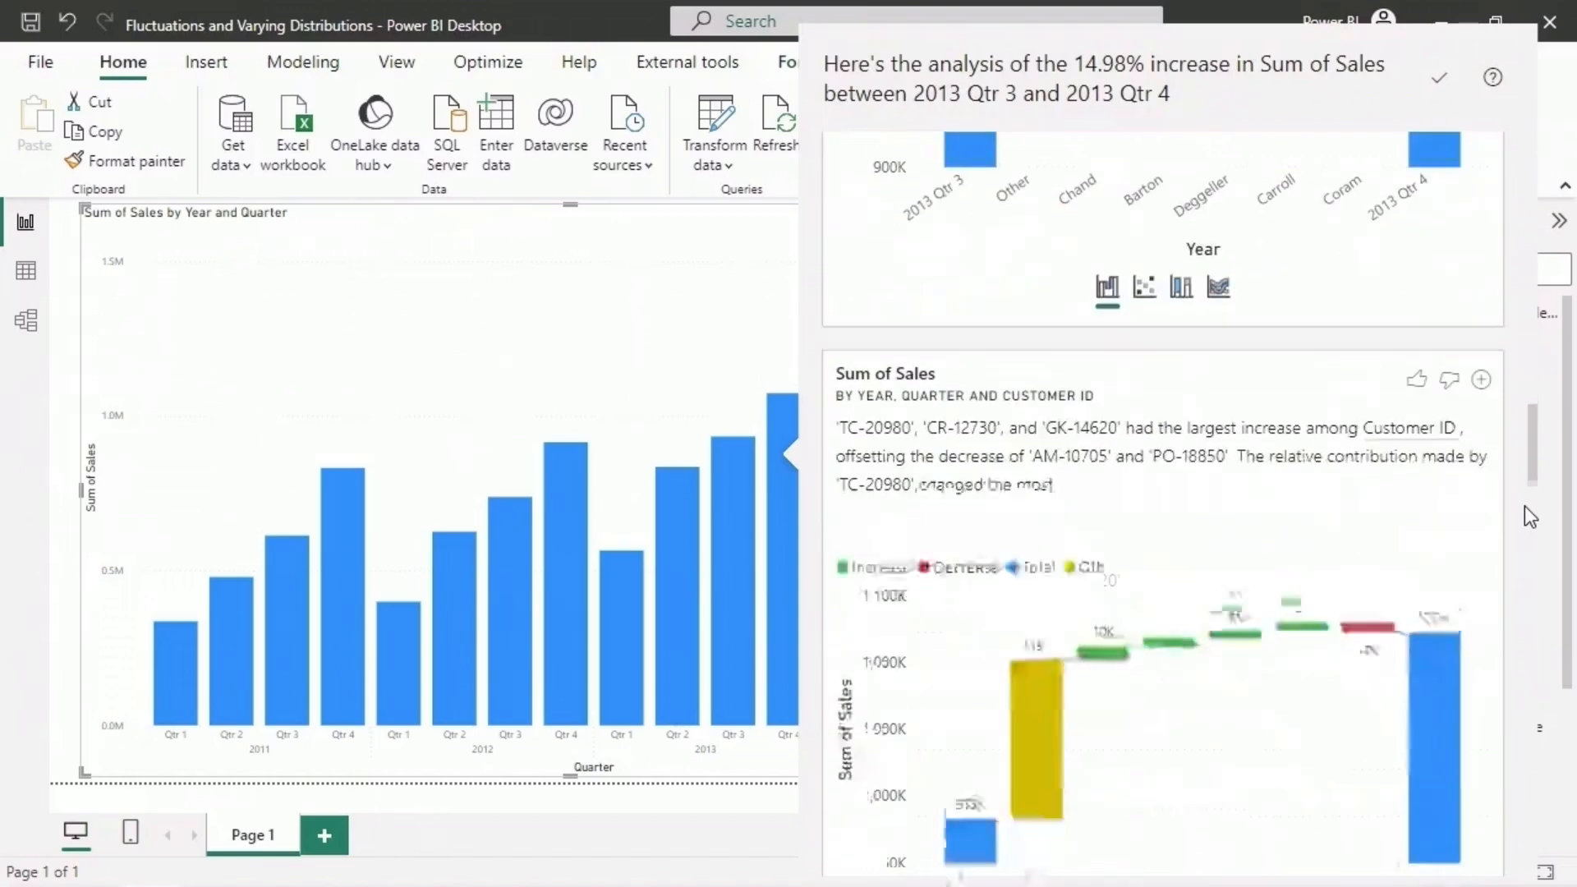
{"action": "scroll", "coordinate": [1524, 506], "scroll_direction": "down", "scroll_amount": 8}
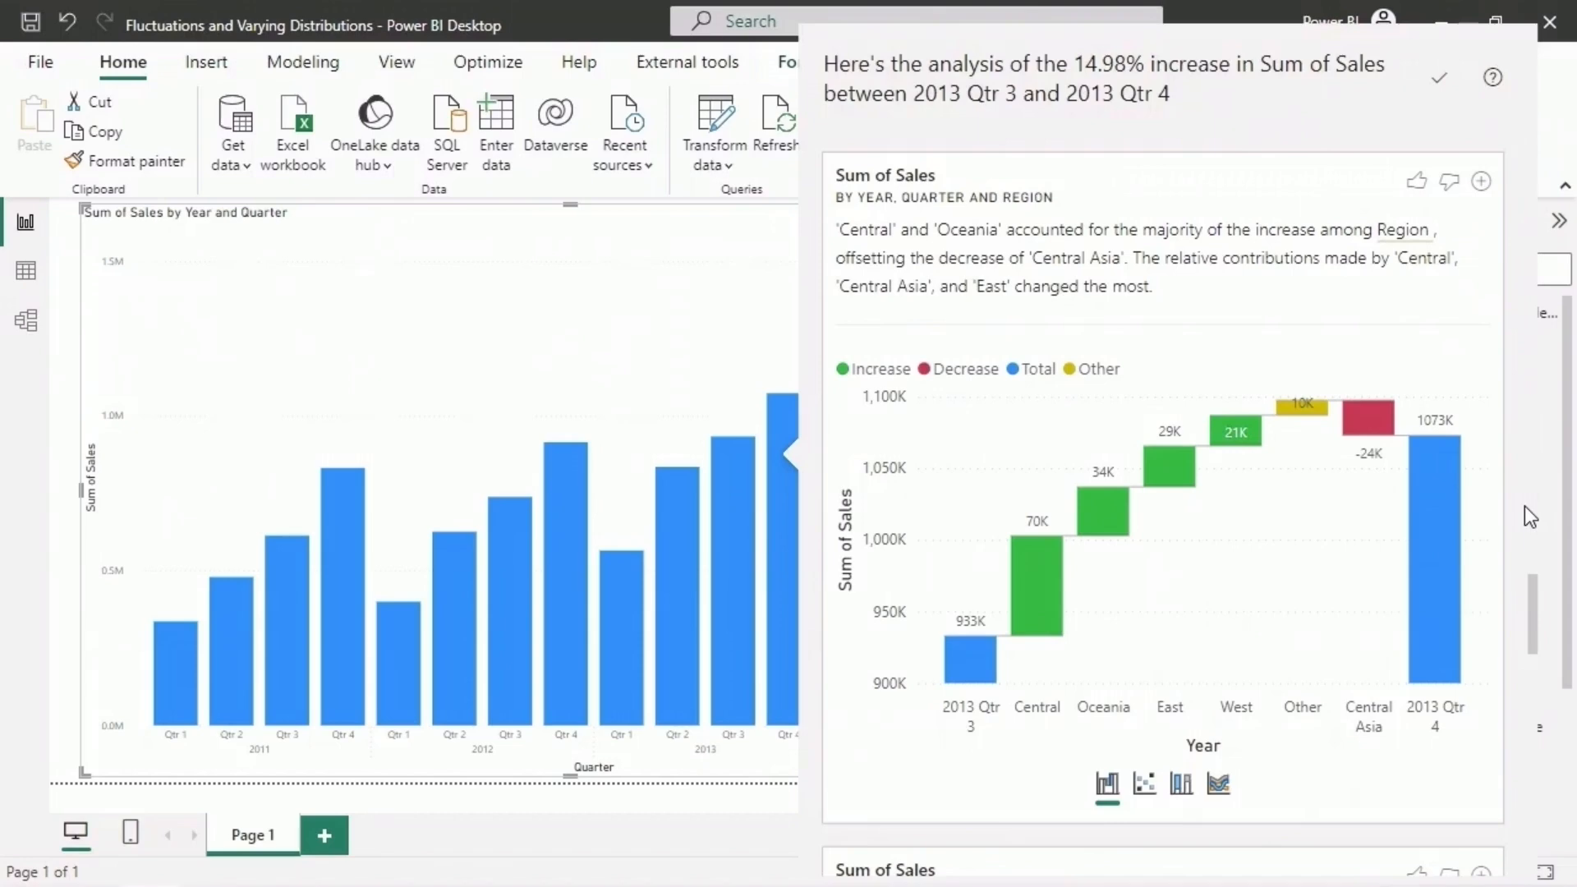
{"action": "left_click", "coordinate": [957, 568]}
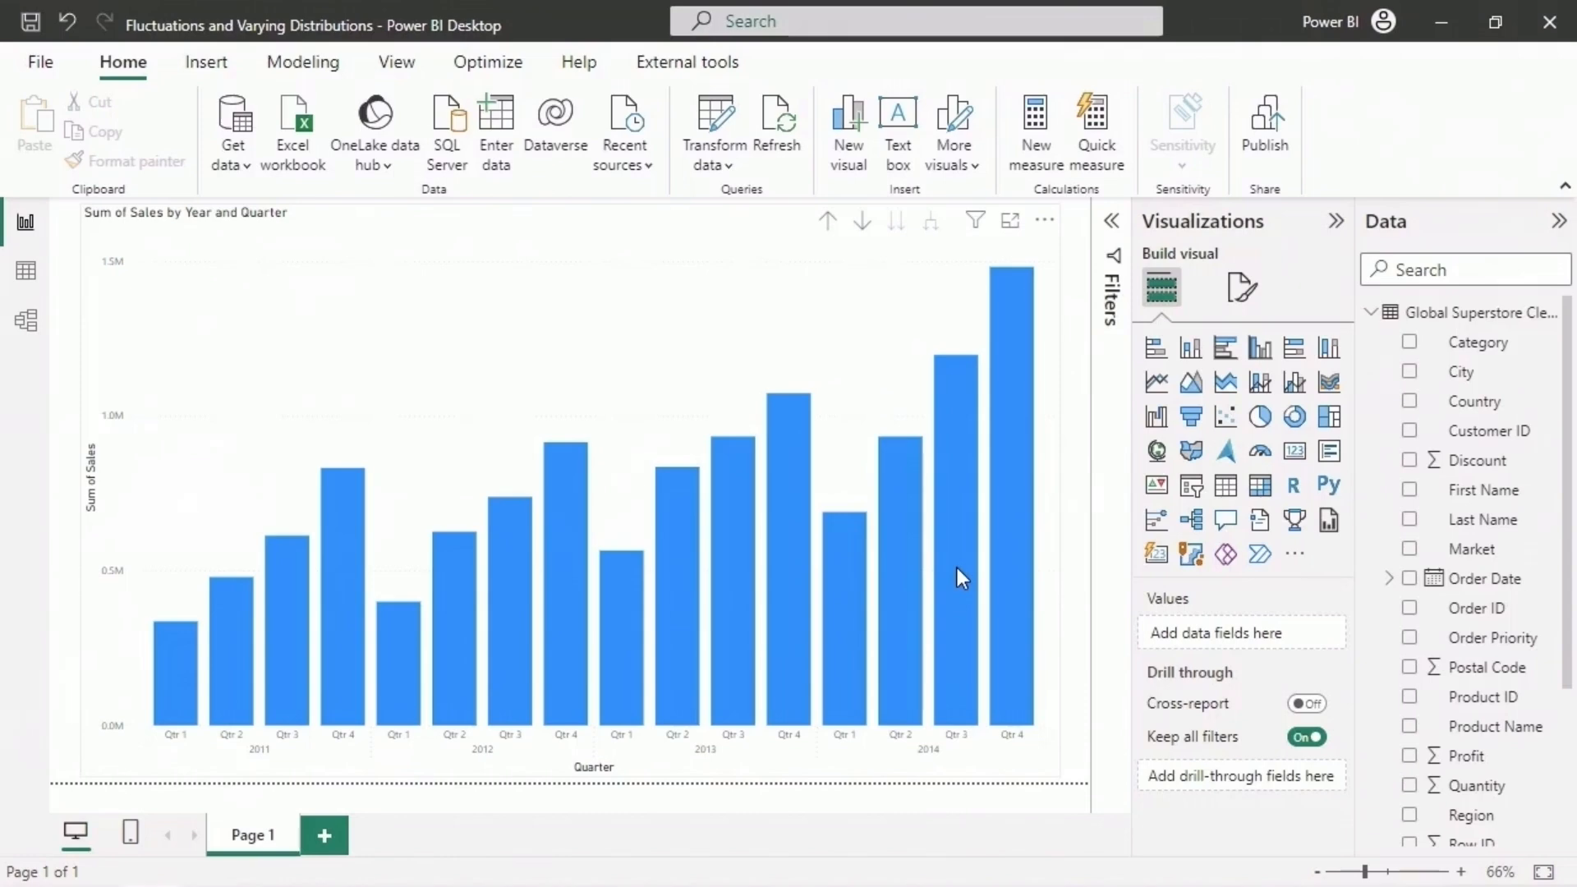
- Have the decrease in Sum of Sales explained for the 2014 Qtr 1 column
{"action": "mouse_move", "coordinate": [845, 626]}
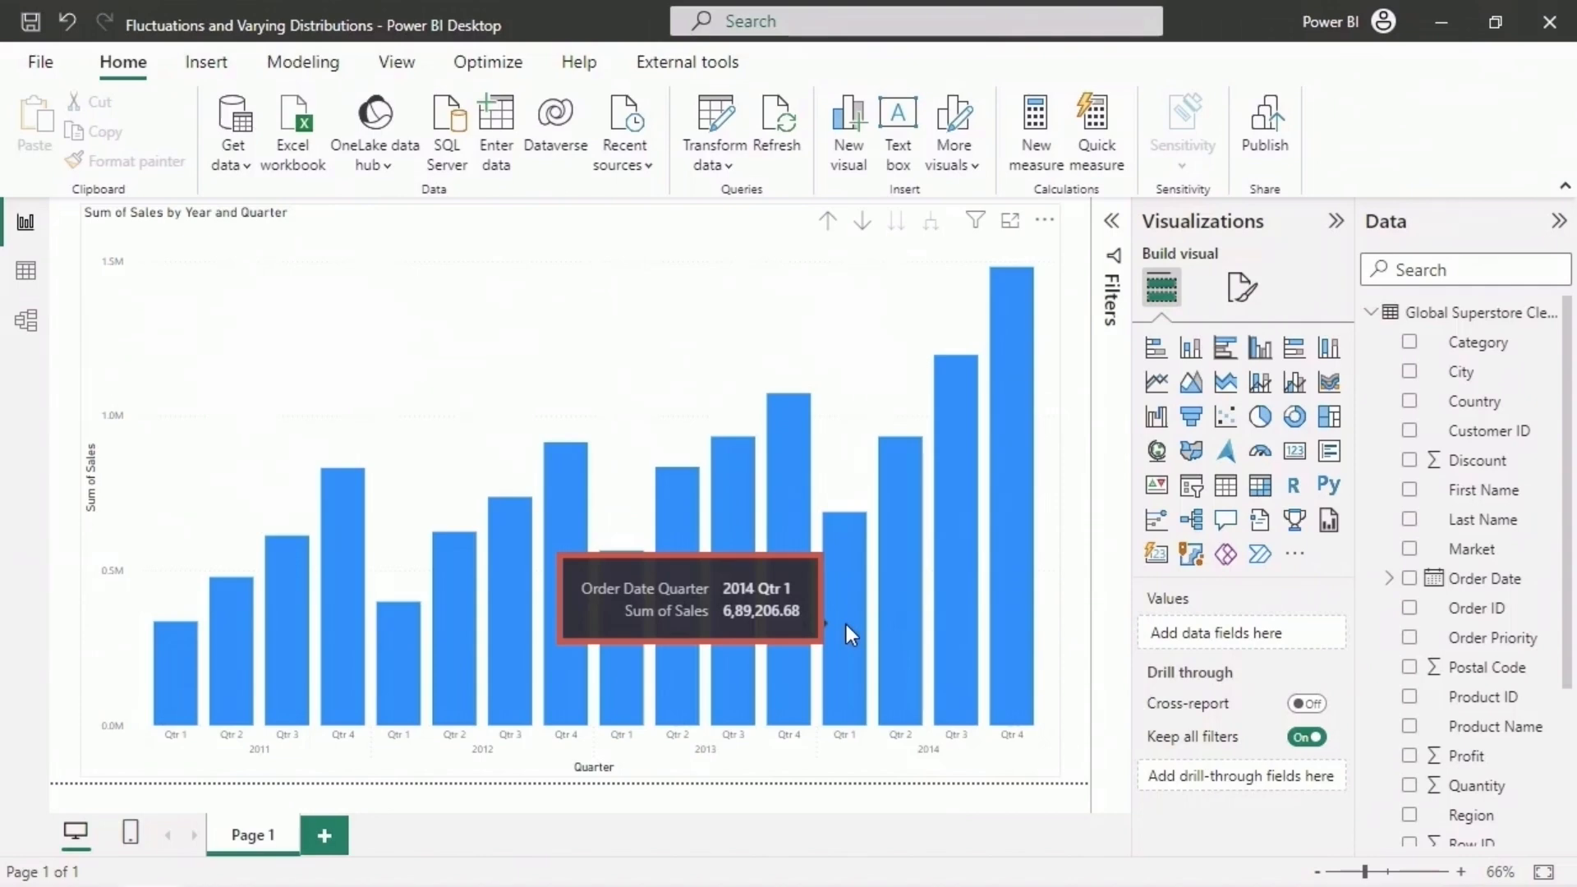
{"action": "right_click", "coordinate": [846, 624]}
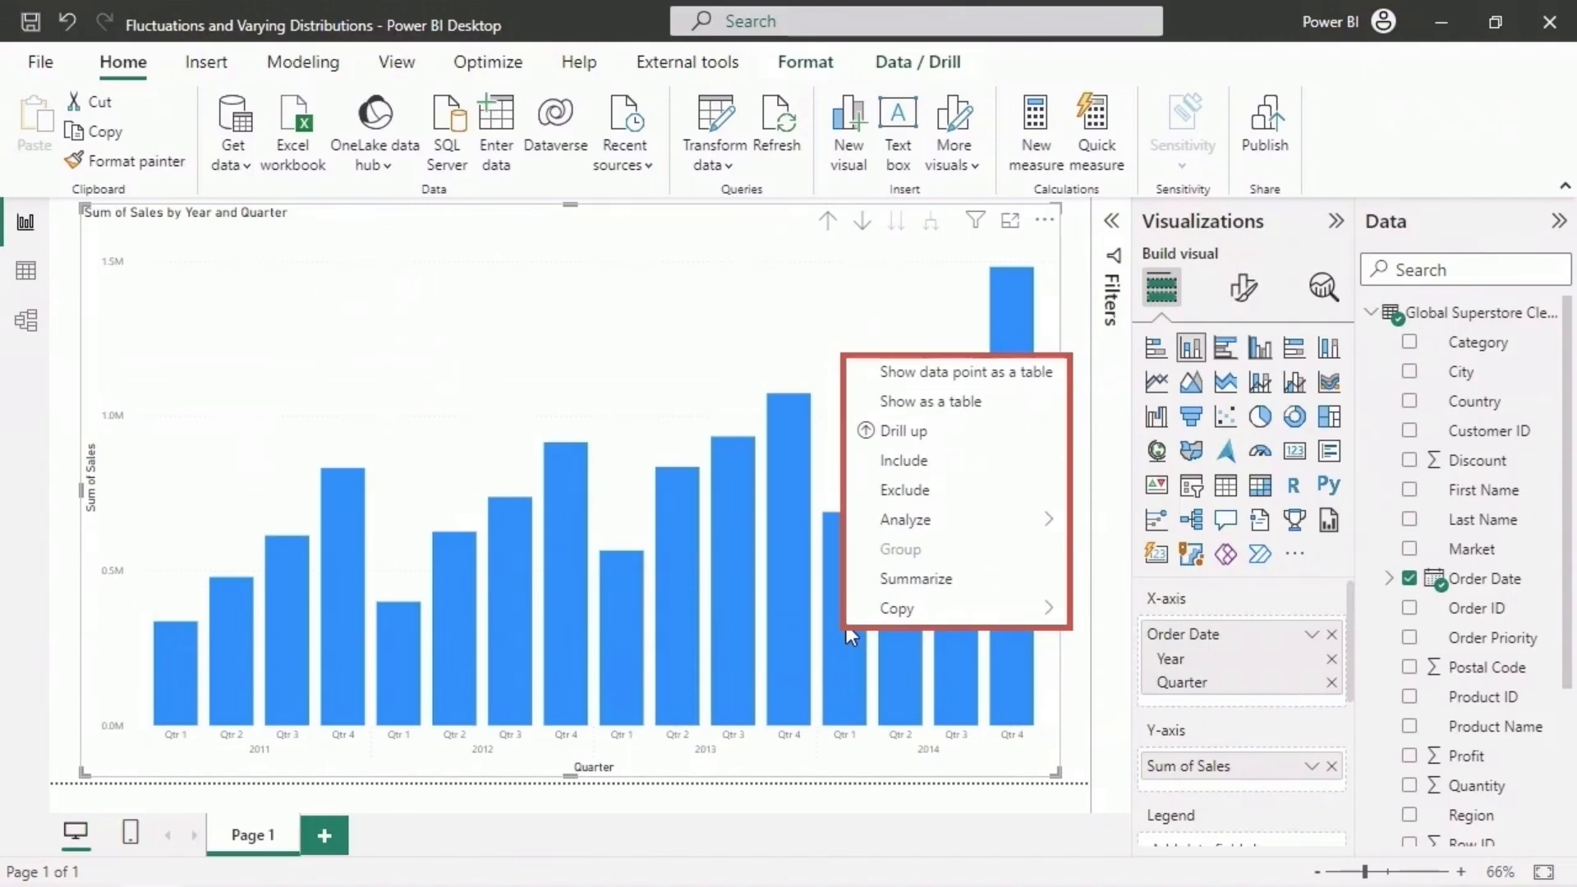
{"action": "mouse_move", "coordinate": [1021, 525]}
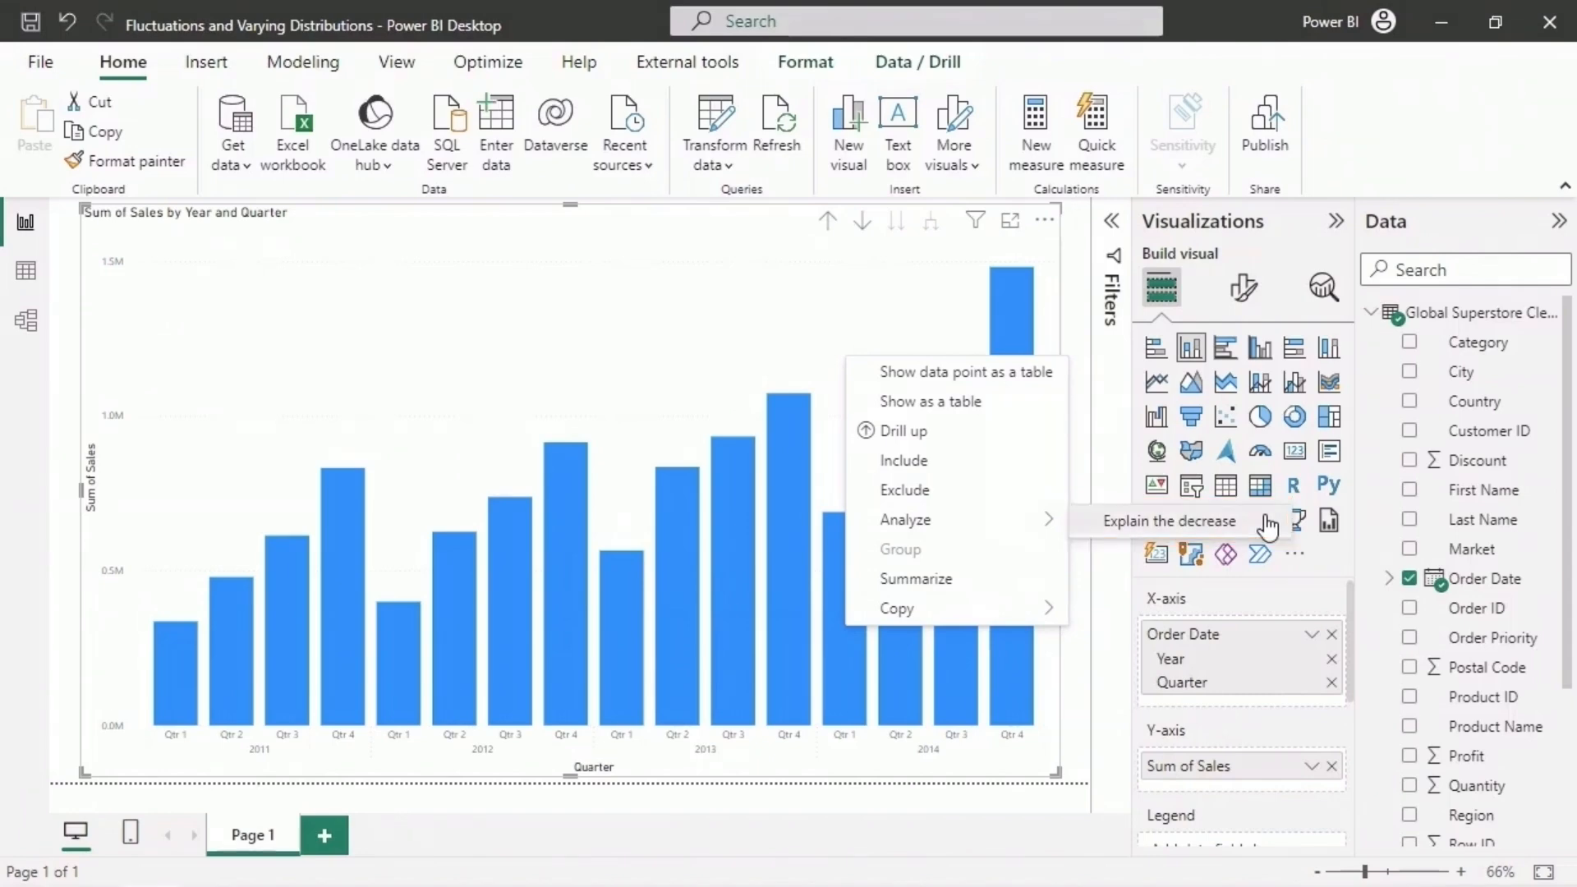
{"action": "left_click", "coordinate": [1267, 523]}
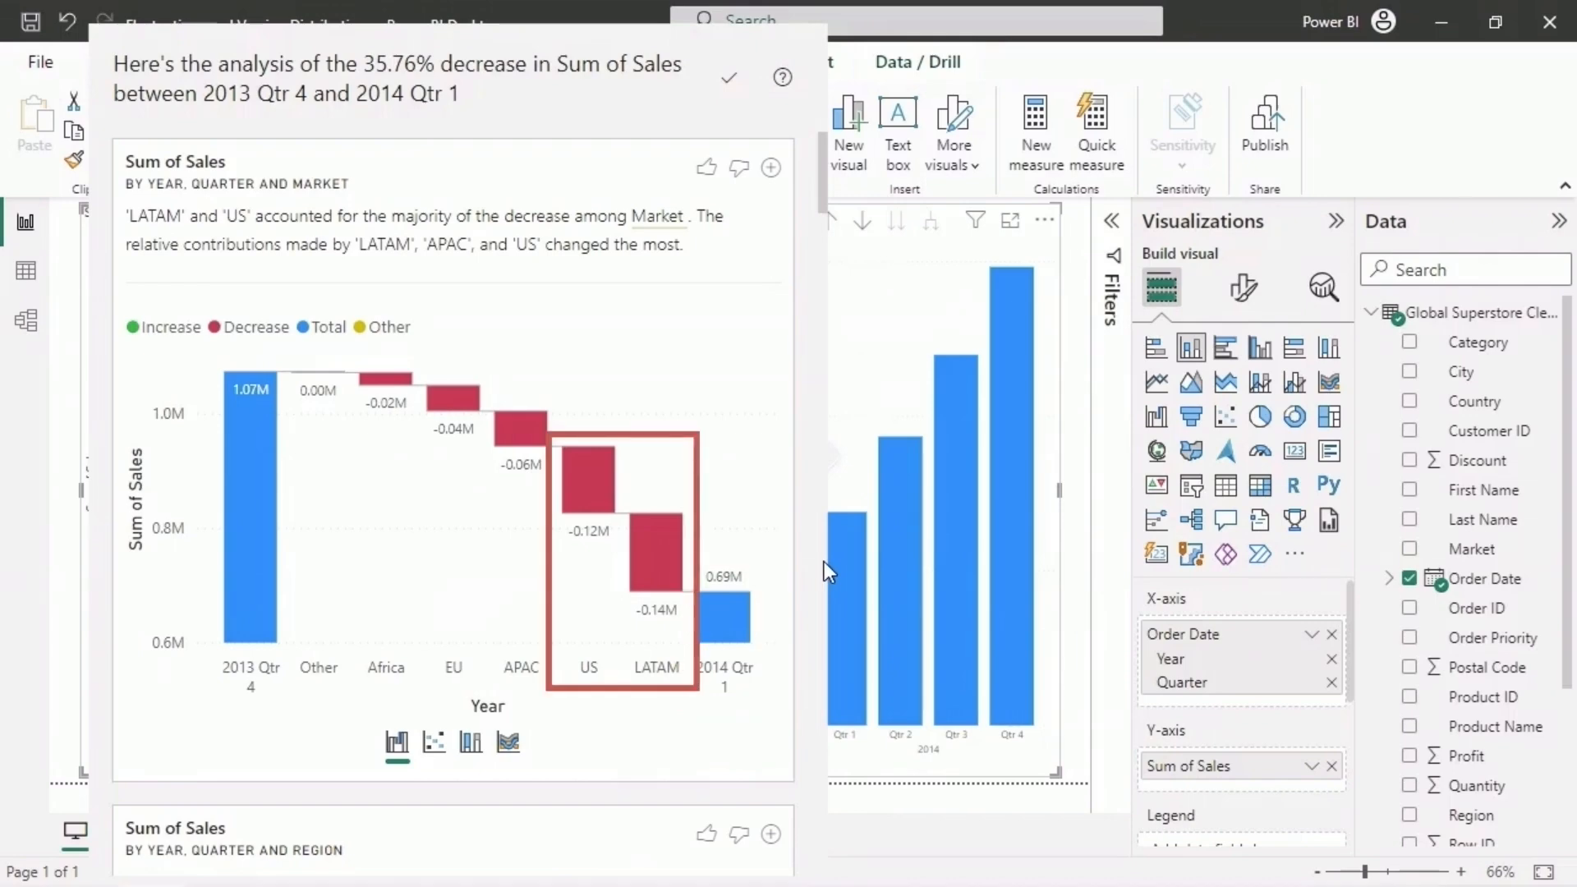
- View the market analysis of the decrease as a scatter chart and examine the 2013 Qtr 4 and 2014 Qtr 1 sales of individual markets
{"action": "left_click", "coordinate": [435, 744]}
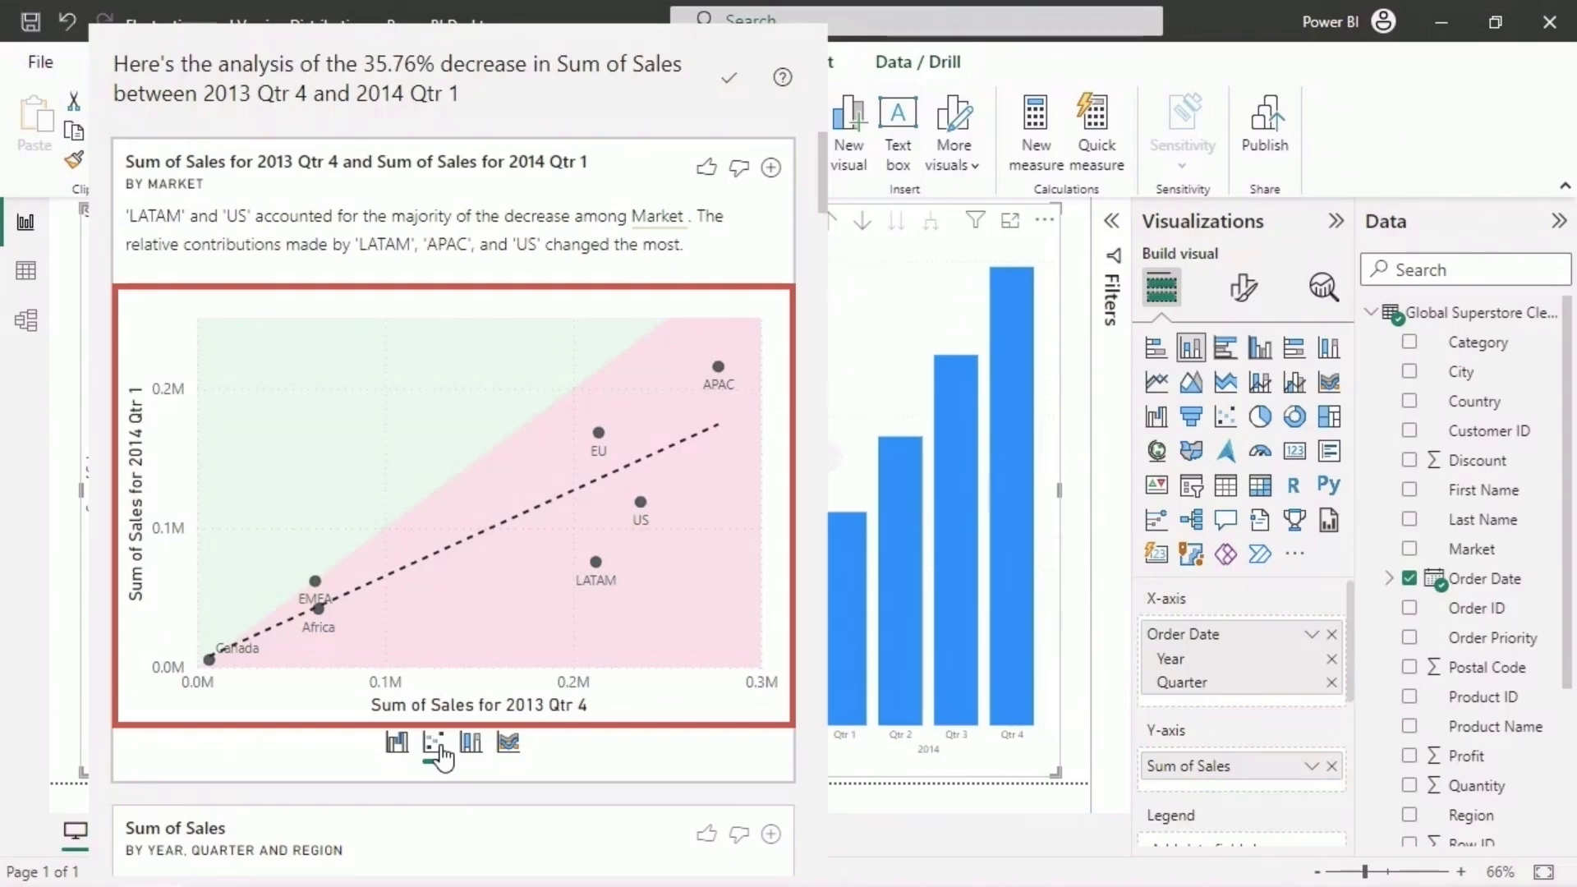
{"action": "mouse_move", "coordinate": [716, 363]}
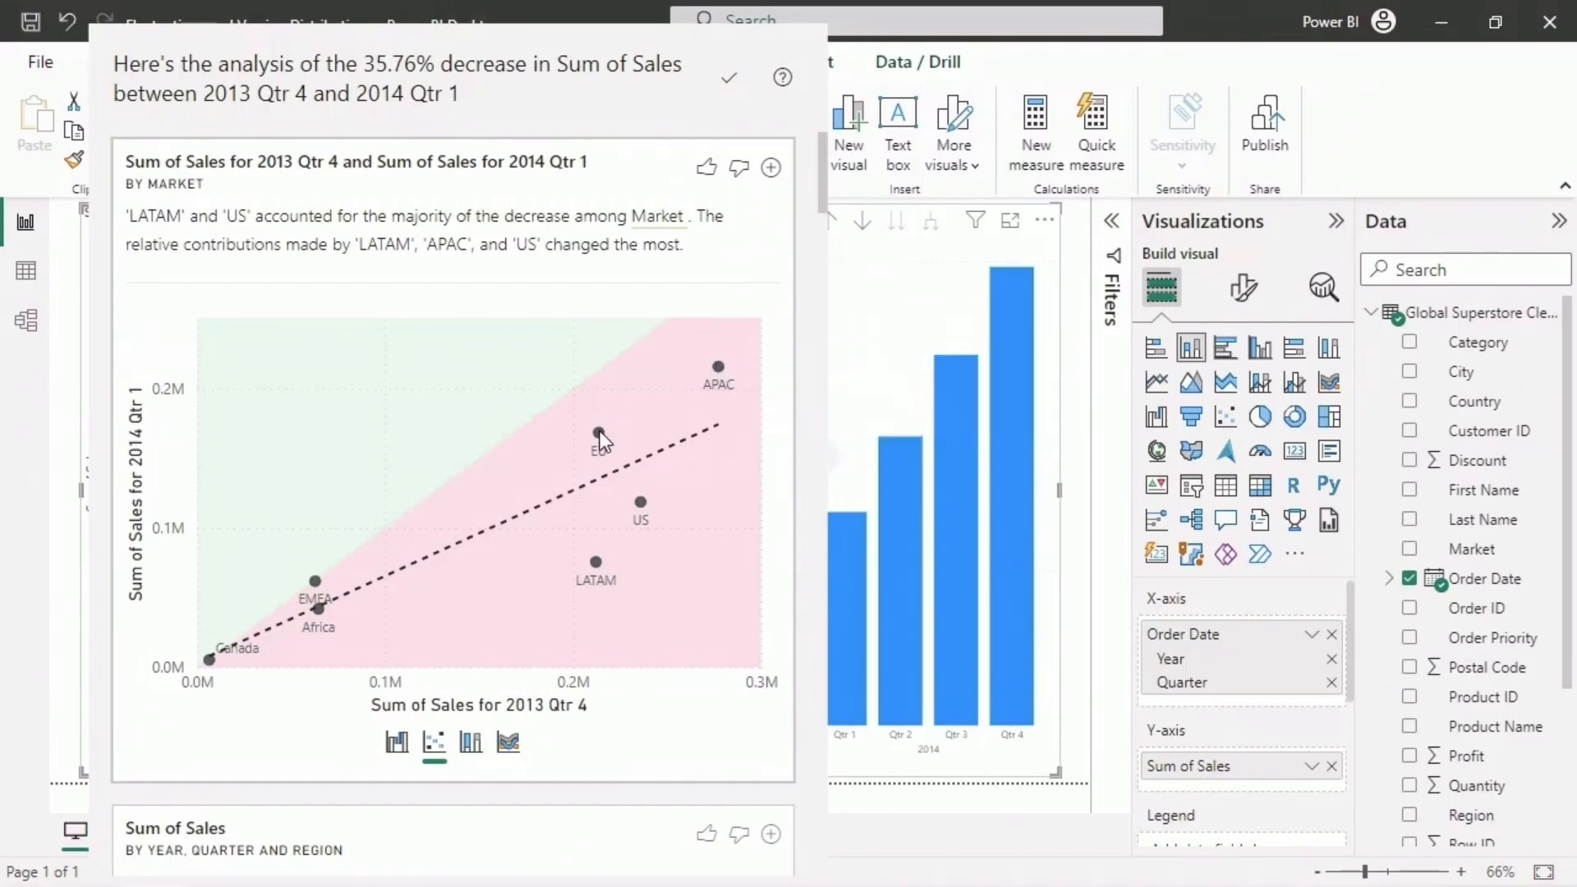
{"action": "mouse_move", "coordinate": [207, 662]}
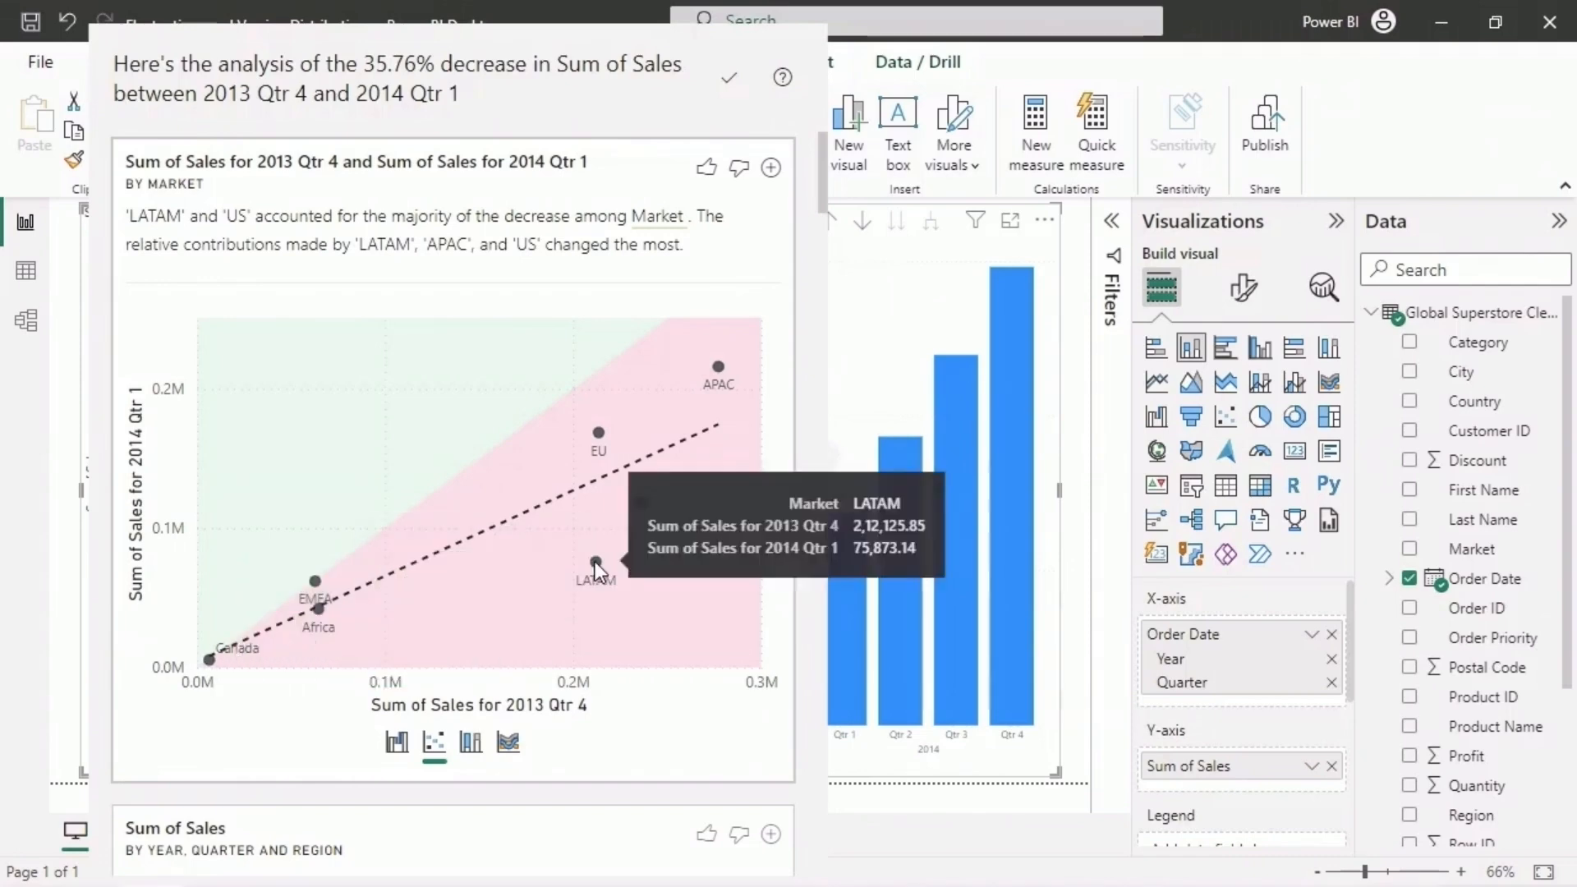
{"action": "mouse_move", "coordinate": [642, 503]}
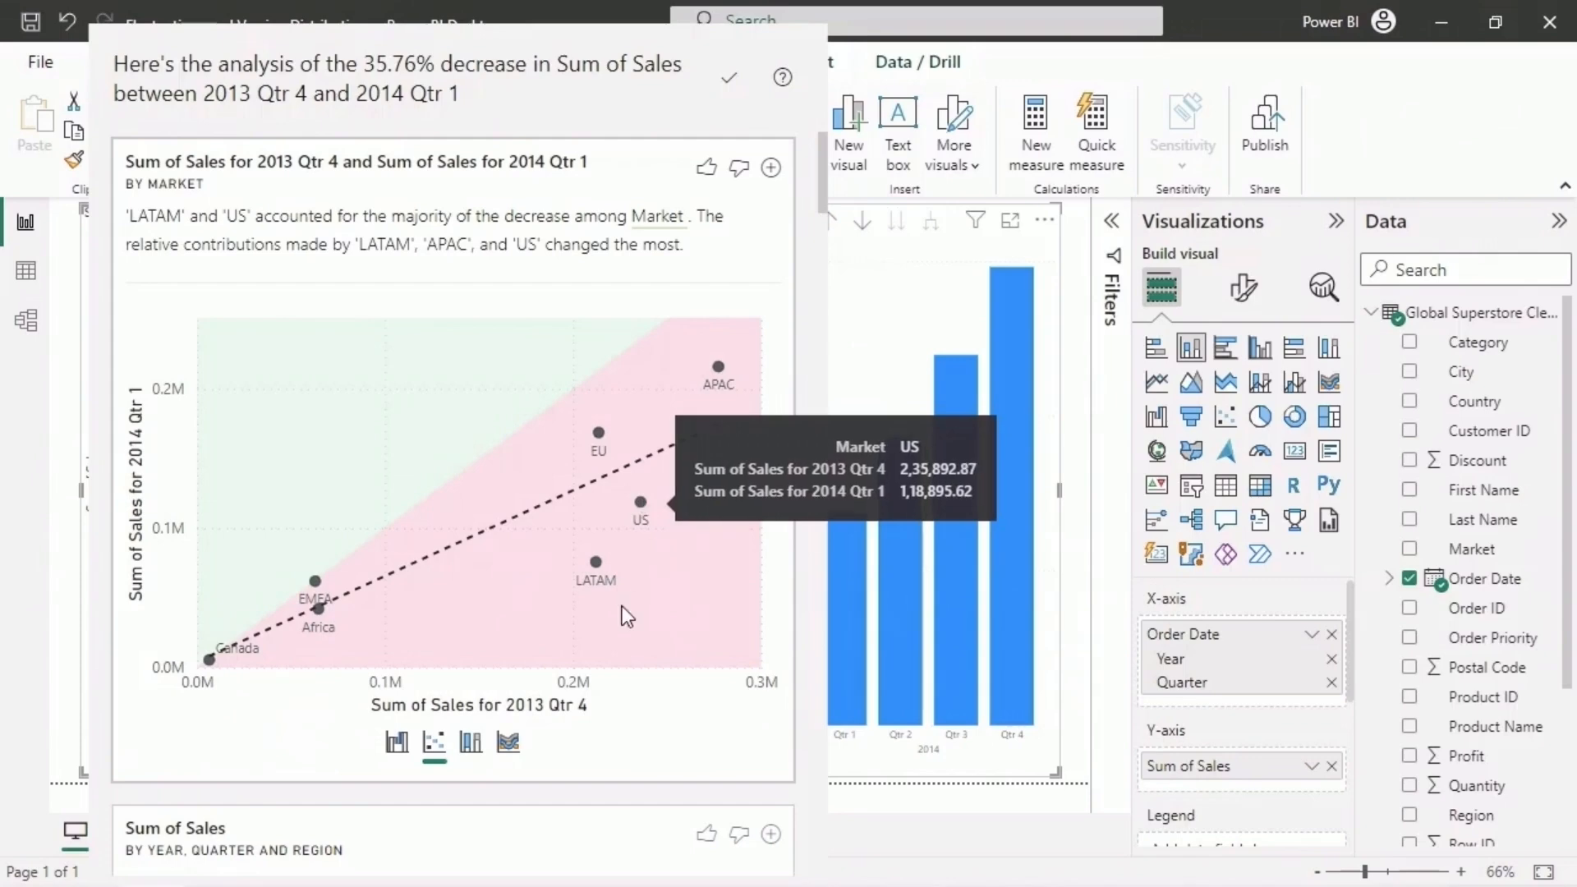
- View the market analysis of the decrease as 100% stacked column and ribbon charts, and return it to the waterfall chart
{"action": "left_click", "coordinate": [472, 747]}
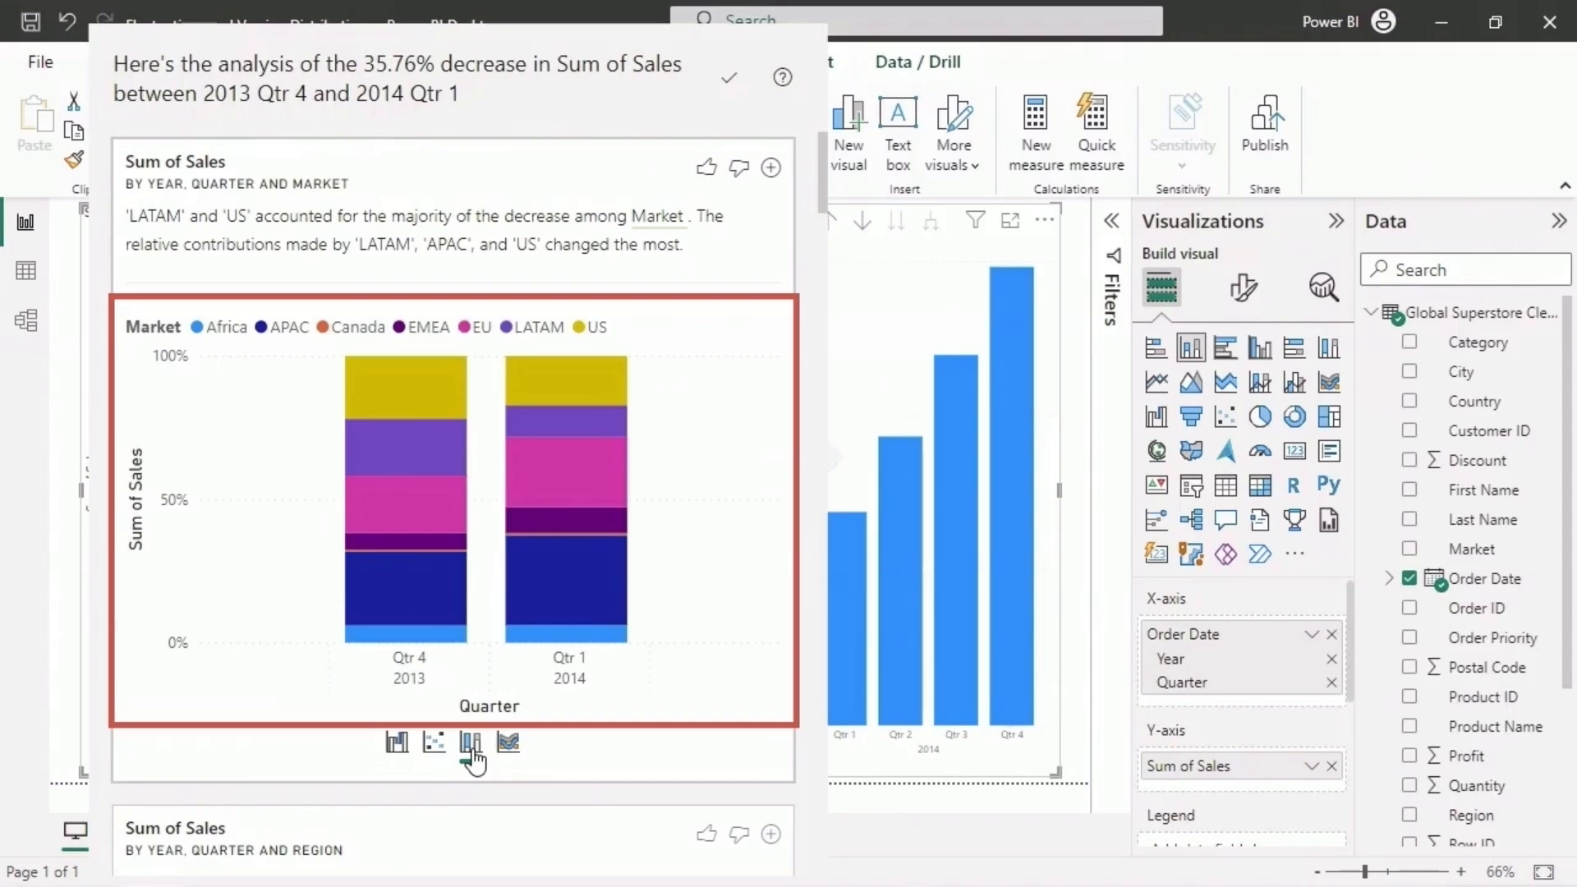
{"action": "left_click", "coordinate": [509, 744]}
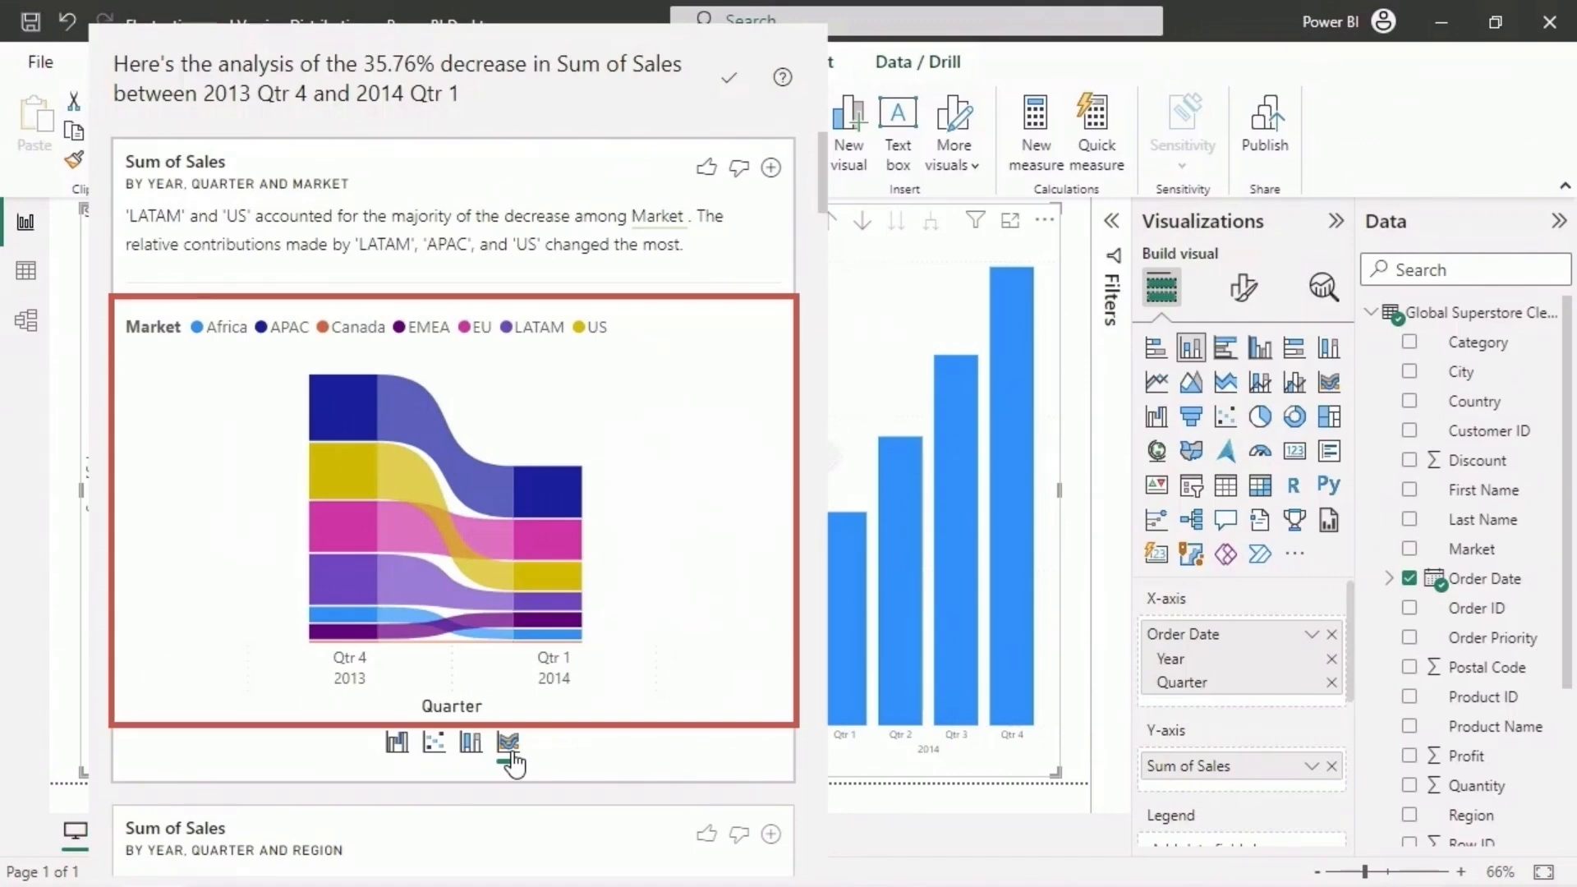
{"action": "left_click", "coordinate": [398, 743]}
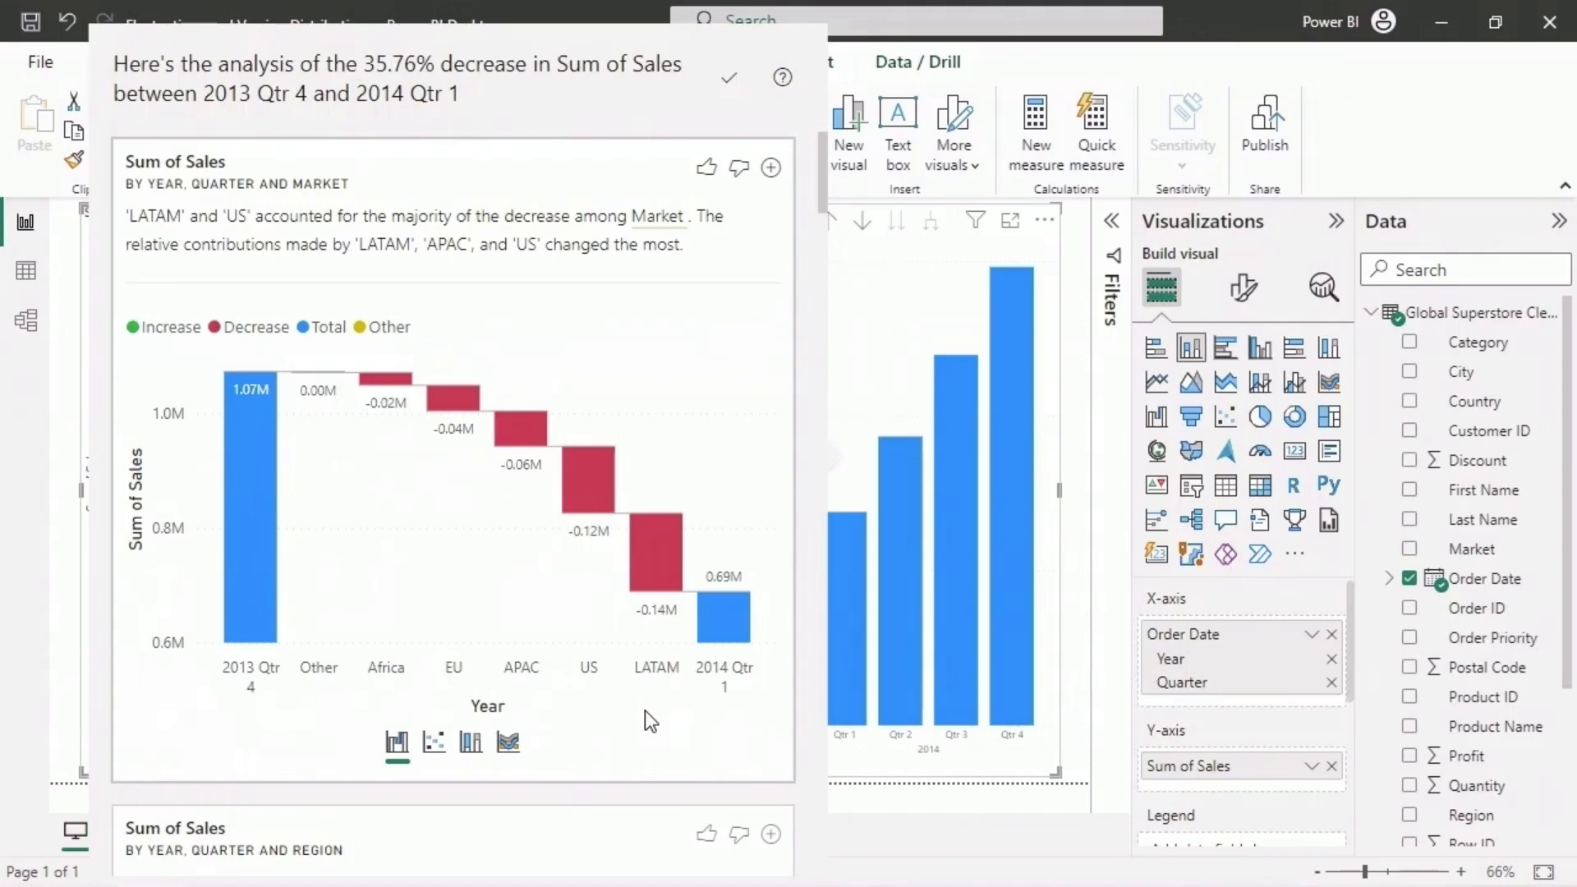
- Review the further analyses of the sales decrease by region, country and city
{"action": "scroll", "coordinate": [645, 714], "scroll_direction": "down", "scroll_amount": 8}
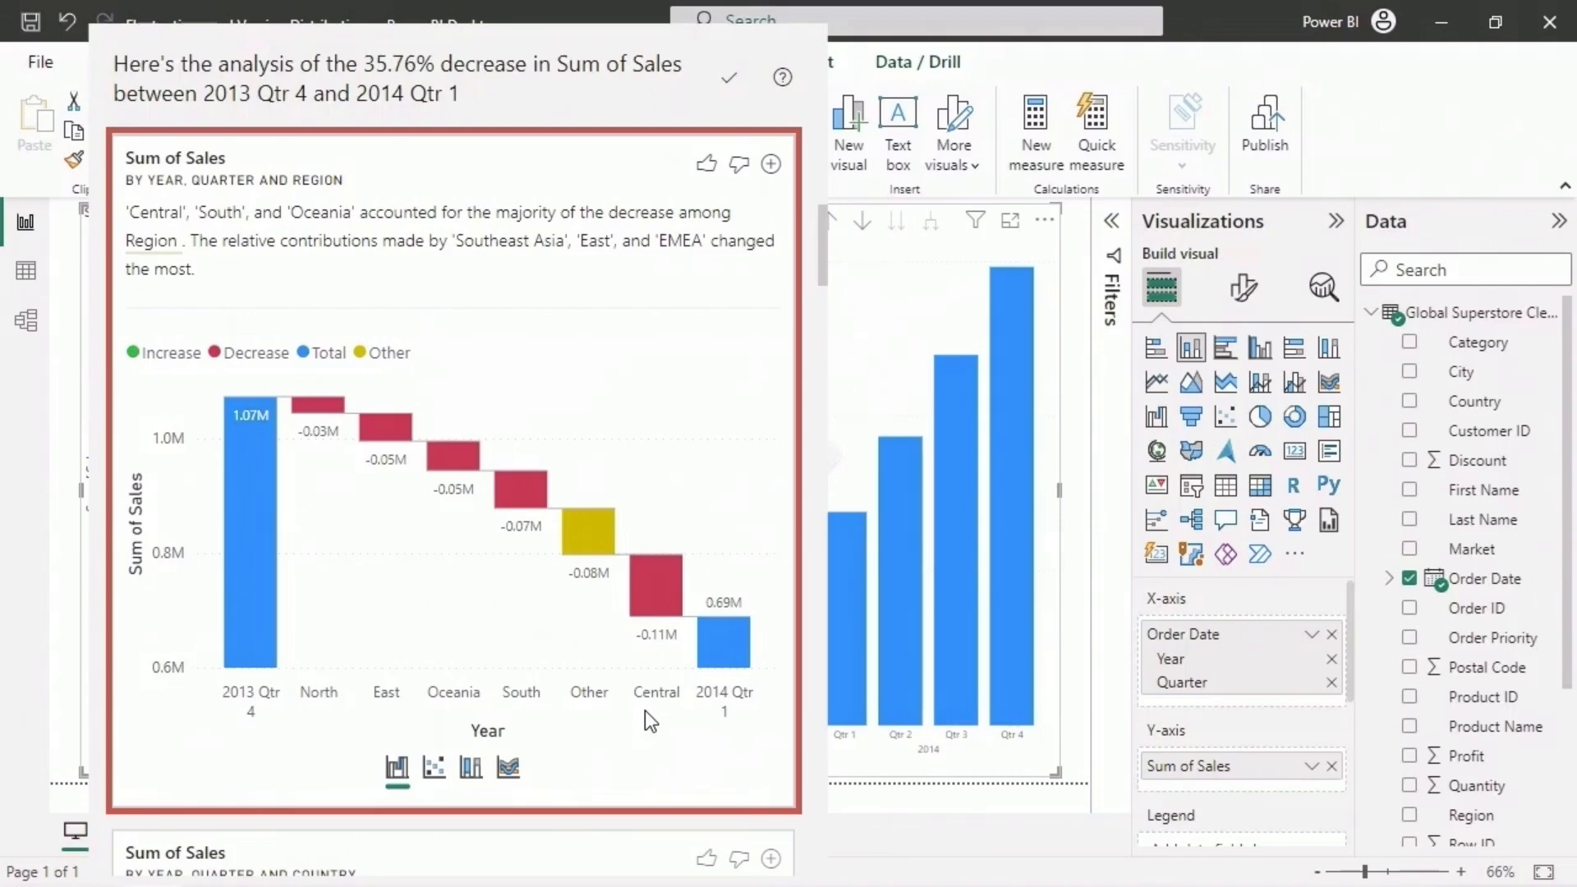
{"action": "scroll", "coordinate": [644, 711], "scroll_direction": "down", "scroll_amount": 8}
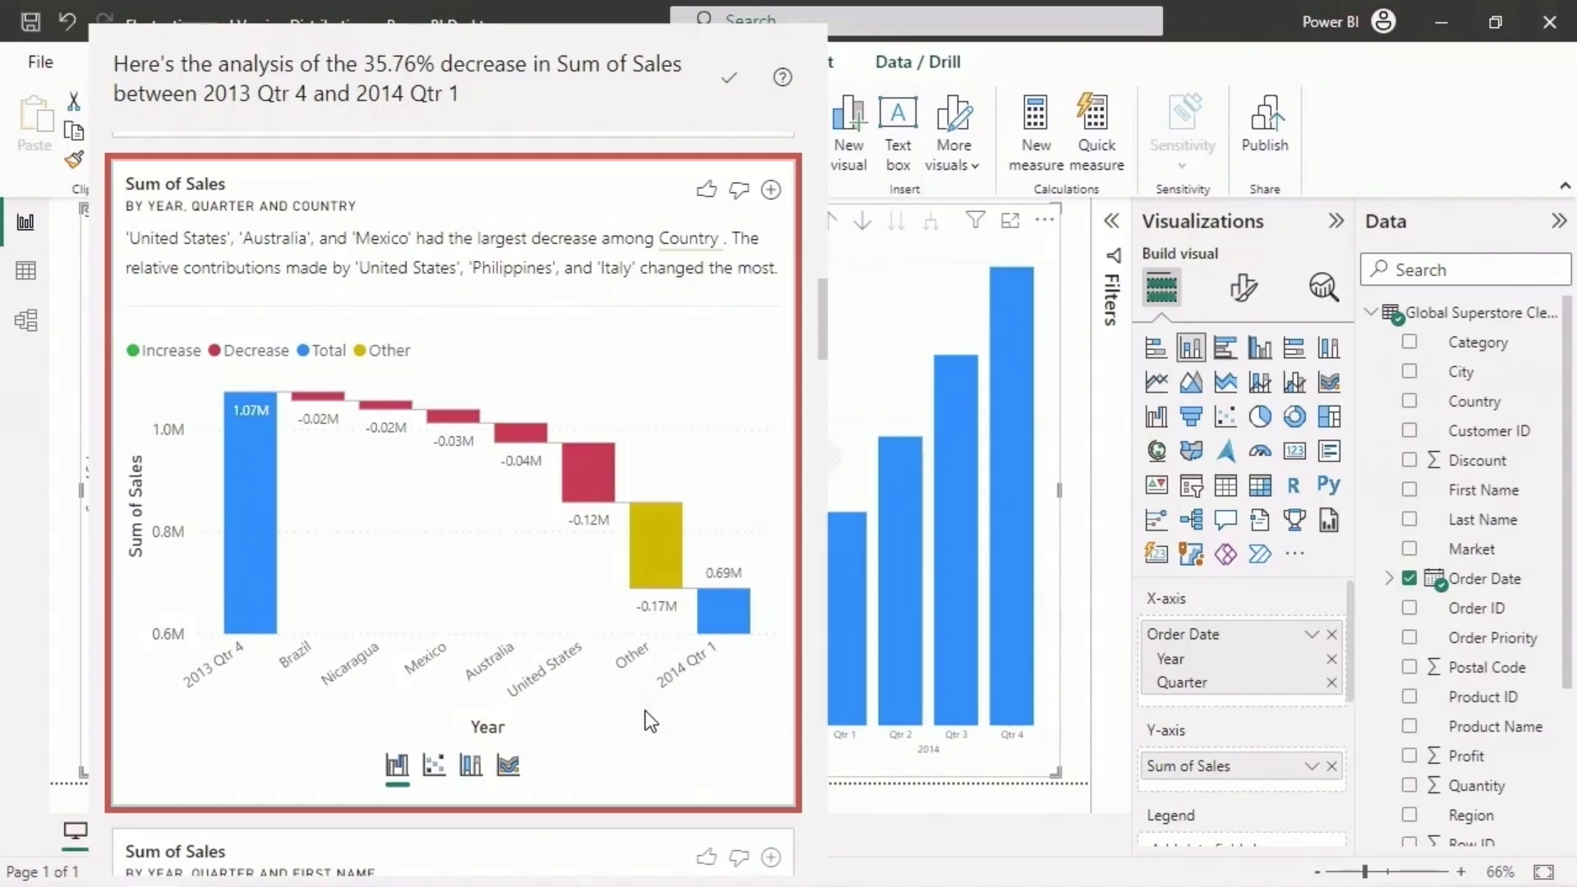
{"action": "scroll", "coordinate": [644, 711], "scroll_direction": "down", "scroll_amount": 20}
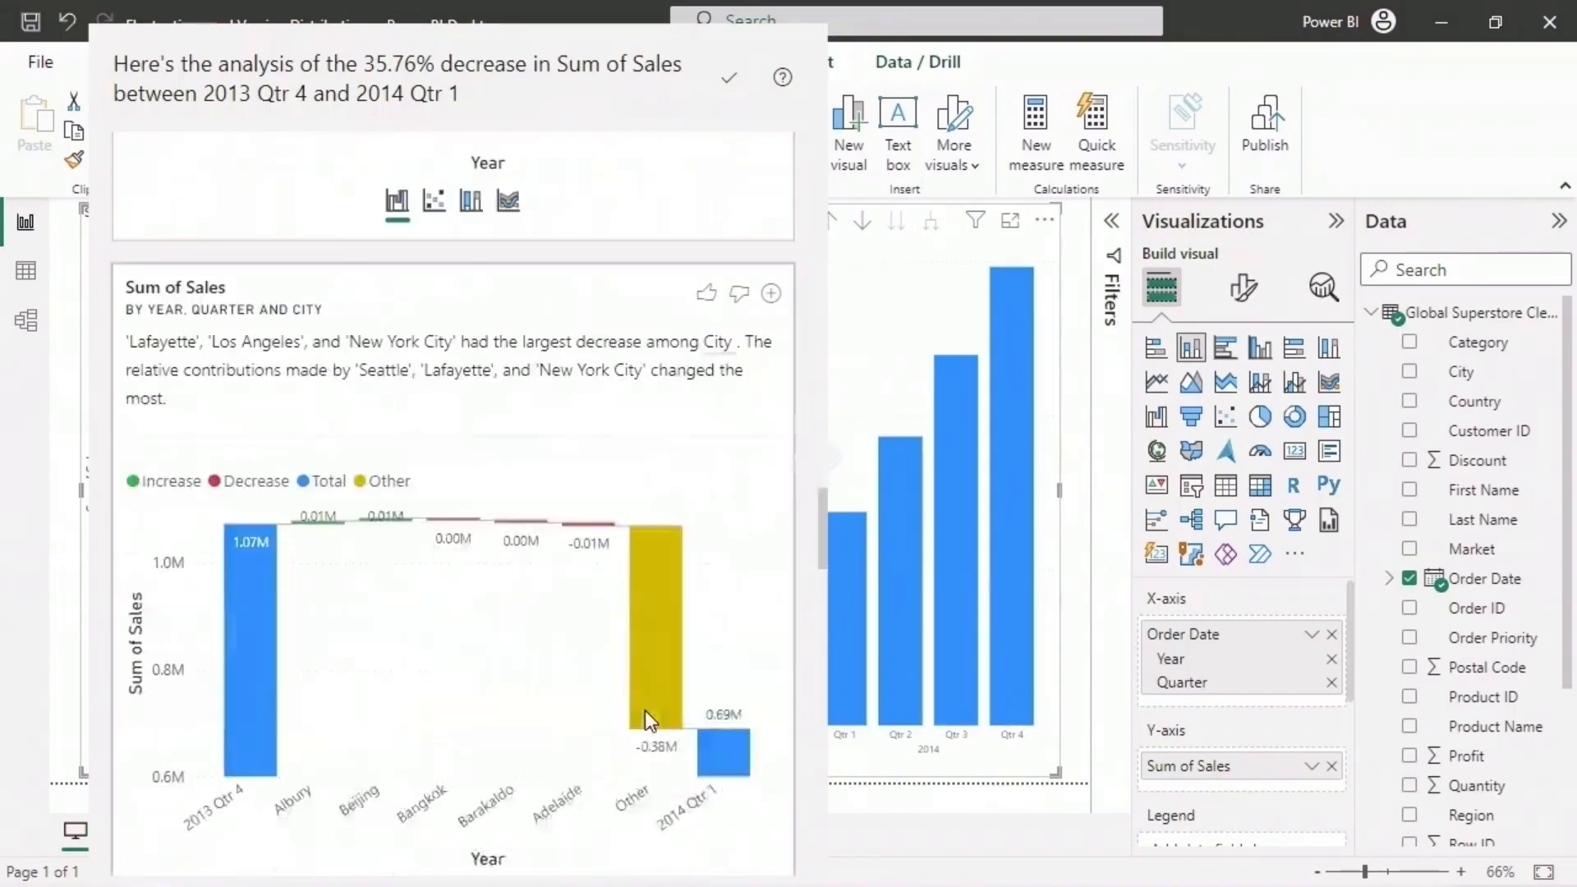
- Examine the sub-category analysis of the sales decrease, including the 2013 Qtr 4 total and the Accessories and Chairs contributions
{"action": "scroll", "coordinate": [799, 678], "scroll_direction": "down", "scroll_amount": 20}
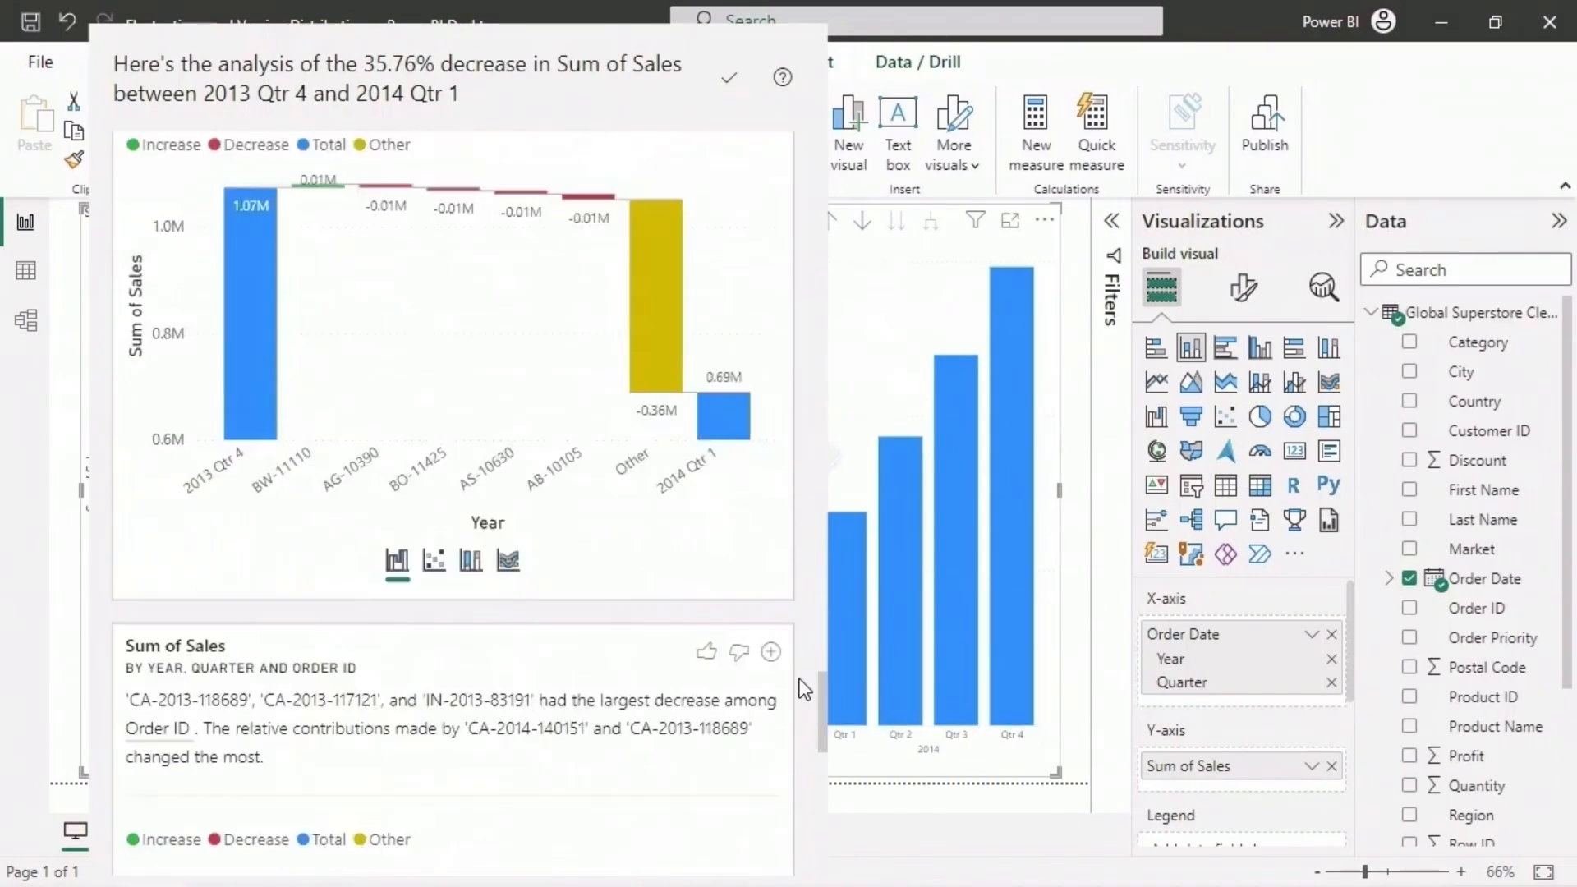
{"action": "scroll", "coordinate": [800, 678], "scroll_direction": "down", "scroll_amount": 15}
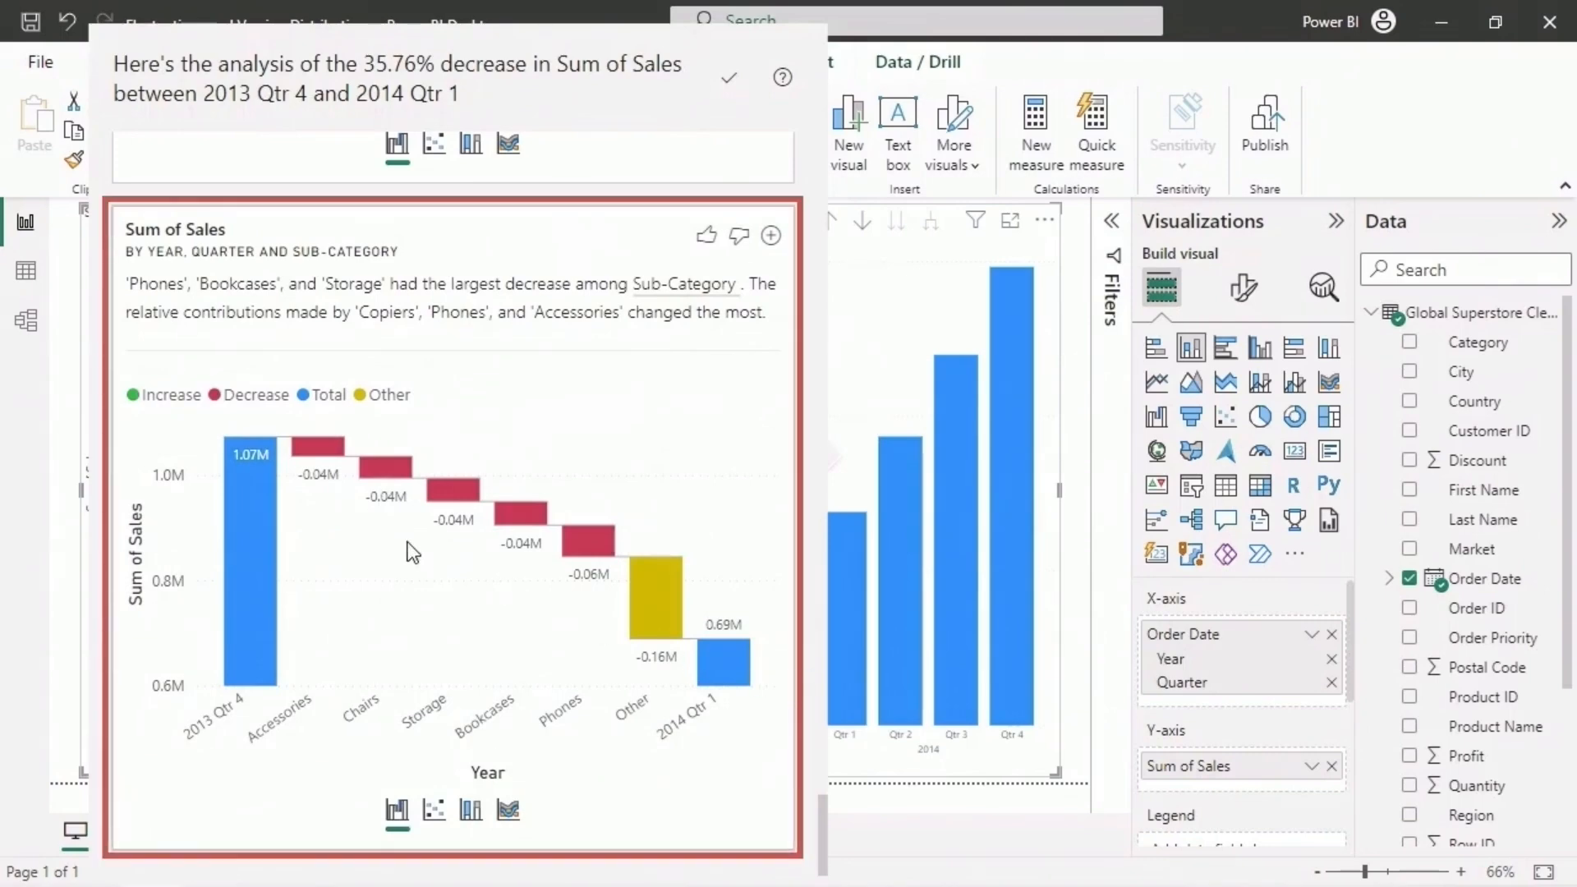
{"action": "mouse_move", "coordinate": [248, 511]}
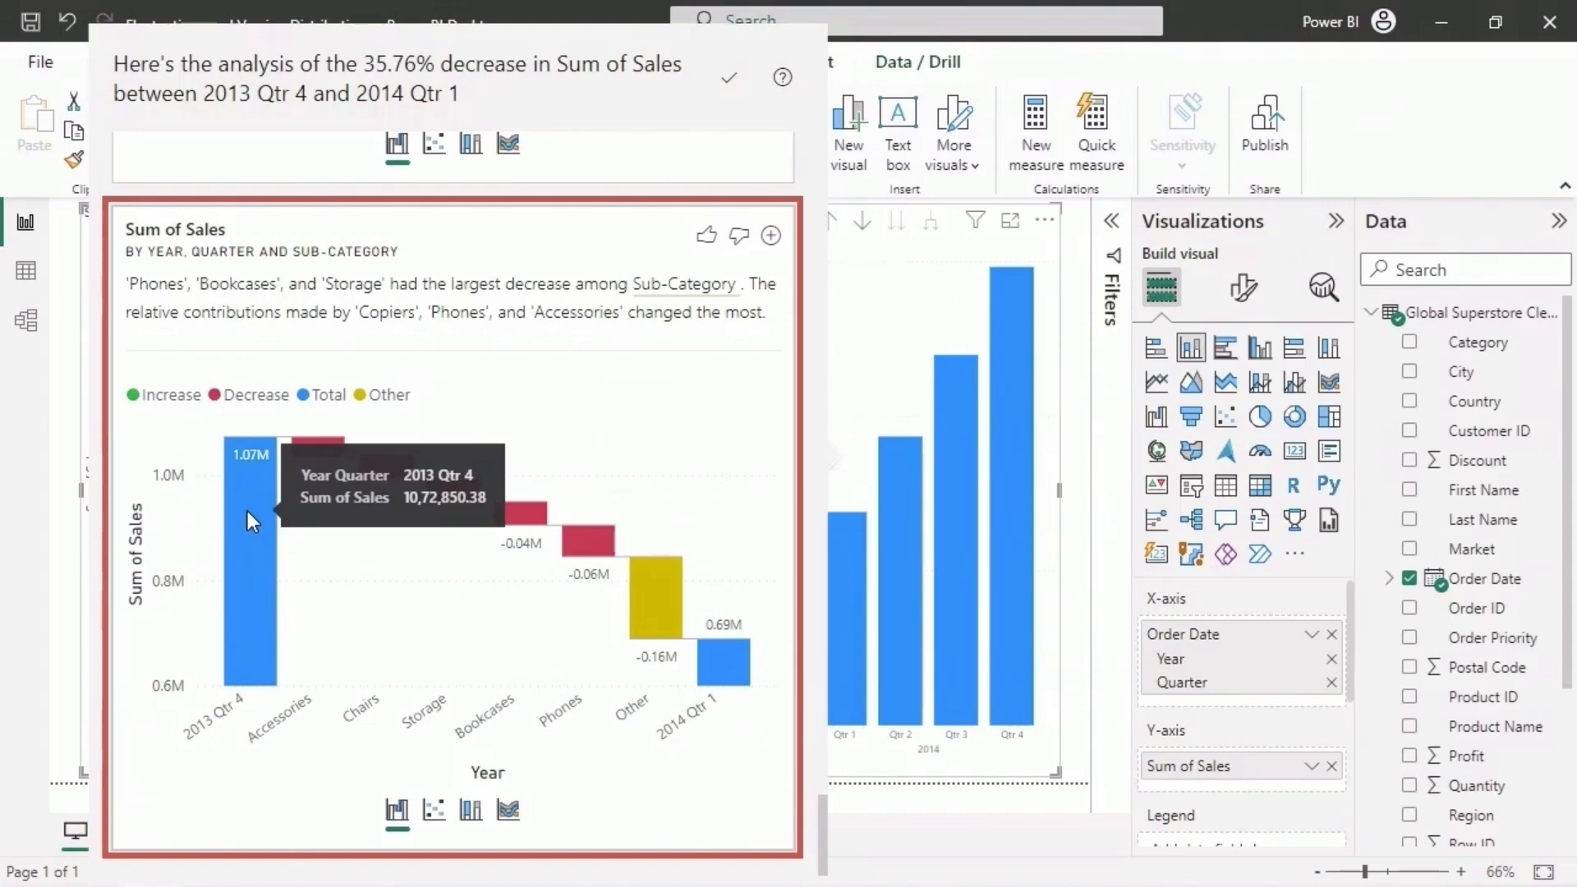
{"action": "mouse_move", "coordinate": [334, 451]}
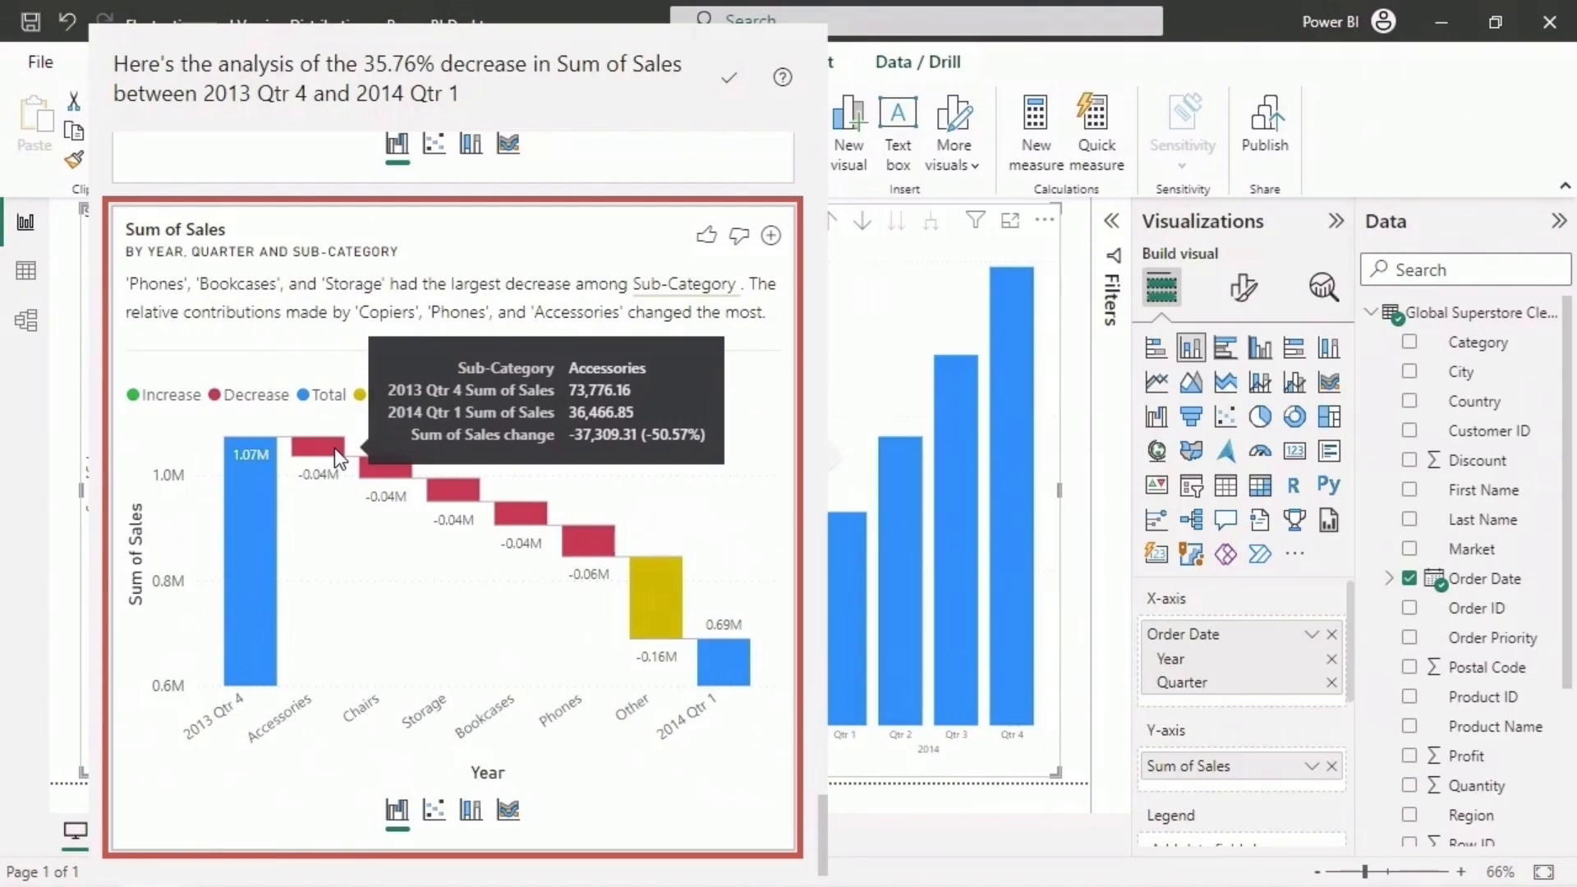
{"action": "mouse_move", "coordinate": [384, 480]}
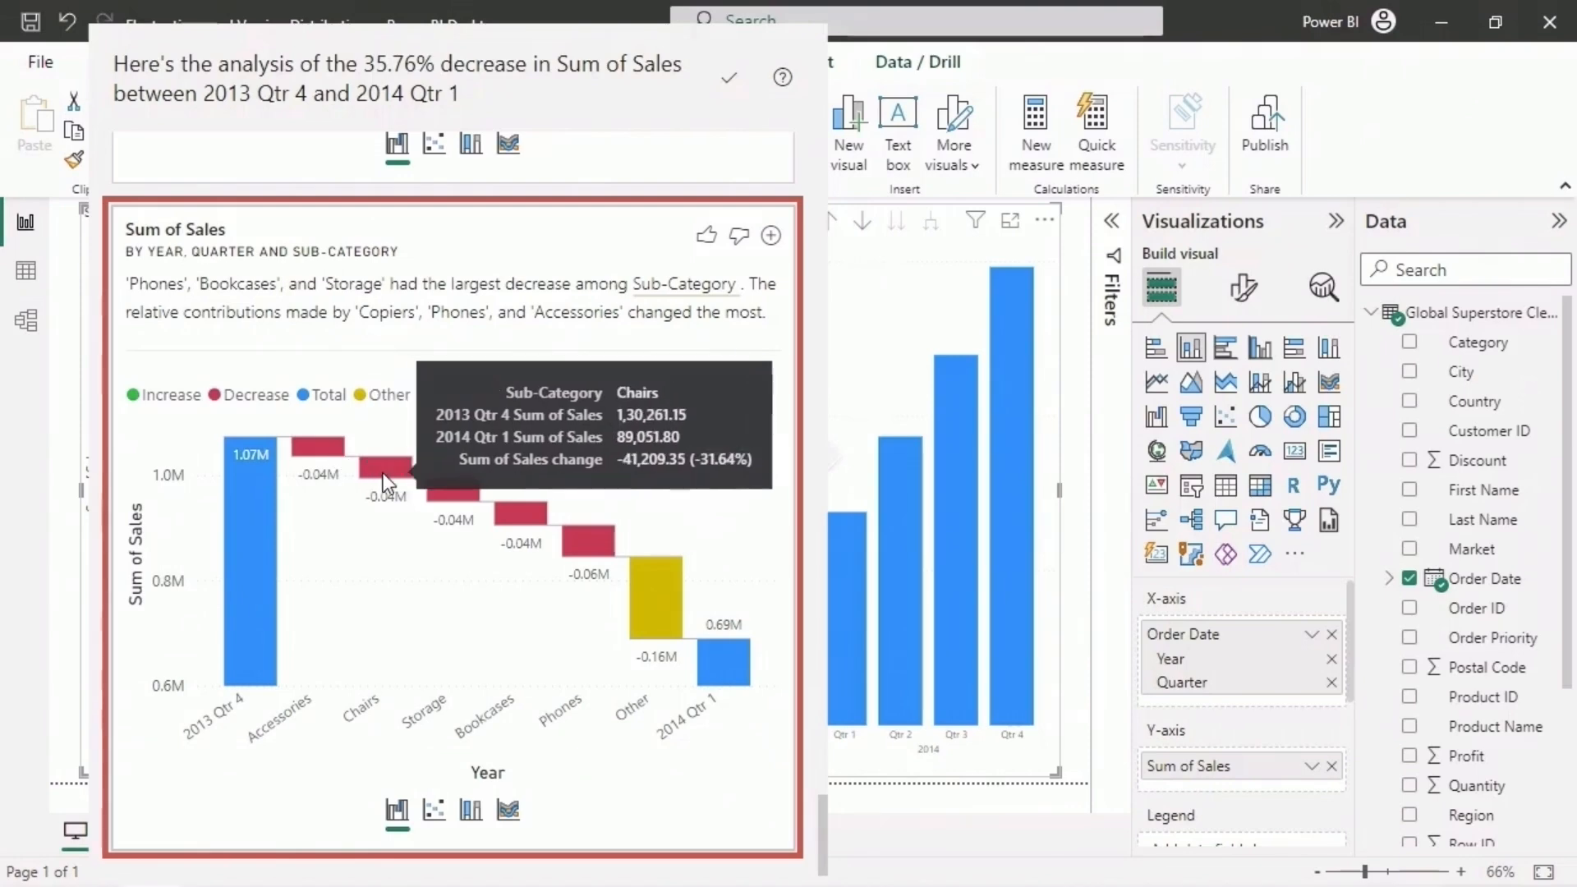
- View the sub-category analysis as scatter, 100% stacked column and ribbon charts, return it to the waterfall chart, and close the decrease analysis
{"action": "left_click", "coordinate": [435, 813]}
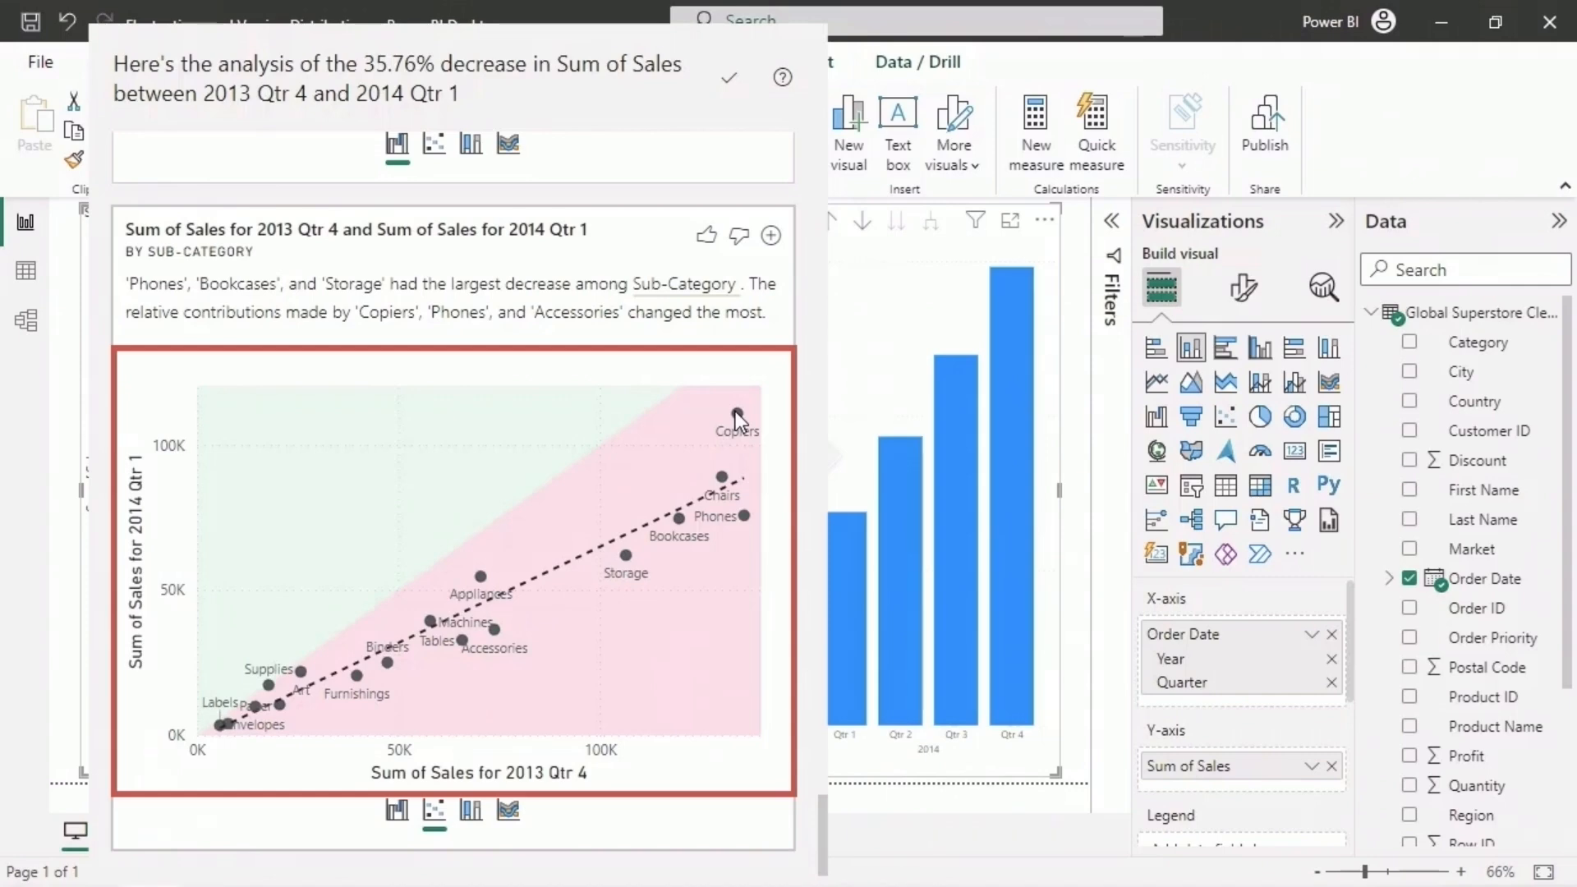
{"action": "left_click", "coordinate": [470, 813]}
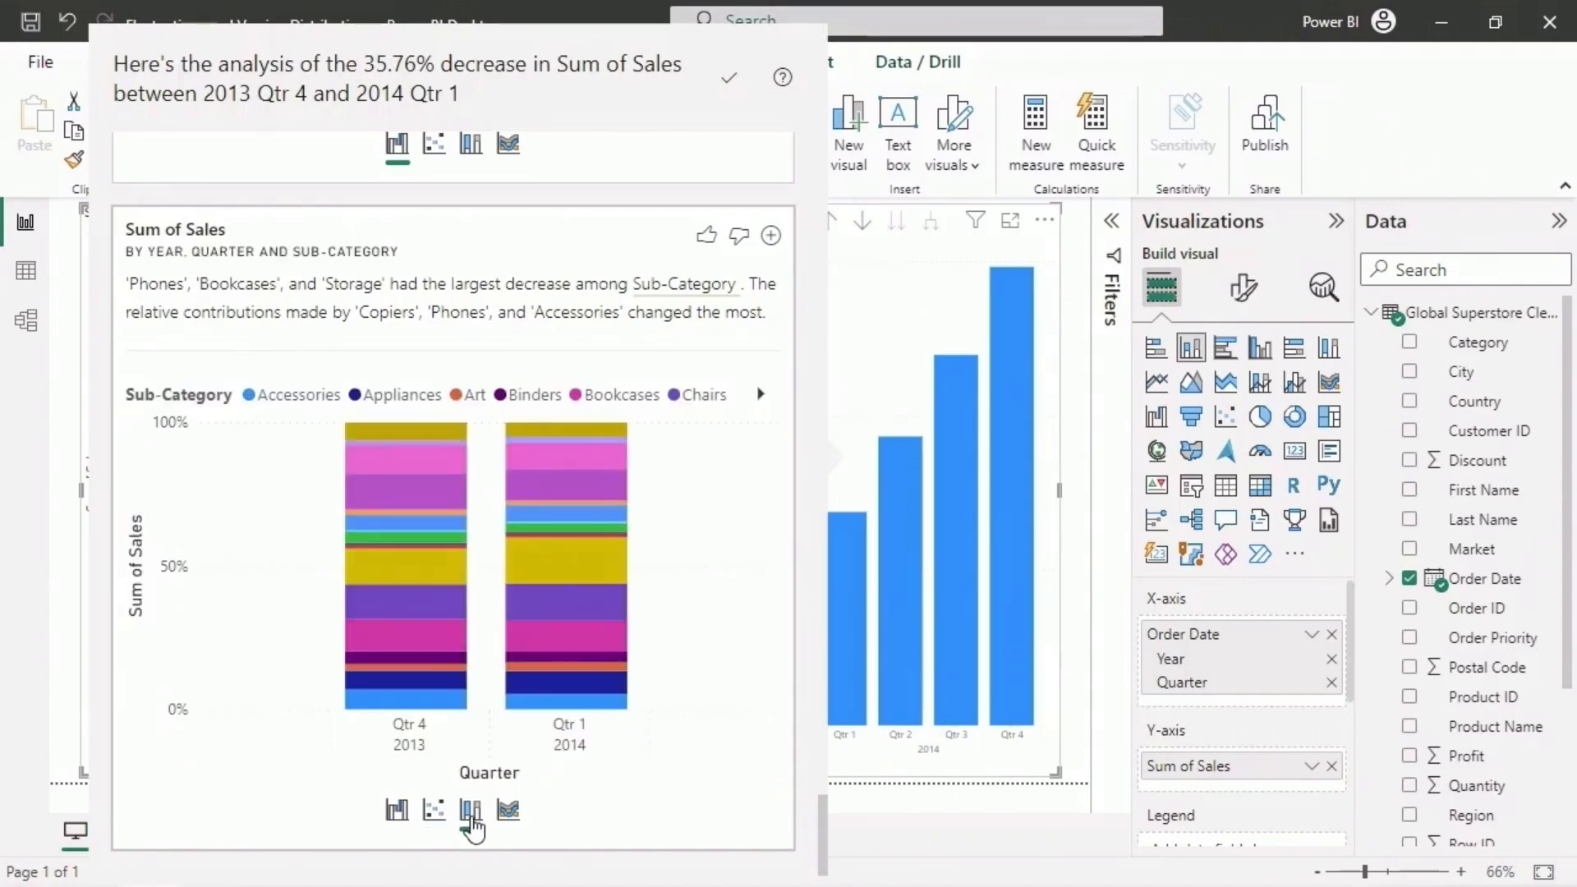
{"action": "left_click", "coordinate": [509, 812]}
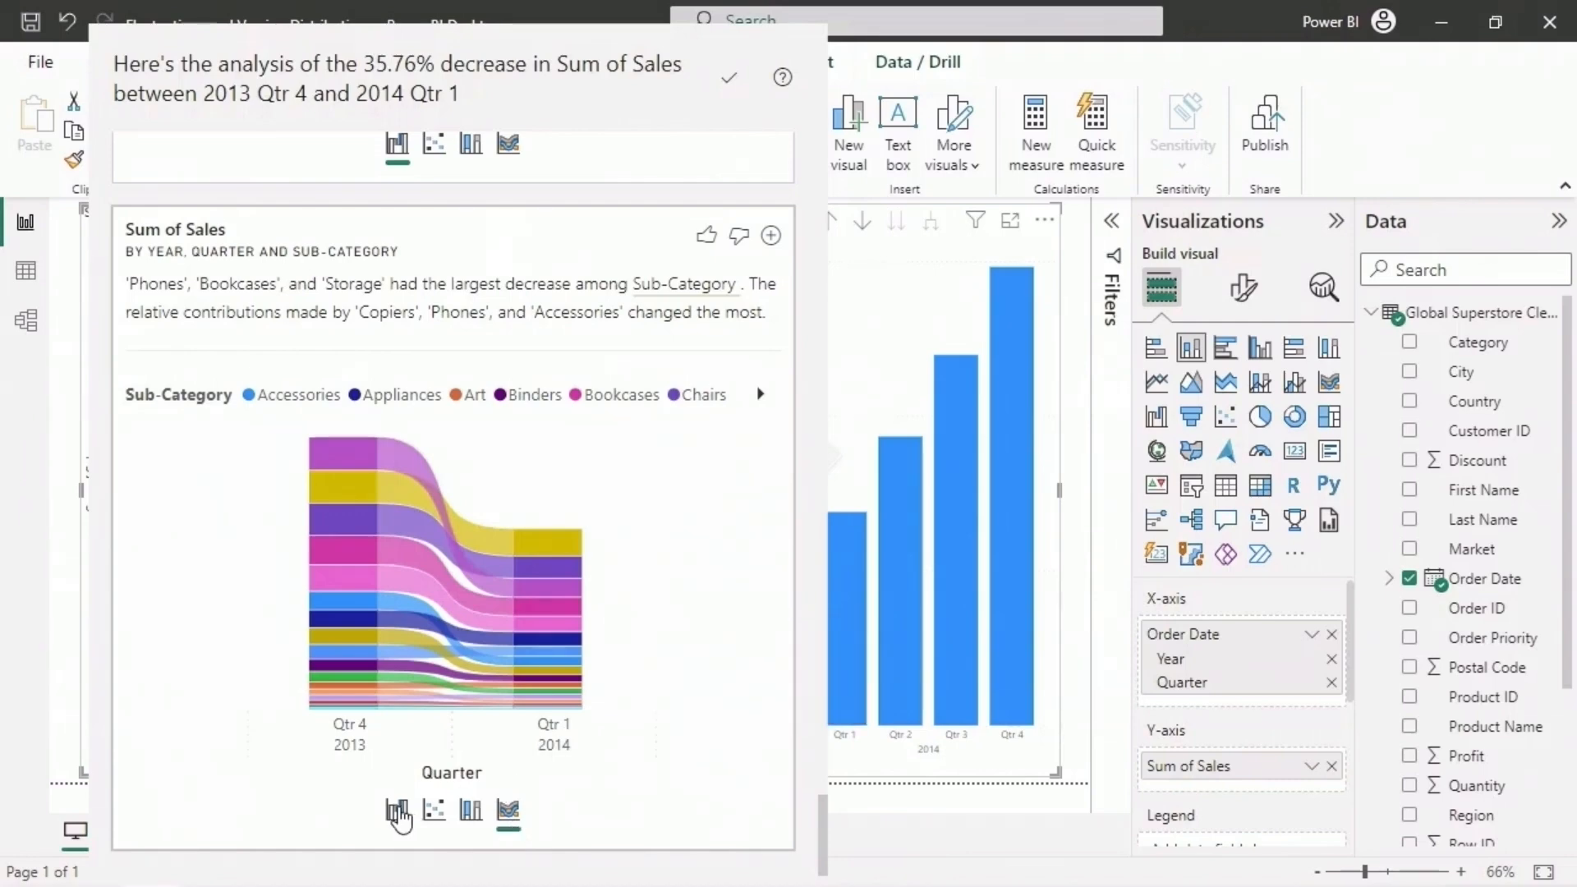
{"action": "left_click", "coordinate": [397, 813]}
{"action": "left_click_drag", "start_coordinate": [822, 827], "coordinate": [801, 176]}
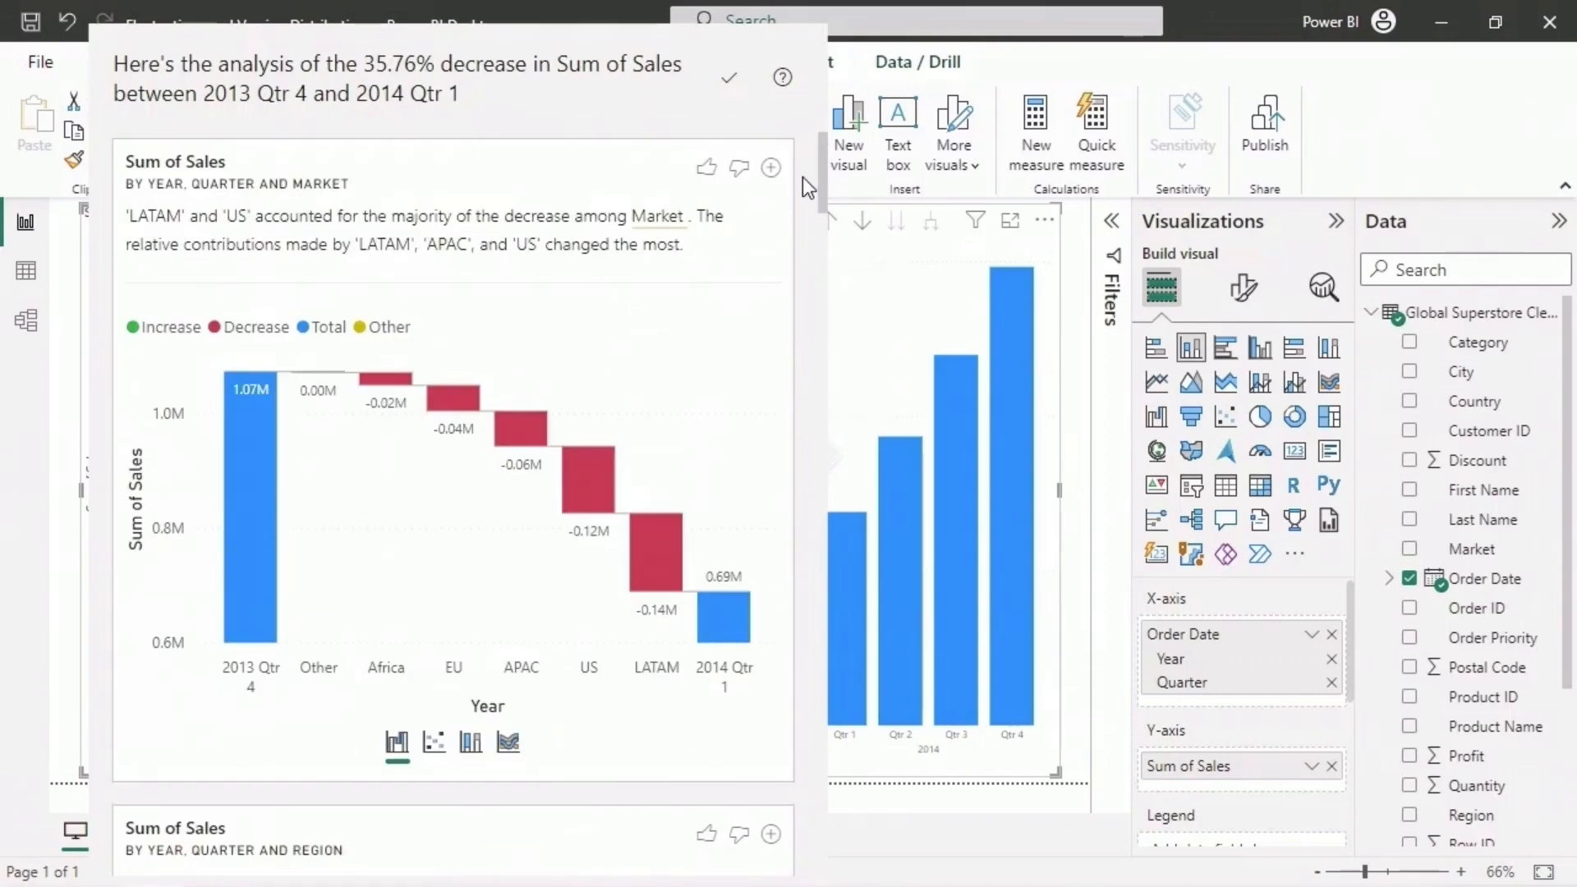
{"action": "left_click", "coordinate": [1077, 404]}
{"action": "left_click", "coordinate": [1046, 440]}
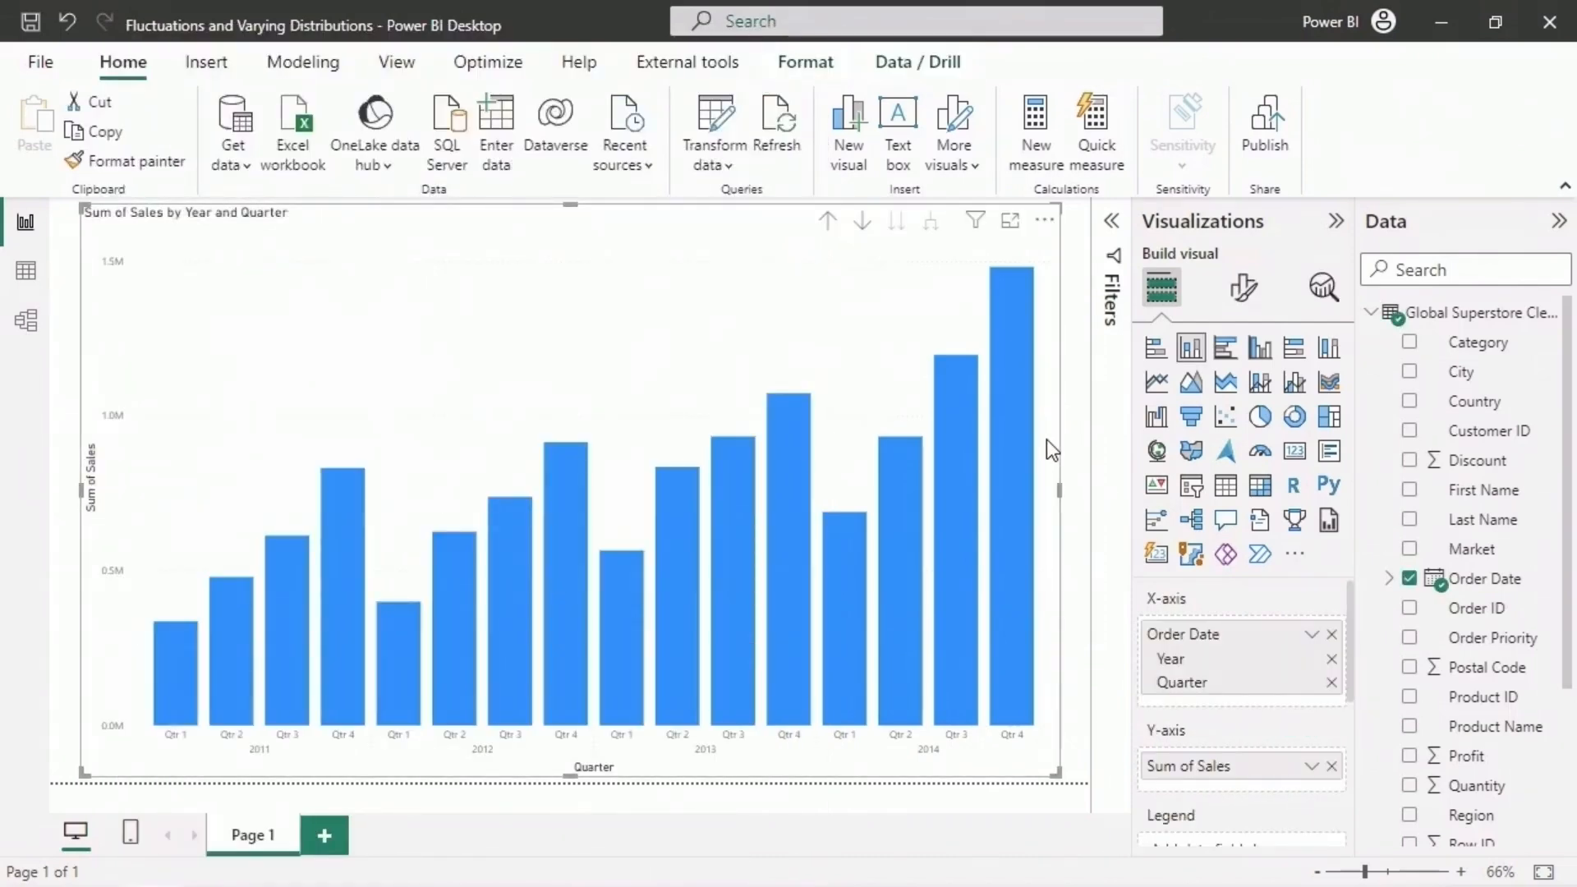
- Select the 2013 Qtr 1 and 2014 Qtr 1 columns together and have the increase in Sum of Sales between them explained
{"action": "left_click", "coordinate": [622, 605]}
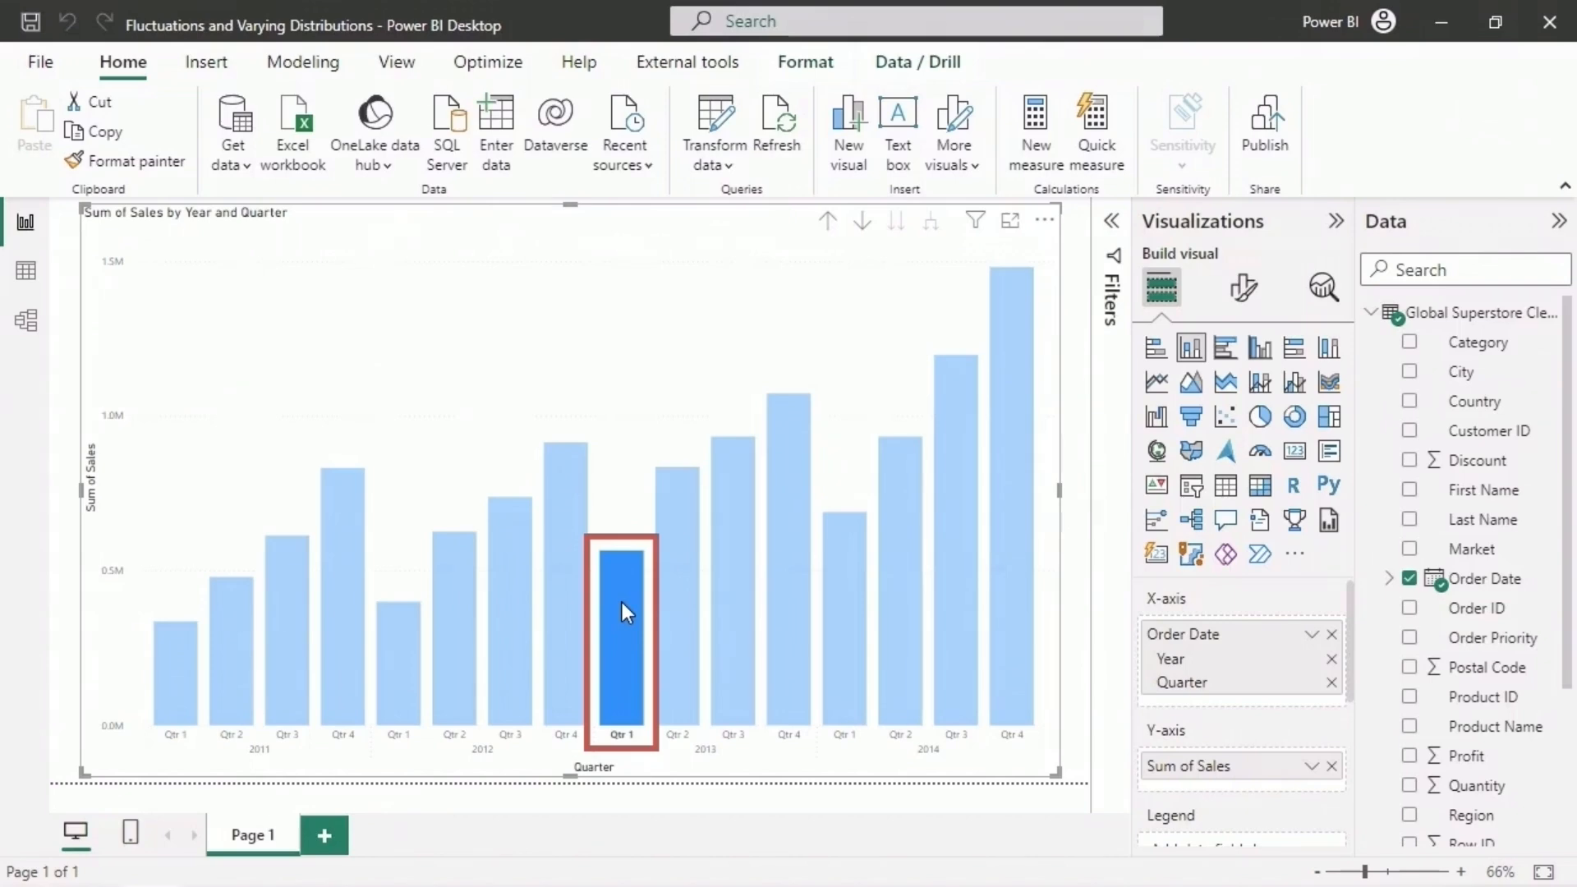
{"action": "left_click", "coordinate": [846, 568], "text": "ctrl"}
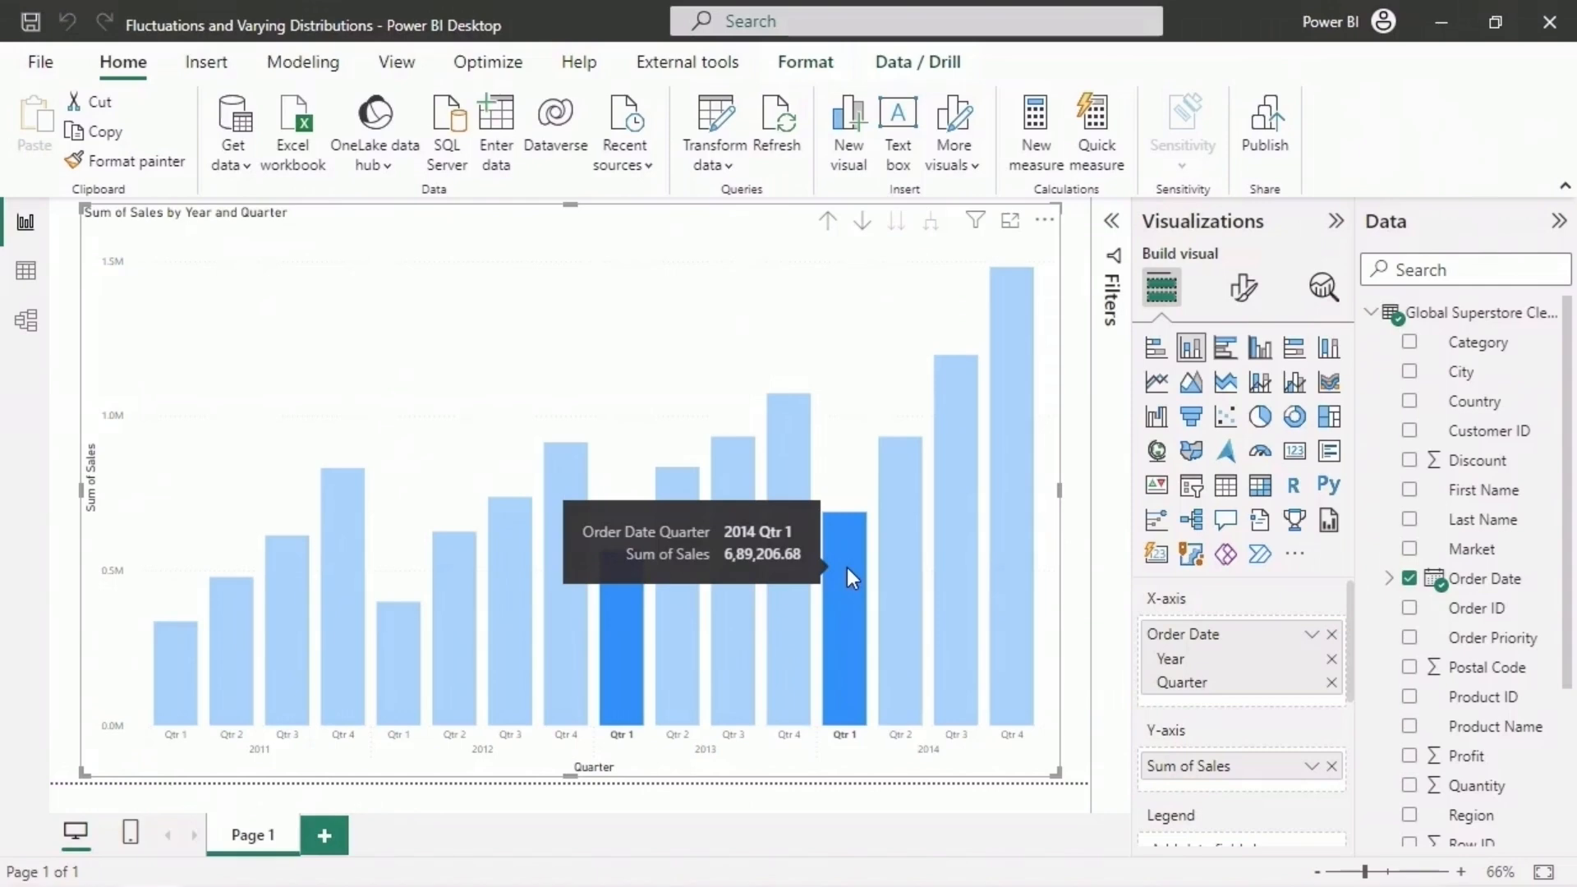
{"action": "right_click", "coordinate": [846, 568]}
{"action": "mouse_move", "coordinate": [944, 731]}
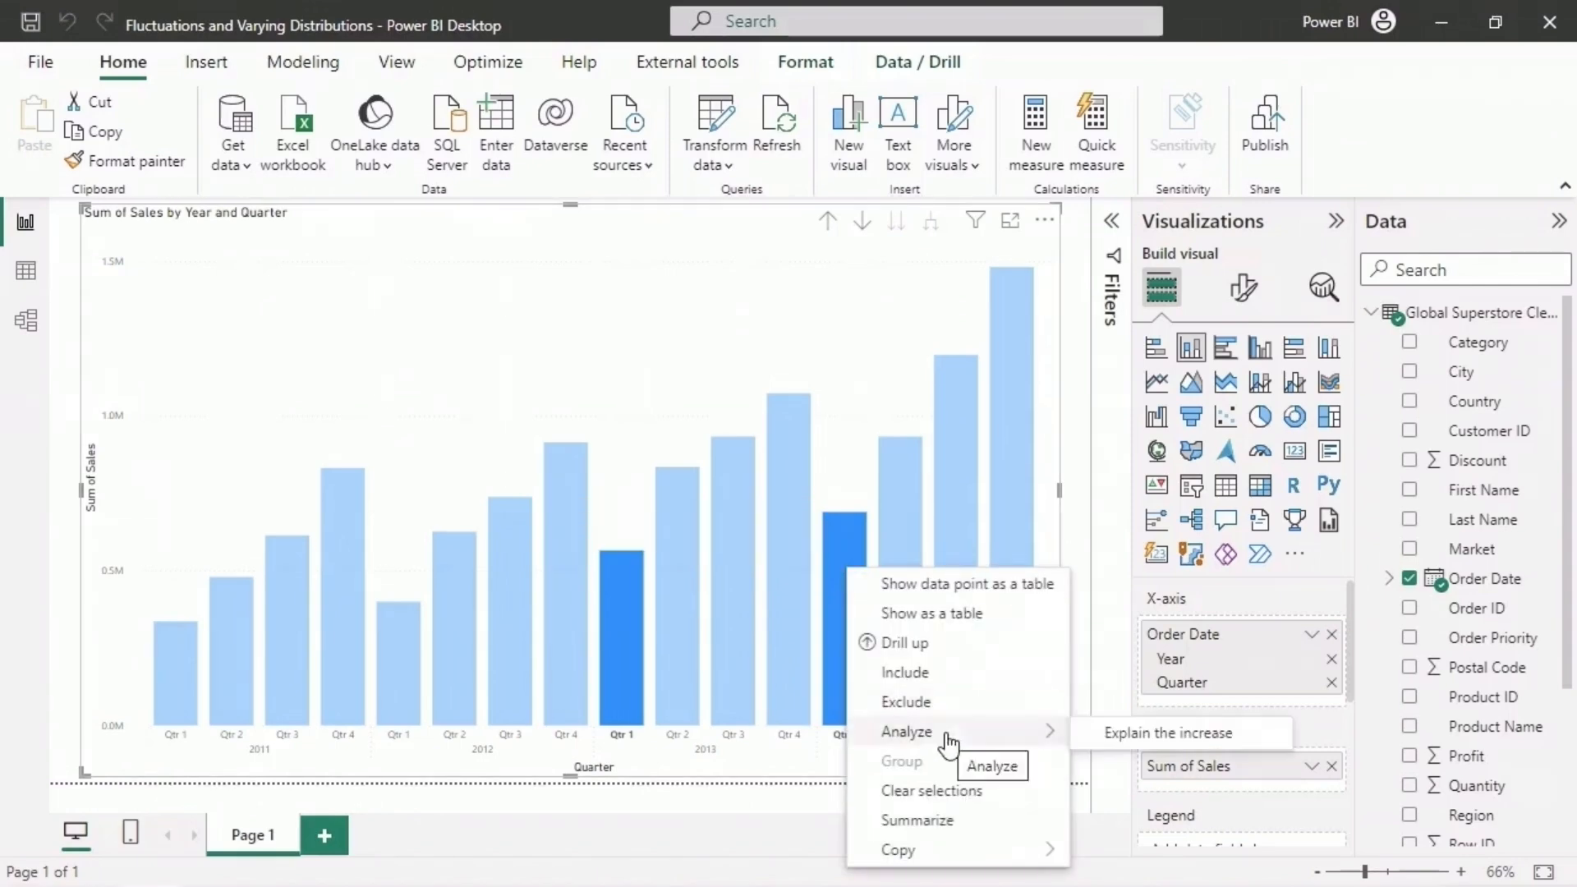
{"action": "left_click", "coordinate": [1249, 739]}
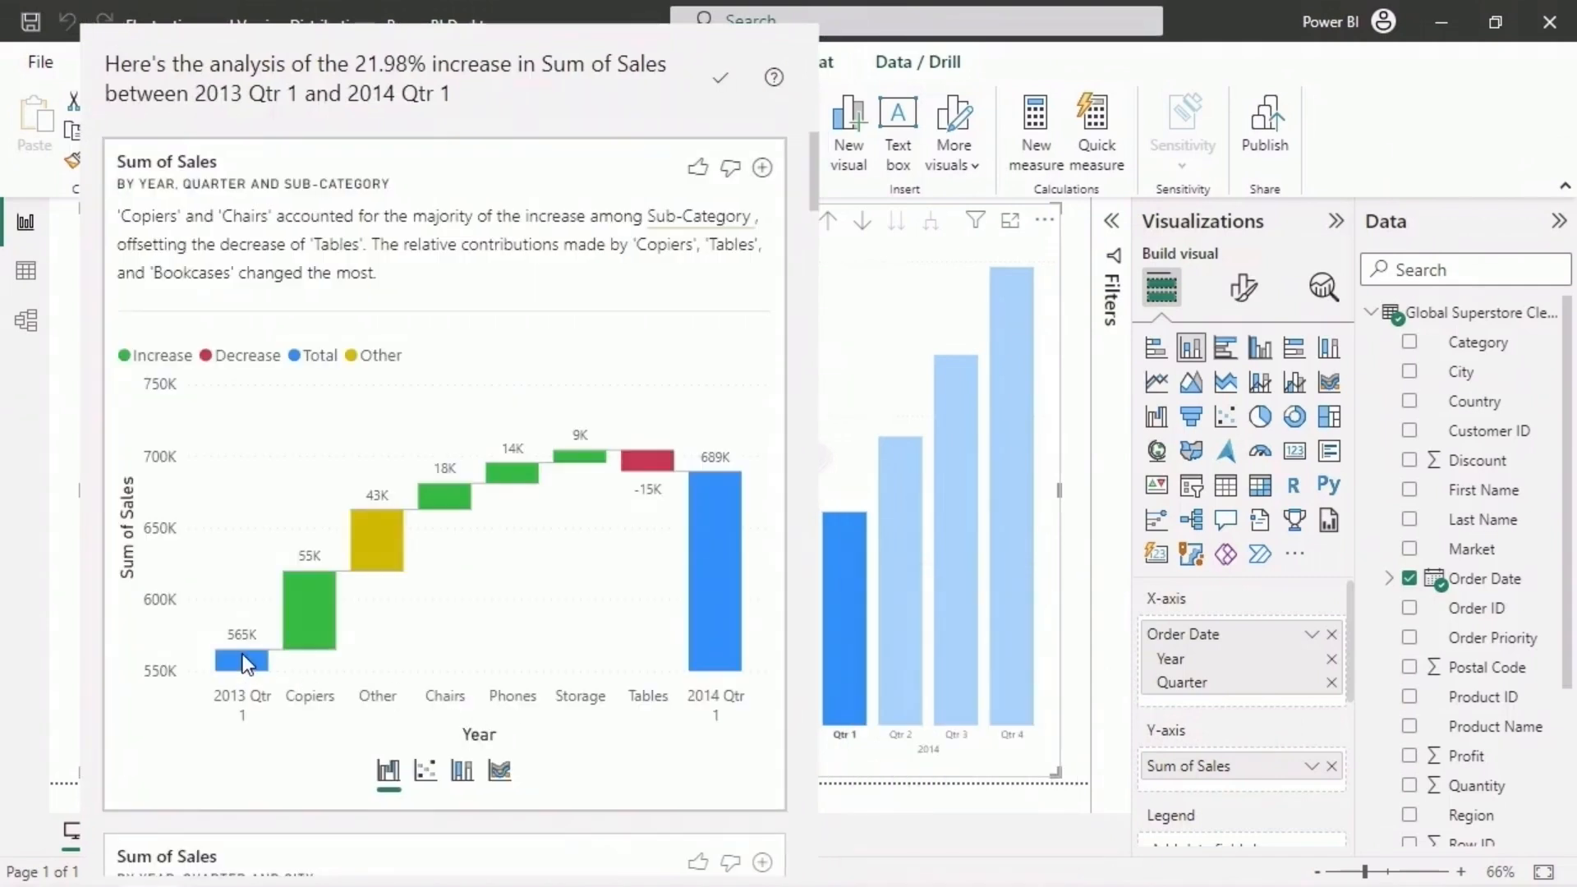
- Examine the quarter totals and each sub-category's contribution in the waterfall chart of the 2013 Qtr 1 to 2014 Qtr 1 increase
{"action": "mouse_move", "coordinate": [243, 655]}
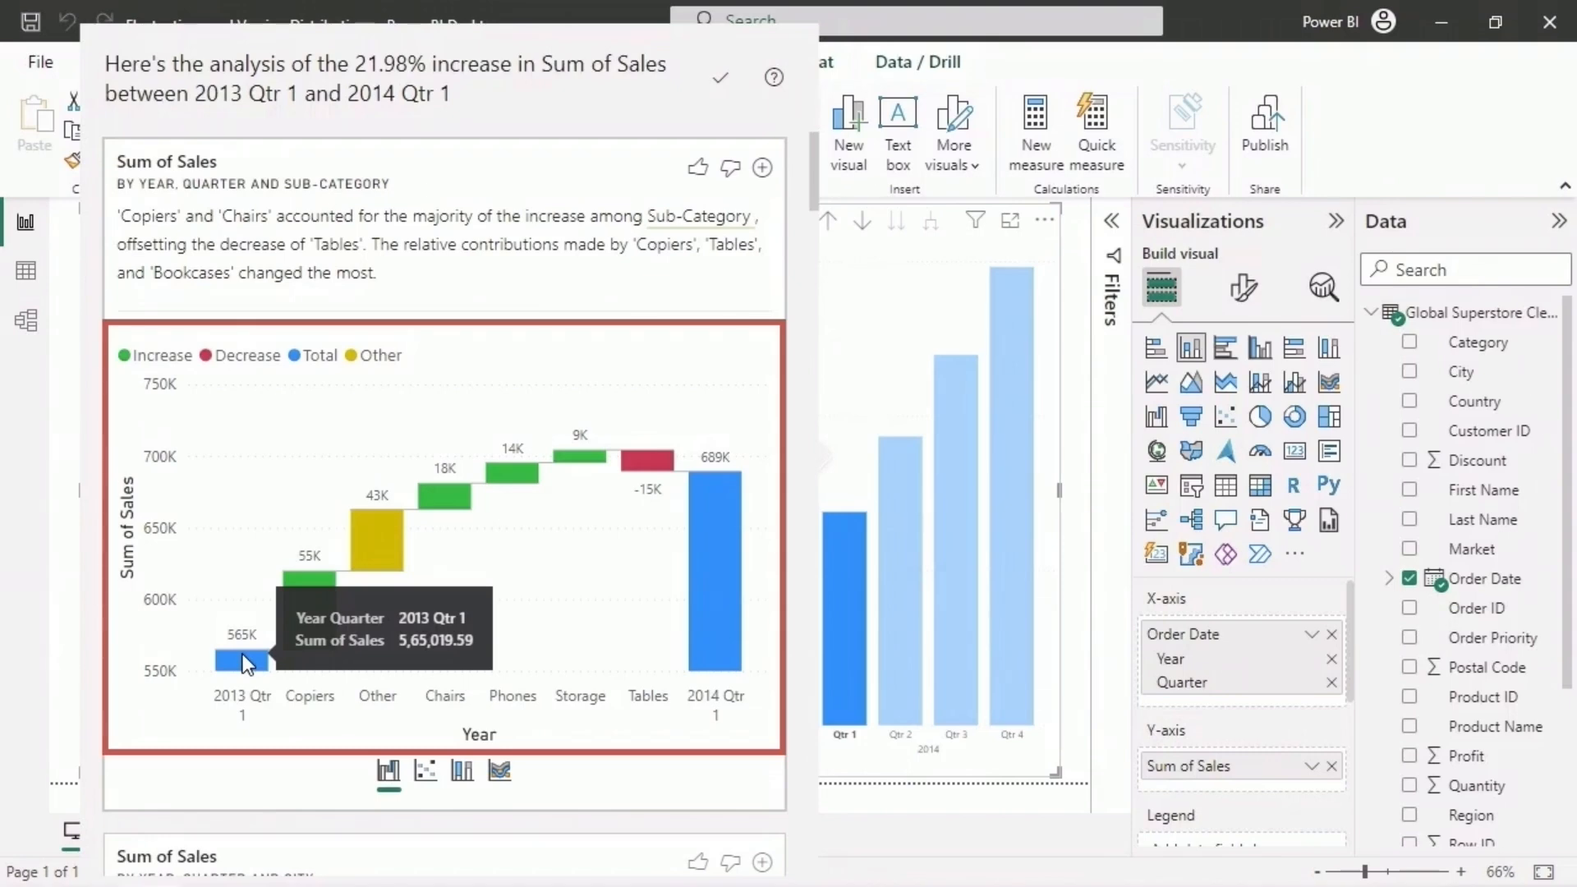
{"action": "mouse_move", "coordinate": [314, 593]}
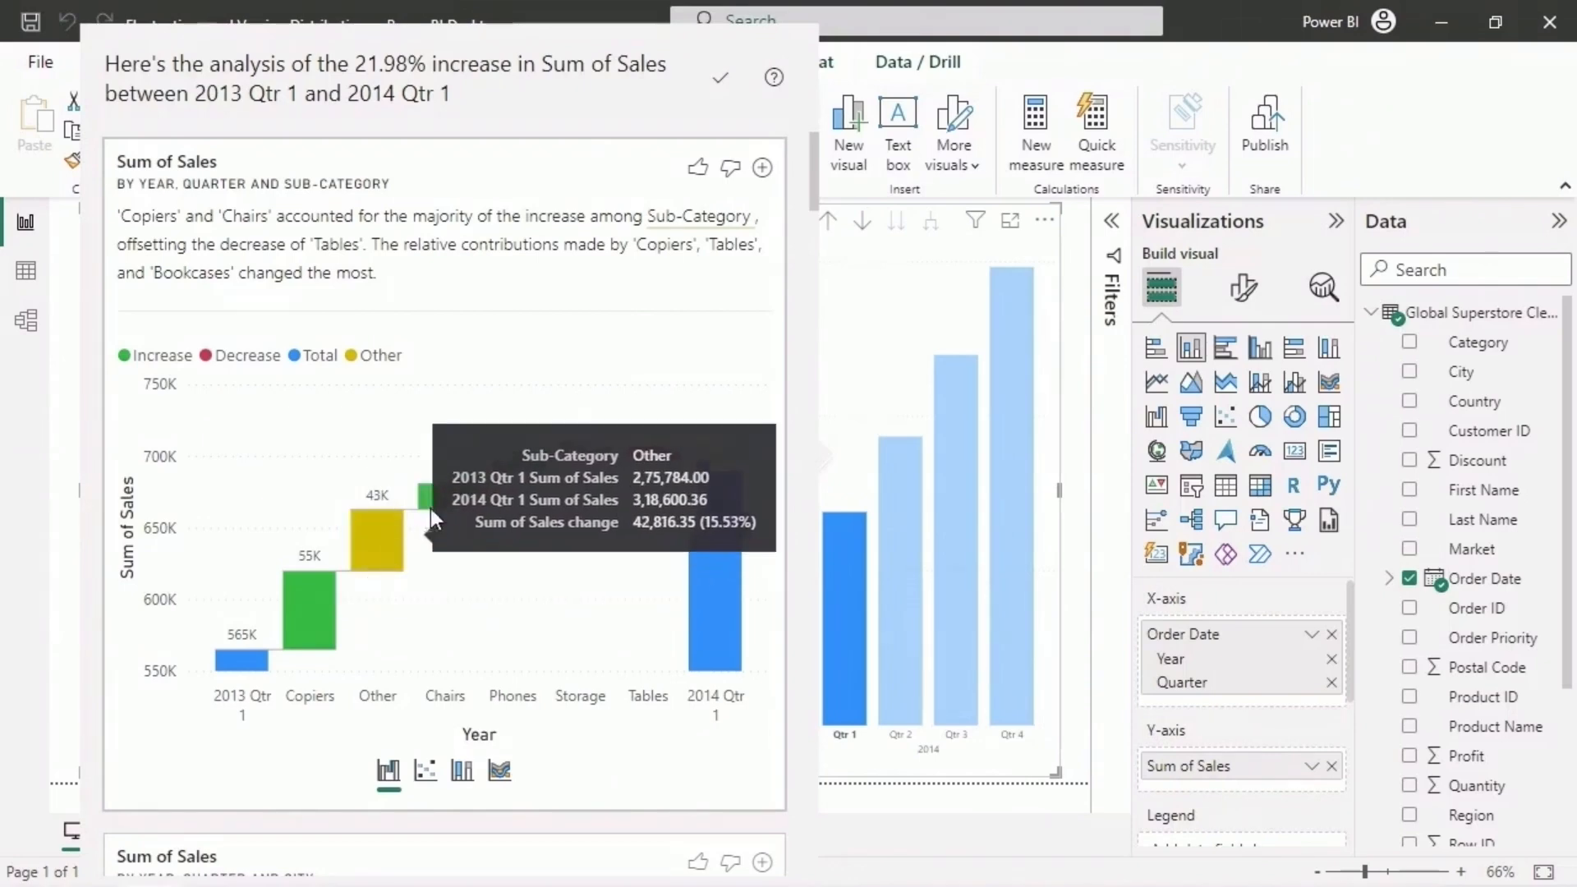
{"action": "mouse_move", "coordinate": [460, 491]}
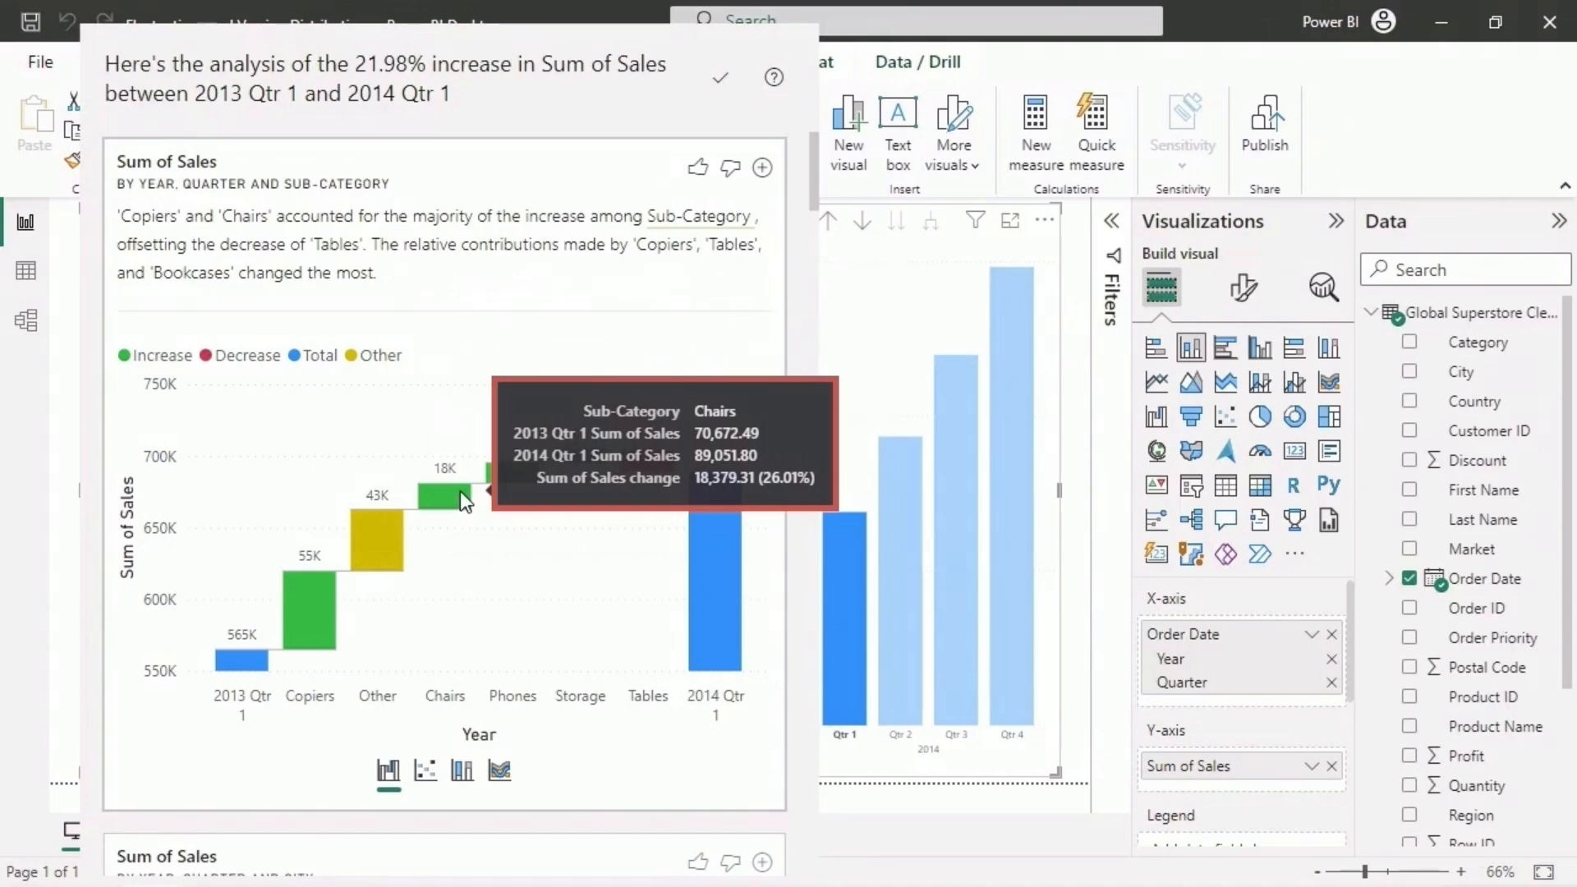
{"action": "mouse_move", "coordinate": [494, 471]}
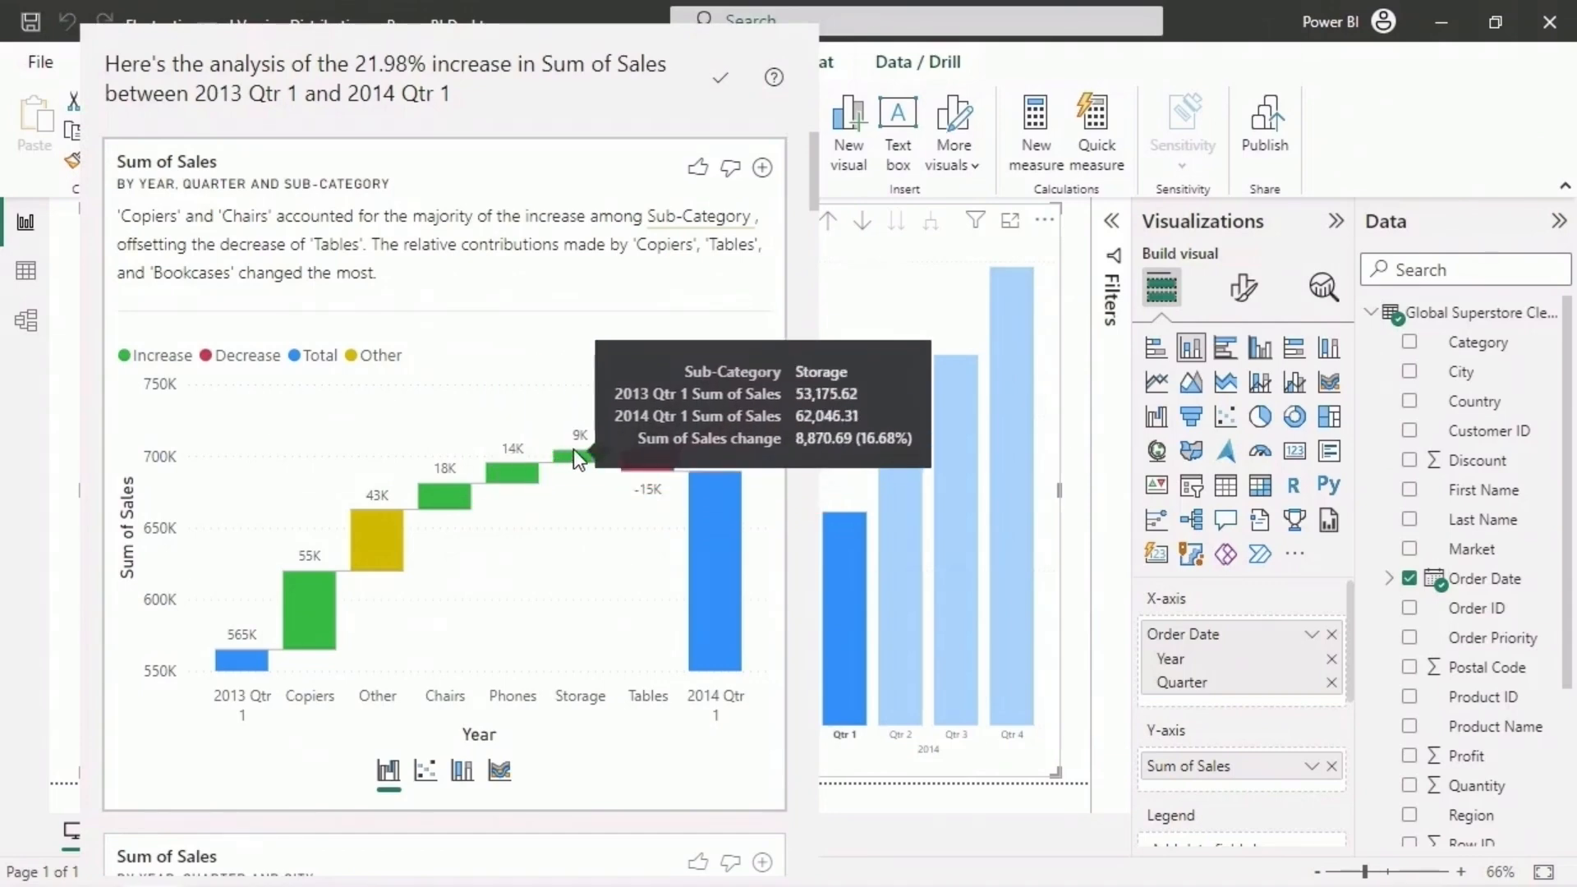
{"action": "mouse_move", "coordinate": [667, 464]}
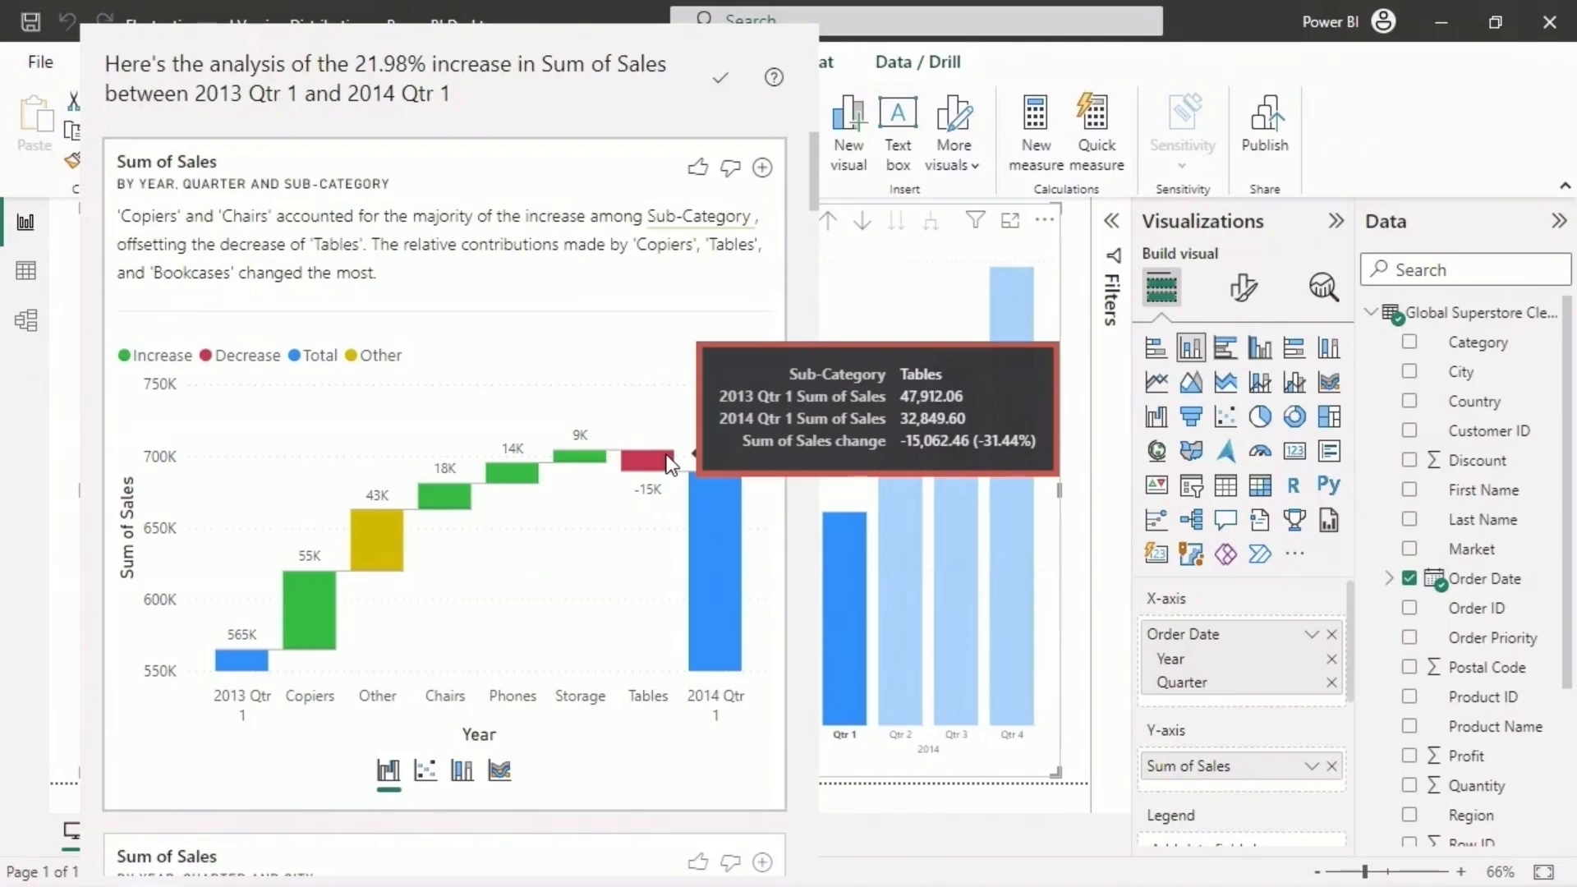
{"action": "mouse_move", "coordinate": [714, 535]}
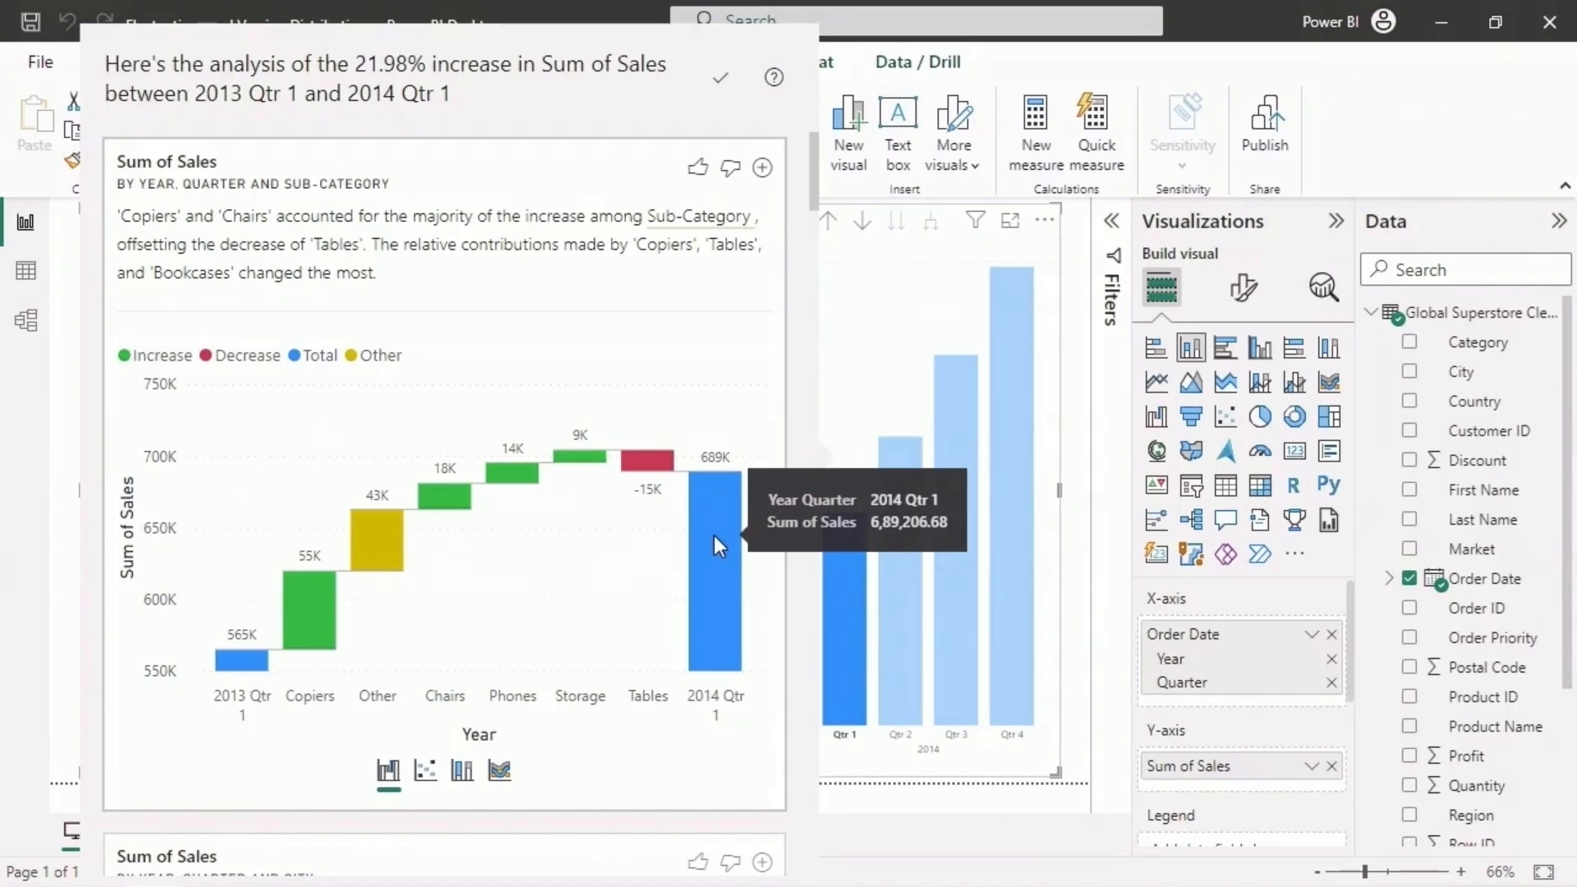
- View the sub-category increase as scatter and ribbon charts, compare Bookcases sales in both quarters, and return to the waterfall chart
{"action": "left_click", "coordinate": [427, 776]}
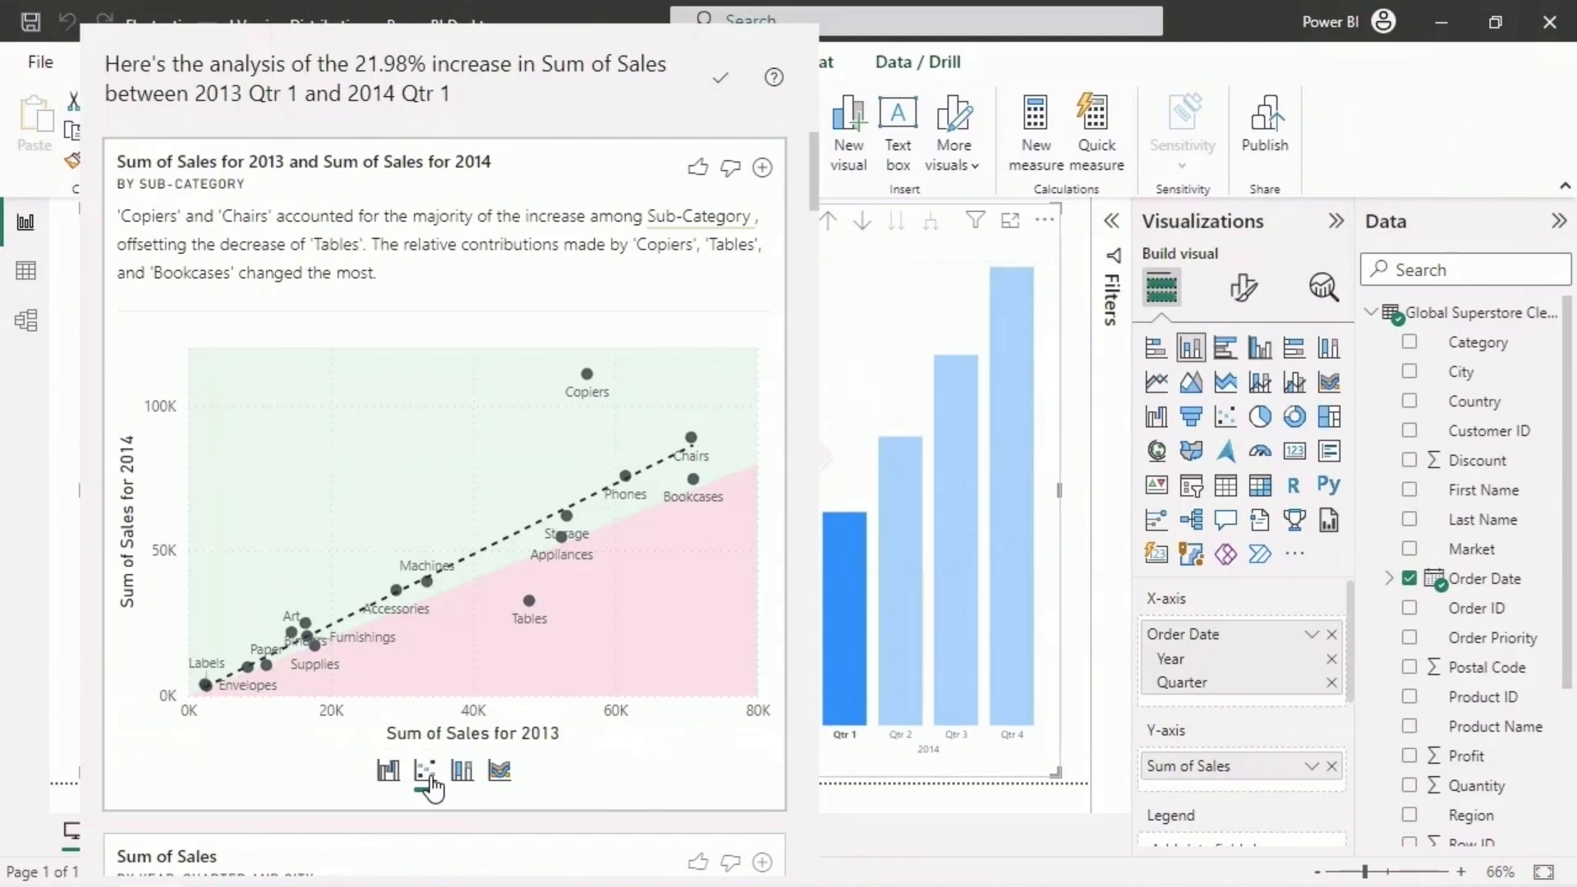
{"action": "left_click", "coordinate": [498, 772]}
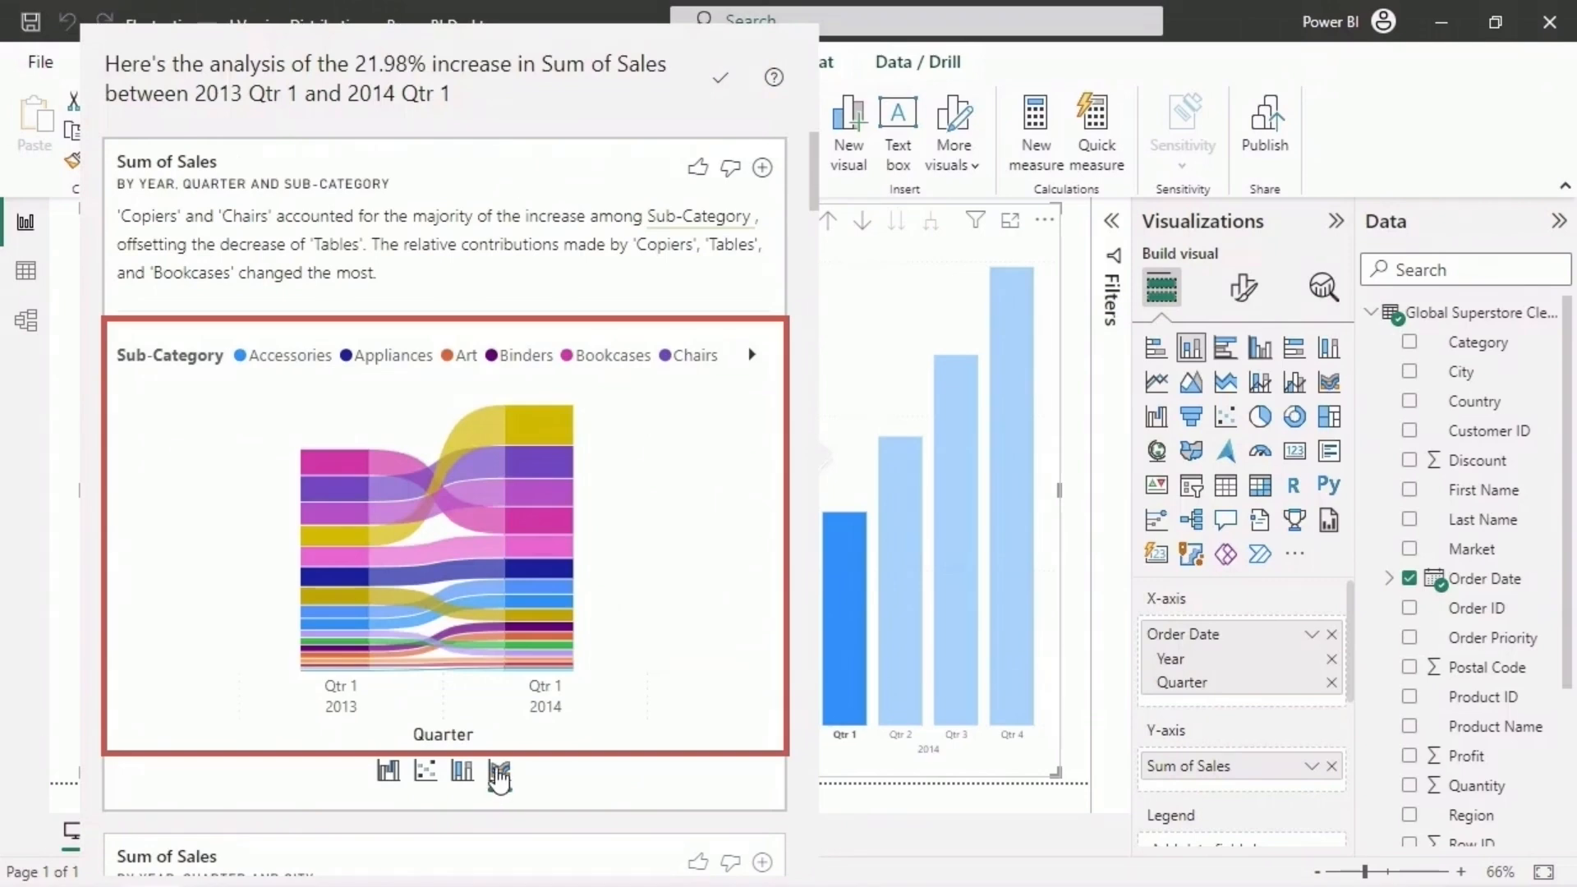
{"action": "mouse_move", "coordinate": [349, 459]}
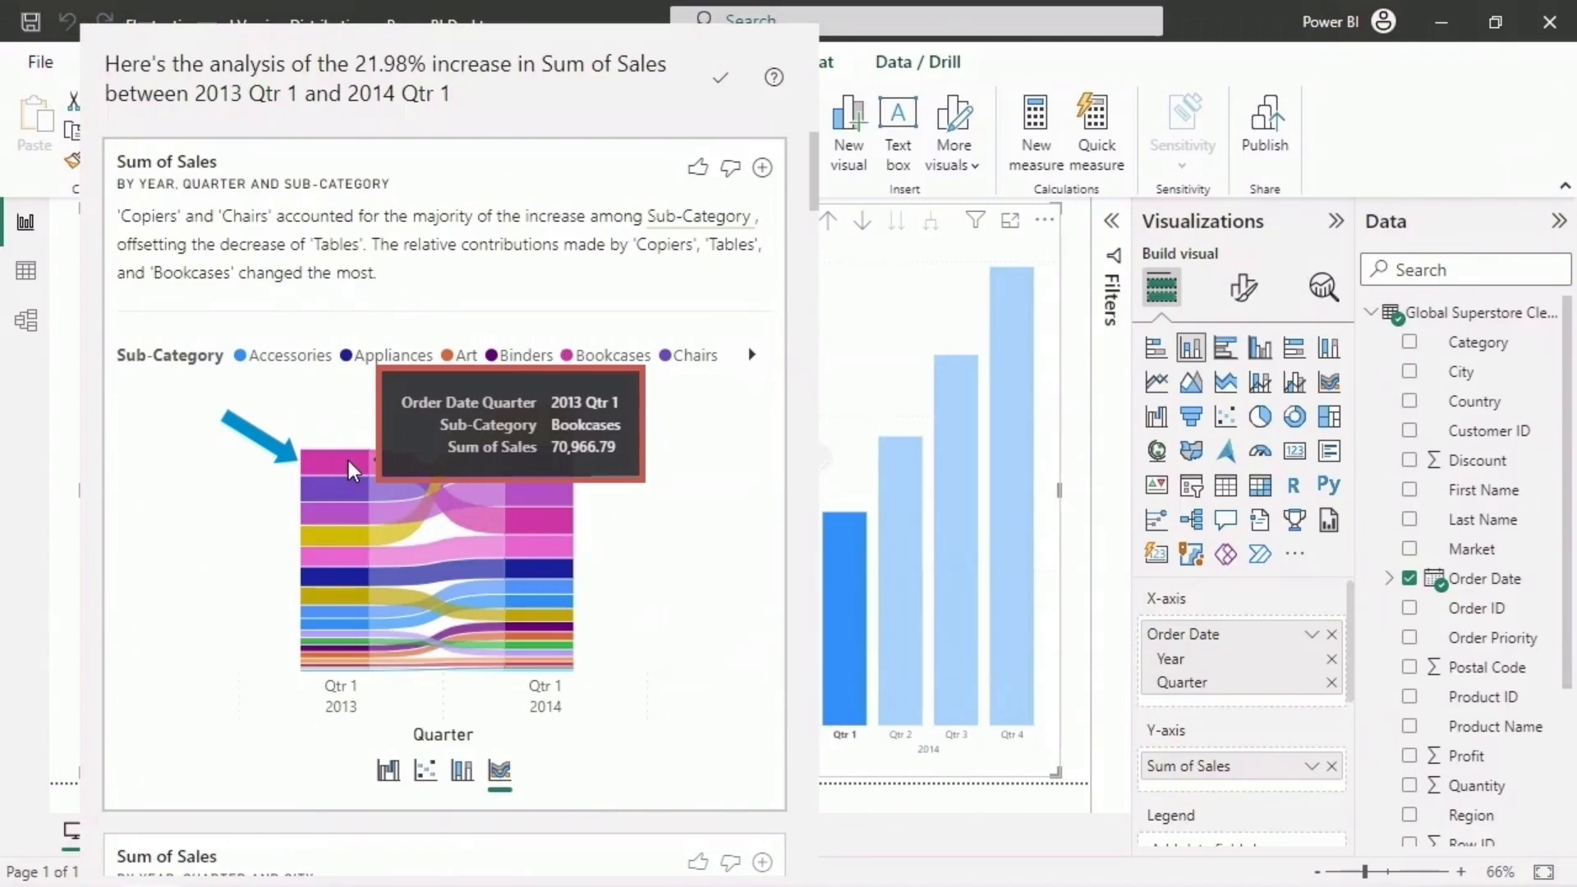
{"action": "mouse_move", "coordinate": [544, 529]}
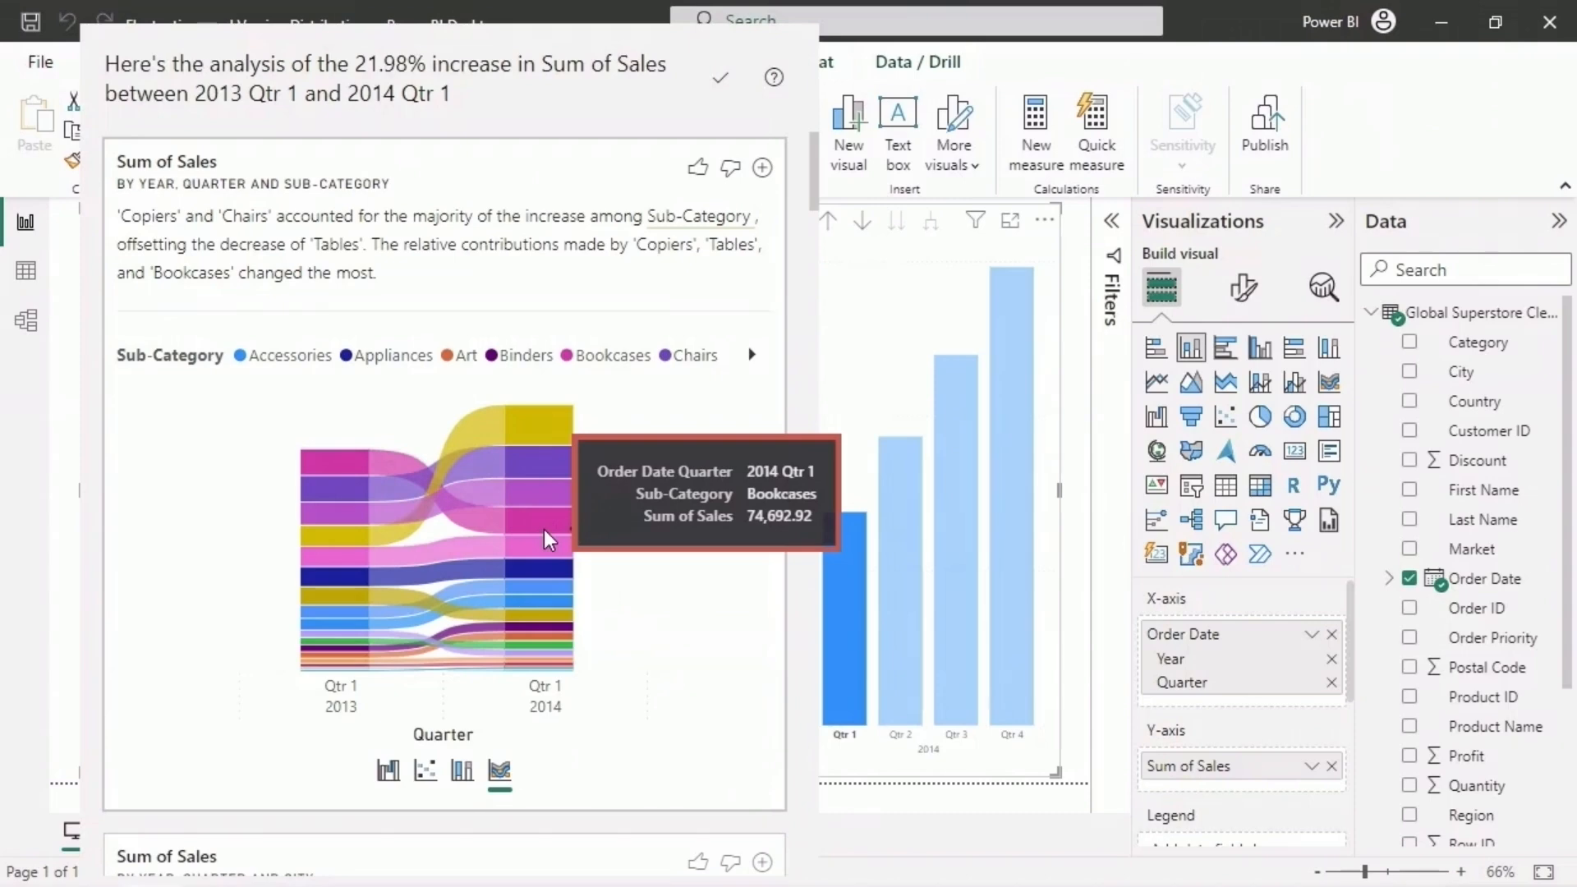
{"action": "left_click", "coordinate": [387, 774]}
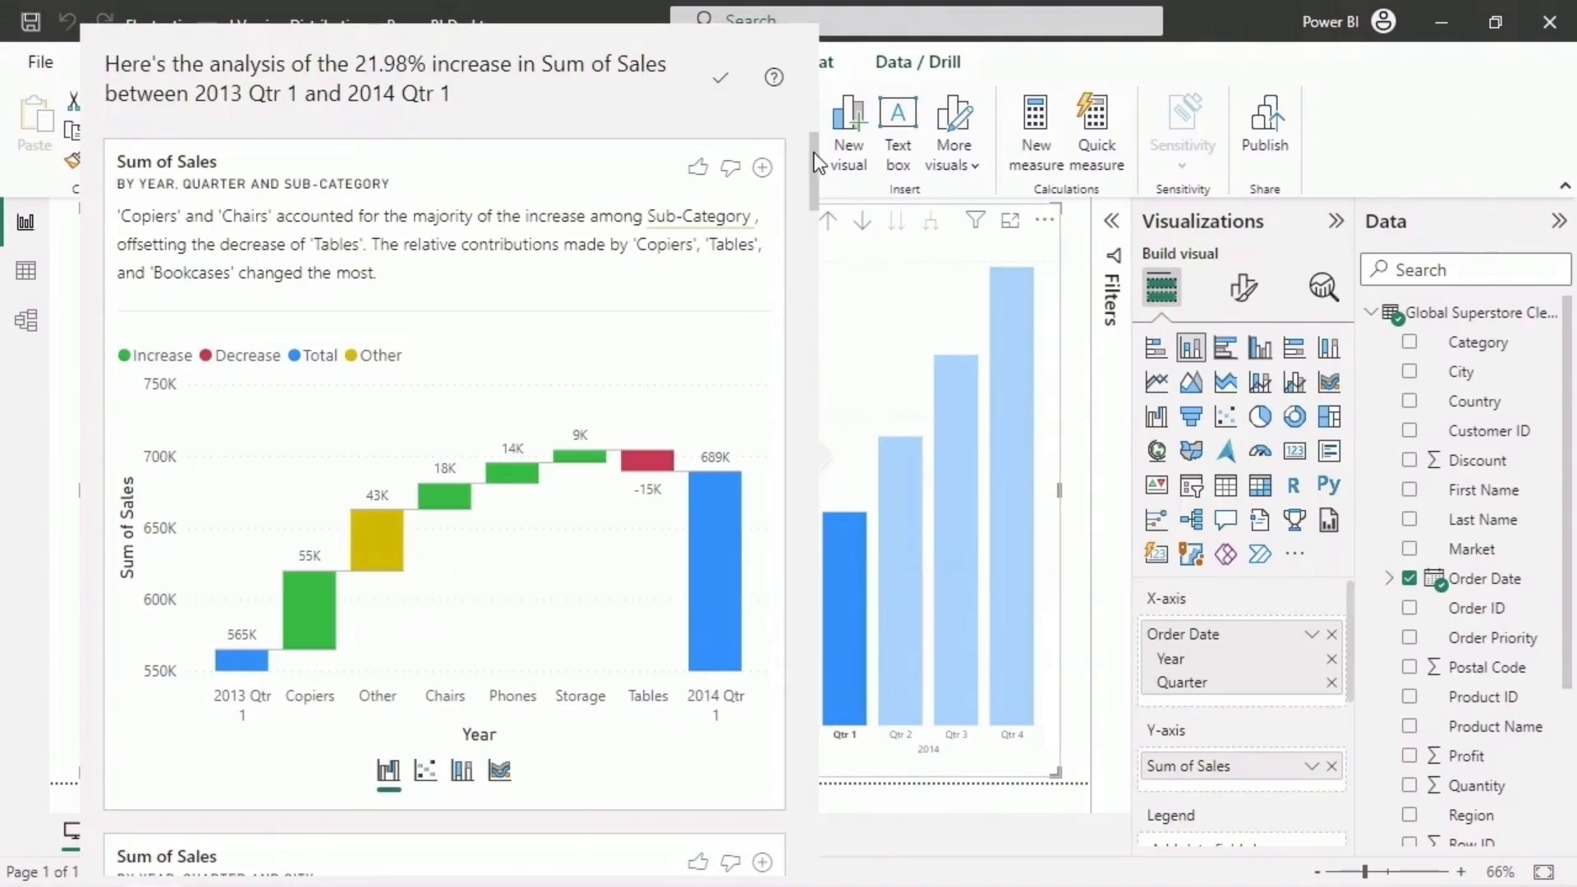
- Review the further analyses of the increase by city, state, order priority and product name, and close the analysis
{"action": "left_click_drag", "start_coordinate": [816, 154], "coordinate": [817, 225]}
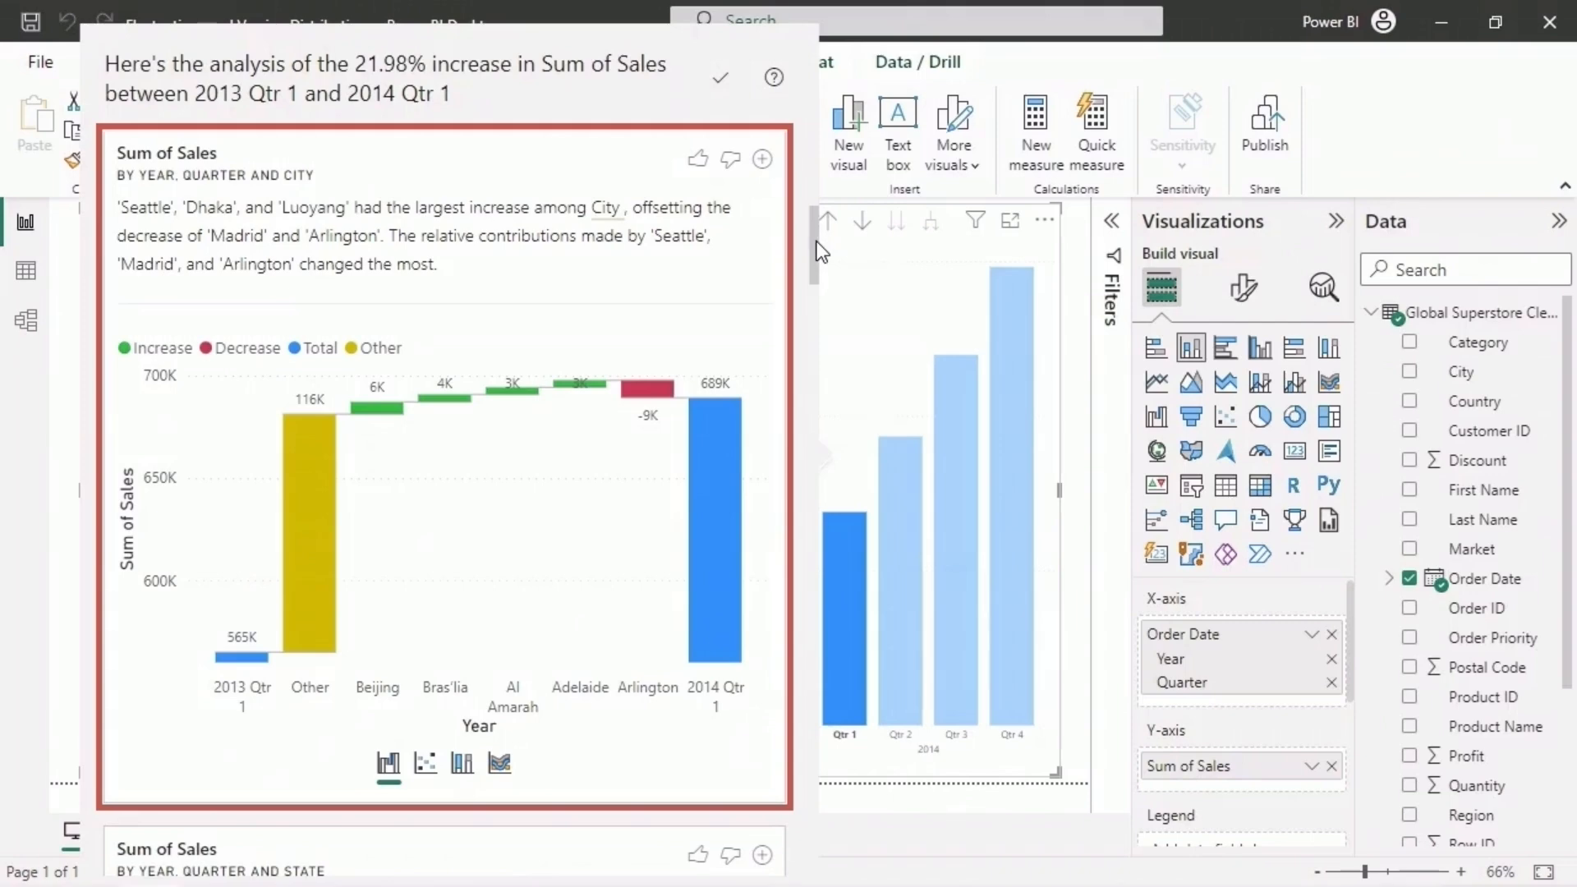
{"action": "left_click_drag", "start_coordinate": [817, 225], "coordinate": [815, 312]}
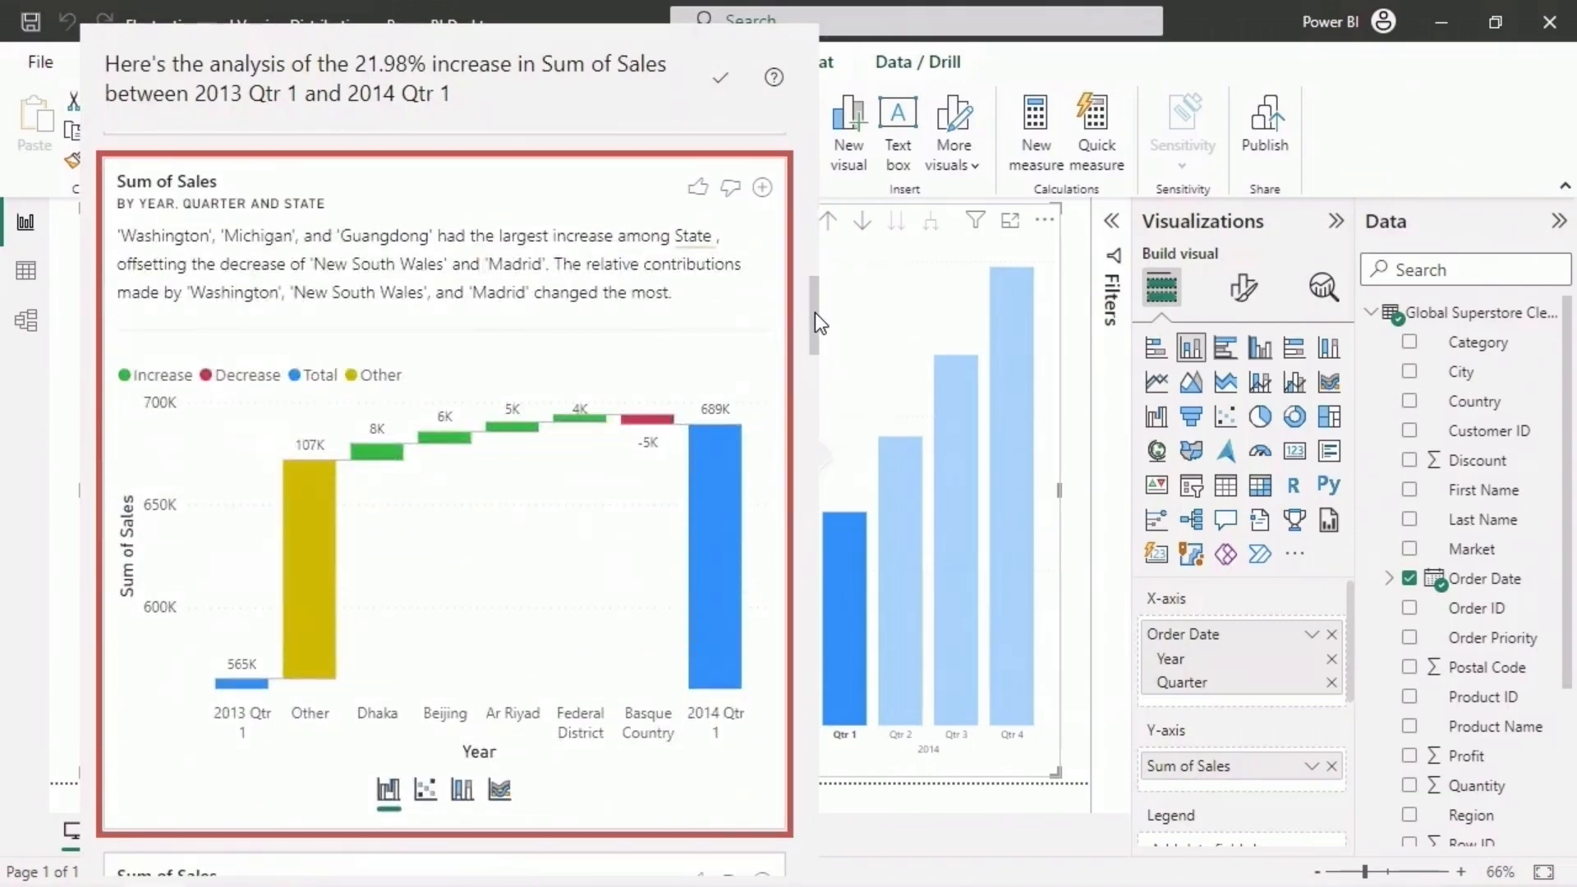
{"action": "left_click_drag", "start_coordinate": [815, 312], "coordinate": [809, 535]}
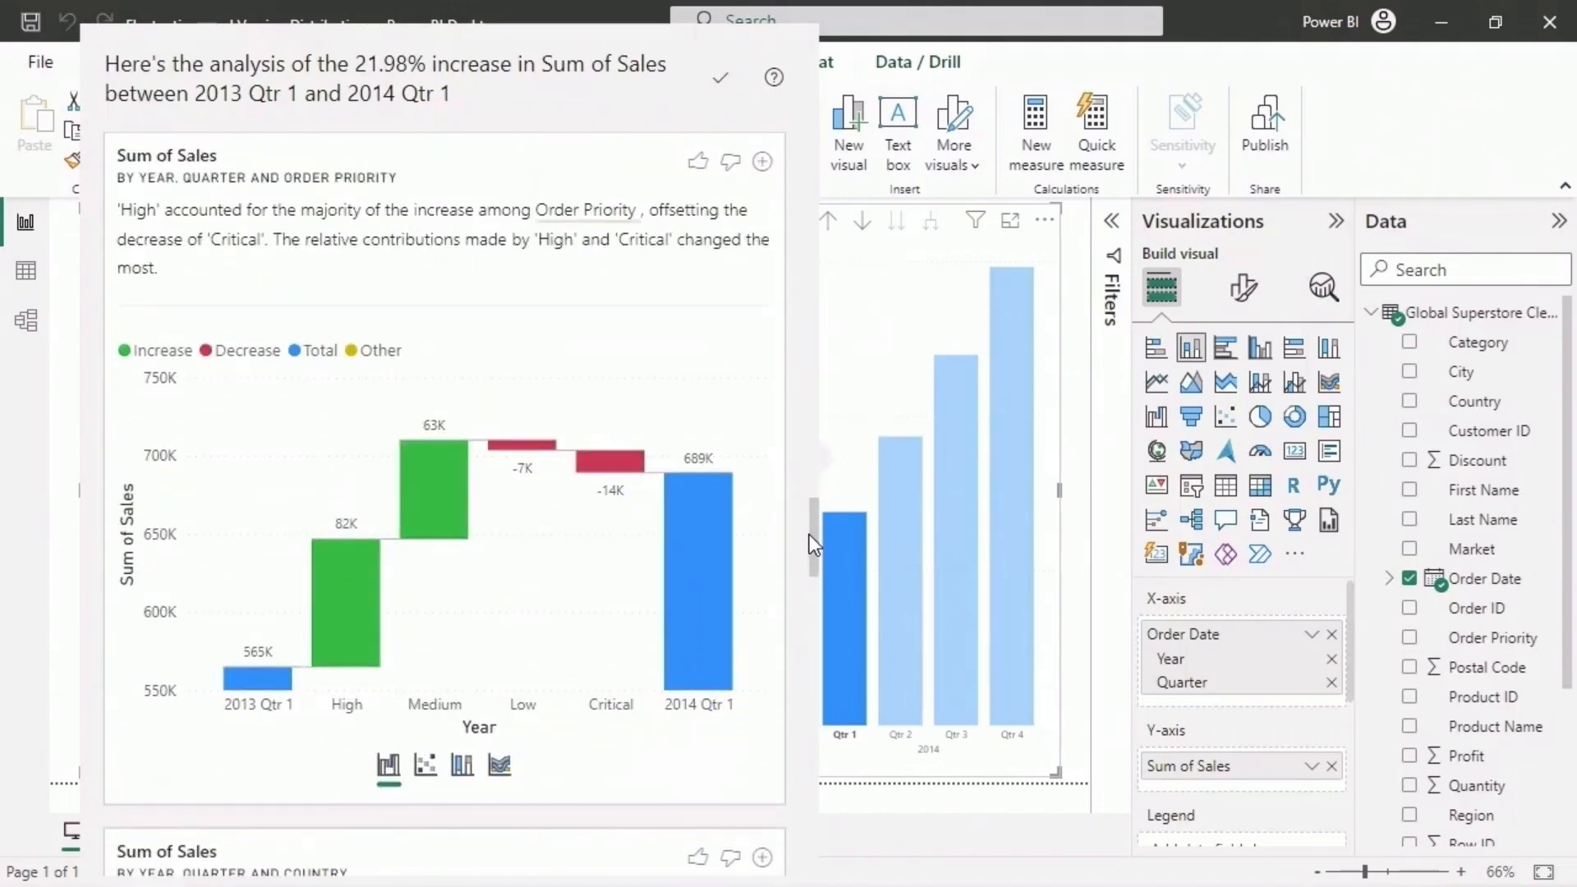
{"action": "left_click_drag", "start_coordinate": [809, 533], "coordinate": [798, 834]}
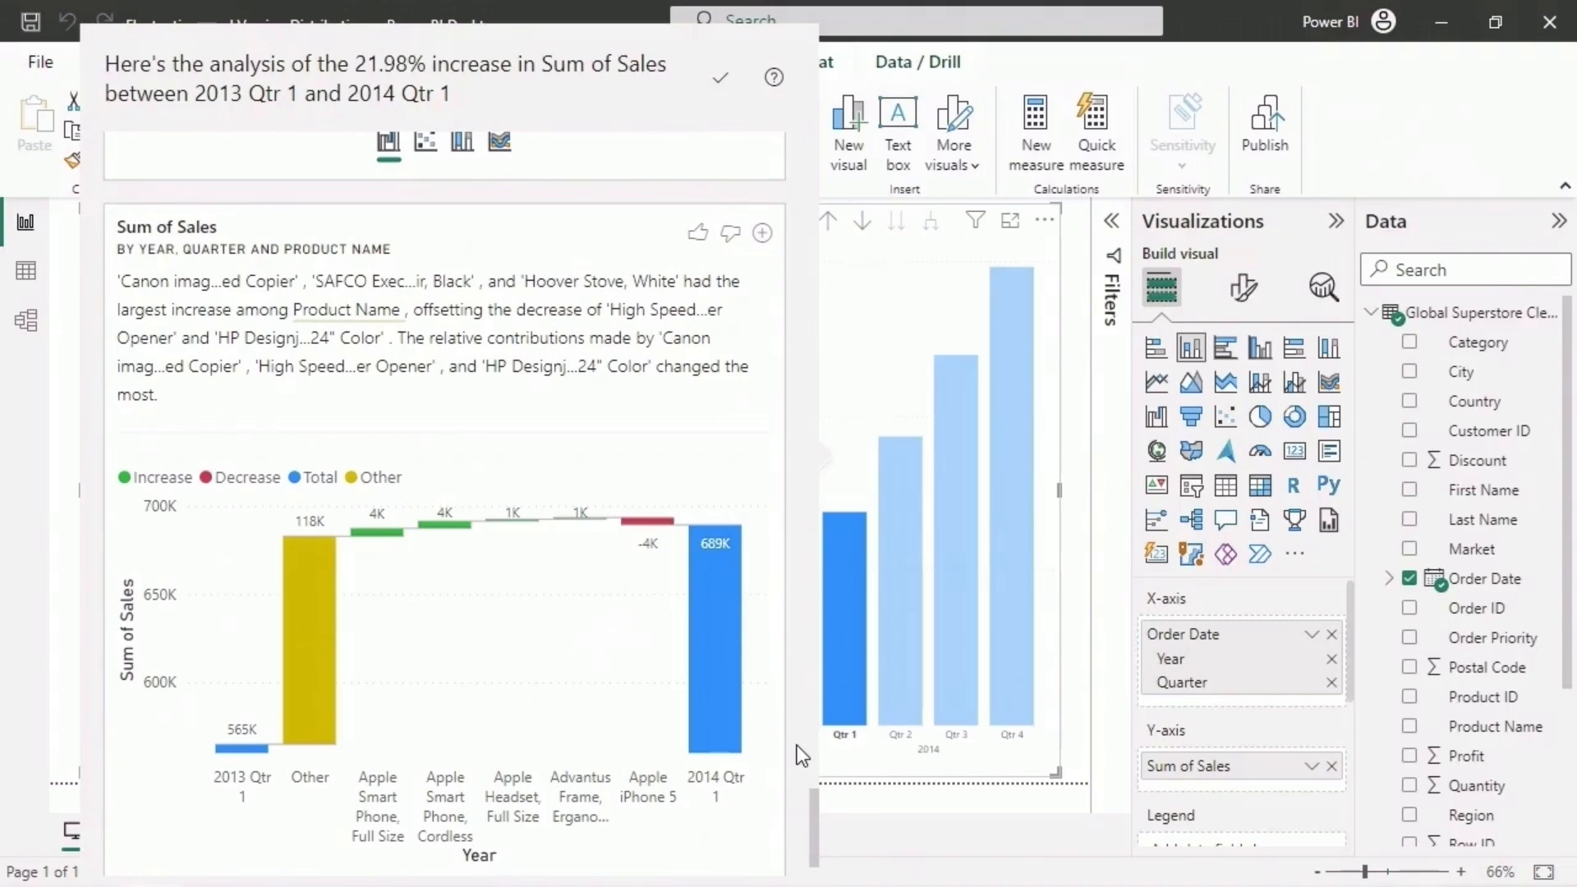
{"action": "left_click_drag", "start_coordinate": [812, 798], "coordinate": [794, 153]}
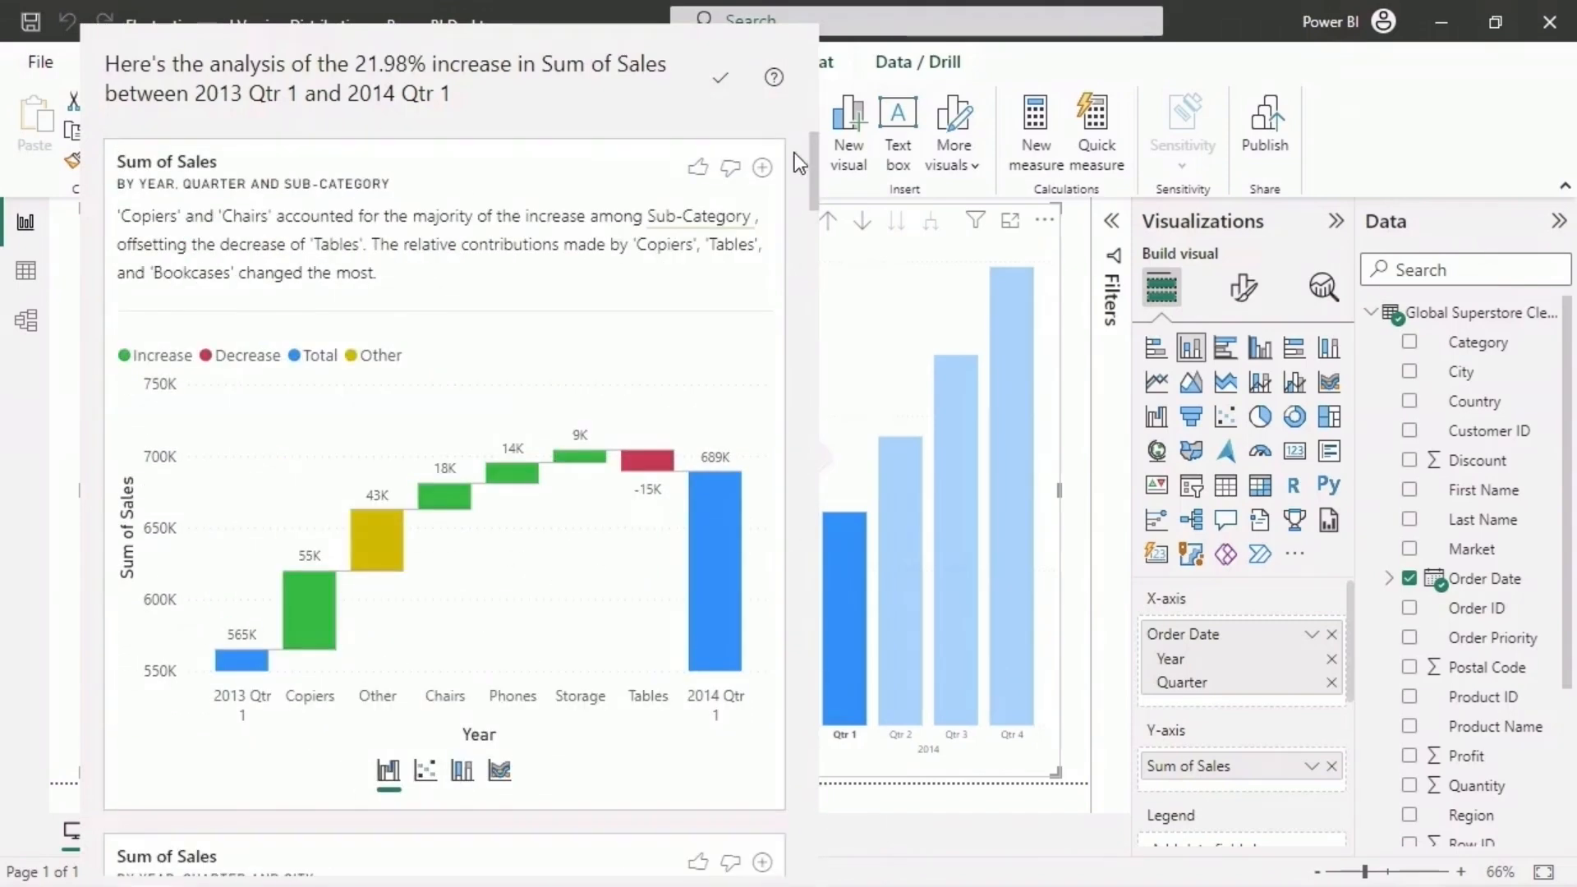
{"action": "left_click", "coordinate": [1044, 628]}
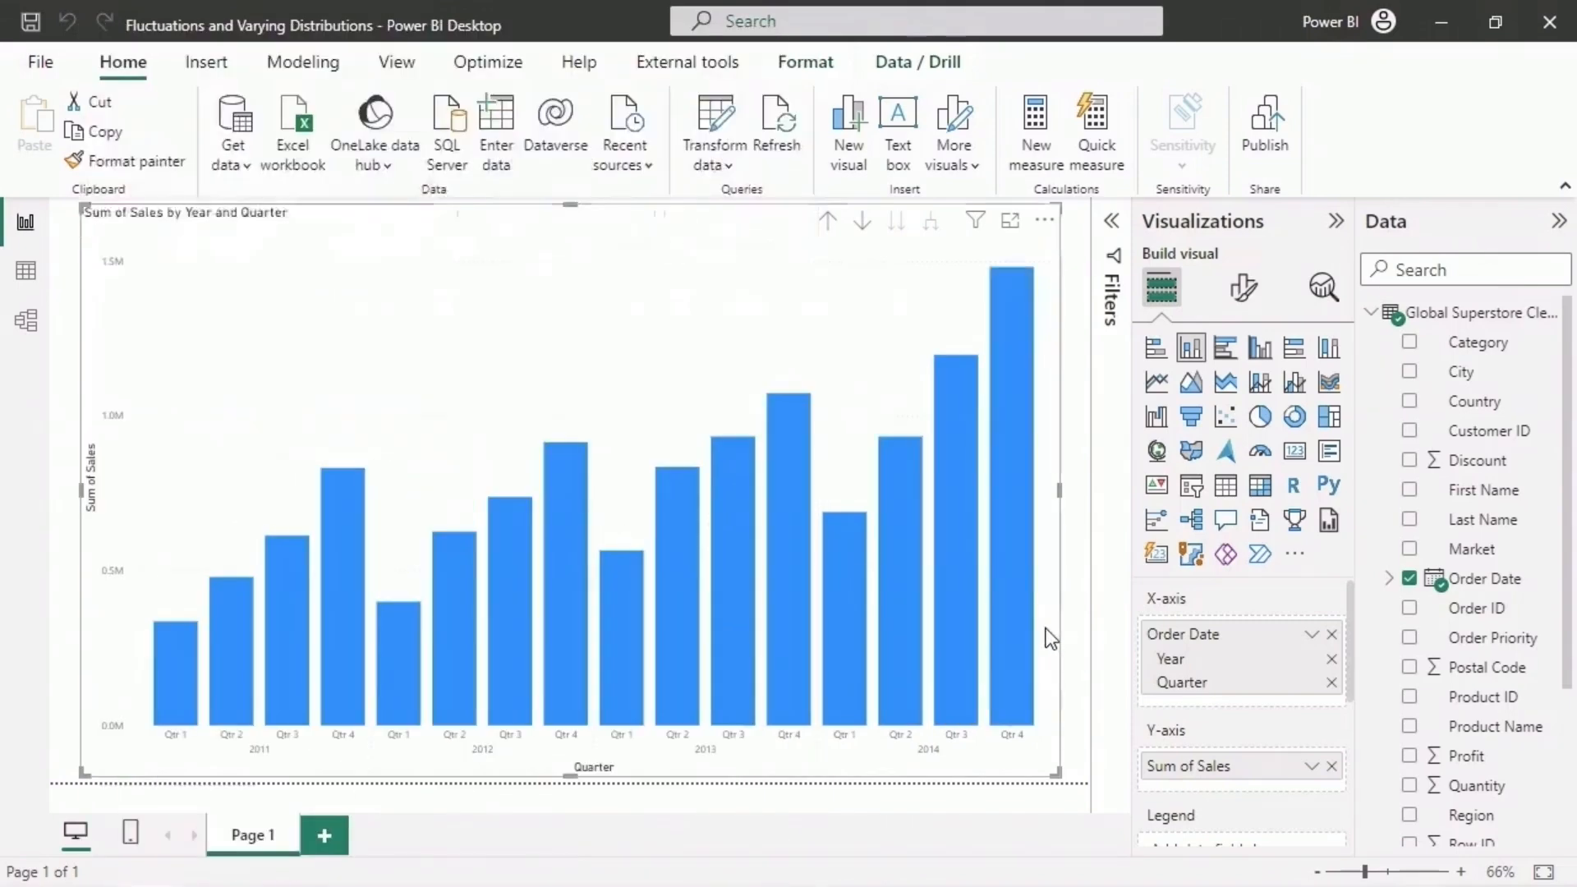
- Clear Order Date from the chart's X-axis and remove the Sum of Sales chart from the report page
{"action": "left_click", "coordinate": [1331, 634]}
{"action": "left_click", "coordinate": [1045, 221]}
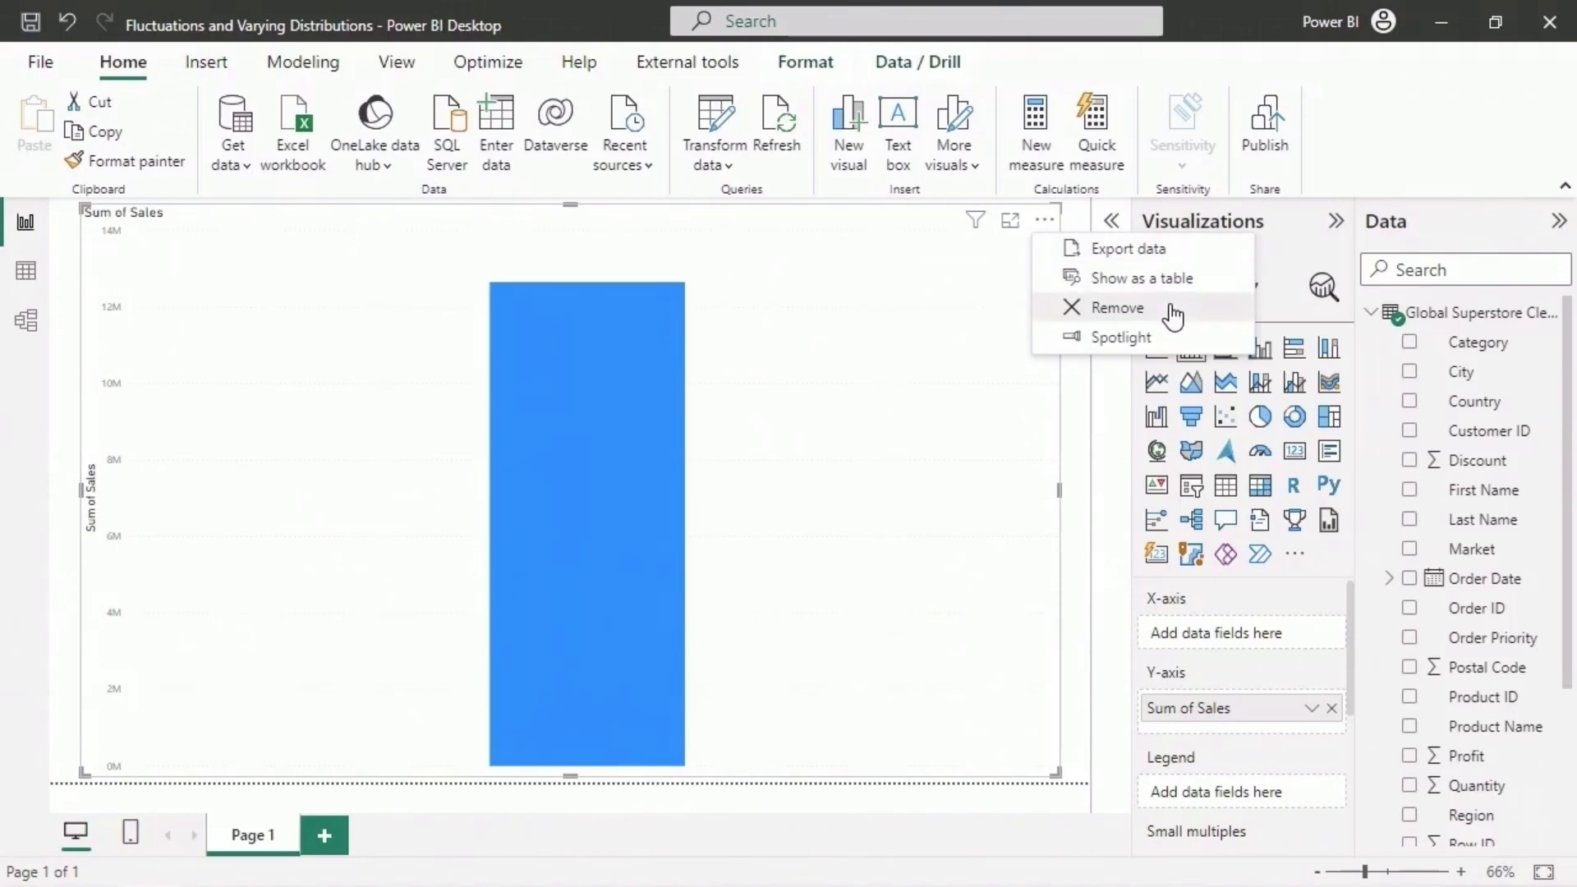
{"action": "left_click", "coordinate": [1173, 316]}
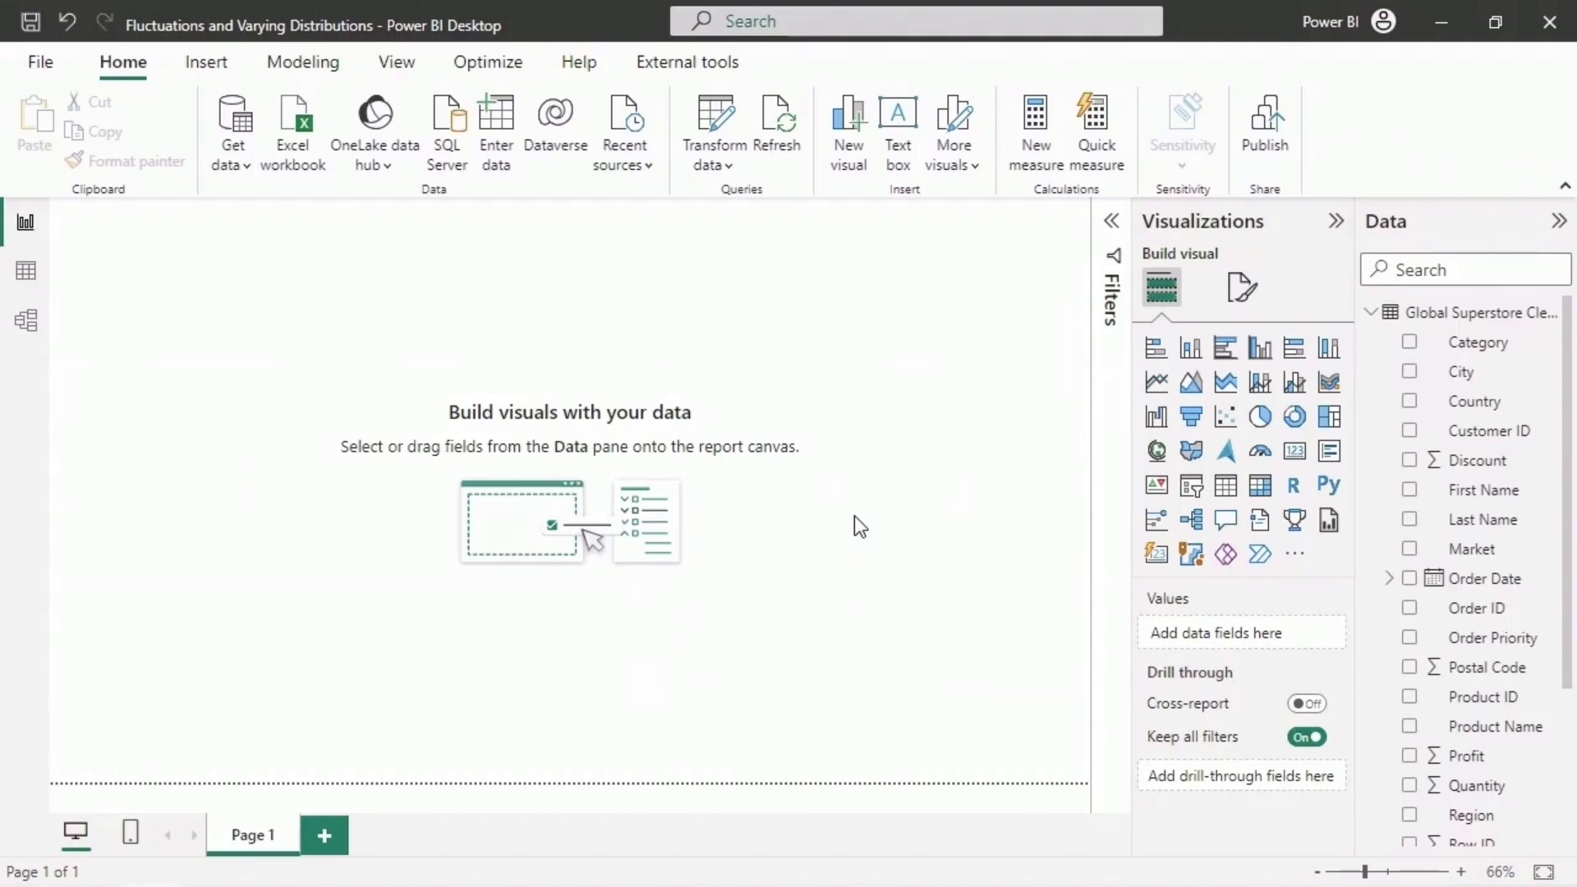
- Build a clustered column chart of Sales by Category and place it in the right part of the report page
{"action": "left_click", "coordinate": [1265, 352]}
{"action": "left_click_drag", "start_coordinate": [570, 493], "coordinate": [408, 494]}
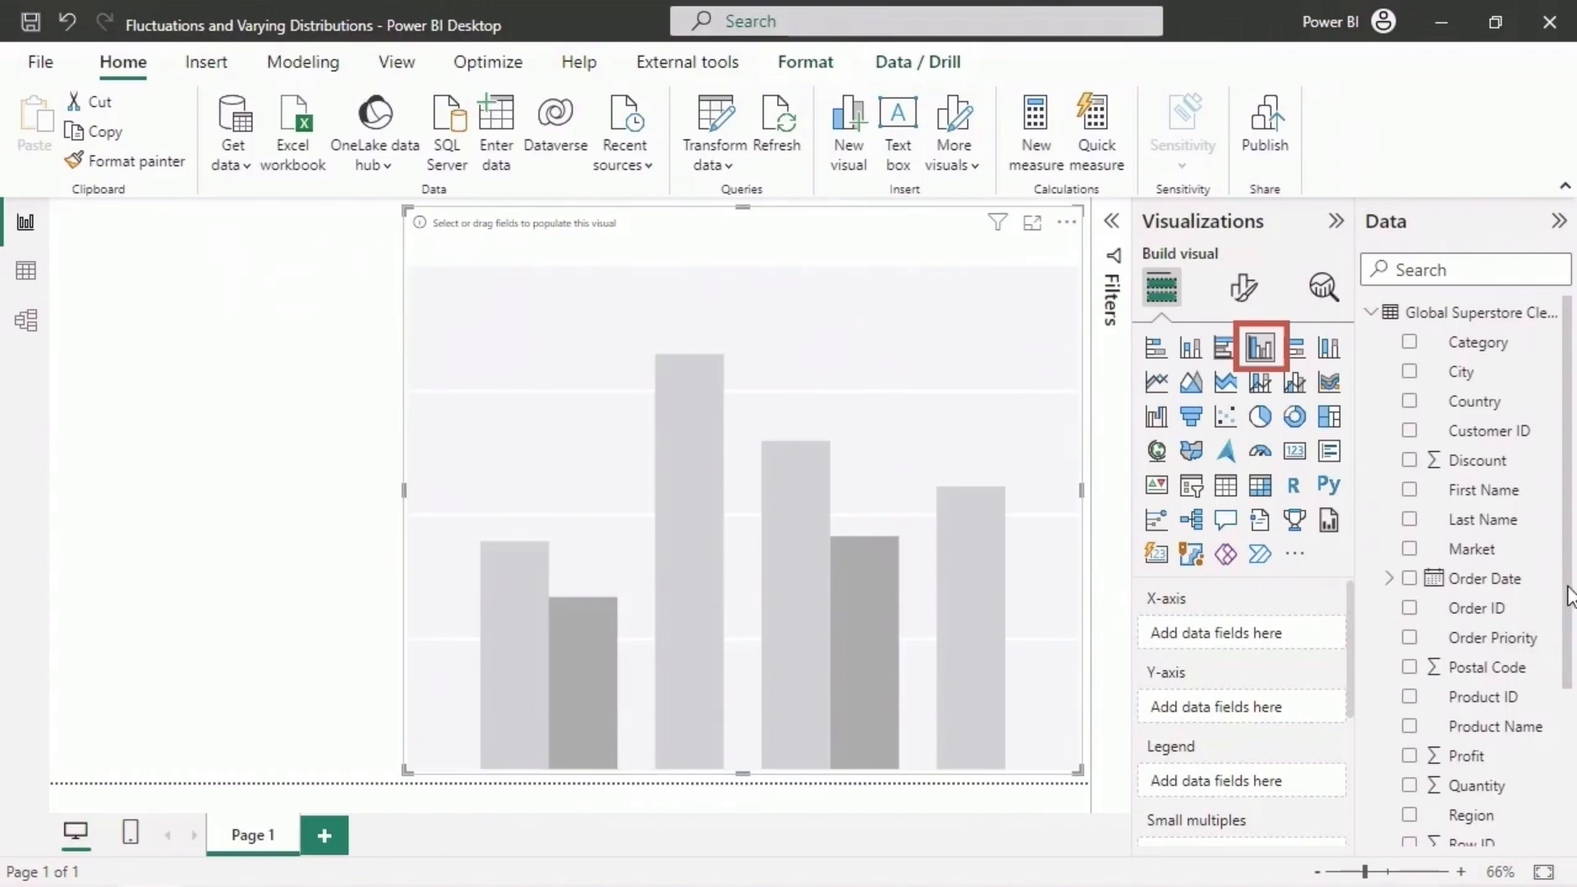
{"action": "scroll", "coordinate": [1552, 657], "scroll_direction": "down", "scroll_amount": 3}
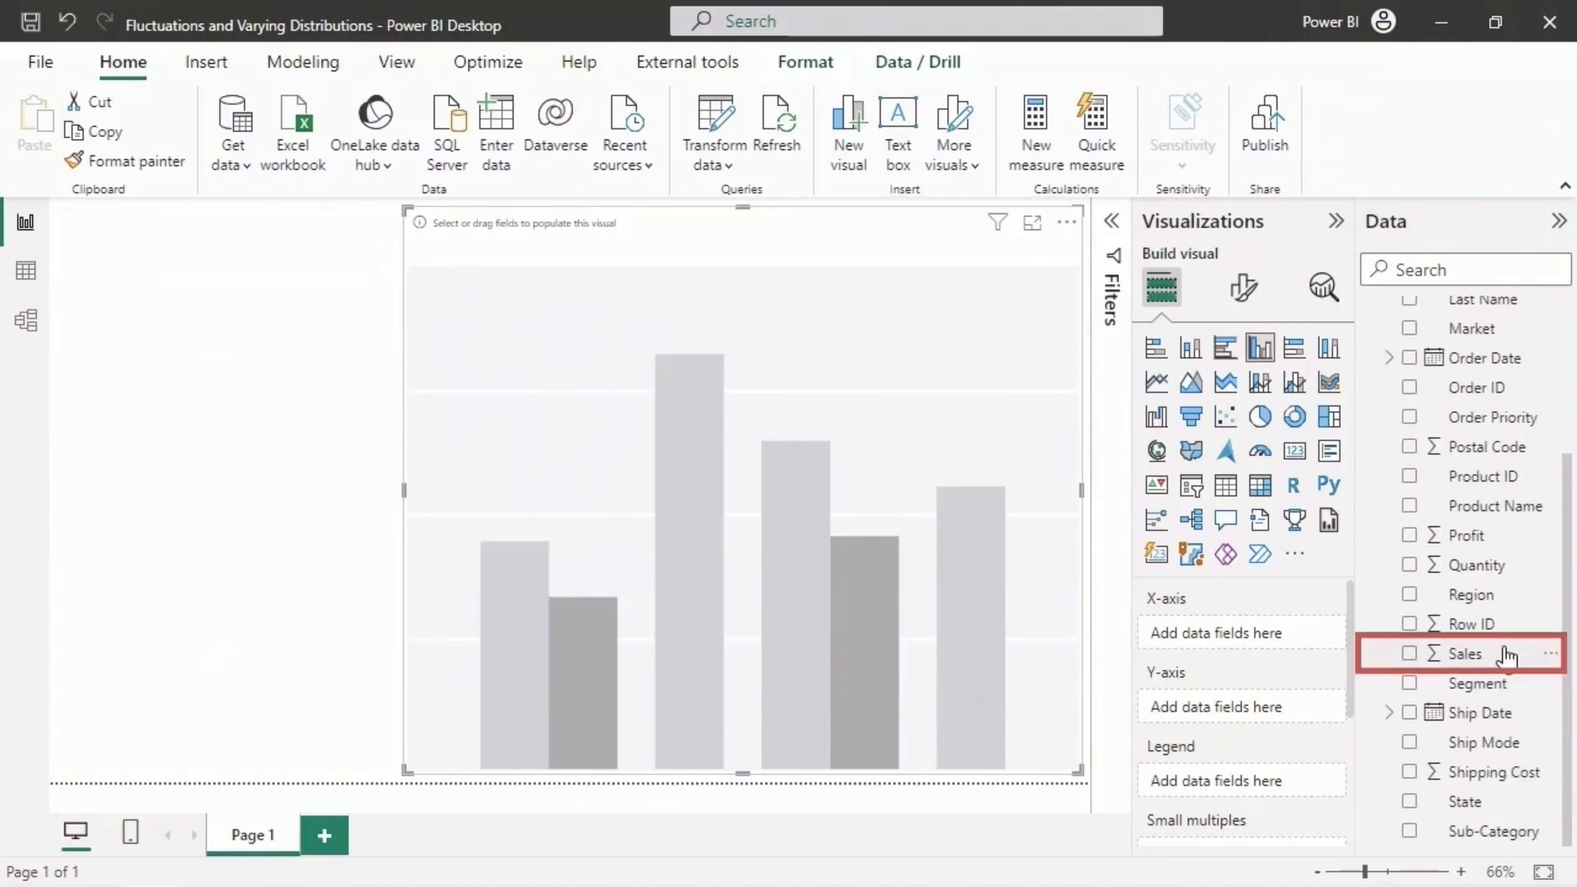
{"action": "left_click_drag", "start_coordinate": [1505, 655], "coordinate": [1304, 711]}
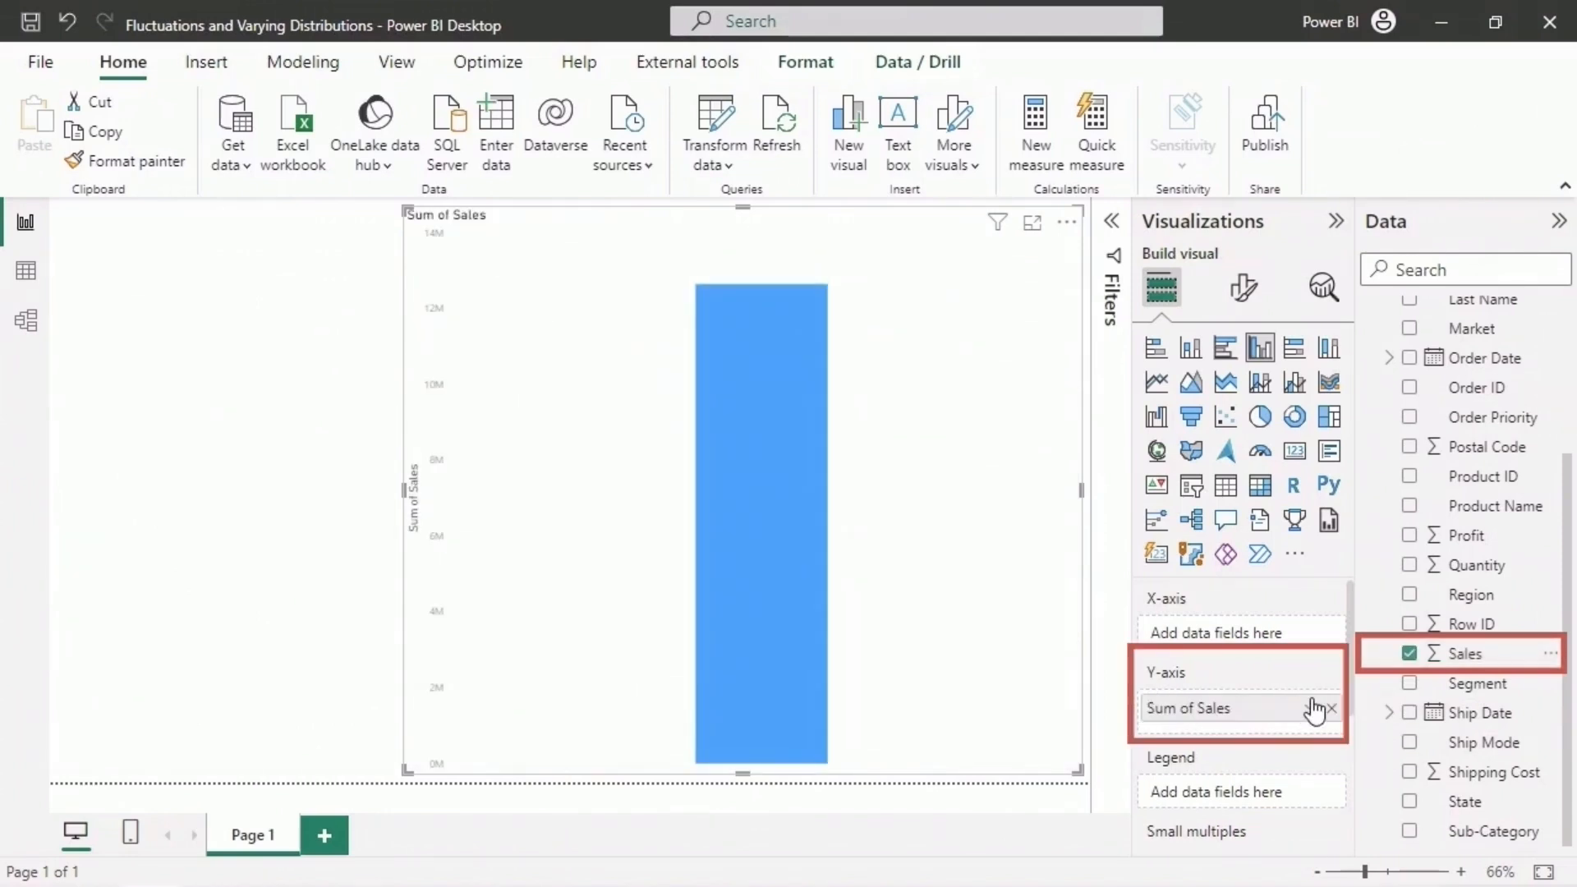
{"action": "scroll", "coordinate": [1528, 353], "scroll_direction": "up", "scroll_amount": 3}
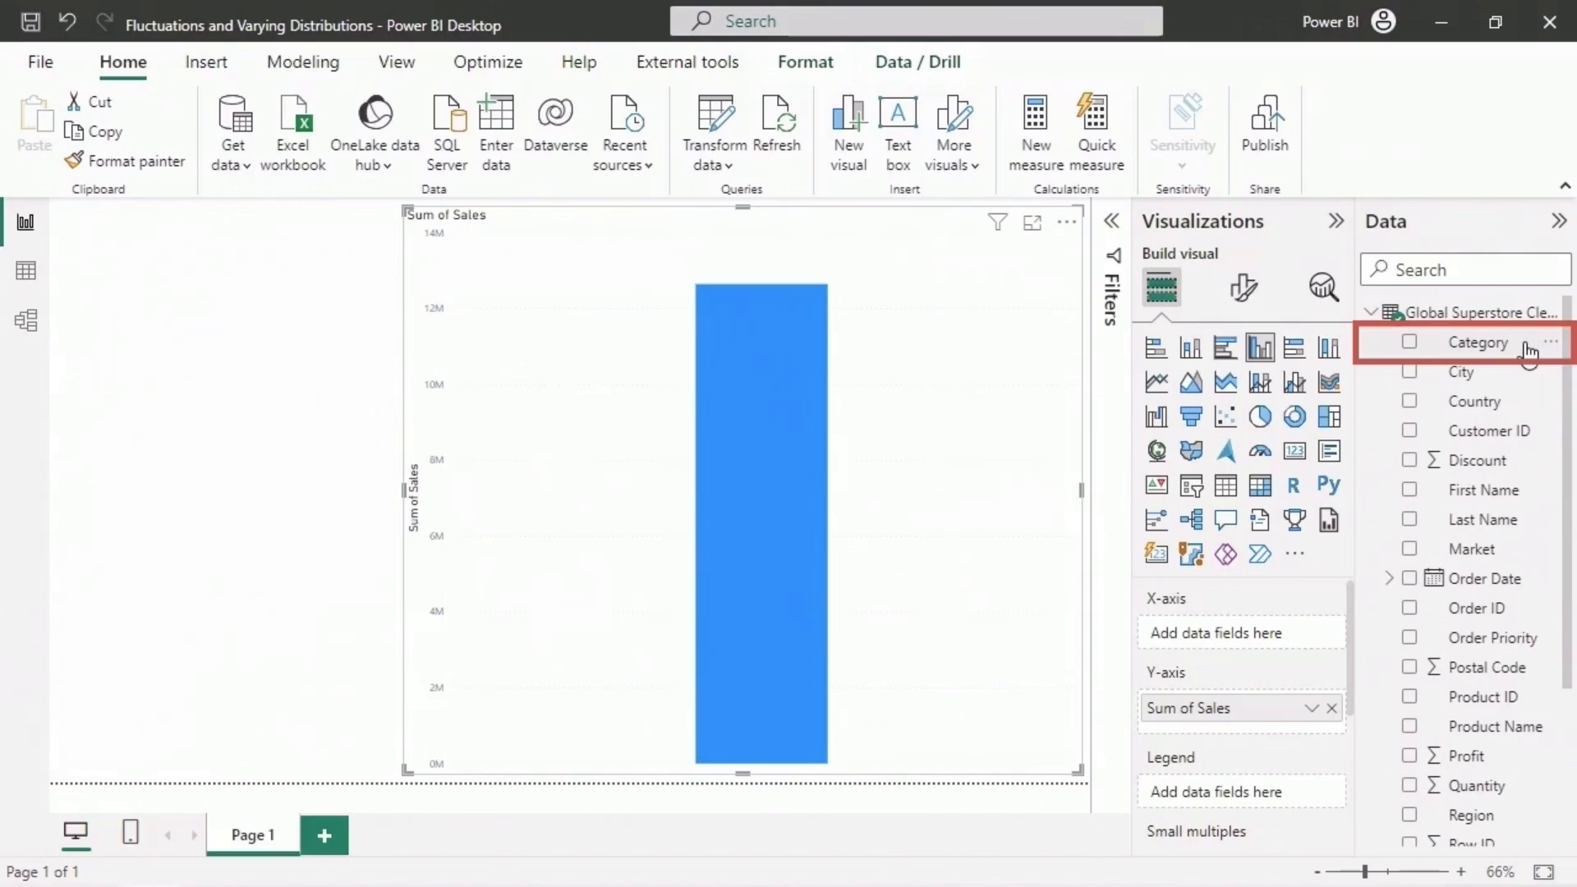
{"action": "left_click_drag", "start_coordinate": [1527, 351], "coordinate": [1311, 646]}
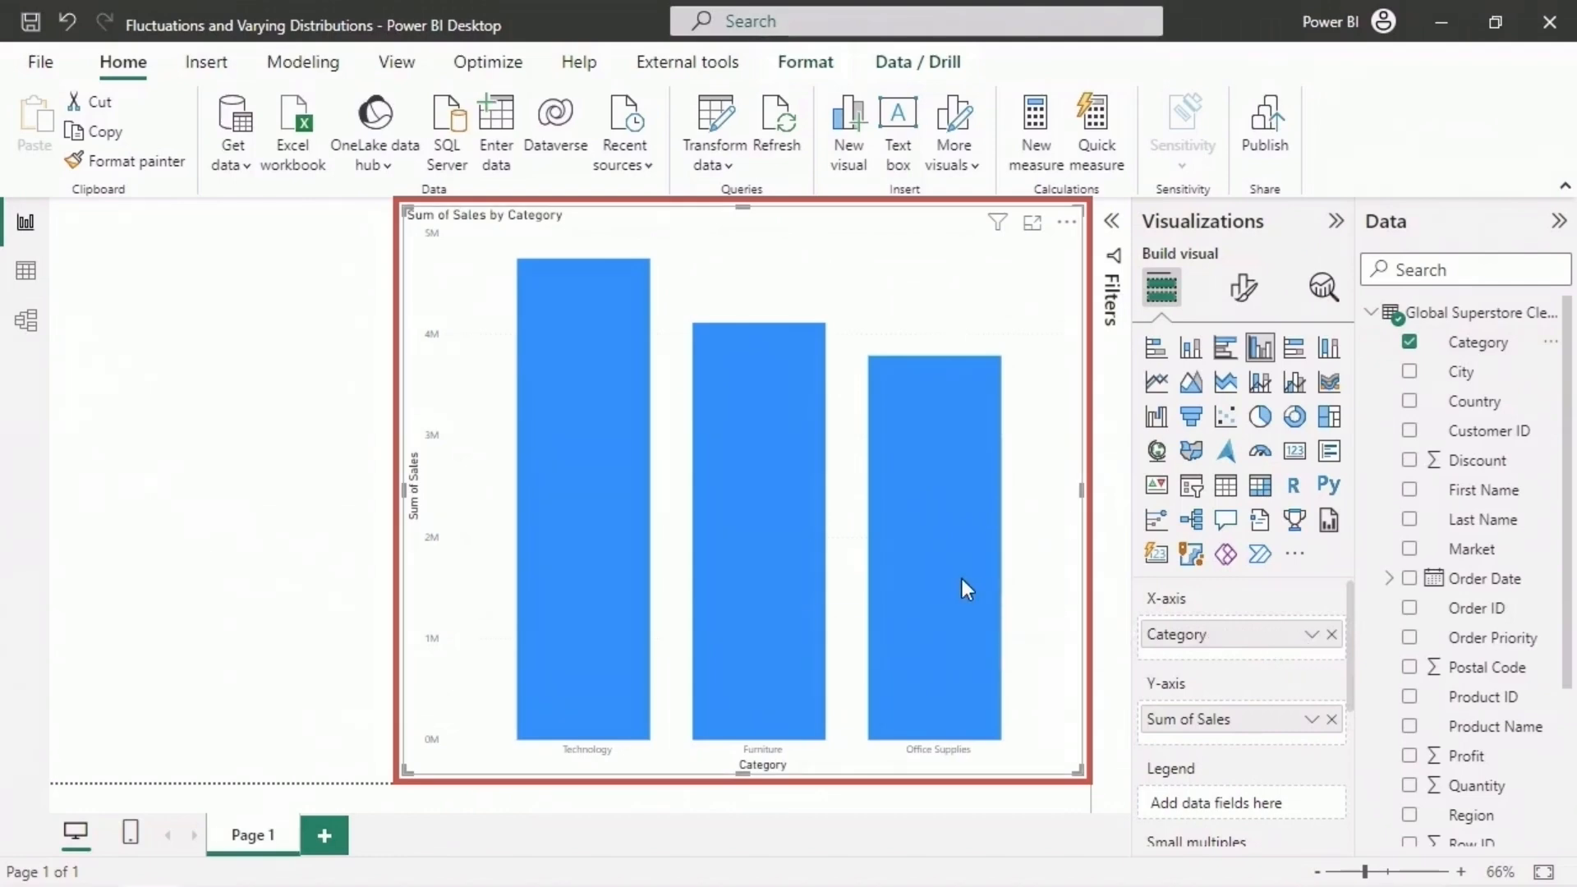
- Compare the sales values of Office Supplies, Furniture and Technology in the column chart
{"action": "mouse_move", "coordinate": [963, 579]}
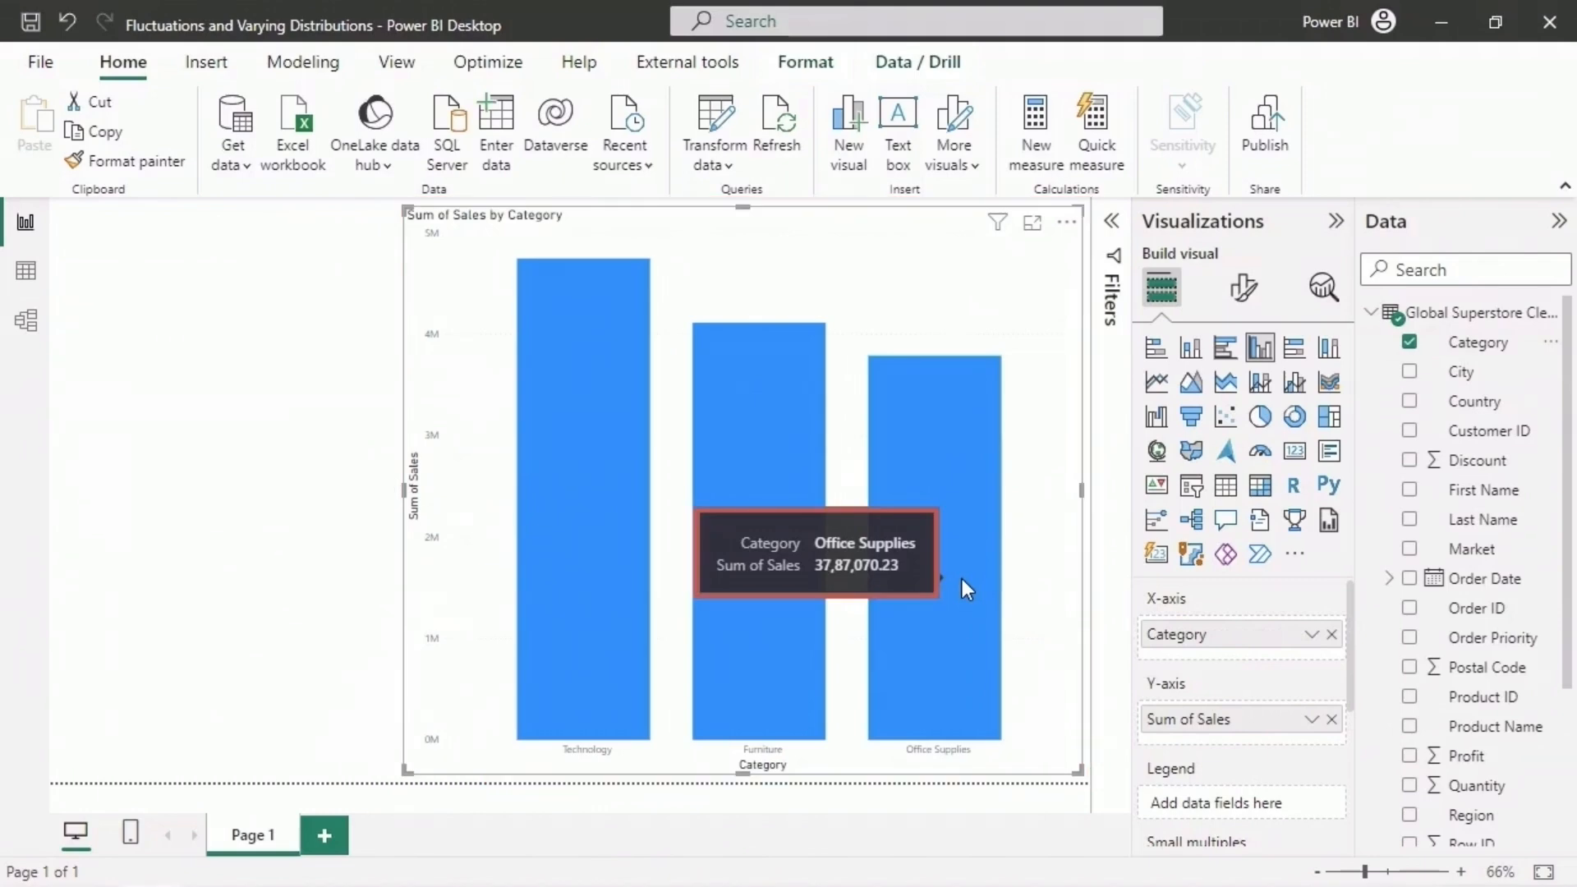
{"action": "mouse_move", "coordinate": [767, 638]}
{"action": "mouse_move", "coordinate": [600, 600]}
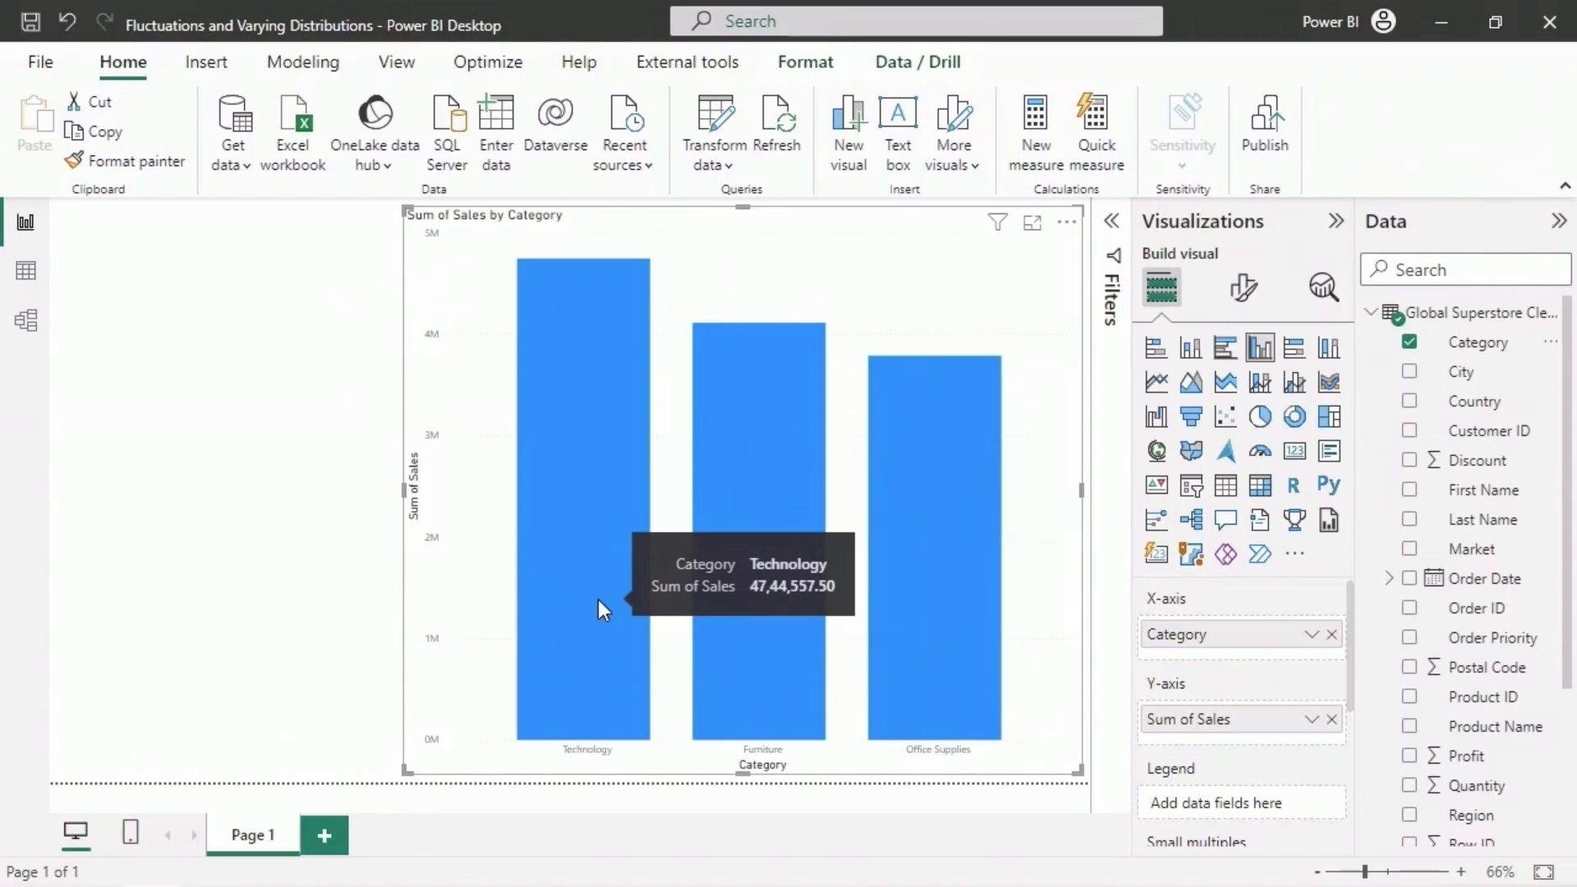
- Analyze where the sales distribution by category is different, and examine each category in the EU market chart
{"action": "right_click", "coordinate": [928, 563]}
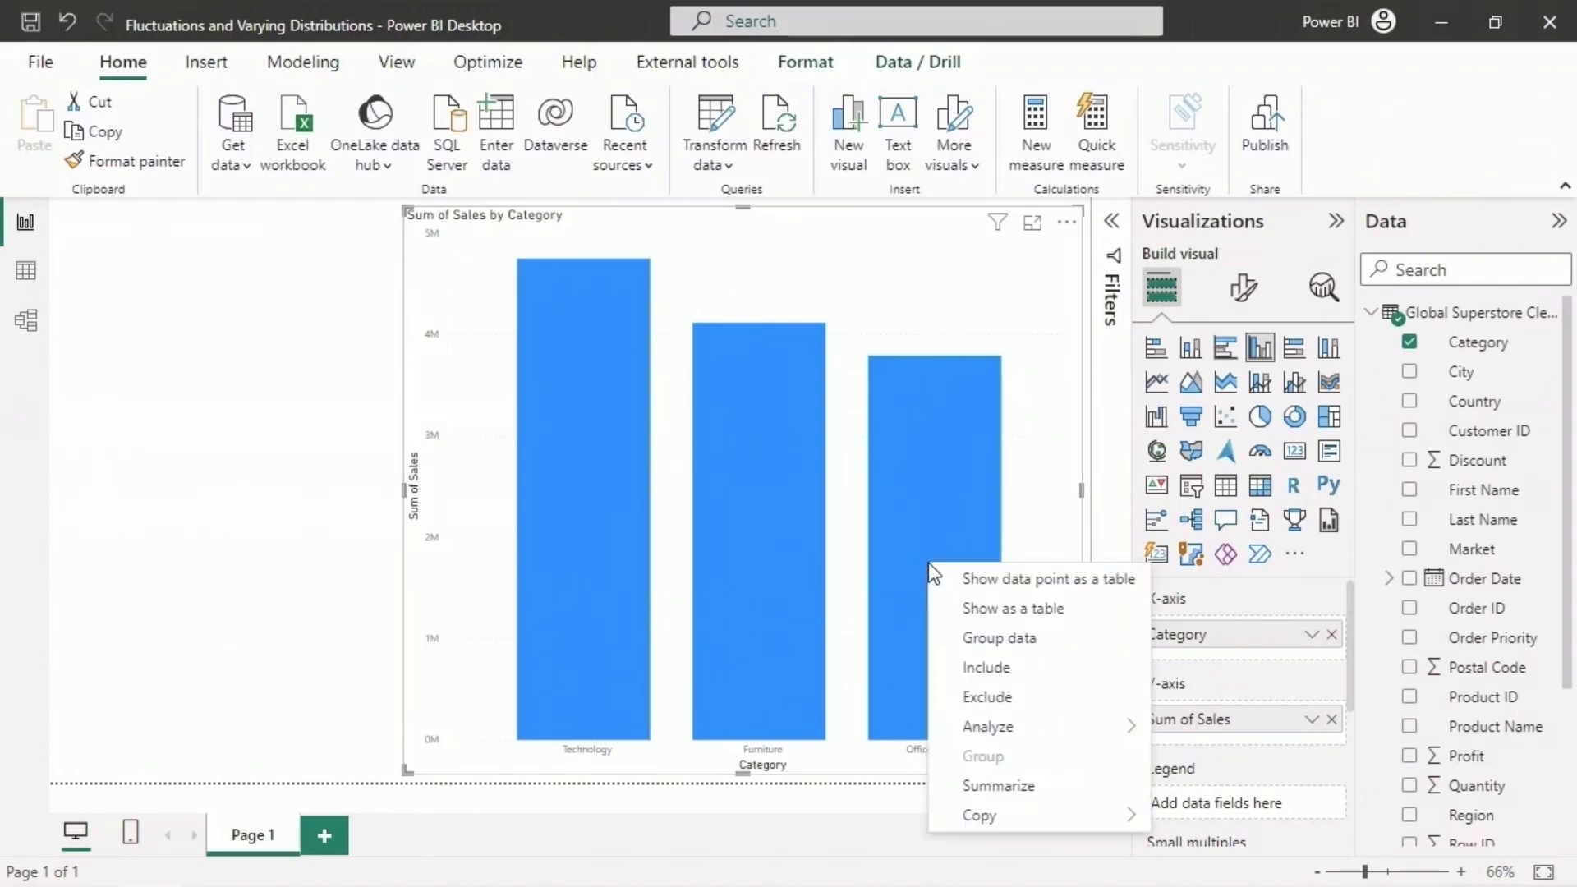
{"action": "mouse_move", "coordinate": [1116, 726]}
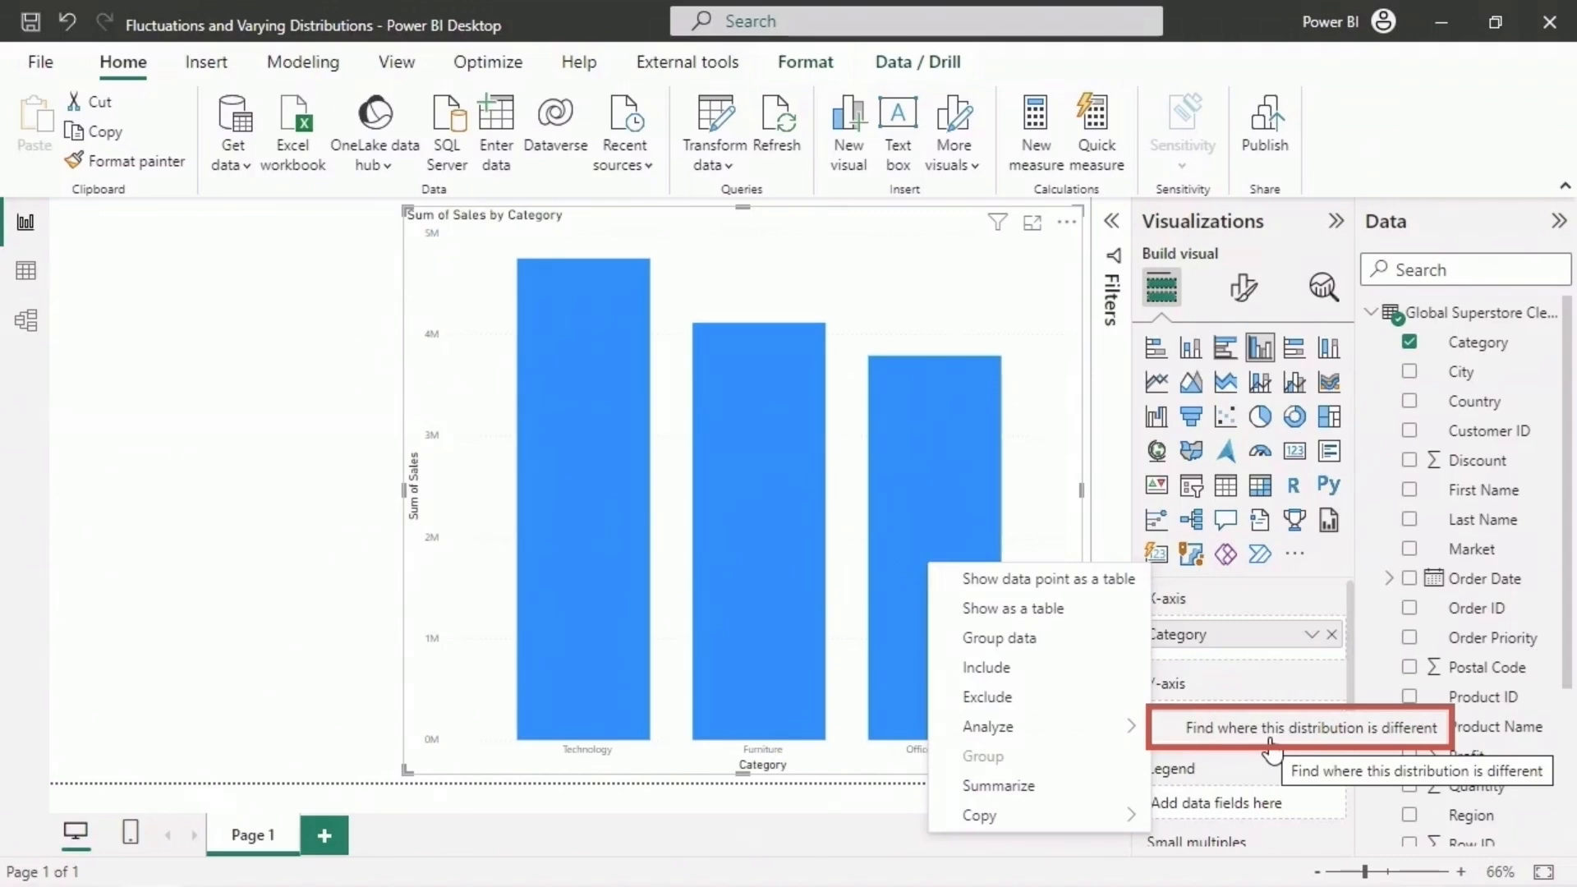
{"action": "left_click", "coordinate": [1271, 733]}
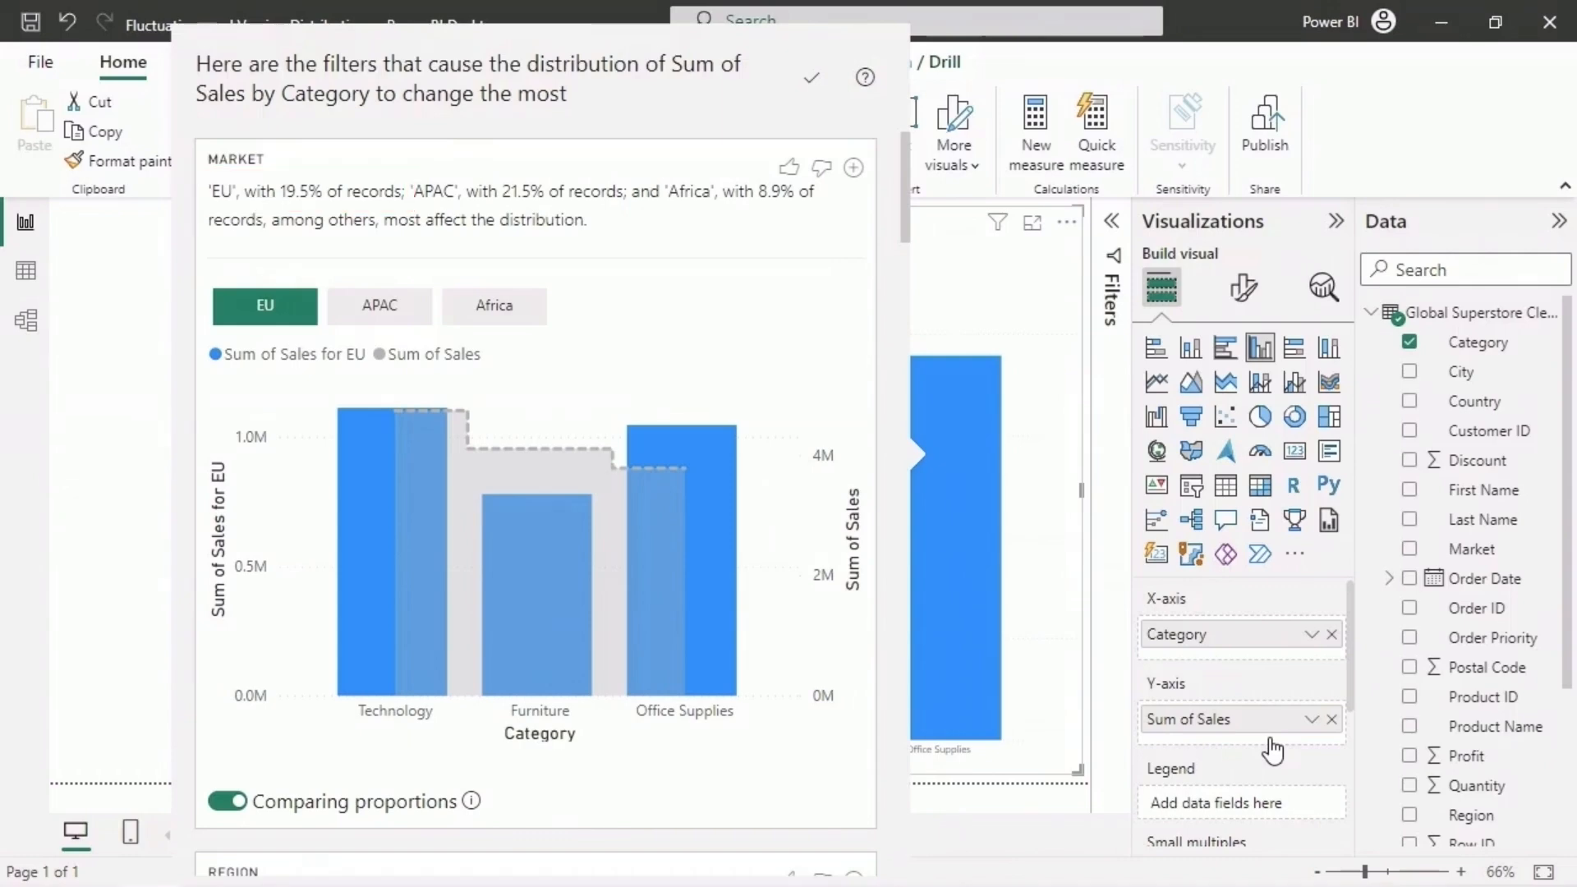
{"action": "mouse_move", "coordinate": [376, 435]}
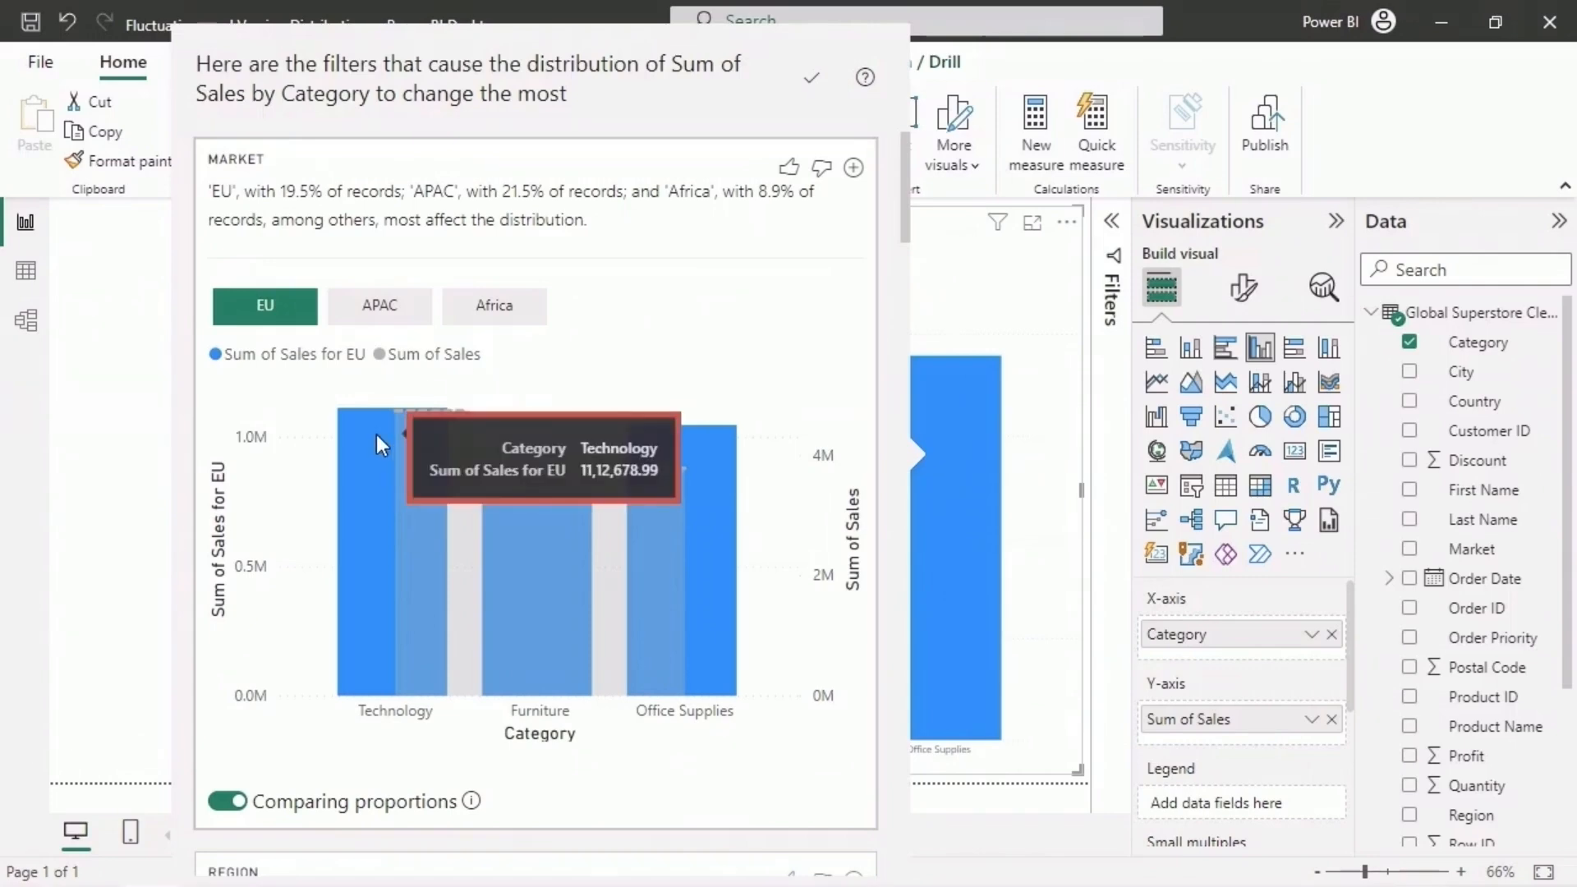
{"action": "mouse_move", "coordinate": [535, 511]}
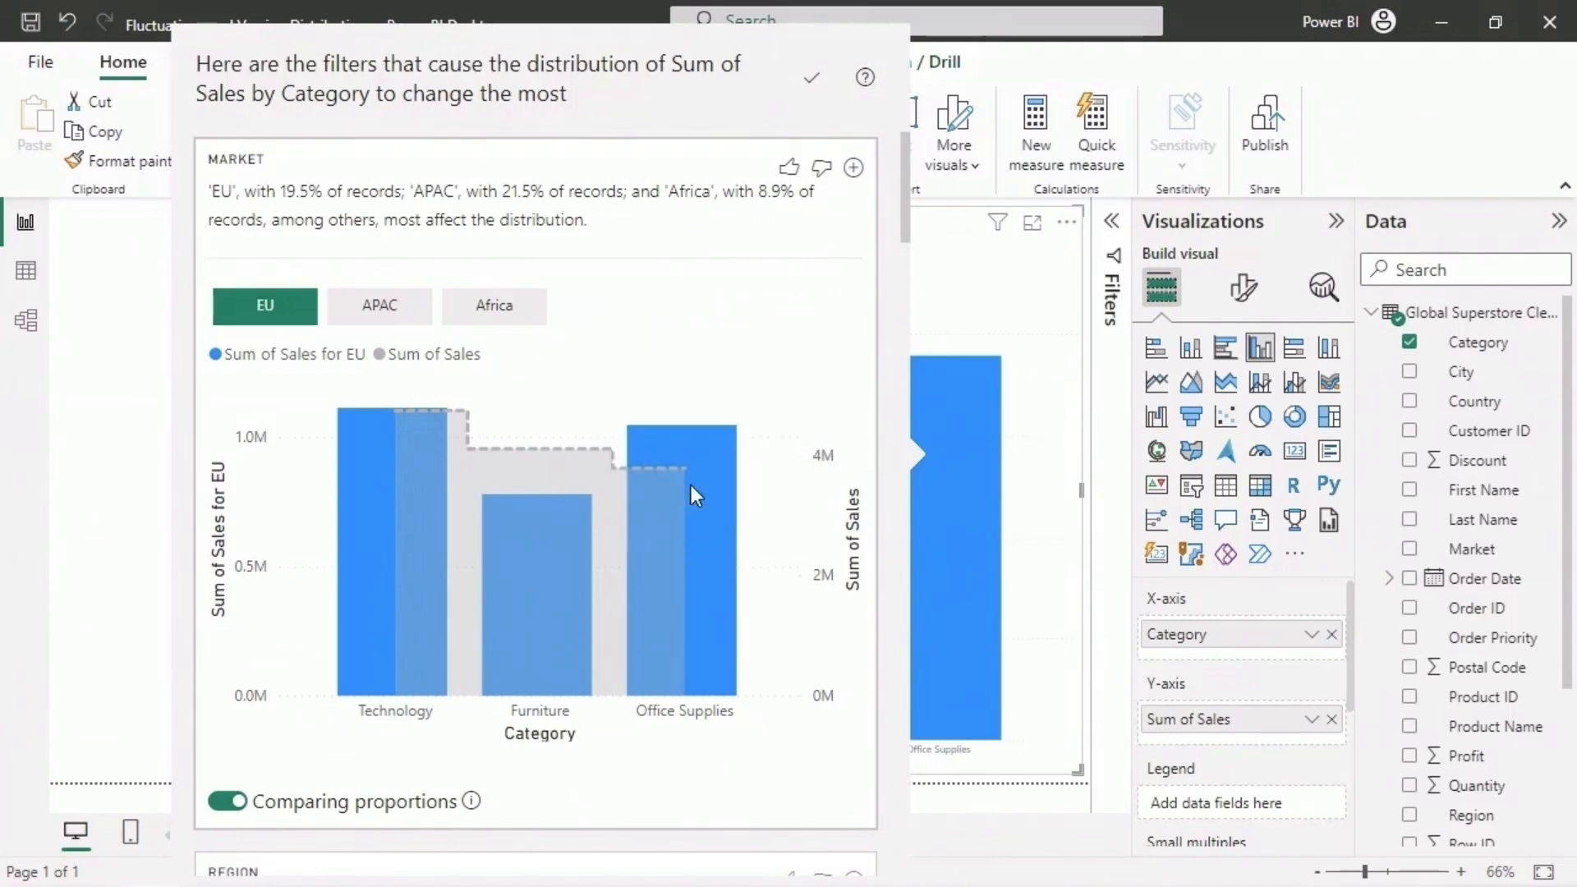
{"action": "mouse_move", "coordinate": [698, 485]}
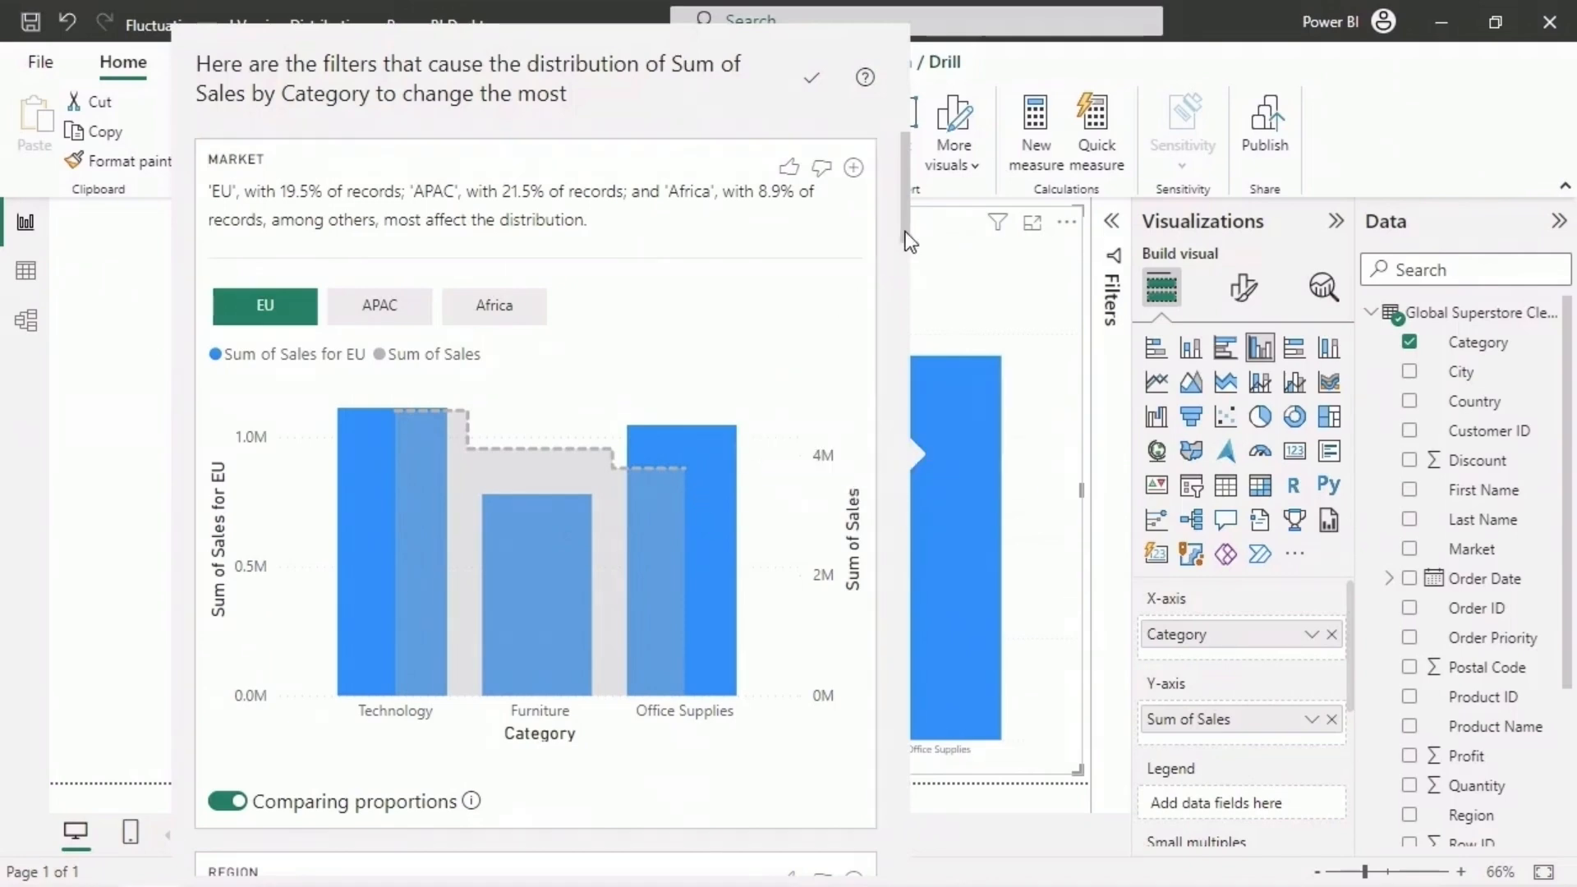
- Review the Region and Country distribution charts, and examine the Market distribution for APAC and Africa
{"action": "scroll", "coordinate": [894, 328], "scroll_direction": "down", "scroll_amount": 5}
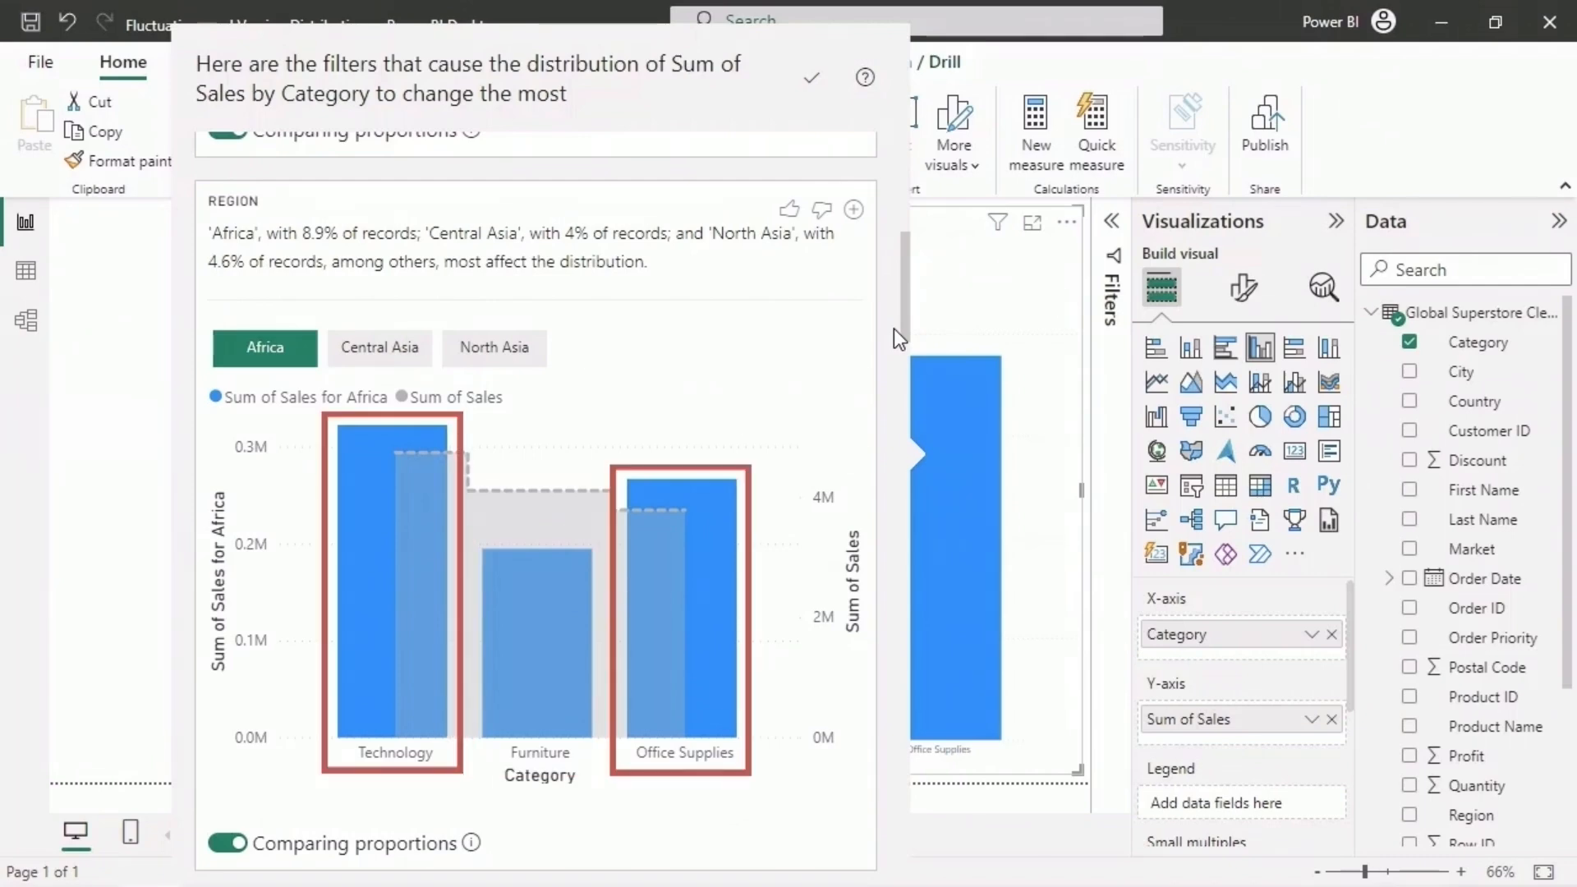
{"action": "left_click_drag", "start_coordinate": [893, 329], "coordinate": [903, 438]}
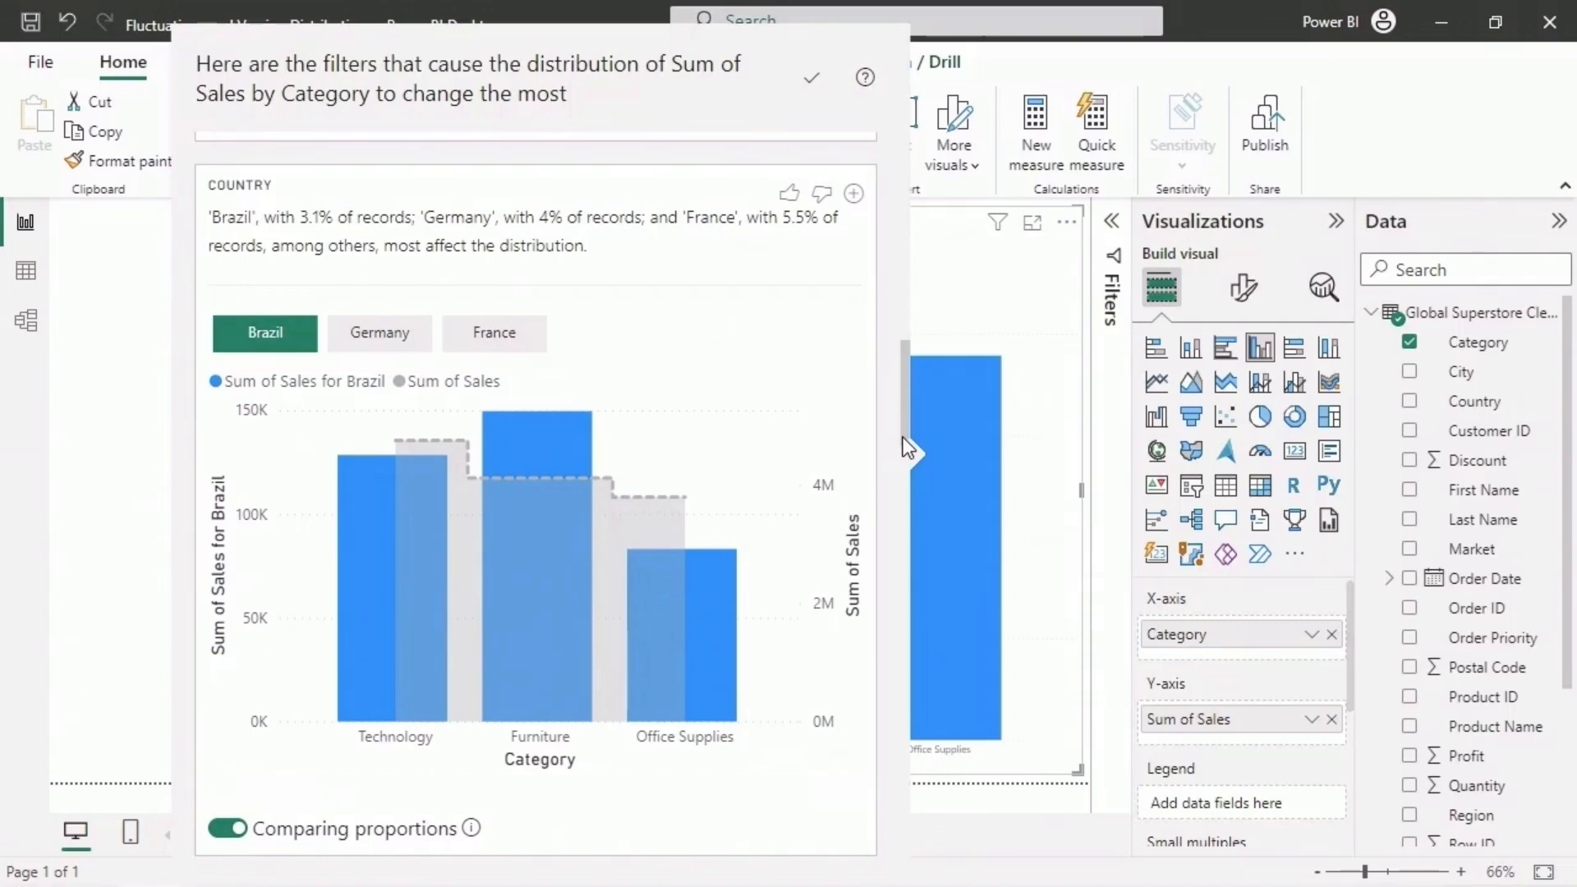
{"action": "left_click_drag", "start_coordinate": [903, 437], "coordinate": [914, 223]}
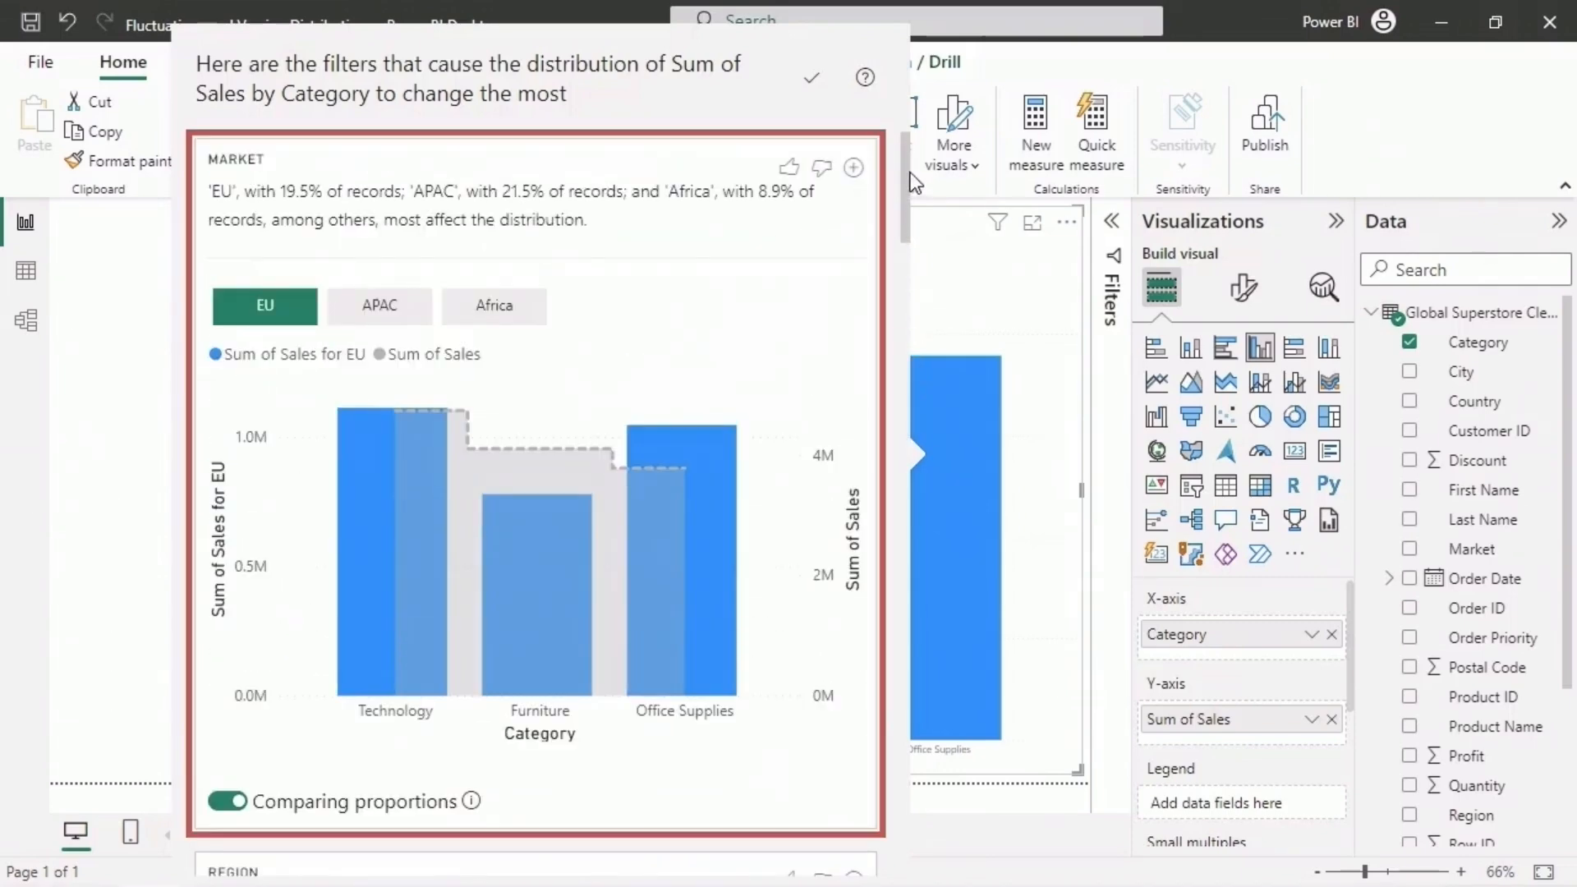
{"action": "left_click", "coordinate": [419, 323]}
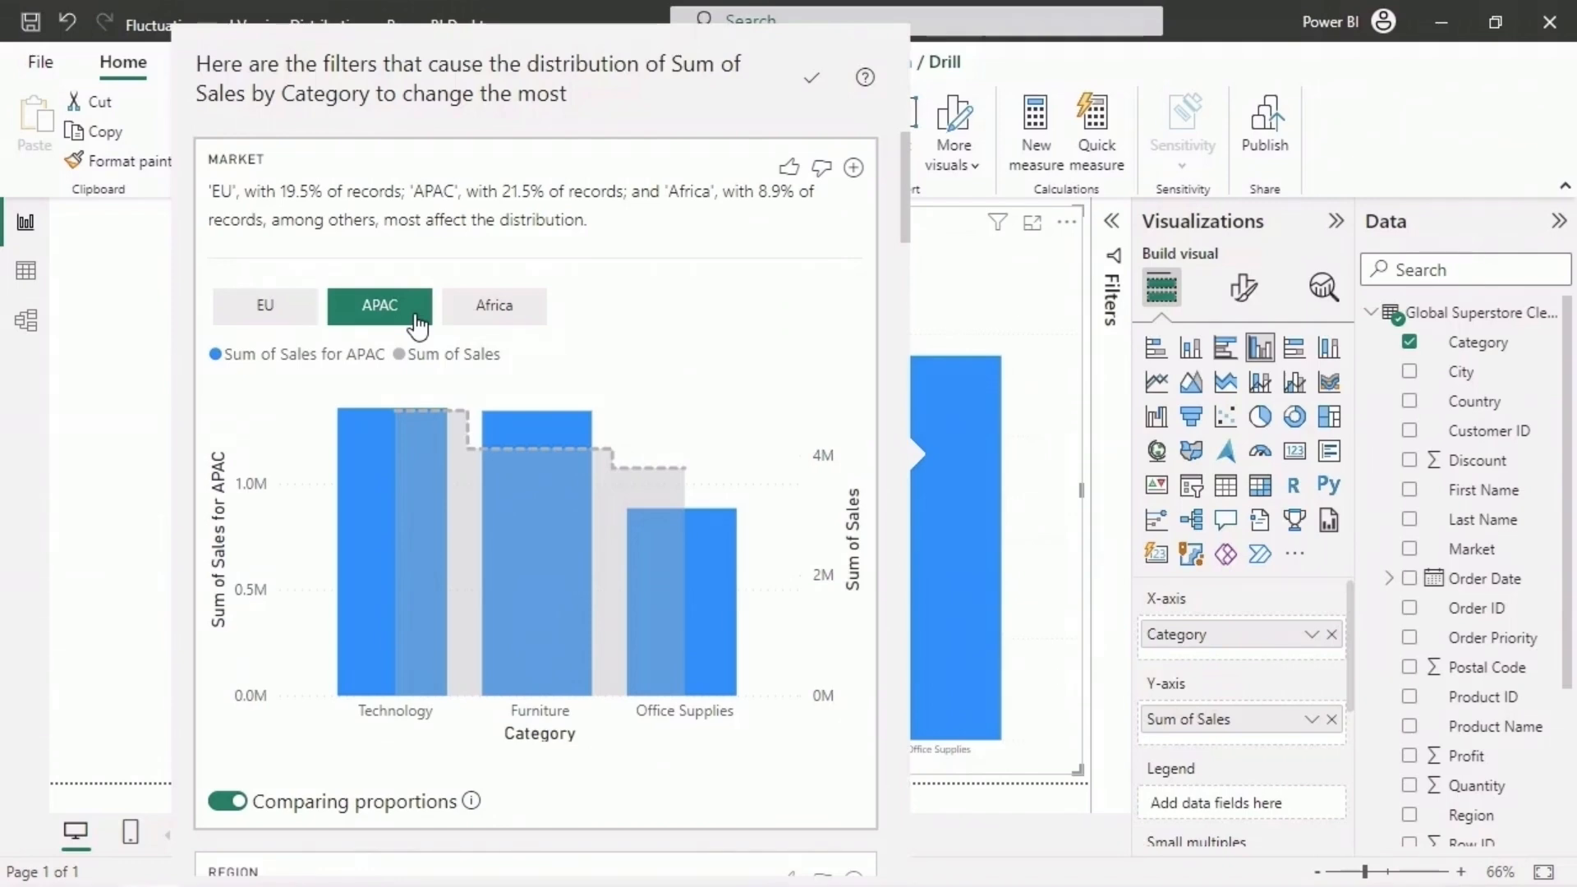
{"action": "left_click", "coordinate": [525, 316]}
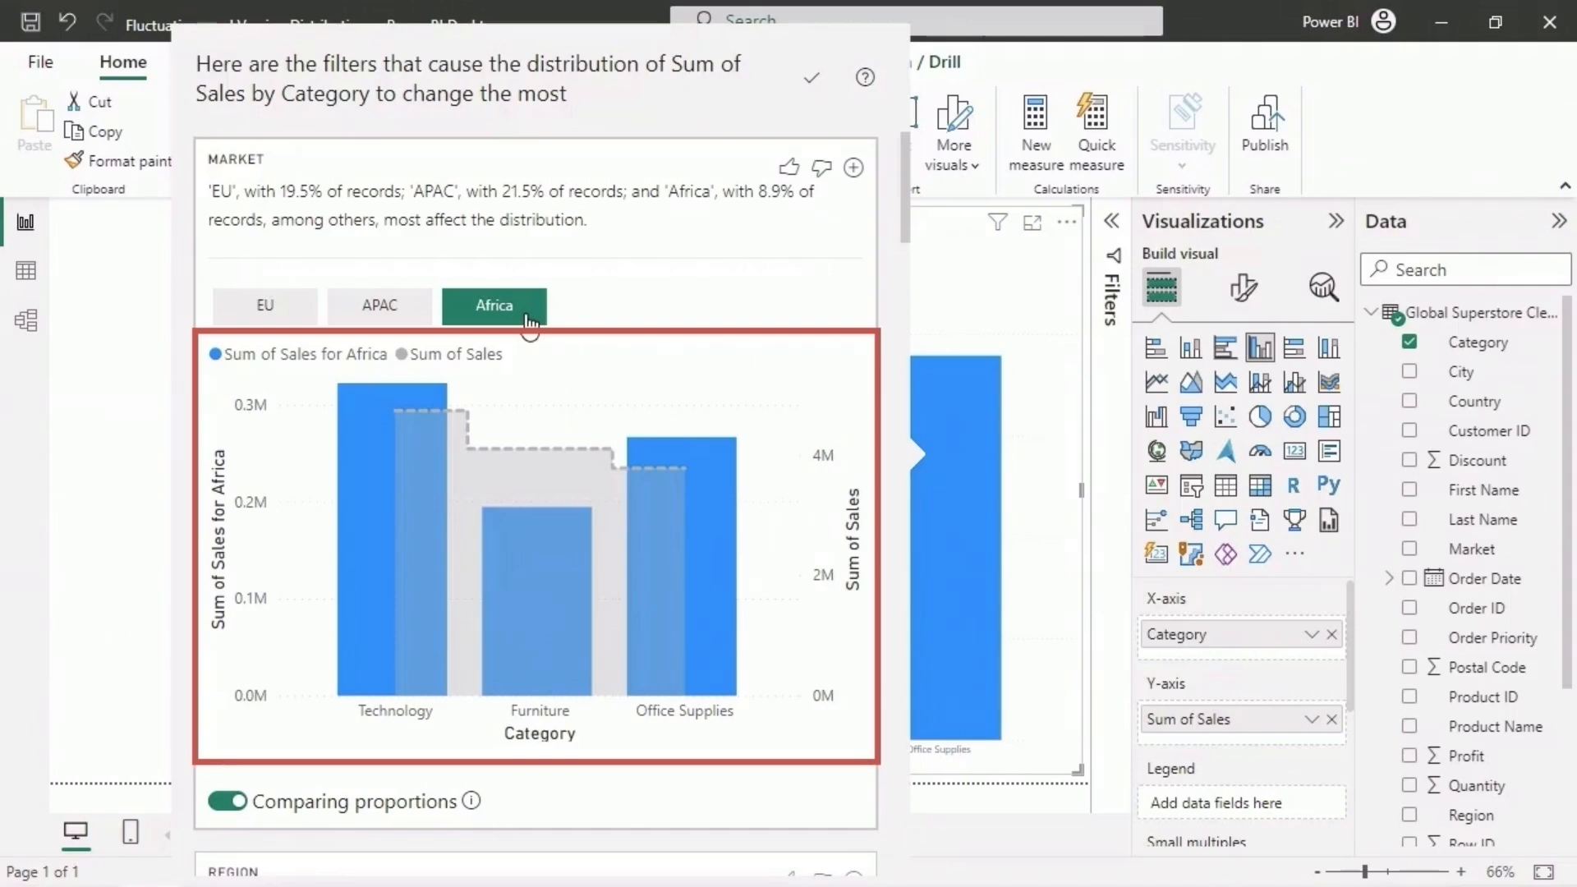
- Add the EU market distribution chart to the report page and shrink its height beside the upper part of the column chart
{"action": "left_click", "coordinate": [288, 319]}
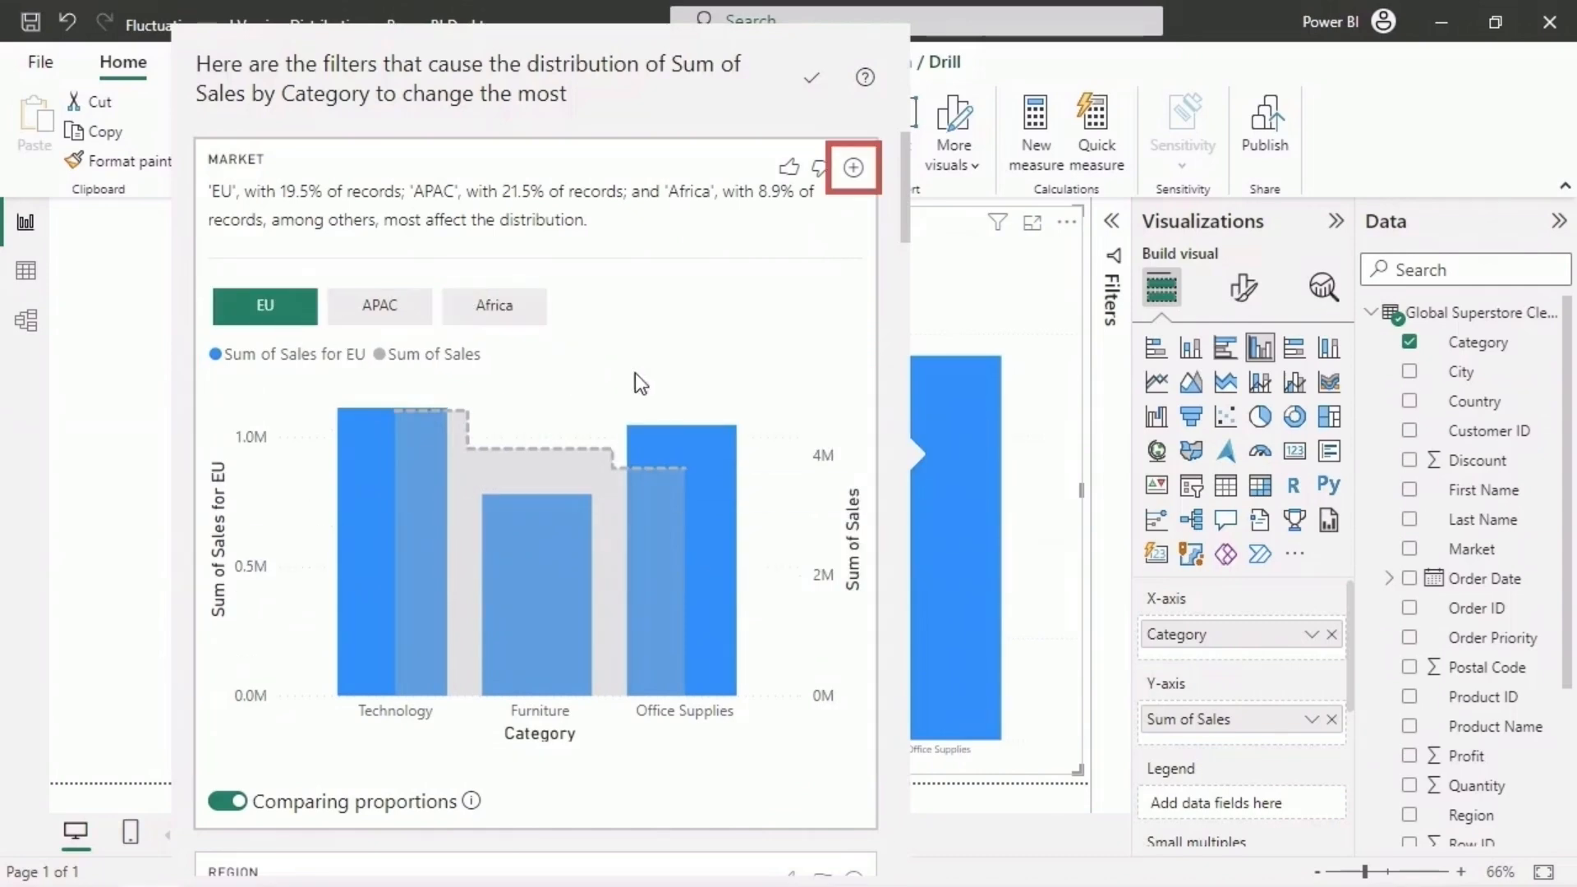
{"action": "left_click", "coordinate": [854, 169]}
{"action": "left_click_drag", "start_coordinate": [397, 743], "coordinate": [395, 438]}
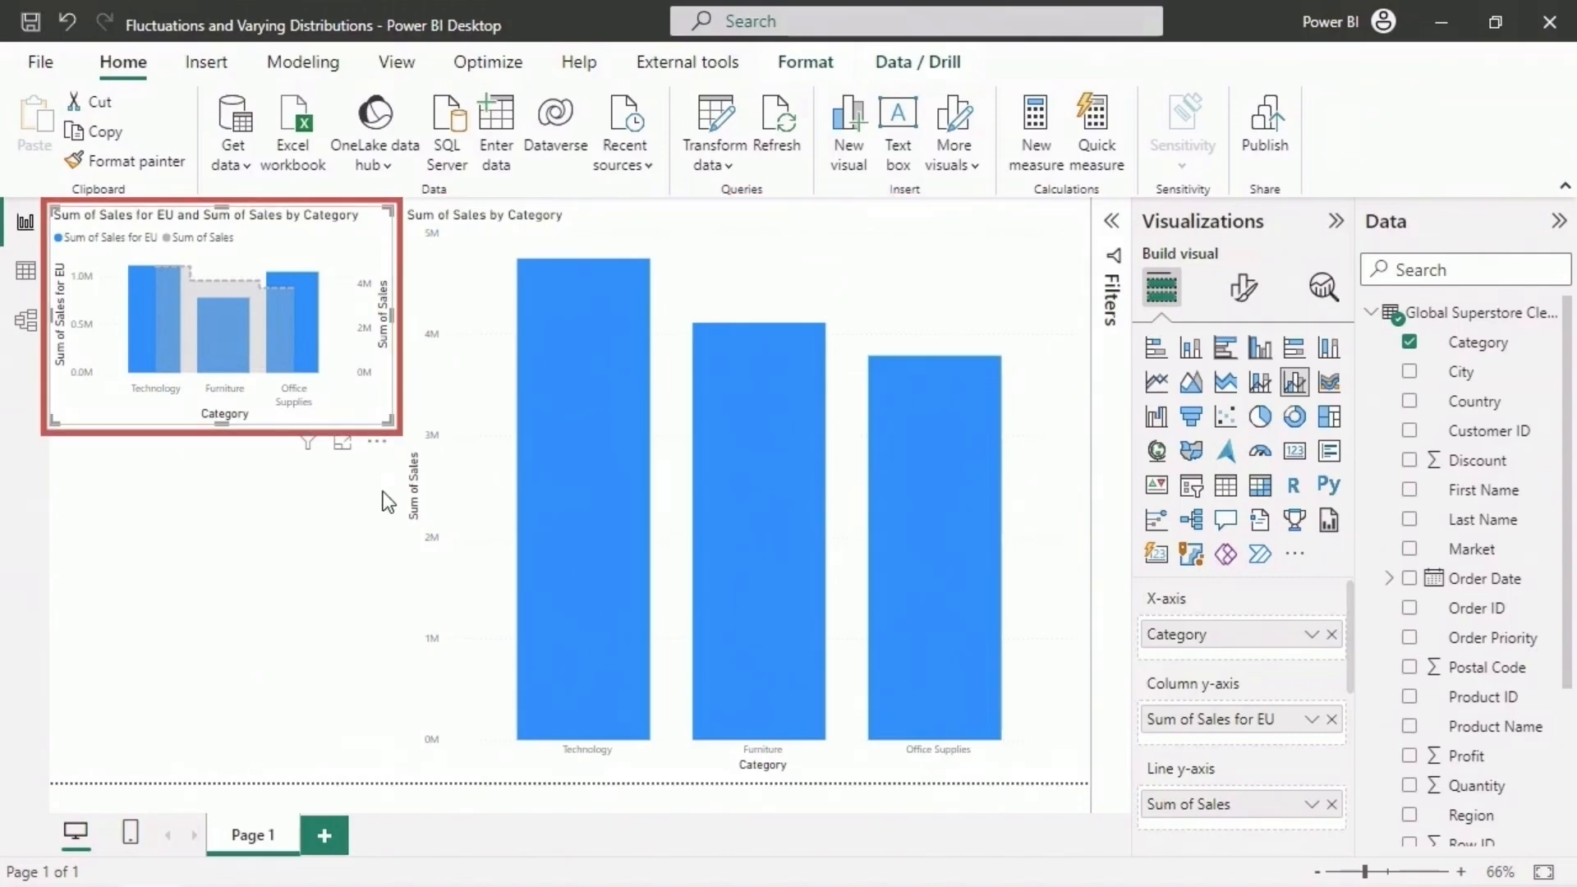
- Analyze the category distribution again and add the APAC market chart to the report page beneath the EU chart
{"action": "right_click", "coordinate": [904, 485]}
{"action": "mouse_move", "coordinate": [1021, 651]}
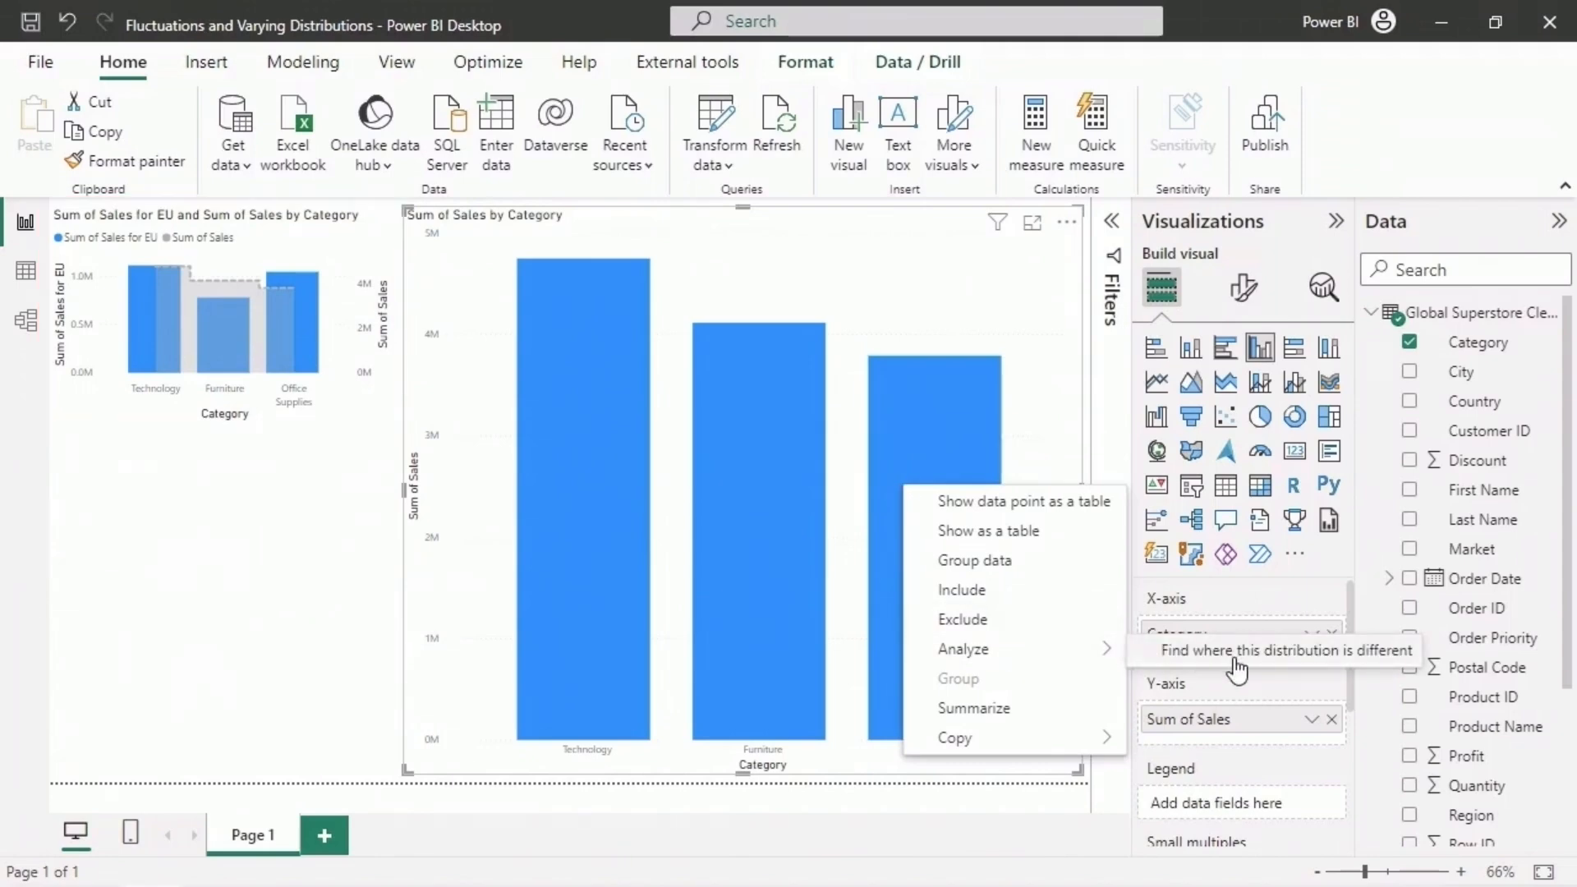
{"action": "left_click", "coordinate": [1234, 657]}
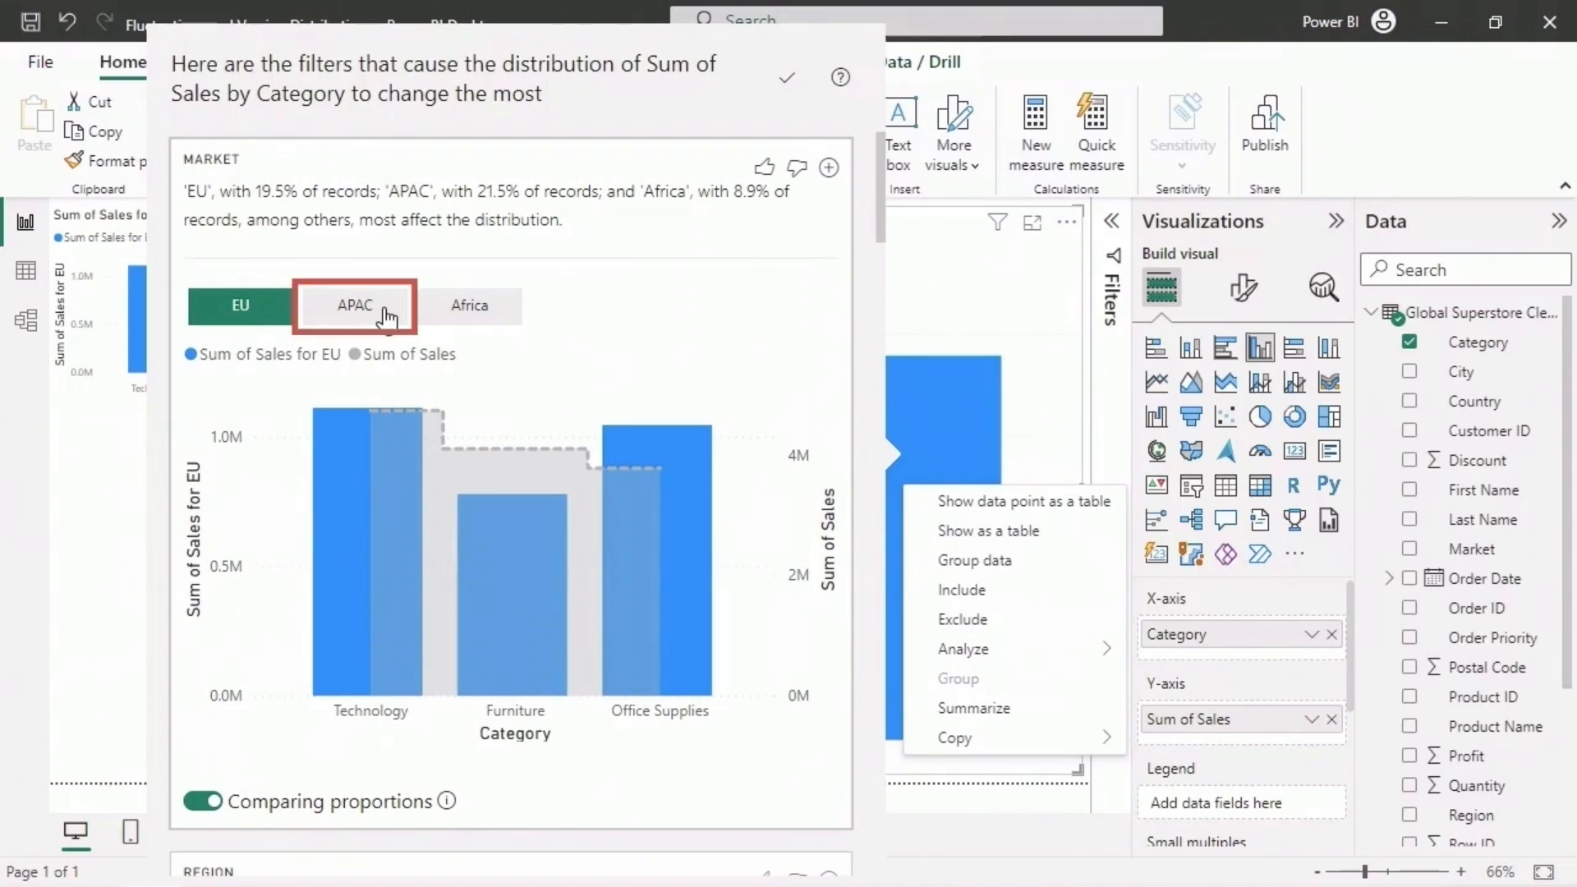
{"action": "left_click", "coordinate": [387, 317]}
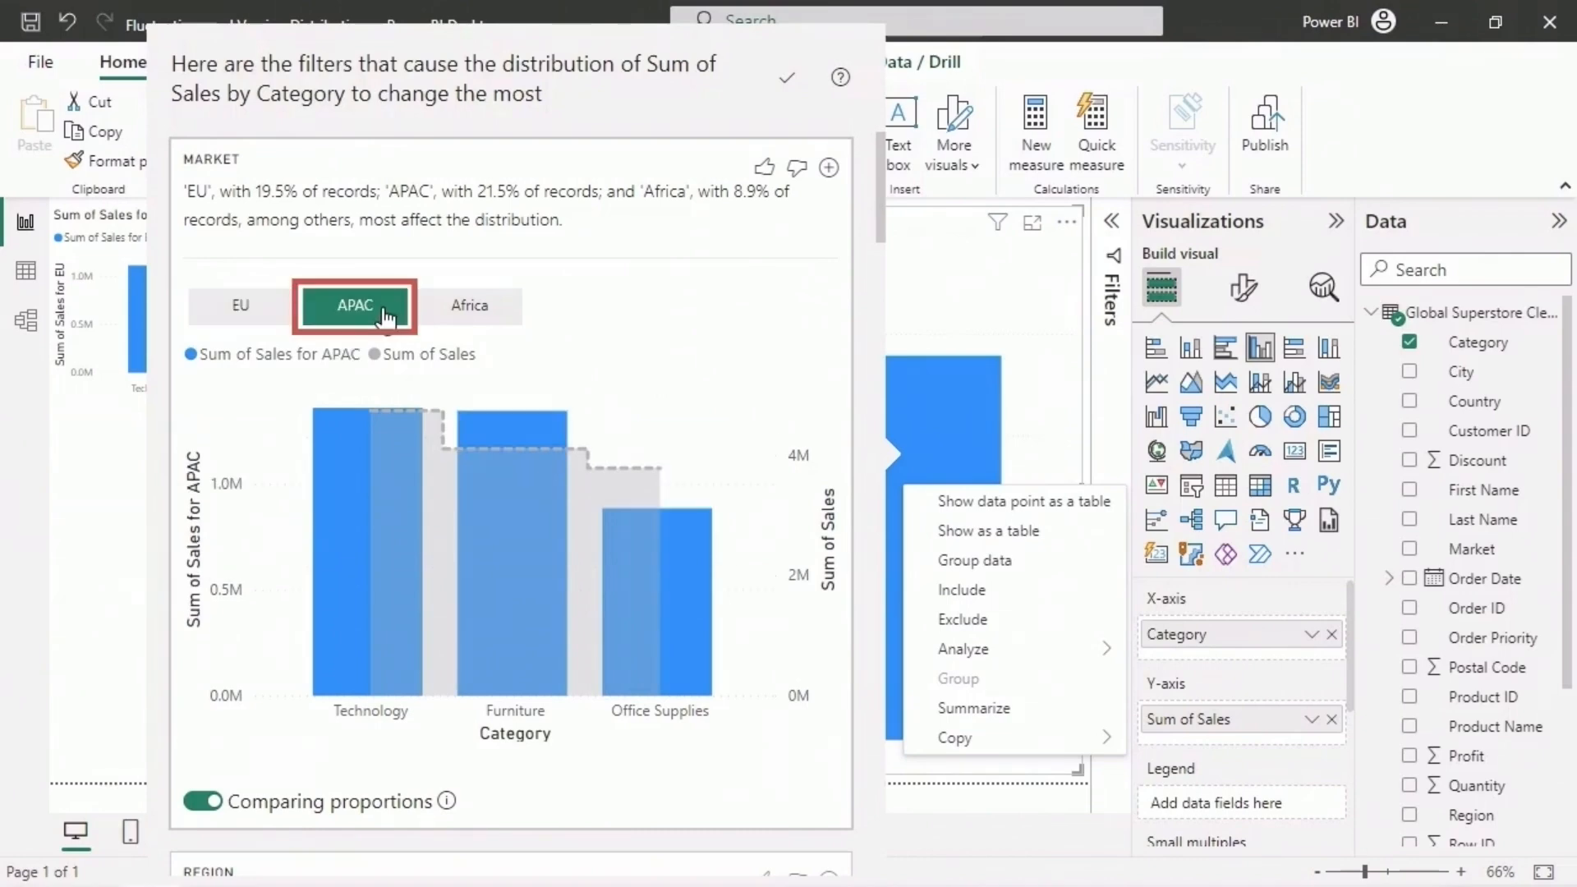
{"action": "left_click", "coordinate": [829, 170]}
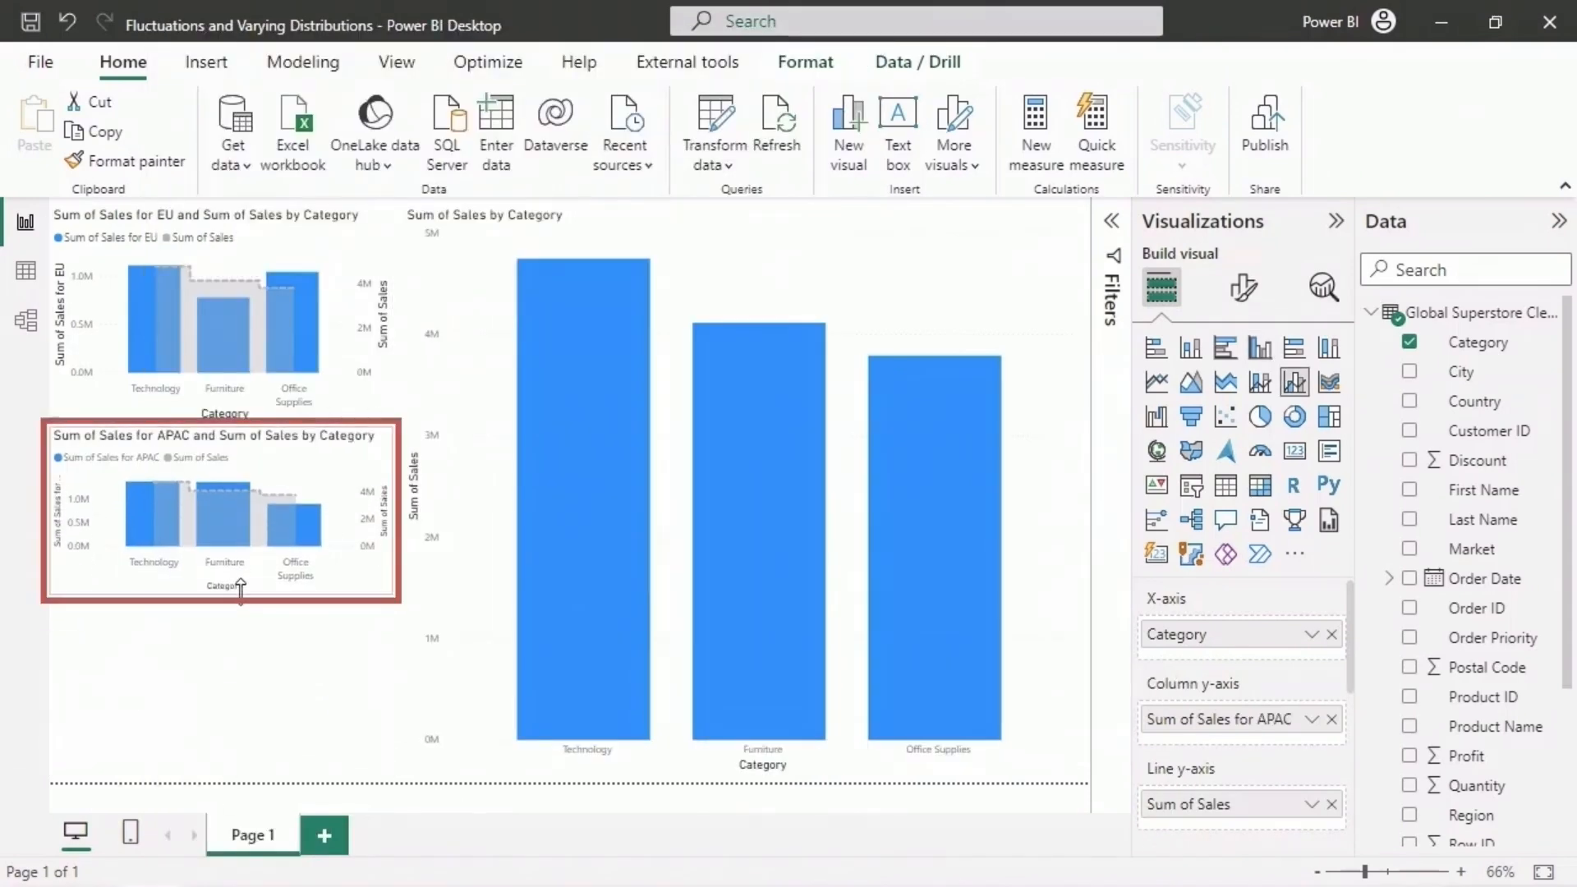
{"action": "left_click", "coordinate": [240, 587]}
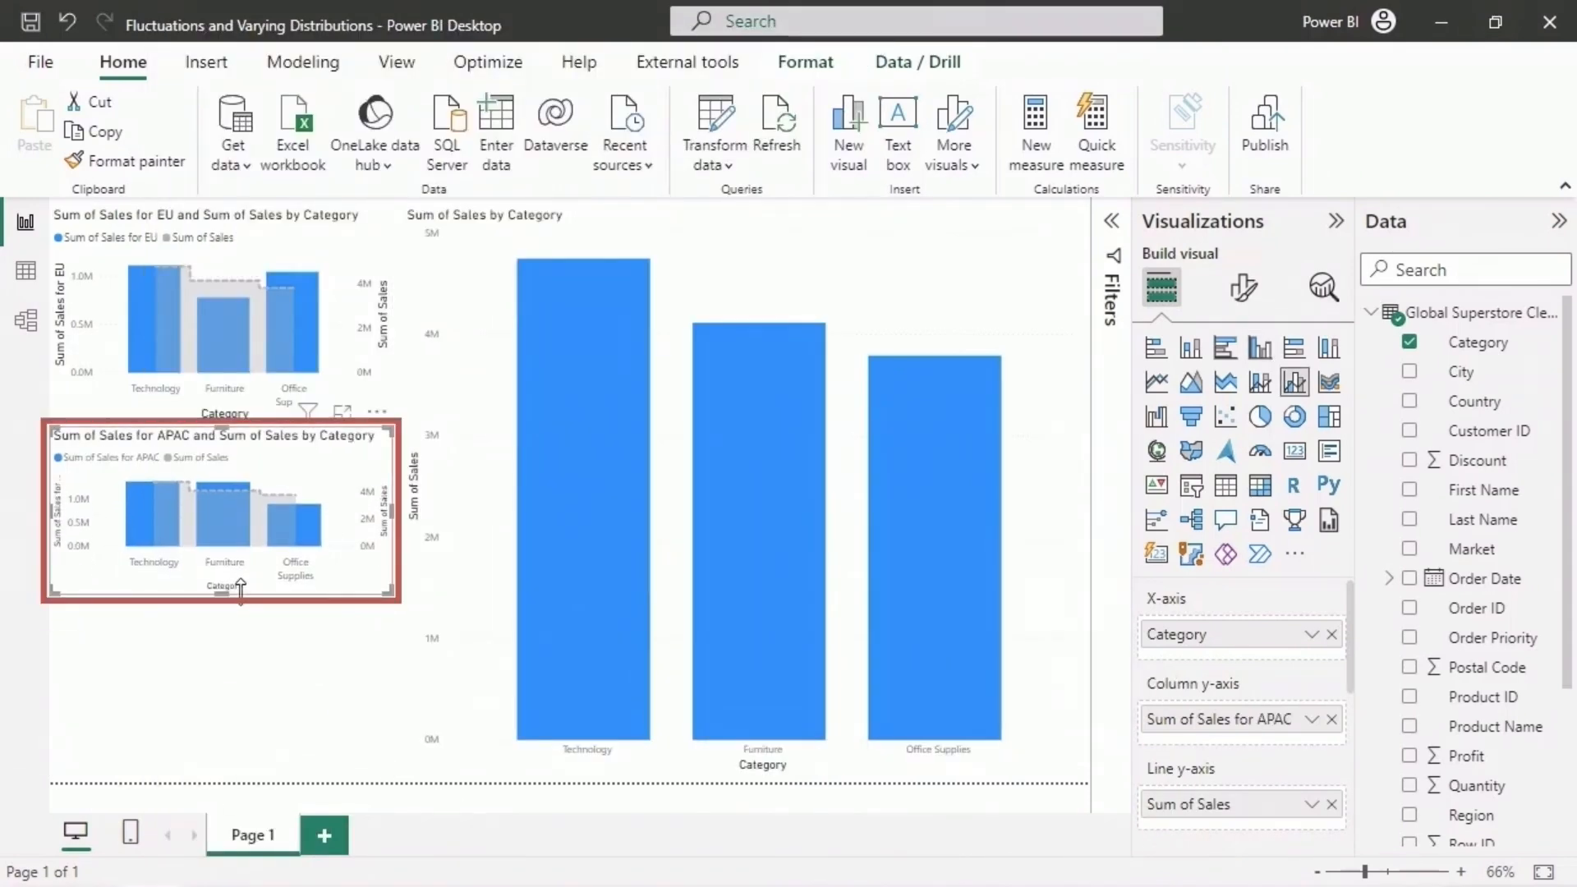
- Add the Africa market chart from the distribution analysis to the report page beneath the APAC chart
{"action": "right_click", "coordinate": [949, 470]}
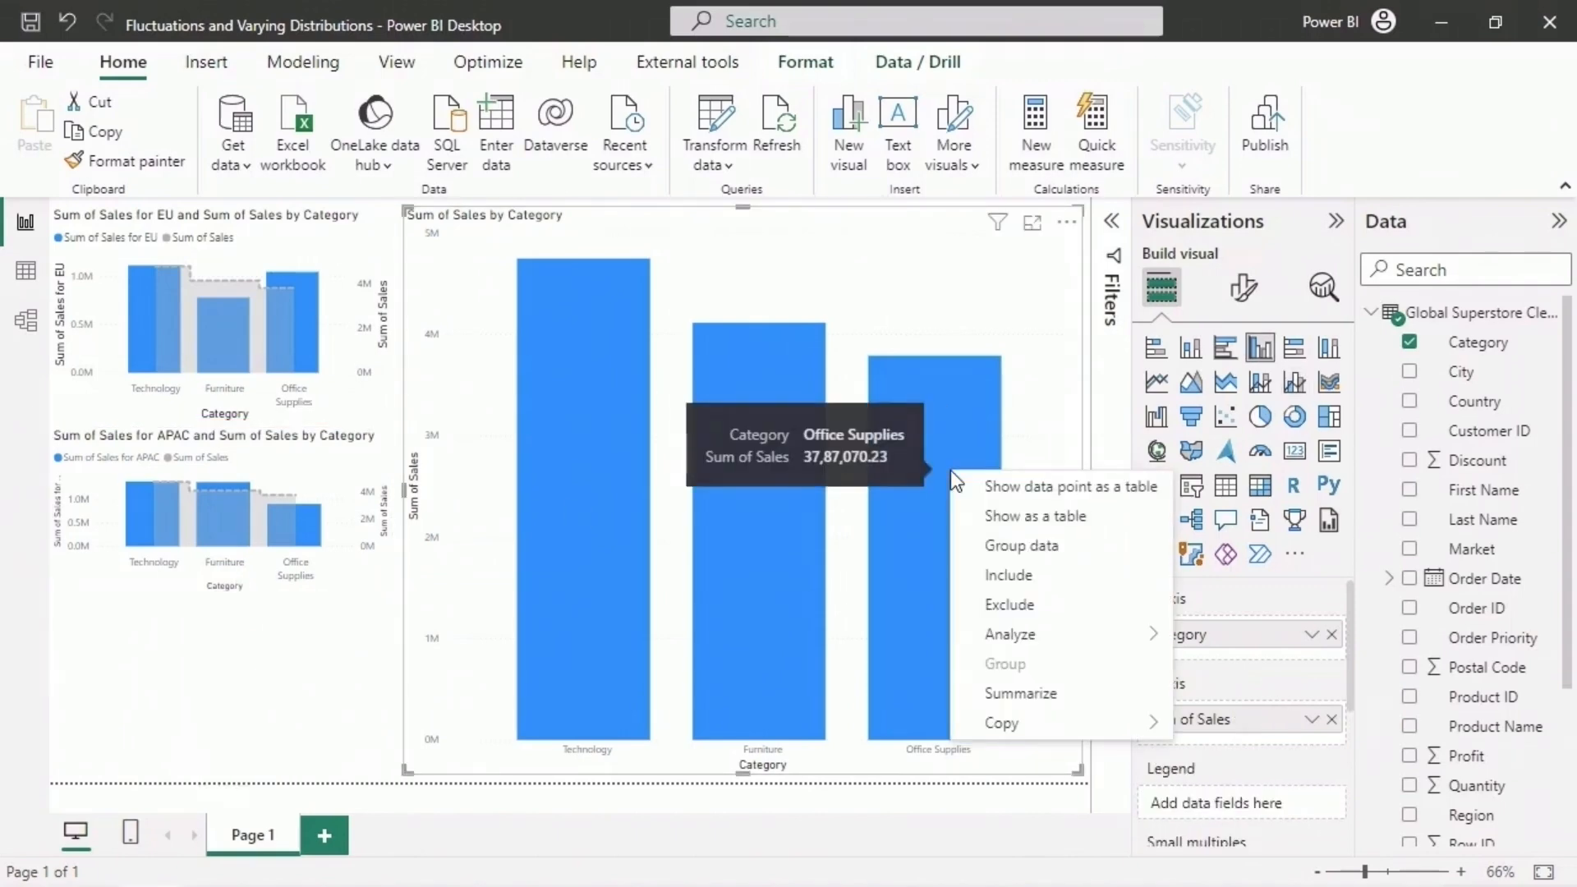
{"action": "mouse_move", "coordinate": [1059, 634]}
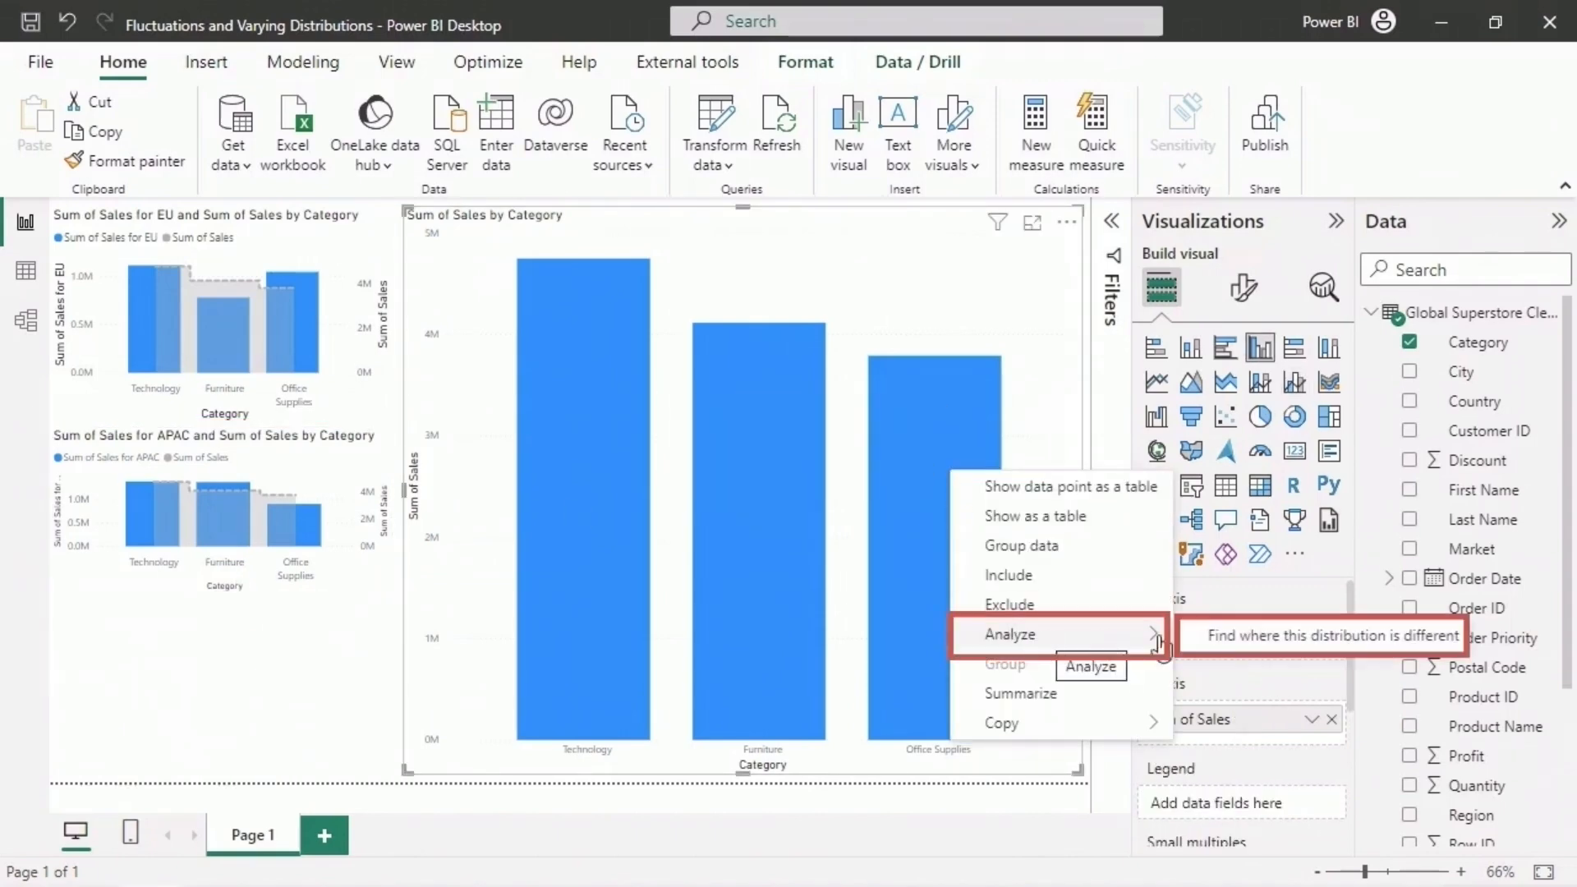
{"action": "left_click", "coordinate": [1248, 648]}
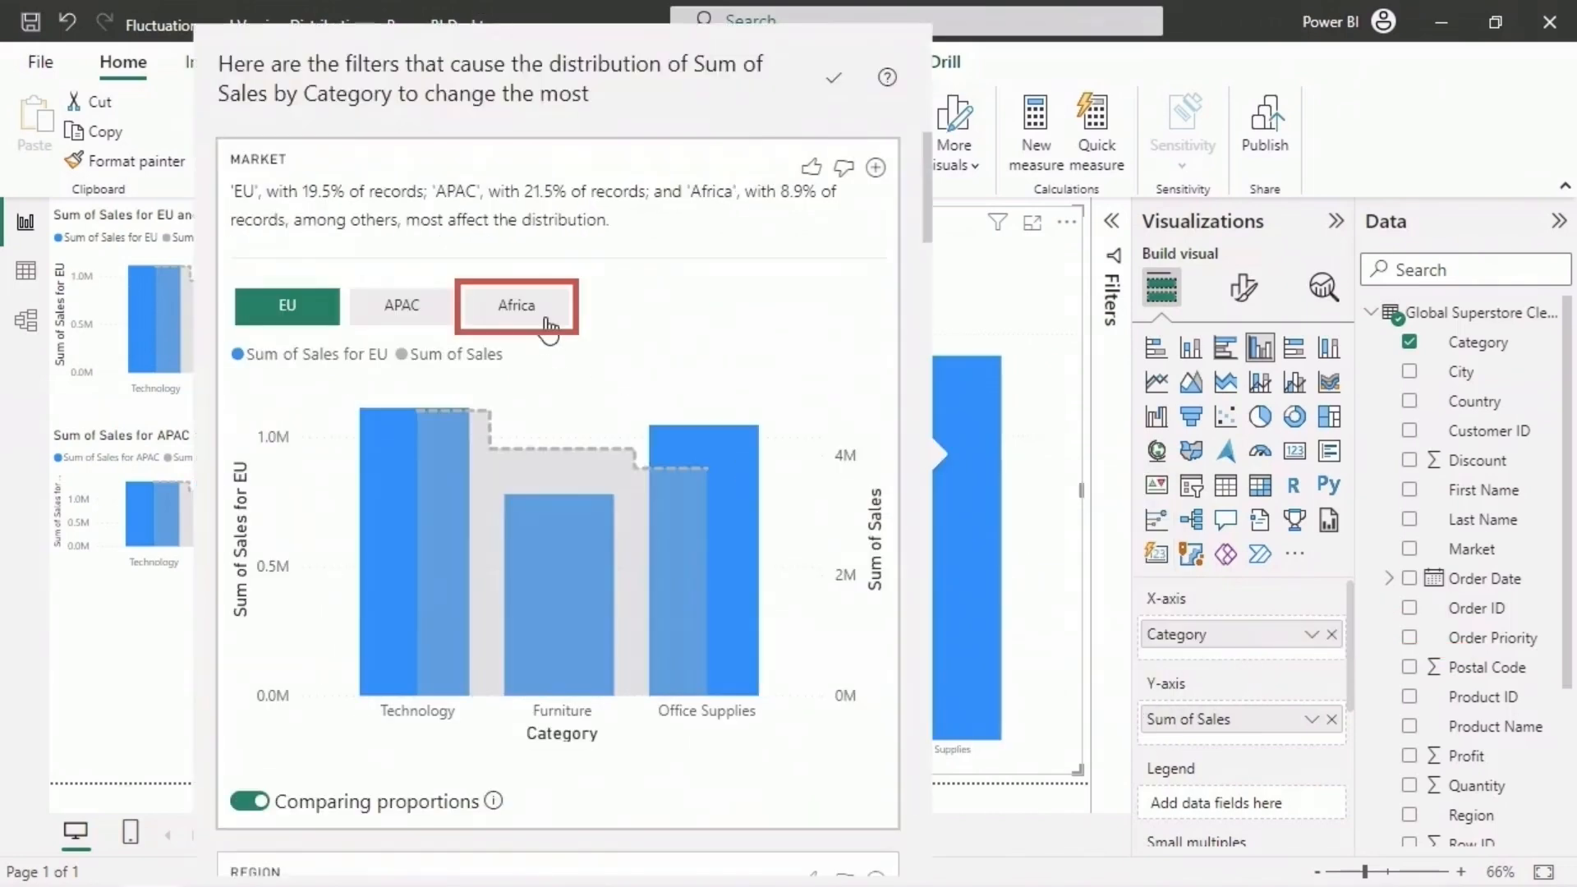
{"action": "left_click", "coordinate": [545, 320]}
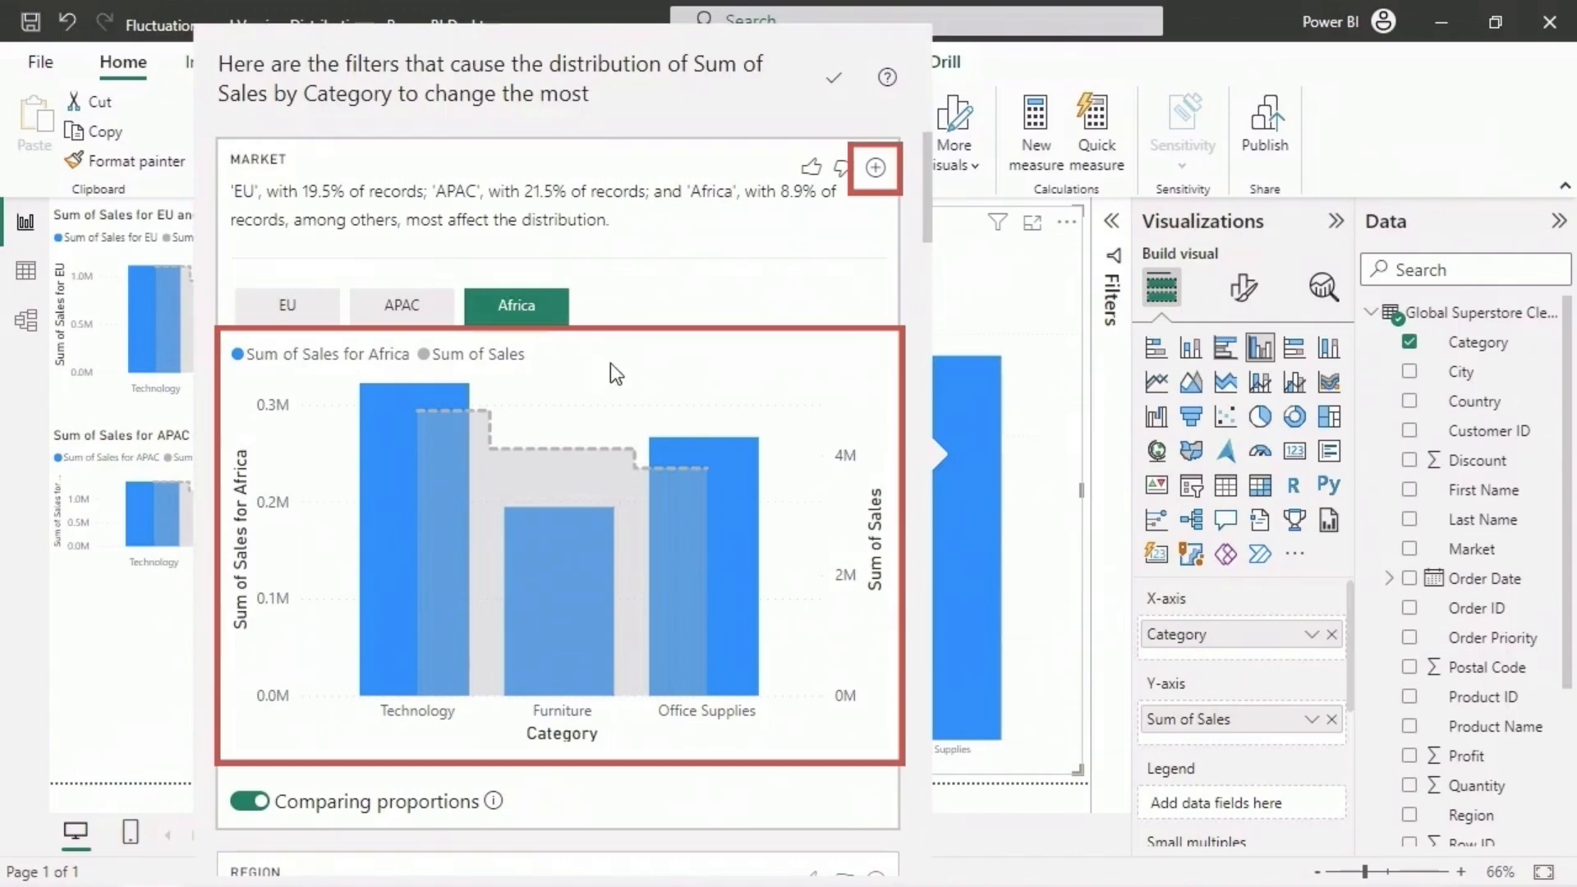
{"action": "left_click", "coordinate": [874, 173]}
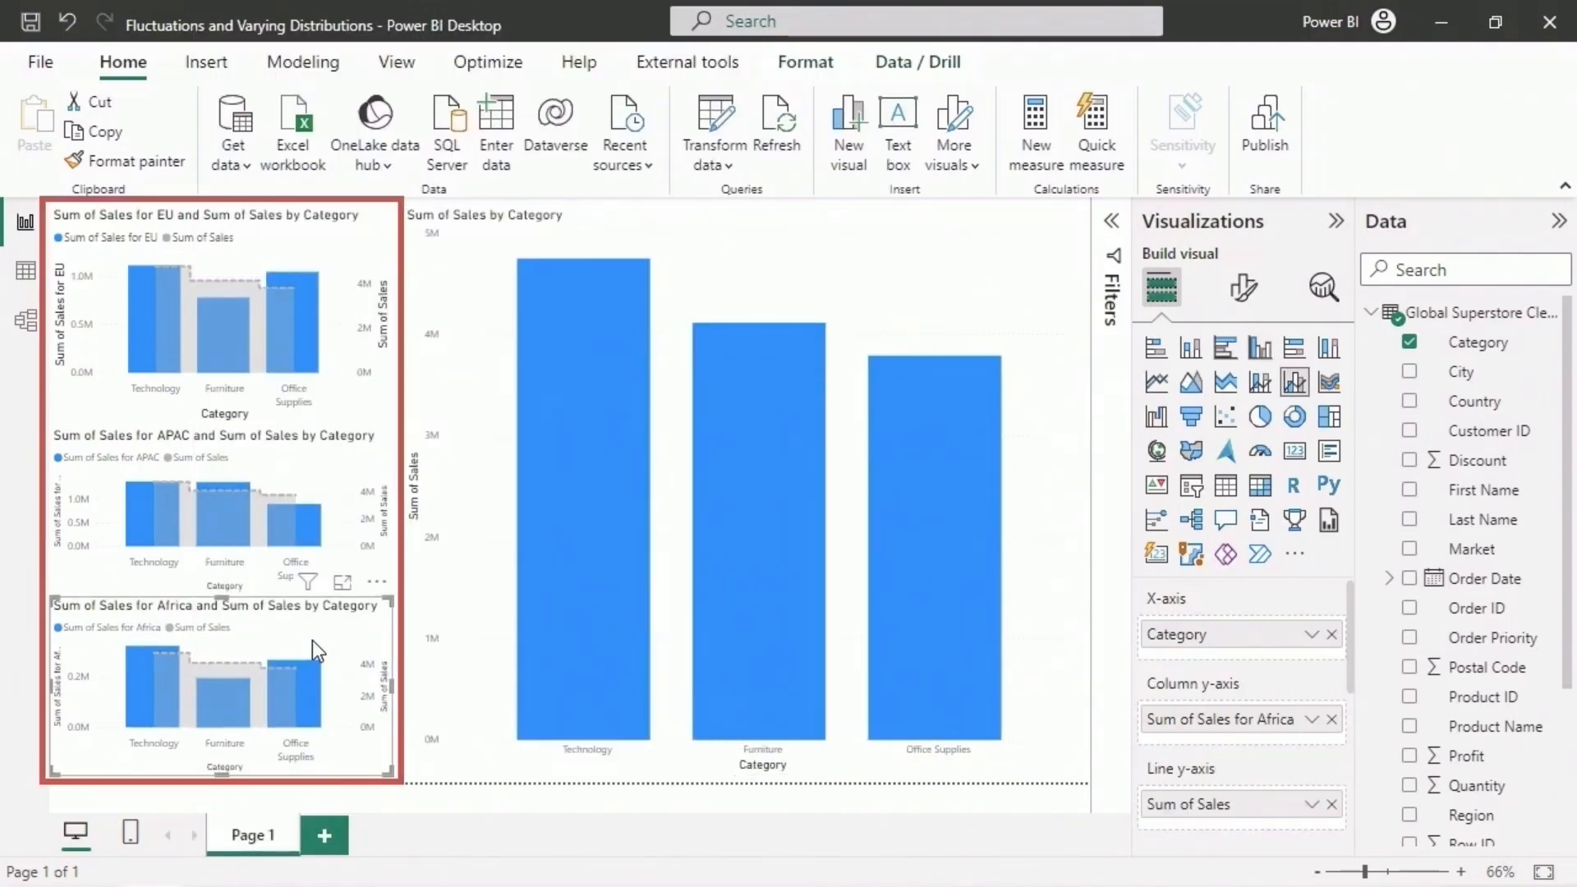
- Reopen the distribution analysis of the Sales by Category chart and review its Region, Country, State, Ship Mode and Segment filters
{"action": "left_click", "coordinate": [1054, 614]}
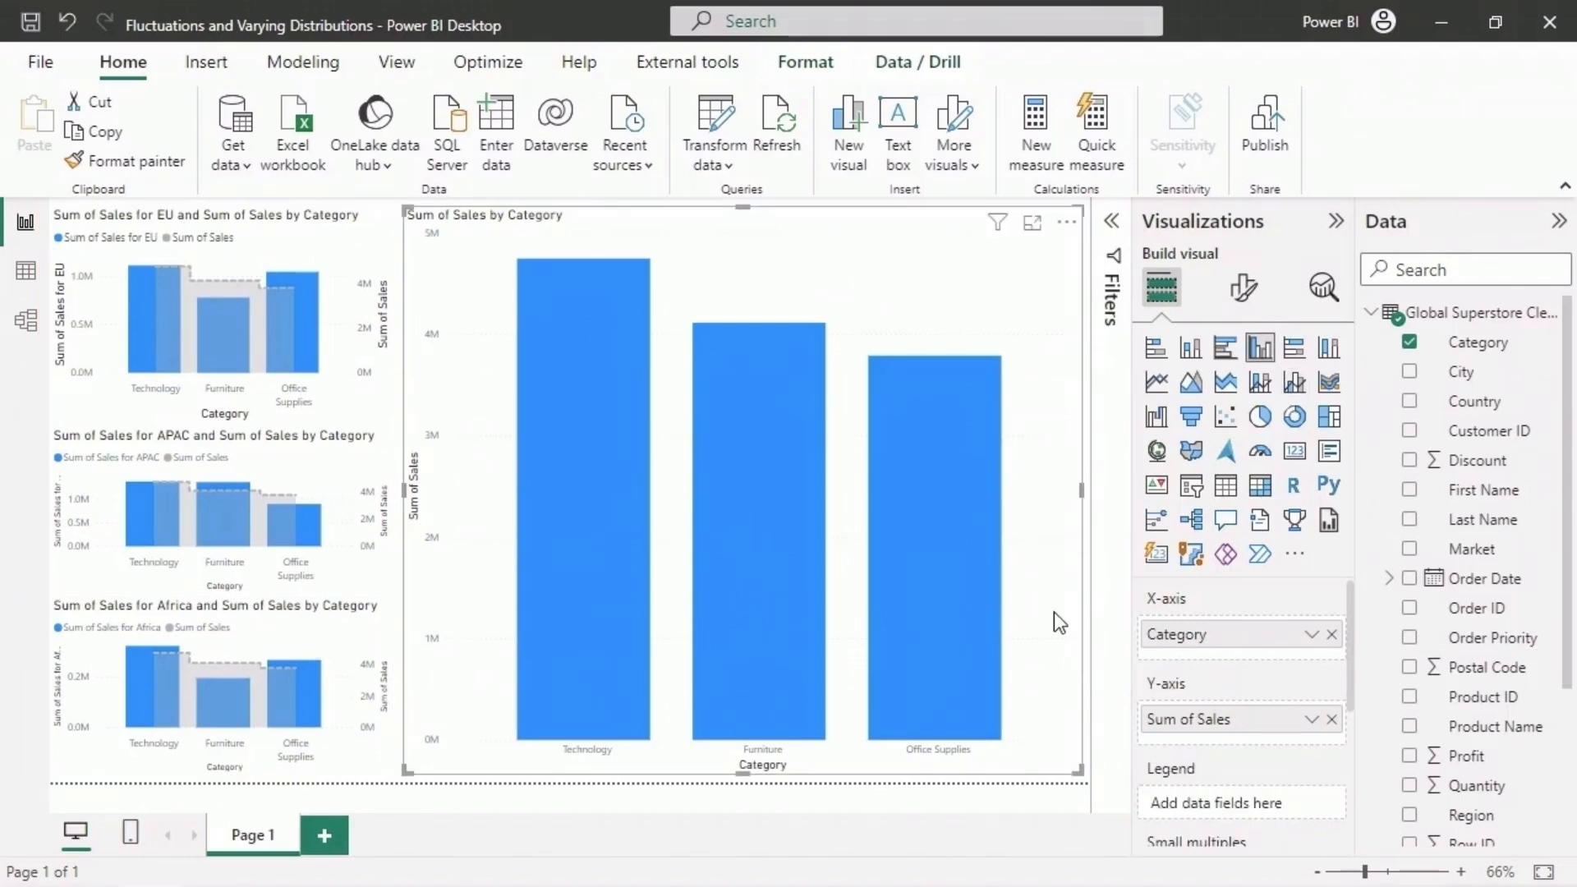
{"action": "right_click", "coordinate": [949, 557]}
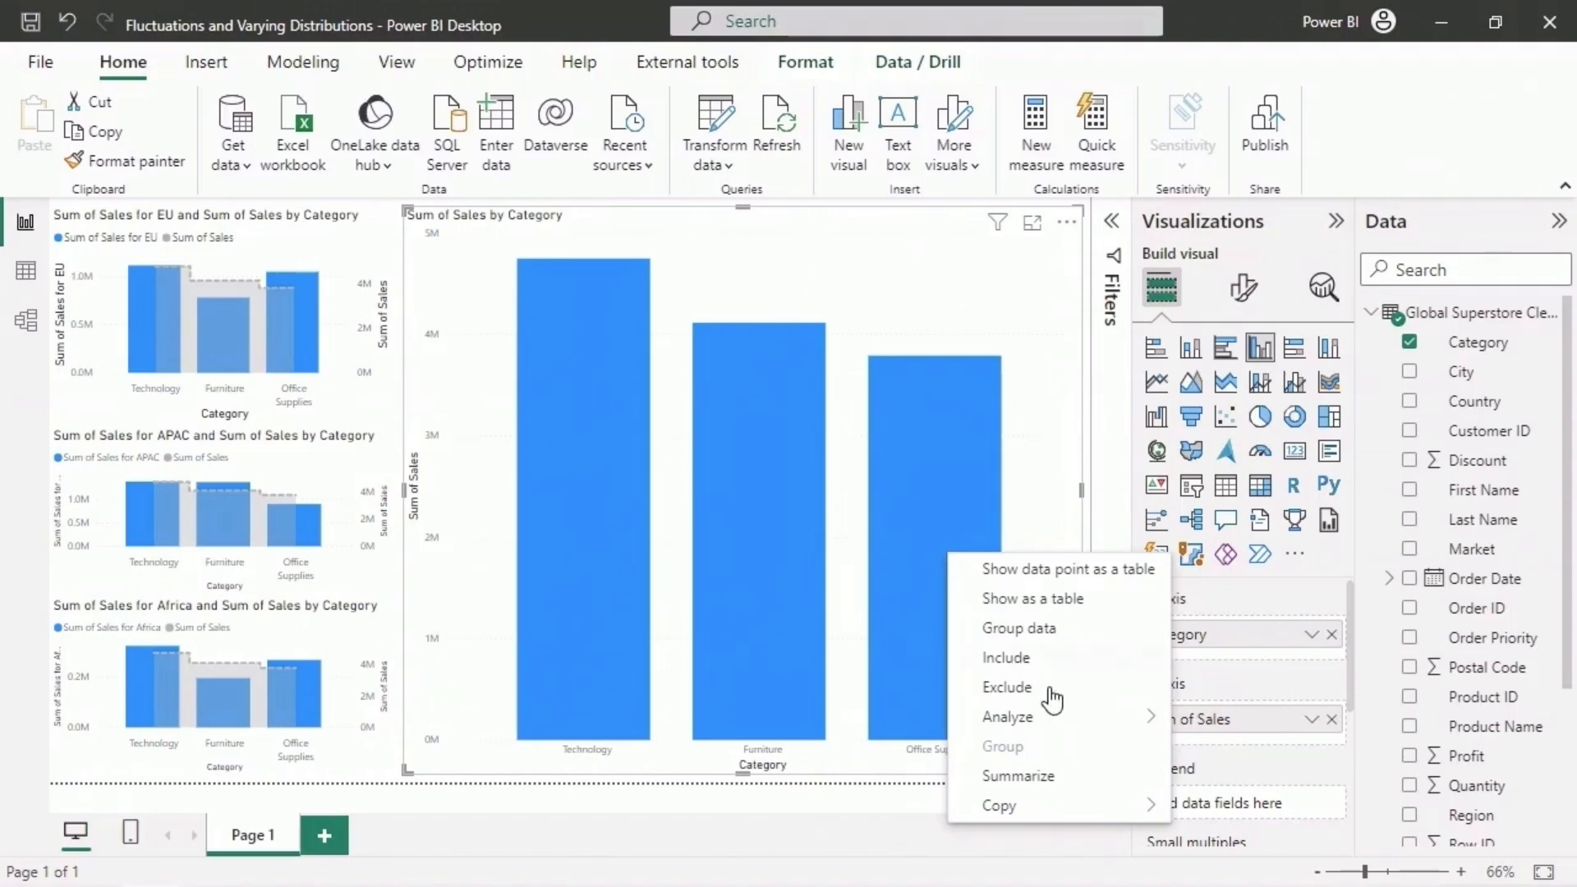
{"action": "mouse_move", "coordinate": [1071, 719]}
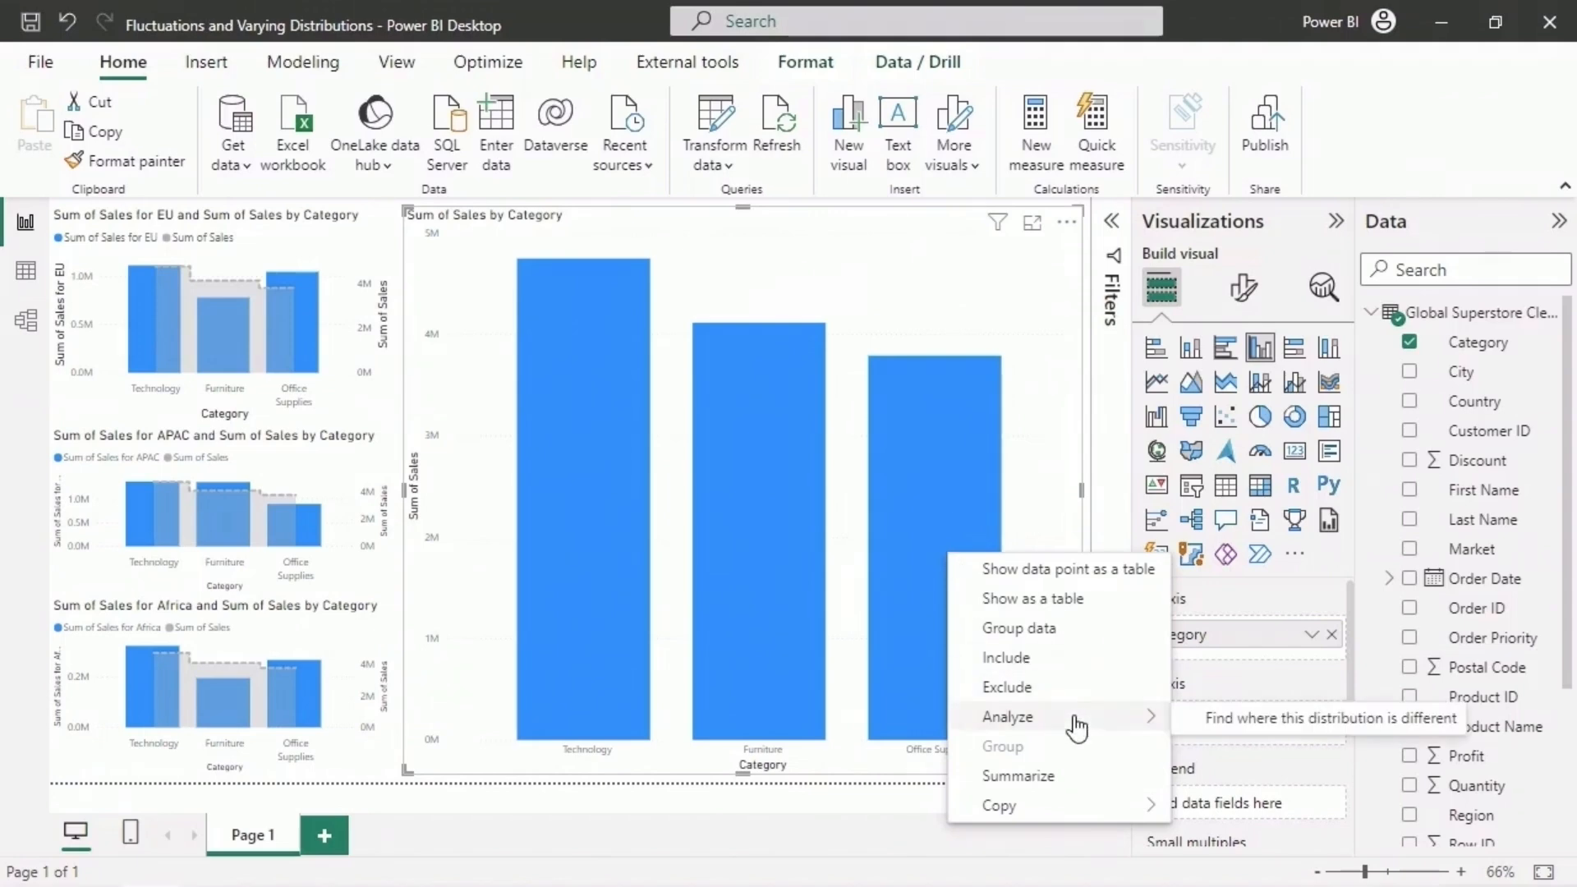
{"action": "left_click", "coordinate": [1295, 729]}
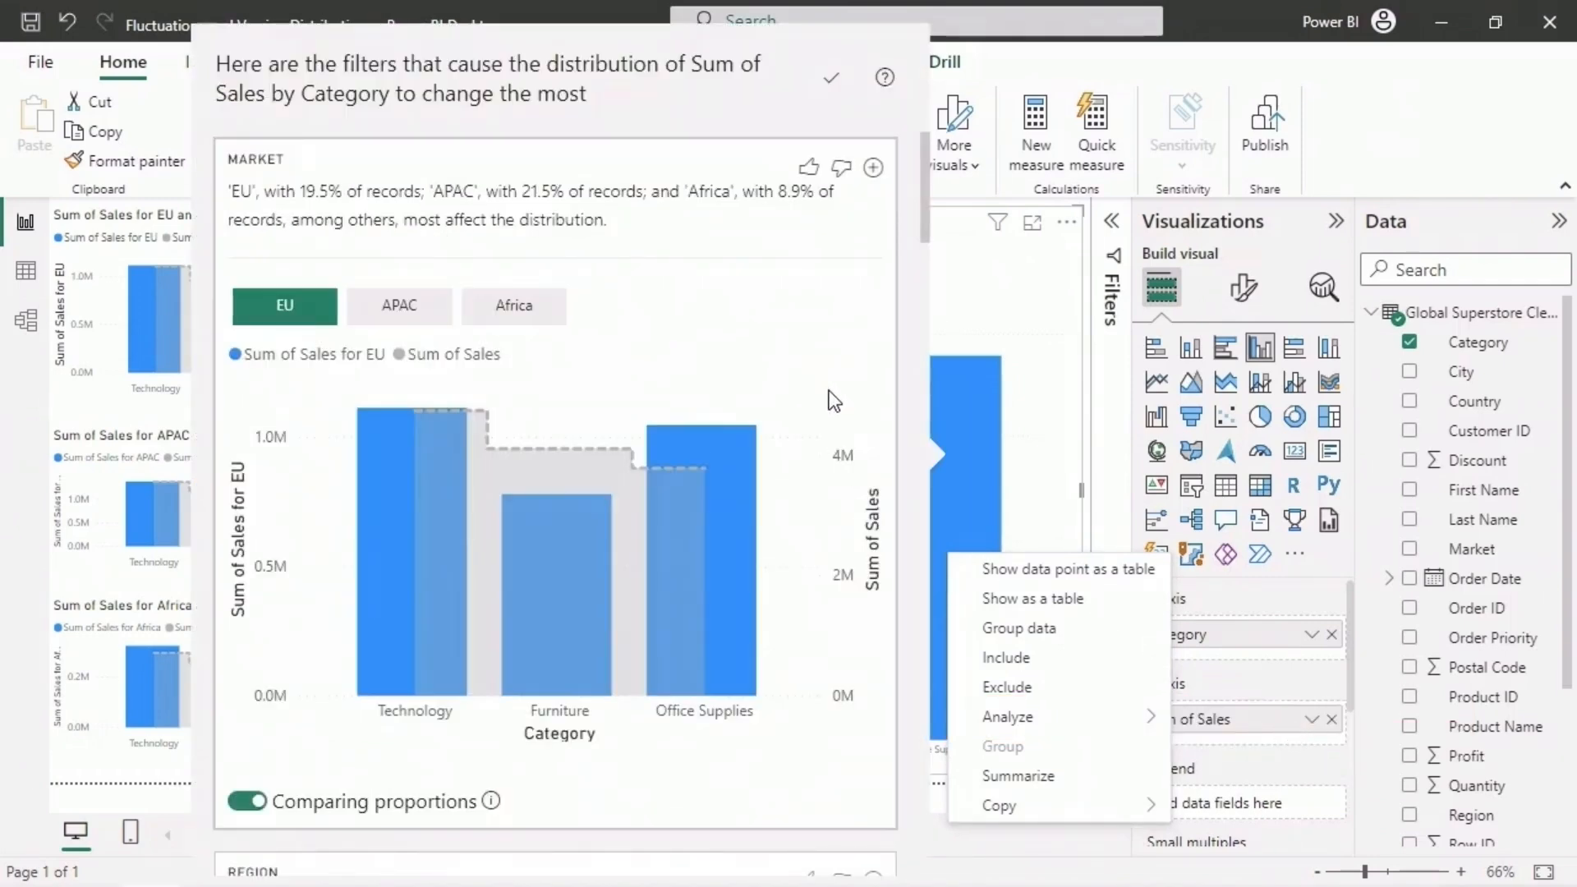
{"action": "scroll", "coordinate": [831, 391], "scroll_direction": "down", "scroll_amount": 8}
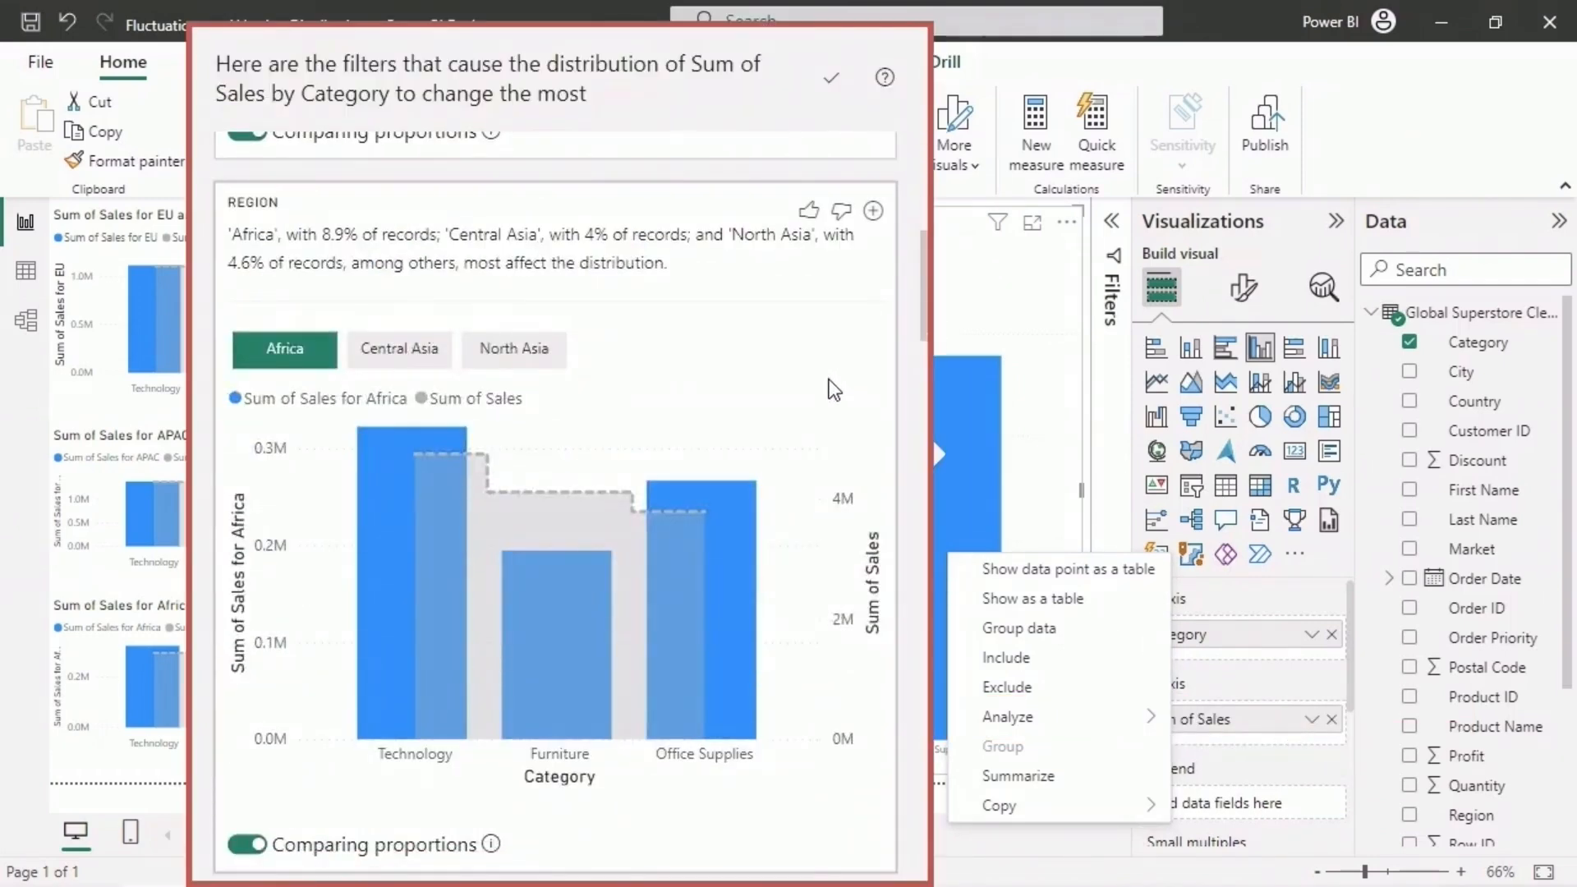
{"action": "scroll", "coordinate": [832, 389], "scroll_direction": "down", "scroll_amount": 8}
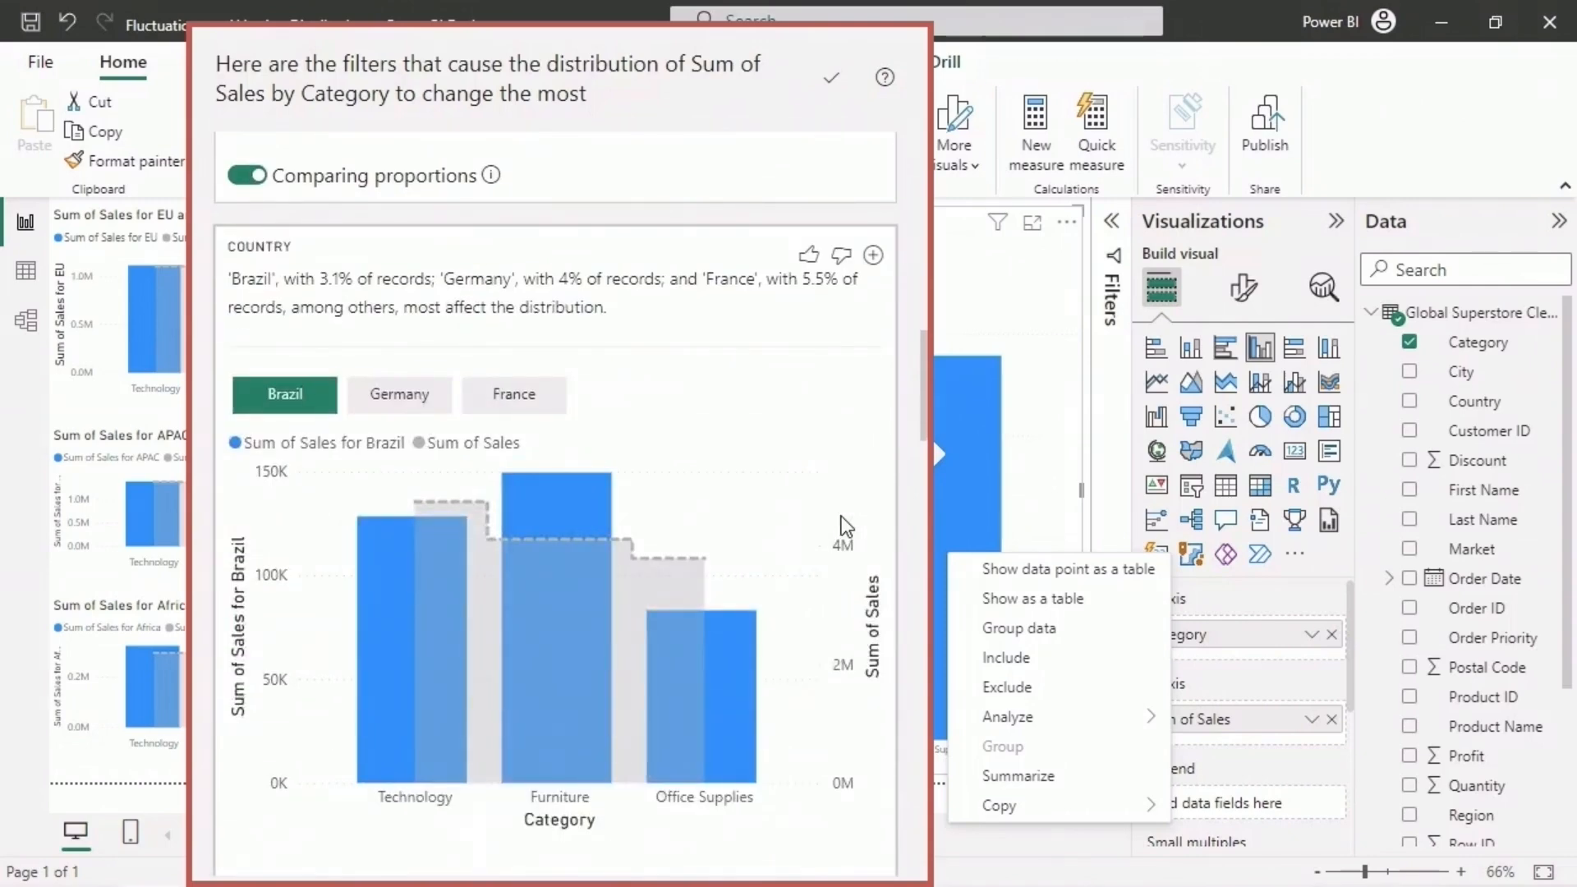
{"action": "scroll", "coordinate": [841, 516], "scroll_direction": "down", "scroll_amount": 8}
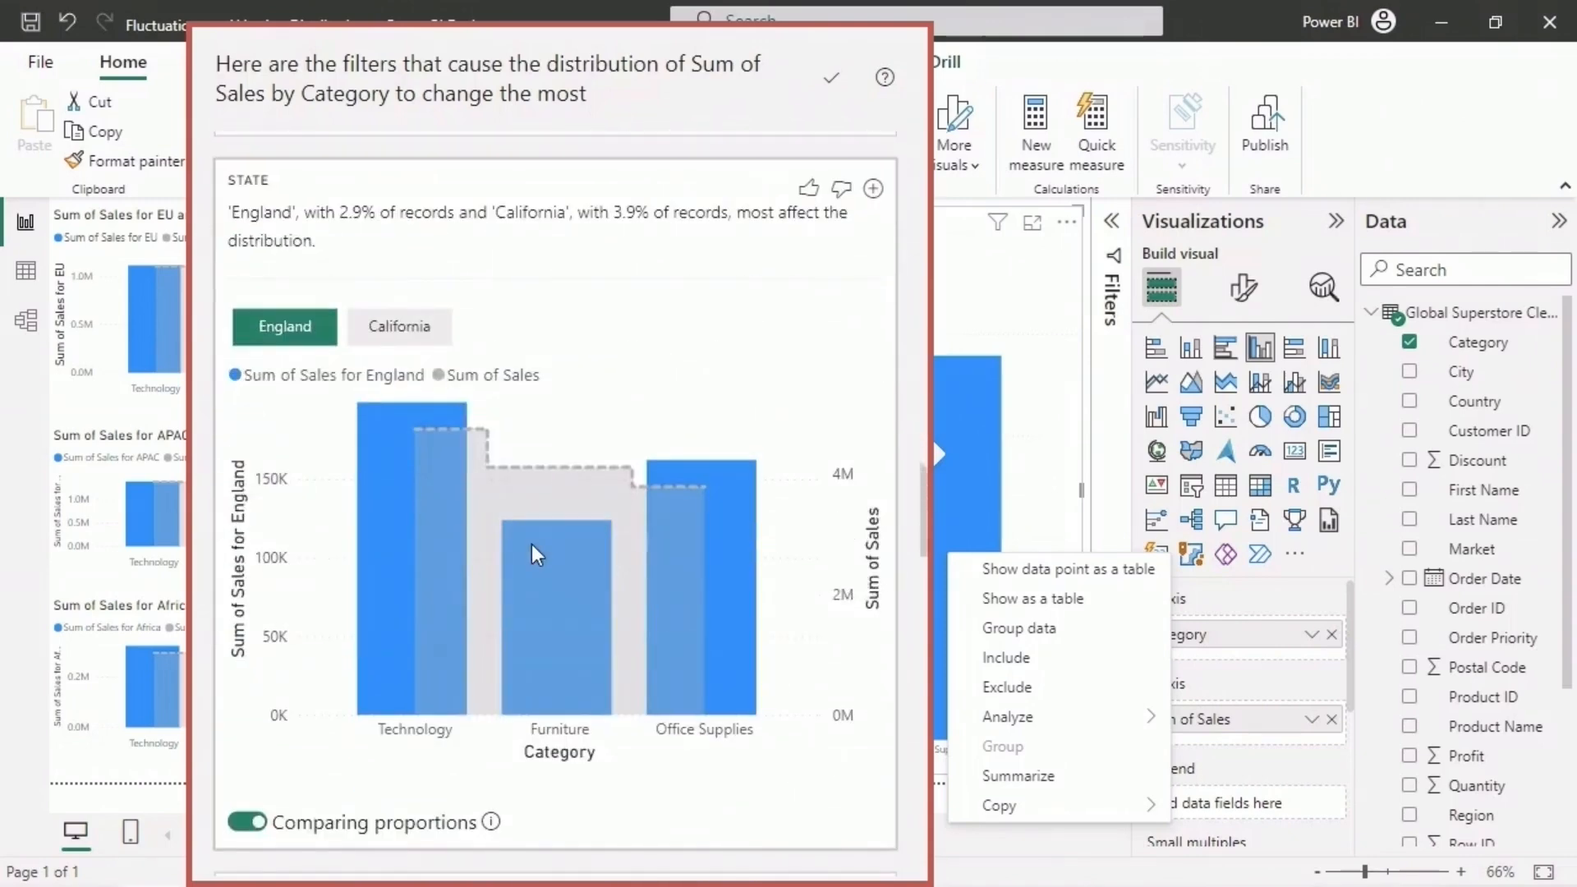
{"action": "scroll", "coordinate": [532, 545], "scroll_direction": "down", "scroll_amount": 5}
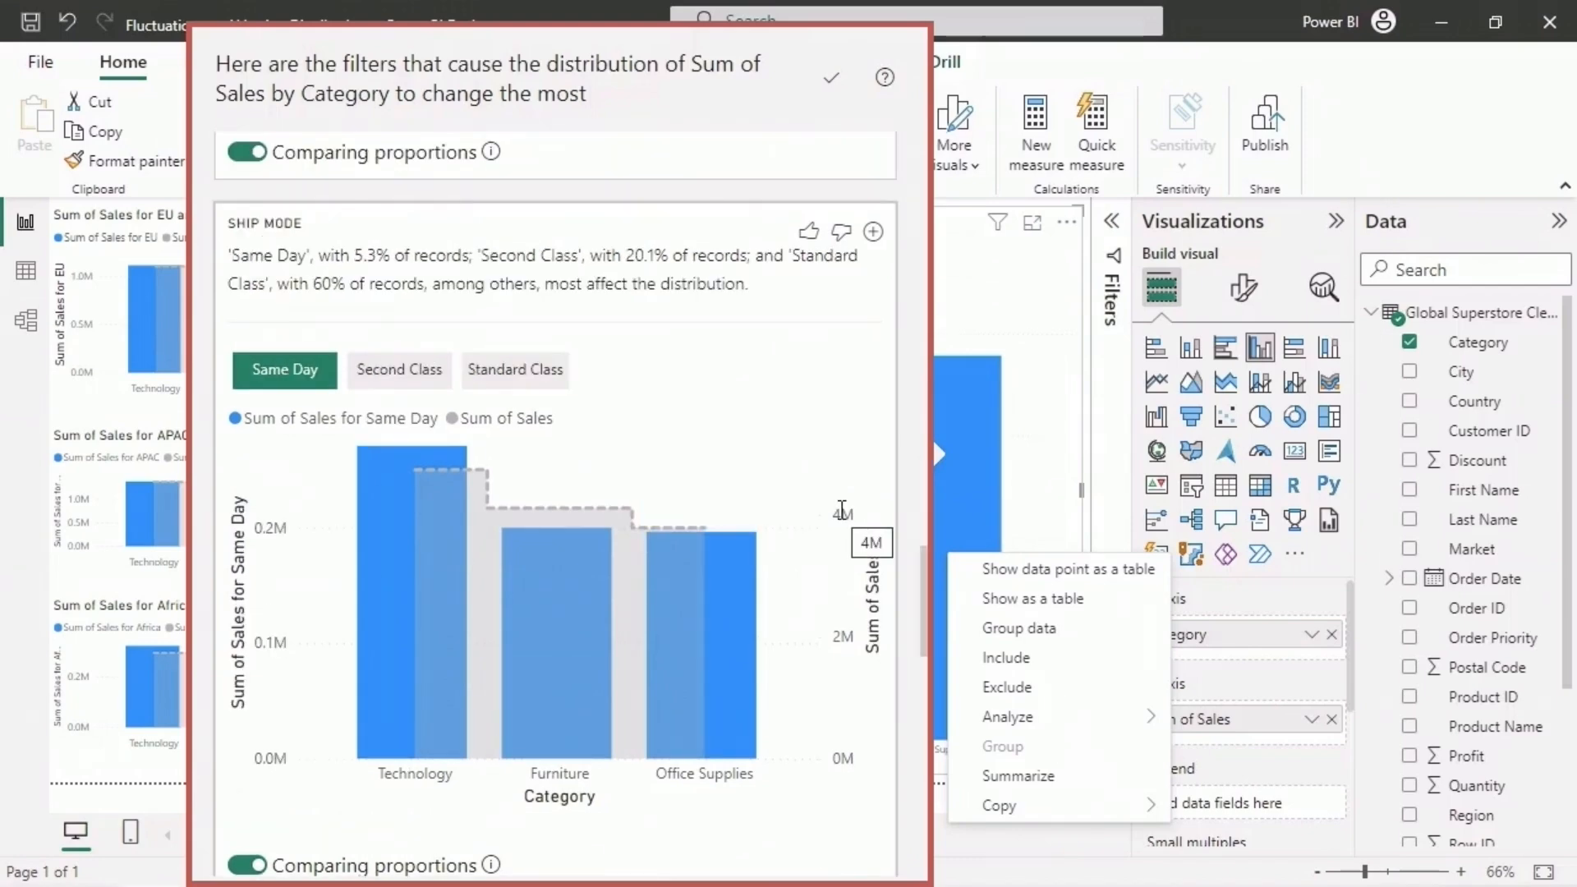
{"action": "scroll", "coordinate": [842, 509], "scroll_direction": "down", "scroll_amount": 5}
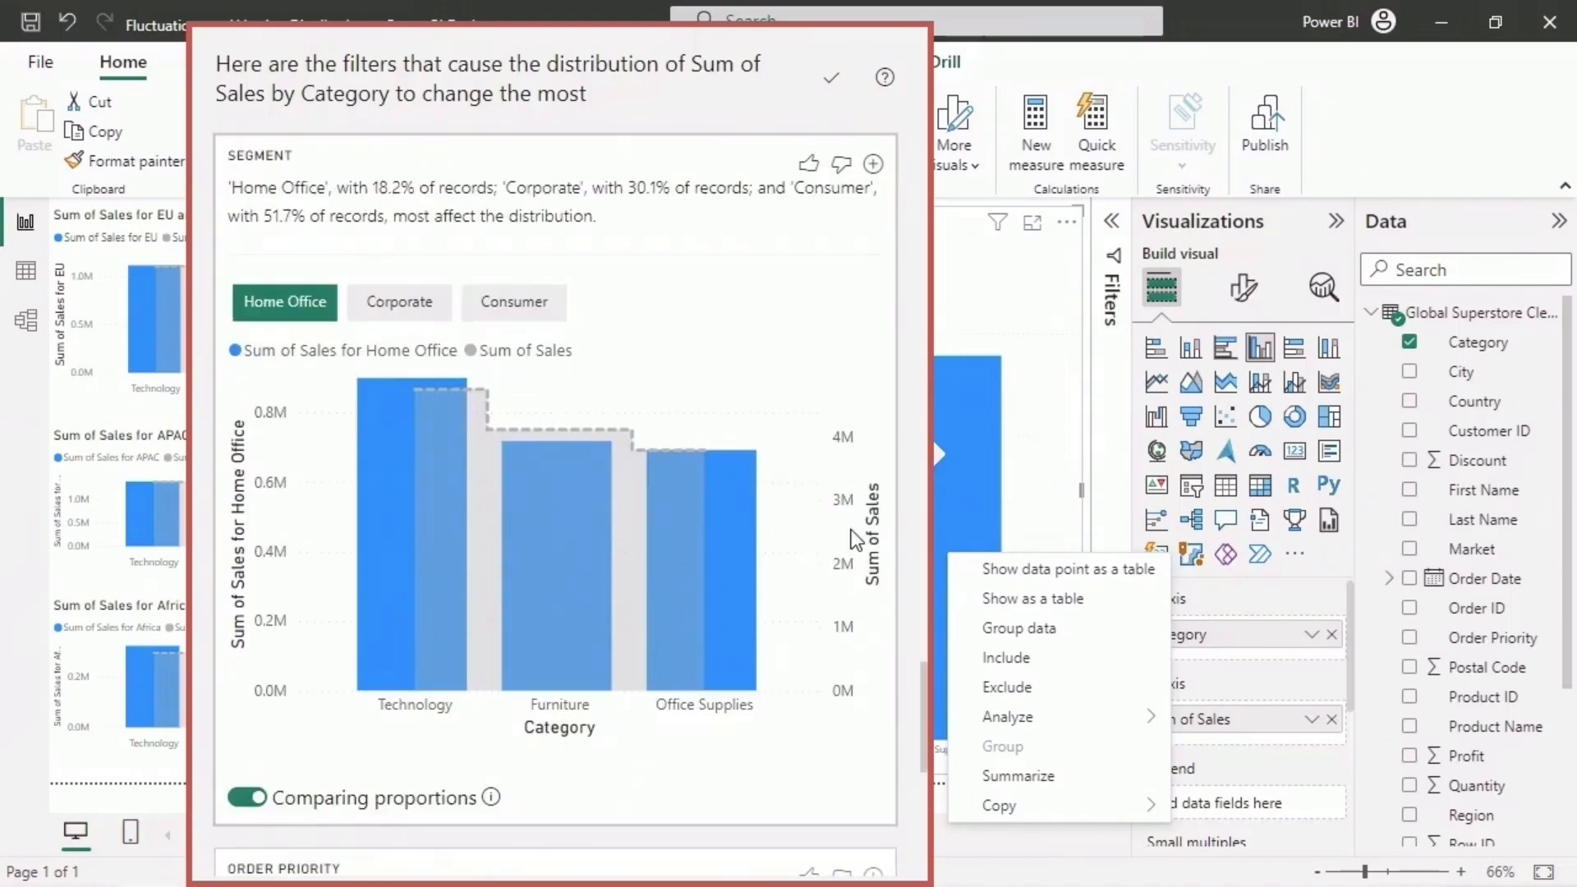
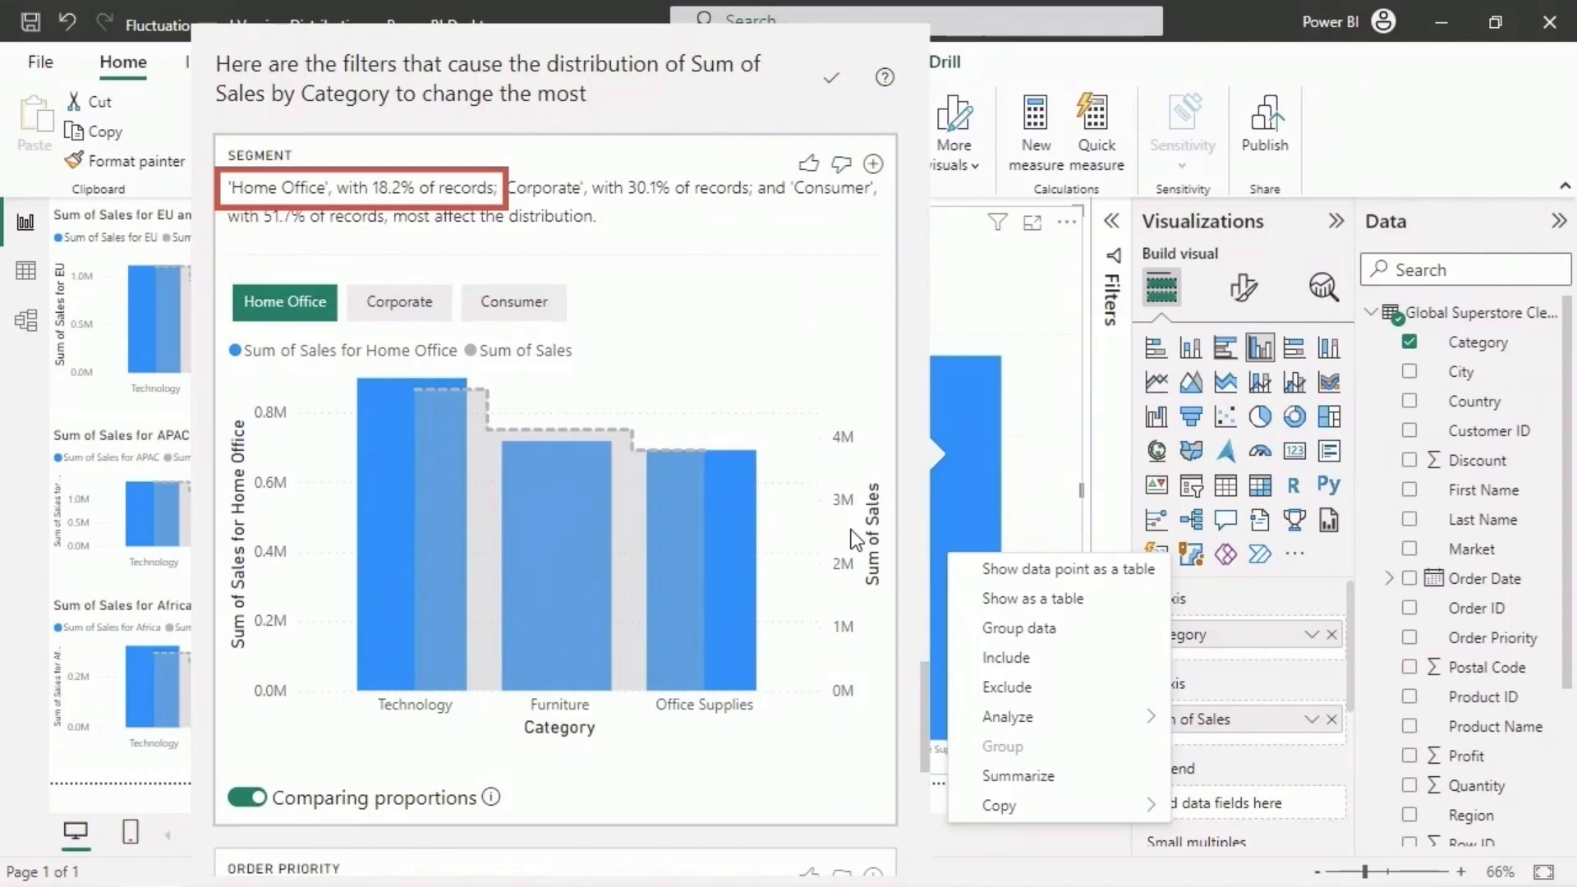
- Compare the proportional category distributions of the Corporate, Consumer and Home Office segments in the Segment analysis
{"action": "left_click", "coordinate": [413, 317]}
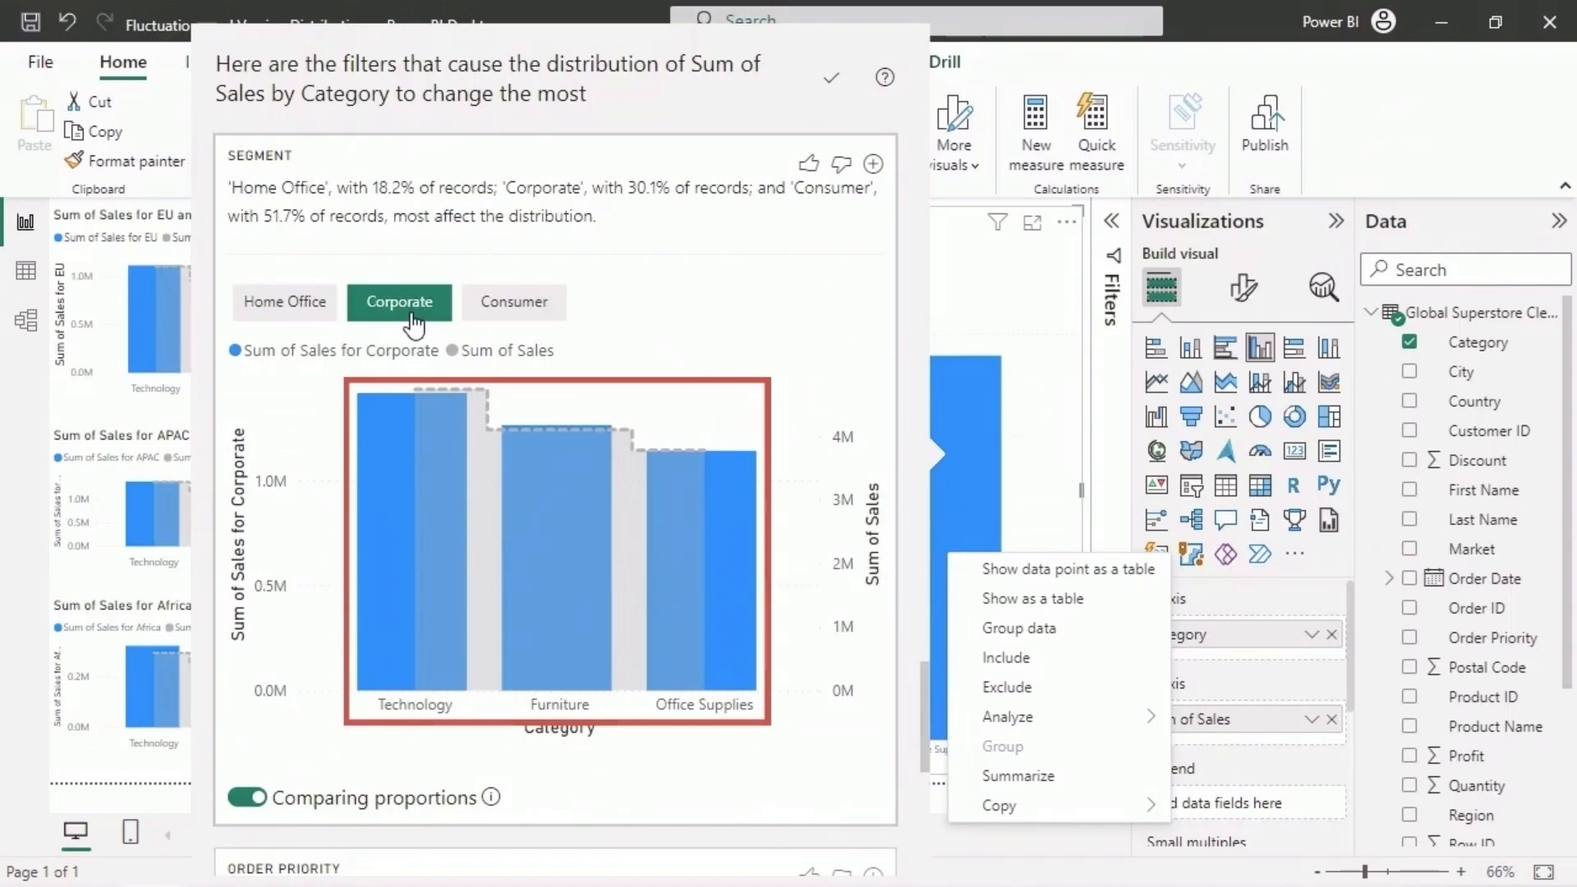
{"action": "left_click", "coordinate": [534, 320]}
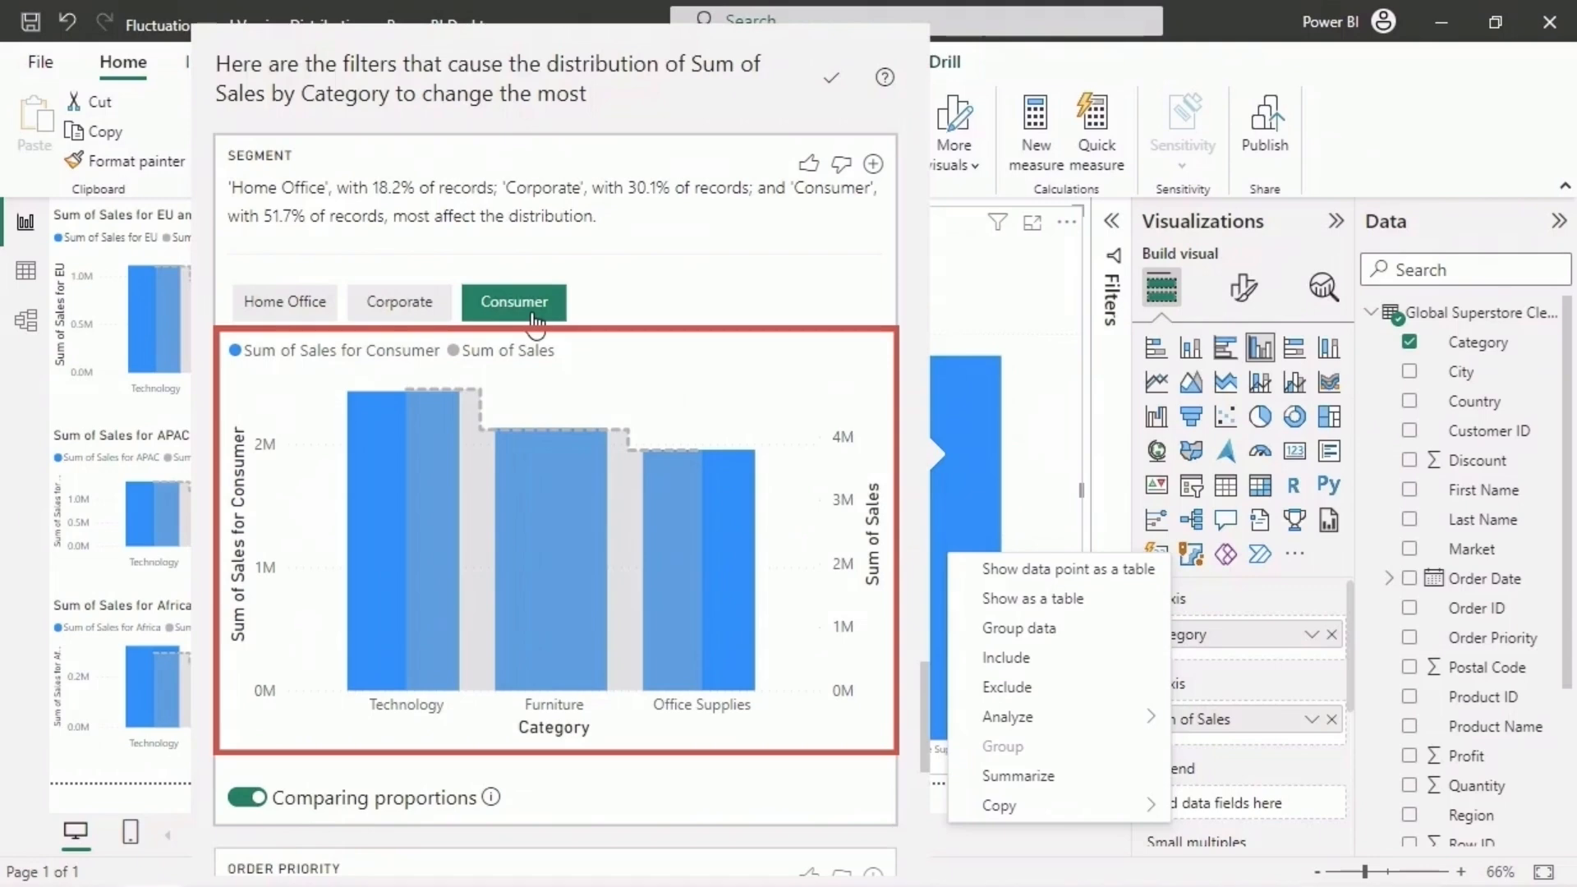
{"action": "left_click", "coordinate": [300, 313]}
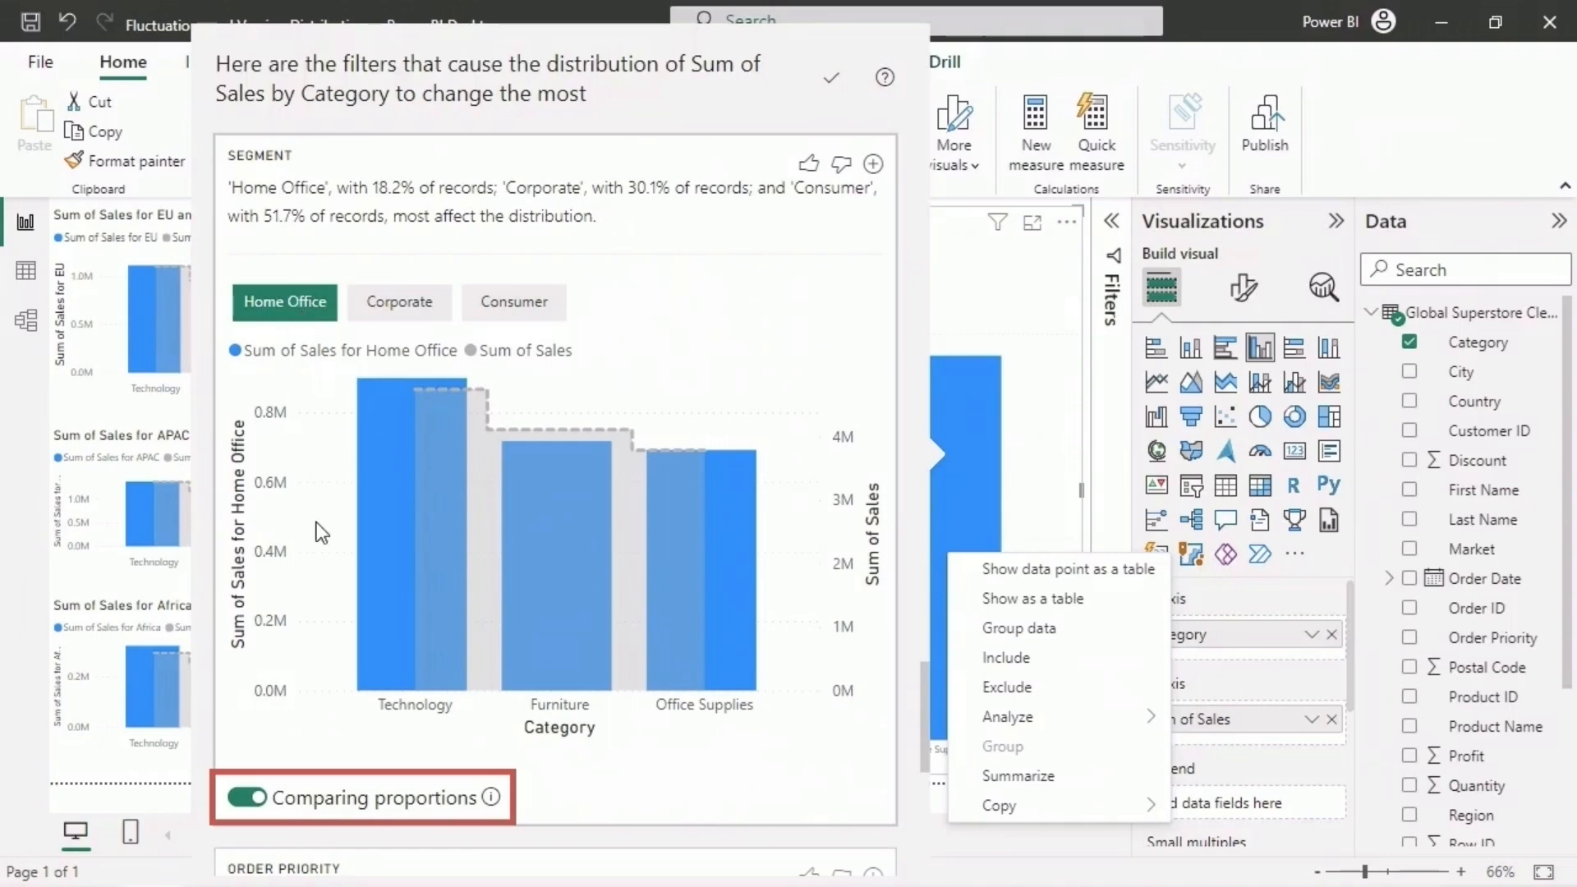
- Compare the Segment distributions by absolute values for Corporate and Consumer, and switch back to proportions with Home Office selected
{"action": "left_click", "coordinate": [240, 799]}
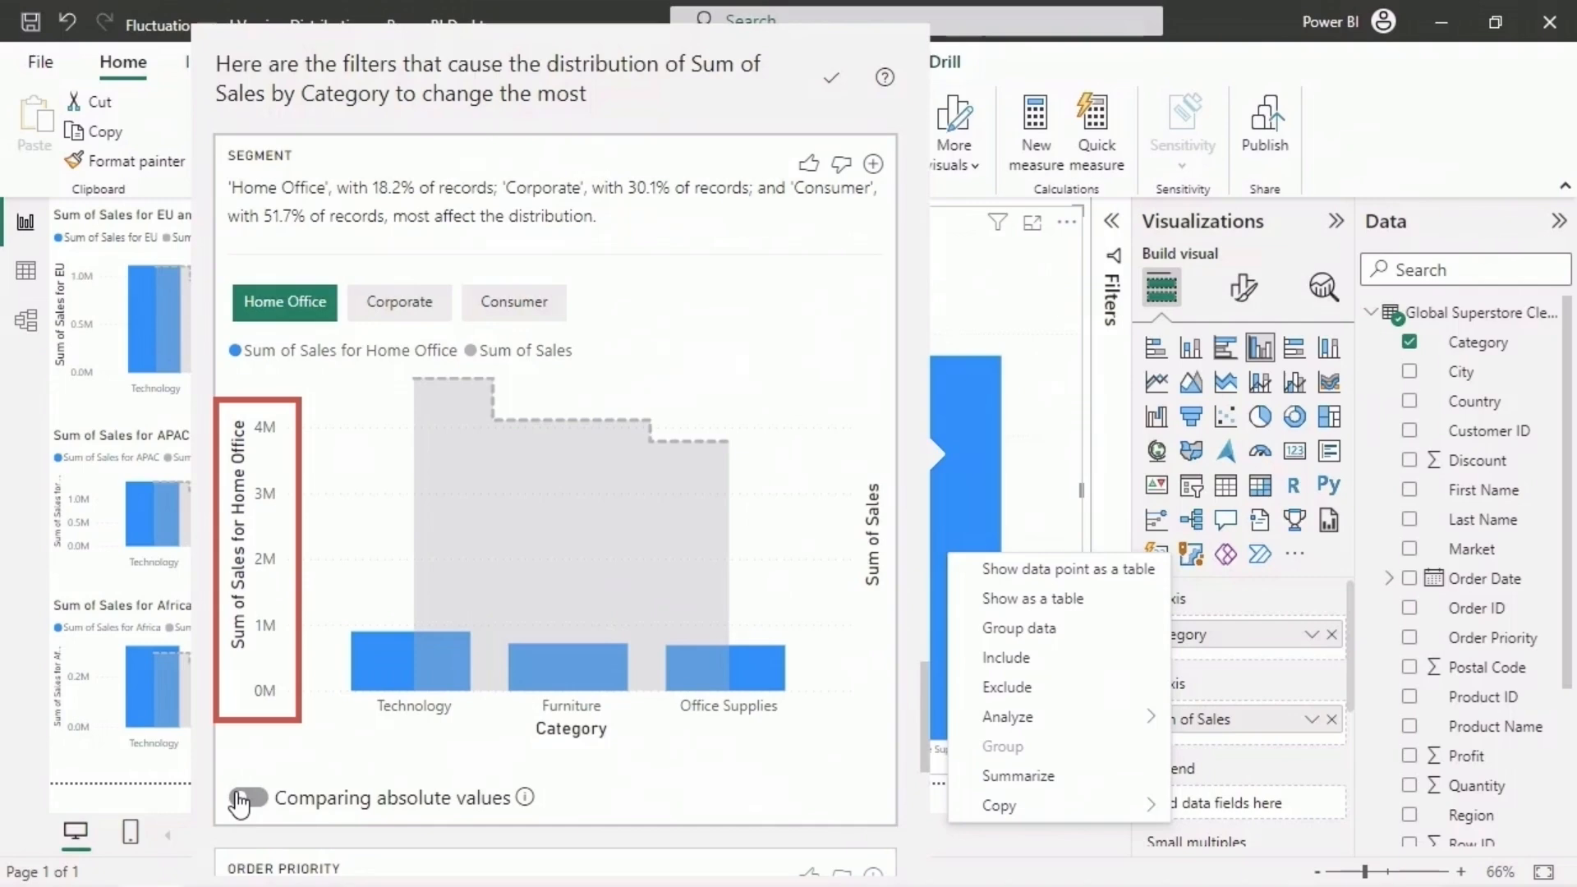
{"action": "left_click", "coordinate": [428, 325]}
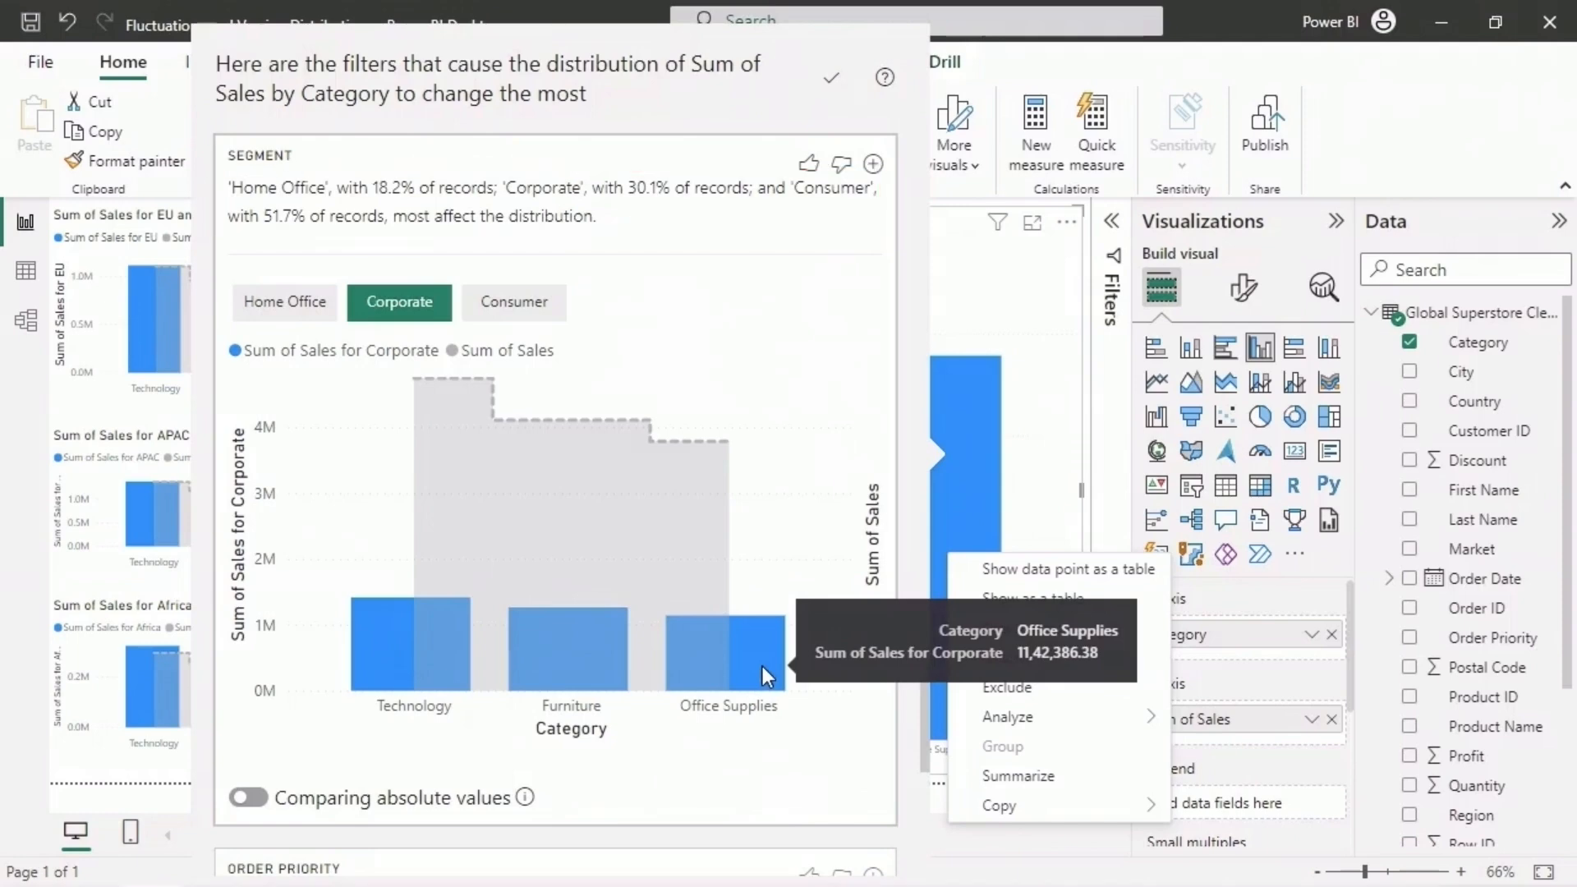
{"action": "left_click", "coordinate": [556, 326]}
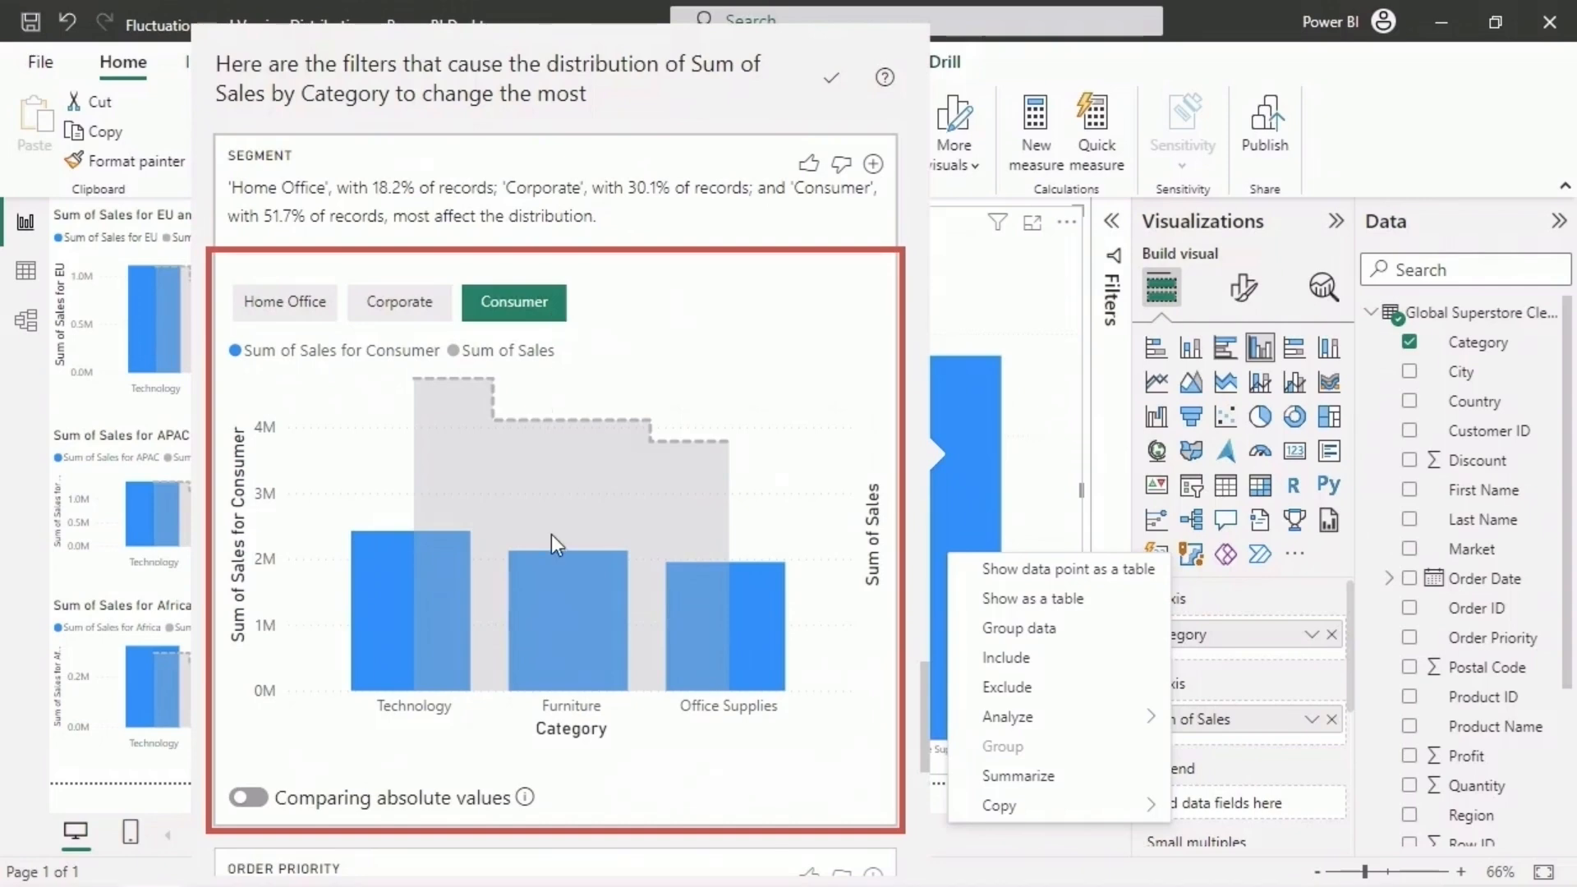
{"action": "mouse_move", "coordinate": [381, 578]}
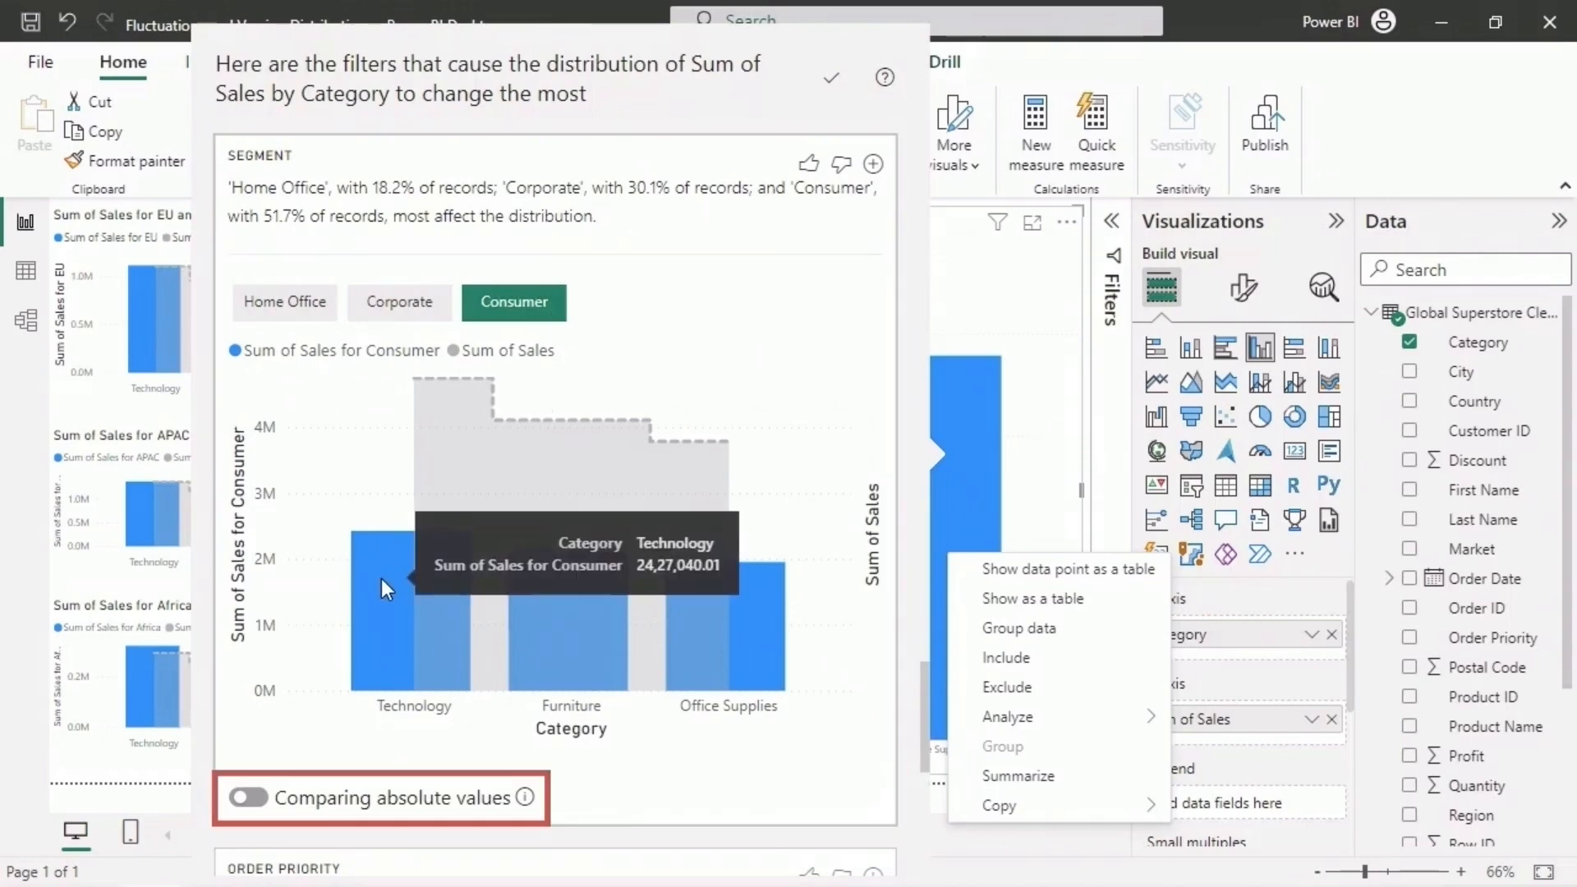
{"action": "mouse_move", "coordinate": [565, 621]}
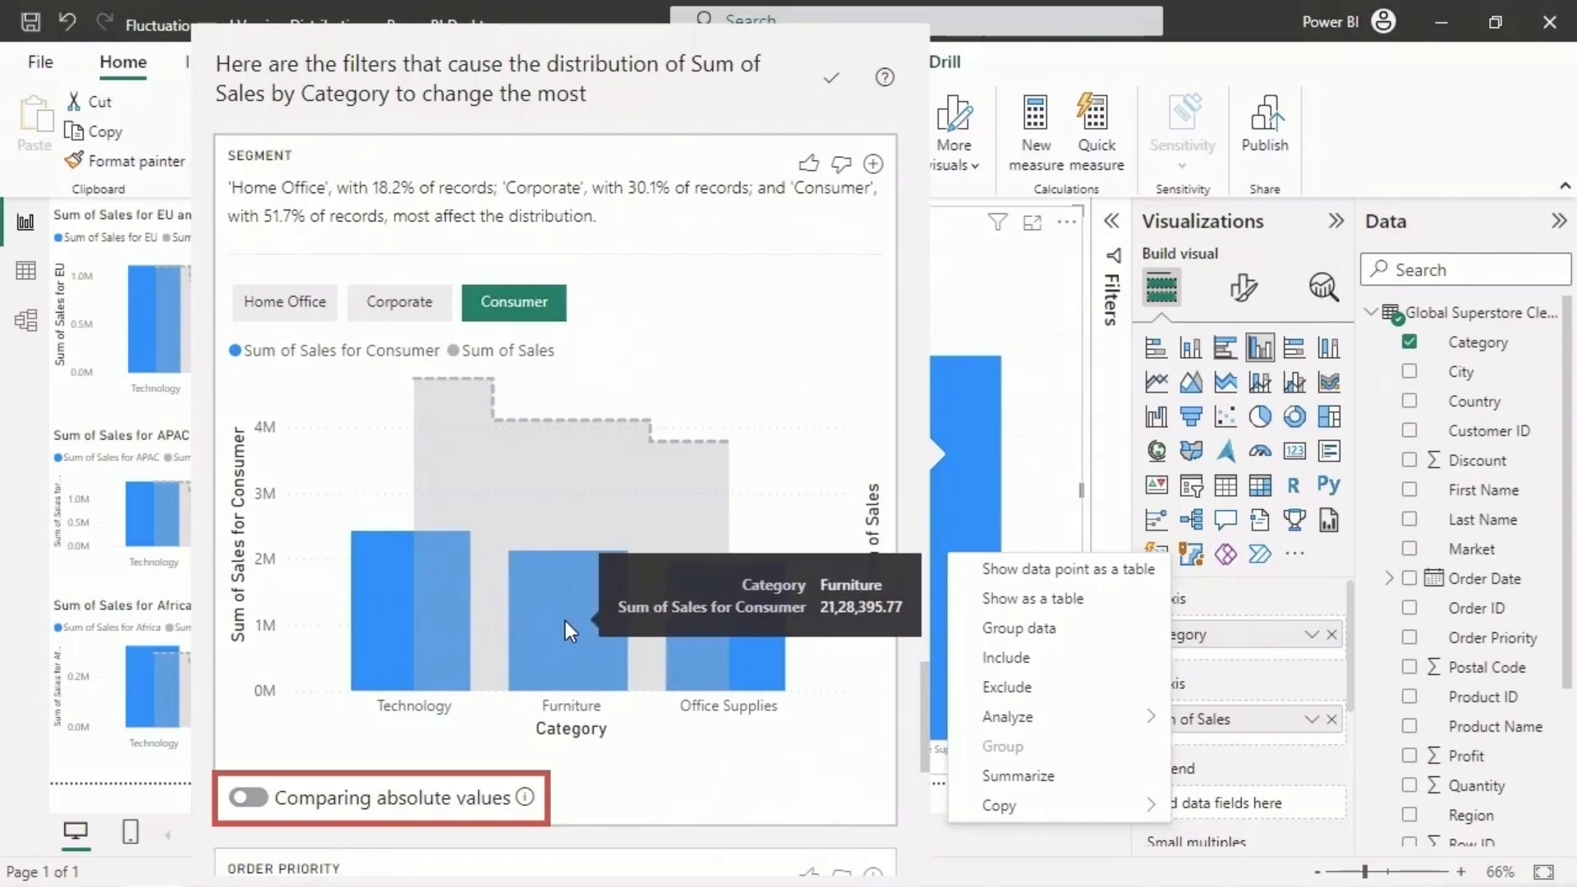
{"action": "mouse_move", "coordinate": [738, 638]}
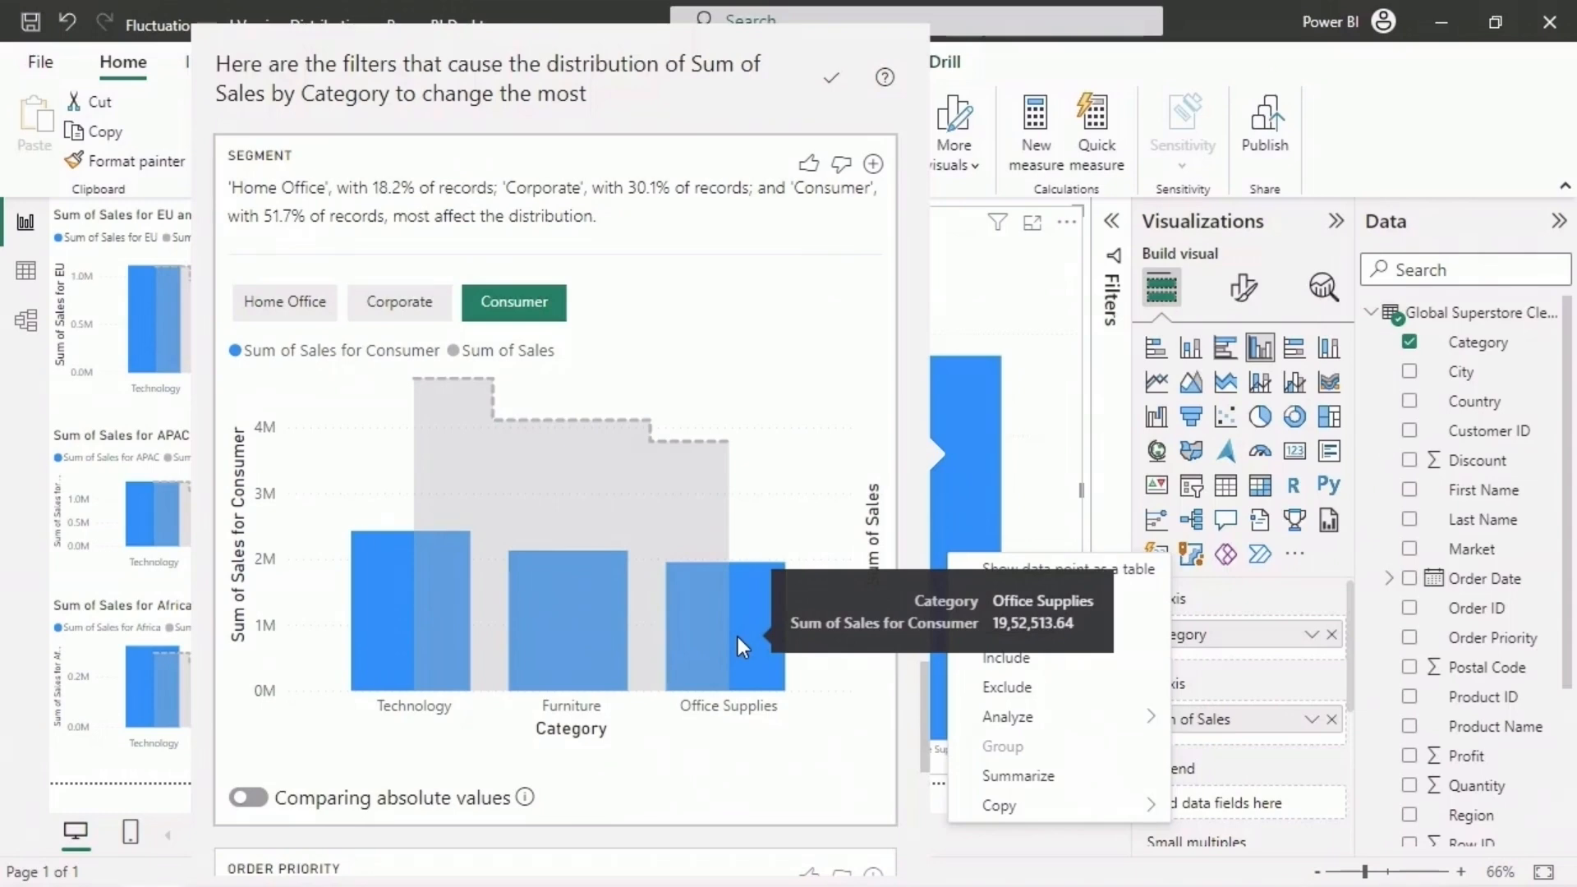
{"action": "left_click", "coordinate": [259, 798]}
{"action": "left_click", "coordinate": [316, 317]}
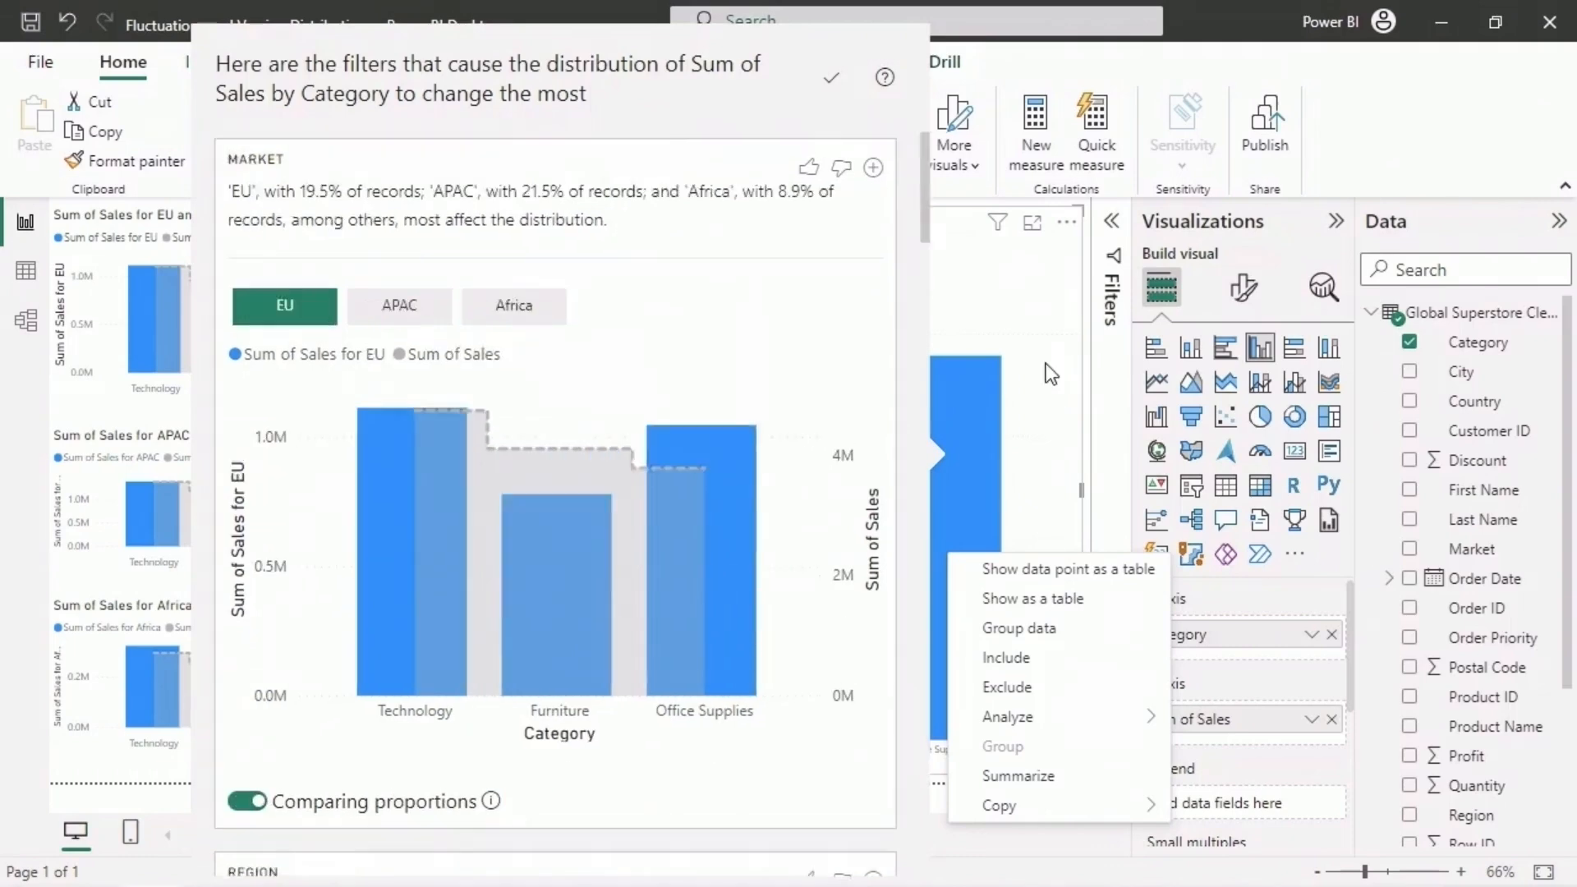
- Close the distribution analysis and split the Sales by Category column chart by Market using the legend
{"action": "left_click", "coordinate": [1049, 644]}
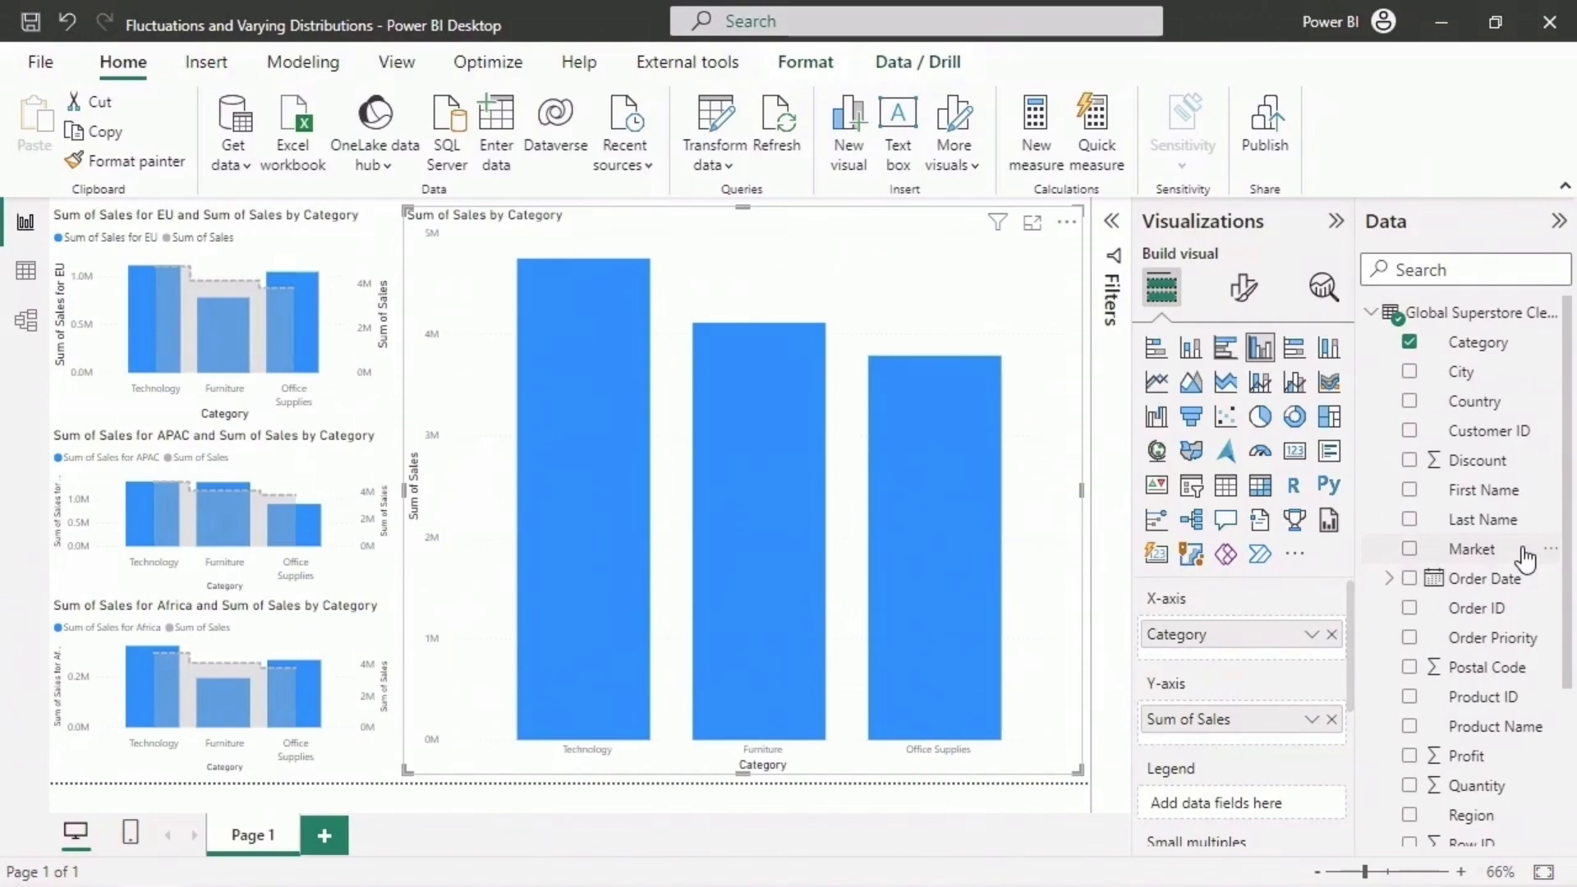
{"action": "left_click_drag", "start_coordinate": [1523, 554], "coordinate": [1289, 800]}
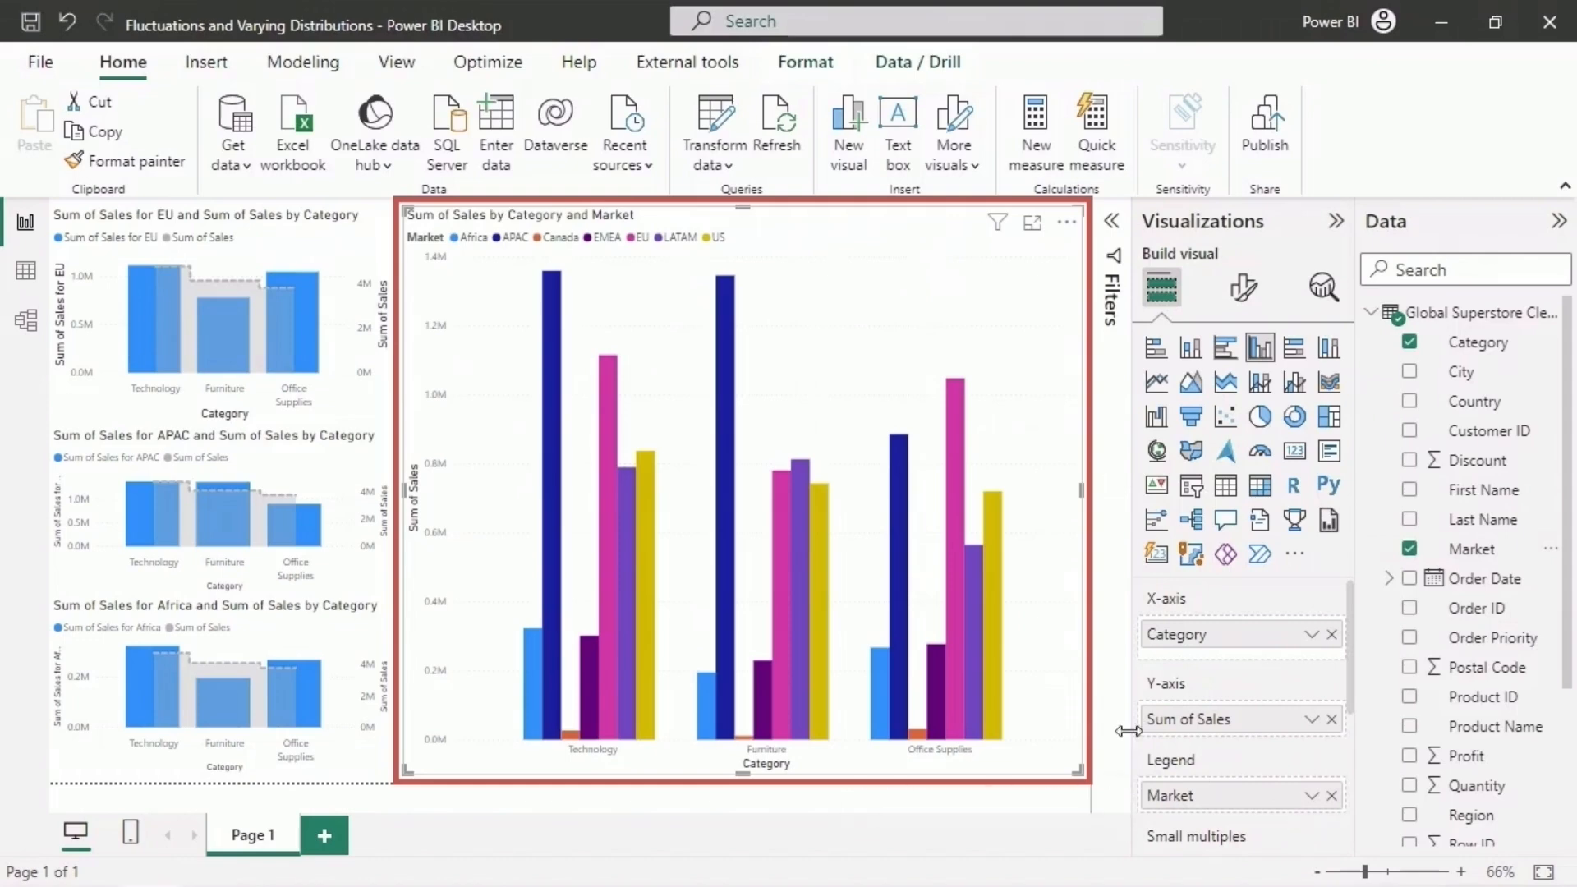
{"action": "mouse_move", "coordinate": [225, 336]}
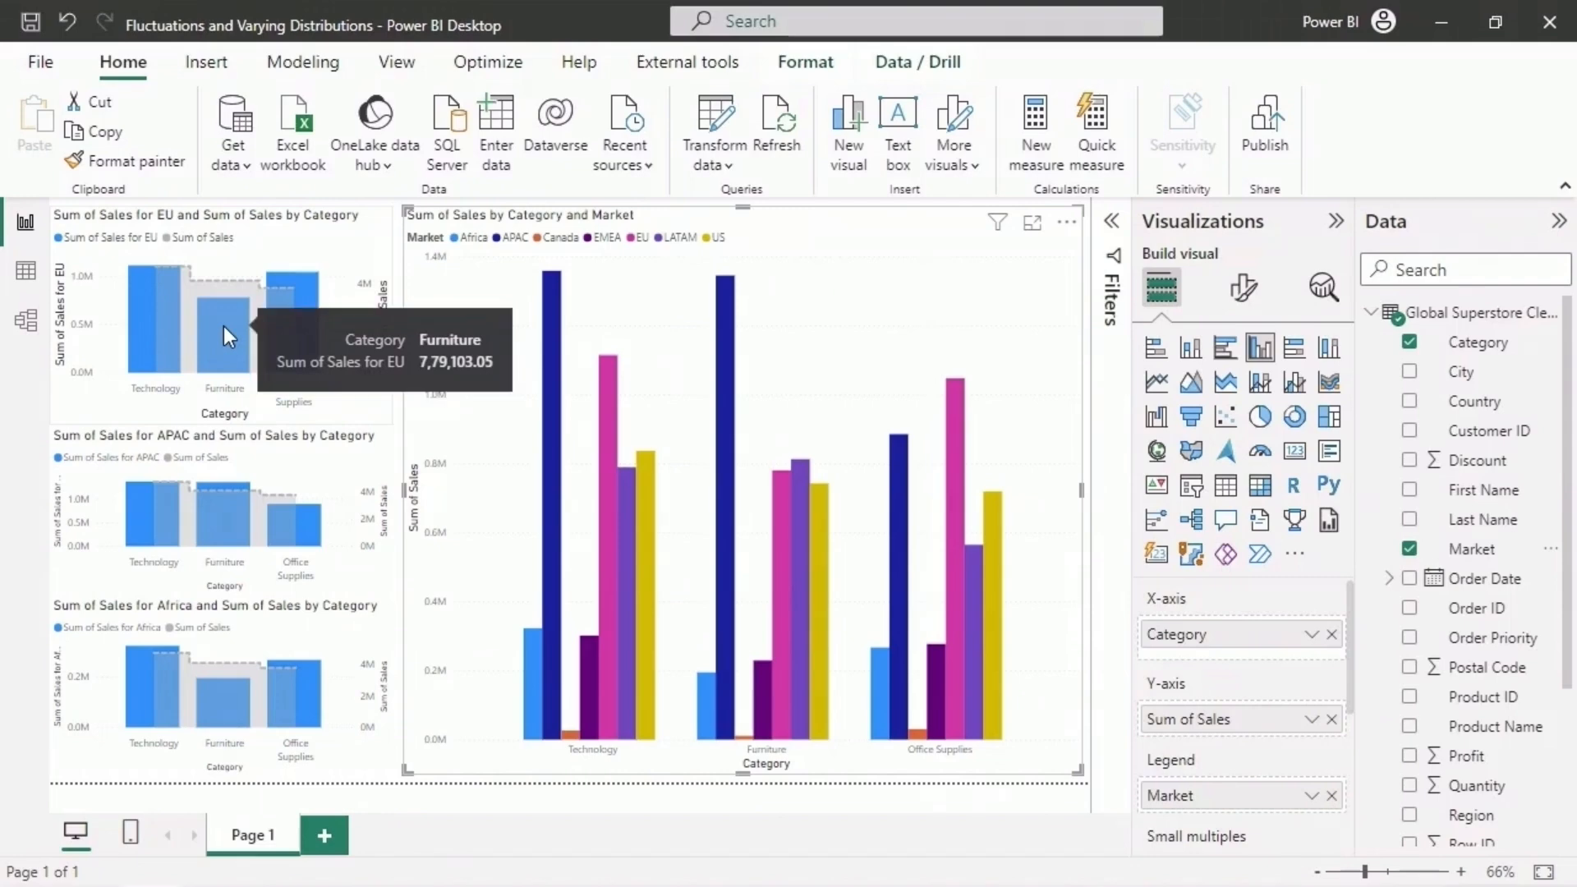
{"action": "mouse_move", "coordinate": [783, 608]}
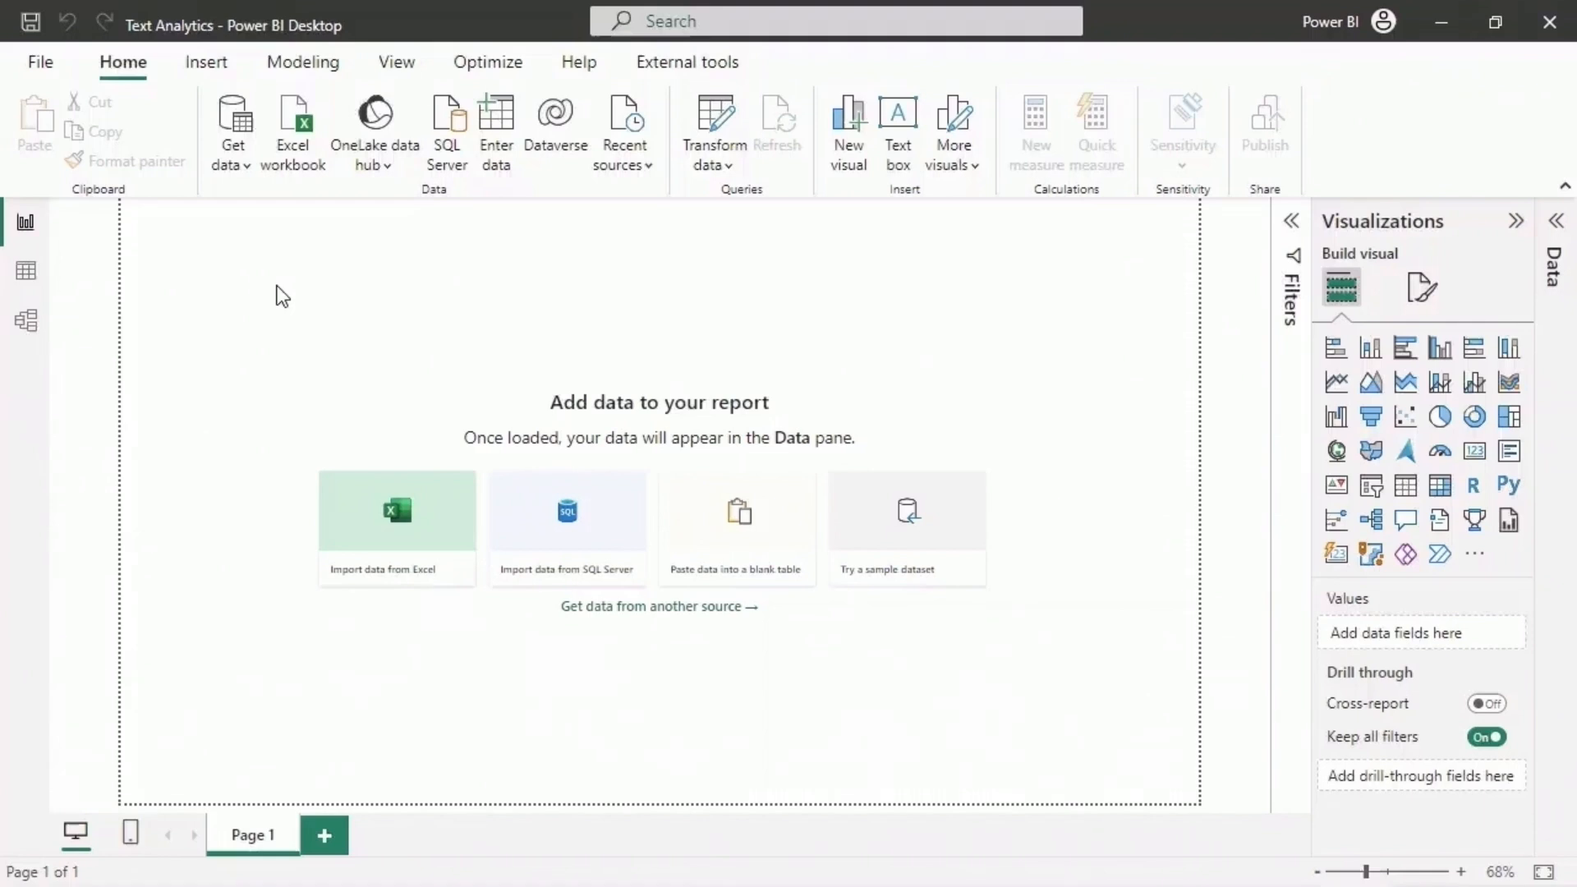
- Get data for the Text Analytics report from the Language_Detection CSV file in the Datasets folder
{"action": "left_click", "coordinate": [238, 160]}
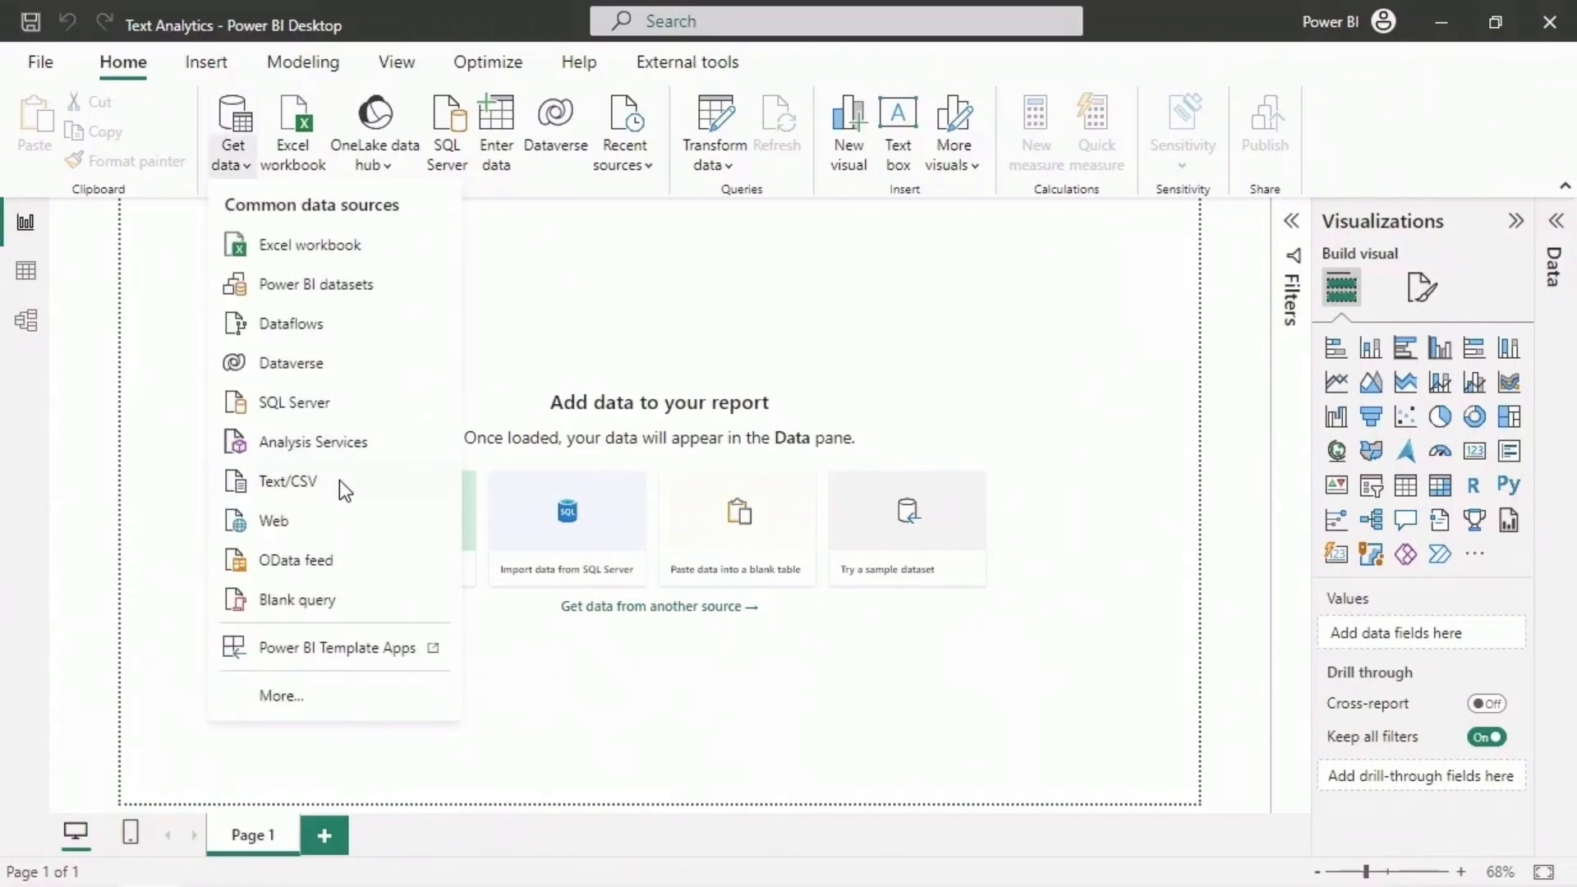
{"action": "left_click", "coordinate": [338, 480]}
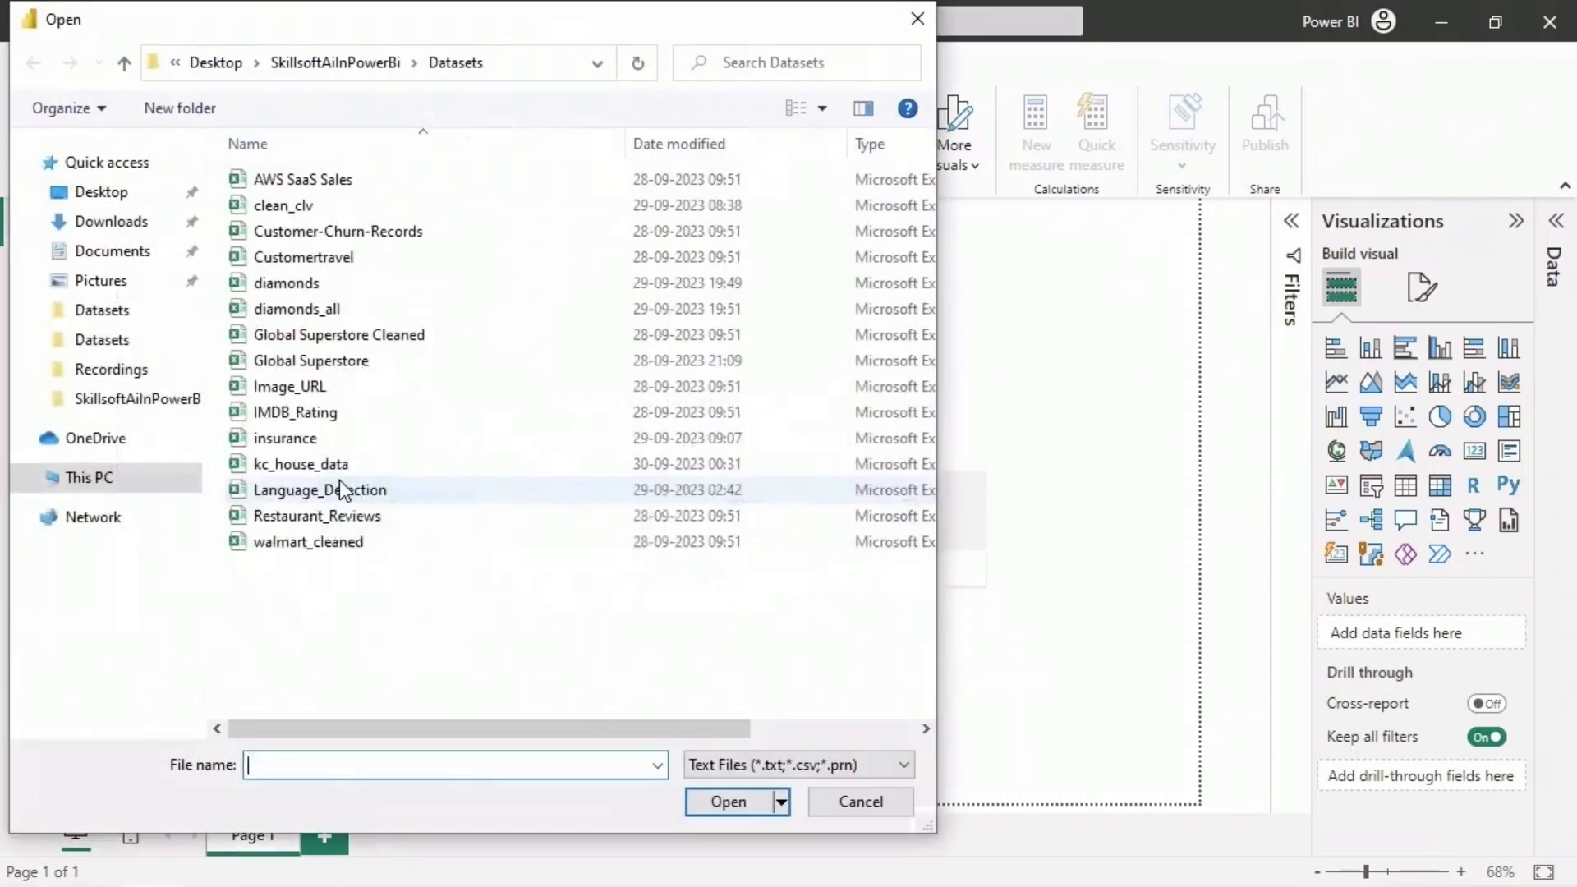
{"action": "left_click", "coordinate": [400, 492]}
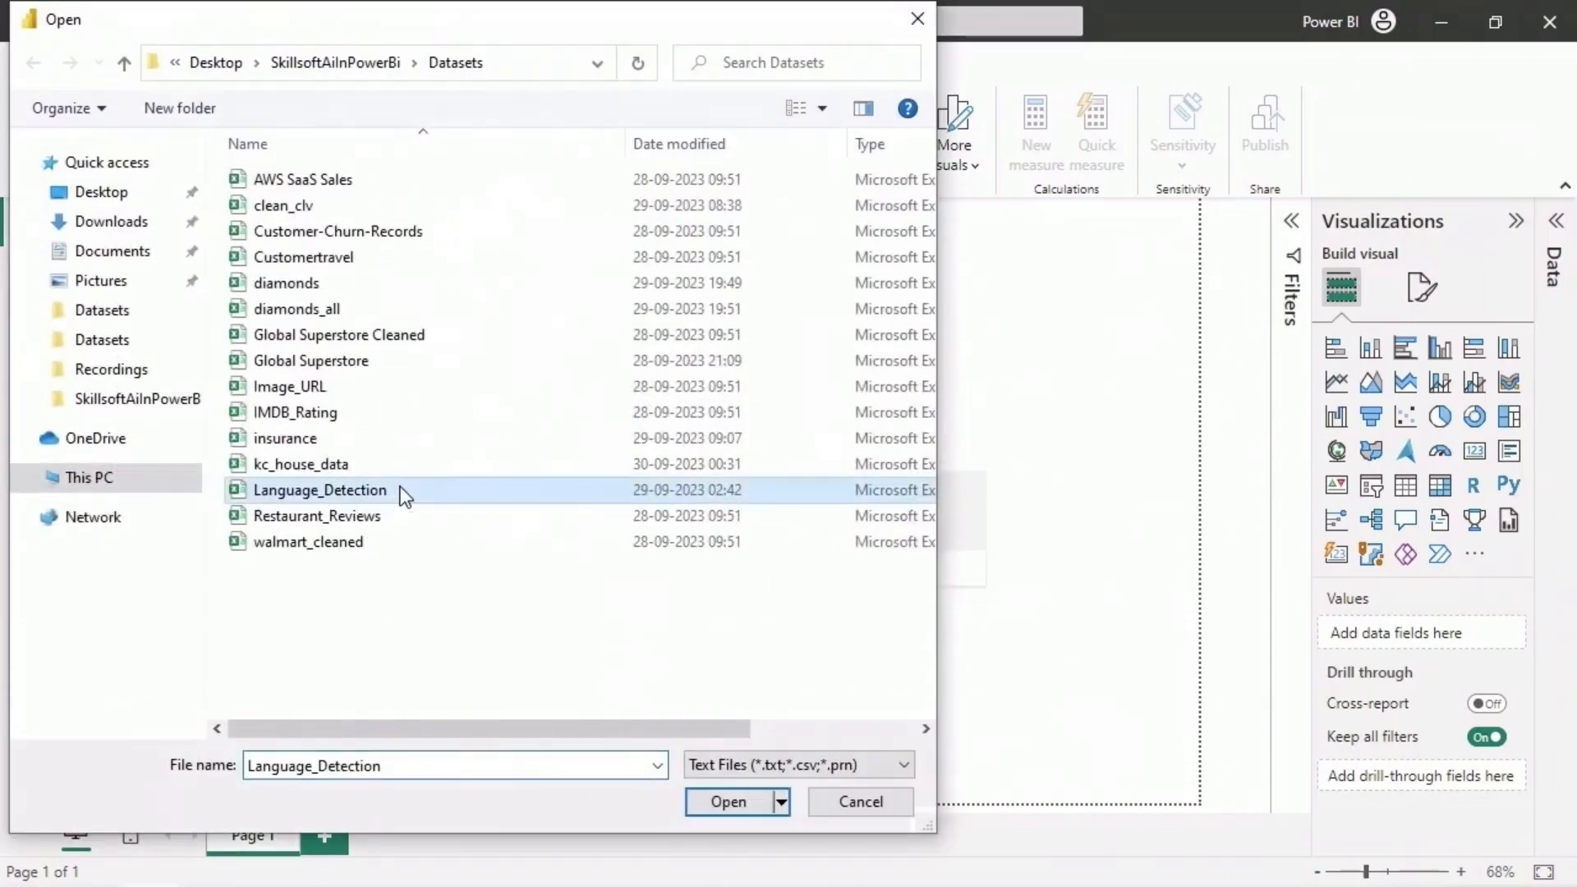
{"action": "left_click", "coordinate": [755, 807]}
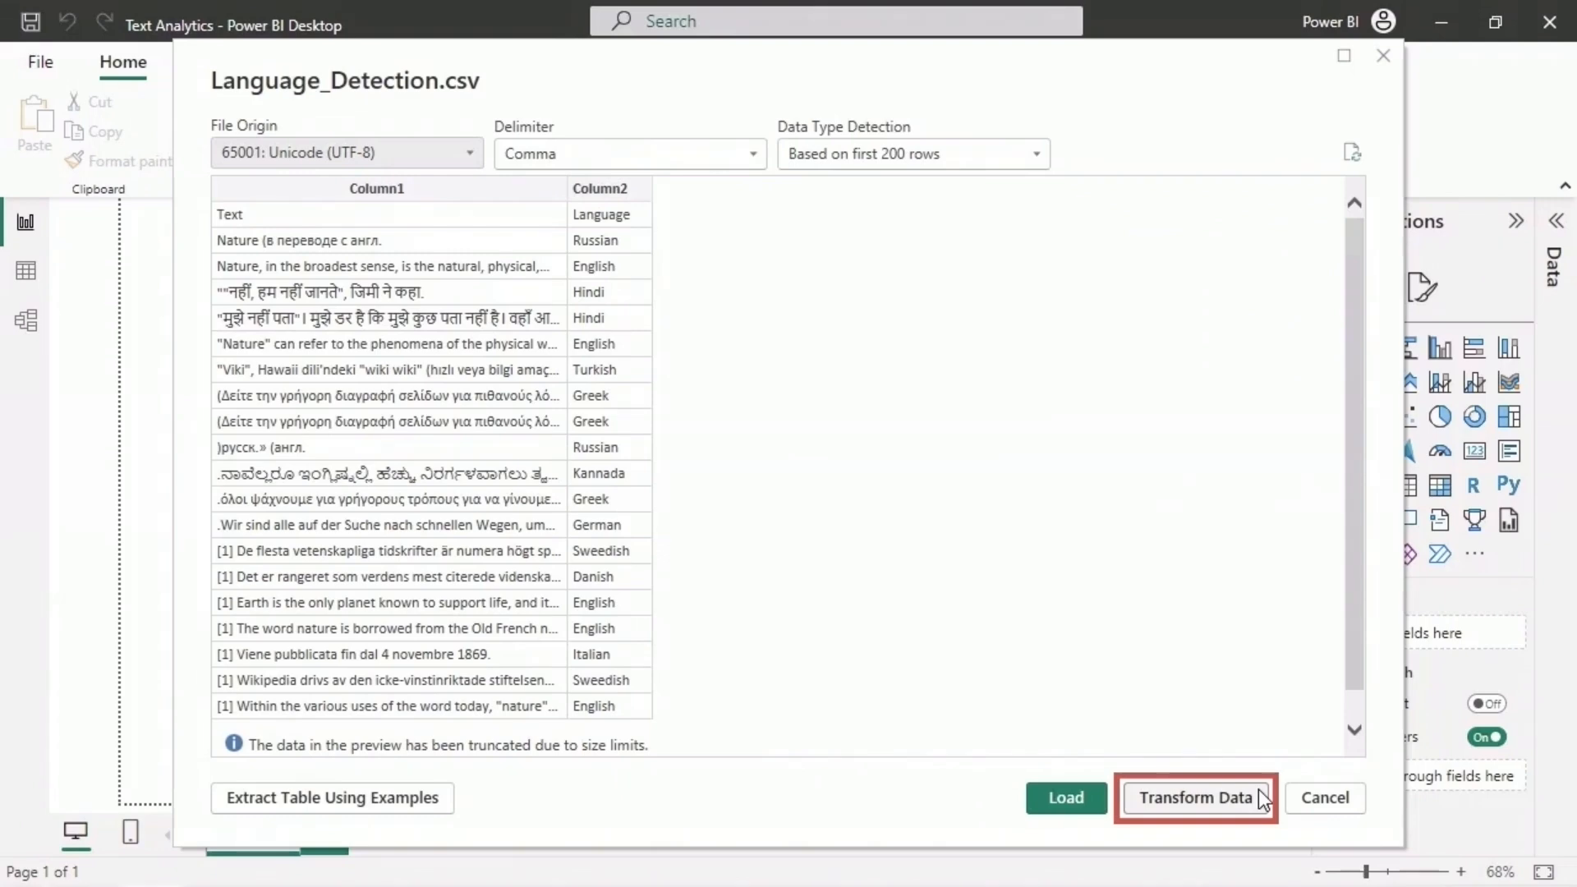
- Transform the Language_Detection data by using its first row as headers, and apply the query to the report
{"action": "left_click", "coordinate": [1262, 796]}
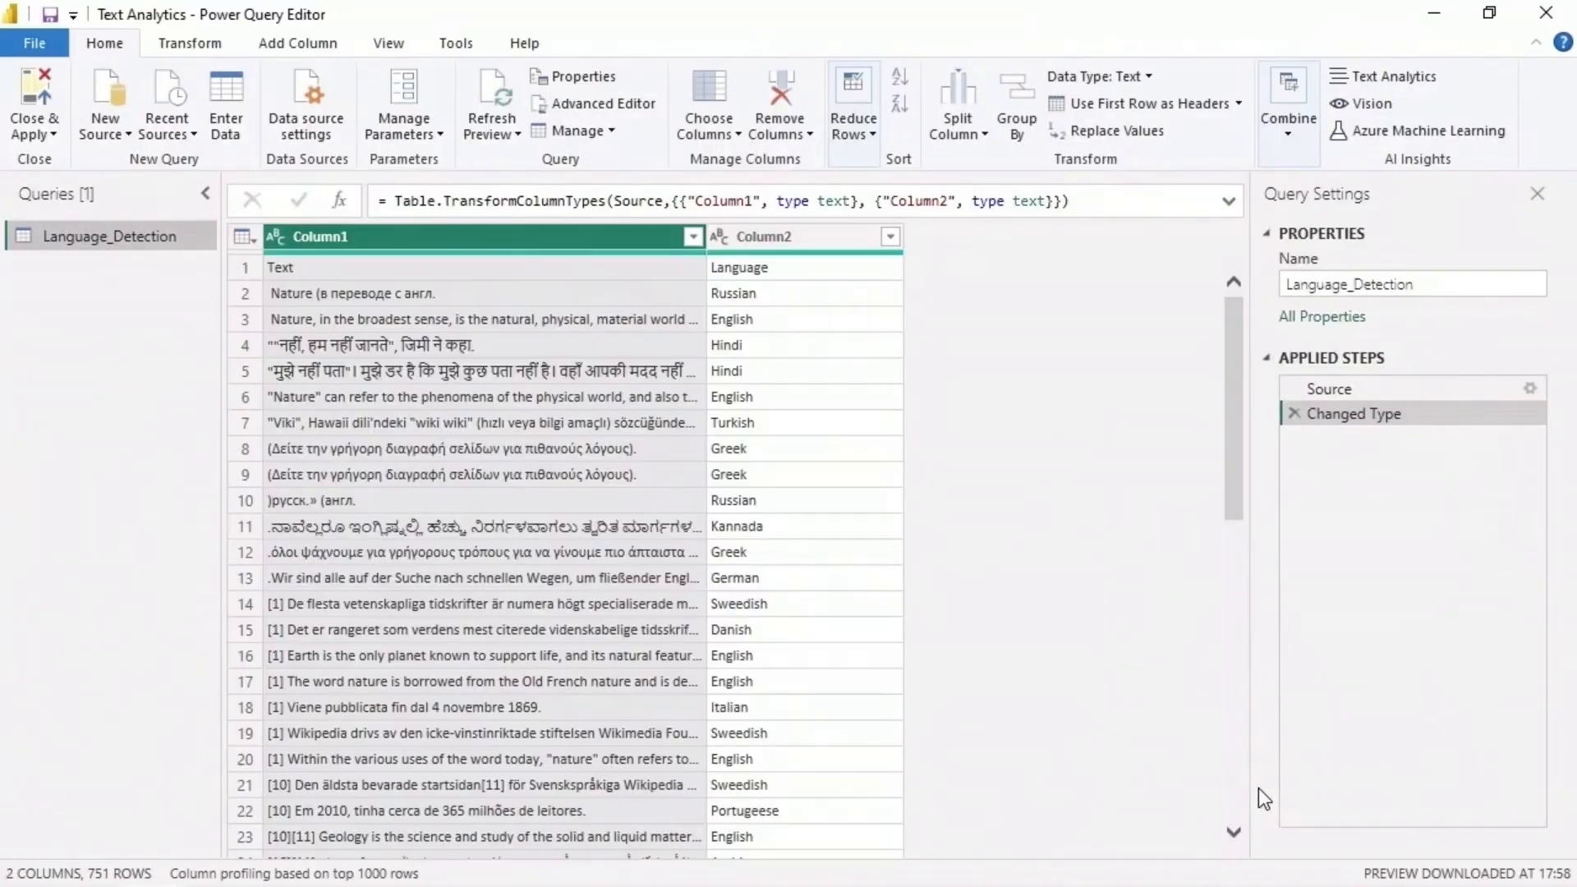
{"action": "left_click", "coordinate": [1200, 105]}
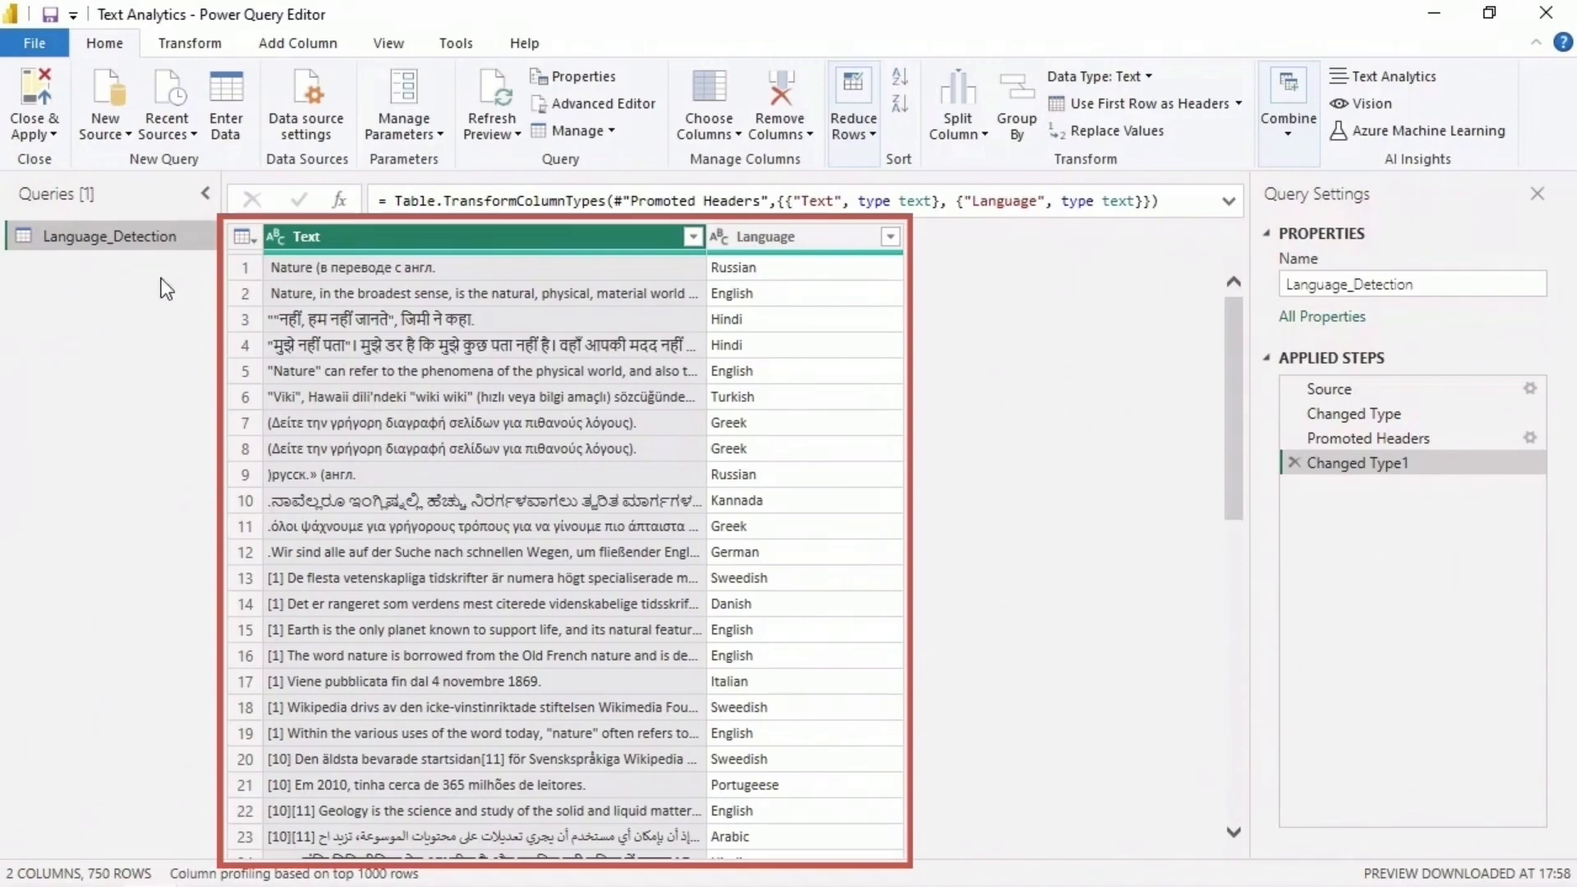
{"action": "left_click", "coordinate": [51, 77]}
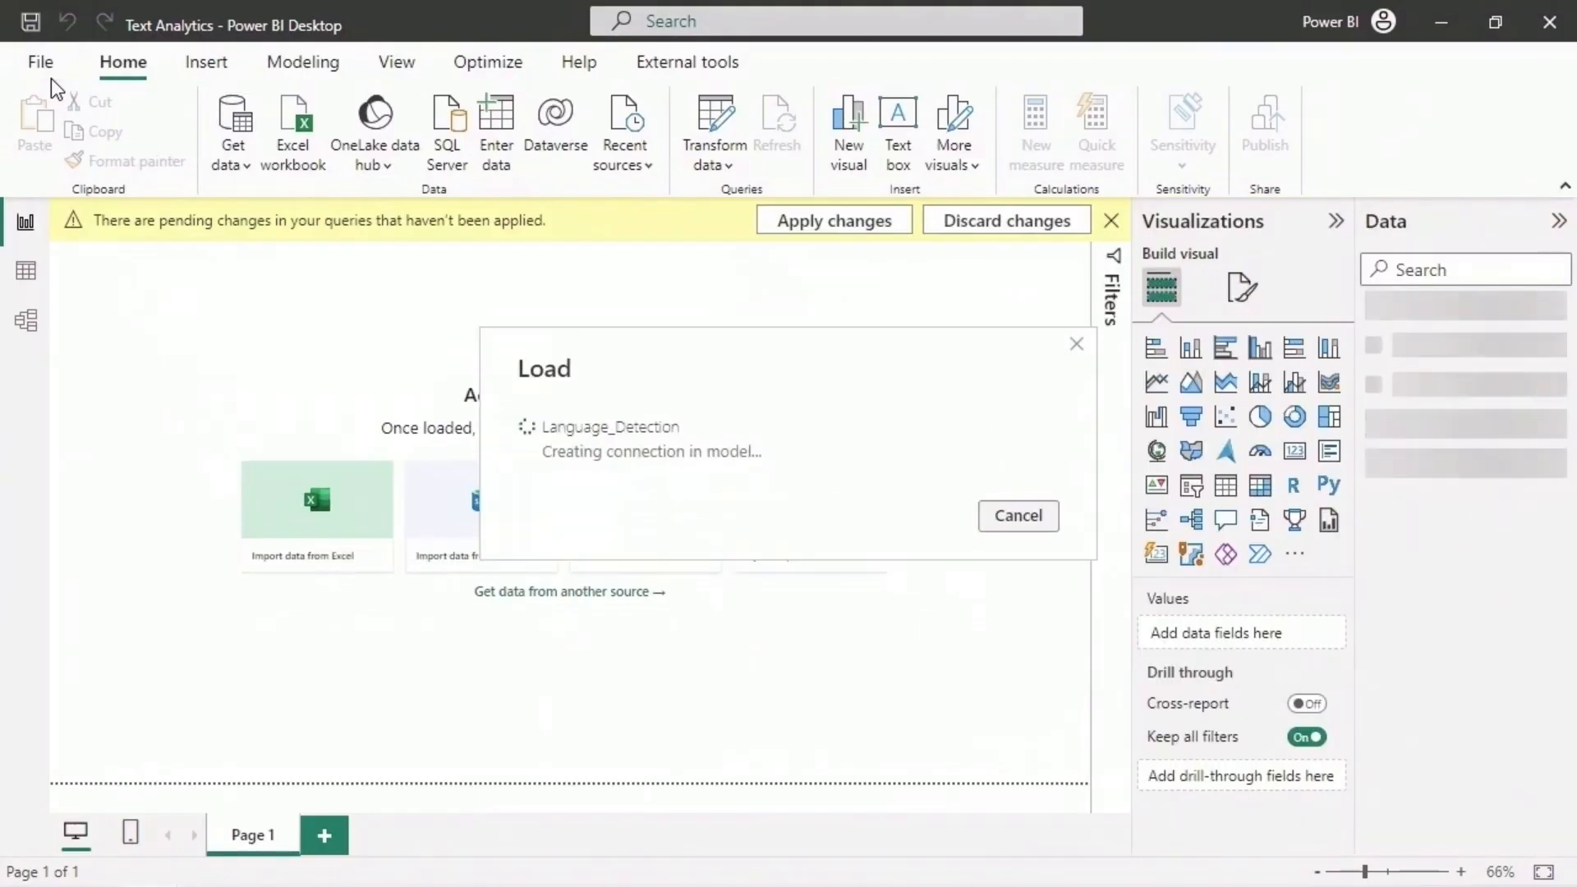
- Review the Text and Language columns of the loaded Language_Detection table through its final rows, and return to the report page
{"action": "left_click", "coordinate": [29, 275]}
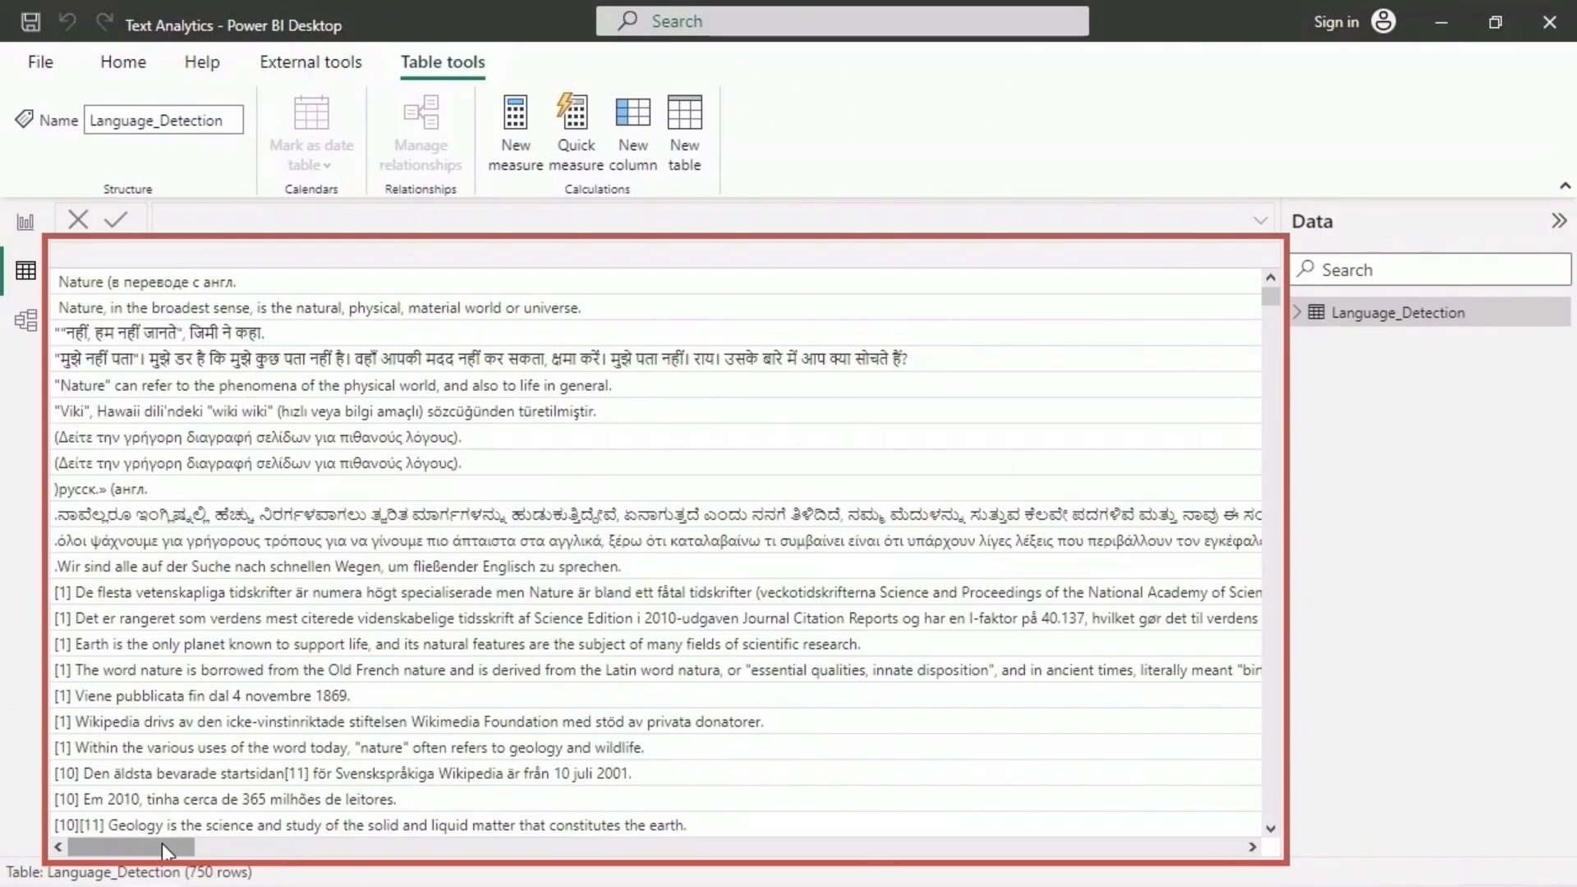
{"action": "left_click_drag", "start_coordinate": [161, 844], "coordinate": [1229, 841]}
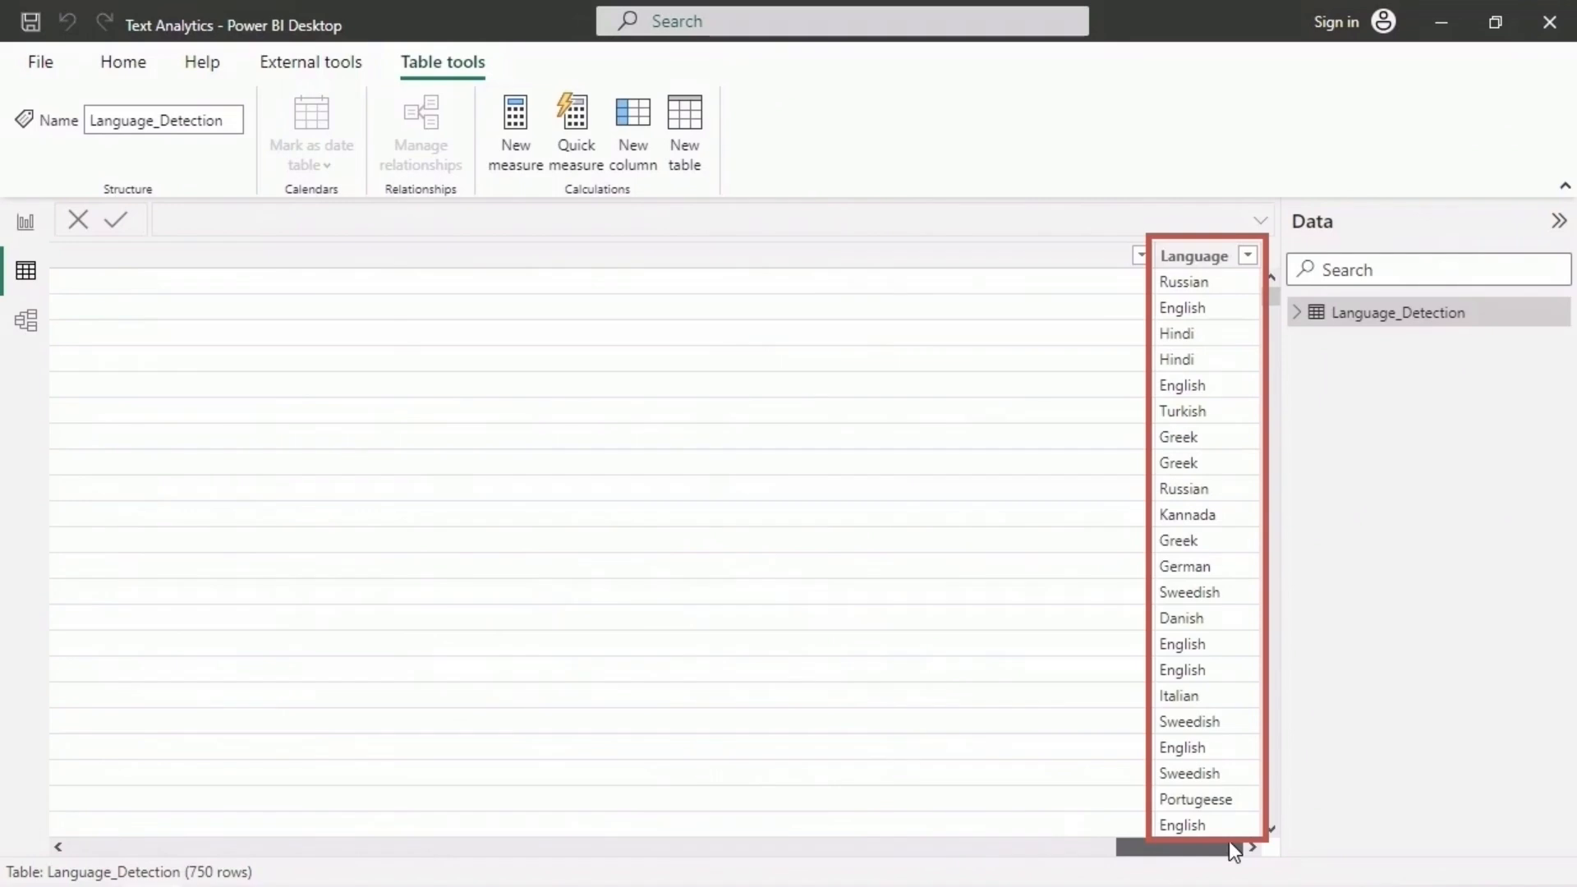
{"action": "left_click_drag", "start_coordinate": [1228, 841], "coordinate": [185, 848]}
{"action": "left_click_drag", "start_coordinate": [1270, 299], "coordinate": [1307, 833]}
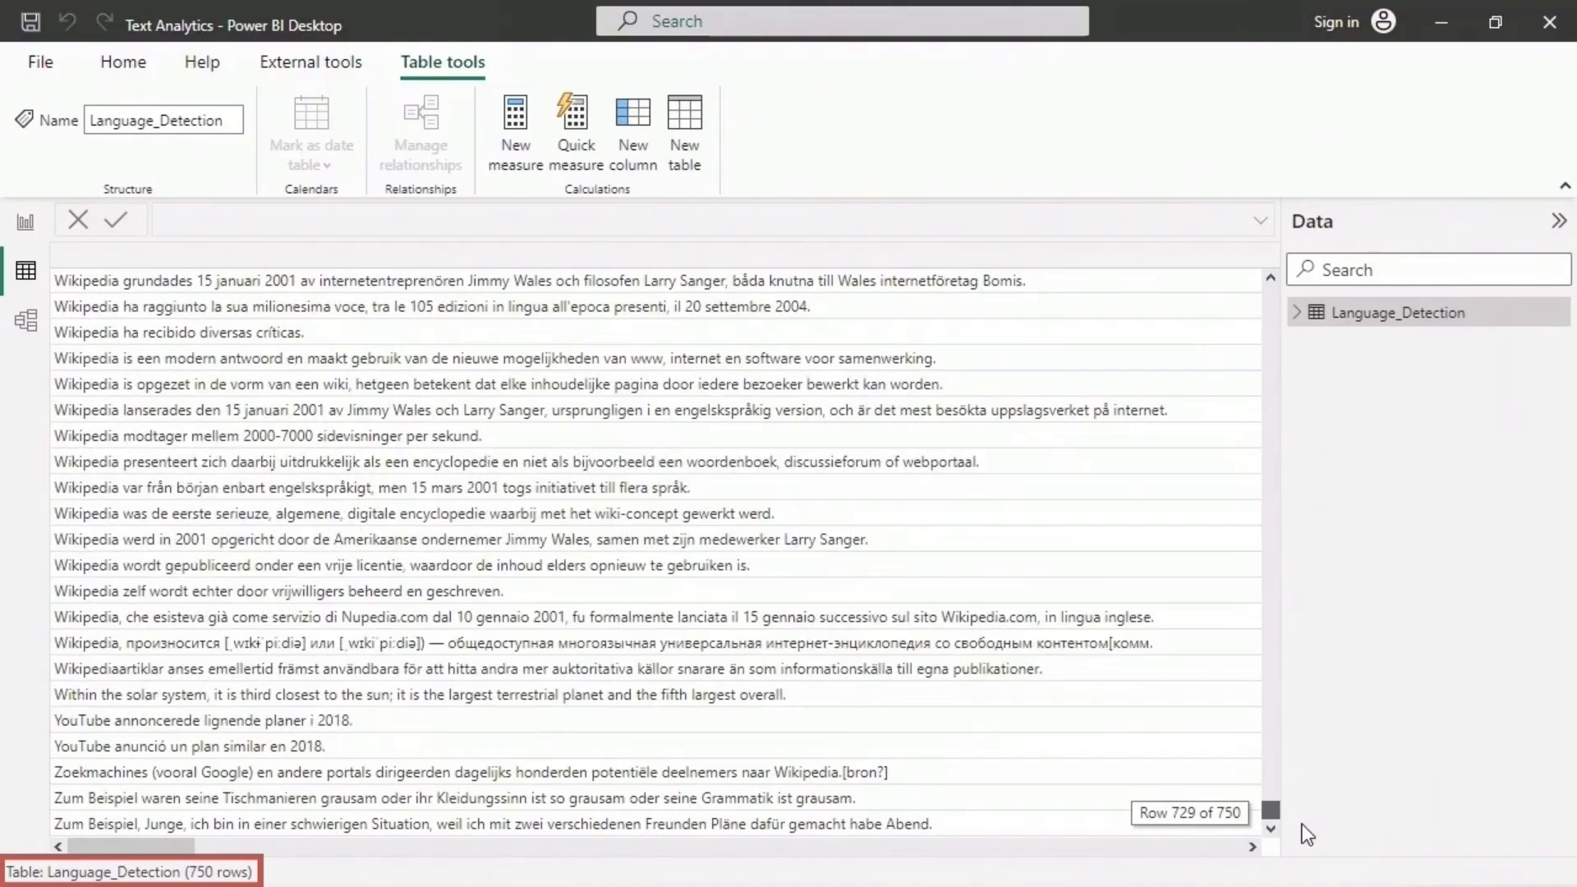
{"action": "left_click_drag", "start_coordinate": [1302, 824], "coordinate": [1329, 278]}
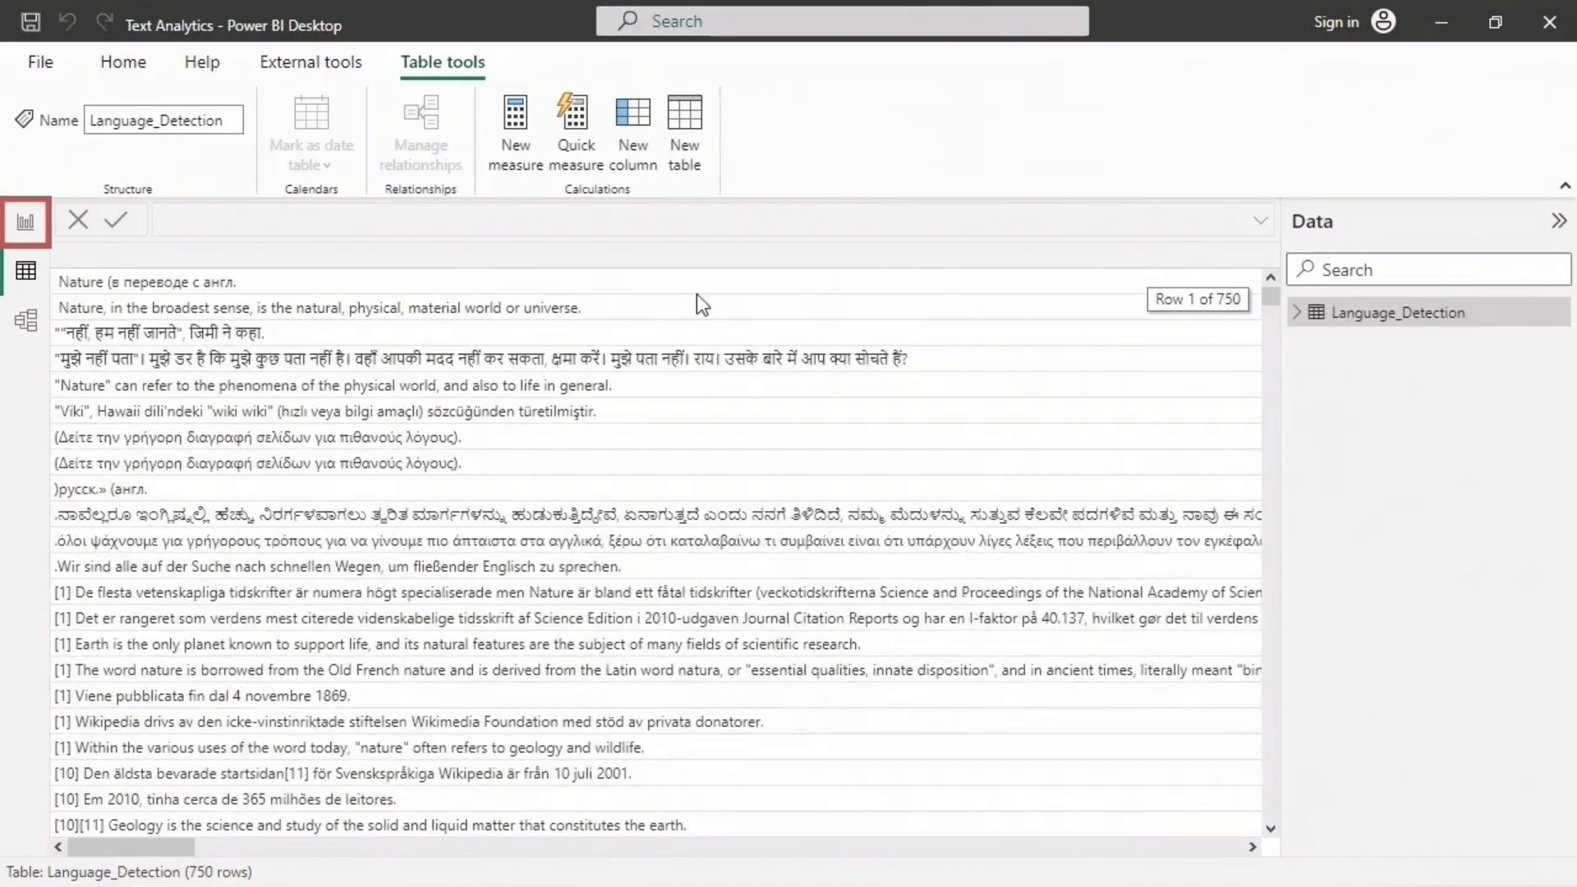
{"action": "left_click", "coordinate": [25, 222]}
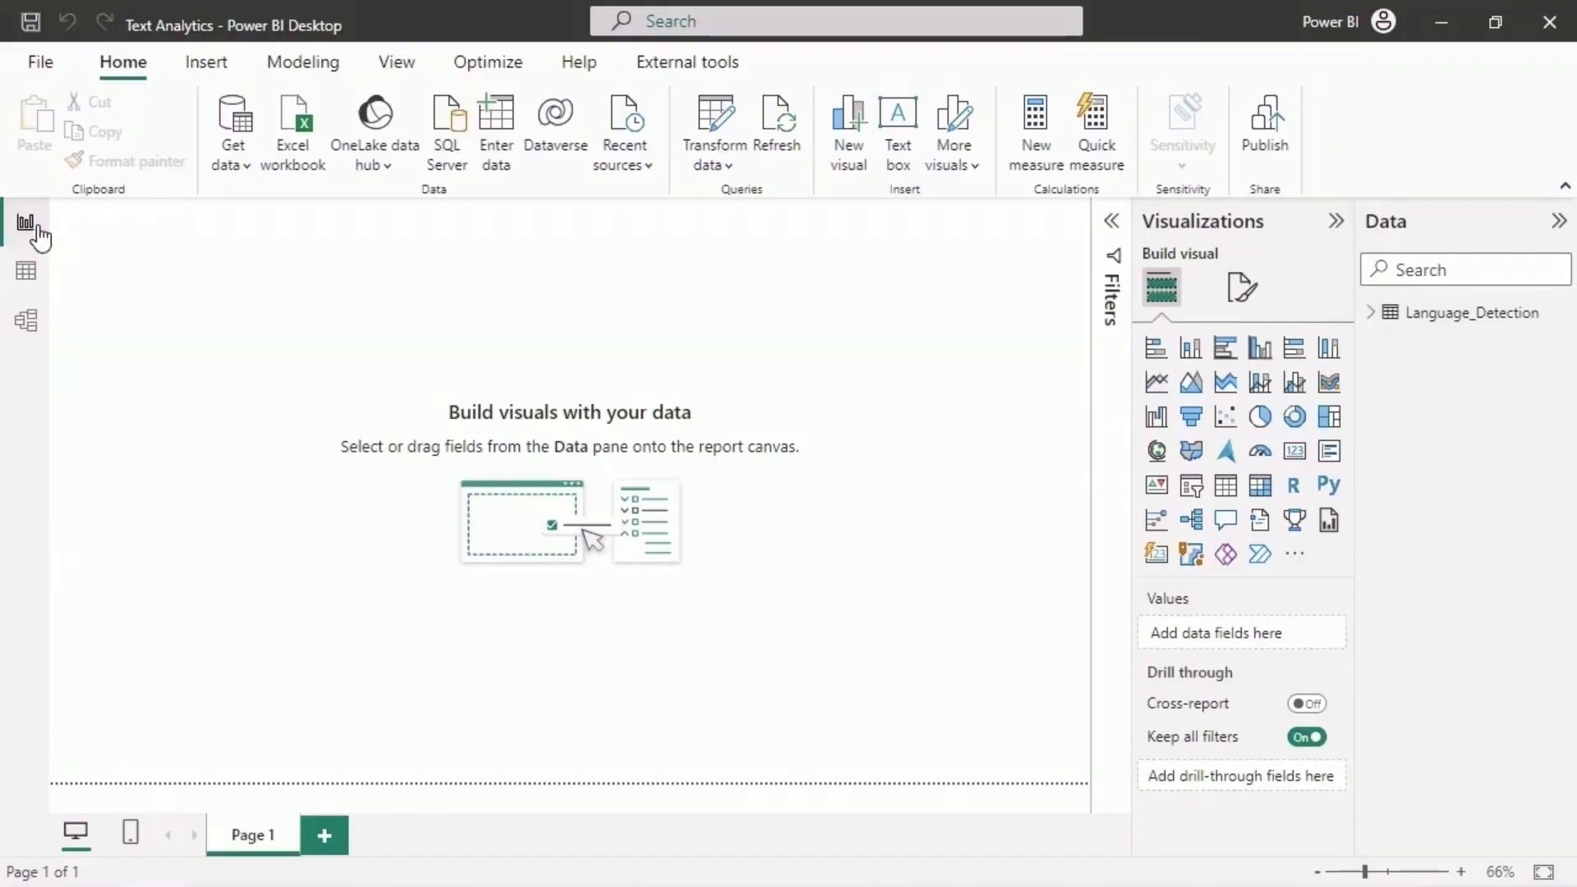
- Add a clustered column chart to the report page, enlarge it and centre it on the canvas
{"action": "left_click", "coordinate": [1368, 315]}
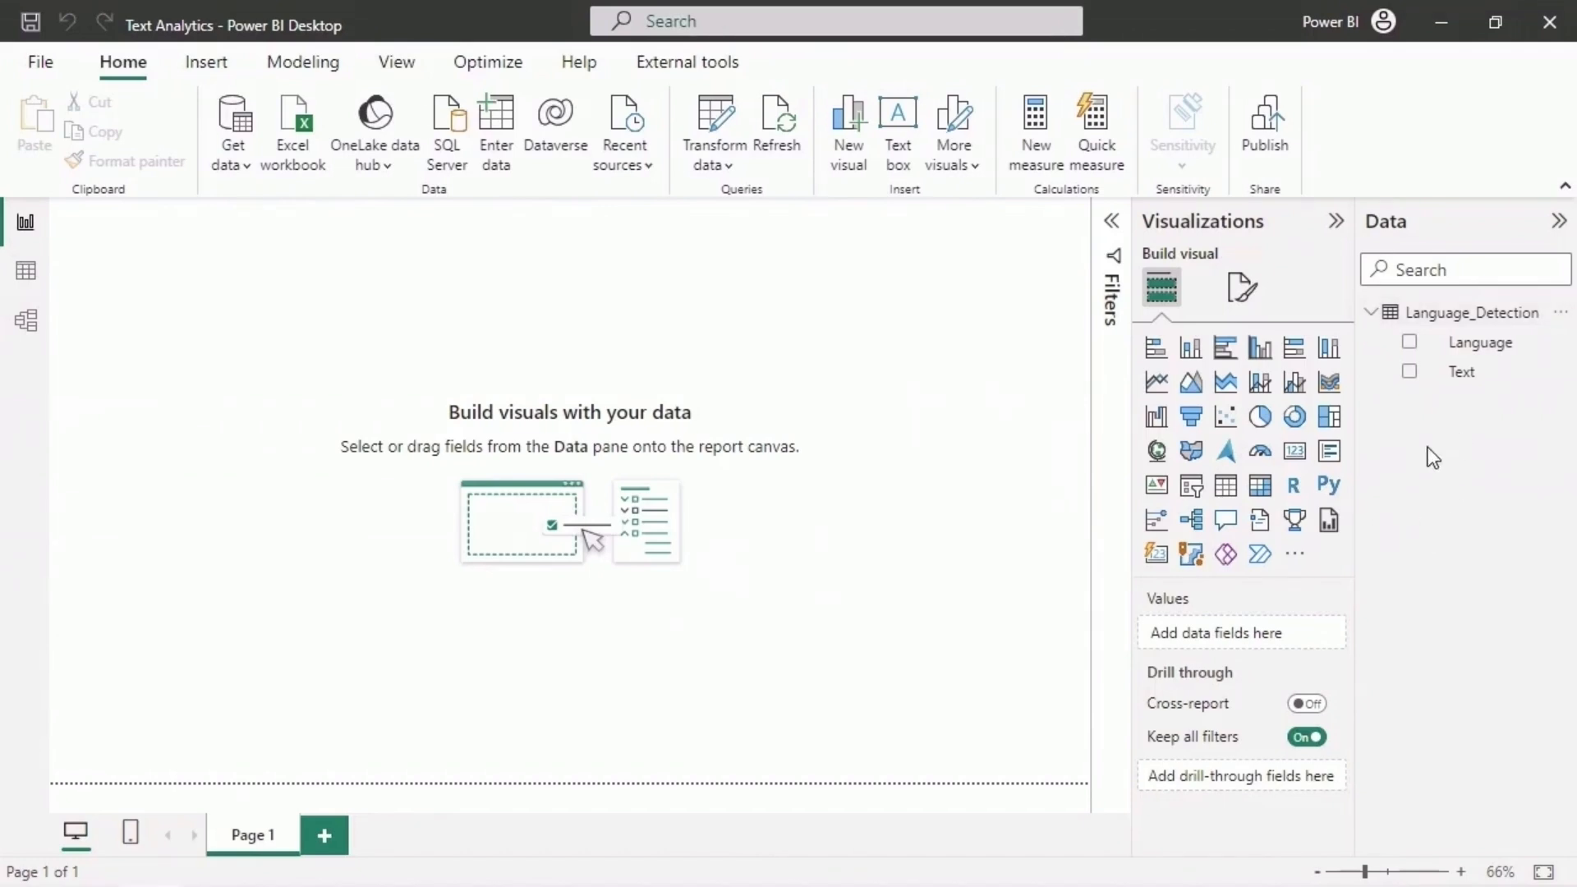
{"action": "left_click", "coordinate": [1265, 352]}
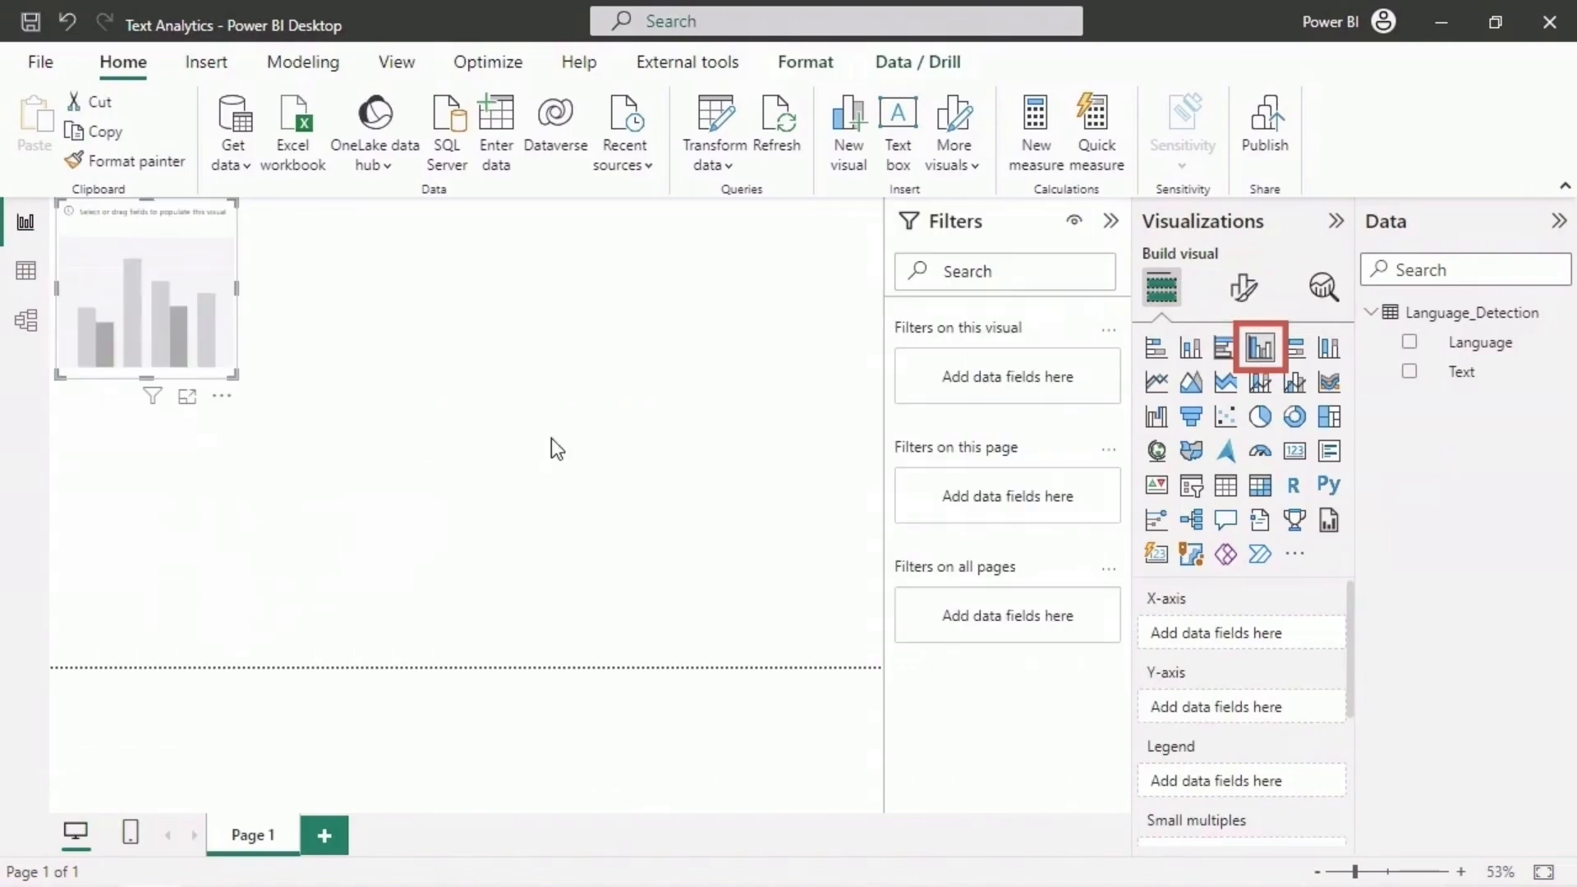
{"action": "left_click", "coordinate": [1101, 222]}
{"action": "left_click_drag", "start_coordinate": [285, 426], "coordinate": [776, 649]}
{"action": "left_click_drag", "start_coordinate": [419, 228], "coordinate": [570, 295]}
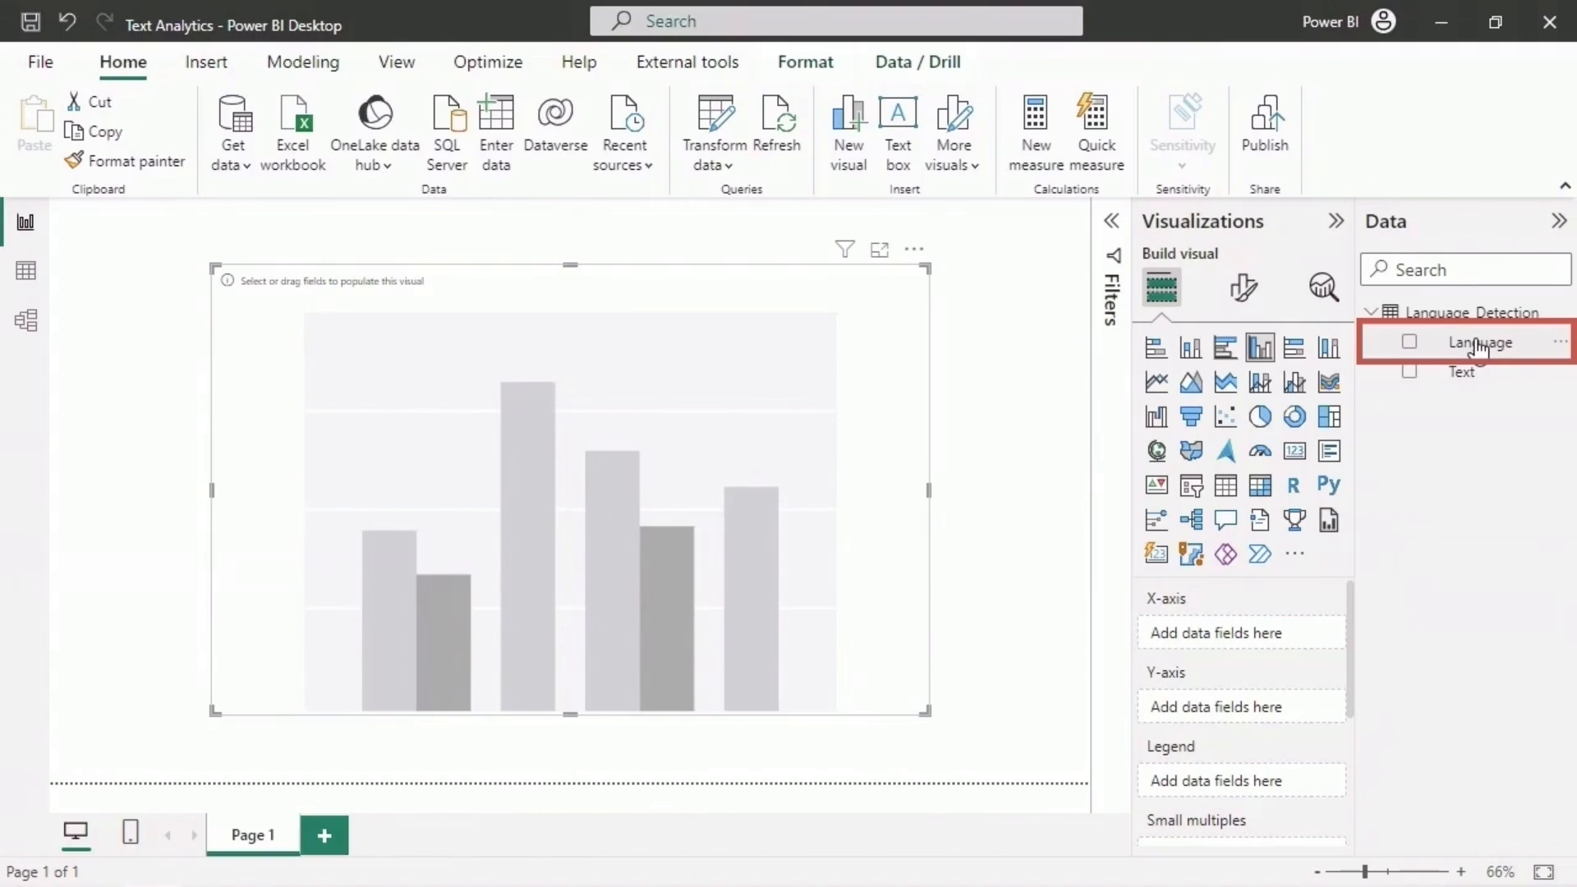
- Plot the count of Text on the Y-axis against Language on the X-axis in the column chart
{"action": "left_click_drag", "start_coordinate": [1478, 346], "coordinate": [1257, 634]}
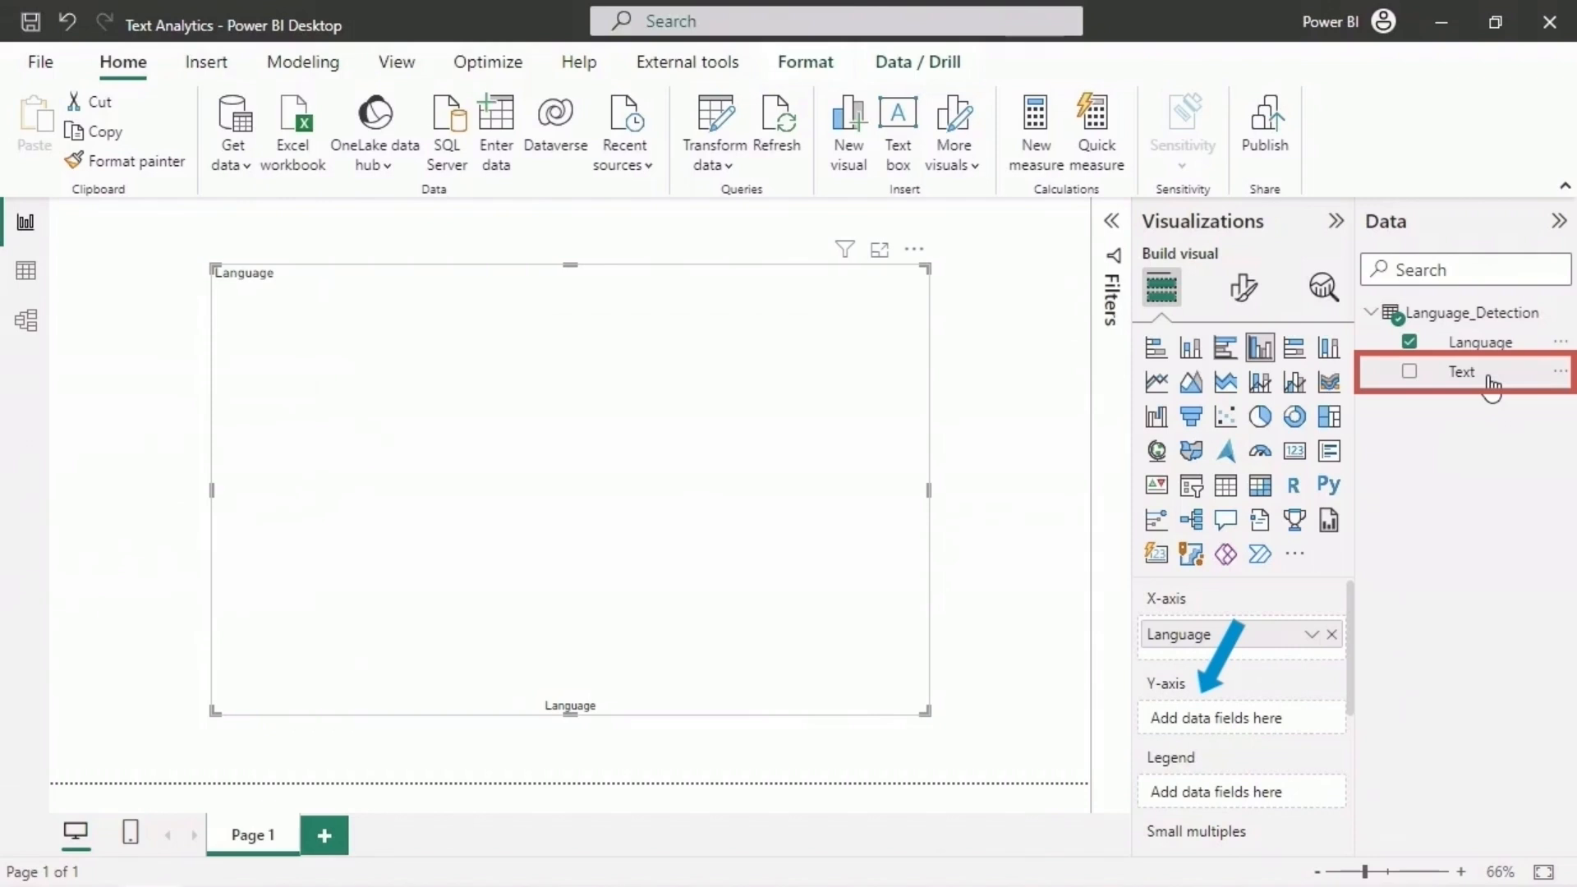
{"action": "left_click_drag", "start_coordinate": [1490, 381], "coordinate": [1269, 721]}
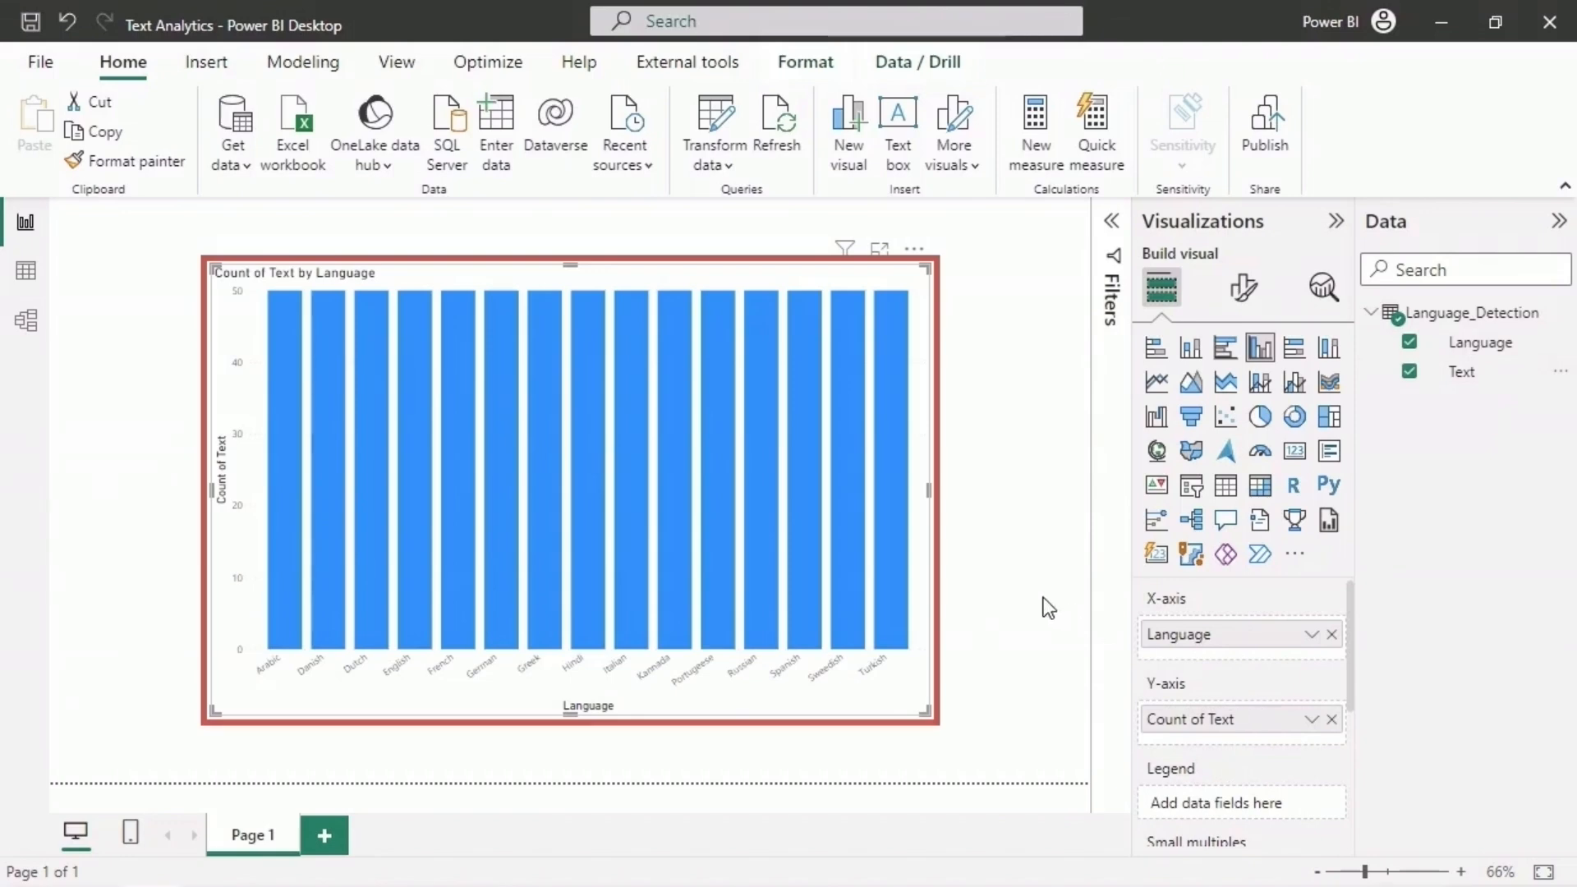
{"action": "mouse_move", "coordinate": [275, 453]}
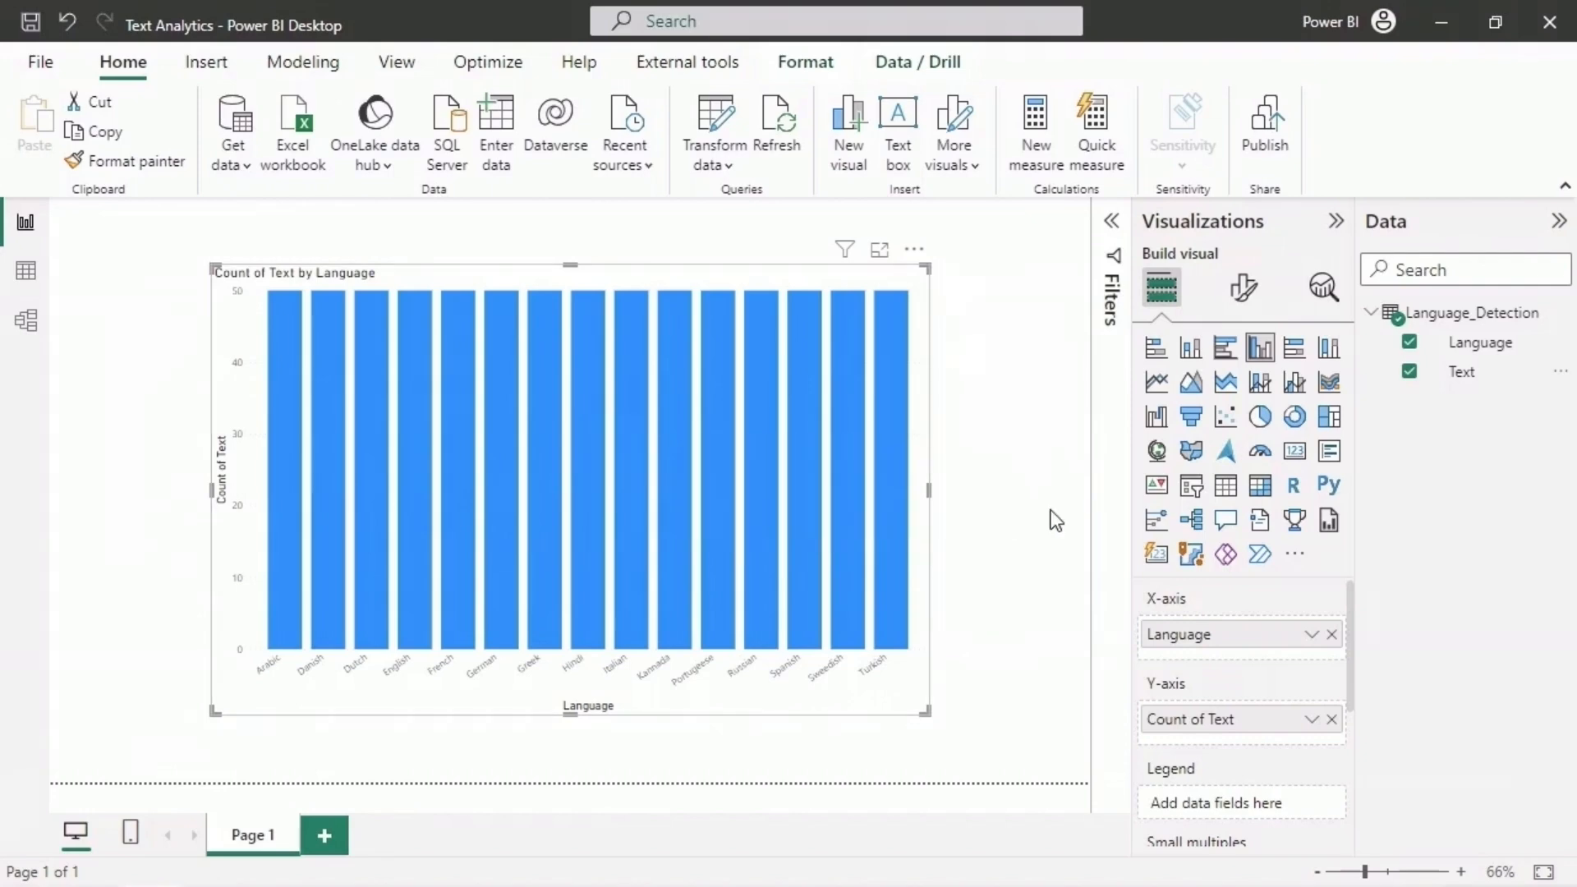
- Reopen the Language_Detection query in the Power Query Editor and examine the entries in its Text column
{"action": "left_click", "coordinate": [731, 124]}
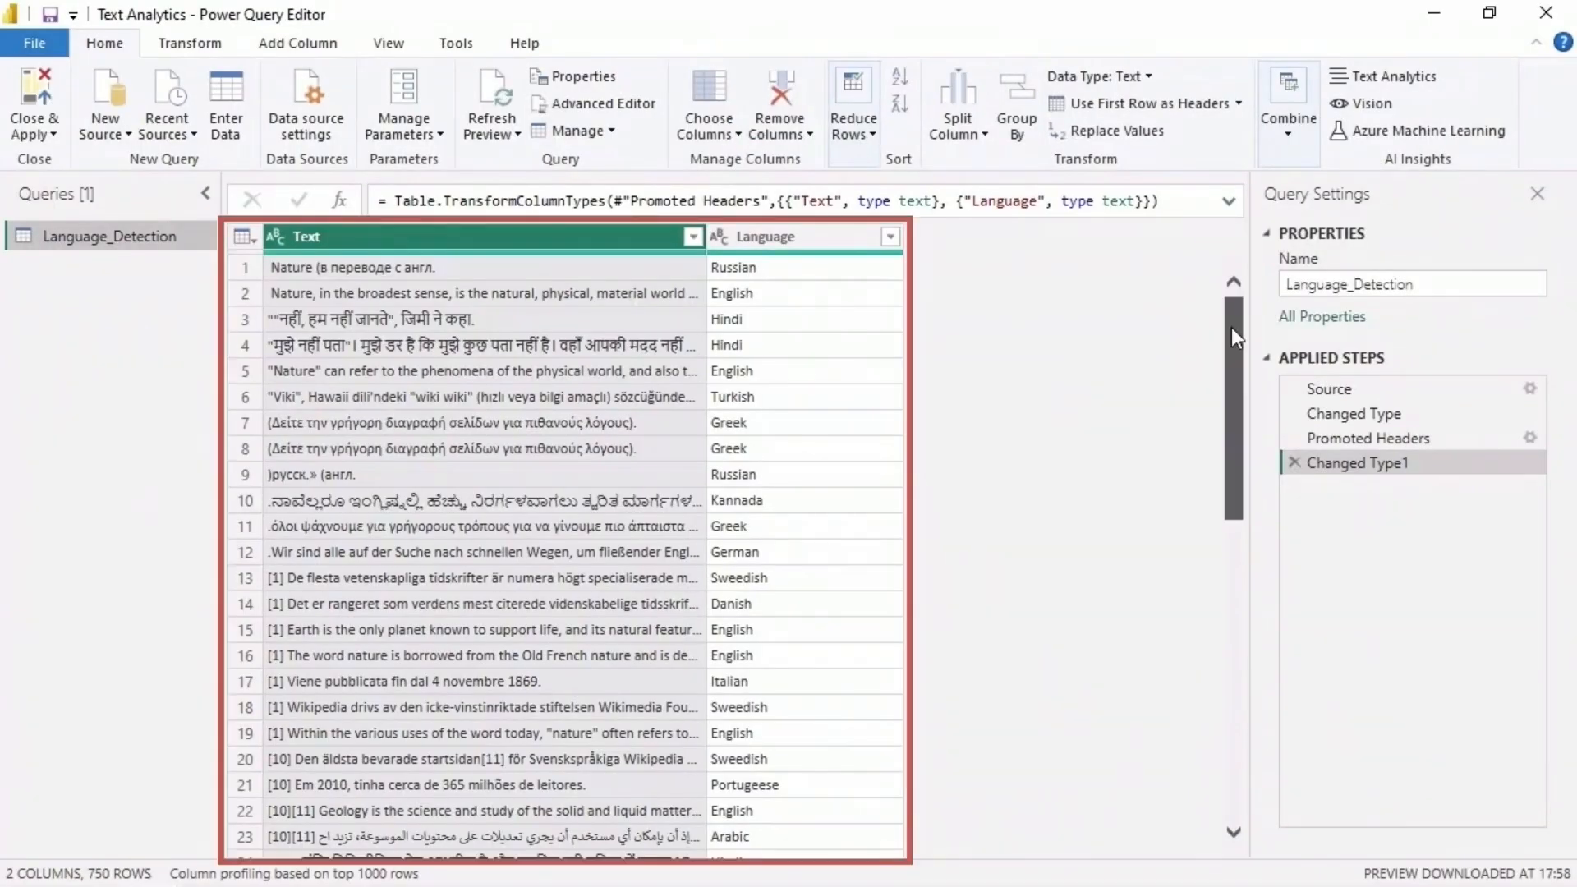
{"action": "left_click_drag", "start_coordinate": [1231, 329], "coordinate": [1253, 692]}
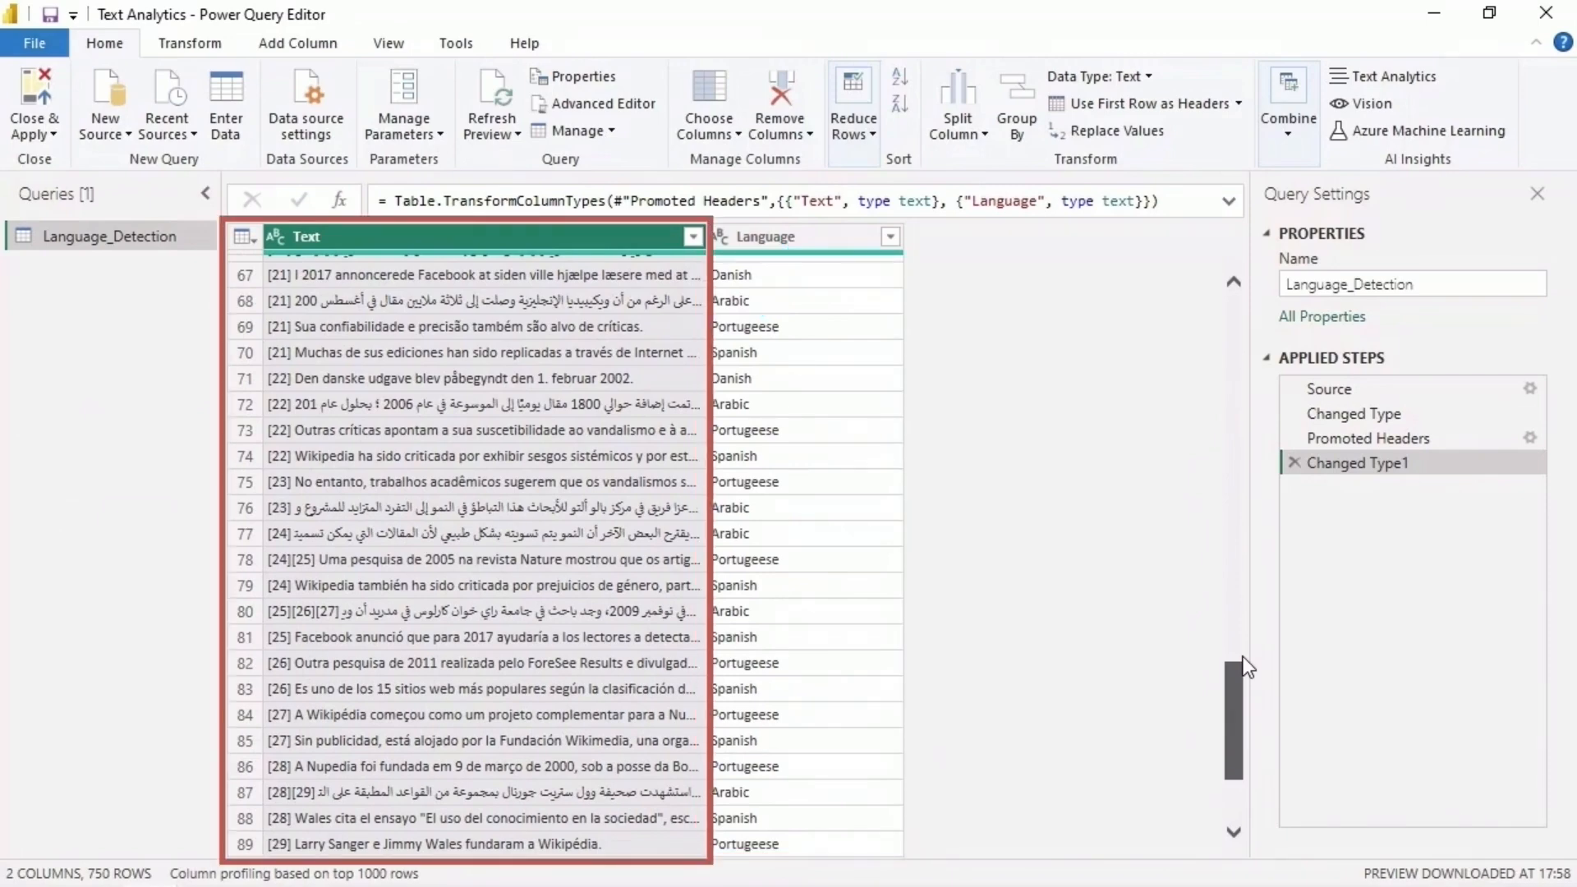
{"action": "left_click_drag", "start_coordinate": [1243, 657], "coordinate": [620, 251]}
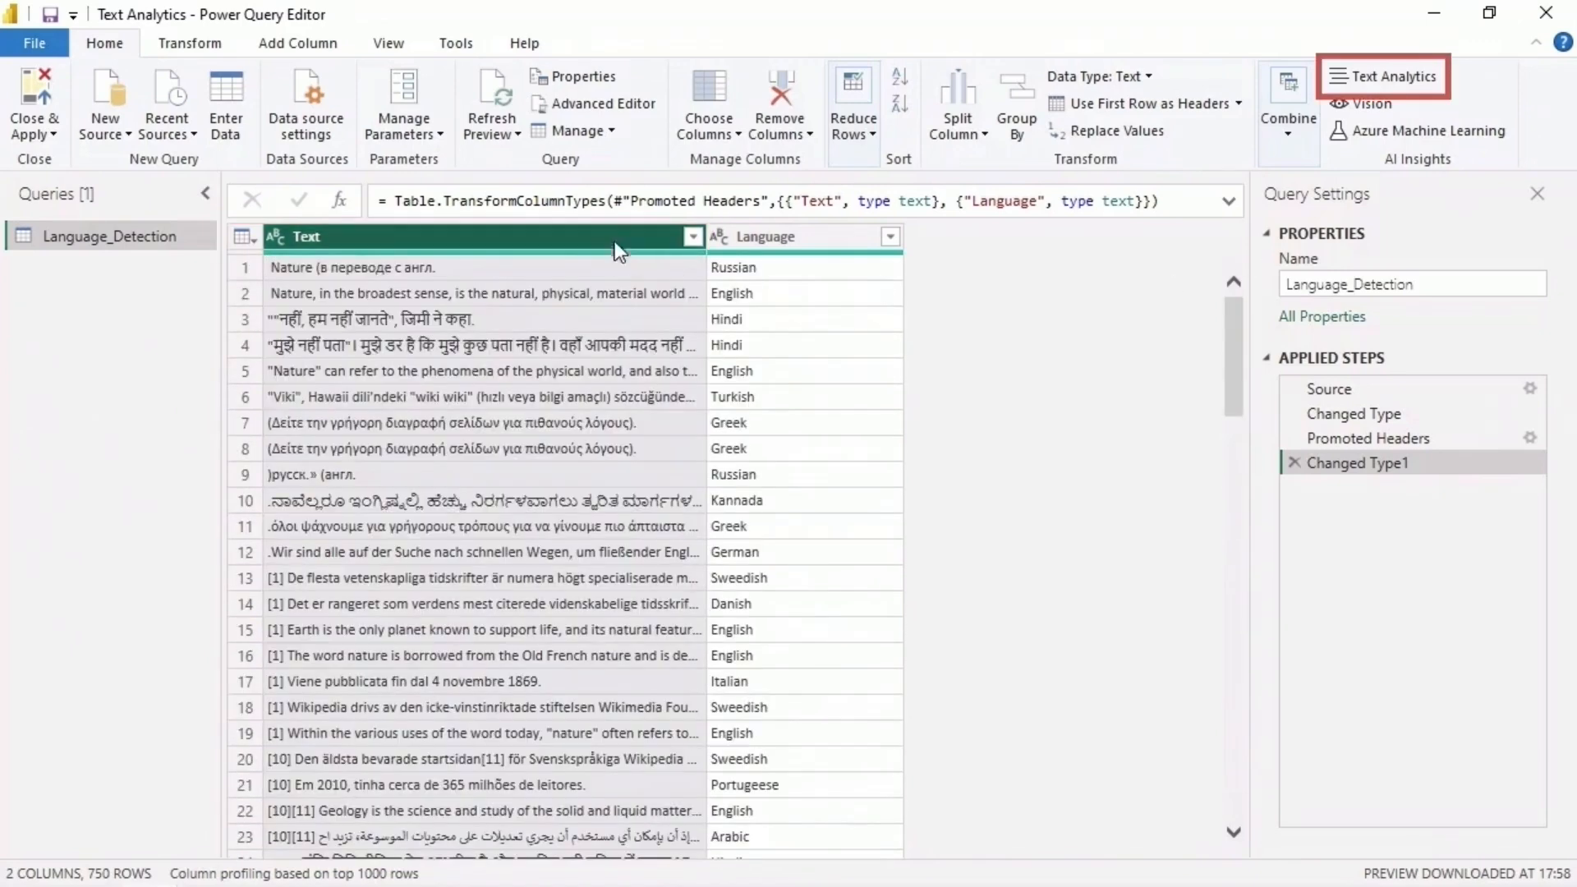
- Open Text Analytics for the Language_Detection query and connect to AI functions by signing in with the Power BI organizational account
{"action": "left_click", "coordinate": [1380, 79]}
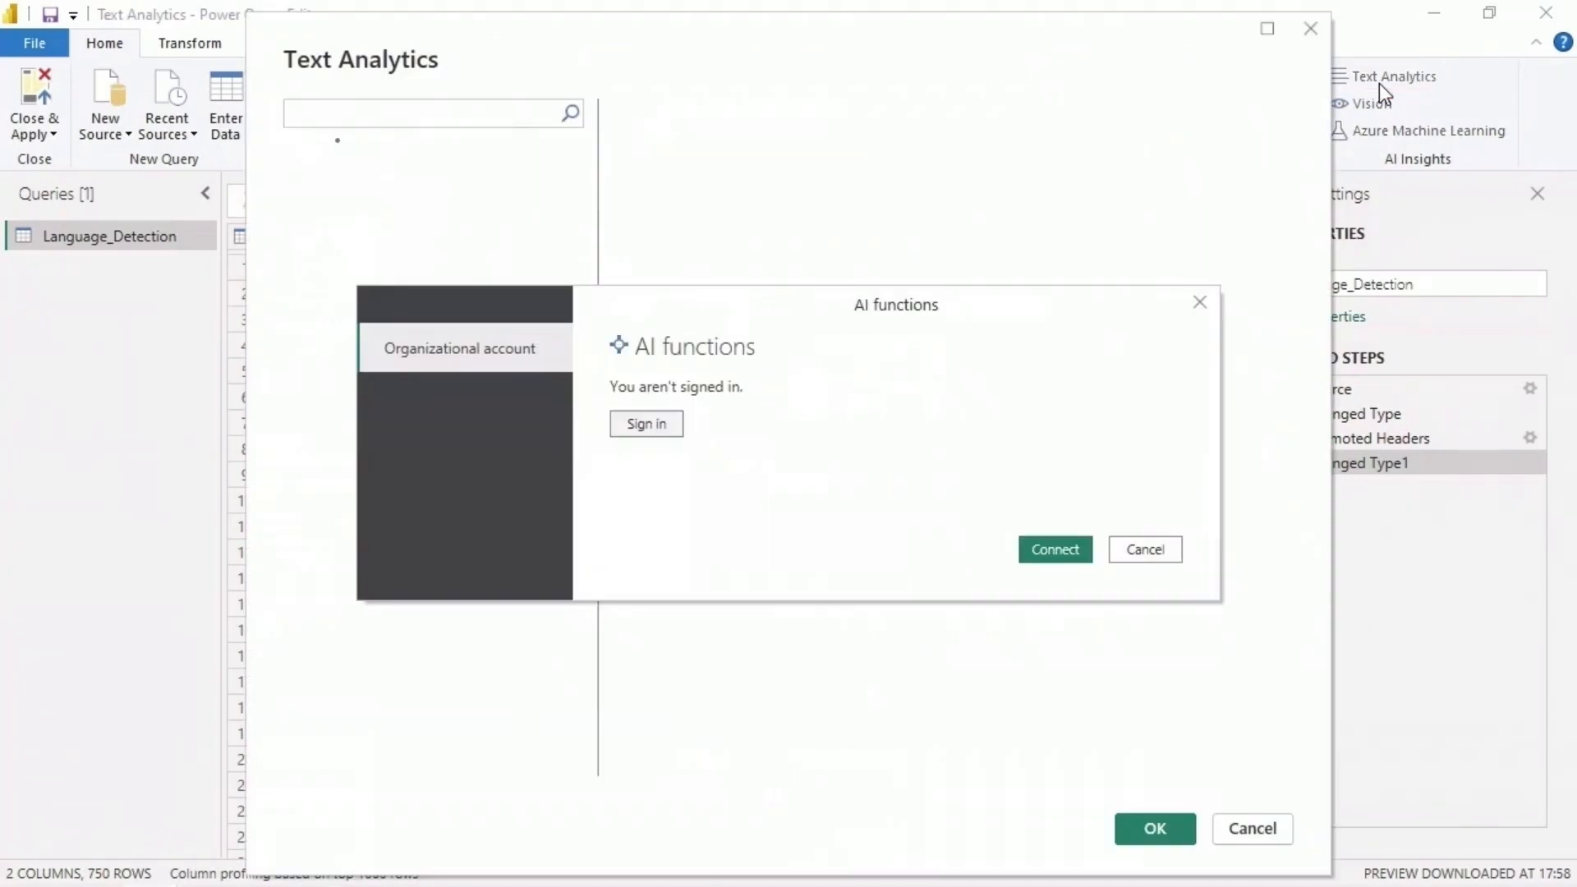
{"action": "left_click", "coordinate": [674, 427]}
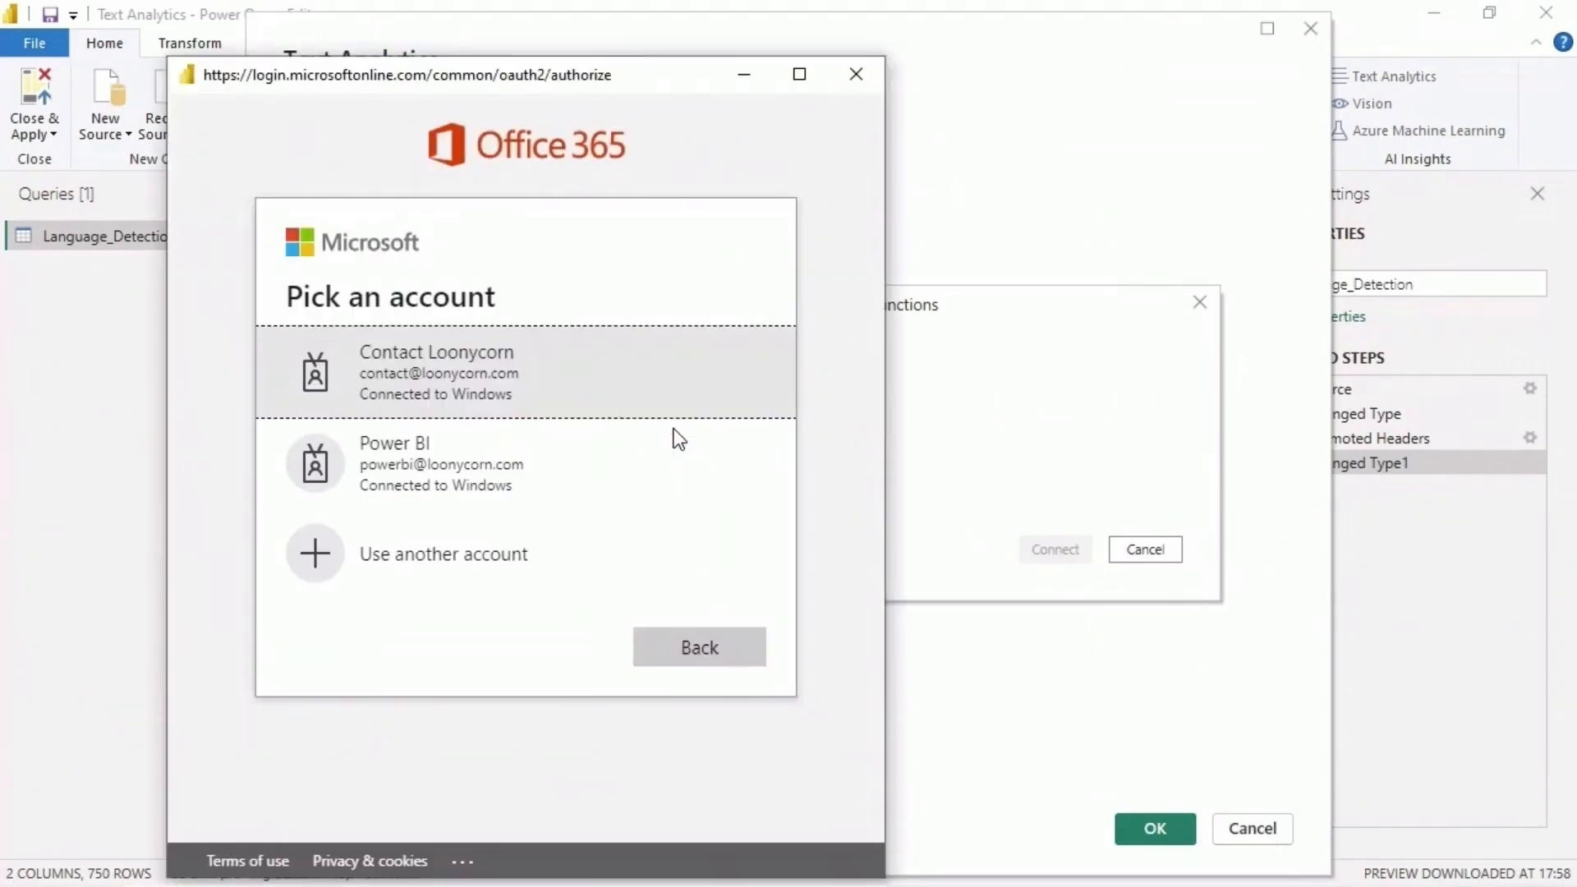
{"action": "left_click", "coordinate": [609, 476]}
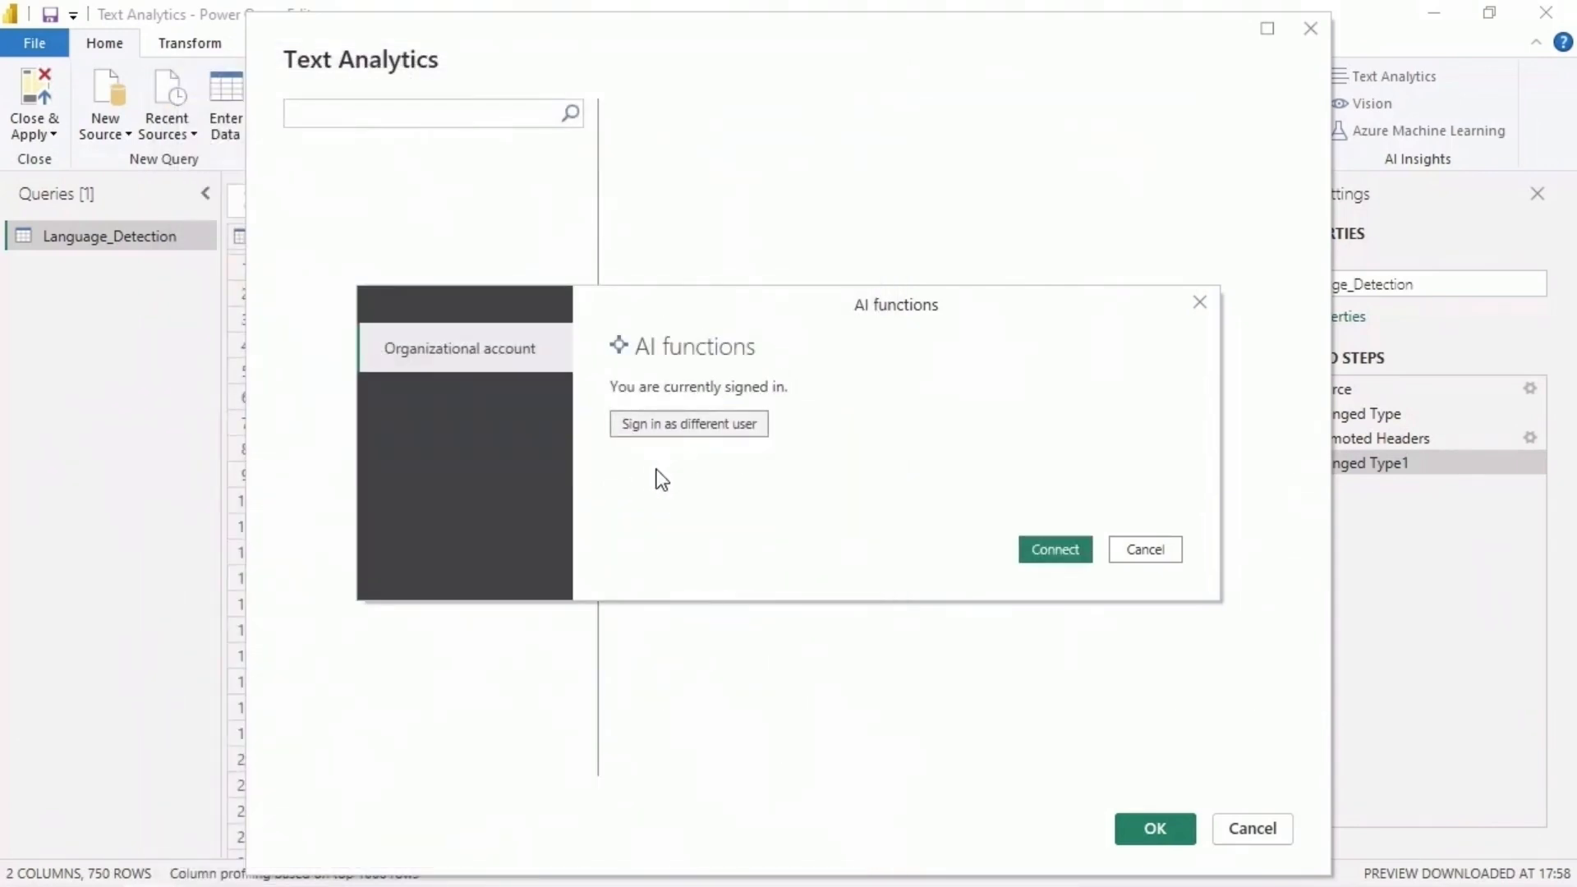
{"action": "left_click", "coordinate": [1028, 555]}
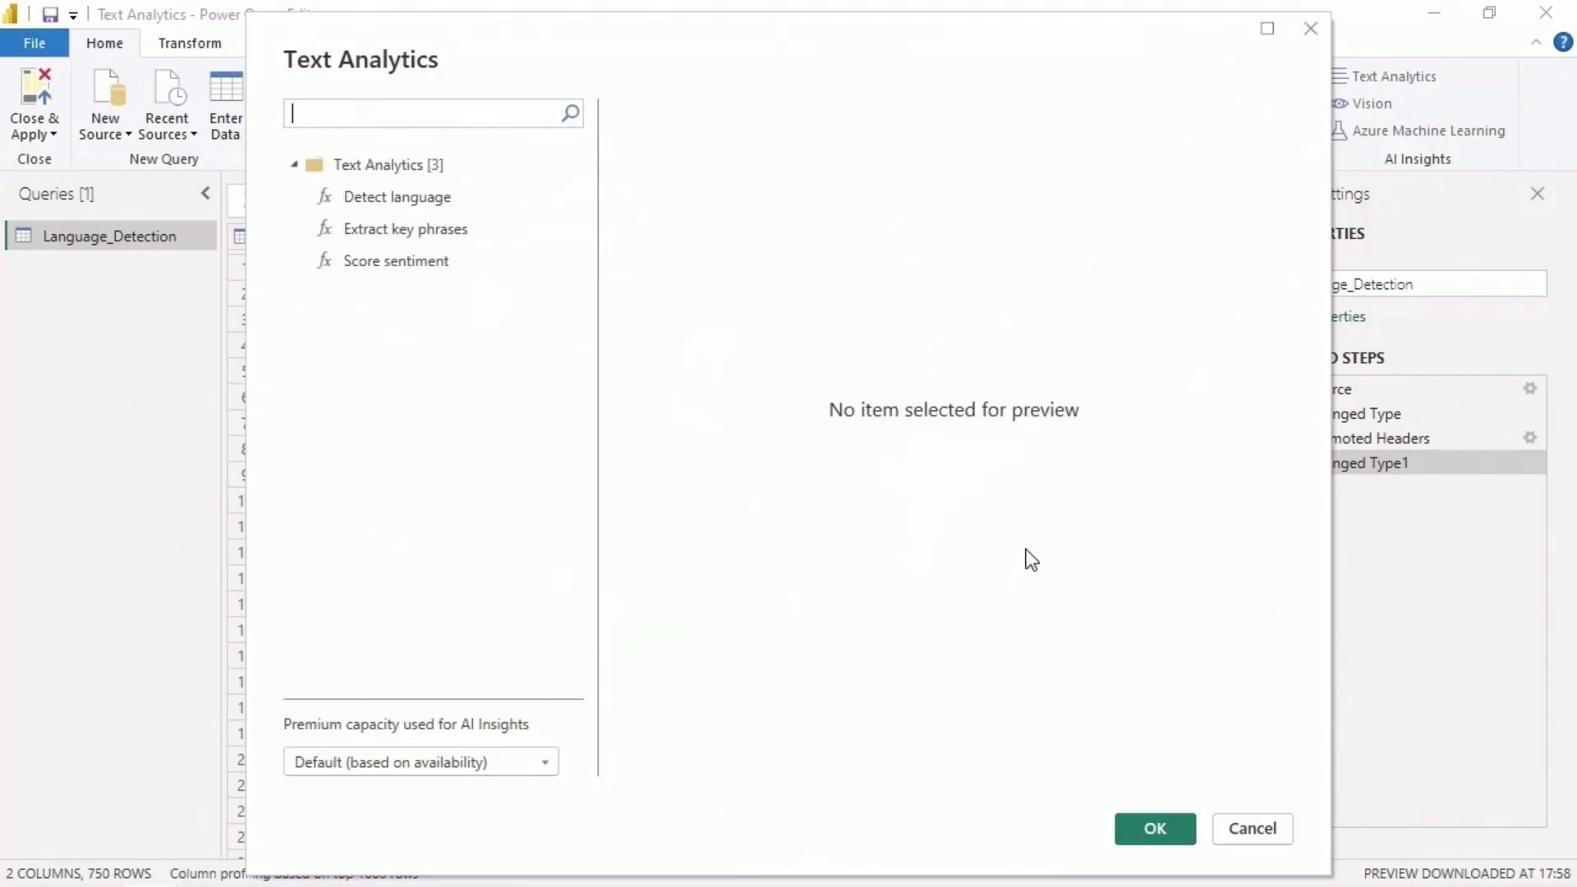
- Apply the Detect language function to the Text column of the Language_Detection table
{"action": "left_click", "coordinate": [427, 205]}
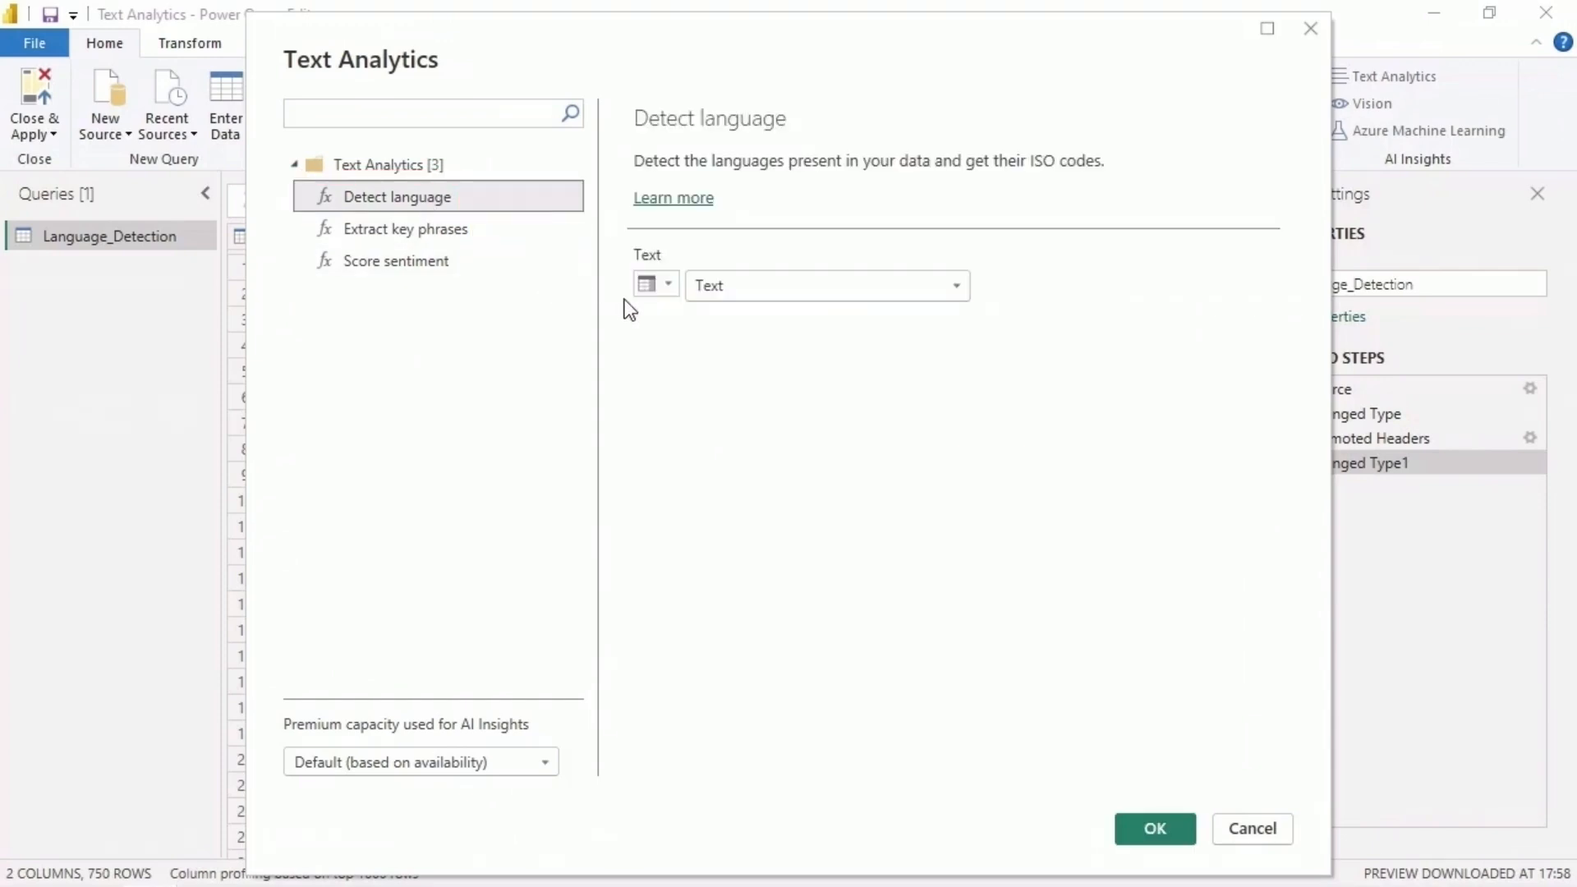
{"action": "left_click", "coordinate": [668, 286]}
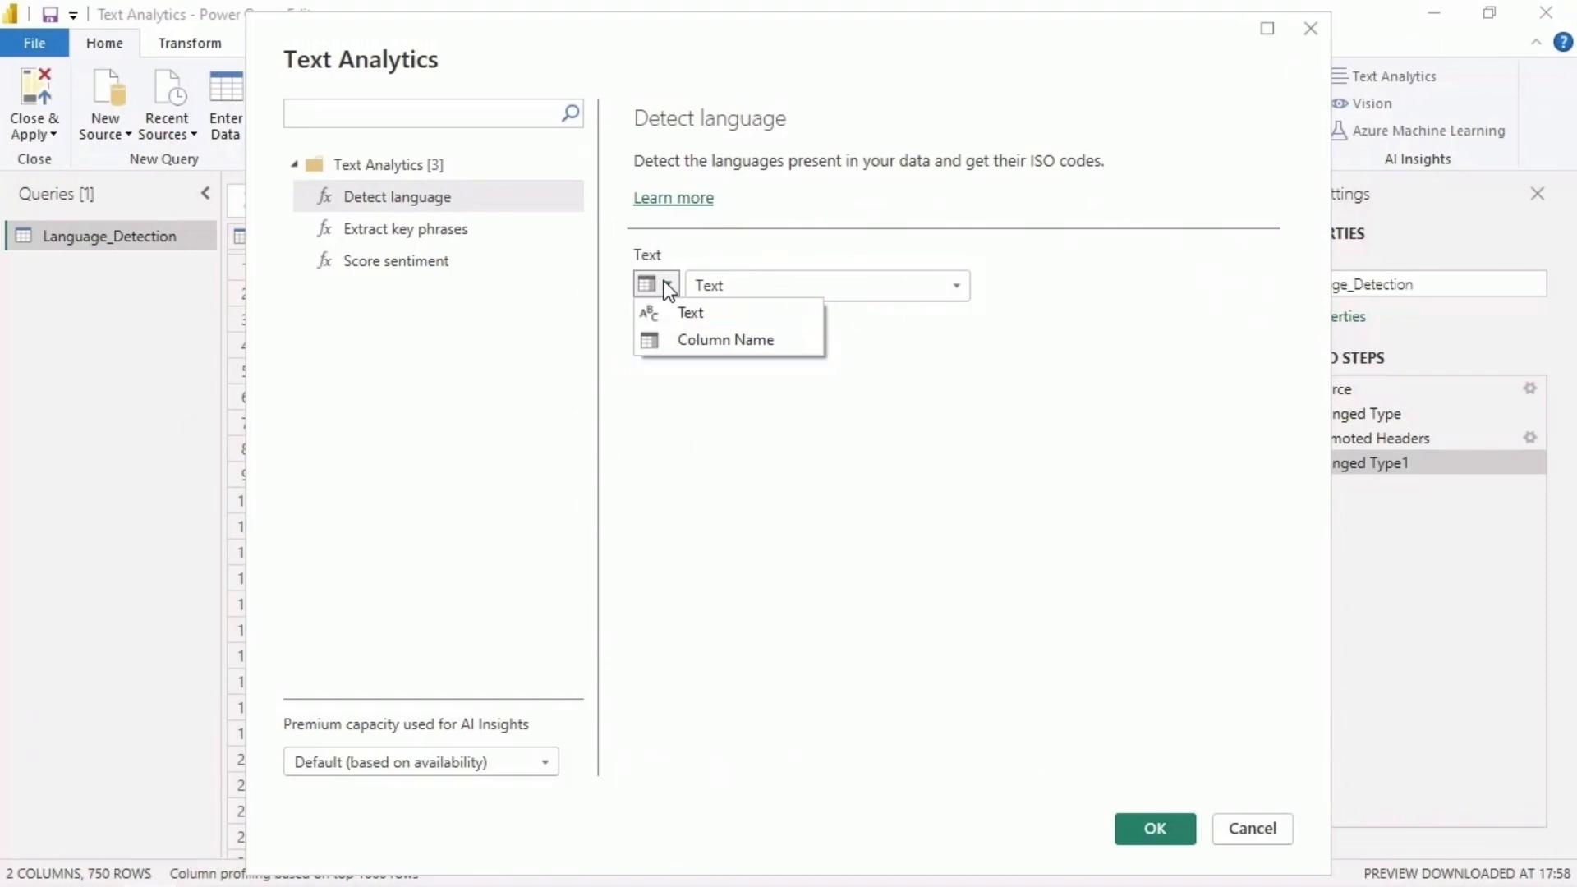
{"action": "left_click", "coordinate": [955, 285]}
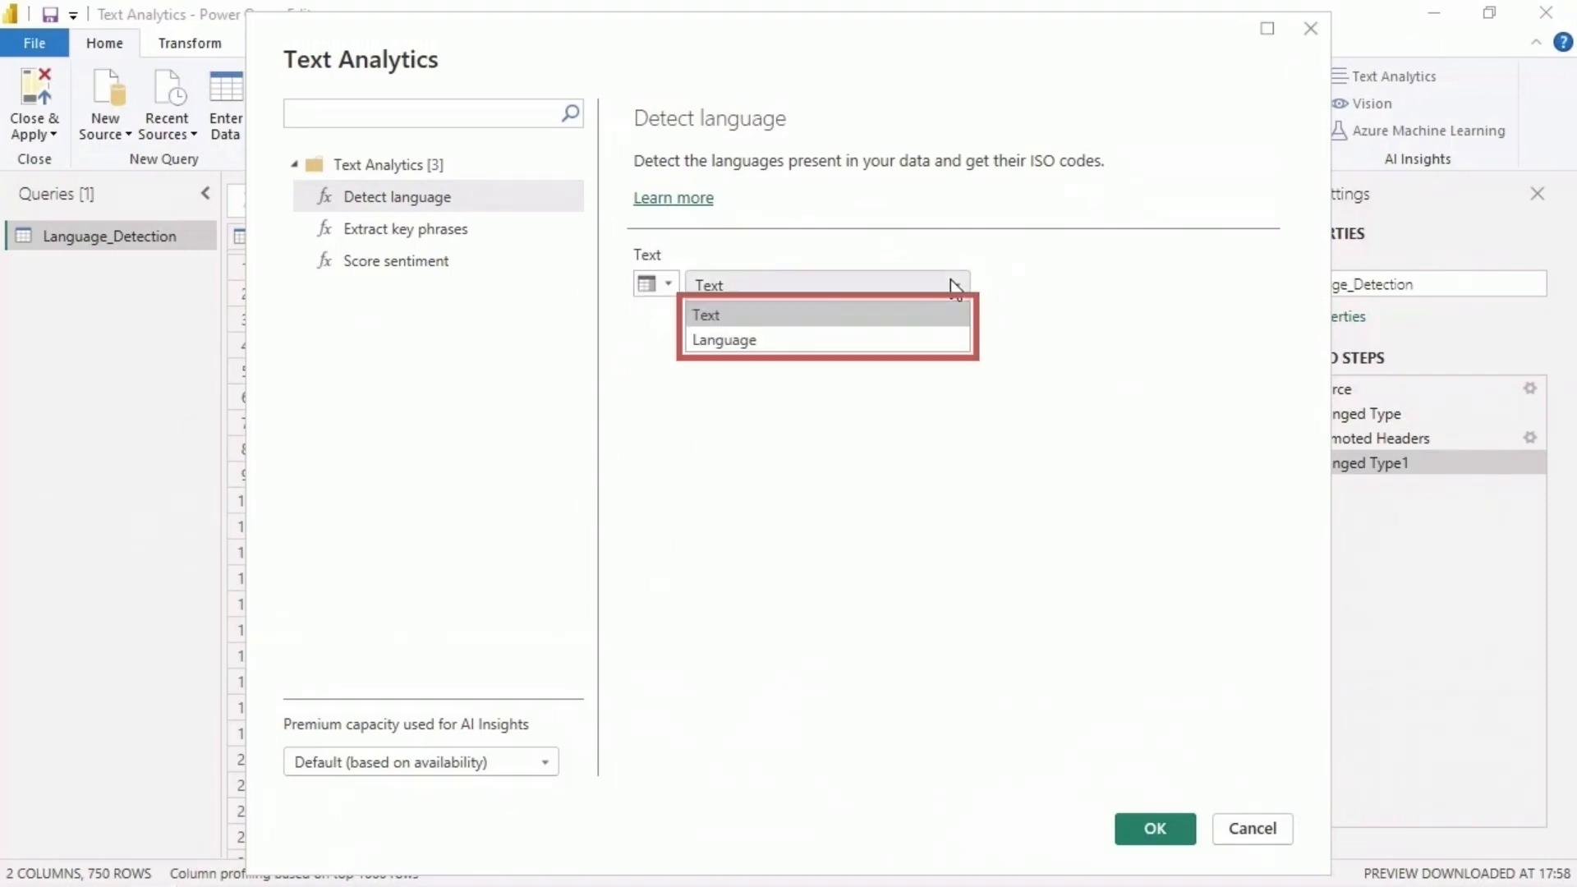
{"action": "left_click", "coordinate": [900, 315]}
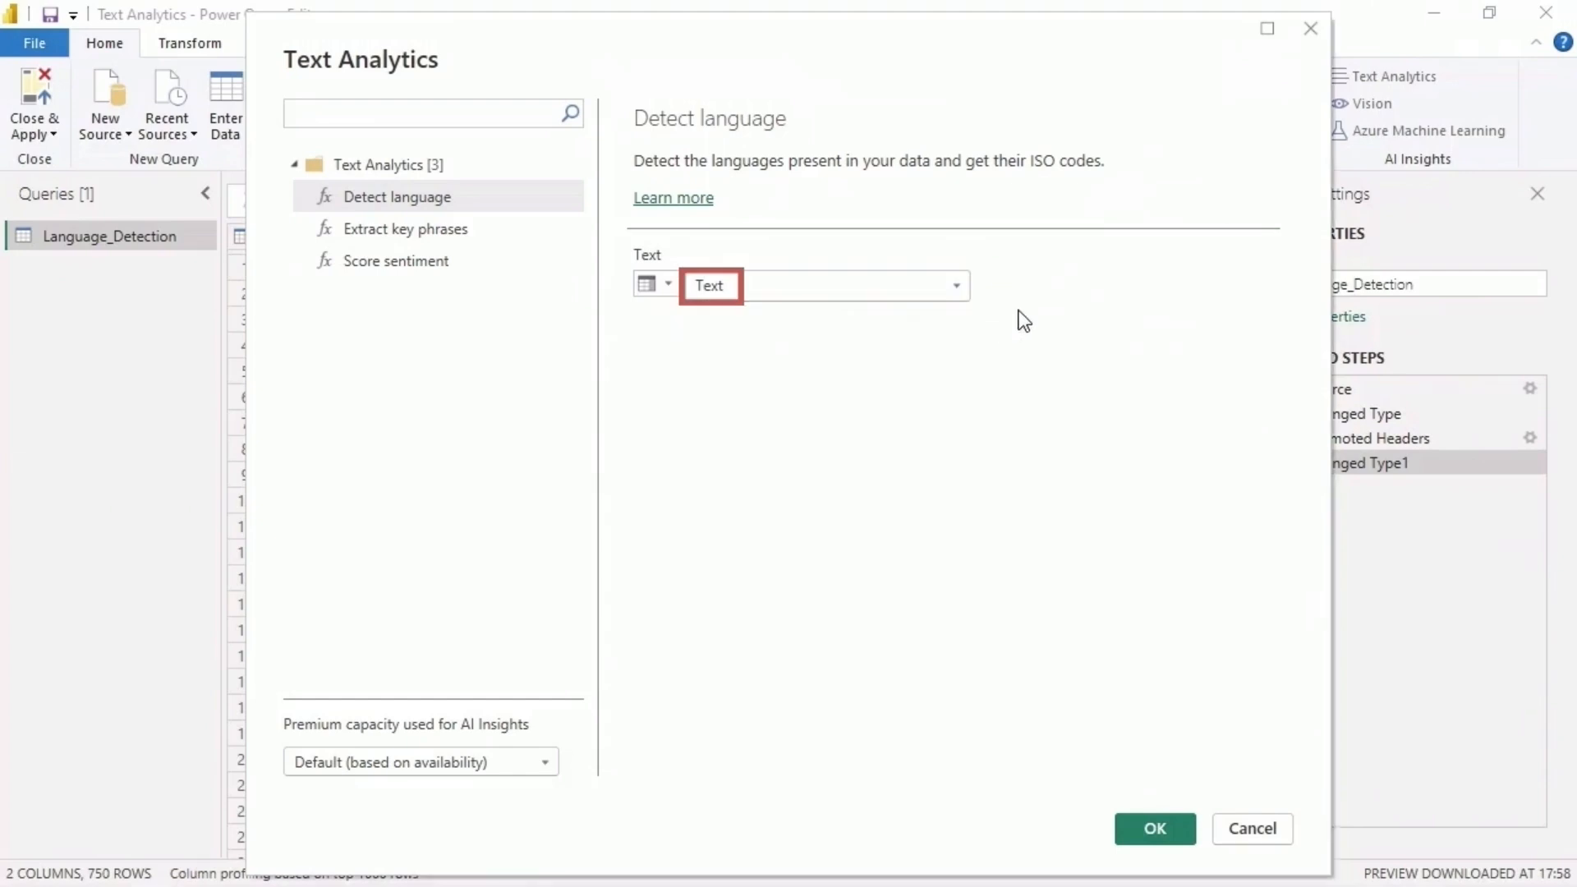
{"action": "left_click", "coordinate": [1186, 828]}
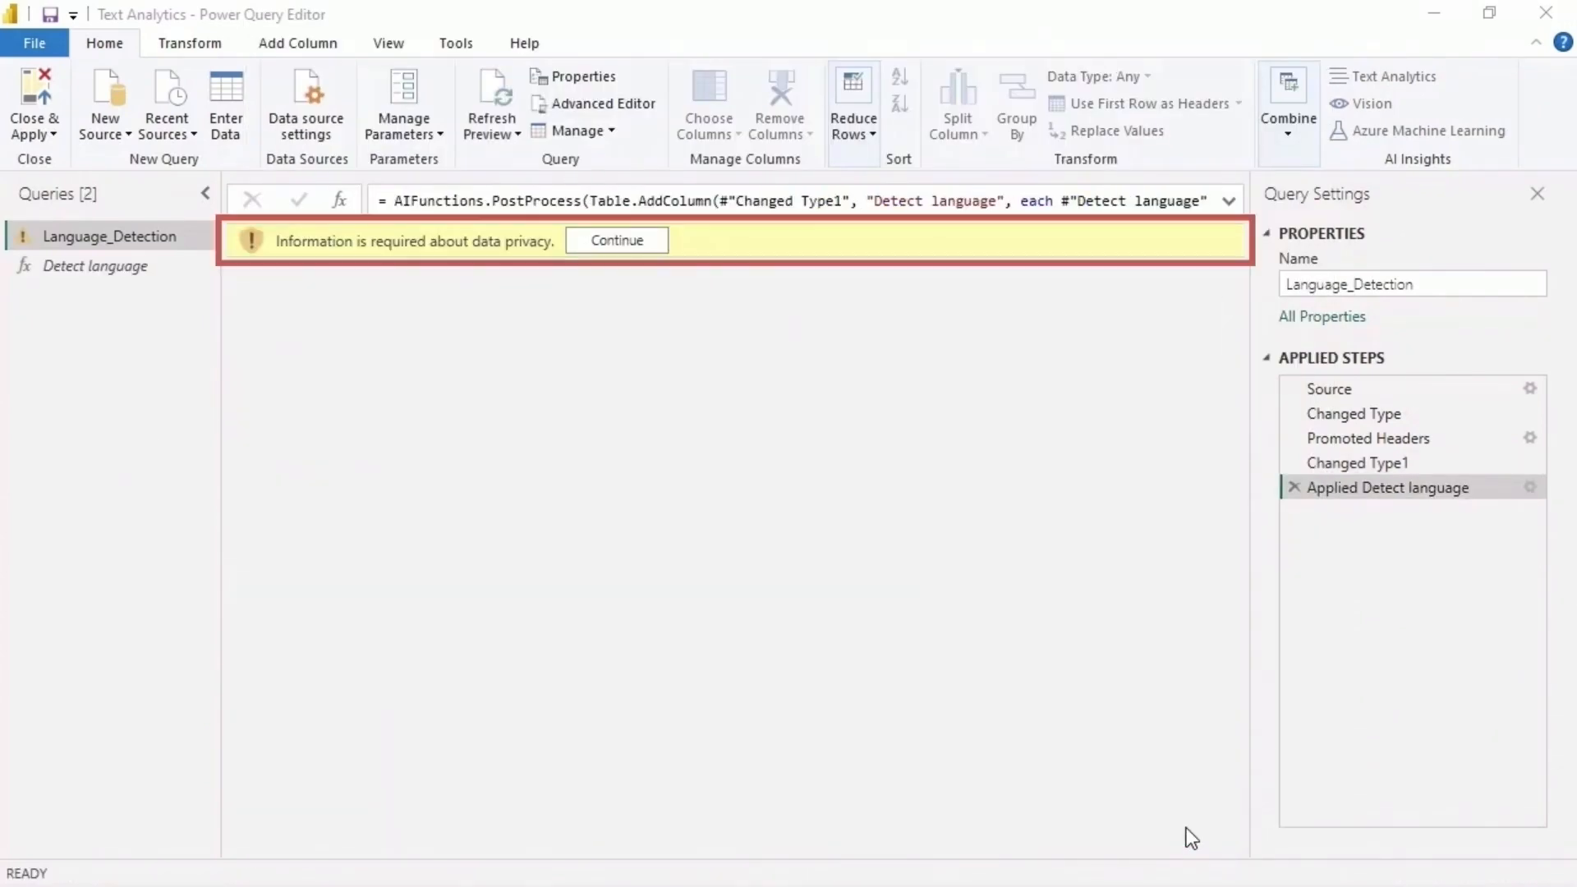
- Set the privacy level to Organizational for both the language_detection.csv file and AI functions, and save the privacy settings
{"action": "left_click", "coordinate": [647, 243]}
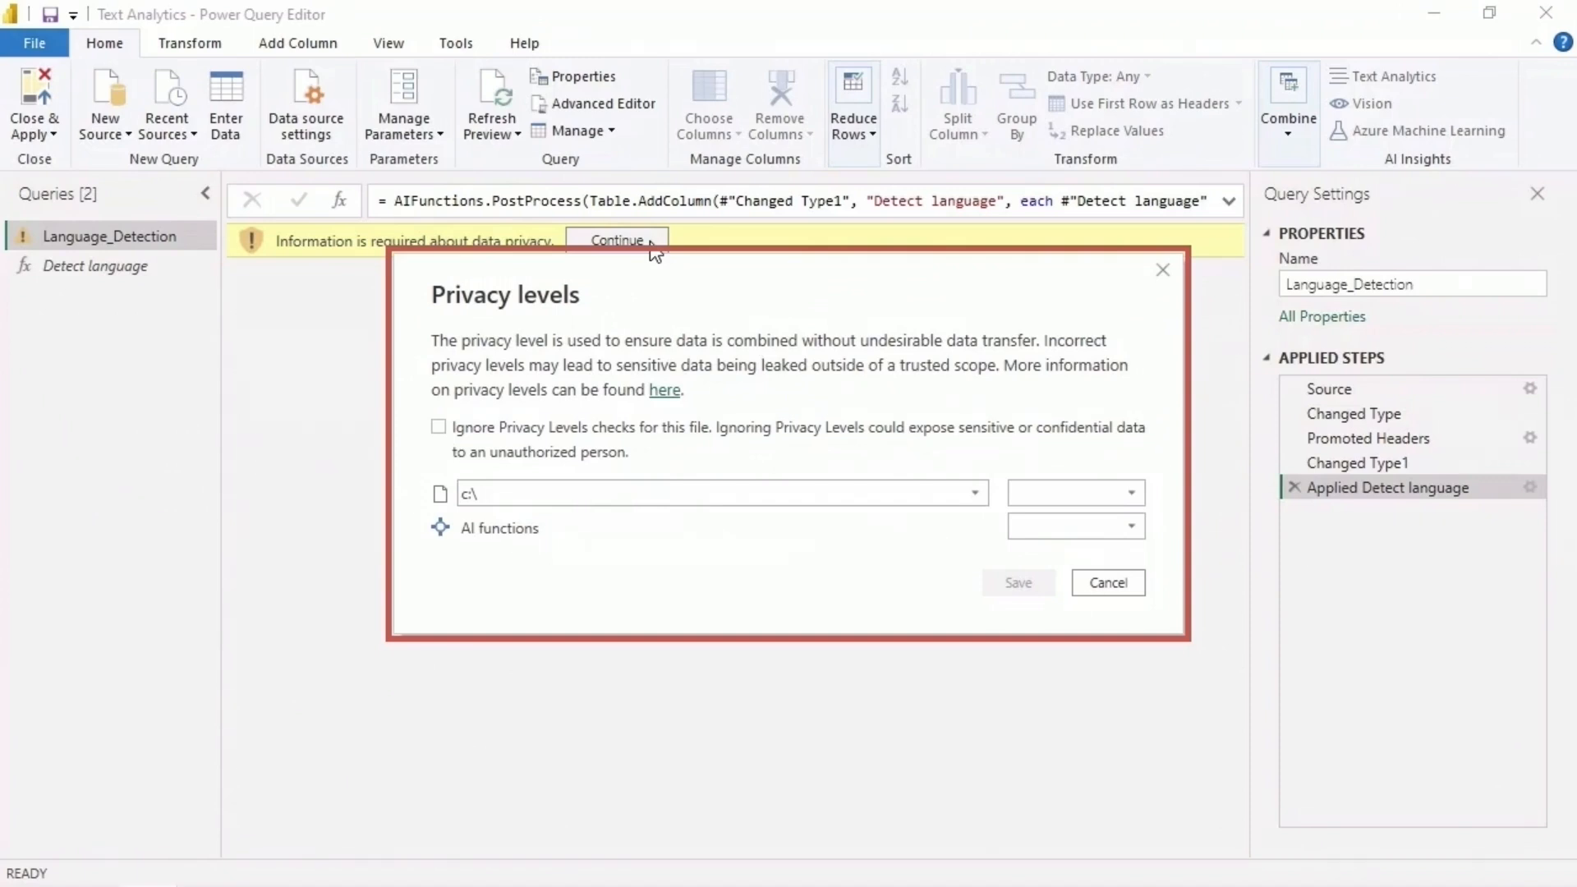
{"action": "left_click", "coordinate": [975, 493]}
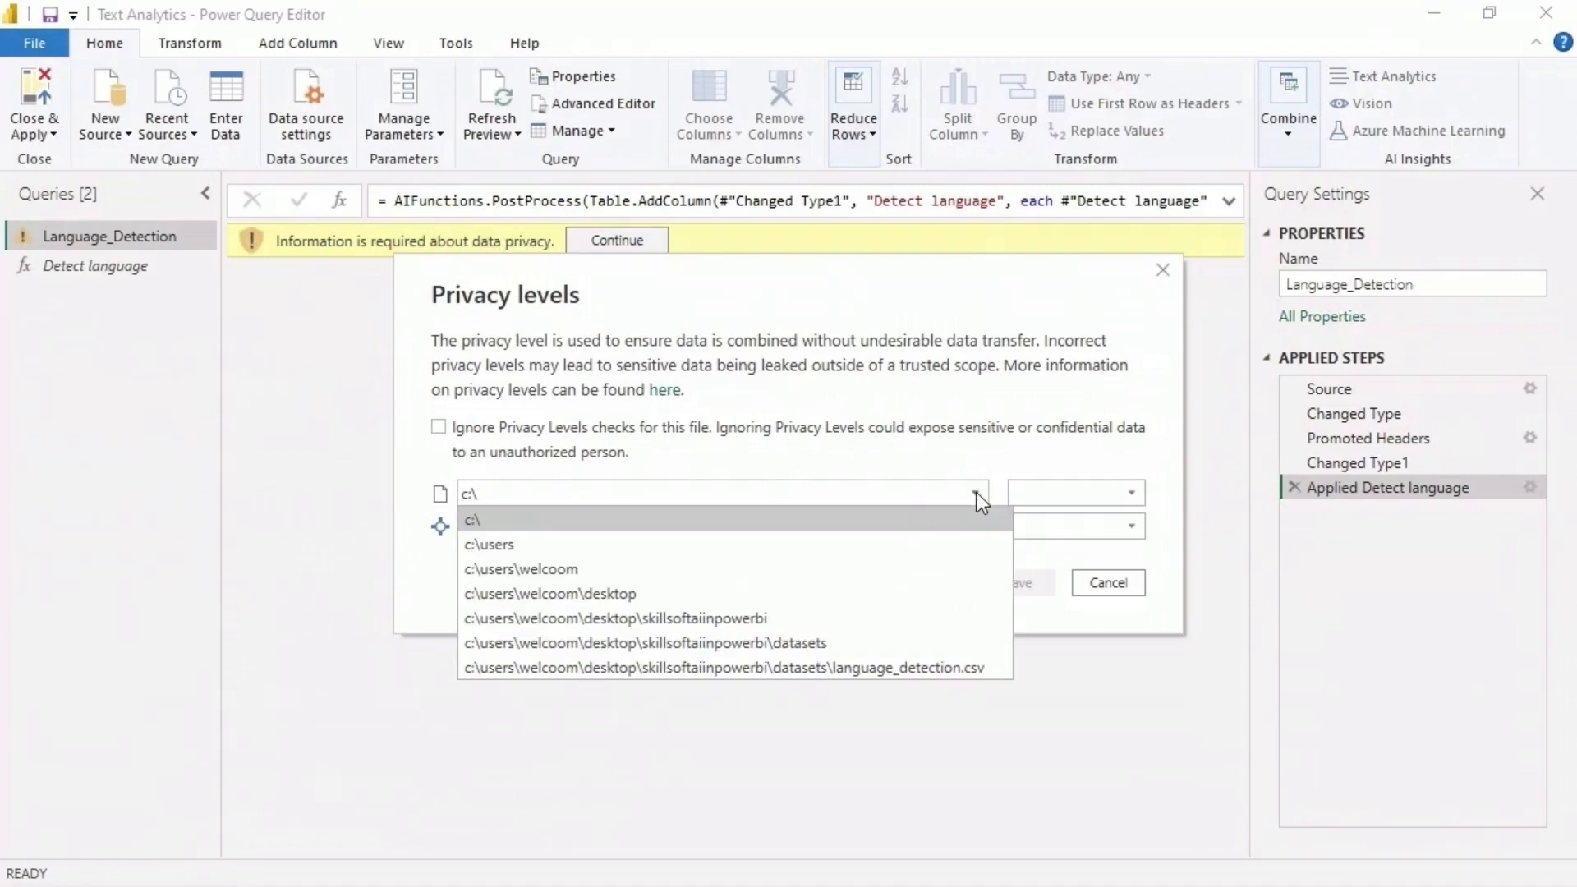
{"action": "left_click", "coordinate": [996, 672]}
{"action": "left_click", "coordinate": [1125, 491]}
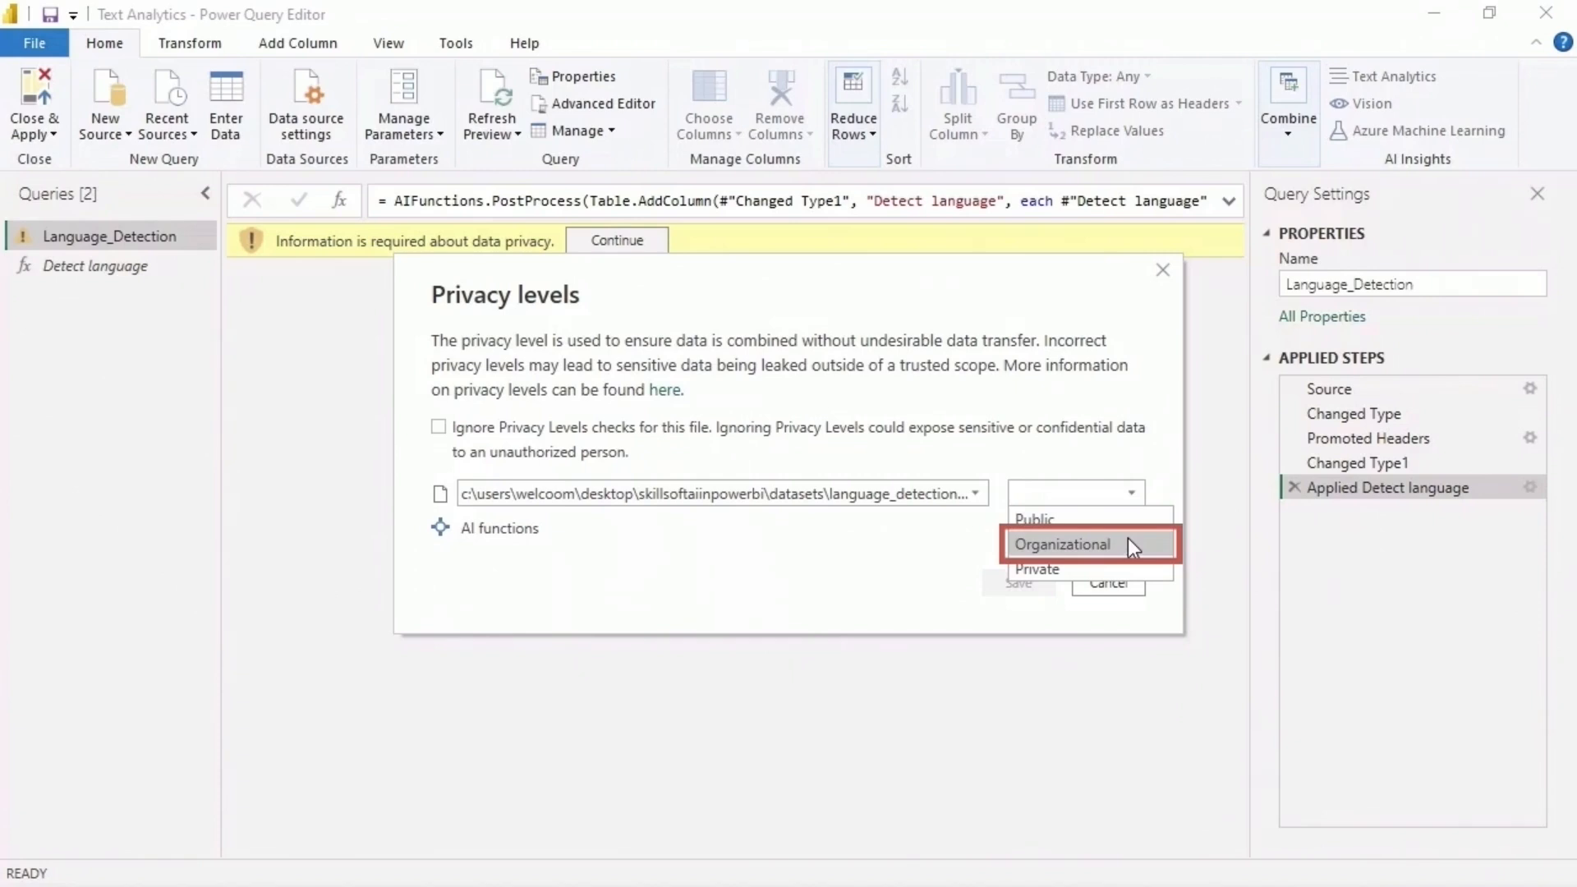
{"action": "left_click", "coordinate": [1128, 542]}
{"action": "left_click", "coordinate": [1130, 526]}
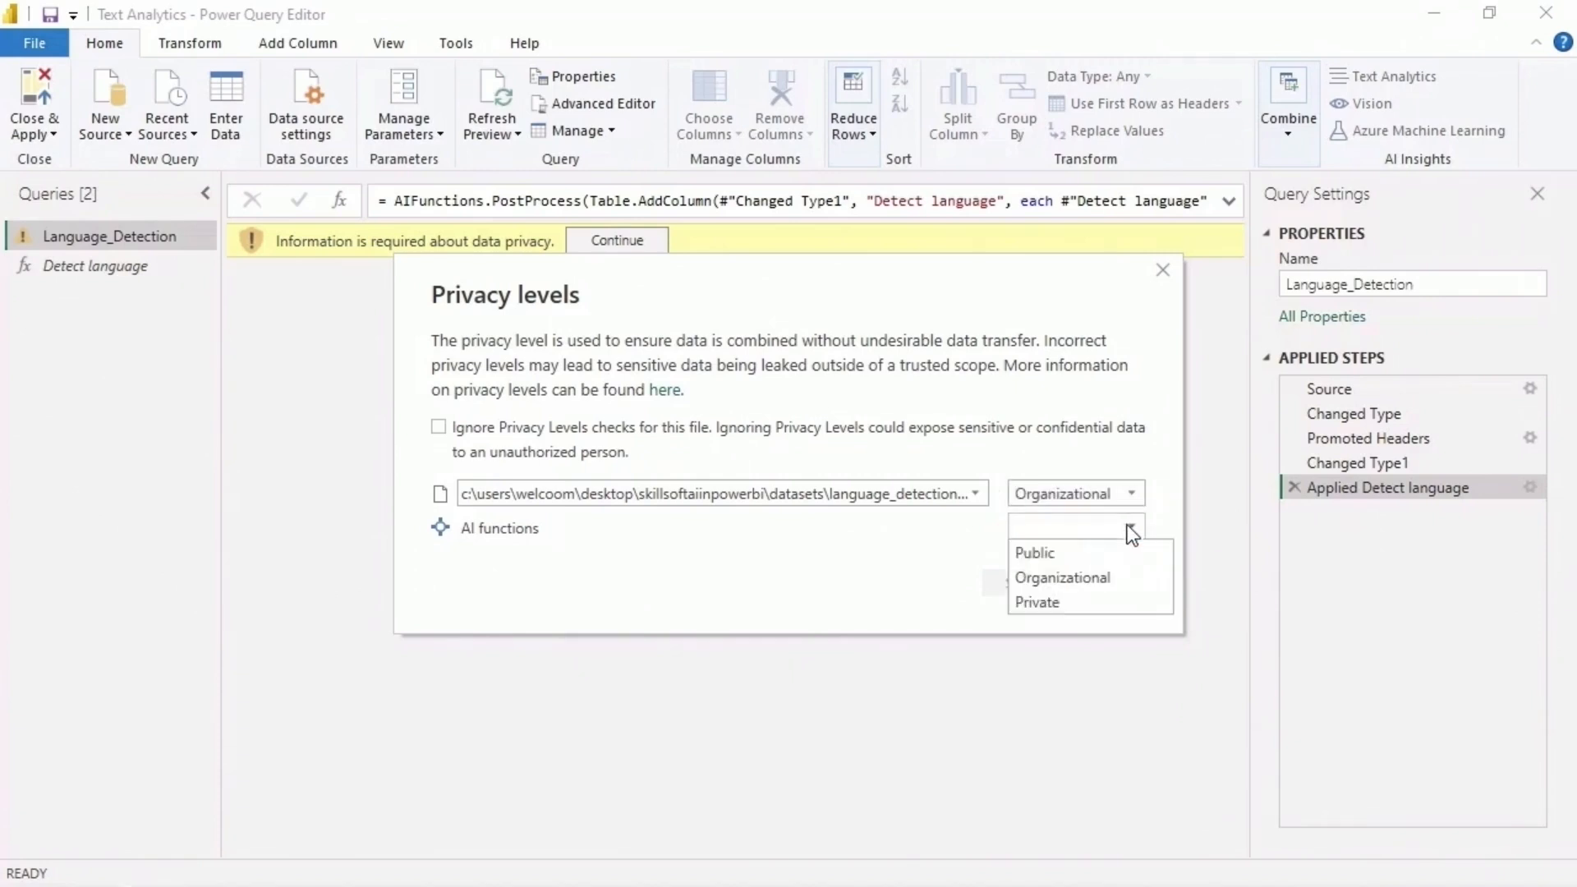
{"action": "left_click", "coordinate": [1132, 579]}
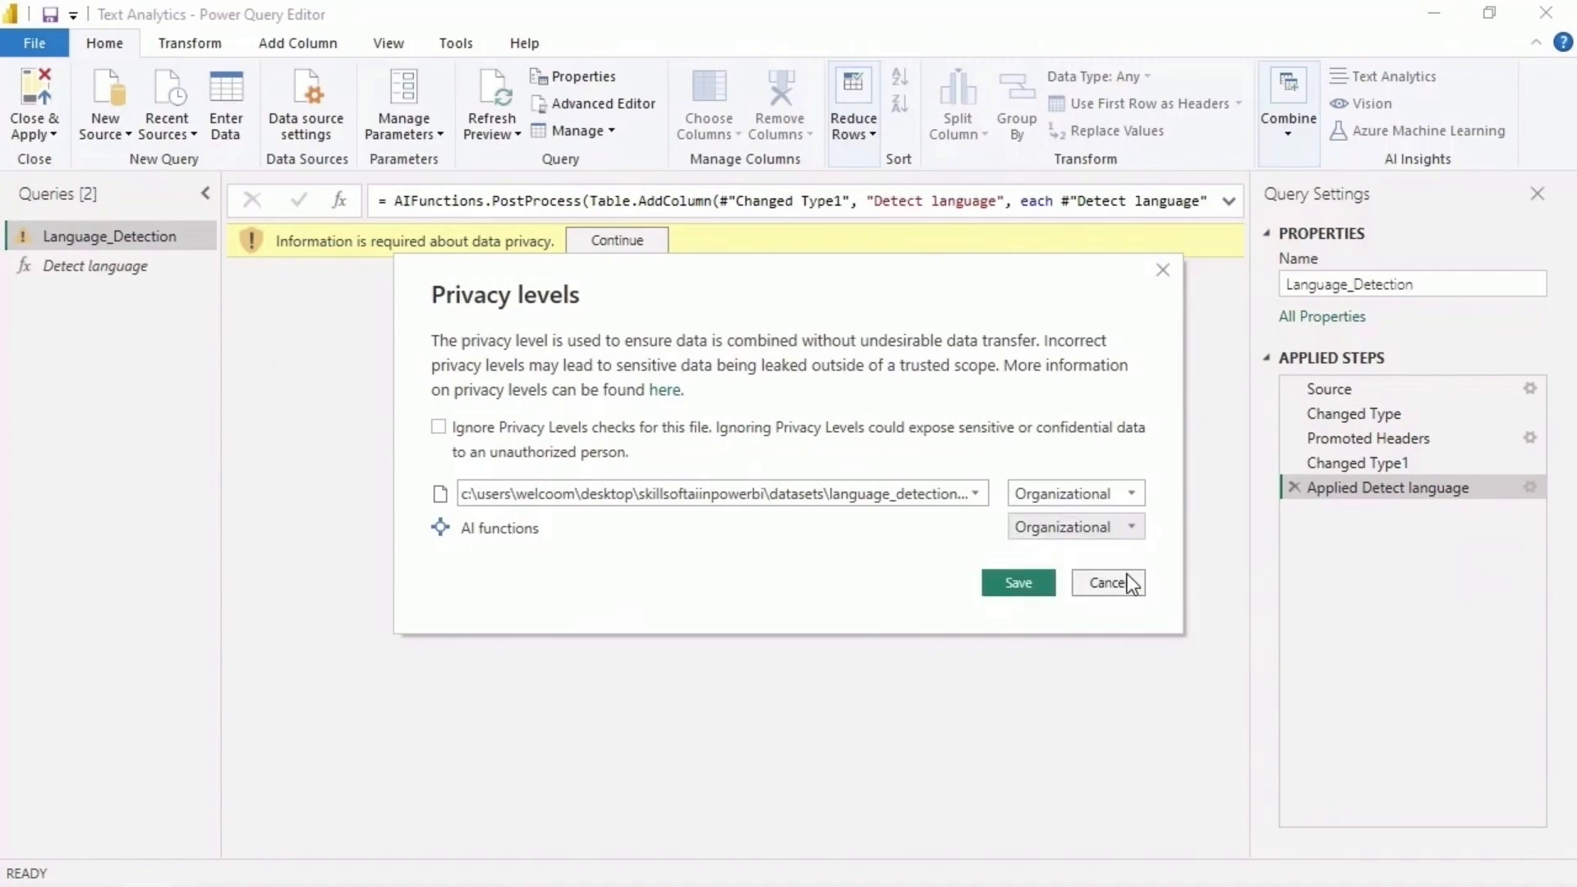
{"action": "left_click", "coordinate": [1044, 585]}
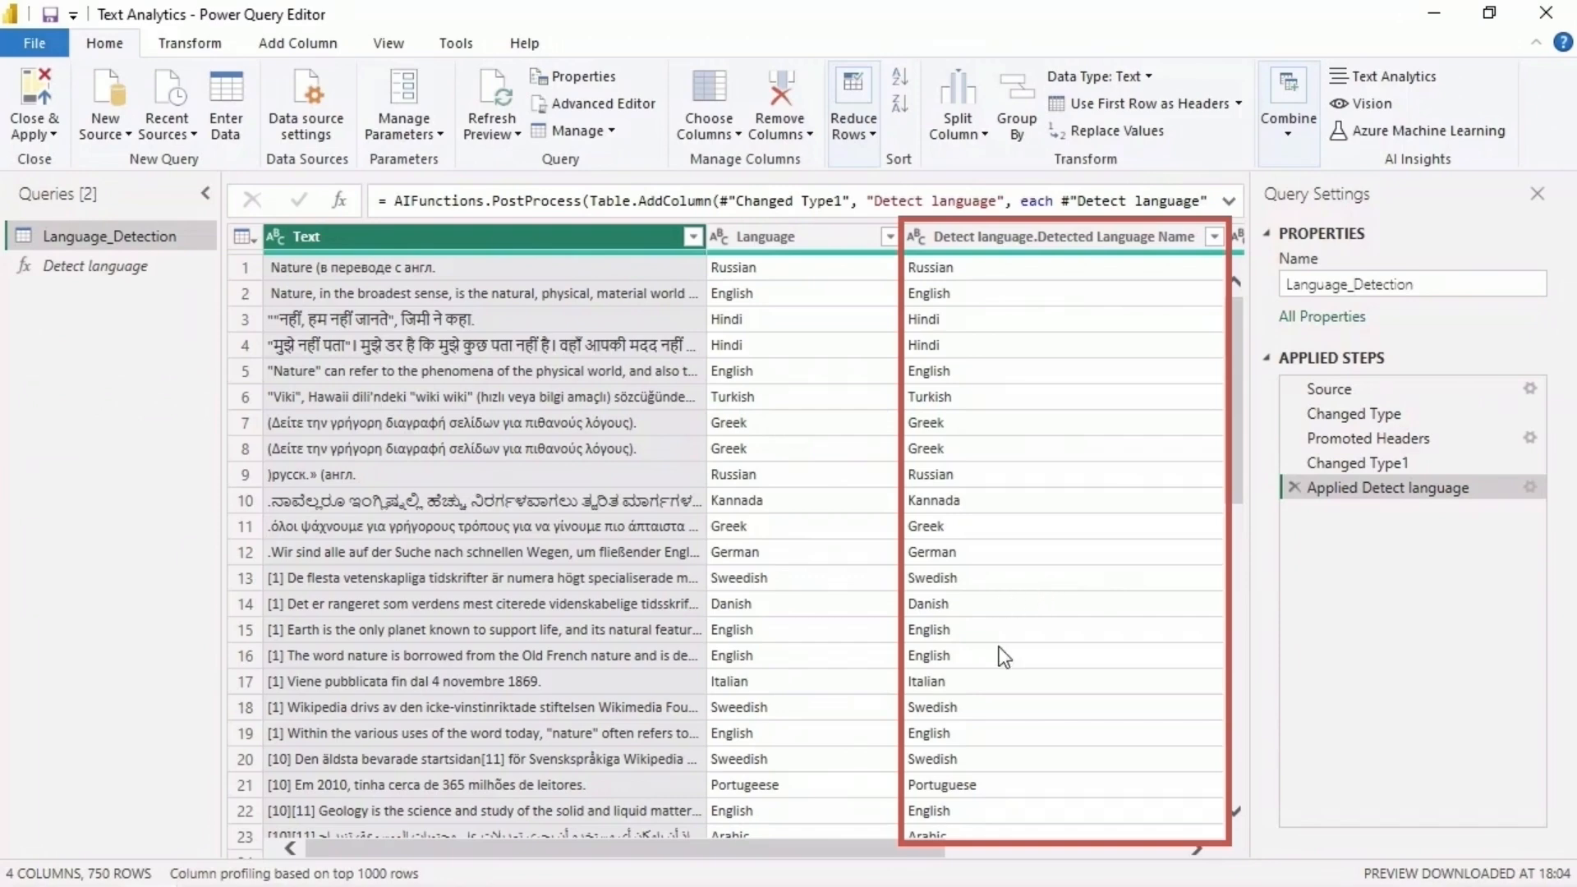
- Compare the Language column with the detected language names and ISO codes down through the rows of the table
{"action": "left_click_drag", "start_coordinate": [688, 846], "coordinate": [989, 854]}
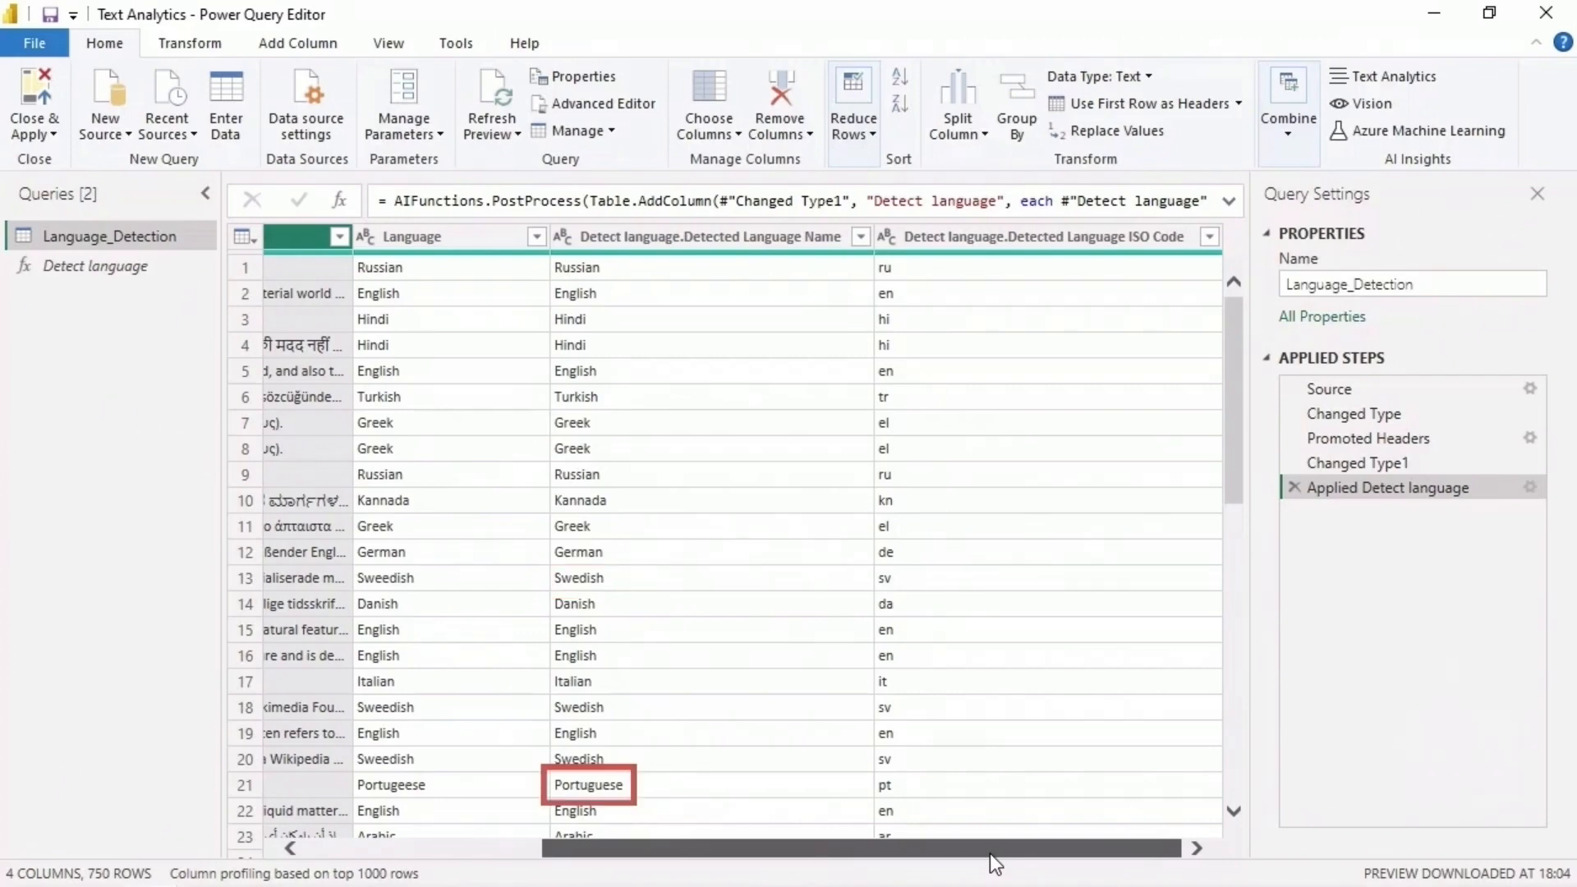
{"action": "scroll", "coordinate": [1209, 411], "scroll_direction": "down", "scroll_amount": 3}
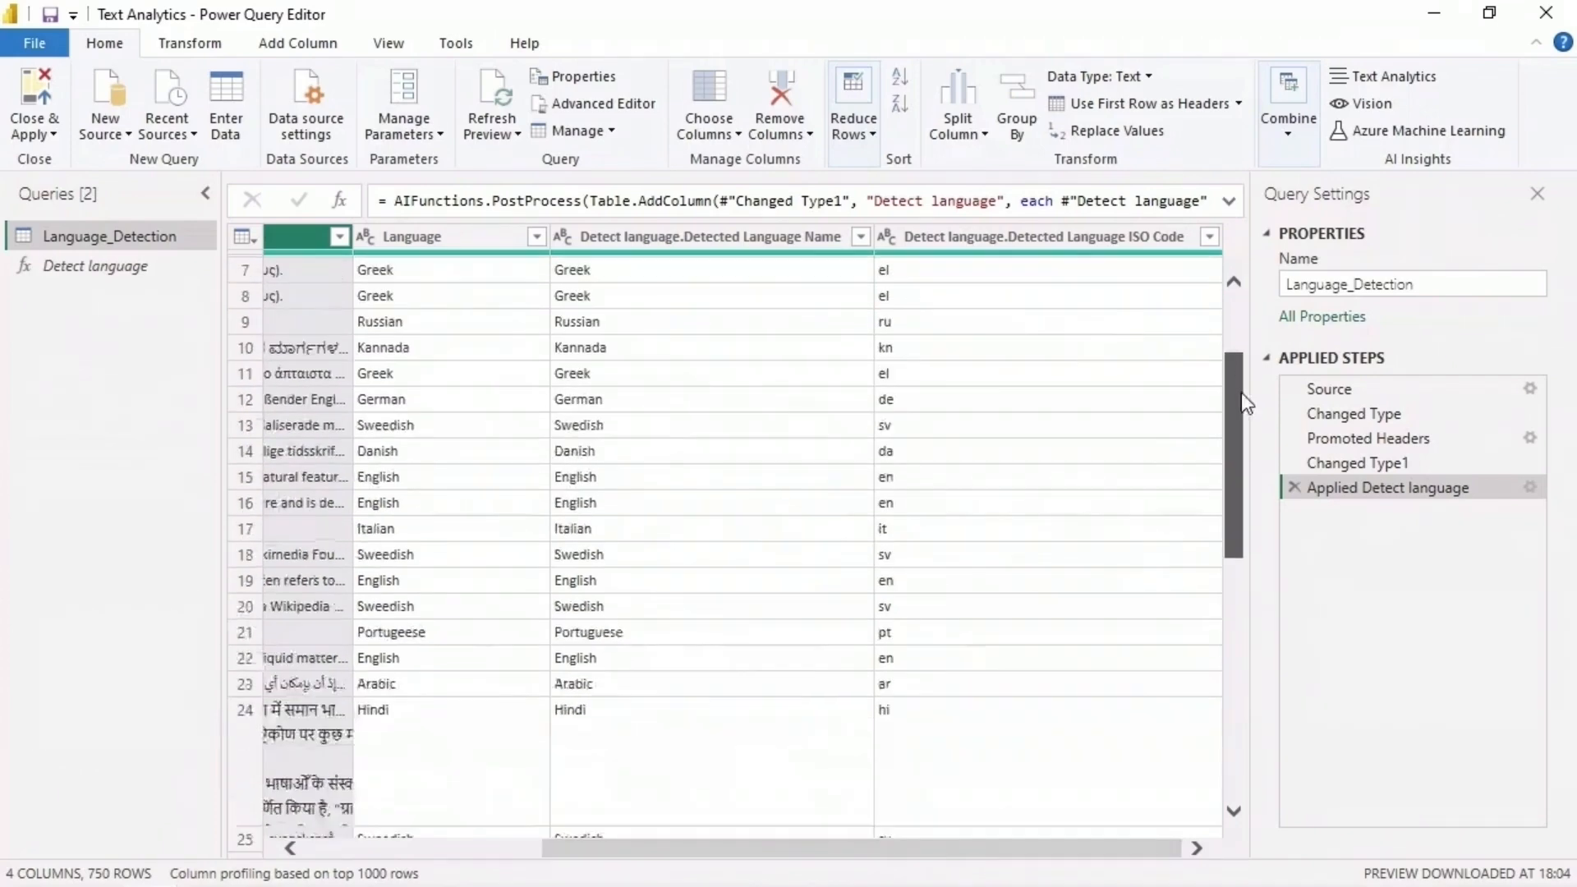
{"action": "left_click_drag", "start_coordinate": [1238, 397], "coordinate": [1243, 691]}
{"action": "scroll", "coordinate": [1222, 667], "scroll_direction": "down", "scroll_amount": 3}
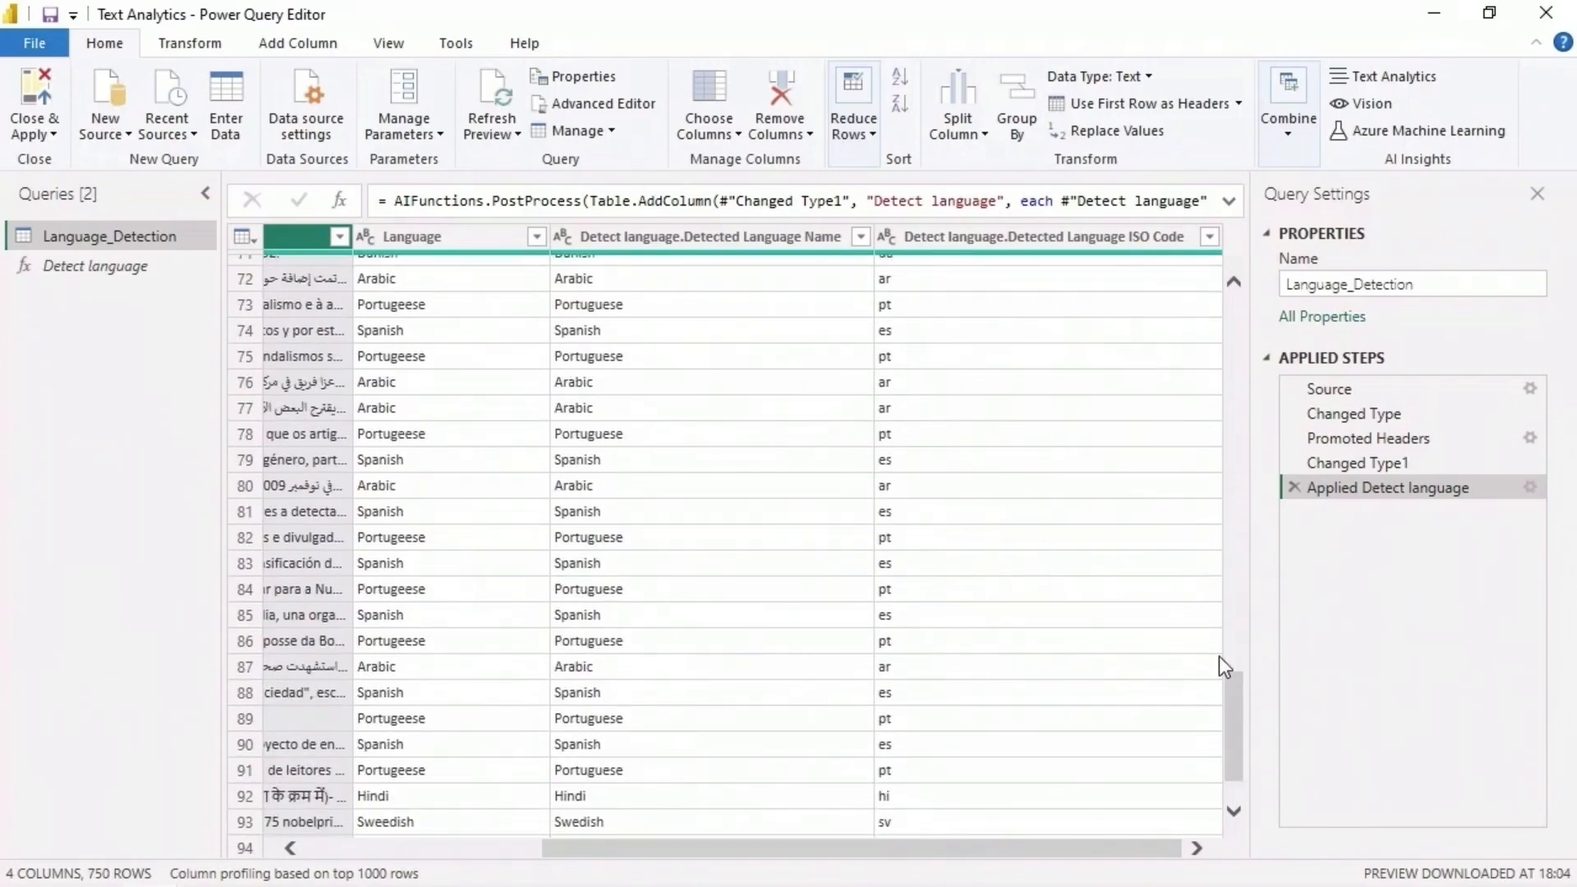
{"action": "left_click_drag", "start_coordinate": [1226, 694], "coordinate": [1234, 759]}
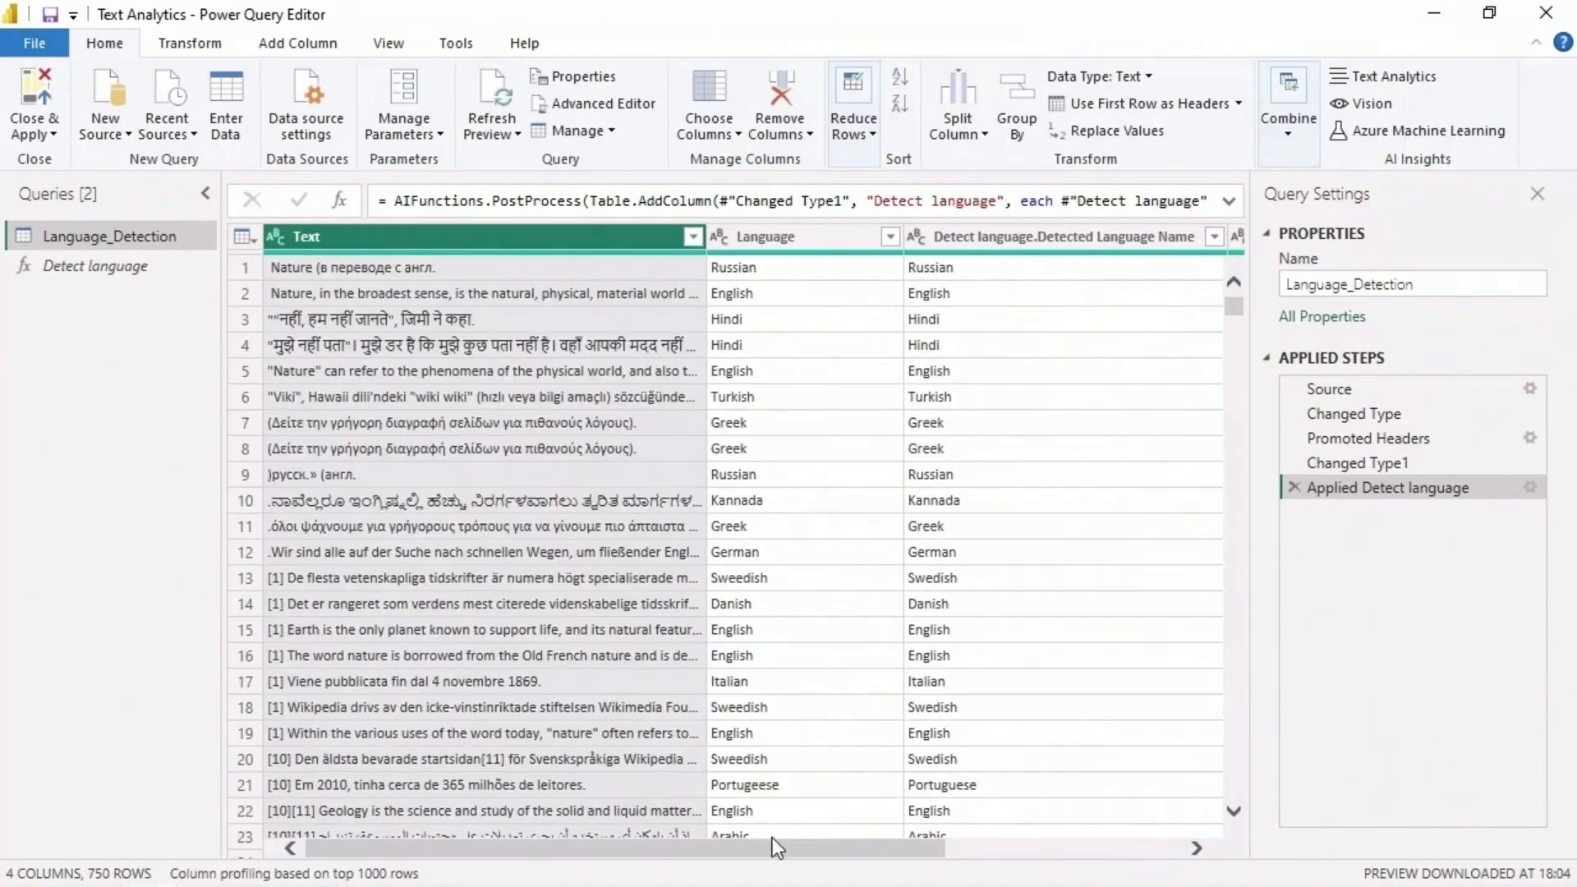
- Filter the Language column to show only the Danish, Hindi, Russian and Sweedish rows
{"action": "left_click", "coordinate": [890, 236]}
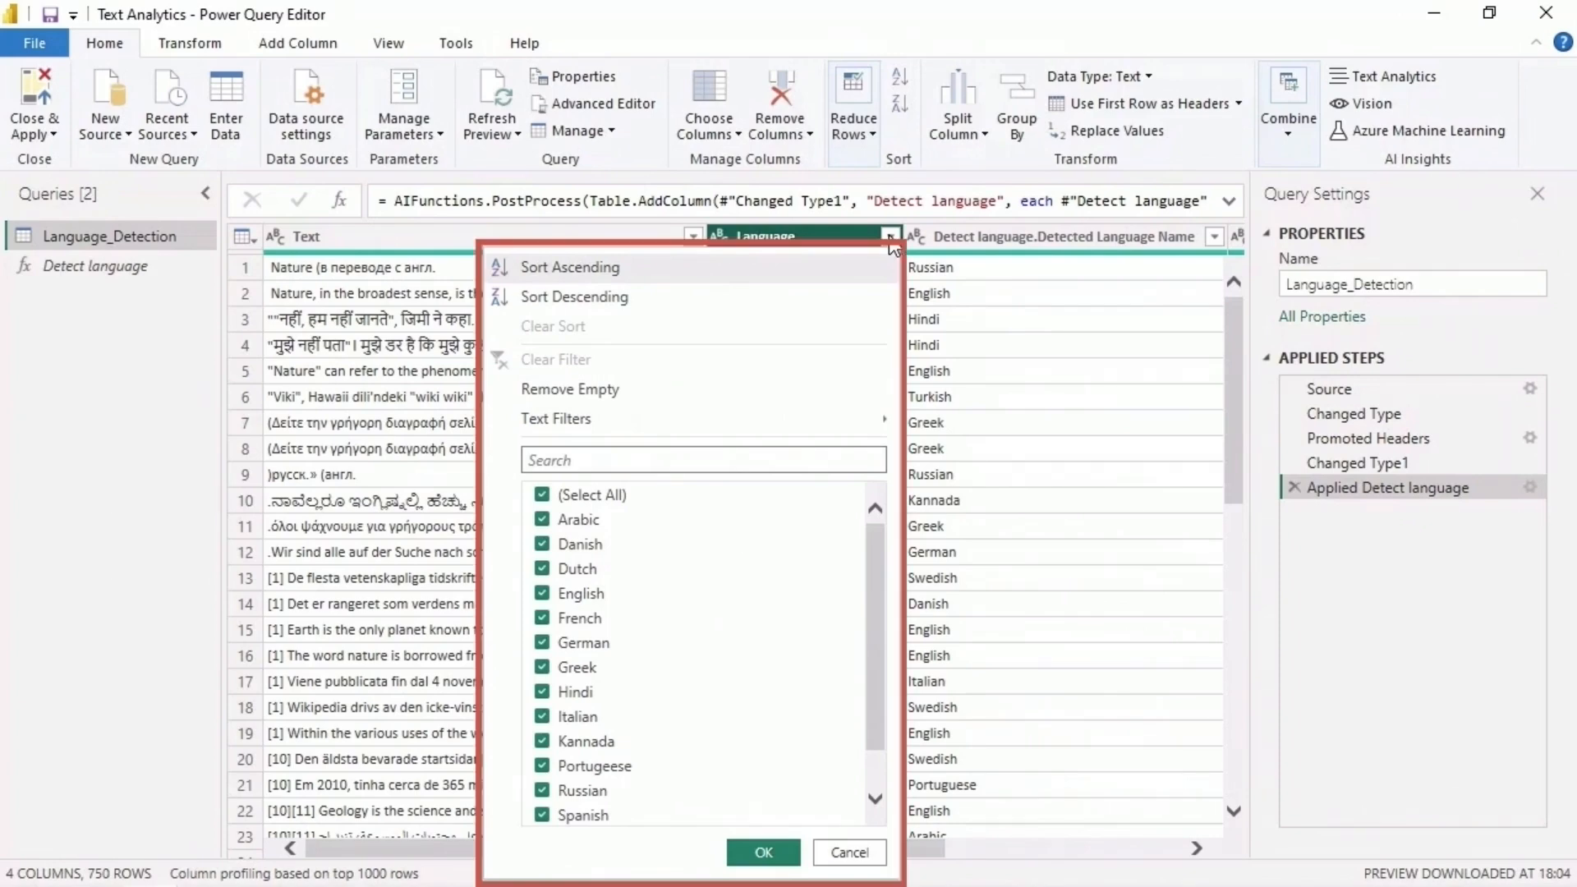
{"action": "left_click", "coordinate": [542, 495]}
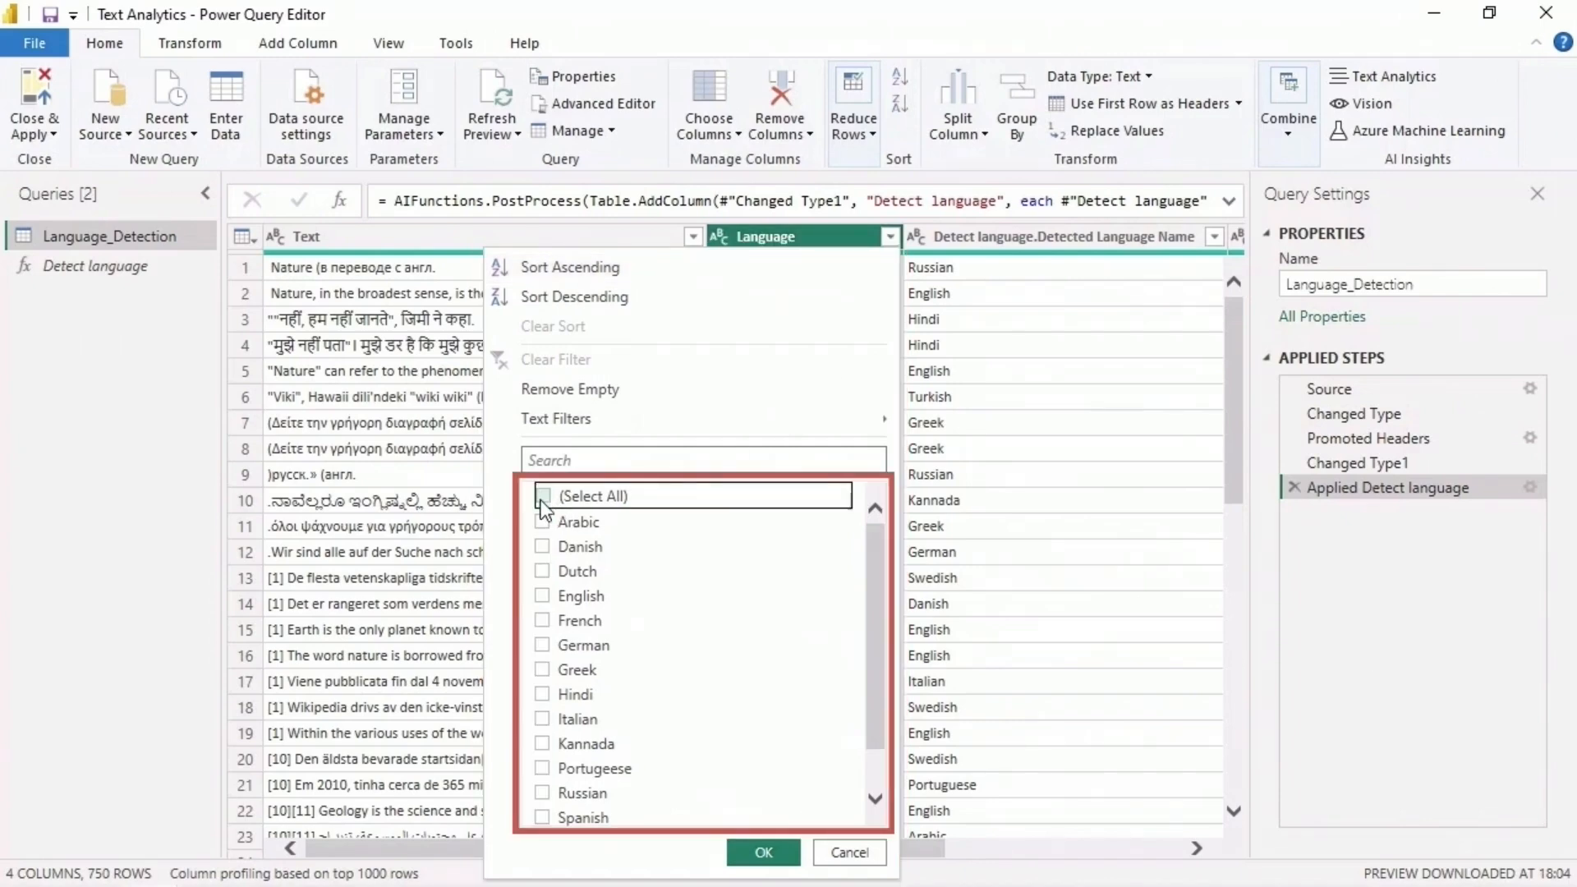
{"action": "left_click", "coordinate": [542, 546]}
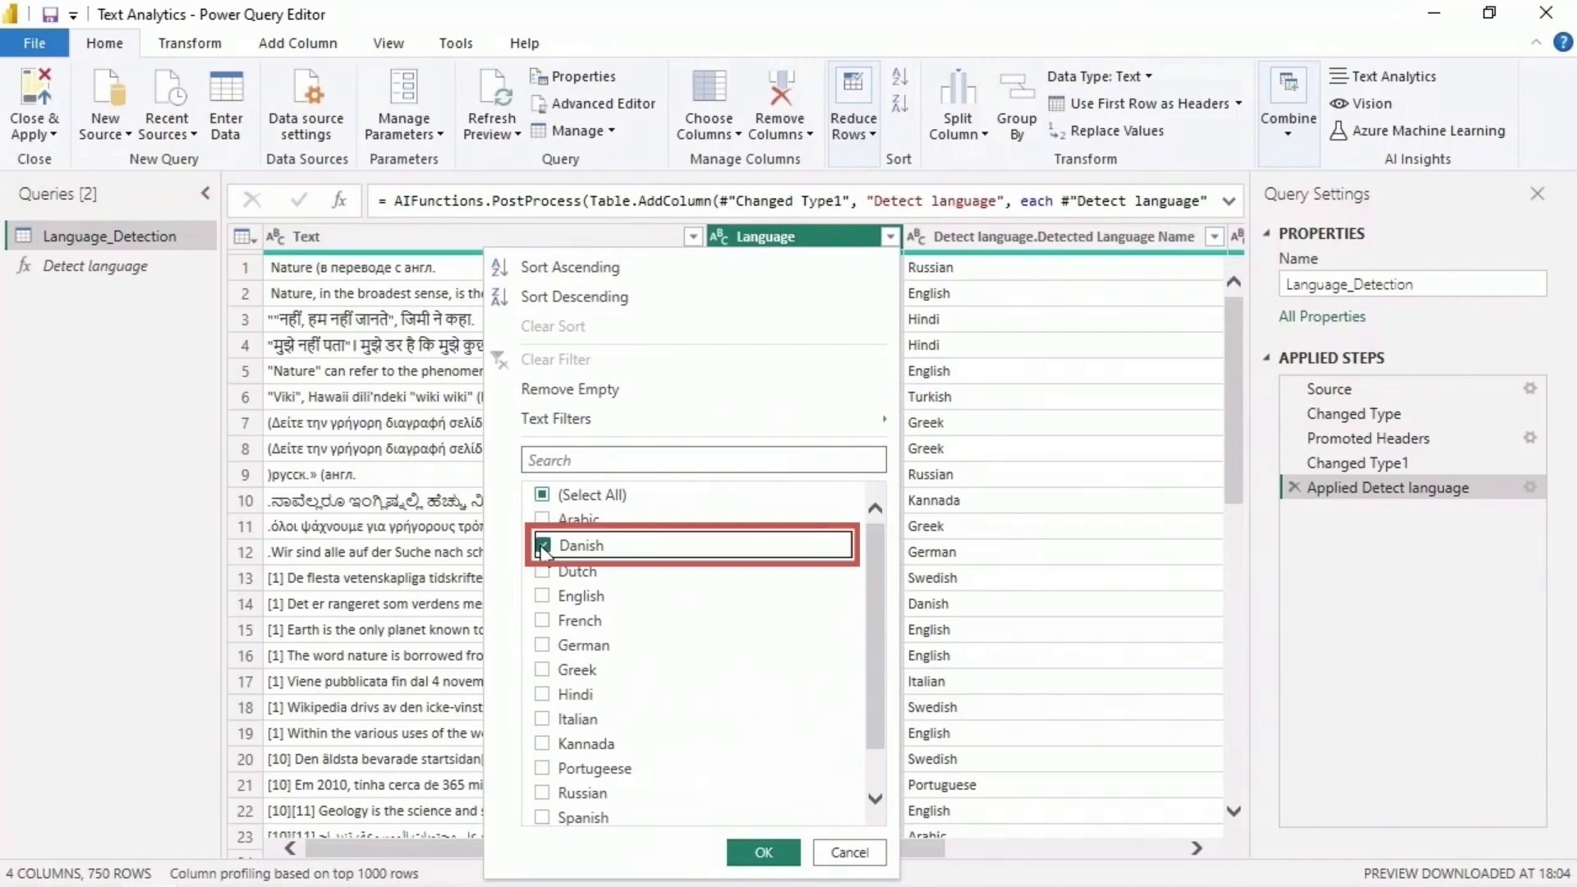
{"action": "left_click", "coordinate": [543, 793]}
{"action": "left_click", "coordinate": [544, 695]}
{"action": "scroll", "coordinate": [738, 739], "scroll_direction": "down", "scroll_amount": 1}
{"action": "left_click", "coordinate": [767, 786]}
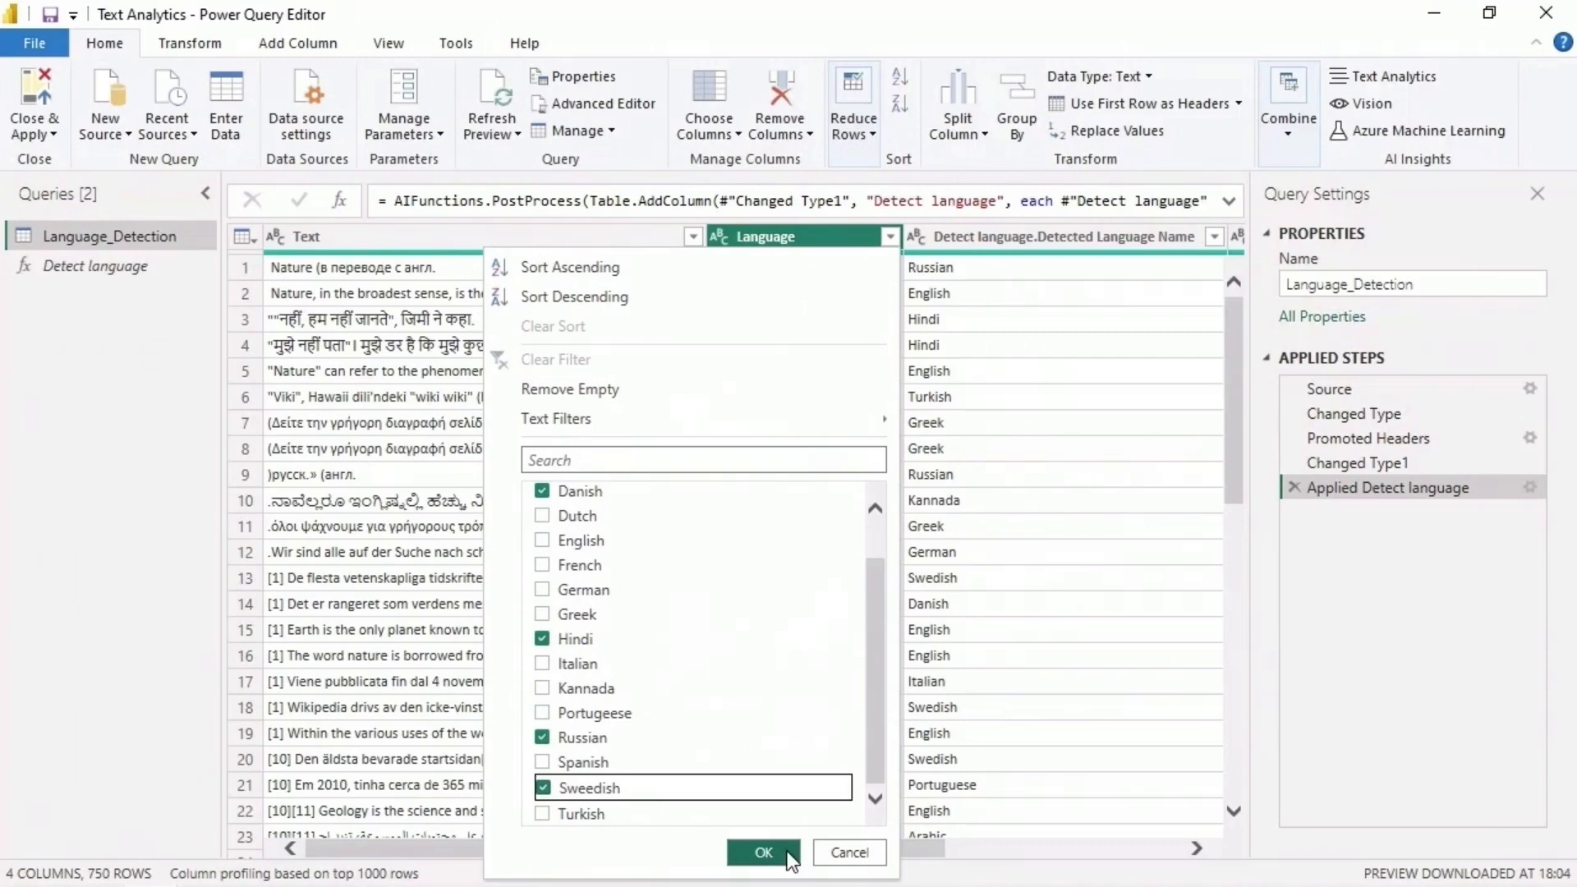
{"action": "left_click", "coordinate": [787, 852]}
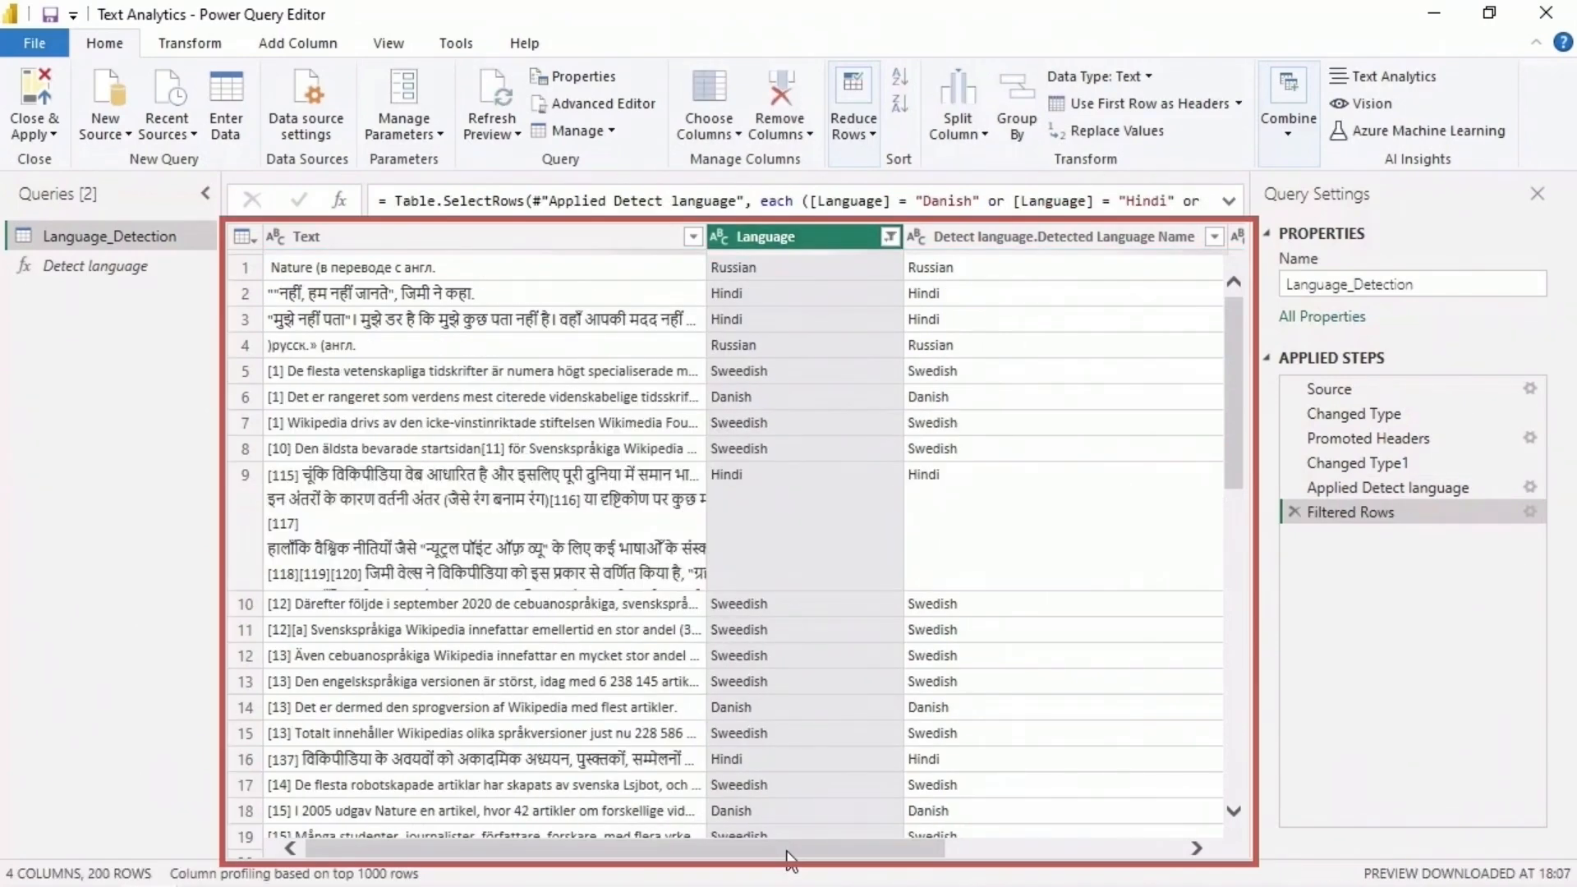
- Examine the filtered rows for texts whose detected language name differs from the Language column
{"action": "left_click_drag", "start_coordinate": [1233, 334], "coordinate": [1233, 784]}
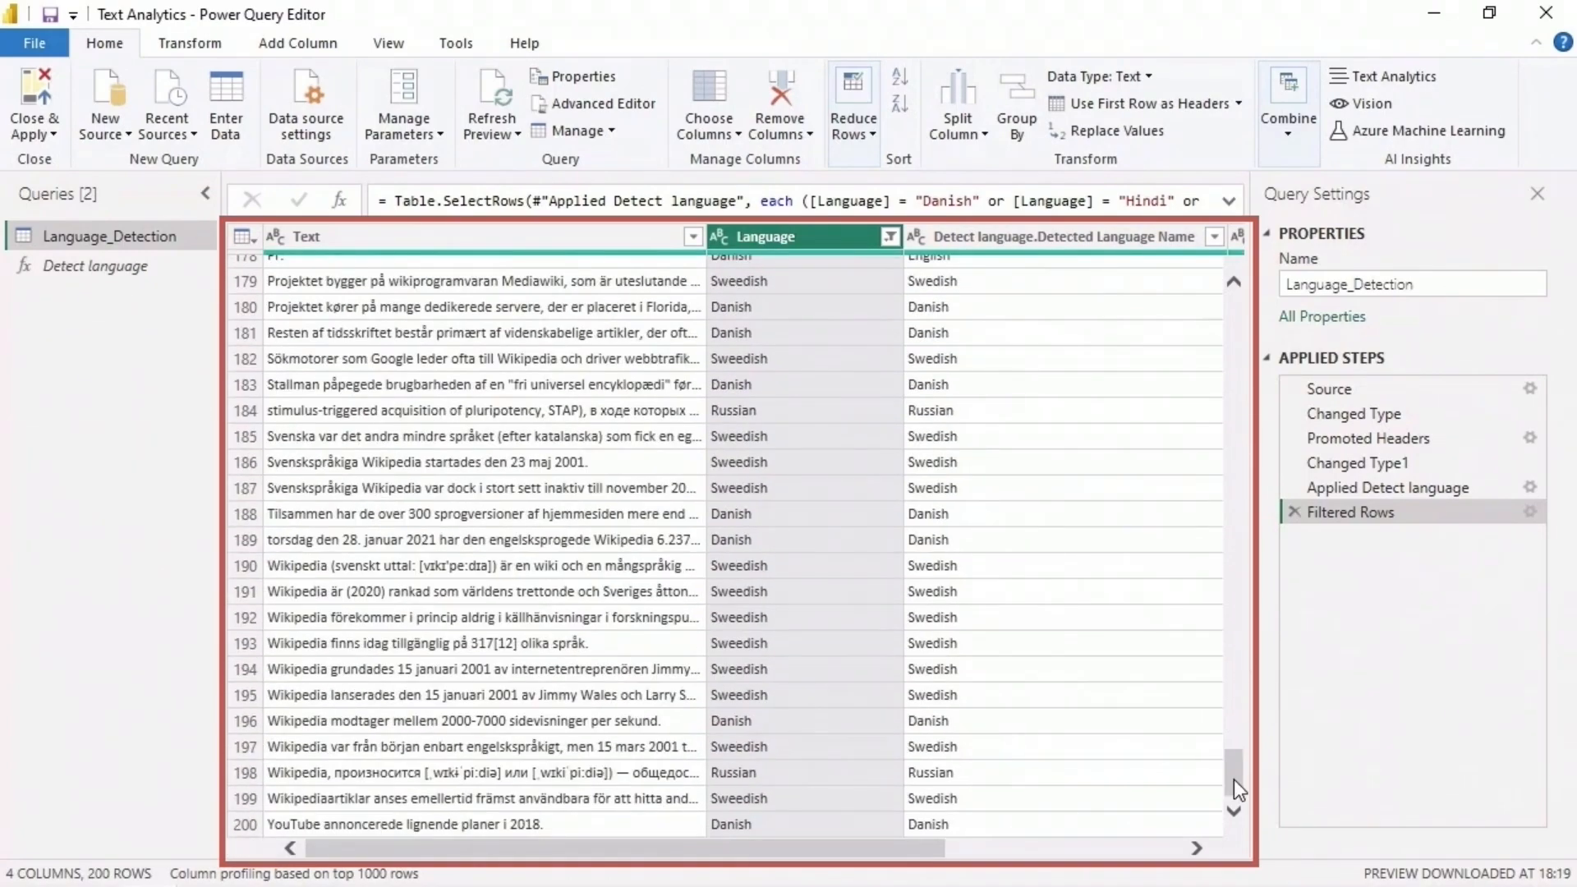
{"action": "left_click_drag", "start_coordinate": [1234, 780], "coordinate": [1240, 430]}
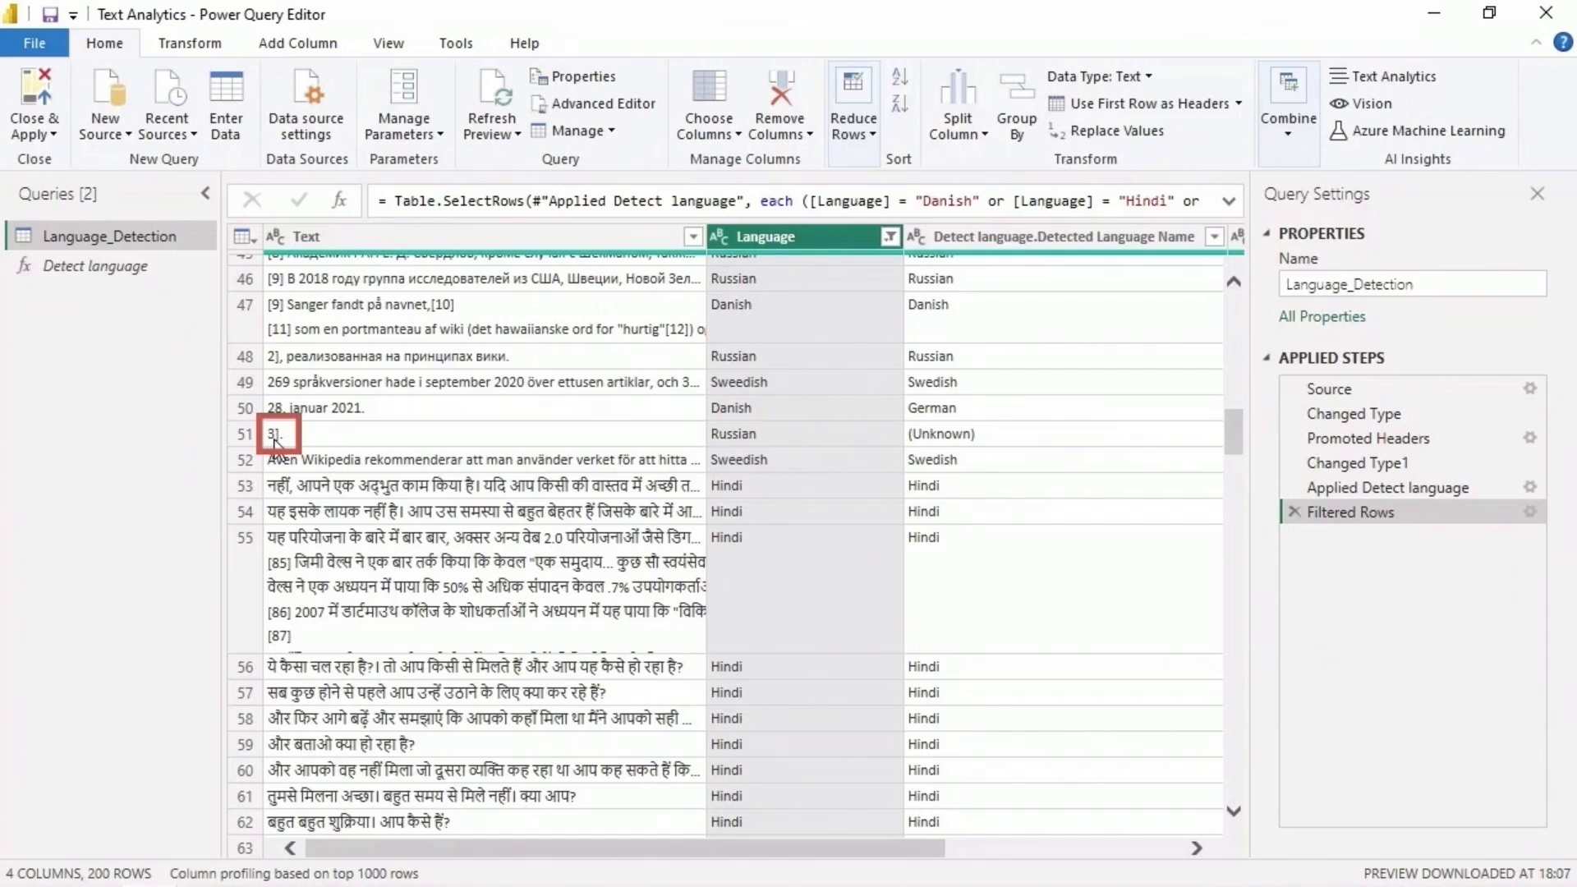
{"action": "left_click_drag", "start_coordinate": [1234, 439], "coordinate": [1232, 710]}
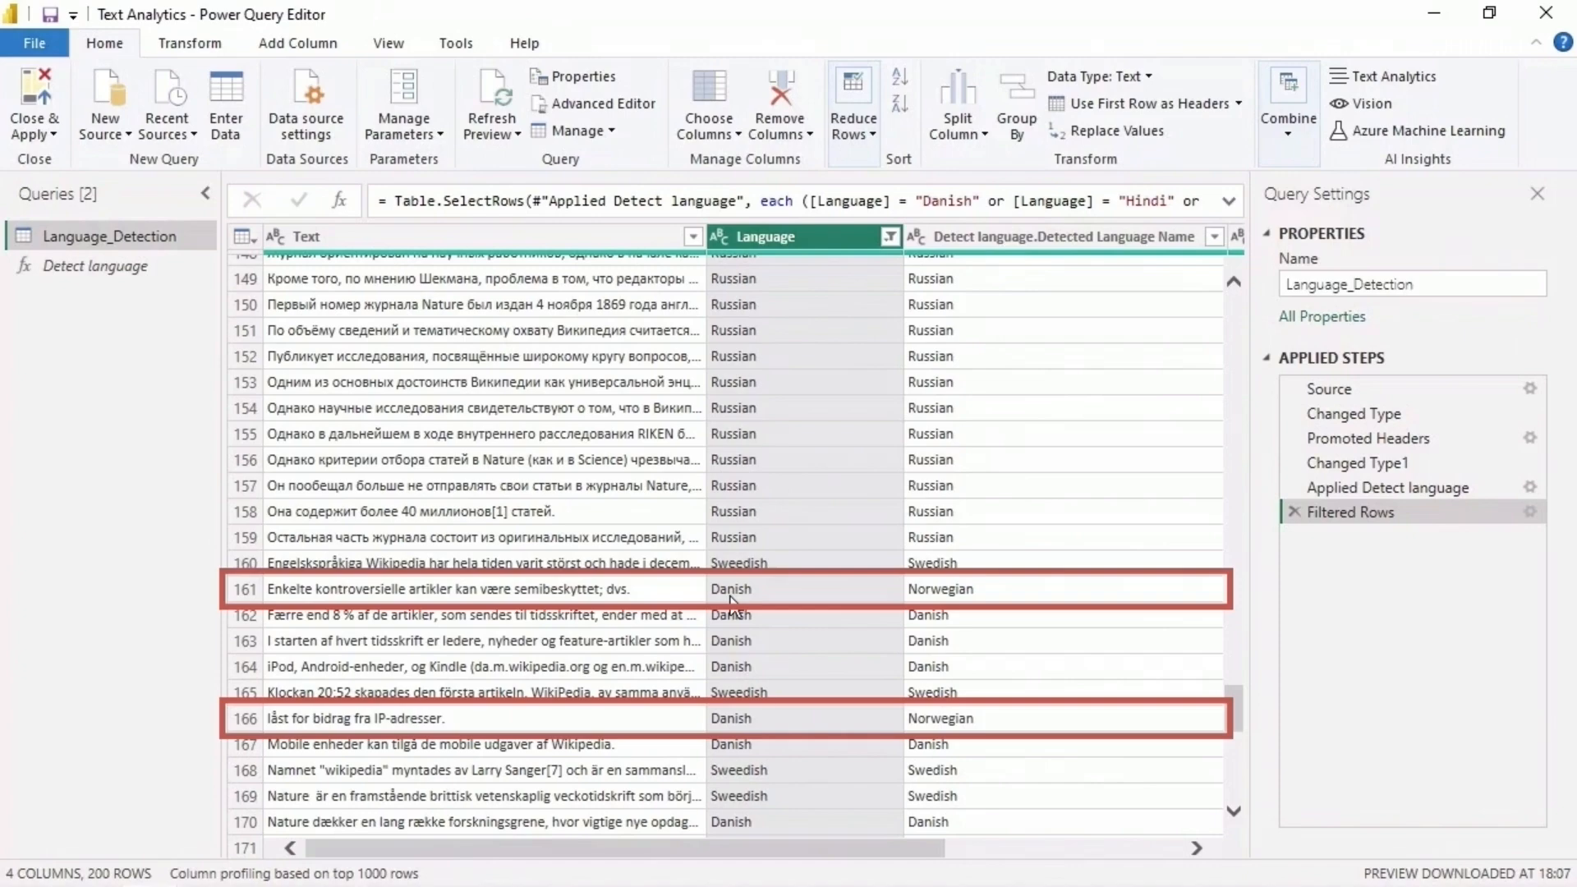
{"action": "left_click_drag", "start_coordinate": [1232, 704], "coordinate": [1230, 737]}
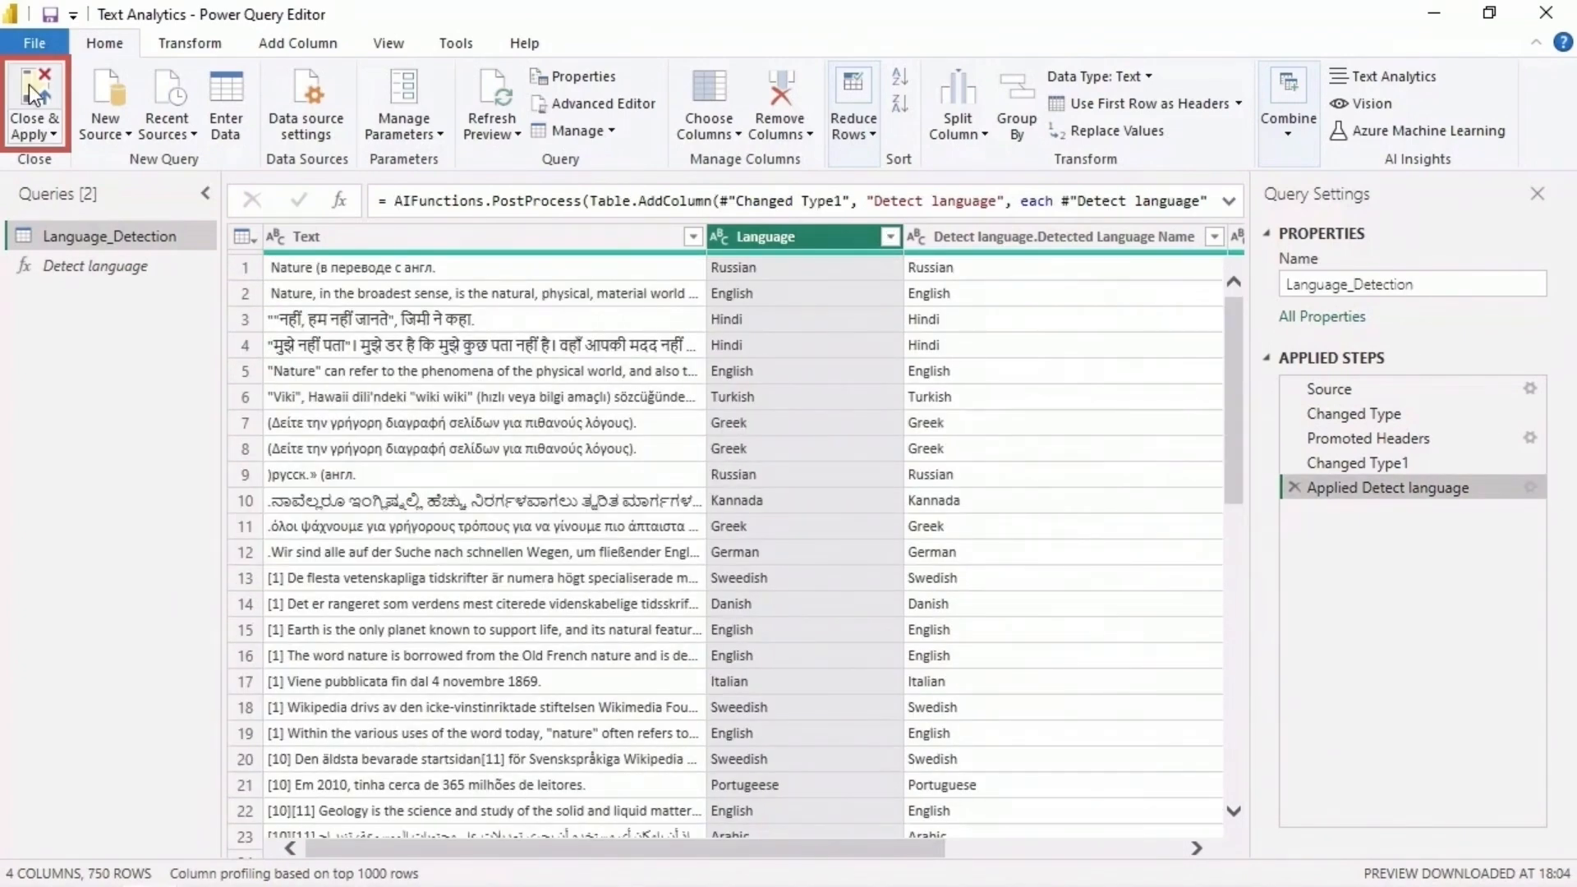
- Apply the query changes to the report and check the full names of the new Language_Detection fields
{"action": "left_click", "coordinate": [28, 86]}
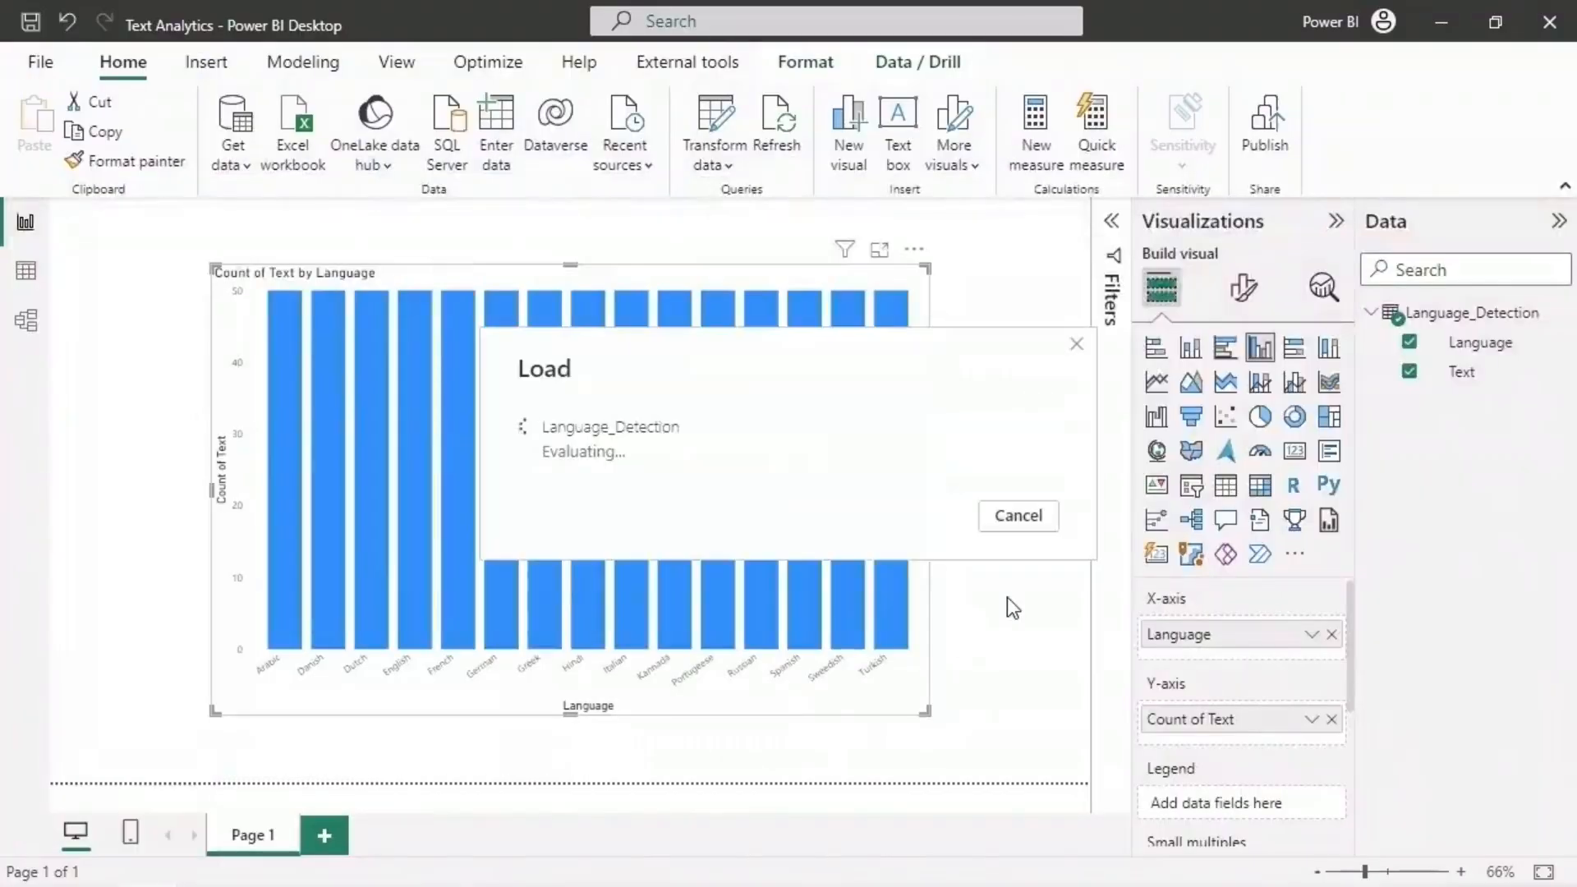
{"action": "left_click_drag", "start_coordinate": [1355, 526], "coordinate": [1135, 527]}
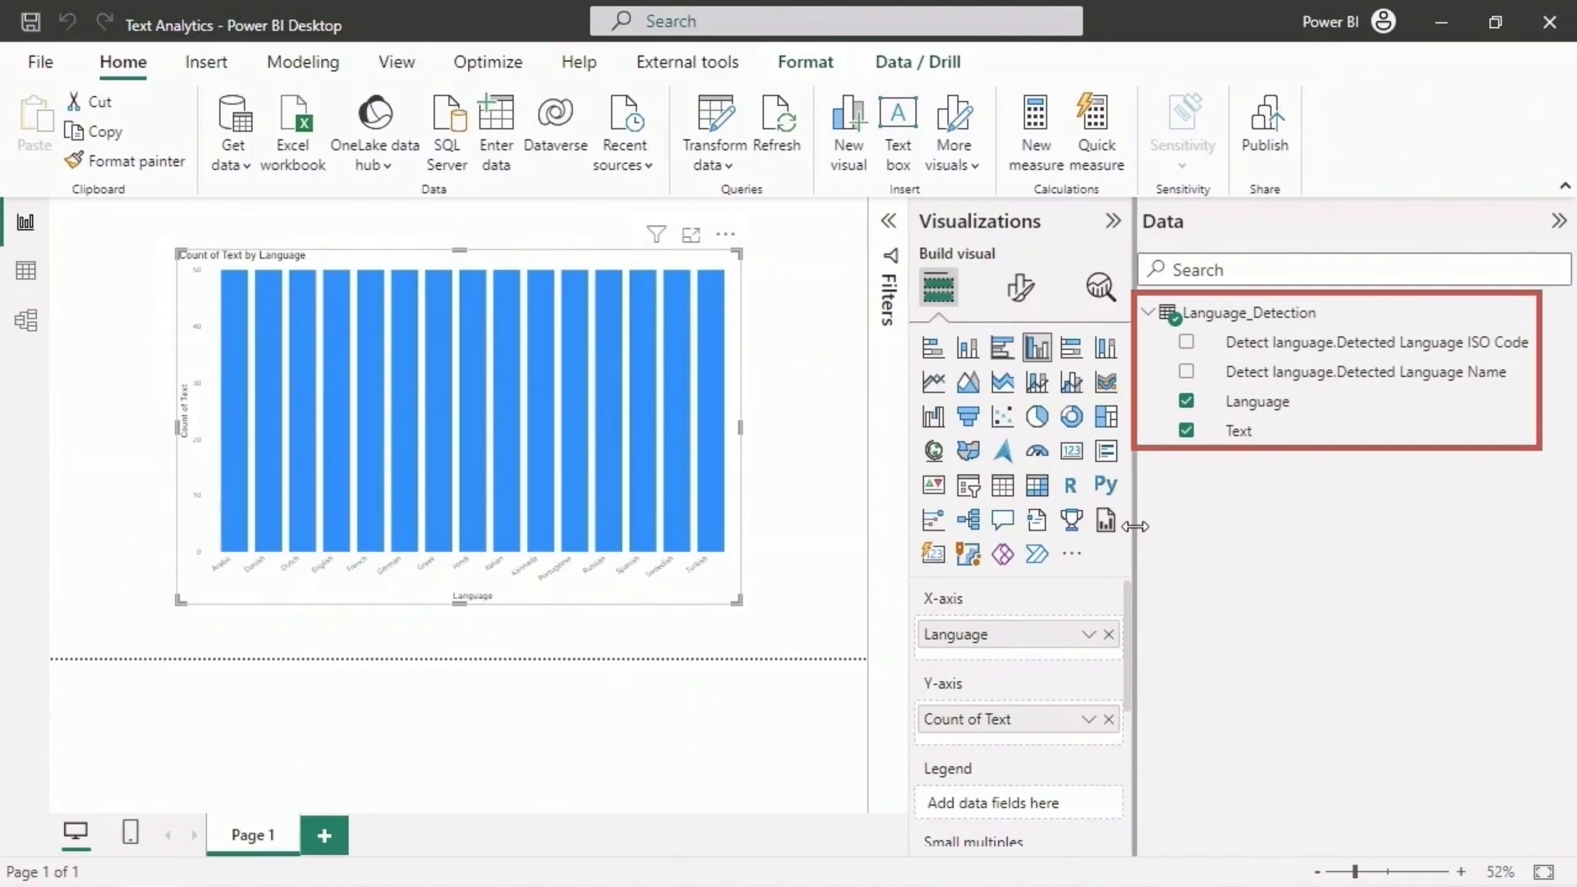
{"action": "left_click_drag", "start_coordinate": [1134, 527], "coordinate": [1353, 547]}
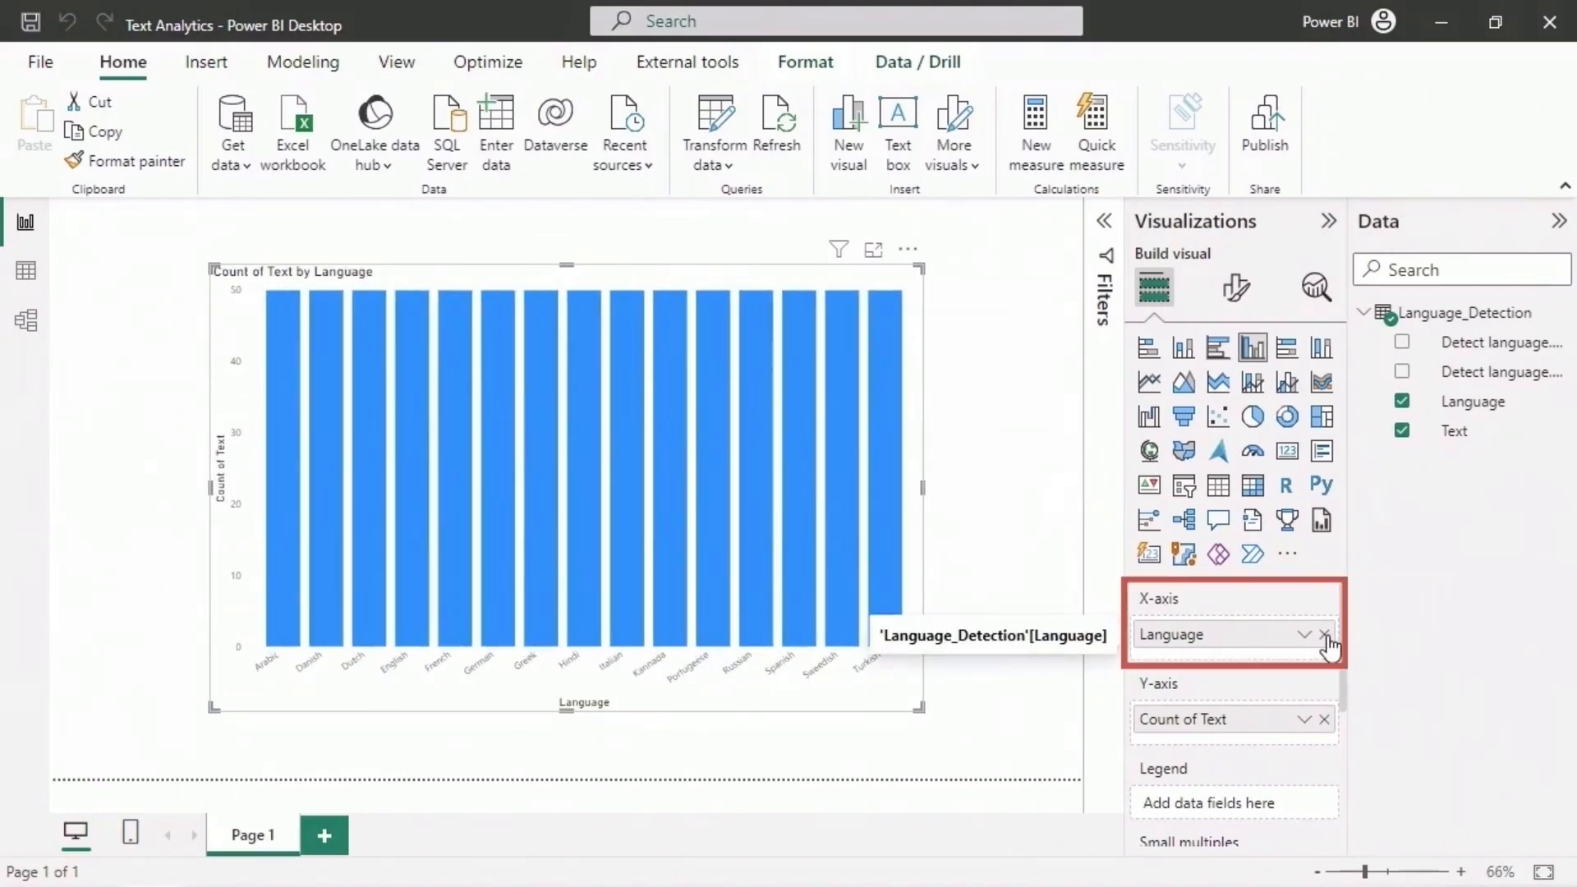
- Replace Language with Detect language.Detected Language Name on the X-axis of the Count of Text column chart
{"action": "left_click", "coordinate": [1324, 634]}
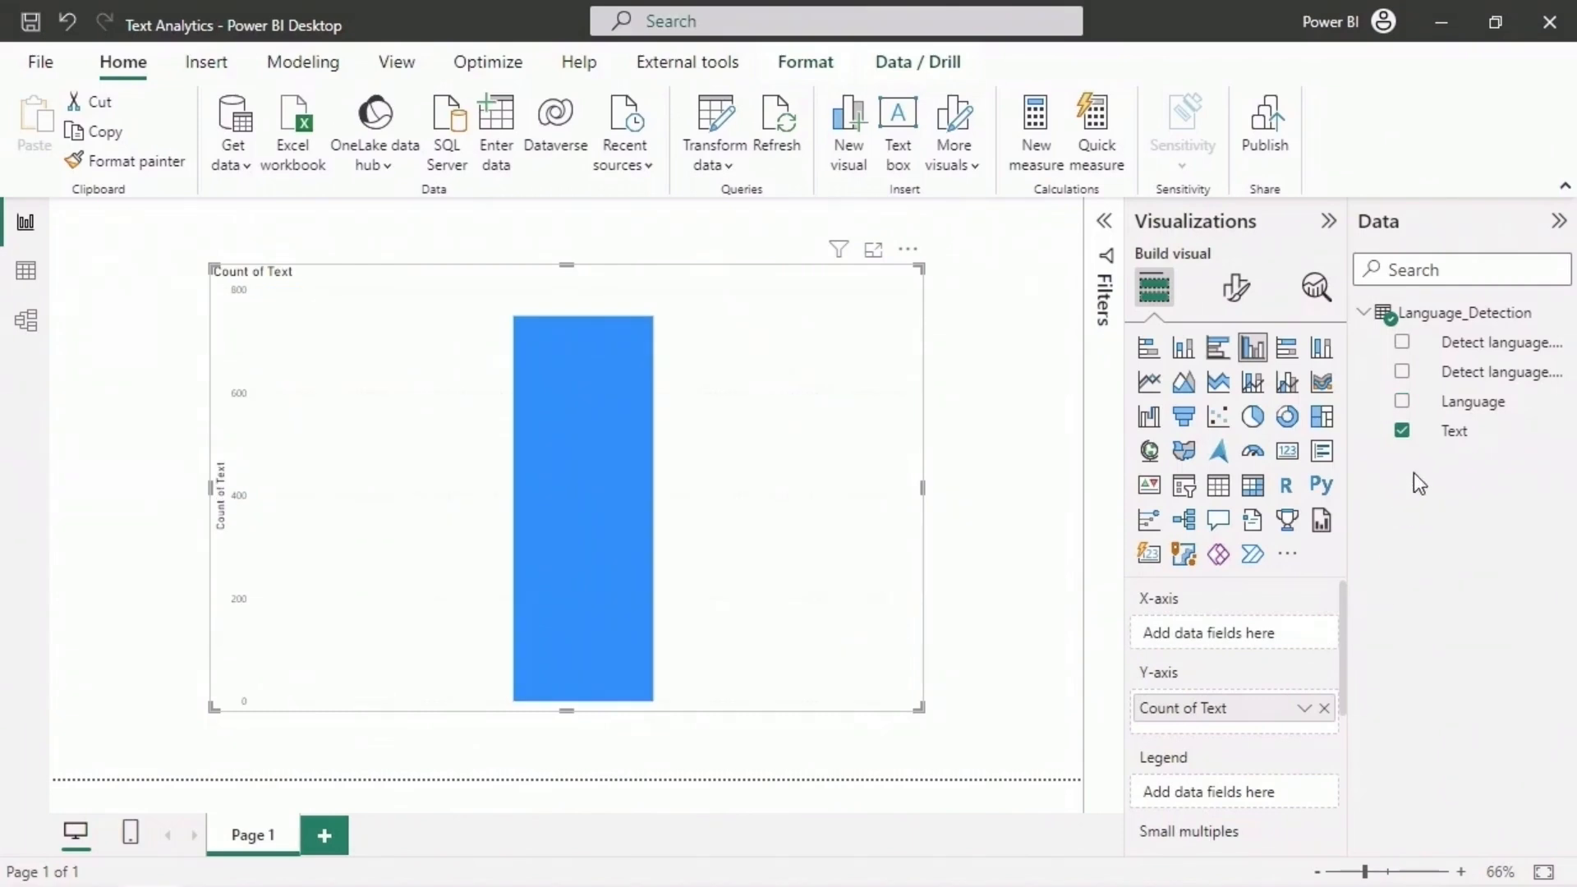
{"action": "left_click_drag", "start_coordinate": [1494, 378], "coordinate": [1252, 655]}
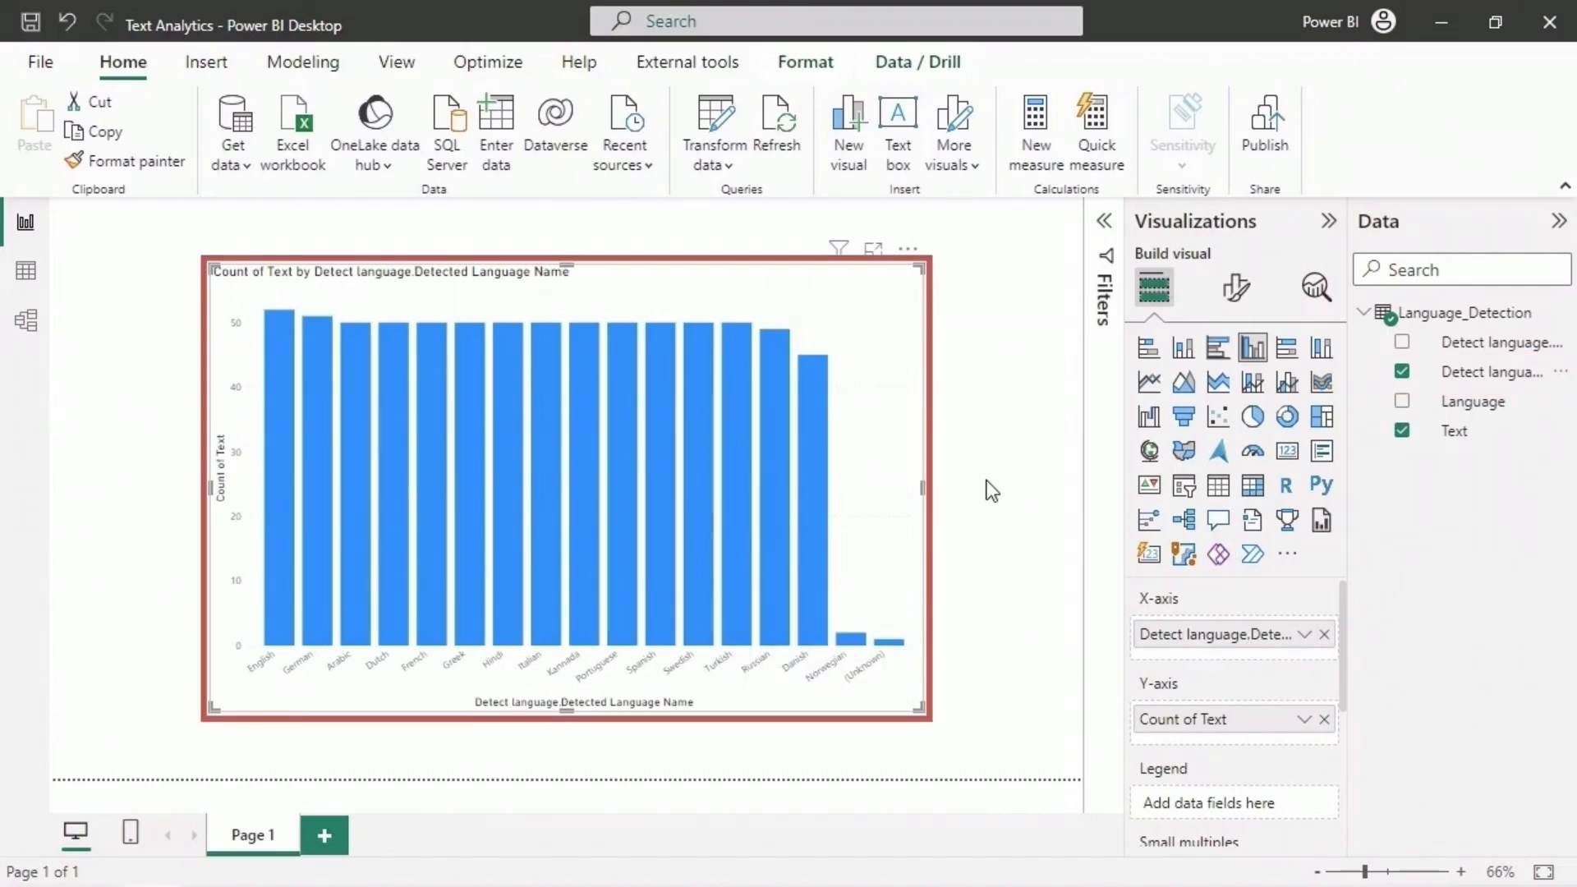
{"action": "mouse_move", "coordinate": [280, 419]}
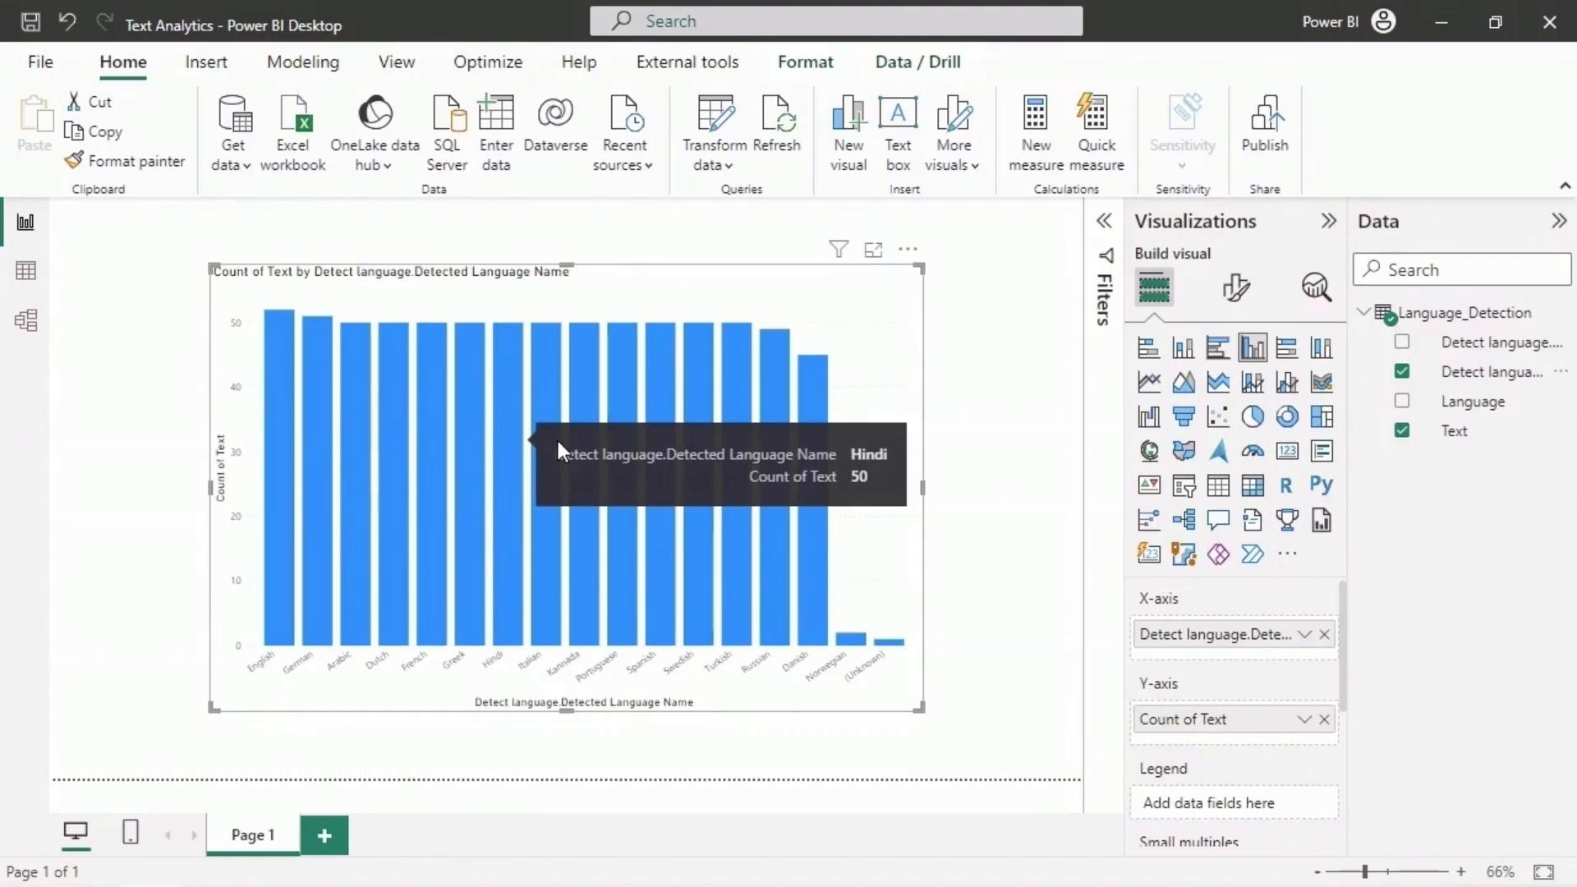
{"action": "mouse_move", "coordinate": [858, 636]}
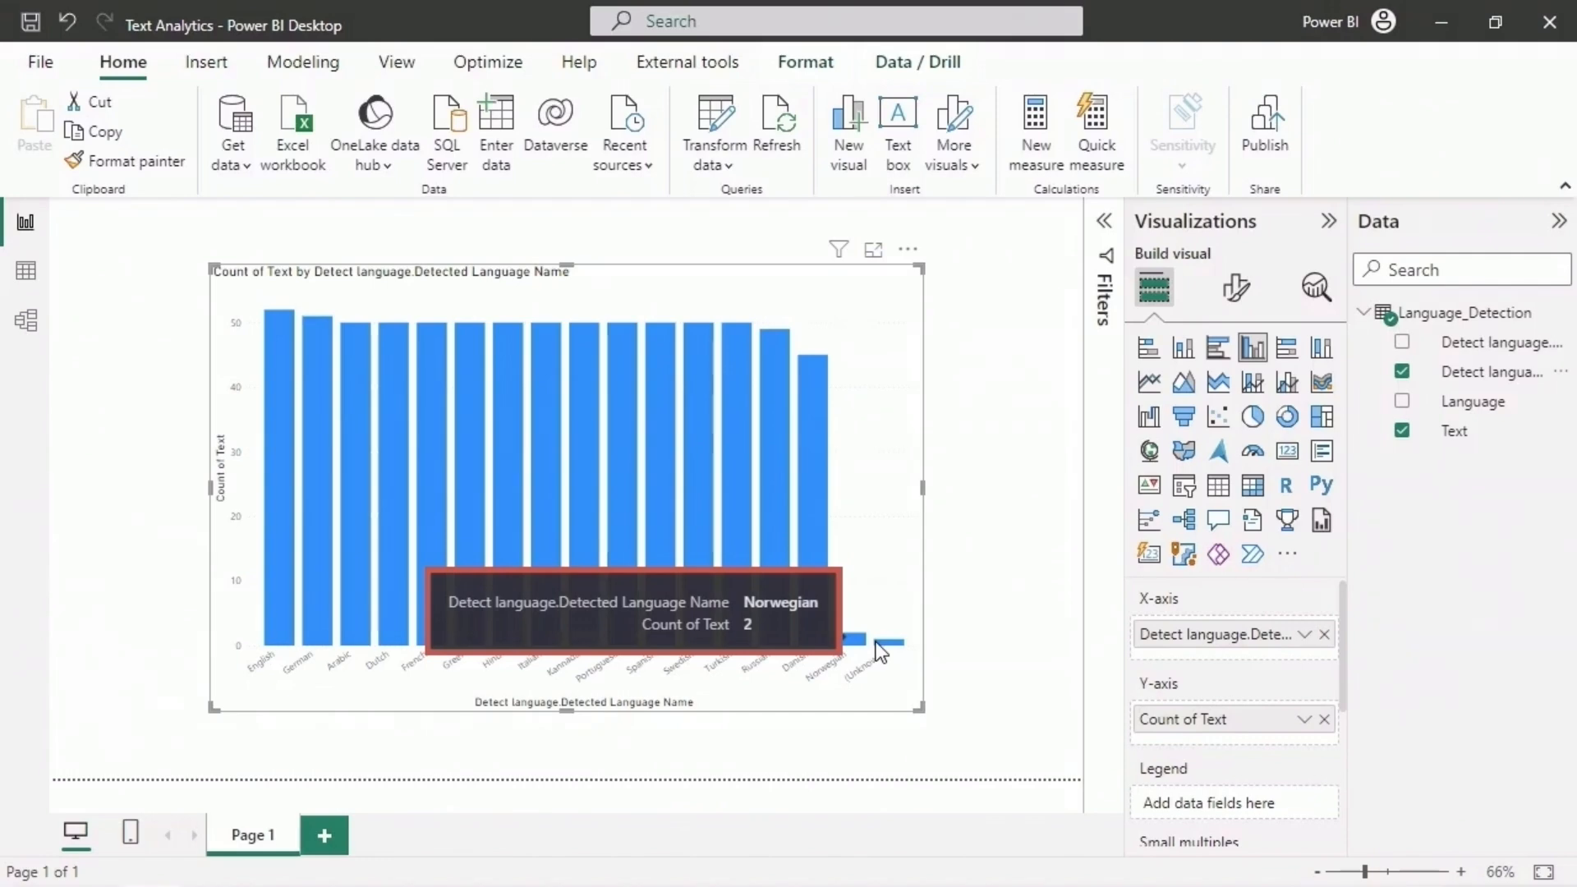
- Rename the report page Page 1 as Language Detection
{"action": "right_click", "coordinate": [259, 841]}
{"action": "left_click", "coordinate": [403, 826]}
{"action": "type", "text": "Language Detection"}
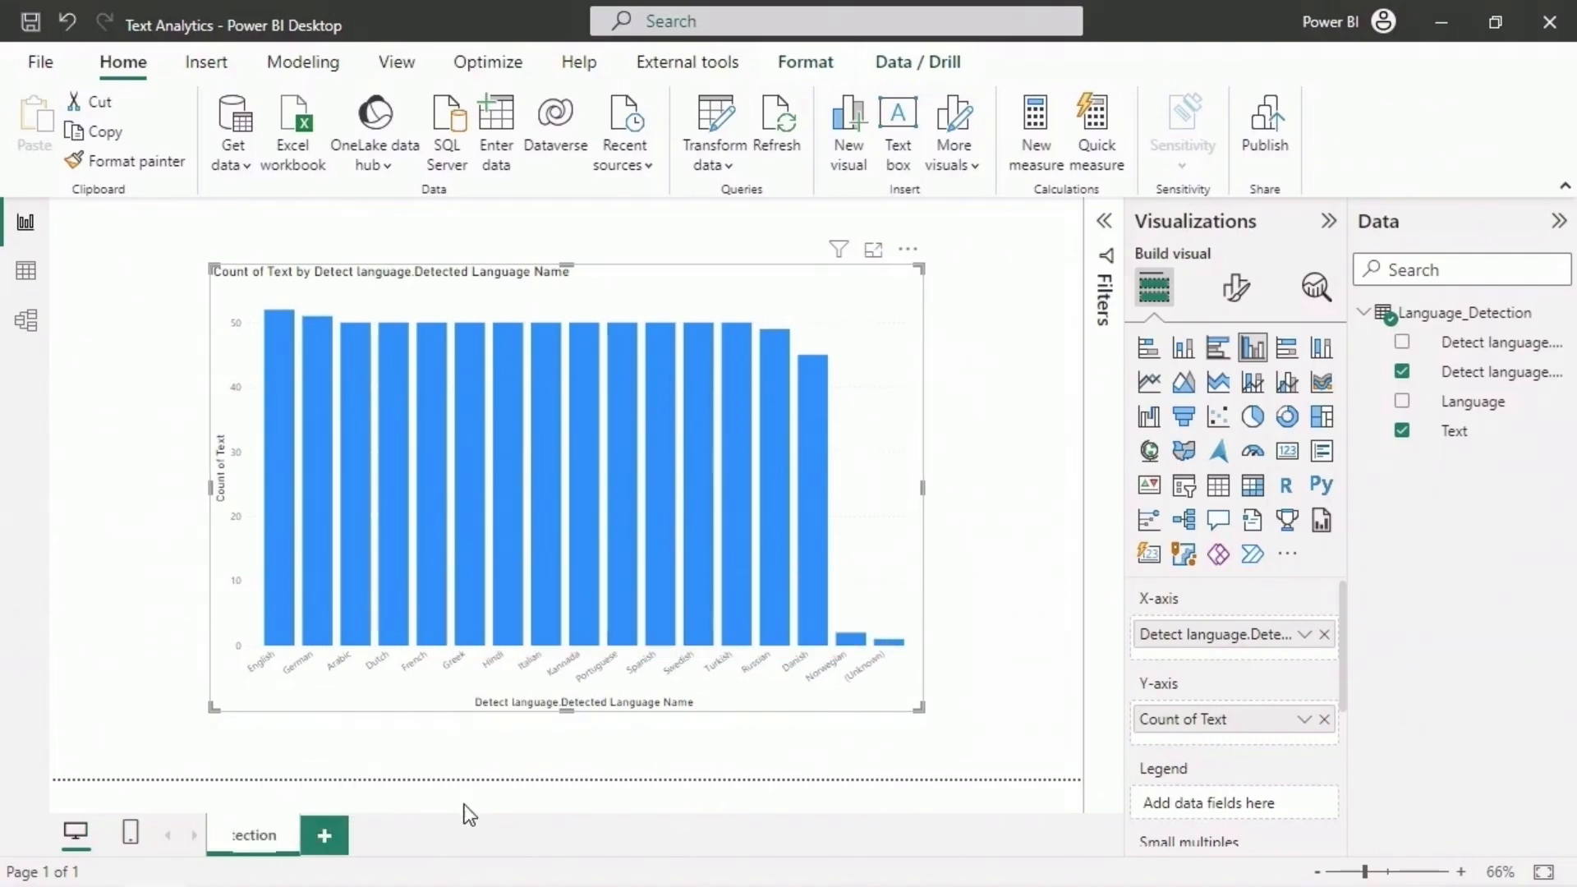
{"action": "left_click", "coordinate": [465, 804]}
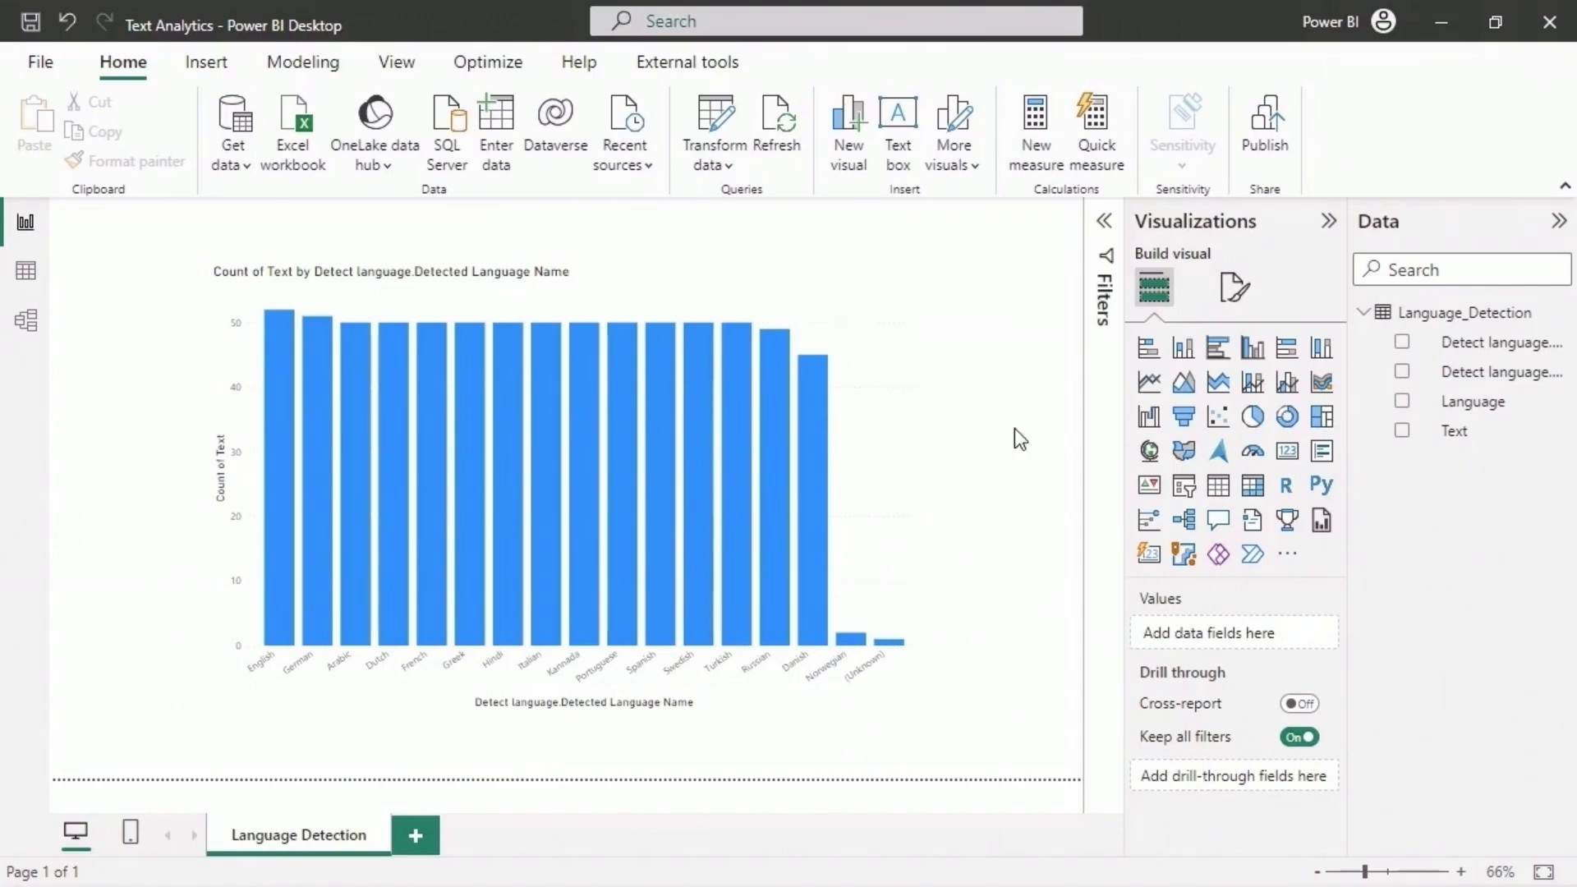
- Open the Detect language function in Power Query Editor and invoke it on the text "Quiero preguntarte algo"
{"action": "left_click", "coordinate": [726, 137]}
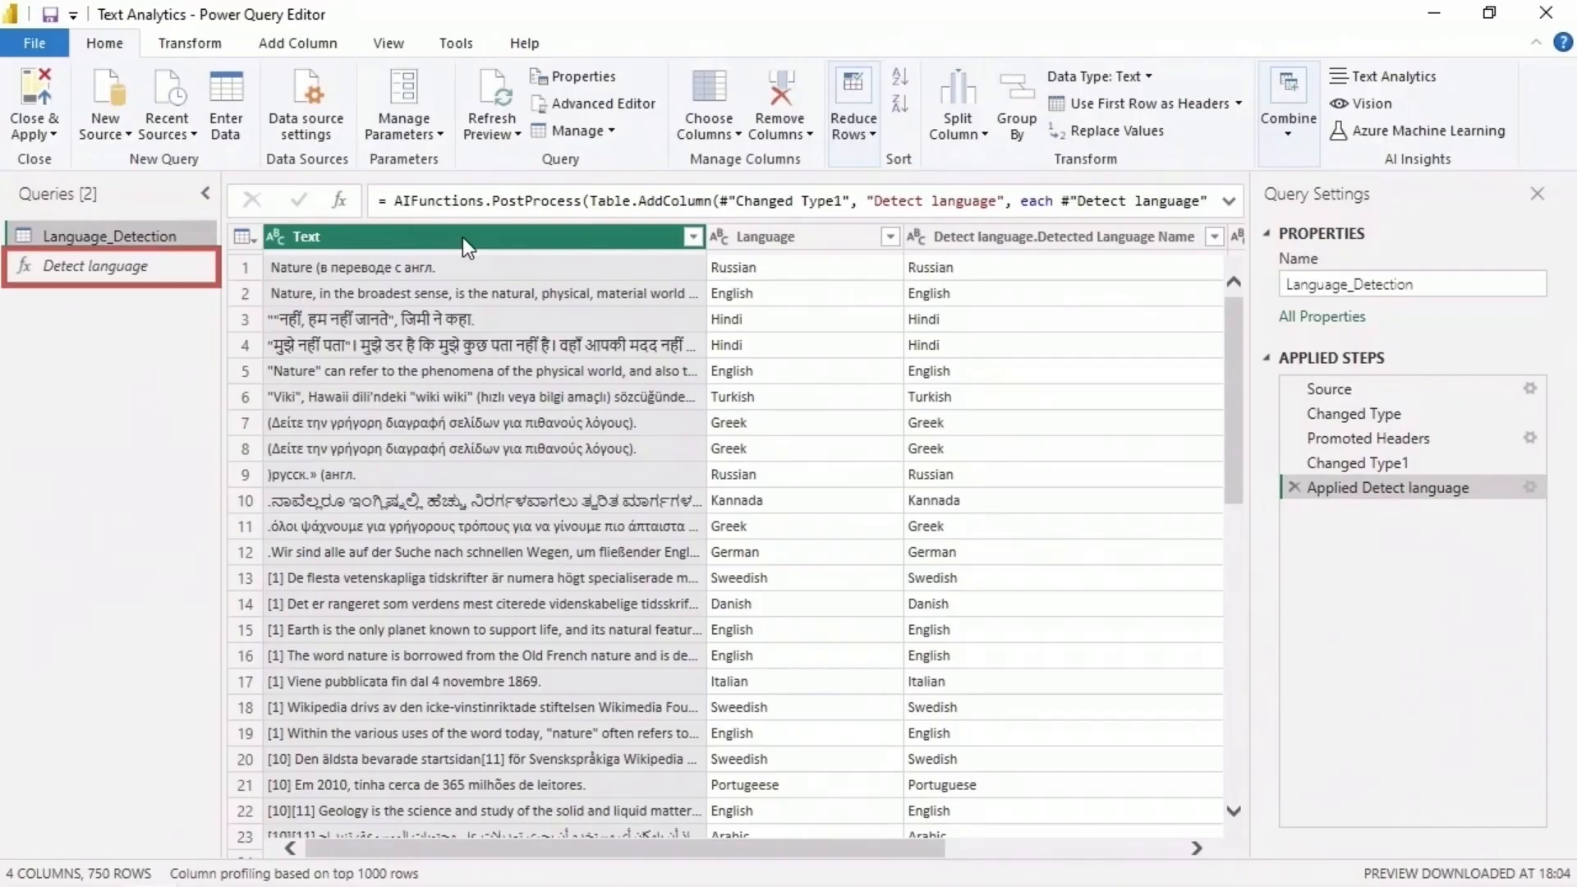
{"action": "left_click", "coordinate": [125, 268]}
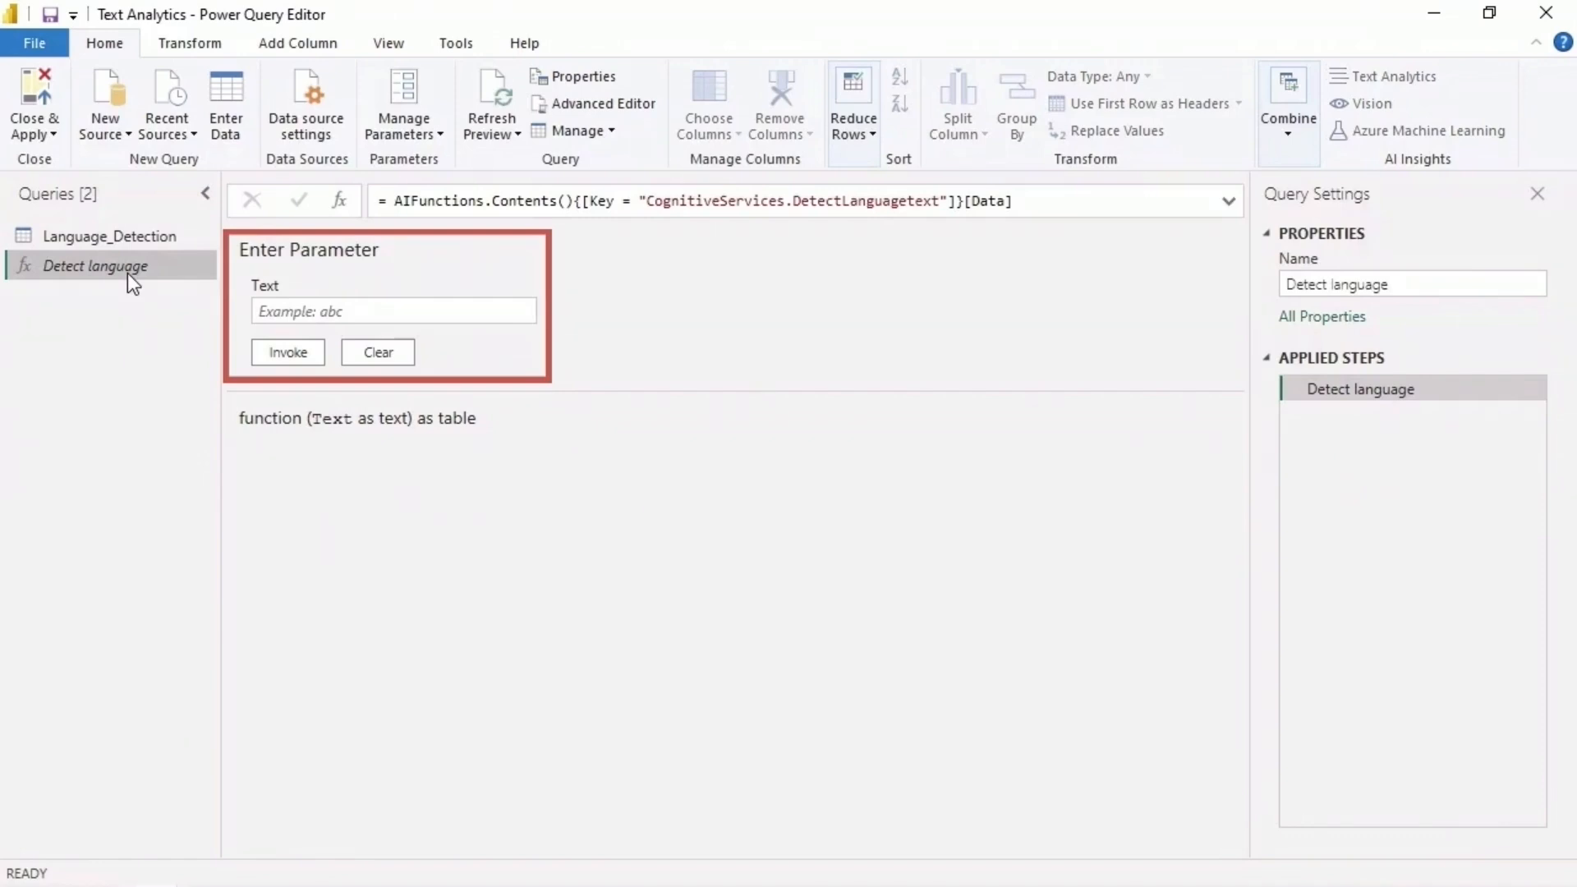
{"action": "left_click", "coordinate": [484, 311]}
{"action": "type", "text": "Quiero preguntarte algo"}
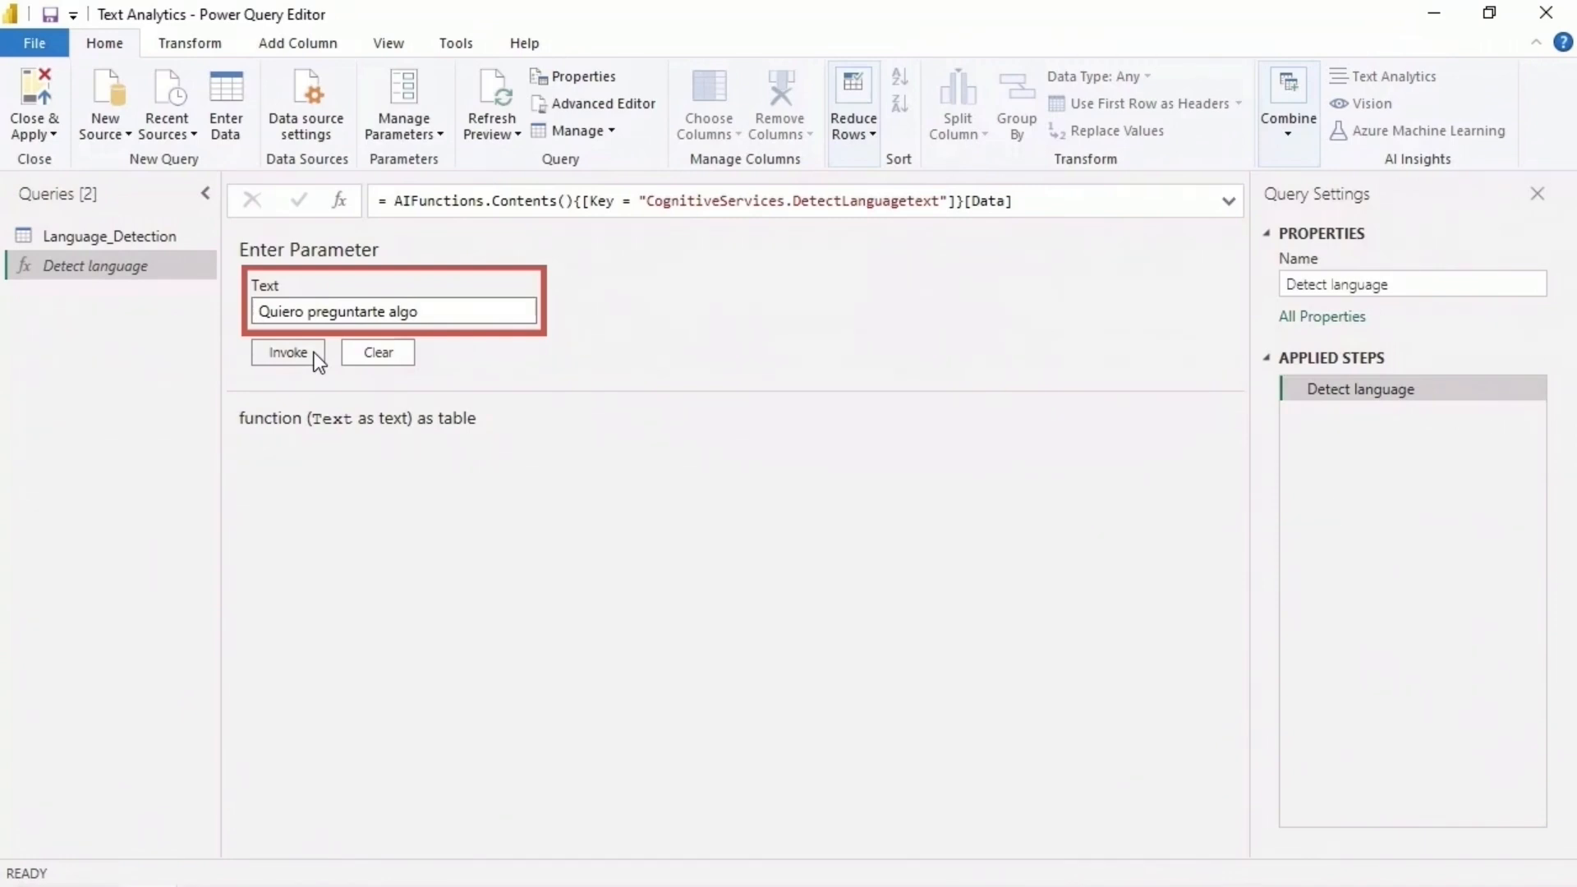
{"action": "left_click", "coordinate": [317, 359]}
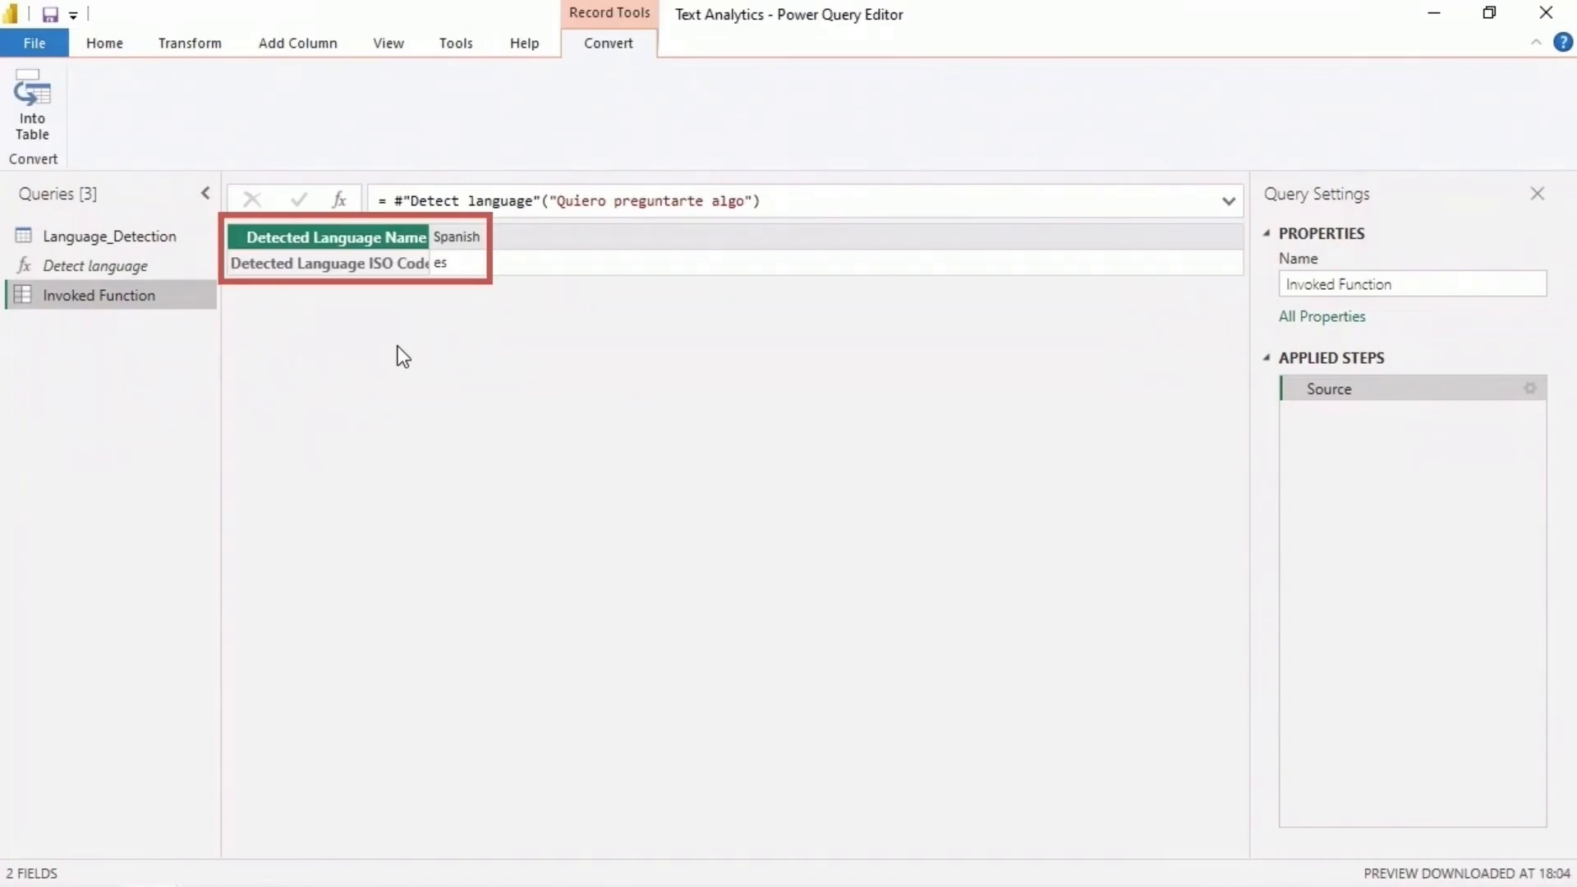
- Invoke the Detect language function on the text "Maria mangia una mela"
{"action": "left_click", "coordinate": [146, 267]}
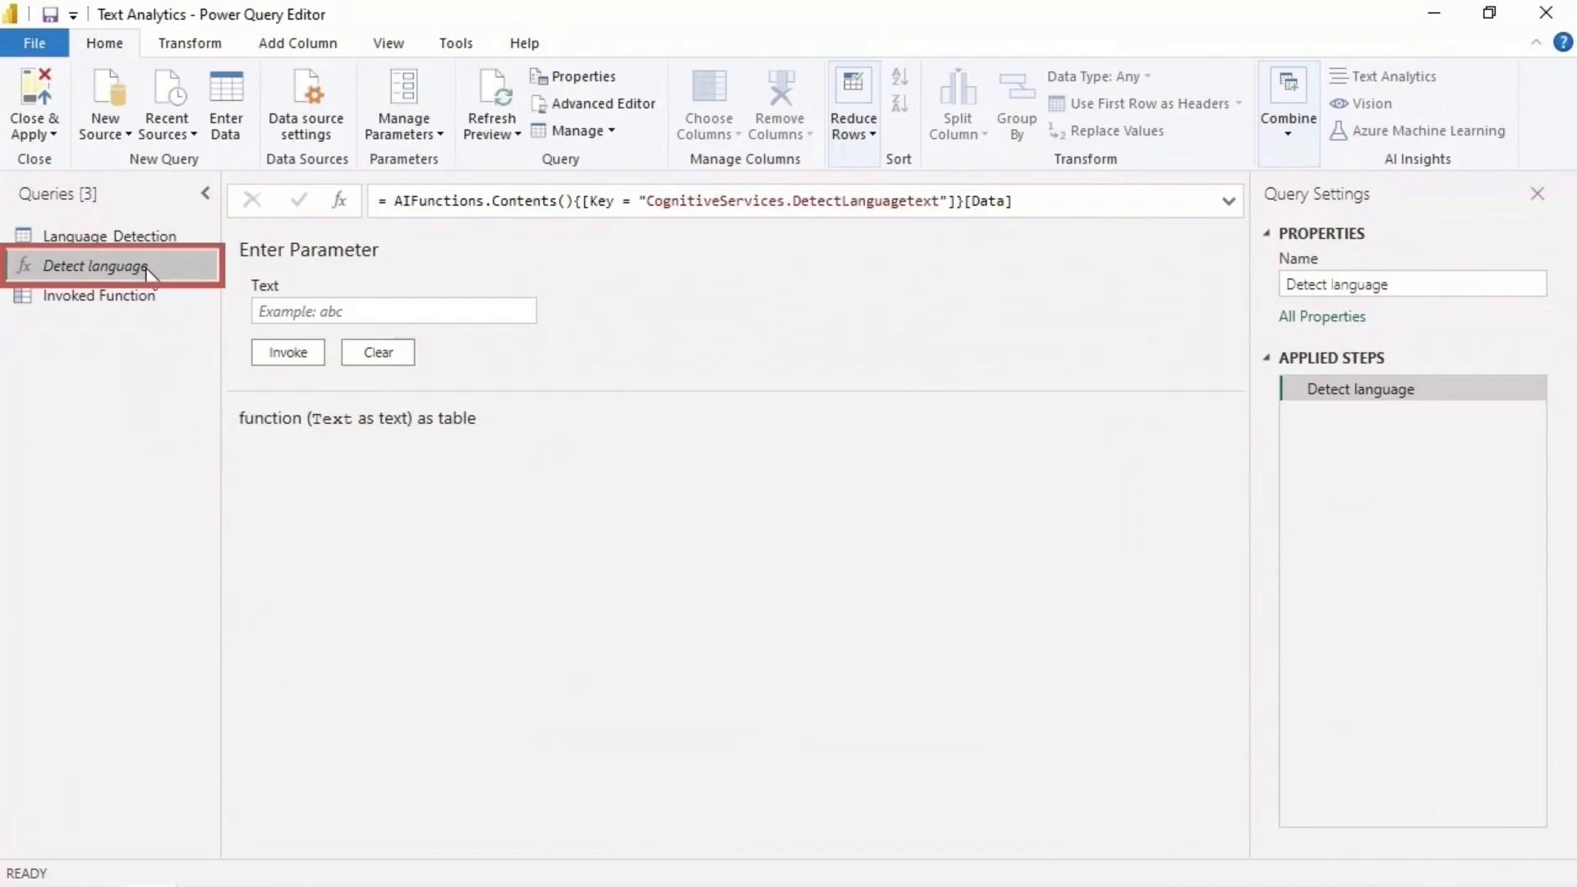
{"action": "left_click", "coordinate": [352, 310]}
{"action": "type", "text": "Maria mangia una mela"}
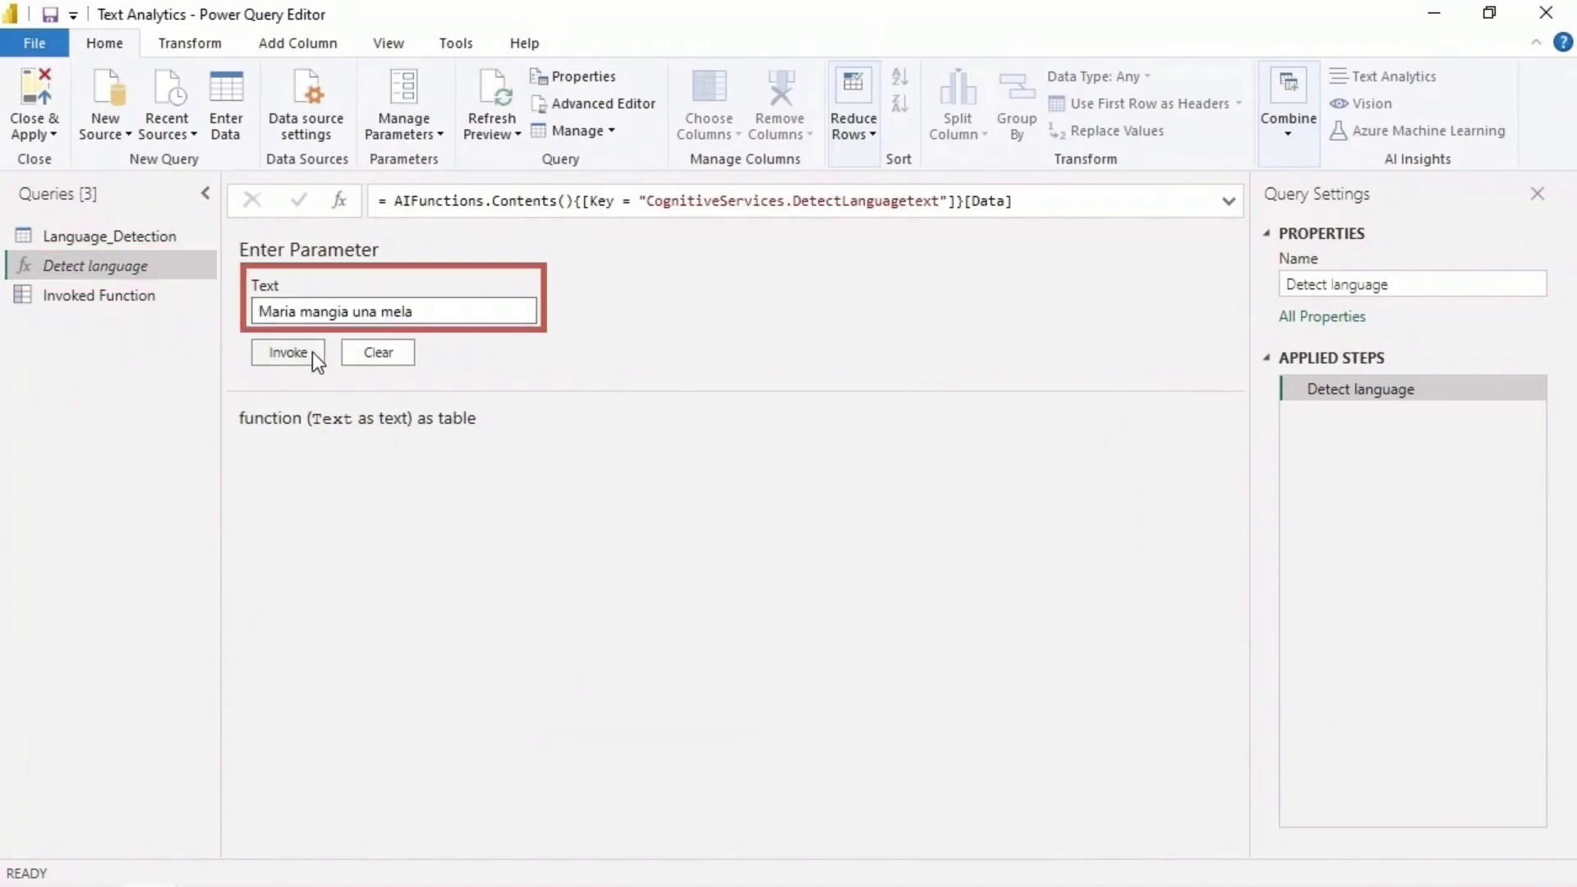
{"action": "left_click", "coordinate": [287, 352]}
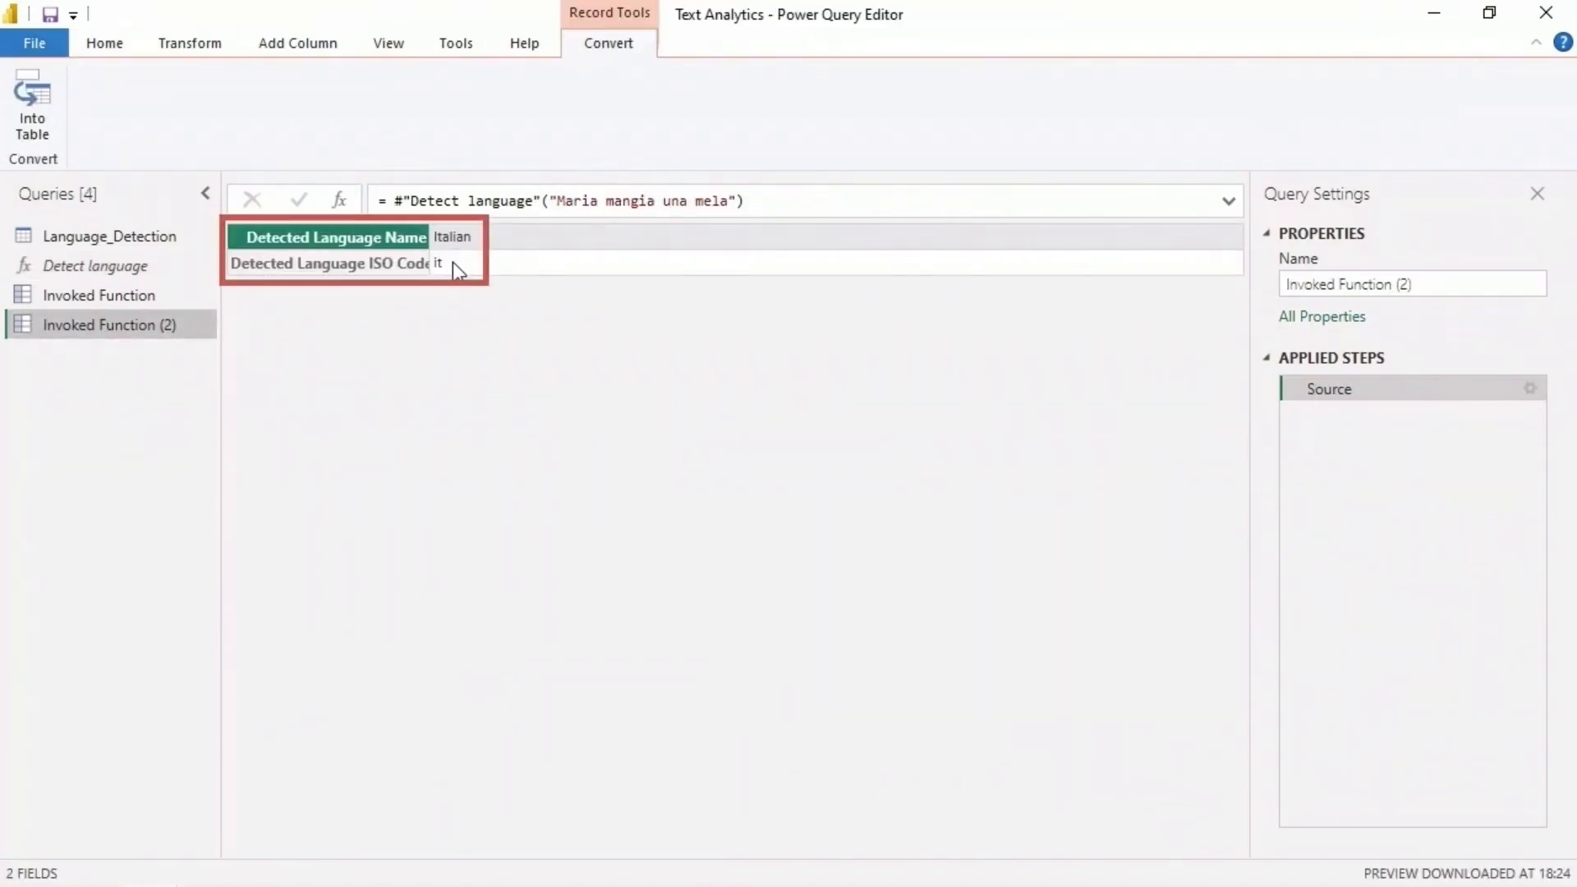
- Invoke the Detect language function on the text "Quand voulez-vous voyager?"
{"action": "left_click", "coordinate": [94, 265]}
{"action": "left_click", "coordinate": [525, 317]}
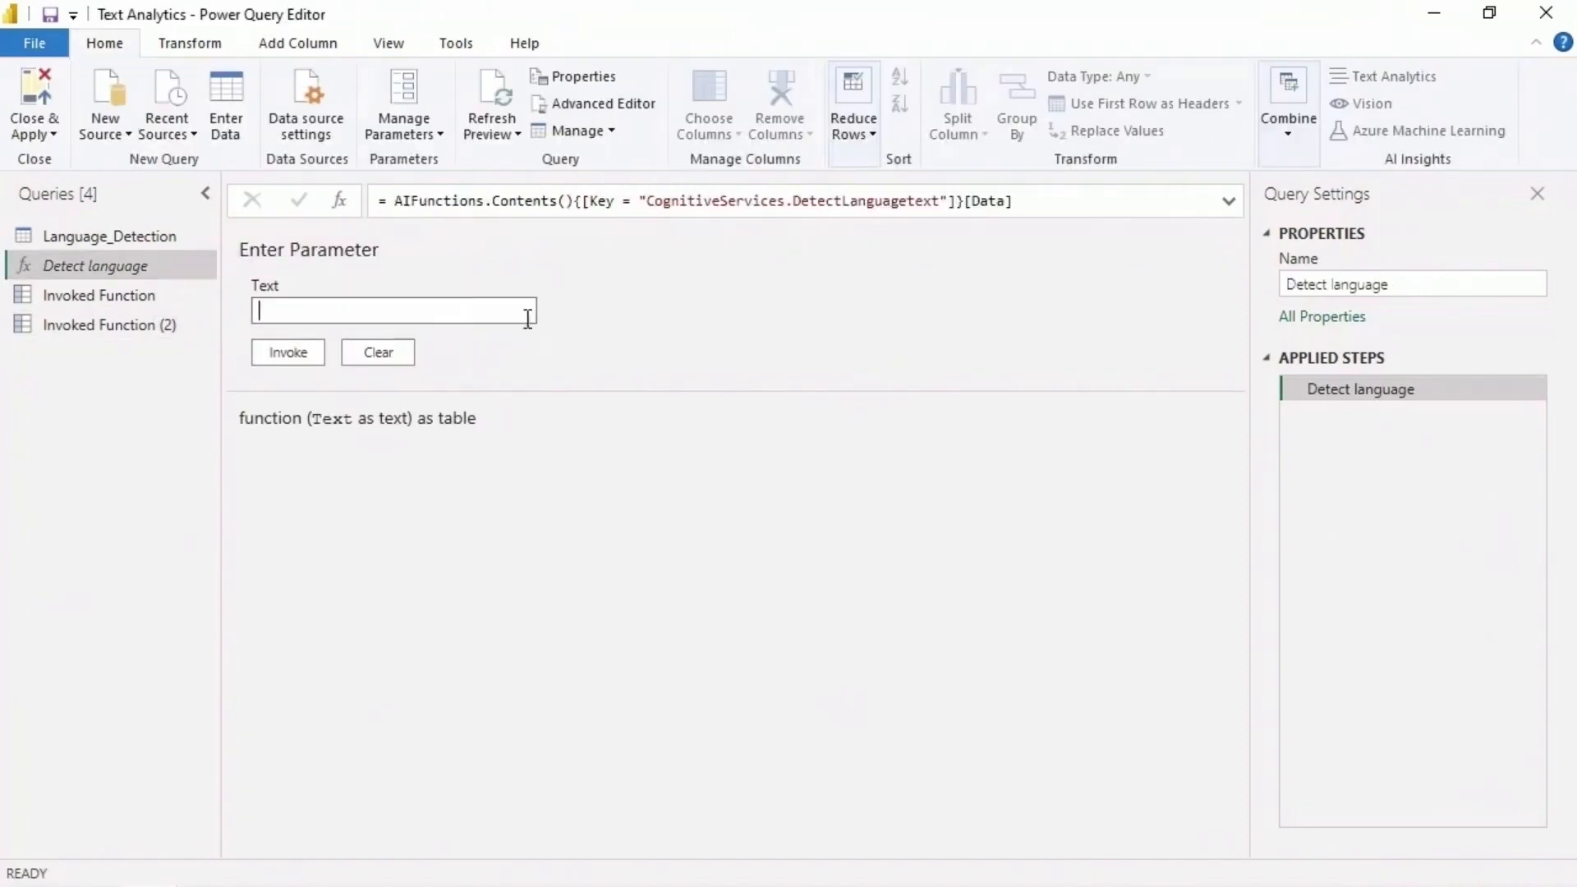
{"action": "type", "text": "Quand voulez-vous voyager?"}
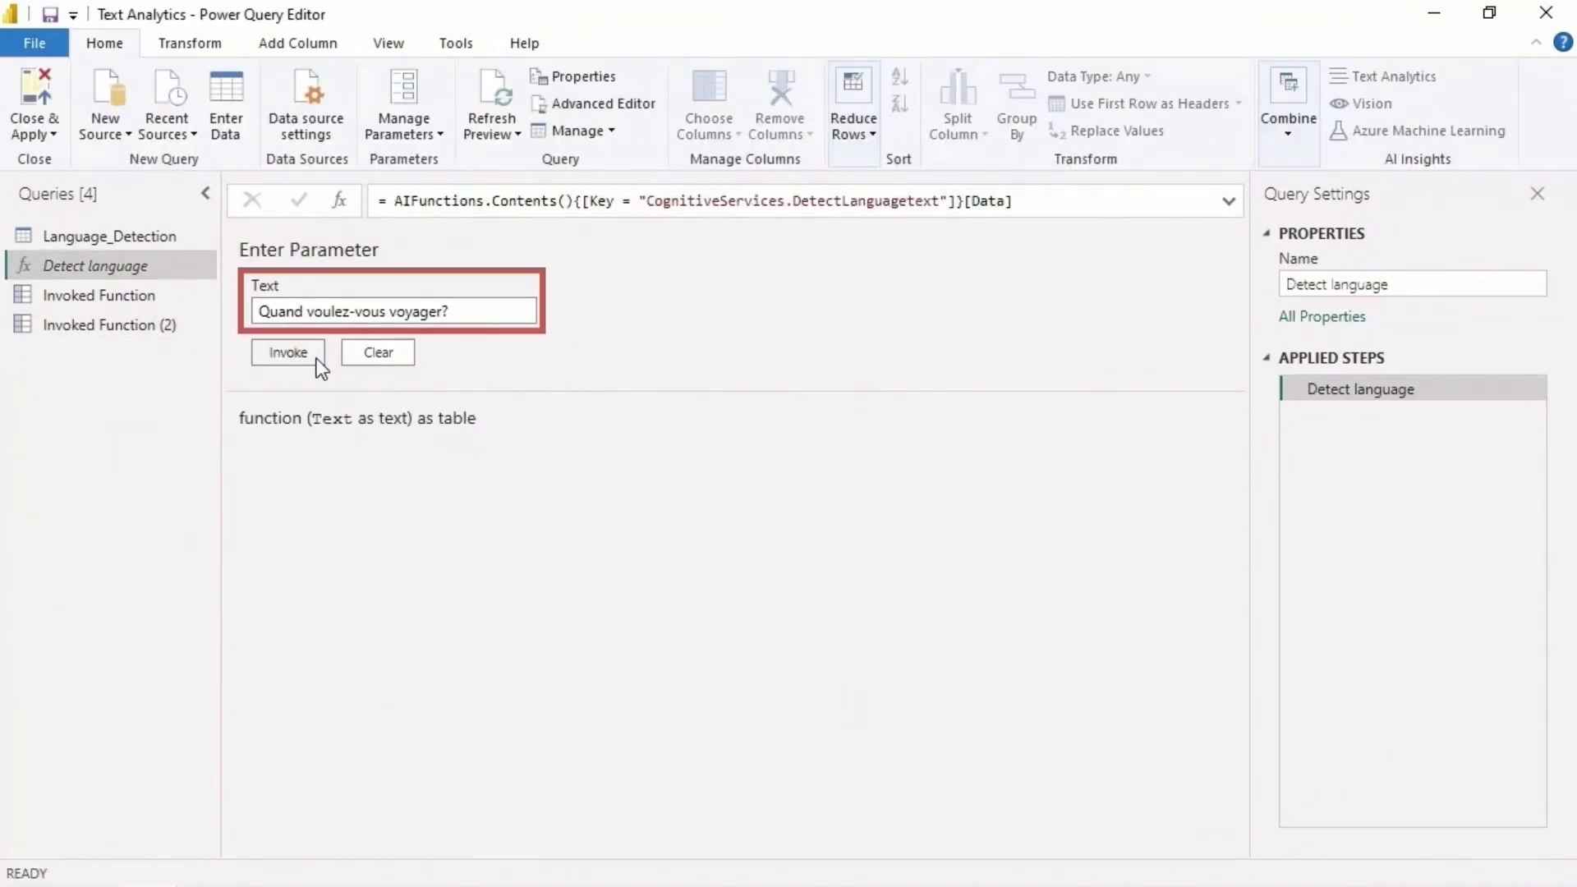
{"action": "left_click", "coordinate": [317, 359]}
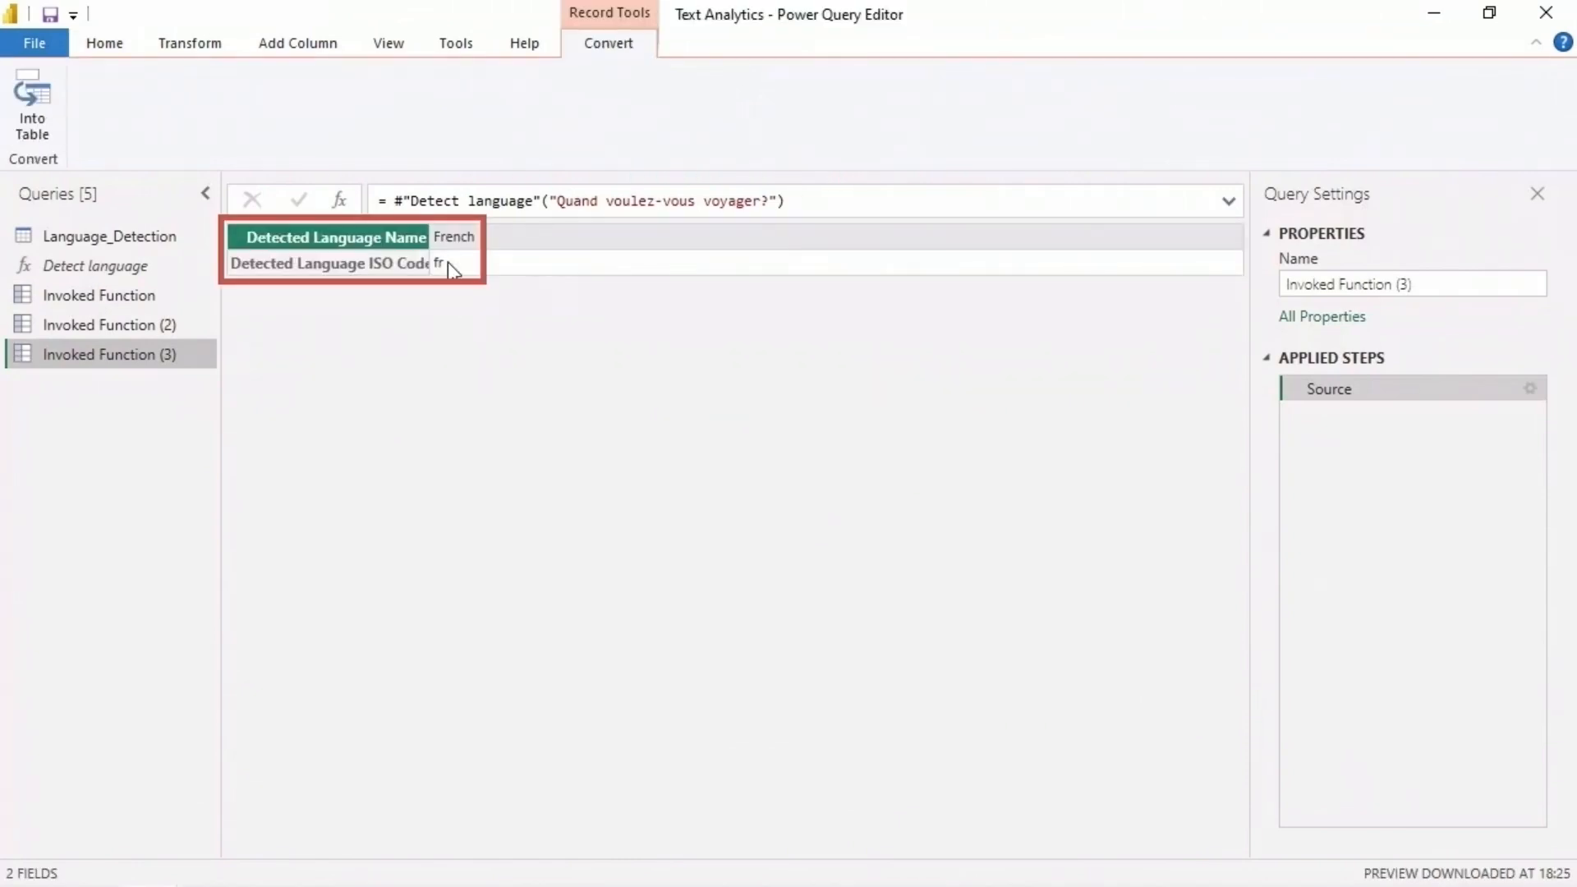
- Invoke the Detect language function on the text "Харесвам този цвят! Haresvam tozi tsvyat!"
{"action": "left_click", "coordinate": [138, 268]}
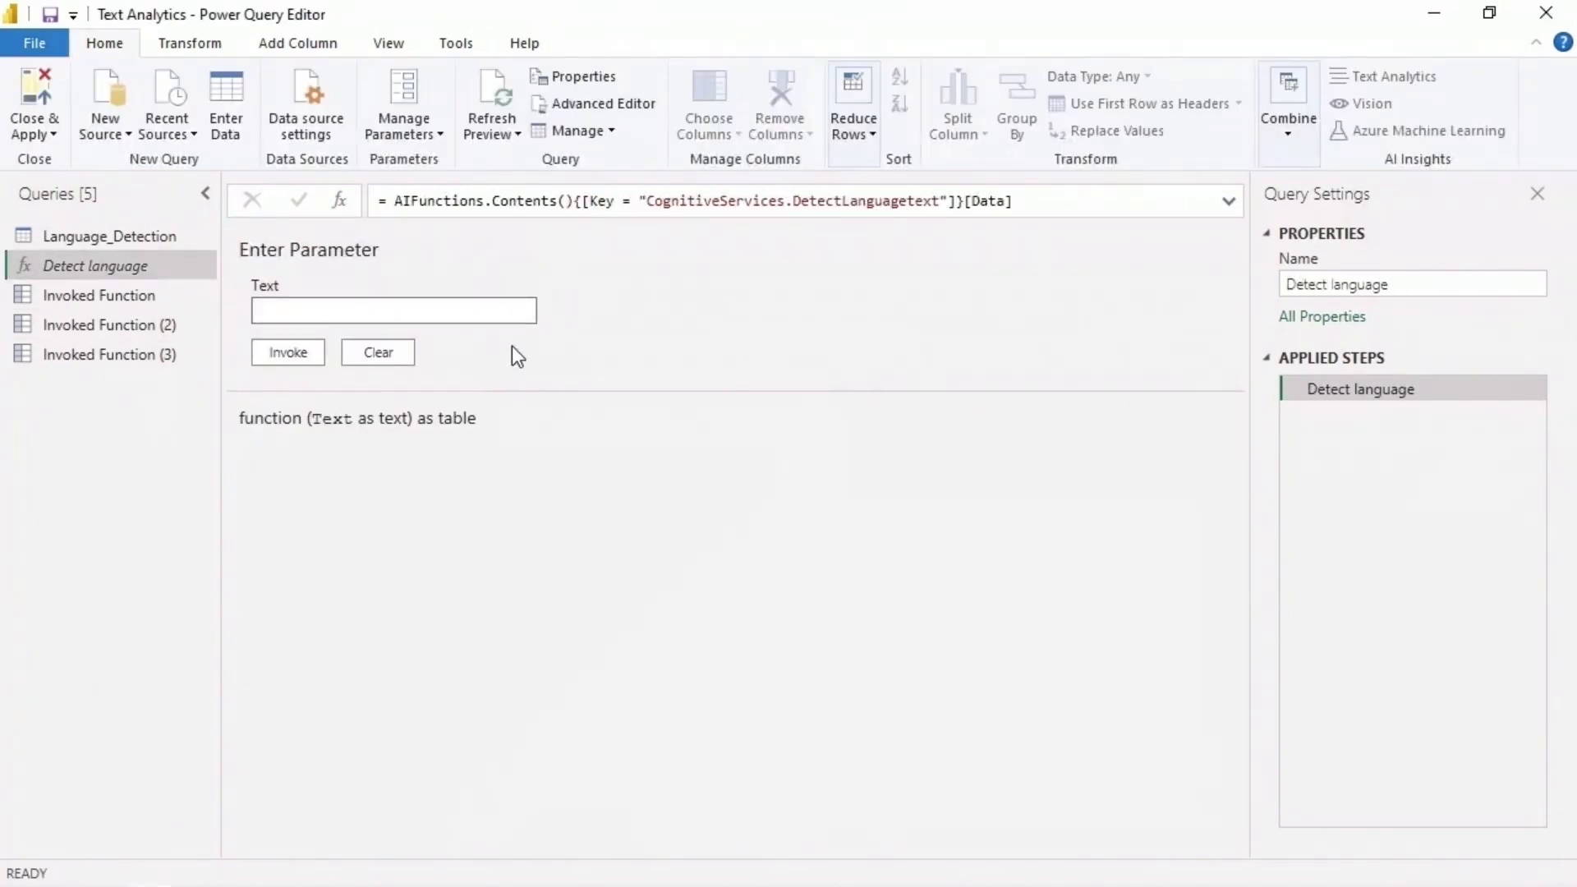
{"action": "type", "text": "Харесвам този цвят! Haresvam tozi tsvyat!"}
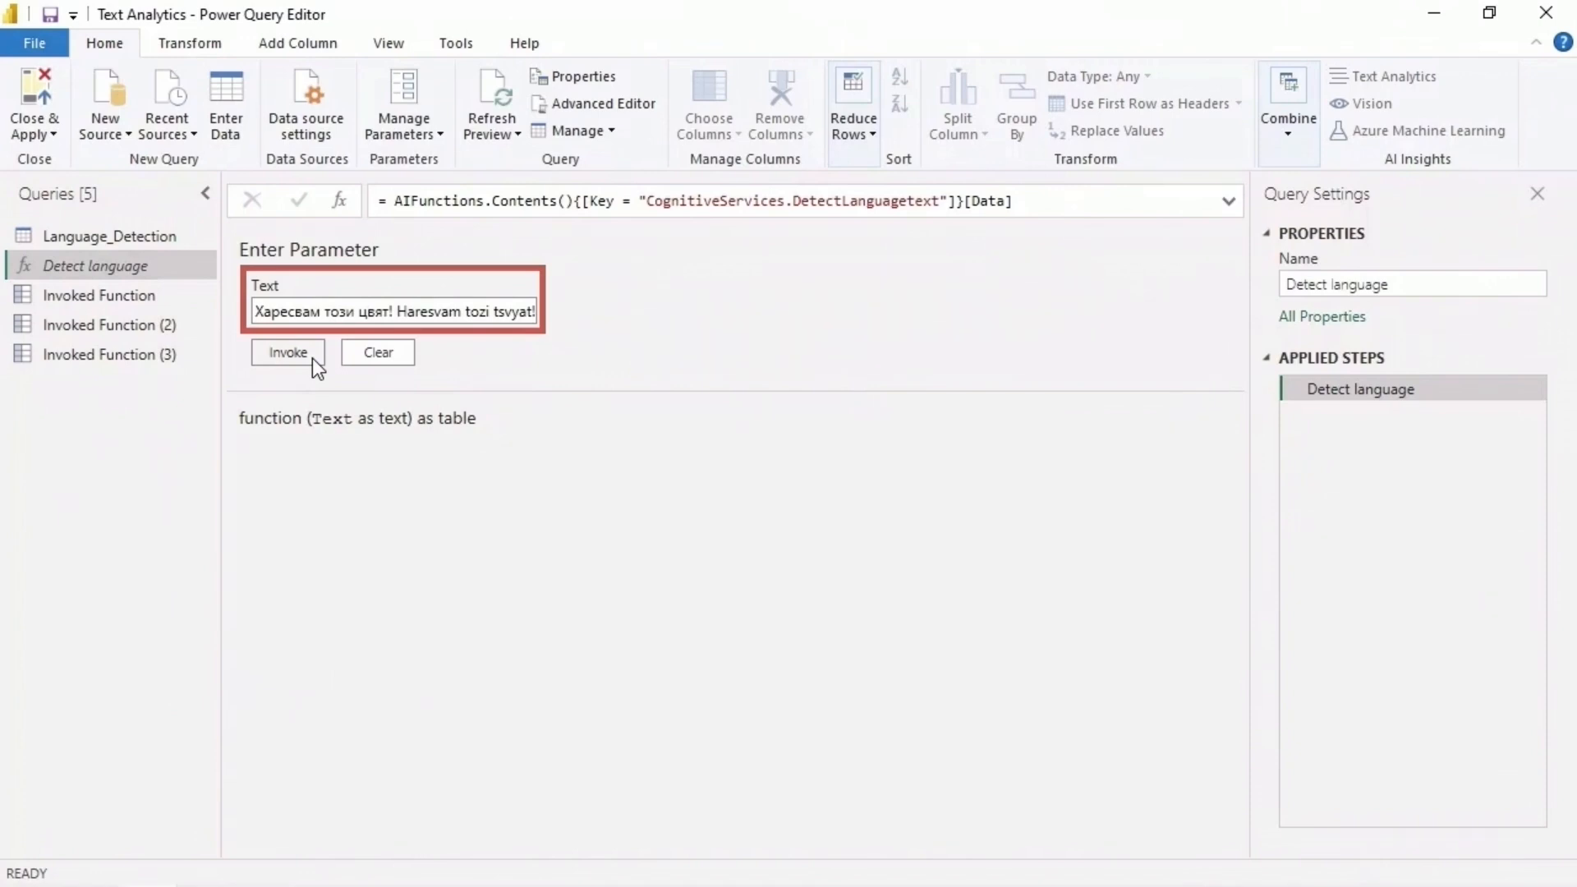
{"action": "left_click", "coordinate": [288, 352]}
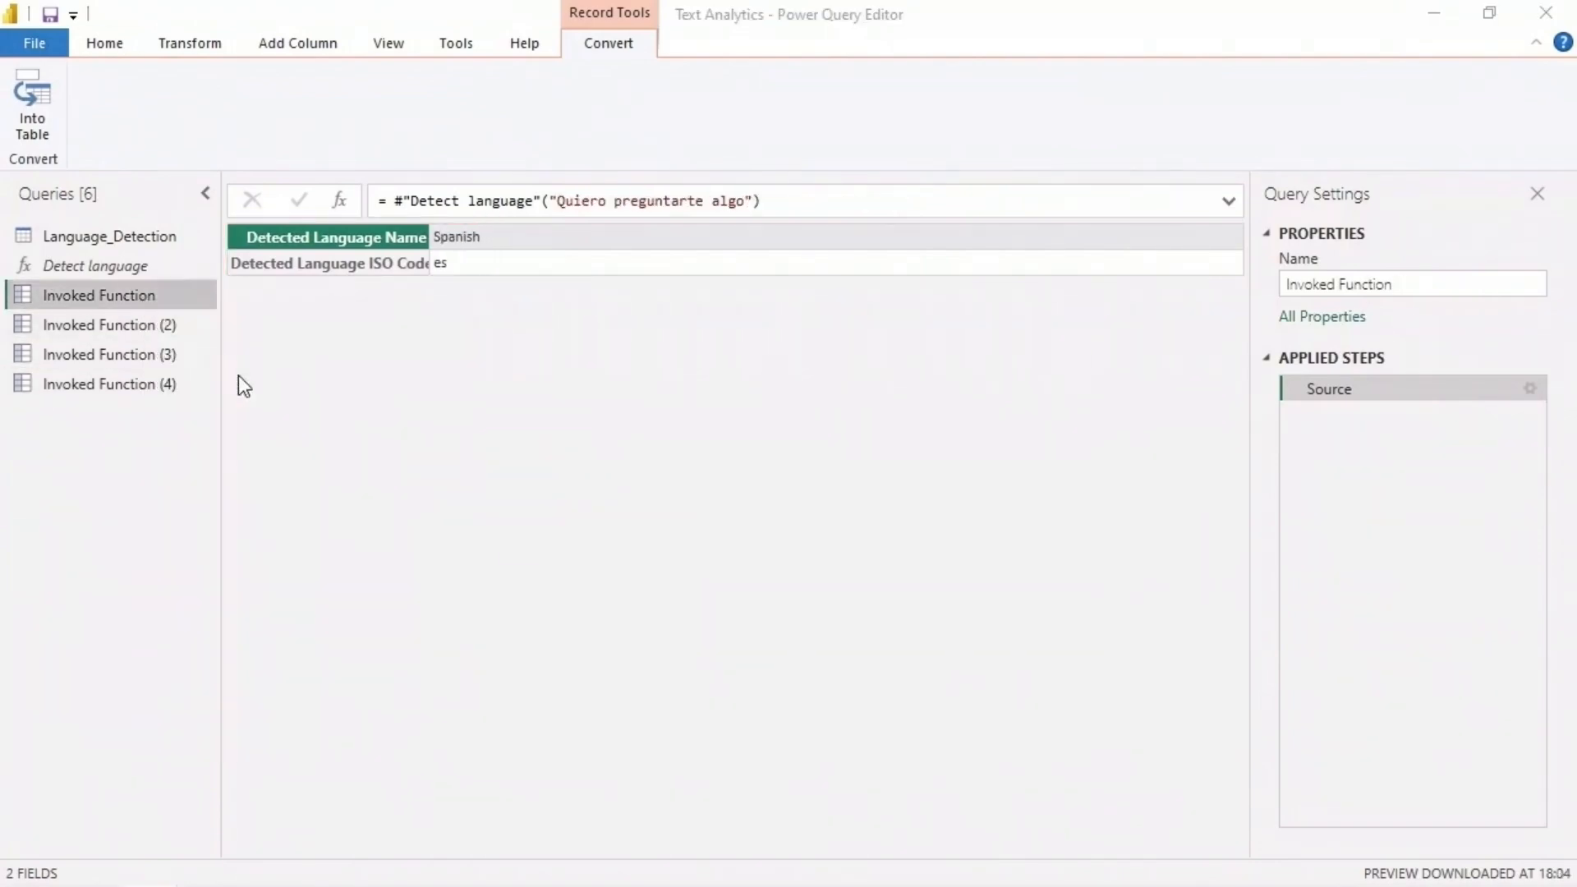
- Delete the Invoked Function queries, keeping the Language_Detection query and the Detect language function
{"action": "left_click", "coordinate": [884, 502]}
{"action": "right_click", "coordinate": [133, 299]}
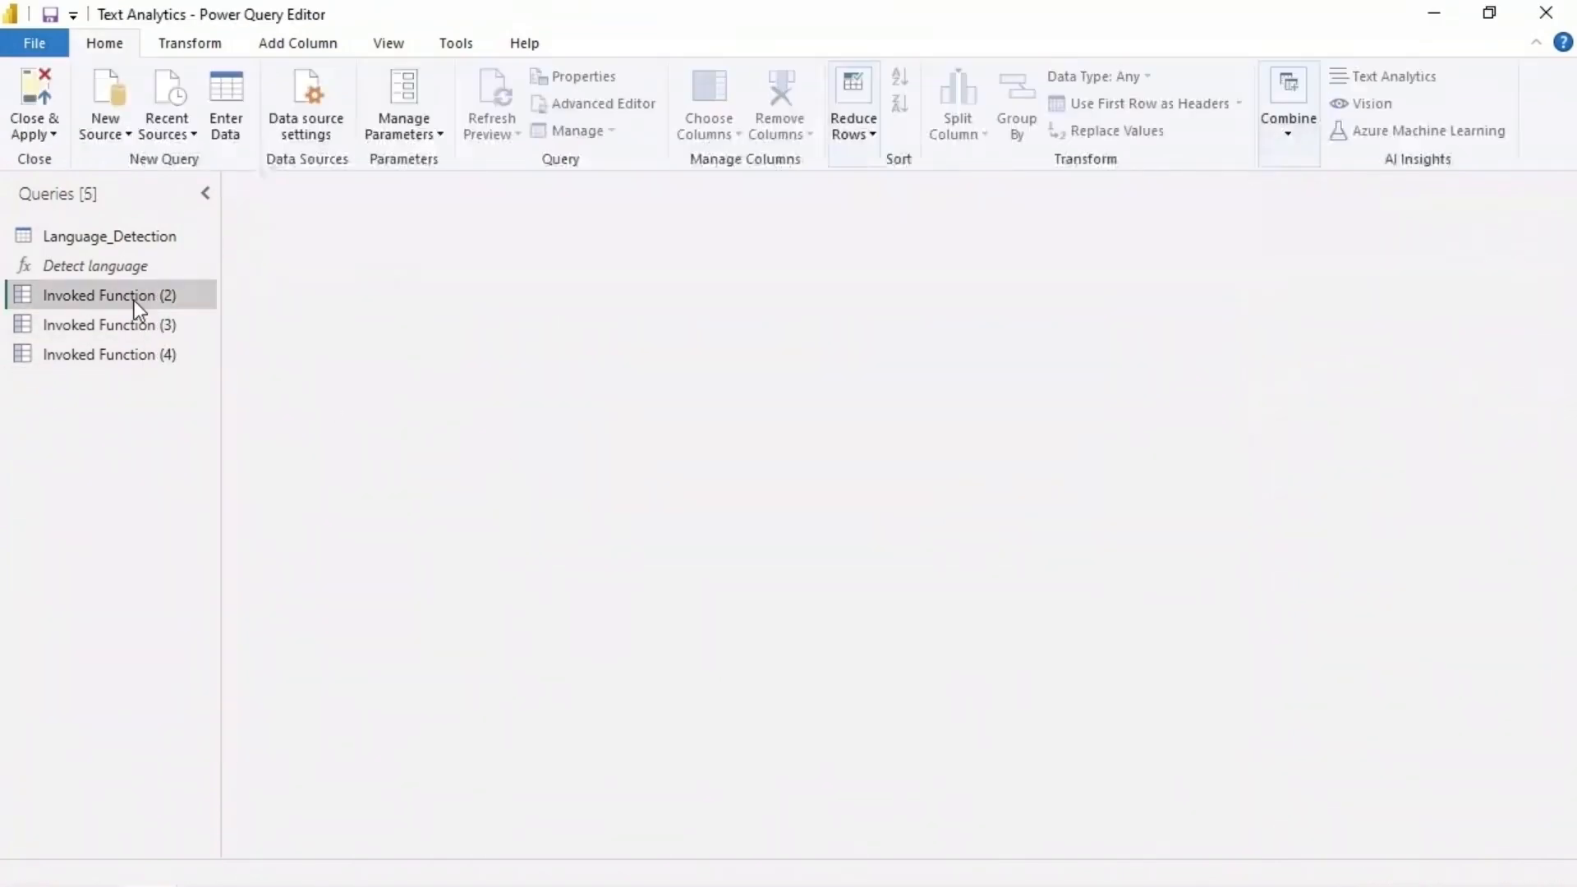
{"action": "left_click", "coordinate": [190, 375]}
{"action": "left_click", "coordinate": [884, 503]}
{"action": "right_click", "coordinate": [120, 296]}
{"action": "left_click", "coordinate": [185, 374]}
{"action": "left_click", "coordinate": [885, 502]}
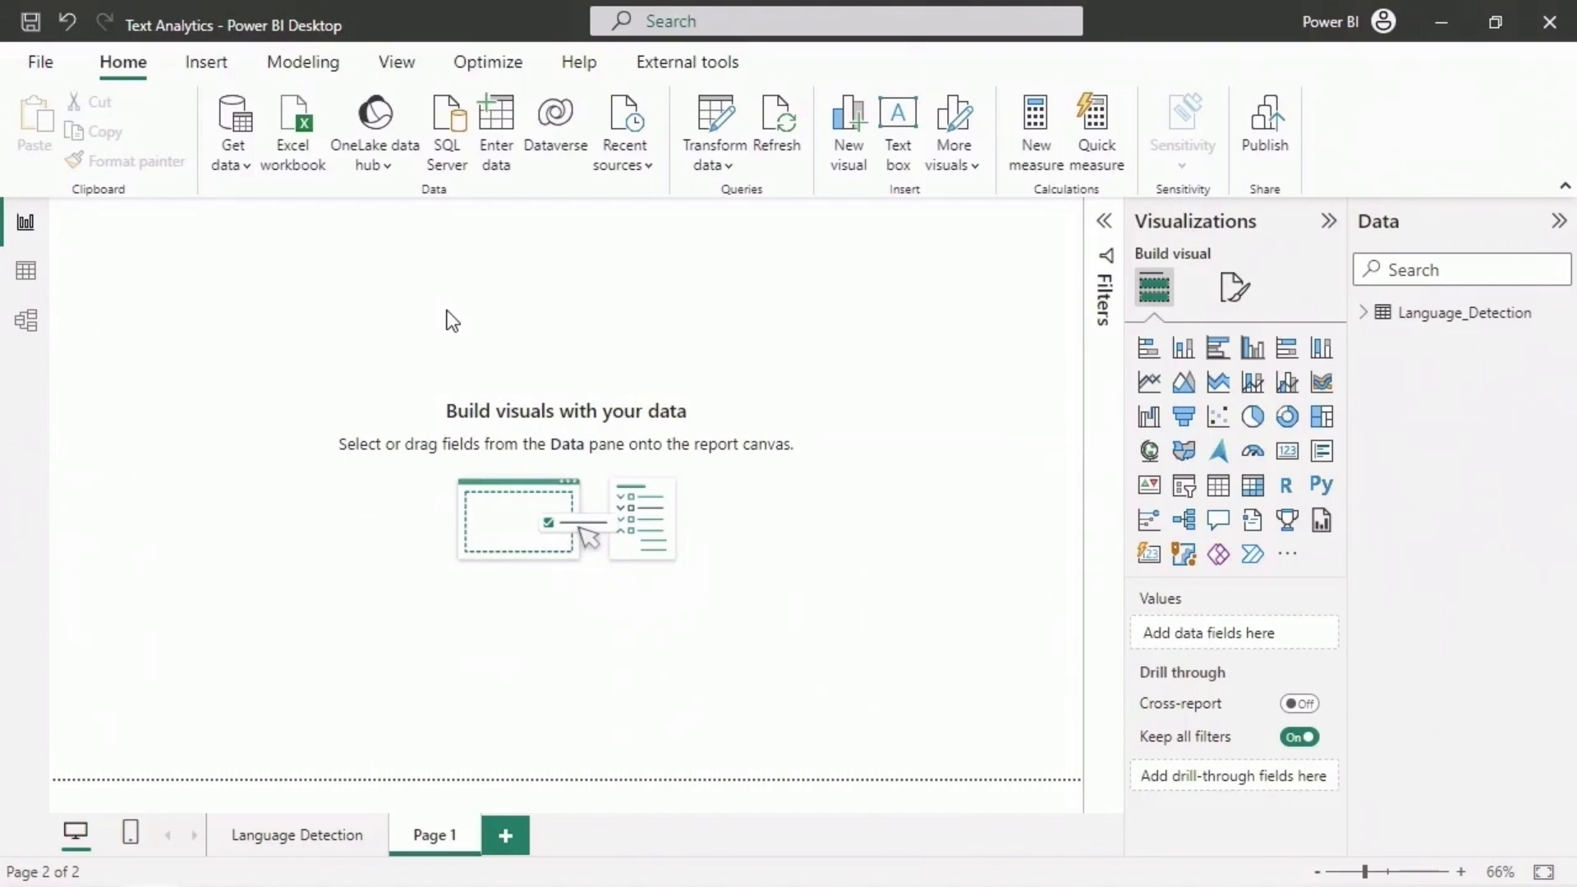
- Load the IMDB_Rating CSV file from the Datasets folder into the report
{"action": "left_click", "coordinate": [233, 163]}
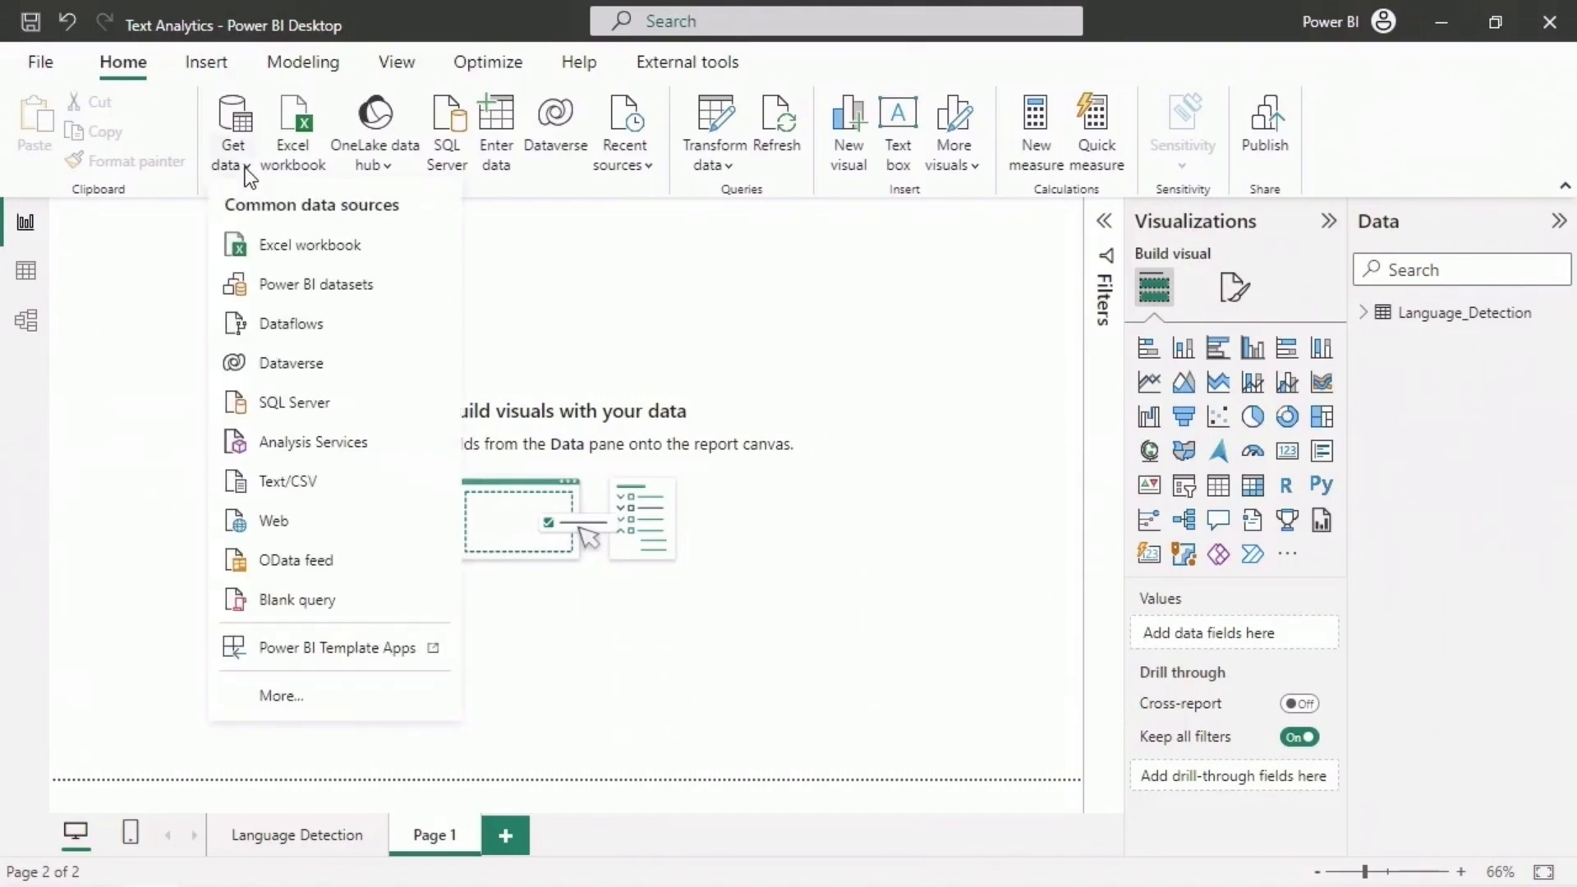
{"action": "left_click", "coordinate": [327, 481]}
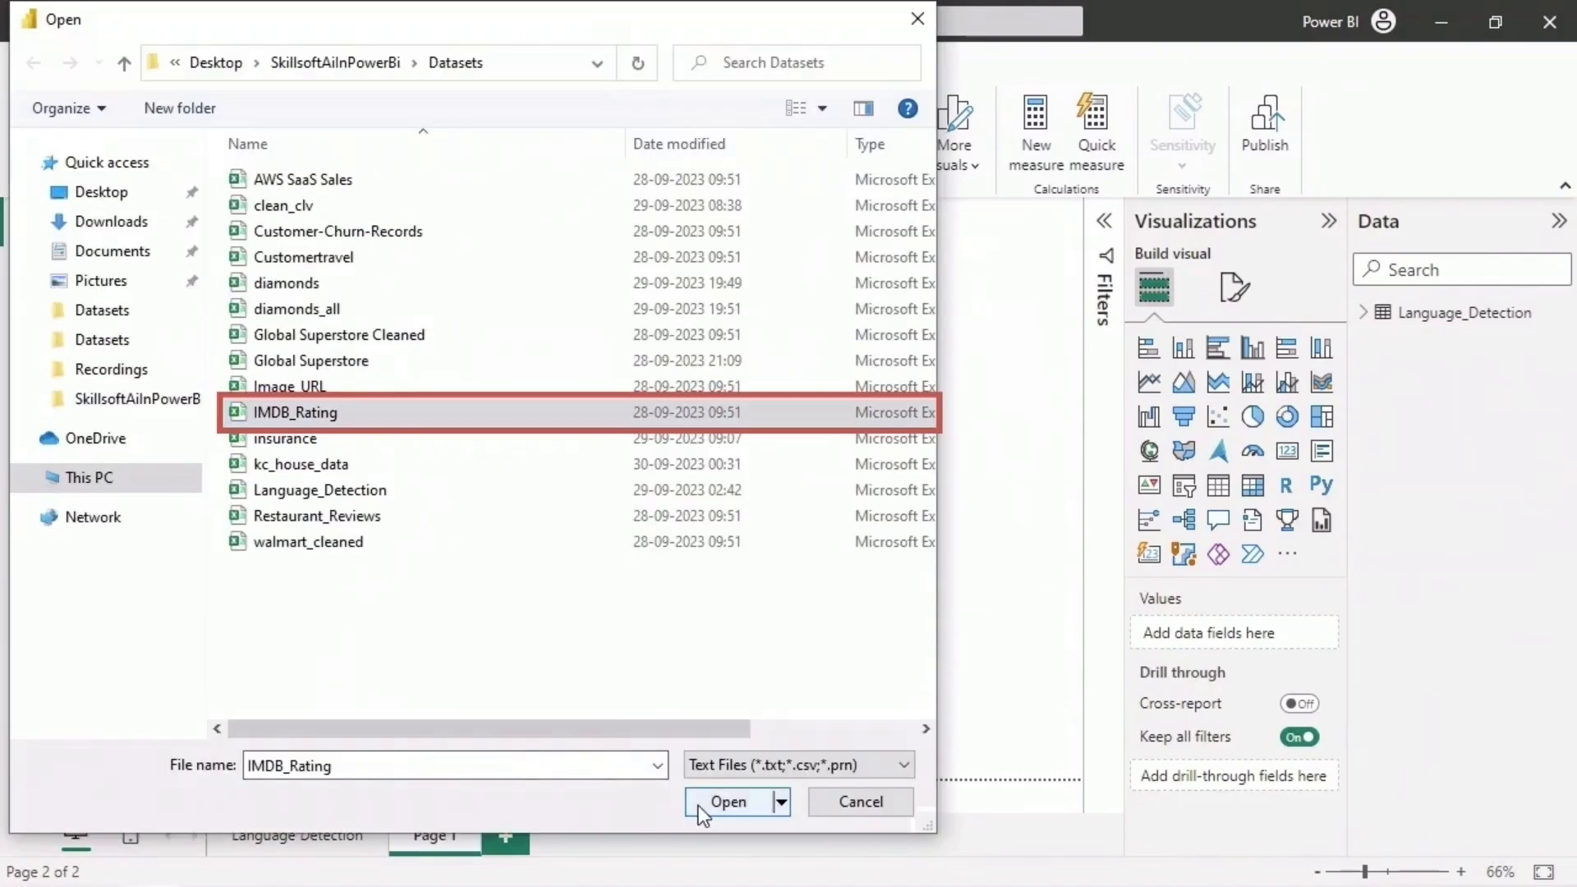
{"action": "left_click", "coordinate": [702, 805]}
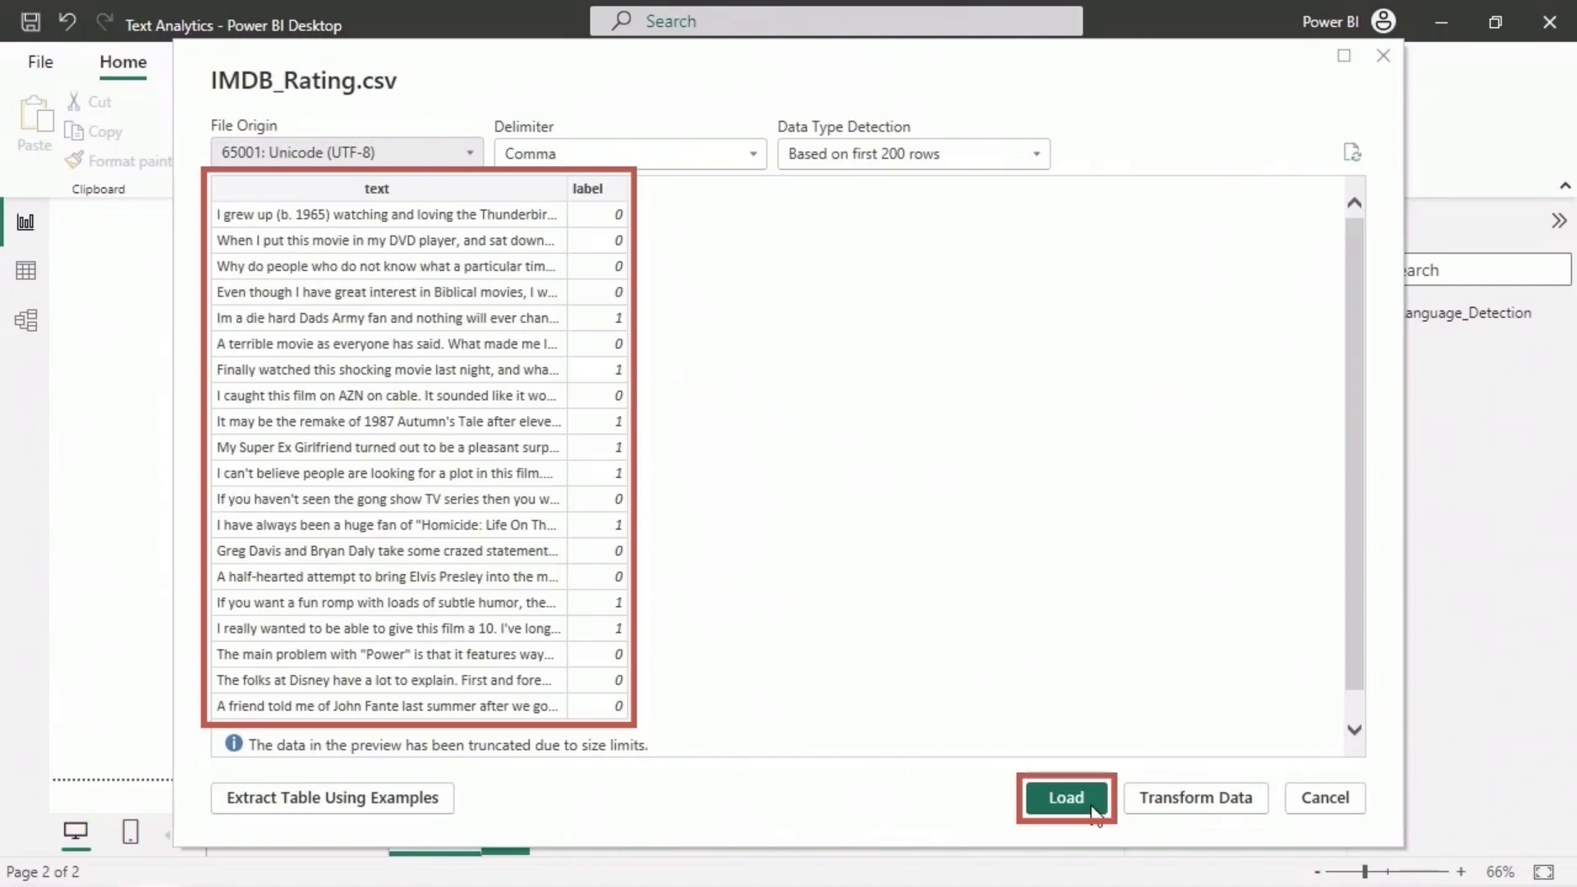
{"action": "left_click", "coordinate": [1094, 808]}
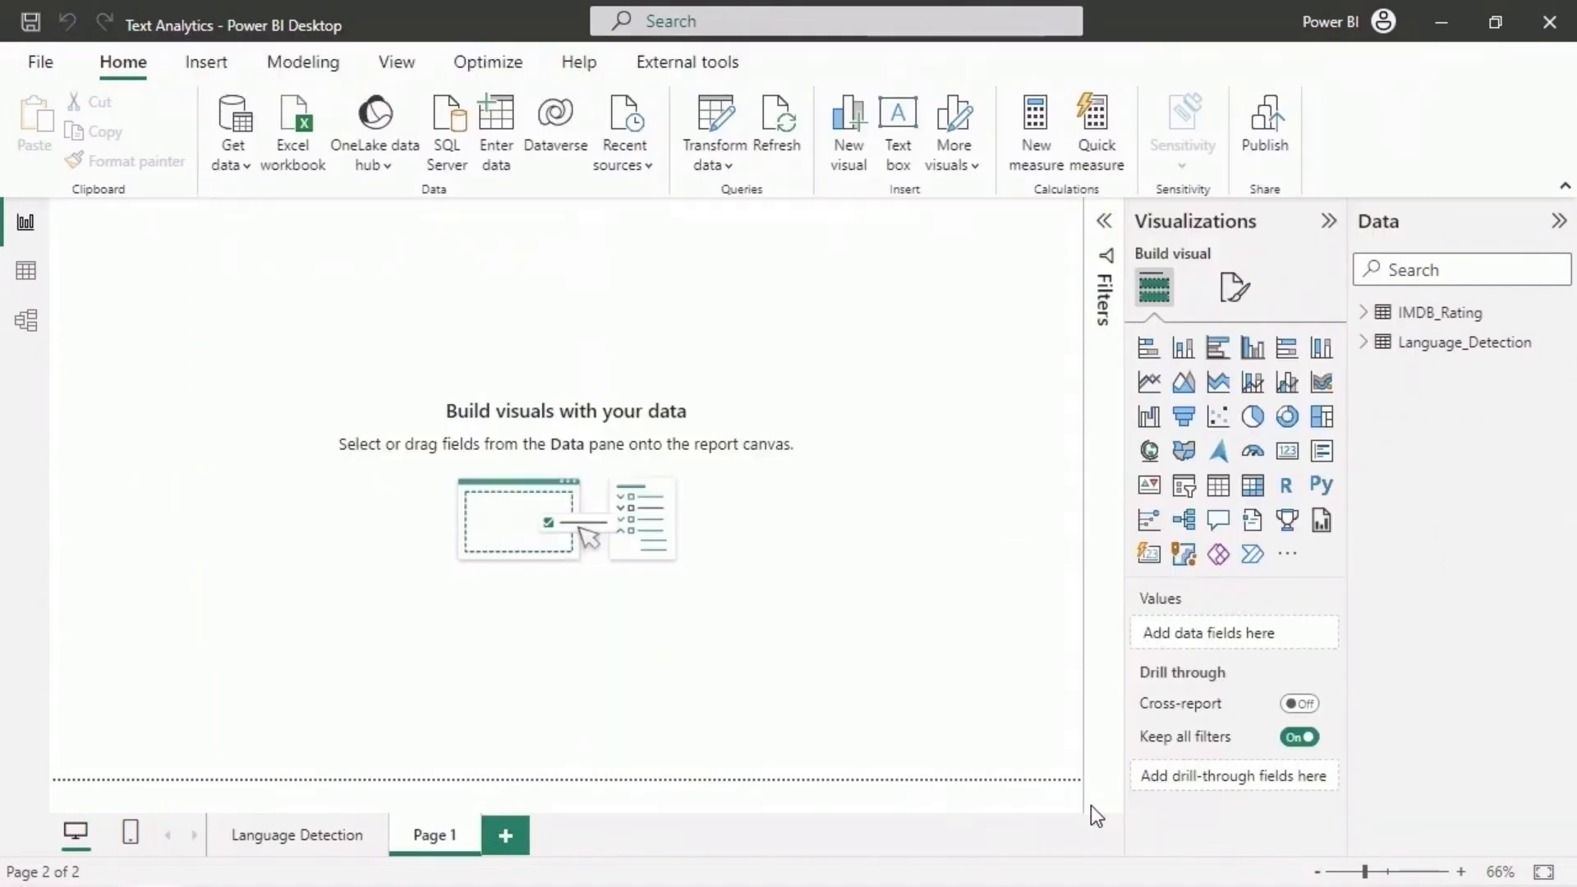
- Examine the movie reviews in the IMDB_Rating table from the first to the last rows in the table view
{"action": "left_click", "coordinate": [27, 274]}
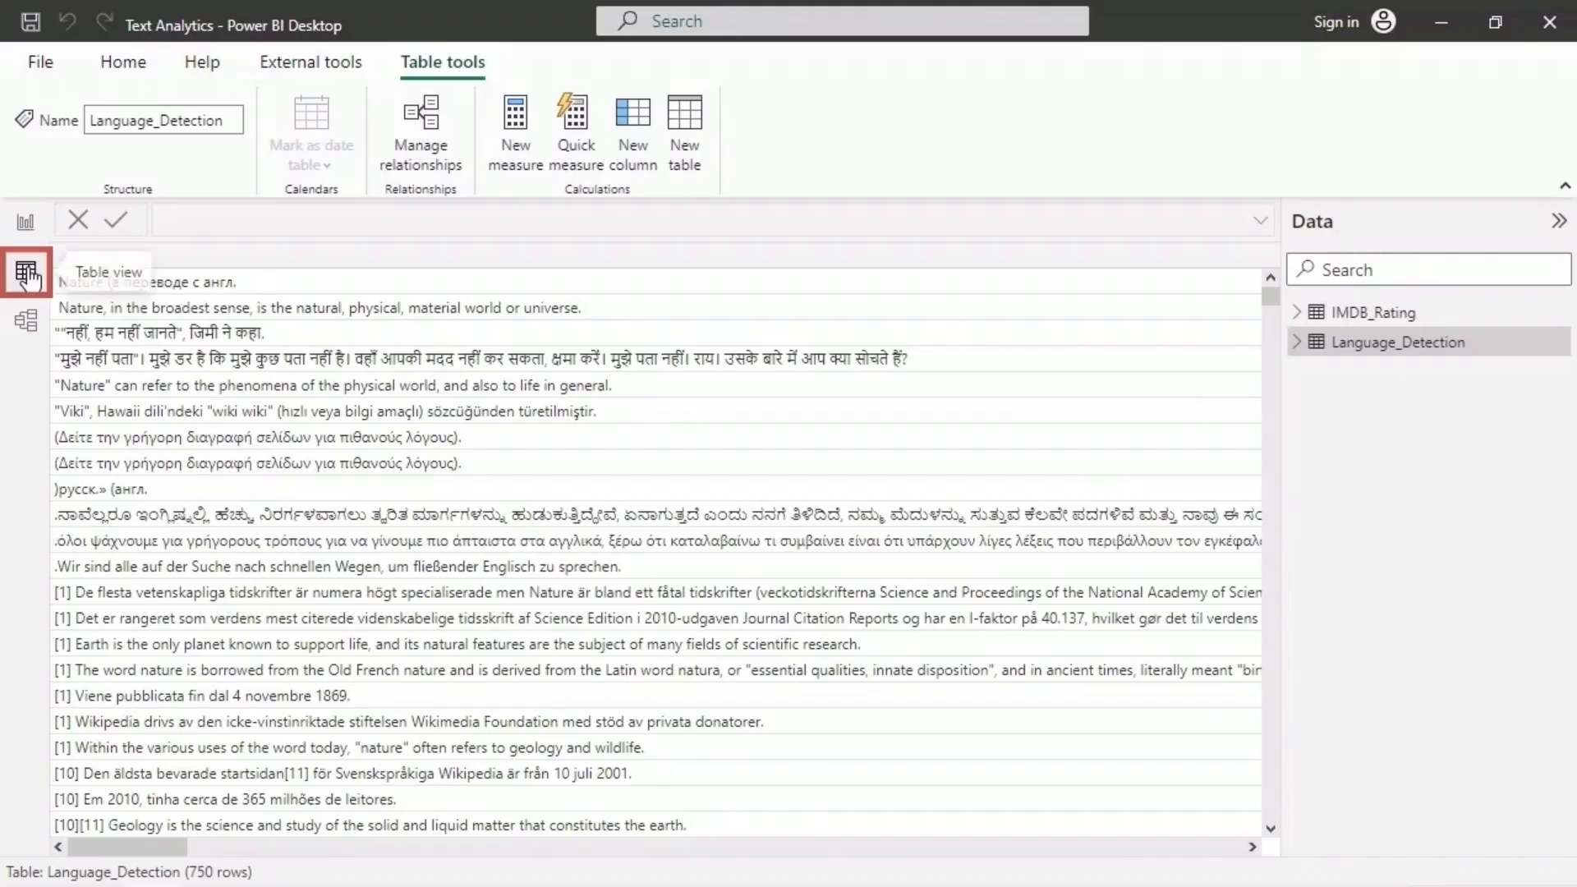
{"action": "left_click", "coordinate": [1438, 317]}
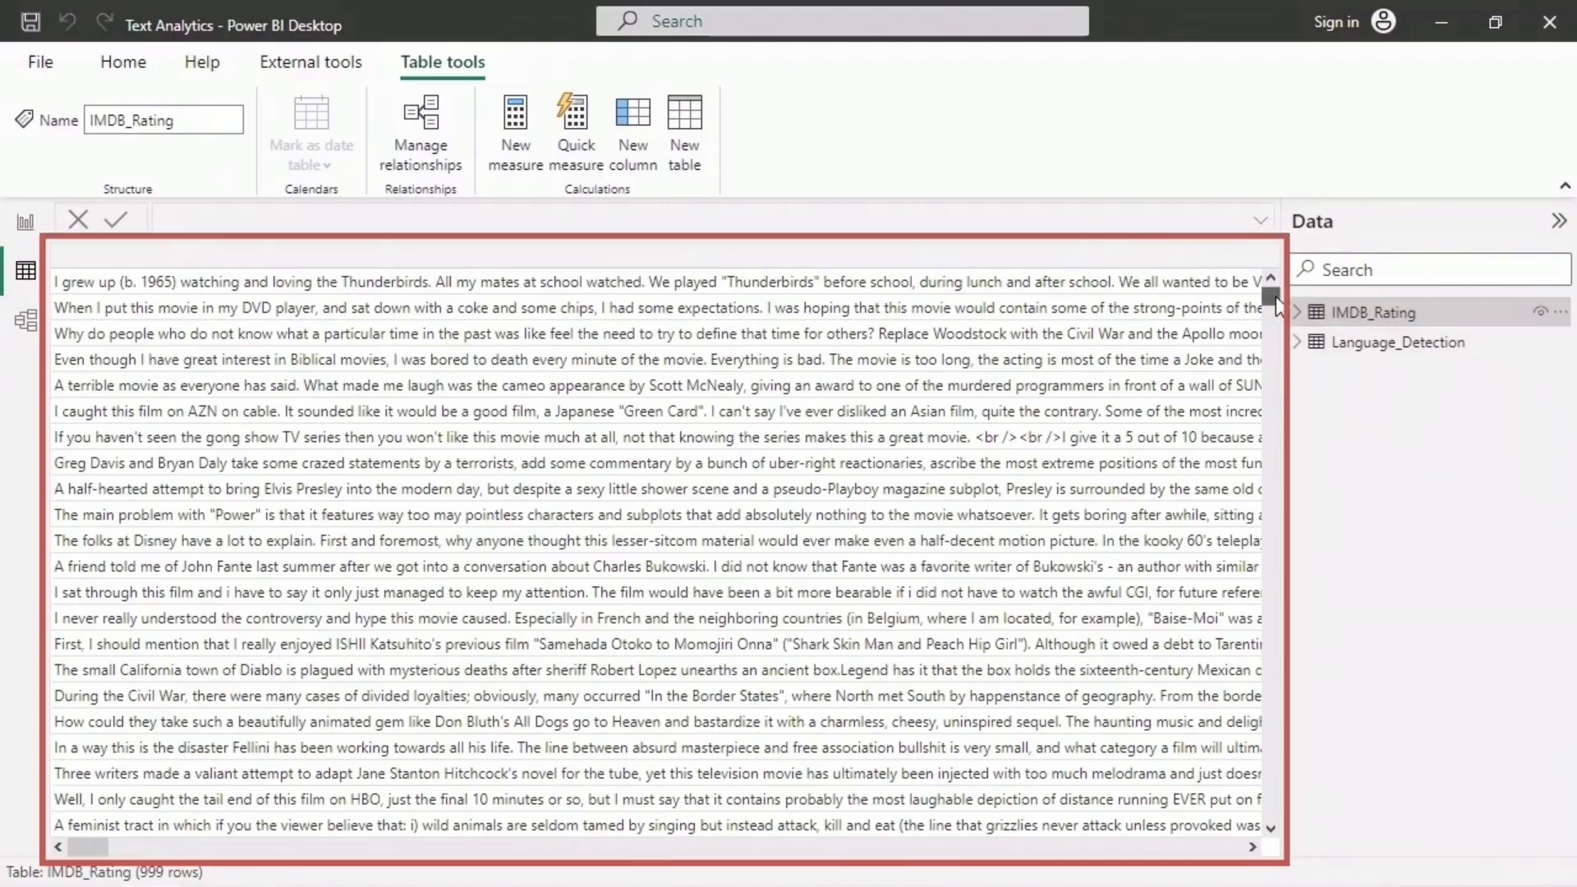
{"action": "left_click_drag", "start_coordinate": [1273, 297], "coordinate": [1270, 832]}
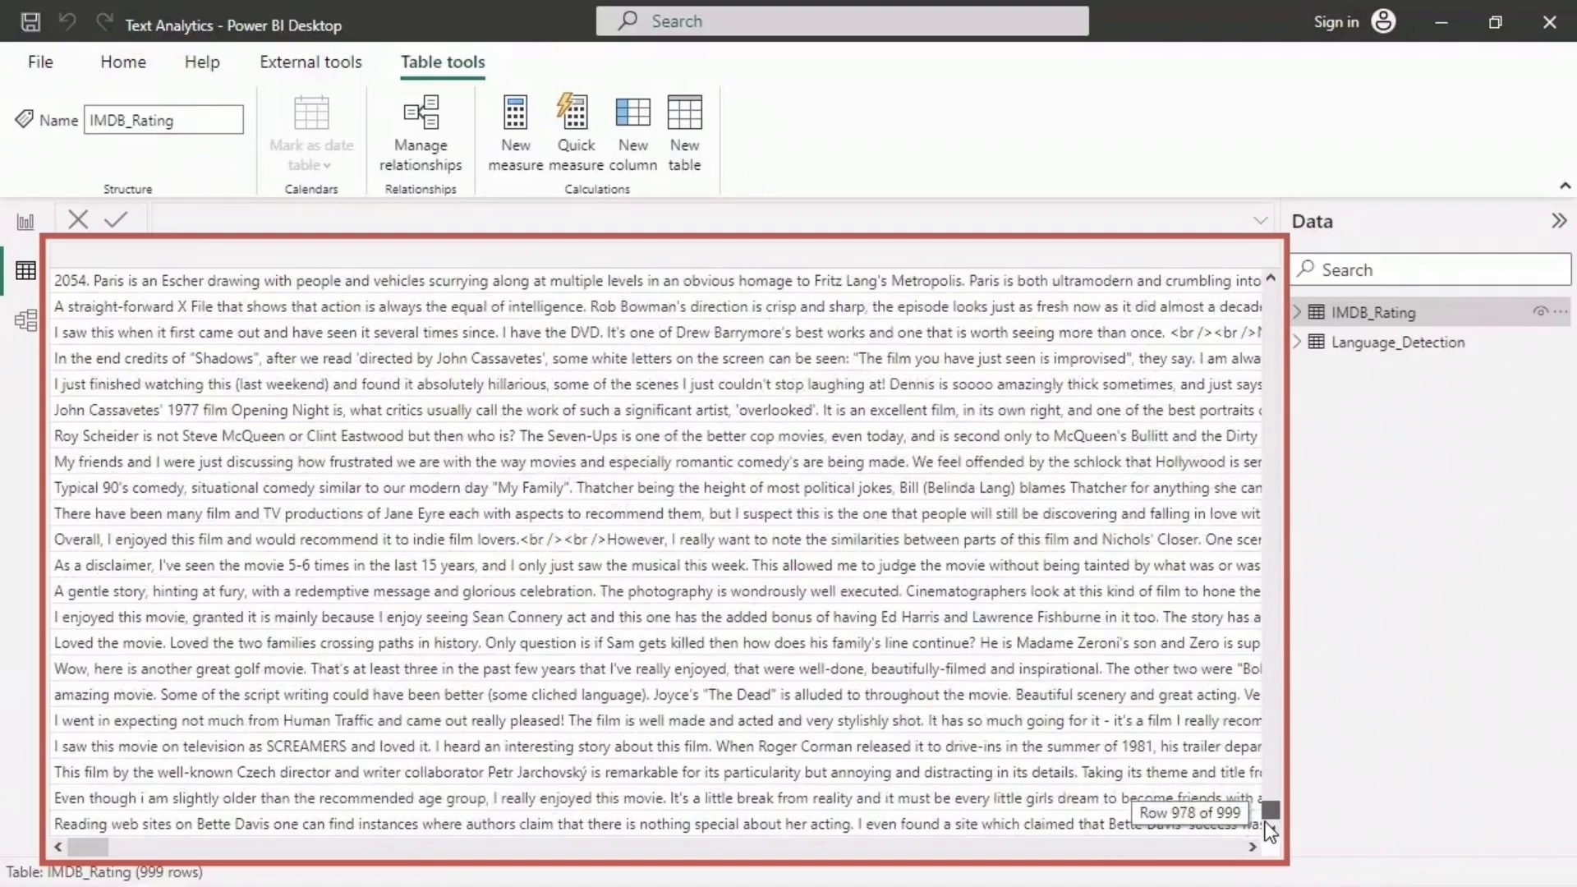
{"action": "left_click_drag", "start_coordinate": [1271, 832], "coordinate": [1272, 287]}
- Apply the Text Analytics function Extract key phrases to the text column of the IMDB_Rating query in Power Query Editor
{"action": "left_click", "coordinate": [25, 222]}
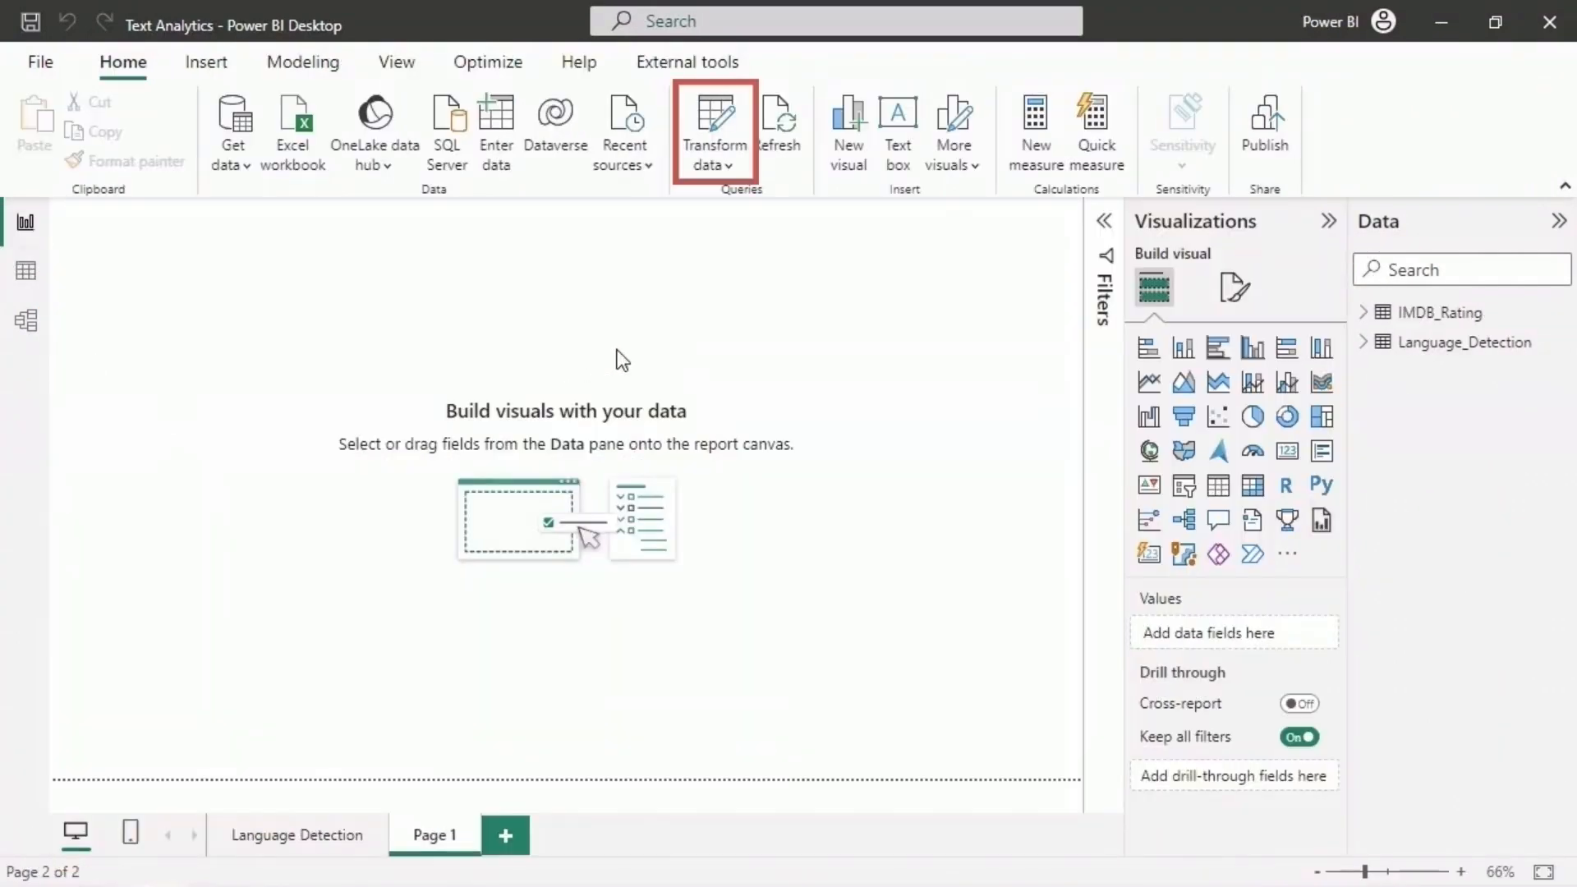
{"action": "left_click", "coordinate": [708, 121]}
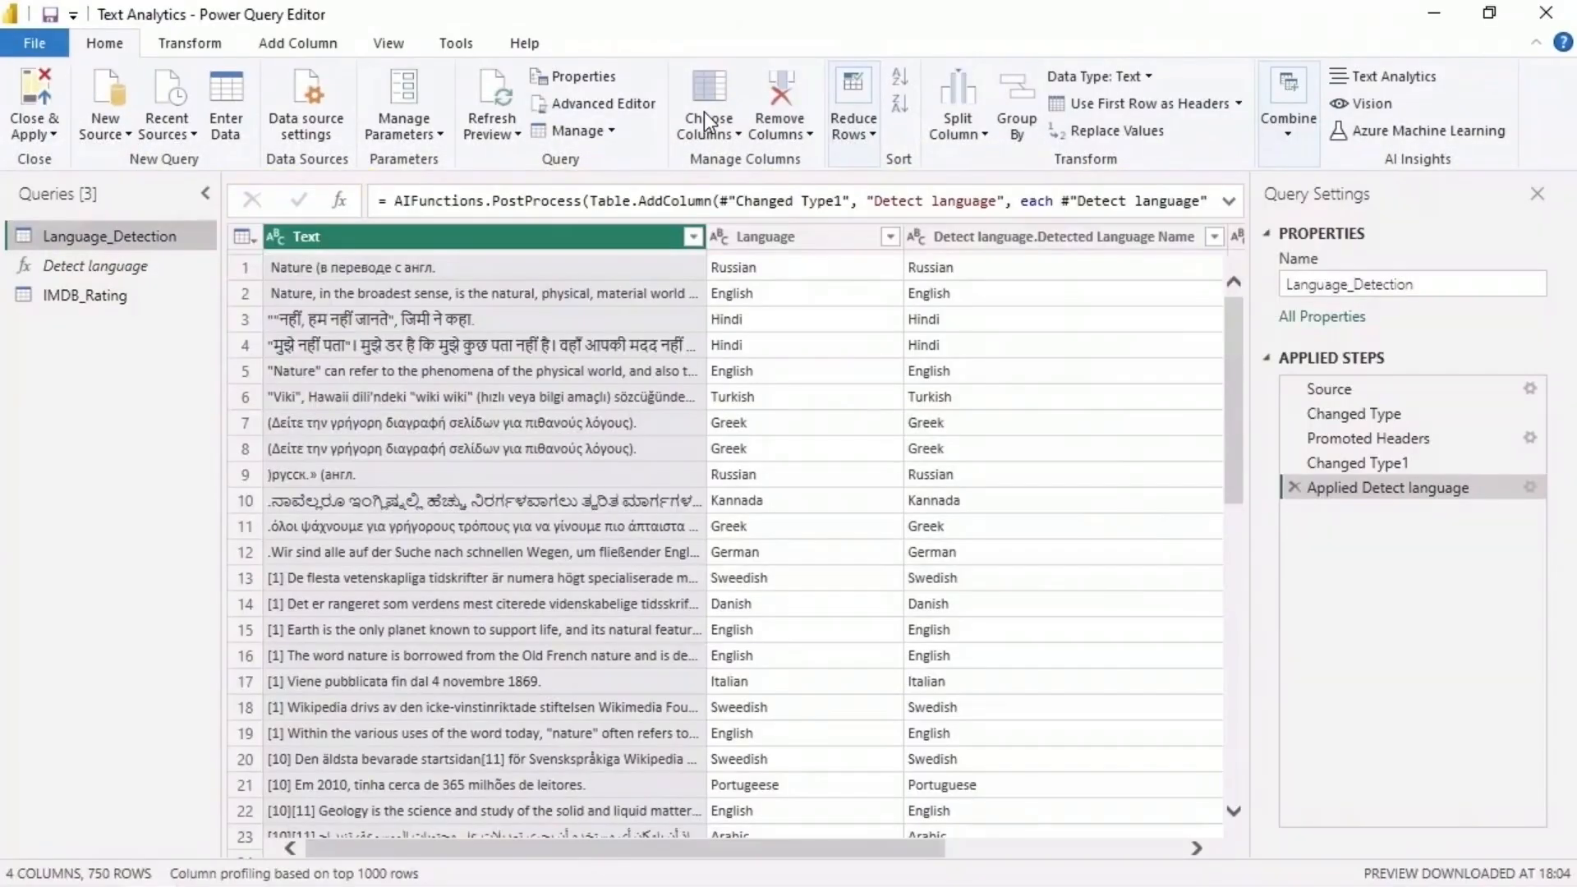
{"action": "left_click", "coordinate": [146, 289]}
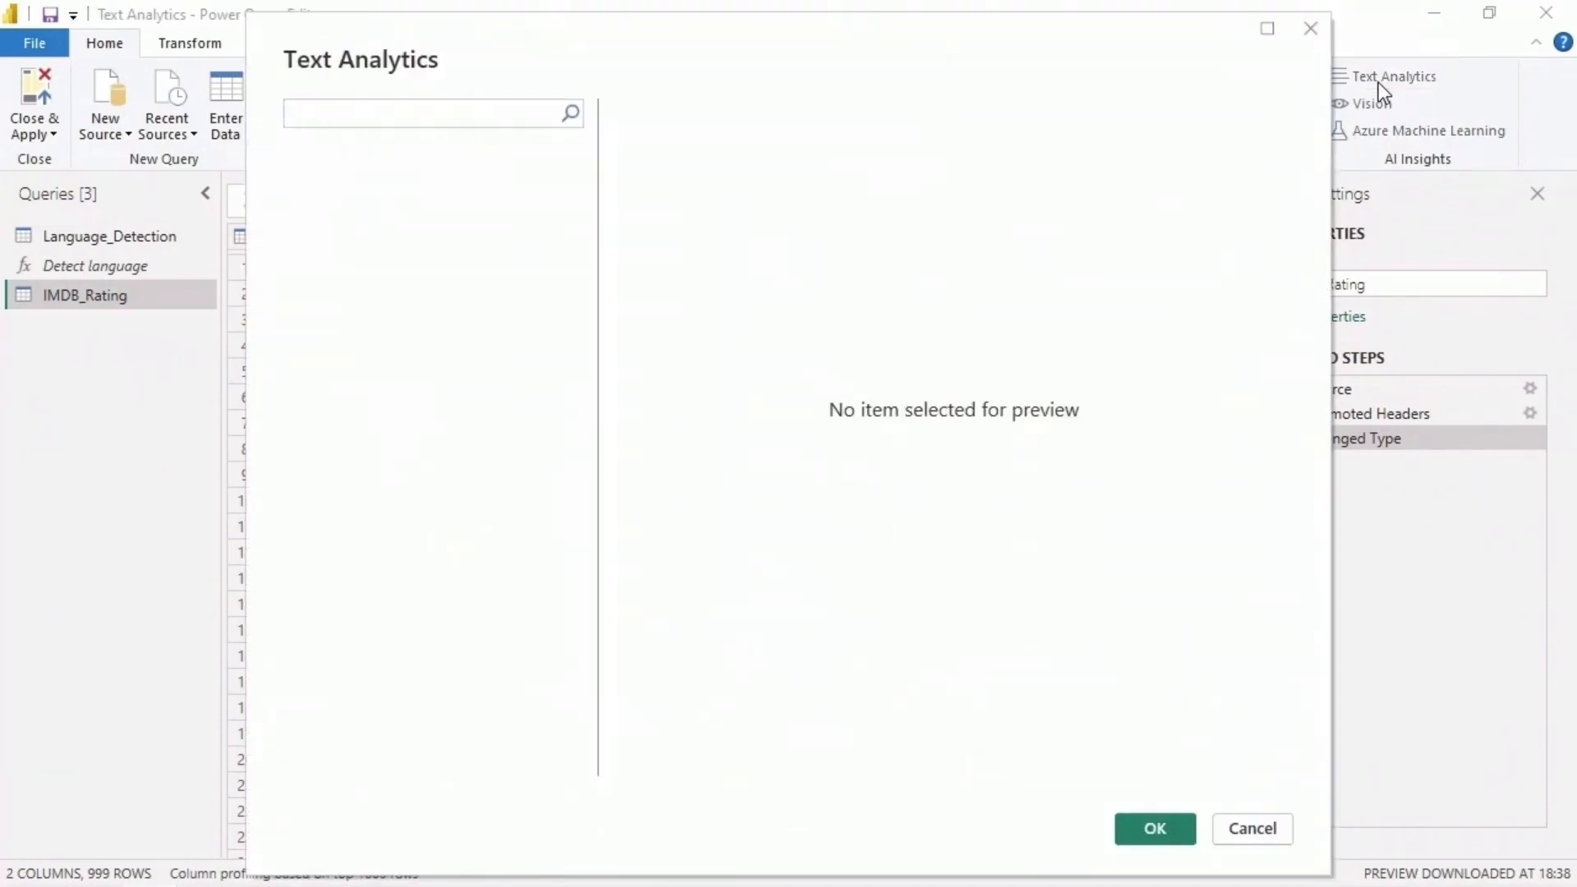
{"action": "left_click", "coordinate": [457, 233]}
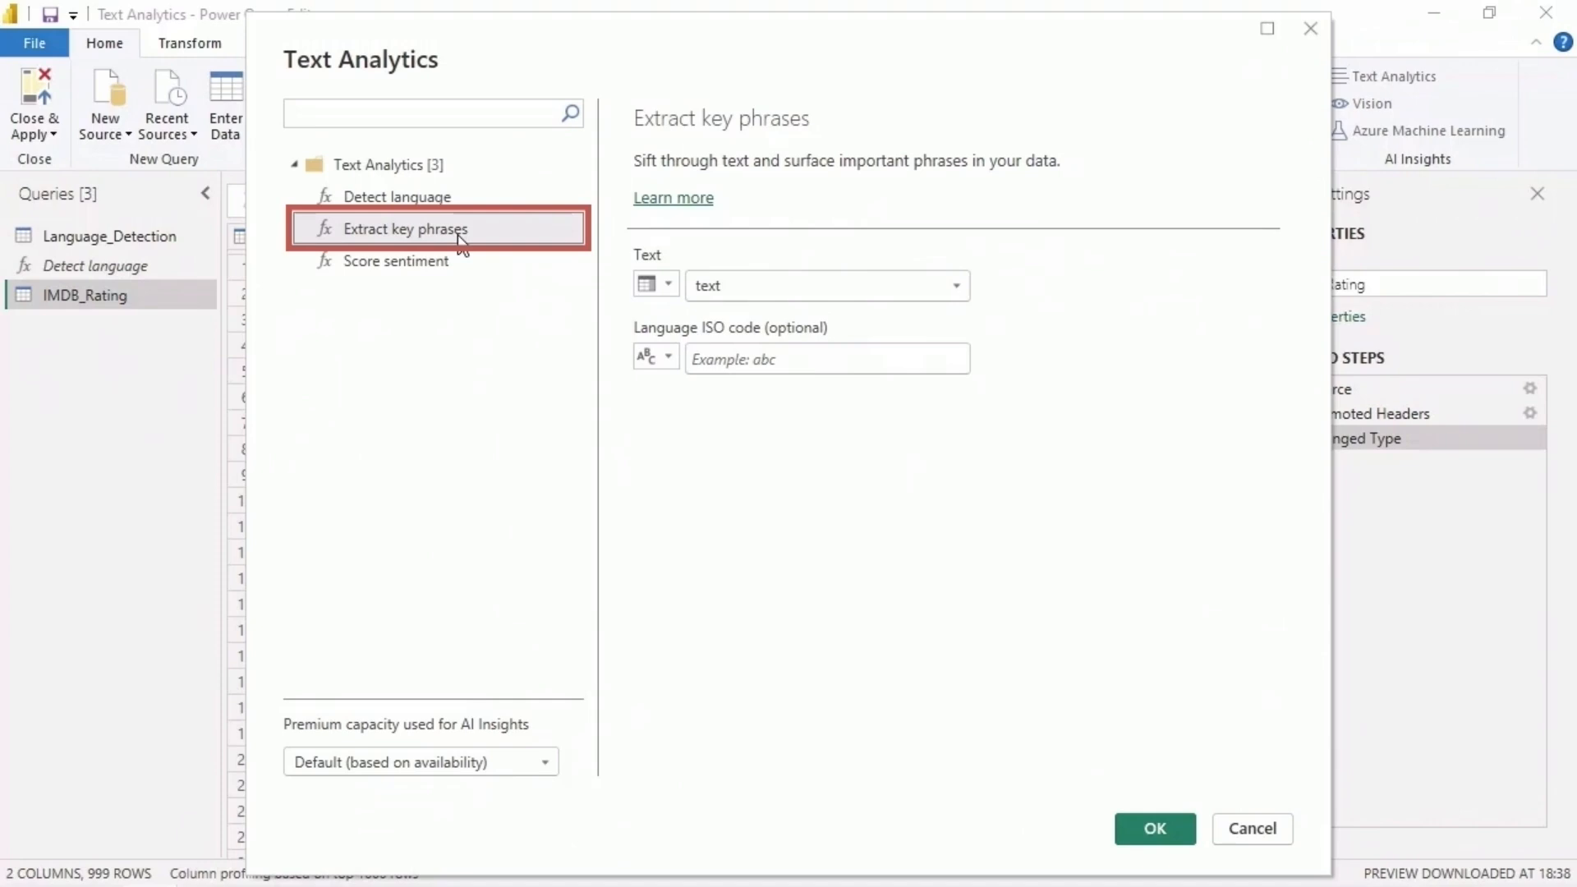
{"action": "left_click", "coordinate": [954, 287]}
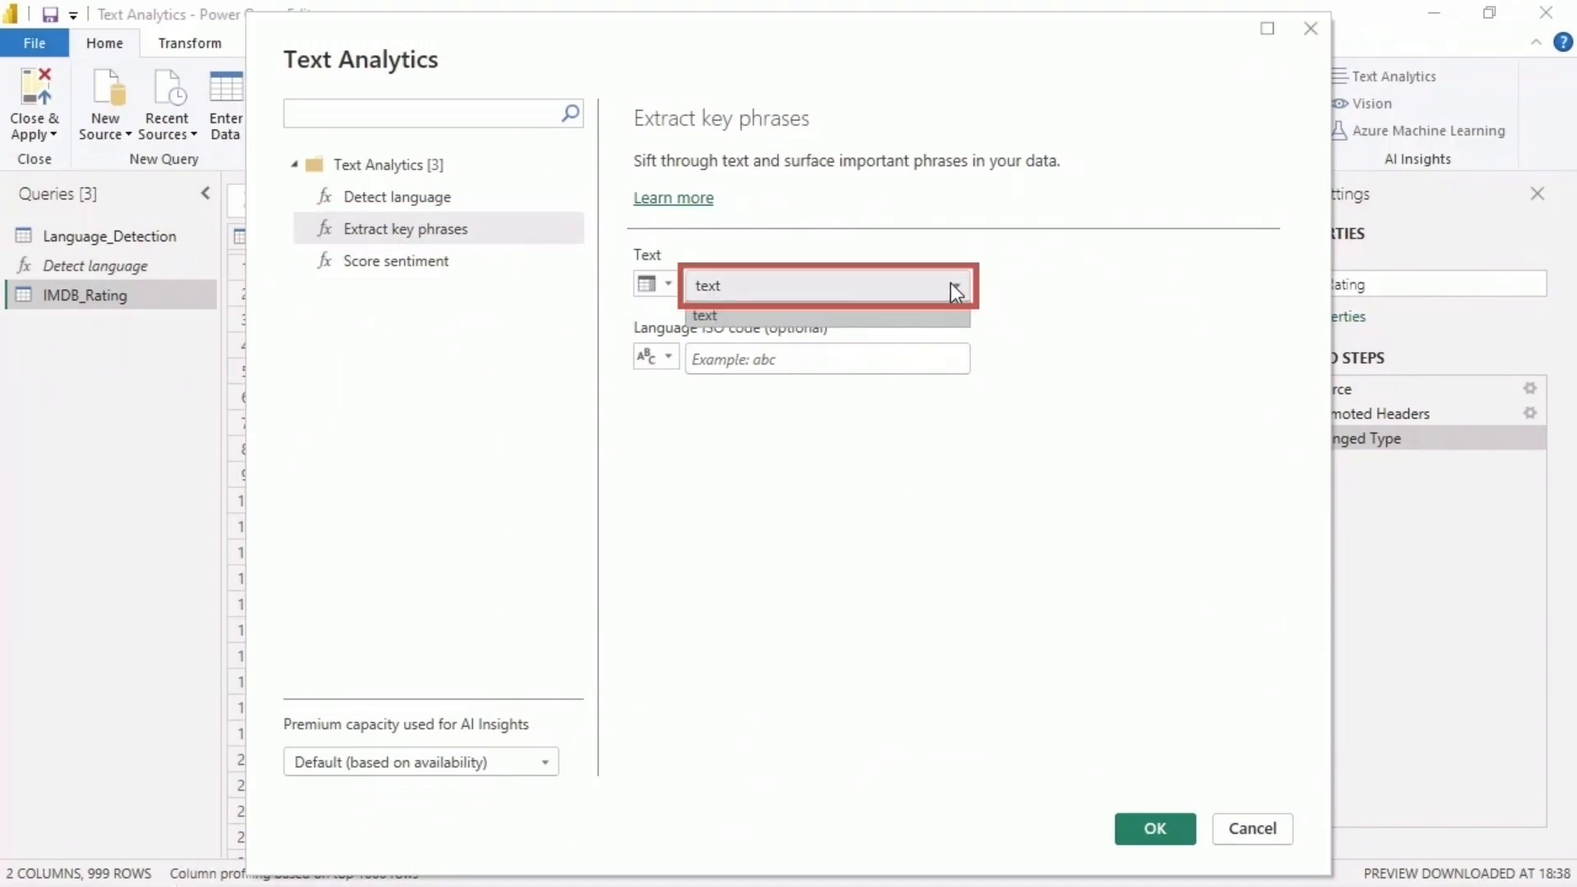
{"action": "left_click", "coordinate": [955, 287]}
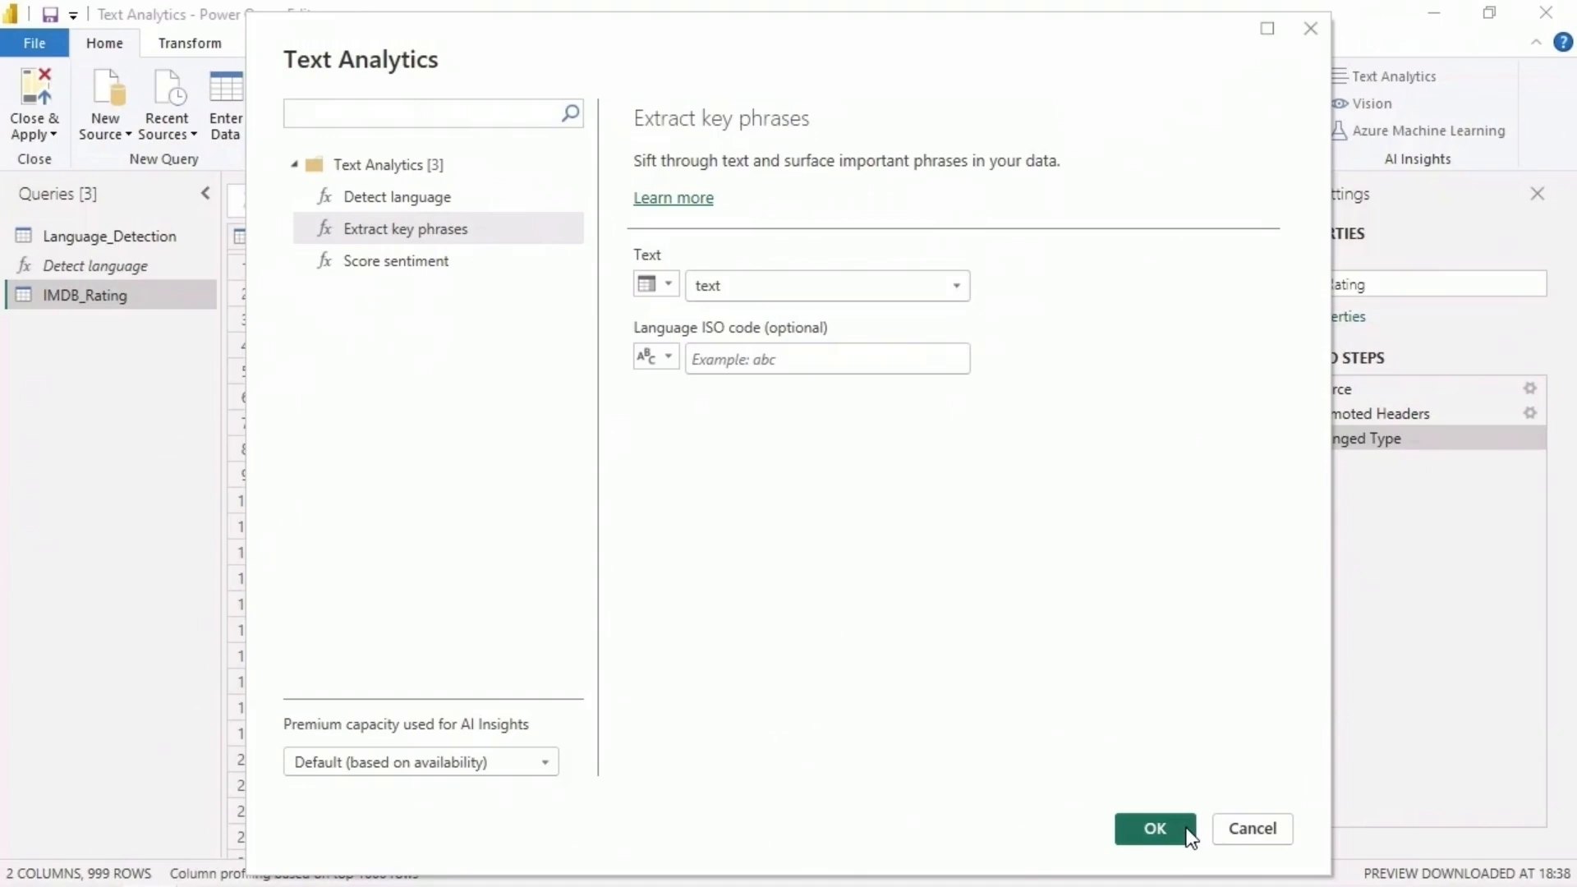
{"action": "left_click", "coordinate": [1154, 828]}
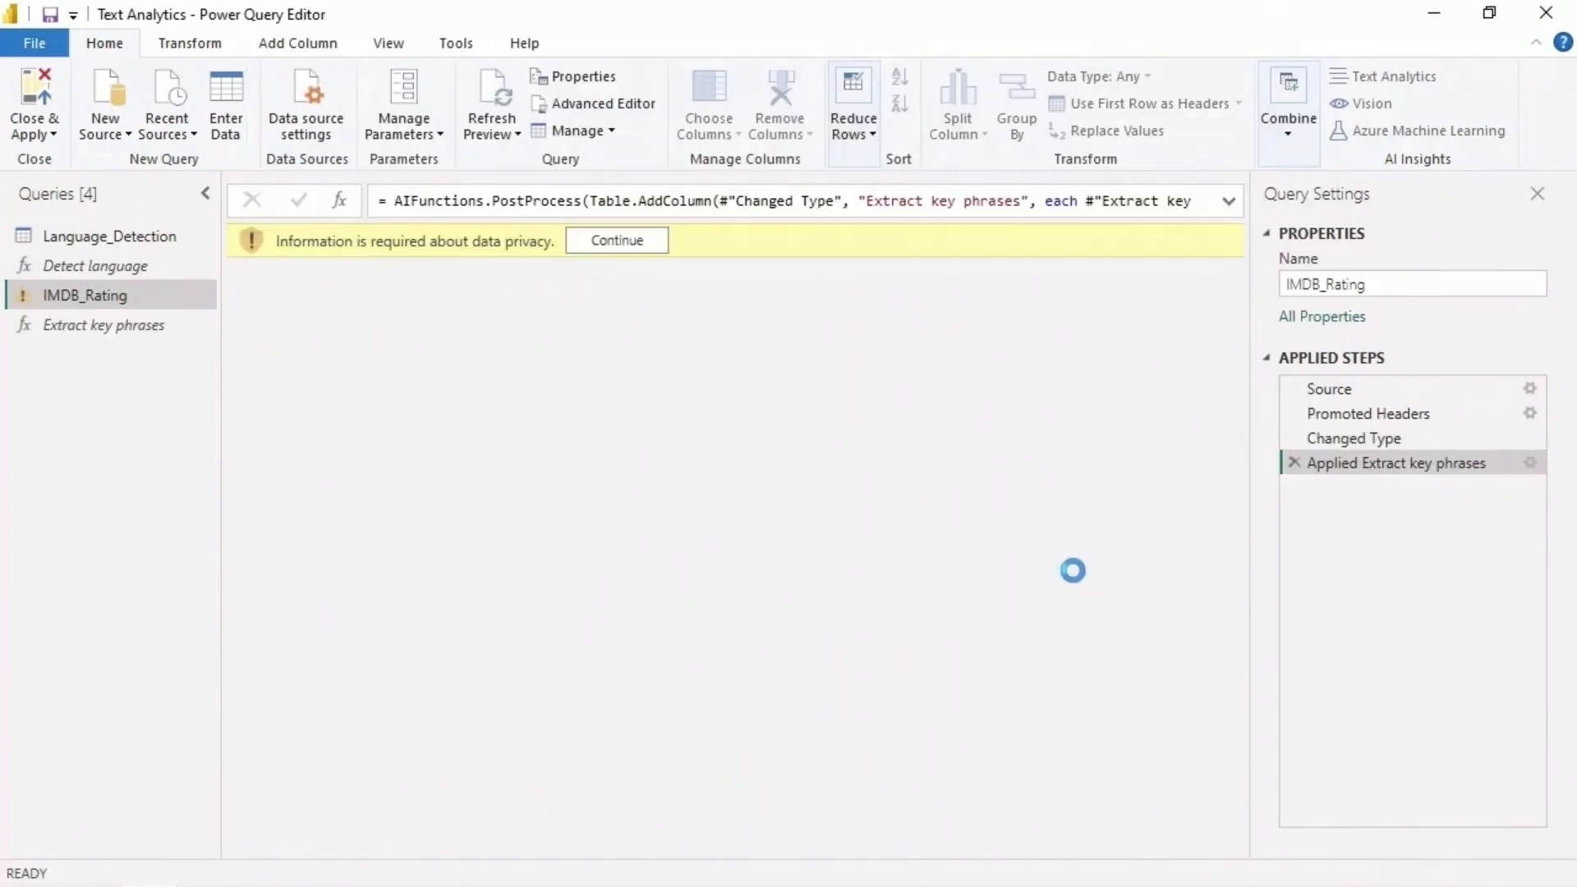
- Set the privacy level of the imdb_rating.csv data source to Organizational and save it
{"action": "left_click", "coordinate": [648, 240]}
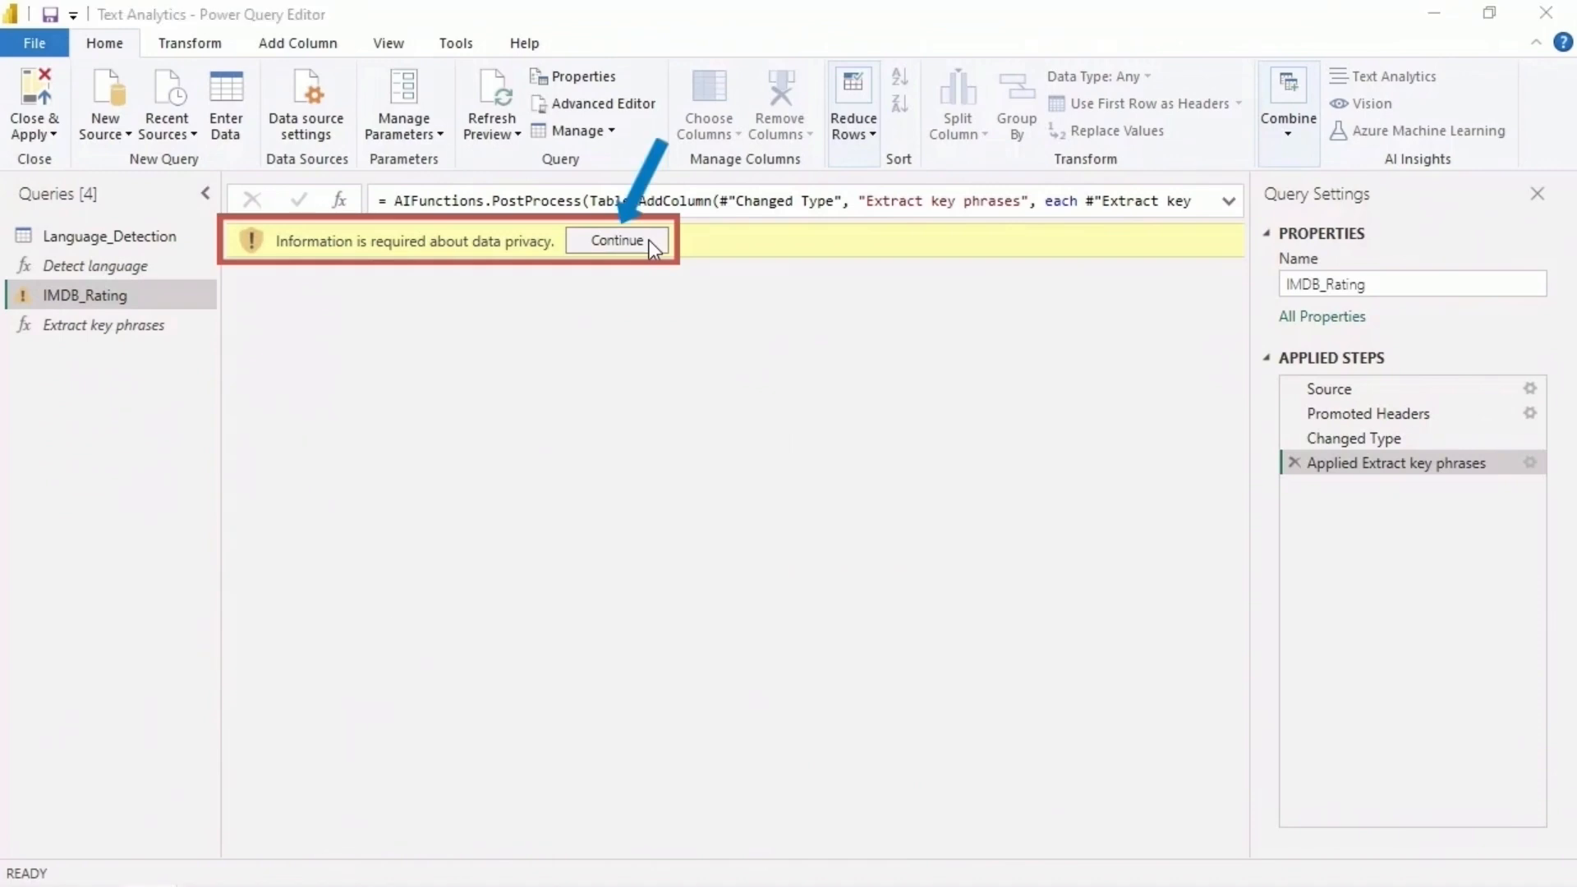
{"action": "left_click", "coordinate": [974, 511]}
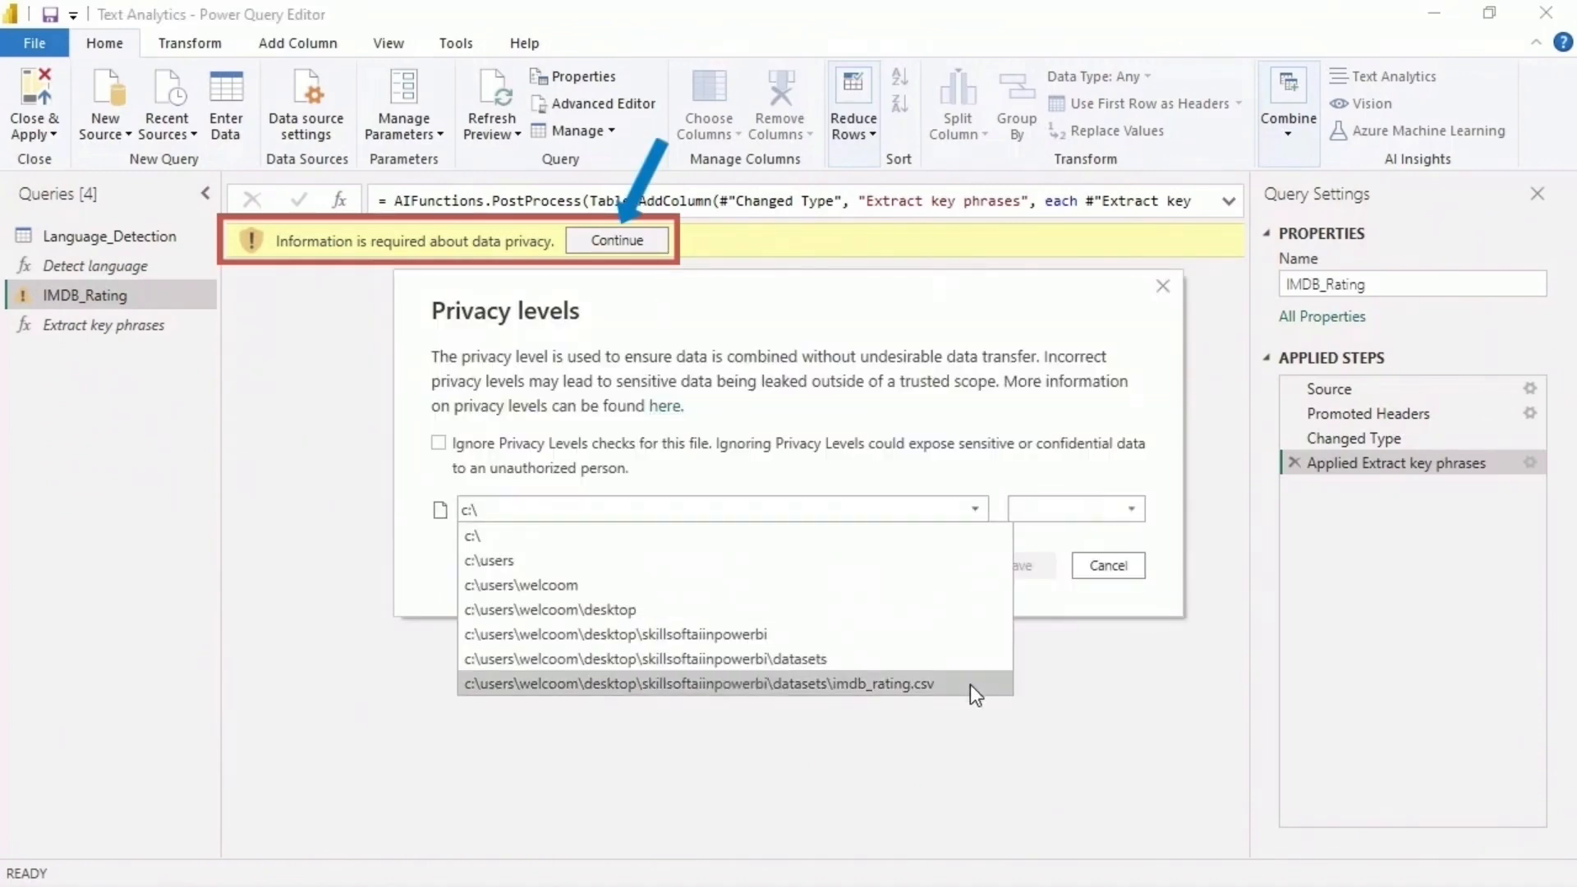
{"action": "left_click", "coordinate": [969, 683]}
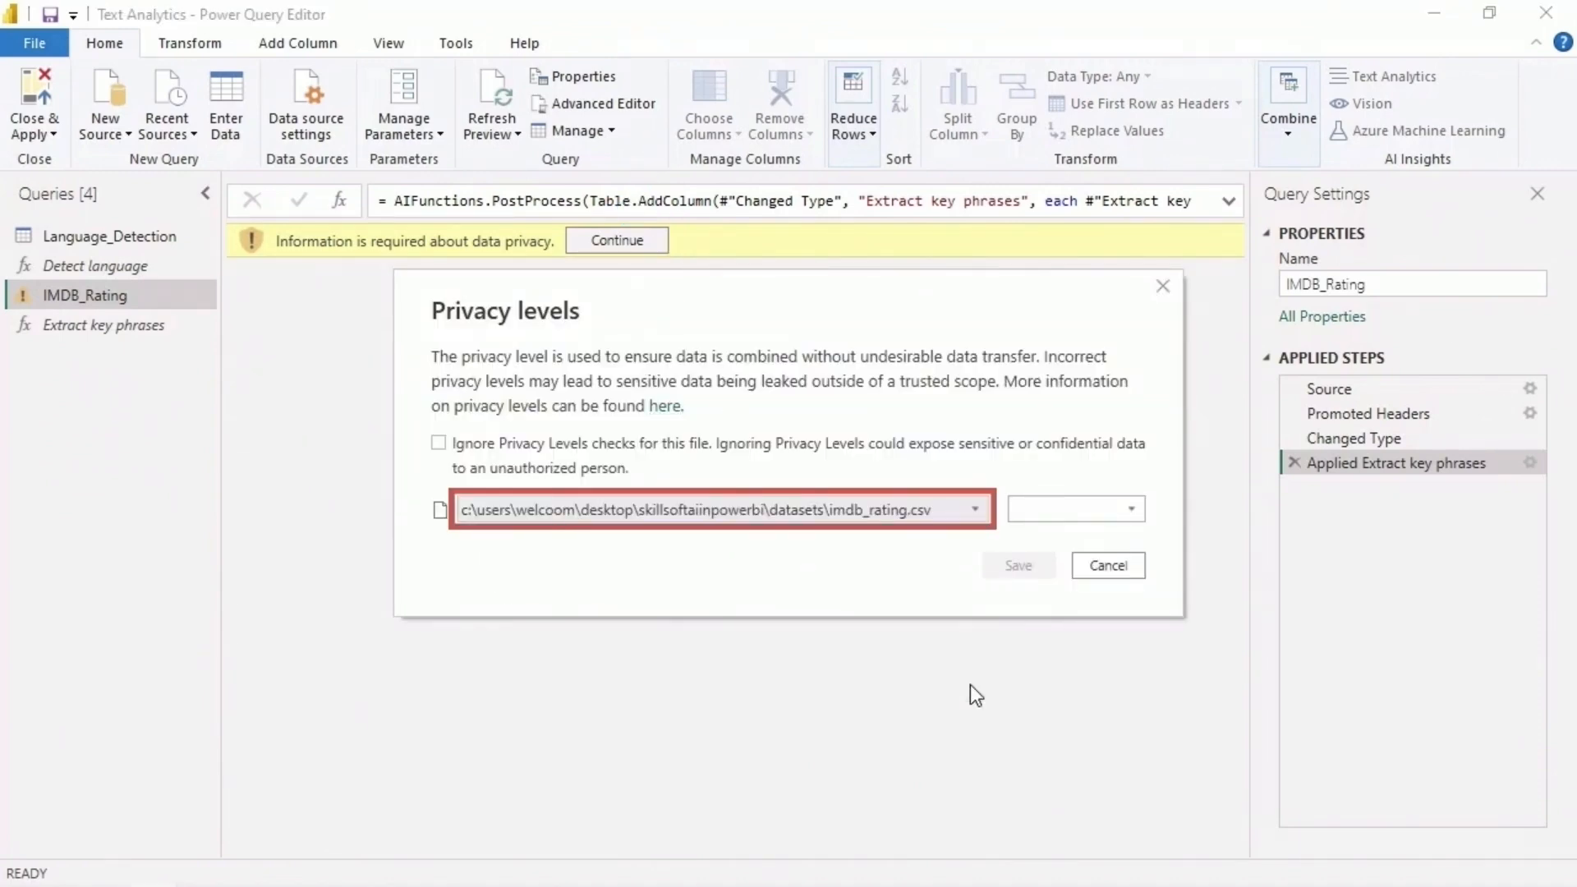
{"action": "left_click", "coordinate": [1129, 509]}
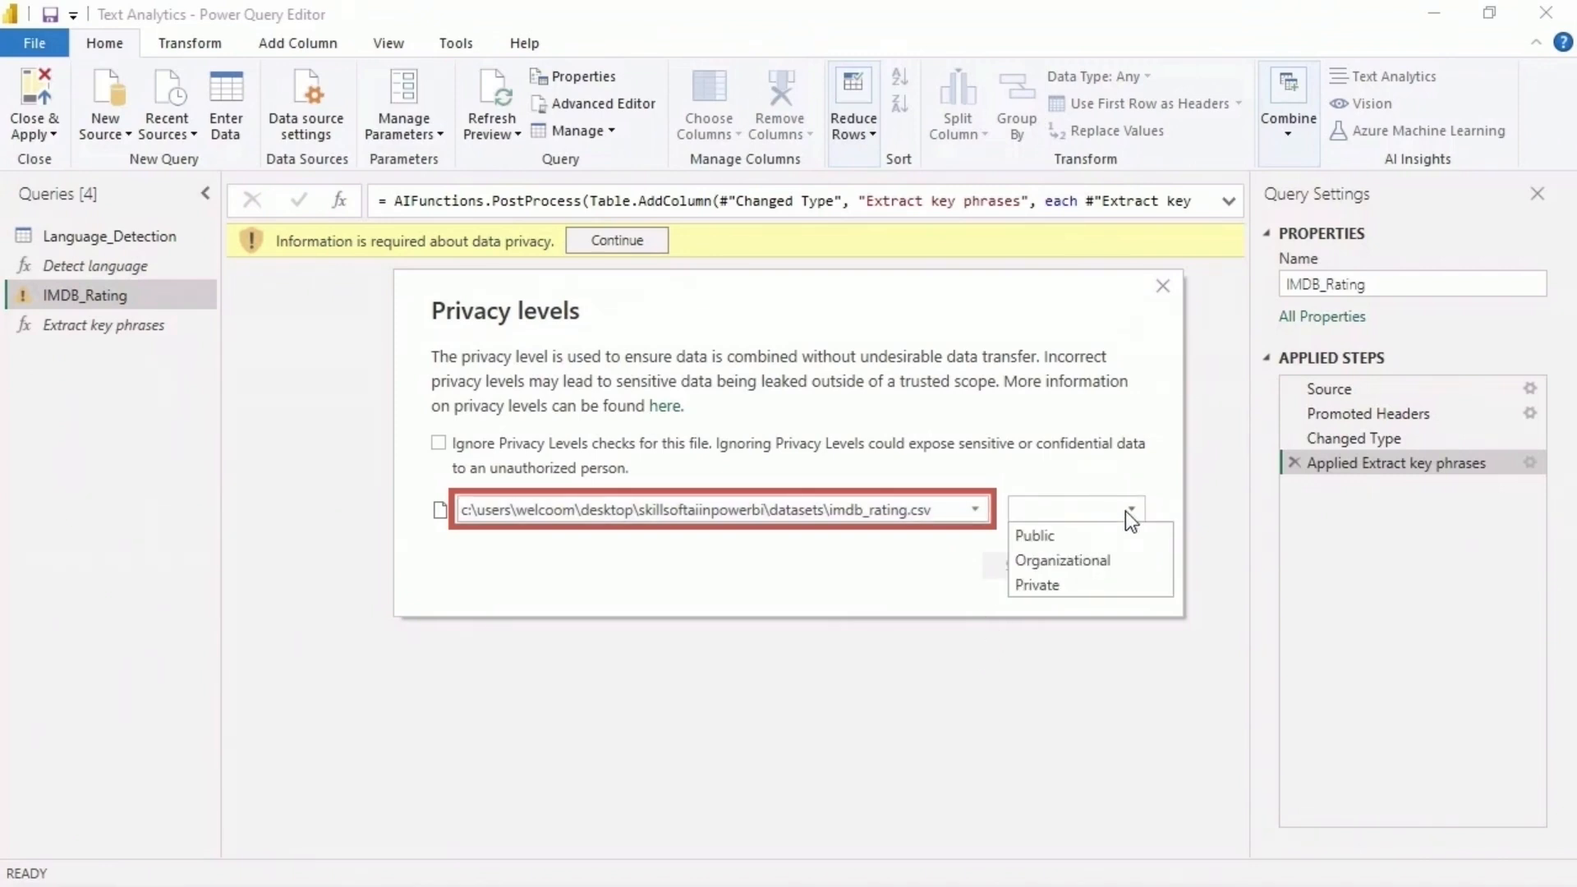
{"action": "left_click", "coordinate": [1129, 563]}
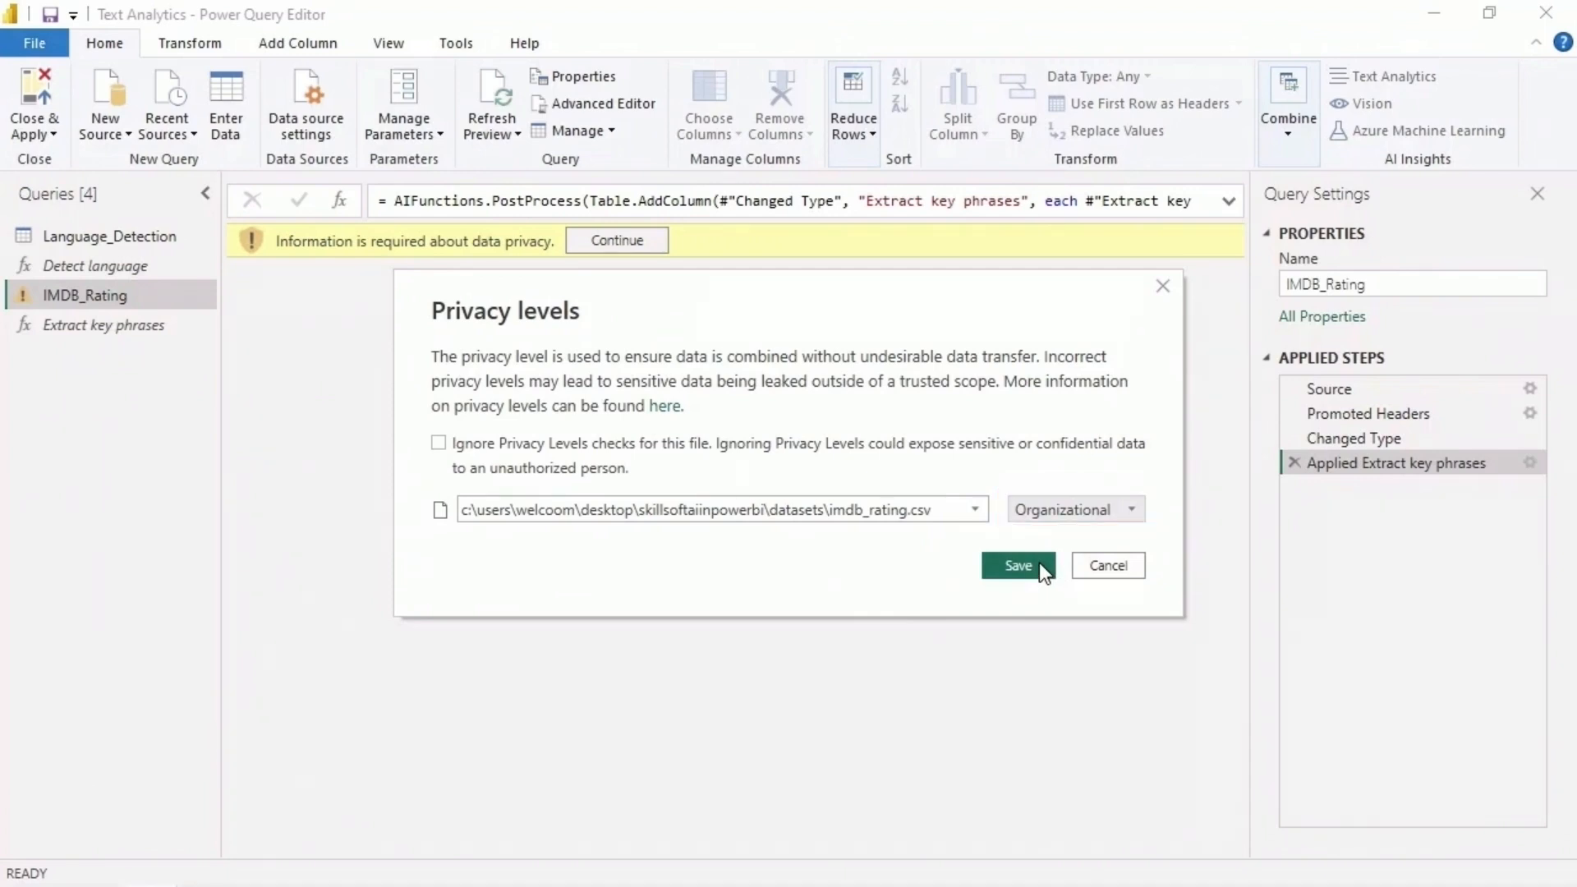
{"action": "left_click", "coordinate": [1038, 564]}
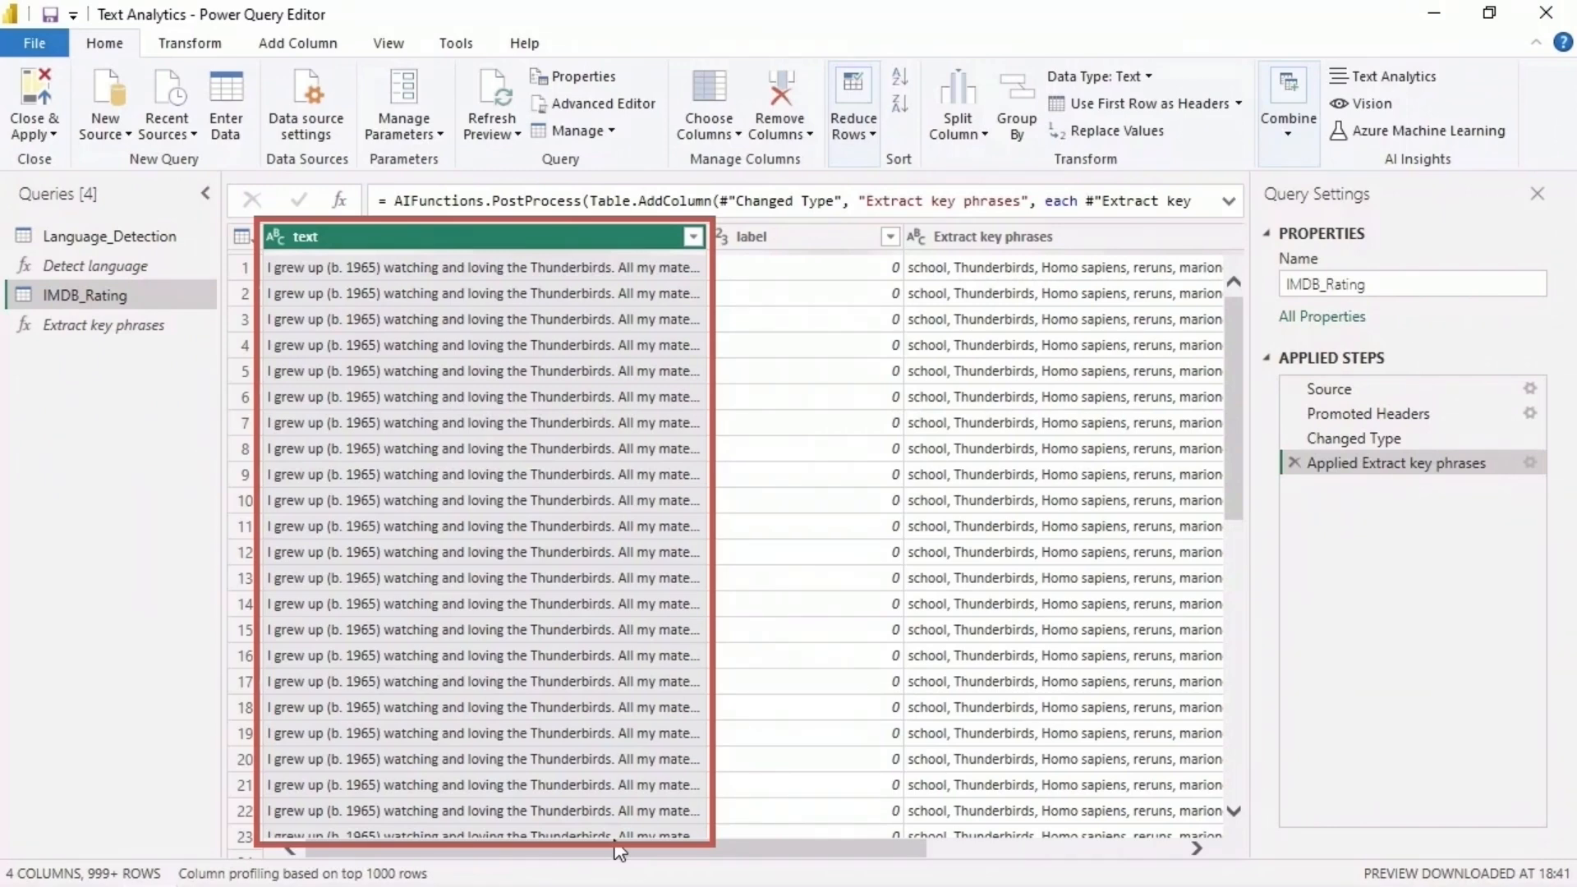
- Apply the Power Query changes to the report and expand the IMDB_Rating table to show its fields
{"action": "left_click_drag", "start_coordinate": [608, 853], "coordinate": [923, 864]}
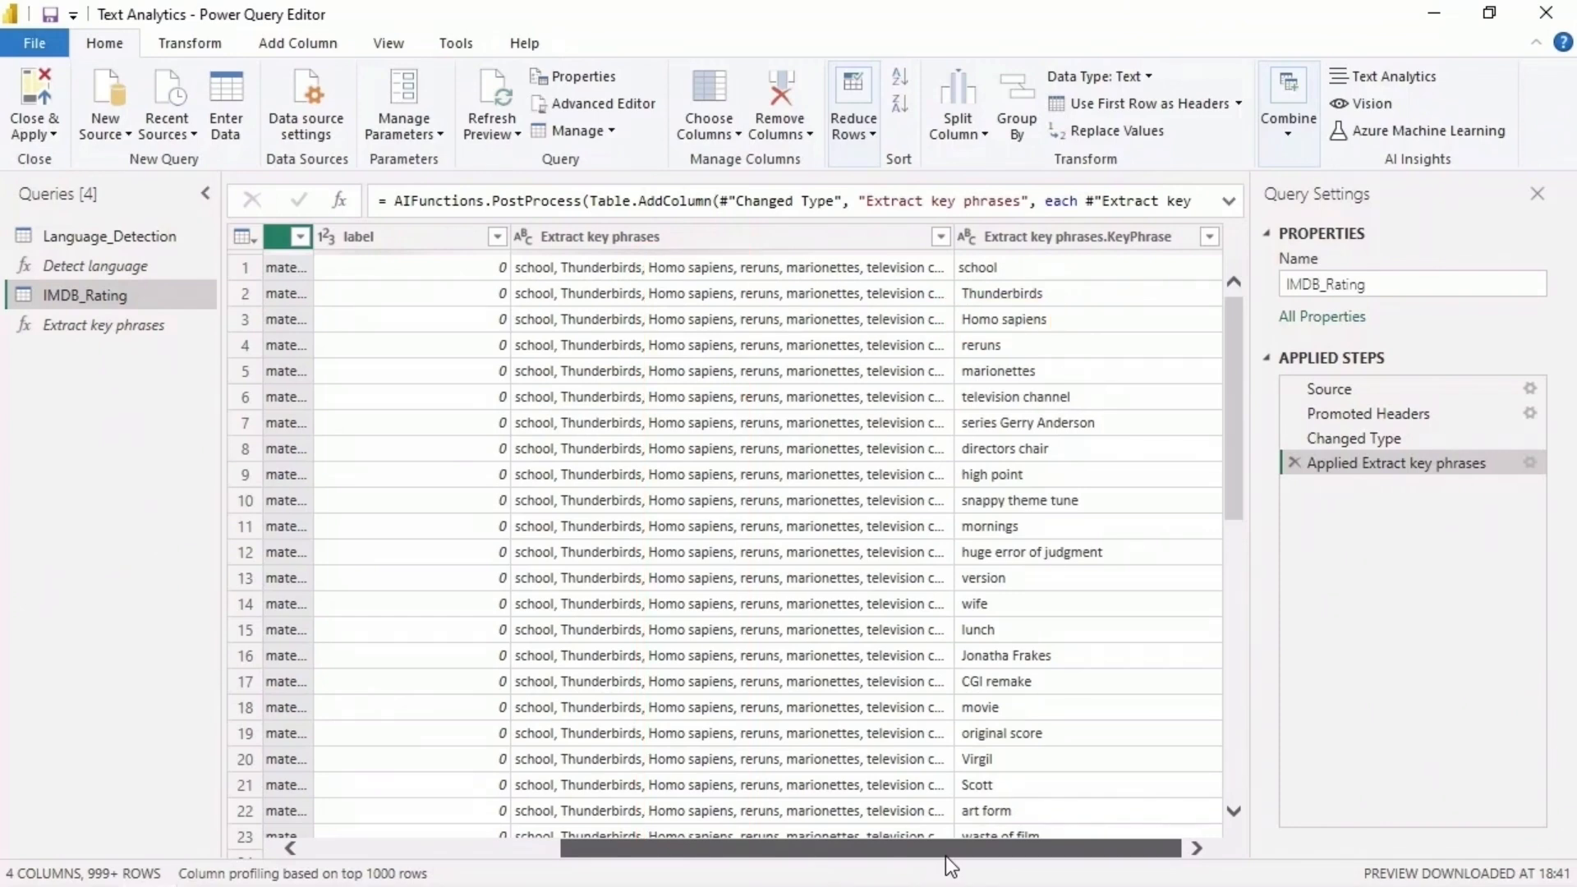
{"action": "left_click_drag", "start_coordinate": [1234, 324], "coordinate": [1235, 776]}
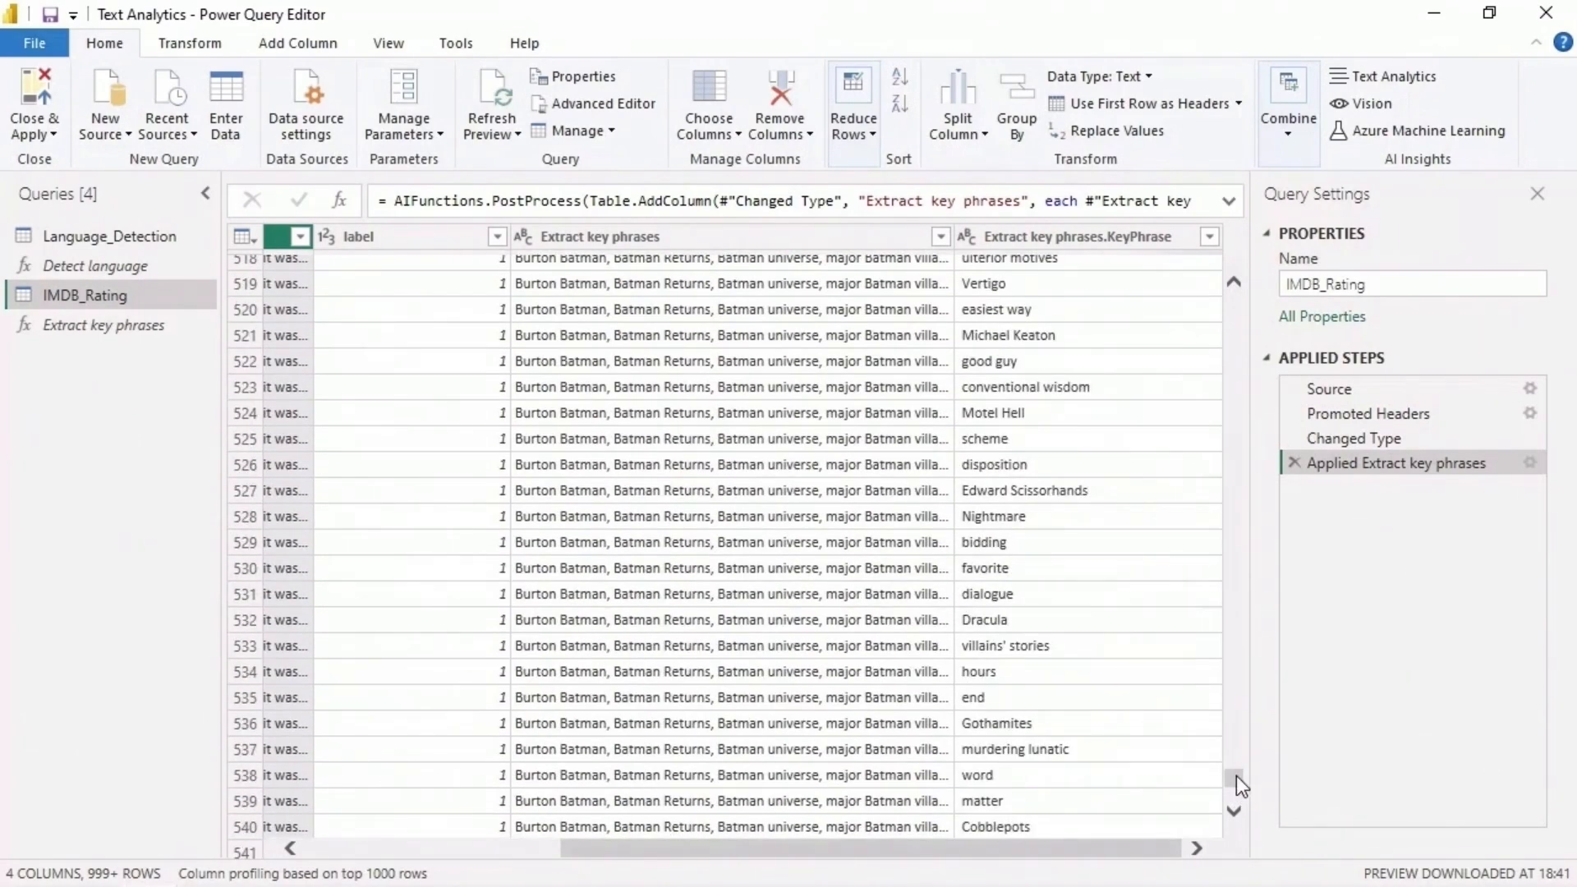
{"action": "left_click_drag", "start_coordinate": [1235, 775], "coordinate": [1239, 288]}
{"action": "left_click_drag", "start_coordinate": [1126, 840], "coordinate": [271, 624]}
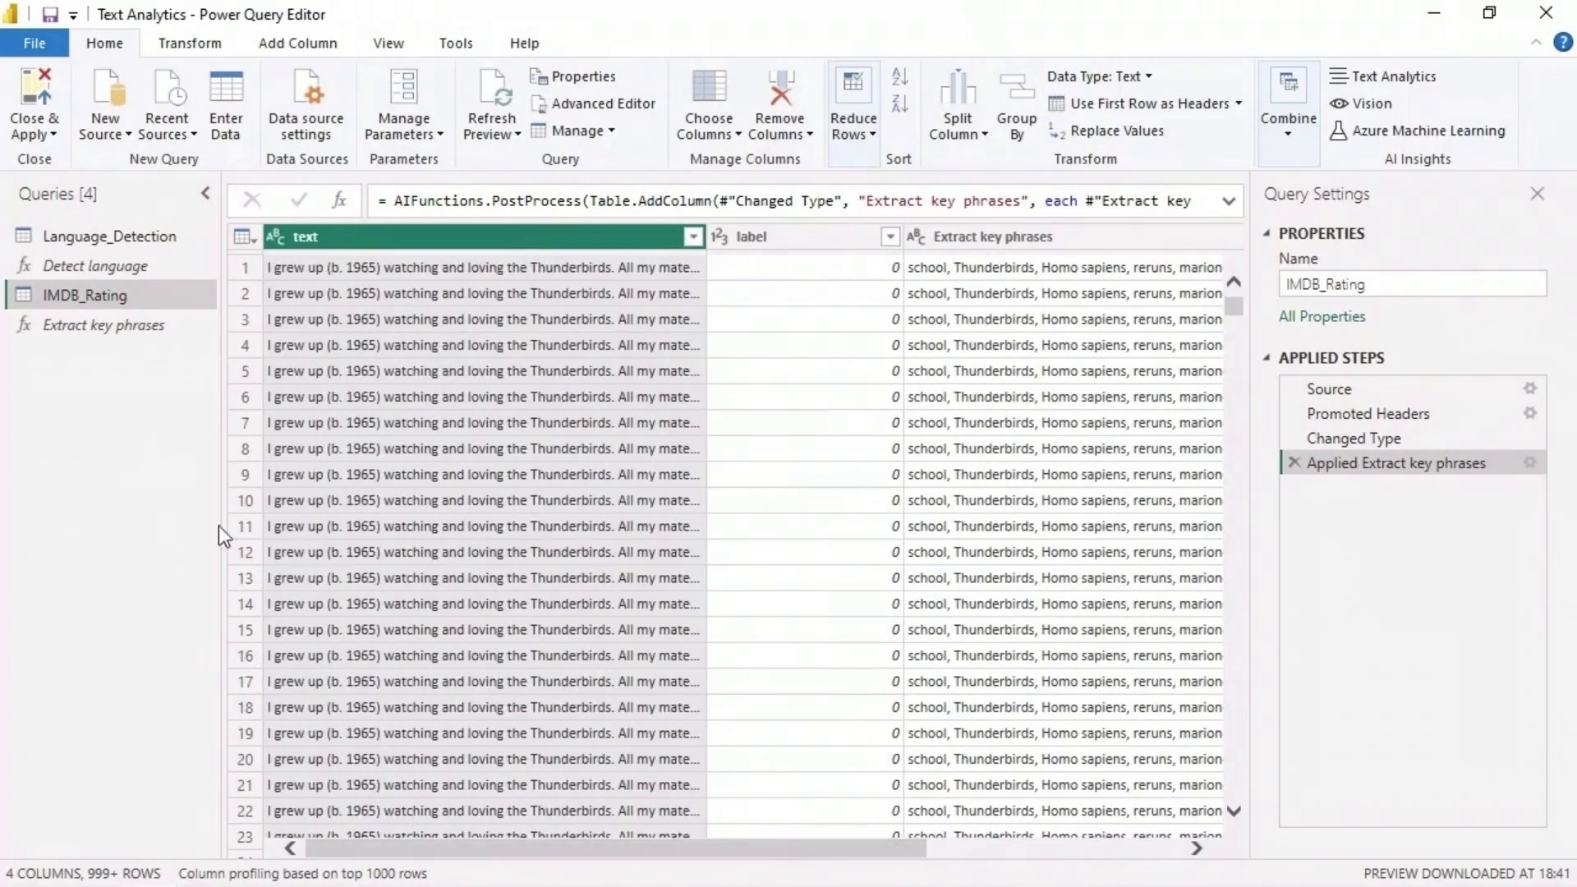
{"action": "left_click", "coordinate": [38, 100]}
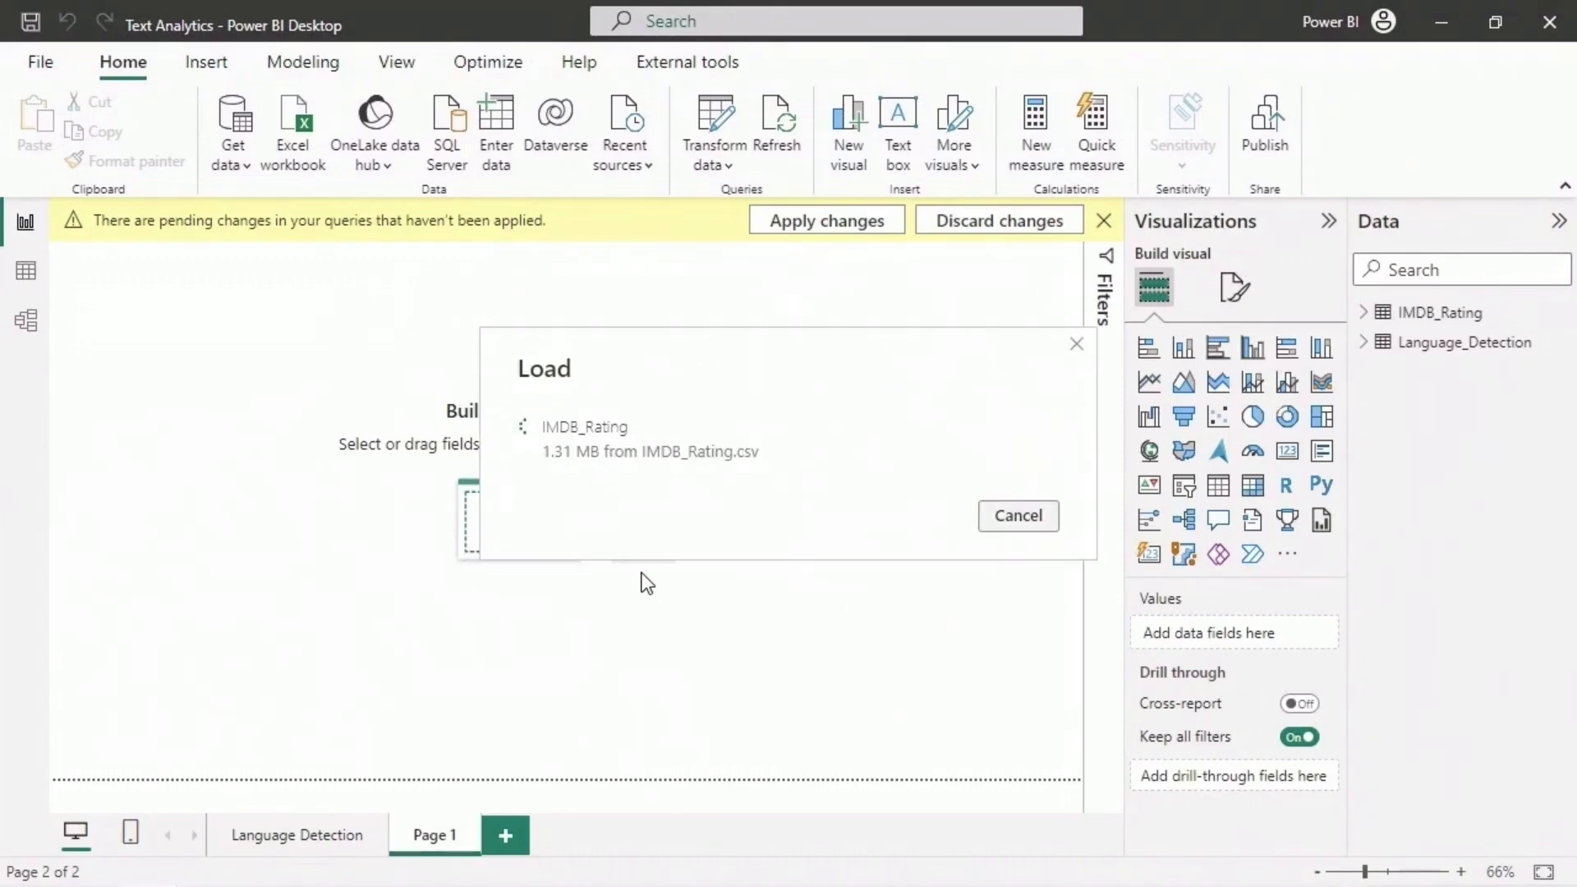
{"action": "left_click", "coordinate": [1362, 316]}
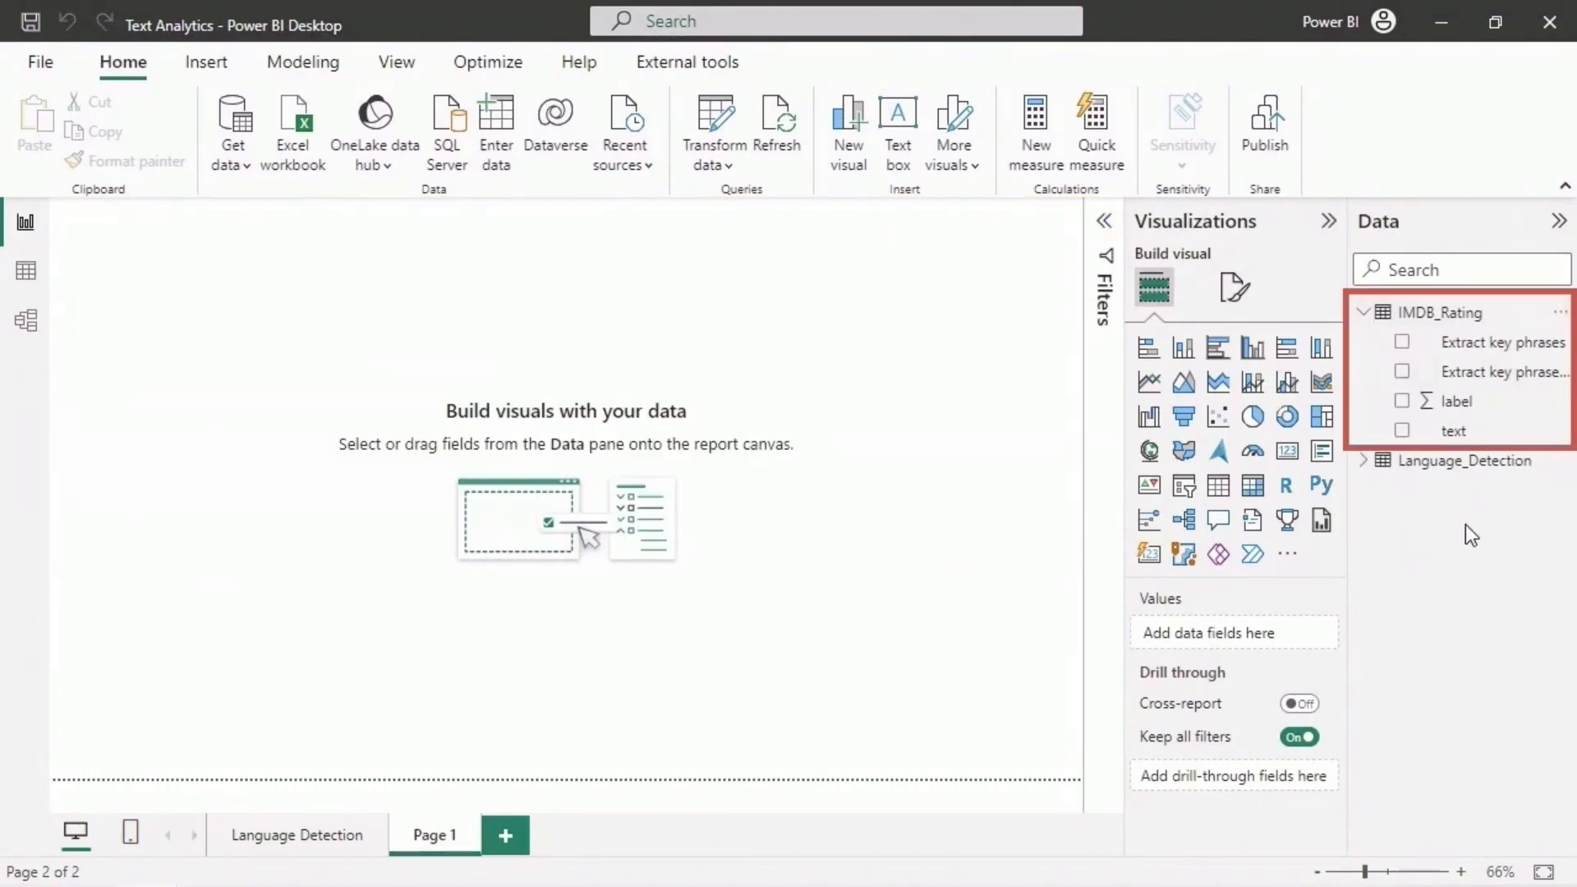
- Build a clustered column chart on Page 1 with Extract key phrases.KeyPhrase on the X-axis and Count of text on the Y-axis
{"action": "left_click", "coordinate": [1251, 353]}
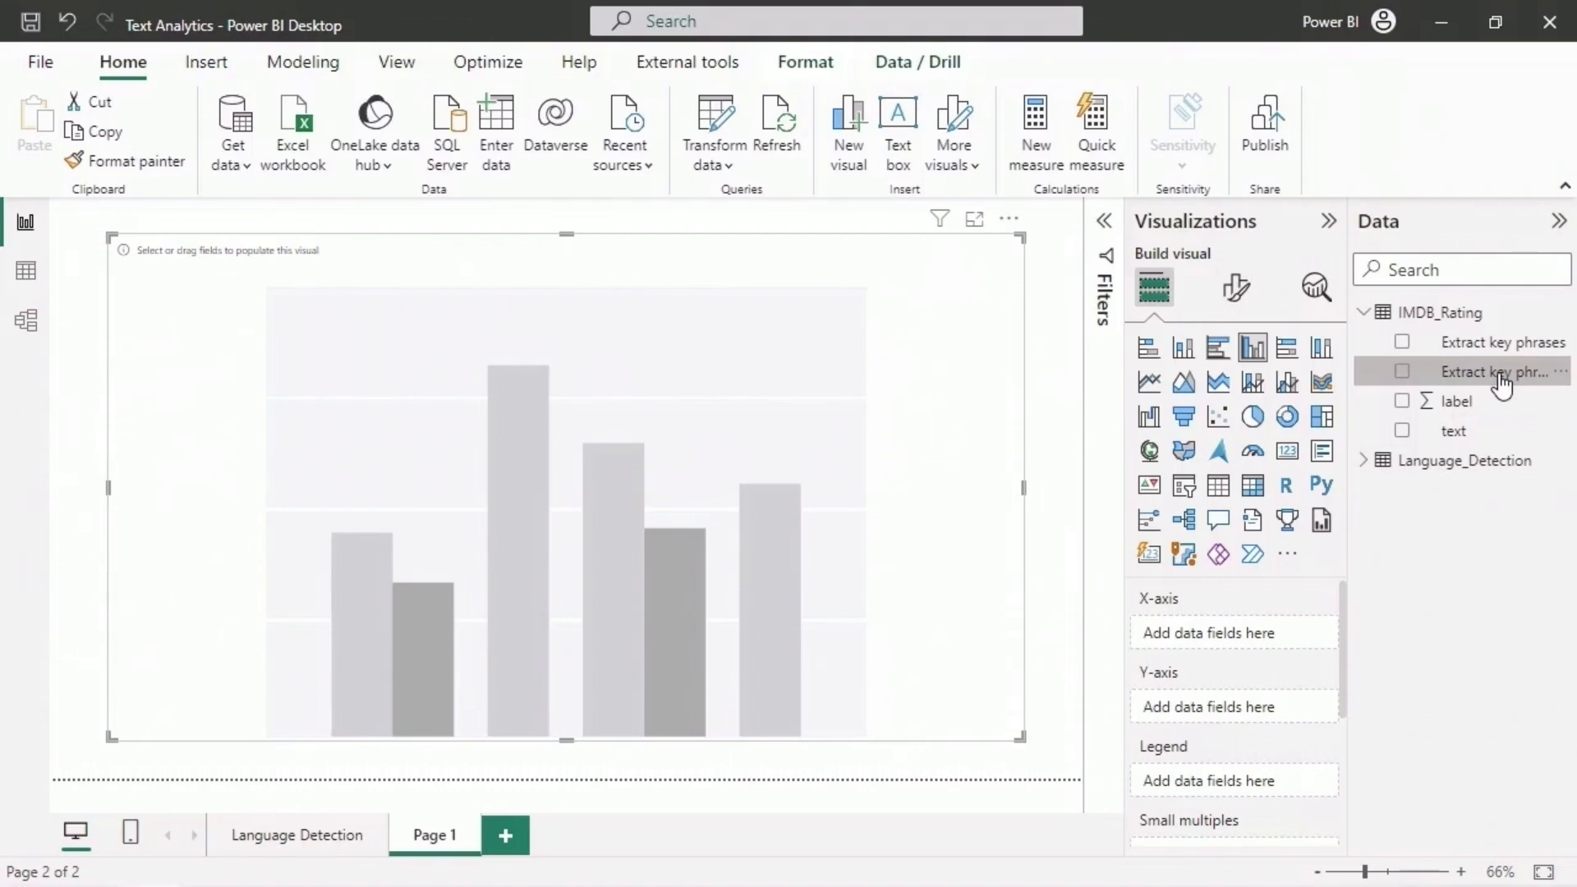
{"action": "left_click_drag", "start_coordinate": [1501, 384], "coordinate": [1272, 628]}
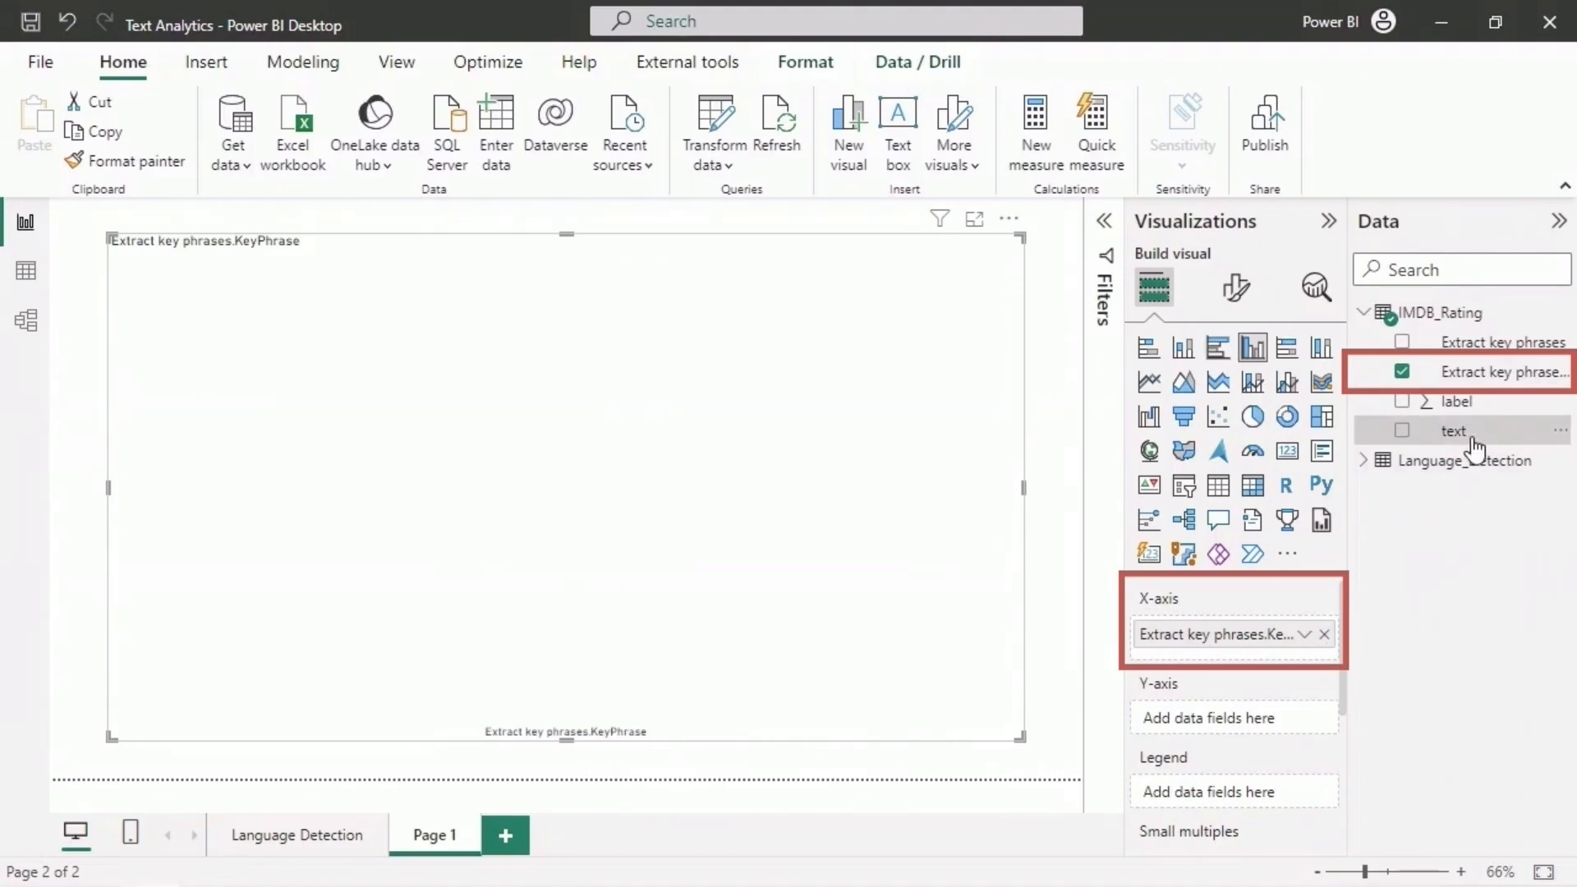
{"action": "left_click_drag", "start_coordinate": [1469, 445], "coordinate": [1249, 716]}
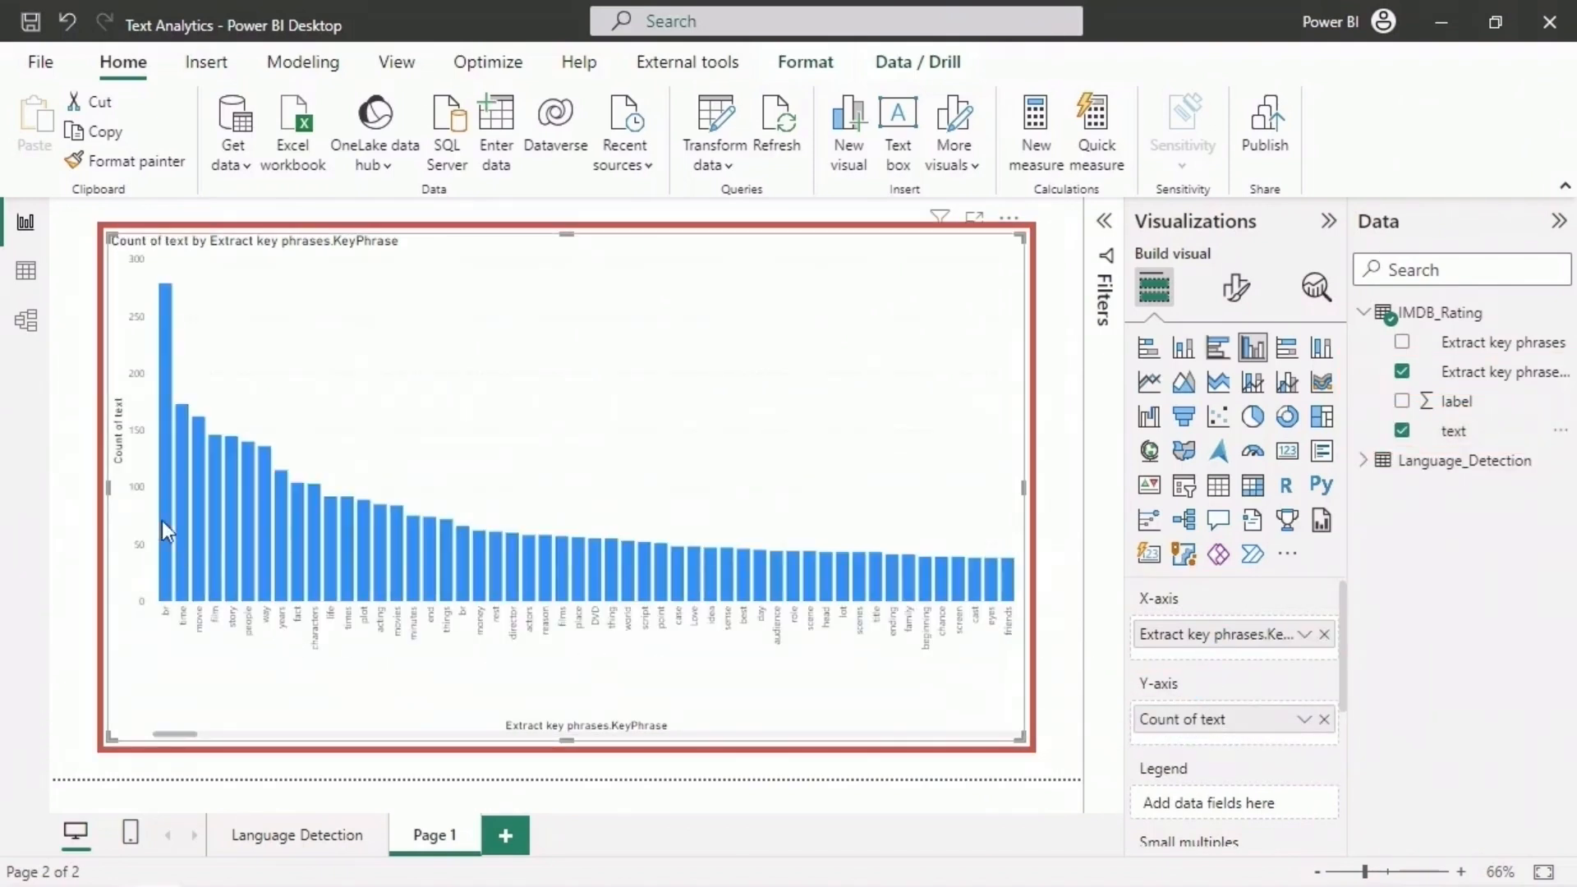
{"action": "mouse_move", "coordinate": [164, 499]}
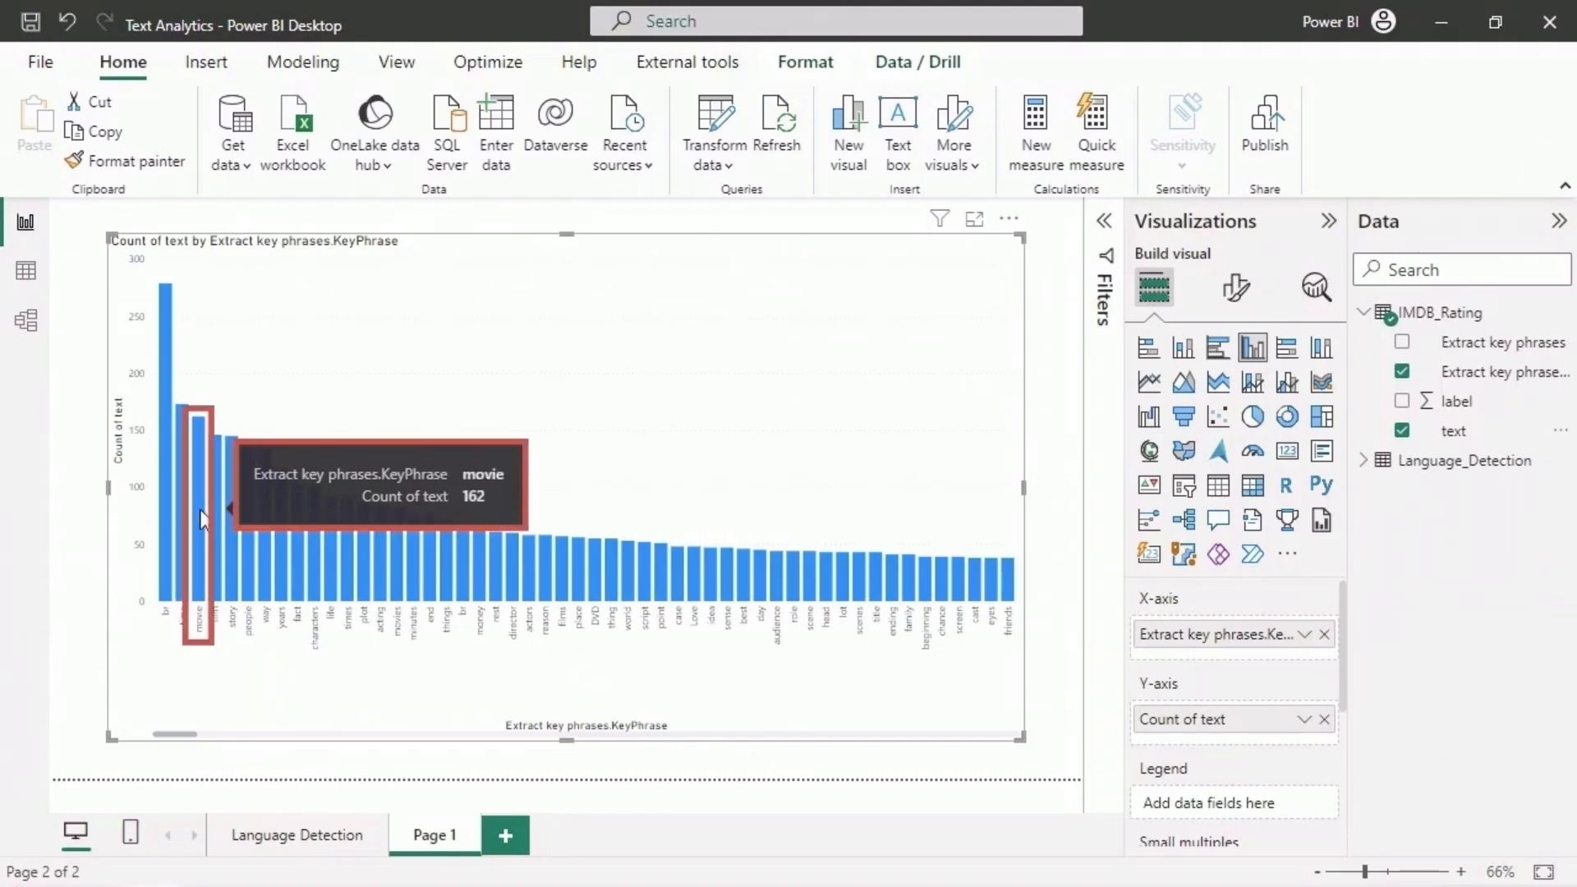
{"action": "left_click_drag", "start_coordinate": [193, 733], "coordinate": [135, 728]}
- Remove the clustered column chart of key phrases from Page 1
{"action": "left_click", "coordinate": [1008, 219]}
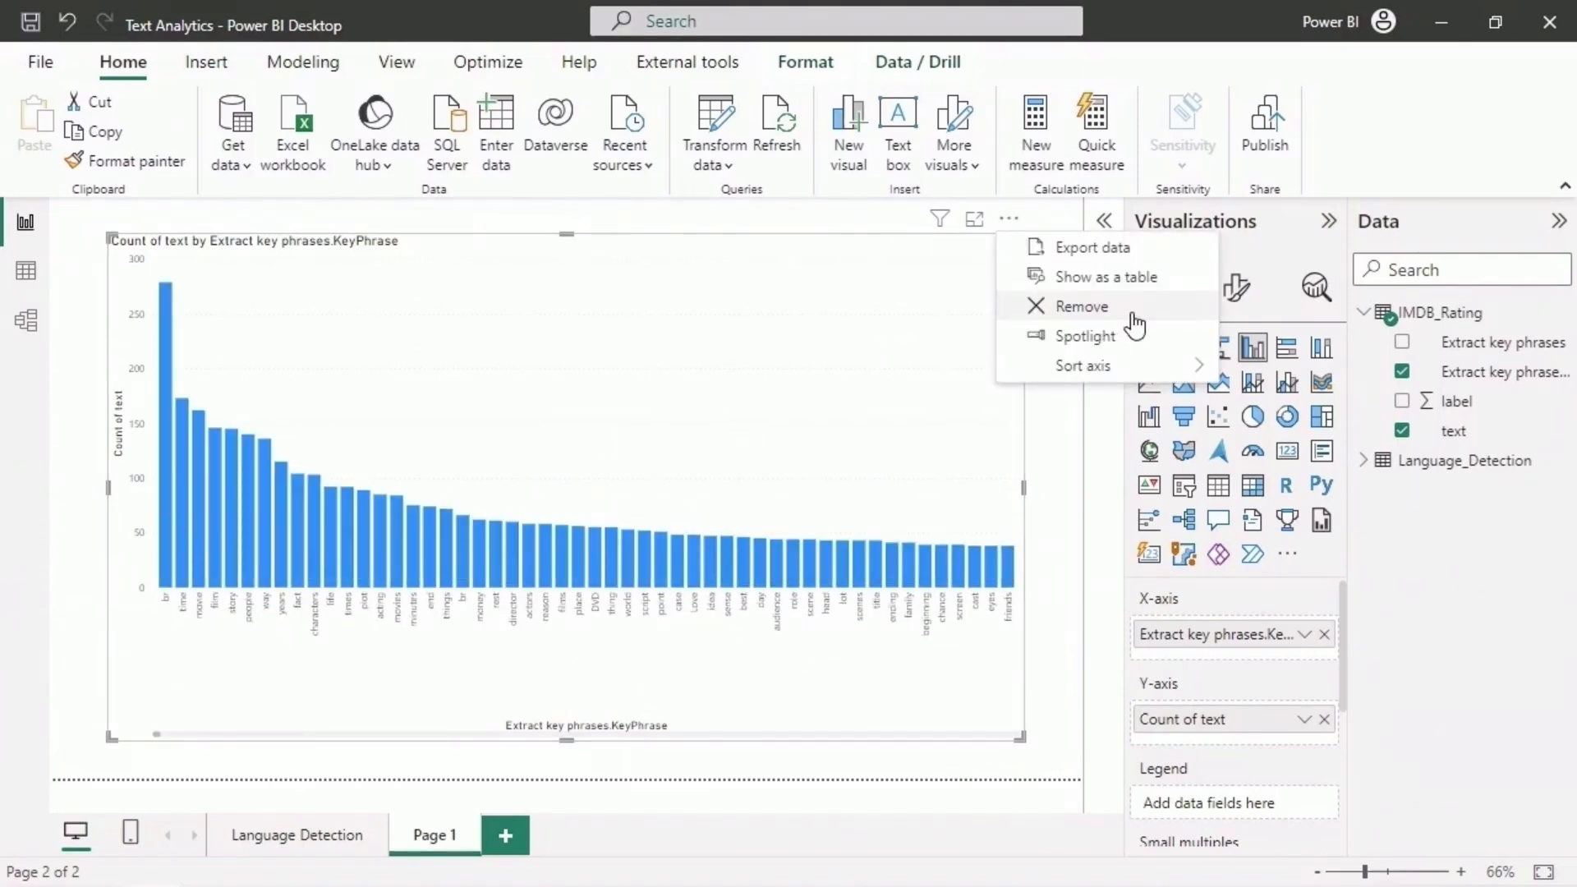
{"action": "left_click", "coordinate": [1081, 307]}
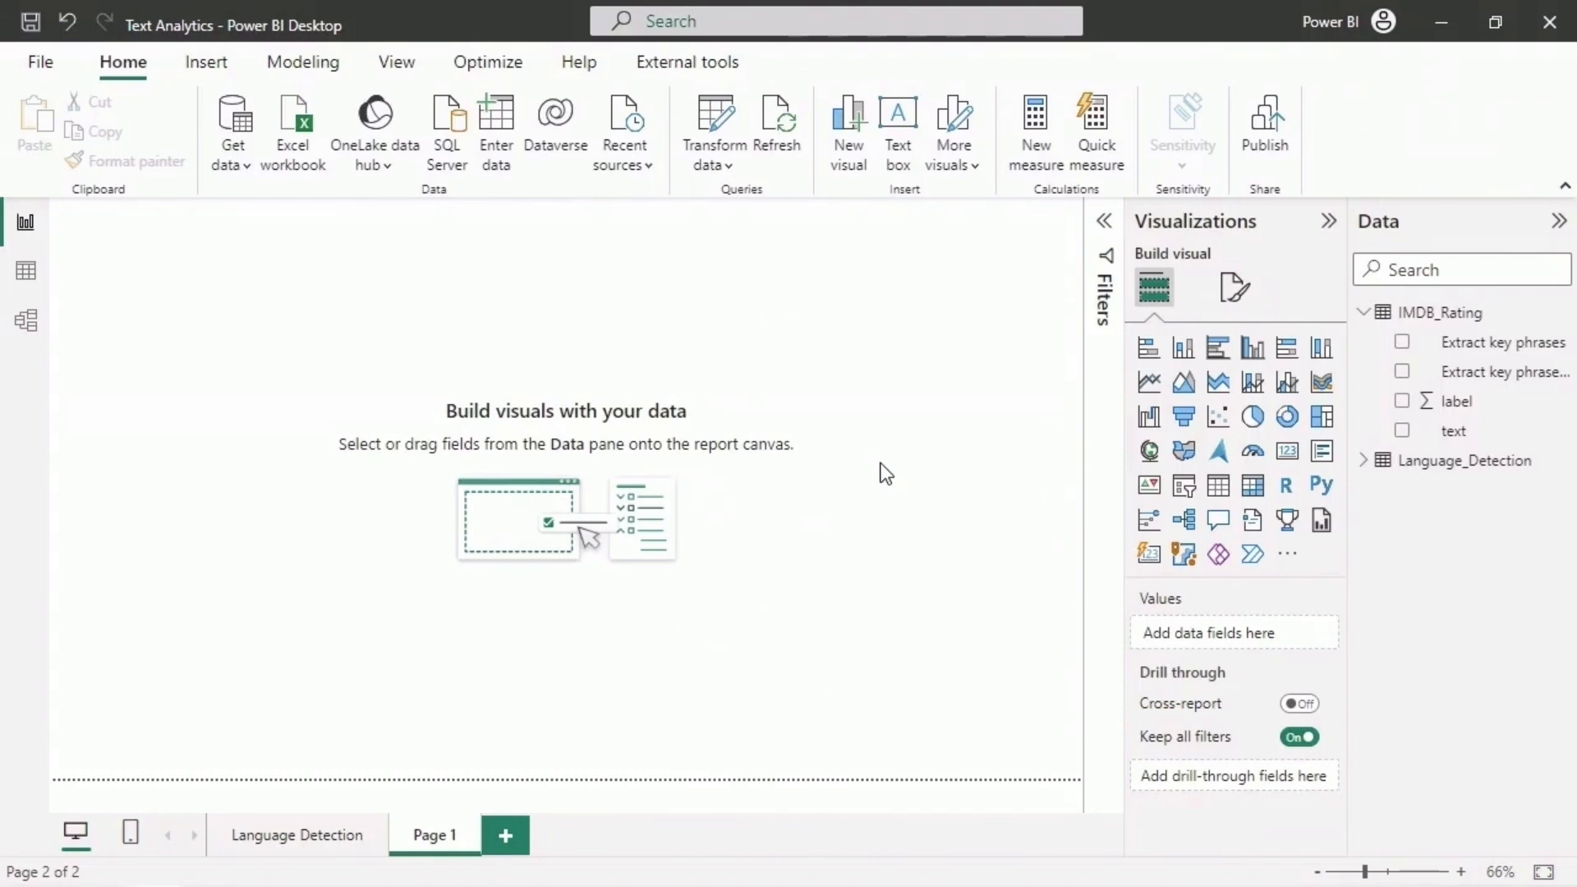
- Search the Power BI visuals gallery for "word" and import Microsoft's Word Cloud visual into the report
{"action": "left_click", "coordinate": [1287, 553]}
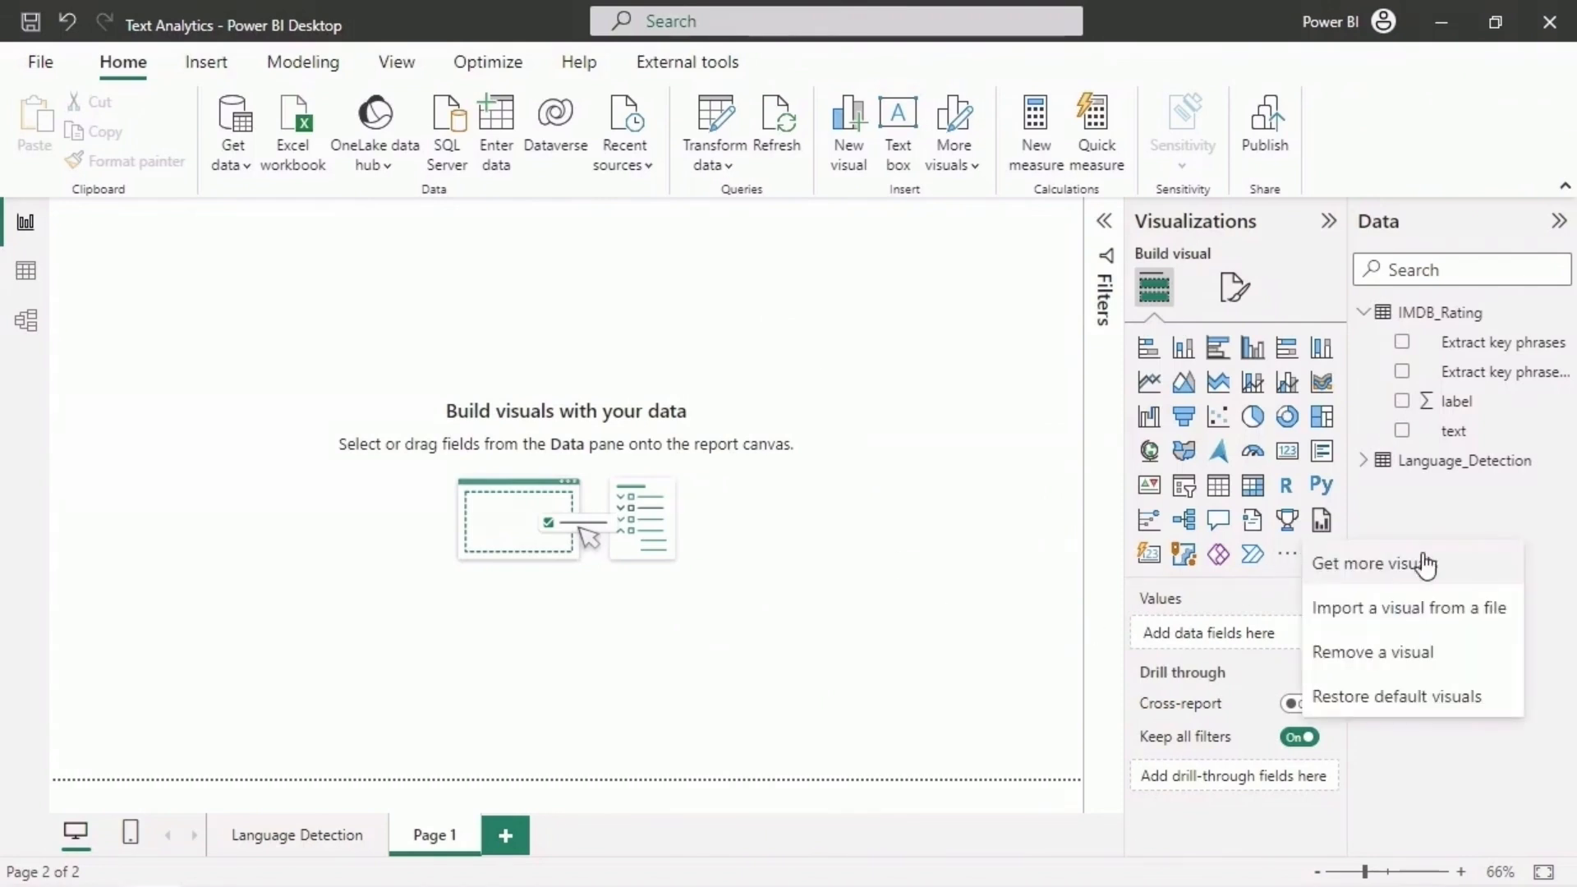
{"action": "left_click", "coordinate": [1474, 568]}
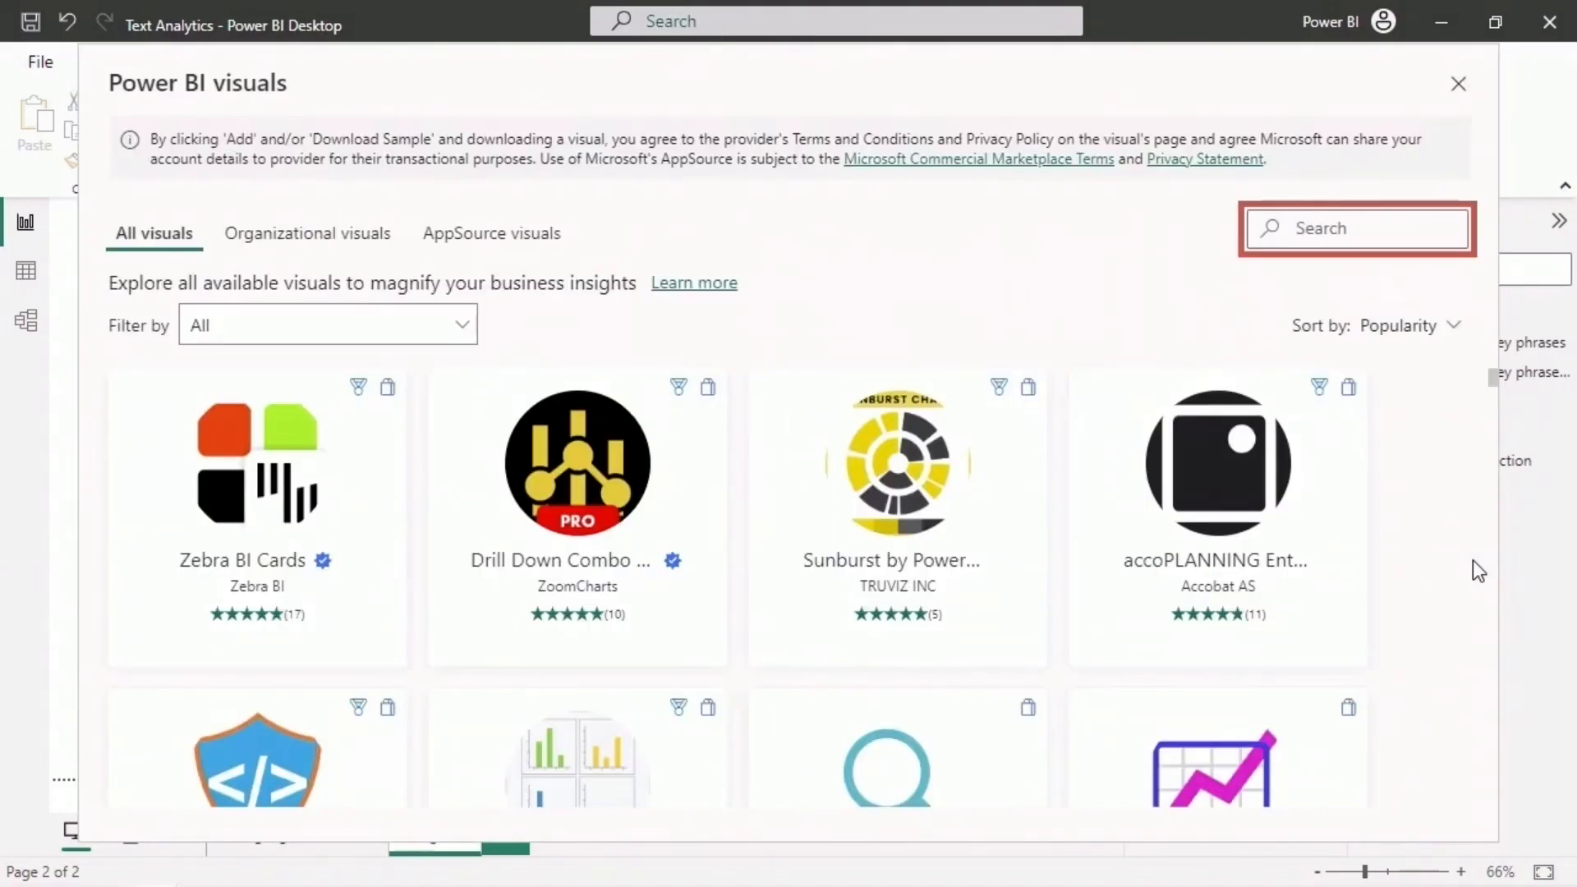
{"action": "left_click", "coordinate": [1351, 234]}
{"action": "type", "text": "word"}
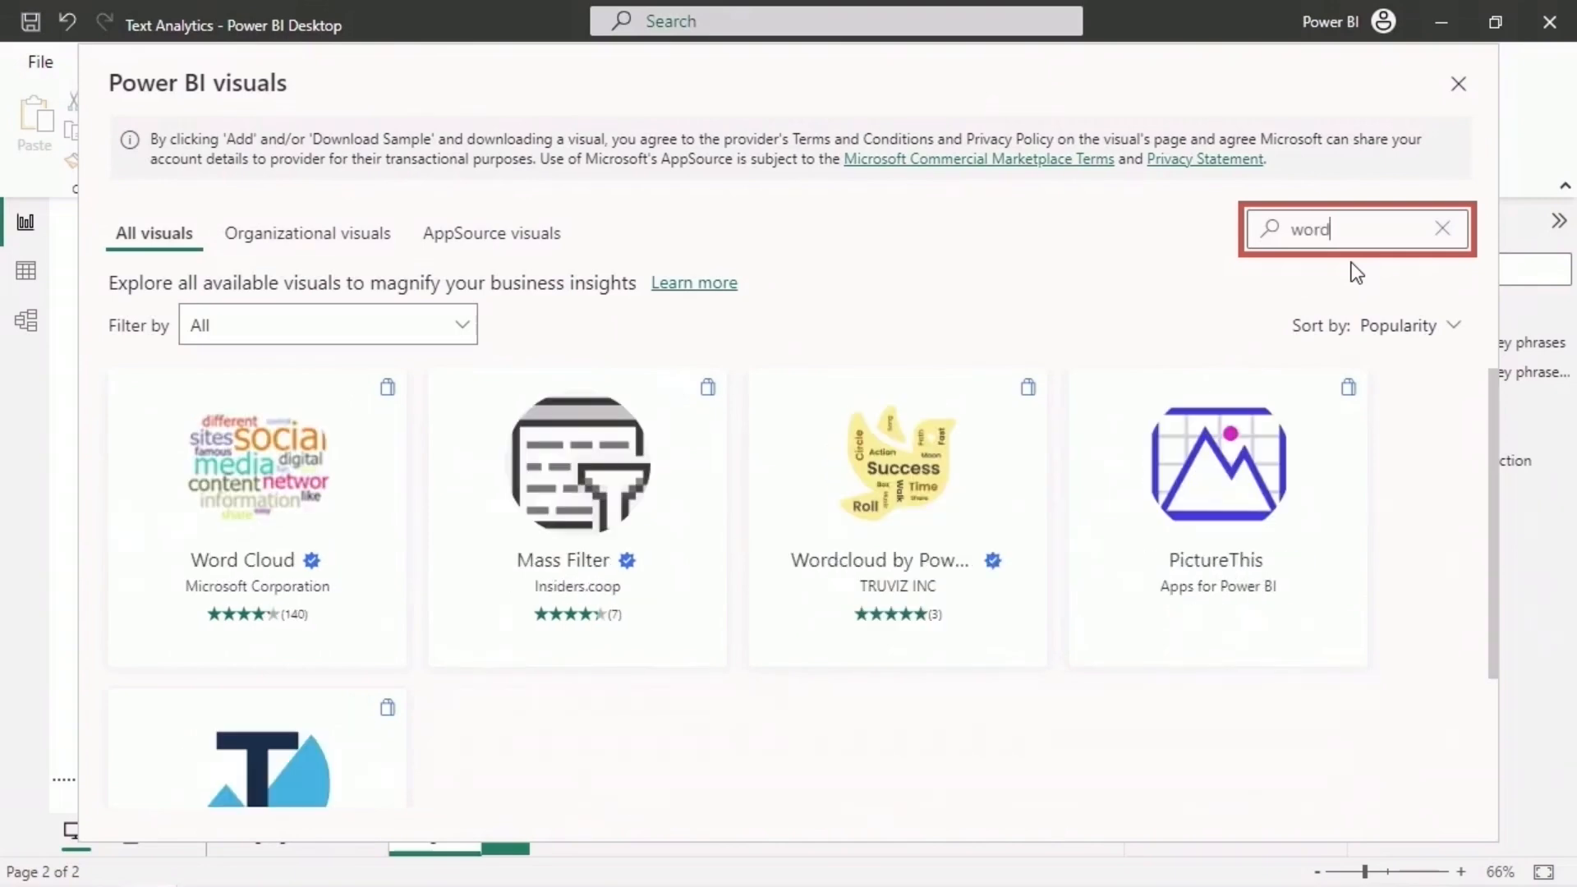
{"action": "left_click", "coordinate": [359, 495]}
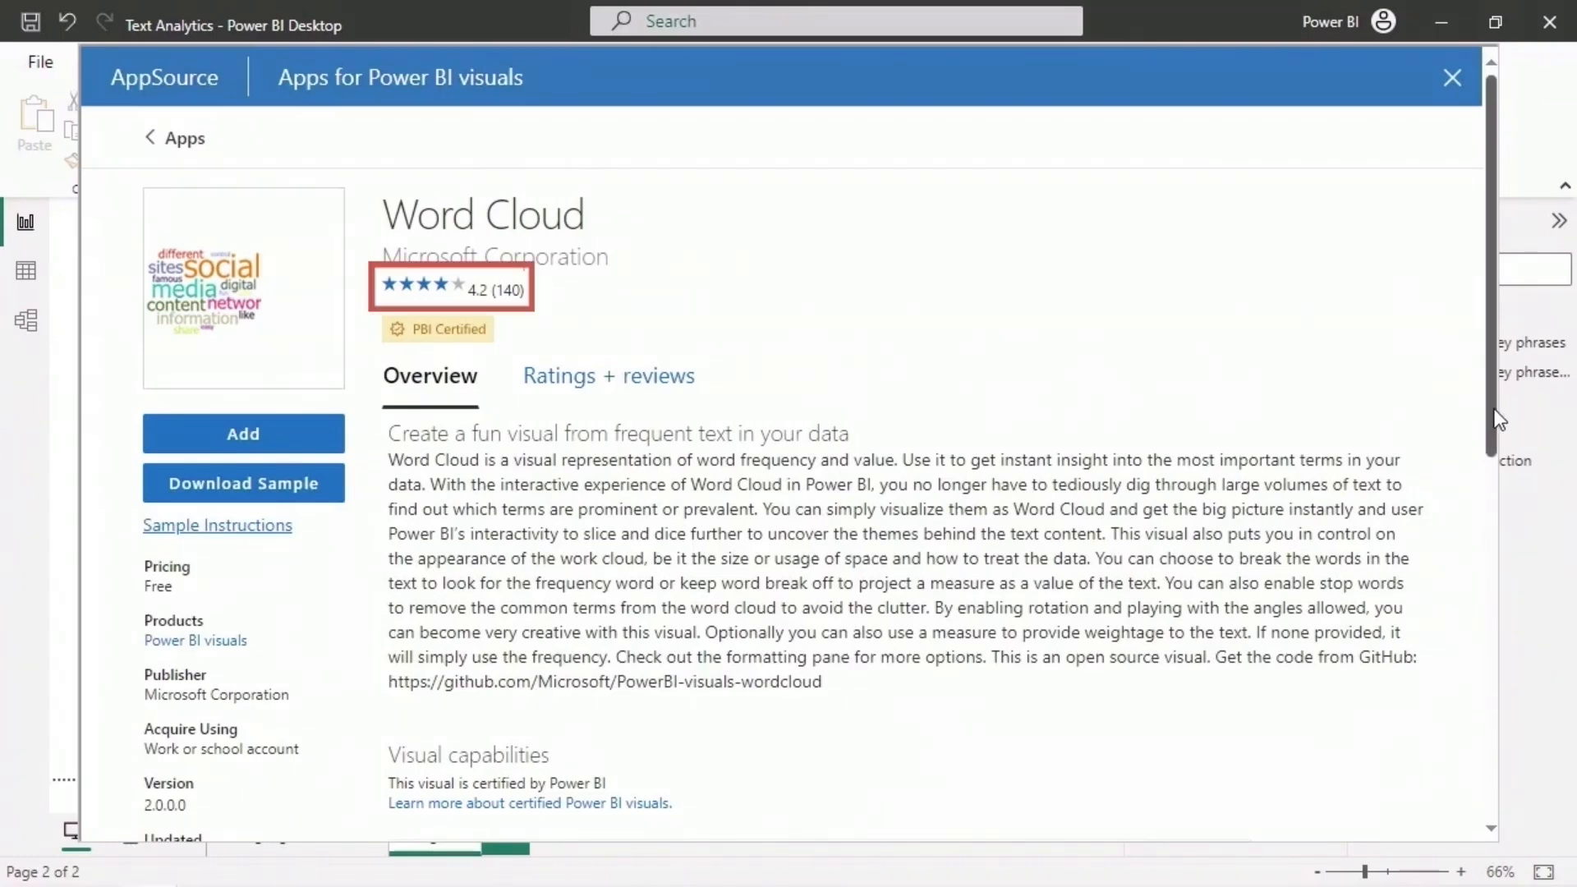
{"action": "left_click_drag", "start_coordinate": [1496, 418], "coordinate": [1481, 770]}
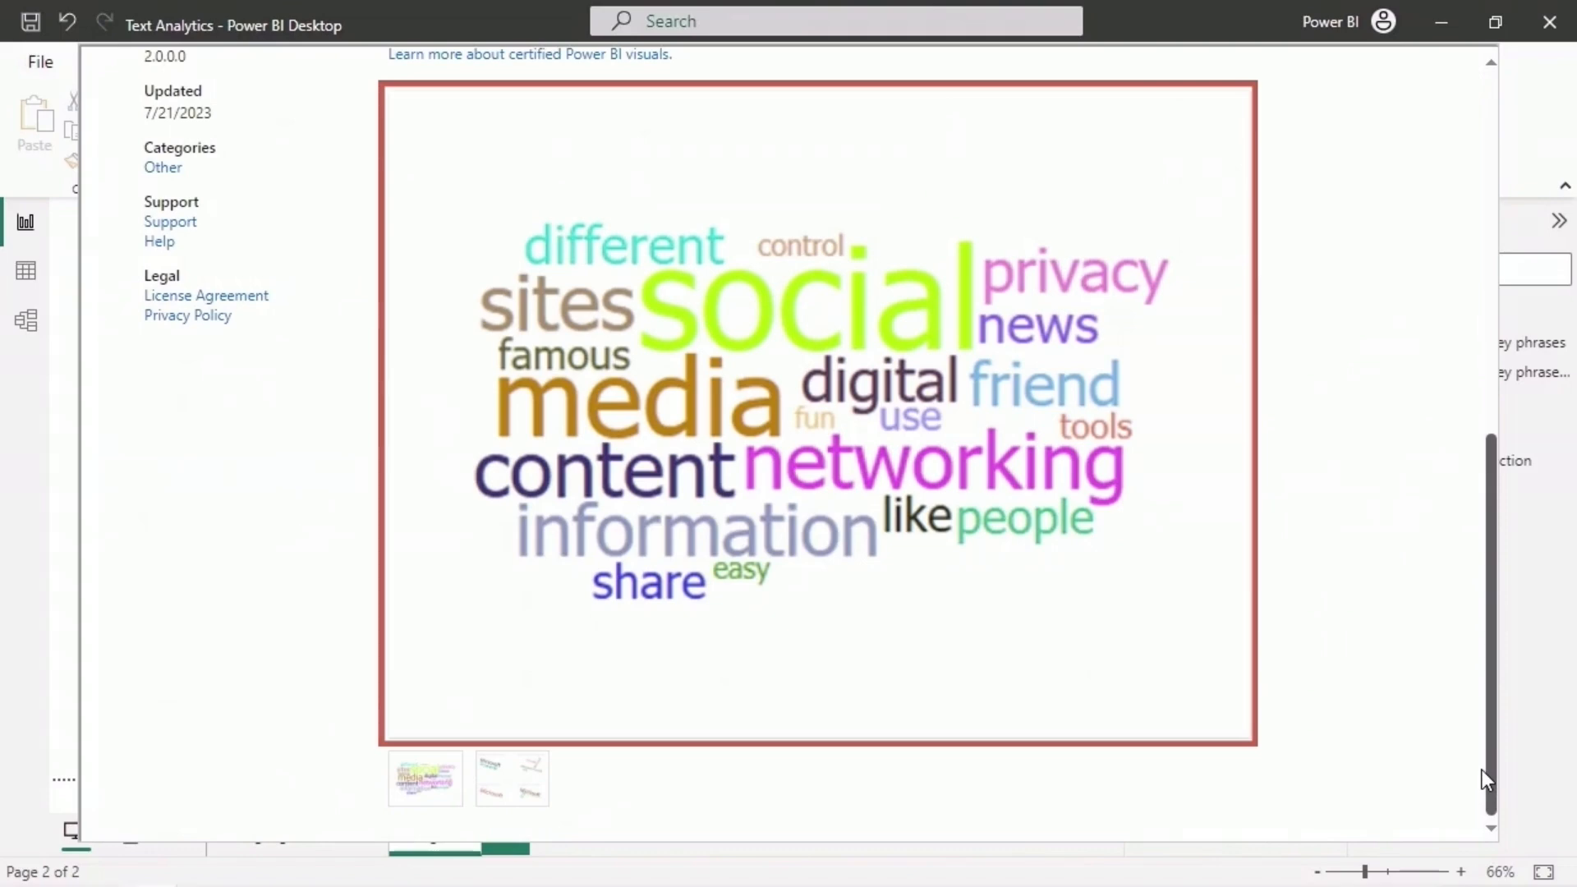
{"action": "left_click_drag", "start_coordinate": [1481, 771], "coordinate": [1521, 353]}
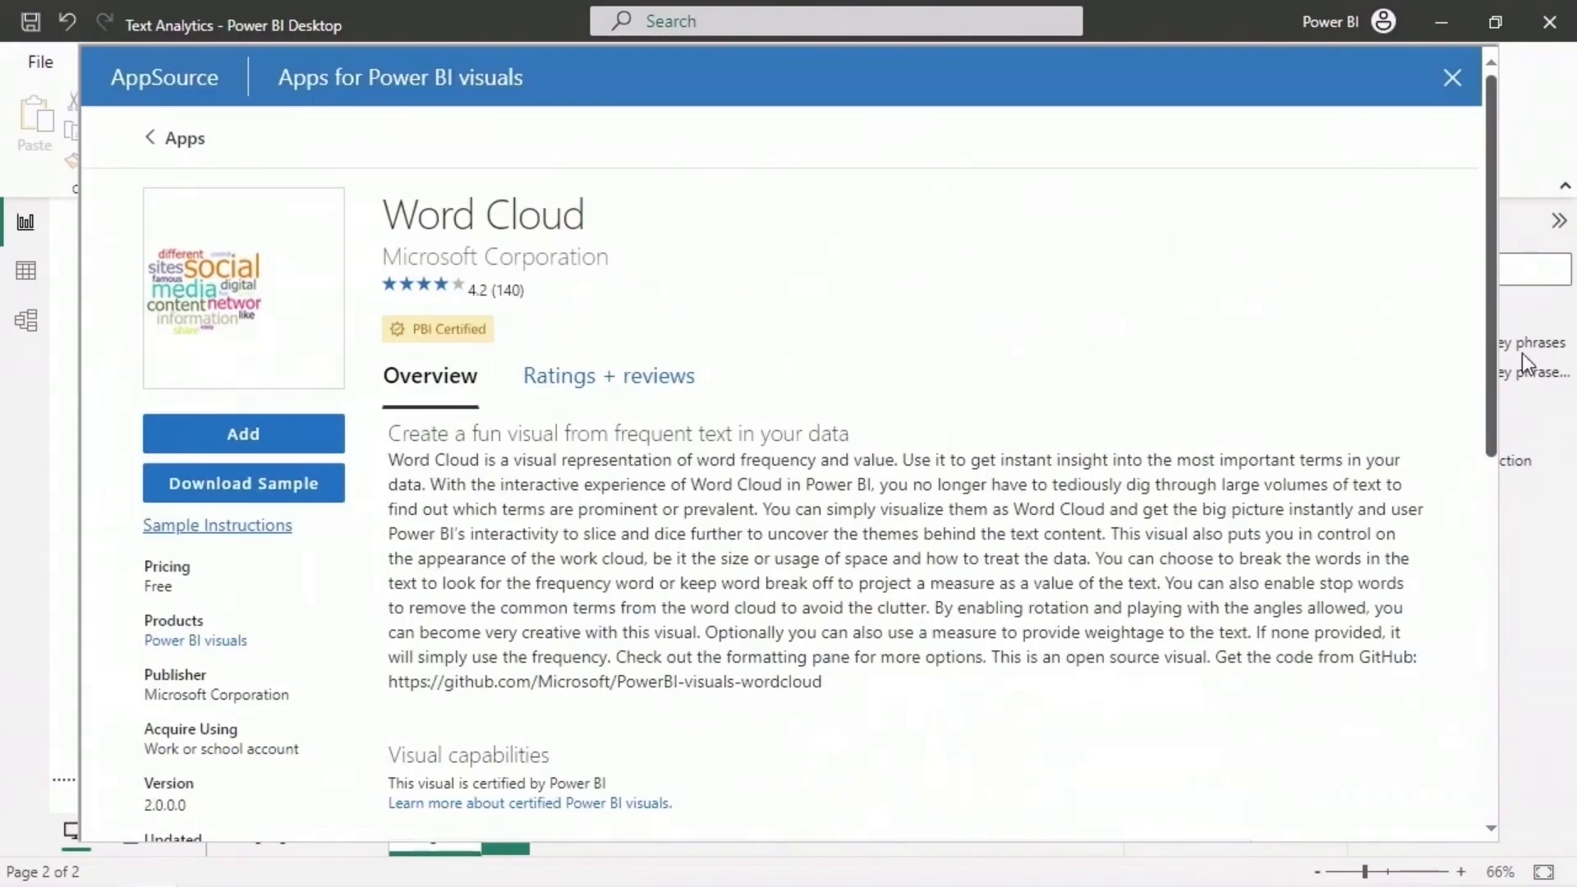
{"action": "left_click", "coordinate": [291, 441]}
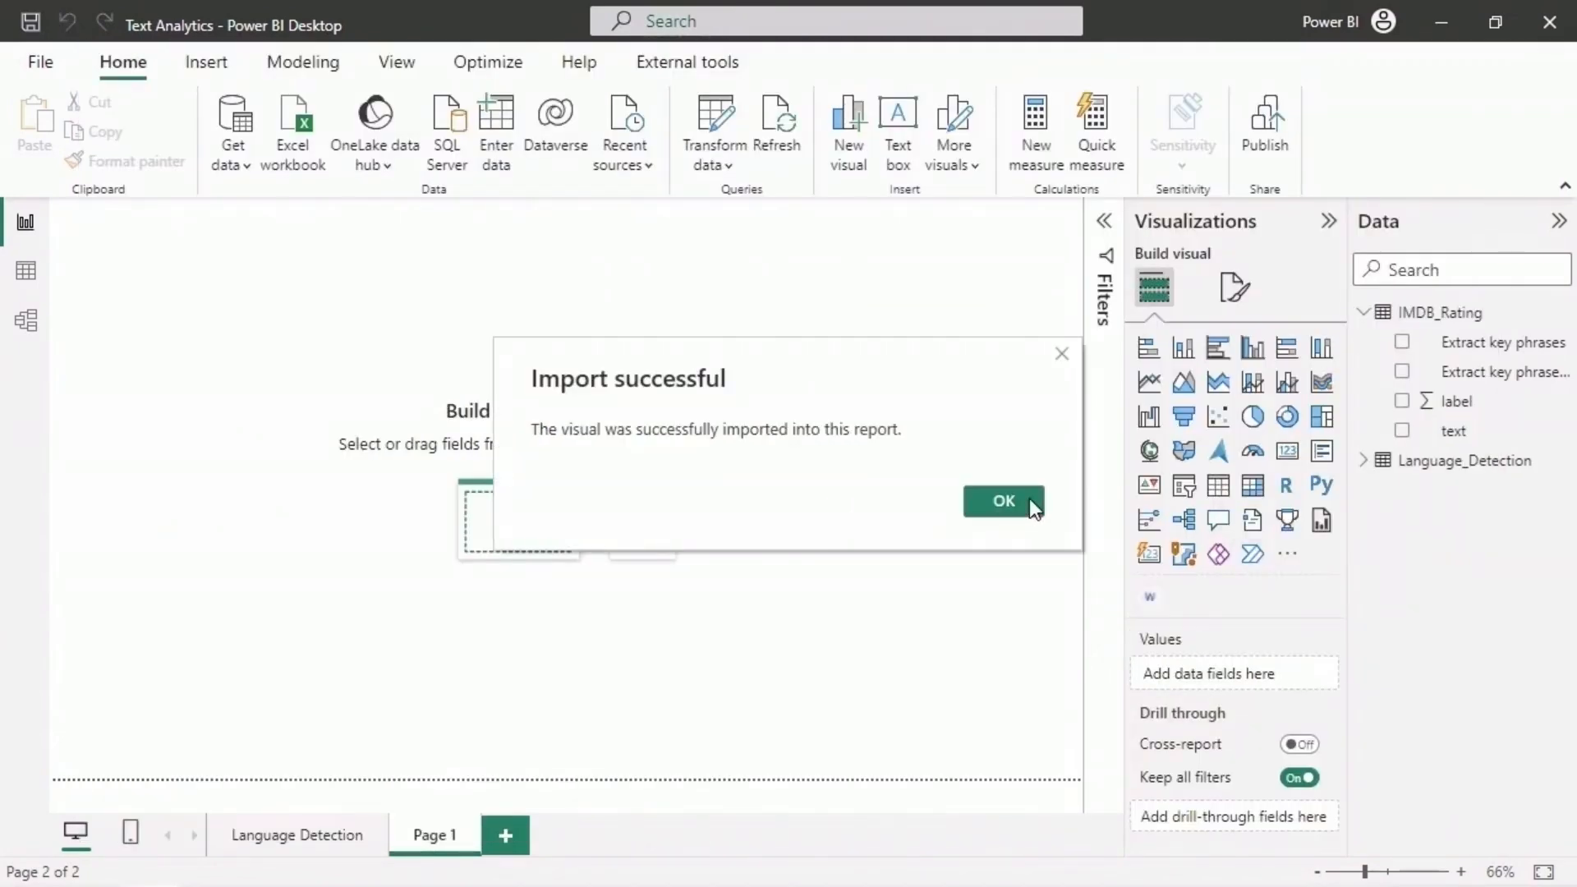
{"action": "left_click", "coordinate": [1003, 501]}
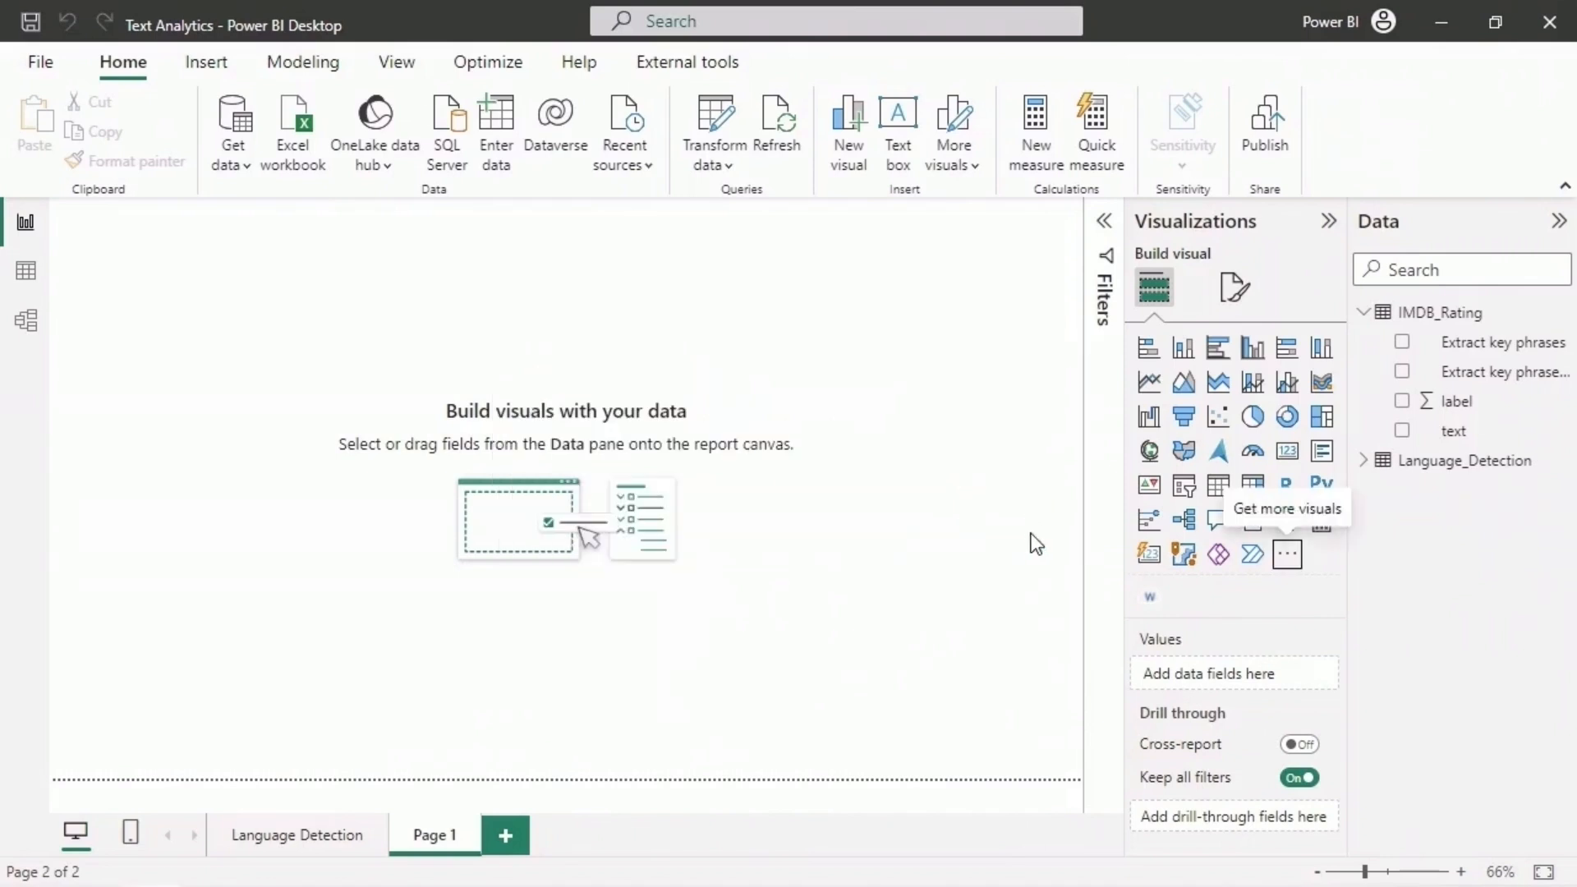
- Add a Word Cloud visual to Page 1 with Extract key phrases.KeyPhrase as its category
{"action": "left_click", "coordinate": [1154, 600]}
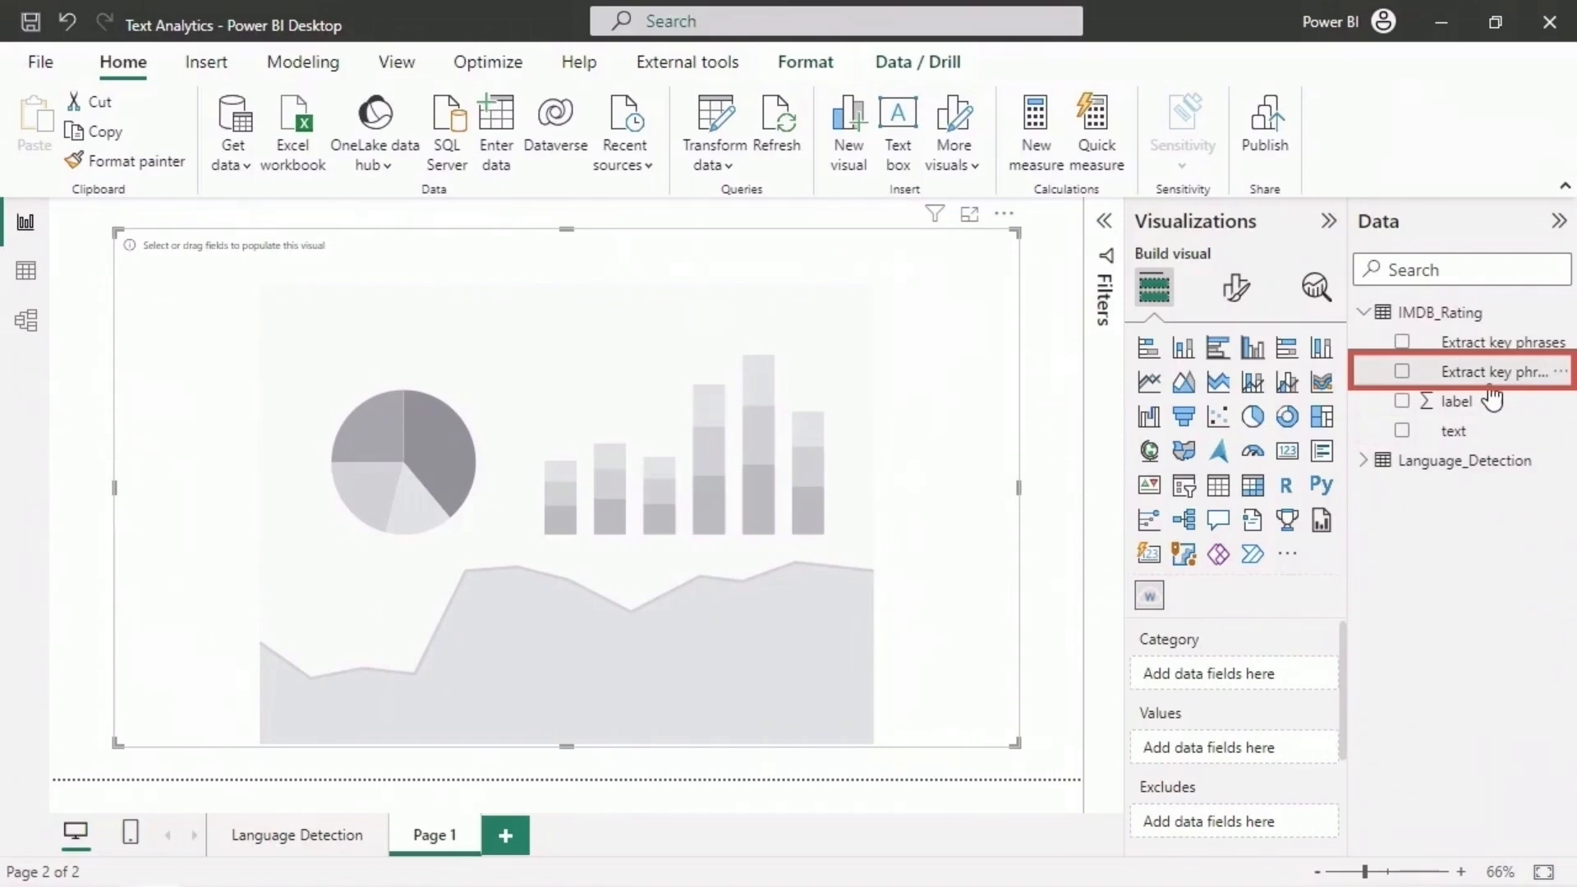
{"action": "left_click_drag", "start_coordinate": [1487, 372], "coordinate": [1287, 677]}
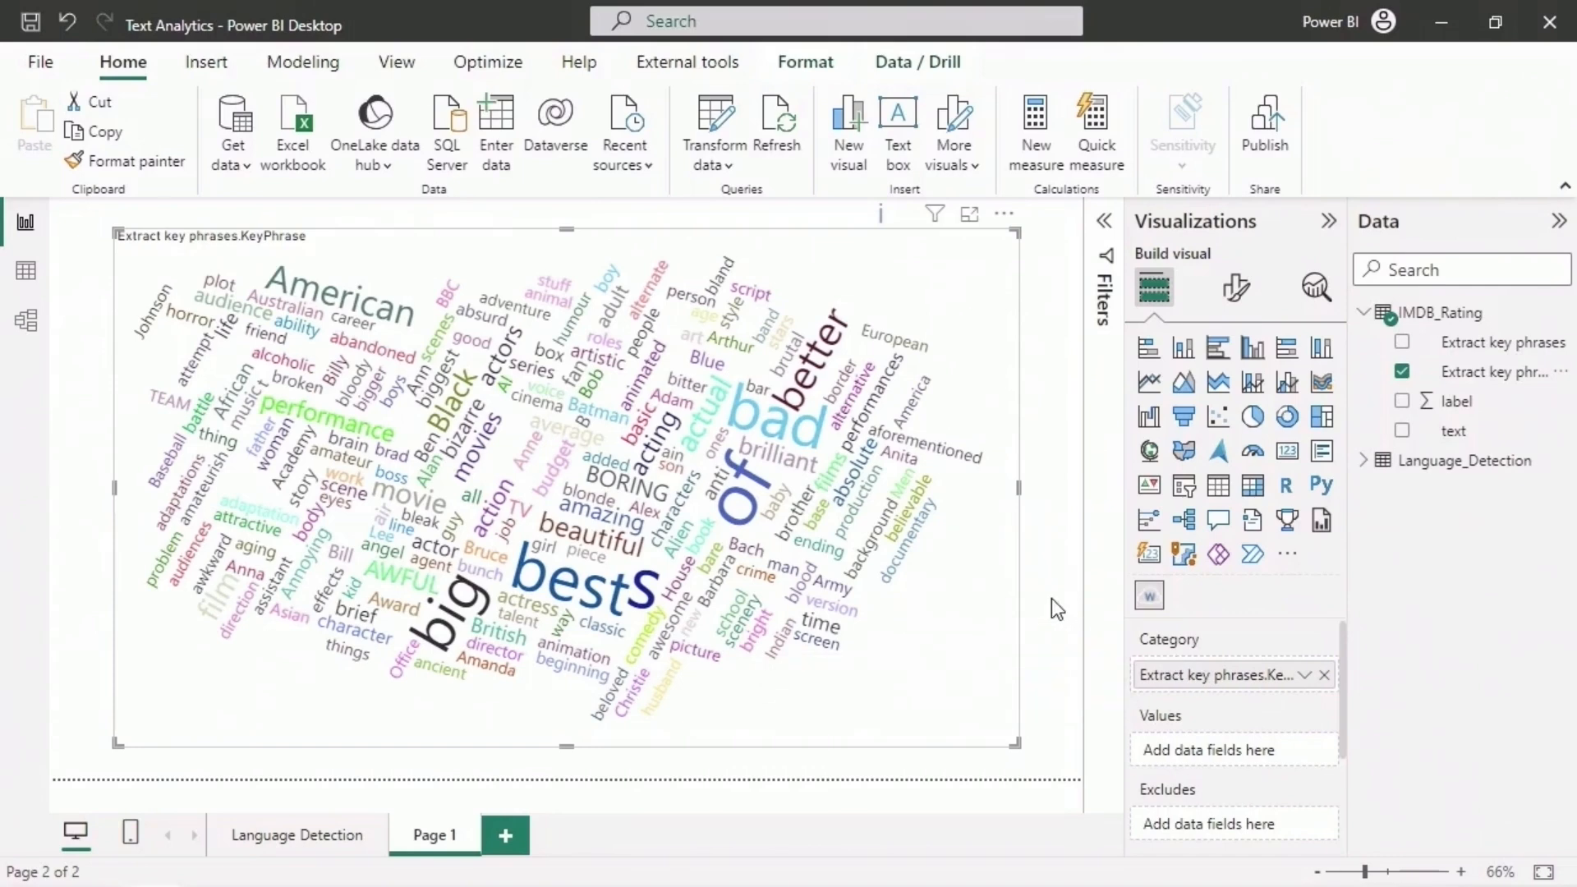
{"action": "left_click_drag", "start_coordinate": [1348, 522], "coordinate": [1186, 517]}
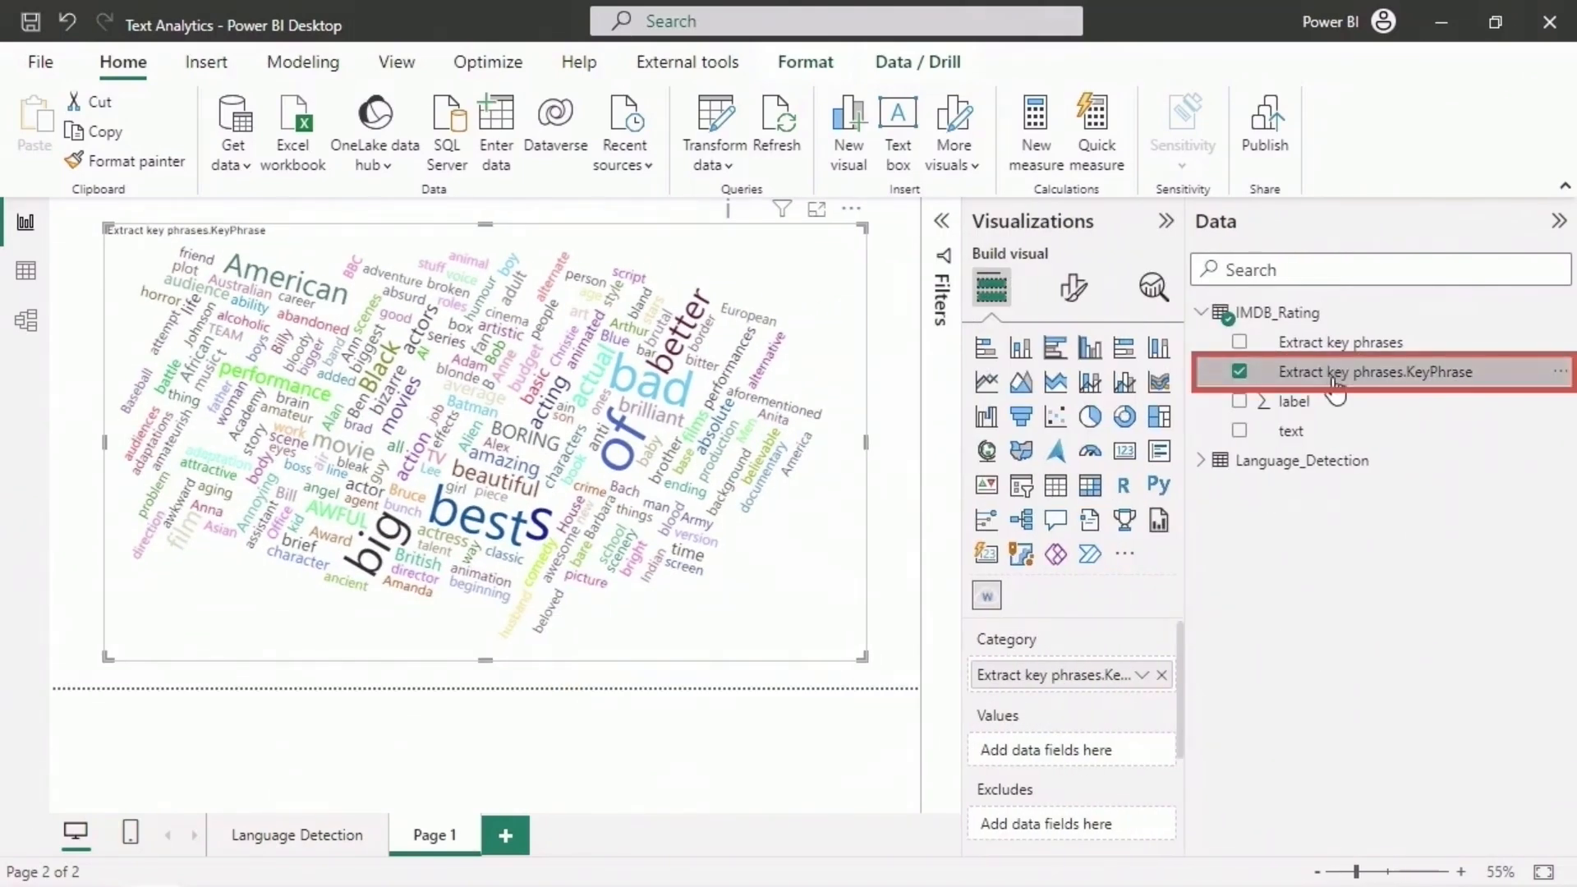
{"action": "left_click_drag", "start_coordinate": [1188, 591], "coordinate": [1356, 575]}
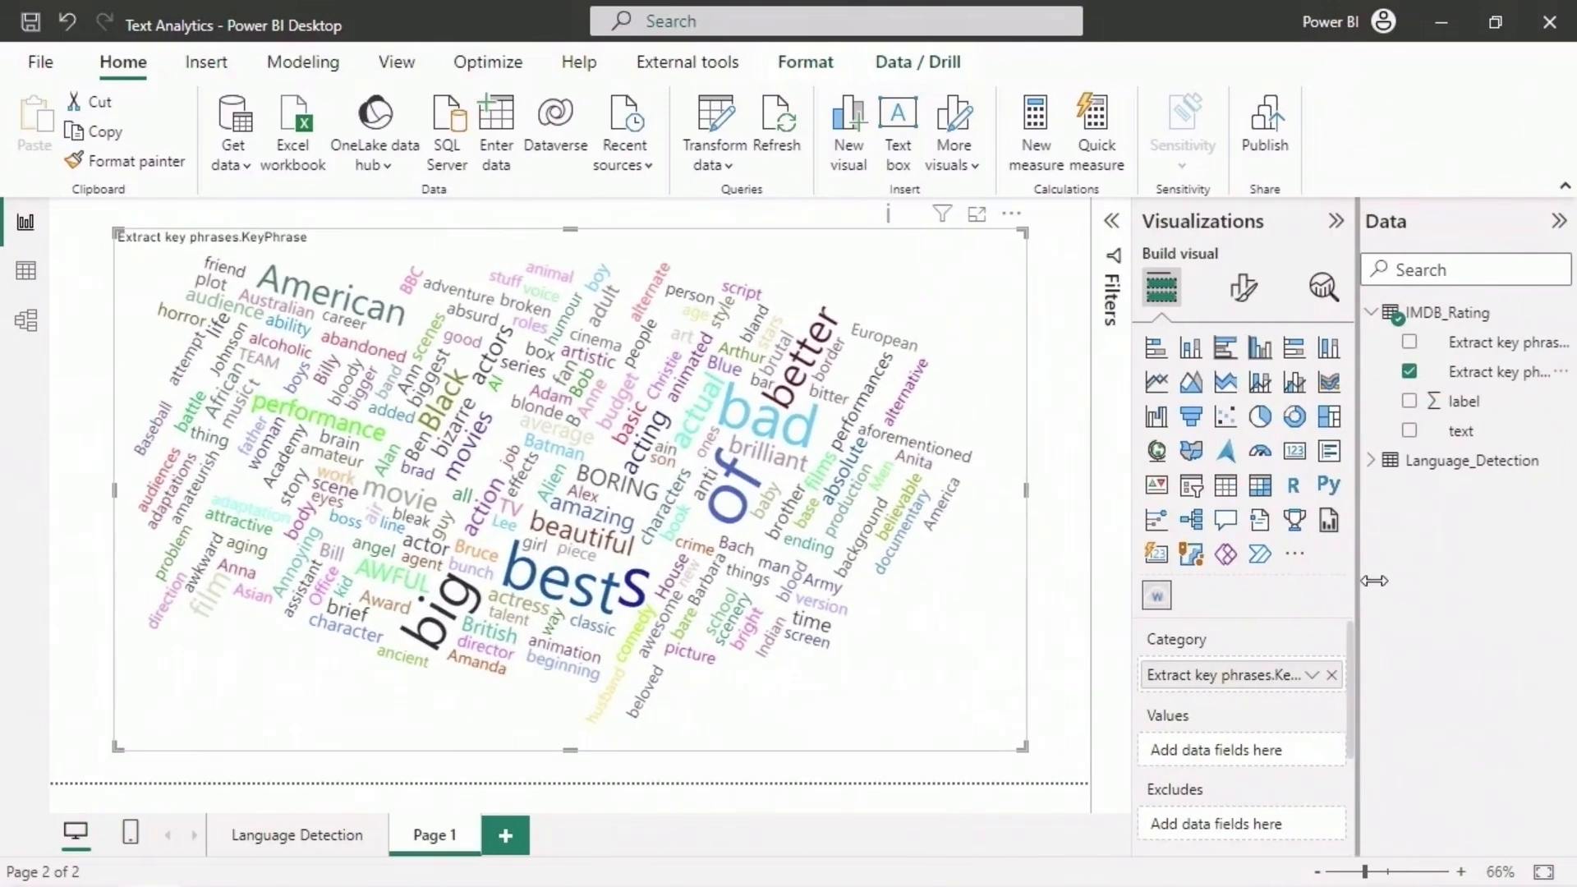
{"action": "mouse_move", "coordinate": [582, 588]}
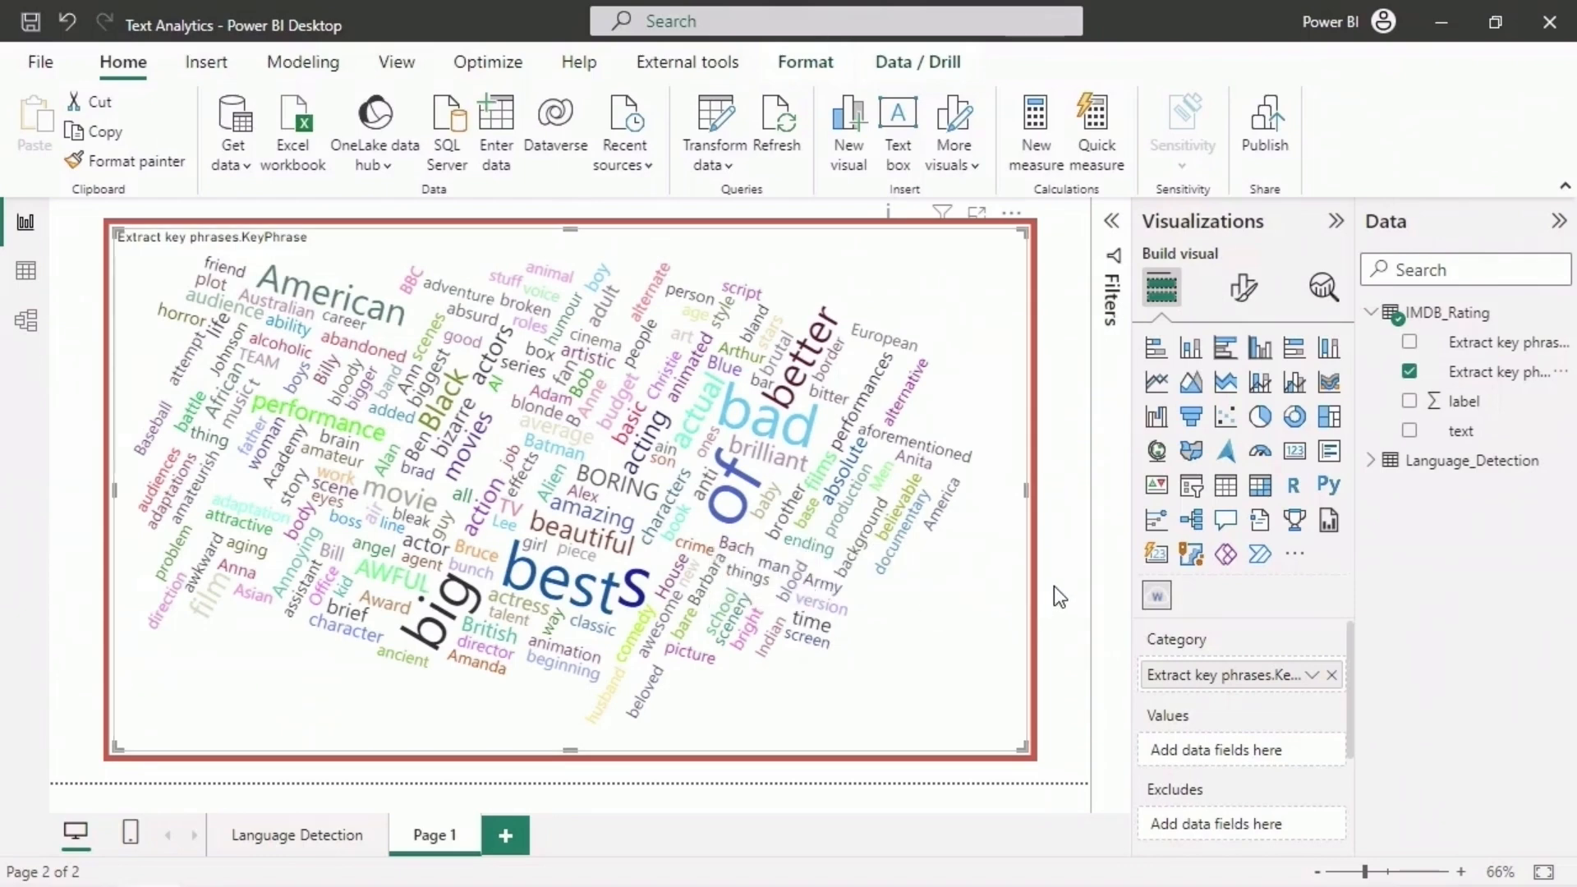
- Rename report page Page 1 as "Key Phrase Extraction"
{"action": "right_click", "coordinate": [440, 839]}
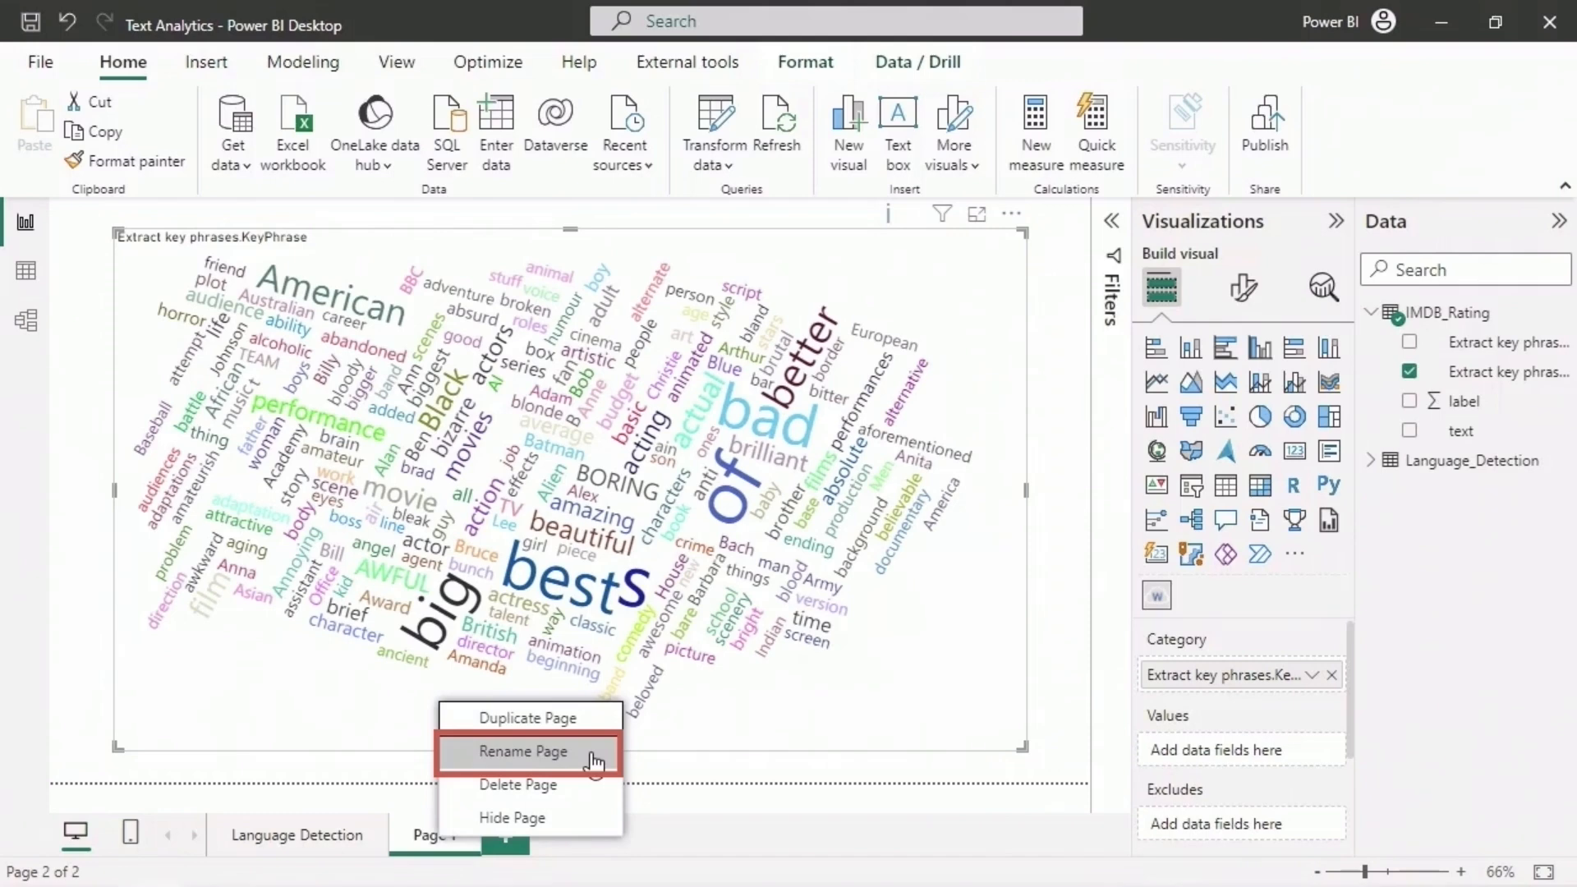
{"action": "left_click", "coordinate": [594, 762]}
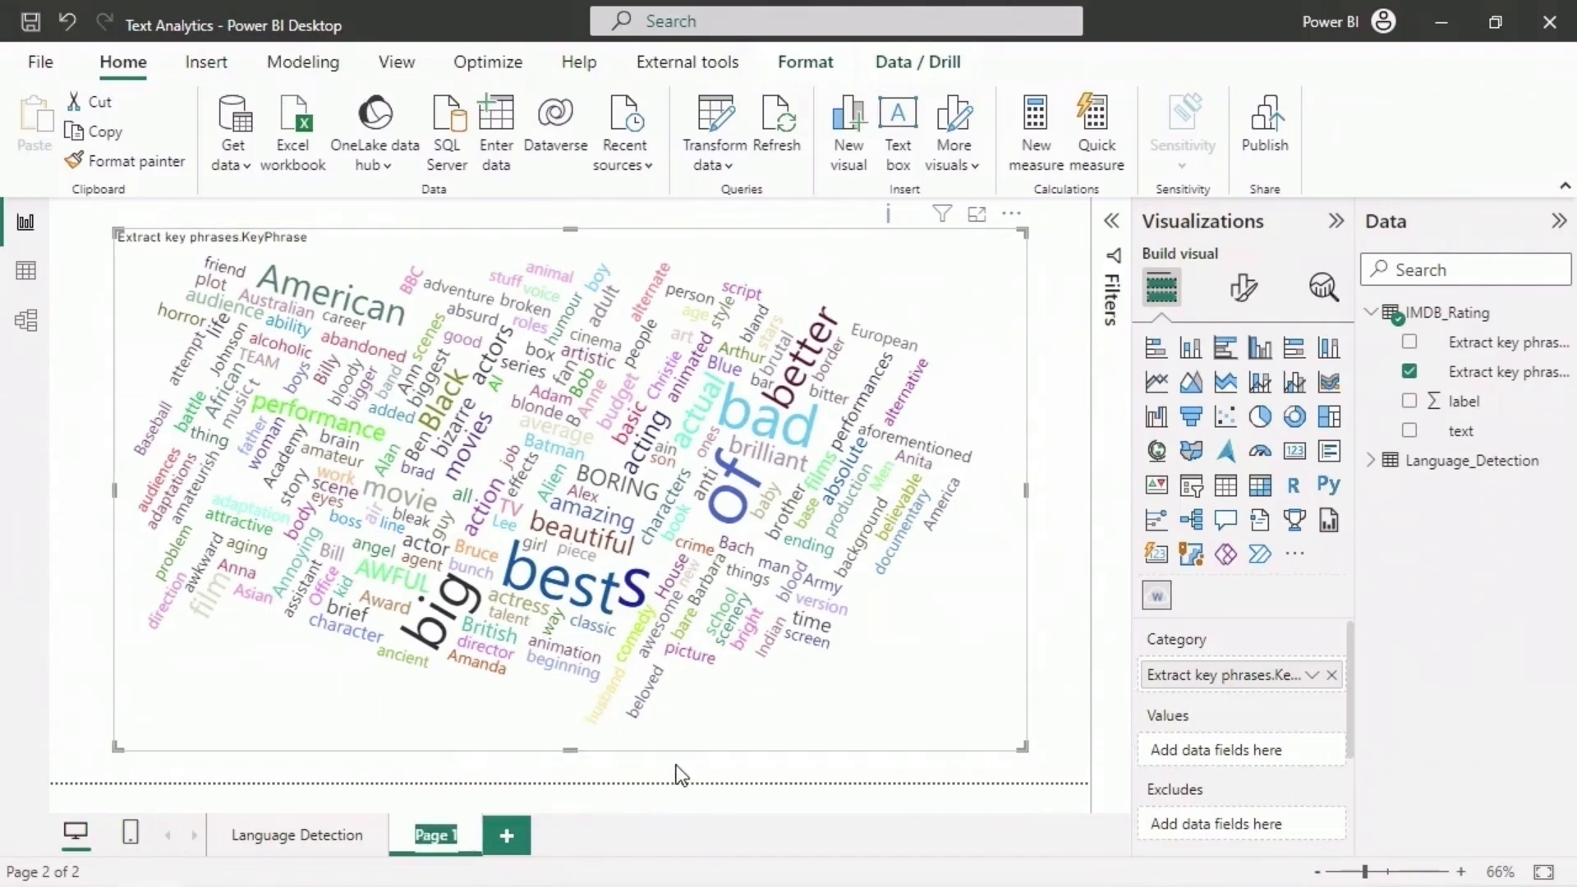
{"action": "type", "text": "Key Phrase Extraction"}
{"action": "key", "text": "Return"}
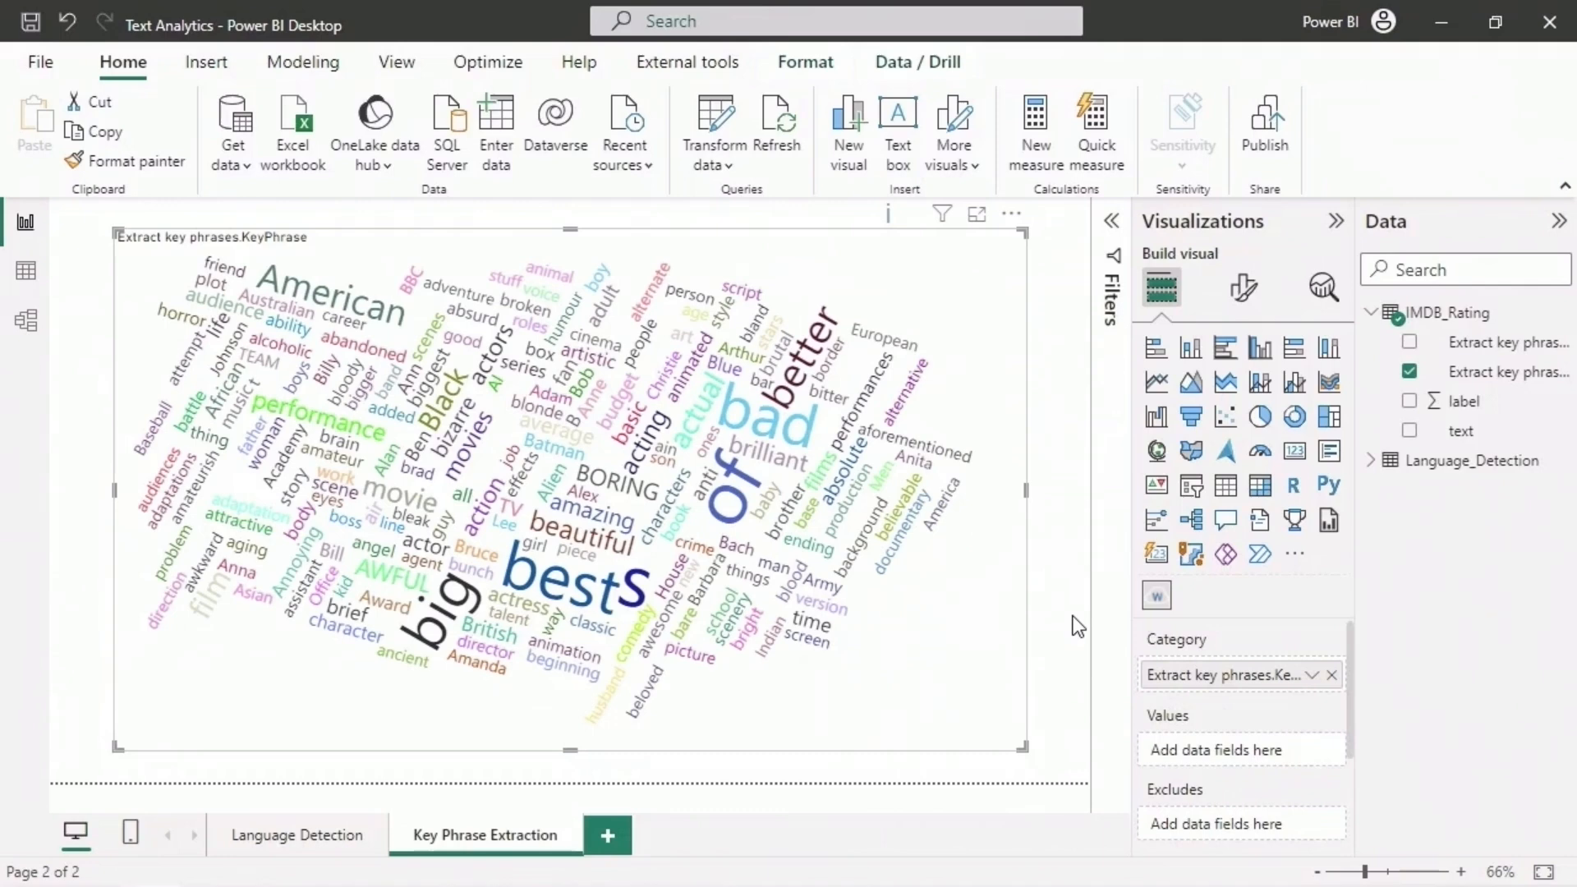
- Invoke the Extract key phrases function in Power Query on a paragraph describing Power BI and view the full formula
{"action": "left_click", "coordinate": [728, 134]}
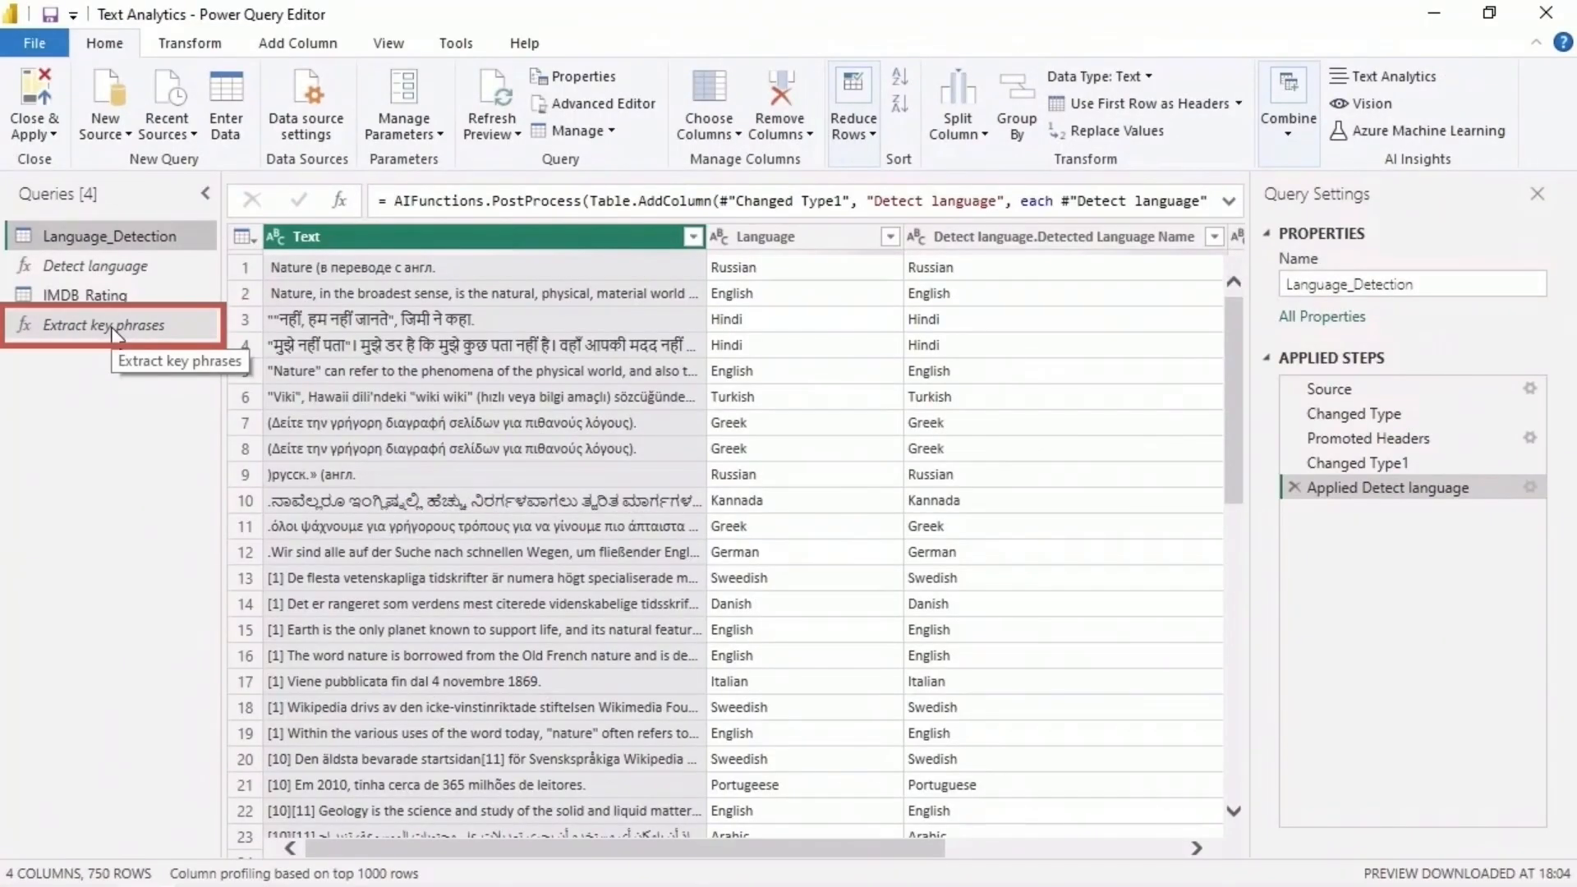
{"action": "left_click", "coordinate": [113, 329]}
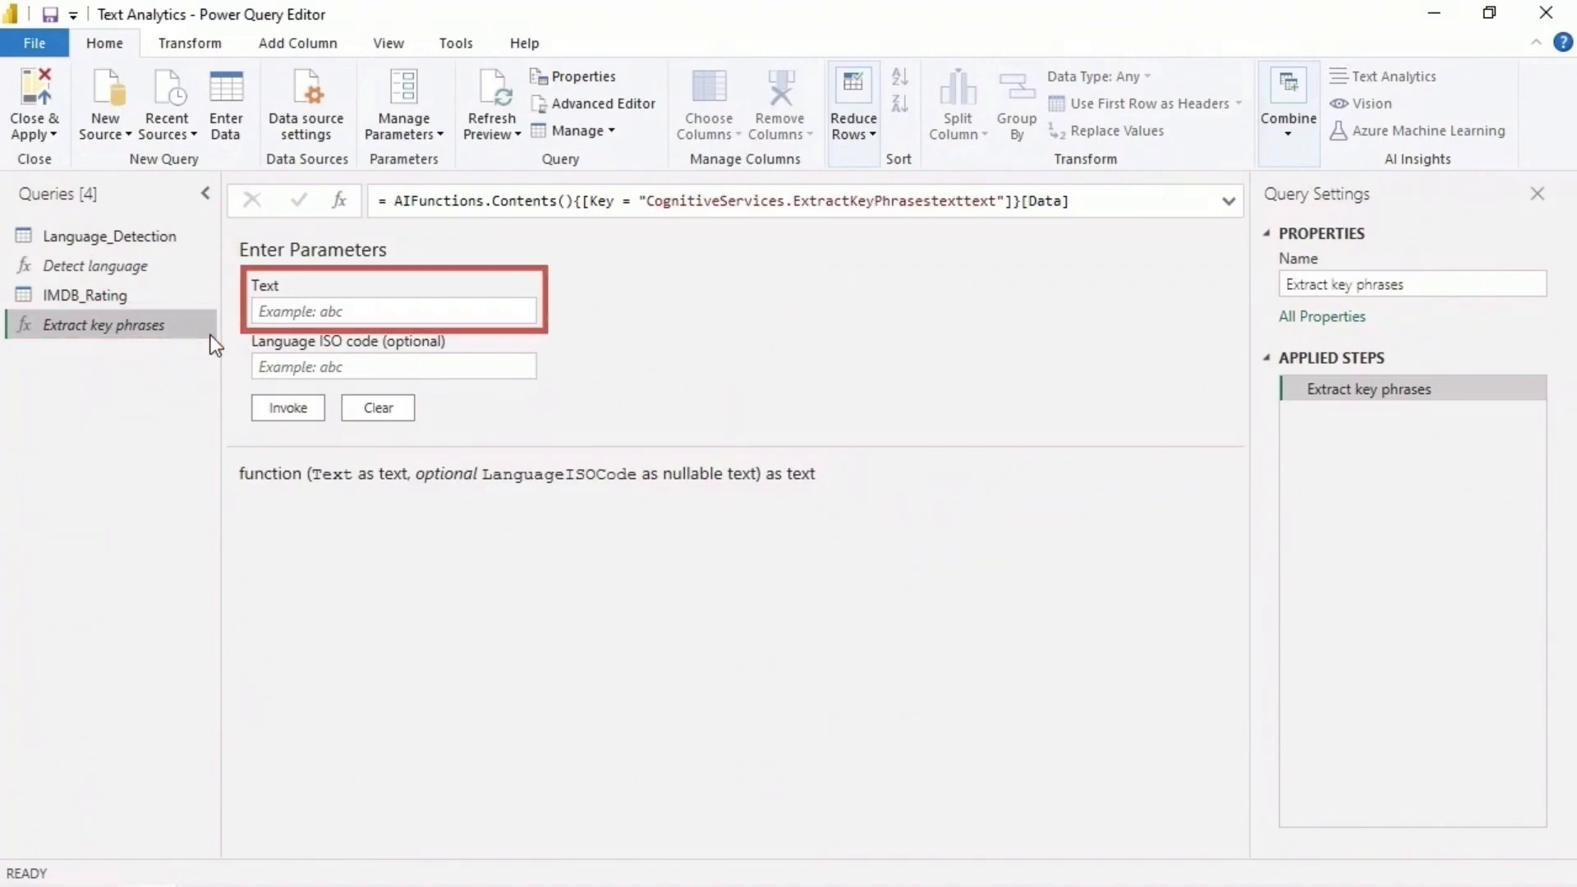
{"action": "left_click", "coordinate": [387, 312]}
{"action": "key", "text": "ctrl+v"}
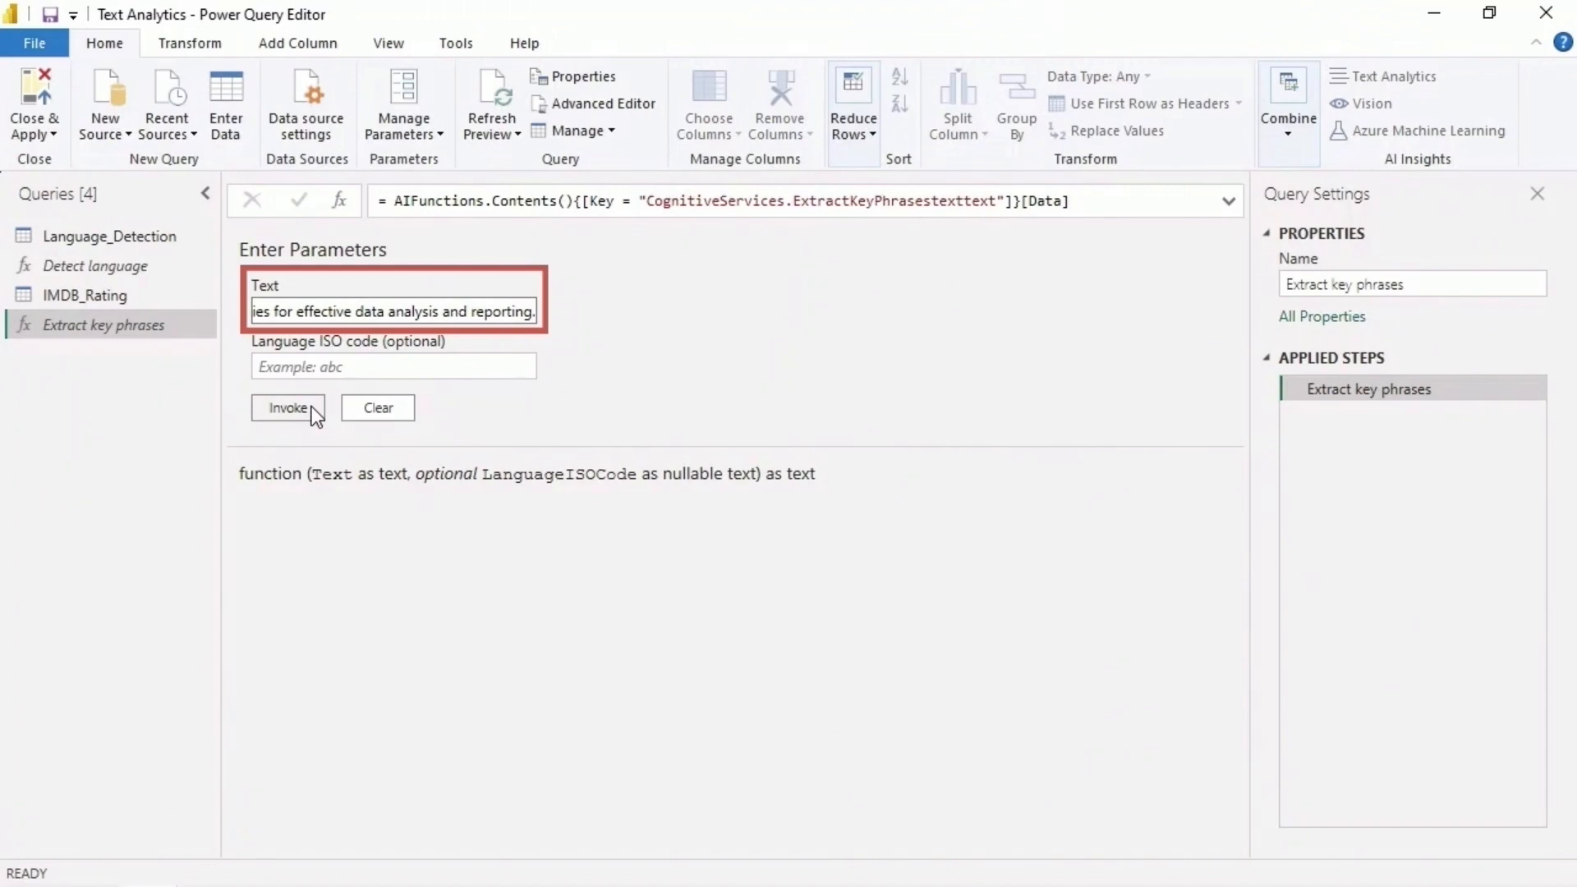
{"action": "left_click", "coordinate": [288, 408]}
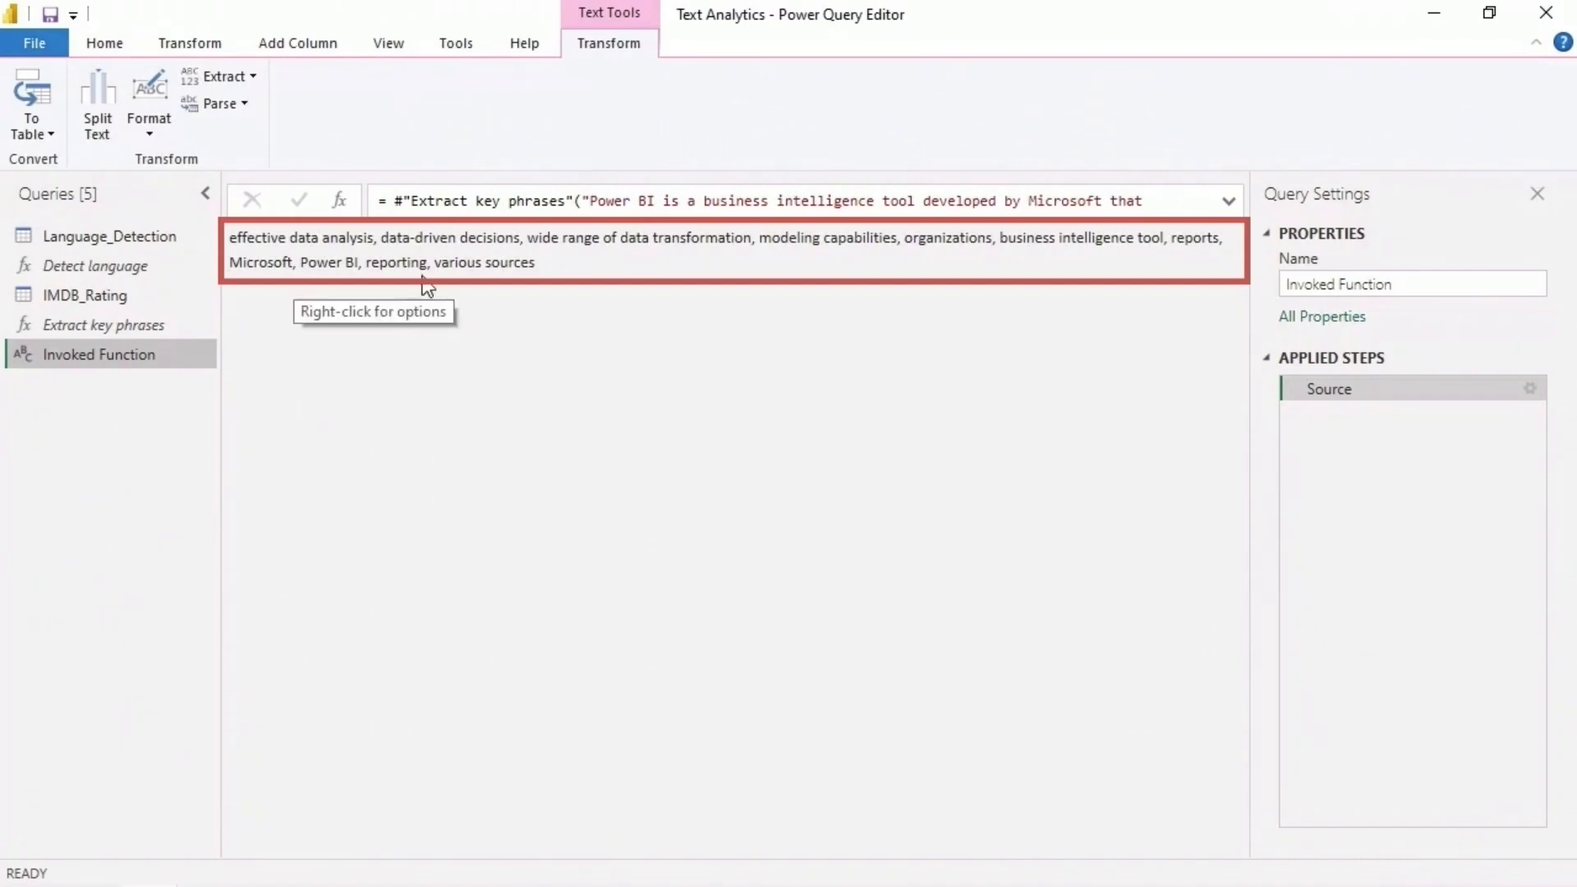
{"action": "left_click", "coordinate": [1229, 201]}
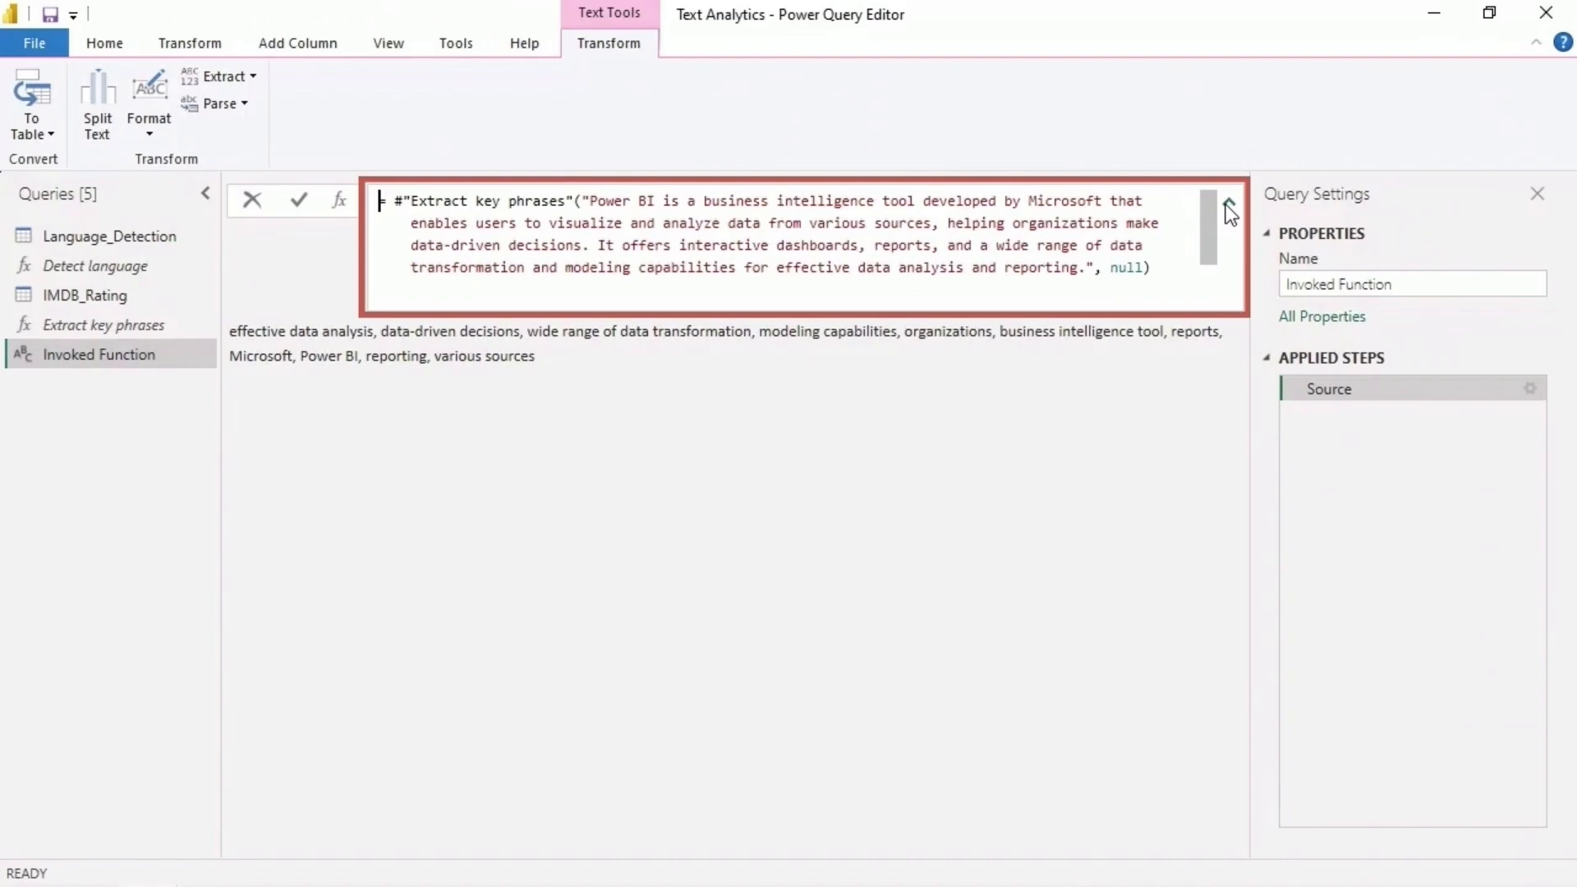
{"action": "left_click", "coordinate": [1228, 203]}
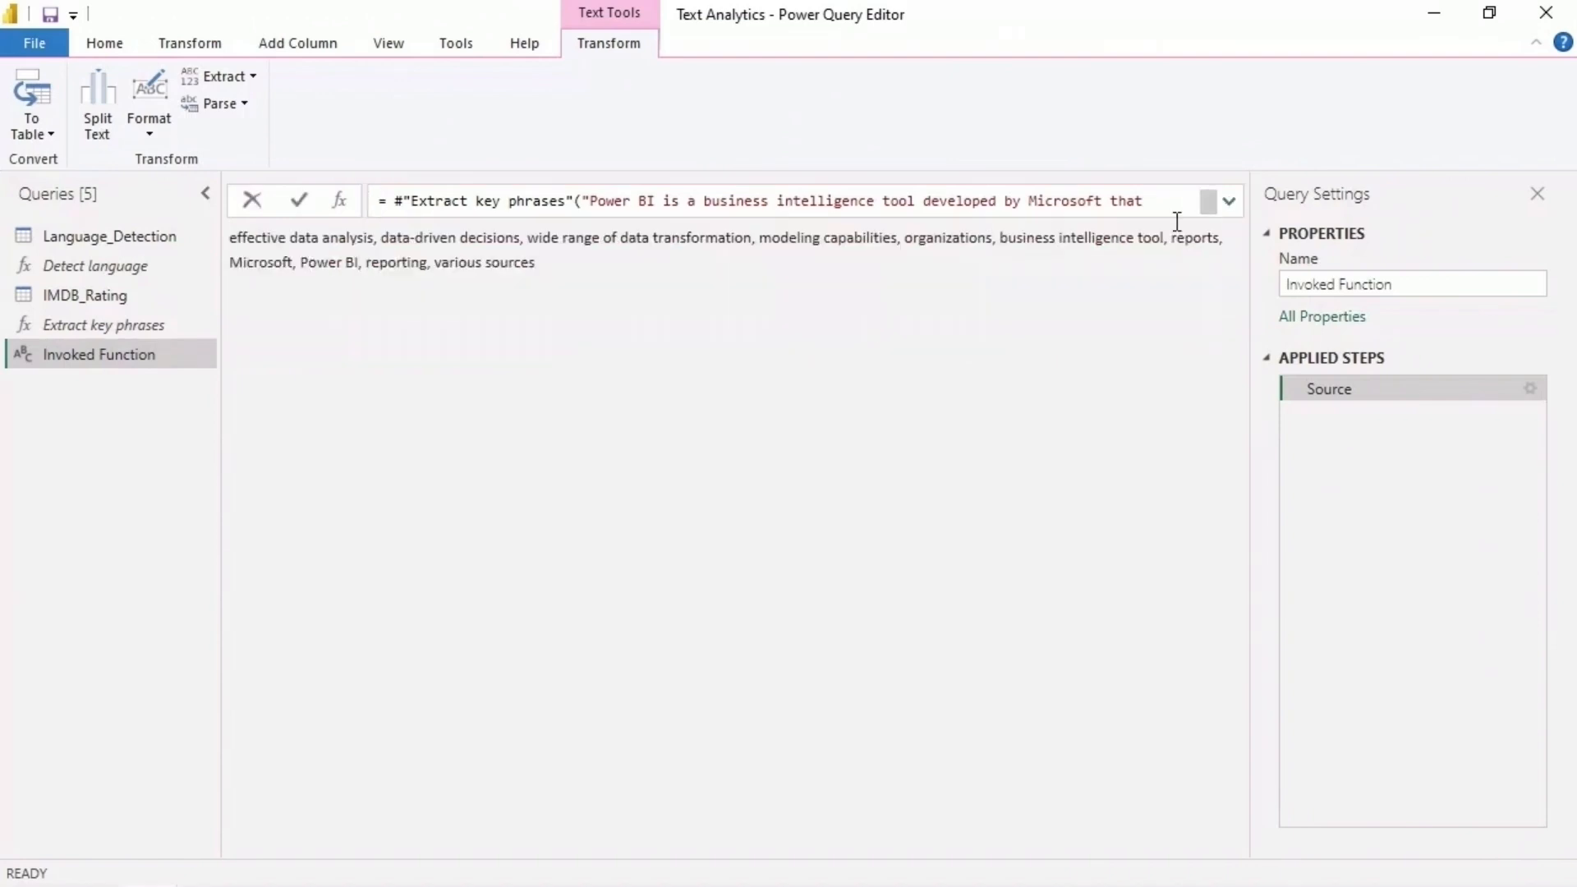
- Invoke the Extract key phrases function on a paragraph about generative AI and check its full formula
{"action": "left_click", "coordinate": [179, 327]}
{"action": "key", "text": "ctrl+v"}
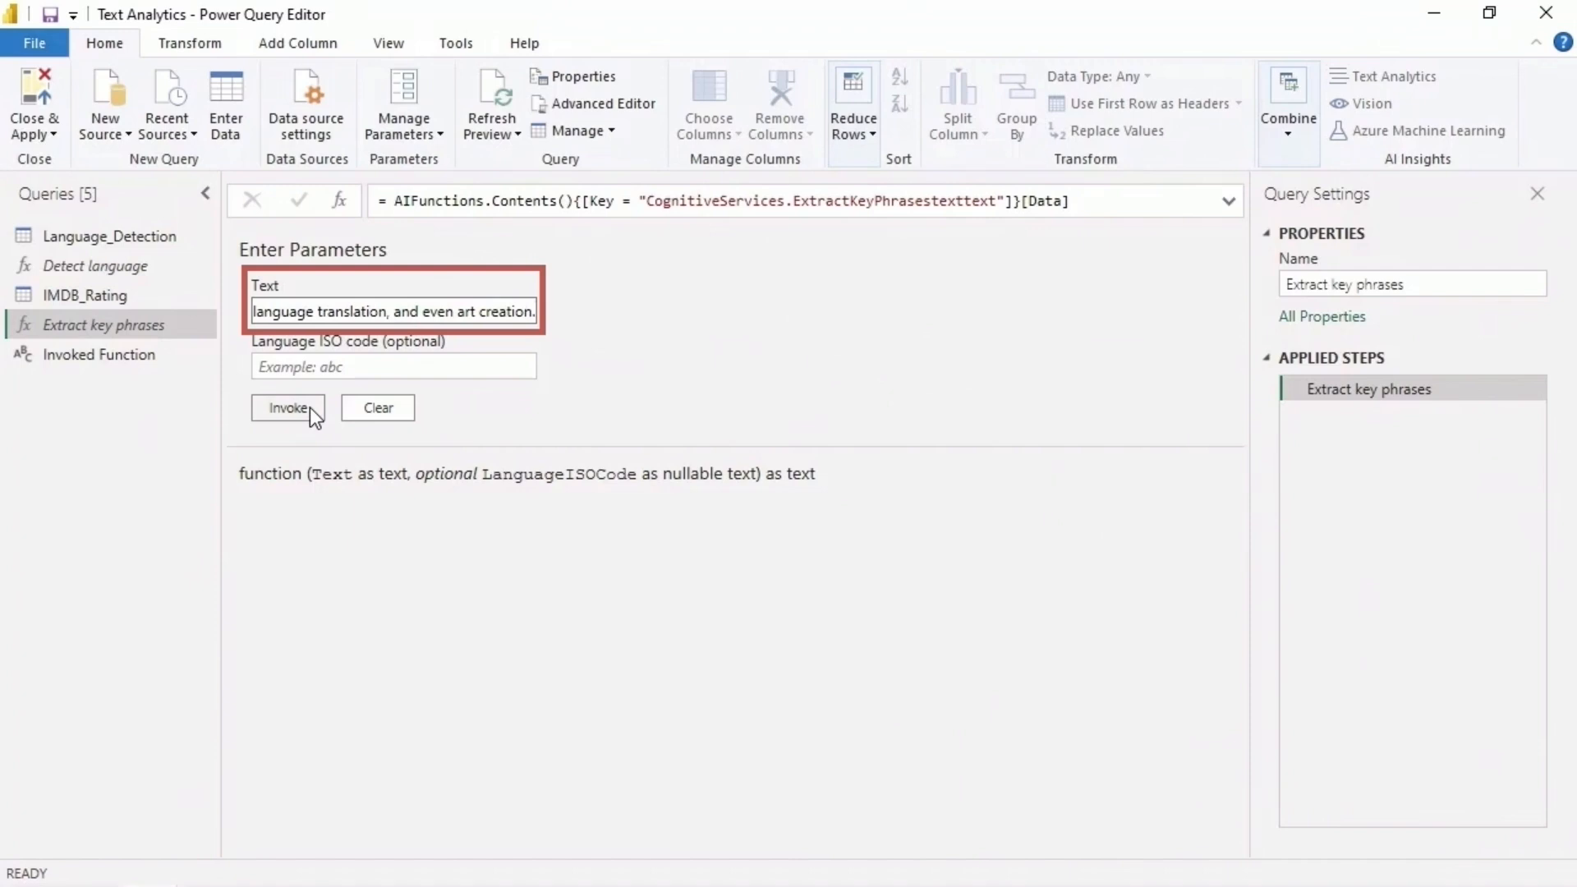
{"action": "left_click", "coordinate": [287, 407]}
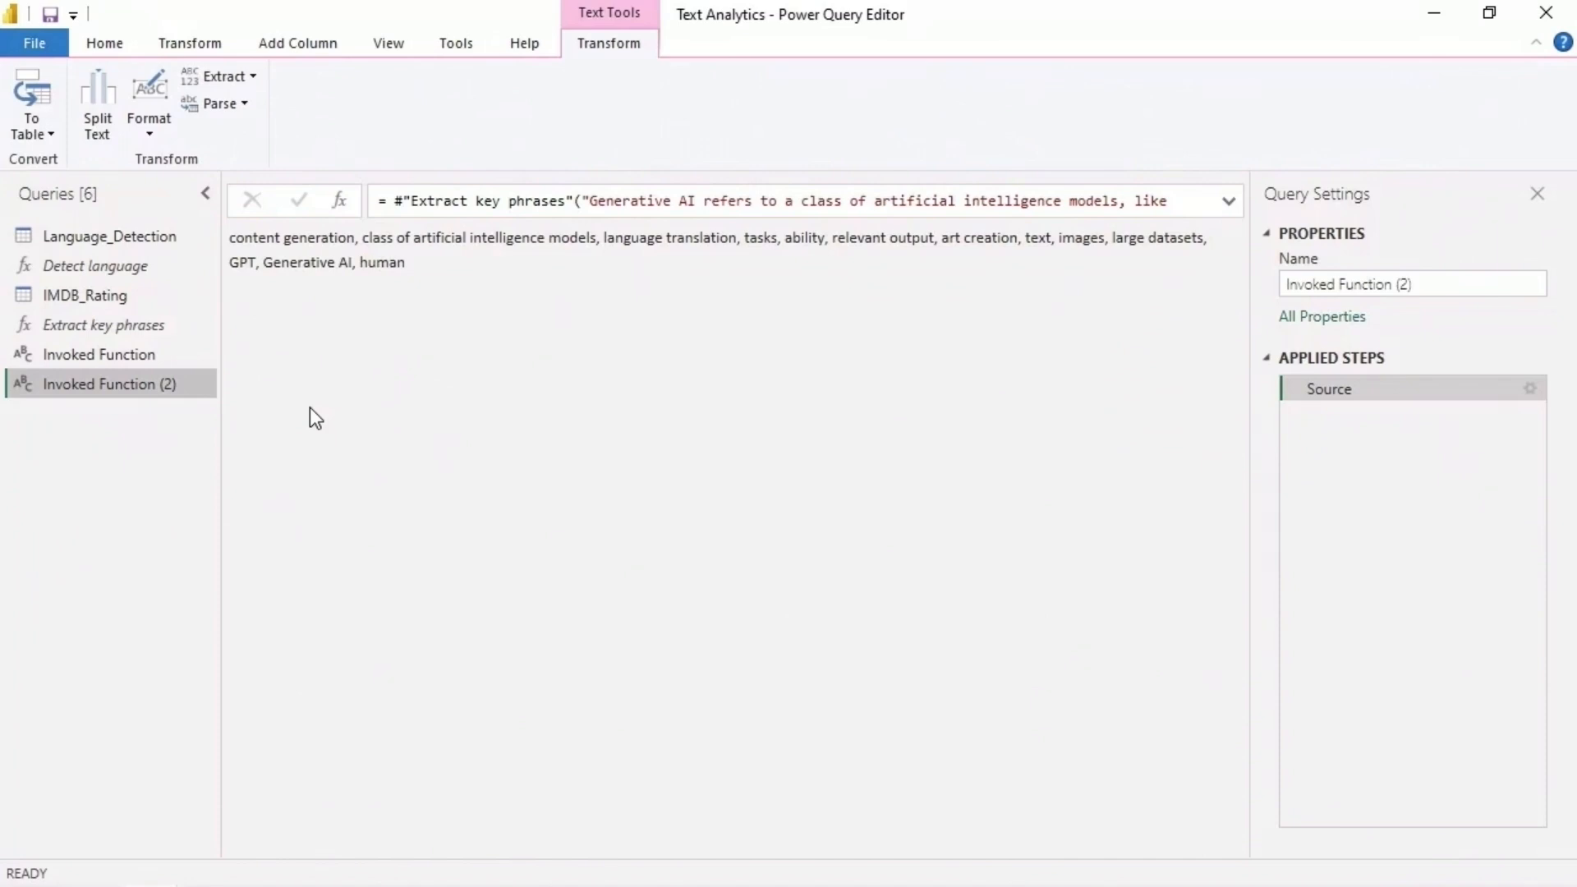
{"action": "left_click", "coordinate": [1228, 201]}
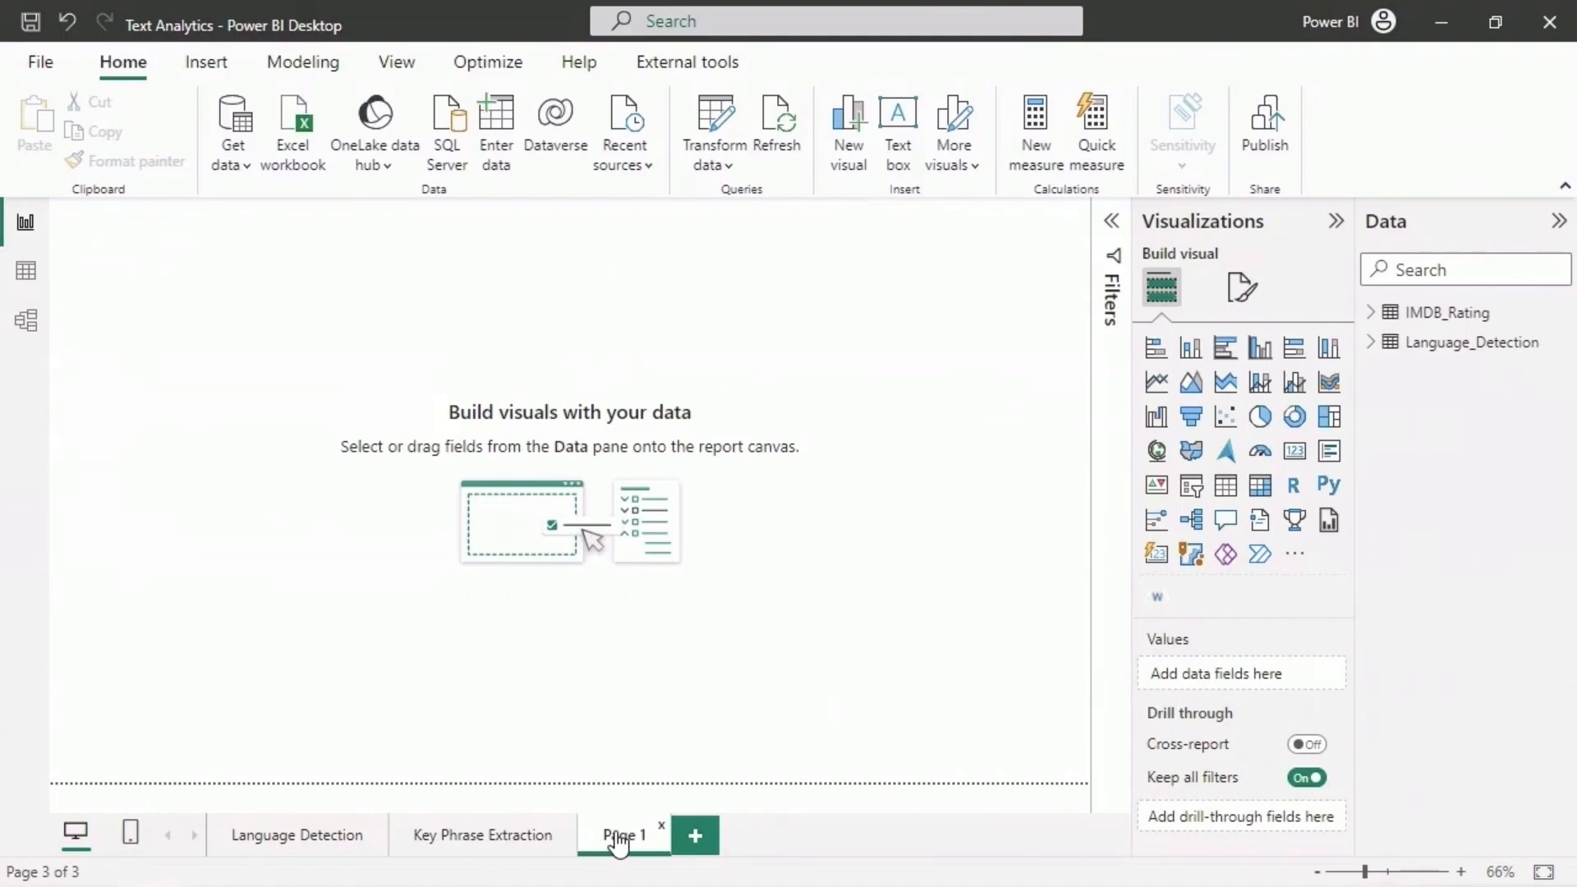
- Load the Restaurant_Reviews CSV file from the Datasets folder into the report
{"action": "left_click", "coordinate": [240, 169]}
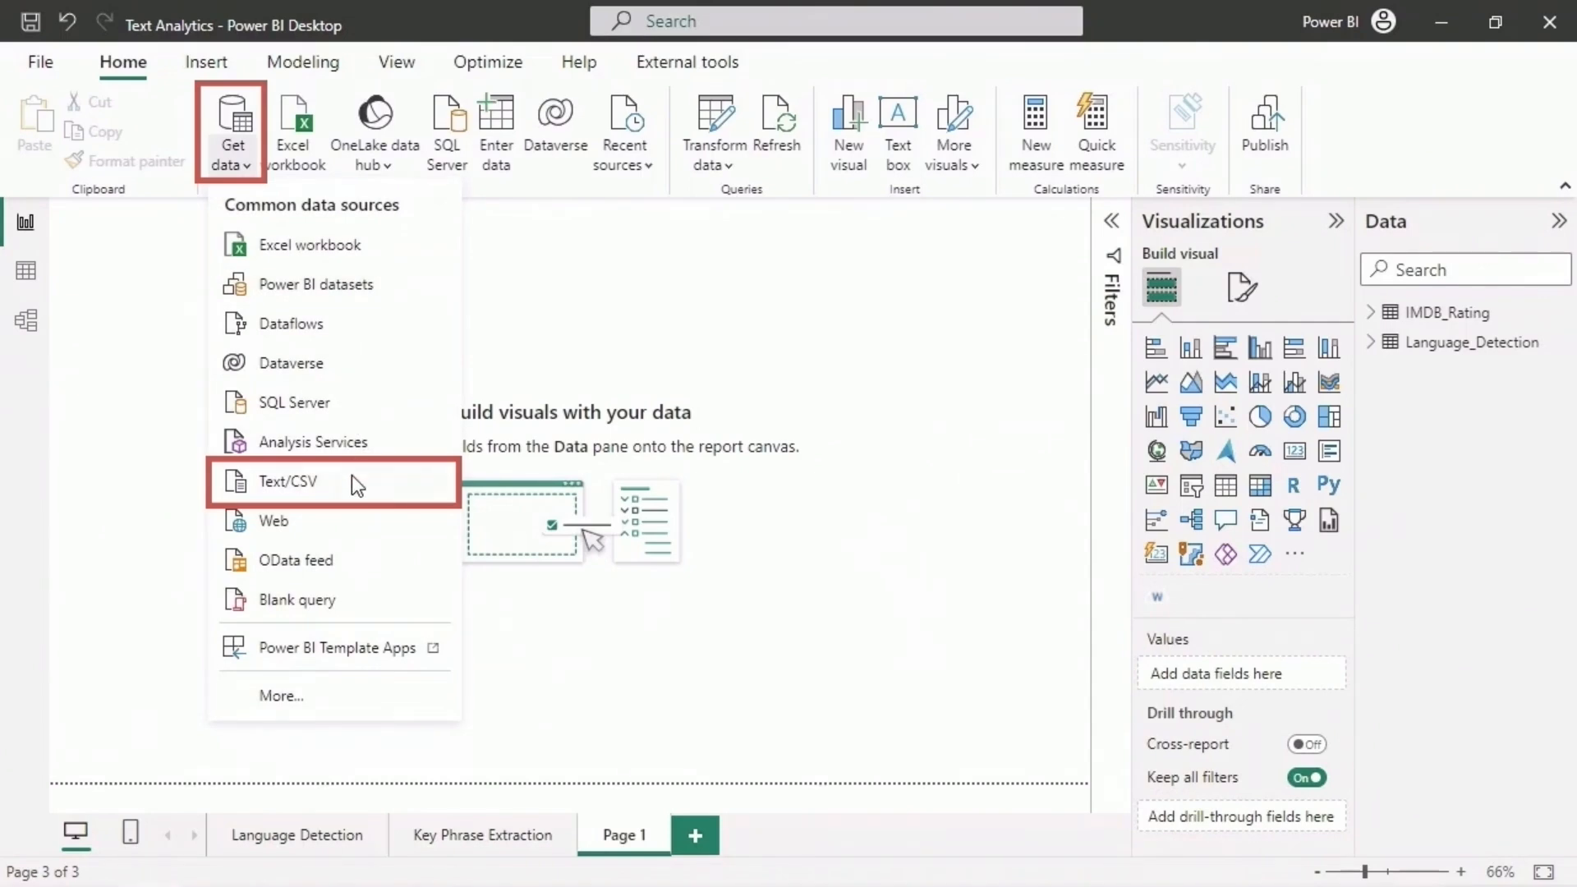
{"action": "left_click", "coordinate": [351, 480]}
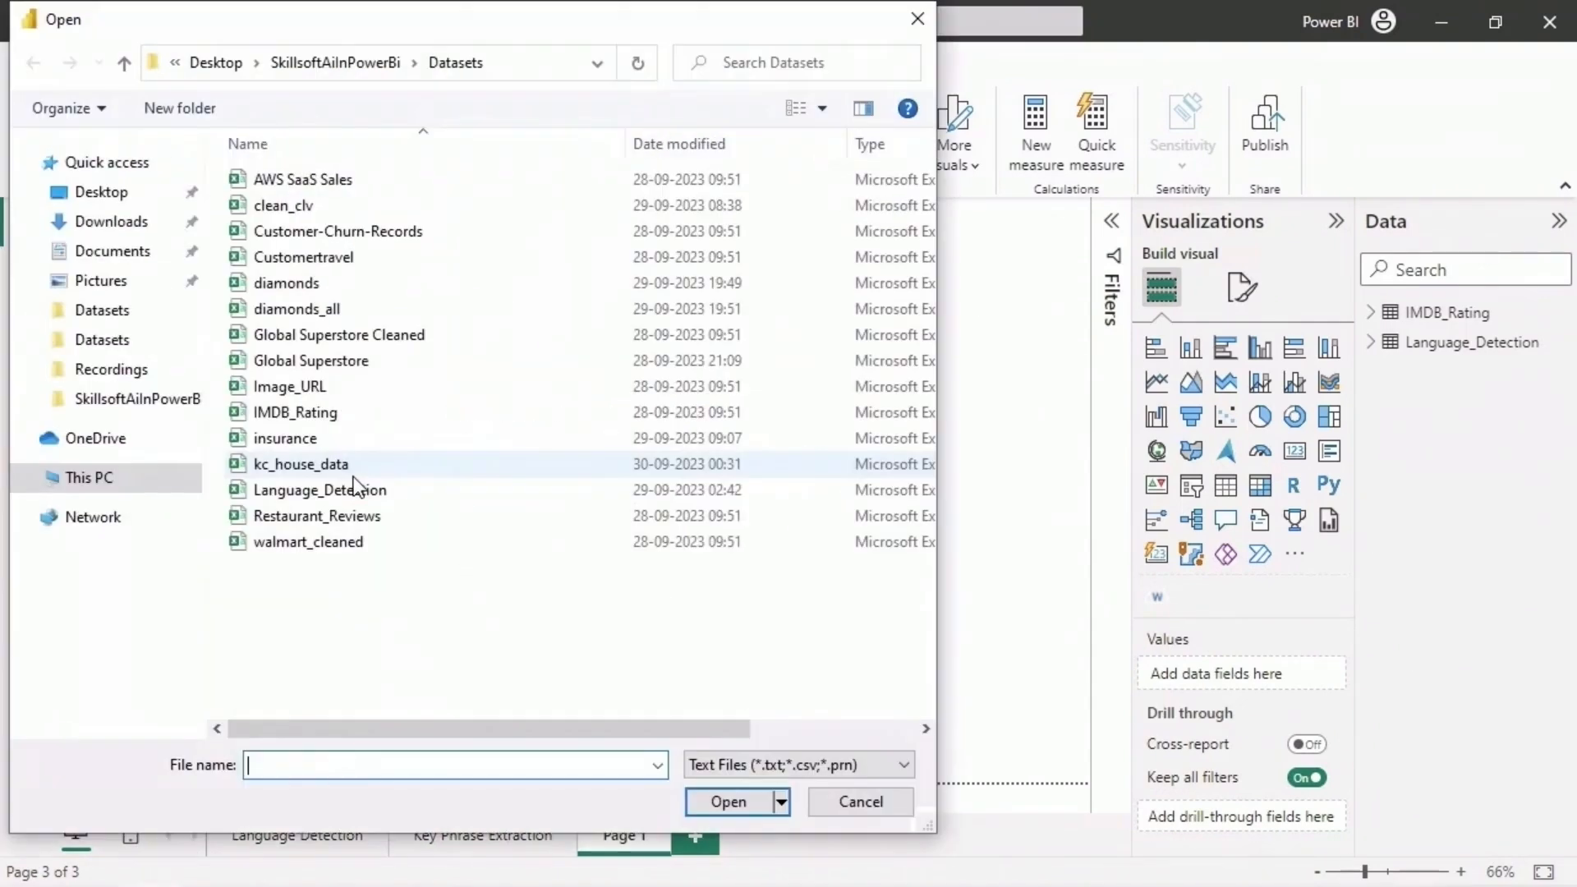
{"action": "left_click", "coordinate": [393, 517]}
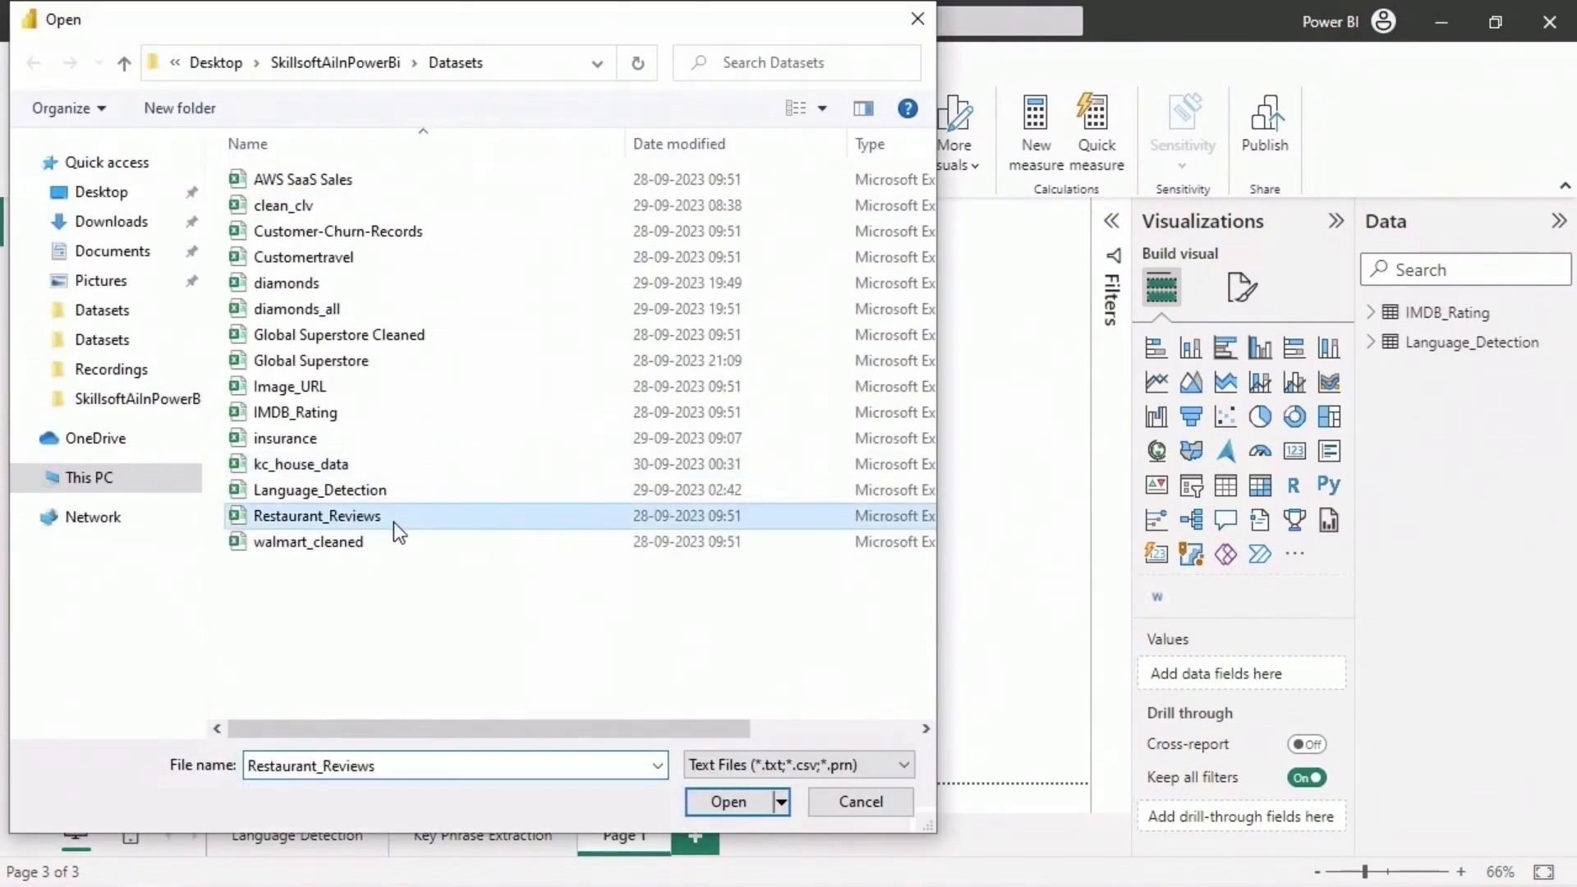
{"action": "left_click", "coordinate": [697, 802]}
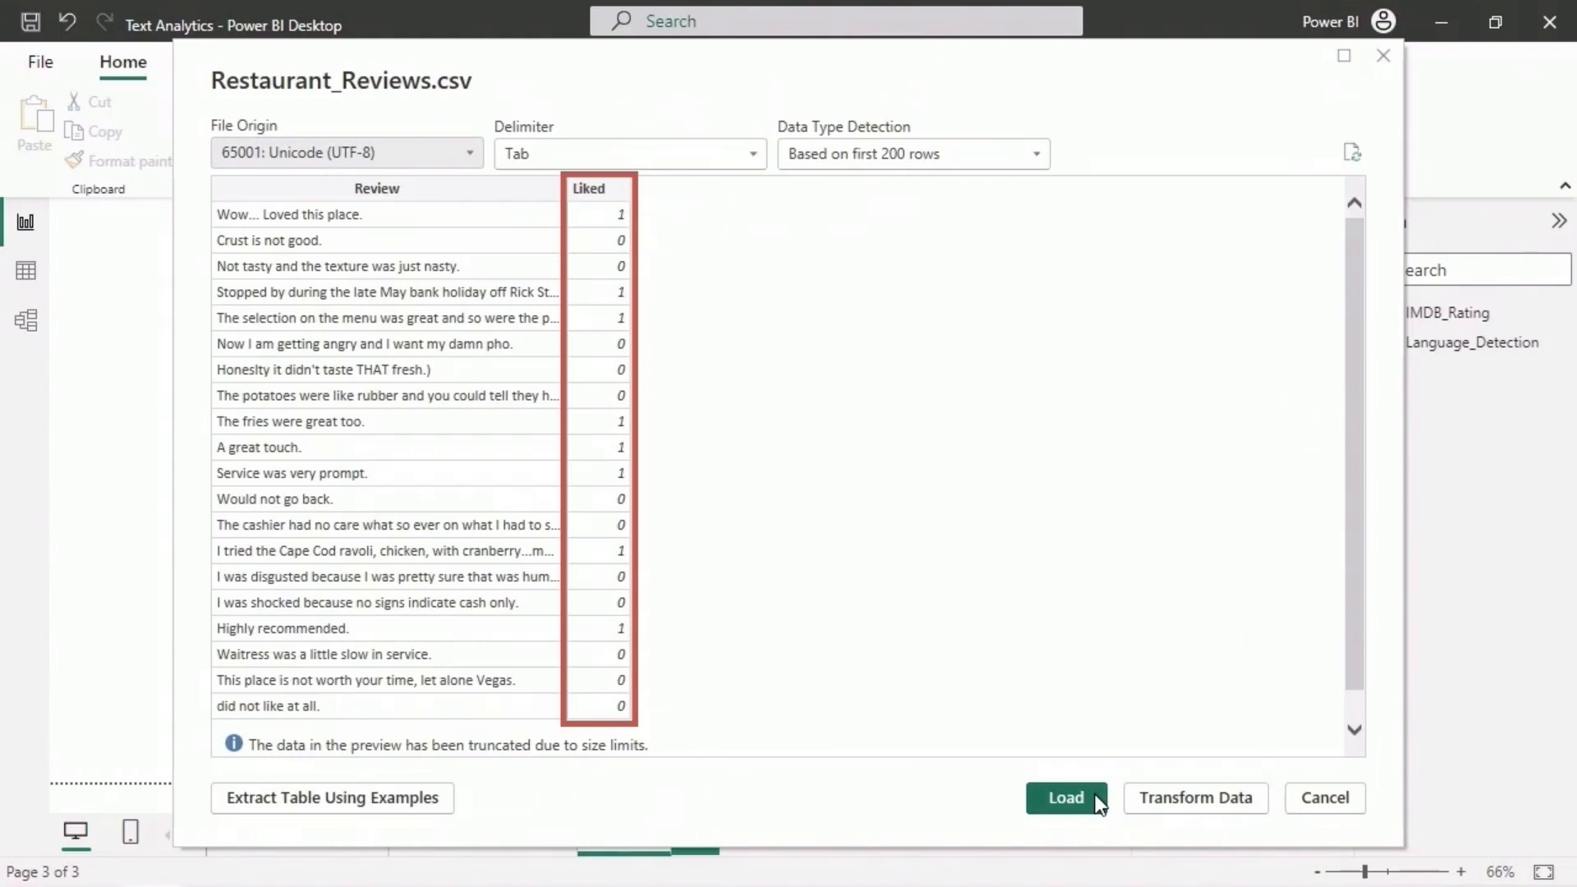
{"action": "left_click", "coordinate": [1065, 798]}
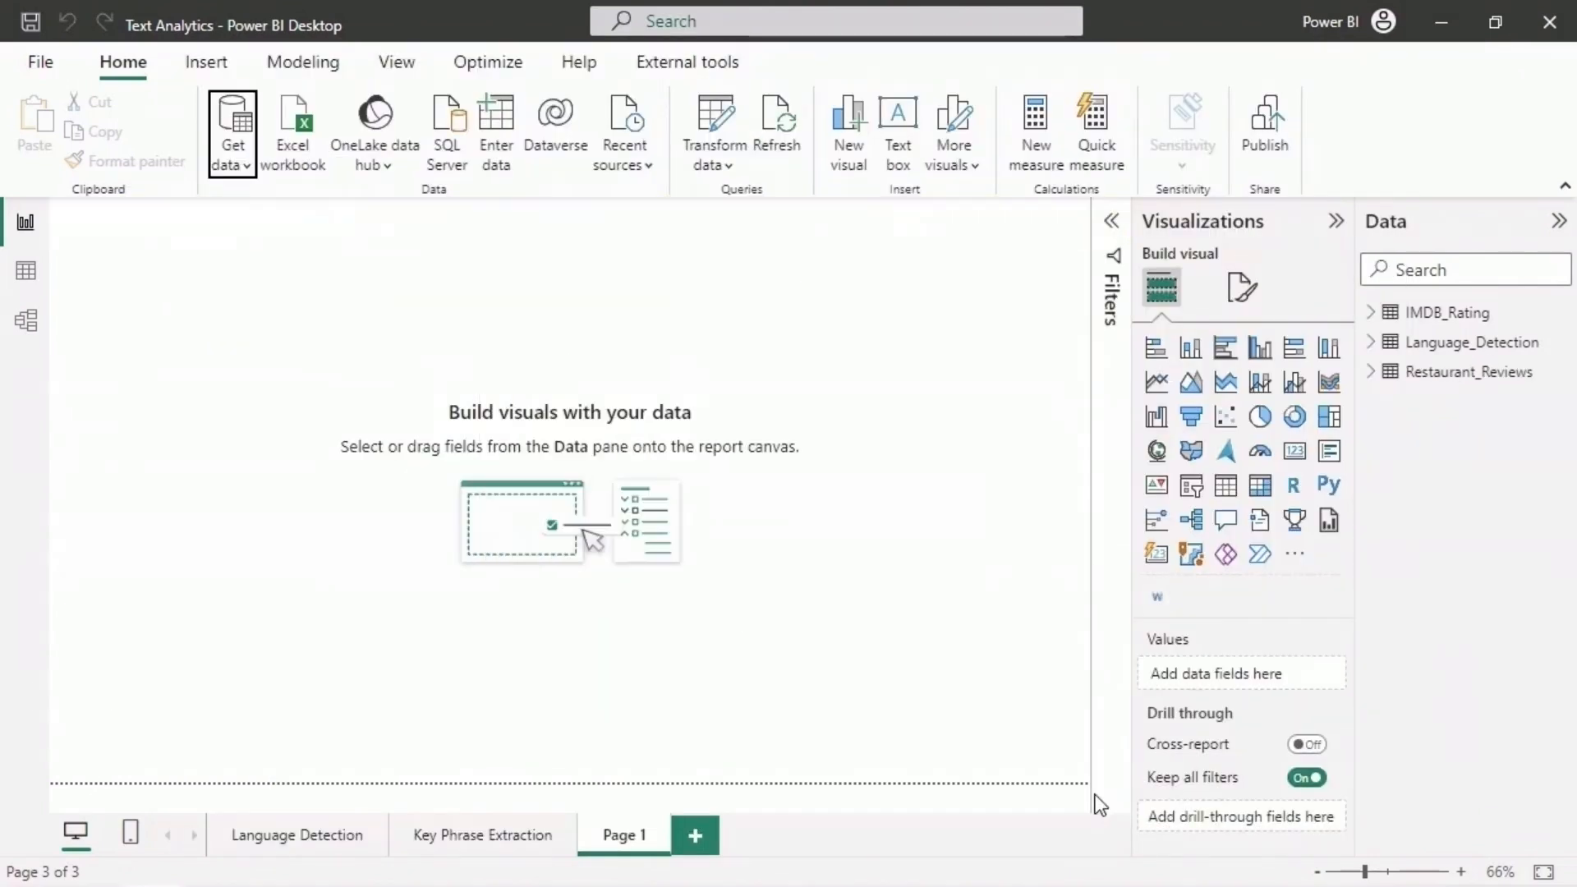
- Examine the Review and Liked columns of the Restaurant_Reviews table from the first to the last rows
{"action": "left_click", "coordinate": [26, 272]}
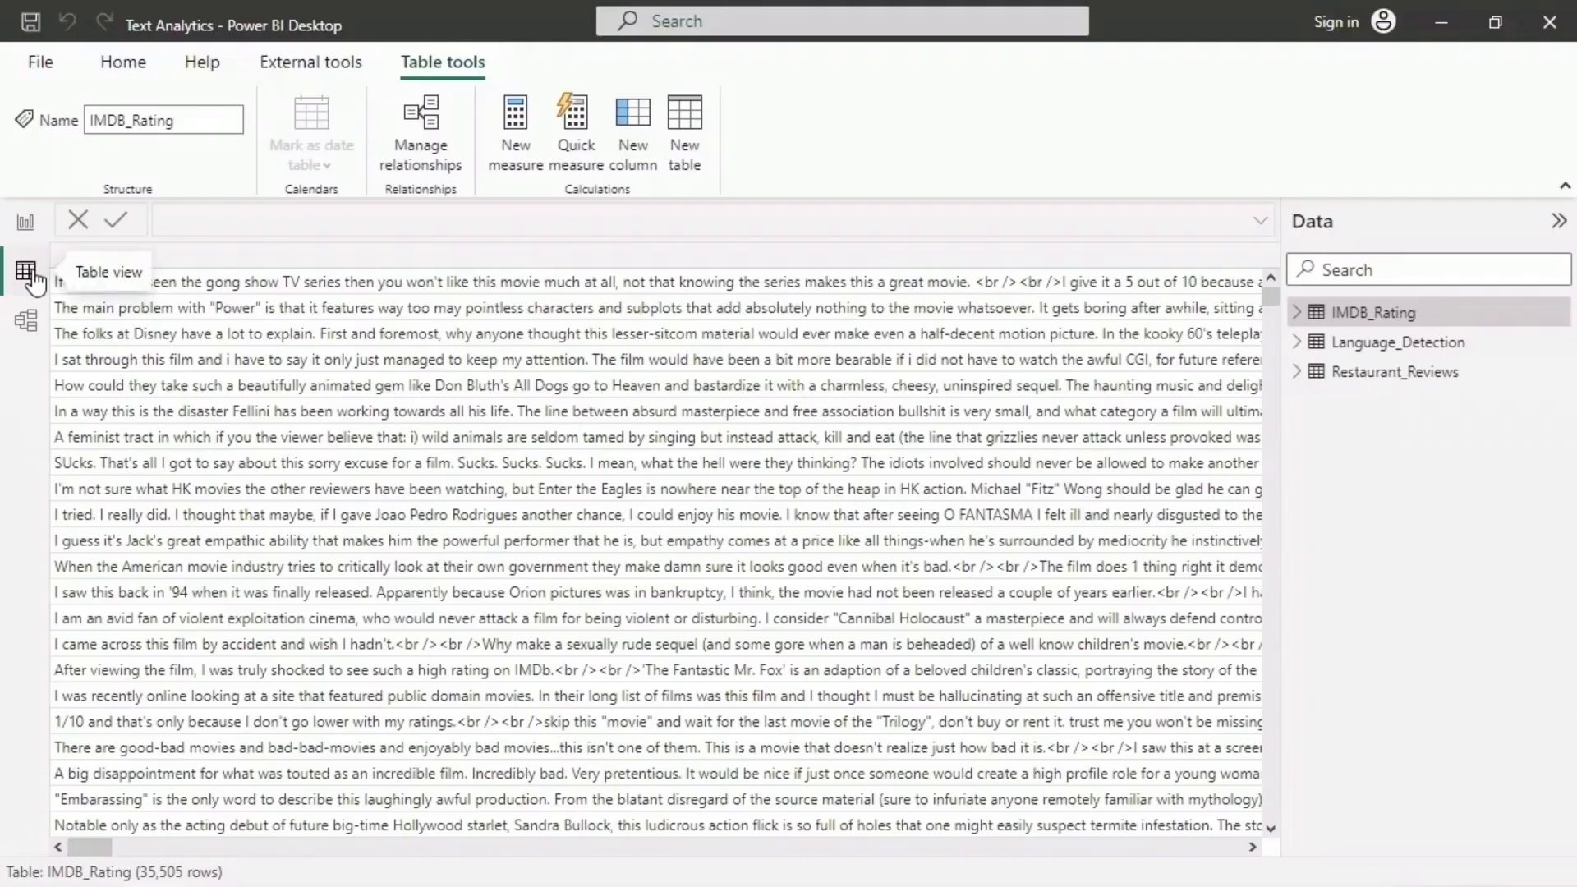
{"action": "left_click", "coordinate": [1410, 374]}
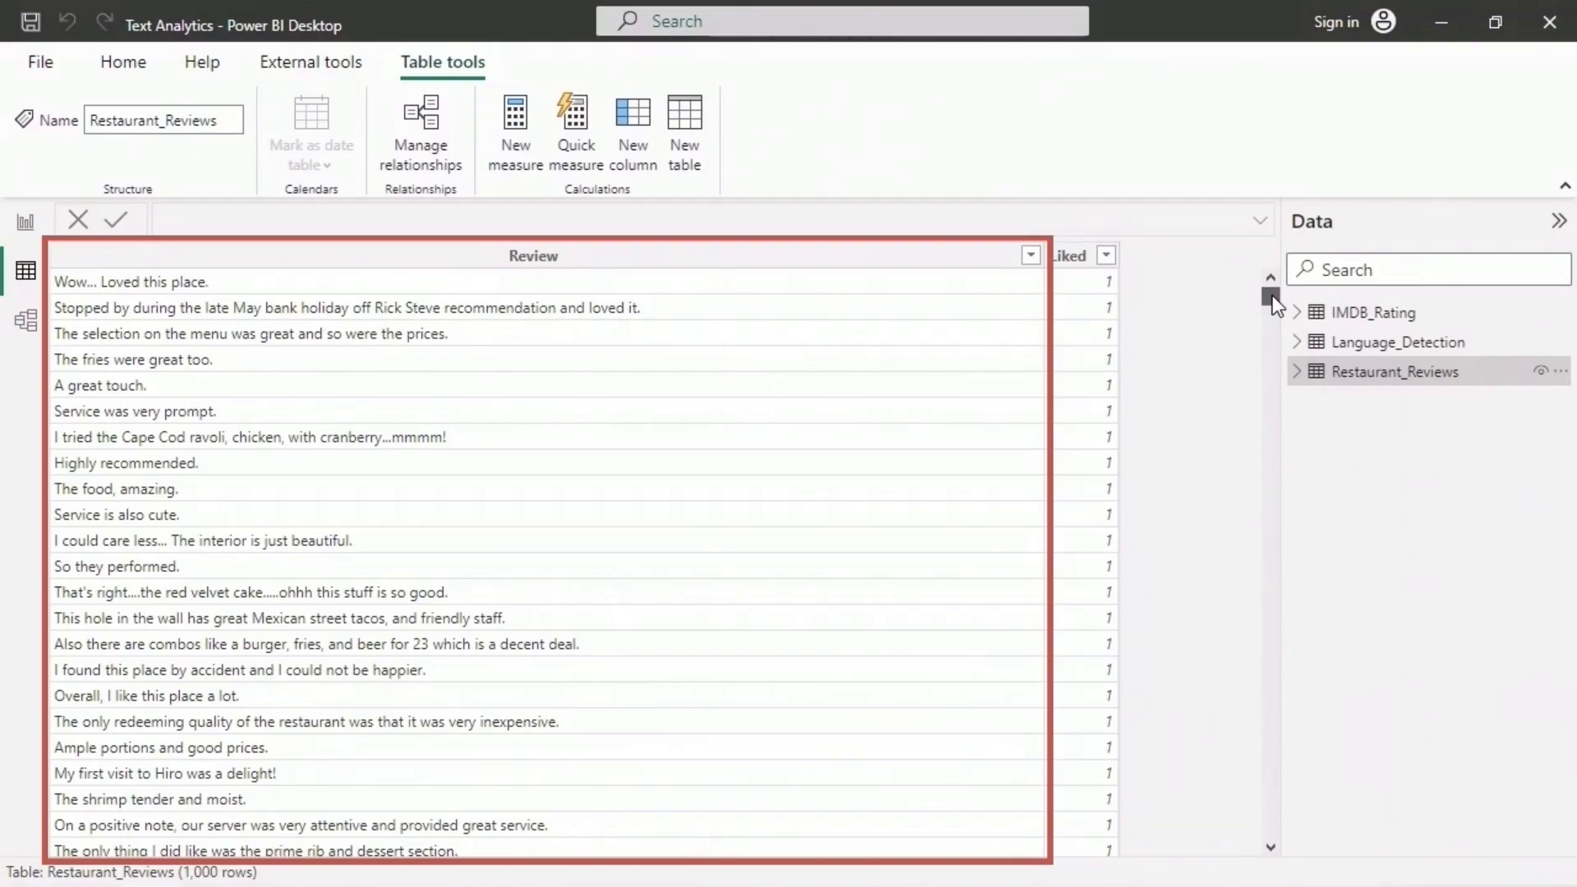
{"action": "left_click_drag", "start_coordinate": [1273, 303], "coordinate": [1265, 841]}
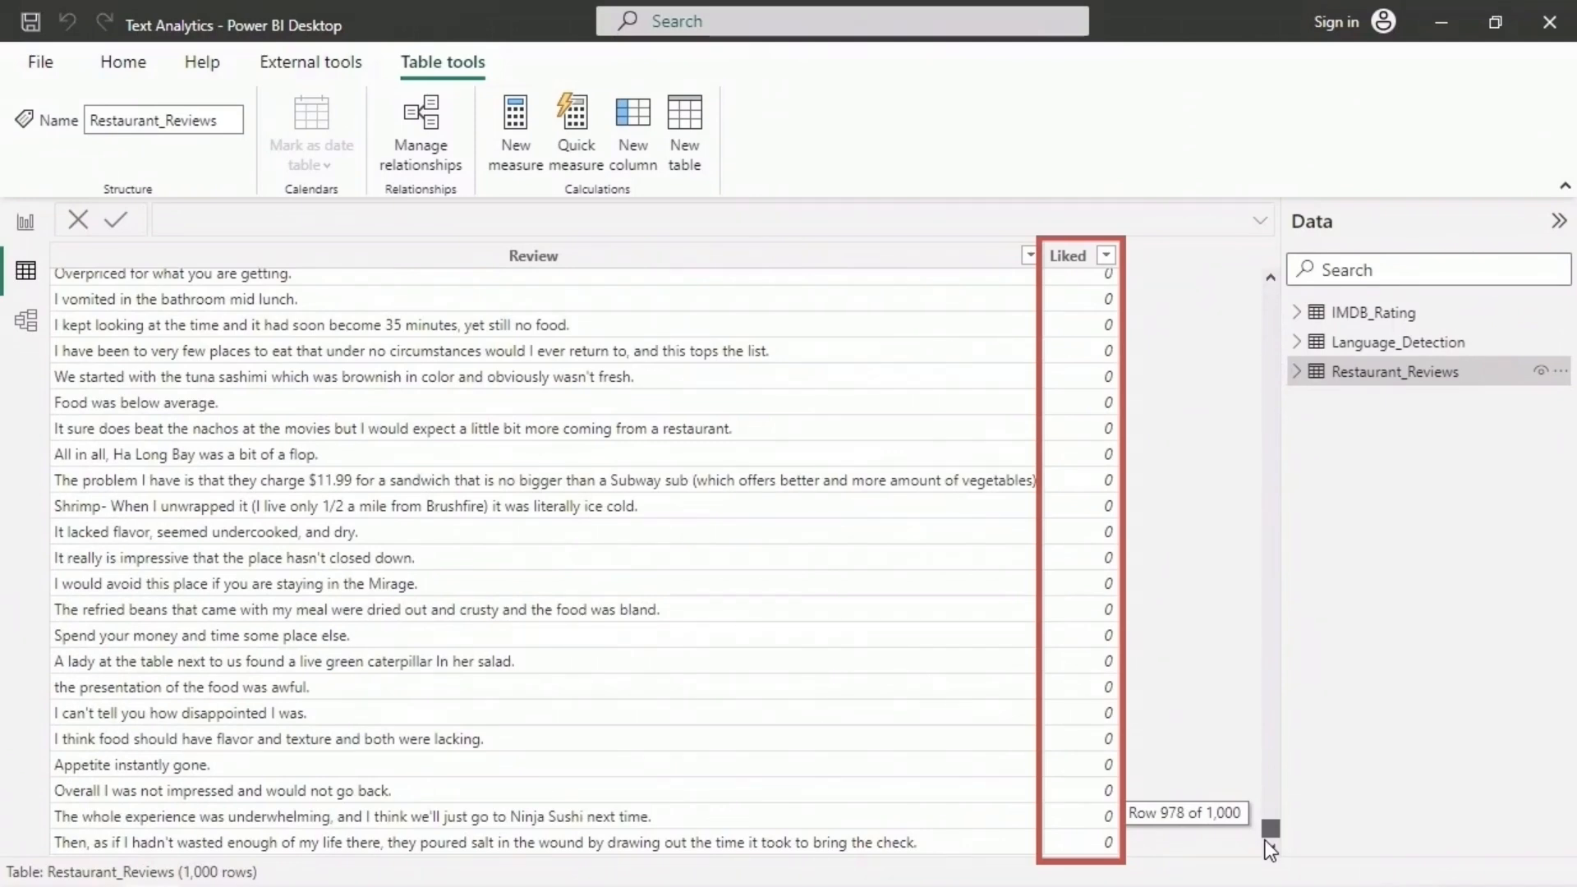
{"action": "left_click_drag", "start_coordinate": [1270, 829], "coordinate": [1270, 296]}
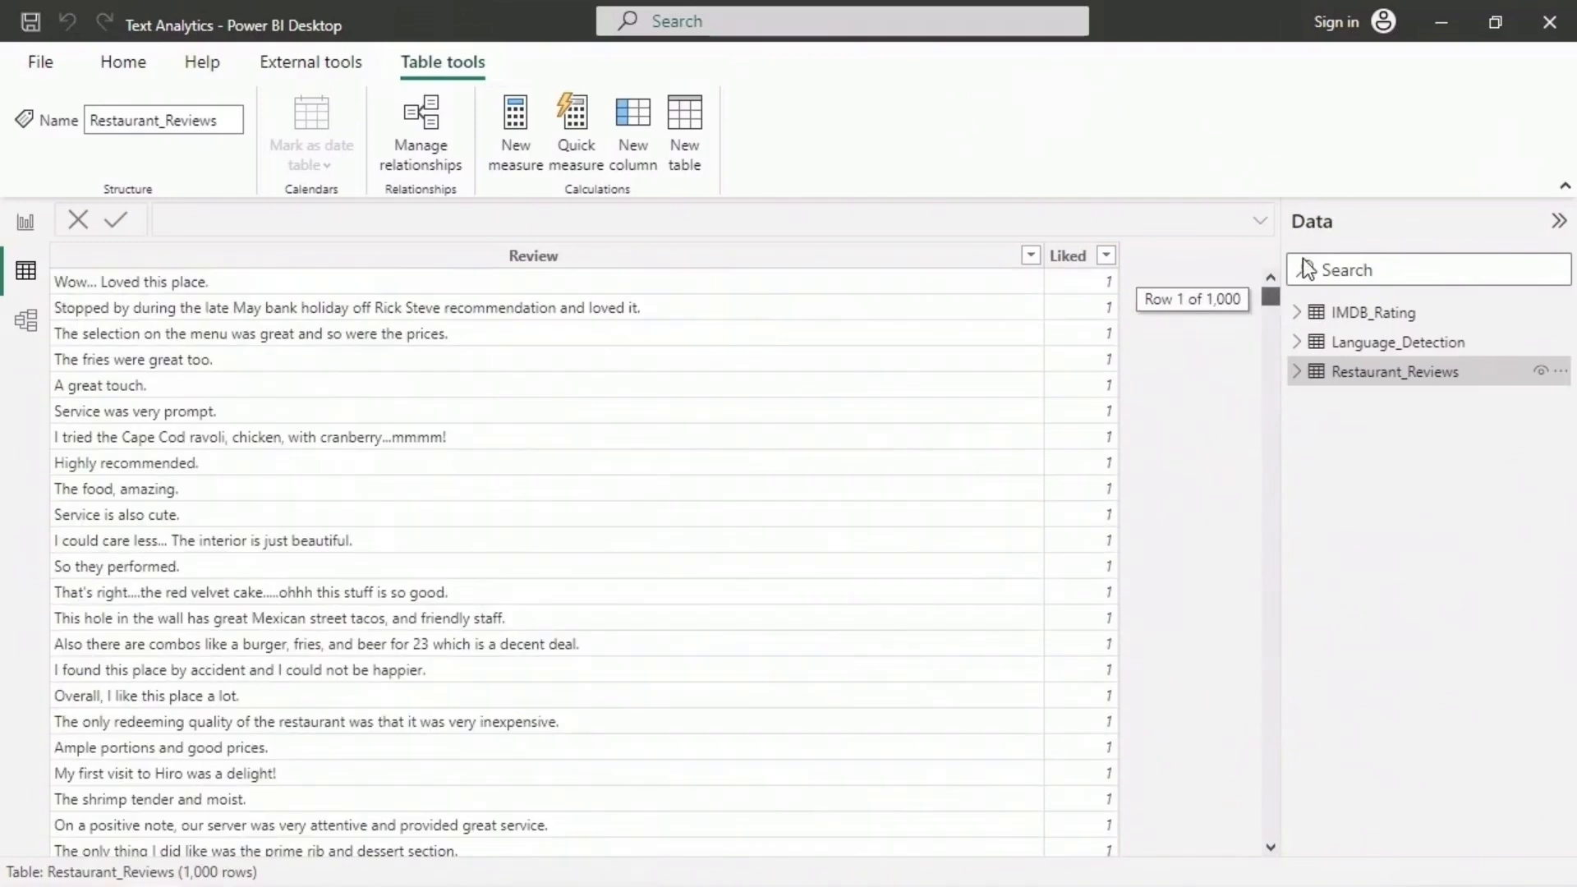
- Add an enlarged card visual to Page 1 showing the average of the Liked field from Restaurant_Reviews
{"action": "left_click", "coordinate": [26, 223]}
{"action": "left_click", "coordinate": [1370, 372]}
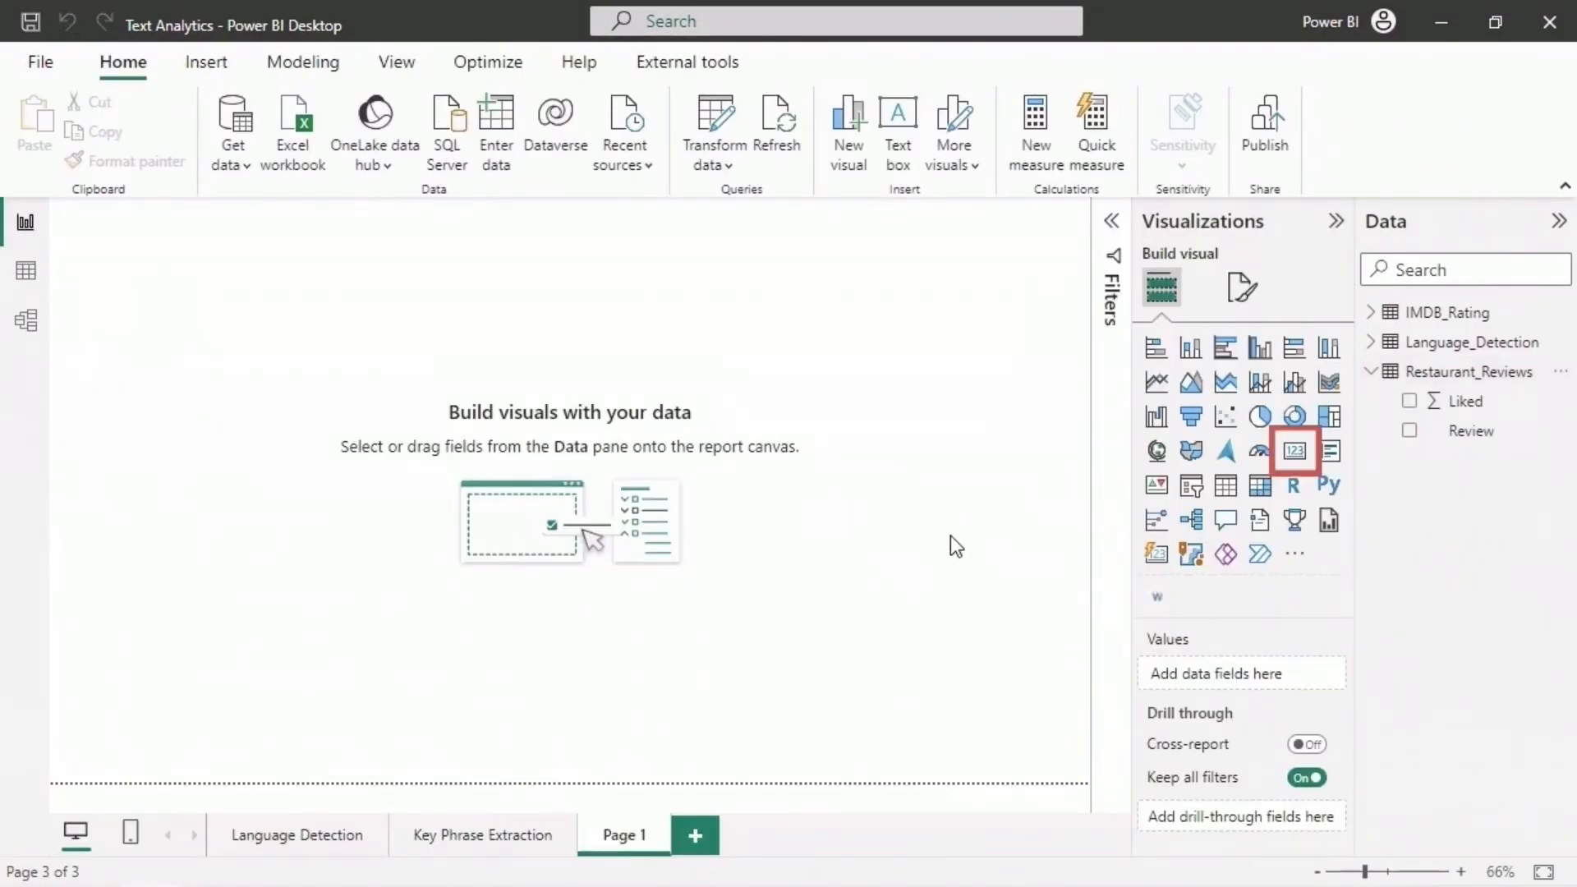
{"action": "left_click", "coordinate": [1298, 462]}
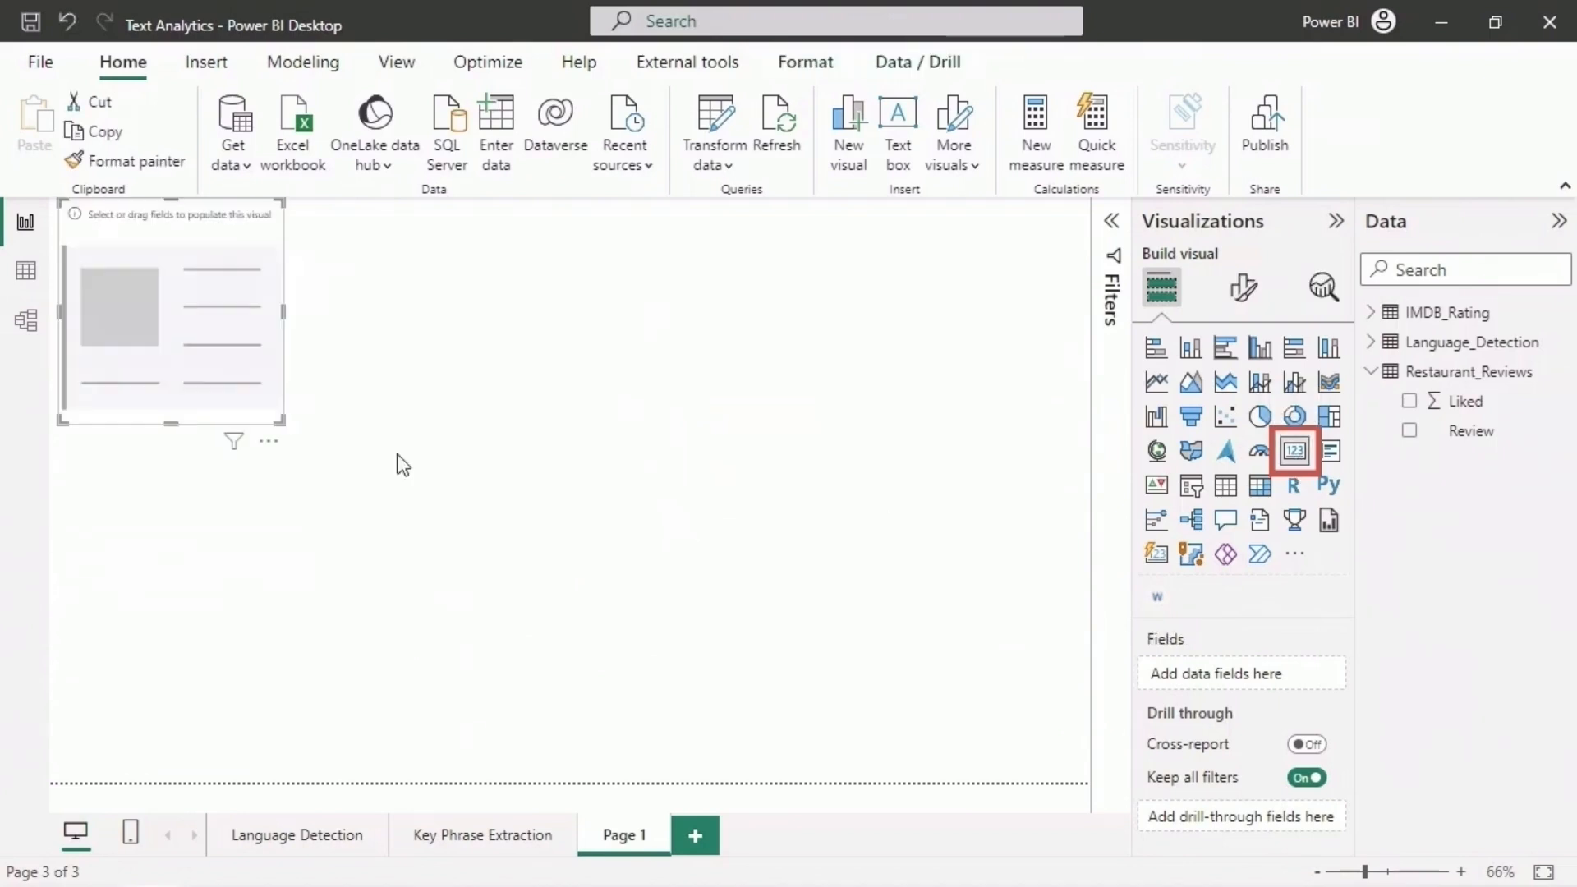
{"action": "left_click_drag", "start_coordinate": [292, 434], "coordinate": [508, 486]}
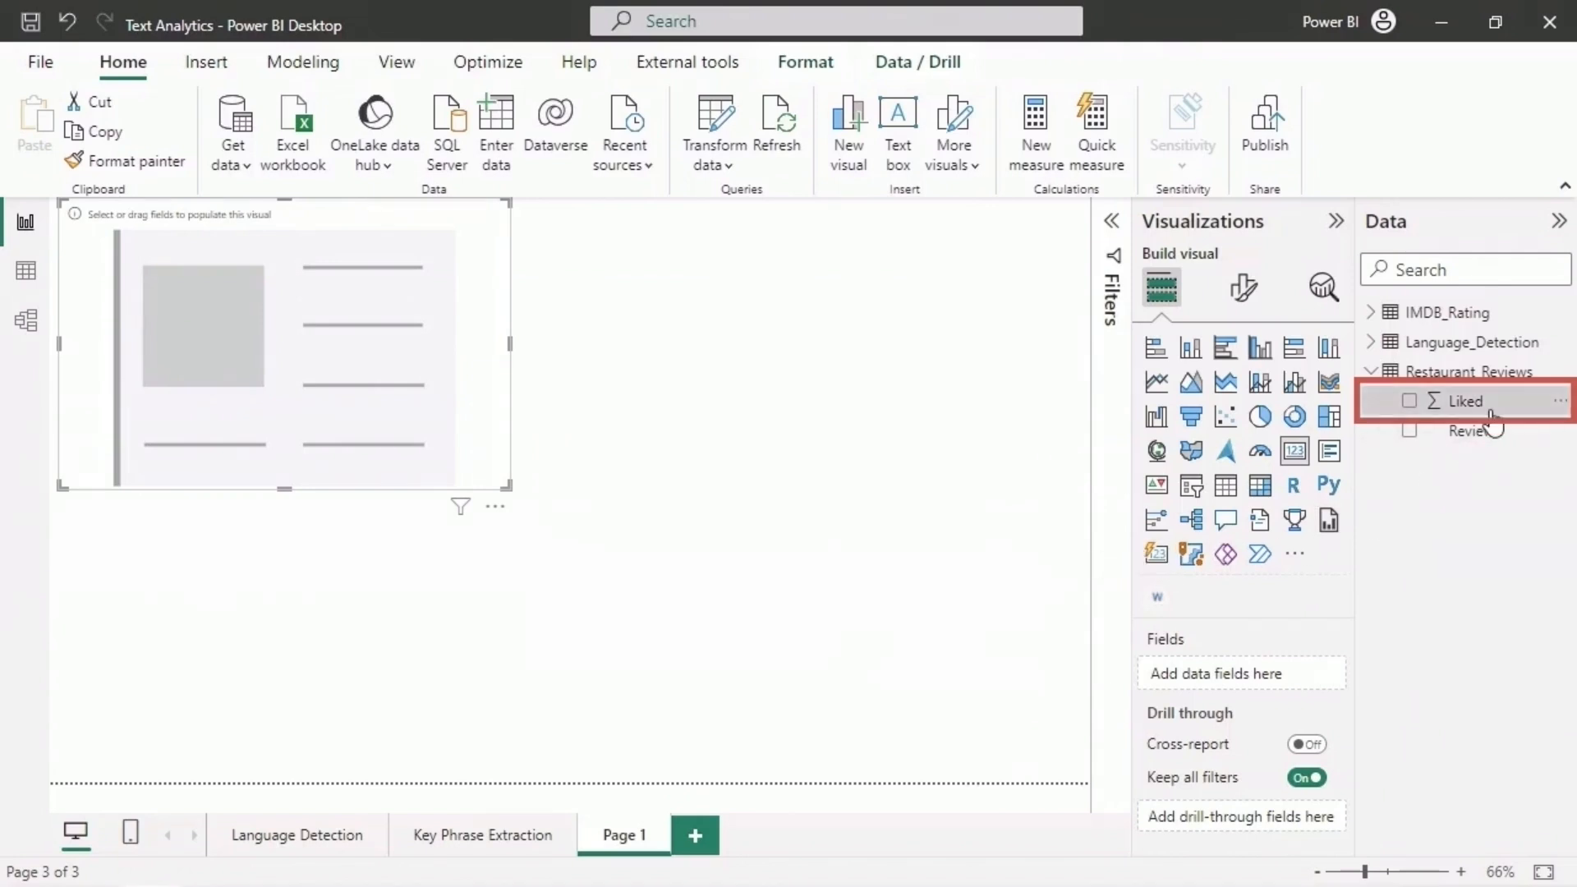
{"action": "left_click_drag", "start_coordinate": [1492, 420], "coordinate": [1273, 694]}
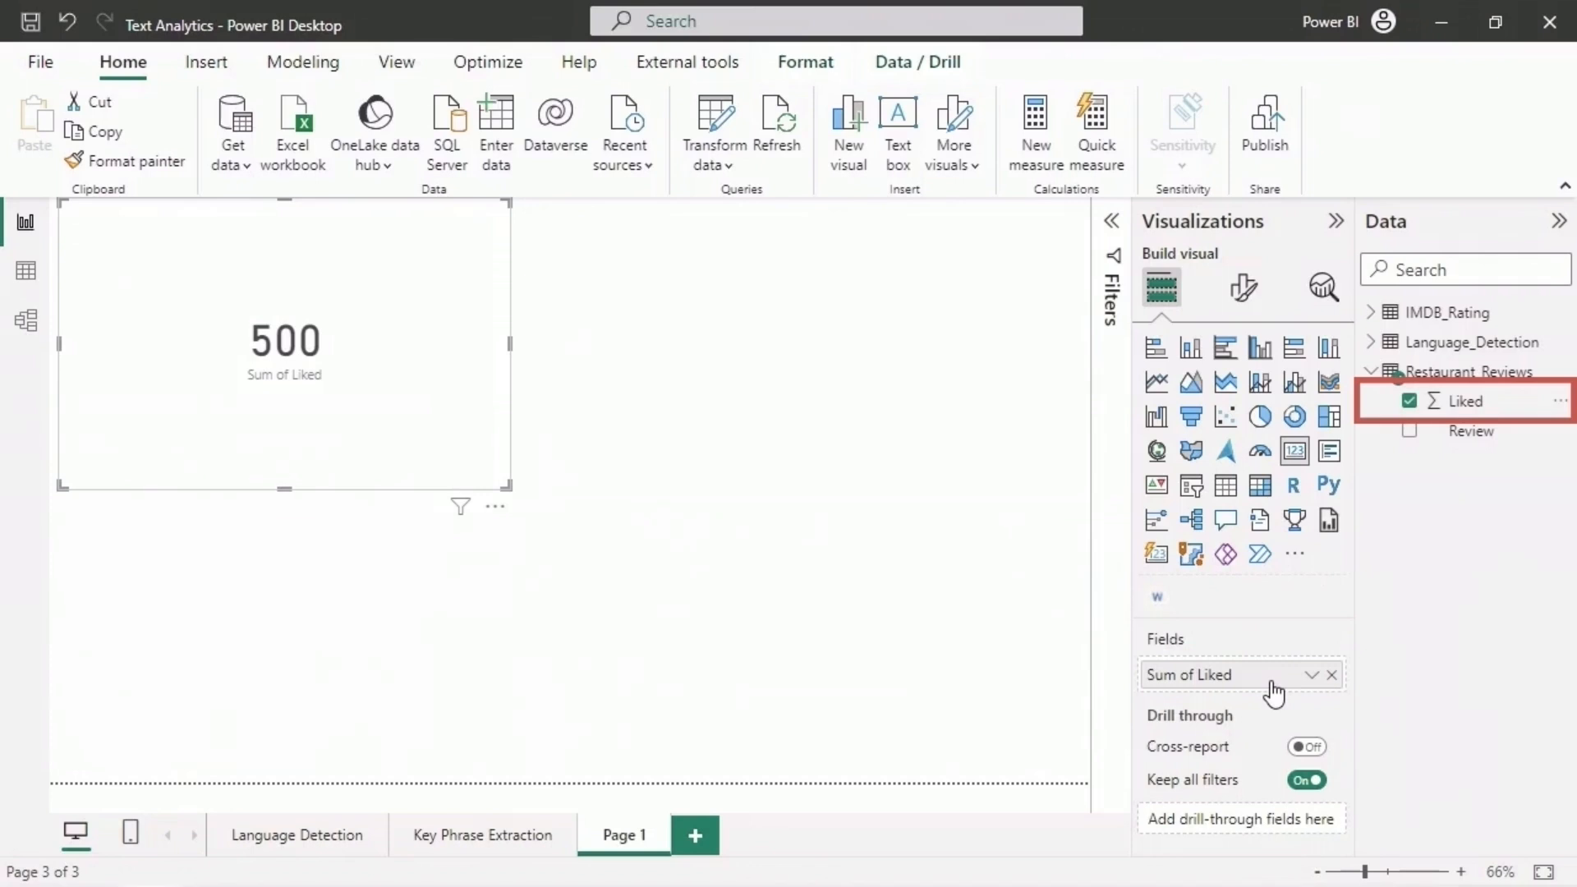
{"action": "left_click", "coordinate": [1309, 675]}
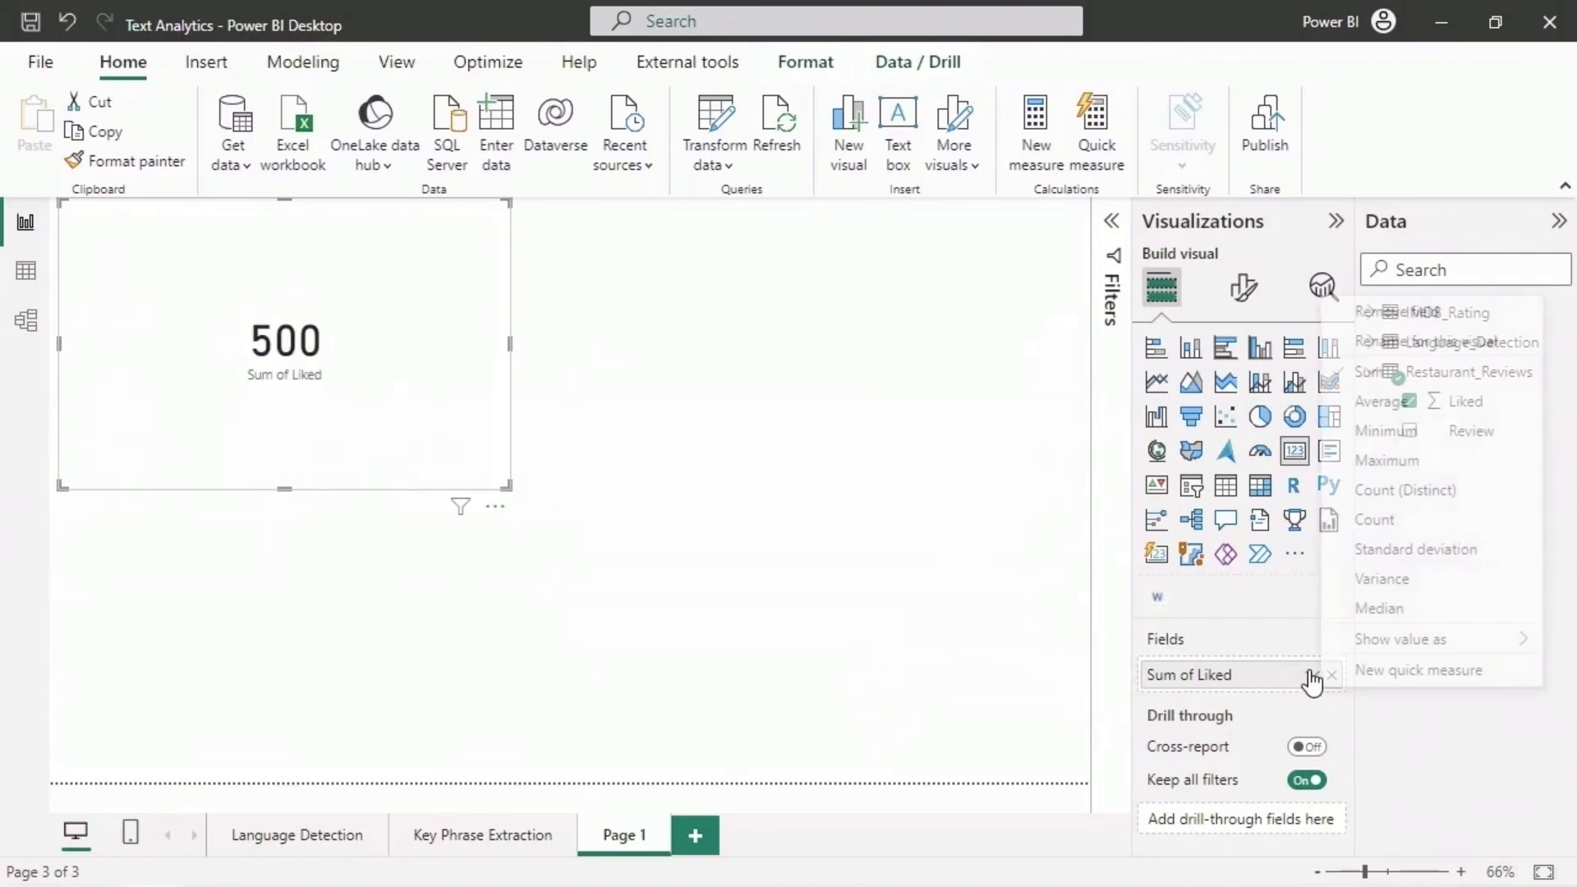
{"action": "left_click", "coordinate": [1421, 406]}
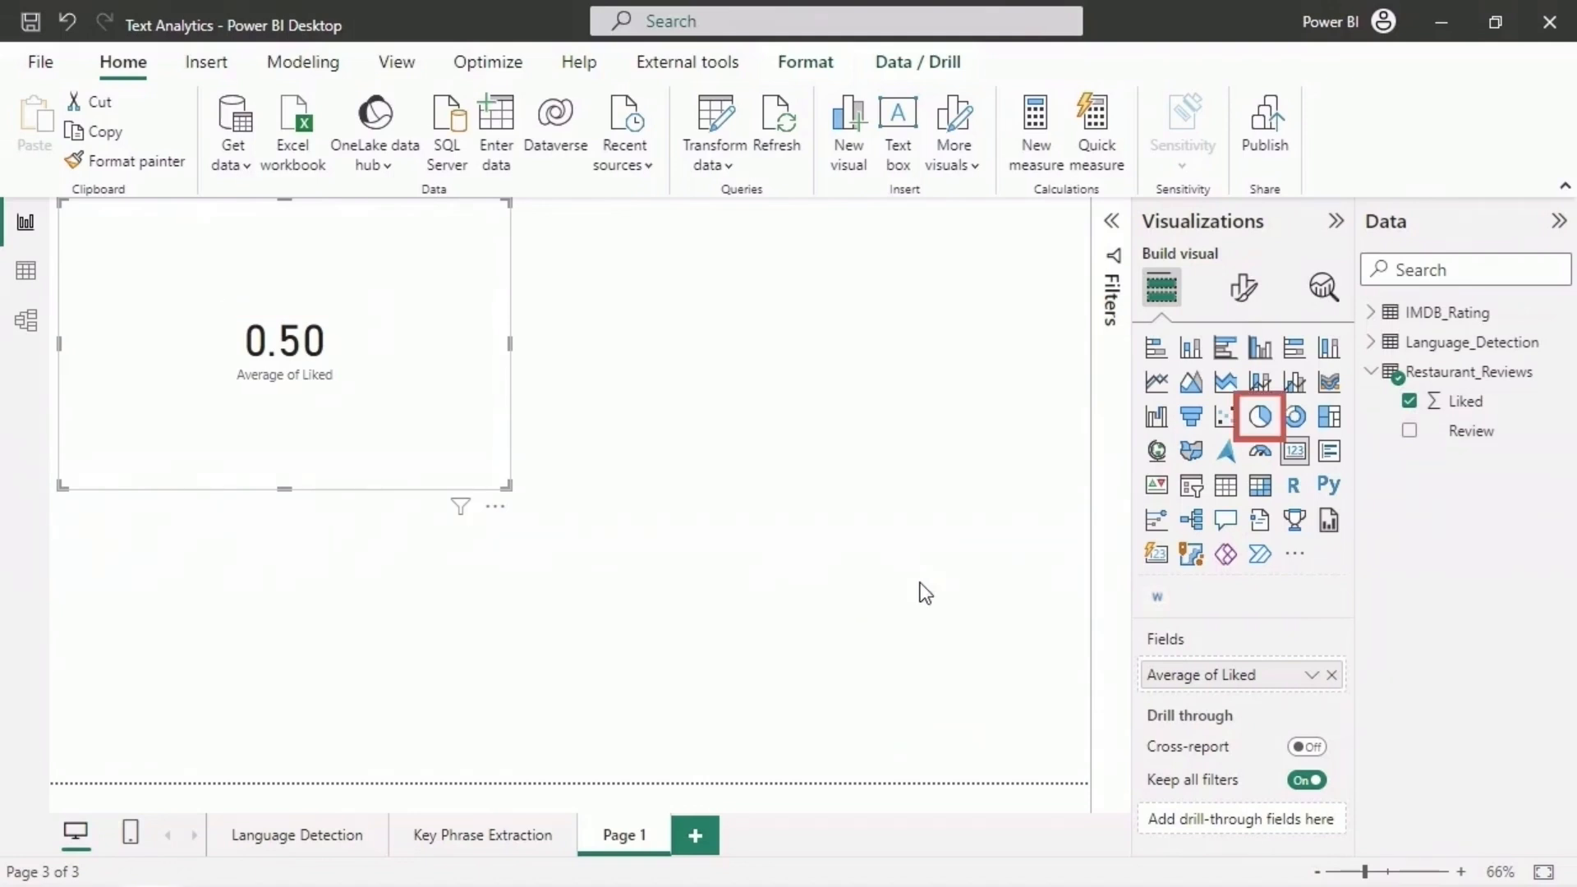
- Add a pie chart beside the card with the count of Review as values and Liked as legend, and inspect its slices
{"action": "left_click", "coordinate": [1265, 425]}
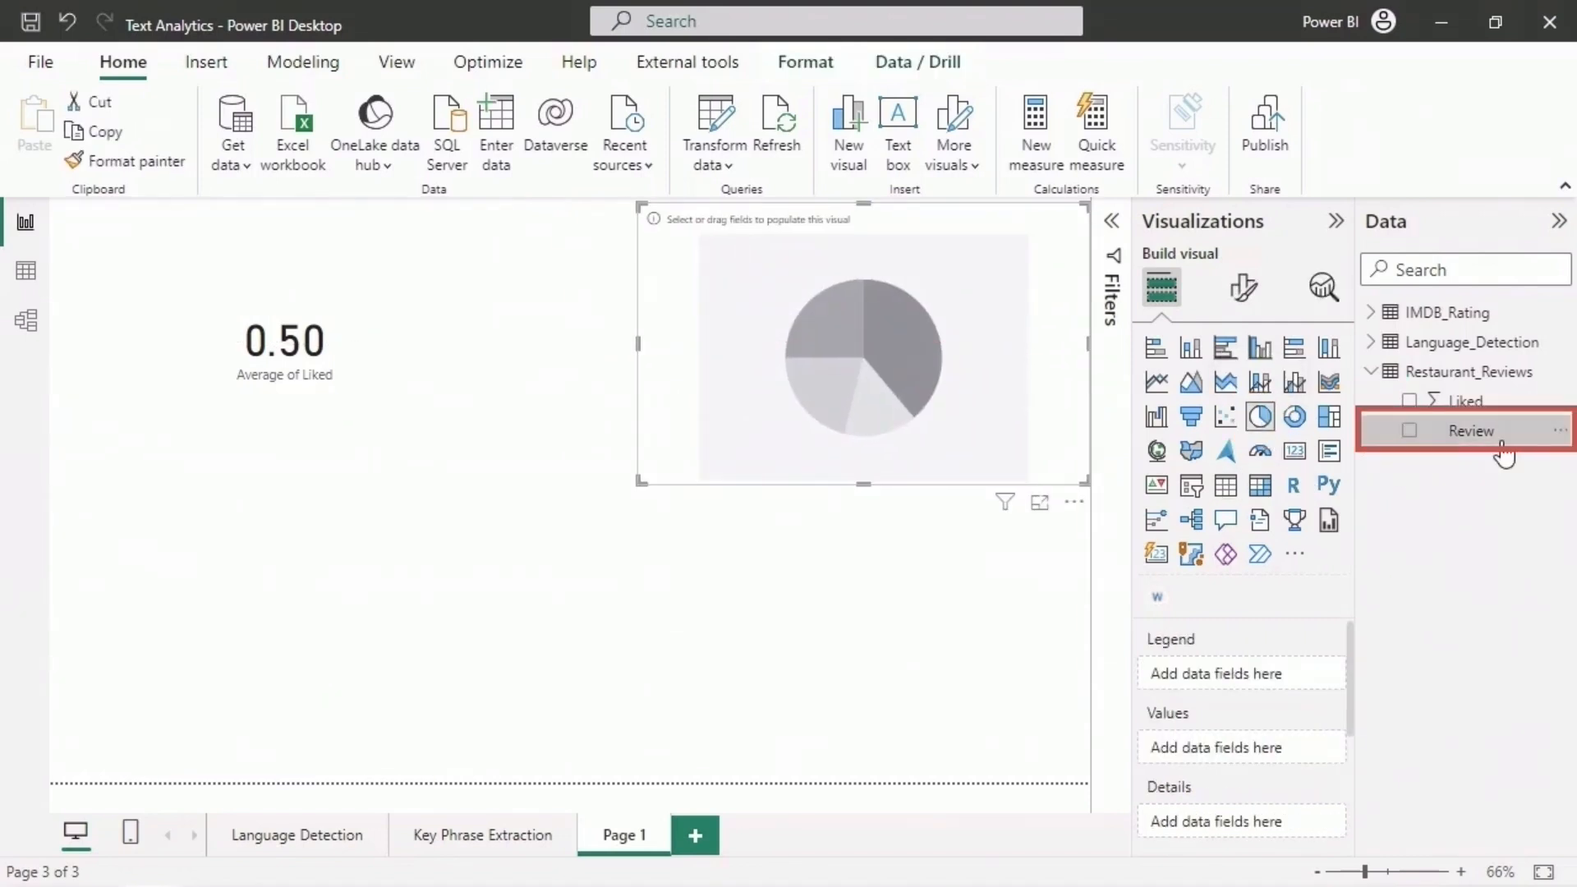
{"action": "left_click_drag", "start_coordinate": [1503, 450], "coordinate": [1262, 750]}
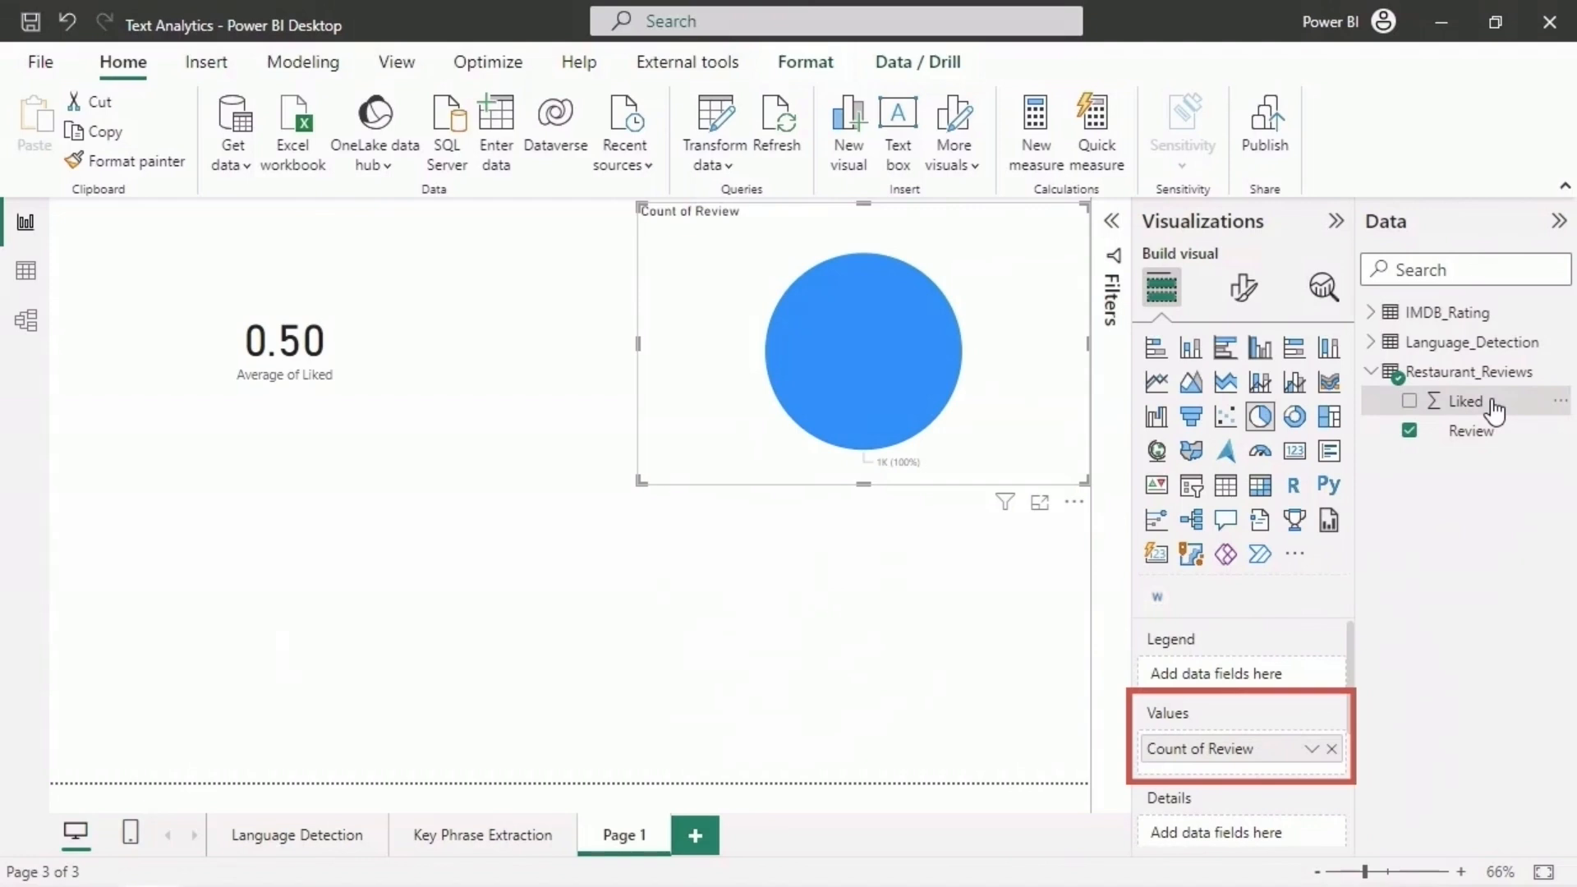
{"action": "left_click_drag", "start_coordinate": [1493, 408], "coordinate": [1273, 678]}
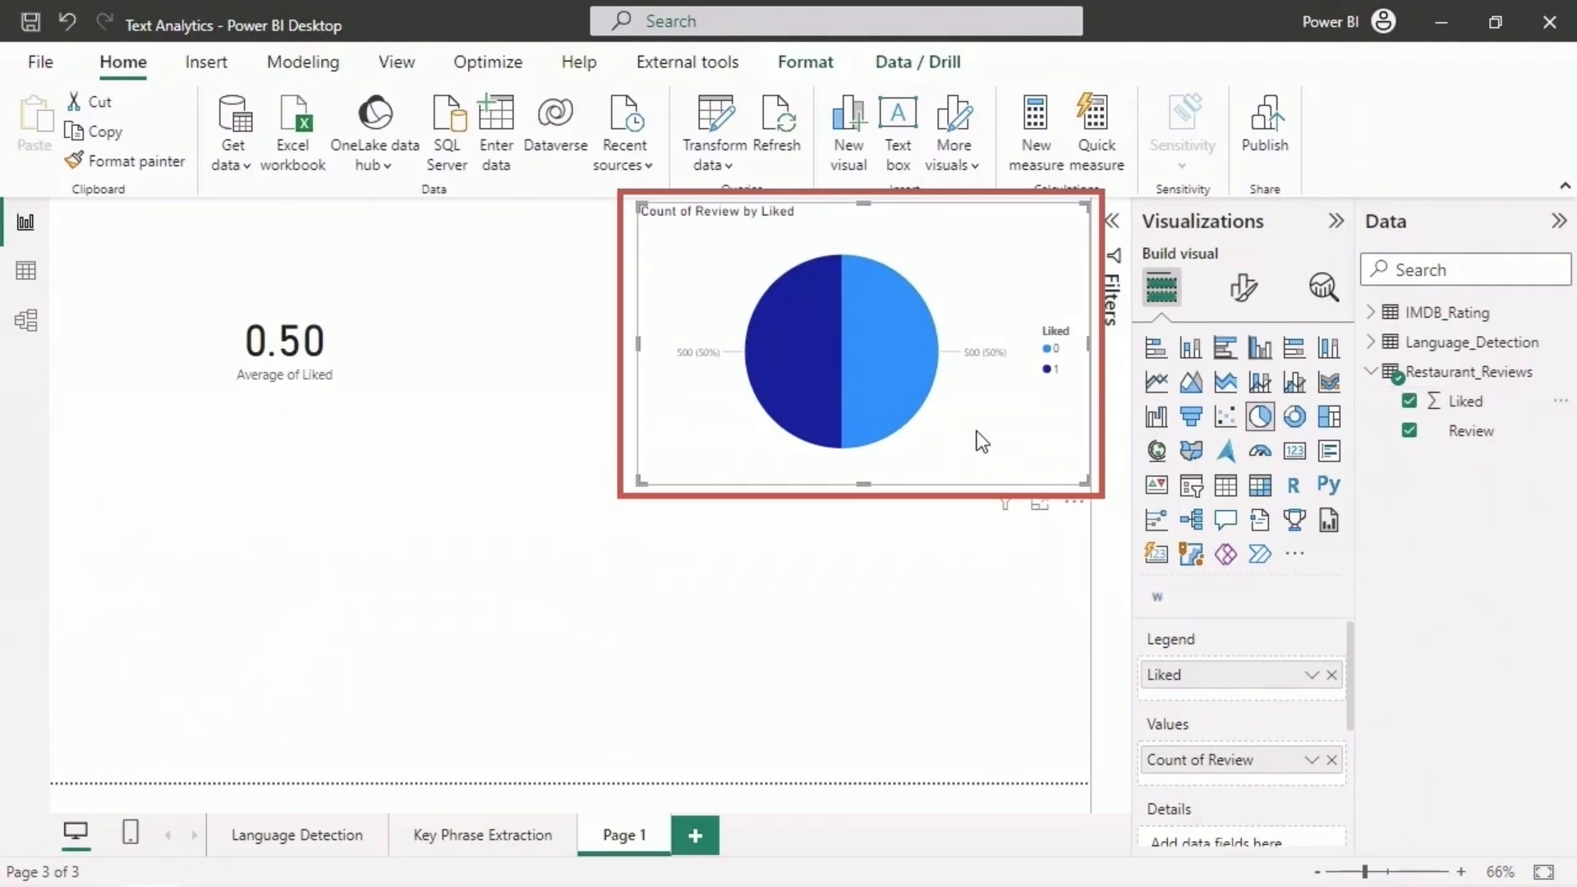
{"action": "mouse_move", "coordinate": [879, 402]}
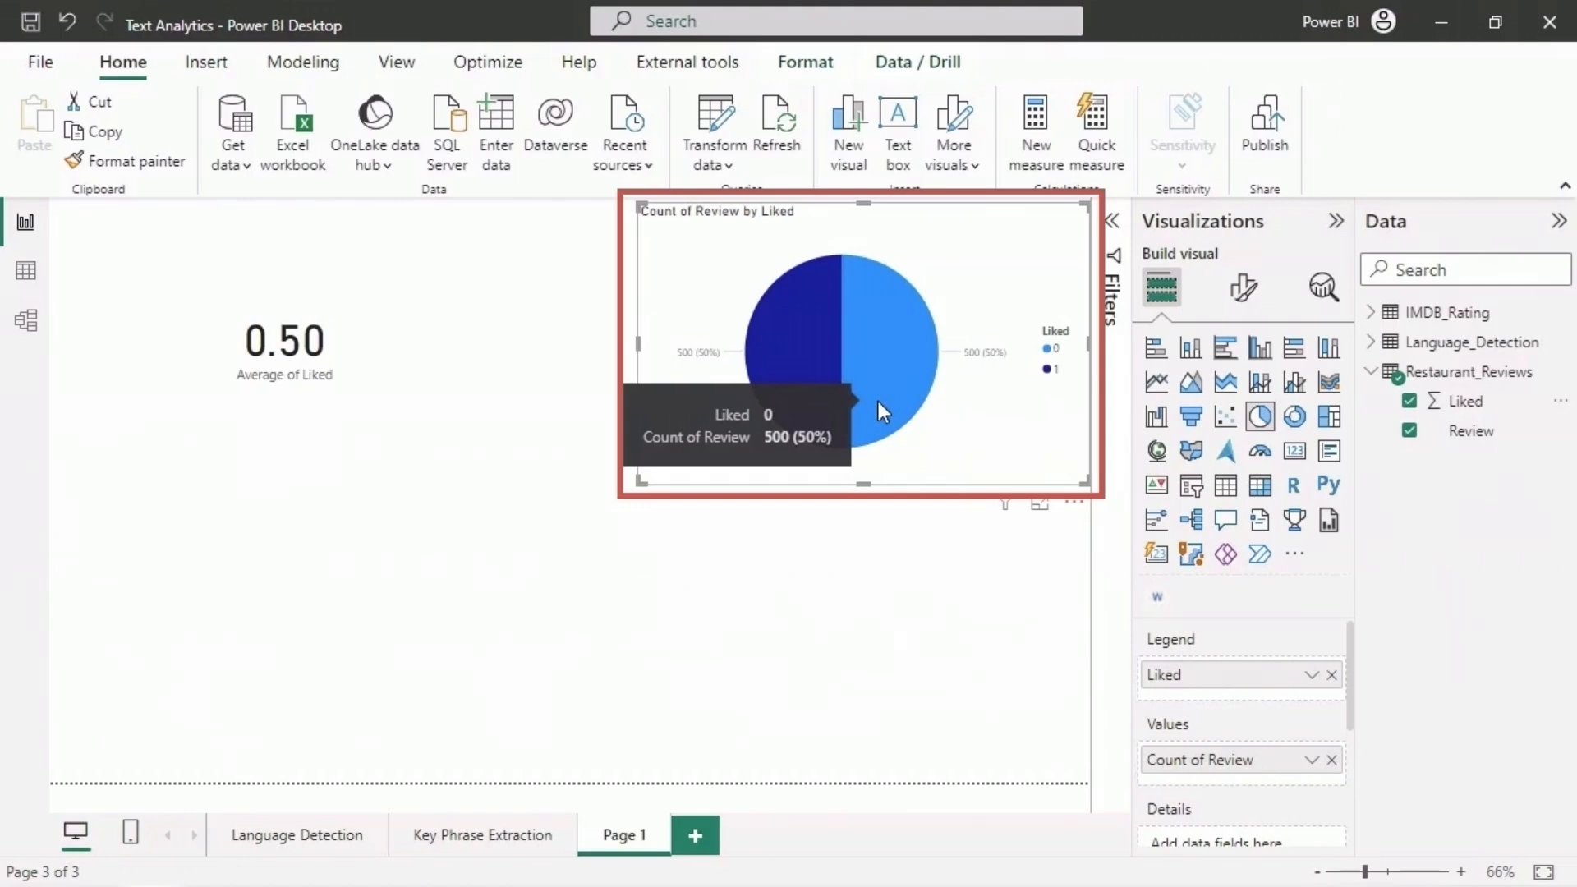
{"action": "mouse_move", "coordinate": [802, 363]}
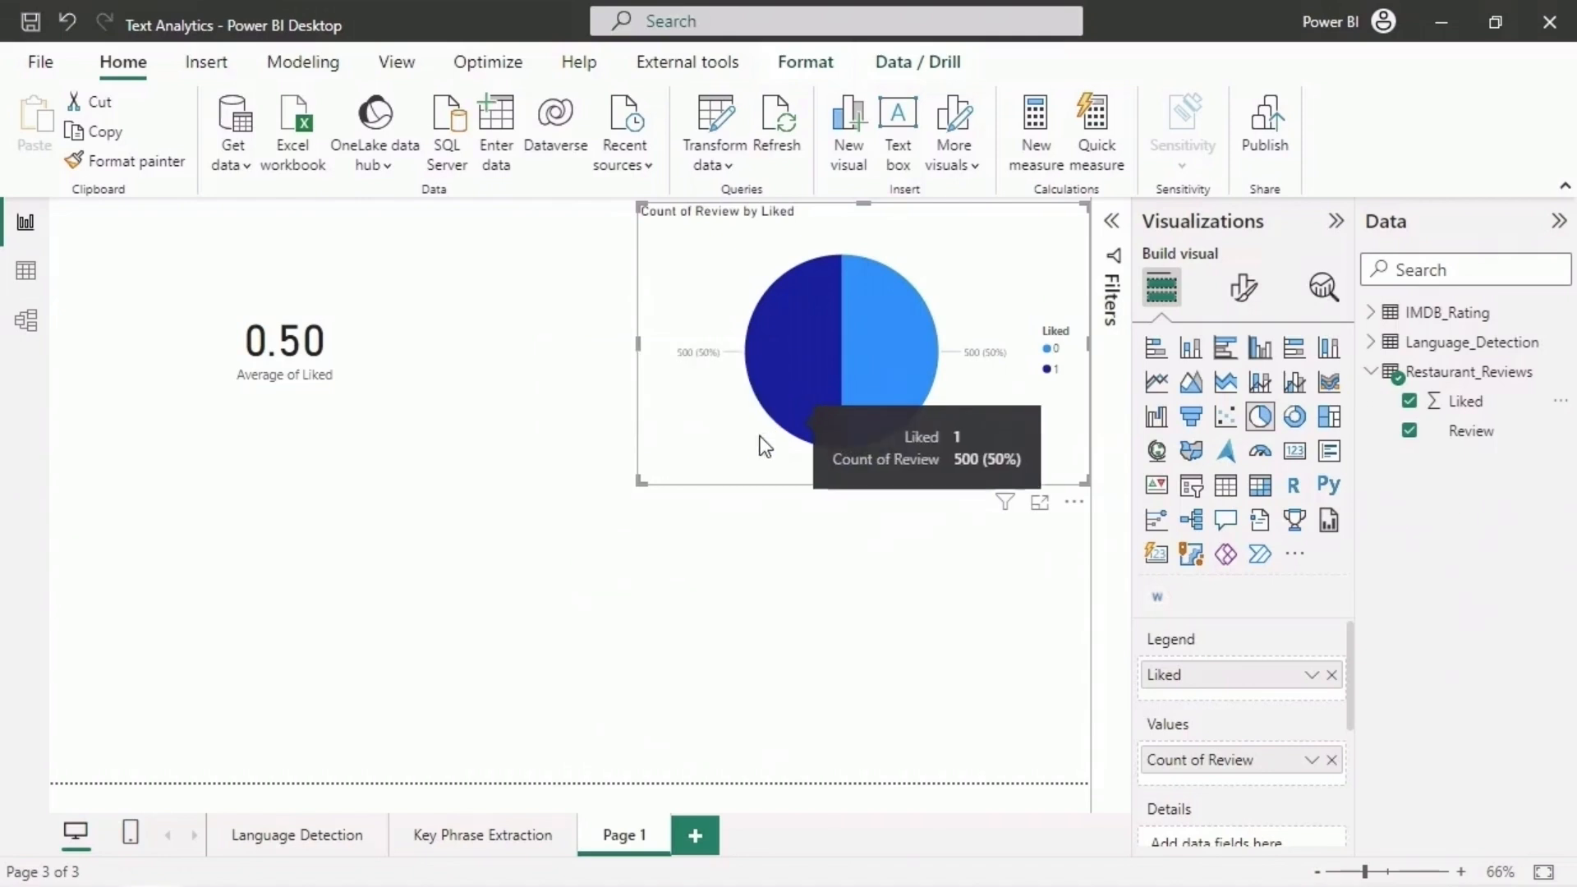
- Apply the Score sentiment text analytics function to the Review column of the Restaurant_Reviews query in Power Query Editor
{"action": "left_click", "coordinate": [708, 123]}
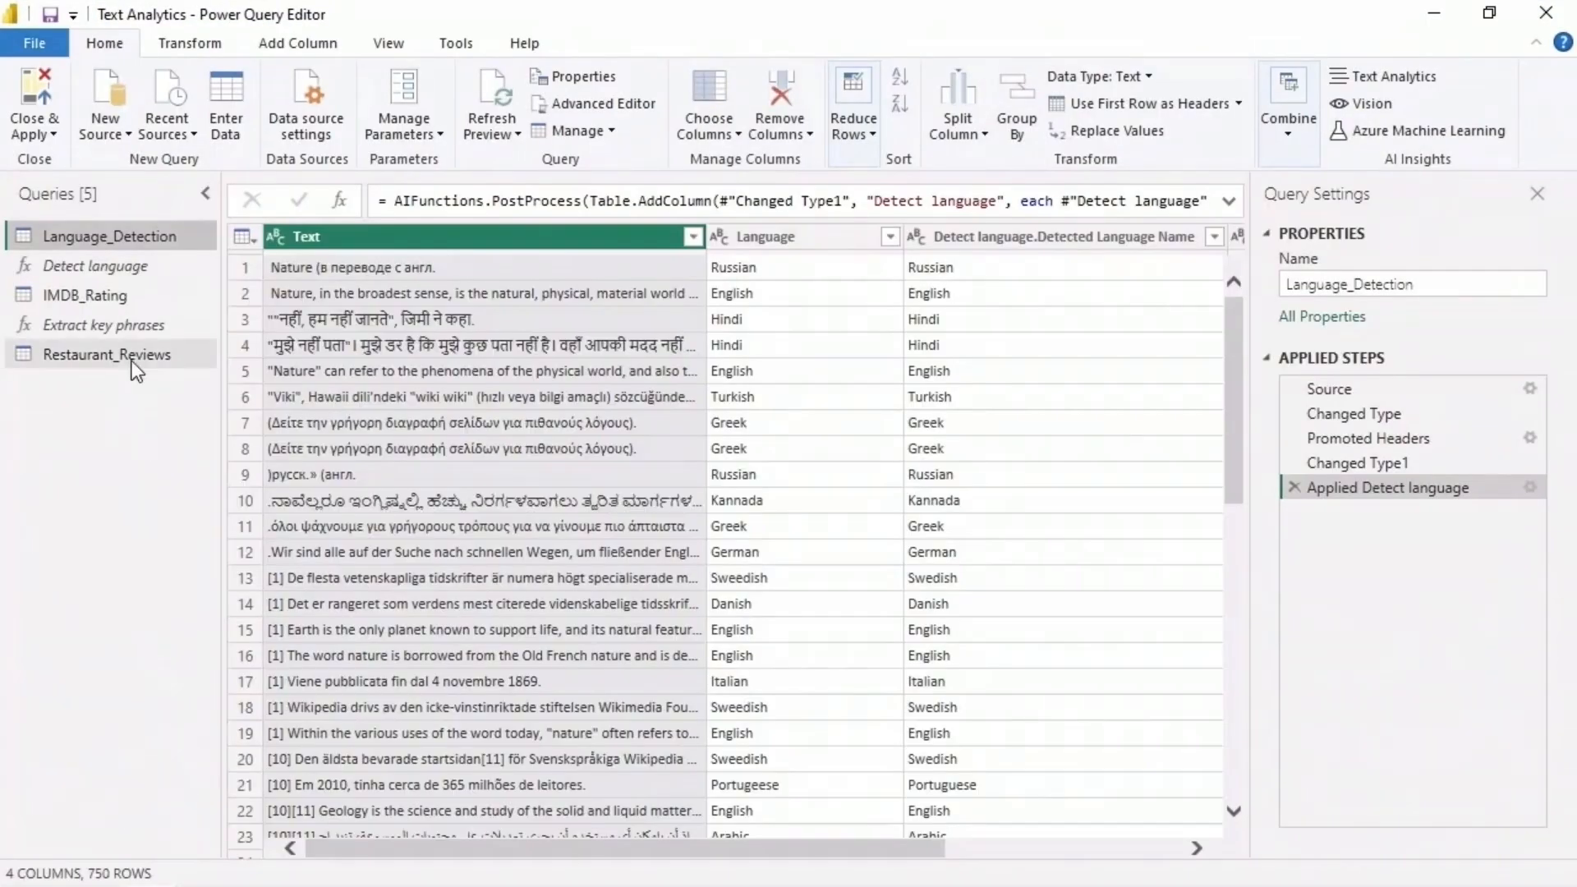
{"action": "left_click", "coordinate": [131, 358]}
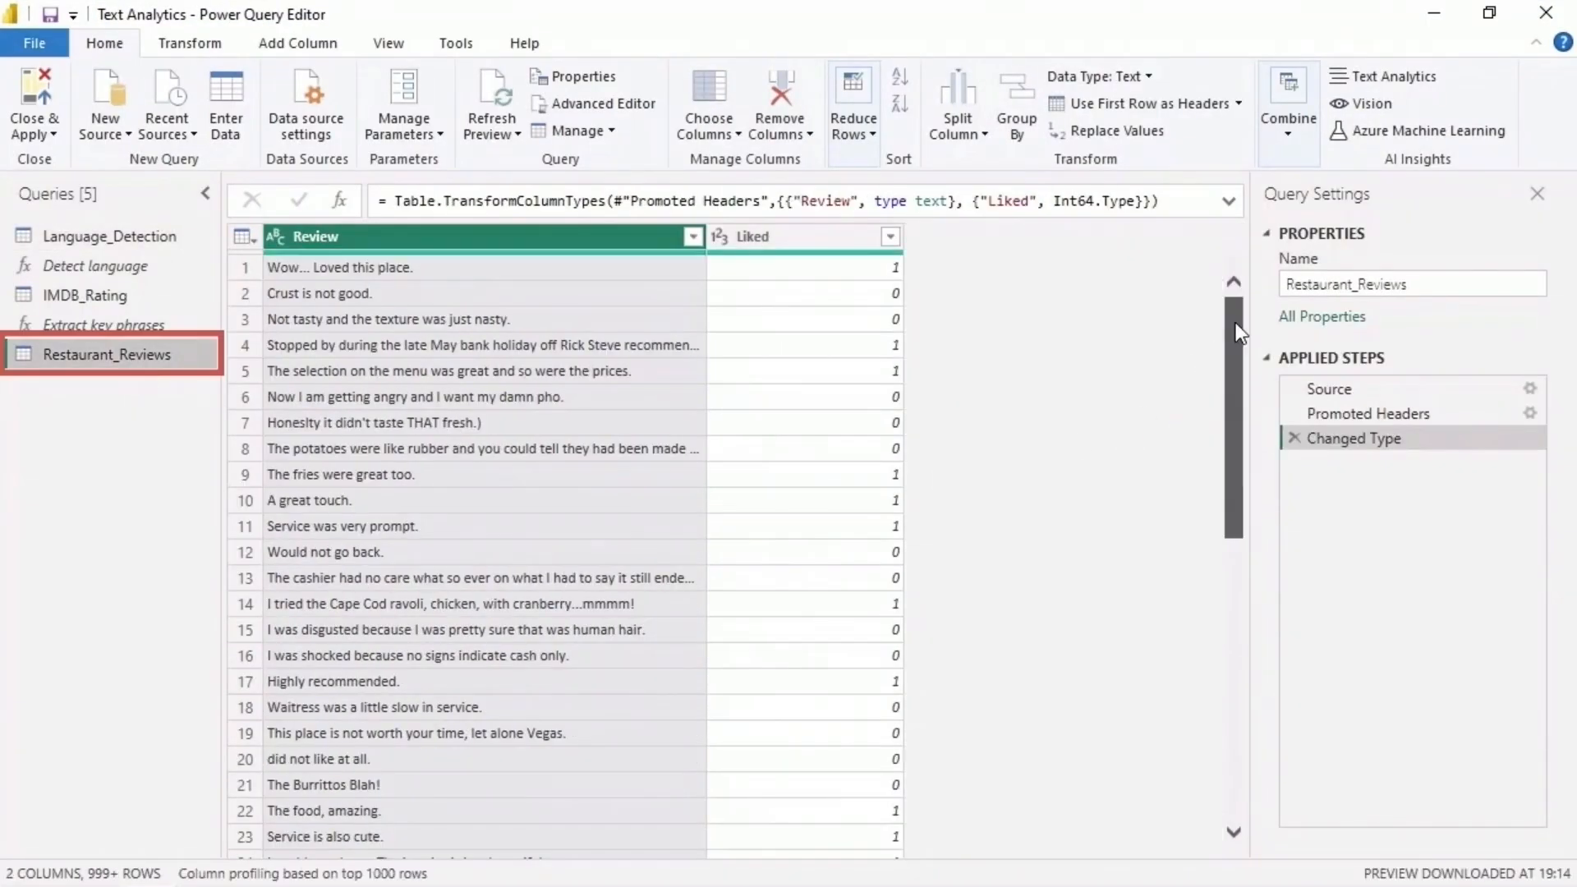
{"action": "left_click_drag", "start_coordinate": [1240, 332], "coordinate": [1227, 622]}
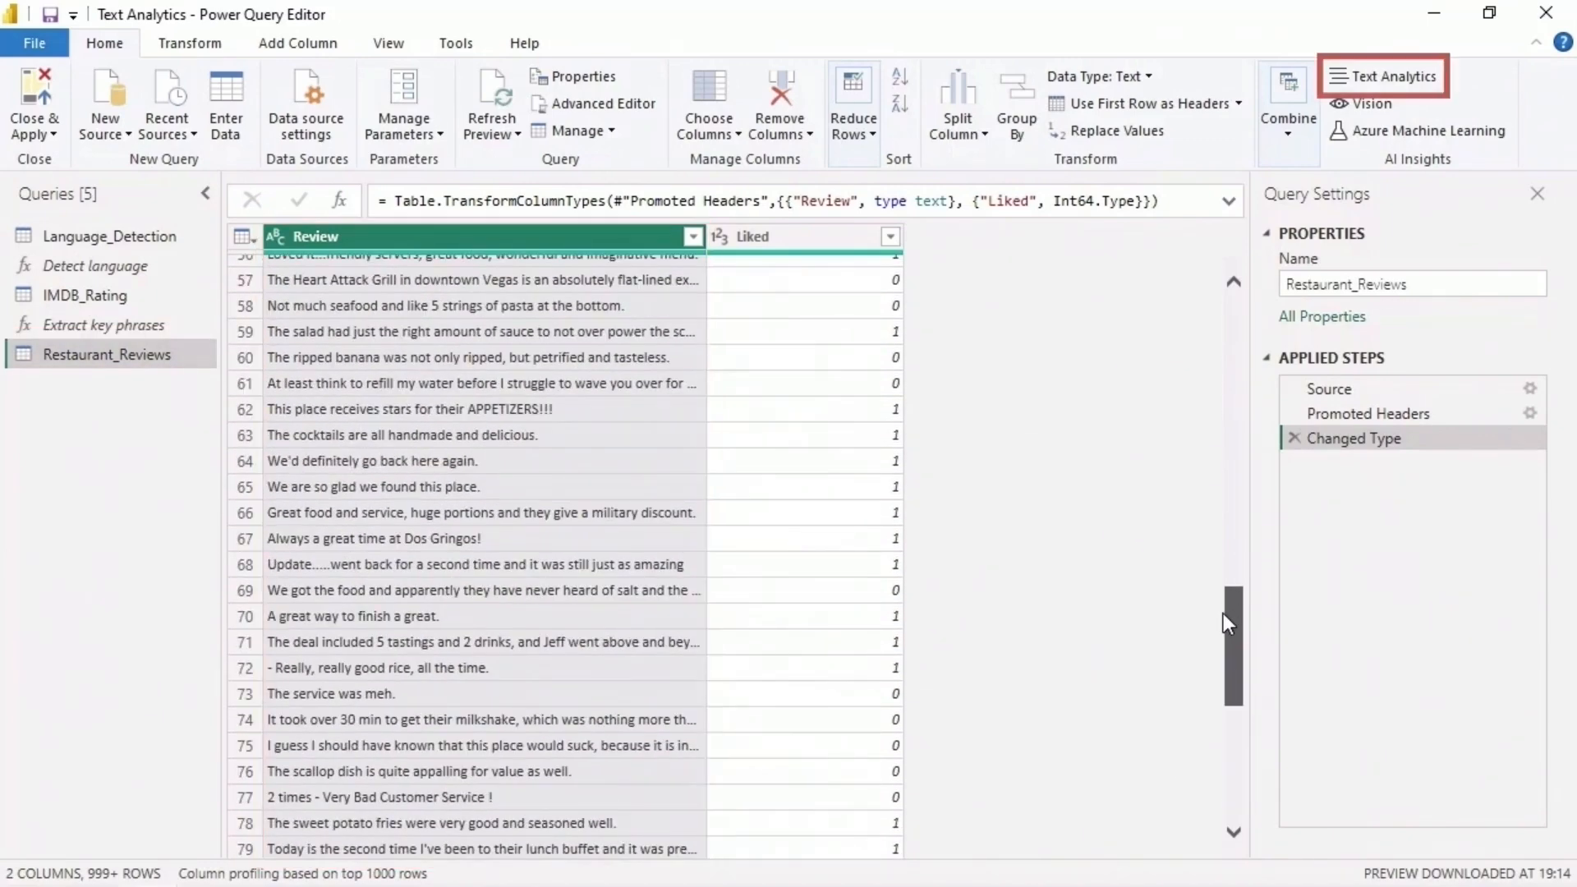
{"action": "left_click_drag", "start_coordinate": [1223, 612], "coordinate": [1240, 301]}
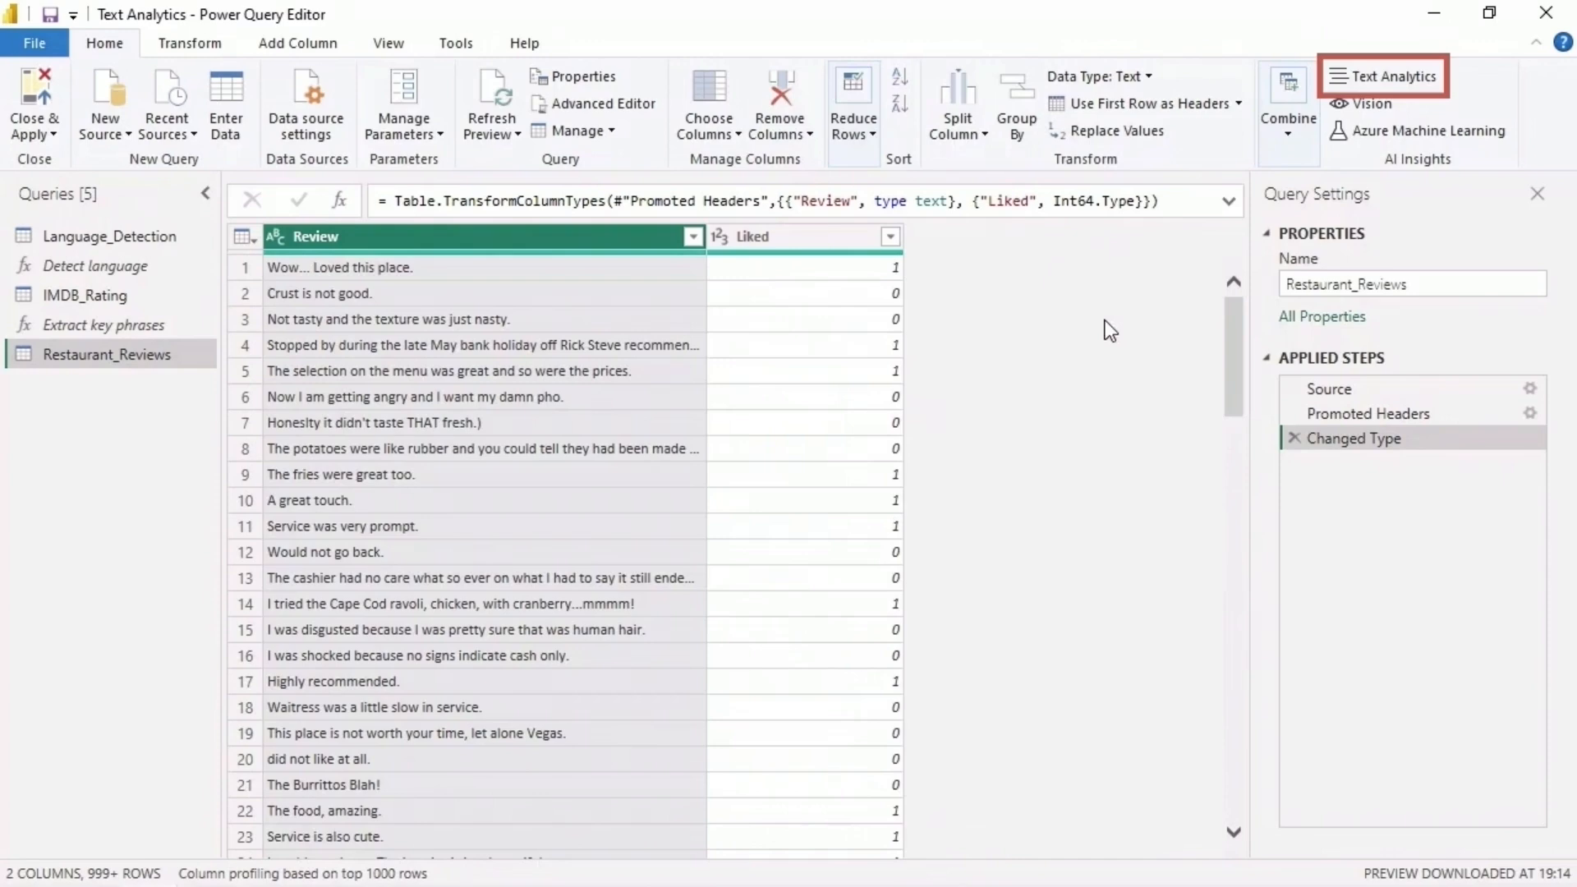
{"action": "left_click", "coordinate": [1380, 83]}
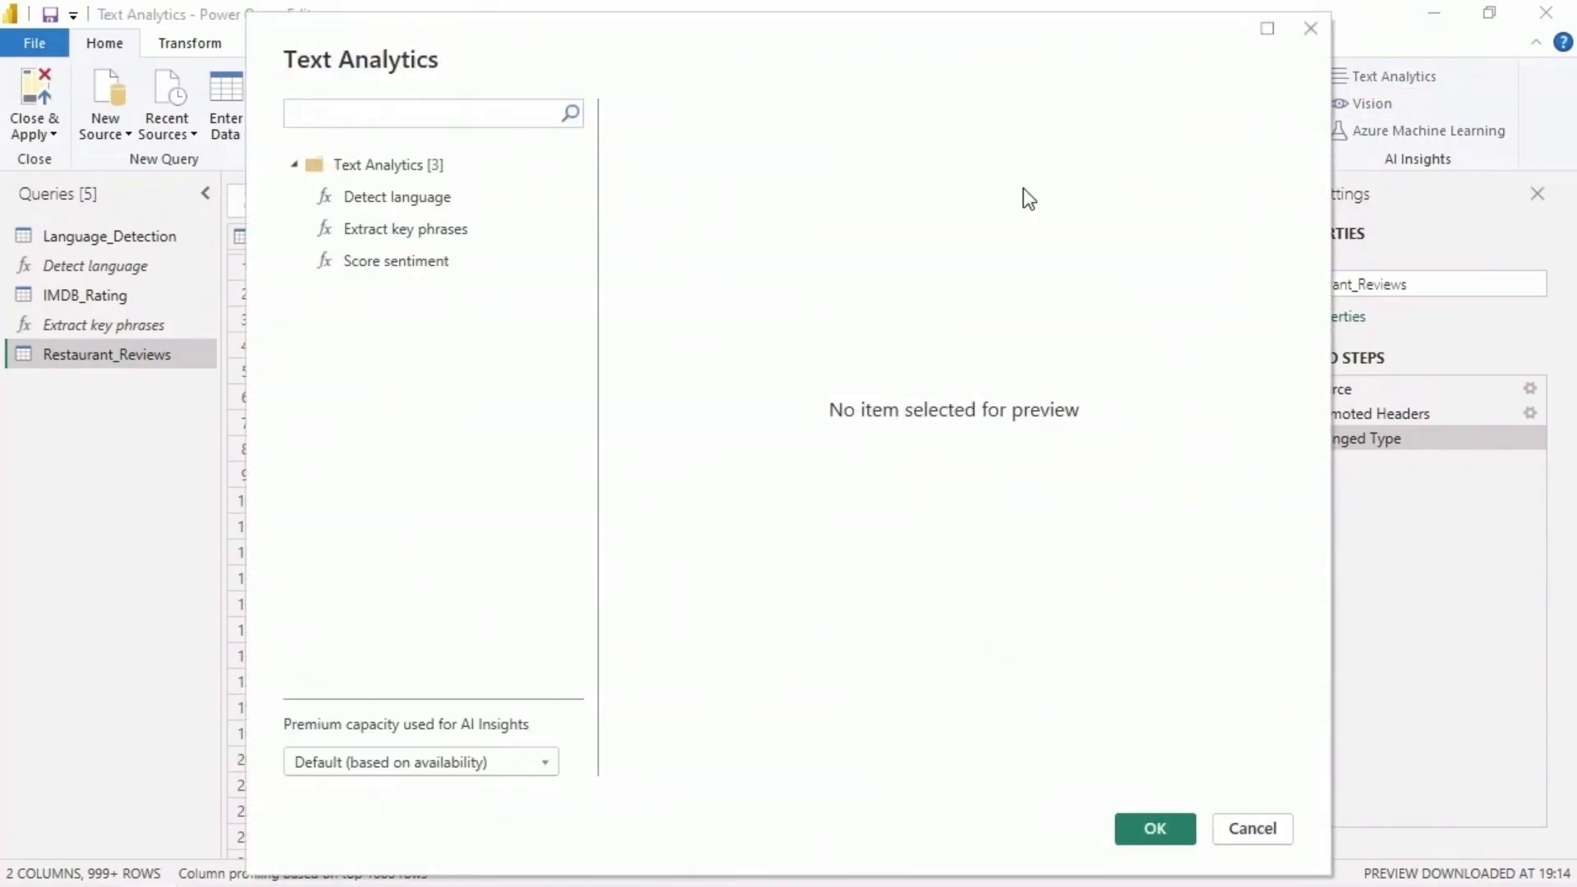
{"action": "left_click", "coordinate": [476, 262]}
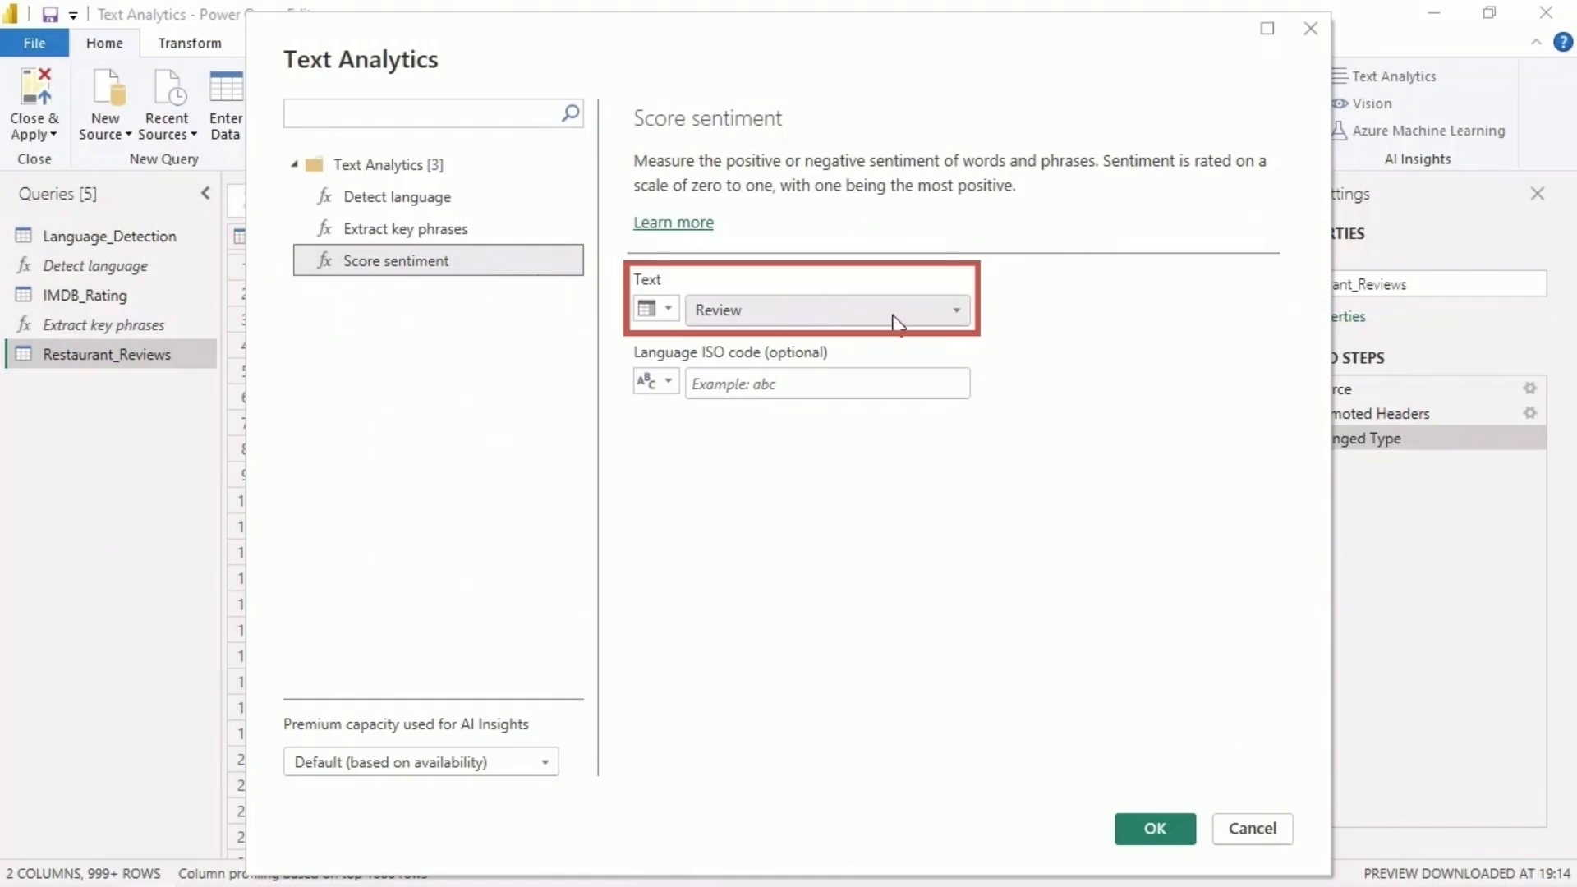
{"action": "left_click", "coordinate": [952, 311]}
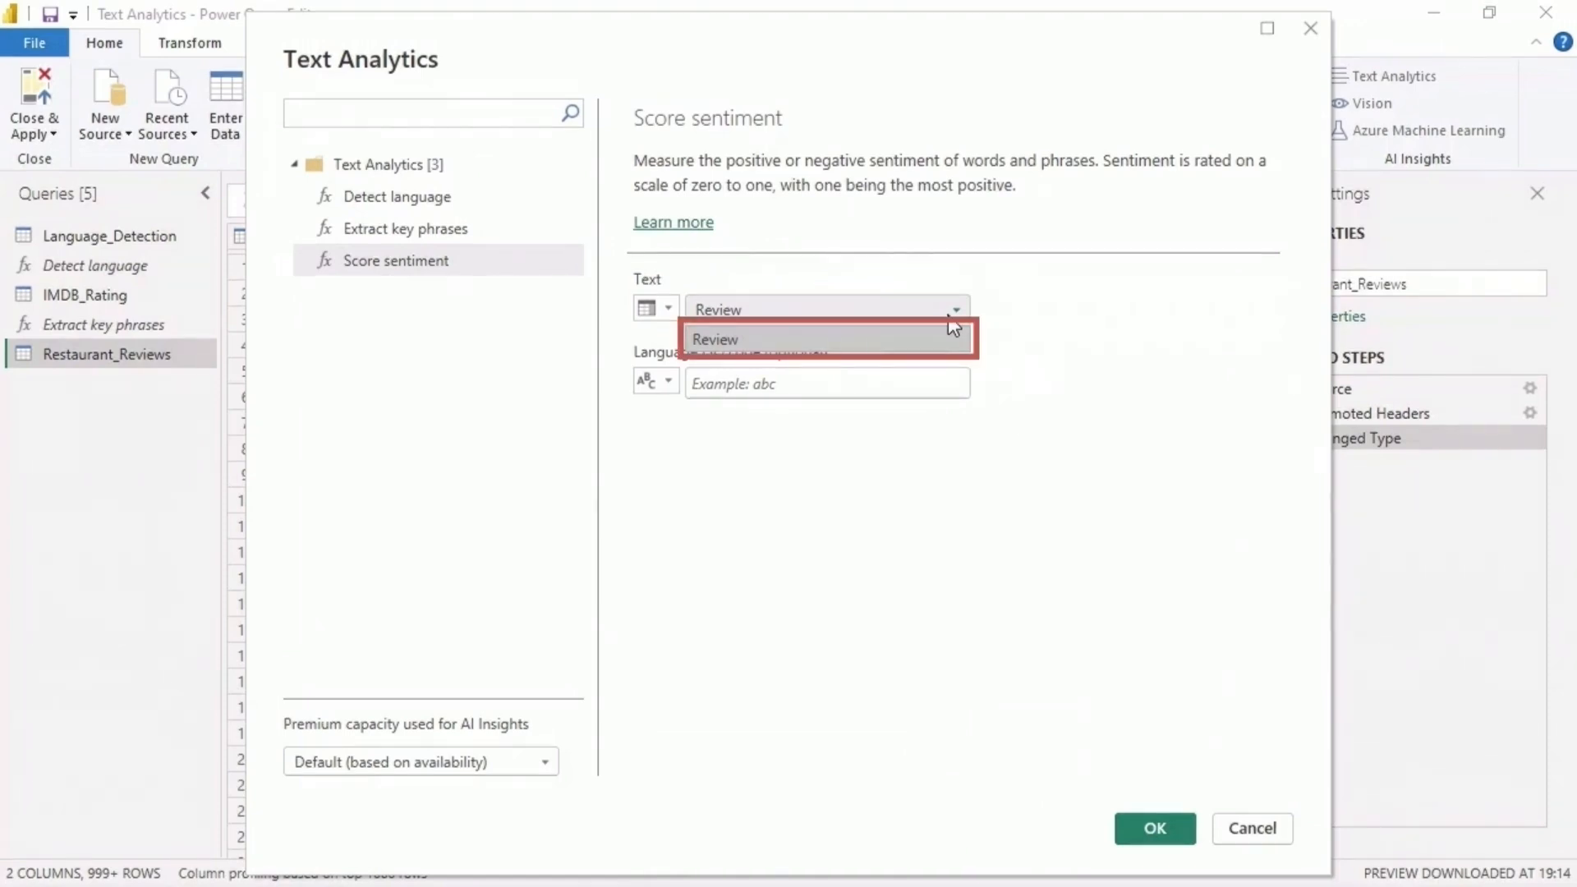
{"action": "left_click", "coordinate": [950, 322]}
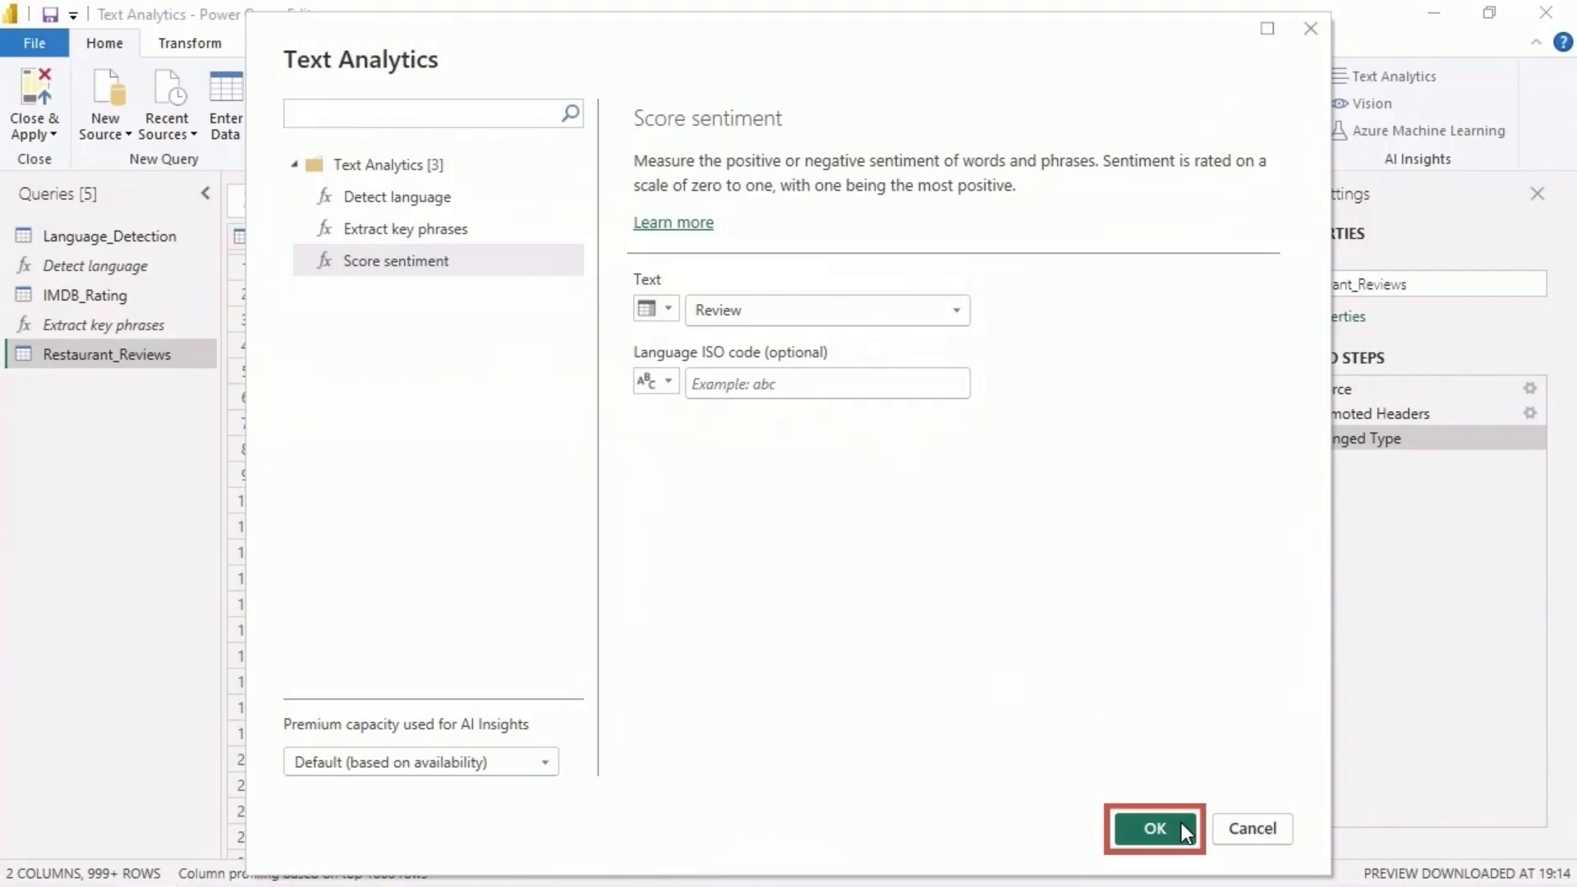
{"action": "left_click", "coordinate": [1154, 828]}
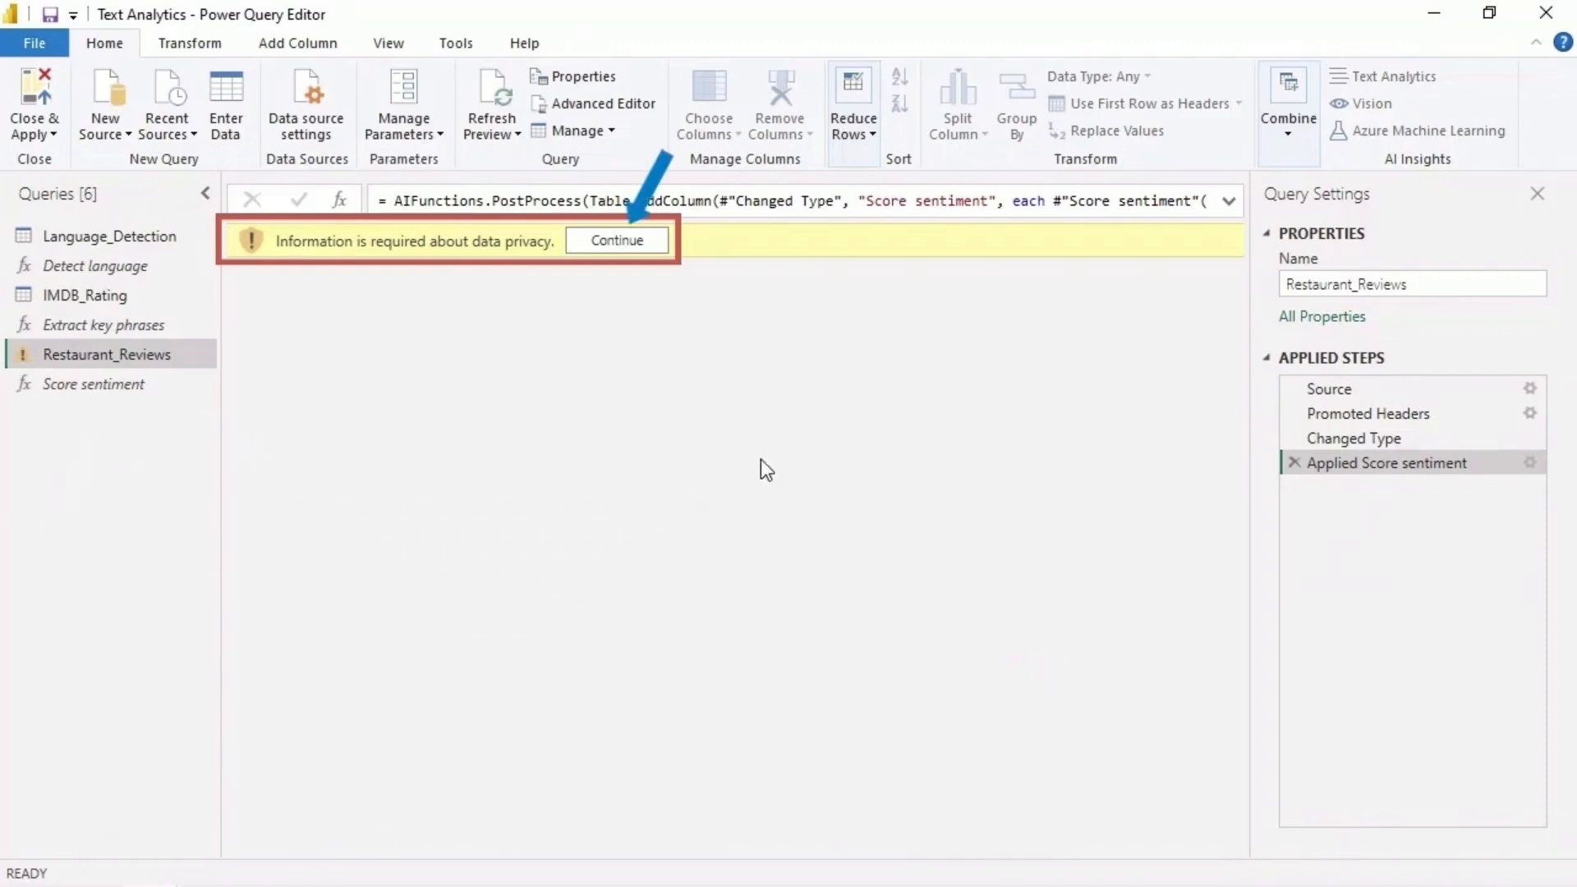
- Set the data privacy level of the restaurant_reviews.csv source file to Organizational and save it
{"action": "left_click", "coordinate": [644, 242]}
{"action": "left_click", "coordinate": [974, 509]}
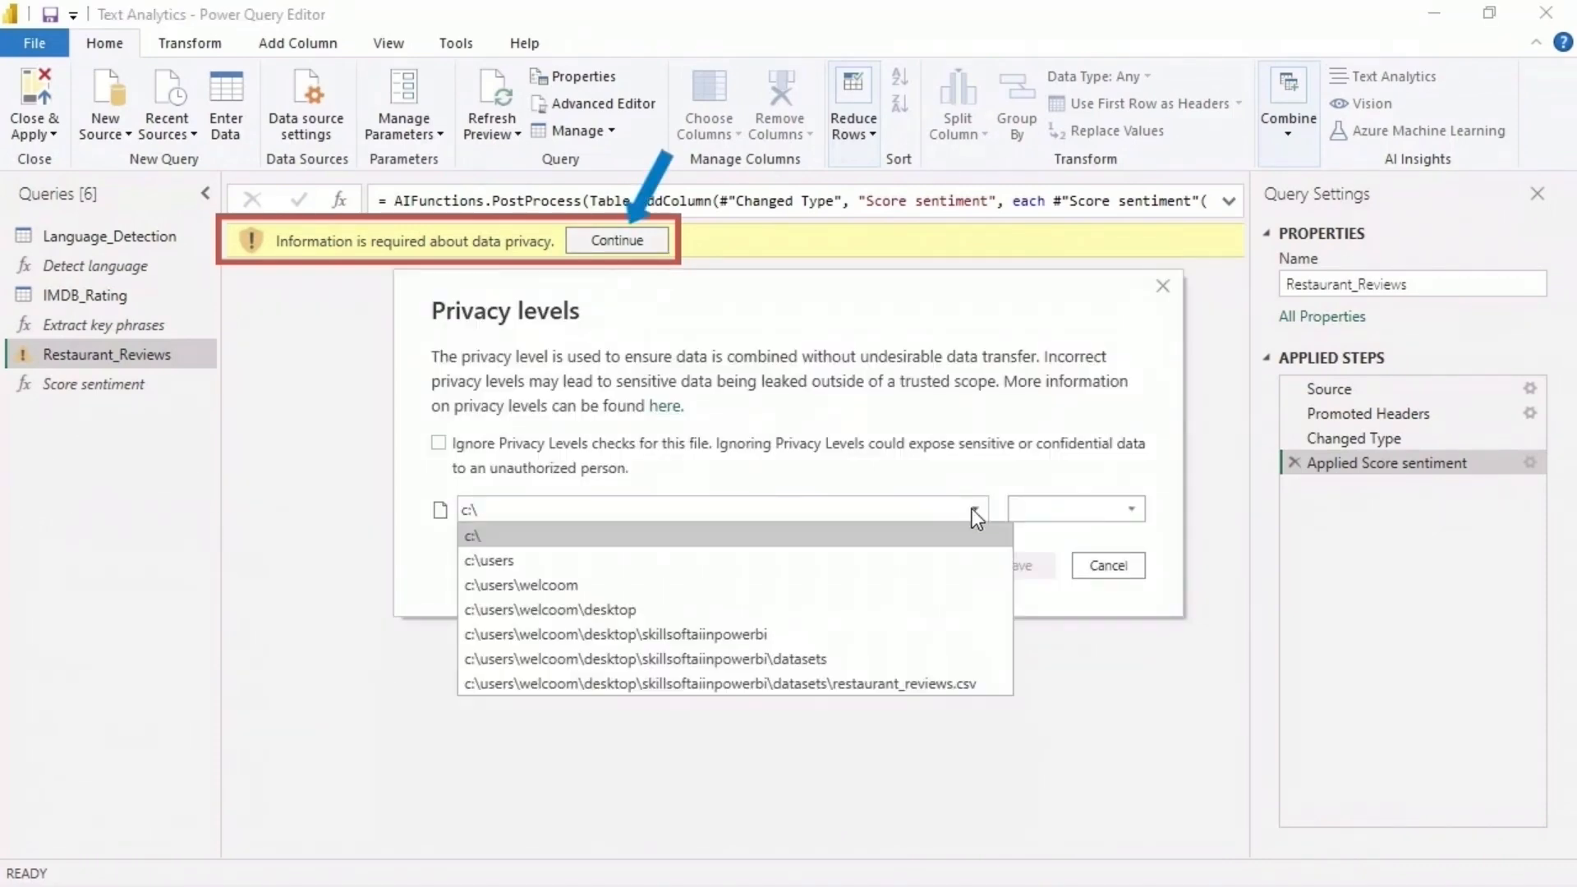
{"action": "left_click", "coordinate": [994, 685]}
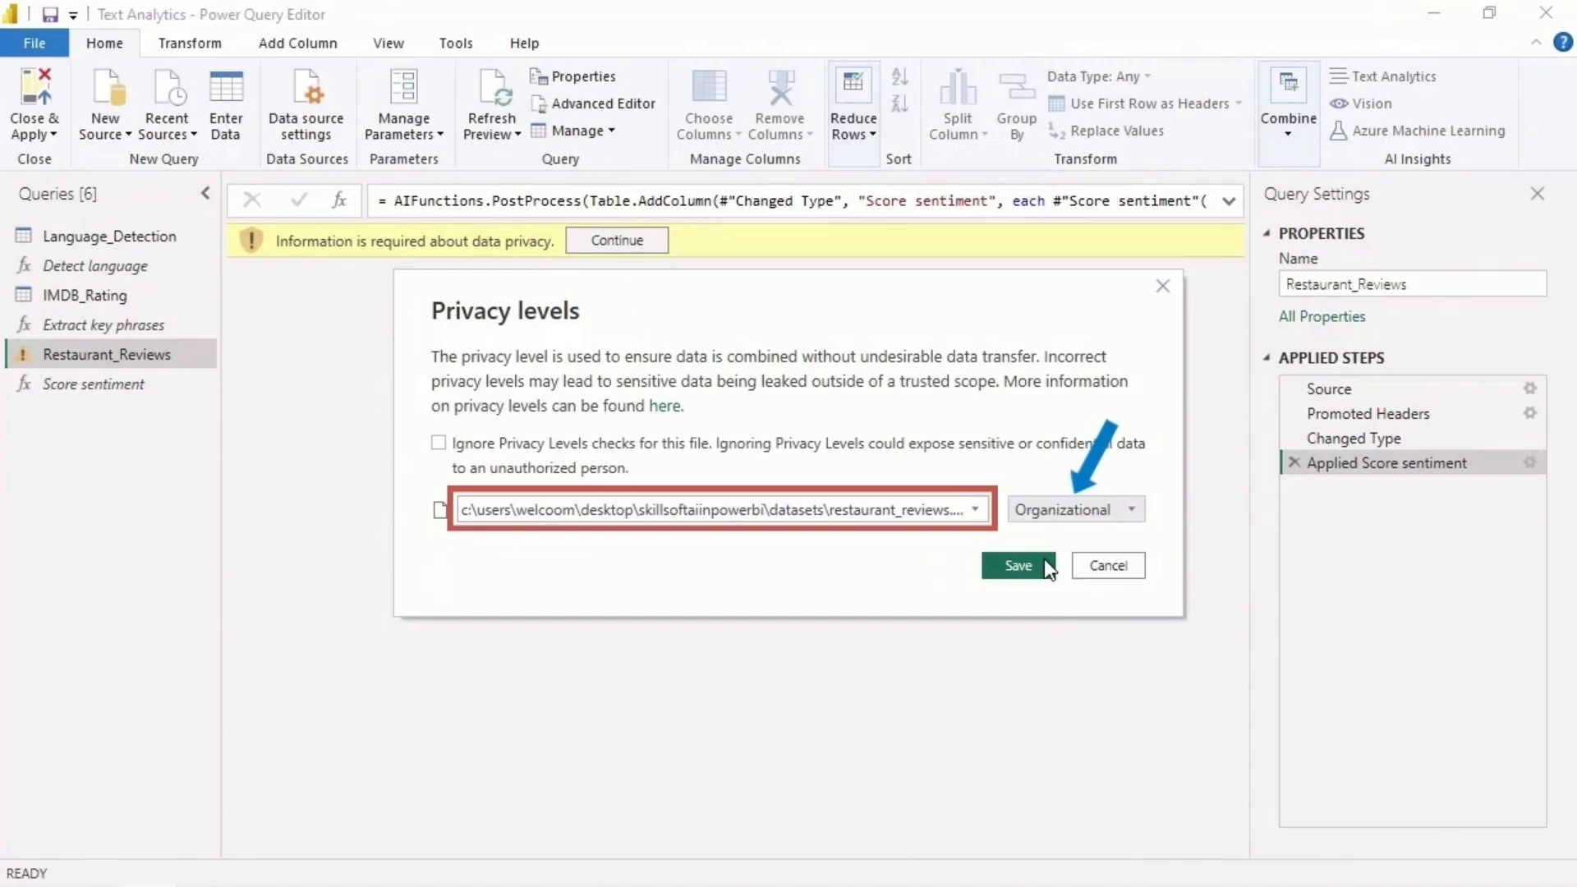
{"action": "left_click", "coordinate": [1044, 561]}
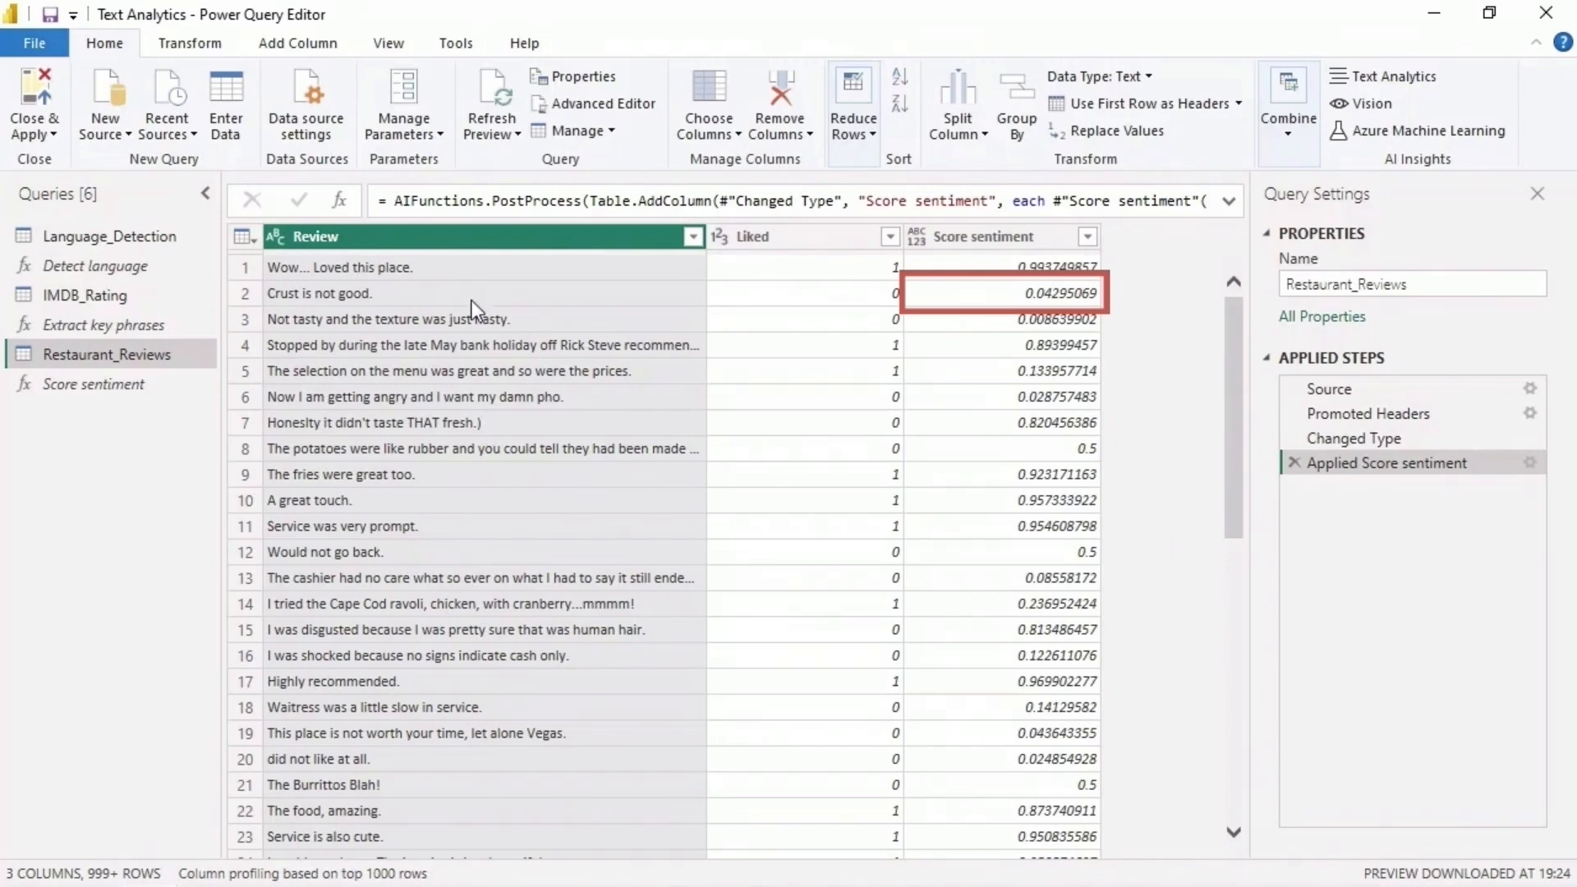
- Add a custom column named Predicted Sentiment to Restaurant_Reviews with the formula Number.Round([Score sentiment])
{"action": "scroll", "coordinate": [1194, 535], "scroll_direction": "down", "scroll_amount": 6}
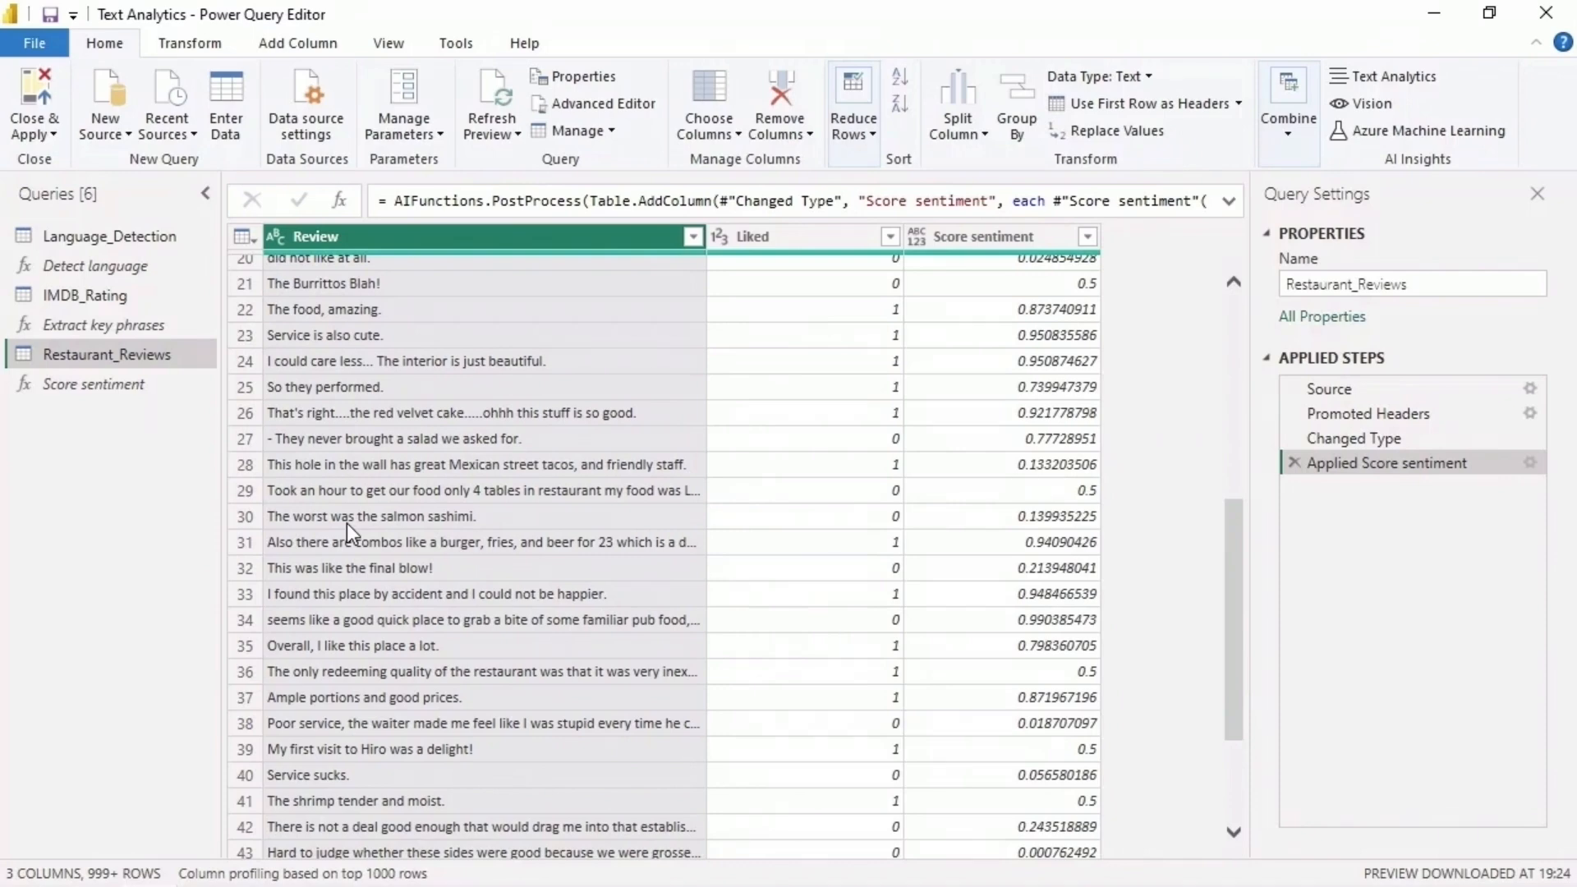
{"action": "scroll", "coordinate": [1105, 519], "scroll_direction": "up", "scroll_amount": 7}
{"action": "left_click", "coordinate": [1043, 459]}
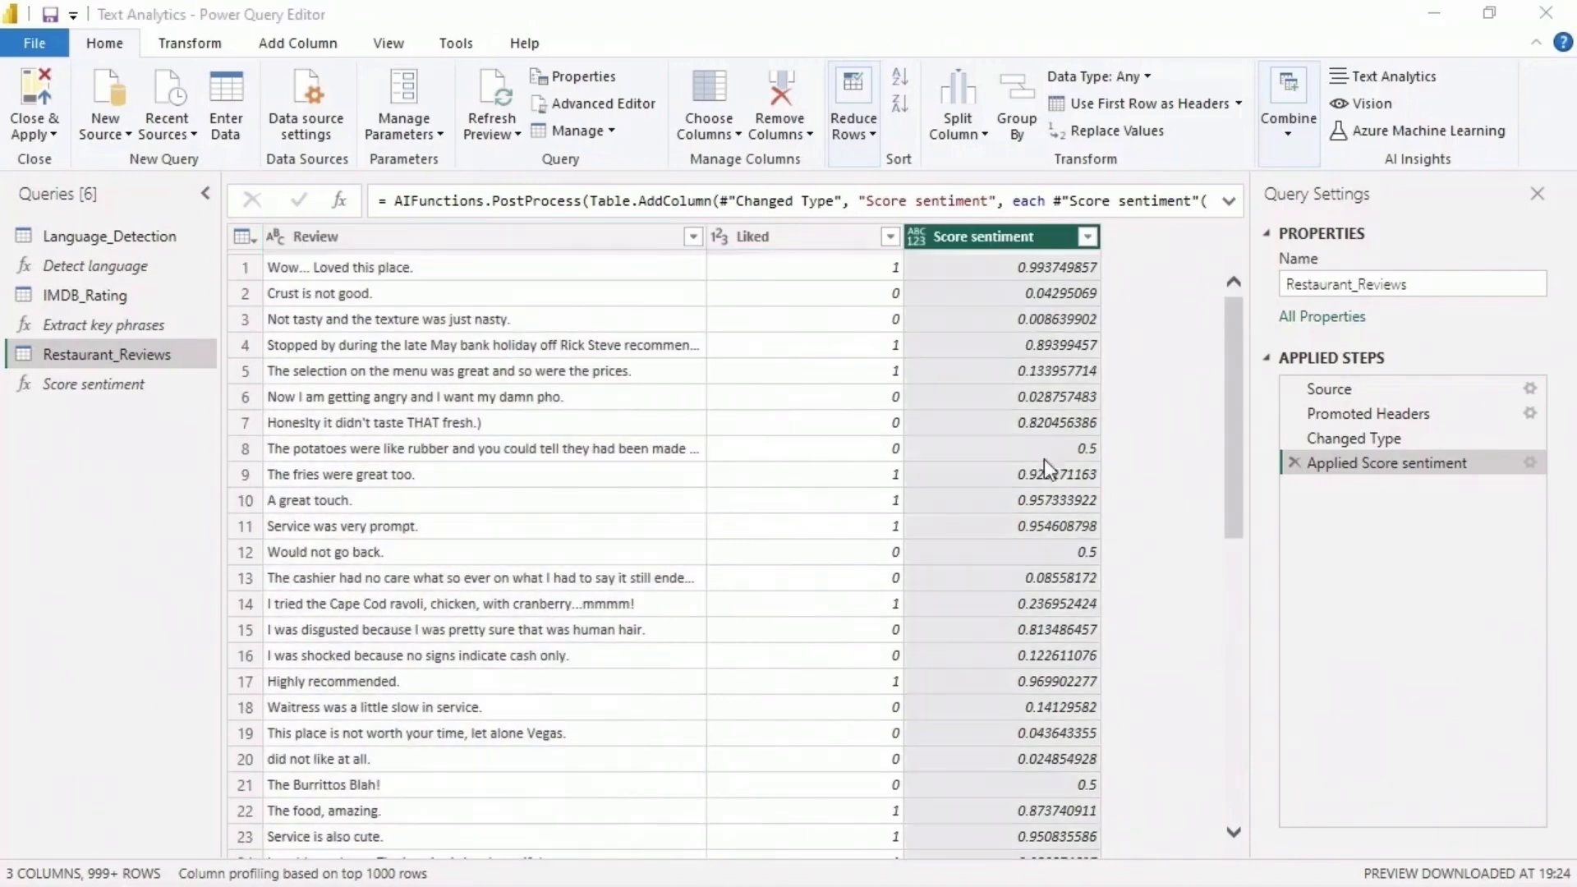
{"action": "left_click", "coordinate": [324, 48]}
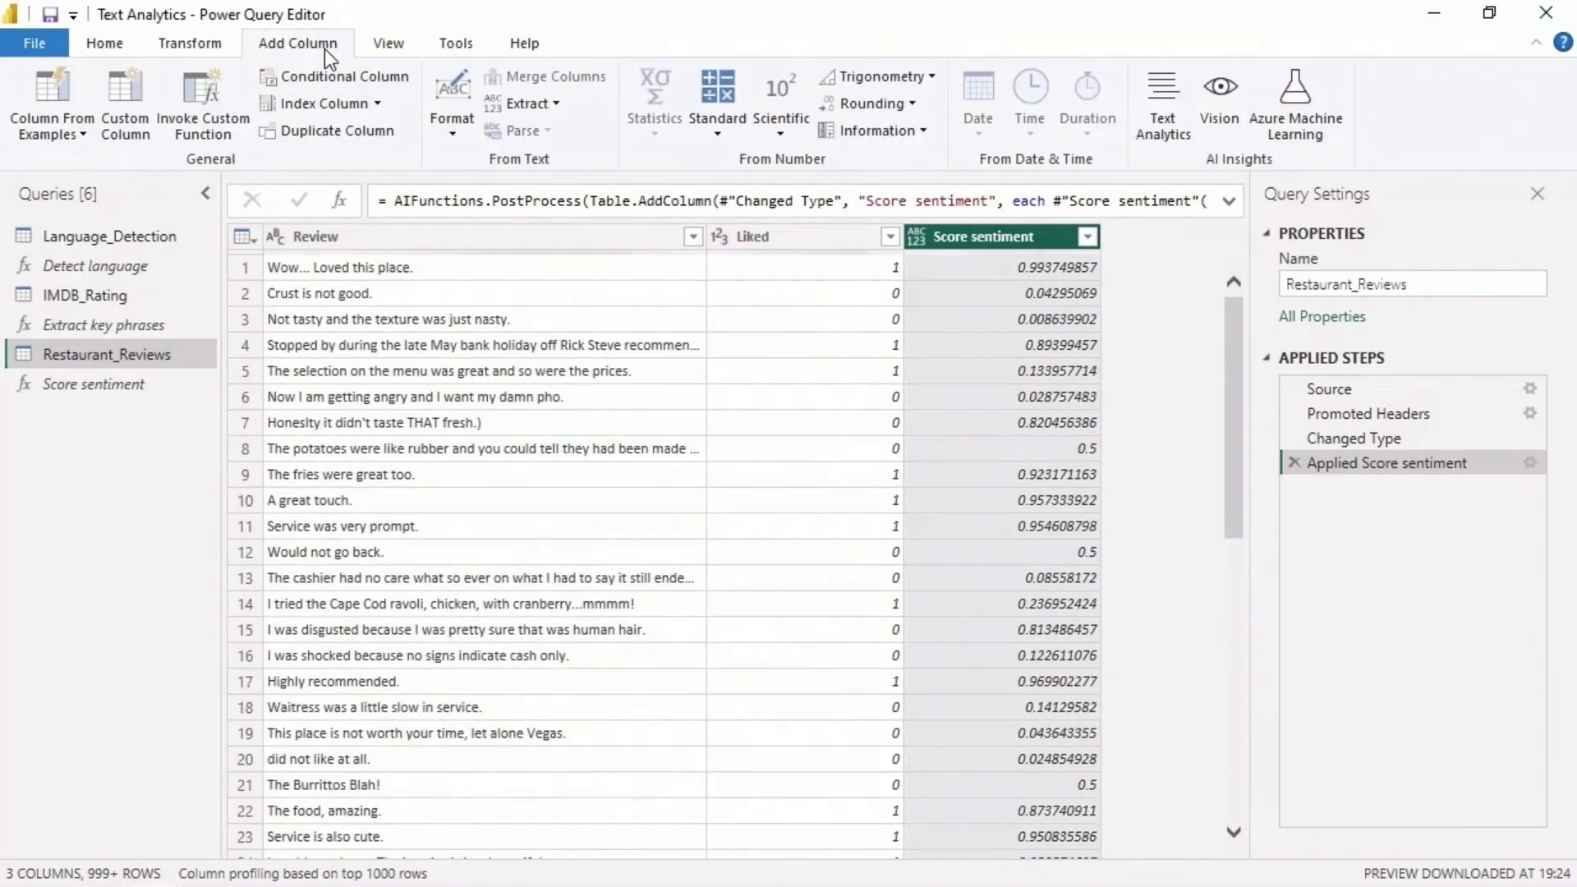
{"action": "left_click", "coordinate": [134, 141]}
{"action": "type", "text": "Predicted Sentiment"}
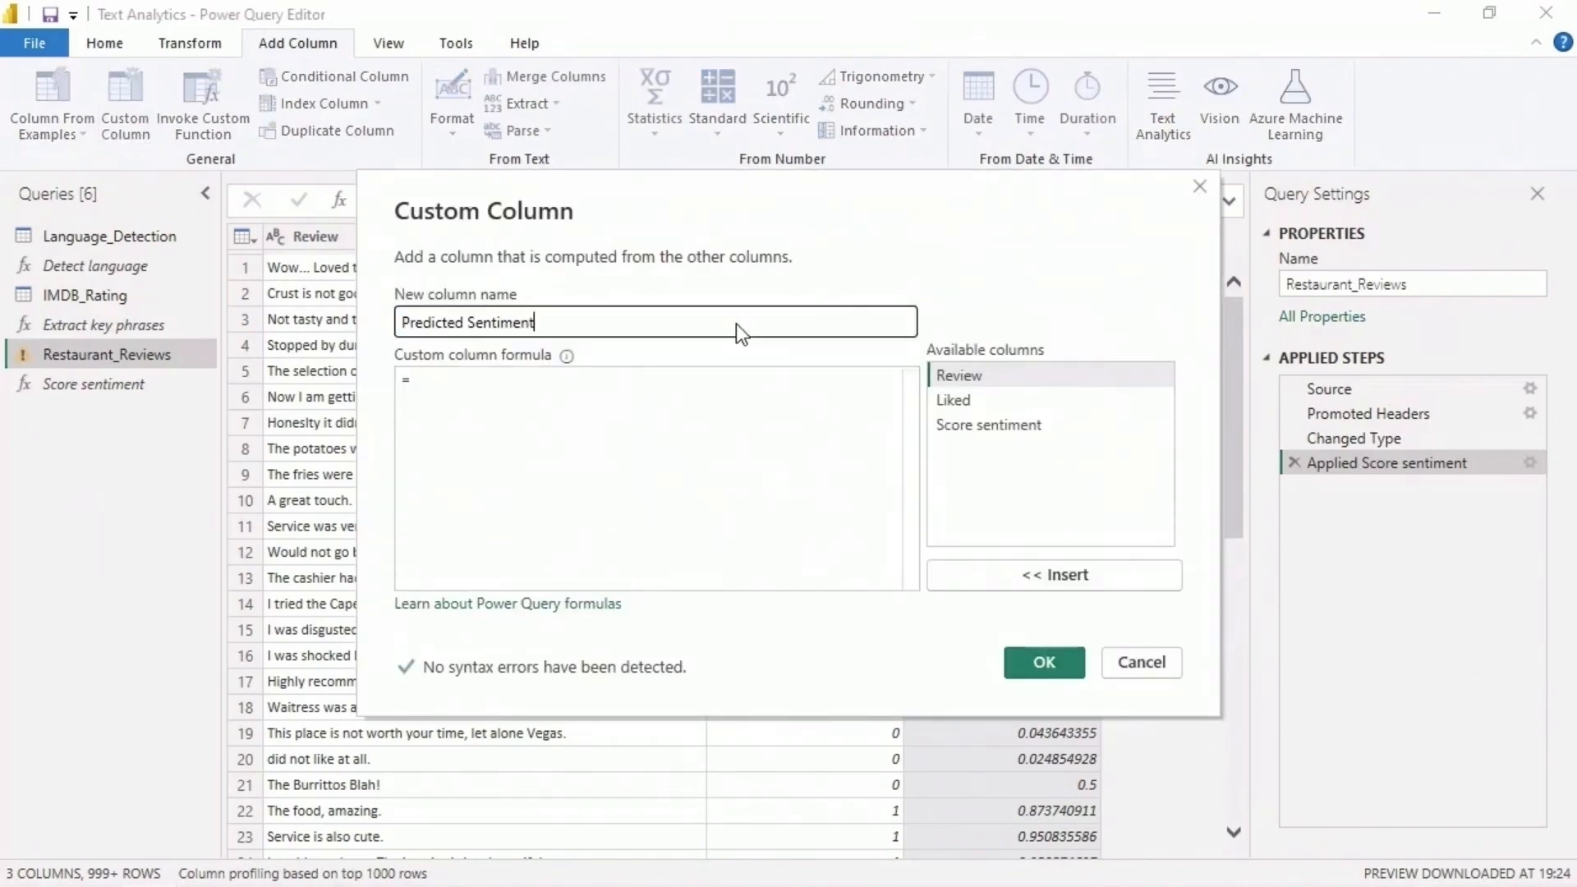
{"action": "left_click", "coordinate": [645, 383]}
{"action": "type", "text": "Number.Round("}
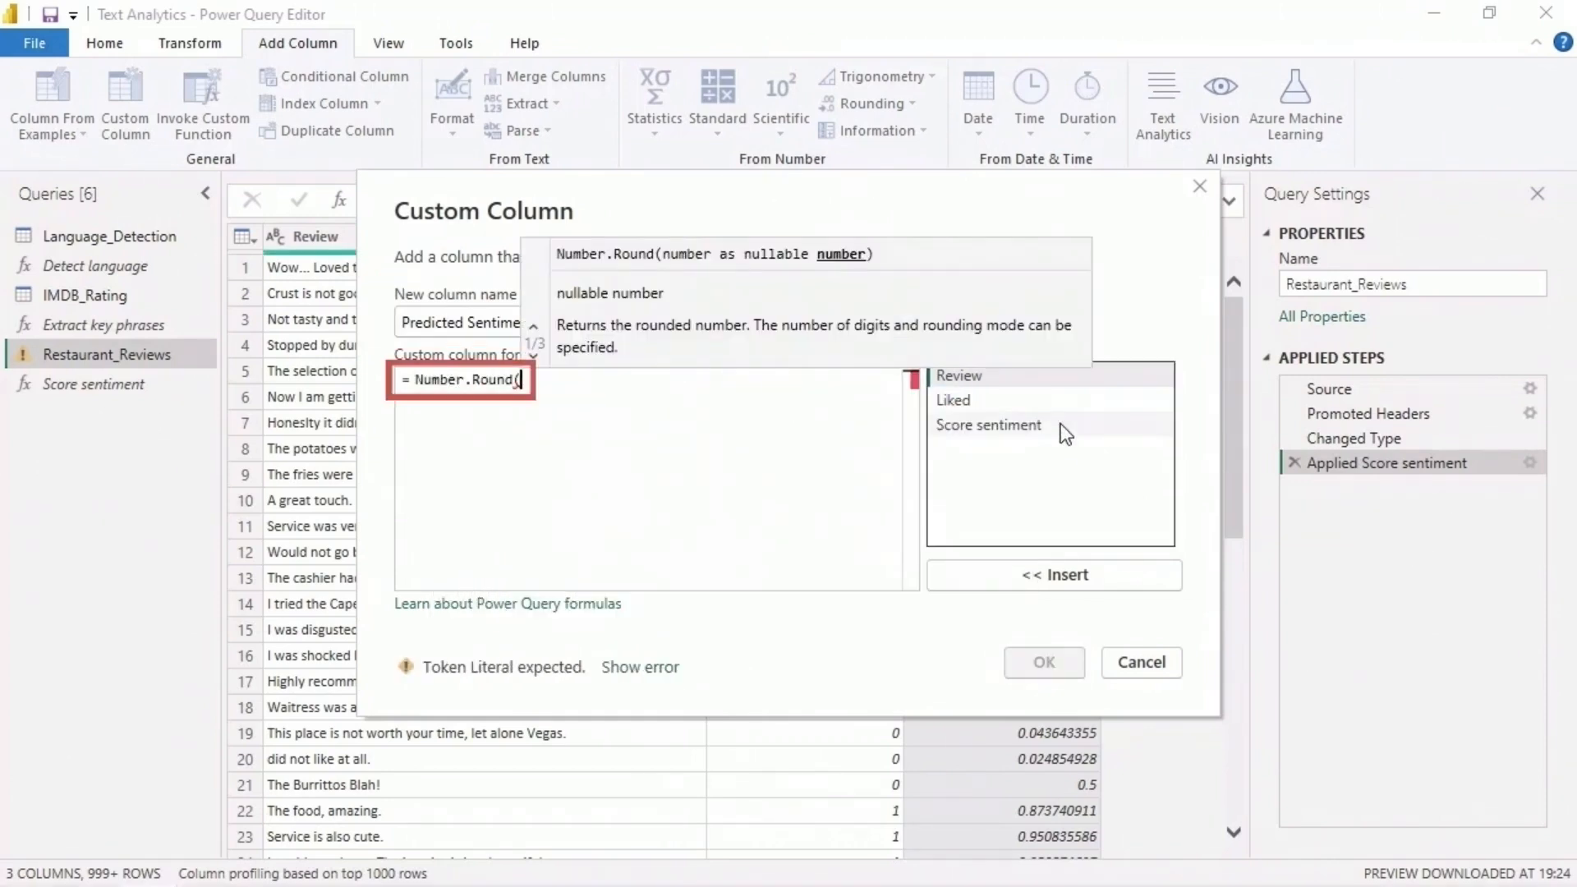
{"action": "left_click", "coordinate": [1060, 424]}
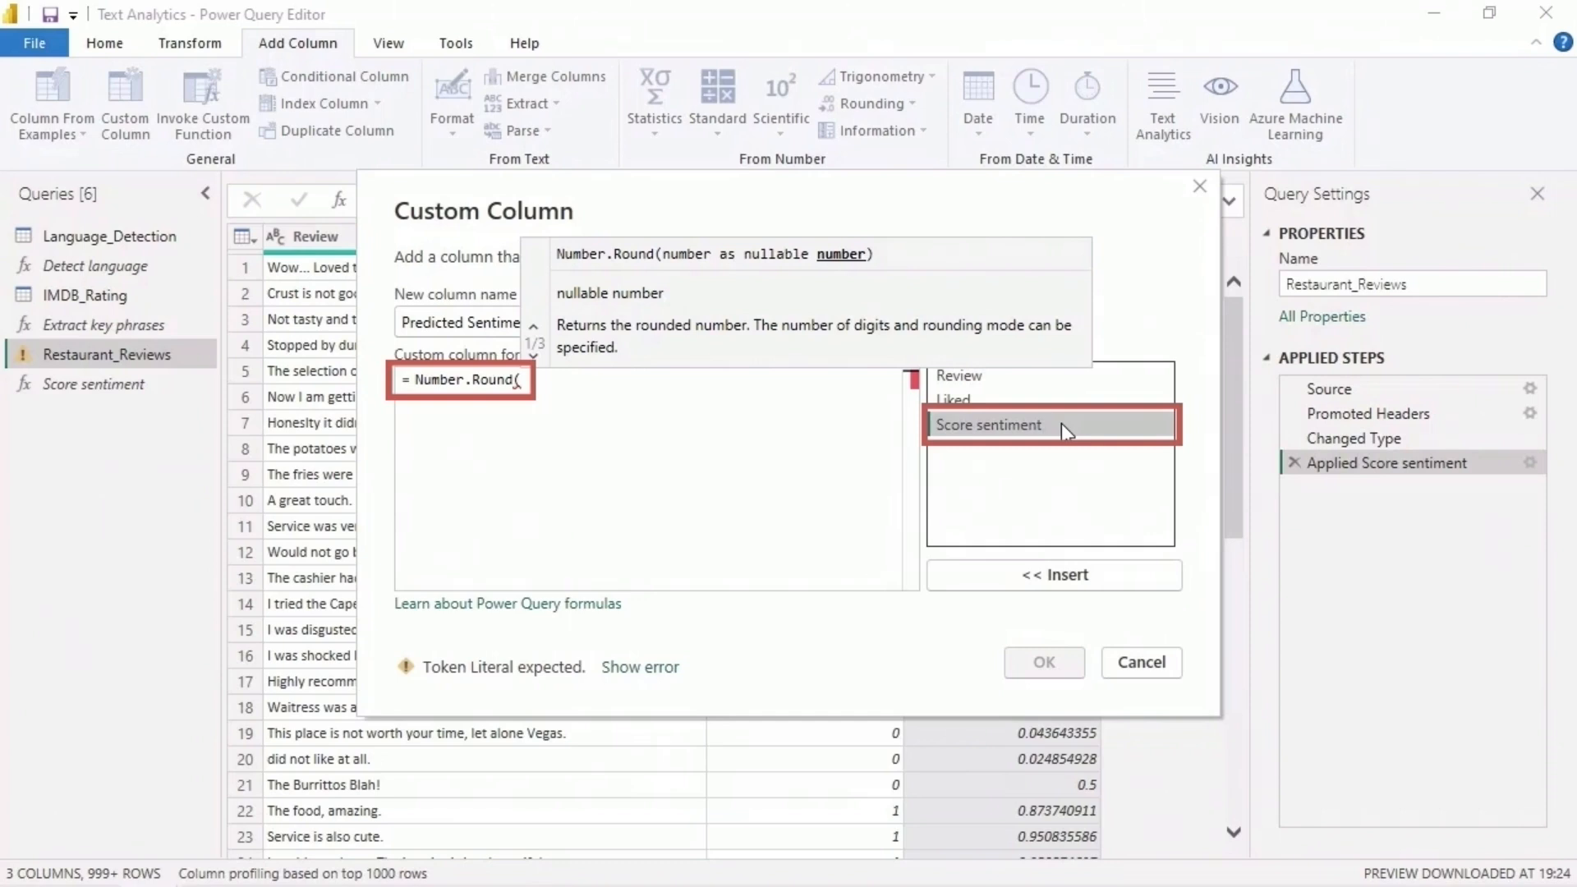
{"action": "left_click", "coordinate": [992, 570]}
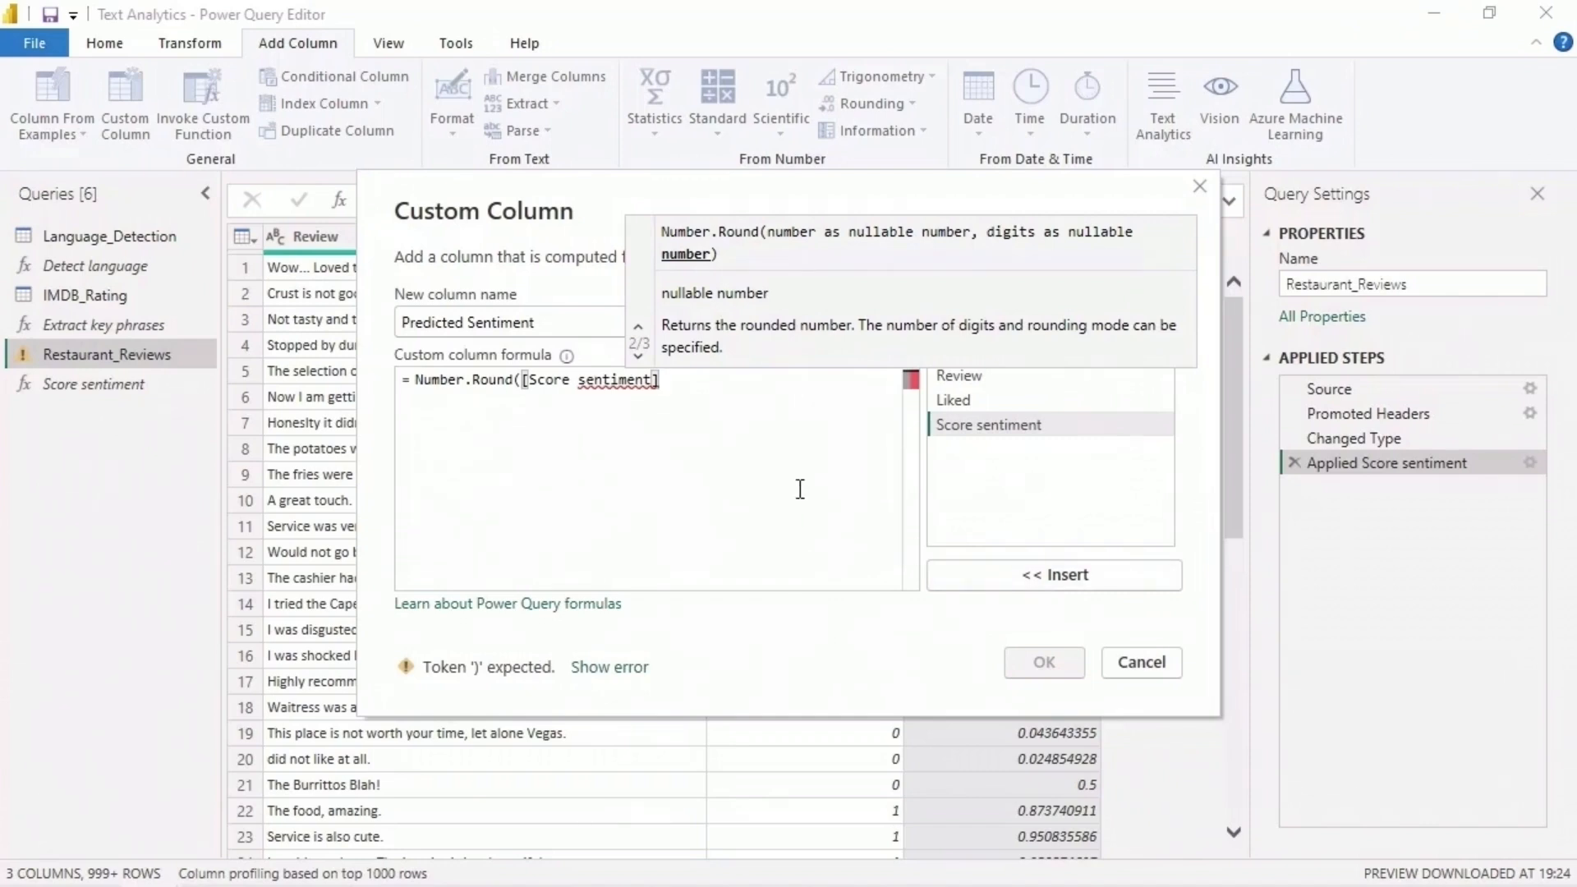
{"action": "type", "text": ")"}
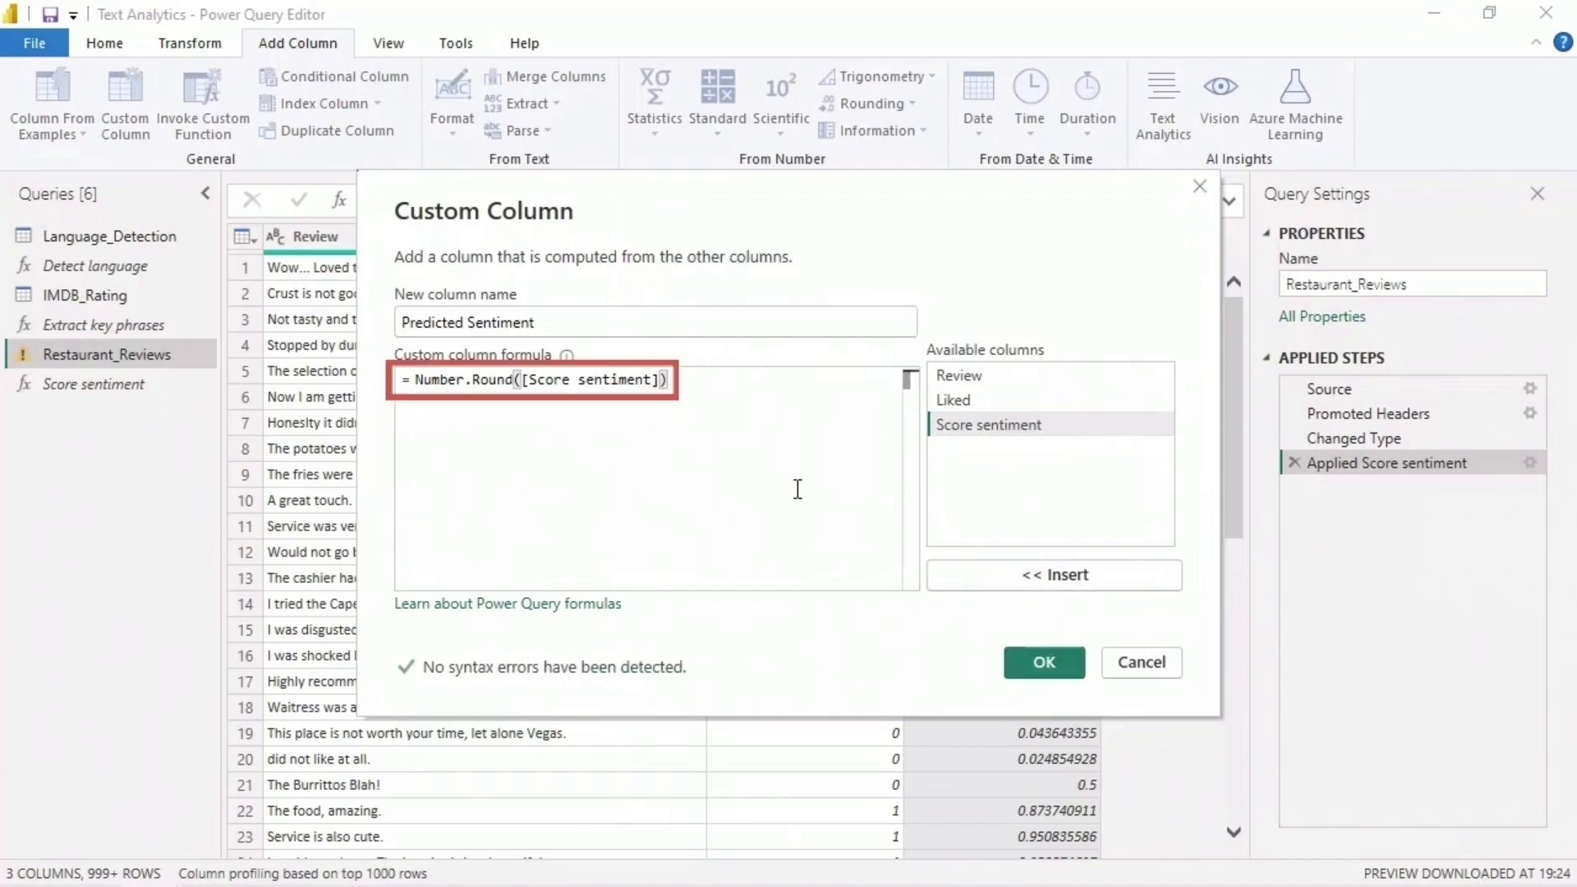
{"action": "left_click", "coordinate": [1067, 657]}
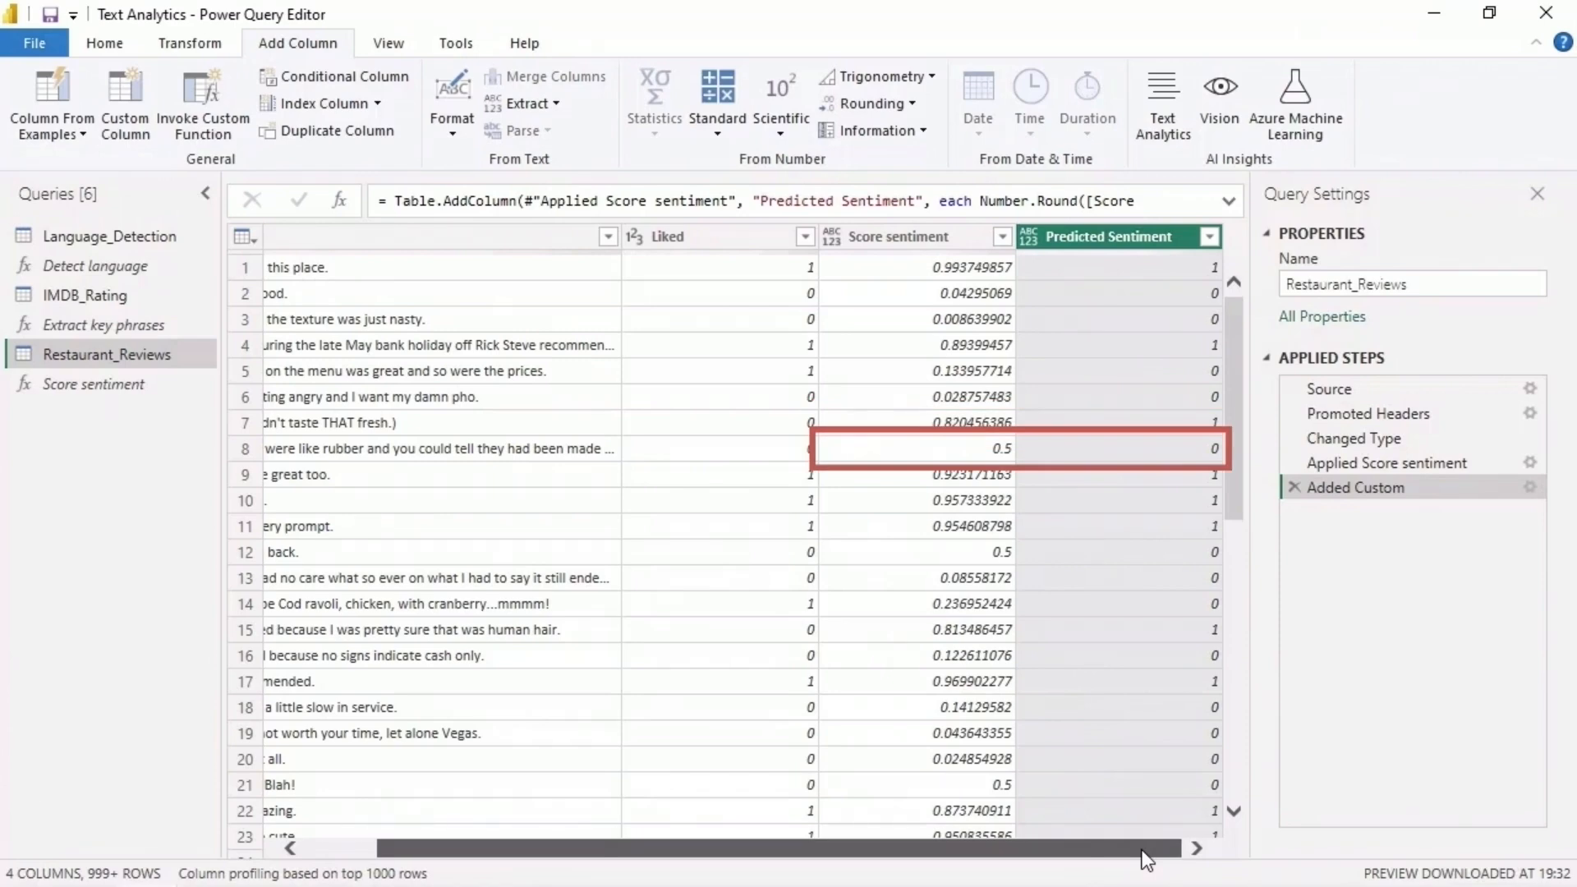
- Change the Predicted Sentiment column's data type to Whole Number and apply the query changes to the report
{"action": "left_click", "coordinate": [196, 49]}
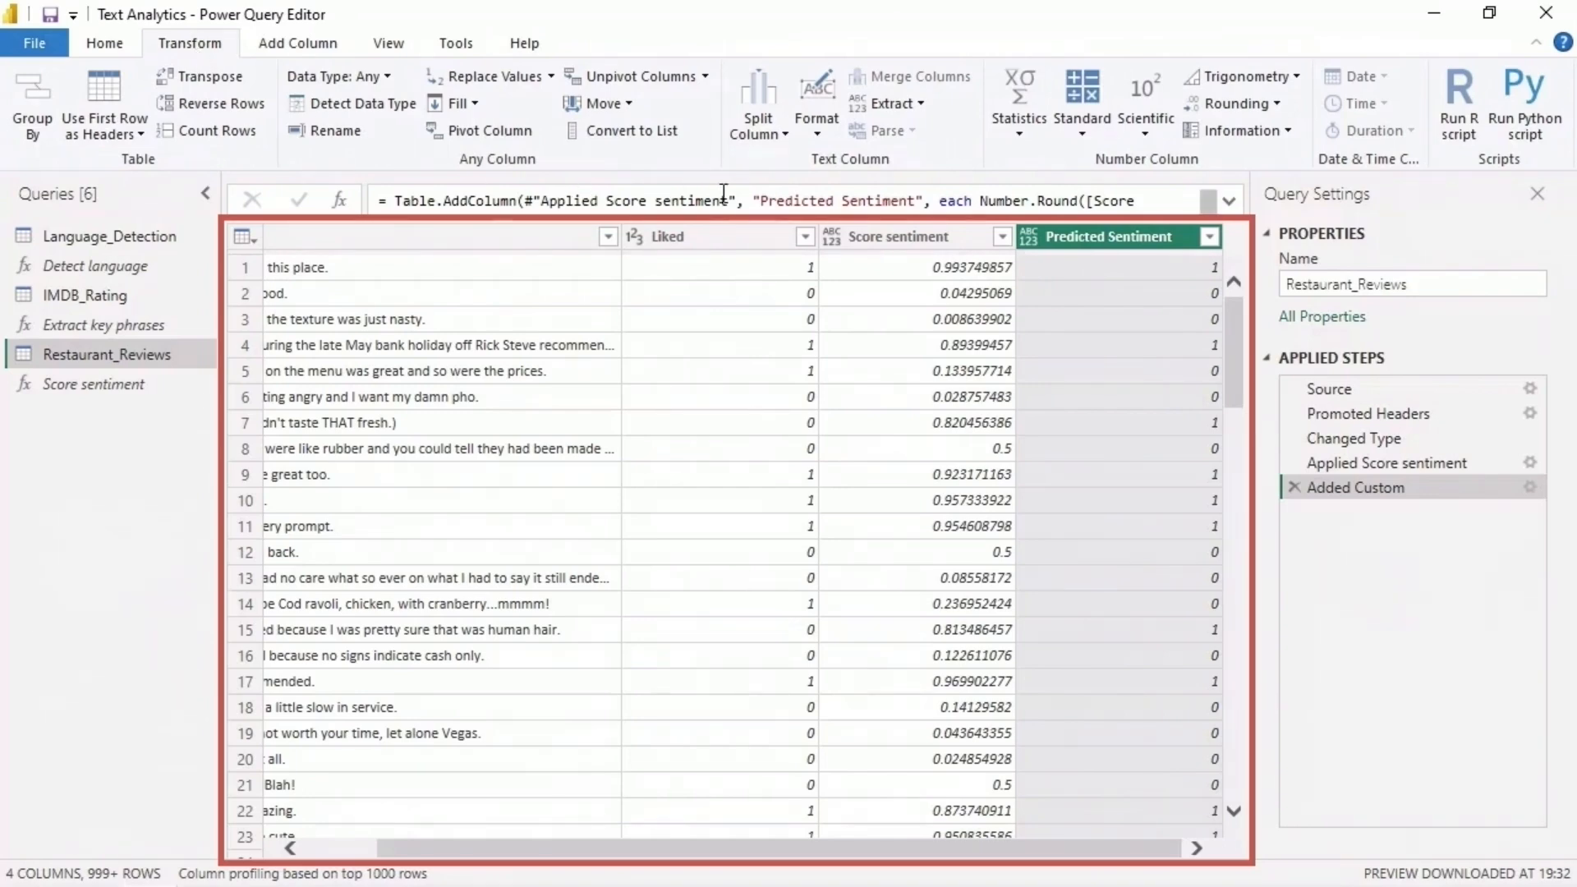
{"action": "left_click", "coordinate": [383, 75]}
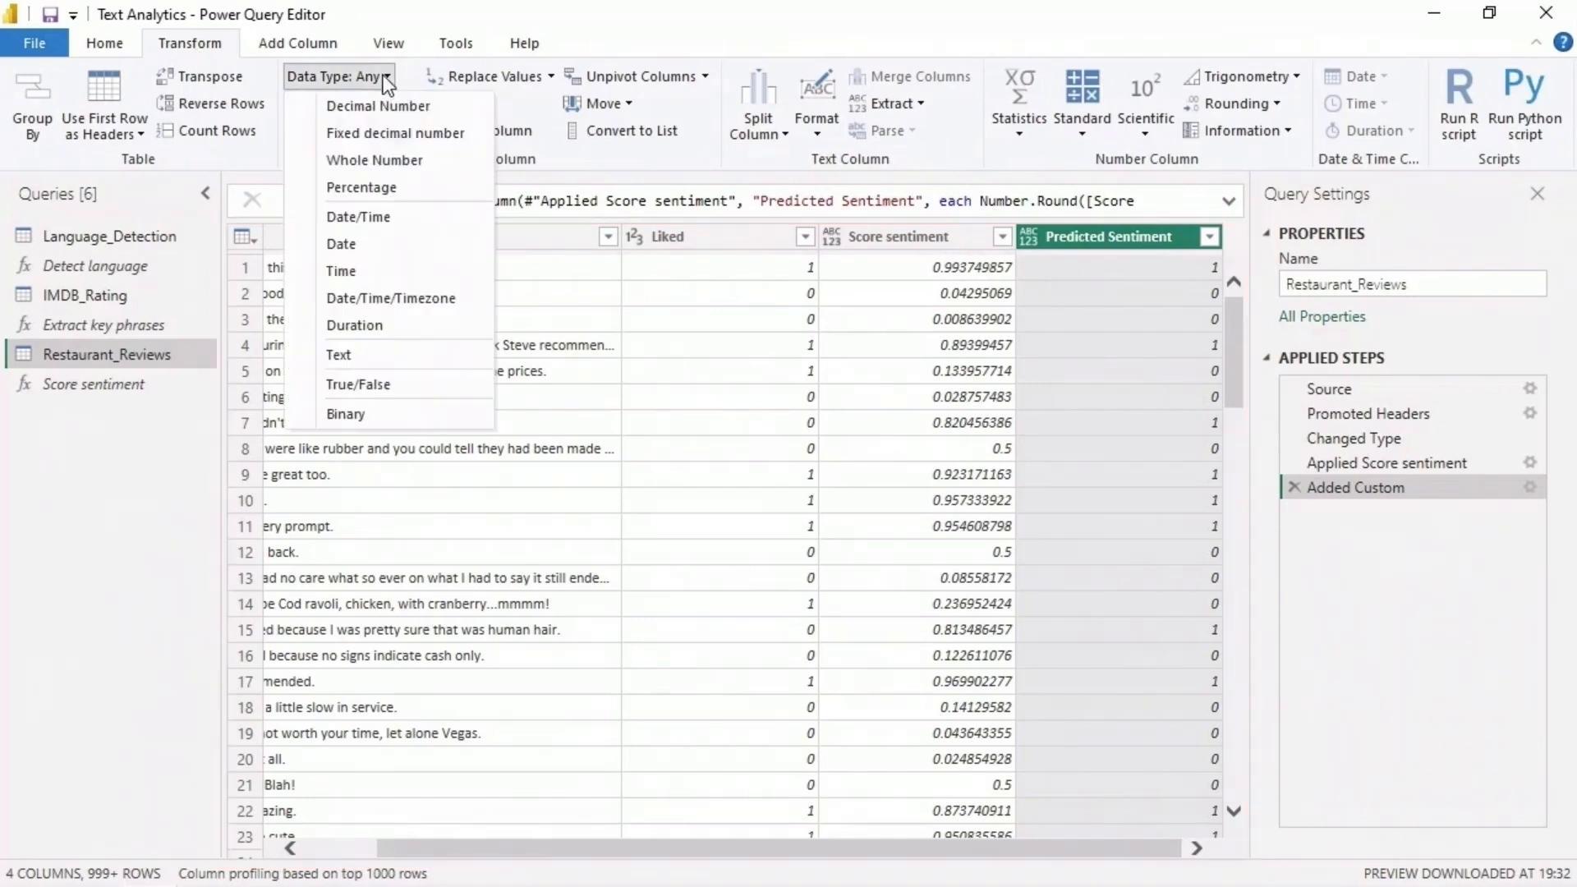
{"action": "left_click", "coordinate": [435, 158]}
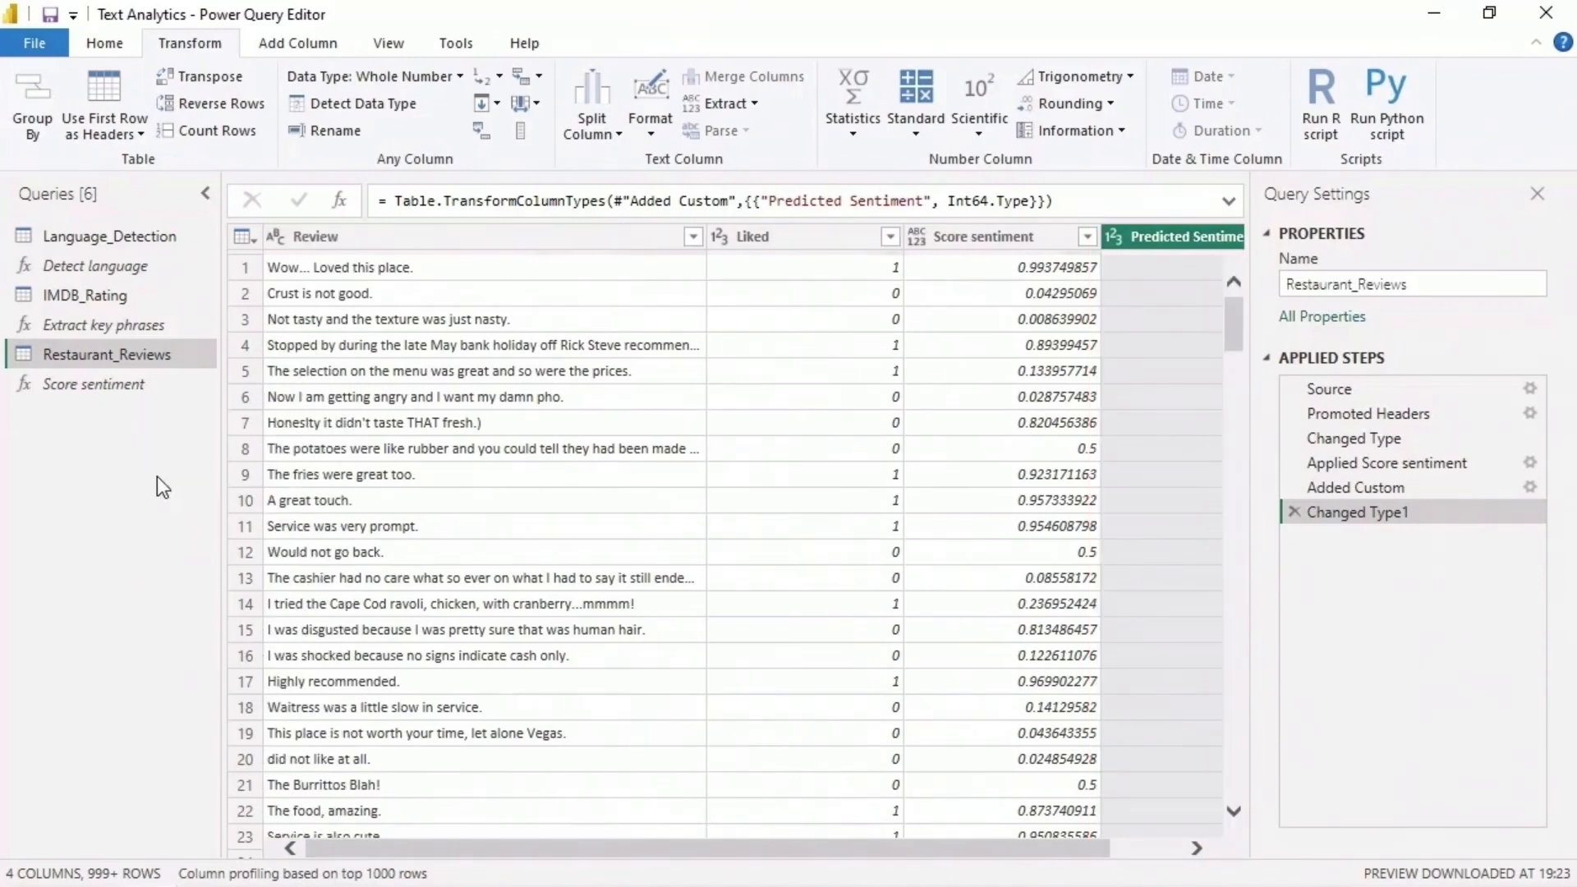
{"action": "left_click", "coordinate": [104, 44]}
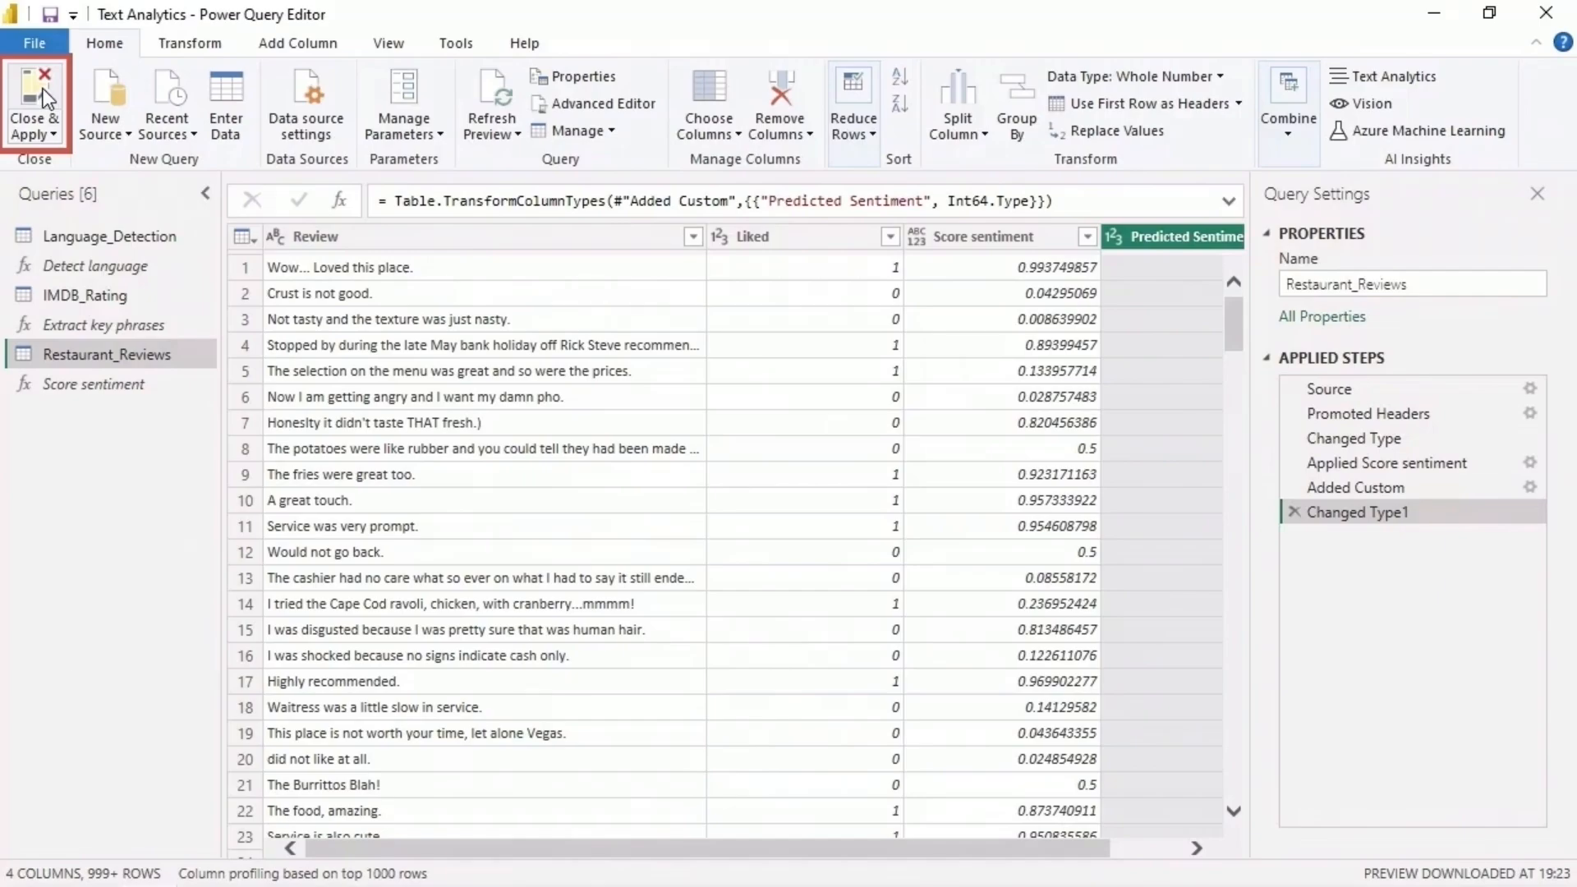
{"action": "left_click", "coordinate": [34, 105]}
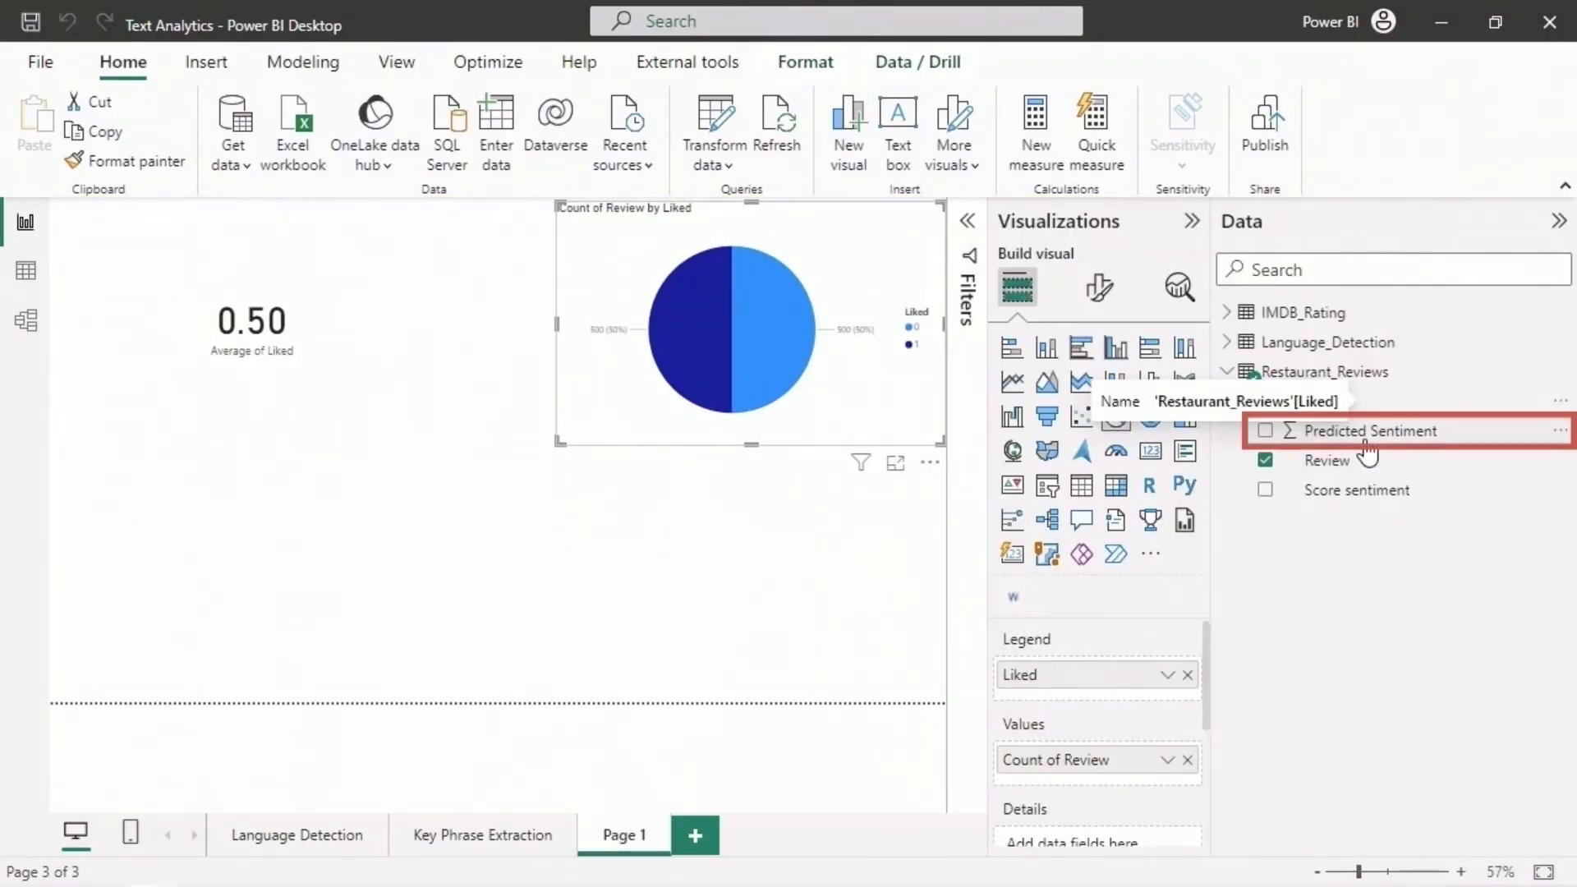
- Add a card visual below the Average of Liked card showing the average of Predicted Sentiment
{"action": "left_click_drag", "start_coordinate": [1218, 612], "coordinate": [1316, 598]}
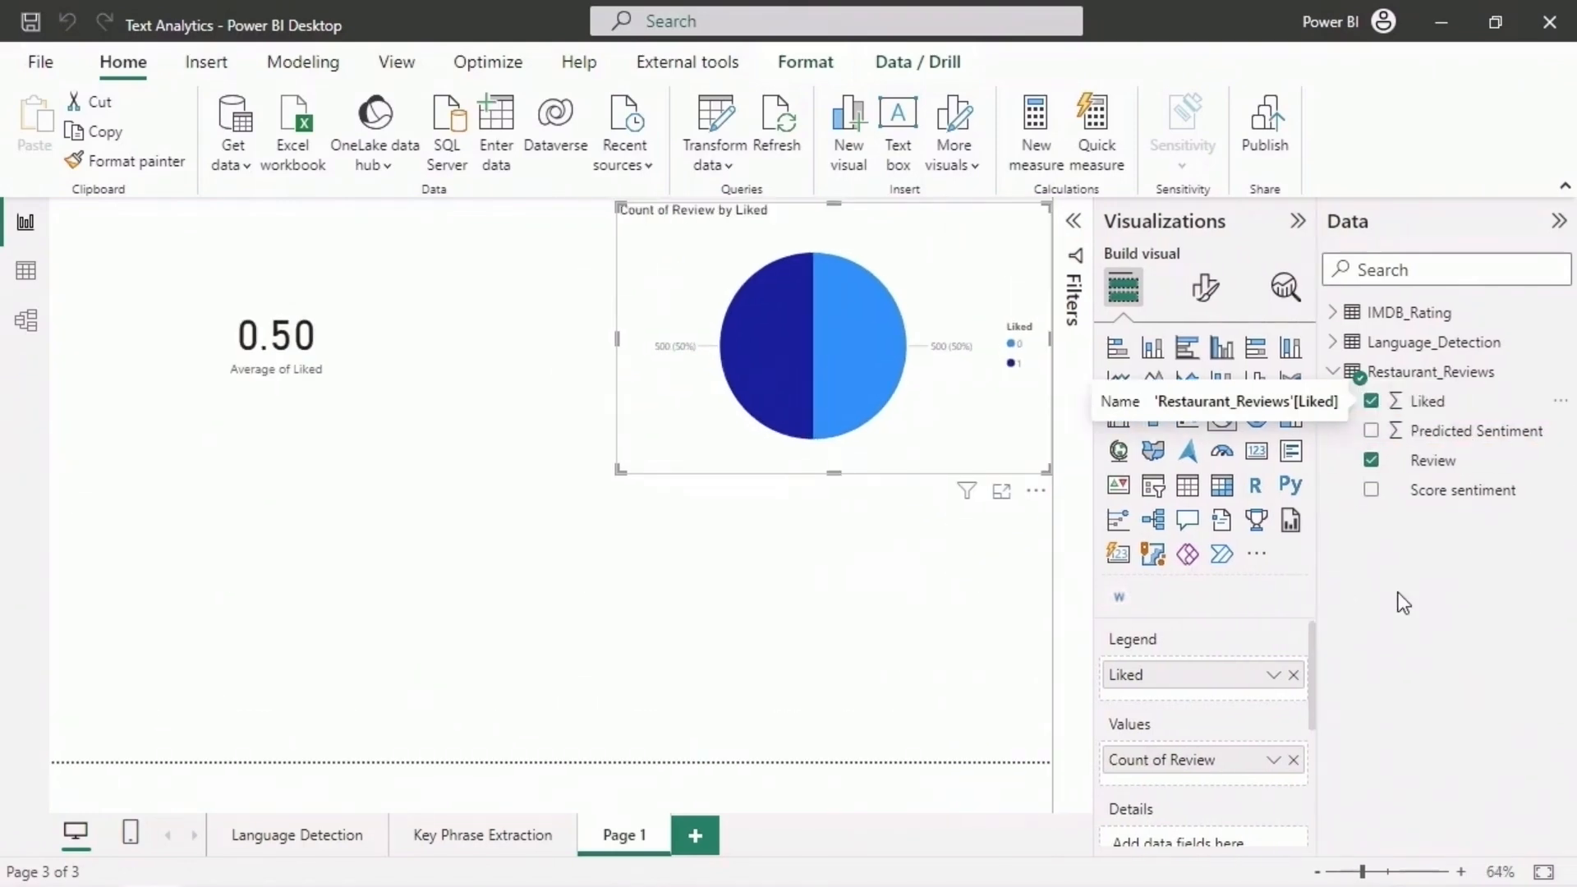
{"action": "left_click", "coordinate": [1054, 533]}
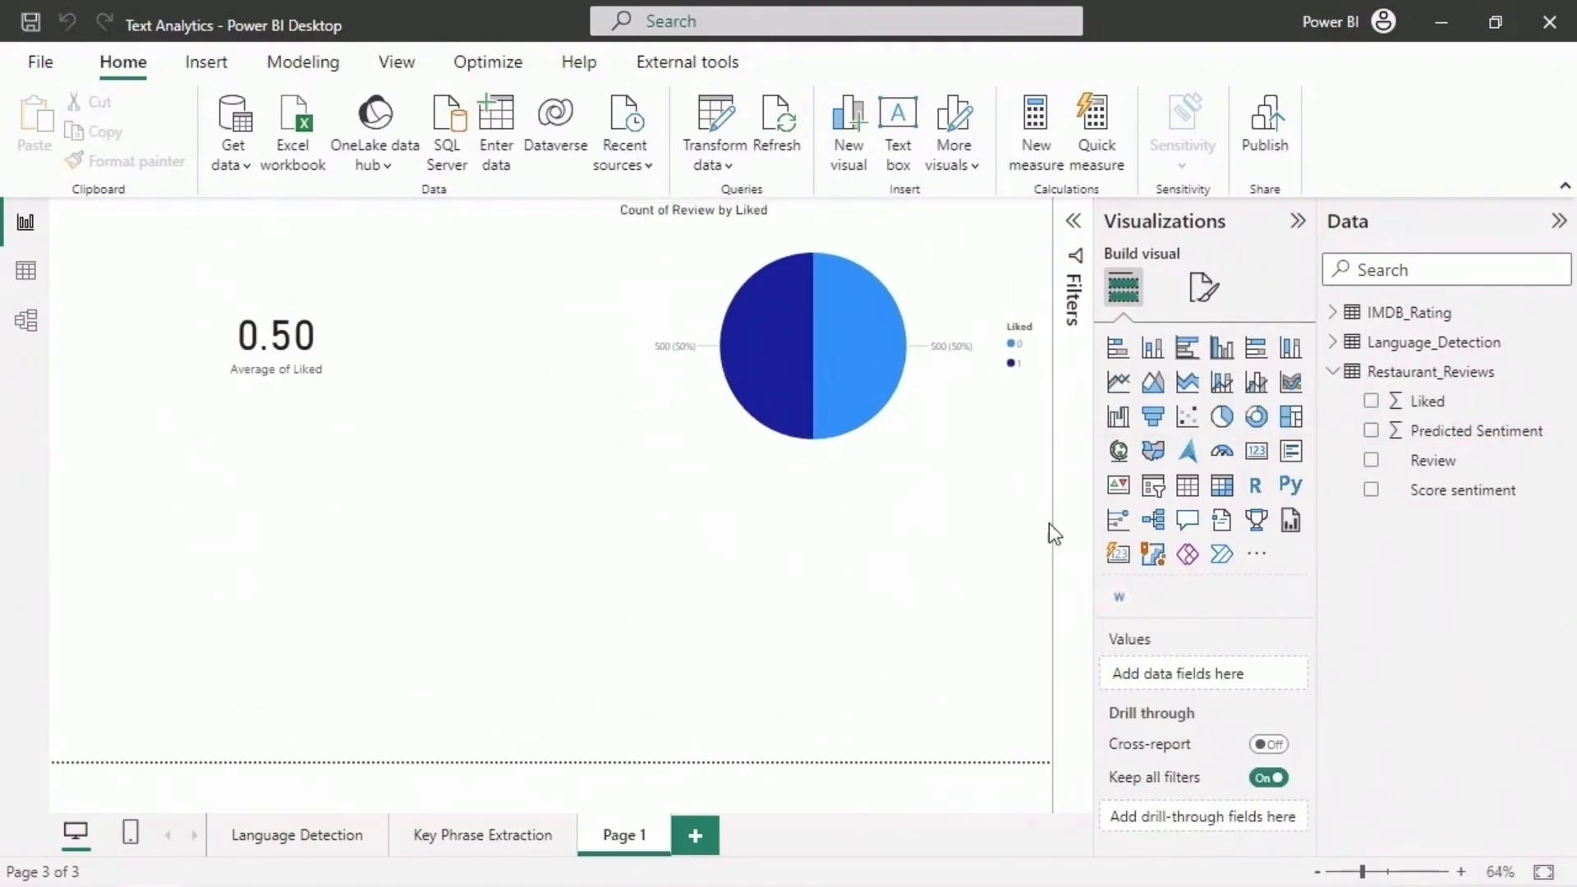
{"action": "left_click", "coordinate": [1254, 453]}
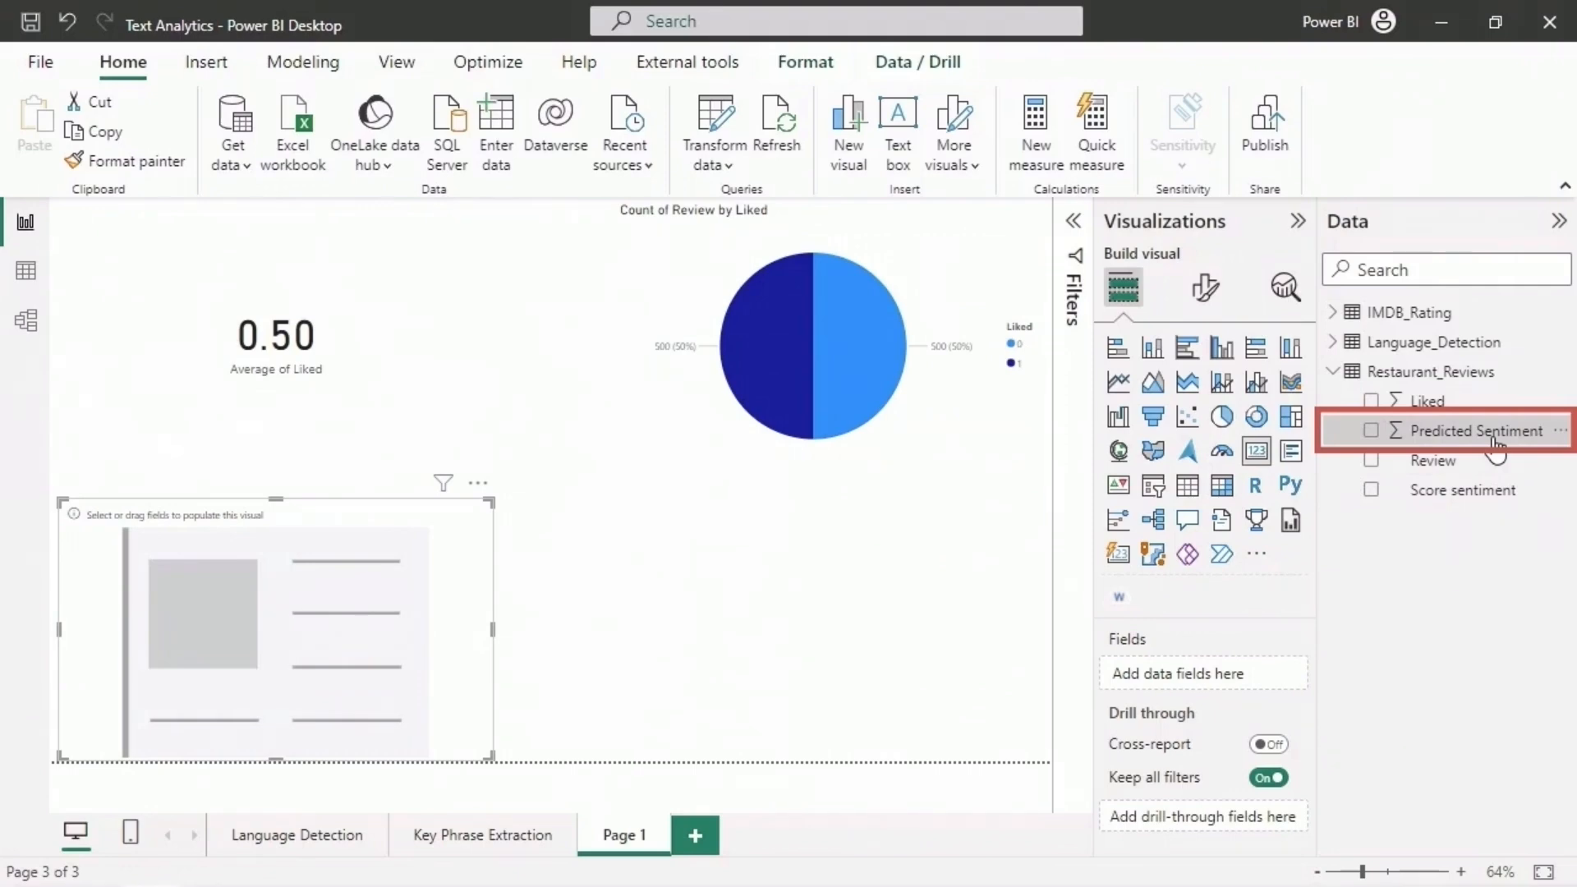
{"action": "left_click_drag", "start_coordinate": [1494, 448], "coordinate": [1256, 702]}
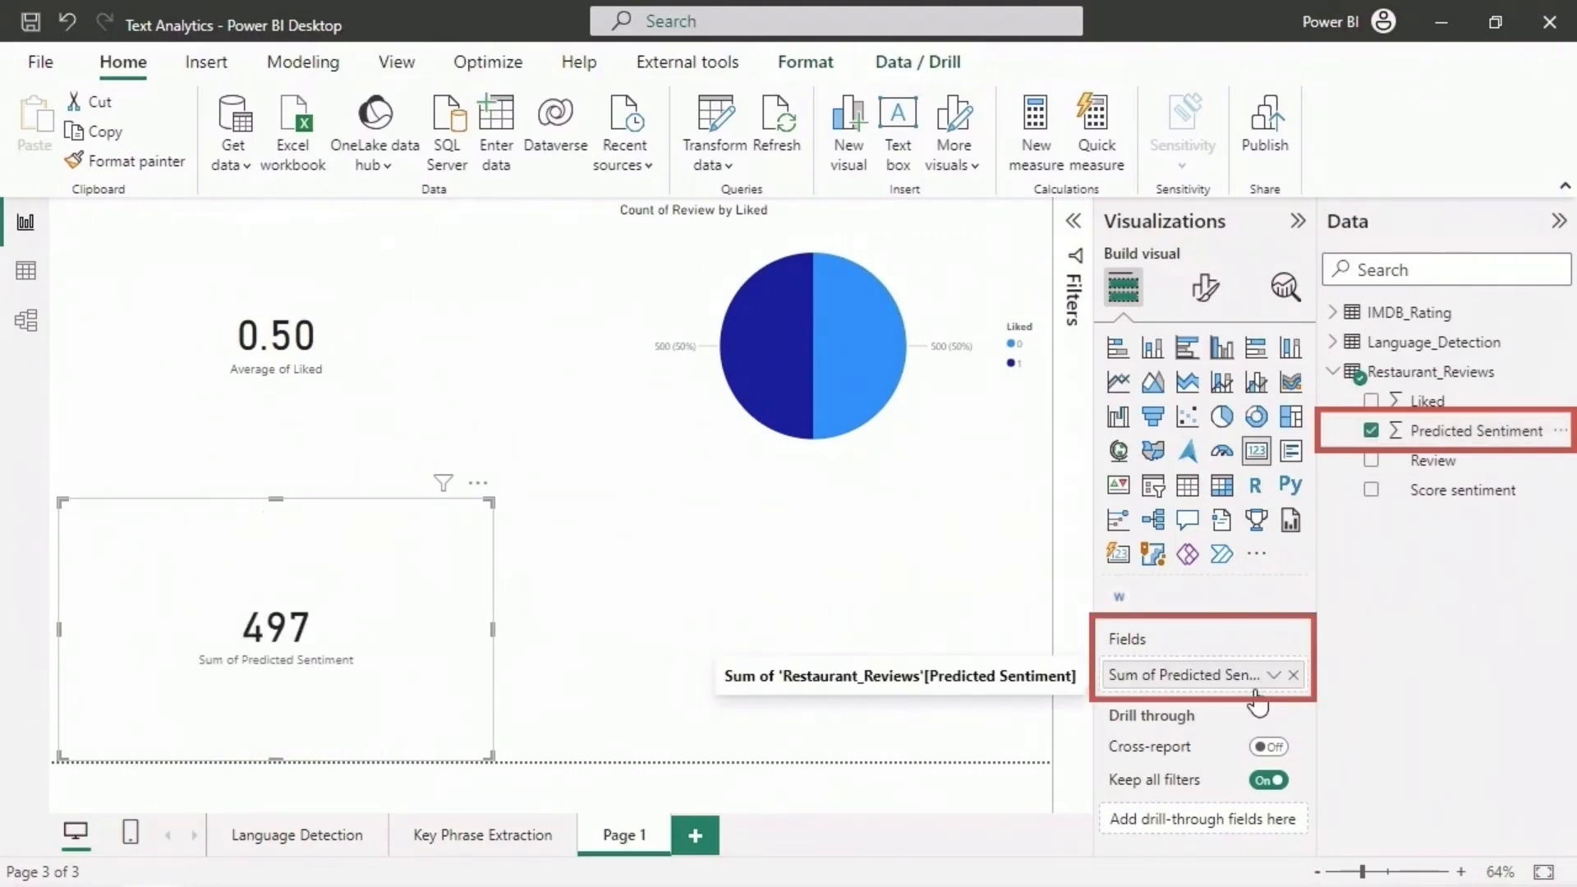
{"action": "left_click", "coordinate": [1272, 674]}
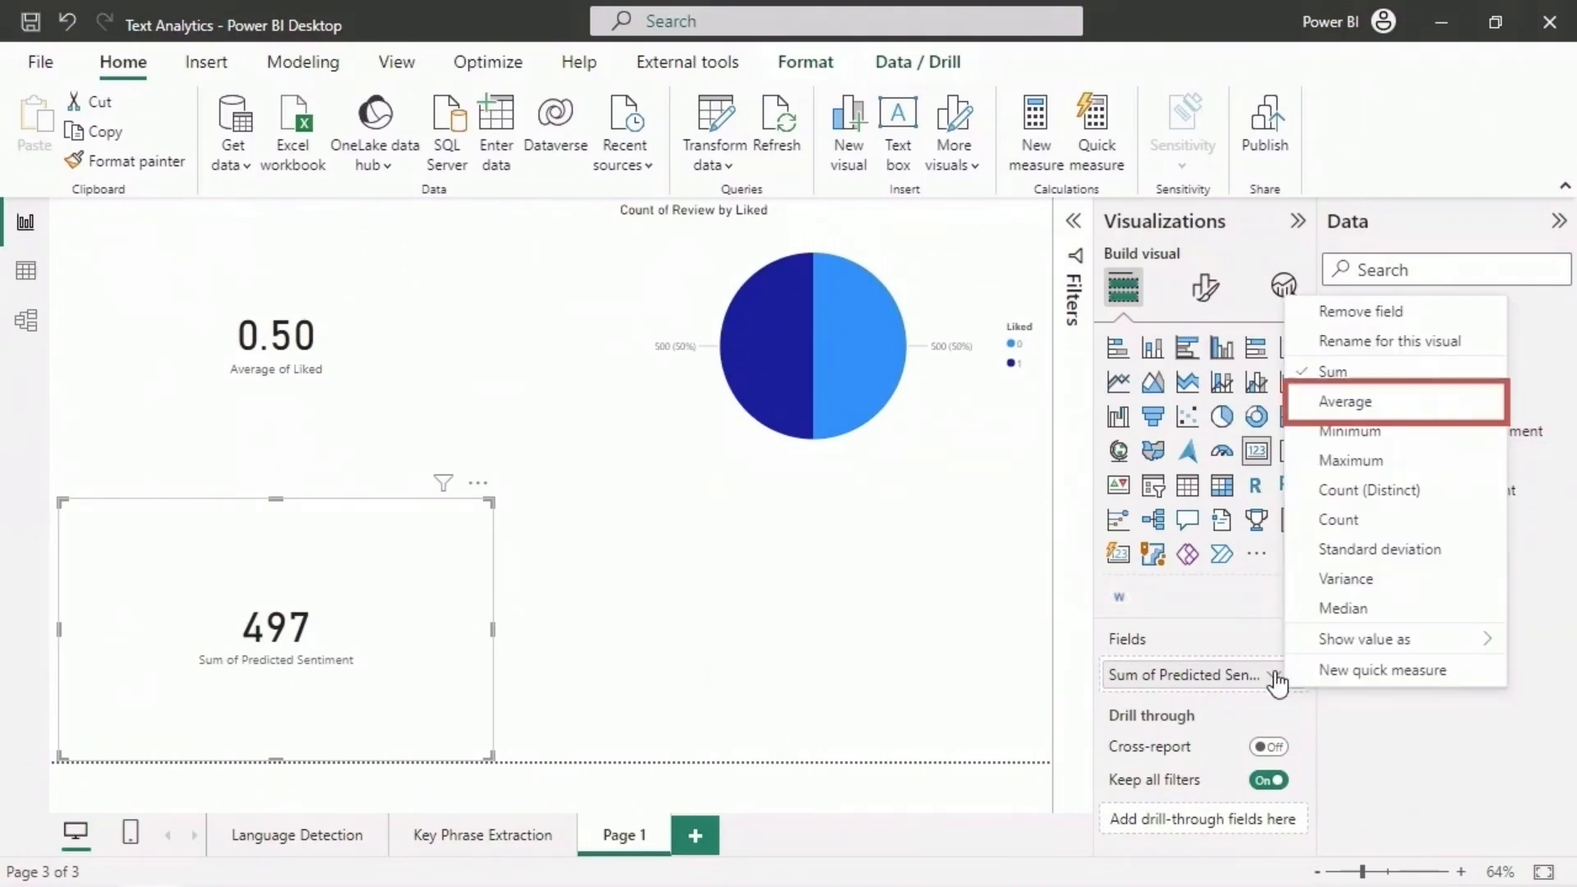
{"action": "left_click", "coordinate": [1393, 408]}
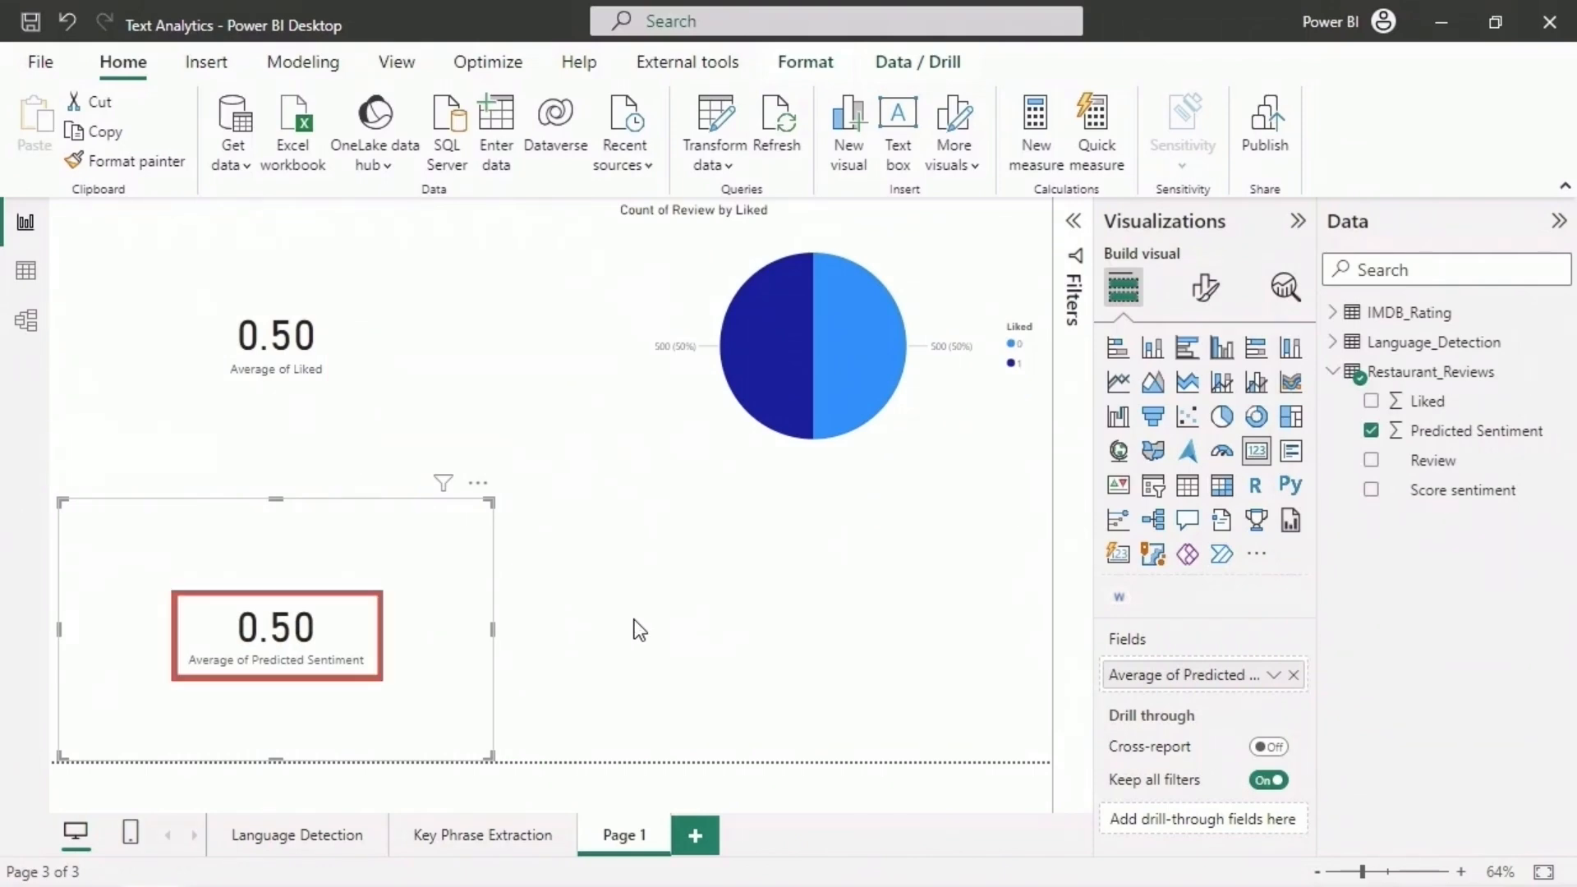
- Add a pie chart below the Count of Review by Liked pie and resize it to line up with that chart
{"action": "left_click", "coordinate": [634, 620]}
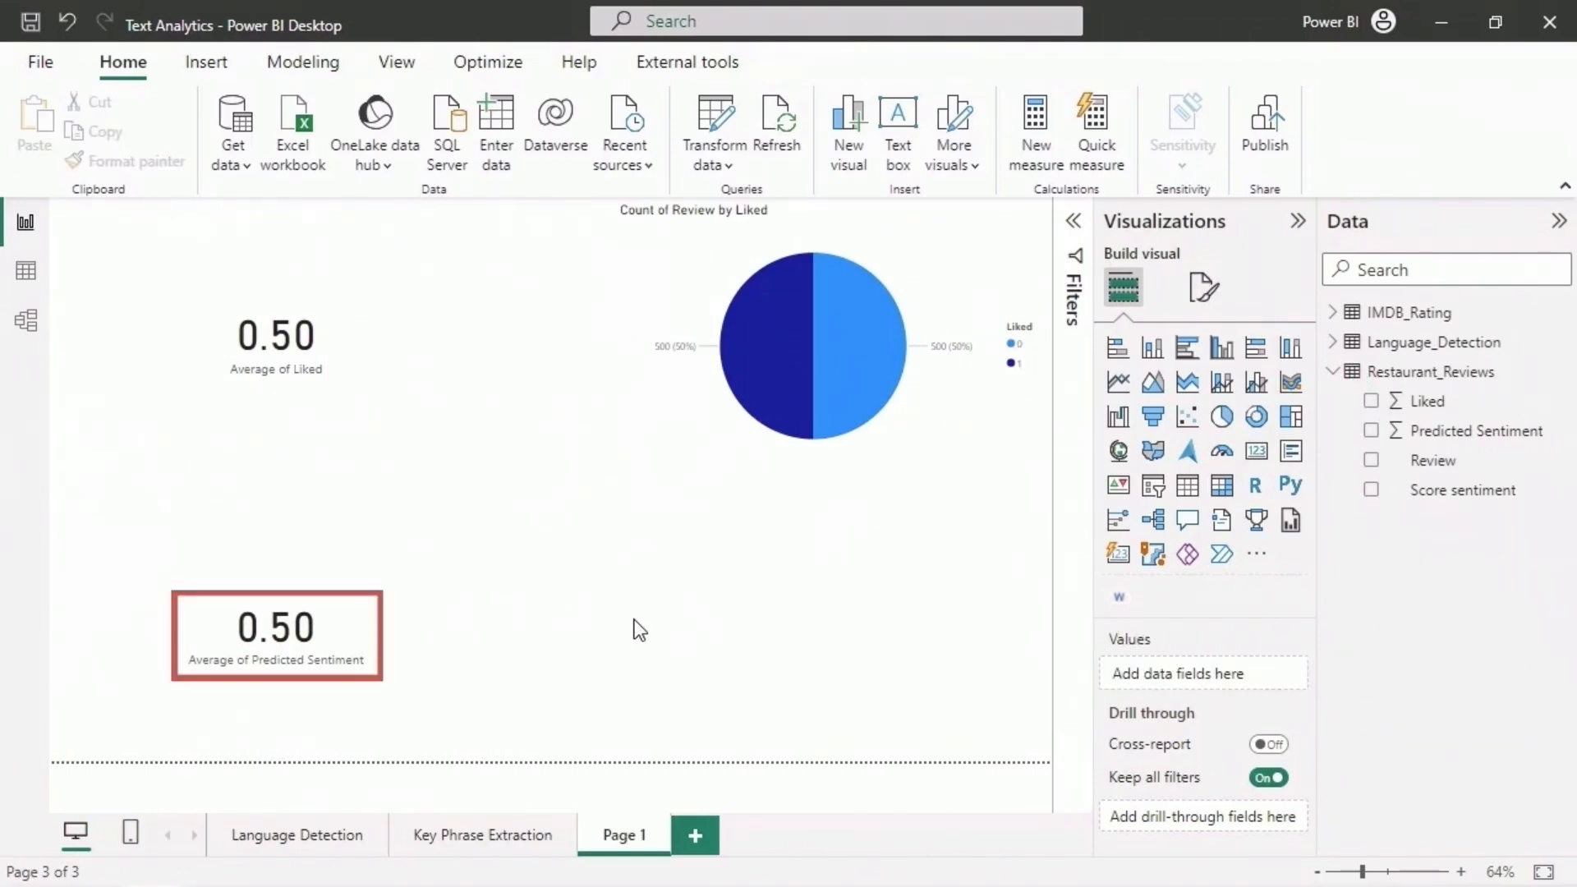
{"action": "left_click", "coordinate": [1219, 422]}
{"action": "left_click_drag", "start_coordinate": [846, 601], "coordinate": [887, 600]}
{"action": "left_click_drag", "start_coordinate": [977, 629], "coordinate": [1051, 629]}
{"action": "left_click_drag", "start_coordinate": [545, 630], "coordinate": [616, 632]}
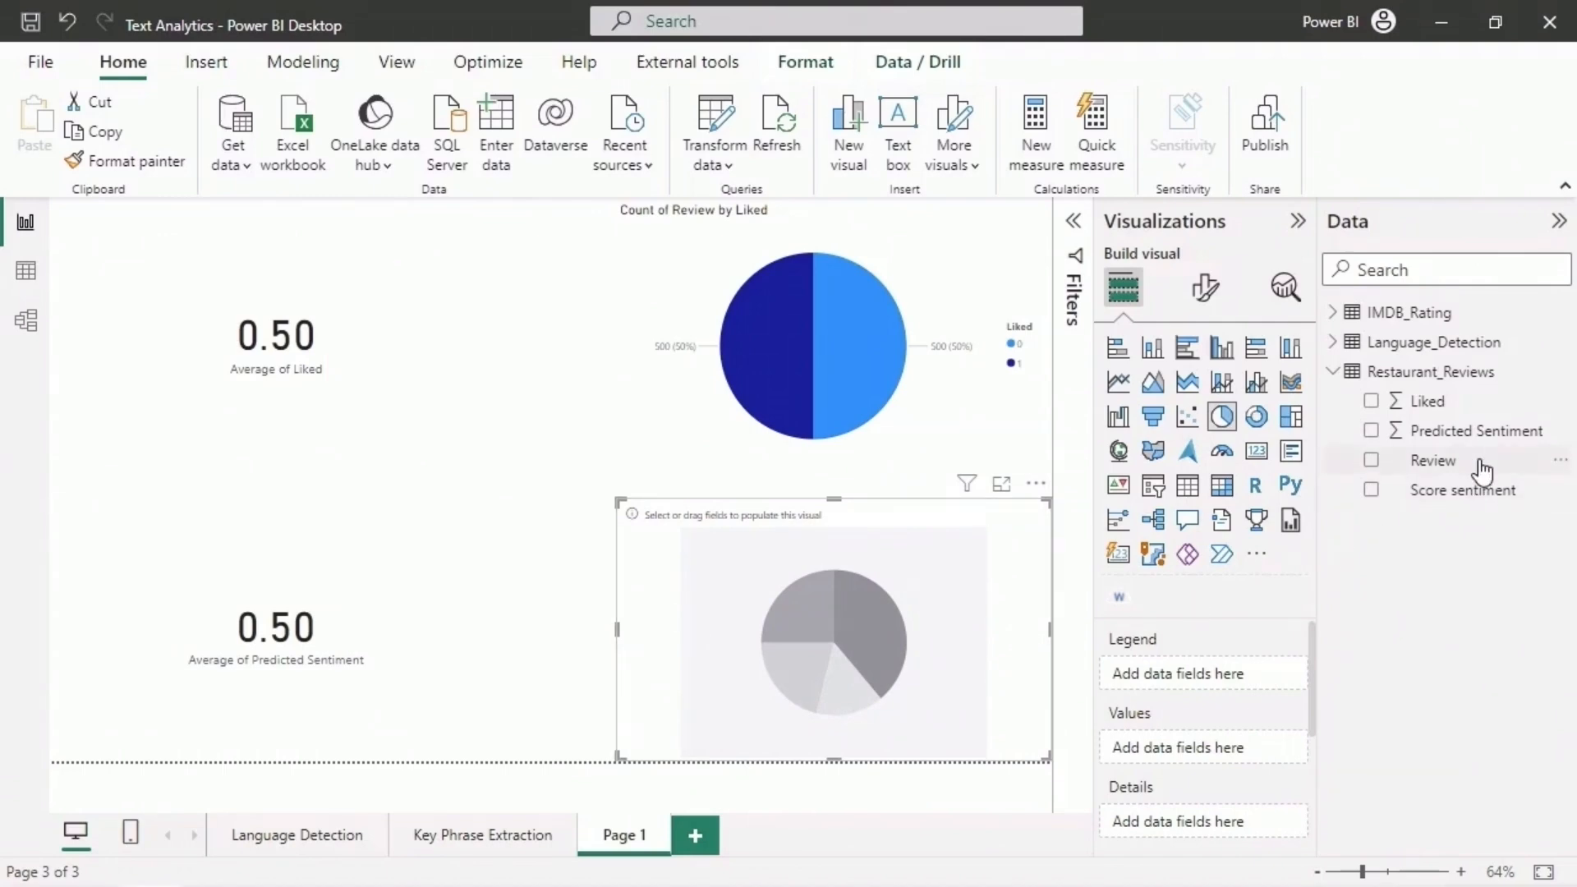
- Set the new pie chart to show the count of Review by Predicted Sentiment, and inspect both slices' details
{"action": "left_click_drag", "start_coordinate": [1482, 470], "coordinate": [1238, 755]}
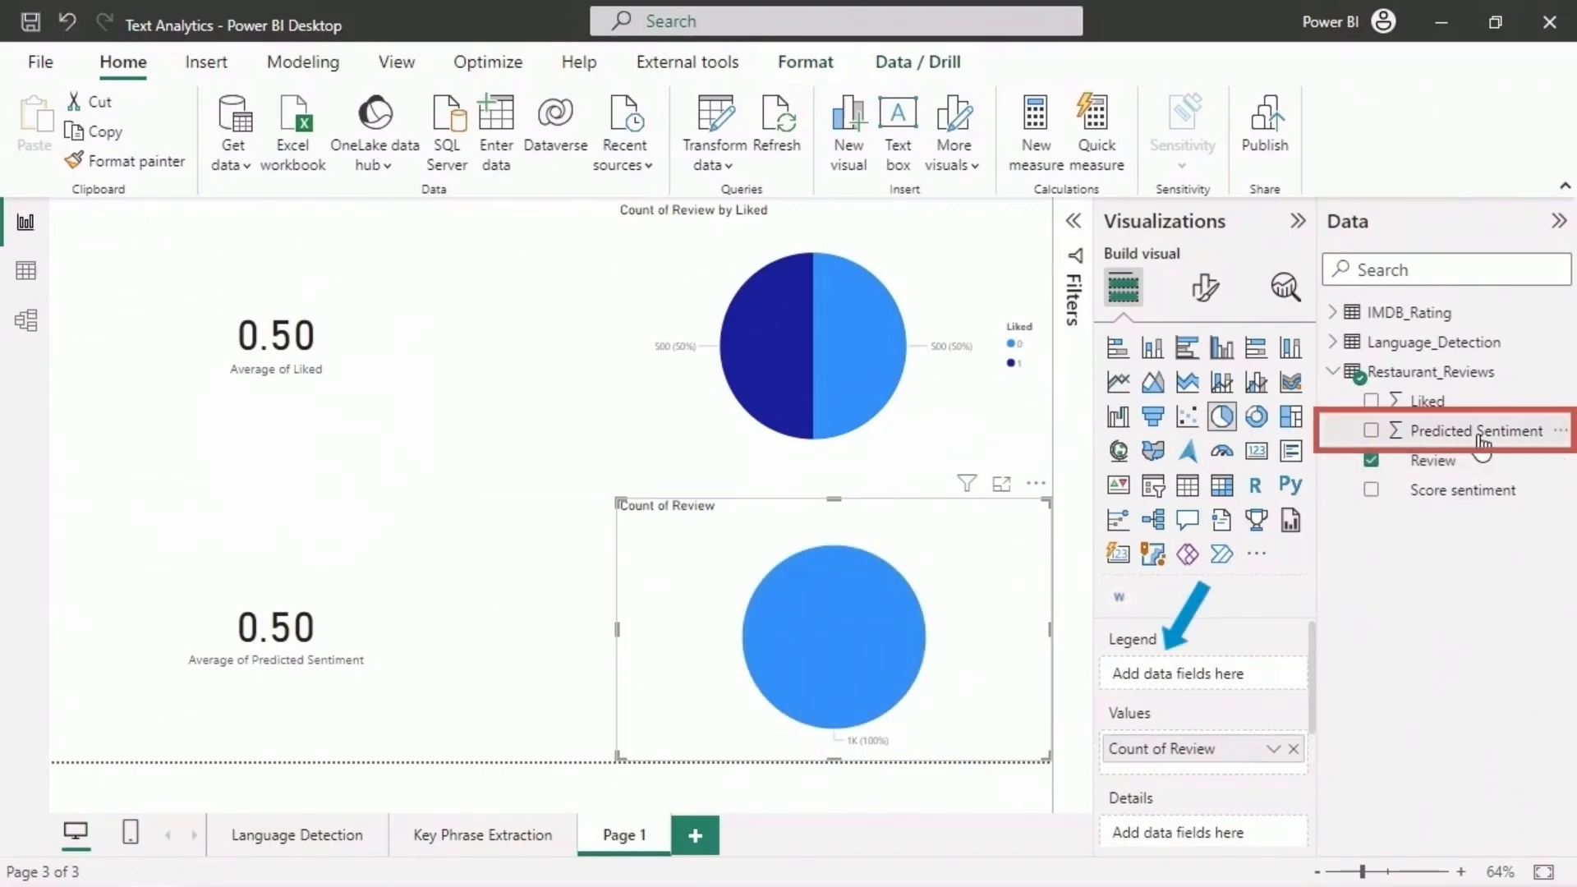
{"action": "left_click_drag", "start_coordinate": [1482, 444], "coordinate": [1239, 672]}
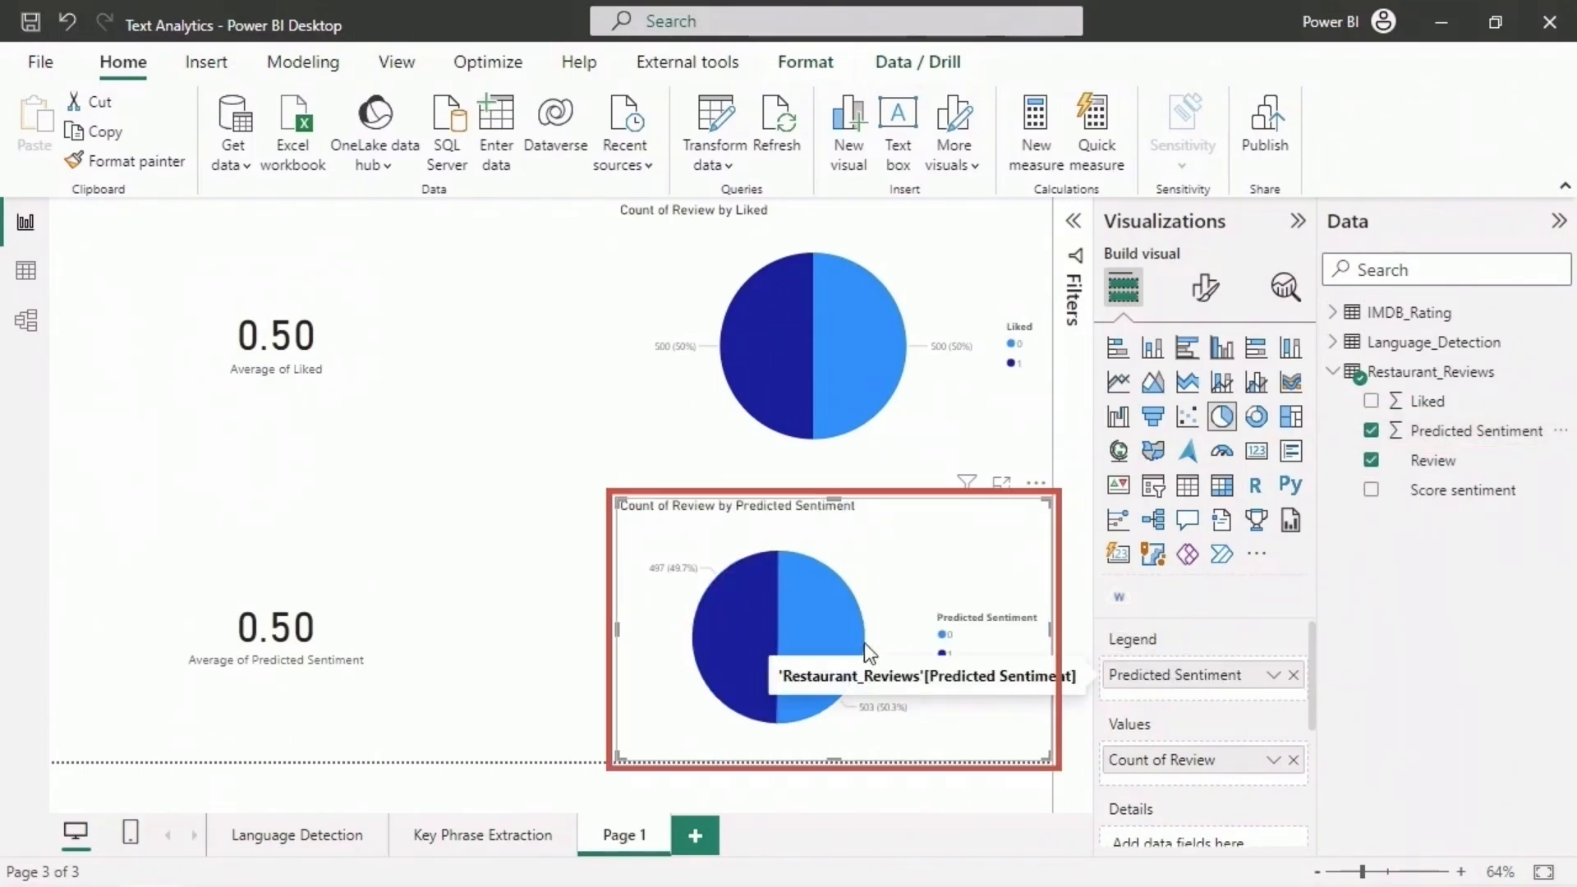
{"action": "mouse_move", "coordinate": [816, 626]}
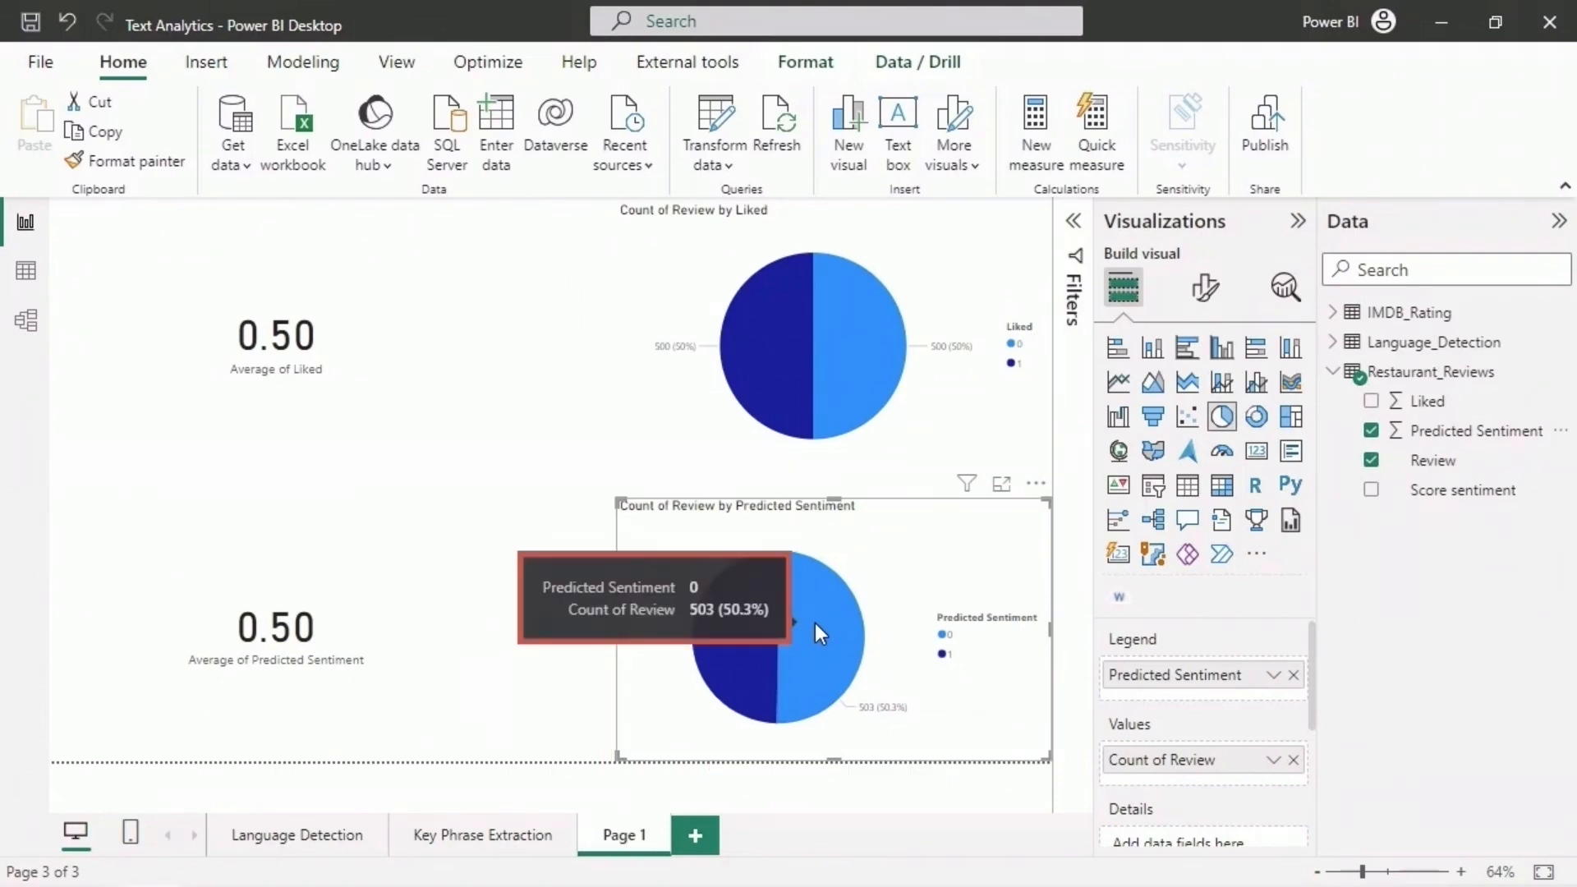
{"action": "mouse_move", "coordinate": [741, 637]}
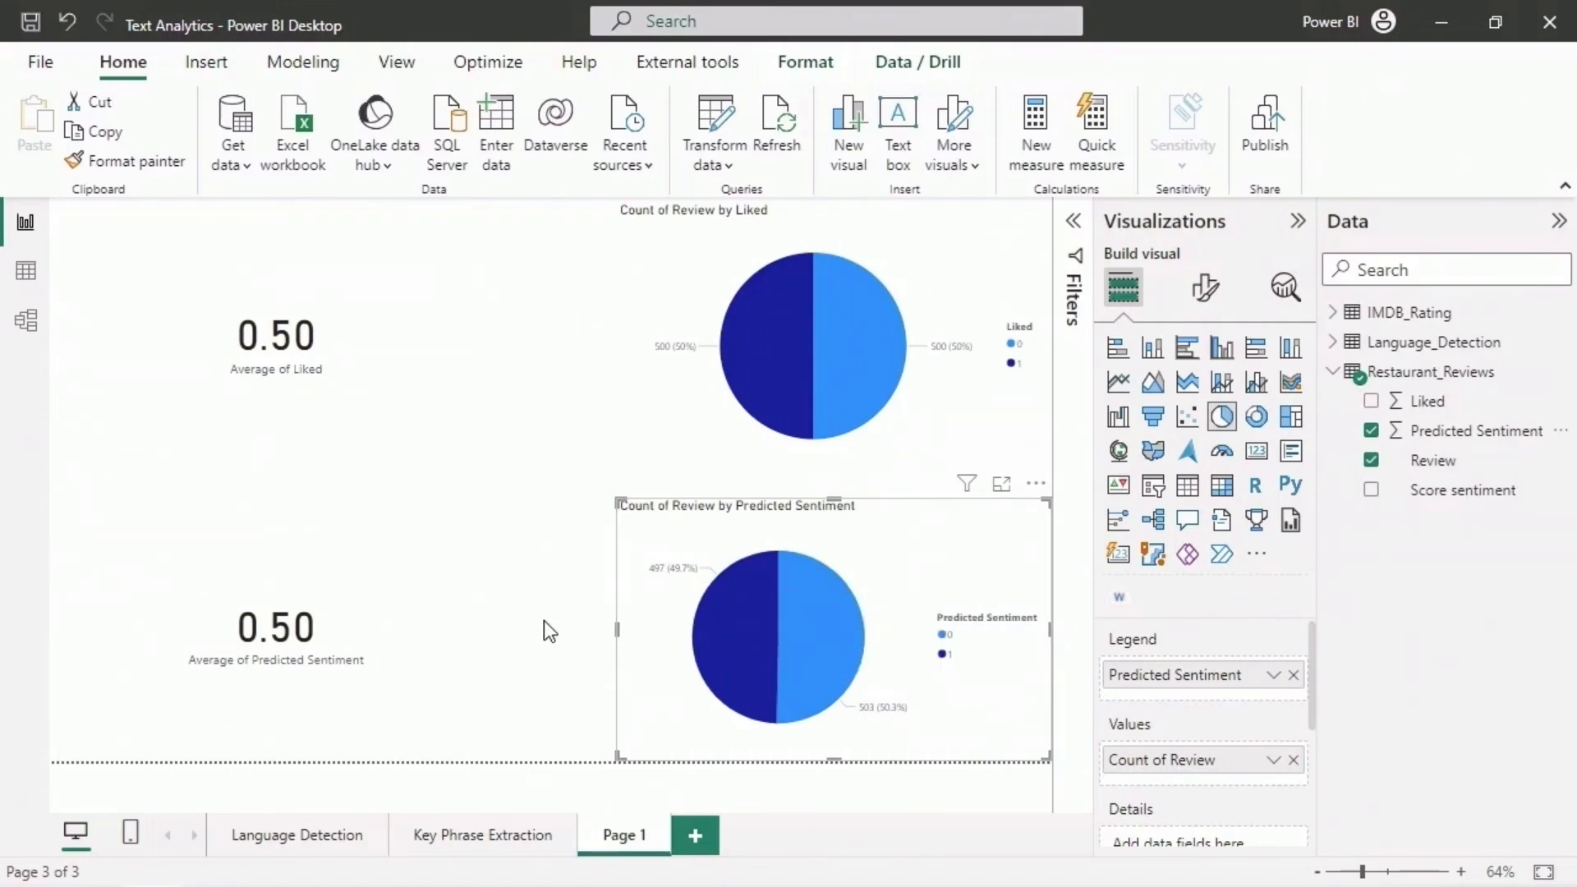
- In Power Query, invoke Score sentiment on "The food was okay, but it left a lot to be desired in terms of flavor and presentation."
{"action": "left_click", "coordinate": [726, 122]}
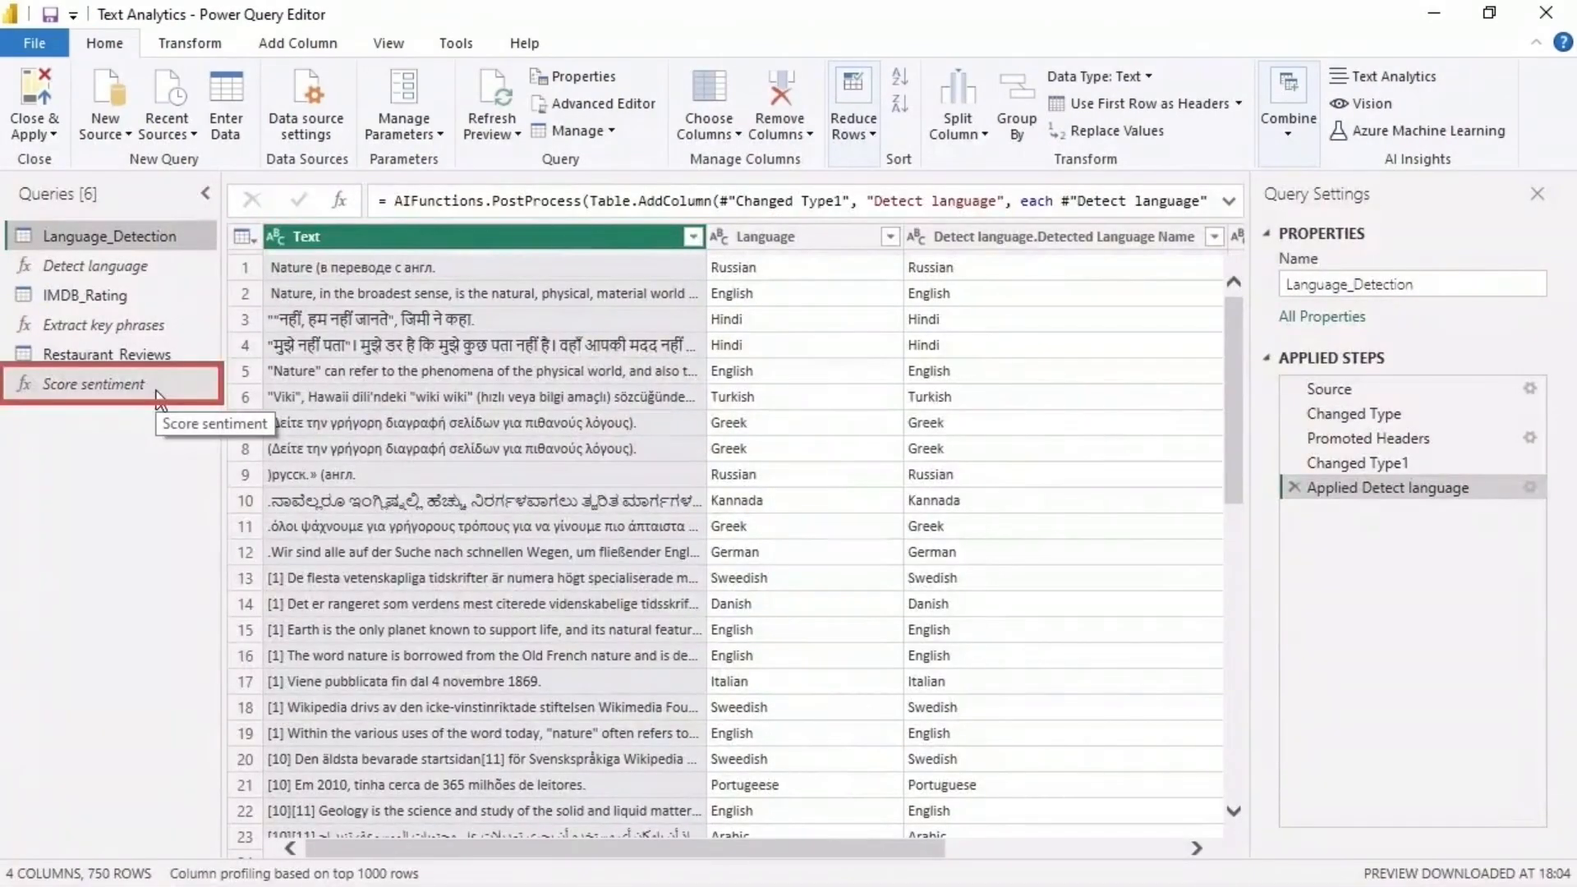
{"action": "left_click", "coordinate": [157, 392]}
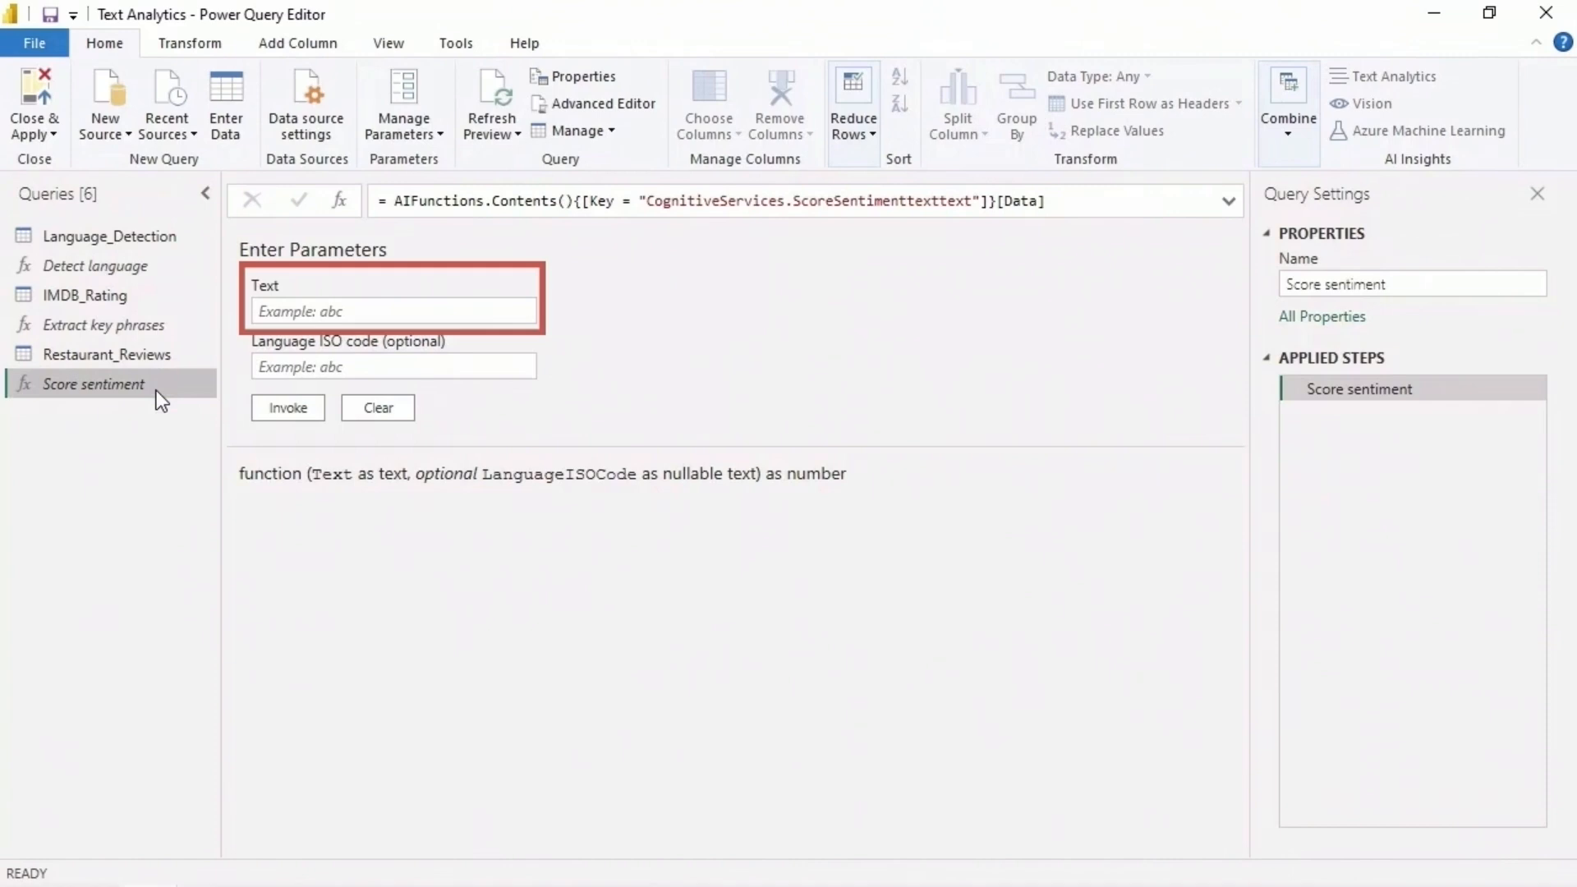
{"action": "left_click", "coordinate": [351, 310]}
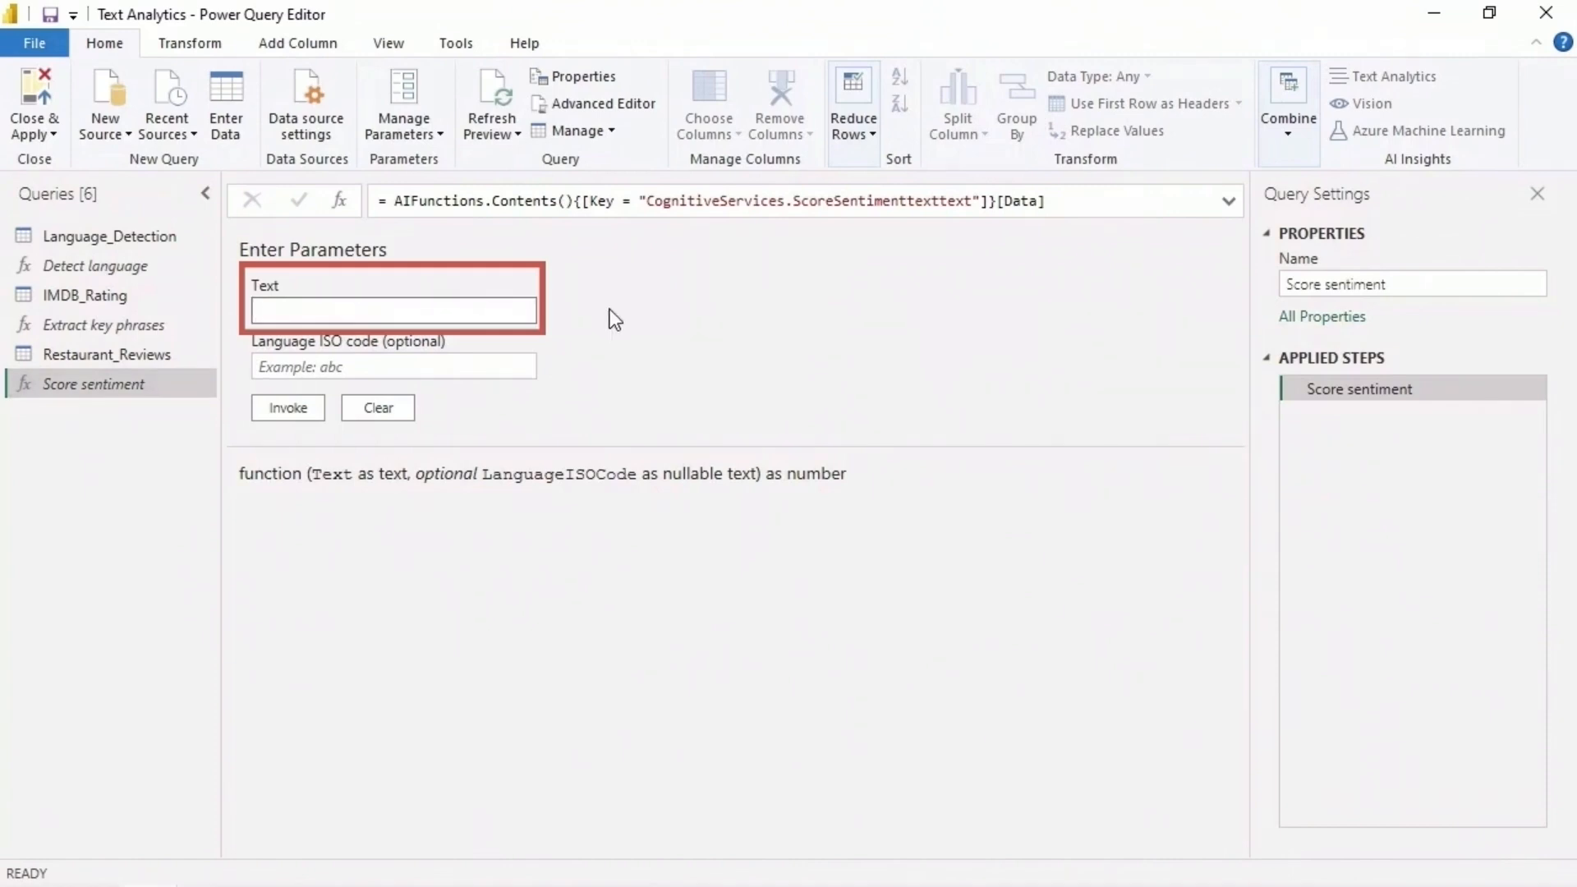
{"action": "key", "text": "ctrl+v"}
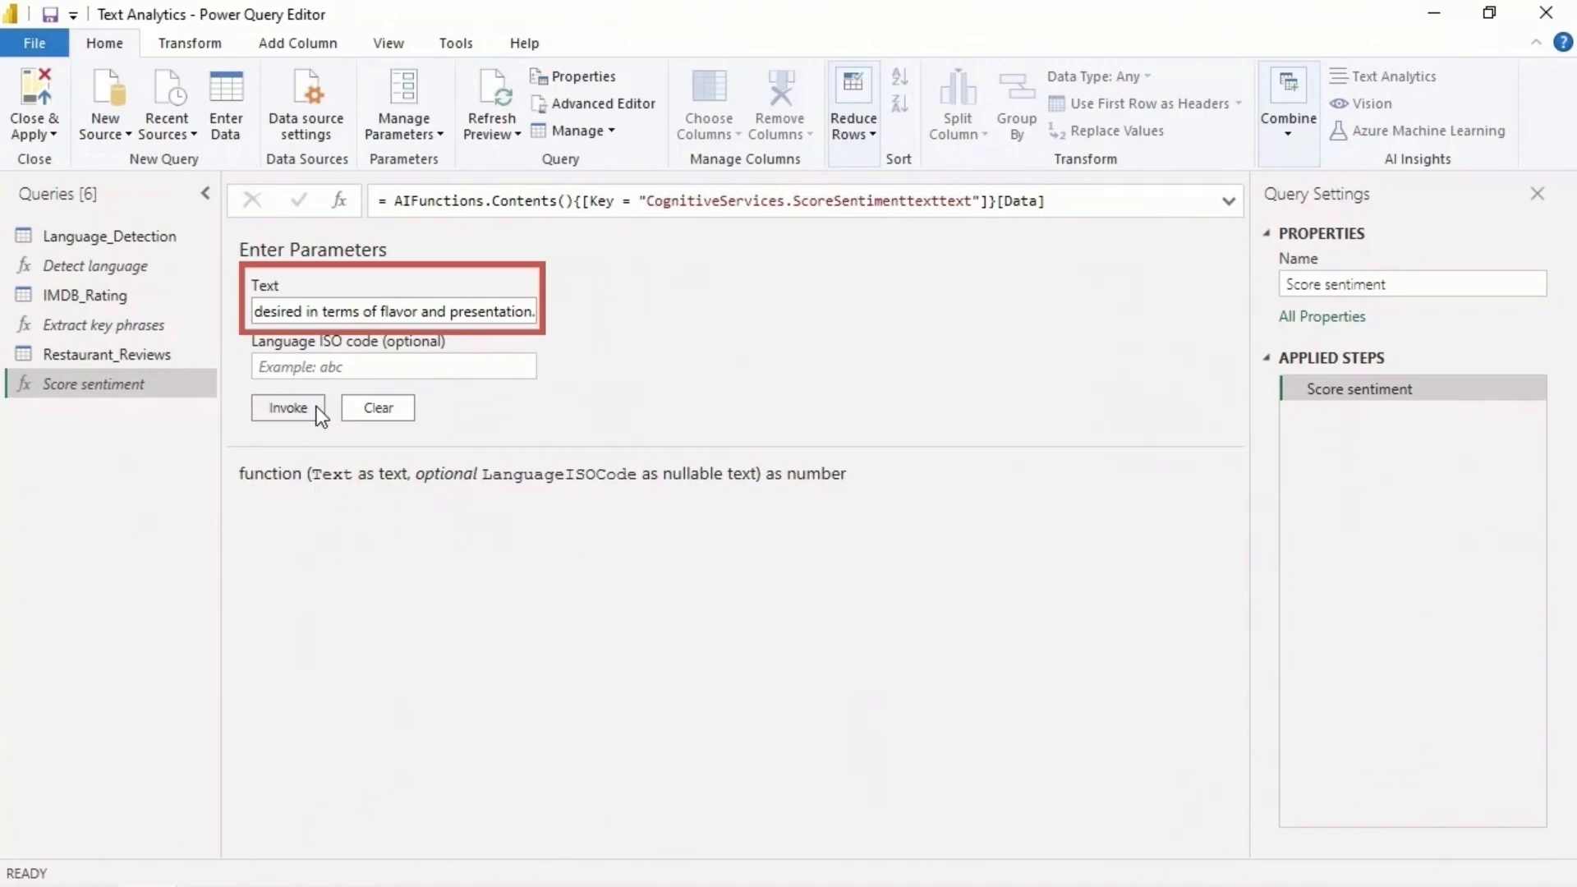
{"action": "left_click", "coordinate": [287, 408]}
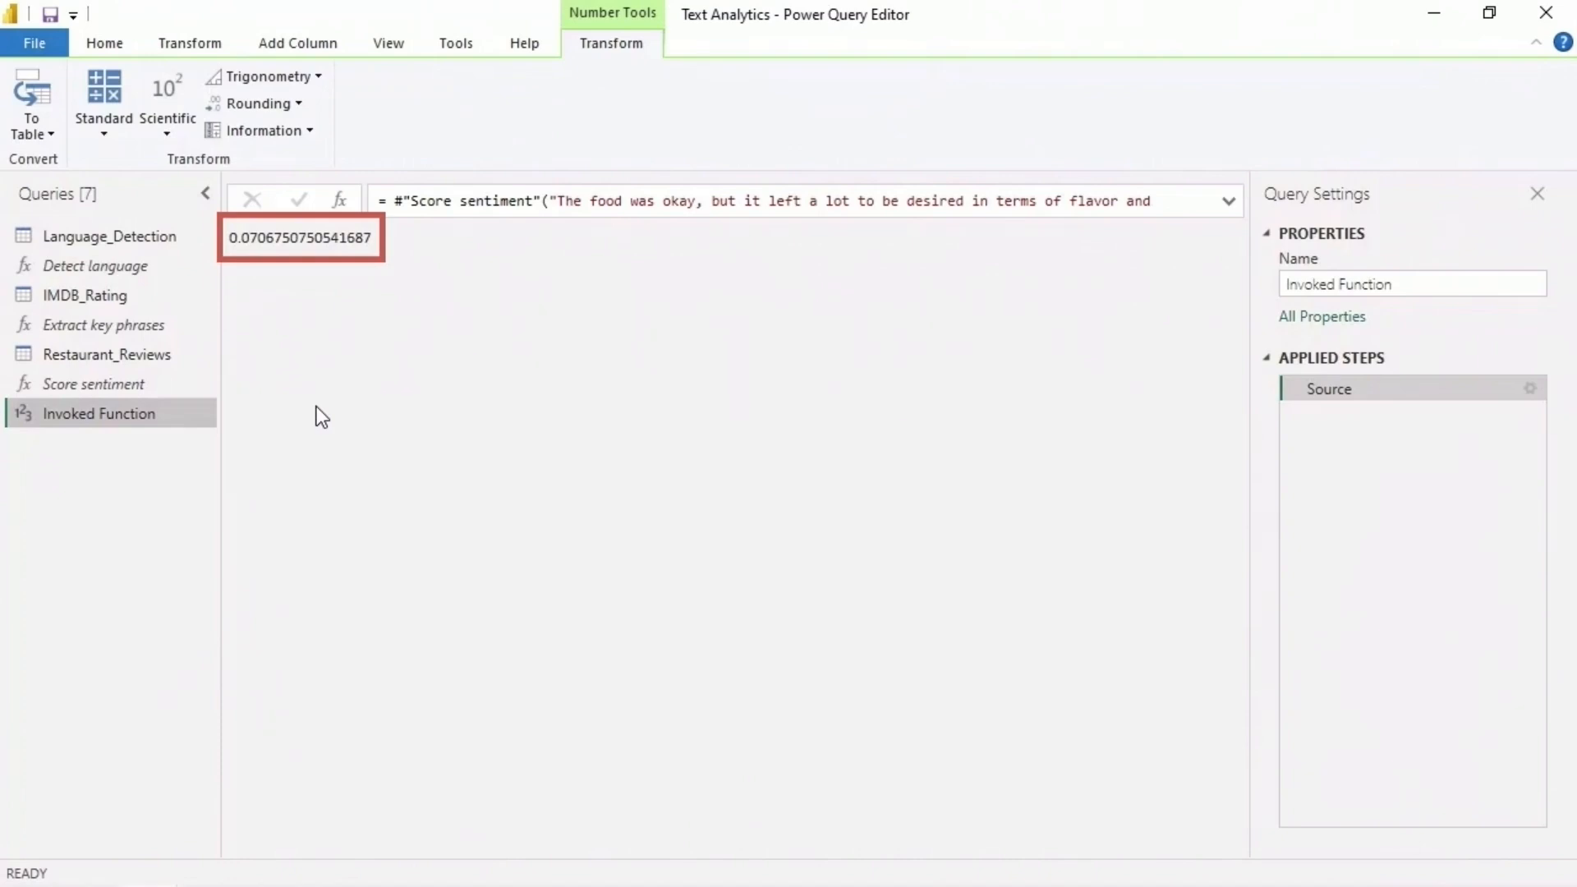
{"action": "left_click", "coordinate": [1228, 200]}
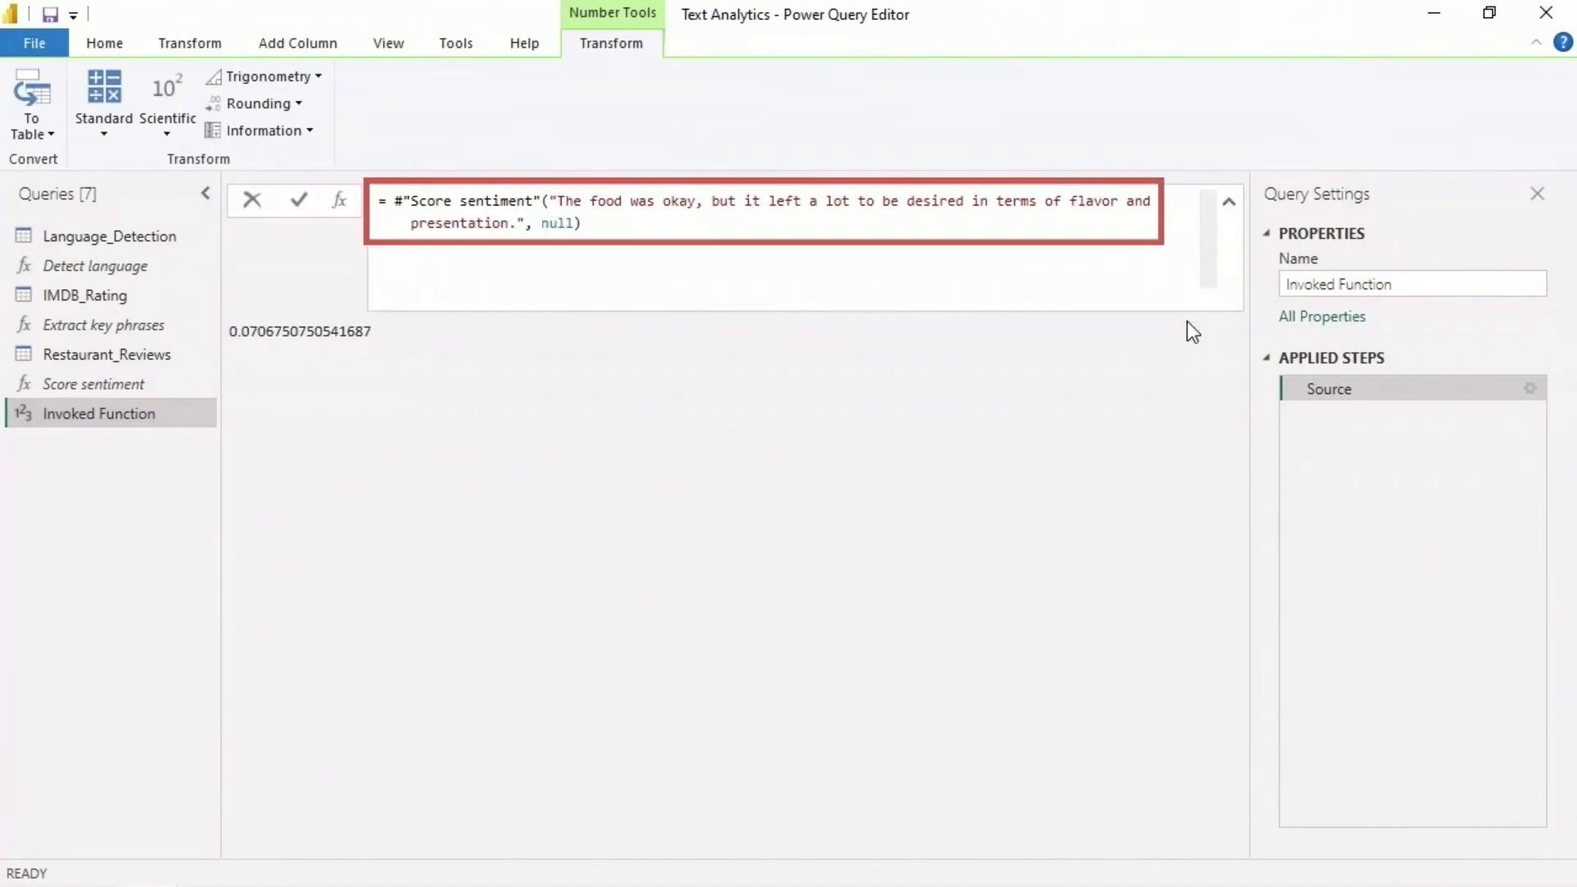
- Invoke Score sentiment on "The meal was decent, and I enjoyed the ambiance of the restaurant, but there's room for improvement in the menu variety."
{"action": "left_click", "coordinate": [146, 381]}
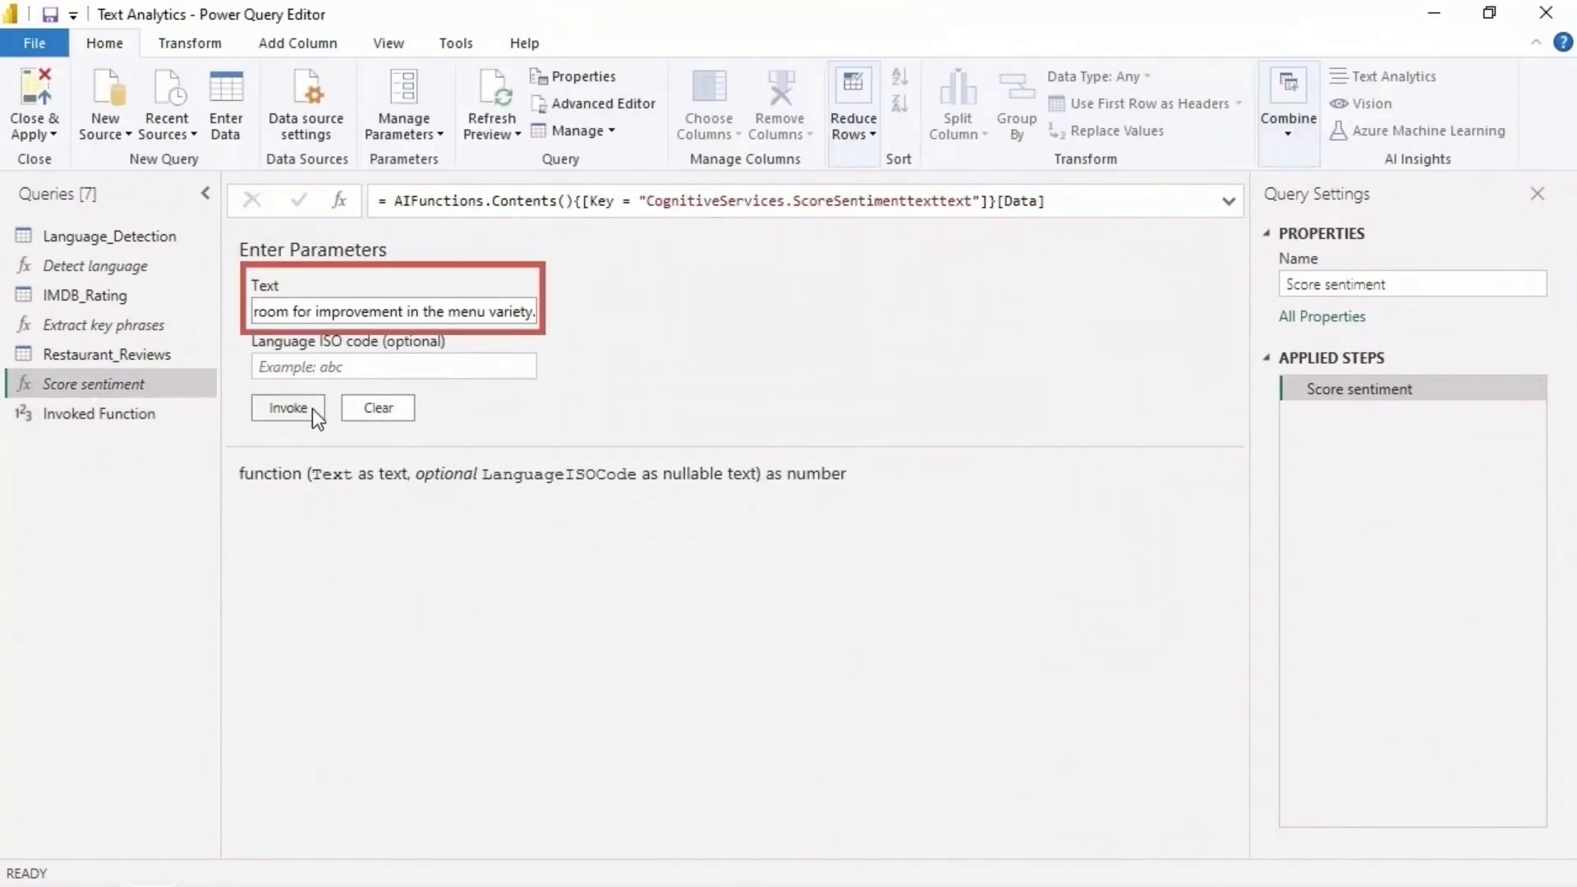
{"action": "left_click", "coordinate": [313, 407]}
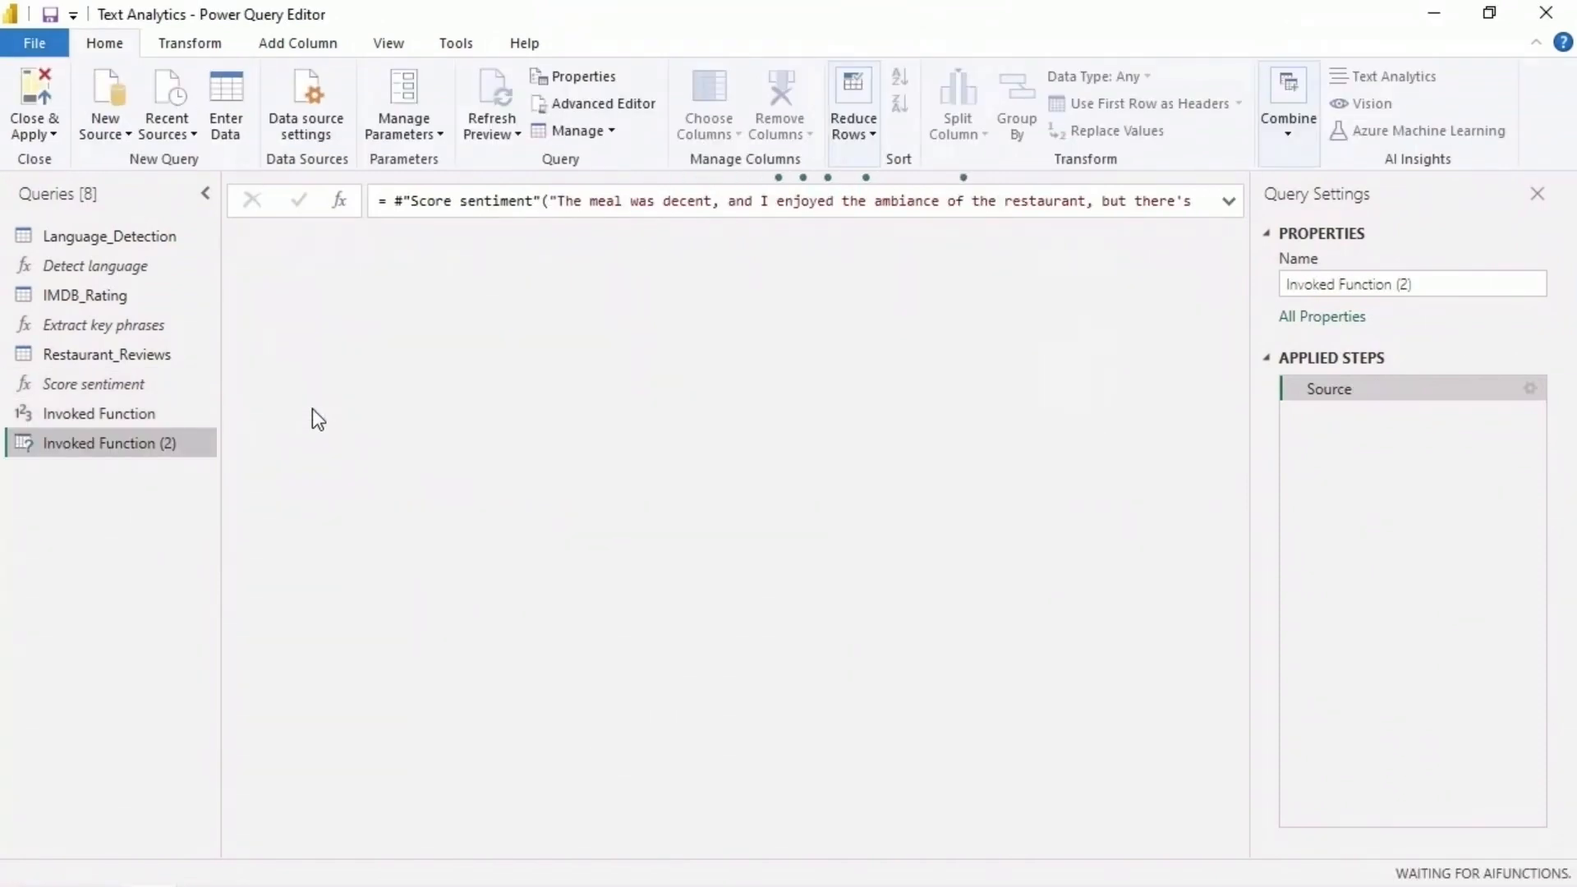
{"action": "left_click", "coordinate": [1229, 201]}
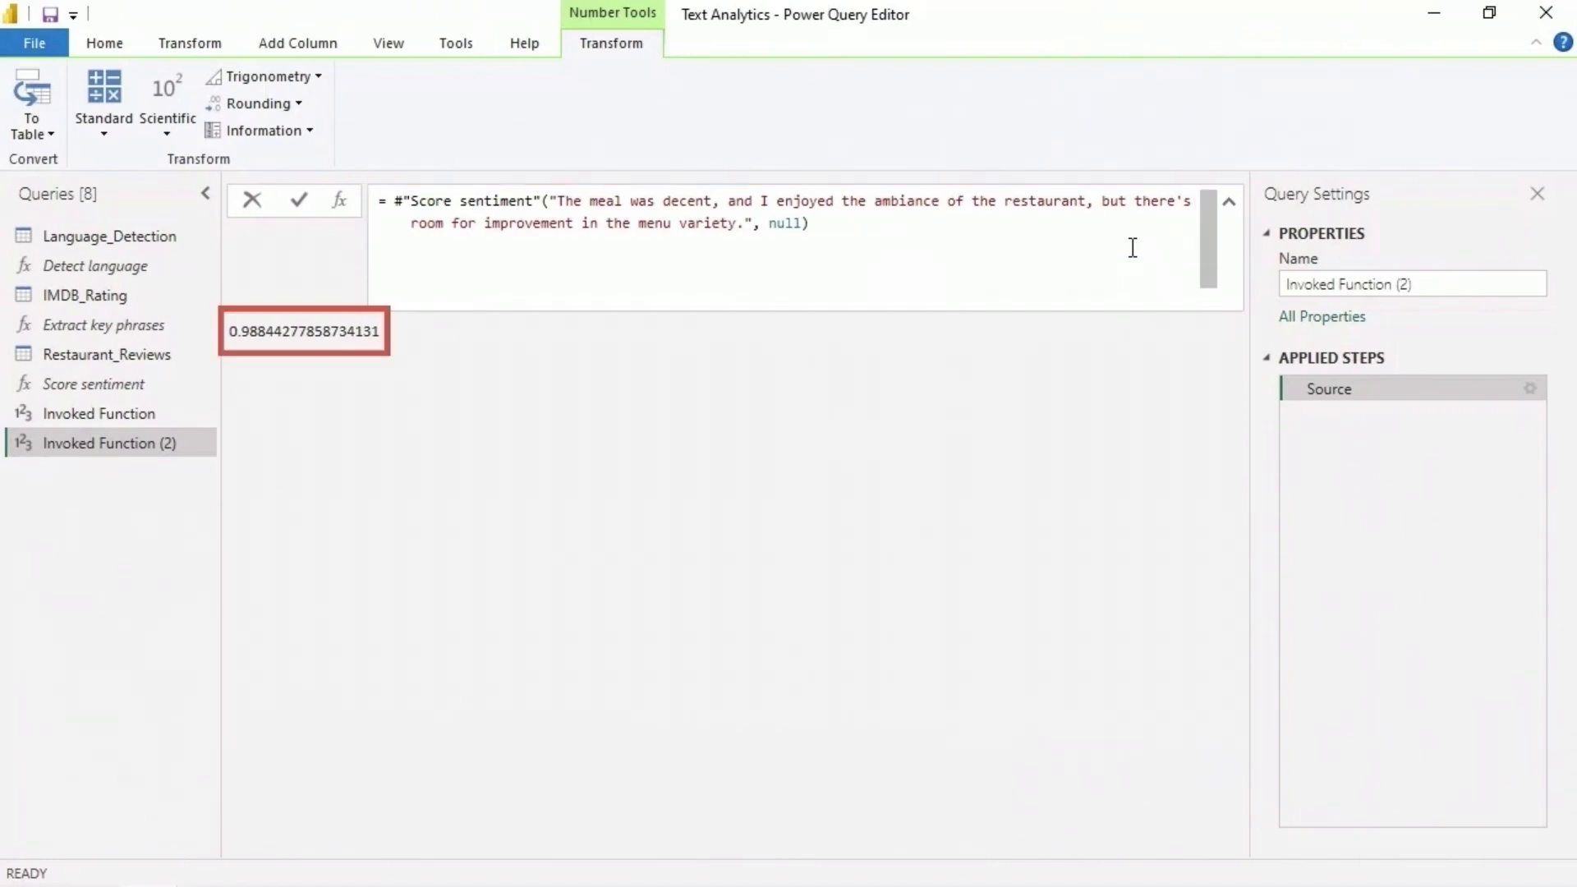
{"action": "left_click", "coordinate": [1226, 206]}
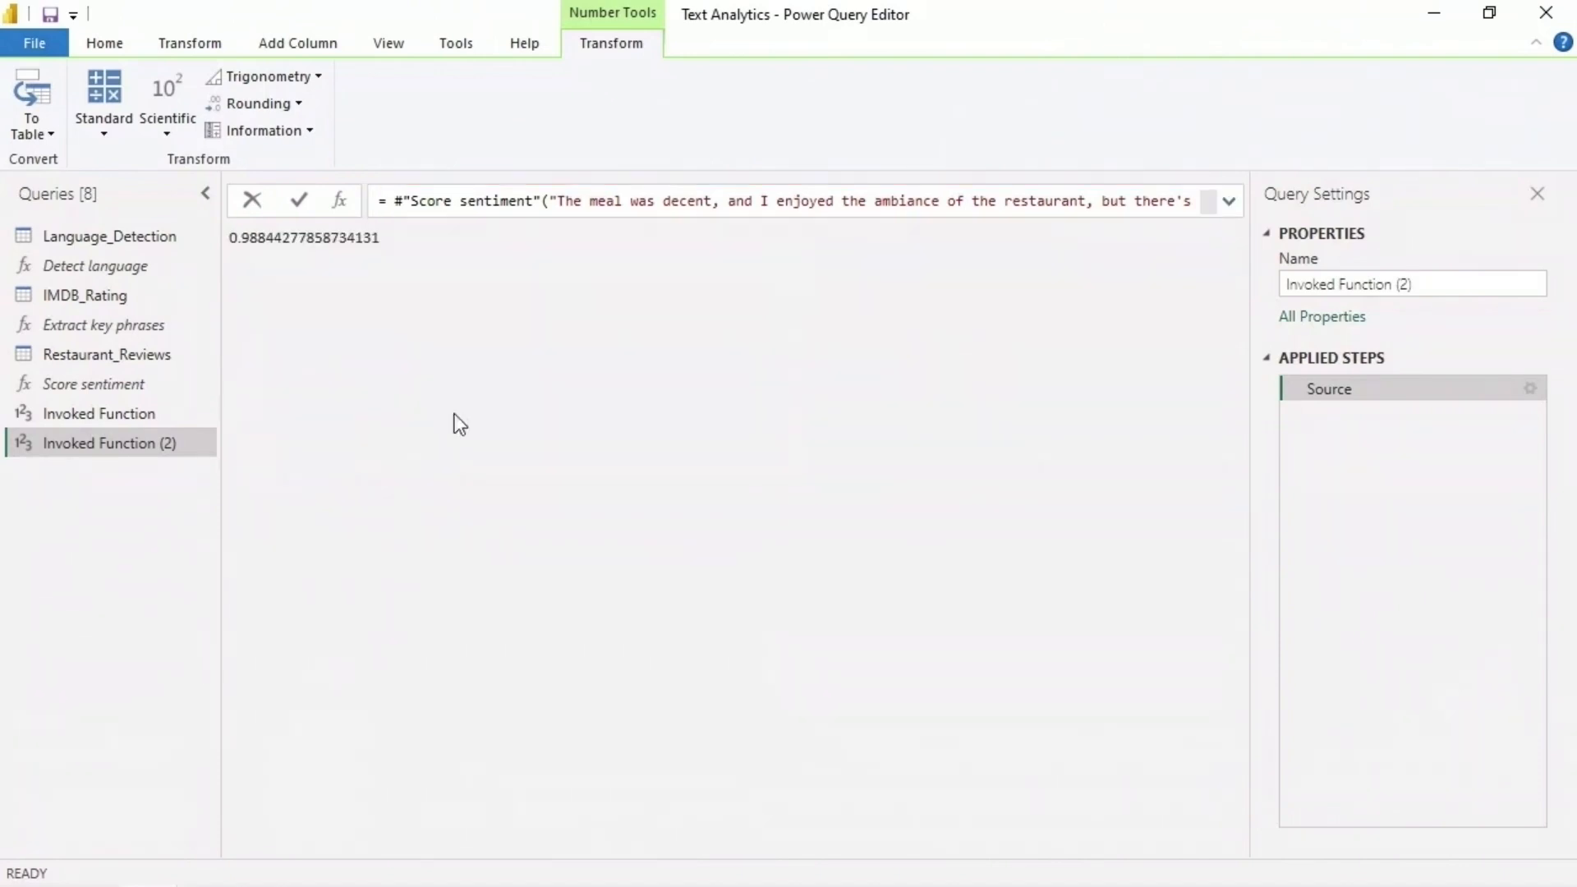
- Invoke Score sentiment on "The dining experience was neither exceptional nor disappointing; it was just decent, overall mildly pleasant" and show the full formula
{"action": "left_click", "coordinate": [131, 388]}
{"action": "left_click", "coordinate": [394, 312]}
{"action": "key", "text": "ctrl+v"}
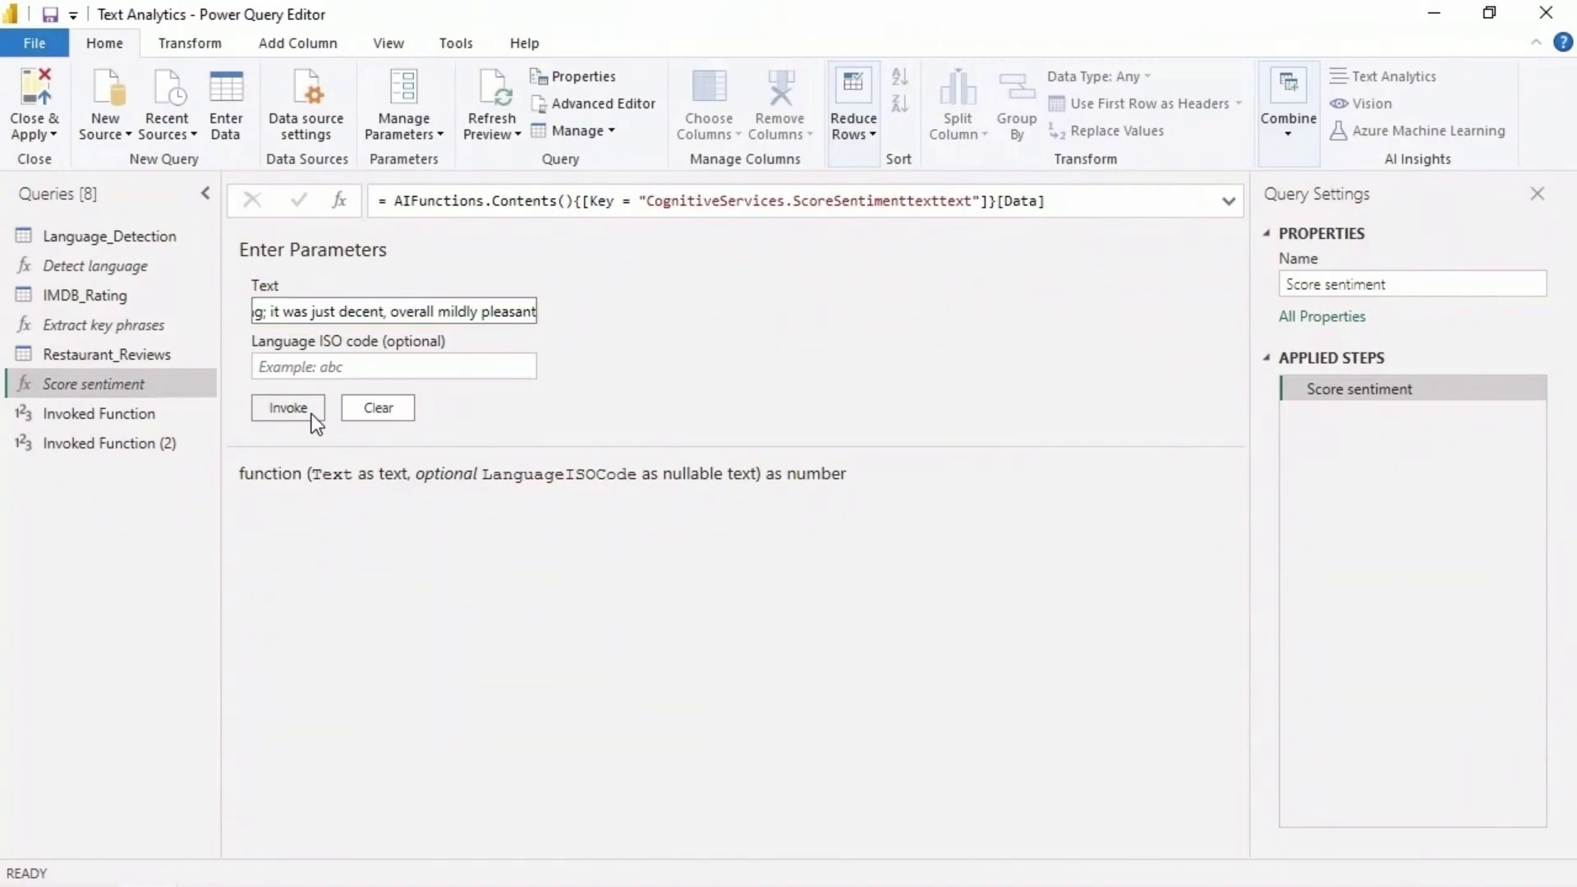
{"action": "left_click", "coordinate": [311, 412]}
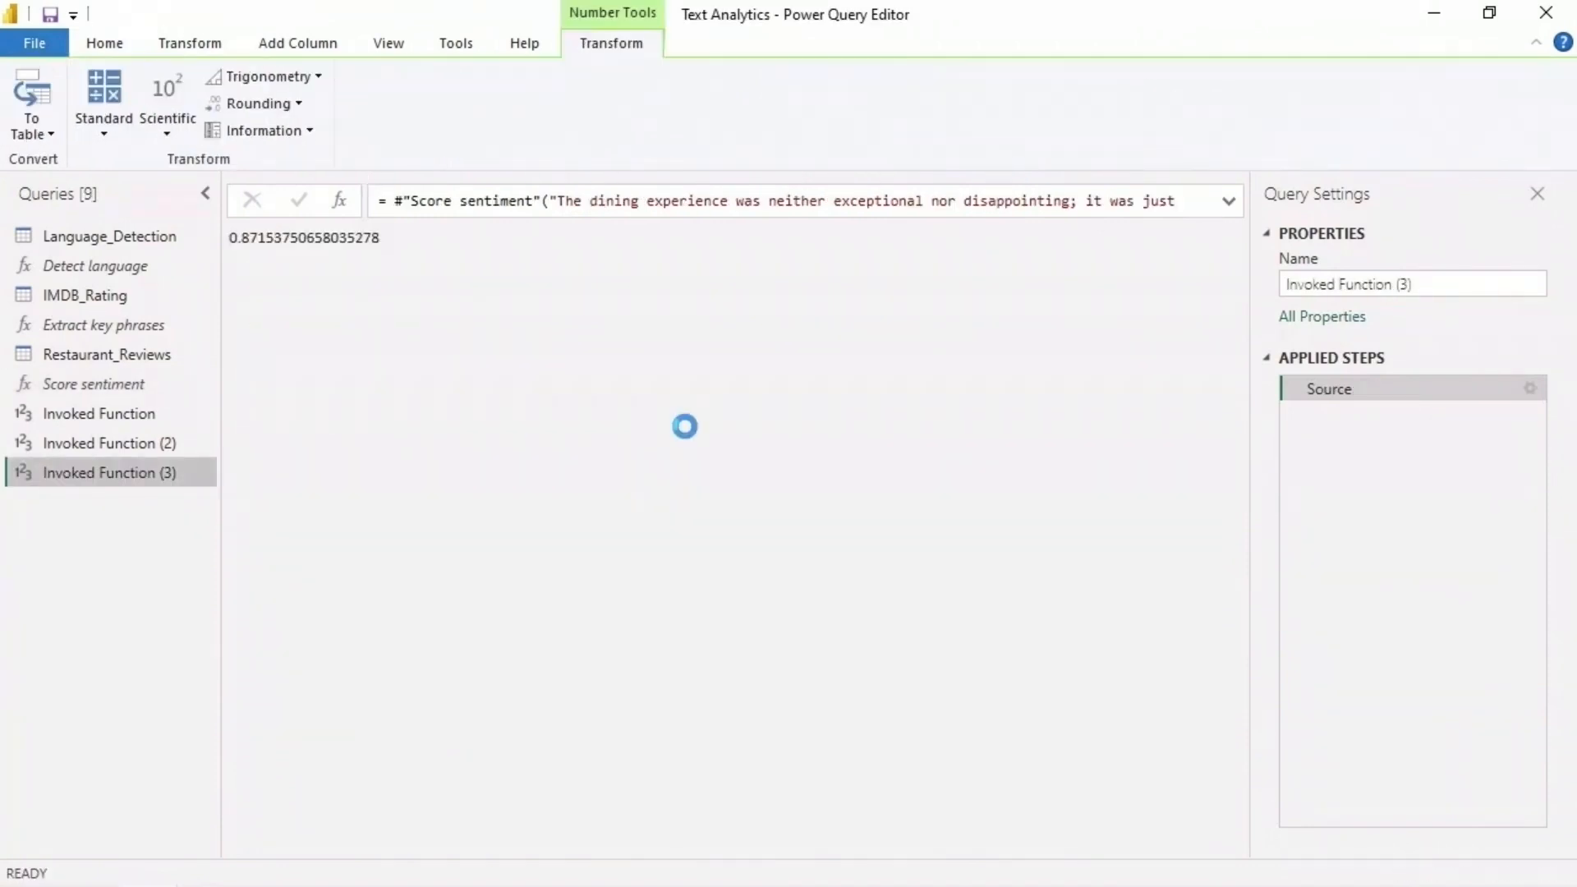
{"action": "left_click", "coordinate": [1228, 201]}
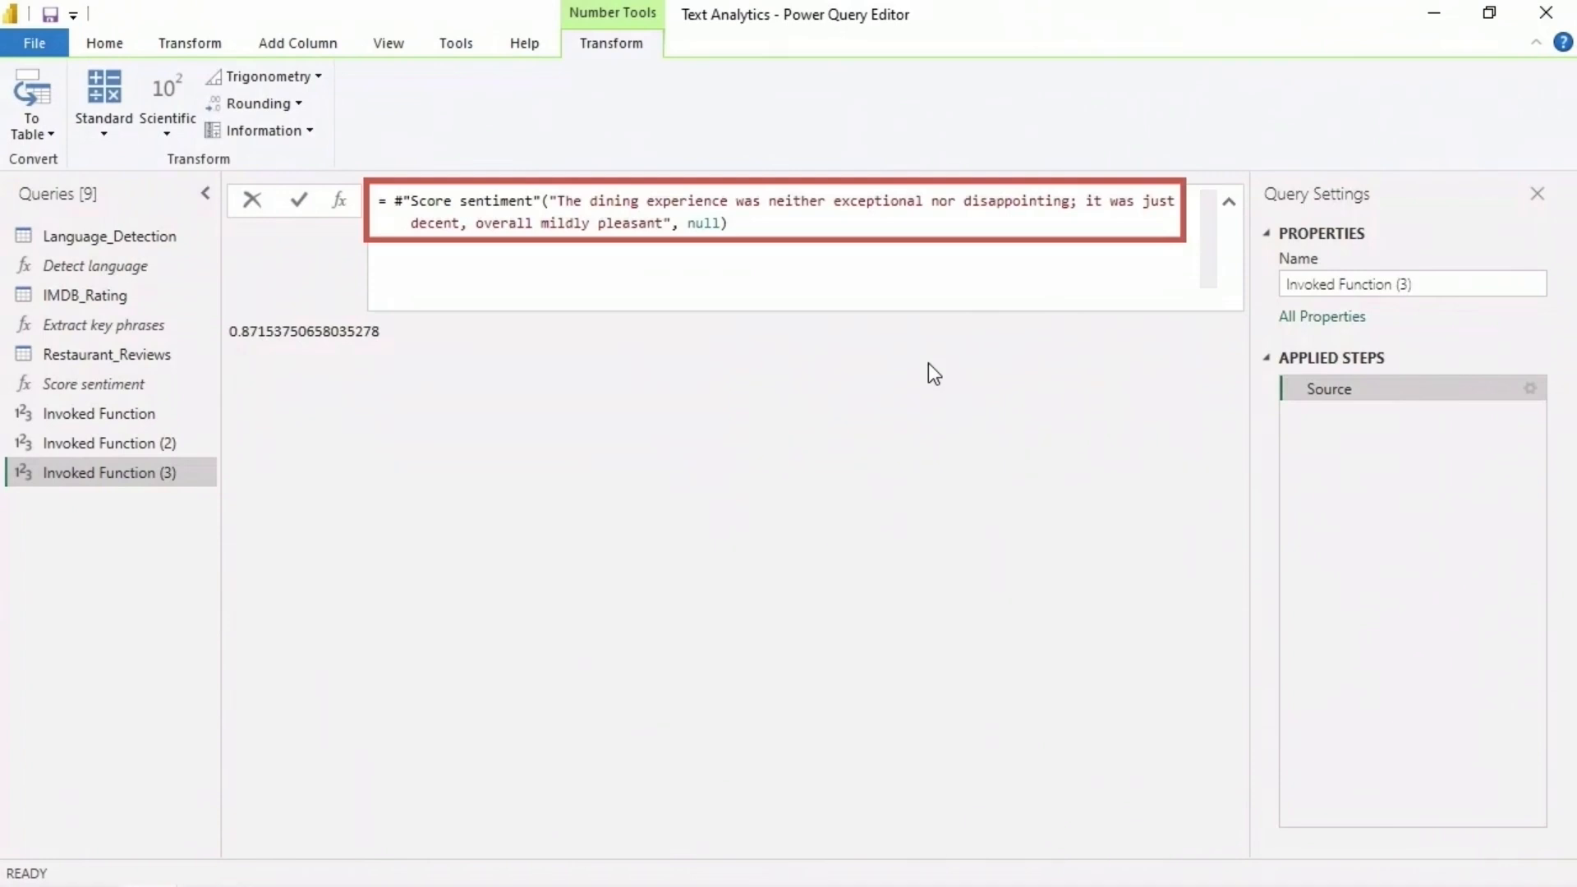
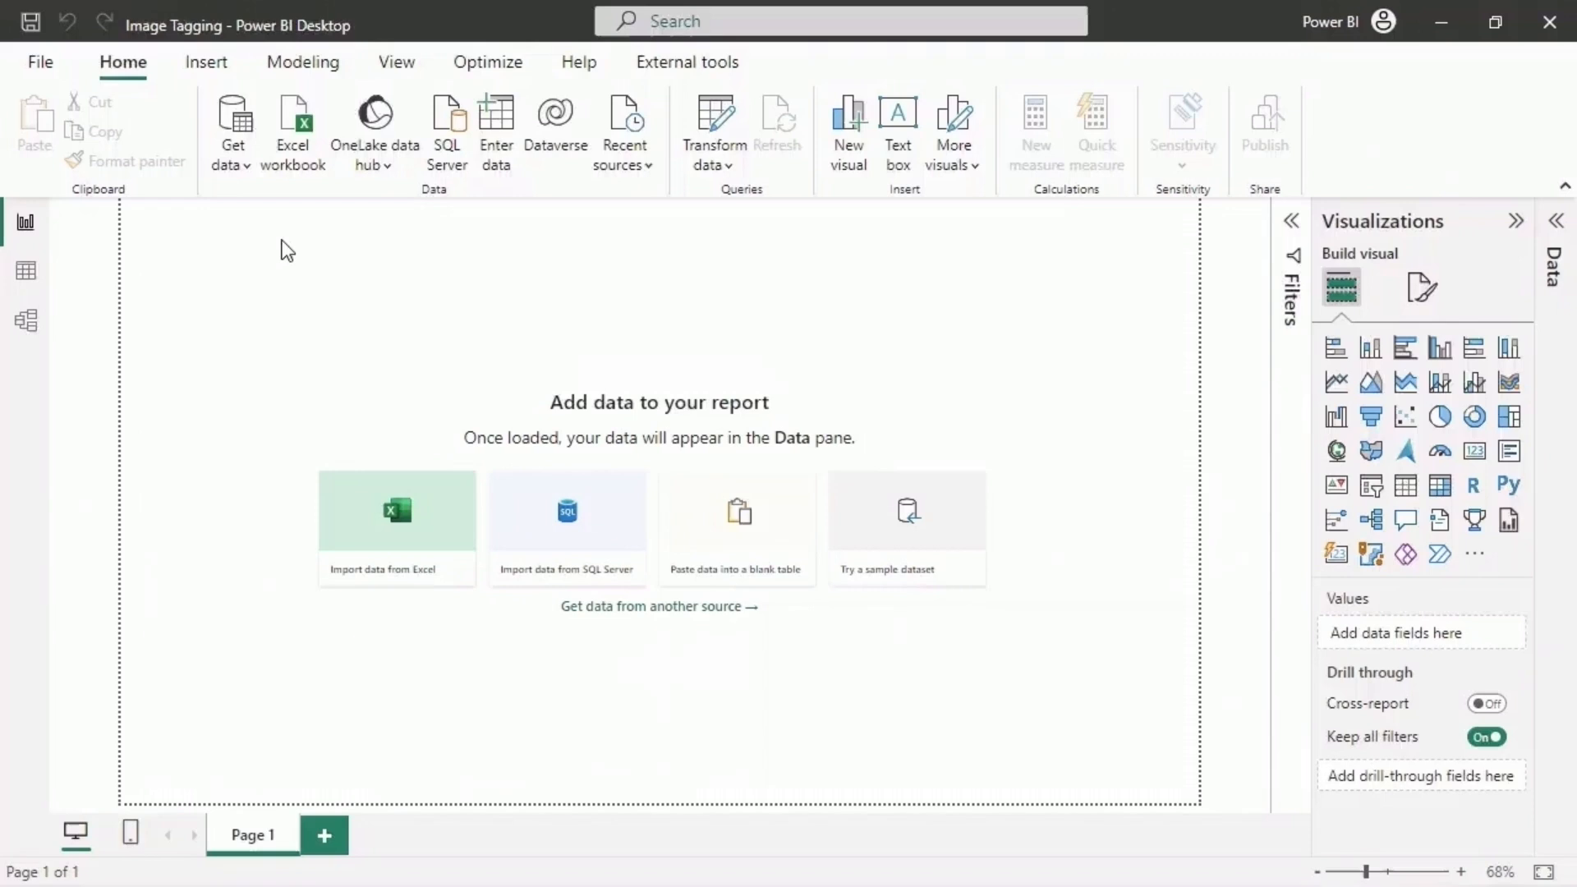
- Import the Image_URL CSV file from the Datasets folder as a data source
{"action": "left_click", "coordinate": [245, 169]}
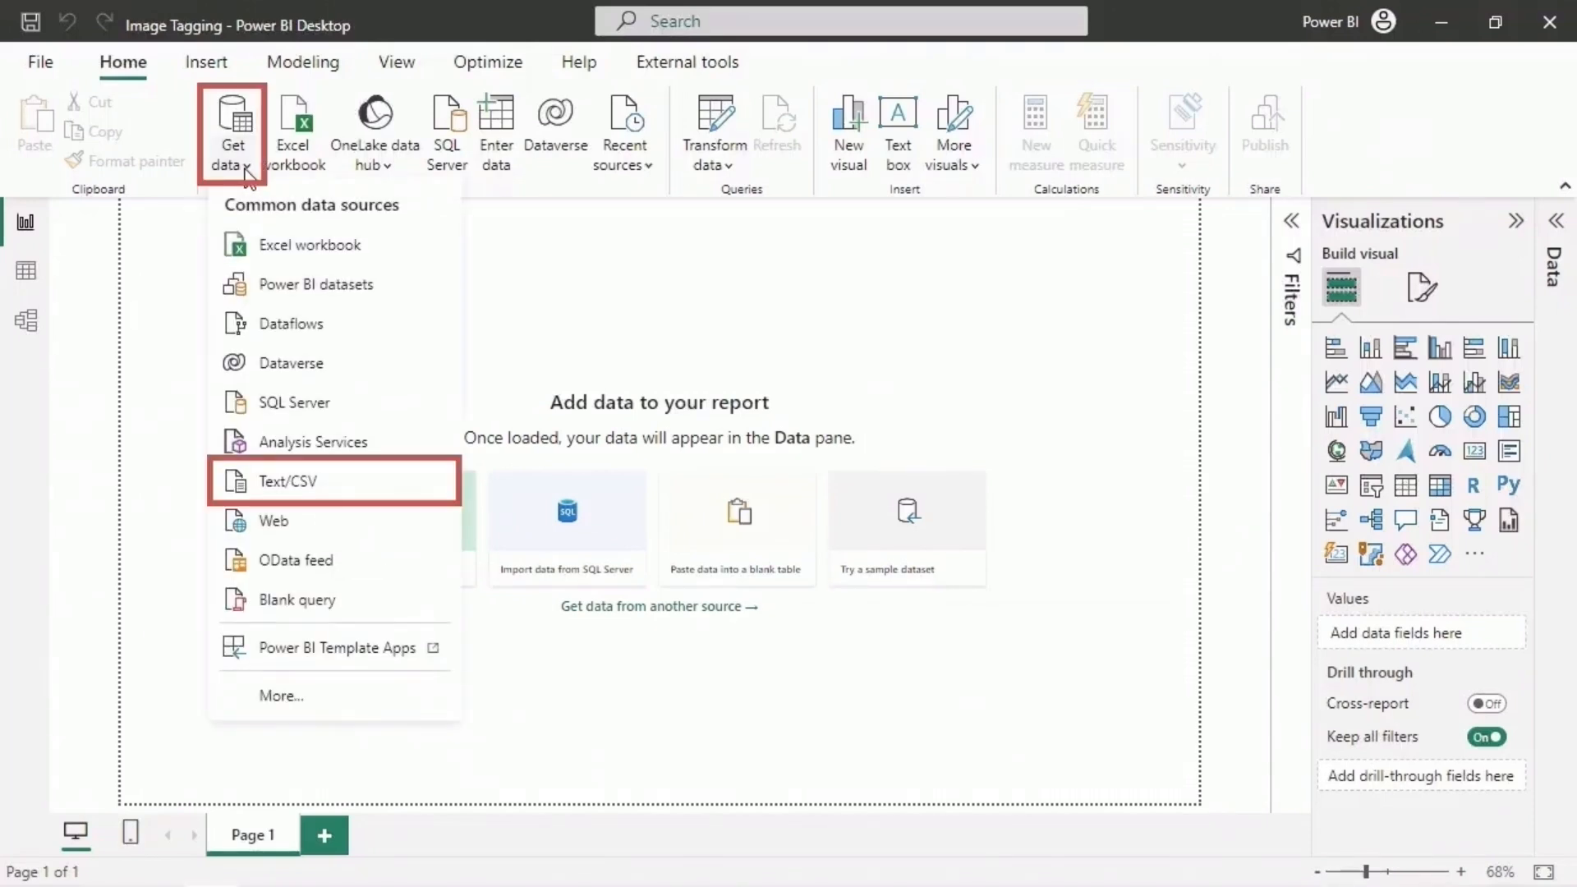
{"action": "left_click", "coordinate": [329, 481]}
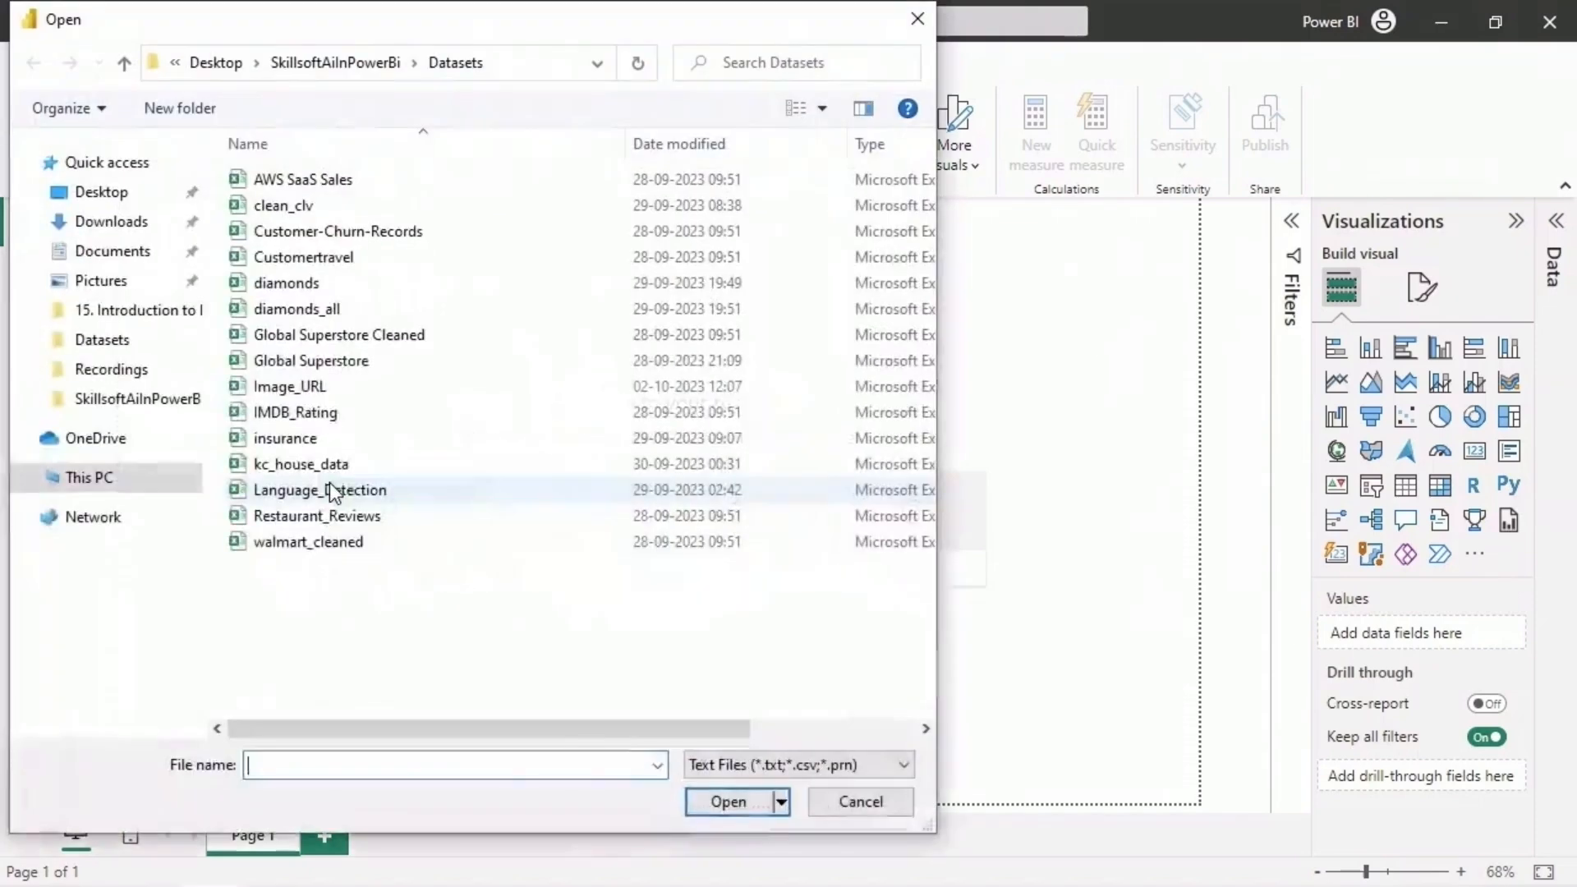
{"action": "left_click", "coordinate": [343, 398]}
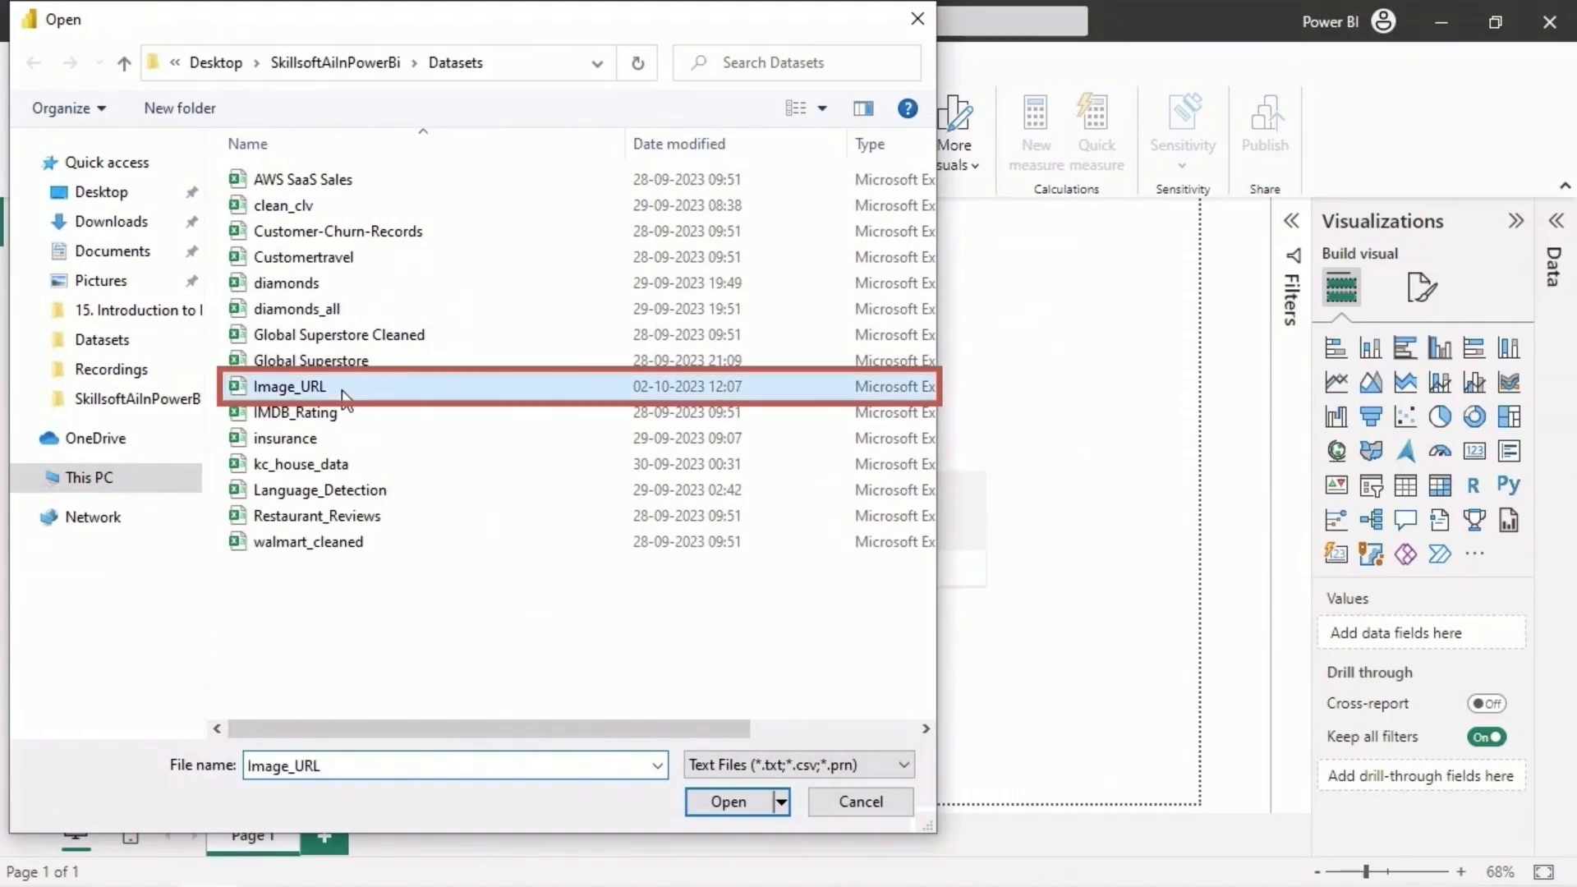
{"action": "left_click", "coordinate": [706, 805]}
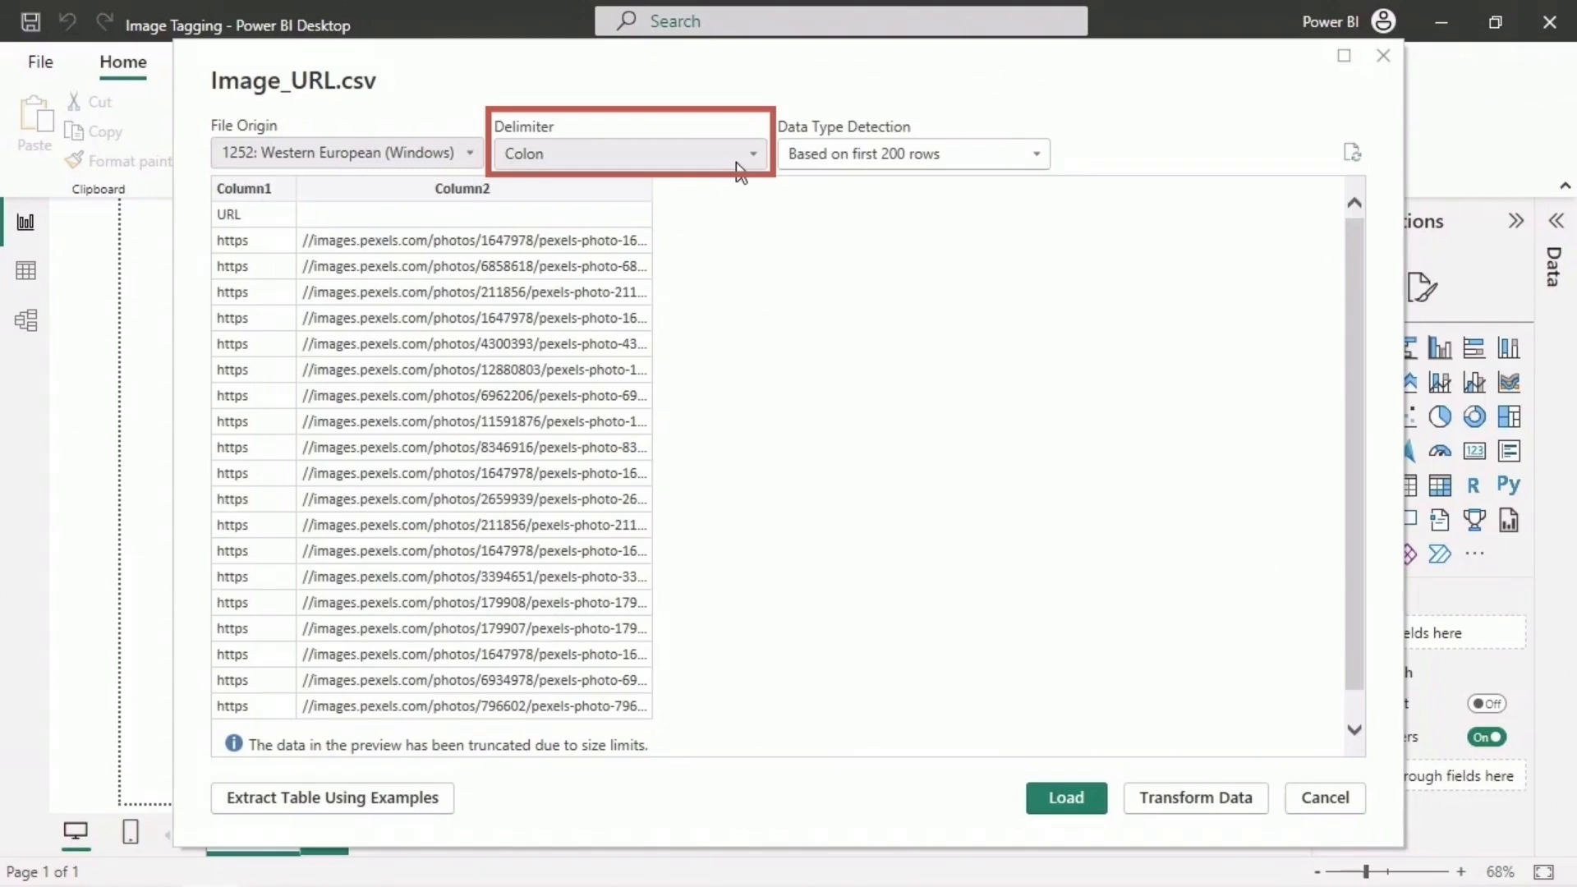
- Set the delimiter of the Image_URL.csv import to Comma and check the previewed rows
{"action": "left_click", "coordinate": [740, 169]}
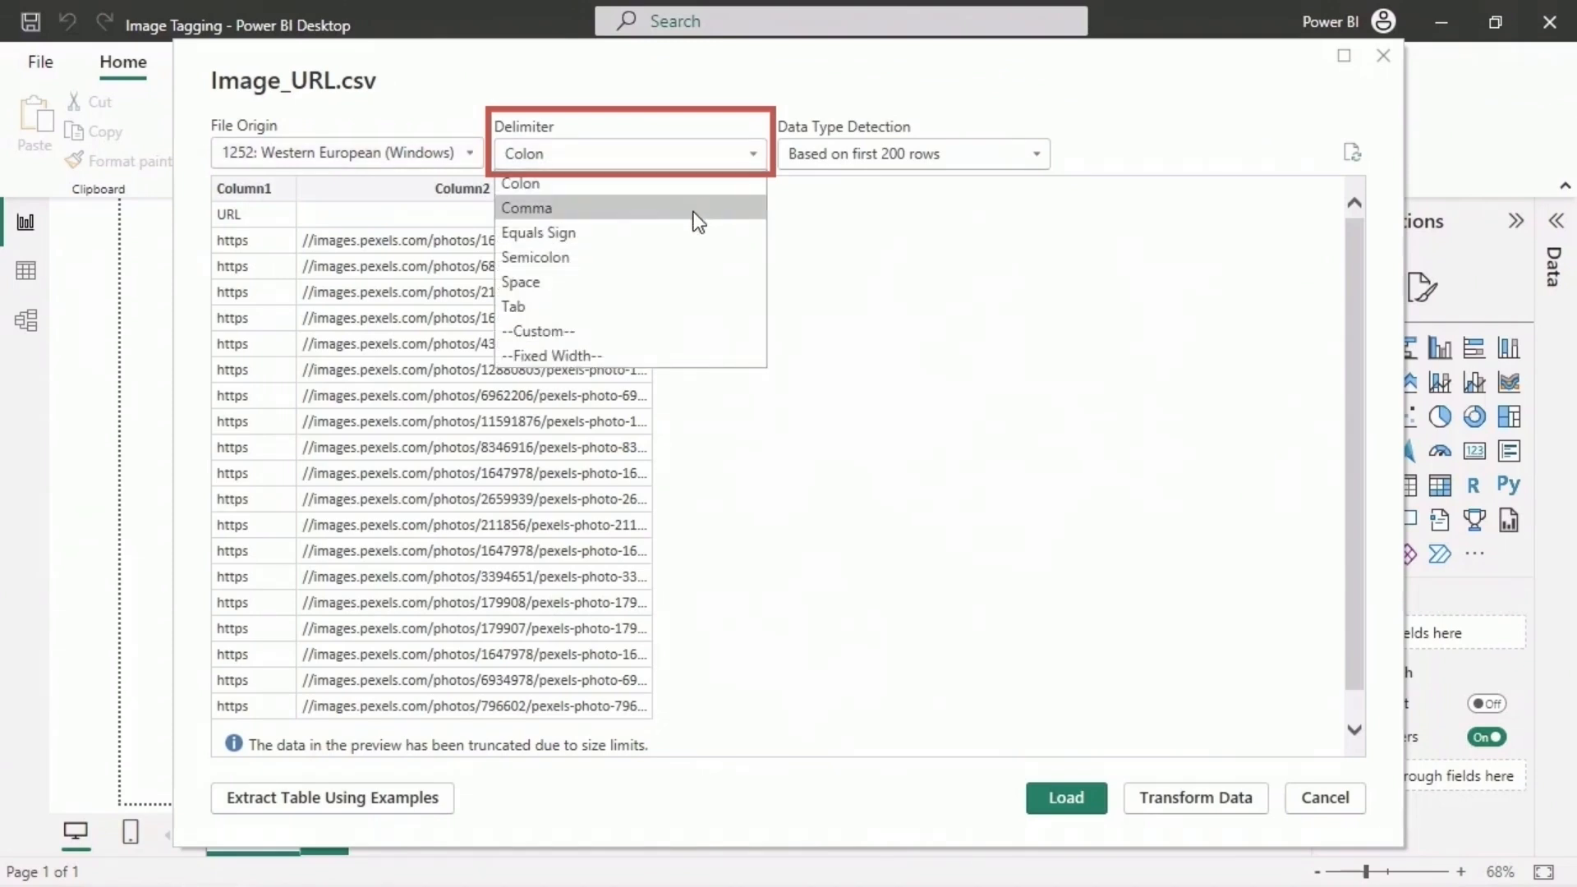
{"action": "left_click", "coordinate": [696, 215]}
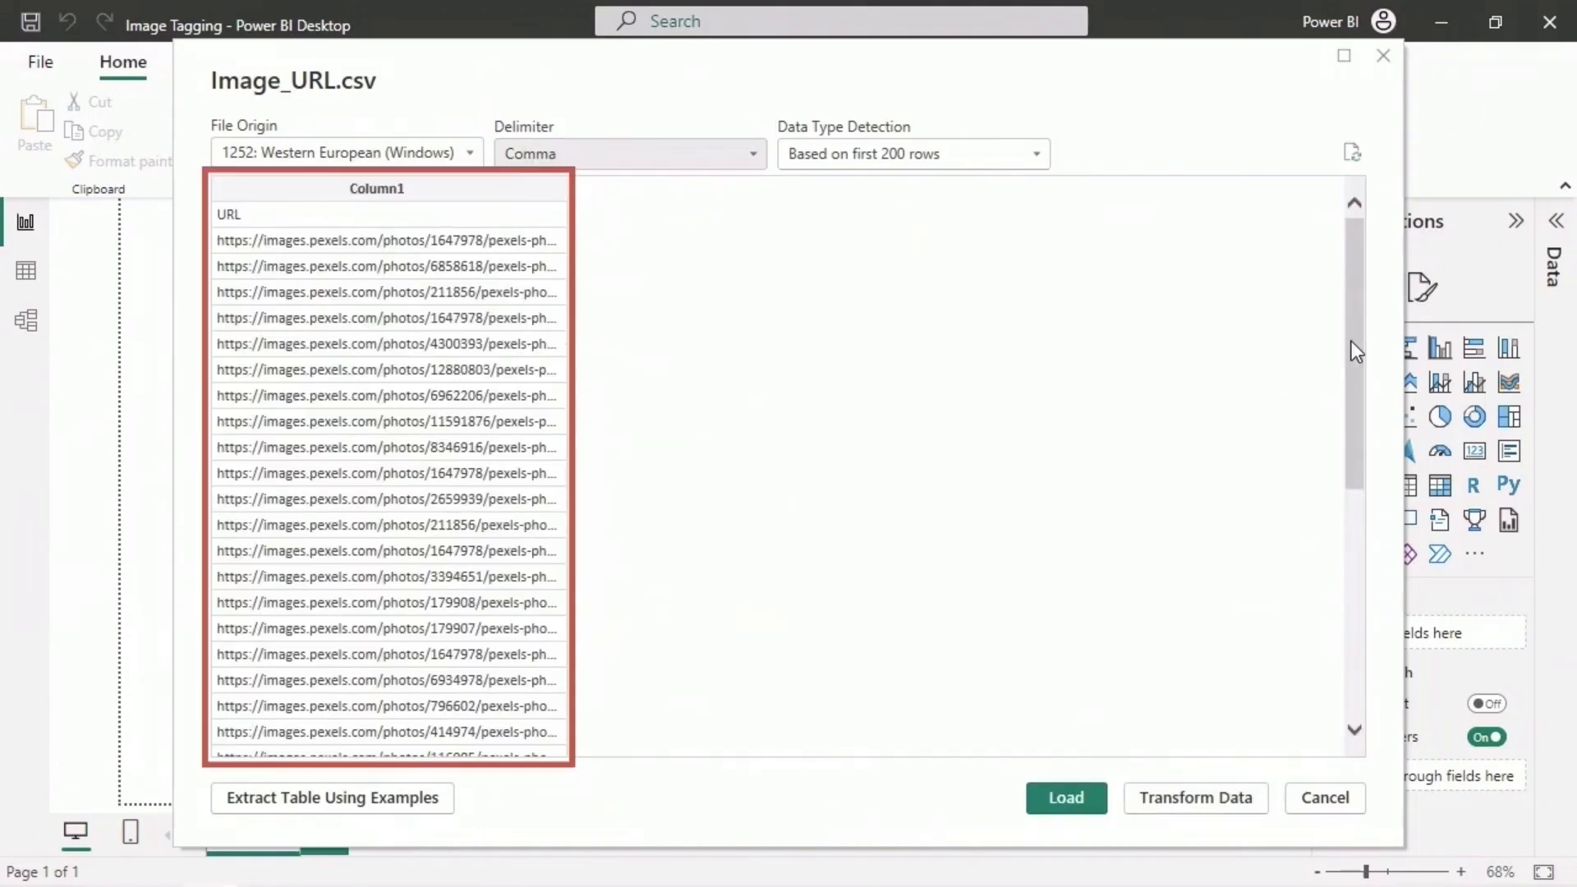
{"action": "left_click_drag", "start_coordinate": [1351, 340], "coordinate": [1381, 313]}
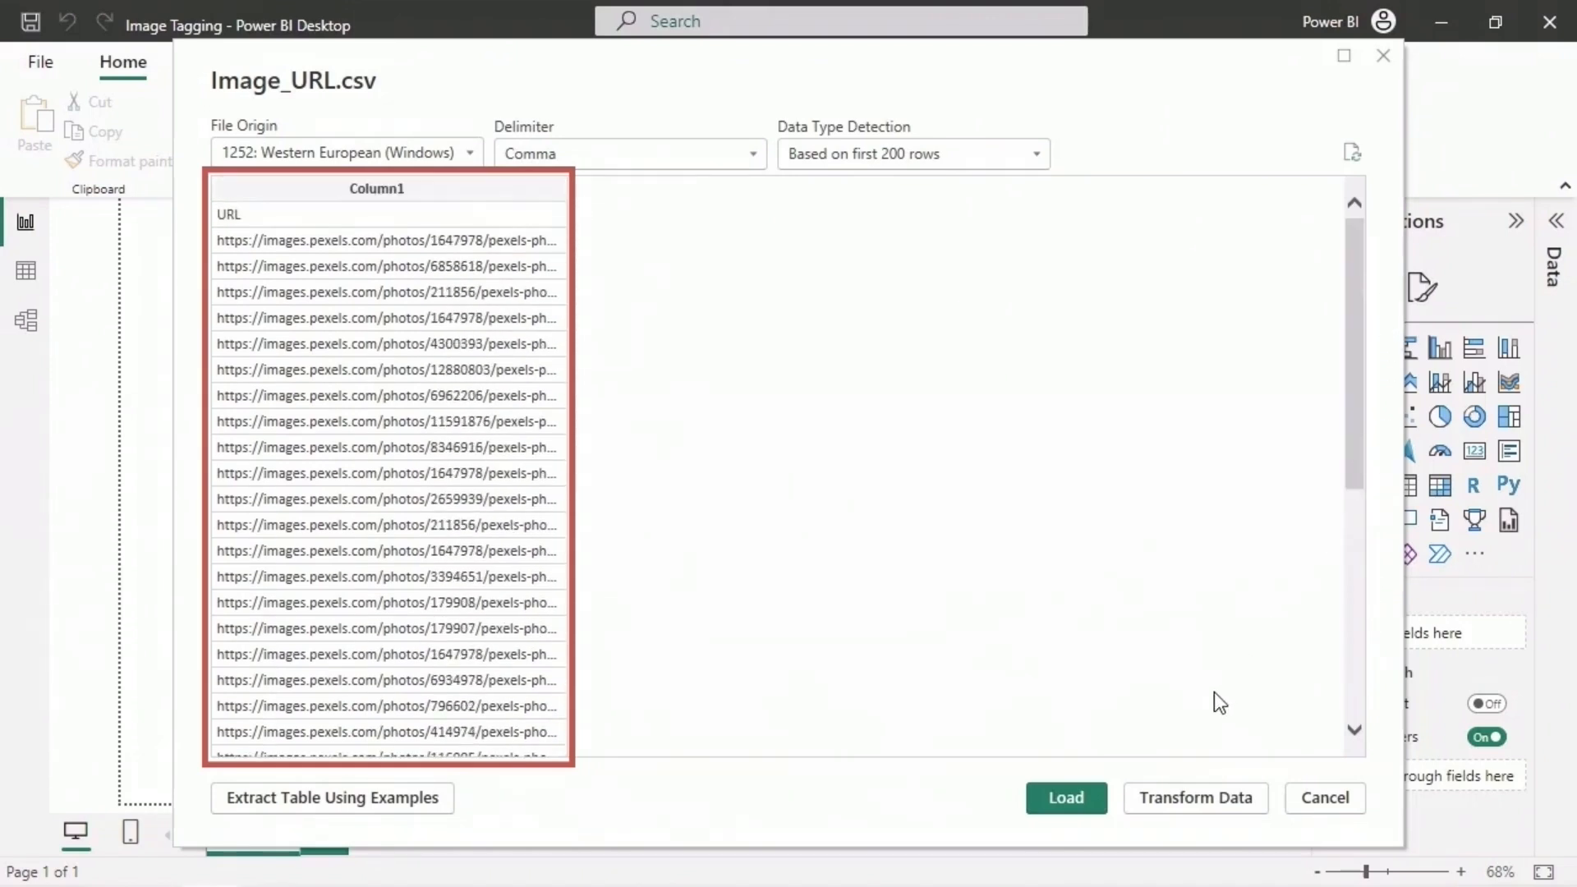
- Open the data for transformation, promote the first row to headers, and apply the query to the report
{"action": "left_click", "coordinate": [1258, 801]}
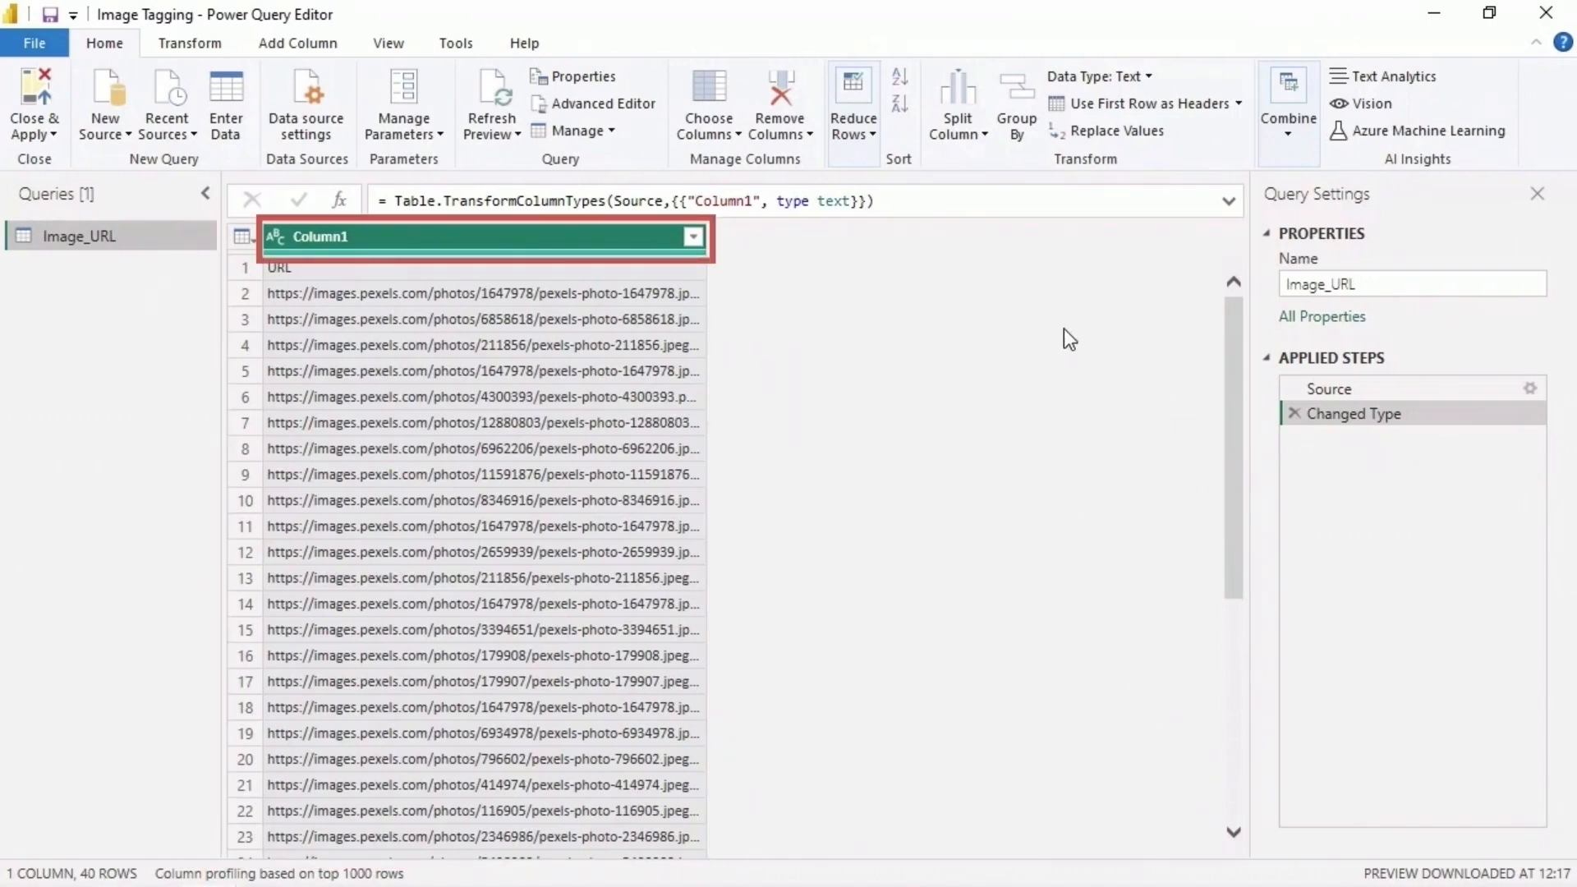
{"action": "left_click", "coordinate": [1160, 112]}
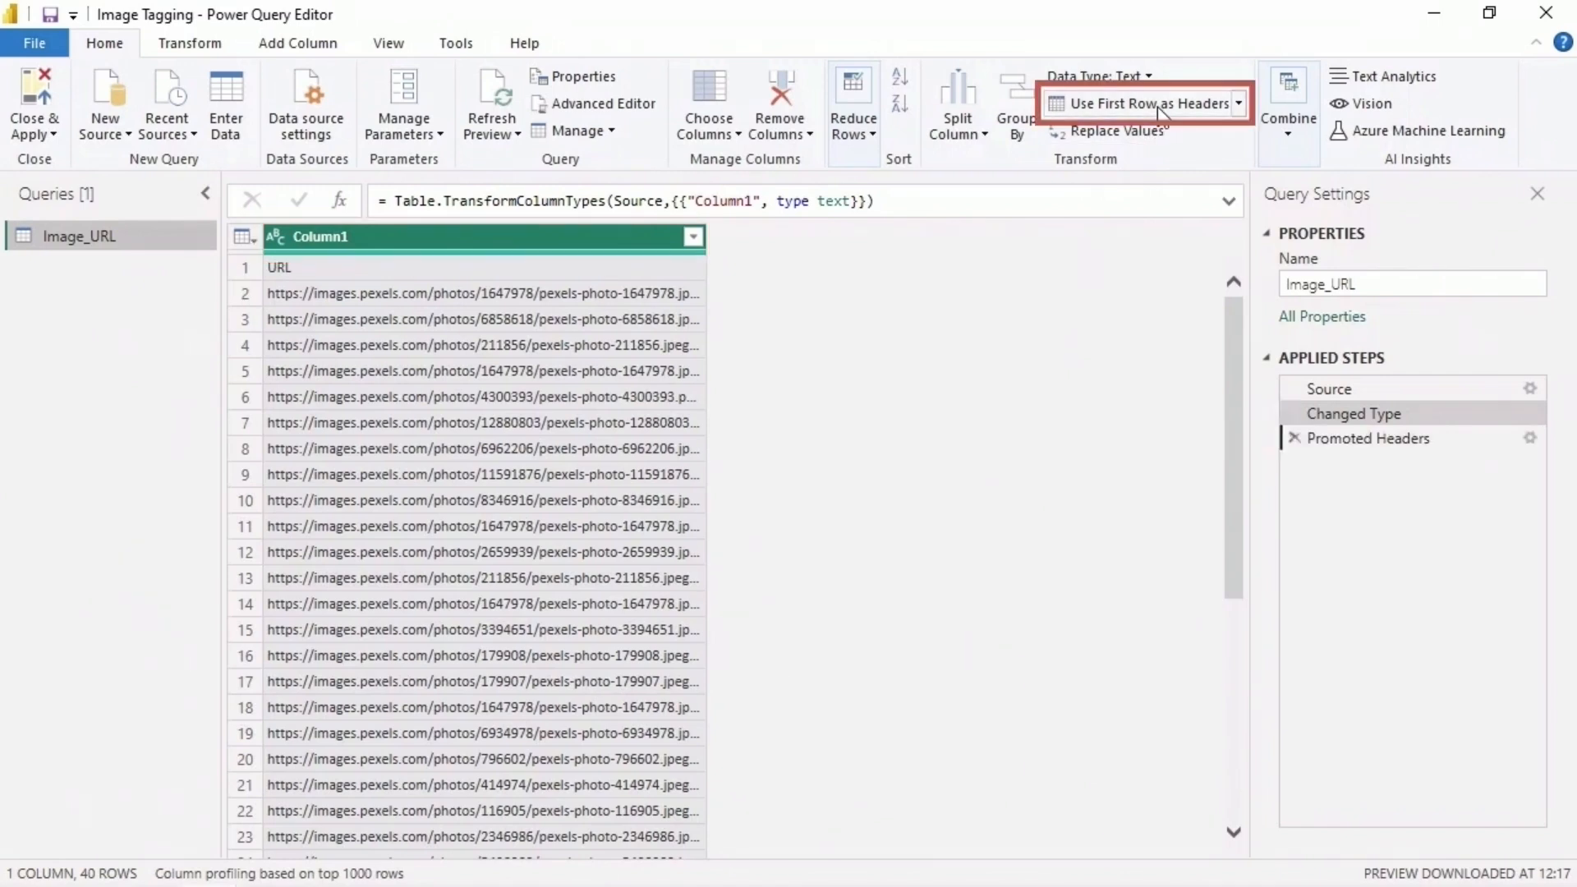
{"action": "left_click", "coordinate": [41, 86]}
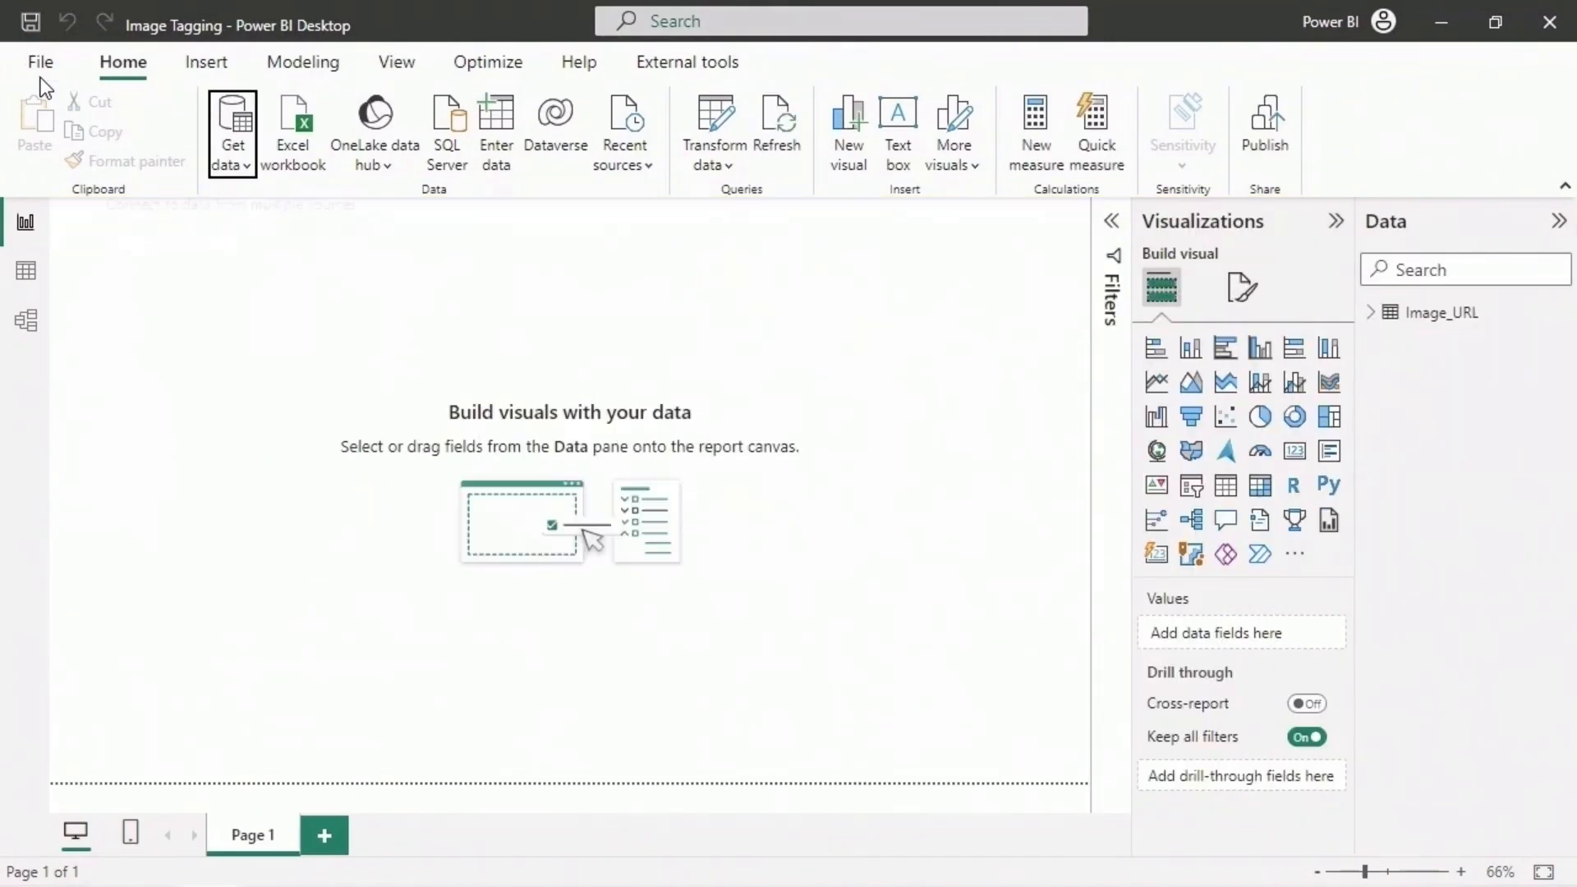
- Review all rows of the Image_URL table in Table view and return to the report page
{"action": "left_click", "coordinate": [33, 276]}
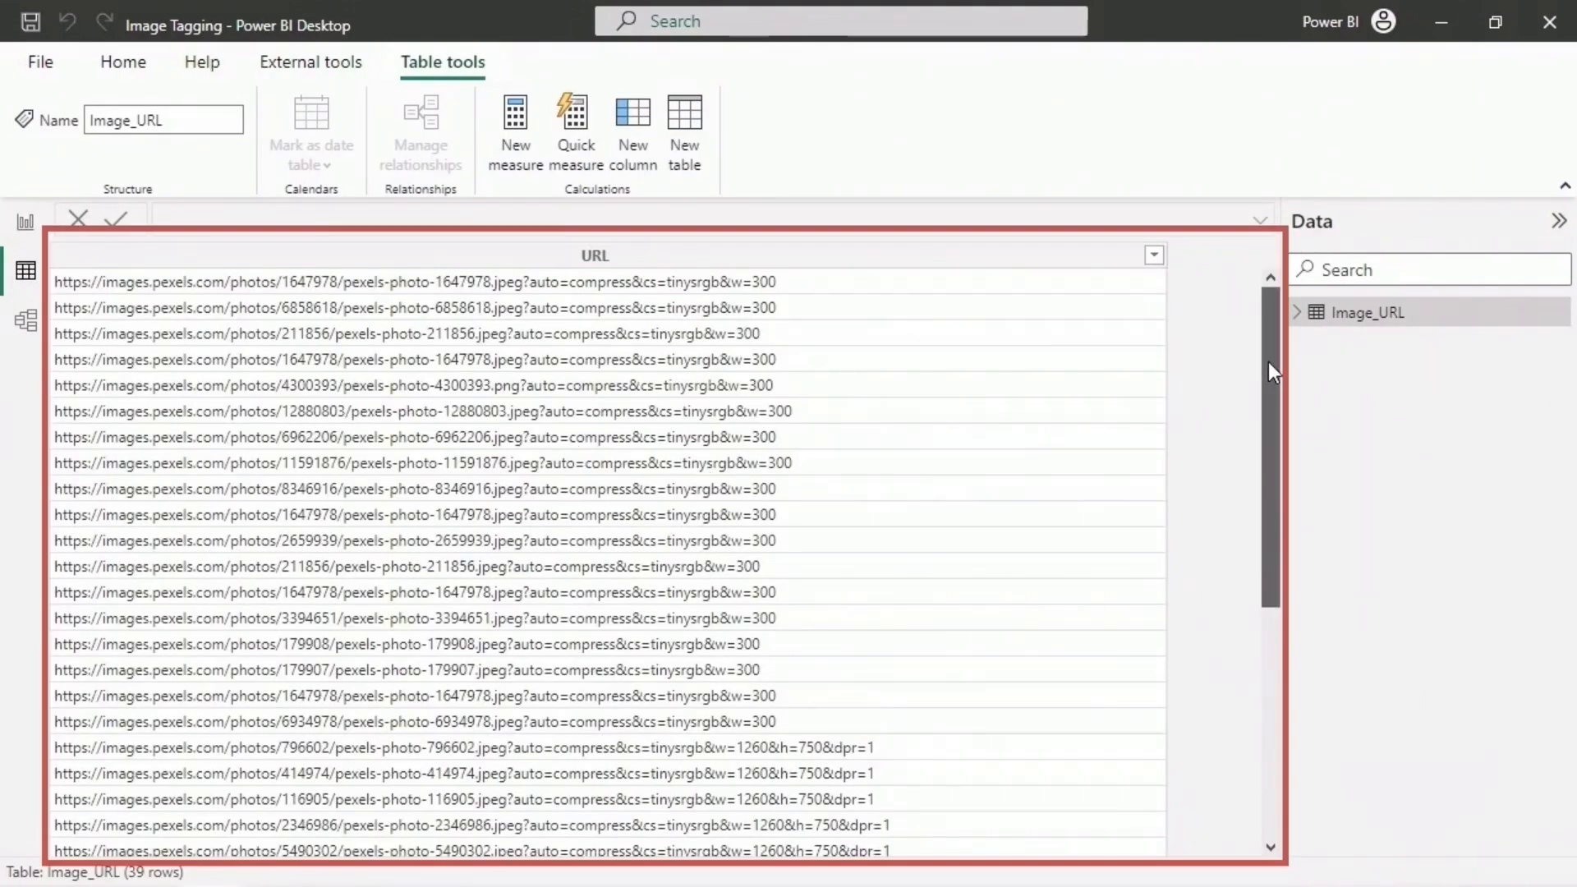
{"action": "left_click_drag", "start_coordinate": [1267, 362], "coordinate": [1274, 650]}
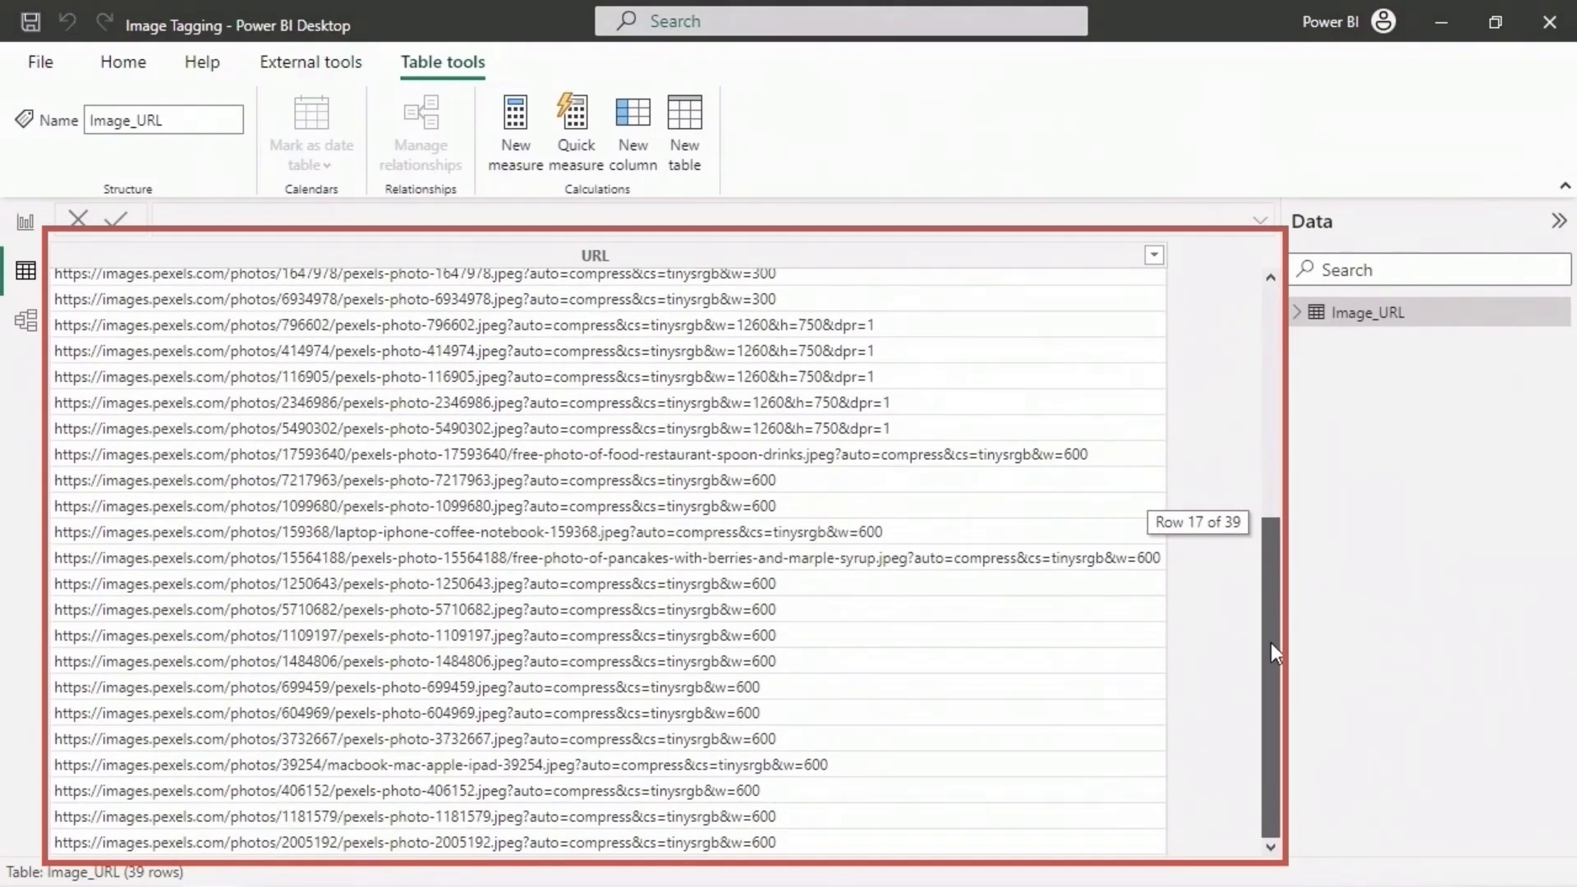
{"action": "left_click_drag", "start_coordinate": [1270, 642], "coordinate": [1269, 386]}
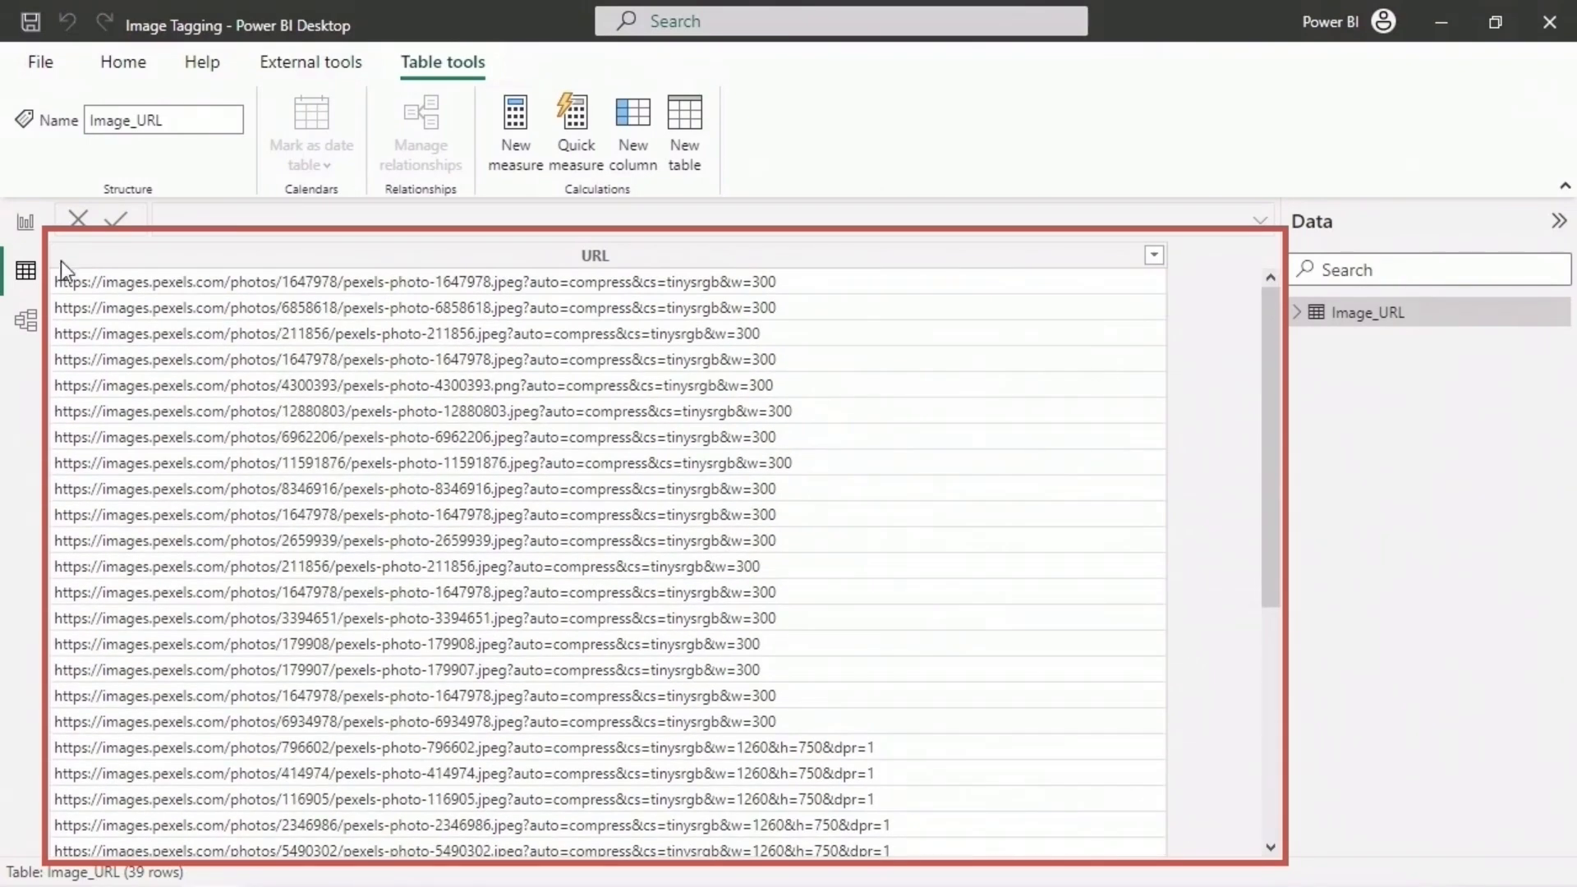
{"action": "left_click", "coordinate": [26, 224]}
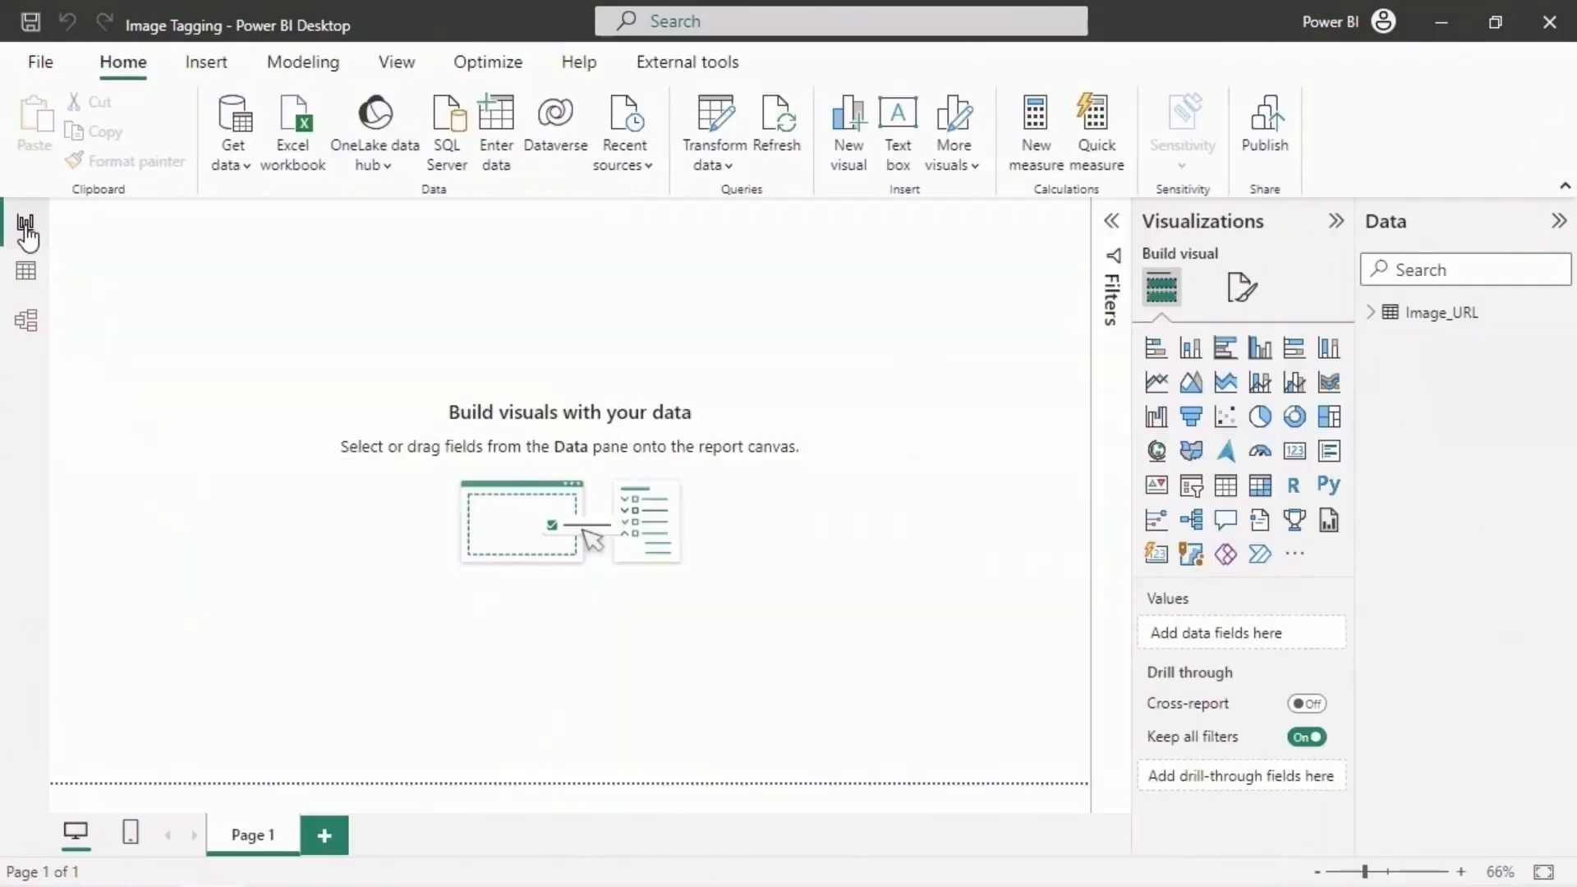
- Insert a Table visual on Page 1 and enlarge it to fill about the left half of the page
{"action": "left_click", "coordinate": [1366, 313]}
{"action": "left_click", "coordinate": [1226, 487]}
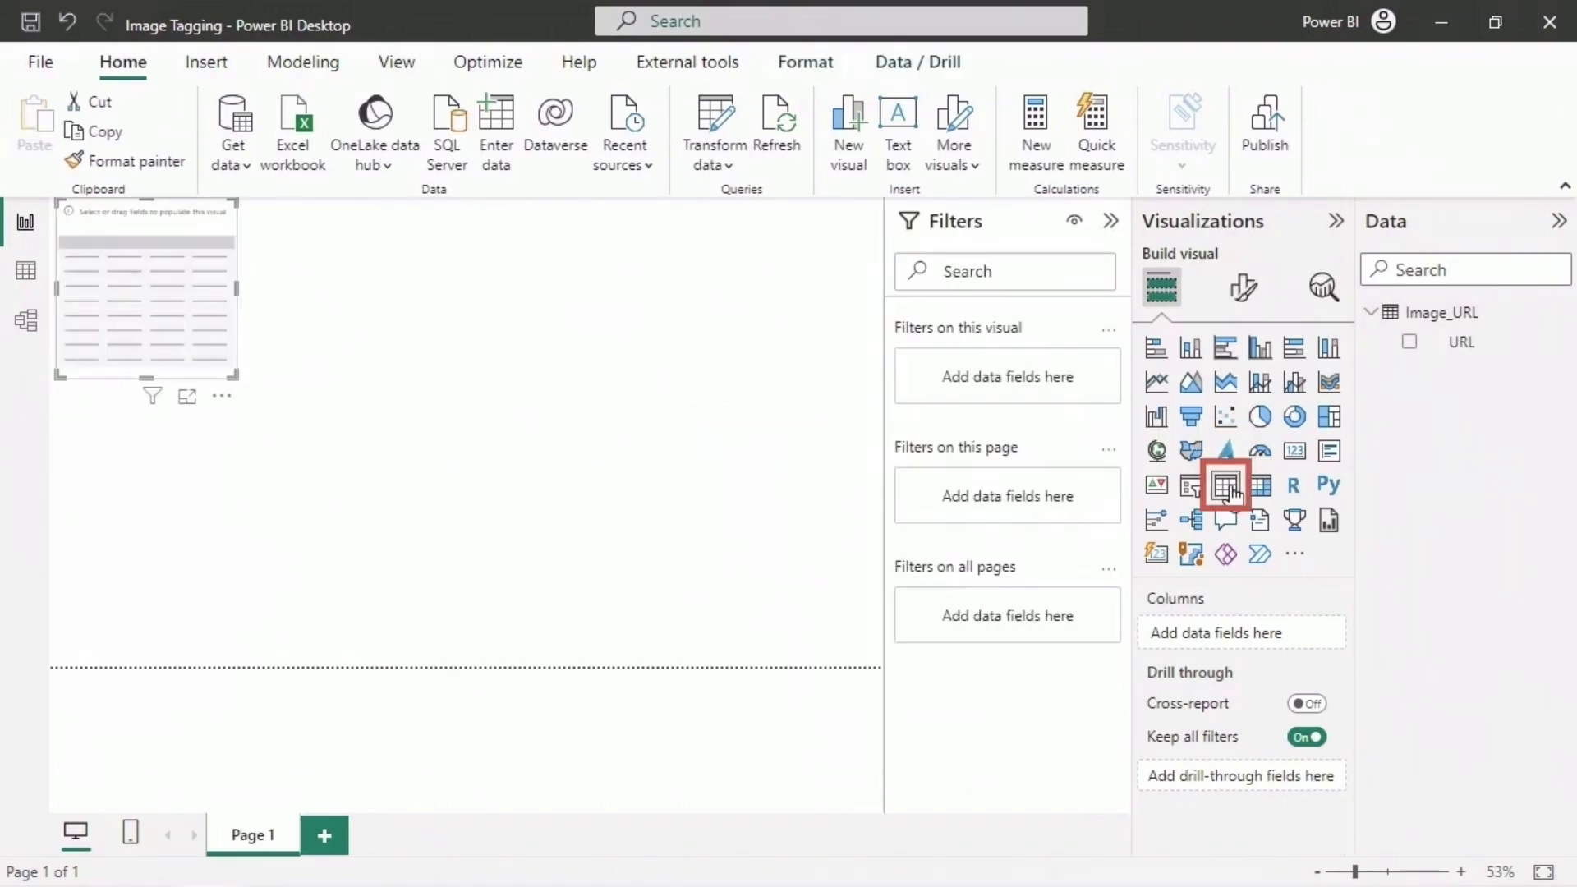
{"action": "left_click", "coordinate": [1111, 221]}
{"action": "left_click_drag", "start_coordinate": [283, 423], "coordinate": [569, 762]}
{"action": "left_click_drag", "start_coordinate": [411, 249], "coordinate": [411, 267]}
{"action": "left_click_drag", "start_coordinate": [315, 216], "coordinate": [316, 230]}
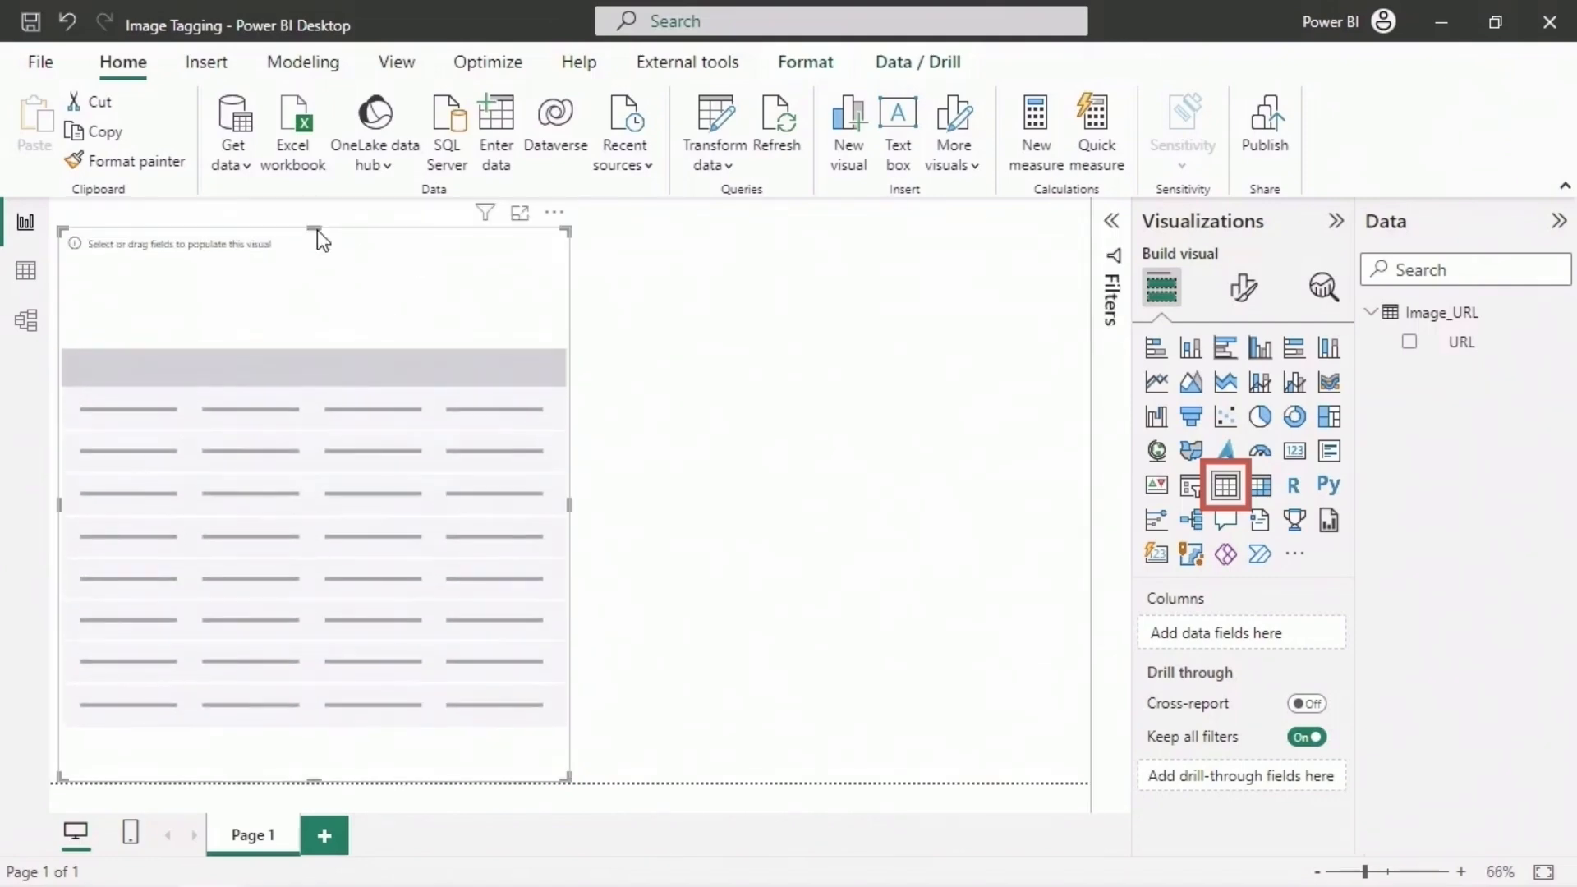
- Add the URL field to the table visual and look through the listed image links
{"action": "left_click", "coordinate": [1469, 348]}
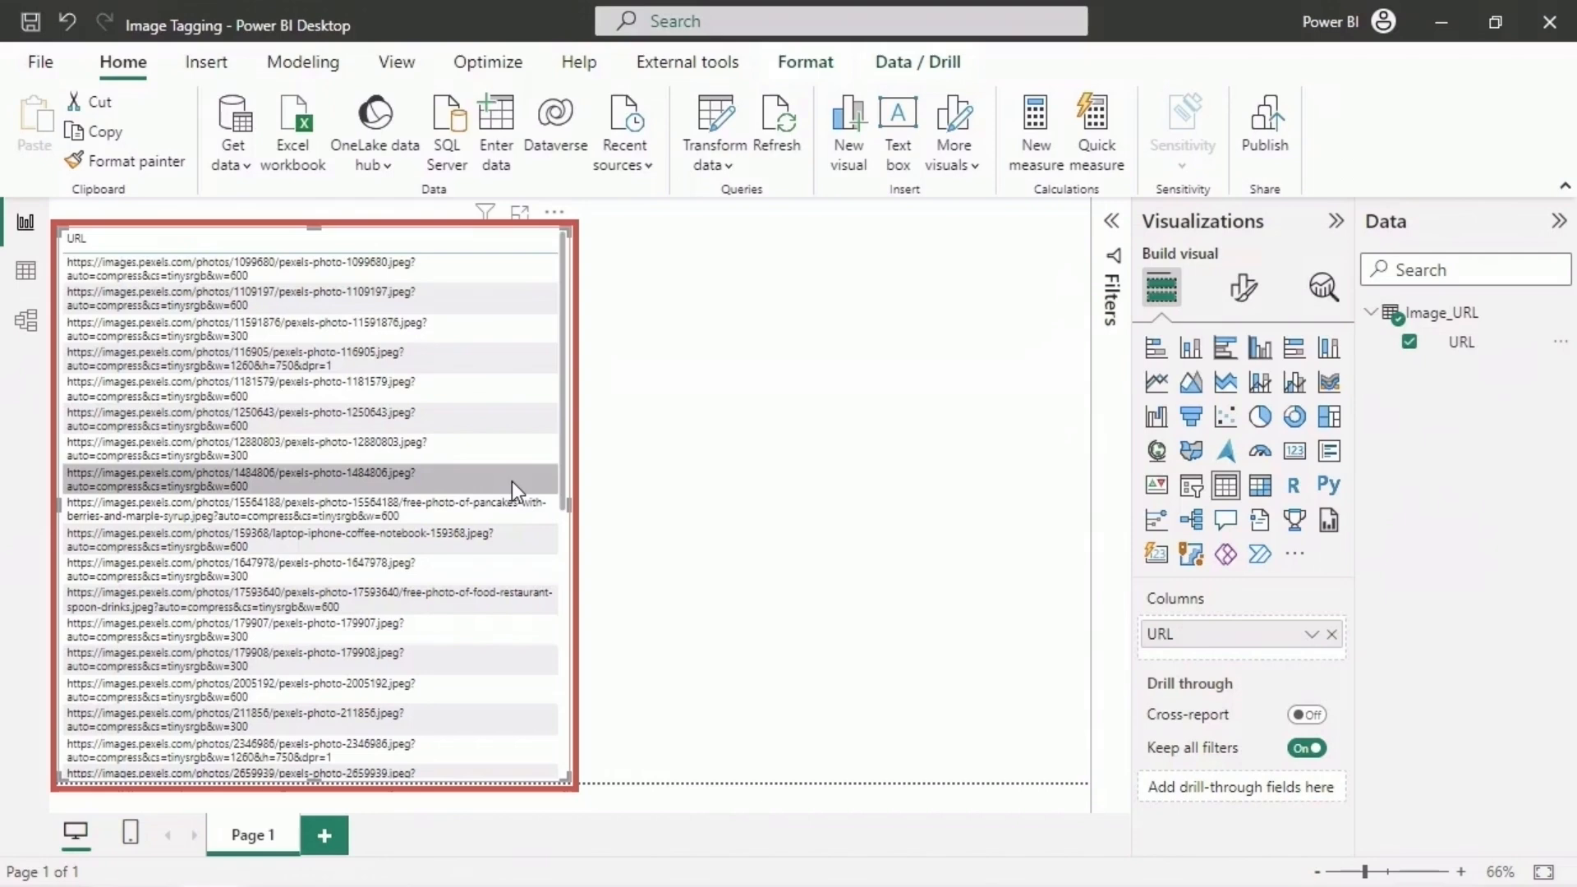
{"action": "scroll", "coordinate": [511, 481], "scroll_direction": "down", "scroll_amount": 5}
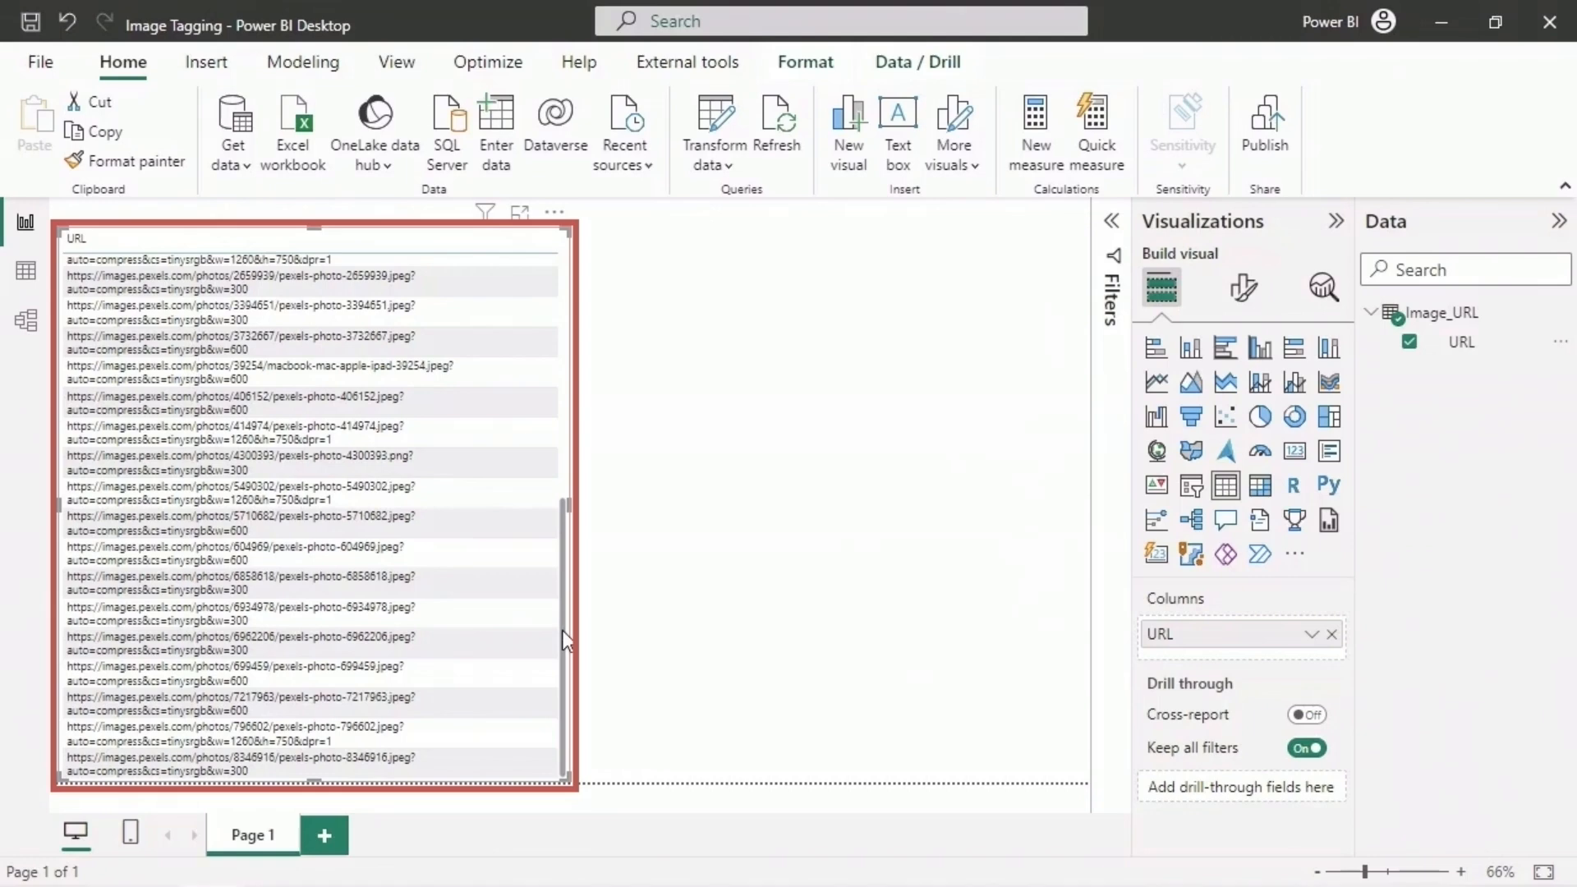
{"action": "left_click_drag", "start_coordinate": [564, 641], "coordinate": [665, 360]}
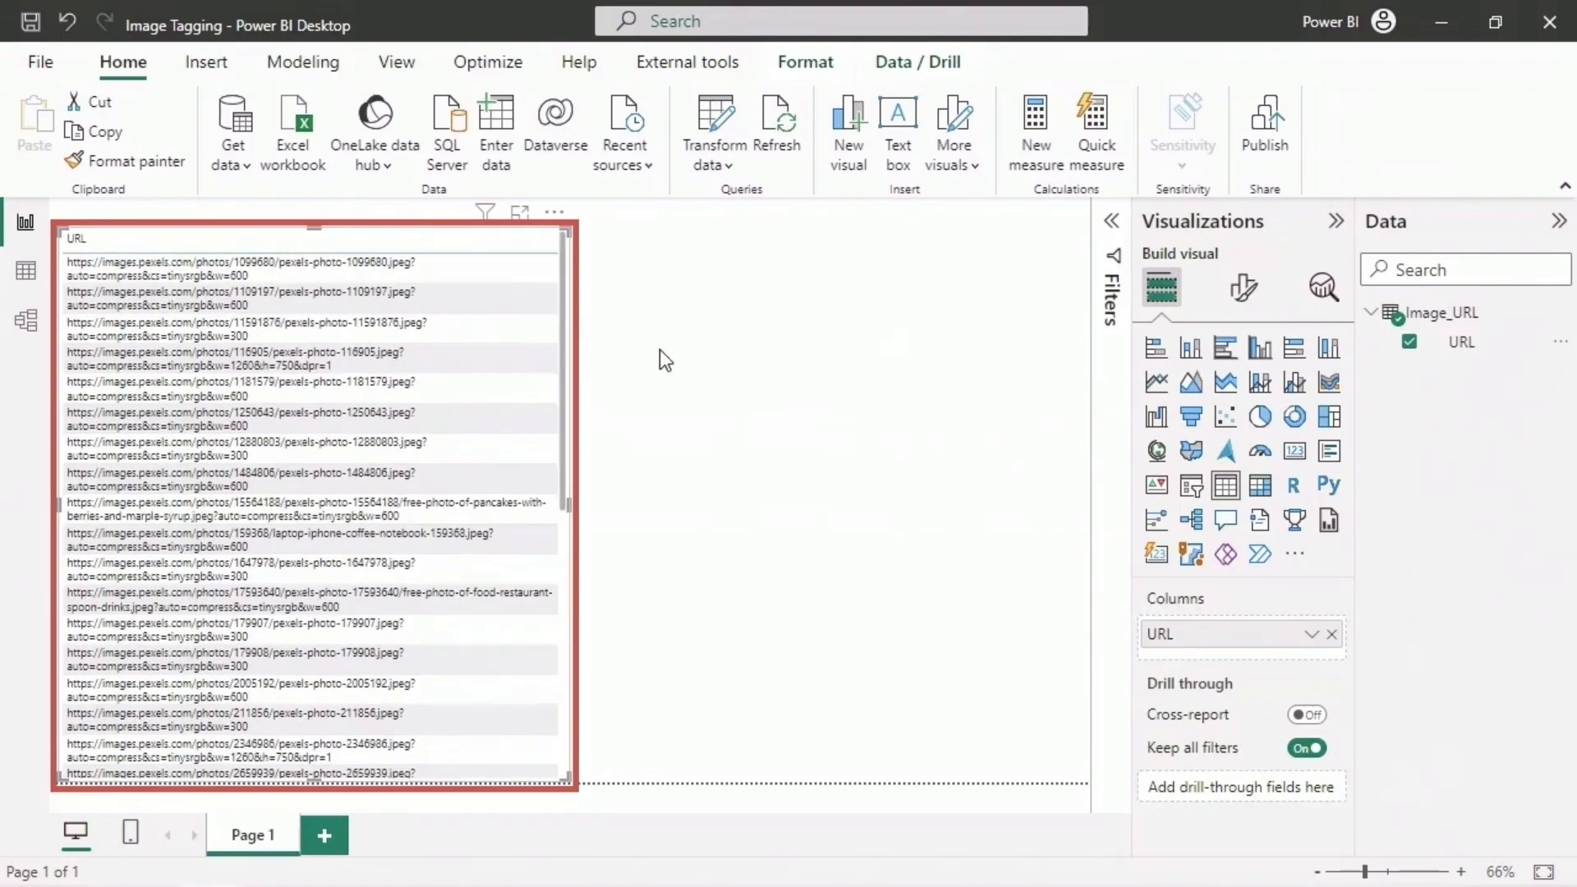
- Apply the Vision Tag images function to the URL column in Power Query, leaving the language ISO code empty
{"action": "left_click", "coordinate": [728, 127]}
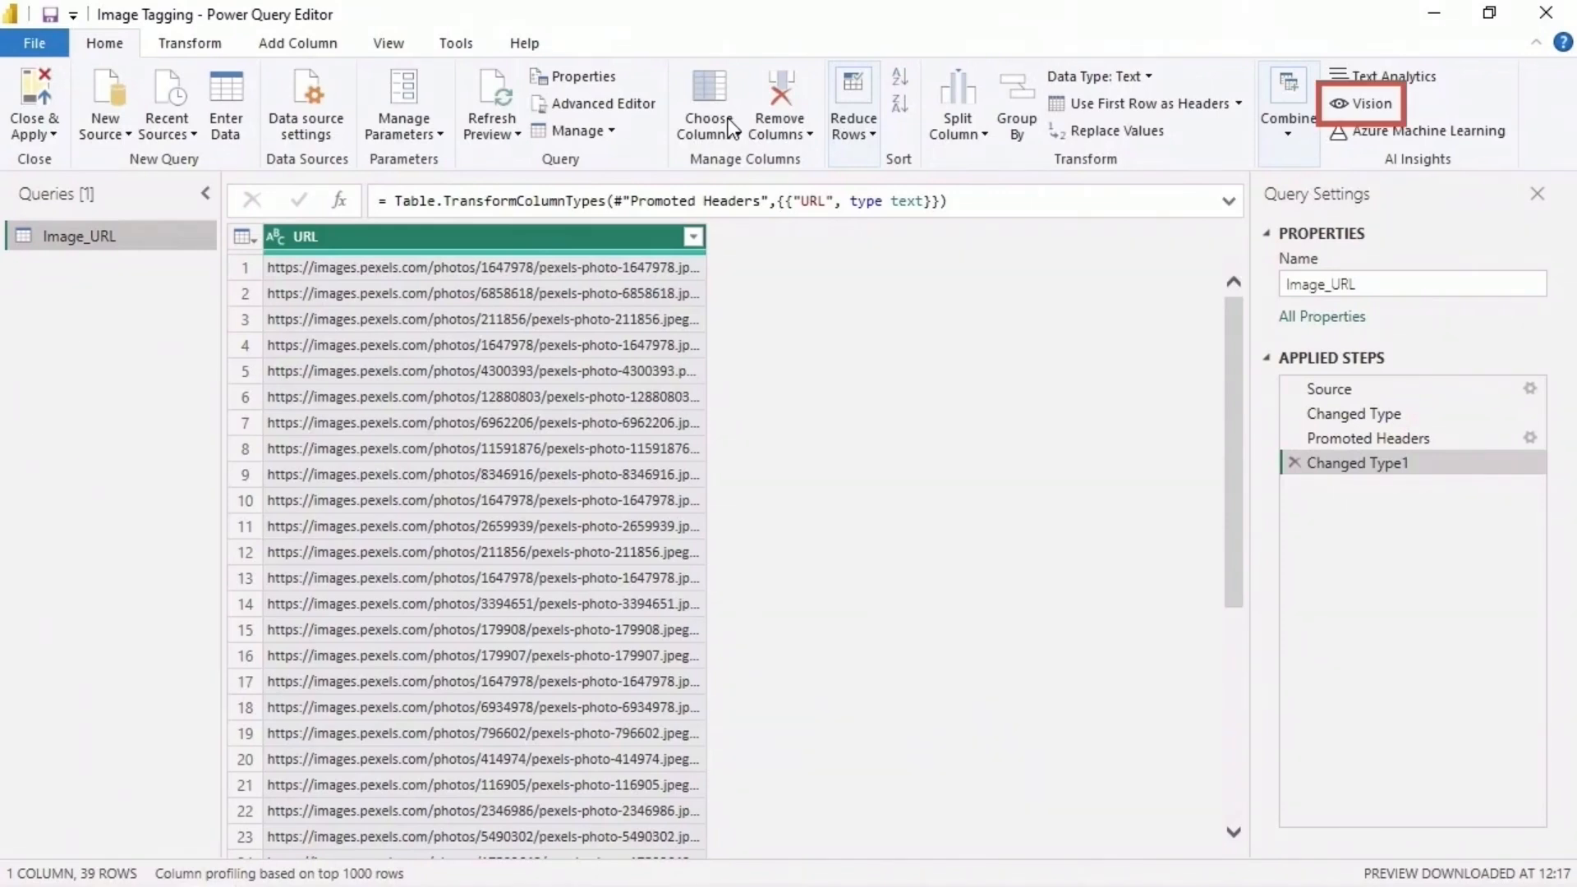
{"action": "left_click", "coordinate": [1363, 107]}
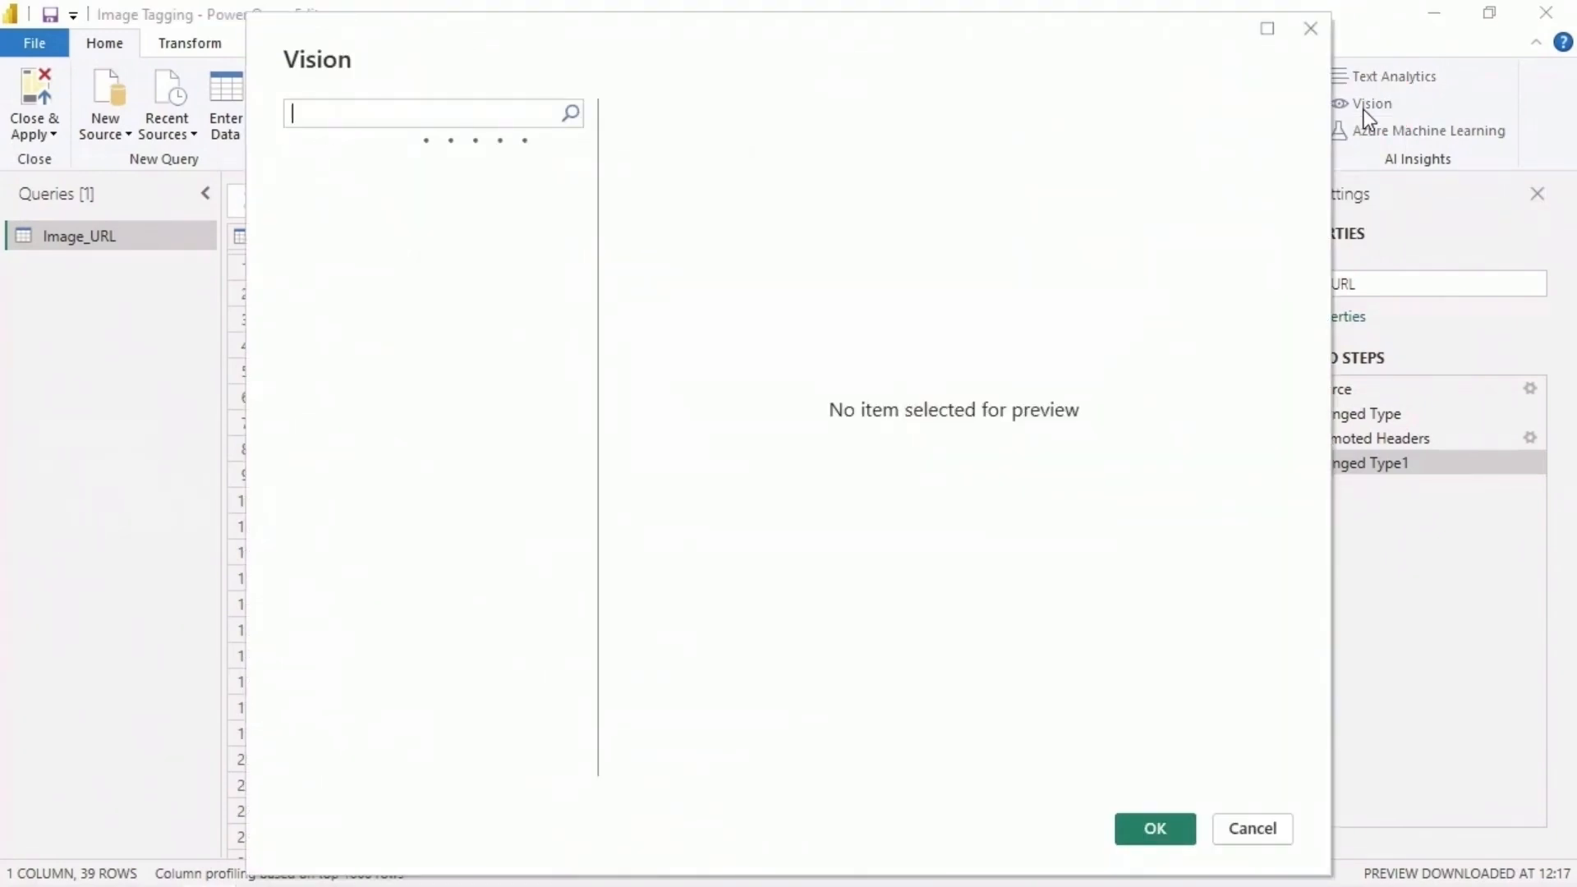
{"action": "left_click", "coordinate": [436, 197]}
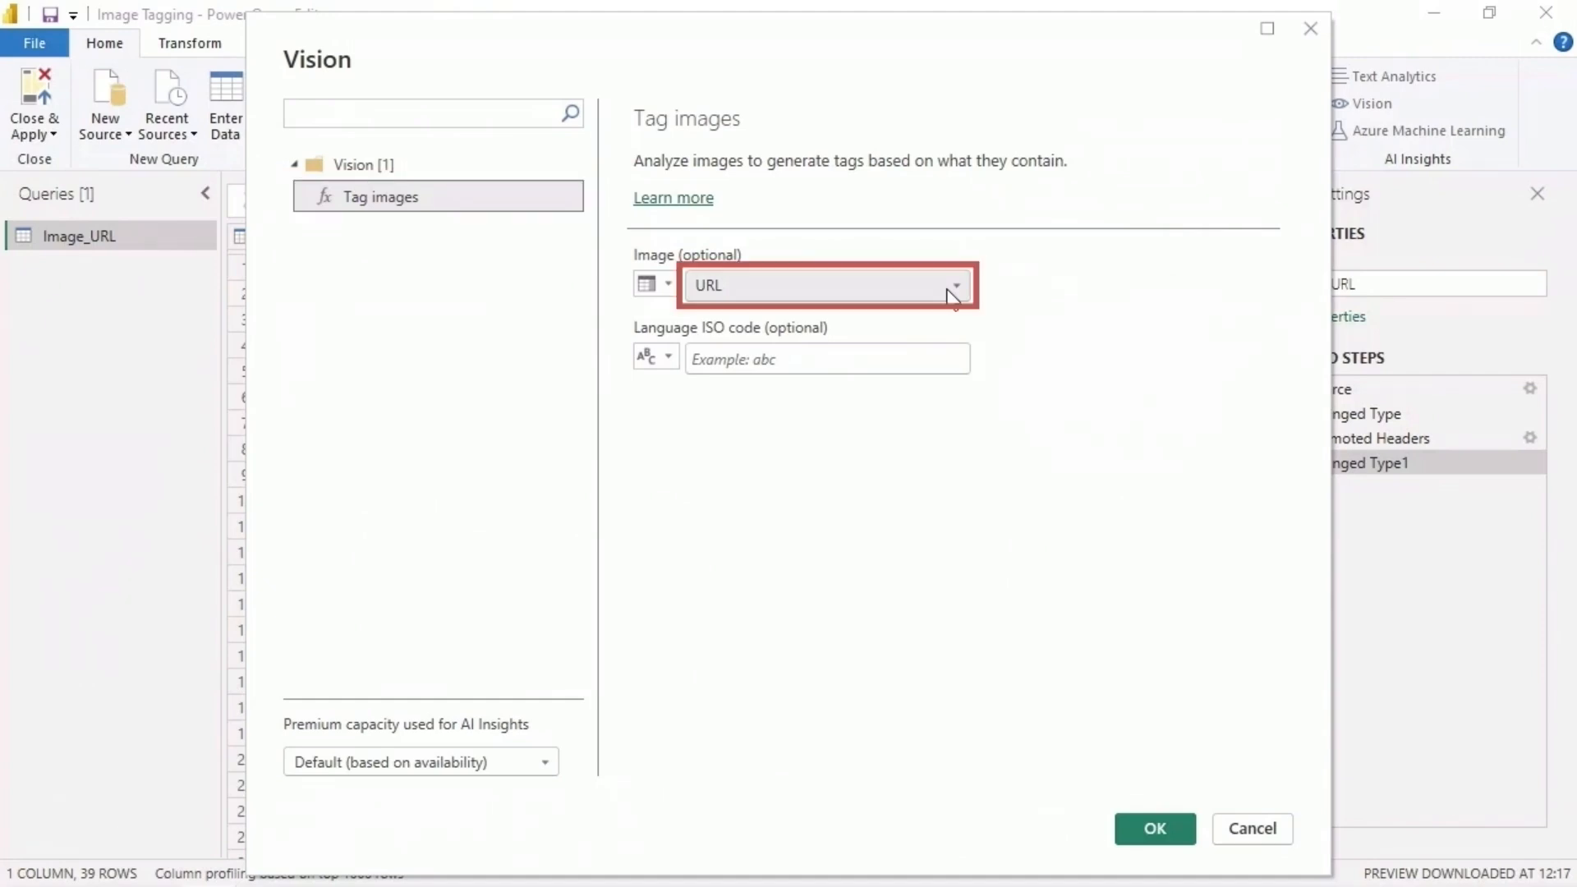
{"action": "left_click", "coordinate": [953, 294]}
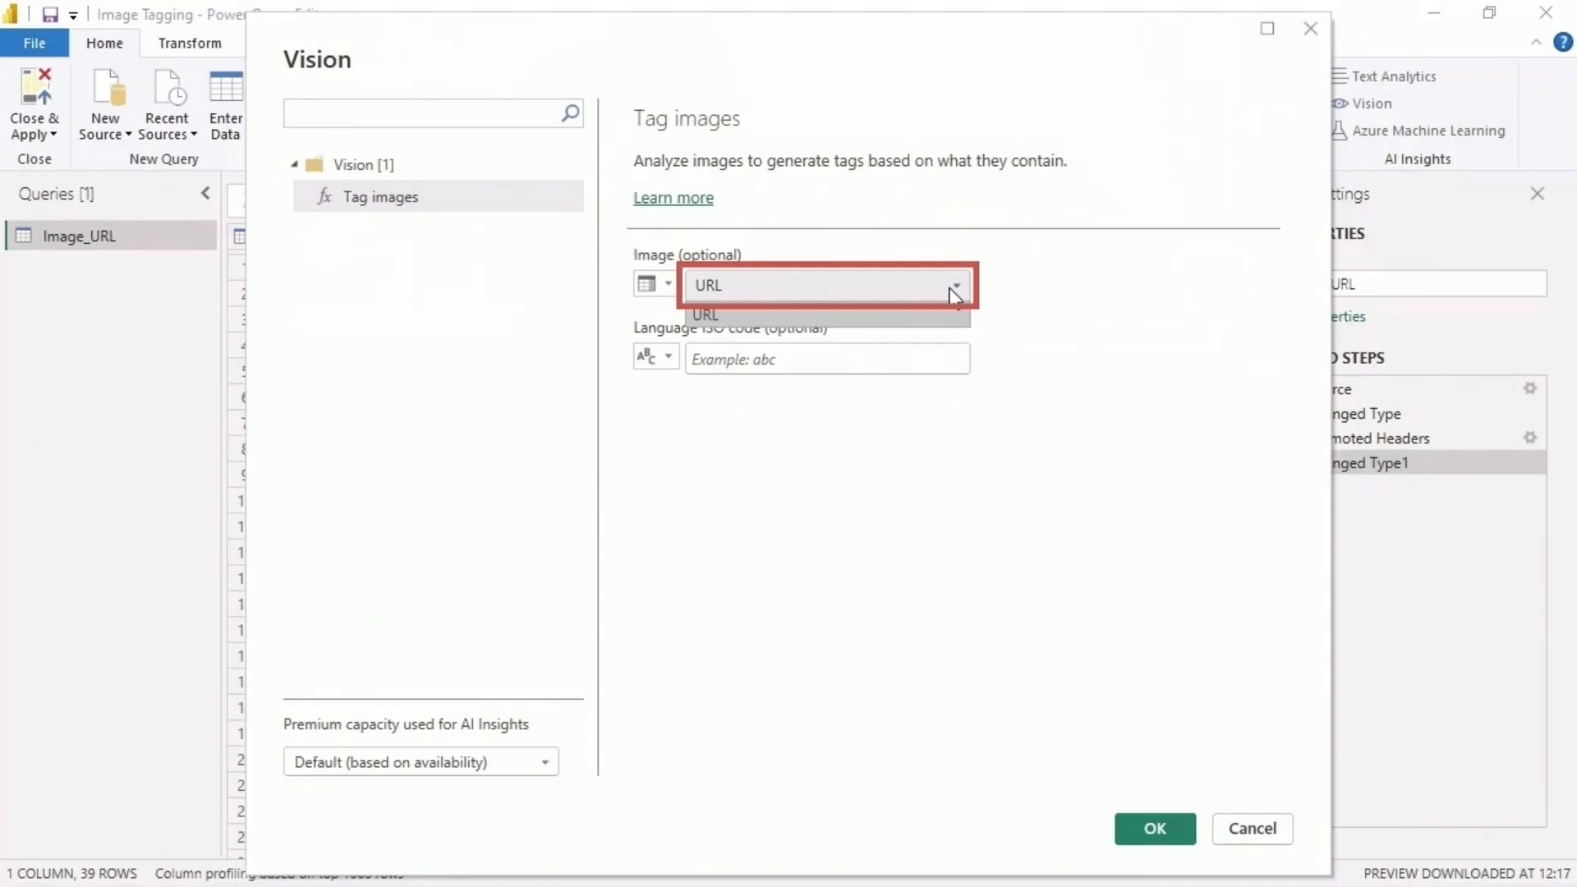
{"action": "left_click", "coordinate": [953, 294]}
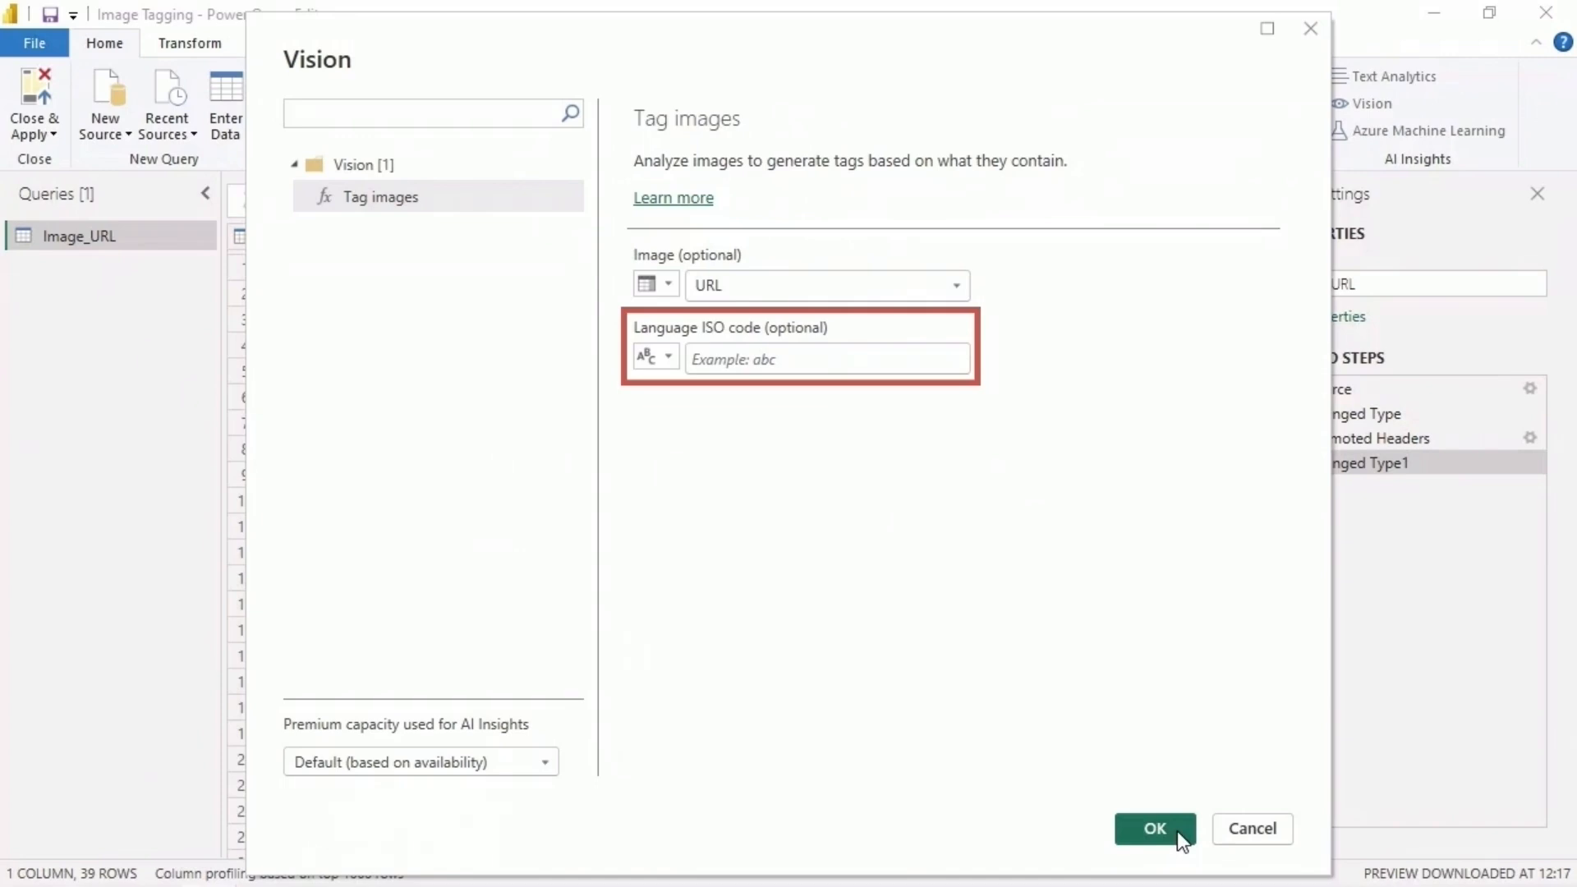
{"action": "left_click", "coordinate": [1154, 828]}
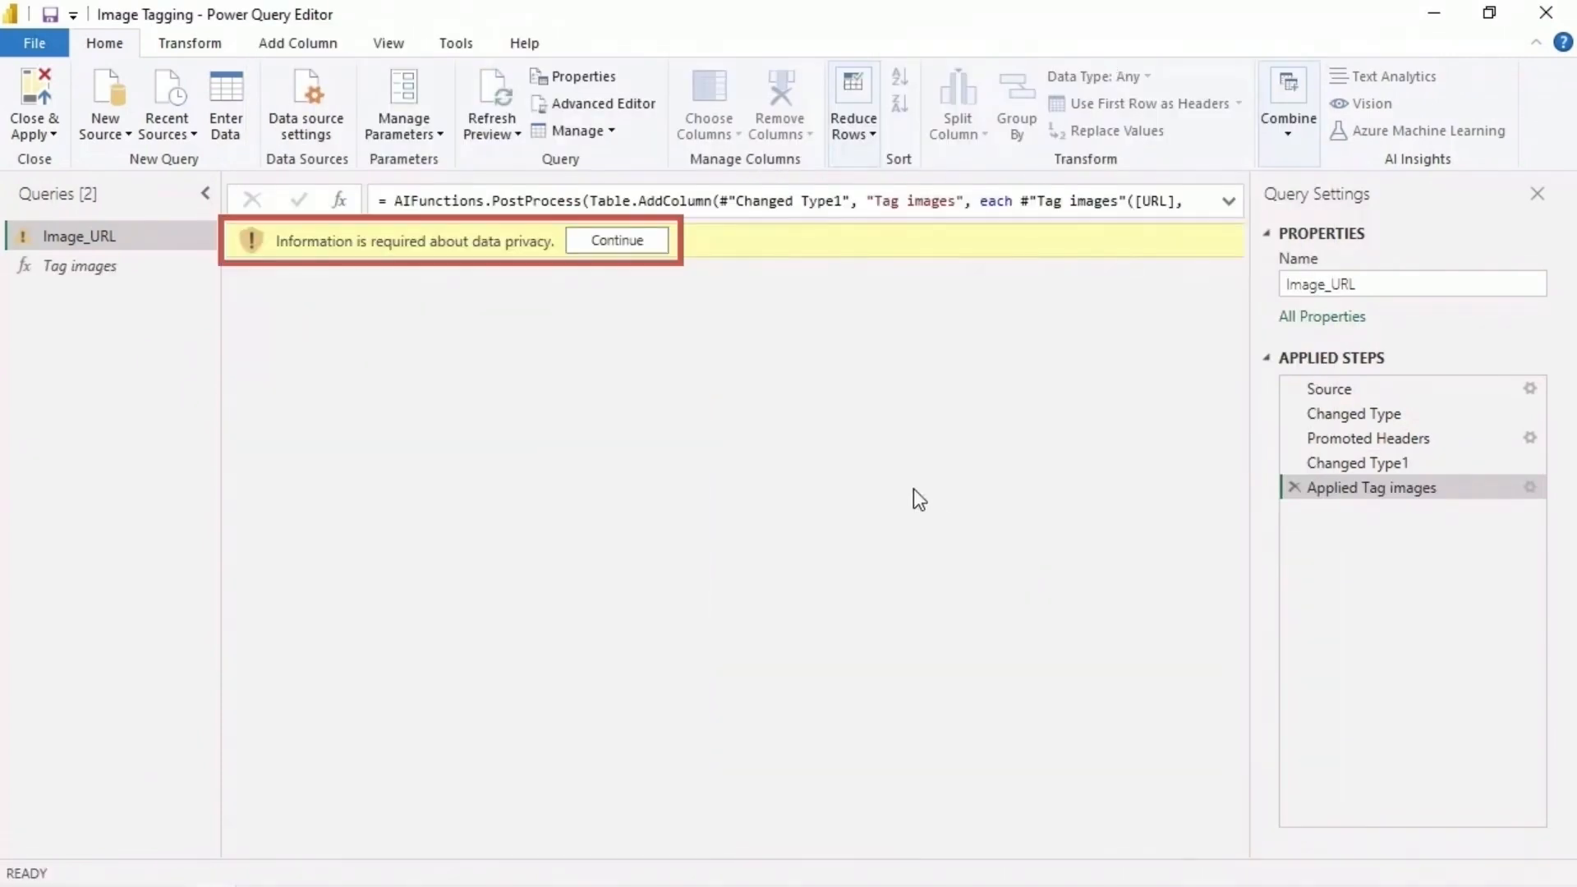
- Set the privacy level of the image_url.csv source file to Organizational and save it
{"action": "left_click", "coordinate": [658, 244]}
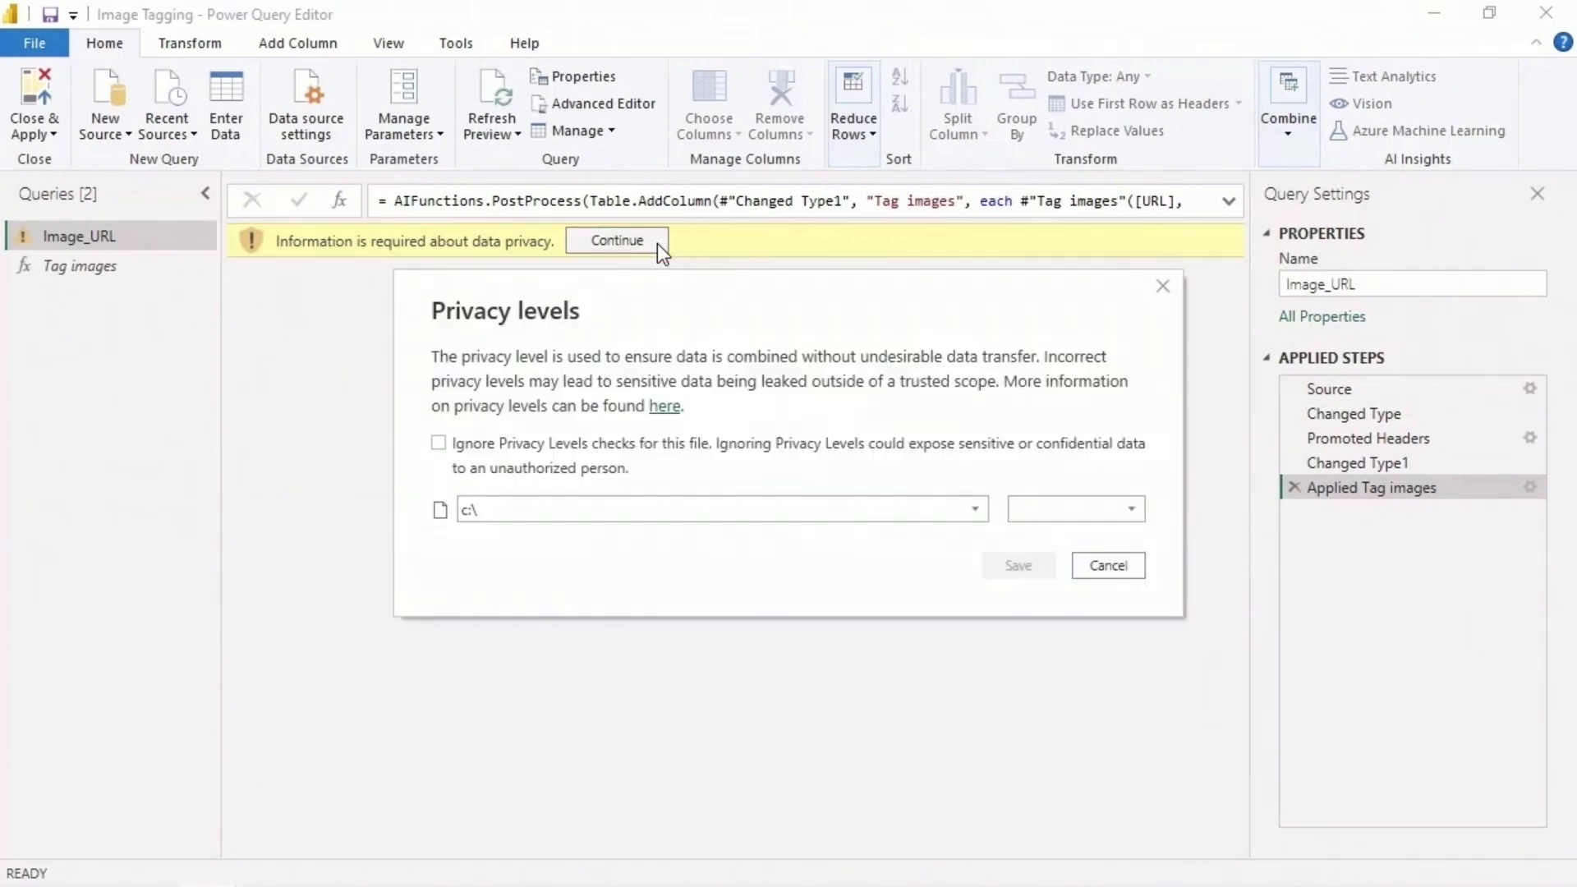
{"action": "left_click", "coordinate": [975, 509]}
{"action": "left_click", "coordinate": [953, 676]}
{"action": "left_click", "coordinate": [1092, 510]}
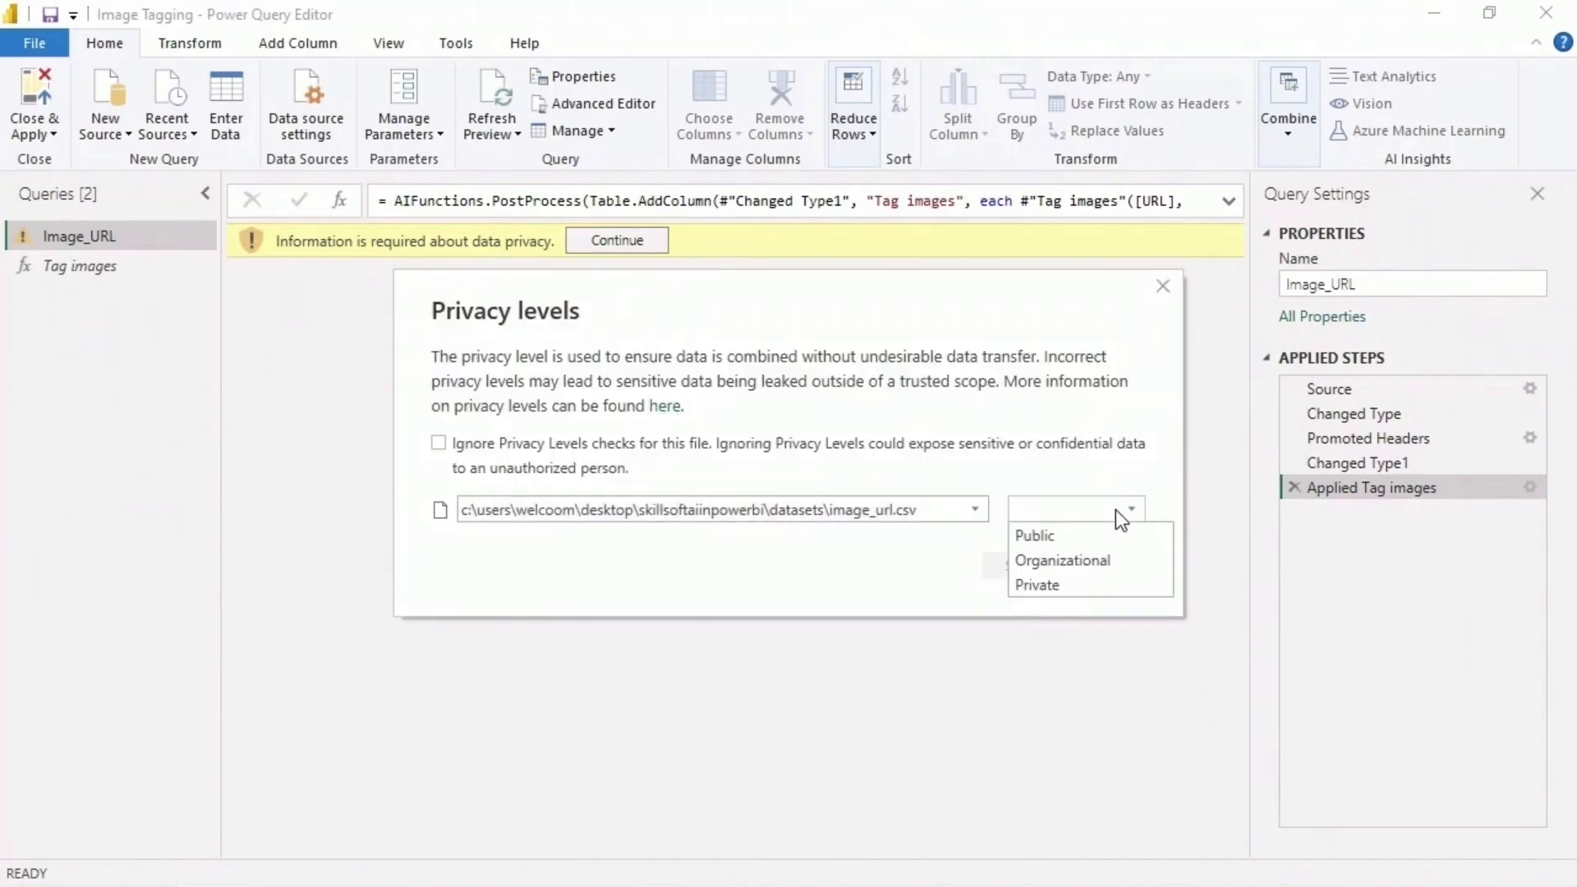
{"action": "left_click", "coordinate": [1145, 560]}
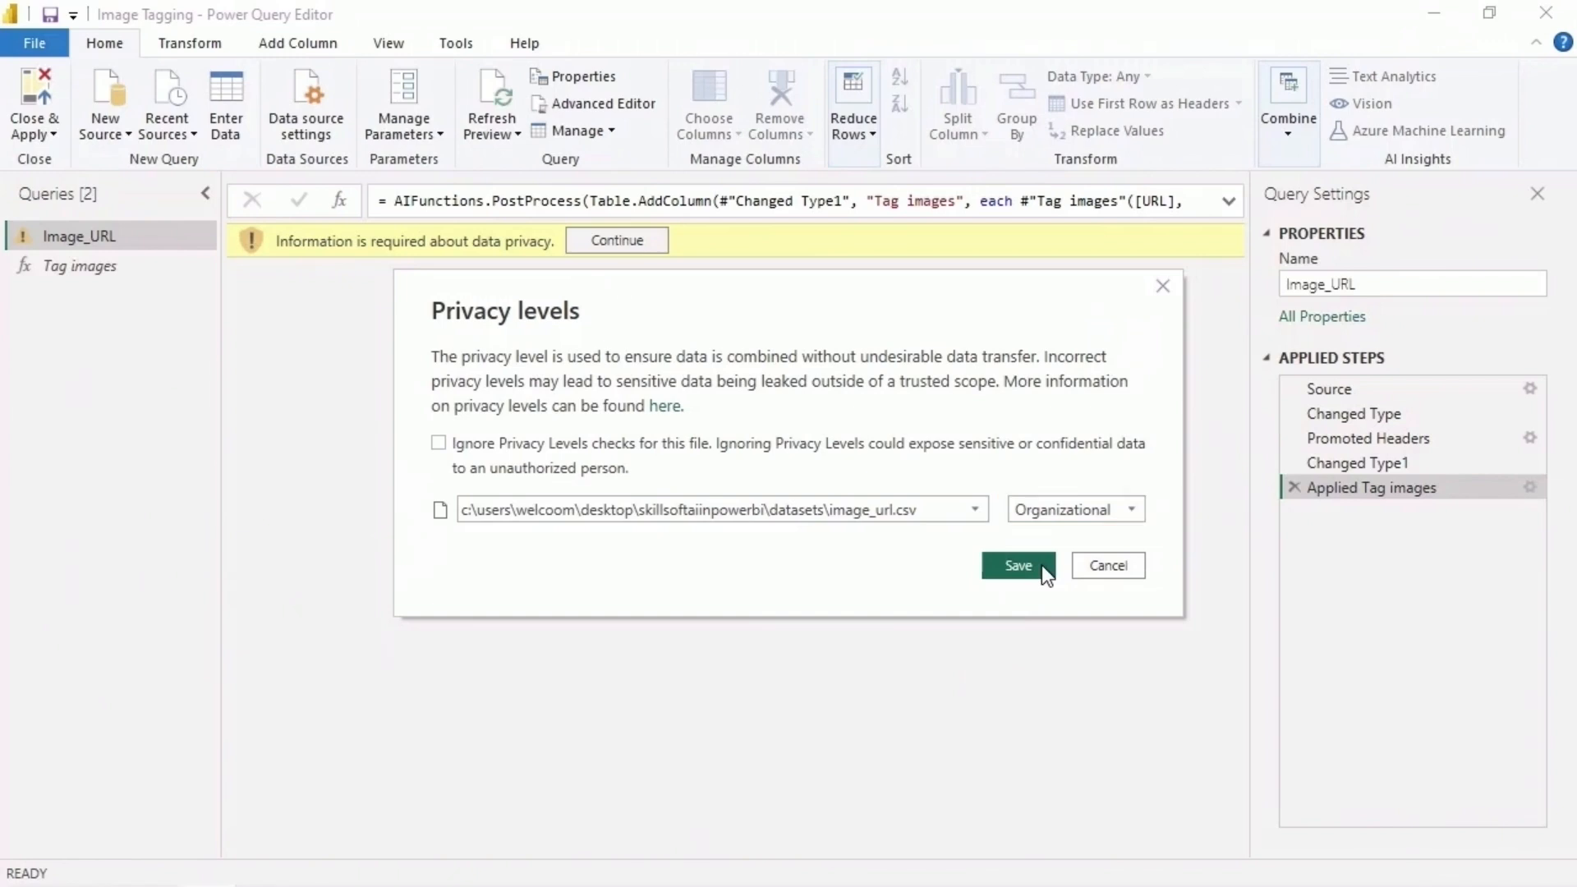
{"action": "left_click", "coordinate": [1041, 565]}
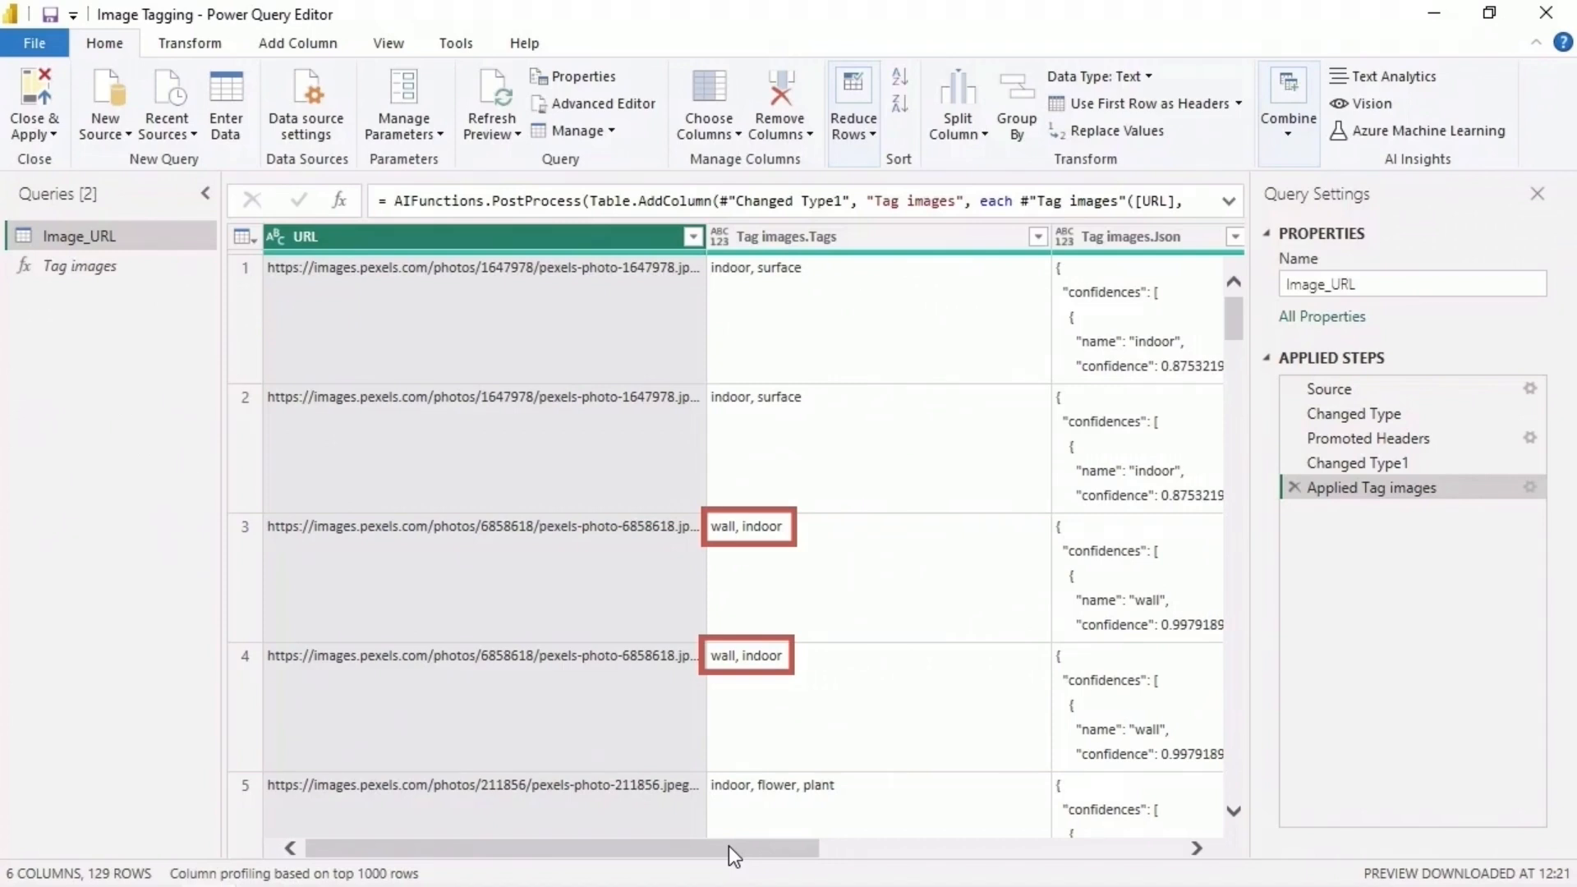
- Examine the generated tag, confidence and error message columns and the full JSON of the first row
{"action": "left_click_drag", "start_coordinate": [727, 845], "coordinate": [967, 854]}
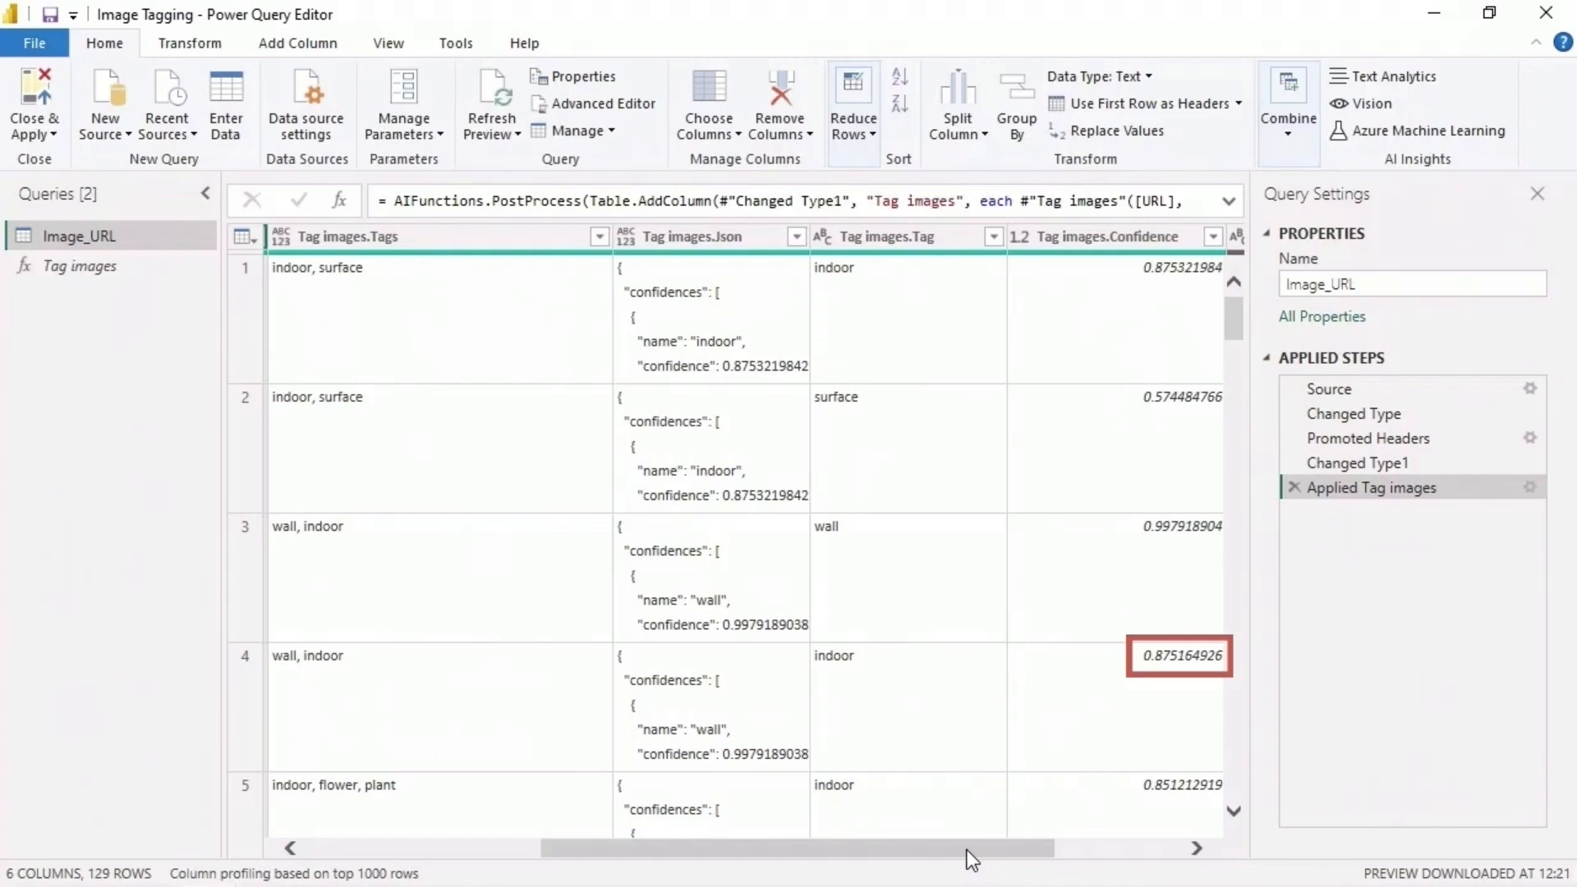
{"action": "left_click_drag", "start_coordinate": [966, 851], "coordinate": [1067, 866]}
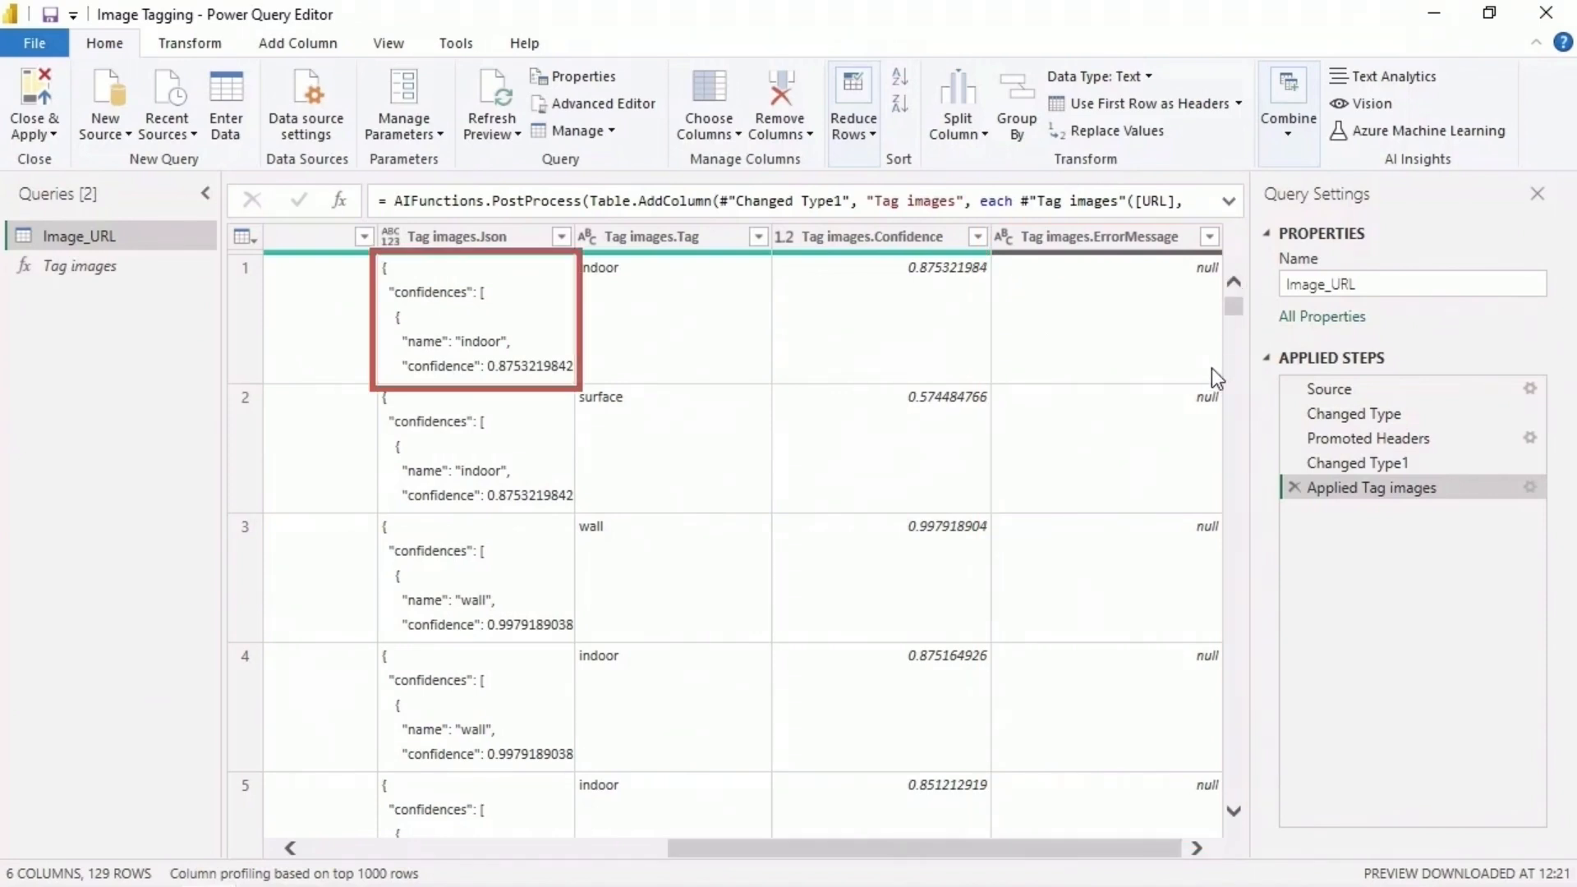
{"action": "left_click", "coordinate": [529, 301]}
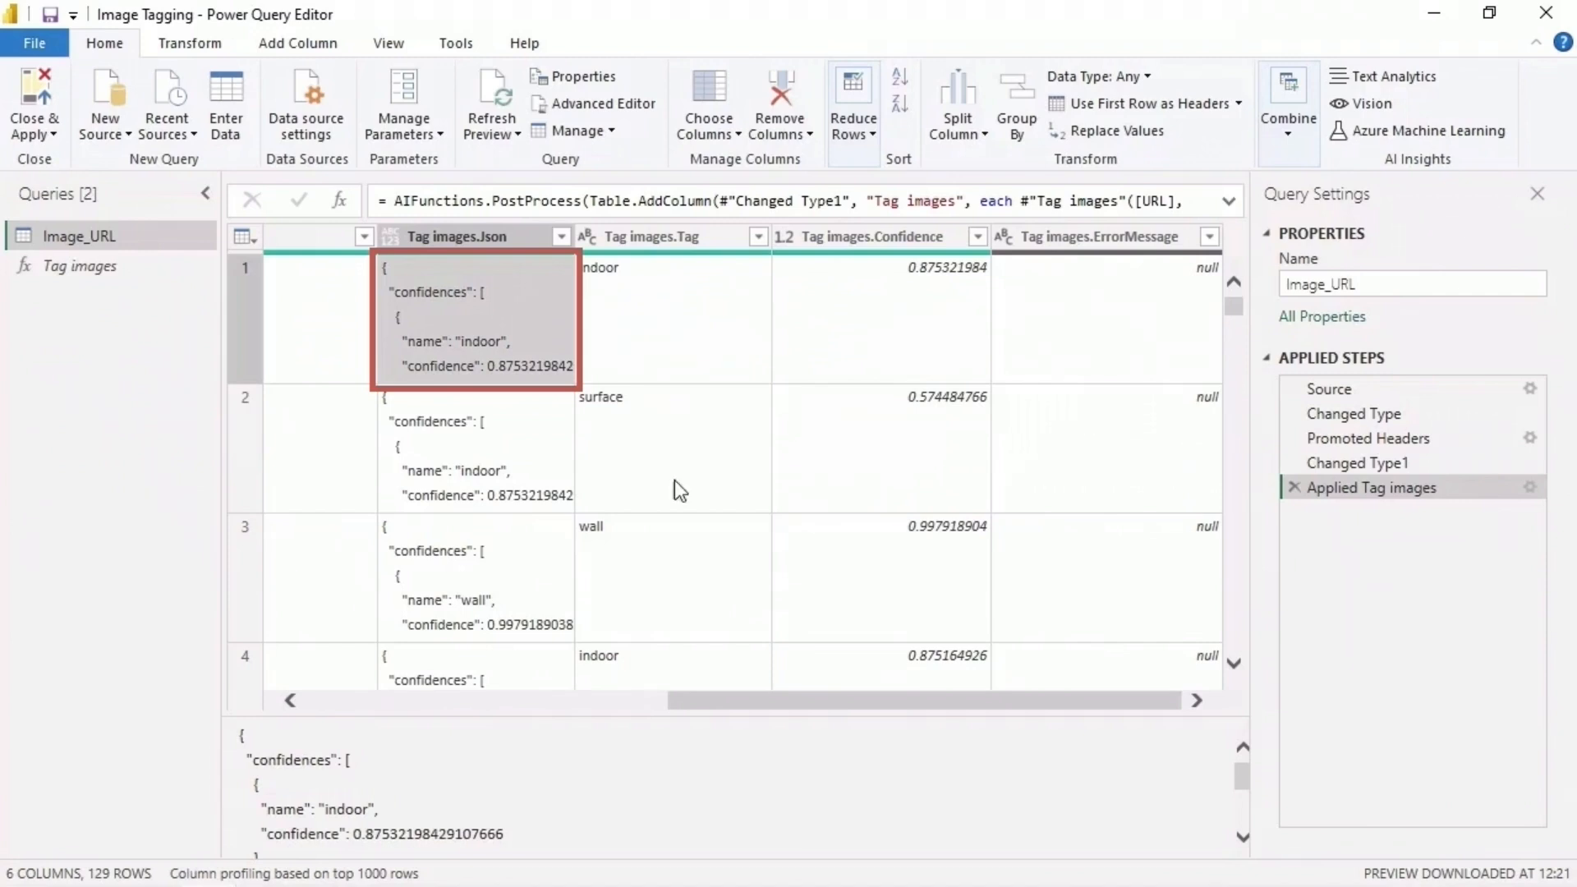
{"action": "left_click_drag", "start_coordinate": [1149, 716], "coordinate": [1116, 593]}
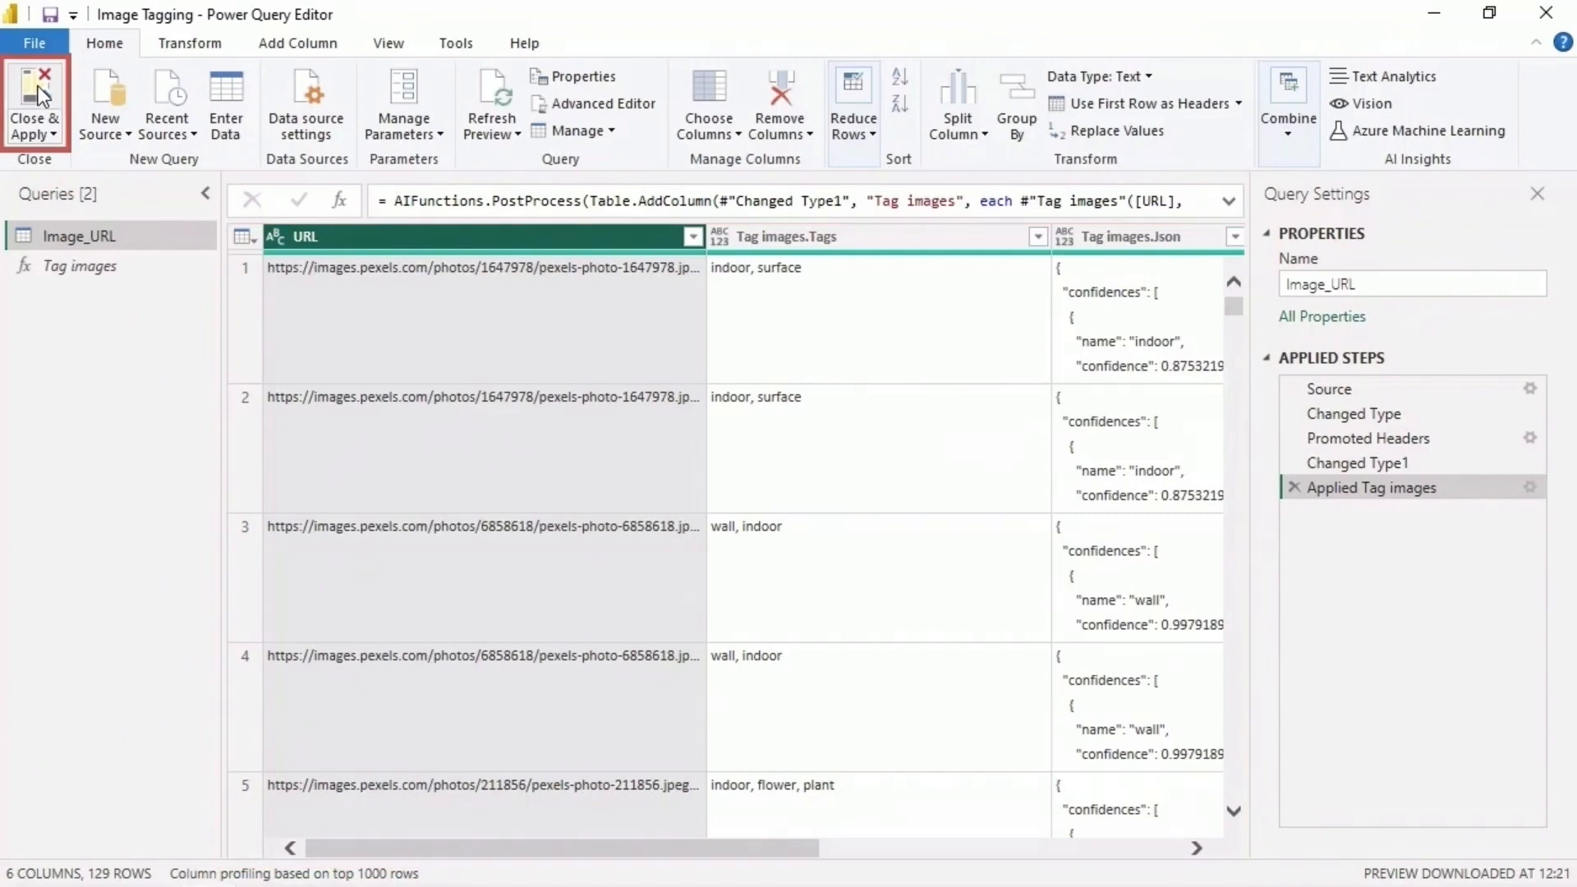
- Close the query editor and apply the image tagging changes to the report
{"action": "left_click", "coordinate": [39, 91]}
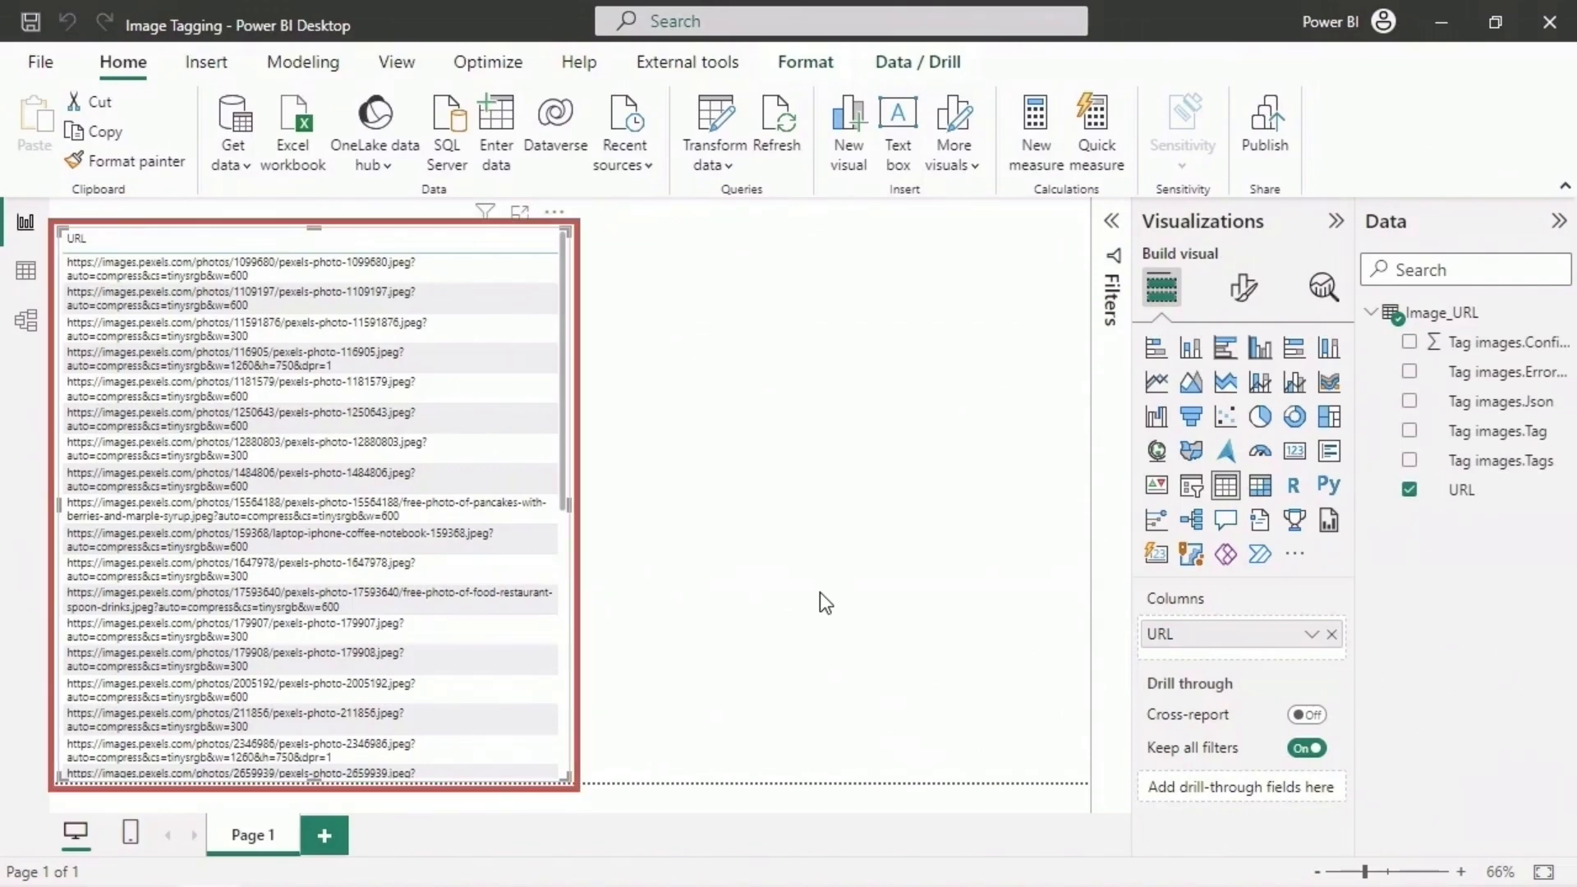
- Set the URL column's data category to Image URL so the table shows pictures instead of links
{"action": "left_click", "coordinate": [1499, 496]}
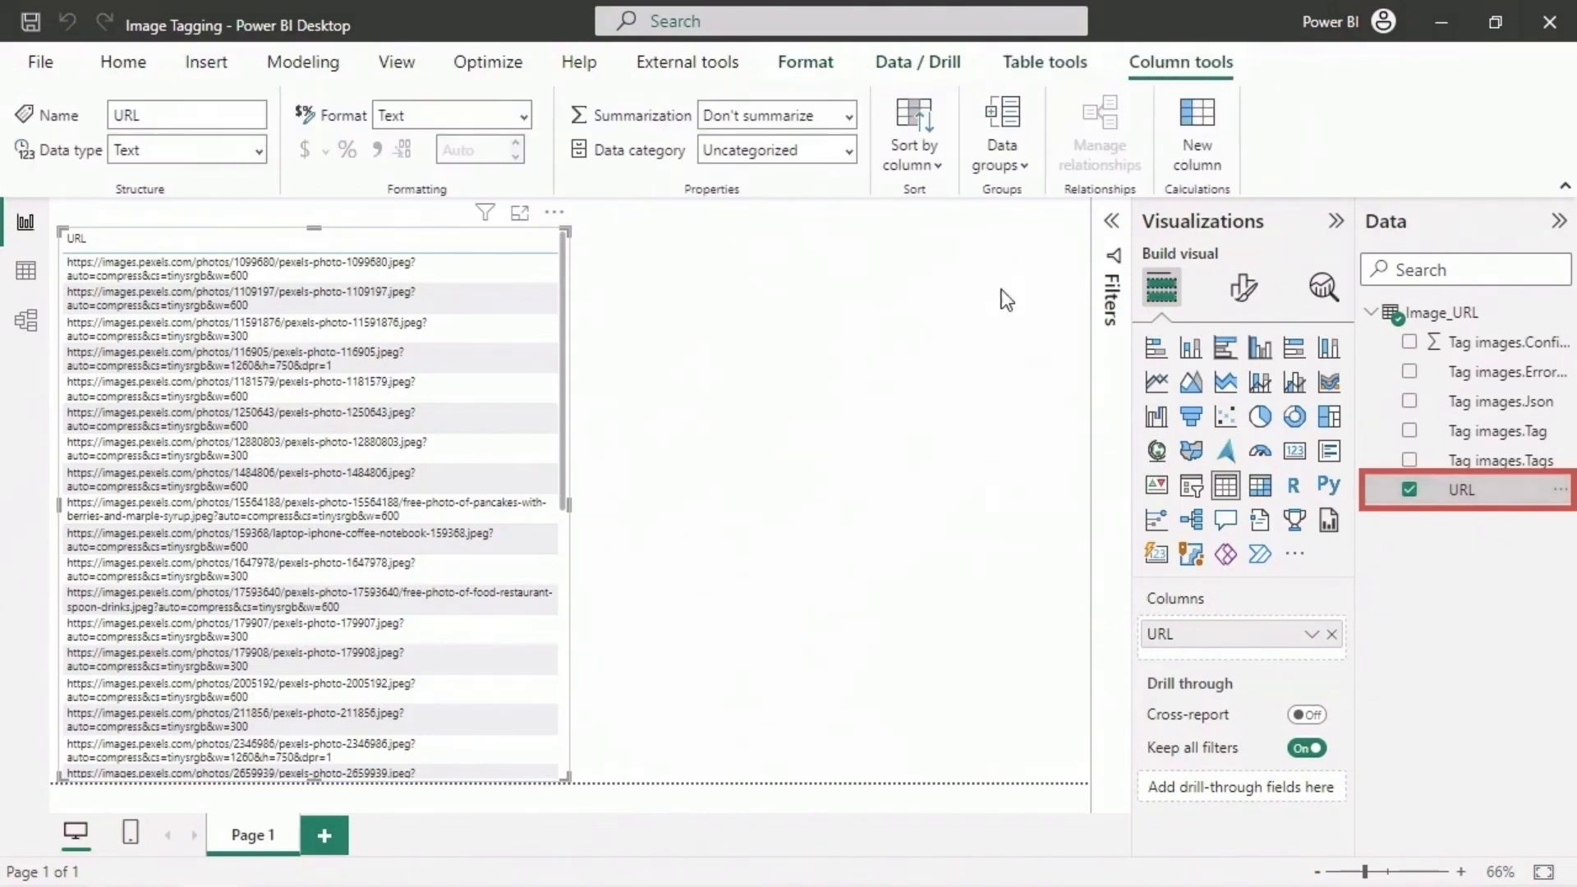
{"action": "left_click", "coordinate": [851, 153]}
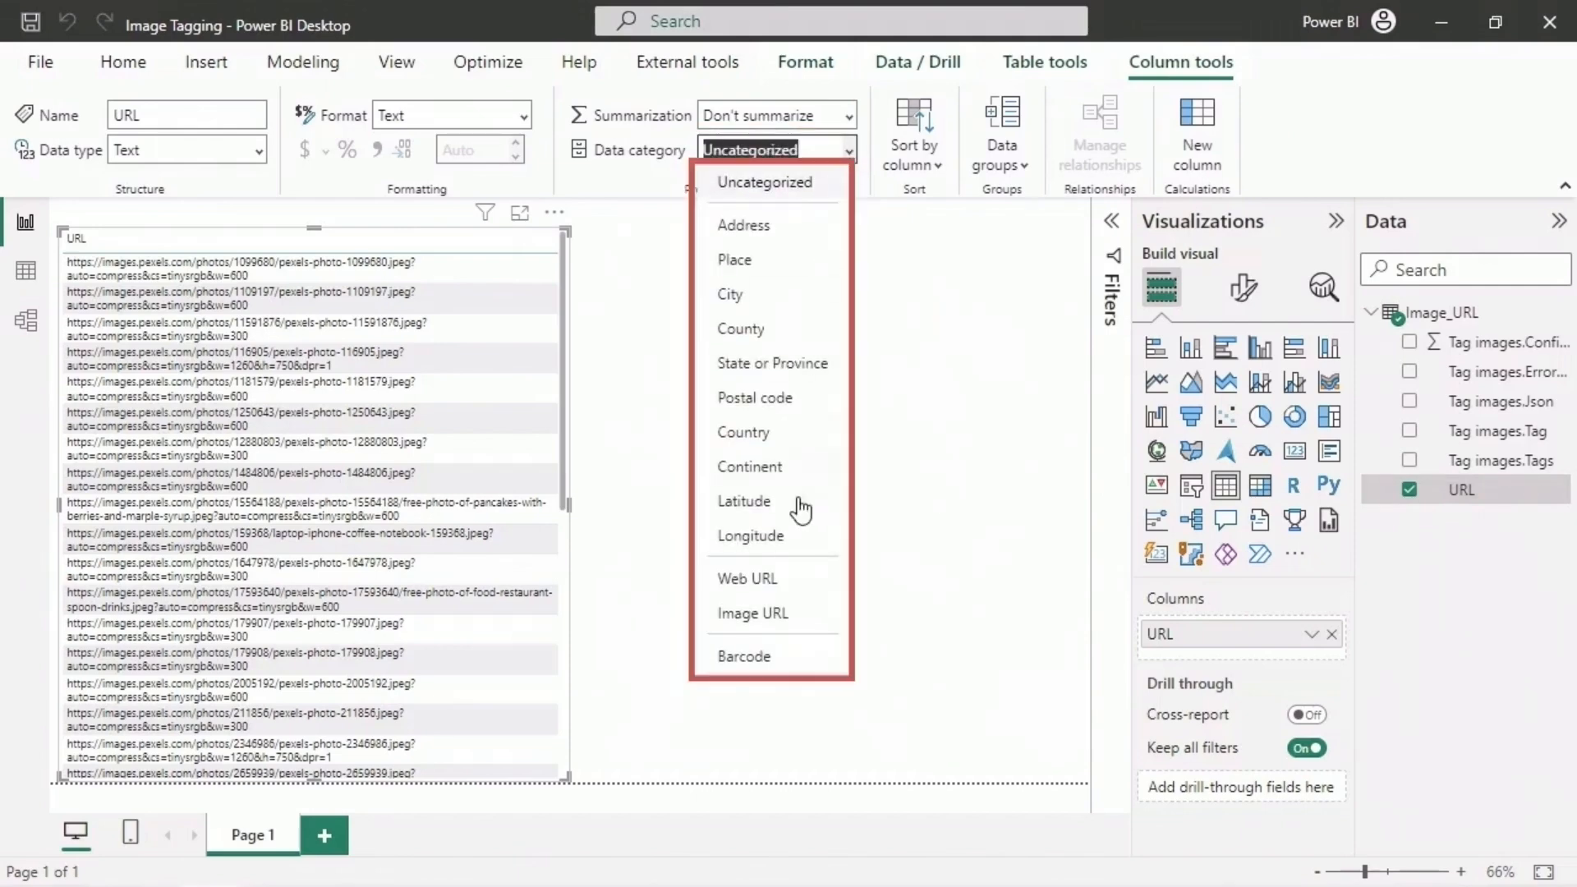
{"action": "left_click", "coordinate": [816, 621]}
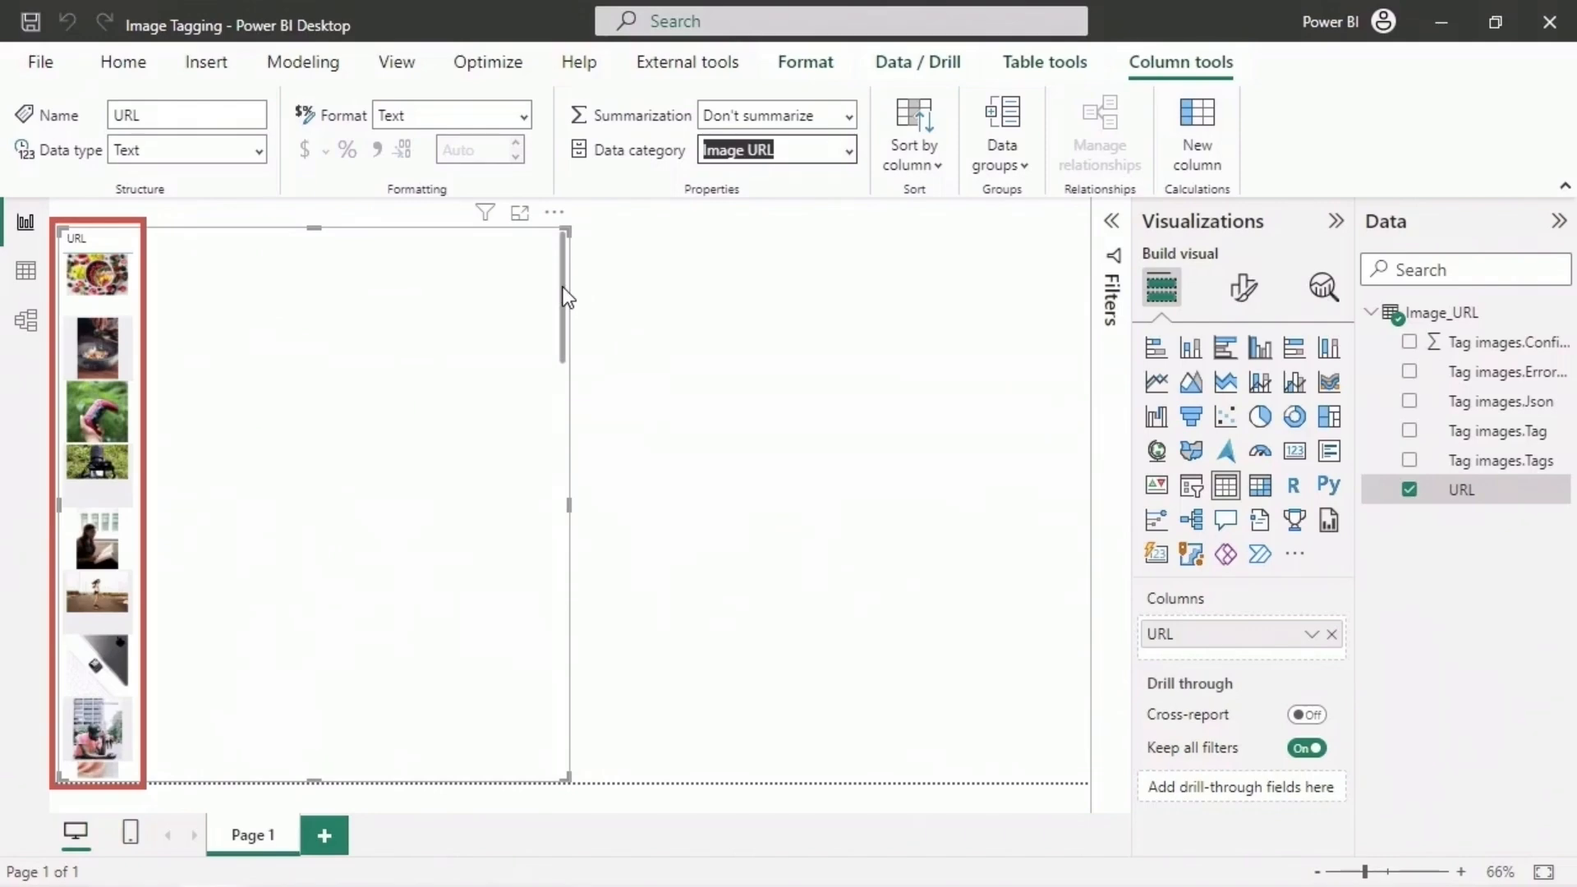
{"action": "left_click_drag", "start_coordinate": [565, 297], "coordinate": [552, 731]}
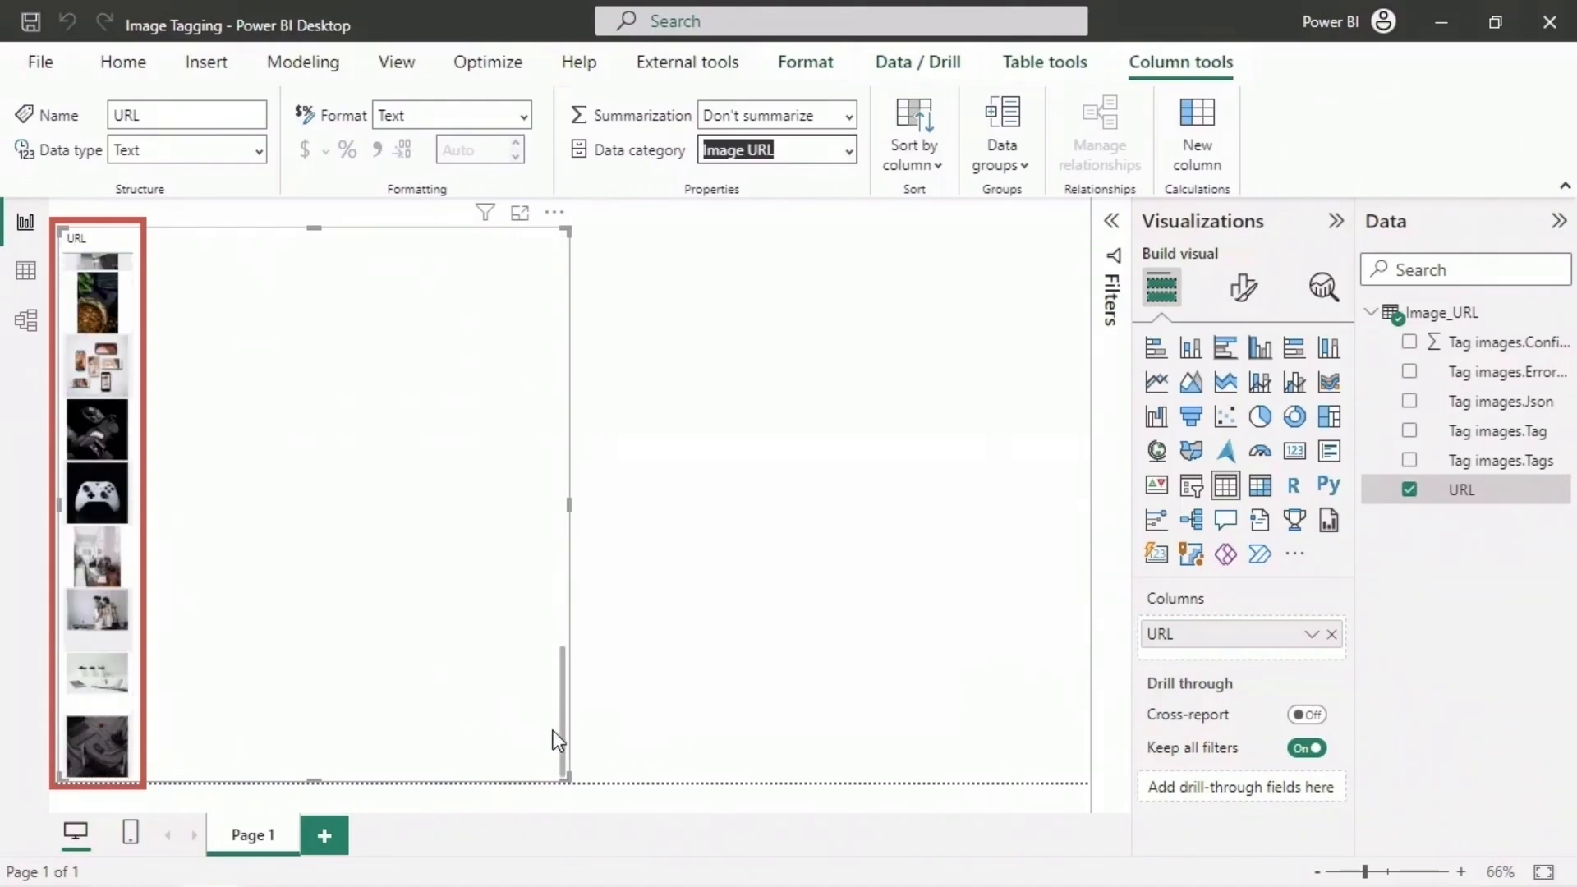
{"action": "left_click_drag", "start_coordinate": [554, 731], "coordinate": [557, 320]}
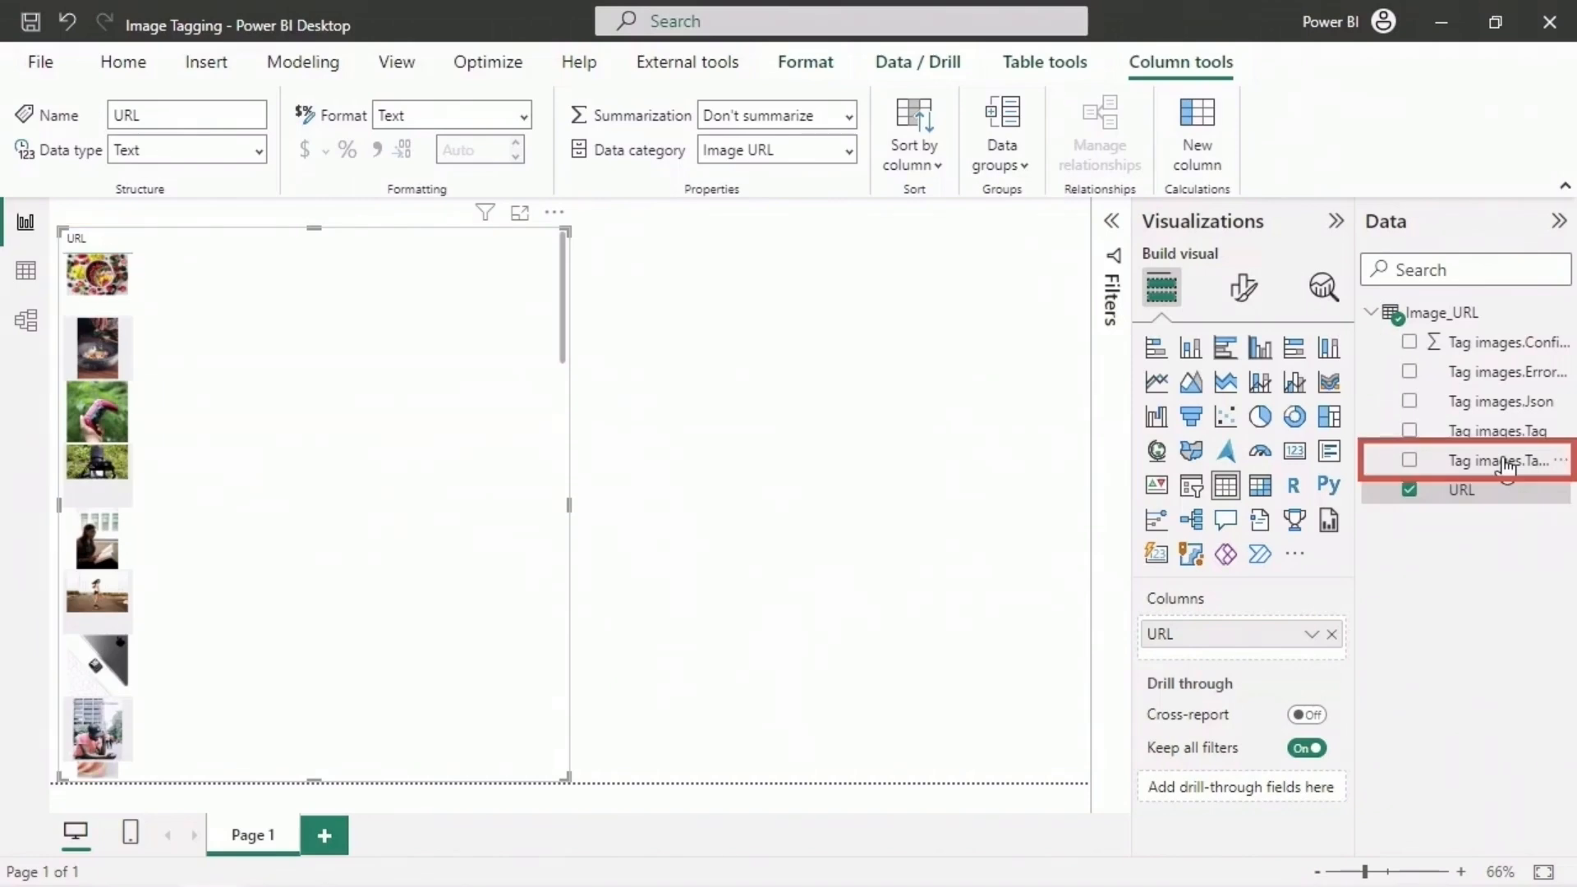
- Add the Tag images.Tags field to the image table and set its values font size to 14
{"action": "left_click_drag", "start_coordinate": [1506, 465], "coordinate": [1275, 656]}
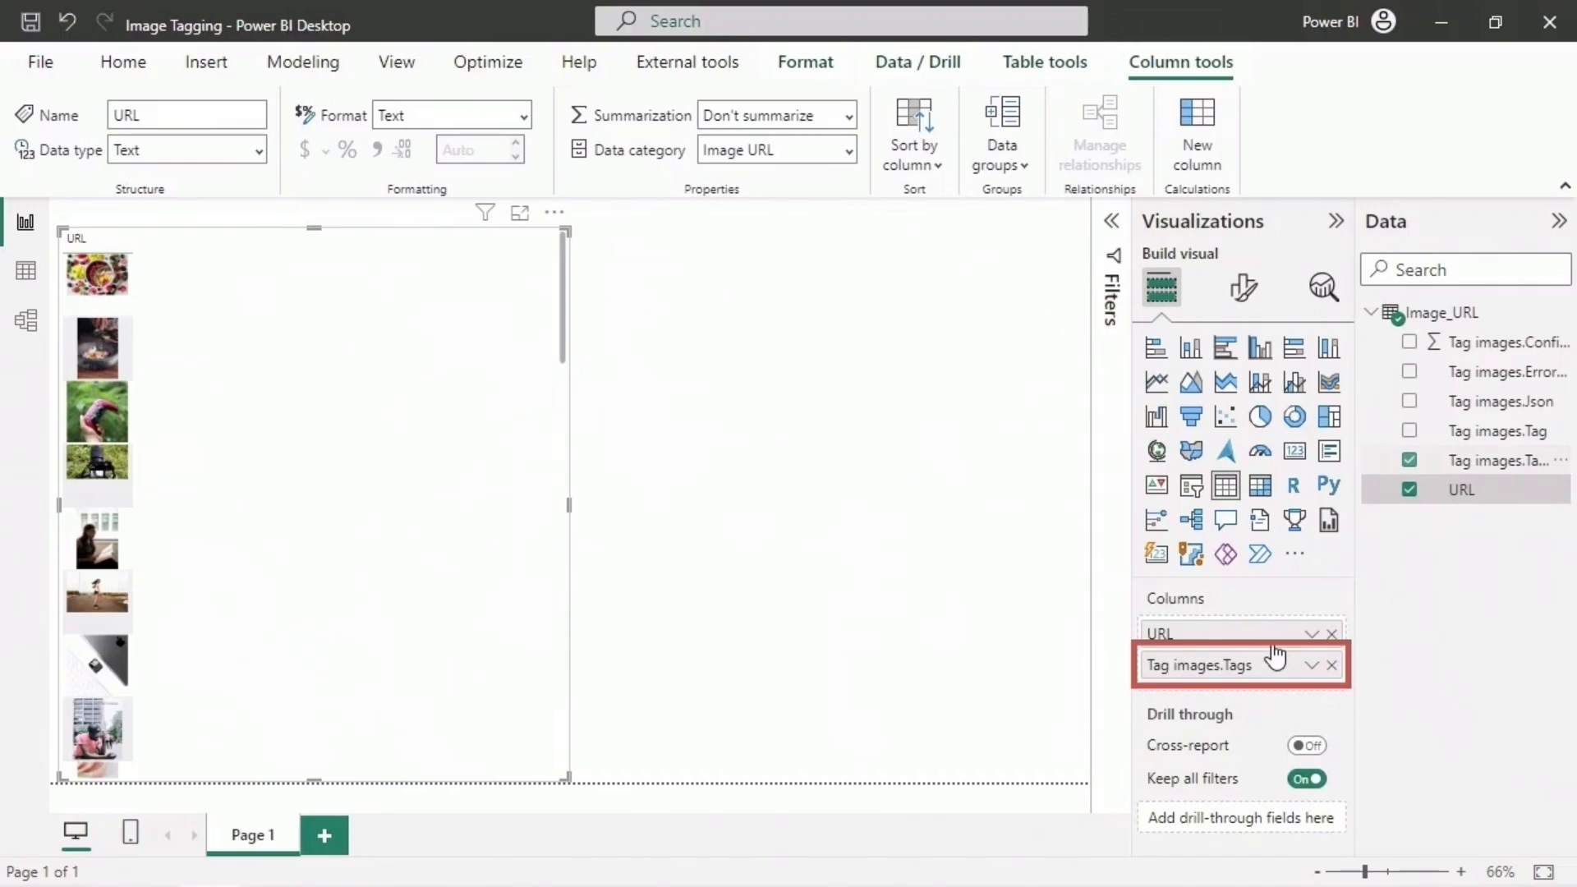
{"action": "left_click", "coordinate": [1248, 304]}
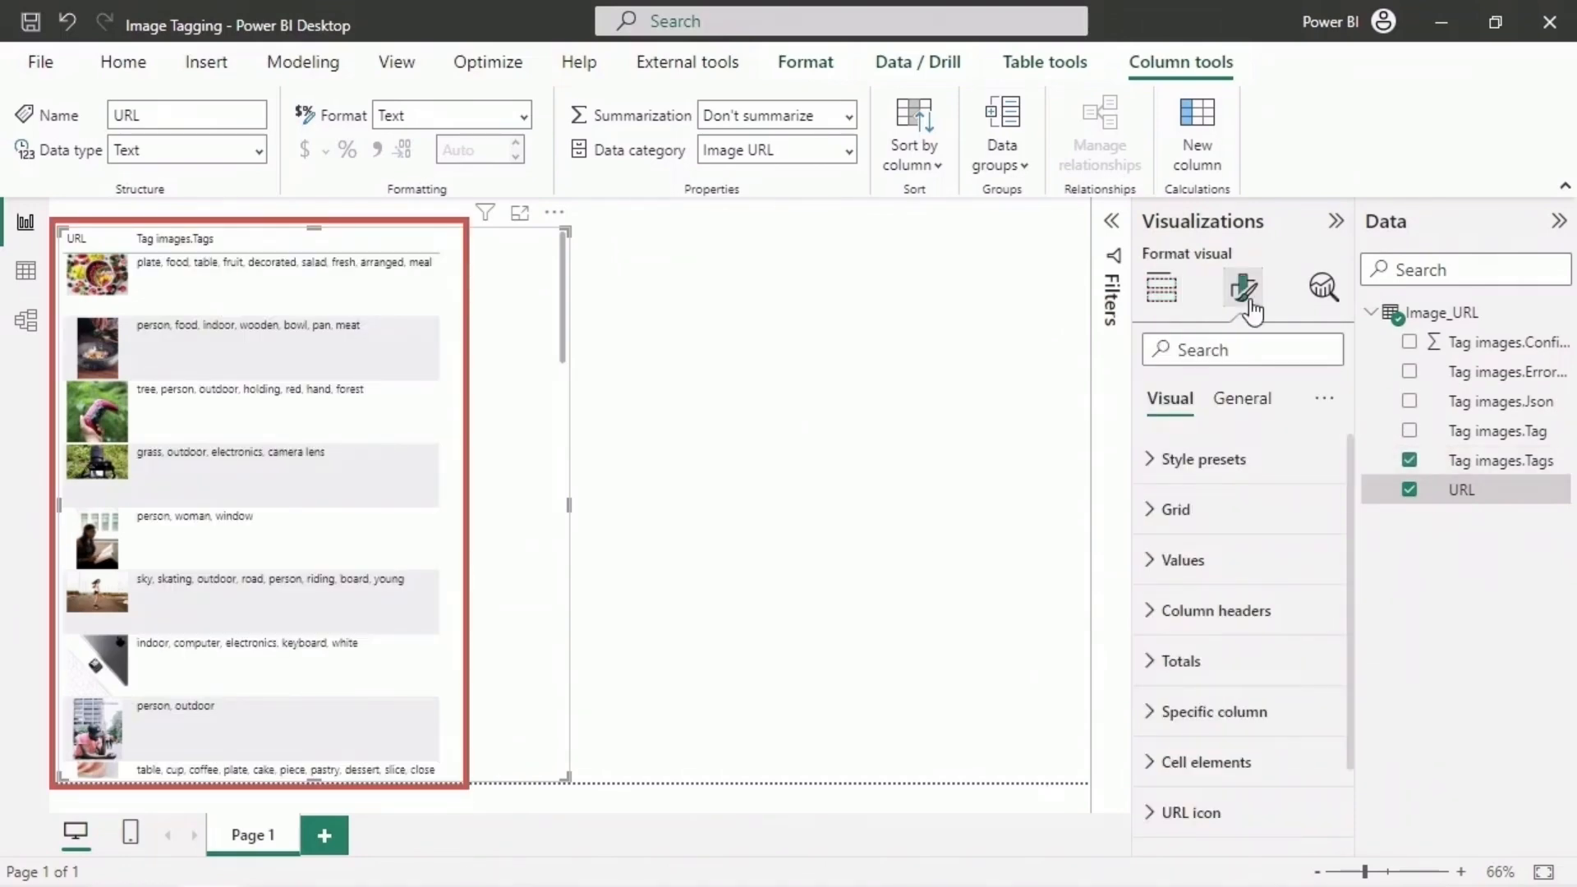
{"action": "left_click", "coordinate": [1145, 561]}
{"action": "left_click", "coordinate": [1325, 677]}
{"action": "left_click", "coordinate": [1326, 677]}
{"action": "left_click", "coordinate": [1325, 677]}
{"action": "left_click", "coordinate": [1325, 678]}
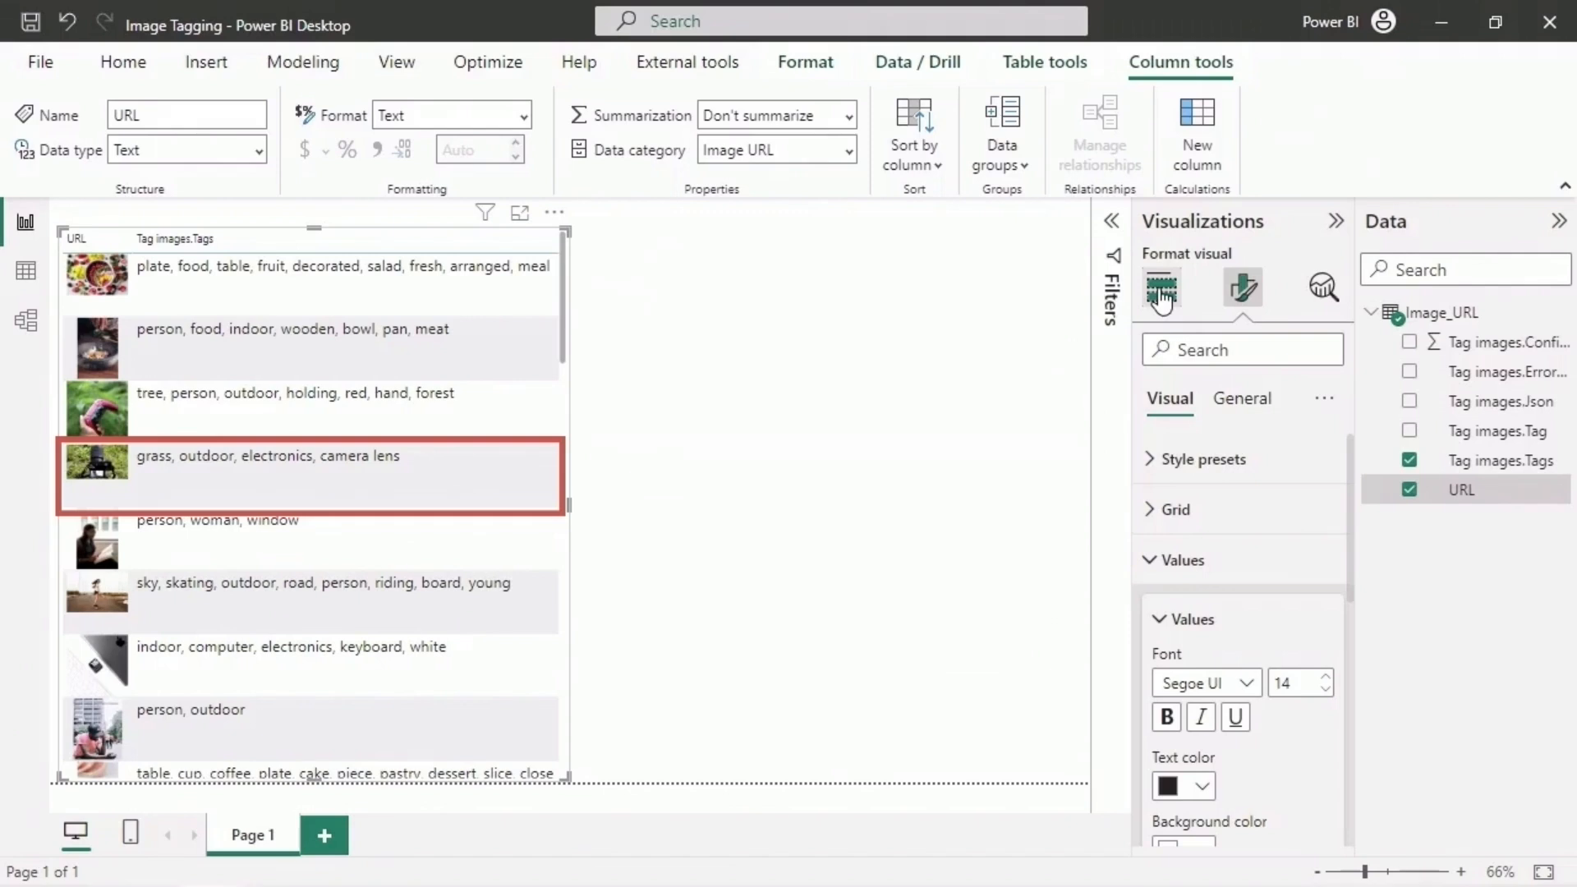
{"action": "left_click", "coordinate": [1160, 289]}
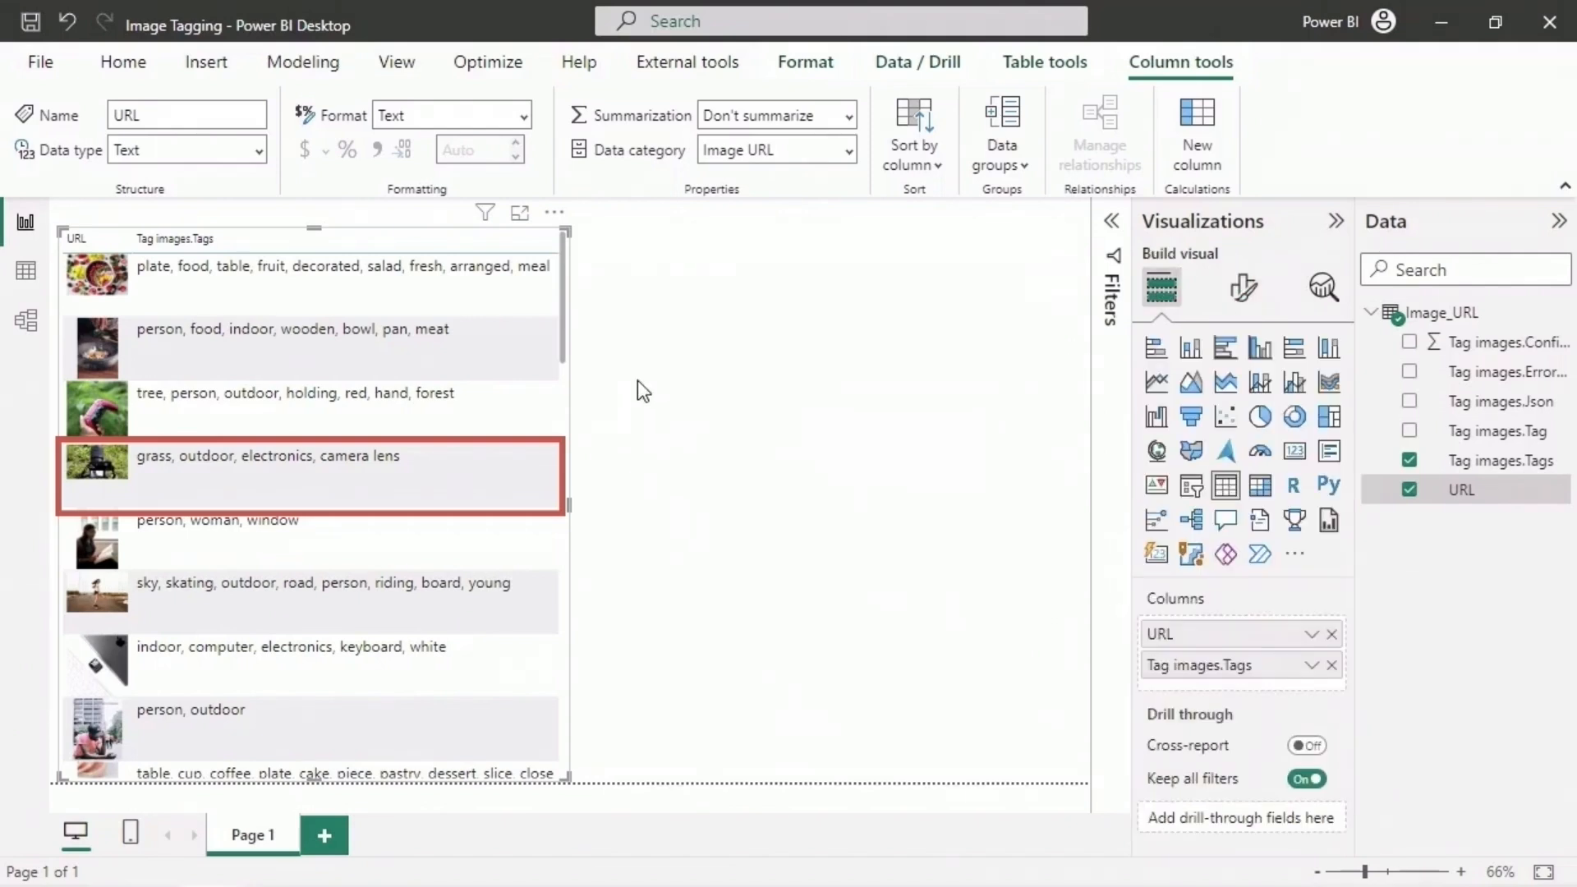
- Add a separate clustered bar chart with Tag images.Tag on the Y-axis and the count of Tag images.Tag on the X-axis
{"action": "left_click_drag", "start_coordinate": [560, 307], "coordinate": [561, 546]}
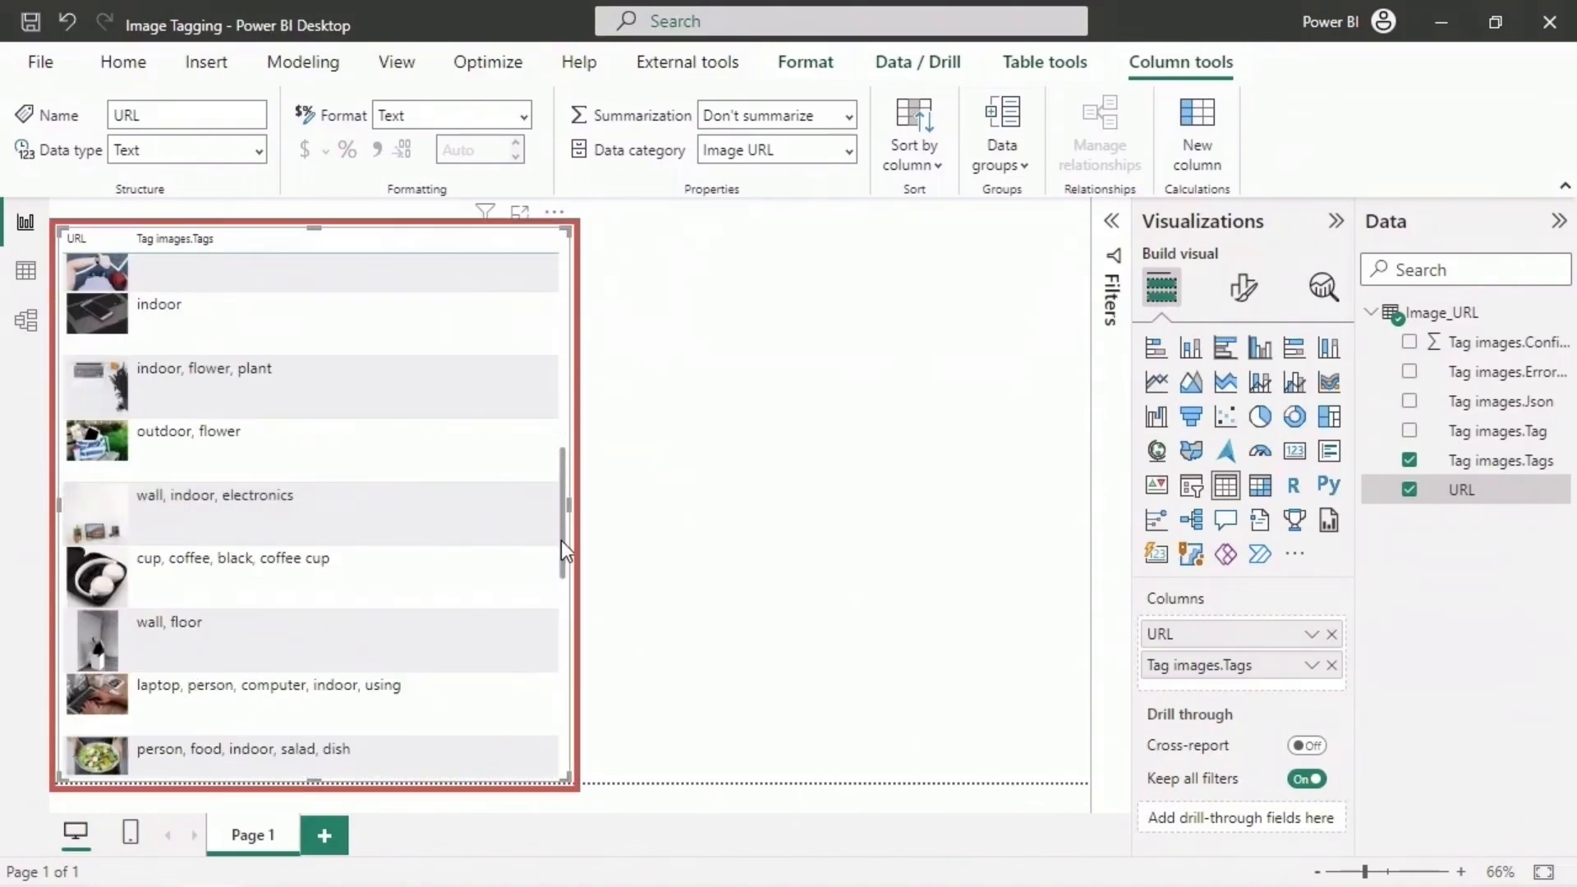
{"action": "left_click_drag", "start_coordinate": [560, 541], "coordinate": [560, 737]}
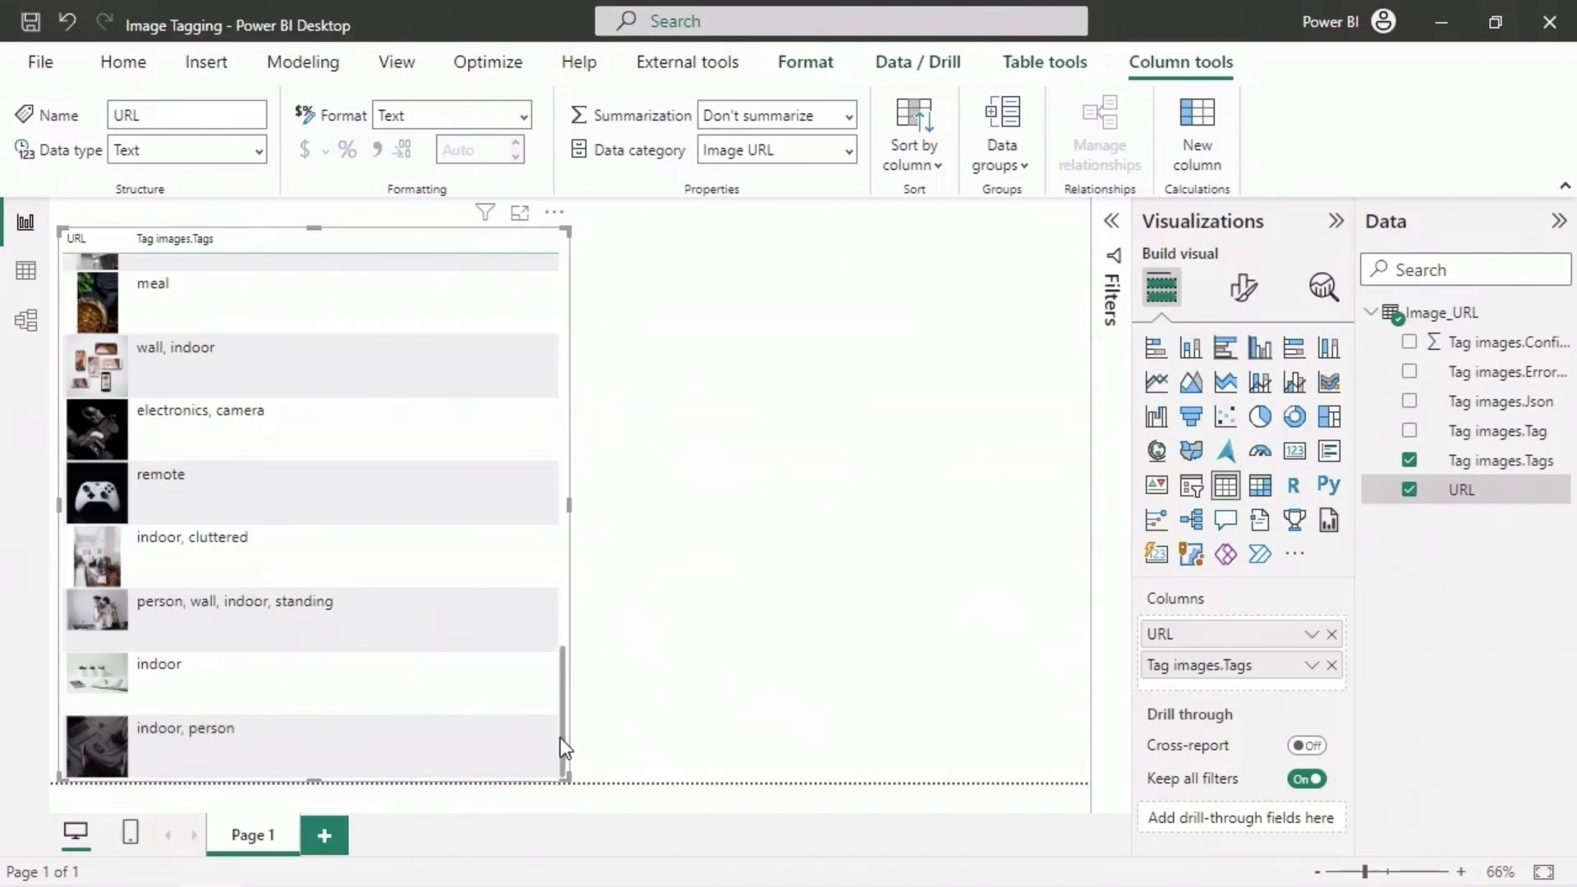
{"action": "scroll", "coordinate": [560, 727], "scroll_direction": "up", "scroll_amount": 15}
{"action": "left_click", "coordinate": [714, 439]}
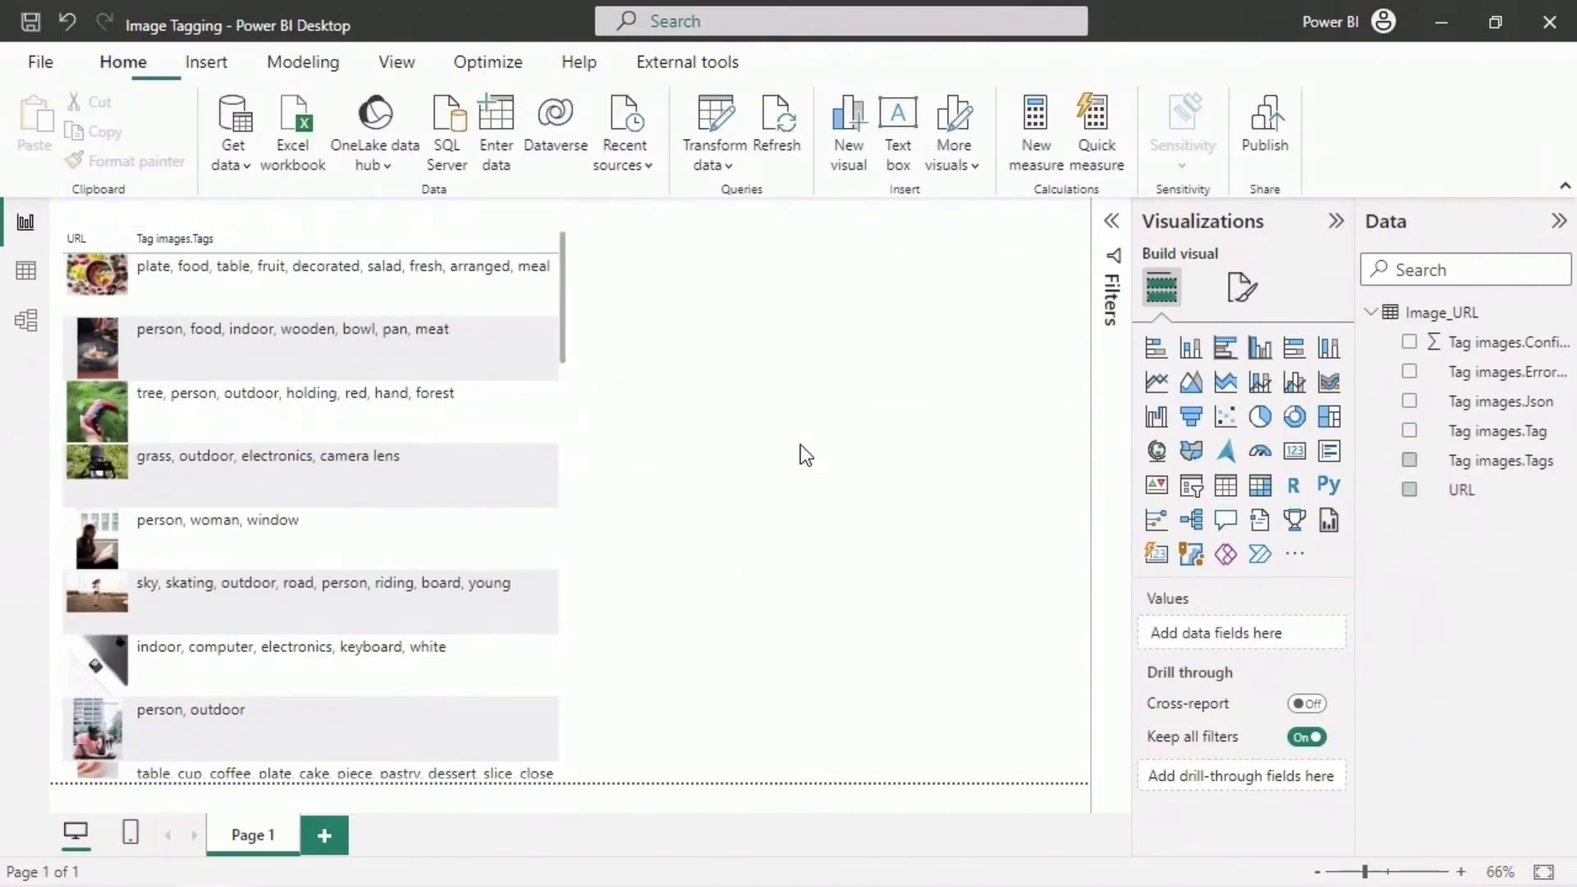
{"action": "left_click", "coordinate": [1225, 350]}
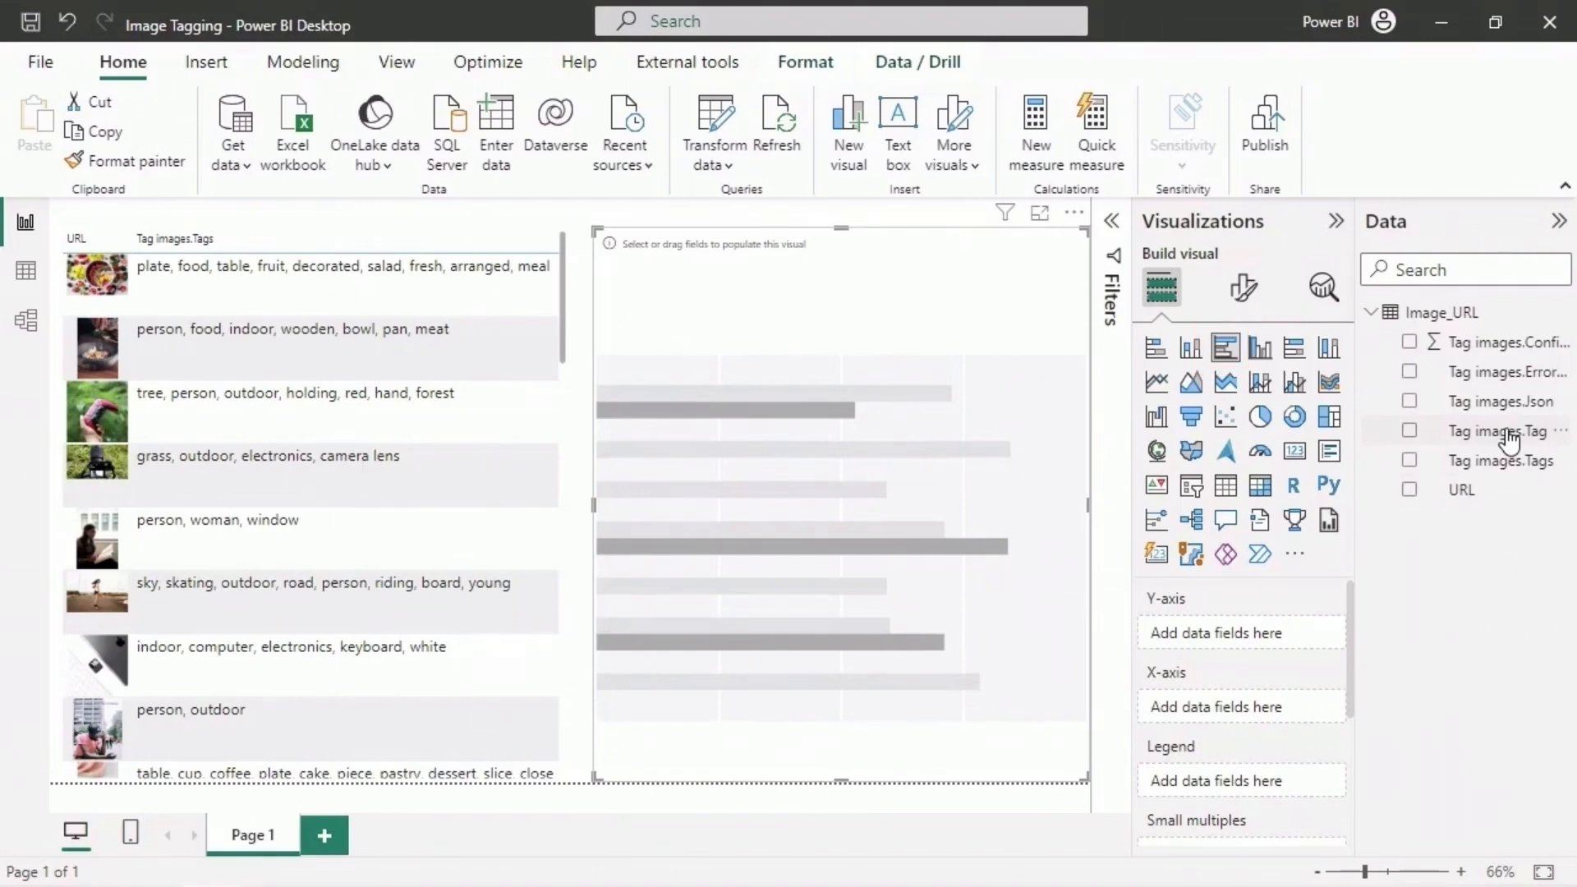
{"action": "left_click_drag", "start_coordinate": [1509, 440], "coordinate": [1277, 636]}
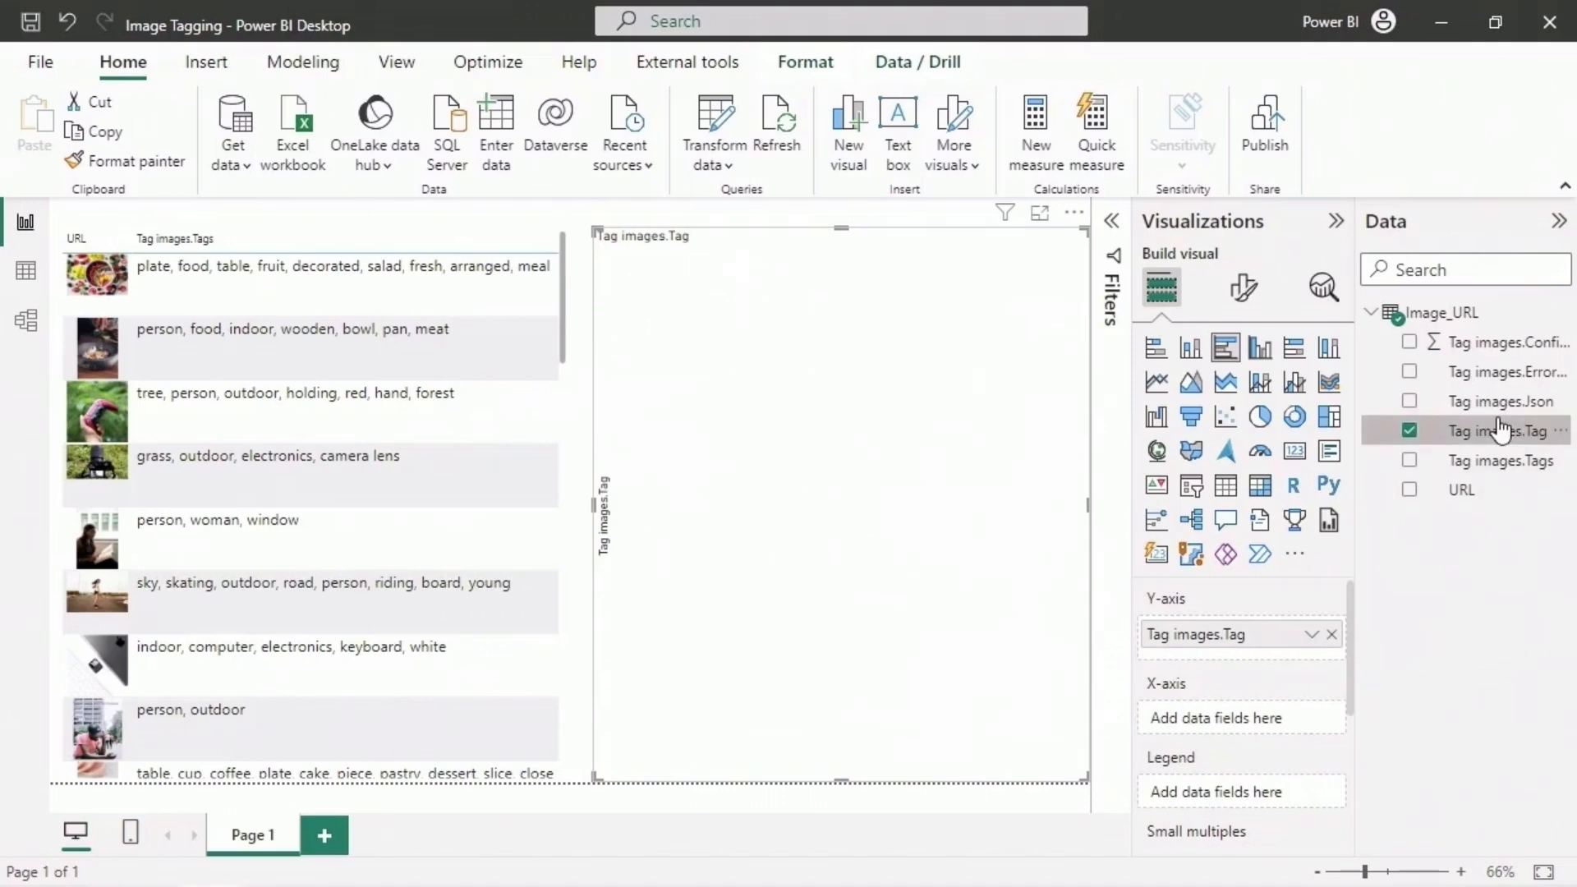
{"action": "left_click_drag", "start_coordinate": [1501, 427], "coordinate": [1274, 714]}
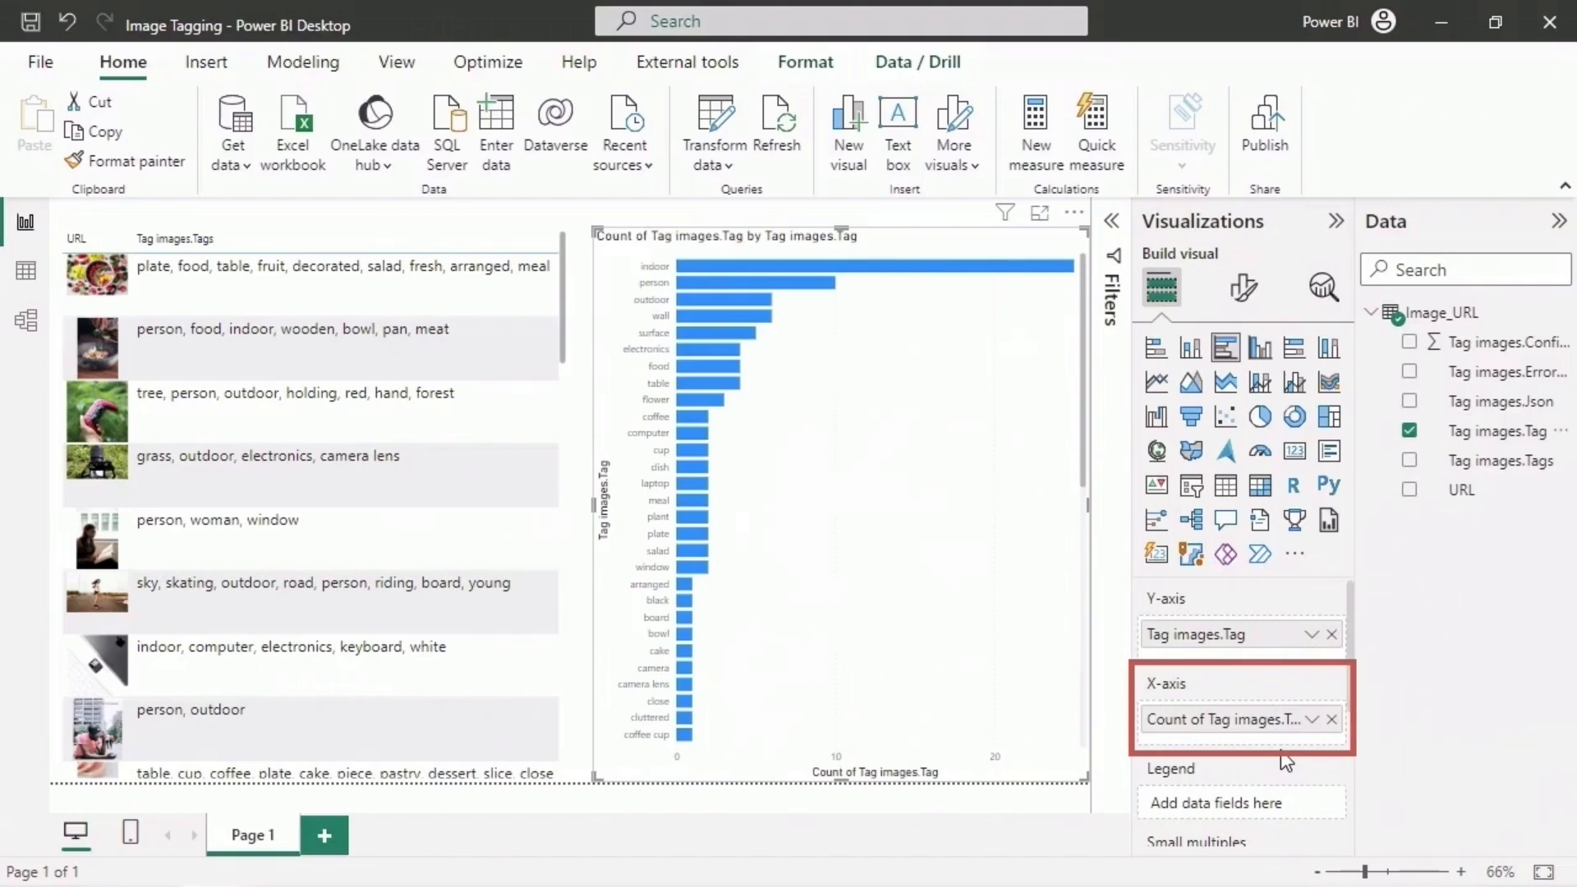
{"action": "left_click", "coordinate": [1312, 720]}
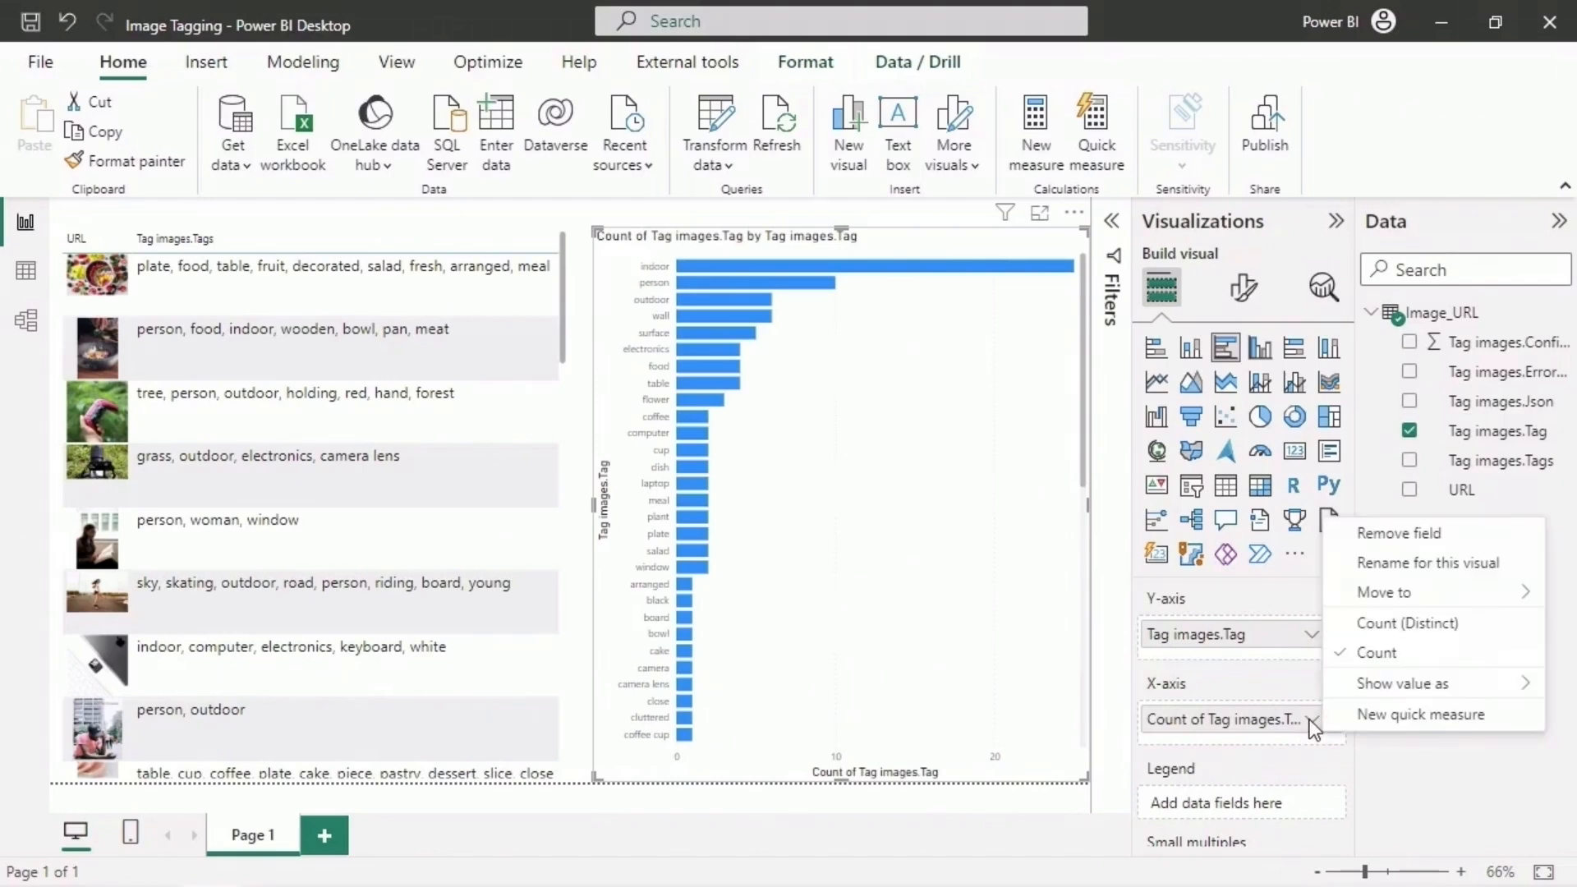
{"action": "left_click", "coordinate": [1174, 722]}
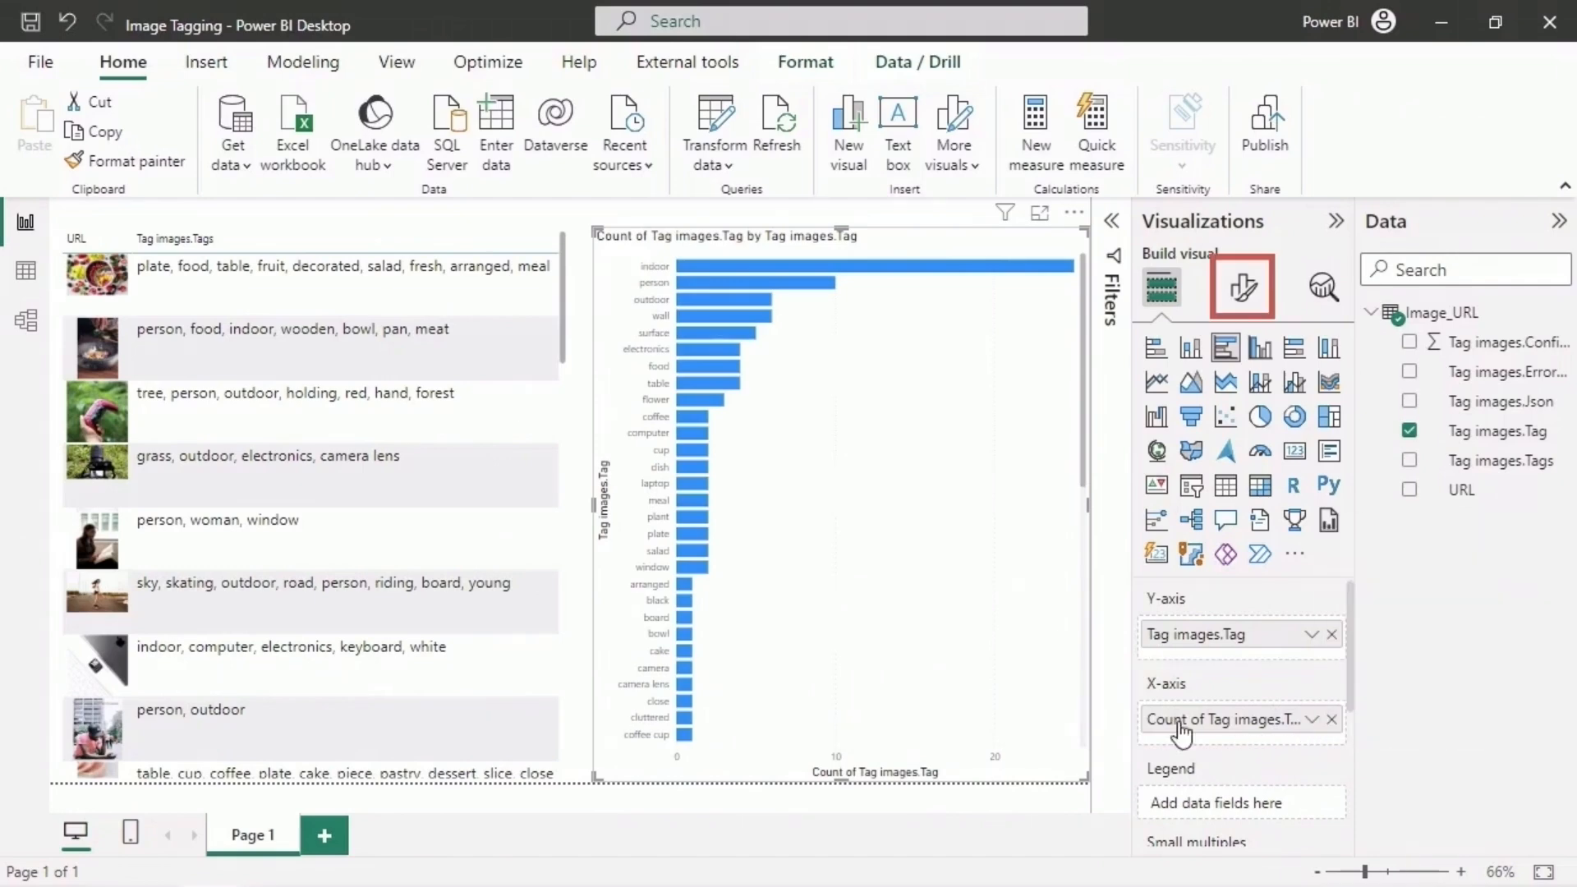
- Turn on data labels for the tag count bar chart and return to its field settings
{"action": "left_click", "coordinate": [1244, 294]}
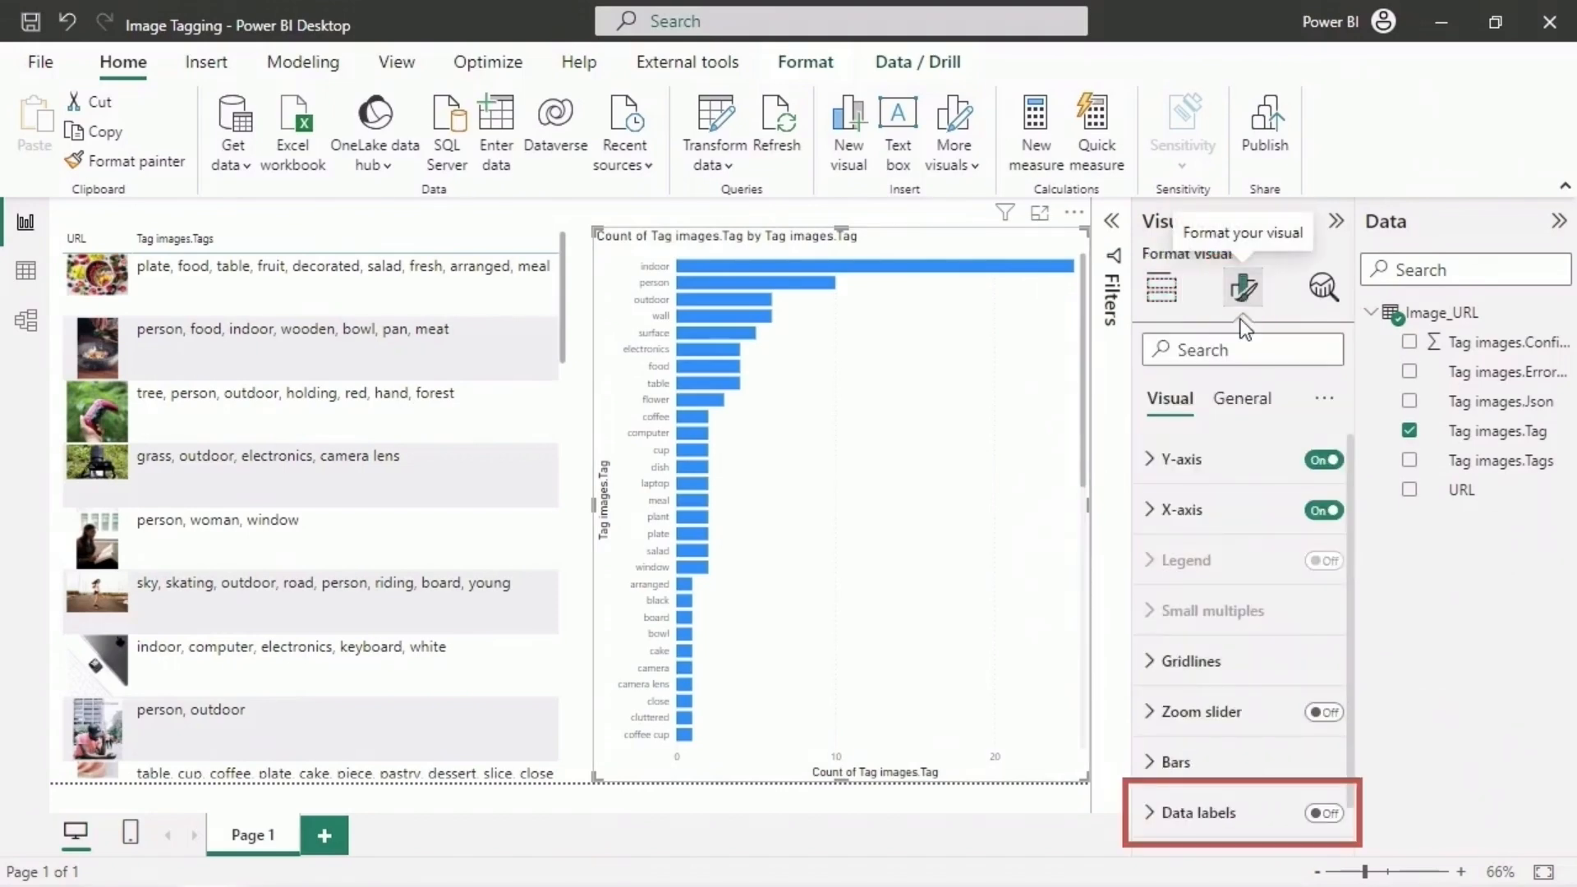
{"action": "left_click", "coordinate": [1335, 814]}
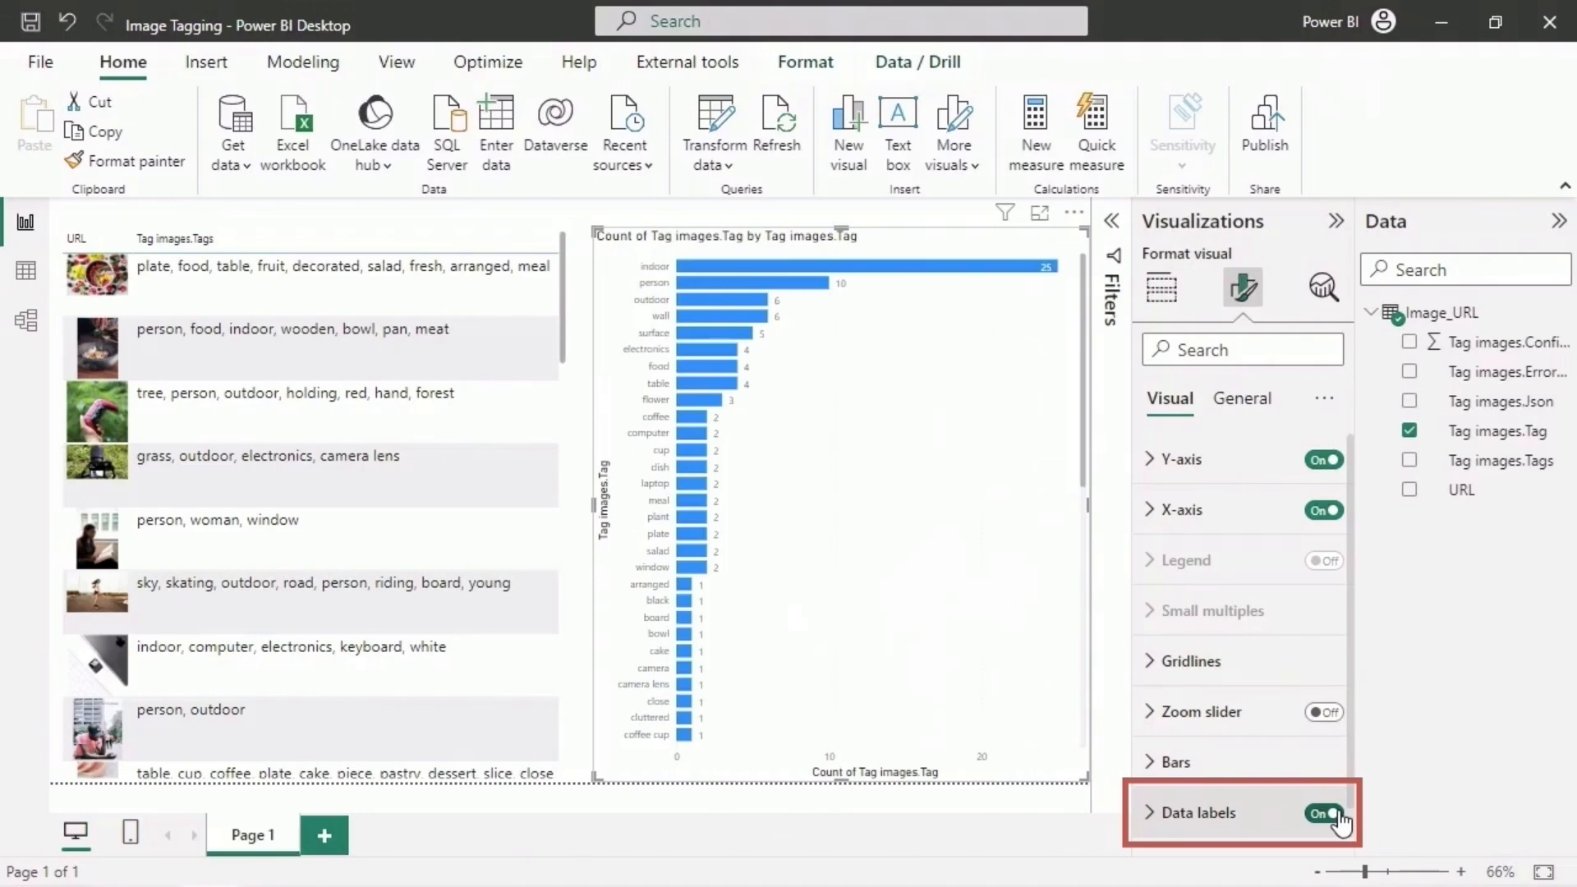
{"action": "left_click", "coordinate": [1161, 287]}
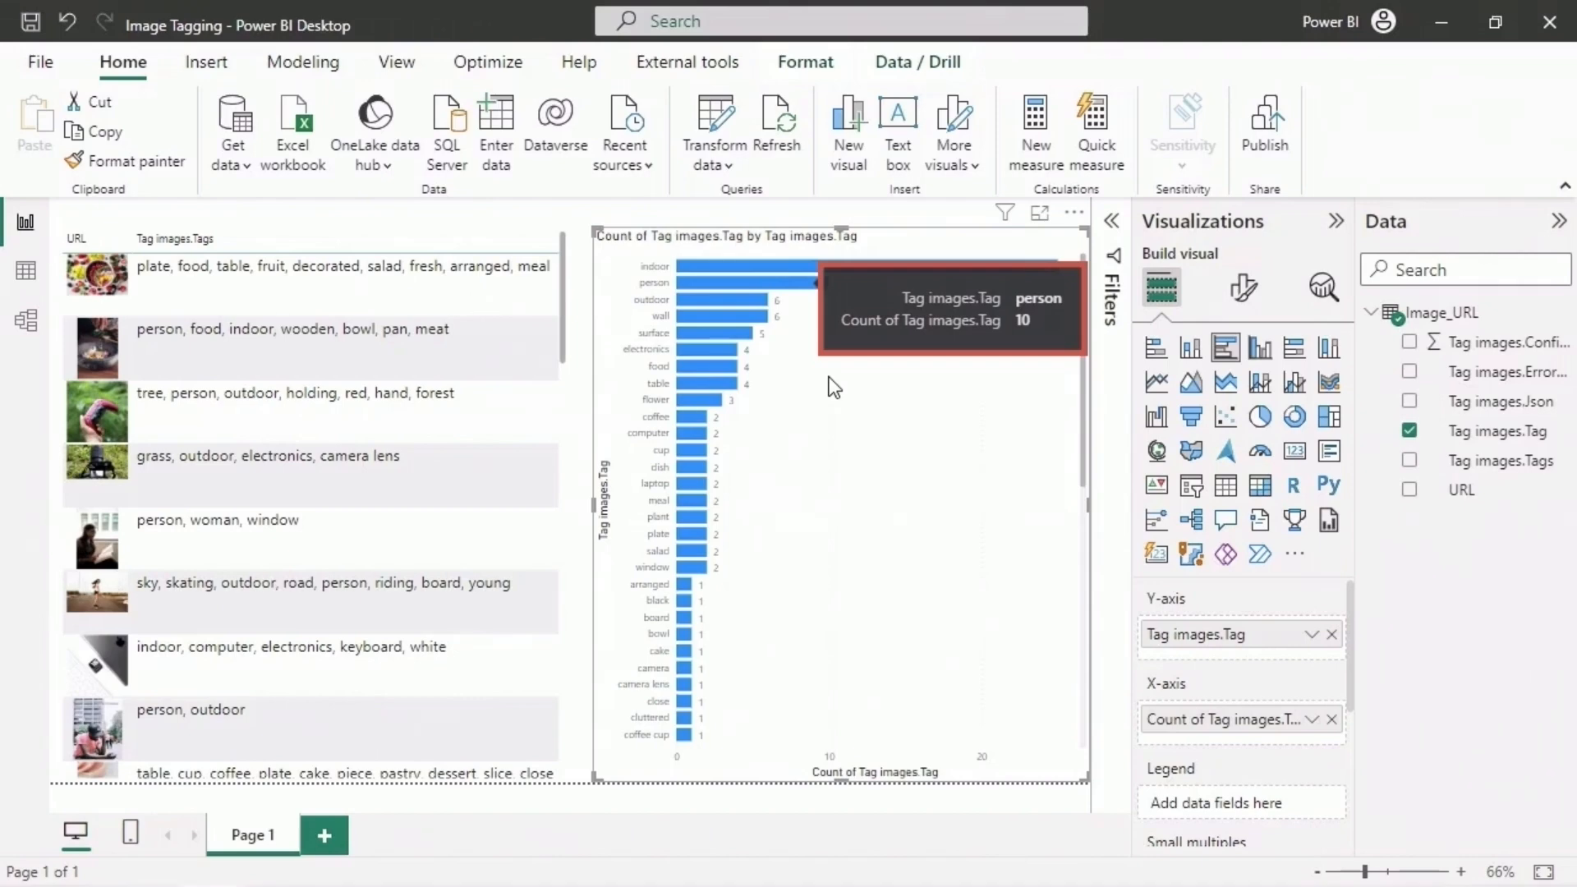
- Cross-filter the image table by the indoor bar and the person bar, reviewing all matching images for each
{"action": "left_click", "coordinate": [974, 264]}
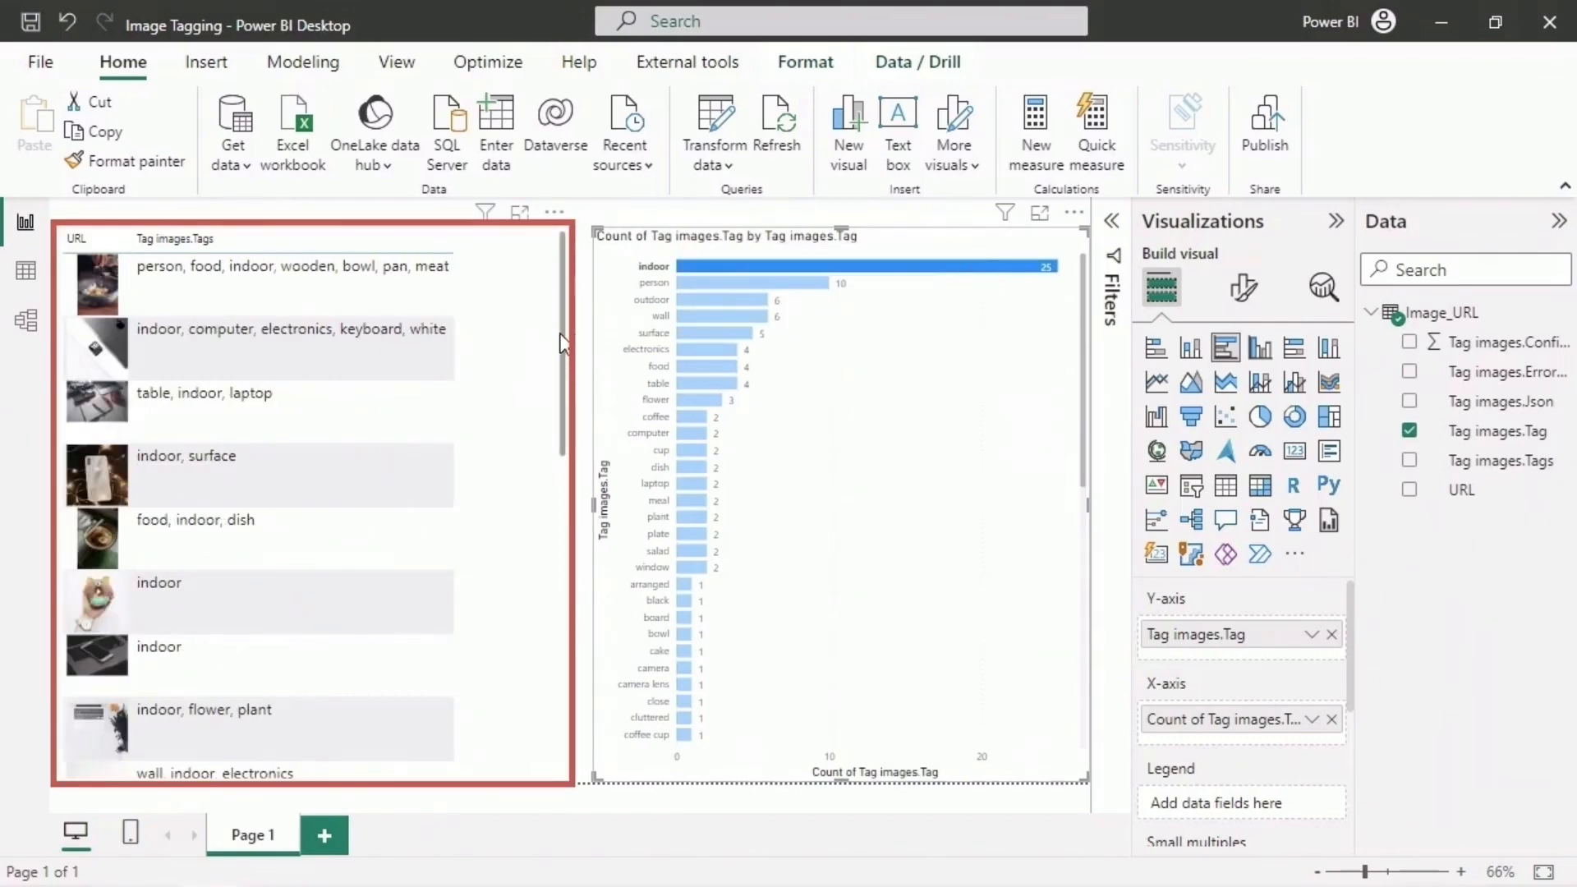
{"action": "left_click_drag", "start_coordinate": [560, 333], "coordinate": [567, 688]}
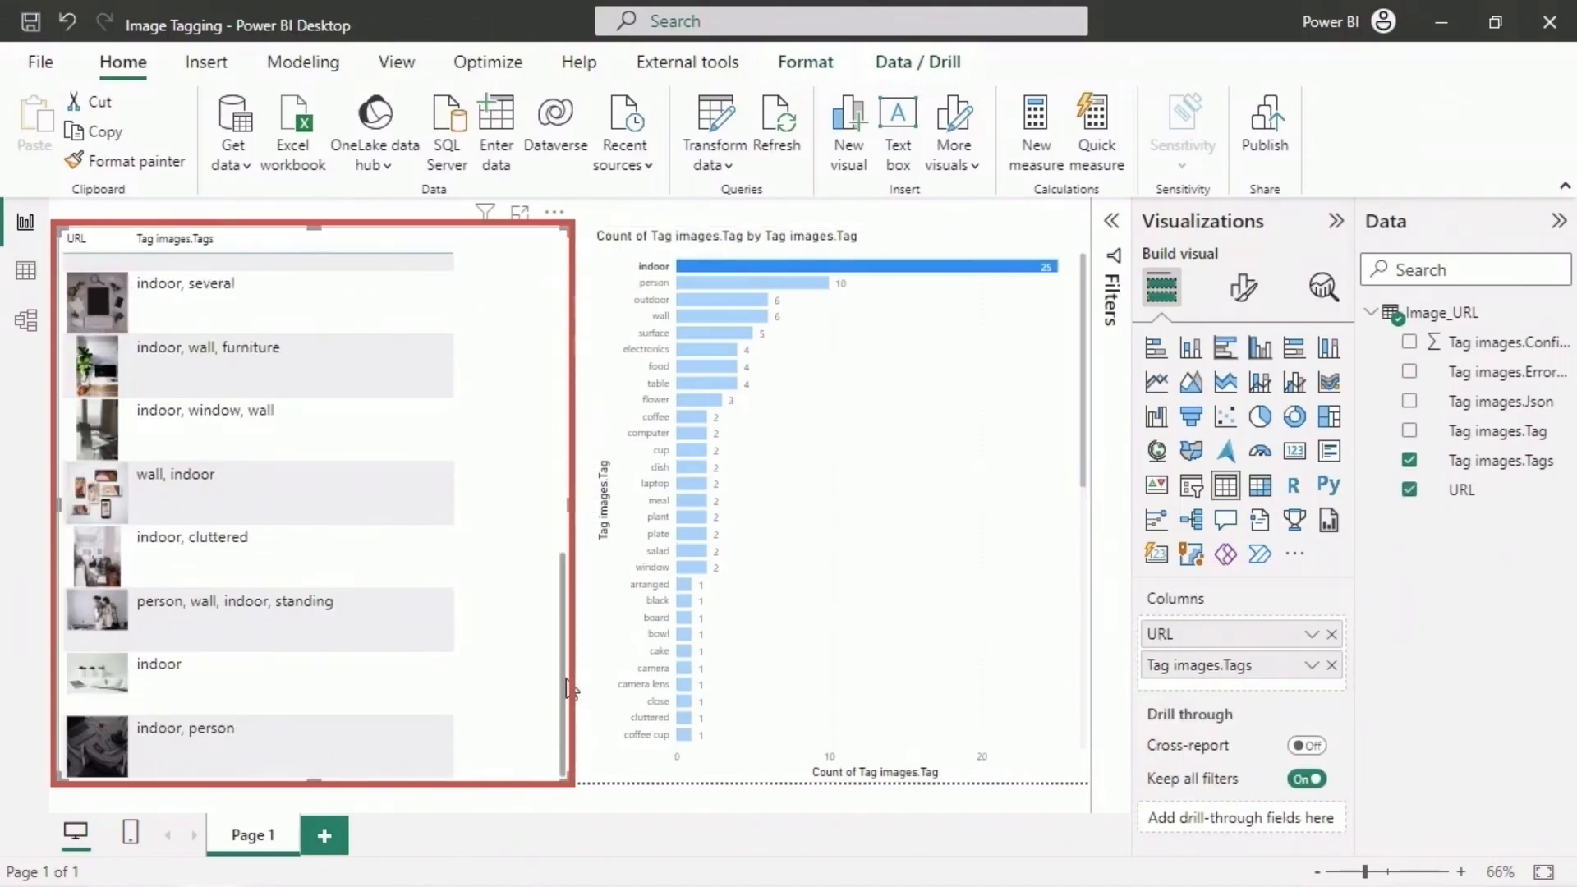
{"action": "left_click_drag", "start_coordinate": [567, 688], "coordinate": [564, 369]}
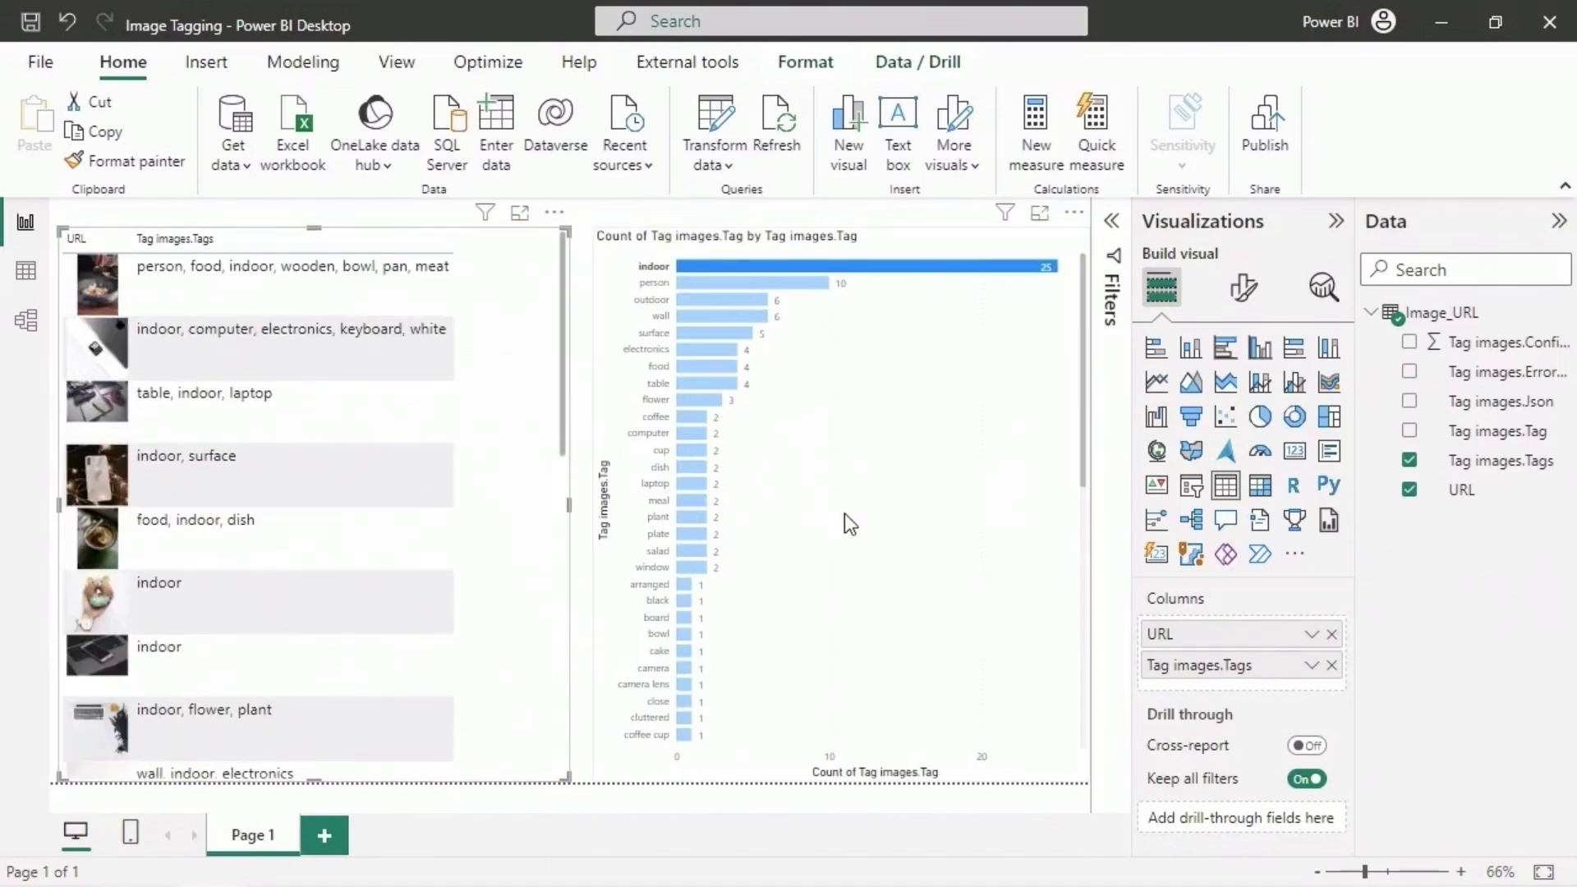
{"action": "left_click", "coordinate": [792, 284]}
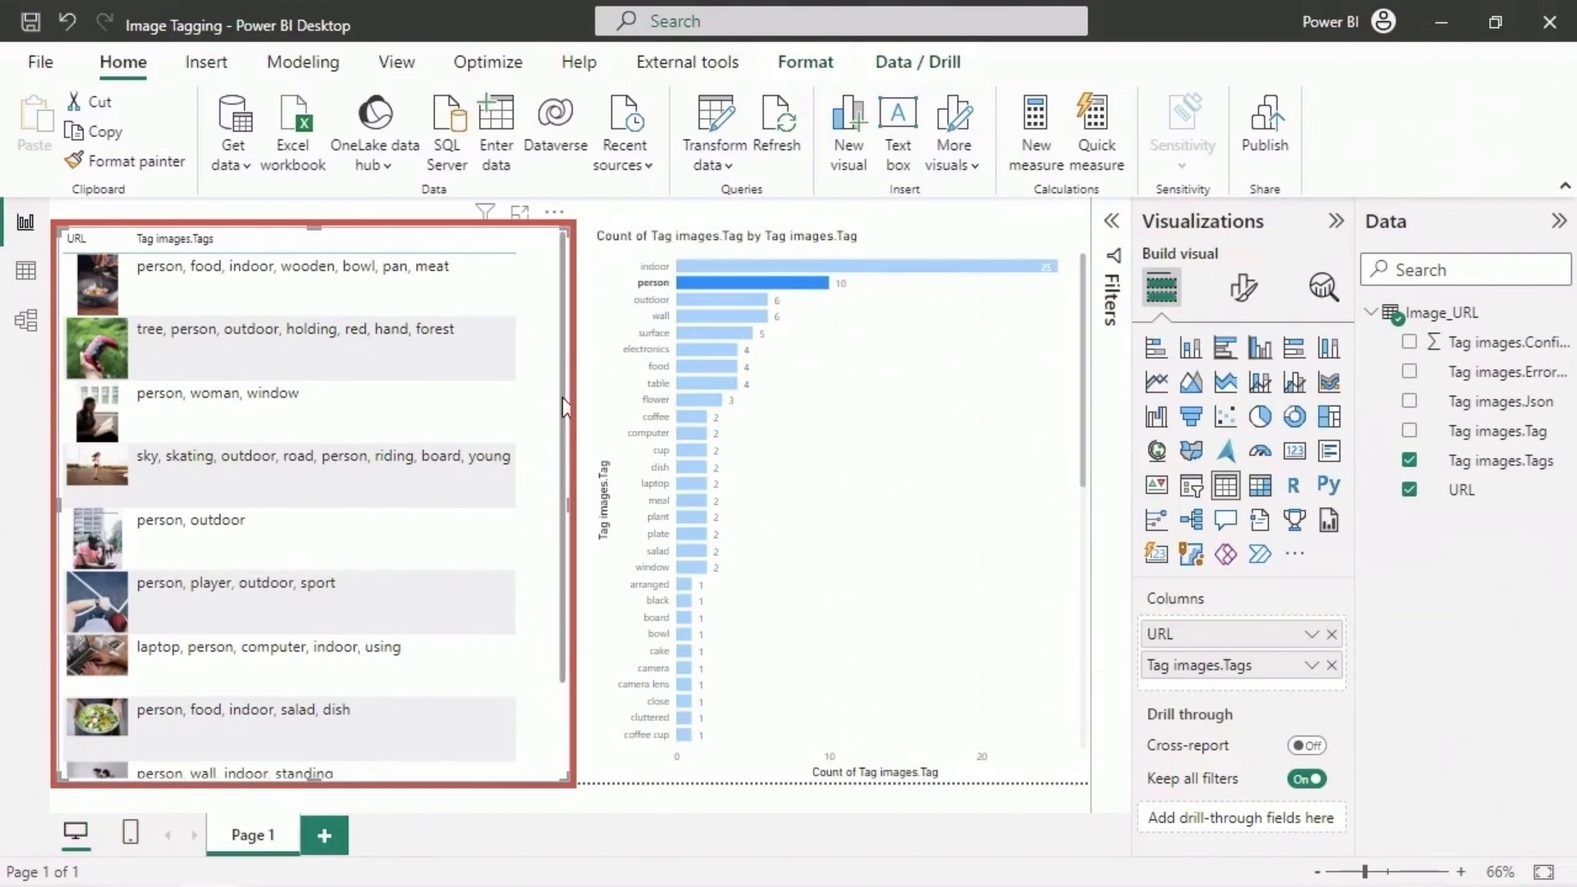
{"action": "left_click_drag", "start_coordinate": [565, 407], "coordinate": [554, 511]}
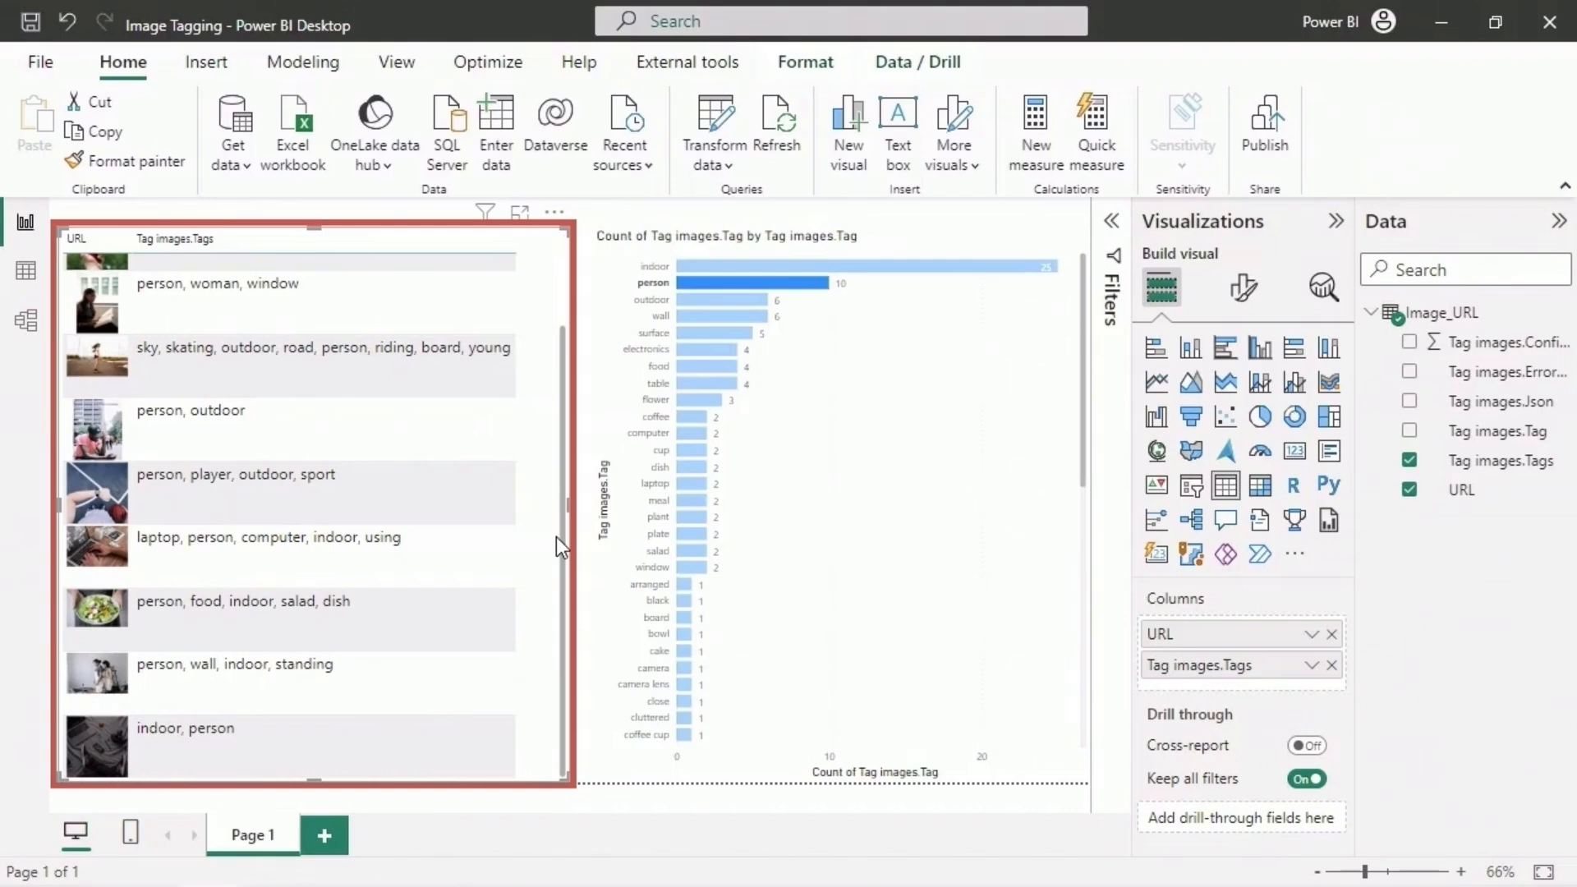
{"action": "scroll", "coordinate": [555, 535], "scroll_direction": "up", "scroll_amount": 3}
- Check the images matching the outdoor, wall, surface, electronics, food, cup and coffee cup tags by selecting each bar in turn
{"action": "left_click", "coordinate": [740, 297]}
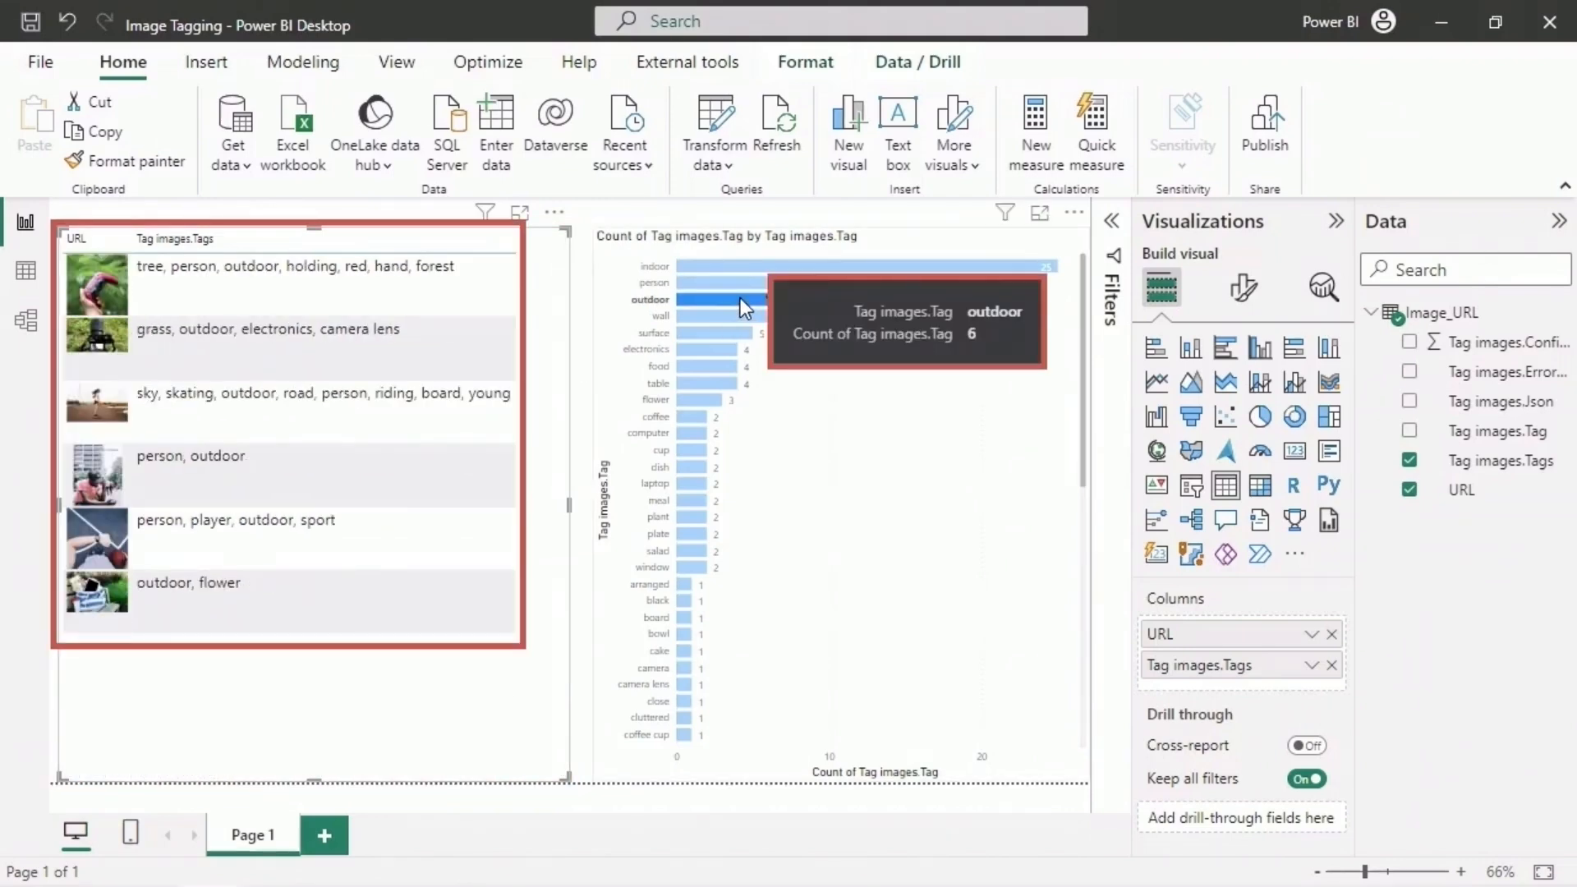
{"action": "left_click", "coordinate": [737, 314]}
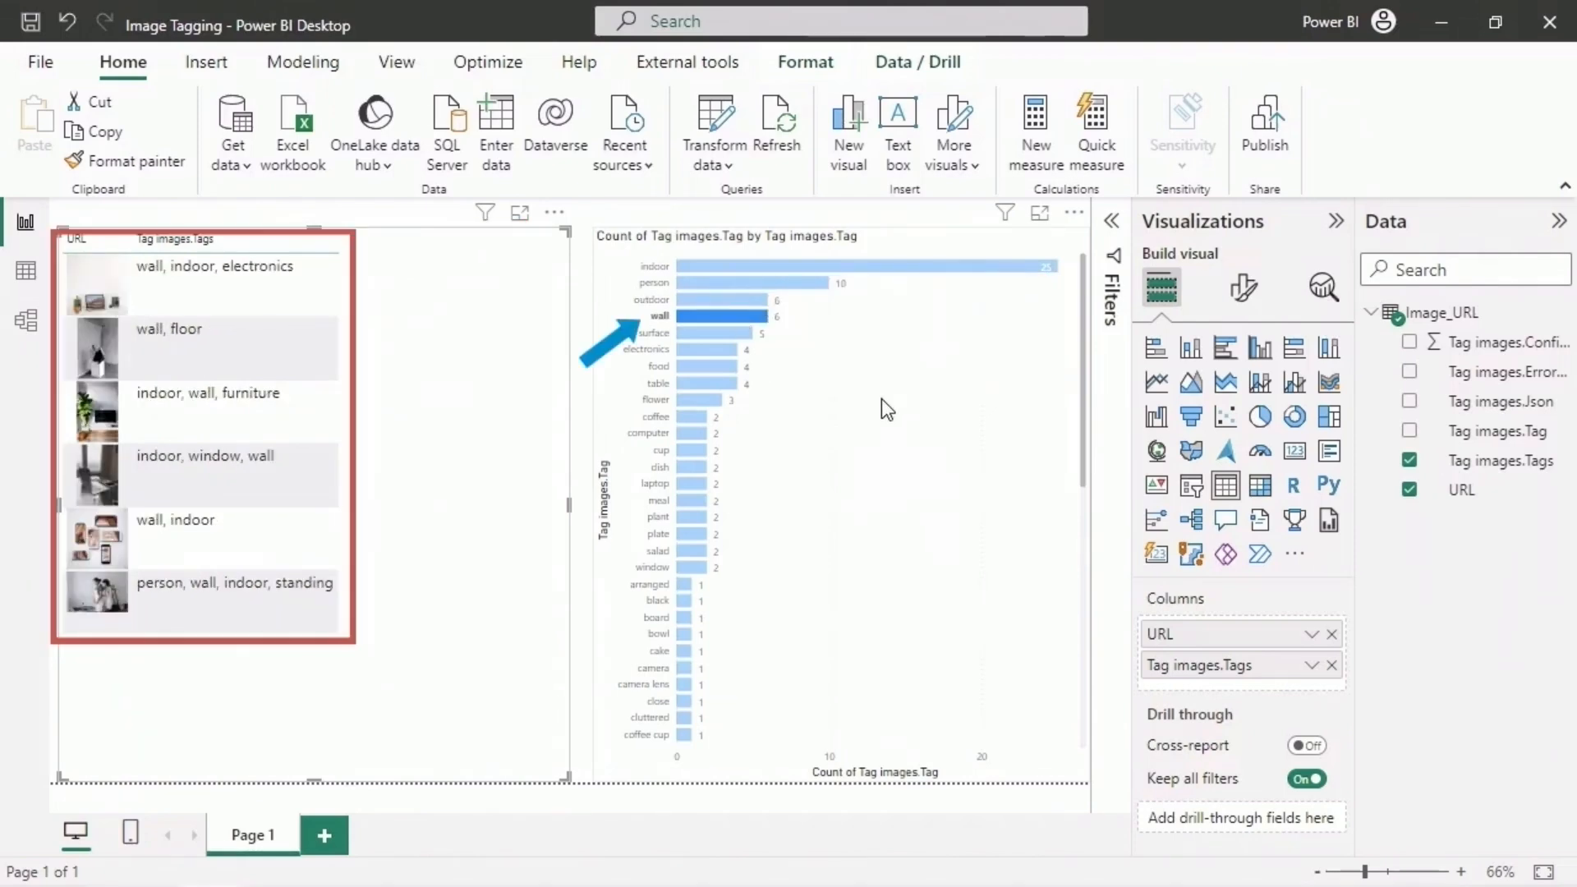
{"action": "left_click", "coordinate": [741, 332]}
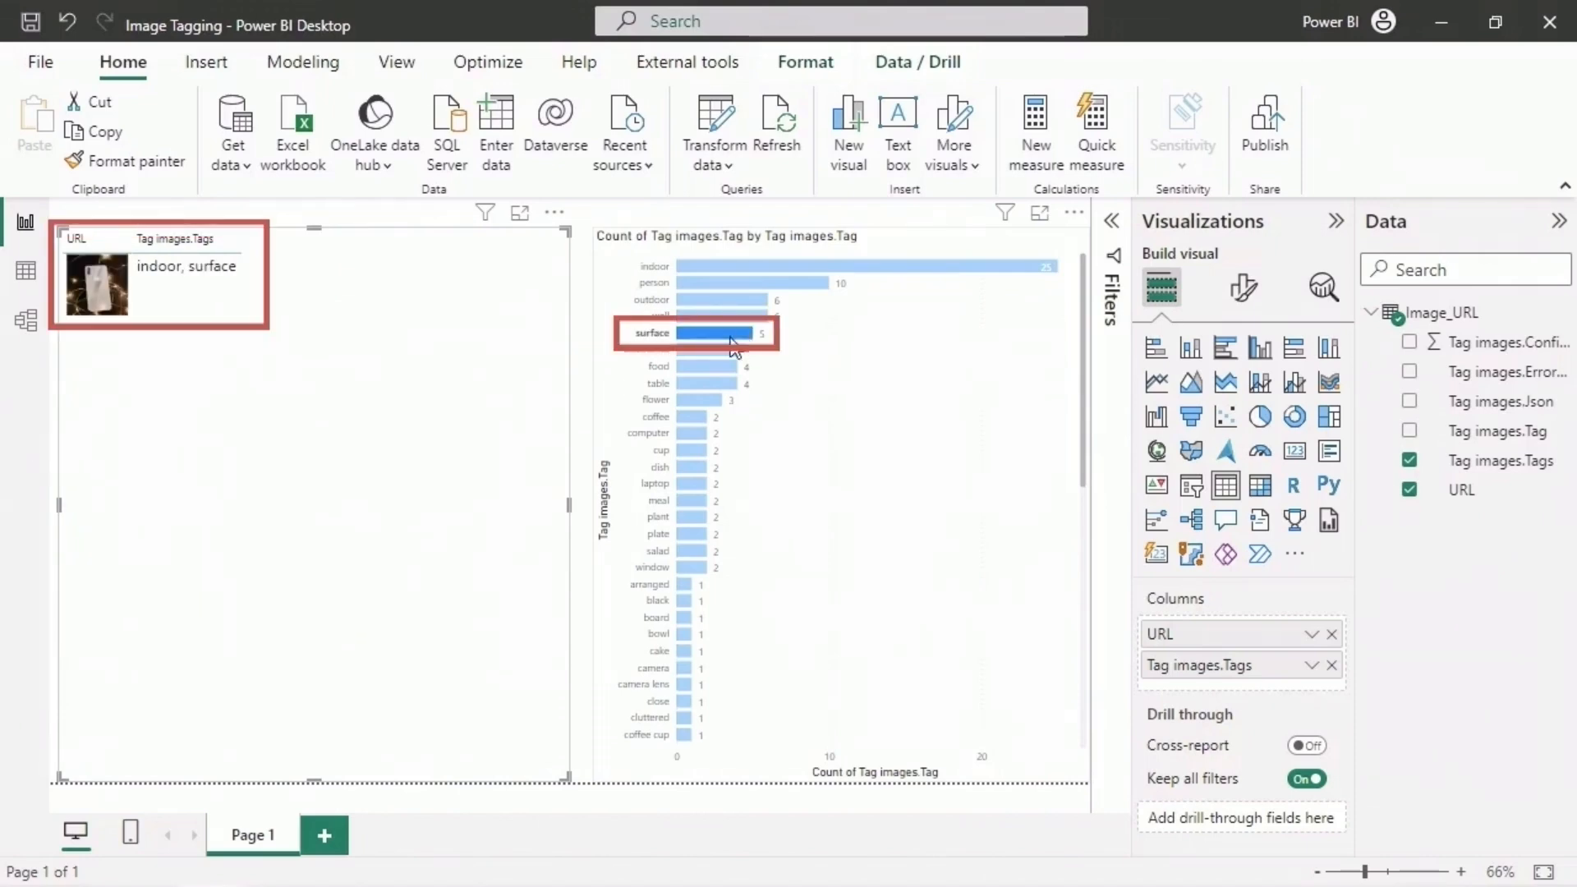
{"action": "left_click", "coordinate": [716, 348]}
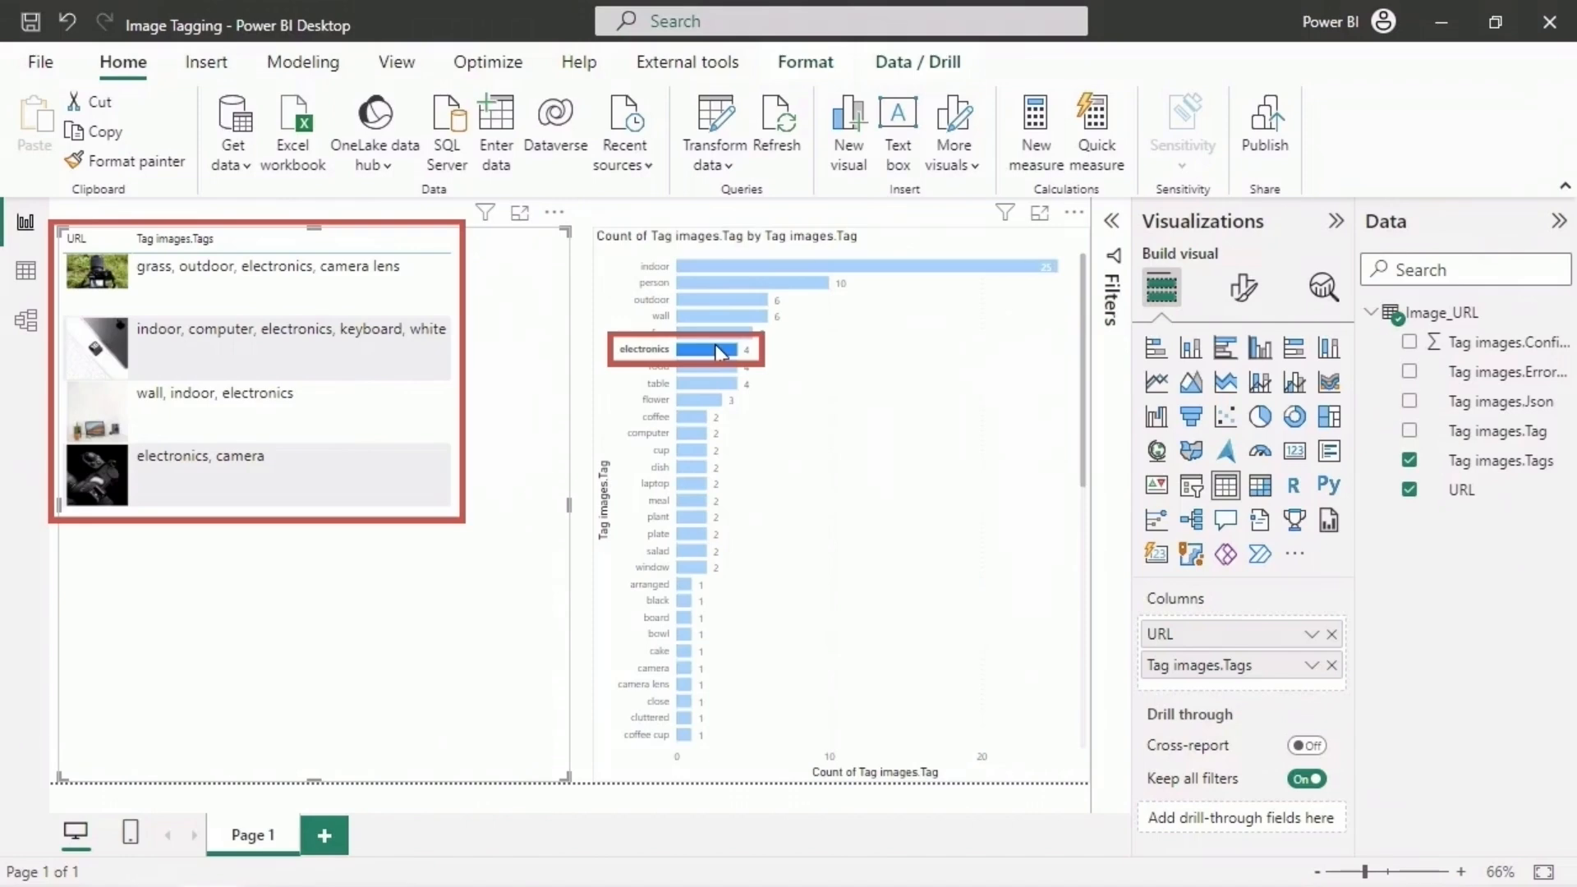
{"action": "left_click", "coordinate": [708, 366]}
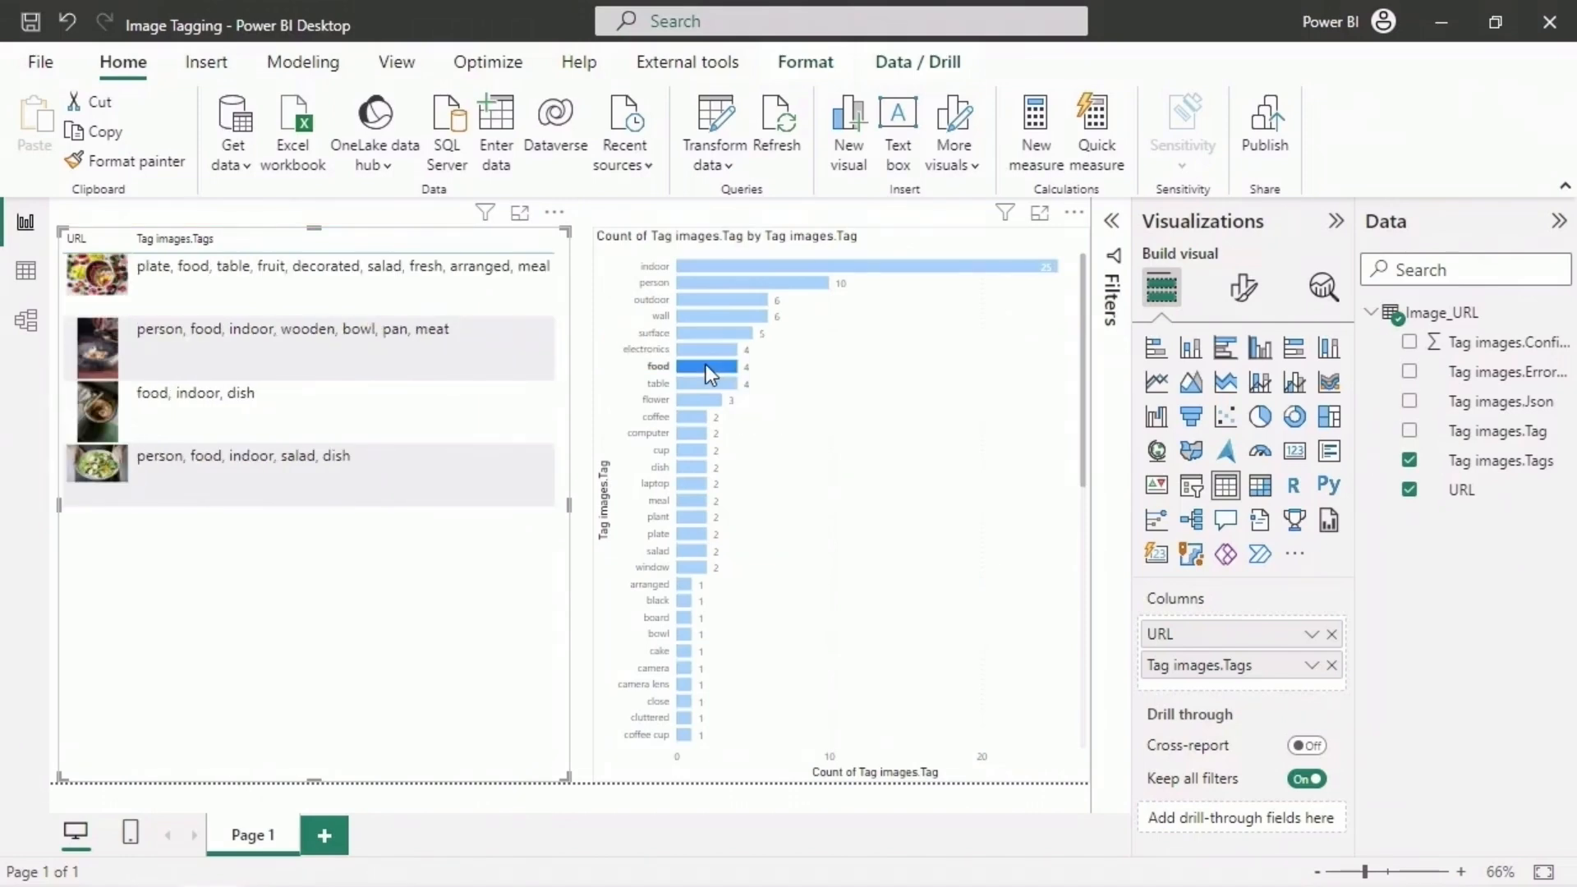
{"action": "left_click", "coordinate": [698, 450]}
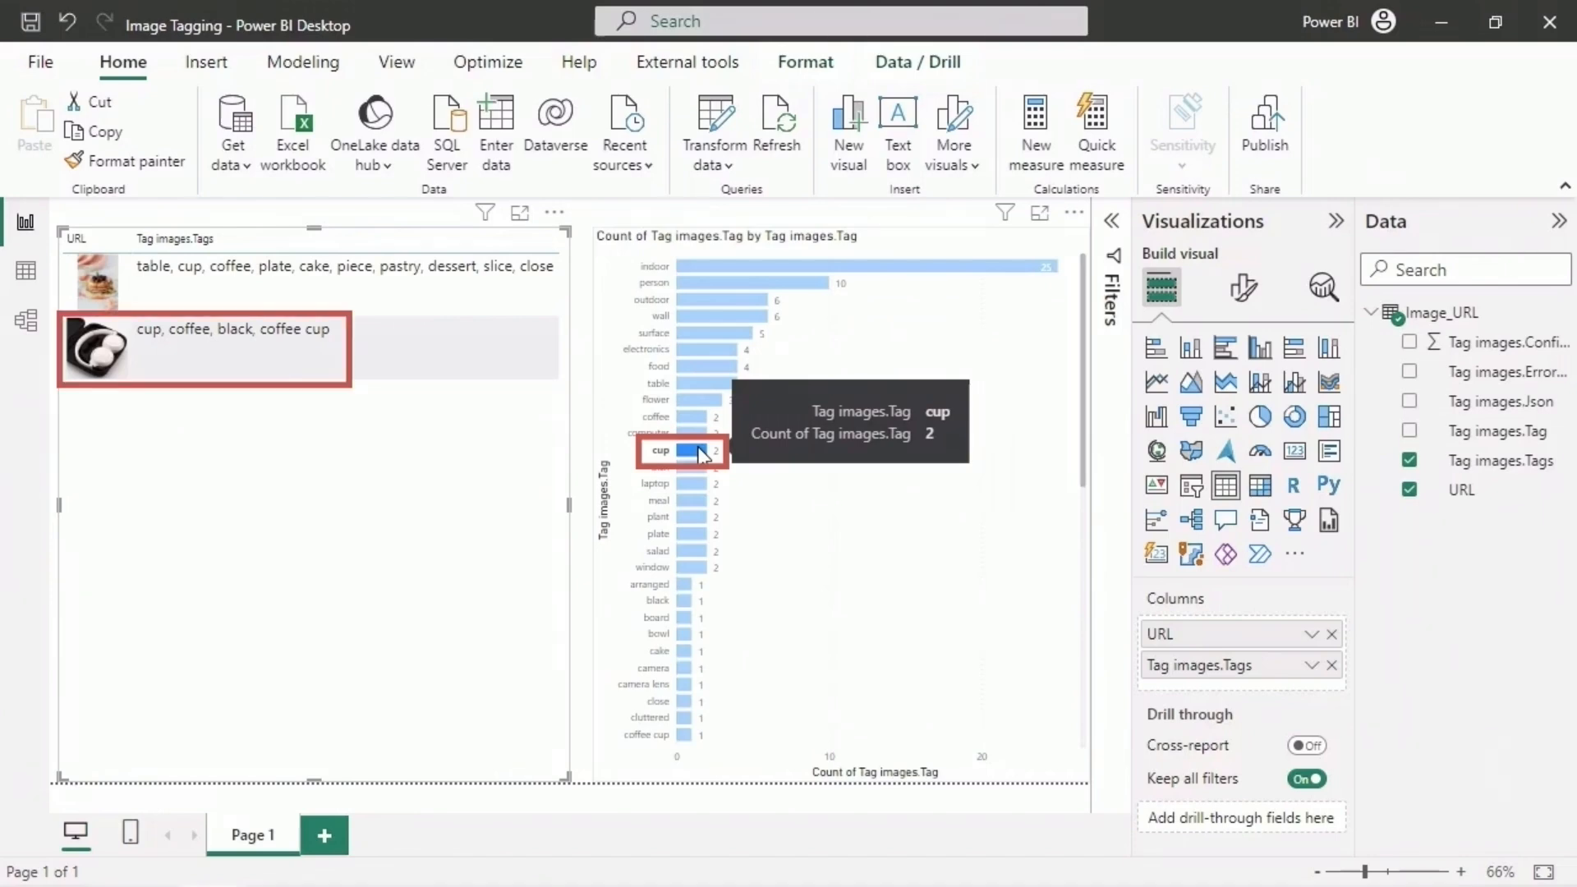
{"action": "scroll", "coordinate": [714, 534], "scroll_direction": "down", "scroll_amount": 3}
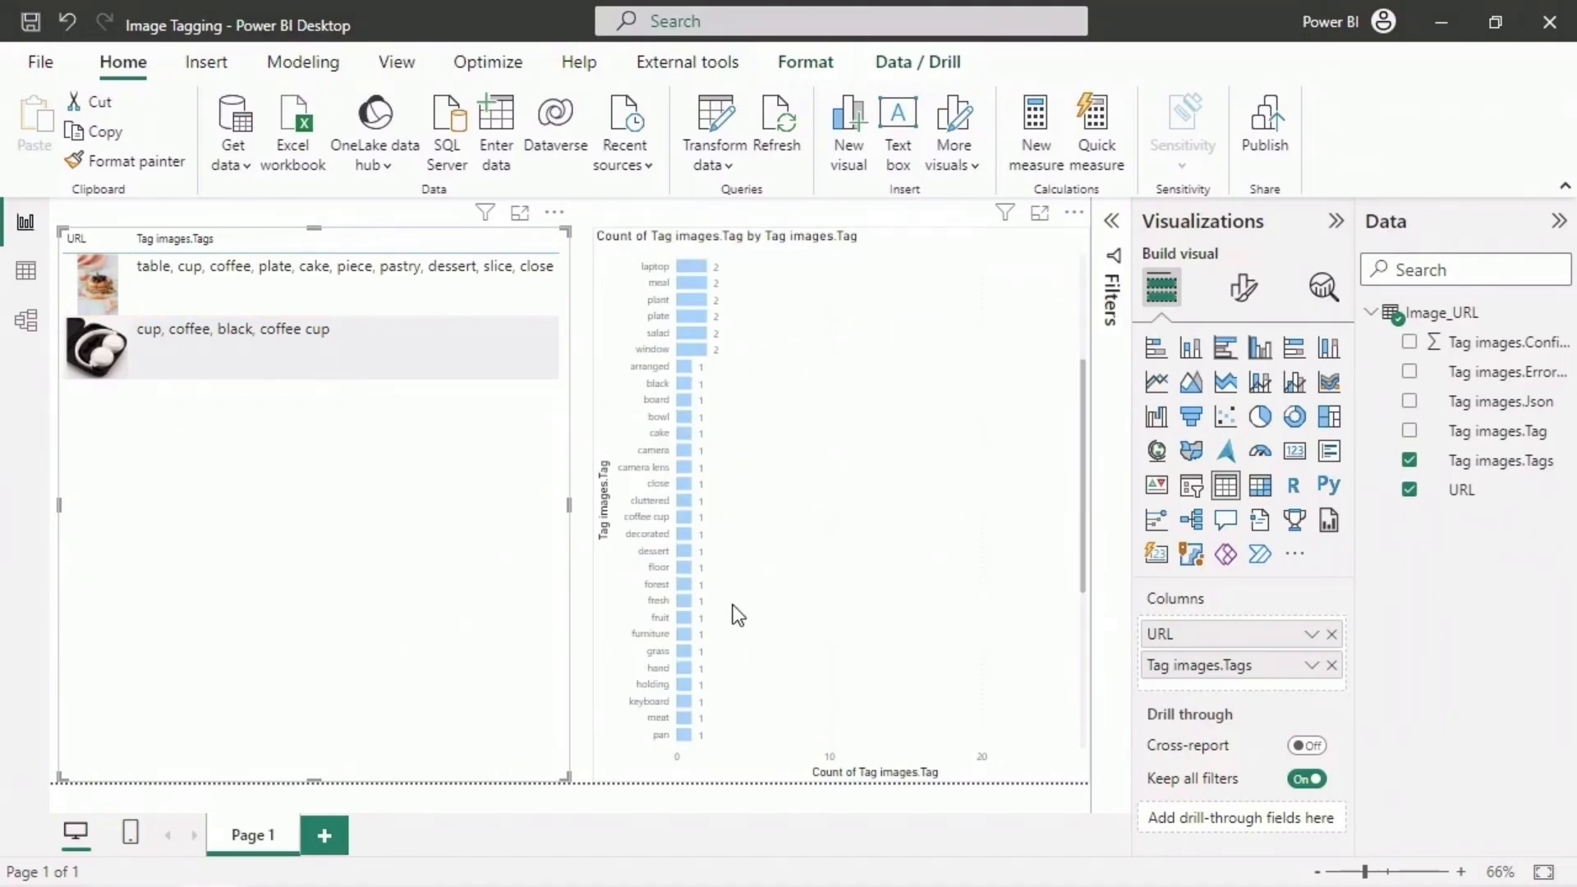
{"action": "left_click", "coordinate": [684, 517]}
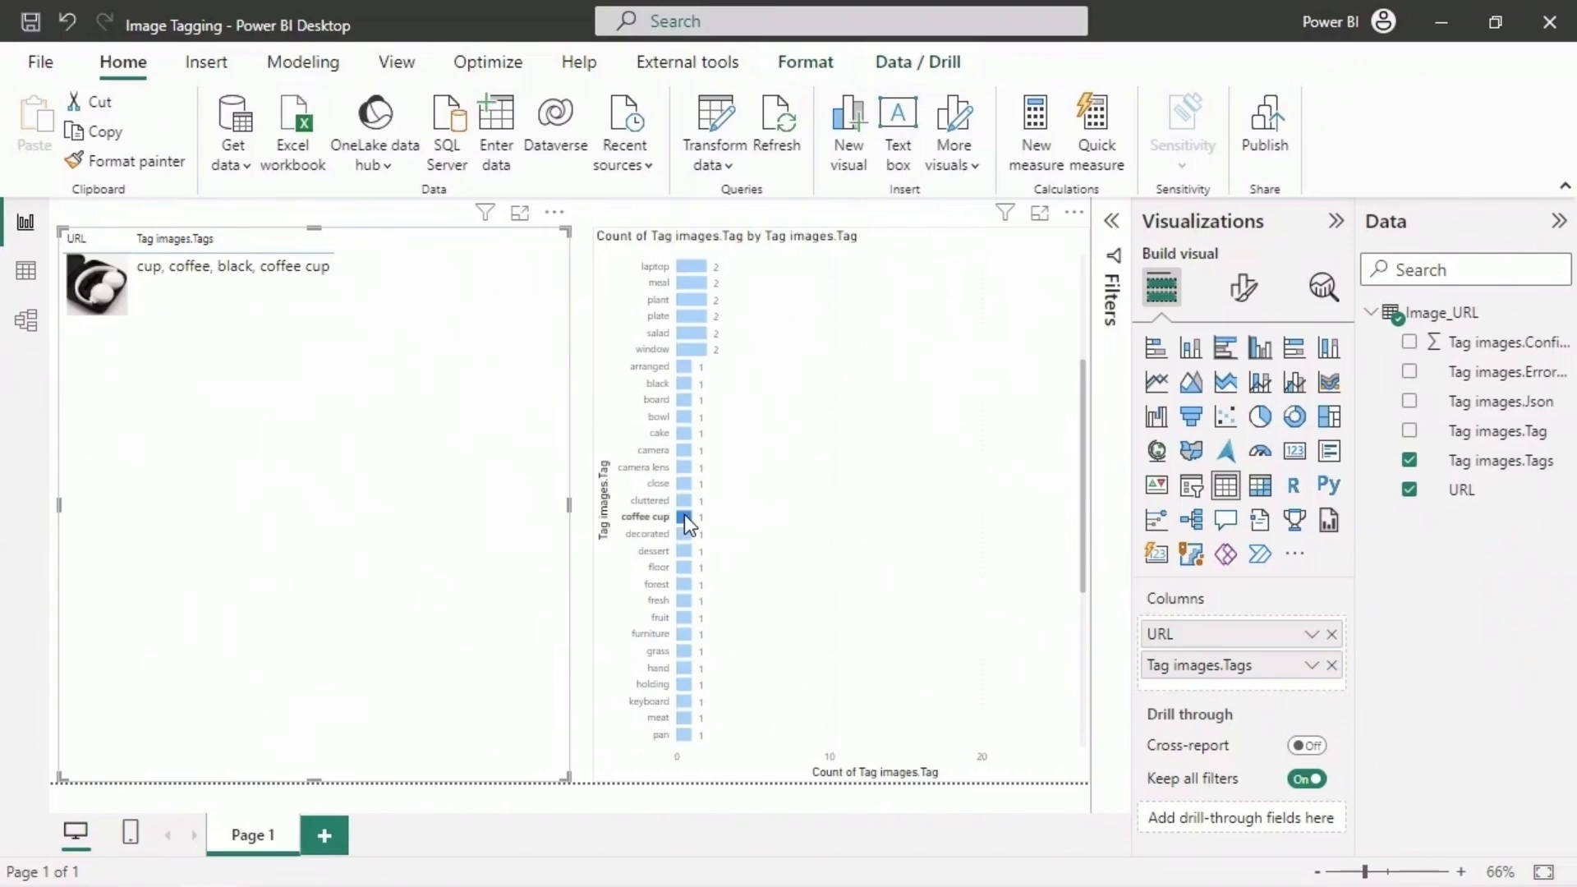